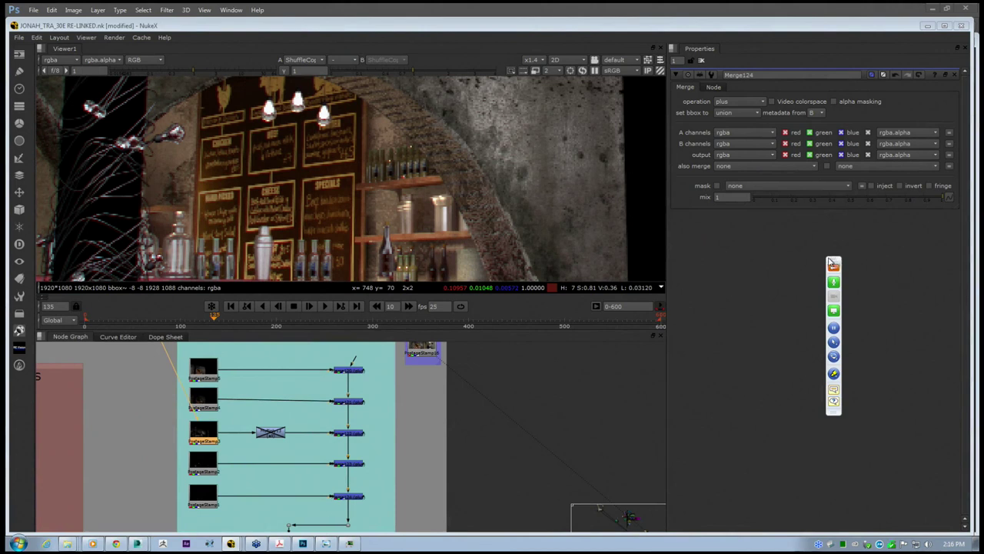
left_click_drag(833, 262, 972, 203)
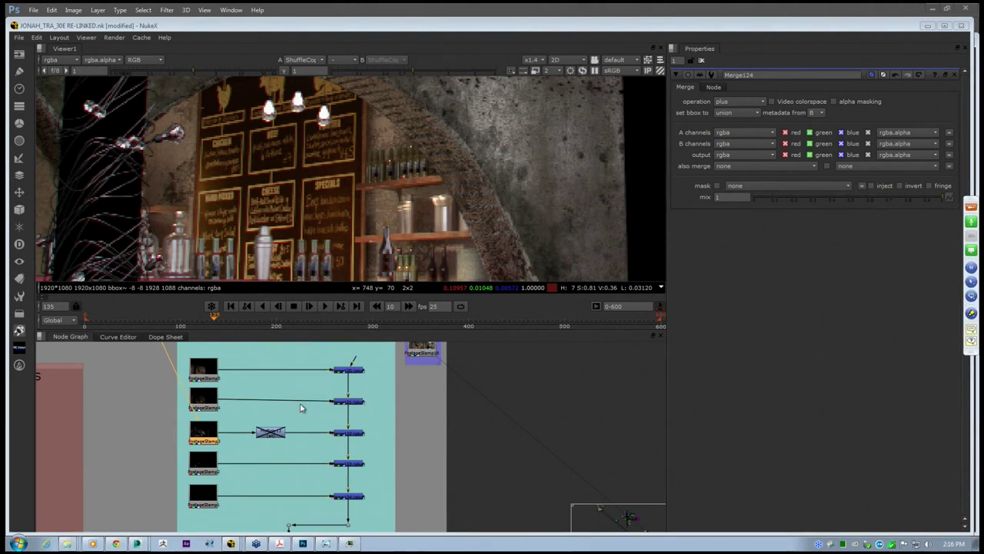
scroll(271, 411, "down", 6)
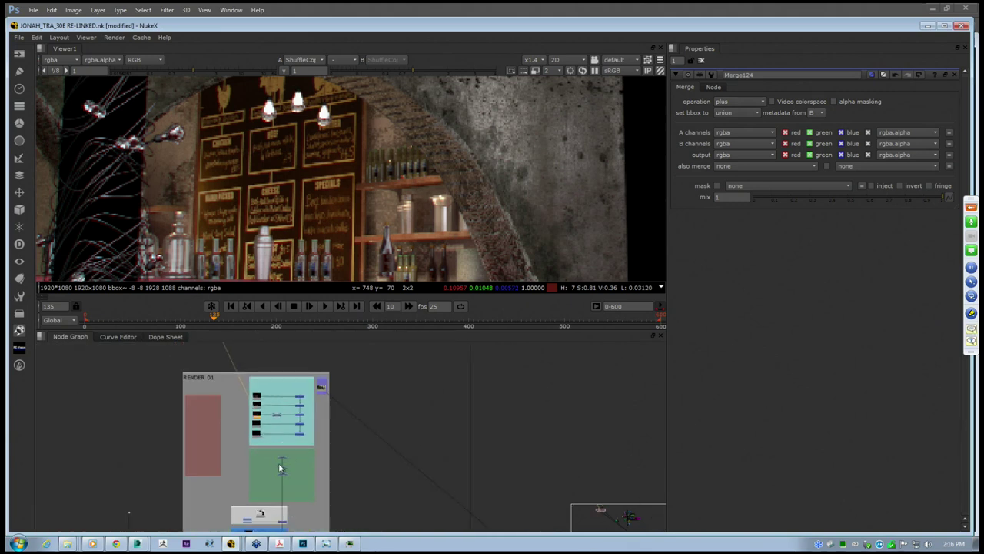
scroll(291, 244, "down", 5)
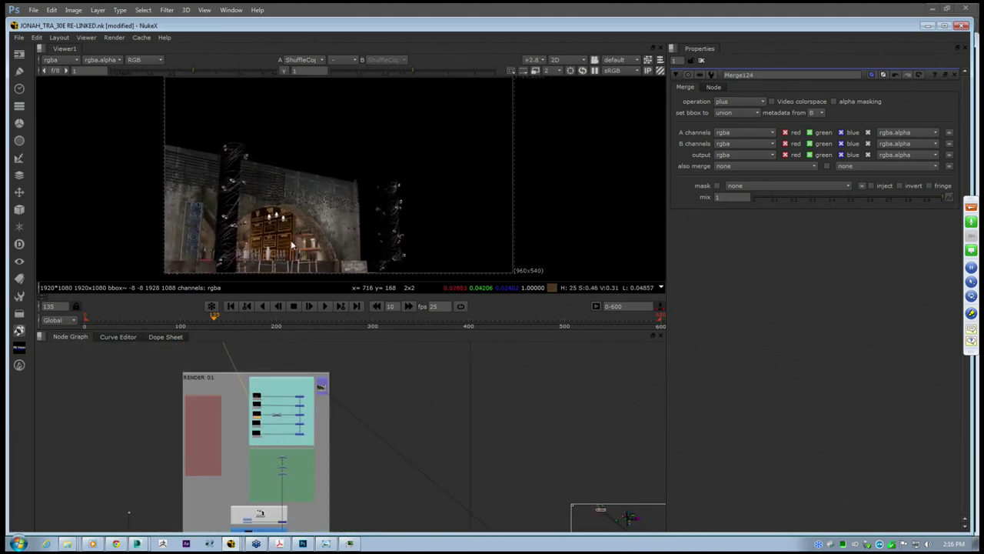
middle_click_drag(292, 245, 273, 254)
middle_click_drag(314, 216, 317, 208)
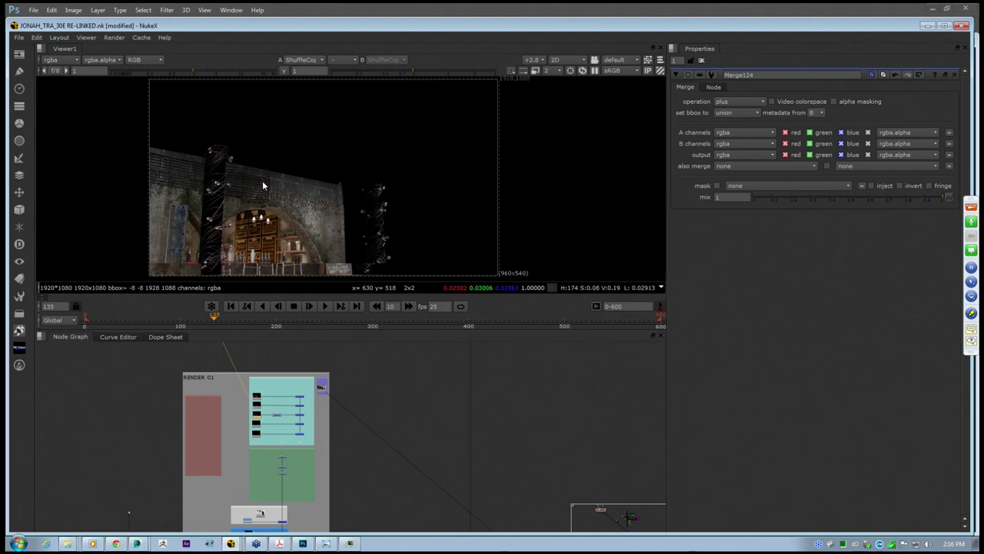
middle_click_drag(262, 185, 274, 182)
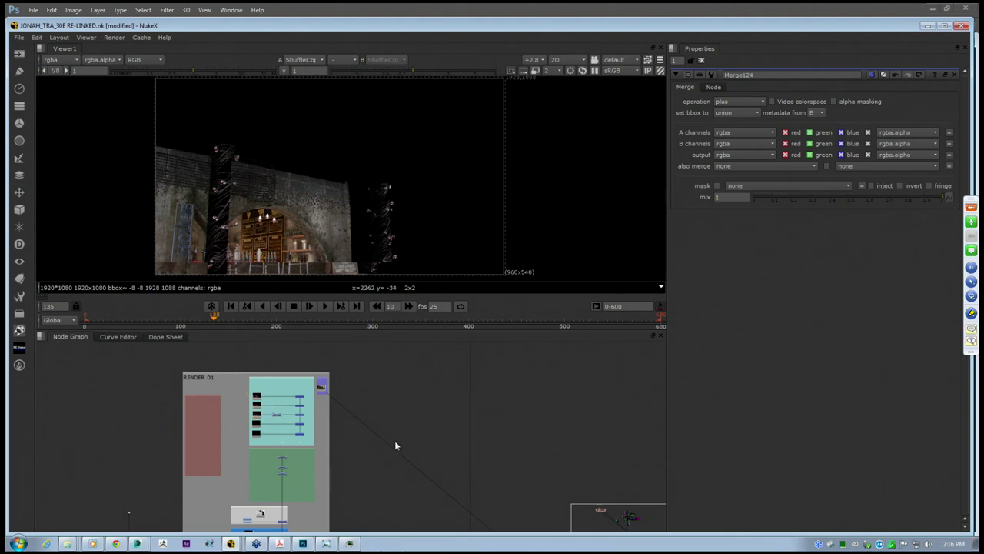
Switch to the 3ds Max scene STATIC SCENE.max and show the V-Ray settings in Render Setup
left_click(137, 543)
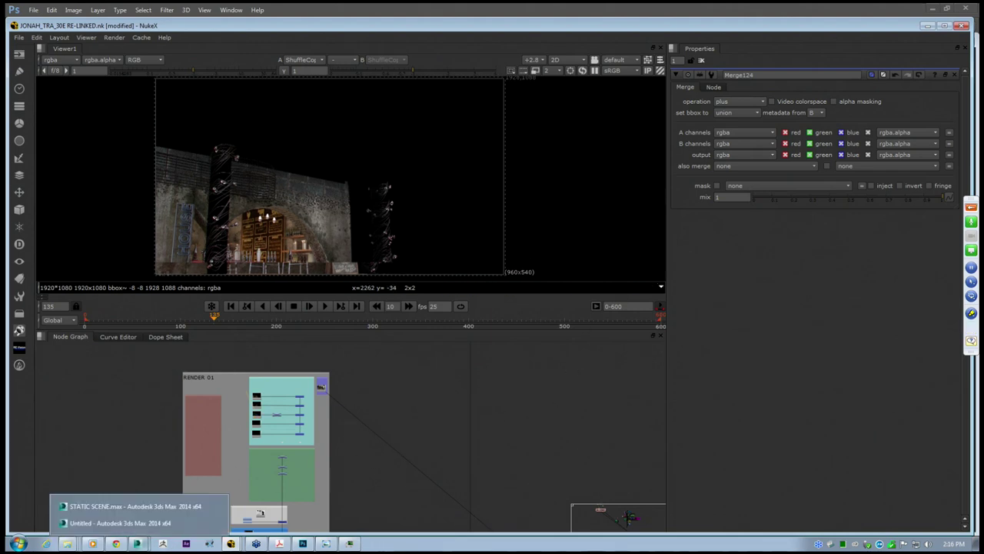
left_click(134, 506)
left_click_drag(394, 163, 299, 173)
left_click(315, 54)
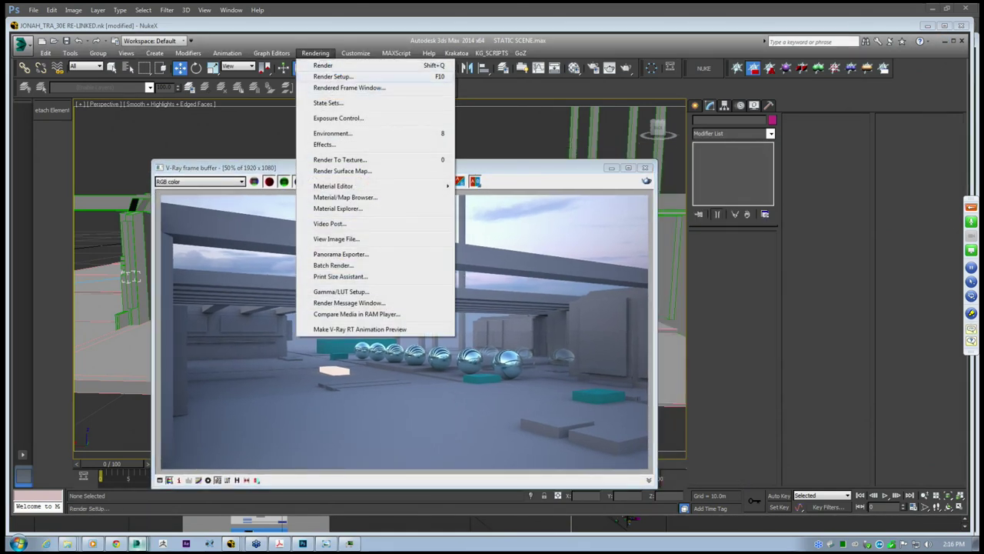
left_click(332, 77)
left_click_drag(433, 115, 488, 104)
left_click_drag(389, 117, 399, 110)
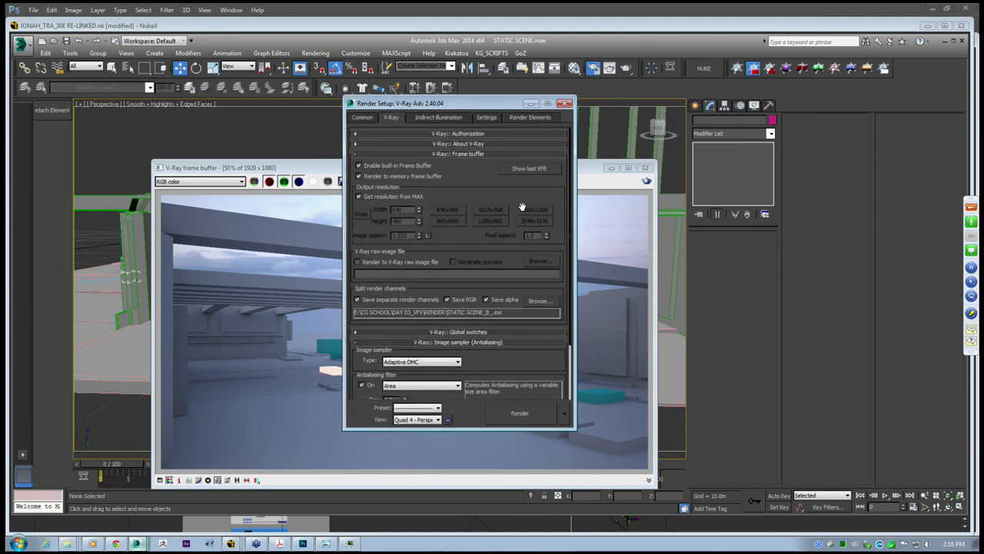
Set the split render channels output to OpenEXR with gamma overridden at 1.0, and open the EXR format configuration
scroll(522, 208, "down", 2)
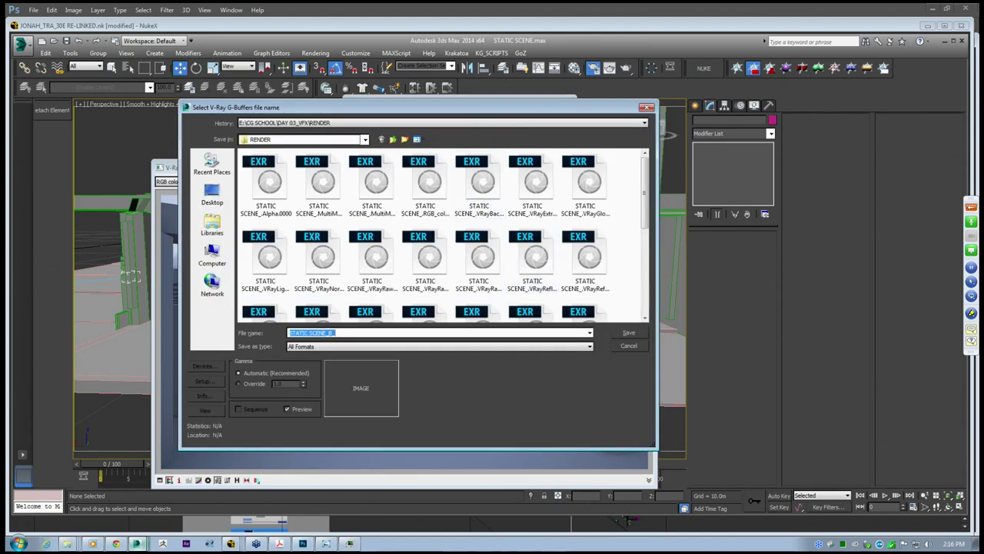
left_click(331, 348)
left_click(346, 389)
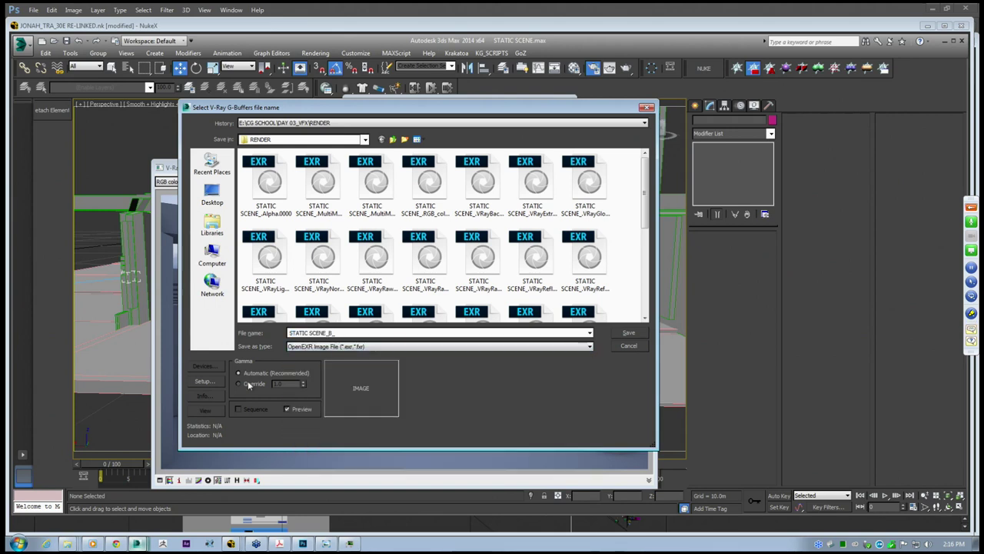
left_click(212, 382)
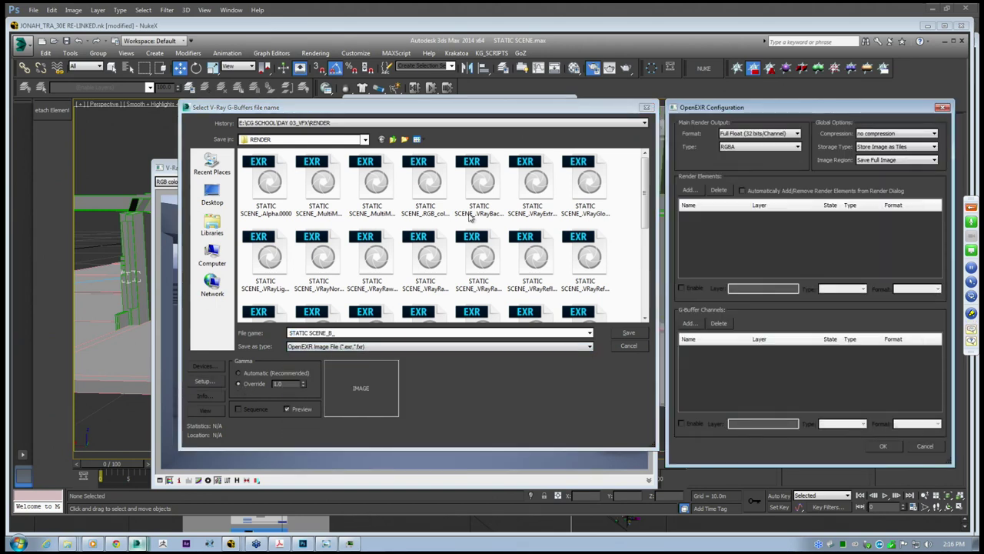
Set the main EXR output format to Half Float (16 bits/Channel) and show the storage type choices
left_click_drag(755, 114, 587, 105)
left_click(592, 125)
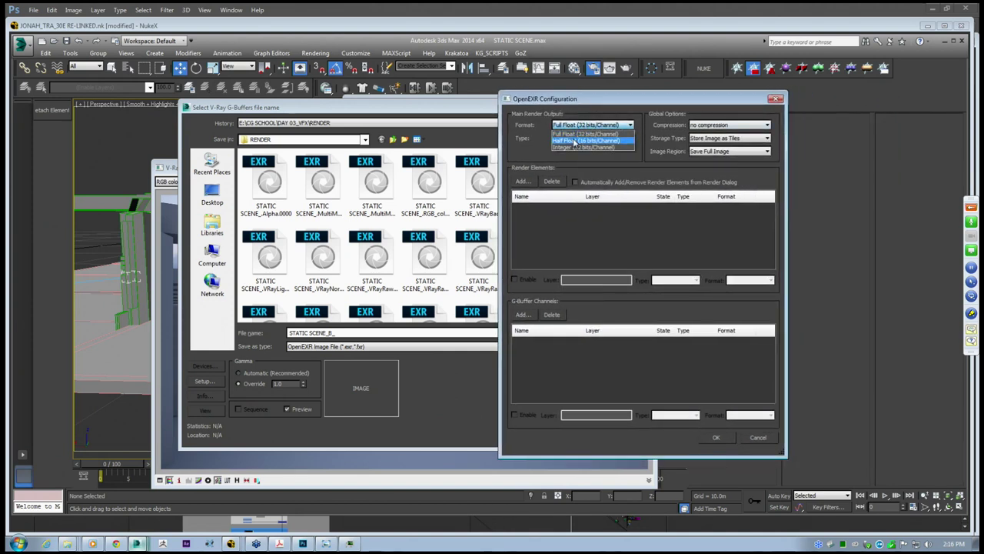
left_click(567, 141)
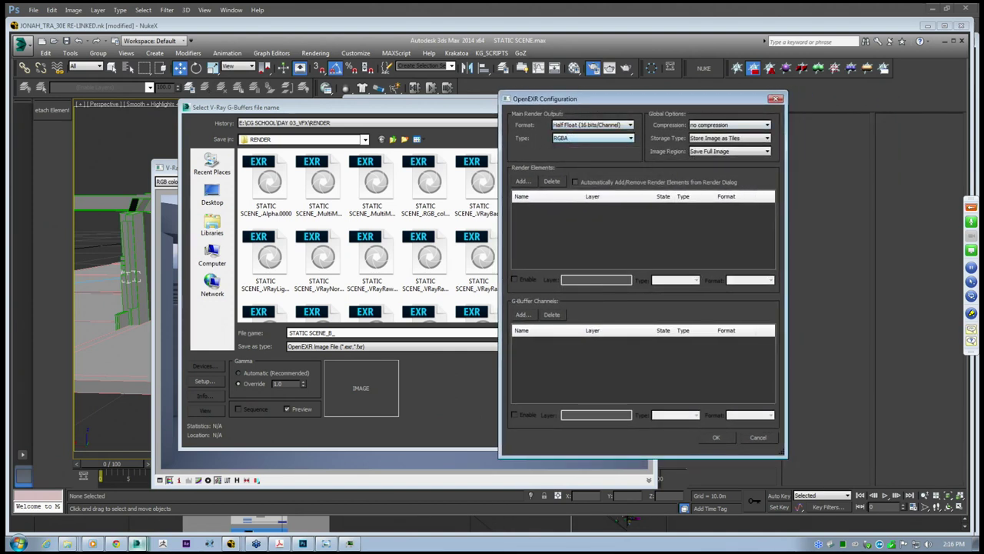
left_click(696, 138)
mouse_move(667, 102)
left_mouse_down()
mouse_move(686, 101)
mouse_move(671, 106)
left_mouse_up()
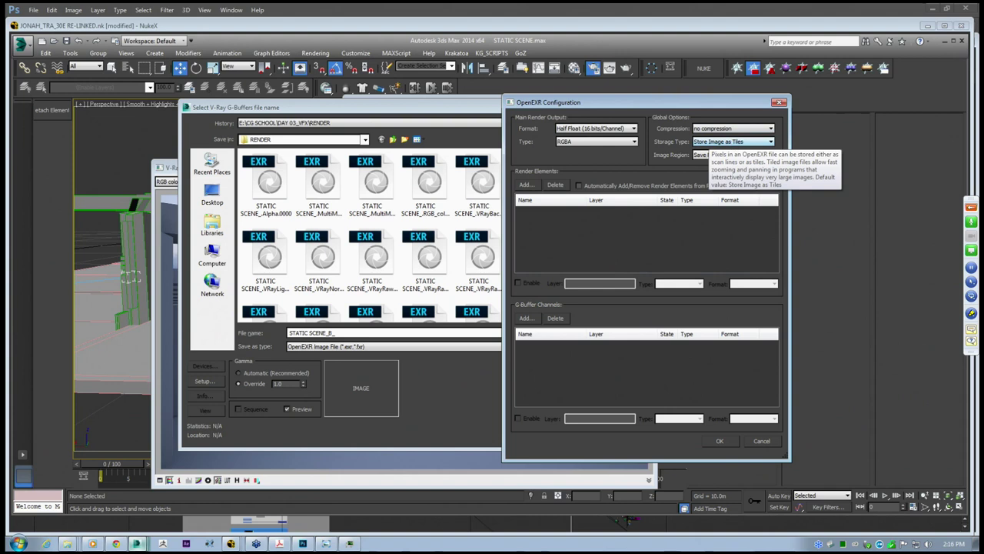
left_click(736, 143)
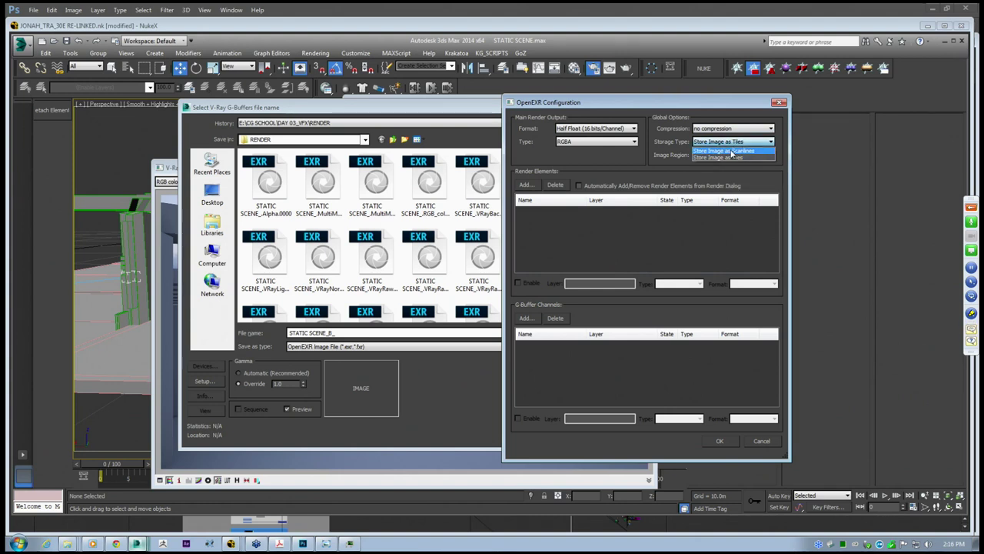
Switch to the NukeX script JONAH_TRA_30E RE-LINKED.nk and view the RGB node of RENDER 01
mouse_move(231, 543)
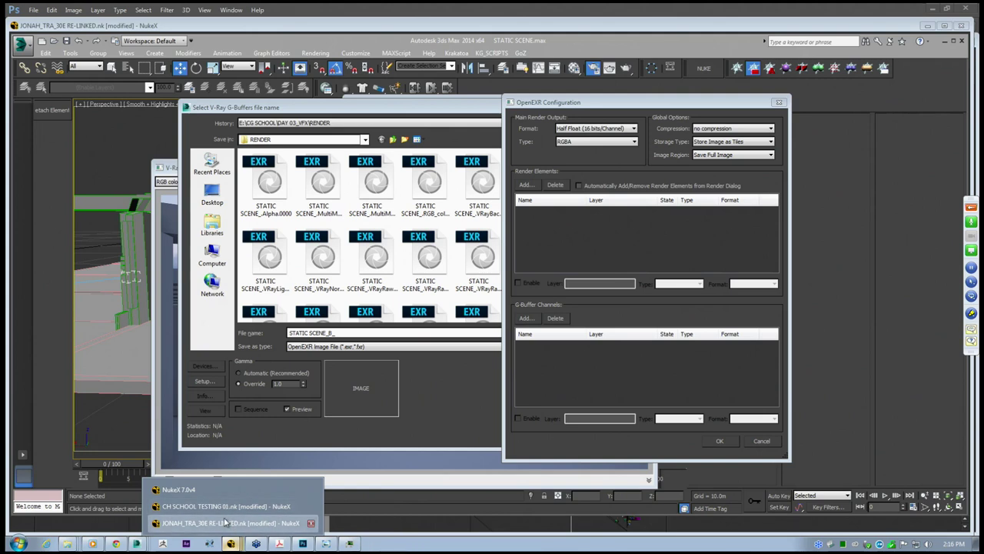
left_click(226, 522)
scroll(352, 384, "up", 5)
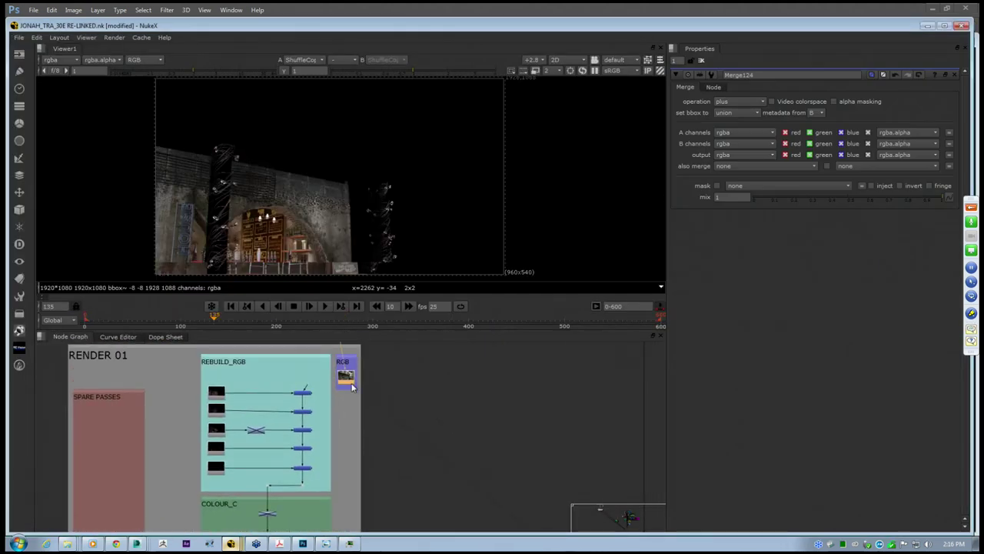
key("1")
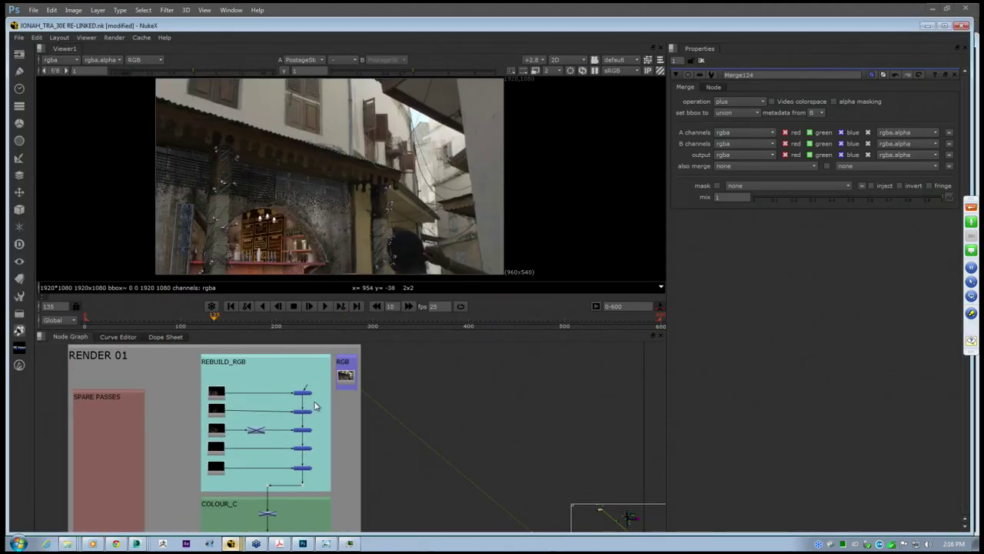
View the output of the first node in the COLOUR_C group and look over the whole node graph
middle_click_drag(295, 480, 325, 413)
left_click(300, 448)
key("1")
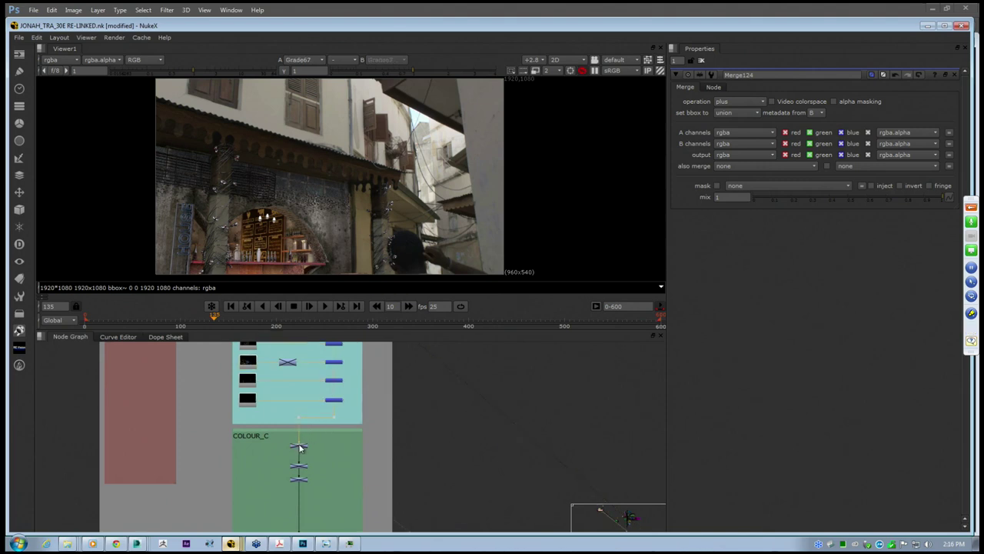
middle_click_drag(406, 443, 437, 349)
scroll(575, 510, "down", 6)
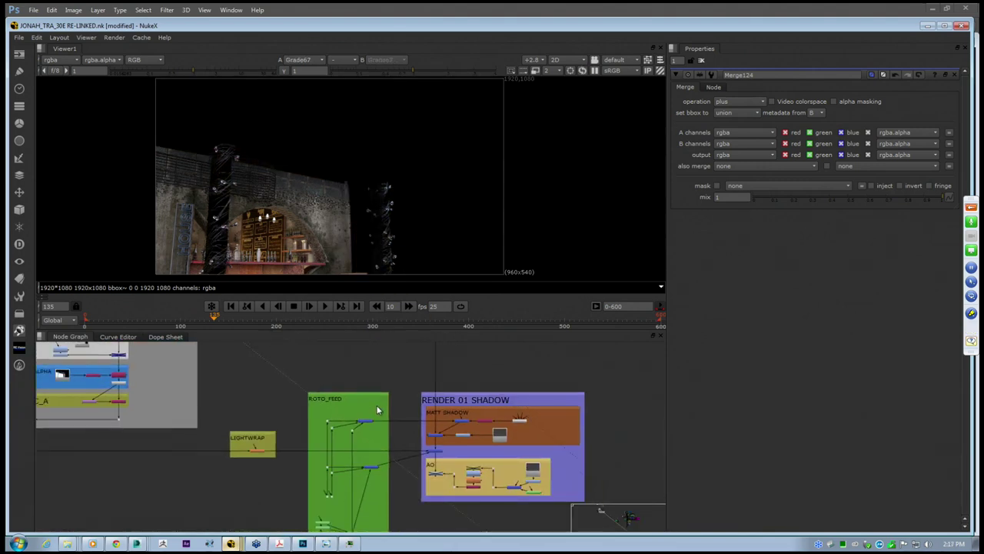
scroll(411, 393, "down", 3)
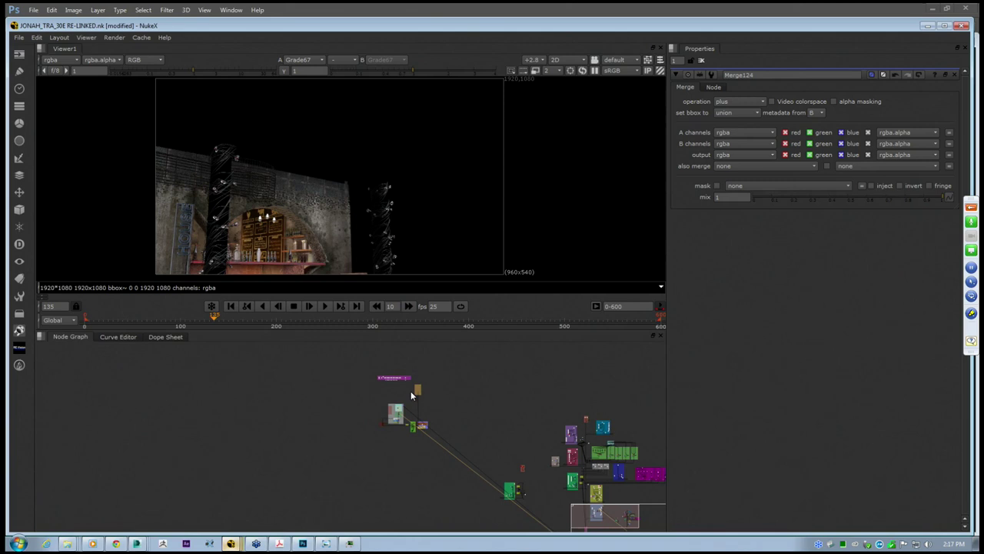
middle_click_drag(526, 446, 389, 394)
Switch to the NukeX script CH SCHOOL TESTING 01.nk and view the ScanlineRender2 output
left_click(230, 544)
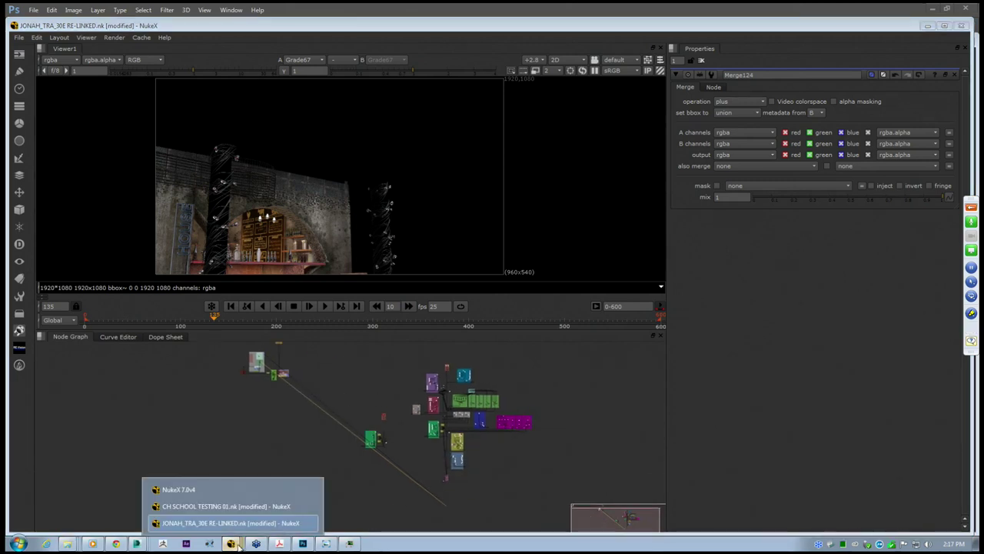
left_click(219, 506)
scroll(478, 391, "up", 6)
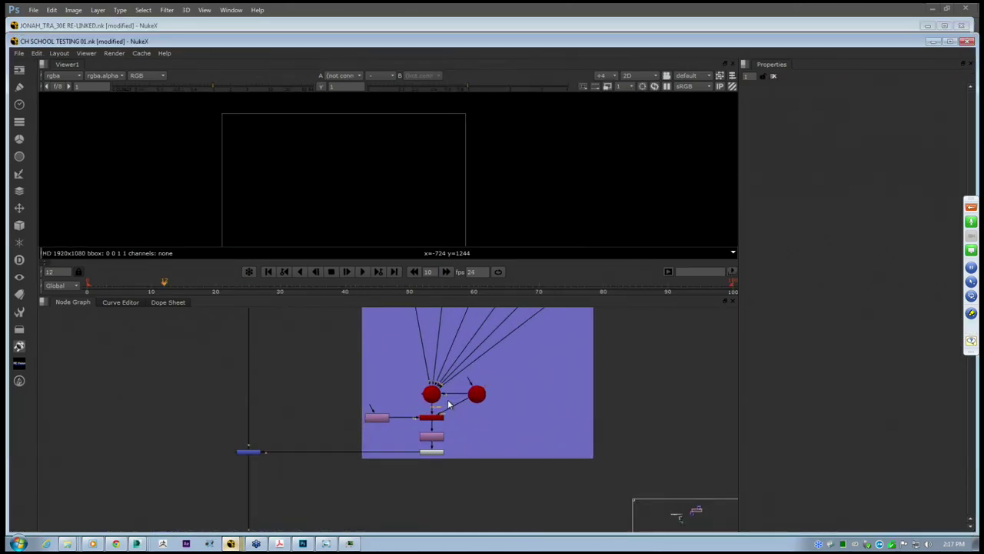
middle_click_drag(411, 439, 457, 432)
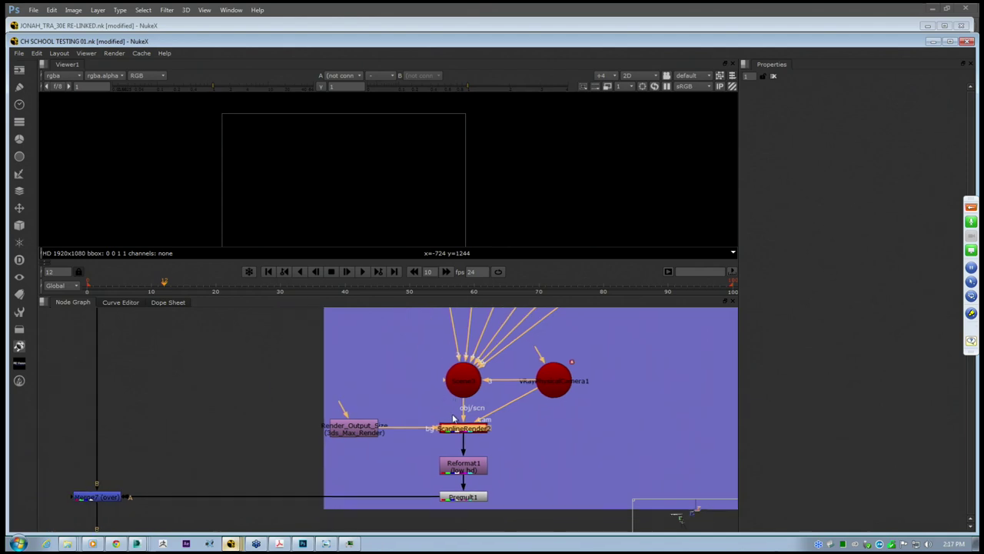
key("1")
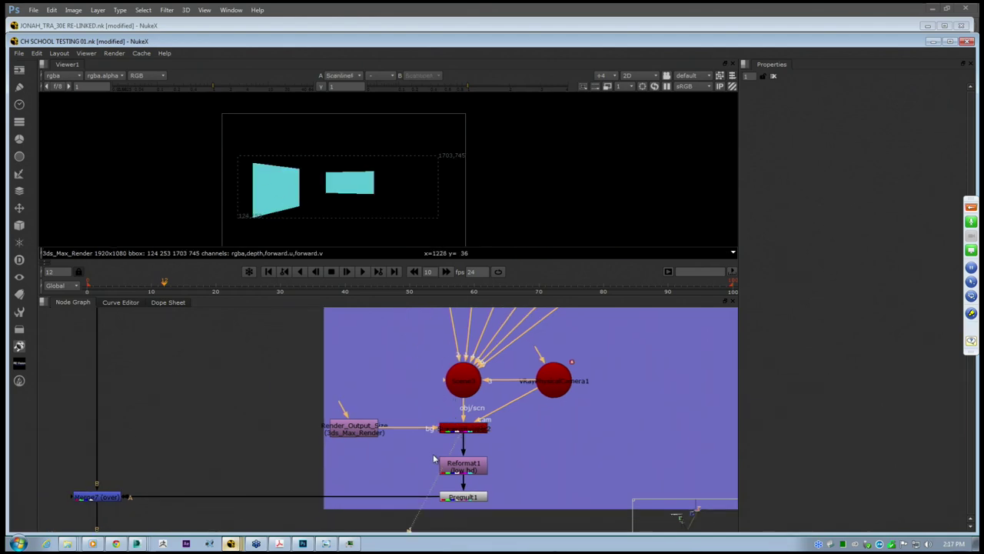
Examine how the scene, camera and Render_Output_Size nodes feed the ScanlineRender2 node
scroll(461, 424, "up", 5)
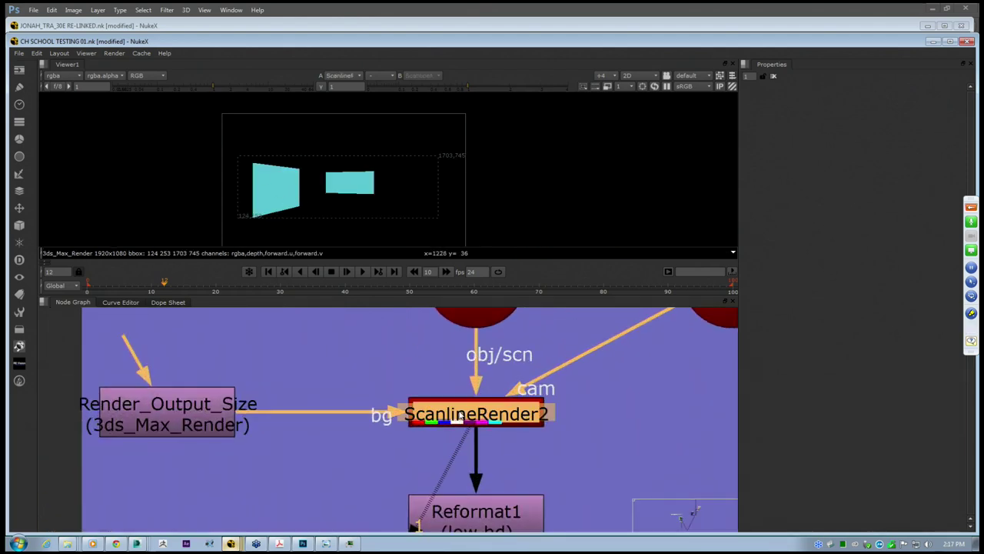
scroll(453, 404, "down", 10)
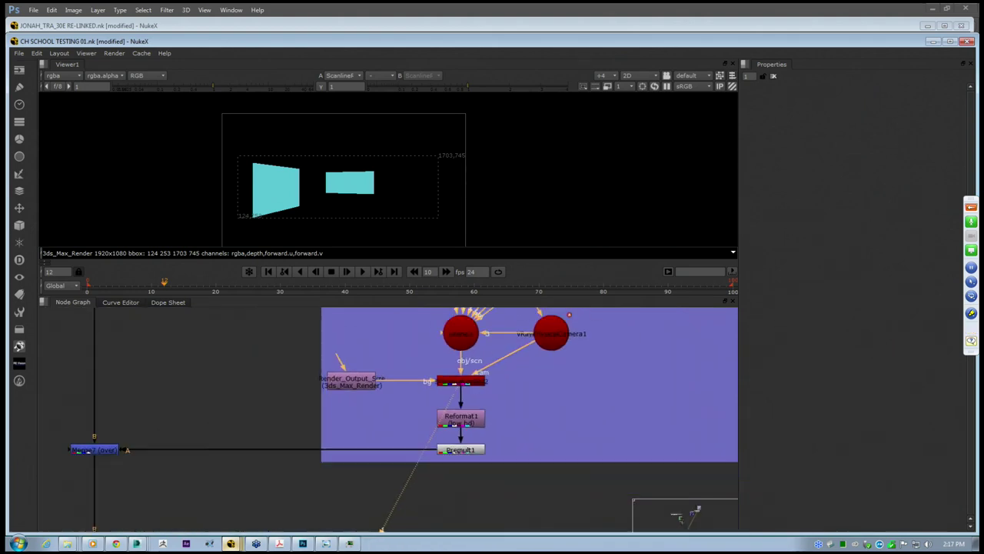
scroll(440, 396, "down", 5)
middle_click_drag(403, 393, 496, 372)
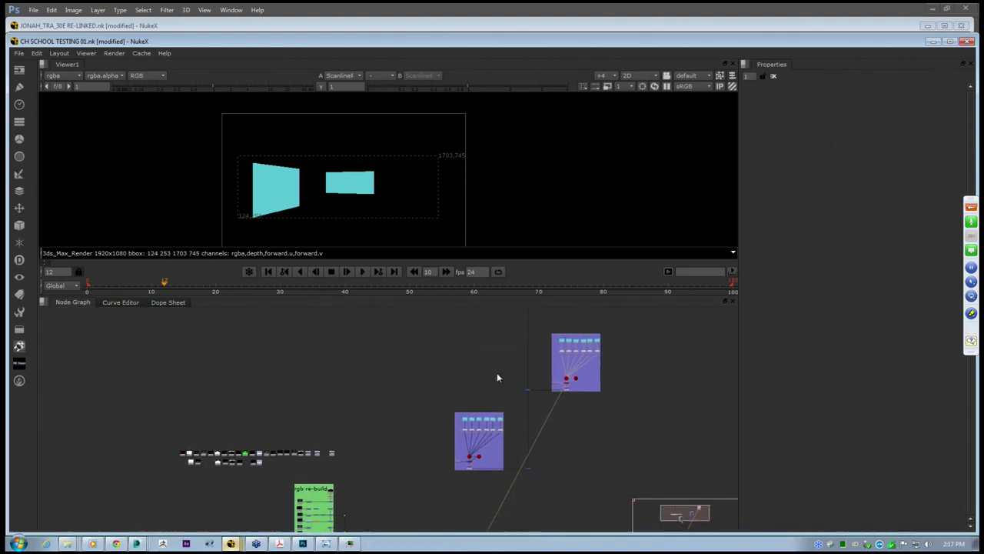
scroll(489, 391, "up", 10)
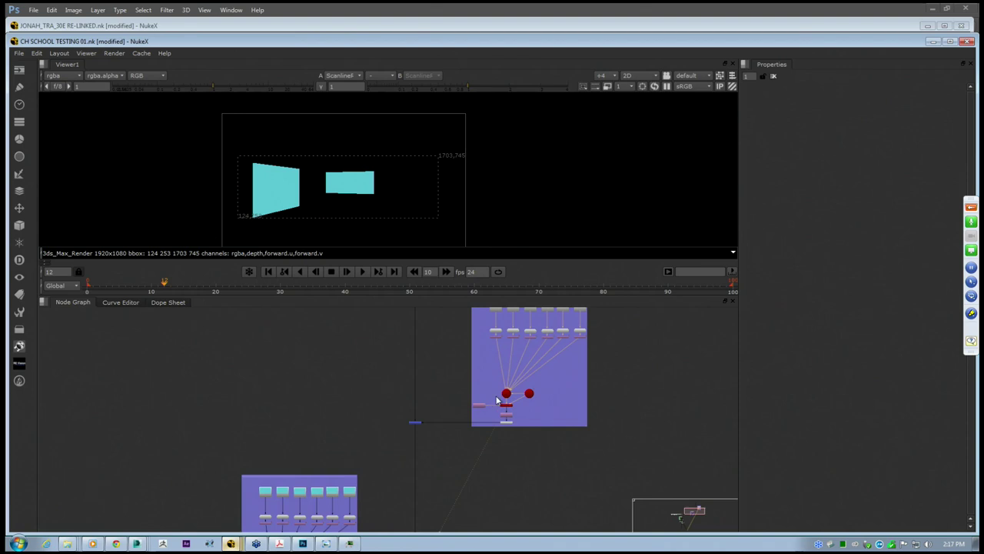
scroll(493, 448, "up", 8)
scroll(489, 463, "down", 3)
left_click(485, 468)
left_click(396, 469)
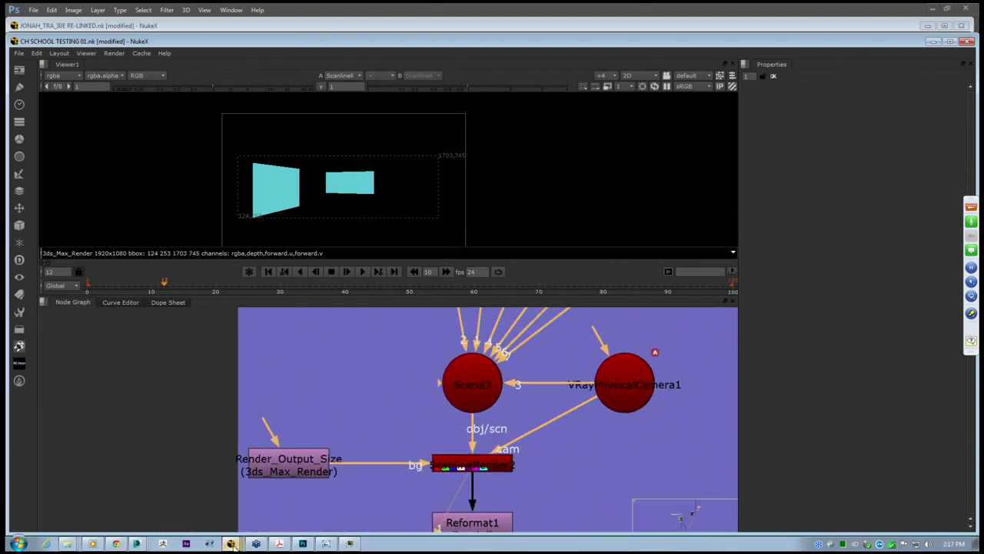
Select the VRayPhysicalCamera1 node to inspect its connections to the scene and ScanlineRender2
mouse_move(137, 543)
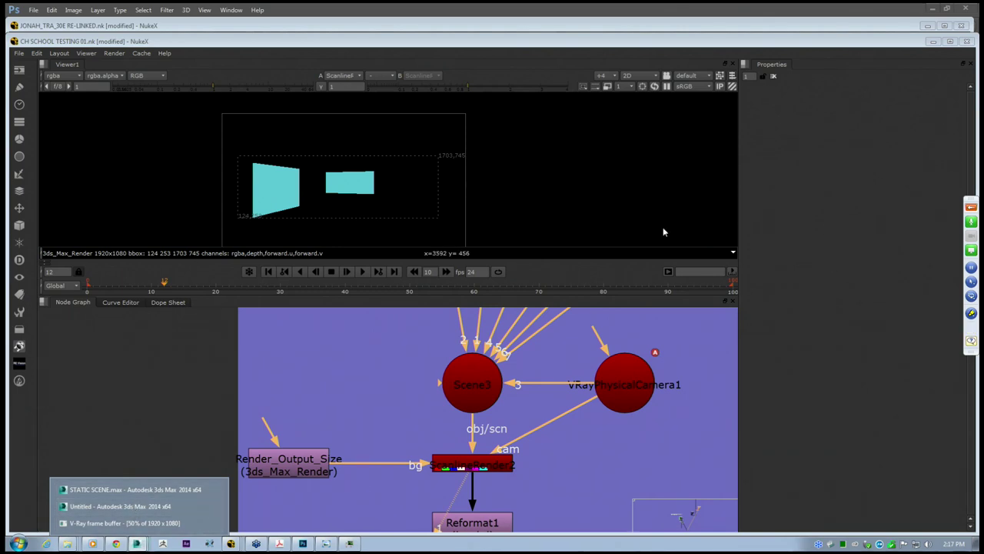
left_click(633, 388)
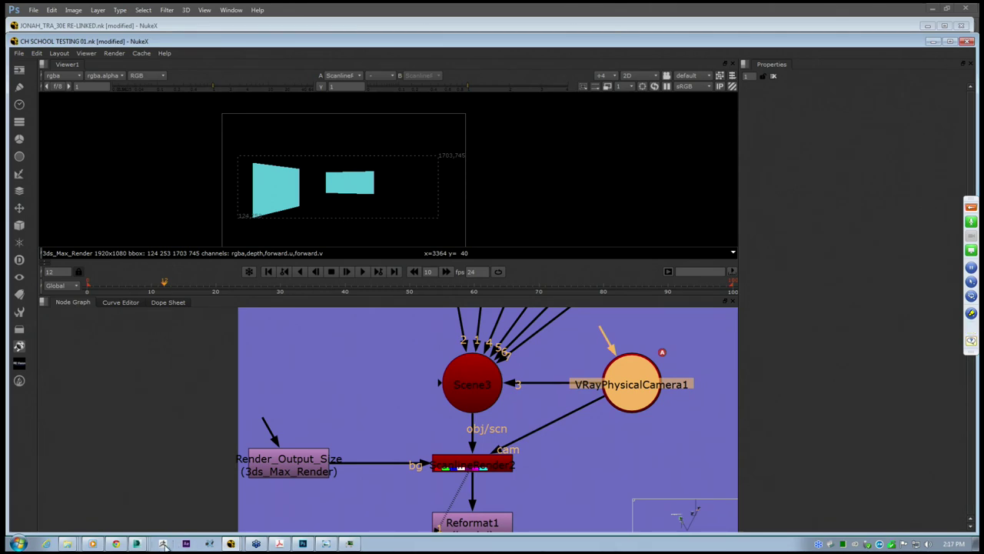
middle_click_drag(502, 402, 489, 373)
Switch to the script JONAH_TRA_30E RE-LINKED.nk and bring up the FOG, ALPHA and C_A groups of RENDER 01
mouse_move(144, 546)
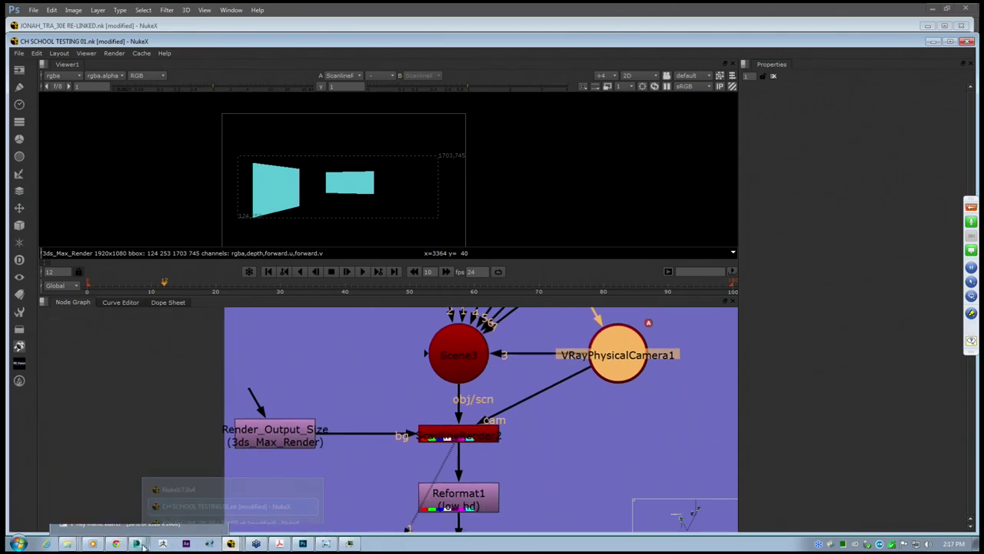
left_click(193, 522)
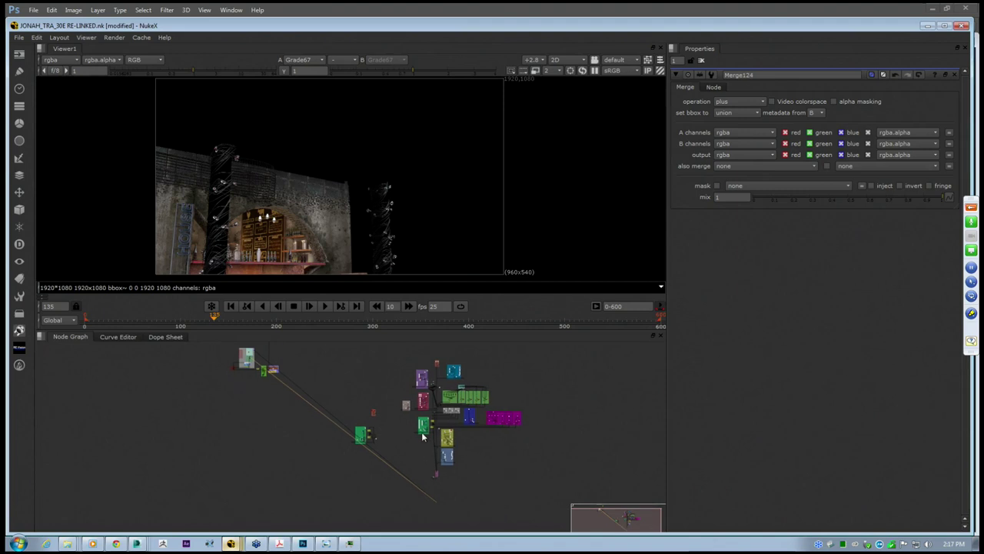
scroll(271, 380, "up", 8)
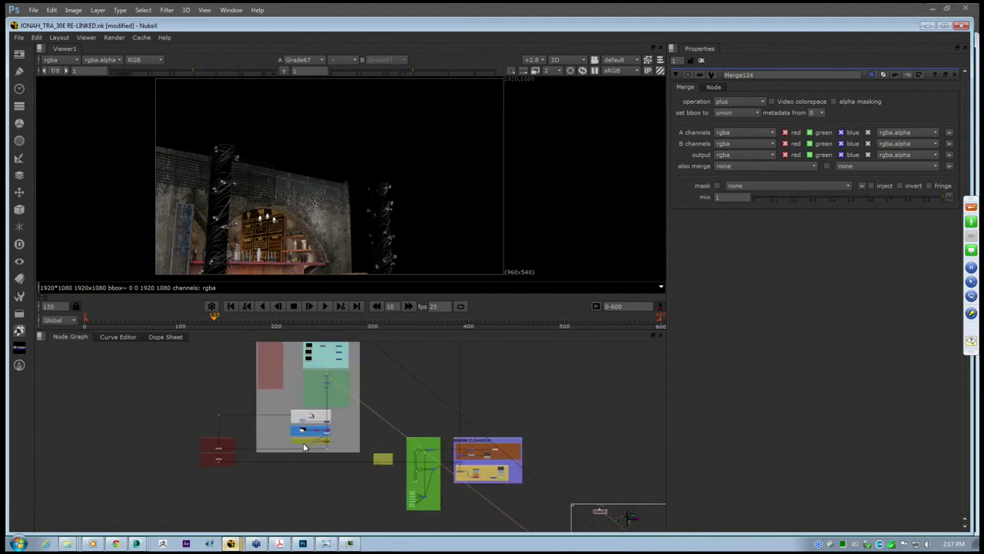
scroll(302, 446, "up", 6)
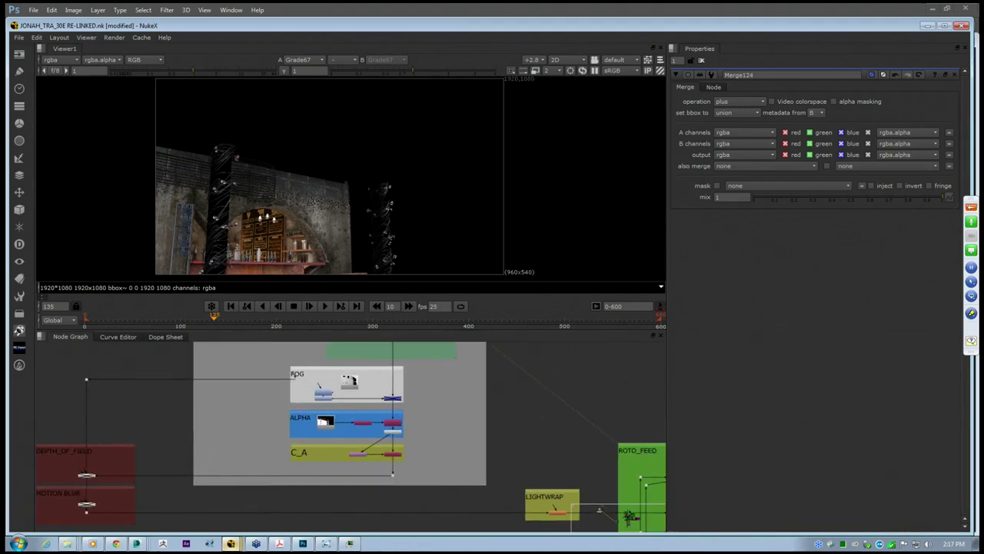
middle_click_drag(333, 383, 308, 413)
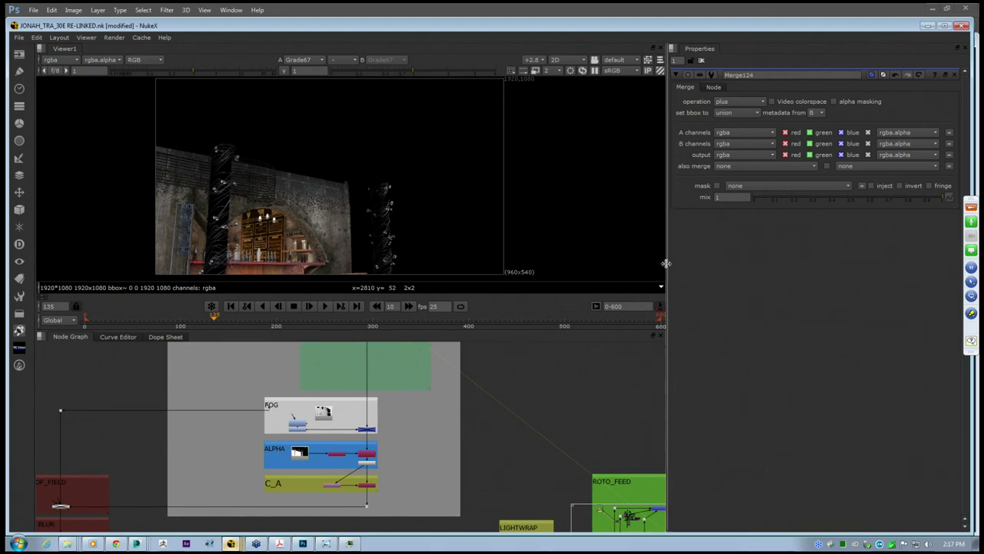
Resize the workspace to widen the viewer and node graph and give the node graph more height
left_click_drag(666, 272, 803, 292)
left_click_drag(525, 331, 522, 290)
scroll(328, 167, "down", 2)
middle_click_drag(325, 159, 346, 174)
scroll(355, 181, "up", 1)
scroll(346, 170, "up", 3)
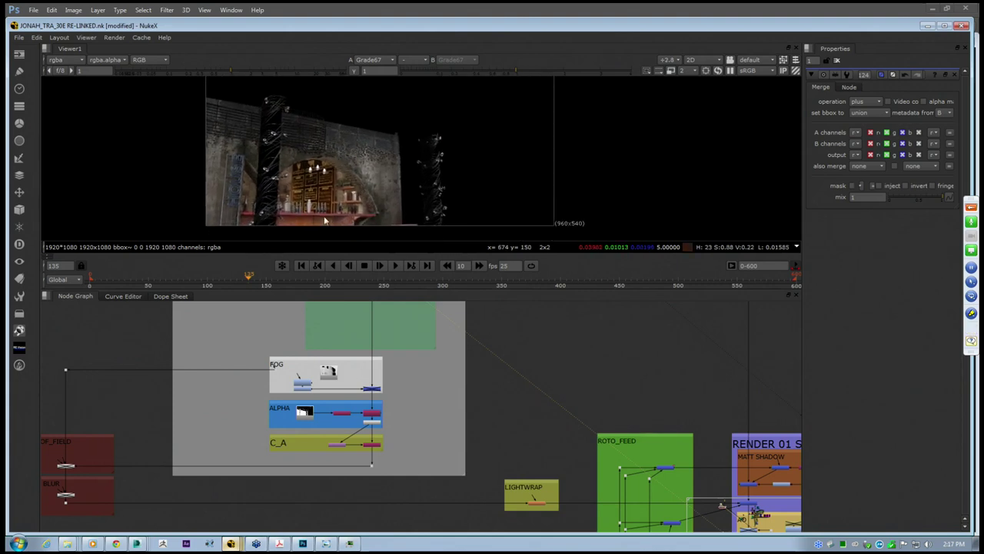
Examine the RENDER 01 layout from COLOUR_C down to the C_A group in a maximised node graph
middle_click_drag(244, 397, 261, 375)
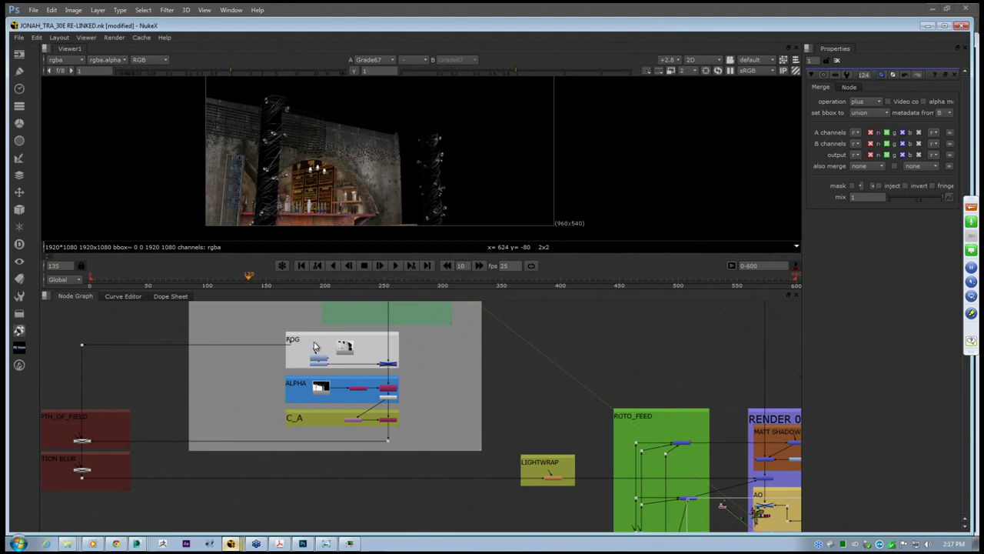
middle_click_drag(288, 388, 219, 354)
key("space")
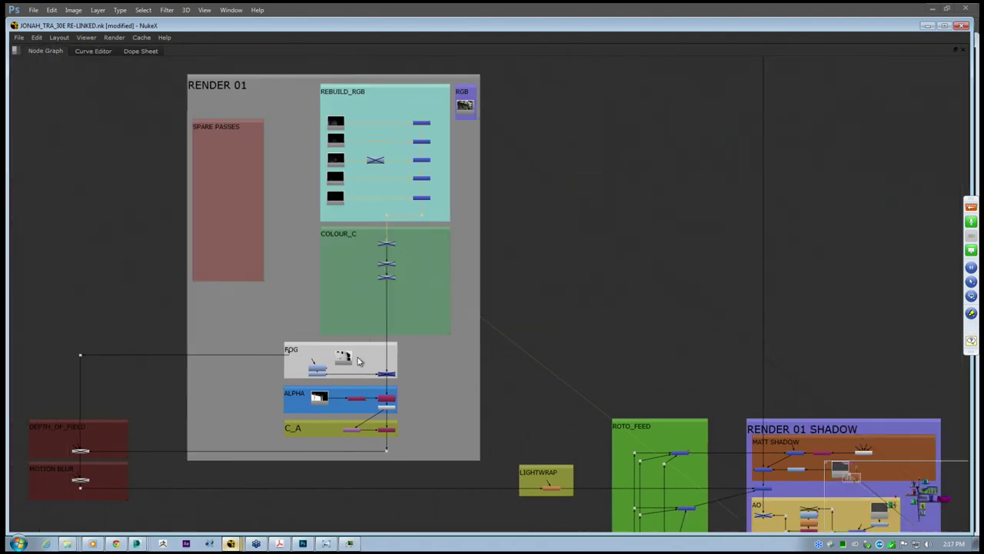
middle_click_drag(357, 361, 408, 324)
scroll(407, 385, "up", 3)
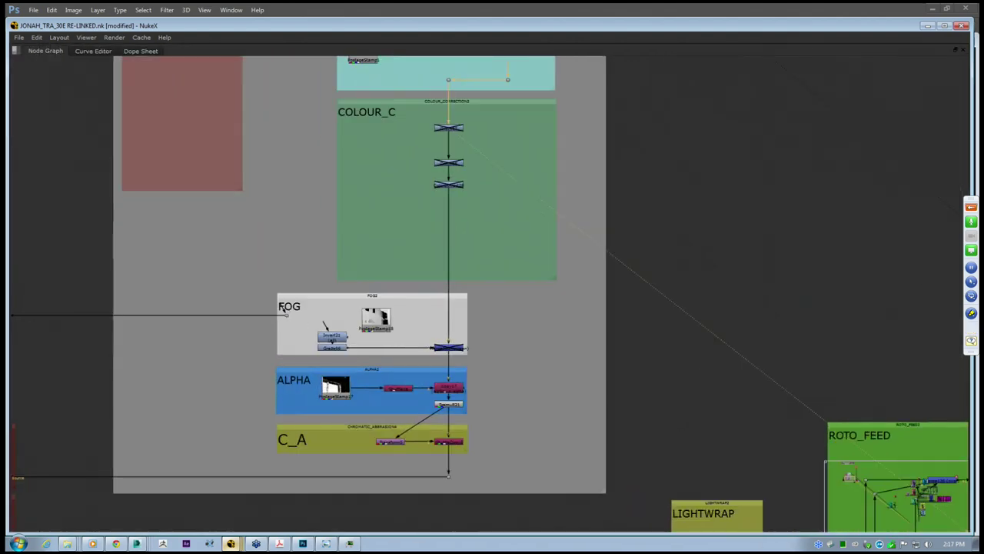
key("space")
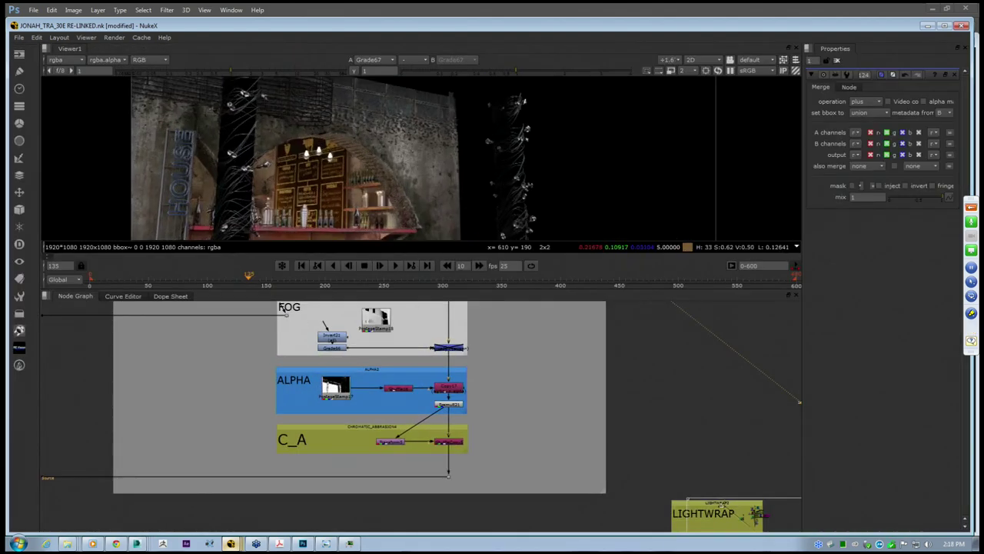
View the output of the last merge in the REBUILD_RGB group and assign the RGB group's postage stamp to viewer input 2
scroll(316, 189, "up", 1)
middle_click_drag(386, 332, 381, 372)
middle_click_drag(448, 319, 406, 455)
middle_click_drag(406, 340, 370, 447)
middle_click_drag(384, 403, 345, 408)
left_click_drag(406, 488, 354, 316)
left_click(419, 493)
left_click(390, 479)
key("1")
left_click(424, 414)
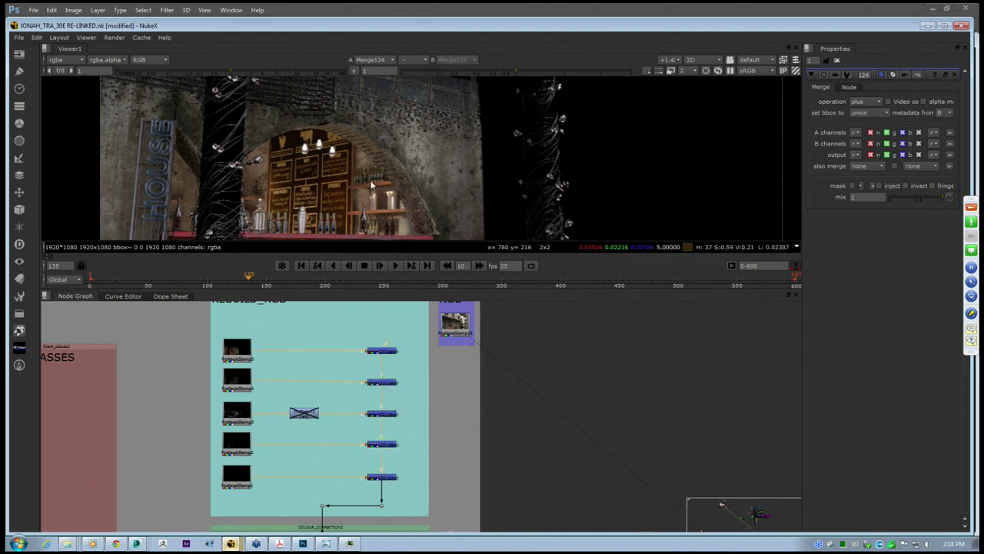
key("2")
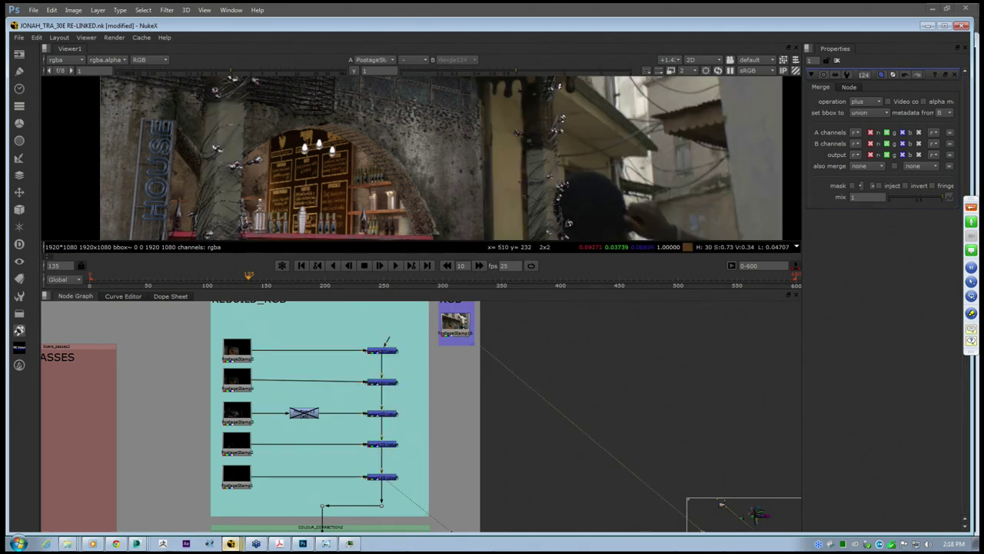
Compare the rebuilt passes with the original RGB render by repeatedly switching between viewer inputs 1 and 2
scroll(287, 176, "up", 4)
scroll(291, 178, "down", 1)
key("1")
key("2")
key("1")
key("2")
key("1")
key("2")
key("1")
key("2")
scroll(414, 175, "down", 2)
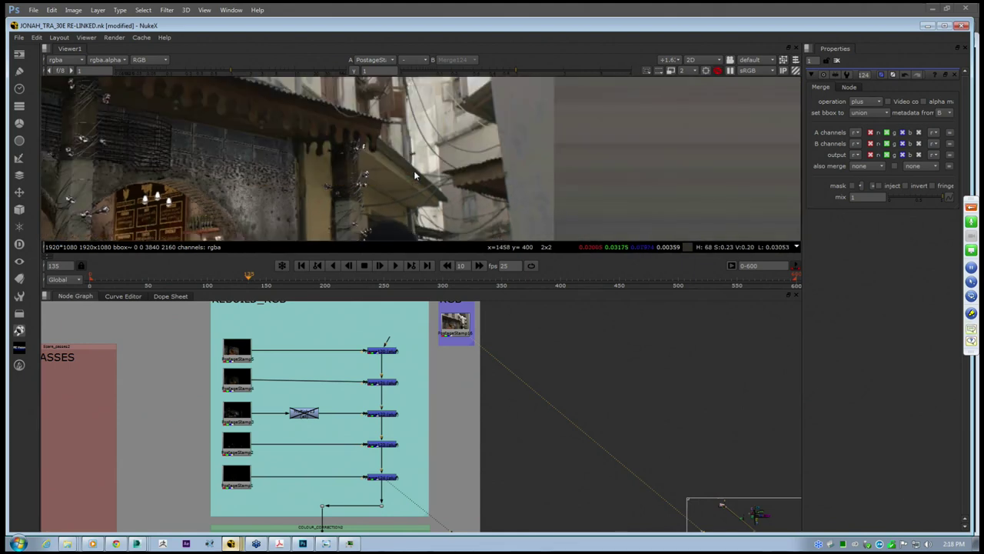
middle_click_drag(412, 175, 511, 137)
View the output of the Premult21 node in the ALPHA group
scroll(515, 424, "down", 3)
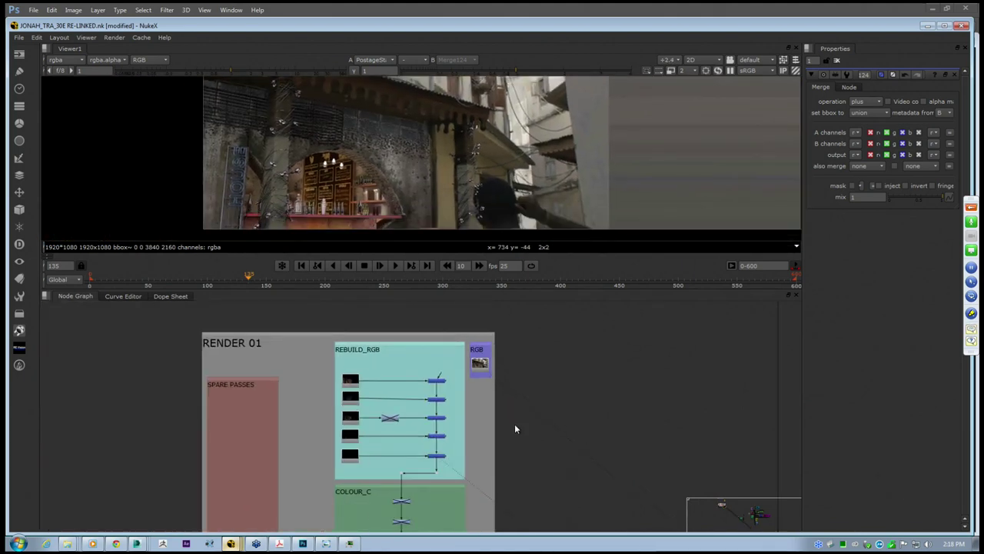
middle_click_drag(514, 424, 490, 283)
middle_click_drag(482, 402, 496, 289)
scroll(364, 378, "up", 2)
middle_click_drag(365, 379, 417, 346)
scroll(361, 368, "up", 2)
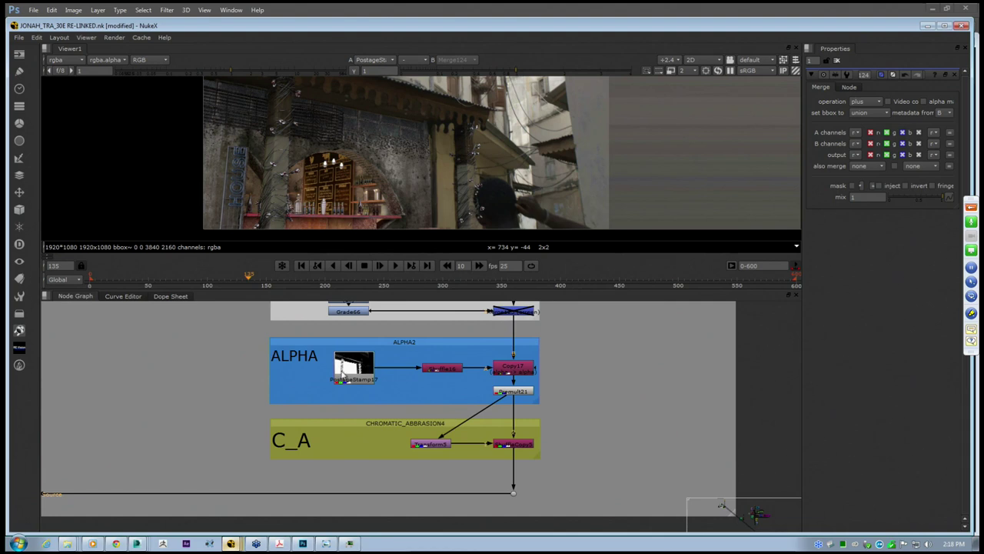
left_click(524, 390)
key("1")
Move the PostageStamp18 node in the FOG group directly above the Invert21 node
middle_click_drag(290, 382, 235, 432)
middle_click_drag(302, 309, 290, 430)
scroll(290, 430, "down", 4)
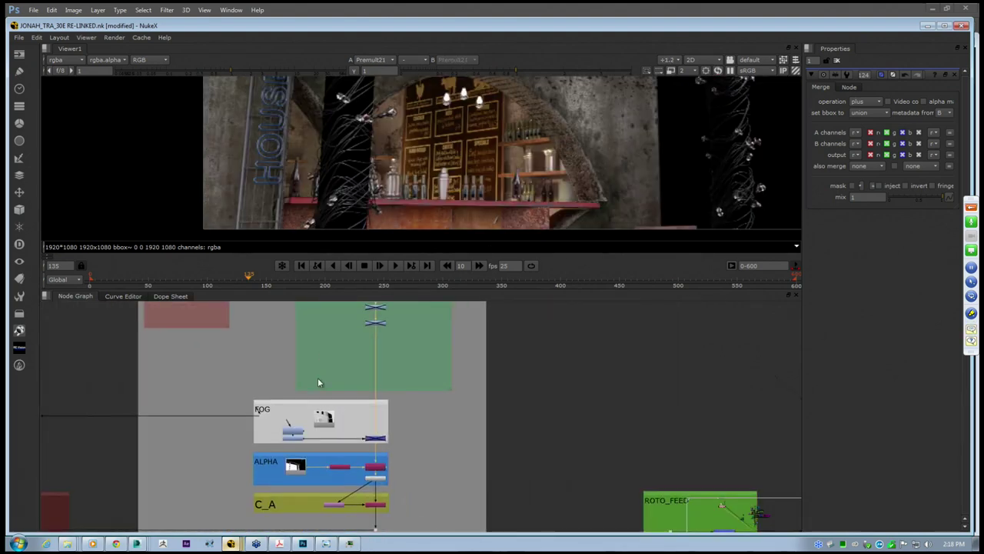
middle_click_drag(318, 377, 305, 499)
middle_click_drag(311, 356, 300, 439)
left_click_drag(264, 318, 316, 460)
middle_click_drag(325, 397, 343, 414)
scroll(319, 398, "up", 3)
left_click_drag(344, 414, 283, 413)
Enable the screen Merge node in the FOG group and review the fogged render
left_click(421, 450)
key("d")
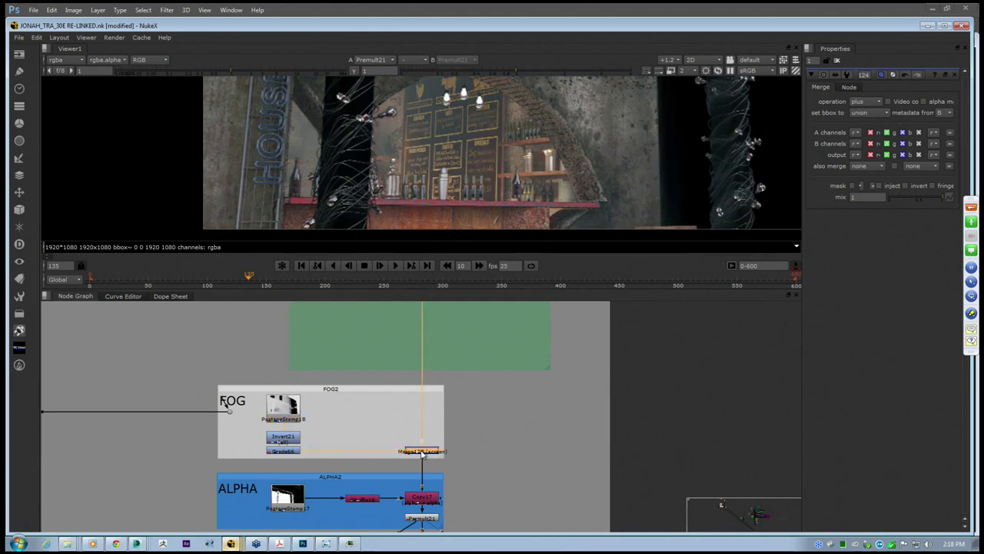
middle_click_drag(468, 151, 428, 159)
scroll(428, 160, "down", 1)
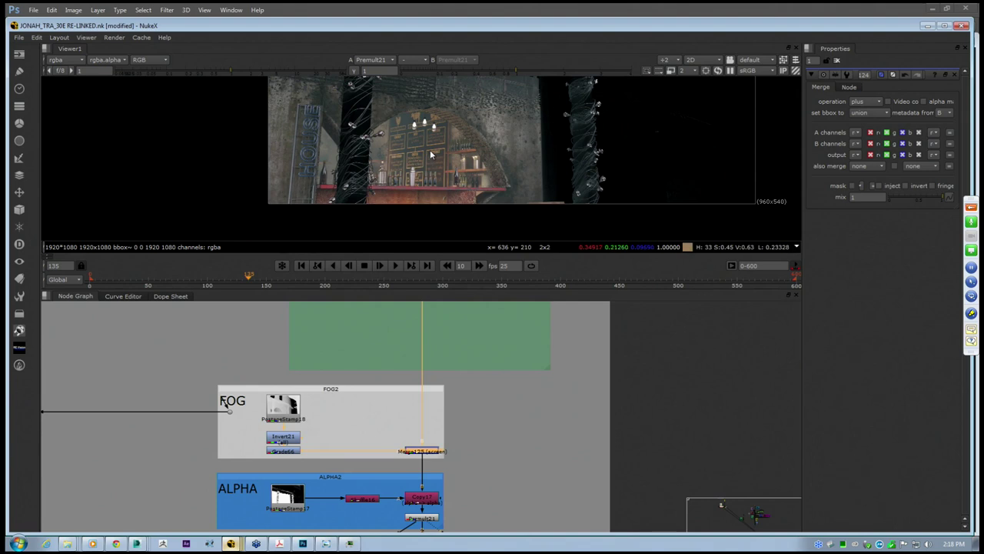
scroll(375, 175, "down", 3)
middle_click_drag(375, 175, 395, 130)
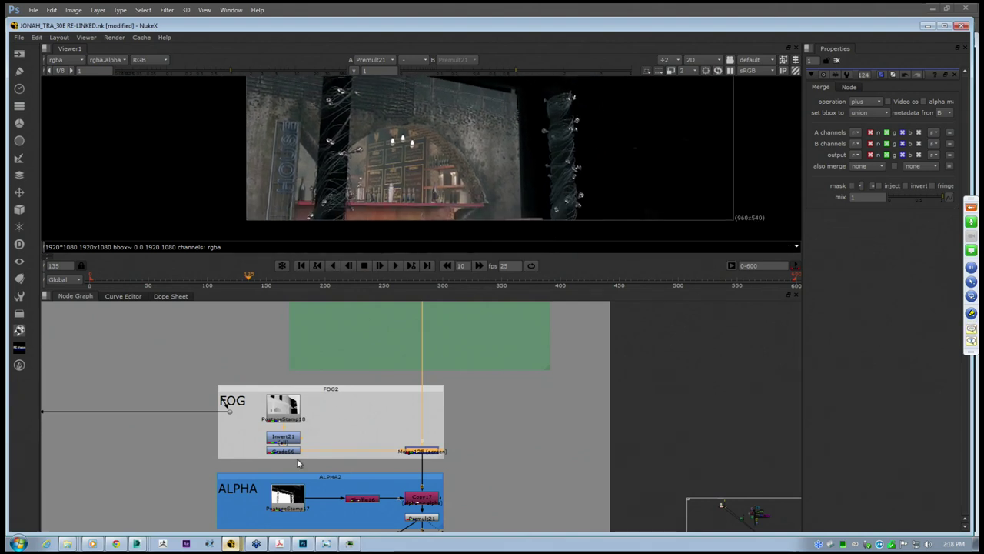
View the fog pass after the Invert21 node and after the Grade66 node
left_click(291, 439)
key("1")
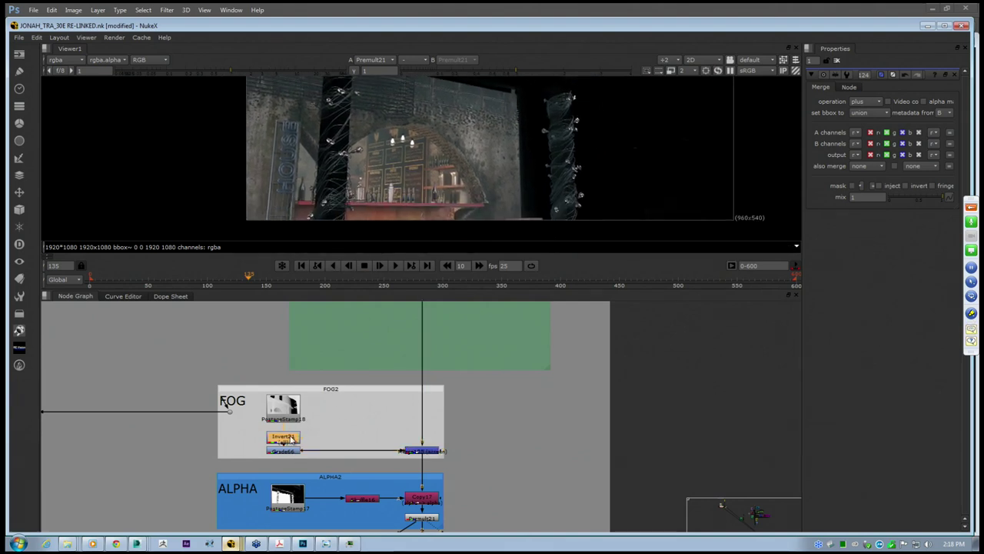
scroll(421, 167, "down", 2)
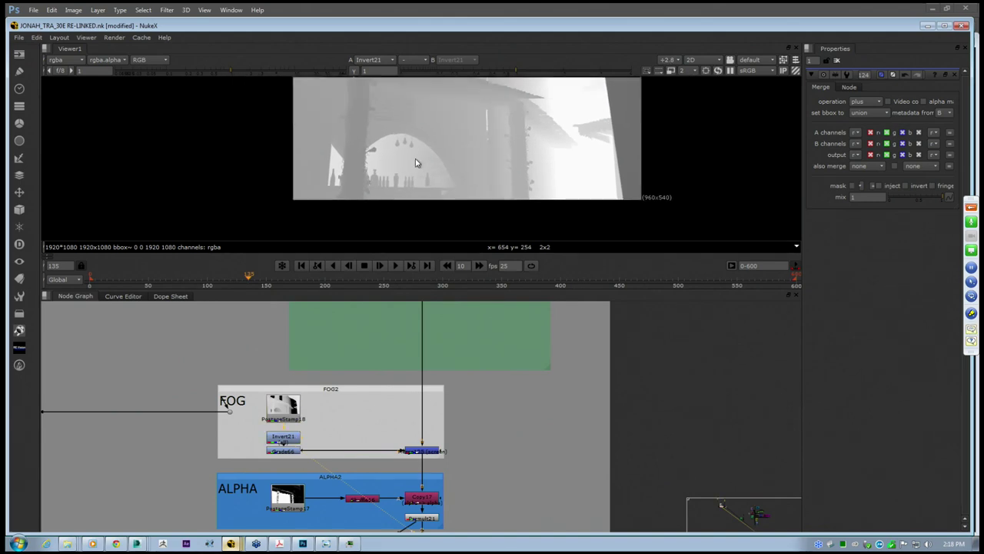
left_click(288, 452)
key("1")
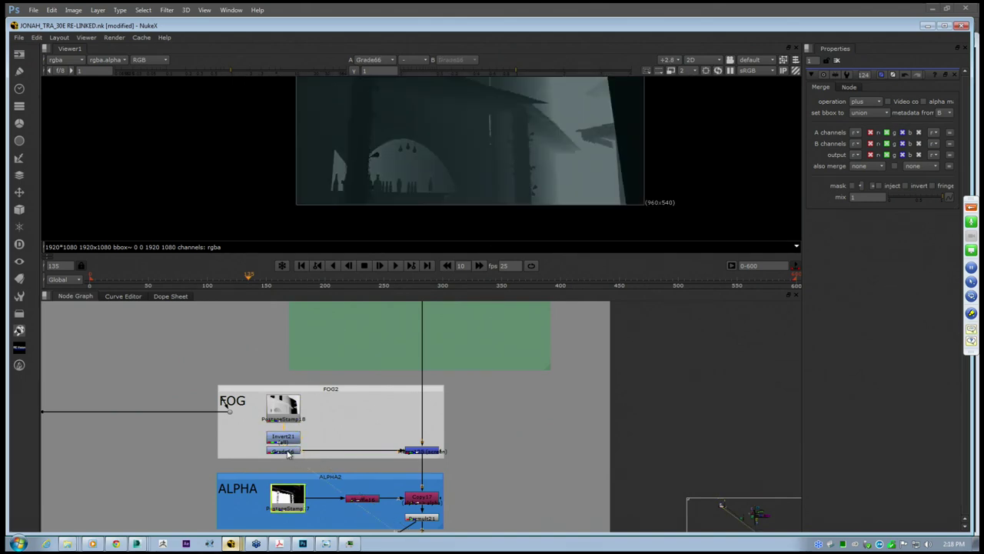
Open the Grade66 node's settings and widen the properties area to show all its values
double_click(288, 452)
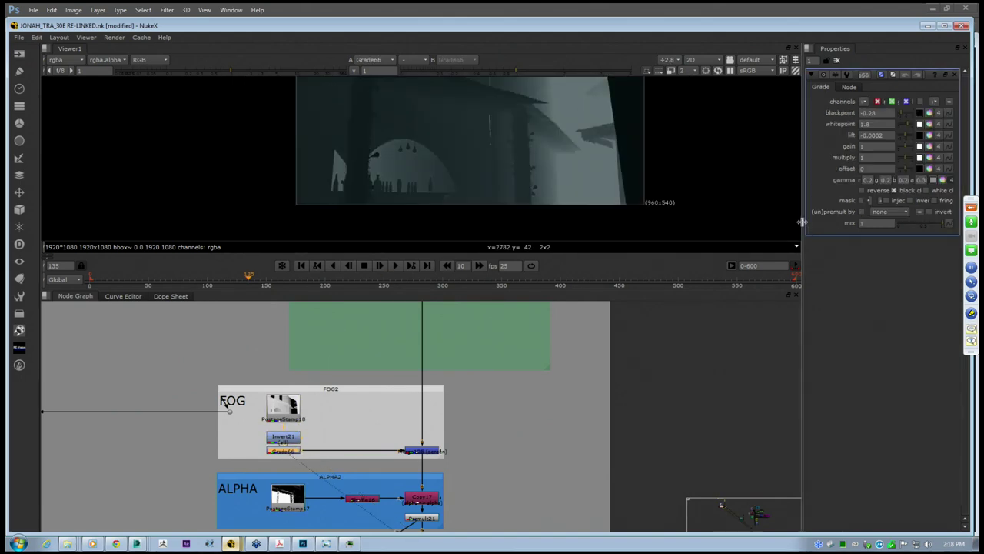
left_click_drag(802, 222, 689, 240)
middle_click_drag(444, 180, 290, 235)
scroll(315, 167, "up", 3)
scroll(315, 168, "up", 1)
scroll(328, 170, "down", 6)
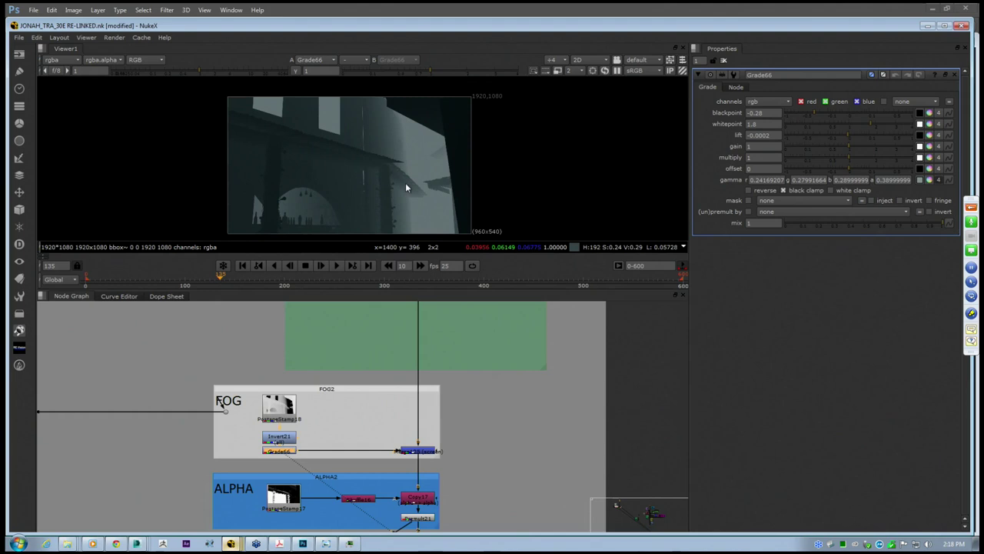
Inspect the graded fog pass in a maximised viewer
key("space")
scroll(343, 428, "up", 5)
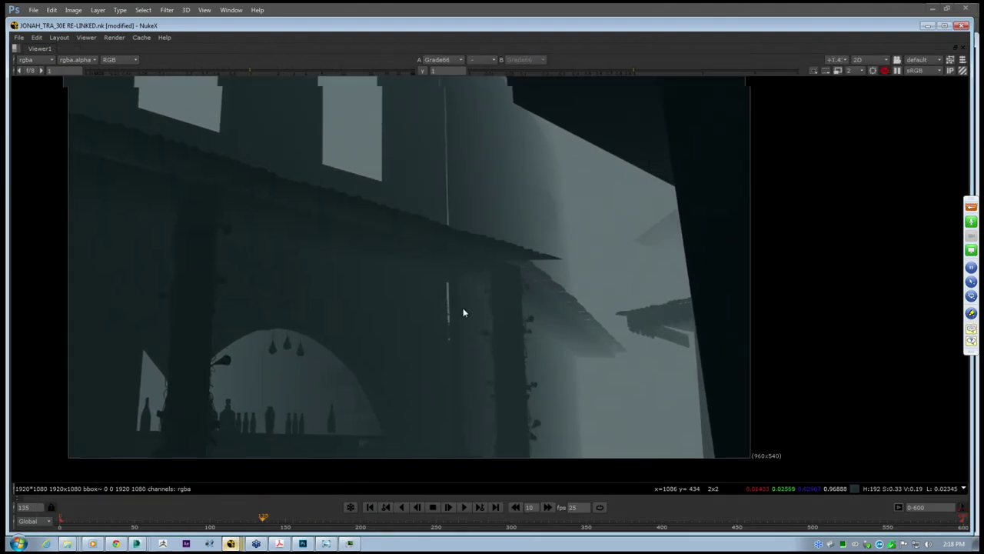
middle_click_drag(463, 308, 491, 326)
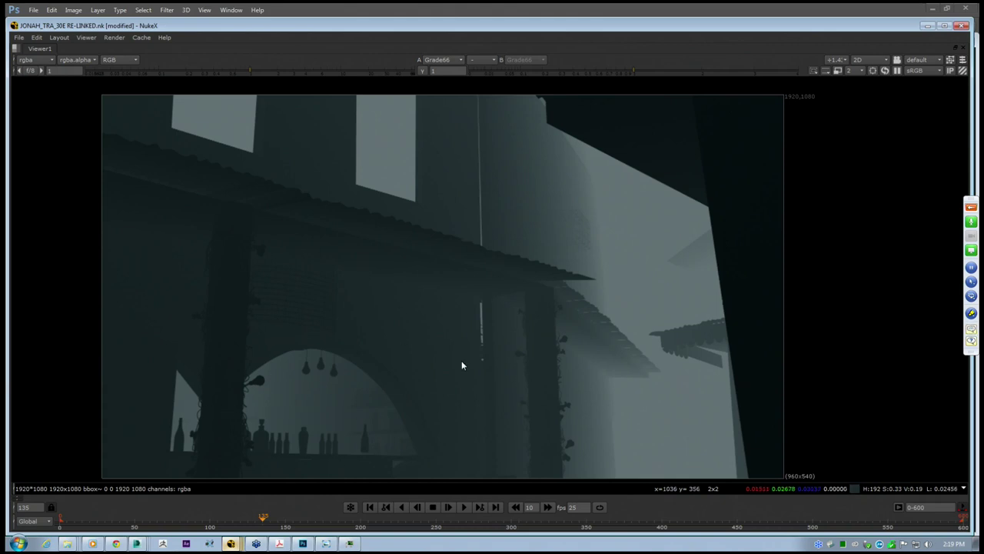
key("space")
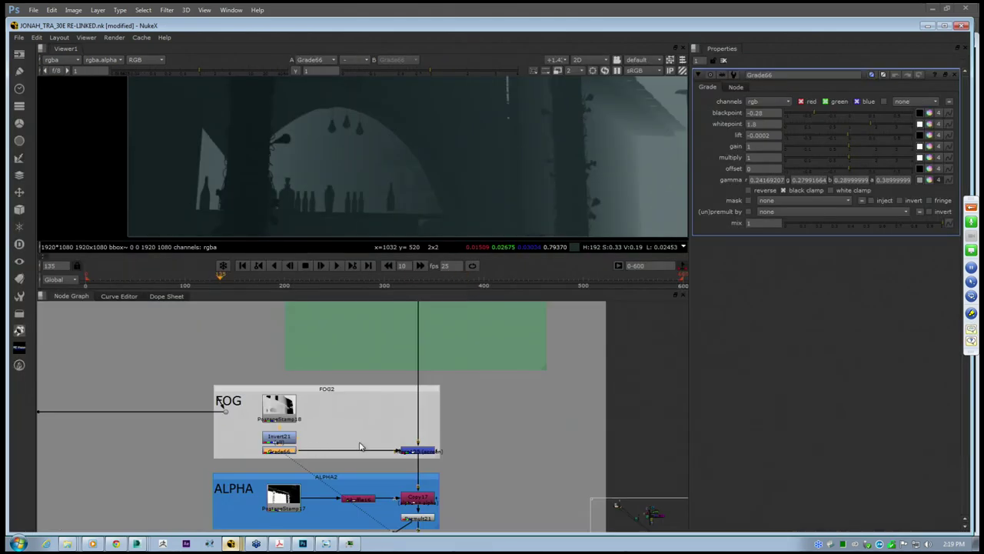
Set the Grade66 node's blackpoint to 0.014 and its whitepoint to 2.4
middle_click_drag(360, 446, 352, 442)
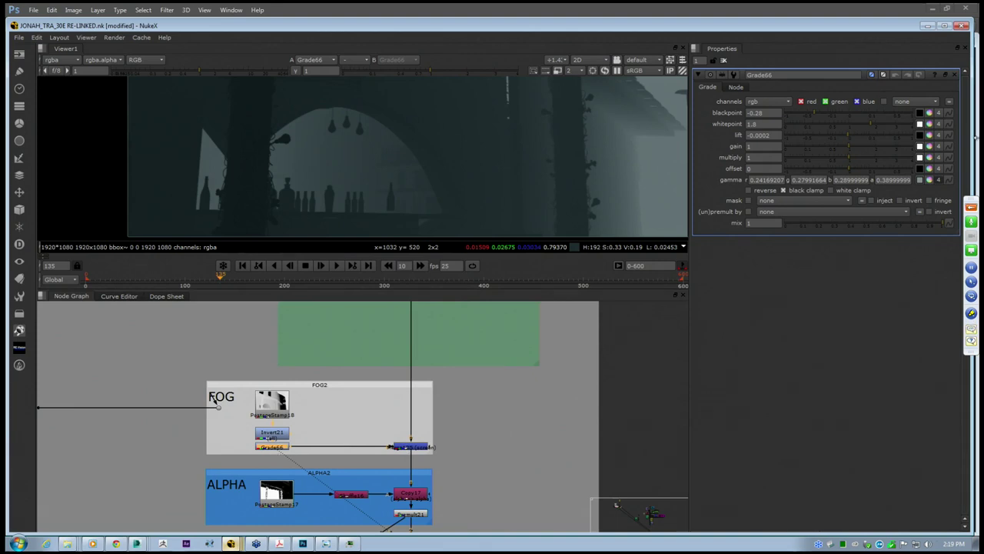
left_click(826, 114)
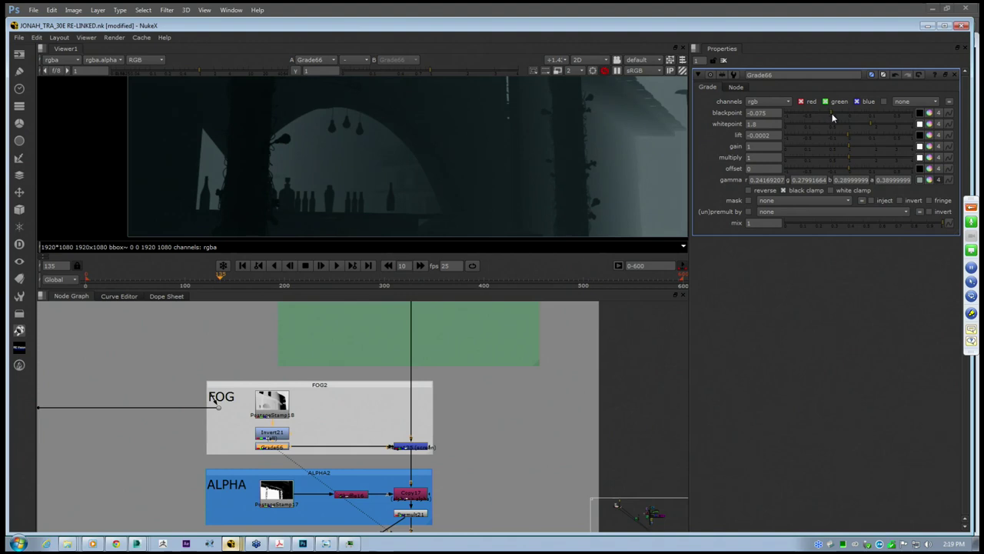
left_click(853, 115)
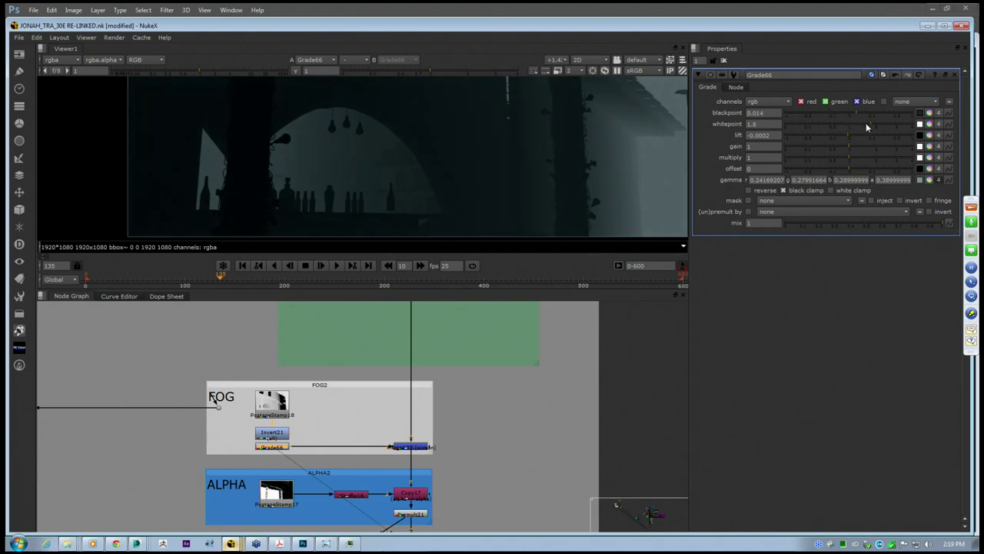
left_click_drag(859, 126, 883, 125)
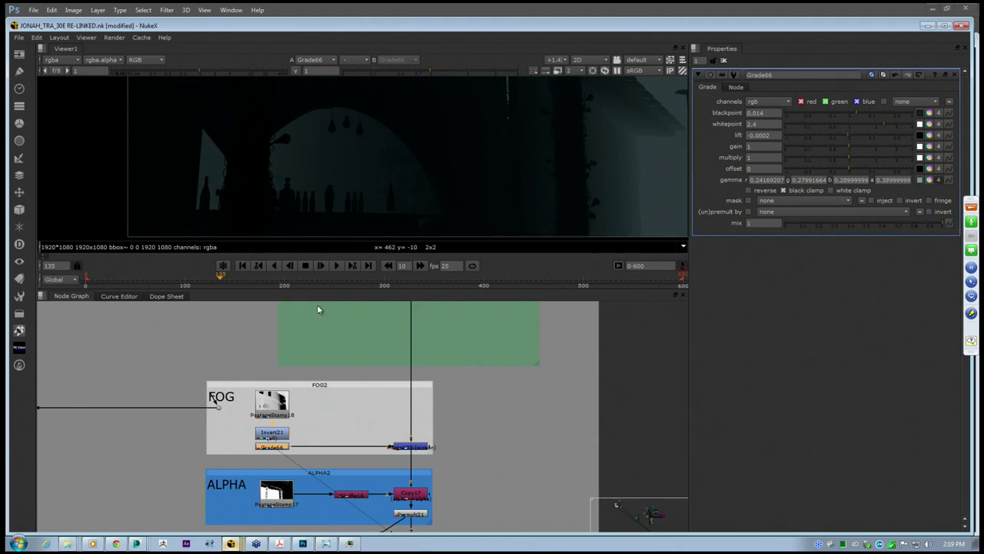
View the FOG group's screen Merge output to check the adjusted fog over the render
left_click(424, 448)
key("d")
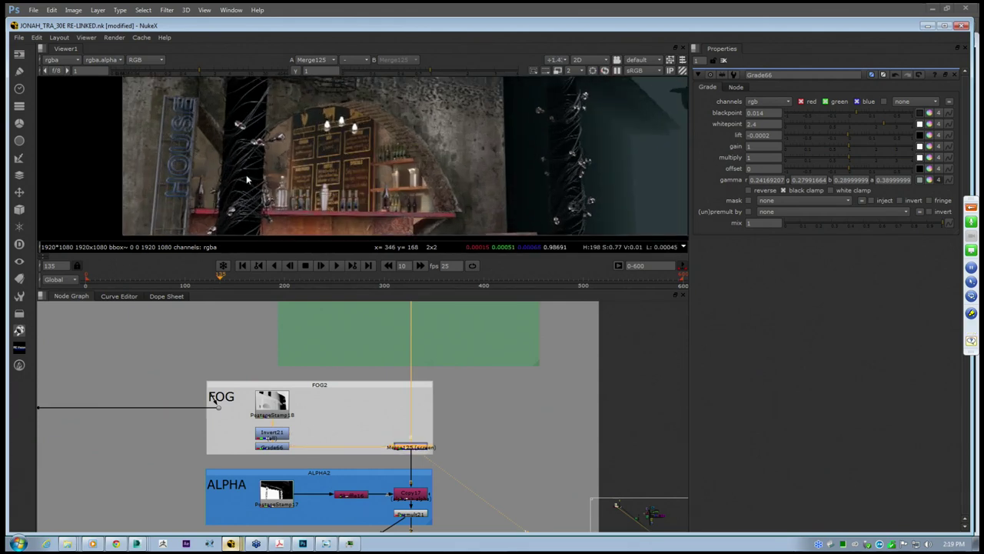
scroll(246, 175, "down", 2)
scroll(246, 180, "up", 4)
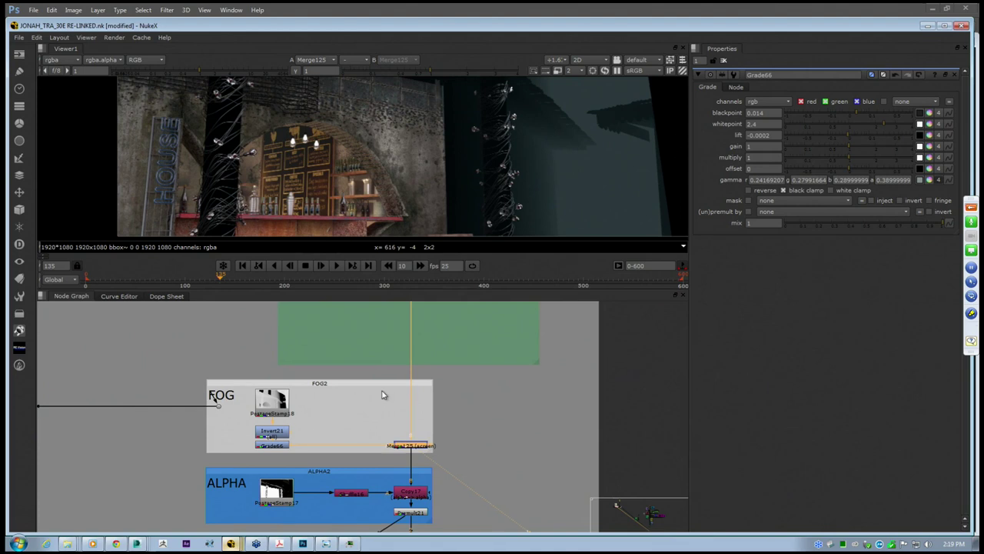
View the Premult21 output to check the regraded fog with the alpha applied
middle_click_drag(367, 476, 429, 369)
left_click(483, 408)
key("1")
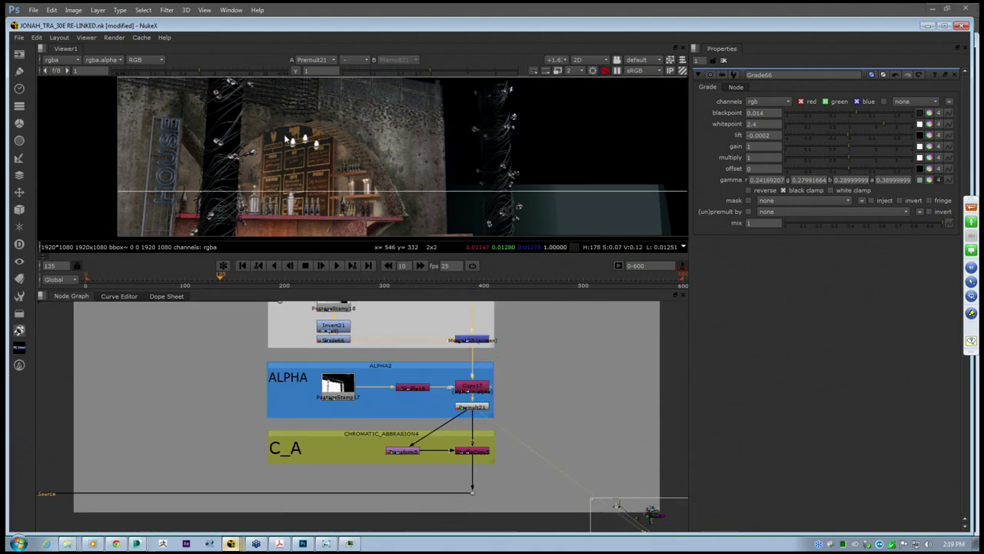
middle_click_drag(400, 169, 371, 178)
scroll(373, 180, "down", 3)
middle_click_drag(443, 362, 423, 406)
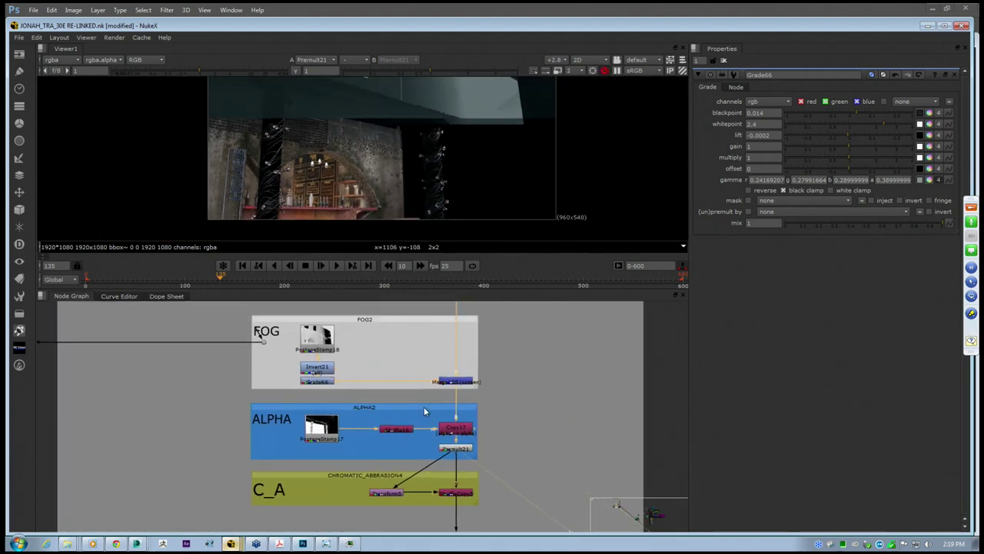
Check the alpha channel of the Premult21 output, and return the viewer to RGB
scroll(450, 124, "up", 3)
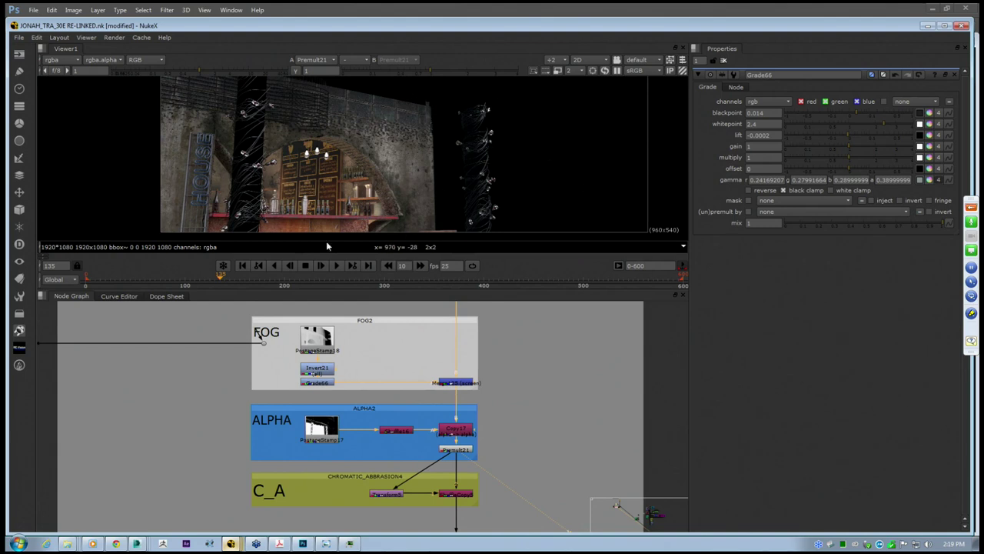
left_click(143, 60)
left_click(149, 127)
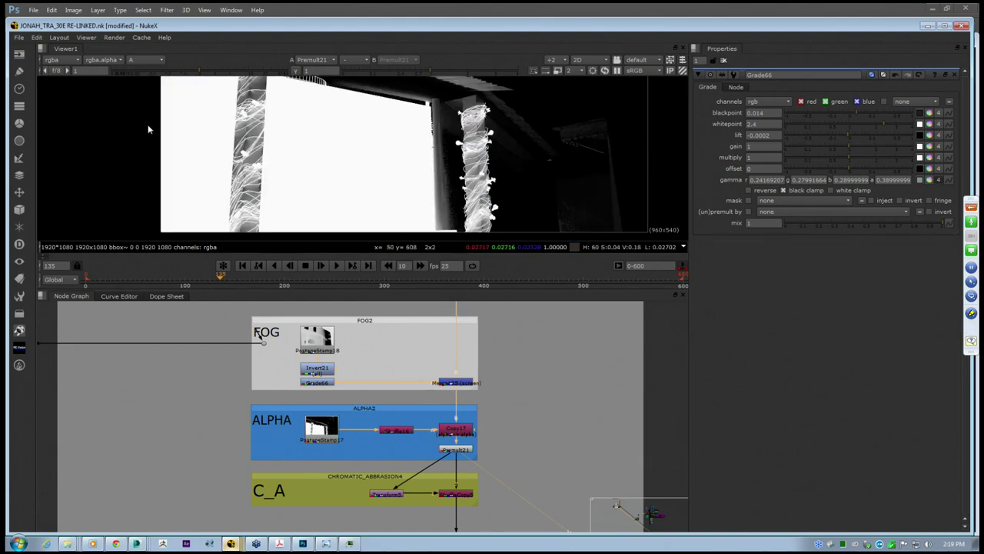
left_click(145, 60)
left_click(149, 92)
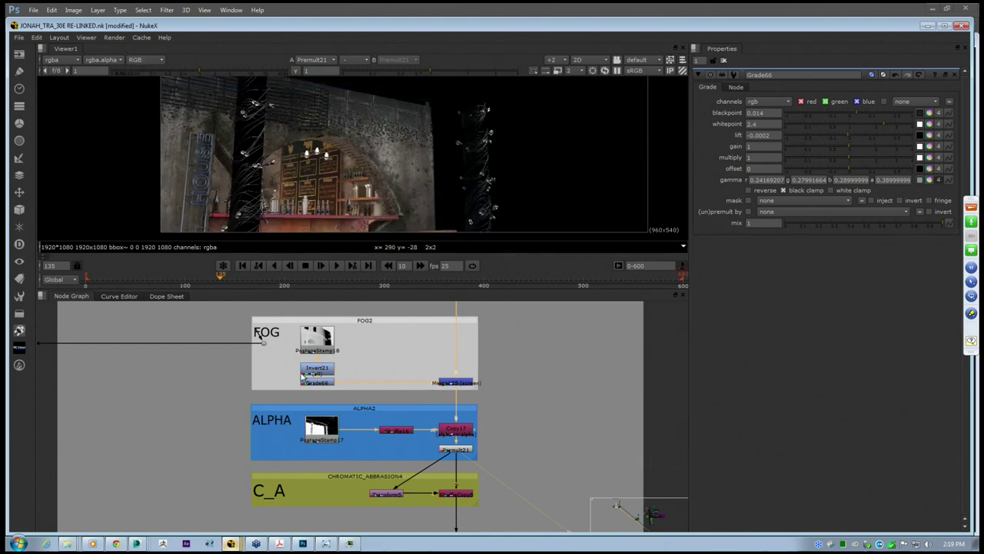
View the ShuffleCopy5 output of the CHROMATIC_ABBRASION4 group and examine the colour fringing at high magnification
middle_click_drag(329, 449, 286, 359)
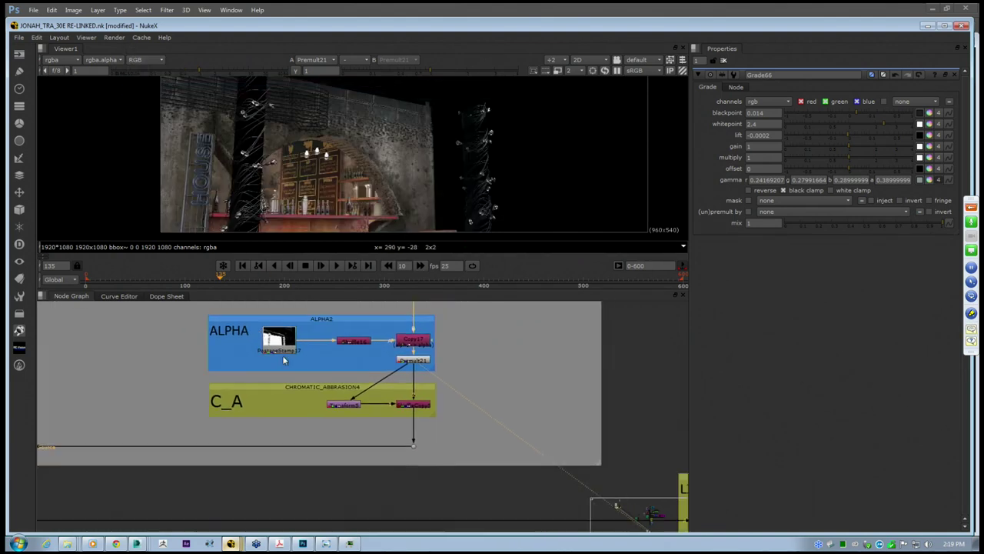
left_click(330, 386)
scroll(330, 387, "up", 5)
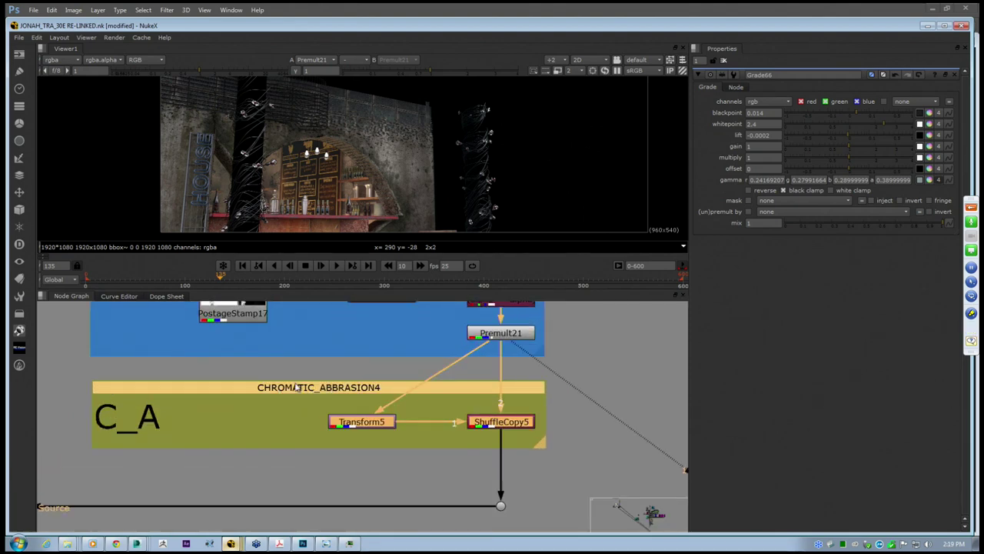
left_click(508, 425)
key("1")
scroll(408, 187, "up", 8)
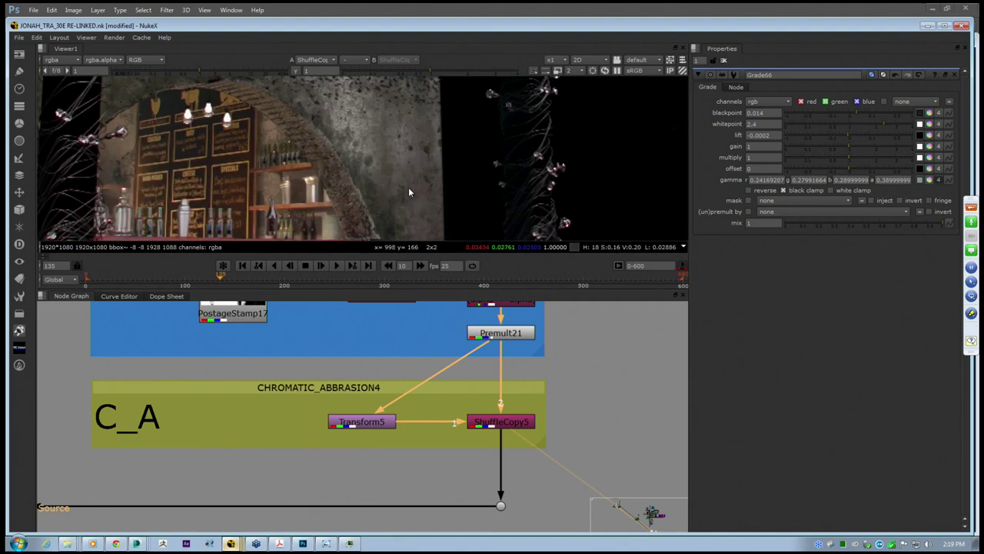
left_click(512, 425)
middle_click_drag(373, 158, 357, 155)
Toggle the CHROMATIC_ABBRASION4 group's Transform5 and ShuffleCopy5 nodes to compare the effect, leaving them disabled
left_click(370, 389)
key("d")
key("d")
key("d")
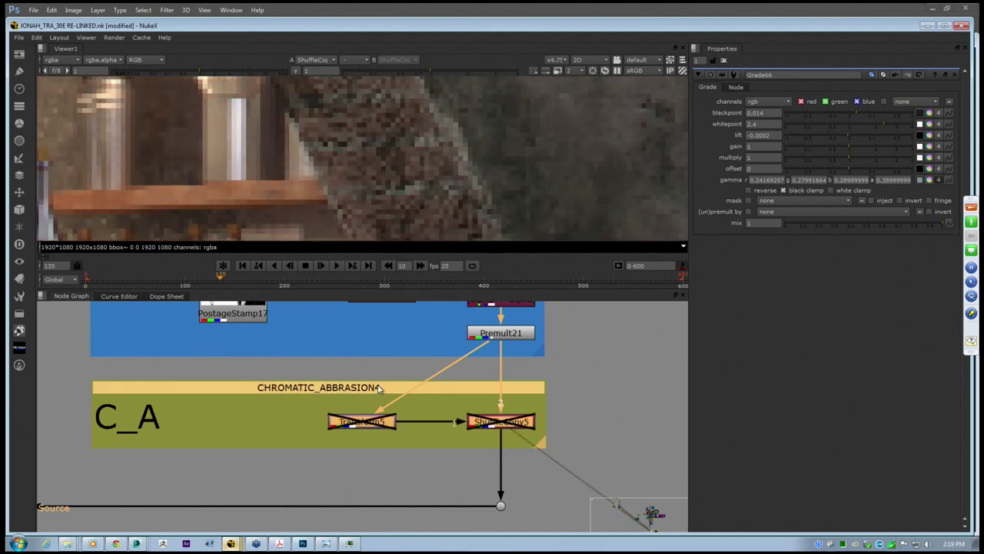
Enable the FL Depth Of Field node in the DEPTH_OF_FIELD2 group
scroll(372, 376, "down", 2)
scroll(369, 374, "down", 5)
middle_click_drag(239, 398, 328, 380)
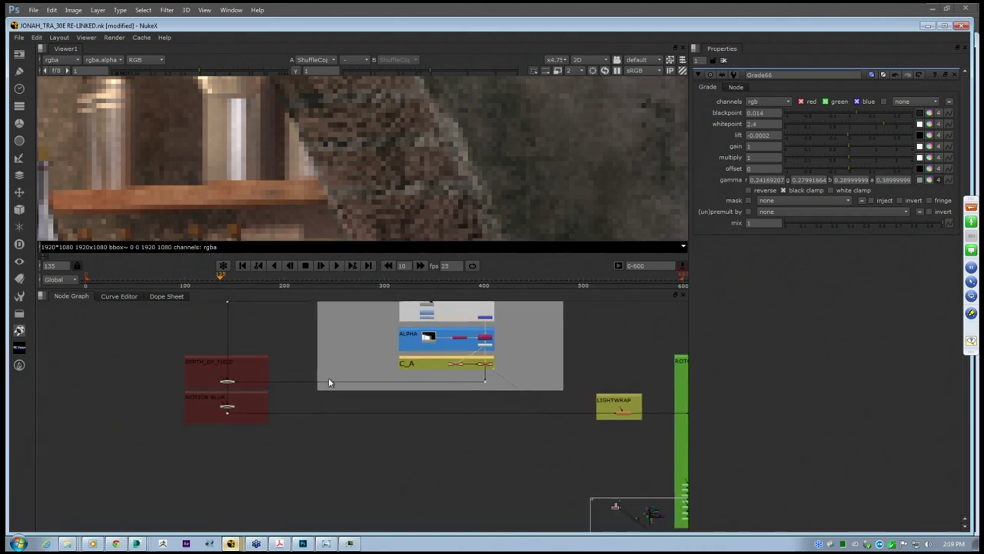
scroll(264, 396, "up", 3)
left_click(185, 365)
scroll(409, 176, "down", 6)
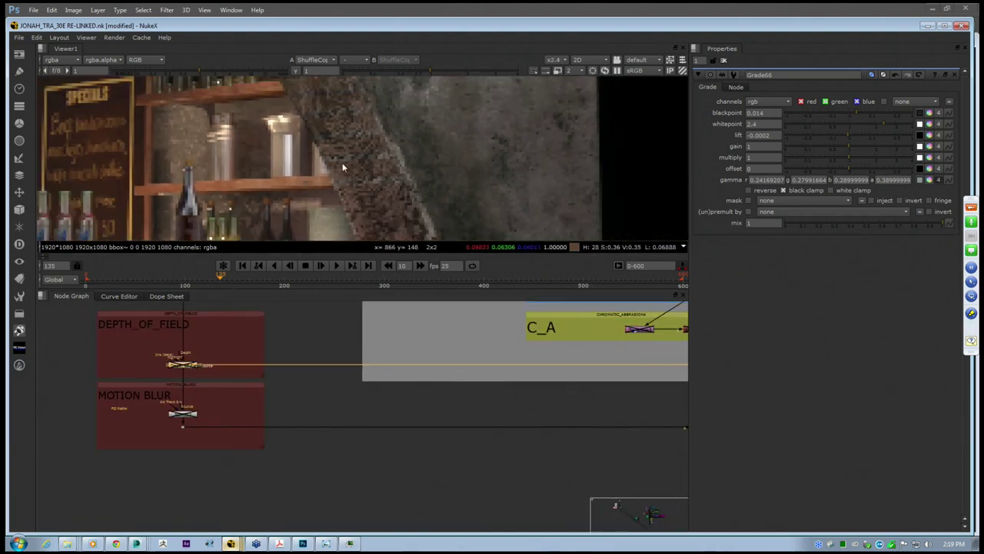
scroll(409, 175, "down", 1)
middle_click_drag(409, 176, 451, 195)
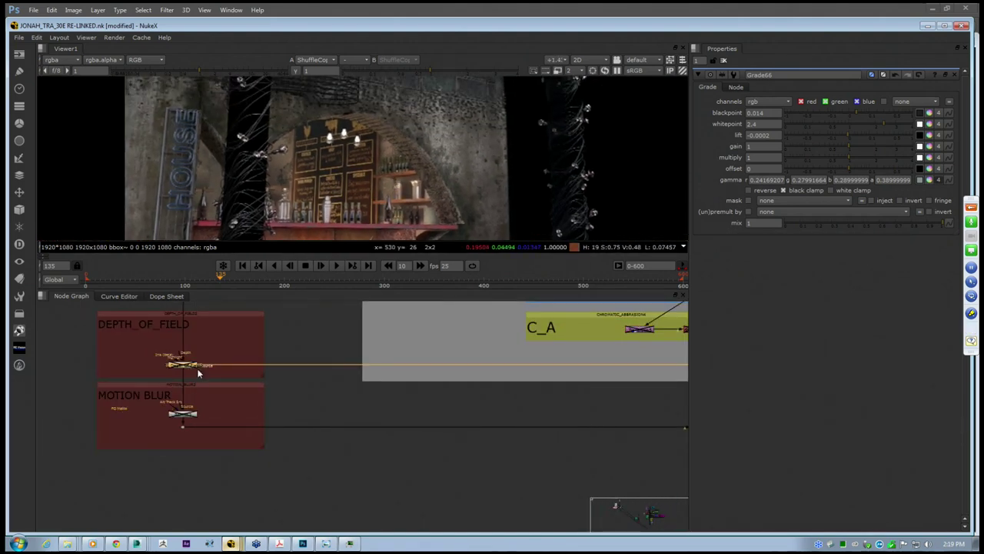
scroll(191, 366, "up", 3)
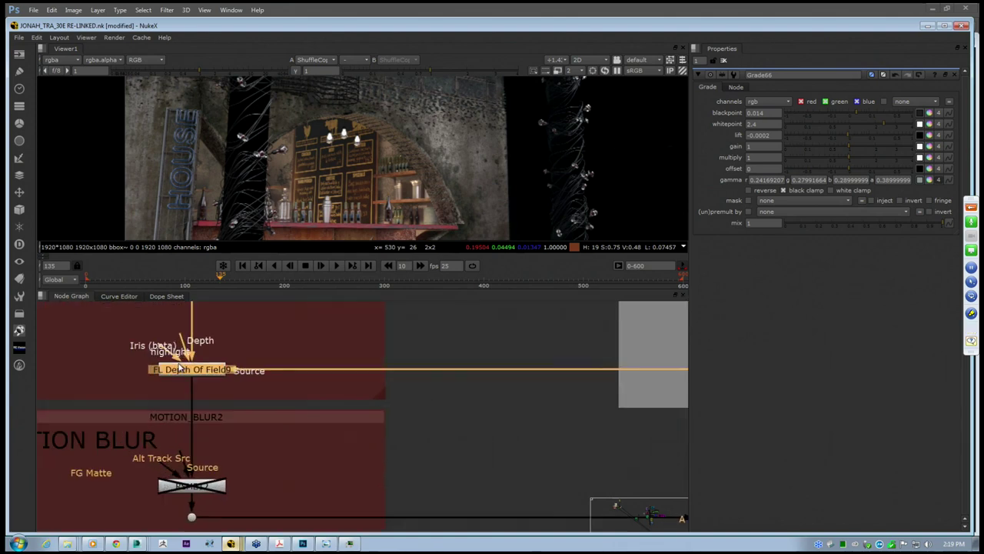
left_click(22, 330)
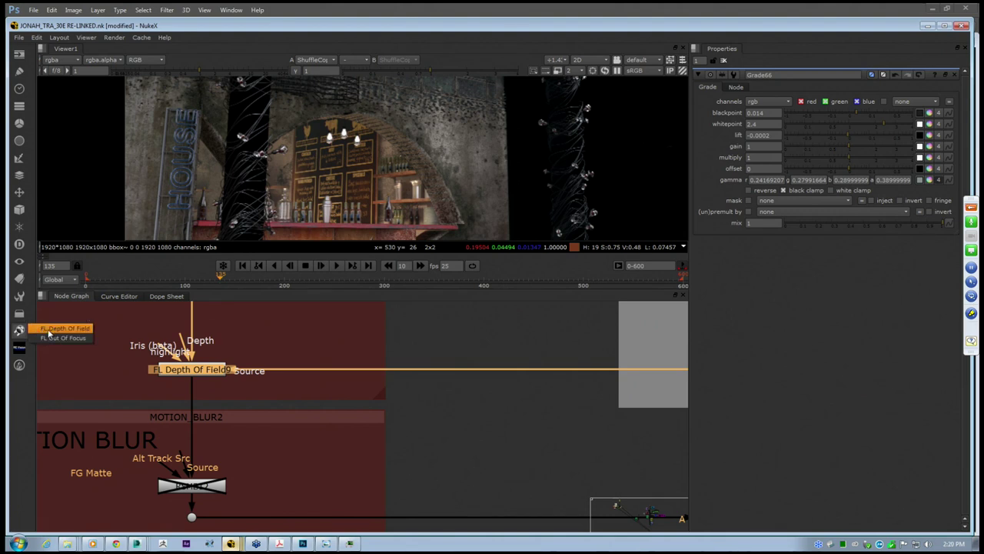
left_click(77, 331)
left_click(460, 339)
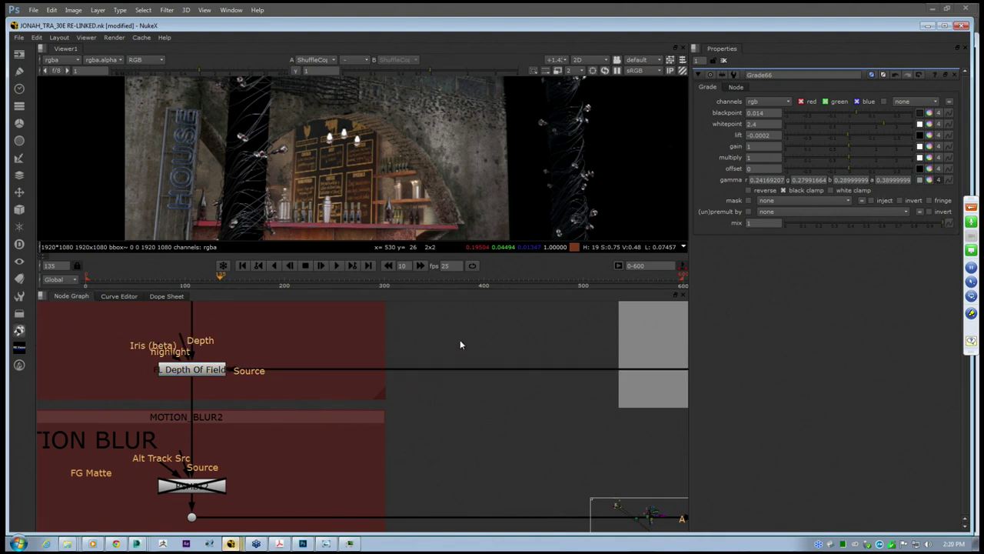
Open the properties of the FL Depth Of Field node in the DEPTH_OF_FIELD2 group
middle_click_drag(295, 363, 292, 427)
scroll(361, 409, "down", 2)
scroll(311, 406, "up", 1)
left_click(319, 415)
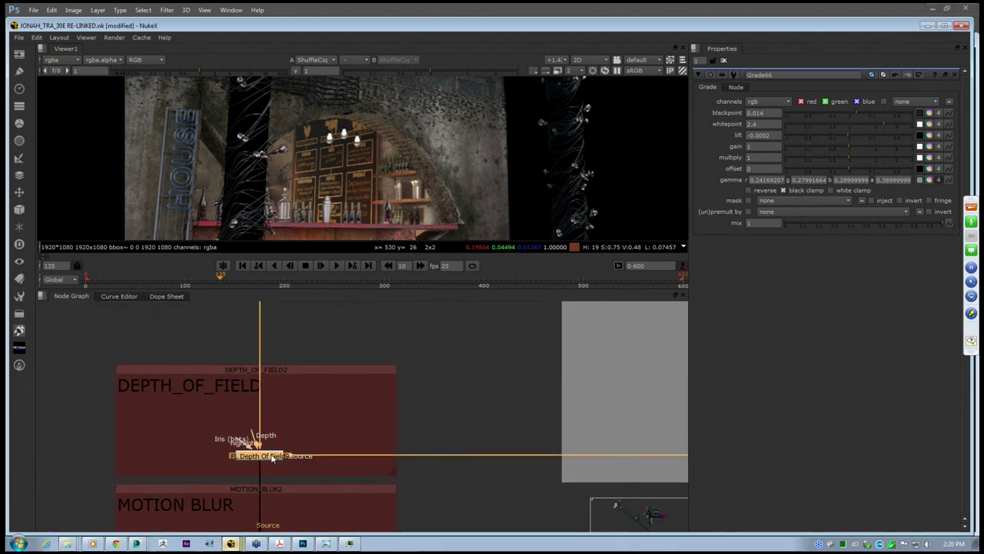
double_click(273, 455)
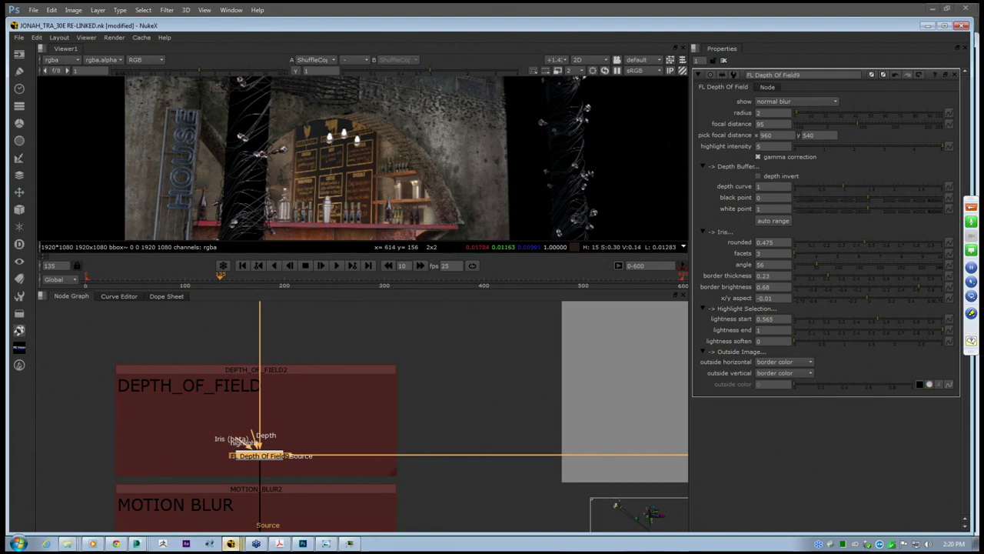
View the FL Depth Of Field output close up and toggle the node off and on to compare the blur
scroll(269, 198, "up", 2)
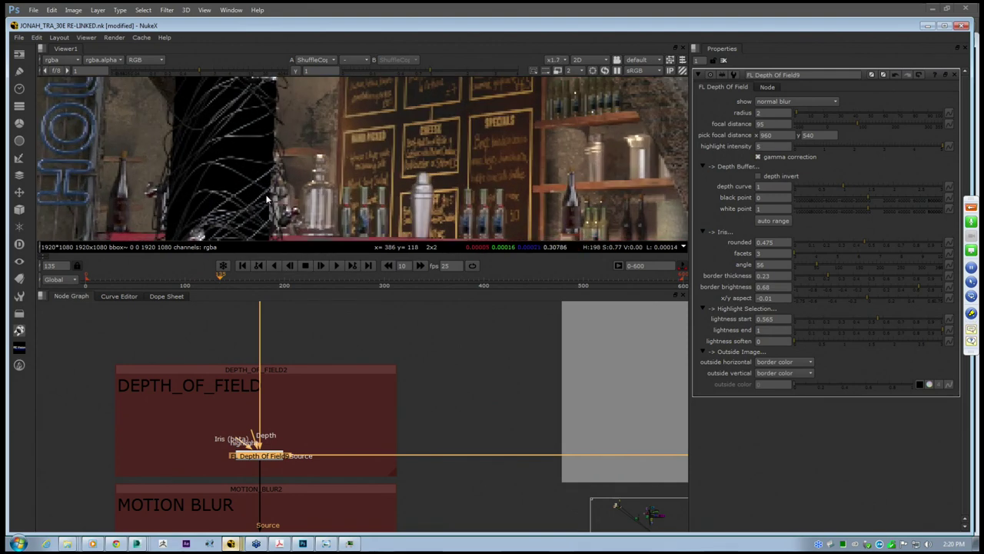
left_click(260, 456)
key("1")
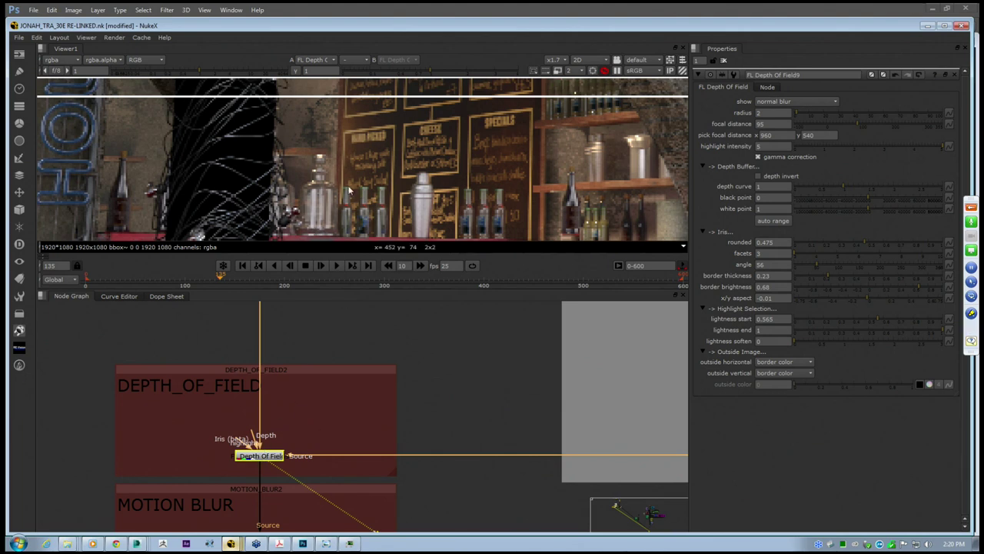
middle_click_drag(367, 187, 260, 189)
left_click(270, 461)
key("d")
key("d")
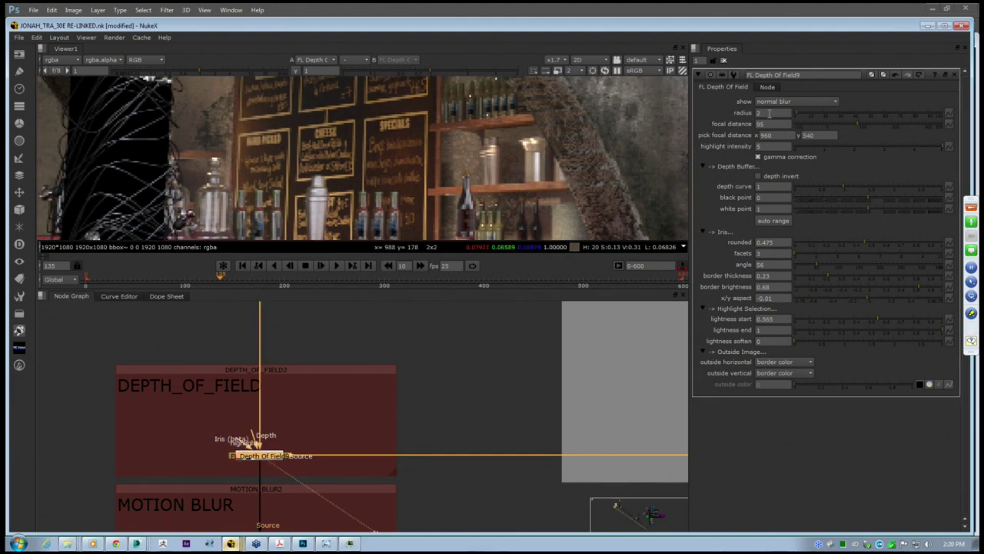
Set the depth of field radius to 10 and inspect the exaggerated blur across the shot
type("10")
key("Return")
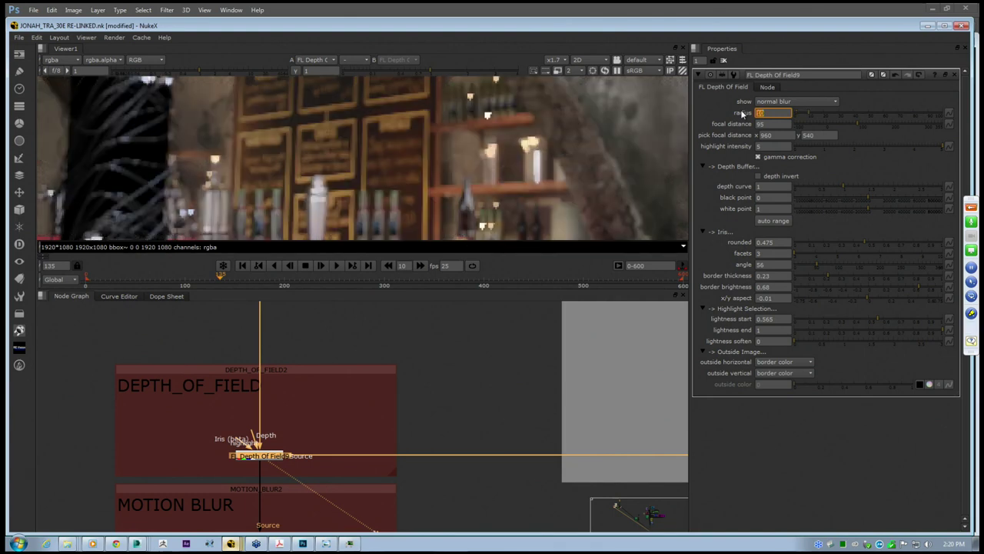
scroll(264, 171, "down", 5)
middle_click_drag(237, 170, 276, 181)
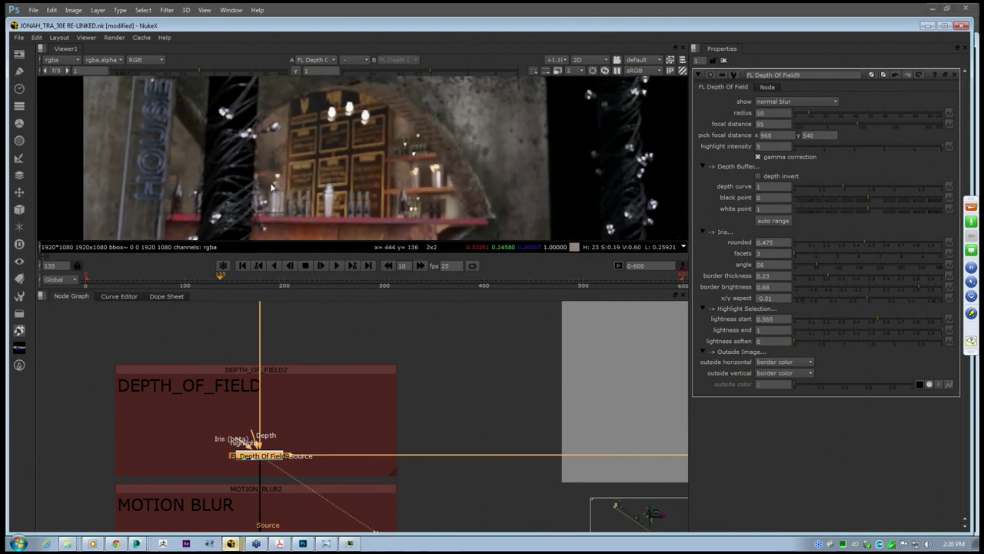
scroll(275, 179, "up", 1)
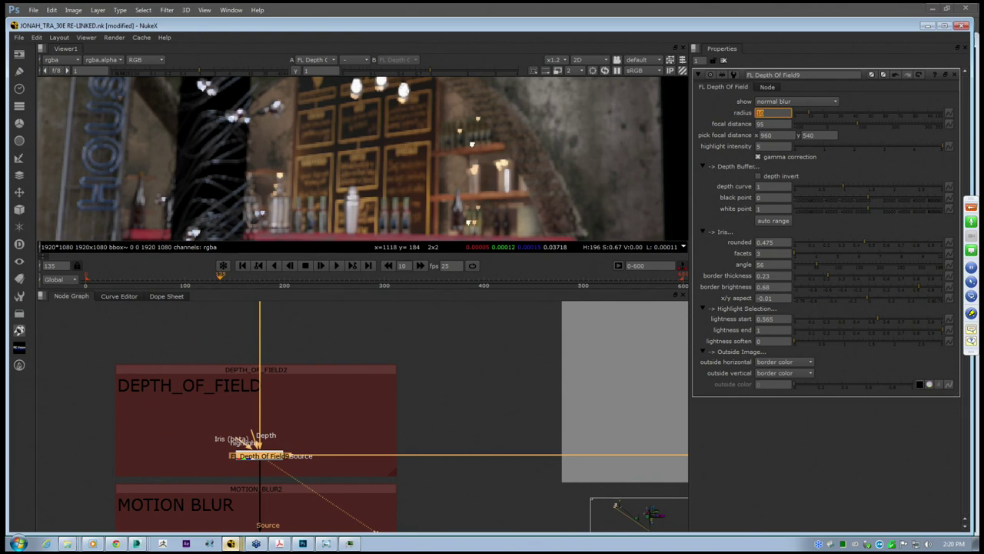
Set the depth of field radius to 2 and check the subtler blur on the bar and columns
type("2")
key("Return")
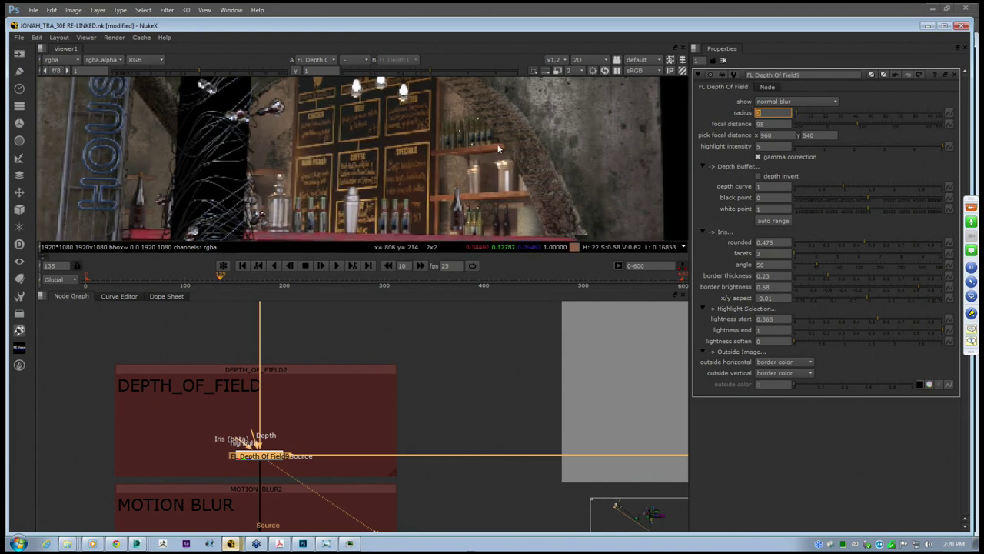
scroll(360, 142, "down", 3)
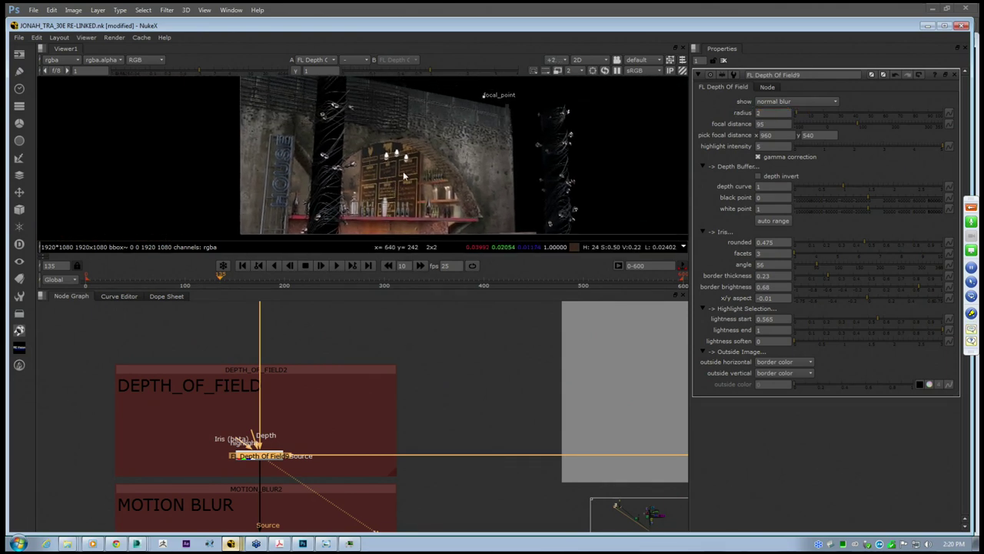
scroll(401, 182, "up", 4)
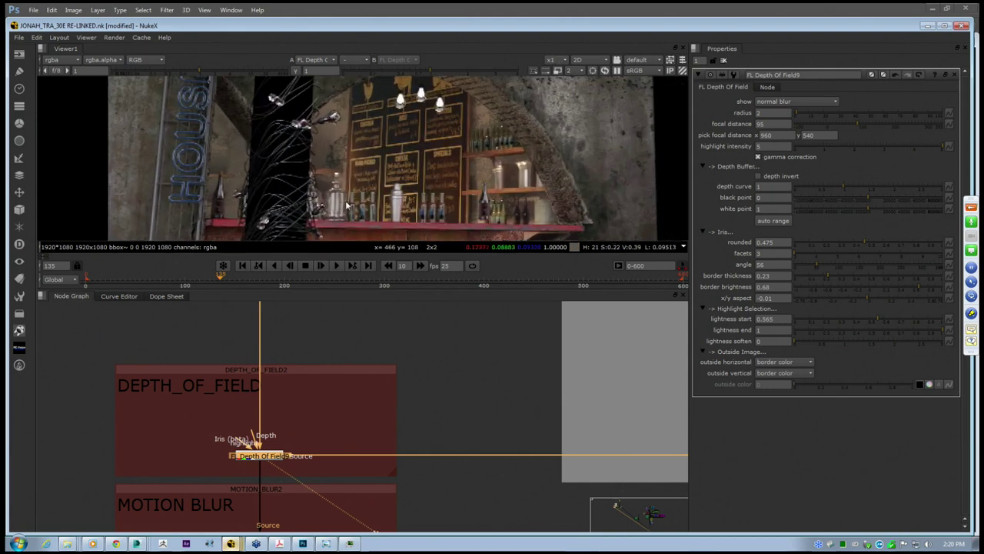
scroll(346, 184, "down", 1)
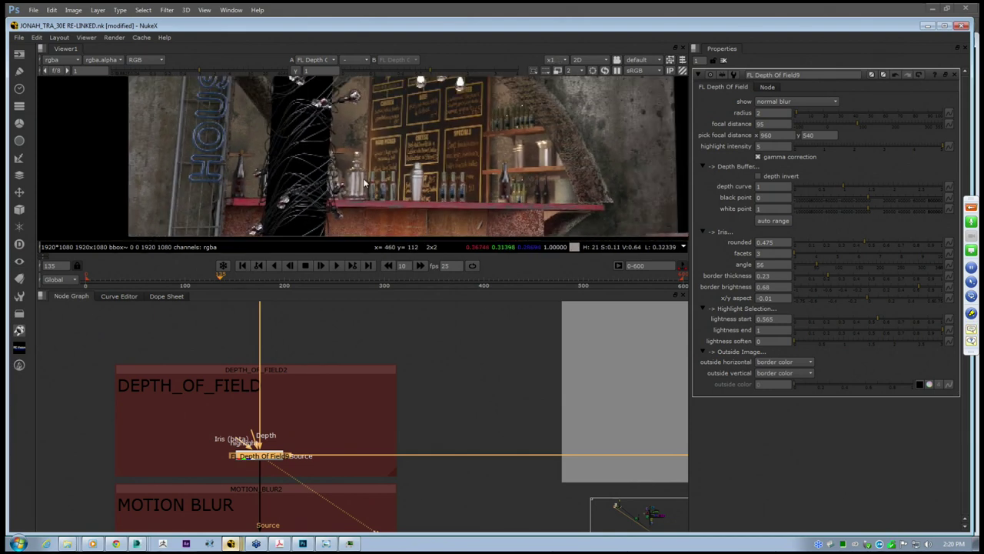
Enable the RSMB12 node in the MOTION_BLUR2 group and view its output
middle_click_drag(274, 361, 264, 245)
left_click(243, 424)
middle_click_drag(355, 183, 336, 189)
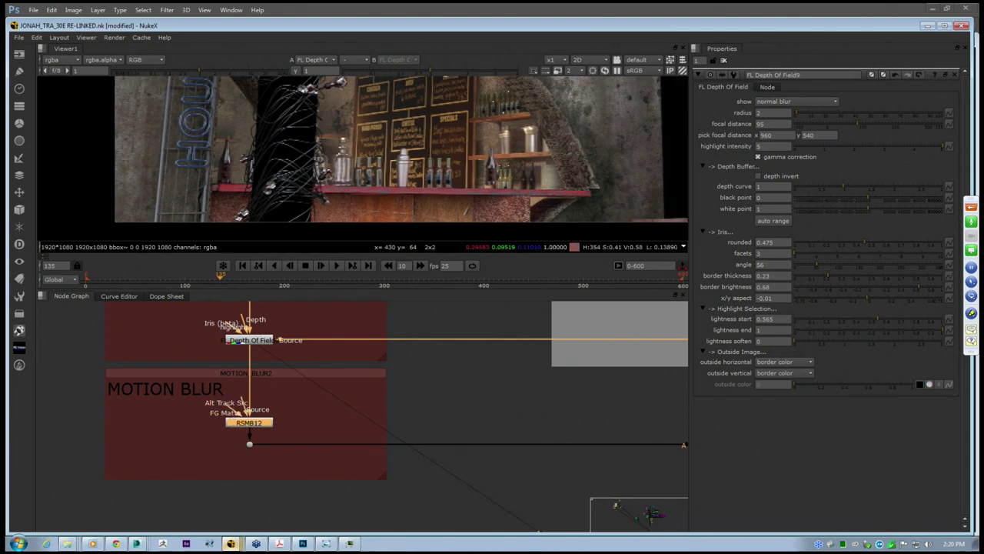
left_click(259, 423)
key("1")
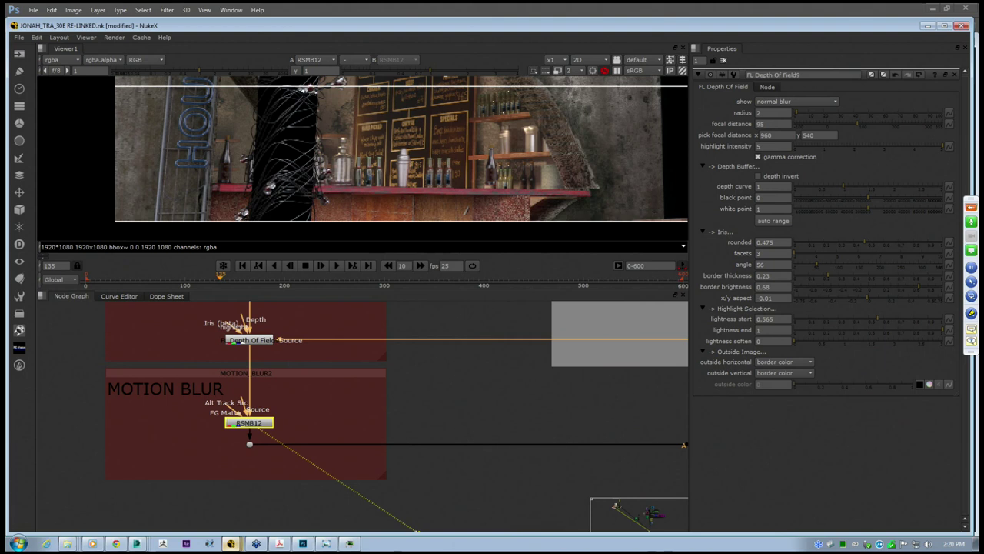
left_click(330, 346)
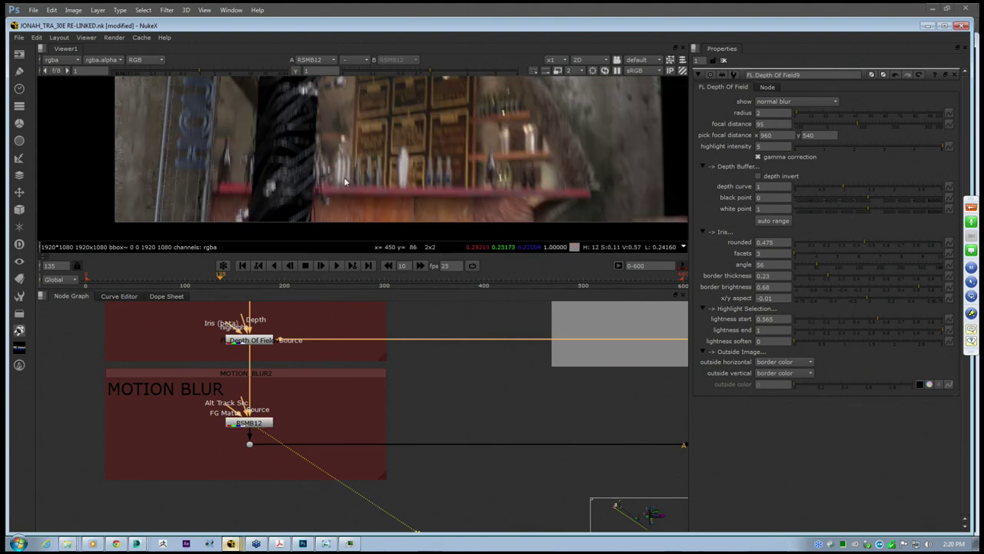
Examine the motion blur on the columns, bar and wall in the RSMB12 output at different magnifications
scroll(350, 177, "down", 5)
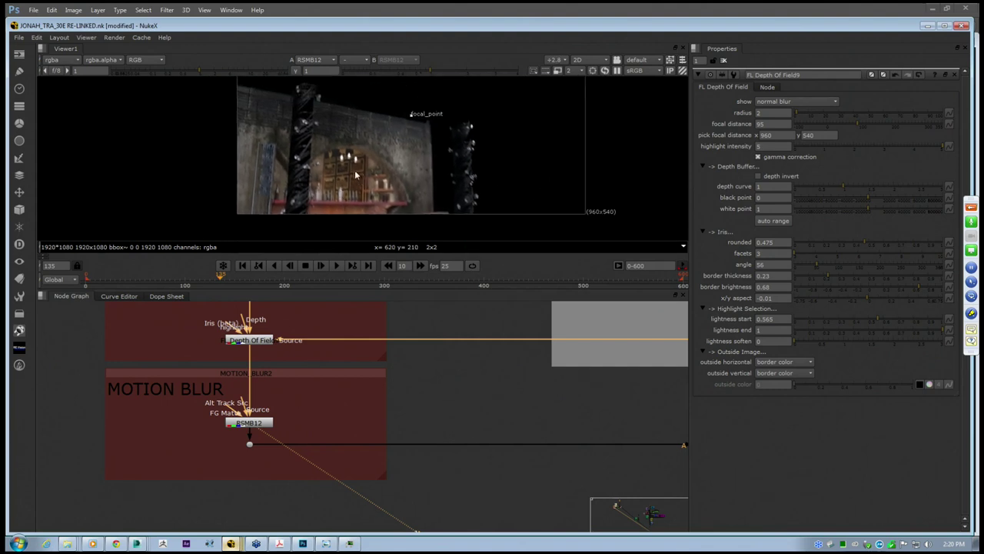
scroll(355, 175, "up", 6)
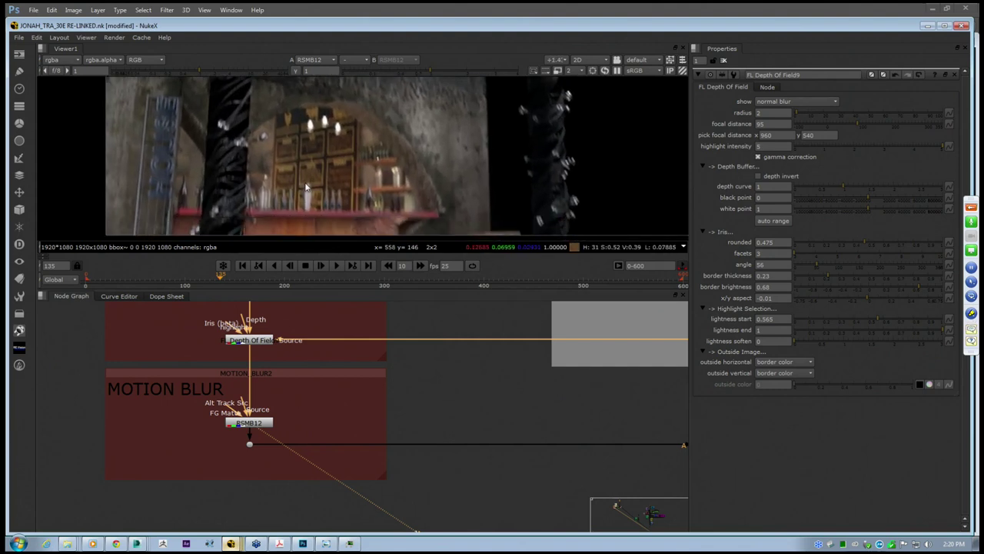
middle_click_drag(306, 187, 300, 171)
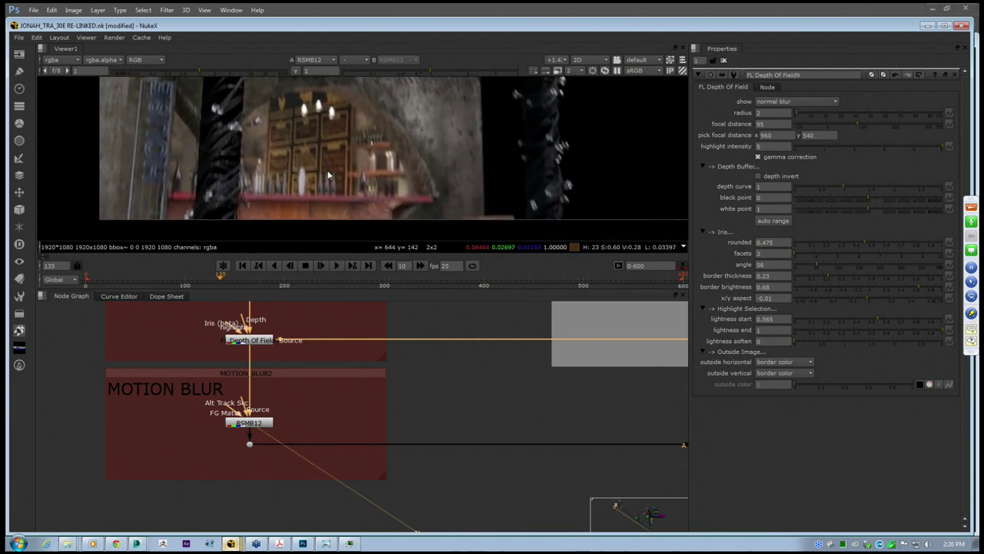
middle_click_drag(366, 151, 361, 178)
middle_click_drag(302, 164, 343, 149)
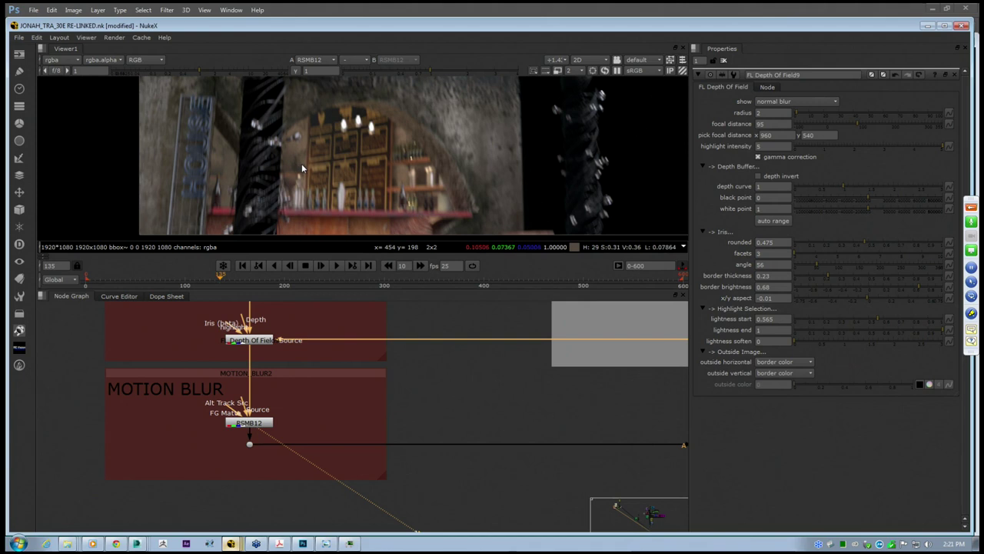
middle_click_drag(301, 163, 308, 166)
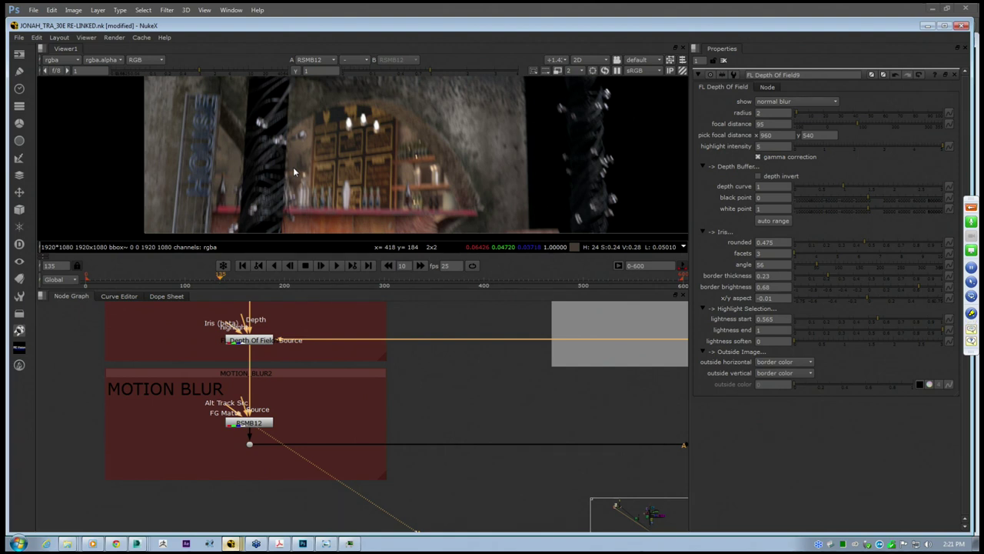
scroll(331, 178, "down", 2)
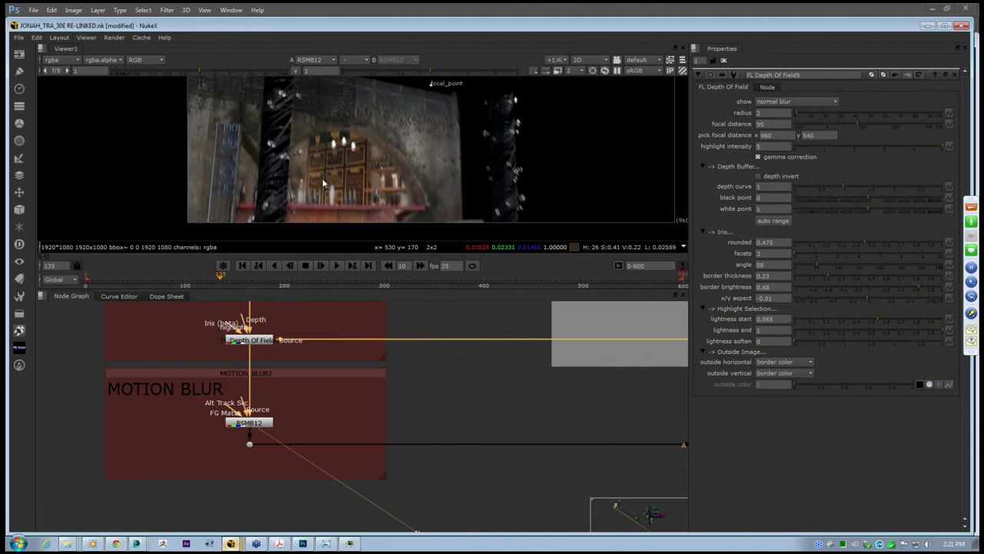
middle_click_drag(335, 150, 329, 171)
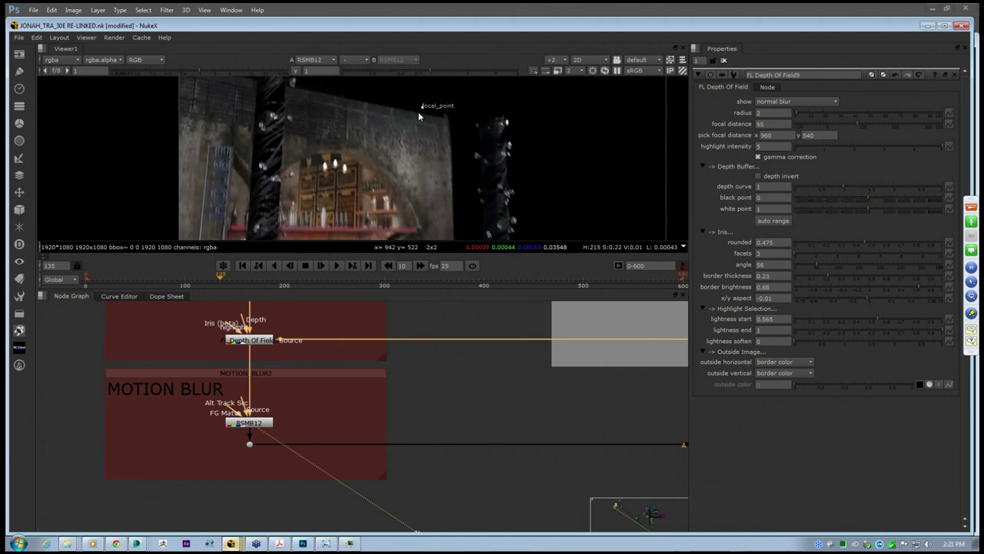
Move the depth of field's focal point onto the wall at about x 870, y 332
left_click_drag(420, 116, 399, 165)
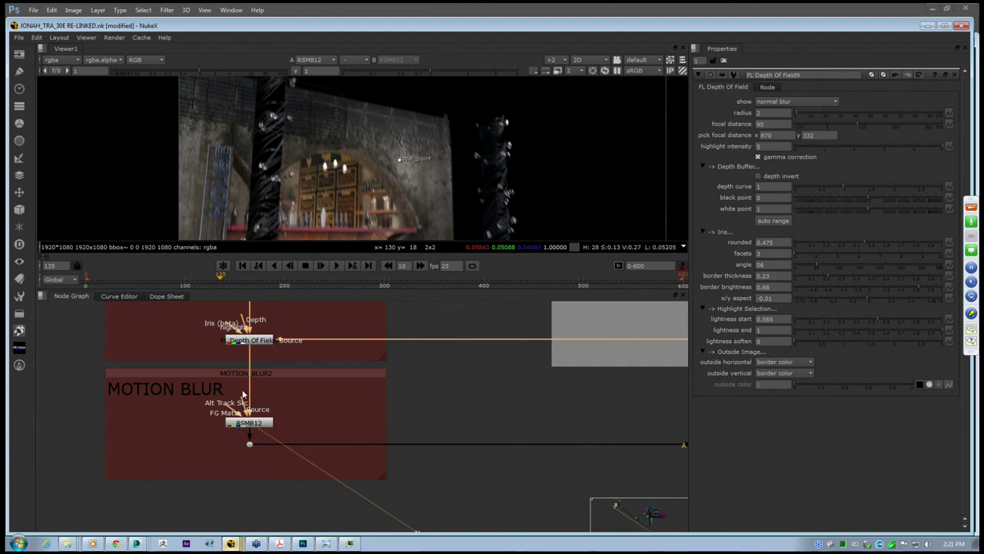
Open the settings of the RSMB12 node in the MOTION_BLUR2 group
scroll(260, 410, "up", 3)
left_click(268, 437)
left_click_drag(262, 404, 177, 341)
left_click_drag(276, 439, 280, 426)
left_click(346, 399)
scroll(303, 422, "down", 3)
scroll(305, 424, "down", 2)
left_click(306, 422)
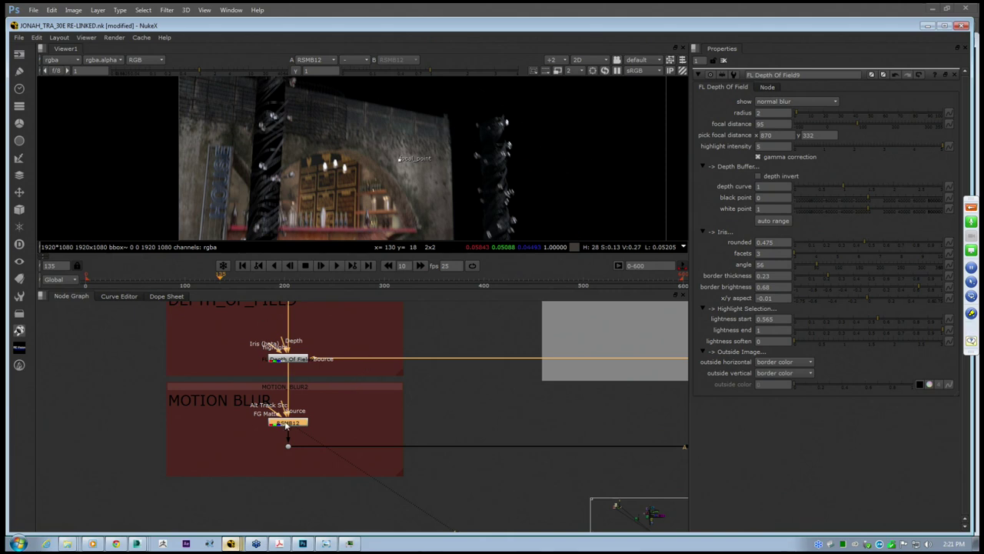
left_click(775, 113)
double_click(286, 421)
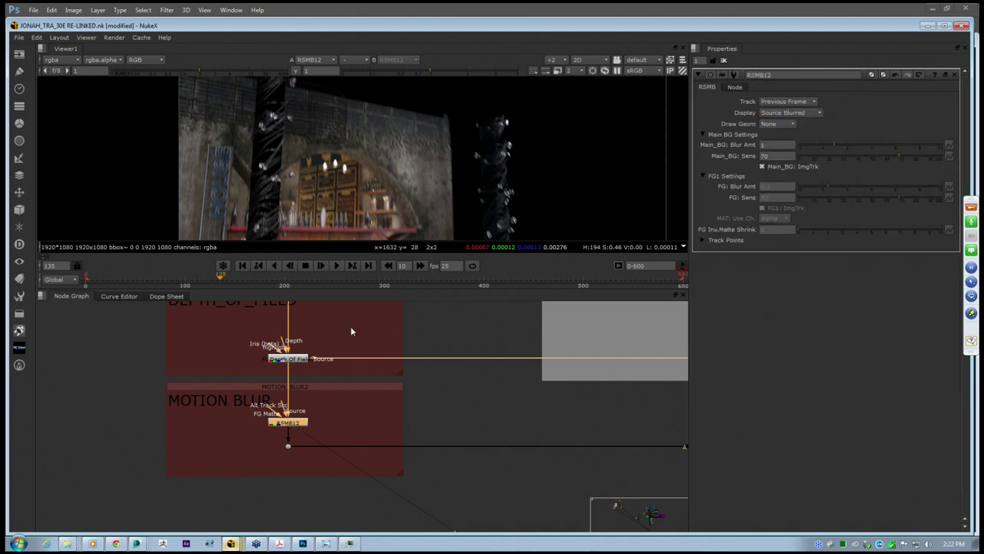
Find the BACKGROUND_FOOTAGE group and view the output of its ColorLook node, with the whole plate width visible
middle_click_drag(336, 192, 310, 193)
middle_click_drag(301, 379, 119, 391)
scroll(262, 217, "up", 2)
scroll(259, 217, "up", 1)
scroll(392, 385, "down", 4)
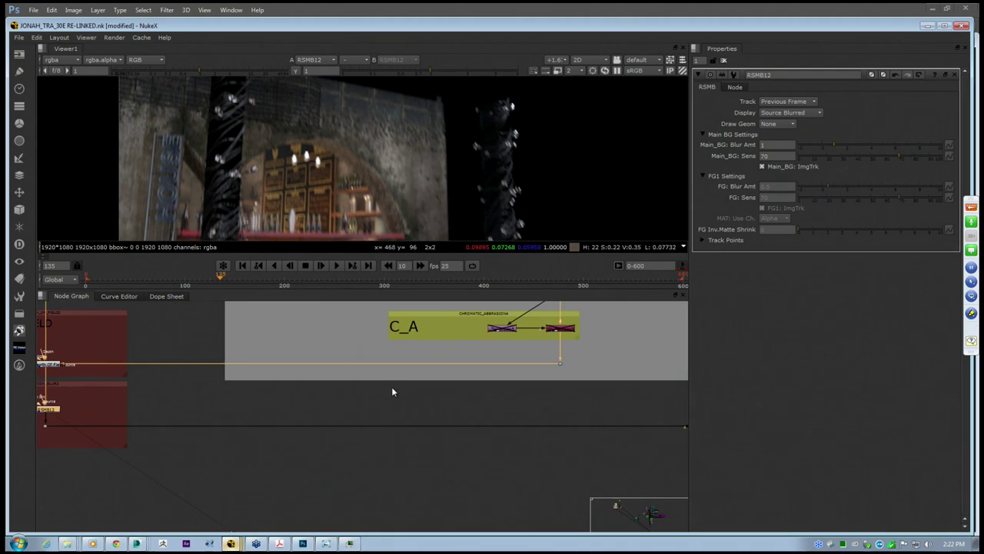
middle_click_drag(387, 391, 261, 476)
middle_click_drag(358, 383, 364, 523)
scroll(373, 382, "up", 5)
scroll(374, 382, "down", 1)
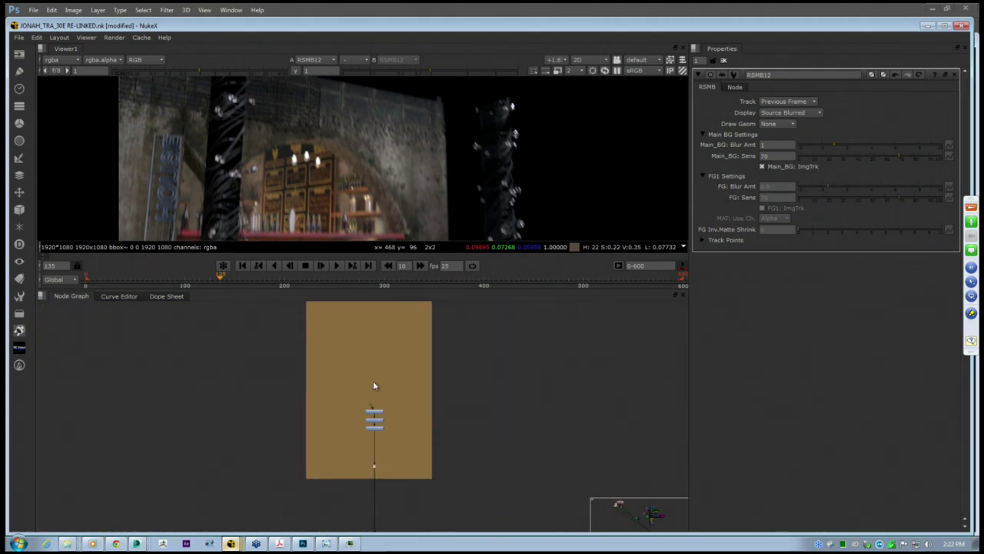
scroll(373, 381, "down", 5)
scroll(344, 359, "up", 5)
left_click_drag(344, 359, 615, 467)
middle_click_drag(626, 467, 463, 313)
scroll(462, 311, "up", 2)
left_click_drag(449, 311, 472, 440)
middle_click_drag(472, 440, 425, 304)
left_click_drag(422, 317, 428, 371)
left_click_drag(415, 435, 411, 378)
left_click(424, 468)
key("1")
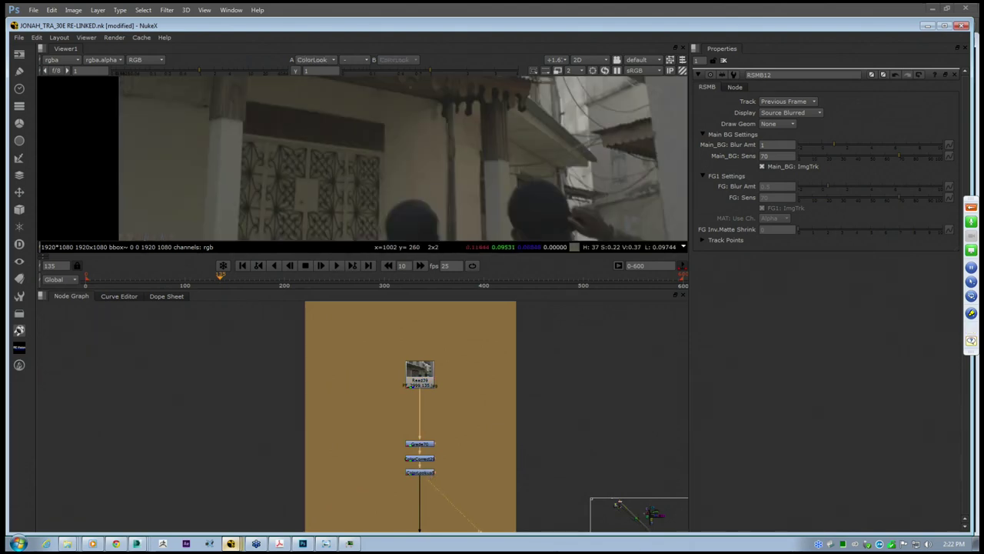
scroll(365, 153, "down", 4)
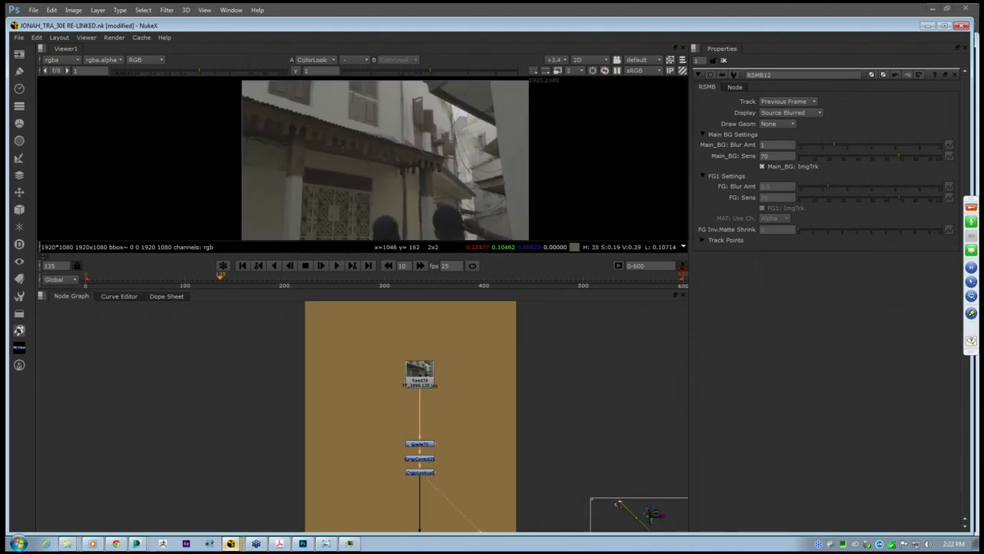
scroll(349, 443, "down", 5)
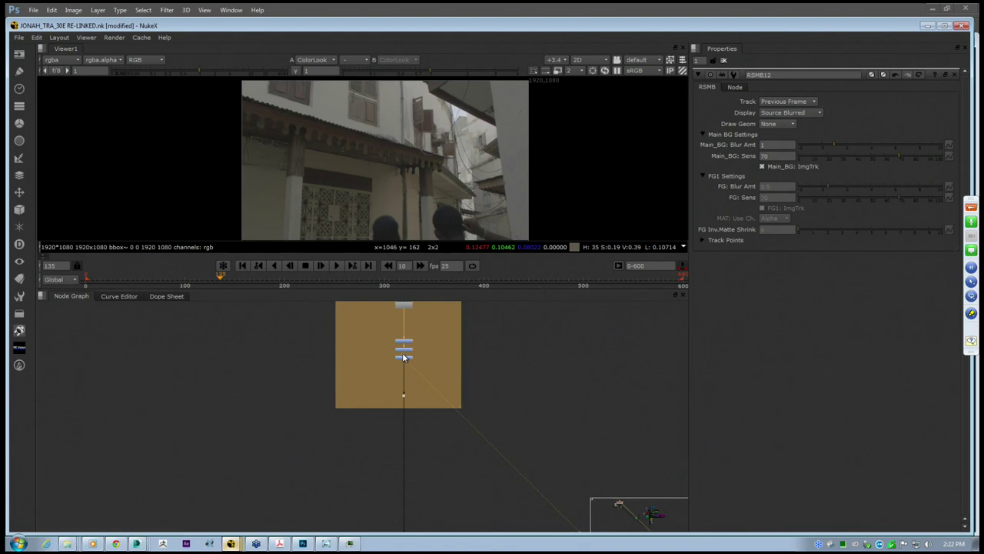
Compare the background footage's Read node output with the graded output at the end of its colour nodes
left_click(404, 304)
key("1")
left_click(406, 361)
key("1")
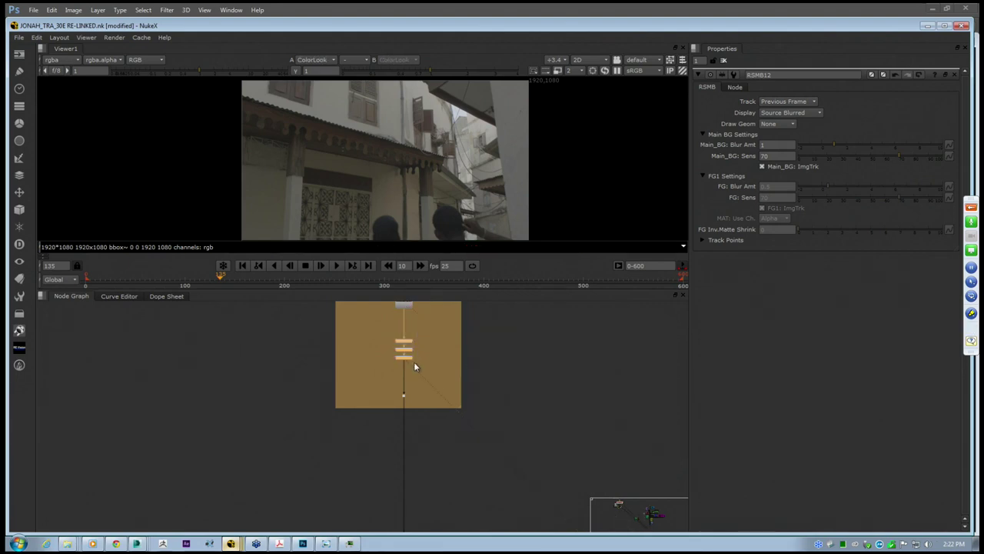
Open the settings of the Grade70 node in the background footage group
scroll(414, 362, "up", 6)
middle_click_drag(413, 359, 415, 403)
left_click_drag(336, 325, 429, 410)
double_click(400, 356)
left_click_drag(331, 327, 441, 420)
left_click(422, 409)
scroll(392, 369, "down", 3)
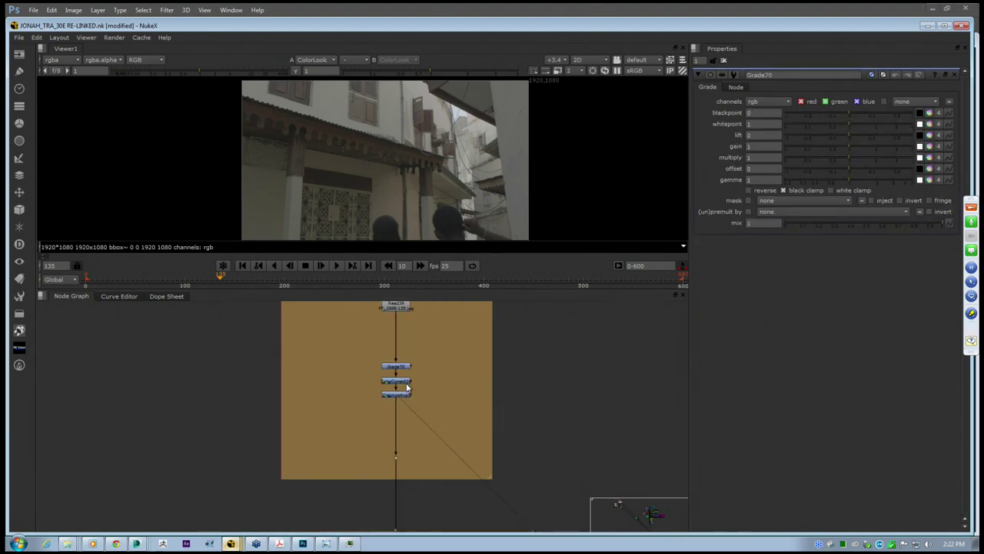
Find Merge129 in the RENDER 01 SHADOW group and view its output
scroll(385, 371, "down", 5)
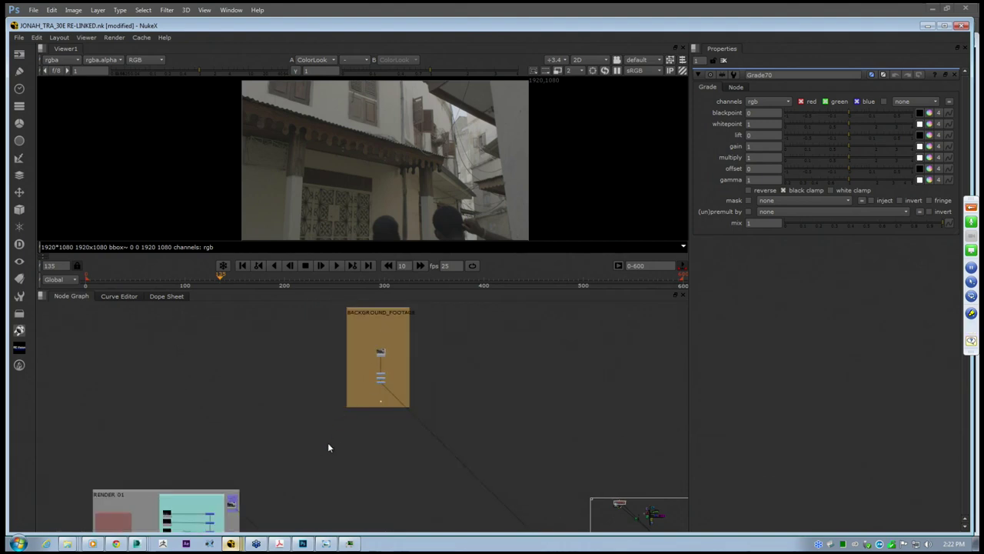
middle_click_drag(329, 446, 461, 341)
middle_click_drag(362, 454, 415, 347)
middle_click_drag(486, 462, 444, 369)
scroll(527, 378, "up", 3)
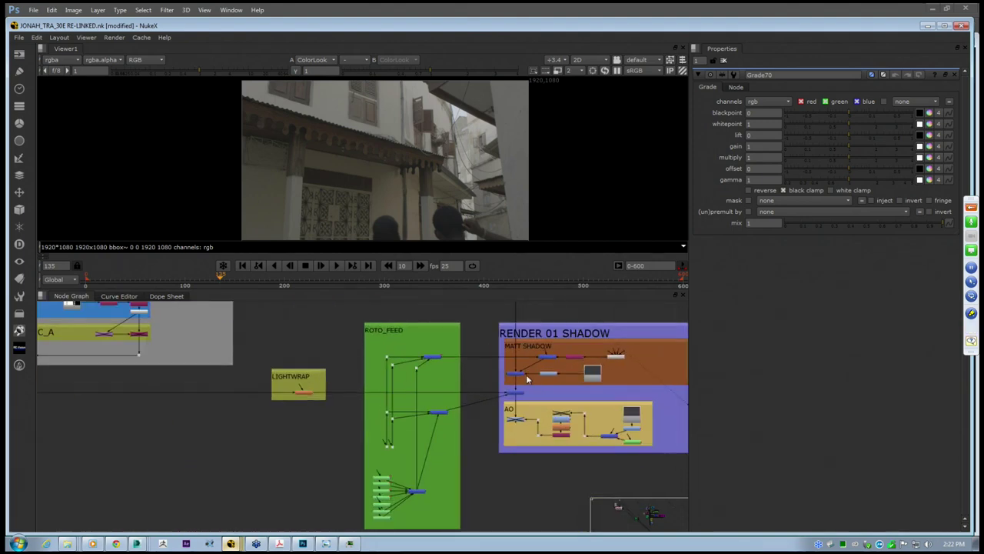
scroll(522, 388, "up", 2)
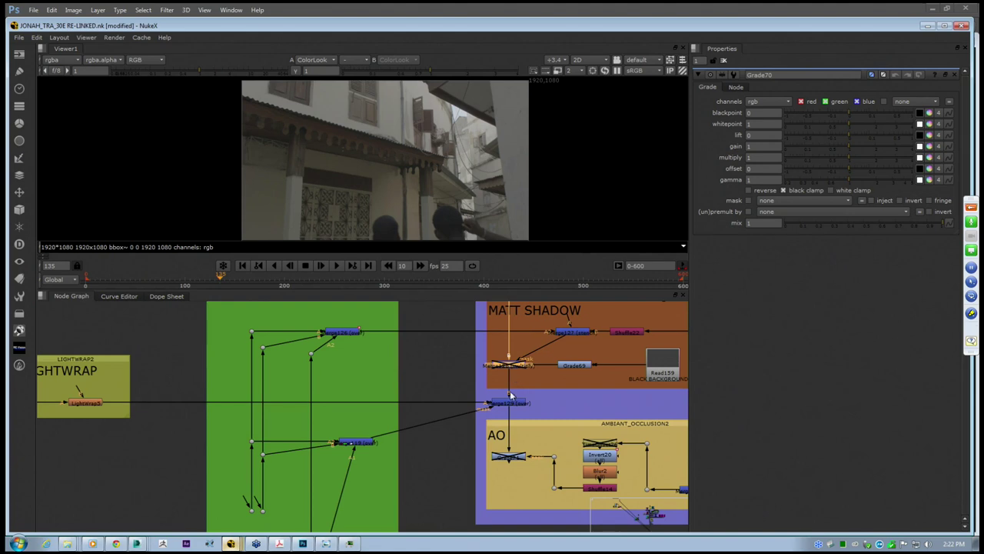
left_click(514, 403)
middle_click_drag(522, 409, 402, 424)
scroll(471, 421, "up", 3)
key("1")
scroll(402, 424, "down", 5)
Expand the node graph and examine how the DEPTH_OF_FIELD and MOTION BLUR groups connect to the RENDER 01 branch
key("space")
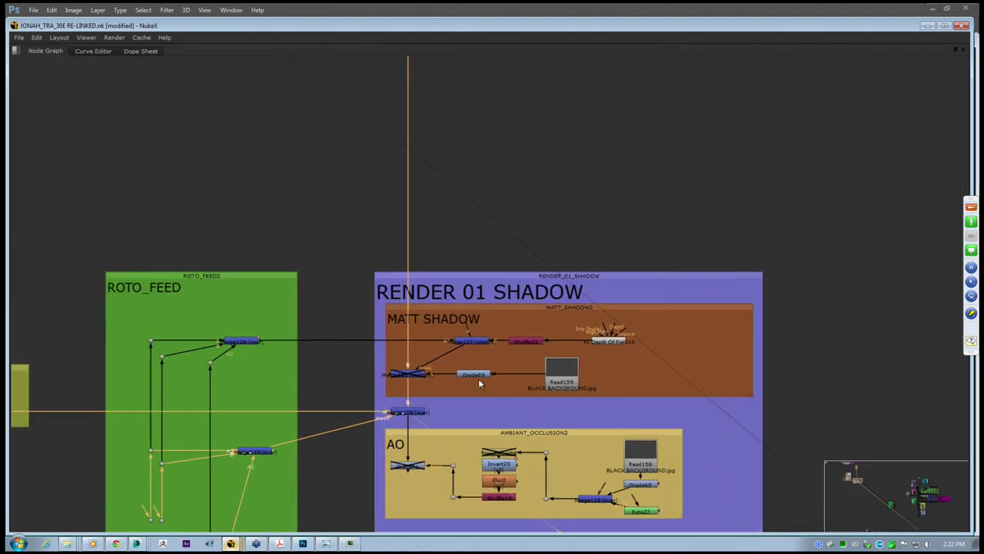
scroll(478, 379, "down", 2)
scroll(376, 342, "down", 2)
middle_click_drag(60, 313, 239, 317)
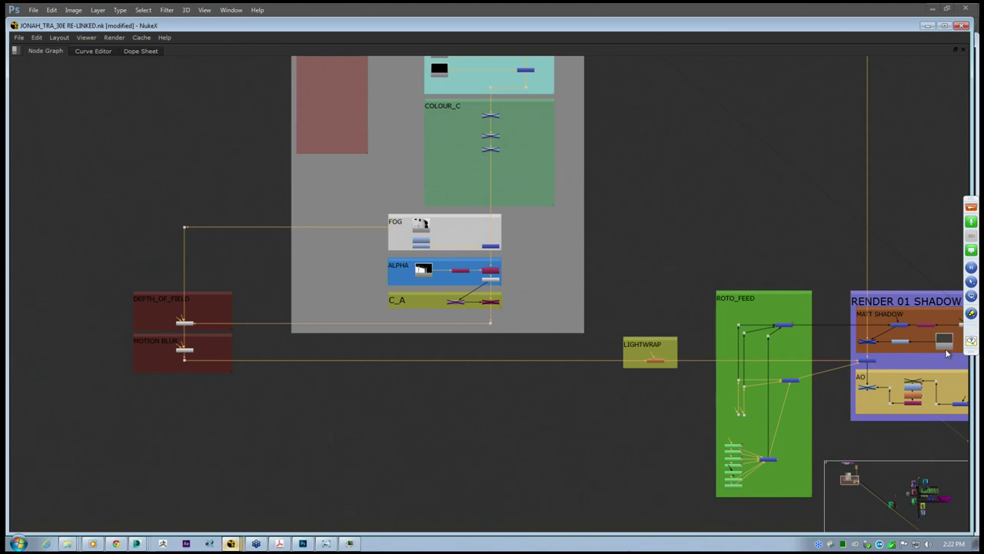
left_click_drag(97, 193, 261, 403)
middle_click_drag(340, 314, 310, 336)
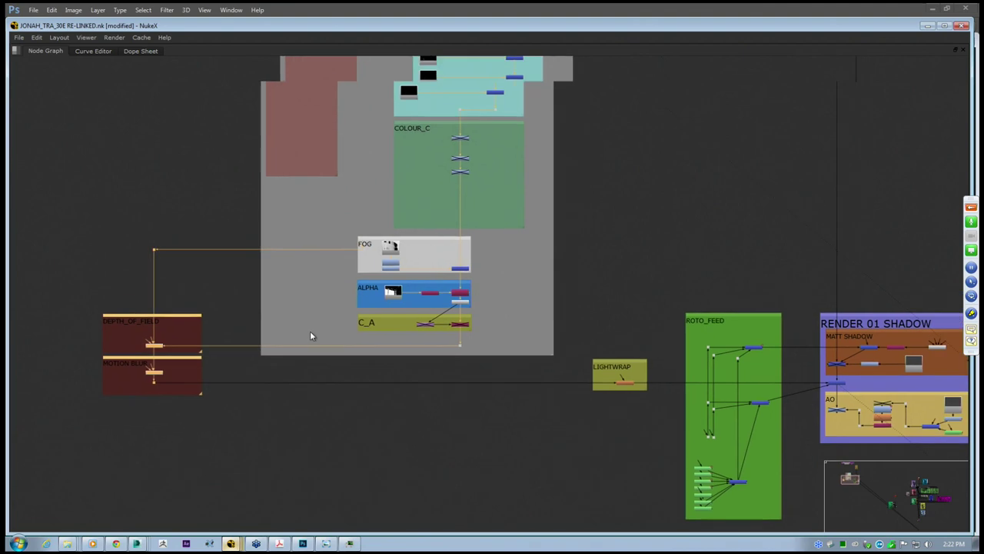
scroll(310, 336, "down", 8)
middle_click_drag(213, 285, 322, 231)
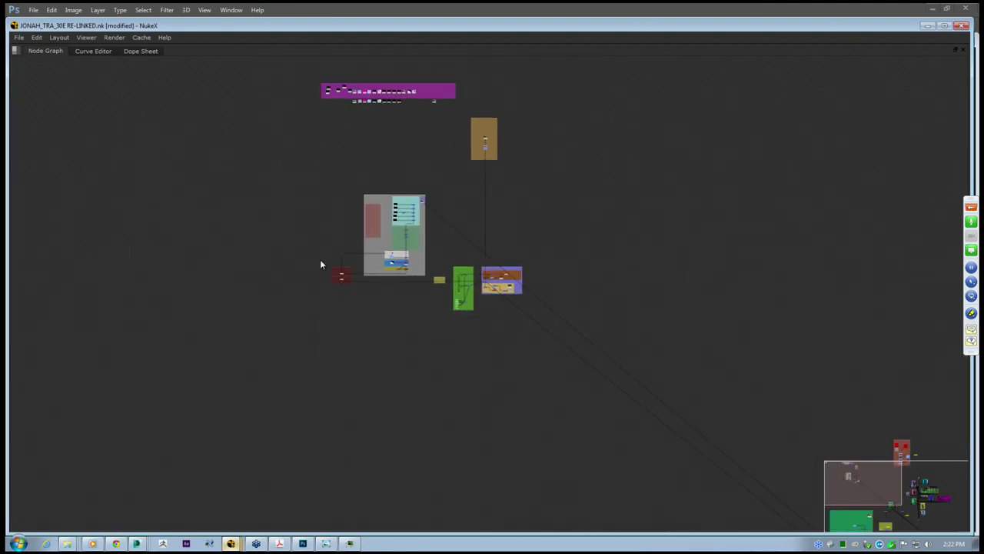
scroll(339, 276, "up", 8)
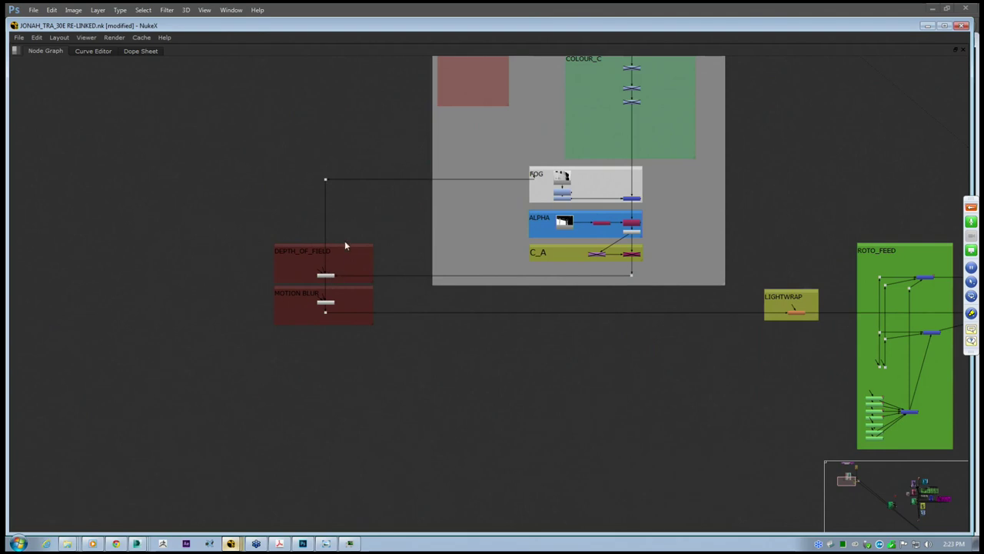
scroll(345, 244, "down", 8)
scroll(332, 238, "up", 2)
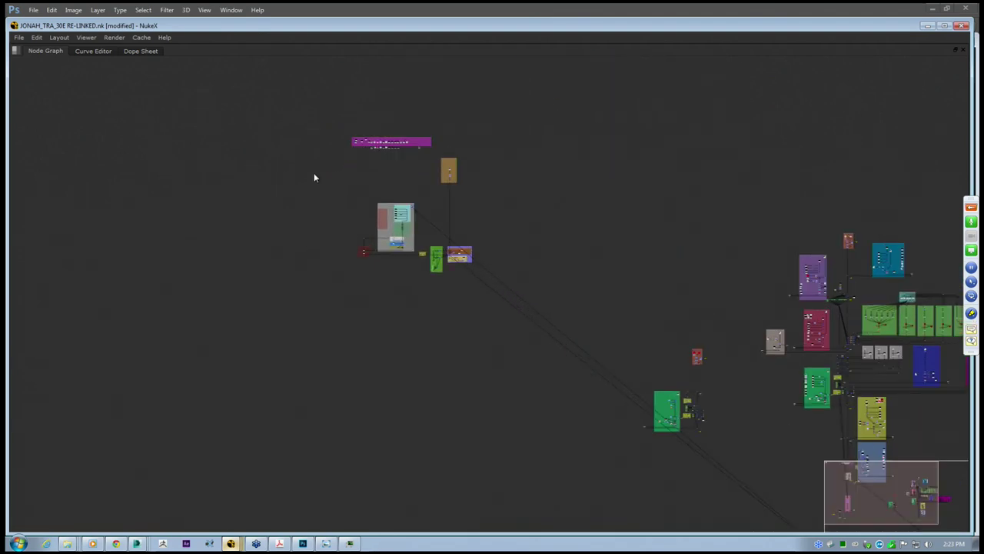
left_click_drag(310, 158, 376, 519)
scroll(377, 182, "up", 10)
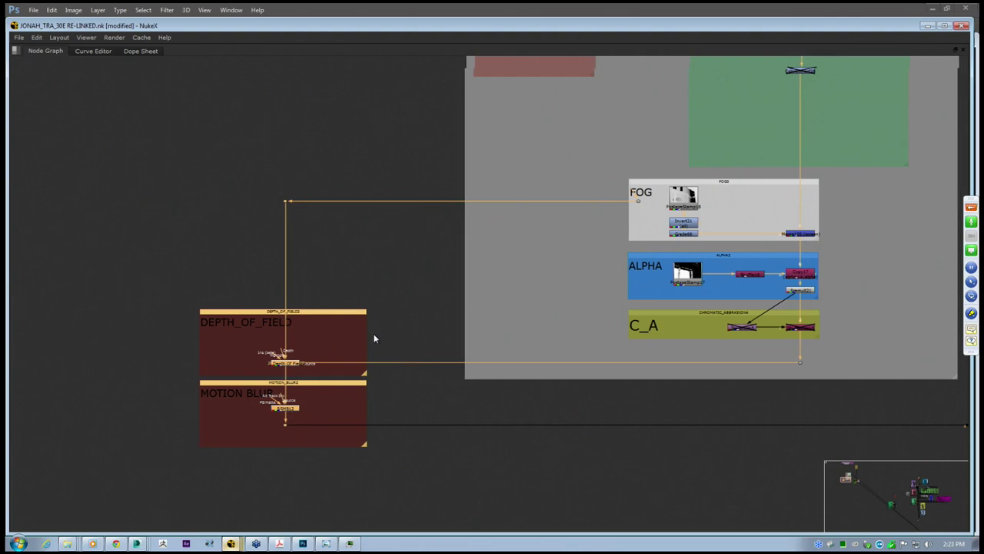
middle_click_drag(374, 338, 356, 329)
left_click(374, 308)
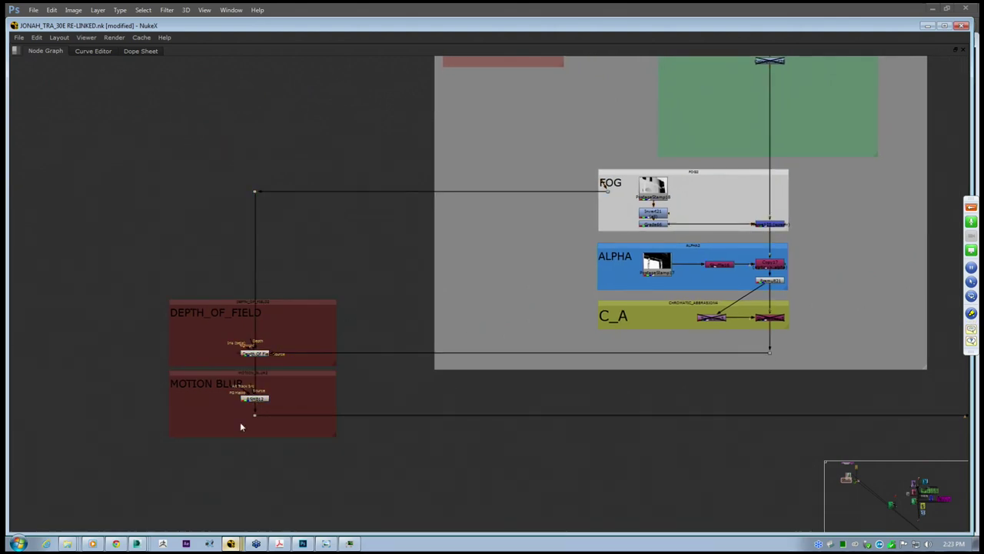
Follow the motion blur output to the LIGHTWRAP group and disable its LightWrap node
middle_click_drag(461, 391, 318, 359)
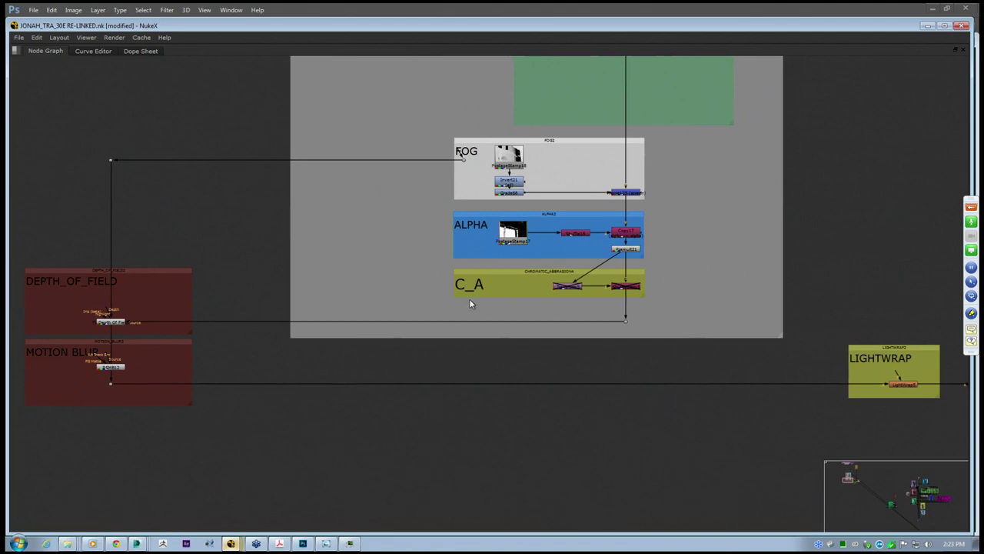
middle_click_drag(557, 425, 340, 358)
scroll(310, 345, "down", 4)
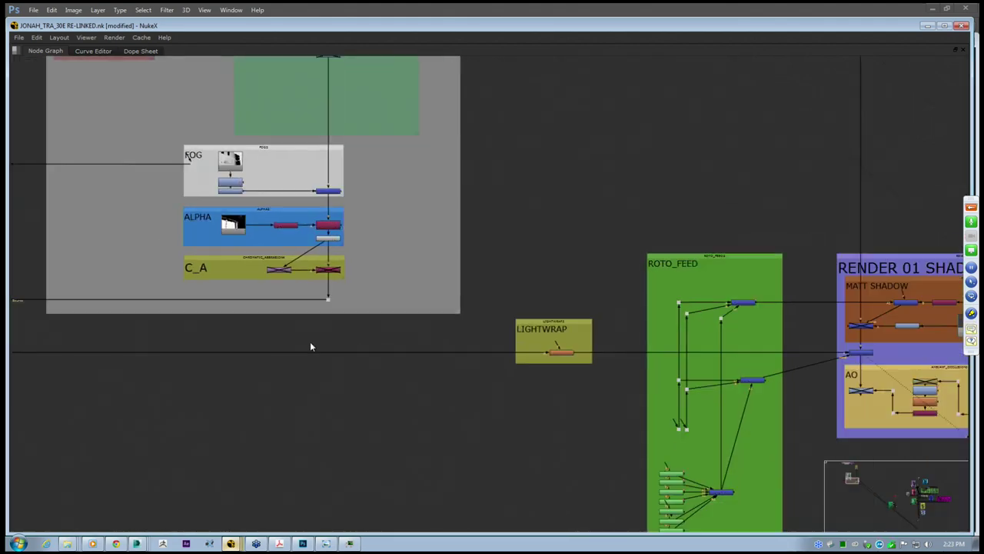
left_click_drag(123, 247, 275, 398)
middle_click_drag(582, 384, 488, 379)
scroll(653, 341, "up", 5)
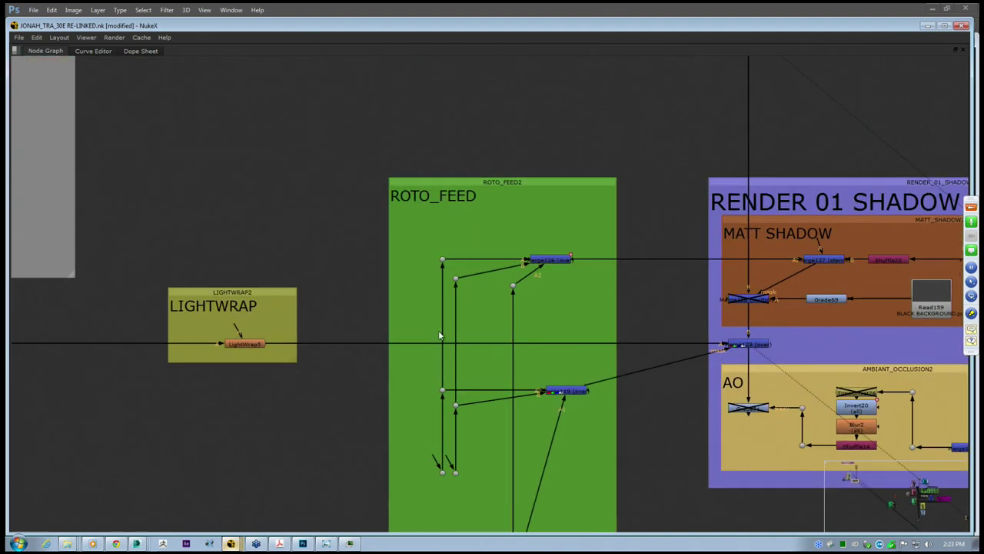
left_click(228, 284)
key("d")
left_click(357, 284)
middle_click_drag(358, 284, 202, 269)
middle_click_drag(338, 257, 336, 239)
scroll(339, 239, "down", 3)
middle_click_drag(279, 198, 244, 187)
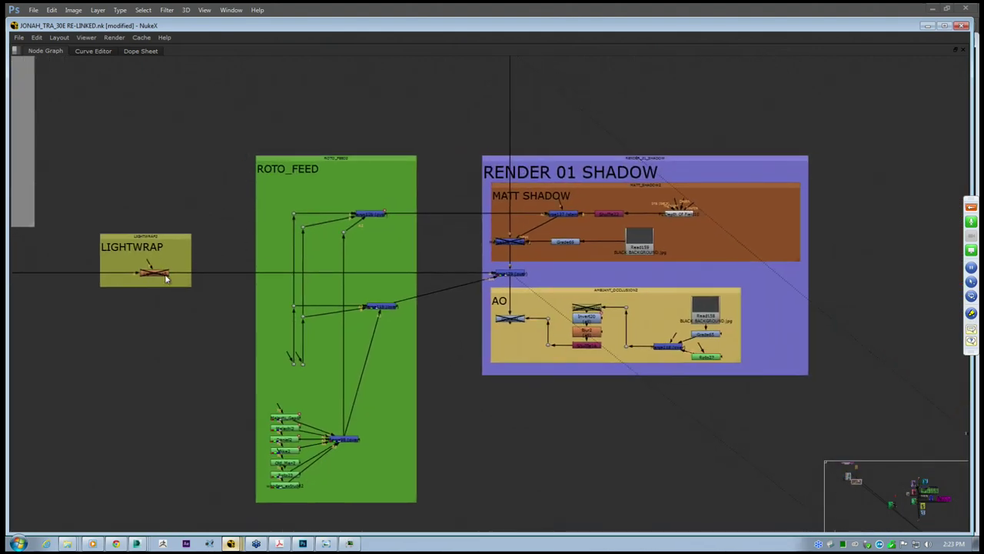
Trace Merge129's connections to the CG render, the roto feed and the background footage
left_click(509, 273)
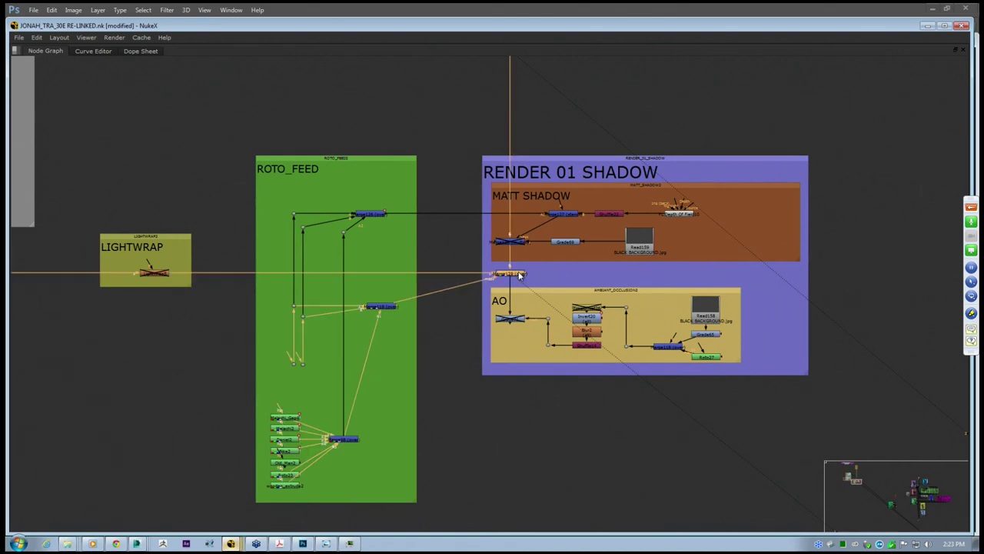
scroll(529, 276, "up", 3)
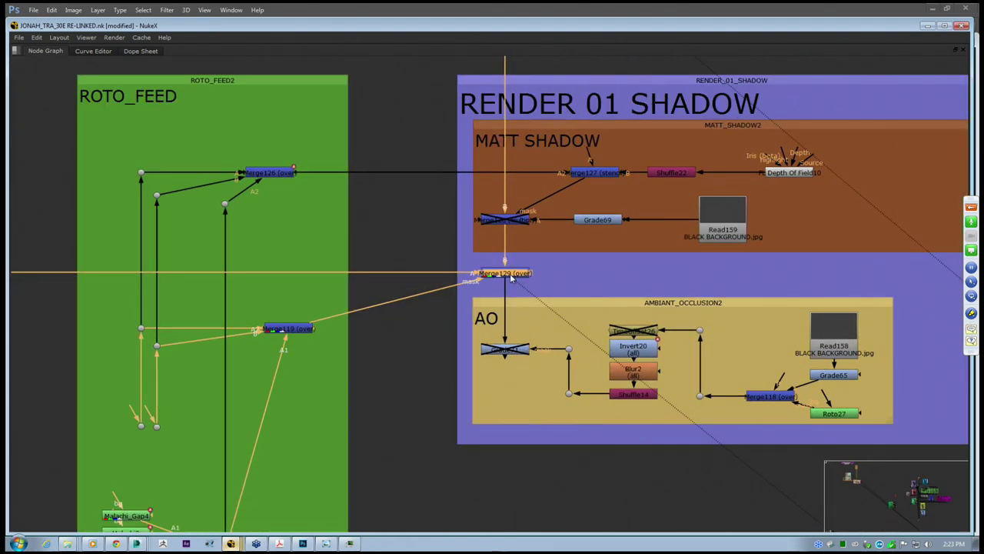
scroll(489, 326, "down", 5)
scroll(485, 328, "down", 3)
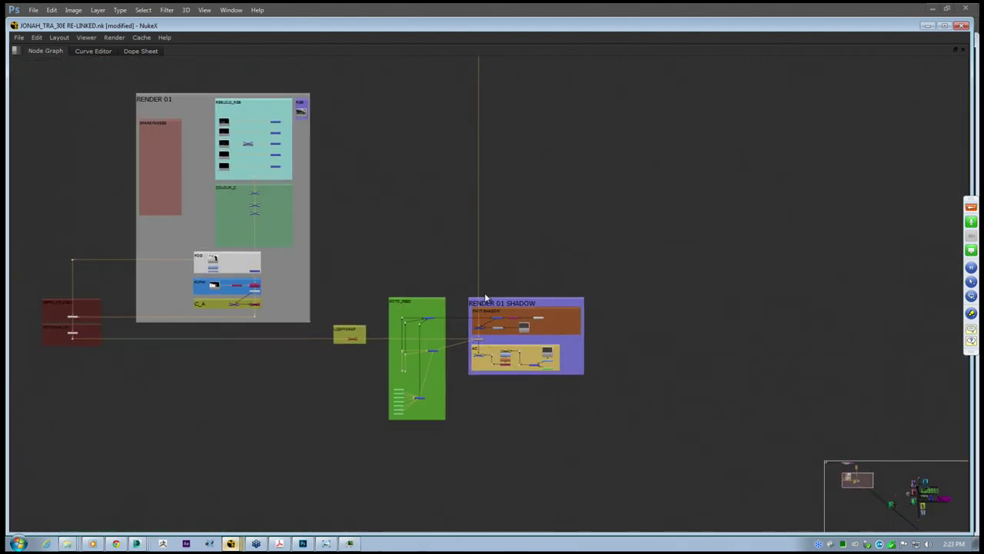
middle_click_drag(488, 258, 484, 358)
middle_click_drag(469, 103, 482, 140)
left_click(493, 69)
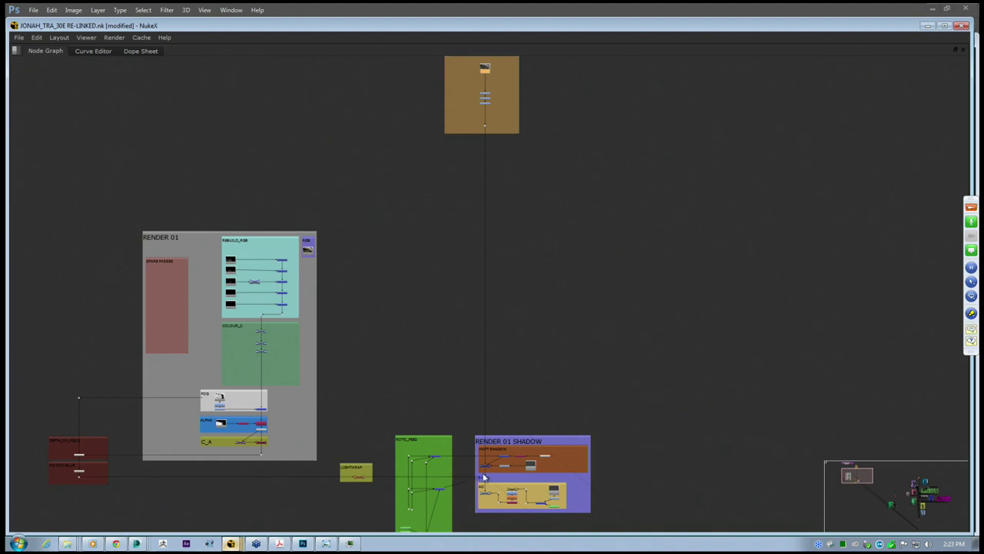
scroll(497, 444, "down", 2)
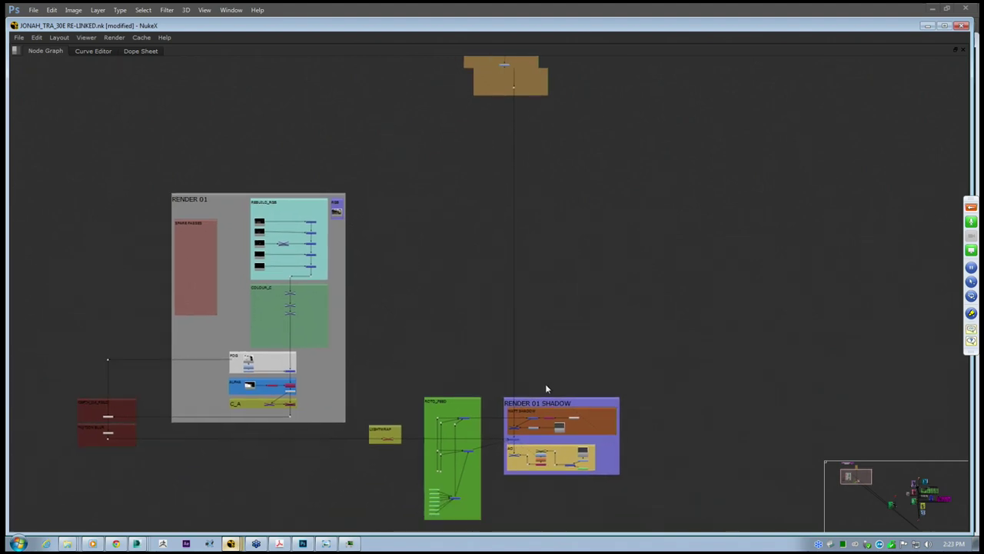
scroll(527, 472, "up", 5)
scroll(528, 472, "up", 1)
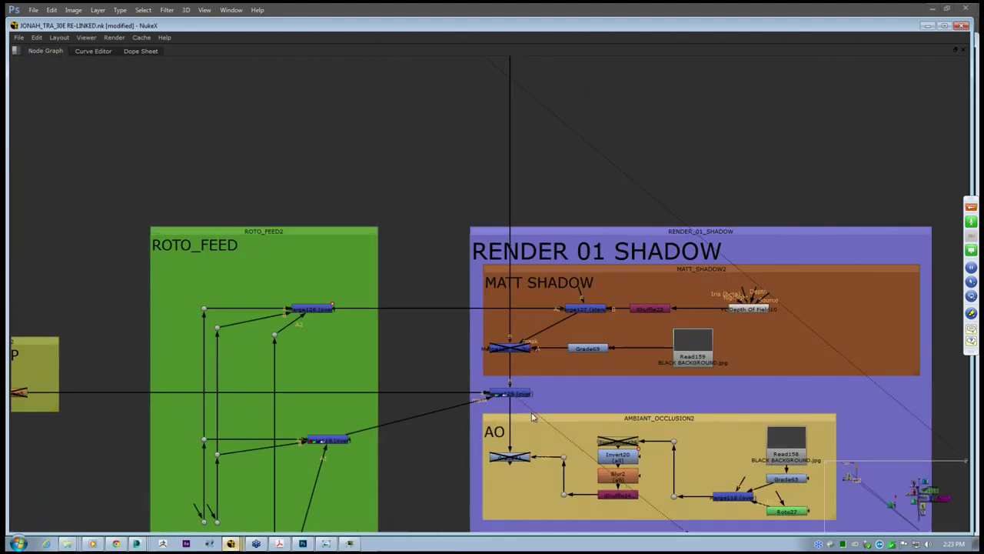
Restore the viewer layout and inspect the Merge129 composite along with its Merge119 mask input from the ROTO_FEED group
left_click(511, 394)
key("space")
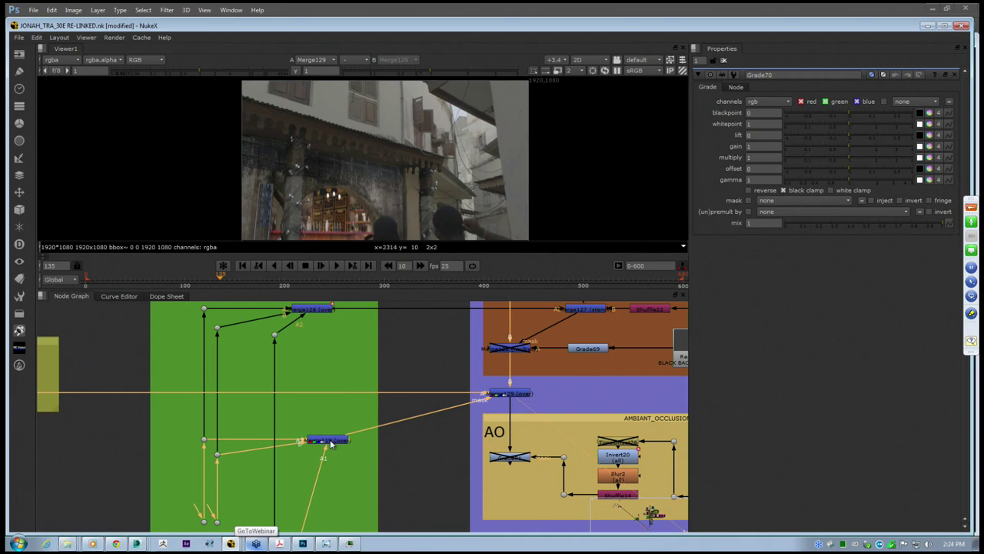
left_click(455, 462)
left_click(336, 441)
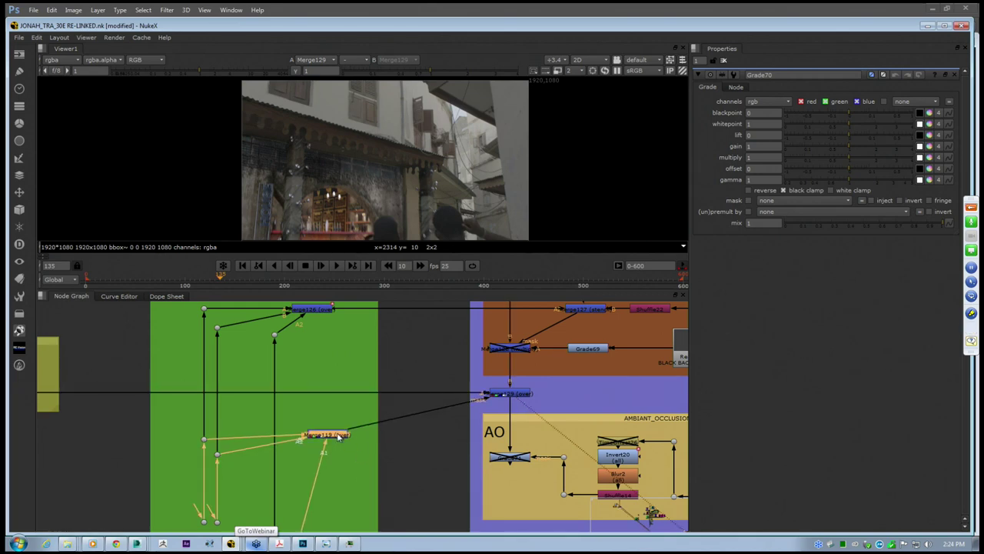
left_click(436, 439)
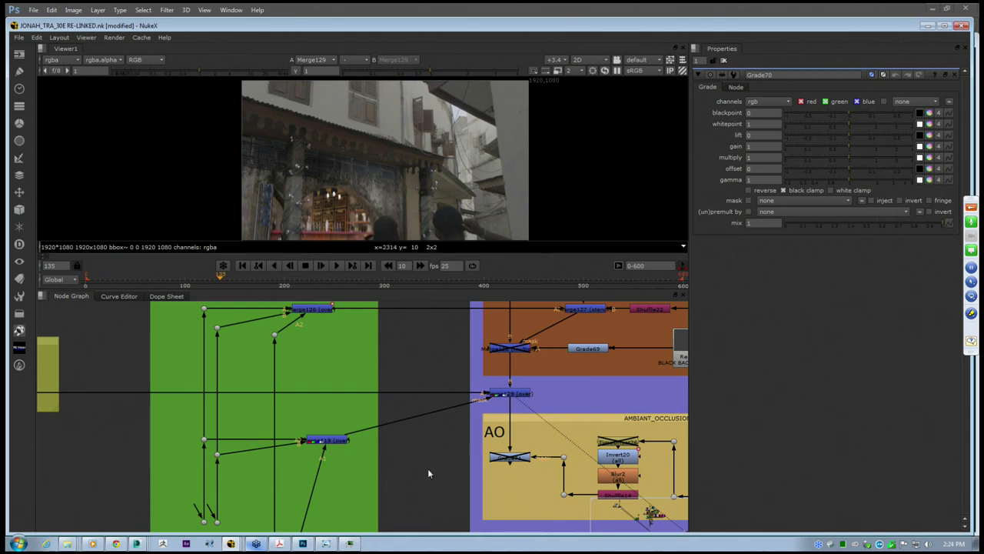
scroll(396, 217, "up", 8)
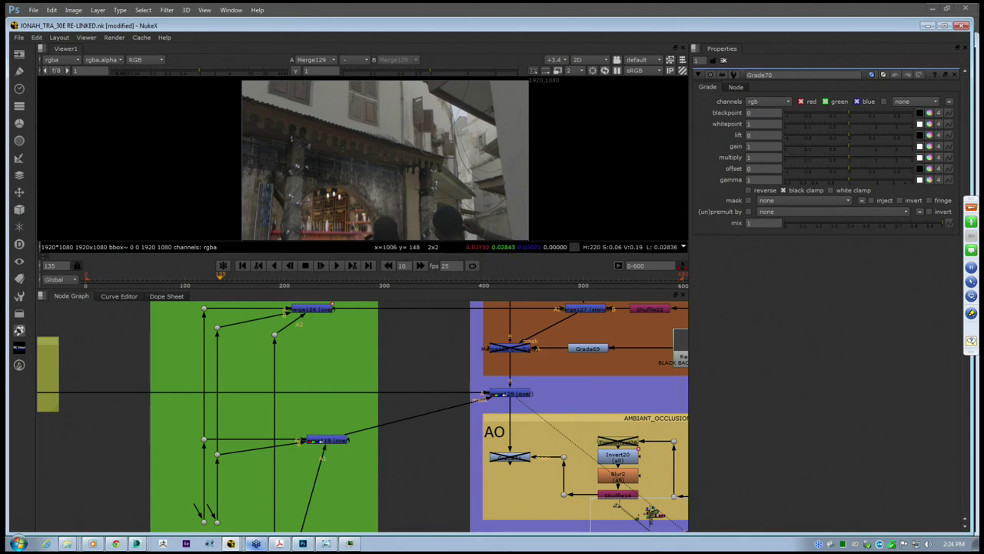
Enlarge the viewer and examine the whole Merge129 composite at frame 135
middle_click_drag(305, 157, 426, 129)
middle_click_drag(280, 133, 347, 114)
scroll(348, 114, "down", 2)
middle_click_drag(261, 167, 354, 134)
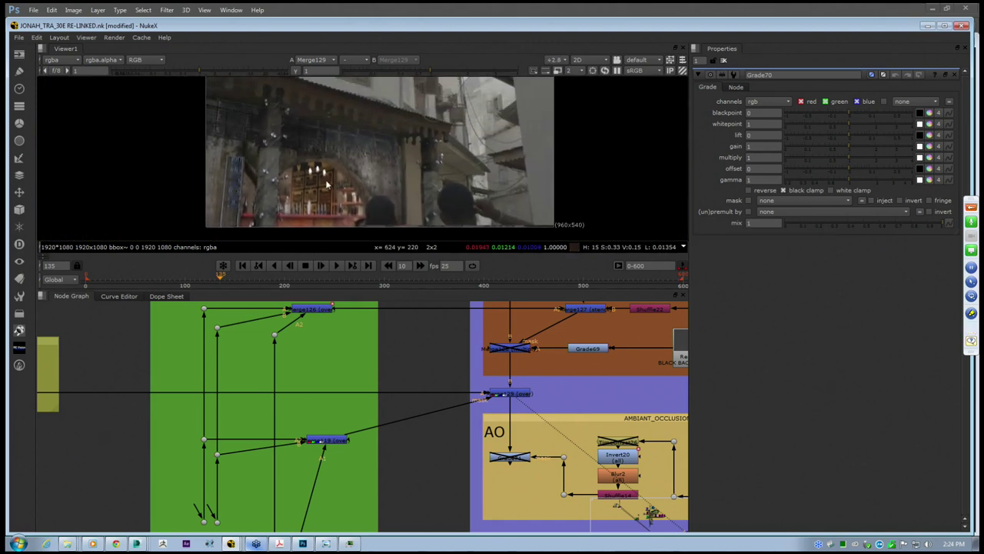
key("space")
scroll(339, 391, "up", 3)
scroll(346, 316, "up", 2)
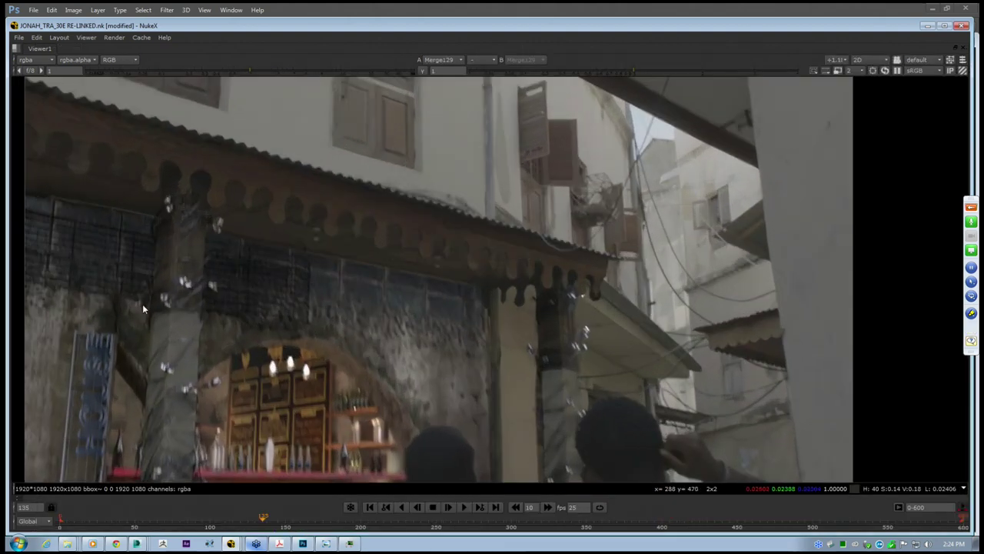
scroll(185, 304, "down", 2)
middle_click_drag(177, 303, 239, 273)
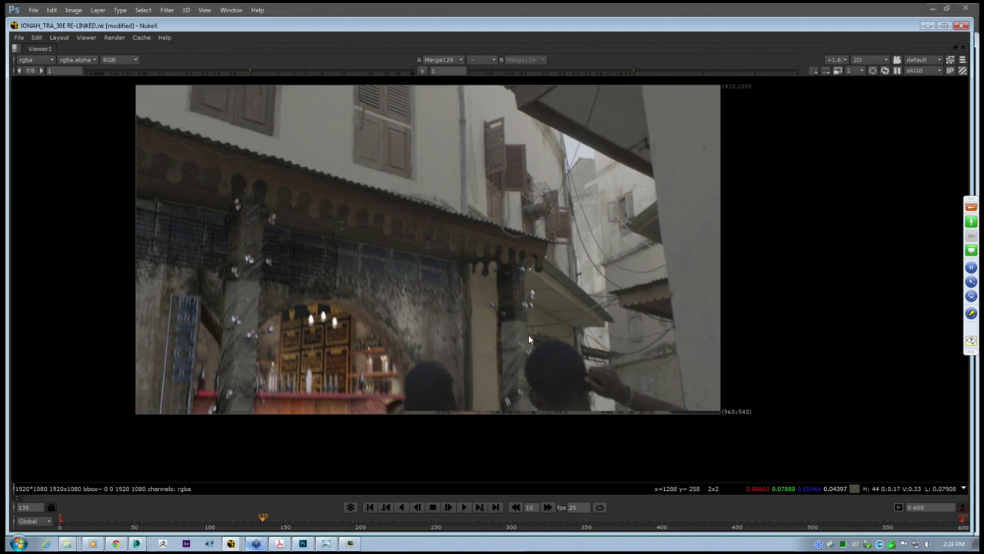
Examine the motion blur on the CG pillar, flowers and wall against the filmed roof edge up close
scroll(206, 308, "up", 2)
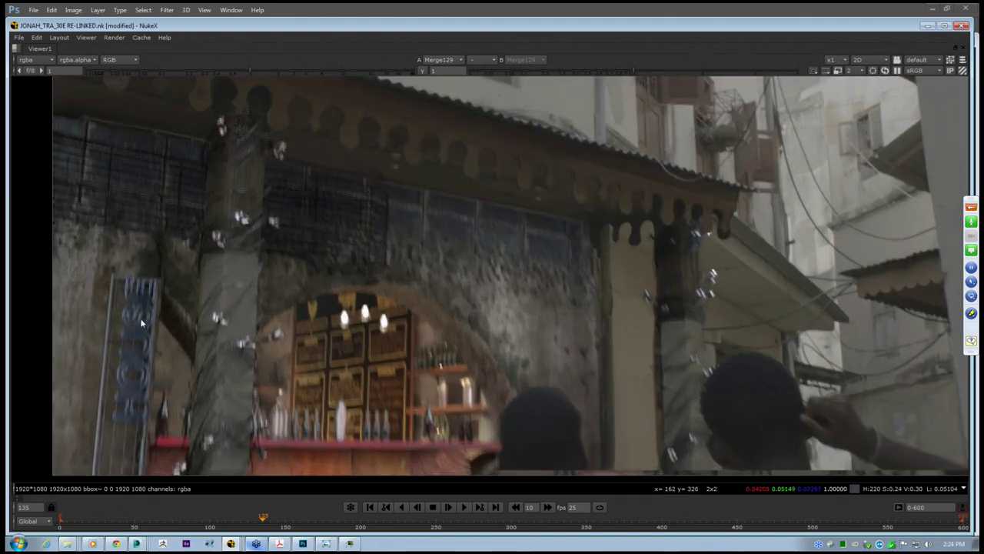
middle_click_drag(206, 210, 263, 243)
scroll(264, 243, "up", 5)
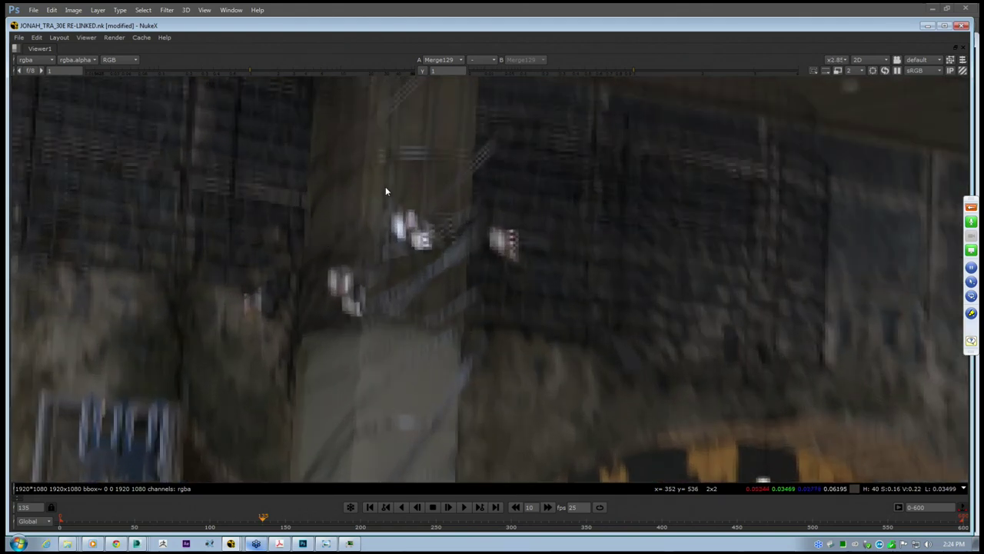
scroll(365, 188, "down", 3)
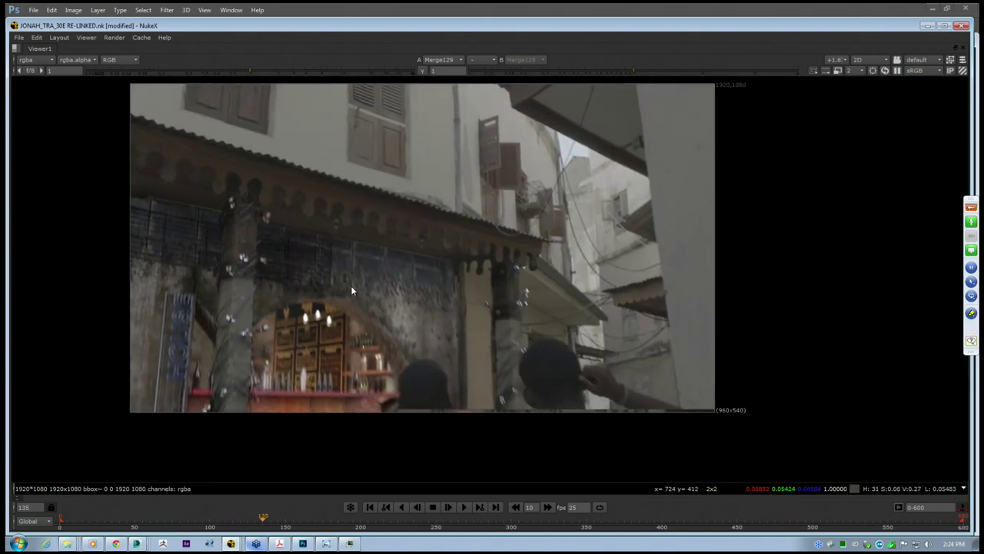
middle_click_drag(353, 278, 335, 323)
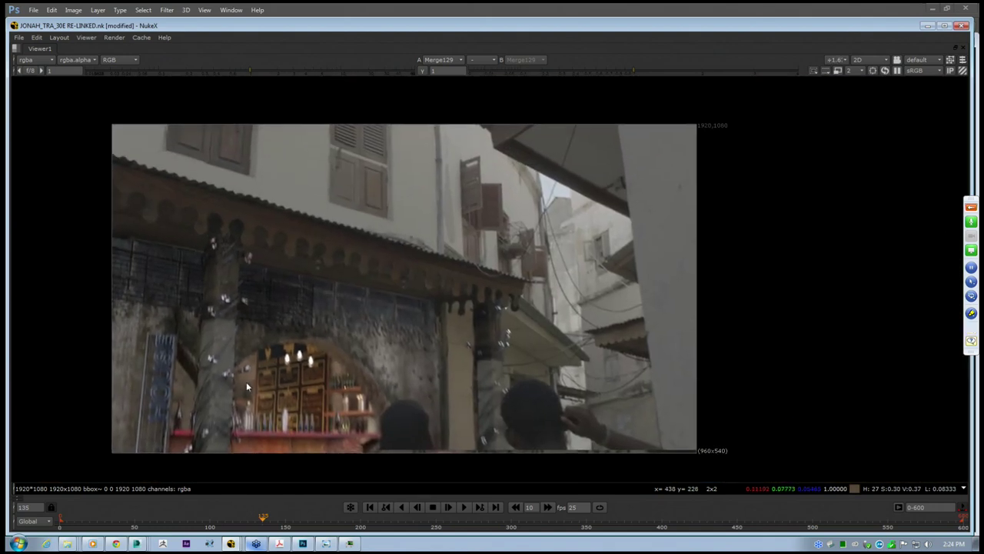
scroll(202, 379, "up", 5)
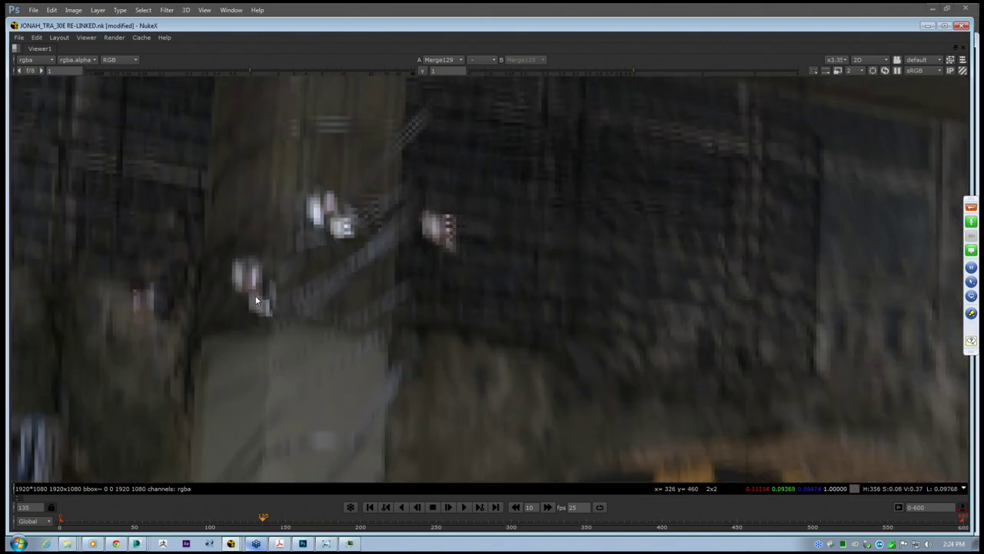
middle_click_drag(303, 171, 298, 251)
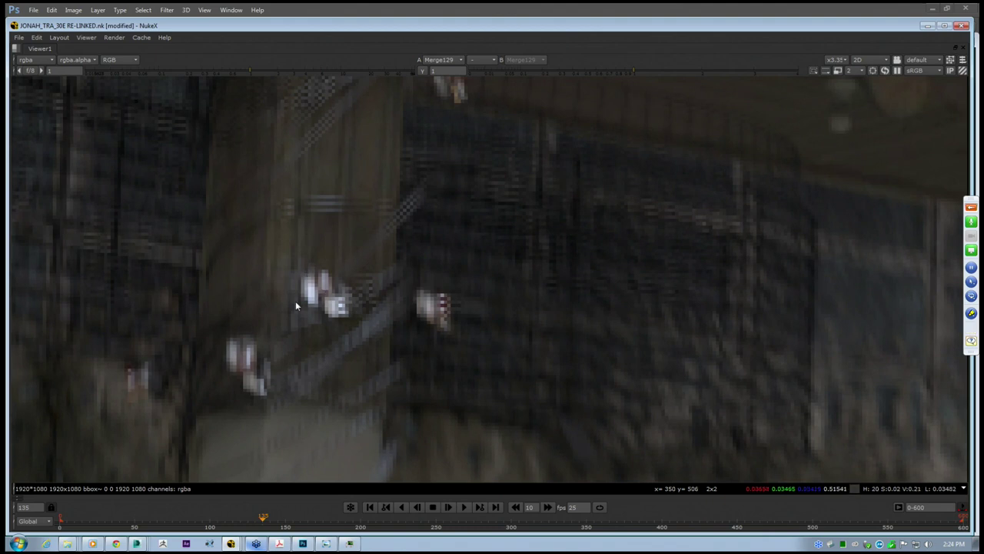
scroll(315, 284, "down", 3)
scroll(314, 288, "down", 1)
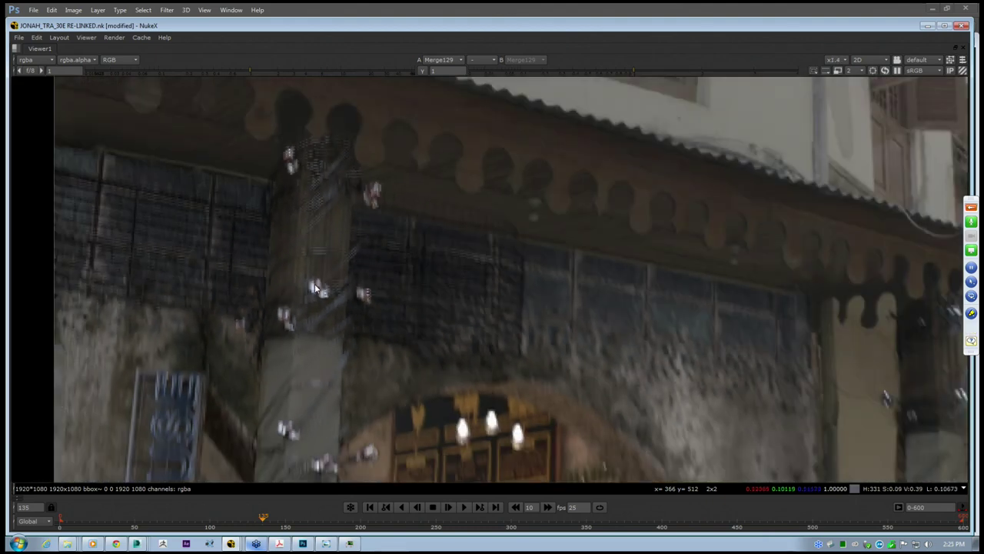
scroll(442, 325, "up", 1)
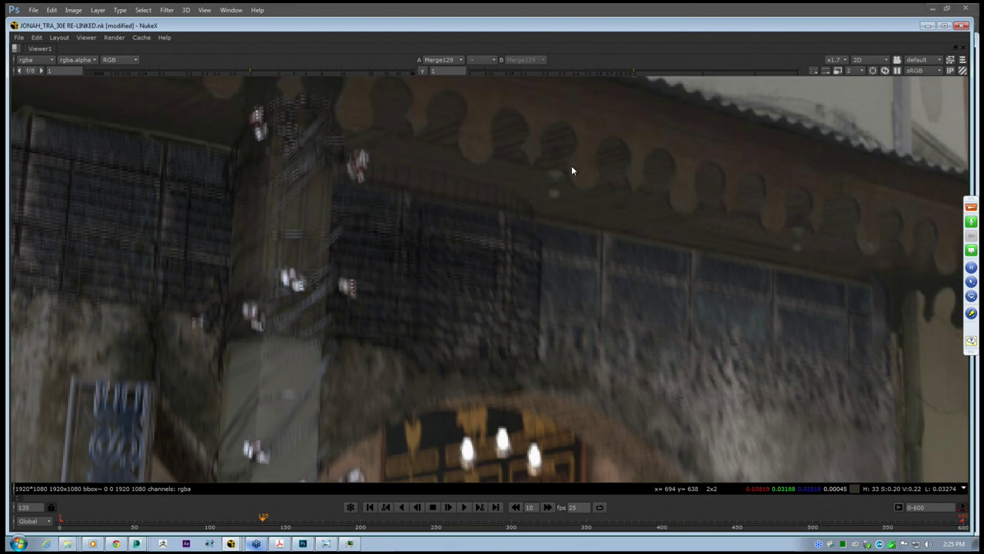
scroll(480, 348, "down", 2)
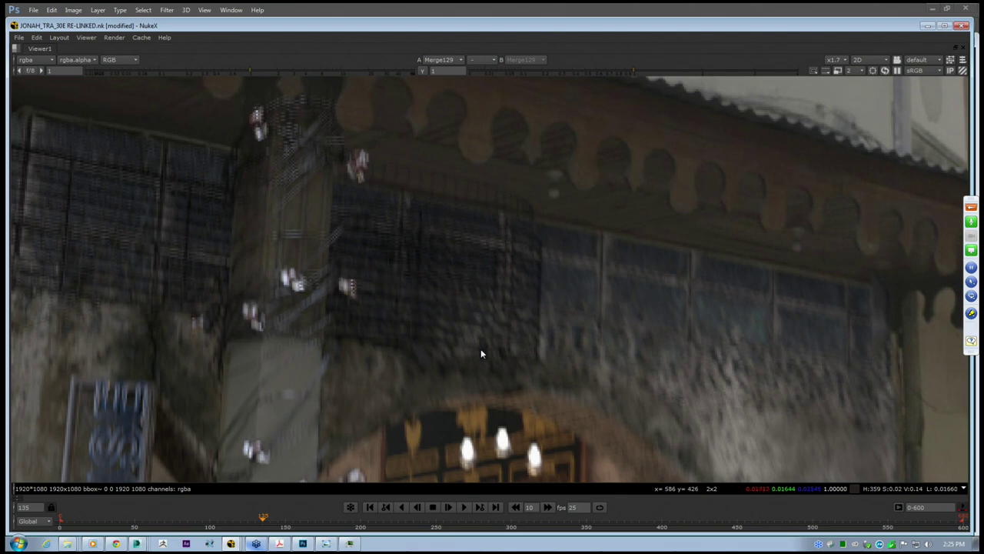
scroll(384, 286, "down", 4)
Open the RSMB12 node in the MOTION BLUR group and set its Main_BG blur amount to 0.5
key("space")
mouse_move(382, 413)
middle_mouse_down()
mouse_move(407, 422)
mouse_move(530, 408)
middle_mouse_up()
scroll(529, 408, "down", 4)
middle_click_drag(288, 378, 537, 399)
middle_click_drag(239, 403, 248, 405)
scroll(157, 414, "up", 2)
middle_click_drag(157, 414, 250, 423)
left_click(251, 423)
double_click(252, 422)
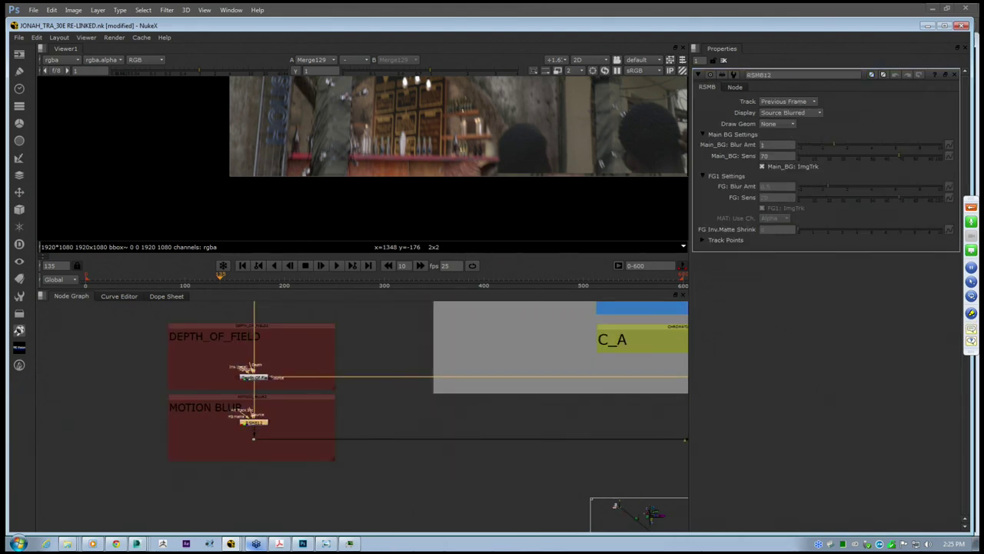
left_click(765, 145)
type("0.5")
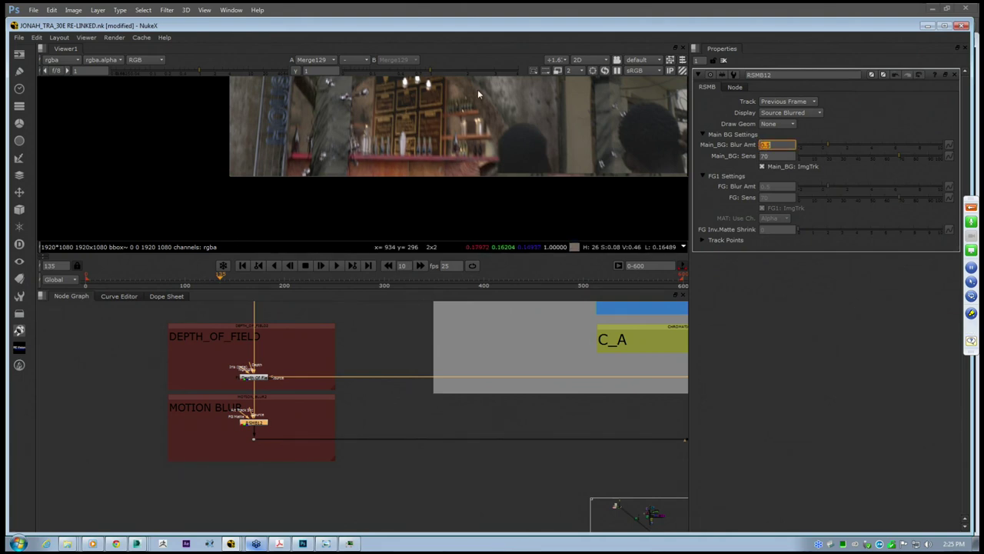
key("Return")
Inspect the updated blur on the CG wall panels beneath the scalloped roof edge
middle_click_drag(381, 127, 327, 229)
scroll(411, 132, "up", 2)
middle_click_drag(503, 104, 408, 208)
scroll(379, 154, "down", 2)
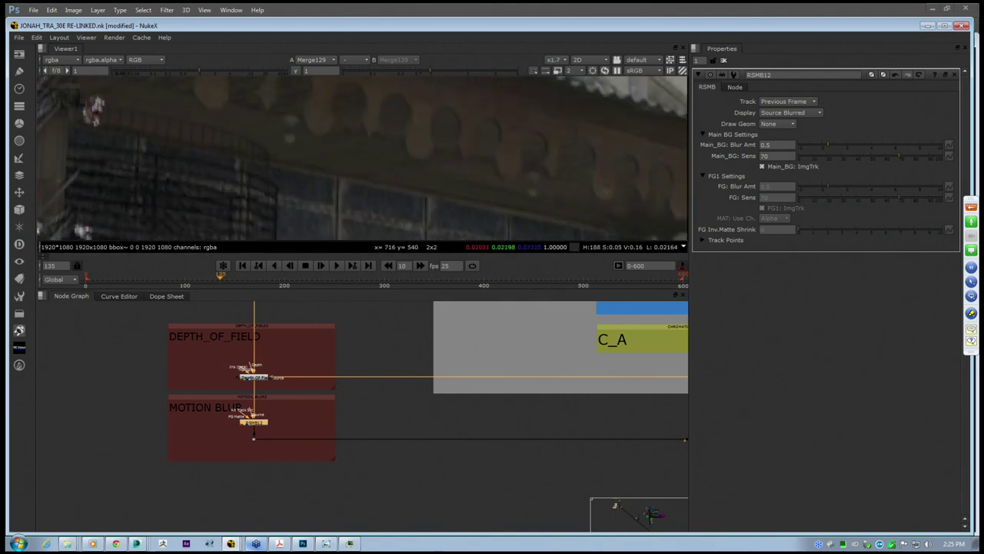
scroll(323, 163, "down", 2)
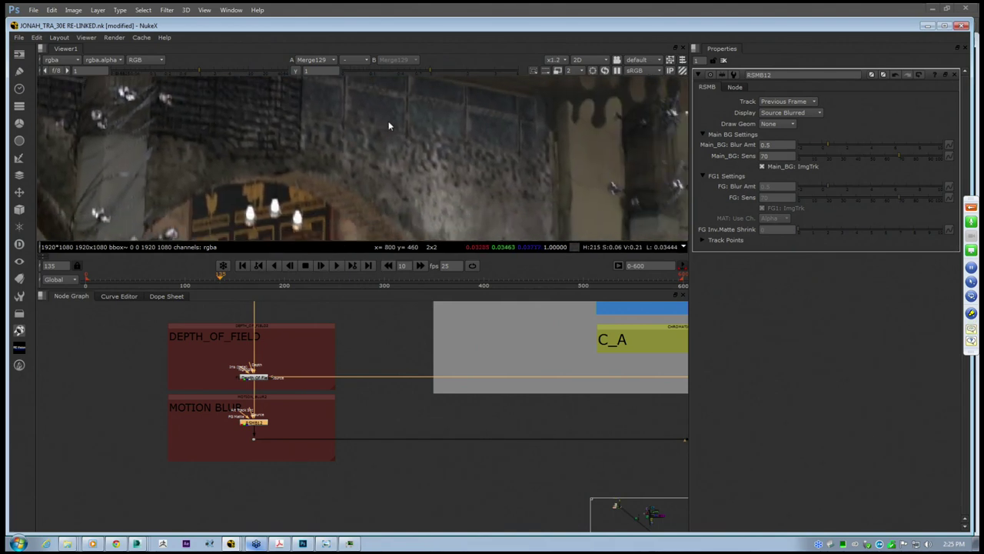
middle_click_drag(376, 129, 330, 169)
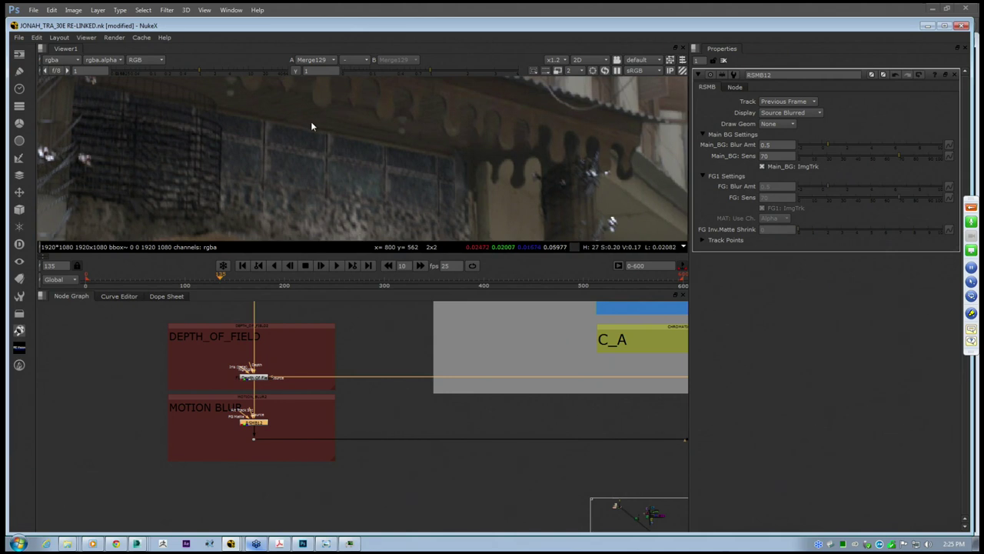
scroll(461, 183, "up", 5)
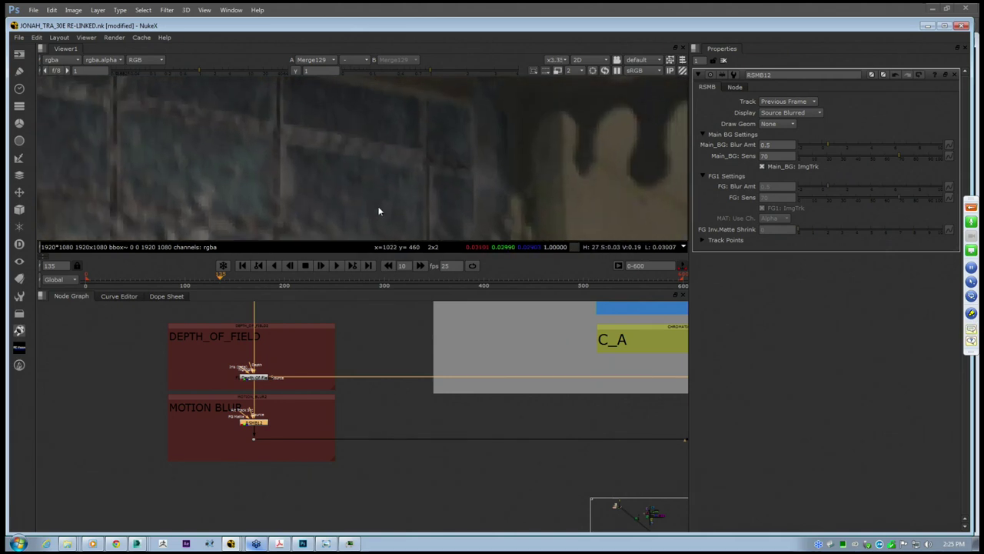
scroll(425, 177, "down", 4)
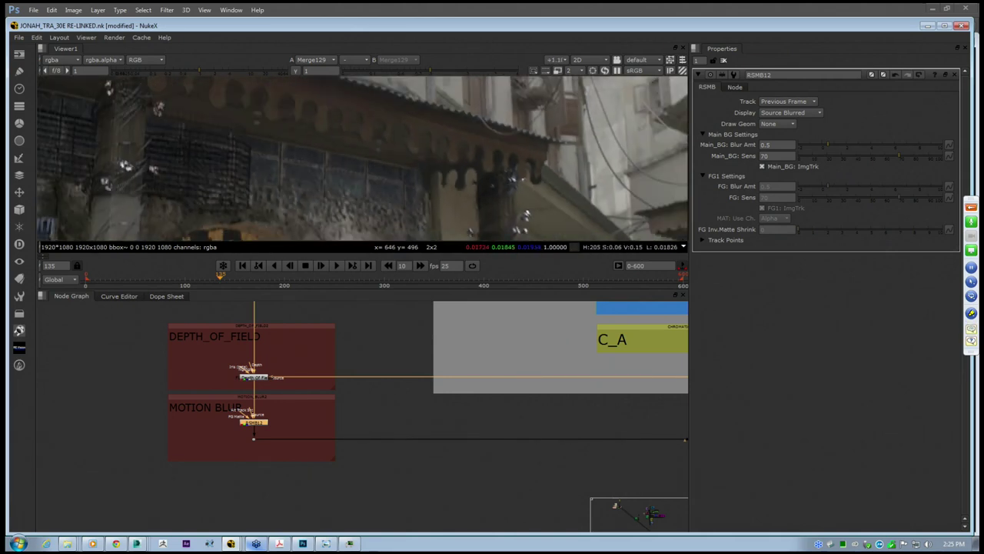
Enlarge the viewer and examine how the CG shopfront's blur matches the filmed roof and alley at frame 135
key("space")
middle_click_drag(259, 285, 440, 305)
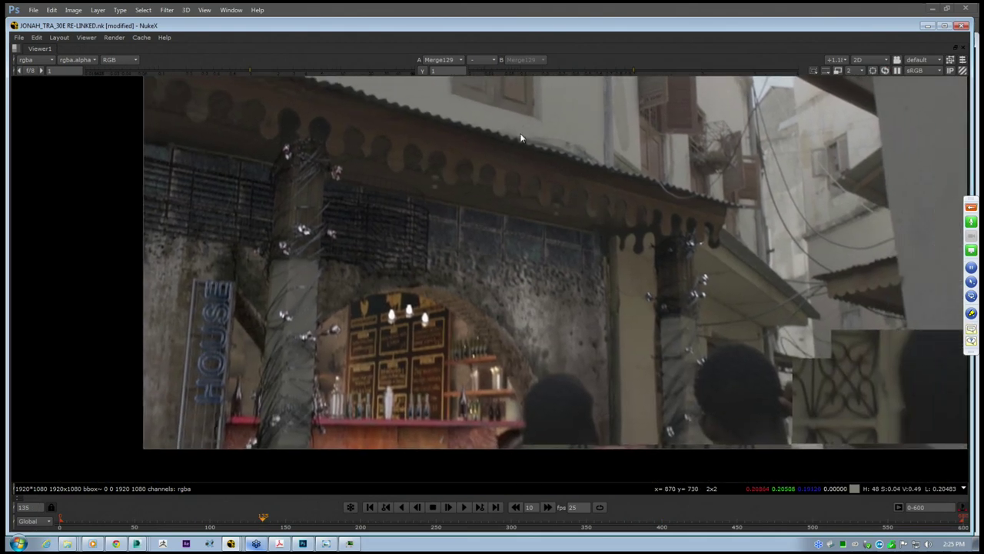
middle_click_drag(685, 216, 625, 229)
scroll(624, 223, "down", 2)
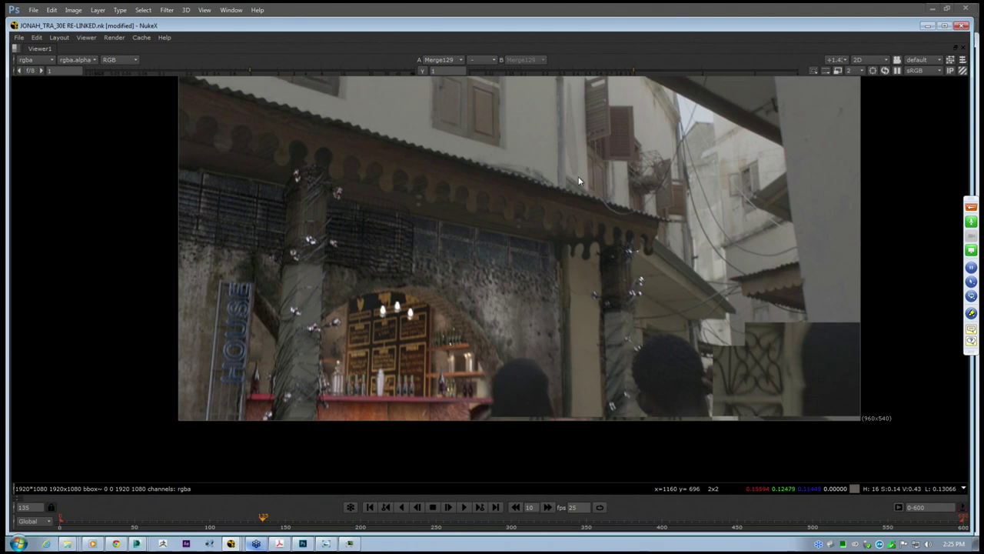
middle_click_drag(637, 196, 594, 204)
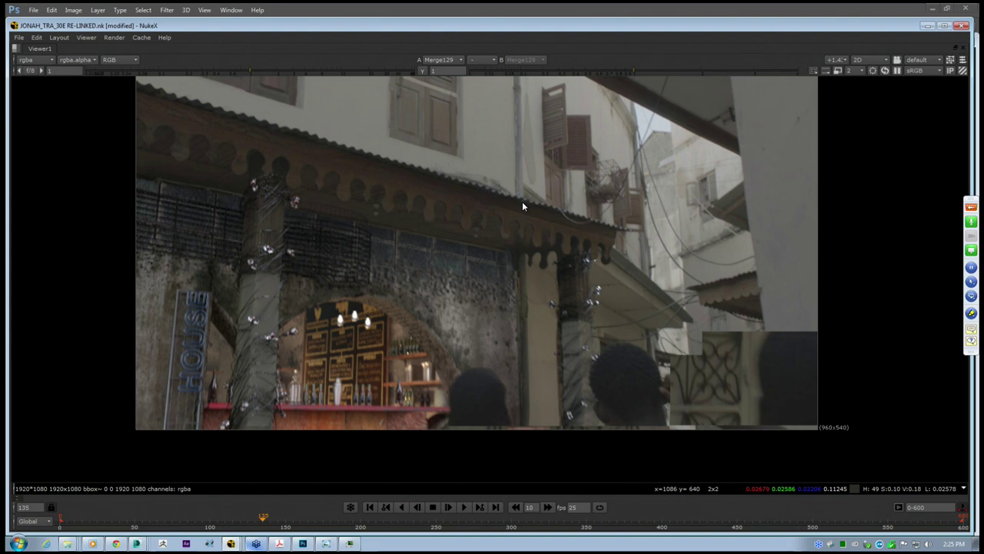
middle_click_drag(518, 203, 498, 243)
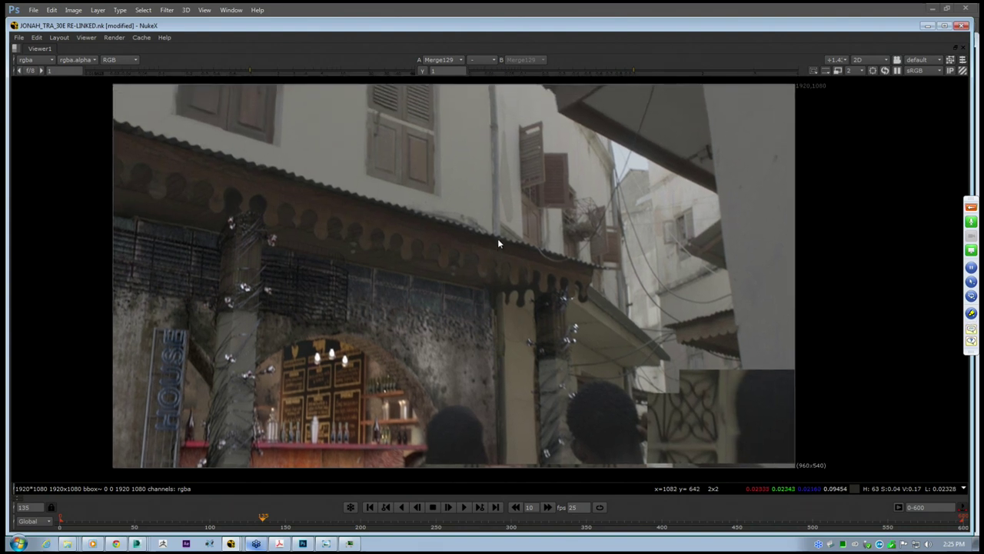
middle_click_drag(503, 244, 504, 252)
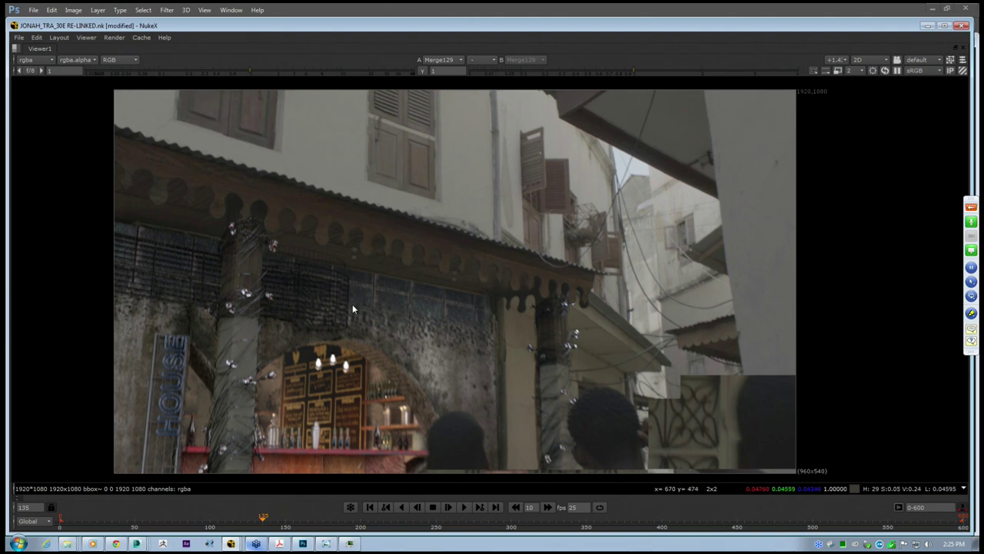
middle_click_drag(366, 301, 369, 306)
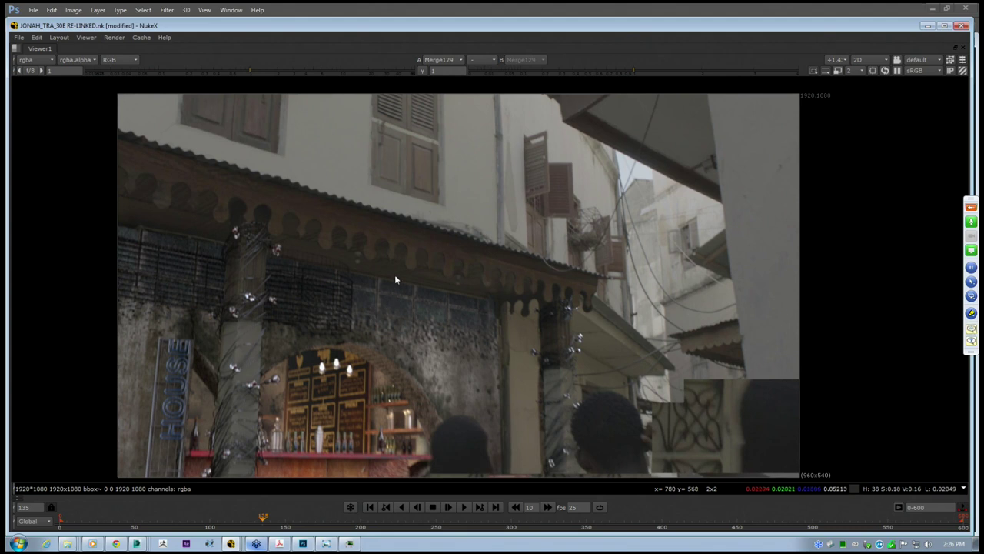
middle_click_drag(407, 271, 414, 272)
key("f")
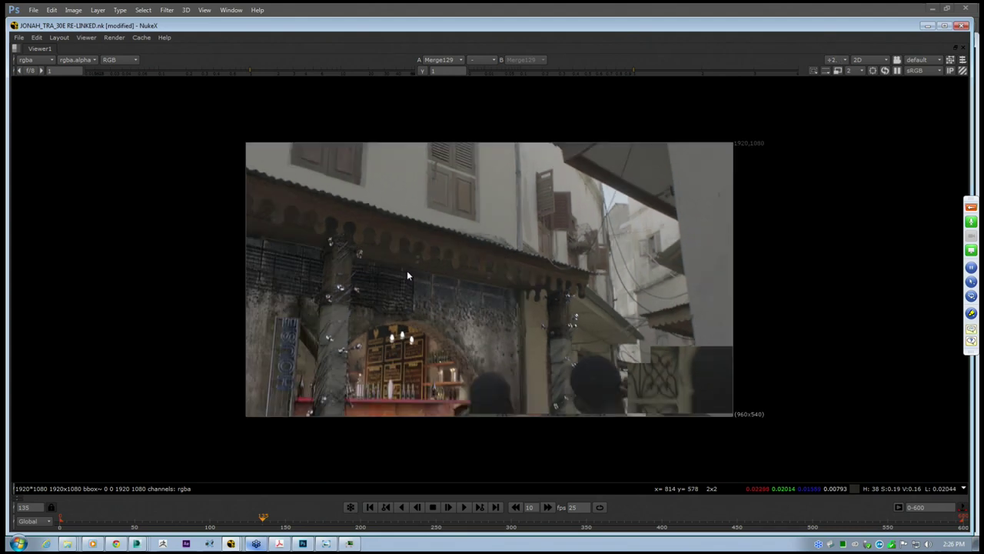
scroll(424, 296, "up", 2)
middle_click_drag(429, 277, 395, 282)
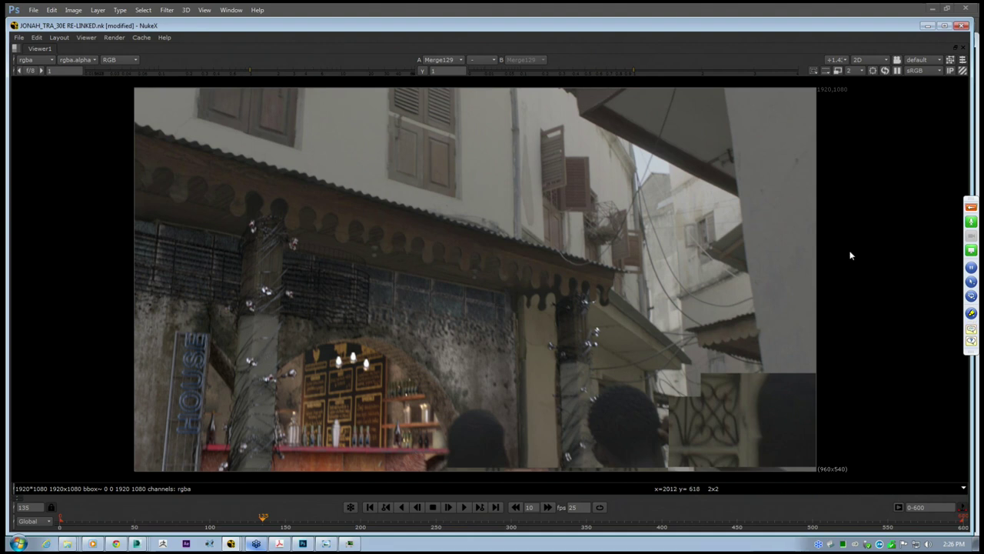
middle_click_drag(850, 239, 854, 236)
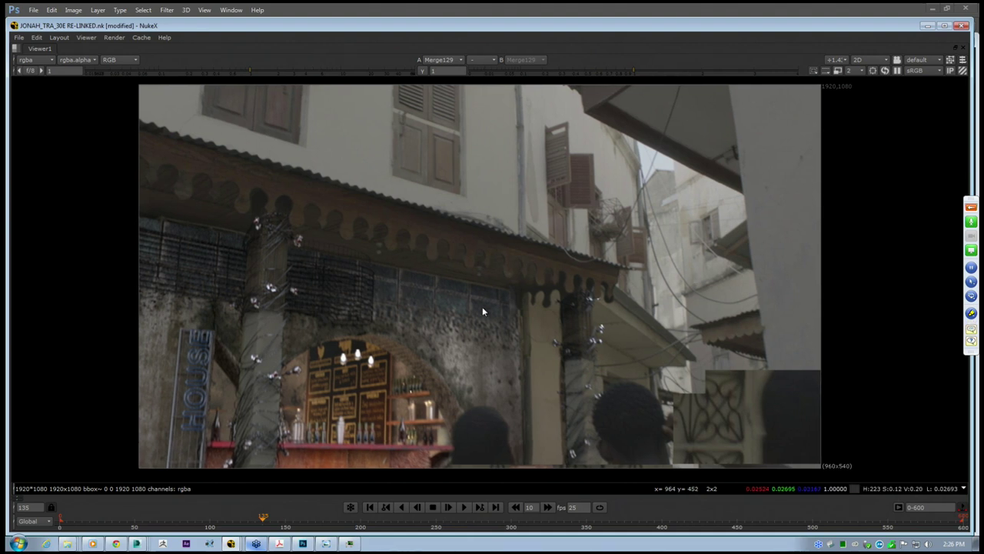
middle_click_drag(387, 303, 393, 307)
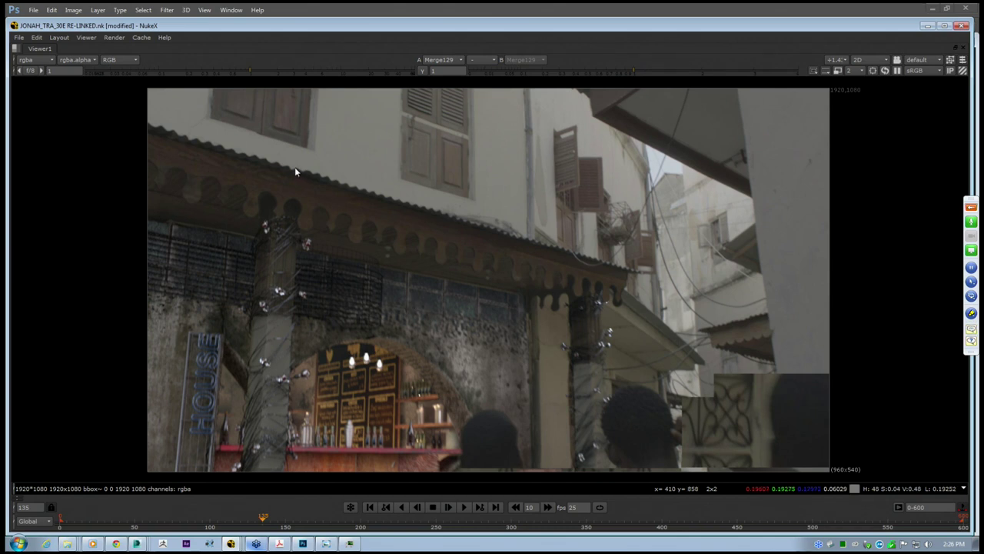
middle_click_drag(354, 253, 351, 251)
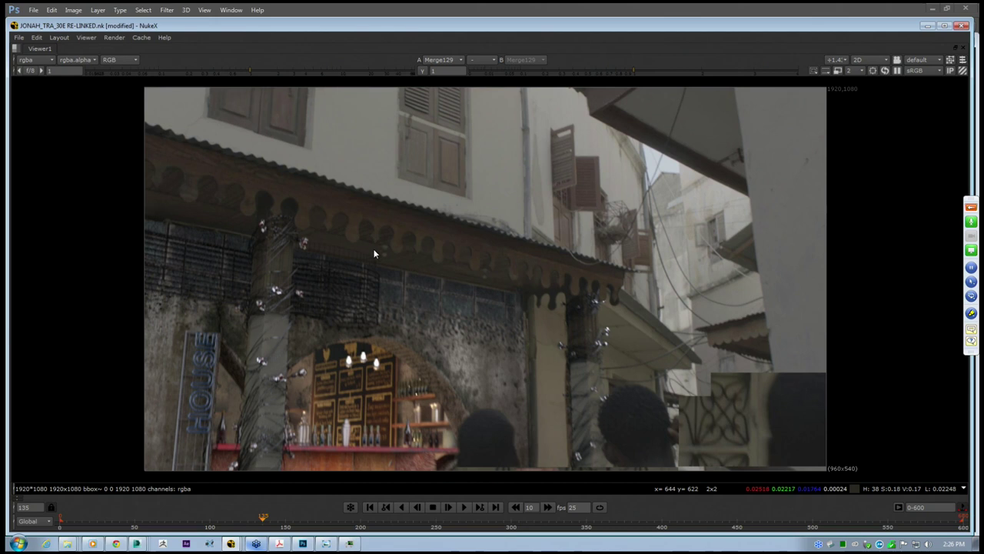
Select the depth of field and motion blur nodes together, and return to Merge129 in the RENDER 01 SHADOW group
key("space")
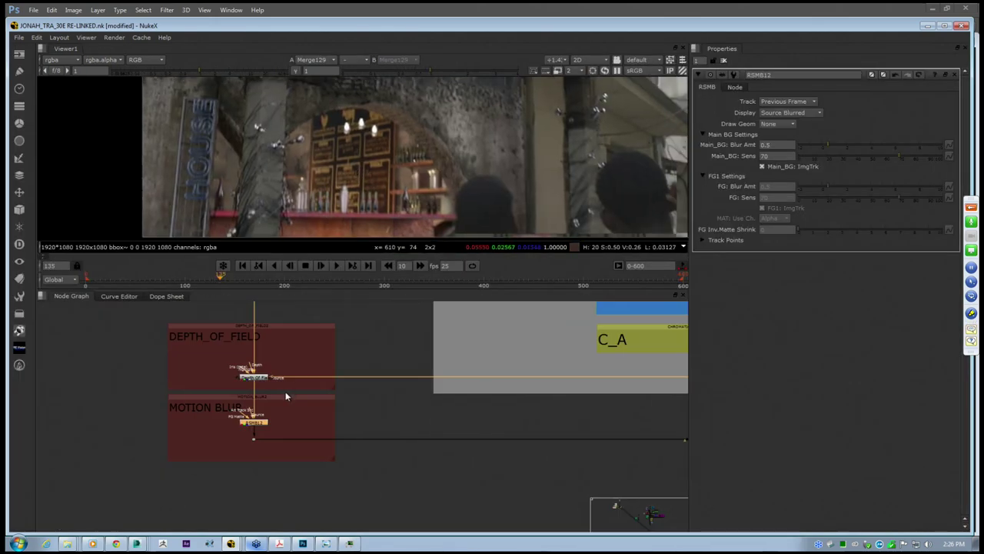
middle_click_drag(473, 396, 414, 395)
left_click_drag(164, 362, 223, 429)
middle_click_drag(529, 326, 369, 389)
middle_click_drag(550, 418, 228, 388)
middle_click_drag(425, 412, 138, 353)
left_click(574, 412)
middle_click_drag(494, 407, 297, 418)
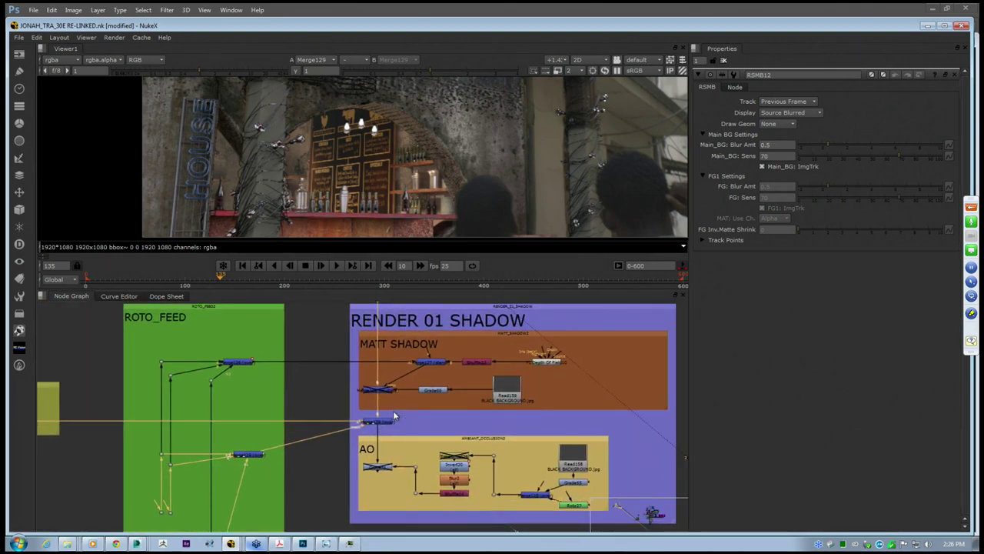
Go to frame 72 and view the whole Merge129 composite with the two foreground men
key("space")
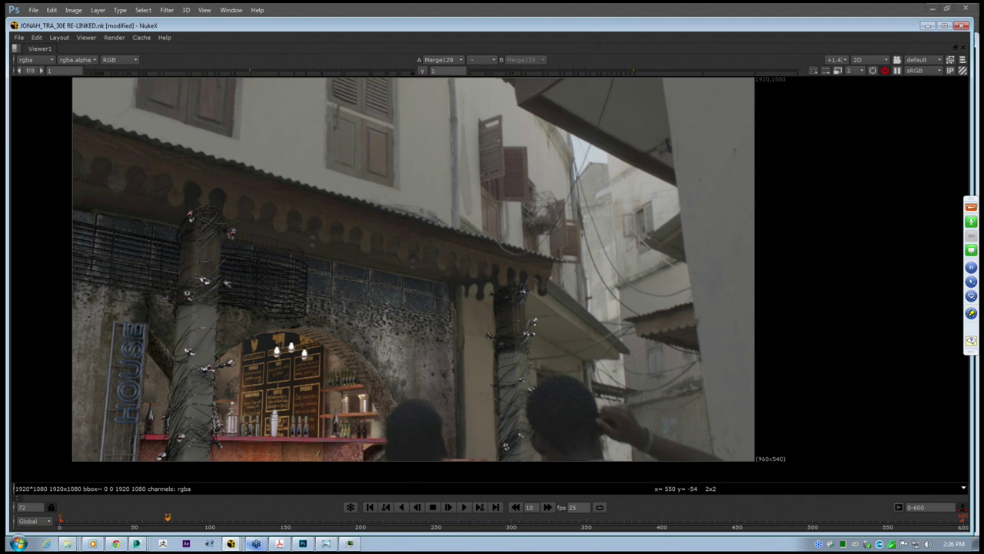
left_click(169, 524)
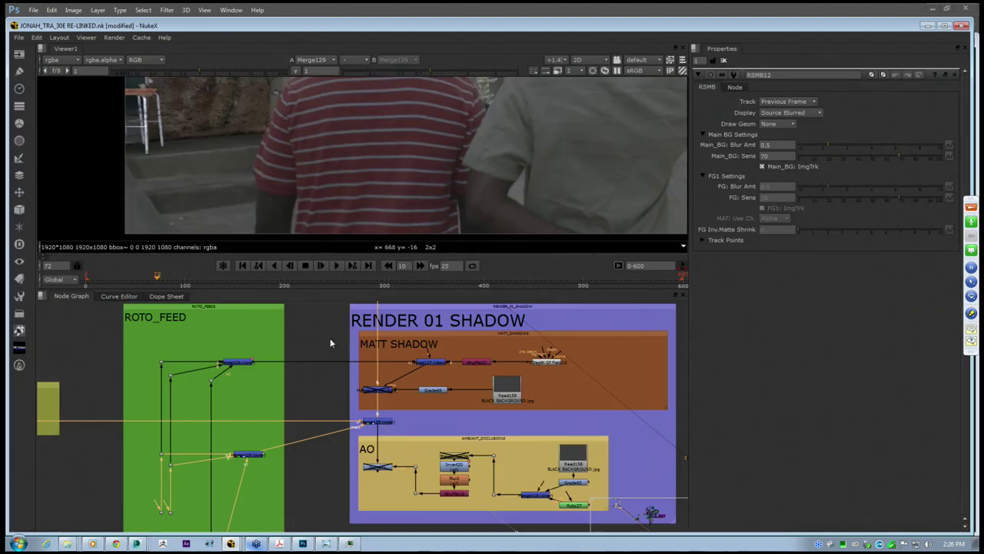
scroll(334, 215, "down", 5)
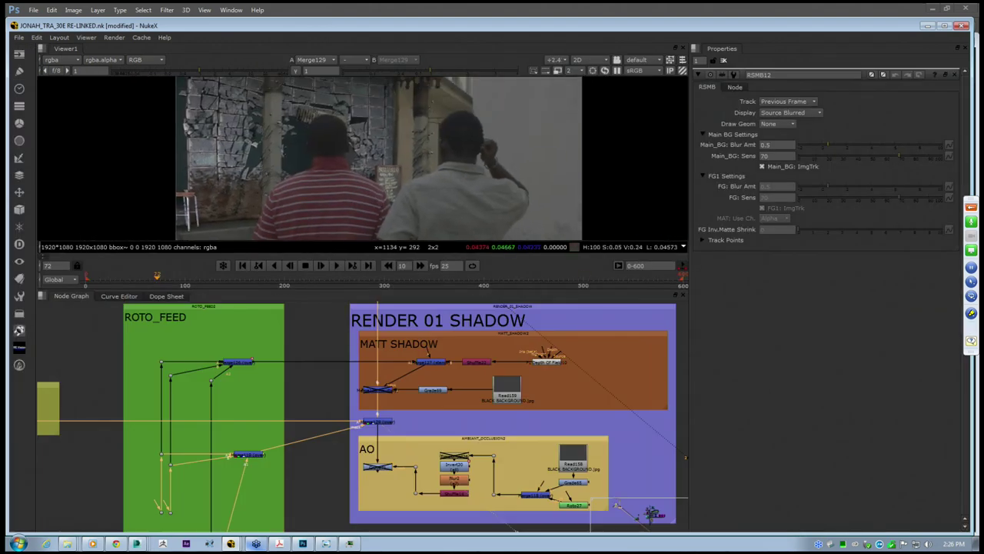
Enlarge the viewer, go to the FOG group and open the properties of its Merge125 screen merge
left_click_drag(588, 289, 588, 357)
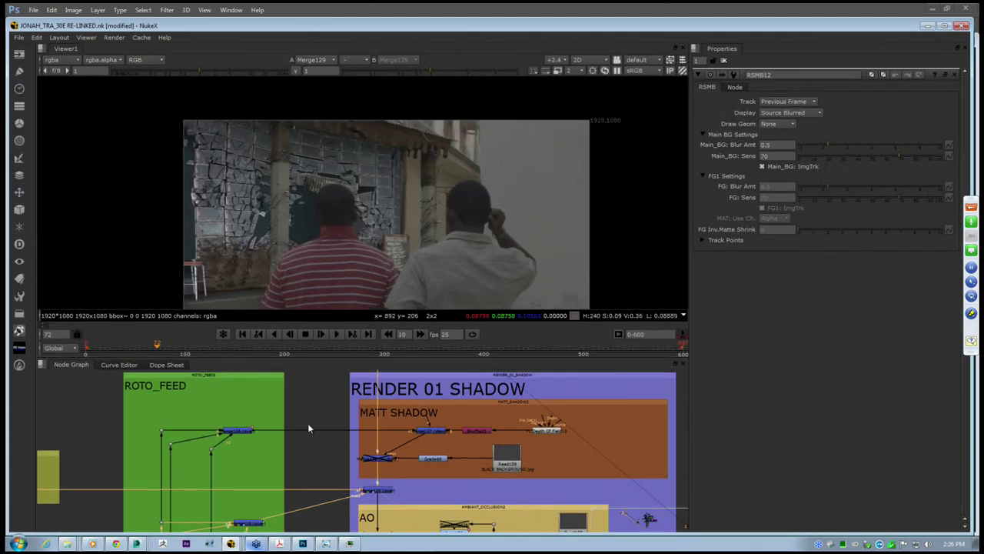
scroll(309, 428, "down", 10)
middle_click_drag(209, 403, 291, 452)
scroll(291, 452, "up", 8)
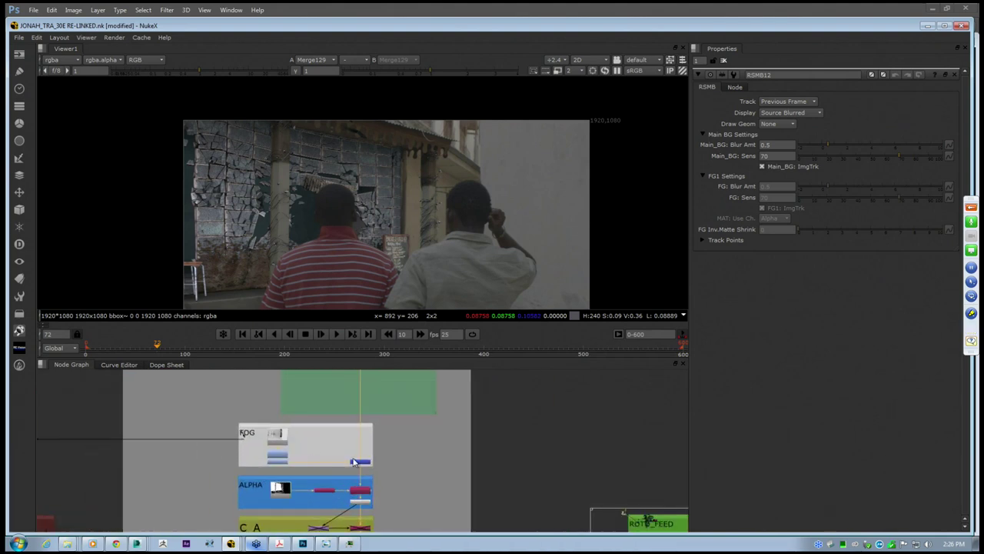
scroll(312, 461, "up", 5)
middle_click_drag(423, 464, 444, 464)
double_click(451, 467)
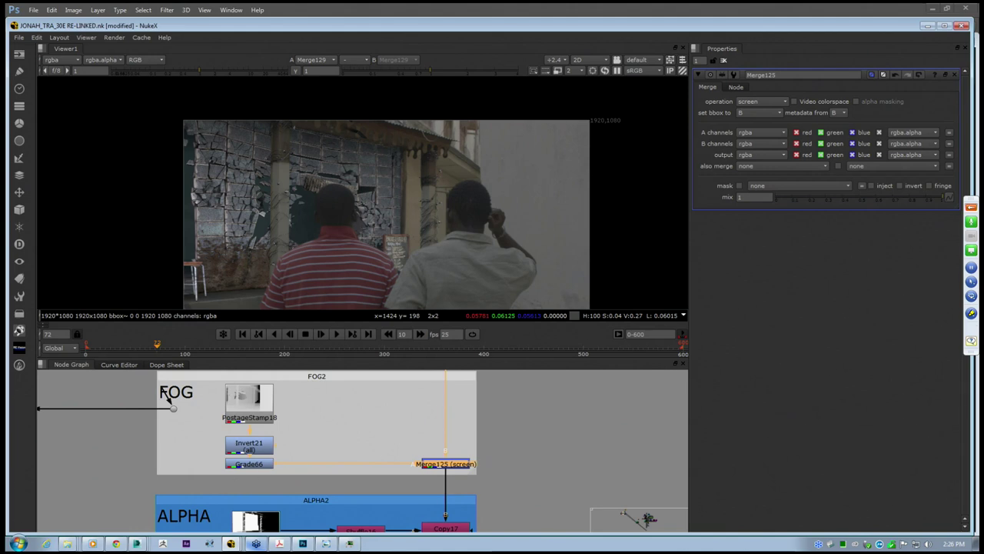
Set the whitepoint of Grade66 in the FOG group to 2.4, judging the haze on the composite
double_click(248, 463)
left_click_drag(885, 122, 895, 124)
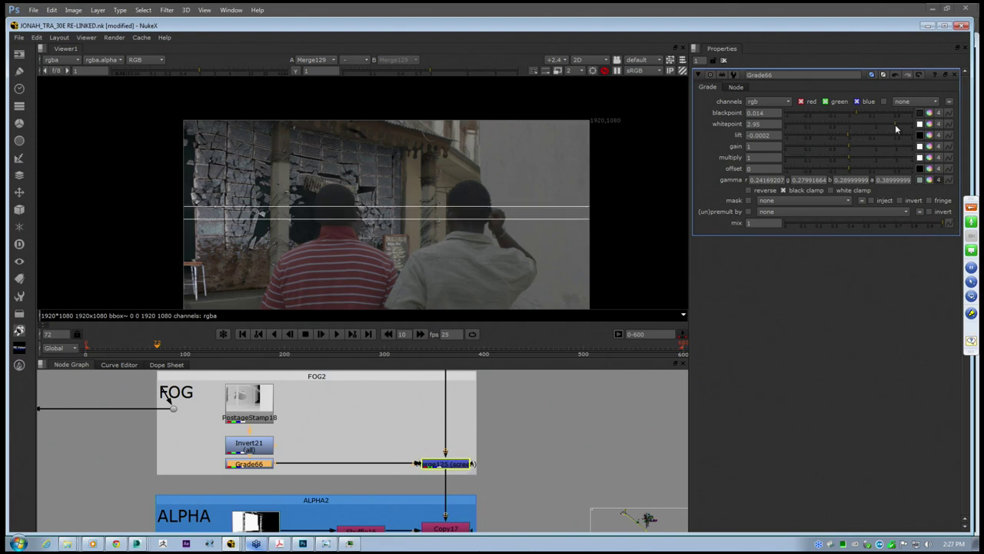
left_click_drag(895, 123, 892, 124)
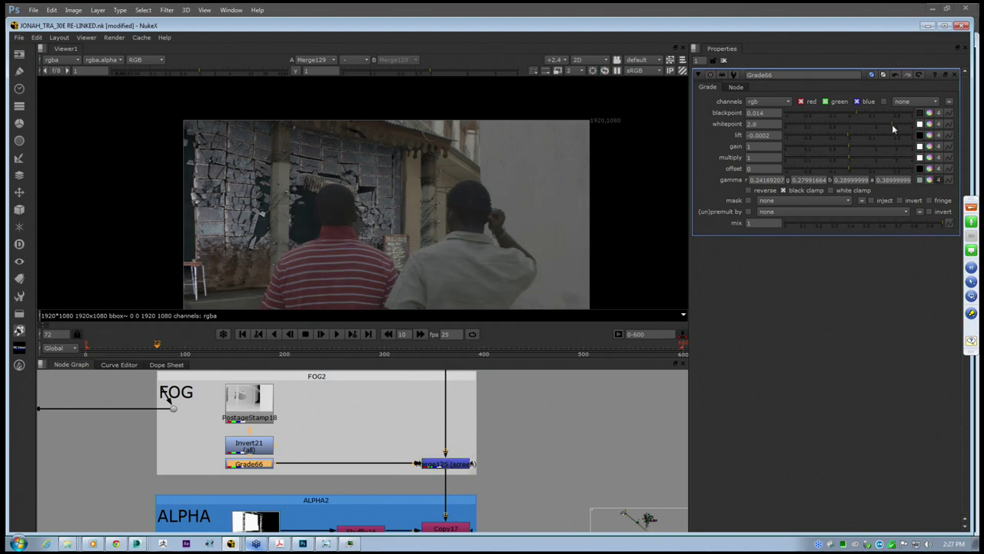
scroll(322, 220, "up", 4)
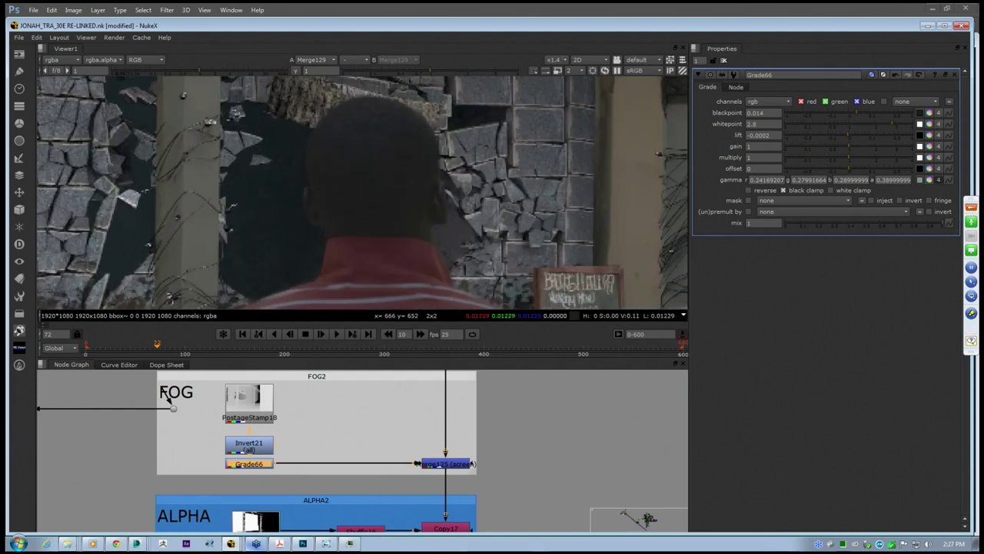
mouse_move(345, 192)
middle_mouse_down()
mouse_move(399, 207)
mouse_move(353, 207)
middle_mouse_up()
scroll(389, 213, "down", 1)
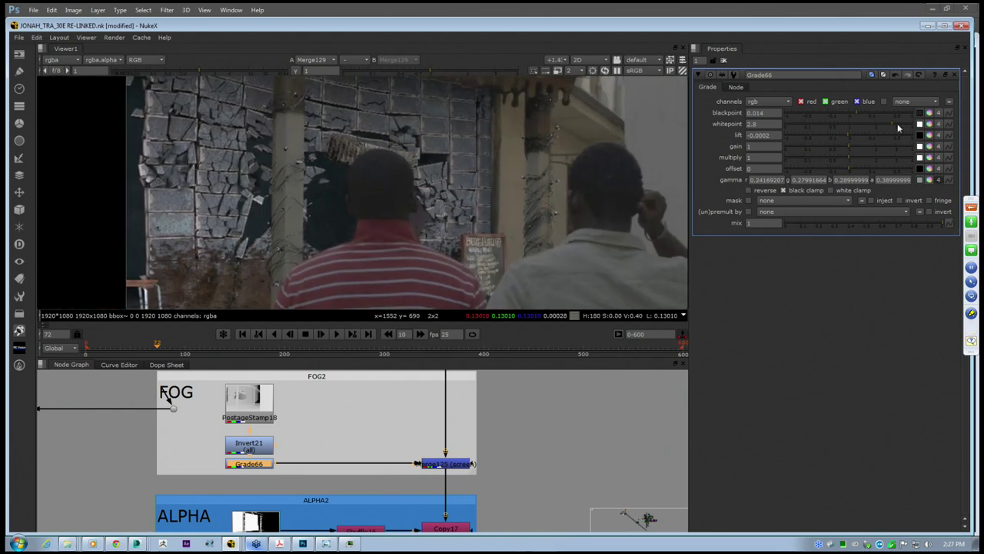
left_click_drag(893, 127, 883, 123)
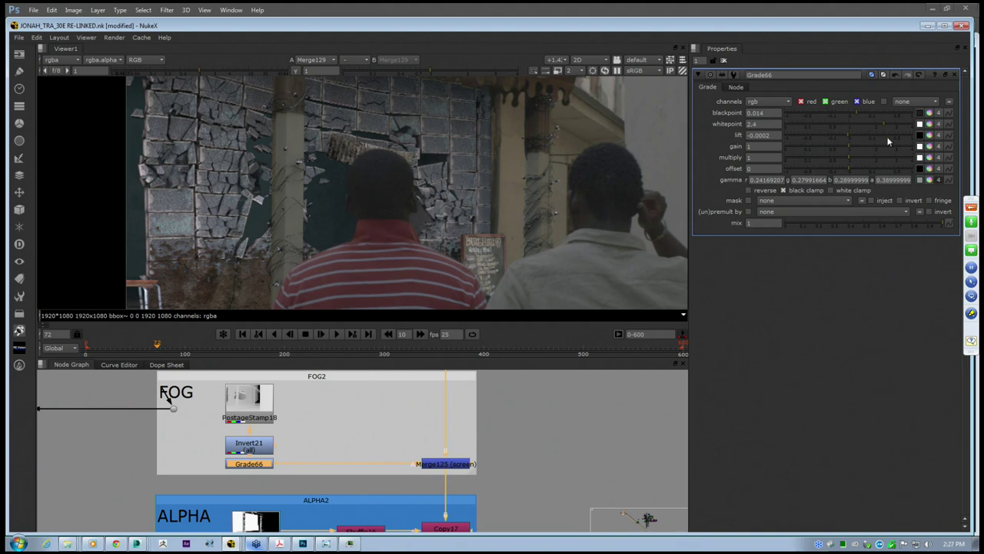
Shift Grade66's gamma colour slightly on the colour wheel to about 0.261 red, 0.280 green and 0.290 blue
left_click(930, 180)
left_click_drag(921, 280, 922, 280)
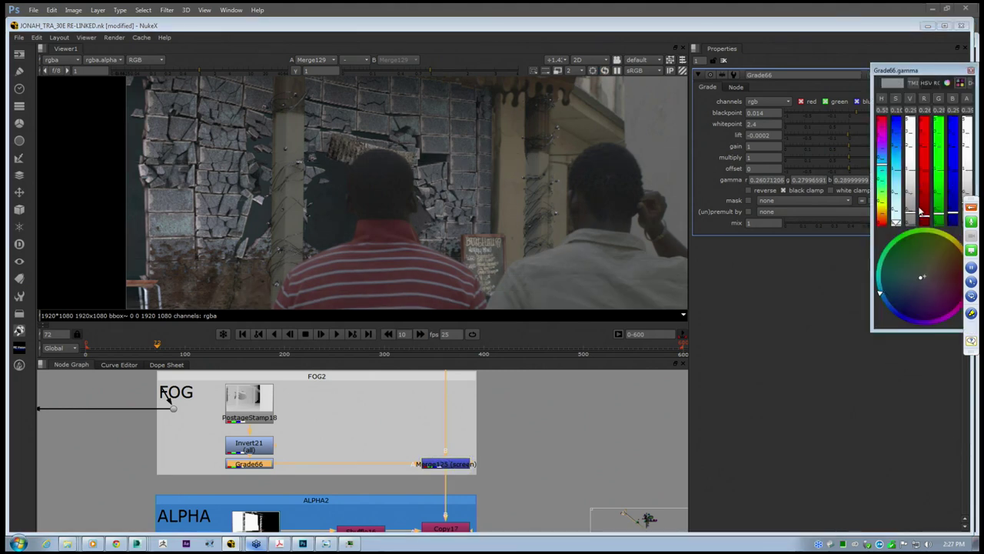
left_click(971, 71)
Check the adjusted fog on the CG shopfront and across the whole Merge129 composite at frame 72
scroll(262, 195, "down", 4)
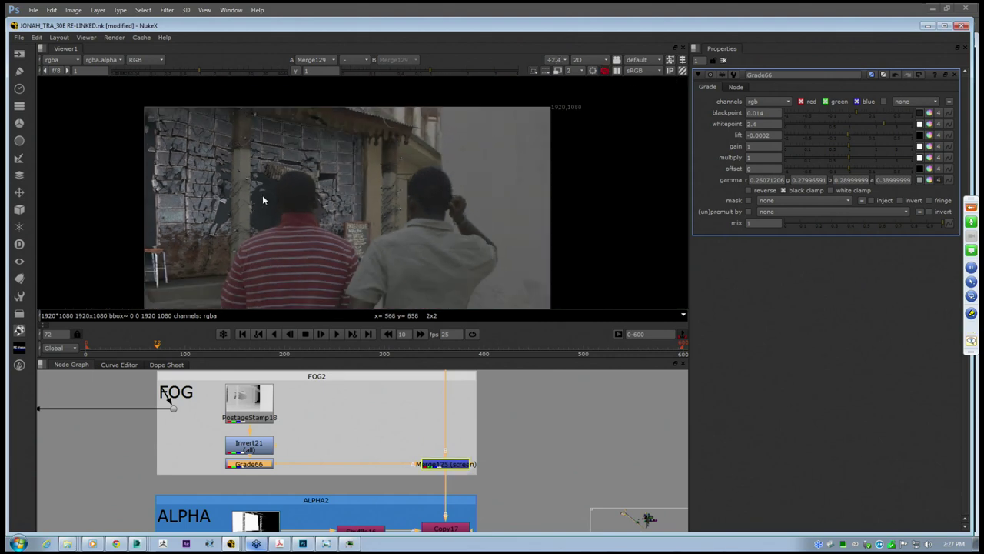
scroll(272, 201, "up", 2)
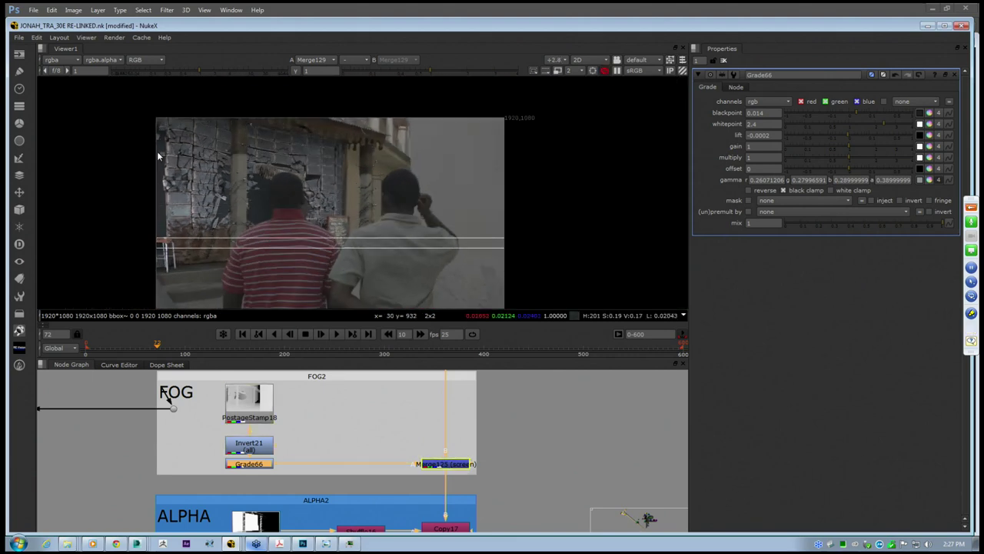
scroll(250, 211, "up", 2)
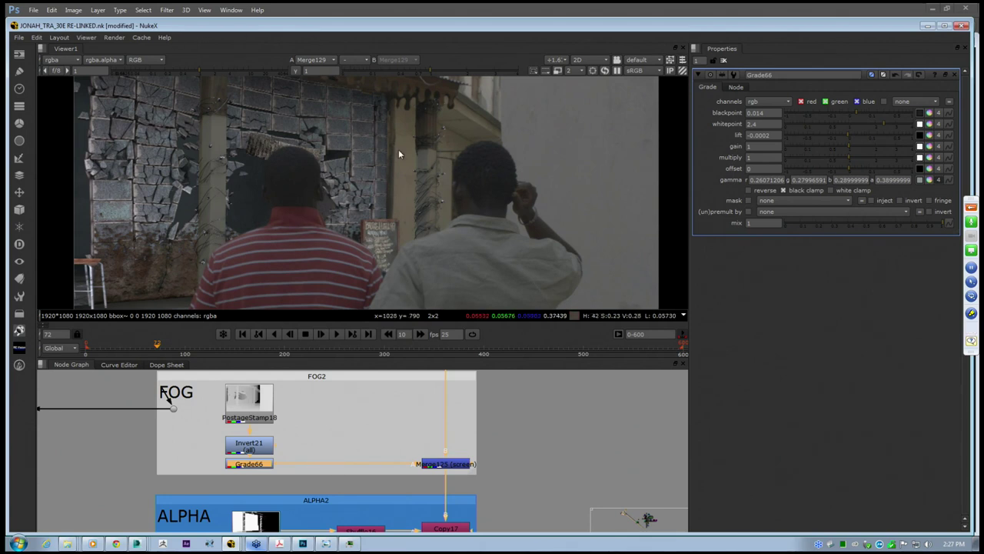
scroll(316, 185, "down", 2)
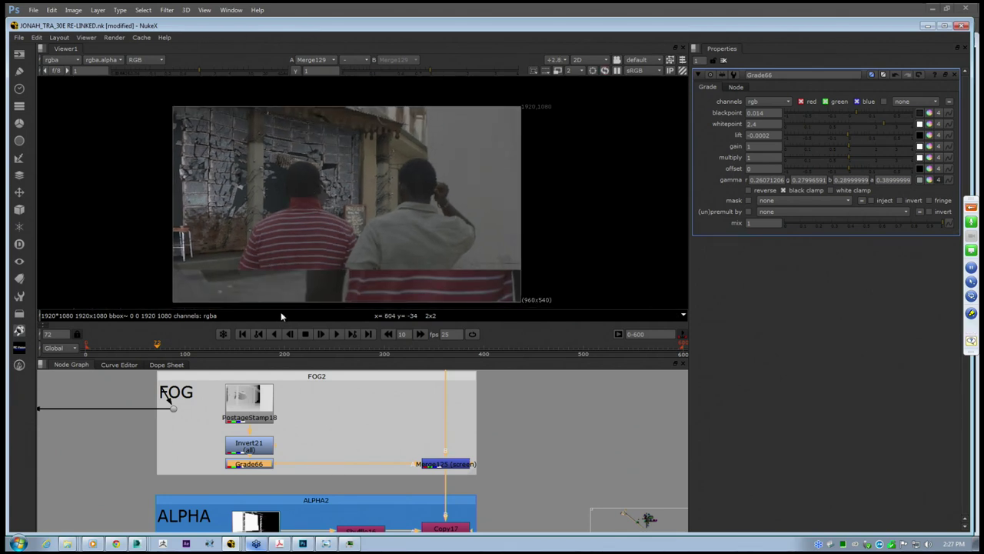
Return to the RENDER 01 SHADOW group in a full-size node graph and highlight its MATT SHADOW and AO nodes in turn
scroll(262, 465, "down", 4)
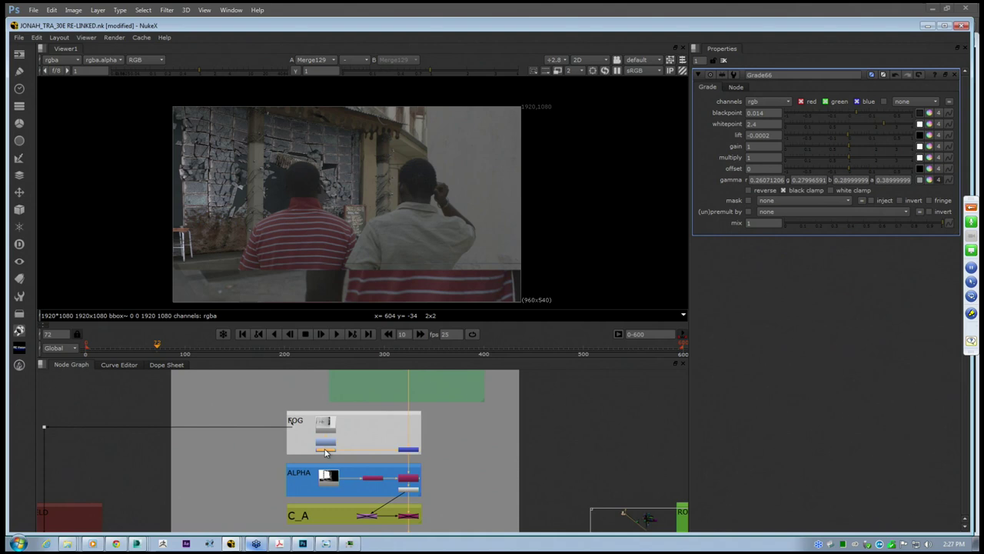
scroll(305, 401, "up", 5)
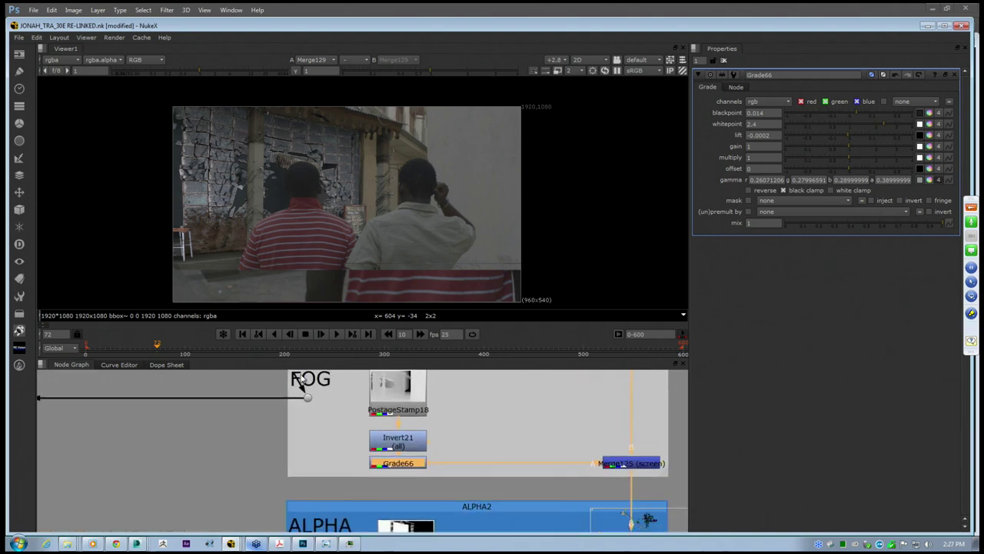
scroll(308, 384, "down", 4)
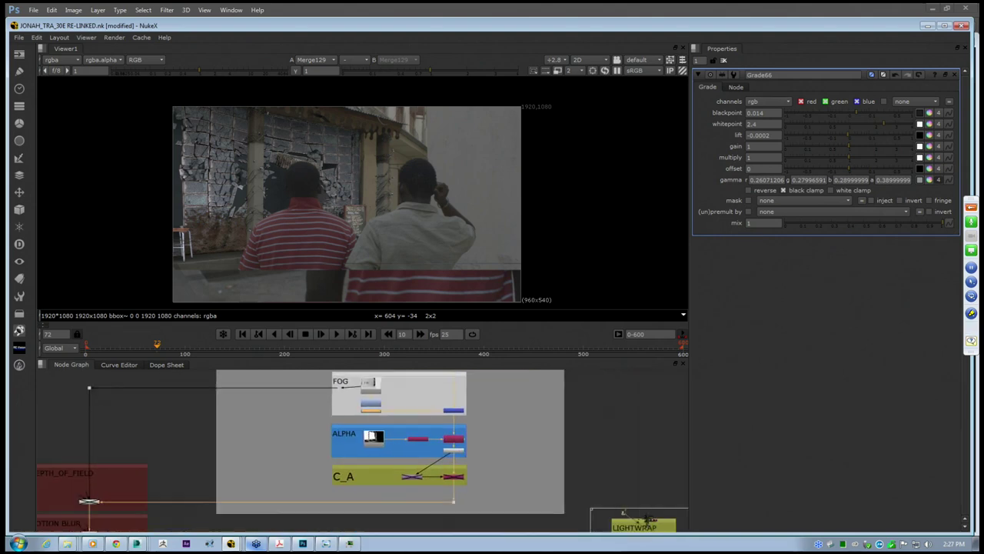
scroll(309, 372, "down", 2)
middle_click_drag(503, 486, 332, 444)
middle_click_drag(404, 457, 251, 463)
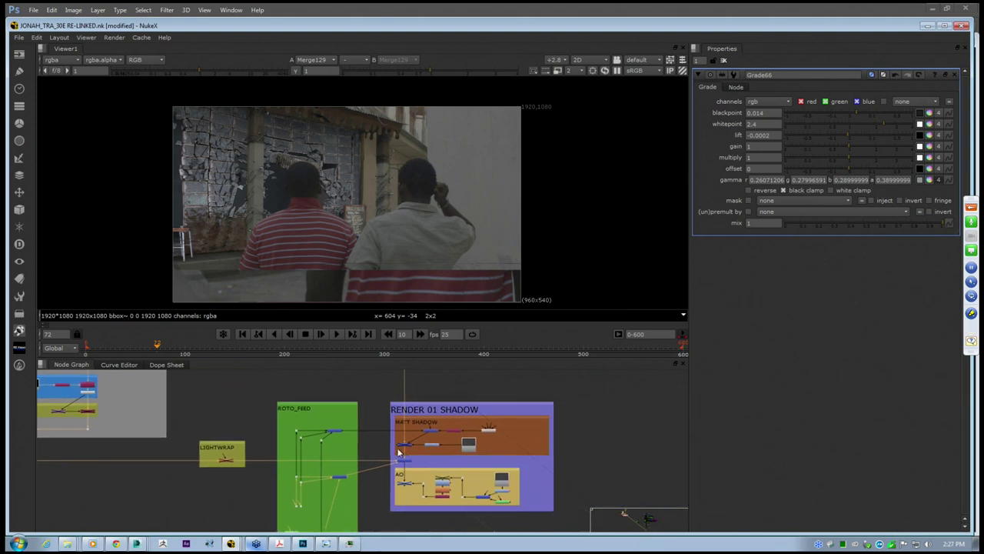
key("space")
scroll(299, 411, "up", 4)
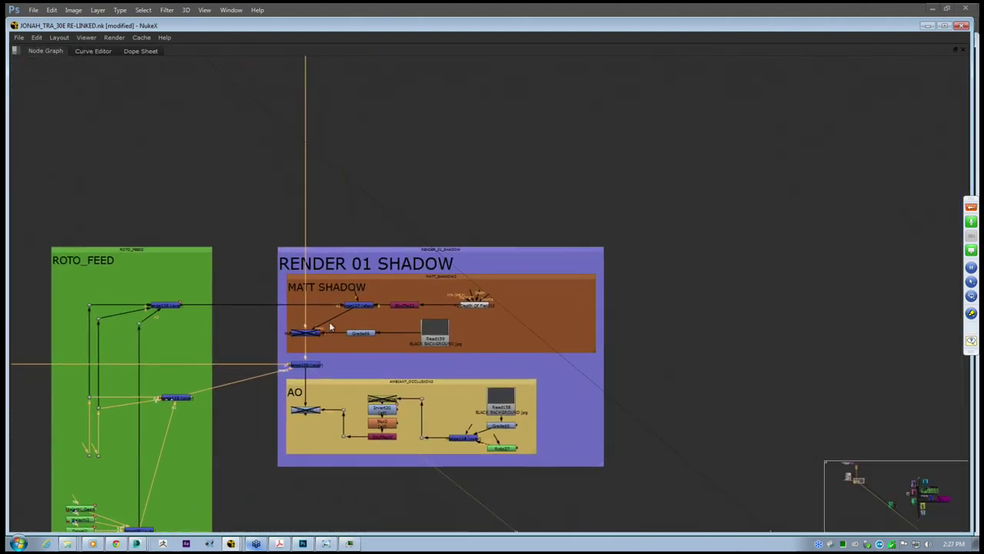
scroll(331, 327, "up", 1)
left_click_drag(248, 257, 659, 367)
left_click_drag(235, 386, 589, 484)
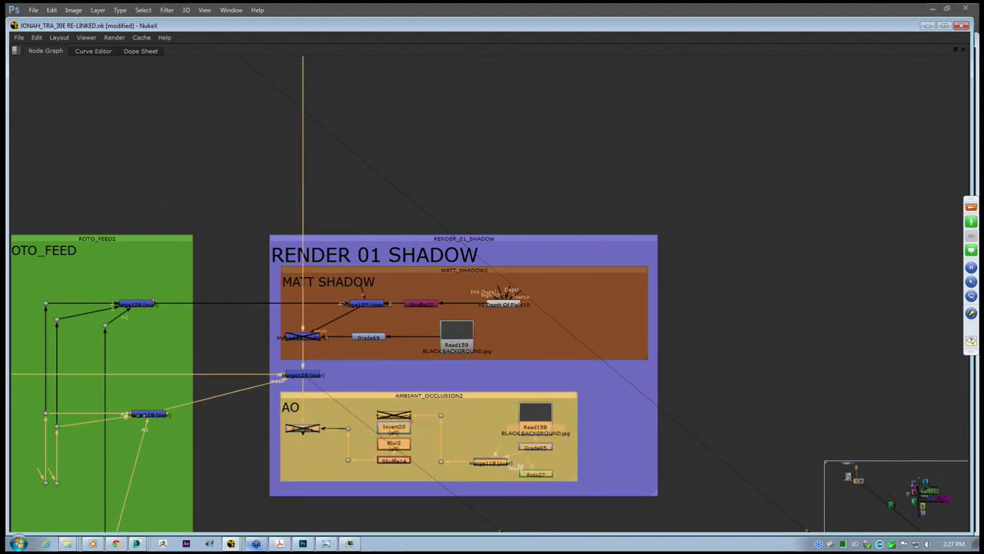
left_click(439, 433)
Move the Read158 black background node higher above Grade63 in the AO group, lengthening the connection between them
middle_click_drag(534, 432, 515, 416)
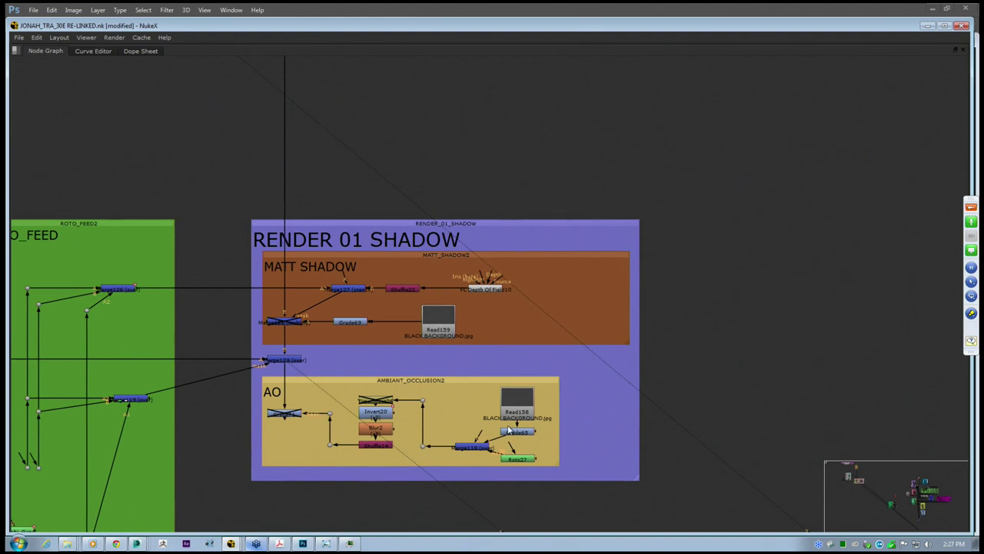
scroll(505, 425, "up", 1)
left_click_drag(477, 437, 464, 424)
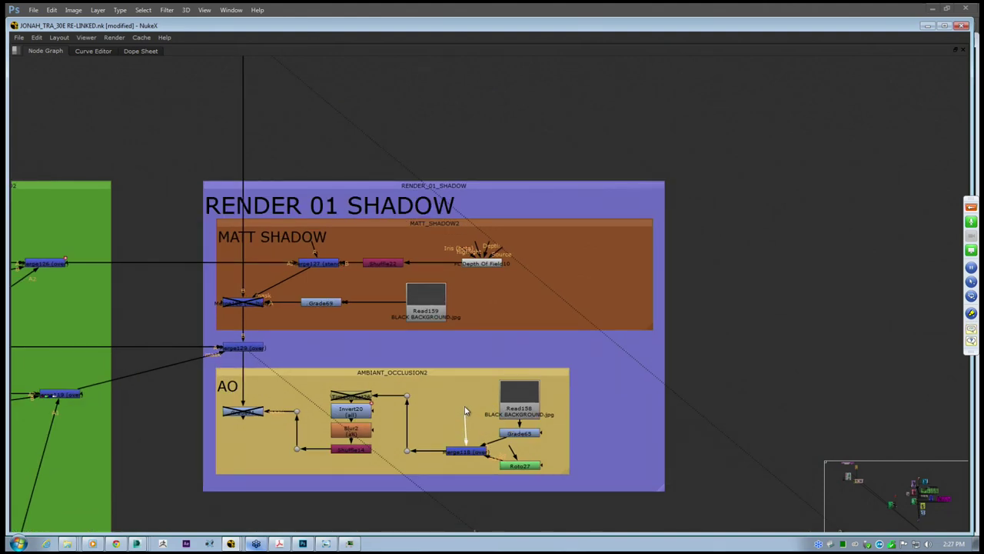
left_click_drag(520, 401, 519, 366)
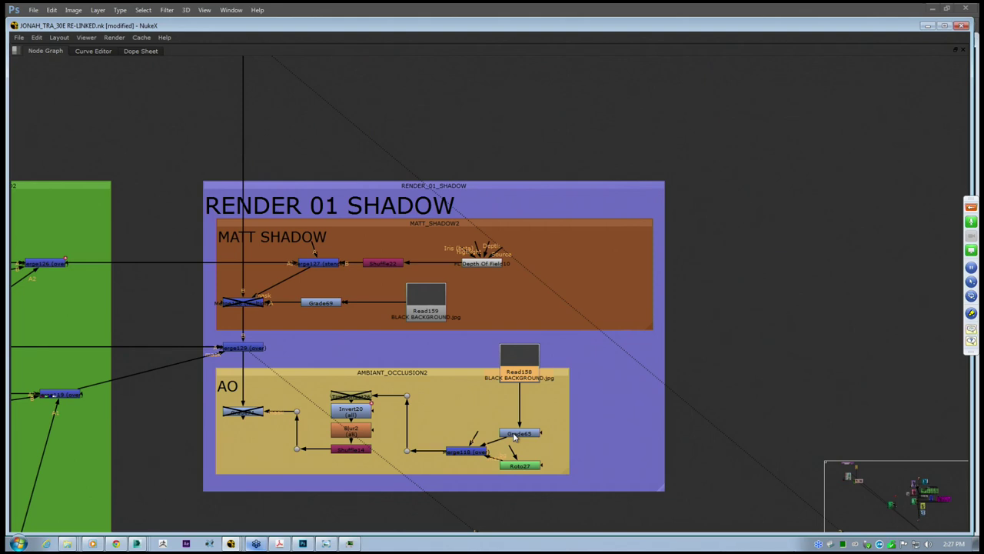
left_click_drag(525, 375, 525, 379)
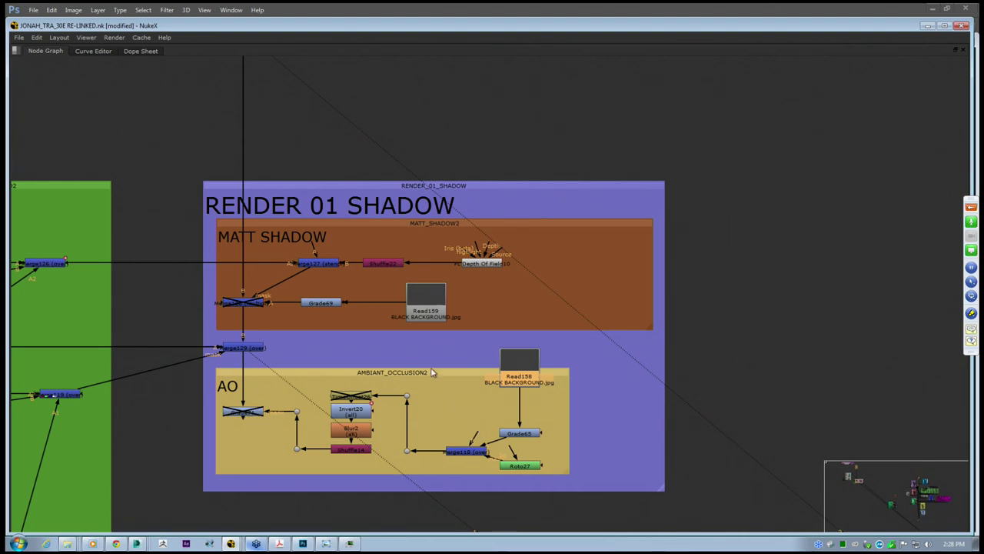
left_click_drag(432, 336, 597, 481)
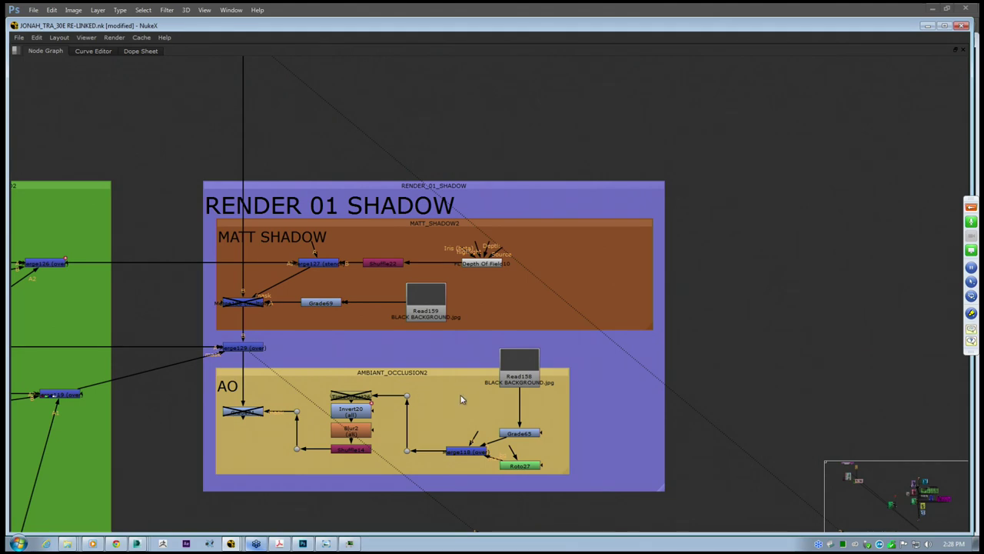
Go to the render pass nodes in the purple backdrop and show the Read149 pass in the viewer
middle_click_drag(243, 402, 285, 397)
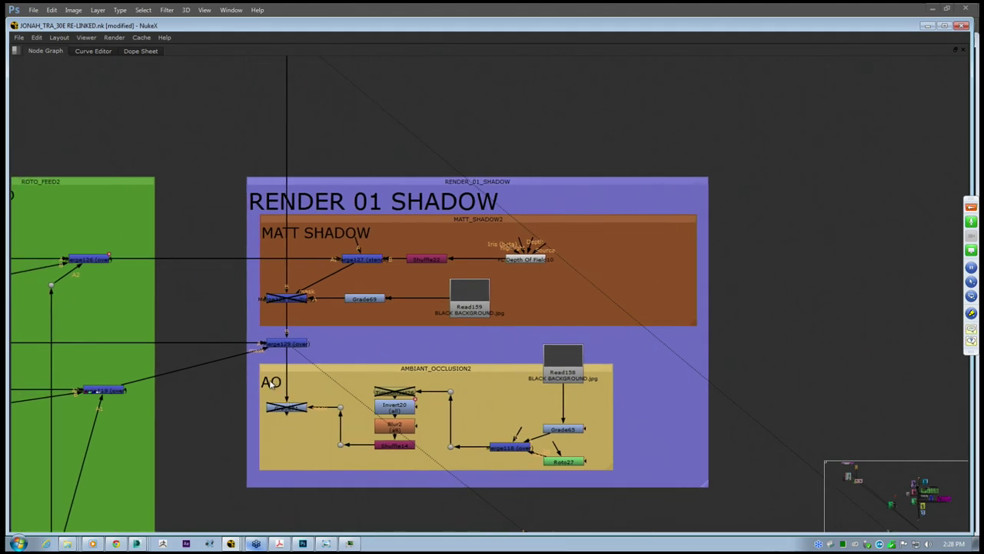
scroll(274, 379, "down", 8)
middle_click_drag(255, 297, 350, 323)
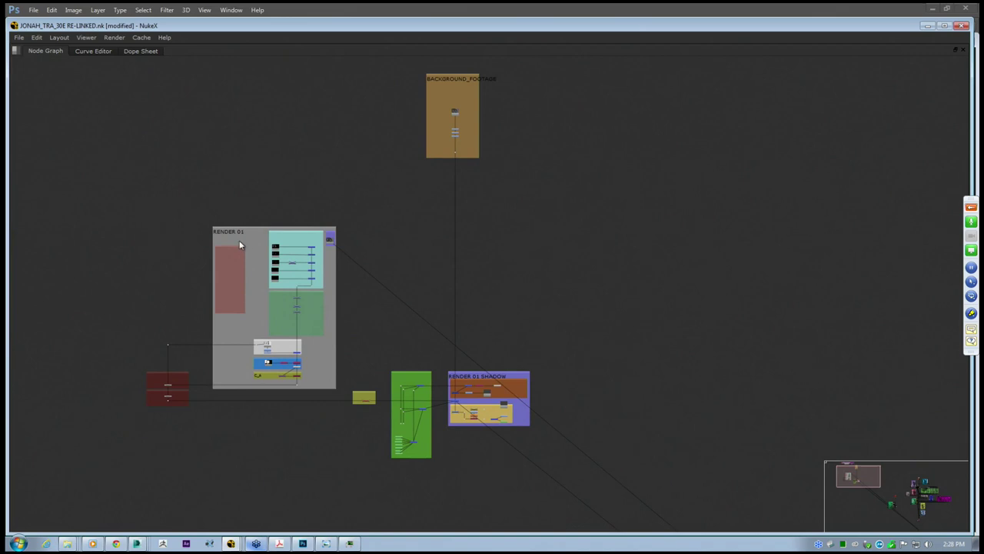
middle_click_drag(216, 68, 278, 260)
scroll(289, 214, "up", 7)
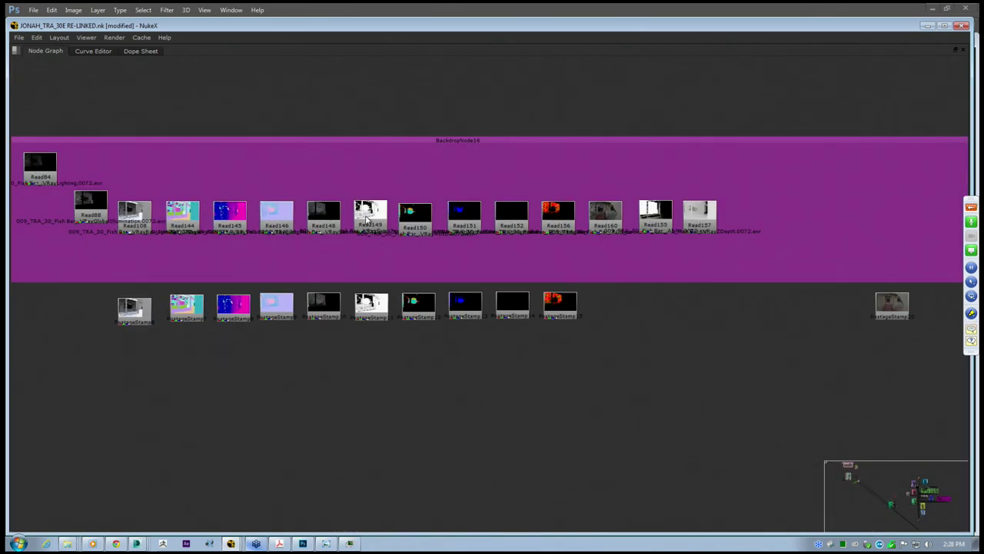
left_click(368, 218)
key("space")
Examine the black-and-white Read149 pass across the wall debris, pillars, steps and roof of the shopfront
middle_click_drag(336, 146, 277, 214)
scroll(277, 215, "down", 1)
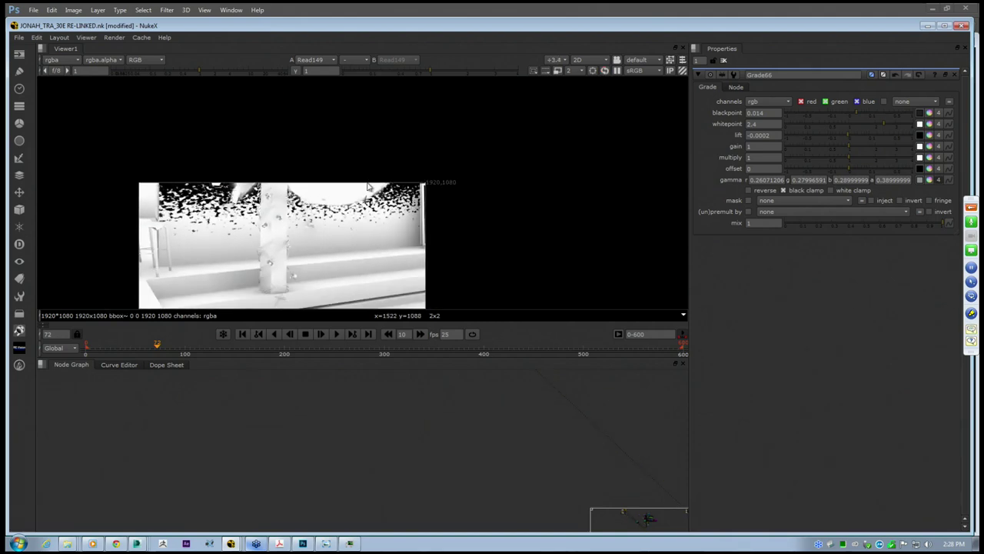
scroll(327, 277, "up", 2)
middle_click_drag(104, 255, 471, 194)
scroll(339, 207, "down", 2)
middle_click_drag(296, 200, 278, 226)
scroll(277, 224, "down", 1)
scroll(268, 266, "up", 1)
middle_click_drag(239, 298, 233, 276)
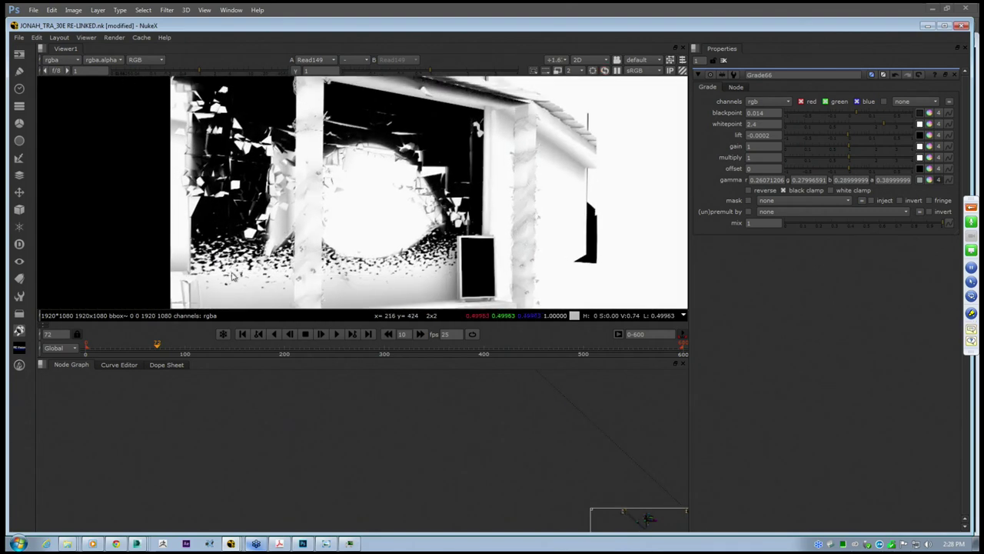
scroll(232, 277, "down", 1)
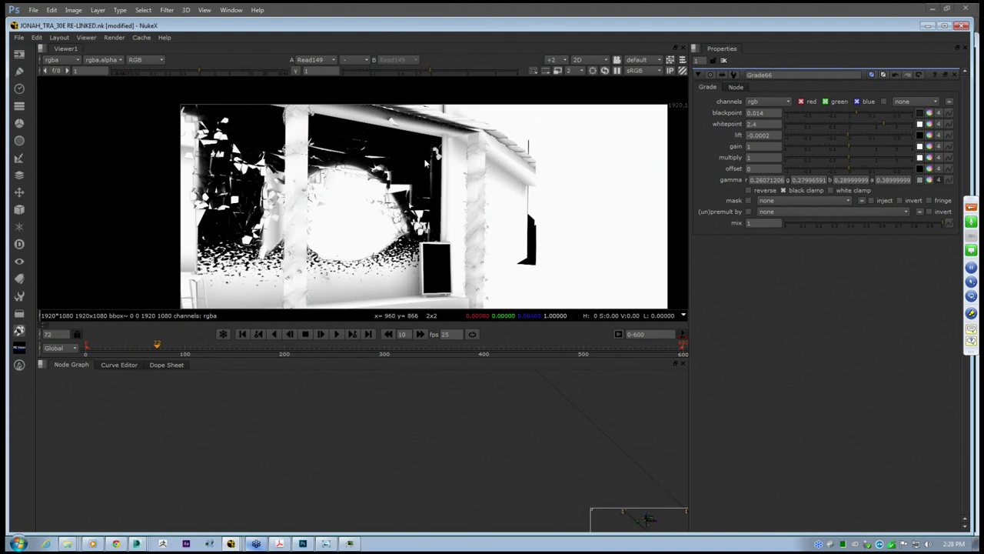
middle_click_drag(238, 171, 248, 169)
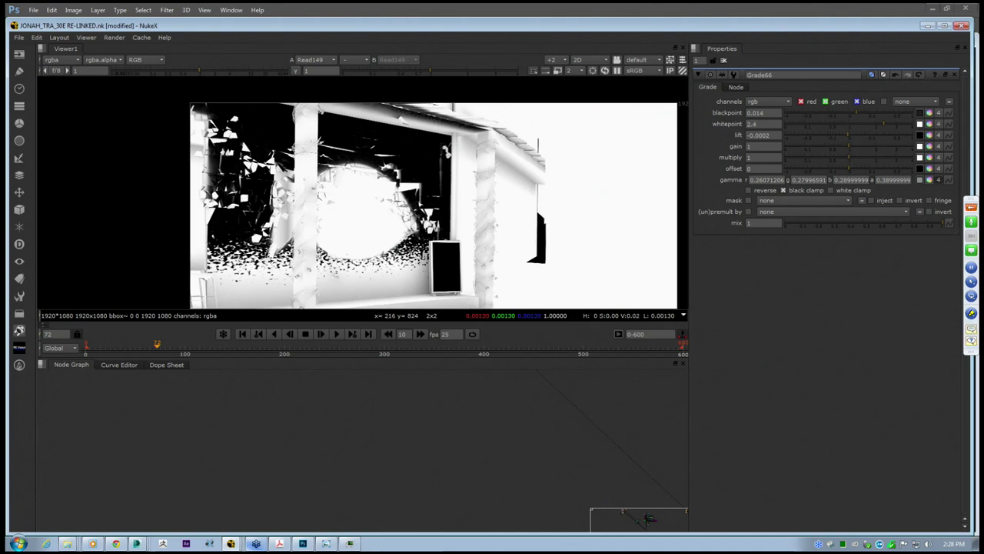
middle_click_drag(346, 252, 303, 223)
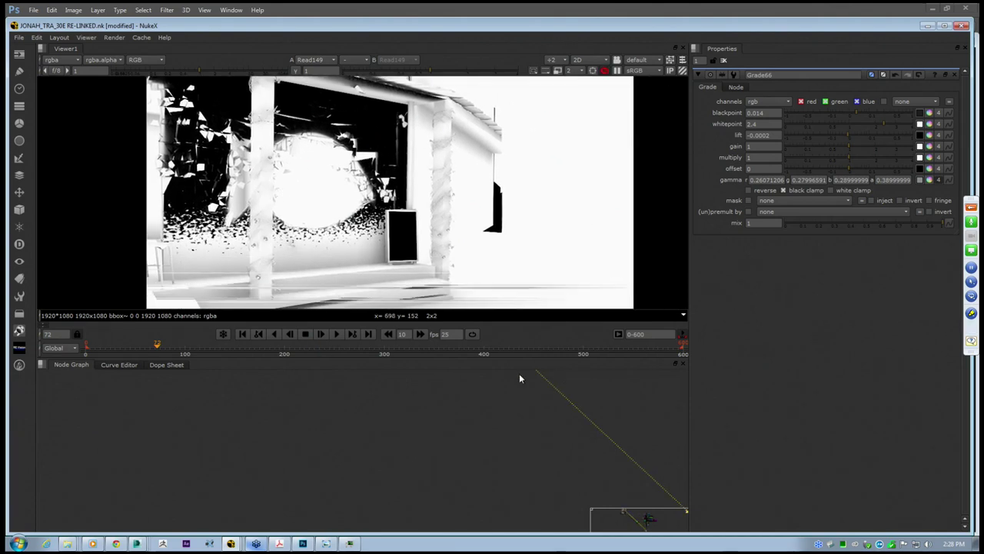
Return to the RENDER 01 SHADOW group and select the MATT_SHADOW2 backdrop together with its nodes
key("space")
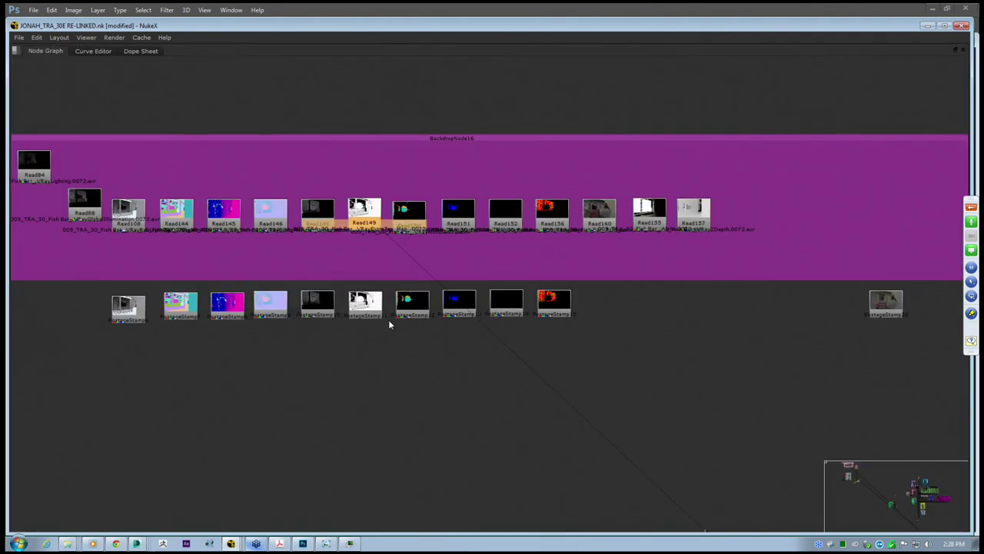
middle_click_drag(388, 319, 269, 279)
scroll(452, 320, "down", 6)
middle_click_drag(590, 384, 355, 215)
middle_click_drag(339, 402, 395, 183)
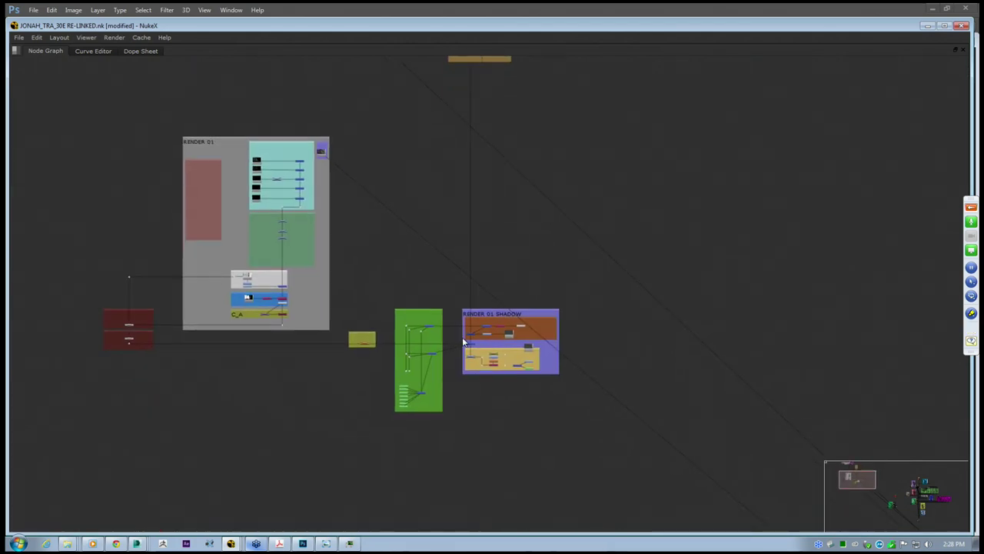
scroll(464, 341, "up", 8)
left_click(485, 301)
scroll(532, 282, "up", 3)
middle_click_drag(532, 275, 428, 299)
left_click(348, 210)
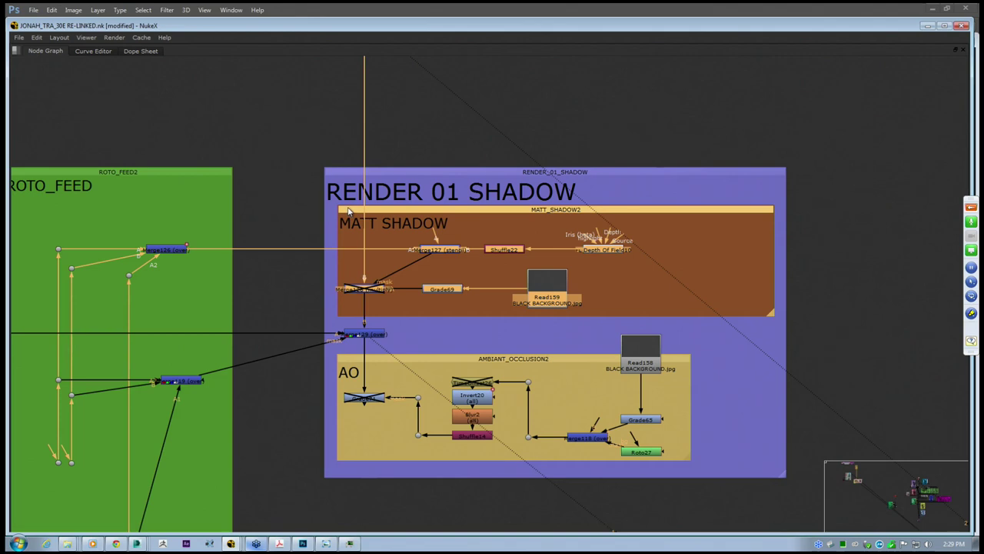
Go to the ALPHA group in the RENDER 01 node tree and show its alpha pass in the viewer
scroll(560, 228, "down", 2)
scroll(582, 242, "down", 1)
middle_click_drag(554, 227, 669, 314)
scroll(588, 241, "up", 1)
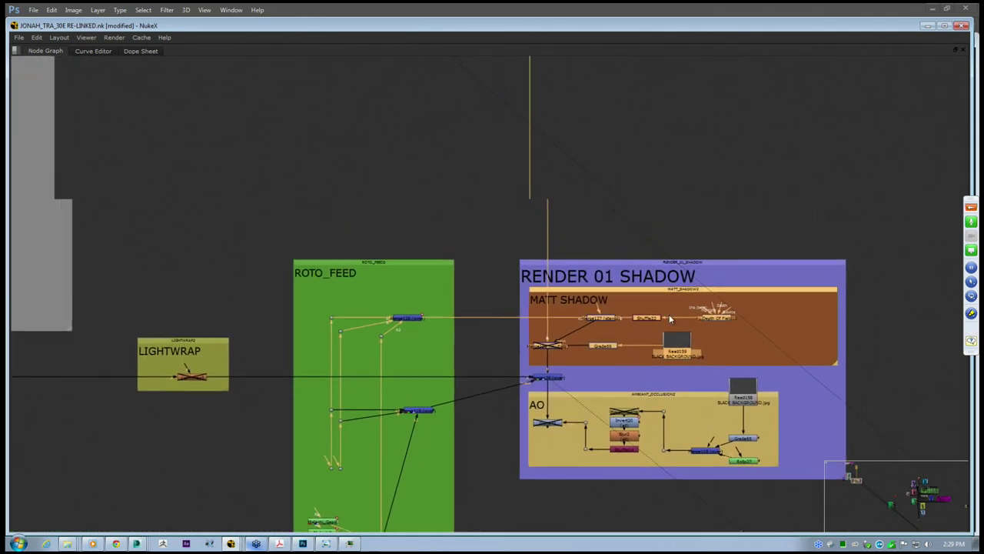
scroll(663, 319, "down", 2)
middle_click_drag(402, 307, 495, 312)
key("space")
scroll(271, 422, "down", 3)
middle_click_drag(271, 422, 434, 471)
scroll(305, 447, "down", 1)
scroll(394, 460, "up", 2)
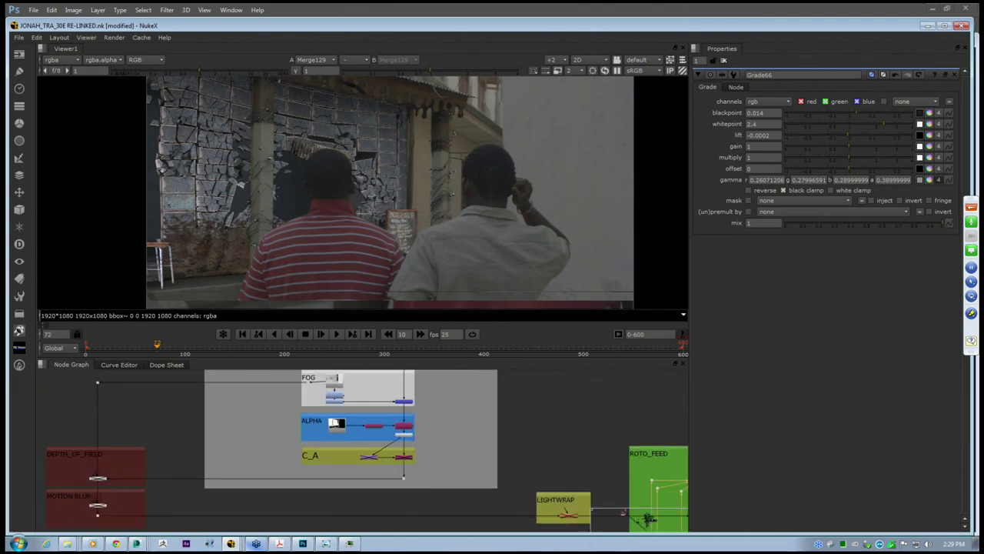
scroll(336, 425, "up", 2)
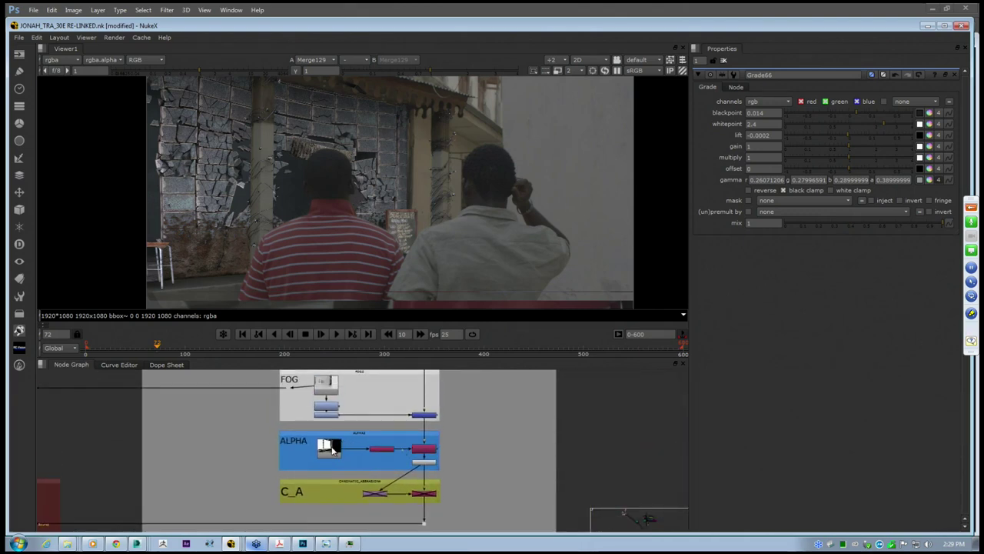
key("1")
Examine the alpha pass around the vine-wrapped pillars, the steps and the white wall area
middle_click_drag(397, 228, 413, 215)
scroll(439, 226, "down", 2)
scroll(406, 228, "up", 2)
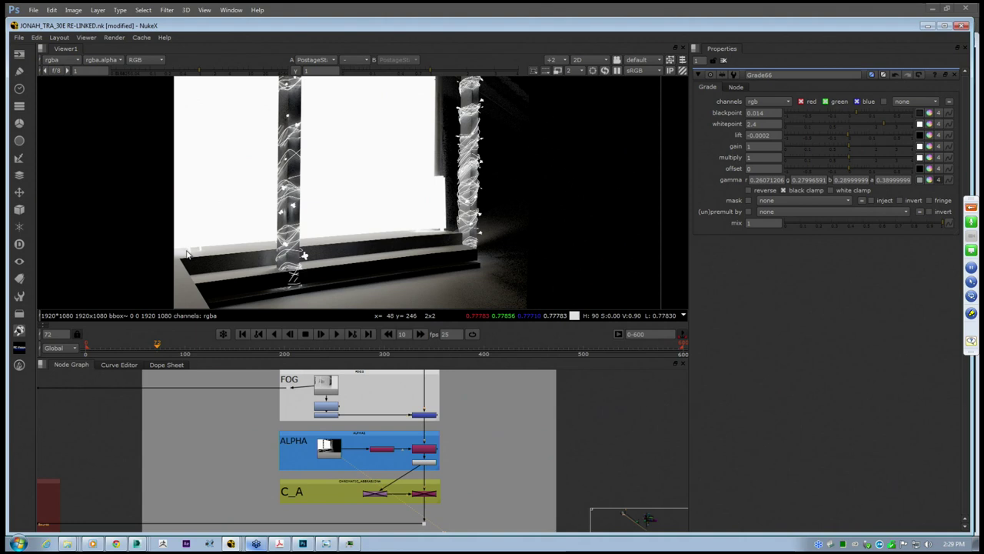
scroll(227, 277, "up", 2)
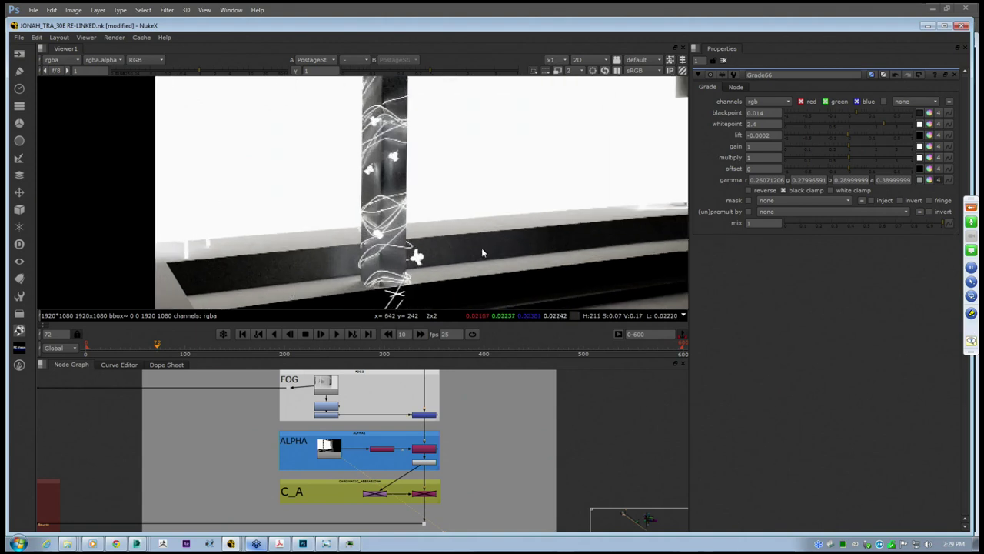
scroll(469, 241, "down", 2)
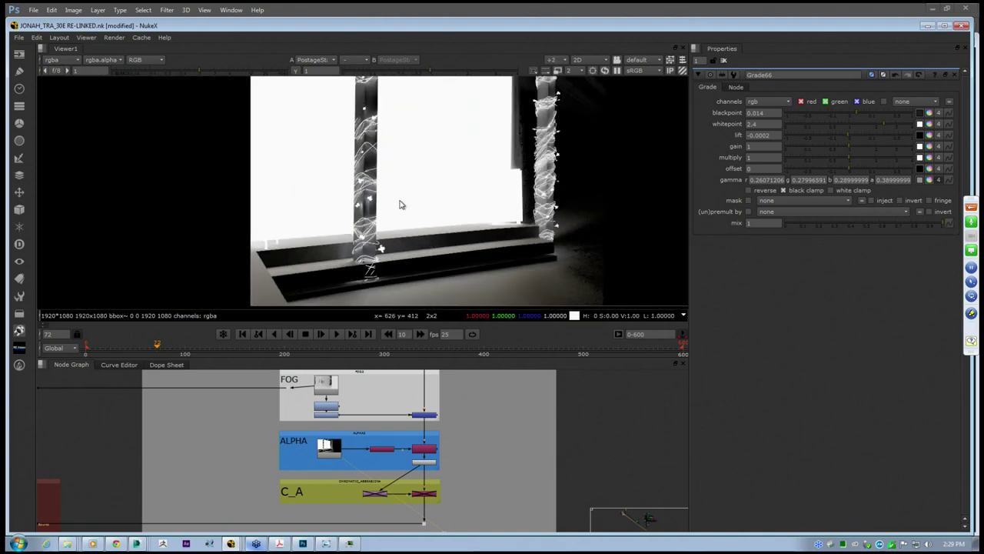
scroll(317, 245, "up", 1)
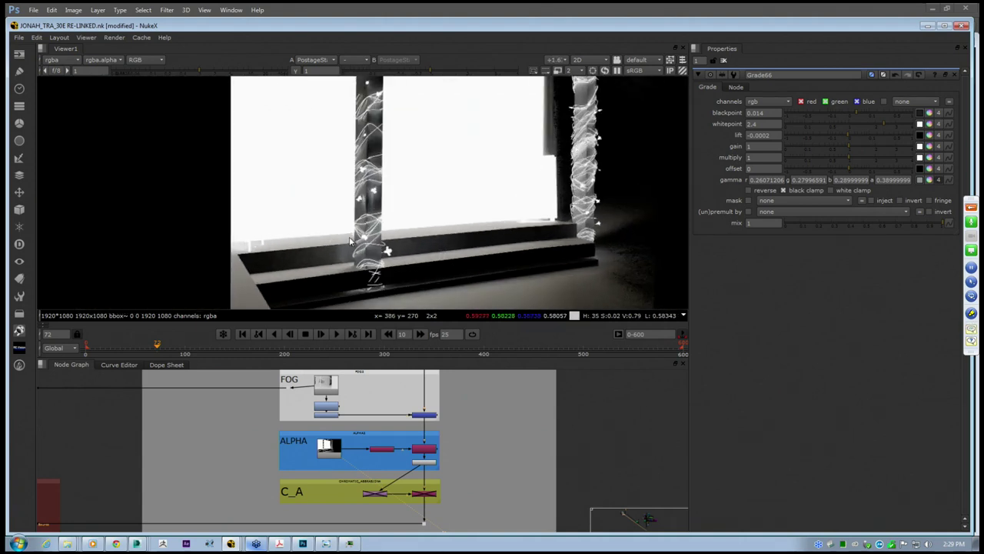
Show the ALPHA group's Premult21 result in the viewer and compare it with the Merge129 composite in RENDER 01 SHADOW
left_click(431, 469)
key("1")
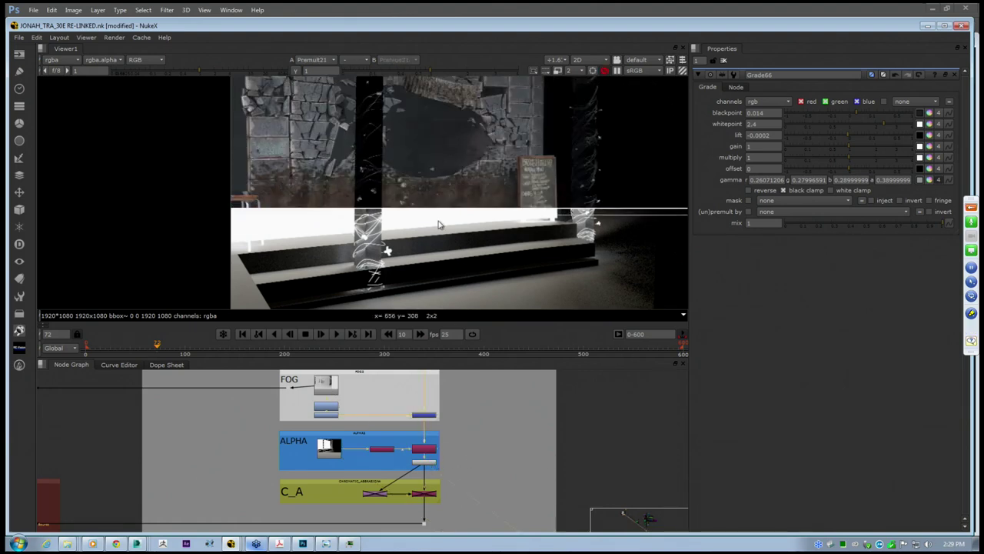
middle_click_drag(559, 469, 382, 426)
scroll(382, 426, "down", 2)
middle_click_drag(611, 465, 502, 415)
left_click(555, 455)
key("1")
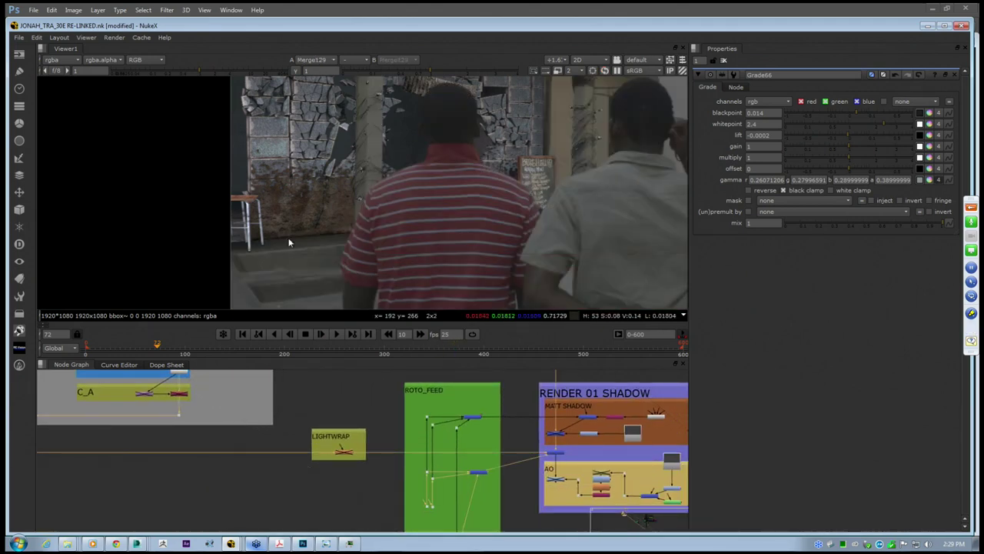
Add a Dot to the connection between LIGHTWRAP and Merge129 and reconnect it to the merge's A input
scroll(290, 243, "up", 2)
middle_click_drag(149, 383, 241, 406)
scroll(369, 444, "down", 2)
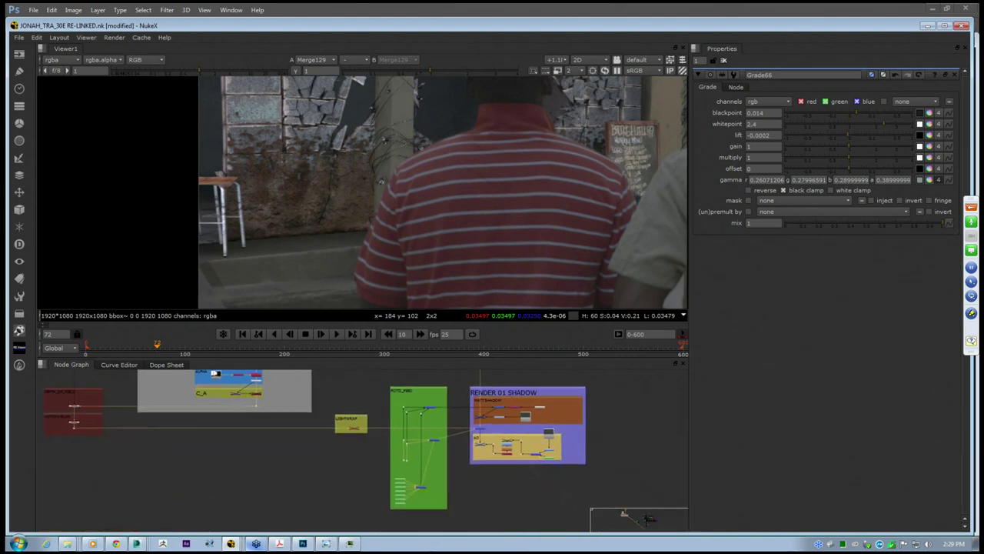
scroll(473, 433, "up", 5)
scroll(452, 440, "up", 2)
left_click_drag(329, 422, 521, 409)
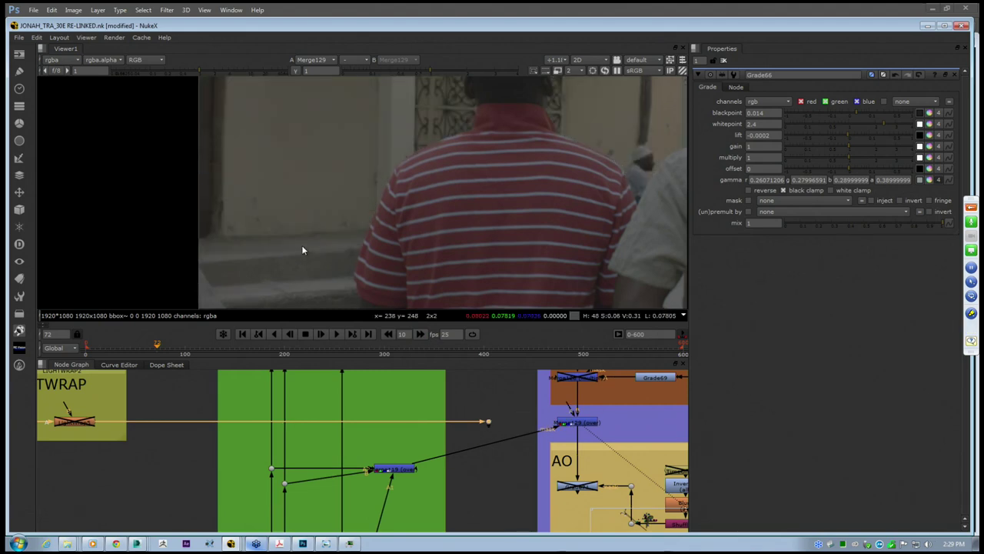
scroll(301, 244, "up", 1)
left_click_drag(489, 423, 566, 424)
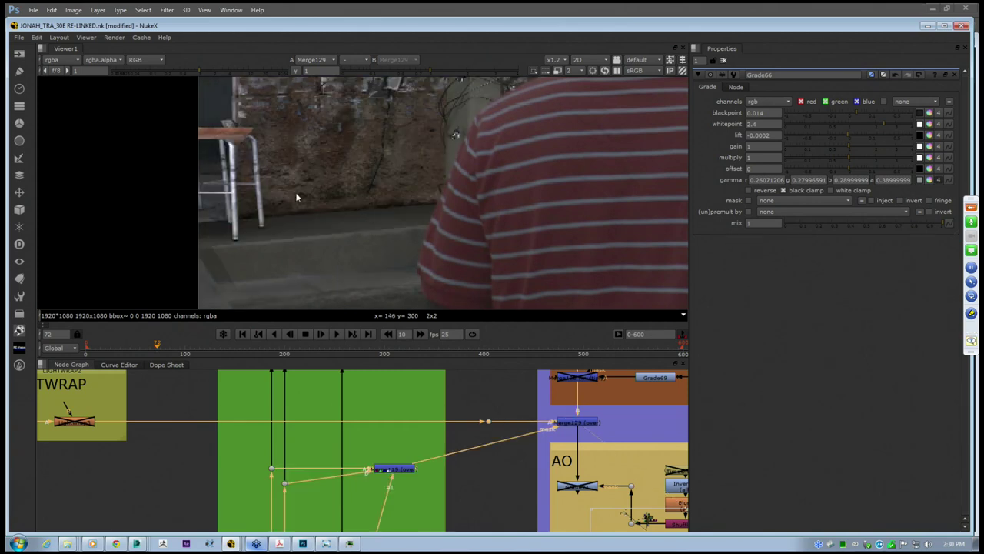
Examine the stool legs and the edge of the steps in the Merge129 composite
scroll(296, 198, "up", 4)
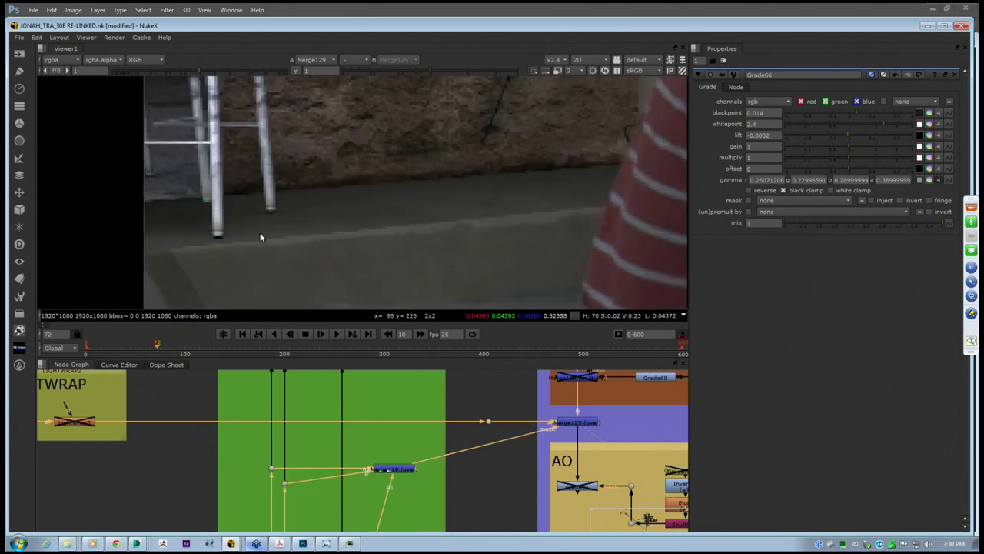
scroll(358, 227, "down", 2)
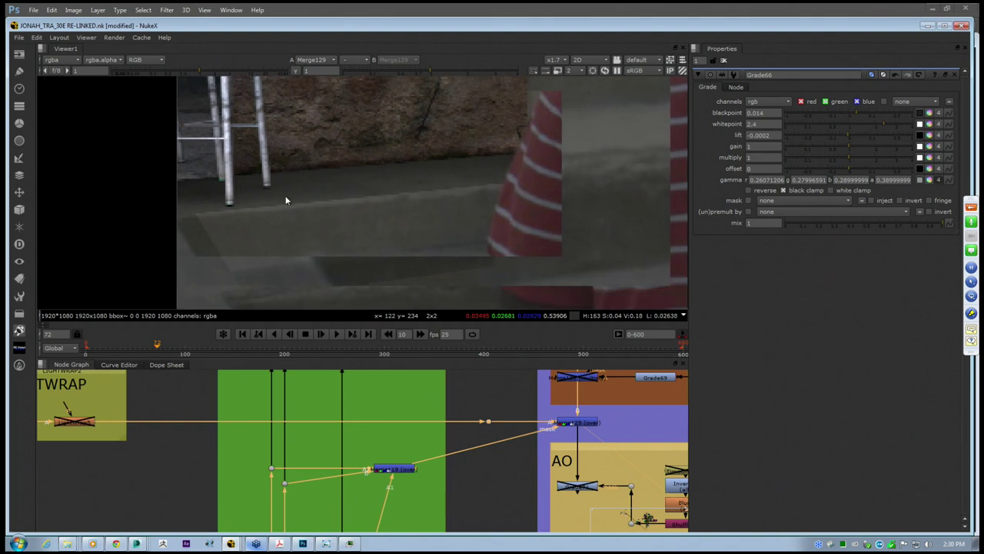
middle_click_drag(285, 196, 278, 182)
middle_click_drag(373, 189, 313, 198)
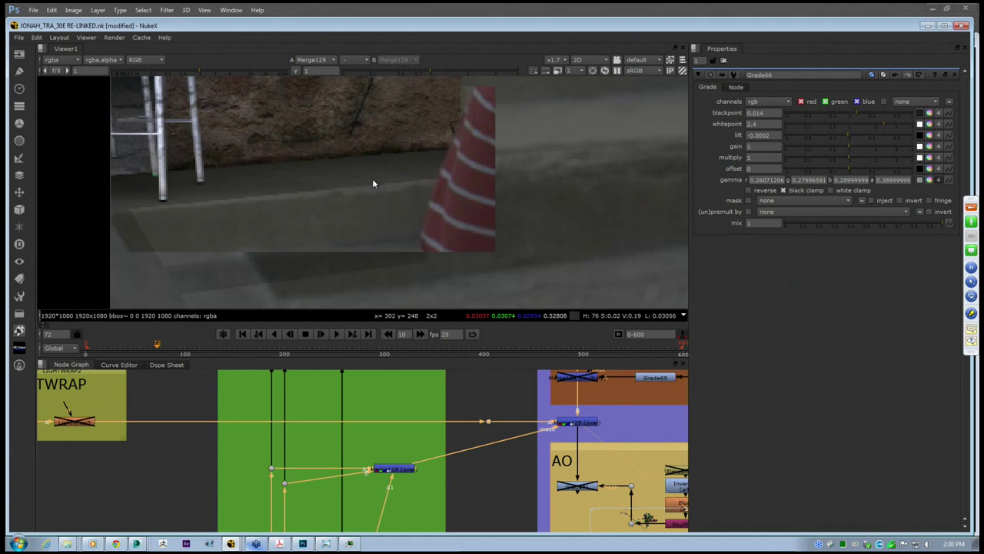
Enable the RSMB12 node in the MOTION BLUR group and inspect its effect on the stool in the composite
scroll(357, 191, "down", 2)
middle_click_drag(170, 447, 516, 465)
scroll(517, 464, "down", 2)
middle_click_drag(188, 462, 322, 455)
scroll(323, 455, "down", 2)
middle_click_drag(139, 443, 437, 457)
middle_click_drag(209, 452, 277, 435)
scroll(278, 433, "up", 3)
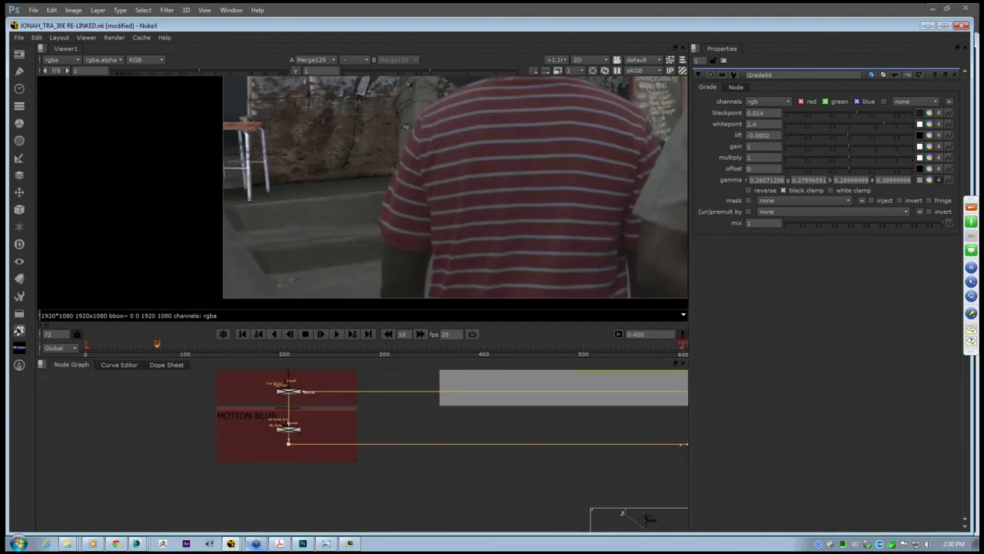
left_click(294, 432)
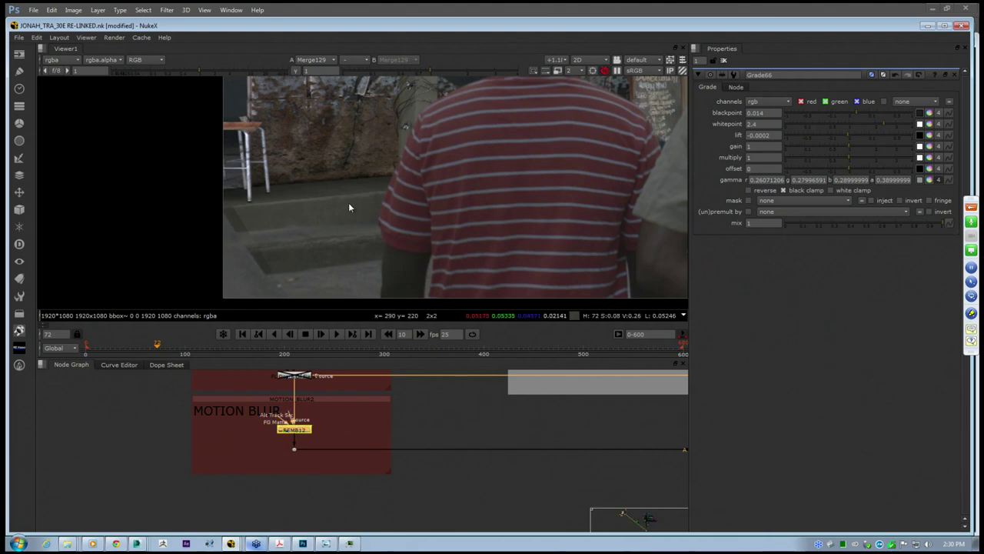
scroll(347, 203, "up", 3)
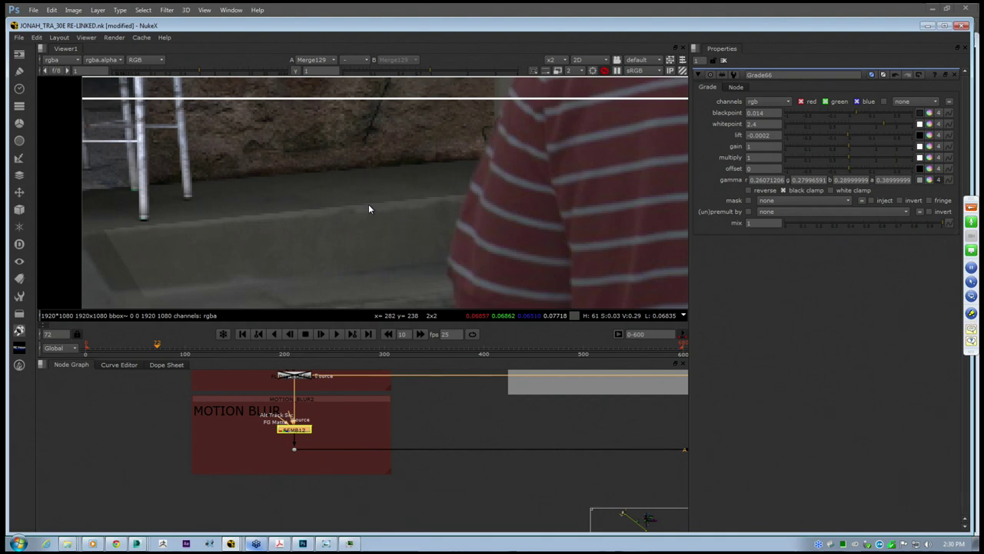
middle_click_drag(368, 203, 350, 205)
scroll(350, 205, "down", 3)
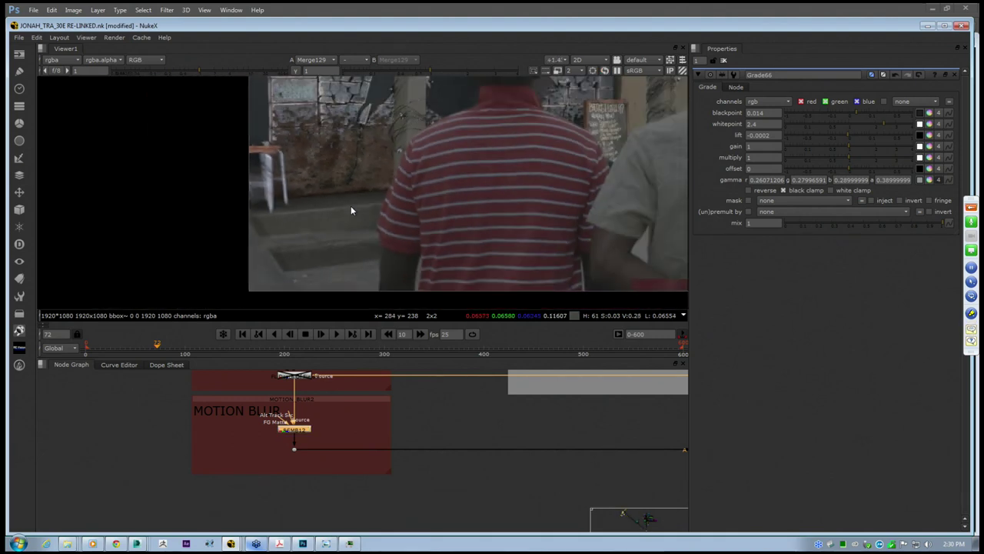
Return from MOTION BLUR to RENDER 01 SHADOW and select the MATT_SHADOW2 backdrop with its nodes
scroll(253, 205, "down", 2)
middle_click_drag(518, 448, 250, 454)
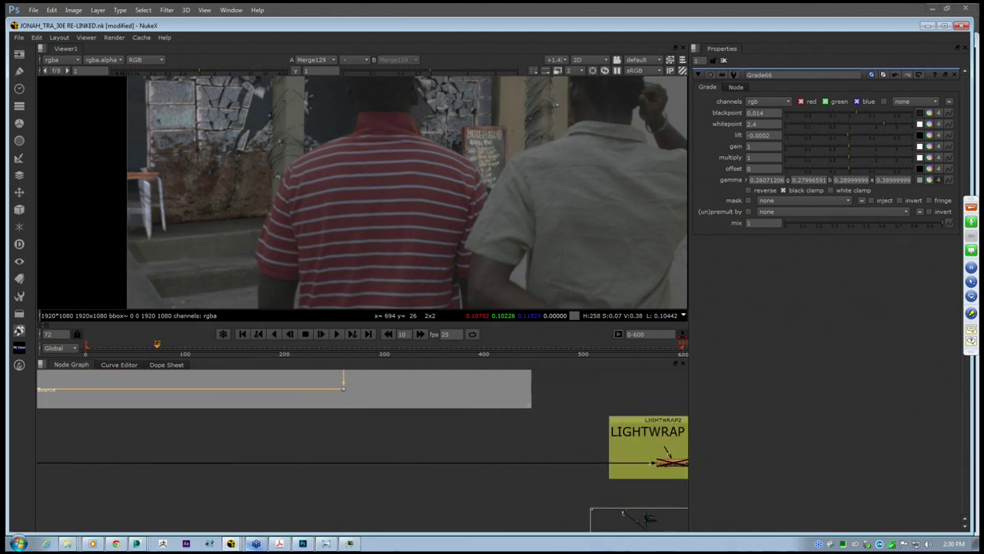
middle_click_drag(672, 434, 422, 440)
scroll(329, 426, "down", 5)
middle_click_drag(204, 393, 283, 481)
scroll(260, 458, "down", 5)
middle_click_drag(230, 435, 252, 478)
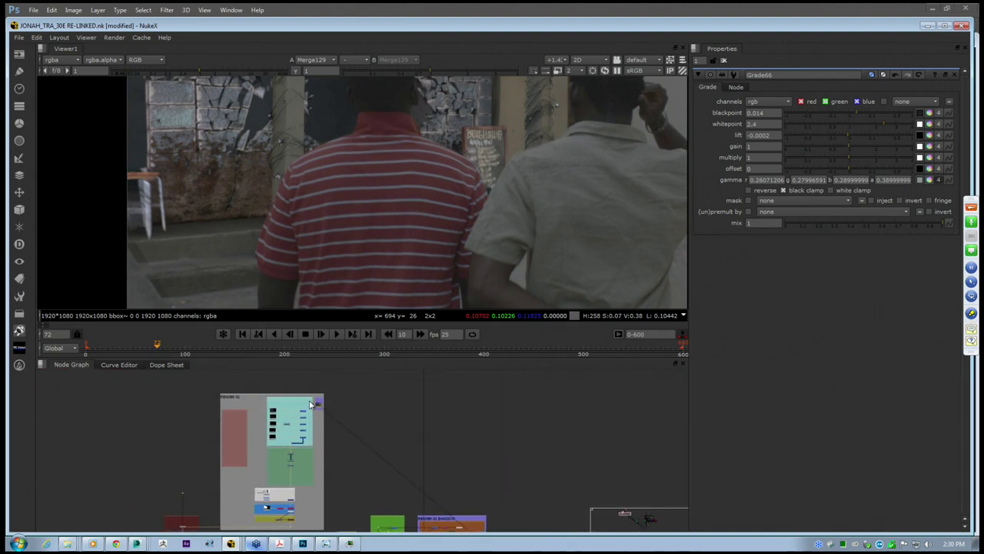
middle_click_drag(399, 481, 409, 426)
scroll(410, 426, "up", 5)
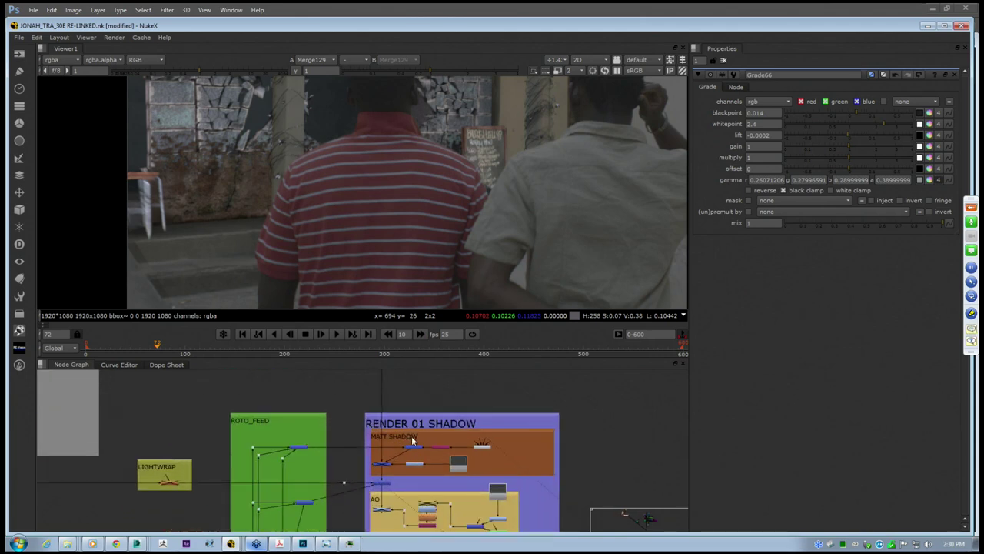
left_click(430, 436)
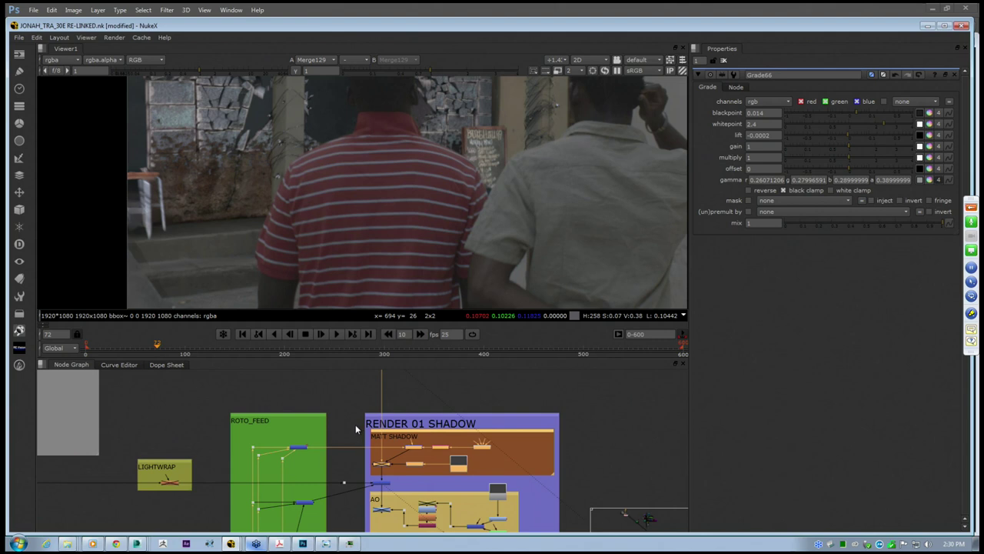
left_click_drag(357, 425, 568, 486)
View the whole Merge129 composite with both men and the shopfront in the viewer
middle_click_drag(299, 168, 260, 211)
scroll(260, 212, "down", 3)
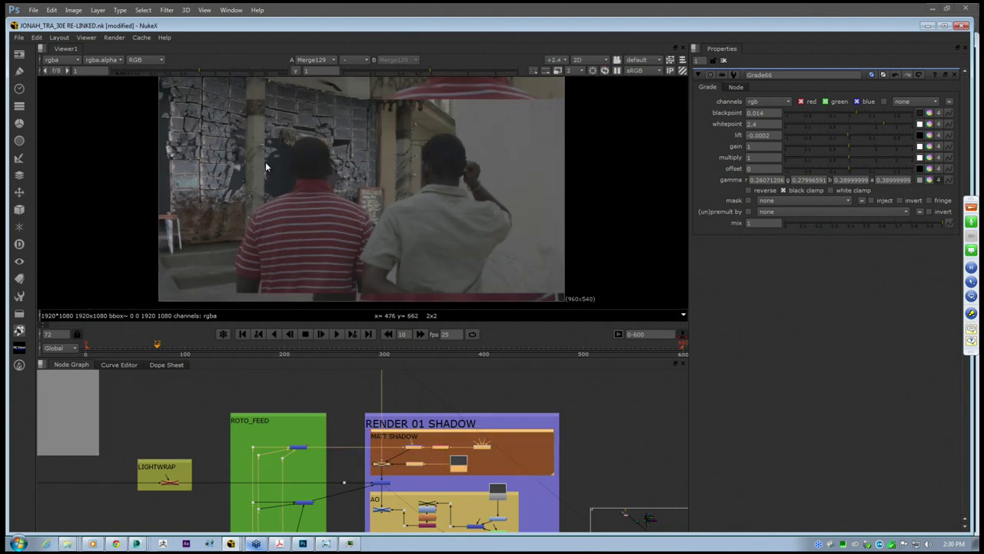
middle_click_drag(265, 165, 289, 169)
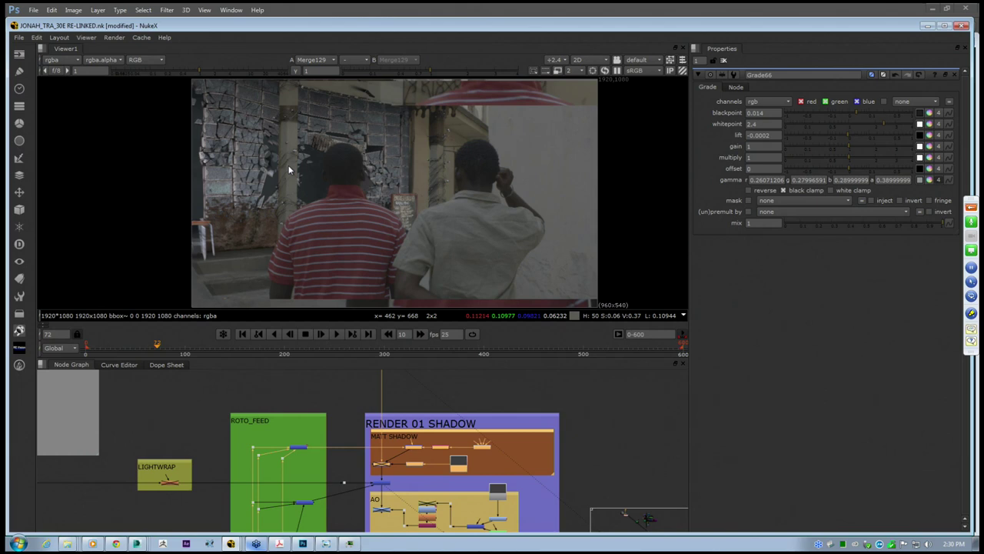
Maximize the node graph and look over the pass and merge nodes of the FISH_BAR group
mouse_move(532, 447)
middle_mouse_down()
mouse_move(546, 418)
mouse_move(525, 456)
middle_mouse_up()
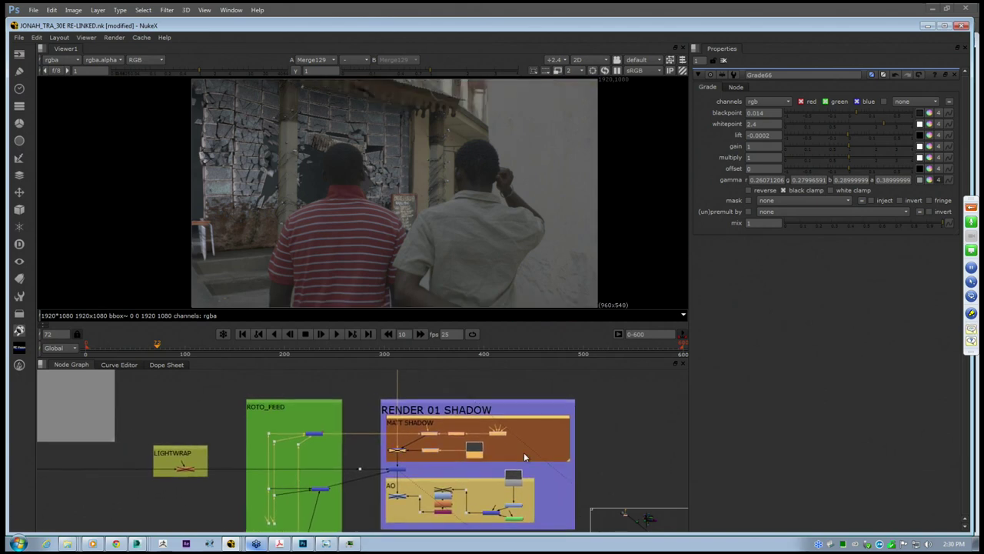
scroll(372, 401, "down", 8)
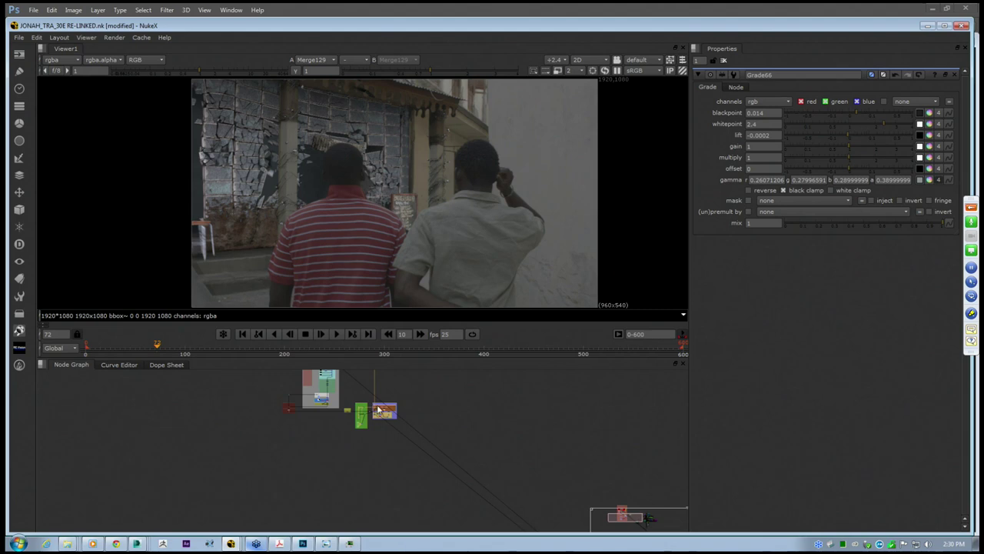
middle_click_drag(423, 420, 382, 438)
scroll(336, 420, "up", 8)
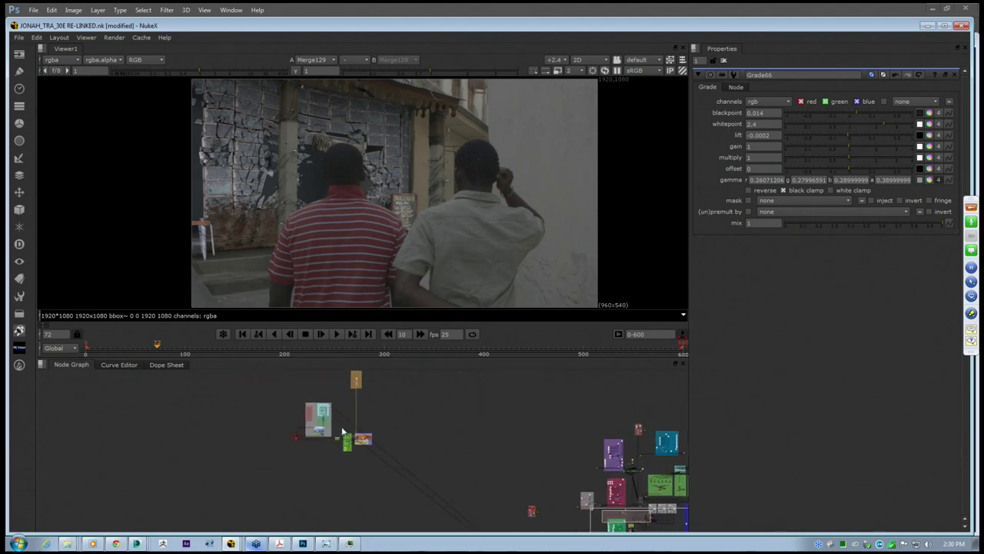
key("space")
scroll(448, 299, "down", 3)
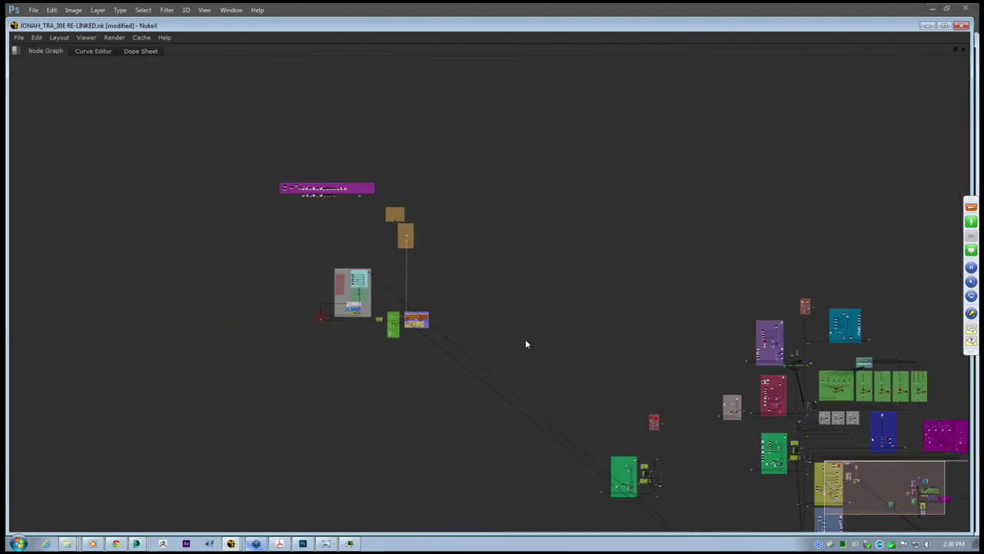
middle_click_drag(526, 343, 403, 279)
scroll(404, 279, "up", 6)
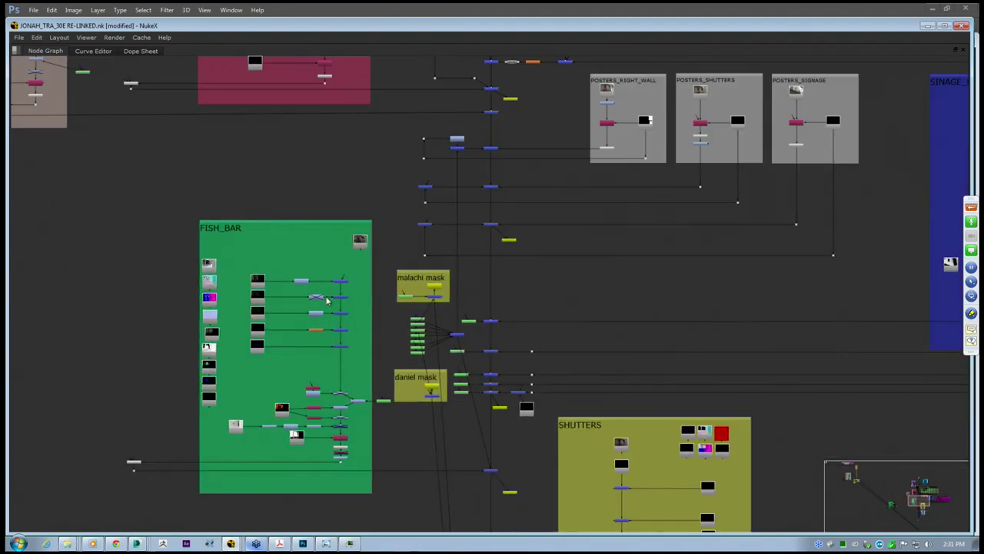
left_click_drag(282, 252, 353, 354)
left_click(359, 368)
scroll(284, 434, "up", 3)
scroll(283, 437, "down", 8)
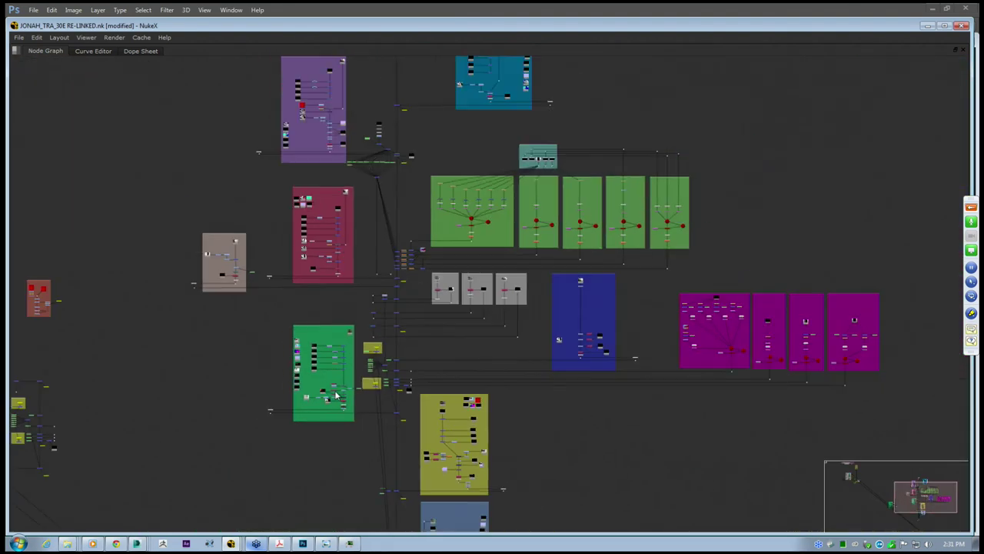
Go back to RENDER 01 and survey its groups through LIGHTWRAP and ROTO_FEED to RENDER 01 SHADOW
middle_click_drag(225, 321, 538, 430)
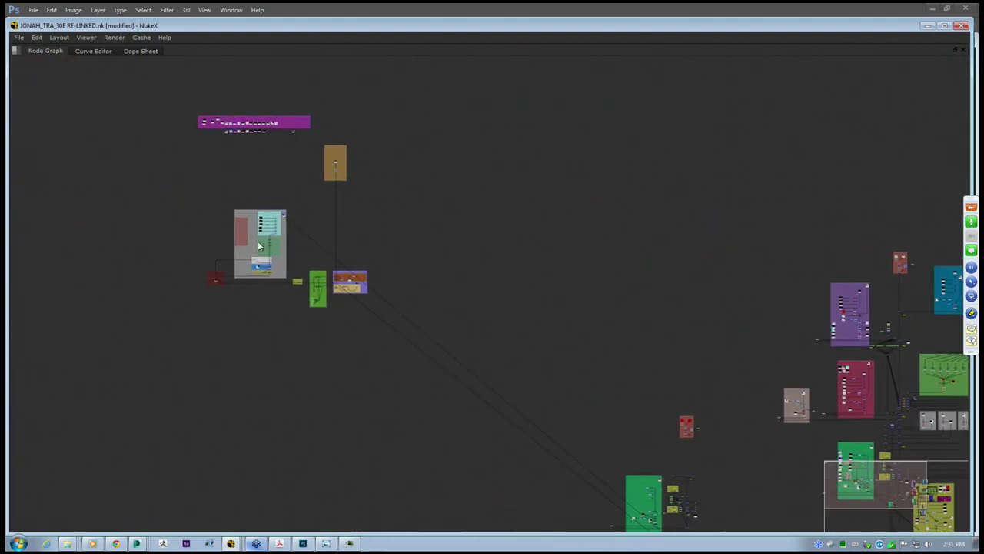
scroll(255, 249, "up", 5)
middle_click_drag(255, 244, 237, 230)
left_click_drag(57, 111, 670, 502)
left_click(673, 501)
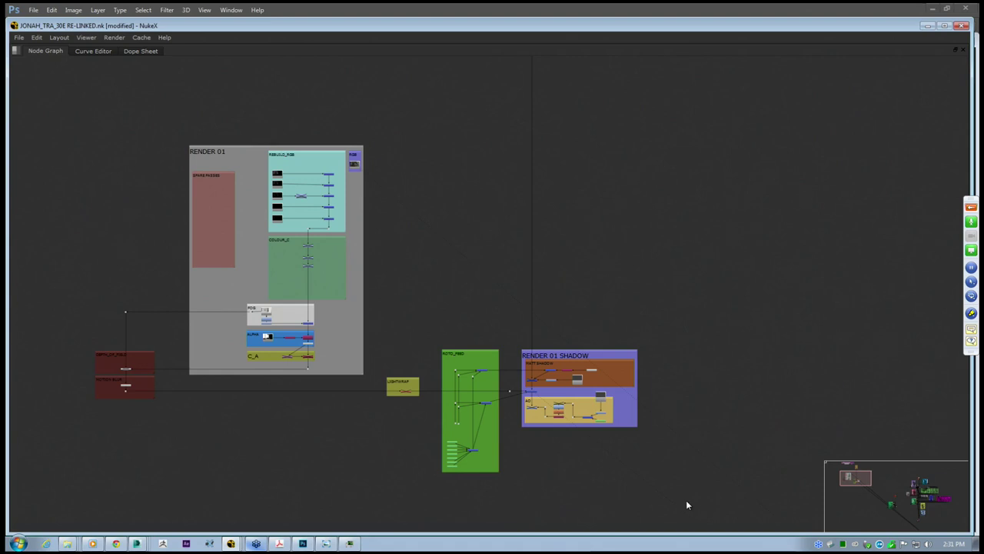
left_click_drag(705, 503, 44, 112)
left_click(187, 266)
scroll(307, 342, "up", 3)
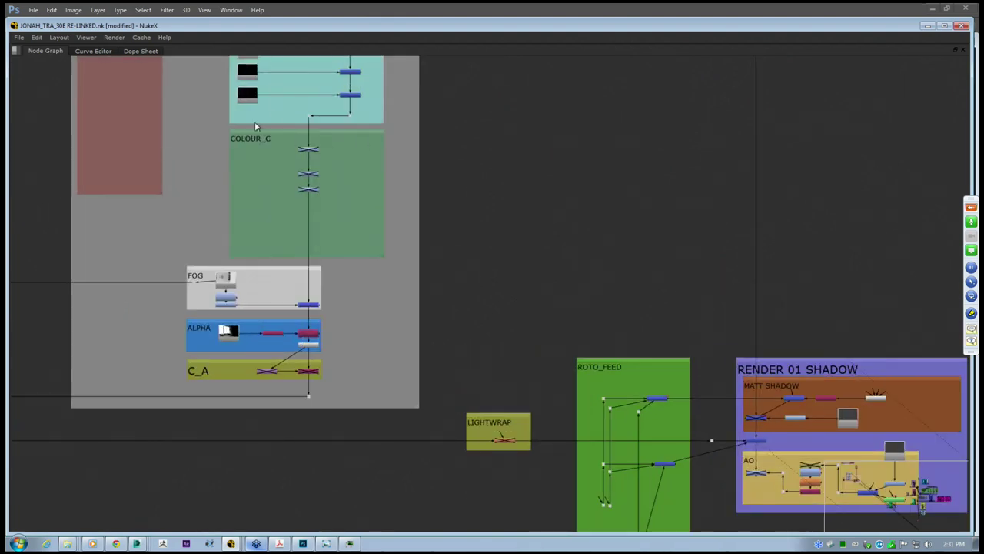
scroll(321, 224, "down", 3)
scroll(562, 372, "up", 3)
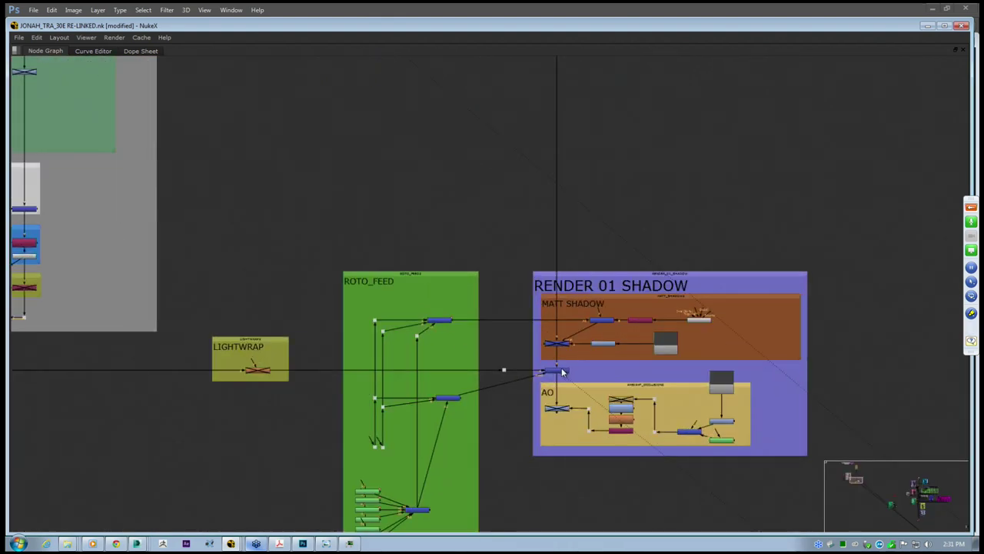
Move the AO and MATT SHADOW backdrops with their nodes out of the RENDER 01 SHADOW backdrop
left_click(562, 375)
left_click(572, 302)
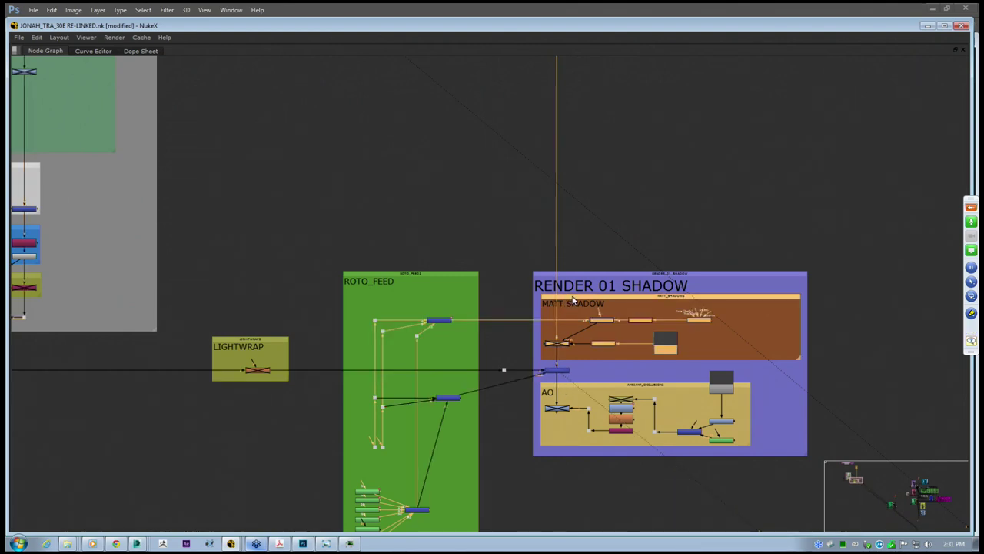
middle_click_drag(658, 387, 507, 375)
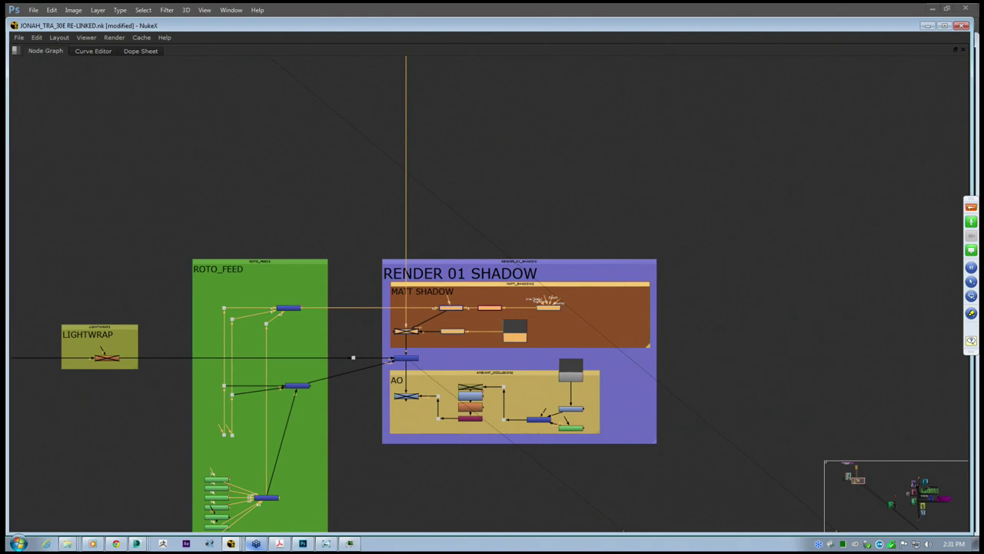
left_click_drag(513, 377, 862, 384)
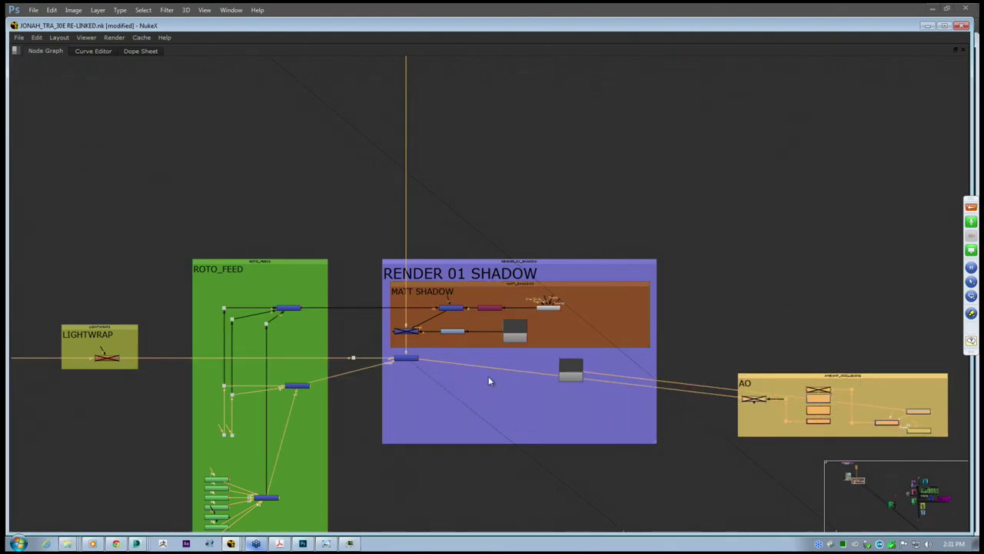
left_click_drag(423, 361, 675, 355)
left_click_drag(429, 288, 650, 290)
left_click_drag(569, 286, 860, 285)
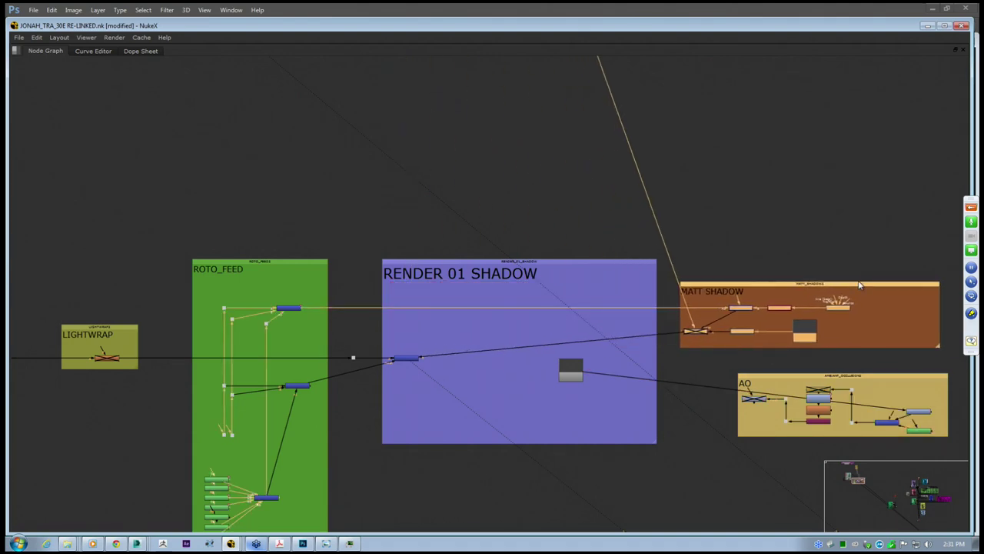
Delete the shadow merge node, the MATT SHADOW and AO groups, and the leftover read node from RENDER 01 SHADOW
left_click_drag(700, 331, 406, 349)
left_click(489, 374)
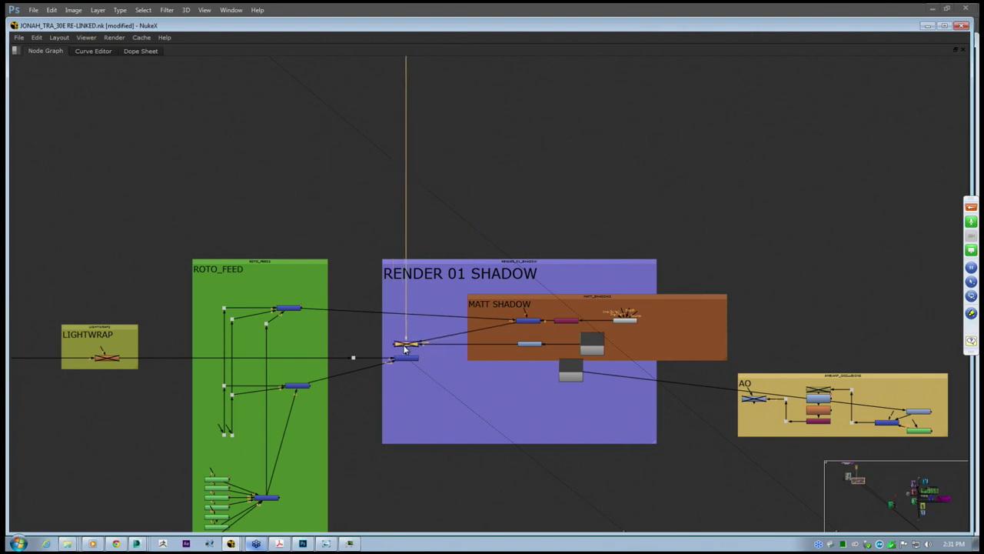
key("Delete")
left_click_drag(491, 302, 553, 138)
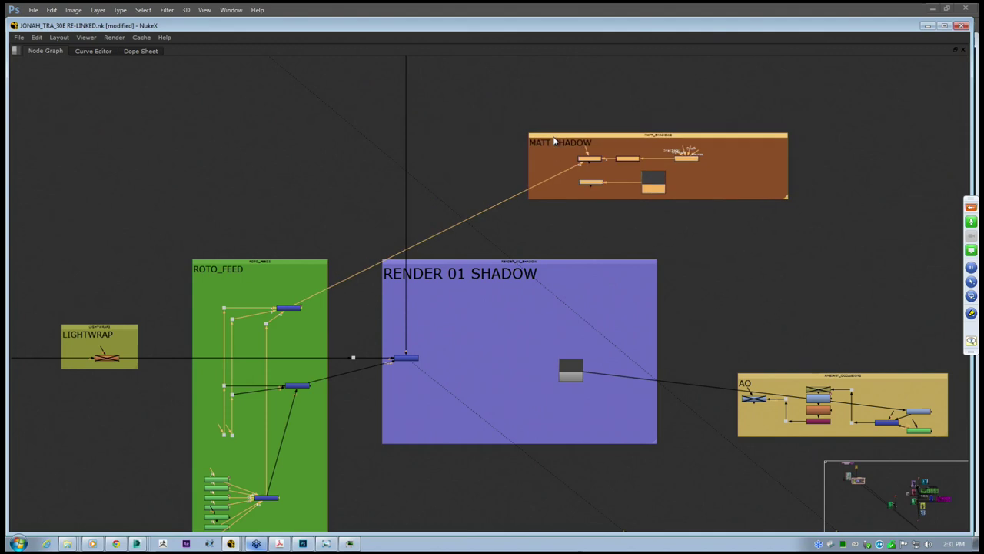
key("Delete")
key("Delete")
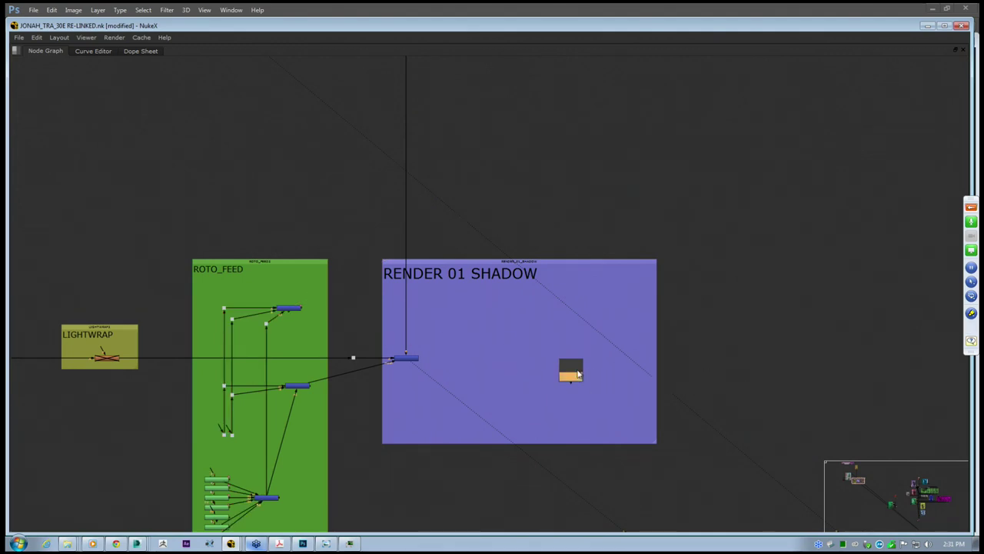
key("Delete")
Examine how the roto nodes and merges in the ROTO_FEED group lead to the RENDER 01 SHADOW merge
middle_click_drag(448, 274, 520, 258)
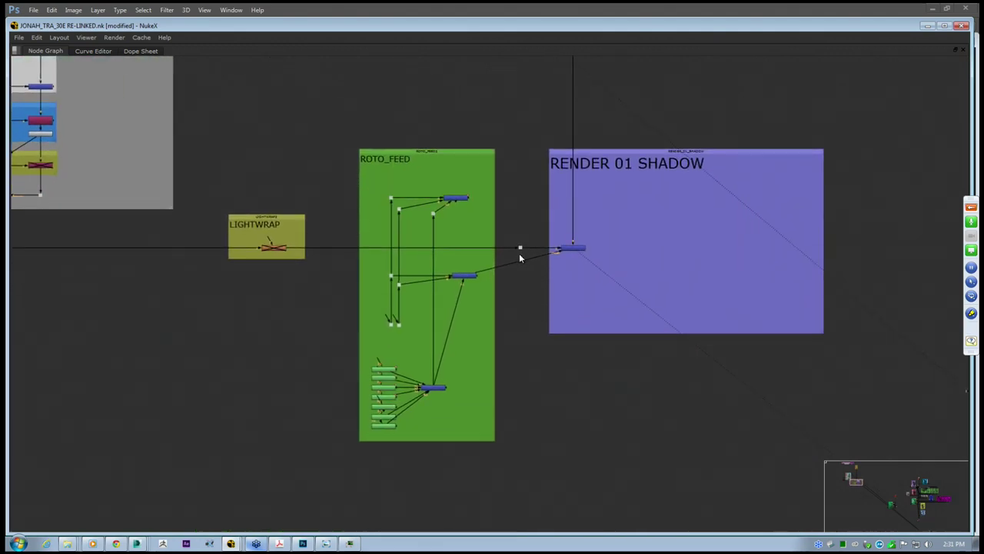
left_click_drag(309, 76, 527, 490)
scroll(430, 297, "up", 2)
left_click_drag(328, 98, 541, 506)
left_click(402, 384)
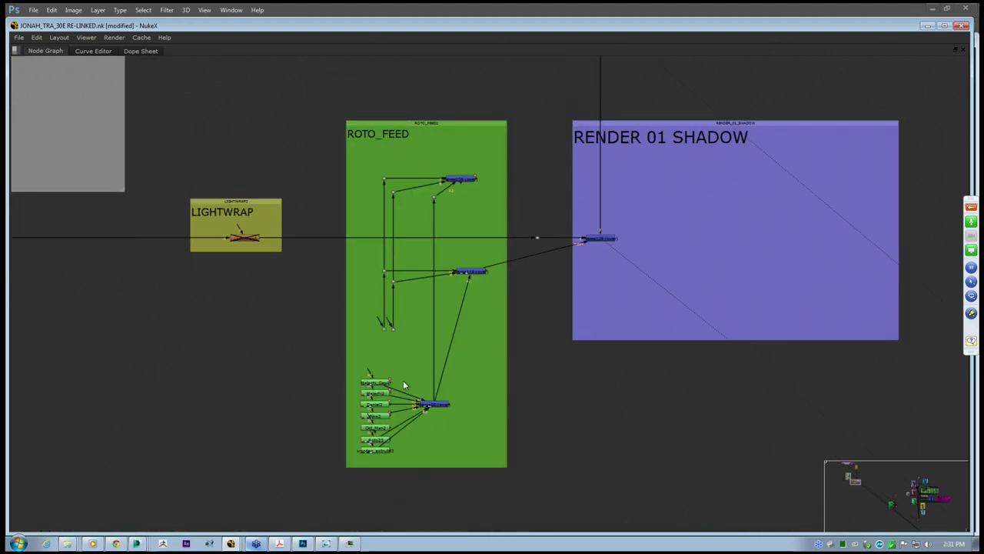
scroll(393, 394, "up", 1)
scroll(313, 252, "down", 2)
middle_click_drag(399, 289, 442, 318)
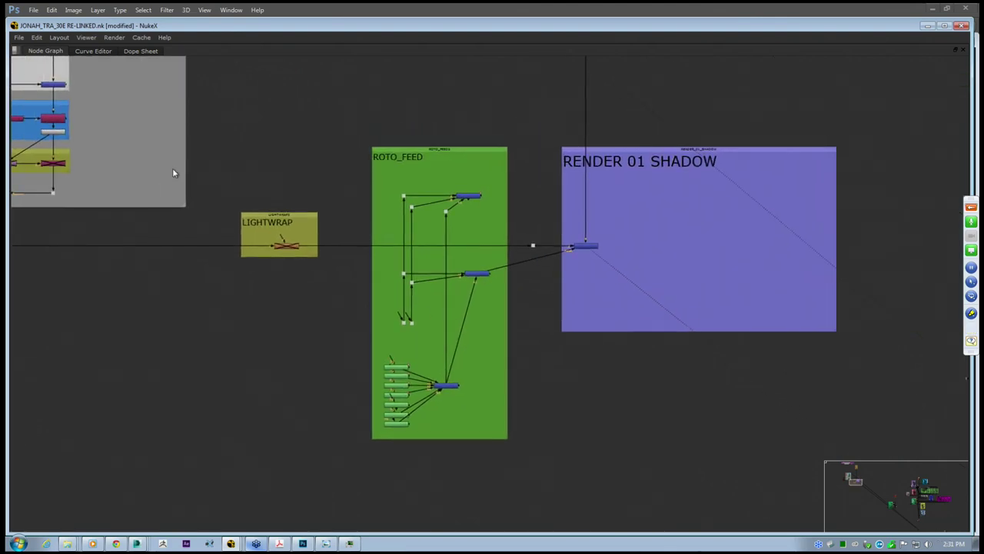
middle_click_drag(173, 171, 363, 269)
Bring back the viewer and open the roto node of the man in the striped shirt, selecting its spline
key("space")
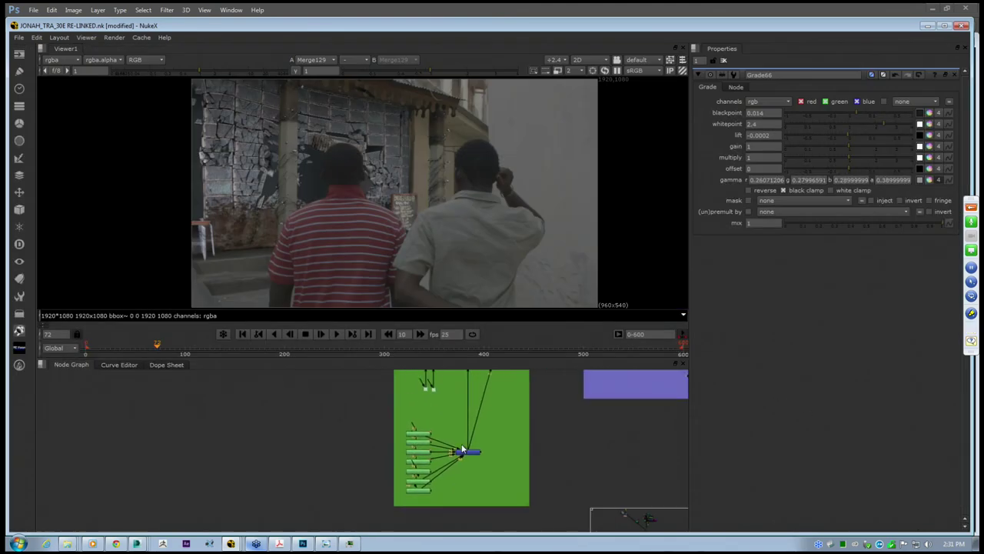
scroll(433, 445, "up", 6)
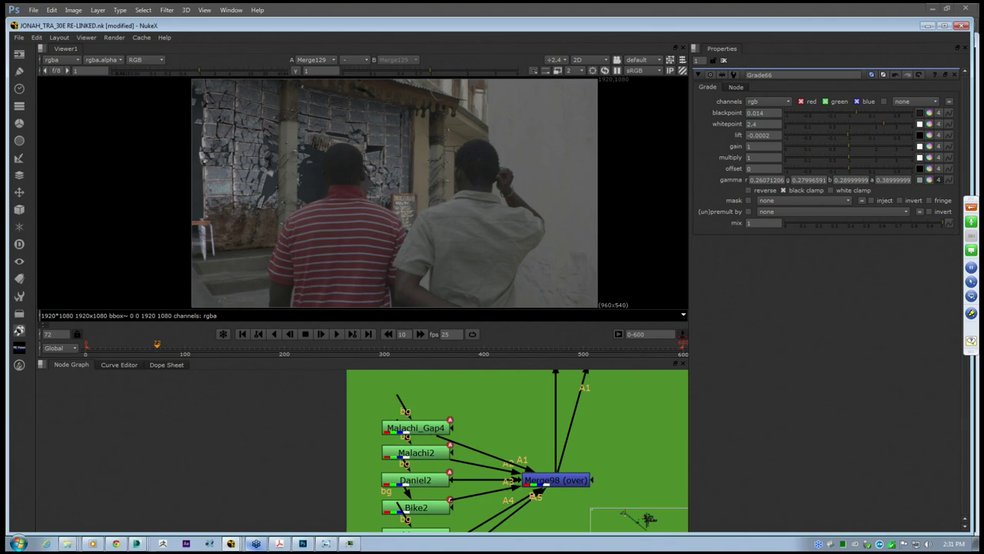
middle_click_drag(425, 423, 412, 389)
scroll(415, 389, "down", 3)
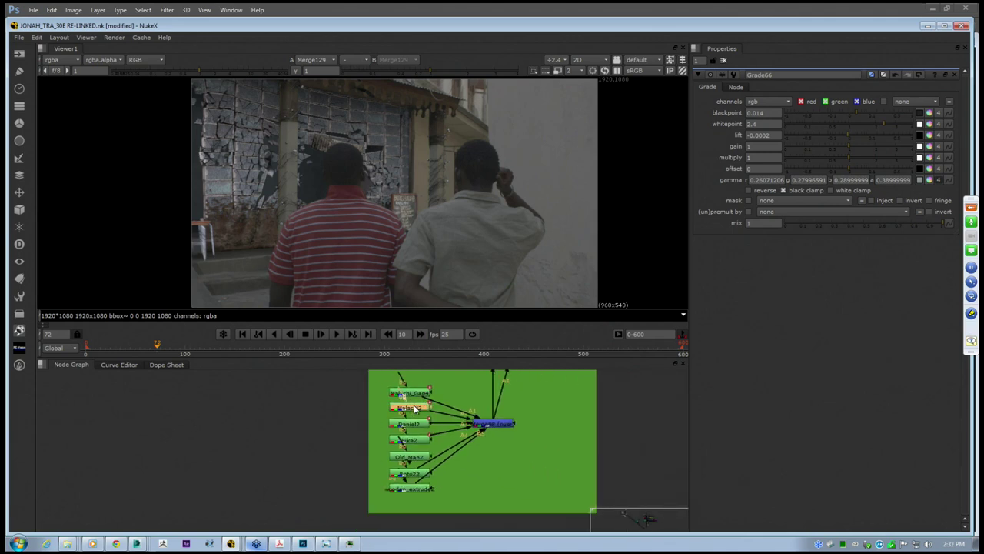
scroll(416, 409, "up", 2)
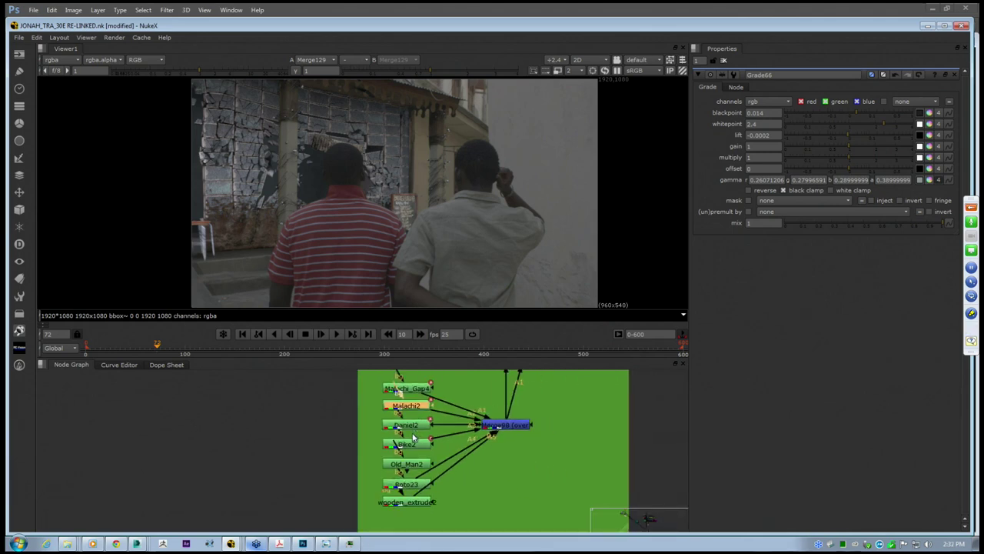
double_click(411, 426)
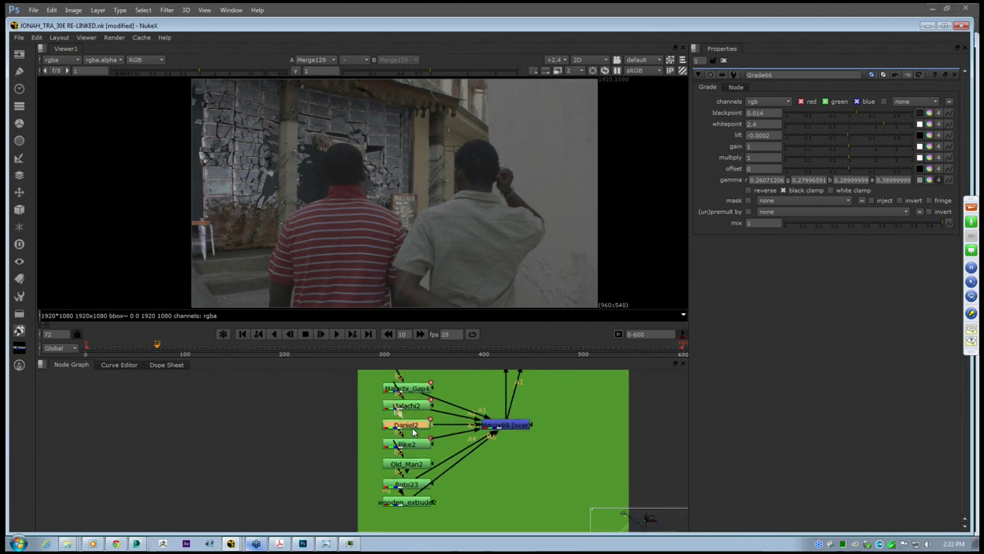
left_click(368, 201)
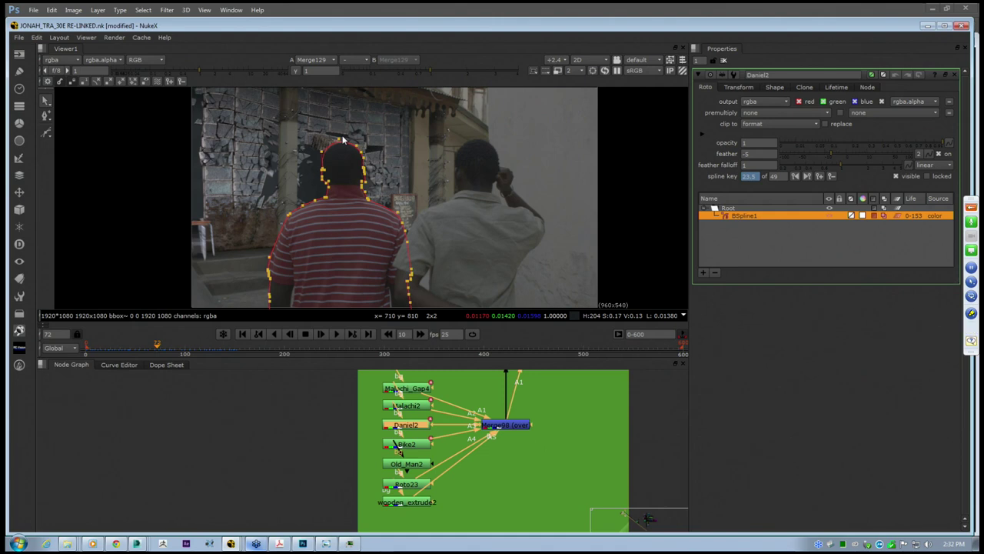
Open the roto nodes of the man in the grey shirt and of the gap beside his raised arm
double_click(409, 406)
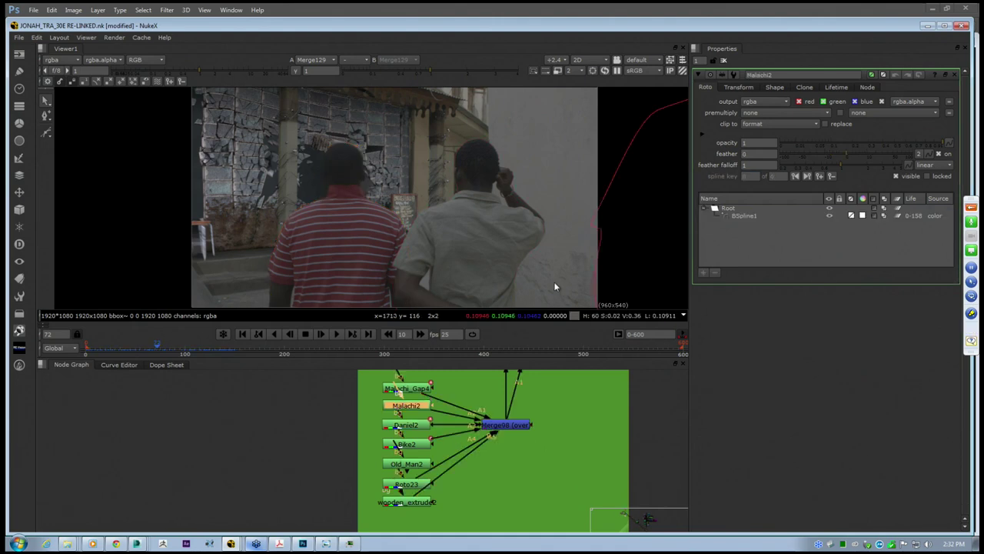
double_click(406, 389)
scroll(504, 199, "up", 3)
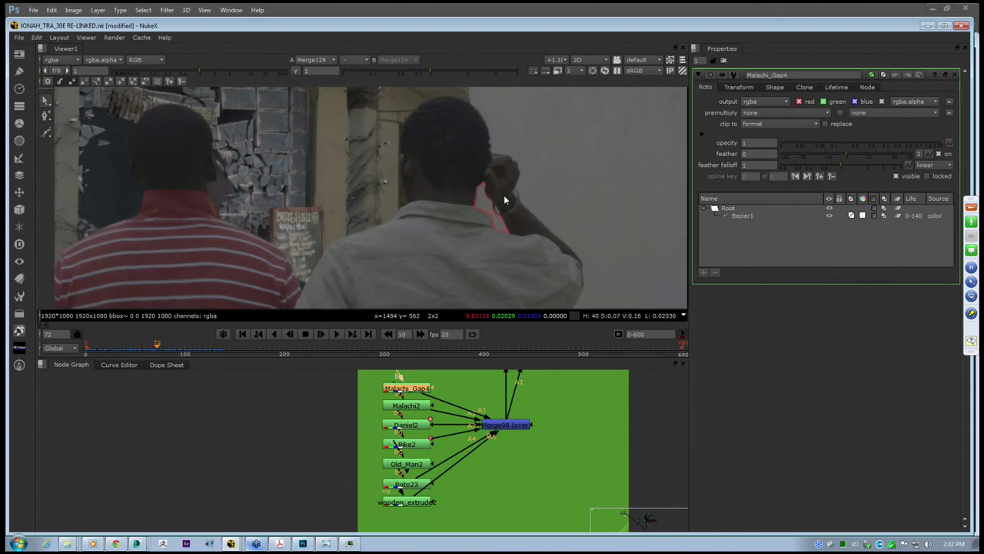
scroll(492, 208, "down", 4)
Open the Bike2 roto and inspect its shape around the bicycle at frame 43
double_click(411, 444)
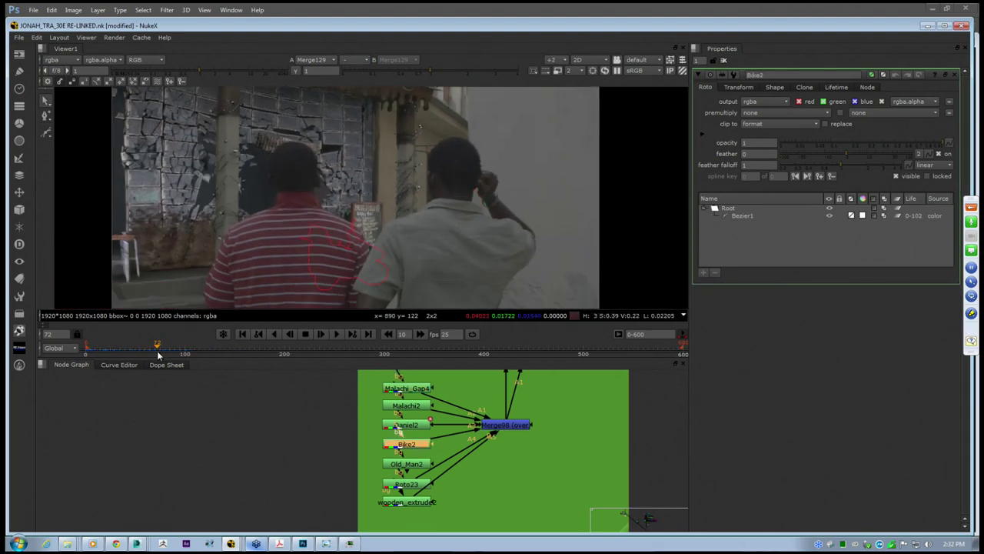
left_click(129, 351)
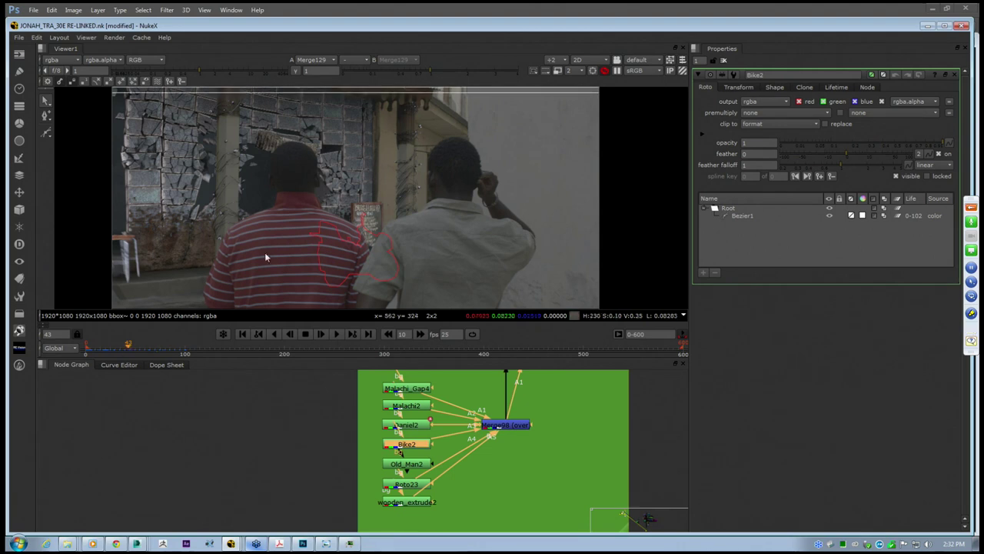
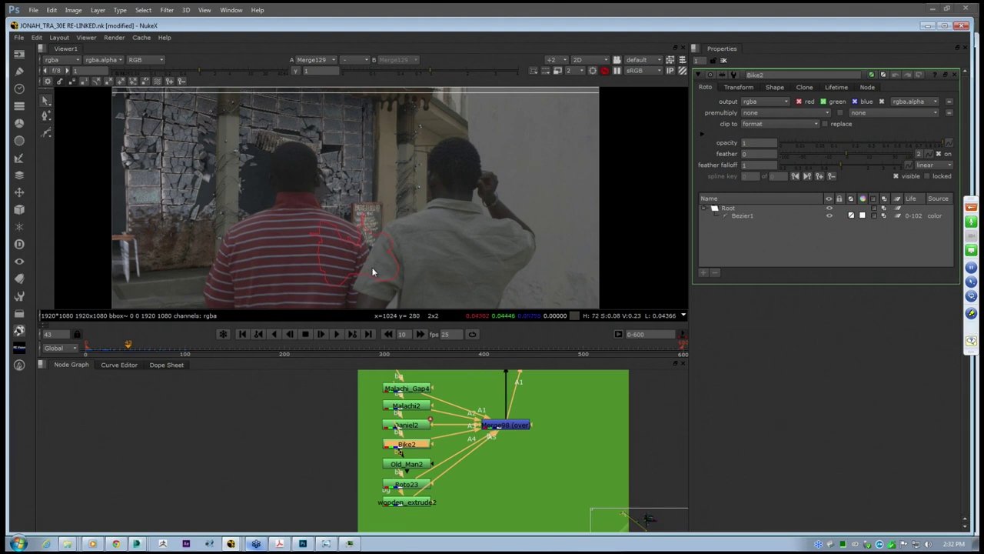
scroll(356, 273, "up", 4)
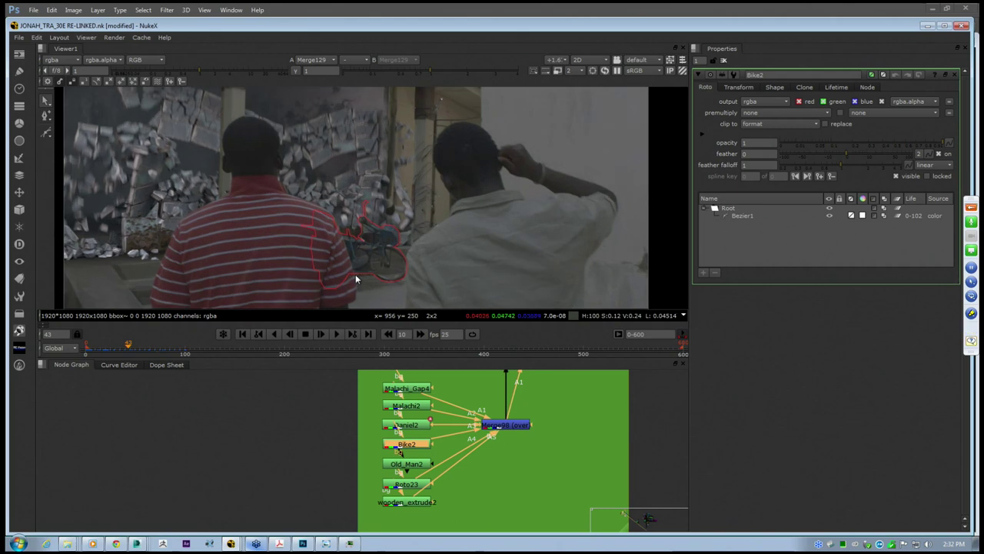
Reopen the striped-shirt man's roto at frame 43 and inspect his full outline, selecting and deselecting the spline
left_click(415, 429)
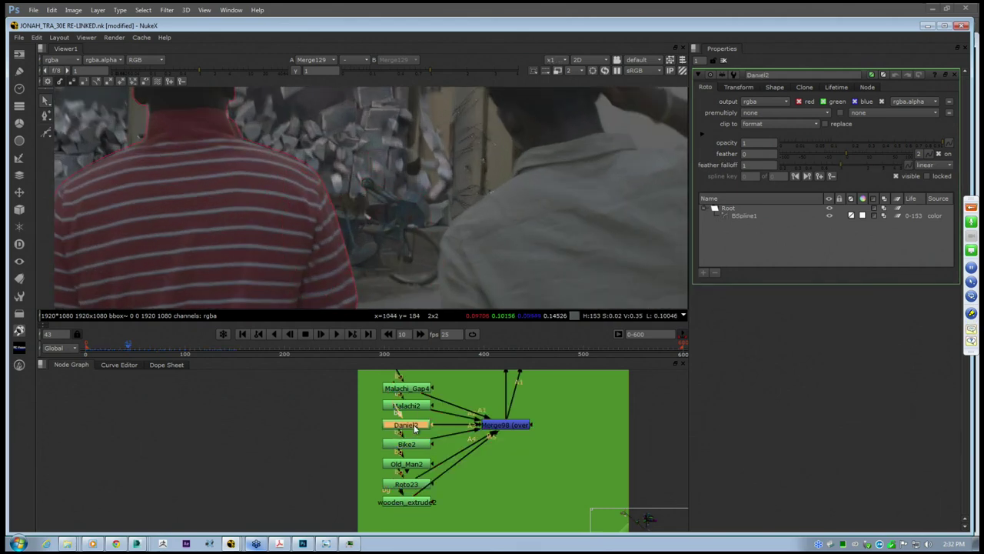
scroll(385, 238, "down", 5)
middle_click_drag(369, 233, 408, 201)
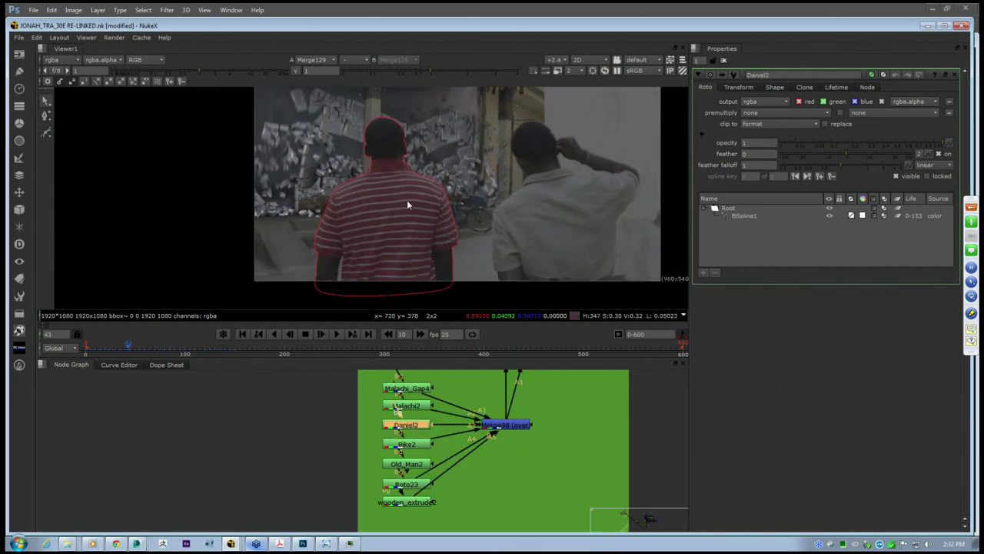
left_click(408, 183)
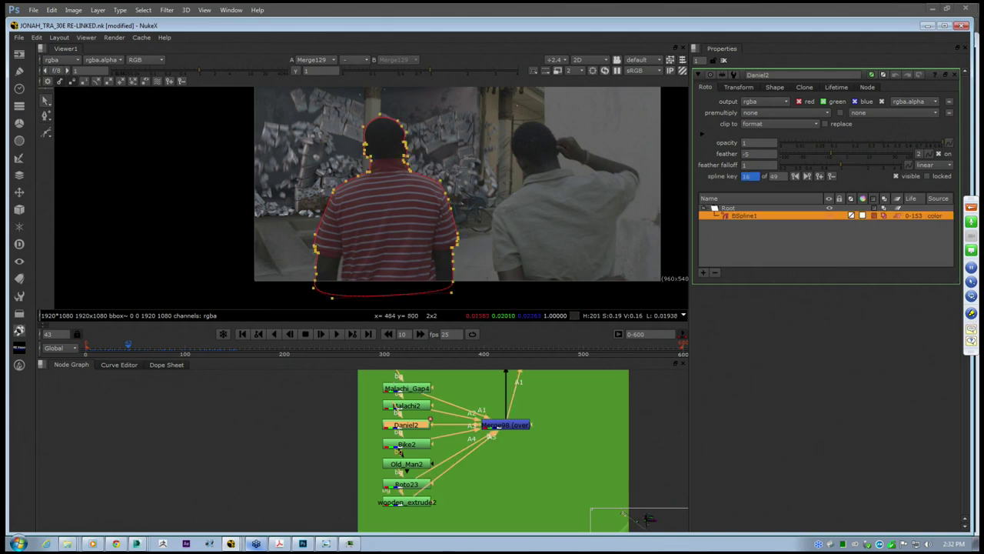
left_click(399, 228)
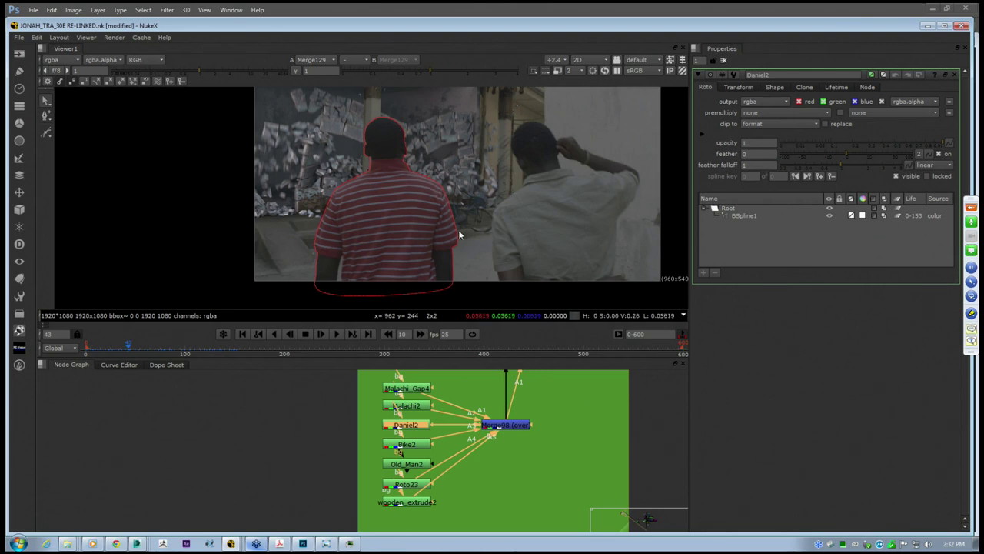
Check the second man's roto, his arm-gap roto, Roto23, Old_Man2 and Bike2 one after another
double_click(409, 406)
double_click(411, 390)
middle_click_drag(401, 260, 376, 260)
left_click(406, 485)
left_click(407, 464)
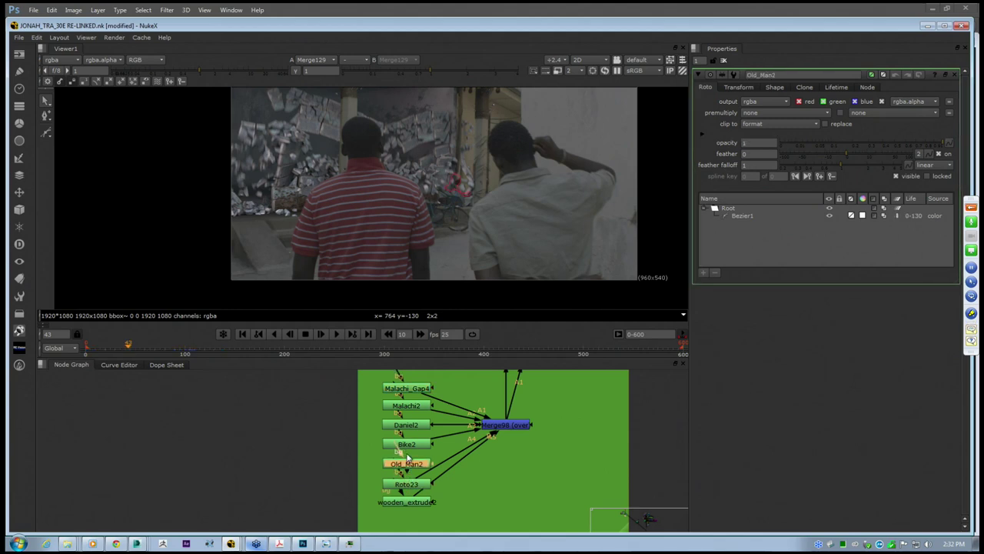
left_click(407, 444)
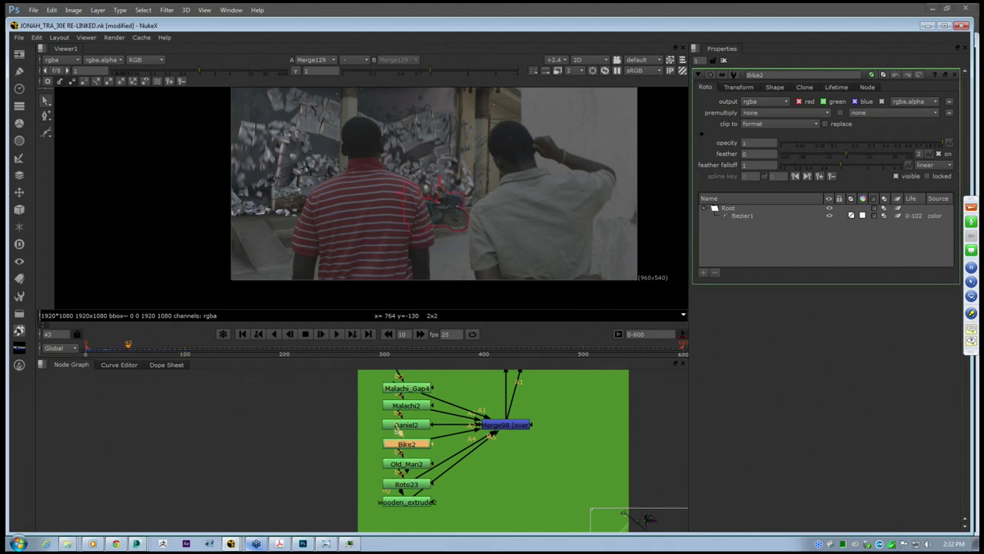
Open the wooden_extrude2 roto and inspect its shapes along the wooden roof trim
left_click(408, 501)
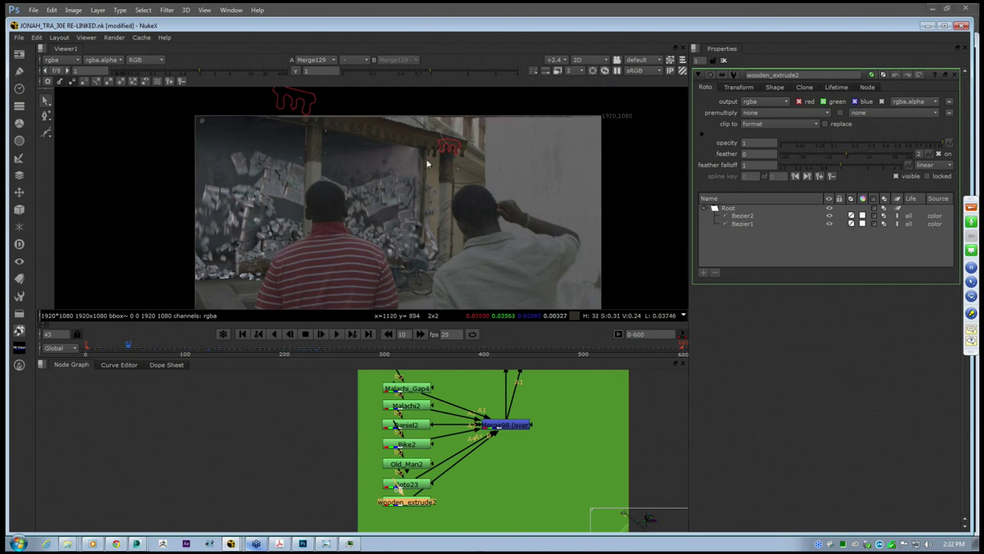
scroll(446, 147, "up", 5)
scroll(460, 162, "down", 7)
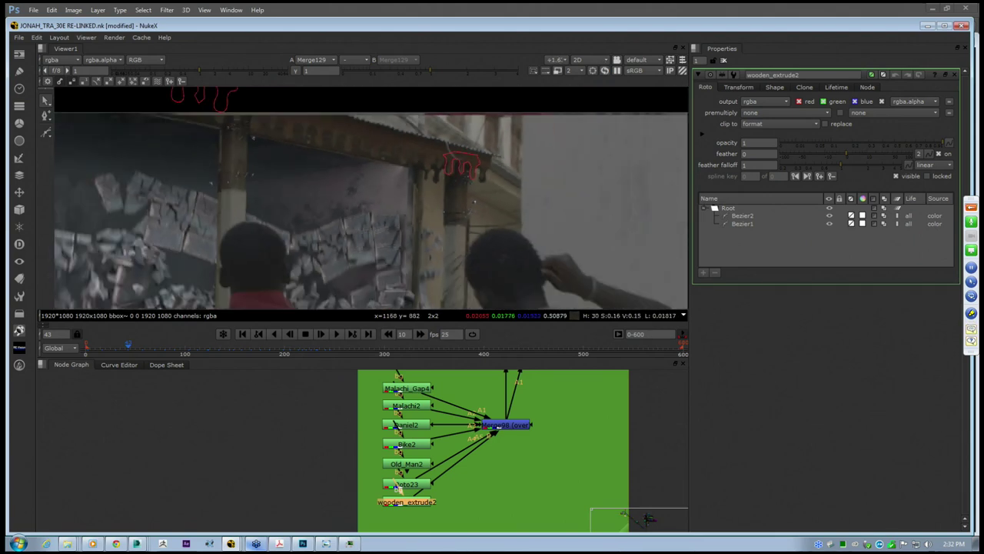
middle_click_drag(331, 303, 412, 194)
scroll(423, 147, "up", 2)
middle_click_drag(424, 149, 398, 201)
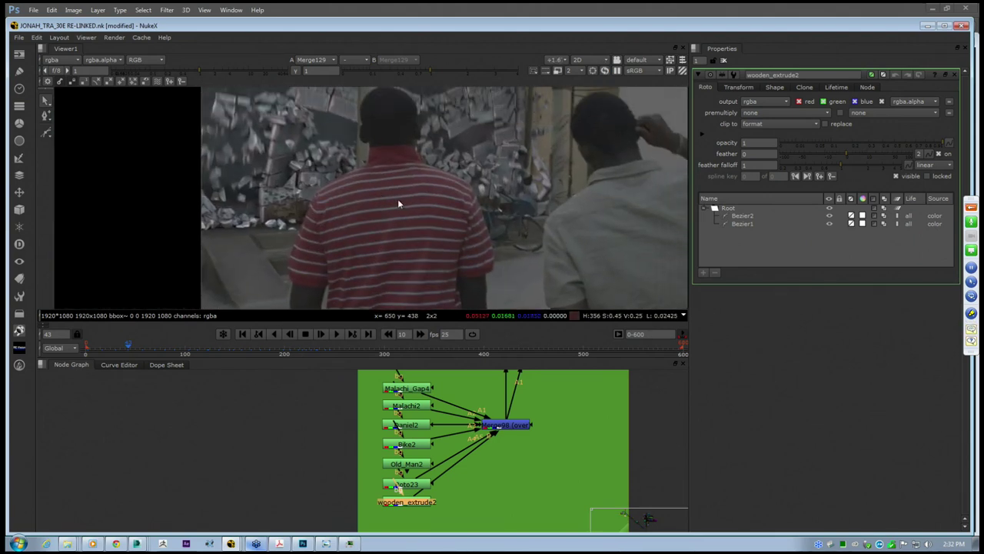
Return to the striped-shirt man's roto and inspect its spline points closely around his head and neck
double_click(413, 391)
double_click(407, 426)
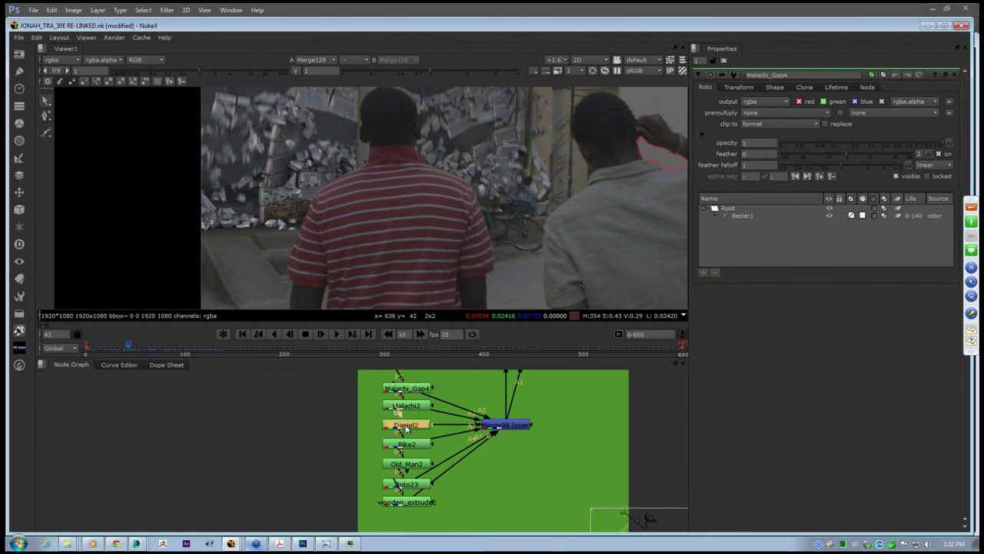
middle_click_drag(424, 204, 413, 240)
left_click(417, 205)
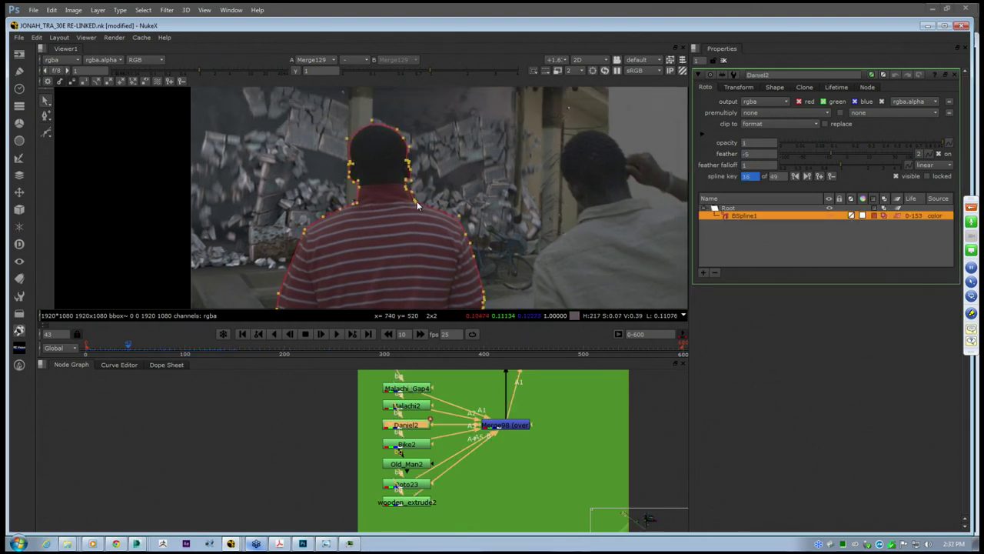
left_click(358, 229)
scroll(363, 167, "up", 3)
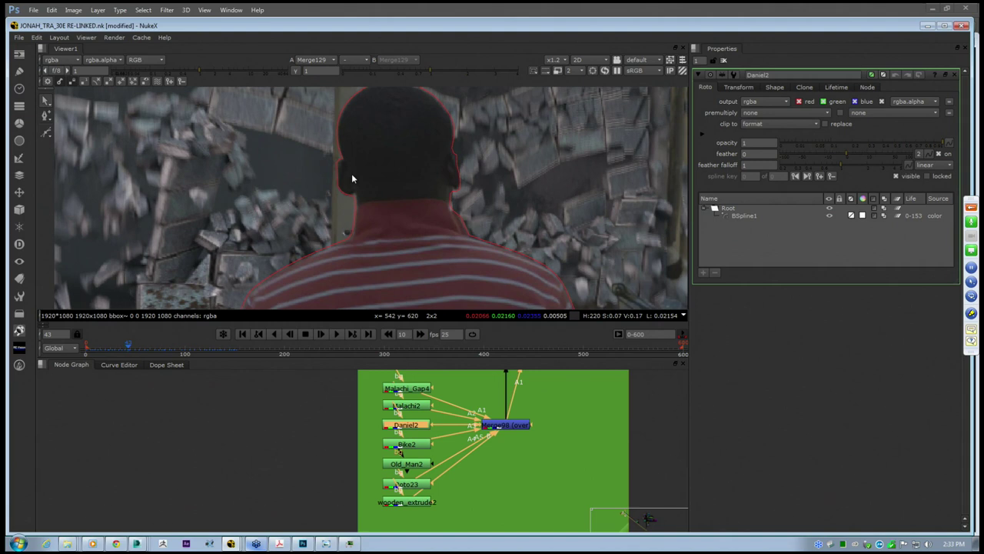
left_click(339, 130)
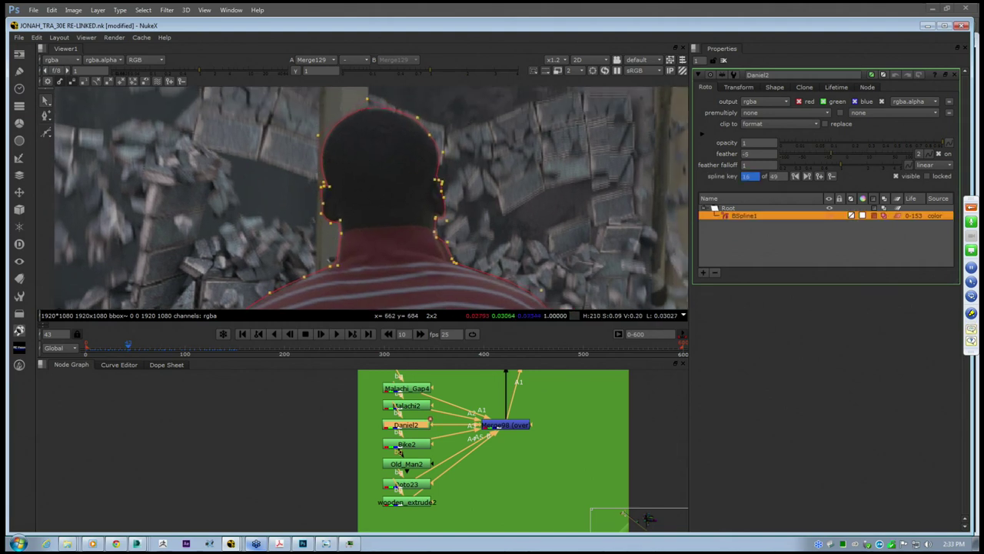
Inspect the striped-shirt man's roto outline from his head down to the lower edge at frame 43
scroll(378, 201, "down", 3)
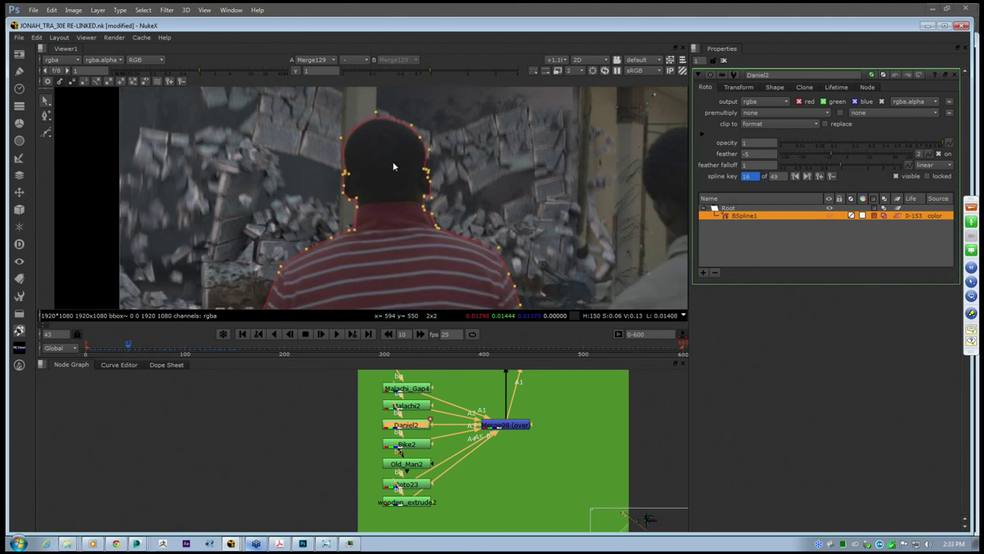
scroll(373, 165, "up", 3)
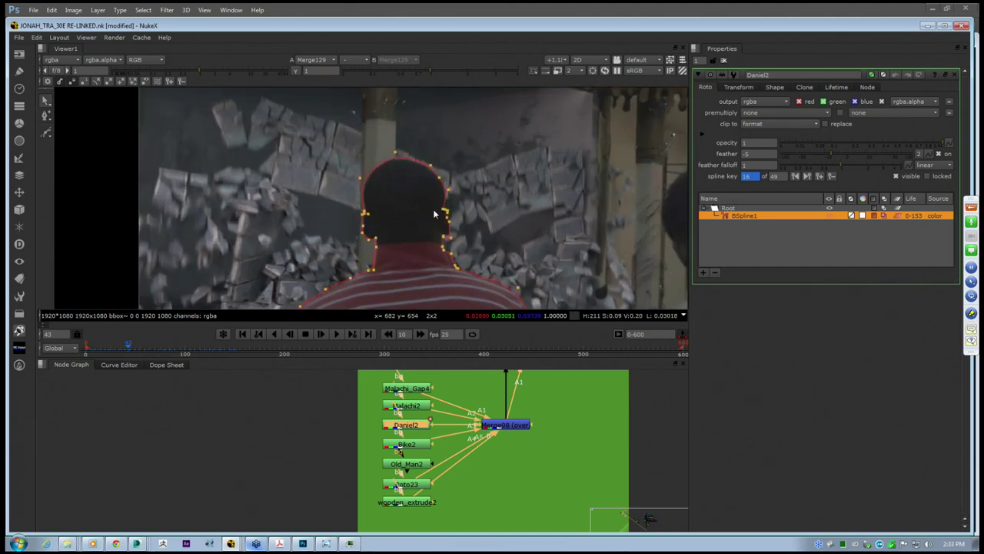
scroll(427, 182, "down", 3)
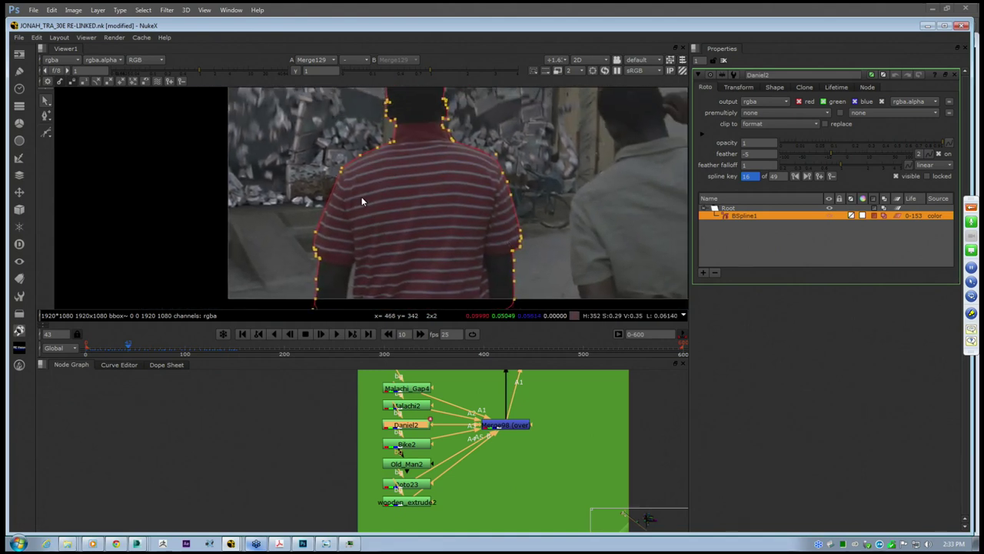
scroll(331, 223, "down", 2)
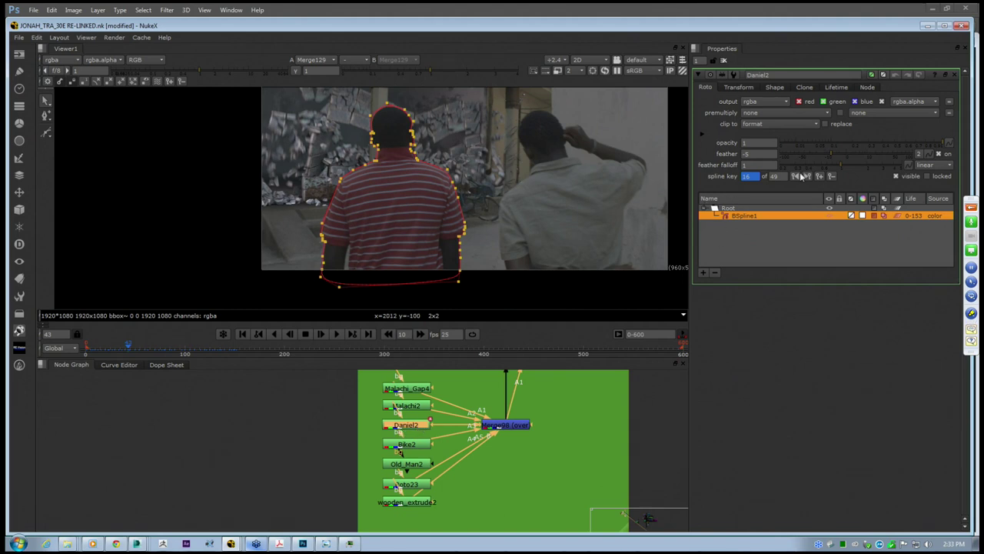
Add a new layer to the striped-shirt man's roto and reselect its BSpline1 shape
left_click(703, 272)
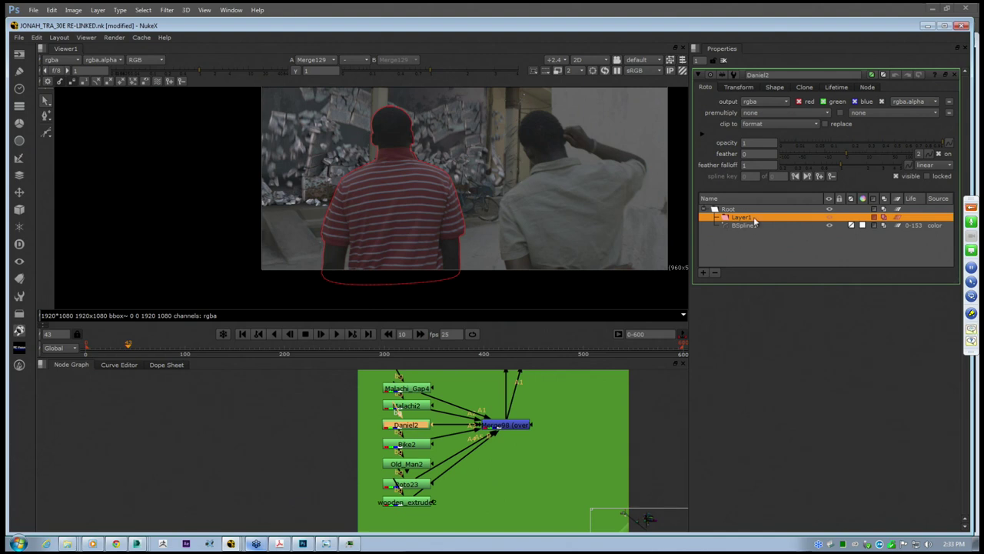
left_click(743, 226)
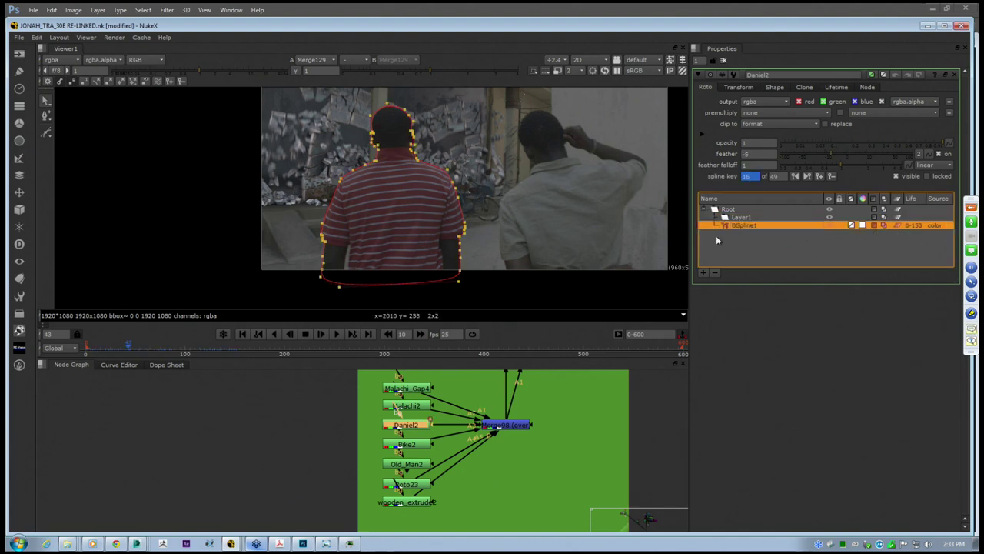
left_click(408, 194)
left_click(407, 164)
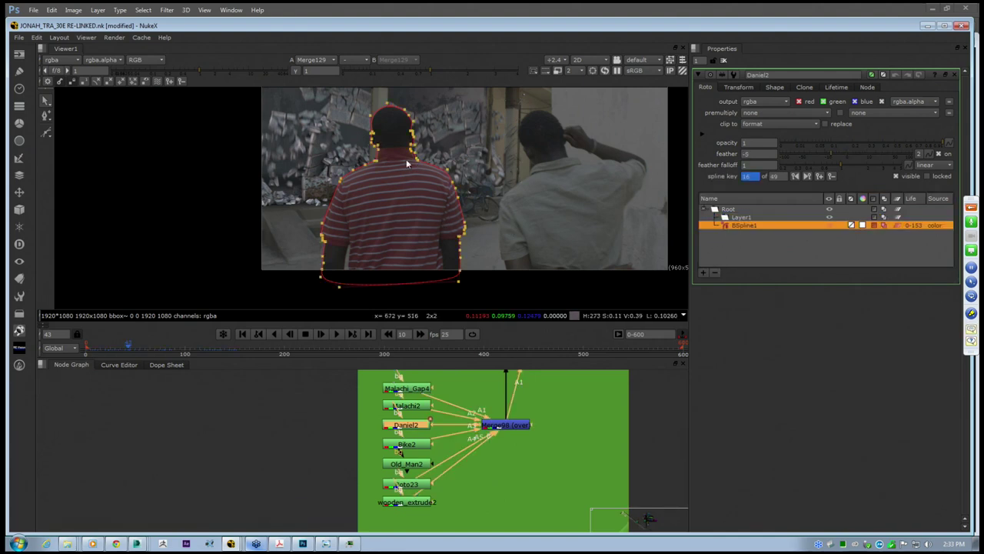
Examine the spline points around the striped-shirt man's head, neck and shoulders, and deselect the spline
scroll(389, 156, "up", 3)
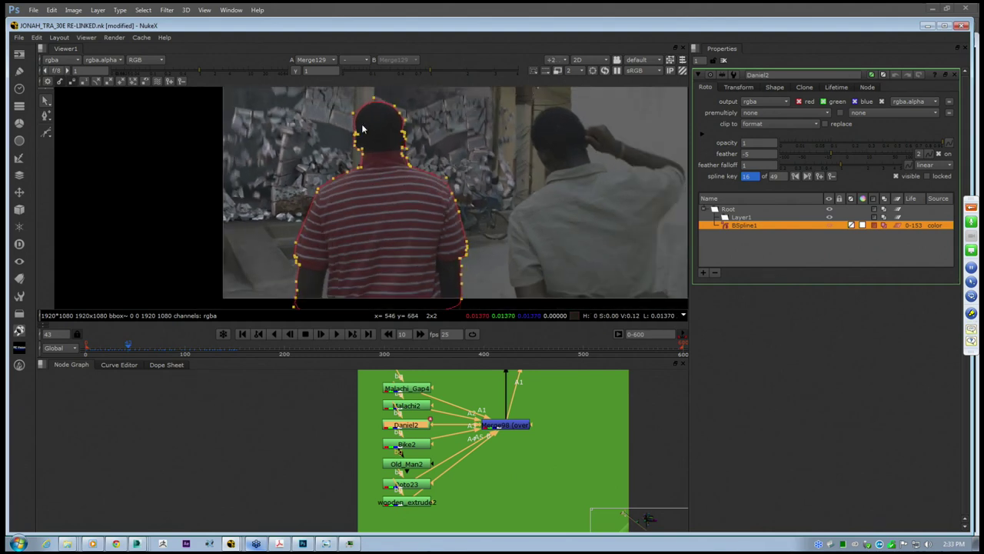
scroll(360, 131, "up", 1)
left_click(309, 159)
scroll(337, 156, "up", 1)
left_click(372, 160)
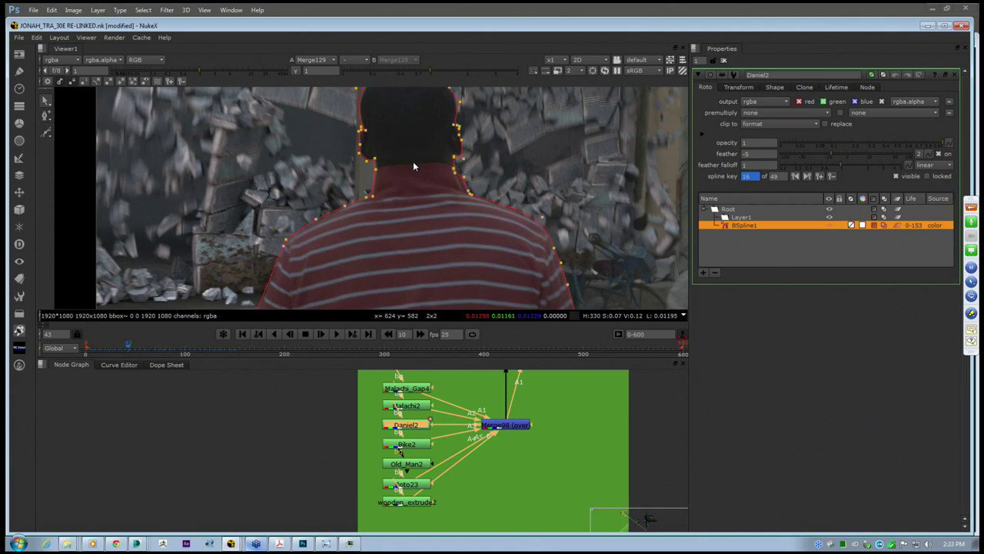
scroll(413, 165, "up", 2)
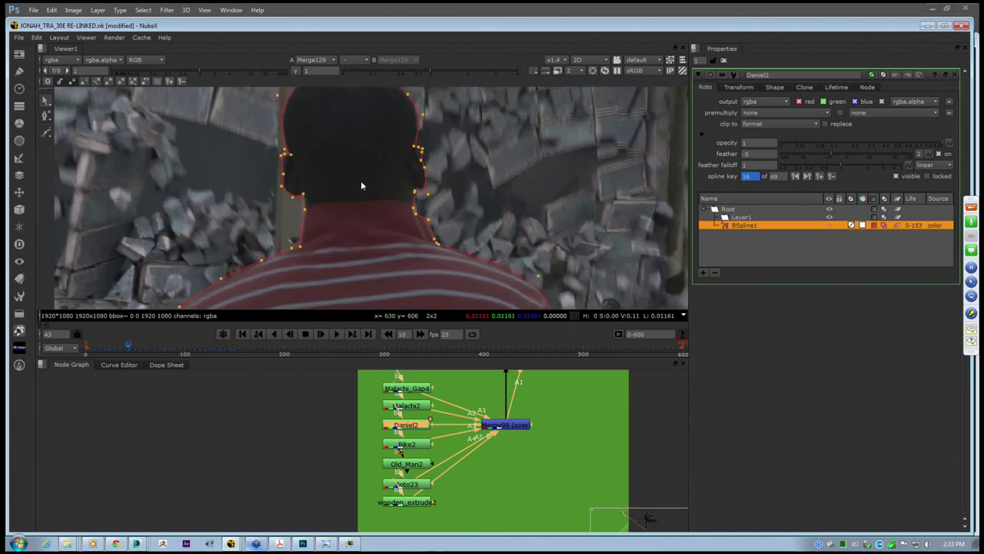
left_click(226, 184)
scroll(305, 168, "down", 2)
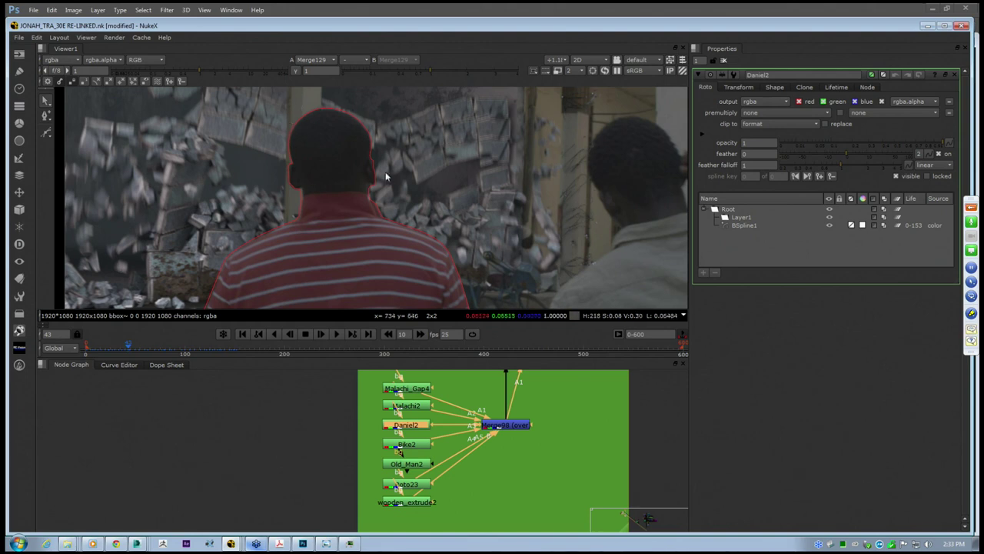
Go to frame 135 and view the striped-shirt man's roto matte on its own
left_click_drag(127, 349, 221, 354)
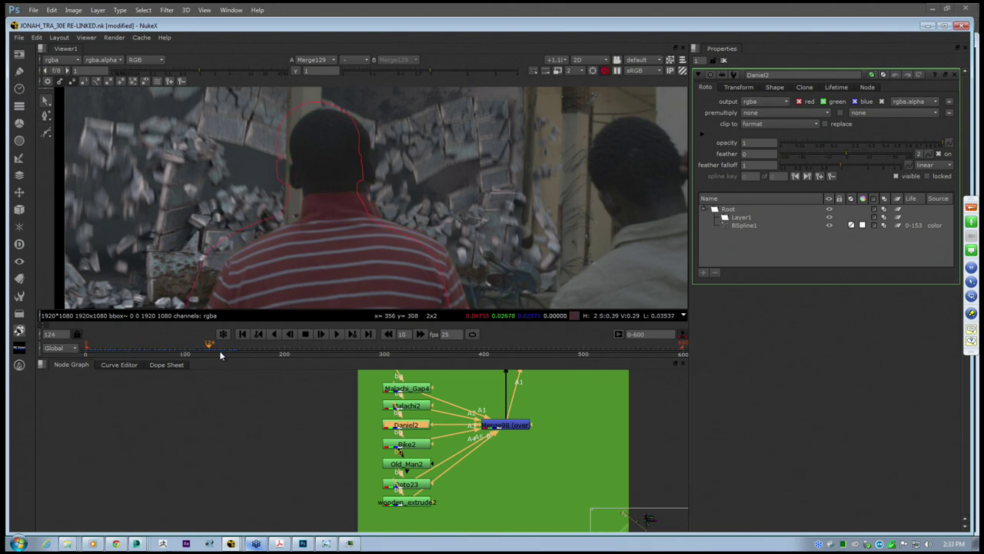
key("1")
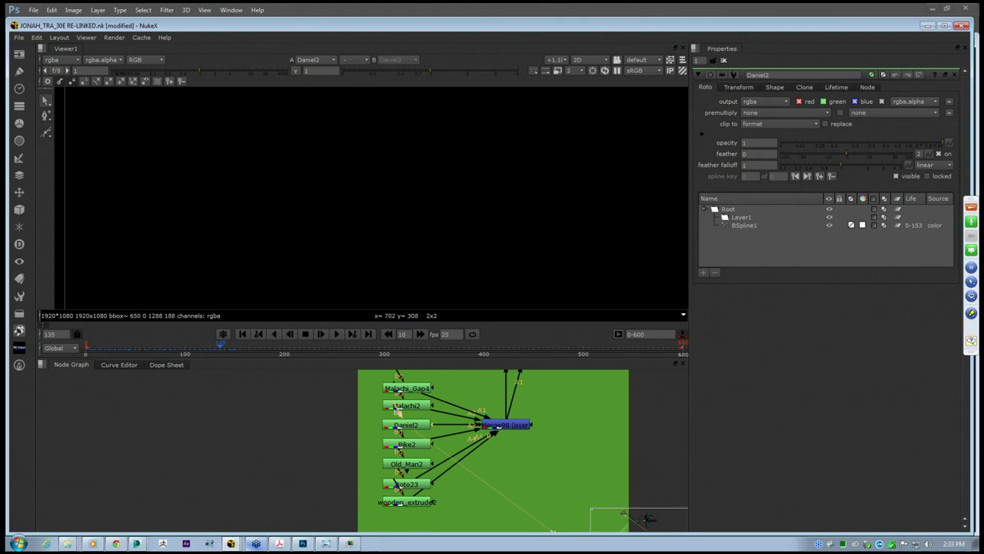
scroll(393, 223, "down", 5)
scroll(393, 223, "up", 4)
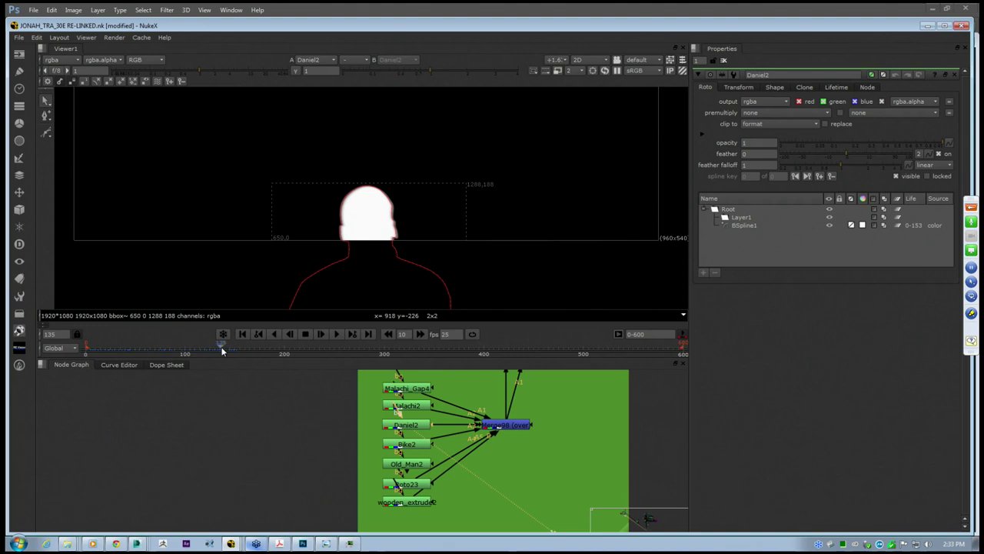
Enlarge the viewer and scrub through the striped-shirt man's matte, checking frames 97, 95 and 62
left_click_drag(88, 351, 181, 345)
middle_click_drag(282, 177, 281, 229)
key("space")
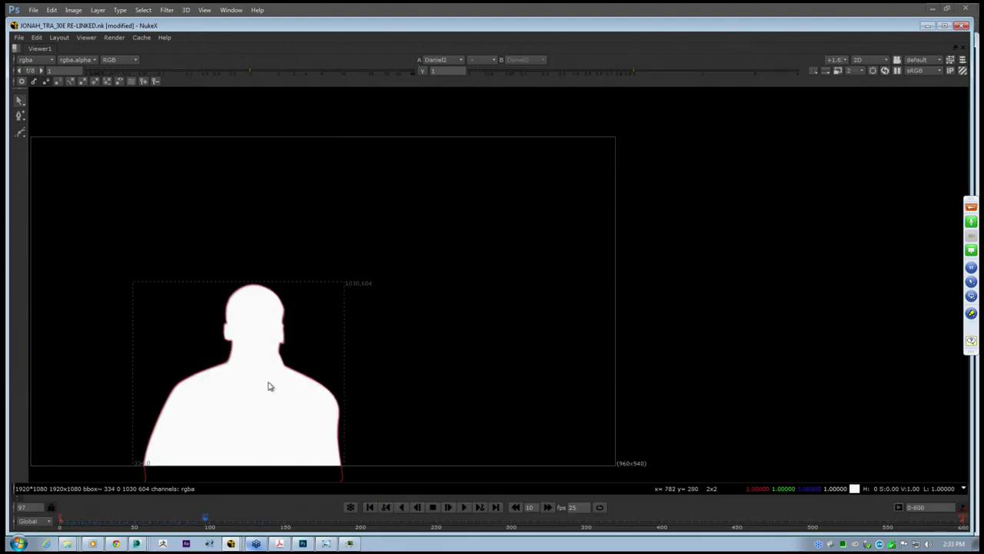
left_click_drag(69, 520, 201, 525)
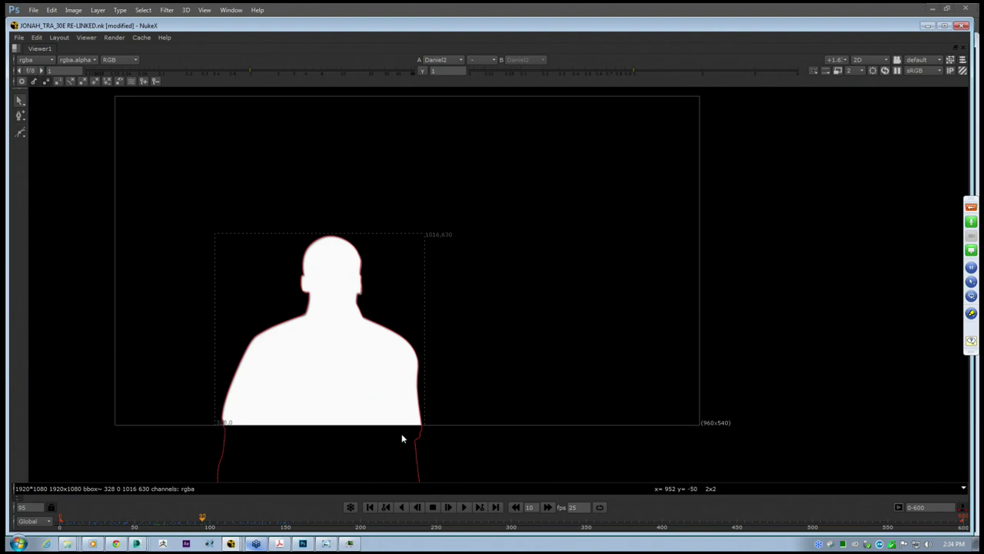
left_click_drag(65, 523, 153, 521)
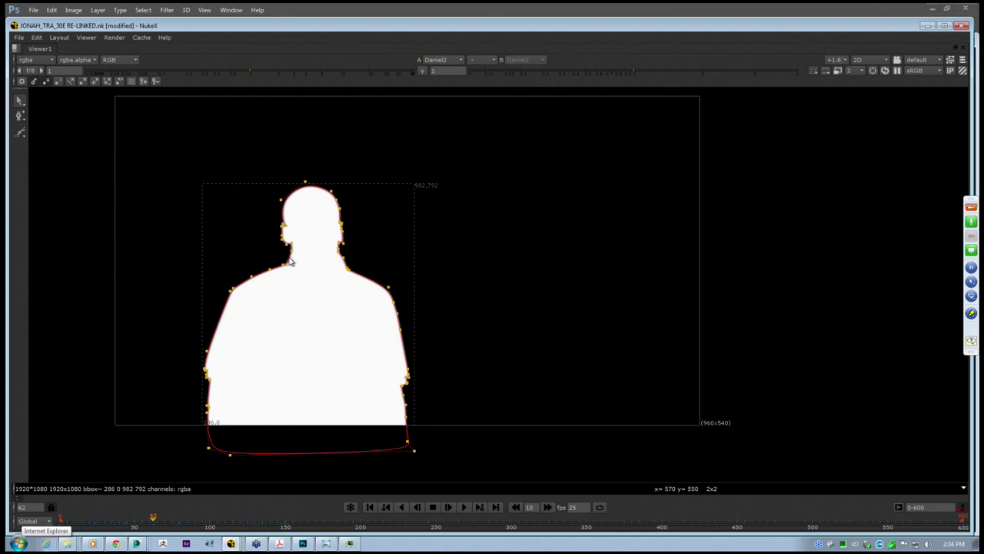
Check the matte's ear, neck and shoulder edges up close at frame 62, and move to frame 74
scroll(280, 242, "up", 4)
scroll(281, 242, "up", 4)
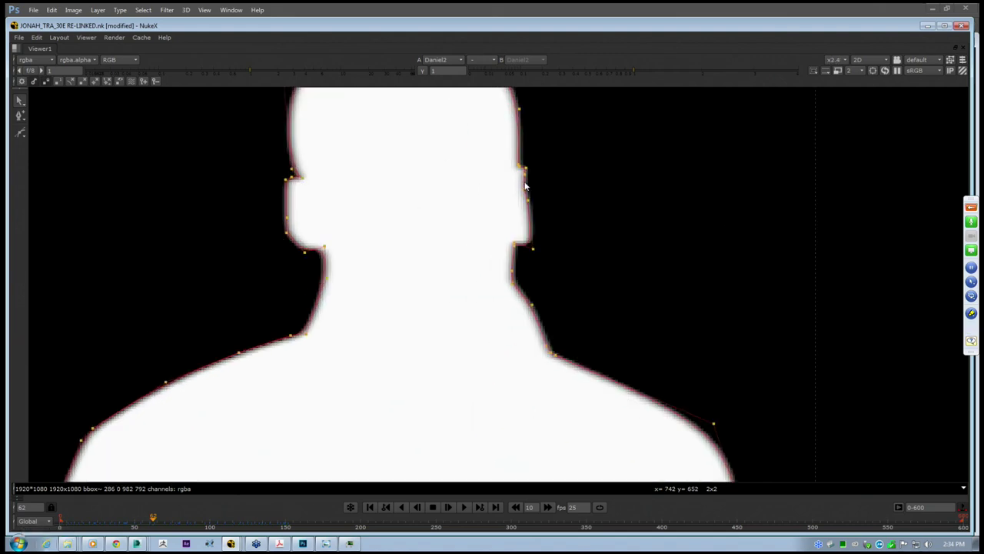
scroll(431, 323, "down", 4)
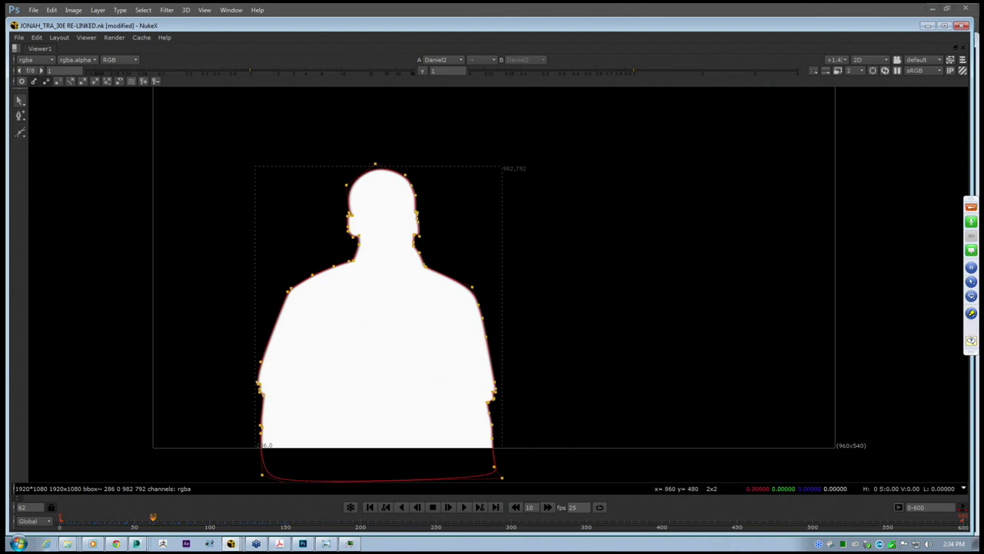
middle_click_drag(449, 344, 430, 340)
mouse_move(154, 521)
left_mouse_down()
mouse_move(259, 517)
mouse_move(167, 517)
mouse_move(283, 544)
mouse_move(230, 527)
mouse_move(123, 517)
mouse_move(246, 540)
mouse_move(171, 528)
left_mouse_up()
key("space")
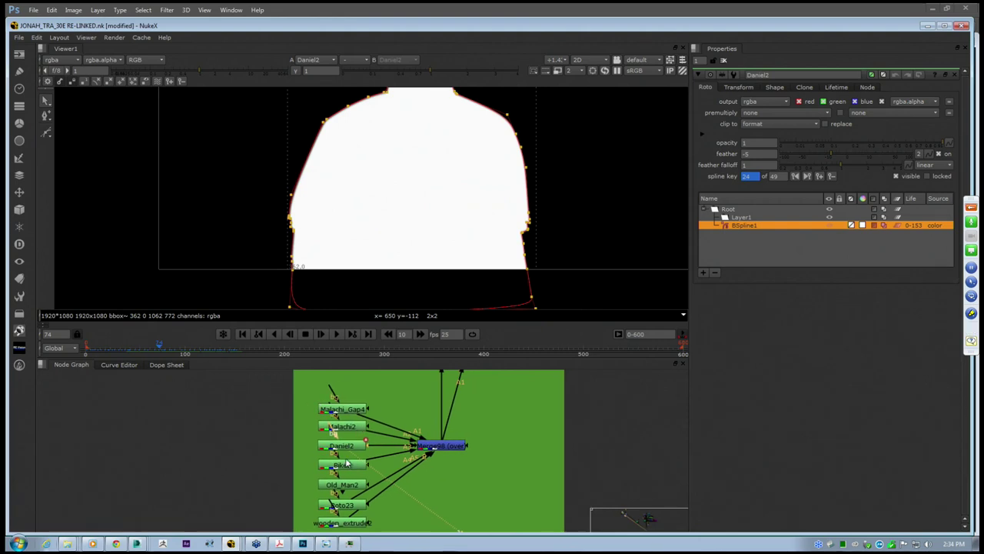
View the combined roto mattes from Merge98 and scrub them to frame 168
scroll(407, 220, "down", 5)
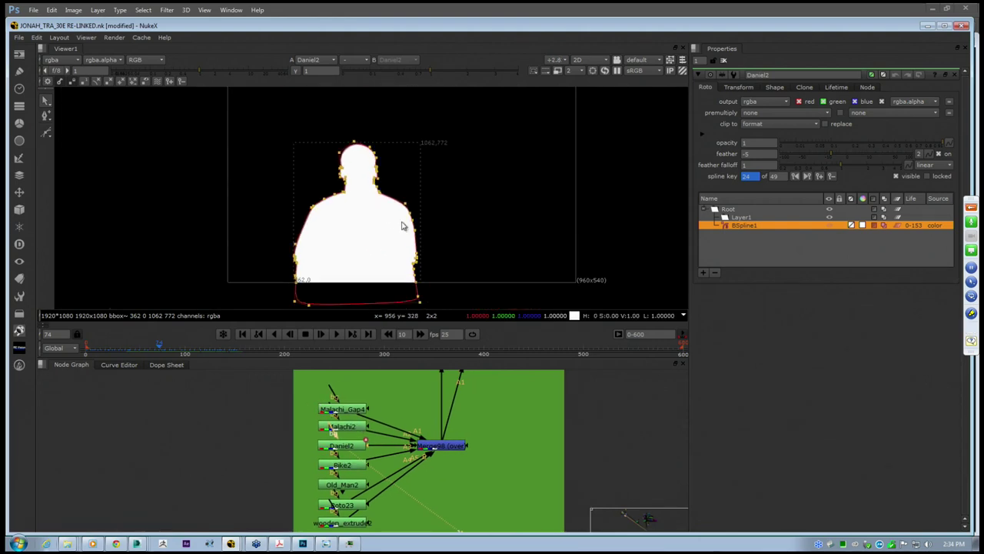
left_click(442, 445)
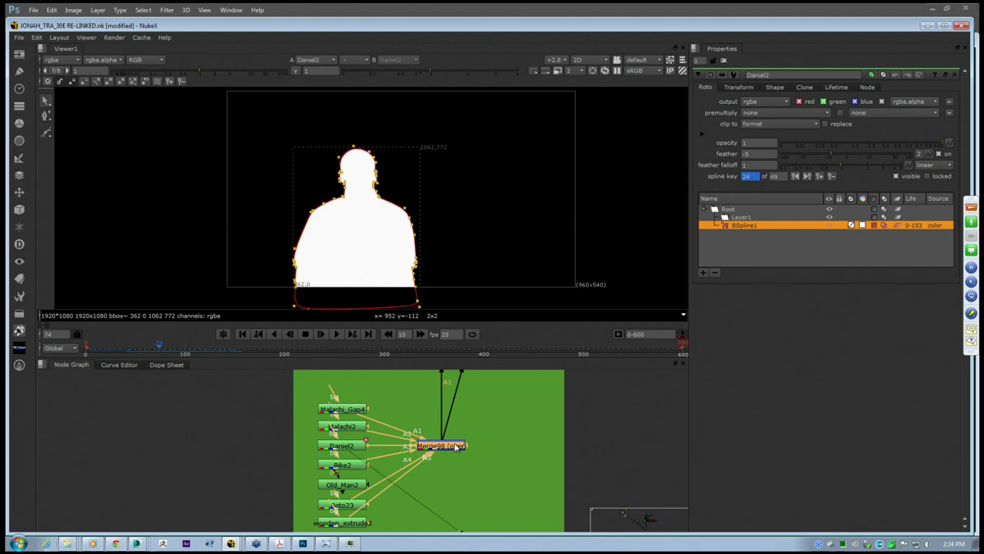
key("1")
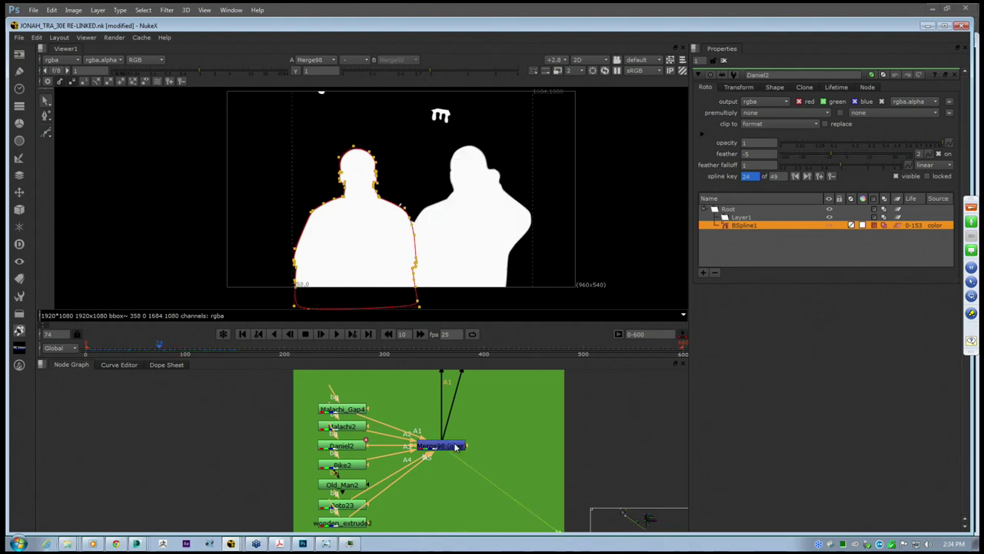
left_click(185, 250)
left_click_drag(159, 352, 252, 353)
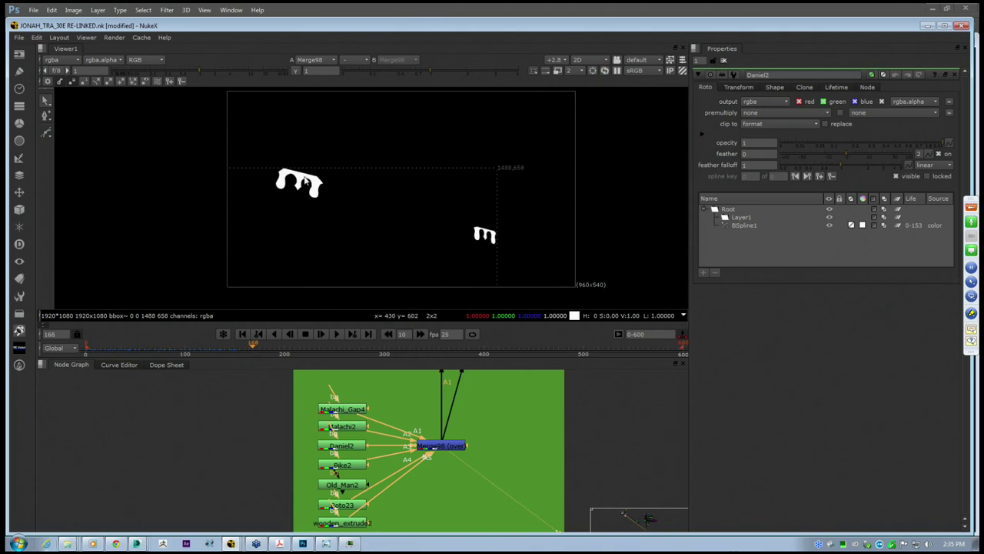
Display the Merge129 composite in the RENDER 01 SHADOW group at frame 168
key("space")
key("space")
scroll(453, 435, "down", 3)
middle_click_drag(487, 431, 354, 549)
left_click(487, 438)
key("1")
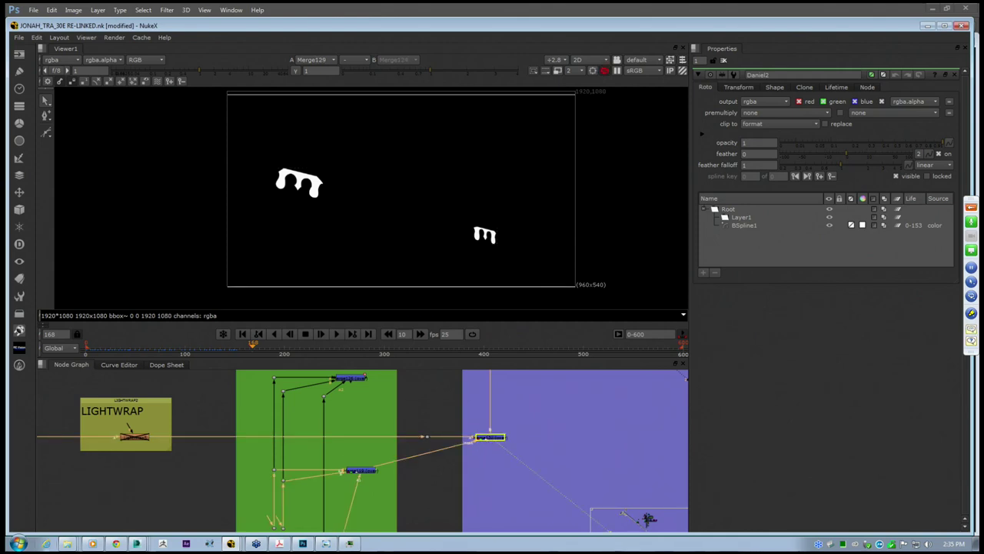
Trace the main pipe back past LIGHTWRAP and select the node in the MOTION BLUR group
middle_click_drag(180, 433, 520, 446)
middle_click_drag(62, 459, 556, 437)
left_click(359, 413)
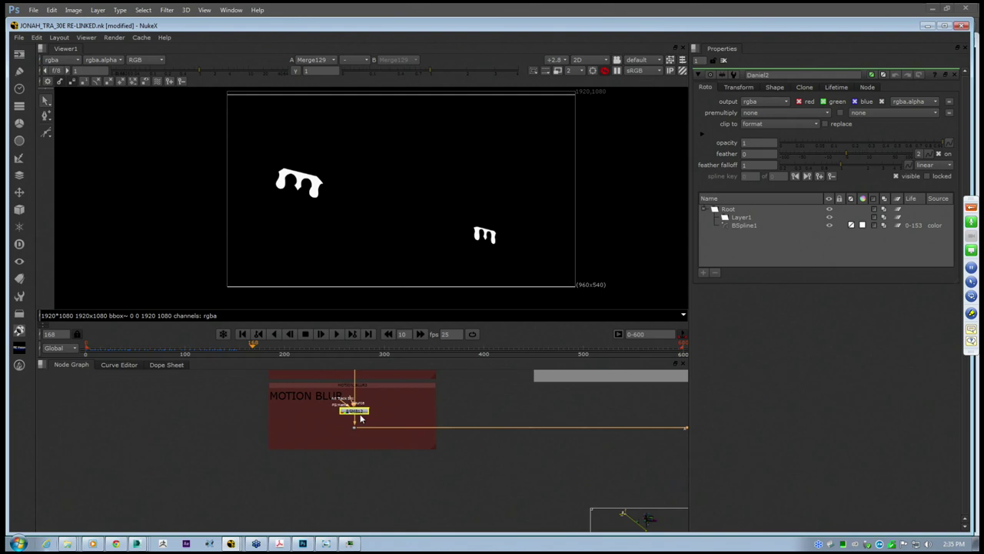
middle_click_drag(360, 417, 329, 452)
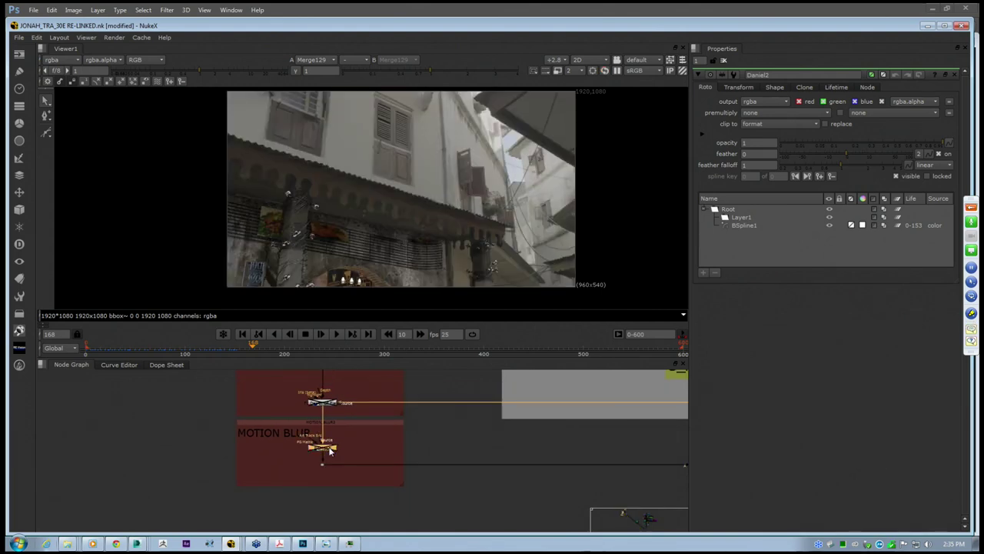
Inspect the wooden roof trim over the pillars and wires up close in the composite at frame 168
scroll(490, 251, "up", 5)
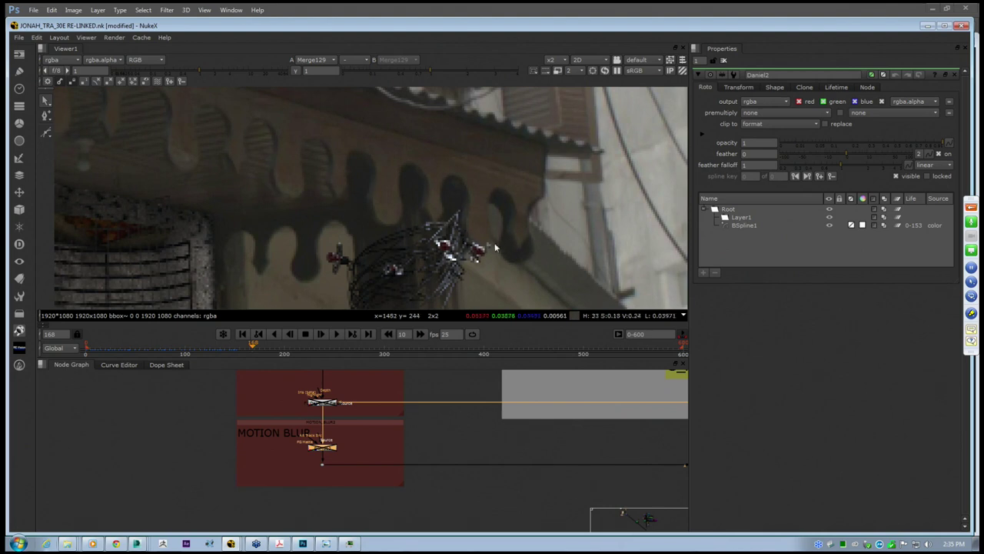
scroll(496, 243, "down", 1)
middle_click_drag(296, 247, 611, 245)
middle_click_drag(308, 190, 516, 266)
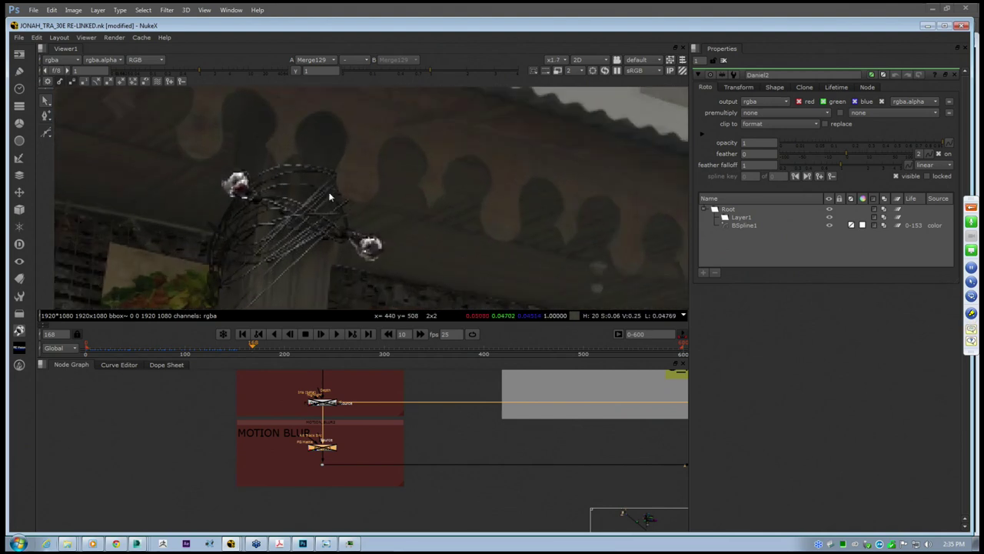
scroll(392, 209, "down", 9)
middle_click_drag(528, 215, 412, 186)
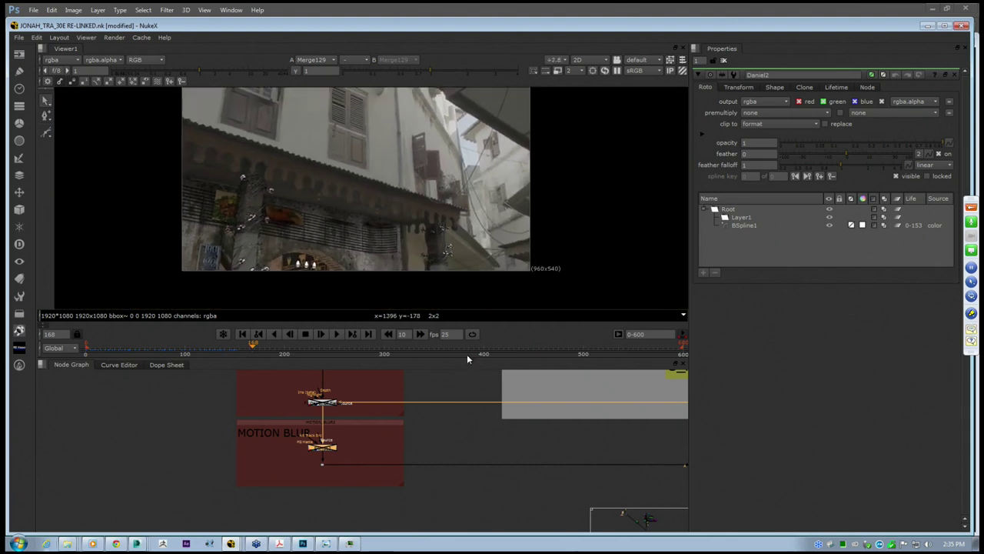
View the Merge119 matte in the ROTO_FEED group and scrub it to frame 216
middle_click_drag(576, 415, 357, 423)
scroll(356, 423, "down", 1)
scroll(467, 427, "down", 5)
middle_click_drag(609, 435, 484, 454)
middle_click_drag(430, 484, 483, 443)
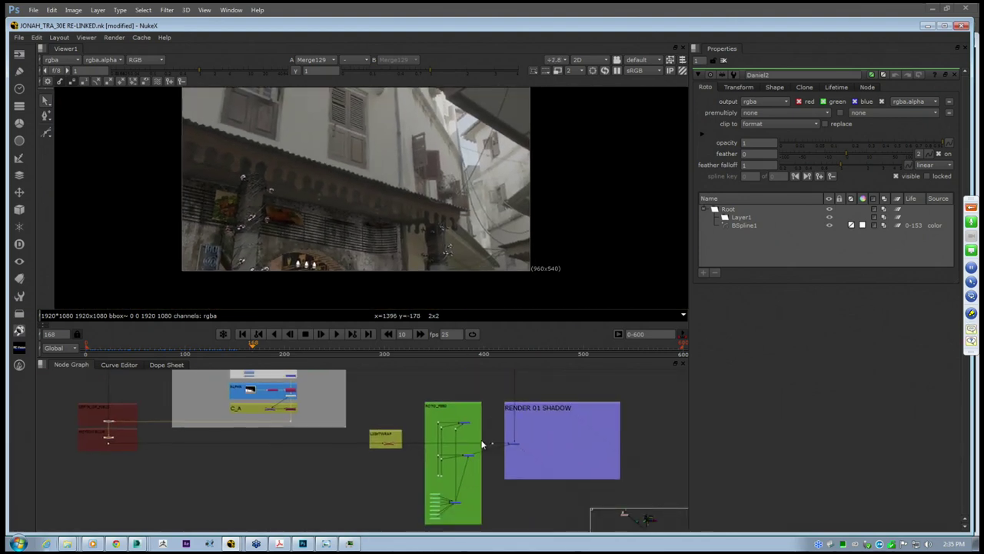
scroll(487, 444, "up", 2)
left_click(459, 459)
key("1")
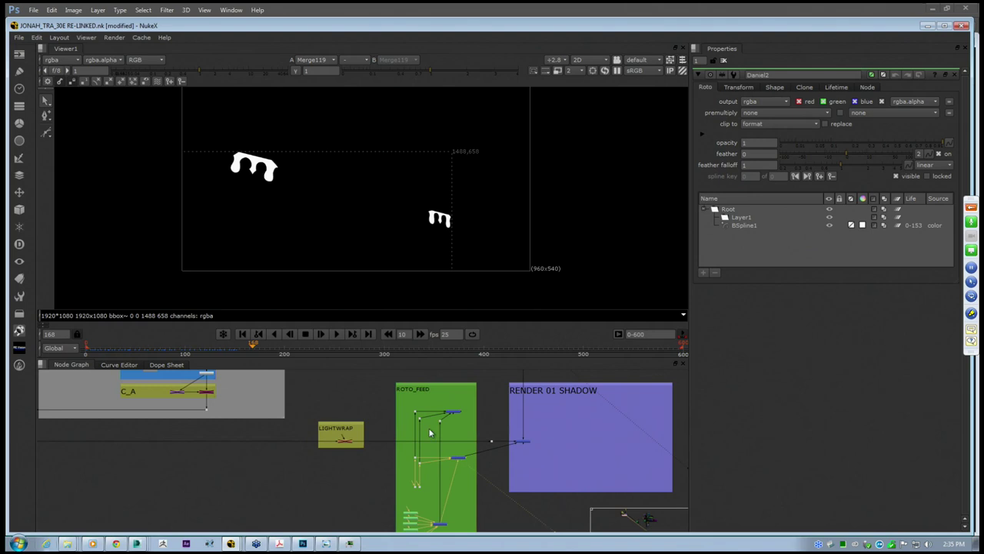
left_click_drag(253, 349, 324, 356)
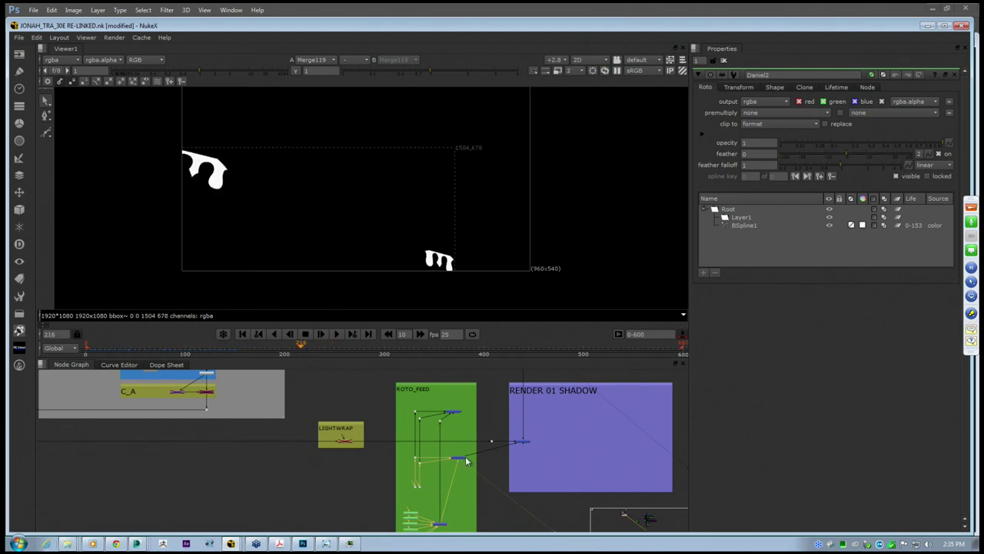
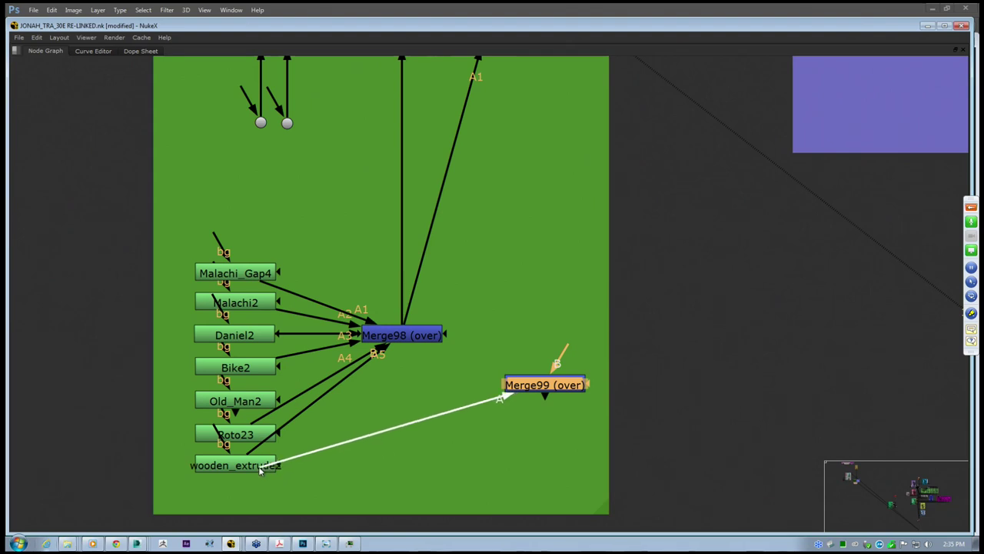
Detach the new Merge99 node from wooden_extrude2 and connect its inputs to the arm-gap roto and the second man's roto
left_click_drag(283, 477, 452, 406)
middle_click_drag(559, 298, 517, 341)
scroll(502, 375, "down", 1)
left_click_drag(513, 400, 268, 328)
left_click_drag(517, 426, 270, 352)
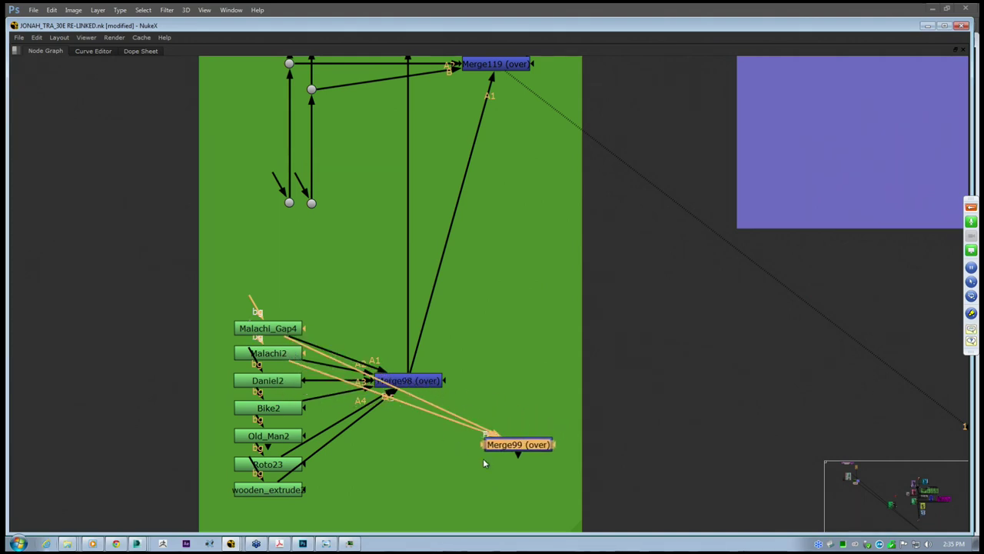
Connect further inputs of Merge99 to the third man's roto, Bike2, Old_Man2 and Roto23
scroll(483, 458, "up", 5)
middle_click_drag(326, 376, 545, 363)
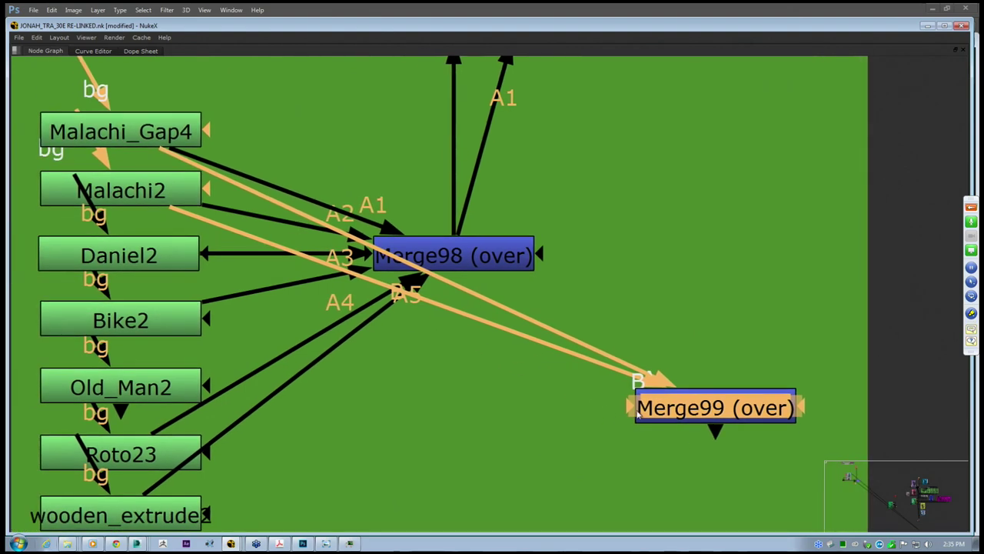
left_click_drag(629, 409, 154, 255)
left_click_drag(632, 413, 157, 319)
left_click_drag(618, 411, 154, 387)
left_click_drag(586, 418, 172, 452)
middle_click_drag(399, 390, 494, 253)
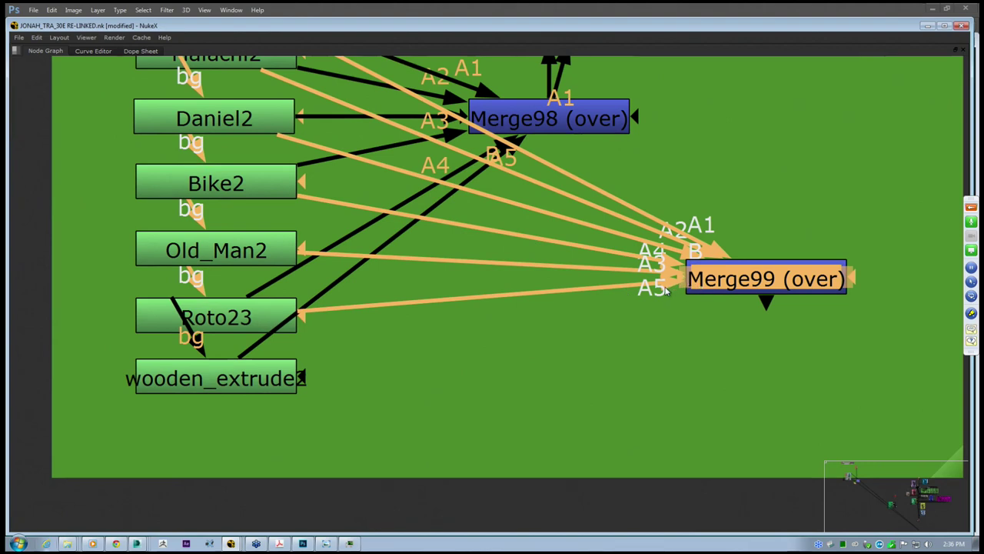
Lower Merge99 within the ROTO_FEED group and connect another of its inputs to wooden_extrude2
left_click_drag(703, 283, 685, 452)
middle_click_drag(685, 452, 714, 342)
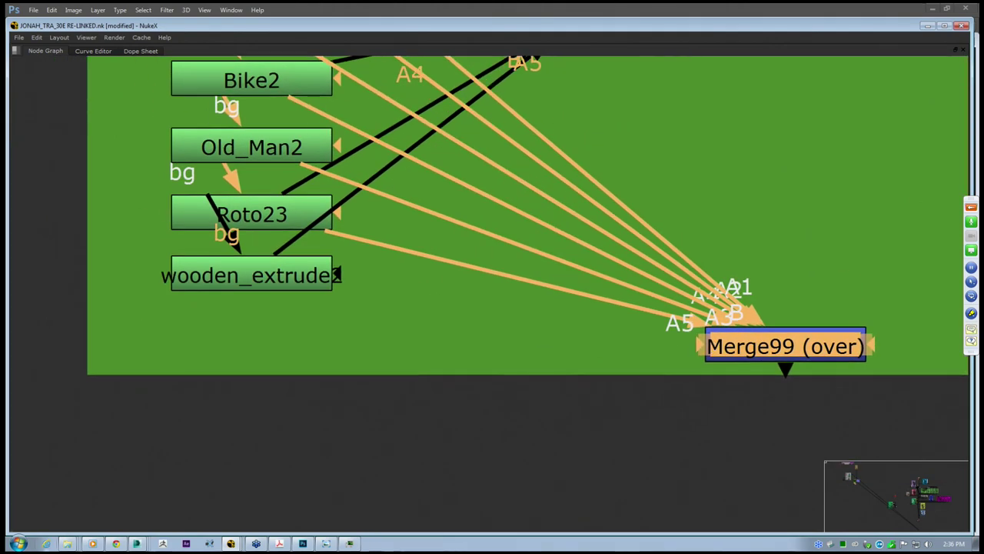
left_click_drag(700, 348, 335, 274)
scroll(456, 350, "down", 3)
scroll(456, 350, "down", 4)
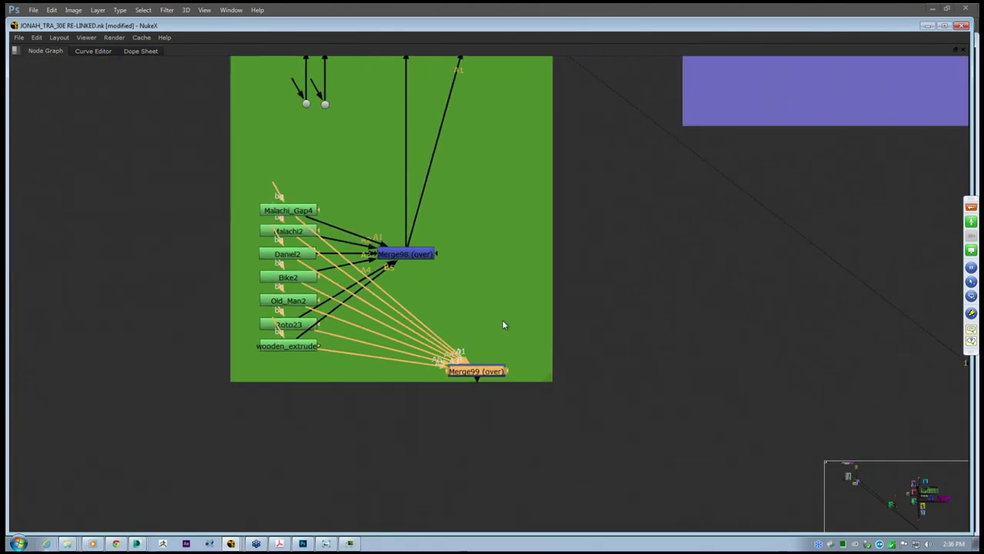
Move Merge99 down to just below the ROTO_FEED group
left_click_drag(501, 478, 536, 371)
middle_click_drag(552, 296, 558, 316)
scroll(523, 394, "up", 3)
left_click_drag(530, 396, 509, 502)
middle_click_drag(515, 385, 580, 174)
scroll(580, 174, "up", 1)
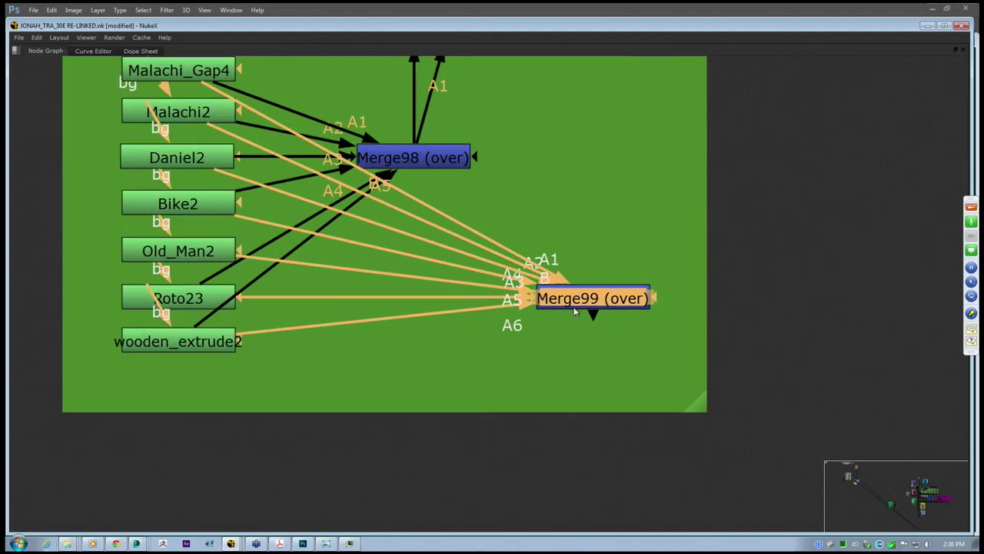
left_click_drag(574, 306, 430, 506)
scroll(468, 367, "down", 5)
scroll(467, 368, "down", 2)
middle_click_drag(508, 179, 502, 216)
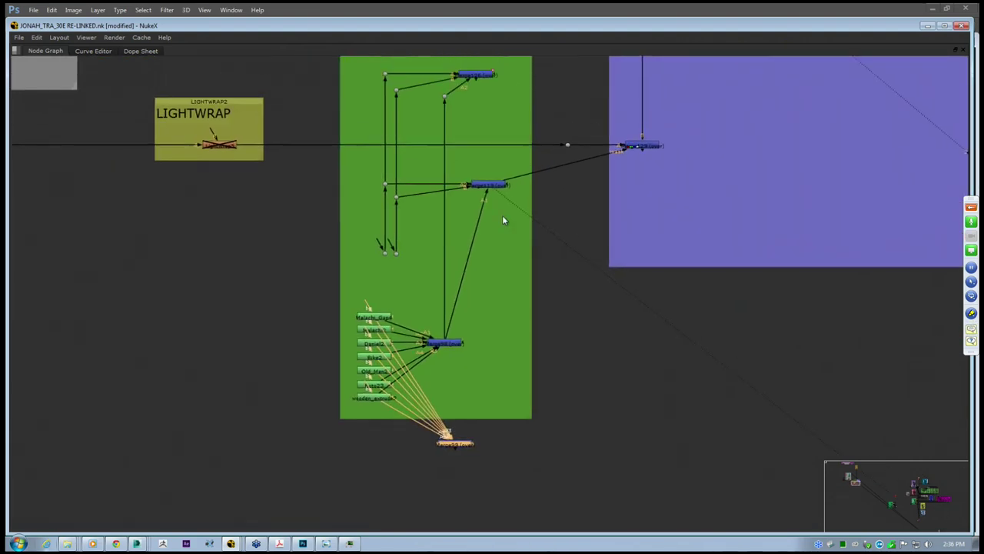
Select Merge119 and examine how the roto feed sits between the LIGHTWRAP and RENDER 01 SHADOW groups
left_click(483, 186)
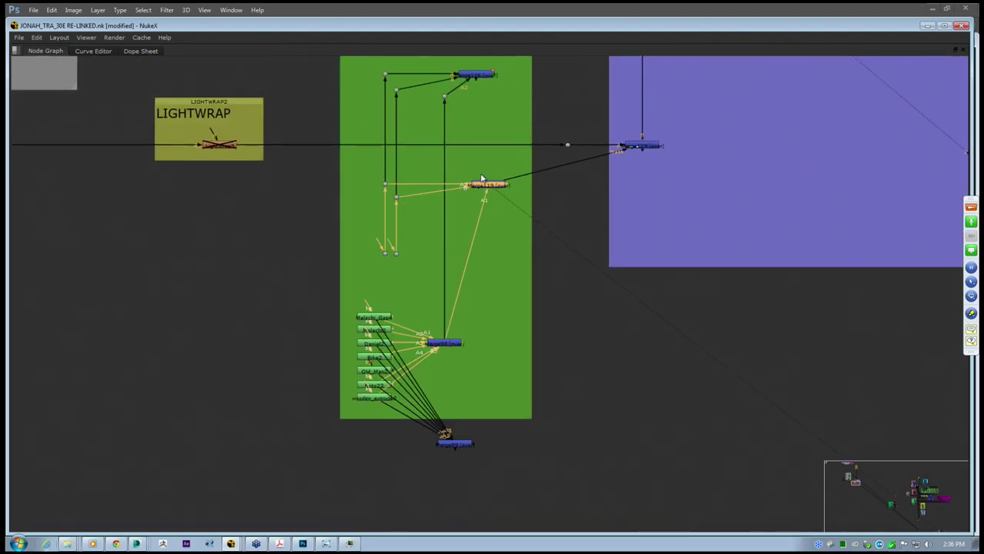
middle_click_drag(480, 248, 481, 294)
scroll(499, 234, "up", 2)
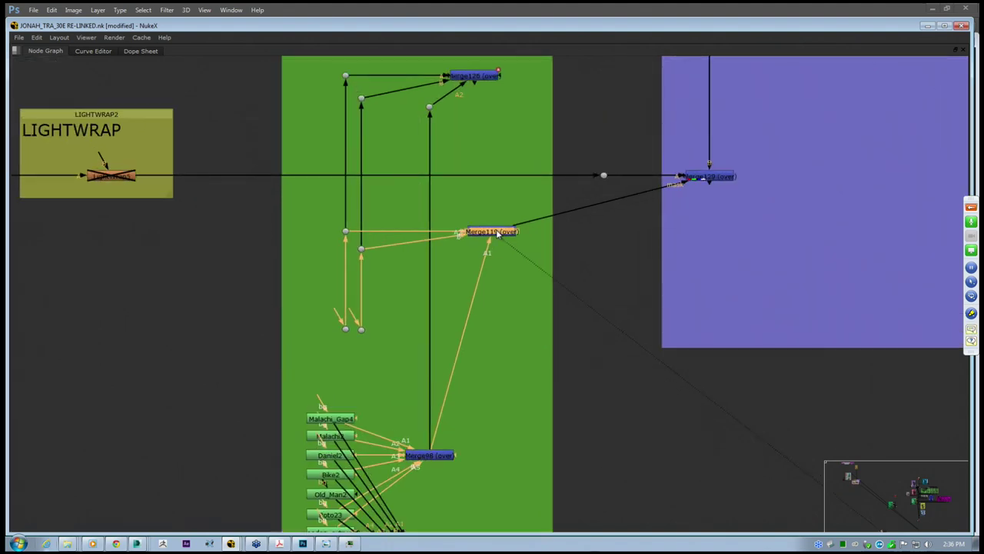
scroll(484, 250, "down", 5)
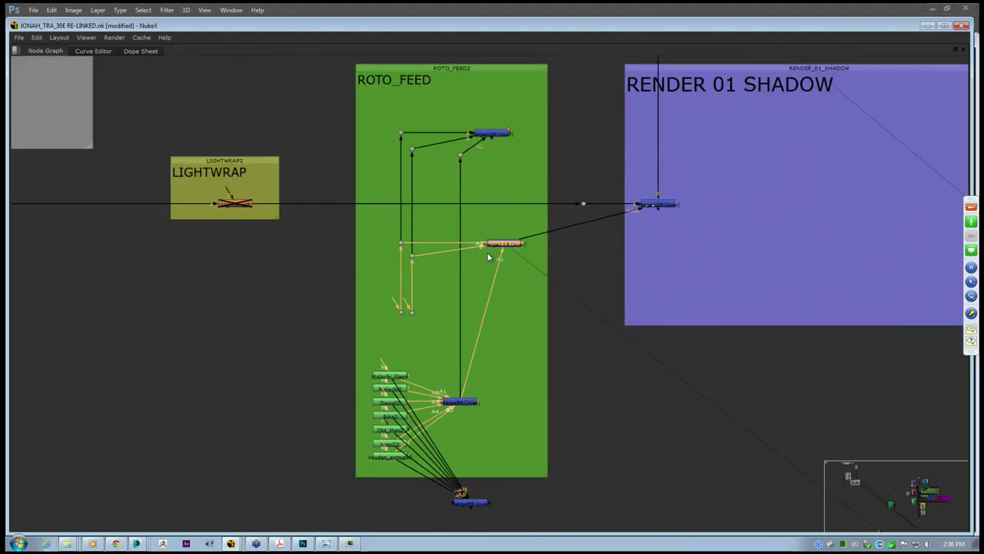
middle_click_drag(455, 282, 427, 392)
scroll(426, 392, "down", 3)
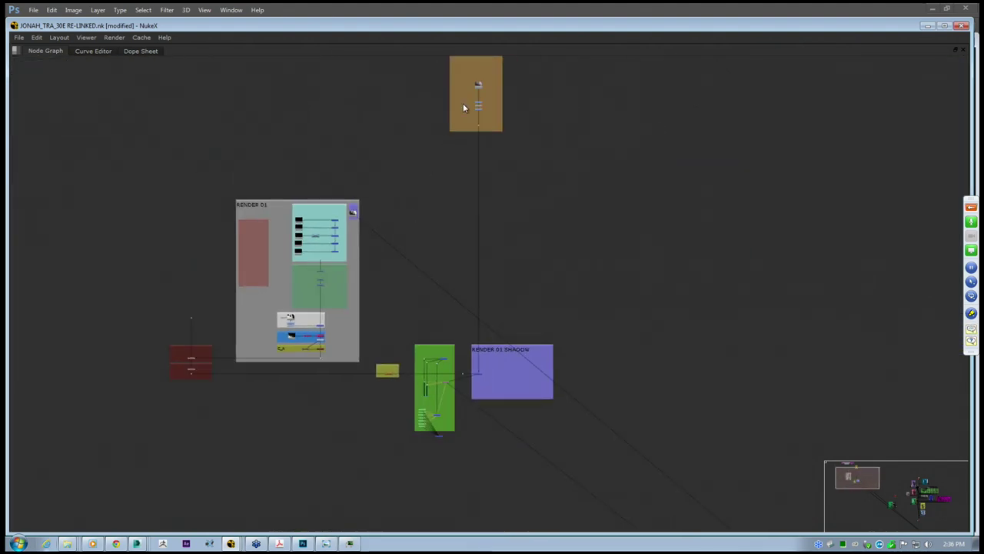
scroll(419, 369, "up", 2)
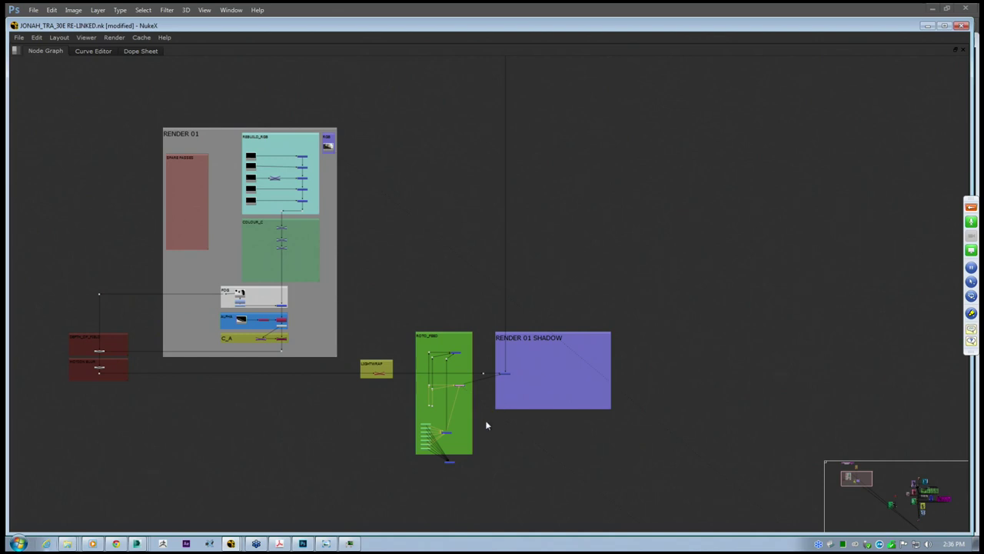
scroll(486, 424, "up", 3)
scroll(356, 472, "up", 2)
Copy the seven roto nodes and paste the duplicates into the empty space above the ROTO_FEED group
left_click_drag(350, 374, 409, 507)
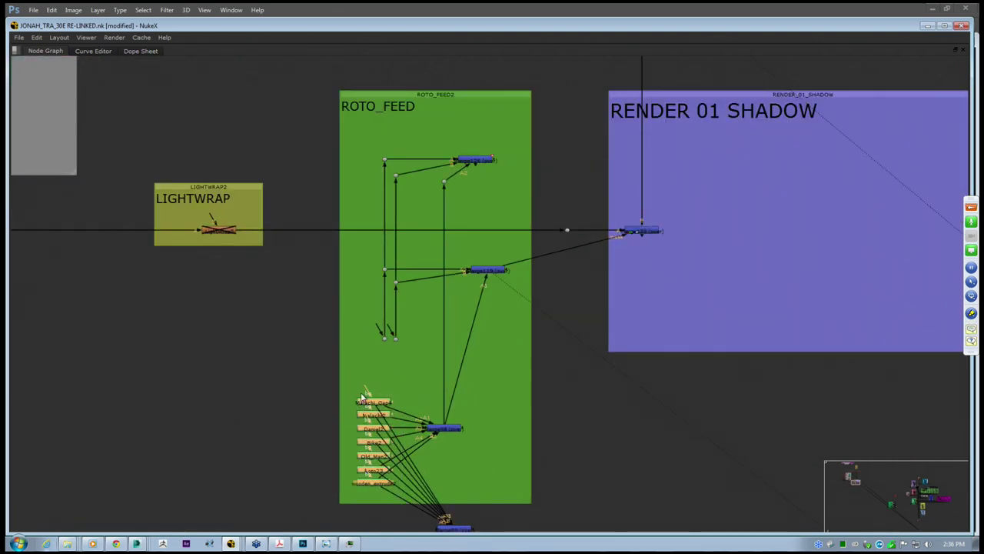
scroll(357, 388, "down", 3)
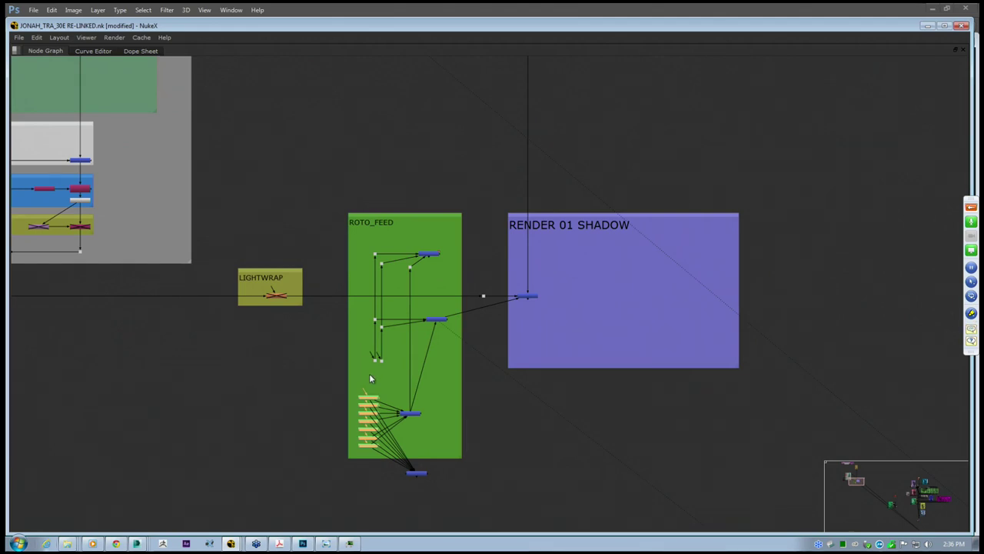
middle_click_drag(369, 374, 362, 375)
left_click_drag(345, 381, 374, 461)
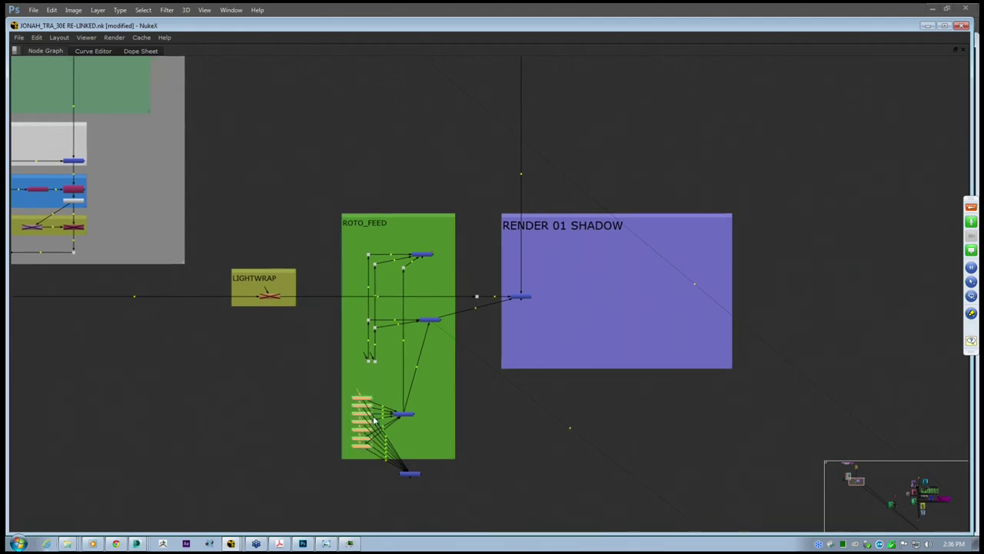
key("ctrl+c")
middle_click_drag(375, 246, 366, 345)
left_click(366, 138)
key("ctrl+v")
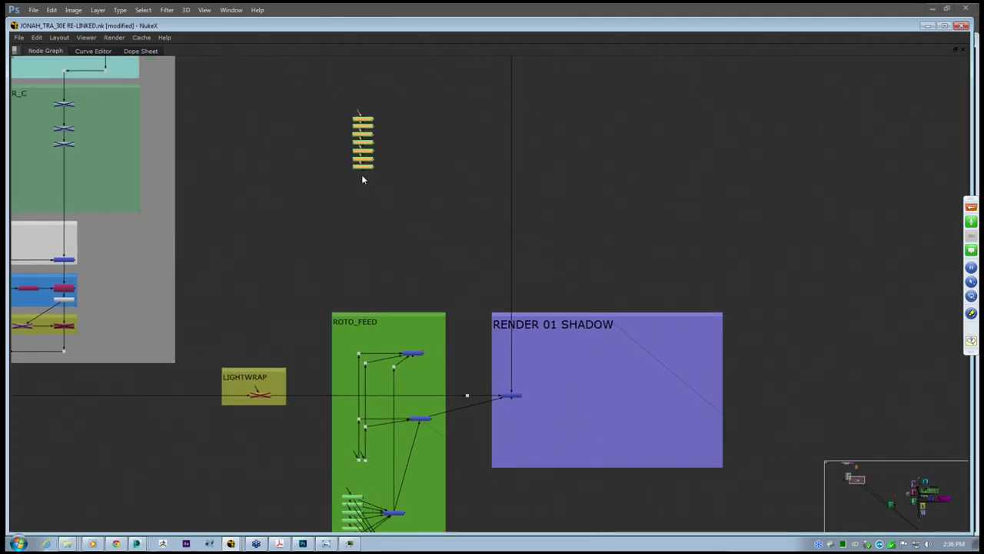
left_click_drag(362, 167, 353, 171)
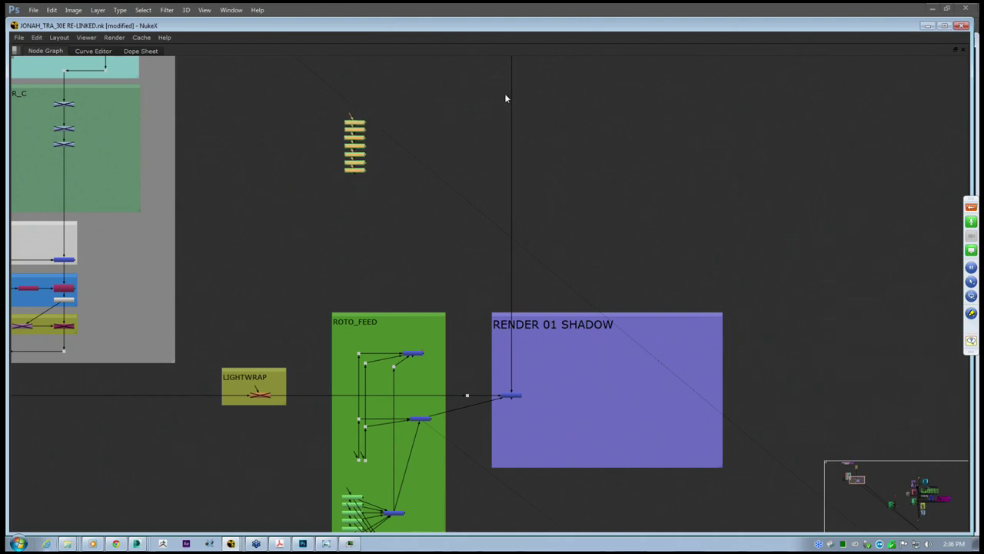
Delete the pasted duplicates of the roto nodes above the ROTO_FEED group
middle_click_drag(433, 290, 435, 230)
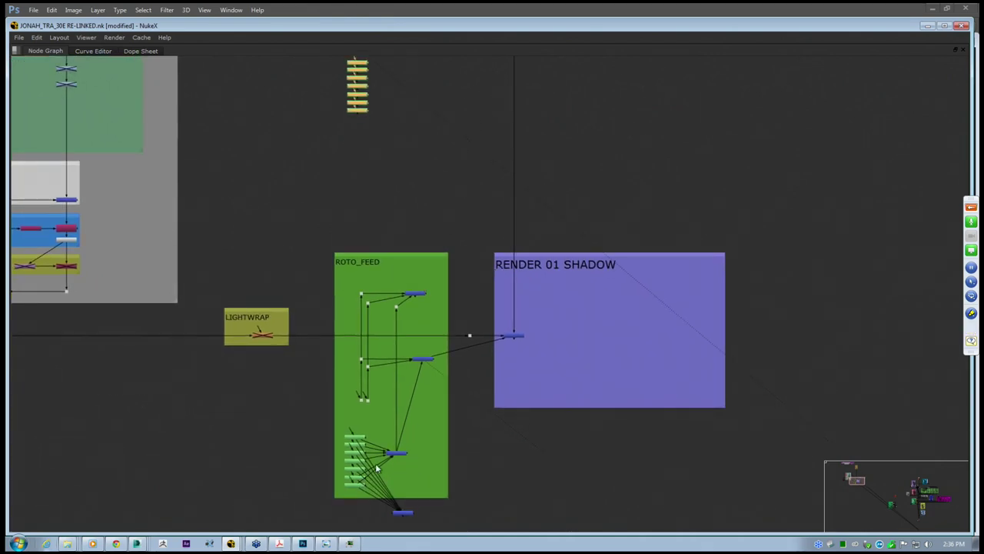
middle_click_drag(392, 121, 390, 153)
left_click_drag(316, 77, 382, 169)
key("Delete")
Select the arm-gap roto and examine how the roto stack feeds Merge98 and Merge119
middle_click_drag(389, 400, 377, 320)
scroll(375, 411, "up", 6)
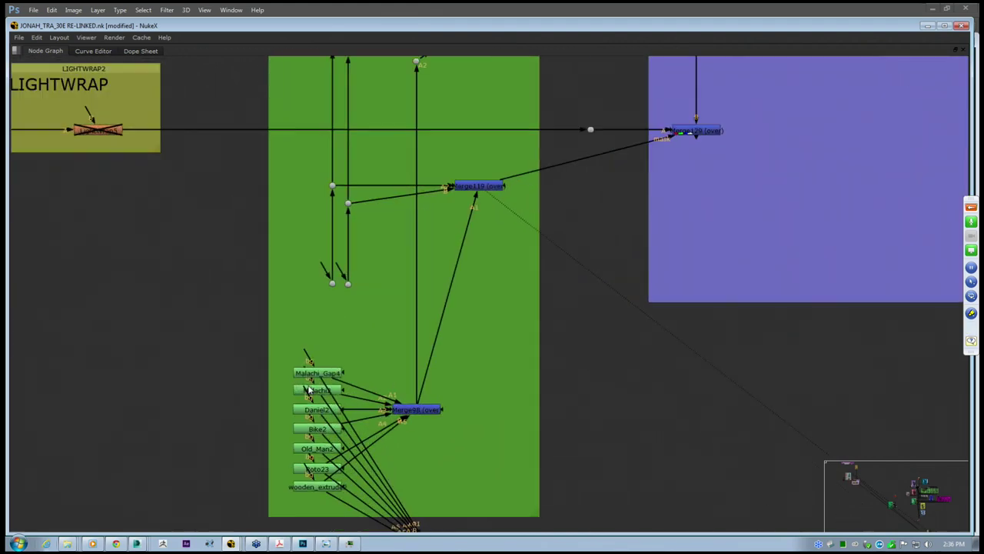
left_click(318, 376)
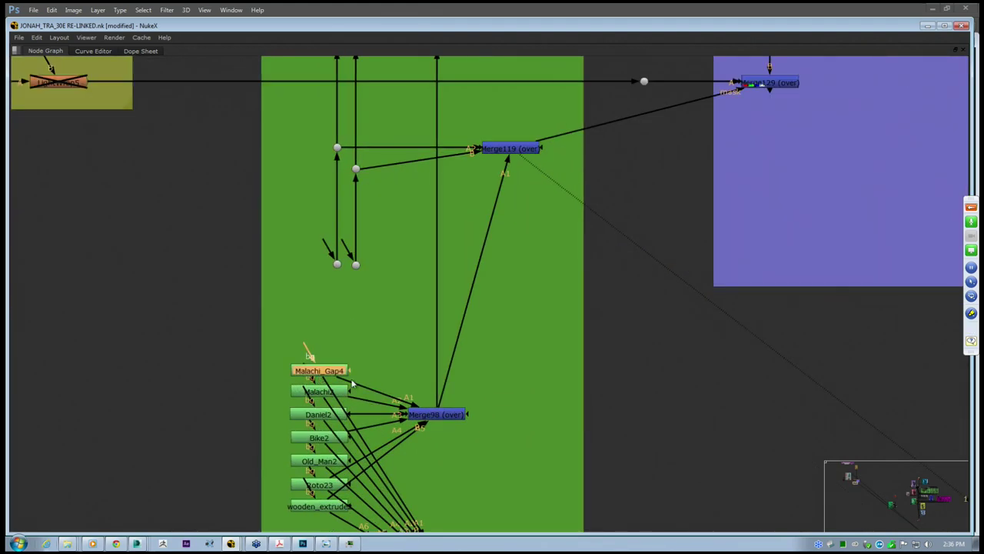
middle_click_drag(591, 339, 589, 315)
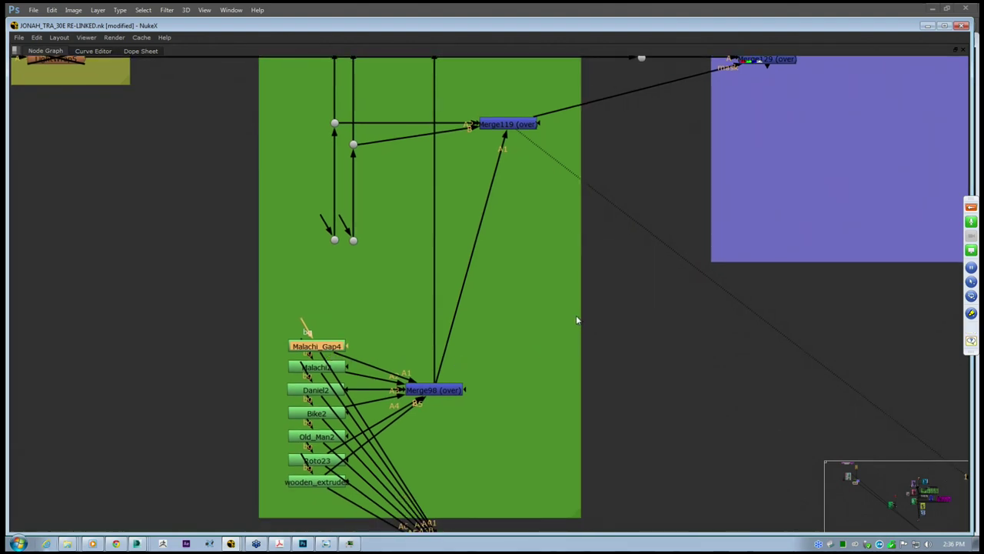
middle_click_drag(485, 310, 492, 252)
middle_click_drag(325, 231, 349, 376)
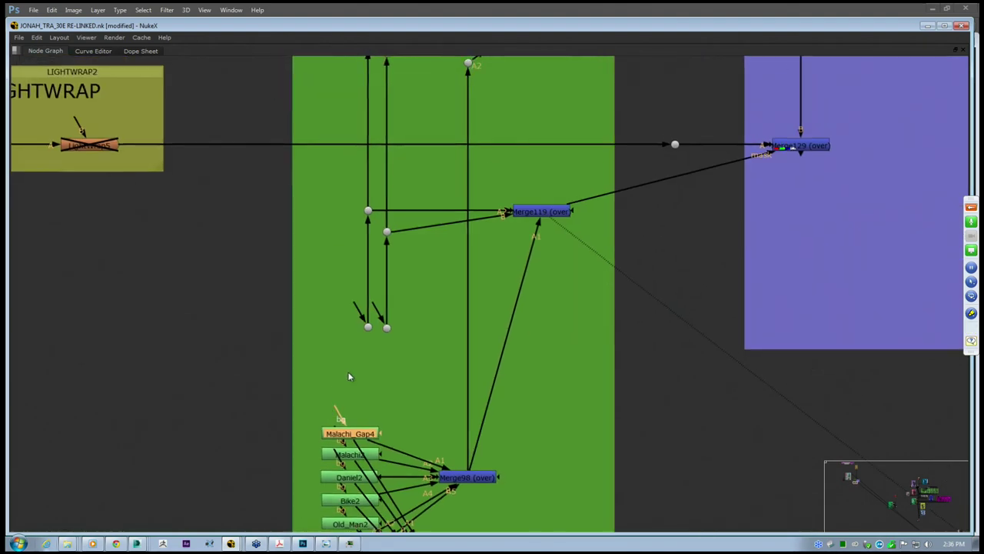
scroll(378, 281, "down", 4)
scroll(389, 327, "up", 3)
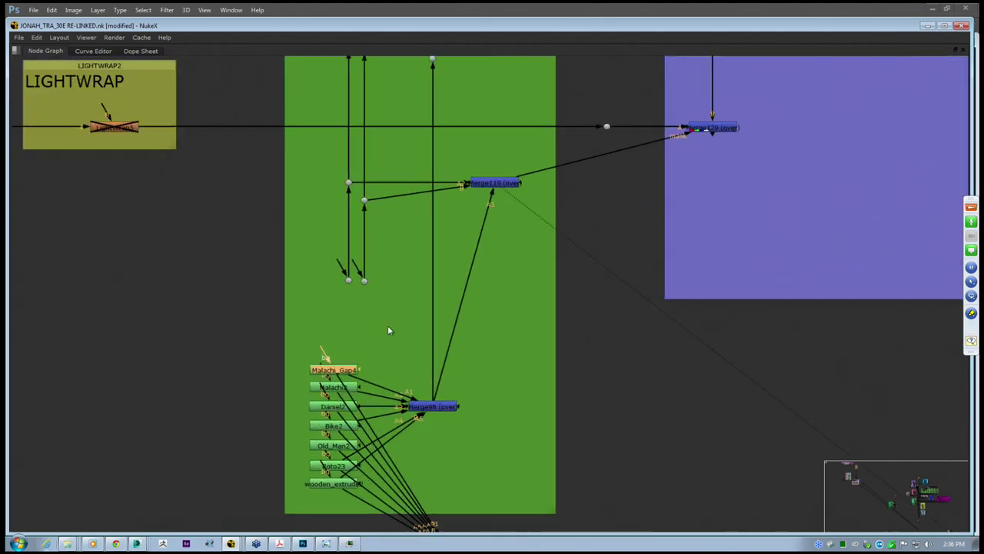
Connect the input of the lower right dot in ROTO_FEED to Merge98 and delete Merge99
left_click_drag(356, 266, 430, 408)
middle_click_drag(467, 494, 453, 365)
left_click_drag(485, 454, 396, 385)
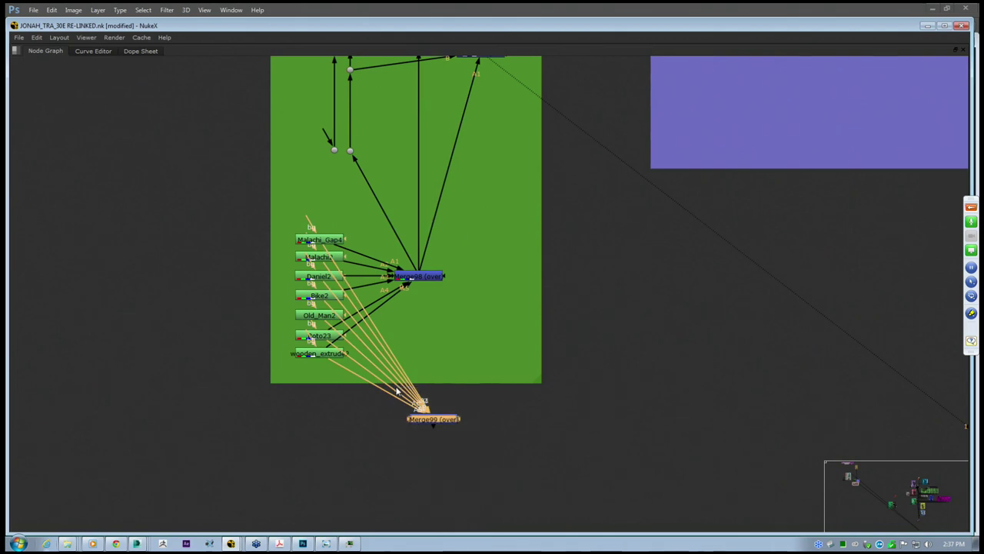
key("Delete")
Select Merge98 and connect the lower left dot in ROTO_FEED to it
middle_click_drag(395, 355, 416, 456)
left_click(448, 376)
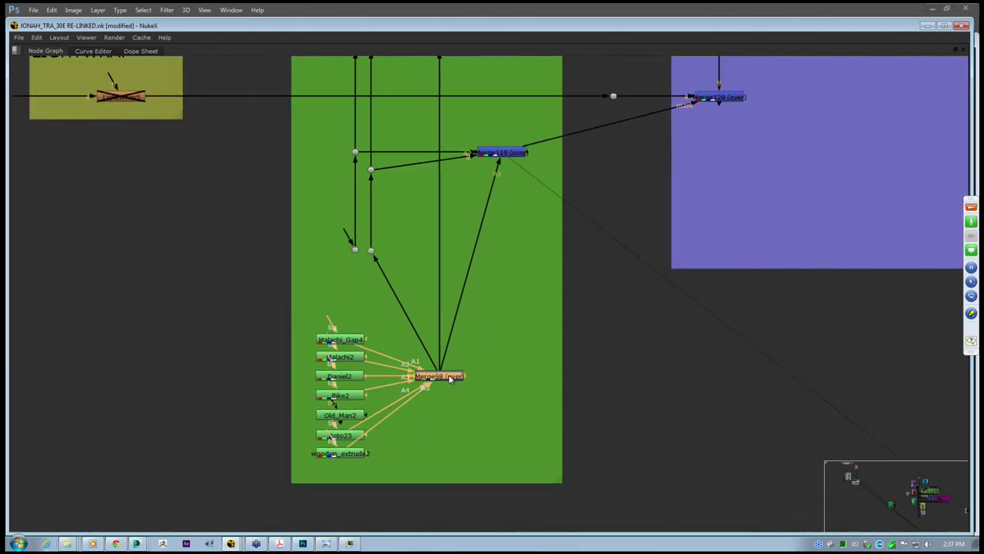
middle_click_drag(405, 291, 422, 324)
left_click_drag(379, 297, 466, 416)
middle_click_drag(409, 271, 422, 394)
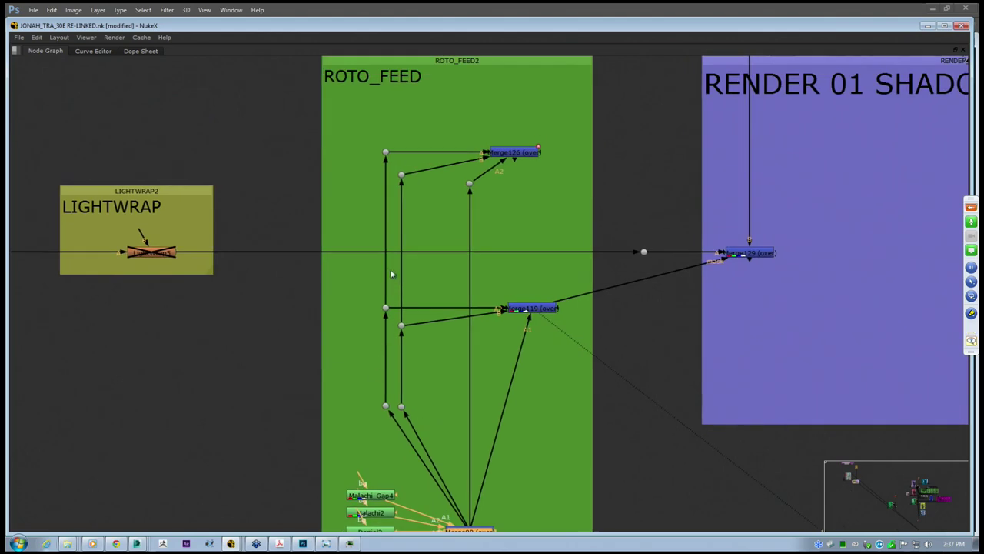
Examine the roto nodes and mask groups beside FISH_BAR in the main tree, then return to the RENDER 01 groups
scroll(385, 140, "down", 6)
middle_click_drag(403, 224, 405, 277)
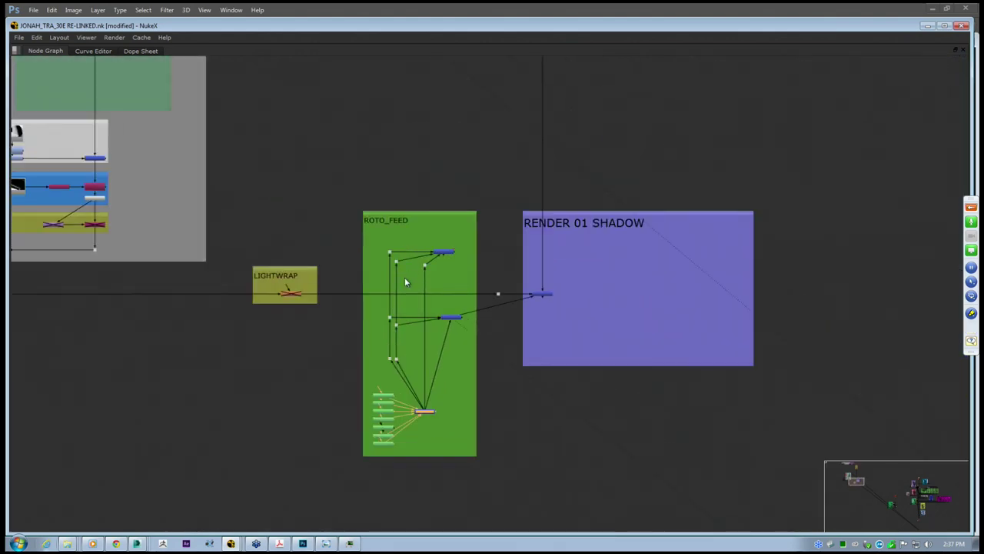
scroll(471, 286, "down", 9)
middle_click_drag(518, 348, 285, 179)
middle_click_drag(541, 266, 410, 283)
scroll(539, 309, "up", 8)
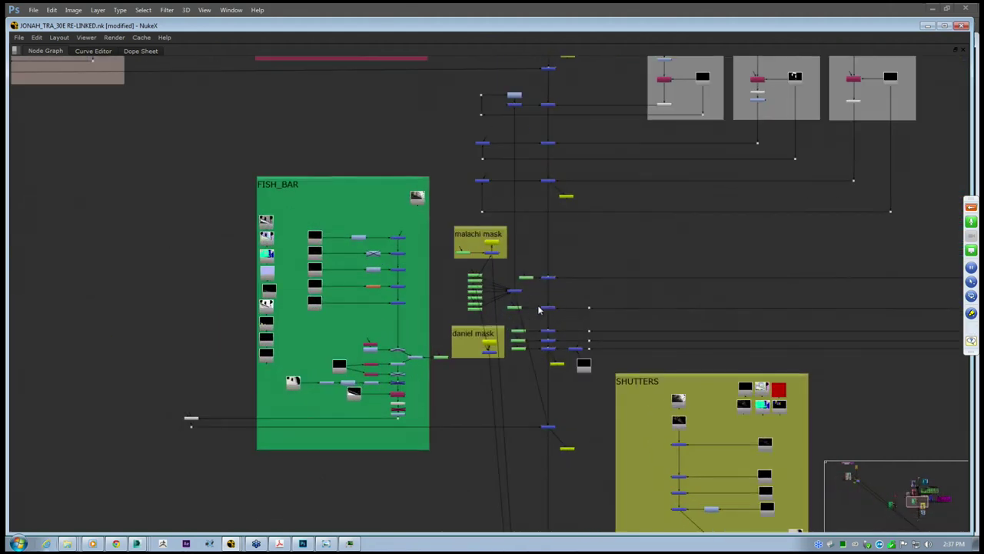
left_click_drag(605, 389, 426, 170)
scroll(358, 143, "down", 8)
middle_click_drag(356, 159, 492, 245)
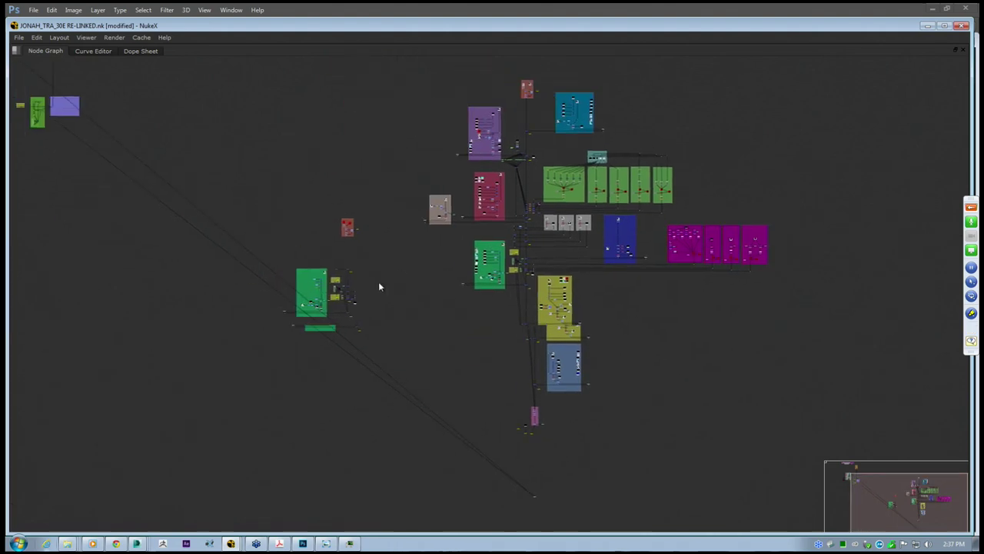
scroll(318, 290, "up", 5)
middle_click_drag(218, 240, 578, 418)
middle_click_drag(253, 229, 626, 429)
middle_click_drag(178, 109, 319, 319)
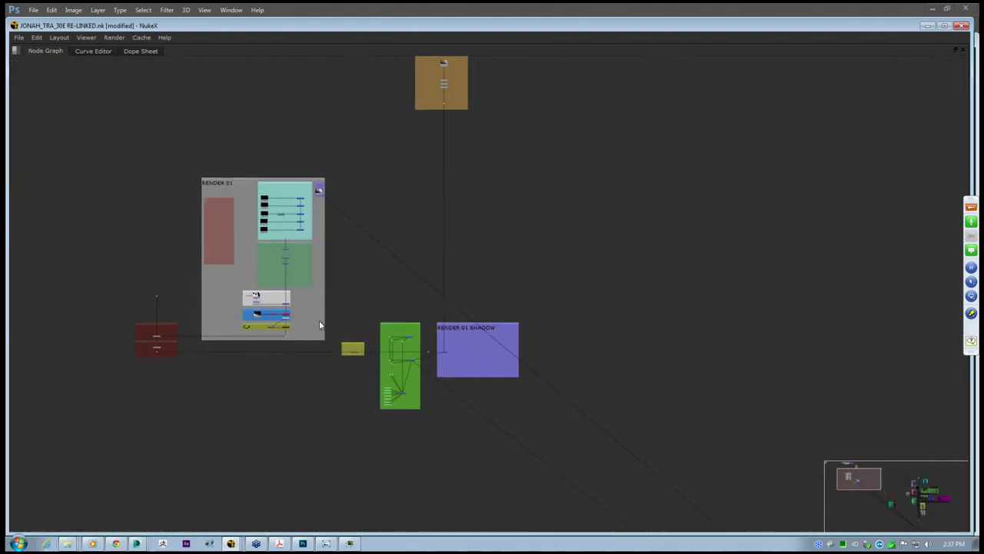
Duplicate the merge node from RENDER 01 SHADOW and insert the copy into the vertical pipe above that group
scroll(299, 305, "up", 4)
scroll(426, 299, "up", 4)
middle_click_drag(494, 151, 496, 236)
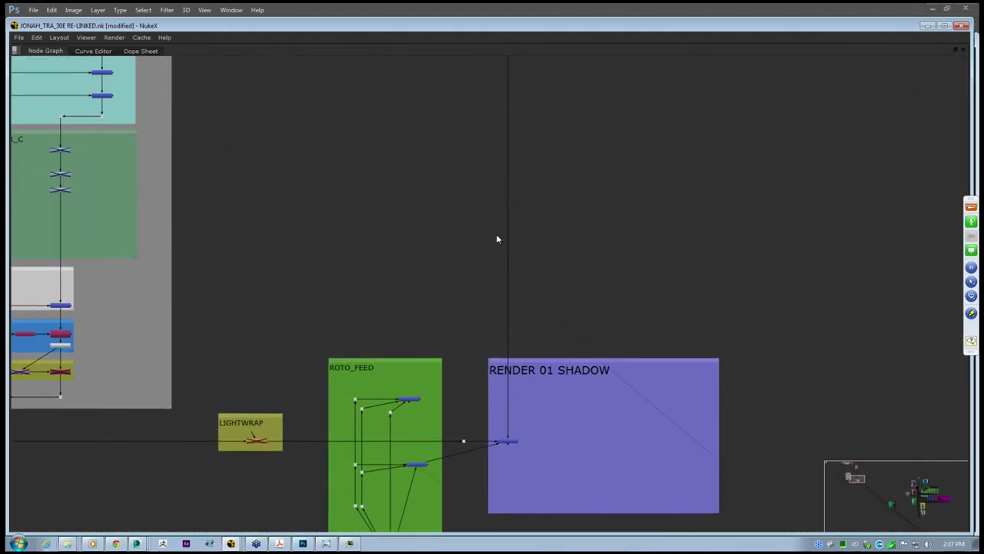
left_click(507, 442)
left_click(444, 201)
key("ctrl+v")
left_click_drag(455, 200, 508, 146)
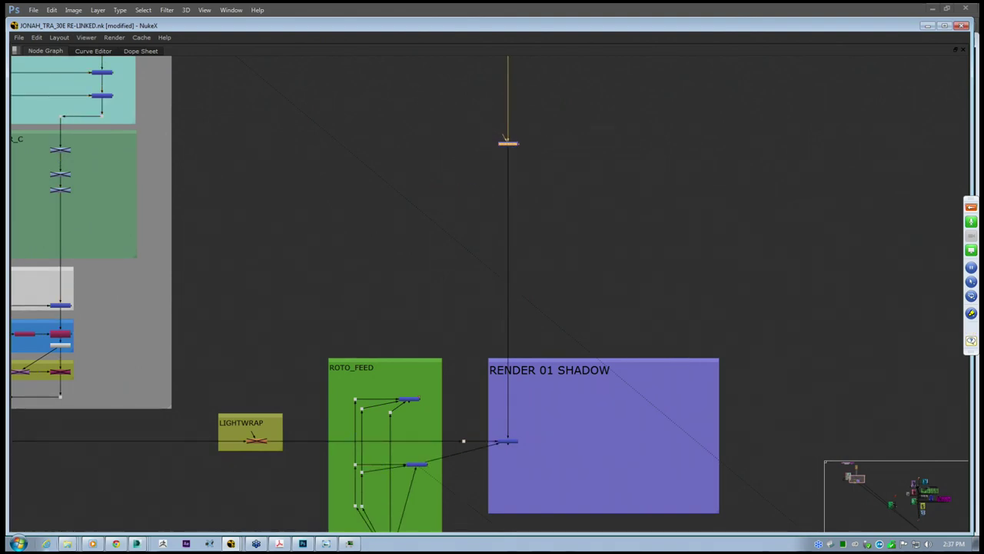
Add a dot above the ROTO_FEED group, connect it to the group's upper left dot and raise it to the new merge's height
left_click(402, 103)
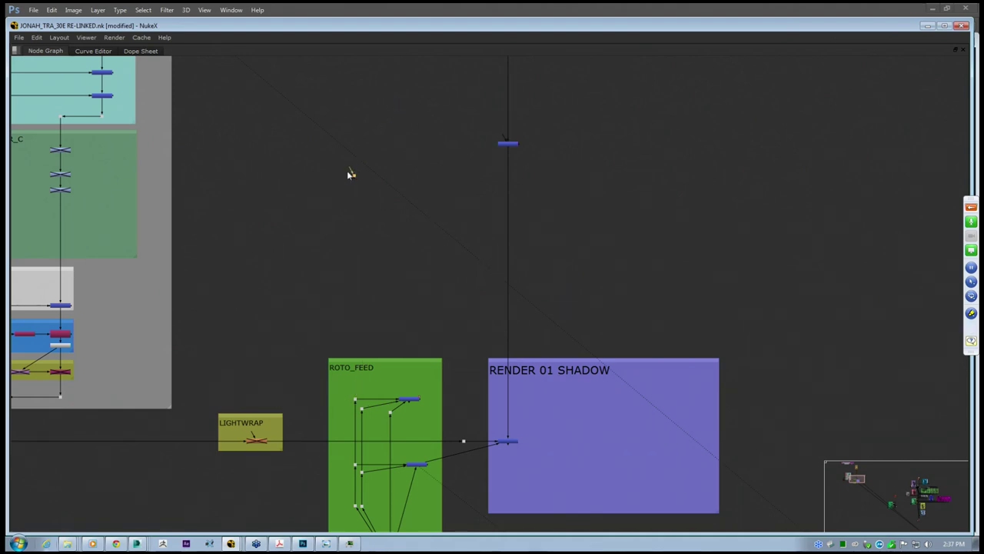
left_click_drag(353, 278, 353, 361)
left_click_drag(354, 181, 355, 401)
left_click_drag(352, 174, 354, 403)
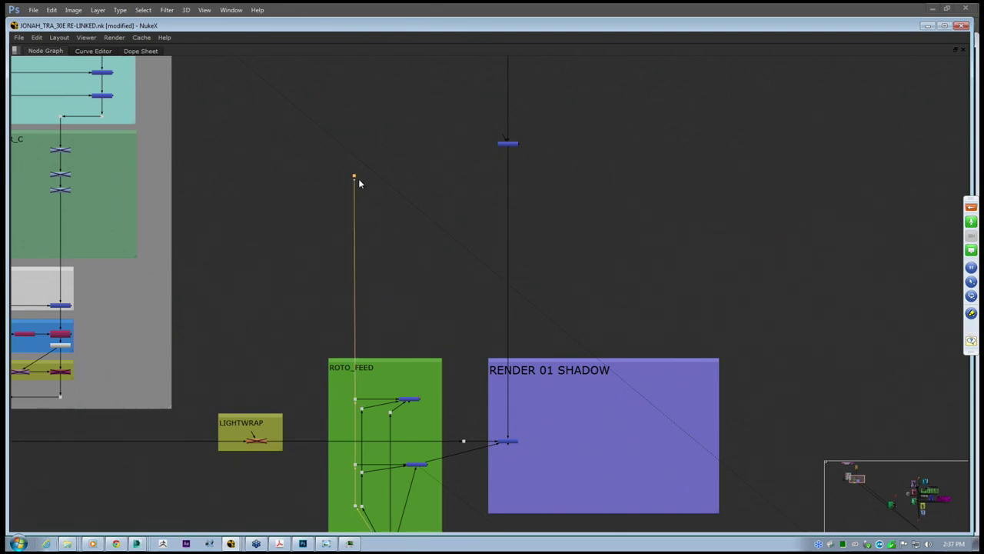
left_click_drag(359, 179, 357, 136)
Connect the mask input of the new merge node to the dot above ROTO_FEED
scroll(484, 113, "up", 2)
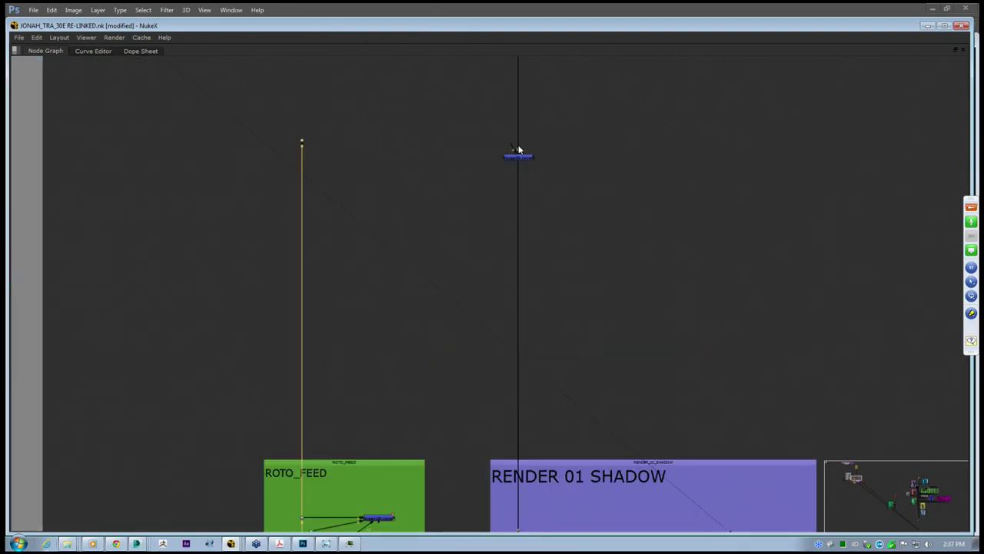
left_click_drag(532, 159, 302, 170)
scroll(541, 161, "up", 3)
scroll(541, 203, "down", 4)
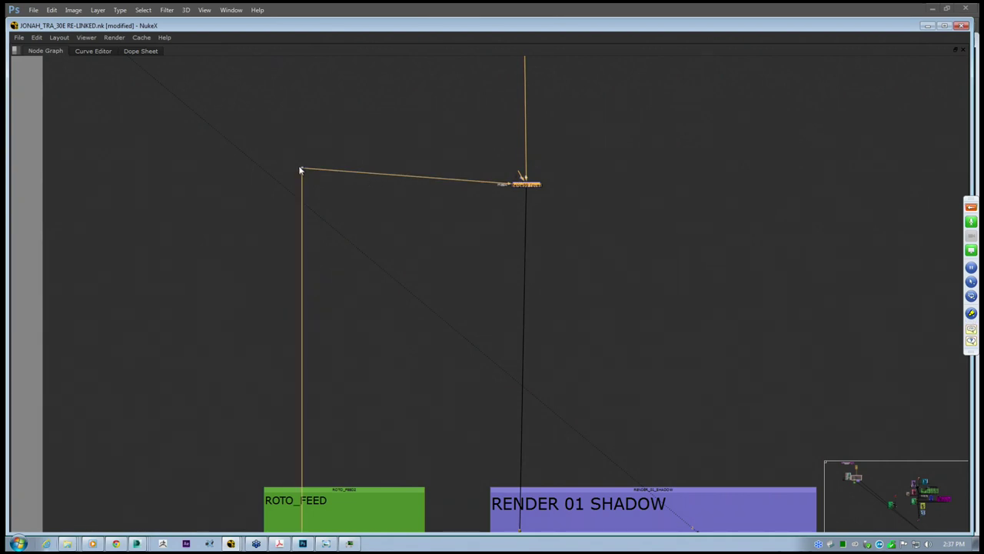
Add a new merge node in the empty space between the dot above ROTO_FEED and the merge in the vertical pipe
left_click(462, 245)
scroll(459, 247, "down", 2)
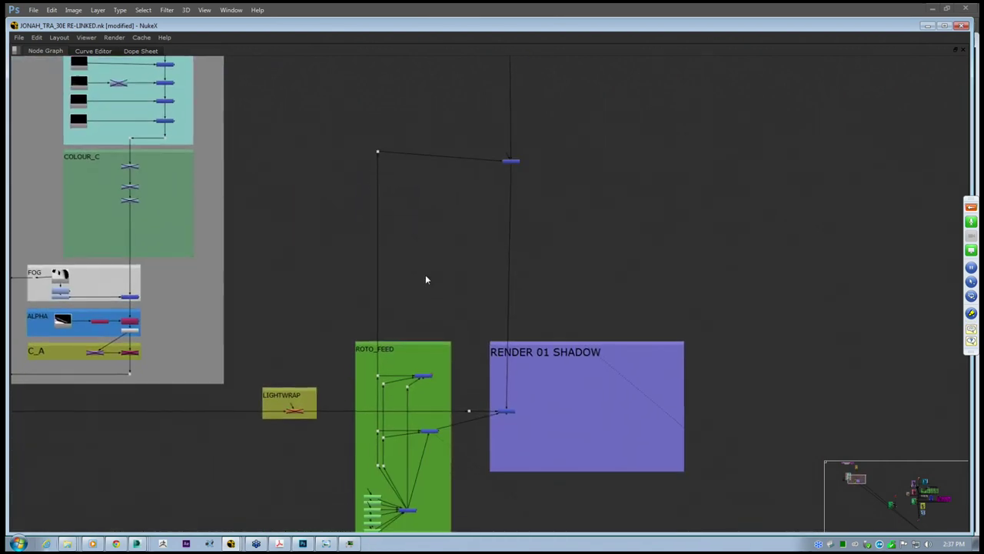
scroll(486, 184, "up", 3)
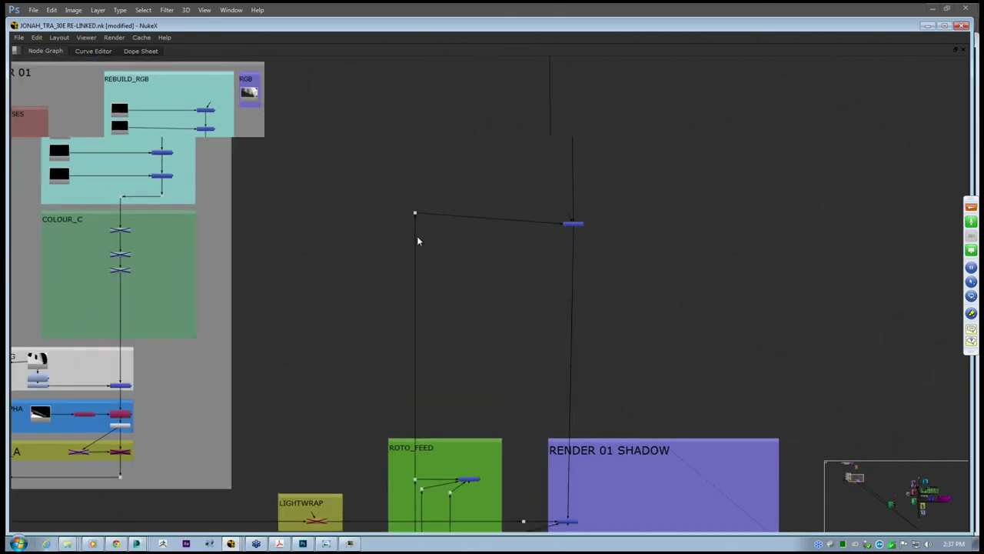
left_click(641, 220)
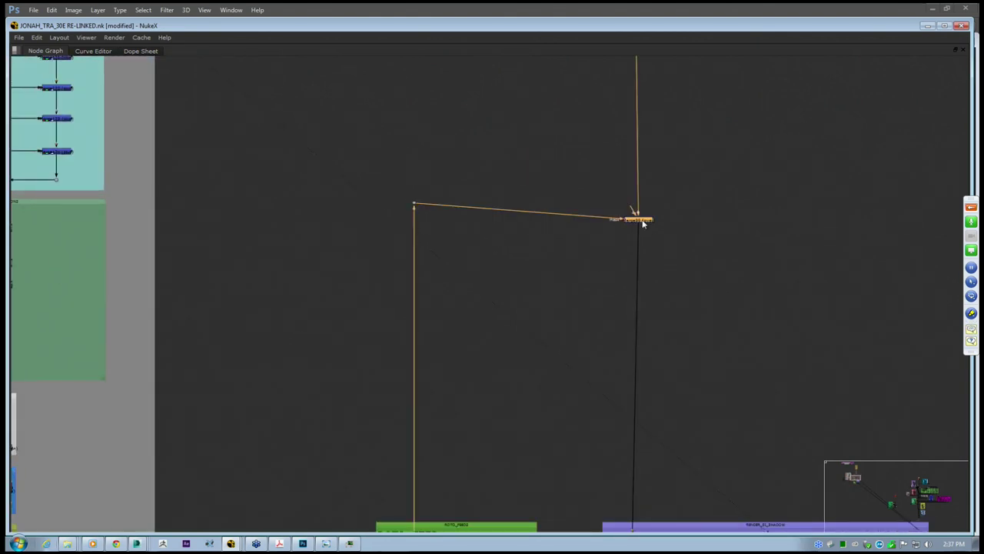
left_click(563, 273)
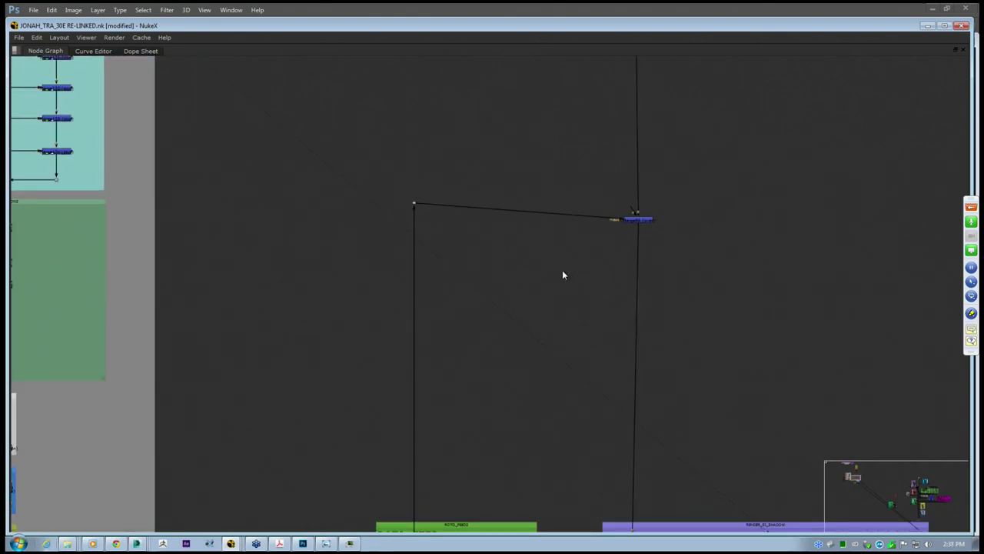
key("Tab")
type("merge")
key("Return")
scroll(651, 222, "up", 2)
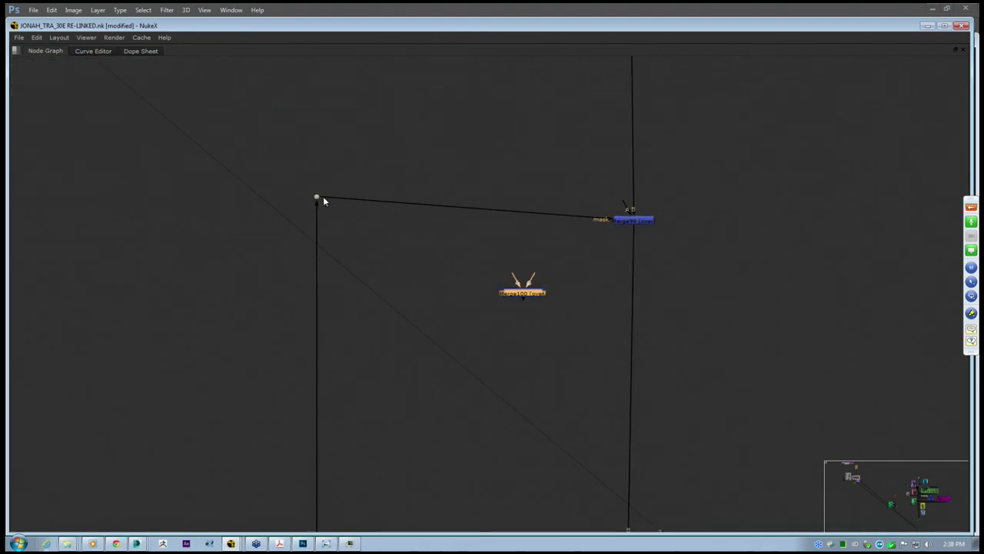
Connect the vertical pipe merge's mask input to the new merge node, and the new merge's input to the dot above ROTO_FEED
left_click_drag(323, 200, 523, 293)
middle_click_drag(518, 295, 520, 277)
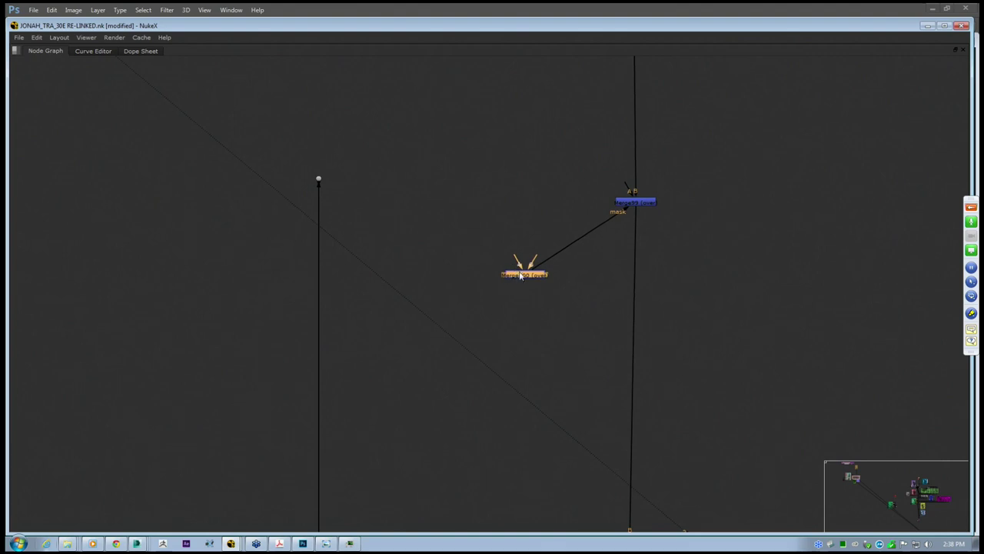
left_click_drag(520, 277, 500, 211)
left_click_drag(383, 187, 323, 180)
left_click_drag(520, 220, 312, 108)
Align the new merge node and the dot above ROTO_FEED horizontally with the merge in the vertical pipe
scroll(533, 252, "down", 3)
scroll(532, 248, "down", 4)
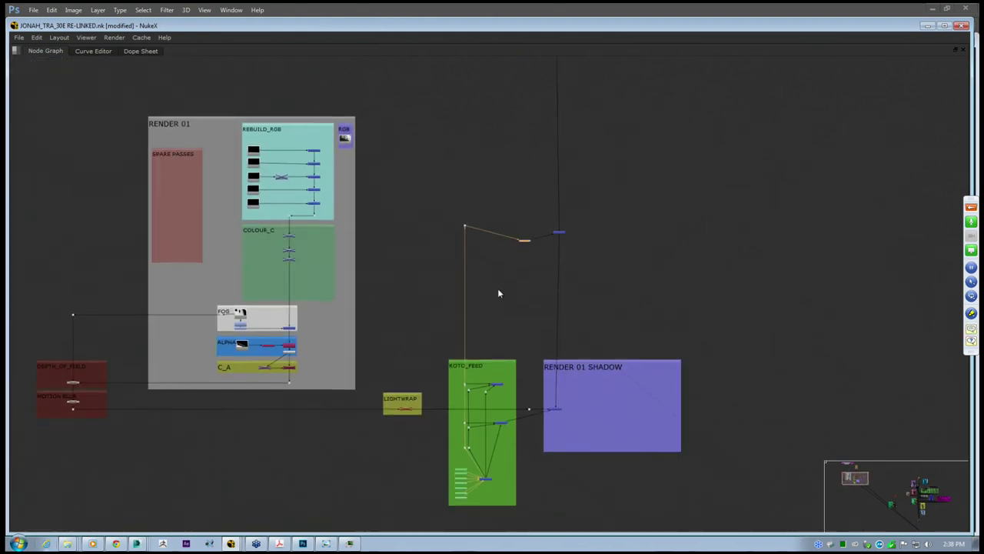
middle_click_drag(468, 383, 488, 301)
scroll(488, 302, "up", 2)
middle_click_drag(520, 204, 522, 222)
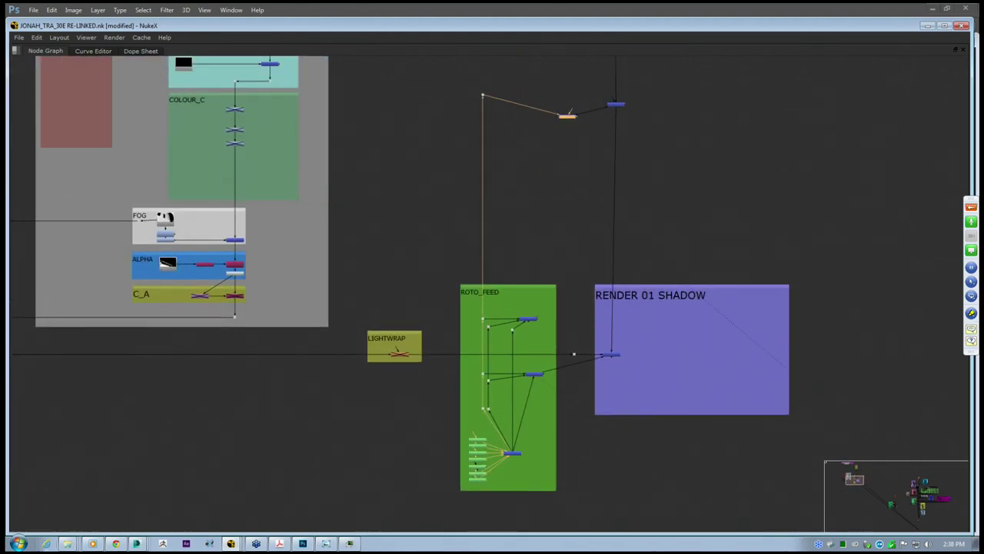
left_click_drag(569, 112, 549, 100)
left_click_drag(483, 97, 483, 104)
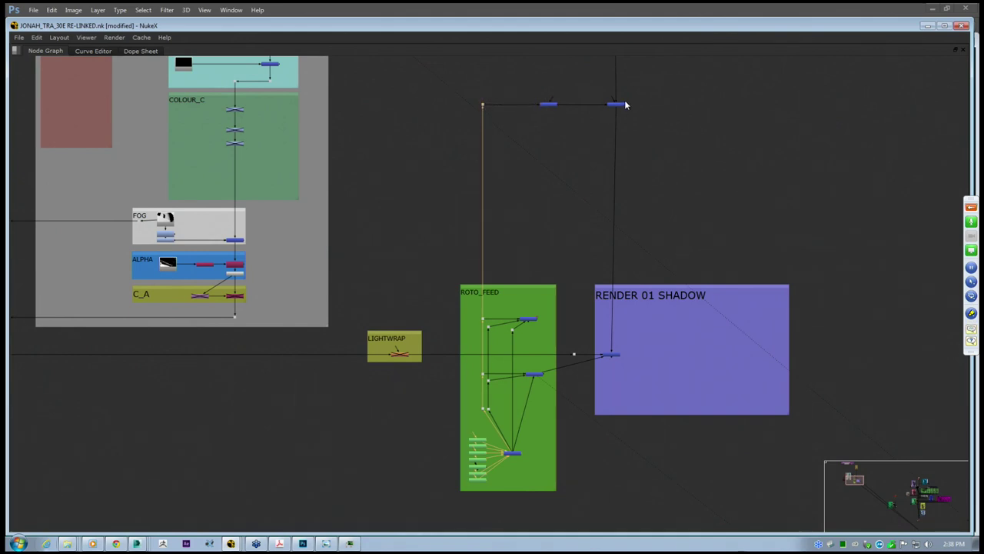
Examine the roto nodes in the ROTO_FEED group and how their combined merge feeds the dots and merges above
left_click_drag(456, 418, 491, 504)
scroll(504, 477, "up", 5)
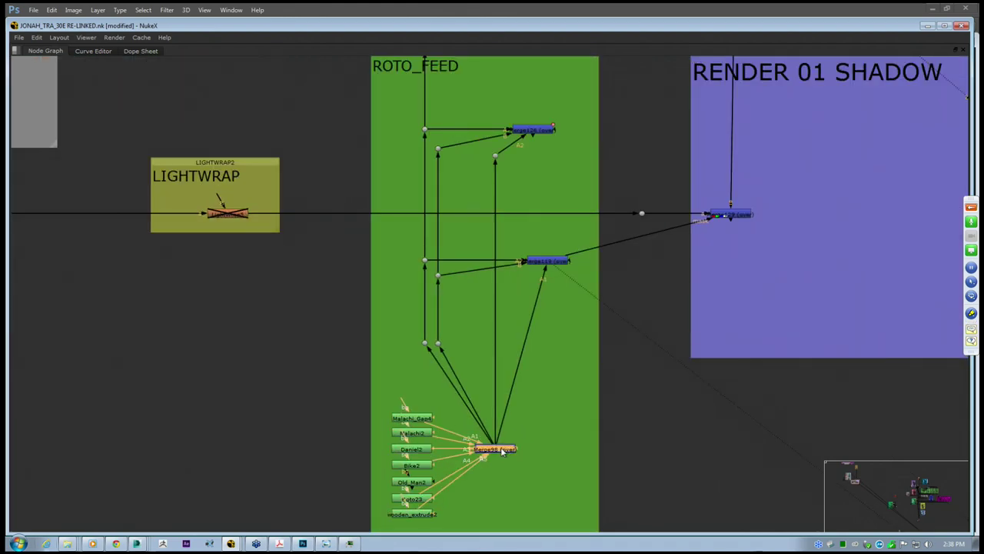
scroll(503, 451, "down", 2)
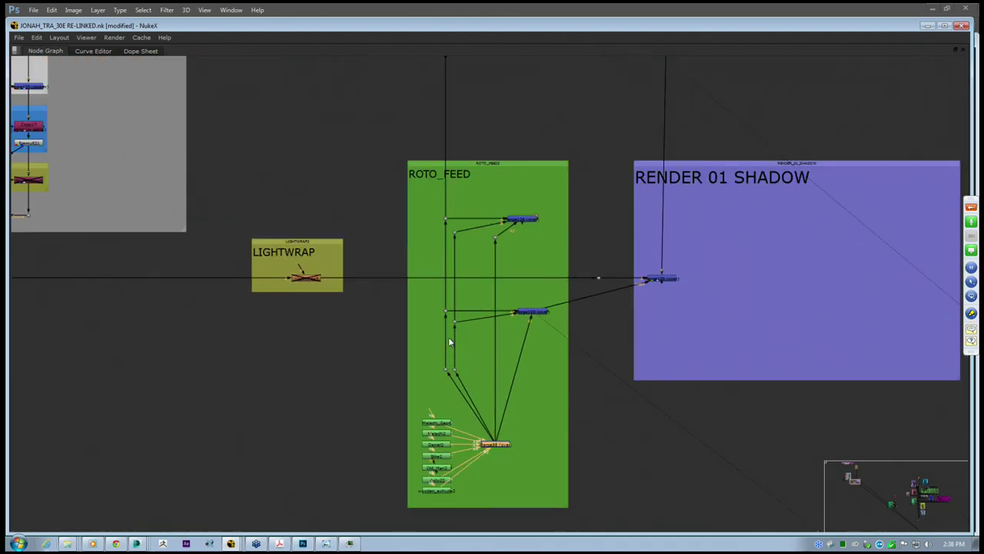
scroll(477, 401, "up", 2)
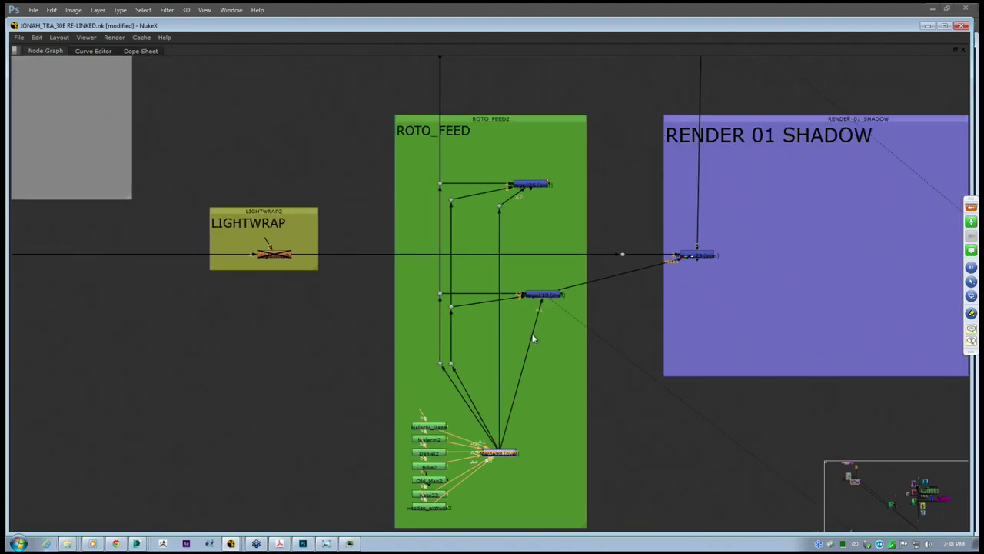
Trace the inputs of the lower ROTO_FEED merge and the RENDER 01 SHADOW merge in the node graph
left_click(543, 296)
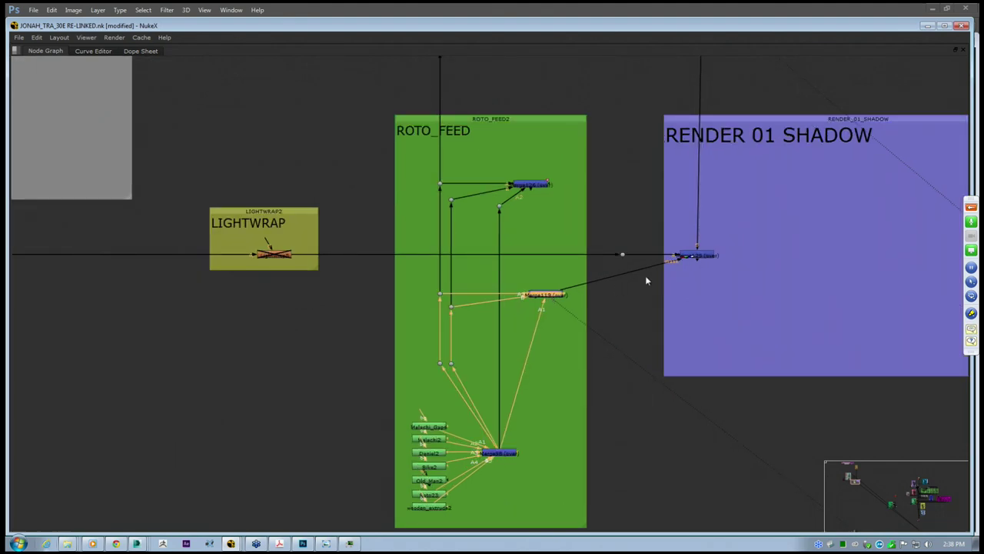
left_click(701, 255)
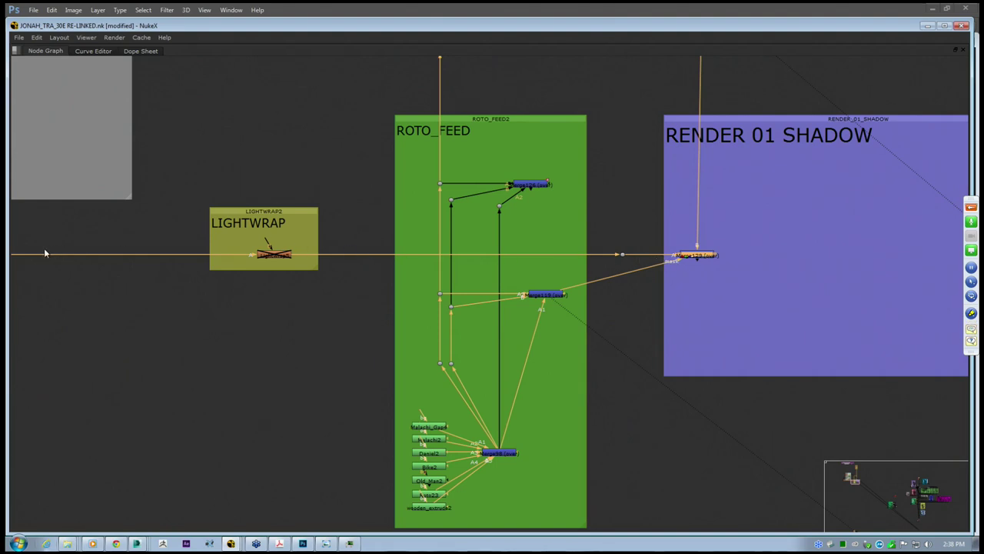
left_click(162, 248)
scroll(161, 260, "down", 2)
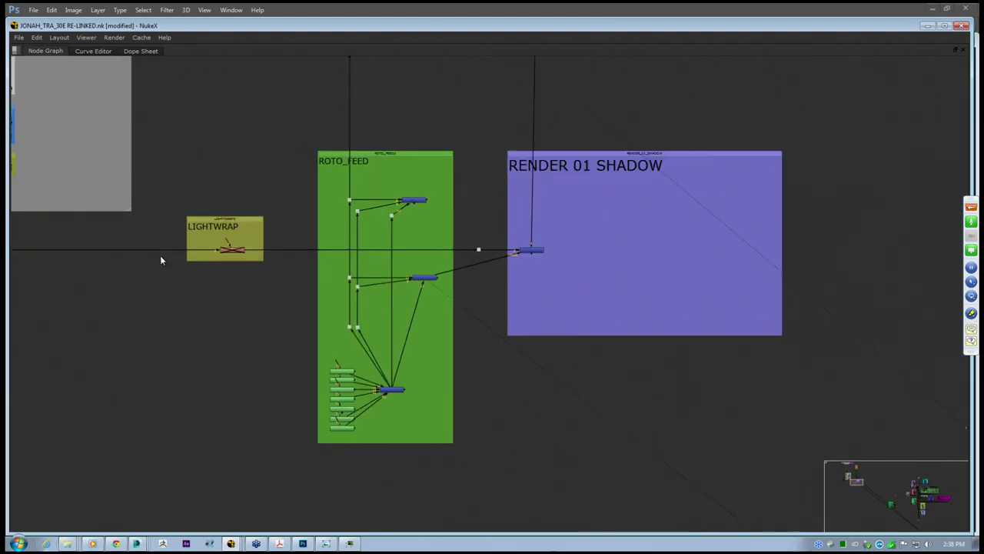
scroll(161, 260, "down", 1)
middle_click_drag(261, 276, 322, 319)
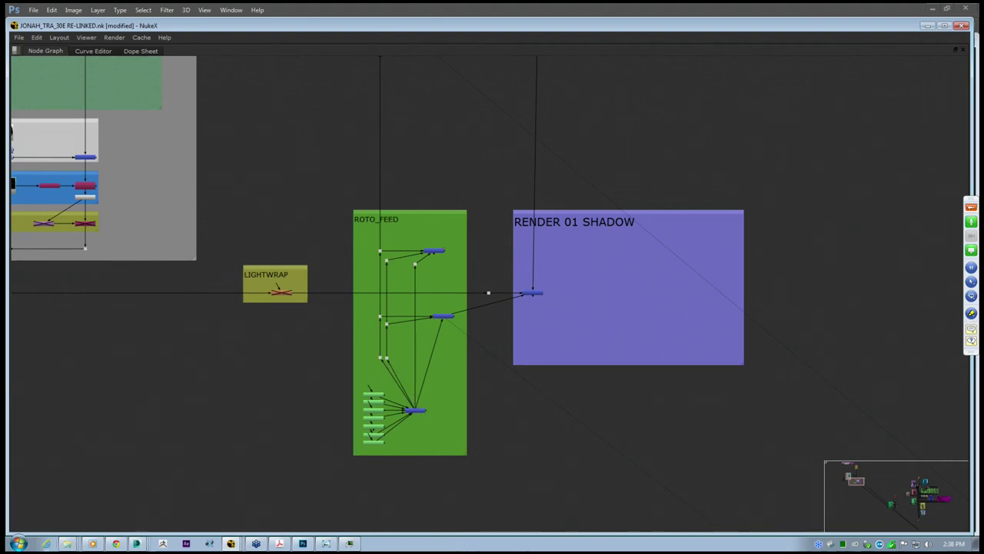
Move the Merge100 node above ROTO_FEED below its connection line, closer to the neighbouring merge it masks
middle_click_drag(382, 156, 401, 408)
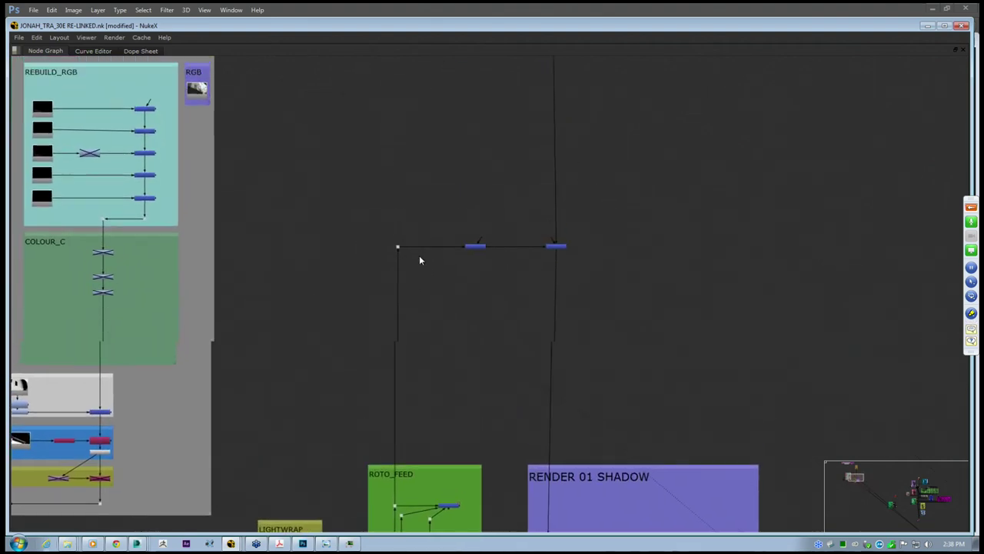
scroll(420, 255, "up", 3)
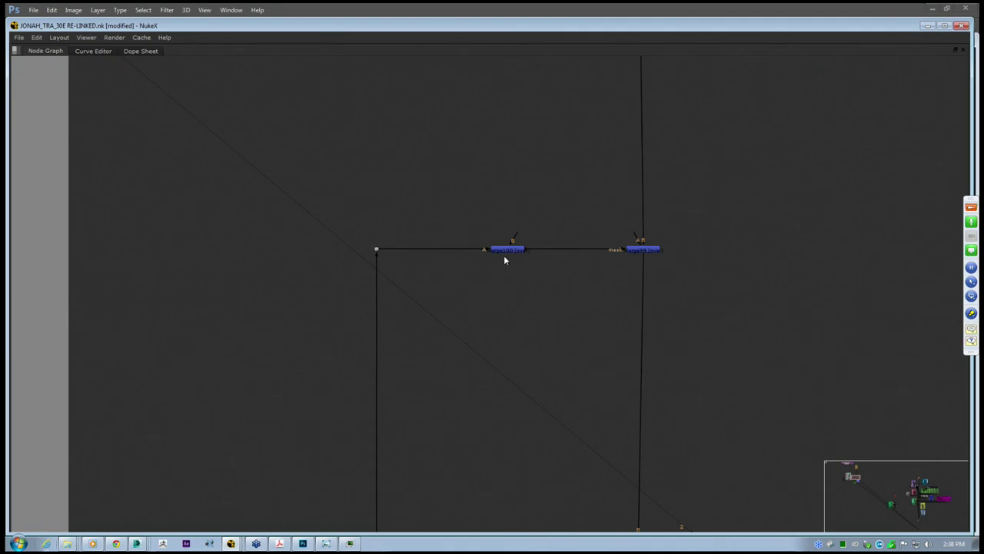
mouse_move(508, 250)
left_mouse_down()
mouse_move(570, 311)
mouse_move(463, 238)
left_mouse_up()
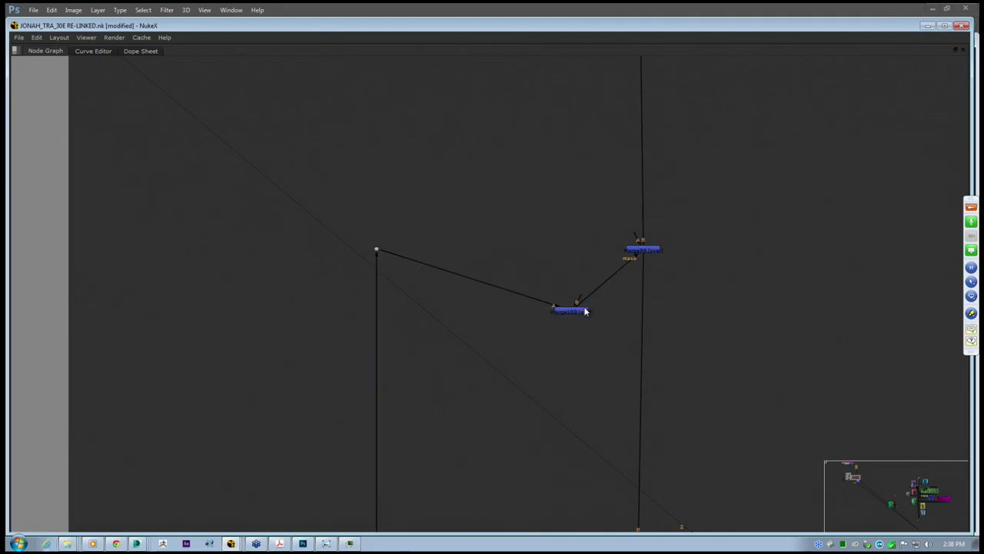
Examine how the RENDER 01 group connects to its source passes and to the LIGHTWRAP, ROTO_FEED and RENDER 01 SHADOW groups
scroll(607, 250, "down", 5)
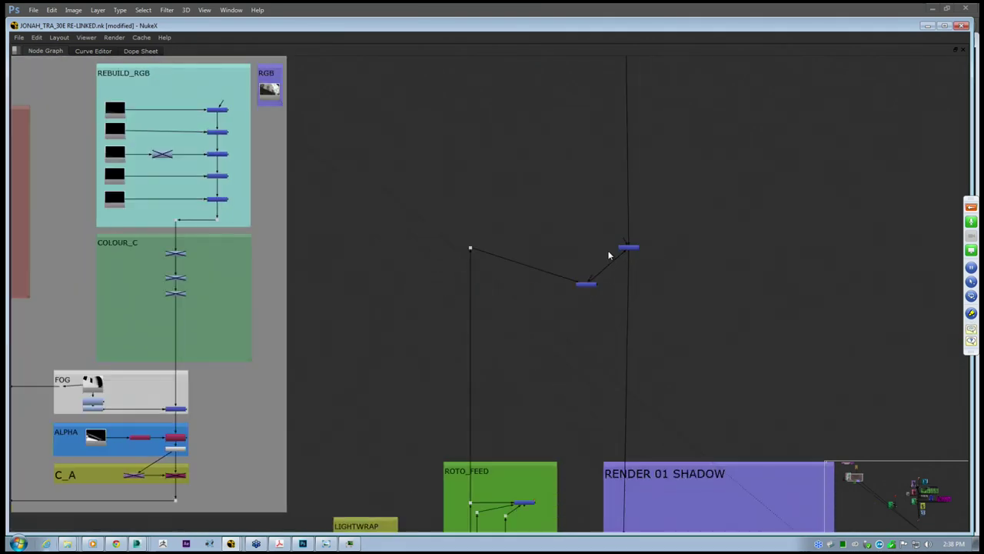
middle_click_drag(155, 121, 277, 210)
scroll(292, 215, "down", 2)
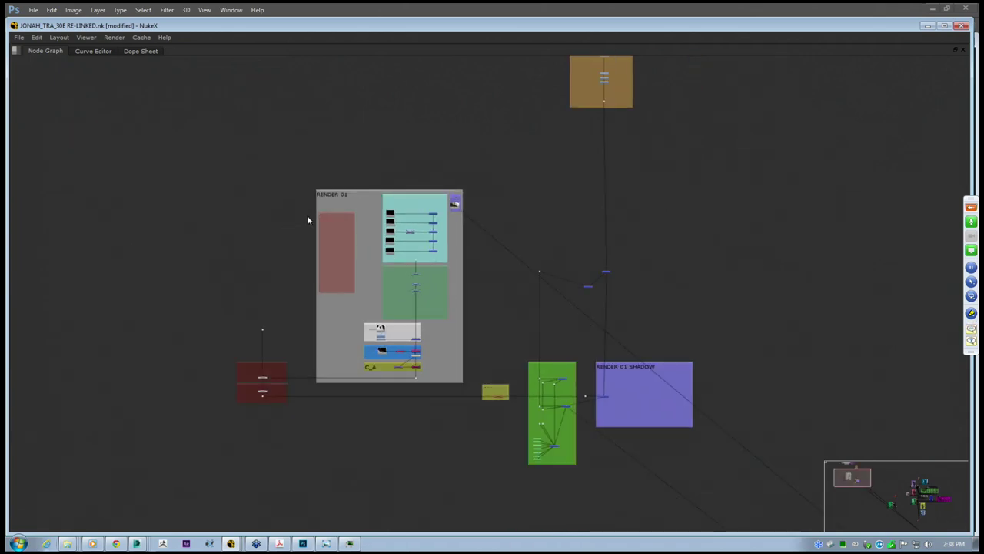
left_click_drag(202, 125, 489, 410)
scroll(431, 308, "down", 3)
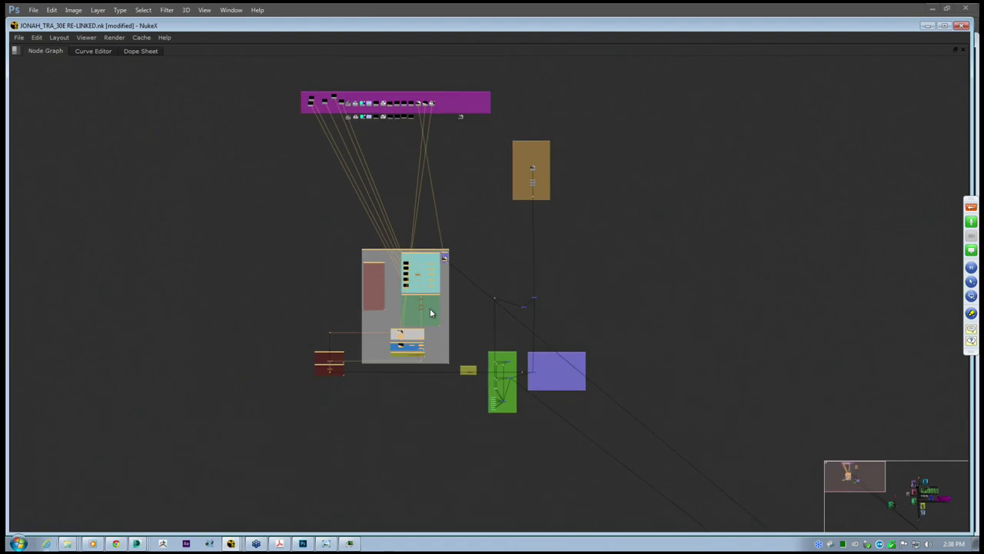
scroll(431, 308, "up", 3)
scroll(436, 305, "up", 2)
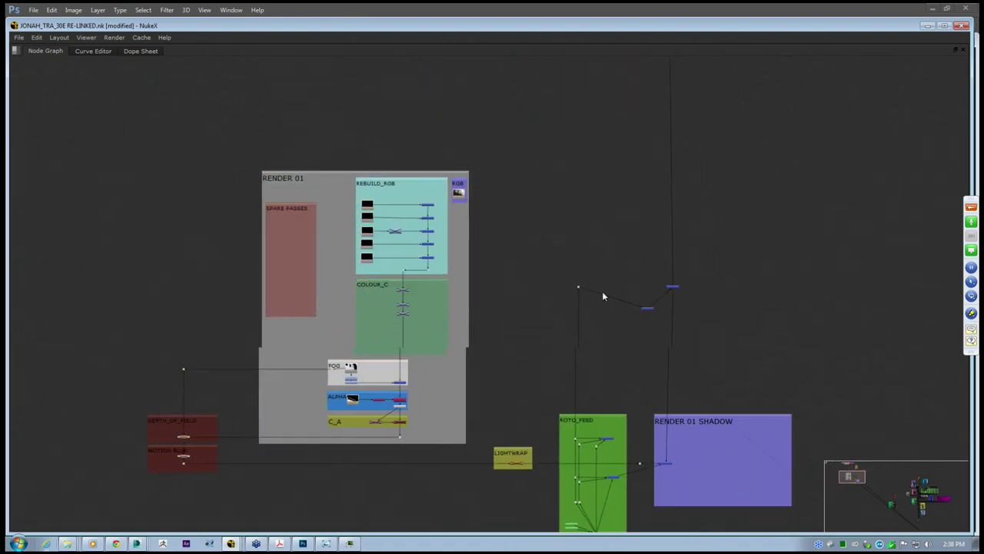
scroll(604, 292, "up", 2)
scroll(354, 274, "down", 3)
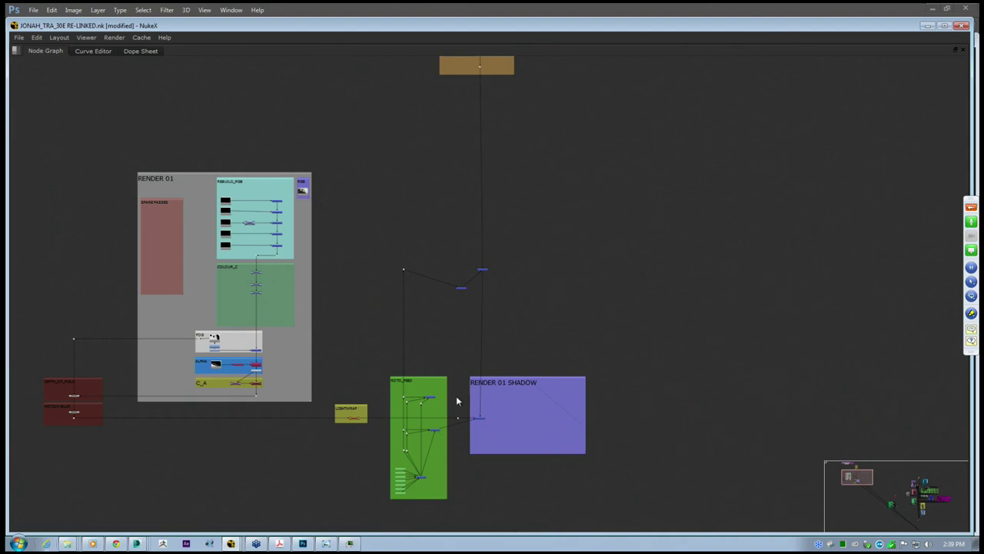
middle_click_drag(453, 262, 497, 293)
scroll(442, 399, "up", 3)
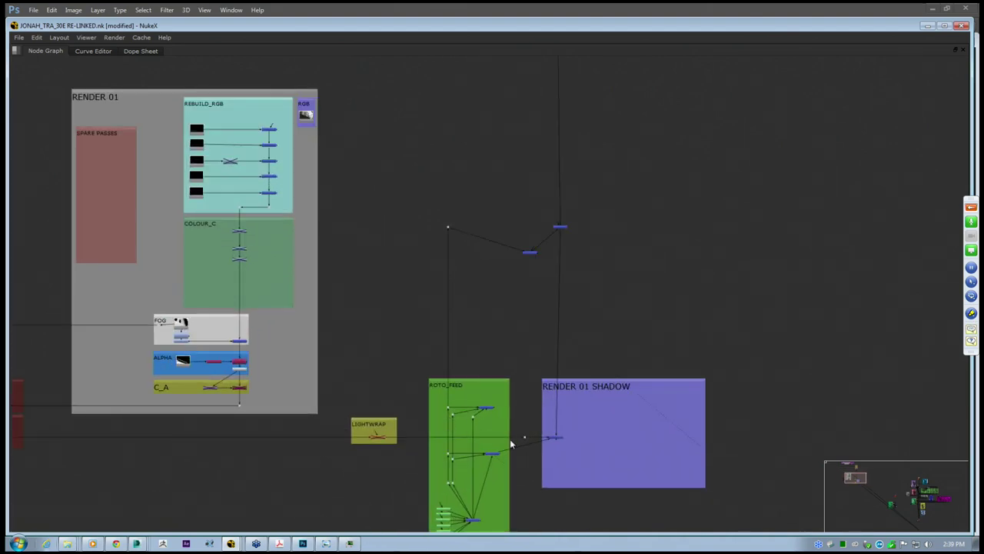
Restore the full layout with the viewer and inspect the composite at frame 138 alongside the RENDER 01 nodes
key("space")
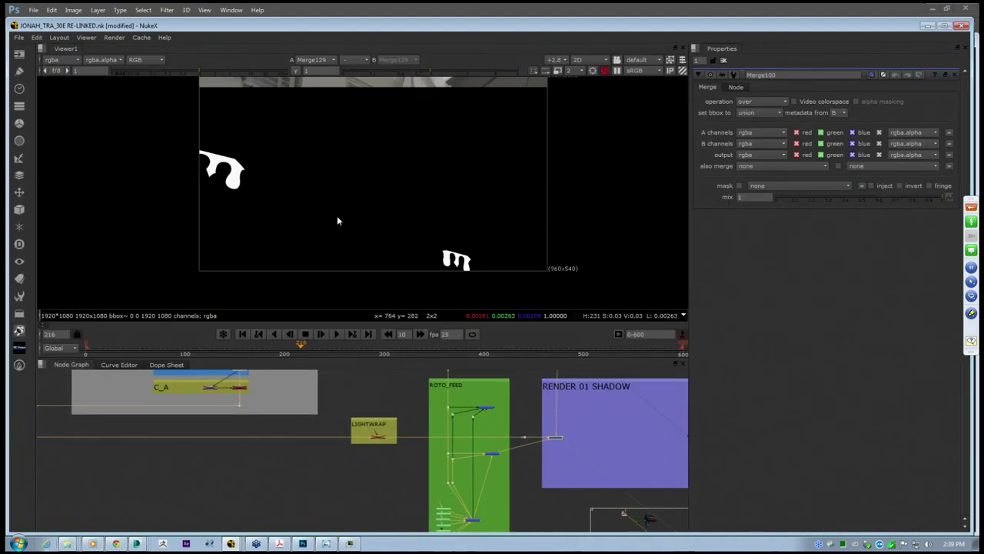
middle_click_drag(328, 244, 324, 266)
scroll(313, 419, "down", 1)
middle_click_drag(313, 419, 327, 502)
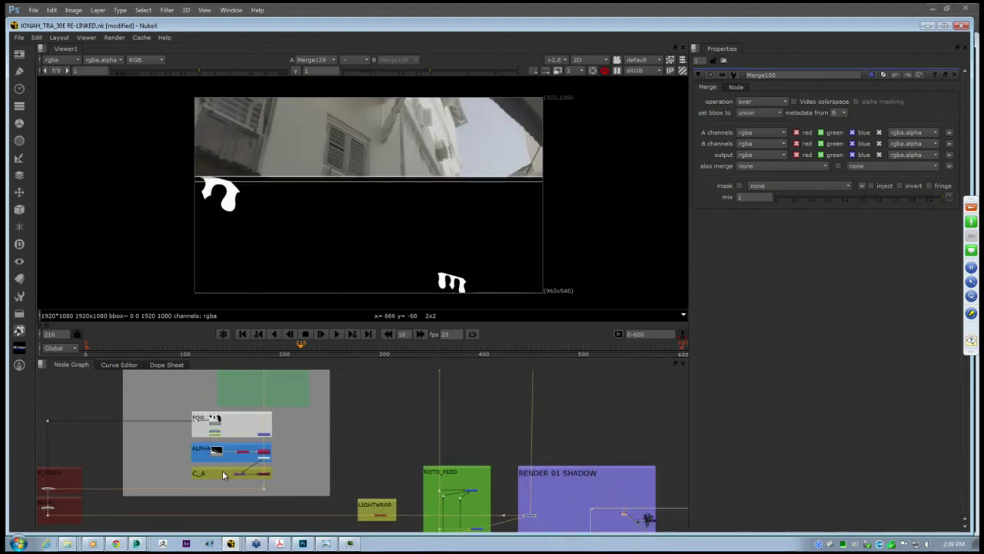
middle_click_drag(272, 373, 330, 425)
scroll(329, 423, "down", 1)
scroll(329, 421, "up", 2)
middle_click_drag(350, 374, 375, 454)
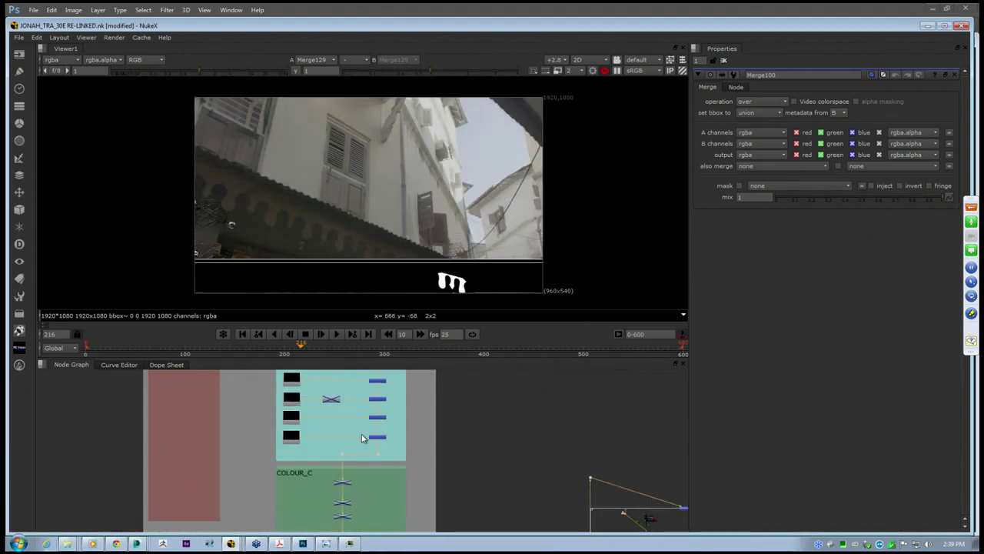
middle_click_drag(360, 396, 369, 449)
middle_click_drag(380, 243, 453, 178)
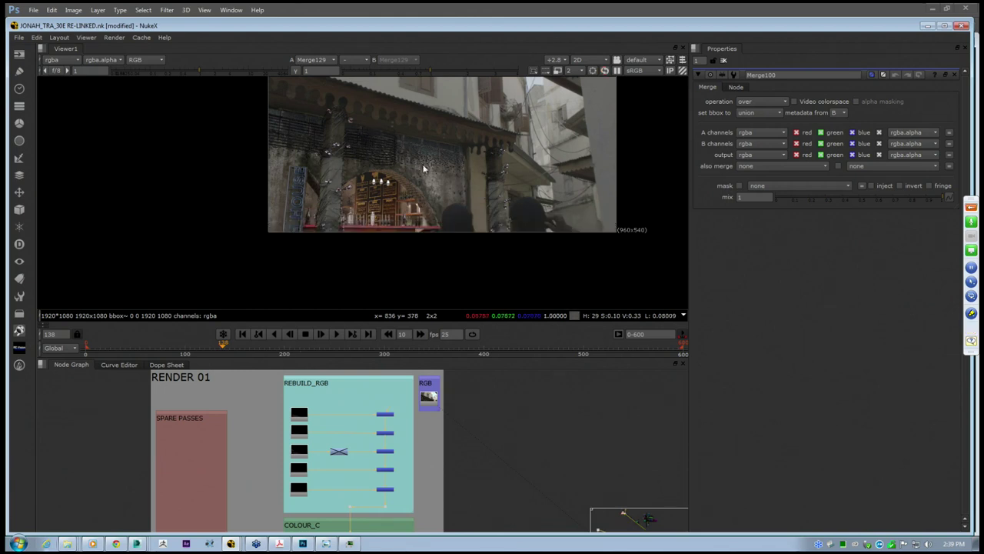
scroll(427, 170, "up", 2)
scroll(367, 455, "down", 3)
Enable the two disabled Grade nodes and the ColorCorrect node in the COLOUR_C group
middle_click_drag(369, 415, 393, 398)
scroll(393, 398, "up", 3)
middle_click_drag(390, 492, 422, 400)
scroll(405, 446, "up", 3)
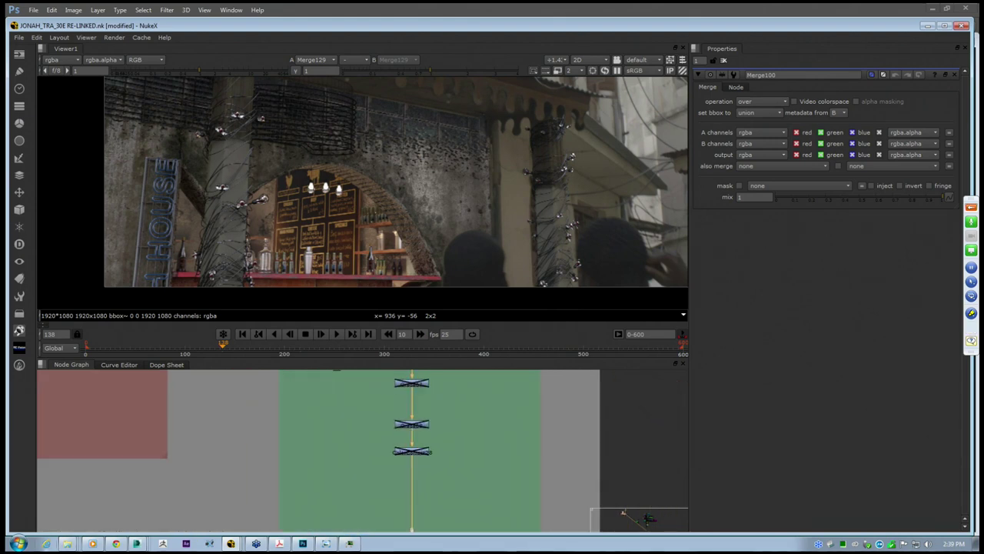
left_click_drag(374, 377, 441, 462)
key("d")
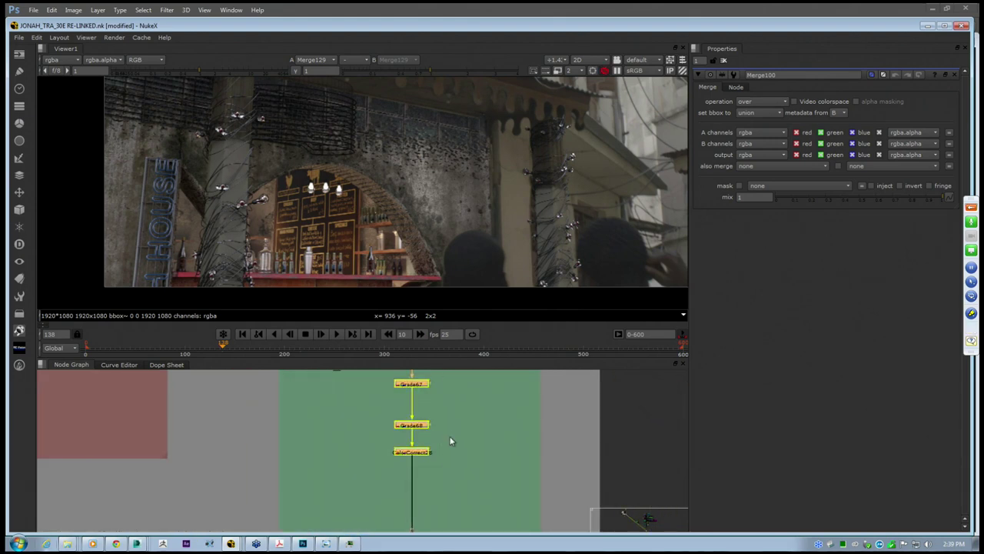
left_click(441, 421)
Delete the two Grade nodes and the ColorCorrect node from the COLOUR_C group
middle_click_drag(446, 410, 405, 442)
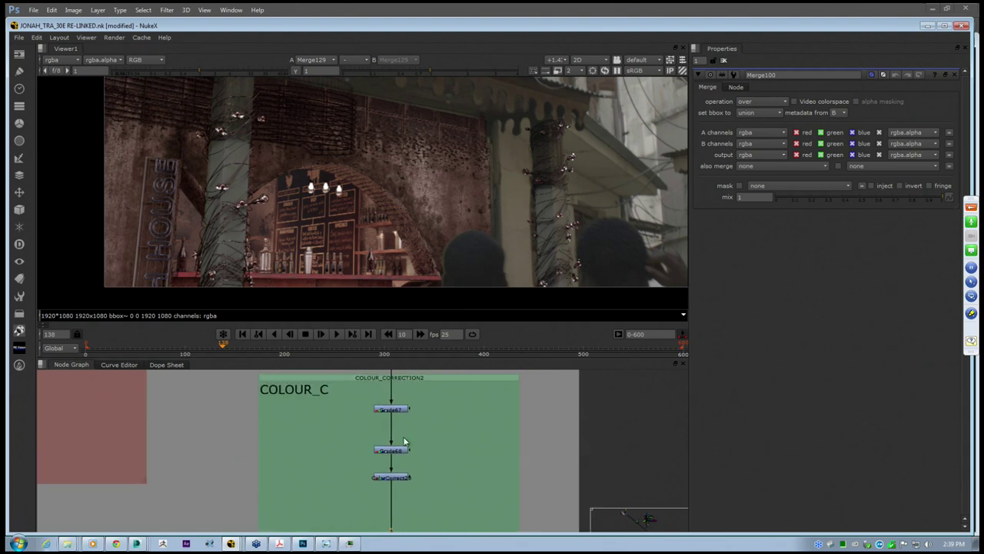
left_click_drag(420, 486, 356, 394)
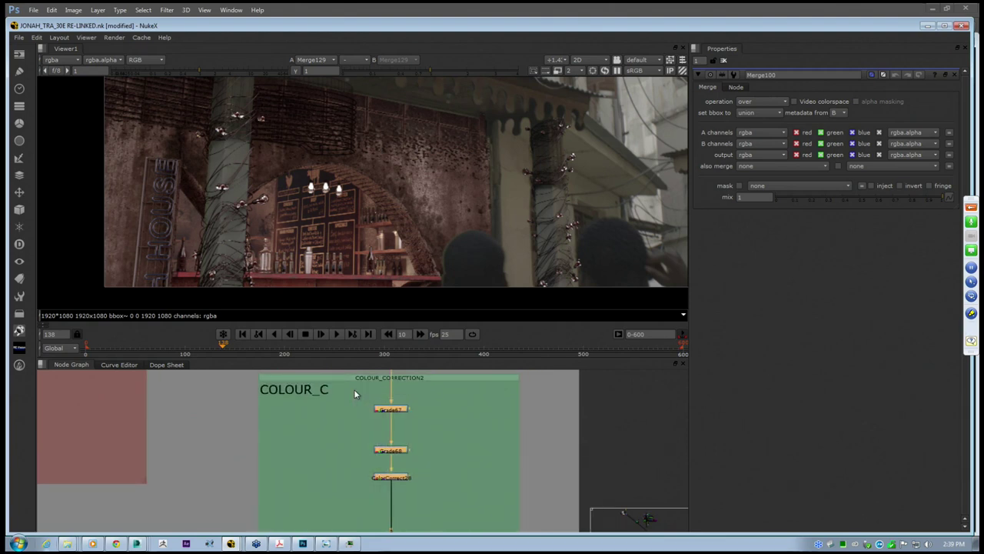
key("Delete")
Add a new Grade node and insert it into the vertical connection running through the COLOUR_C group
key("Tab")
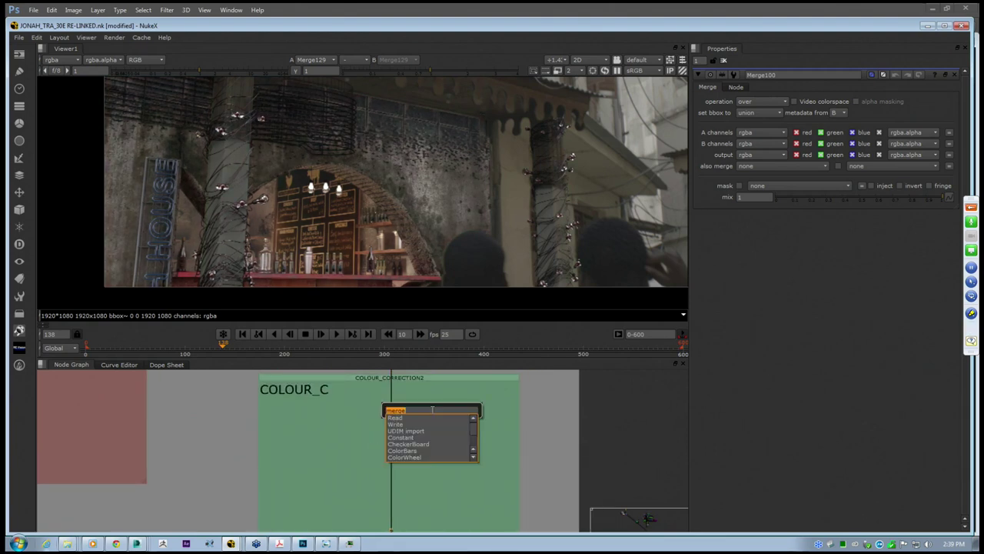
type("grade")
key("Return")
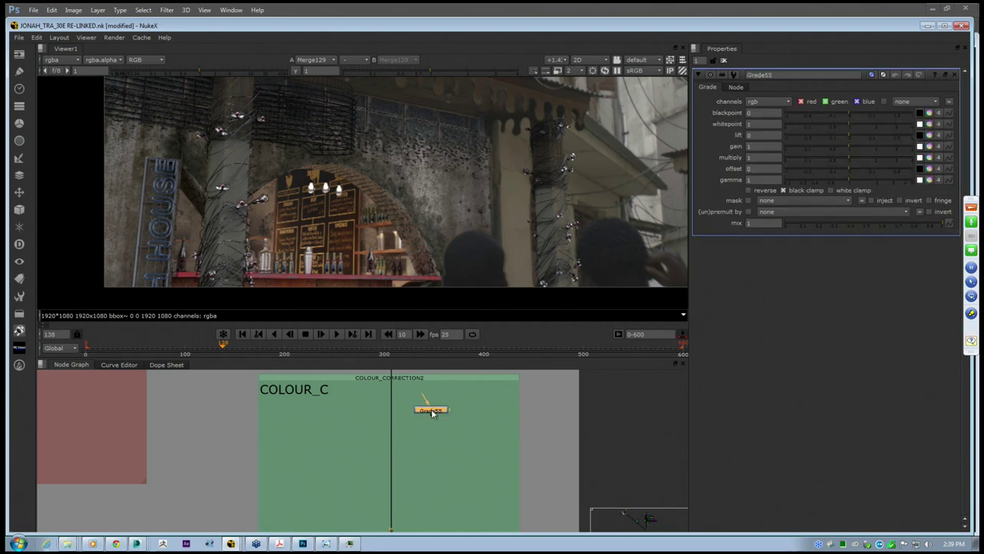
left_click_drag(410, 432, 390, 432)
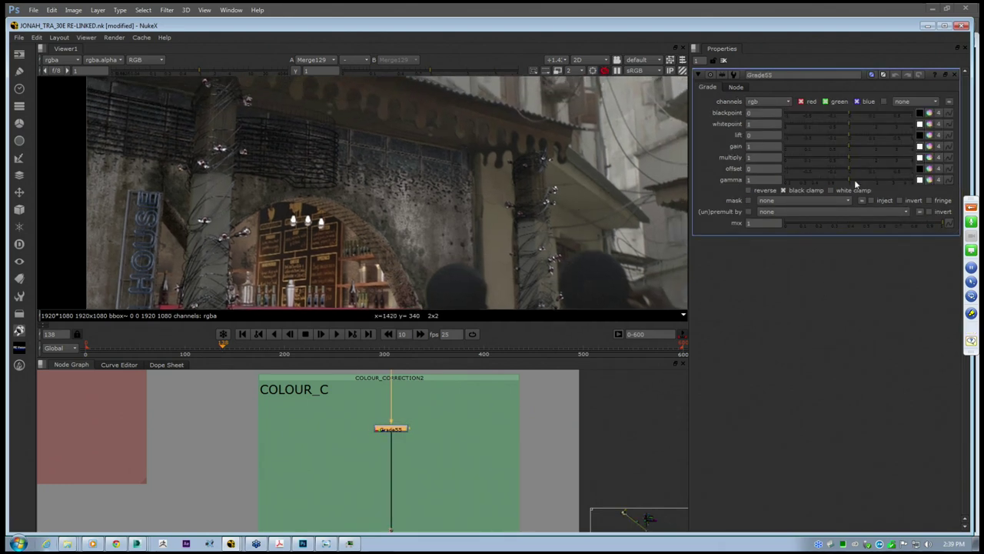
Tint the new Grade's gamma slightly warm, with red 1, green about 0.994 and blue about 0.960, checking the composite
left_click(929, 180)
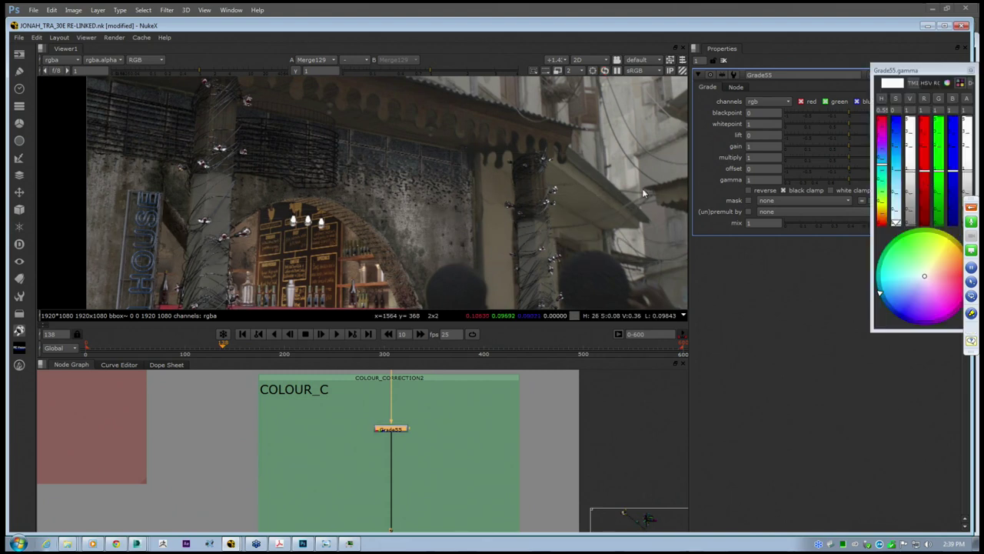
left_click_drag(924, 277, 923, 270)
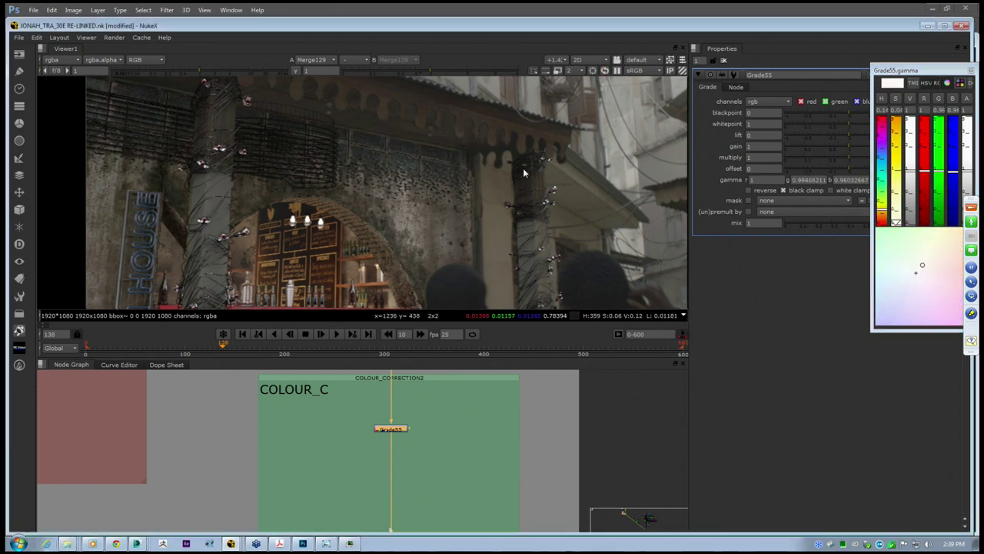
scroll(476, 248, "down", 2)
scroll(476, 246, "up", 3)
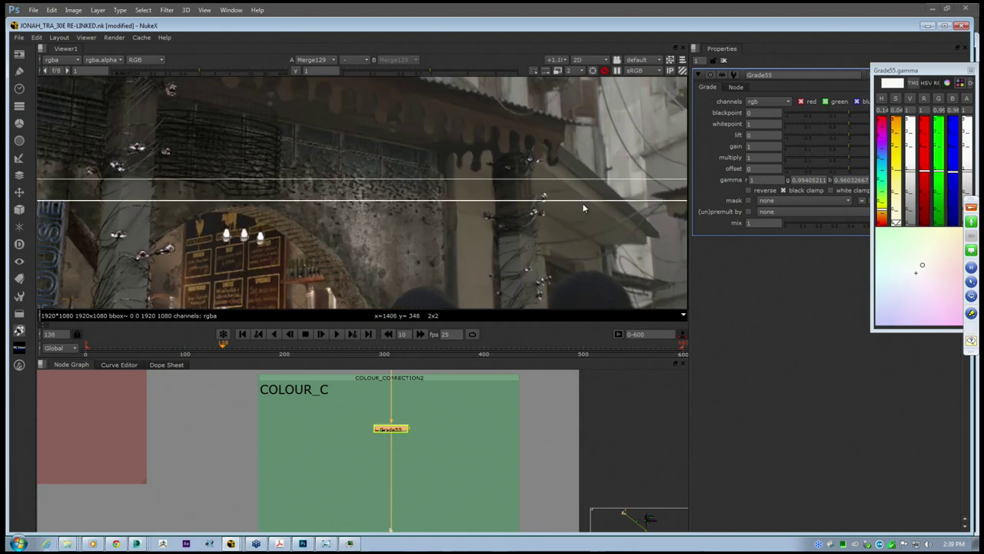
scroll(522, 245, "down", 3)
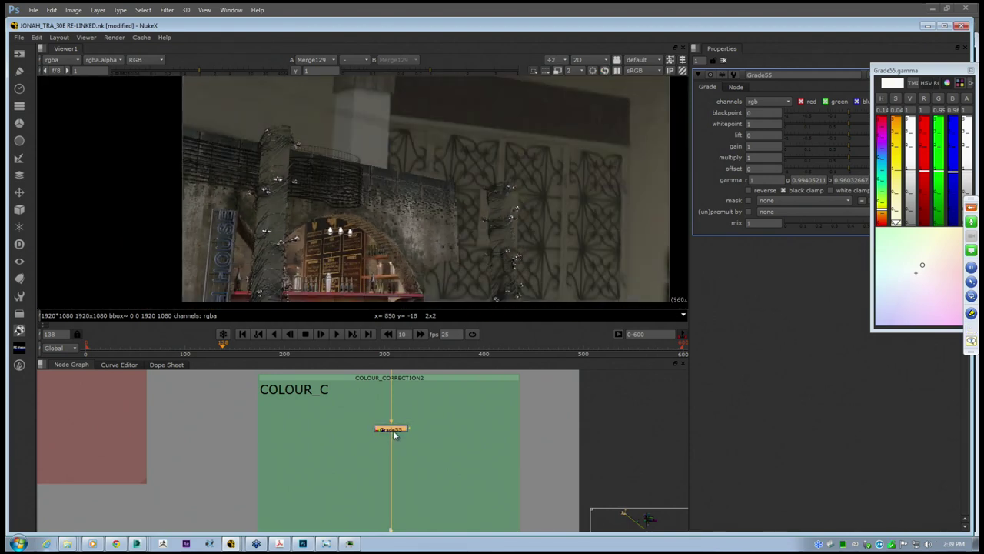
View the new Grade node's output on its own, followed by the composite at the RENDER 01 SHADOW merge
key("1")
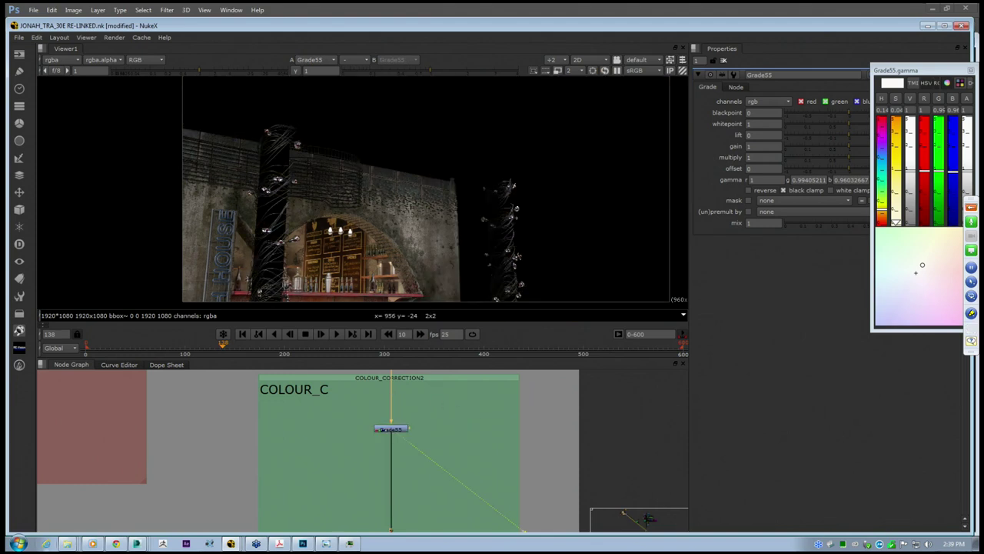
scroll(347, 388, "down", 3)
middle_click_drag(484, 423, 283, 296)
middle_click_drag(544, 446, 485, 470)
left_click(485, 477)
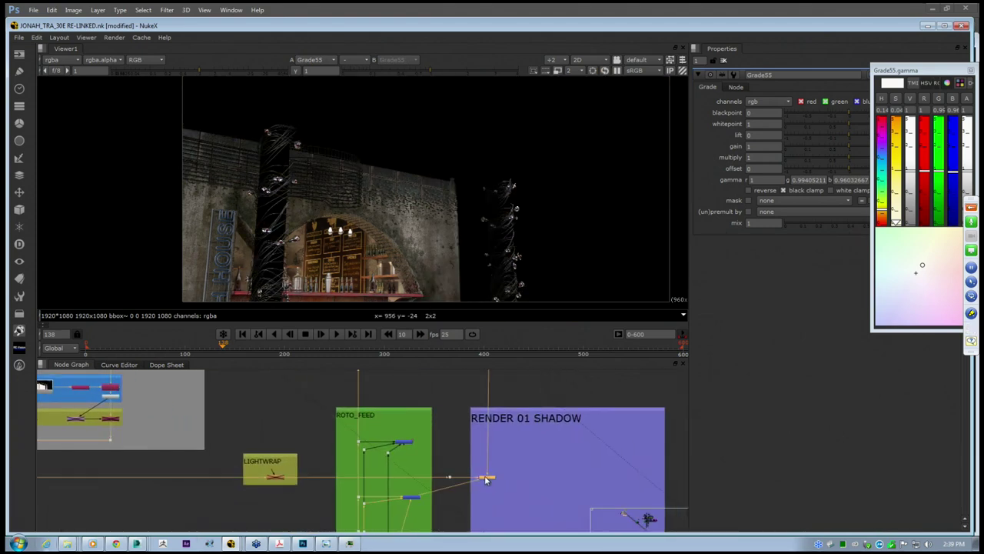
key("1")
middle_click_drag(487, 257, 389, 246)
scroll(389, 246, "down", 5)
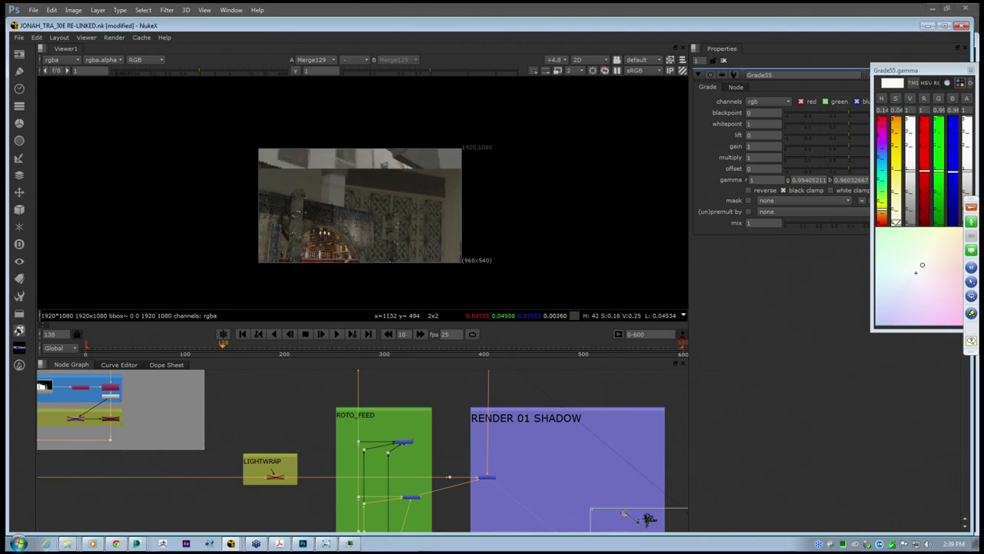
middle_click_drag(362, 206, 376, 210)
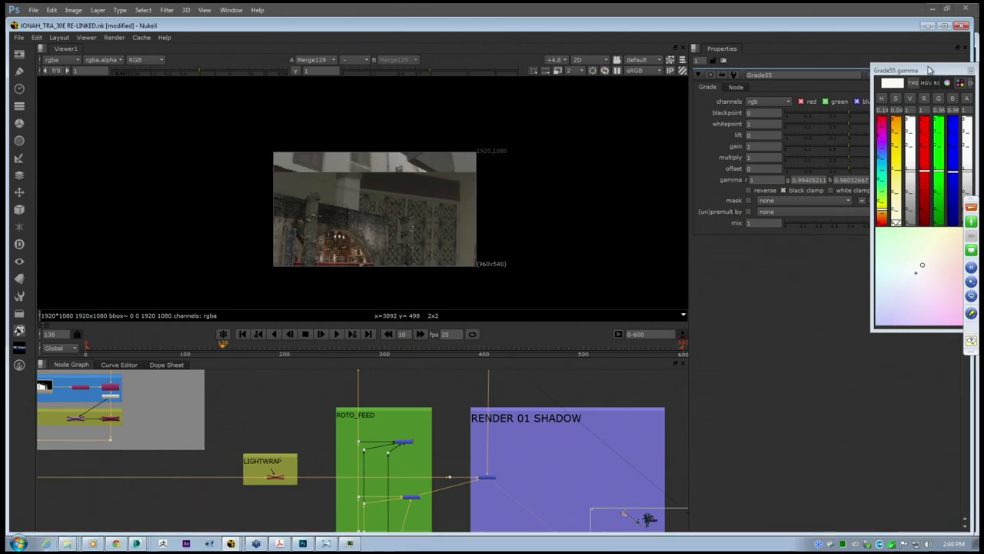
Close the gamma colour picker and view the RENDER 01 SHADOW merge again with the Grade properties unobstructed
left_click_drag(929, 70, 813, 89)
left_click(856, 91)
scroll(351, 200, "up", 1)
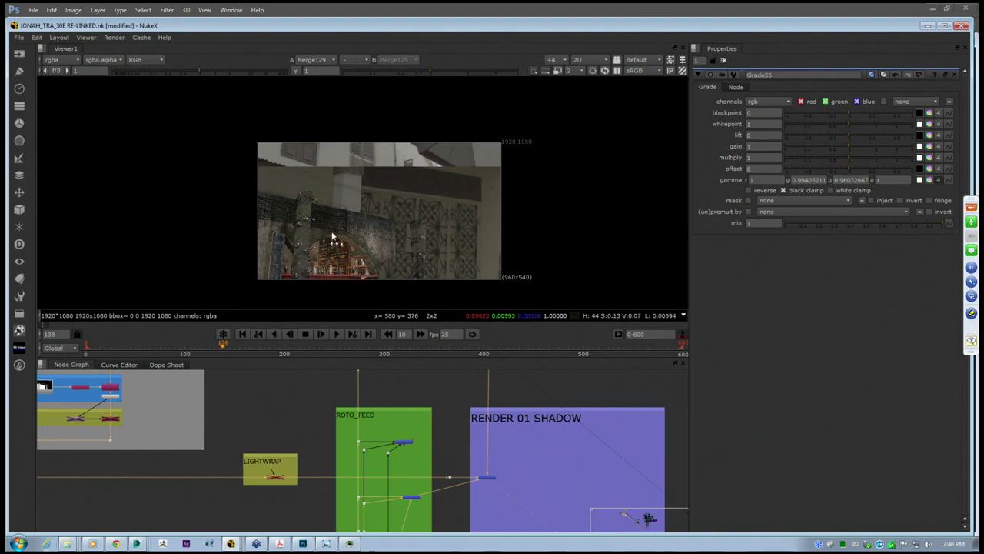
middle_click_drag(472, 477, 428, 426)
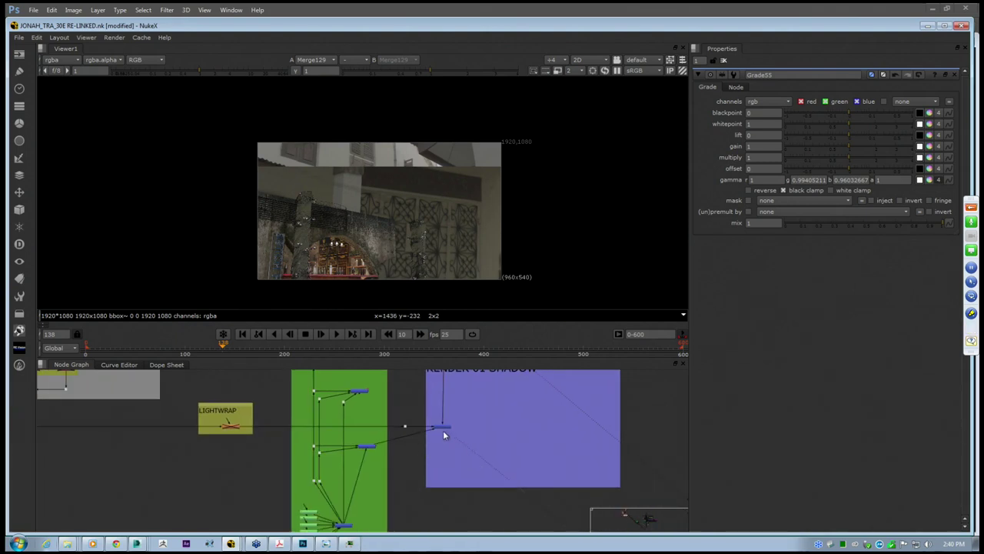
left_click(442, 427)
key("1")
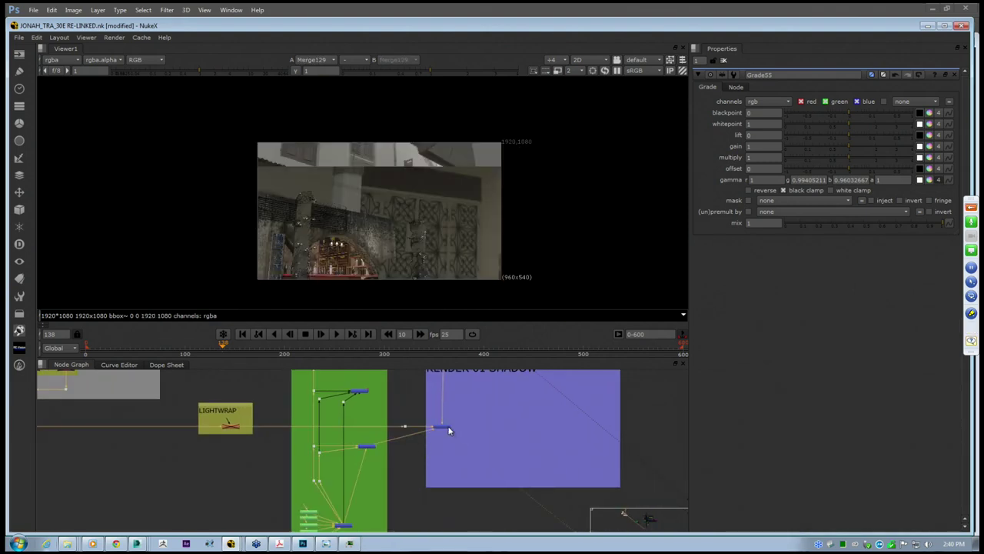
View the LIGHTWRAP node's output on its own, followed by the RENDER 01 SHADOW merge
scroll(450, 431, "down", 5)
scroll(302, 396, "up", 3)
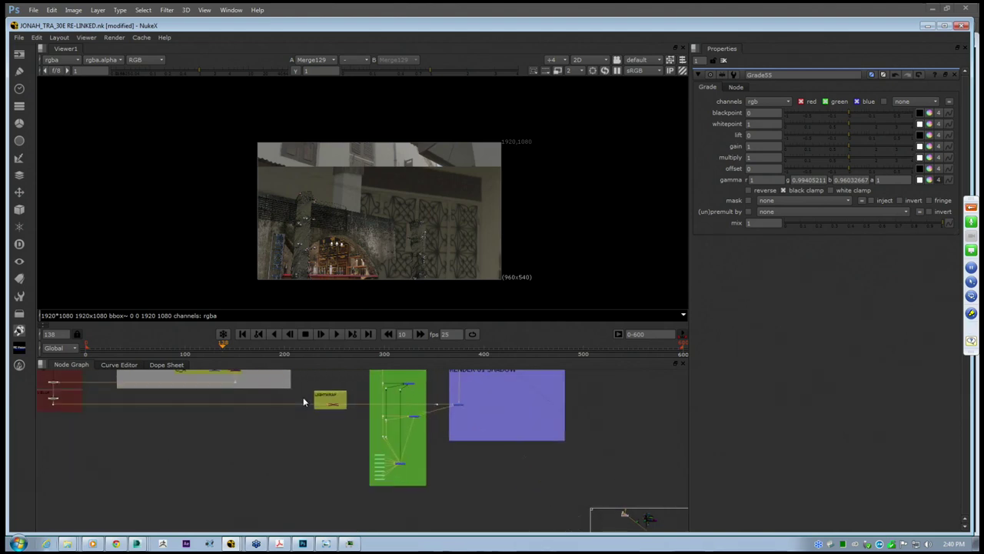
scroll(303, 396, "up", 2)
left_click(353, 411)
key("1")
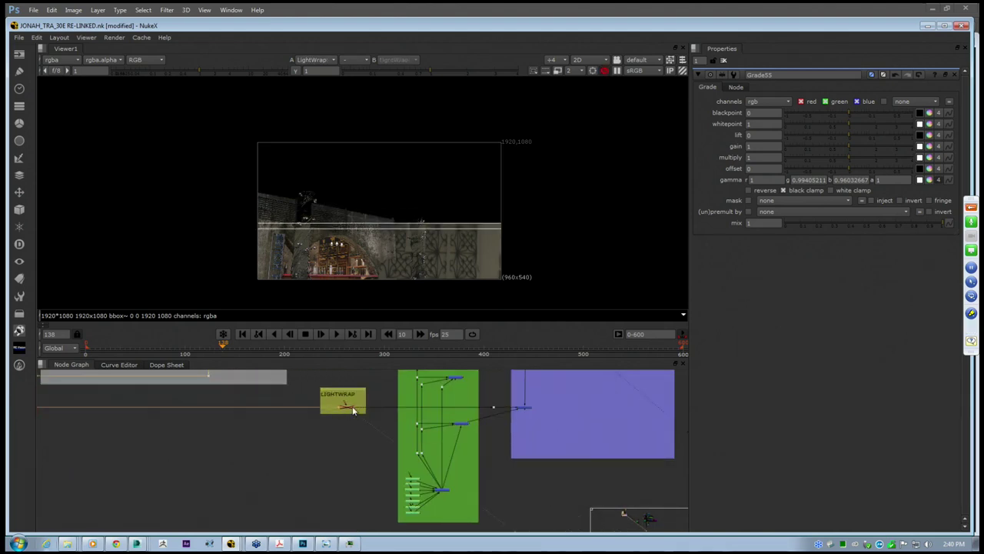
left_click(521, 406)
key("1")
scroll(519, 405, "down", 2)
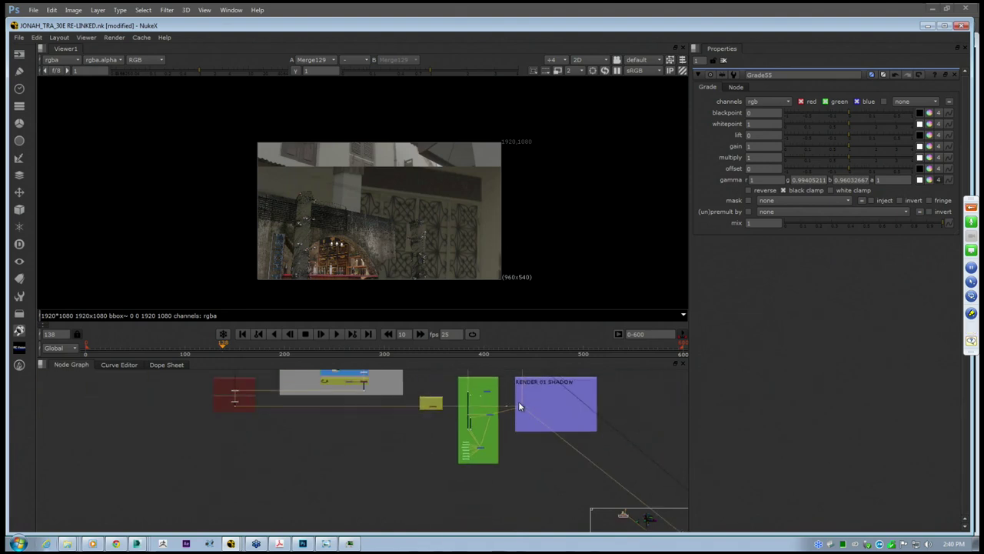
View the background plate at the lowest of the three stacked nodes below the footage in the BACKGROUND_FOOTAGE group
scroll(521, 406, "down", 3)
middle_click_drag(523, 394, 465, 524)
scroll(466, 413, "up", 7)
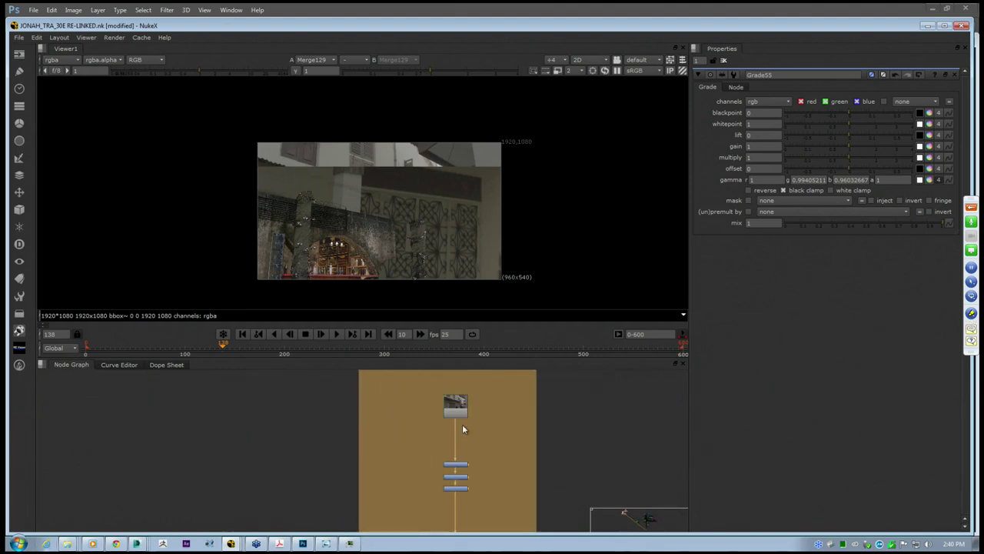
left_click(455, 487)
key("1")
scroll(456, 480, "down", 6)
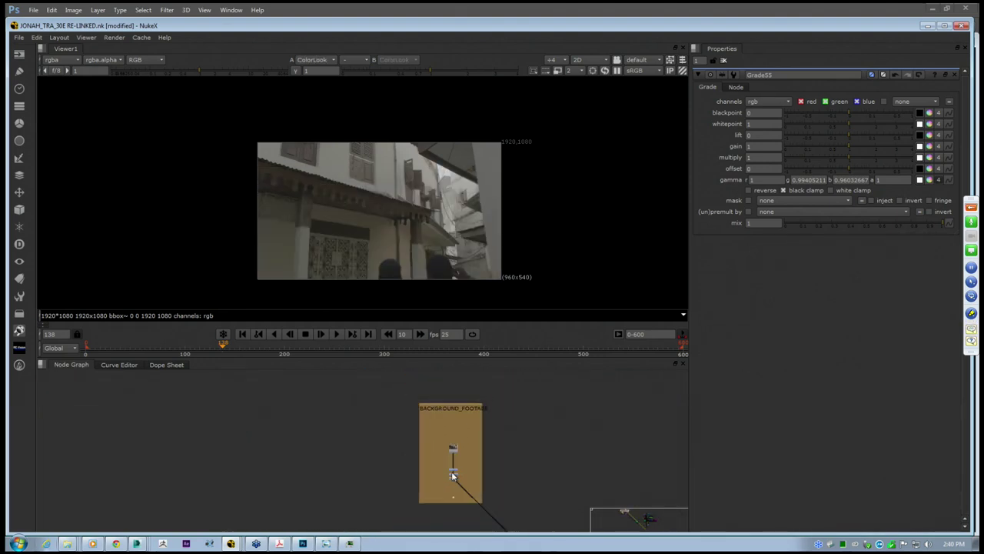
View the RENDER 01 SHADOW merge again and enlarge the CG facade in the image
middle_click_drag(451, 528, 448, 456)
middle_click_drag(388, 529, 426, 441)
scroll(386, 420, "up", 3)
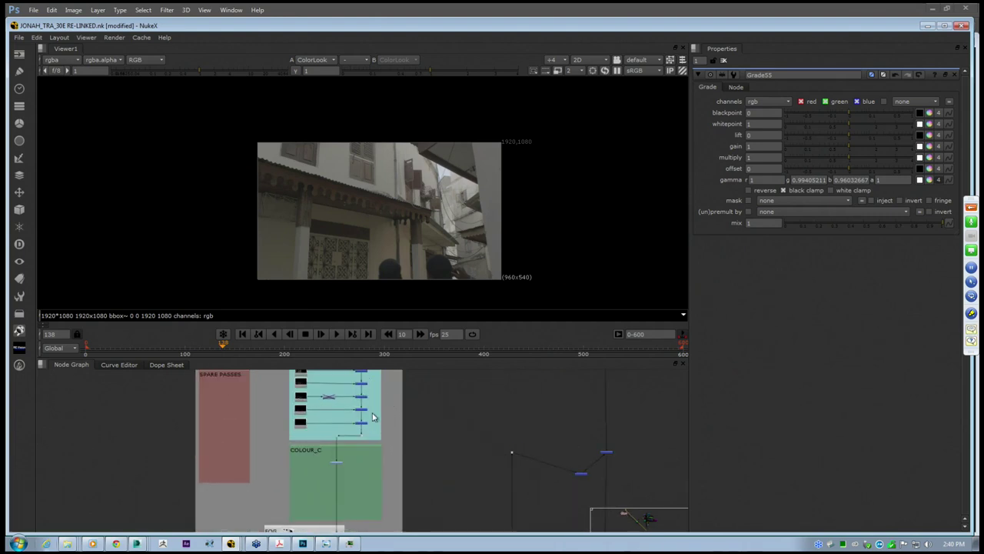
middle_click_drag(373, 417, 414, 472)
middle_click_drag(463, 507, 346, 388)
middle_click_drag(492, 523, 442, 408)
left_click(439, 415)
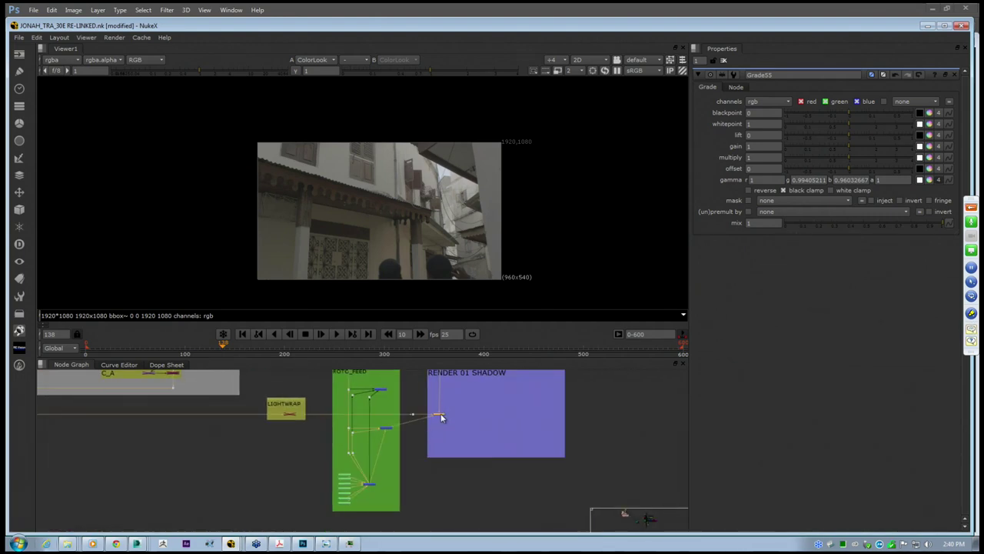
key("1")
scroll(392, 222, "up", 2)
middle_click_drag(392, 219, 331, 179)
Trace the connection from the RENDER 01 SHADOW merge across the node graph to its distant Viewer node
middle_click_drag(455, 457, 366, 397)
scroll(366, 397, "down", 2)
middle_click_drag(453, 424, 359, 349)
scroll(369, 408, "down", 3)
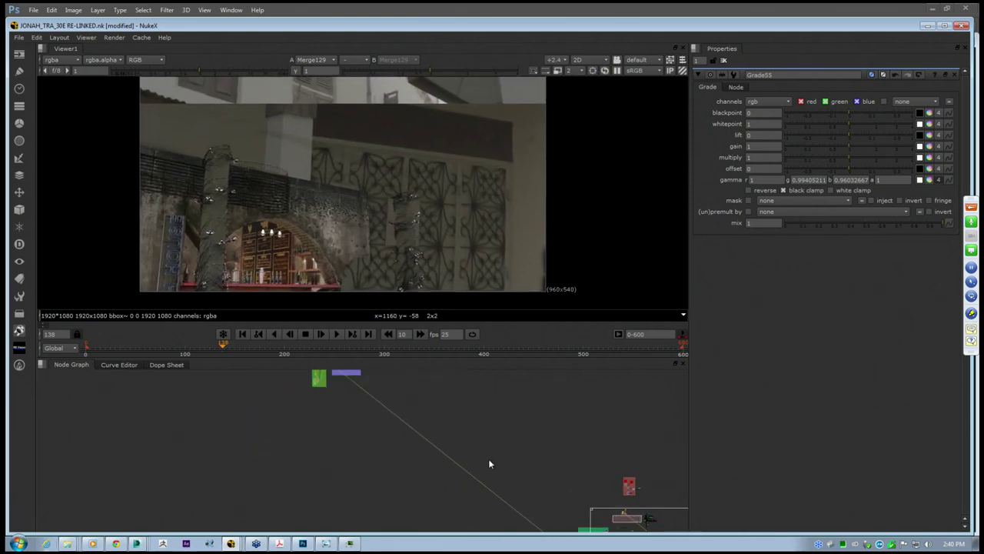
middle_click_drag(488, 458, 409, 382)
middle_click_drag(529, 479, 410, 391)
scroll(426, 410, "down", 3)
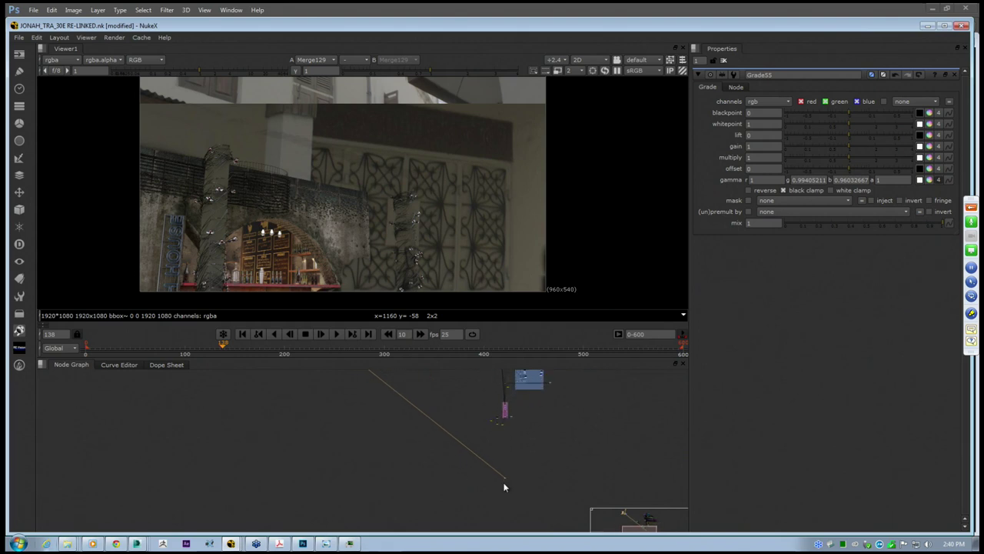
key("space")
scroll(620, 458, "up", 6)
scroll(638, 451, "up", 3)
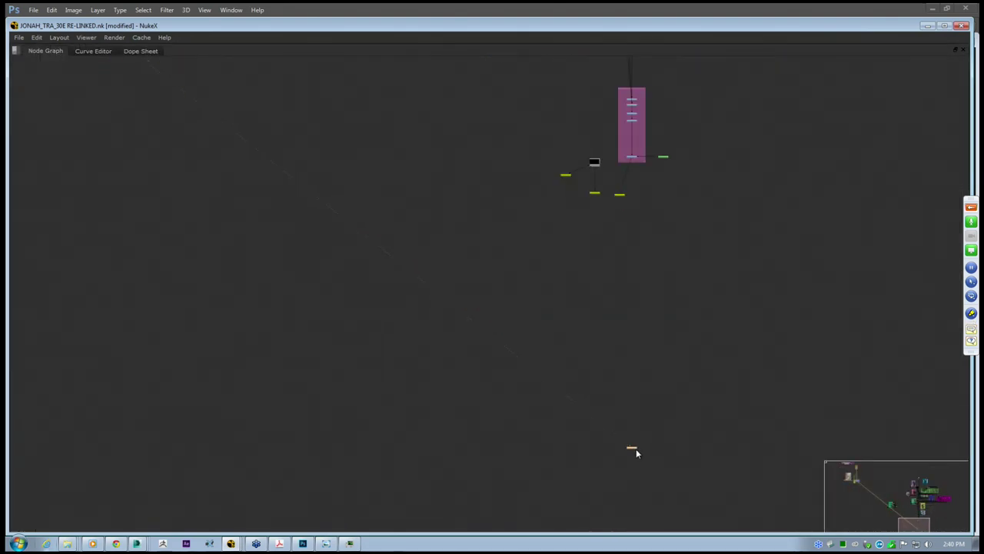
scroll(595, 369, "down", 2)
scroll(519, 359, "down", 8)
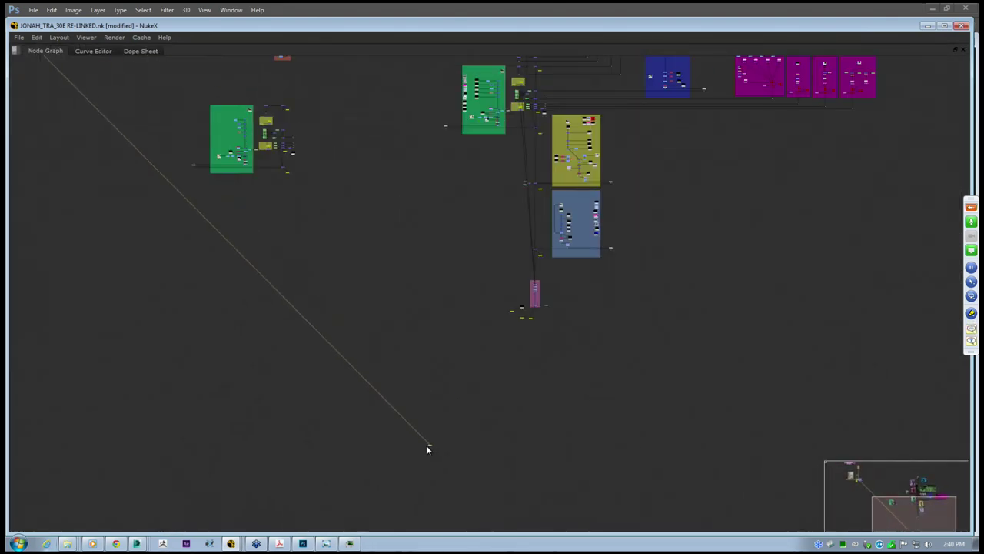
Bring the distant Viewer node close beneath the RENDER 01 SHADOW group
scroll(175, 208, "up", 5)
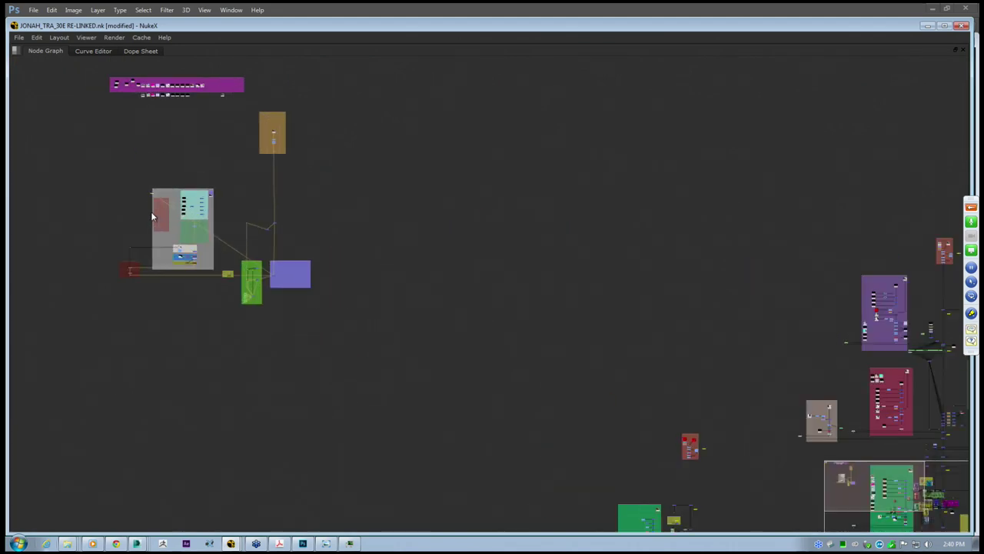
left_click_drag(363, 403, 351, 392)
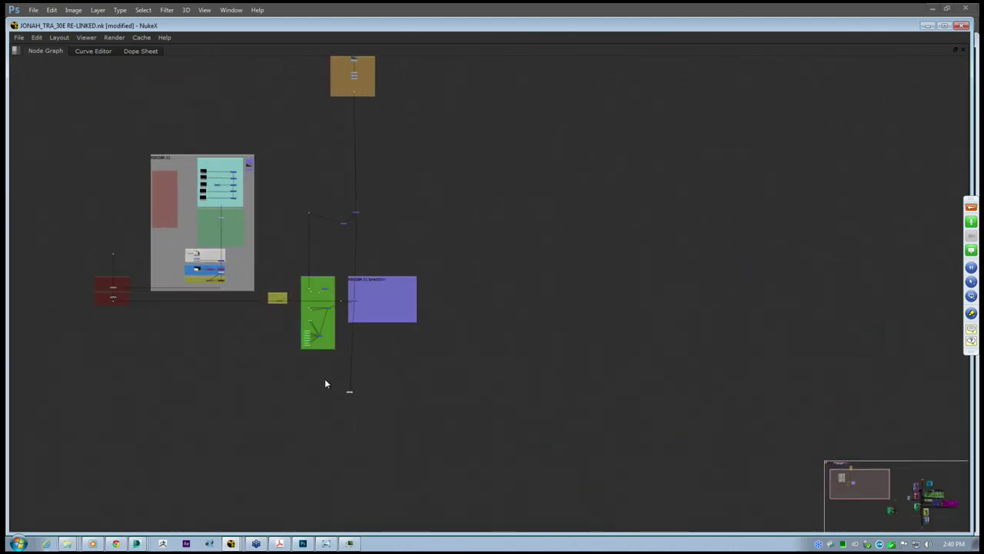
scroll(361, 394, "up", 5)
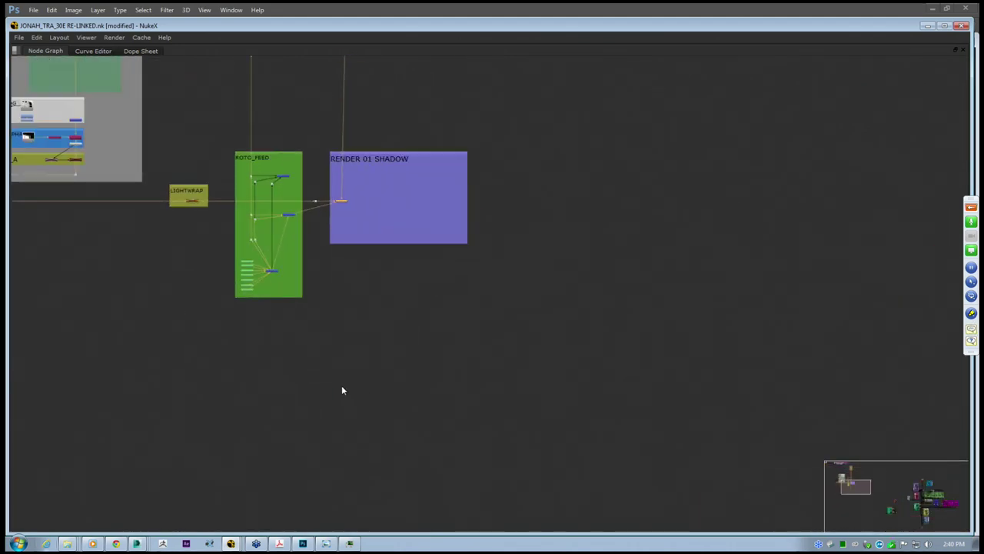
Replace the old Viewer with a new Viewer node below RENDER 01 SHADOW, fed by the merge inside that group
key("Tab")
type("view")
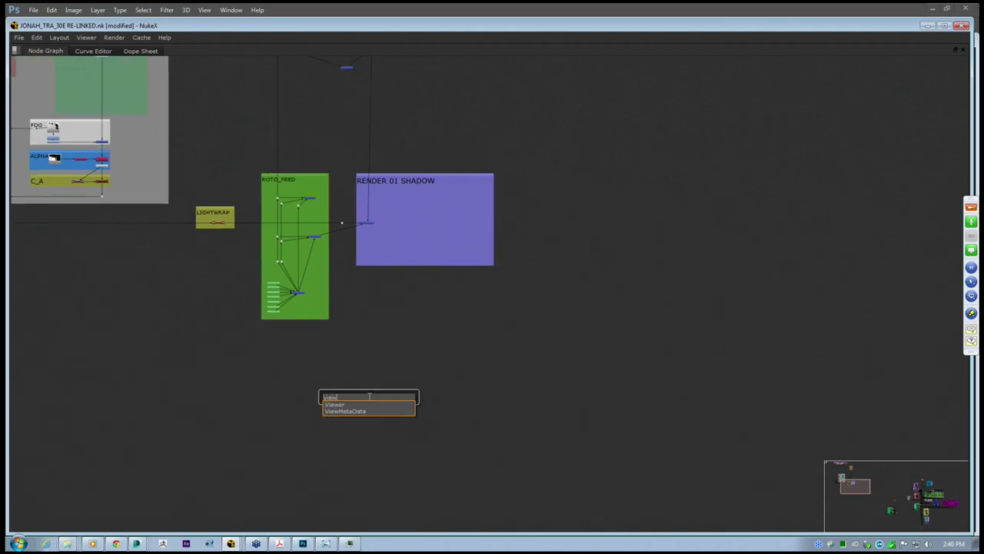
left_click(340, 404)
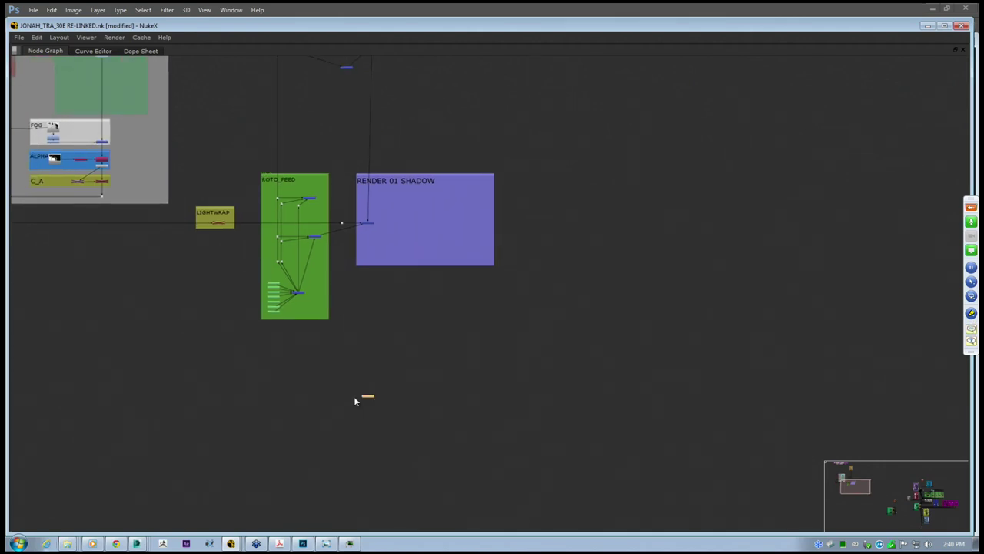
scroll(372, 365, "up", 3)
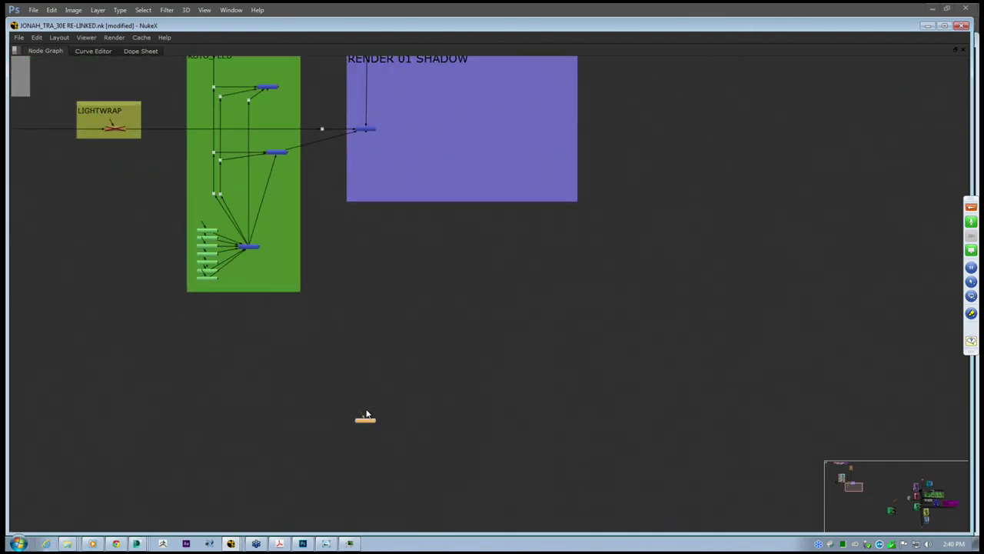
left_click(367, 131)
key("space")
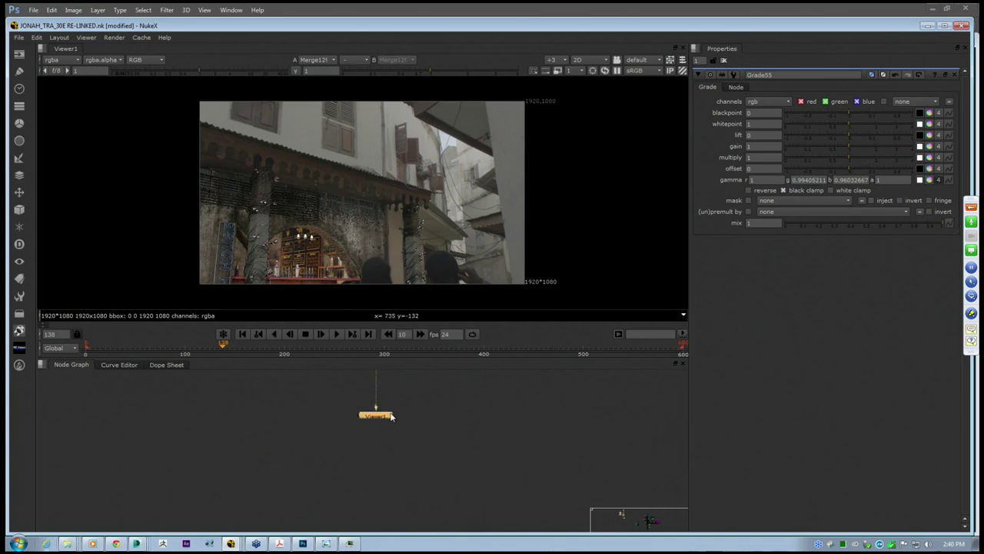
Examine how the CG facade's colour and contrast sit against the live-action plate in the full composite
scroll(364, 424, "up", 3)
scroll(331, 198, "up", 1)
scroll(303, 208, "down", 1)
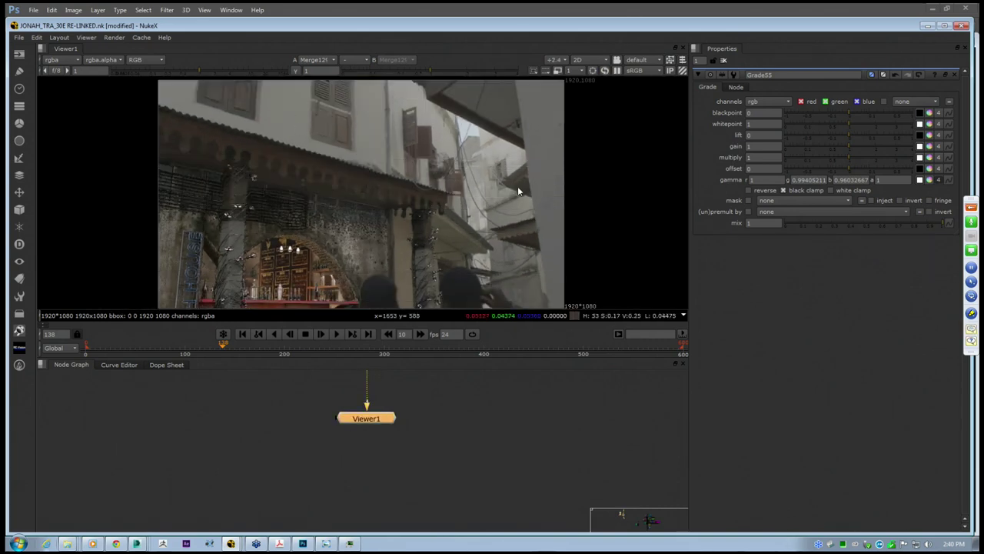
middle_click_drag(346, 186, 342, 181)
middle_click_drag(288, 200, 263, 217)
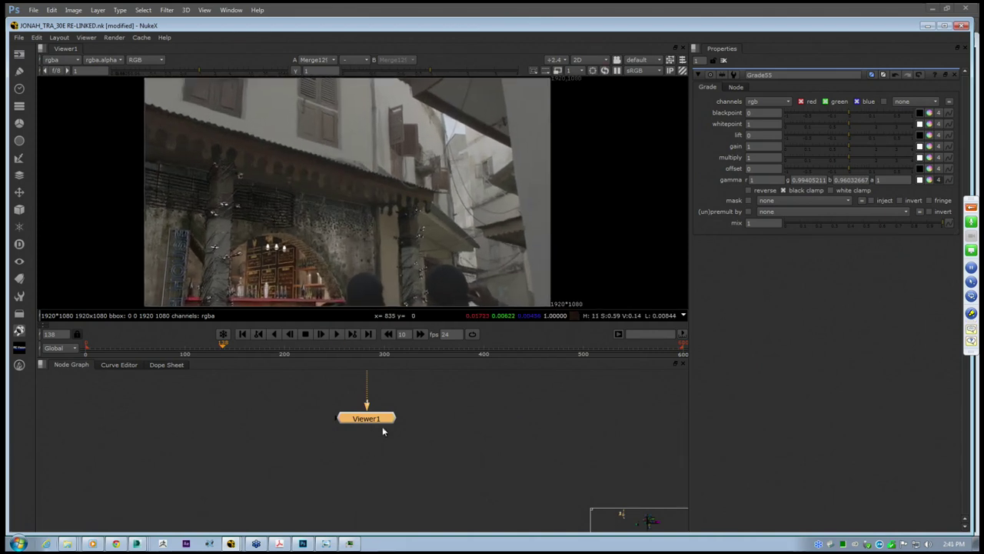
left_click(430, 415)
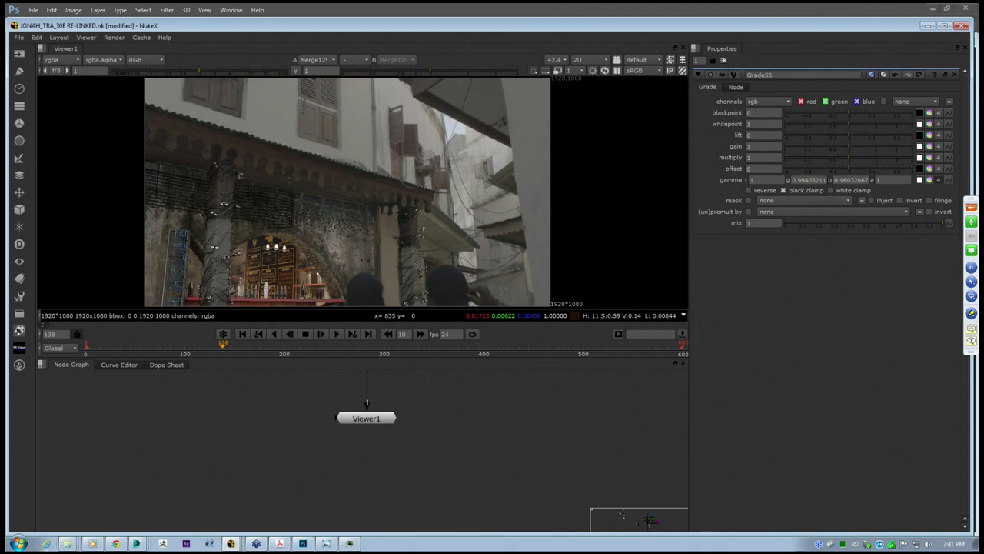
middle_click_drag(302, 180, 303, 182)
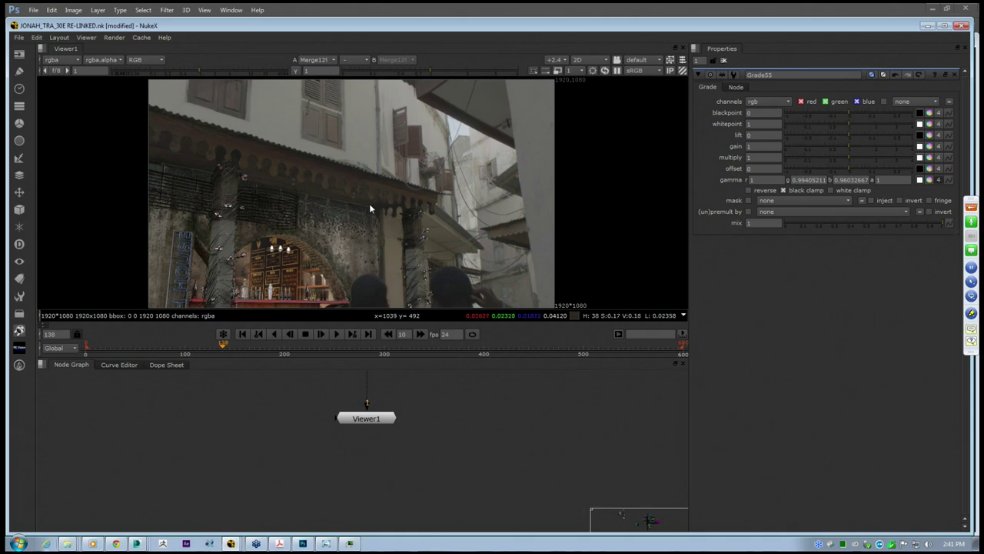
middle_click_drag(347, 196, 360, 186)
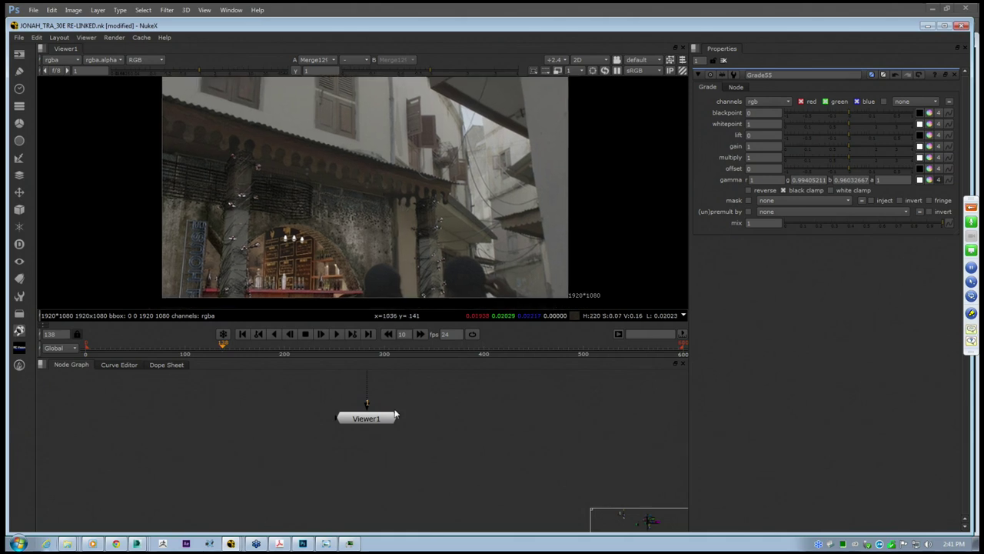
Warm the gamma of the Grade node in the COLOUR_C group further, with red 1, green about 0.980 and blue about 0.918
middle_click_drag(373, 417, 450, 483)
scroll(407, 434, "down", 3)
middle_click_drag(366, 376, 412, 451)
middle_click_drag(366, 382, 389, 438)
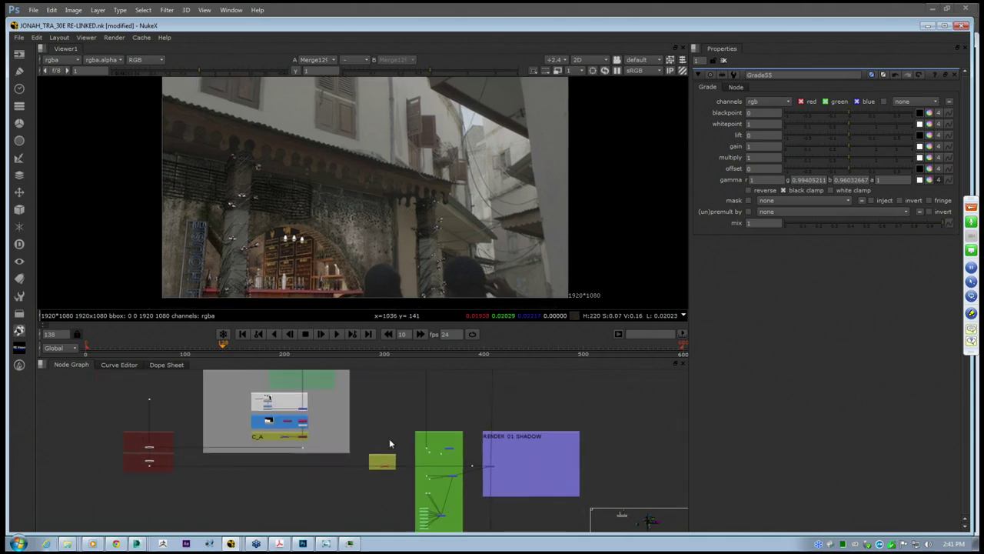
middle_click_drag(332, 382, 416, 445)
scroll(396, 425, "up", 3)
scroll(396, 427, "up", 4)
left_click(397, 422)
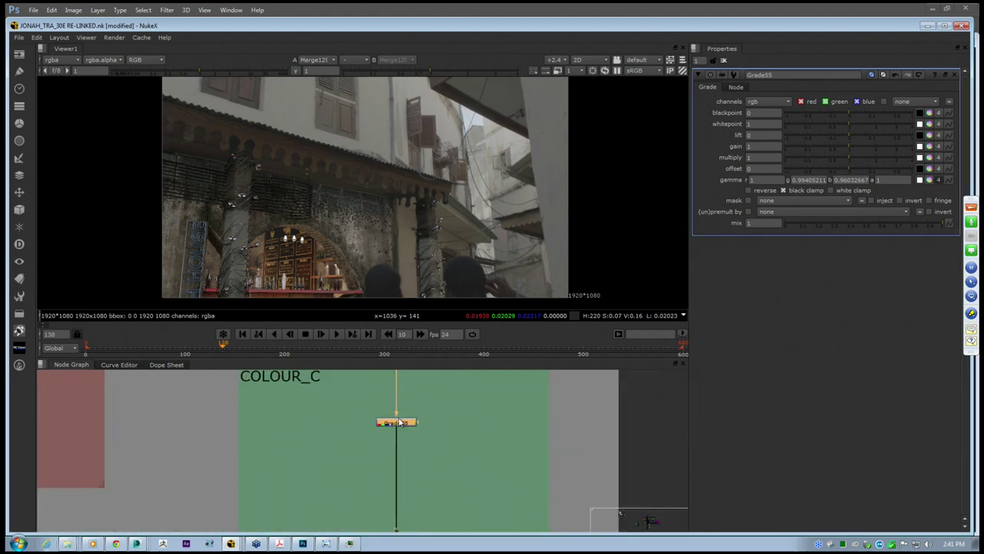
scroll(366, 242, "up", 2)
middle_click_drag(384, 219, 373, 200)
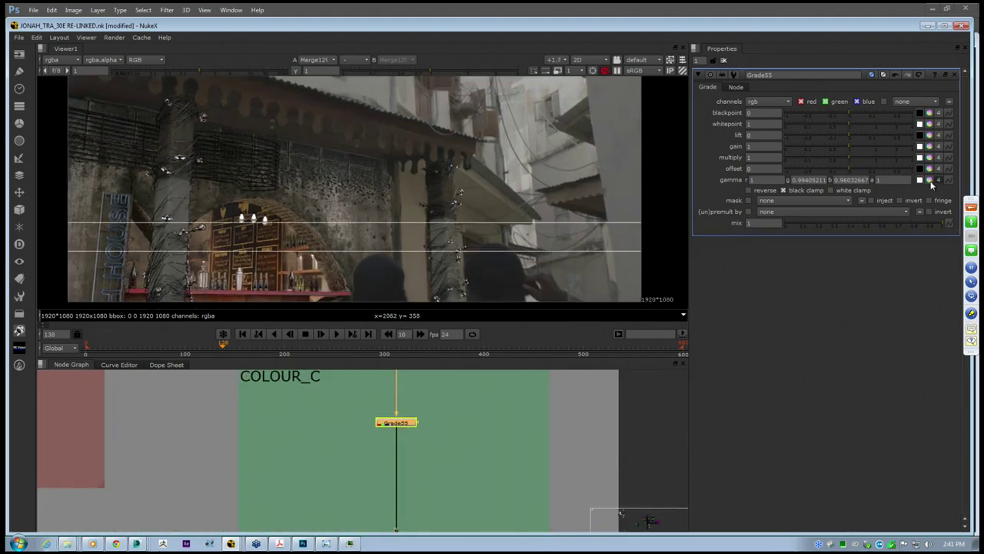
left_click(929, 180)
mouse_move(806, 286)
left_mouse_down()
mouse_move(820, 280)
mouse_move(818, 292)
mouse_move(832, 296)
mouse_move(807, 276)
mouse_move(817, 285)
left_mouse_up()
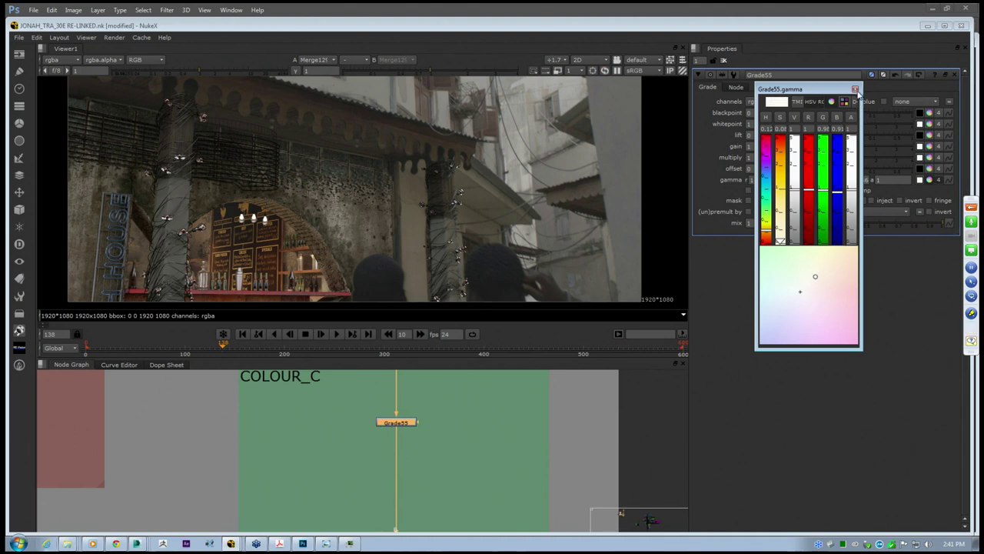
left_click(856, 91)
Set the Grade's blackpoint to -0.008 and its whitepoint to 1.16, checking the facade in the composite
middle_click_drag(364, 204, 407, 201)
scroll(460, 203, "up", 1)
scroll(459, 203, "up", 1)
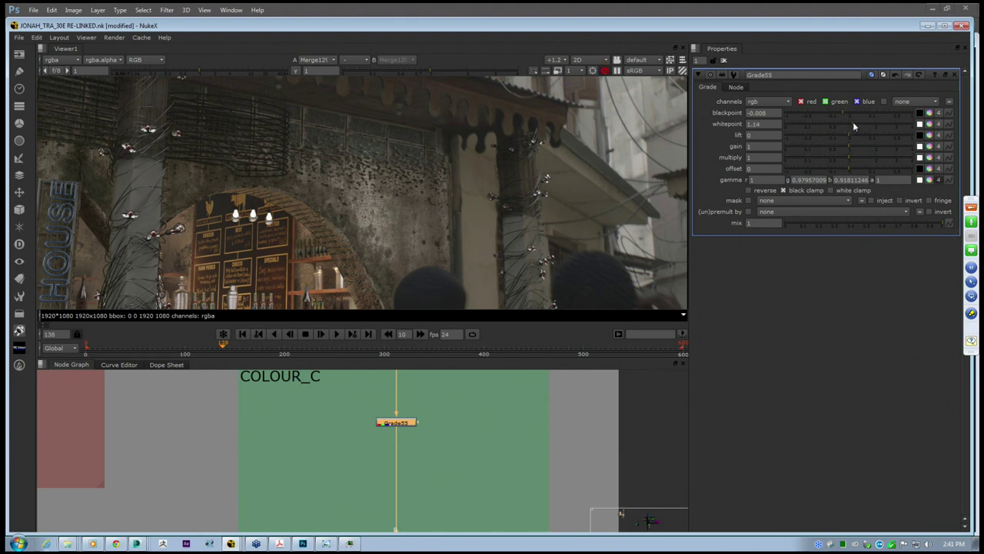
mouse_move(853, 122)
left_mouse_down()
mouse_move(845, 121)
mouse_move(854, 121)
left_mouse_up()
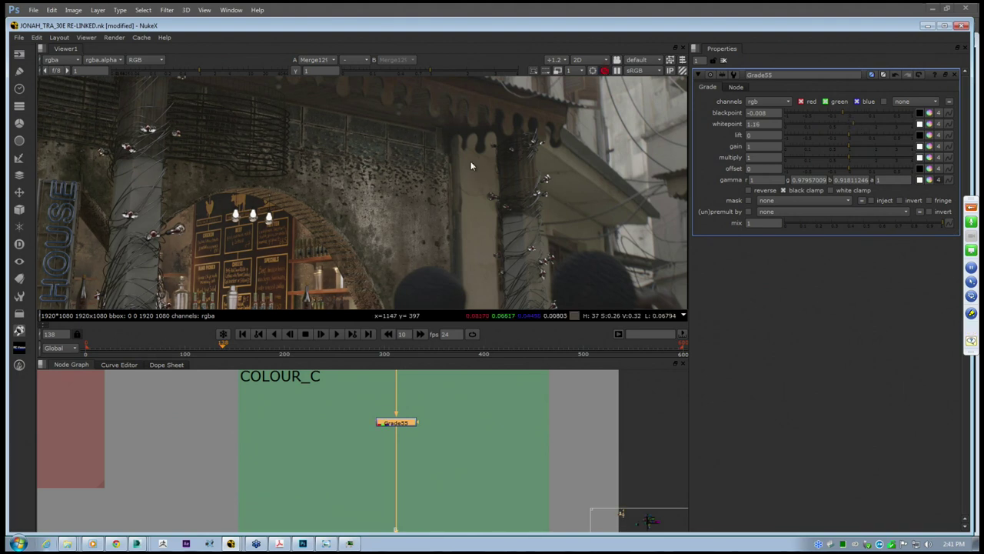
scroll(461, 166, "down", 2)
scroll(455, 175, "down", 1)
middle_click_drag(374, 158, 378, 179)
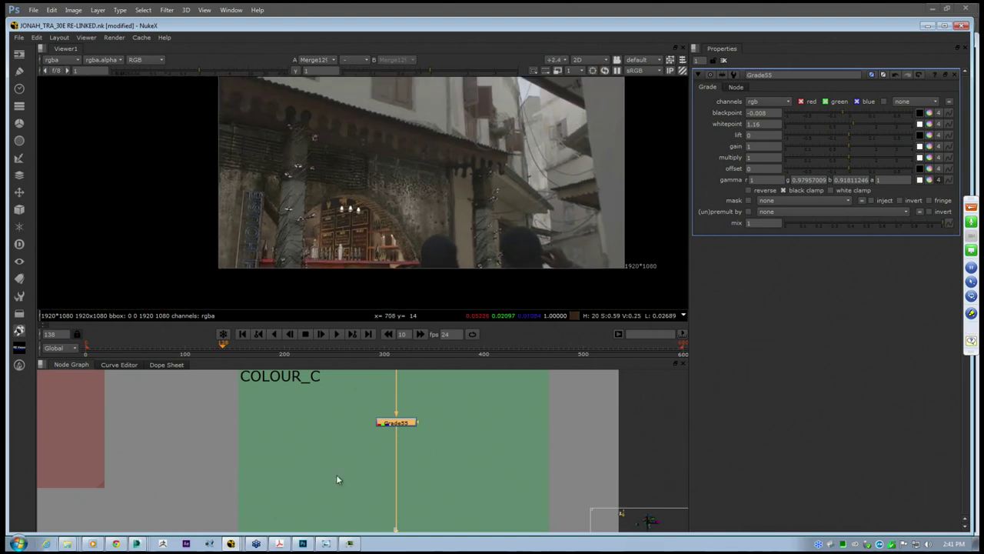
View the PostageStamp2 pass, which feeds Merge123 in the RENDER 01 passes, on its own
middle_click_drag(336, 474, 380, 519)
scroll(378, 499, "down", 4)
scroll(394, 426, "up", 4)
middle_click_drag(334, 473, 362, 503)
left_click(267, 434)
scroll(268, 455, "up", 3)
left_click(263, 467)
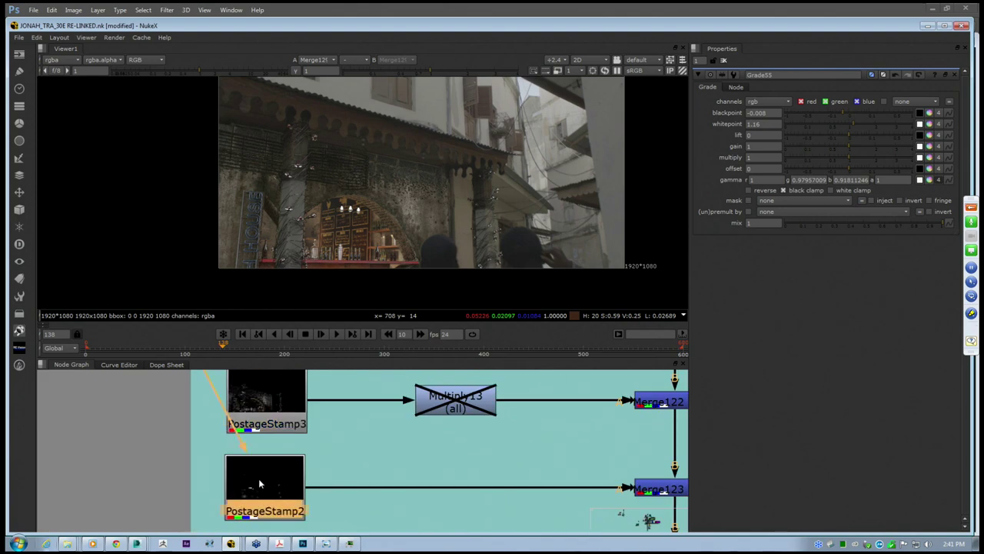
key("1")
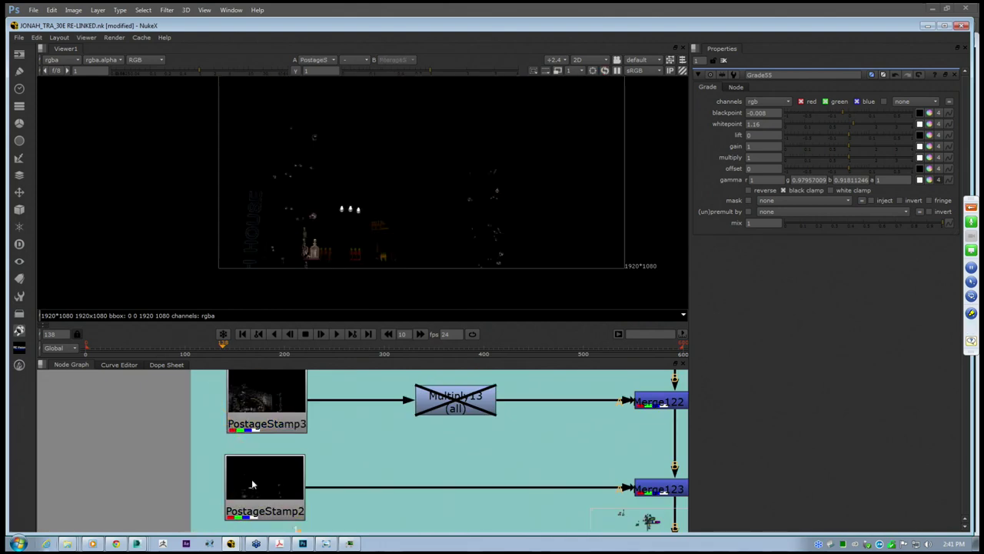
Add a Glow node after PostageStamp2 and place it on the connection between PostageStamp2 and Merge123
scroll(346, 424, "down", 5)
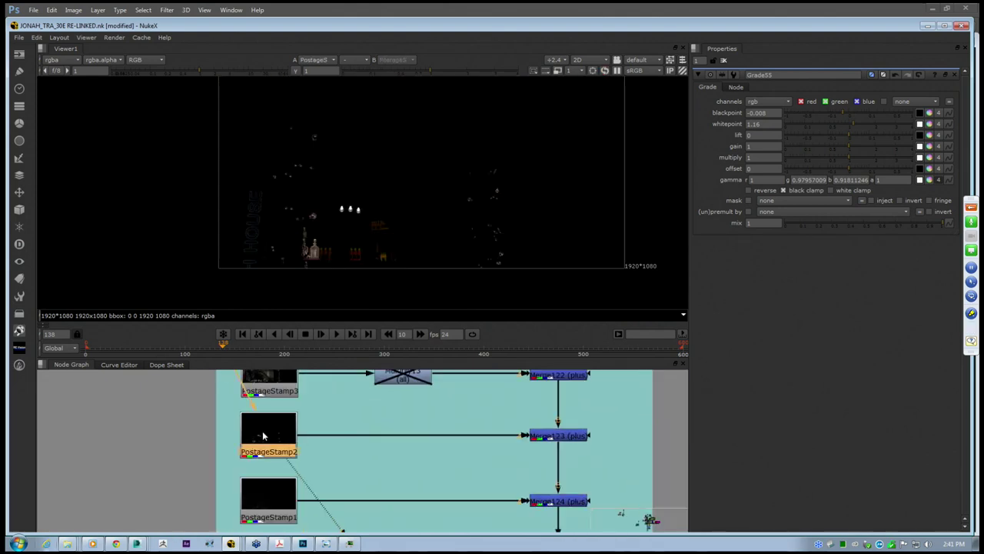
key("Tab")
type("glow")
key("Return")
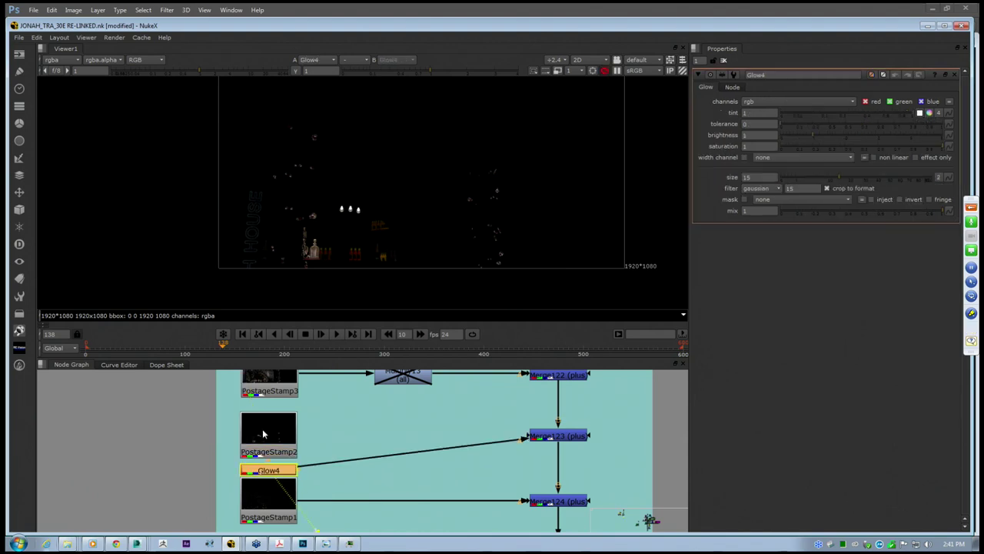
left_click_drag(269, 461, 371, 424)
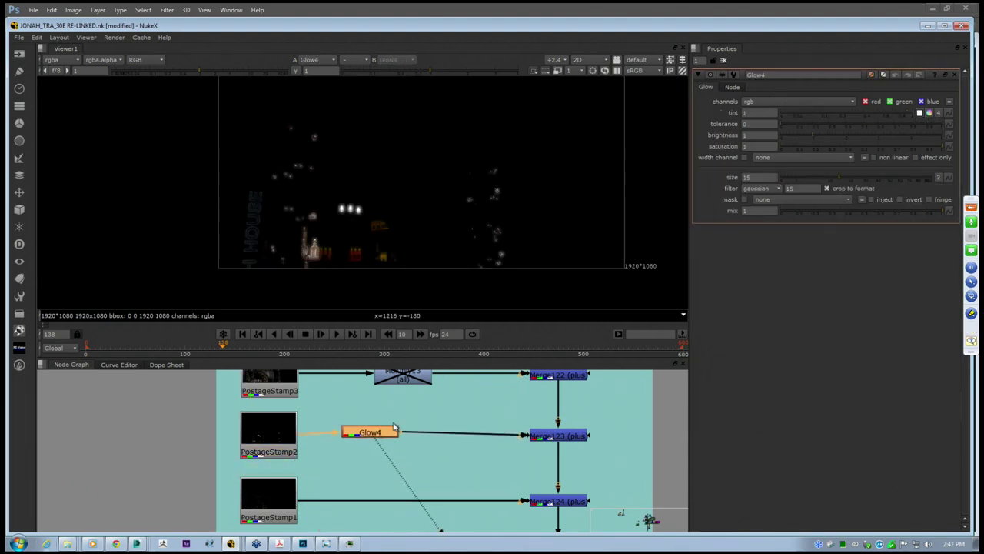
View the full composite through the merge node at the edge of the RENDER 01 SHADOW group
scroll(454, 458, "down", 4)
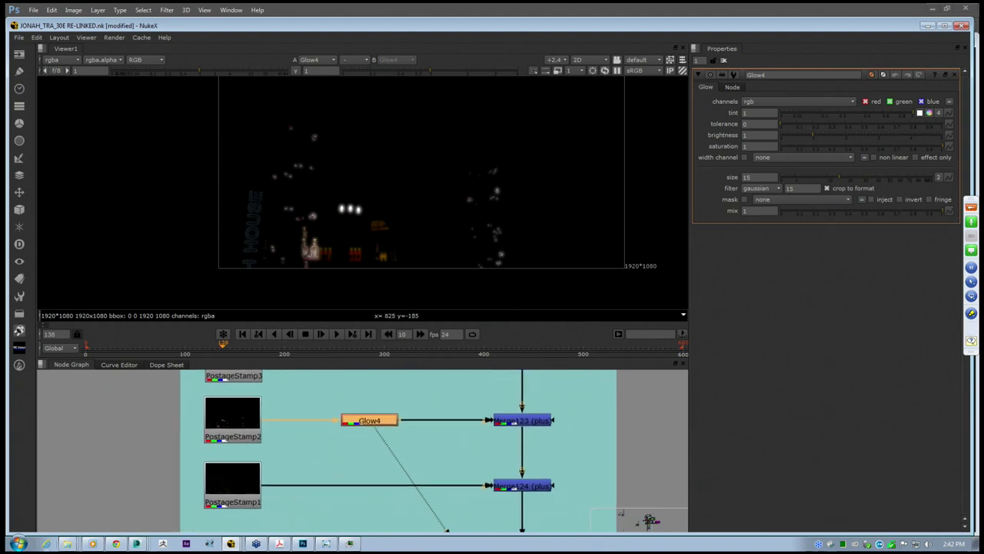
scroll(453, 458, "down", 8)
middle_click_drag(477, 410, 421, 320)
scroll(507, 446, "up", 4)
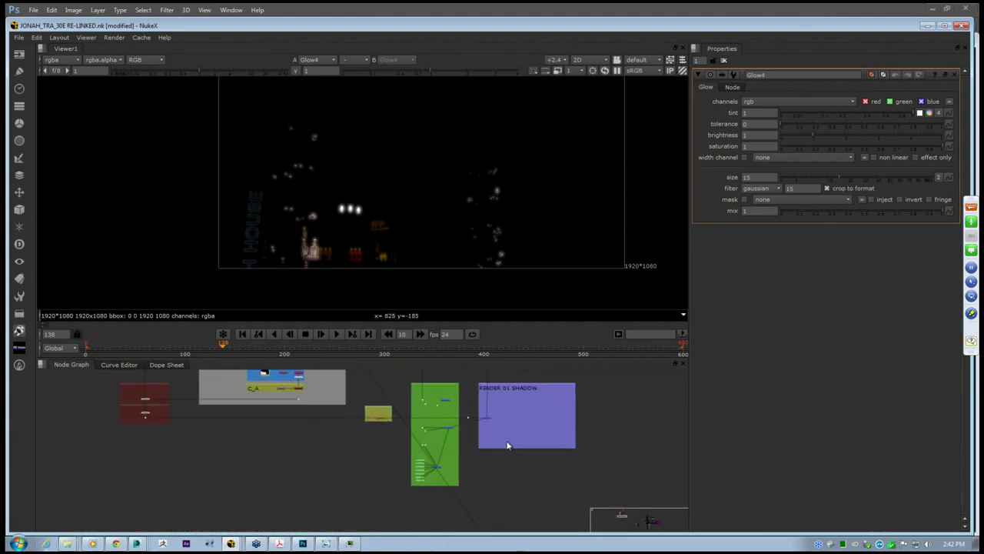
left_click(487, 419)
key("1")
middle_click_drag(327, 392, 393, 479)
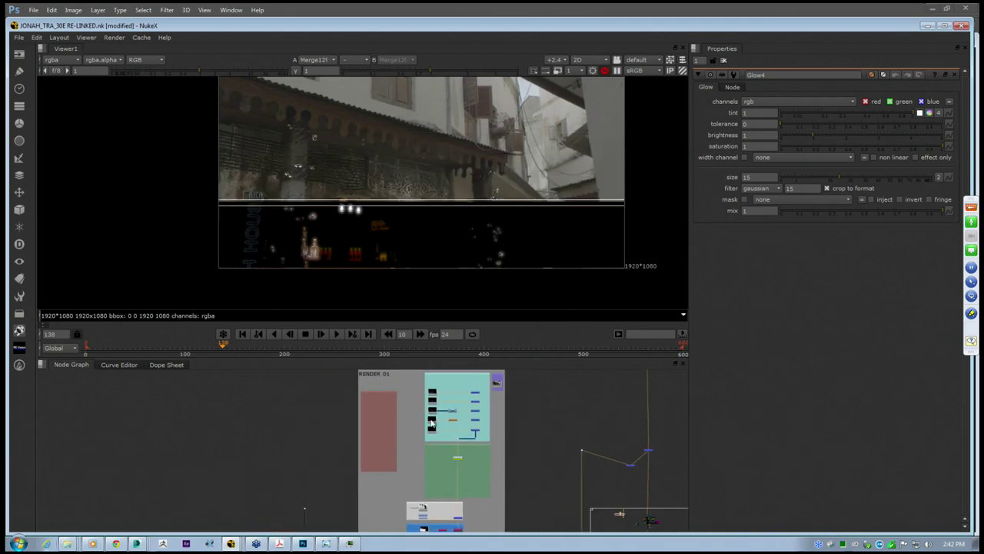
Tint the Glow node after PostageStamp2 a warm orange, with red 0.99, green about 0.471 and blue about 0.099
scroll(452, 416, "up", 5)
left_click(459, 432)
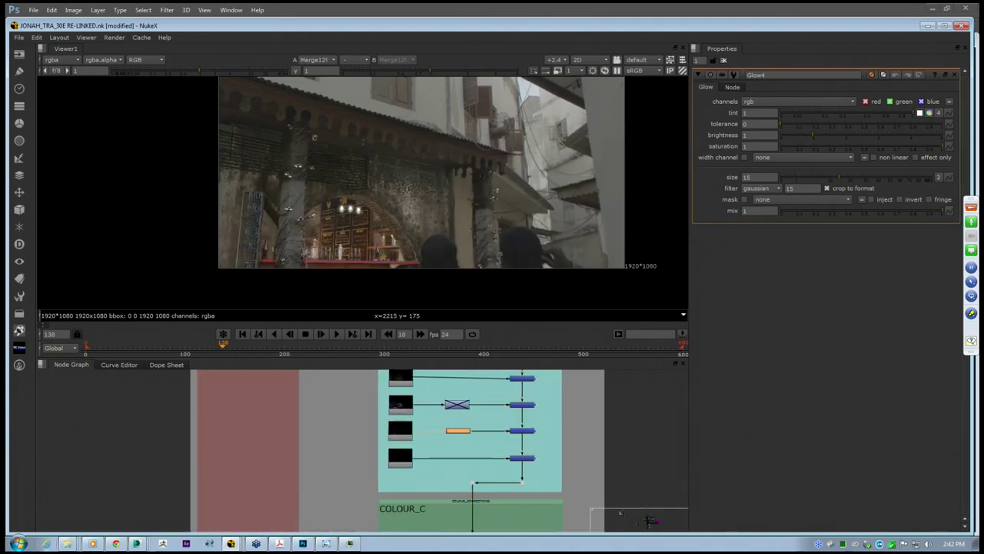
left_click(929, 113)
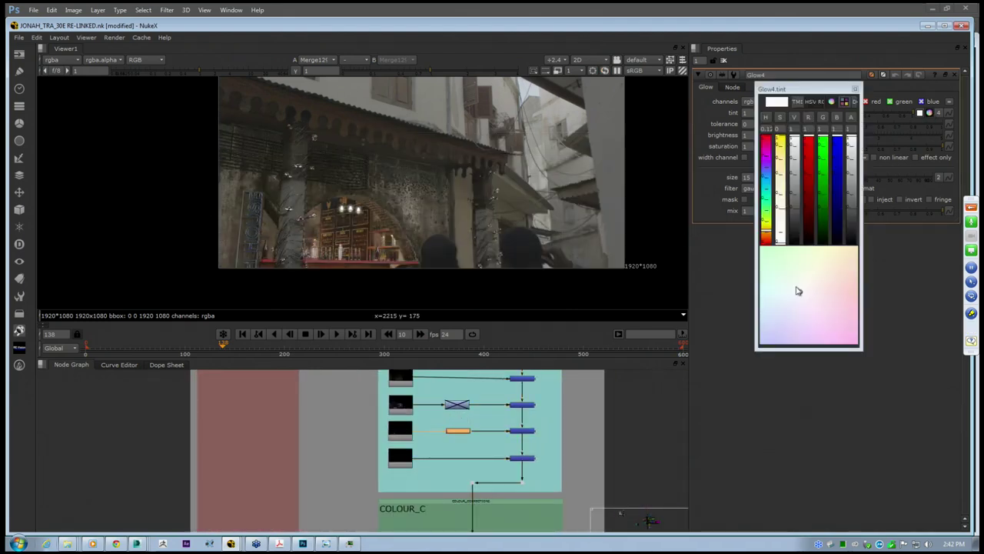
left_click_drag(798, 291, 853, 257)
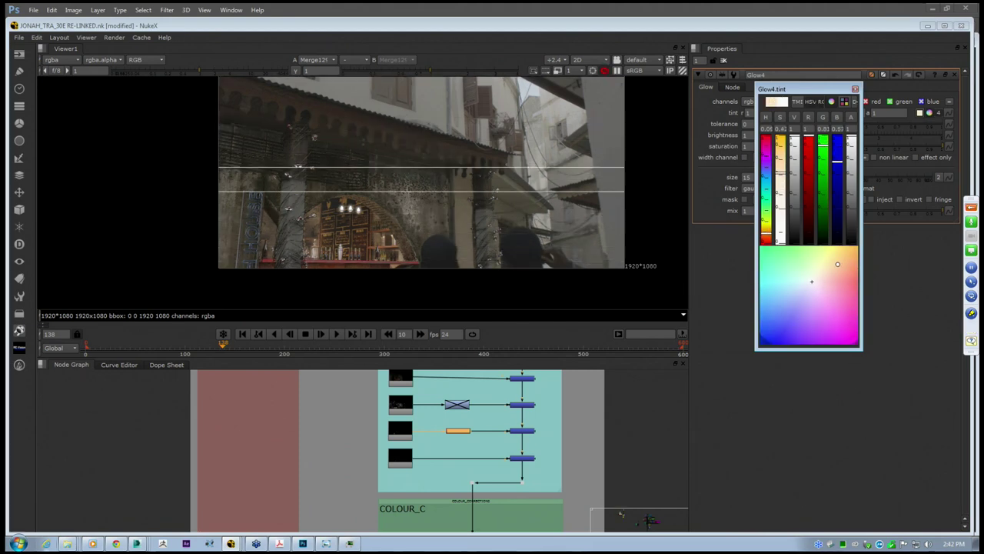
scroll(346, 210, "up", 7)
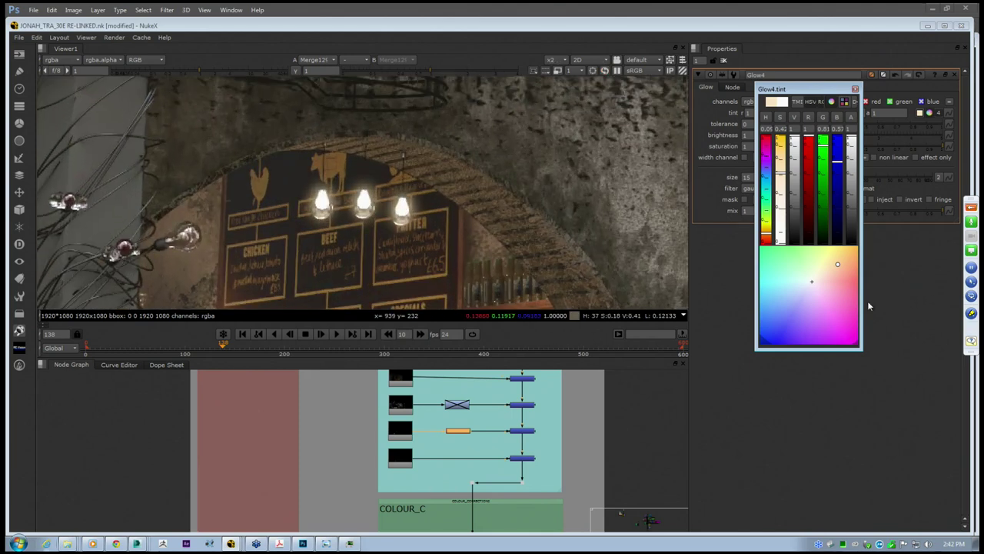
left_click_drag(805, 309, 839, 253)
left_click_drag(752, 355, 679, 471)
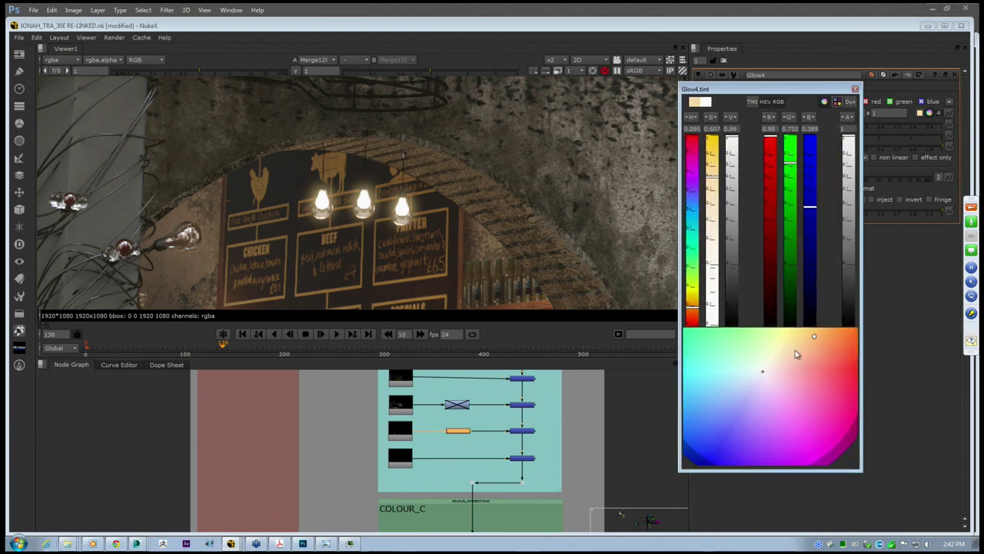
mouse_move(795, 351)
left_mouse_down()
mouse_move(825, 314)
mouse_move(790, 352)
left_mouse_up()
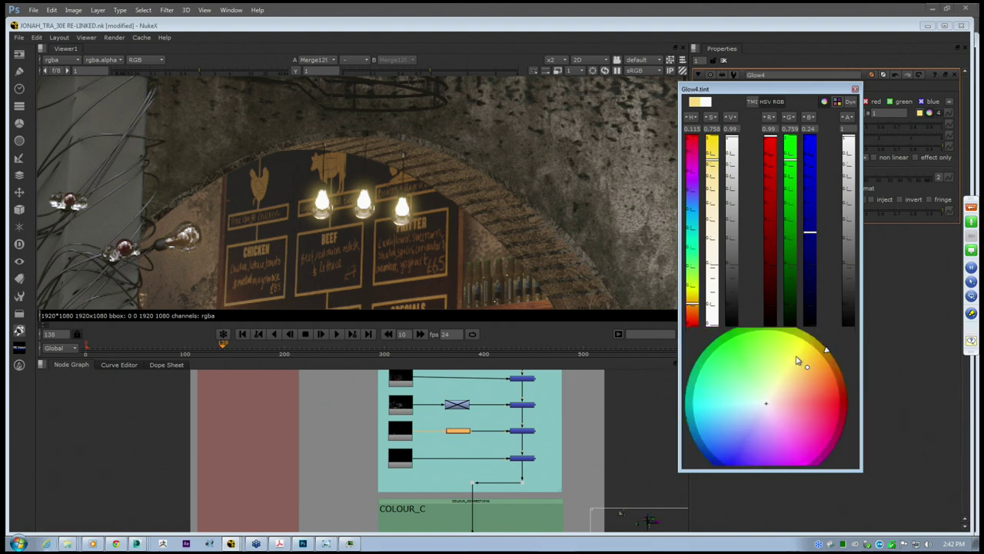
mouse_move(812, 373)
left_mouse_down()
mouse_move(848, 402)
mouse_move(848, 420)
mouse_move(854, 391)
left_mouse_up()
scroll(322, 150, "down", 3)
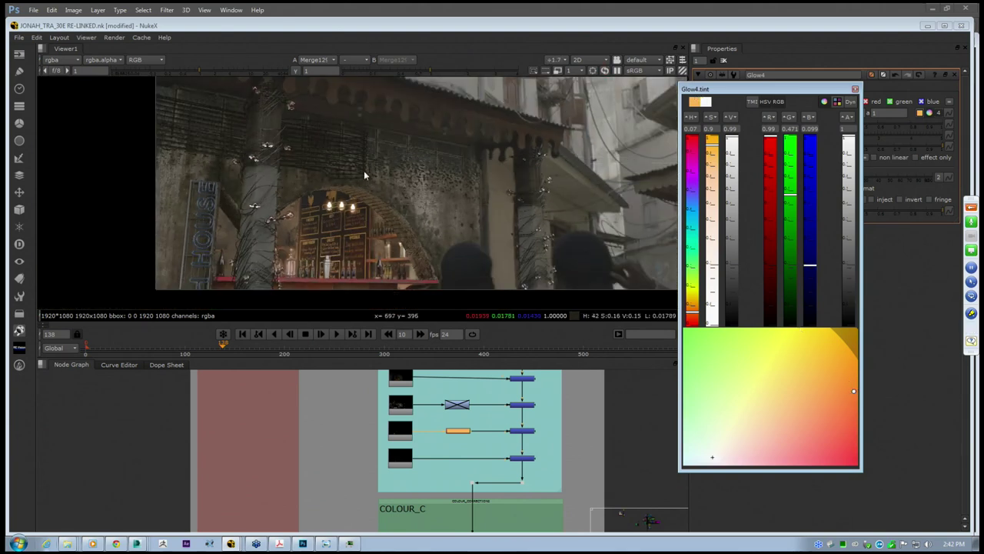
Toggle the Glow node off and on to compare the hanging bulbs in the composite, and close the tint colour picker
middle_click_drag(445, 436, 386, 448)
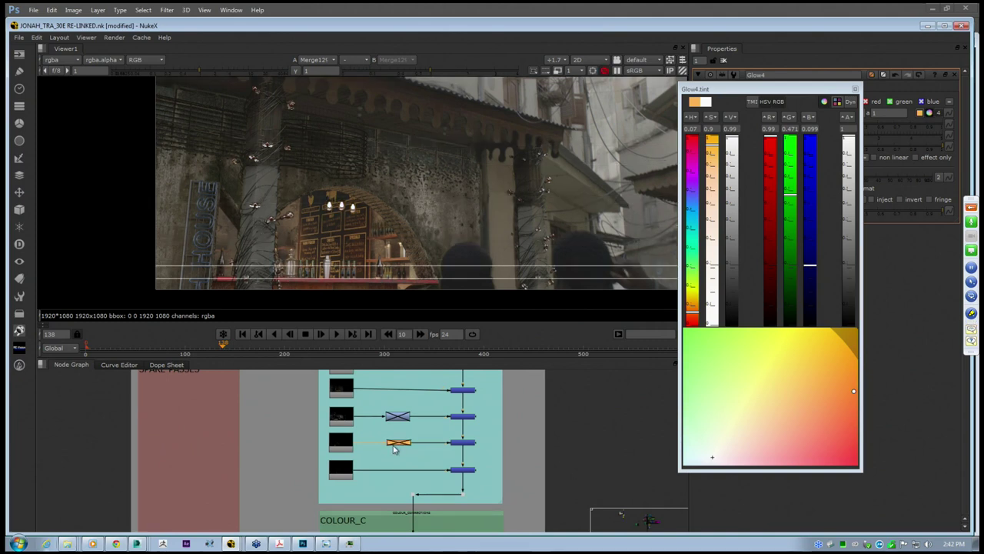
scroll(355, 157, "up", 4)
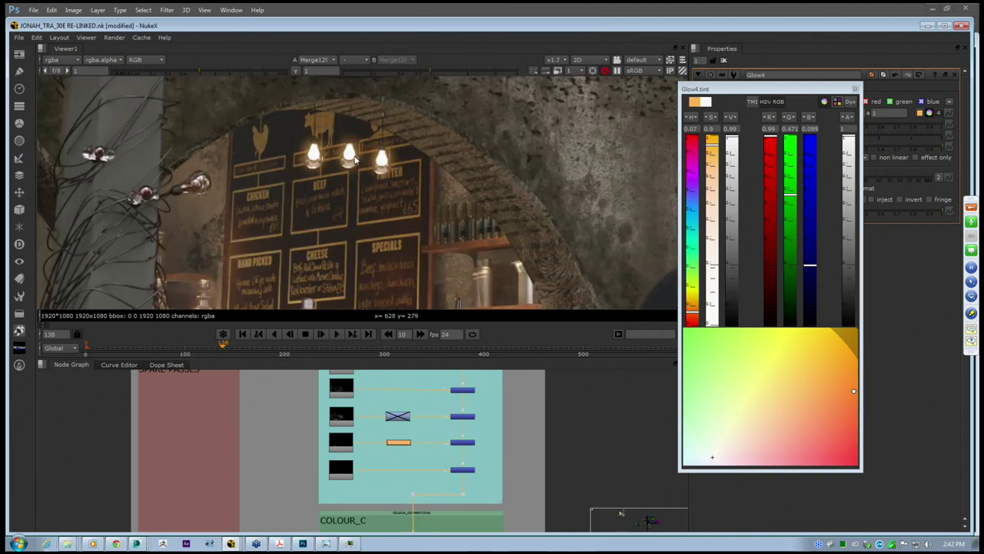
key("d")
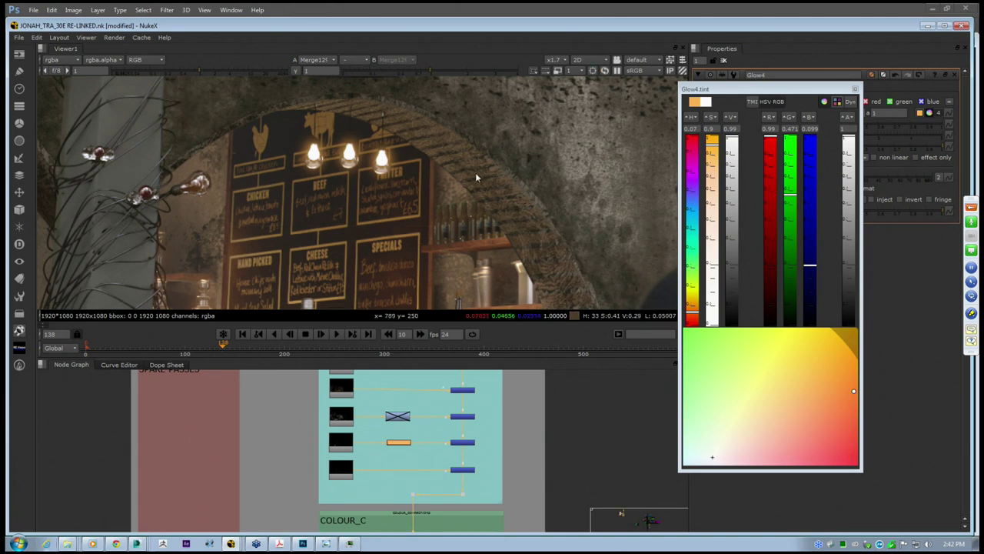
scroll(476, 177, "down", 5)
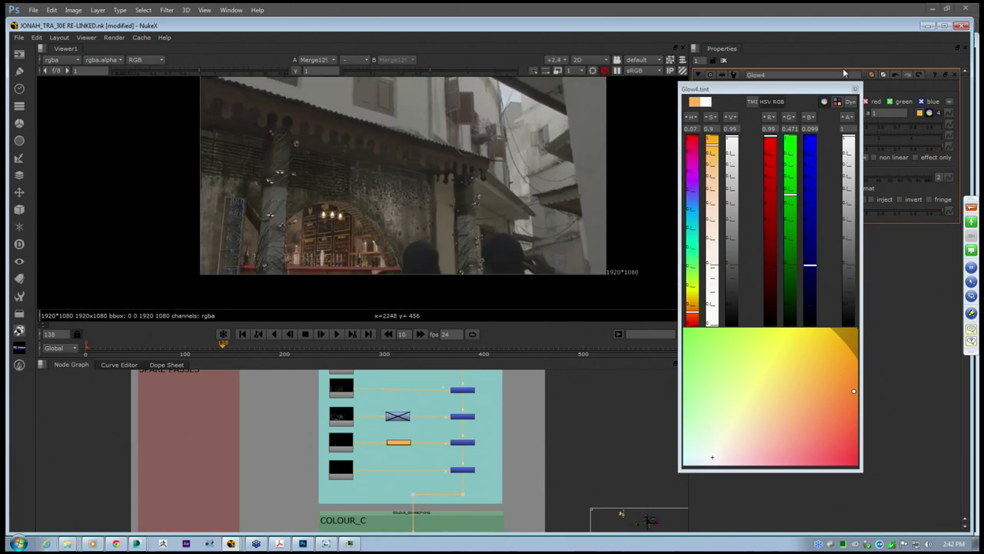
left_click(855, 89)
Look over the PostageStamp passes in the RENDER 01 group and compare them with the bar area of the composite
middle_click_drag(420, 419, 378, 421)
scroll(378, 421, "up", 3)
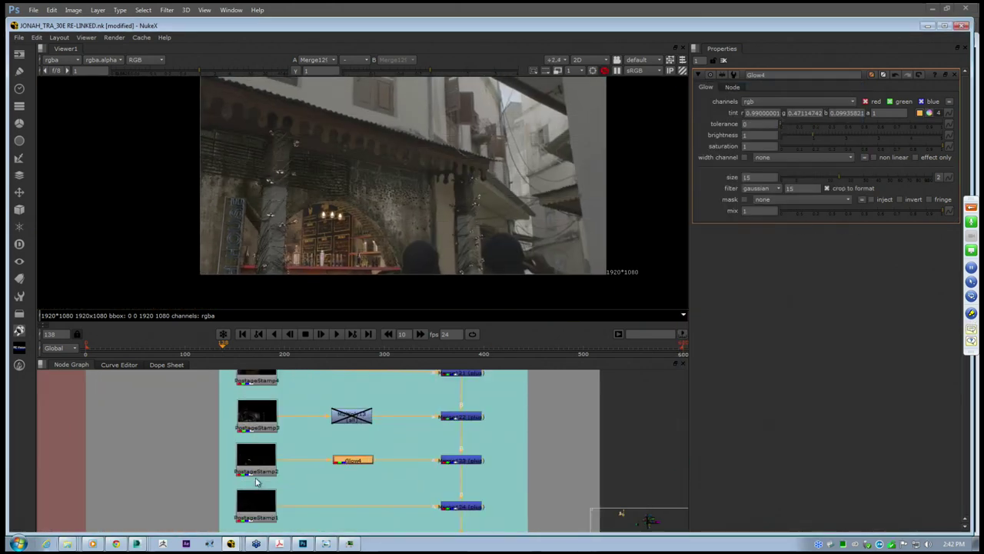
scroll(311, 243, "up", 2)
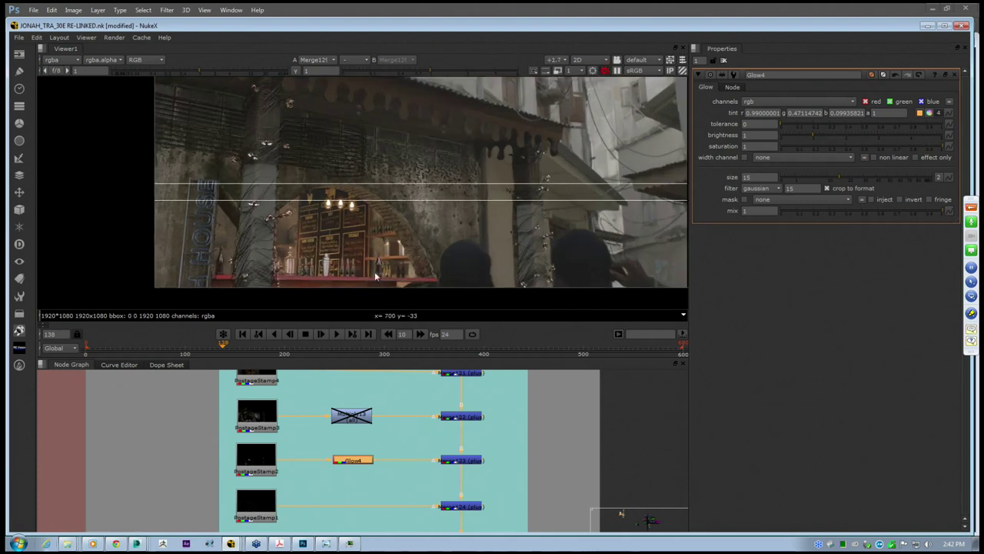
middle_click_drag(337, 455, 379, 517)
scroll(380, 517, "down", 1)
scroll(356, 483, "up", 1)
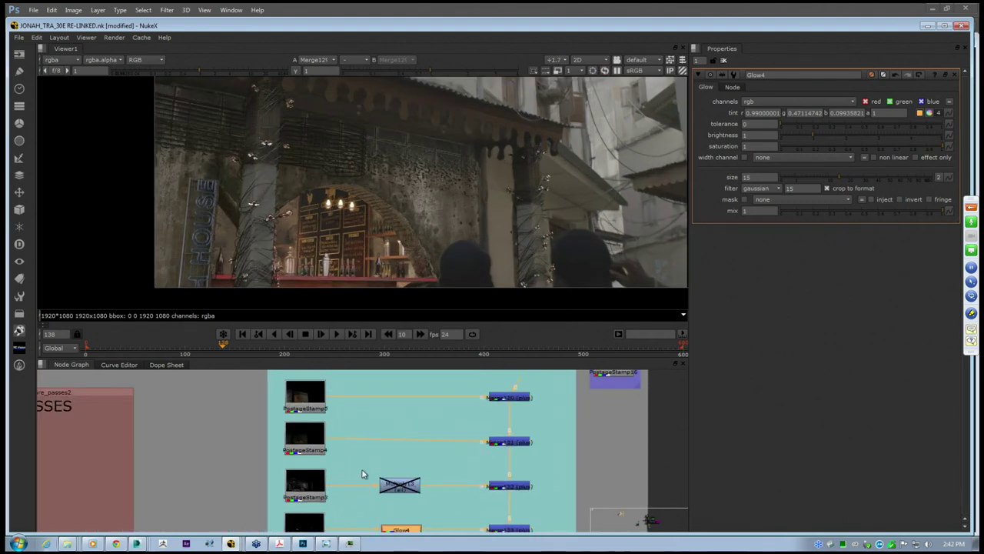
middle_click_drag(364, 474, 346, 384)
middle_click_drag(326, 467, 367, 429)
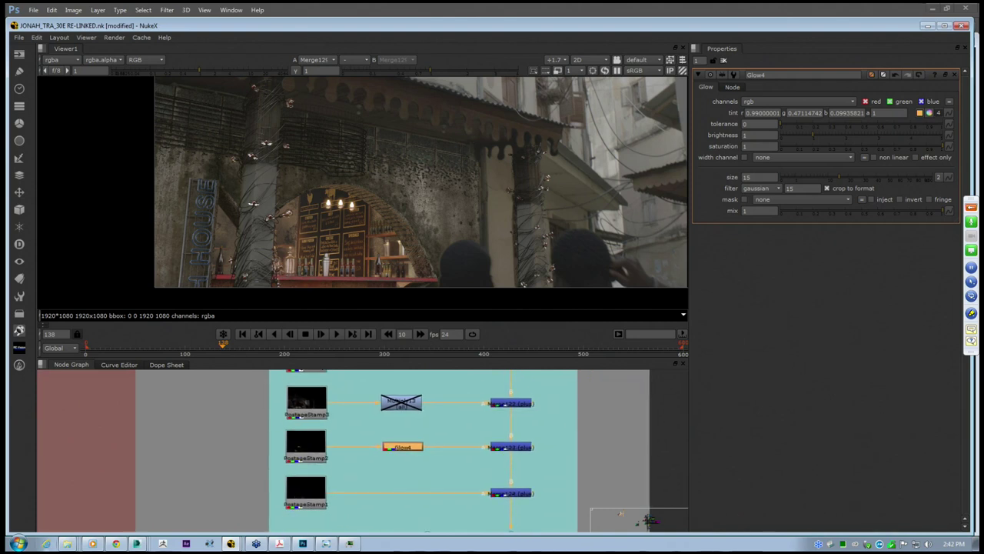
View the PostageStamp1 pass, which feeds Merge124, on its own
left_click(306, 497)
left_click(309, 452)
left_click(304, 499)
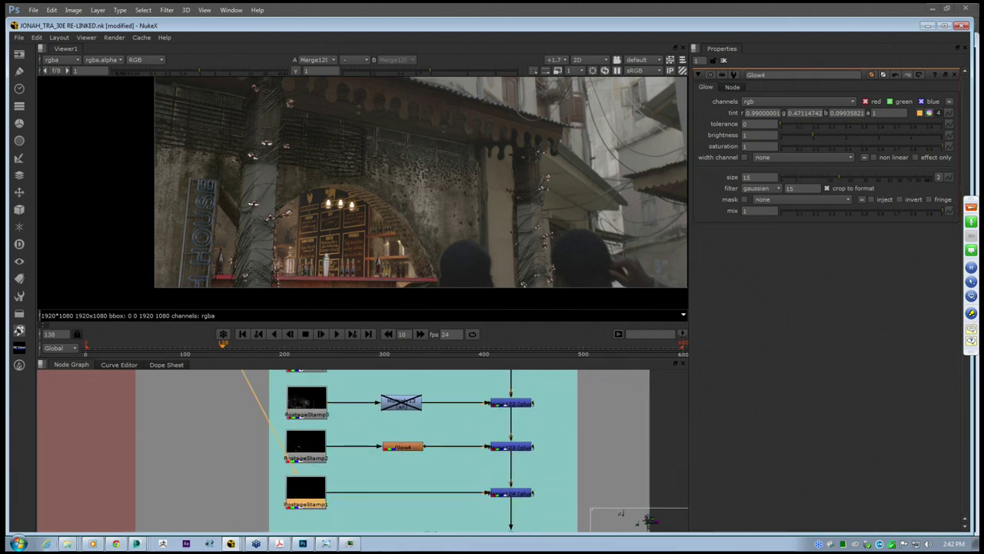
left_click(312, 496)
key("1")
scroll(303, 507, "up", 3)
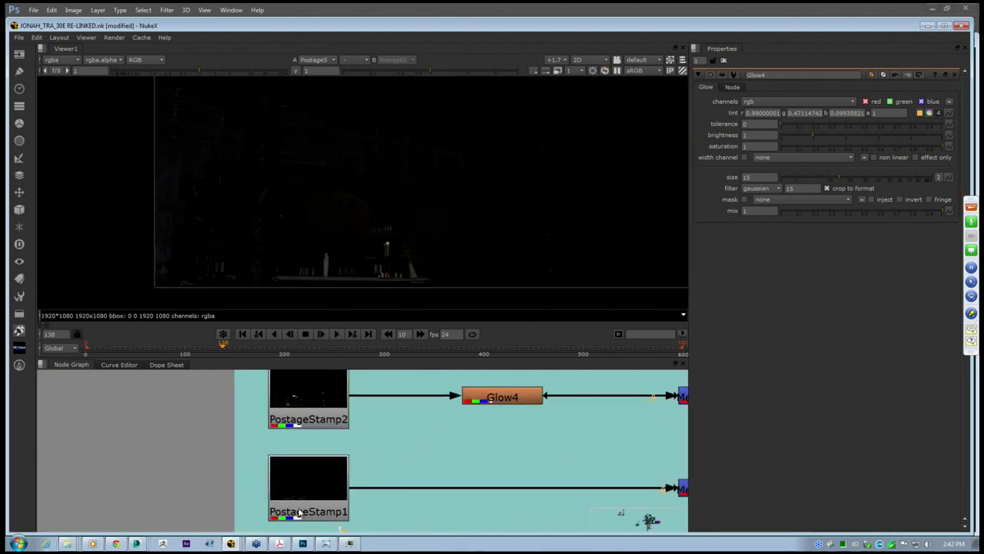
scroll(296, 484, "down", 2)
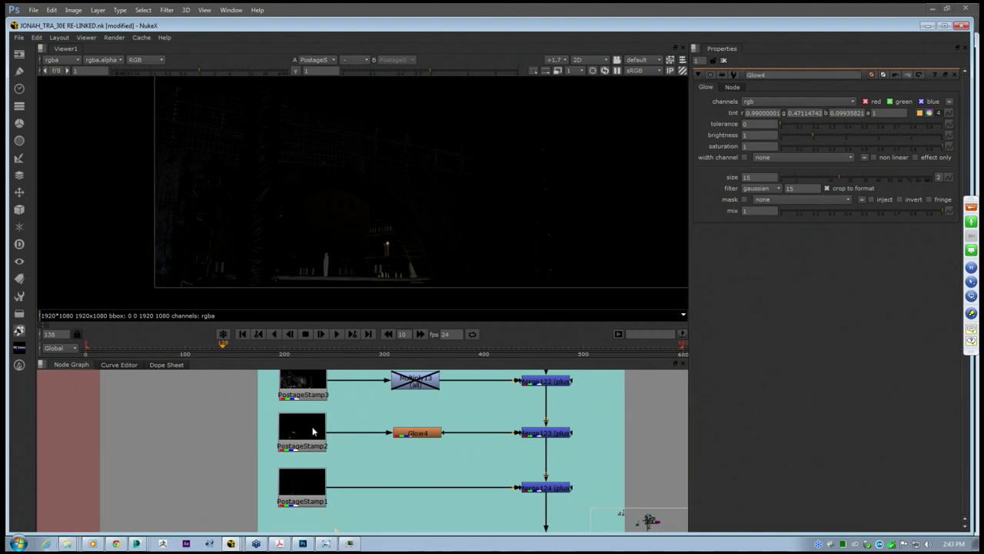
Add a Multiply (Math) node and place it on the connection between PostageStamp1 and Merge124
middle_click_drag(338, 441, 313, 422)
key("Tab")
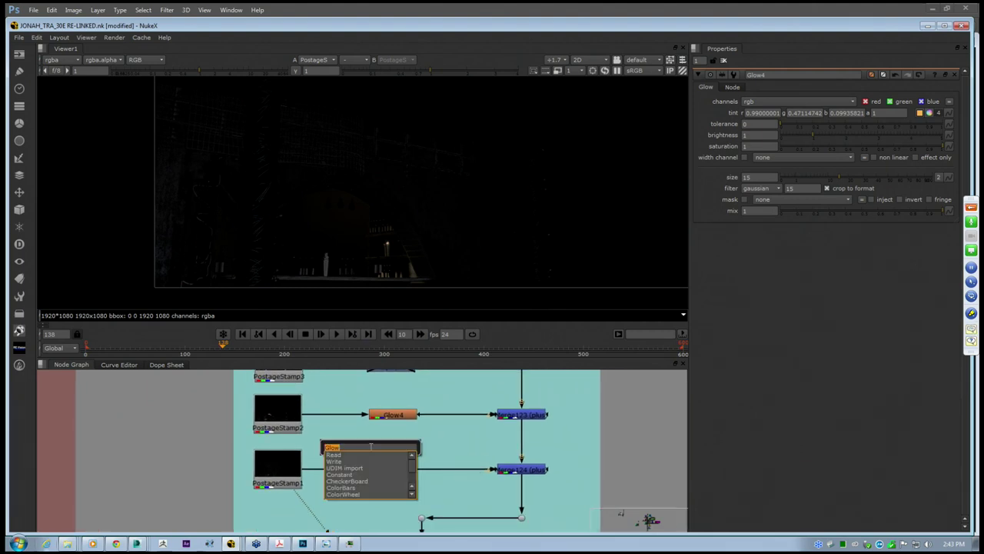
type("multipl")
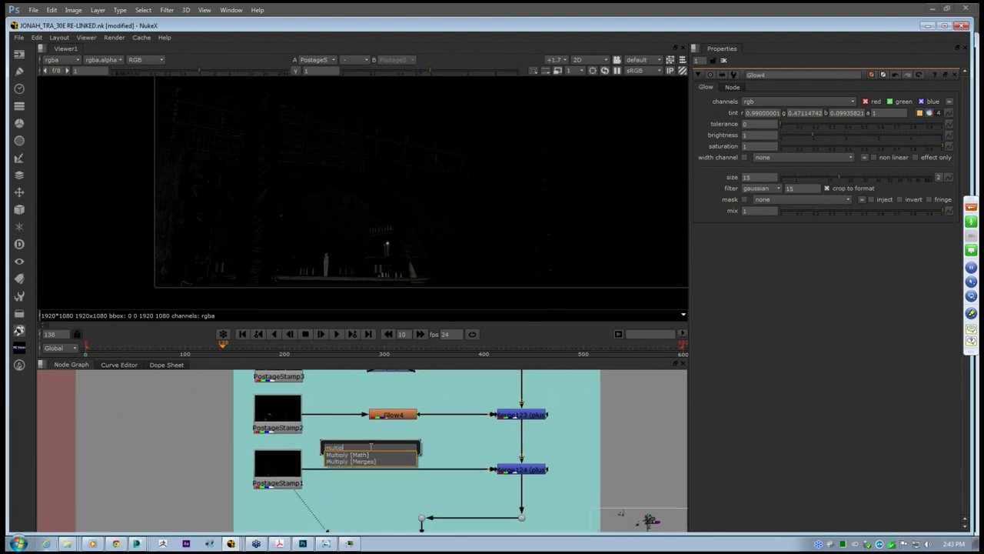
left_click(361, 456)
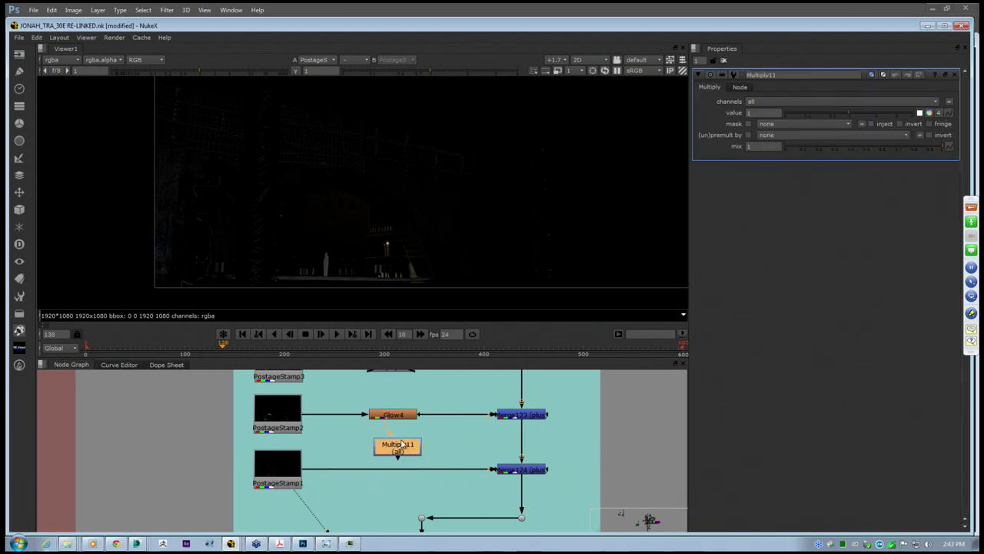
left_click_drag(404, 450, 398, 475)
Return the viewer to the full composite at the merge node in the RENDER 01 SHADOW group
scroll(462, 465, "down", 10)
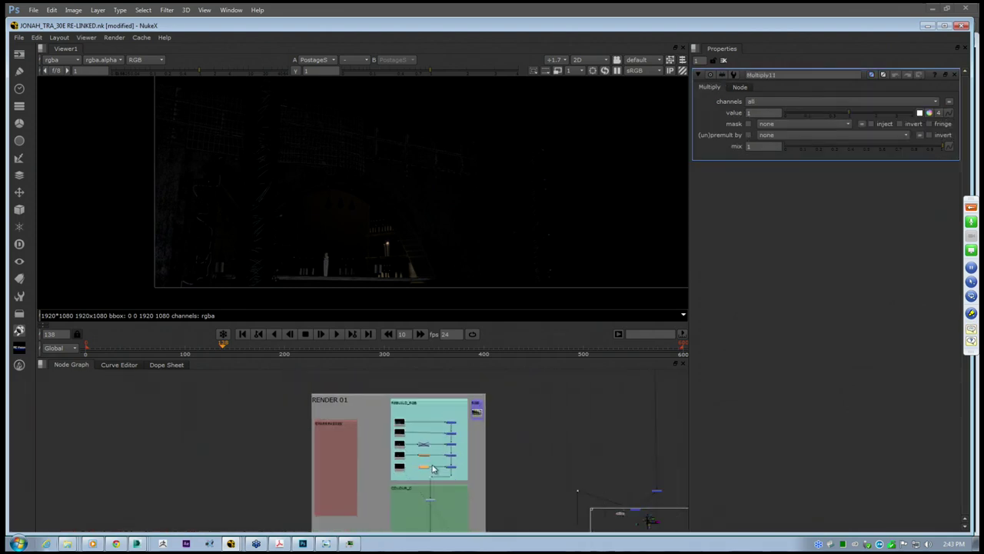
scroll(480, 459, "up", 1)
middle_click_drag(377, 483, 655, 549)
scroll(379, 461, "up", 4)
scroll(369, 448, "up", 7)
left_click(393, 462)
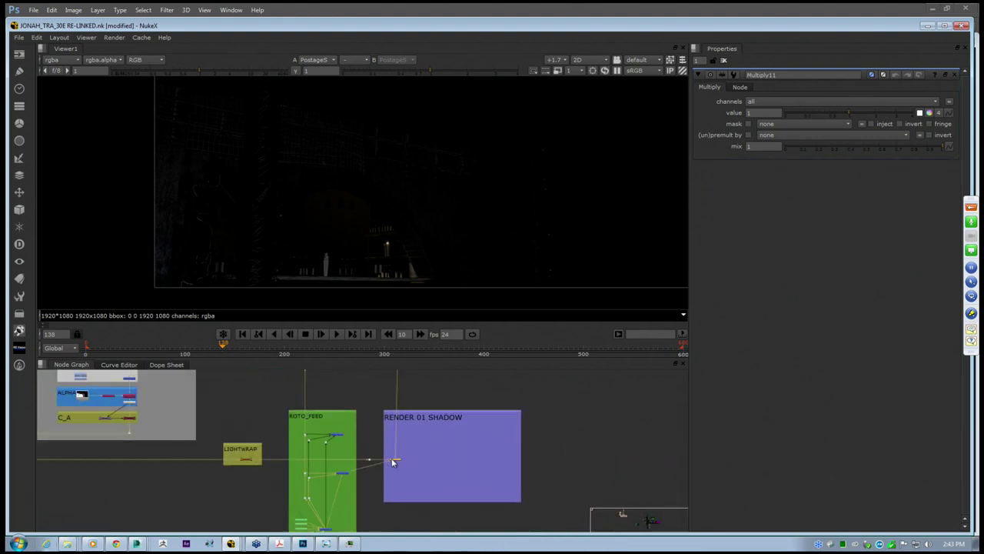
key("1")
scroll(363, 433, "down", 4)
middle_click_drag(242, 408, 346, 463)
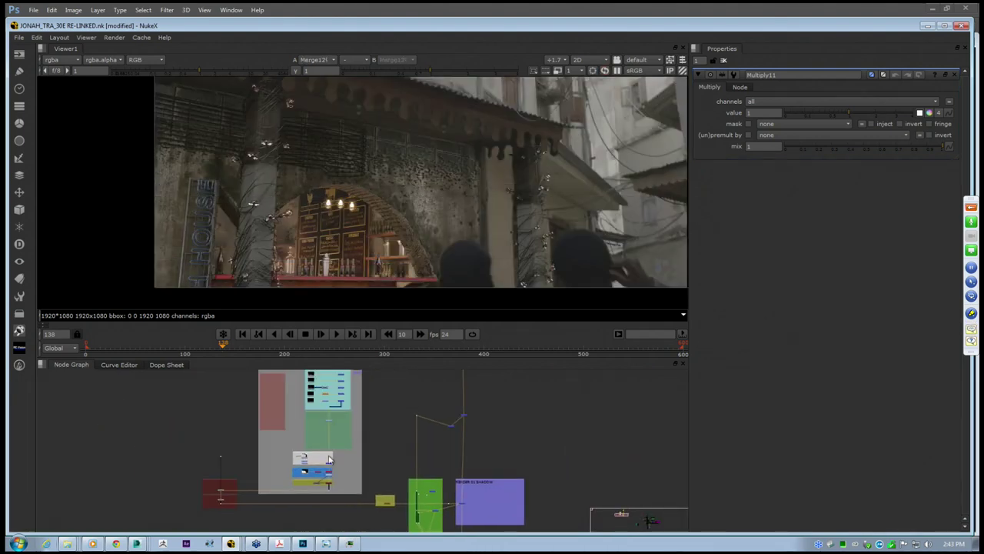
Raise the value of the Multiply node after PostageStamp1 to 3.4, judging the bar and bottles in the composite
scroll(329, 459, "up", 5)
left_click(334, 470)
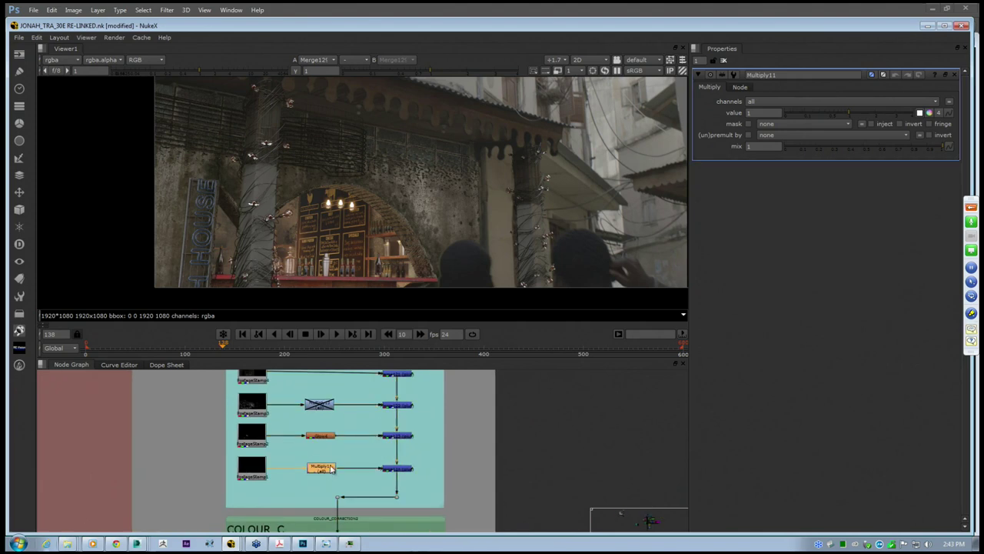
scroll(386, 150, "up", 3)
middle_click_drag(415, 206, 412, 195)
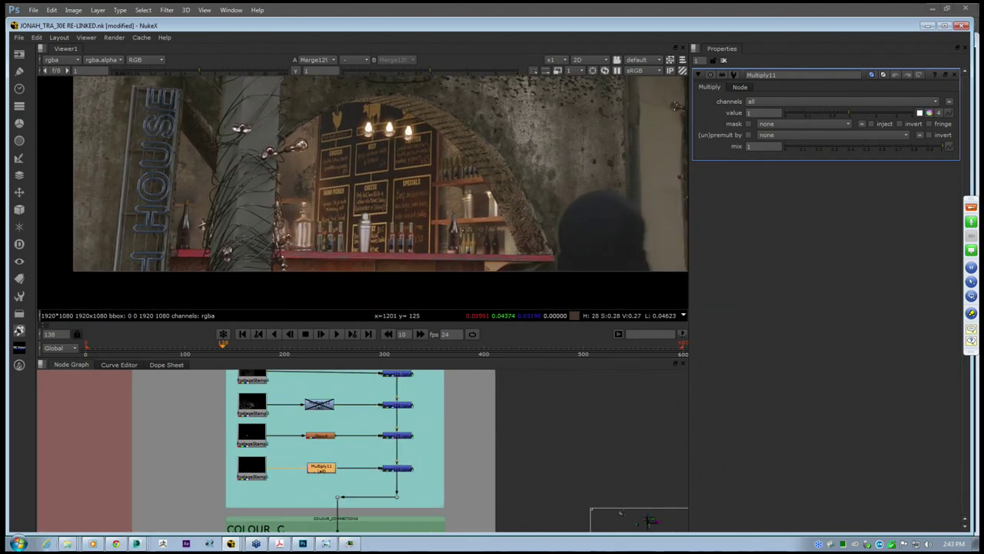
left_click_drag(850, 110, 877, 120)
scroll(250, 217, "up", 3)
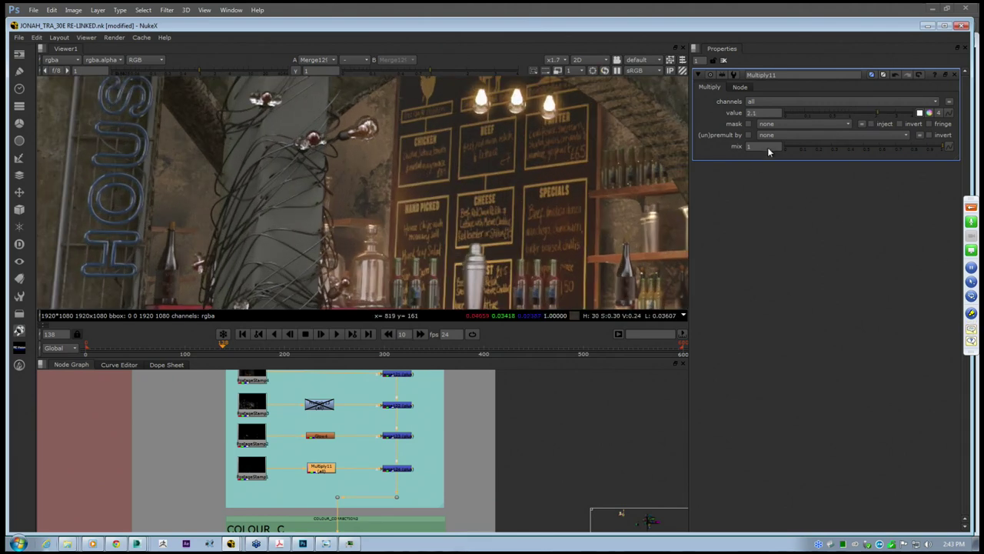
left_click_drag(893, 113, 905, 119)
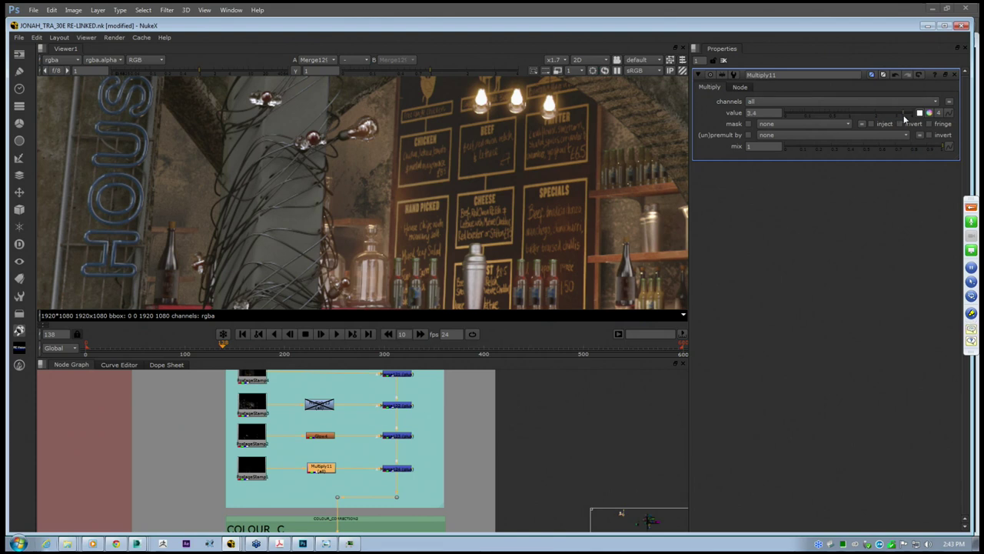
Inspect the bulbs, bottles and menu board closely in the composite, and deselect the Multiply node
middle_click_drag(432, 235, 378, 221)
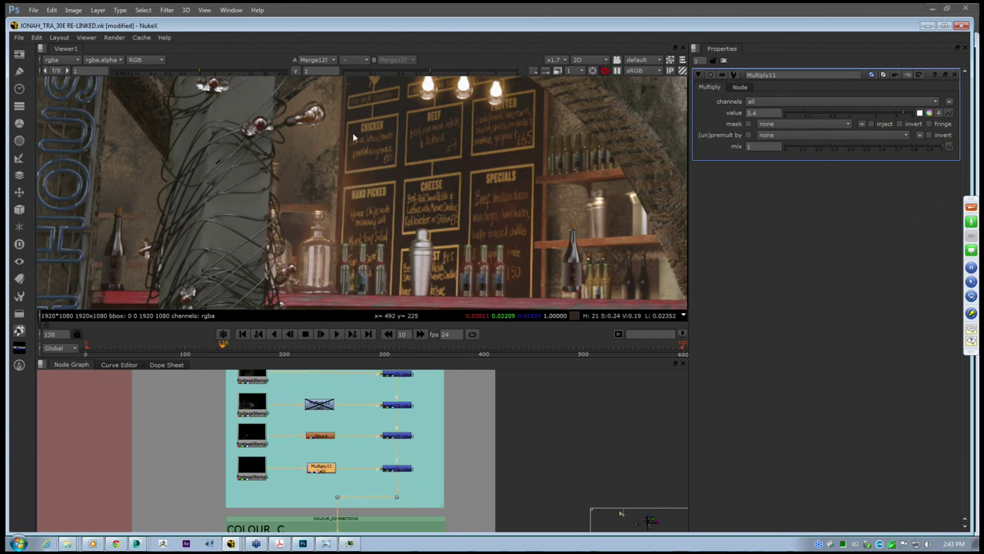
scroll(338, 138, "up", 6)
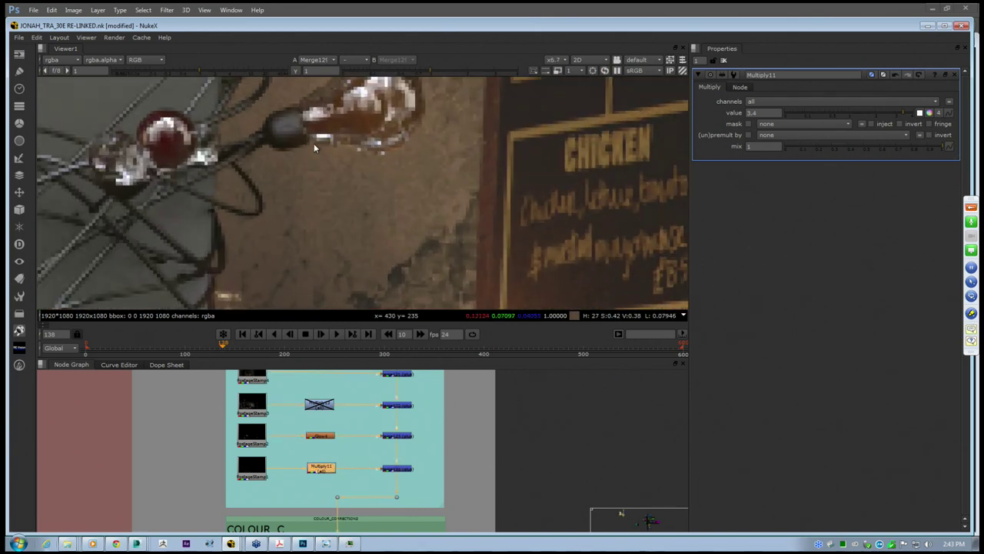
scroll(304, 150, "down", 6)
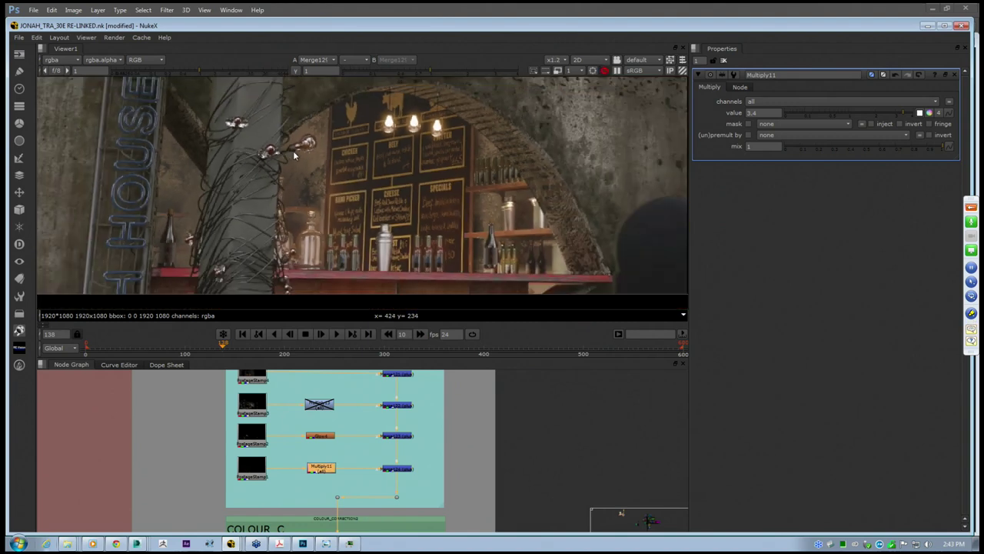
scroll(302, 157, "down", 2)
middle_click_drag(340, 177, 336, 210)
left_click(326, 486)
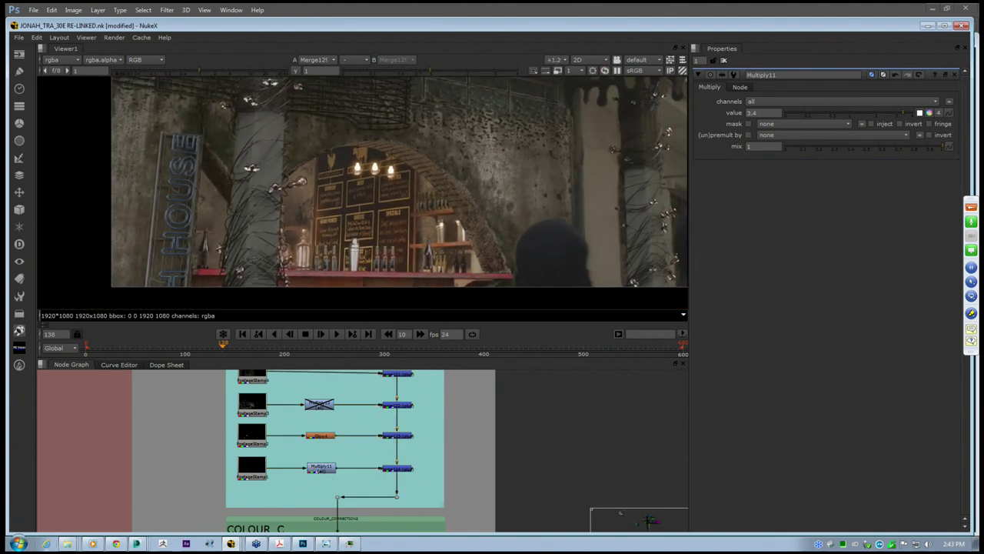
Examine the composite around the bar arch, bulbs and pillars, both close up and at full frame
left_click(319, 469)
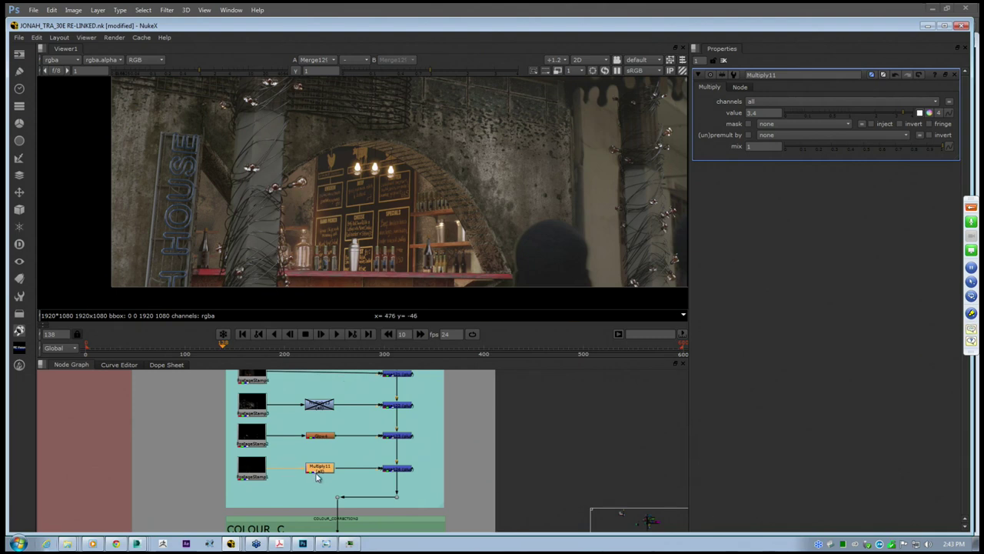
scroll(273, 411, "down", 3)
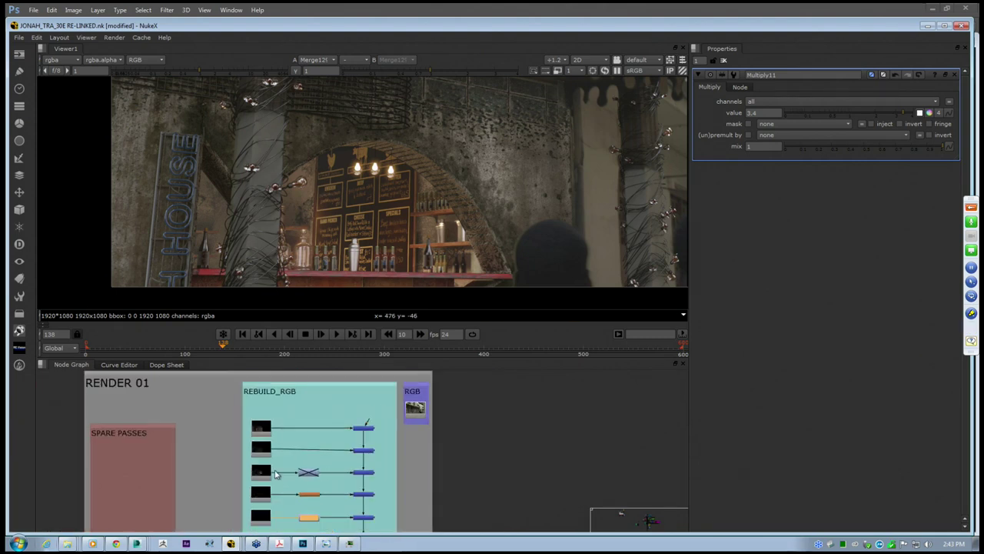
scroll(292, 441, "up", 3)
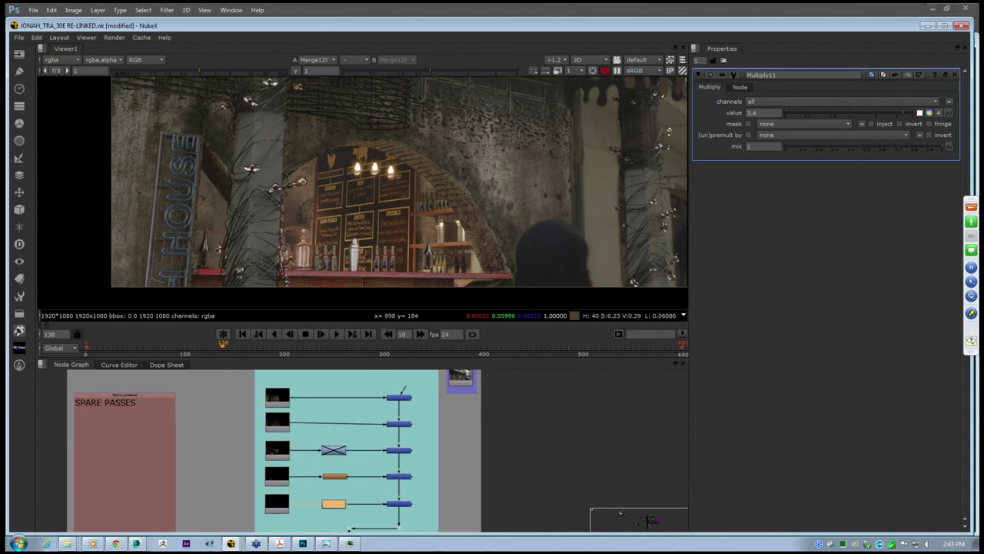
middle_click_drag(491, 209, 381, 221)
scroll(444, 226, "down", 3)
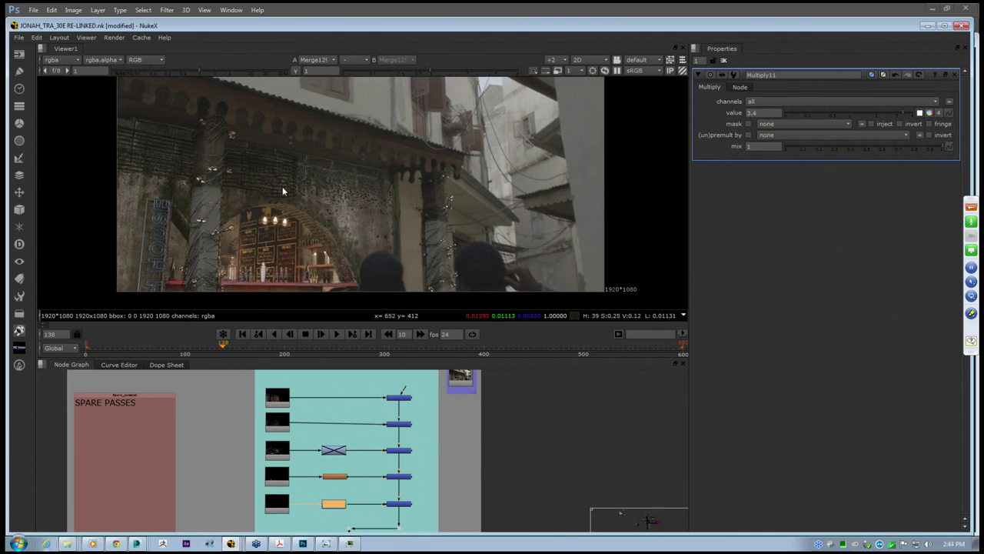
middle_click_drag(295, 190, 275, 191)
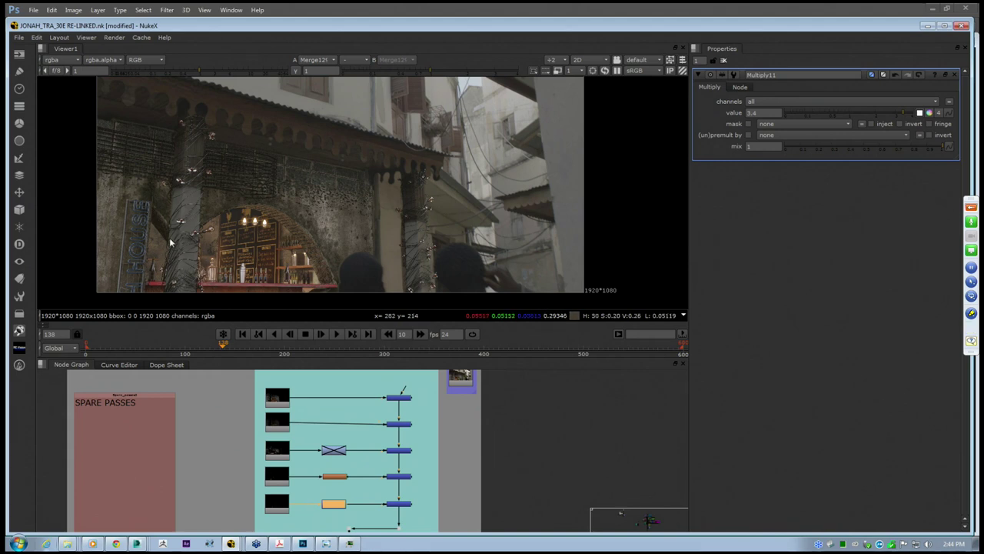
scroll(259, 234, "up", 2)
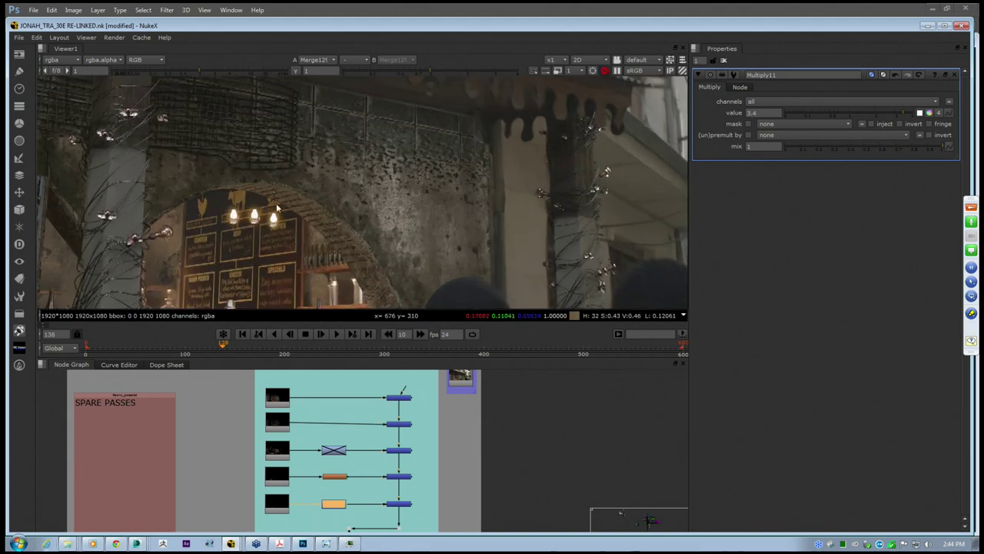
scroll(261, 208, "down", 4)
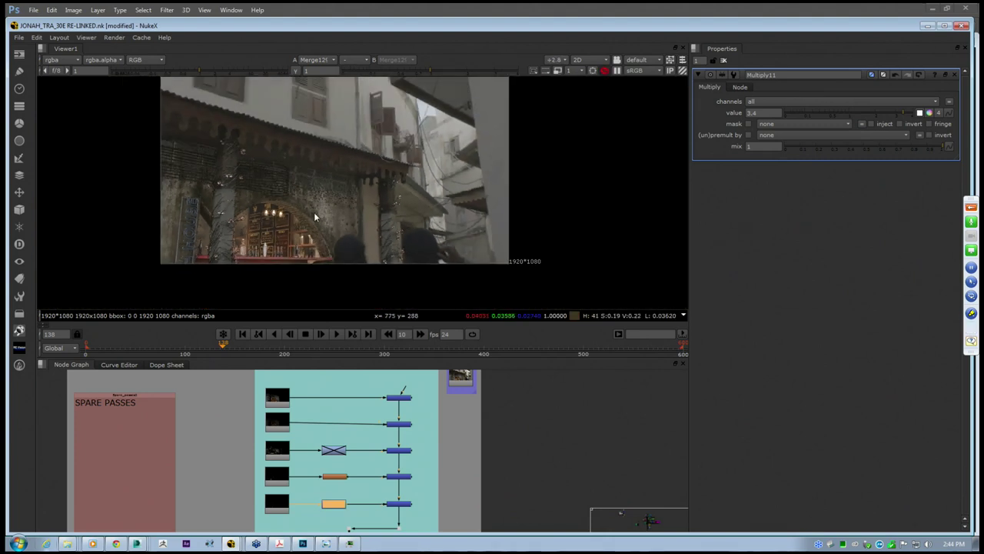
Maximize the Node Graph, select the RENDER 01 tree to reveal its links to the source passes, and clear the selection
scroll(382, 448, "down", 3)
scroll(383, 444, "down", 3)
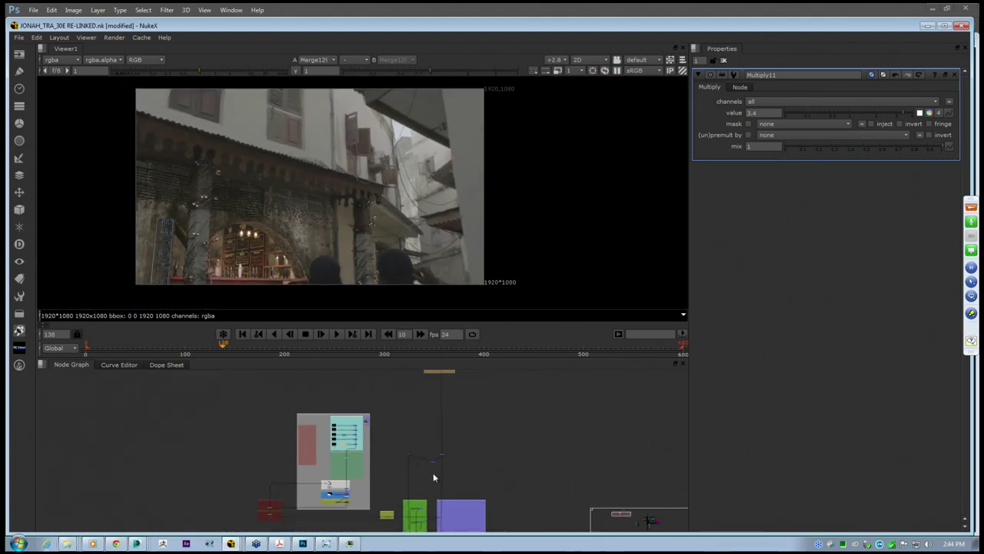
middle_click_drag(440, 485, 415, 451)
middle_click_drag(365, 431, 392, 336)
key("space")
middle_click_drag(312, 356, 372, 306)
left_click_drag(262, 231, 426, 395)
middle_click_drag(426, 395, 435, 336)
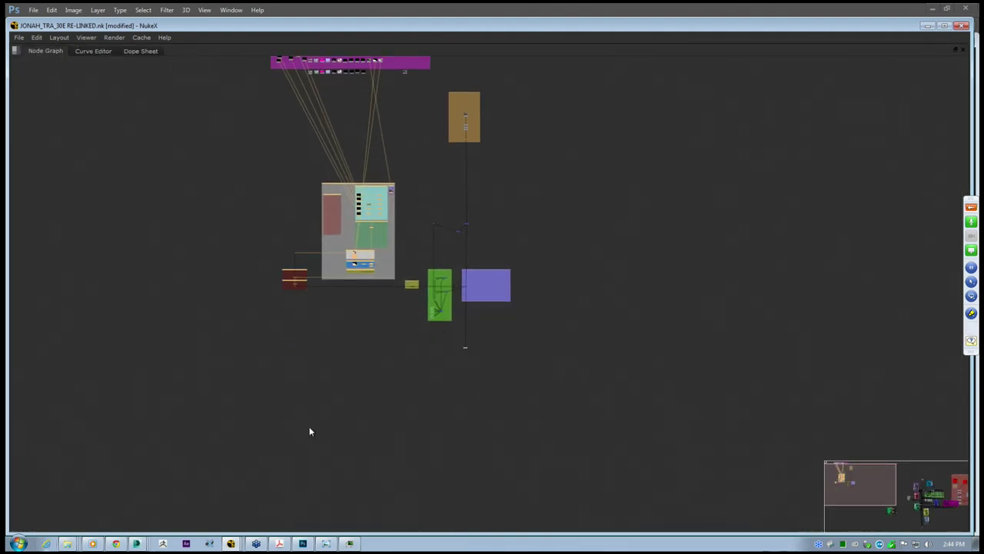
left_click(336, 471)
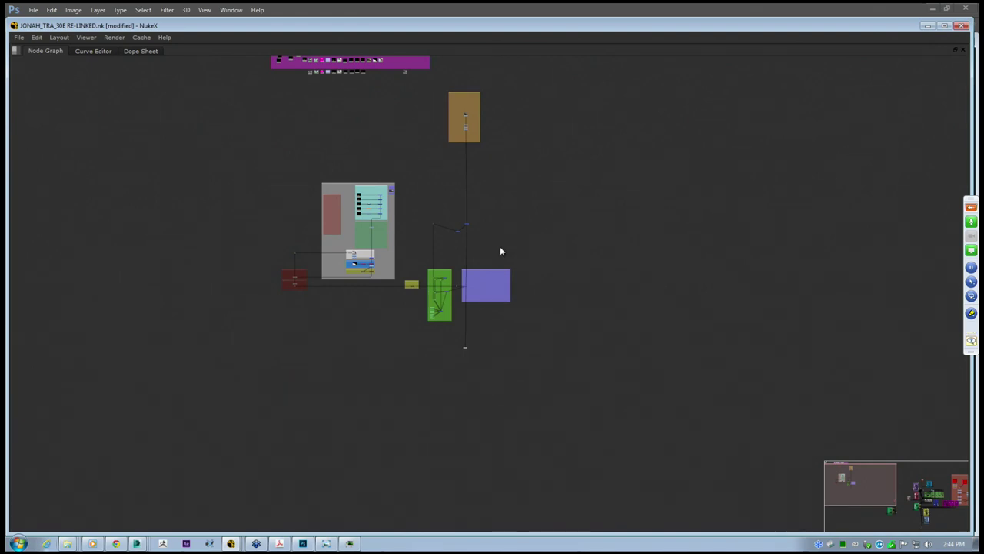
Examine how the RENDER 01 tree connects to the read nodes, ROTO_FEED and RENDER 01 SHADOW groups
scroll(517, 261, "up", 4)
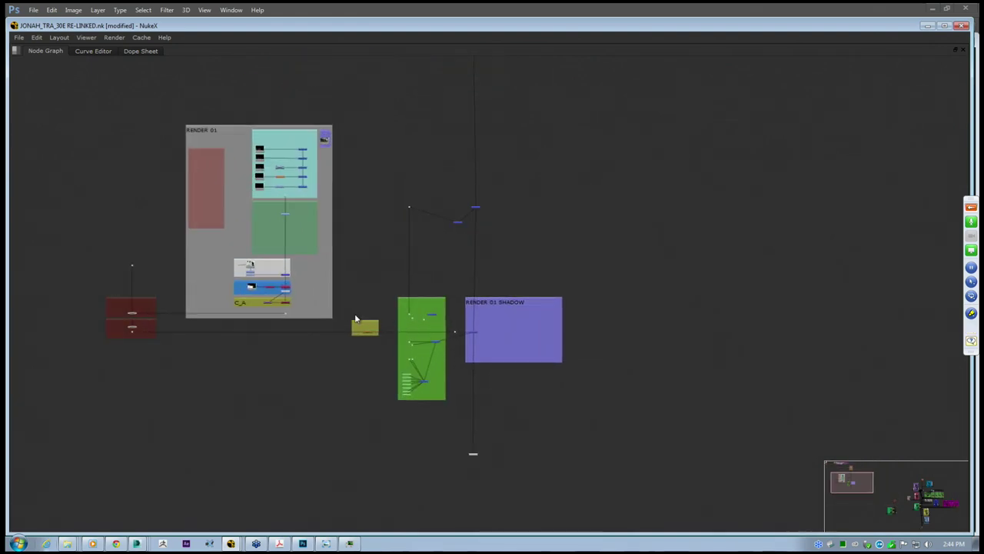
middle_click_drag(359, 320, 400, 348)
scroll(316, 206, "up", 1)
left_click_drag(92, 111, 438, 405)
scroll(438, 406, "down", 4)
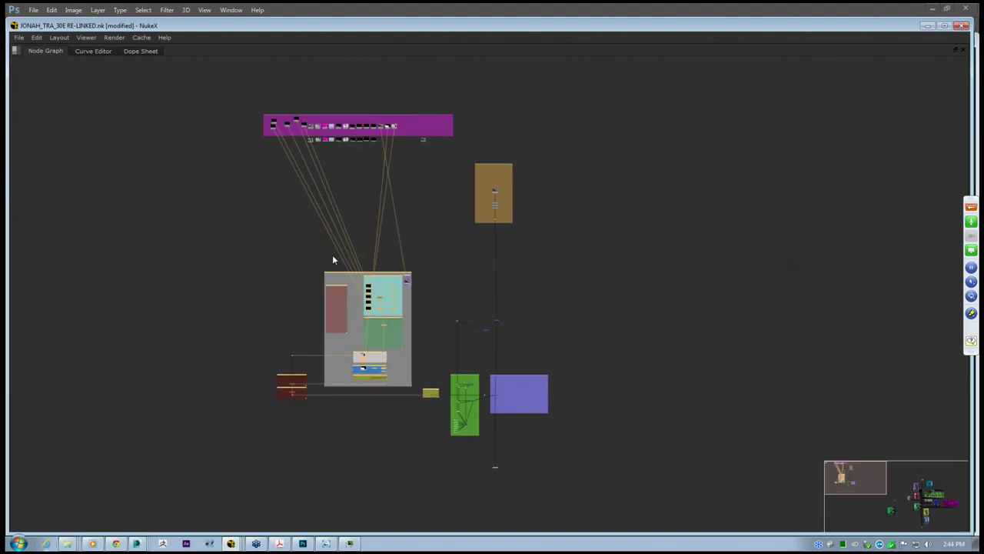
left_click_drag(190, 230, 635, 480)
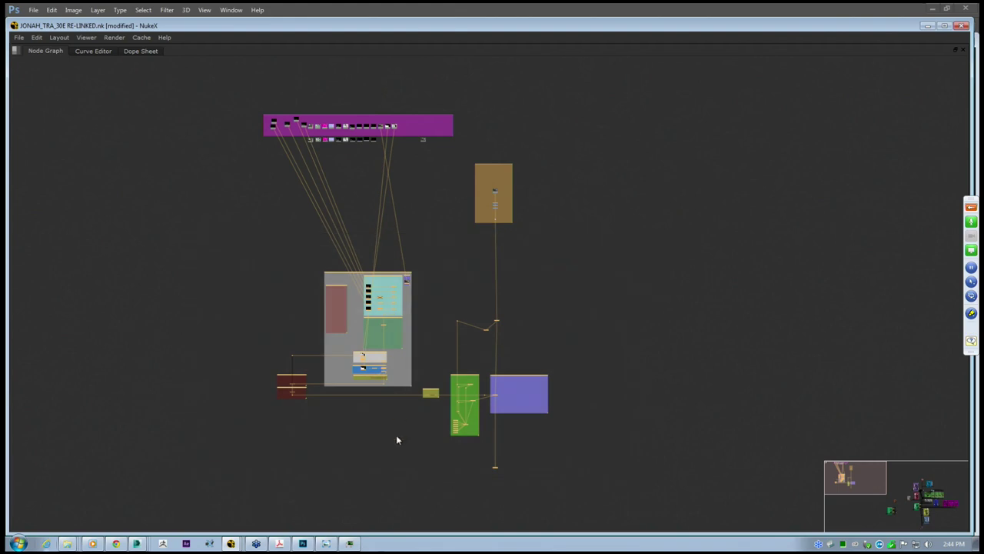
left_click(396, 434)
Examine the REBUILD_RGB and COLOUR_C groups inside RENDER 01 and the layout of the surrounding tree
scroll(330, 241, "up", 5)
scroll(392, 324, "up", 6)
middle_click_drag(576, 512, 440, 381)
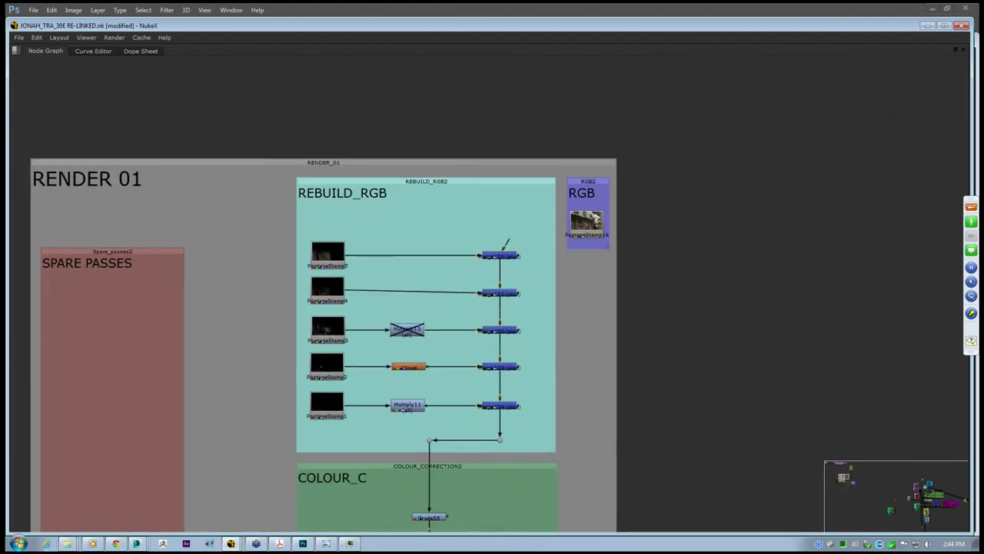
middle_click_drag(495, 424, 499, 278)
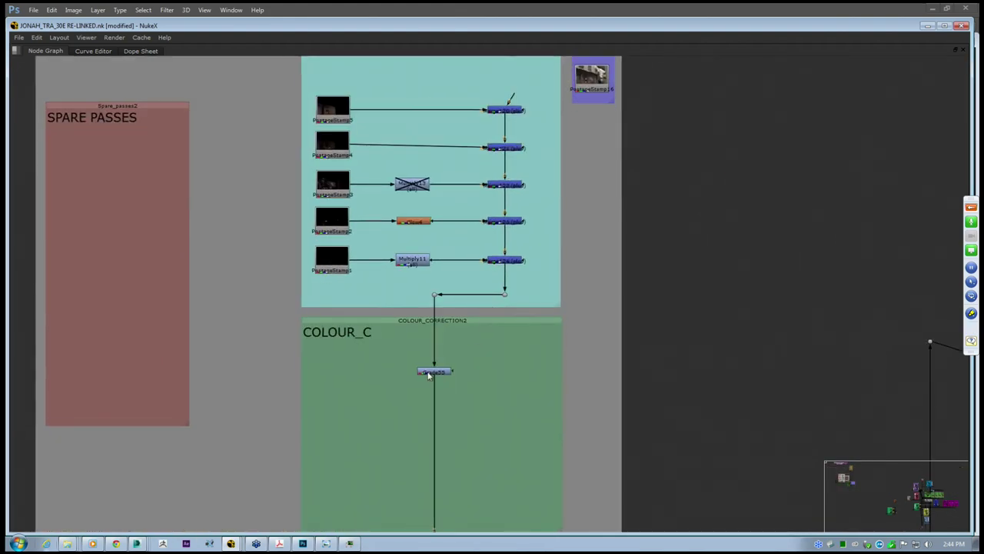
scroll(428, 374, "down", 5)
middle_click_drag(510, 423, 432, 292)
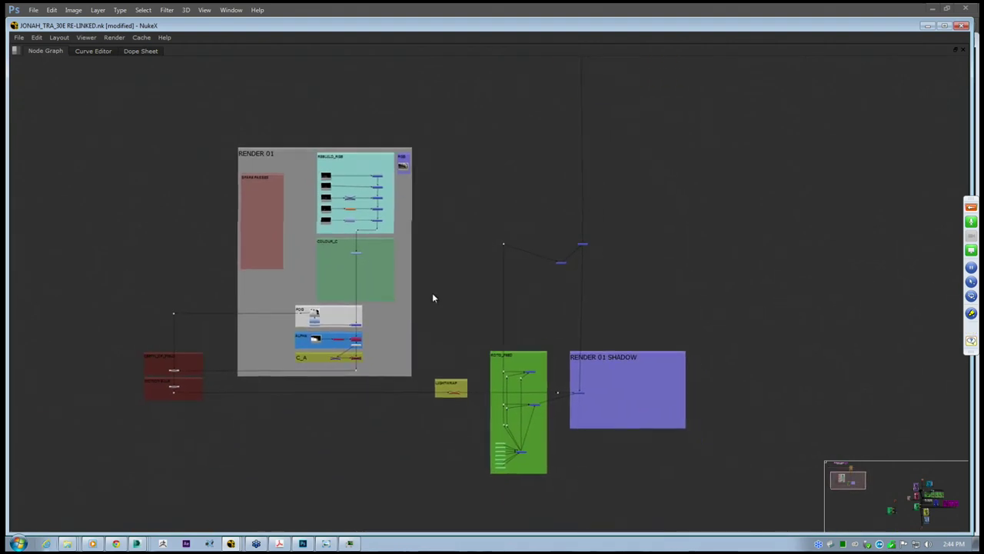
left_click_drag(97, 105, 756, 494)
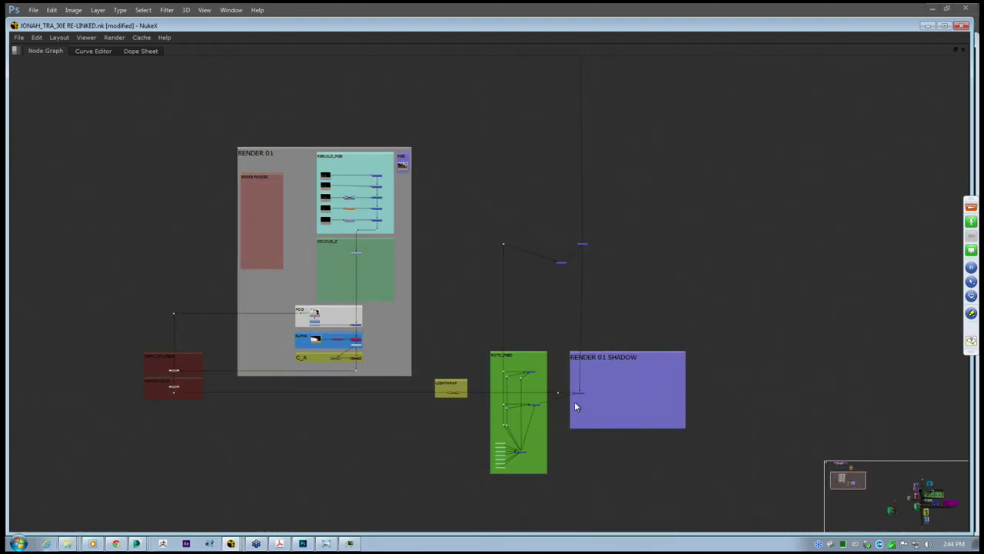
Import NUKE TEMPLATE SCRIPT.nk from E:/CG SCHOOL/DAY 03_VFX/NUKE into the current script
scroll(211, 234, "down", 5)
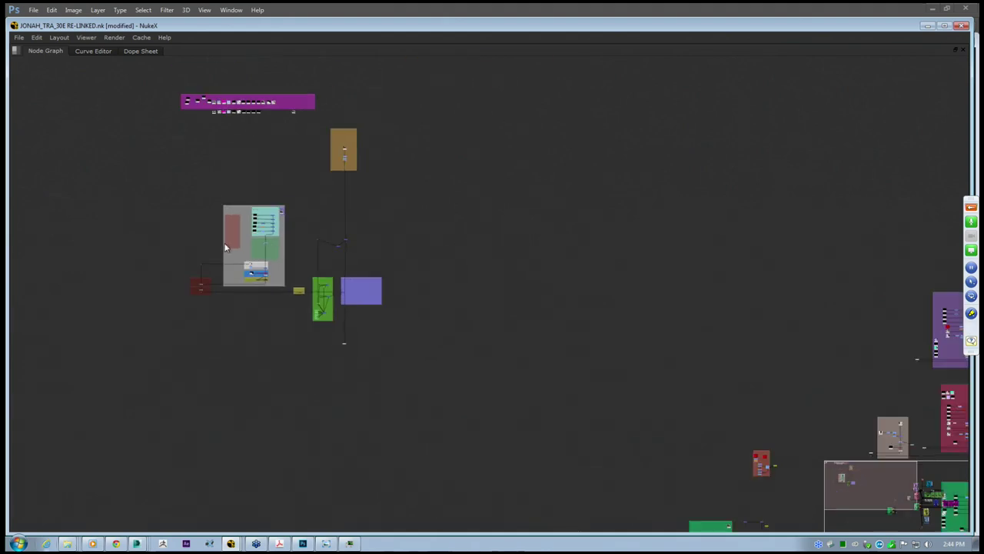
middle_click_drag(306, 239, 627, 322)
left_click_drag(274, 224, 344, 439)
right_click(274, 230)
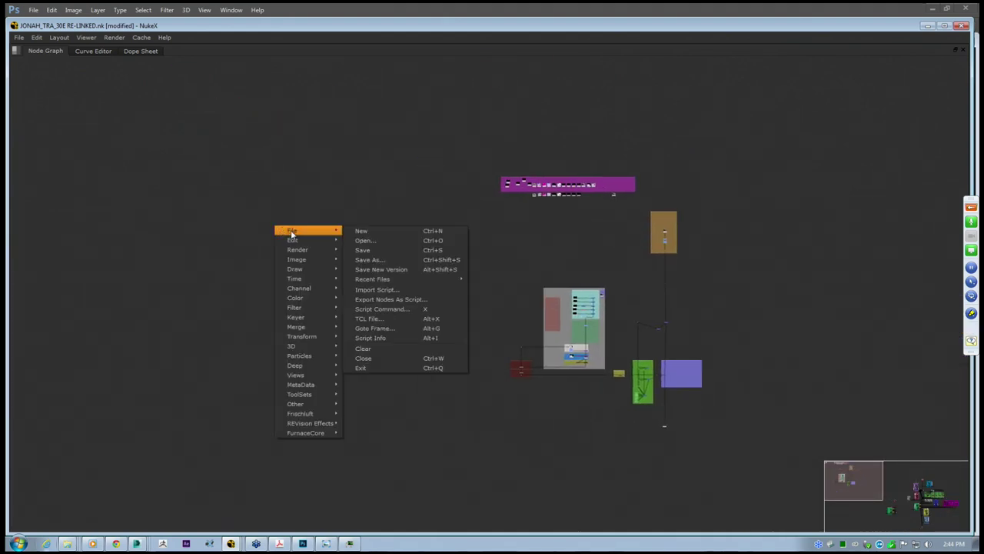
left_click(387, 295)
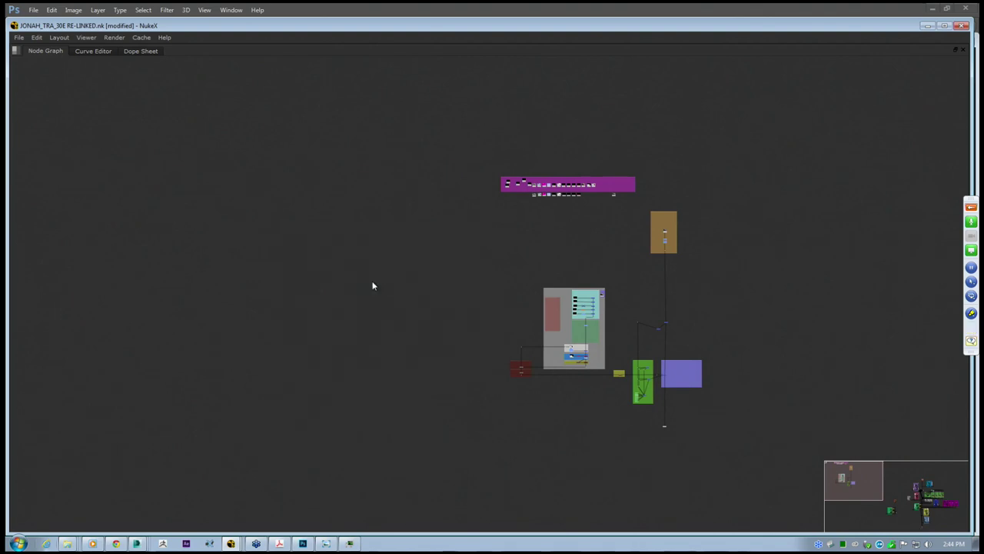
left_click(202, 201)
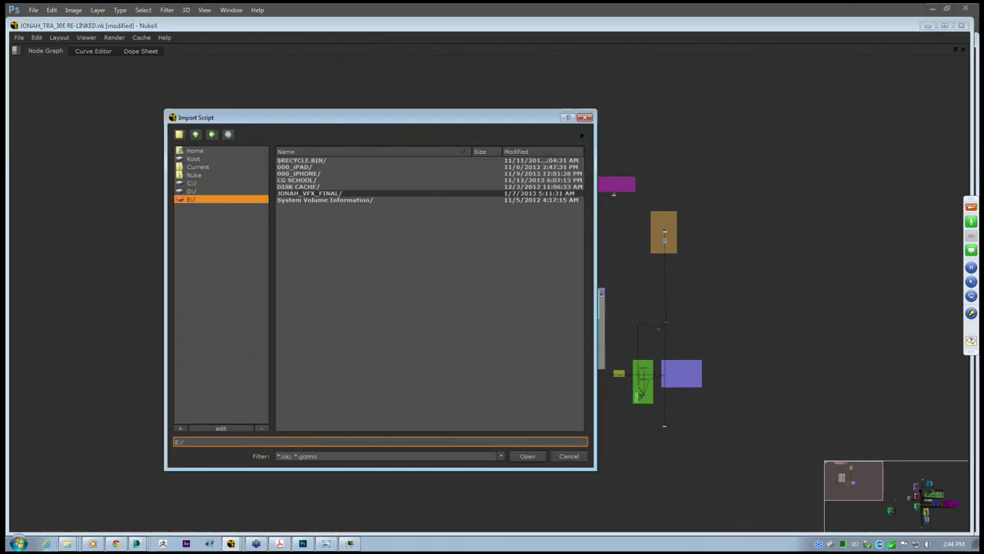
double_click(304, 181)
double_click(306, 173)
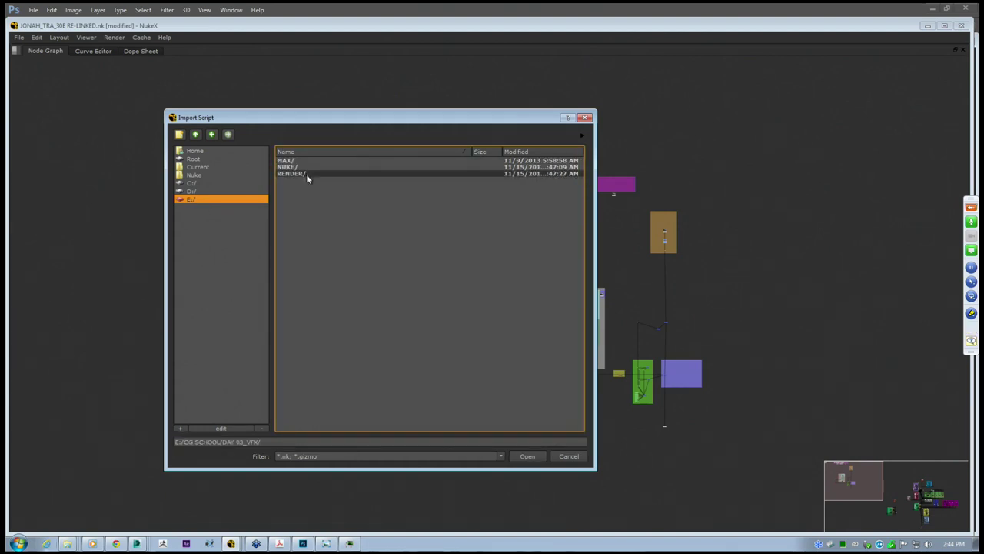
double_click(301, 167)
left_click(311, 180)
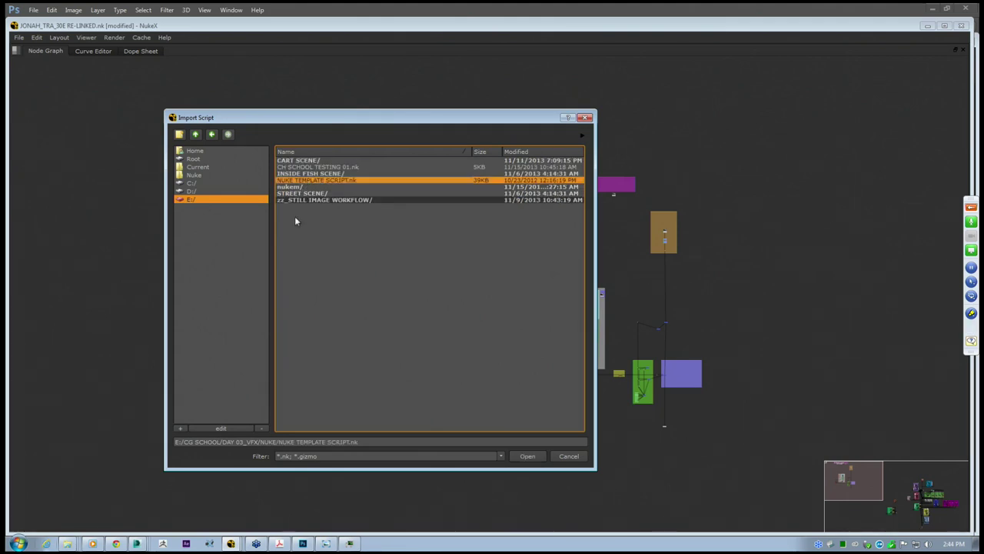
left_click(526, 456)
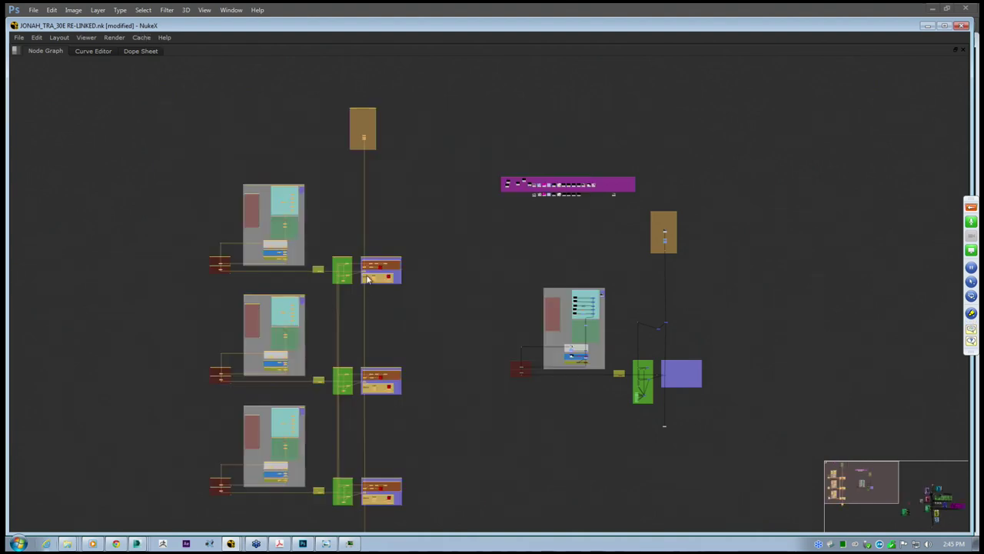
Examine the imported template's BACKGROUND_FOOTAGE group and its chain of colour-correction nodes
scroll(424, 328, "down", 2)
left_click_drag(212, 106, 445, 513)
scroll(383, 166, "up", 8)
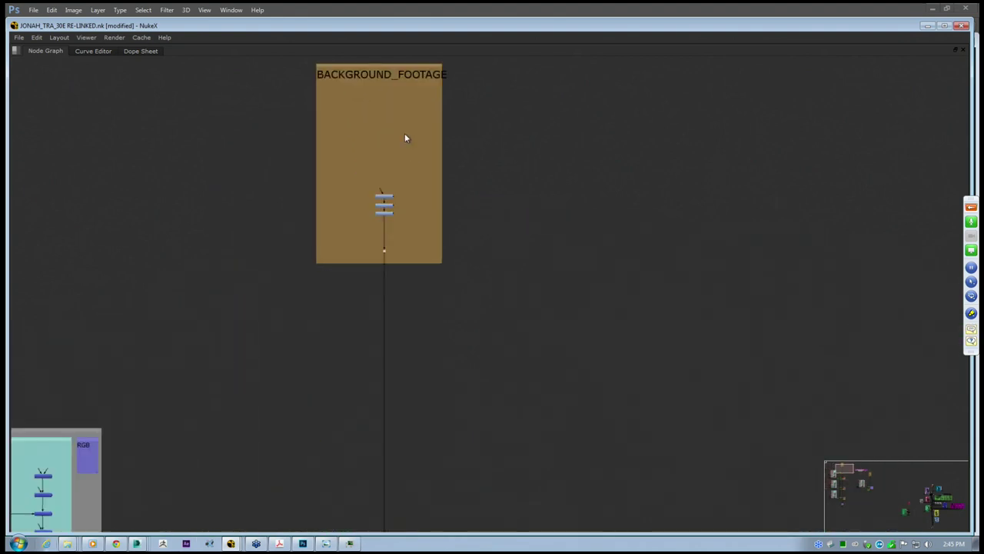
left_click(391, 123)
scroll(390, 245, "up", 3)
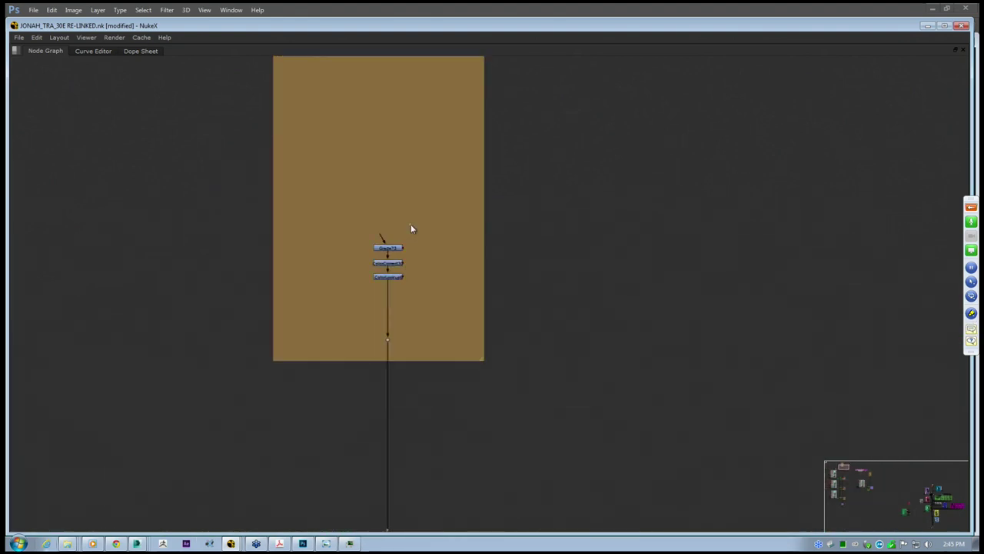
left_click_drag(414, 287, 416, 288)
scroll(416, 287, "down", 5)
Examine the template's RENDER 01 group together with its depth of field, motion blur, lightwrap, roto and shadow groups
middle_click_drag(416, 288, 455, 54)
middle_click_drag(459, 329, 456, 316)
scroll(456, 316, "up", 2)
middle_click_drag(395, 284, 527, 343)
scroll(526, 343, "down", 1)
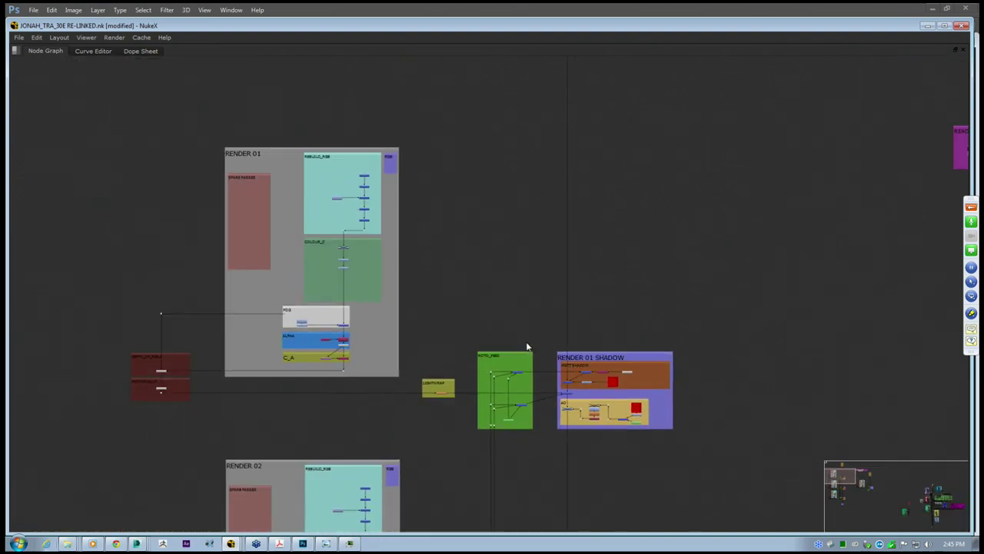
scroll(266, 159, "up", 1)
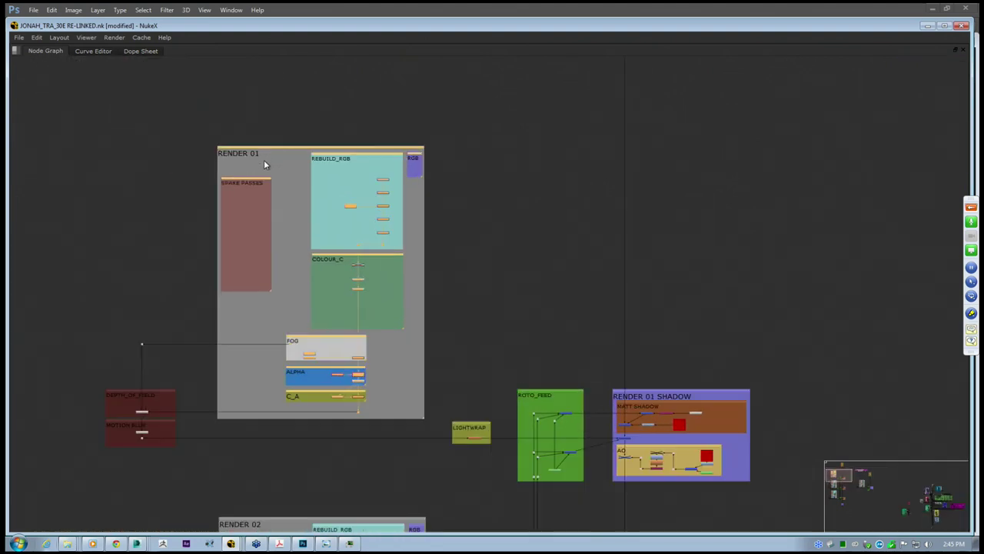
middle_click_drag(266, 159, 292, 136)
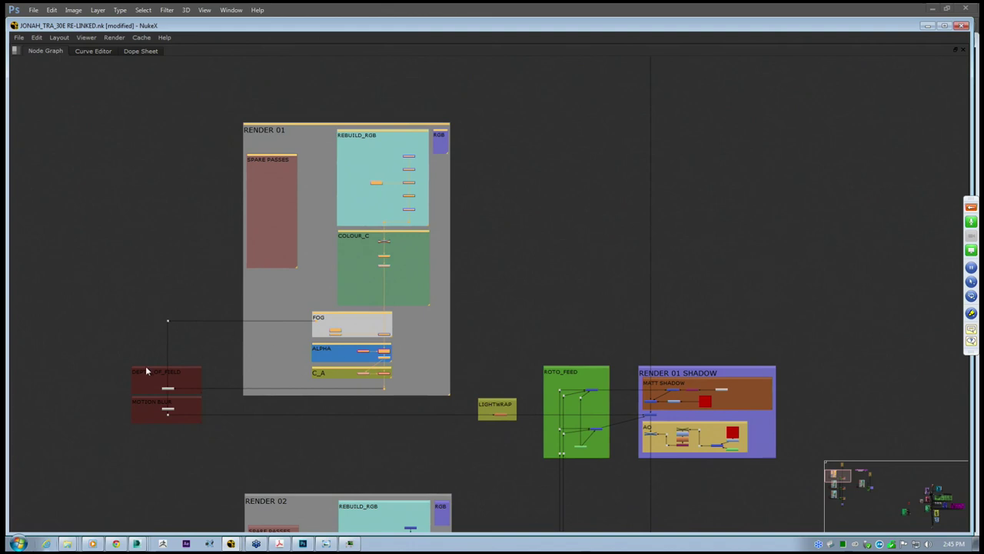
Examine the template's RENDER 02 and RENDER 03 trees with their matching shadow groups
middle_click_drag(709, 376, 659, 211)
scroll(663, 290, "down", 4)
middle_click_drag(605, 358, 528, 254)
left_click_drag(223, 184, 658, 394)
middle_click_drag(665, 437, 612, 239)
left_click_drag(212, 187, 617, 400)
scroll(415, 261, "up", 3)
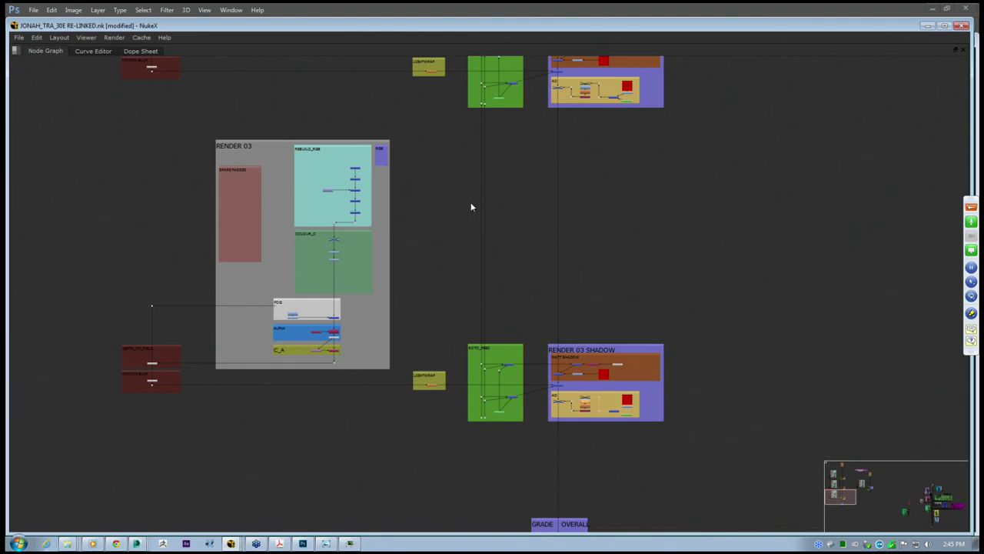
Compare the whole template layout with the existing shot tree beside it, returning to the RENDER 03 section
middle_click_drag(476, 115, 465, 236)
scroll(469, 235, "down", 5)
scroll(469, 235, "down", 3)
middle_click_drag(496, 118, 505, 227)
scroll(501, 160, "up", 3)
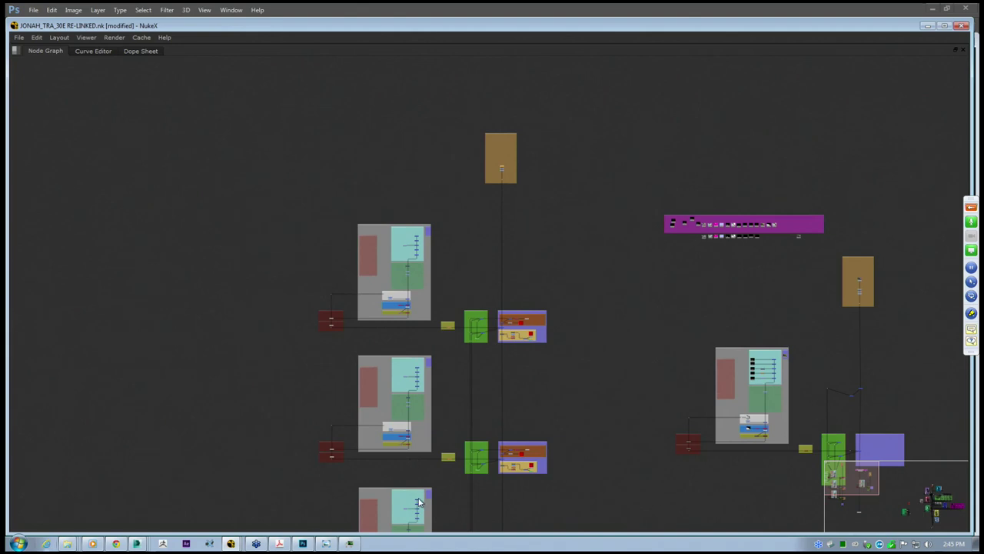
middle_click_drag(419, 502, 403, 232)
scroll(428, 422, "up", 3)
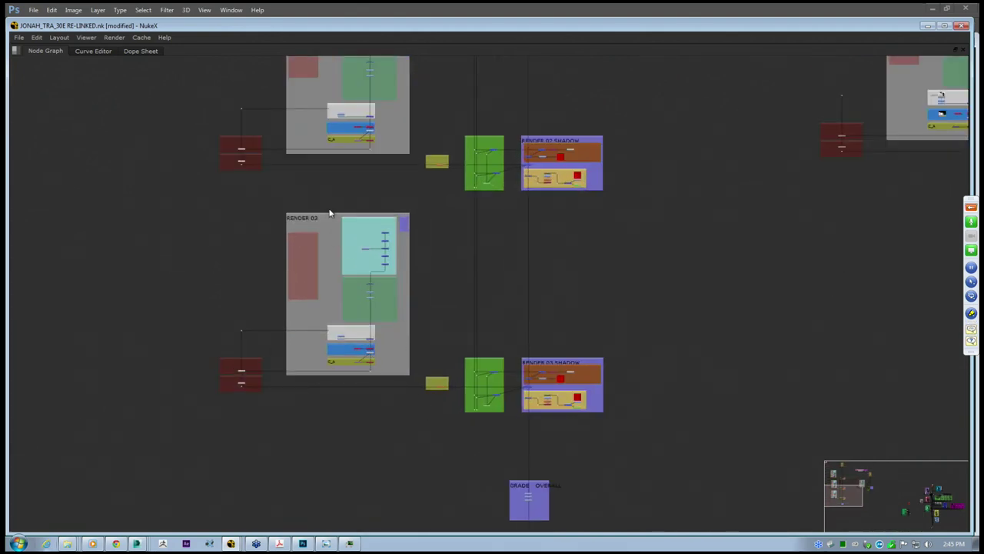
Examine the template's GRADE OVERALL group and the Write node at the end of the chain
left_click_drag(168, 210, 633, 432)
scroll(528, 295, "up", 3)
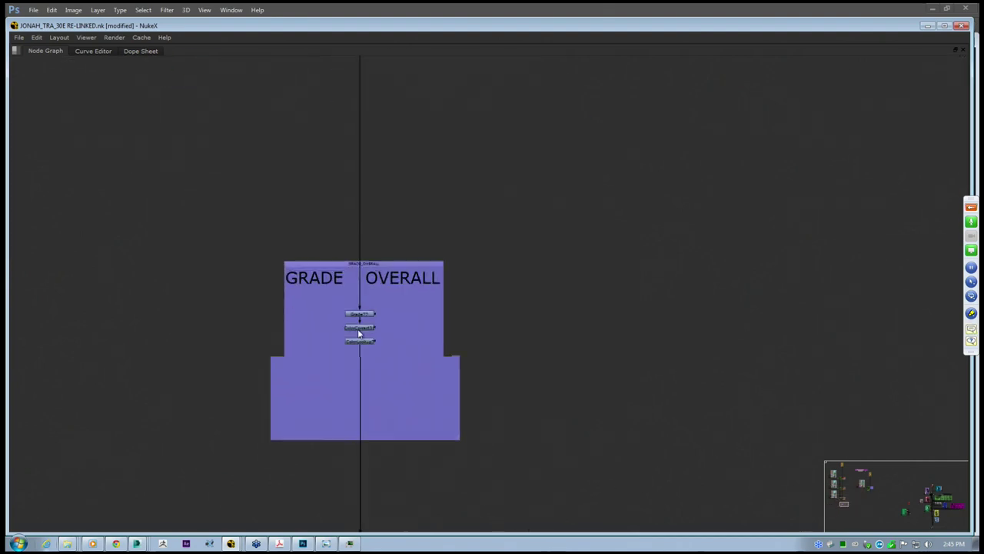
left_click(441, 202)
scroll(408, 202, "down", 6)
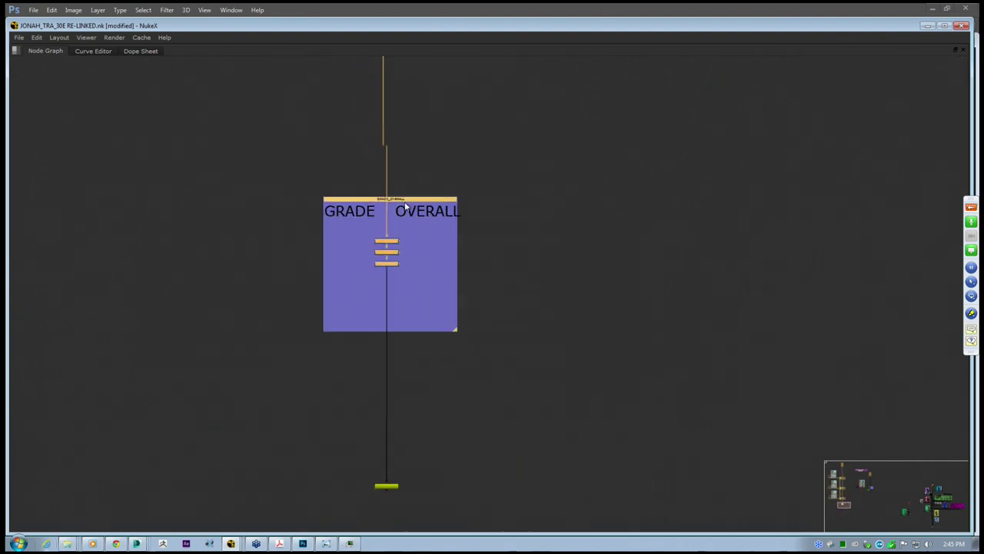
middle_click_drag(406, 201, 450, 364)
middle_click_drag(415, 316, 399, 86)
scroll(420, 338, "up", 5)
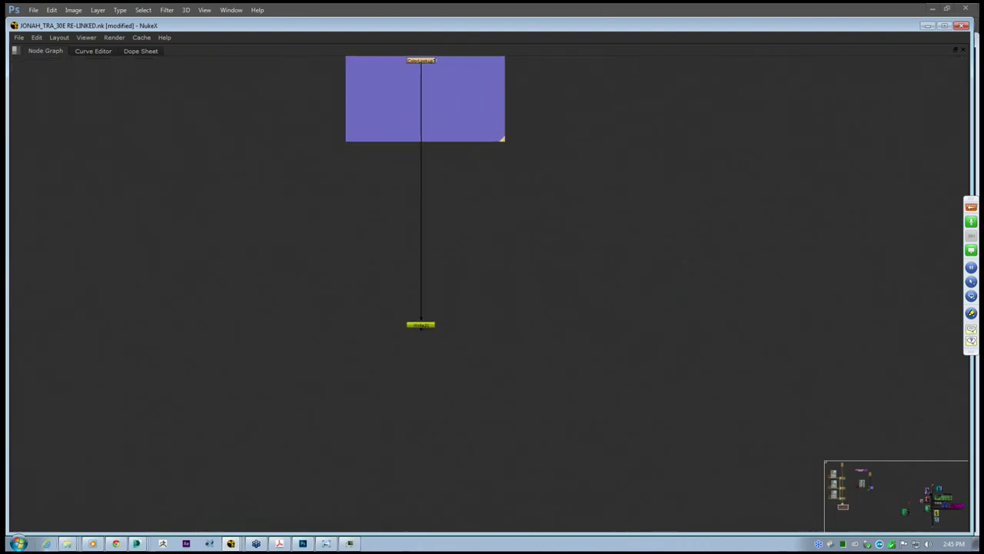
Compare the complete three-render template tree with the existing shot tree beside it, highlighting each one in turn
left_click(423, 309)
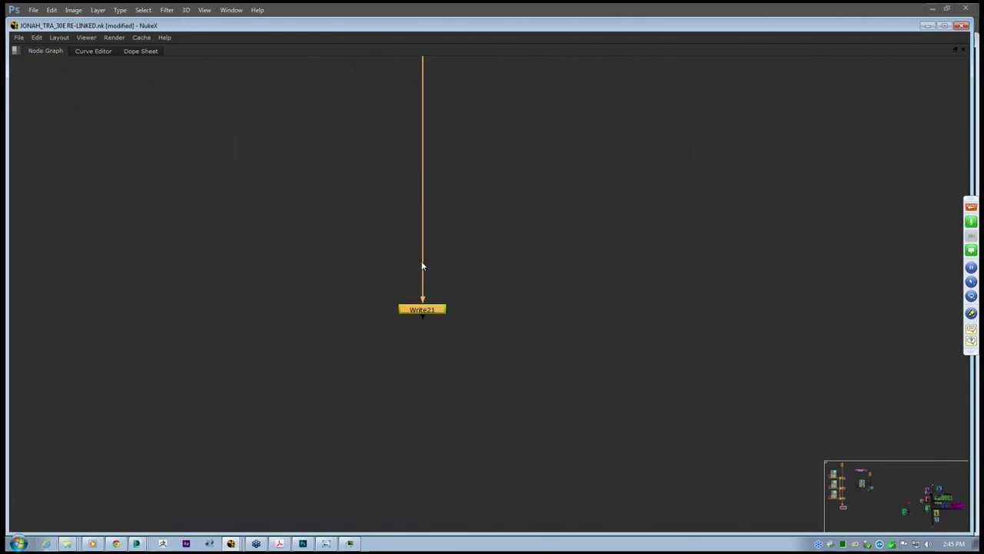
scroll(329, 233, "down", 7)
scroll(349, 182, "down", 2)
middle_click_drag(342, 135, 409, 312)
scroll(409, 317, "down", 4)
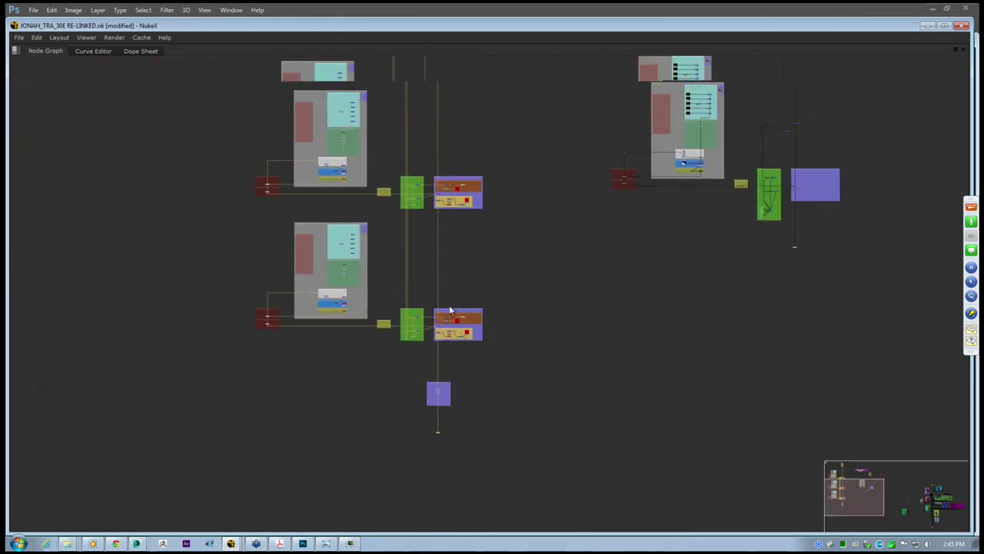
scroll(458, 267, "down", 1)
scroll(458, 271, "down", 2)
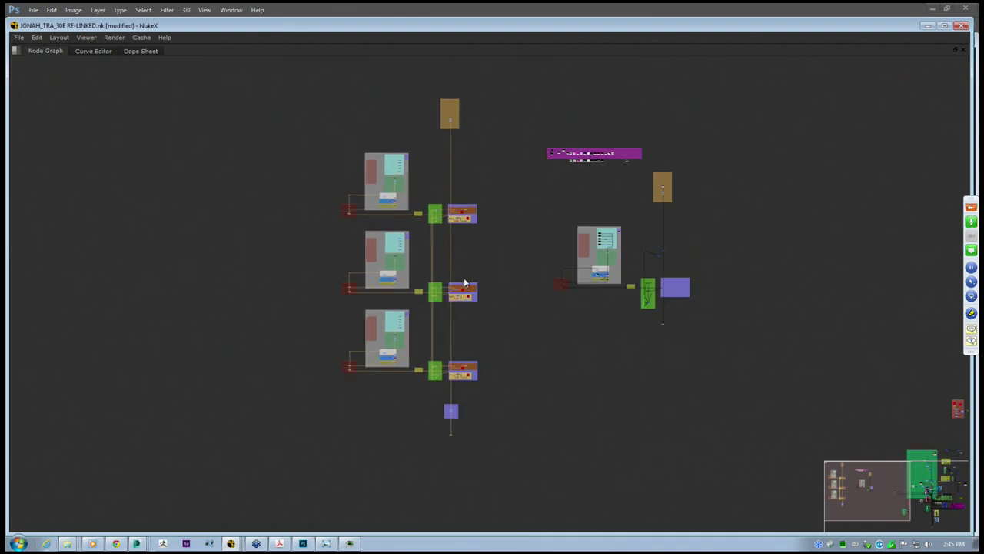
left_click_drag(491, 479, 286, 76)
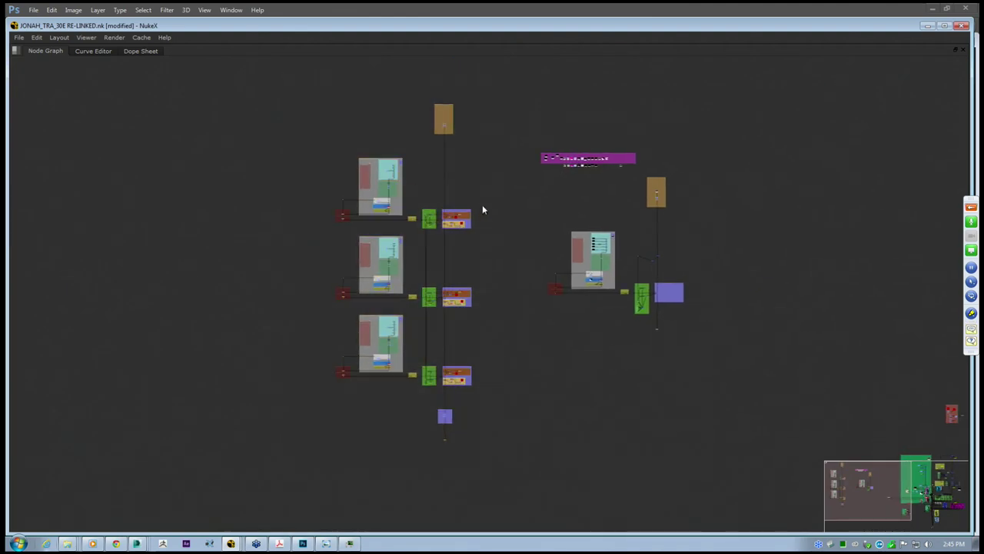
left_click_drag(518, 123, 714, 387)
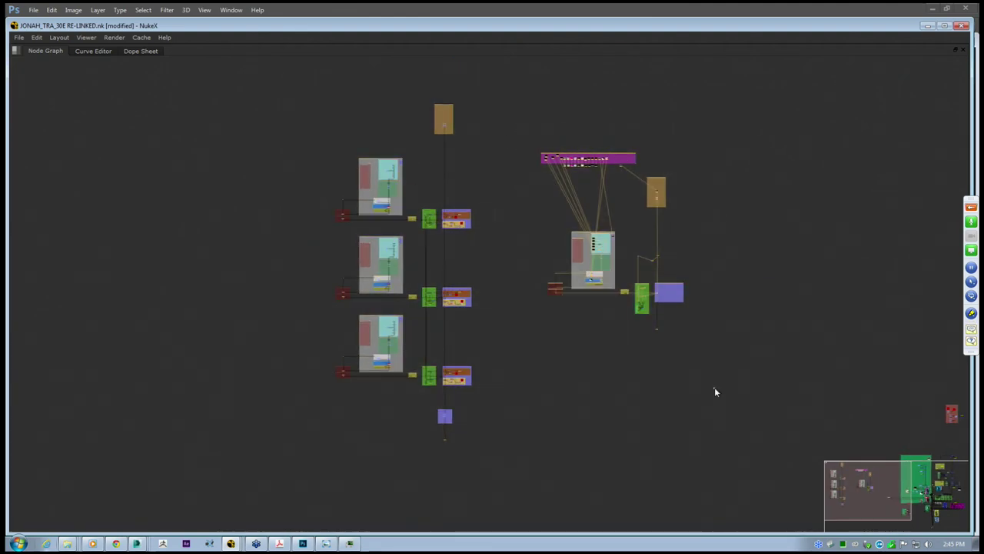
Examine the READ FILES backdrop and how its Read nodes feed the row of PostageStamp nodes beneath it
scroll(595, 167, "up", 3)
scroll(596, 167, "down", 2)
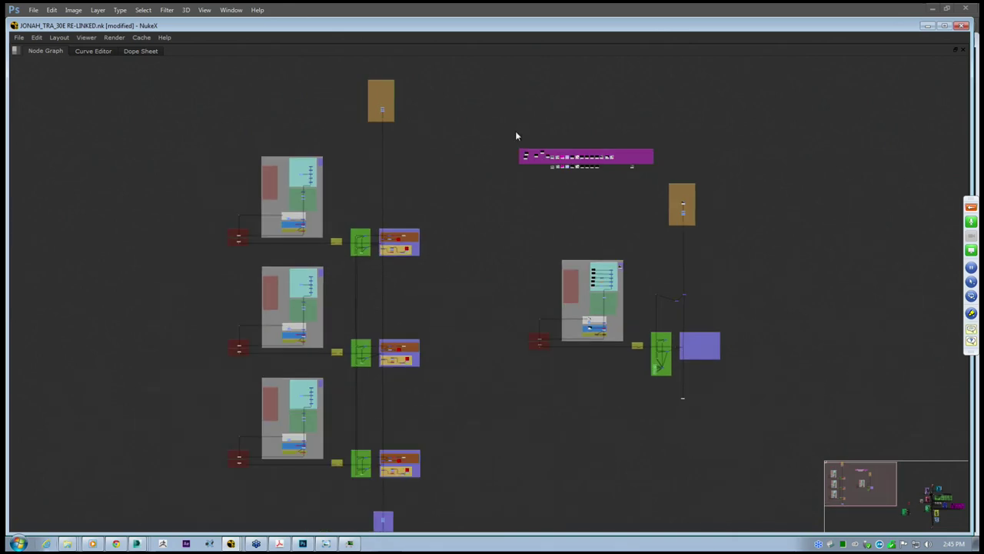
left_click_drag(557, 157, 651, 180)
scroll(590, 157, "up", 5)
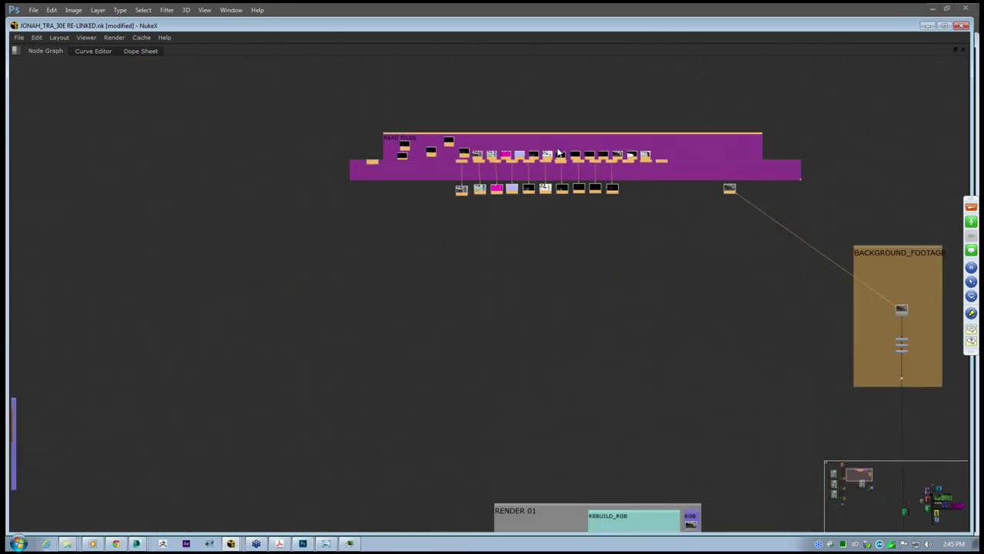
scroll(380, 152, "up", 2)
left_click(384, 128)
left_click_drag(459, 191, 746, 260)
scroll(617, 212, "up", 2)
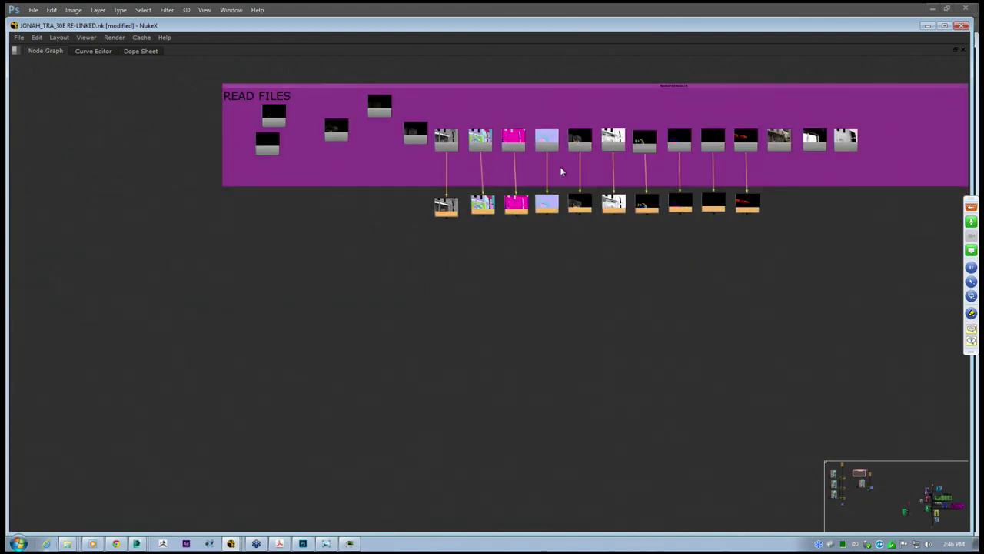
left_click(462, 169)
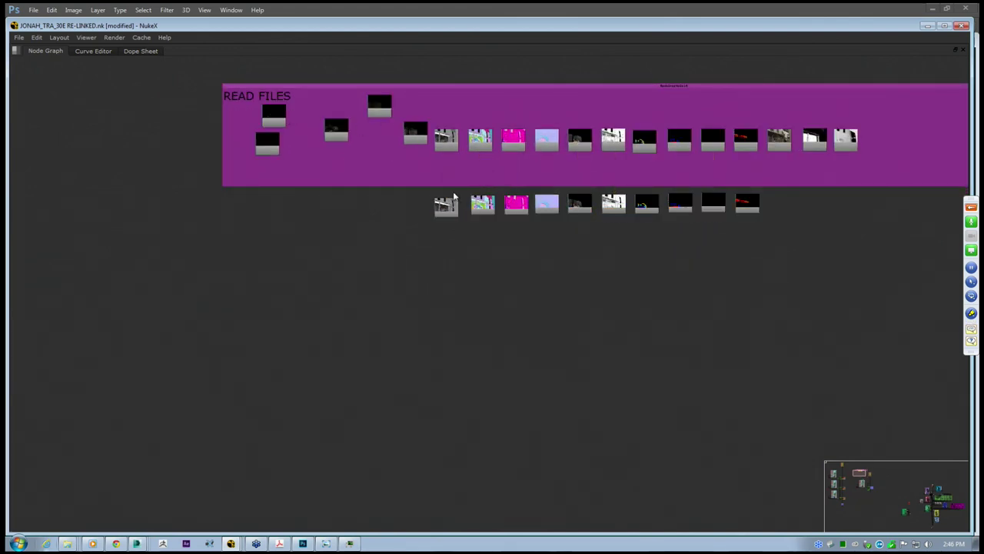
Move the Read108 raw lighting pass and the Read148 shadows pass down within the READ FILES backdrop
scroll(452, 191, "up", 5)
middle_click_drag(518, 242, 394, 290)
left_click_drag(311, 130, 311, 178)
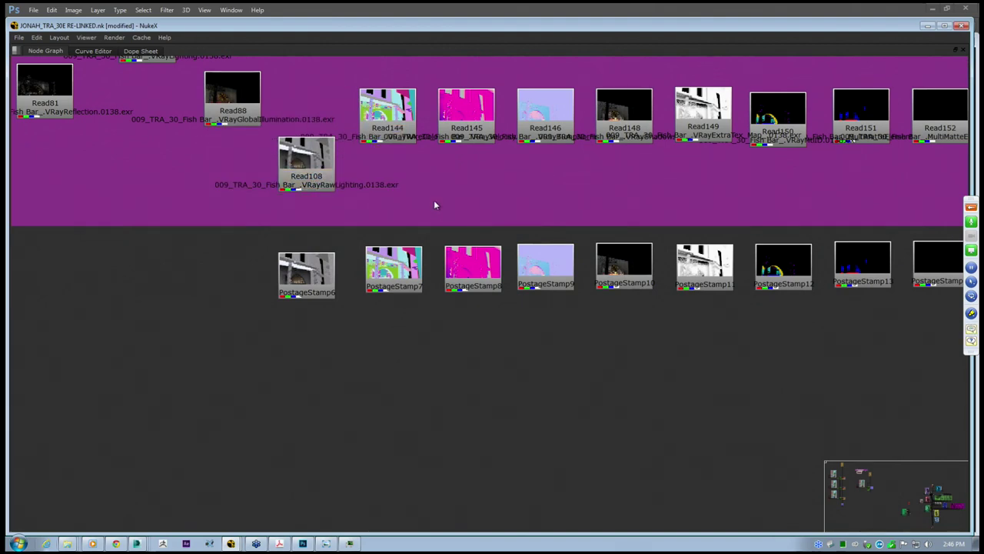
left_click_drag(615, 125, 616, 156)
left_click(338, 181)
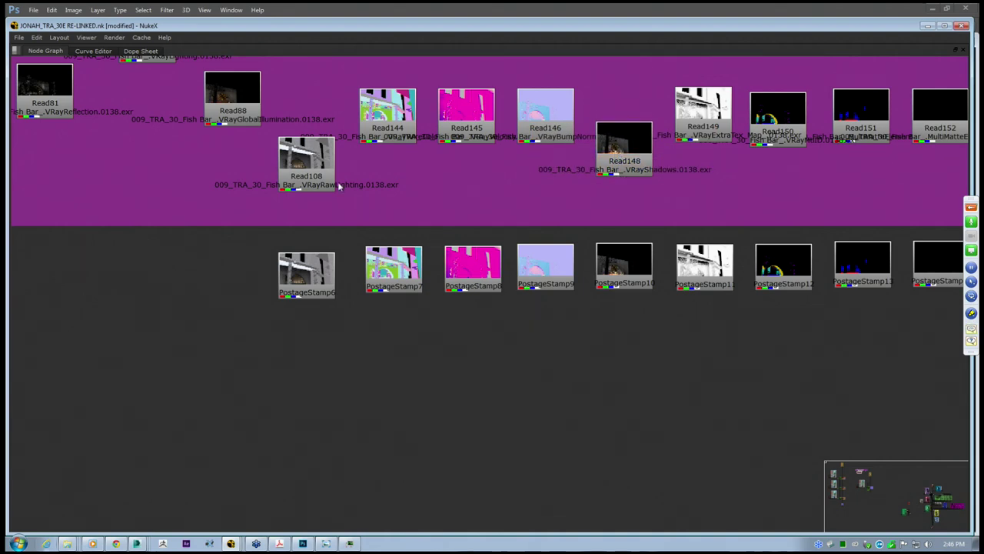
left_click(313, 160)
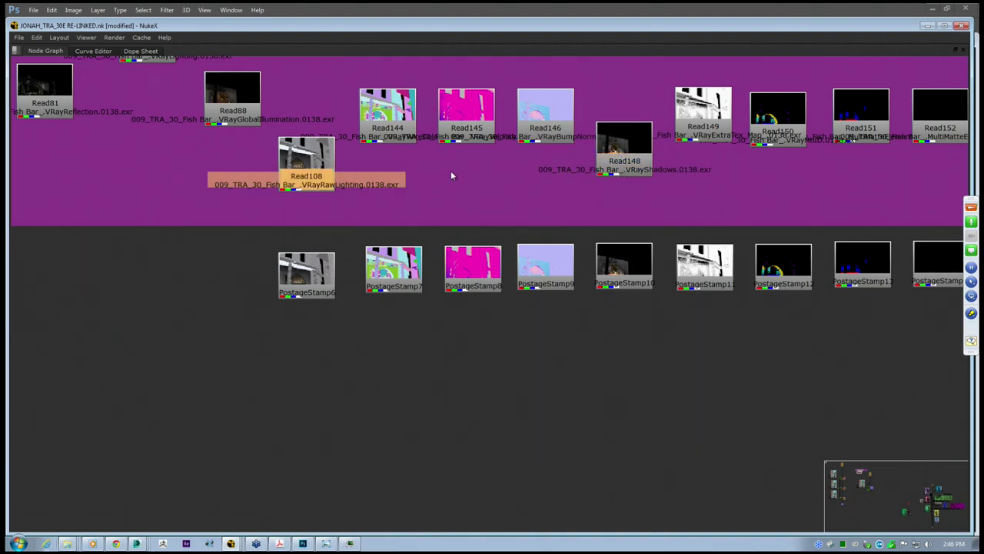
Move the Read156 MultiMatteElement_01 pass down out of the row of Read nodes
middle_click_drag(793, 133, 629, 204)
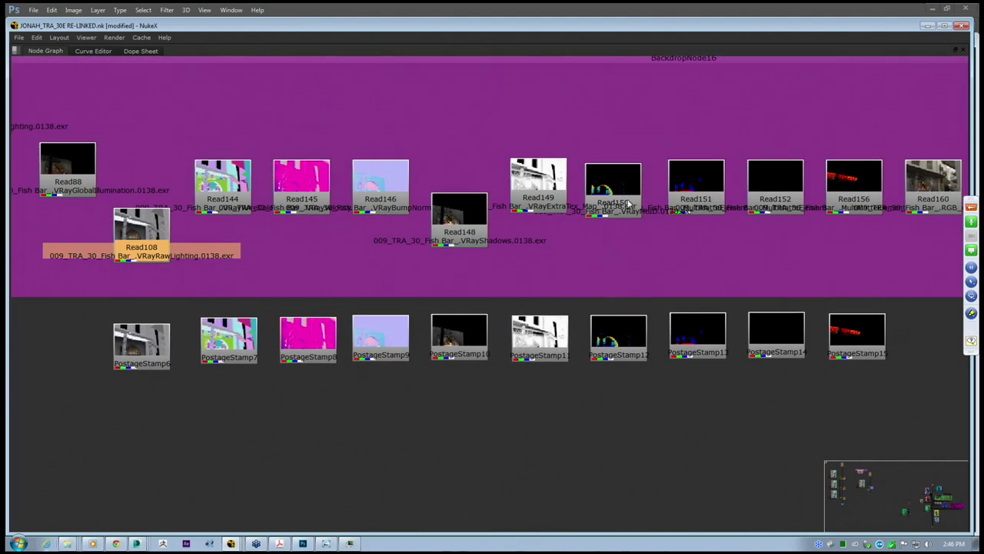
middle_click_drag(800, 202, 593, 206)
left_click_drag(648, 200, 652, 244)
View PostageStamp15's multi-matte pass in the Viewer and return to the full-size node graph
left_click(650, 360)
left_click_drag(651, 363, 720, 529)
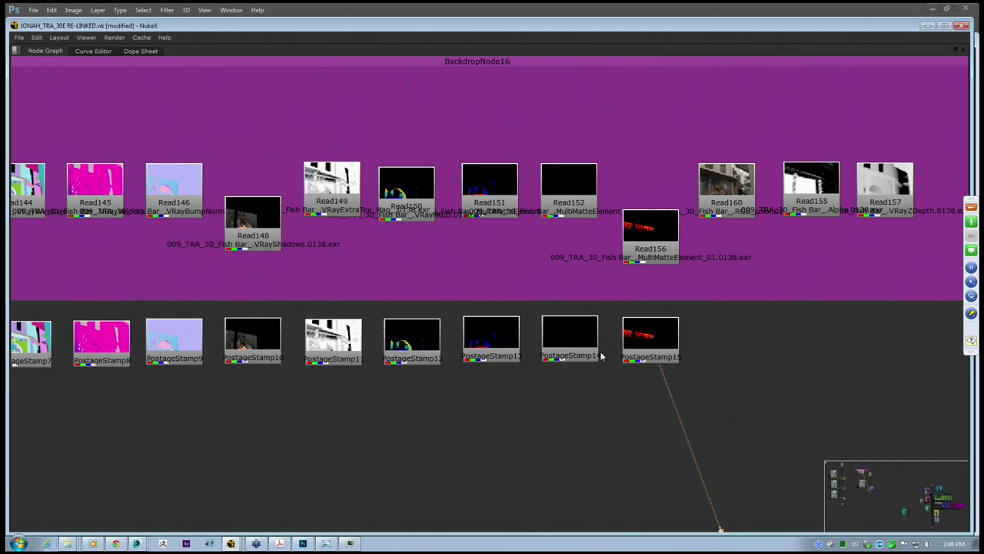
key("space")
scroll(312, 215, "up", 3)
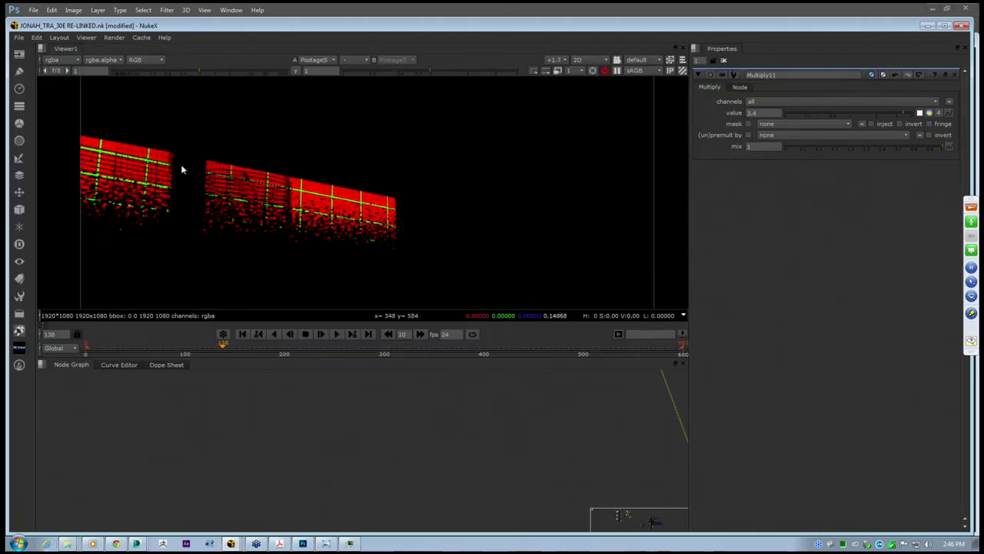
key("space")
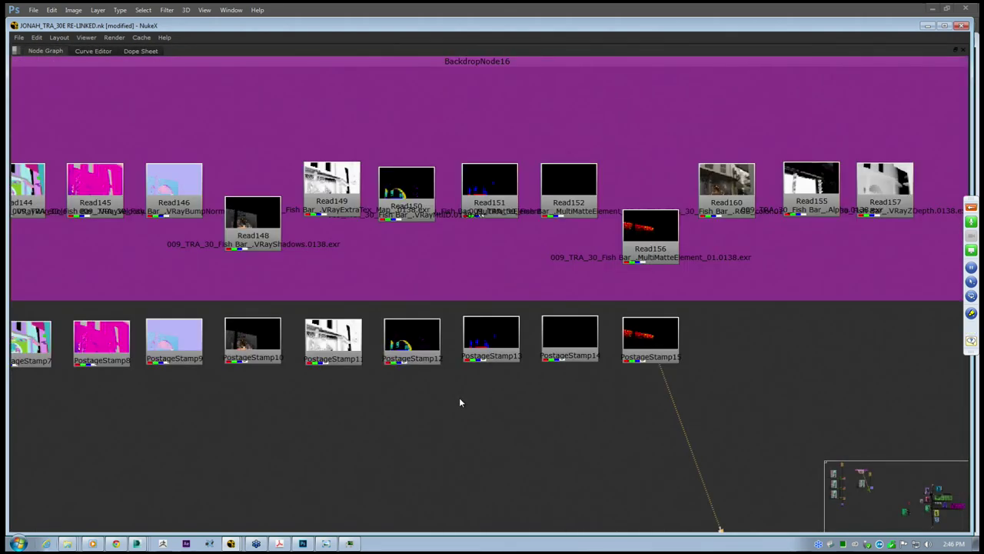
Move the Read160 RGB_color pass slightly above the row of Read nodes
middle_click_drag(711, 294, 584, 313)
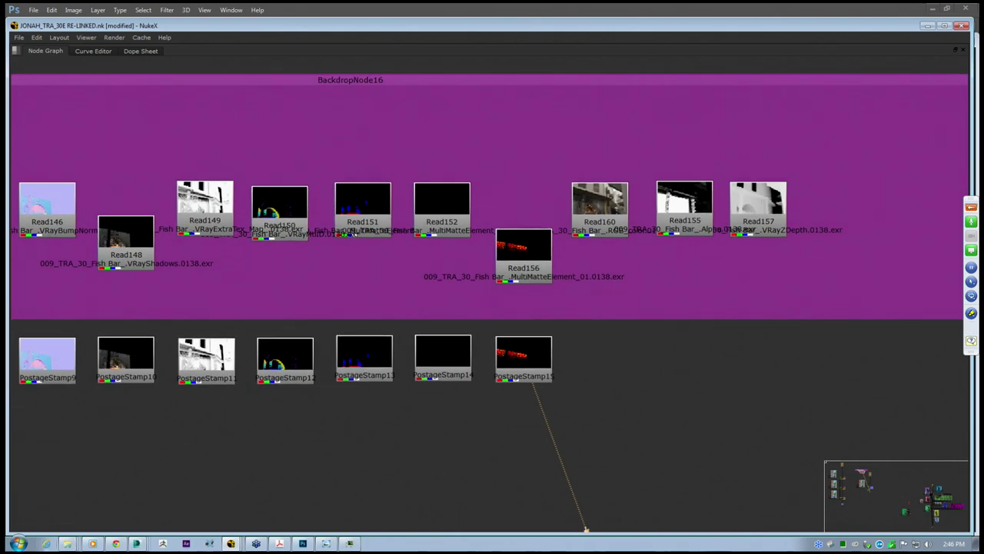
left_click_drag(605, 221, 590, 200)
middle_click_drag(392, 335, 566, 292)
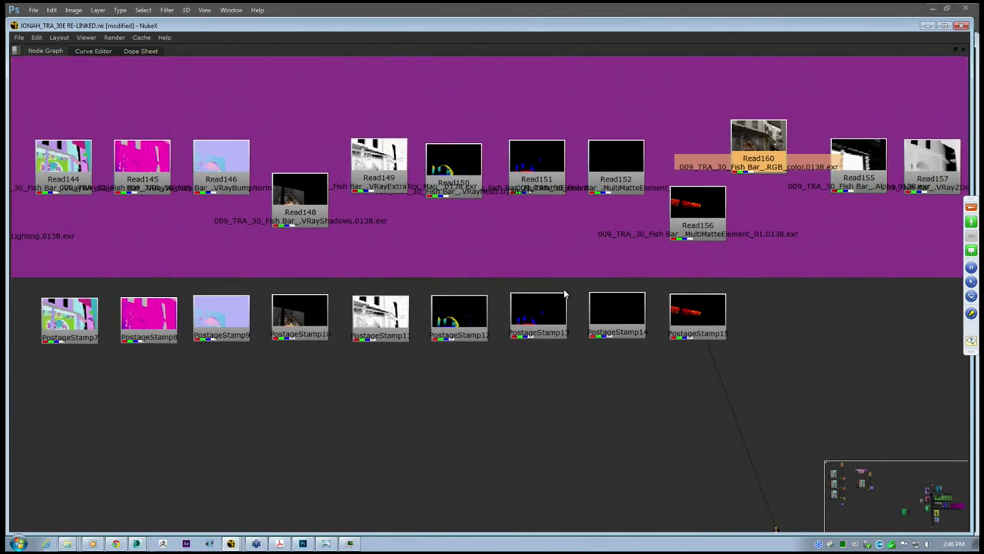
middle_click_drag(248, 335, 469, 324)
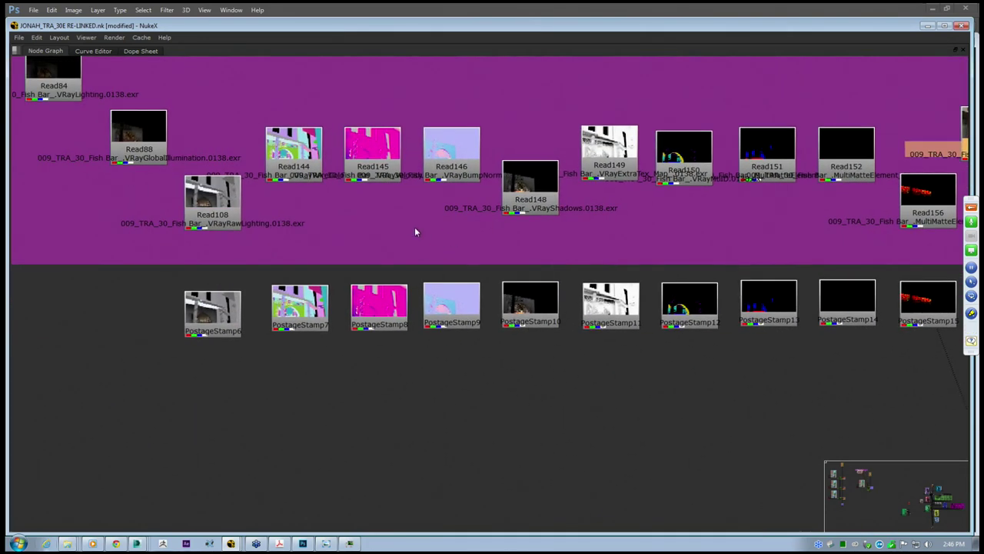
Move the Read108 raw lighting pass out of the READ FILES backdrop to the empty area beside the RENDER 01 group
left_click_drag(211, 202, 213, 173)
scroll(213, 171, "down", 2)
scroll(214, 172, "down", 6)
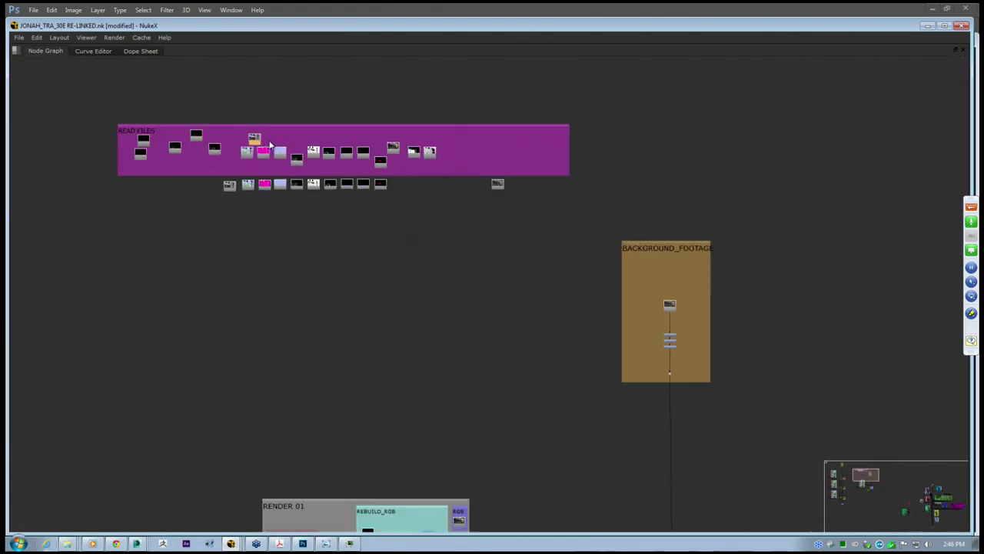
scroll(311, 354, "up", 5)
left_click_drag(311, 354, 224, 354)
scroll(223, 354, "up", 2)
middle_click_drag(284, 371, 316, 343)
scroll(316, 343, "down", 1)
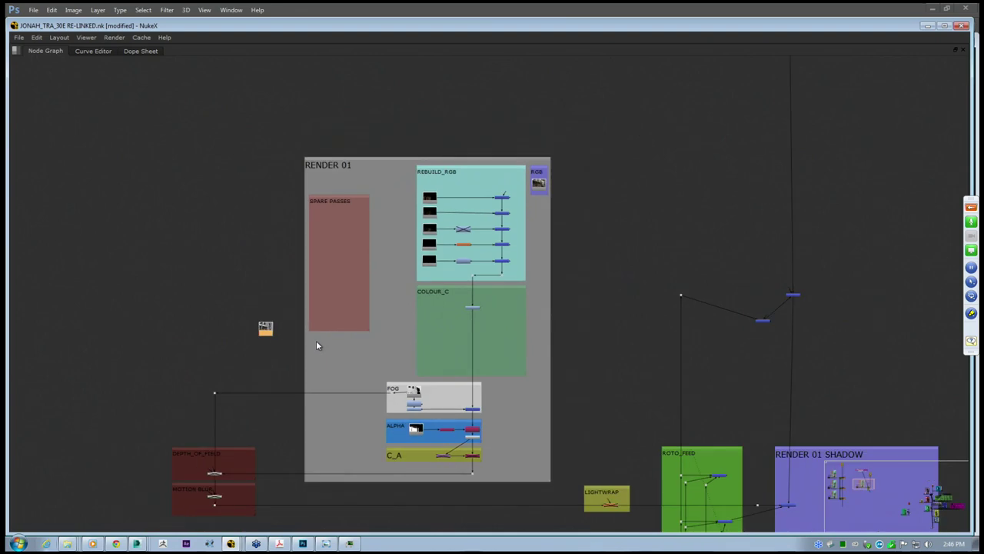
Move the RENDER 01 group up and extend its backdrop downward, opening a gap between the COLOUR_C and FOG groups
middle_click_drag(350, 300, 387, 265)
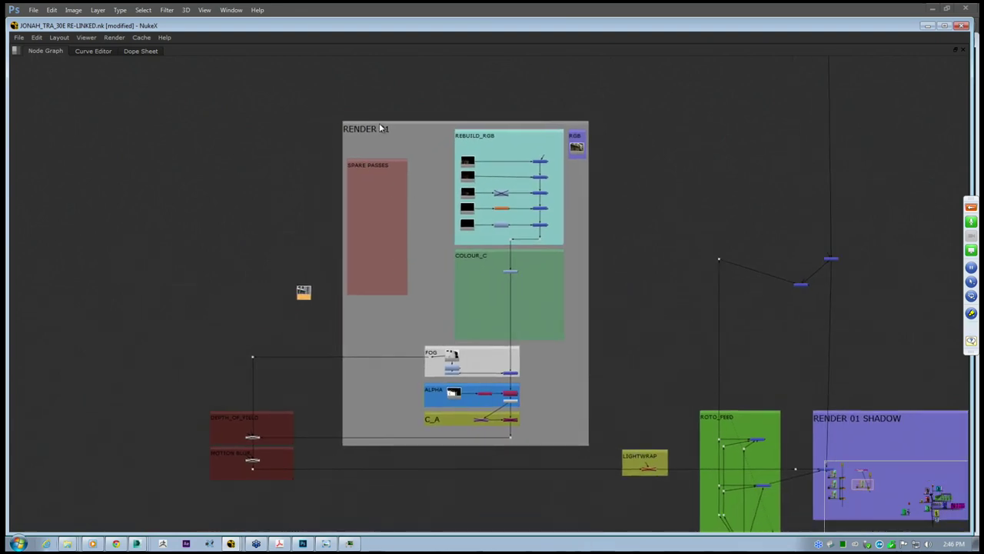
left_click_drag(379, 127, 381, 65)
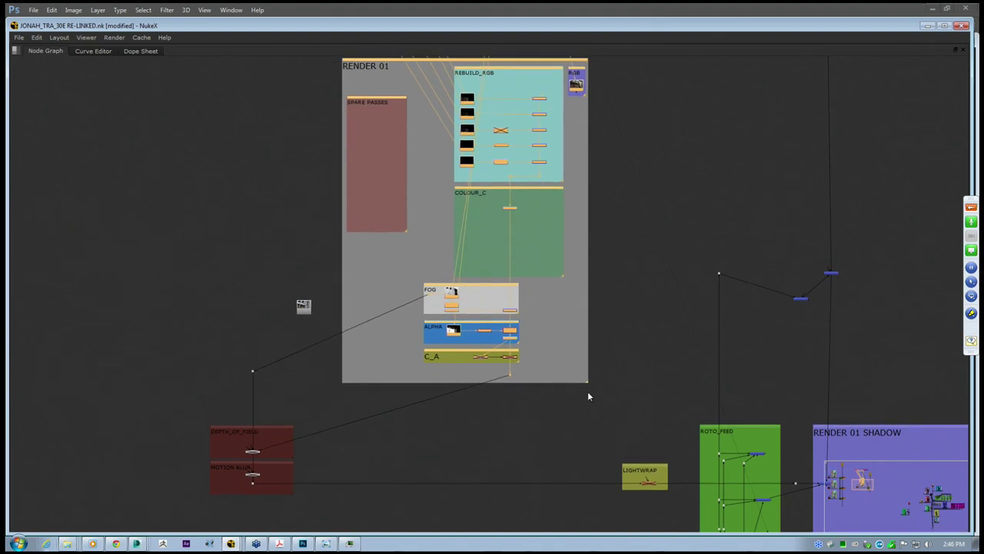
left_click_drag(588, 384, 475, 367)
left_click(481, 308)
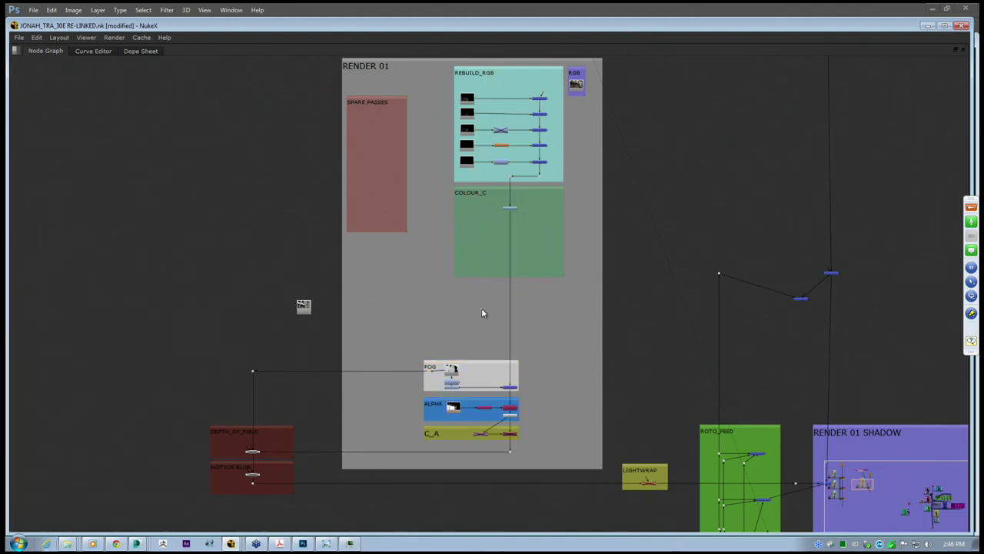
Place the Read108 raw lighting pass between the COLOUR_C and FOG groups, and shorten the COLOUR_C backdrop
scroll(484, 306, "up", 3)
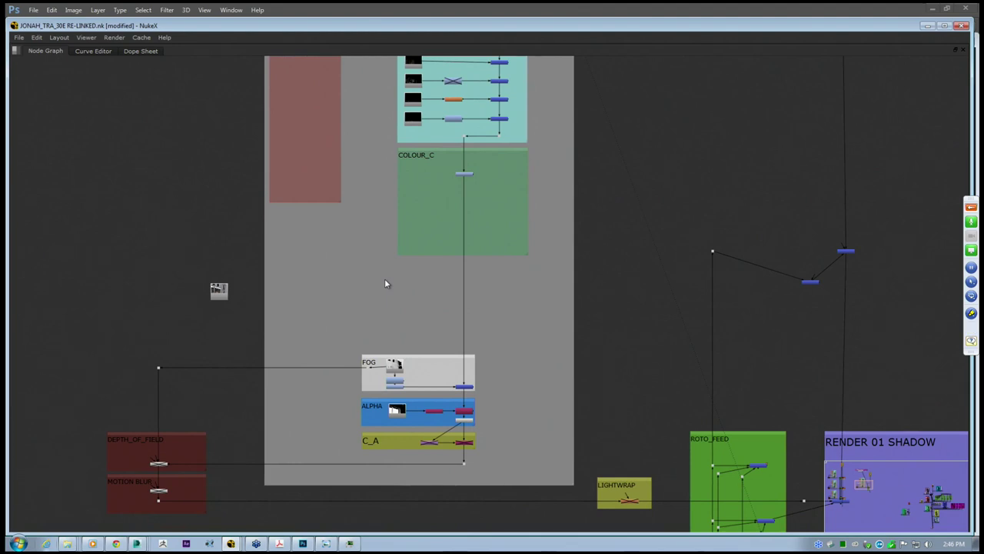
left_click_drag(223, 293, 434, 286)
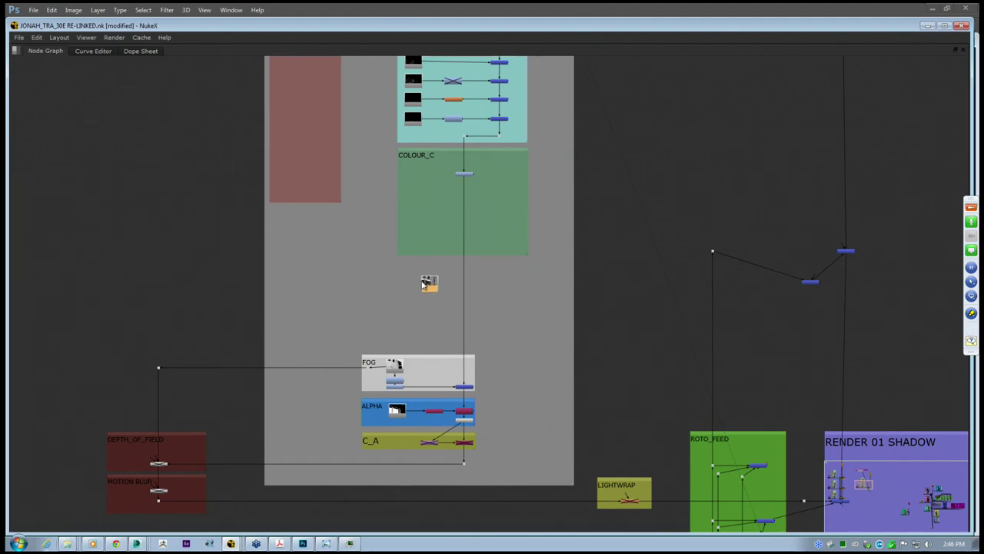
scroll(428, 282, "up", 2)
middle_click_drag(437, 149, 393, 183)
left_click(373, 132)
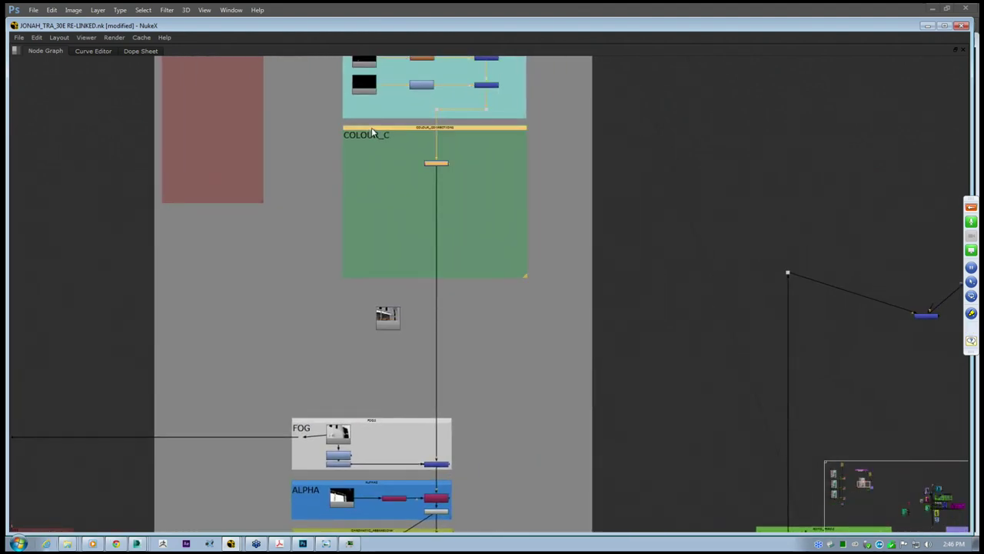
left_click_drag(525, 281, 526, 242)
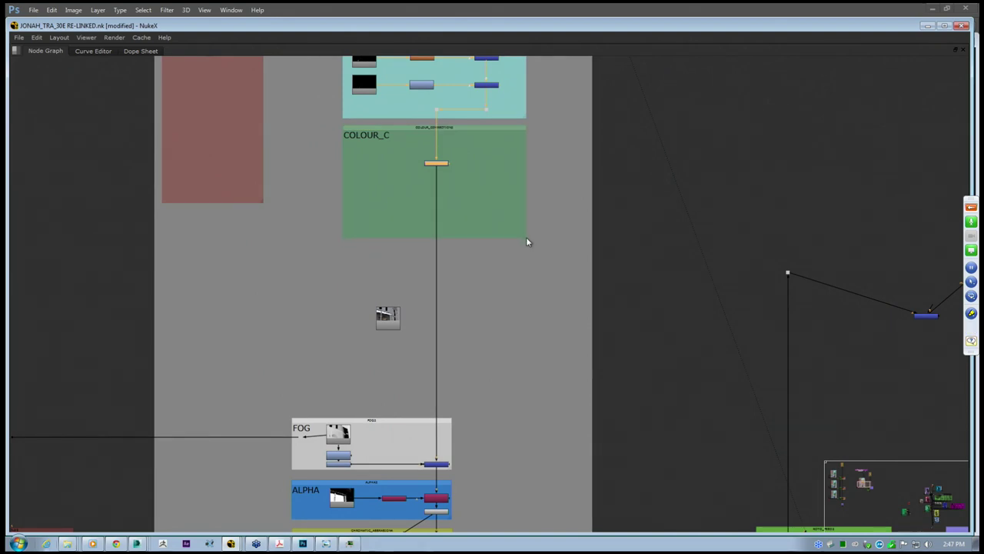
Examine the COLOUR_C group's Grade node and the Read108 pass in the space below it within RENDER 01
scroll(460, 161, "up", 2)
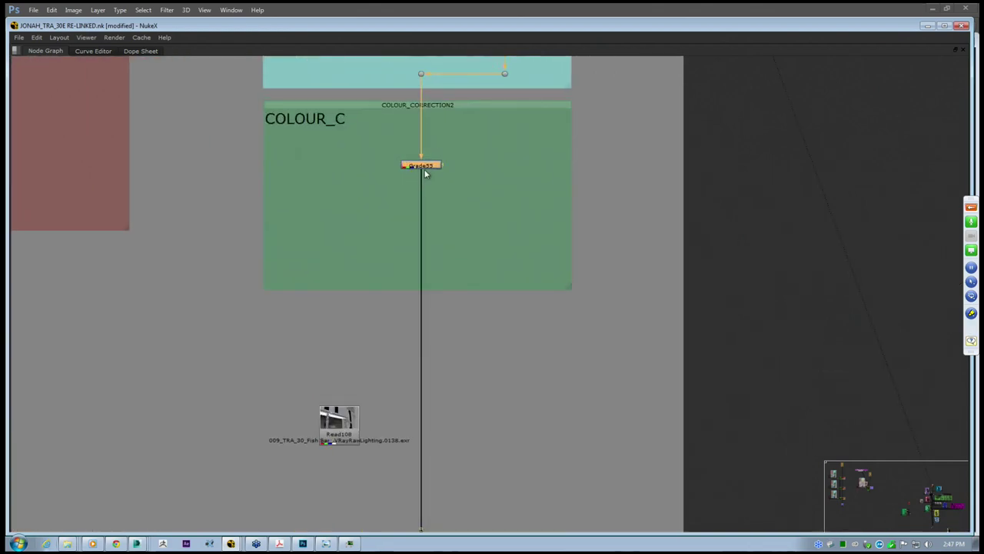
scroll(431, 172, "down", 1)
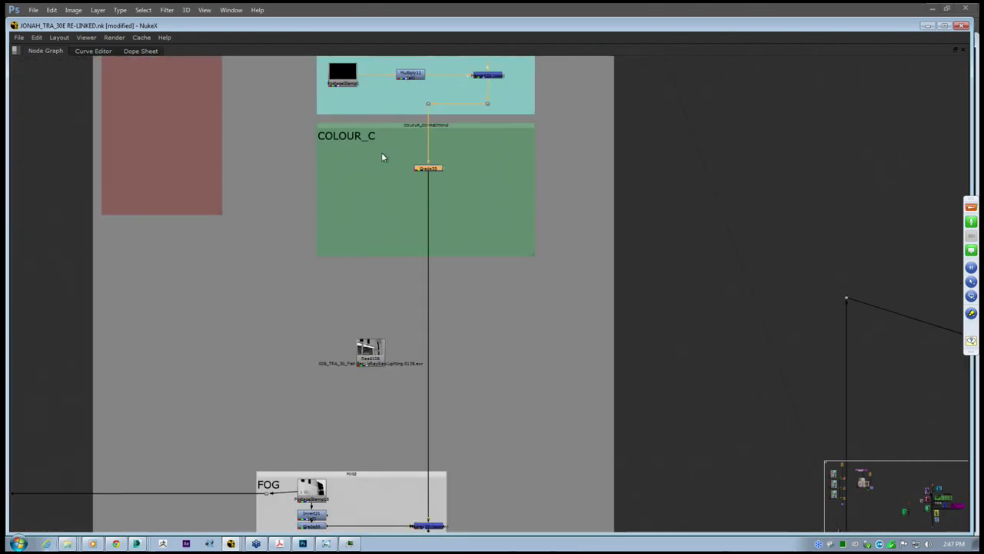
scroll(404, 266, "down", 3)
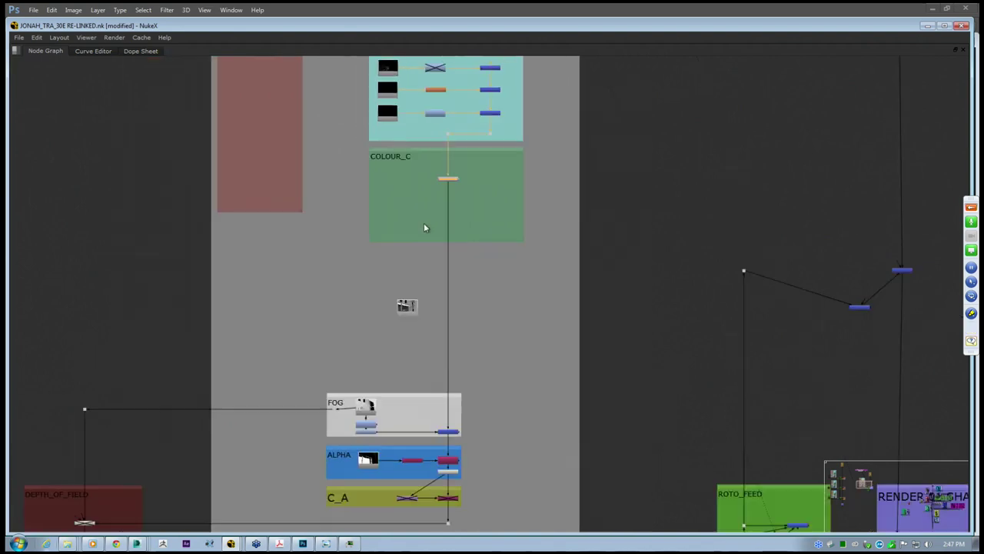
scroll(424, 227, "down", 2)
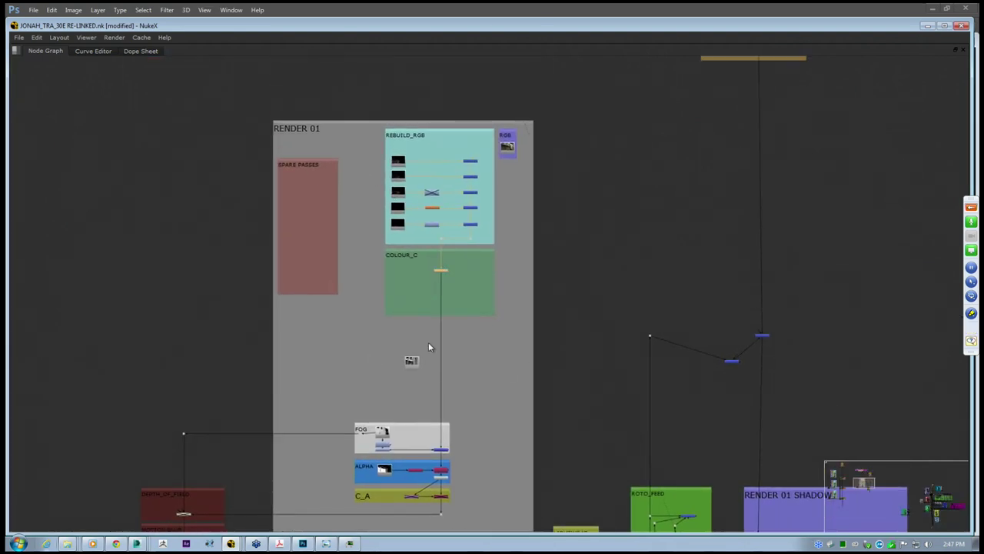
scroll(429, 339, "up", 2)
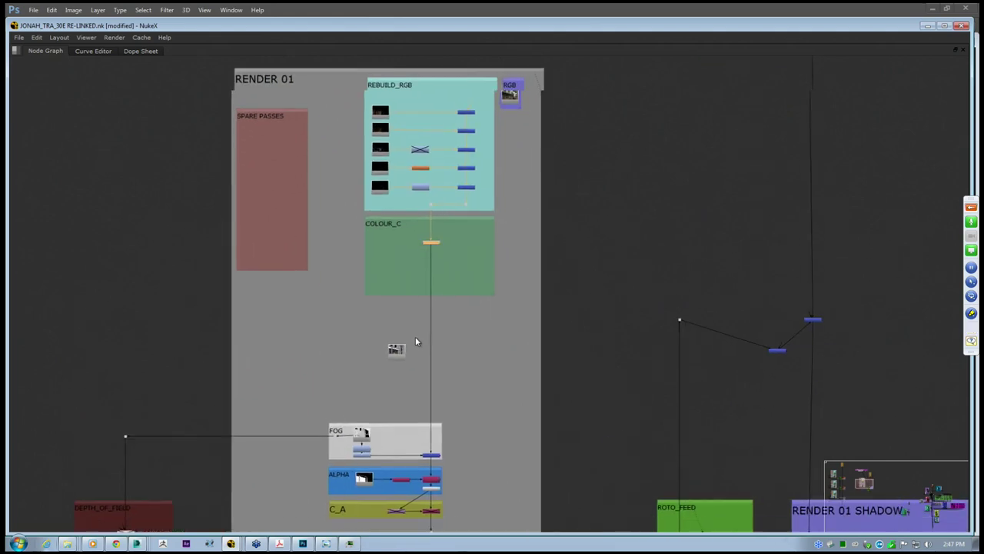
middle_click_drag(415, 337, 415, 337)
scroll(434, 257, "up", 3)
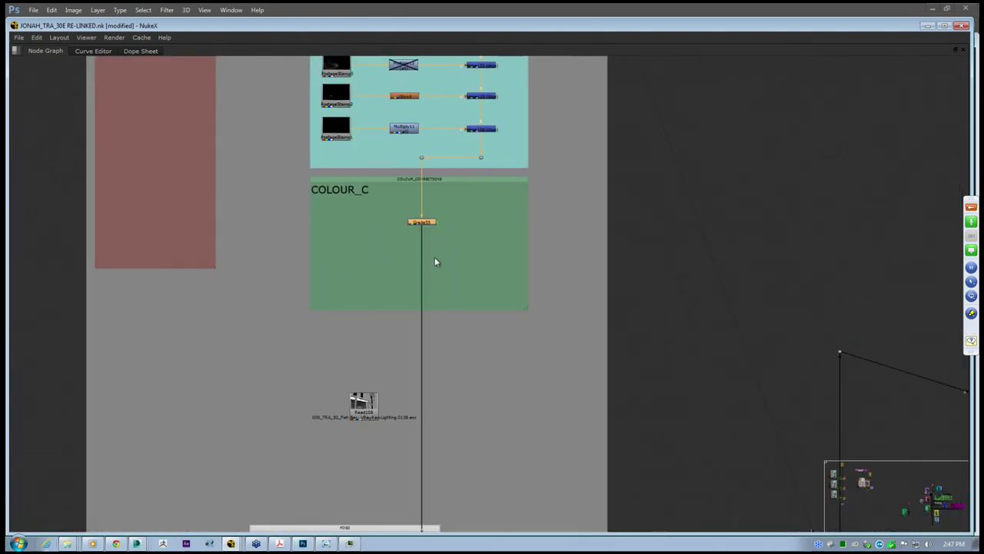
mouse_move(375, 189)
left_mouse_down()
mouse_move(404, 213)
mouse_move(457, 228)
left_mouse_up()
scroll(424, 256, "down", 1)
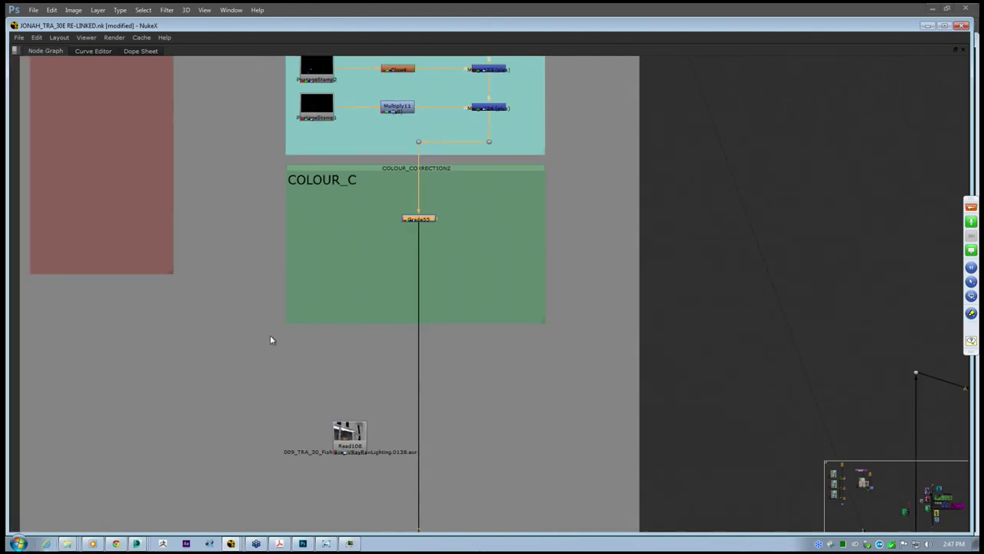
Move the Read108 raw lighting pass lower in the gap, just above the FOG group
middle_click_drag(333, 335, 364, 277)
left_click_drag(371, 377, 334, 451)
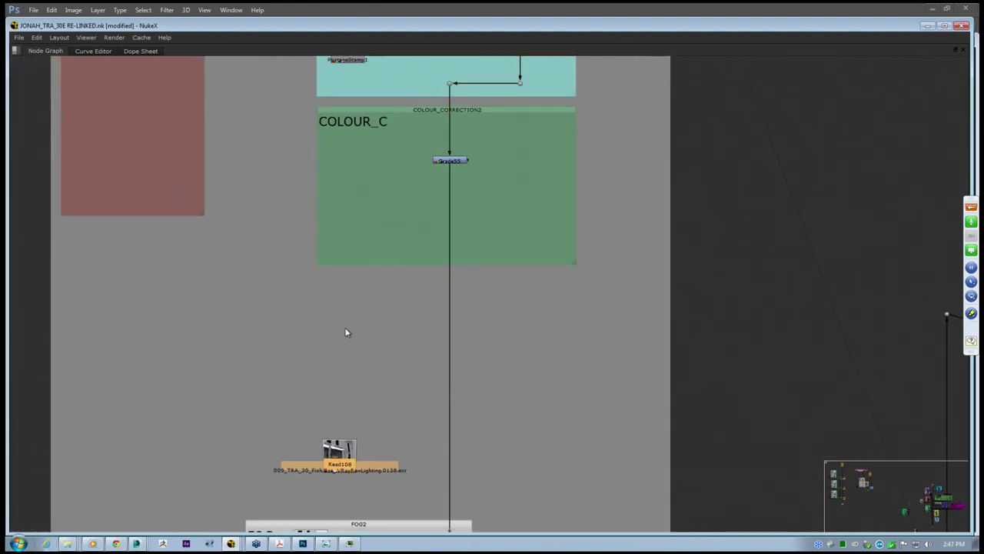
Move PostageStamp12 to PostageStamp15 from below the READ FILES backdrop into RENDER 01, in the gap between COLOUR_C and FOG
scroll(345, 316, "down", 6)
scroll(376, 220, "up", 3)
scroll(516, 227, "up", 5)
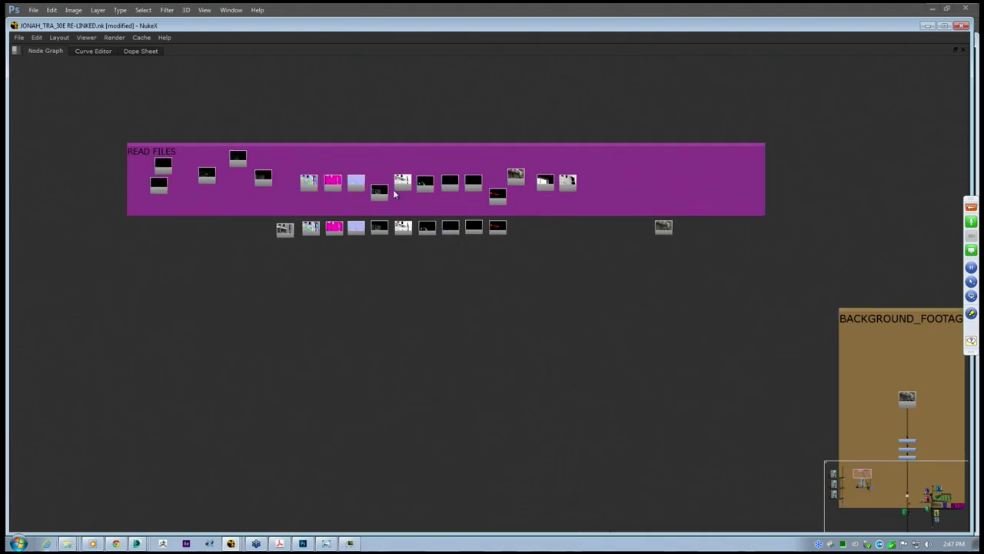
left_click(415, 233)
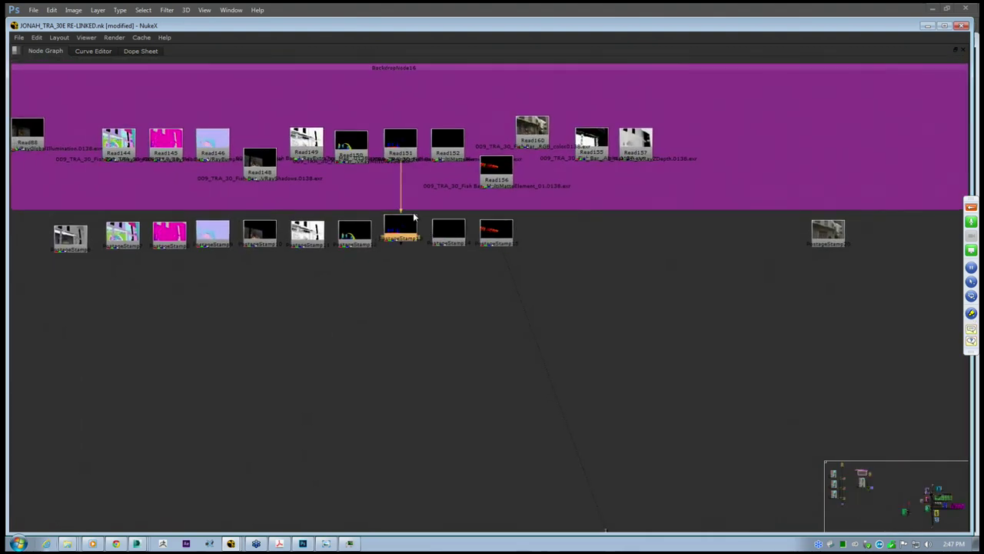
scroll(416, 231, "down", 2)
left_click_drag(408, 224, 386, 230)
scroll(409, 260, "down", 3)
middle_click_drag(401, 236, 406, 175)
left_click_drag(447, 176, 526, 452)
middle_click_drag(526, 452, 511, 272)
scroll(511, 272, "up", 3)
left_click_drag(511, 272, 529, 512)
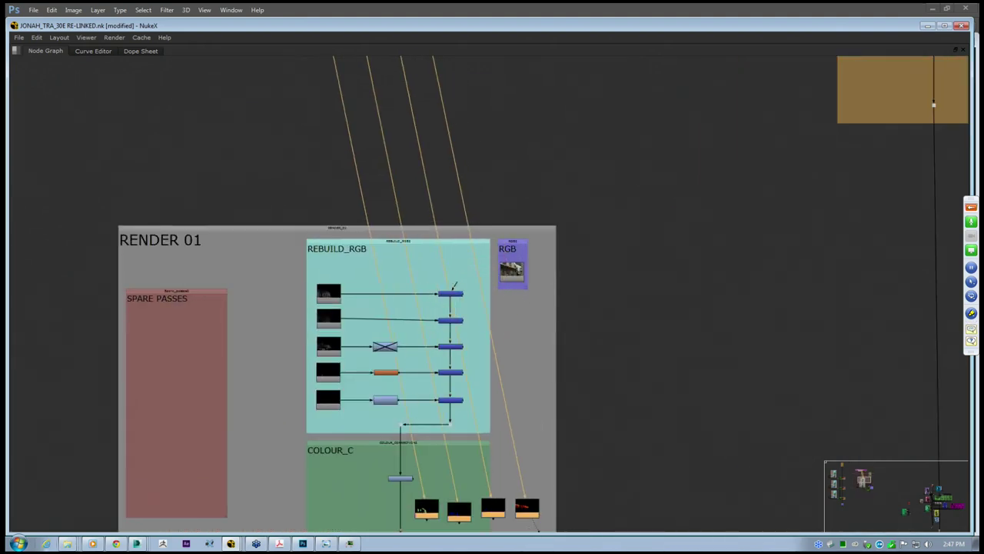
middle_click_drag(515, 457, 518, 235)
left_click_drag(526, 284, 526, 382)
left_click(504, 436)
Stack PostageStamp12 to PostageStamp15 in a vertical column beside the main pipe, just below the COLOUR_C group
middle_click_drag(529, 393, 542, 298)
scroll(505, 303, "up", 3)
left_click_drag(423, 288, 460, 259)
left_click_drag(459, 288, 452, 289)
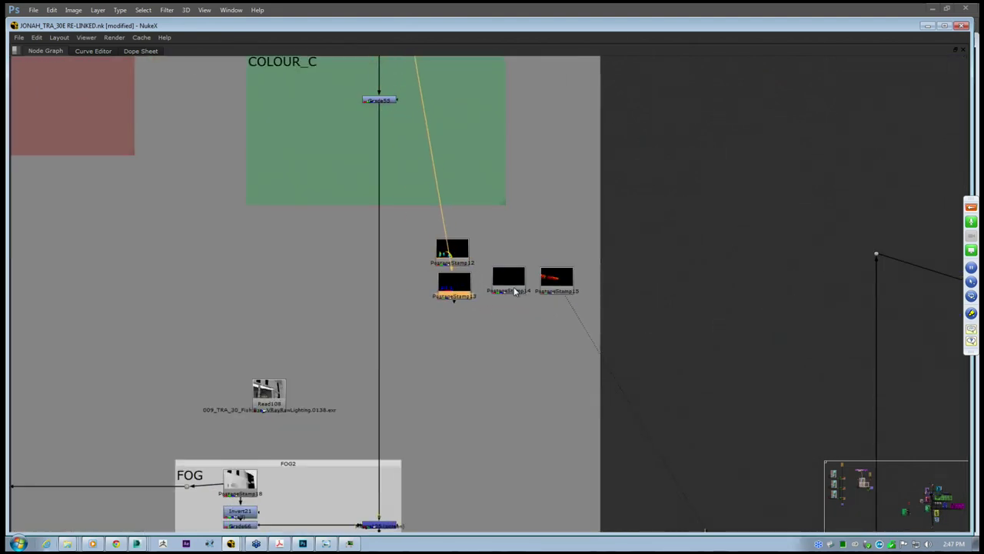
left_click_drag(514, 291, 455, 327)
left_click_drag(543, 285, 439, 361)
left_click(408, 296)
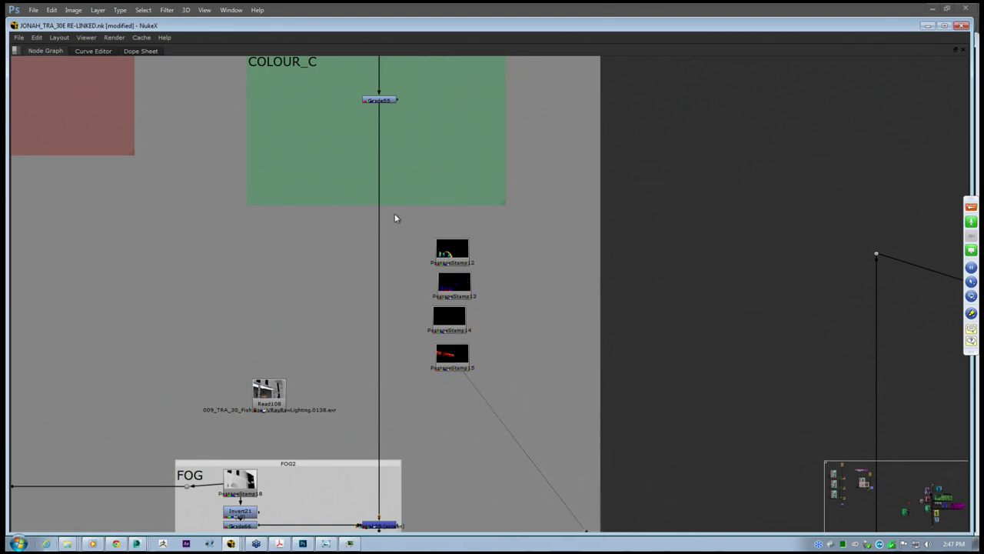
left_click_drag(394, 215, 482, 381)
left_click_drag(459, 259, 481, 242)
left_click(427, 270)
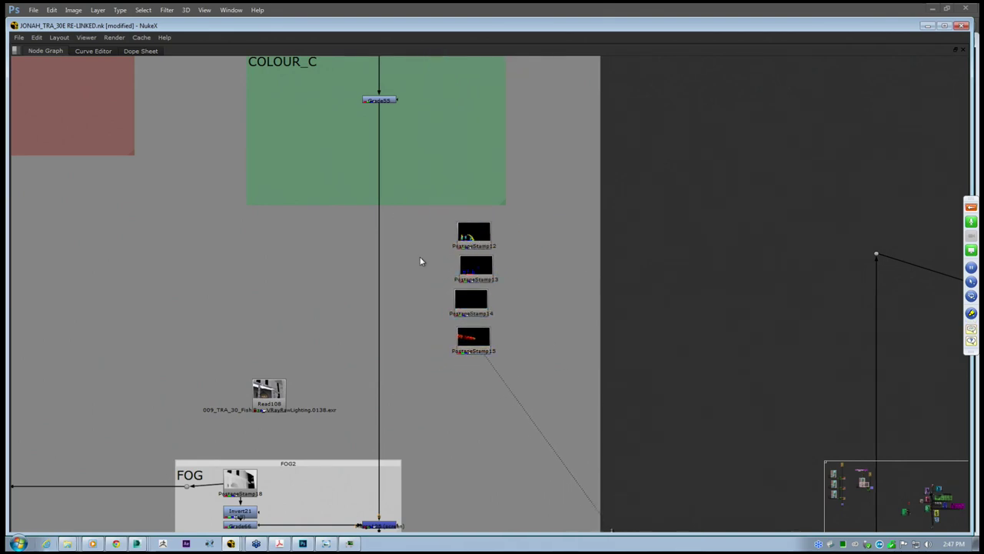
Add a Grade node and insert it into the main pipe just below the COLOUR_C group
key("Tab")
type("grade")
key("Return")
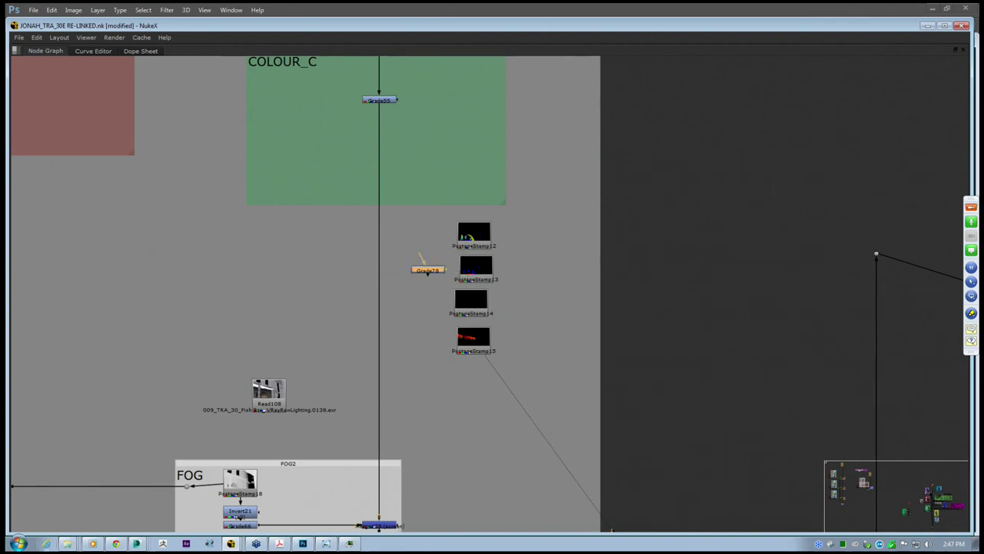
left_click_drag(437, 275, 383, 241)
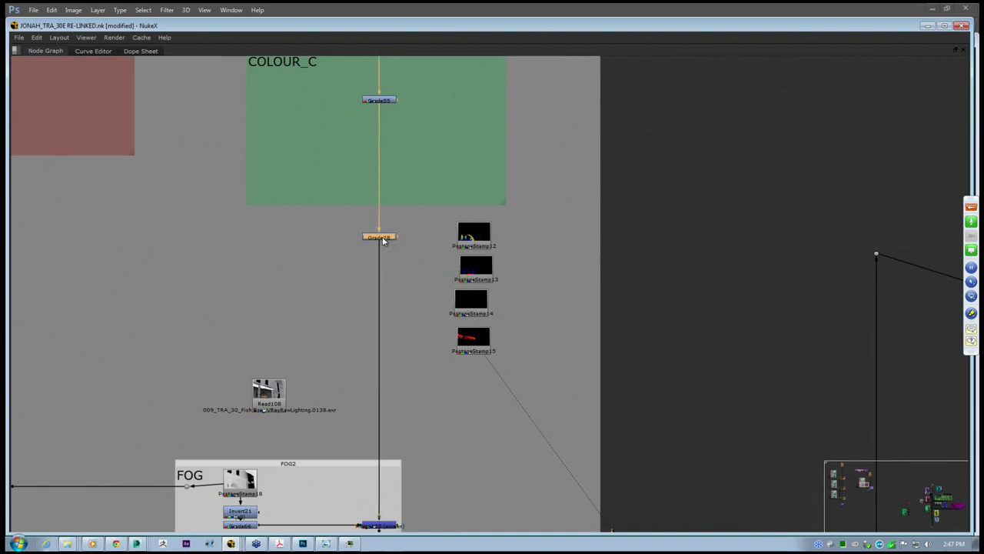
Create a Backdrop around the new Grade and the four PostageStamps, place it under COLOUR_C and widen it to match that group
left_click_drag(349, 207, 529, 397)
key("Tab")
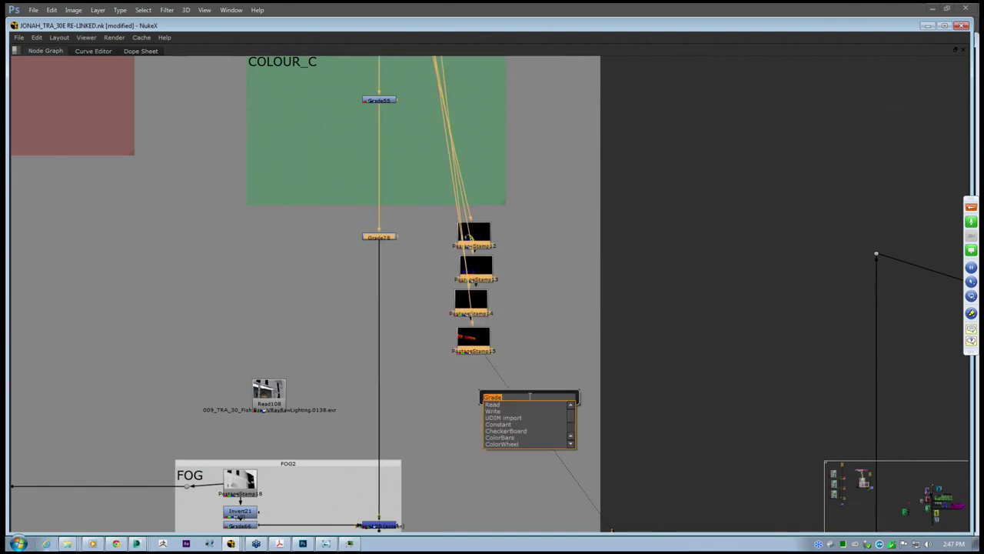
type("backdrop")
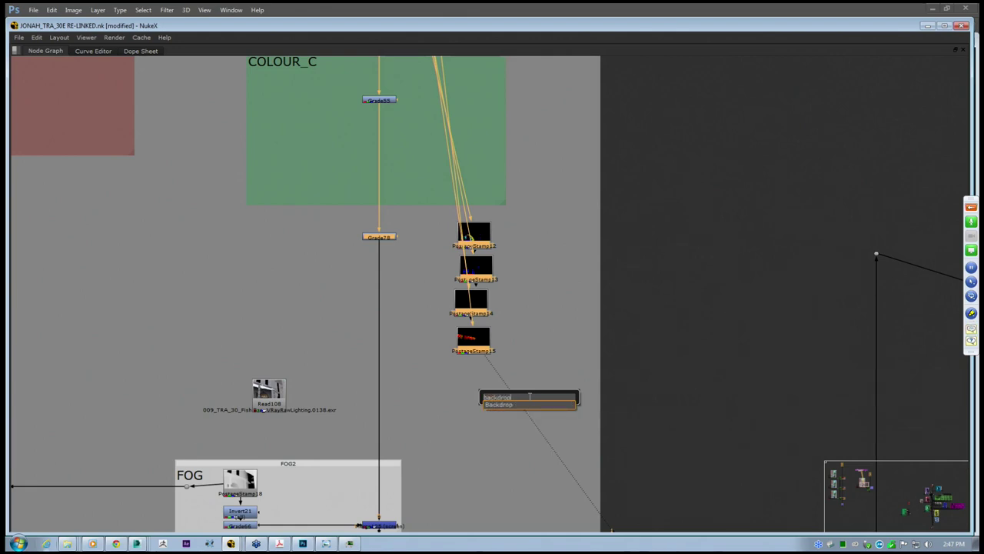
key("Return")
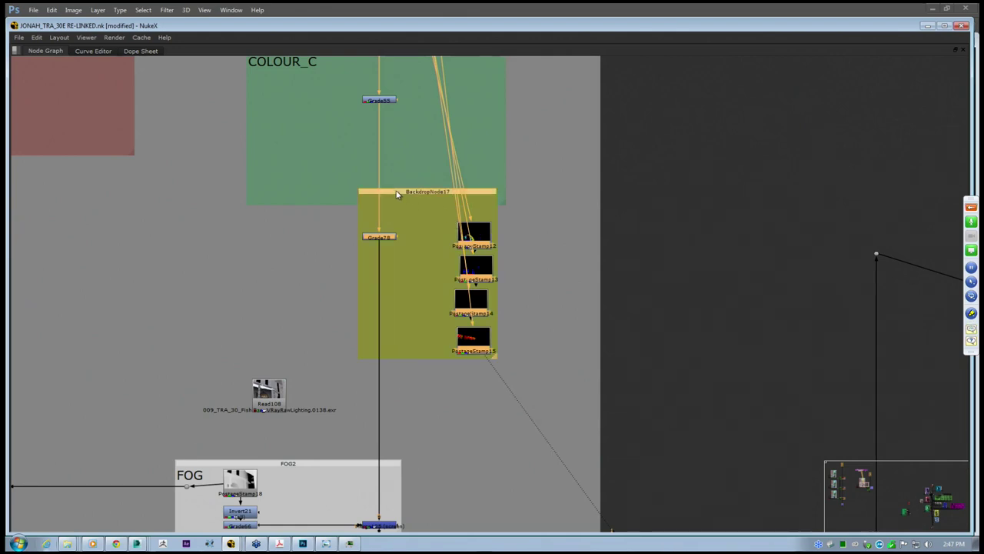
left_click_drag(490, 334, 511, 384)
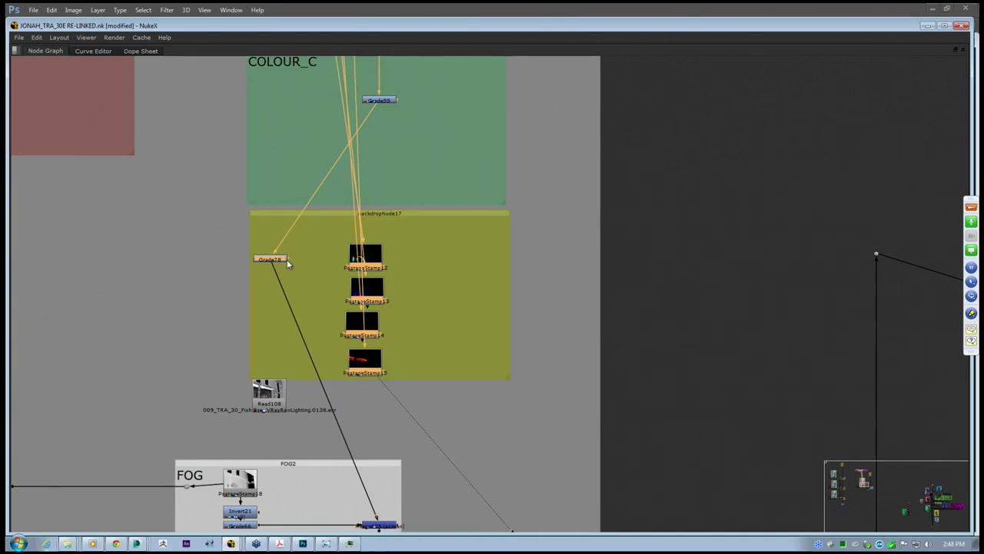
Realign the new Grade with the main pipe and its PostageStamps beside it, and connect the Grade's mask input to PostageStamp15
left_click_drag(251, 233, 397, 359)
left_click_drag(381, 264, 469, 350)
left_click(422, 282)
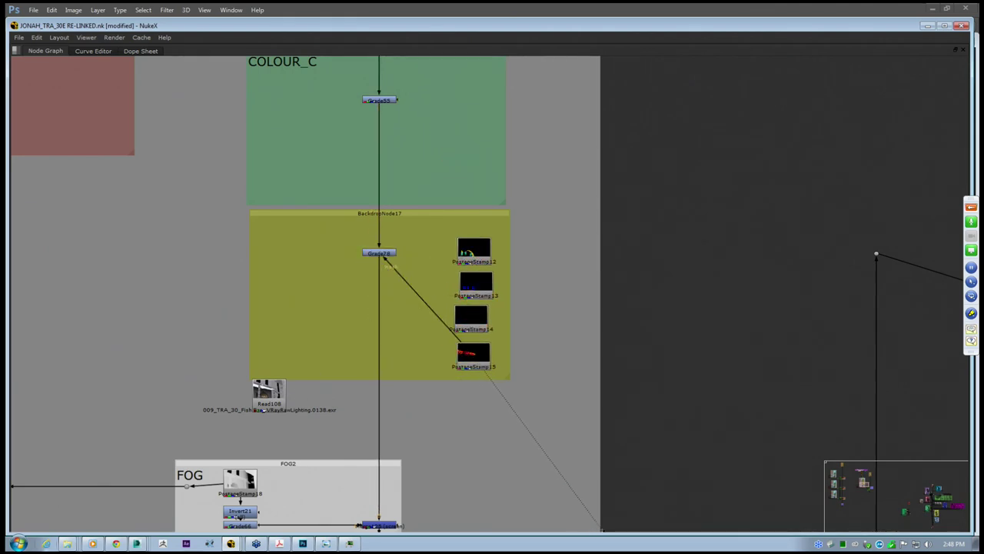
left_click(384, 255)
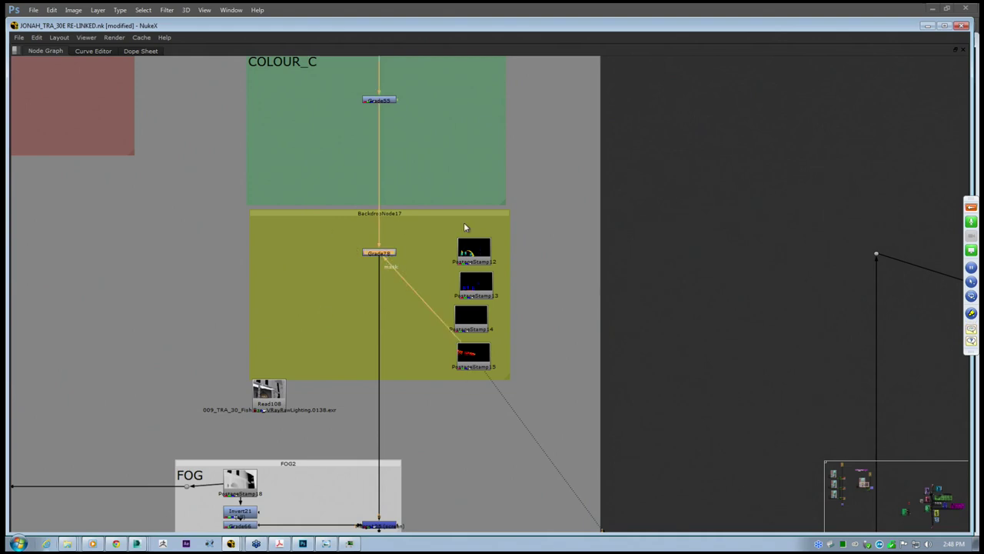
Shift the PostageStamp column closer to the new backdrop's outer edge and move Read108 clear of the backdrop
left_click_drag(428, 225, 510, 383)
left_click_drag(477, 250, 485, 241)
left_click(334, 231)
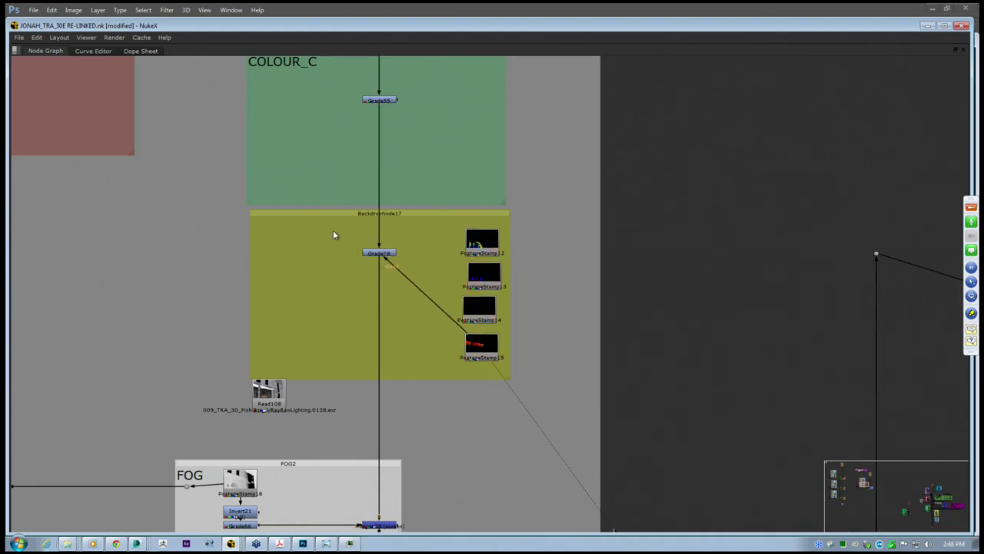
left_click(333, 235)
left_click_drag(269, 396, 259, 406)
left_click(299, 406)
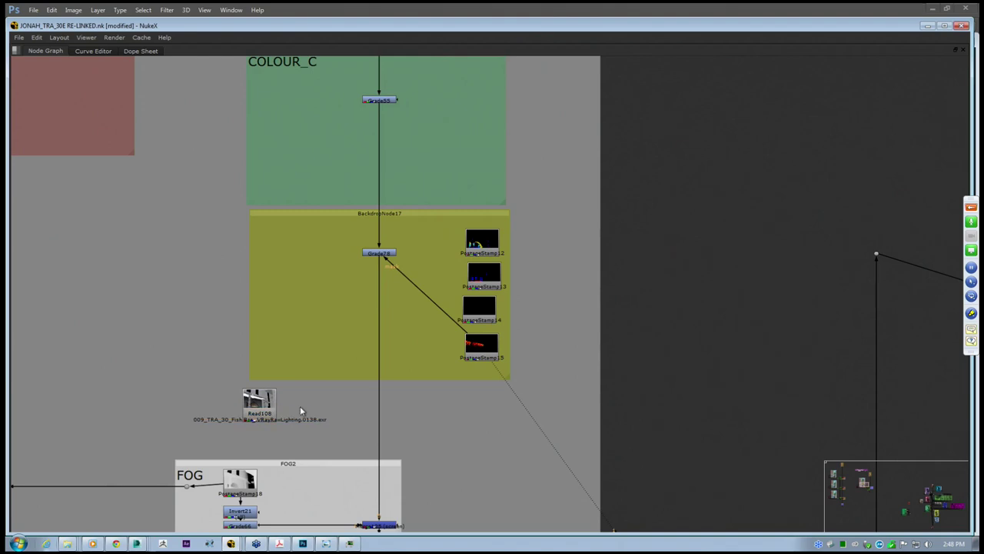
Create a Backdrop for Read108, fit it between the olive backdrop and the FOG group, and place Read108 inside it
scroll(300, 406, "down", 1)
middle_click_drag(300, 402, 307, 359)
left_click(272, 366)
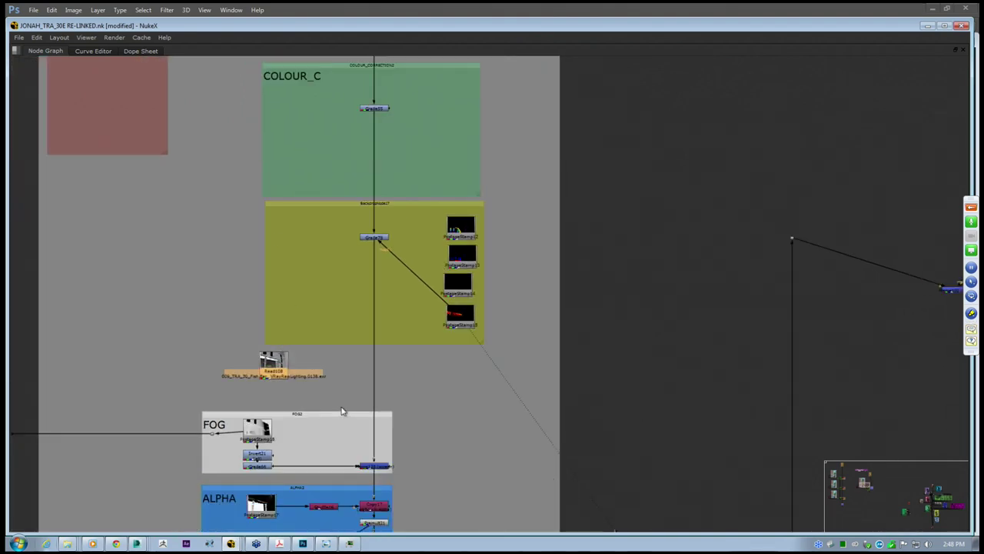
key("Tab")
type("bac")
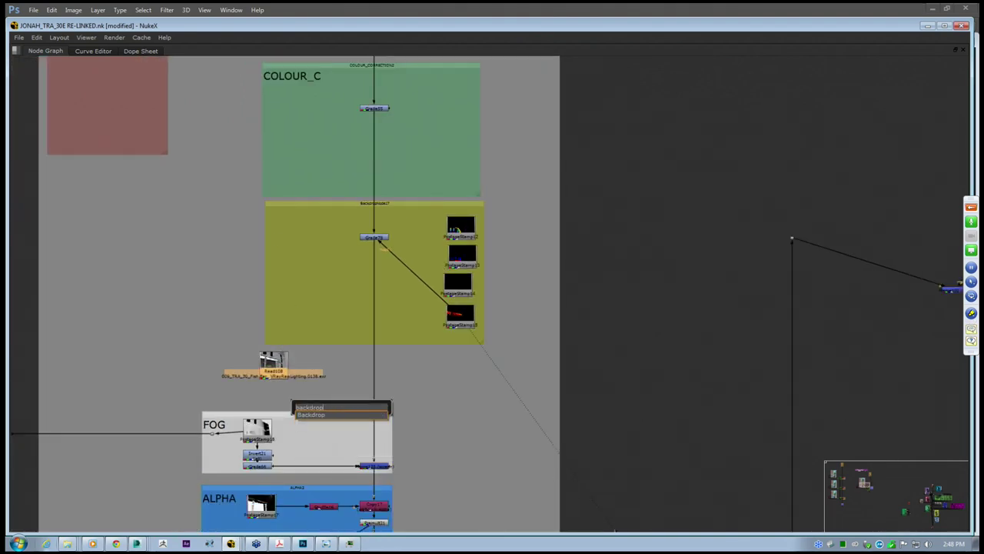
key("Return")
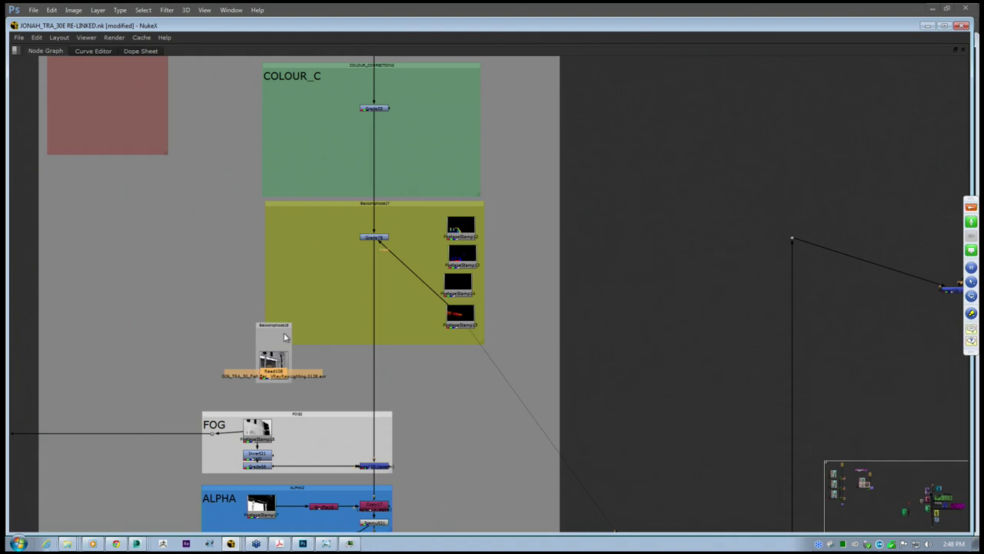
left_click_drag(271, 326, 280, 350)
left_click_drag(299, 409, 488, 410)
left_click_drag(283, 388, 292, 383)
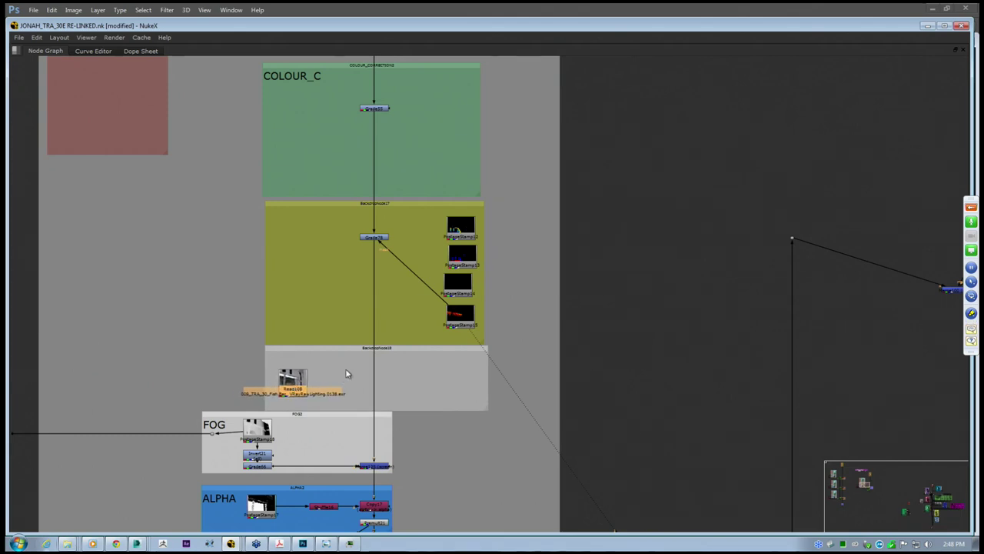
left_click(354, 379)
key("Tab")
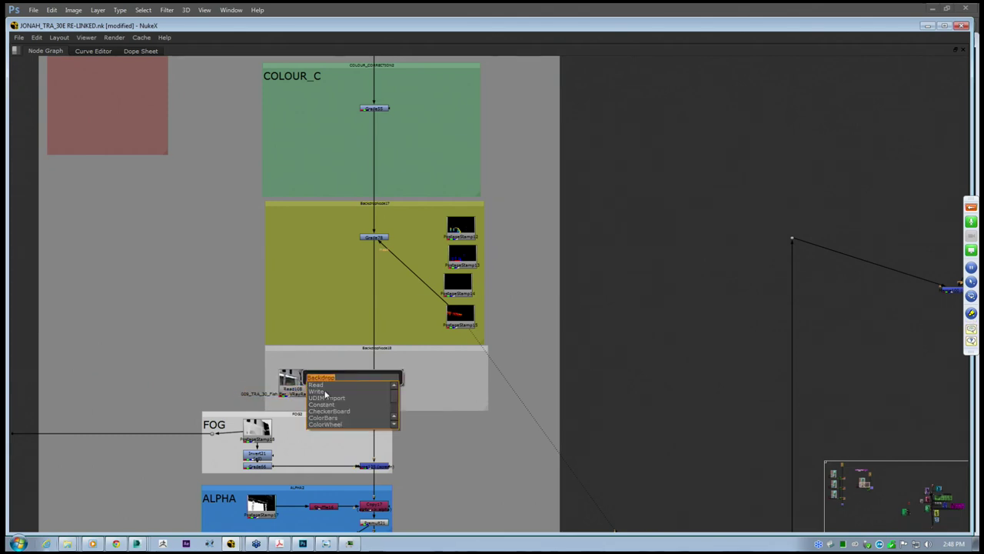
left_click(326, 364)
Add a Merge node, insert it into the main pipe inside the Read108 backdrop, and align Read108 with it as its A input
left_click(343, 359)
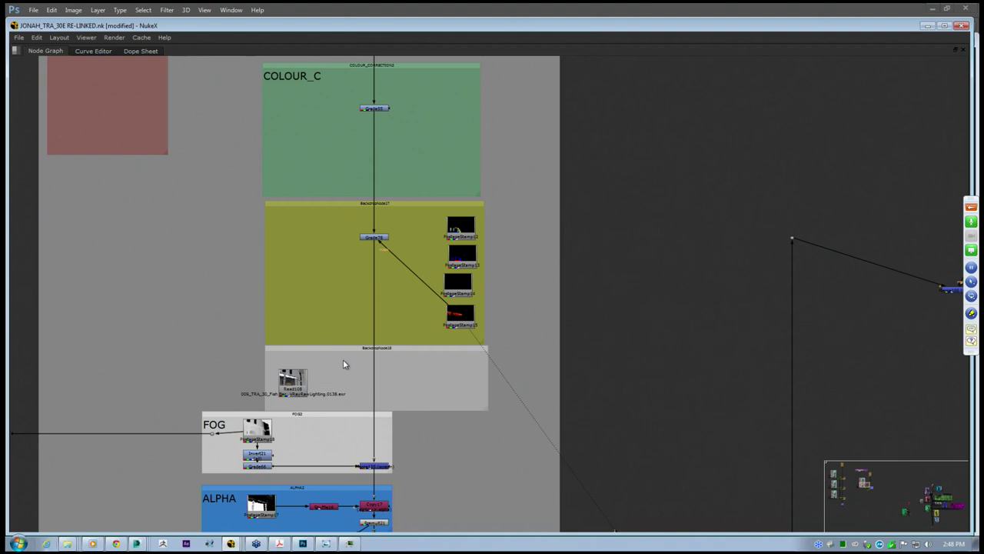
key("Tab")
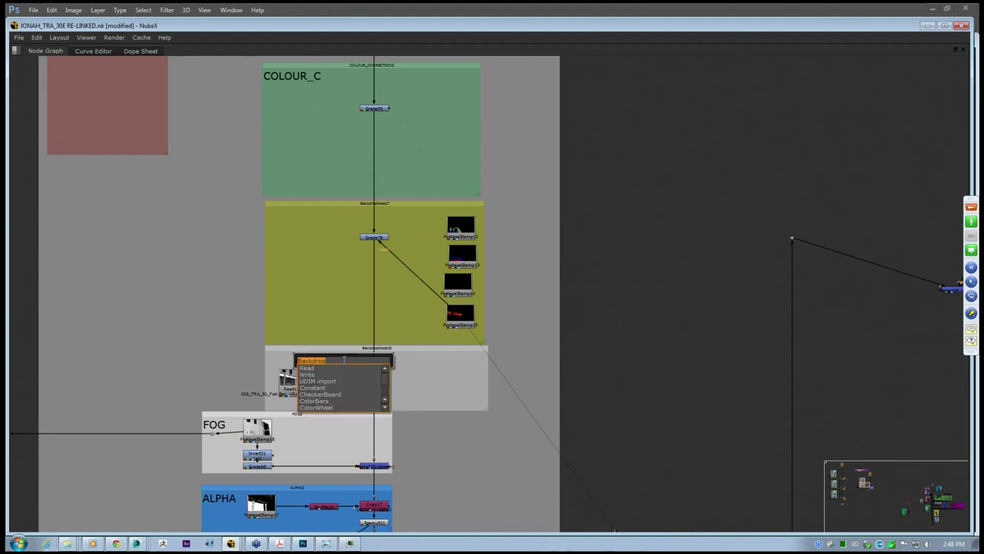
type("merge")
key("Return")
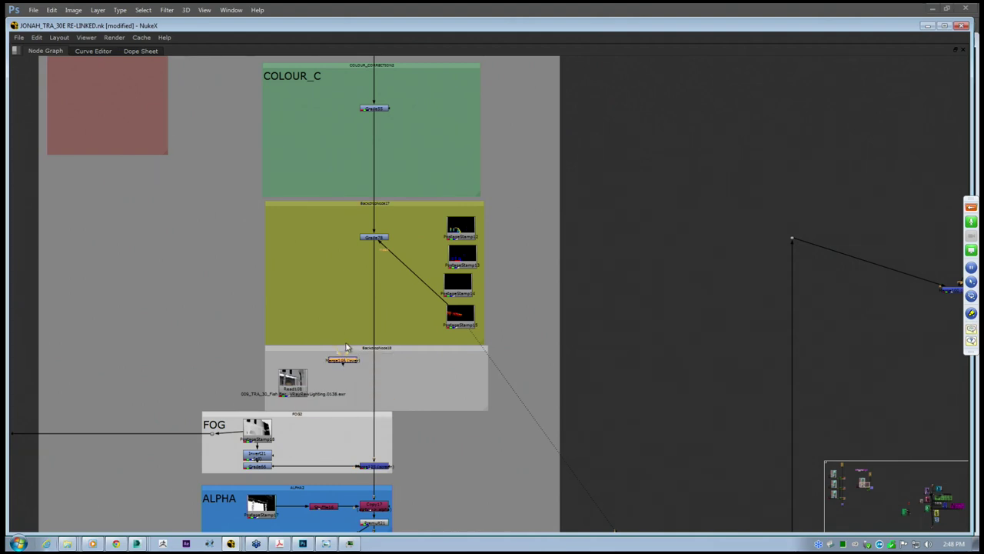
left_click_drag(344, 360, 371, 375)
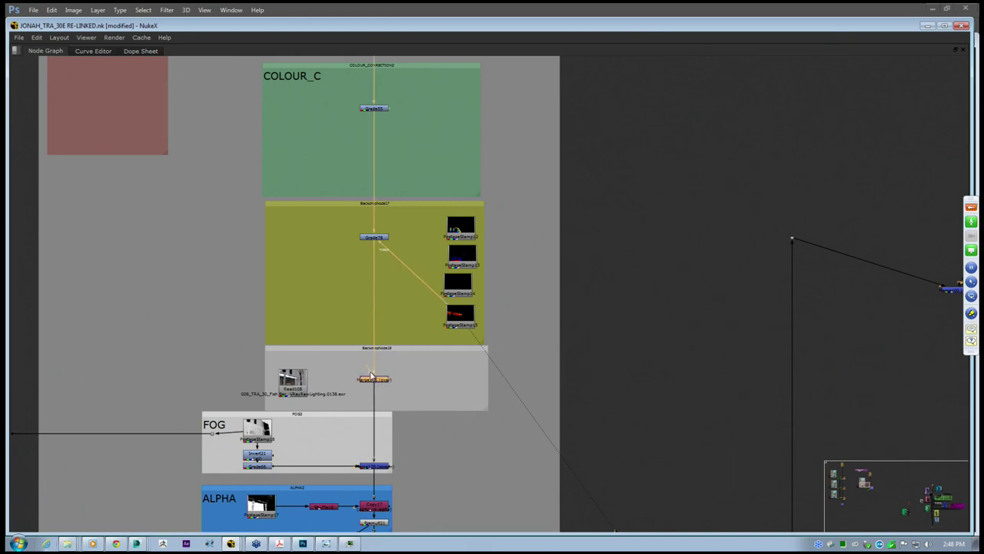
left_click(295, 383)
left_click(372, 379)
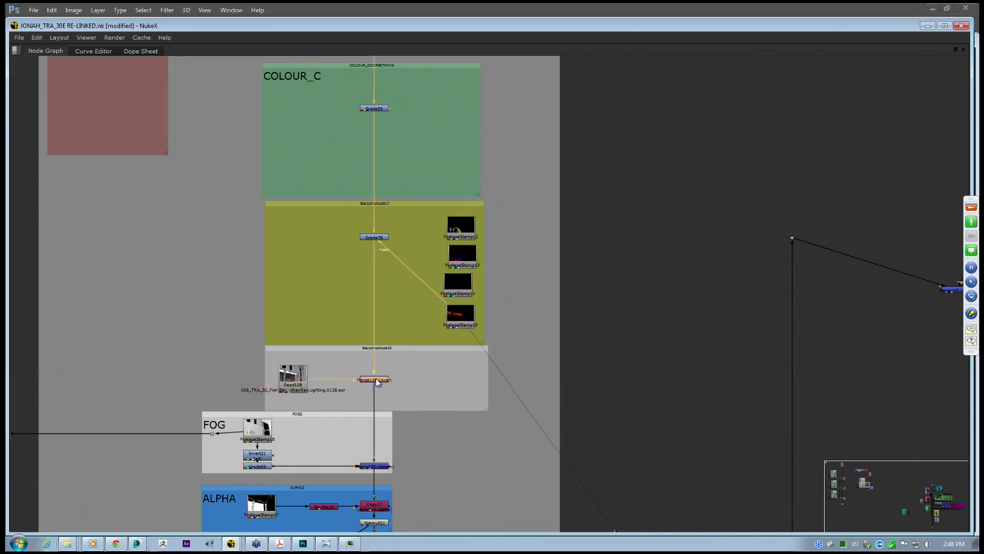
Show the viewer and examine how the raw lighting pass merges over the render around the arch and columns
key("space")
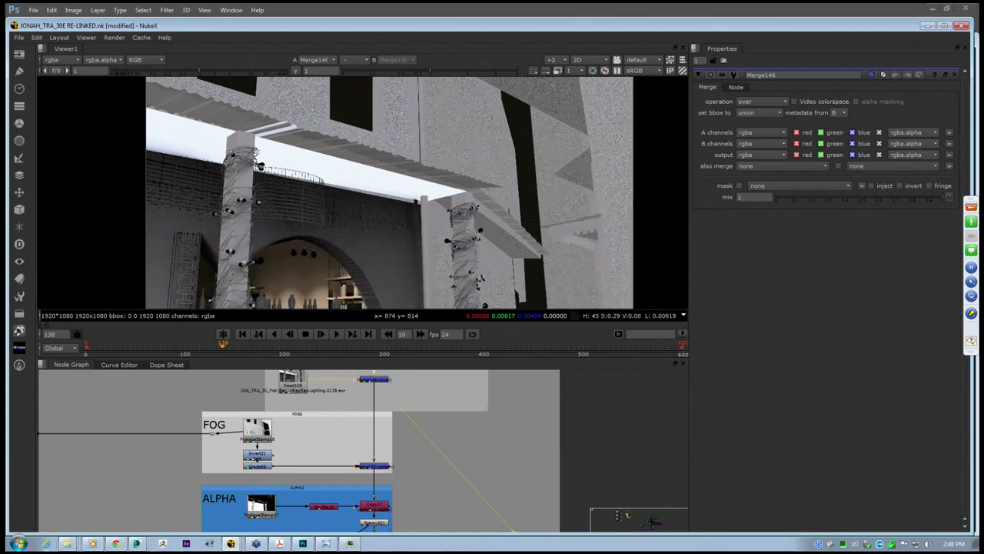
middle_click_drag(409, 239, 454, 189)
middle_click_drag(291, 263, 329, 253)
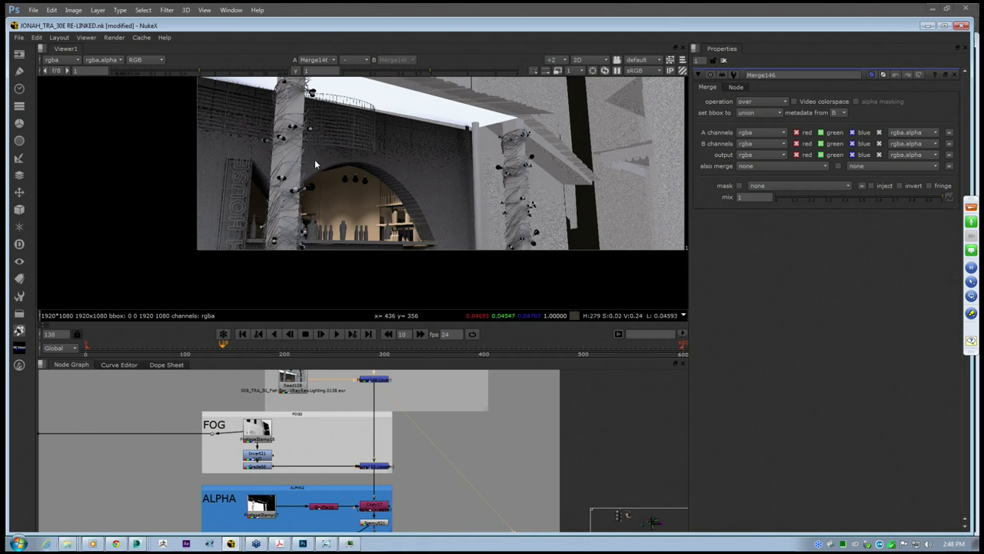
scroll(295, 184, "up", 3)
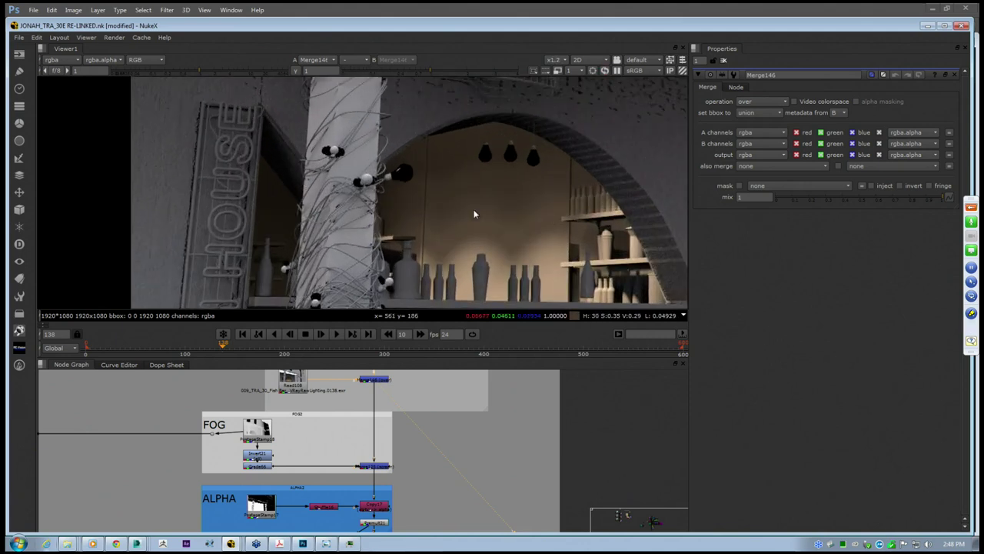
scroll(294, 184, "down", 3)
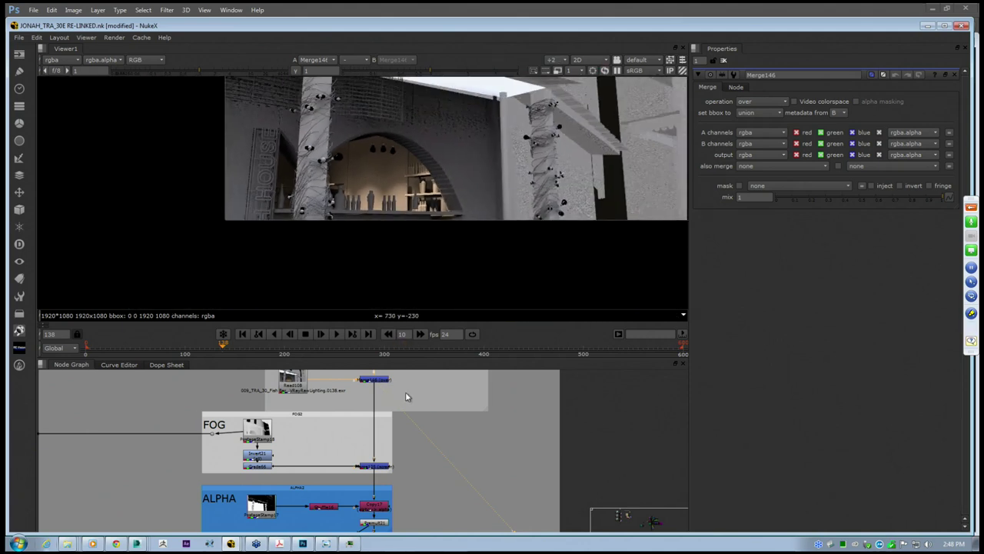
Try the plus operation on the Merge beside Read108 and check the result around the arch and columns
middle_click_drag(406, 393, 414, 420)
left_click(386, 409)
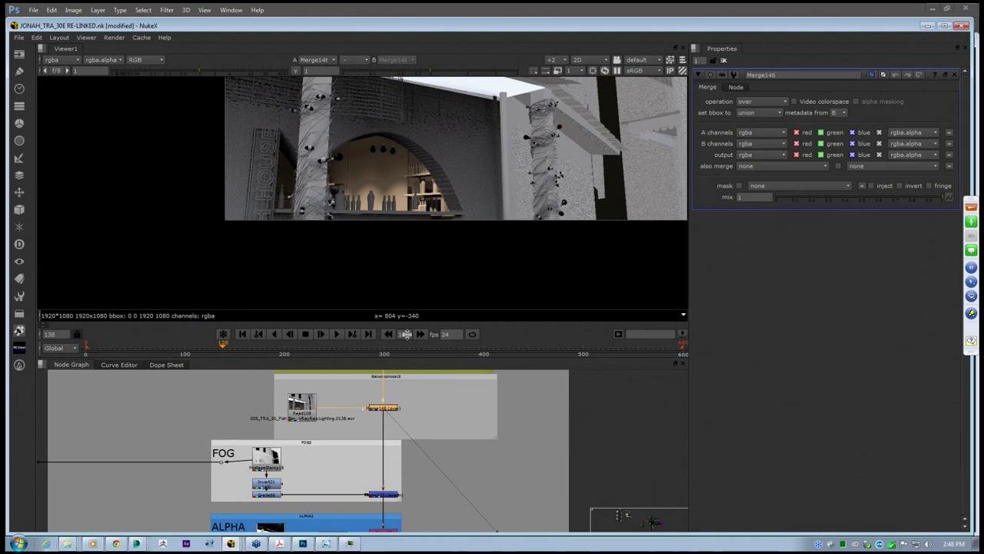
left_click(760, 102)
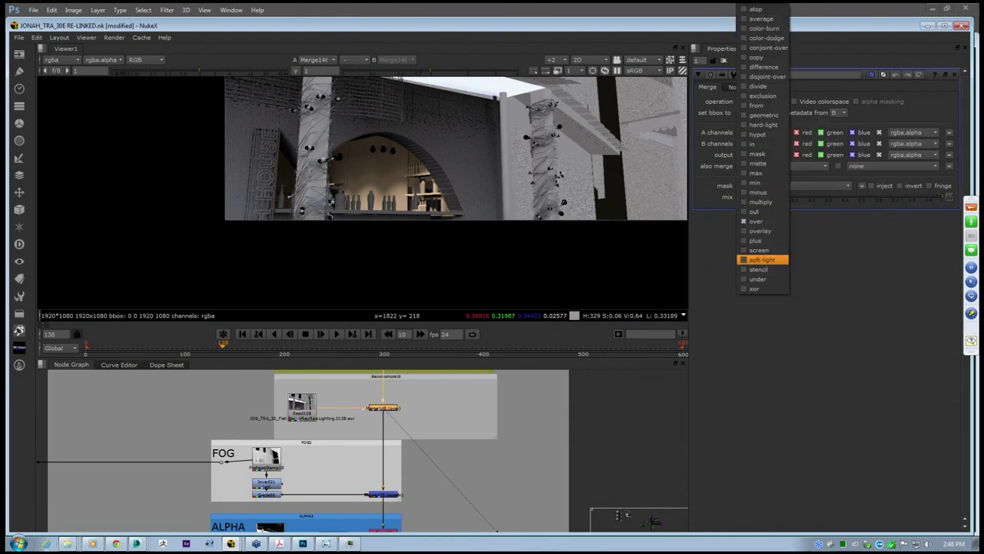
left_click(368, 403)
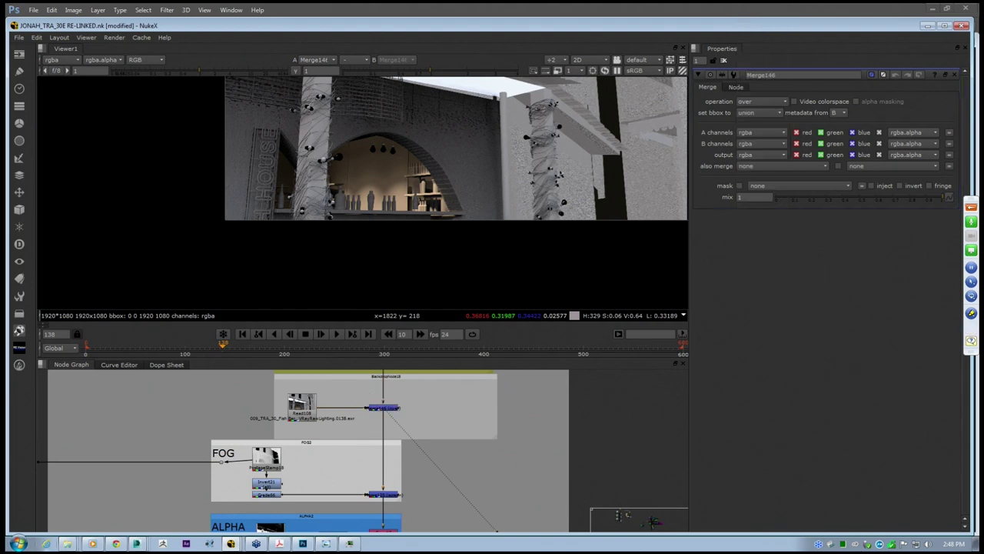
middle_click_drag(381, 109, 365, 119)
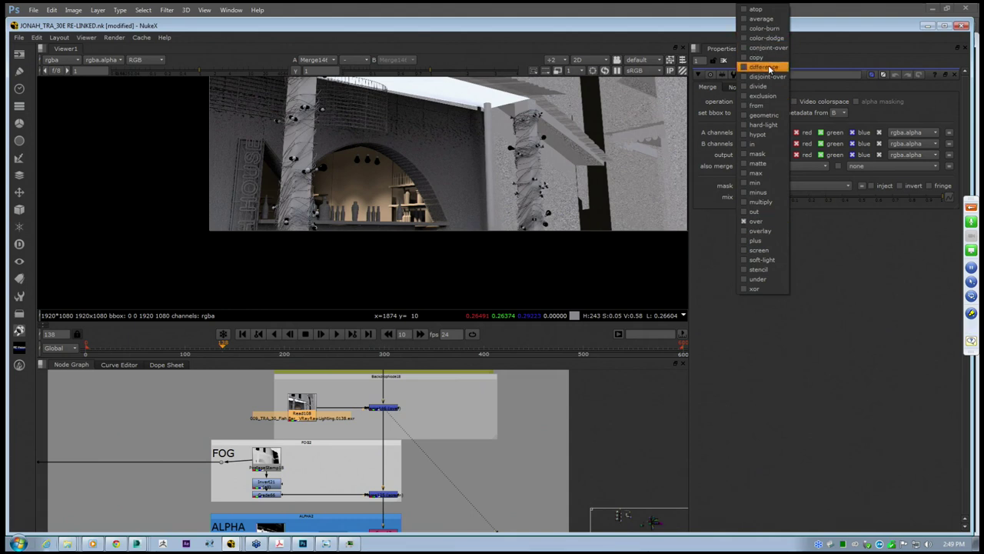
left_click(756, 240)
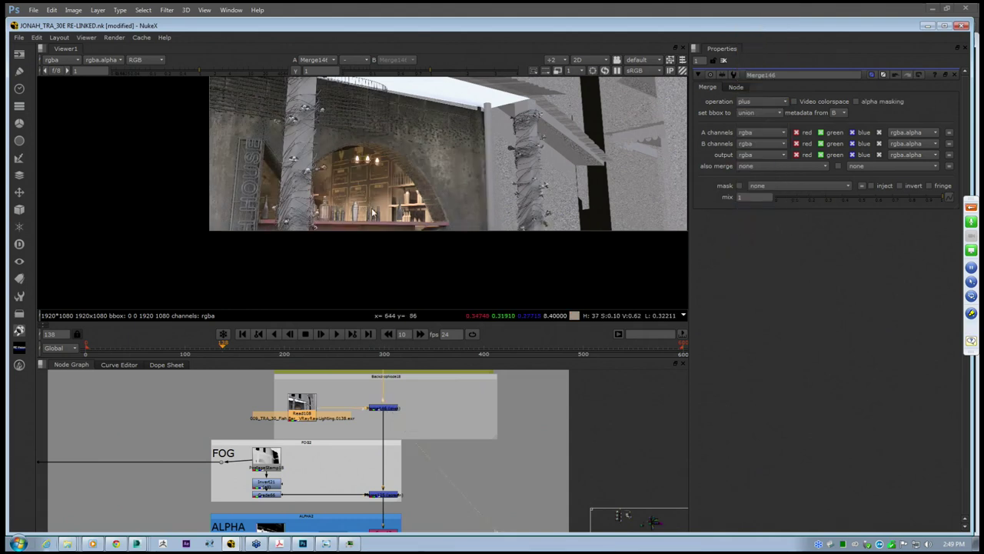
scroll(306, 238, "up", 1)
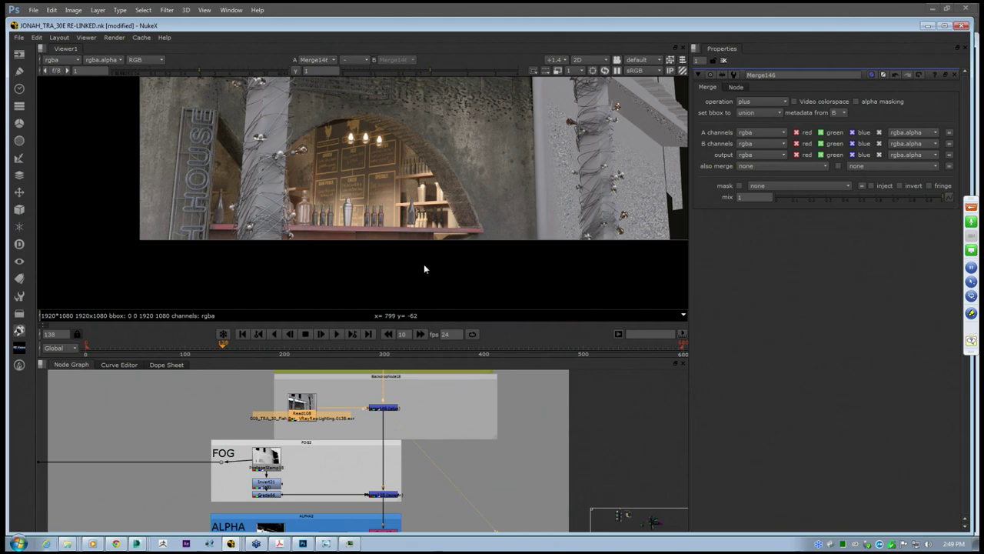
Set the raw lighting Merge's operation to soft-light and compare the image with the node disabled and enabled
left_click(761, 101)
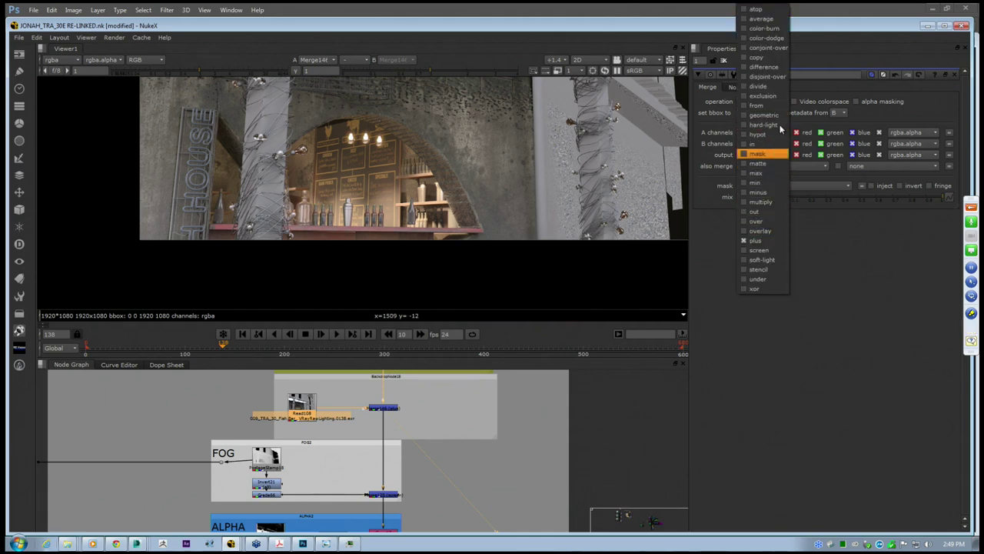
left_click(761, 259)
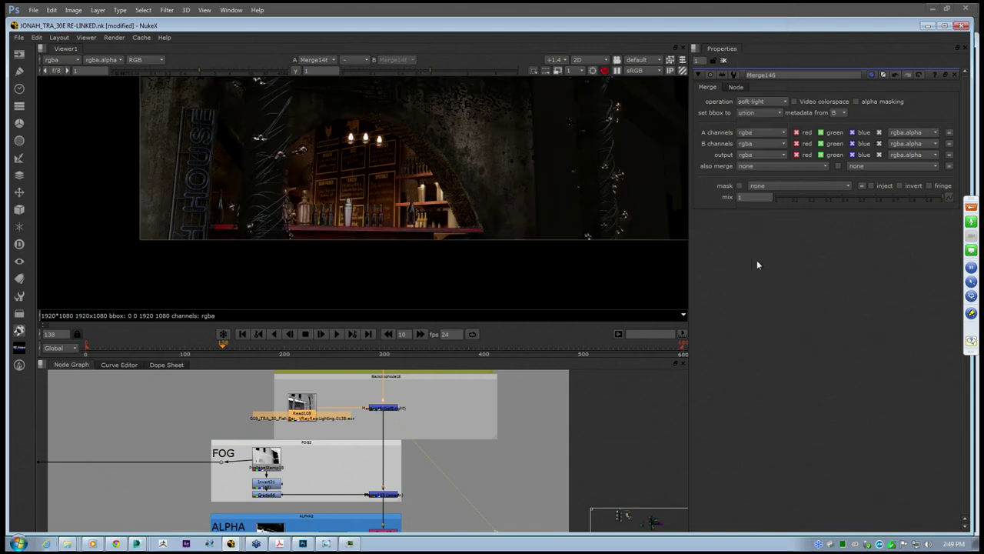
left_click(384, 408)
key("d")
key("d")
key("d")
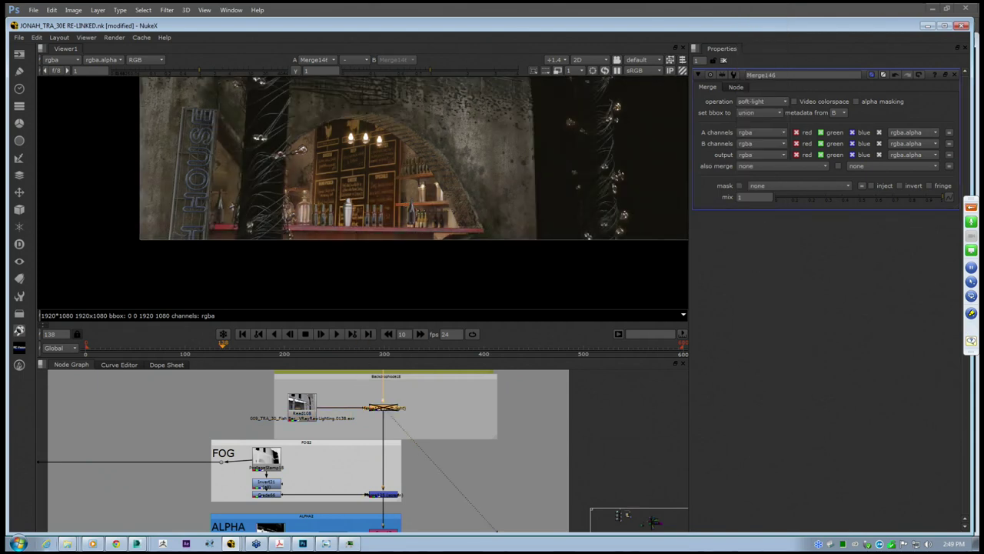
key("d")
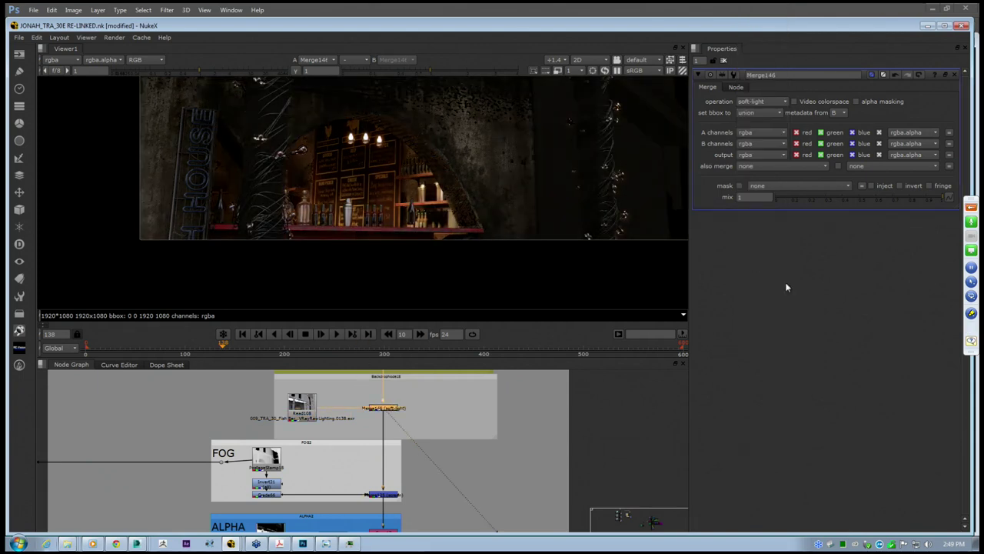
Set the soft-light Merge's mix to 0.405 and shift Read108 slightly closer to the Merge
left_click_drag(944, 202, 801, 201)
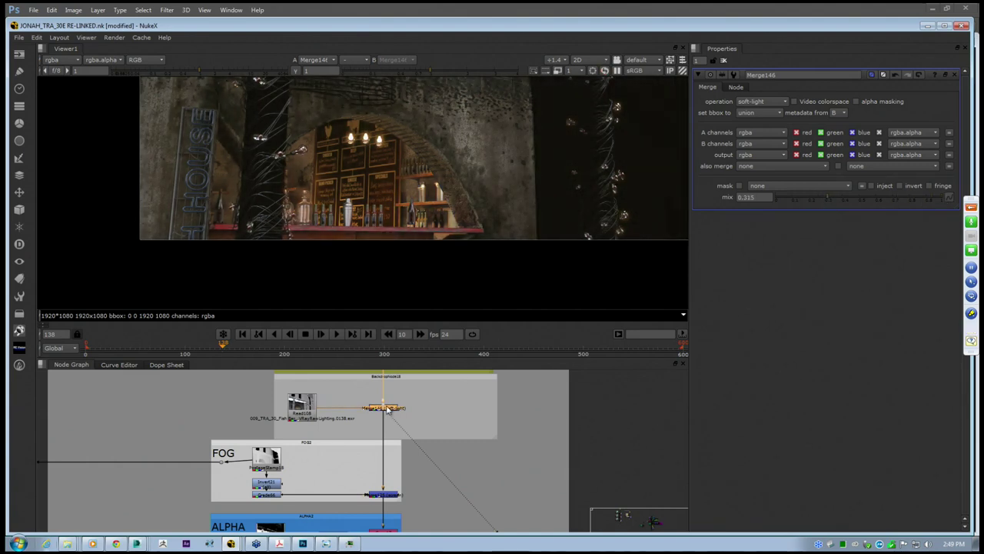
left_click_drag(832, 201, 842, 203)
scroll(364, 218, "up", 1)
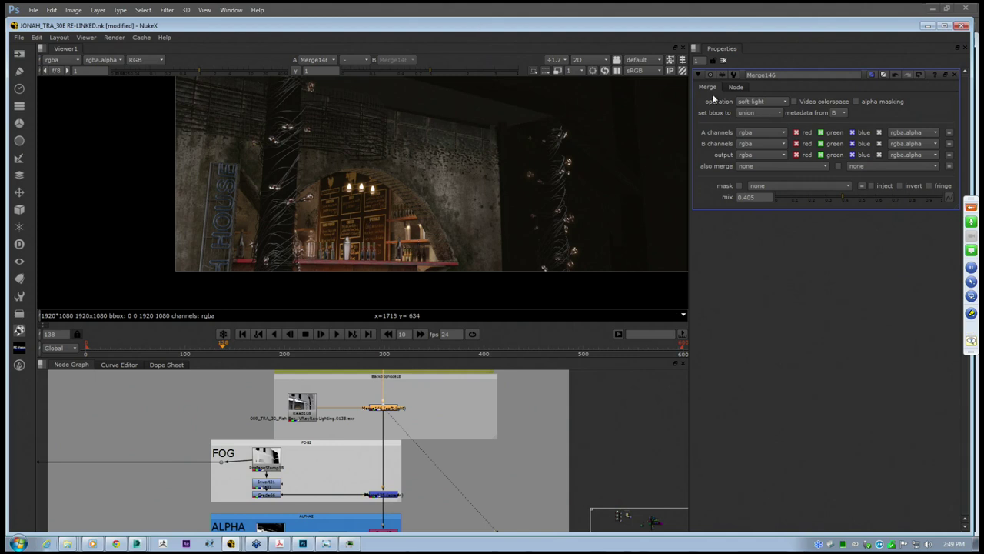
left_click(753, 102)
left_click(383, 409)
left_click(307, 405)
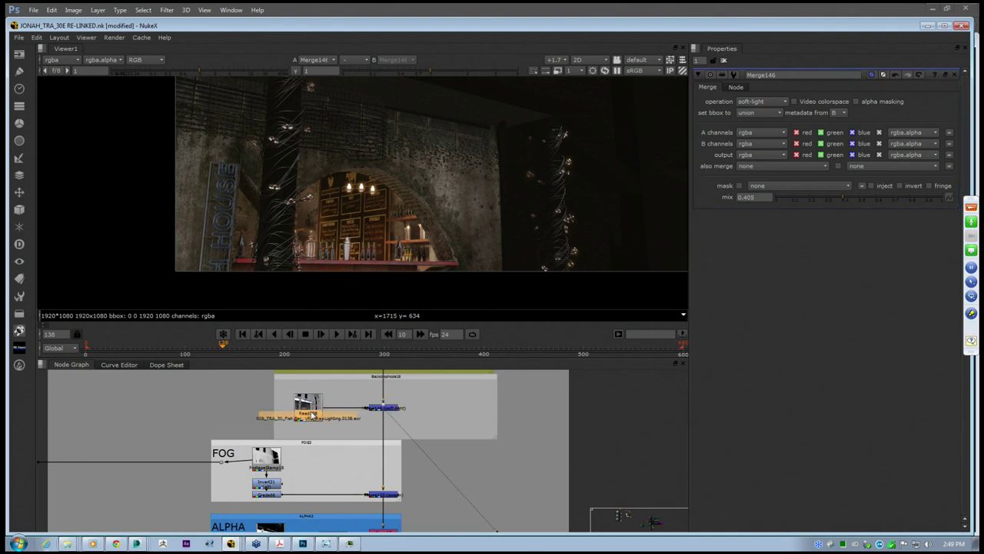
Review the RENDER 01 group's overall layout in the node graph and the soft-light result across the full frame
key("space")
scroll(414, 329, "down", 4)
middle_click_drag(374, 325, 486, 317)
middle_click_drag(538, 275, 432, 271)
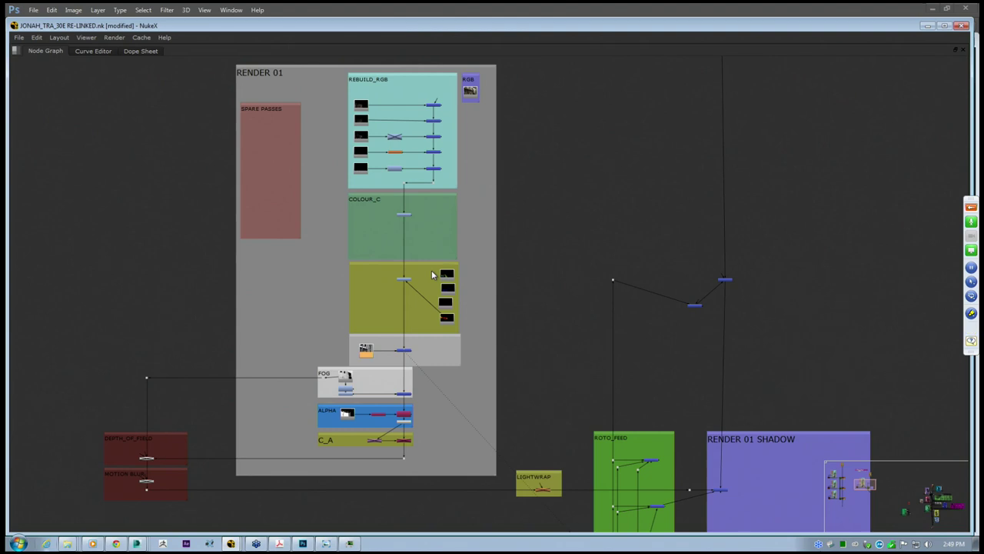
middle_click_drag(431, 270, 453, 280)
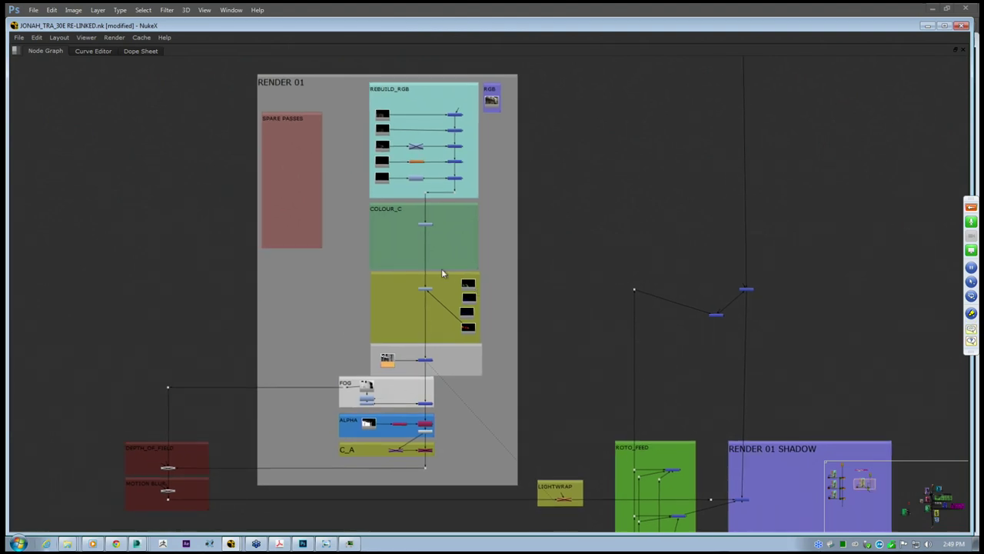
key("space")
middle_click_drag(458, 407, 467, 430)
scroll(466, 429, "down", 3)
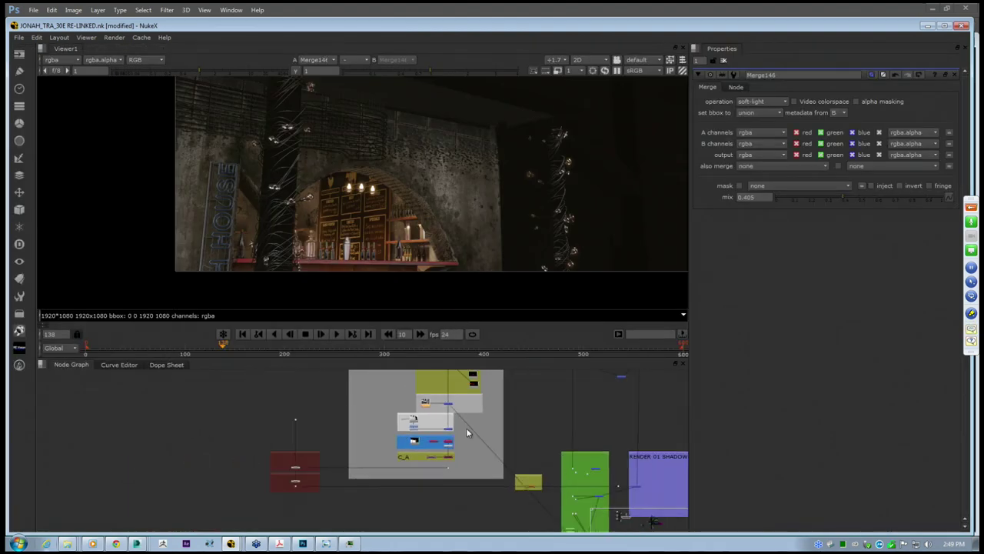
middle_click_drag(466, 219, 395, 226)
scroll(405, 230, "down", 2)
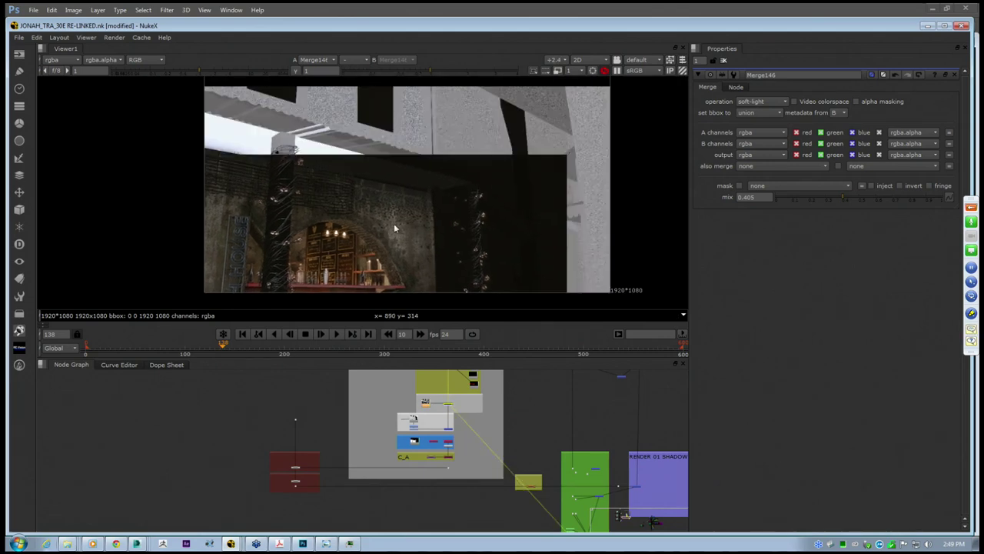
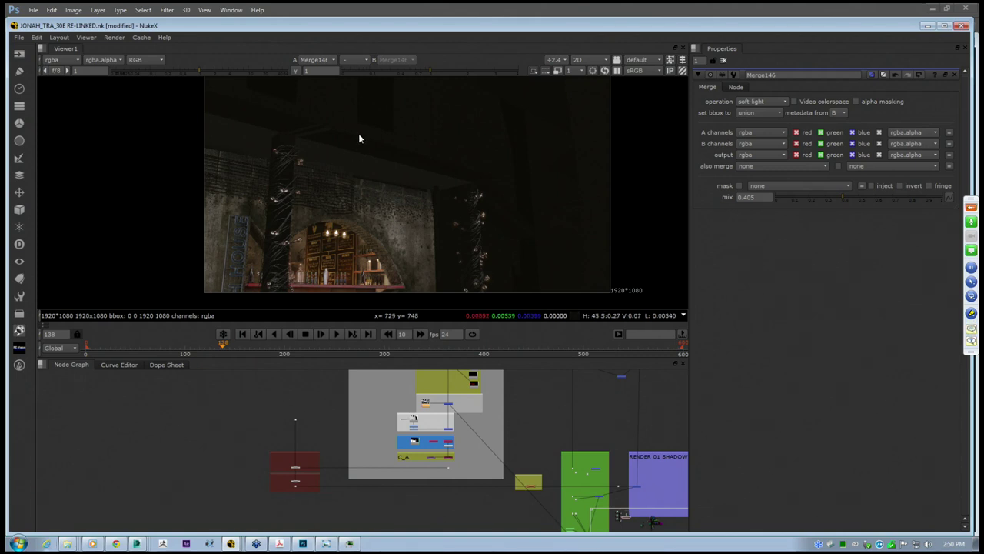
Move the Dot above the ROTO_FEED backdrop down until it is level with the Merge it connects to
middle_click_drag(359, 431, 338, 438)
key("space")
middle_click_drag(351, 341, 324, 304)
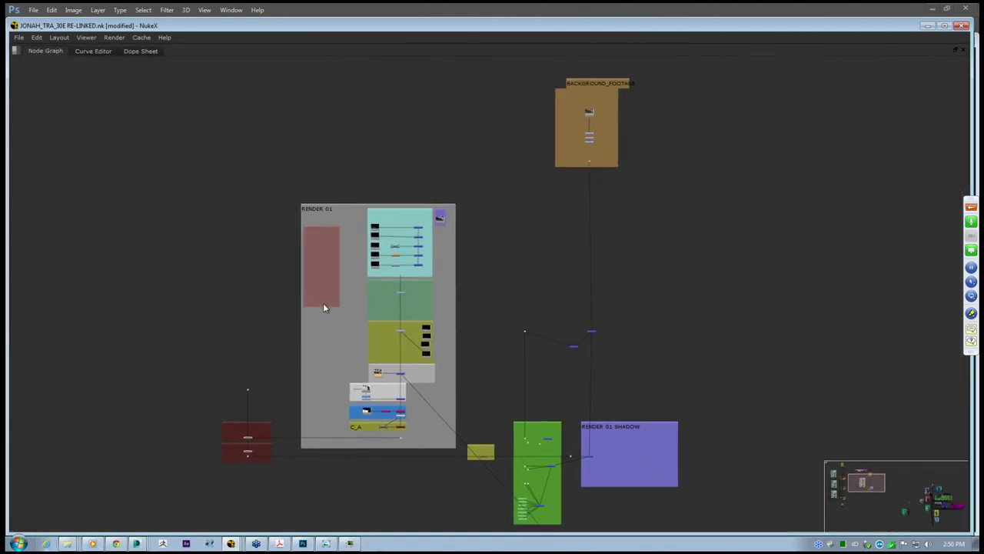
scroll(323, 308, "down", 3)
scroll(333, 312, "up", 5)
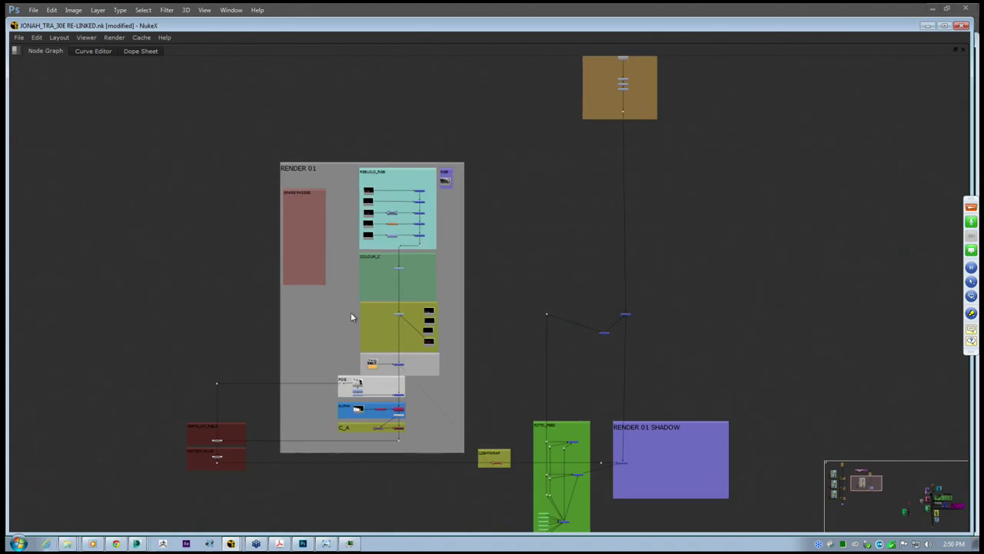
scroll(402, 275, "up", 6)
scroll(291, 246, "down", 5)
middle_click_drag(417, 282, 462, 241)
left_click(618, 303)
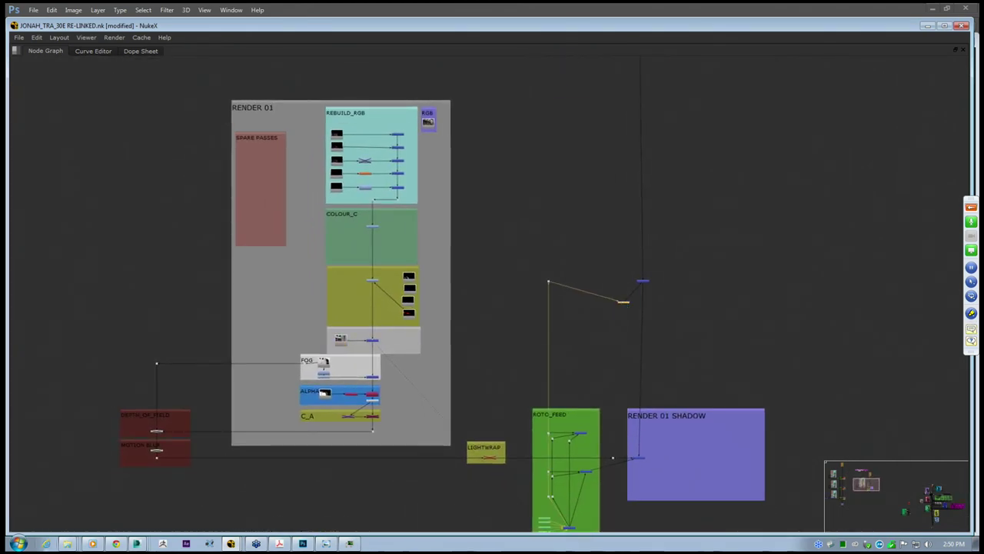
left_click(552, 283)
left_click_drag(552, 283, 552, 292)
Examine how the RENDER 01 group sits in the template and how its sections follow from REBUILD_RGB through COLOUR_C
scroll(535, 309, "down", 3)
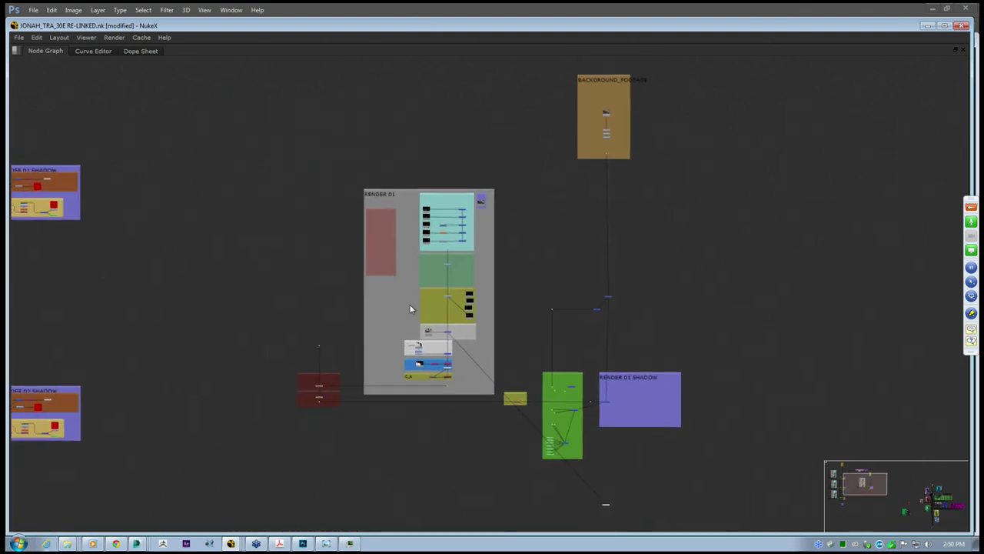
scroll(412, 335, "up", 2)
scroll(382, 341, "down", 4)
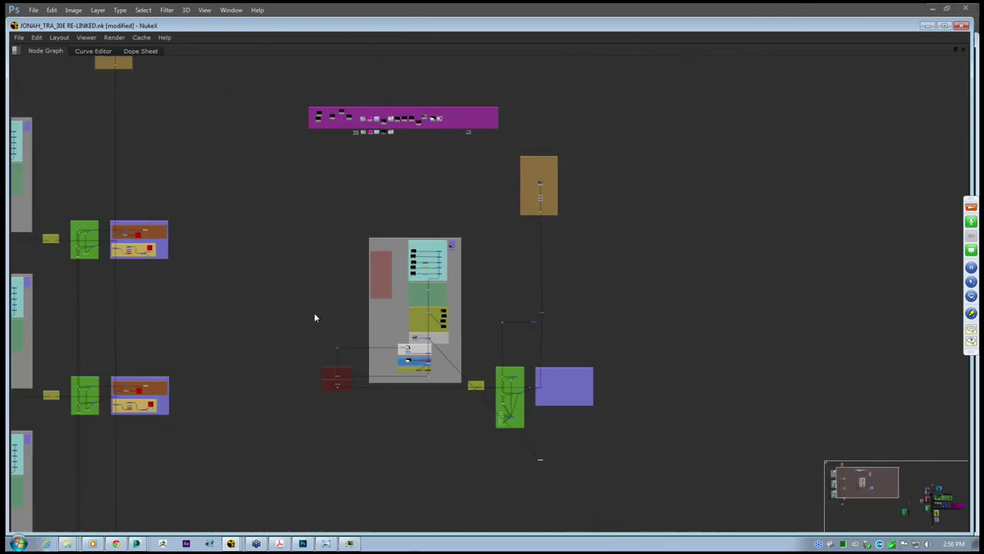
scroll(314, 317, "up", 1)
scroll(525, 285, "up", 3)
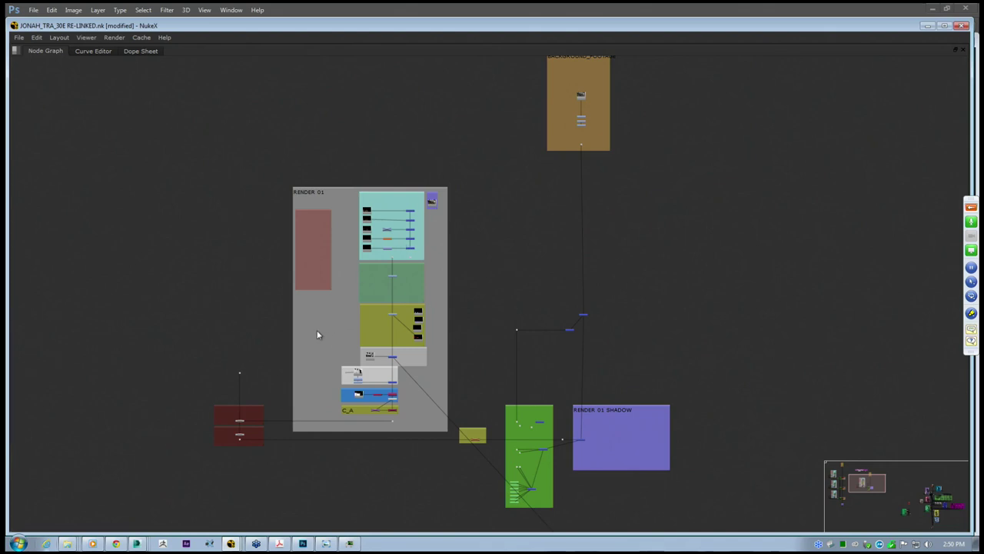
left_click_drag(264, 181, 453, 436)
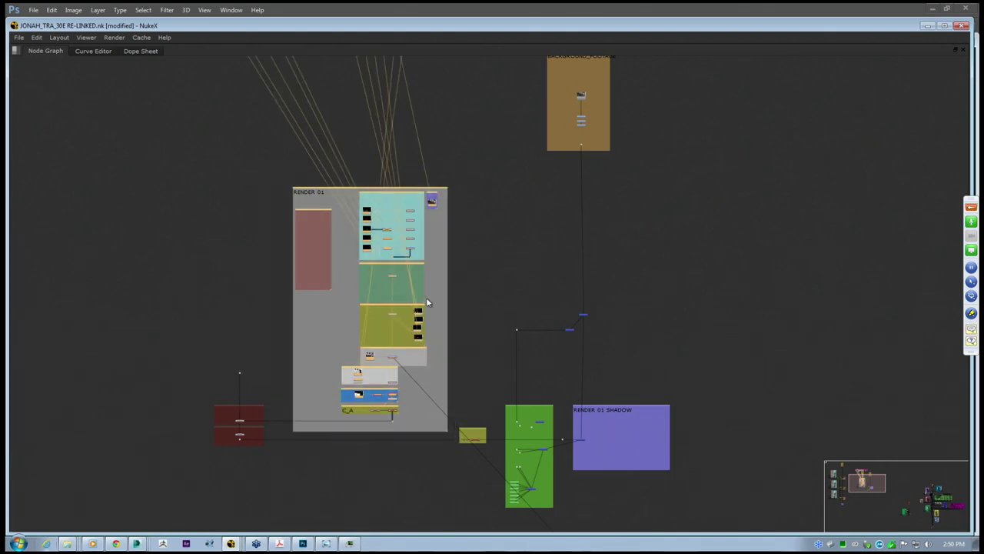
scroll(359, 256, "up", 2)
scroll(358, 255, "up", 1)
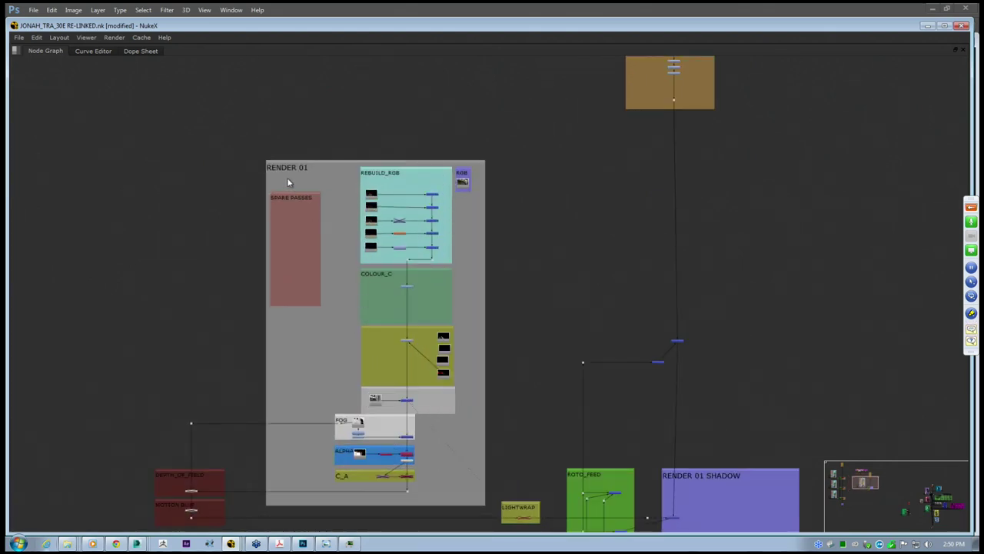
scroll(380, 410, "up", 2)
scroll(381, 409, "down", 1)
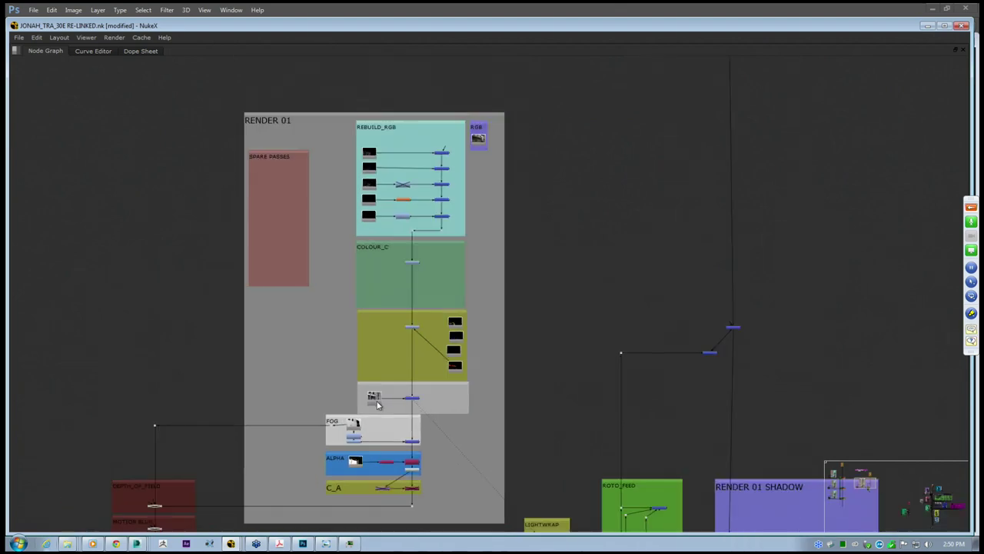
middle_click_drag(308, 379, 360, 373)
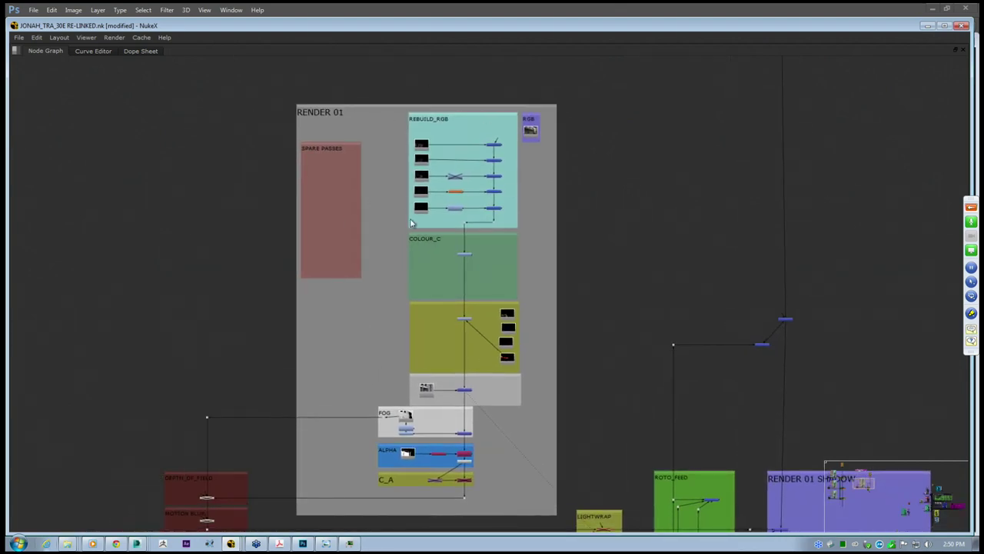
scroll(456, 145, "up", 2)
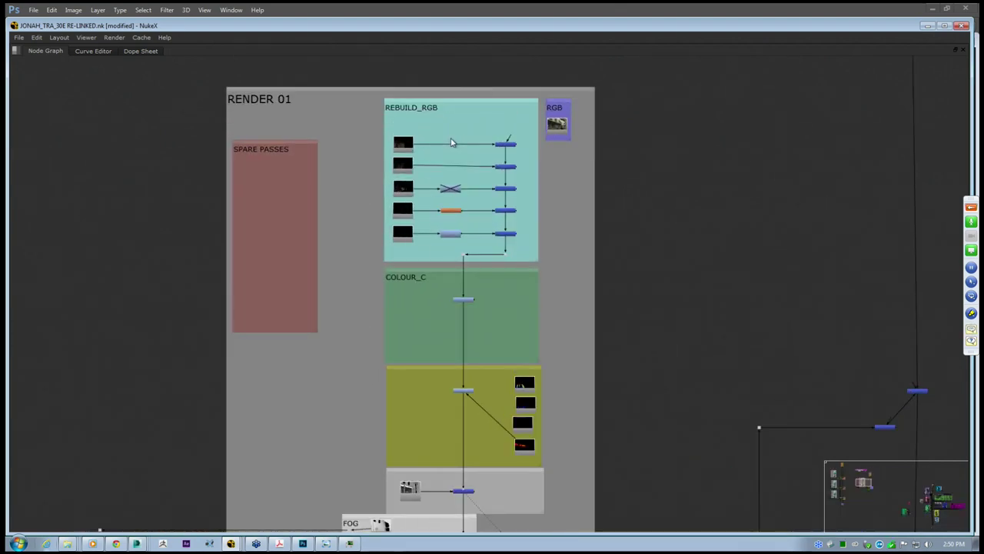
scroll(482, 328, "up", 3)
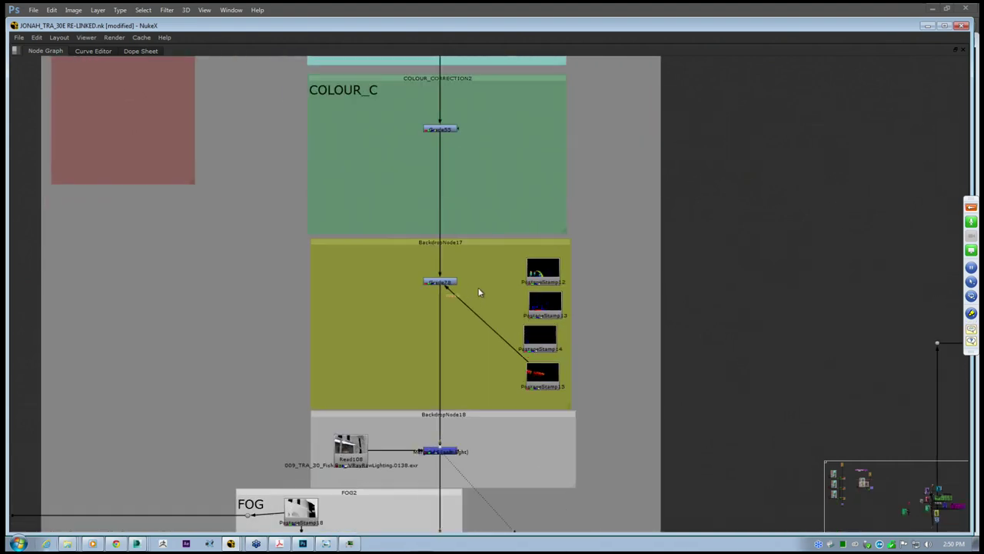
Trace the pipe from the masked Grade and raw lighting Merge through FOG, ALPHA and C_A to DEPTH_OF_FIELD, MOTION BLUR and LIGHTWRAP
left_click(539, 378)
middle_click_drag(463, 389, 501, 274)
left_click(485, 335)
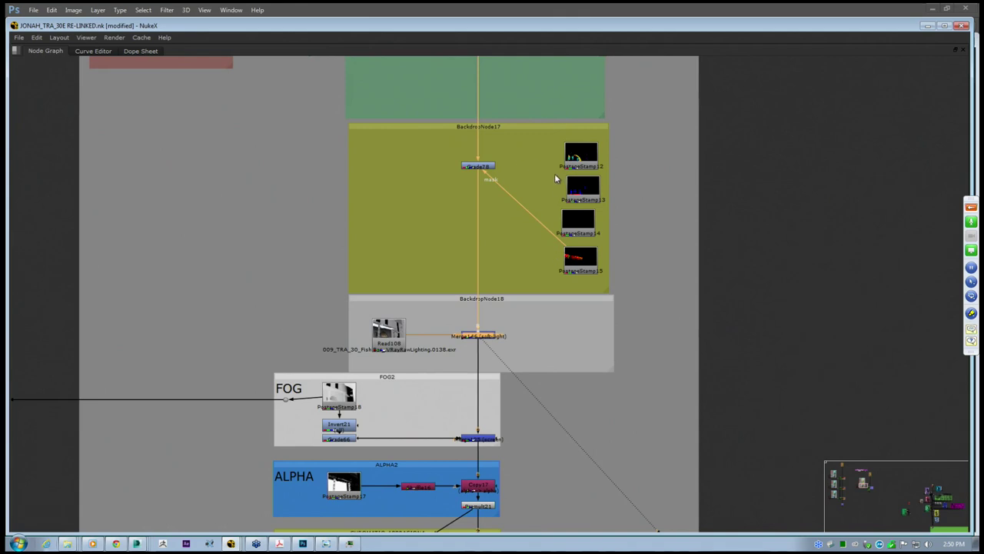
middle_click_drag(395, 308, 450, 284)
left_click(454, 275)
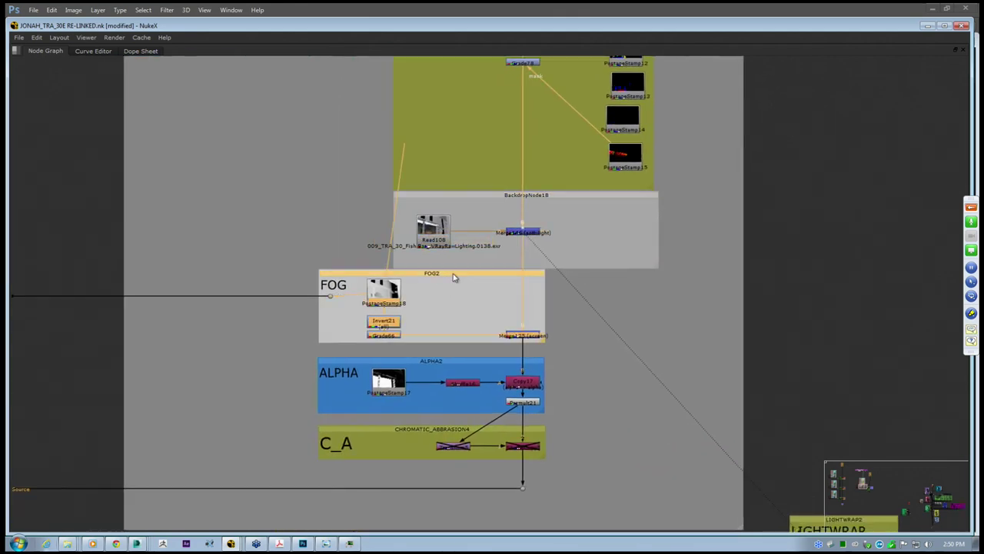
middle_click_drag(430, 361, 472, 300)
scroll(473, 300, "down", 3)
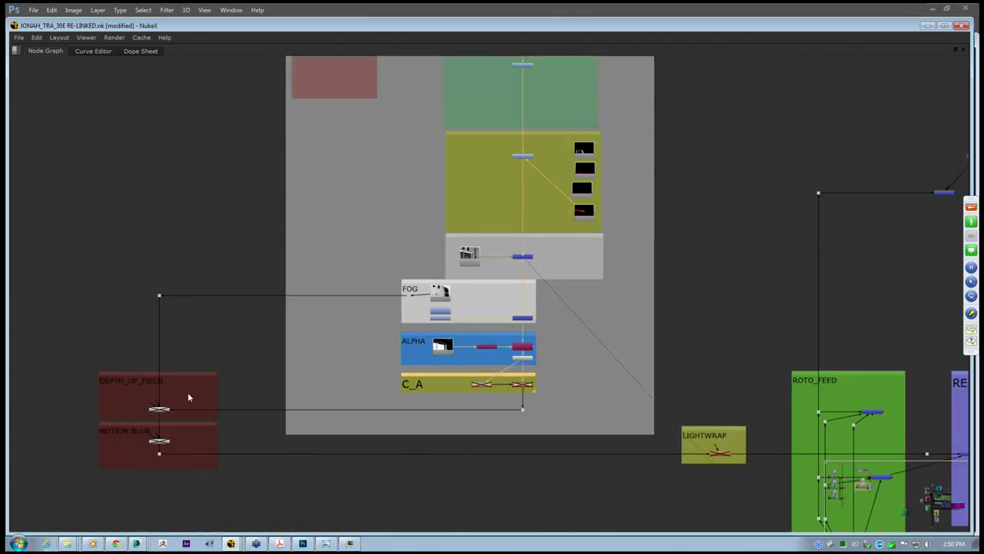
middle_click_drag(622, 448, 453, 433)
scroll(415, 392, "down", 5)
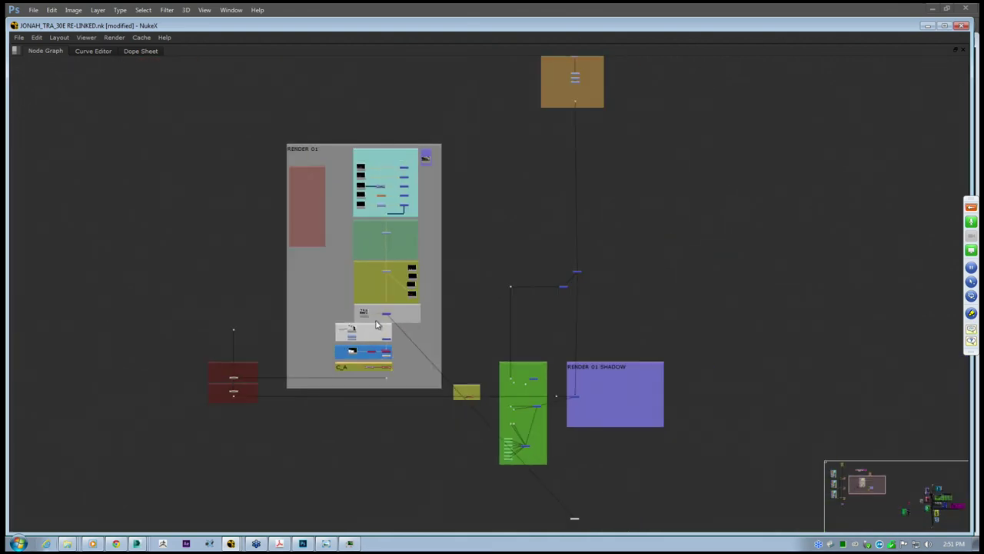
scroll(576, 395, "down", 4)
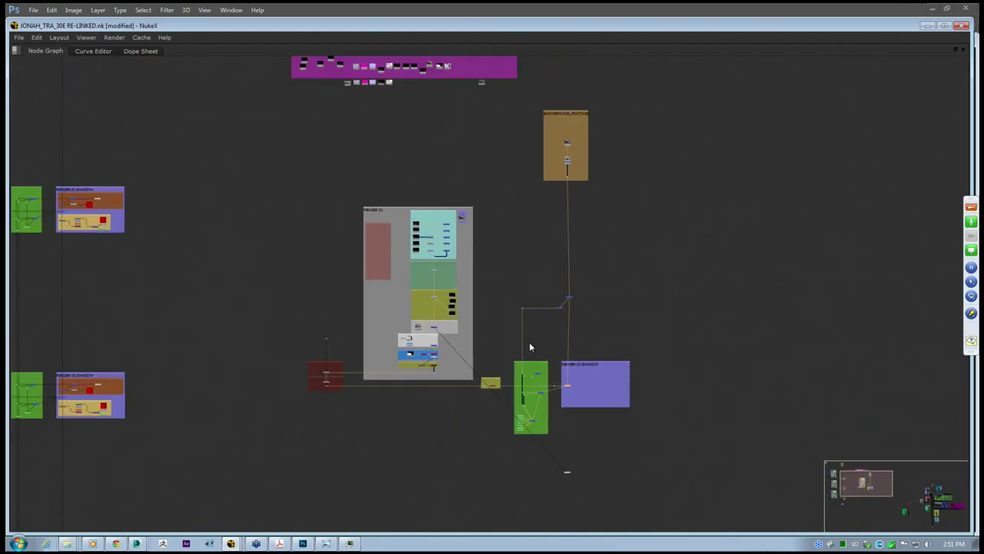
Show the final composite Merge in the purple shadow backdrop in the viewer and check it against the soft-light Merge146
middle_click_drag(505, 310, 489, 322)
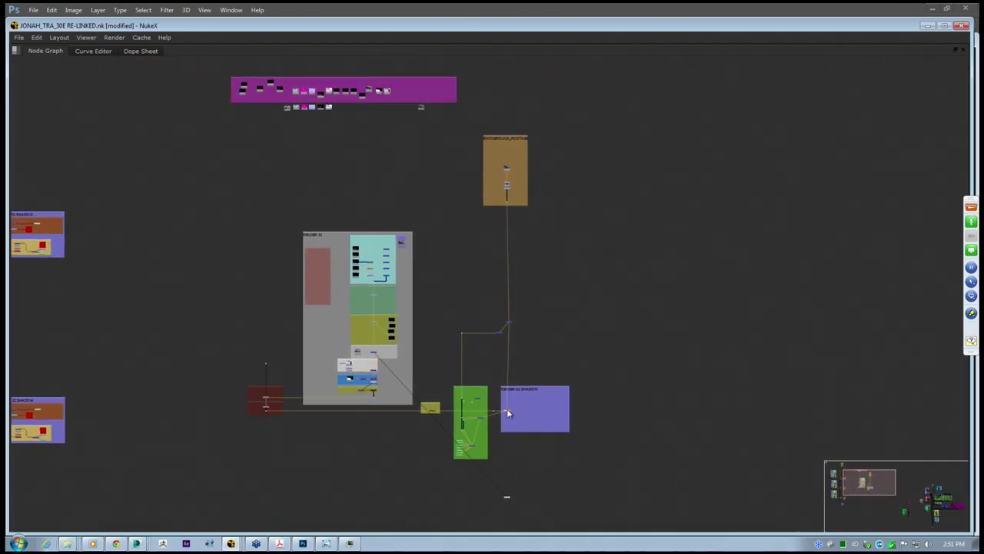
key("1")
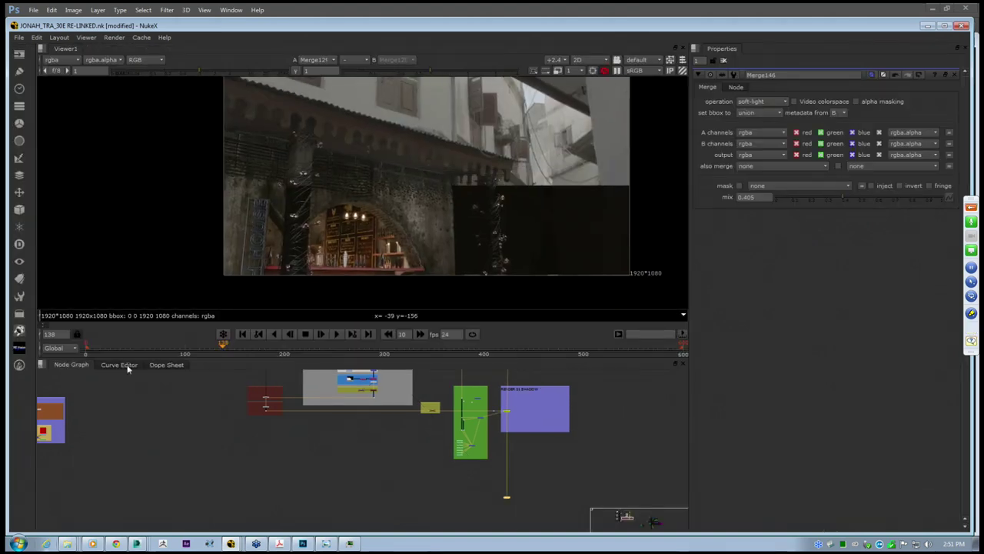
scroll(279, 407, "up", 6)
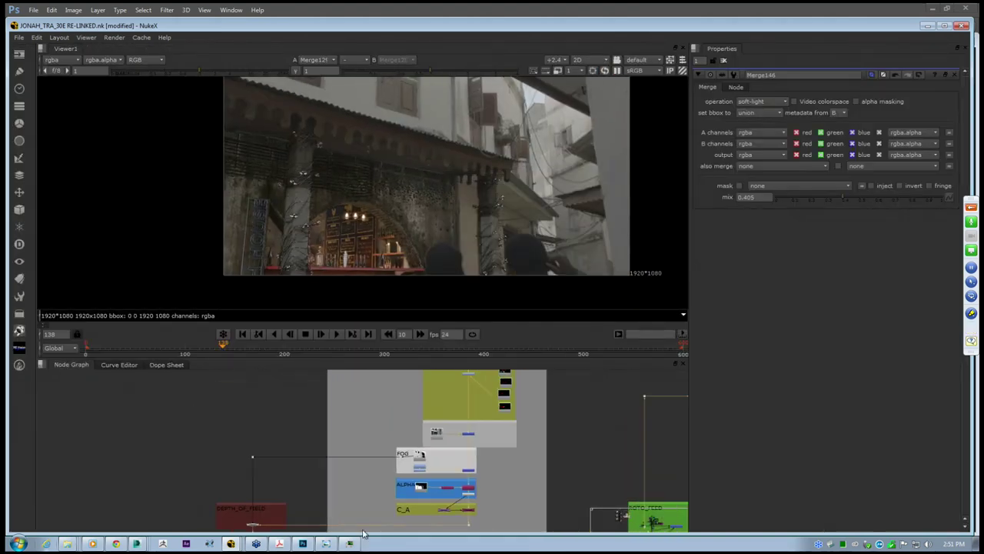
scroll(488, 435, "up", 3)
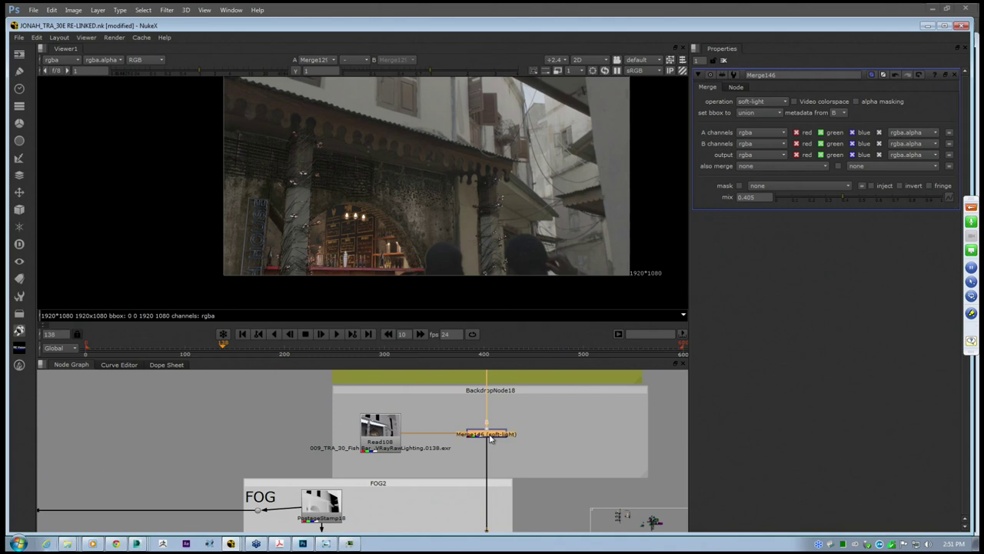
Enable the Depth Of Field node and the RSMB node in the DEPTH_OF_FIELD and MOTION BLUR backdrops
scroll(491, 438, "down", 6)
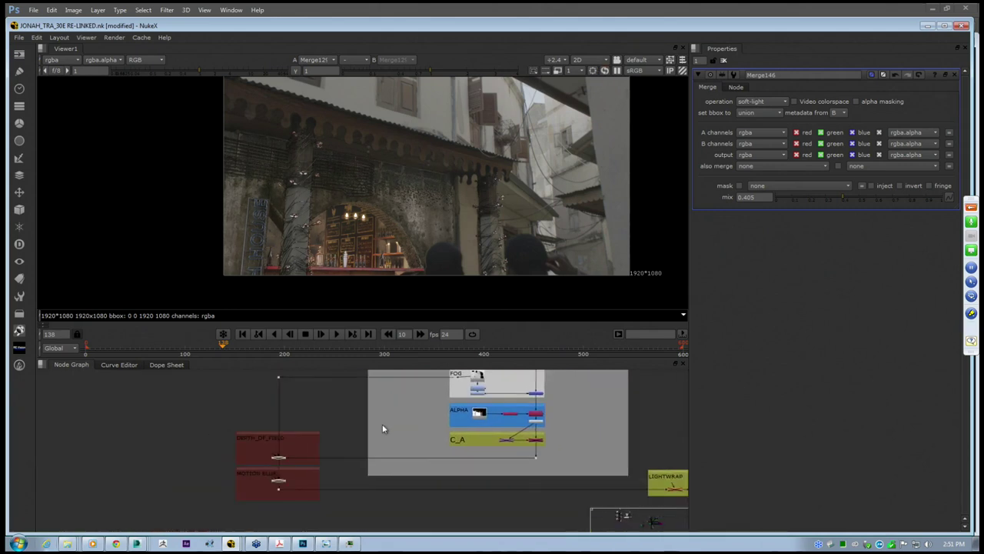
scroll(283, 484, "up", 2)
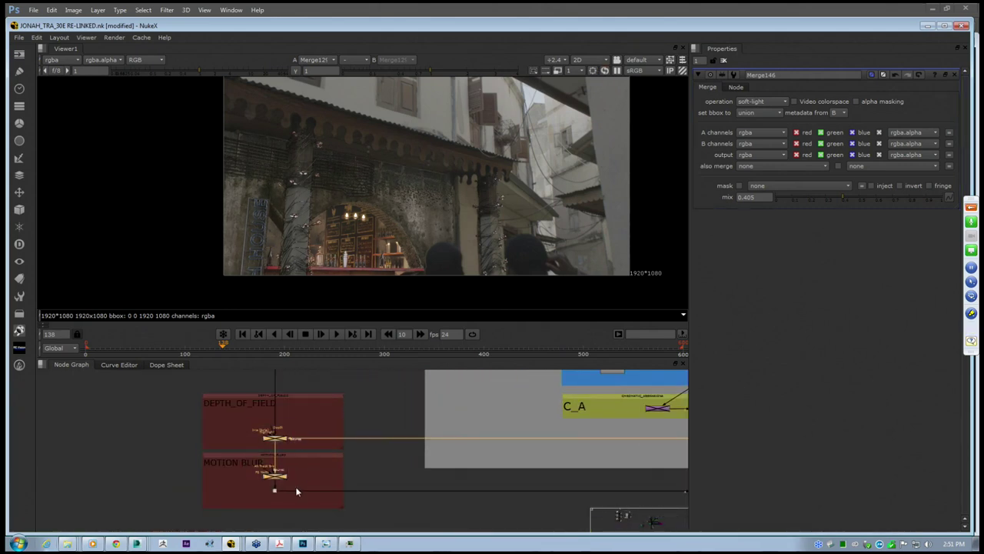
key("d")
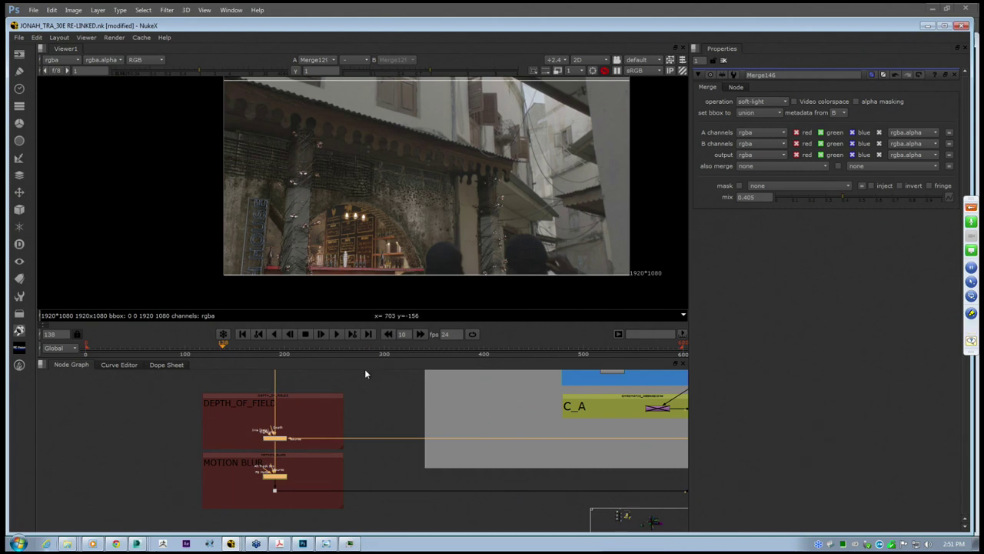
Examine the depth of field and motion blur result around the sign, bar interior and bottles in the rendered frame
scroll(284, 471, "up", 2)
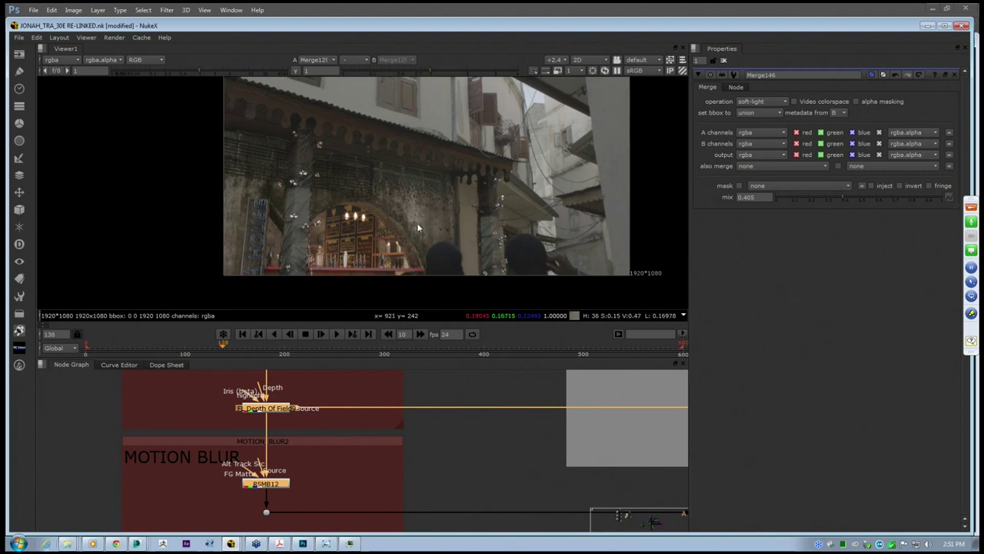
scroll(444, 211, "up", 3)
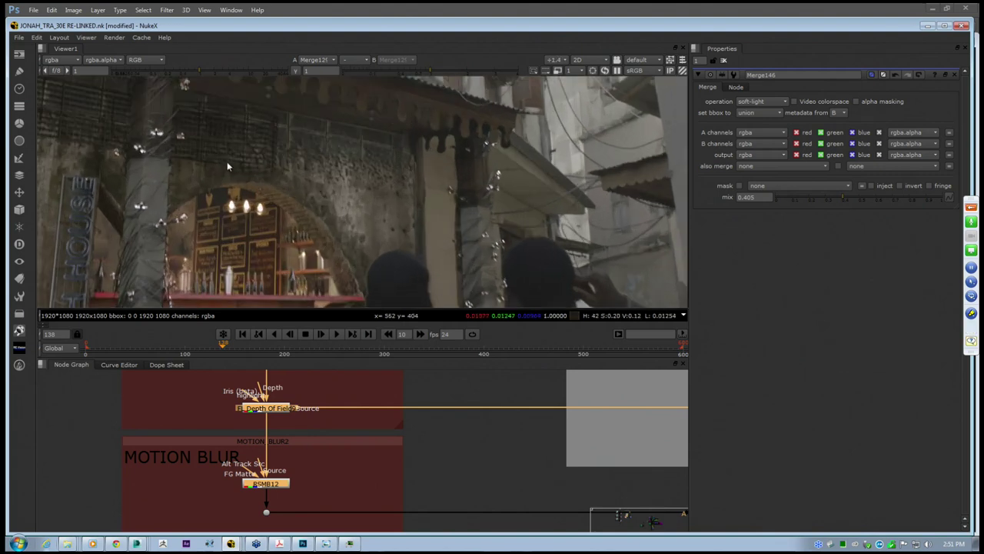
middle_click_drag(117, 200, 289, 197)
scroll(300, 186, "up", 2)
middle_click_drag(419, 222, 353, 169)
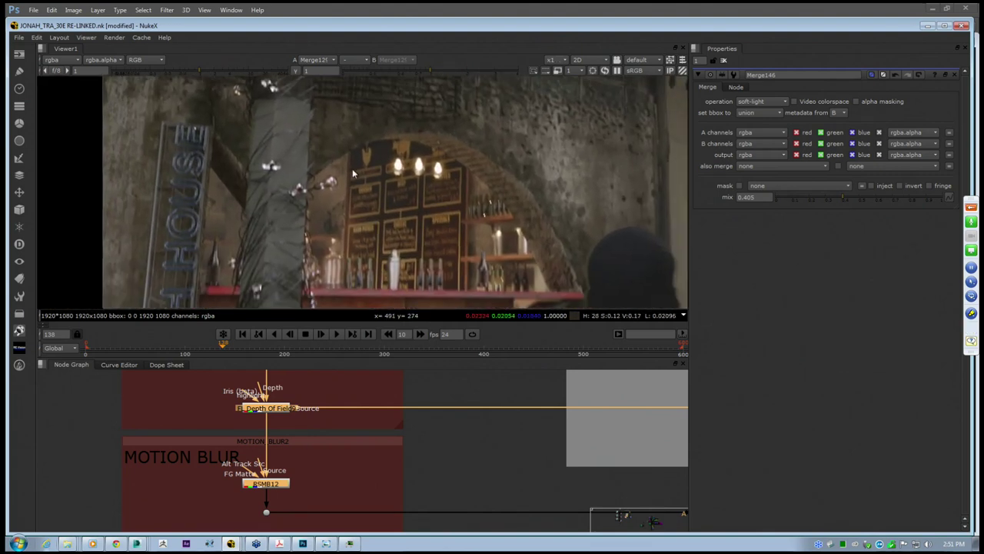
scroll(372, 214, "up", 1)
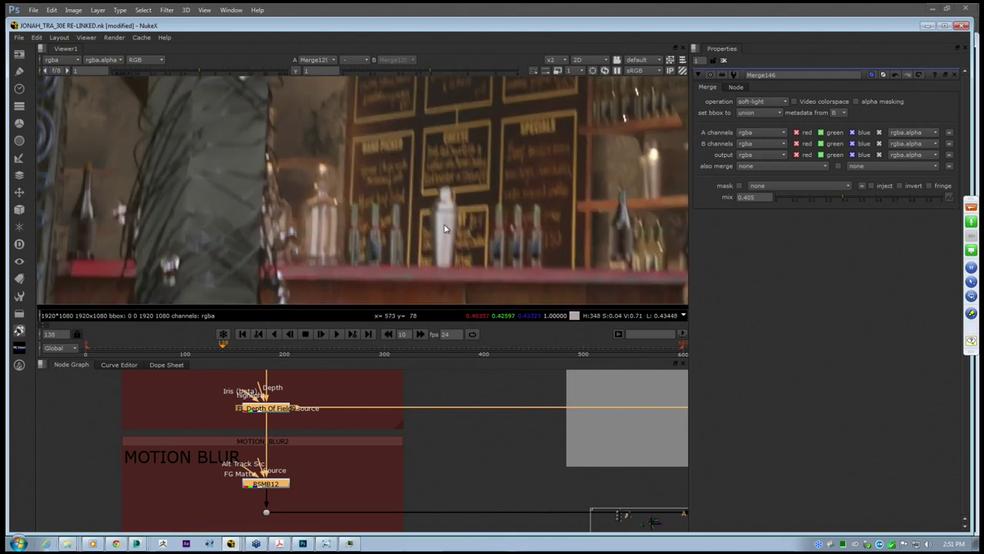
scroll(444, 228, "down", 5)
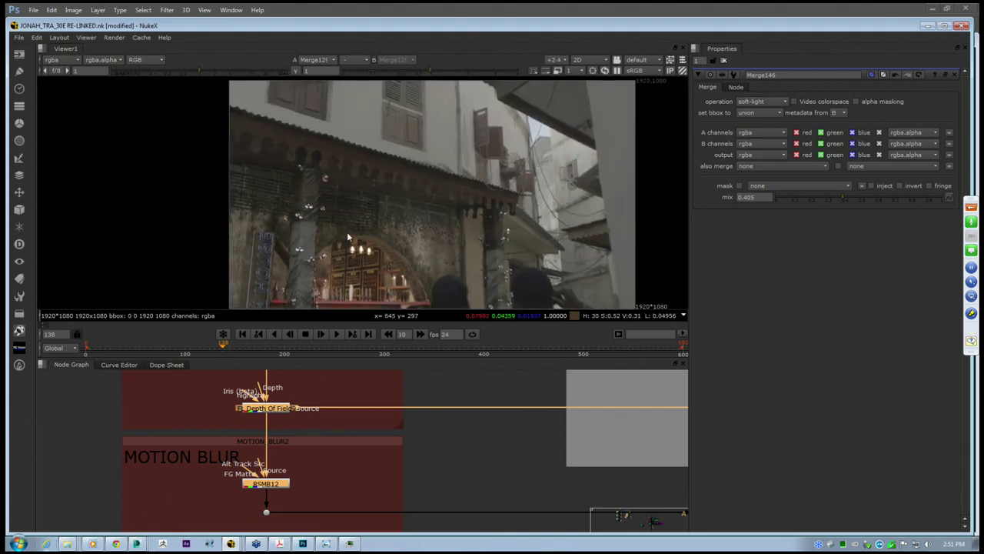
middle_click_drag(347, 237, 266, 192)
Compare the render over the background plate by toggling the Merge in the purple backdrop off and on
middle_click_drag(565, 423, 336, 416)
scroll(336, 416, "down", 2)
middle_click_drag(556, 441, 317, 413)
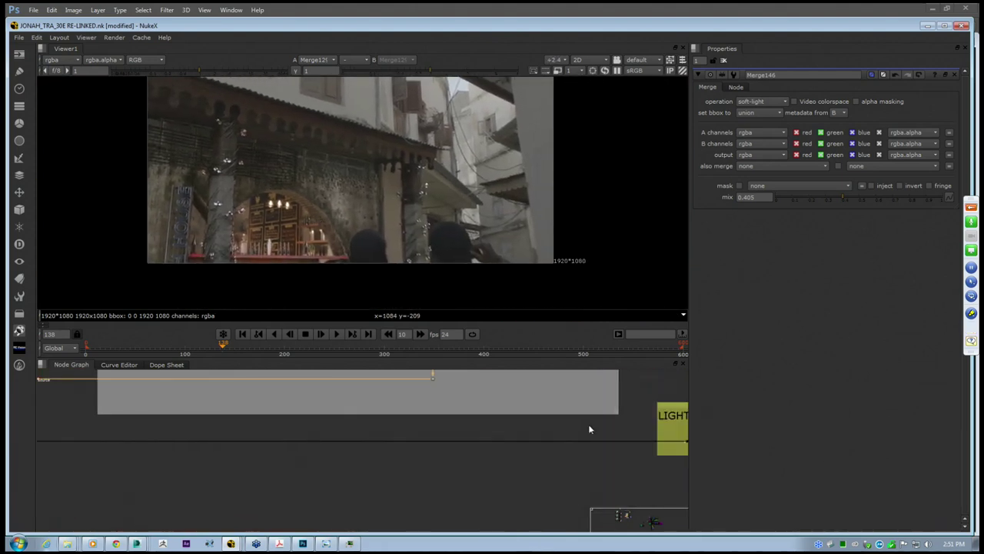
middle_click_drag(588, 425, 357, 419)
scroll(470, 426, "down", 5)
middle_click_drag(600, 434, 576, 429)
scroll(603, 429, "up", 3)
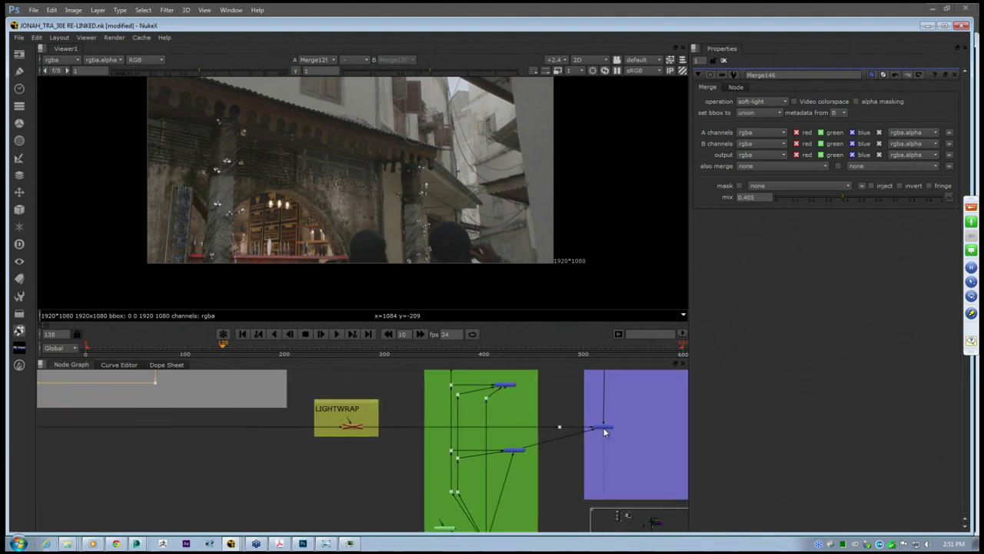
left_click(604, 429)
key("d")
key("d")
key("d")
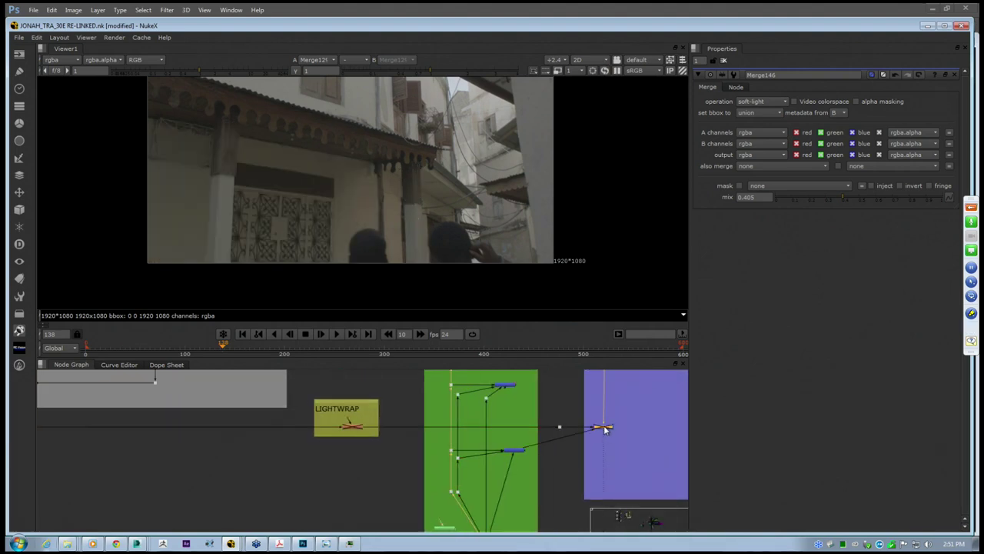
key("d")
key("d")
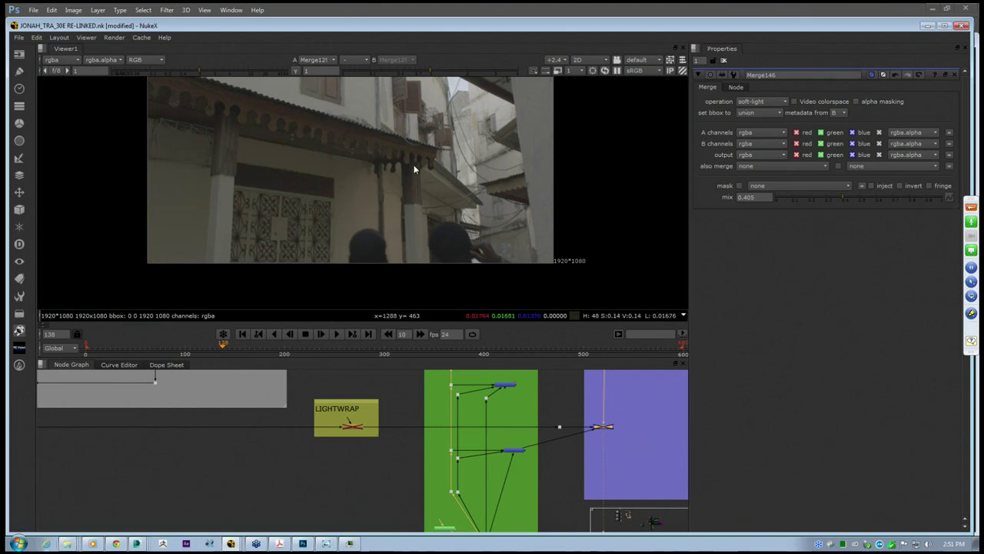
key("d")
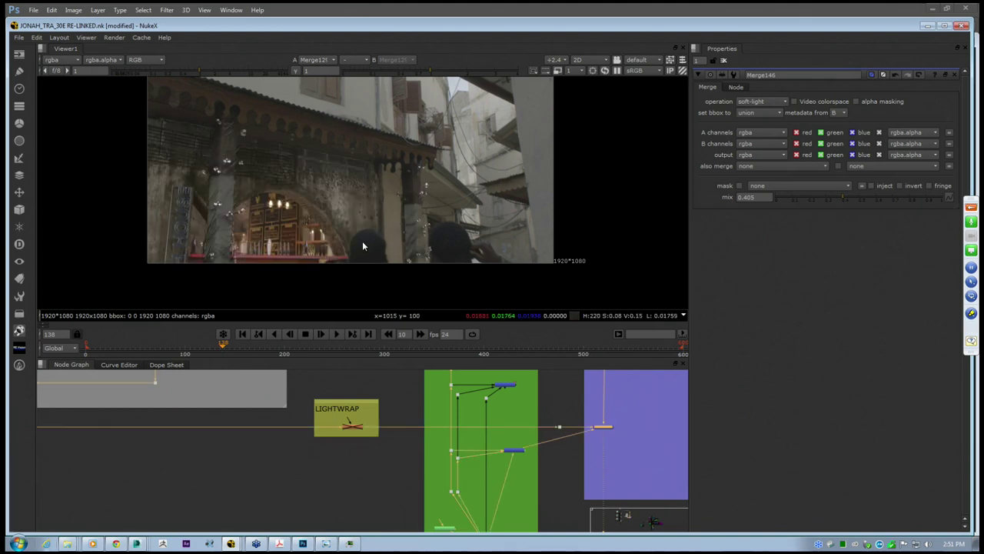
key("d")
key("d")
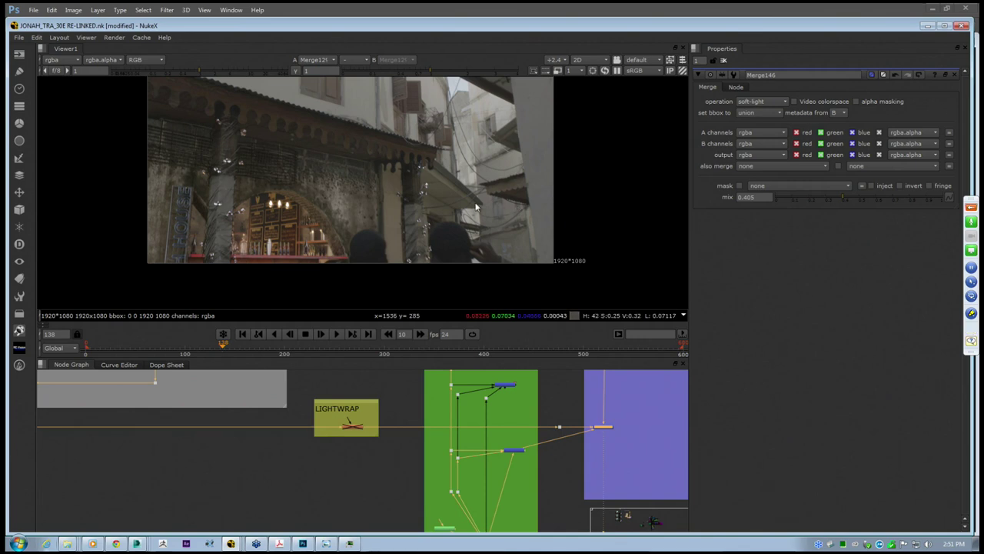
key("d")
key("d")
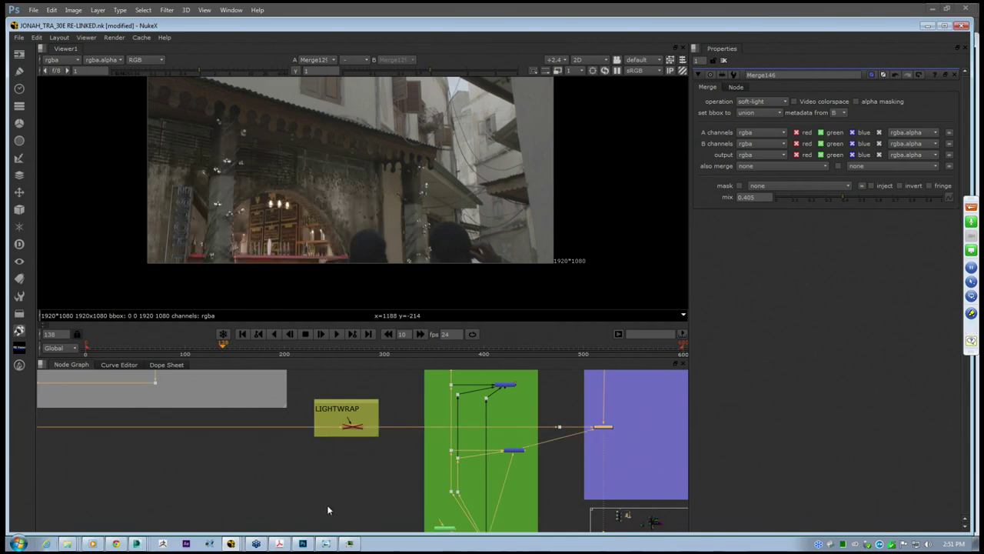
Switch to the media player and play the finished 009_TRA_30 clip from the start, pausing at 00:06
left_click(93, 543)
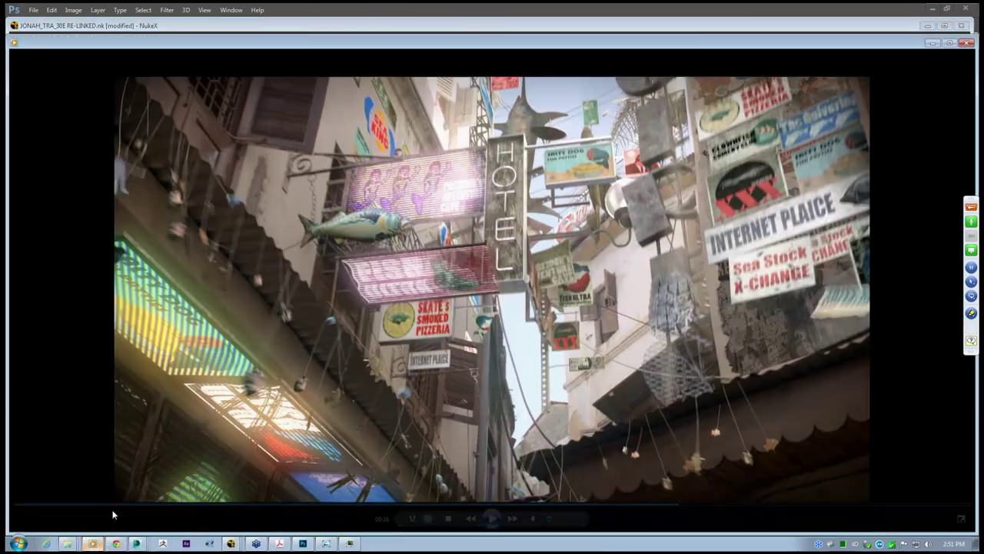
left_click(21, 507)
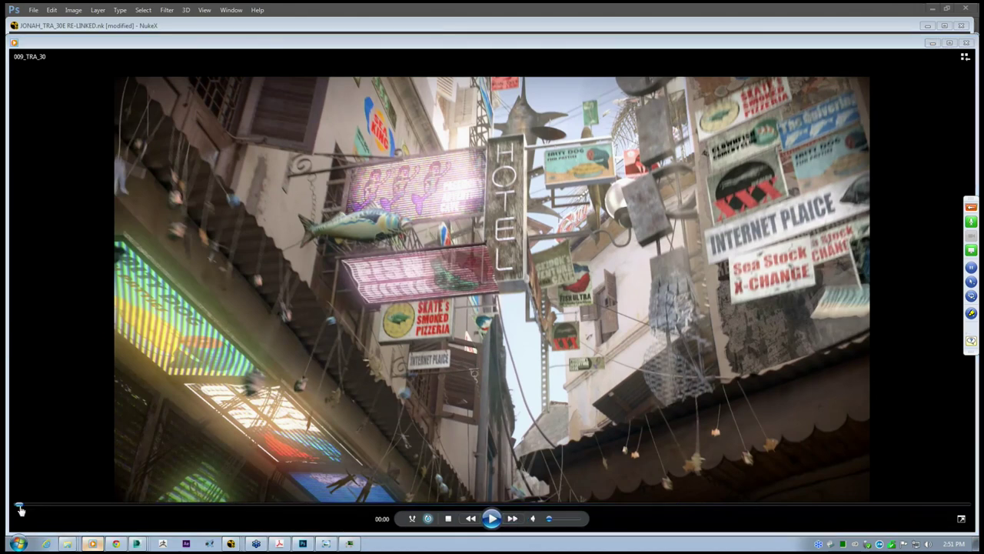
left_click(491, 518)
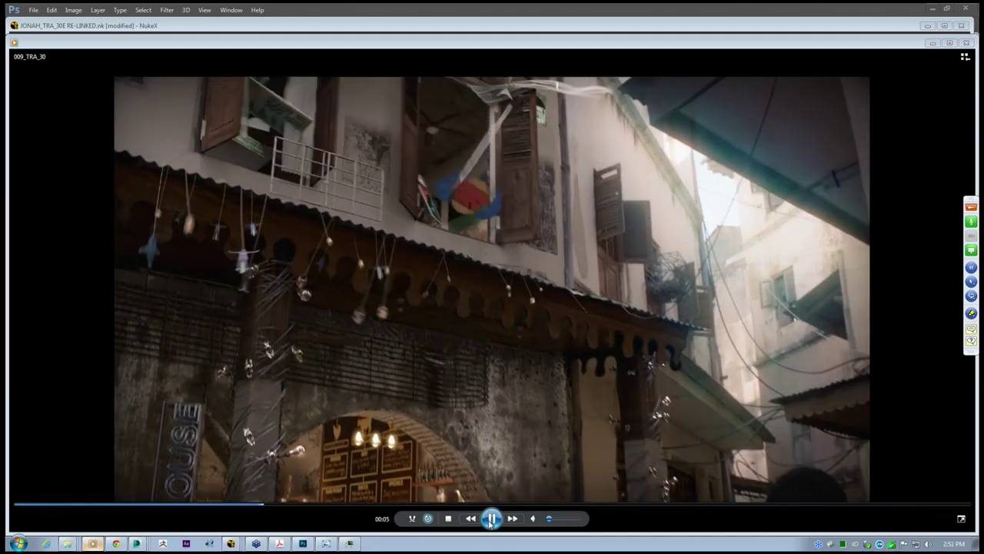
left_click(490, 519)
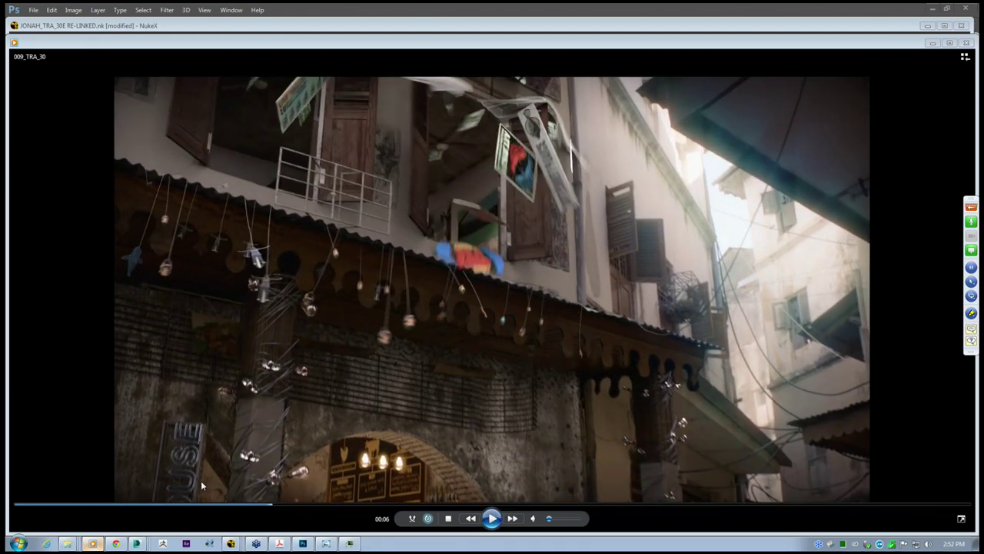
Replay the clip from the beginning, pausing to examine the wall blocks assembling behind the two men up to 00:02
left_click(20, 504)
left_click(491, 518)
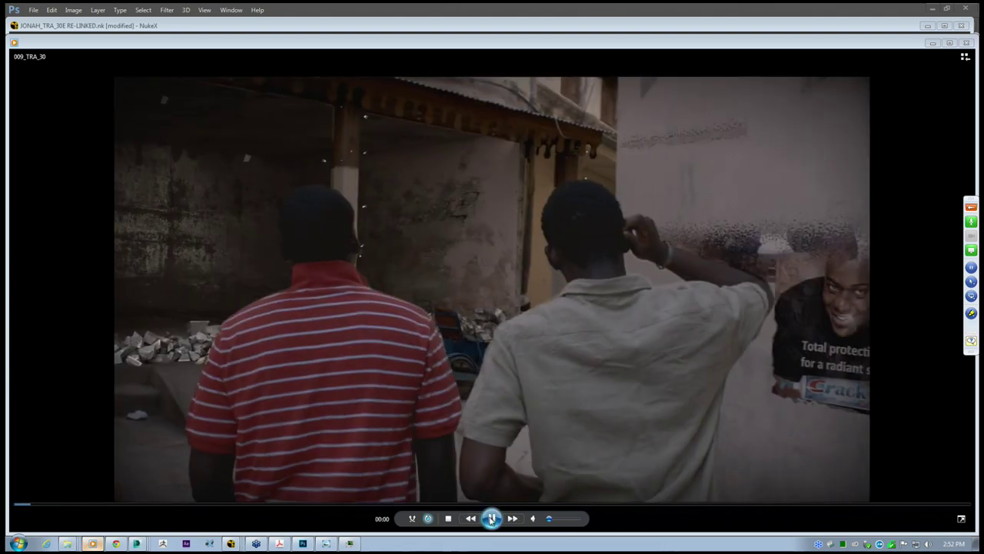
left_click(491, 519)
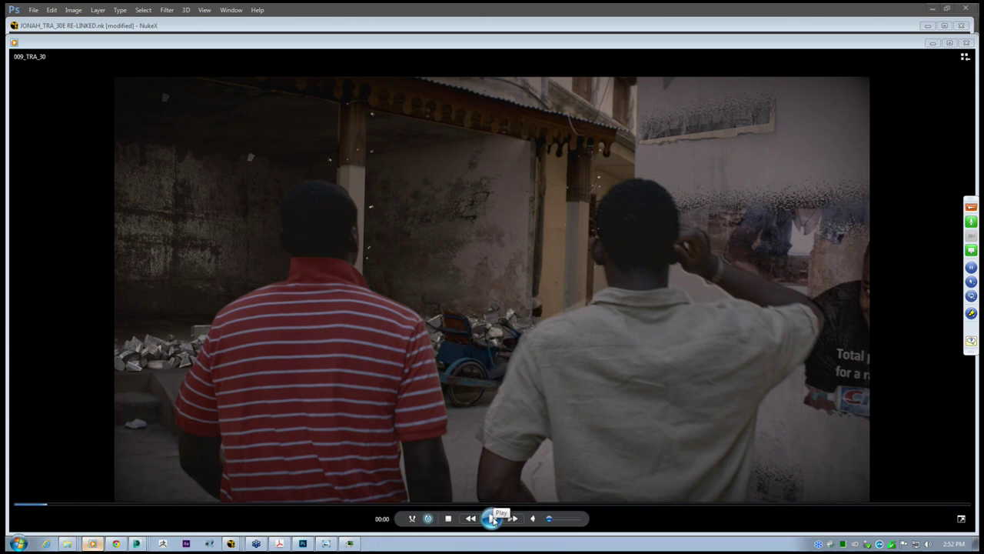
left_click(492, 518)
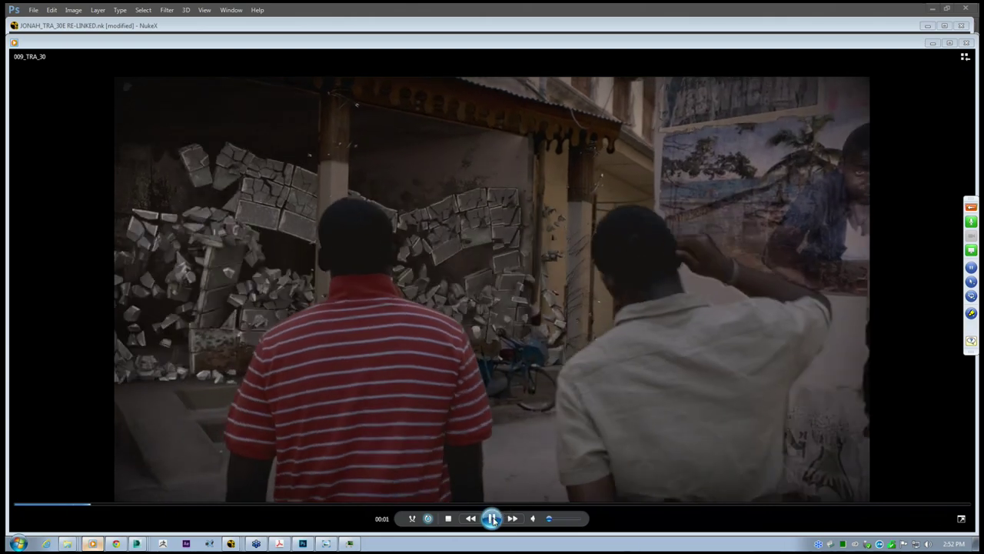
left_click(492, 519)
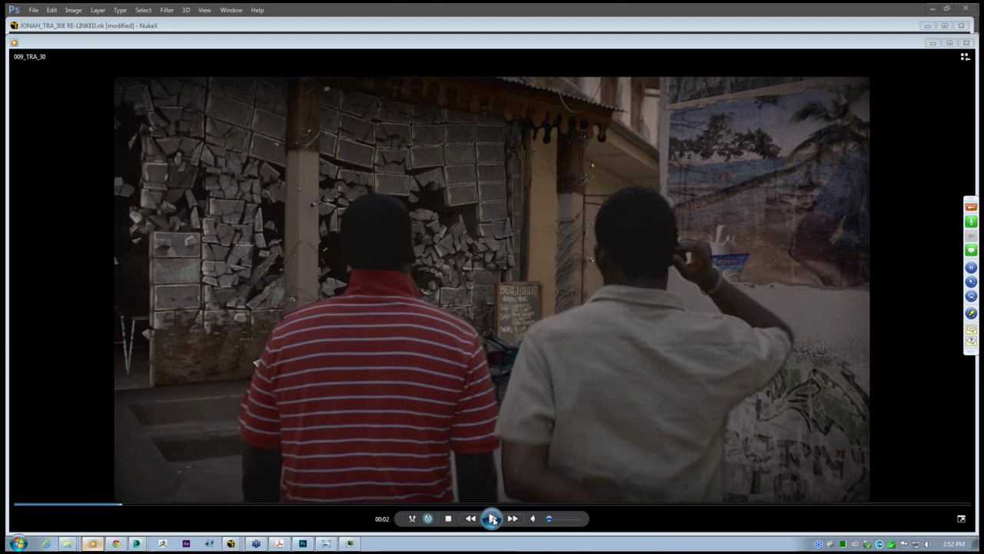
Continue playing the clip, pausing at 00:07 on the balcony and at 00:11 on the FISH sign
left_click(492, 518)
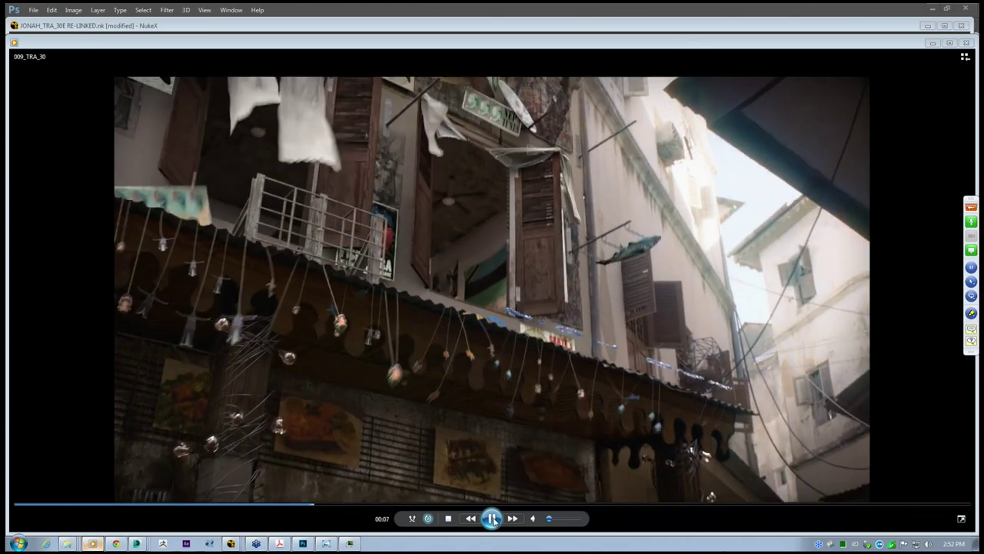
left_click(492, 519)
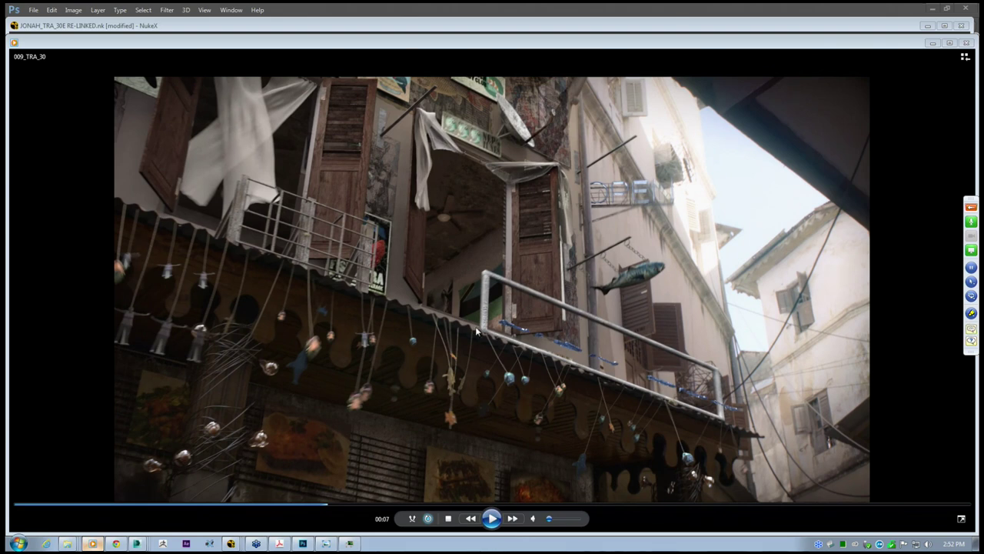
left_click(492, 518)
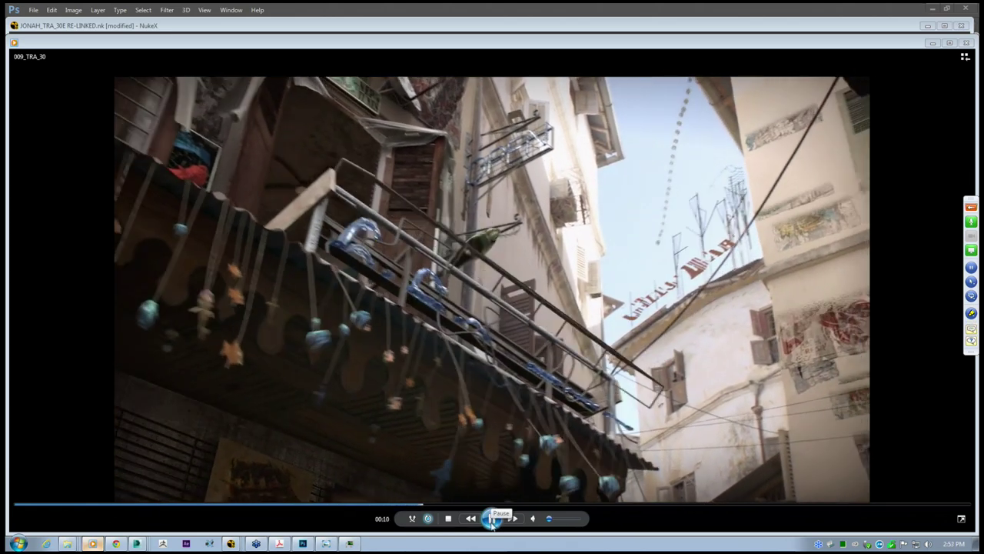
left_click(492, 520)
left_click(492, 524)
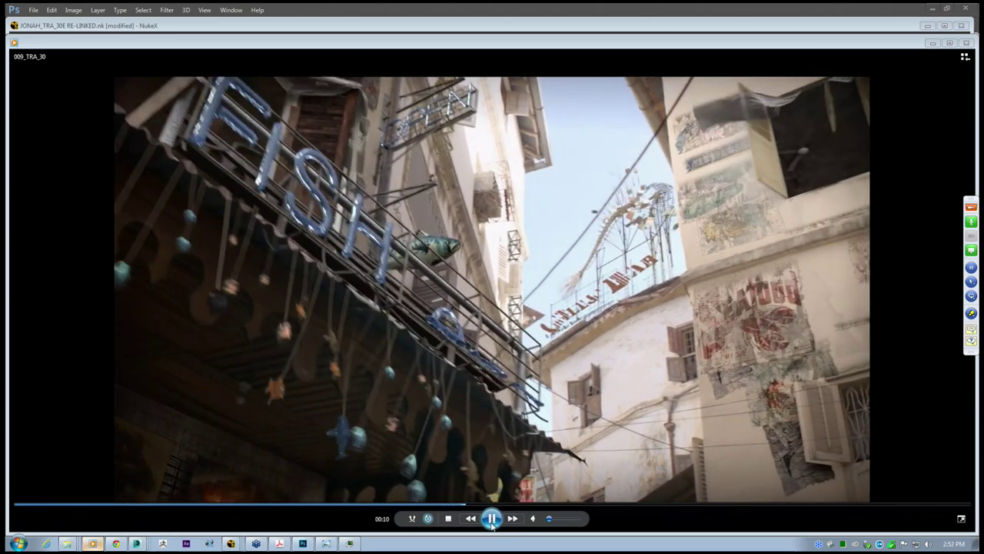
left_click(492, 525)
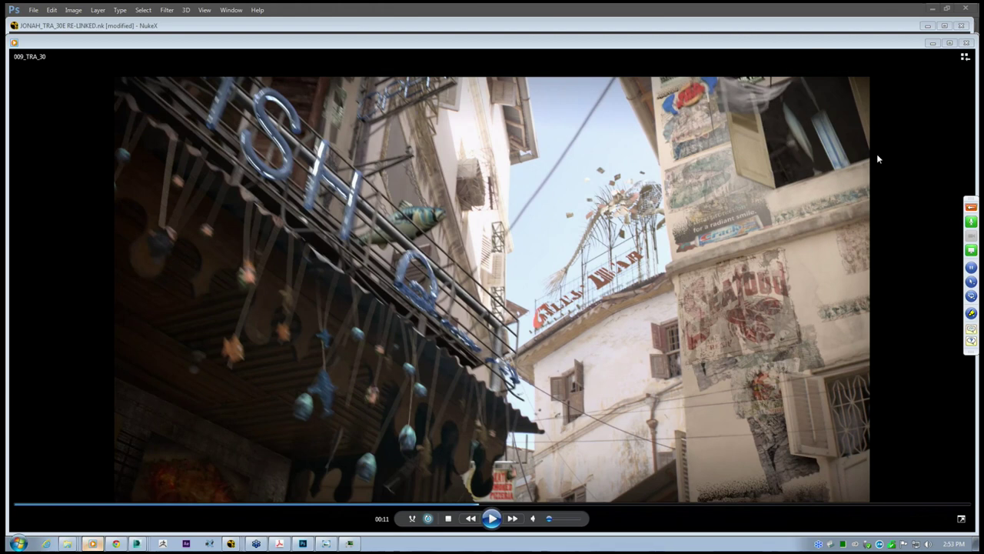
Play on to the HOTEL sign and wall posters, pause at 00:13, and resume the clip
left_click(492, 519)
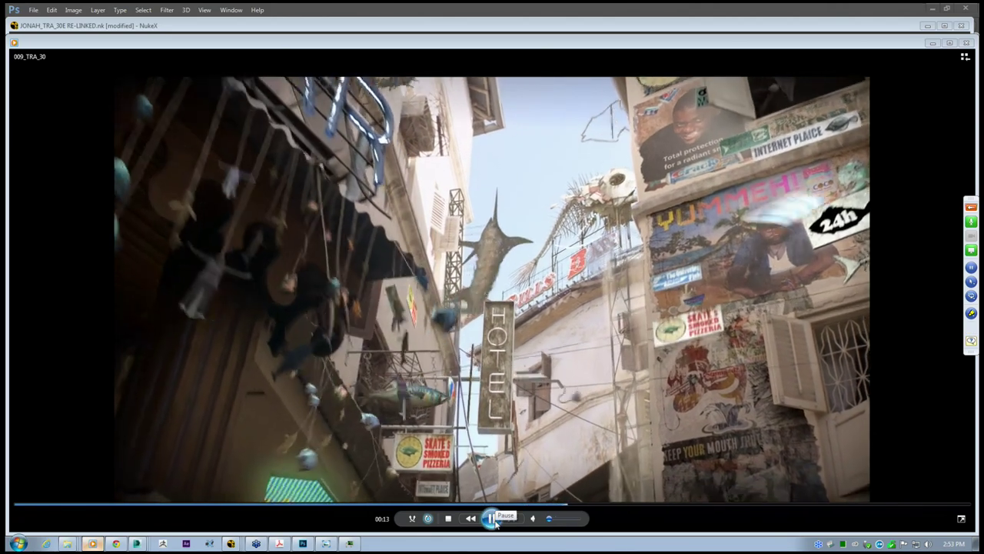
left_click(495, 524)
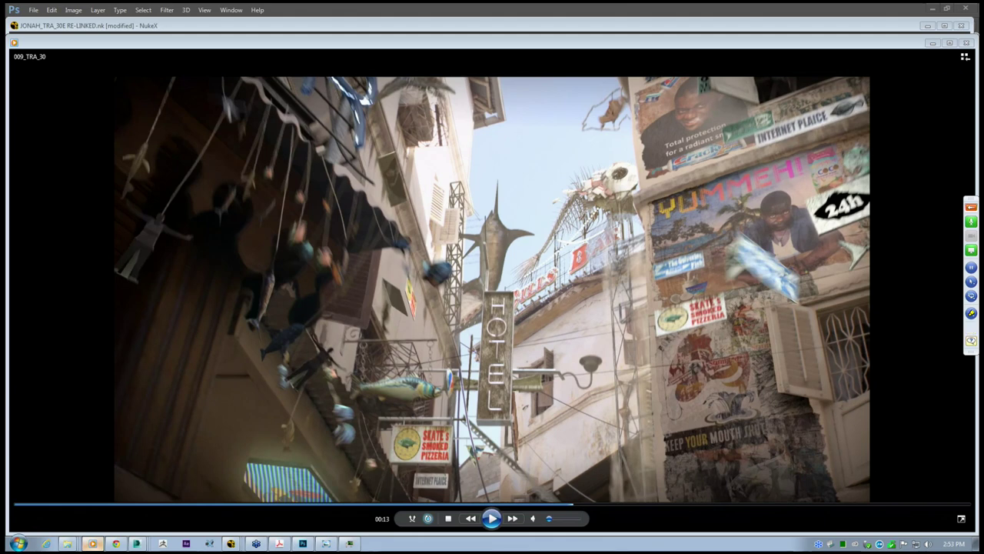
left_click(492, 518)
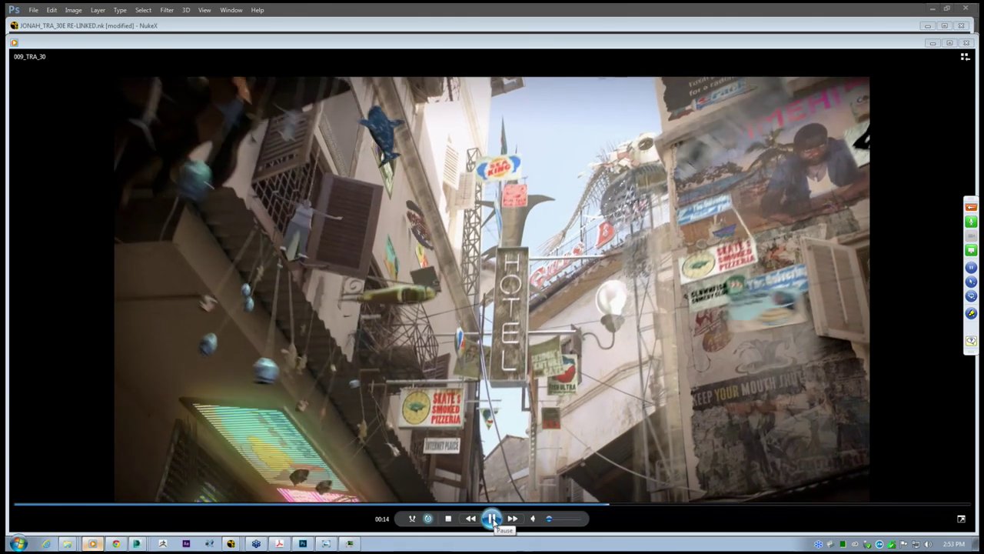
Pause the 009_TRA_30 clip at 00:14 and 00:21, let it loop back to the start, and close the media player
left_click(492, 518)
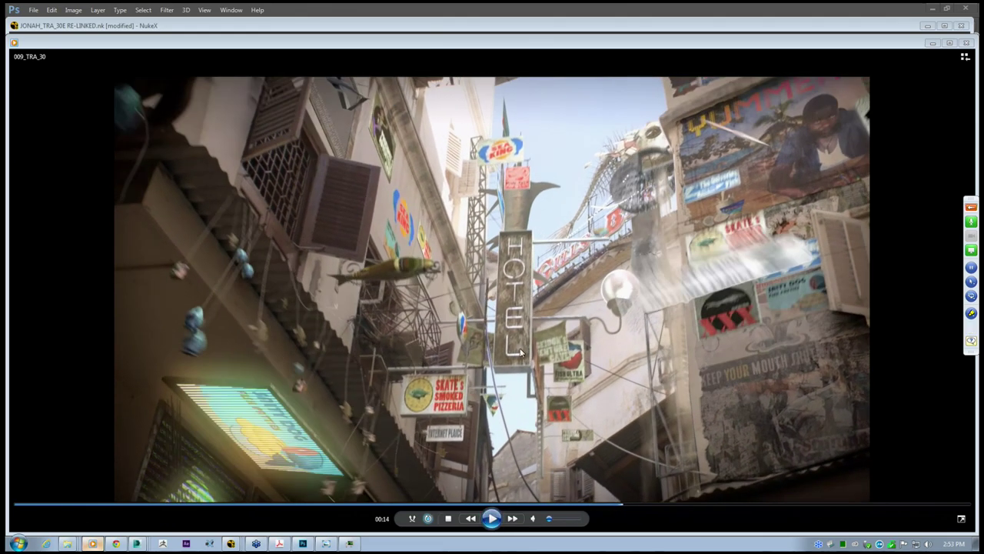
left_click(493, 515)
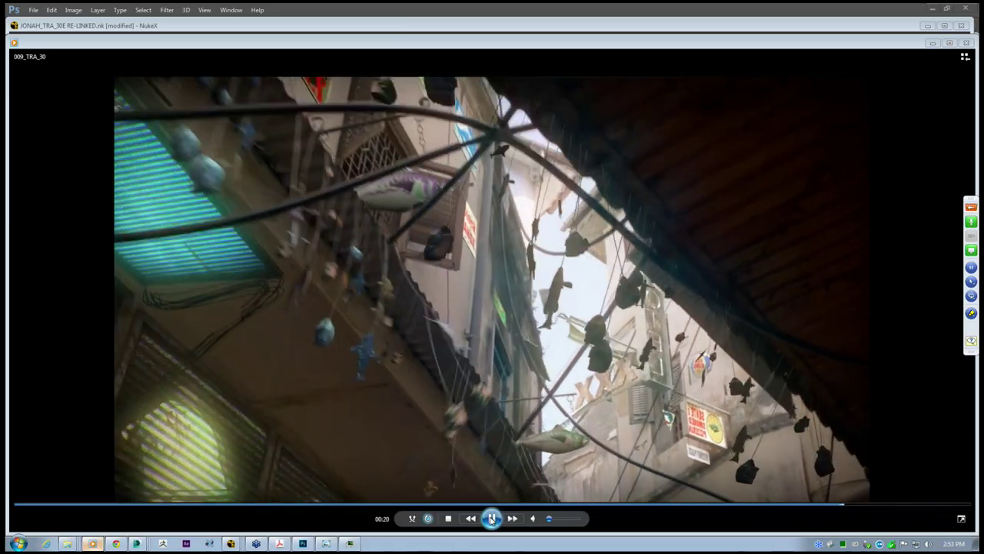
left_click(492, 517)
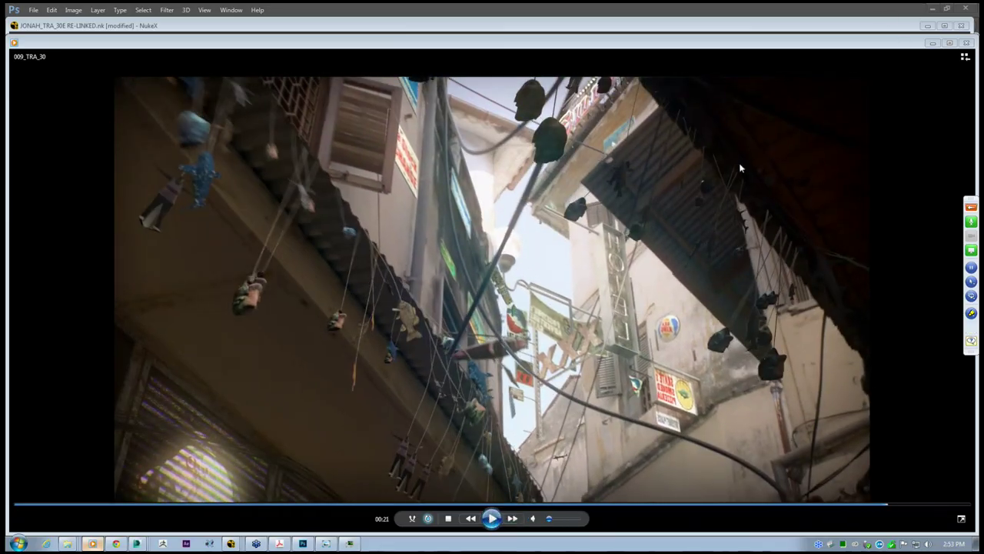
left_click(493, 519)
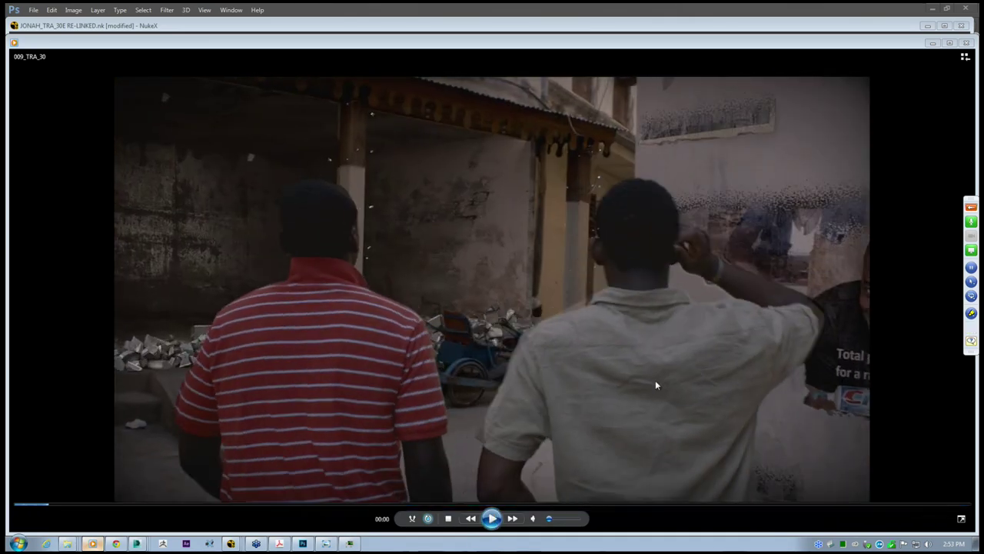
left_click(967, 42)
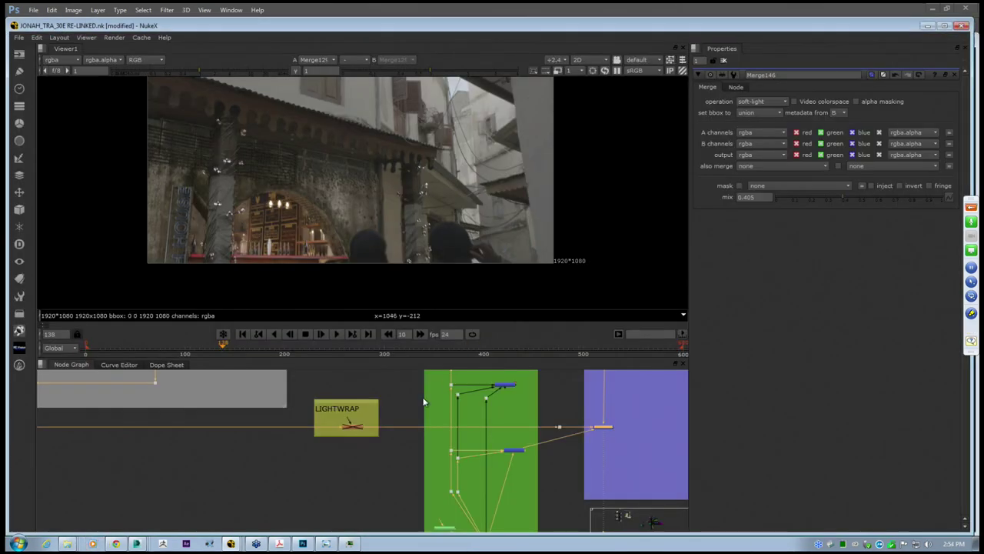
Enlarge the node graph to fill the window and examine the RENDER 01 template with its lightwrap, roto and shadow groups
scroll(343, 445, "down", 5)
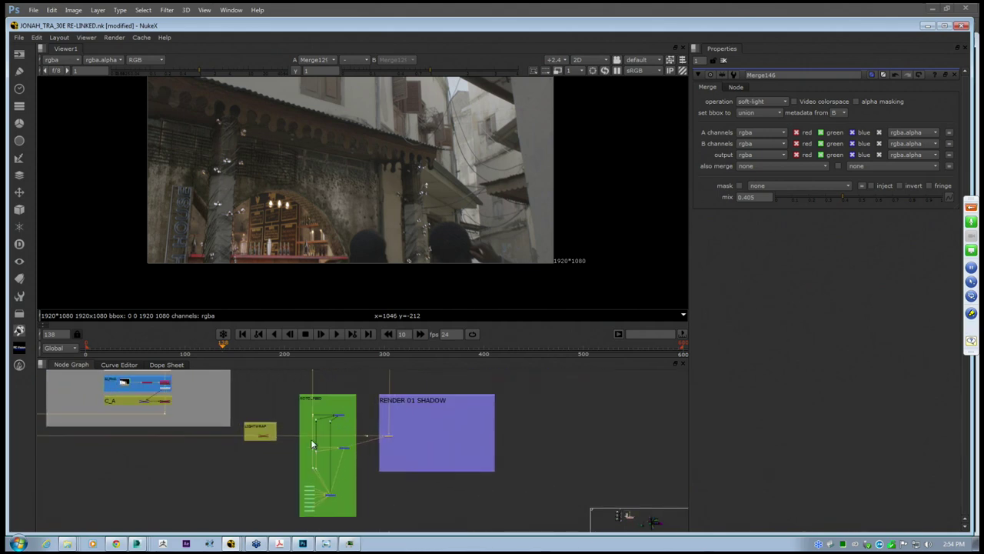
mouse_move(386, 439)
middle_mouse_down()
mouse_move(409, 438)
mouse_move(398, 437)
middle_mouse_up()
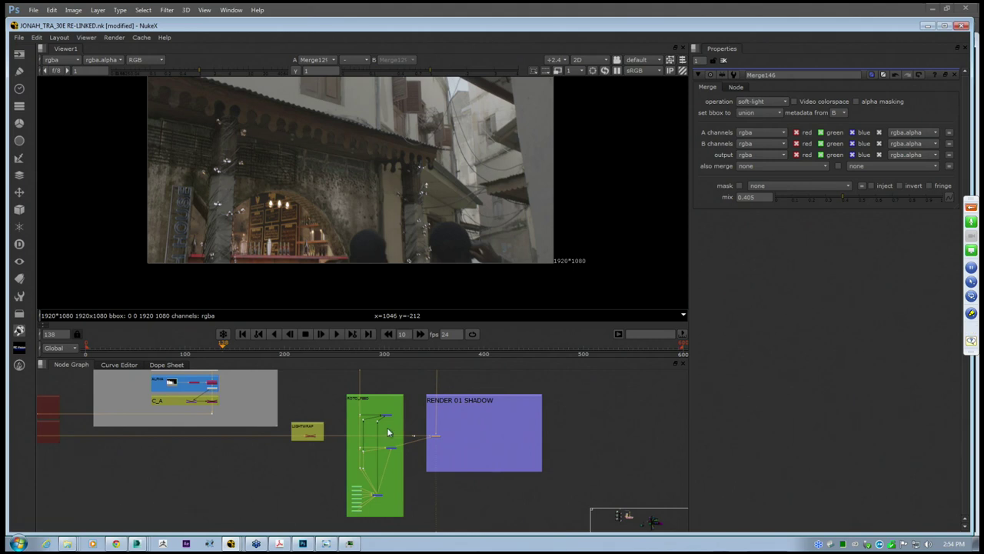
key("space")
middle_click_drag(317, 386, 411, 378)
scroll(412, 377, "down", 1)
left_click_drag(627, 502, 110, 153)
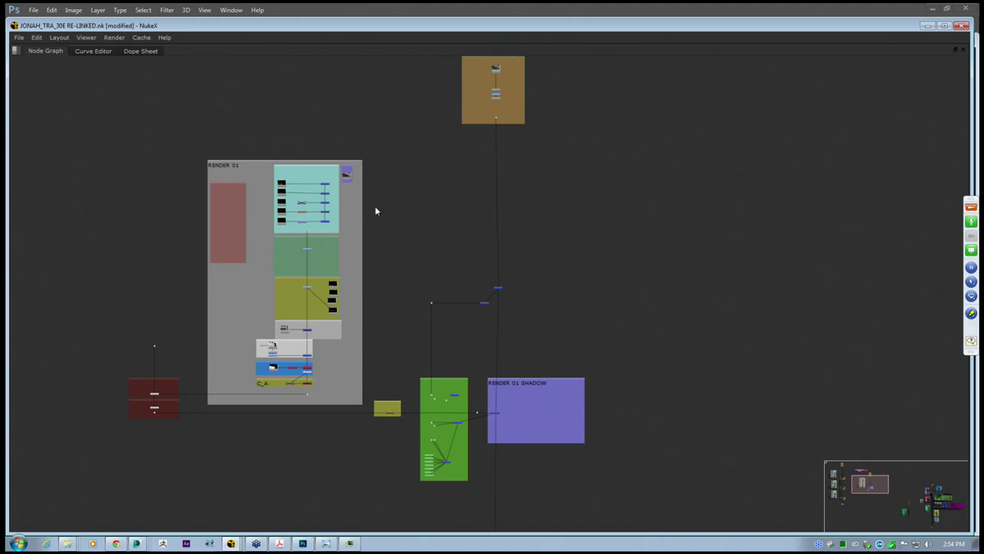
scroll(166, 245, "down", 3)
scroll(185, 192, "up", 4)
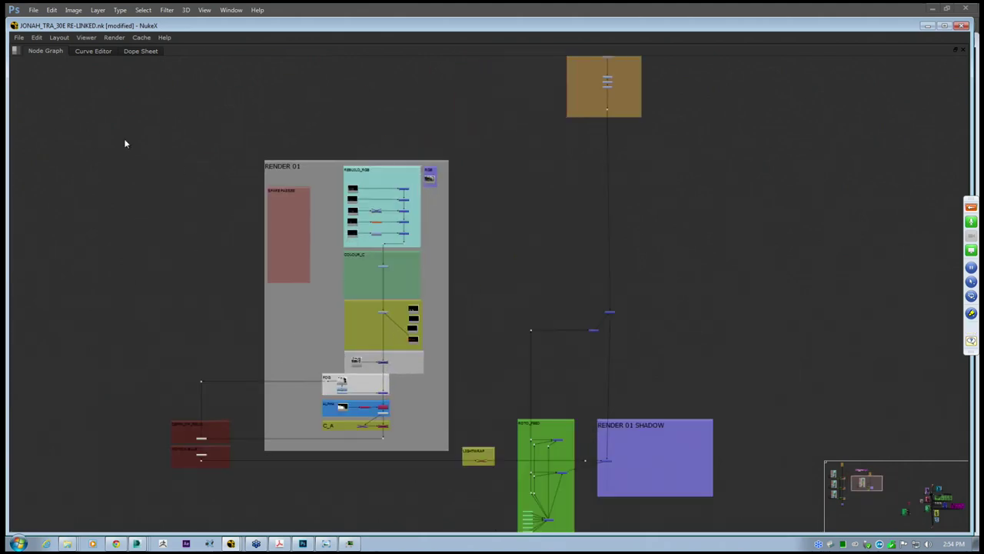
left_click_drag(124, 140, 744, 467)
Examine the FISH_BAR group and its neighbouring element groups in the shot's main composite
scroll(744, 467, "down", 6)
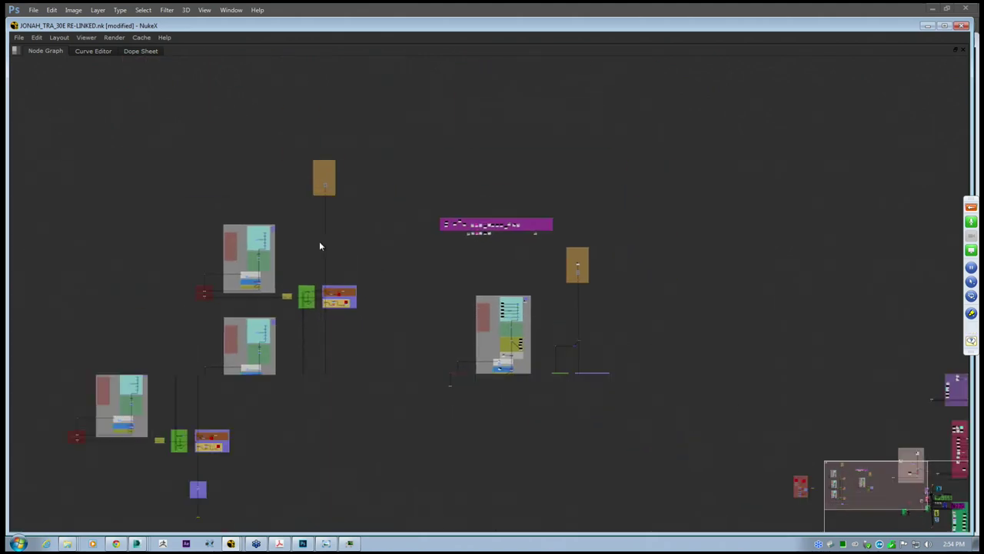
scroll(526, 337, "up", 7)
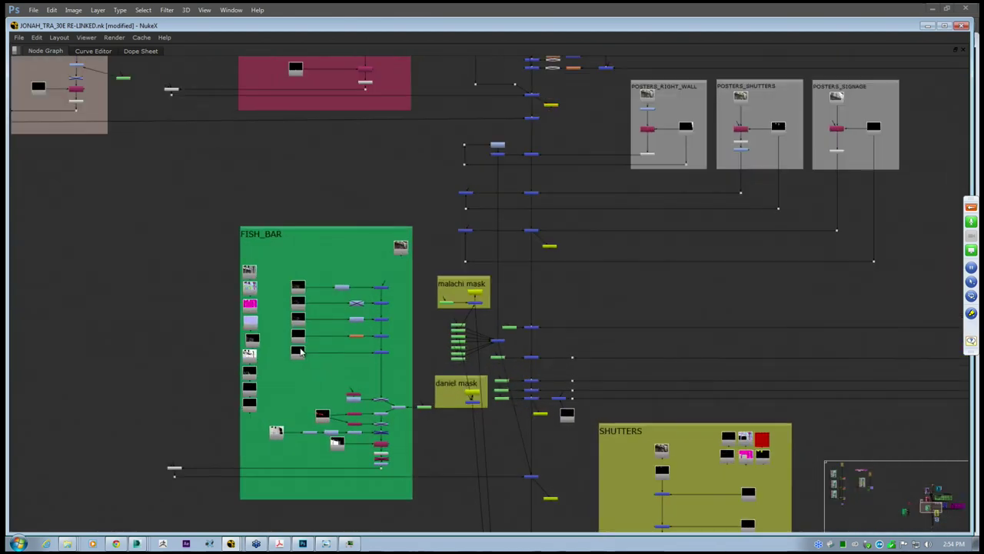
scroll(454, 339, "down", 3)
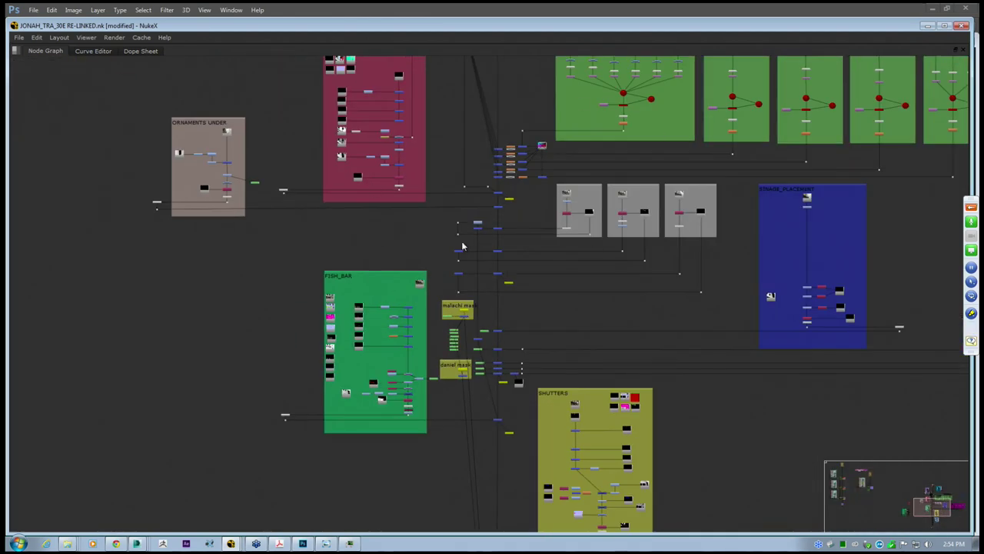
scroll(417, 298, "down", 6)
Return to the RENDER 01 template and compare its layout with the whole shot script
middle_click_drag(404, 264, 787, 398)
scroll(224, 195, "up", 3)
middle_click_drag(224, 195, 482, 319)
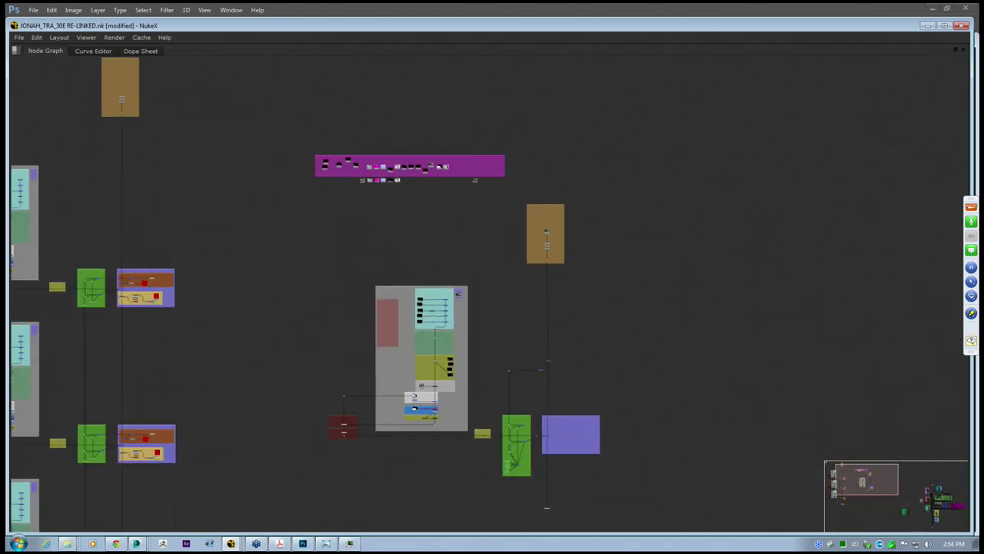
left_click_drag(632, 527, 306, 187)
middle_click_drag(663, 413, 485, 268)
scroll(486, 268, "down", 5)
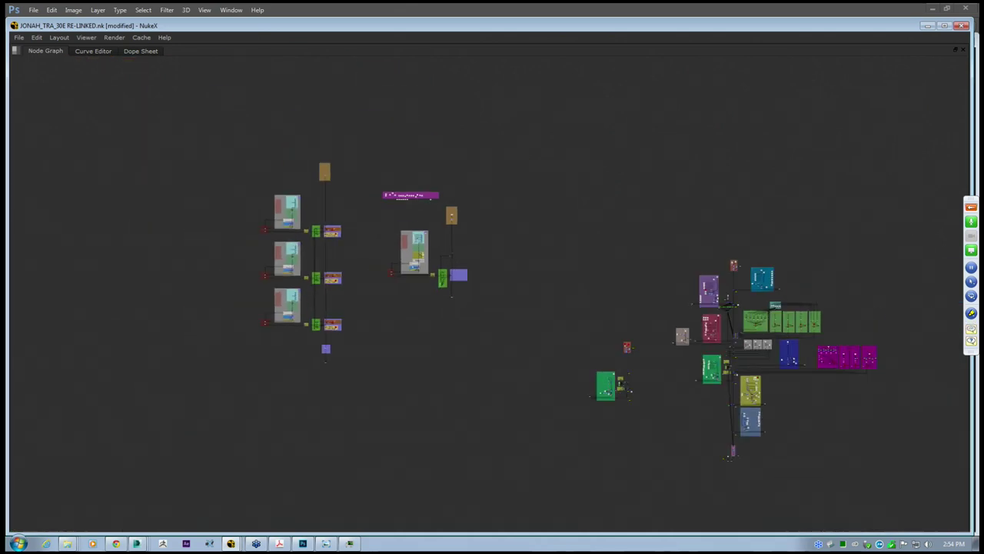
Inspect the five source clips in the ANIMATED_SIGNS group above the green sign setups
scroll(512, 244, "up", 6)
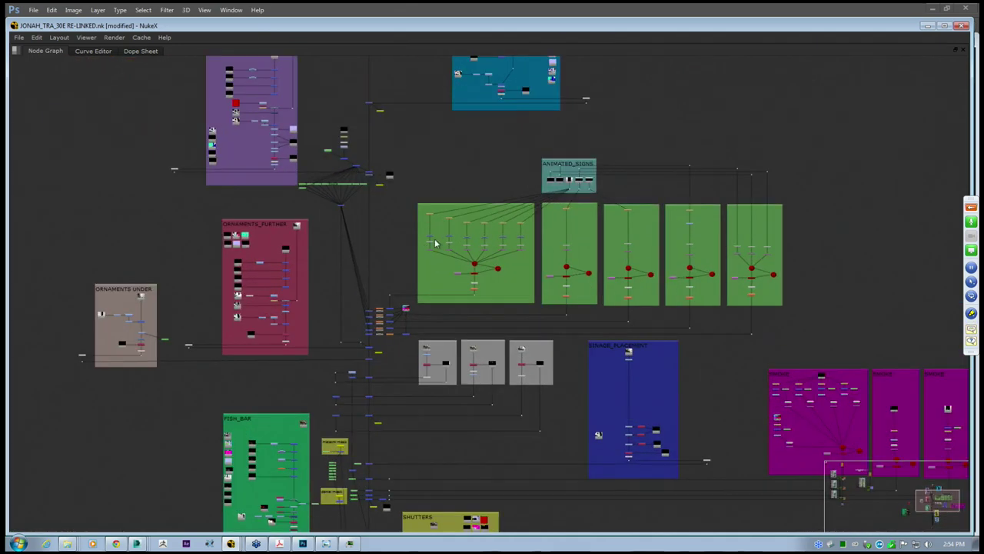
scroll(435, 243, "up", 5)
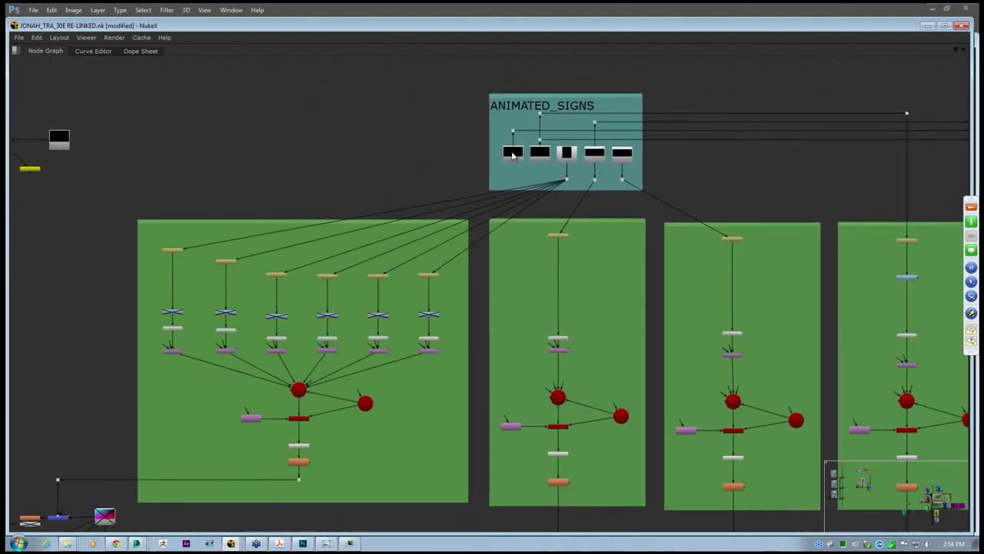
middle_click_drag(512, 156, 499, 160)
left_click_drag(482, 146, 631, 175)
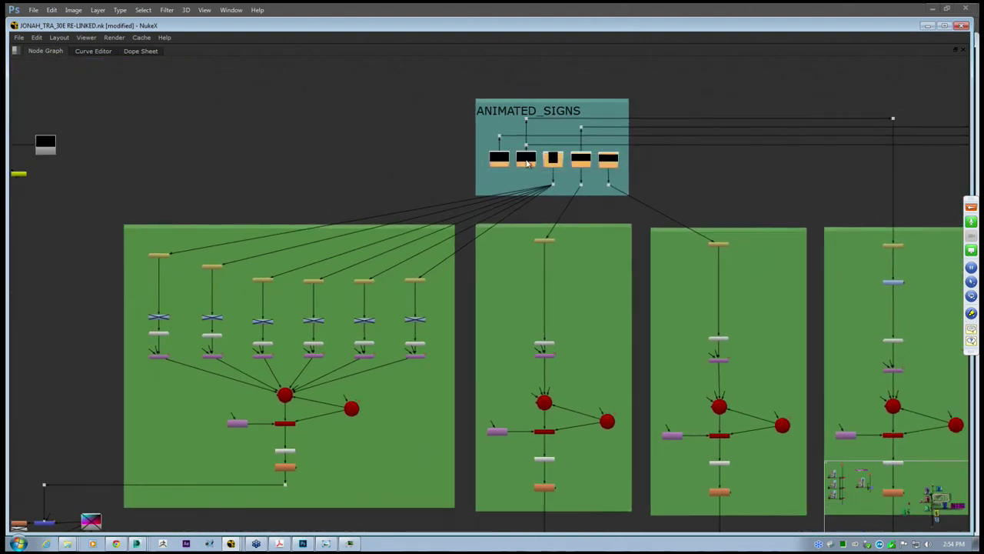
left_click(454, 165)
left_click_drag(480, 145, 635, 172)
left_click(632, 179)
Trace the first animated sign's branch in BackdropNode3 from TimeOffset17 through Plane290 to the 3D plane below it
middle_click_drag(571, 187, 660, 162)
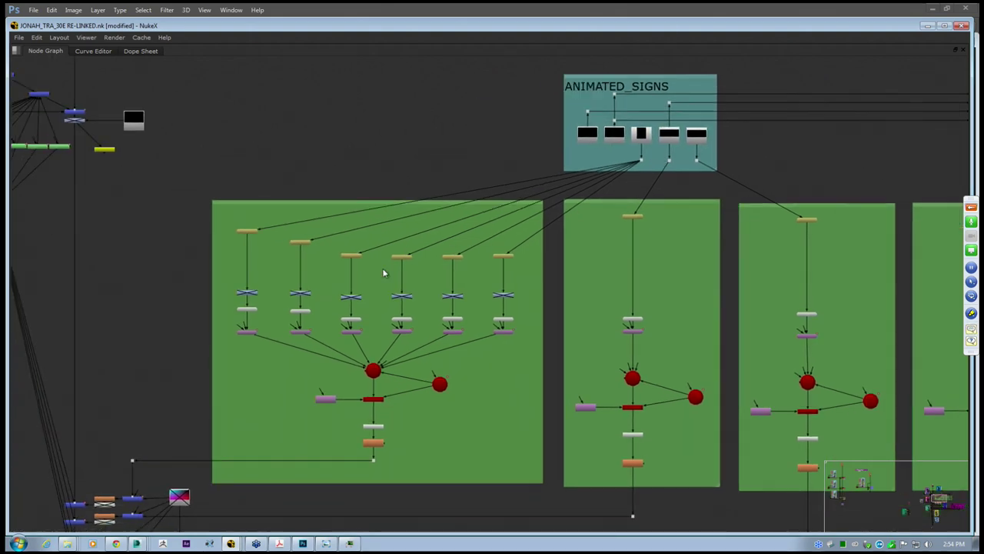
scroll(384, 274, "up", 3)
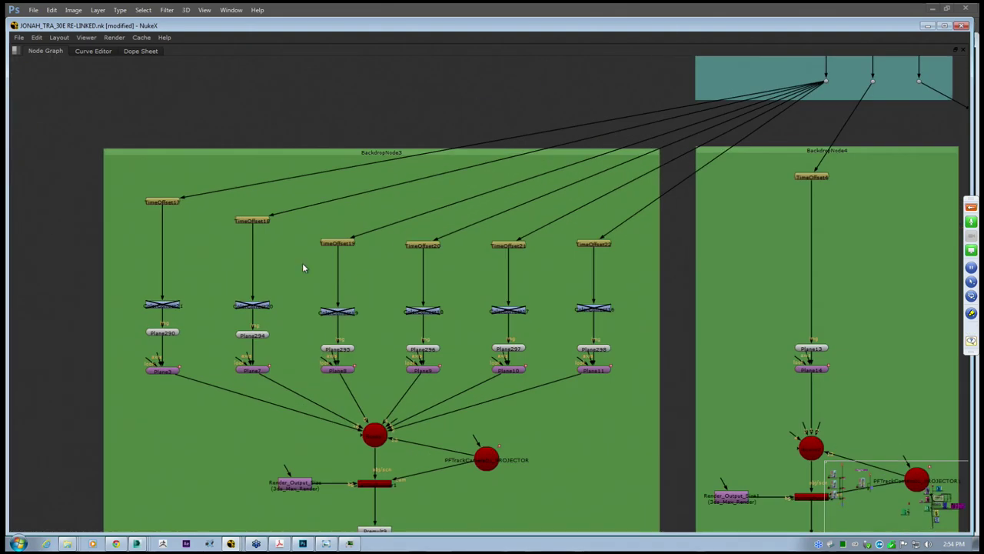
middle_click_drag(173, 320, 258, 286)
scroll(258, 286, "up", 1)
left_click(241, 303)
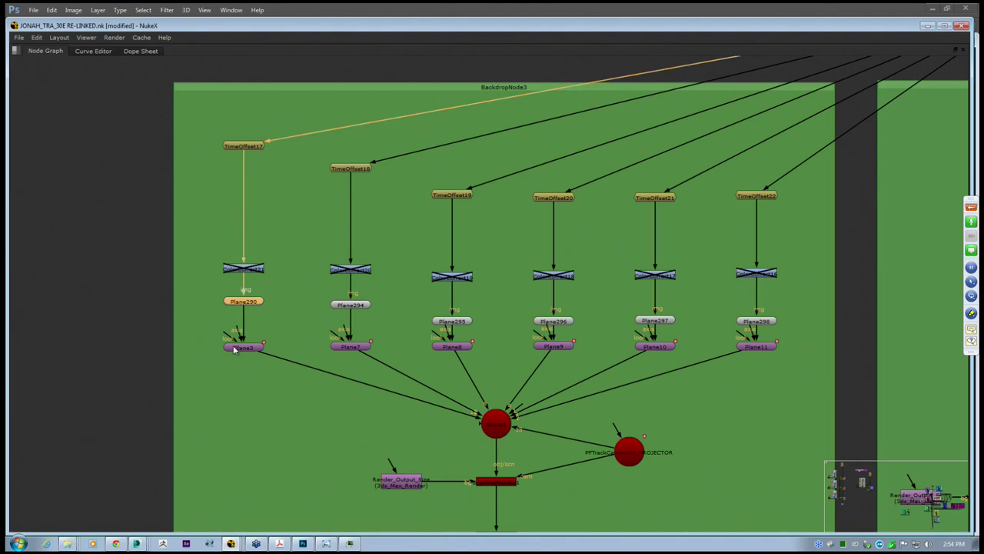
left_click(236, 350)
Inspect Scene1, the PFTrack projector camera and the render output chain that combine the sign planes
middle_click_drag(489, 436, 448, 374)
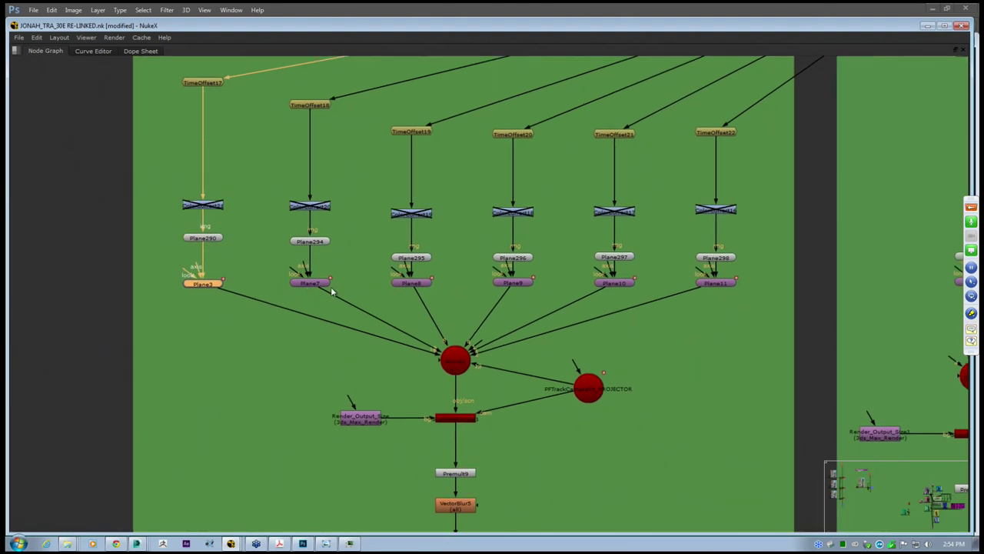
left_click(461, 368)
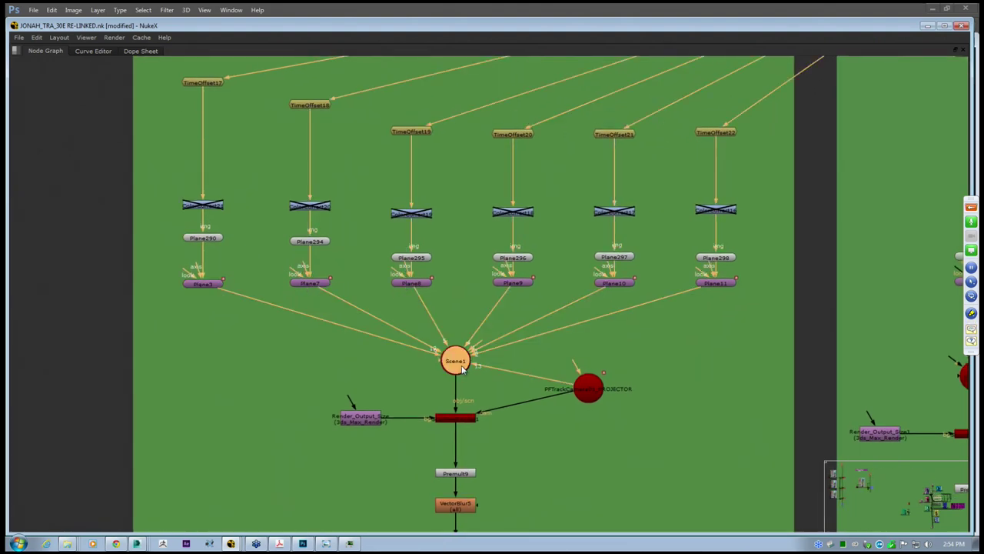
middle_click_drag(528, 371, 502, 304)
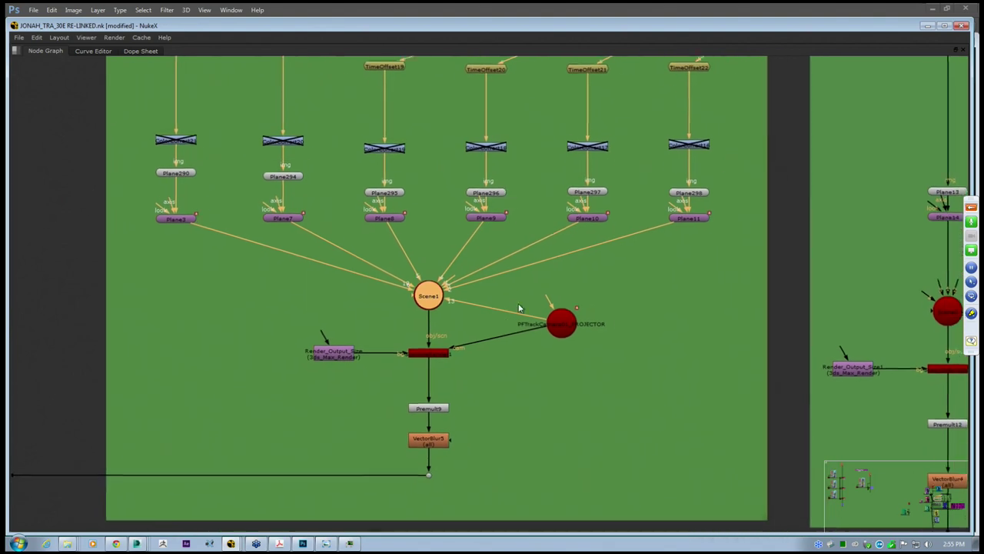
left_click(560, 320)
middle_click_drag(481, 398, 641, 298)
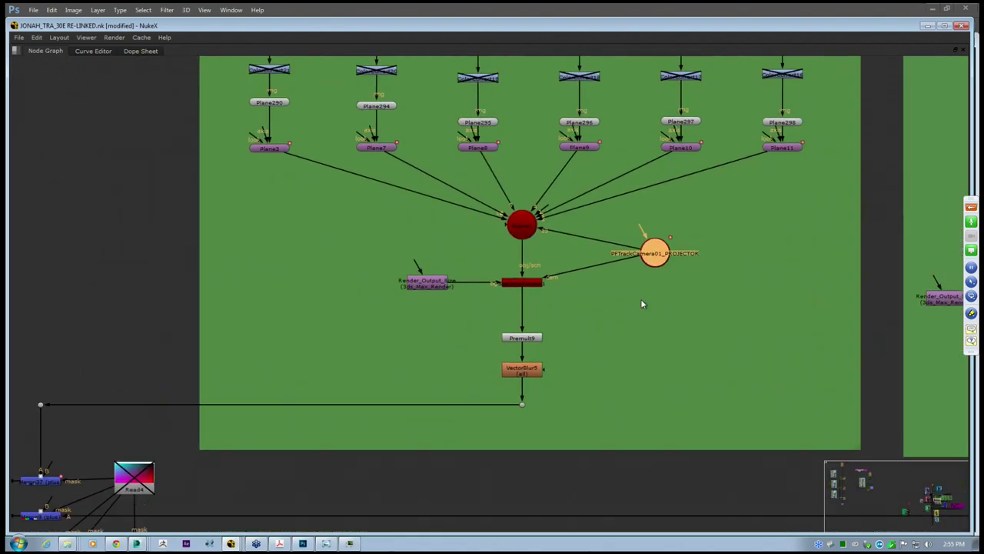
Follow the sign output through its plus merge and Glow8 into the masked merges Merge47 to Merge51 on the main pipe
scroll(630, 316, "down", 2)
middle_click_drag(508, 345, 624, 279)
scroll(391, 367, "up", 2)
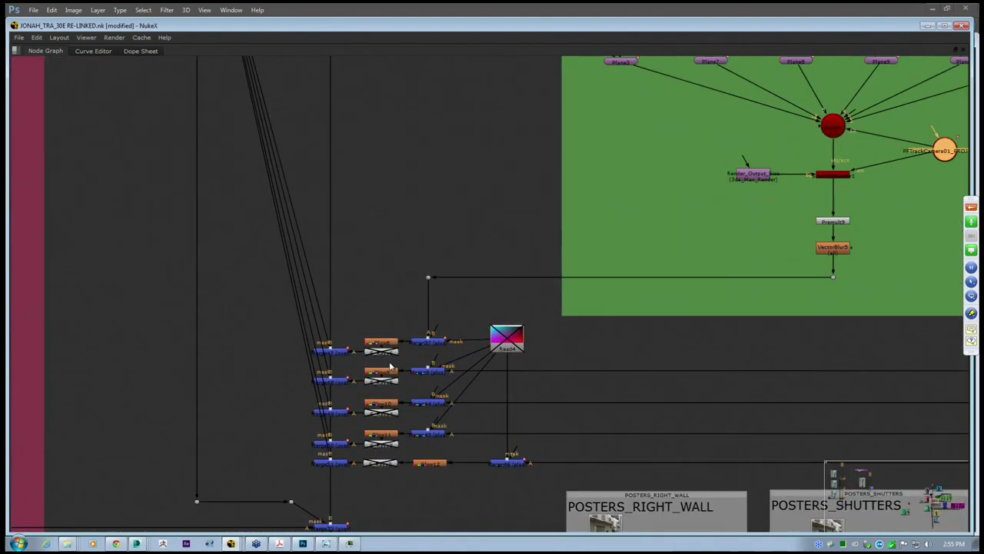
scroll(361, 354, "up", 2)
middle_click_drag(343, 352, 413, 286)
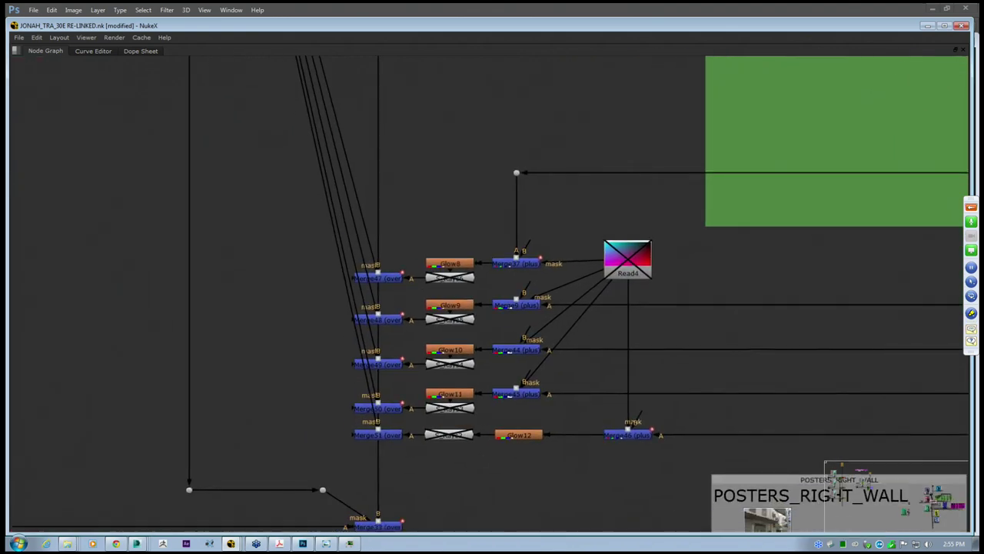
left_click(515, 265)
left_click(454, 267, "shift")
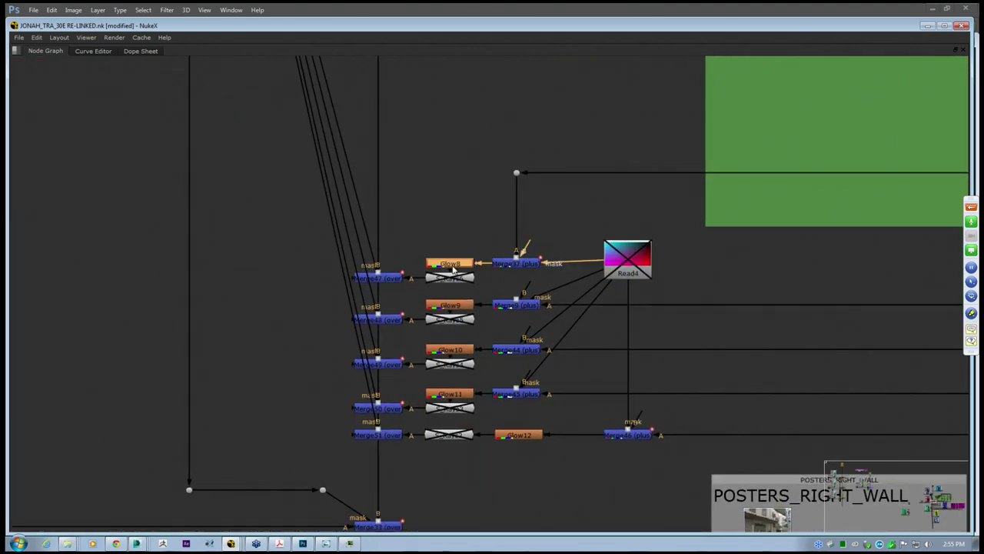
left_click(386, 282)
left_click_drag(301, 257, 410, 453)
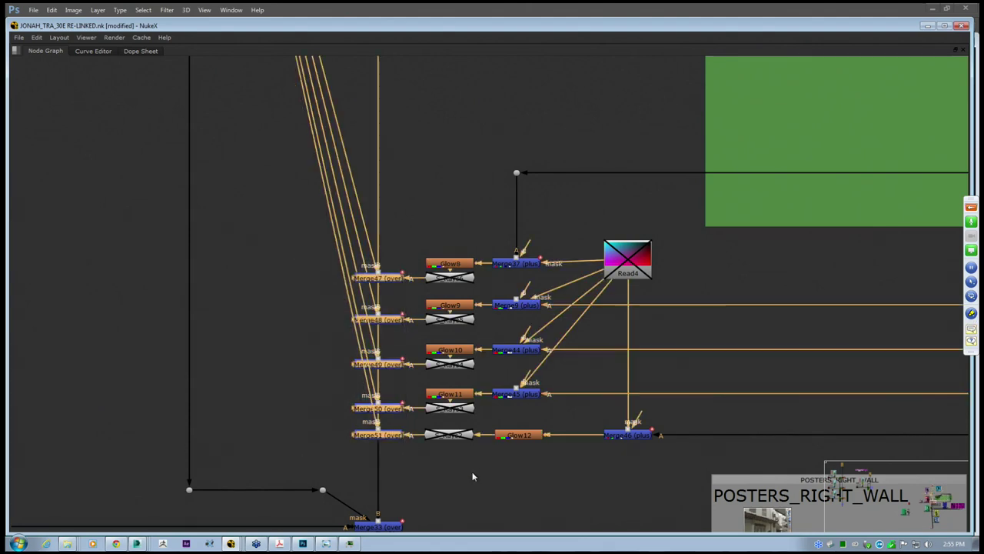
left_click(472, 474)
Review the whole row of green animated-sign groups beside the main pipe
scroll(637, 349, "down", 1)
scroll(636, 347, "down", 5)
middle_click_drag(809, 297, 497, 342)
scroll(497, 342, "down", 5)
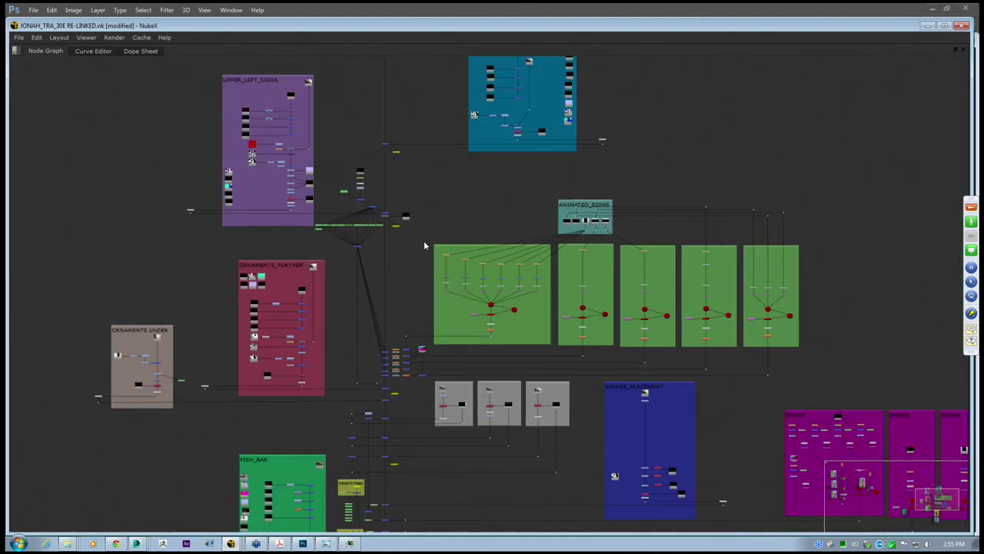
left_click_drag(422, 240, 816, 362)
left_click(854, 376)
Inspect the RGB read nodes in the POSTERS_RIGHT_WALL and POSTERS_SHUTTERS groups
scroll(562, 379, "up", 8)
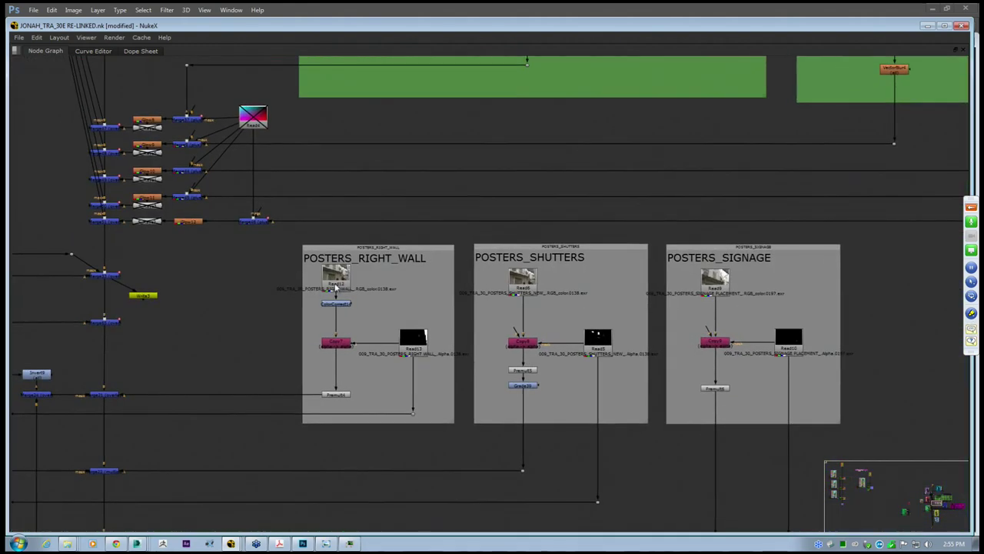
left_click(336, 285)
middle_click_drag(335, 284, 427, 255)
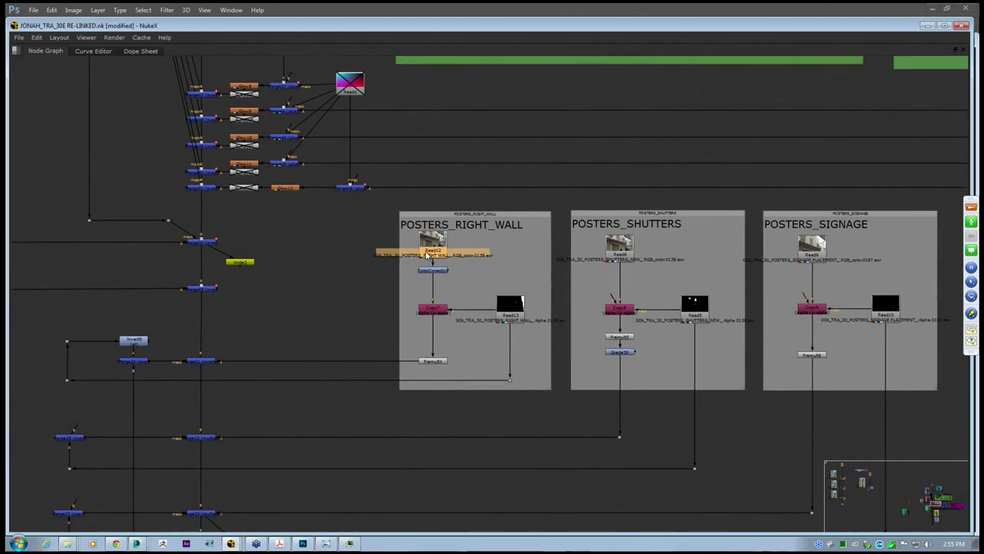
left_click_drag(363, 223, 648, 266)
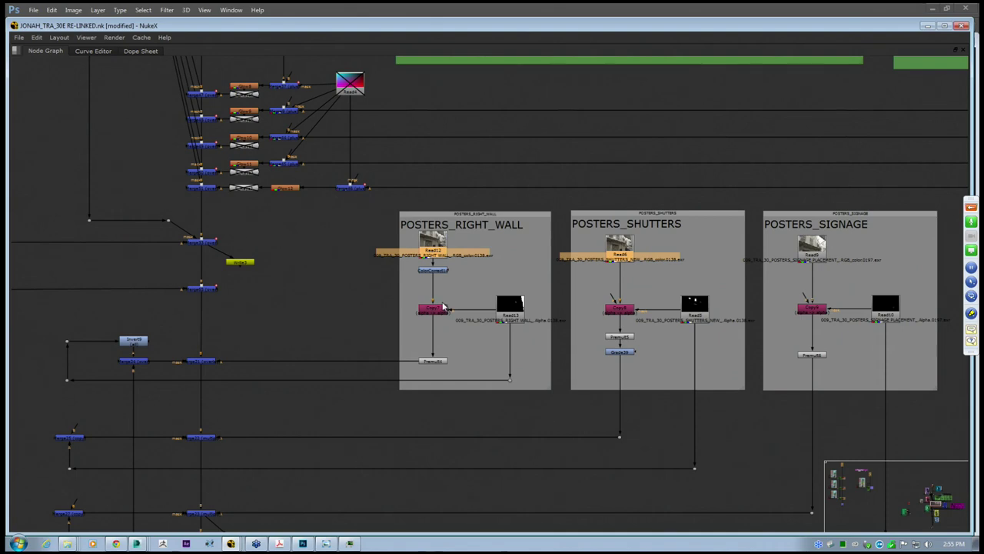
Inspect Merge21, the overlay merge that adds the right-wall posters to the main pipe
left_click(202, 360)
scroll(202, 365, "up", 3)
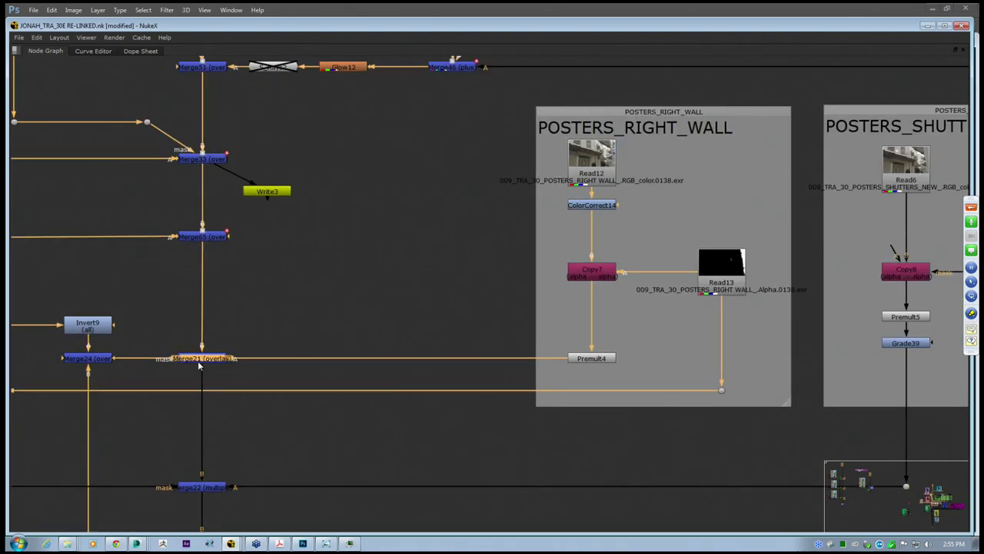
scroll(199, 366, "up", 3)
scroll(225, 340, "down", 8)
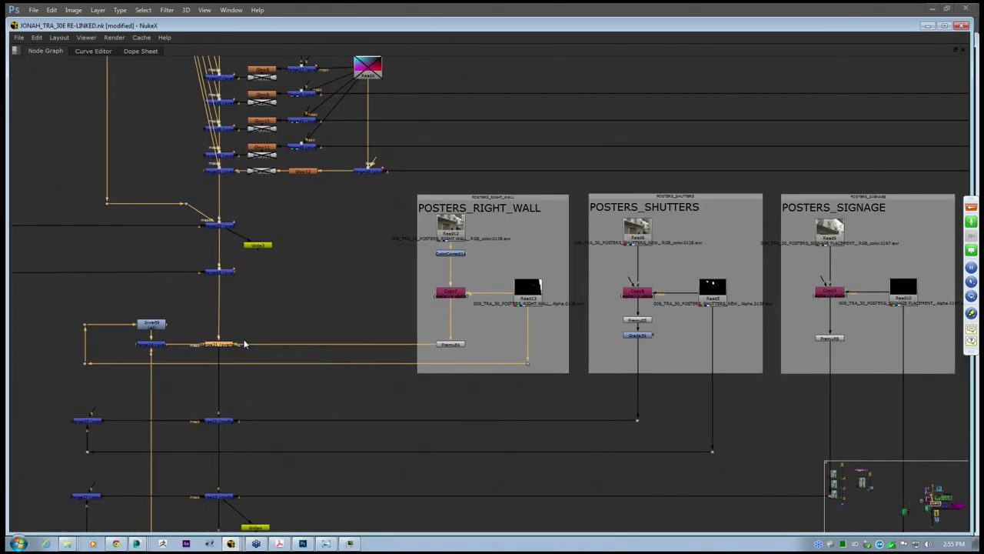
Examine the four purple SMOKE groups and the camera node of the first one
middle_click_drag(524, 372, 279, 291)
middle_click_drag(550, 277, 377, 222)
scroll(415, 246, "up", 4)
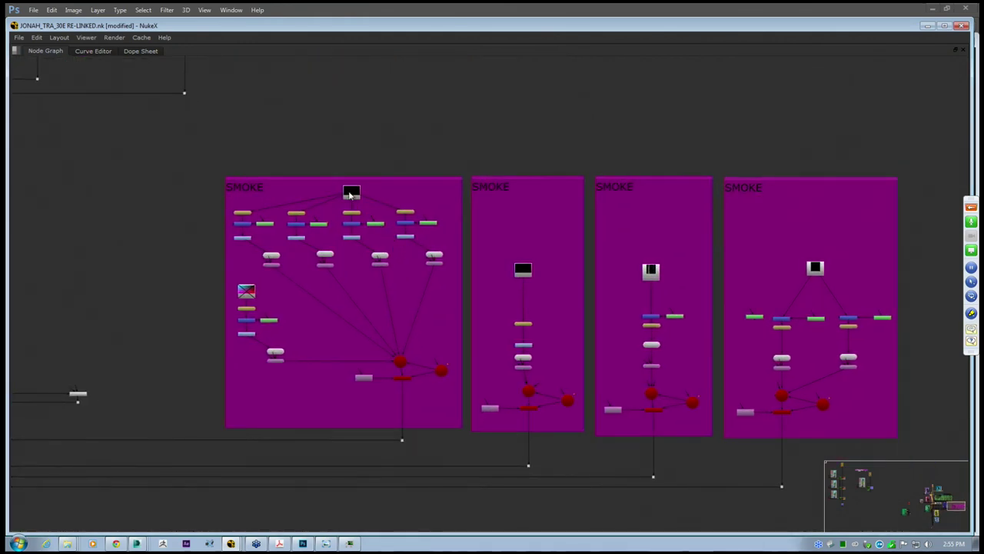
scroll(447, 382, "up", 3)
left_click_drag(435, 361, 435, 352)
scroll(435, 352, "down", 5)
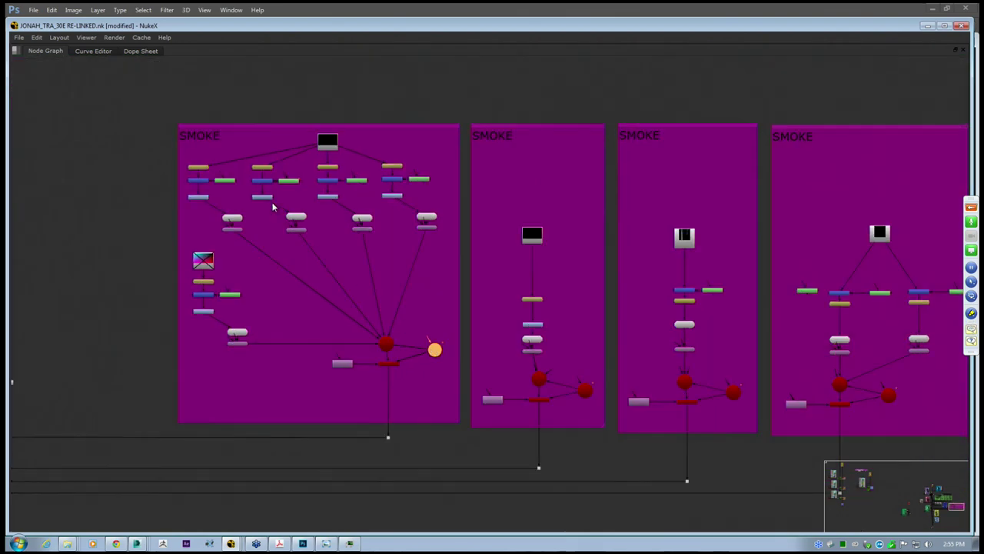
Inspect the first smoke branch under Read25: TimeOffset10, the Roto13 mask, and the Plane25 and Plane26 geometry nodes
scroll(192, 159, "up", 6)
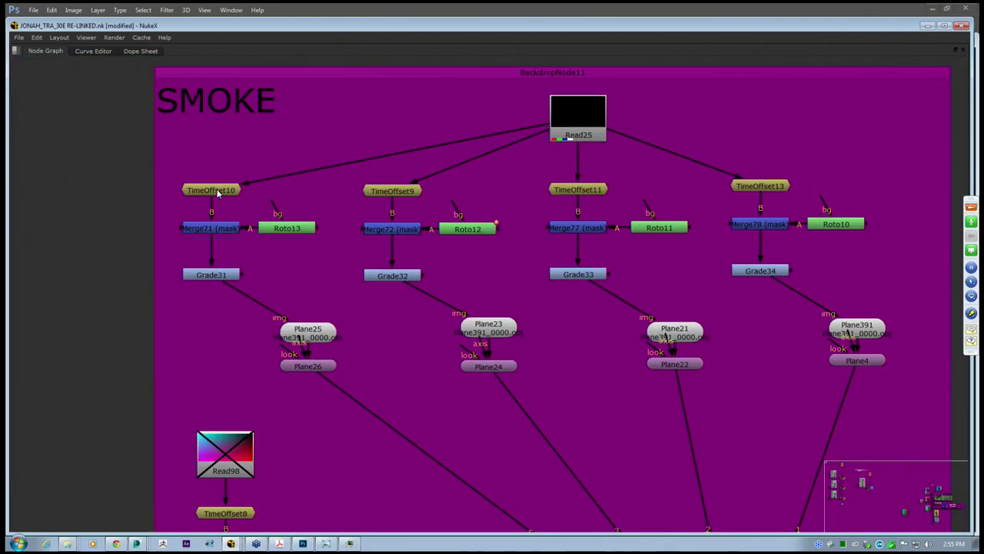
left_click(218, 193)
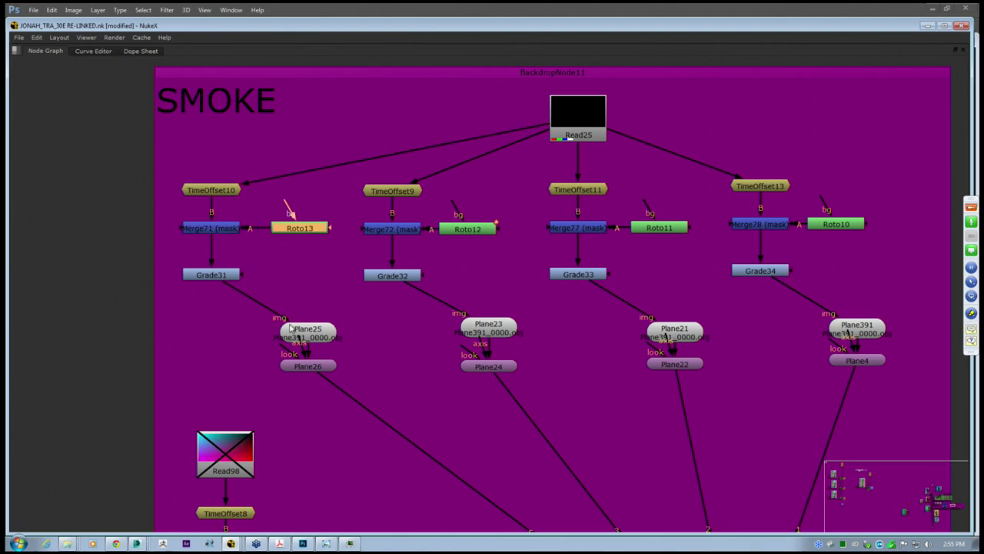
left_click(310, 369)
left_click(308, 338)
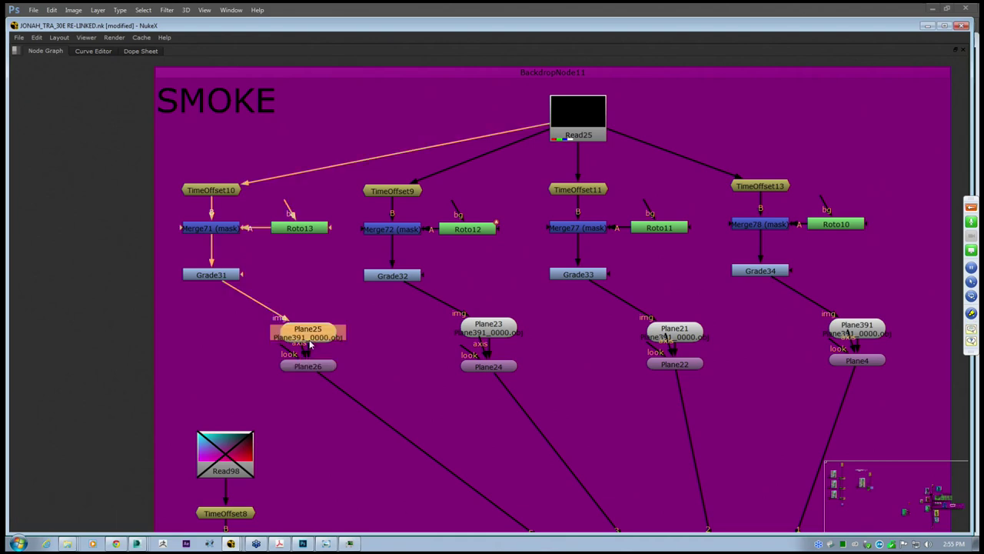
Inspect the scene node of the first SMOKE group and the four time-offset smoke branches that feed it
scroll(308, 352, "down", 4)
middle_click_drag(307, 347, 272, 134)
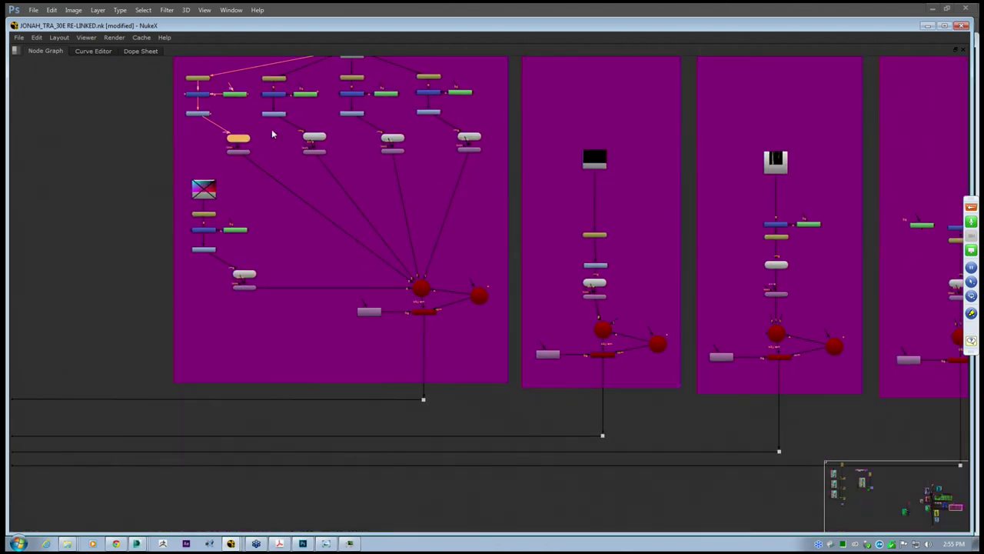
left_click(419, 290)
scroll(419, 290, "up", 3)
scroll(423, 285, "down", 4)
middle_click_drag(421, 238, 530, 343)
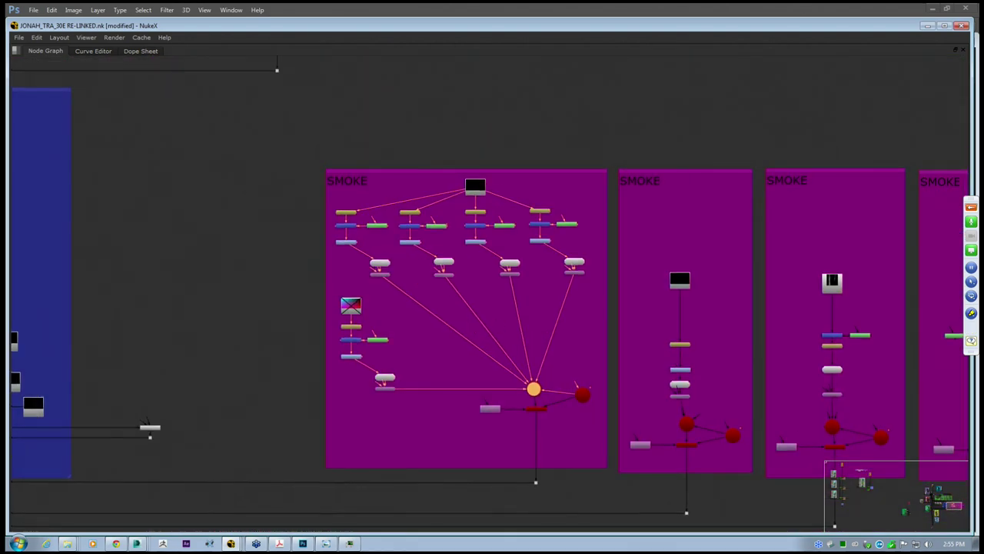
scroll(440, 244, "up", 2)
left_click_drag(211, 105, 722, 306)
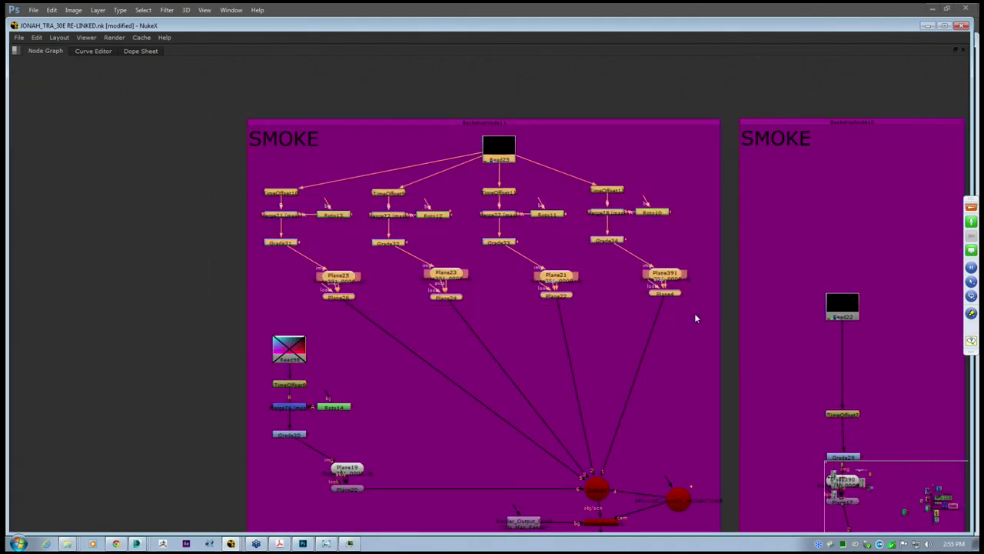
left_click(688, 320)
scroll(687, 322, "down", 3)
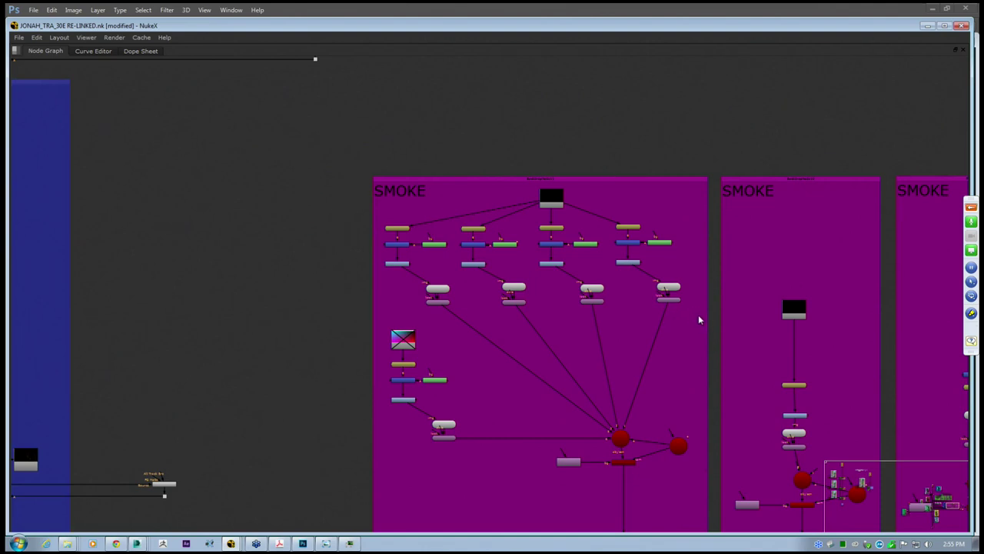
Follow the smoke outputs into the main pipe and down past SHUTTERS and ORNAMENTS_01 to the final pink group, then review the whole script
middle_click_drag(699, 317, 450, 254)
scroll(327, 298, "down", 4)
scroll(449, 262, "down", 2)
middle_click_drag(494, 313, 806, 252)
middle_click_drag(392, 218, 428, 234)
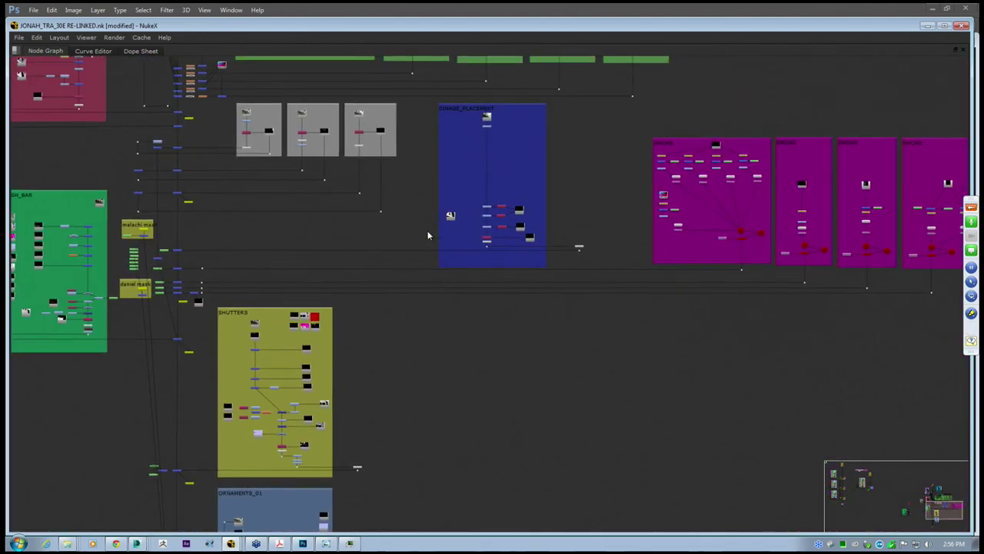
middle_click_drag(258, 303, 501, 241)
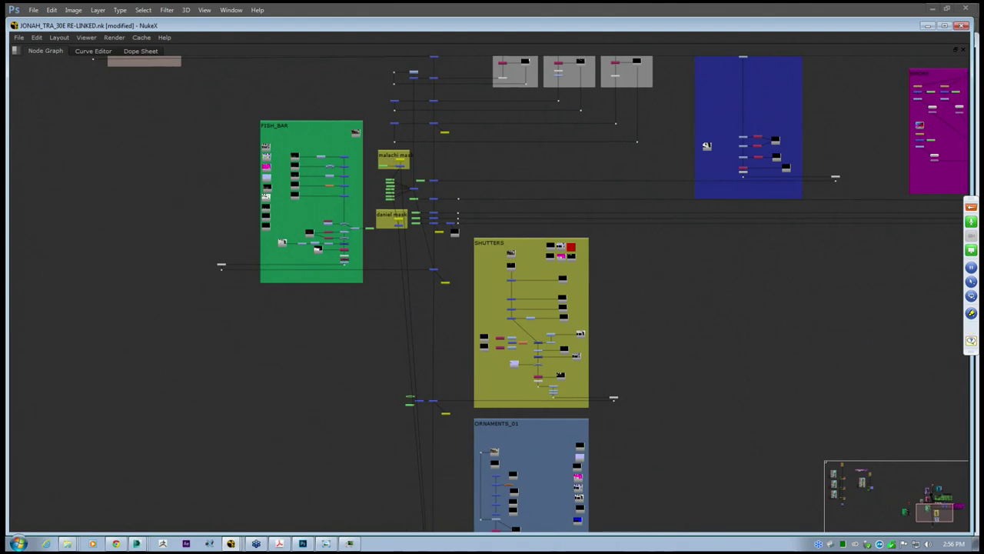
middle_click_drag(433, 344, 438, 277)
middle_click_drag(451, 400, 386, 291)
middle_click_drag(382, 392, 389, 348)
scroll(390, 349, "up", 3)
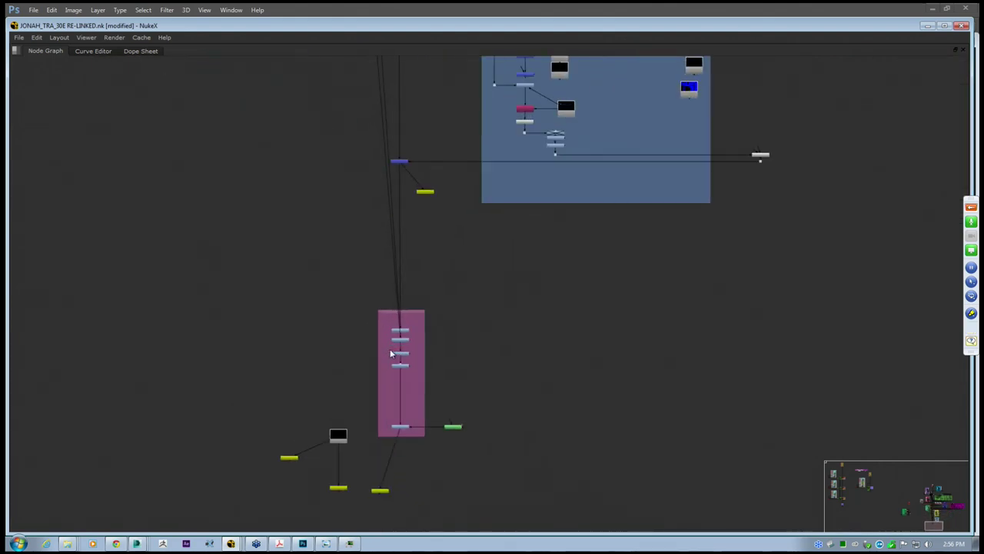
scroll(387, 330, "down", 8)
middle_click_drag(395, 286, 423, 422)
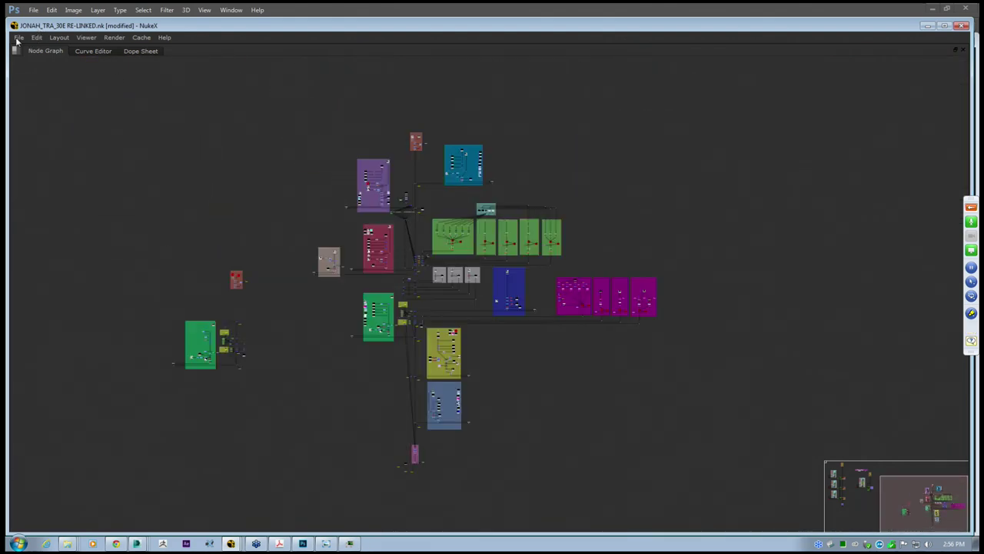
Save the script under the new name "JONAH_TRA_30E RE-LINKED cg school.nk" in the STREET SCENE/COMP folder
left_click(18, 38)
left_click(46, 82)
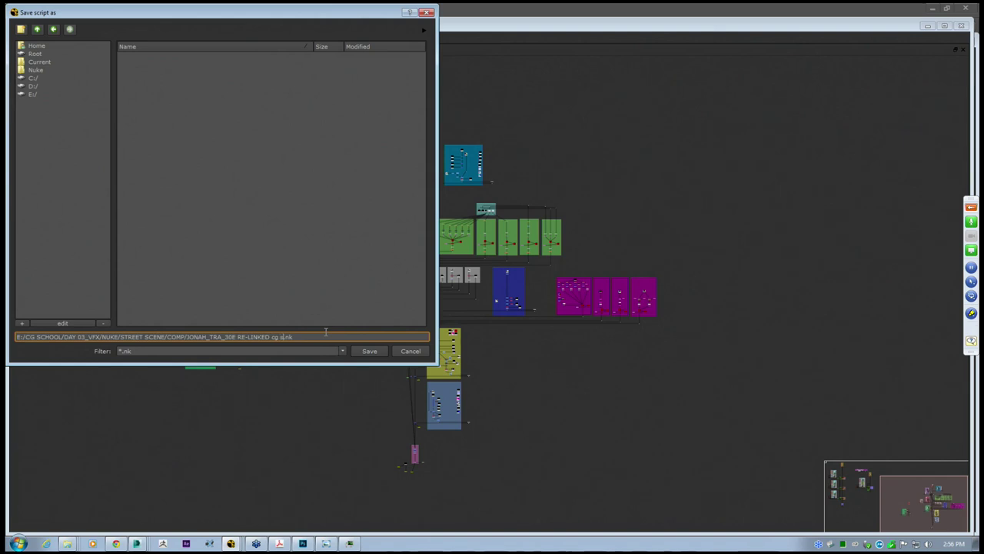
left_click(371, 350)
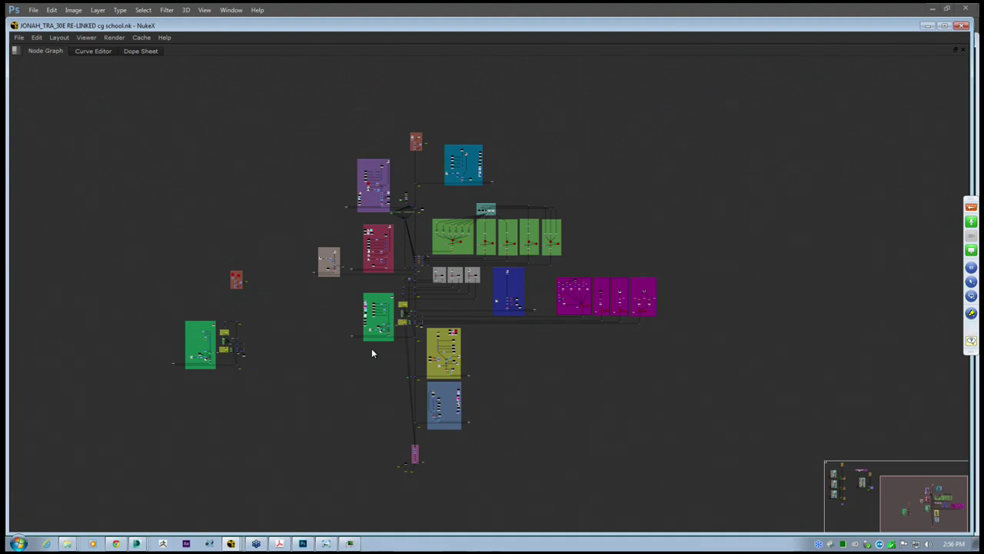
Open the script TRA 41.nk from the NUKE/CART SCENE folder
left_click(19, 38)
left_click(40, 67)
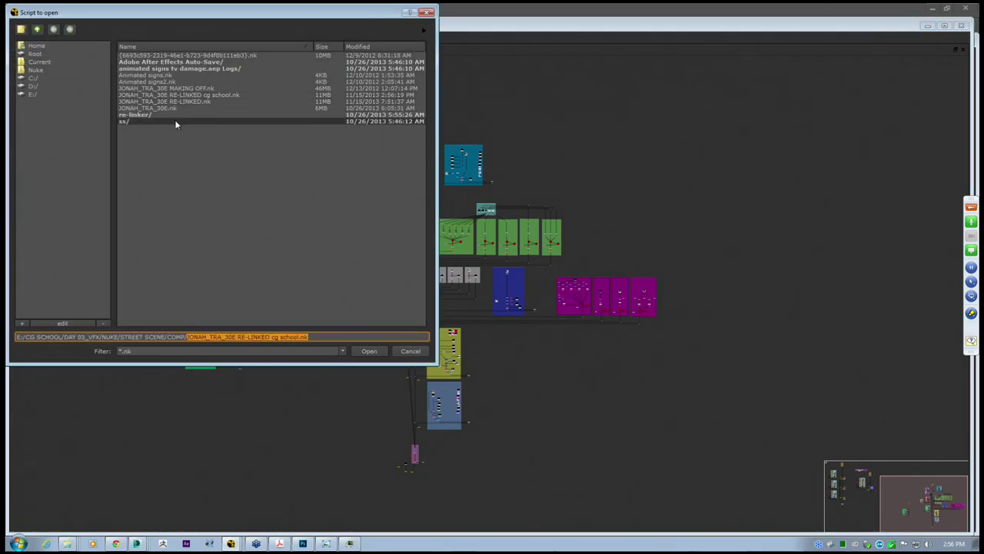
left_click(37, 29)
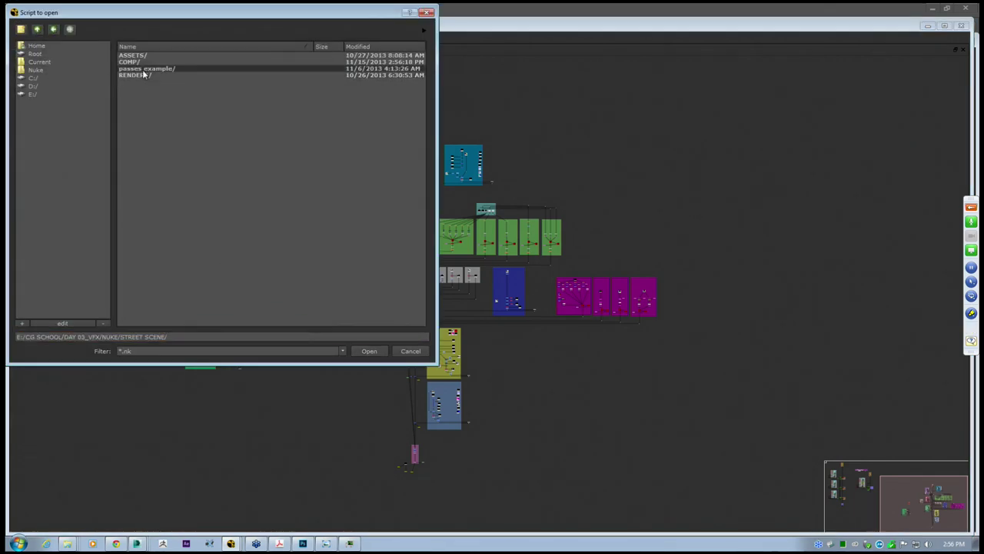
left_click(36, 28)
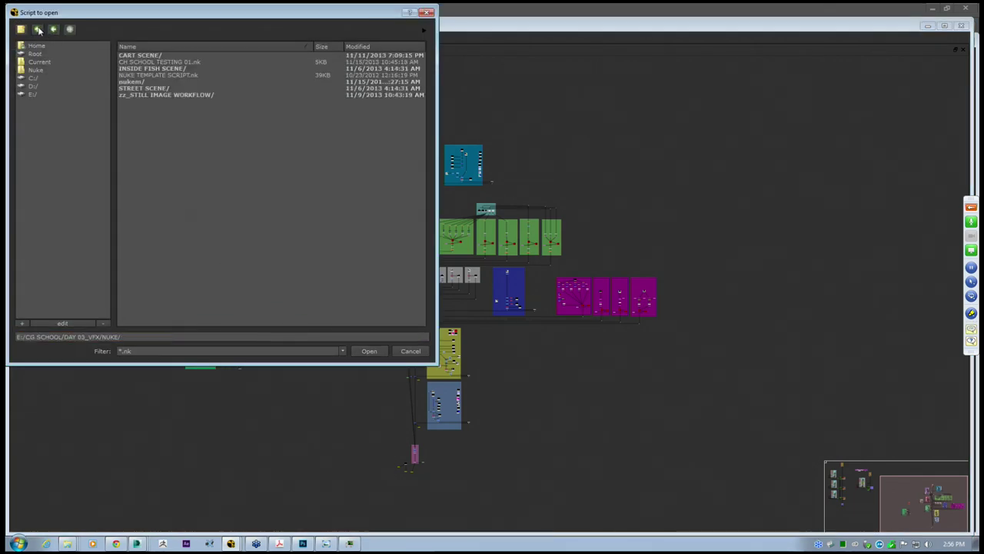
double_click(146, 57)
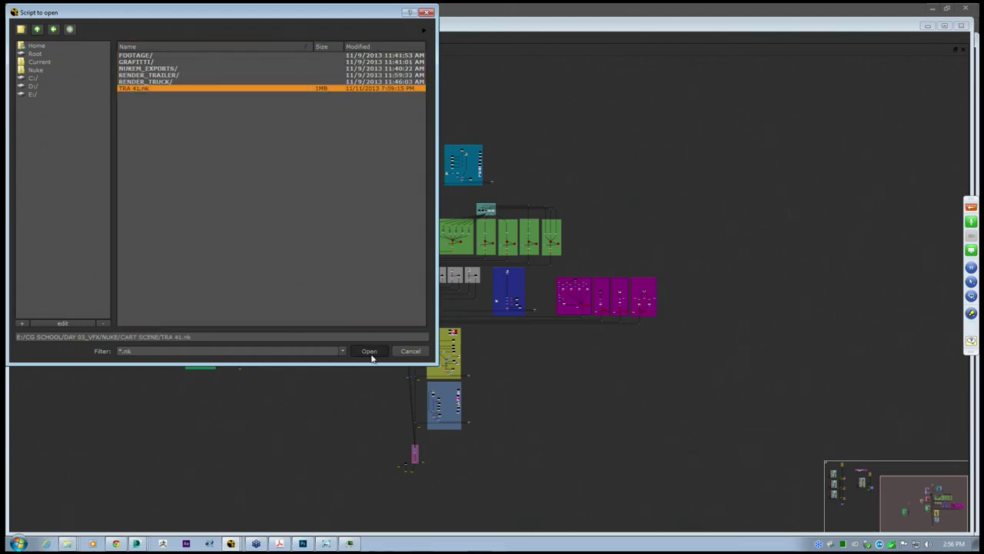
left_click(372, 351)
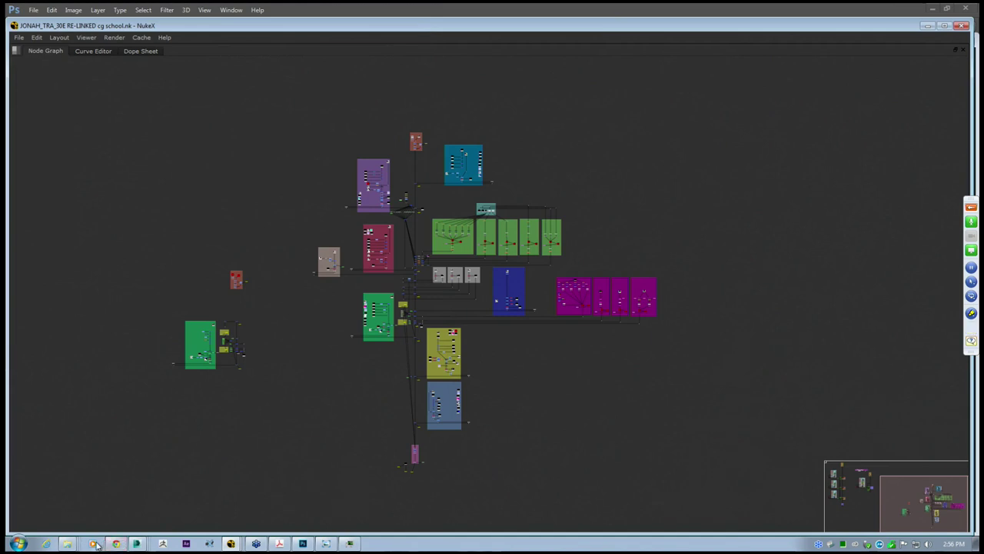
Switch to Windows Explorer and browse to the folder E:/CG SCHOOL/DAY 03_VFX/NUKE/CART SCENE
mouse_move(67, 544)
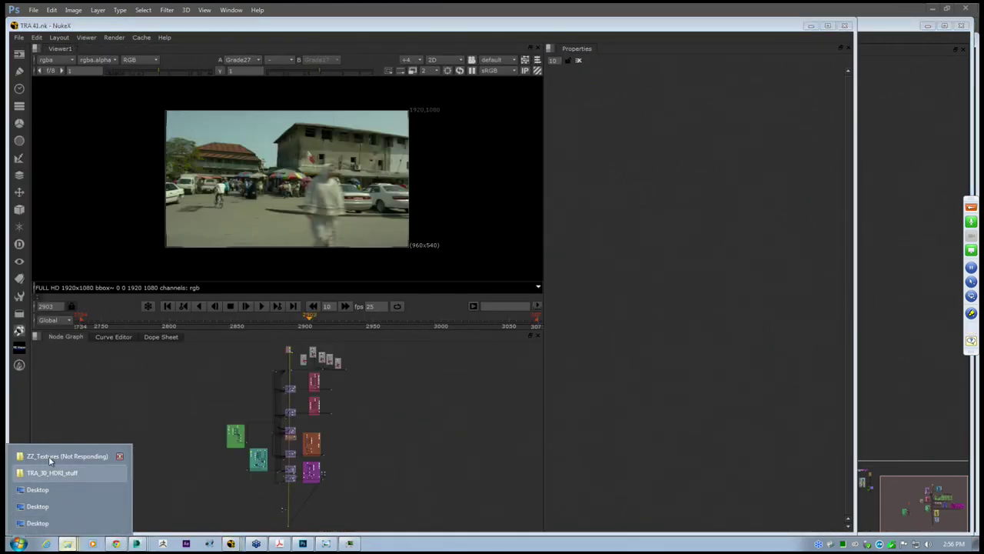
left_click(52, 473)
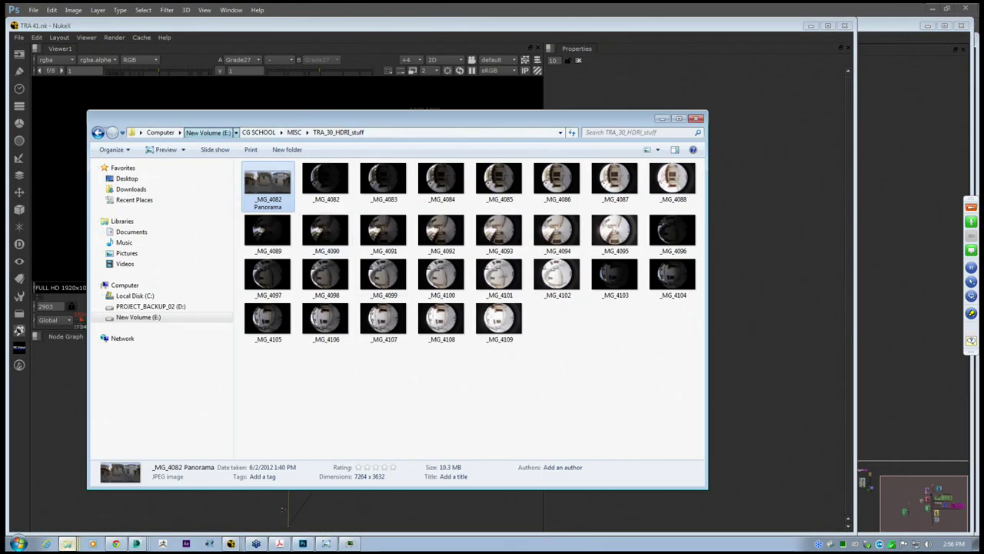
left_click(208, 132)
double_click(279, 199)
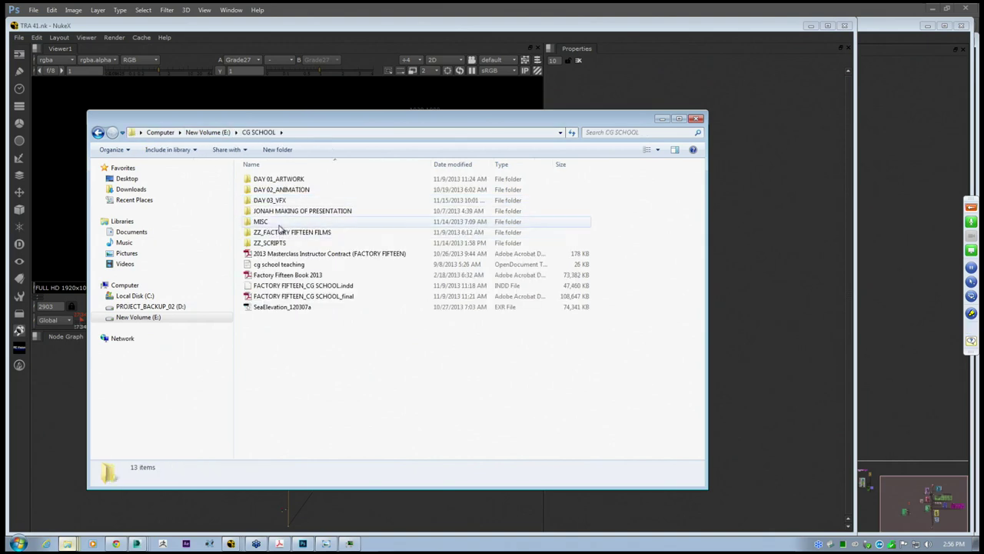
double_click(280, 200)
double_click(261, 190)
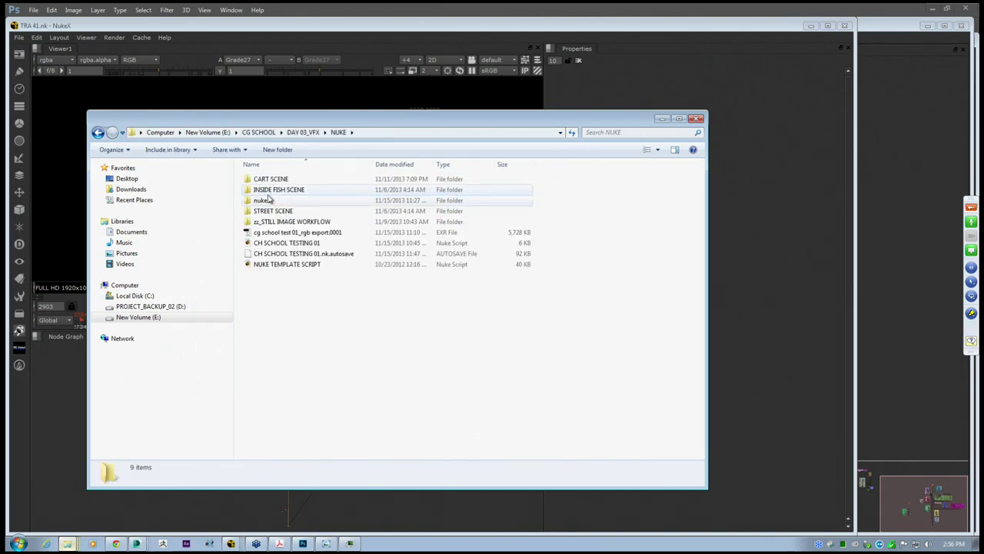
double_click(273, 180)
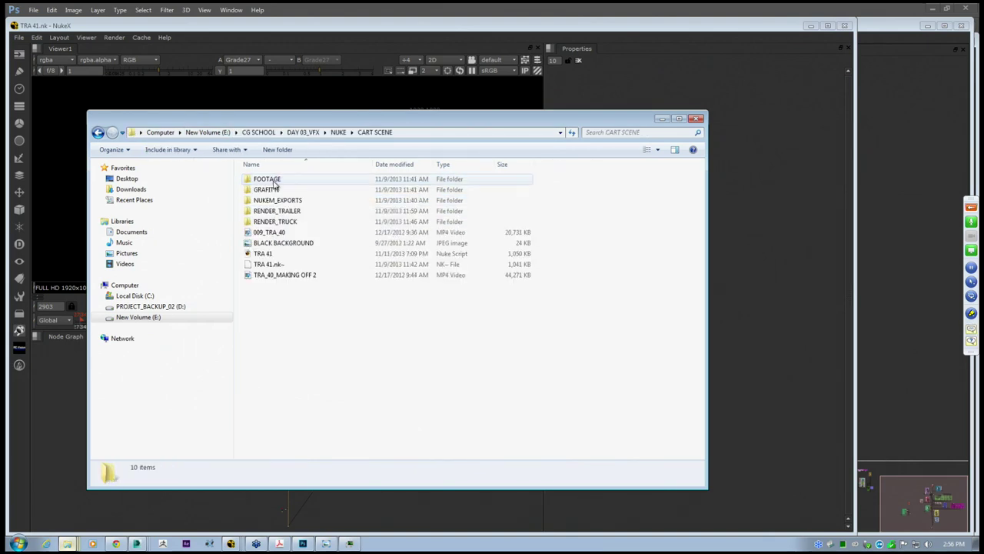
Play the 009_TRA_40 video of the finished cart shot, then close the player
double_click(277, 234)
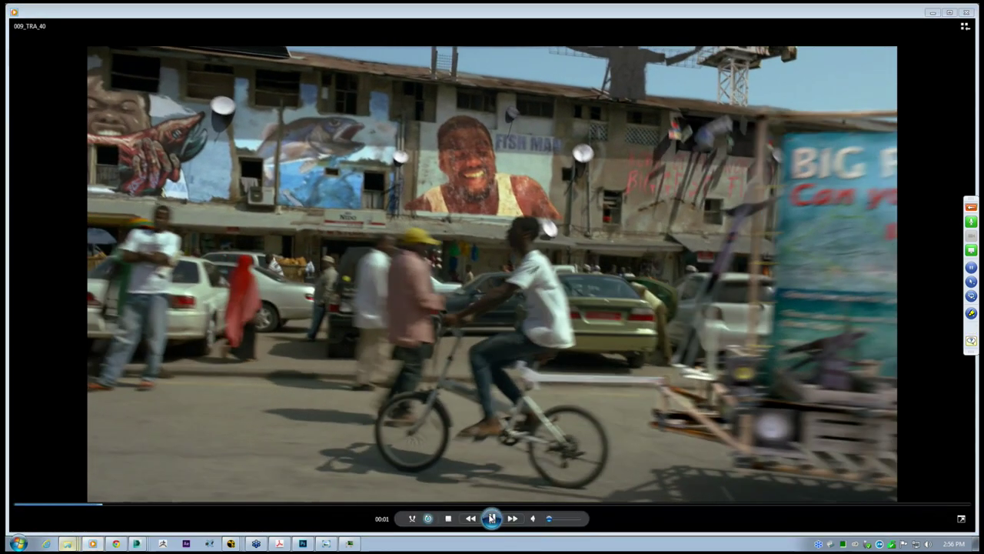
left_click(491, 519)
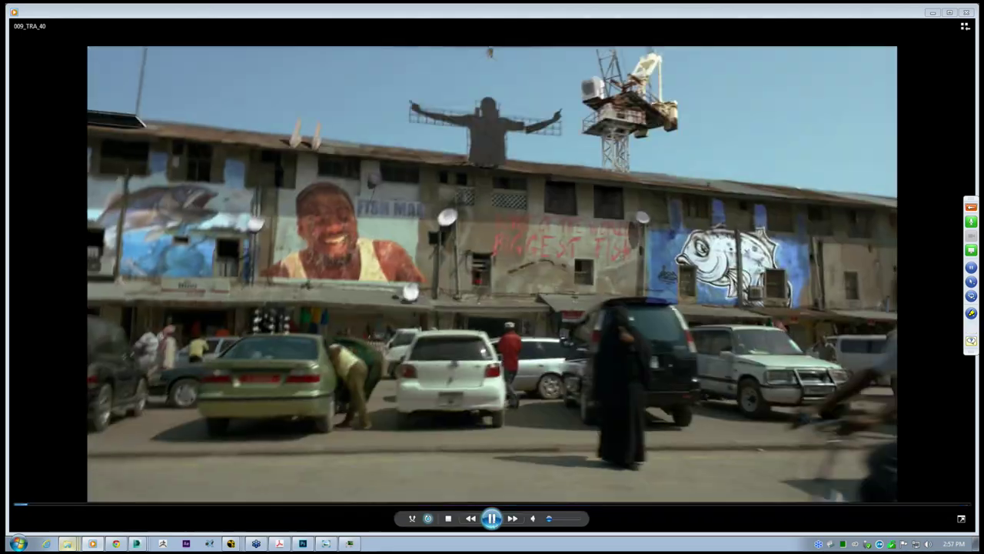
key("space")
left_click(966, 13)
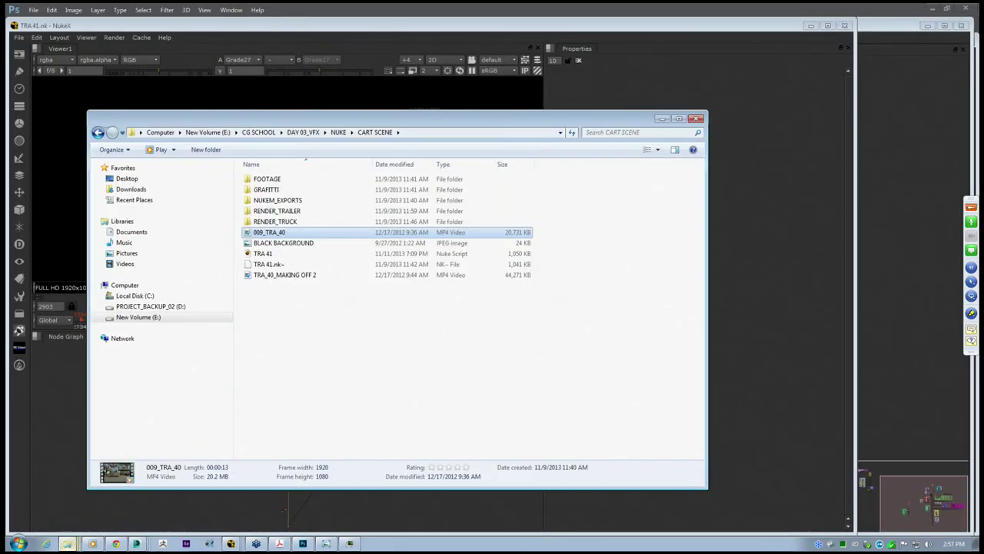
Play the TRA_40_MAKING OFF 2 breakdown video, then close the player and minimize the folder window
double_click(282, 276)
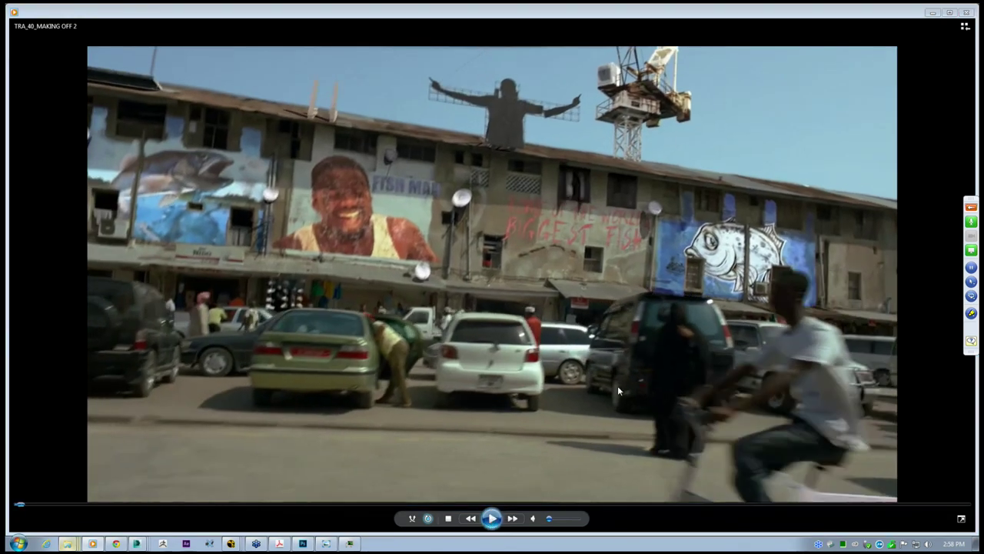
left_click(967, 14)
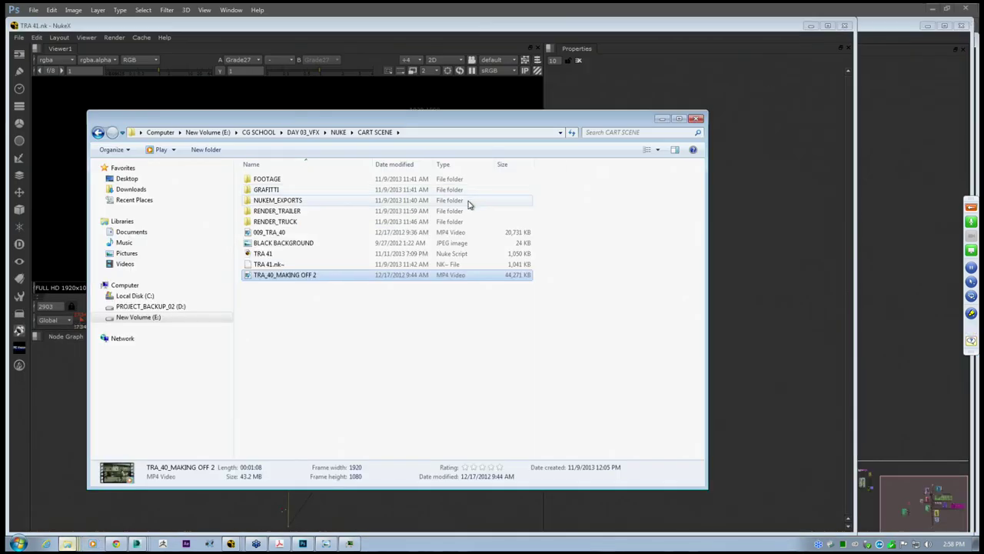
left_click(270, 337)
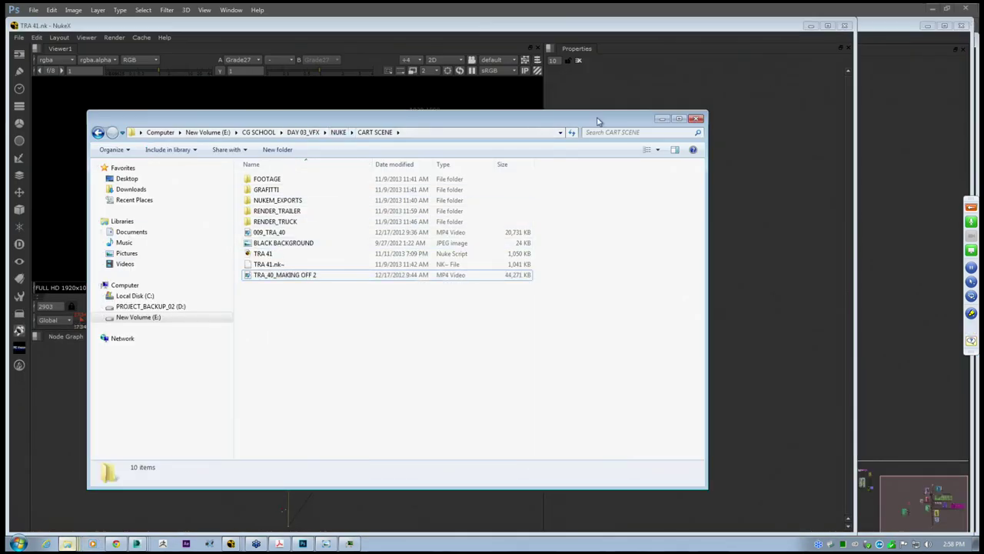
left_click(661, 119)
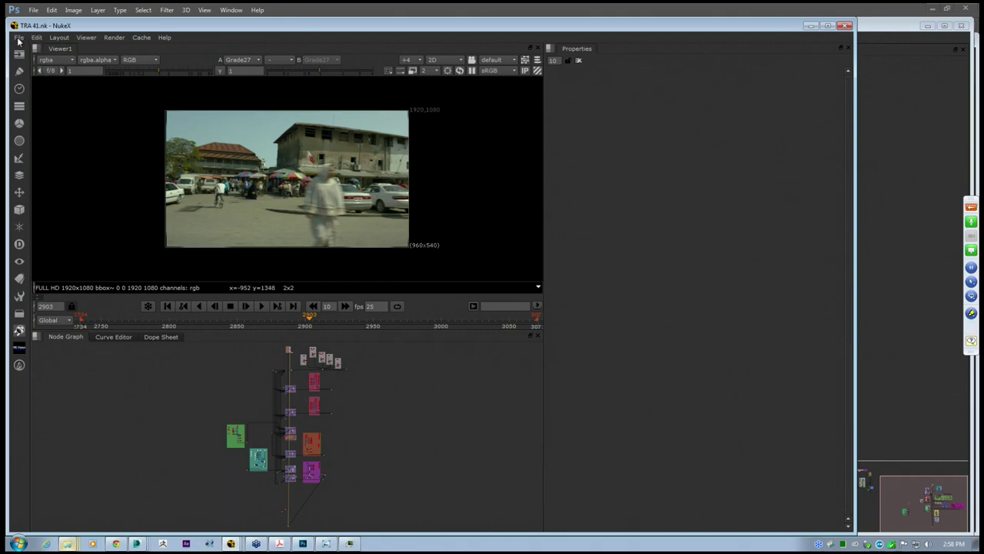
Bring up the JONAH_TRA_30E RE-LINKED cg school.nk script and close its NukeX window
left_click(229, 542)
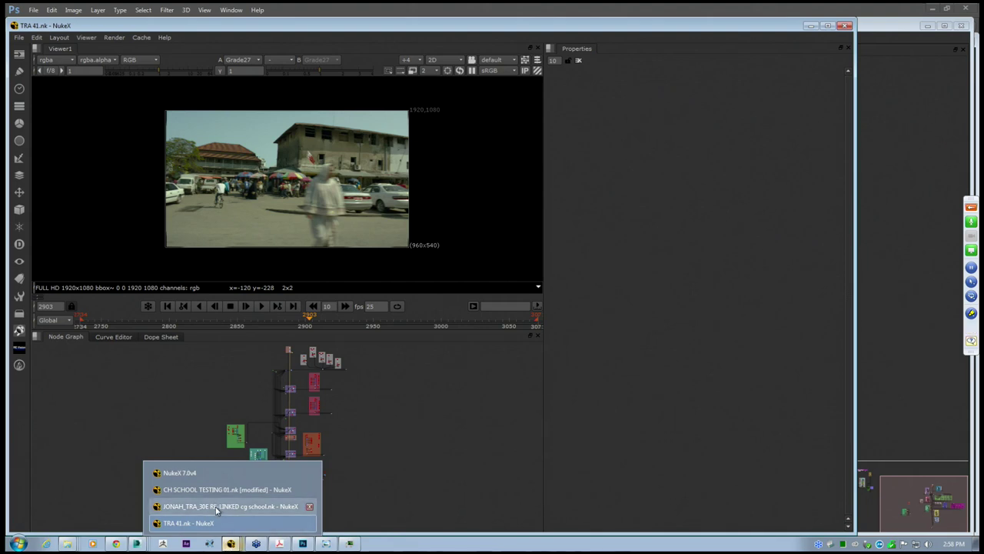
left_click(217, 508)
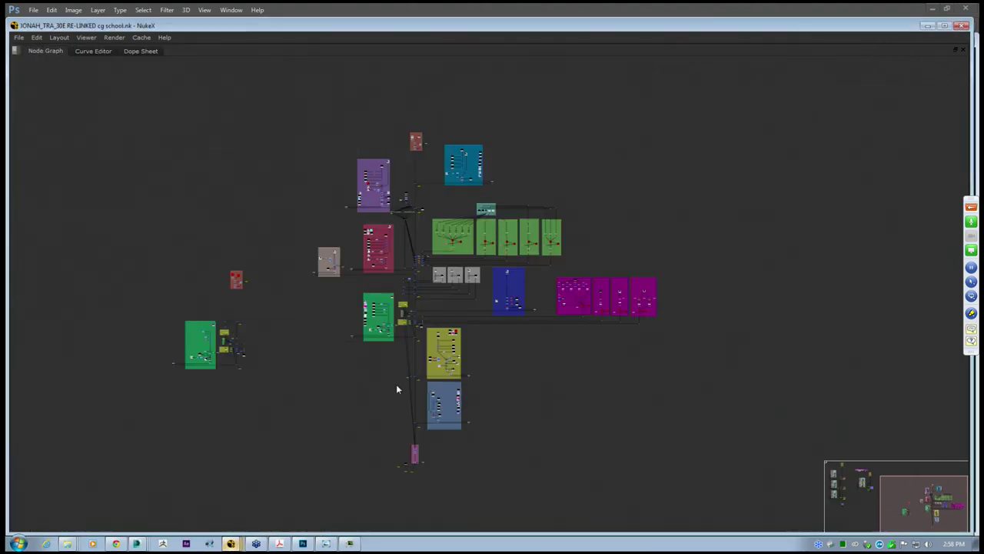
left_click(961, 26)
left_click(230, 543)
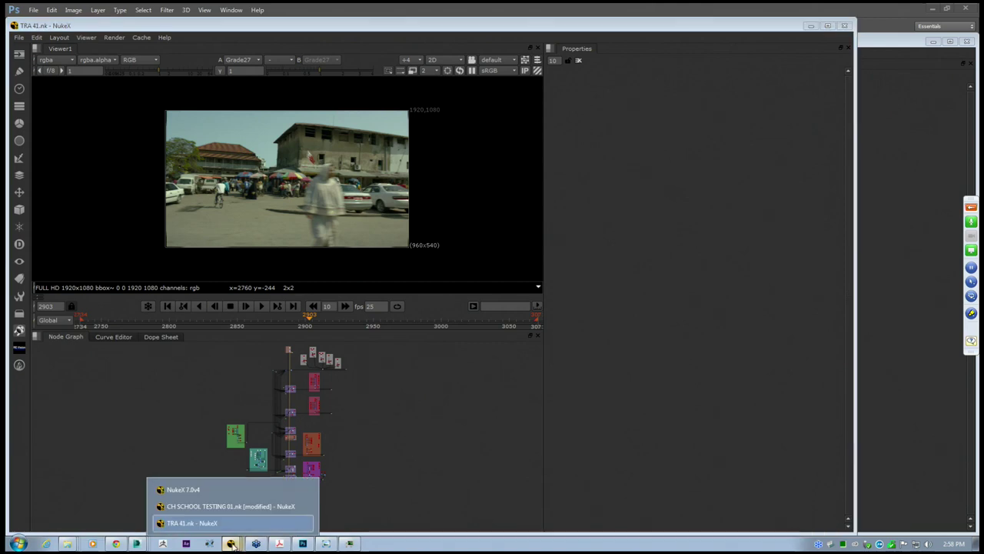
Minimize the NukeX 7.0v4 console window, and close the CH SCHOOL TESTING 01.nk script, saving its changes
left_click(216, 492)
left_click(353, 64)
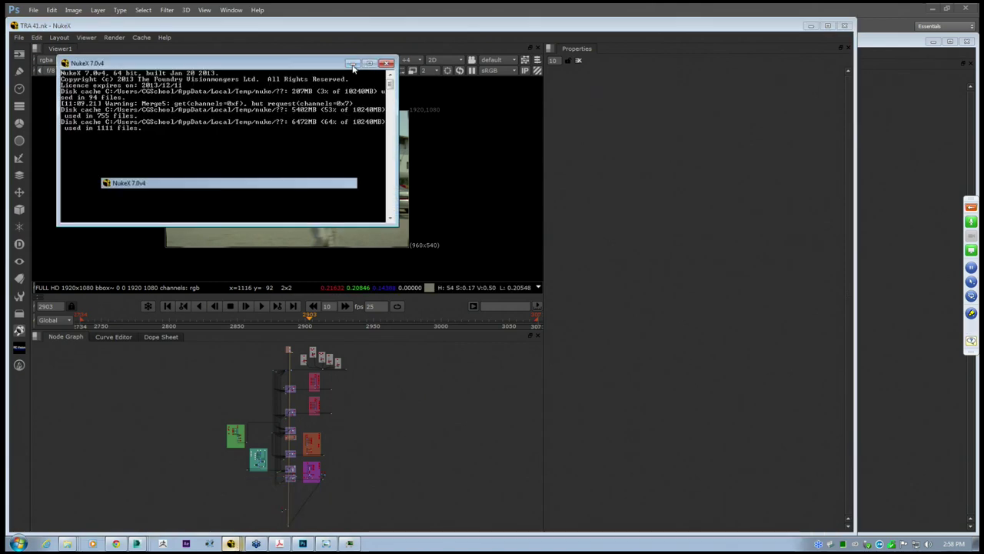
left_click(232, 543)
left_click(231, 506)
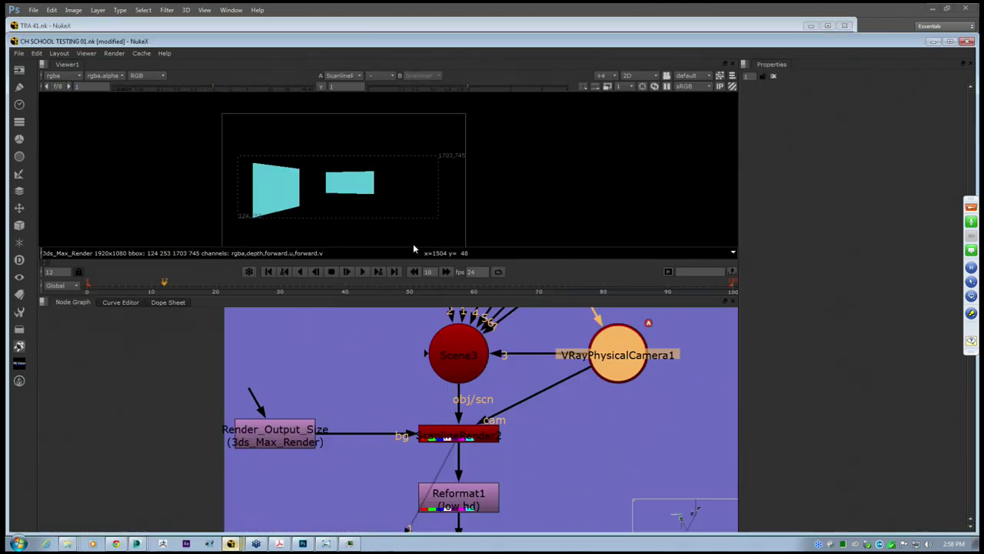
middle_click_drag(628, 334, 587, 366)
left_click(967, 41)
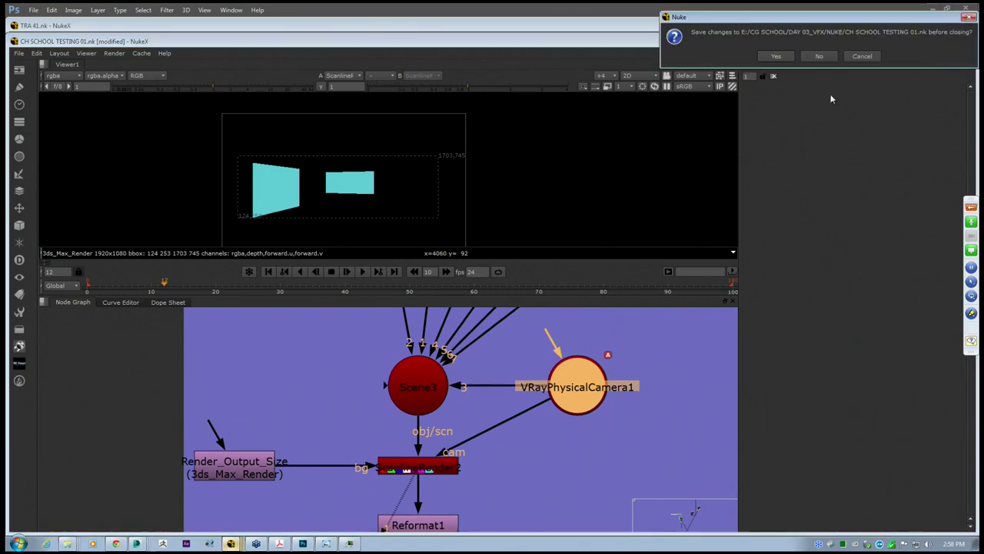
left_click(775, 58)
Expand the TRA 41 node graph to fill the window and survey its groups down to TRAILER, BUILDING_END and TRUCK
middle_click_drag(281, 377, 313, 394)
key("space")
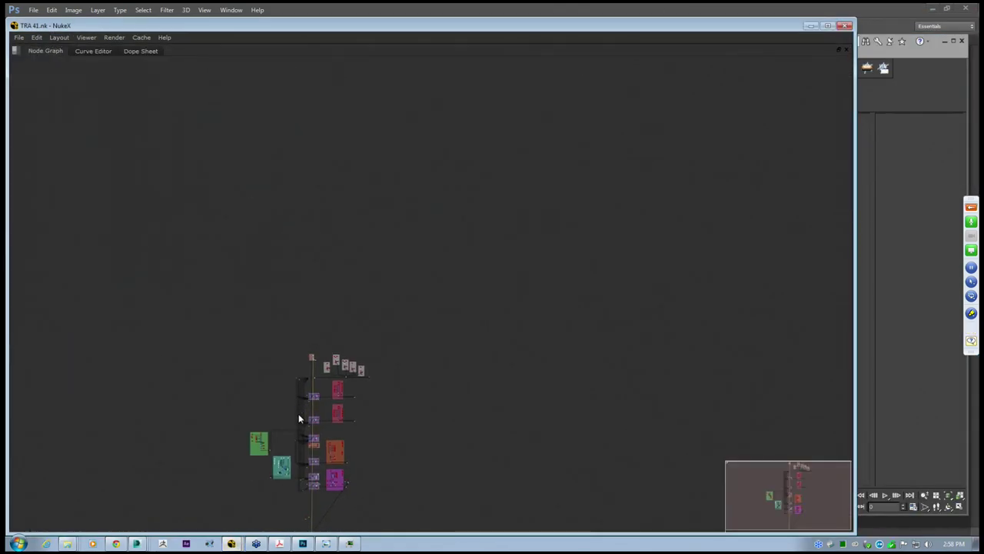
scroll(408, 401, "up", 5)
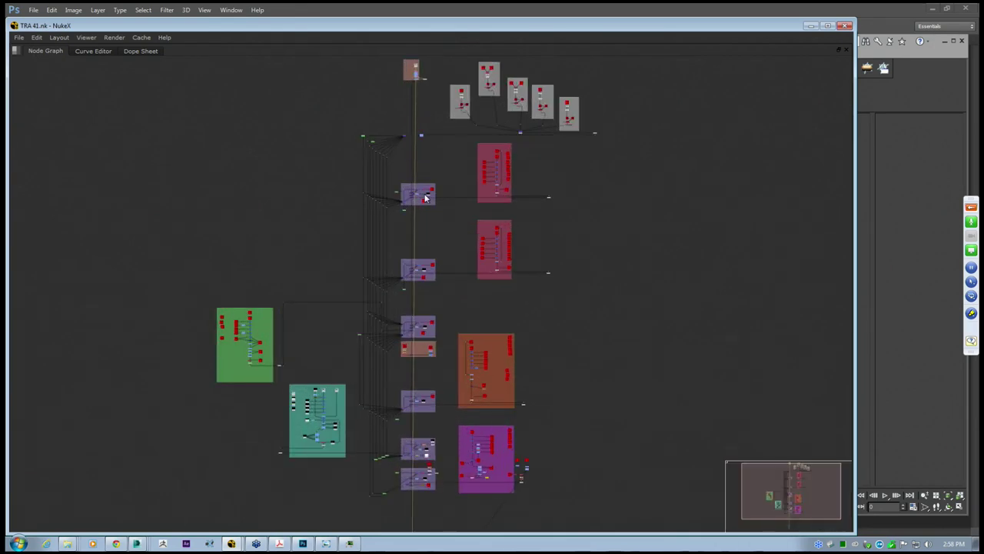
middle_click_drag(323, 453, 408, 401)
scroll(407, 400, "up", 5)
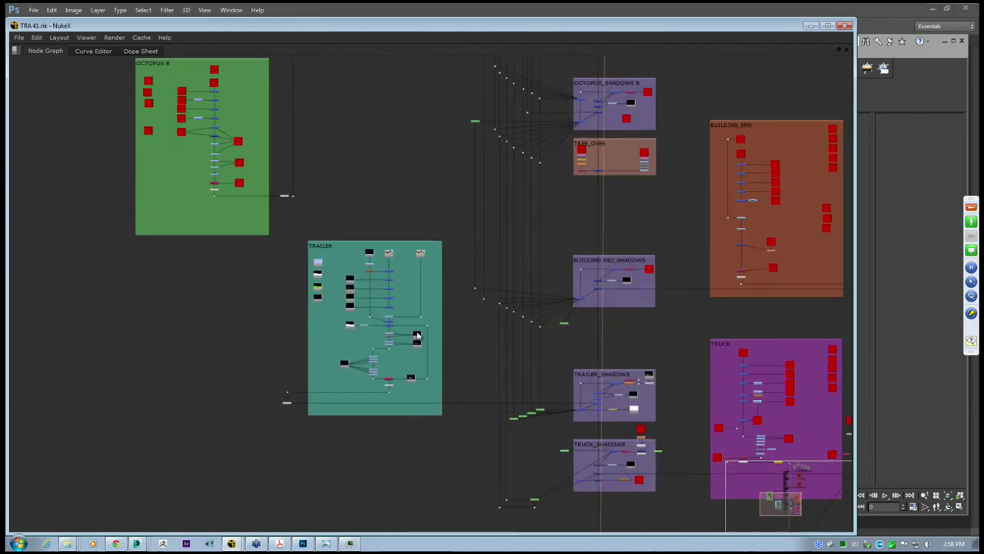
scroll(330, 256, "up", 2)
middle_click_drag(569, 266, 307, 287)
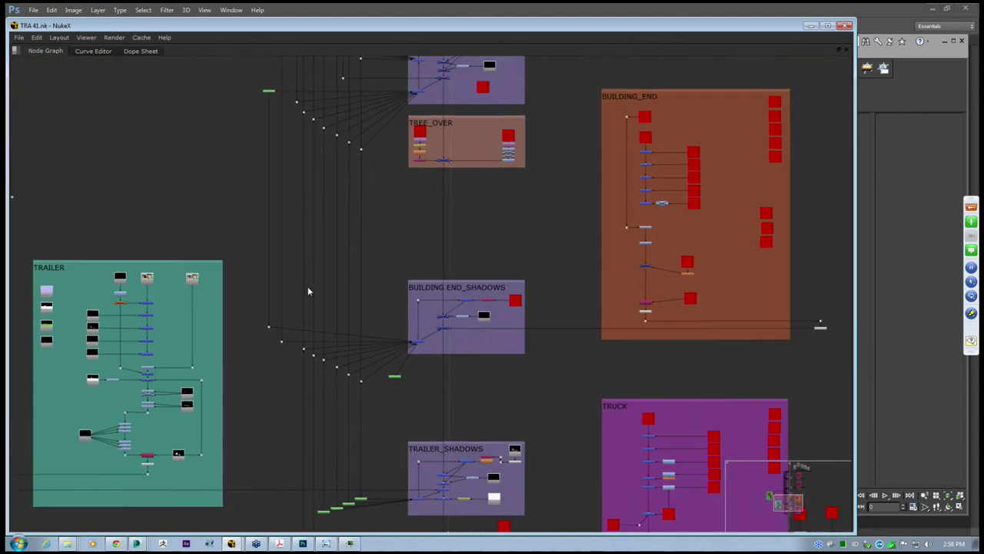
Examine how the SHUTTERS AND SIGNS, OCTOPUS_SHADOWS B and upper groups connect to the main comp line
scroll(307, 288, "down", 2)
middle_click_drag(368, 116, 336, 315)
middle_click_drag(357, 213, 363, 253)
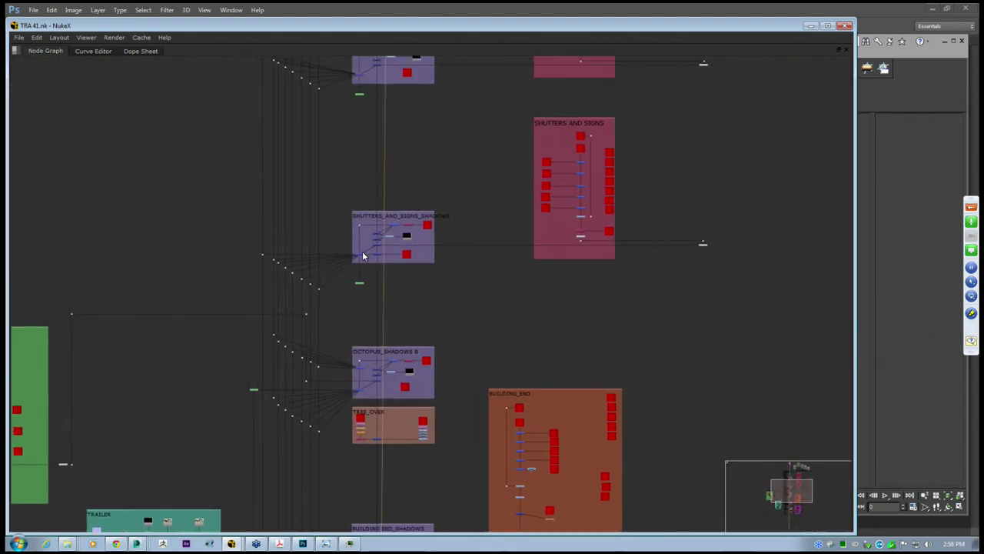
middle_click_drag(376, 196, 429, 304)
scroll(466, 247, "down", 3)
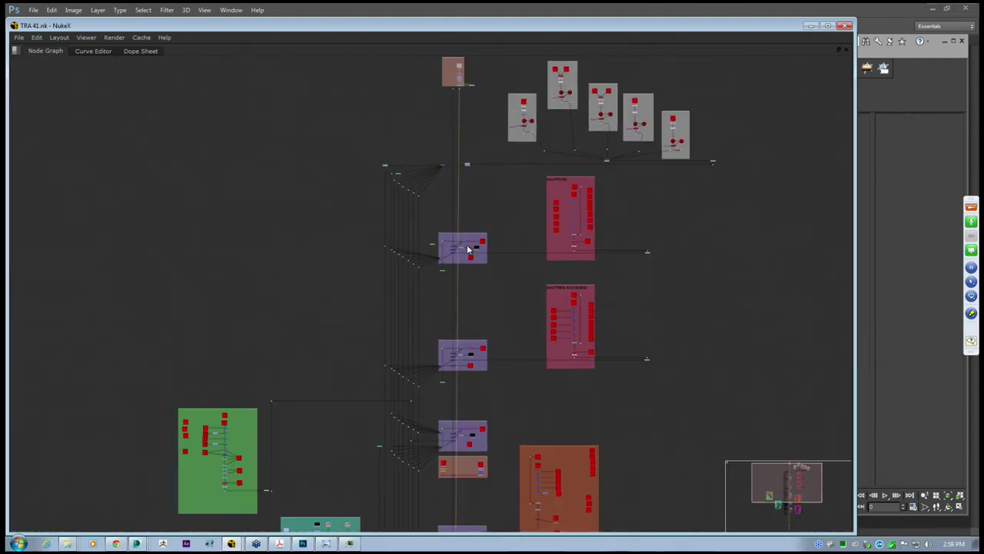
middle_click_drag(370, 334, 435, 108)
Inspect the TRAILER group, briefly selecting its backdrop, and its connection to the TRAILER_SHADOWS and TRUCK_SHADOWS groups
scroll(410, 365, "up", 3)
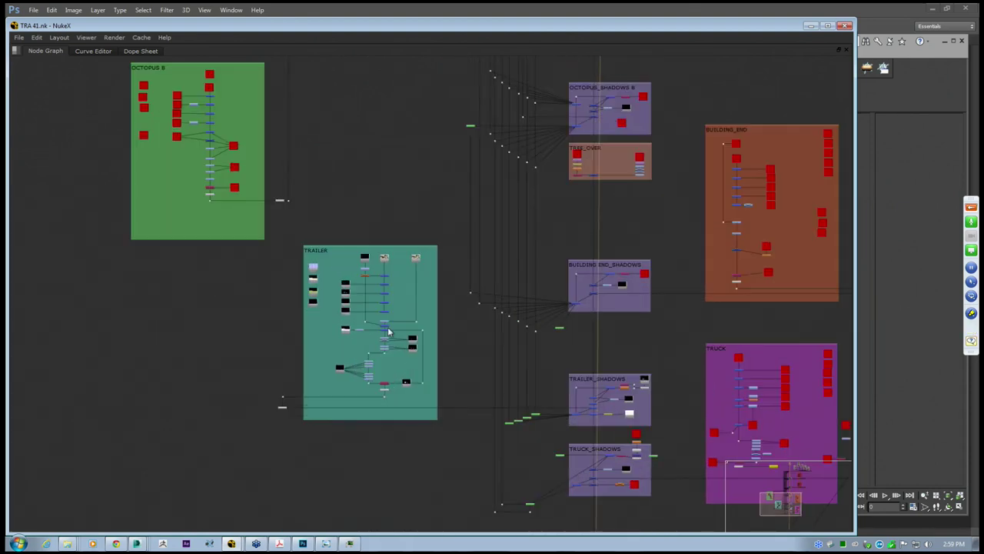
middle_click_drag(514, 331, 488, 312)
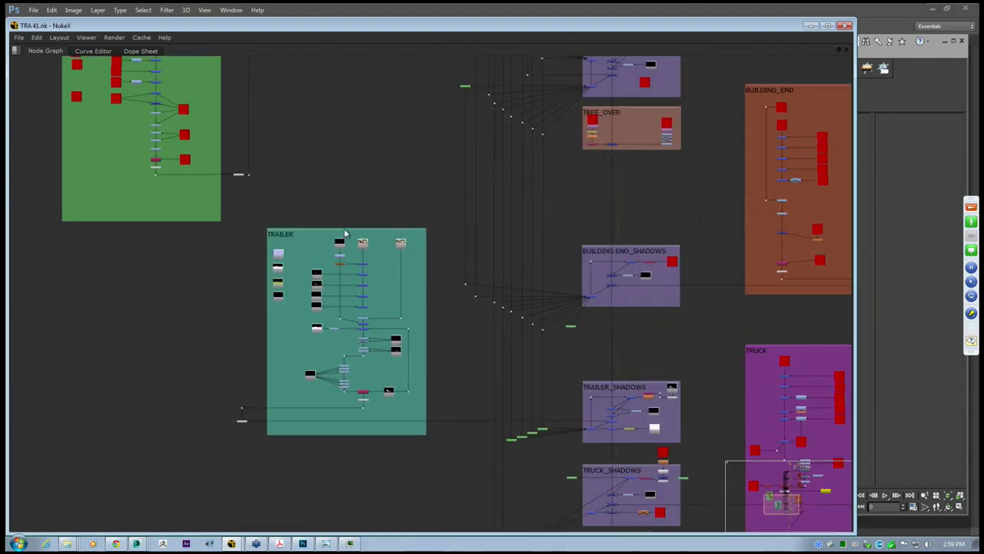
left_click(345, 233)
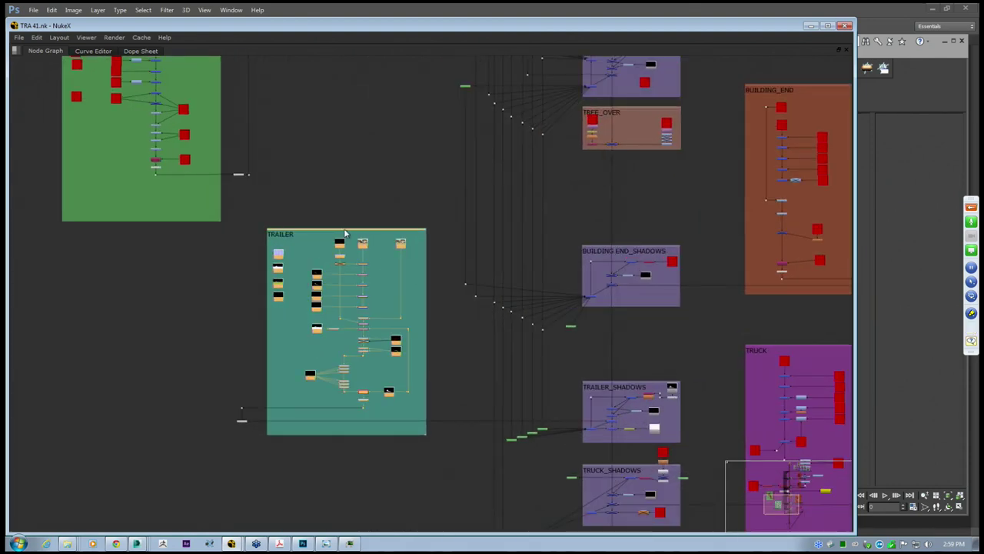
left_click(461, 349)
middle_click_drag(466, 334, 372, 184)
scroll(415, 373, "up", 3)
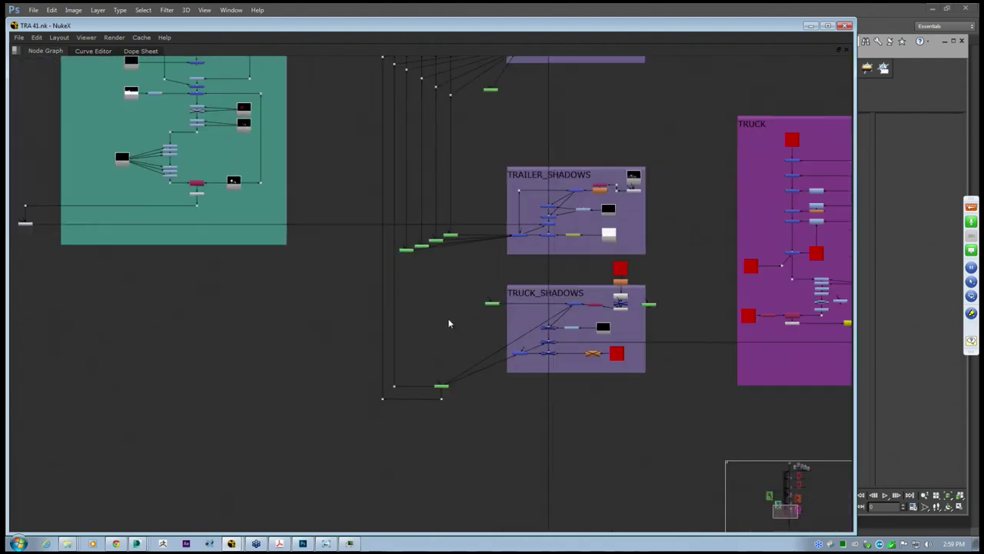
scroll(450, 322, "down", 3)
middle_click_drag(439, 221, 472, 301)
scroll(309, 237, "up", 2)
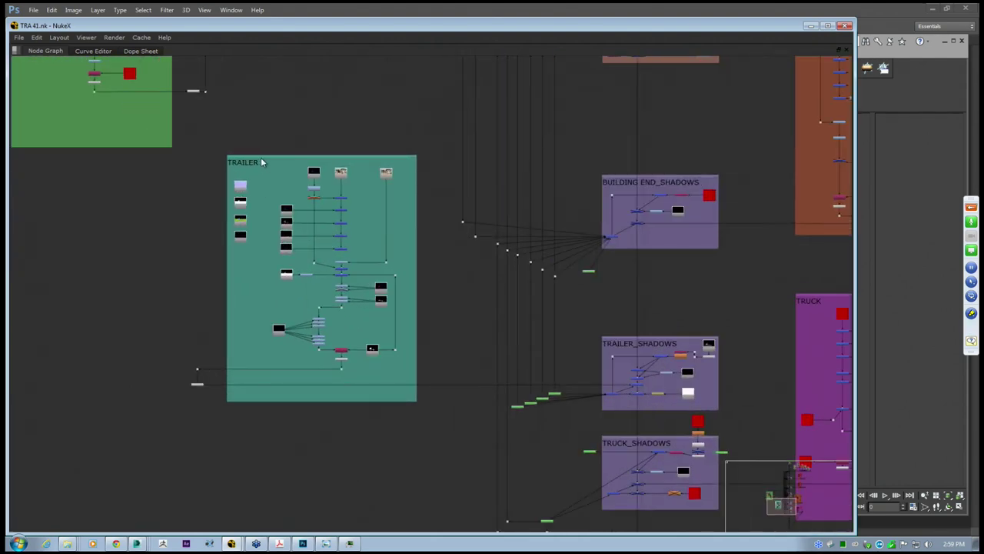
Examine the nodes inside the TRAILER group and the neighbouring groups of the comp
left_click_drag(263, 161, 402, 256)
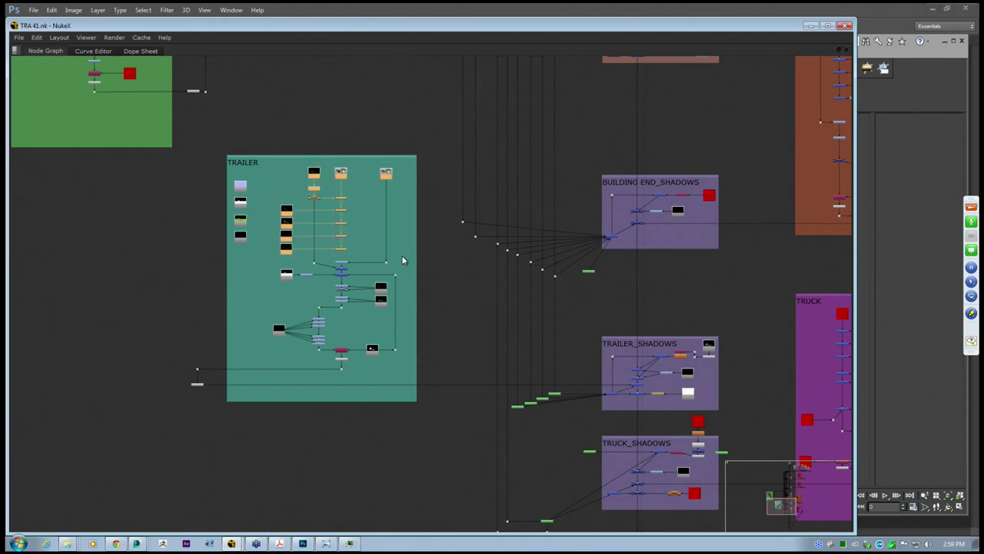
scroll(260, 163, "up", 2)
scroll(260, 157, "up", 2)
scroll(377, 238, "down", 2)
left_click(333, 193)
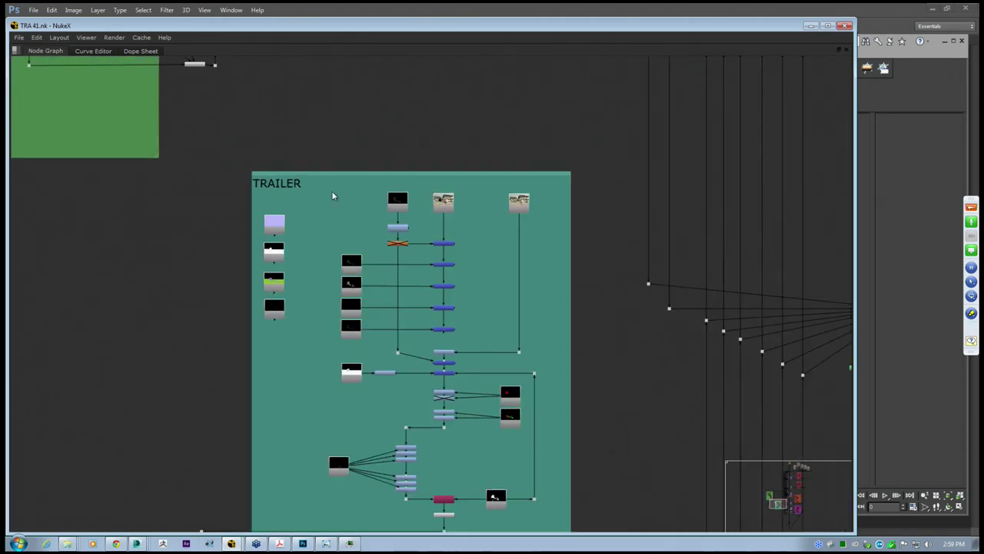
left_click_drag(312, 185, 496, 347)
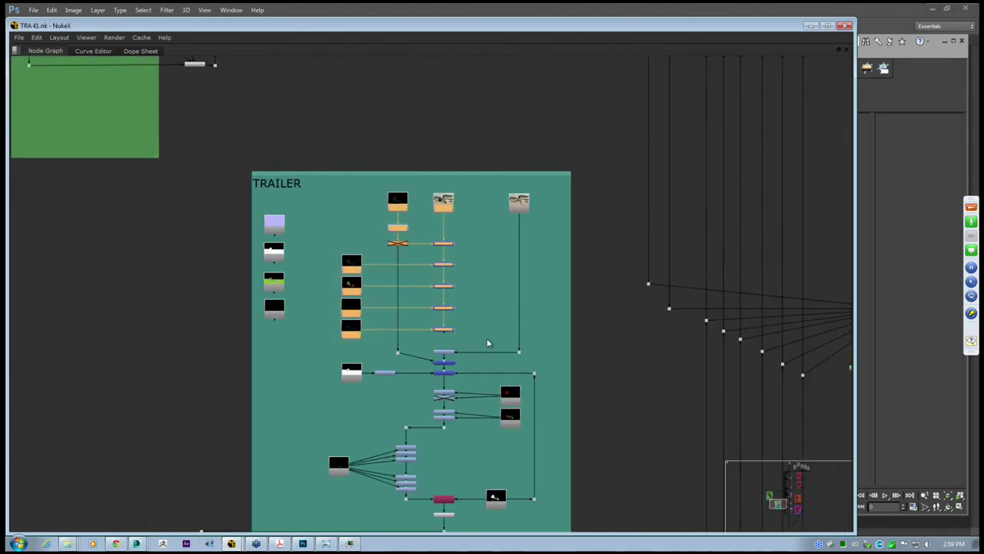
left_click(358, 192)
scroll(471, 272, "down", 5)
middle_click_drag(470, 272, 329, 324)
middle_click_drag(431, 364, 472, 306)
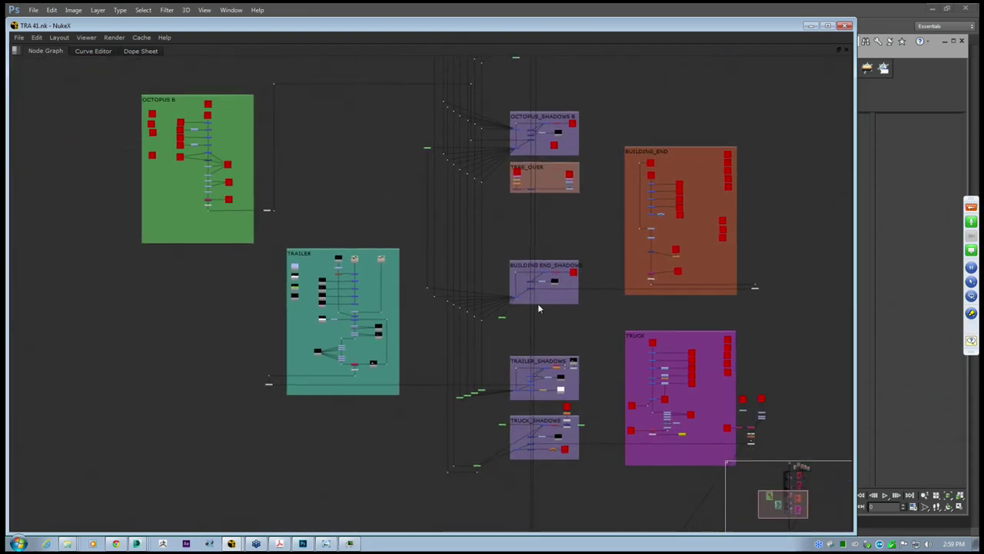
Delete the TRUCK_SHADOWS backdrop together with its nodes and the small node stack attached above it
middle_click_drag(536, 290, 504, 336)
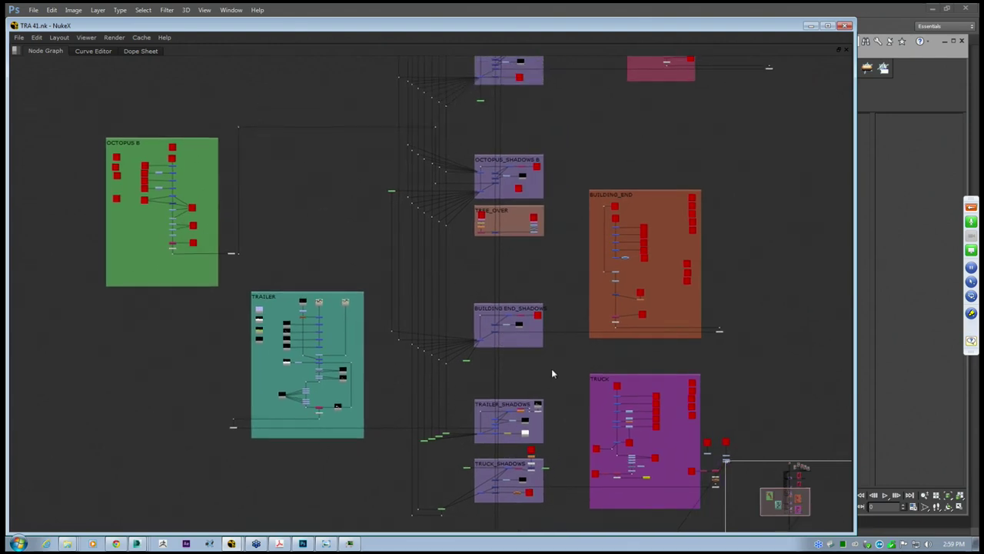
middle_click_drag(553, 370, 531, 322)
scroll(472, 364, "up", 4)
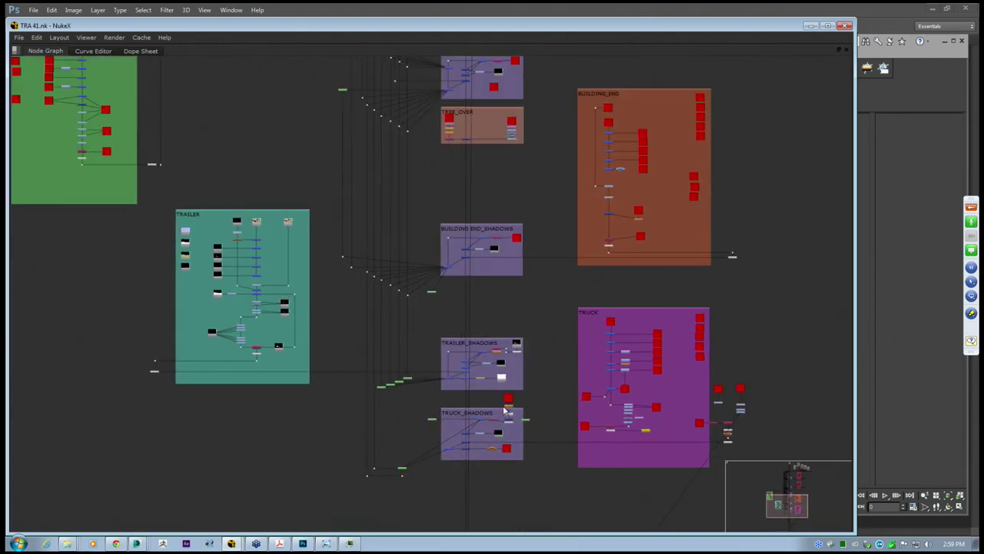
middle_click_drag(457, 340, 490, 281)
left_click_drag(598, 443, 442, 338)
key("Delete")
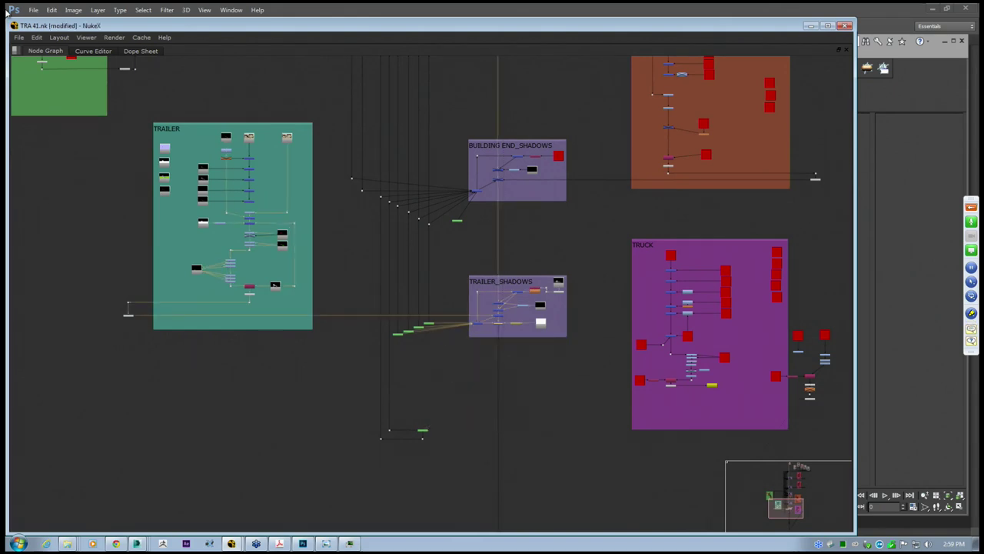
Save the script as a new file named "TRA 41 cg school.nk" in the CART SCENE folder
left_click(19, 37)
left_click(46, 77)
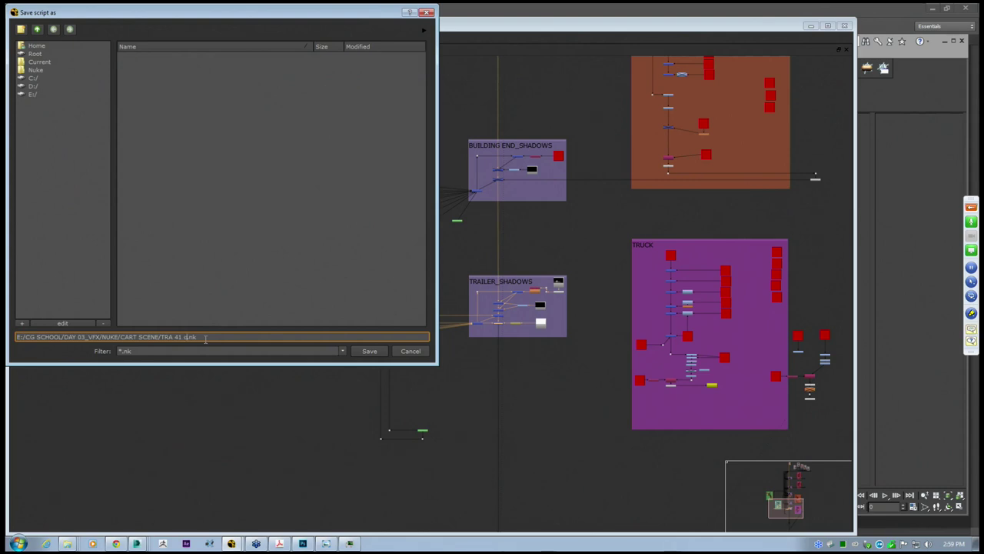
type("cg school")
left_click(369, 350)
Delete the TRUCK and BUILDING_END groups with all their nodes and the loose nodes beside them
left_click_drag(452, 448, 377, 417)
middle_click_drag(631, 294, 430, 333)
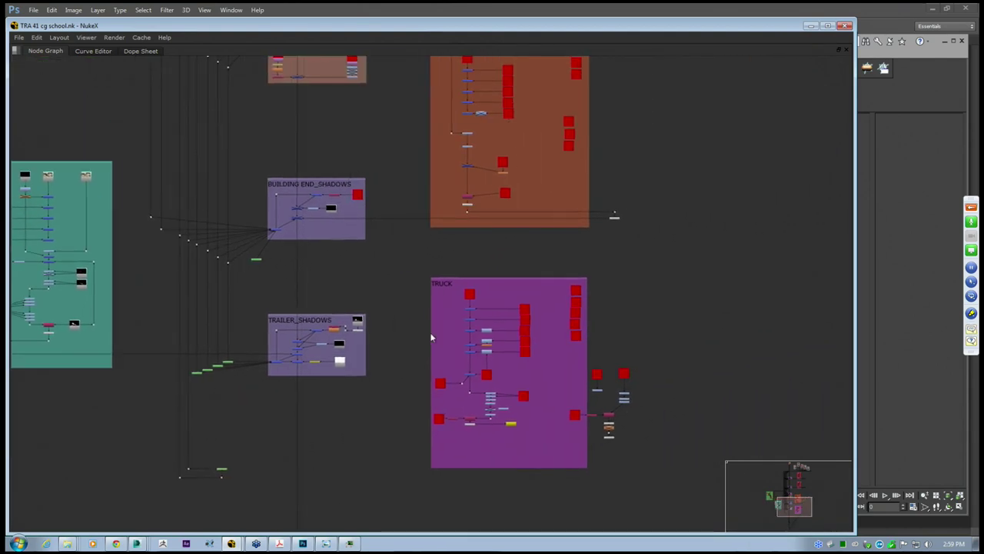
left_click_drag(407, 263, 659, 510)
key("Delete")
scroll(489, 269, "down", 3)
middle_click_drag(463, 315, 543, 417)
left_click_drag(510, 160, 775, 423)
key("Delete")
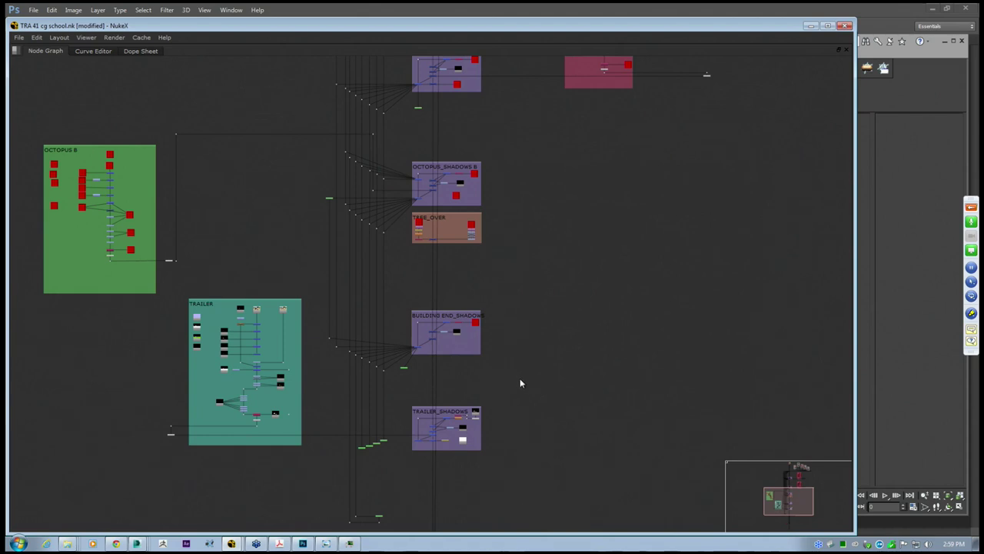
Delete the OCTOPUS_SHADOWS B, TREE_OVER, BUILDING END_SHADOWS and OCTOPUS B groups with their nodes
left_click_drag(521, 382, 296, 77)
key("Delete")
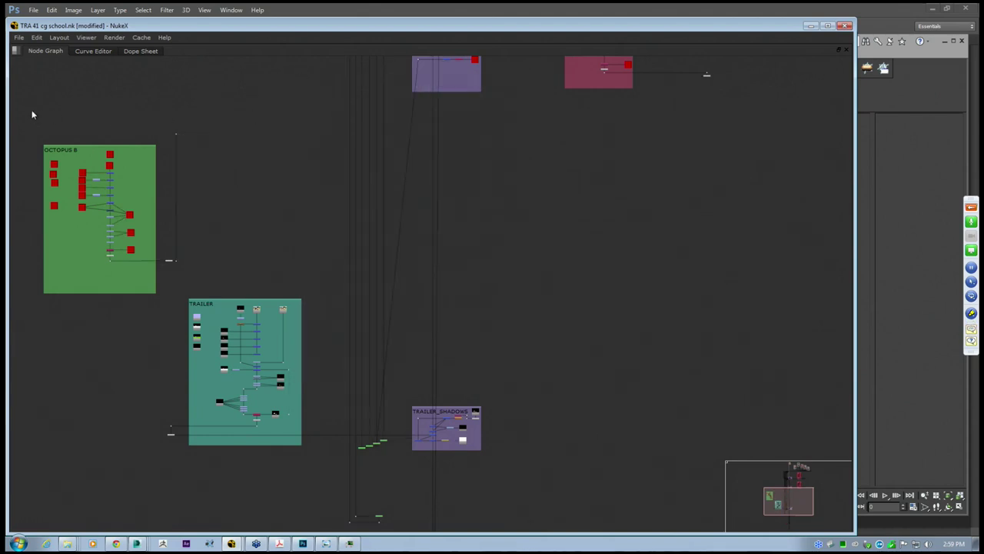
left_click_drag(27, 105, 190, 322)
key("Delete")
Delete the remaining crimson groups, the purple shadow groups beside them and the five grey groups above the trailer section
middle_click_drag(419, 121, 379, 358)
scroll(402, 353, "down", 3)
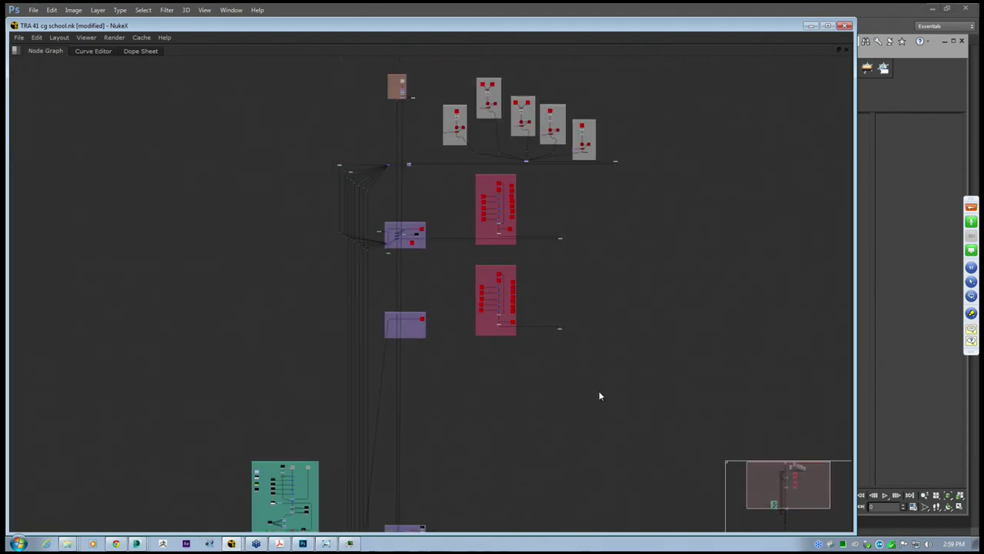
left_click_drag(600, 396, 281, 161)
key("Delete")
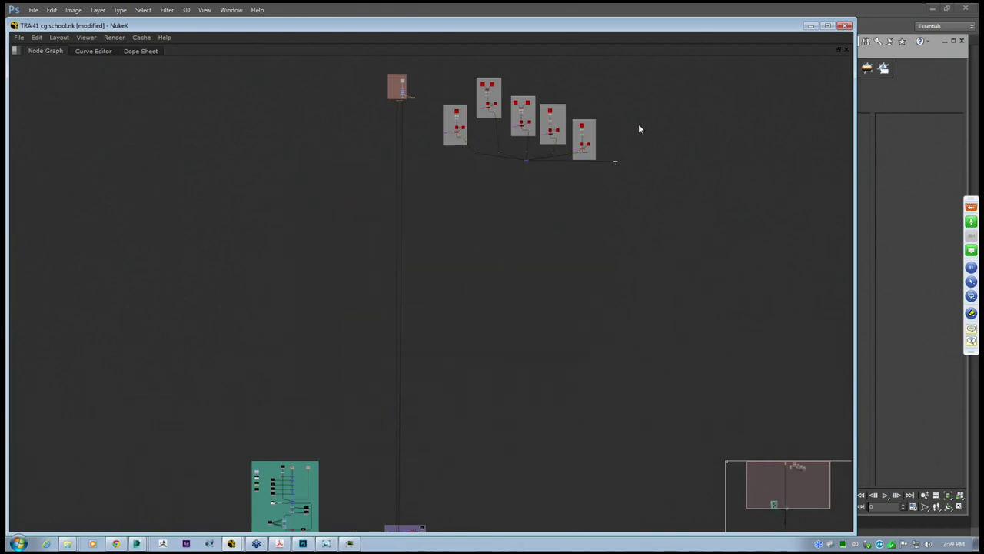
left_click_drag(666, 193, 433, 62)
key("Delete")
Remove the stray green node and dots below the TRAILER_SHADOWS group, keeping only the TRAILER and TRAILER_SHADOWS groups in that area
middle_click_drag(381, 409, 432, 258)
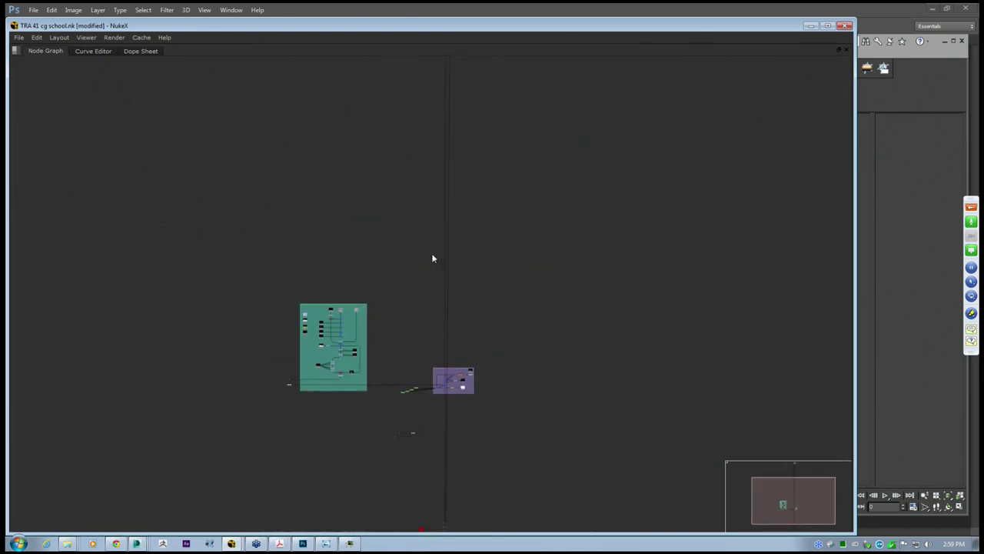
scroll(432, 257, "down", 2)
scroll(420, 354, "up", 6)
middle_click_drag(424, 484, 421, 322)
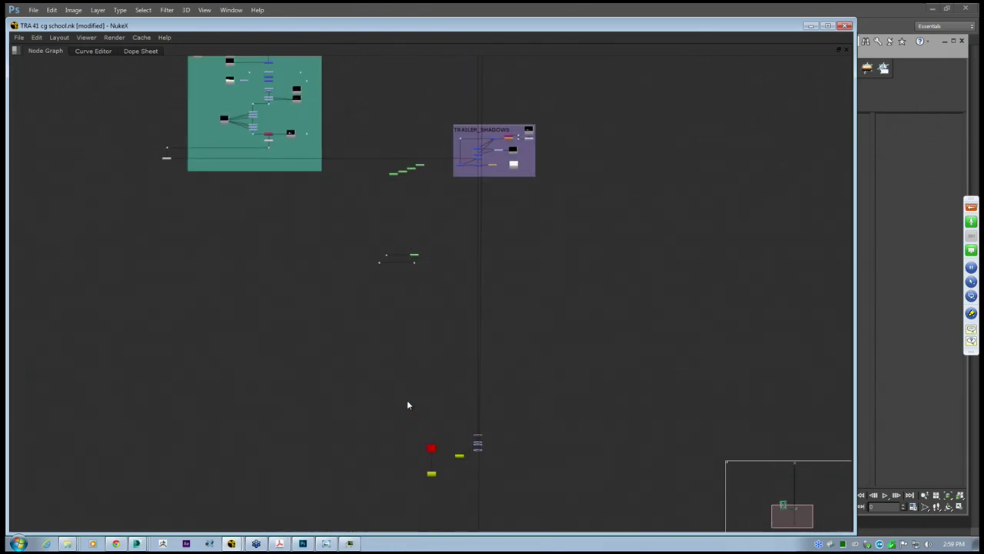
middle_click_drag(372, 214, 439, 357)
middle_click_drag(352, 169, 388, 211)
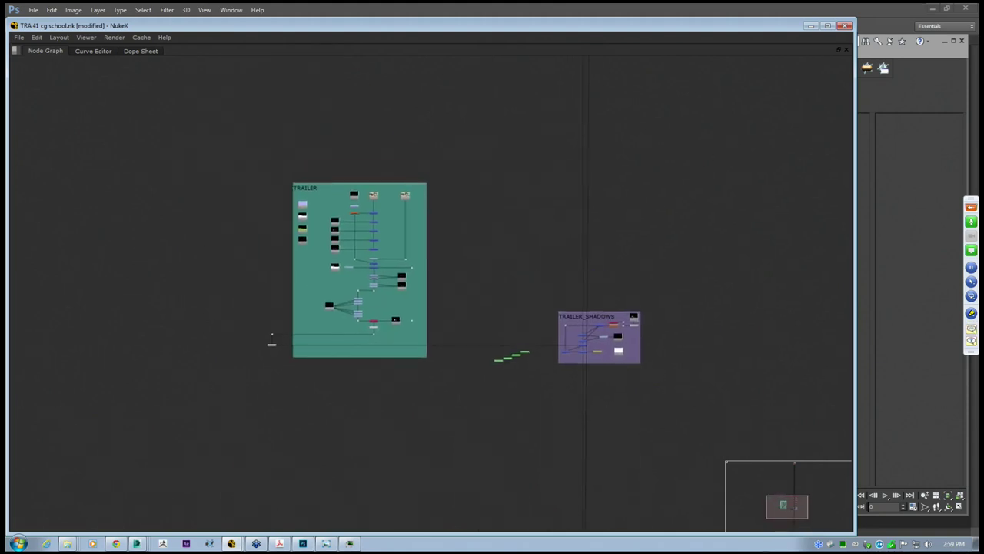
scroll(402, 291, "up", 4)
middle_click_drag(684, 382, 643, 356)
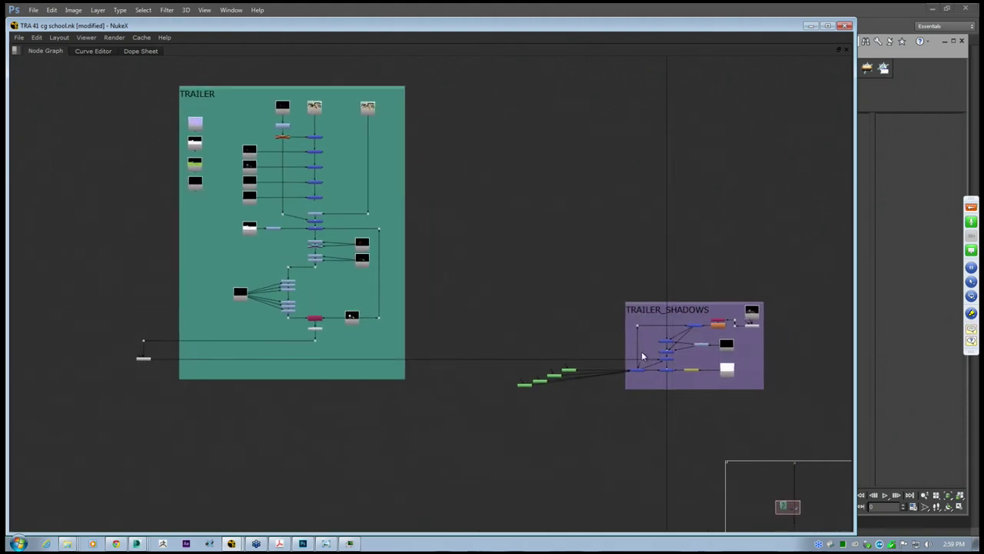
Display the output of the Premult node at the end of the TRAILER group in the Viewer
key("space")
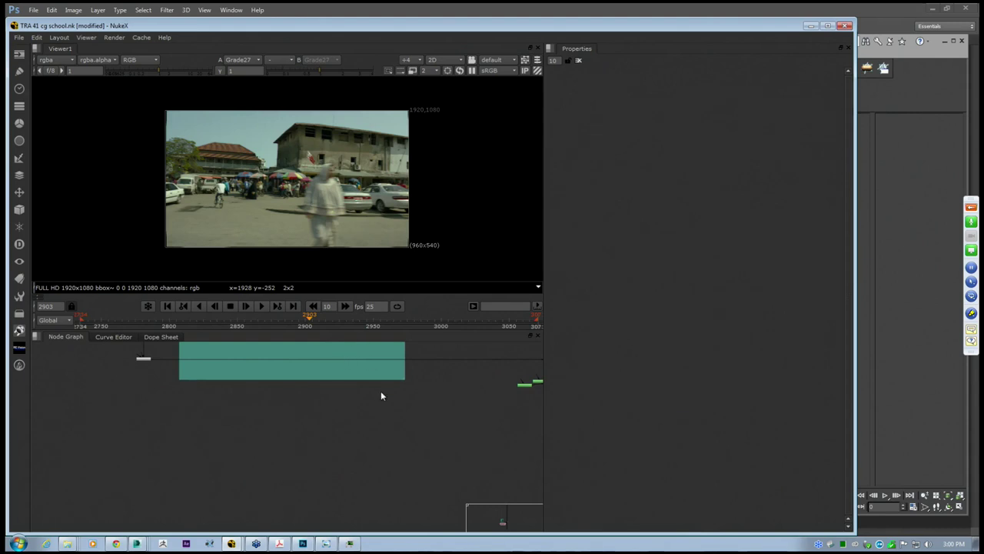
middle_click_drag(340, 357, 331, 449)
scroll(332, 449, "down", 1)
left_click(311, 425)
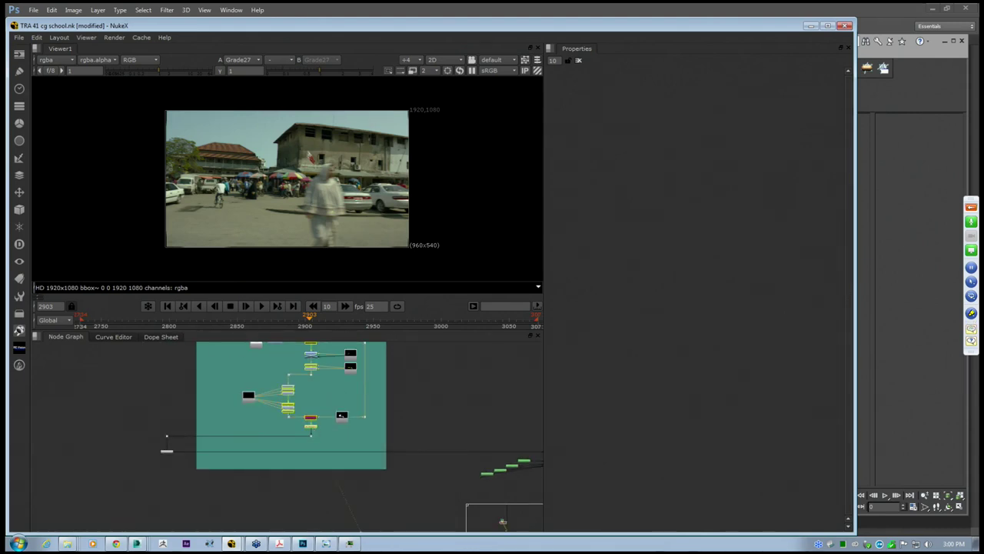
key("1")
left_click(309, 393)
Go to frame 2848 and inspect the trailer render up close in the Viewer
scroll(278, 276, "up", 4)
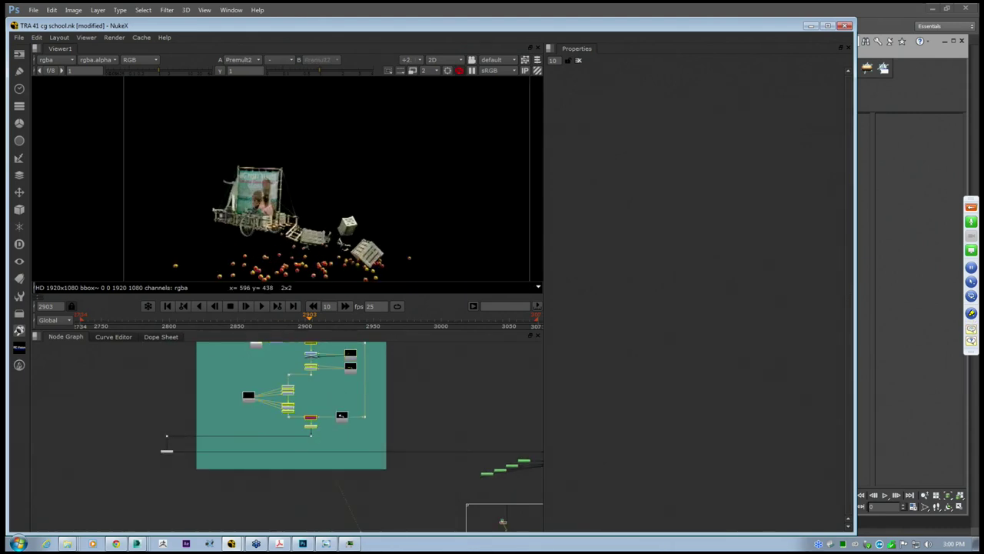
left_click(235, 324)
middle_click_drag(282, 197, 307, 193)
scroll(336, 194, "down", 2)
scroll(298, 215, "up", 2)
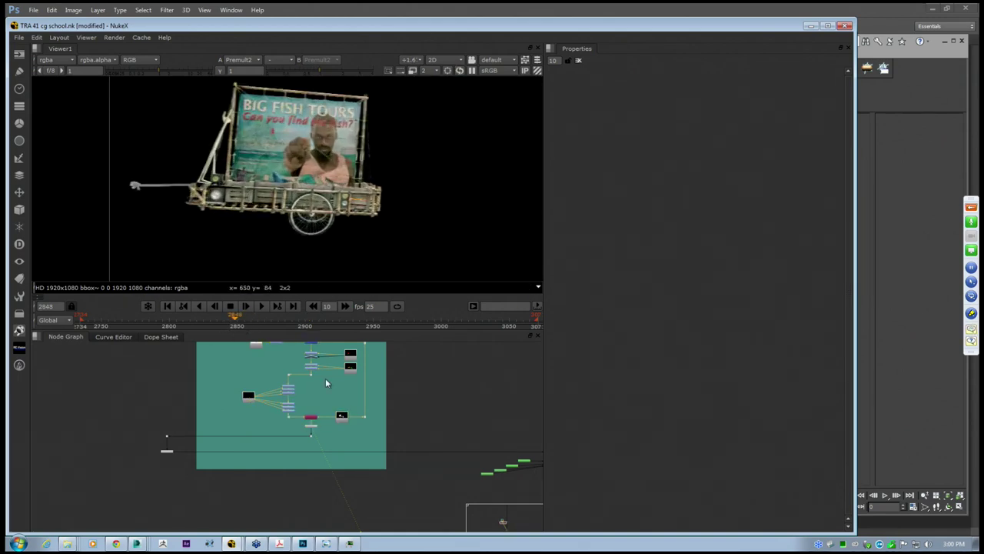
Inspect the render pass Read nodes feeding the plus Merge chain of the TRAILER group in the enlarged node graph
middle_click_drag(326, 379, 332, 466)
scroll(332, 466, "down", 2)
scroll(307, 407, "up", 3)
key("space")
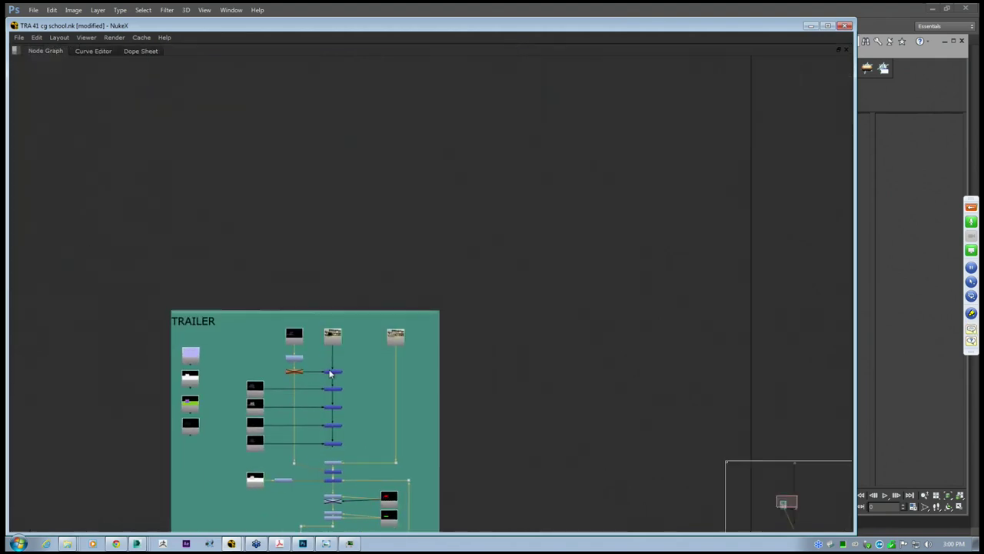
scroll(437, 373, "up", 3)
middle_click_drag(513, 415, 452, 368)
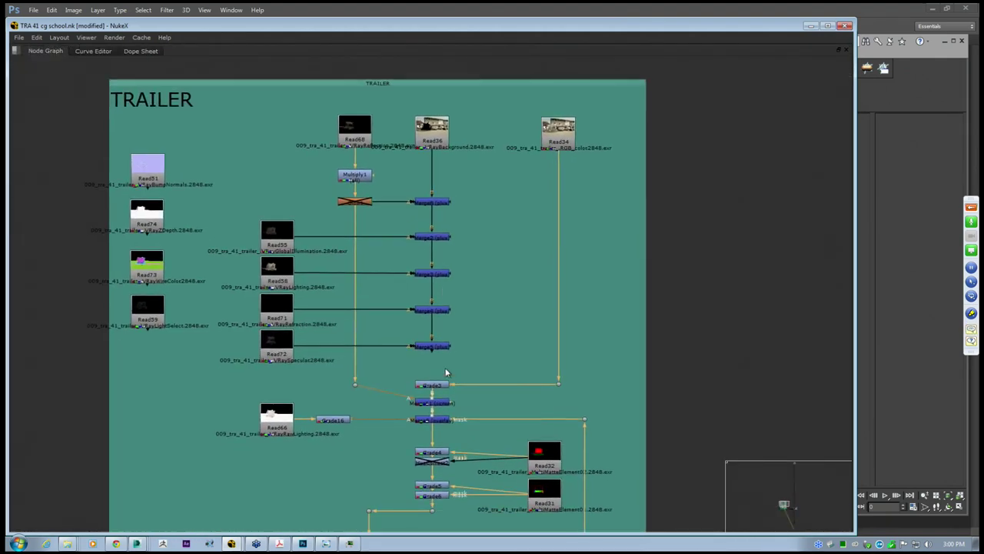
scroll(440, 347, "up", 2)
left_click(440, 347)
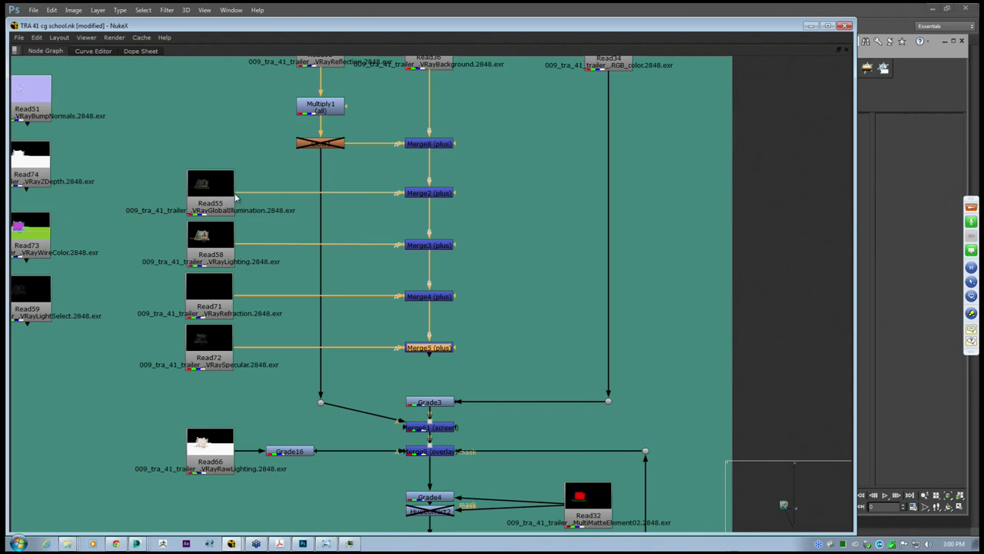
middle_click_drag(287, 198, 330, 262)
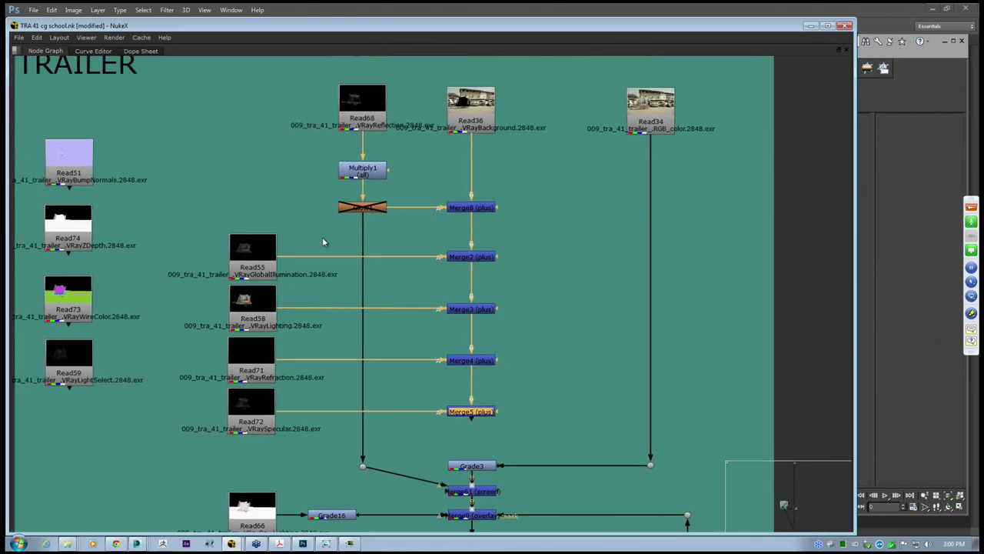
Compare the column of plus Merge nodes with the RGB_color Read34 branch that feeds Grade3
left_click_drag(399, 180, 560, 442)
left_click(489, 467)
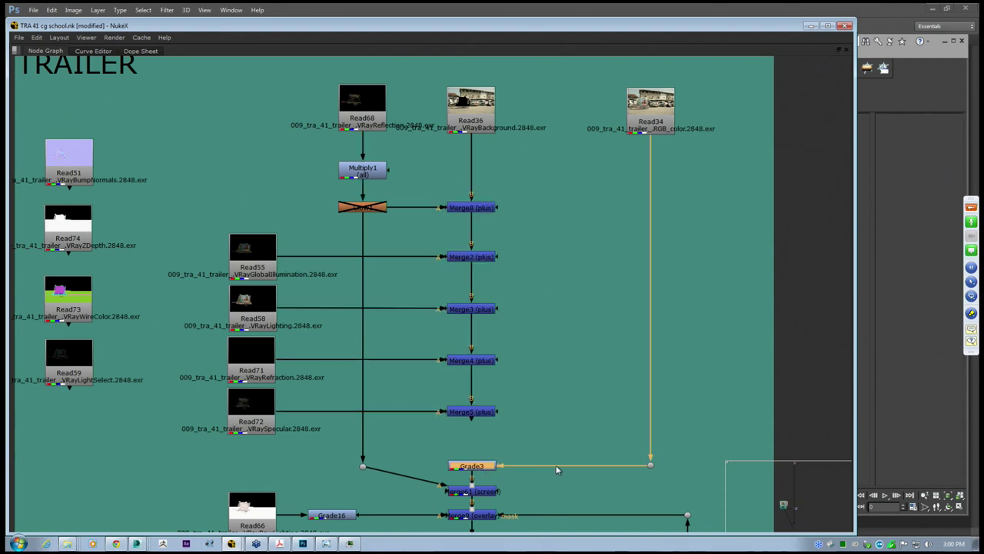
left_click(662, 101)
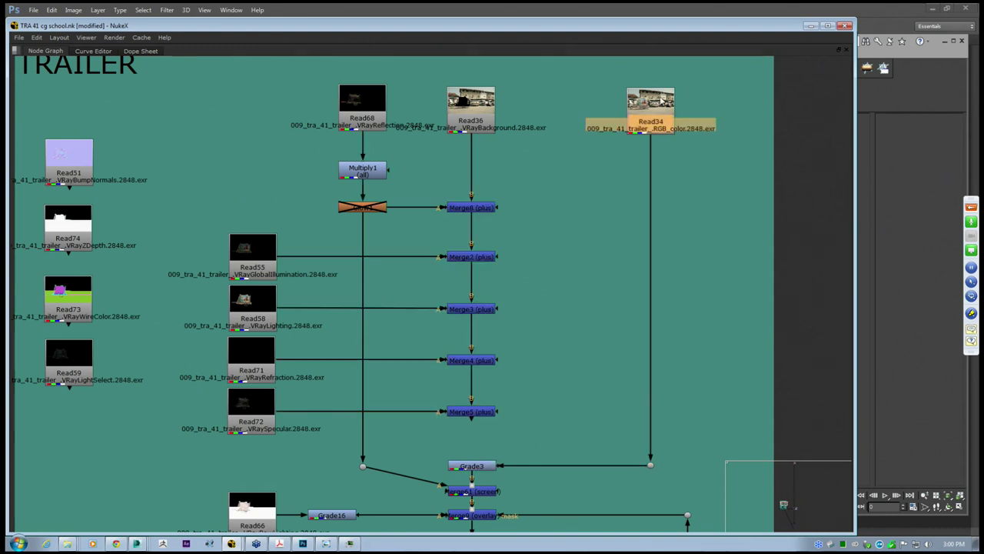
middle_click_drag(599, 204, 620, 187)
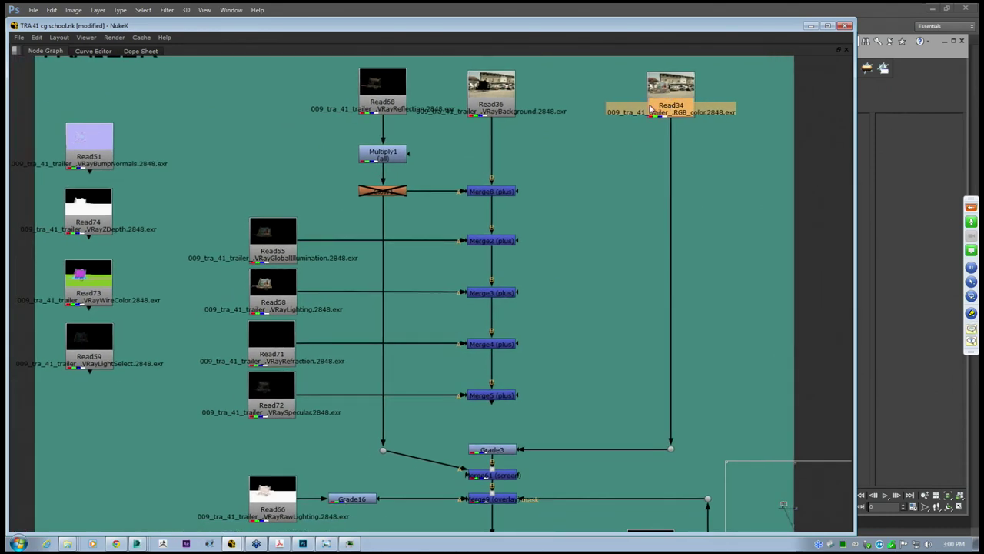
left_click(586, 223)
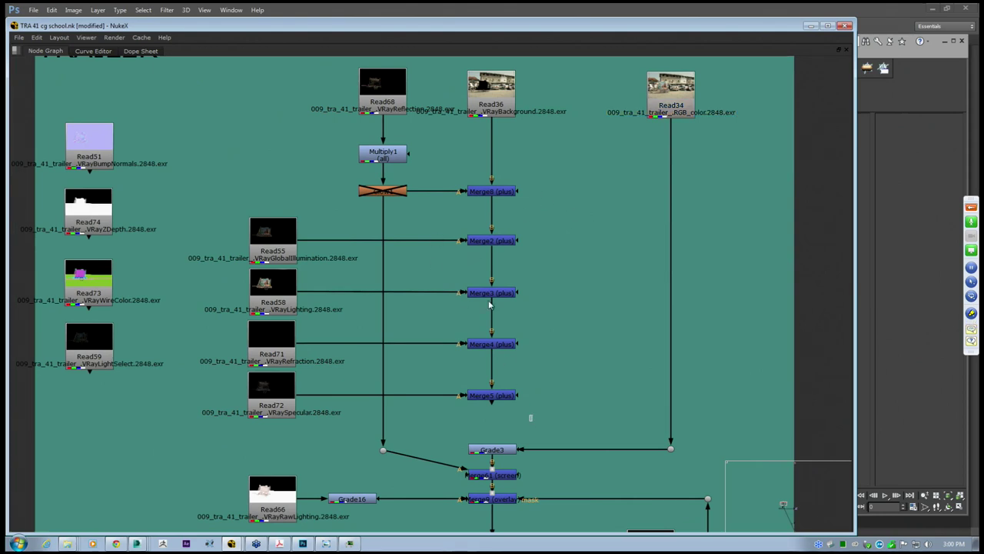
left_click_drag(532, 421, 446, 166)
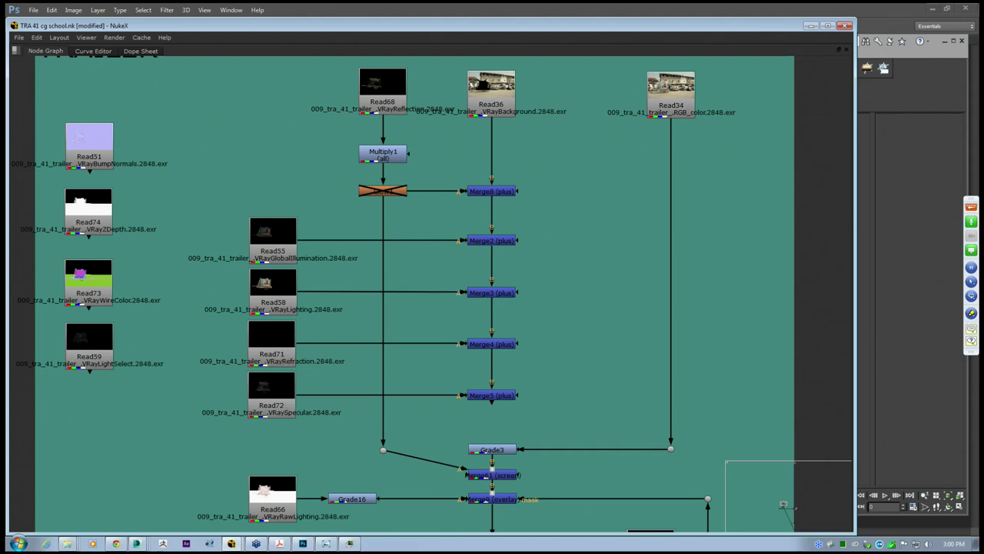
left_click_drag(541, 415, 450, 155)
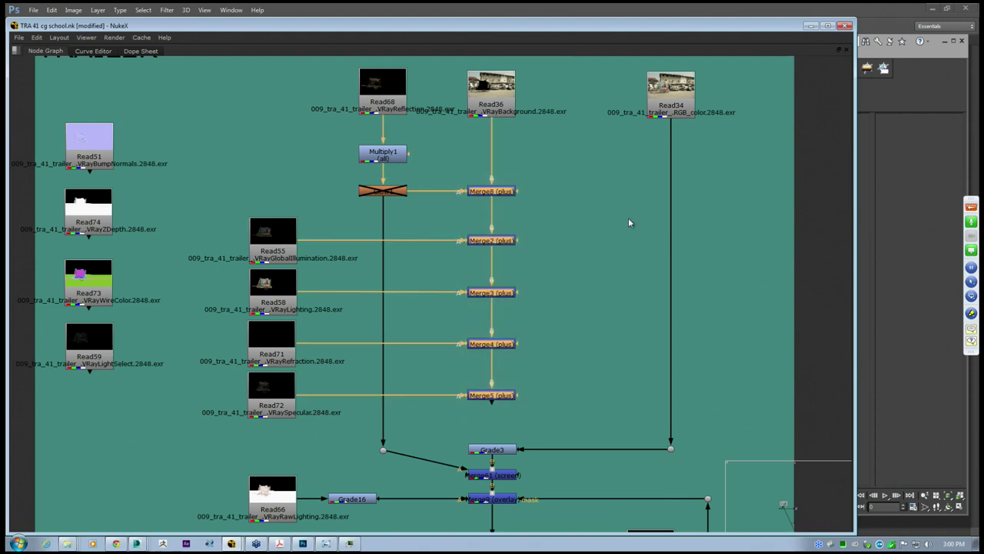
left_click(629, 220)
left_click_drag(500, 301, 454, 163)
left_click(504, 222)
Move the RGB_color Read34 node lower along its branch in the TRAILER group
left_click_drag(686, 105, 688, 164)
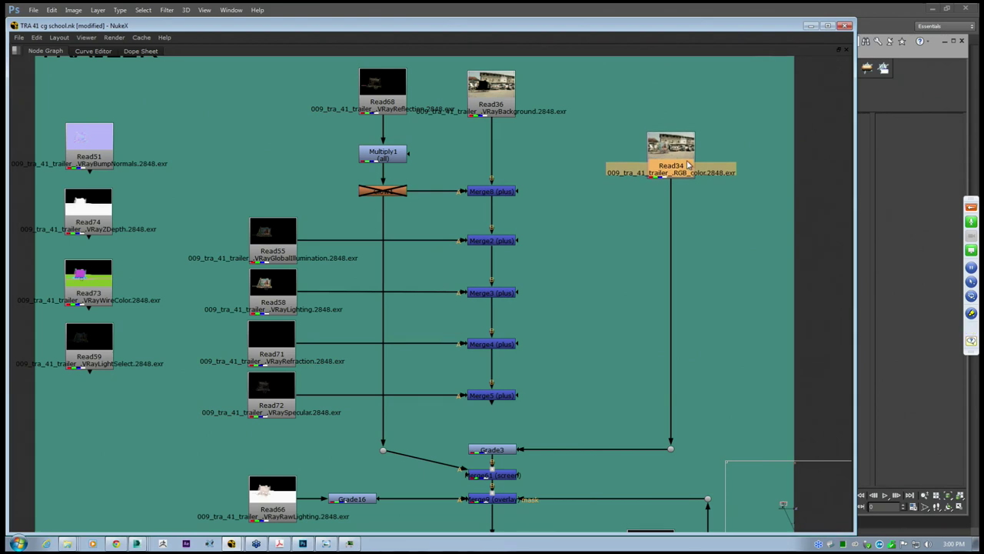
scroll(555, 269, "down", 4)
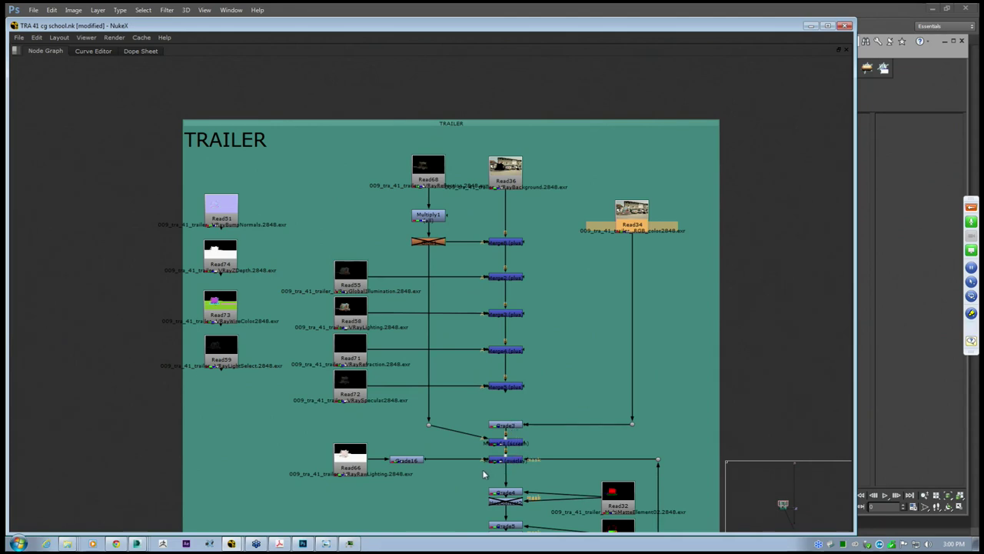
scroll(476, 462, "down", 2)
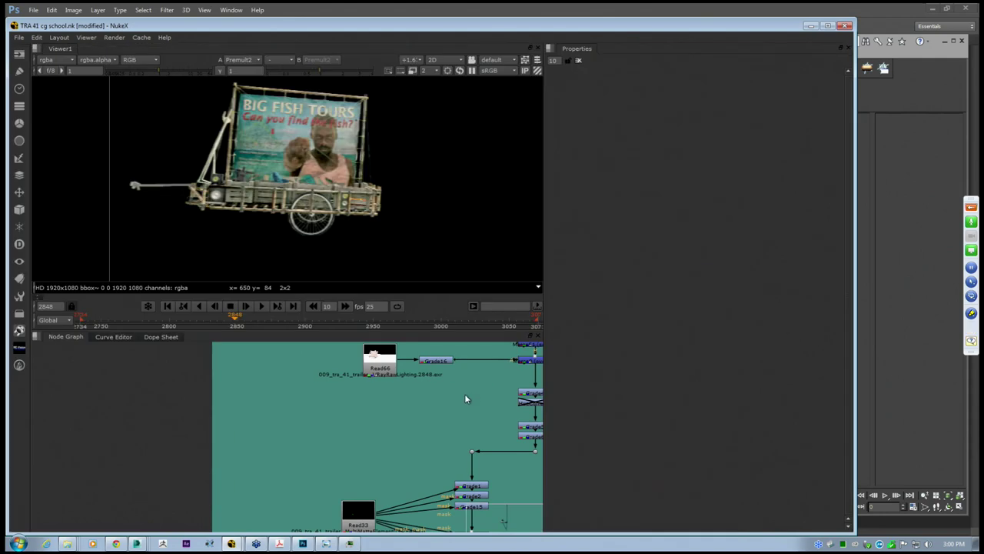
middle_click_drag(465, 394, 377, 408)
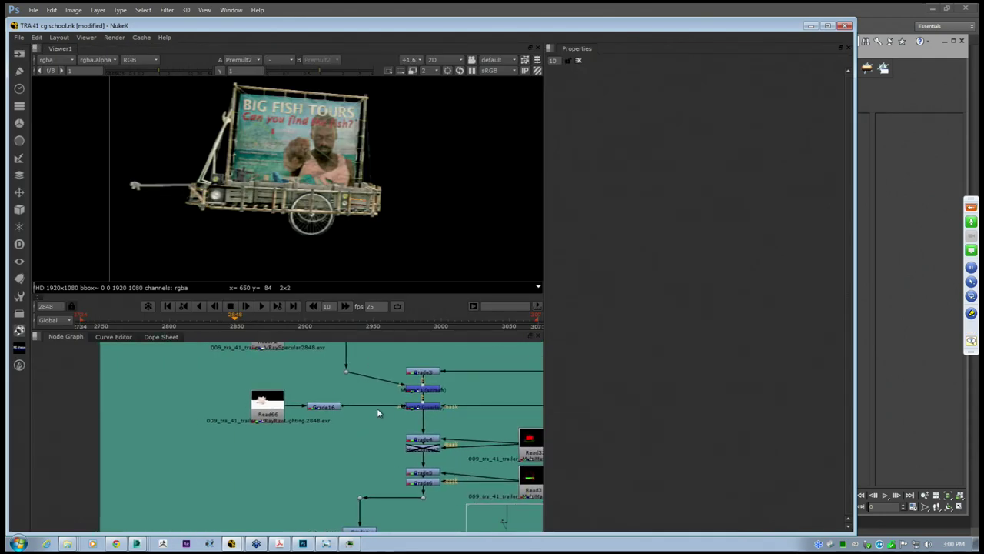
Show Dot102 on the branch feeding Grade3 in the Viewer and examine the trailer composited over the street footage
middle_click_drag(520, 349, 346, 434)
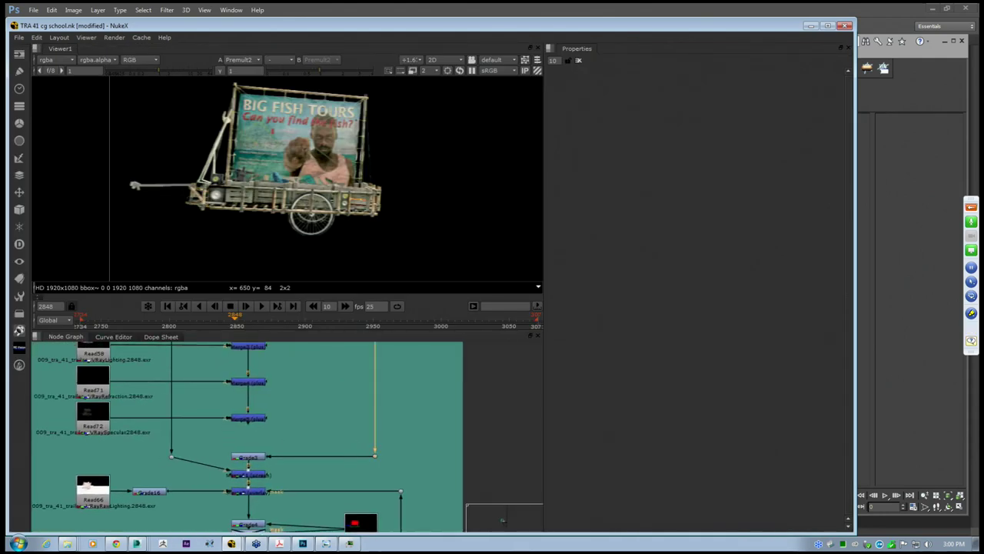
key("1")
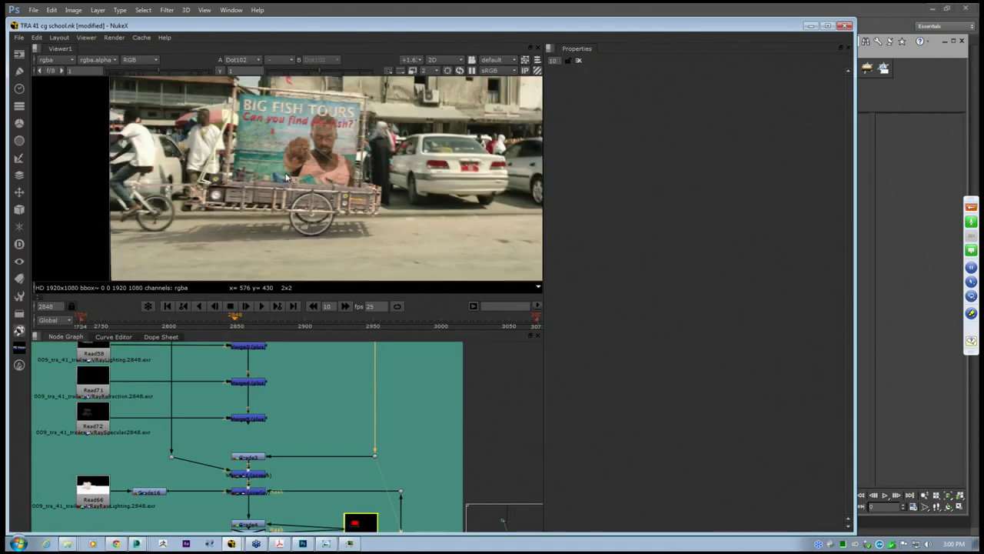
scroll(286, 177, "down", 1)
scroll(284, 176, "up", 1)
middle_click_drag(269, 169, 294, 182)
scroll(293, 182, "up", 1)
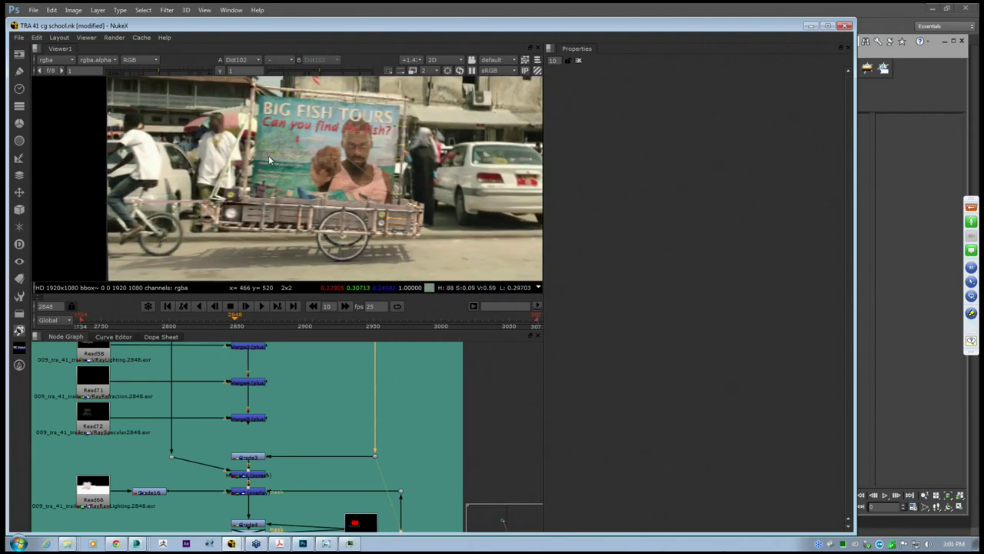
scroll(270, 163, "down", 4)
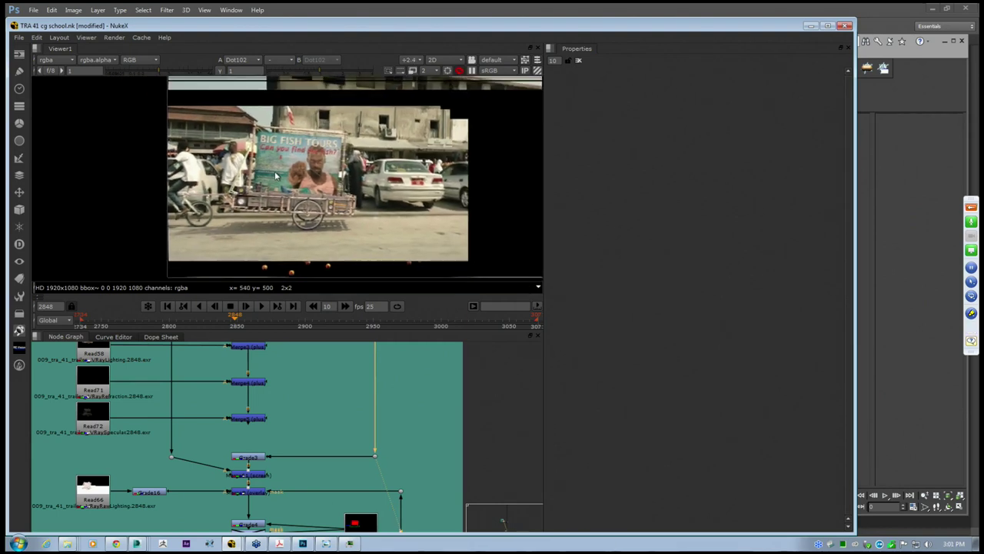
scroll(275, 176, "up", 1)
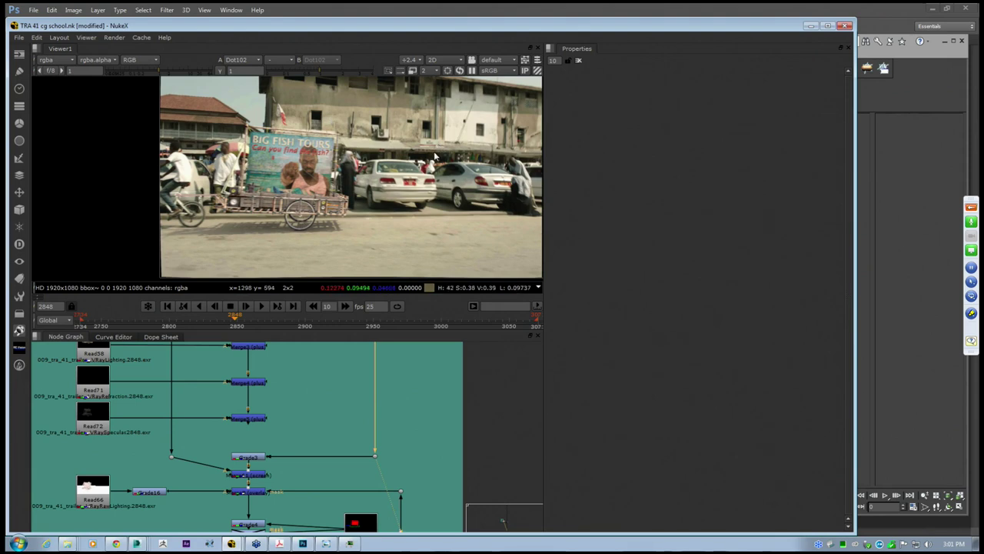
middle_click_drag(435, 157, 398, 168)
middle_click_drag(296, 173, 269, 187)
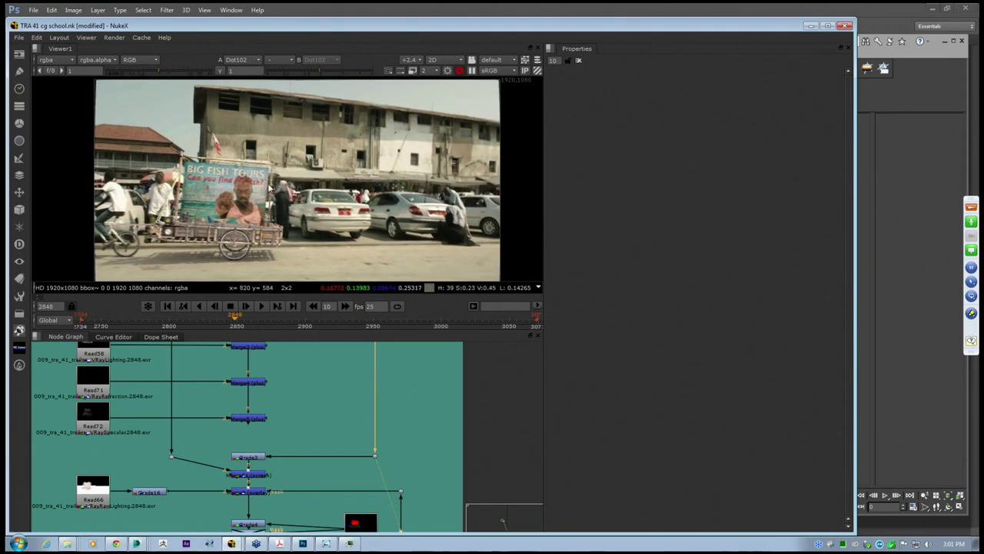
Find the FOOTAGE group in the node graph and show its Read30 source plate in the Viewer
scroll(438, 426, "down", 8)
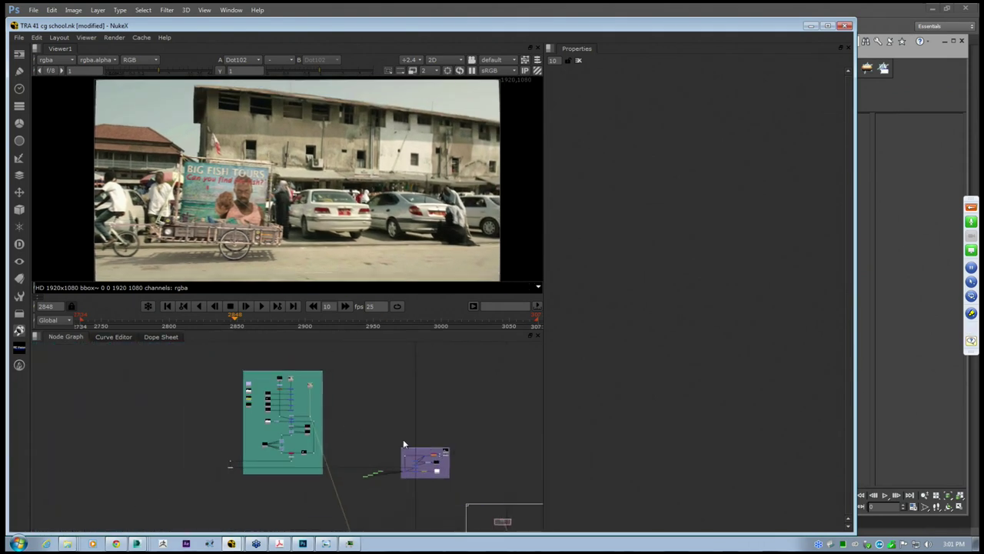
middle_click_drag(423, 413, 400, 511)
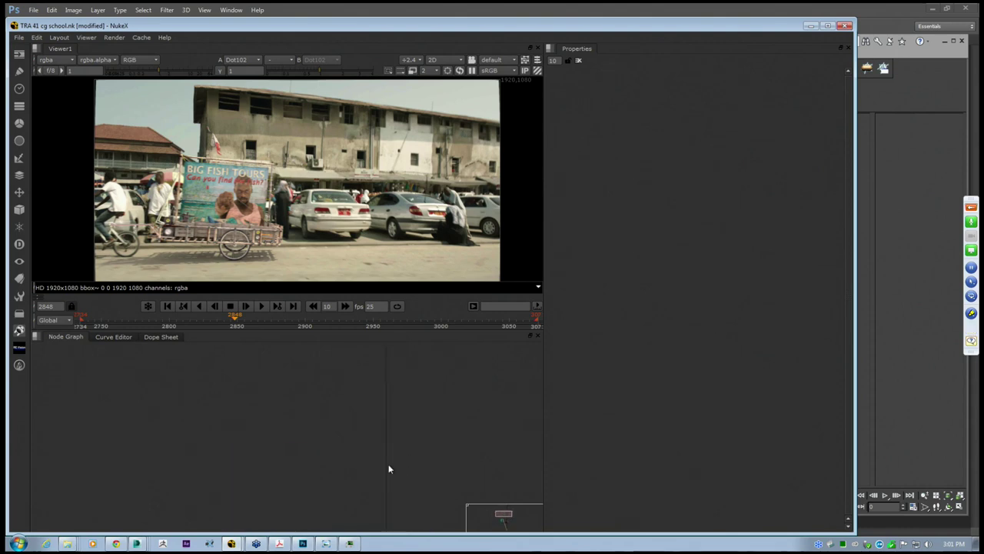
scroll(389, 408, "up", 6)
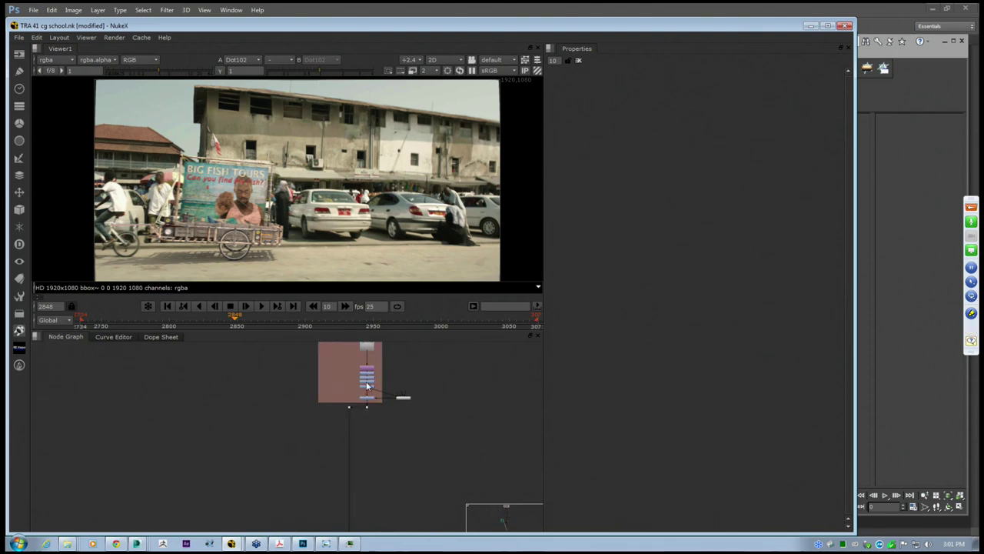
left_click(376, 364)
key("1")
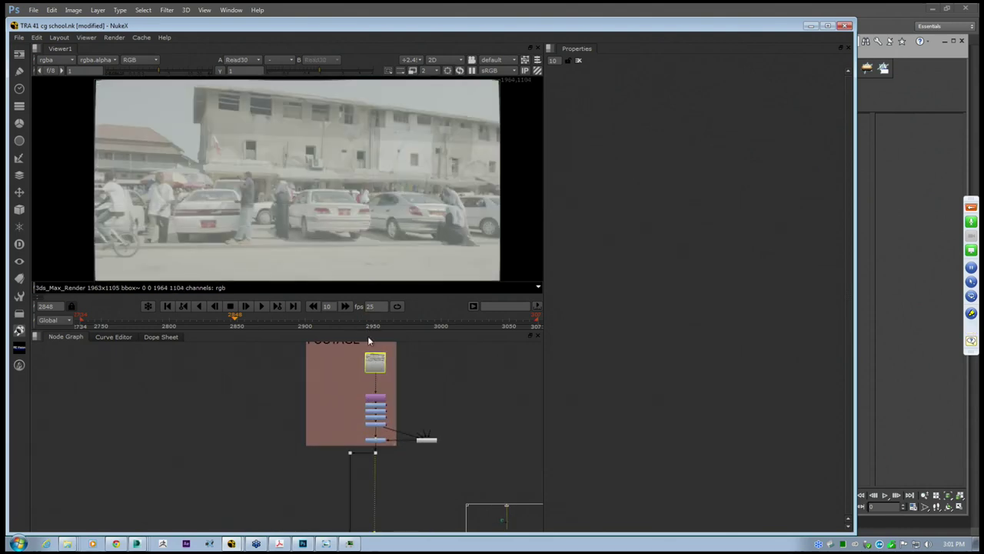
scroll(370, 399, "up", 5)
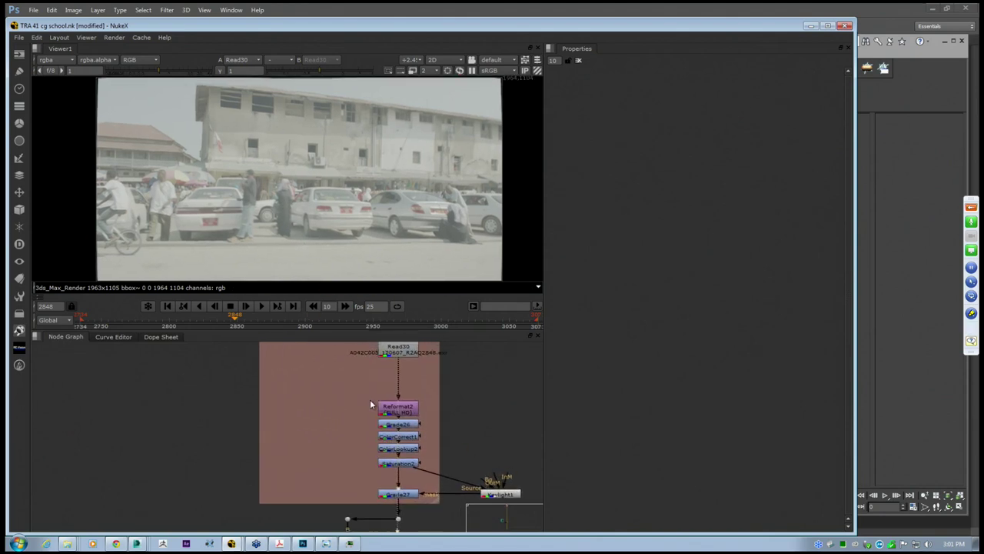
scroll(414, 369, "up", 4)
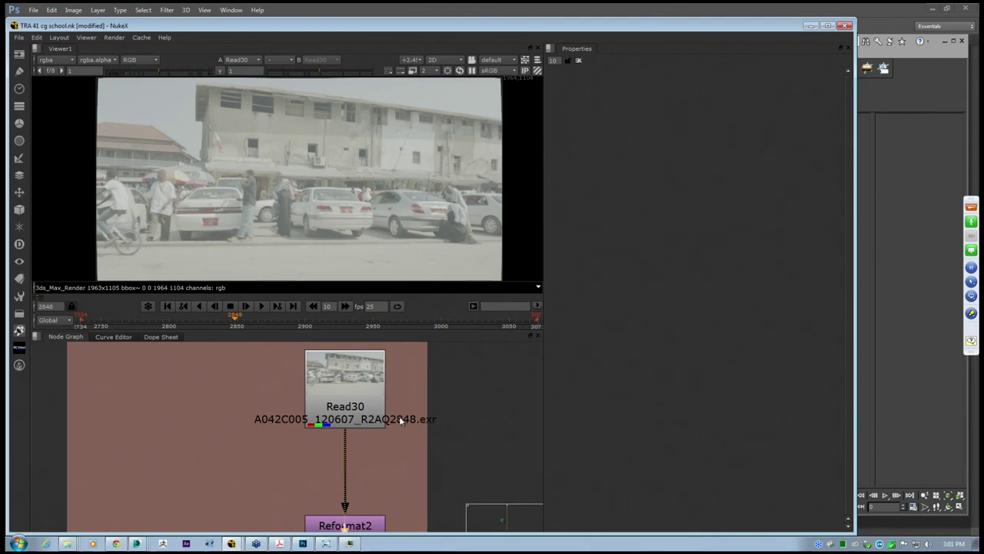
Show the output of Reformat2 and Grade26 in the FOOTAGE group one after the other in the Viewer
scroll(248, 395, "down", 6)
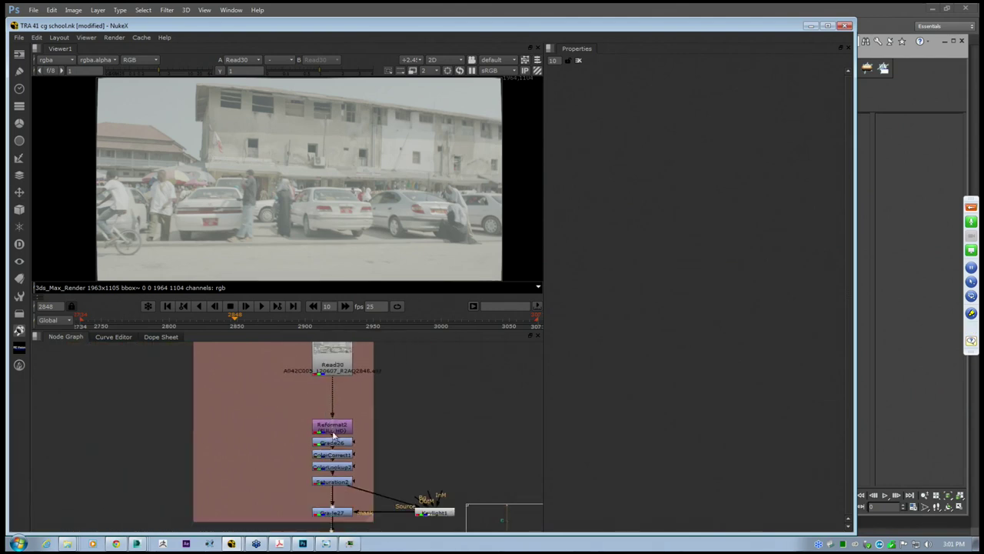
middle_click_drag(345, 486, 379, 464)
left_click(367, 402)
key("1")
left_click(360, 377)
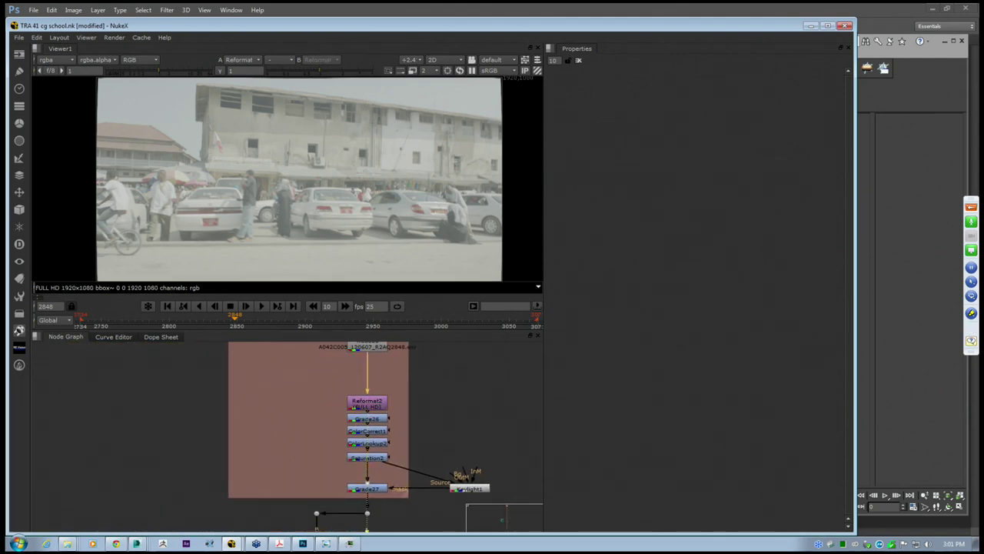
left_click(376, 421)
key("1")
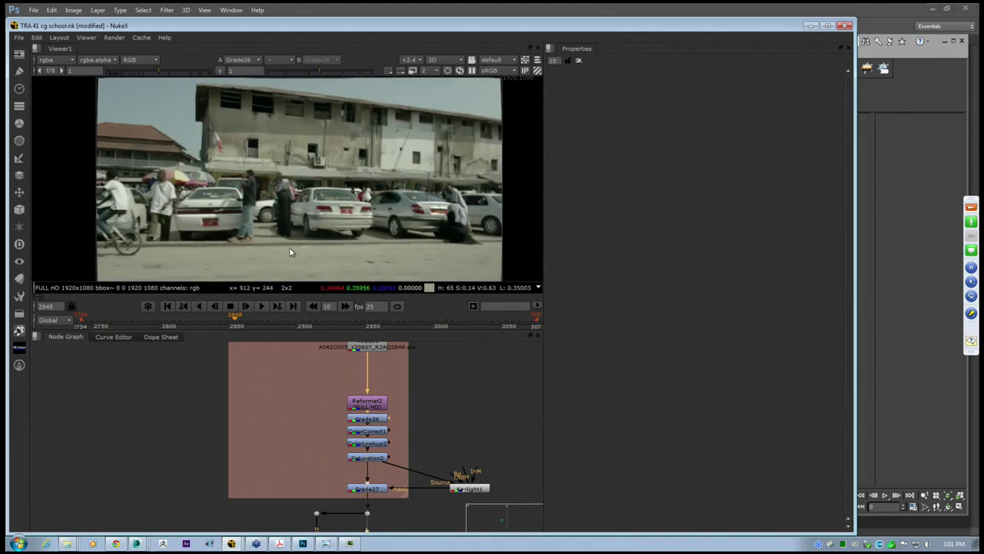
Step the Viewer down the rest of the footage chain through ColorCorrect1 and ColorLookup2 to Grade27
left_click(380, 433)
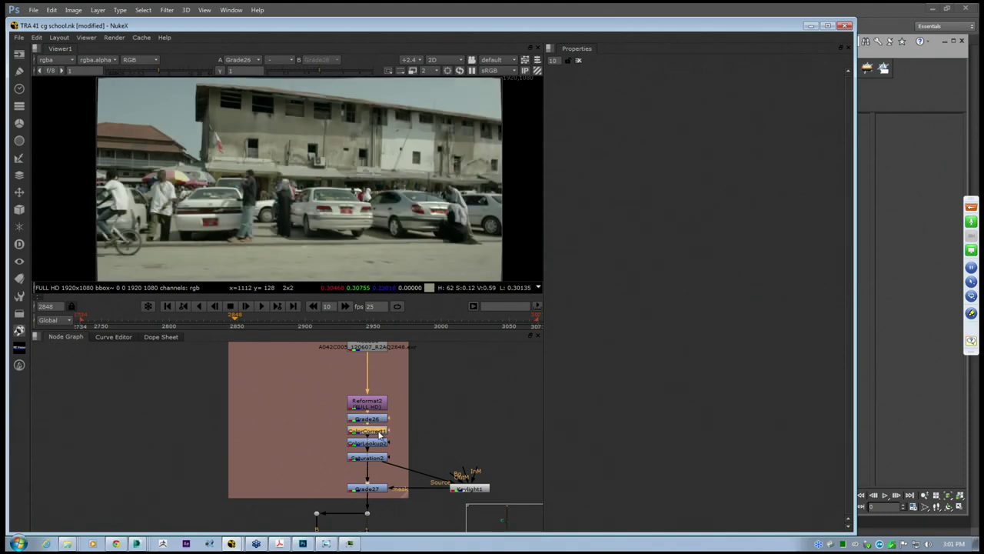
key("1")
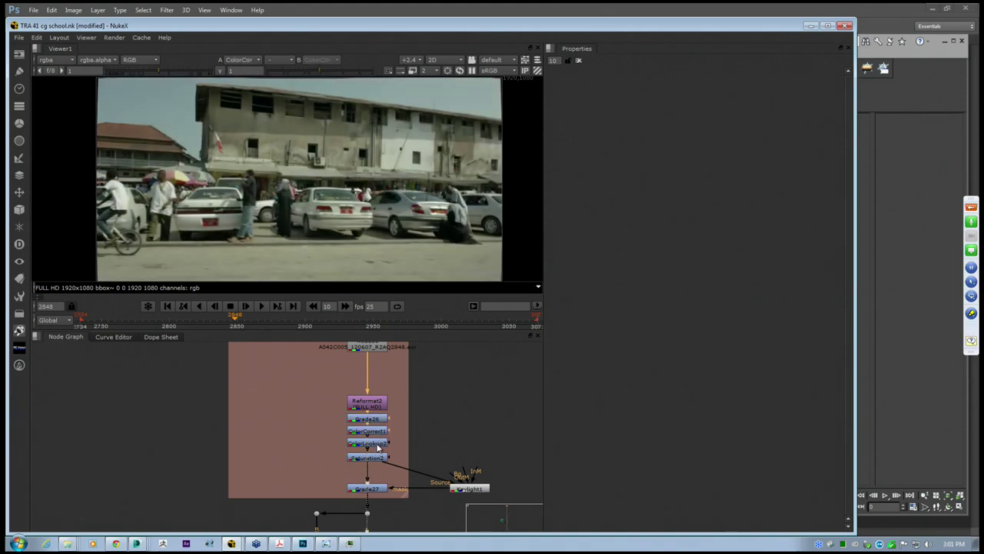
left_click(378, 458)
key("1")
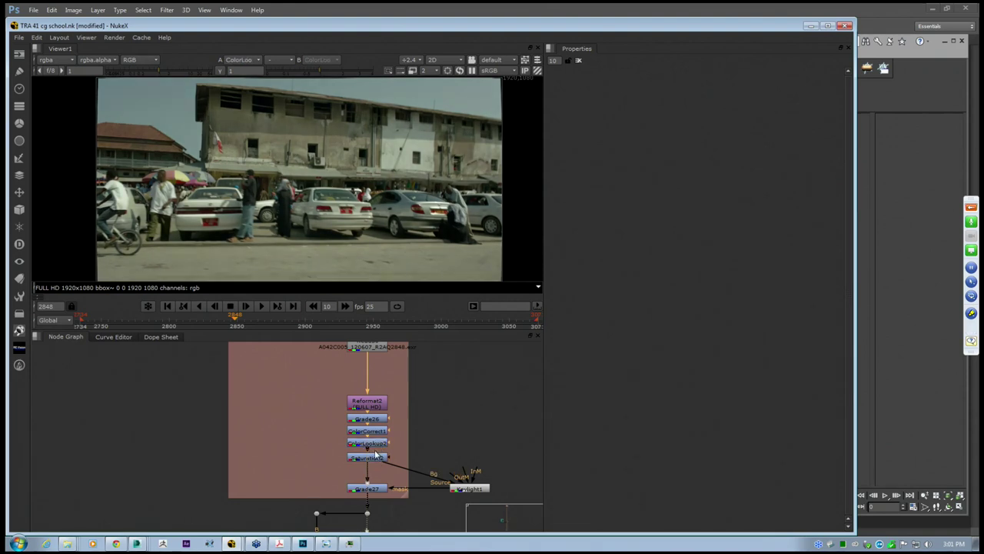
left_click(367, 488)
key("1")
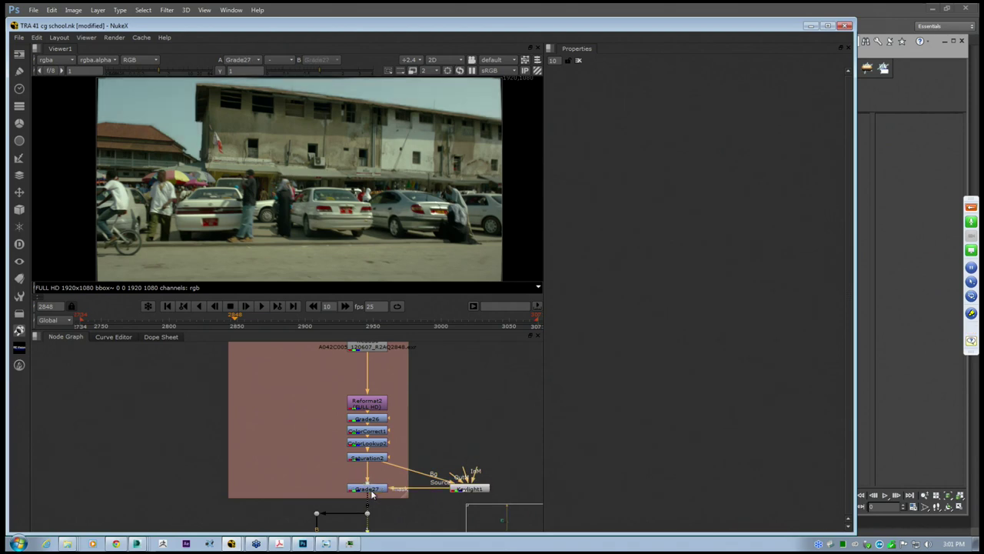
middle_click_drag(257, 225, 261, 201)
scroll(270, 227, "down", 1)
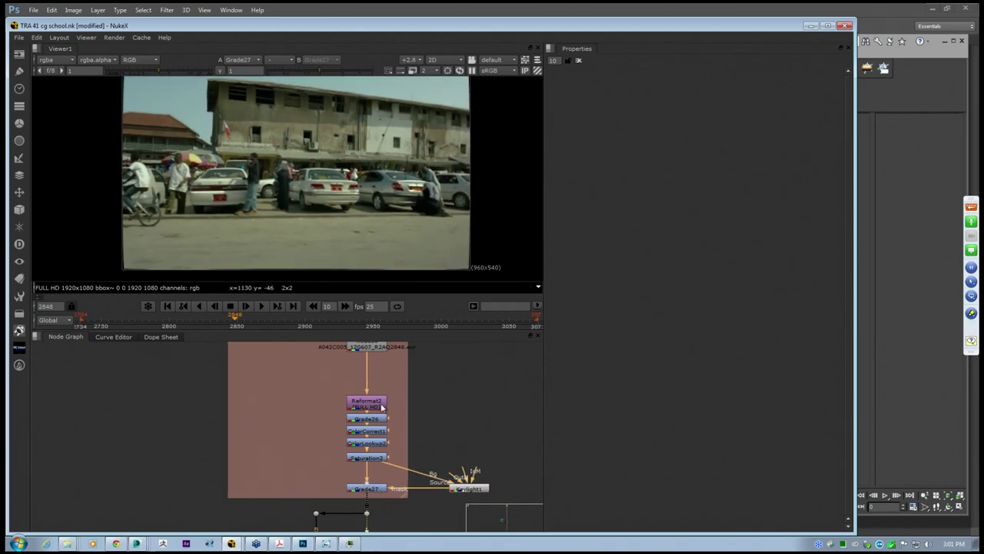
Move the Keylight1 node slightly farther away from Grade27 beside the FOOTAGE group
scroll(270, 409, "down", 2)
scroll(395, 446, "up", 2)
left_click_drag(417, 473, 433, 472)
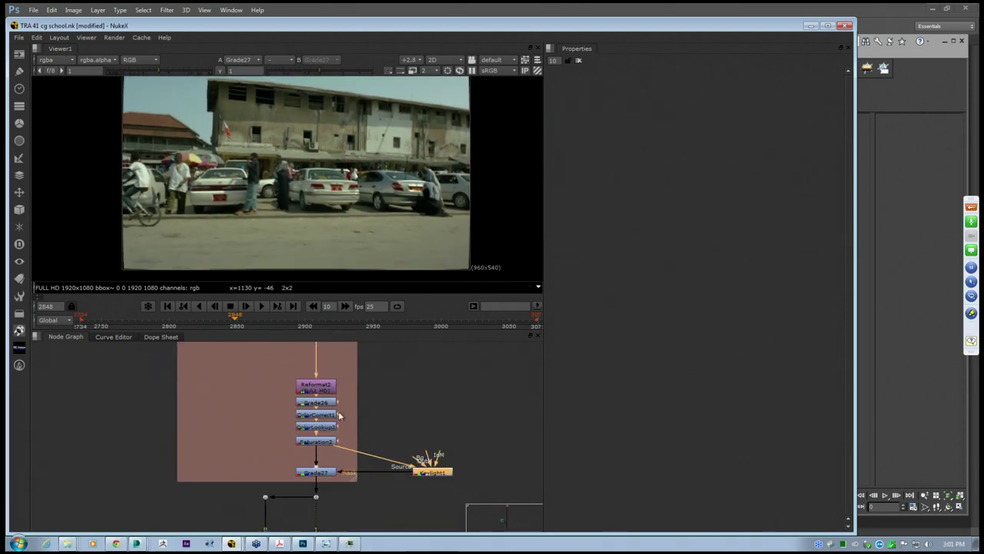
middle_click_drag(254, 148, 257, 165)
scroll(258, 165, "down", 1)
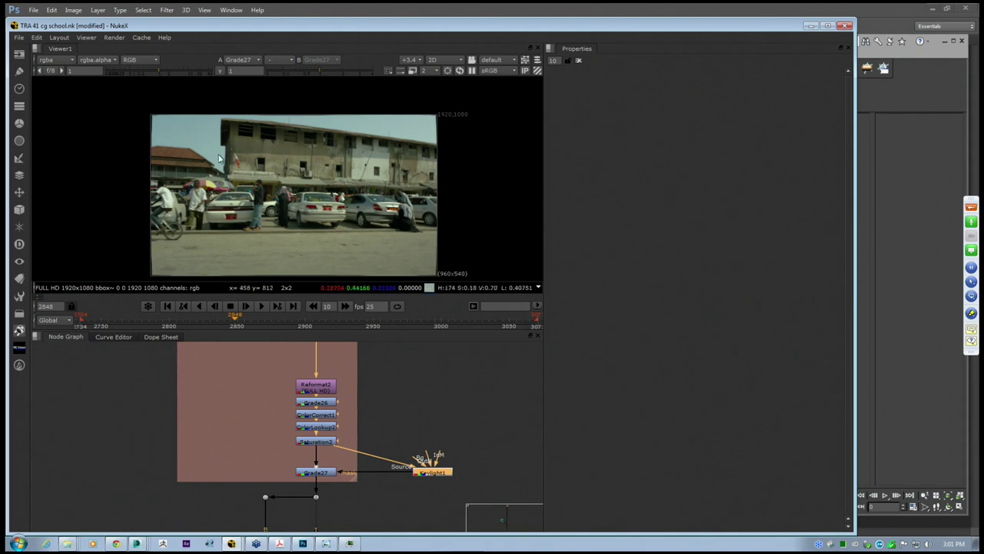
Disable and re-enable the Keylight-masked Grade27 node repeatedly to compare its effect on the sky in the Viewer
left_click(319, 473)
left_click(329, 443)
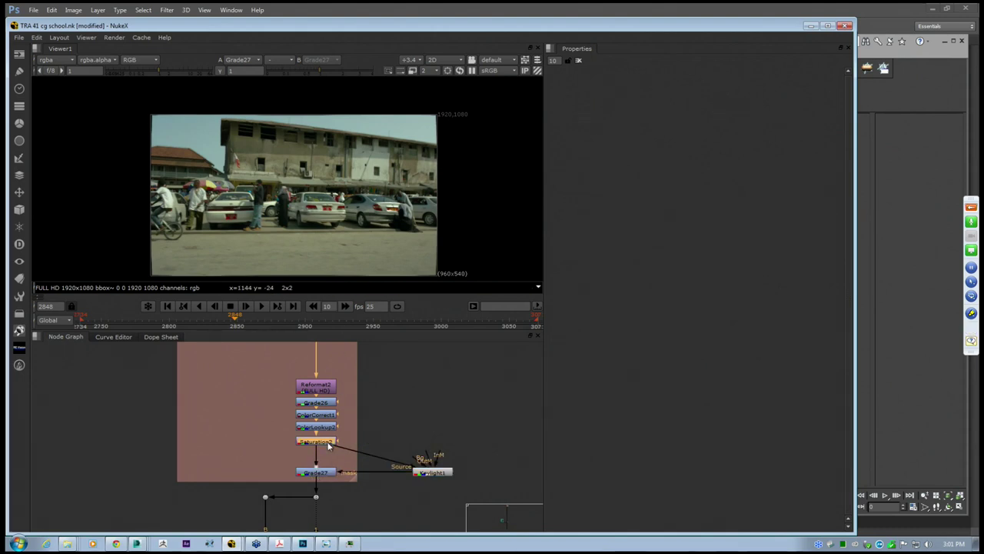
left_click(330, 472)
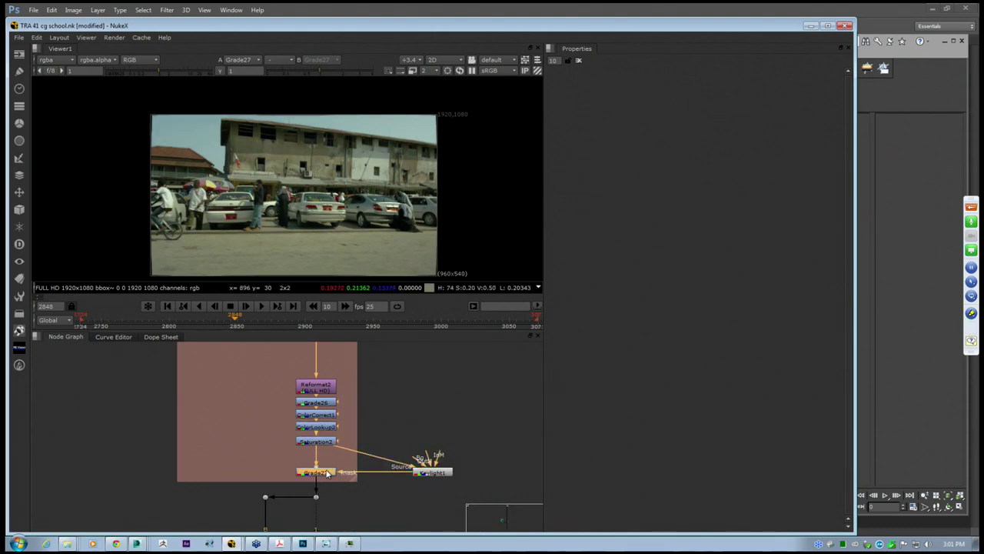
scroll(332, 484, "up", 2)
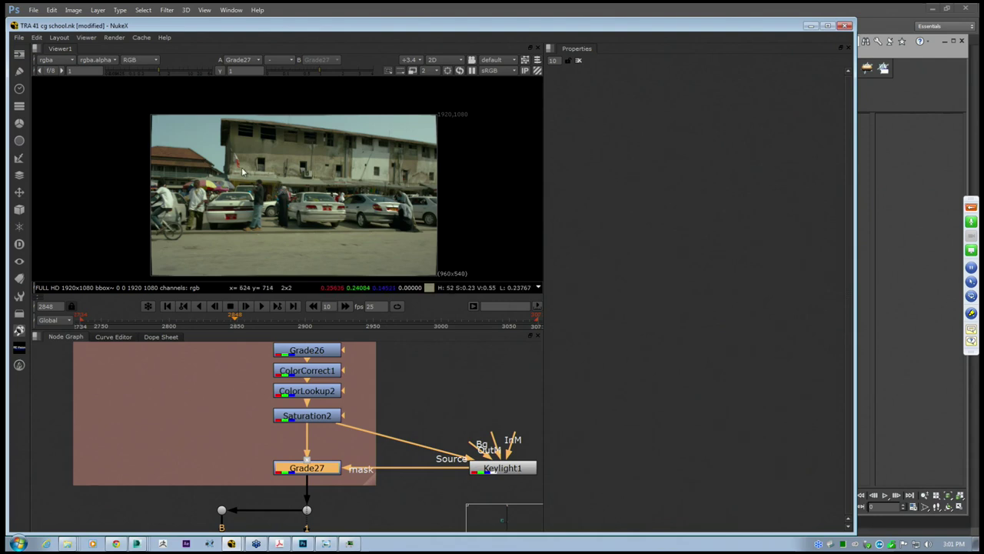
key("d")
key("d")
key("d")
key("d")
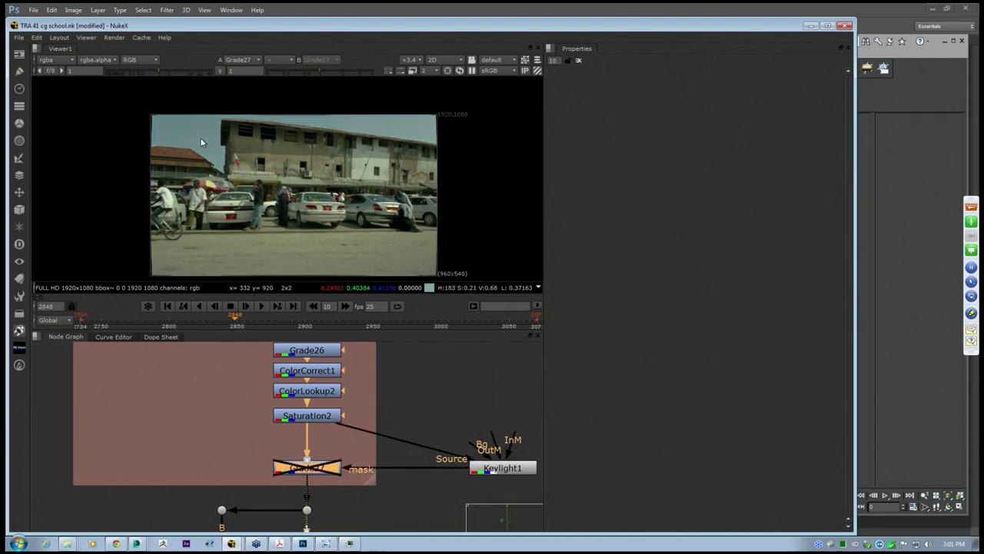
scroll(196, 135, "up", 3)
key("d")
key("d")
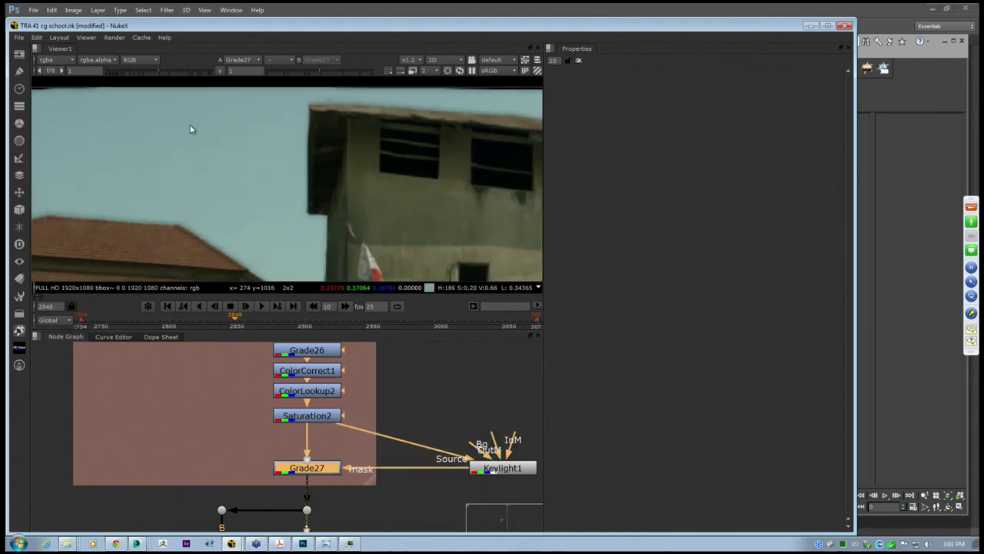
scroll(204, 138, "down", 3)
key("d")
key("d")
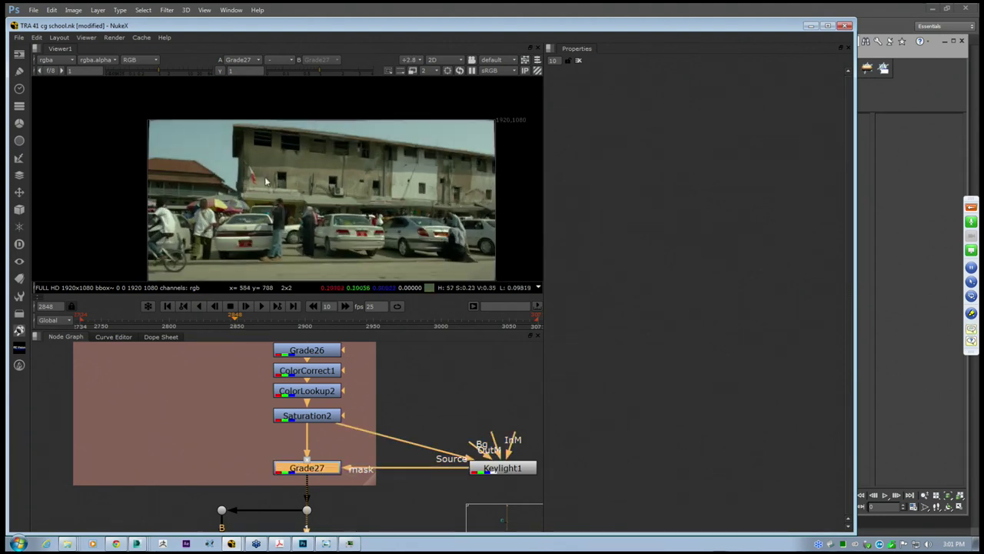
middle_click_drag(299, 199, 275, 165)
scroll(278, 167, "down", 2)
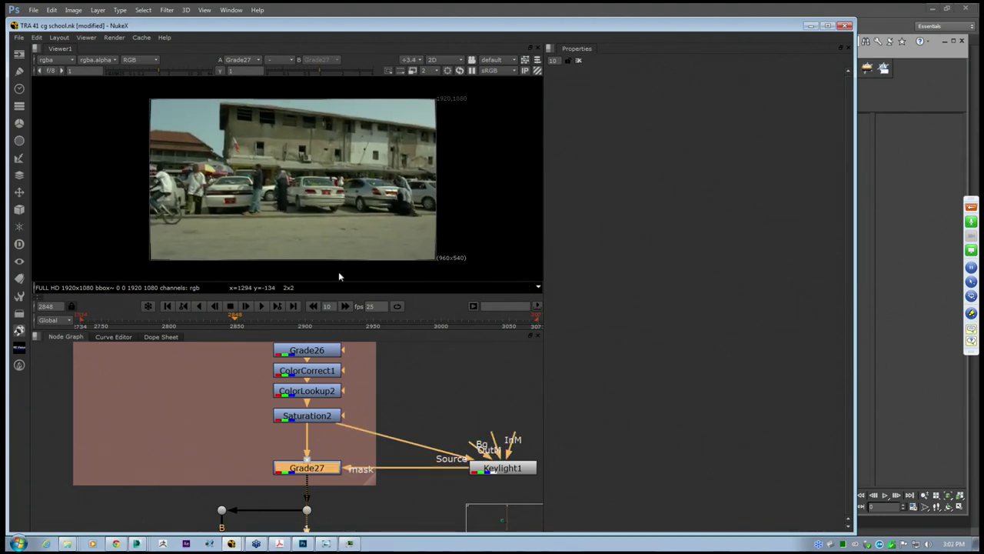
Return to the TRAILER group and compare Dot102 with the output of Grade3 in the Viewer
middle_click_drag(360, 425, 379, 414)
middle_click_drag(293, 487, 358, 387)
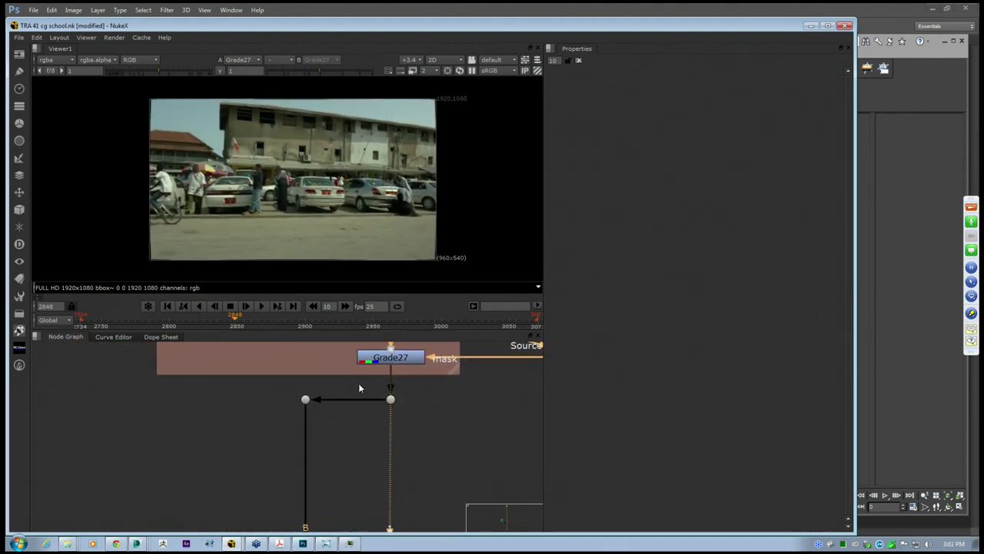
scroll(311, 398, "down", 5)
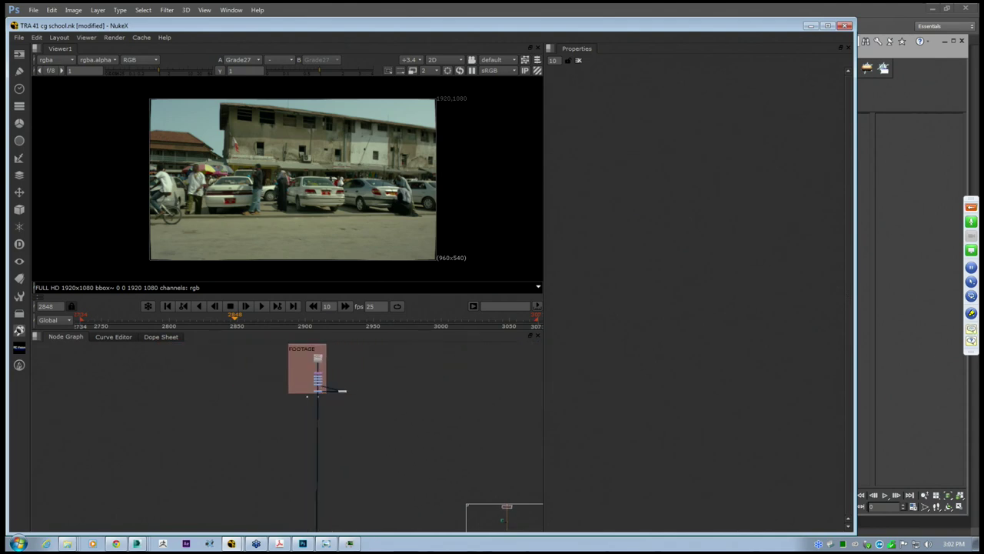
scroll(269, 471, "down", 2)
middle_click_drag(270, 472, 372, 337)
mouse_move(344, 524)
middle_mouse_down()
mouse_move(346, 442)
mouse_move(364, 357)
middle_mouse_up()
scroll(370, 422, "up", 5)
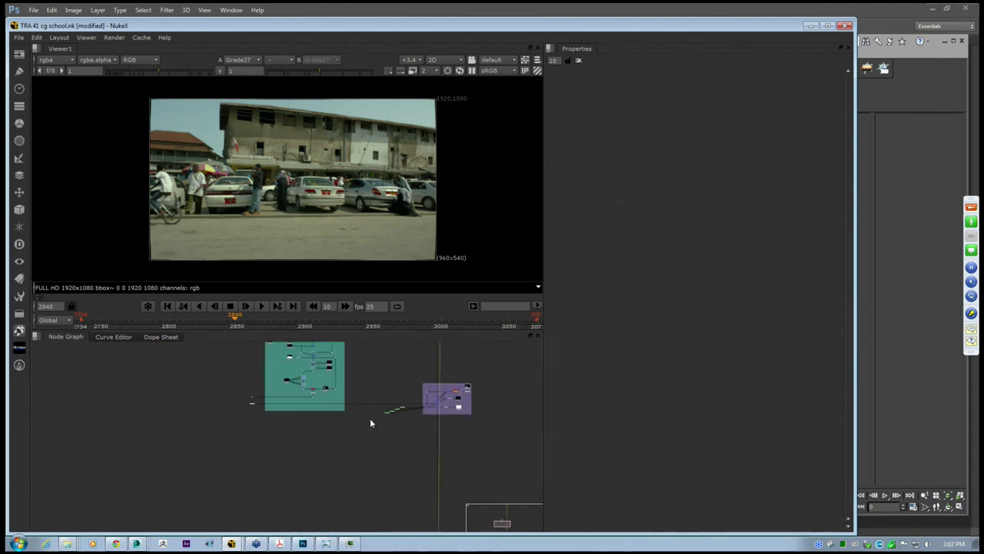
middle_click_drag(347, 399, 354, 498)
middle_click_drag(309, 402, 301, 441)
scroll(288, 440, "up", 5)
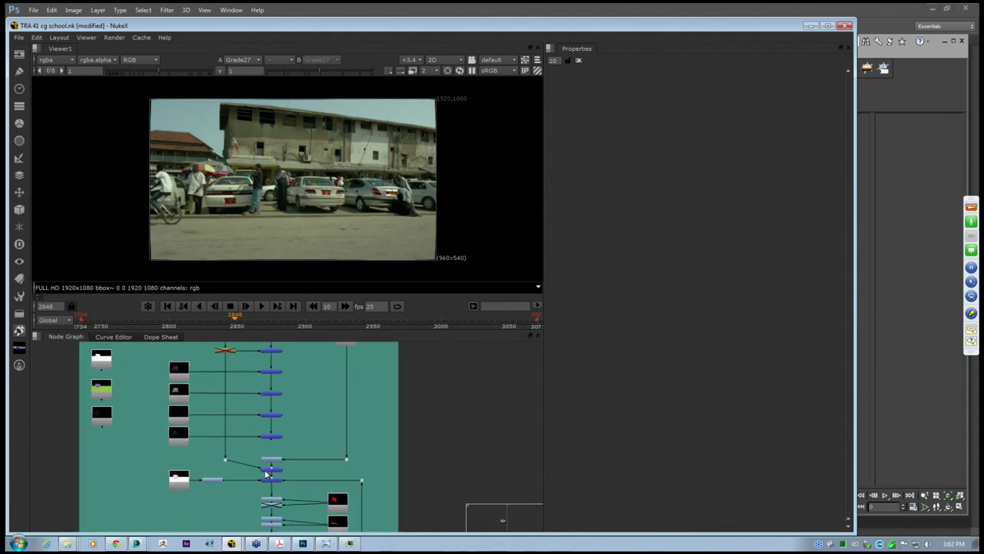
left_click(346, 459)
key("1")
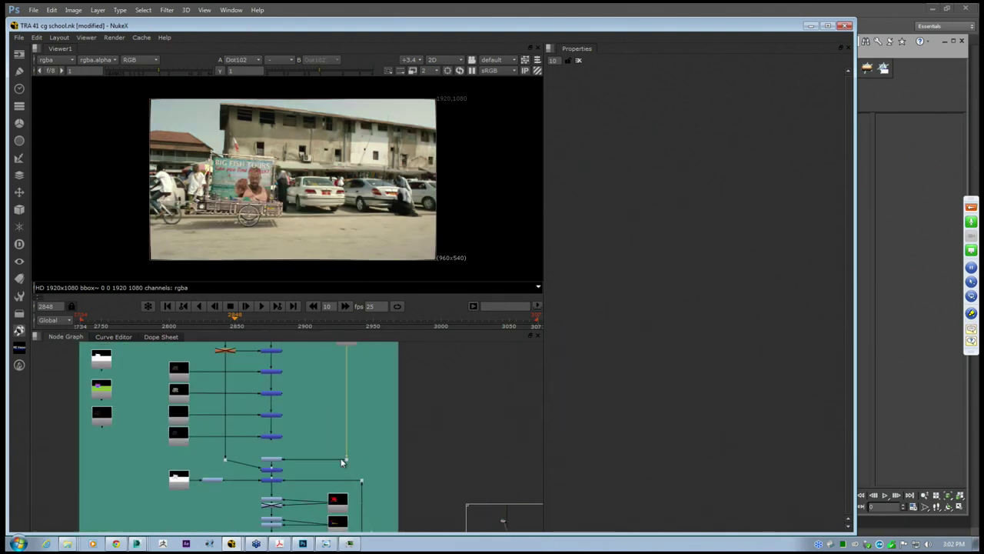
left_click(276, 462)
key("1")
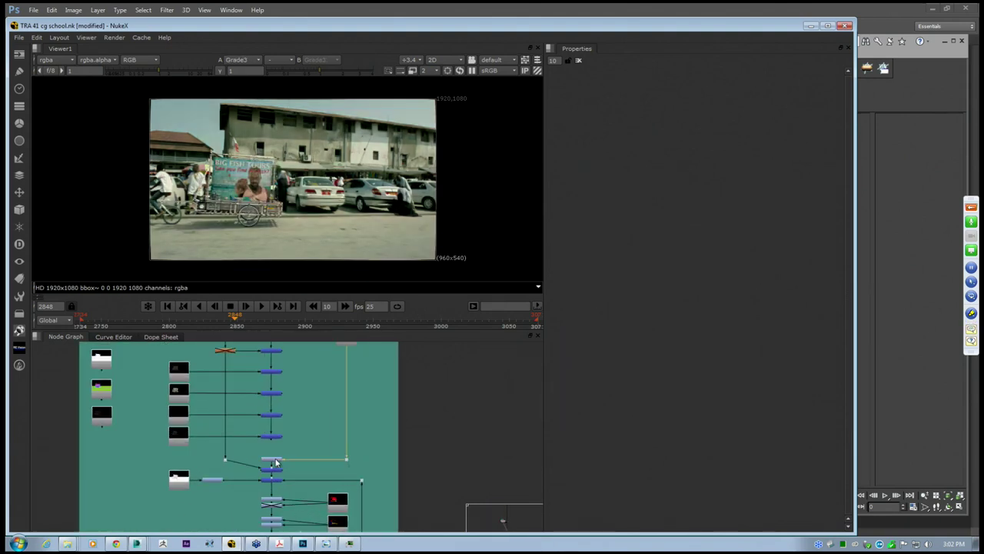
Delete the disabled node directly below Grade4 in the TRAILER group
scroll(275, 462, "up", 2)
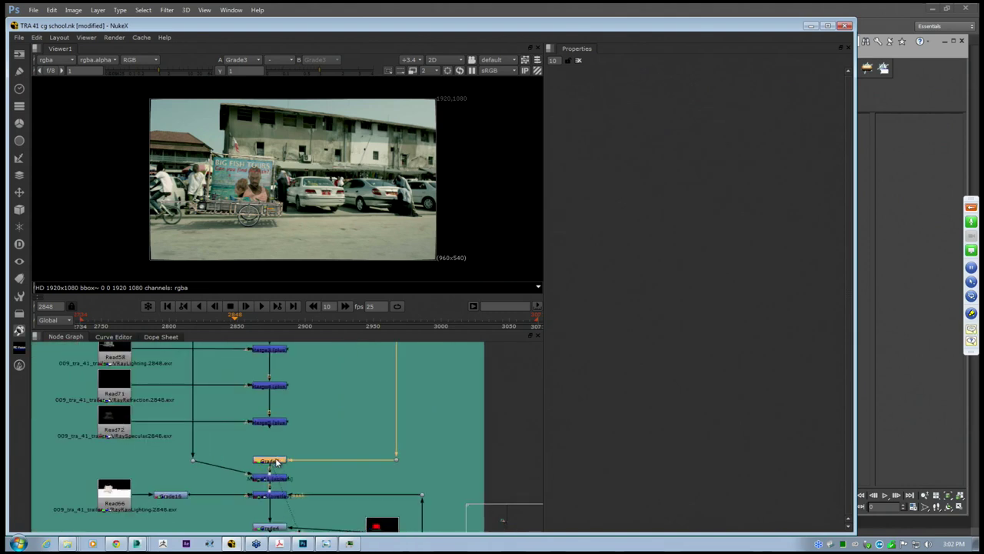
scroll(276, 462, "down", 4)
middle_click_drag(373, 468, 302, 397)
scroll(270, 414, "up", 2)
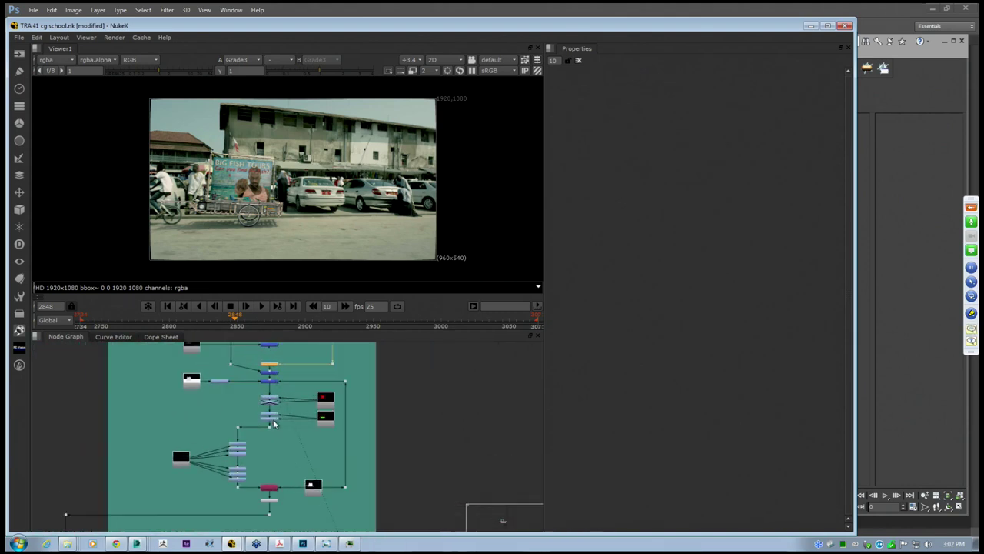
scroll(265, 436, "up", 2)
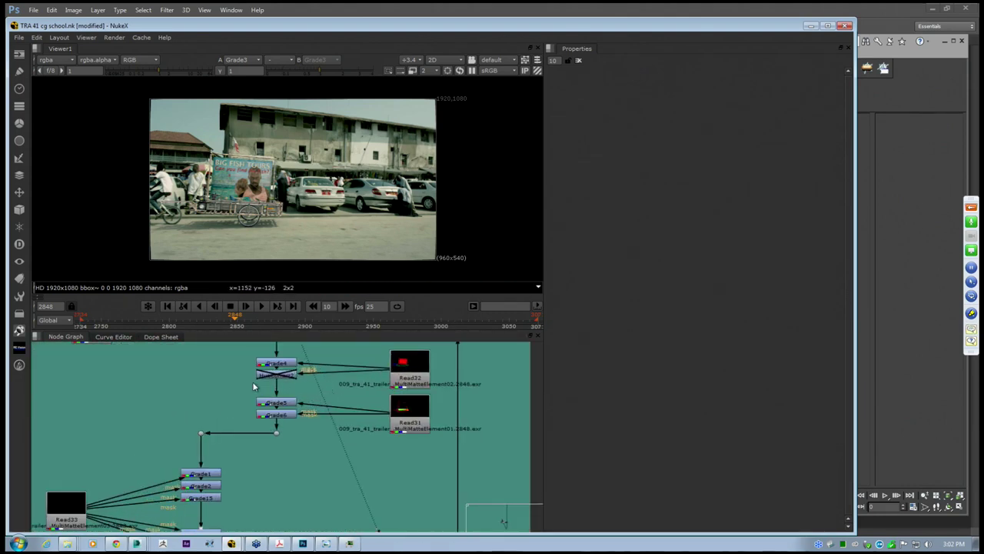
middle_click_drag(252, 381, 267, 250)
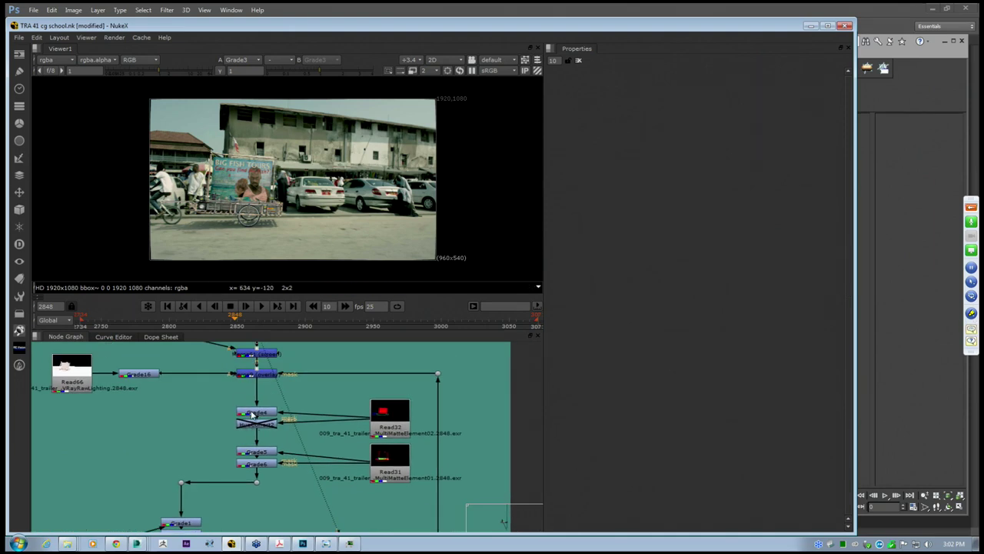
key("Delete")
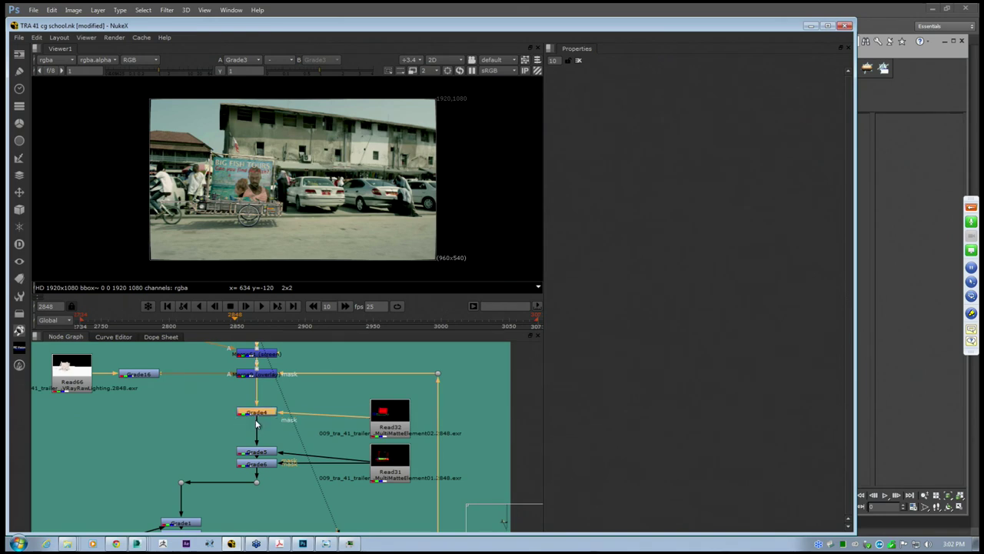
Disable Grade4, Grade5, Grade6 and the two stacks of grade nodes masked by Read33 in the TRAILER group
scroll(236, 441, "down", 3)
middle_click_drag(231, 502, 285, 437)
scroll(283, 440, "down", 1)
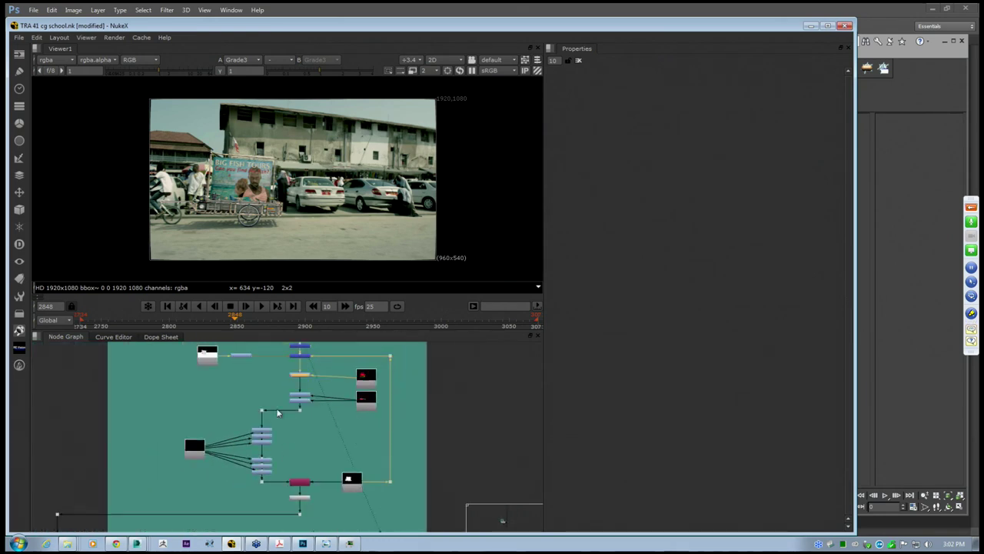
middle_click_drag(255, 375, 245, 379)
left_click_drag(233, 372, 267, 487)
key("d")
key("d")
key("d")
left_click(232, 453)
key("d")
scroll(280, 491, "up", 4)
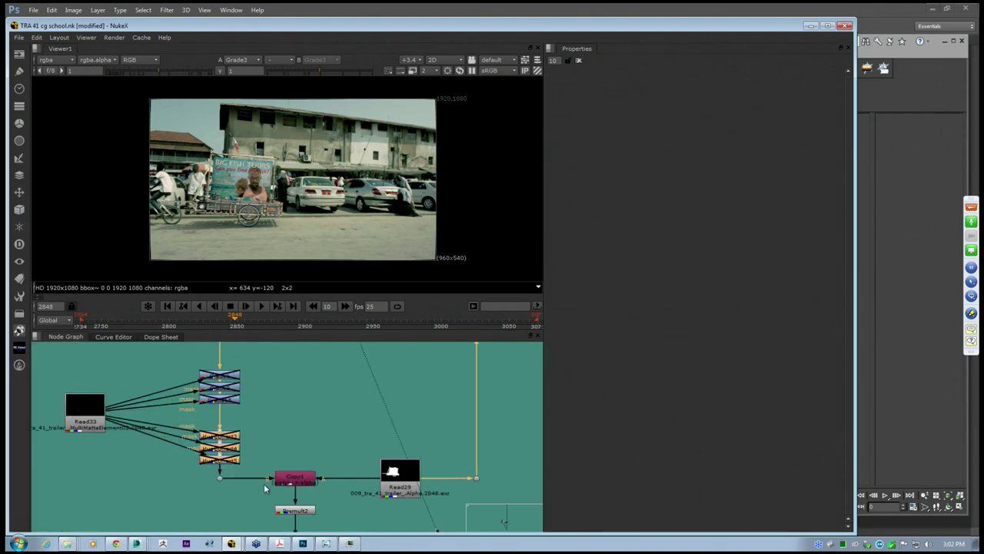
middle_click_drag(266, 486, 269, 454)
Show Merge1 from the TRAILER_SHADOWS group in the Viewer and examine the composited trailer up close
scroll(268, 452, "down", 5)
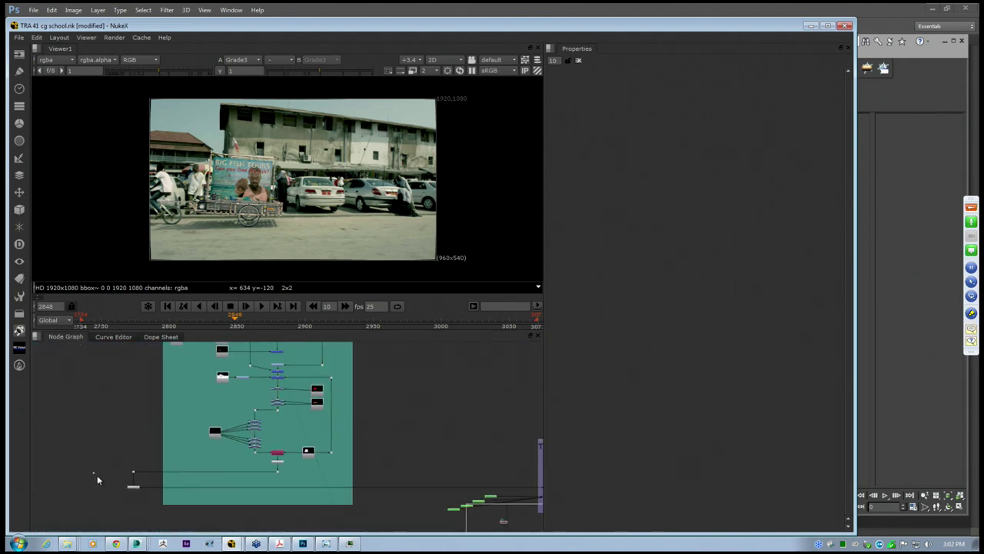
left_click_drag(96, 473, 148, 500)
middle_click_drag(481, 487, 337, 450)
left_click(428, 450)
key("1")
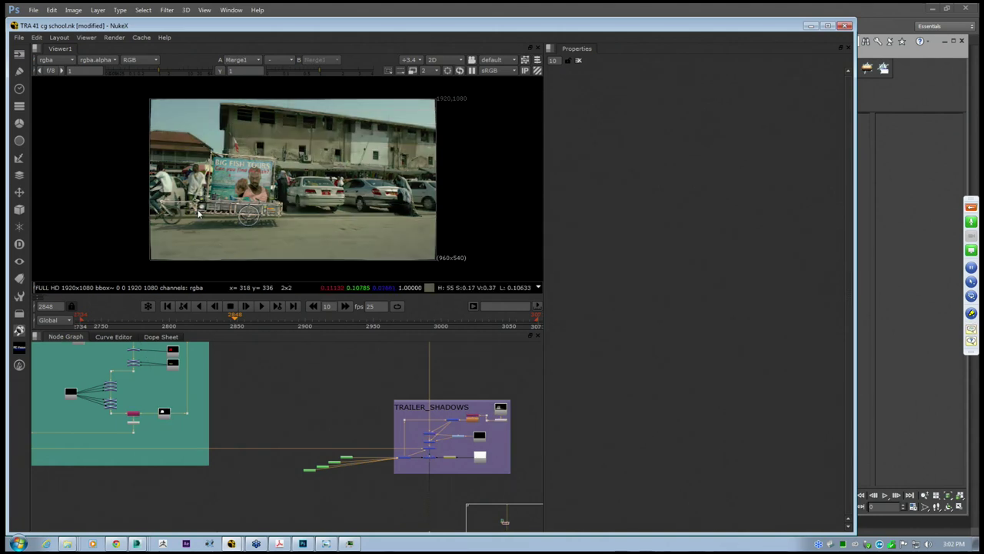
scroll(191, 204, "up", 5)
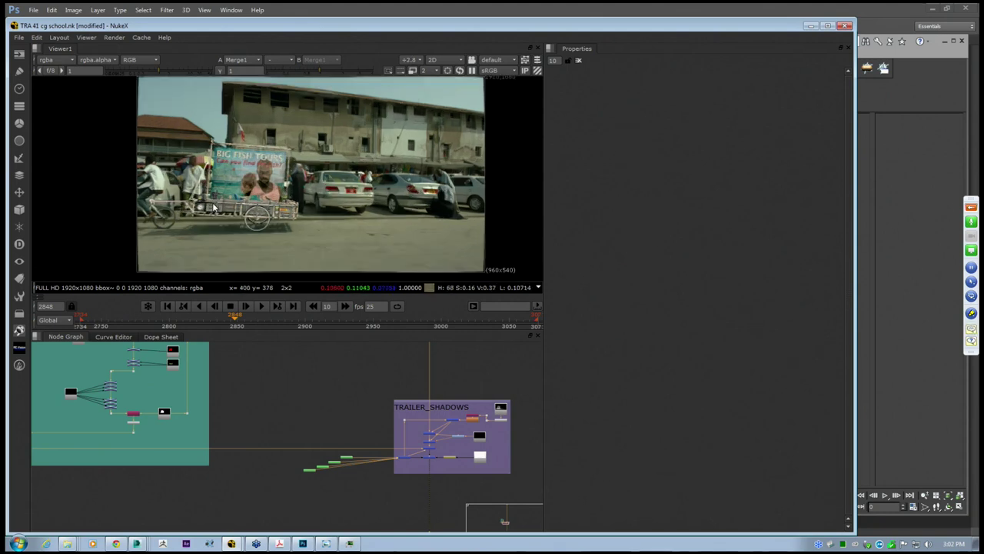
scroll(392, 387, "up", 5)
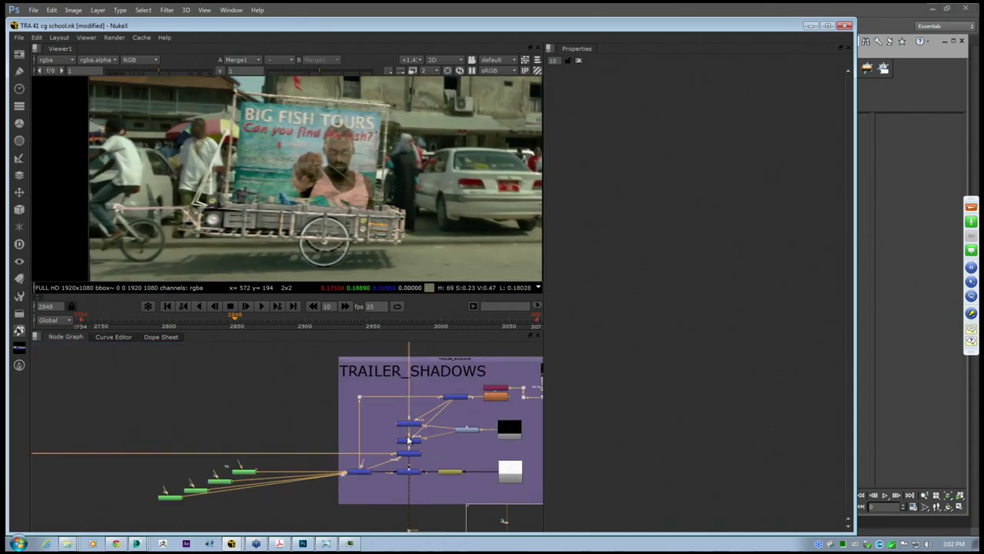
Disable the two shadow merges above Merge1 and the merge below it in the TRAILER_SHADOWS group
key("d")
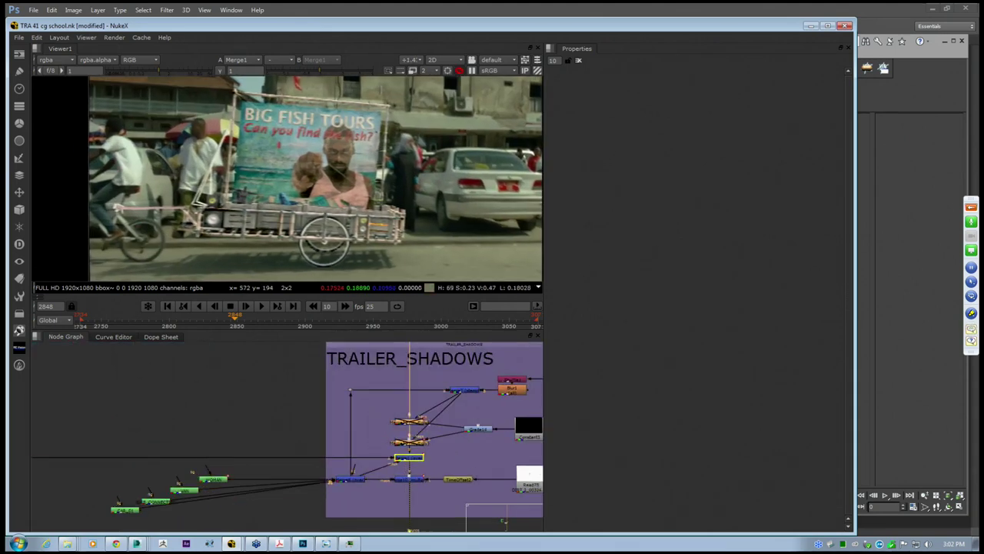
left_click(410, 480)
middle_click_drag(277, 379, 369, 399)
scroll(296, 402, "down", 5)
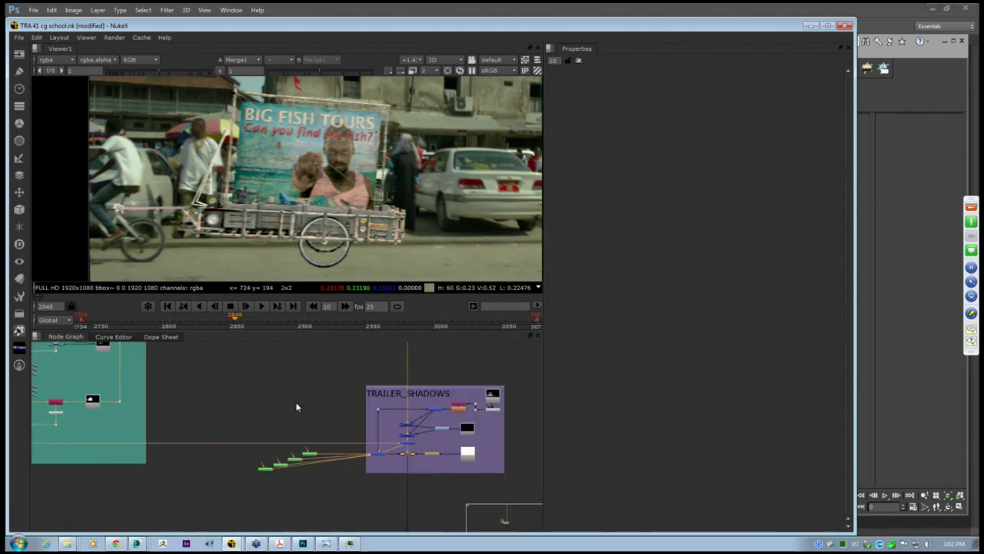
middle_click_drag(289, 398, 370, 412)
scroll(226, 450, "up", 2)
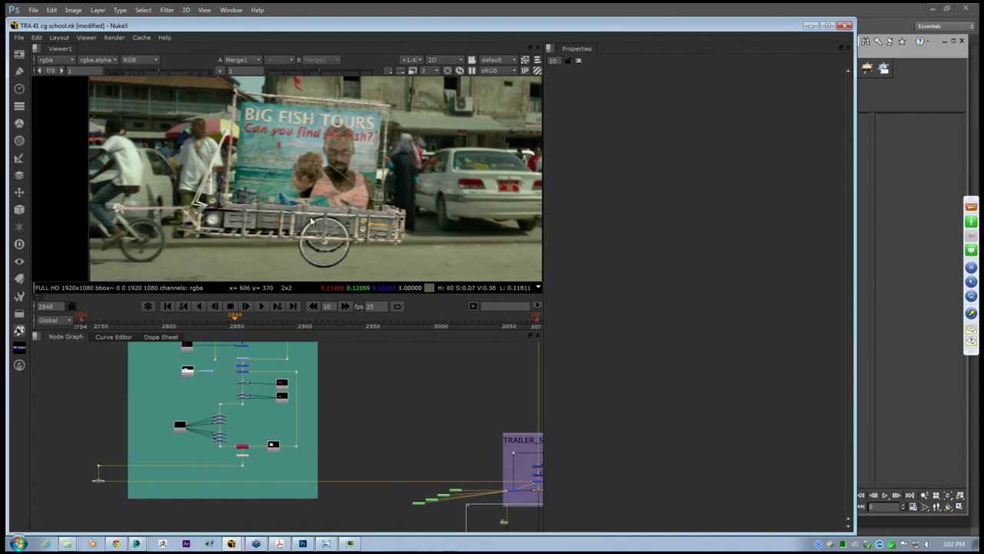
middle_click_drag(508, 442, 354, 399)
scroll(362, 401, "up", 3)
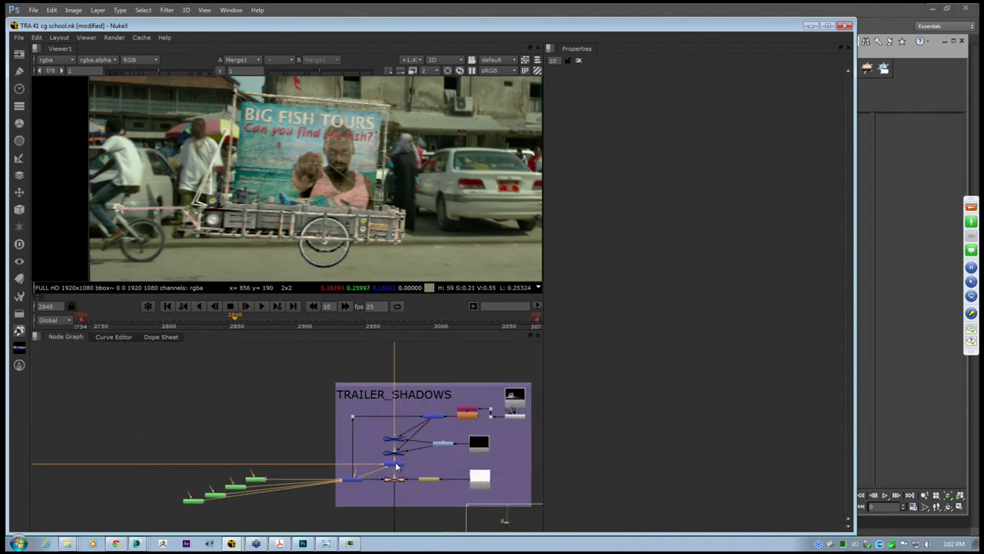
Disable and re-enable Grade3 in the TRAILER group repeatedly to compare its effect on the composited trailer in the Viewer
middle_click_drag(288, 416, 426, 470)
scroll(426, 470, "down", 3)
middle_click_drag(177, 383, 250, 428)
scroll(254, 419, "up", 2)
left_click(274, 417)
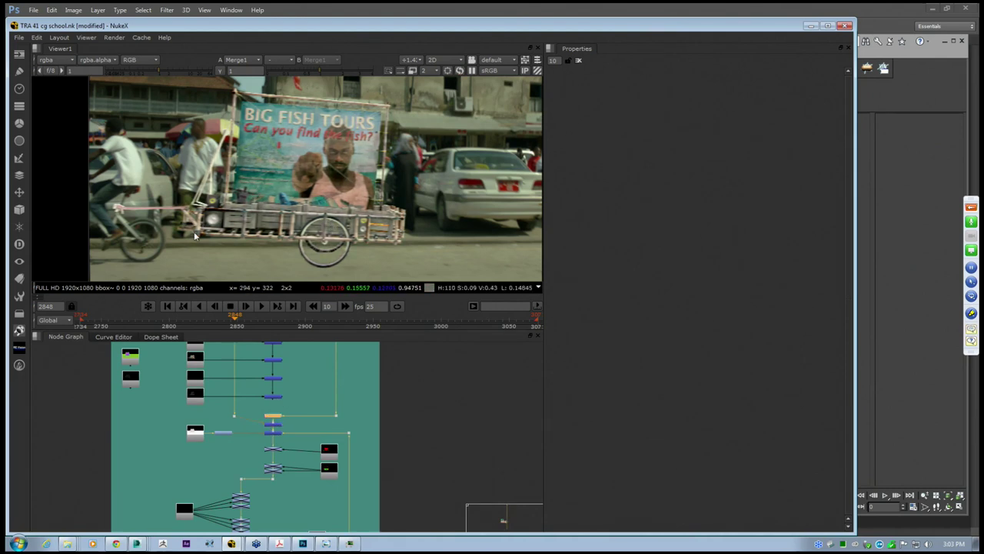
key("d")
key("d")
key("d")
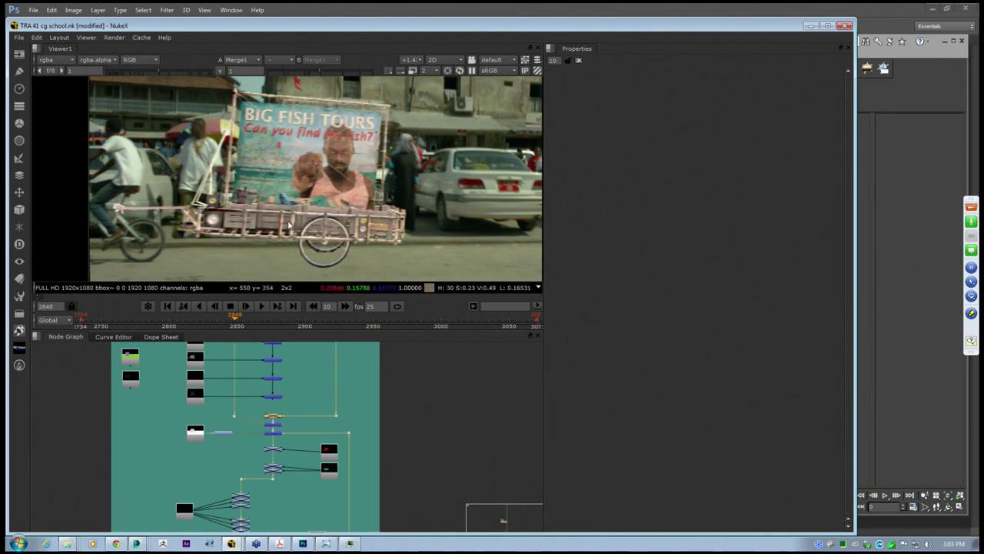
key("d")
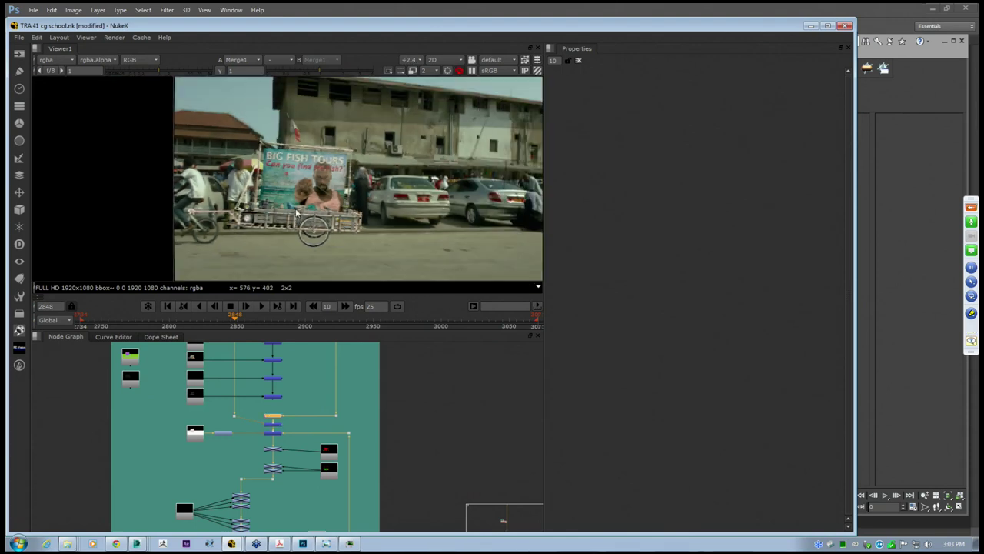
key("d")
key("d")
scroll(268, 415, "up", 3)
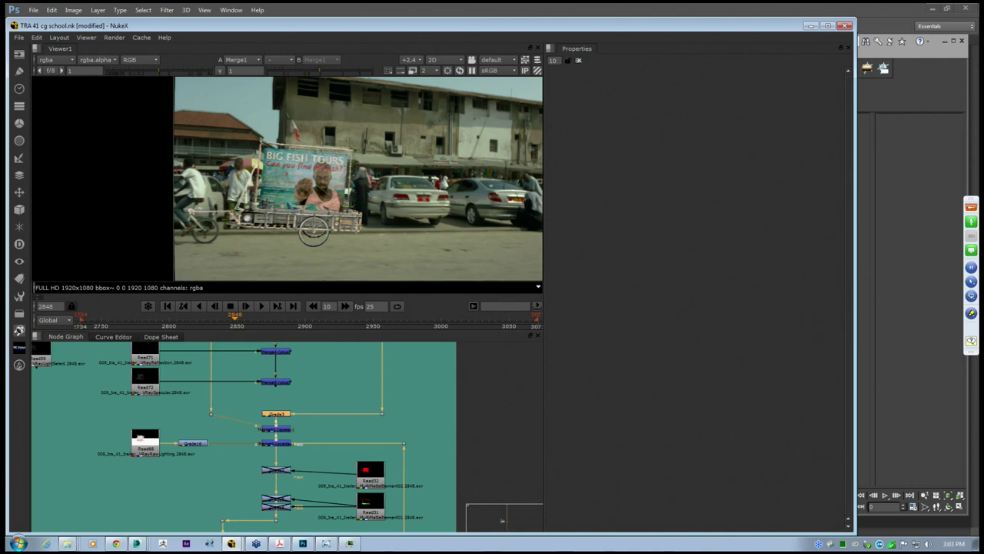
key("d")
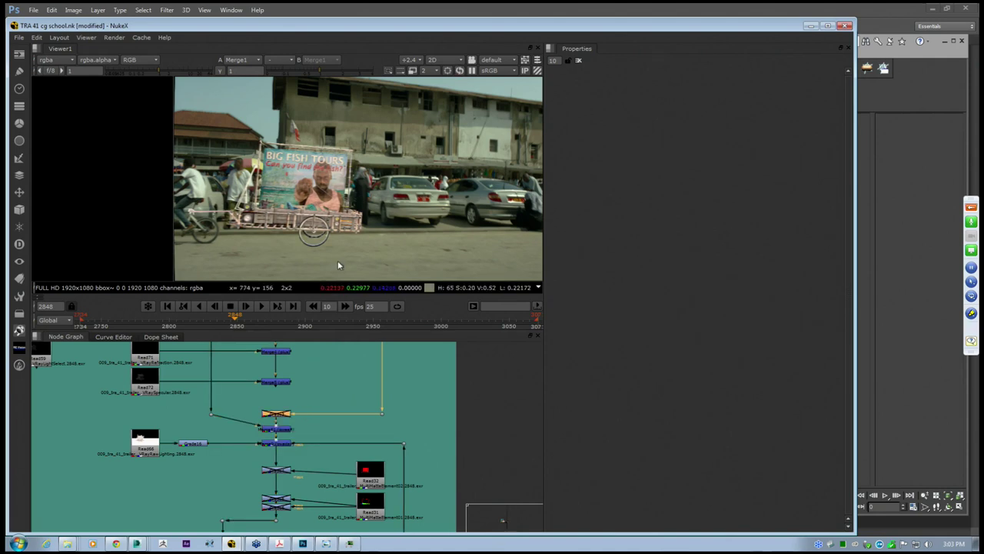
scroll(308, 192, "up", 2)
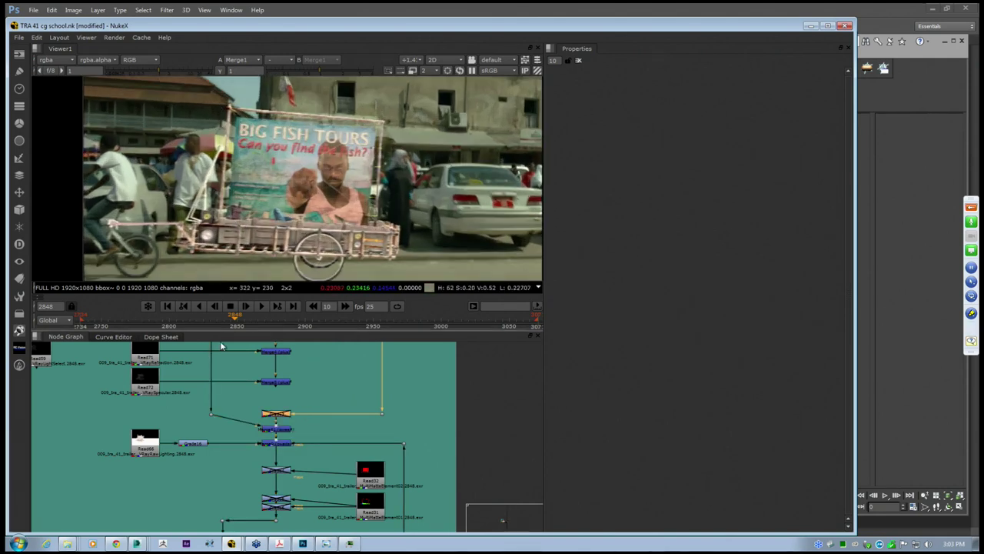
key("d")
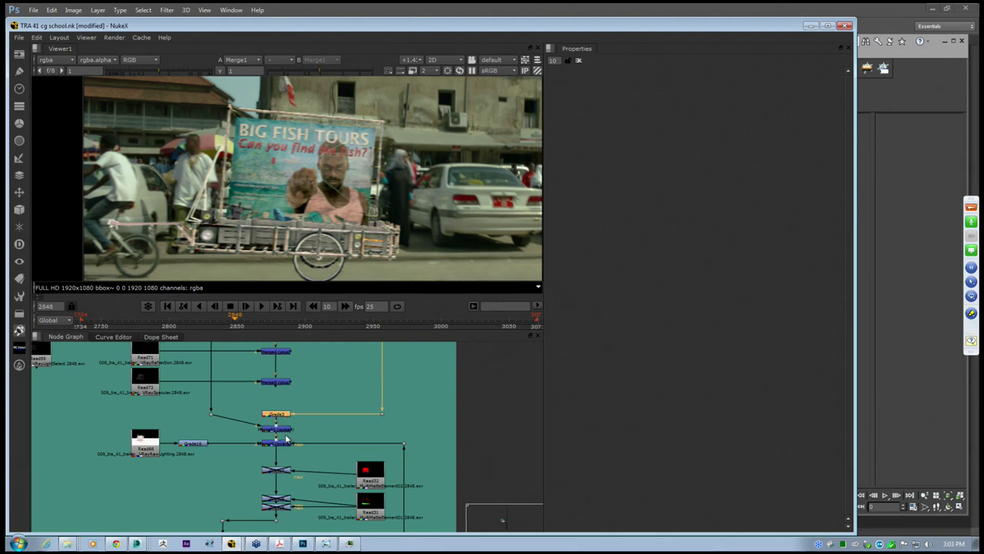
Examine the Read31 multimatte, Read66 raw lighting and Read68 reflection passes and where they feed into the TRAILER chain
middle_click_drag(286, 438, 320, 386)
scroll(327, 439, "up", 3)
scroll(457, 475, "up", 5)
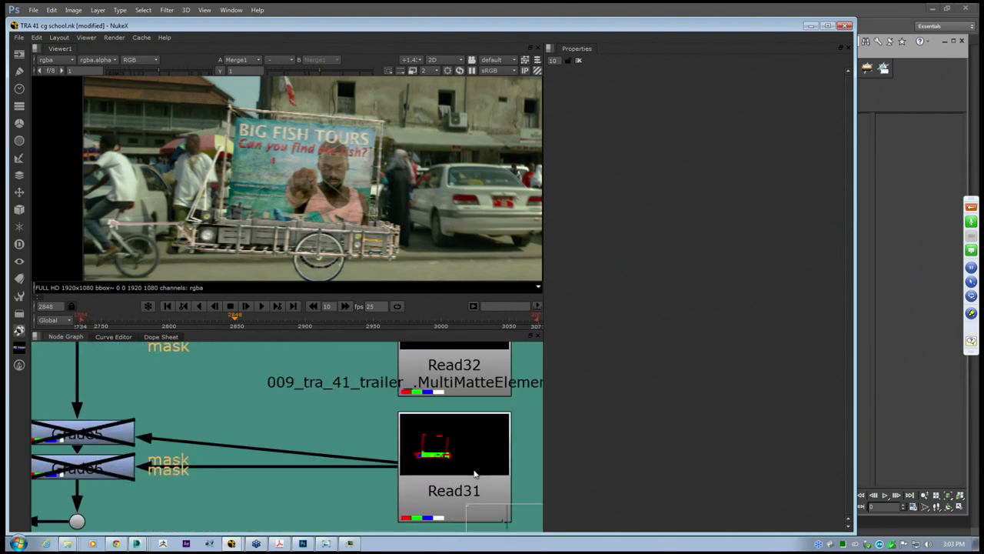
scroll(474, 475, "up", 2)
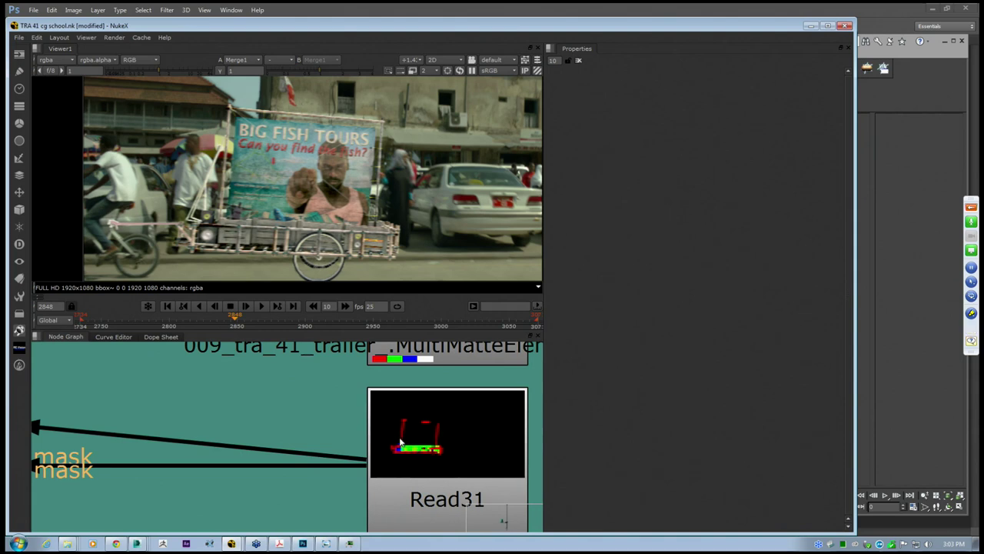
scroll(425, 439, "down", 8)
middle_click_drag(337, 390, 361, 428)
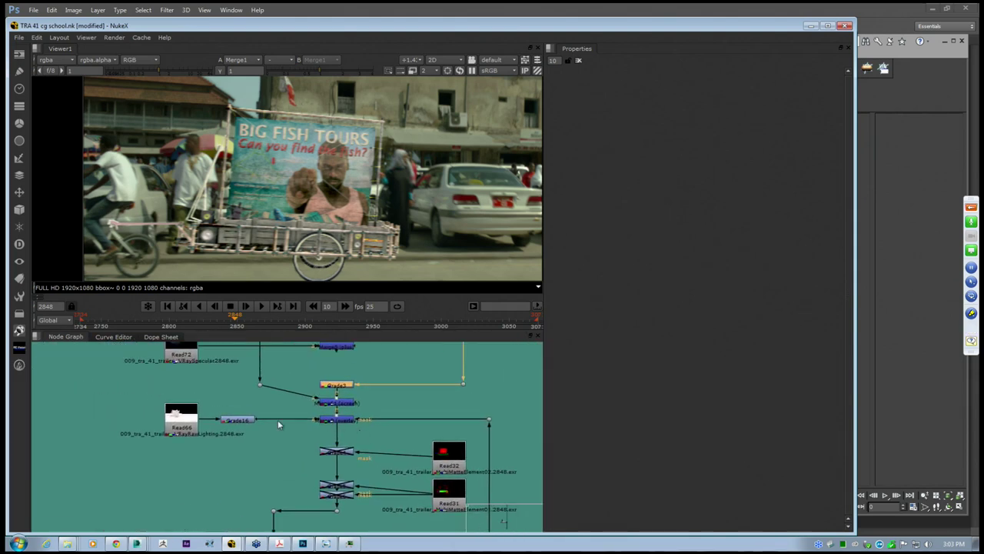
scroll(183, 428, "up", 2)
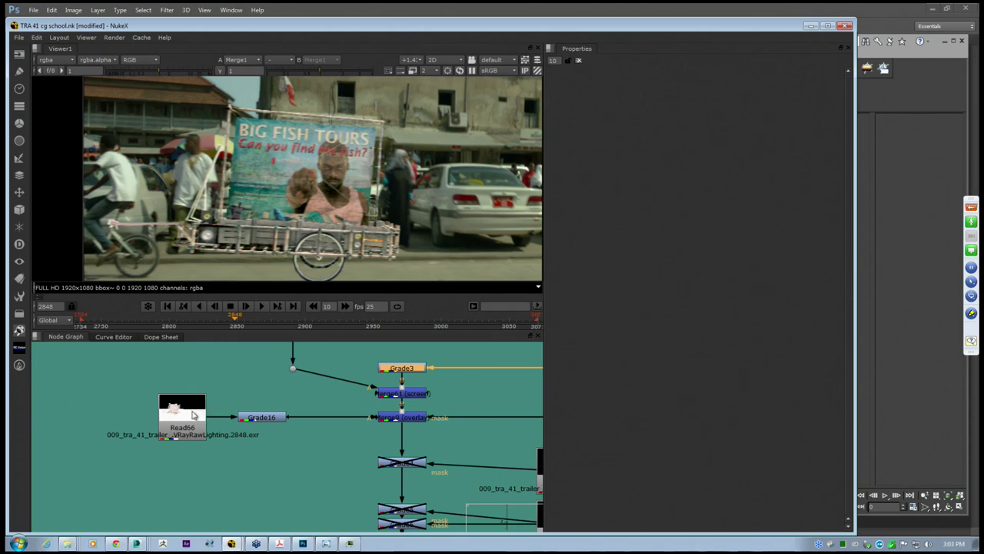
scroll(192, 411, "down", 2)
middle_click_drag(227, 386, 215, 444)
middle_click_drag(232, 404, 230, 457)
scroll(230, 456, "down", 2)
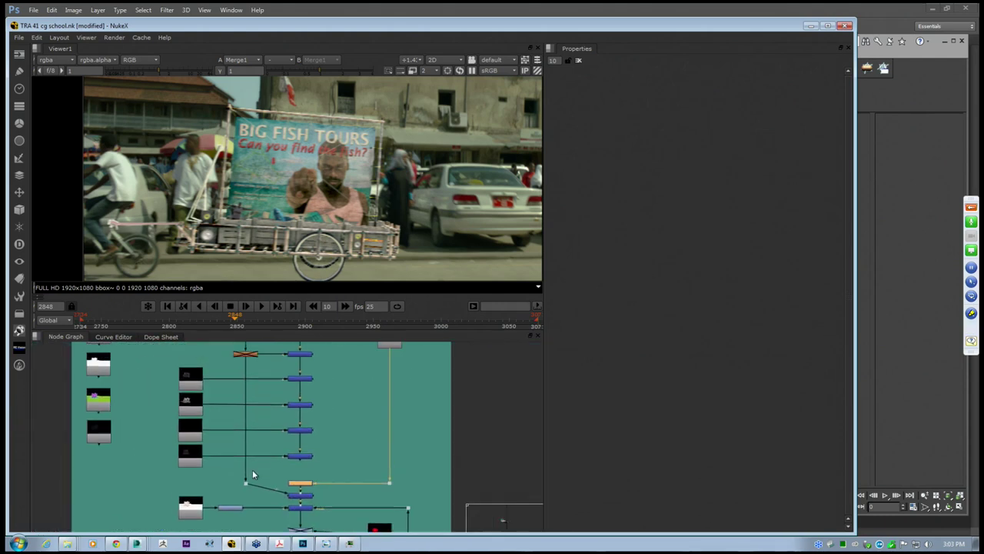
scroll(271, 376, "up", 5)
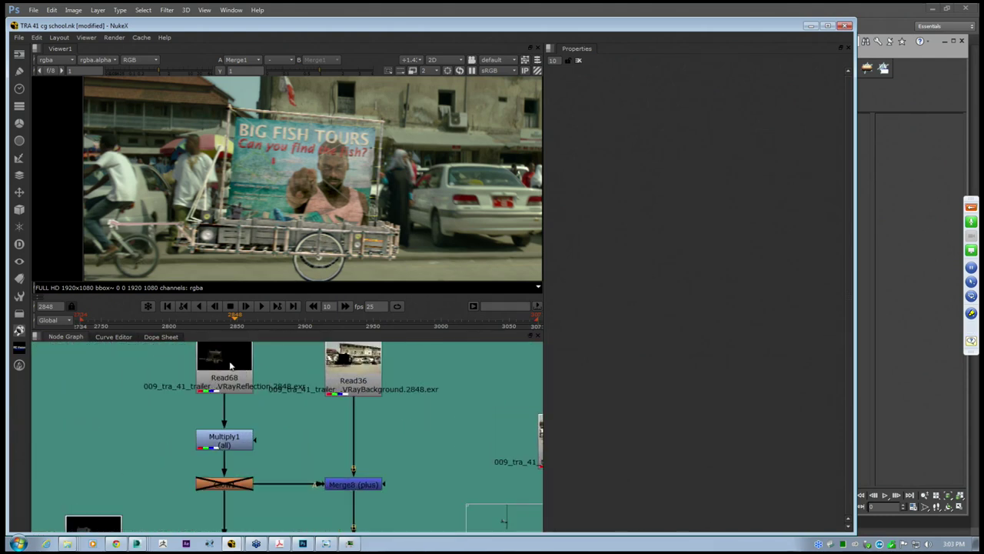
scroll(230, 366, "up", 1)
scroll(240, 375, "down", 4)
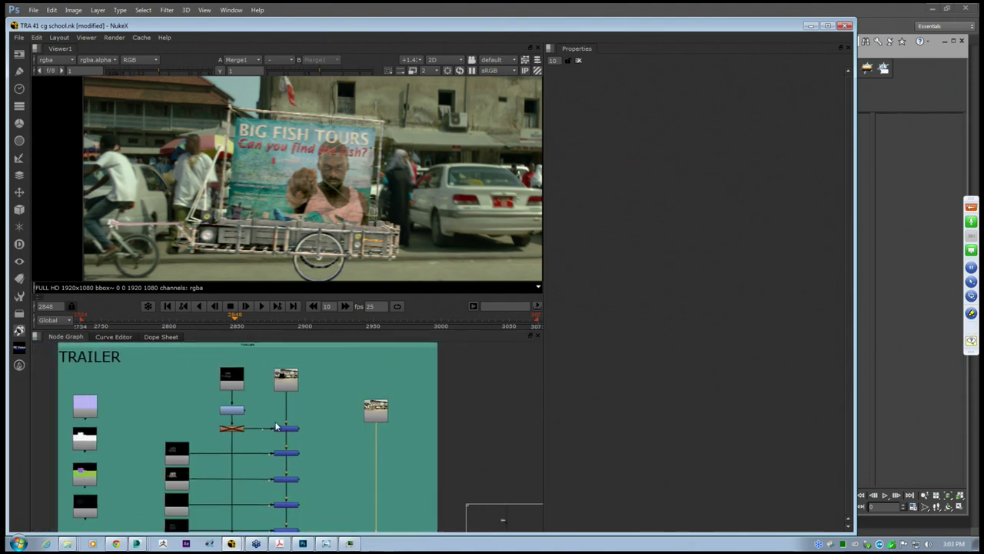
scroll(322, 437, "up", 3)
Select the Merge61 screen merge and the overlay merge below Grade3 to trace their inputs
left_click(313, 419)
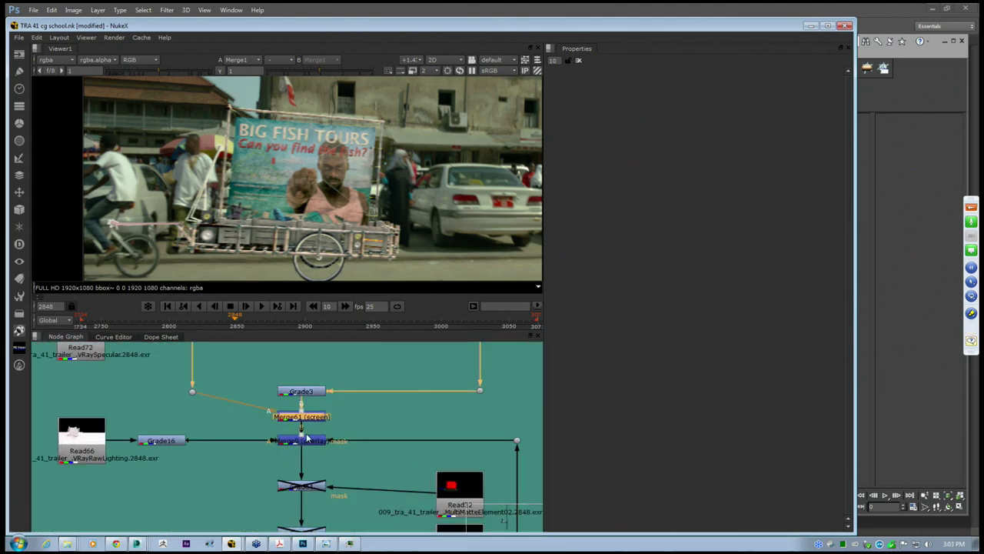
left_click_drag(336, 454, 246, 398)
scroll(250, 394, "down", 4)
middle_click_drag(252, 380, 260, 409)
scroll(261, 425, "up", 3)
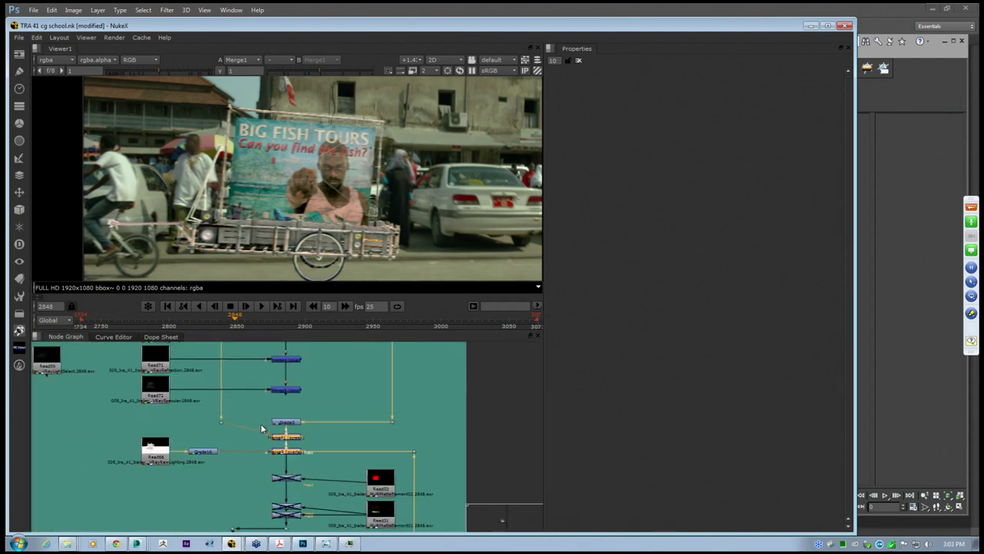
Move the Read66 raw lighting node slightly closer to Grade16
left_click(228, 448)
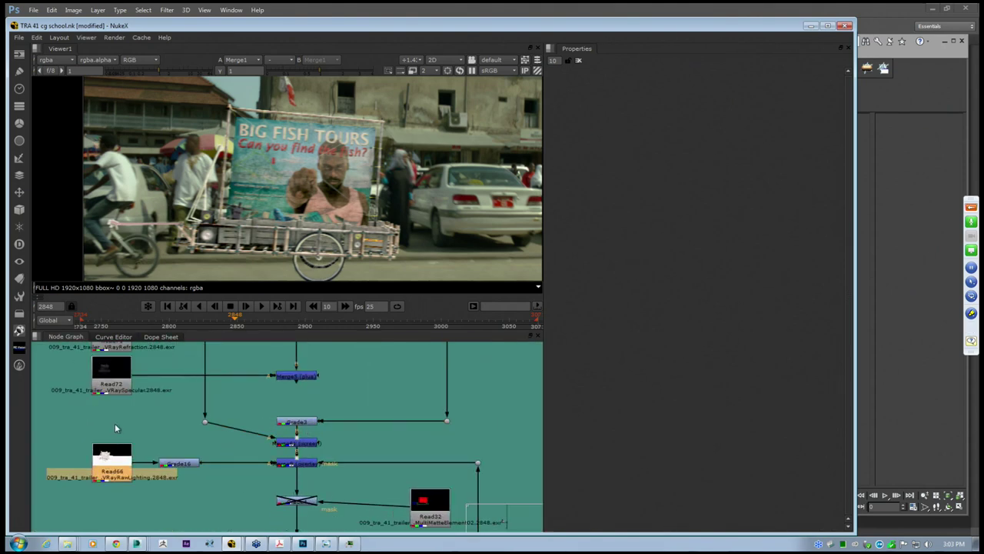
left_click_drag(108, 469, 109, 469)
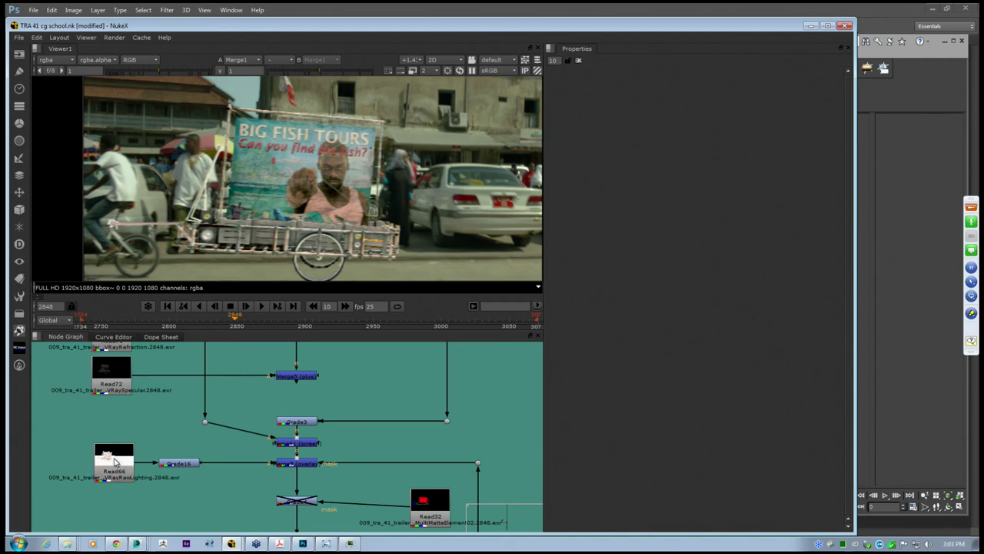
left_click_drag(145, 440, 210, 478)
left_click(211, 478)
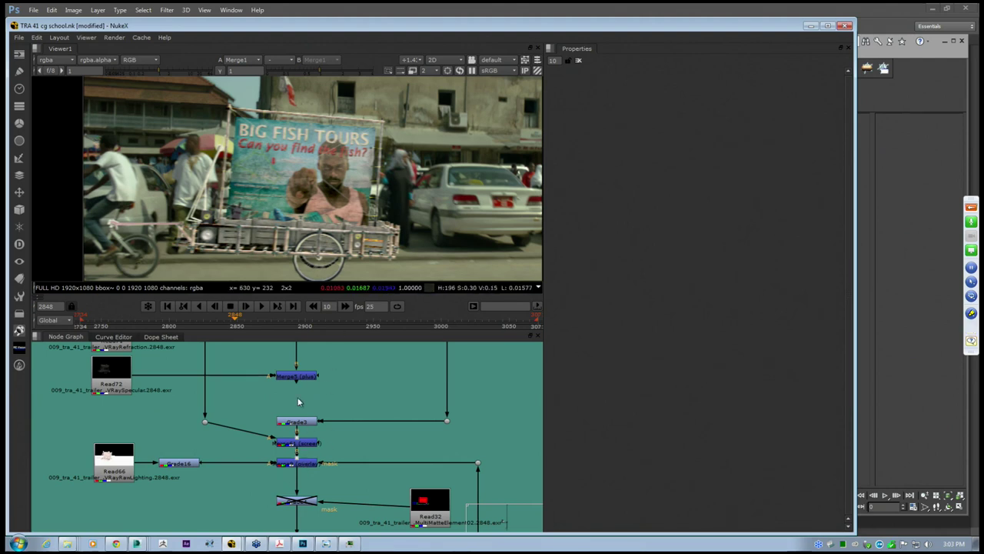
middle_click_drag(298, 394, 310, 439)
scroll(335, 474, "down", 4)
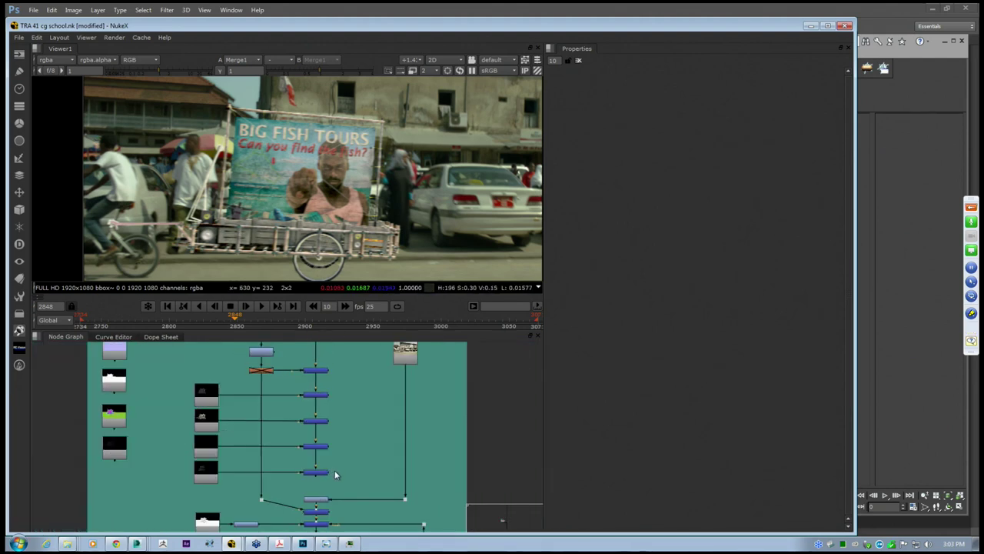
Disable the Merge61 screen merge and the overlay merge below Grade3 in the TRAILER group
scroll(351, 466, "up", 3)
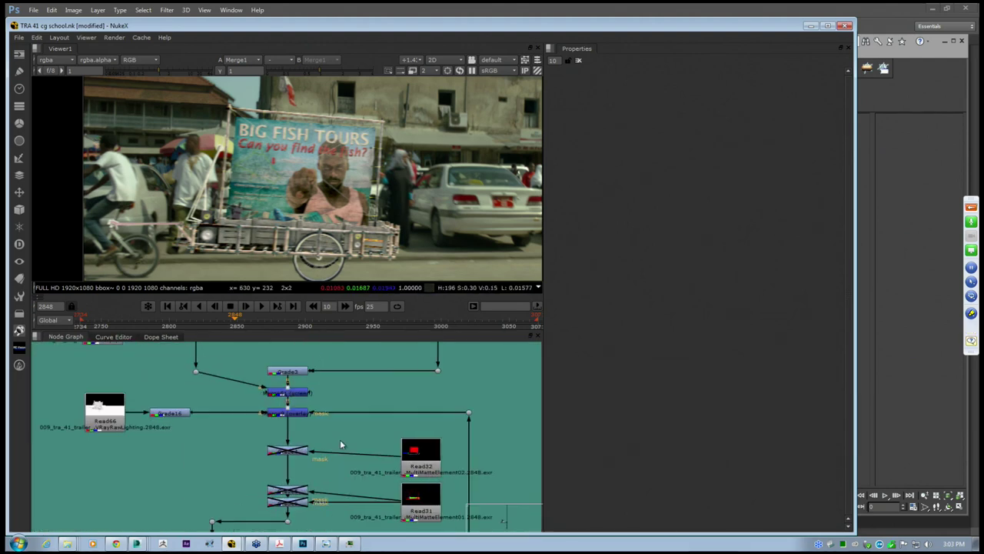
left_click_drag(329, 427, 250, 379)
key("d")
Toggle the Merge61 screen merge on and off repeatedly to compare its effect on the trailer, leaving it enabled
left_click(297, 395)
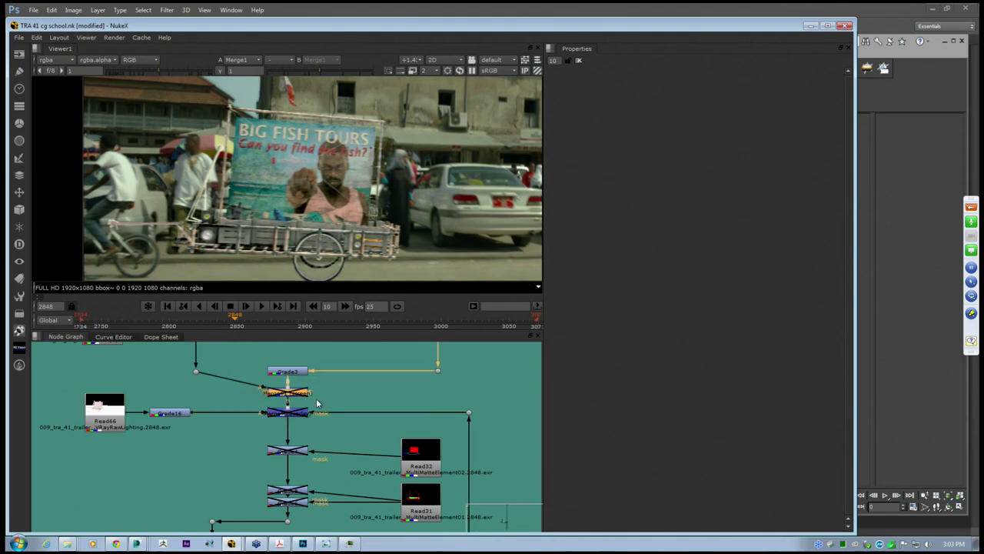
key("d")
key("d")
key("d")
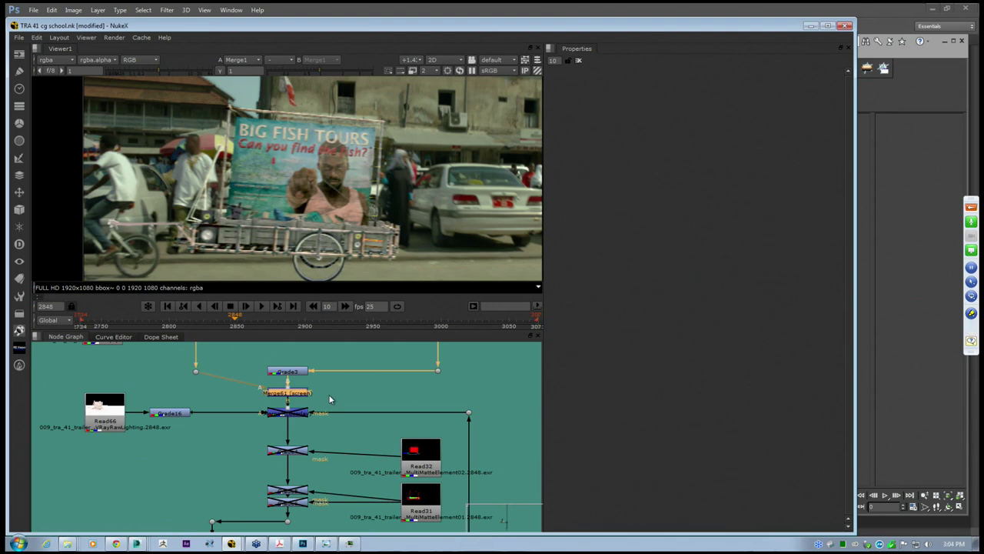
key("d")
key("d")
key("d")
key("d")
key("d")
key("d")
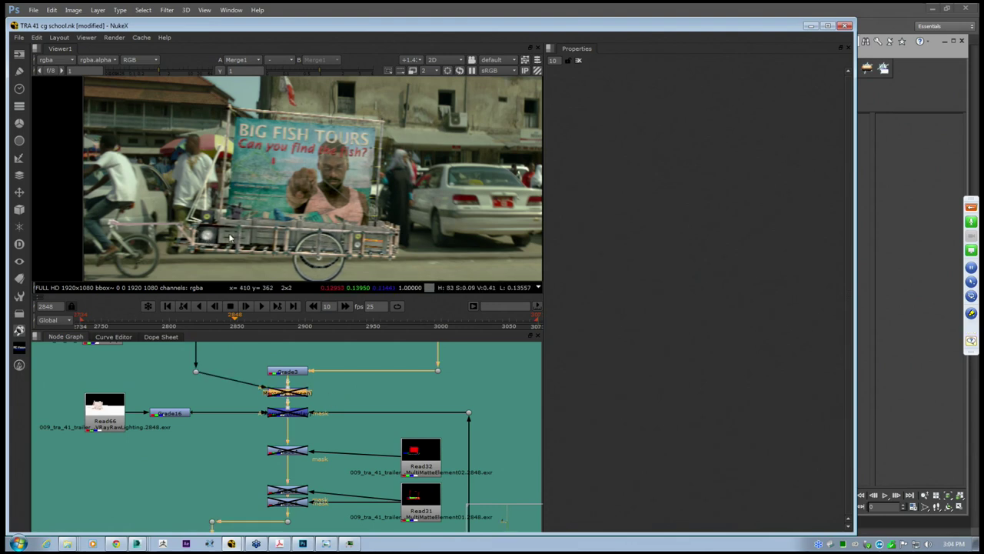
key("d")
Re-enable the overlay merge fed by Grade16, toggling it to compare close-up detail around the blue object on the trailer
left_click(303, 415)
key("d")
key("d")
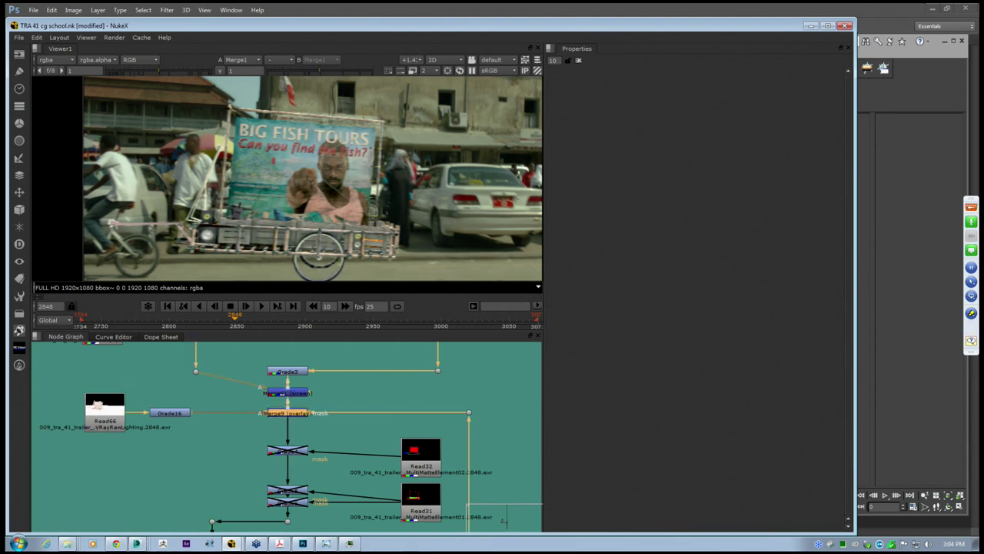
scroll(282, 227, "up", 5)
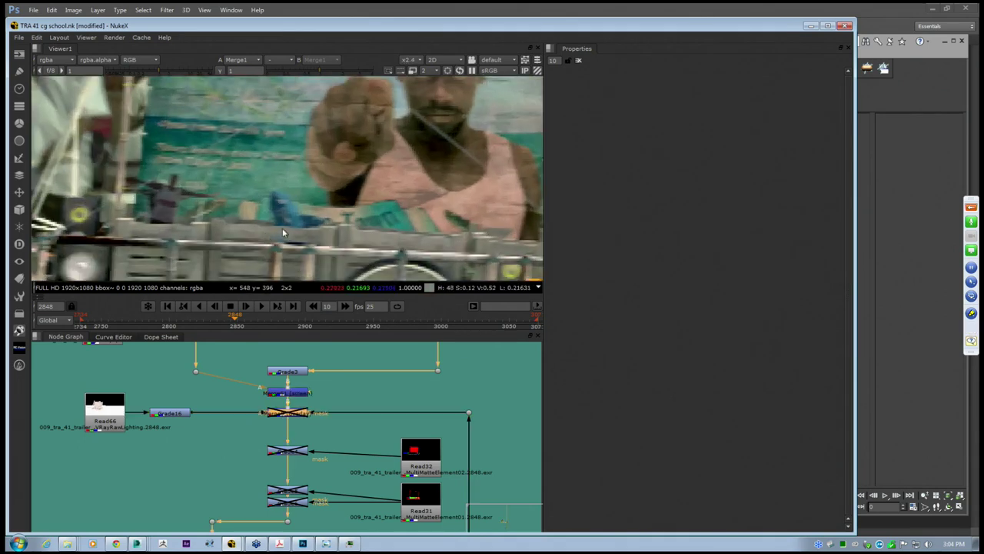
key("d")
scroll(318, 243, "up", 1)
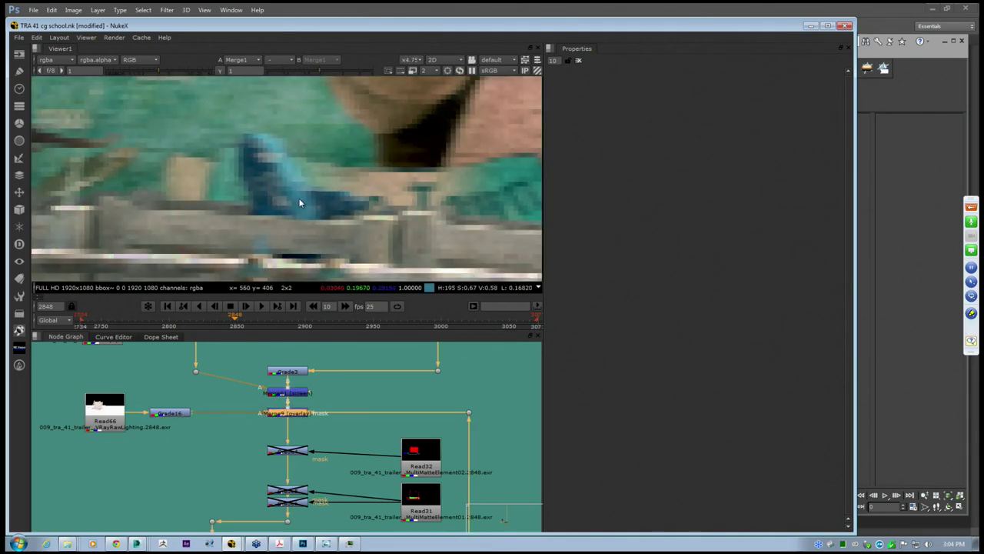
key("d")
Examine the Read32 multimatte pass masking the grade below the overlay merge, then return the Viewer to Merge1
scroll(368, 413, "down", 4)
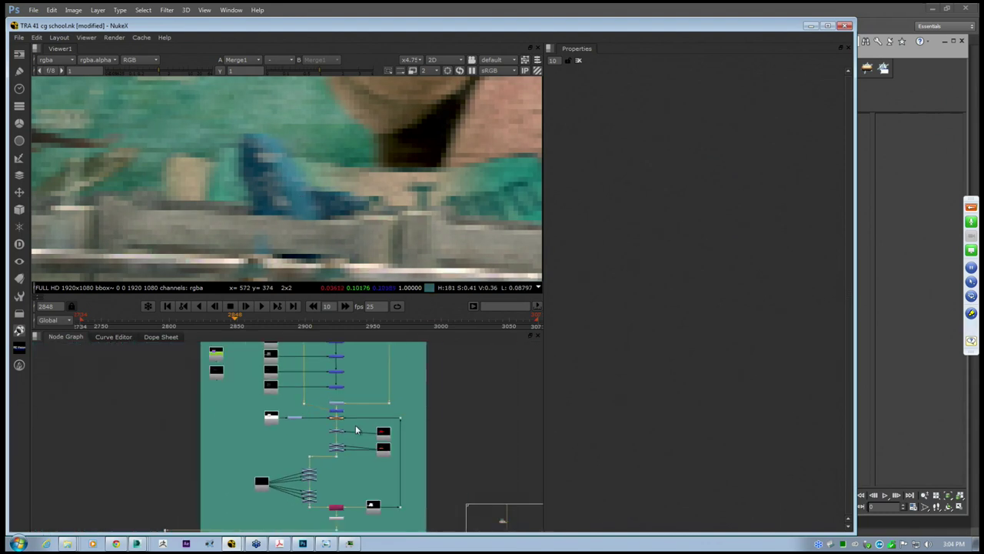
scroll(353, 437, "up", 3)
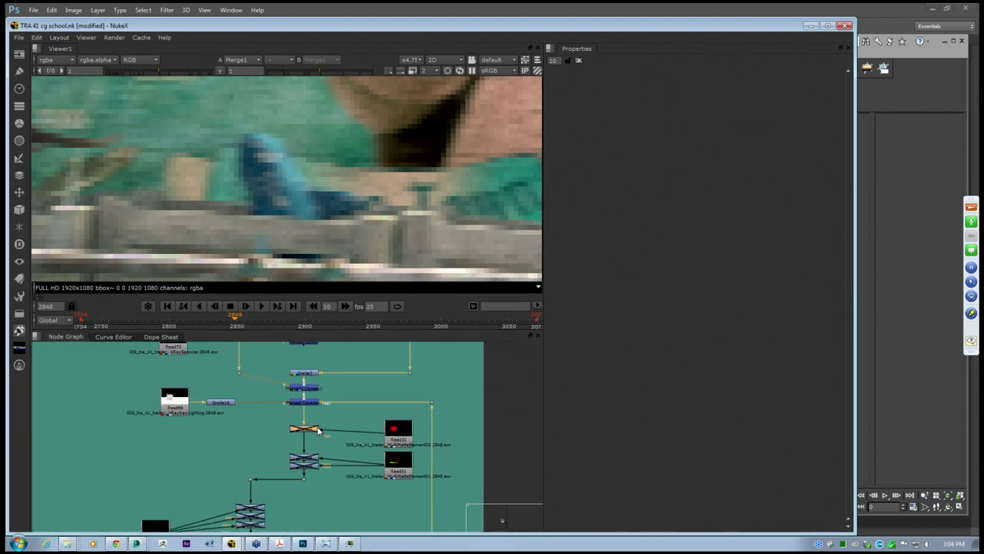
scroll(321, 430, "up", 2)
scroll(328, 161, "down", 6)
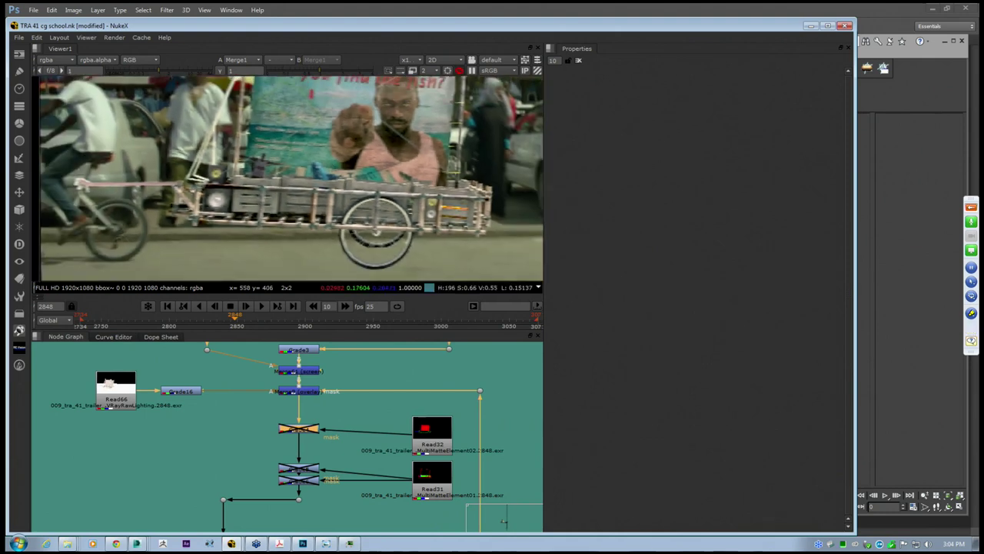
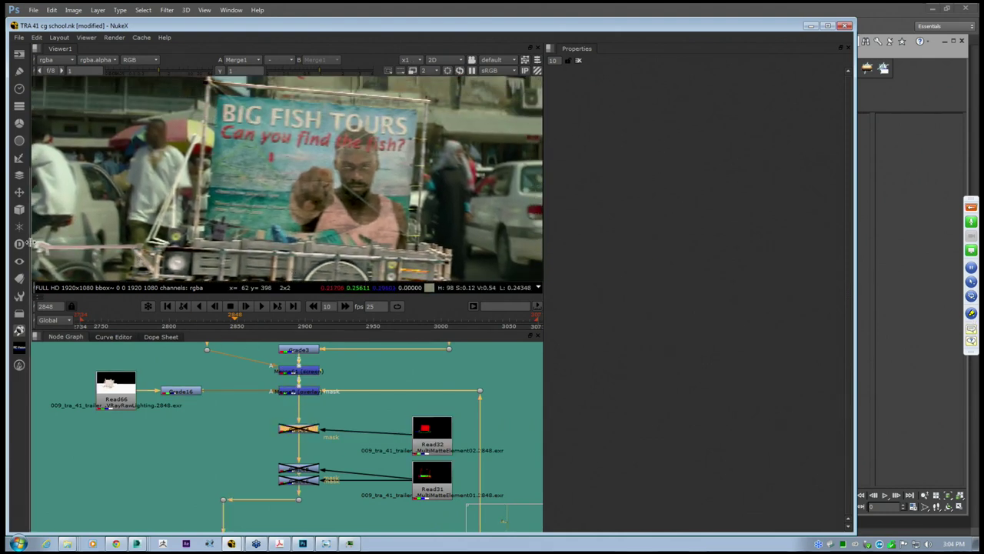
scroll(177, 214, "up", 3)
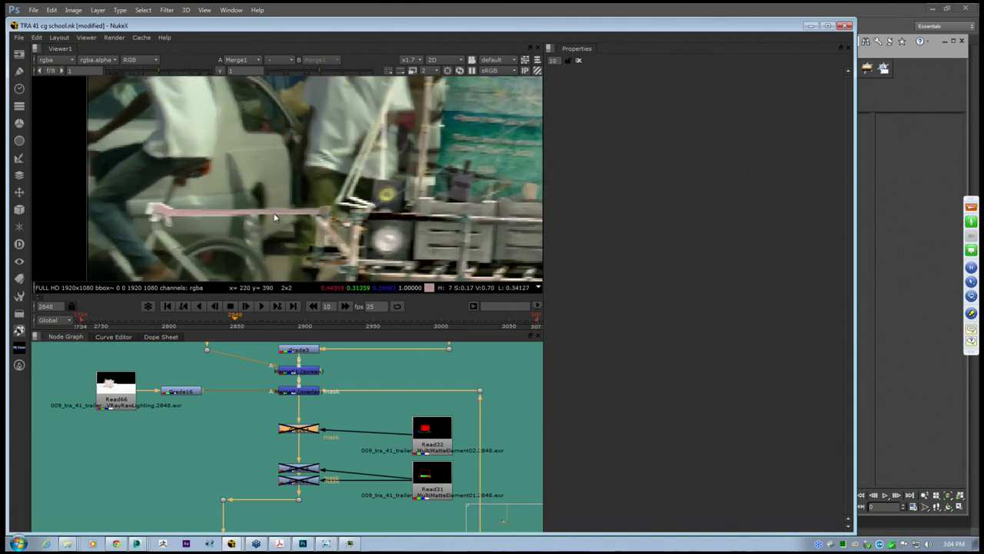
scroll(427, 438, "up", 2)
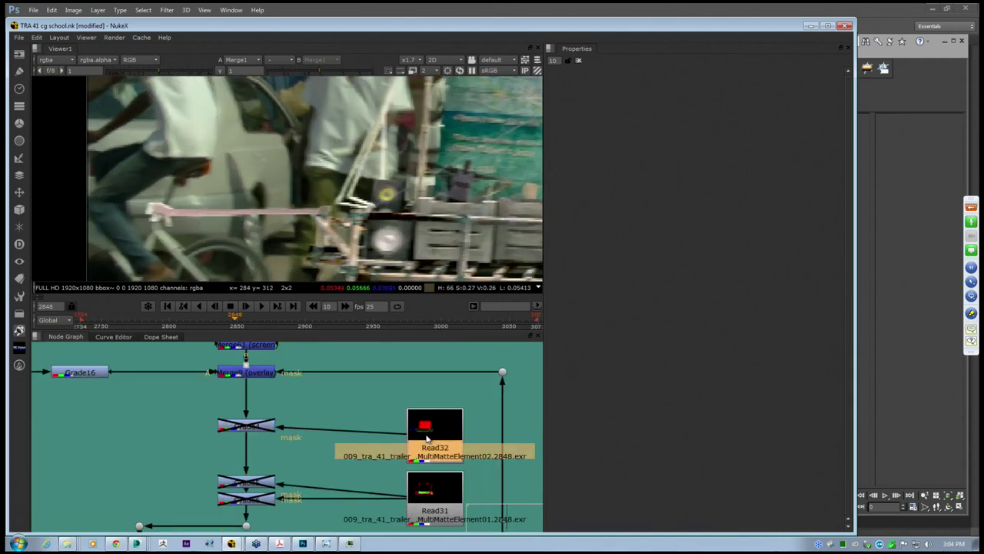
key("1")
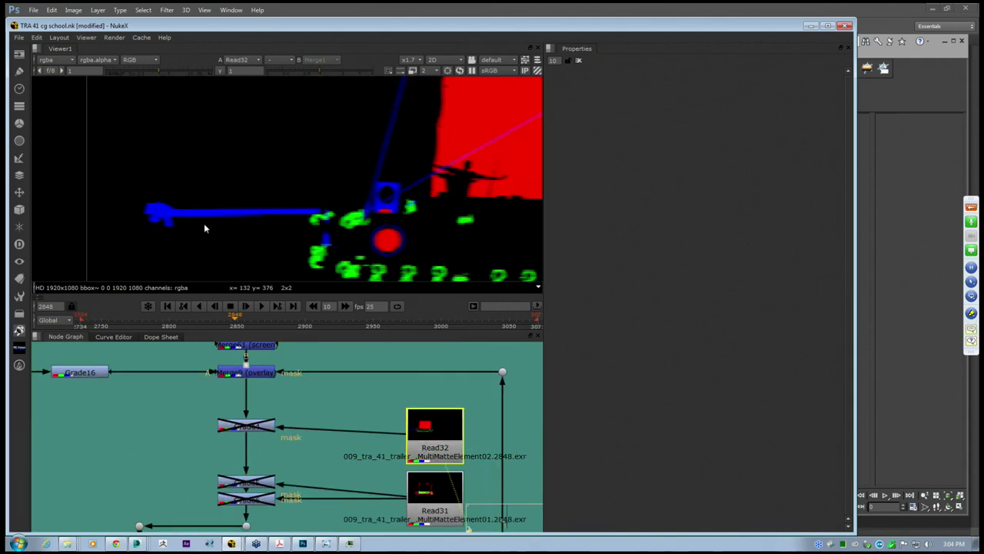
left_click(259, 430)
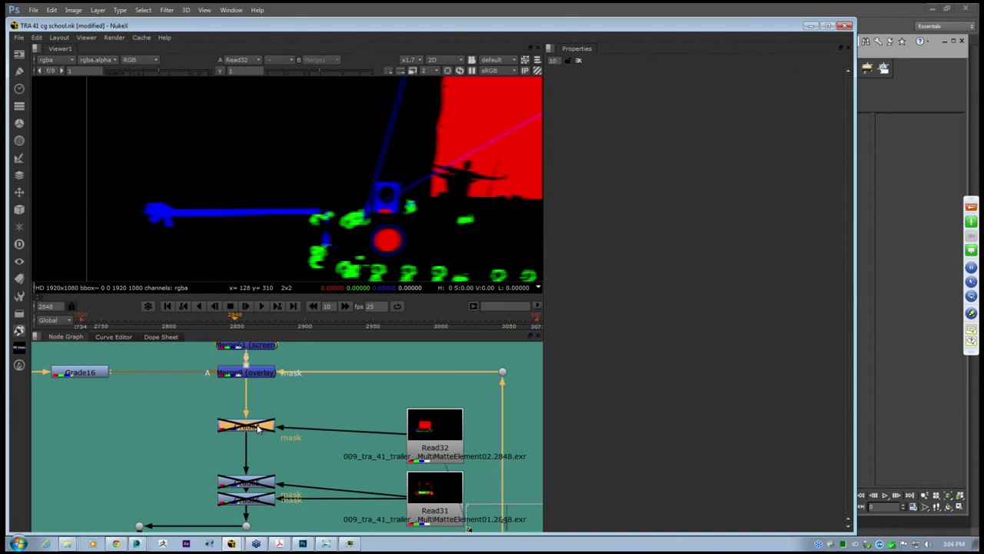
left_click(285, 447)
key("2")
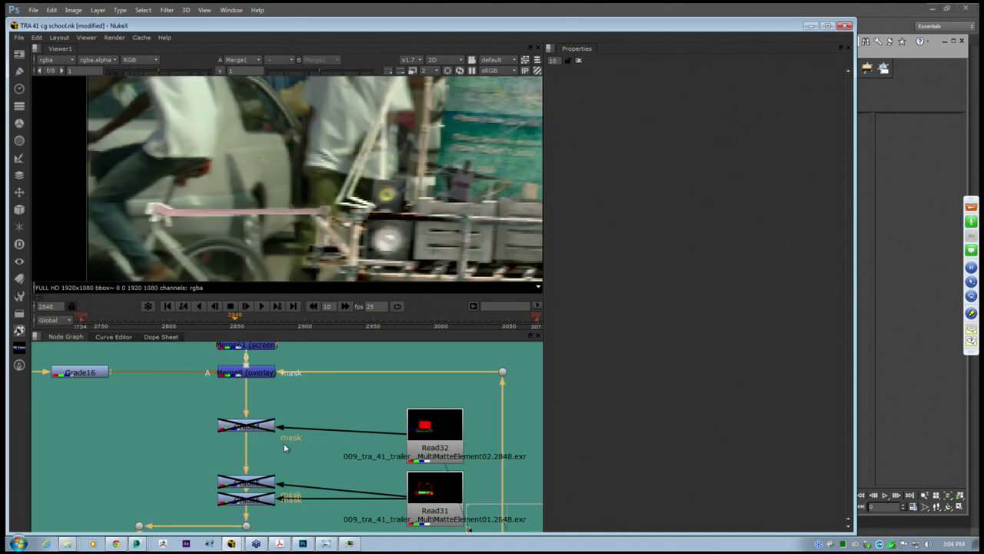
Enable Grade4, masked by Read32, toggling it to compare its effect on the bar connecting the bicycle and trailer
left_click(265, 428)
key("d")
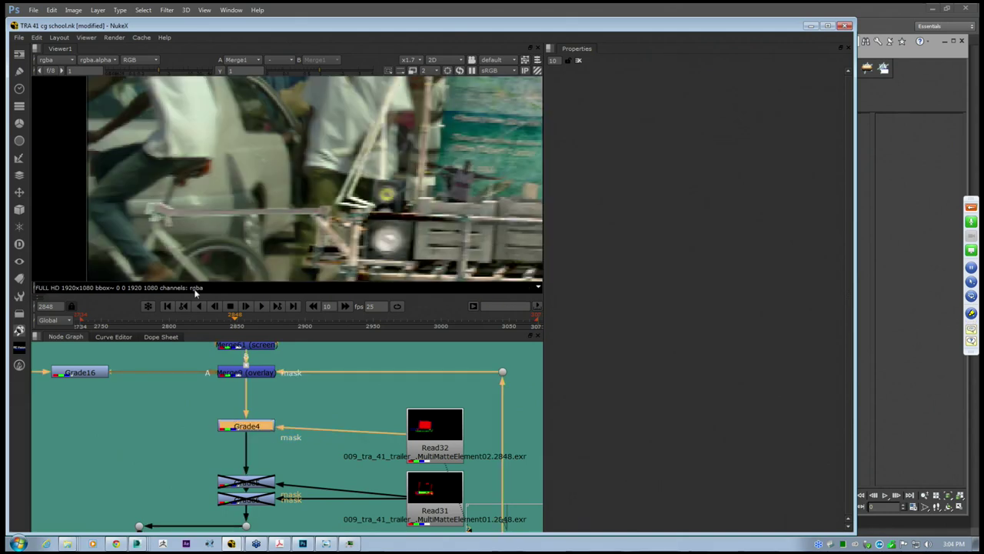
scroll(163, 207, "up", 4)
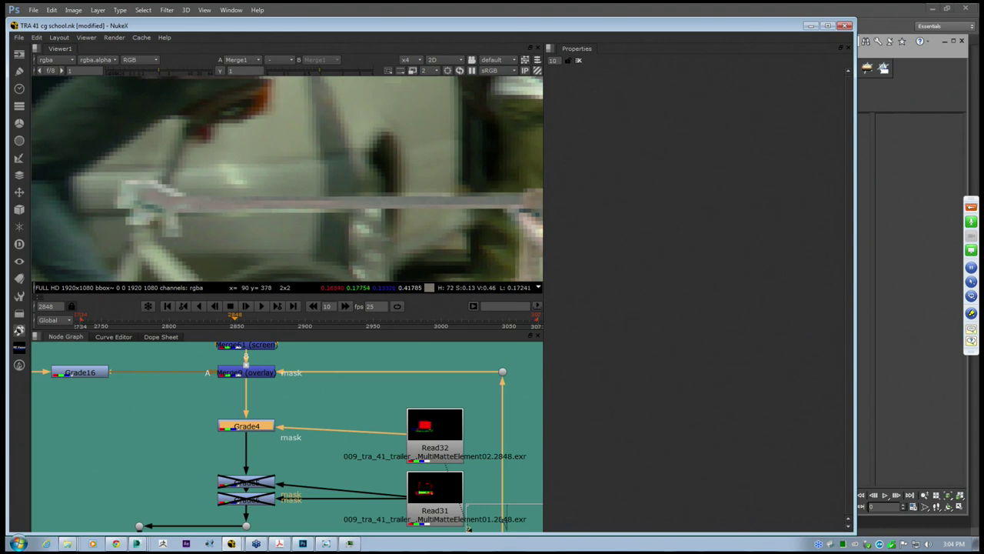
scroll(374, 181, "down", 2)
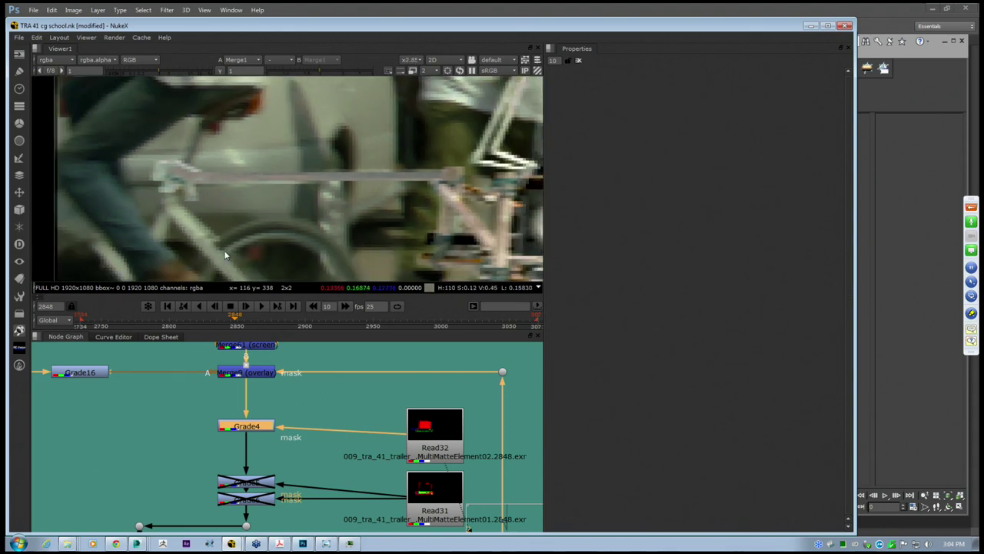
scroll(224, 254, "down", 3)
scroll(240, 234, "up", 4)
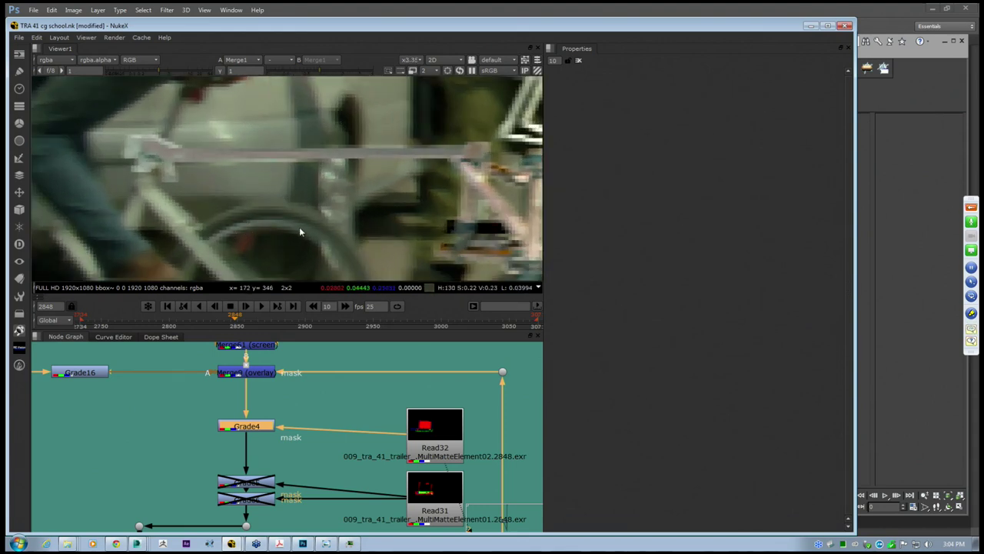
scroll(305, 231, "down", 4)
key("d")
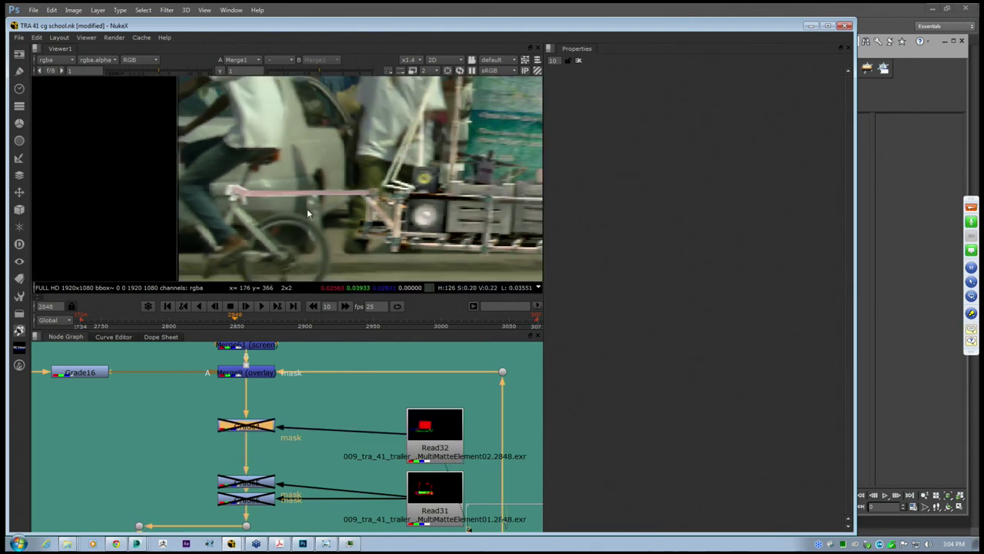
middle_click_drag(369, 225, 254, 231)
key("d")
key("d")
key("d")
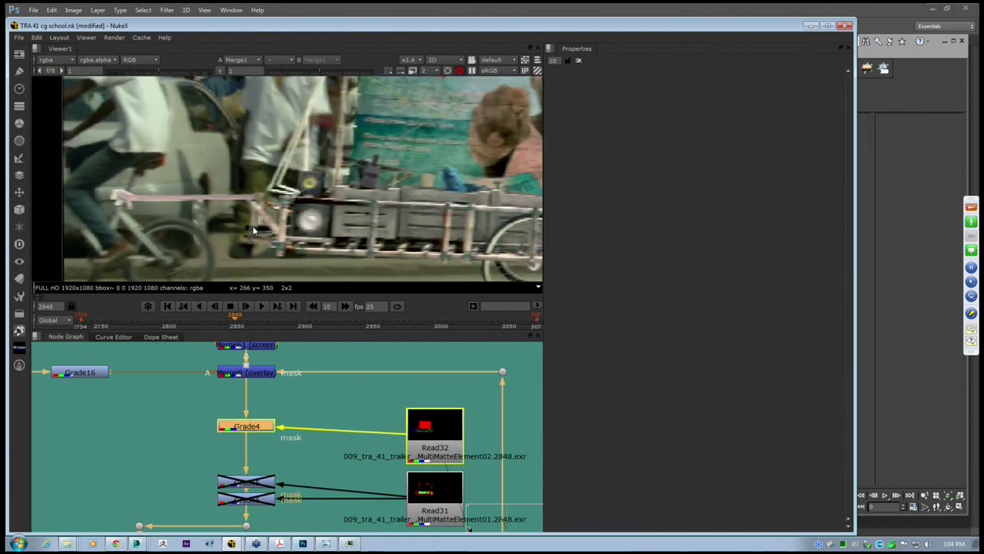
Enable Grade5, the upper of the two grades masked by Read31, and check it over the whole trailer
scroll(253, 229, "down", 1)
left_click(246, 482)
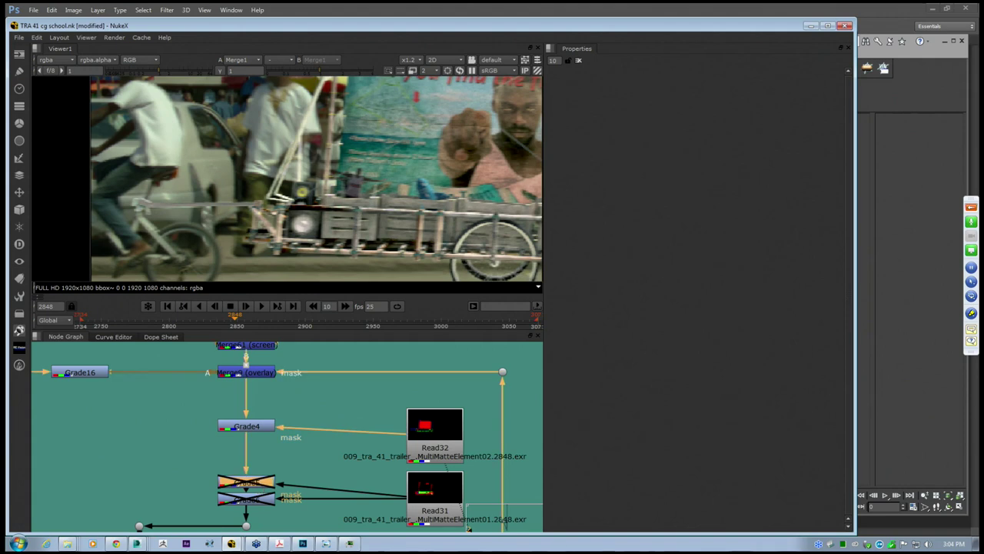
key("d")
key("d")
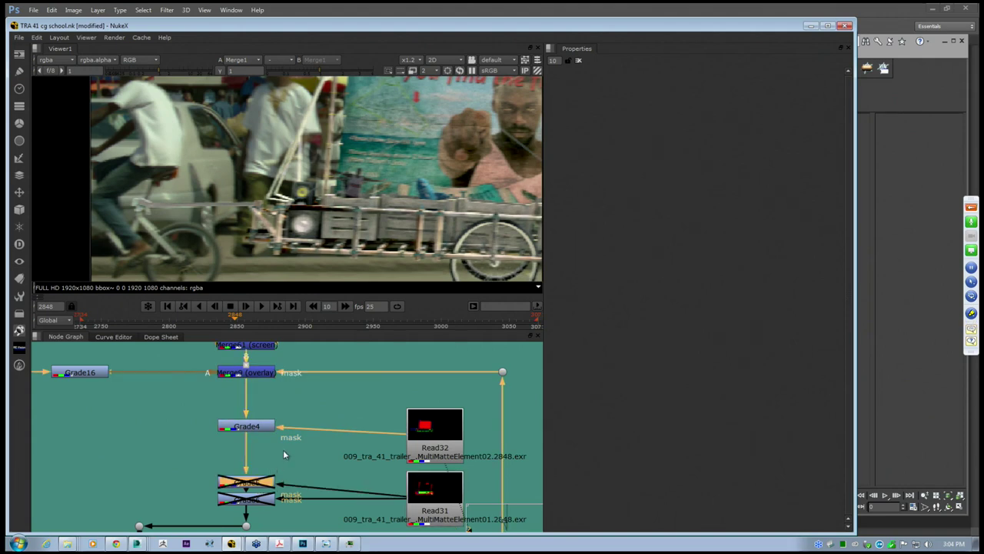
key("d")
middle_click_drag(447, 226, 286, 221)
scroll(243, 208, "down", 5)
scroll(286, 222, "up", 3)
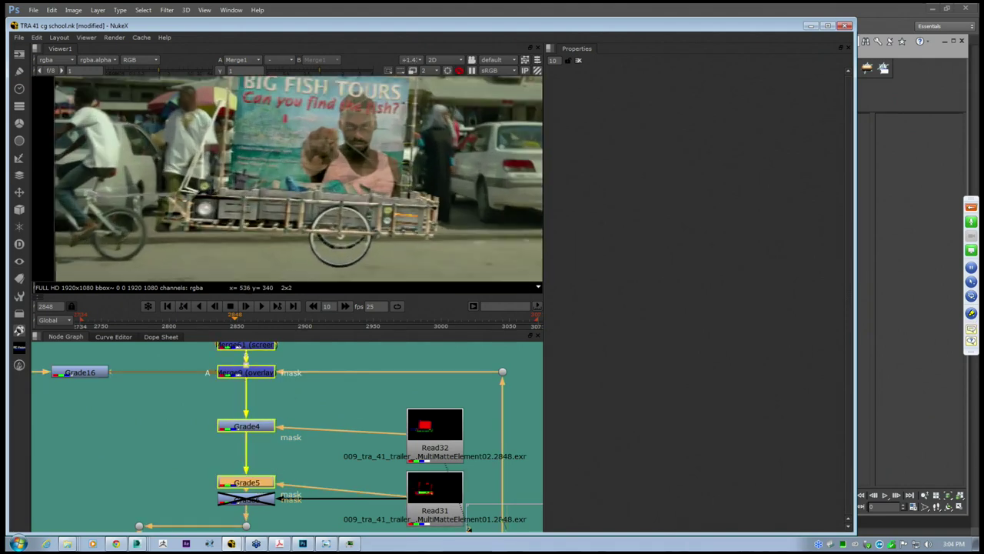
Toggle Grade5 repeatedly to compare its effect on the trailer's frame and crates, leaving it enabled
key("d")
key("d")
scroll(286, 222, "up", 1)
key("d")
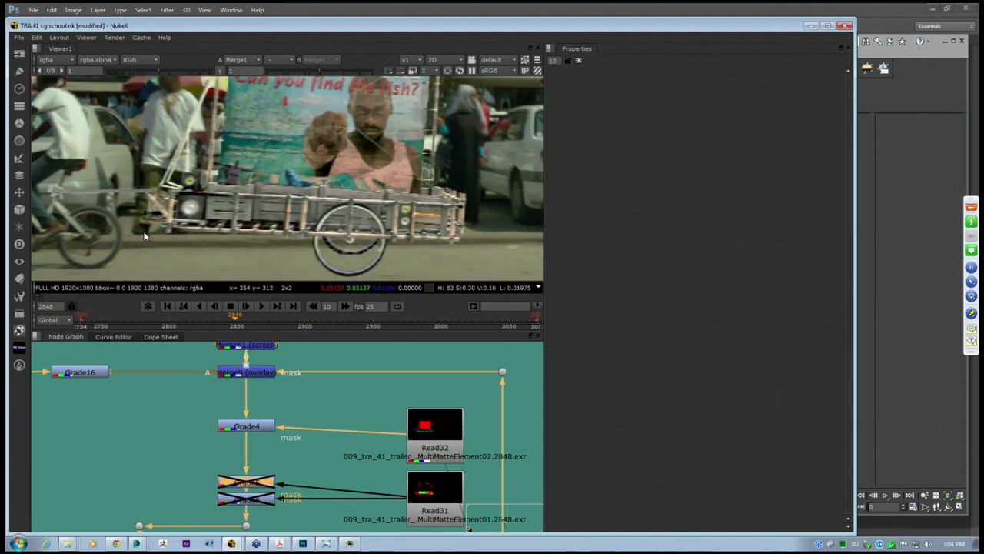
scroll(143, 236, "down", 2)
key("d")
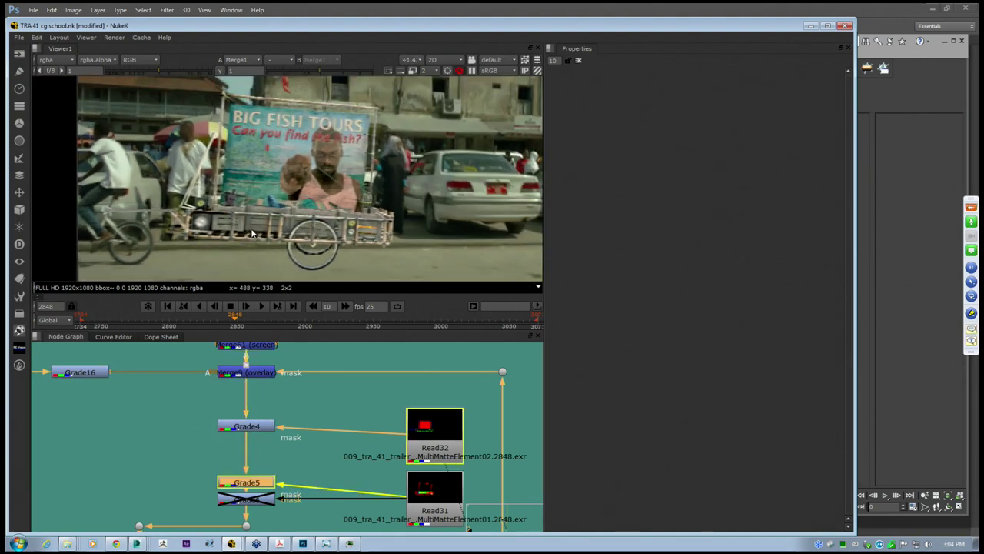
key("d")
key("d")
scroll(252, 233, "up", 4)
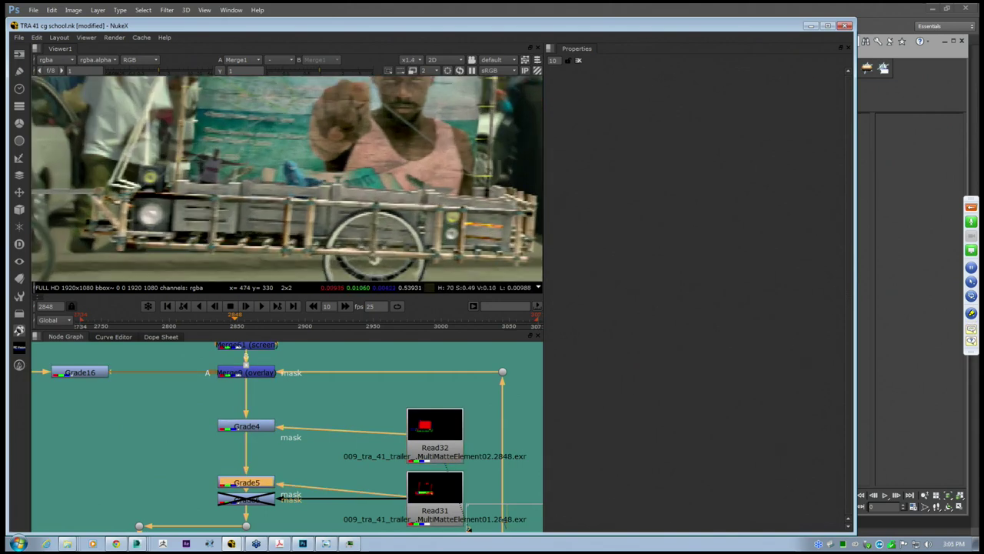
key("d")
key("d")
key("d")
key("d")
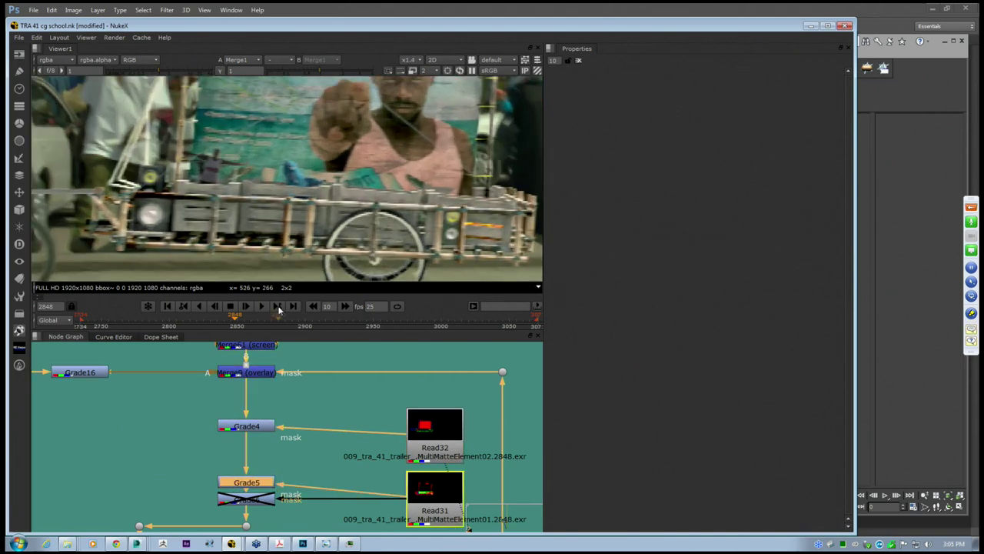
Open Grade5's properties and examine its mask channel options, keeping rgba.red as the mask
middle_click_drag(291, 463, 280, 402)
double_click(262, 408)
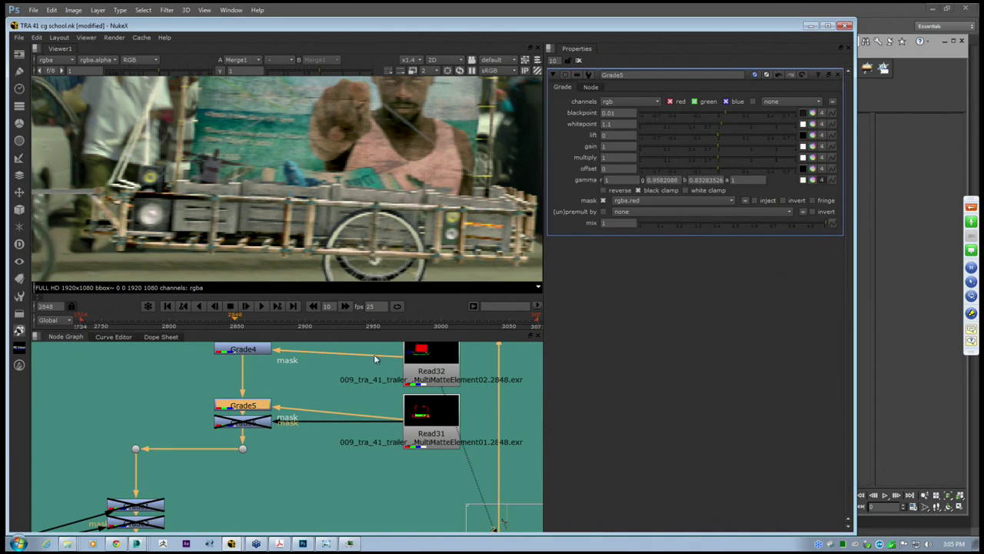
left_click(645, 206)
left_click(629, 402)
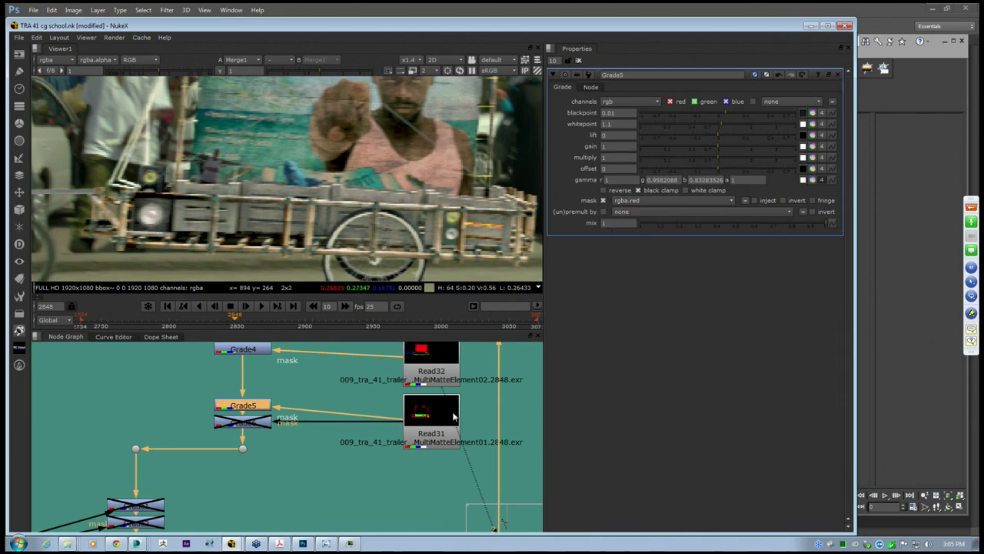
Enable Grade6, the second grade masked by Read31, toggling it to compare its effect on the trailer
middle_click_drag(422, 389, 466, 385)
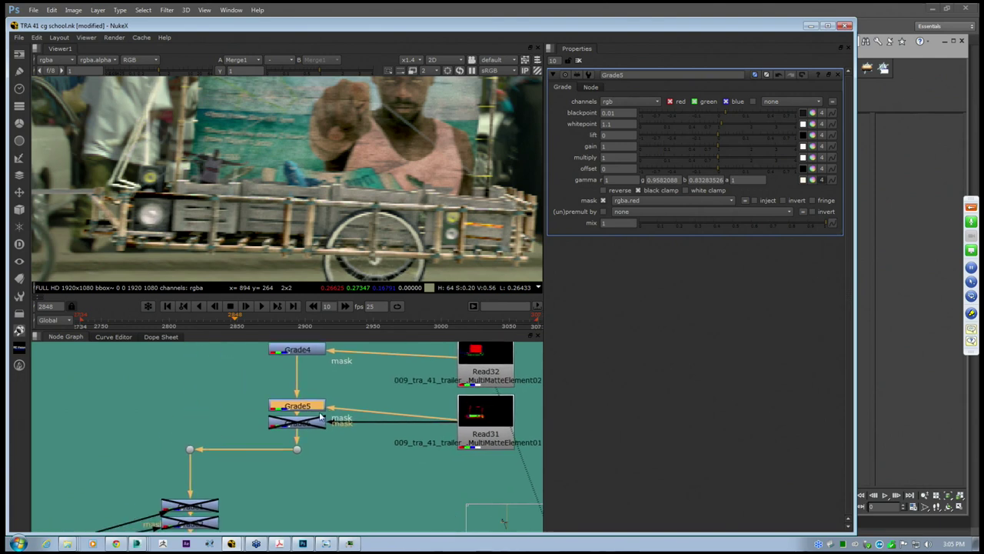
key("d")
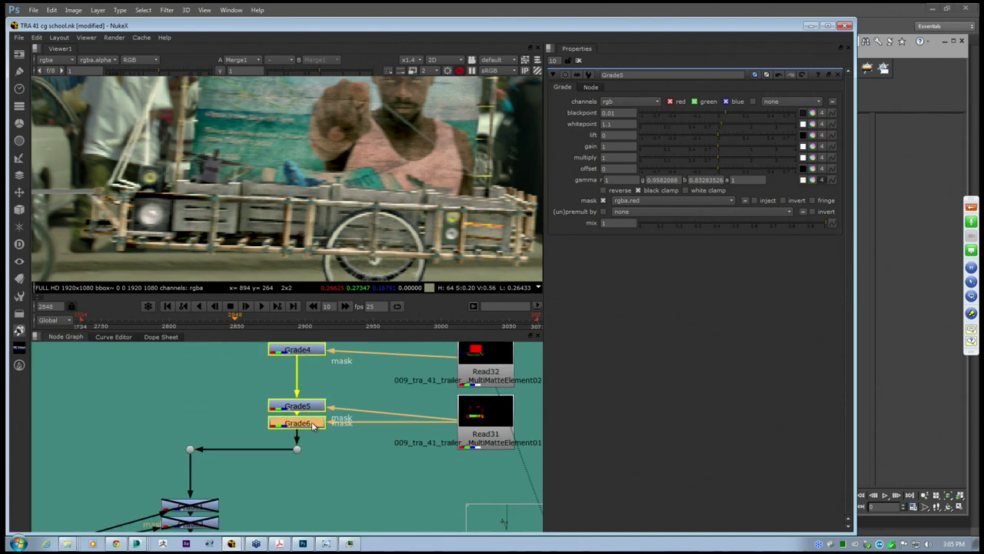
key("d")
key("d")
middle_click_drag(419, 222, 396, 221)
key("d")
key("d")
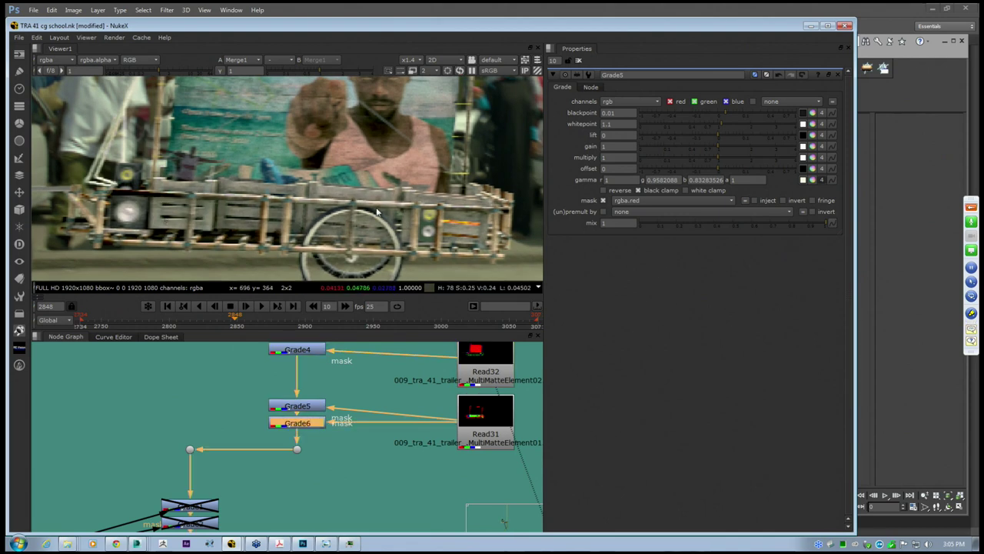
Enable Grade1, the first grade masked by Read33, toggling it to compare its effect on the trailer
middle_click_drag(333, 421, 427, 346)
middle_click_drag(265, 436, 325, 411)
middle_click_drag(449, 404, 383, 425)
left_click(330, 388)
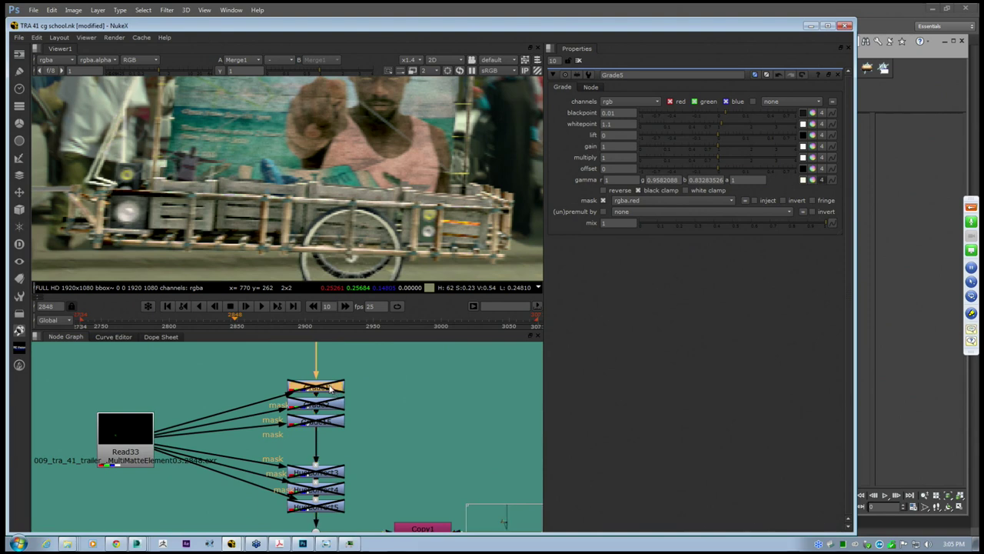
key("d")
key("d")
key("d")
key("d")
key("d")
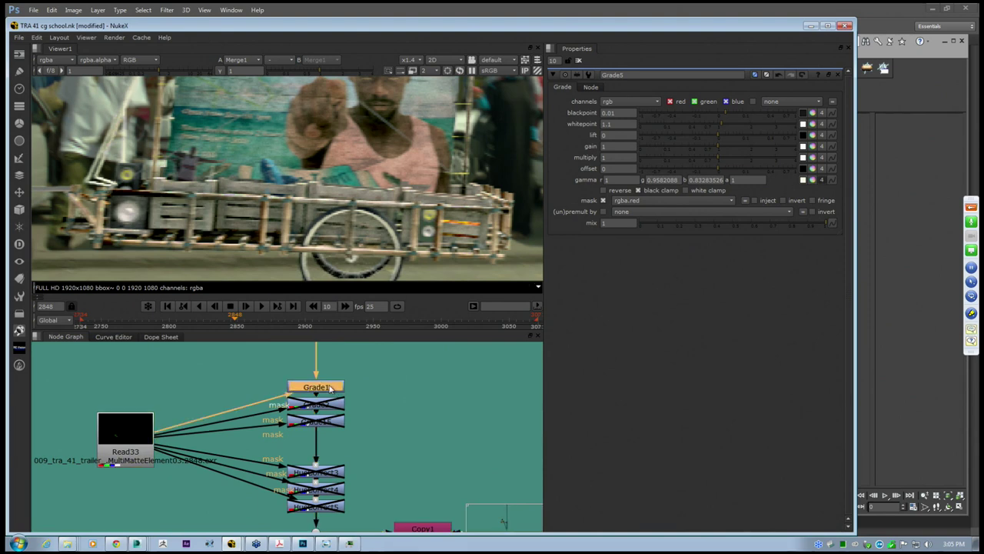
Enable Grade2, directly below Grade1, toggling it to compare its effect on the trailer
middle_click_drag(343, 404, 328, 409)
left_click(330, 397)
key("d")
key("d")
key("d")
key("d")
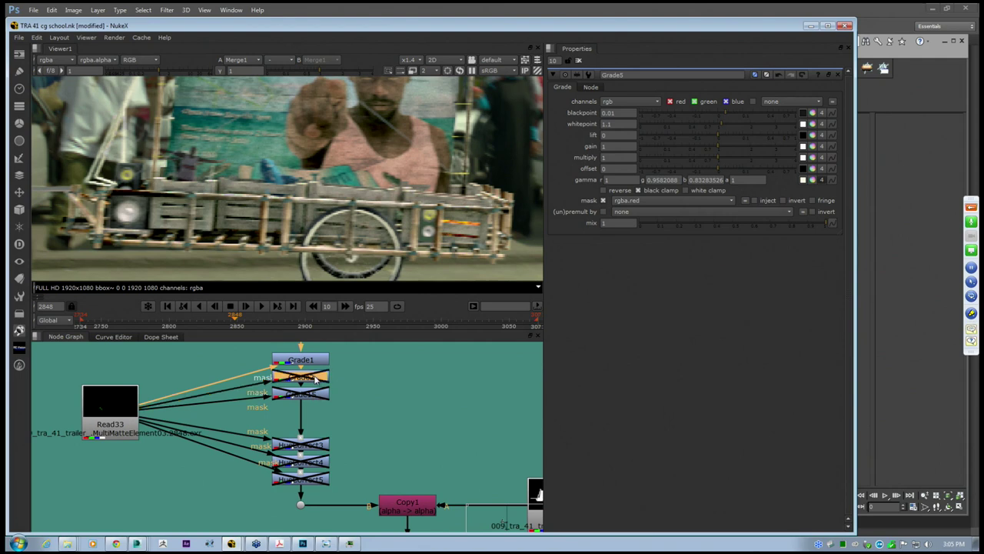
key("d")
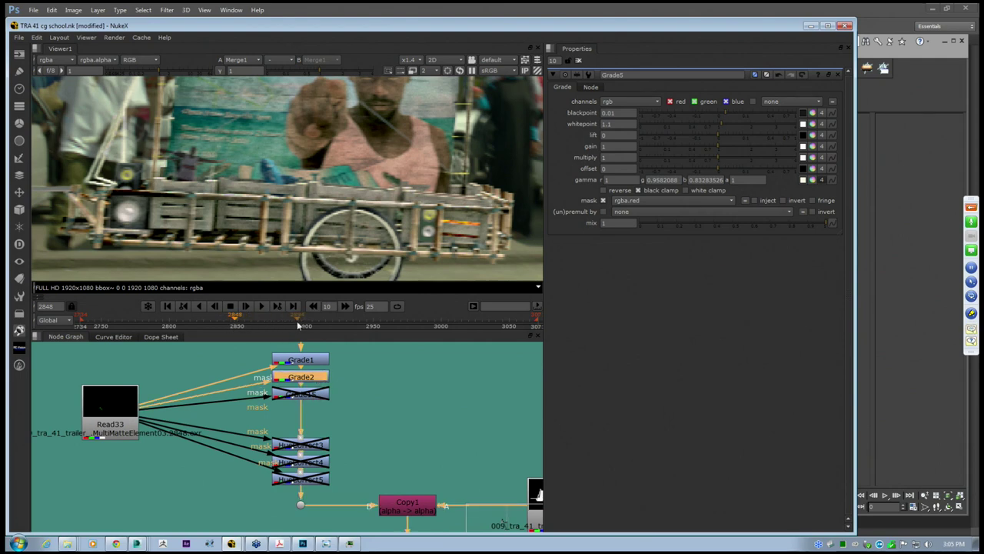
Move to frame 2878 to show the whole trailer and enable Grade15, the third grade masked by Read33
scroll(304, 207, "down", 1)
scroll(296, 218, "down", 1)
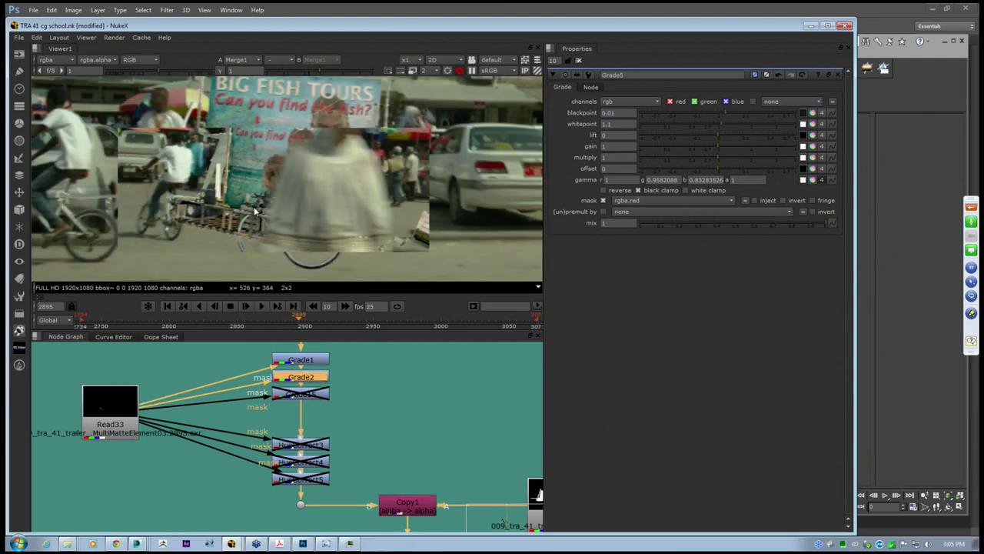
middle_click_drag(259, 212, 305, 200)
left_click(279, 318)
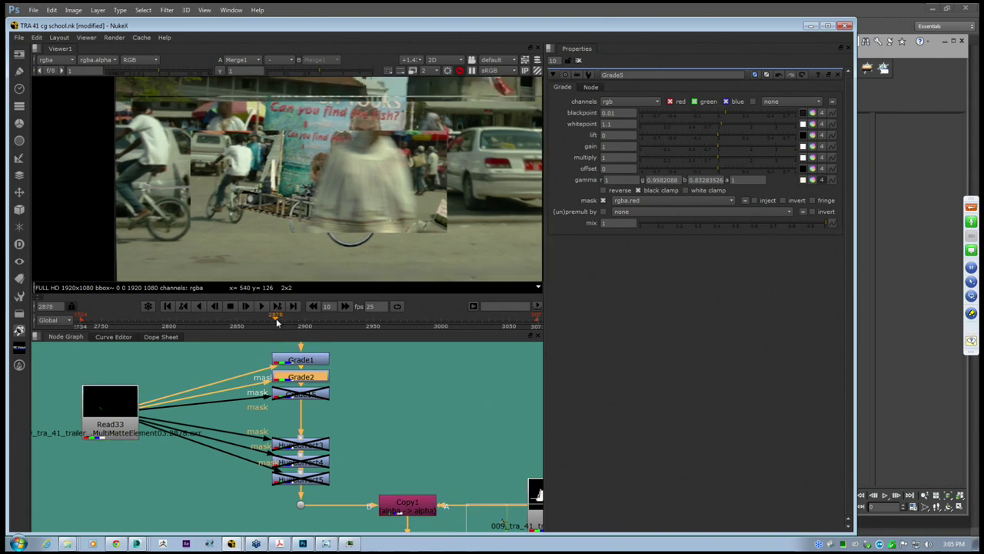
left_click(311, 395)
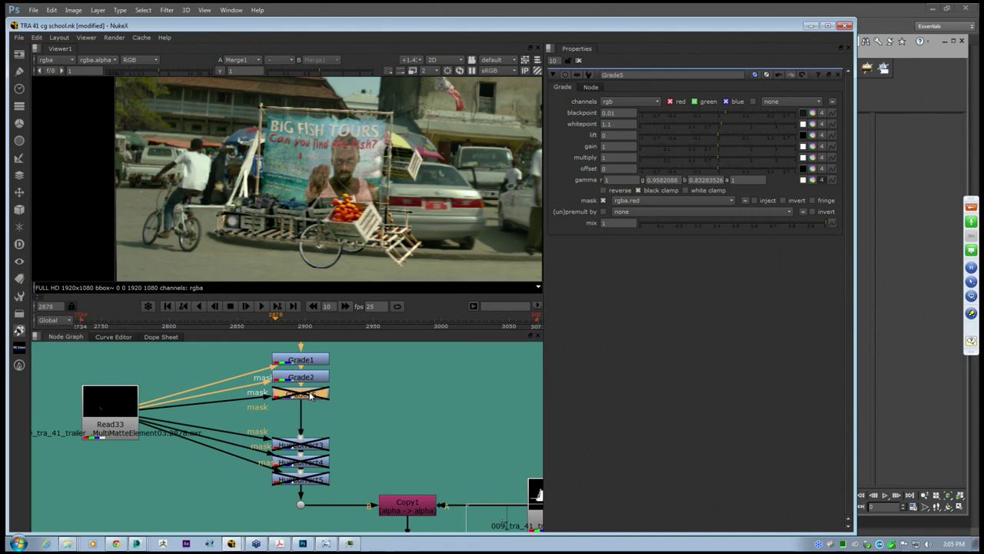
key("d")
Enable HueCorrect3, HueCorrect4 and HueCorrect5, comparing HueCorrect4's effect on the fruit in the tipping crate
left_click(313, 442)
key("d")
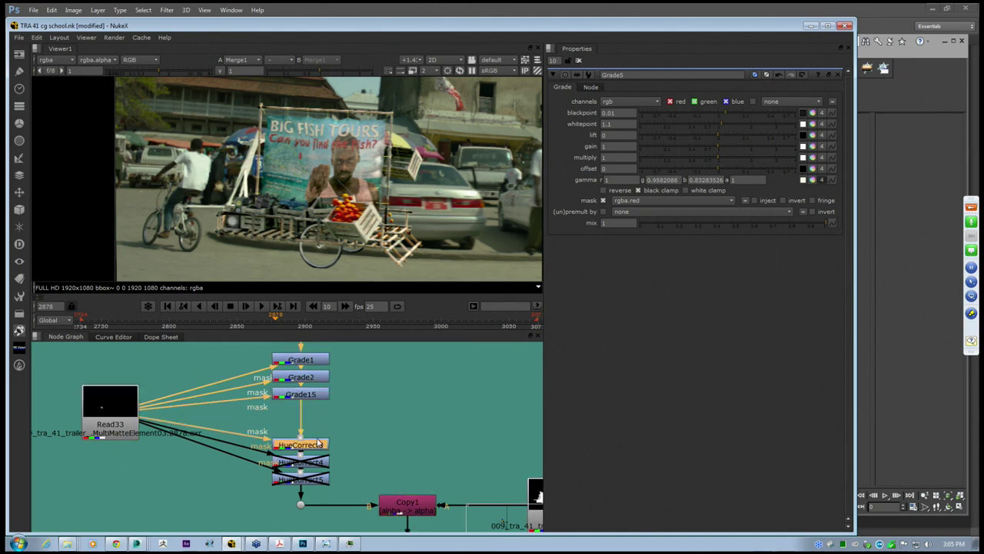
middle_click_drag(322, 443, 344, 412)
left_click(336, 433)
key("d")
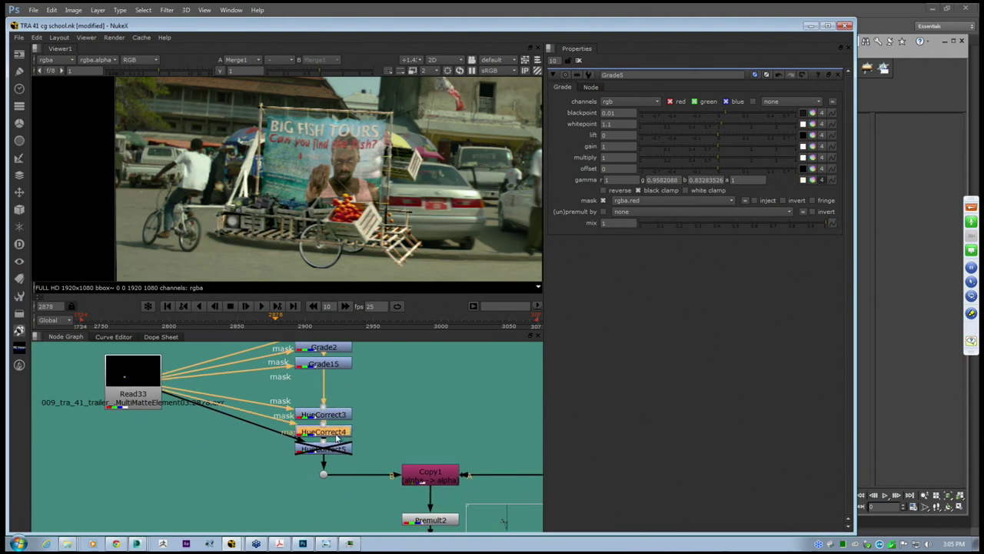
key("d")
scroll(349, 182, "up", 3)
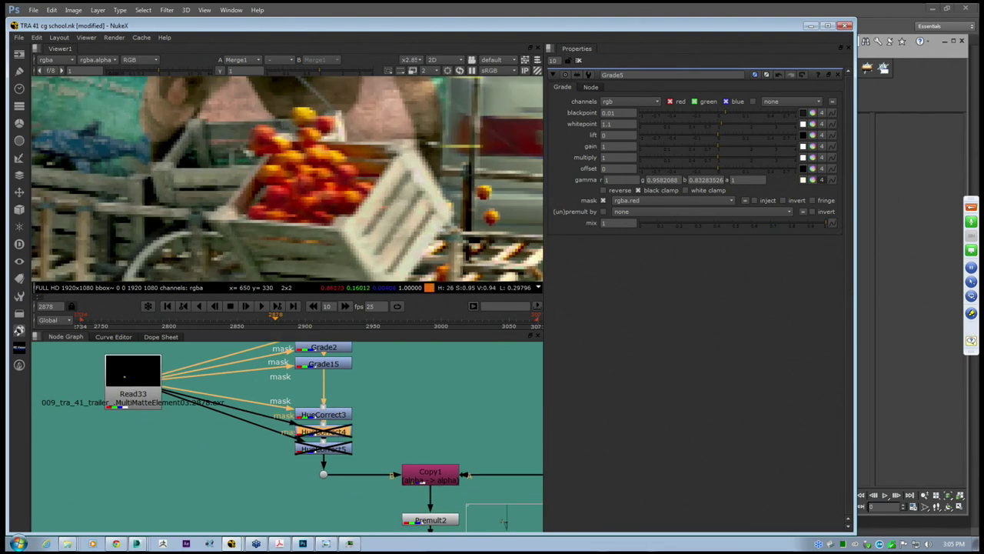
left_click(335, 452)
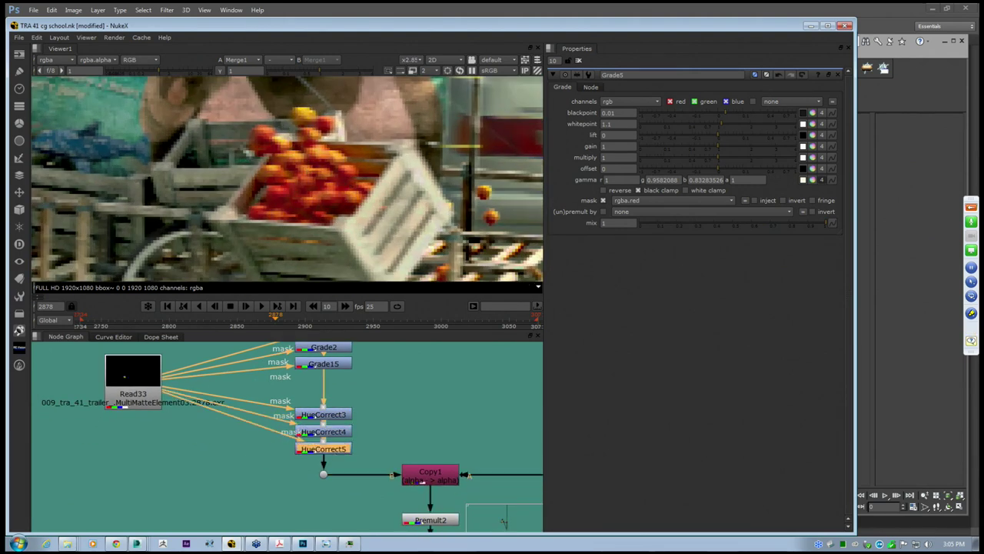
scroll(341, 209, "down", 3)
scroll(340, 209, "down", 2)
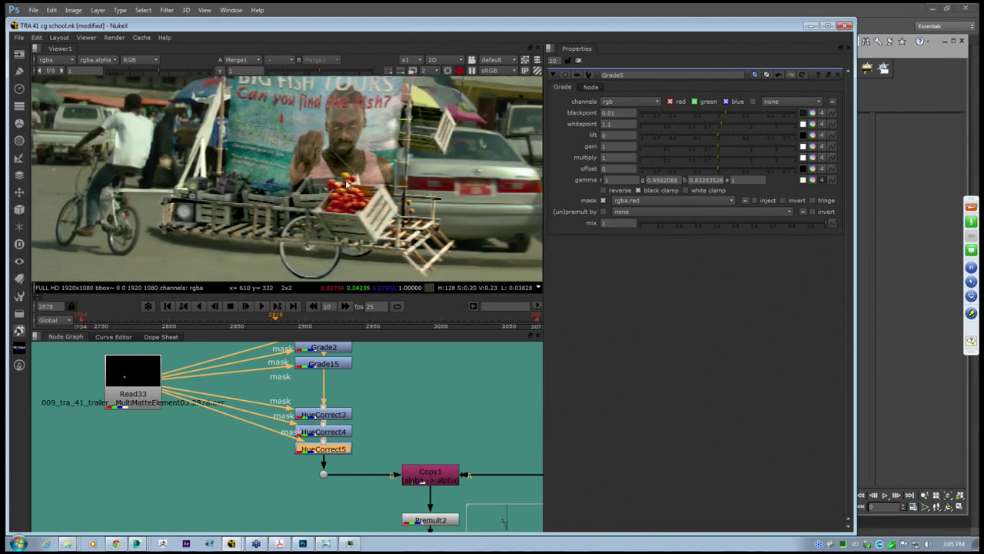
View the output of Premult2, below the Copy1 node fed by Read29, and display its alpha channel
scroll(232, 435, "down", 3)
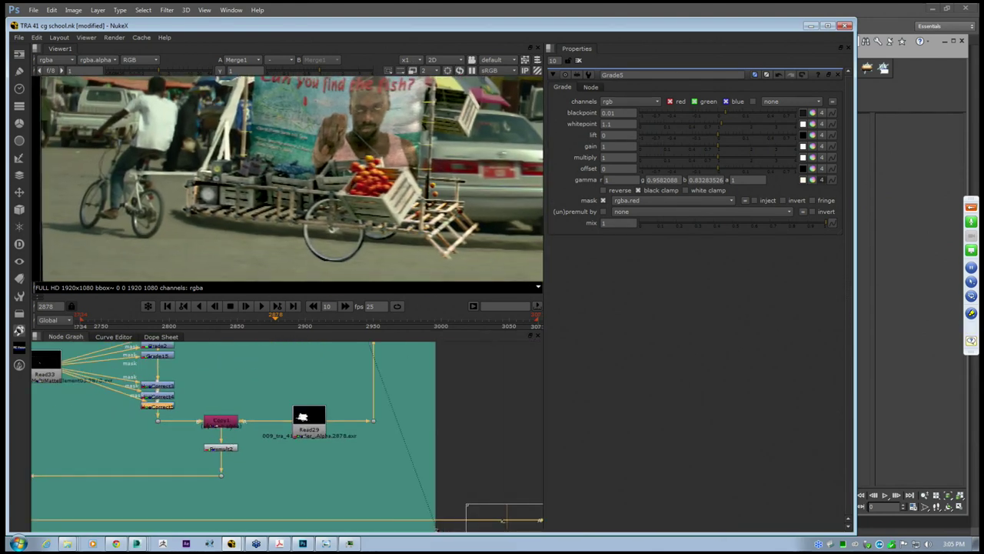
scroll(265, 392, "up", 2)
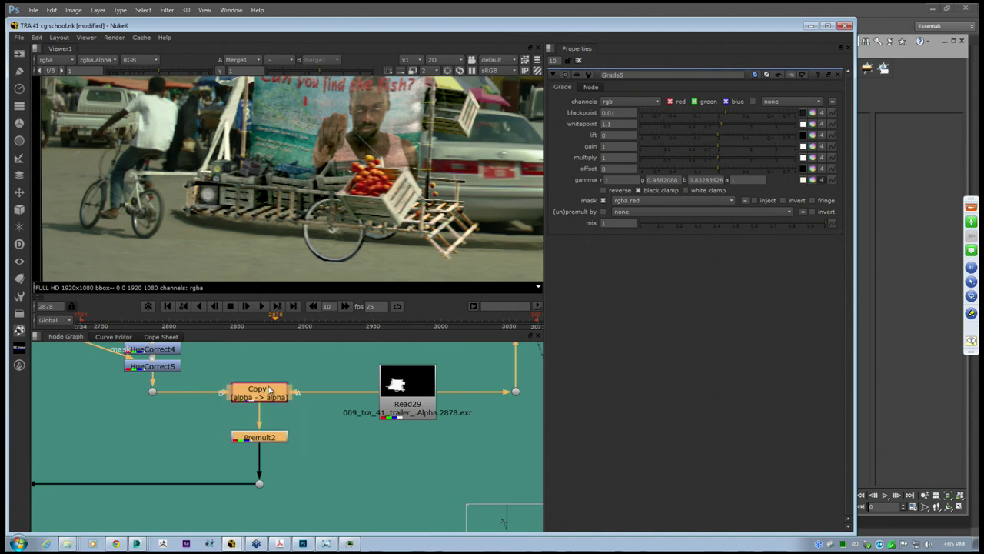
left_click(419, 399)
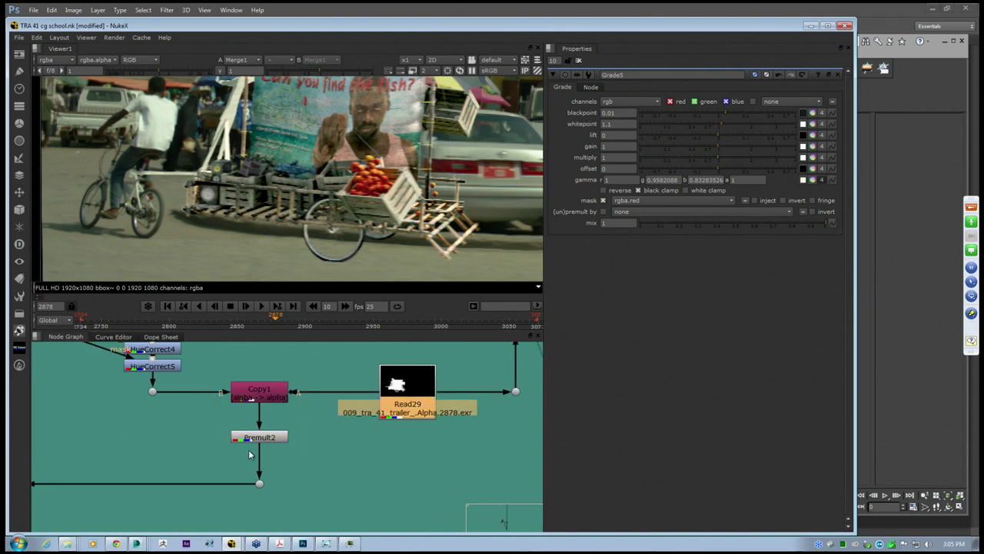
left_click(259, 438)
key("1")
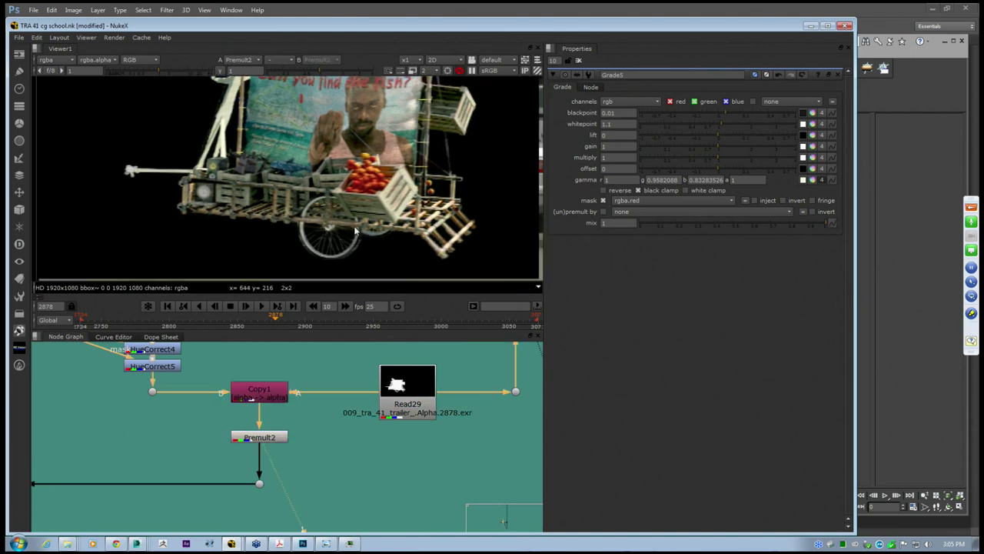
left_click(142, 60)
left_click(136, 128)
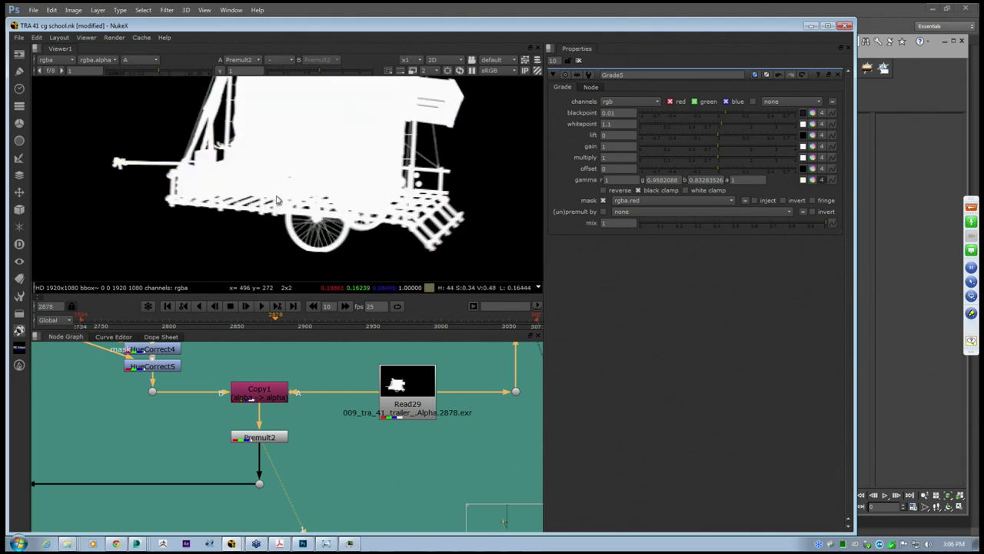
middle_click_drag(272, 211, 268, 187)
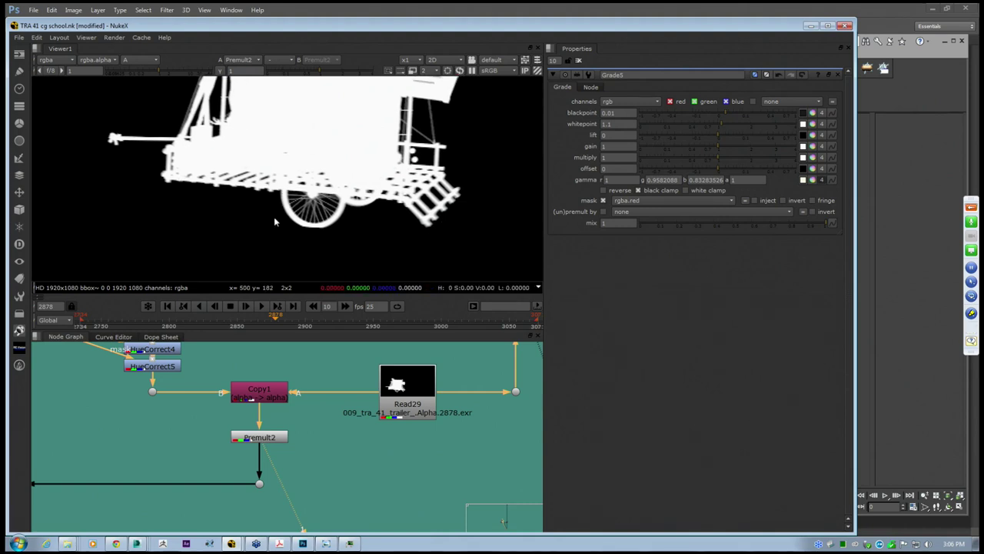
Switch to the untitled 3ds Max session and open 009_TRA_30_Base Geometry_rescaled.max, adopting the file's gamma and LUT settings and continuing past missing files
mouse_move(136, 544)
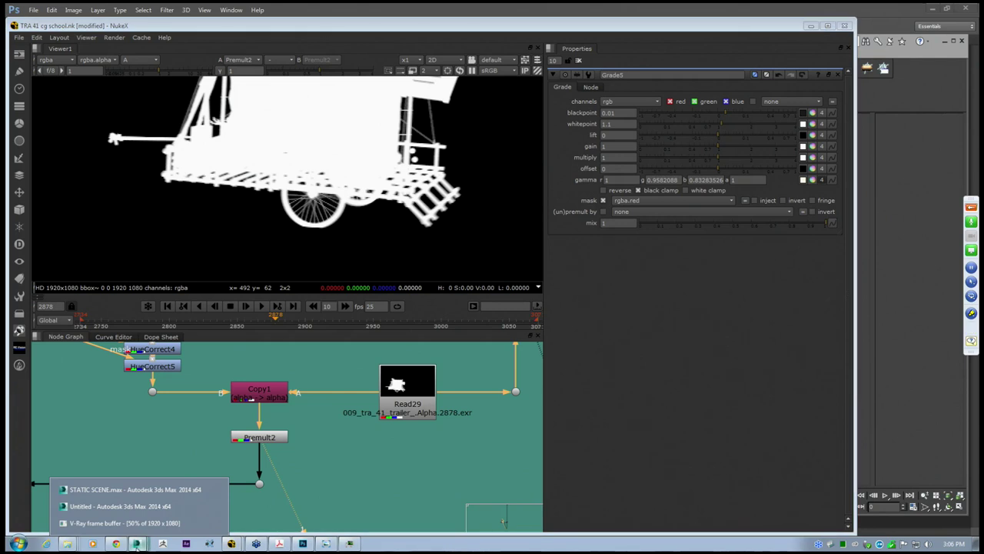
left_click(108, 506)
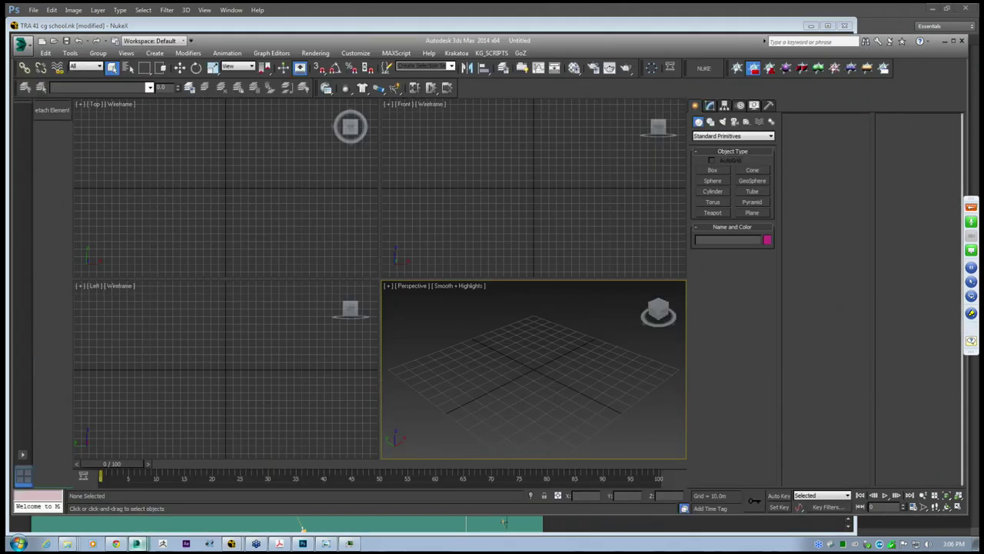
left_click(22, 43)
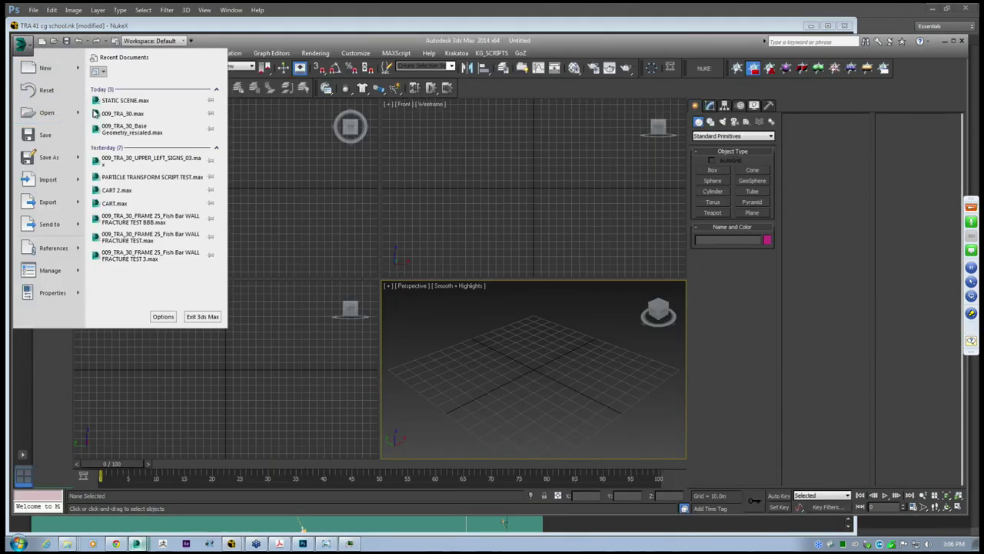
left_click(137, 131)
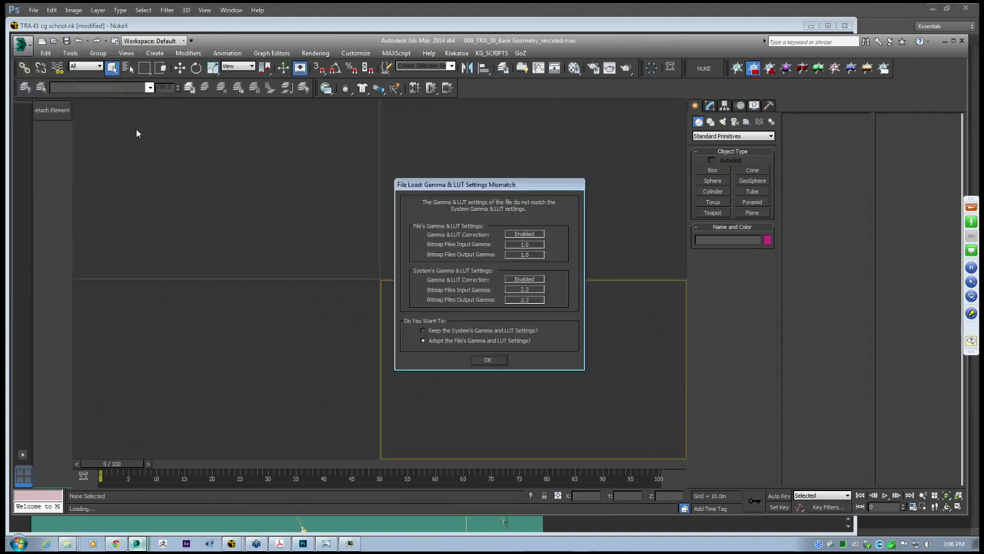
left_click(492, 360)
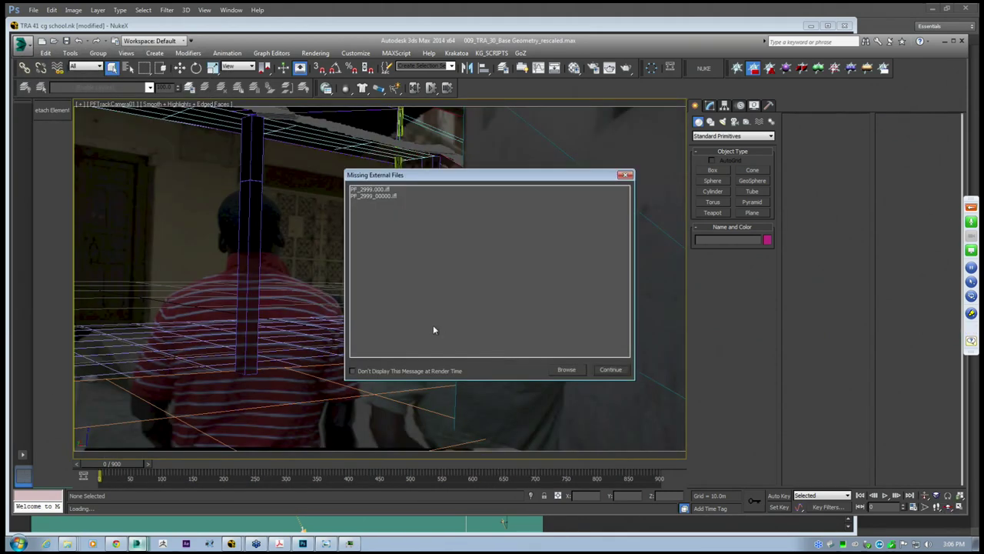
left_click(609, 370)
left_click(515, 305)
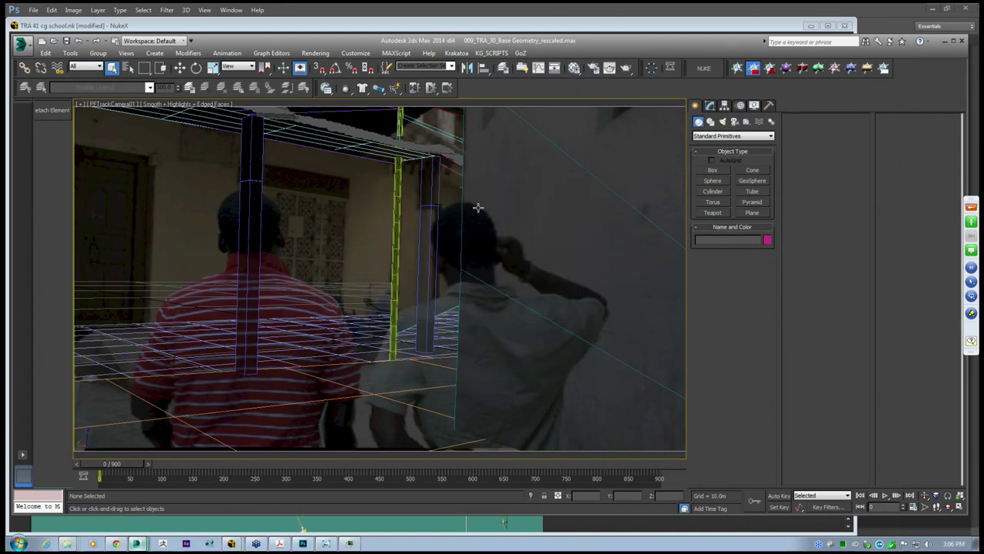
Open the Material Editor and examine the matte surface and shadow settings of the VRayMtlWrapper material Material #29381
left_click(574, 68)
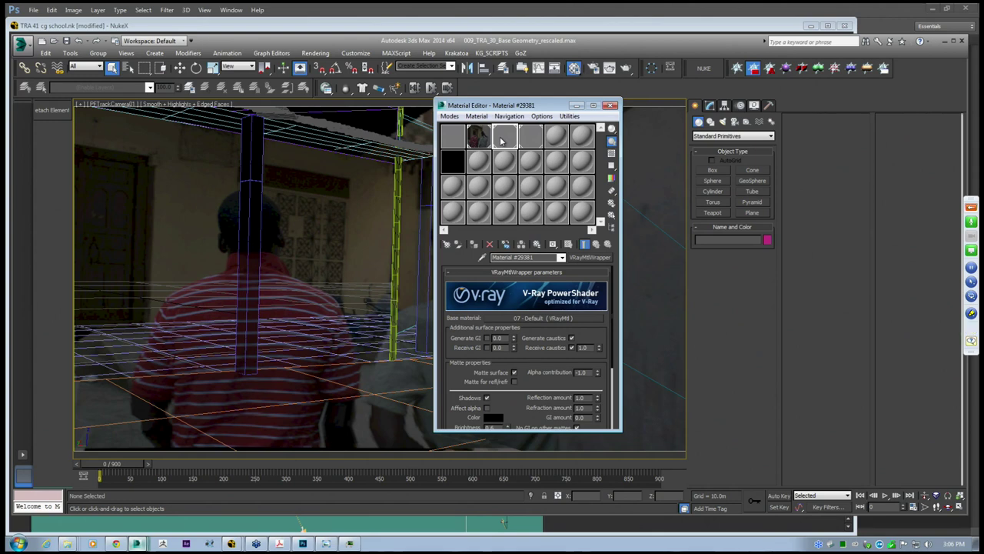
left_click_drag(507, 104, 543, 82)
scroll(512, 307, "down", 3)
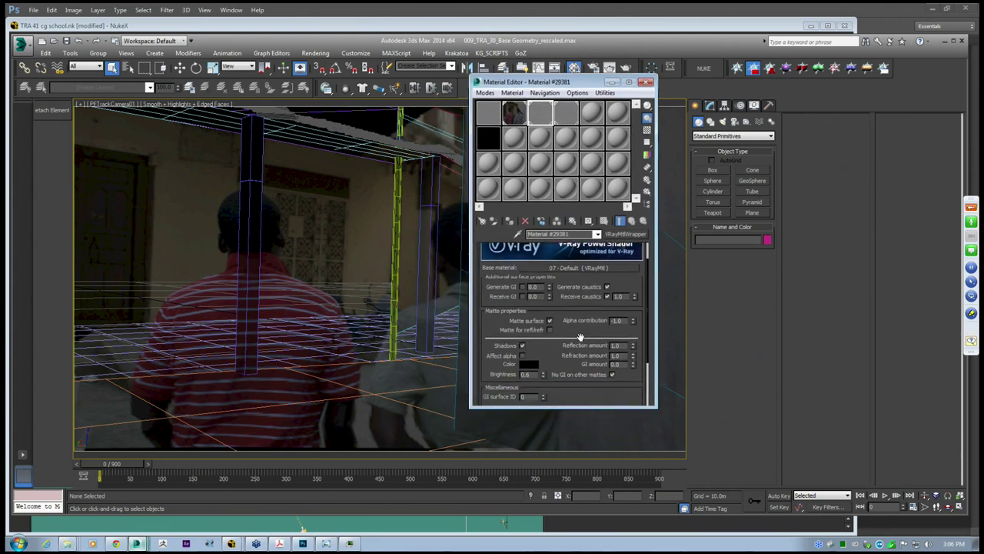
left_click(523, 311)
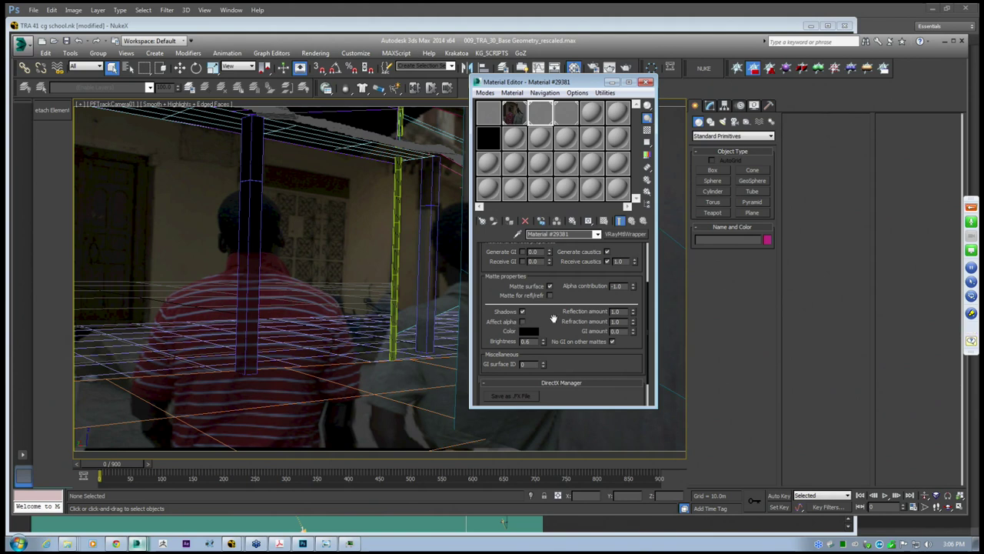
scroll(552, 318, "up", 2)
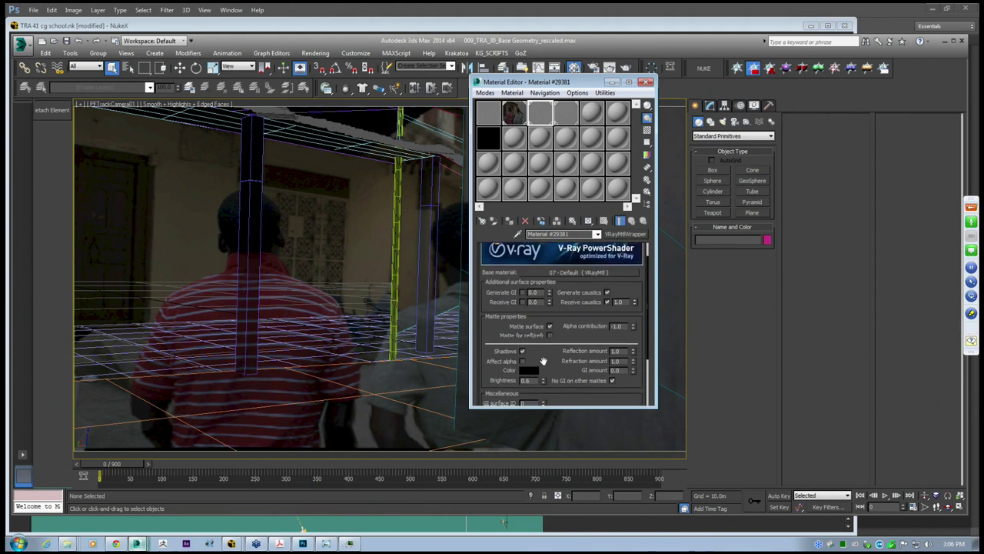
scroll(553, 332, "down", 1)
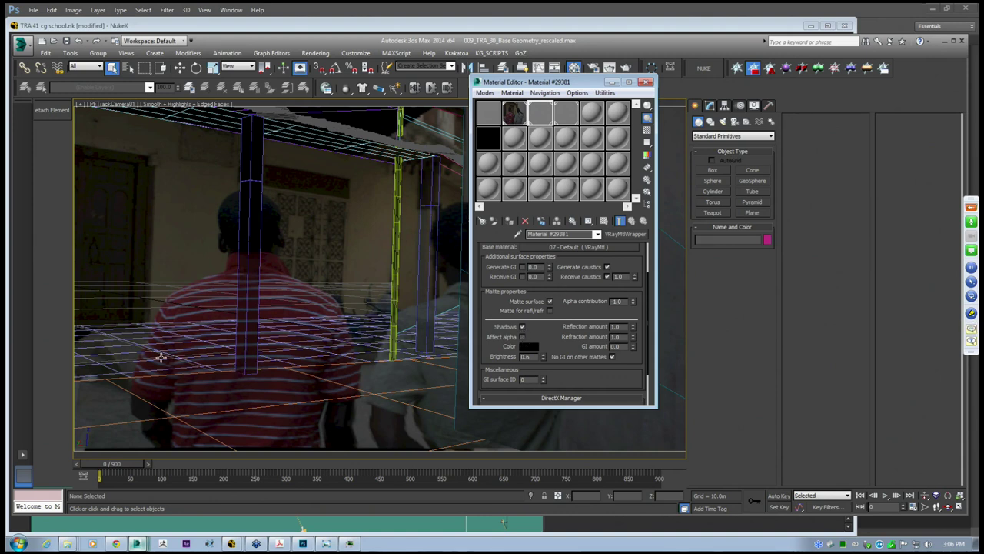
Switch to TRA 41 cg school.nk in NukeX and view Read60, the VRayMatteShadow pass in the TRAILER_SHADOWS group
mouse_move(230, 543)
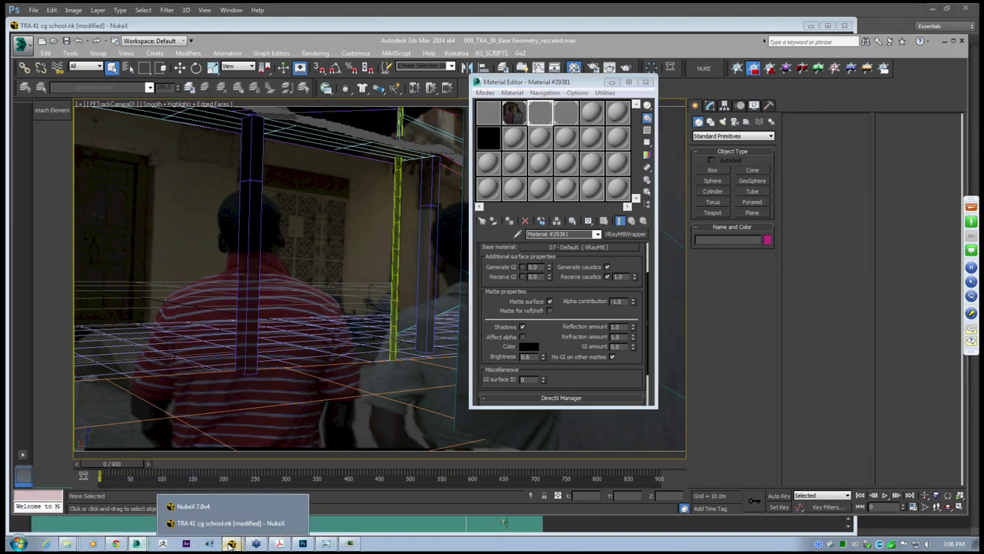
left_click(231, 523)
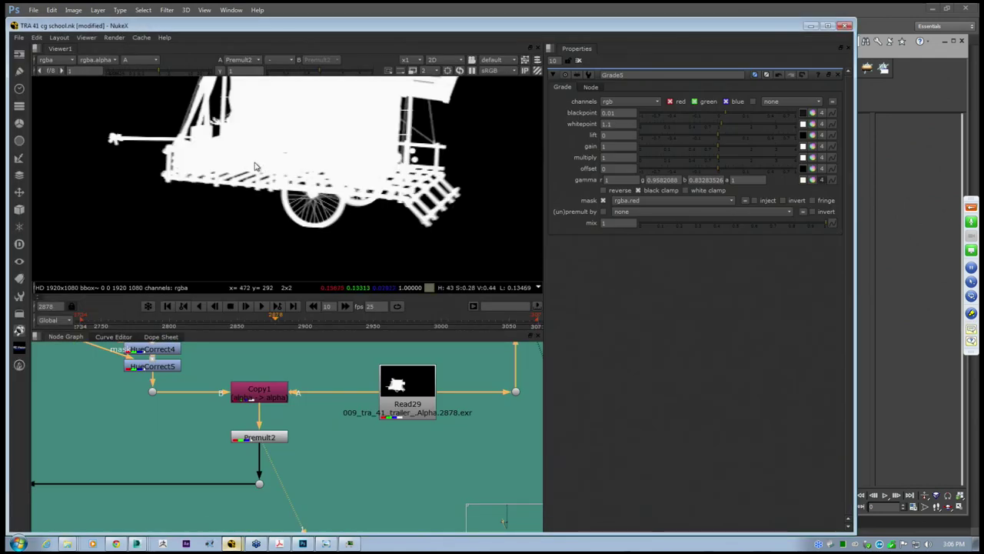
scroll(313, 223, "down", 3)
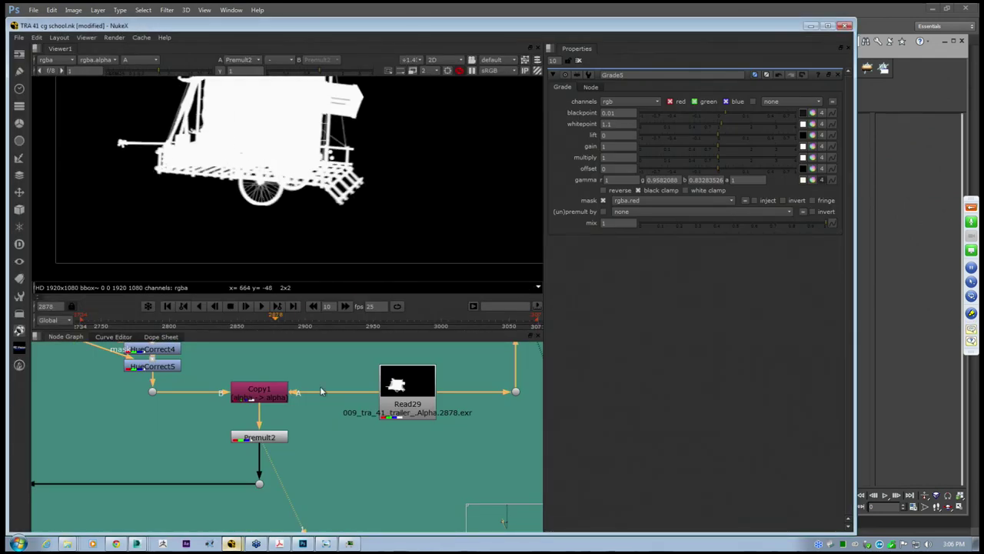
scroll(208, 411, "down", 5)
scroll(227, 404, "down", 2)
scroll(371, 404, "up", 8)
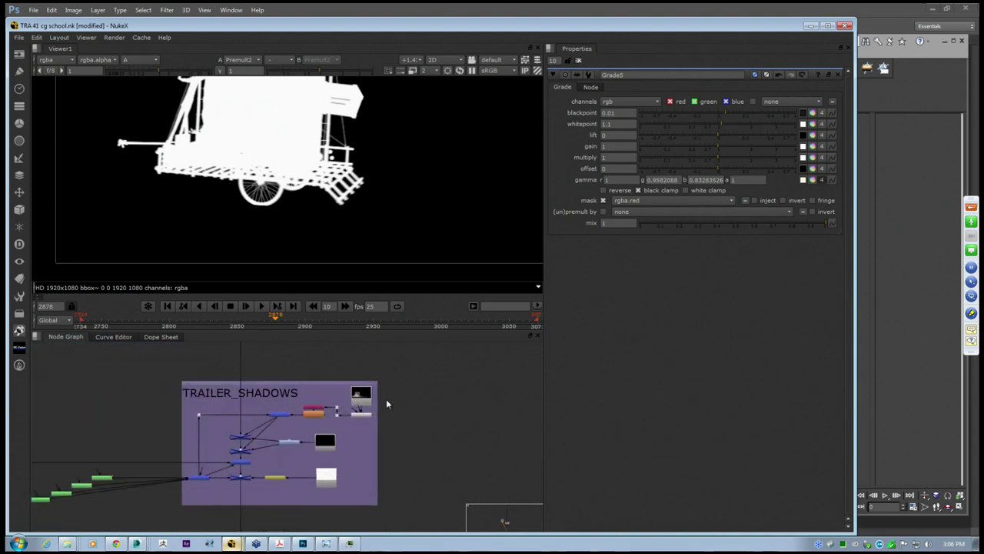
key("1")
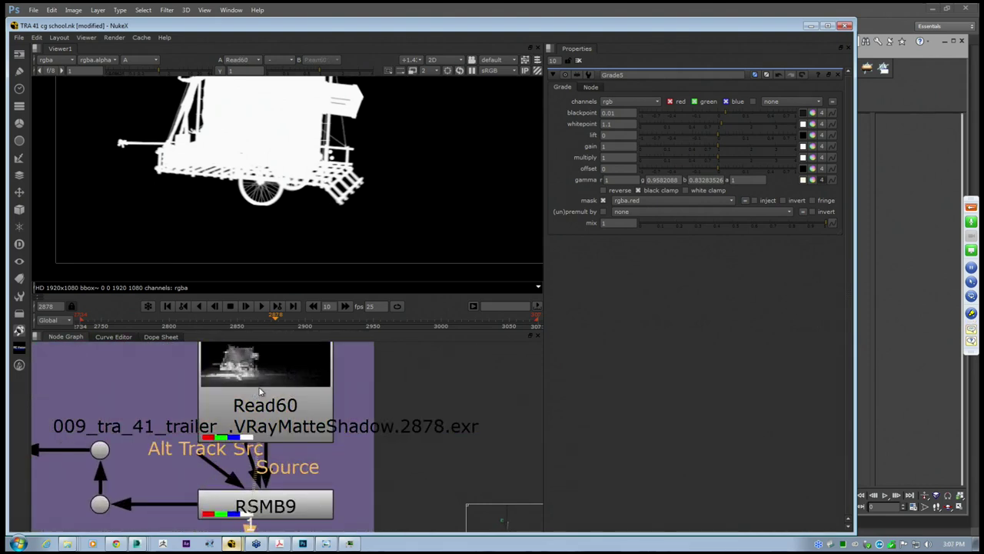
Display Read60's RGB channels and examine the trailer's shadow on the ground
left_click(139, 60)
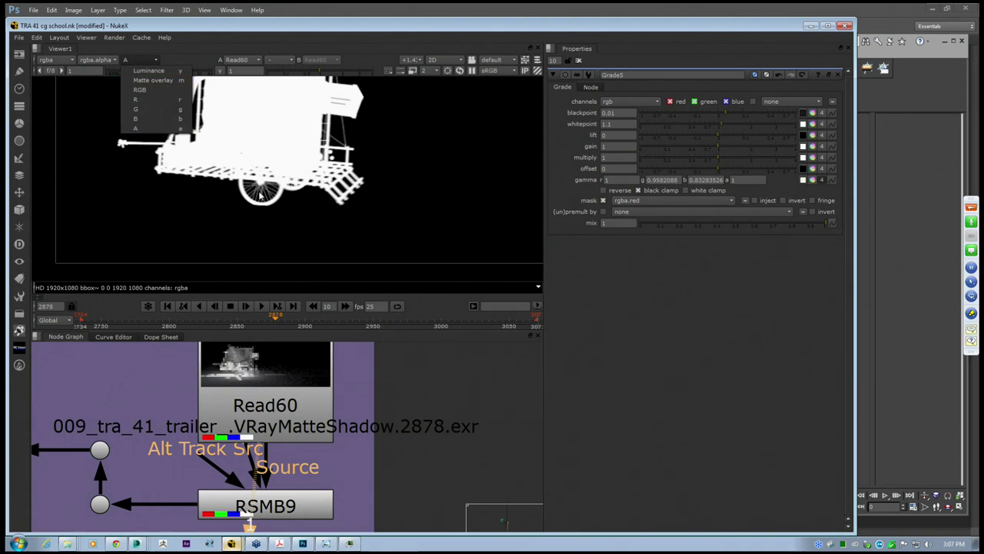
left_click(143, 91)
middle_click_drag(213, 191, 308, 193)
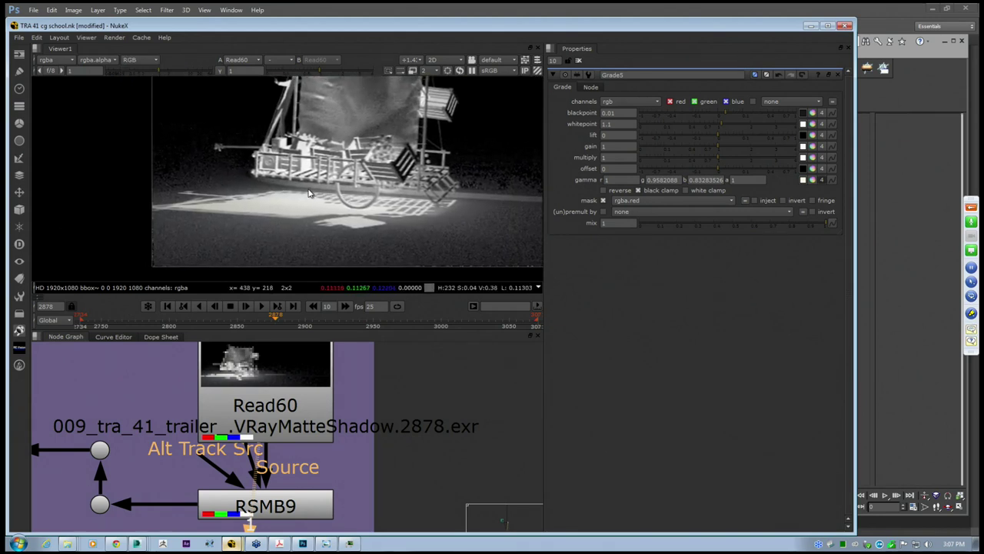
scroll(309, 193, "up", 1)
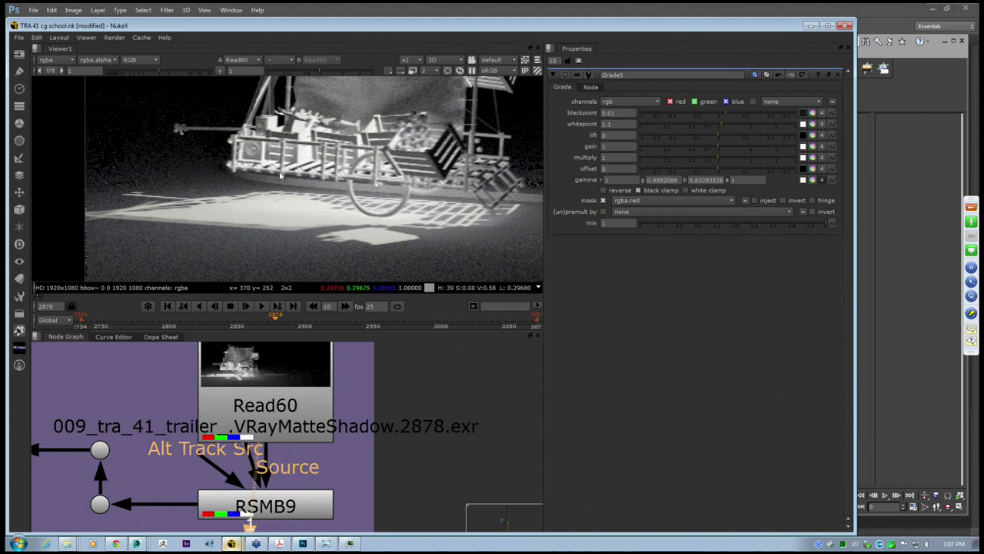
scroll(305, 197, "down", 1)
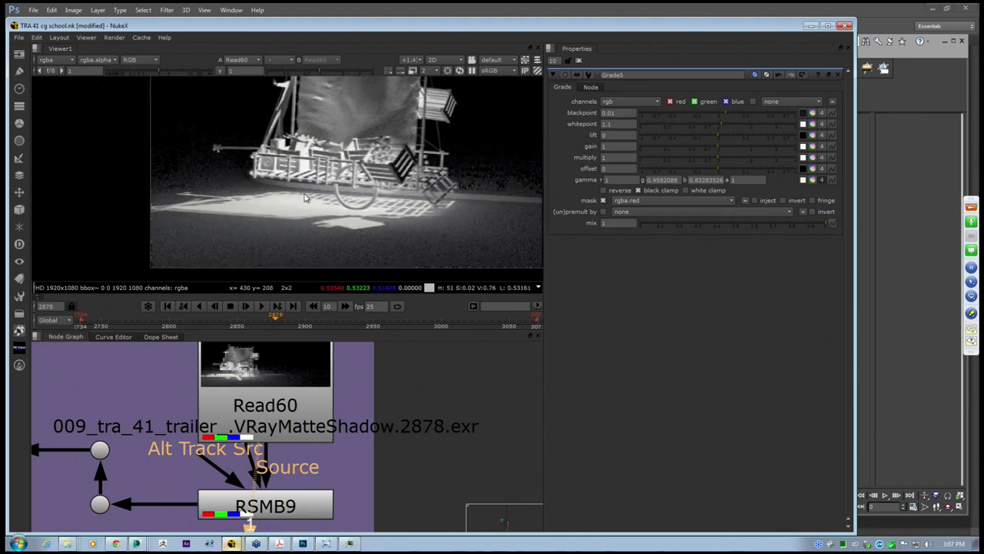
Disable RSMB9 below Read60, and view the Shuffle1 output with its properties open
scroll(363, 419, "down", 4)
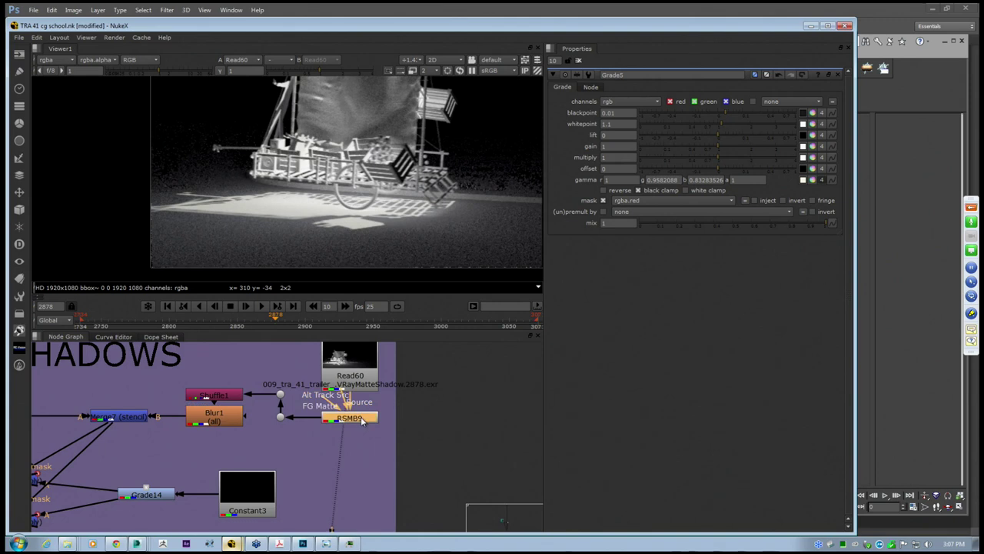
key("d")
scroll(361, 415, "up", 2)
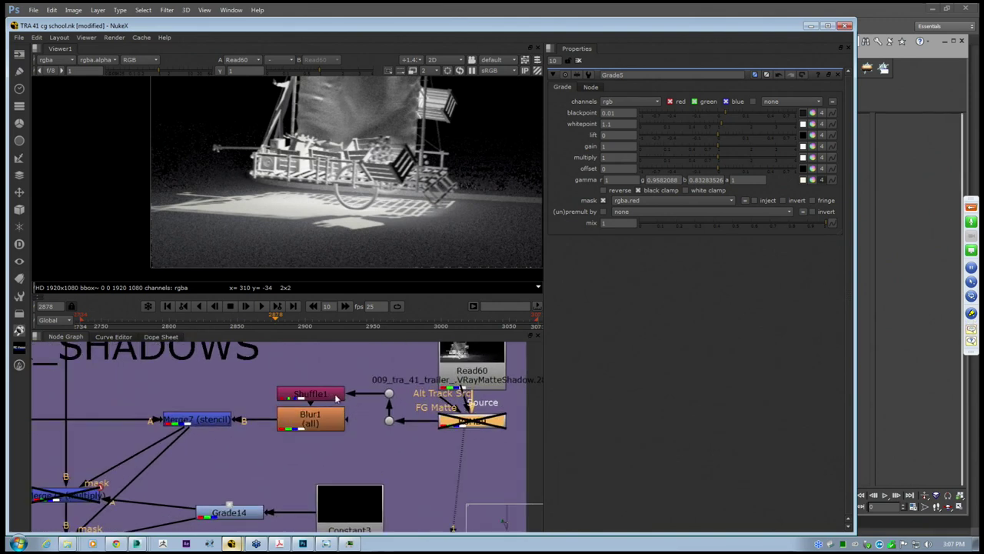
left_click(335, 397)
key("1")
double_click(344, 393)
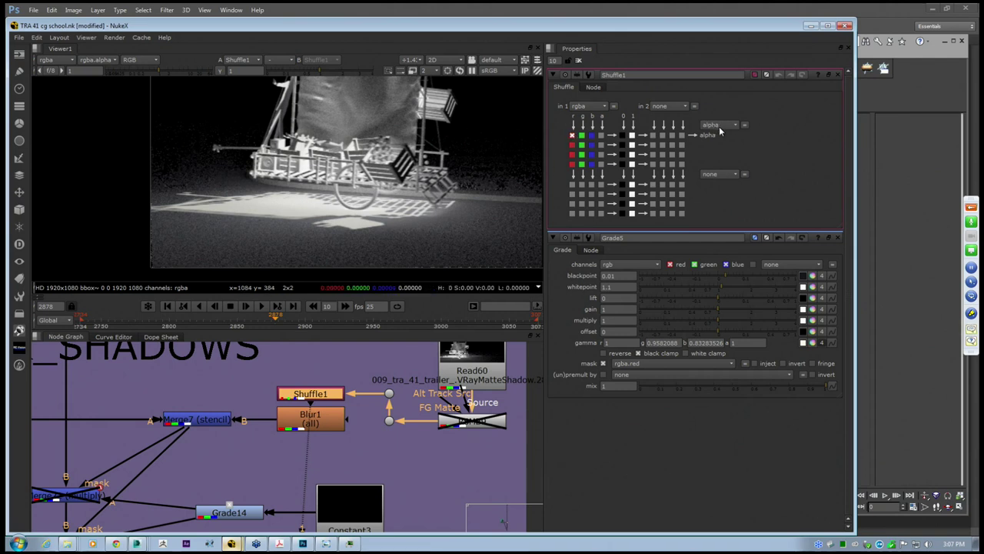
Compare Shuffle1's alpha channel with its RGB channels around the trailer's wheels and shadow
left_click(324, 397)
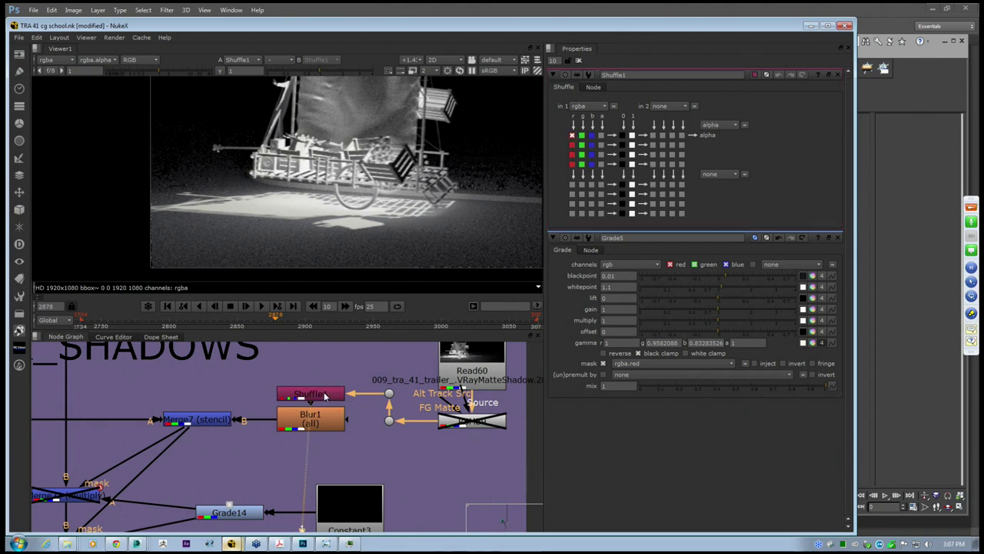
left_click(324, 392)
left_click(323, 392)
left_click(322, 391)
scroll(321, 391, "up", 5)
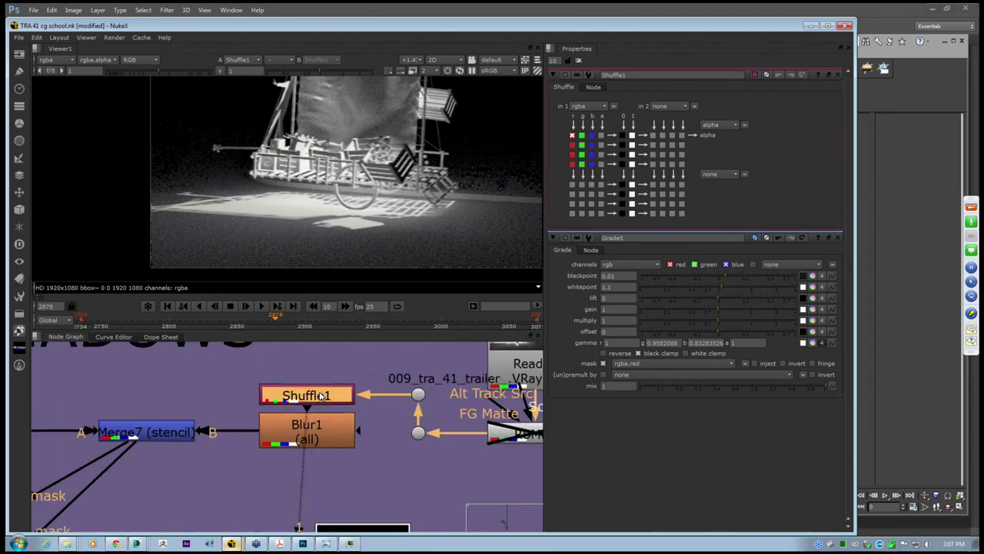
middle_click_drag(342, 396, 307, 400)
left_click(152, 60)
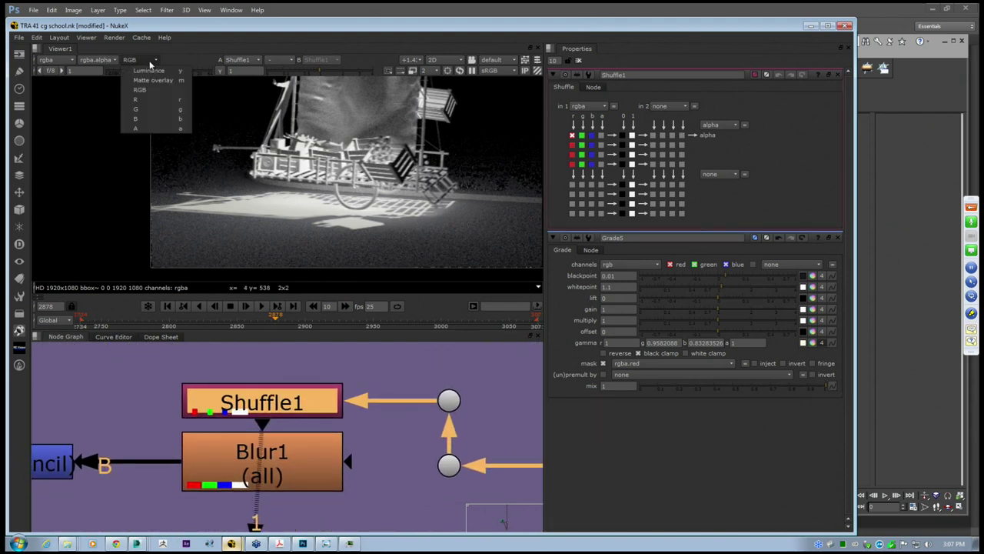
left_click(154, 128)
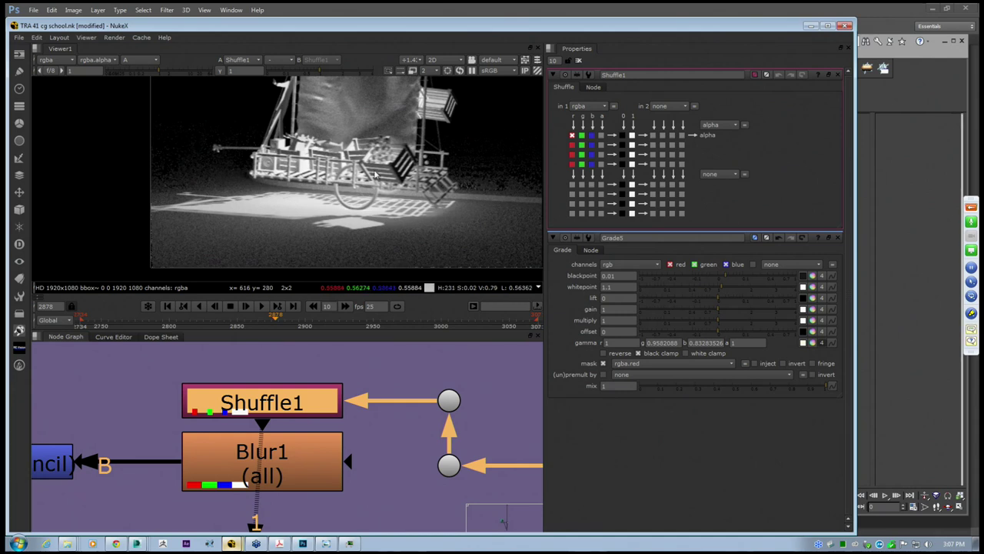
scroll(353, 196, "up", 2)
left_click(152, 60)
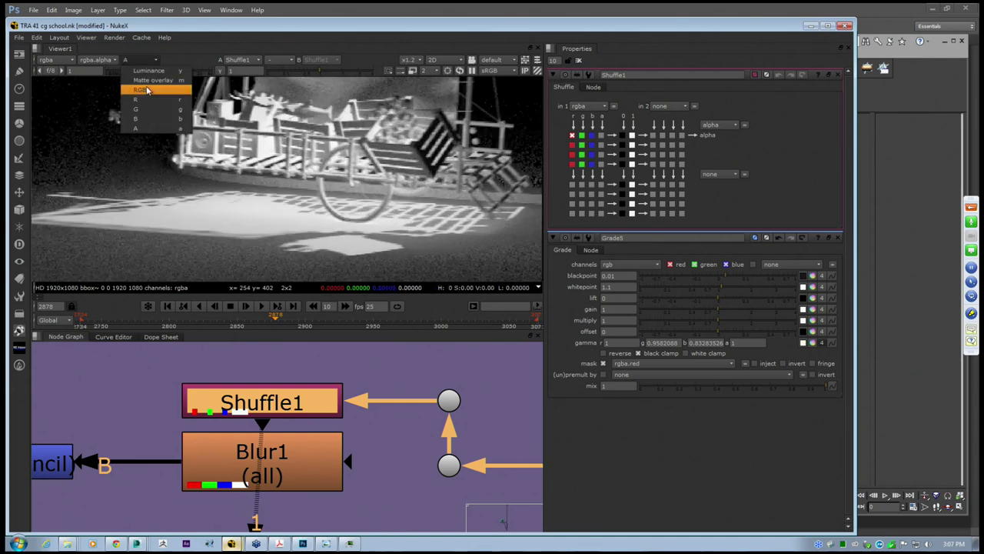
left_click(154, 90)
scroll(308, 228, "down", 5)
scroll(355, 442, "down", 3)
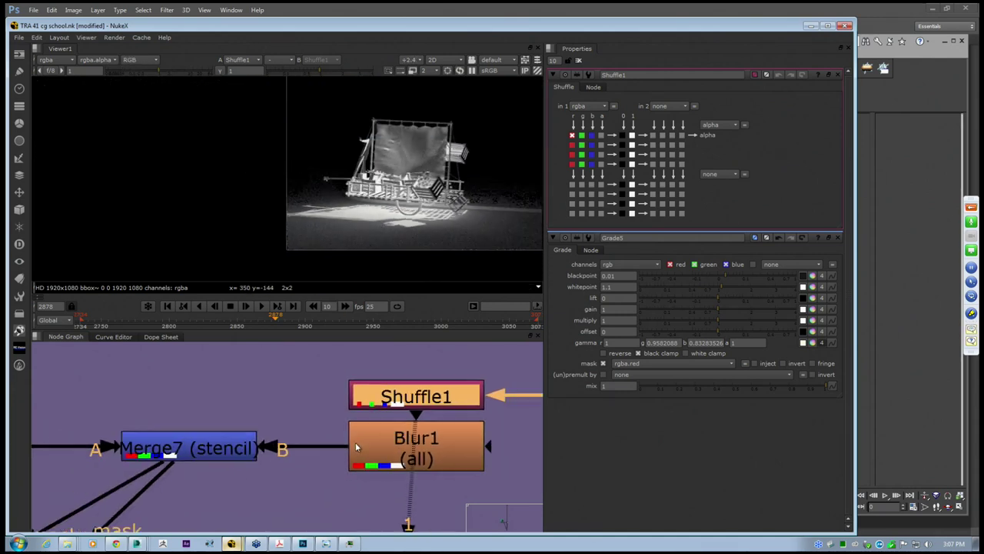
Enable the Merge22 multiply node in the TRAILER_SHADOWS group and open its properties
scroll(302, 433, "down", 3)
middle_click_drag(371, 423, 431, 383)
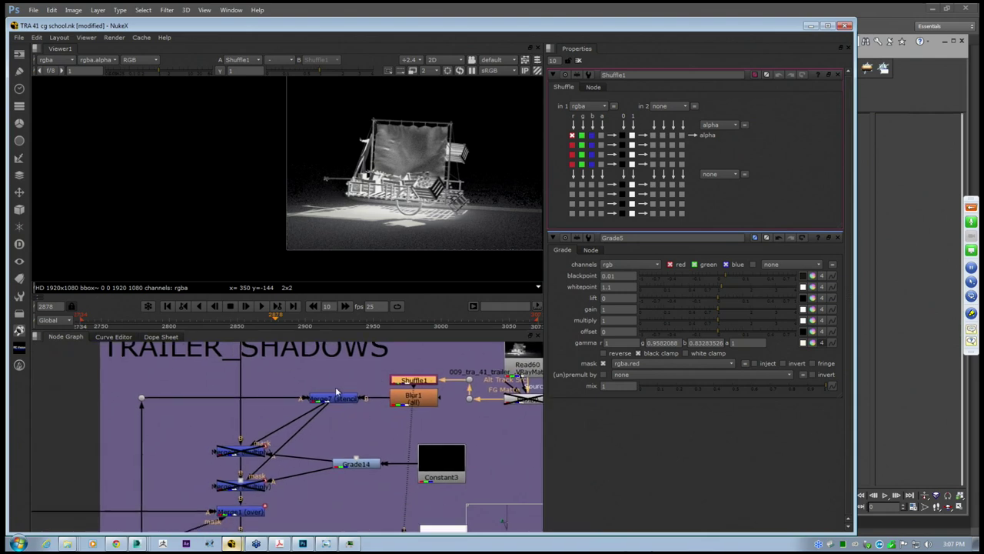
left_click(243, 452)
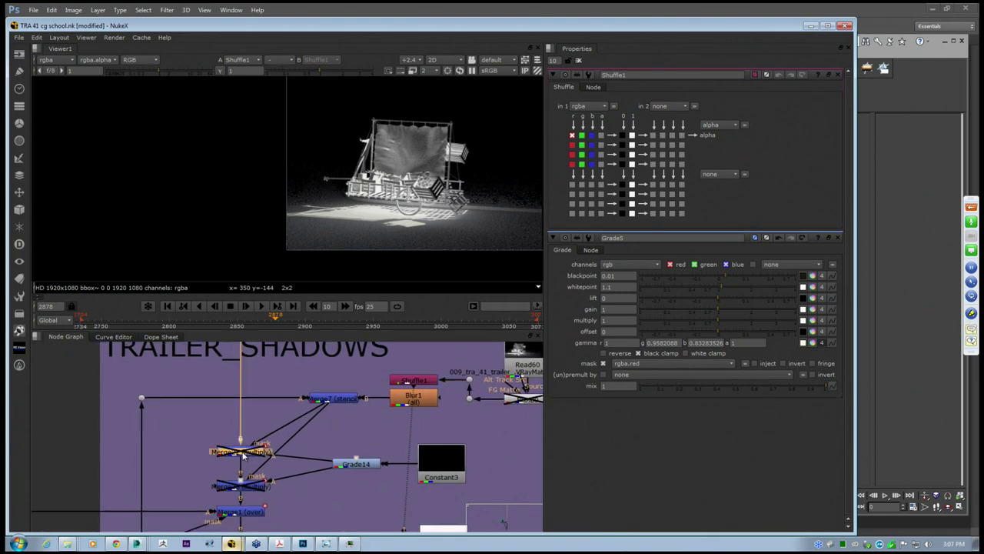
double_click(243, 452)
Limit the Properties bin to 1 open panel and delete the stray Write2 node below Merge22
key("w")
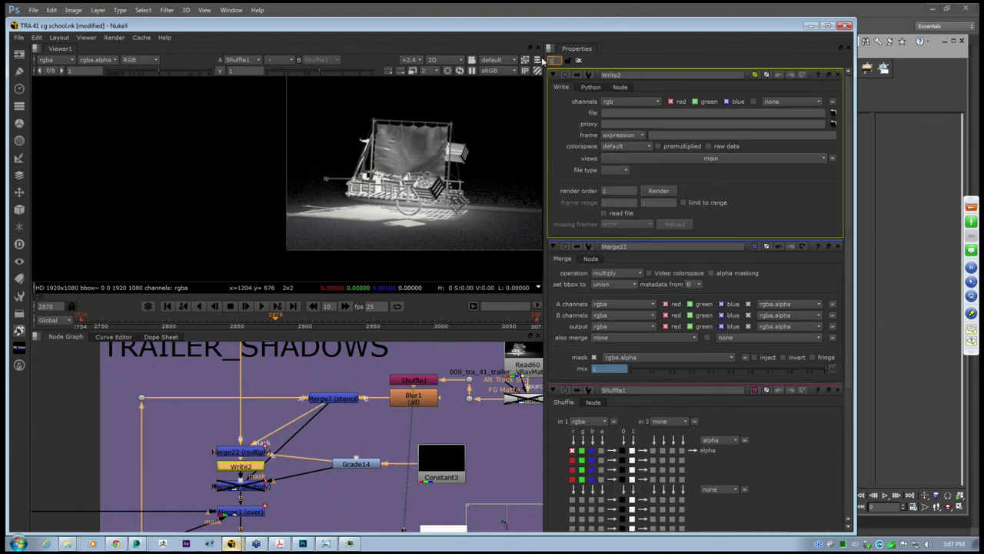
key("Return")
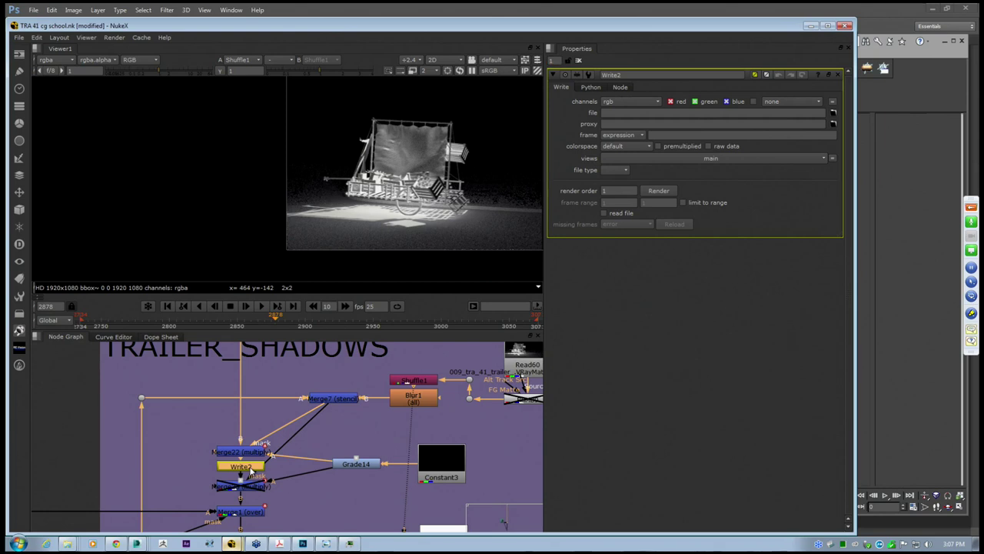
key("Delete")
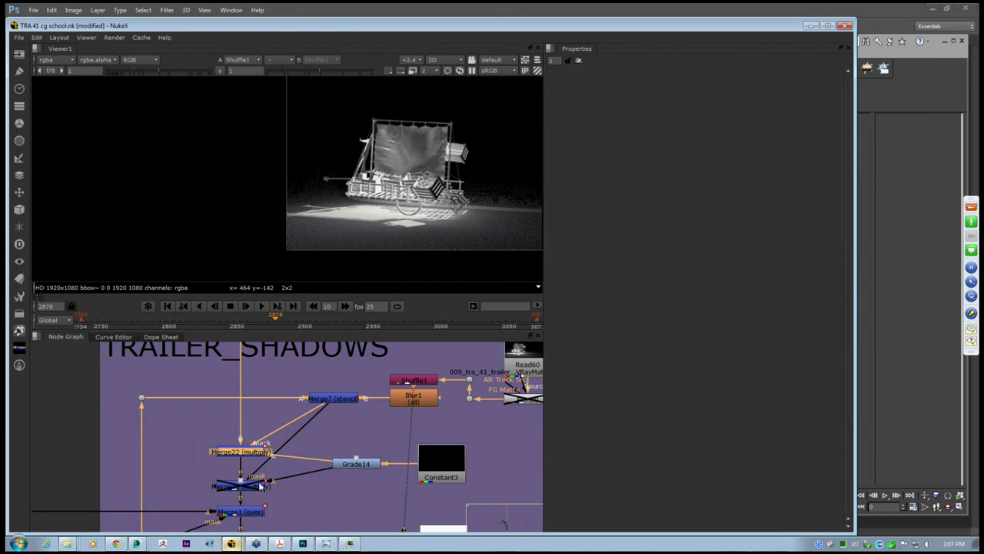
View the Merge1 composite and examine the shadow under the trailer's wheels up close
left_click(253, 512)
key("1")
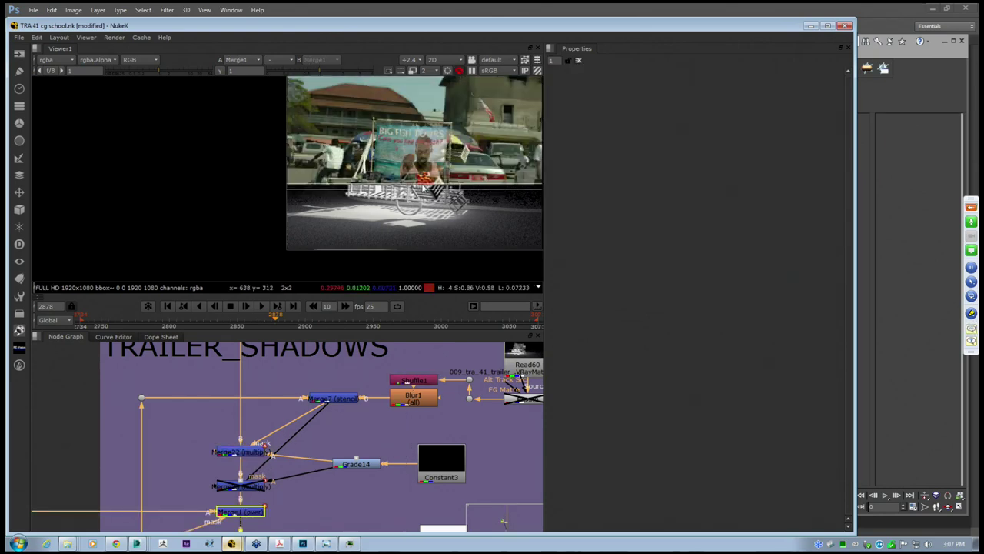
scroll(345, 215, "up", 4)
scroll(345, 214, "up", 2)
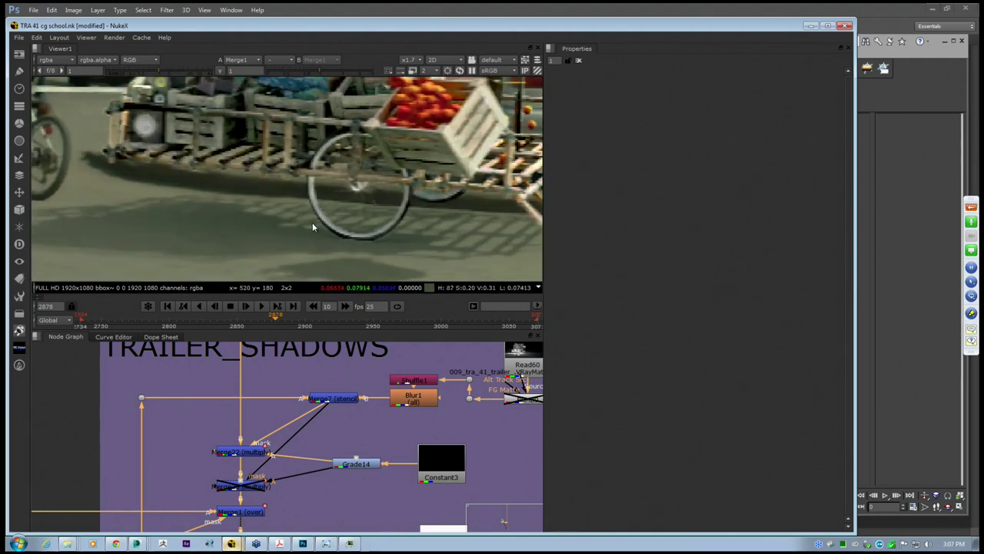
Compare the ground shadow with Merge22 off and on, and review its settings, keeping the operation at multiply
left_click(259, 453)
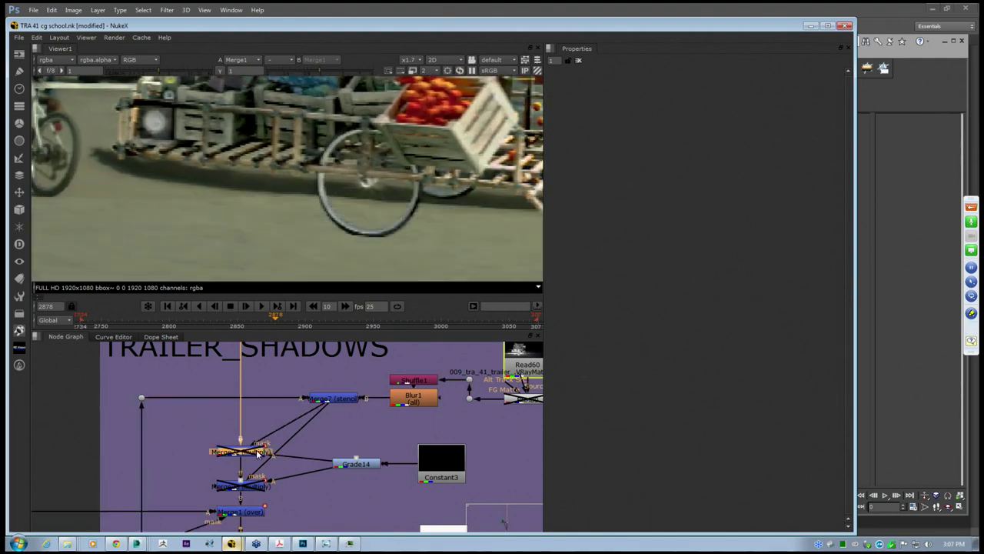
double_click(259, 453)
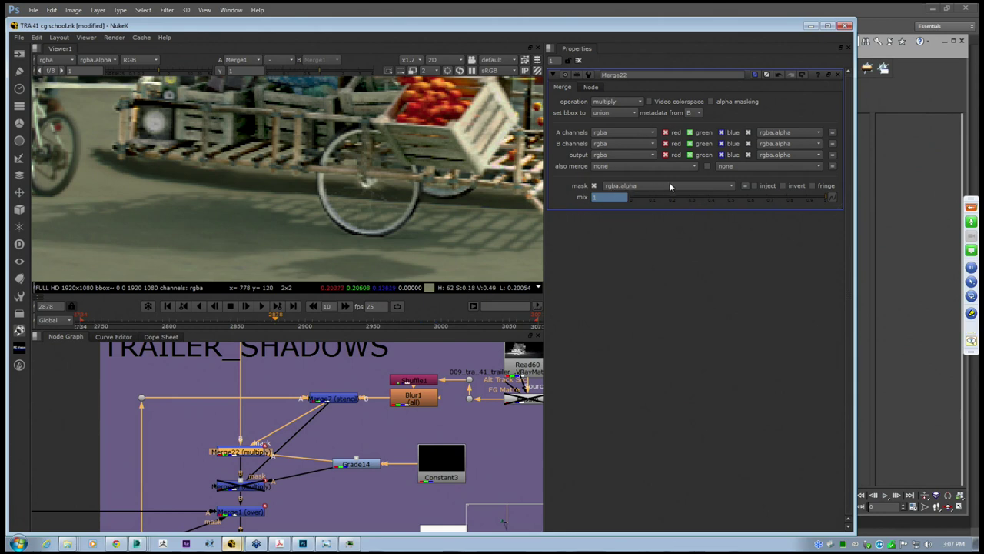
middle_click_drag(263, 426, 223, 452)
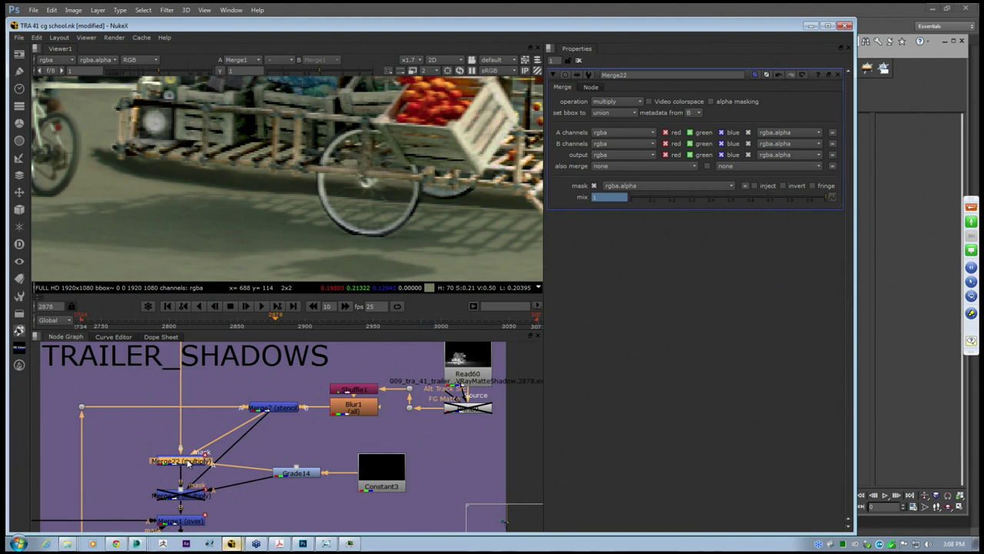
left_click(616, 100)
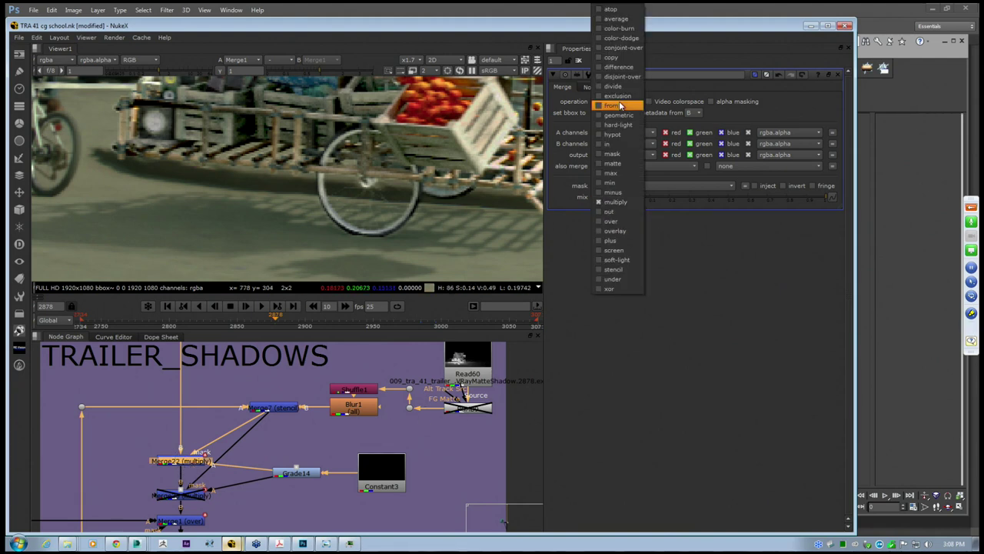
left_click(617, 202)
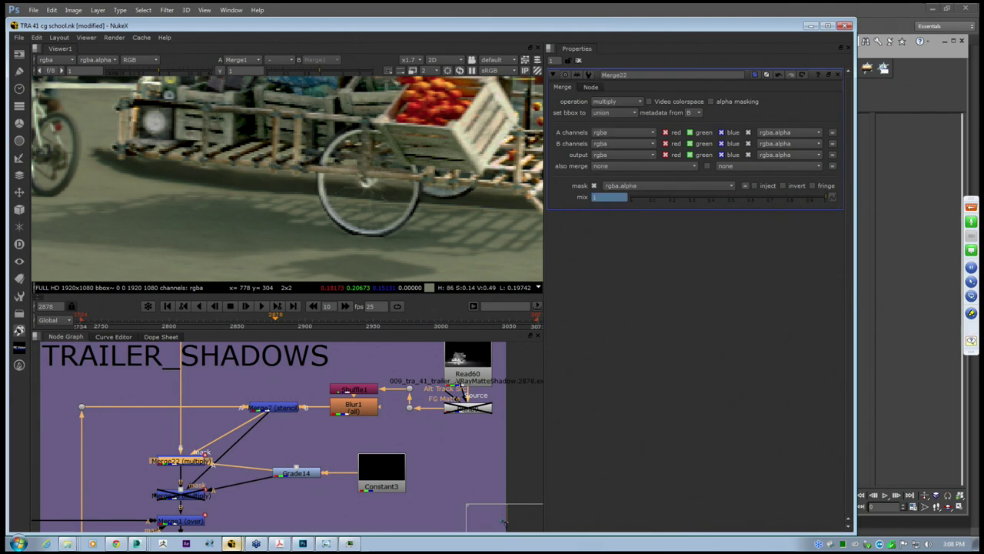
Insert a Grade node above Merge22 with its mask connected to Merge7, and disable Merge22
middle_click_drag(160, 454, 206, 429)
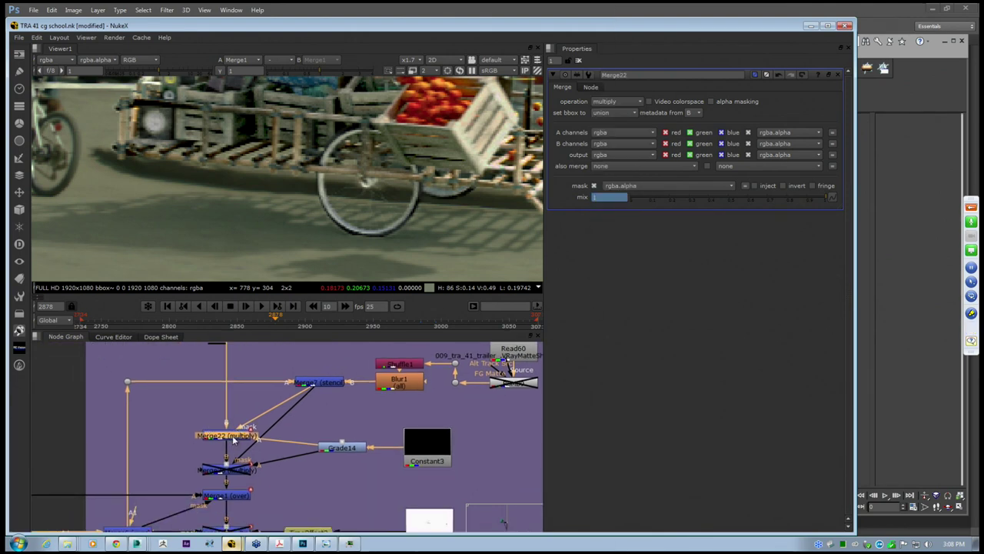
left_click_drag(234, 439, 237, 432)
left_click(243, 411)
key("Tab")
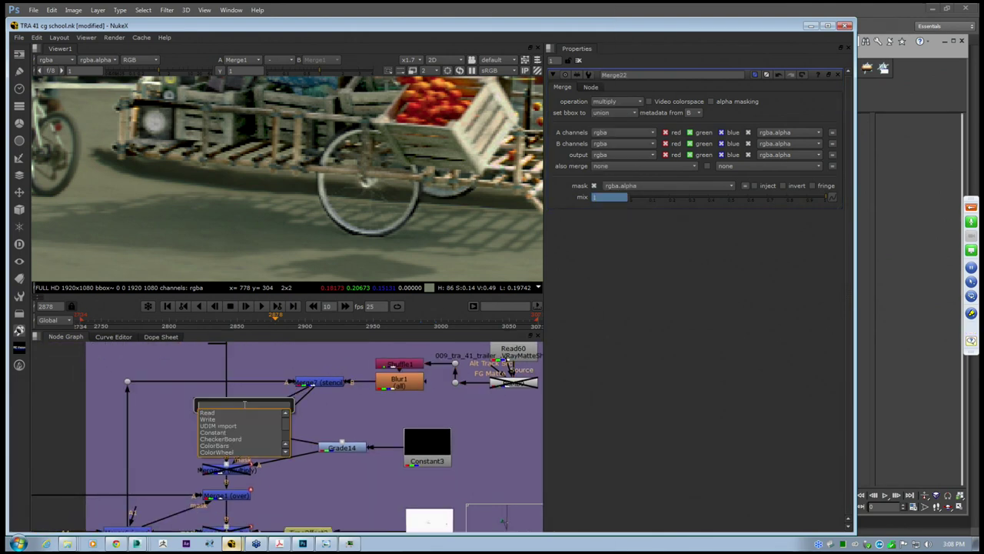
type("grad")
key("Return")
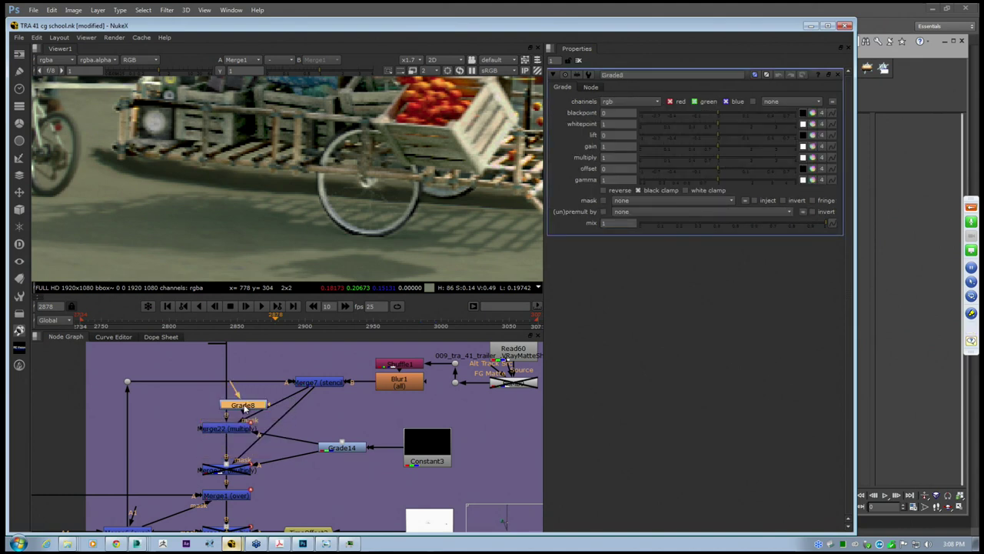
left_click_drag(243, 410, 310, 385)
left_click(231, 429)
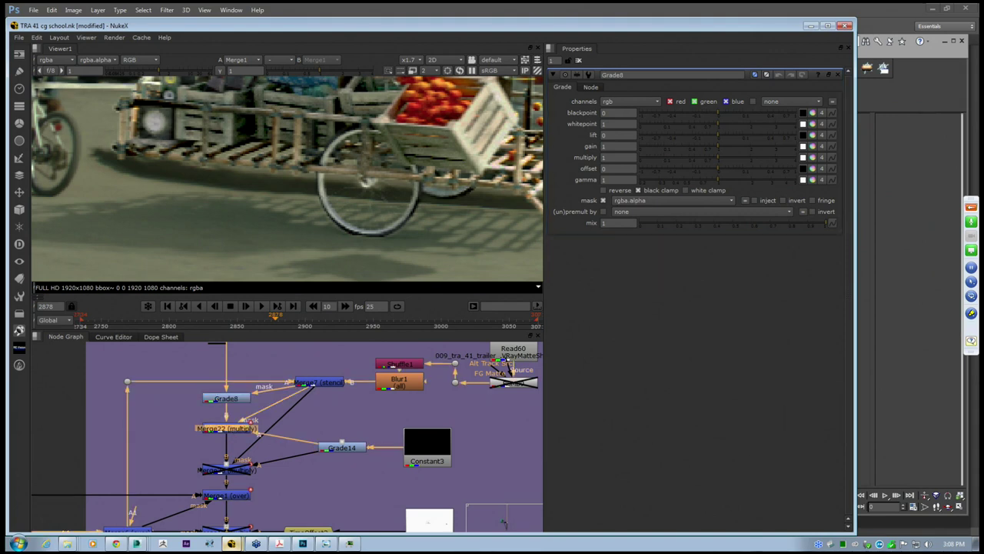
left_click(226, 398)
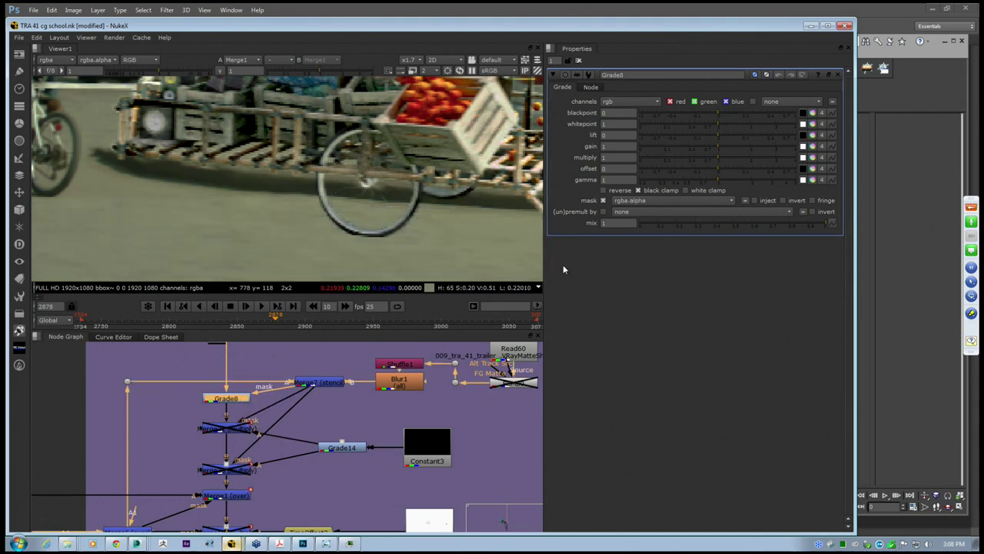
Set Grade8's blackpoint to 0.27 and inspect the ground shadows under the bicycle and trailer up close
left_click_drag(712, 114, 759, 117)
middle_click_drag(207, 200, 395, 223)
scroll(396, 223, "down", 1)
scroll(170, 219, "up", 6)
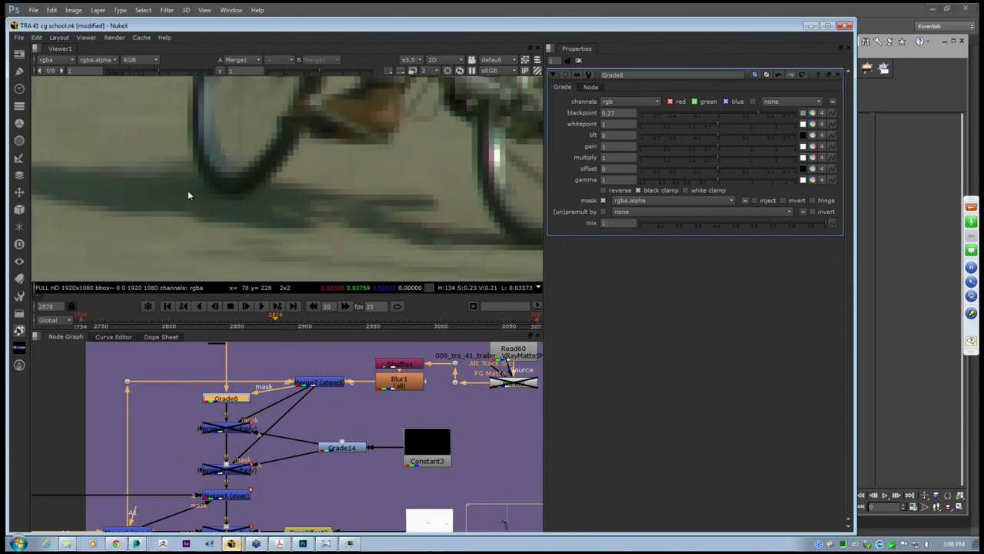
scroll(189, 195, "down", 3)
scroll(500, 215, "up", 1)
Tint Grade8's gamma towards blue, with about 0.309 red, 0.703 green and 1 blue
left_click(812, 180)
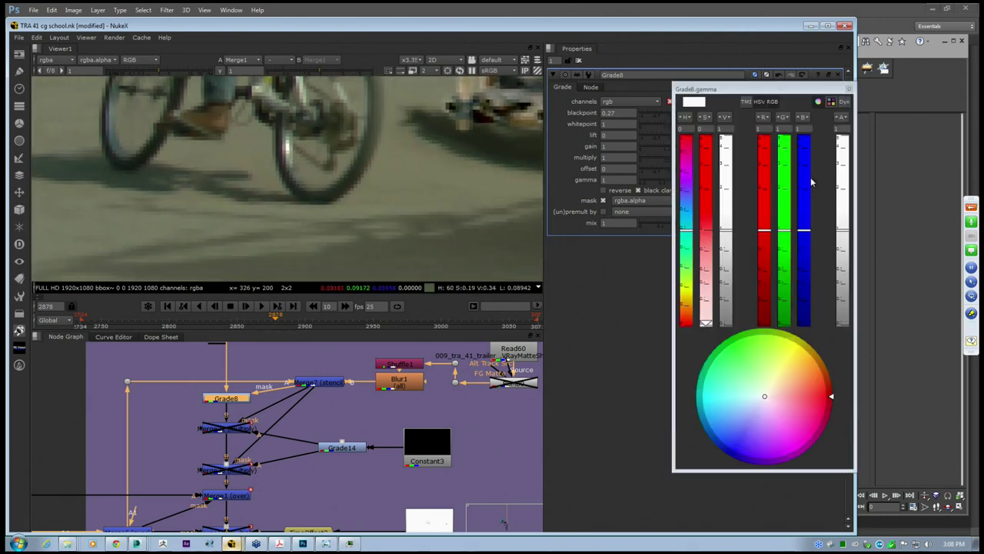
mouse_move(763, 400)
left_mouse_down()
mouse_move(718, 446)
mouse_move(738, 416)
mouse_move(728, 418)
left_mouse_up()
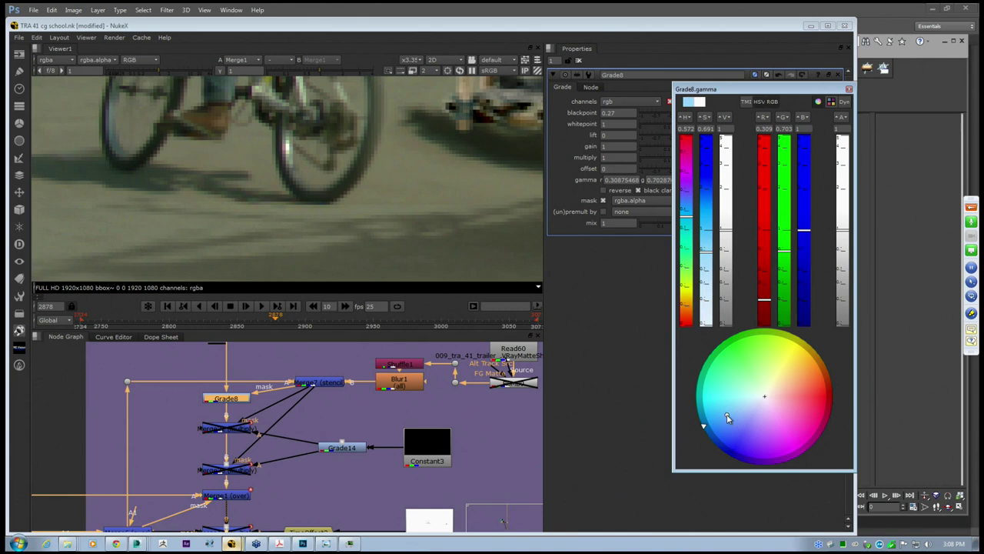
left_click(849, 90)
Try tinting Grade8's blackpoint orange and then magenta, lowering its brightness to about -0.002 and its alpha to 0.018
mouse_move(756, 113)
left_mouse_down()
mouse_move(725, 112)
mouse_move(761, 120)
left_mouse_up()
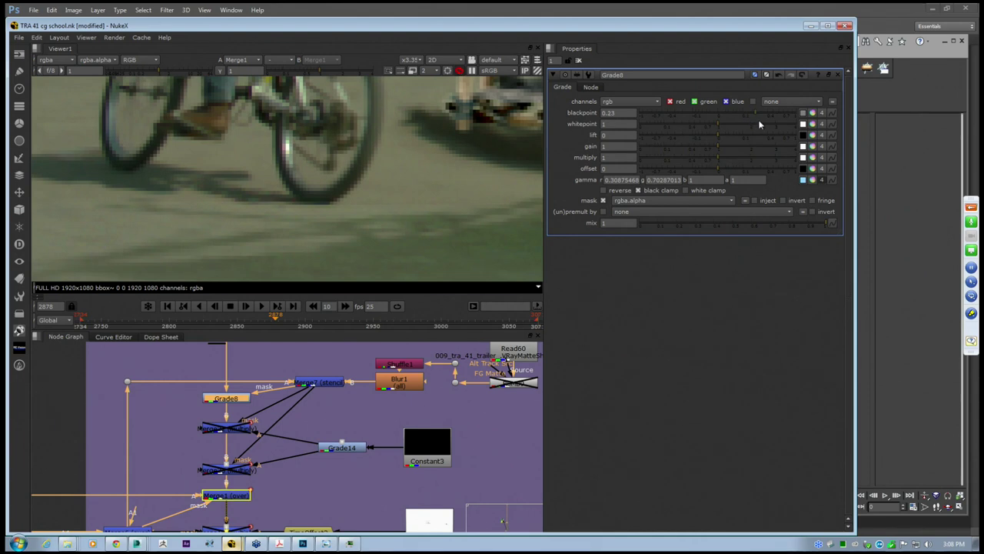
left_click(812, 113)
left_click_drag(765, 397, 879, 349)
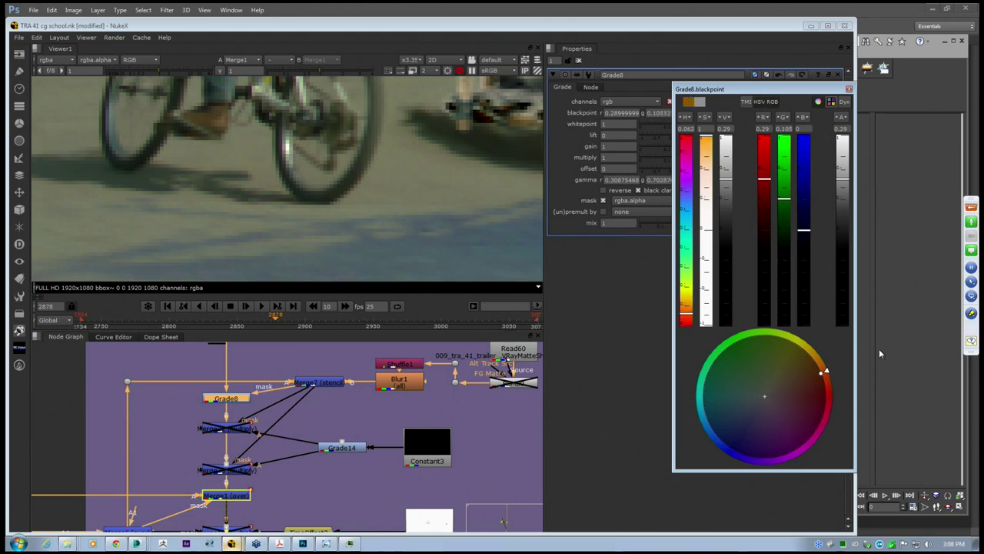
left_click_drag(725, 177, 715, 238)
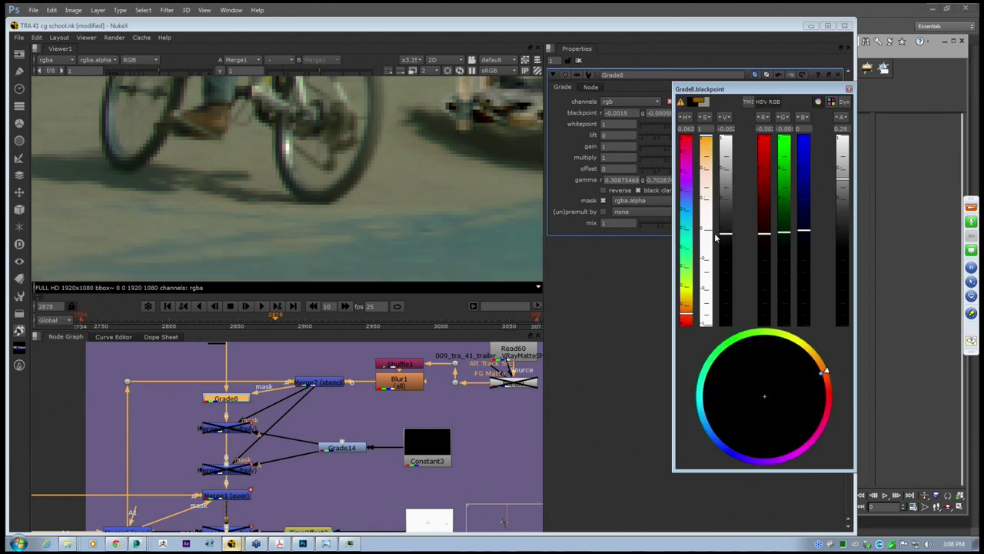
left_click_drag(842, 179, 843, 221)
left_click_drag(809, 386, 782, 435)
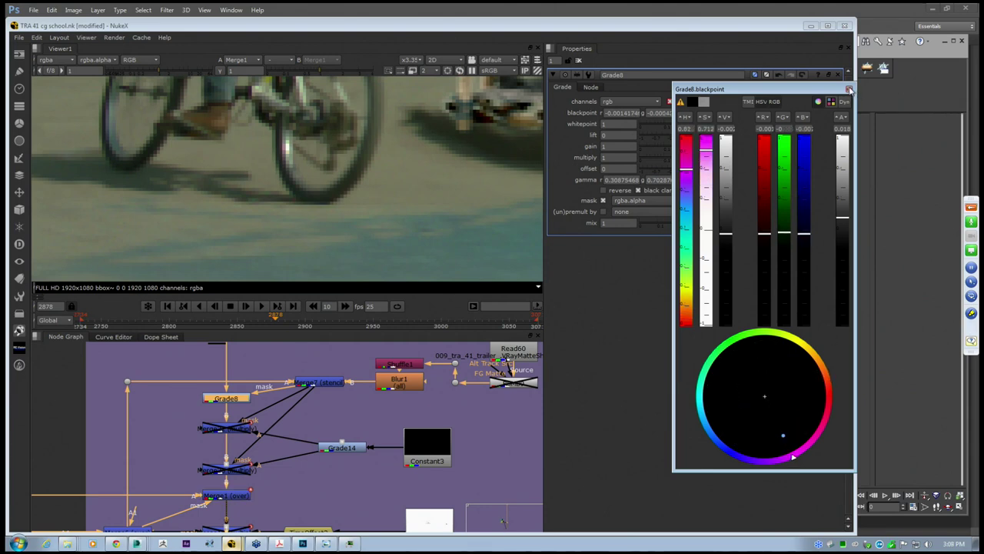
left_click(848, 89)
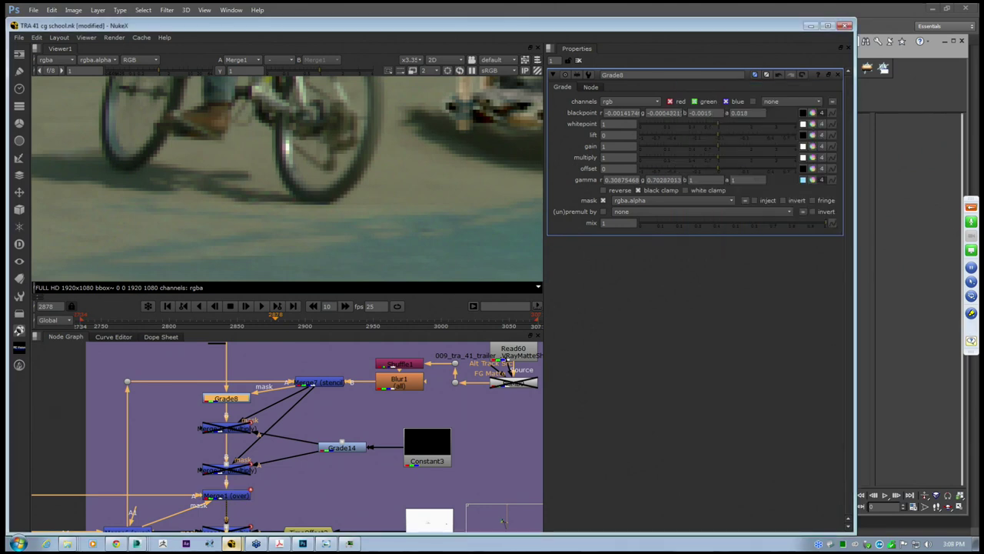
Return Grade8's blackpoint to a single value for all channels and set it to 0.2
left_click(812, 113)
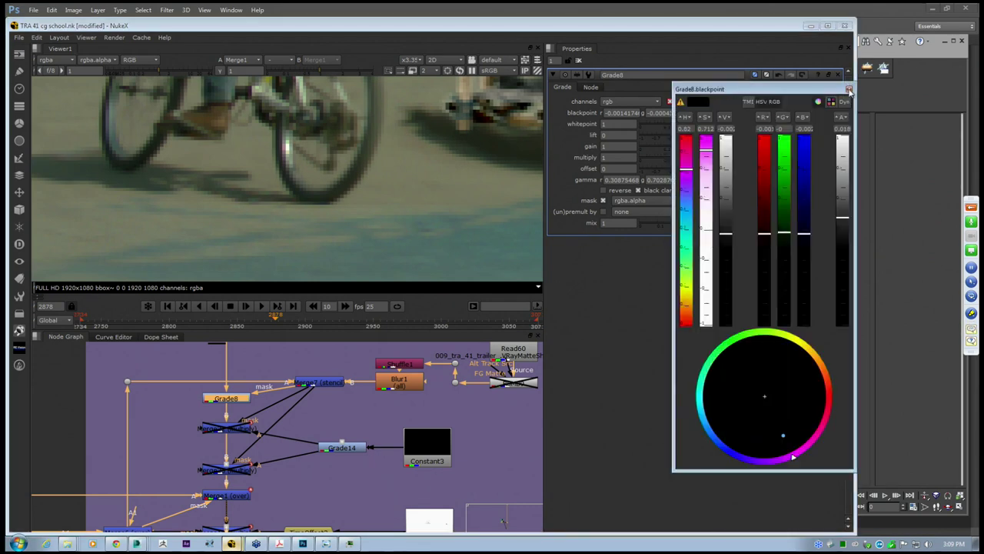
left_click(813, 113)
left_click(813, 113)
left_click(813, 113)
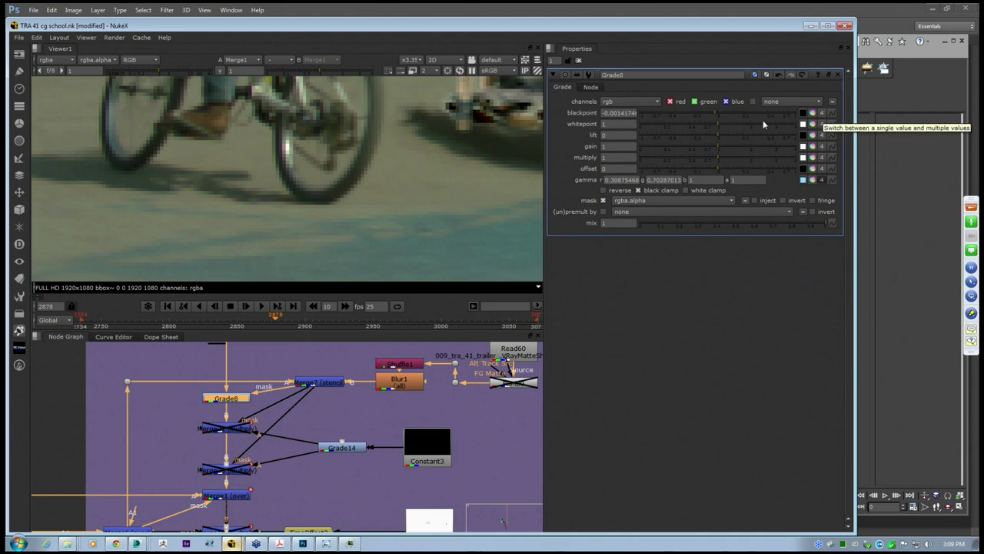
left_click(717, 115)
left_click_drag(718, 112, 754, 113)
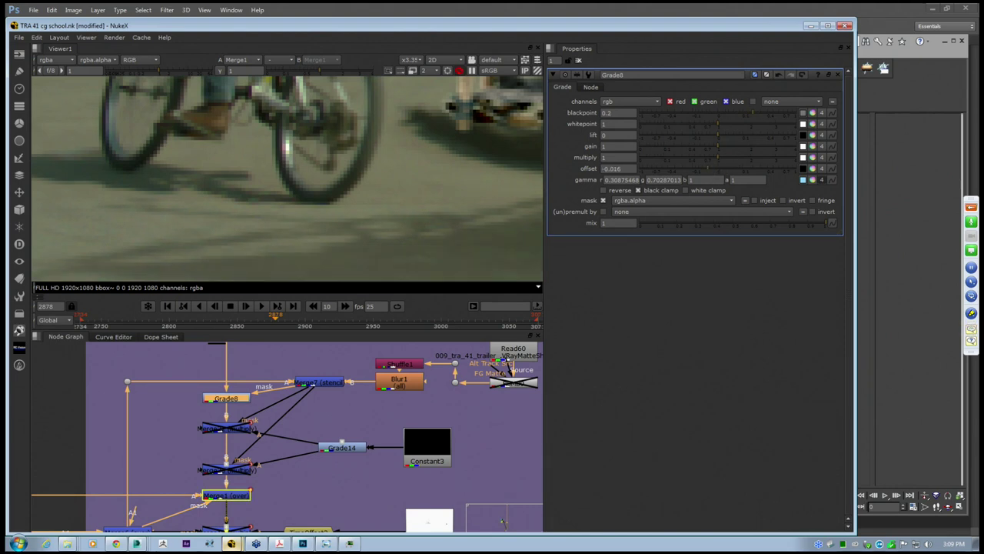
Set Grade8's offset to 0.001 and check the trailer's shadow in the wider composite
left_click(745, 168)
left_click_drag(733, 169, 720, 168)
scroll(313, 209, "down", 7)
middle_click_drag(250, 202, 169, 213)
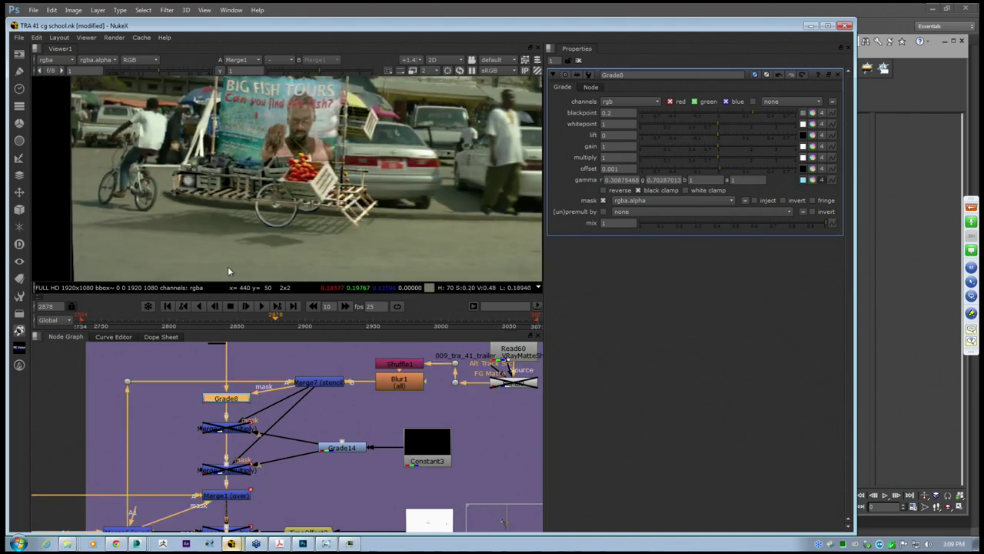
scroll(228, 211, "up", 3)
middle_click_drag(192, 214, 276, 200)
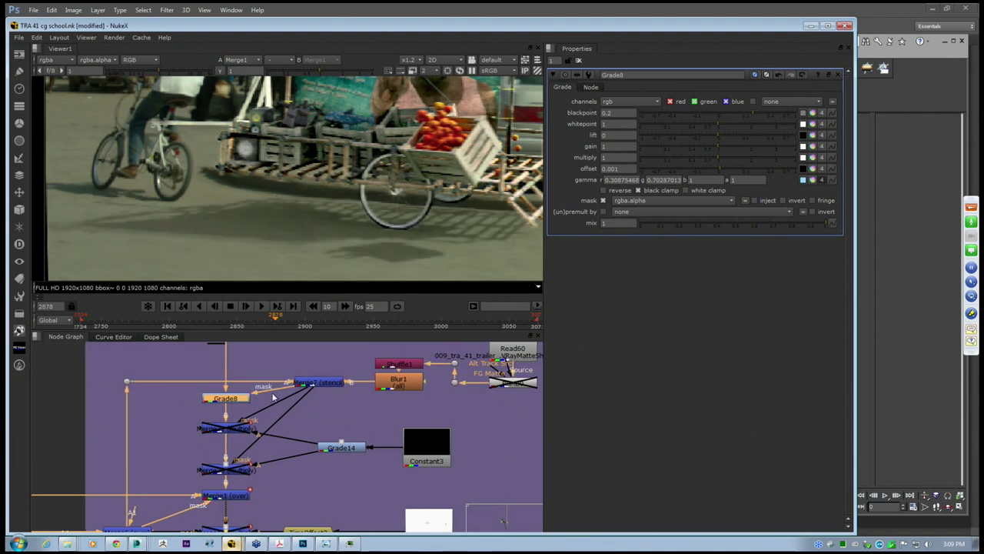
Enlarge the node graph and examine how Merge7 (stencil) connects within the TRAILER_SHADOWS group
middle_click_drag(273, 397, 265, 417)
scroll(292, 404, "up", 1)
scroll(288, 398, "down", 2)
scroll(319, 411, "up", 3)
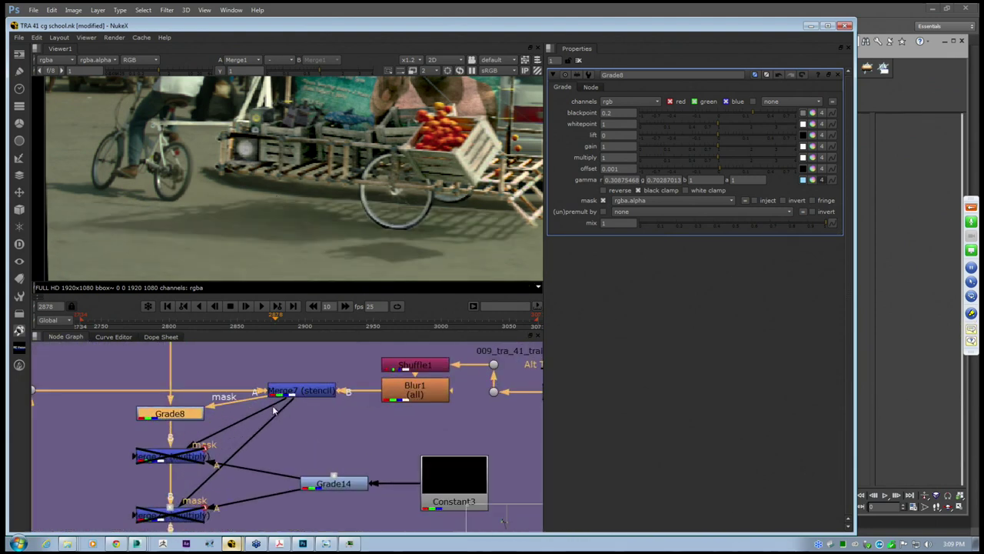
left_click_drag(242, 367, 351, 401)
scroll(351, 401, "down", 3)
key("space")
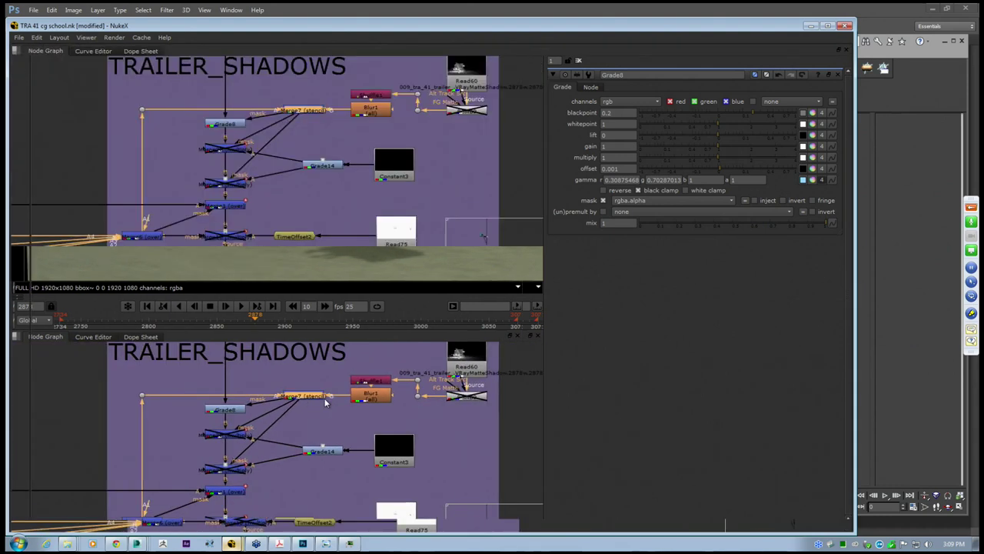
middle_click_drag(269, 357, 325, 304)
scroll(326, 304, "up", 1)
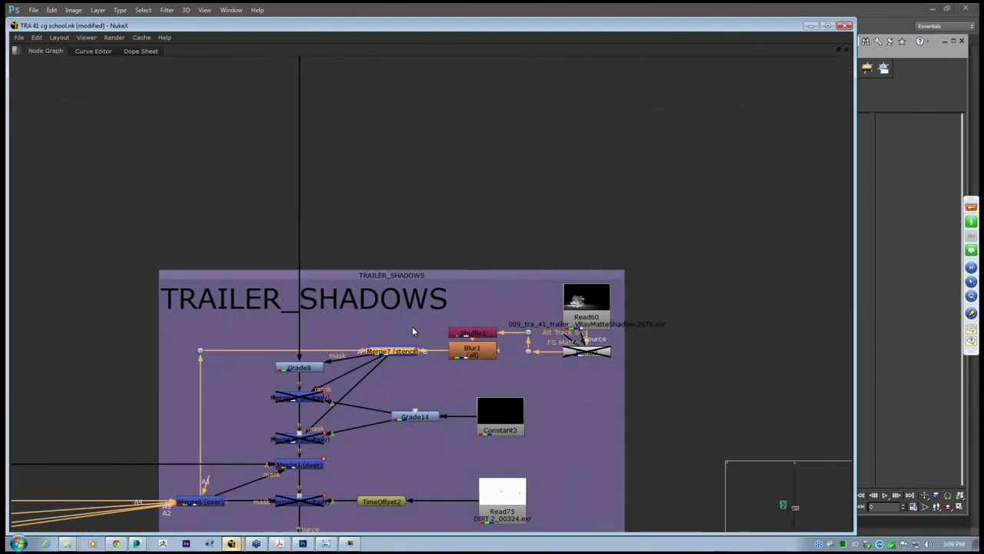
left_click(330, 254)
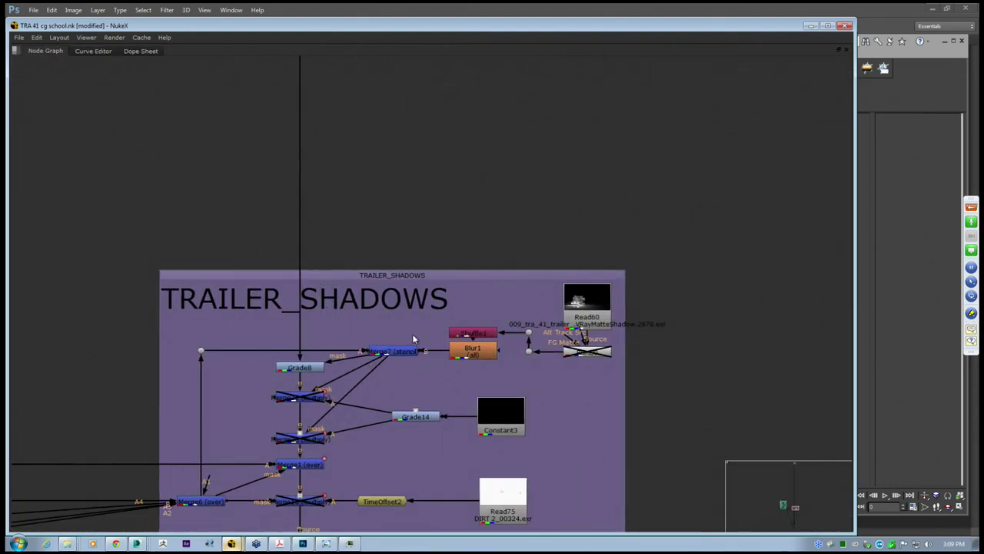
middle_click_drag(395, 357, 502, 301)
left_click(502, 300)
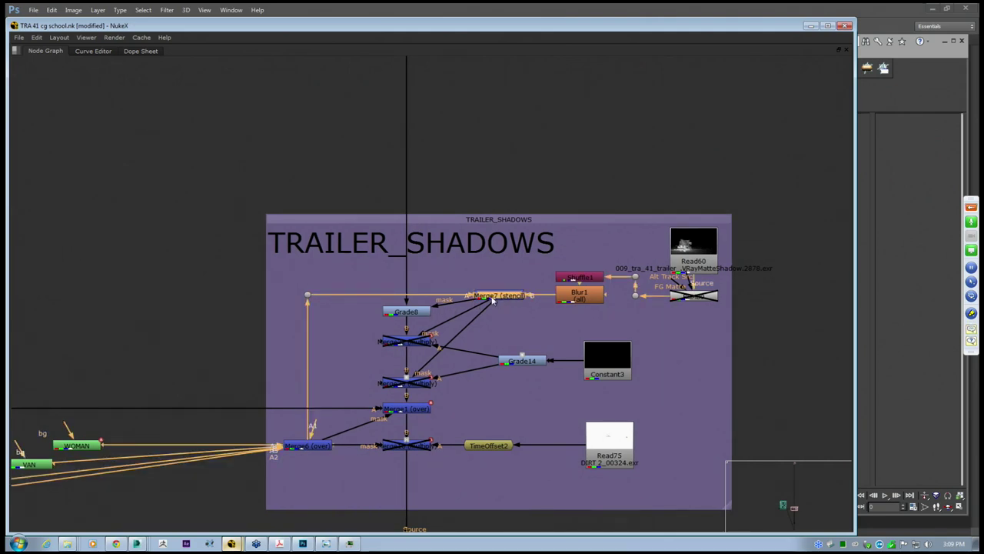
Trace Merge6's inputs back to the WOMAN, VAN, BIKE_CONNECTION and CAR_01 nodes, and its output to Merge1's mask
left_click(312, 446)
middle_click_drag(310, 449, 454, 399)
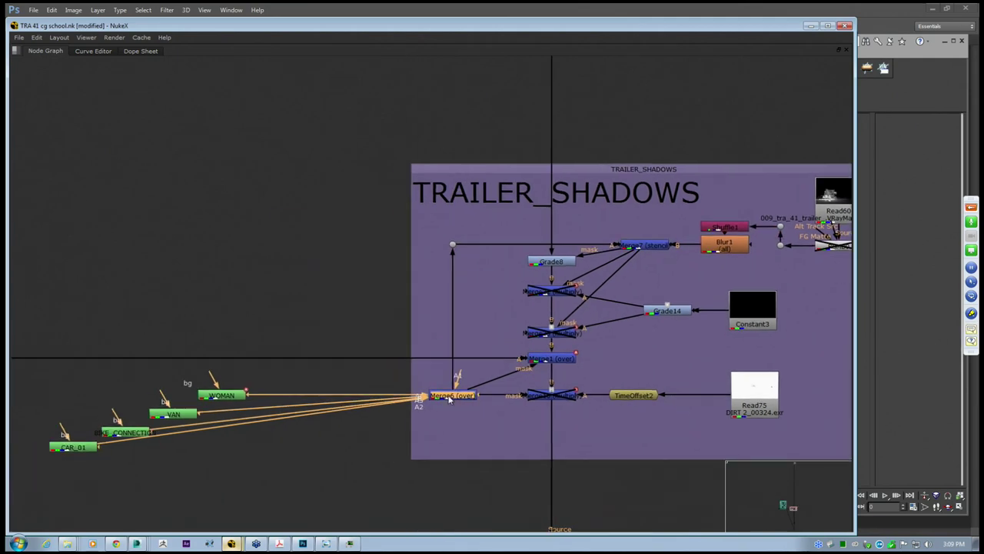
scroll(269, 455, "down", 1)
left_click_drag(288, 485, 69, 385)
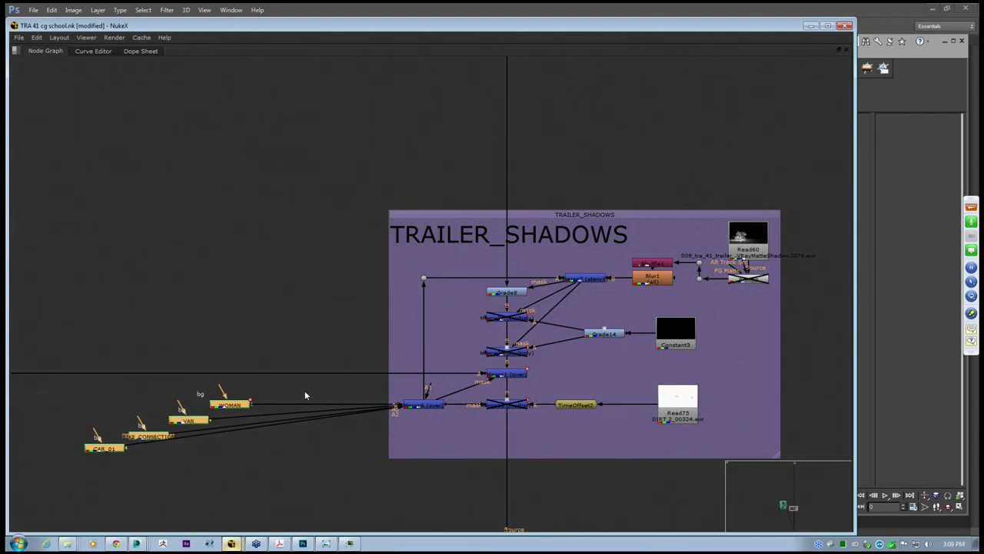
left_click(518, 375)
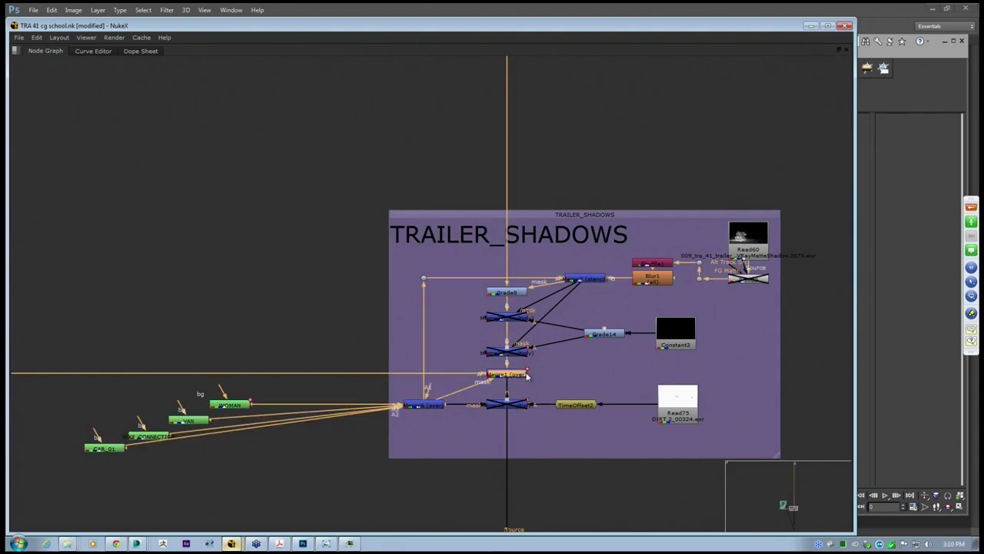
Examine Merge7 and the overall node layout of the TRAILER_SHADOWS group
scroll(519, 372, "up", 2)
left_click(630, 244)
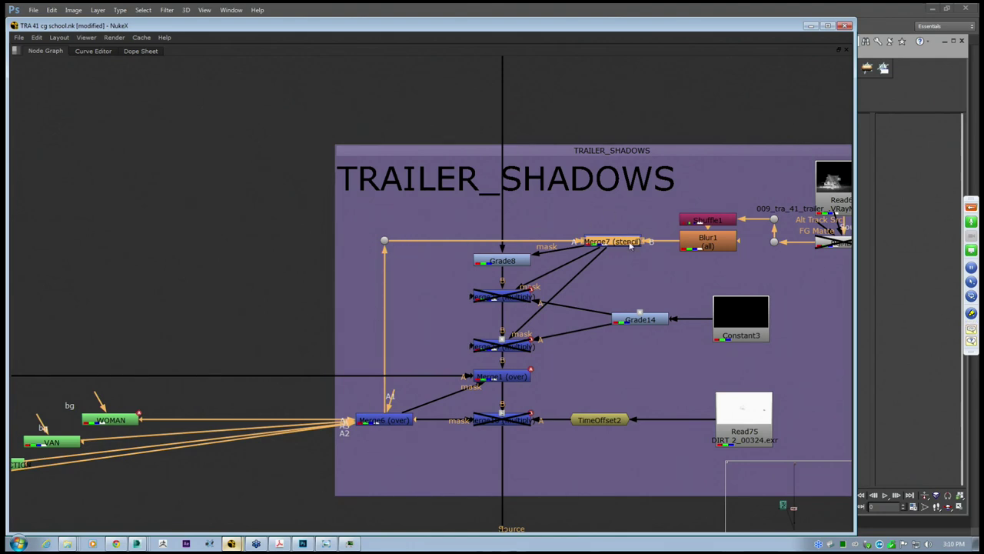
middle_click_drag(648, 246, 528, 276)
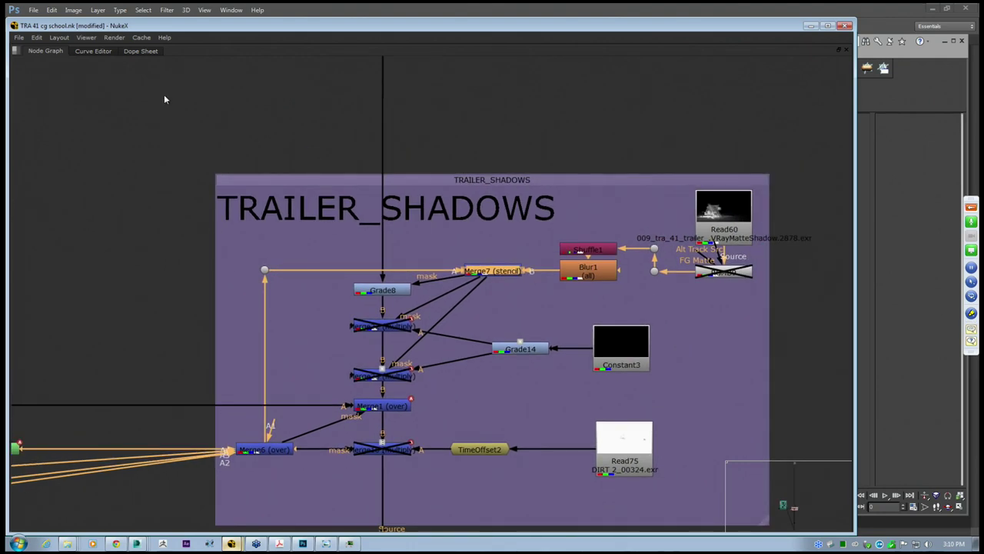
left_click_drag(164, 99, 824, 493)
left_click(648, 136)
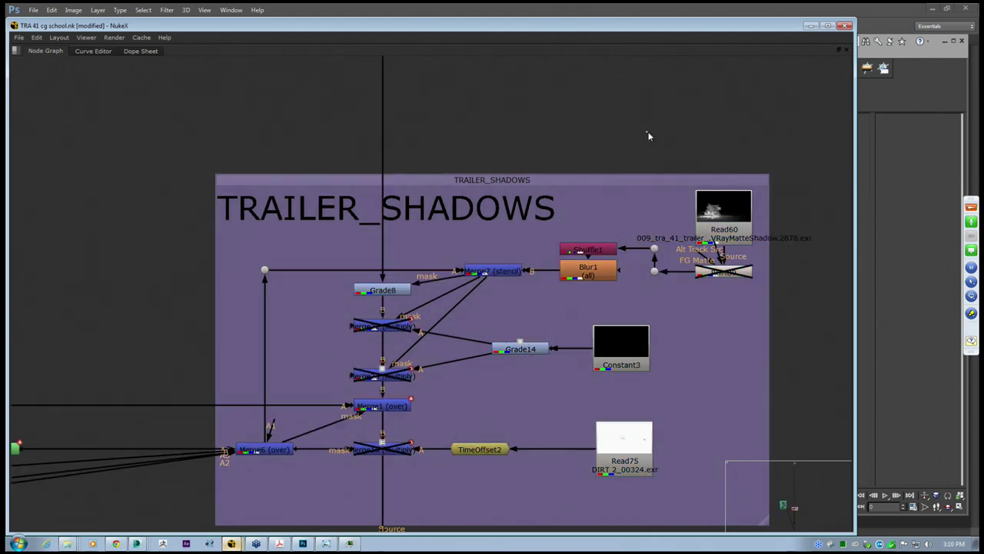
Open Merge7's settings and review the available merge operations, keeping stencil selected
left_click(498, 274)
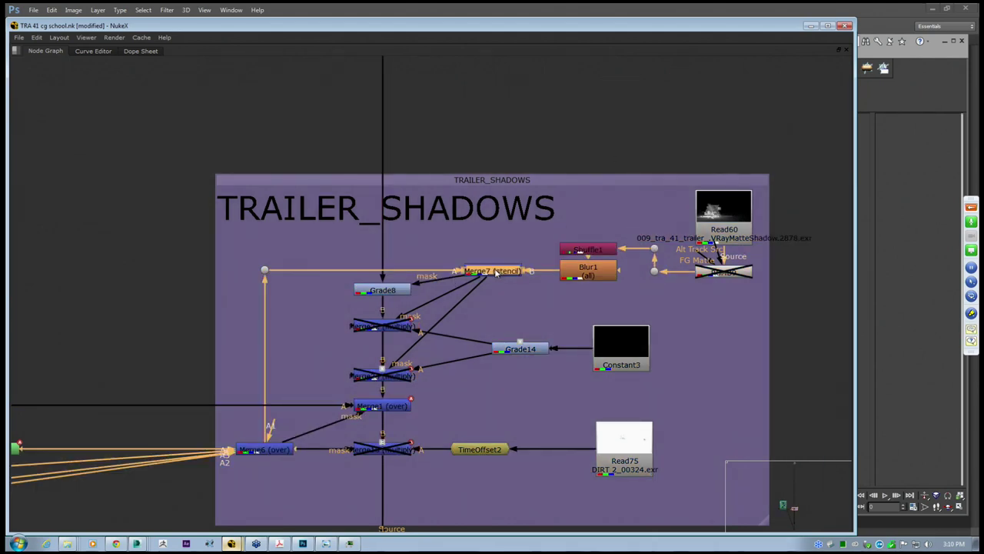
key("space")
middle_click_drag(439, 384, 292, 520)
scroll(291, 492, "down", 3)
middle_click_drag(340, 434, 352, 422)
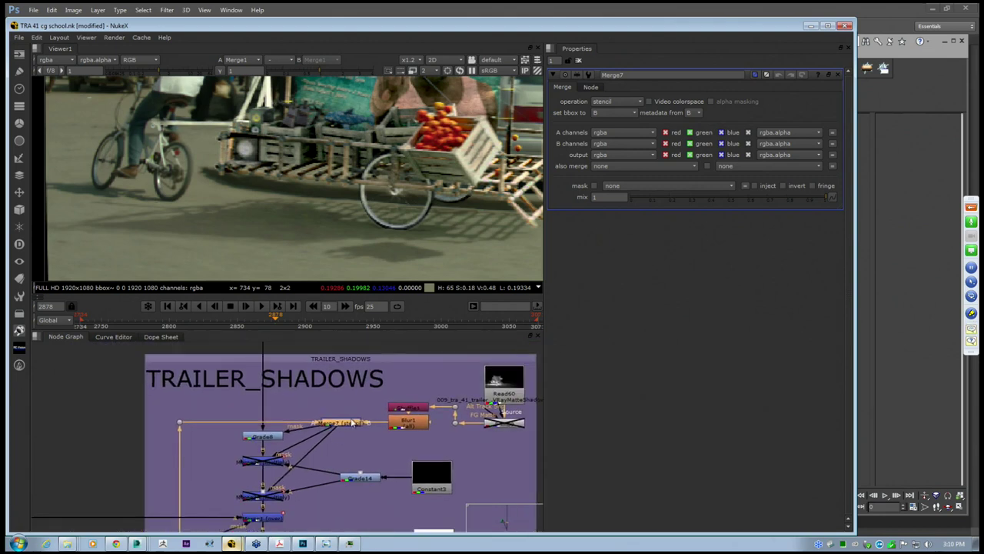
scroll(352, 422, "down", 2)
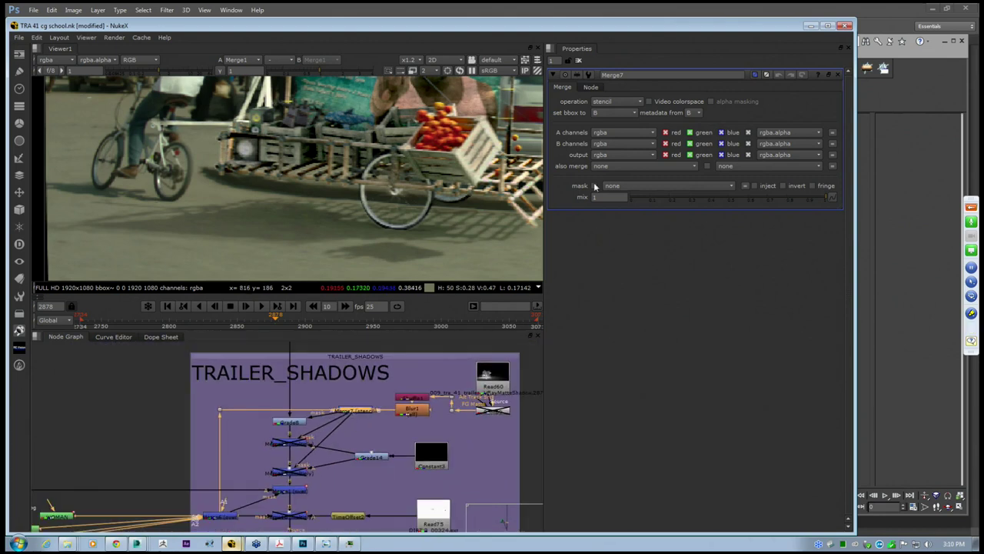
left_click(625, 101)
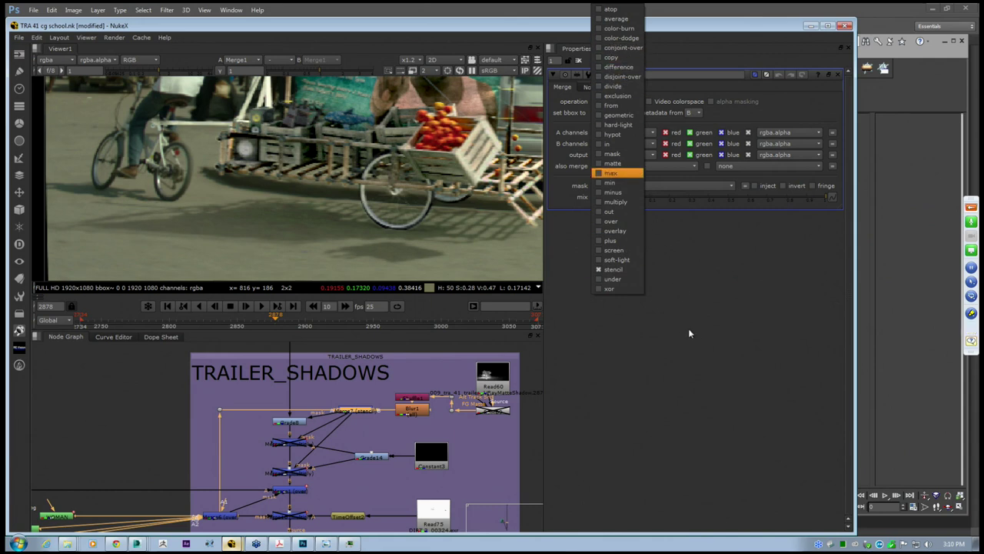
left_click(613, 269)
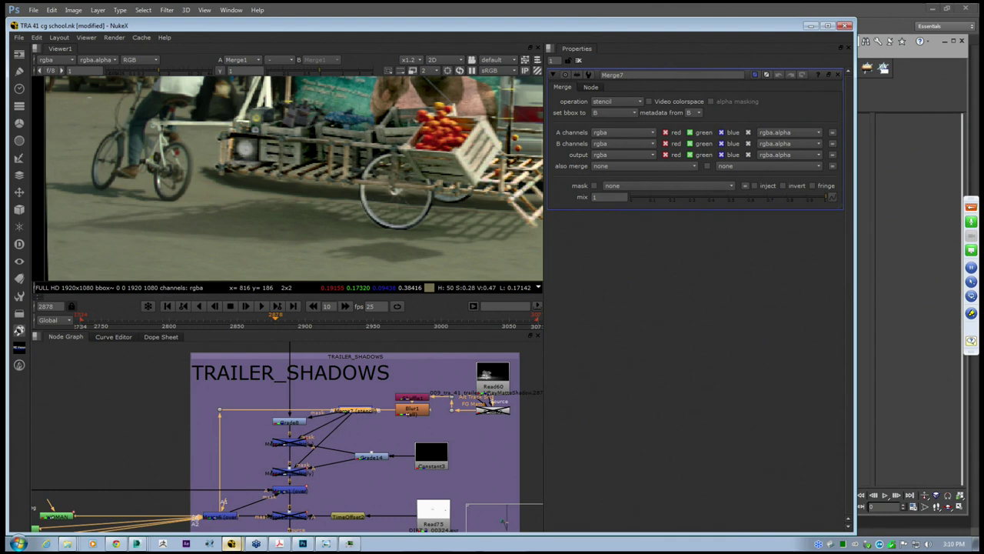
Review the enlarged node graph from Merge7 back to the foreground cut-out nodes feeding Merge6
scroll(344, 426, "up", 3)
left_click(376, 426)
key("space")
scroll(503, 523, "up", 5)
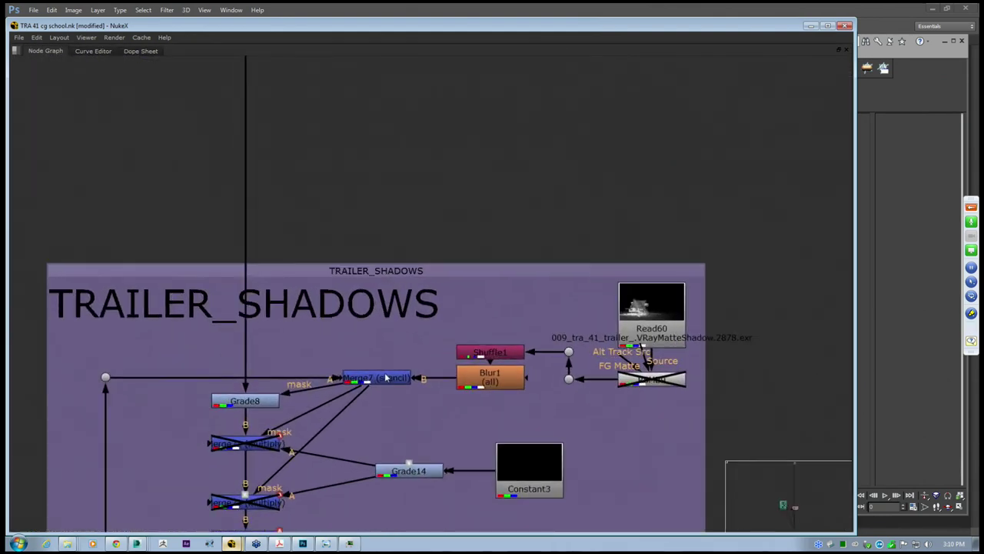
scroll(299, 425, "down", 5)
middle_click_drag(238, 468, 332, 355)
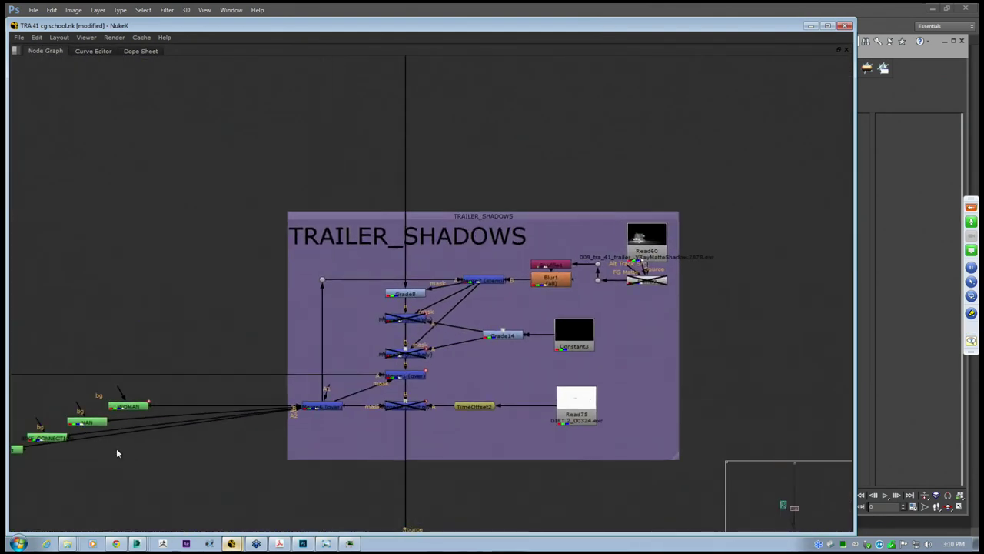
middle_click_drag(81, 420, 216, 400)
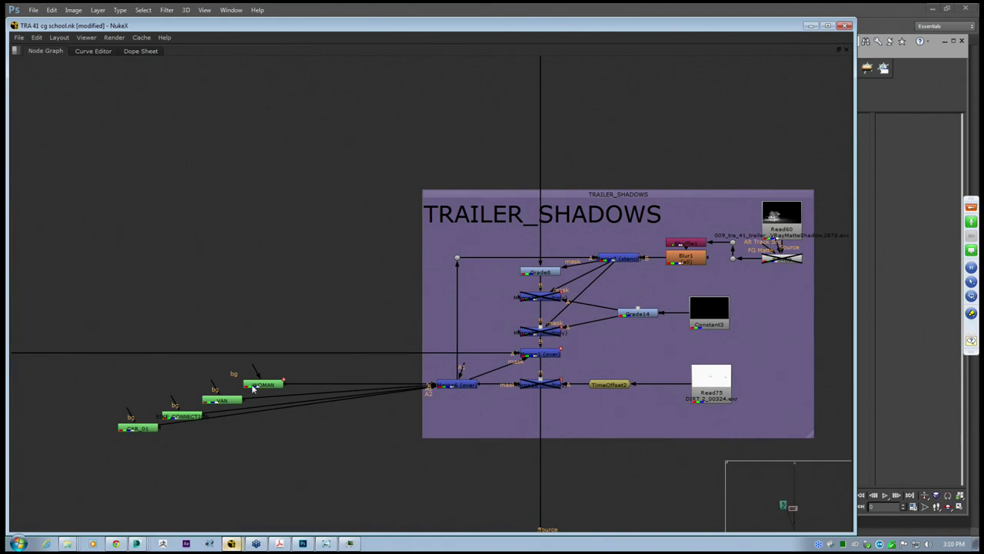
Restore the viewer, show the whole Merge1 composite and scrub back through frame 2861 to frame 2817
key("space")
scroll(361, 187, "down", 4)
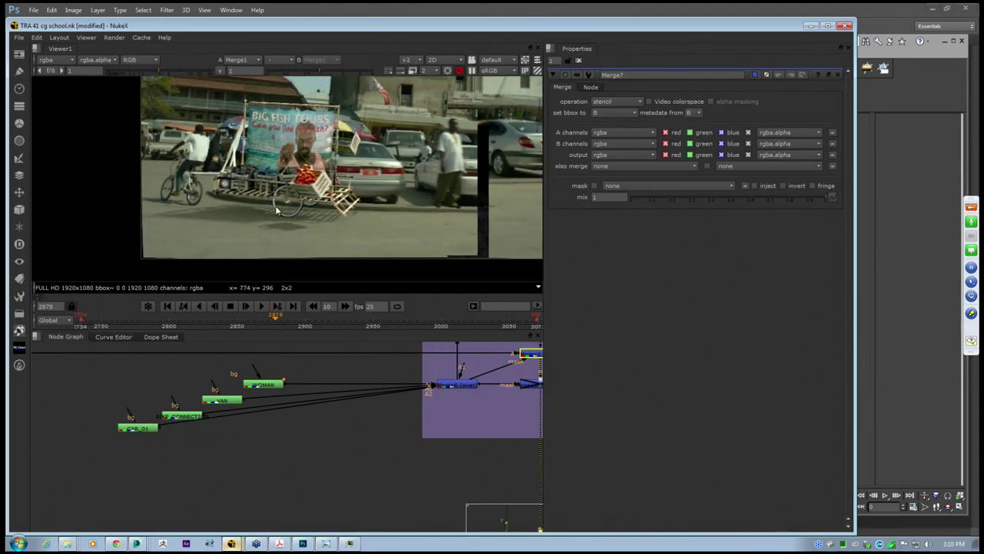
left_click(253, 318)
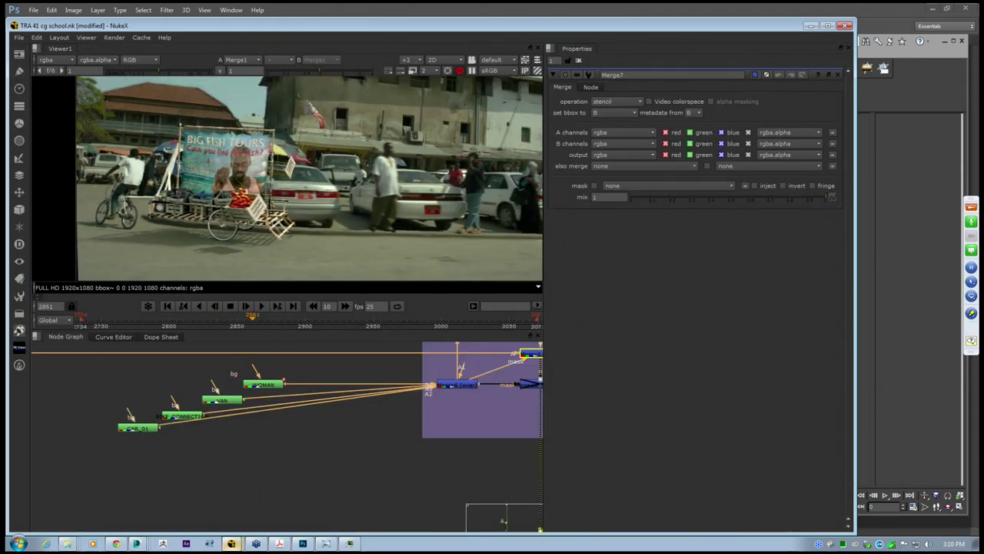
left_click_drag(253, 318, 194, 319)
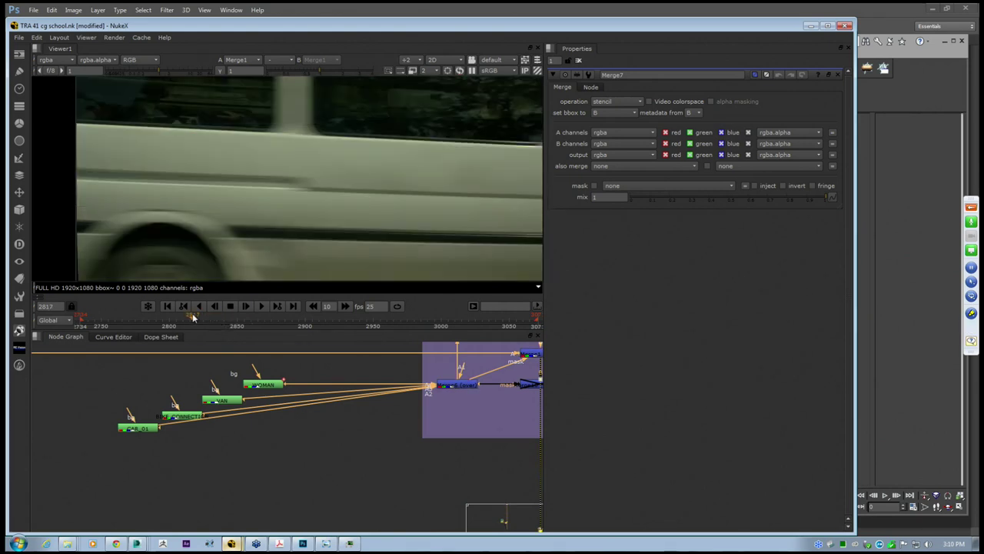
Rewire Grade8's mask input to Shuffle1, bypassing the Merge7 stencil, and inspect the trailer shadow over the van
middle_click_drag(354, 423, 168, 495)
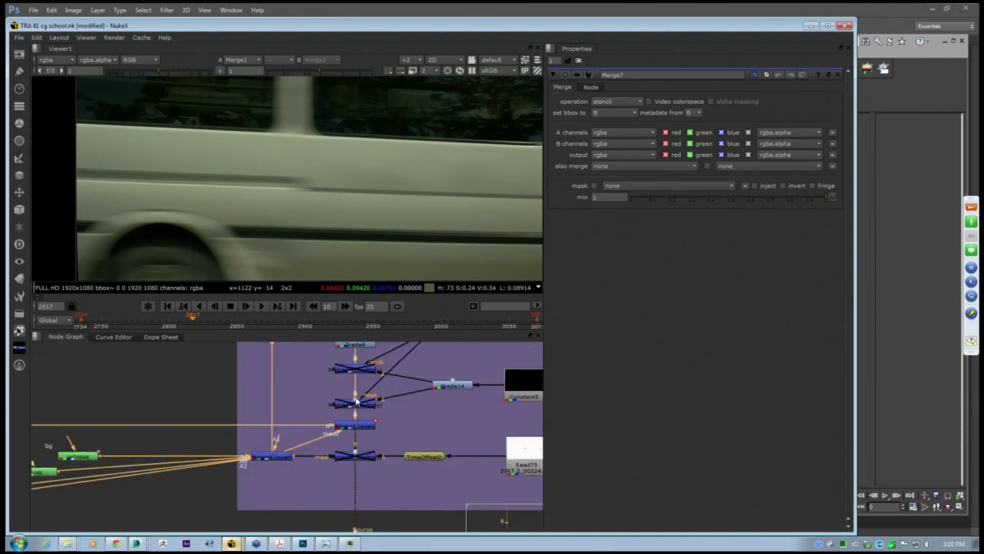
middle_click_drag(372, 345, 342, 442)
scroll(344, 443, "up", 3)
left_click_drag(366, 415, 482, 389)
left_click(354, 465)
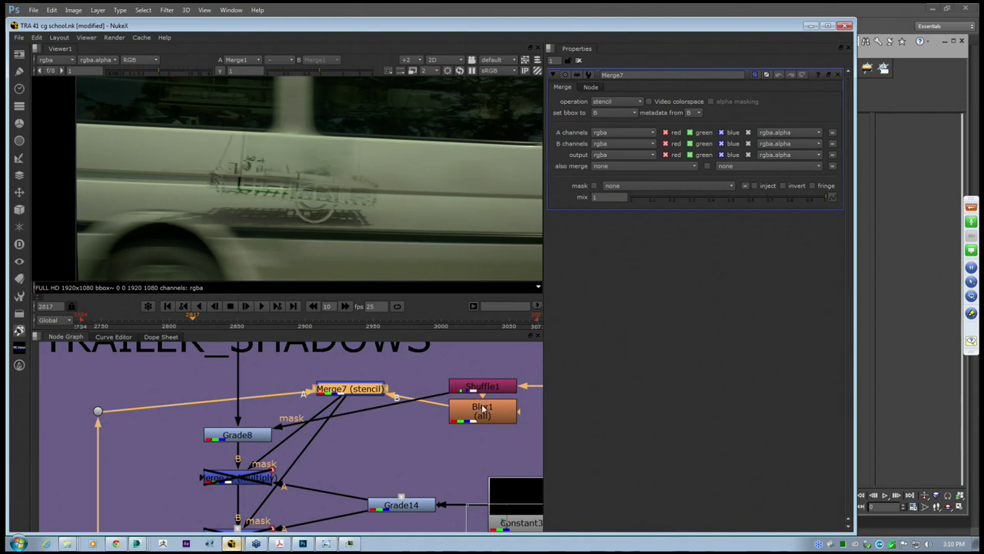
scroll(288, 200, "down", 2)
scroll(170, 230, "up", 1)
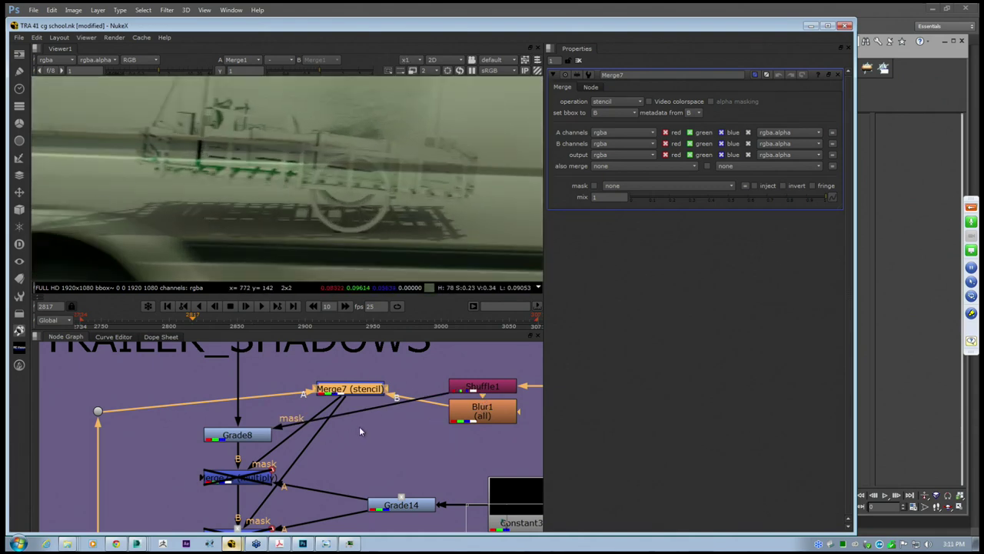
Reconnect Grade8's mask input to the Merge7 stencil node in the TRAILER_SHADOWS group
middle_click_drag(360, 430, 485, 376)
mouse_move(475, 386)
left_mouse_down()
mouse_move(390, 399)
mouse_move(366, 380)
mouse_move(504, 383)
mouse_move(351, 385)
mouse_move(492, 377)
left_mouse_up()
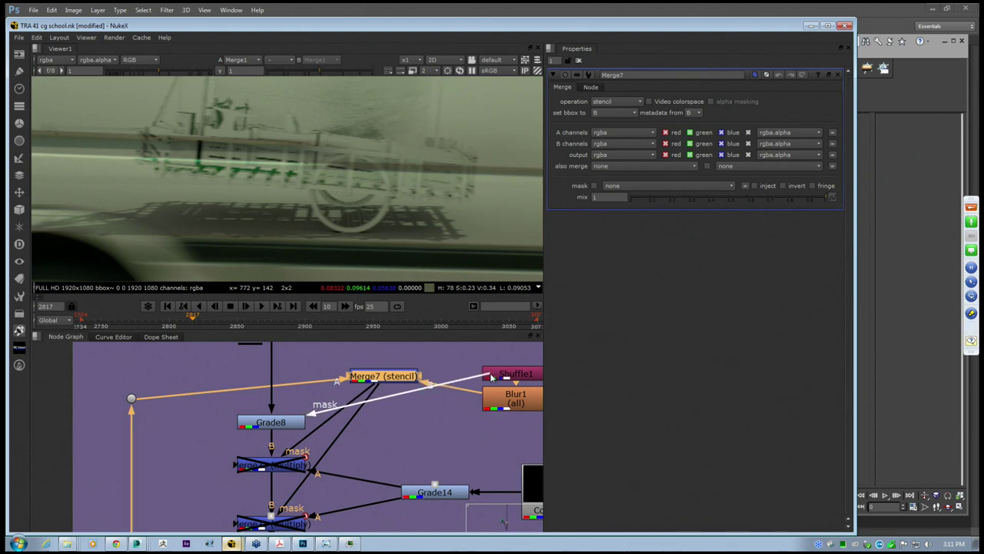
left_click_drag(505, 376, 392, 382)
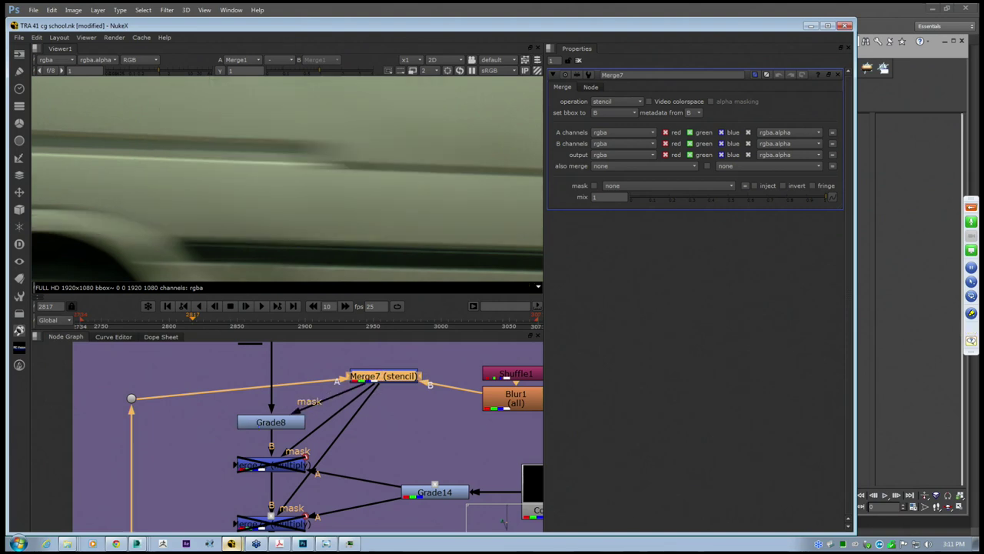
middle_click_drag(457, 396, 376, 430)
scroll(233, 437, "down", 2)
scroll(366, 431, "up", 2)
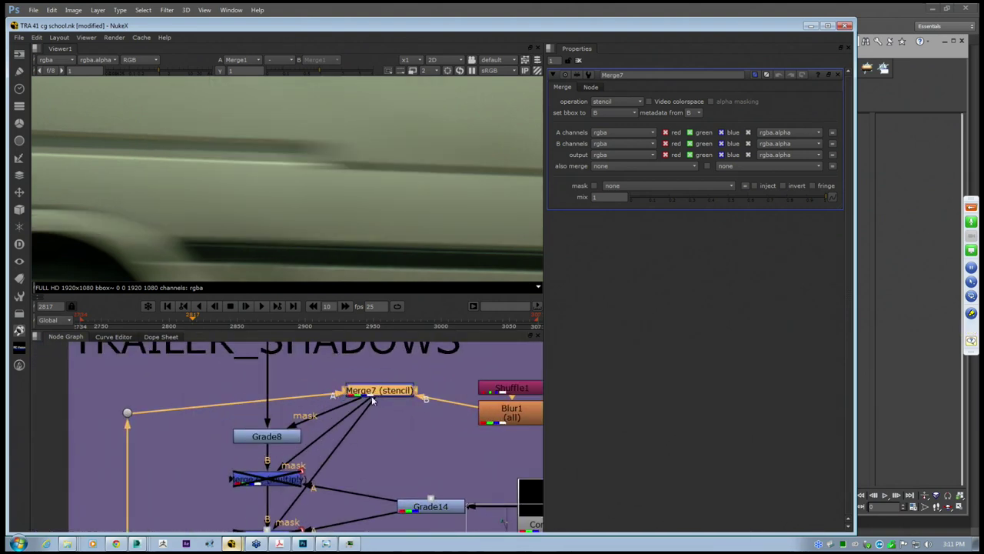
Select the four foreground roto nodes feeding Merge6 and review how they connect into the TRAILER_SHADOWS group
scroll(159, 458, "down", 4)
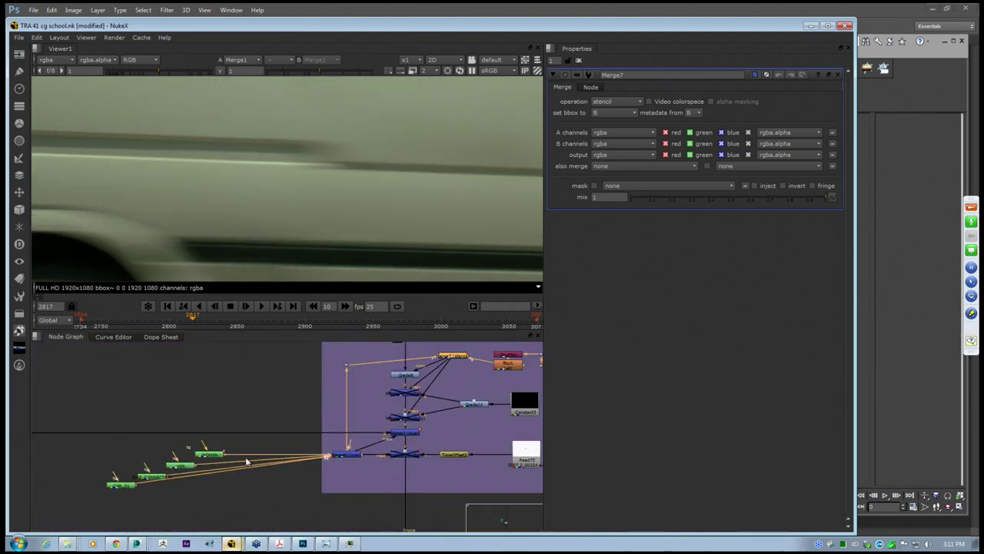
left_click_drag(268, 520, 70, 435)
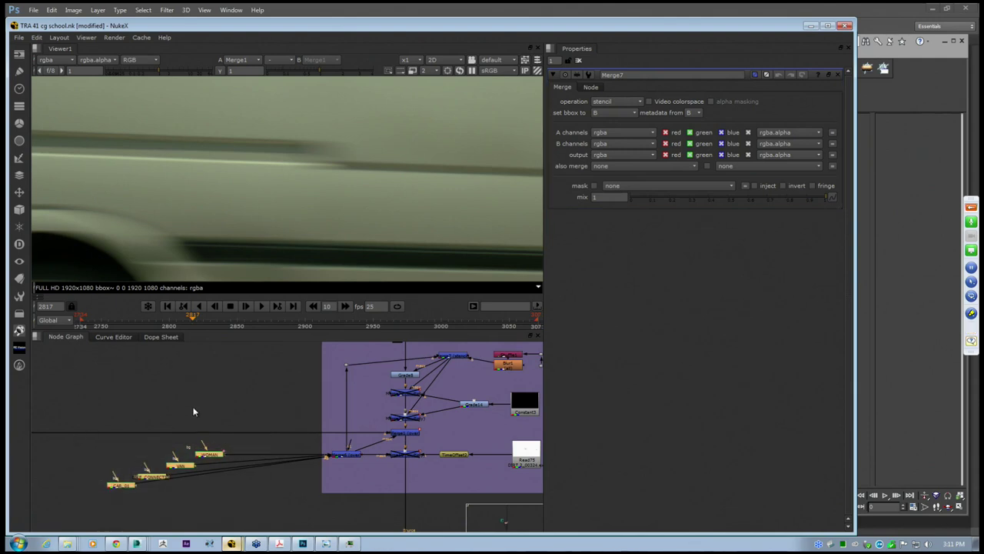
middle_click_drag(192, 406, 192, 441)
scroll(466, 382, "up", 2)
left_click_drag(446, 398, 455, 412)
scroll(321, 421, "down", 3)
key("space")
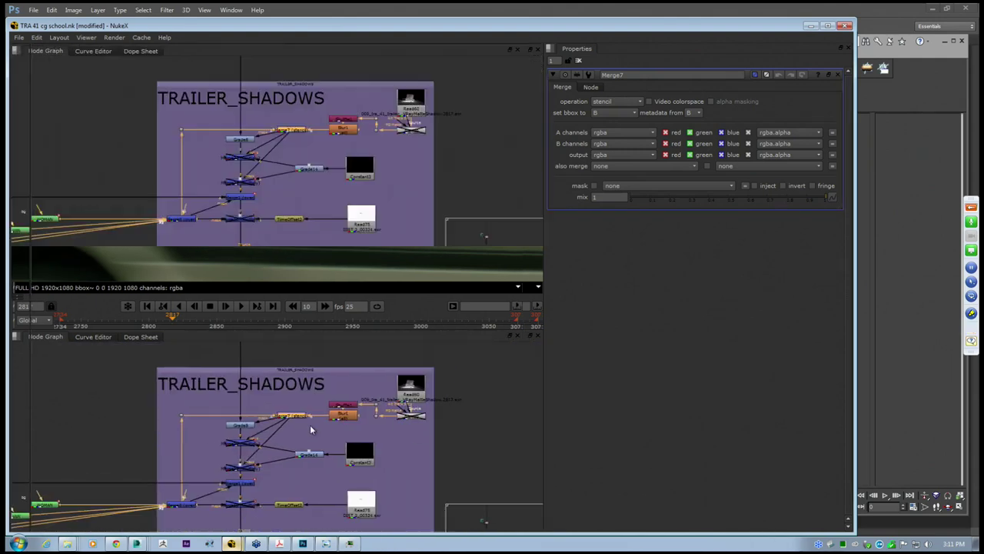
middle_click_drag(183, 414, 645, 353)
key("space")
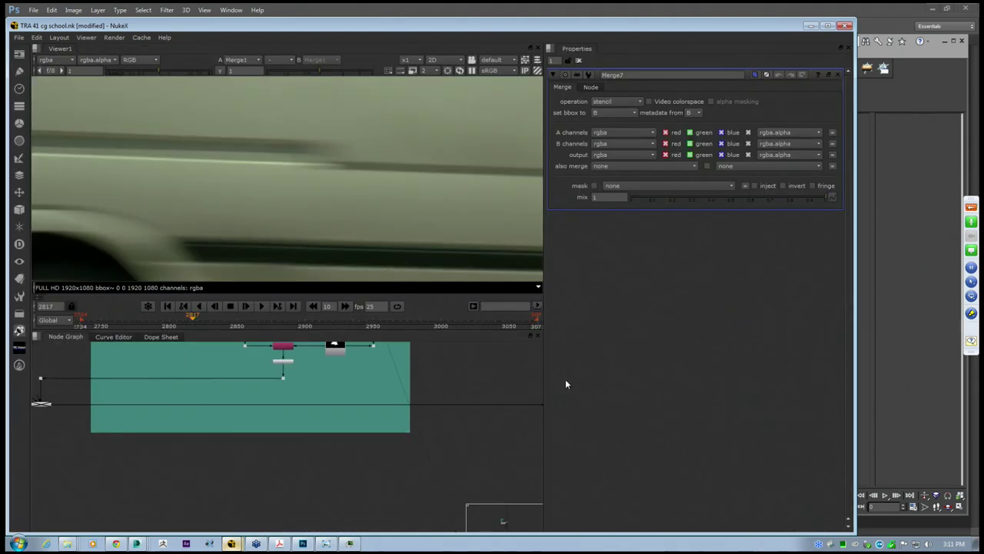
Return to the foreground roto nodes in the graph and show the whole van frame in the viewer
scroll(380, 440, "down", 4)
middle_click_drag(491, 448, 363, 435)
scroll(404, 433, "up", 4)
left_click(399, 425)
scroll(345, 174, "down", 4)
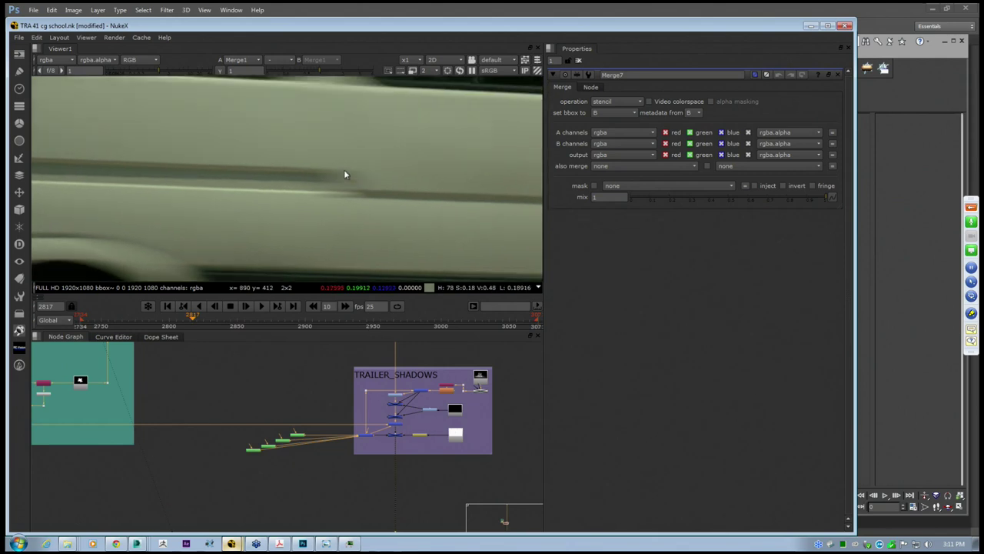
scroll(289, 461, "up", 1)
scroll(289, 461, "up", 4)
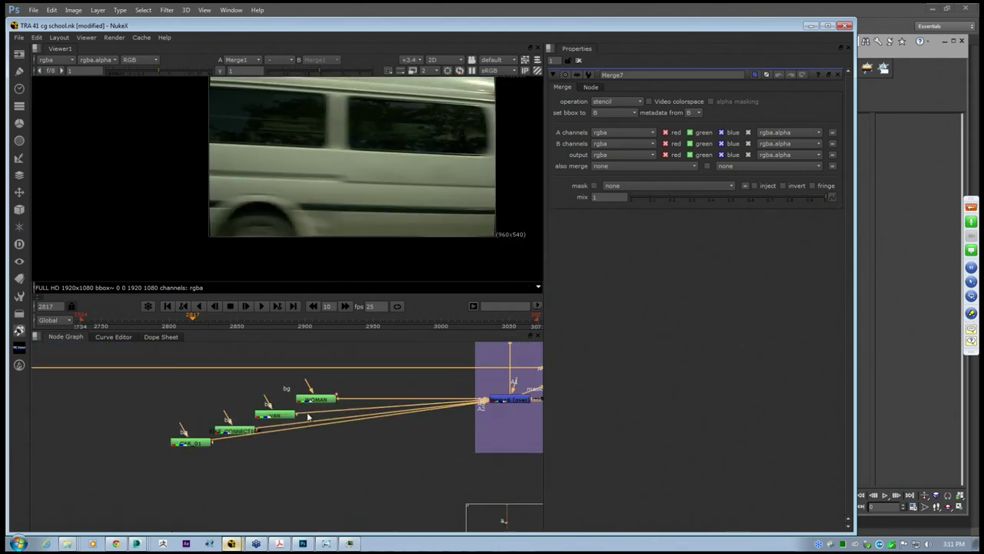
View the WOMAN and VAN roto mattes, move to frame 2903 and open WOMAN's roto settings
left_click(316, 399)
key("1")
key("1")
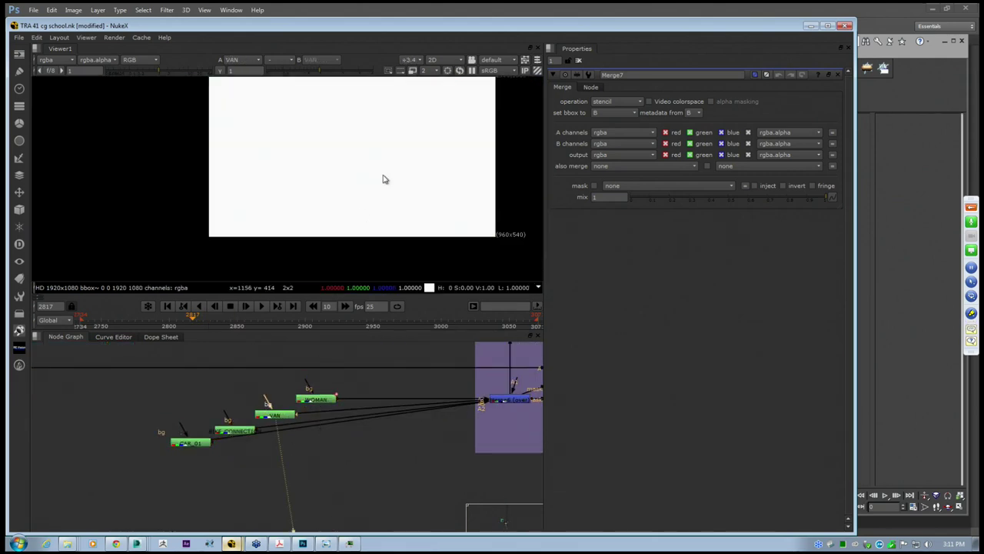
left_click_drag(192, 317, 308, 324)
double_click(313, 399)
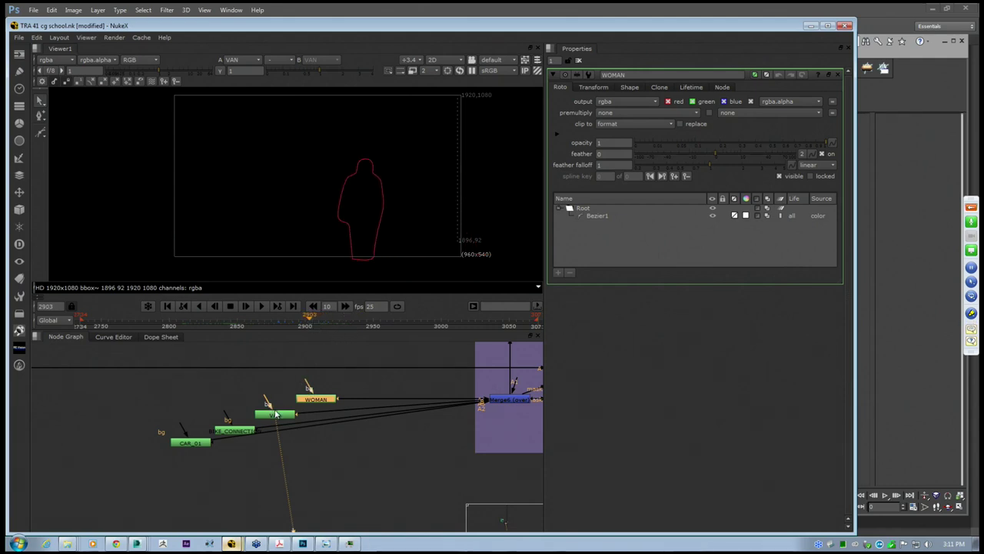
Open BIKE_CONNECTION's roto settings and view its matte at frame 2817
double_click(231, 430)
left_click_drag(100, 327, 190, 329)
key("1")
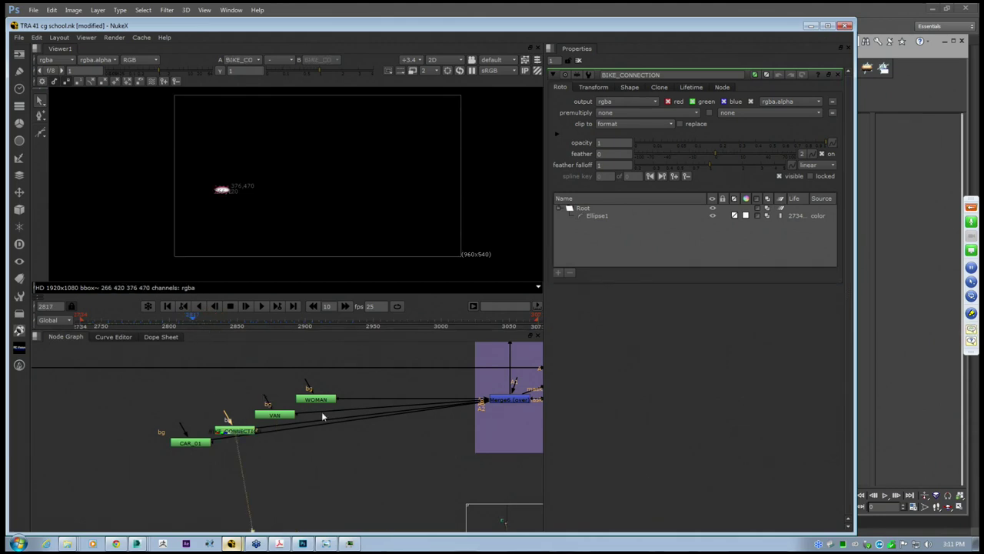
View Merge6's combined foreground mattes and move to frame 2868
left_click(523, 401)
key("1")
left_click_drag(191, 318, 262, 326)
middle_click_drag(410, 432, 324, 449)
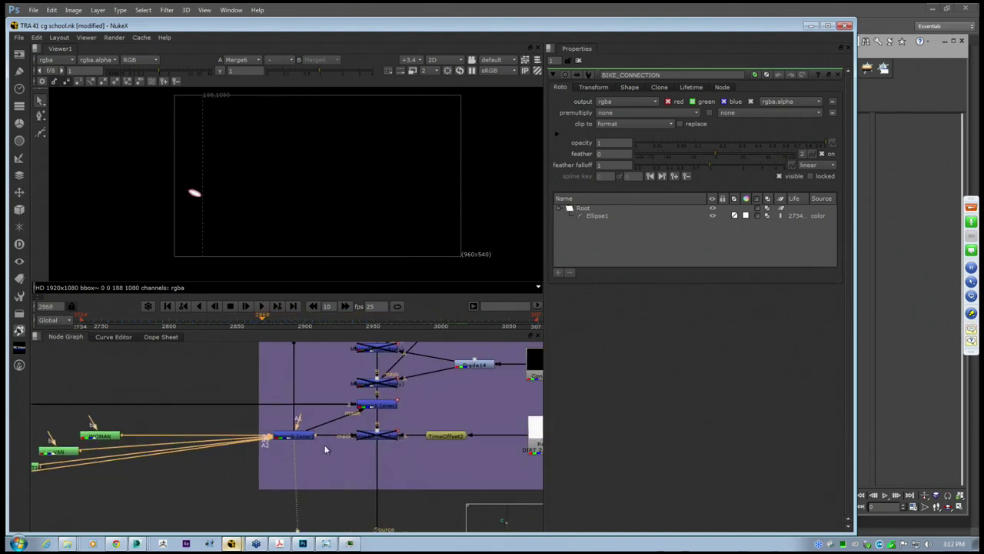
Show the Merge1 composite in the viewer and frame the bike and trailer
left_click(378, 412)
key("1")
middle_click_drag(349, 386, 362, 403)
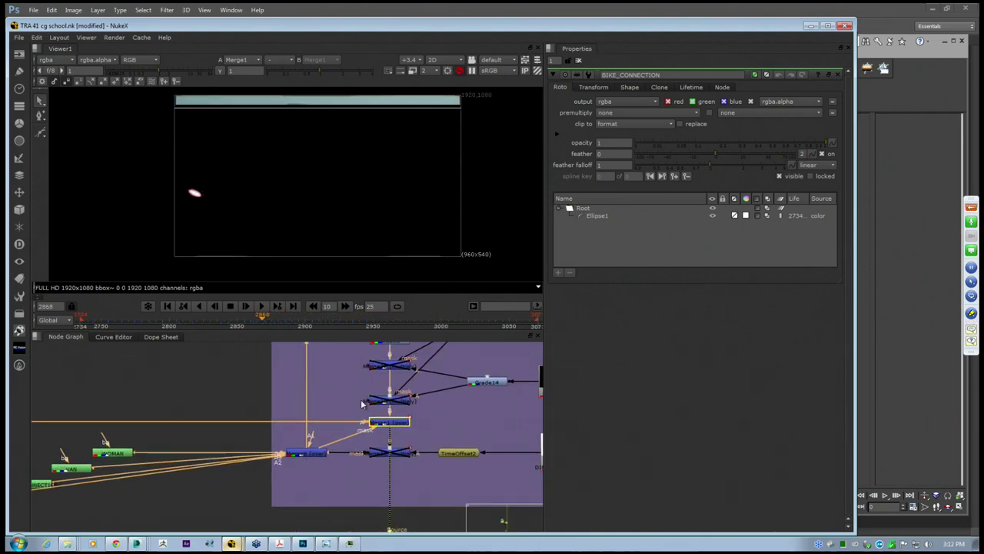
scroll(319, 188, "up", 2)
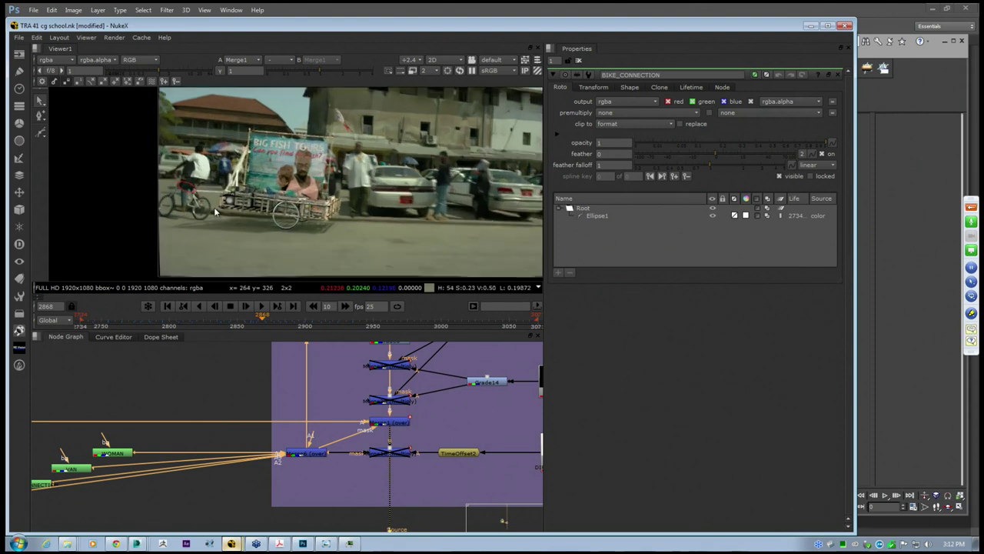
Enable the RSMB9 motion blur node below Read60 on the VRayMatteShadow pass
middle_click_drag(532, 354, 342, 421)
scroll(446, 395, "up", 3)
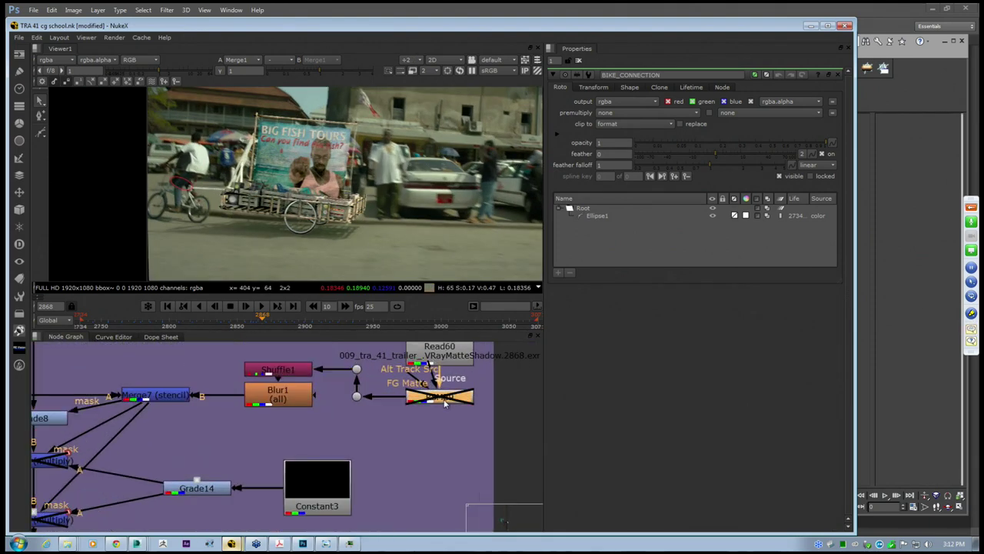
key("d")
middle_click_drag(443, 398, 447, 427)
left_click(465, 378)
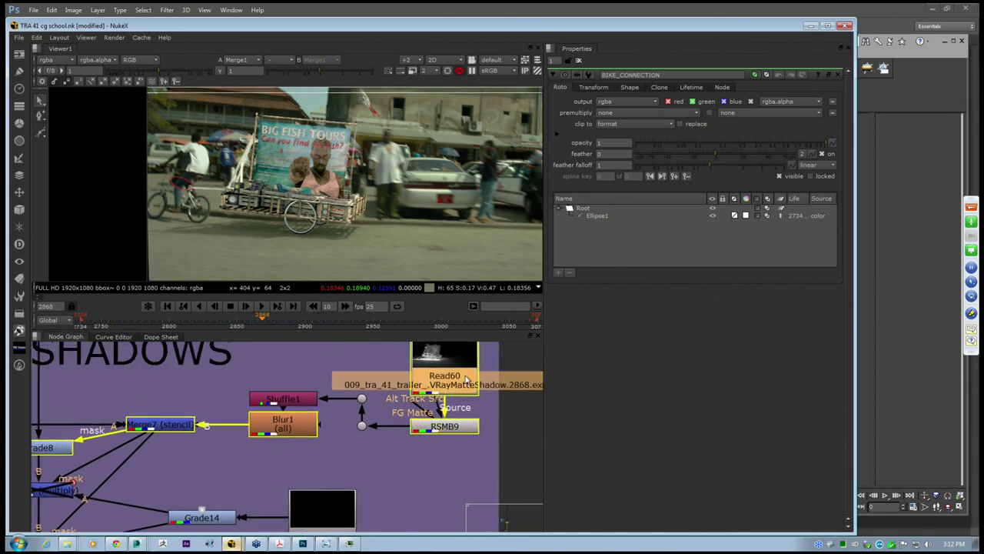
Enable the disabled motion blur node that follows the teal trailer group and feeds the Merge1 composite
scroll(472, 379, "down", 3)
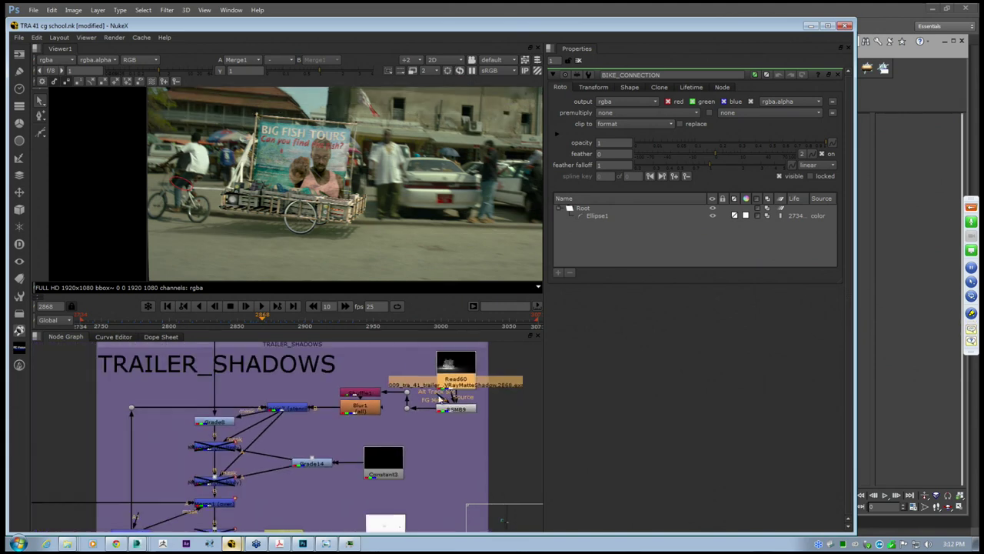
middle_click_drag(352, 425, 503, 451)
middle_click_drag(130, 408, 455, 426)
scroll(323, 454, "down", 3)
middle_click_drag(153, 479, 377, 409)
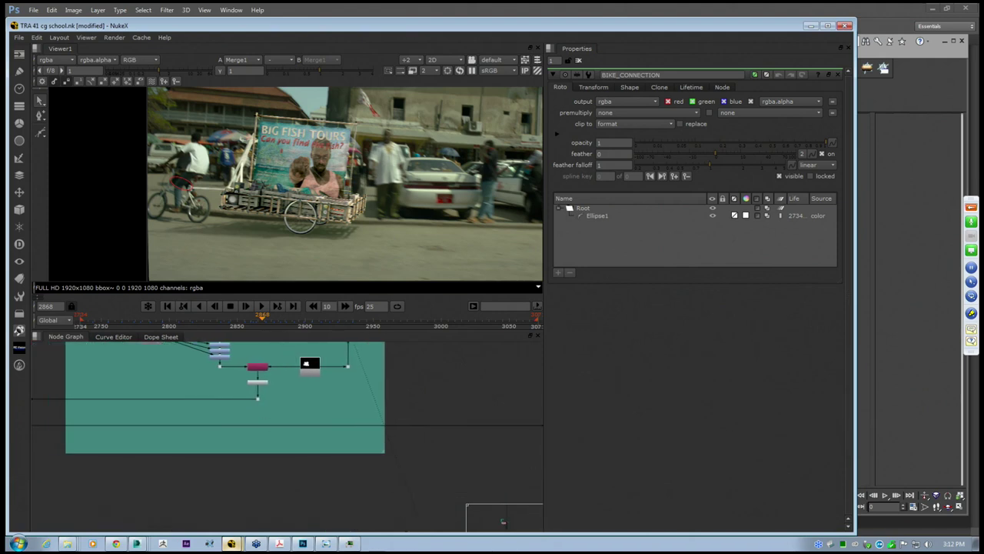
middle_click_drag(192, 412, 417, 412)
scroll(248, 432, "up", 4)
left_click(229, 415)
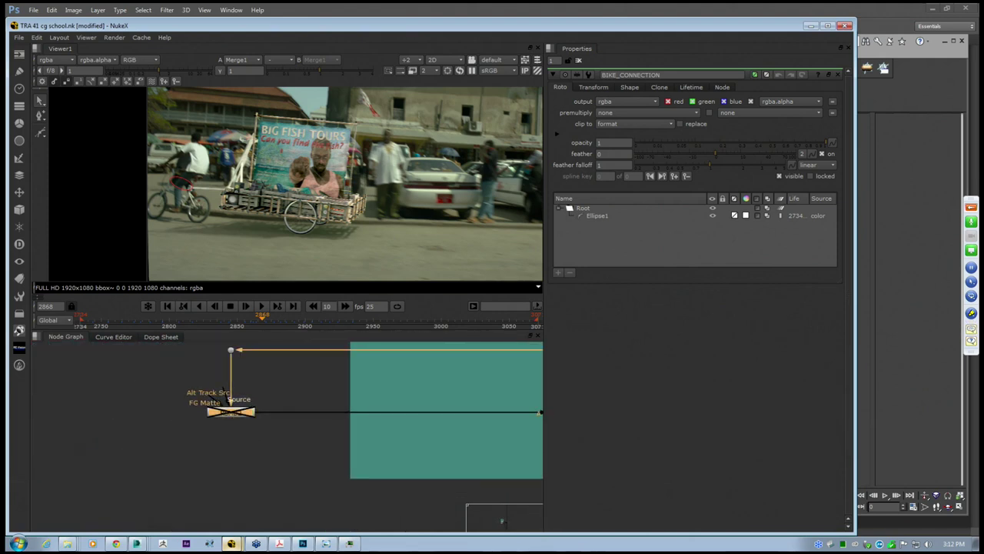
scroll(226, 412, "down", 4)
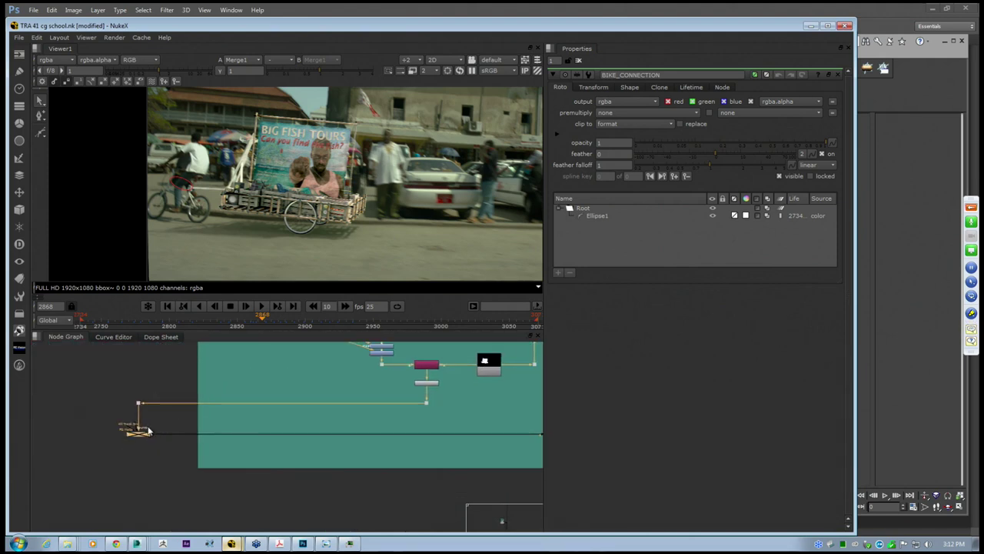
left_click(150, 431)
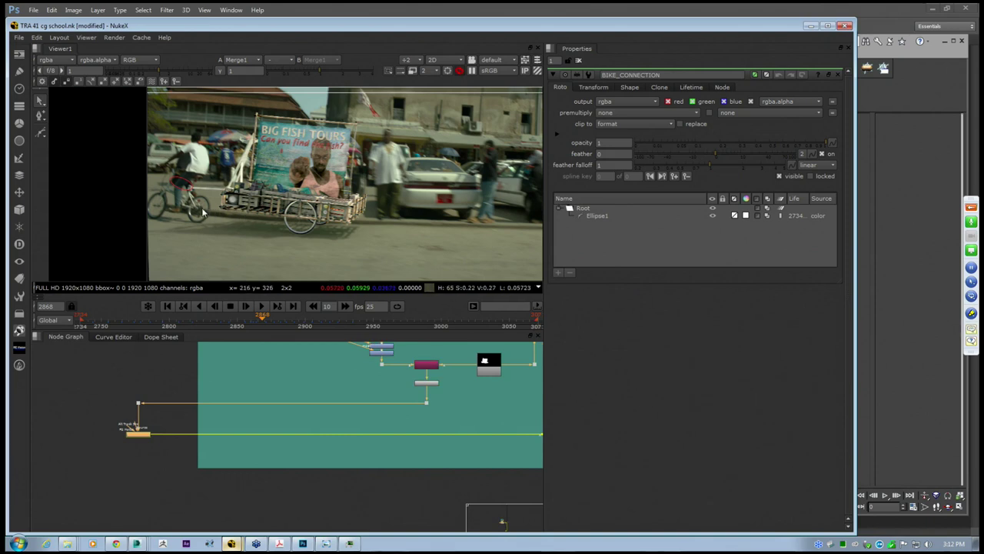
Examine the motion blur on the bike and trailer up close in the Merge1 composite, comparing their wheels
scroll(202, 212, "up", 3)
left_click(191, 184)
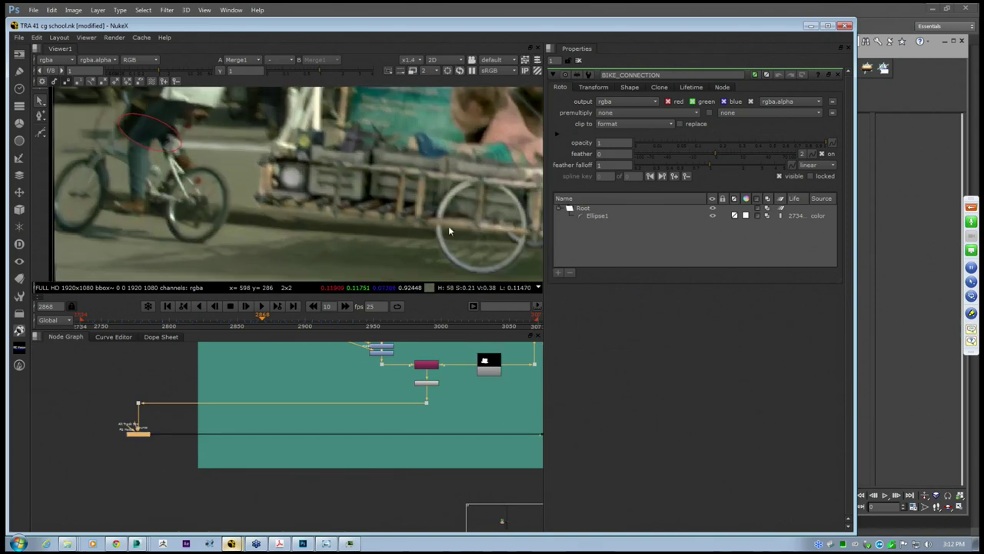
middle_click_drag(451, 228, 397, 222)
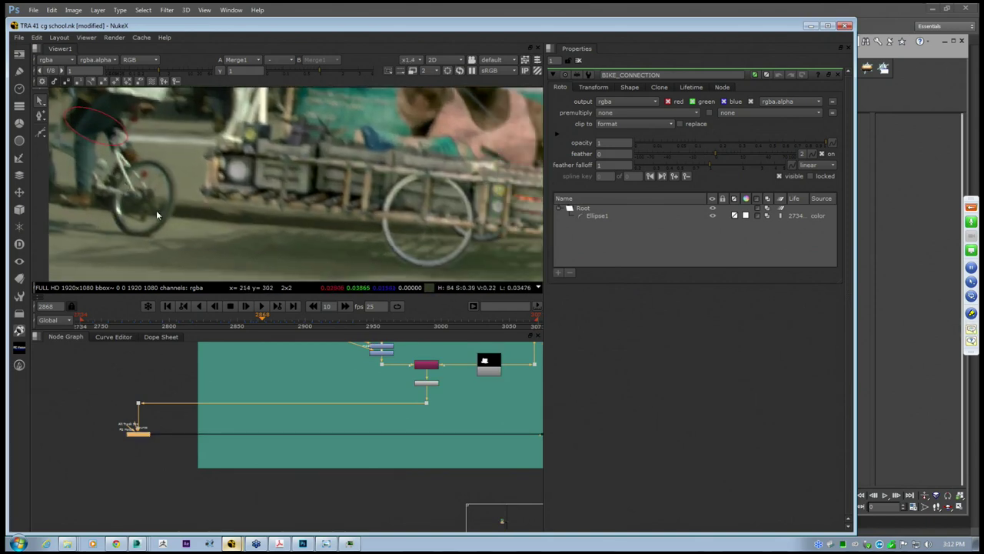
scroll(352, 225, "down", 5)
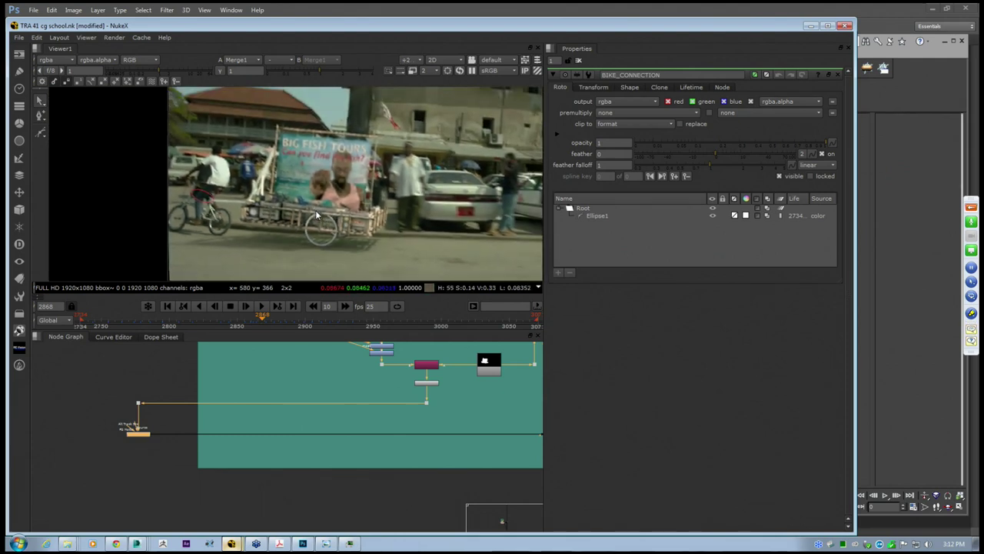
middle_click_drag(316, 215, 319, 222)
scroll(137, 172, "up", 3)
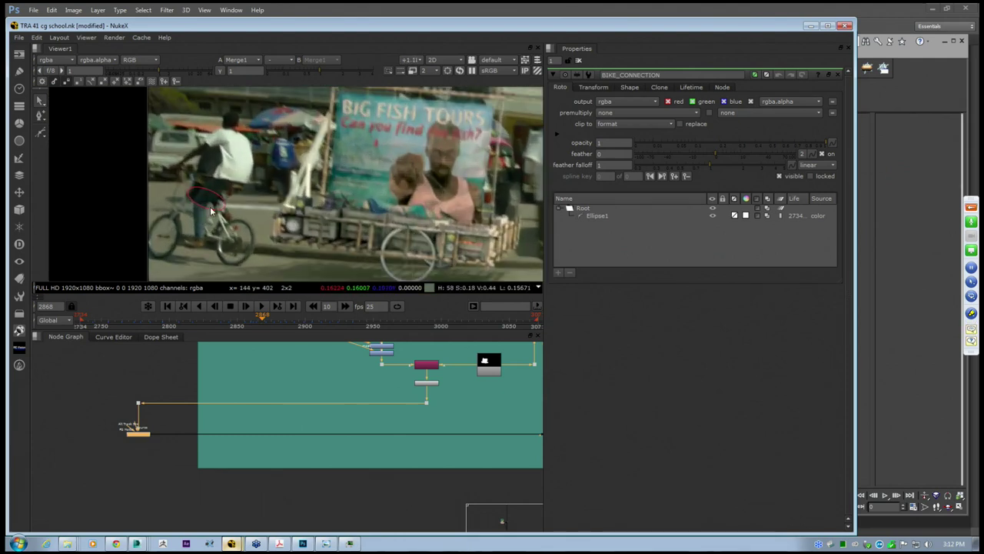
Open the WOMAN roto node's settings and view its whole outline beside the composite
scroll(309, 452, "down", 2)
scroll(309, 451, "down", 2)
middle_click_drag(423, 451, 346, 440)
scroll(355, 457, "up", 3)
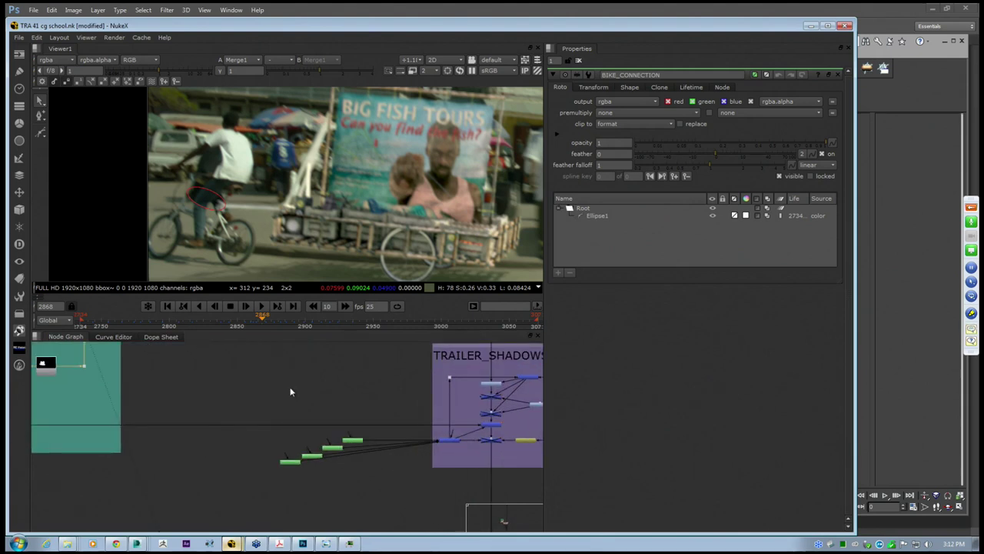
double_click(360, 441)
scroll(144, 221, "down", 2)
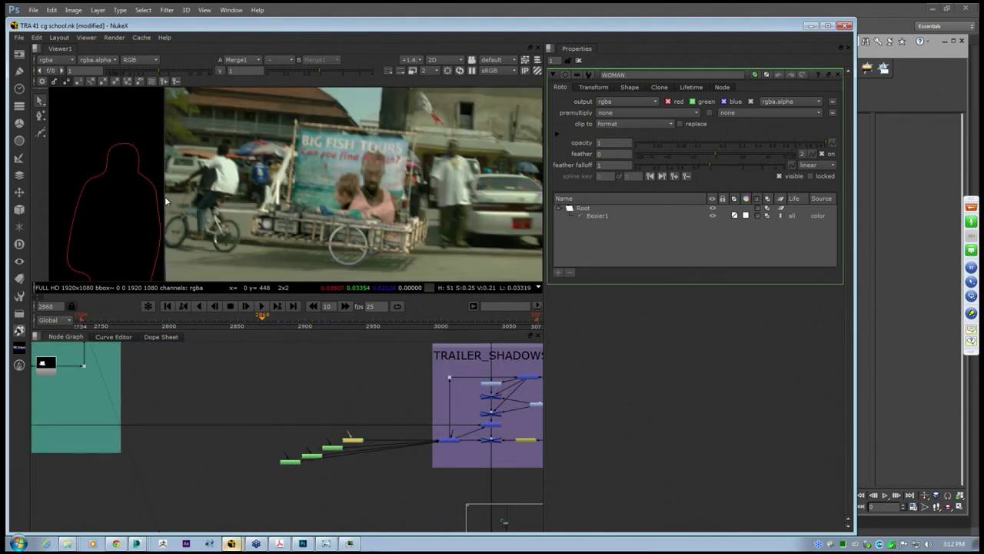
scroll(120, 179, "down", 3)
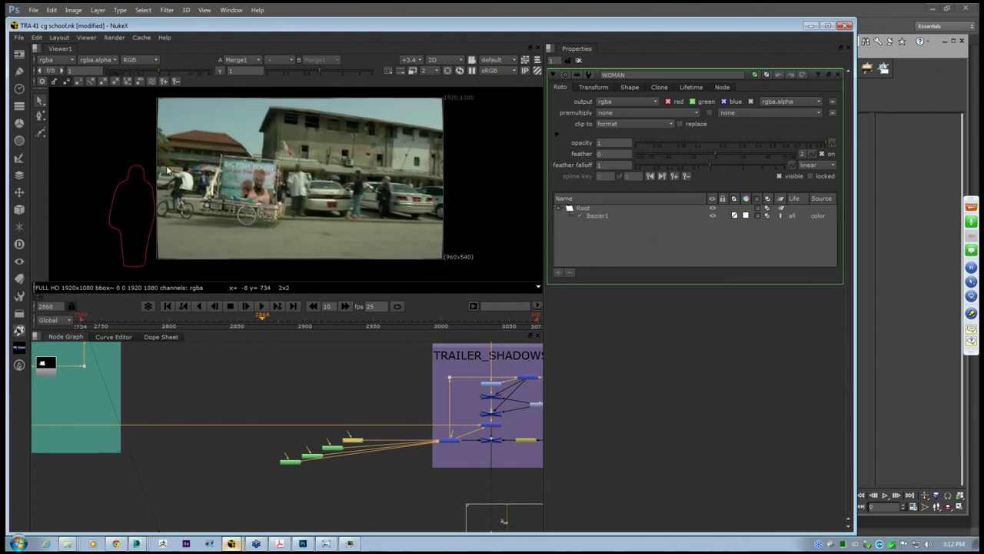
Toggle the viewer overlay off and on to compare the composite without and with the WOMAN roto outline
key("o")
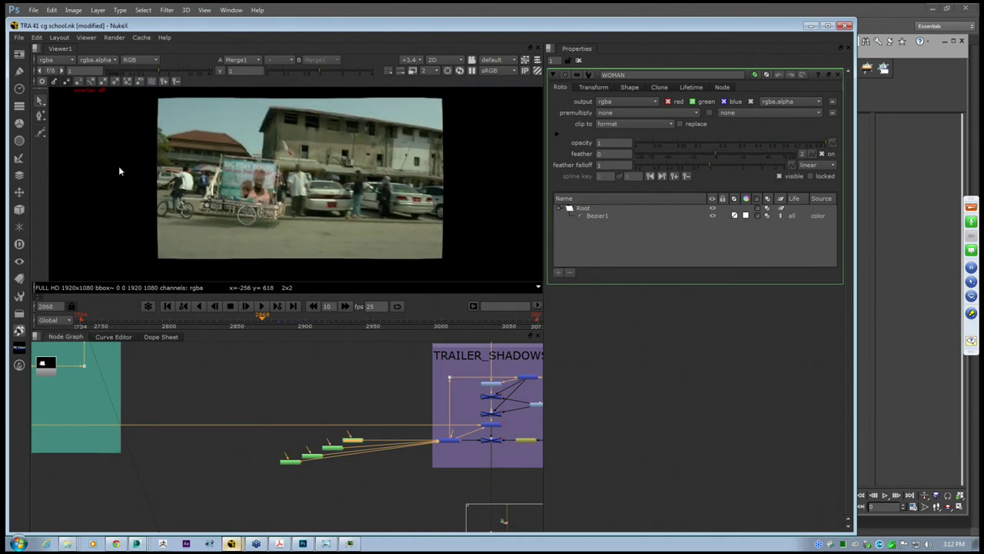
scroll(206, 178, "up", 2)
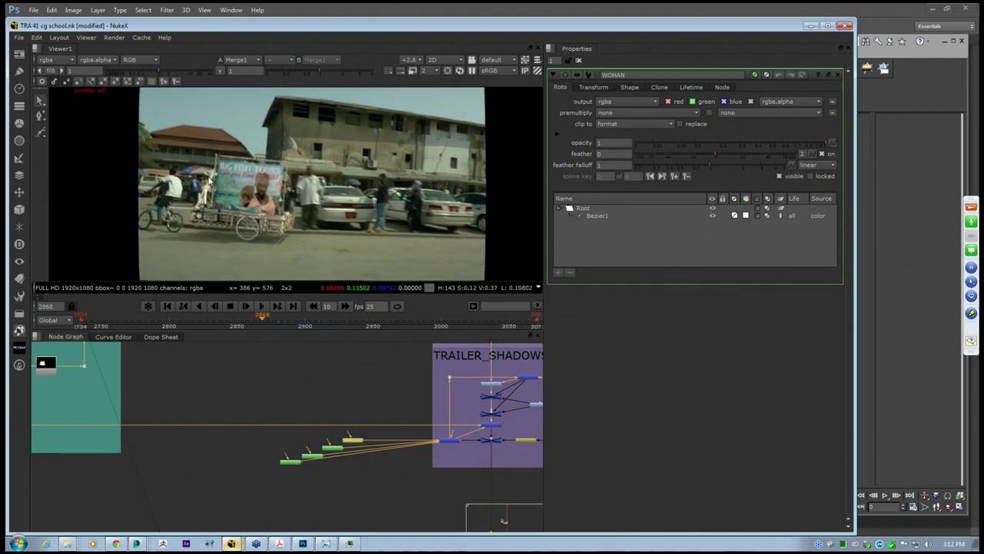
key("o")
key("o")
key("o")
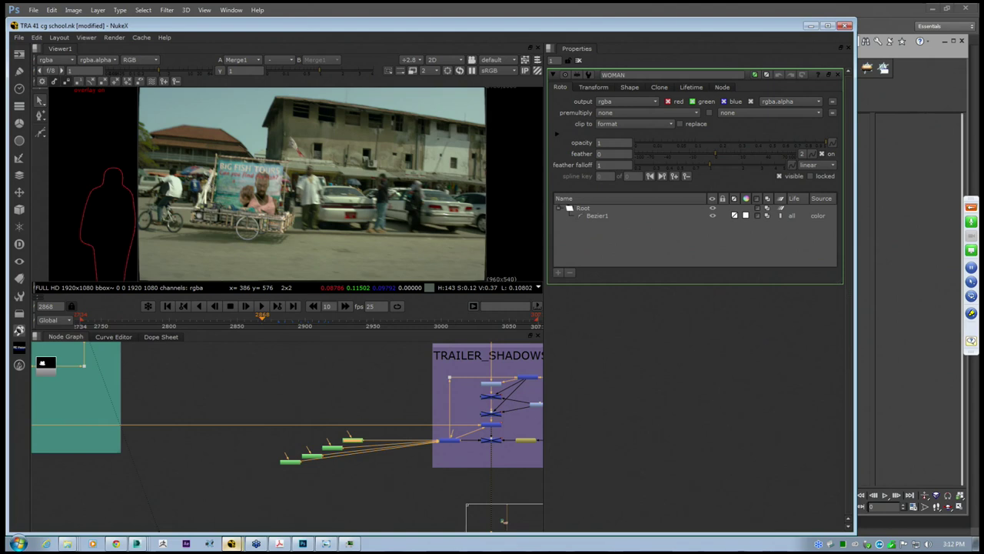
Toggle the viewer overlay and leave it off so the WOMAN roto outline is hidden over the Merge1 composite
key("o")
key("o")
key("o")
key("o")
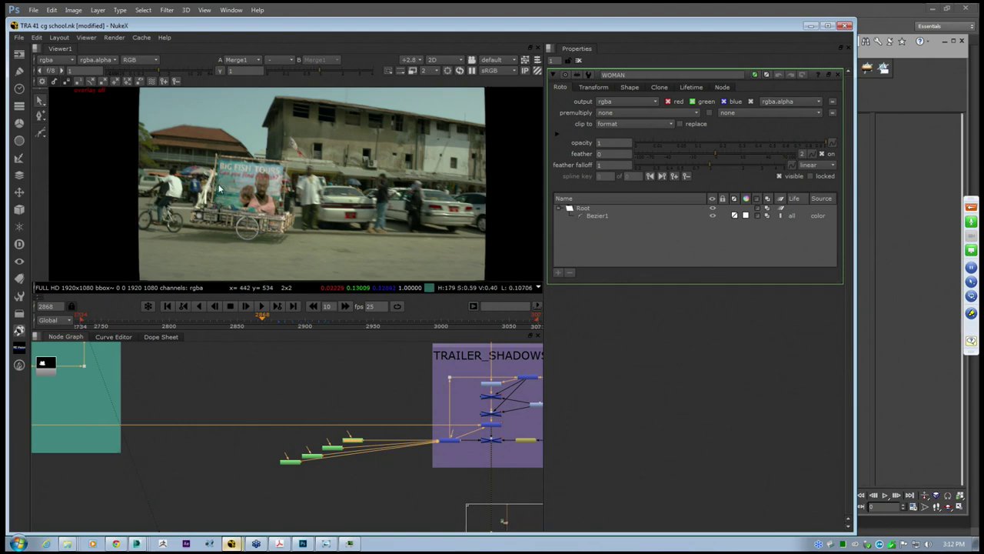
key("o")
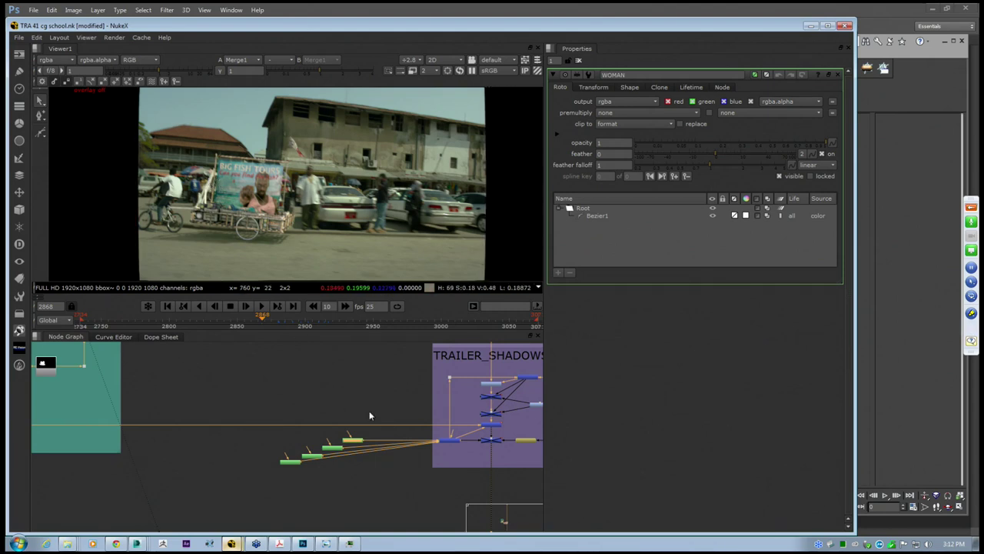
Enable the disabled Merge10 multiply node fed by TimeOffset2 and view its composite up close around the trailer
scroll(411, 421, "up", 1)
scroll(423, 430, "up", 1)
scroll(412, 439, "up", 1)
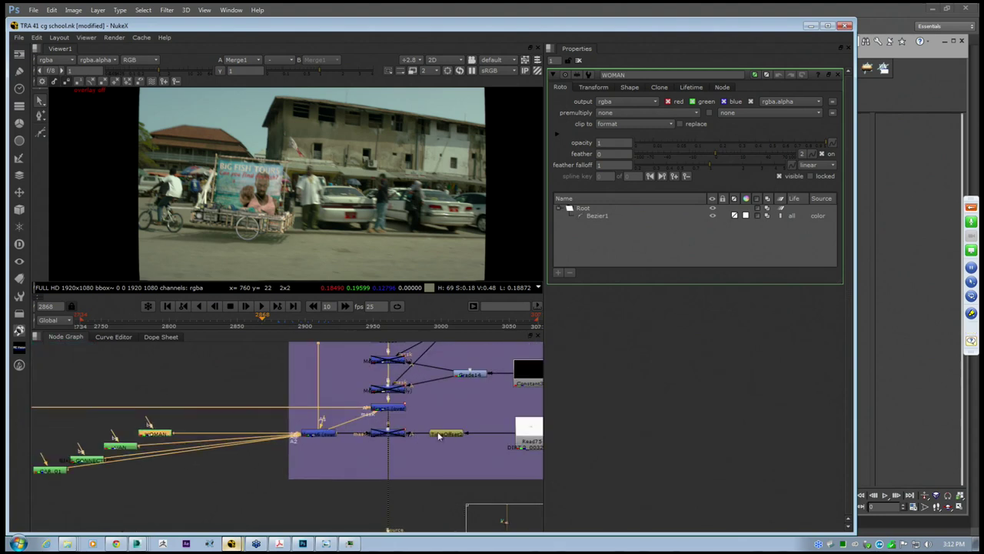
scroll(358, 423, "up", 1)
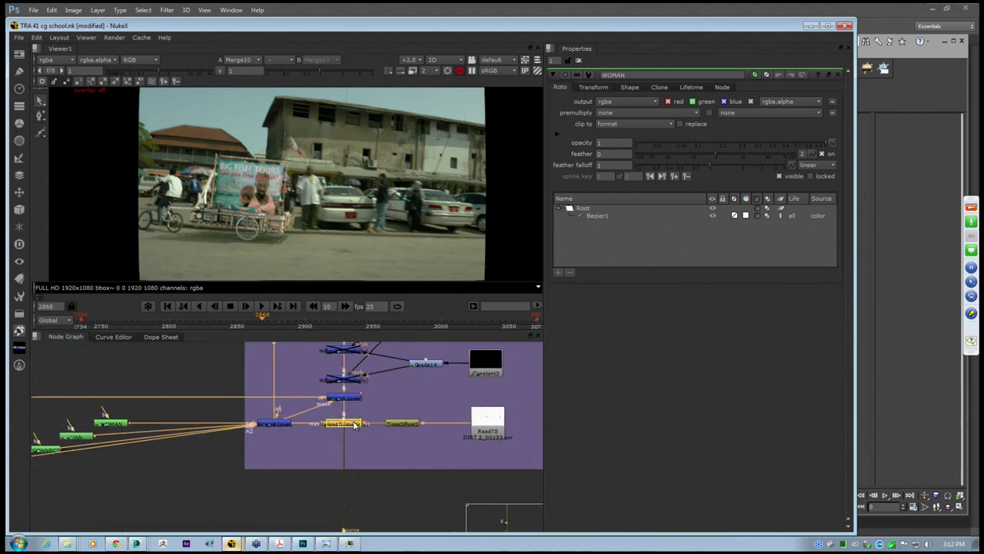
scroll(206, 213, "up", 2)
middle_click_drag(205, 213, 227, 218)
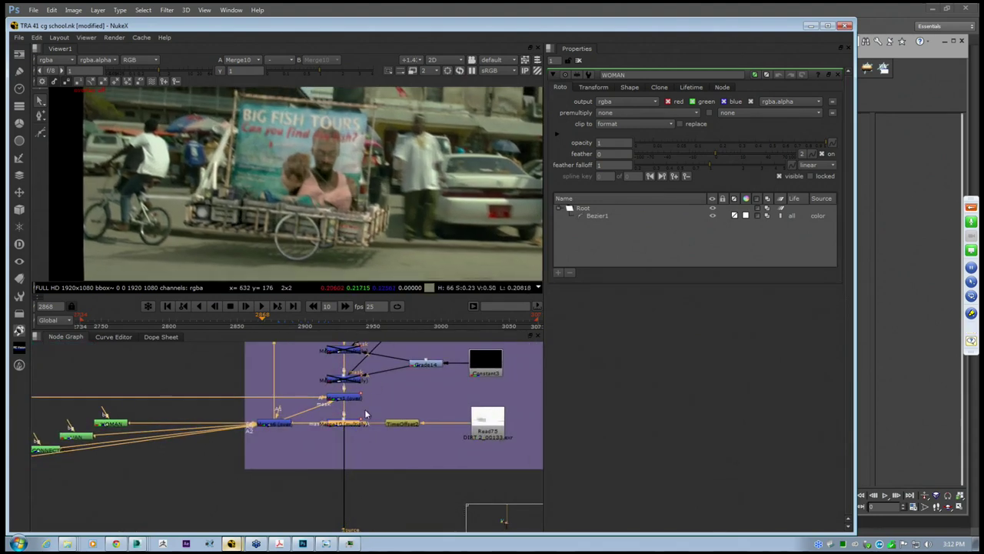
View the raw Read75 dirt pass in the viewer and locate its node within the TRAILER_SHADOWS group
left_click(494, 432)
key("1")
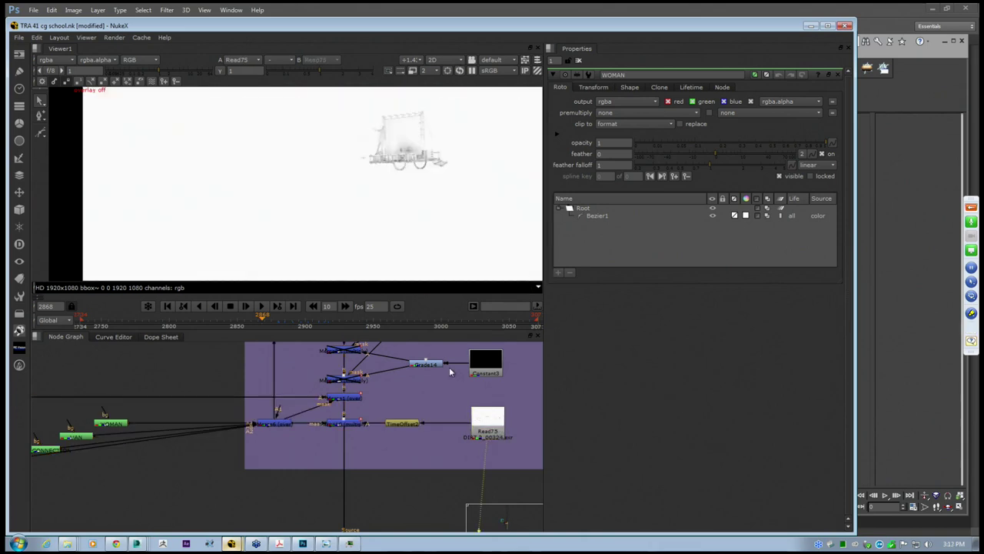
left_click(496, 432)
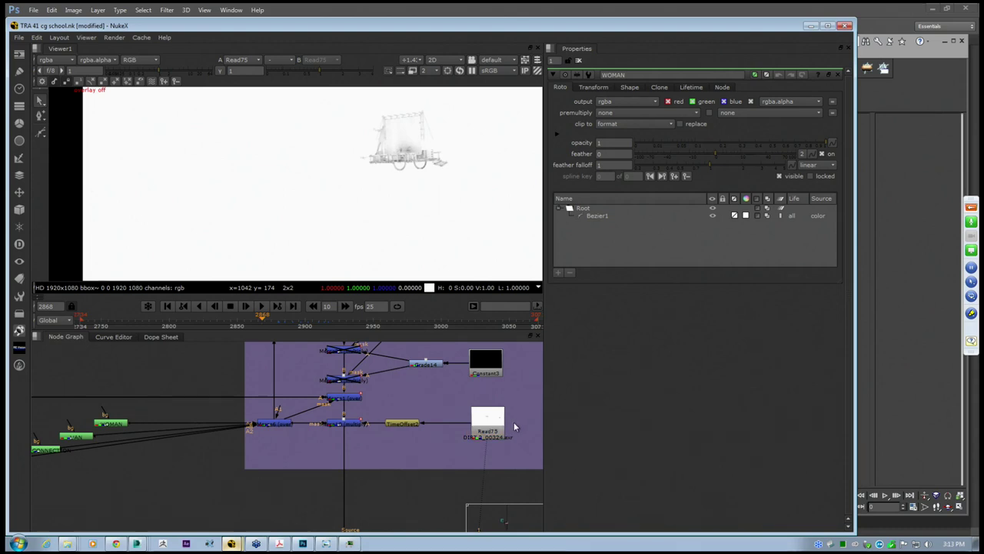
scroll(513, 421, "down", 2)
scroll(449, 403, "down", 1)
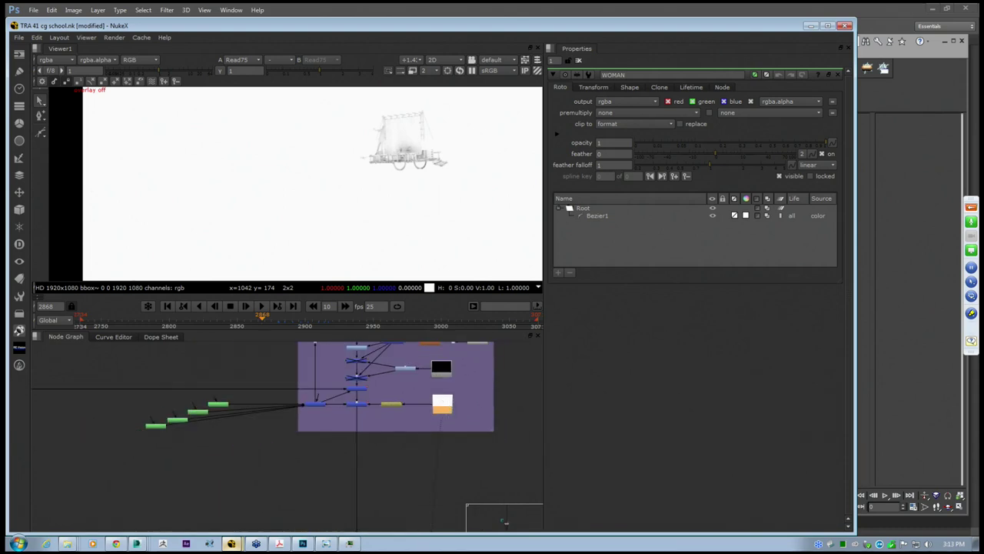
scroll(442, 417, "up", 3)
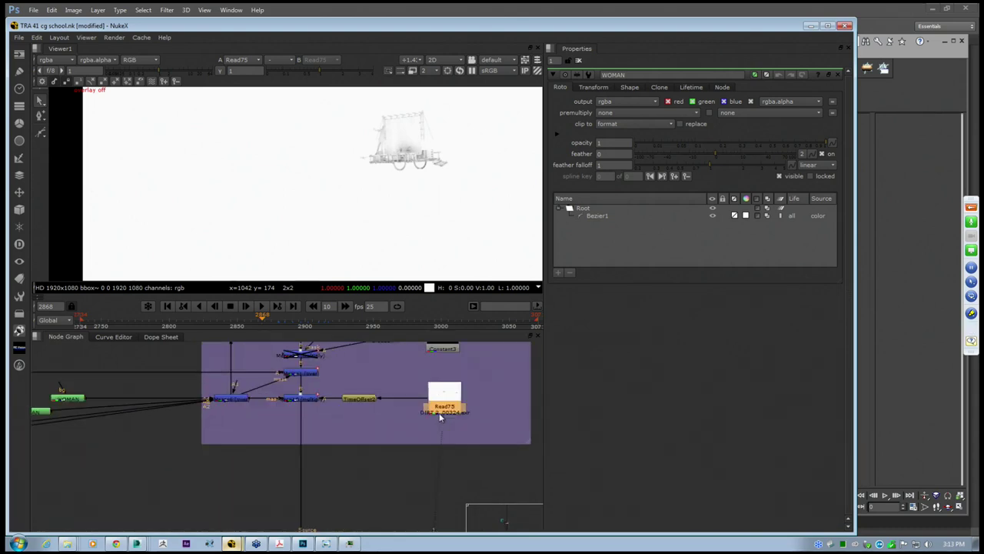
scroll(451, 422, "down", 3)
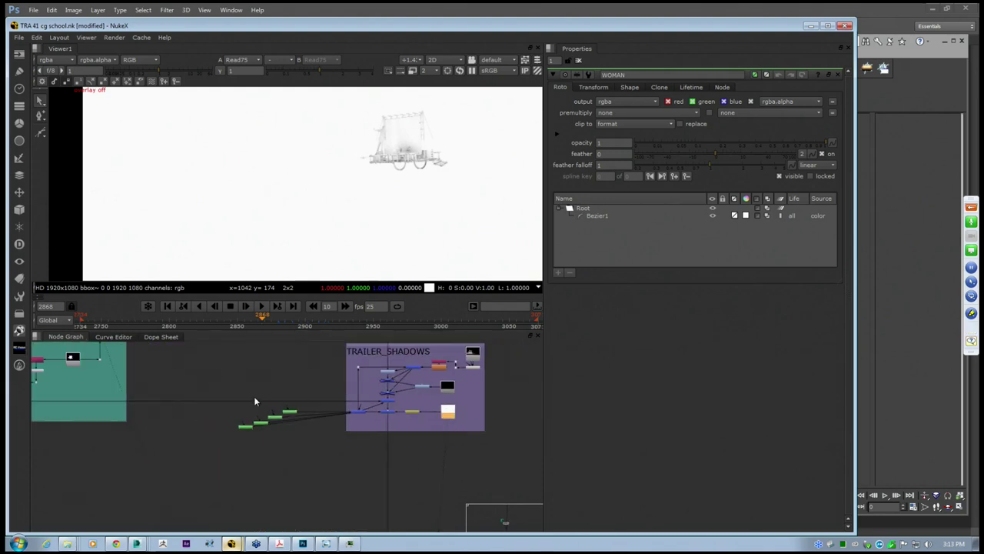
View the output of the TimeOffset2 node that follows the Read75 dirt pass
scroll(454, 418, "up", 1)
left_click(452, 417)
middle_click_drag(459, 404, 387, 409)
left_click_drag(400, 428, 405, 428)
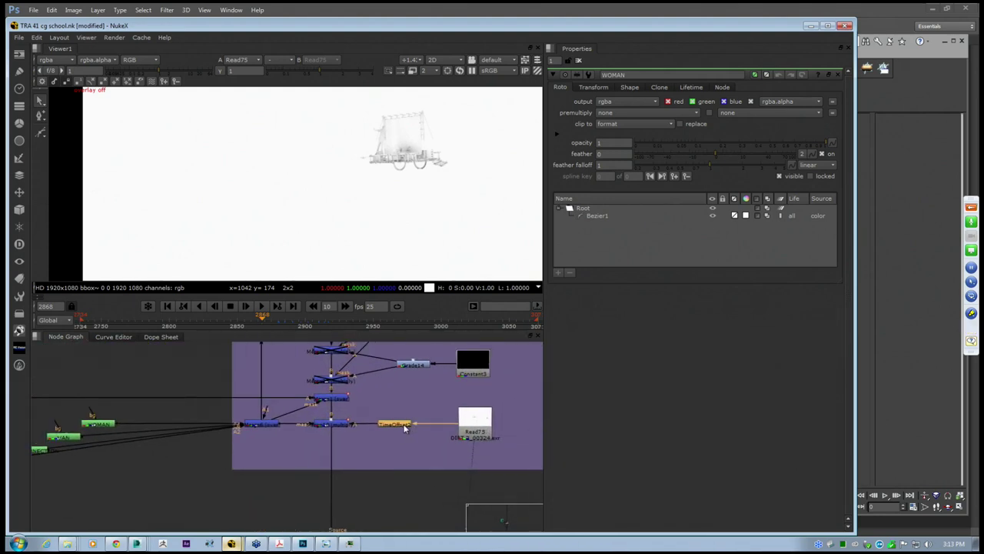
key("1")
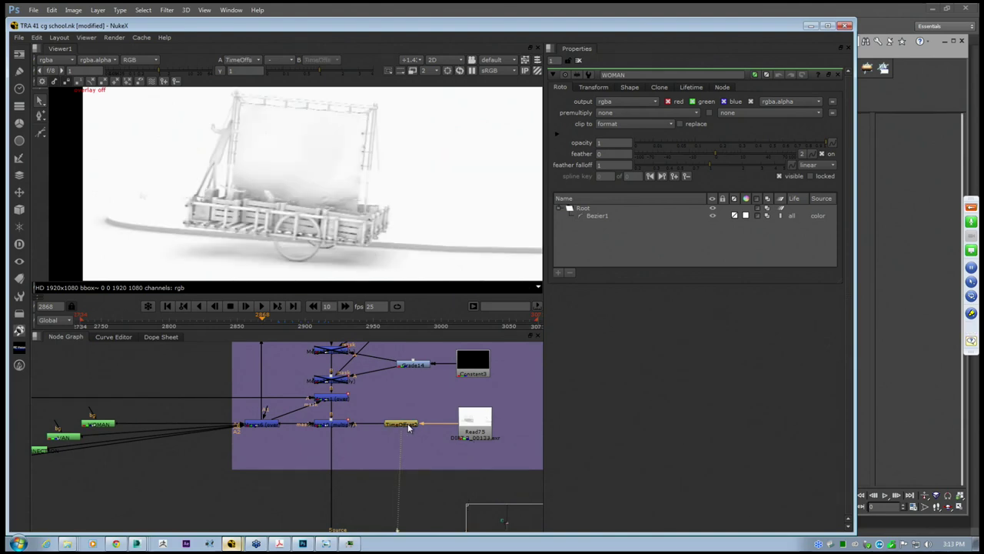
Compare the Merge10, Read75 and TimeOffset2 outputs, examining the trailer's wheel and ground contact in the offset dirt pass
left_click(333, 427)
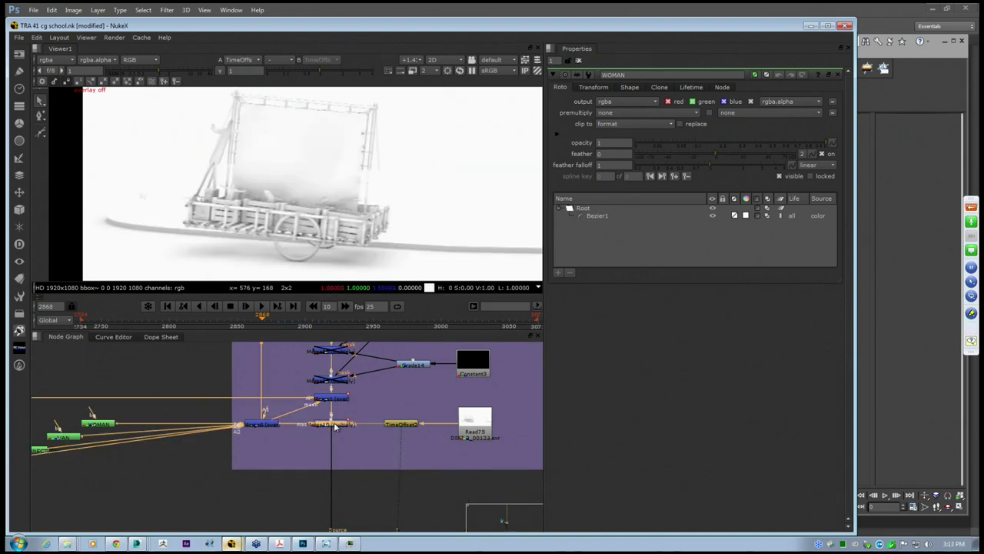
key("1")
left_click(466, 423)
key("1")
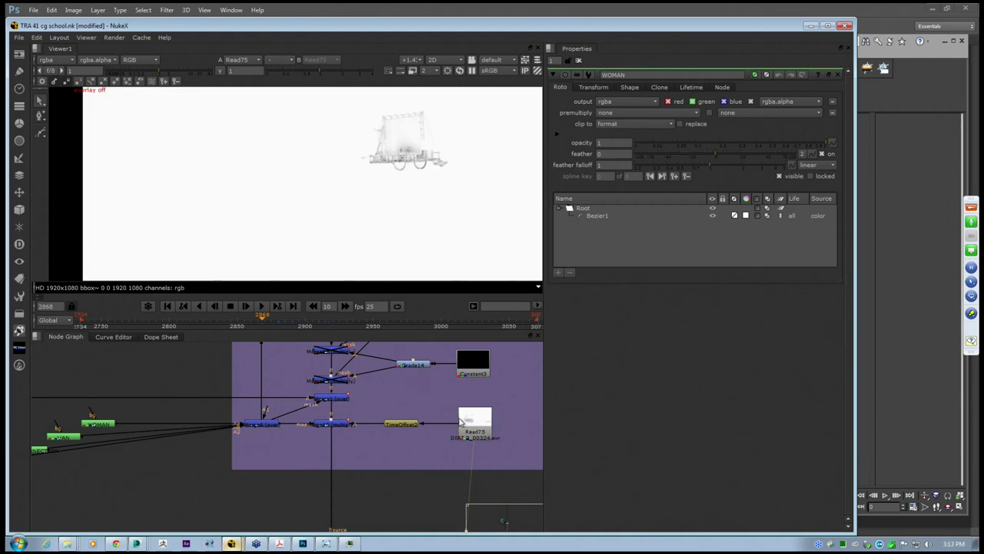
left_click(397, 425)
key("1")
scroll(291, 218, "down", 3)
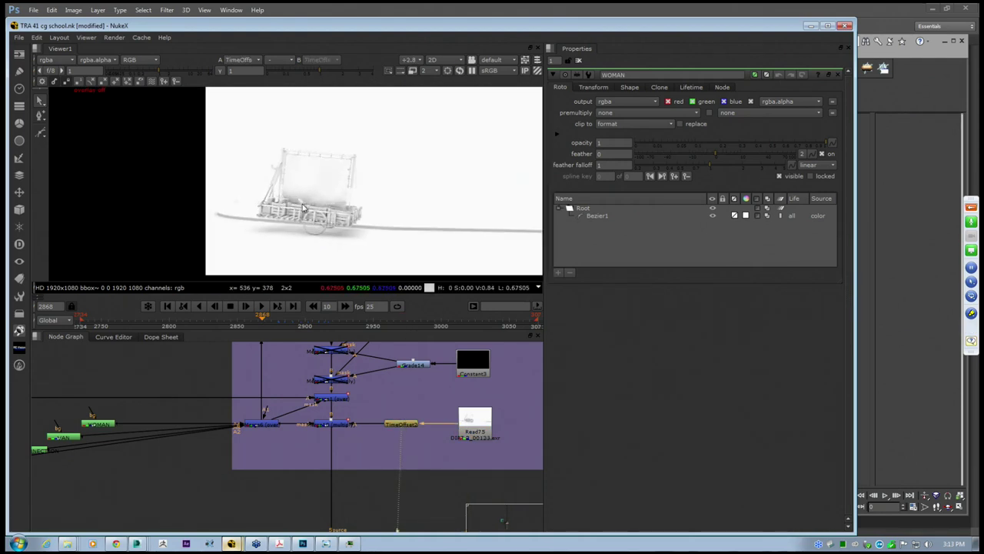
scroll(306, 216, "up", 1)
scroll(308, 217, "up", 4)
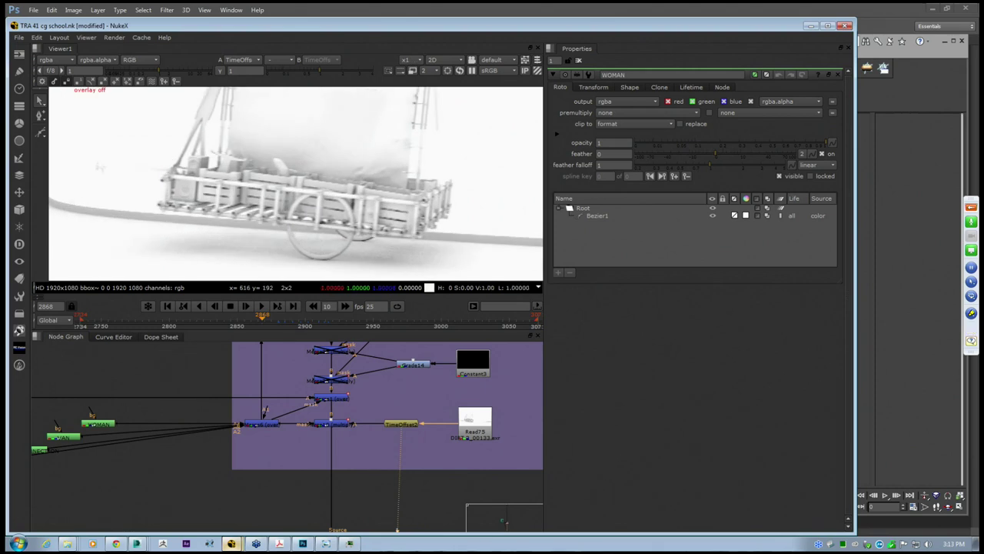
Move TimeOffset2 closer to Read75 and check the trailer's ground contact in the Merge10 composite
left_click(460, 432)
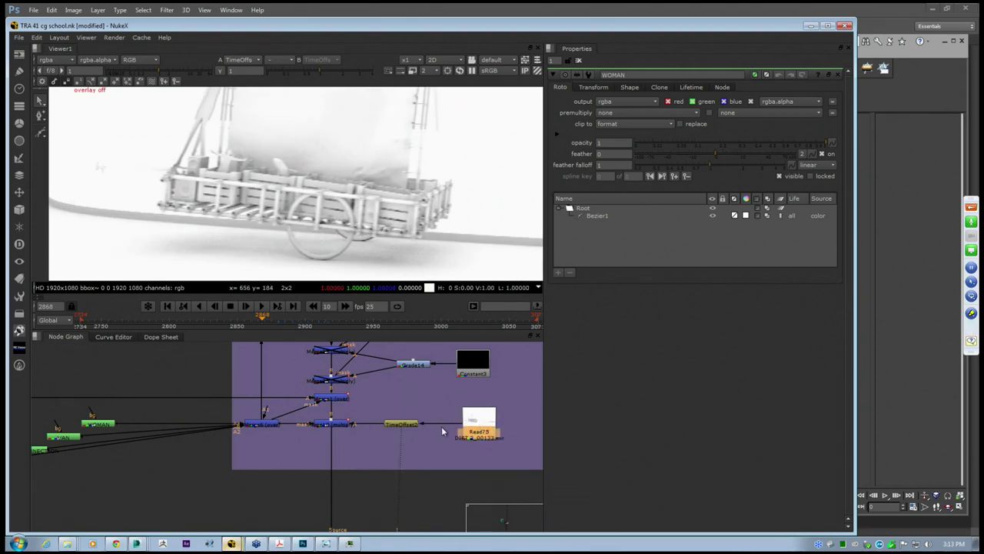
left_click_drag(403, 431, 430, 430)
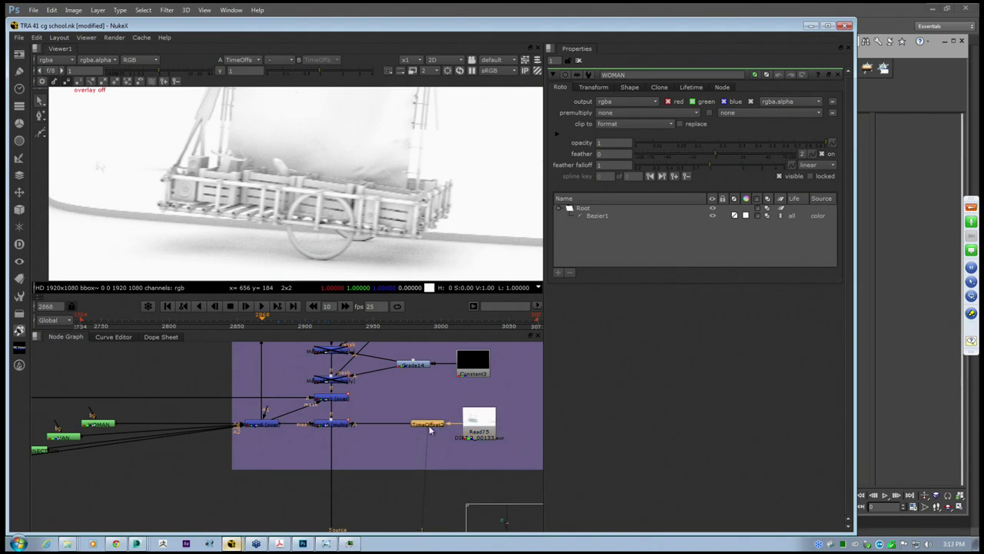
left_click(332, 426)
key("1")
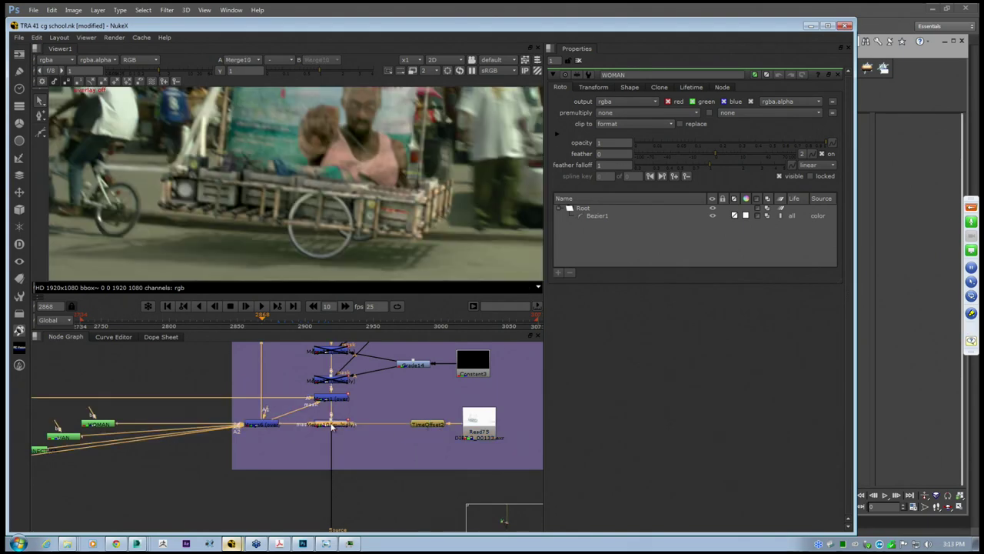
left_click(478, 420)
scroll(311, 202, "down", 5)
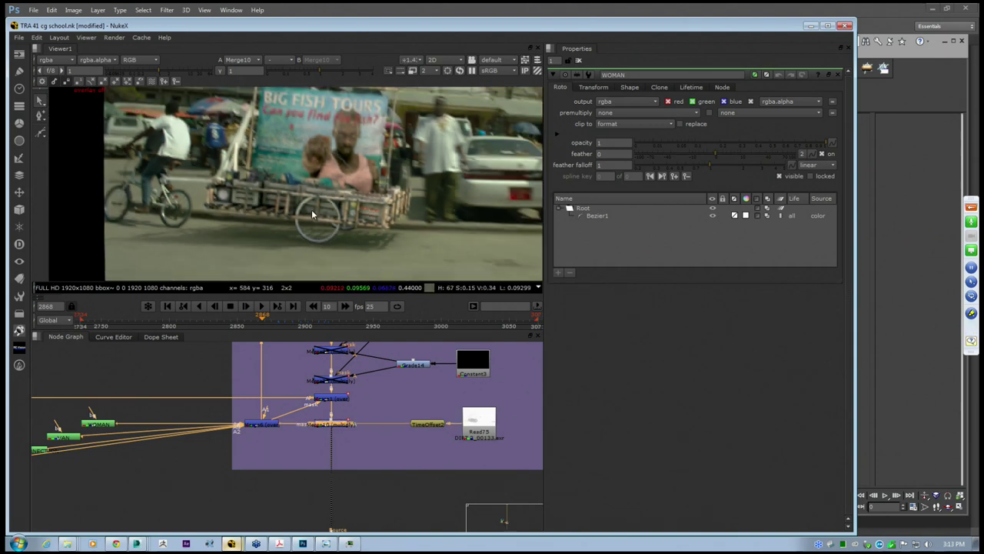
scroll(288, 203, "down", 1)
middle_click_drag(294, 200, 267, 209)
Survey the TRAILER_SHADOWS and TRAILER groups, expanding the node graph to fill the whole window
middle_click_drag(327, 390, 353, 417)
scroll(246, 204, "up", 2)
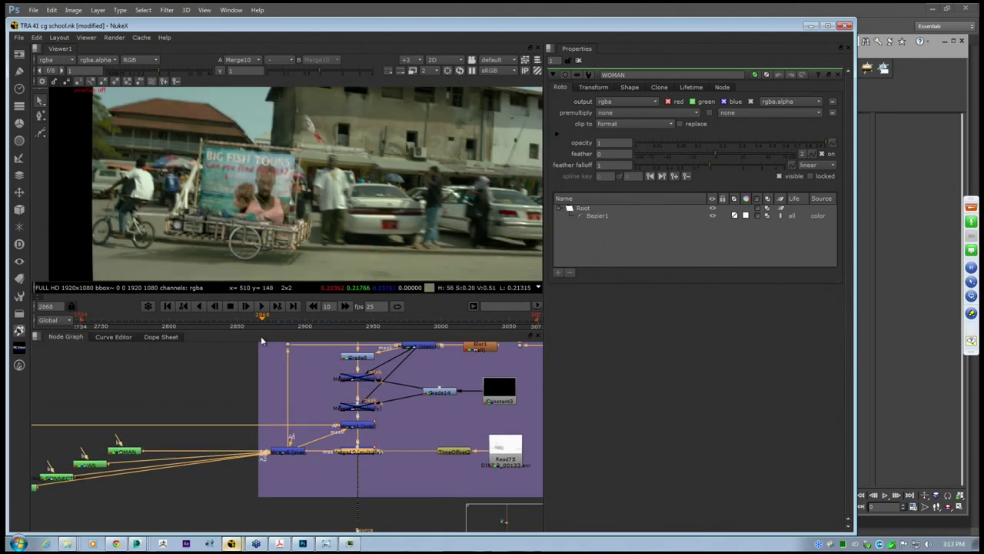
scroll(261, 414, "down", 4)
scroll(384, 384, "up", 5)
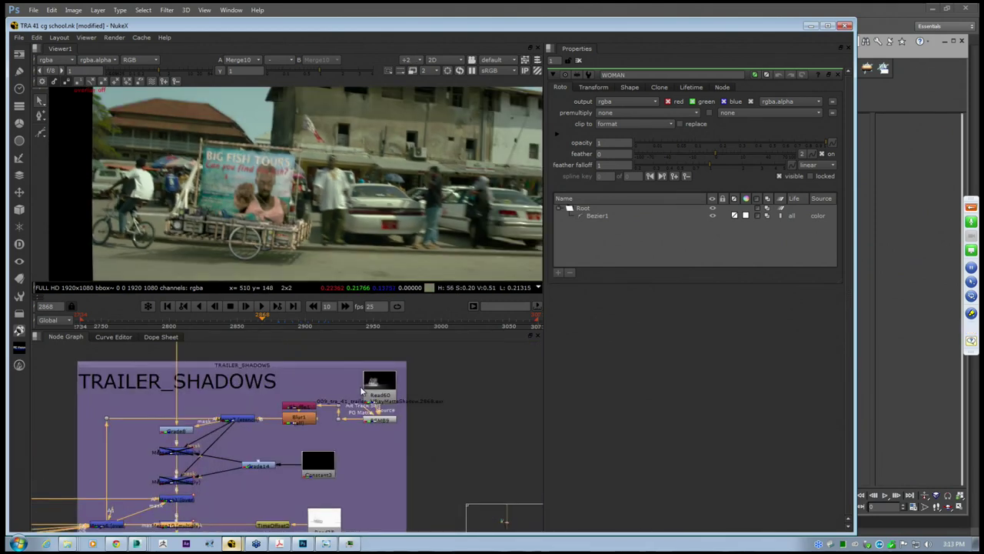
scroll(377, 389, "down", 5)
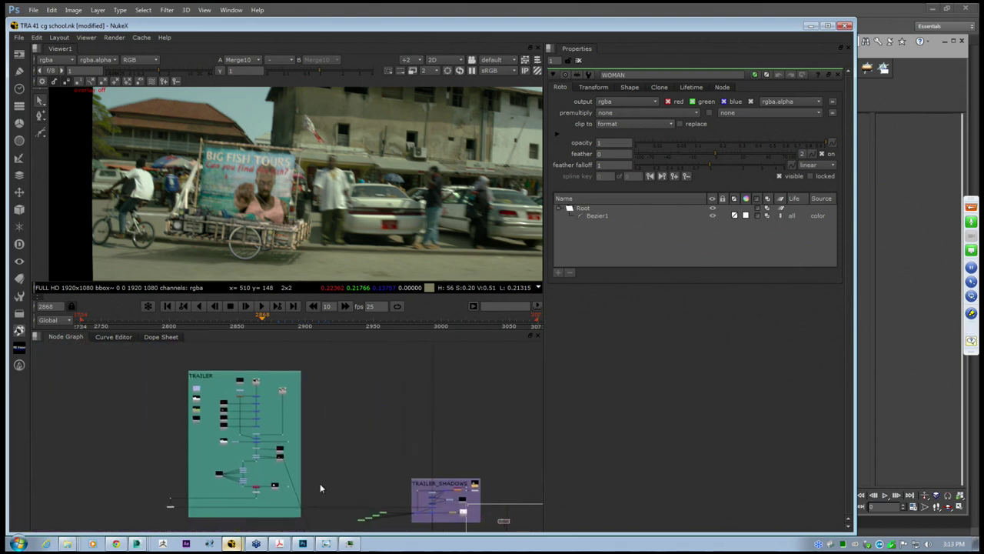
key("space")
scroll(325, 411, "up", 5)
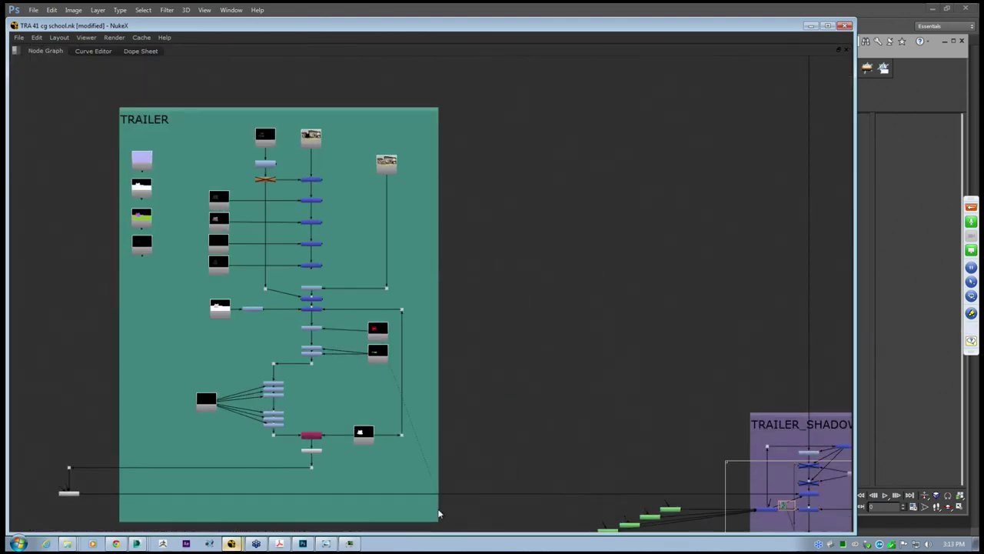
scroll(510, 518, "down", 1)
left_click_drag(511, 519, 121, 106)
left_click(503, 275)
Examine the TRAILER_SHADOWS group's node connections from the shadow and dirt passes down to Merge10
middle_click_drag(845, 438, 395, 325)
scroll(411, 327, "up", 4)
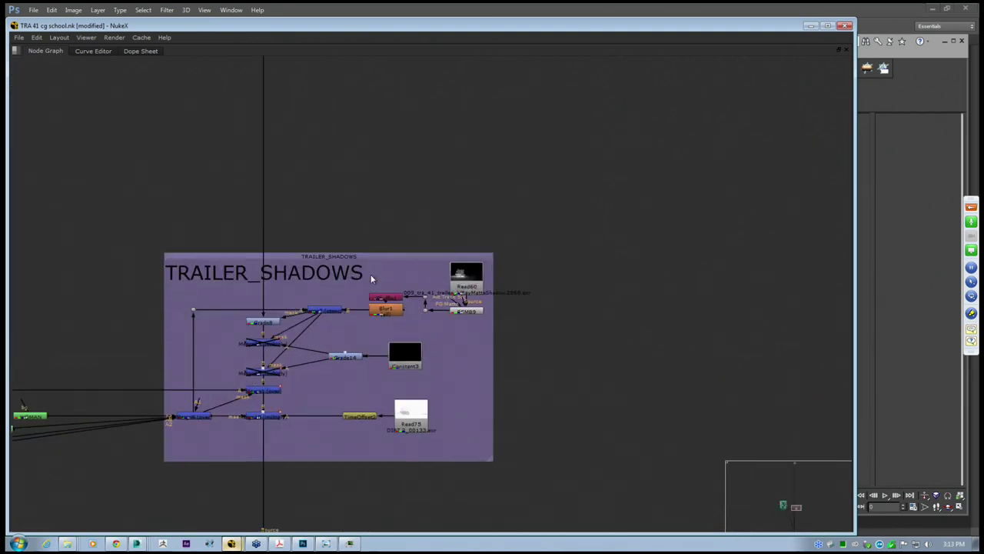
middle_click_drag(240, 326, 355, 289)
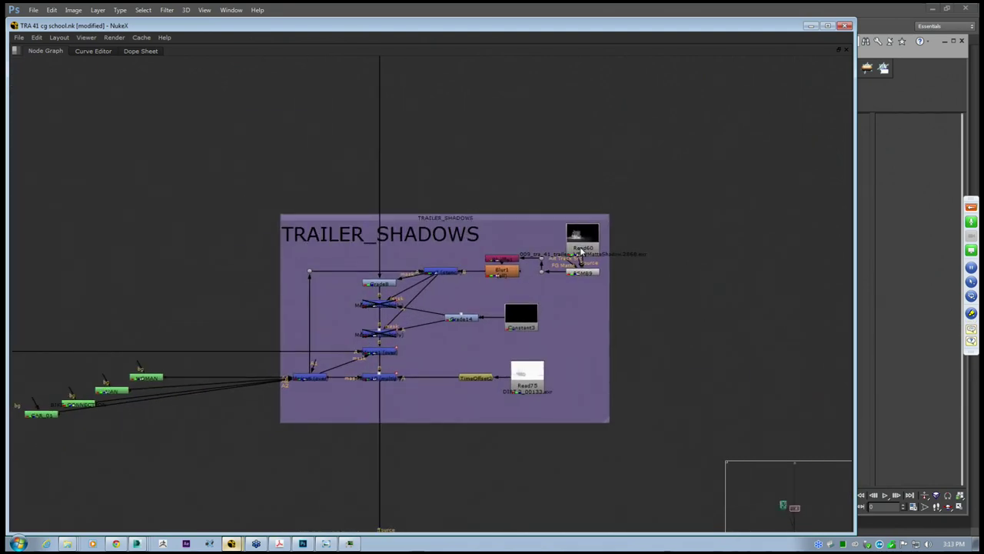
scroll(394, 381, "up", 2)
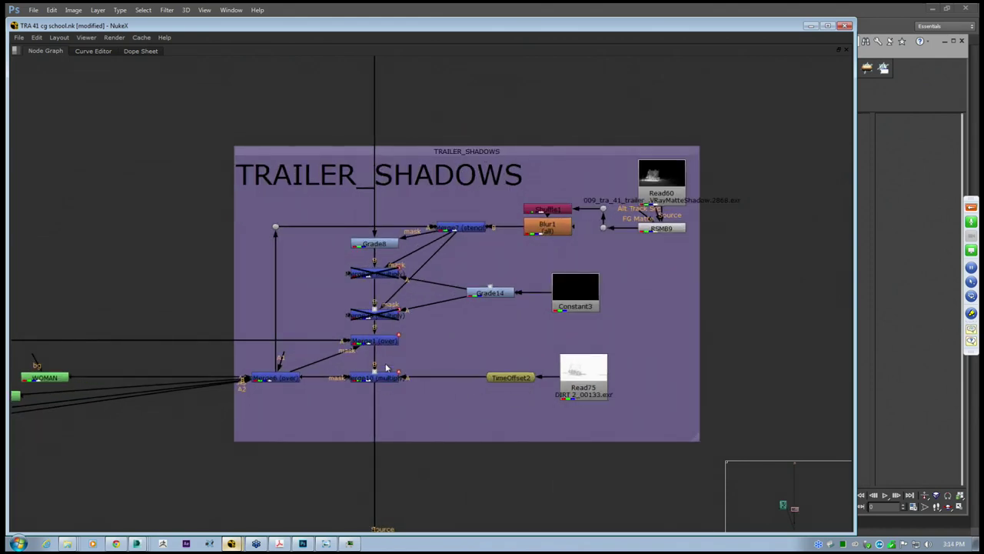
middle_click_drag(438, 379, 455, 398)
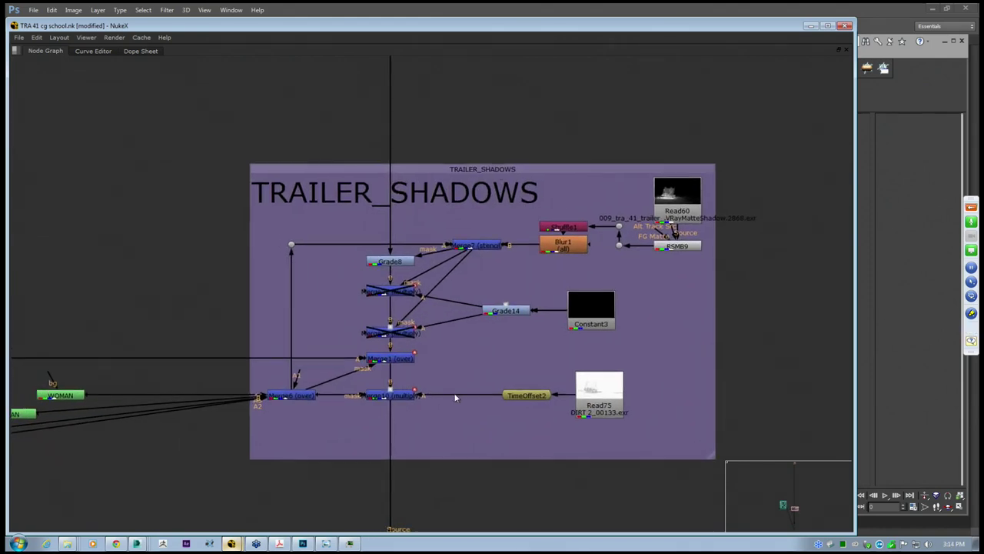
Trace the inputs of Merge1 (over) and delete the Grade8 node upstream of it
left_click(396, 359)
scroll(372, 362, "down", 2)
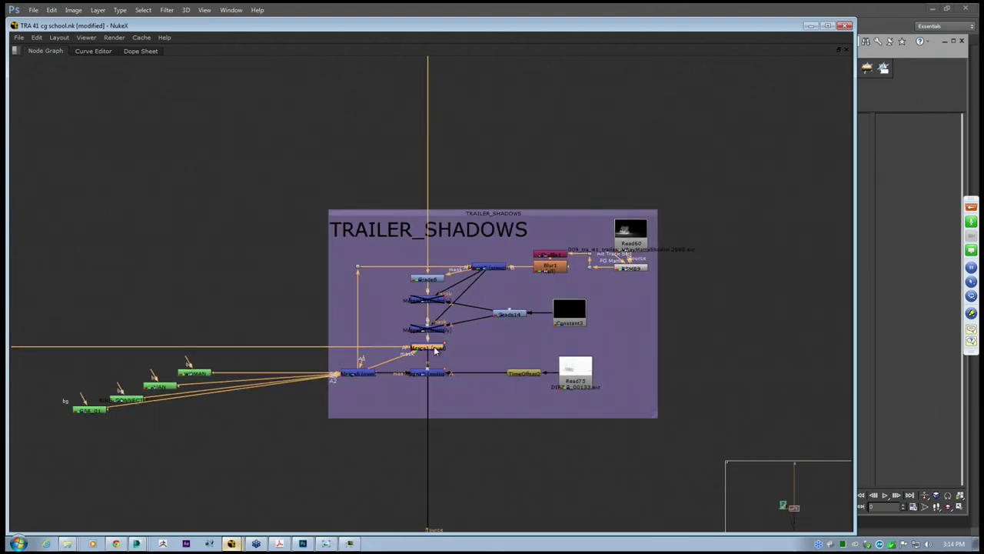
middle_click_drag(425, 348, 475, 407)
scroll(628, 366, "up", 3)
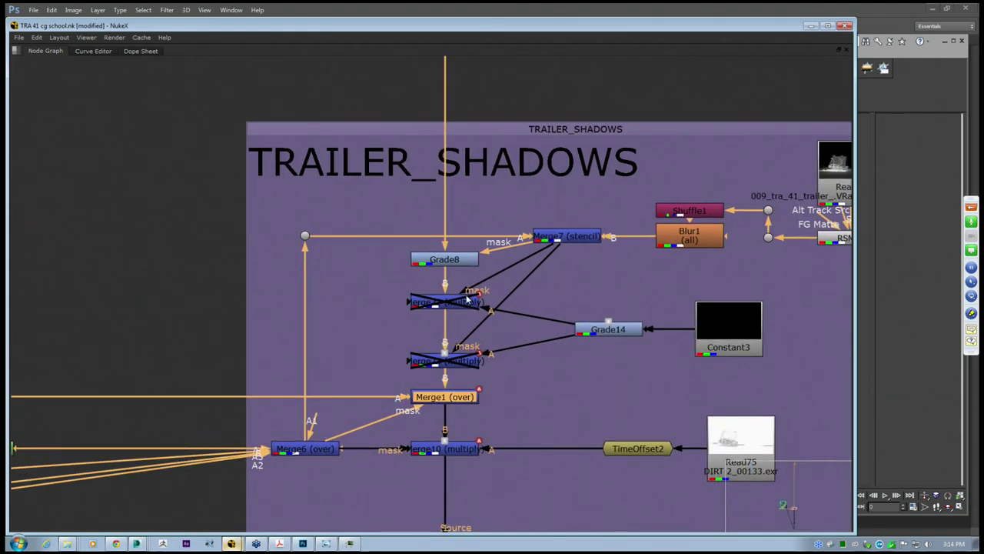
left_click(445, 260)
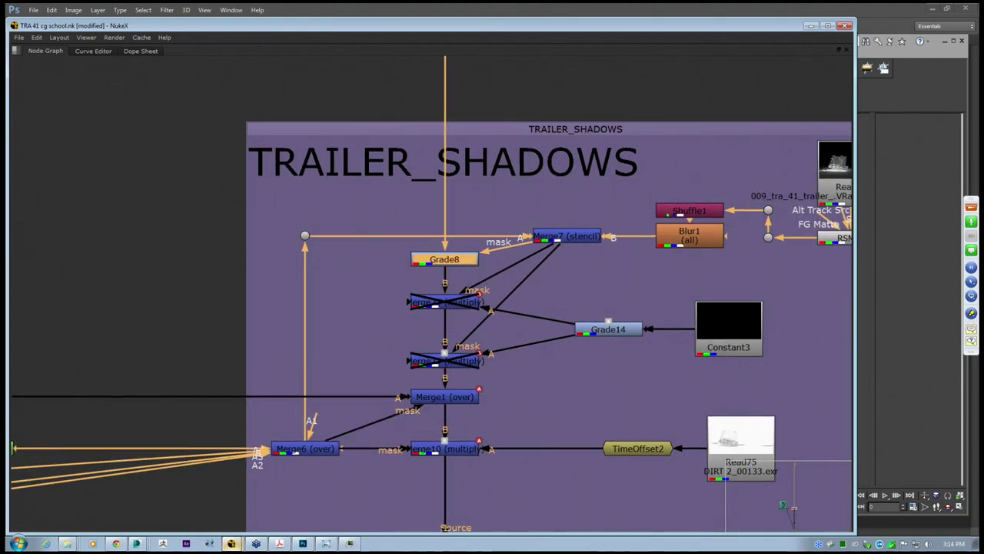
key("Delete")
Enable the two disabled multiply merges fed by Grade14, Merge22 and Merge23
left_click(461, 305)
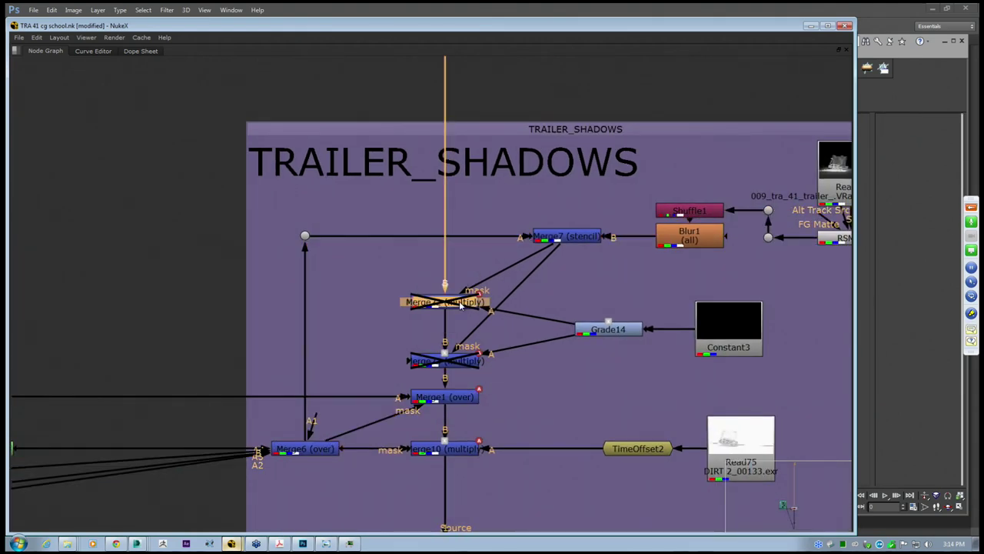
left_click(467, 363)
left_click_drag(376, 271, 509, 375)
left_click(365, 271)
left_click_drag(364, 271, 520, 379)
left_click(396, 296)
left_click_drag(431, 305, 411, 322)
Move both multiply merges up toward Merge7 and place Merge22 directly above Merge23
left_click_drag(376, 288, 517, 382)
left_click_drag(459, 366, 410, 260)
left_click_drag(468, 278, 463, 278)
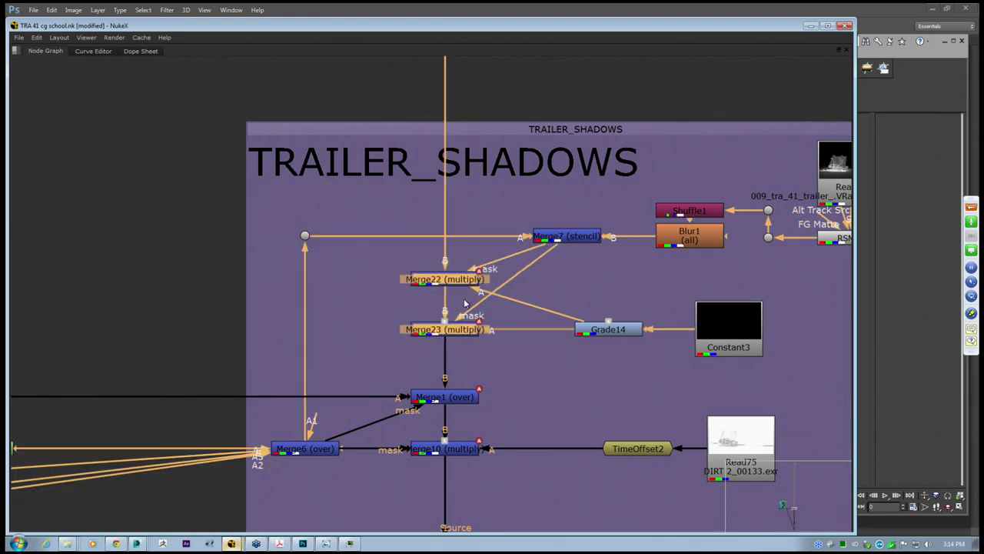
left_click(474, 350)
left_click(459, 332)
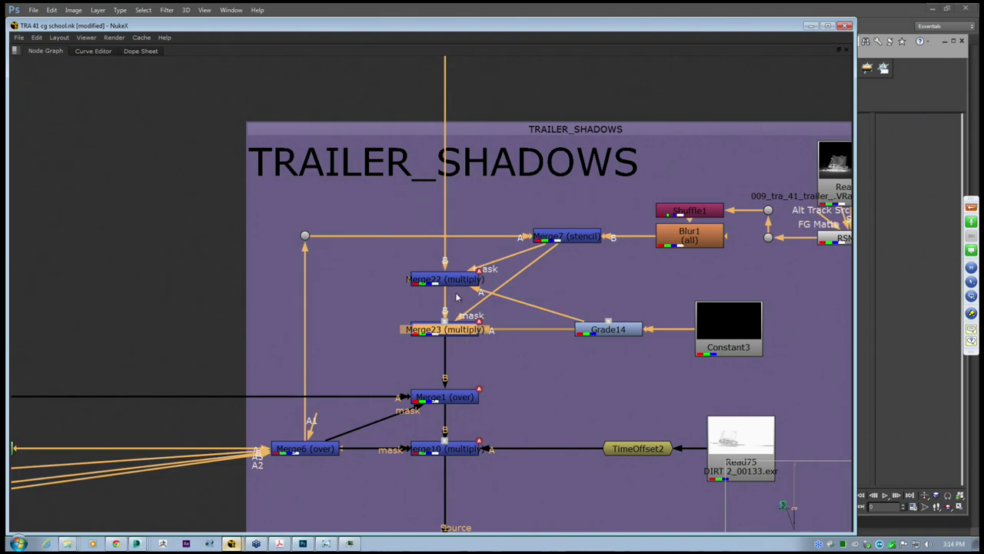
left_click(455, 296)
left_click_drag(459, 283, 459, 308)
scroll(458, 306, "down", 6)
middle_click_drag(450, 278, 441, 299)
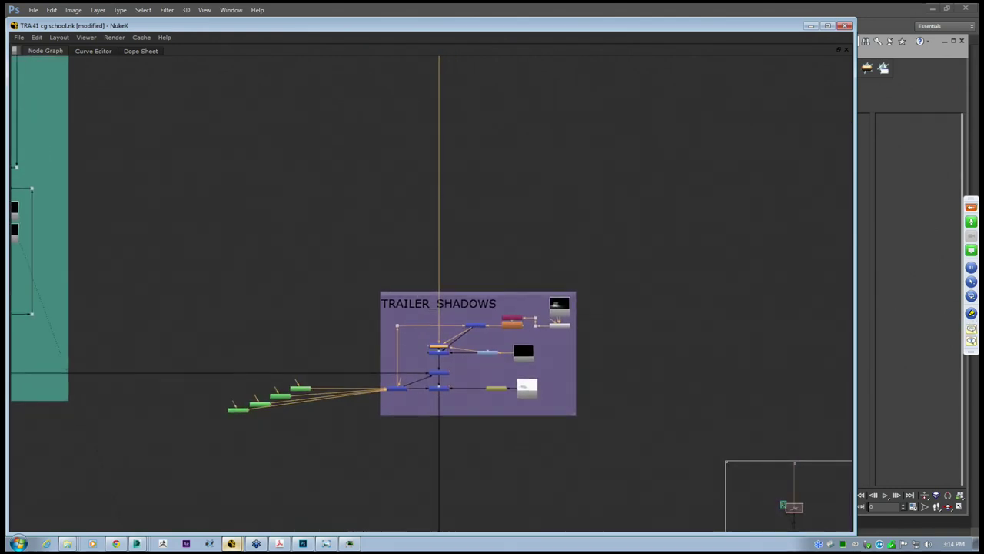
Inspect the trailer's Read60 matte shadow render close up, including the cargo bed and ground shadow
scroll(432, 349, "up", 3)
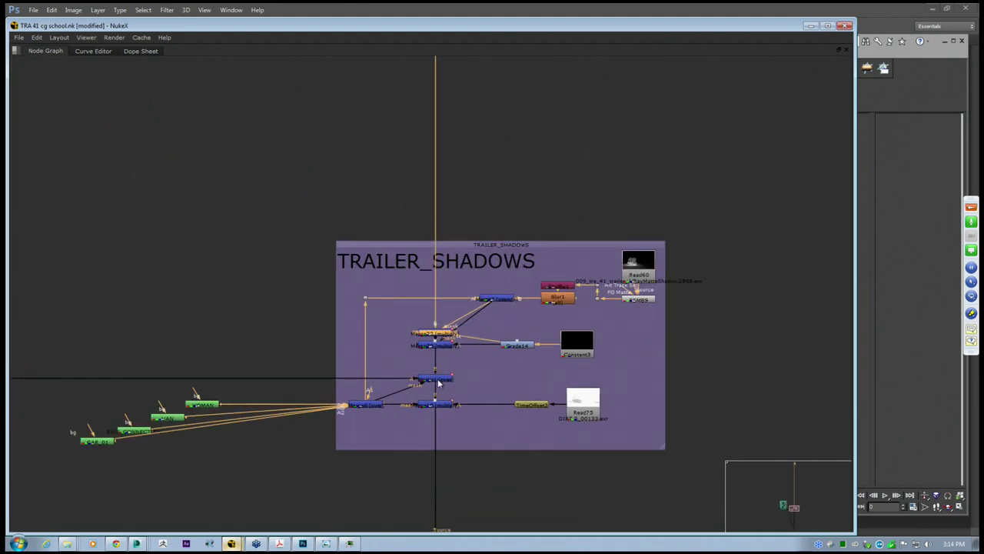
left_click(438, 380)
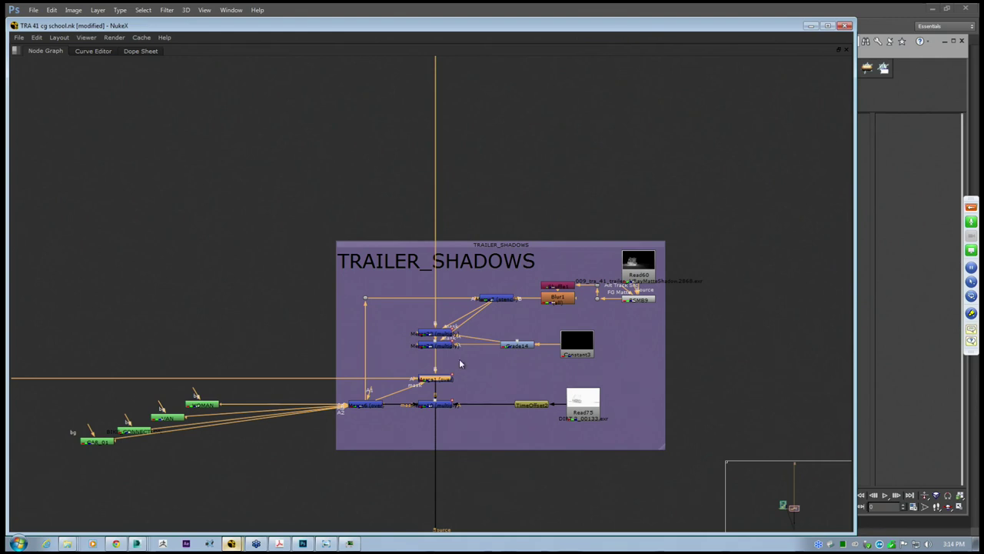
key("space")
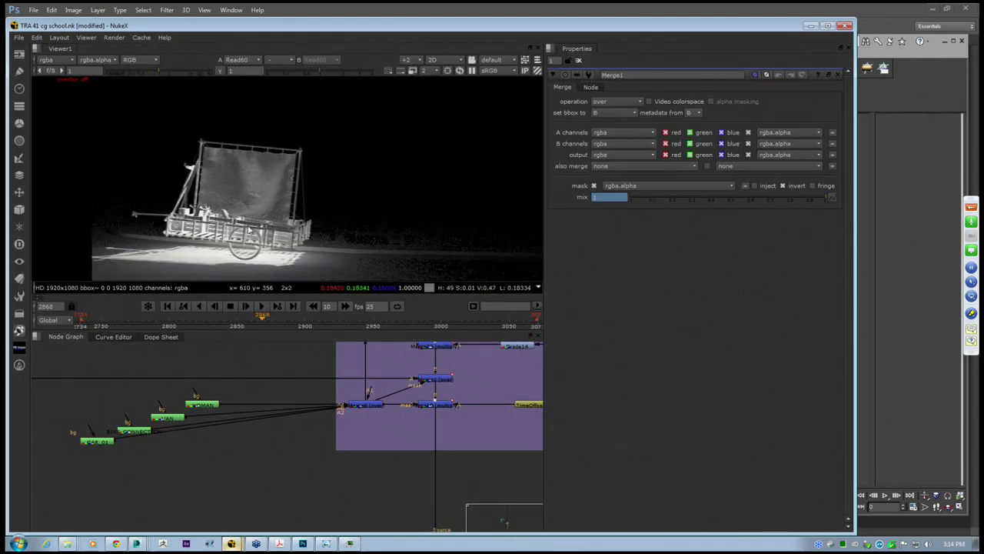
scroll(248, 228, "up", 2)
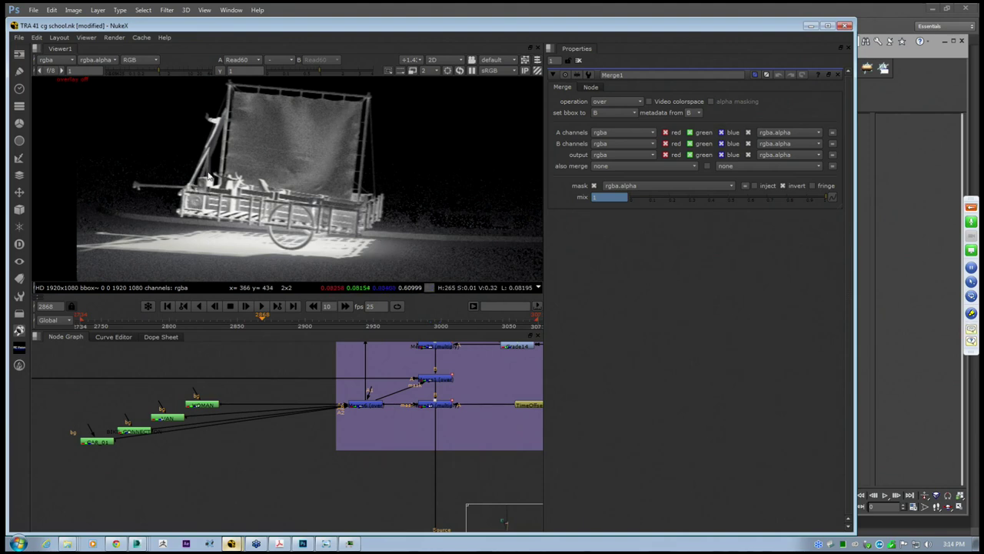
scroll(207, 176, "up", 2)
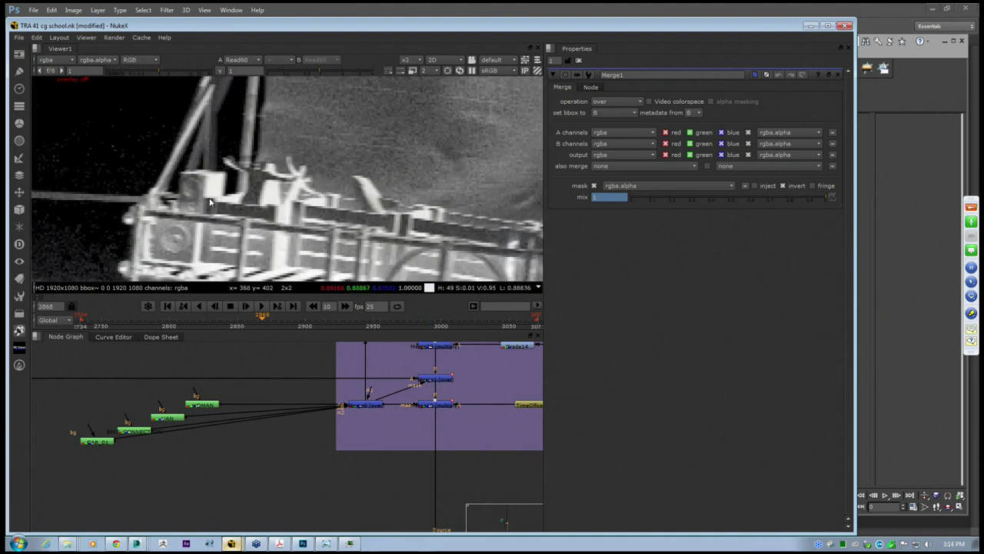
scroll(214, 193, "down", 3)
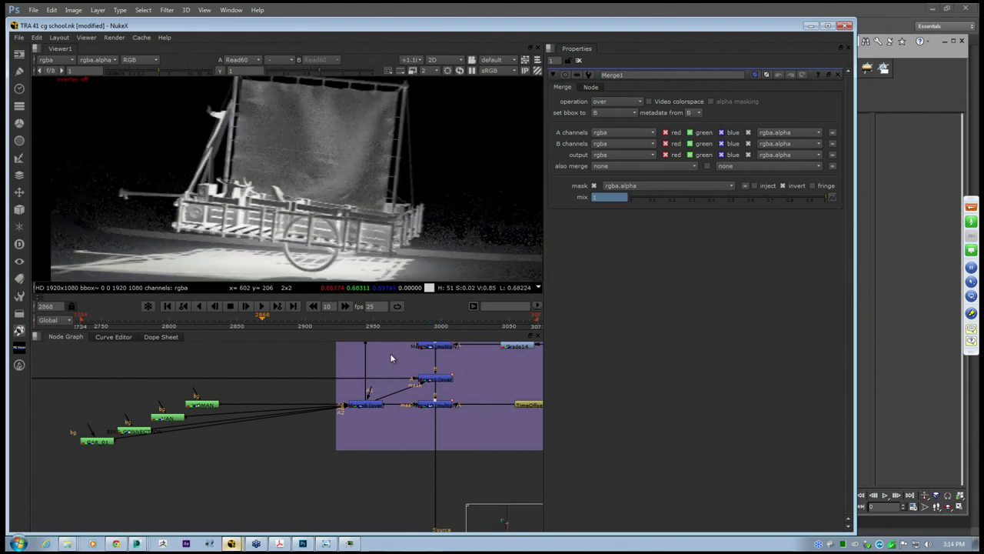
View the output of Merge23, the lower shadow multiply merge, and check the trailer shadow over the street footage
scroll(349, 473, "up", 3)
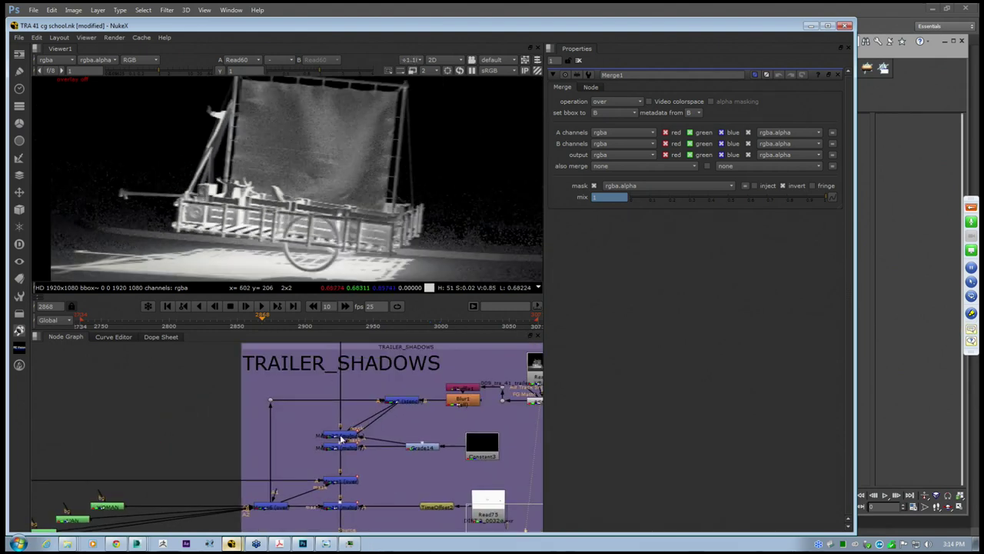
middle_click_drag(338, 446, 355, 440)
left_click(358, 475)
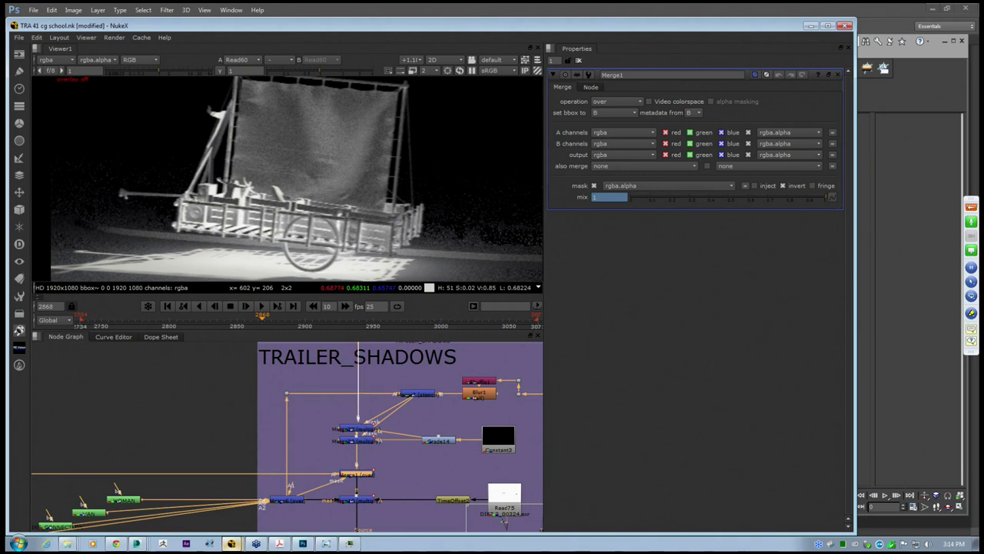
left_click(367, 440)
key("1")
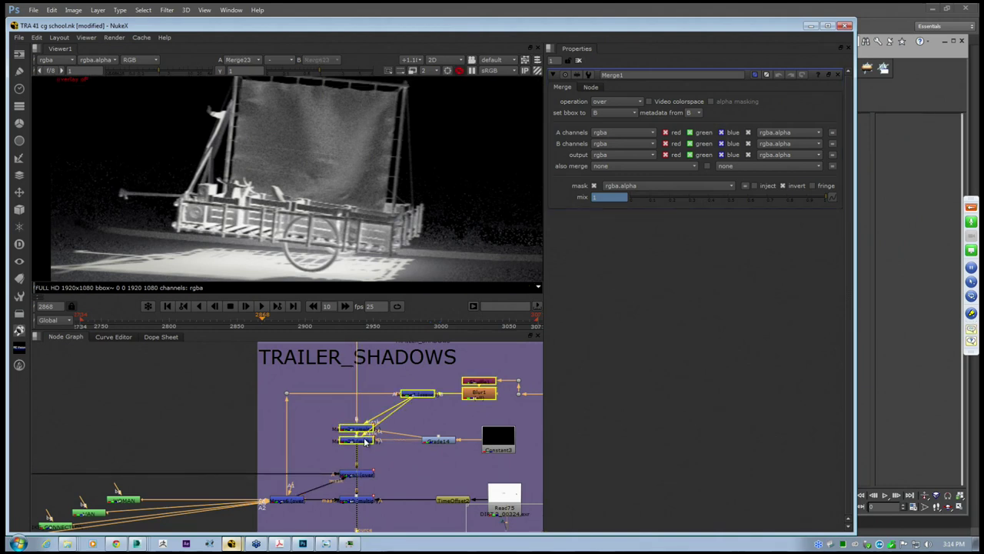
middle_click_drag(293, 241, 308, 213)
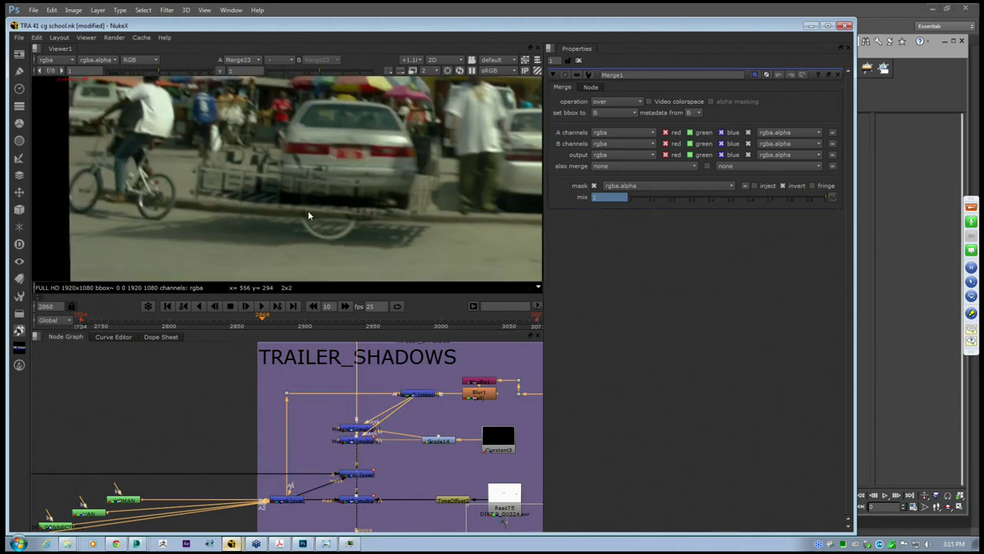
scroll(308, 213, "down", 2)
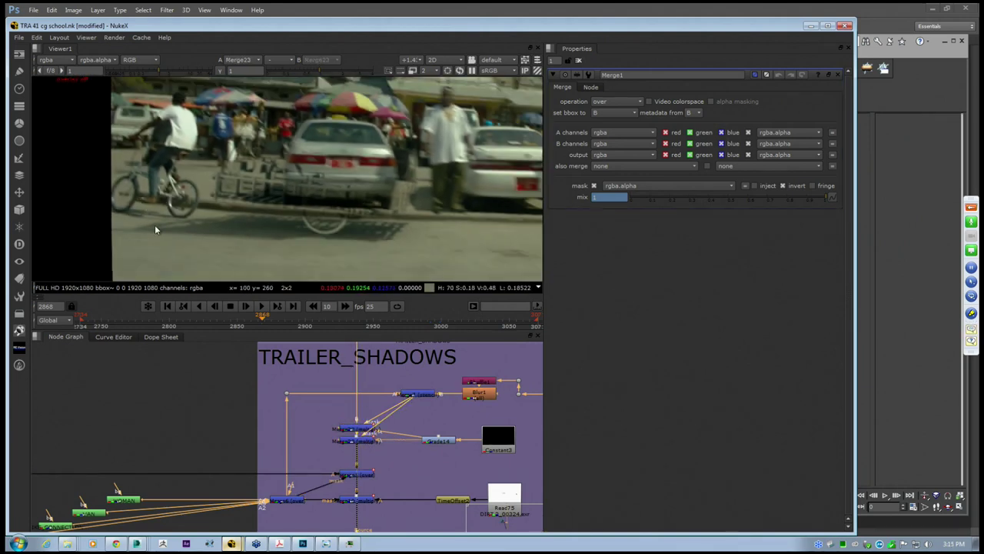
View Merge1's output and toggle the node off and on to compare the shot with and without the trailer
left_click(368, 474)
key("1")
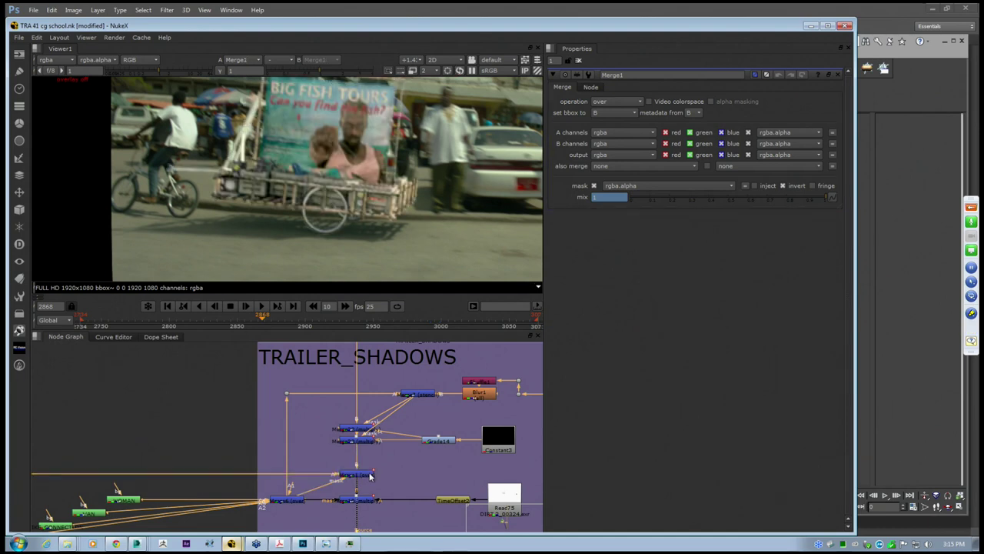
left_click(368, 474)
key("d")
key("d")
key("d")
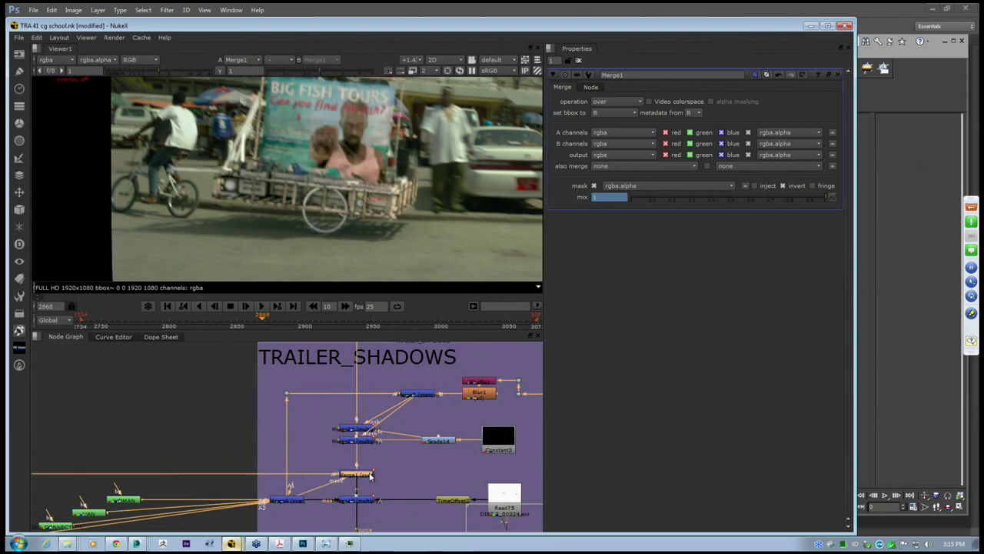
key("d")
key("d")
key("d")
Examine how the TRAILER group connects to the TRAILER_SHADOWS group across the node graph
scroll(384, 485, "down", 2)
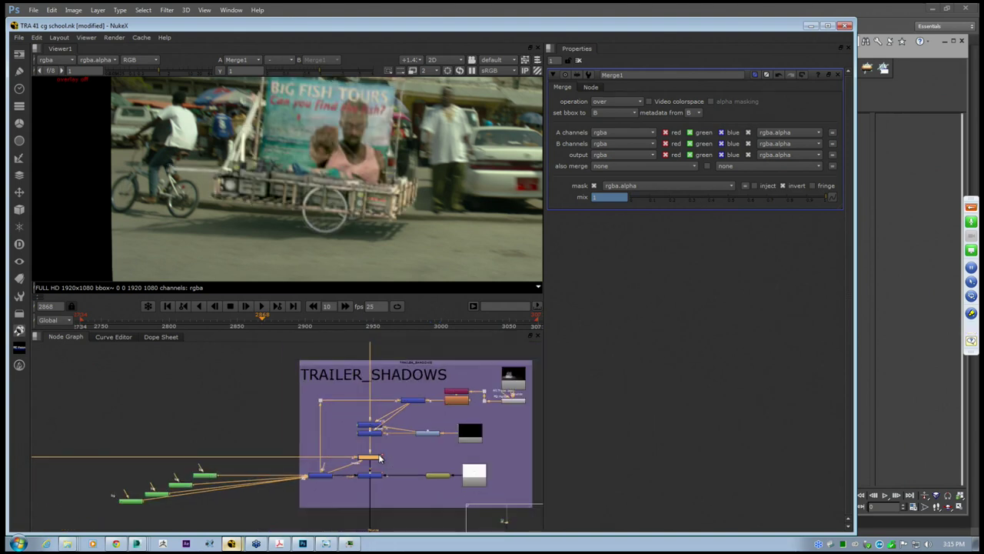
scroll(377, 452, "down", 10)
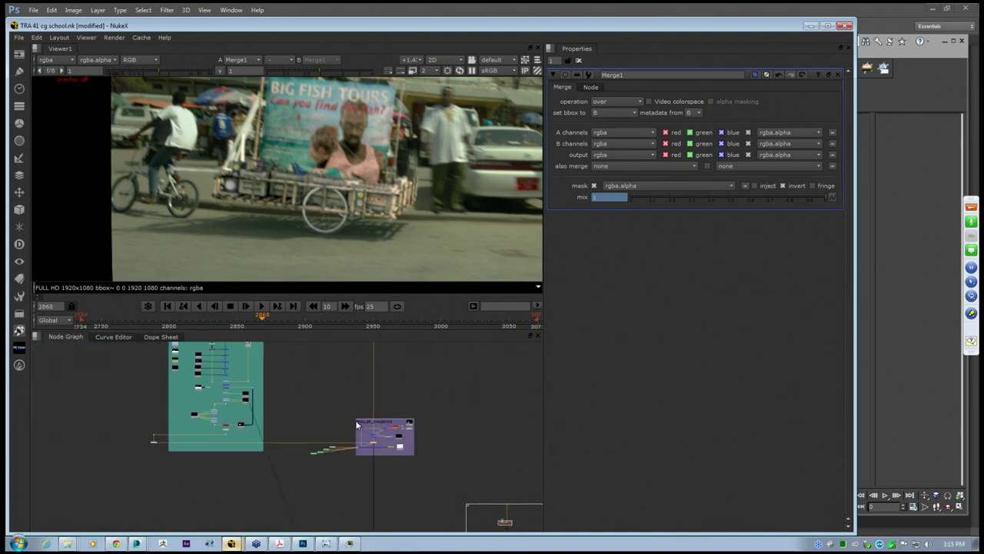
middle_click_drag(348, 413, 396, 491)
middle_click_drag(360, 455, 308, 458)
key("space")
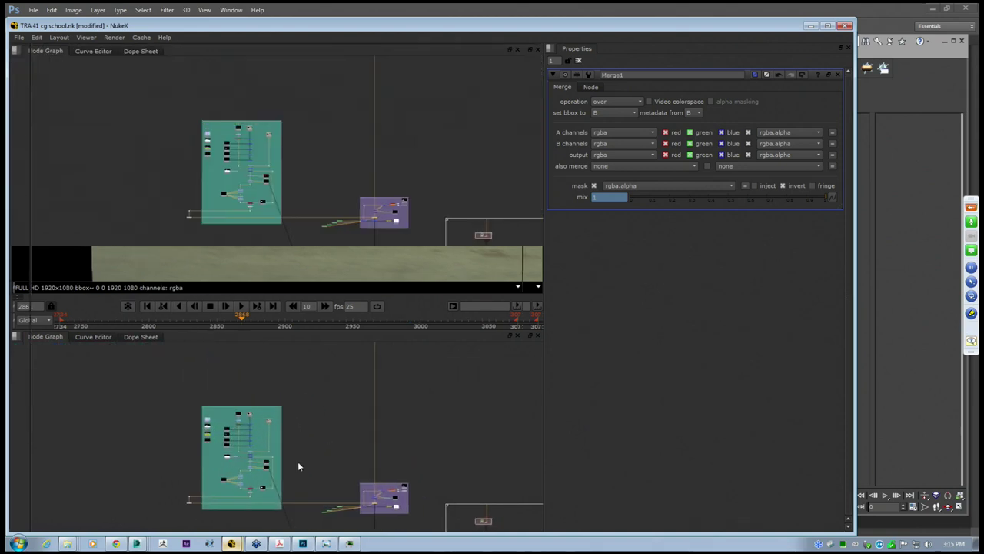
scroll(323, 322, "up", 3)
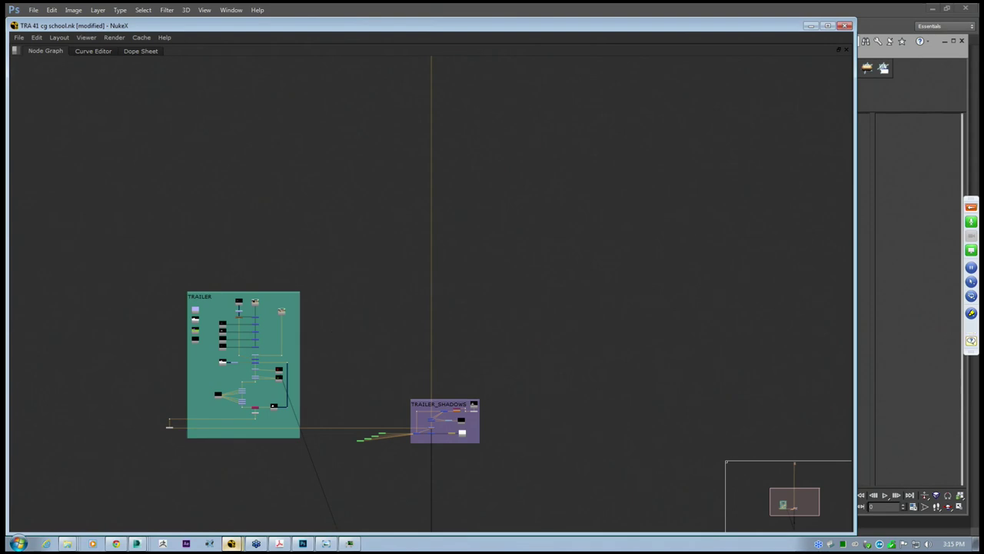
middle_click_drag(295, 372, 322, 316)
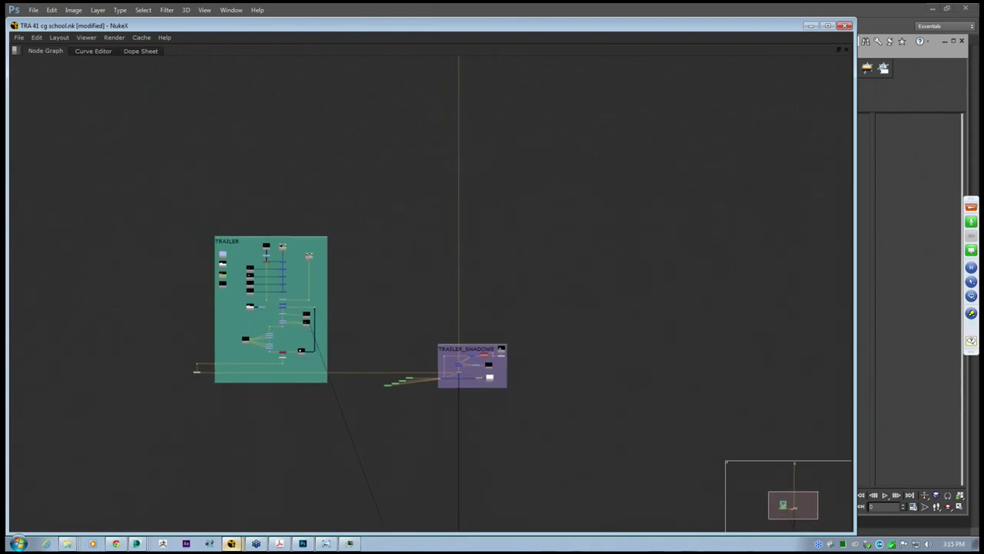
key("space")
middle_click_drag(363, 385, 349, 451)
scroll(349, 444, "down", 2)
middle_click_drag(332, 415, 299, 427)
scroll(359, 435, "up", 4)
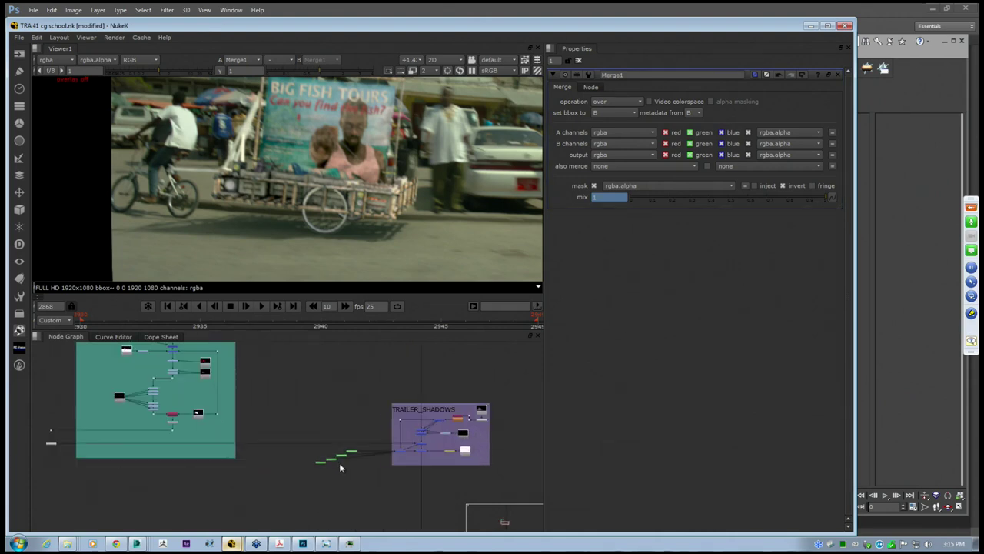
Move the four green roto matte nodes together to the empty area just below the TRAILER_SHADOWS group
scroll(311, 387, "up", 2)
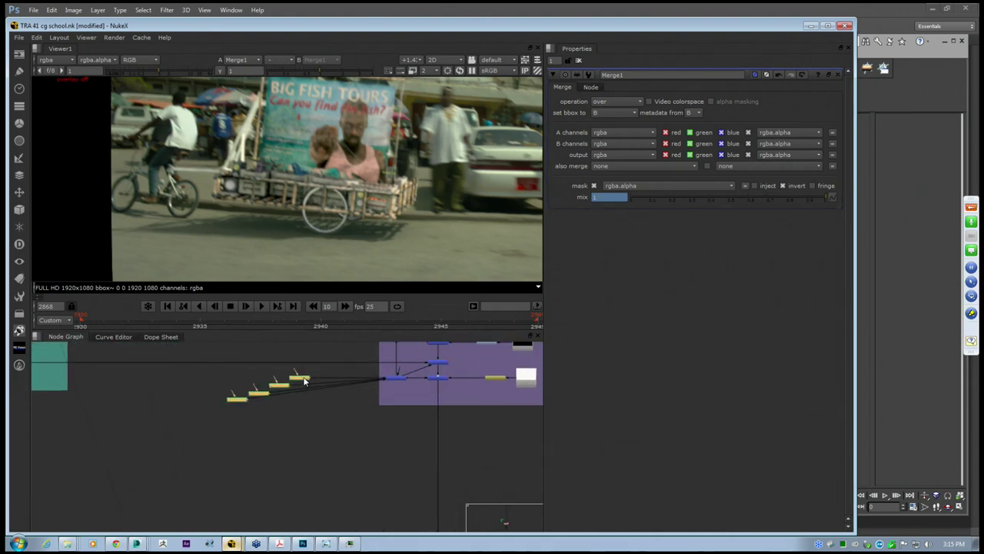
left_click_drag(310, 381, 385, 453)
left_click(281, 417)
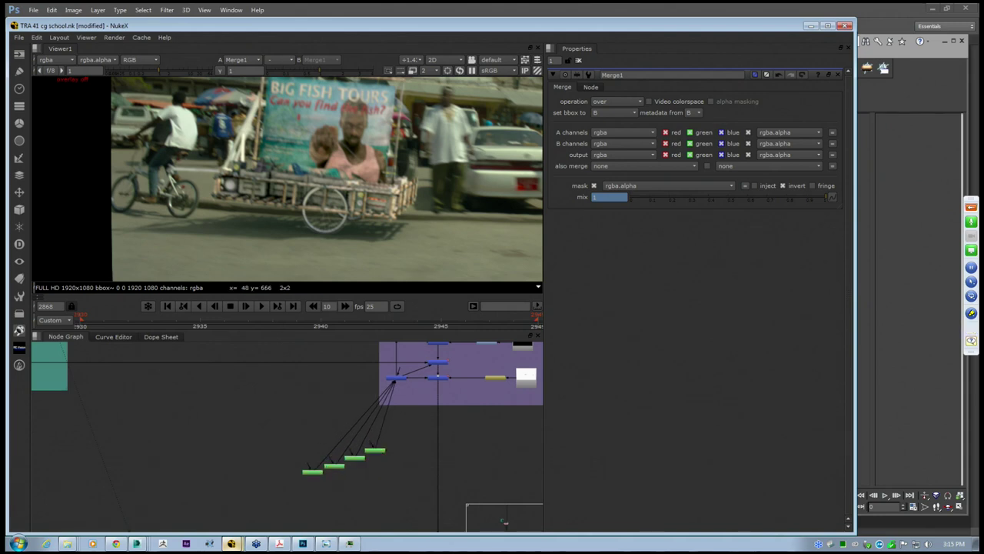
Open the script ISF_40_NEW RE-LINKED..nk from the INSIDE FISH SCENE/COMP folder and dismiss the version warning
left_click(19, 36)
left_click(35, 57)
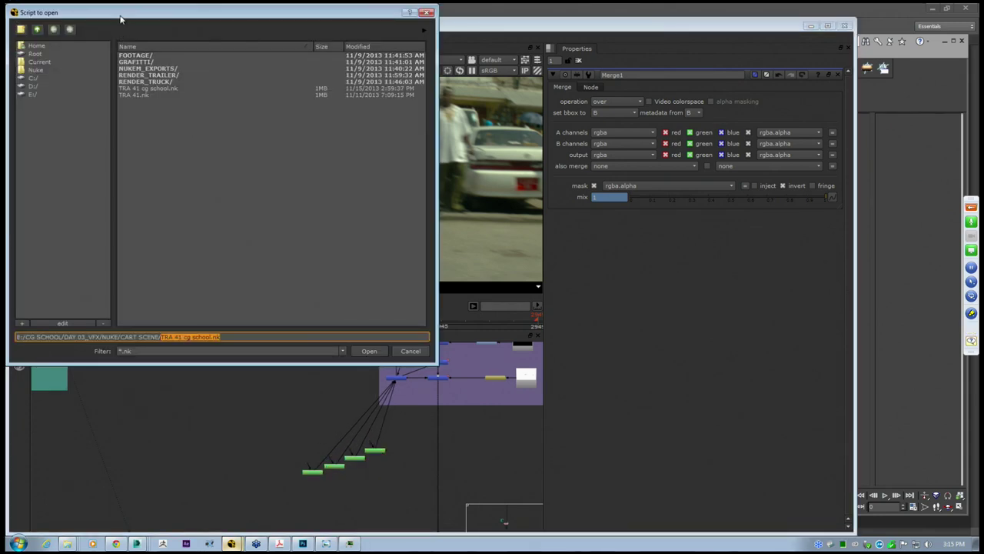
left_click_drag(121, 19, 156, 39)
left_click(73, 50)
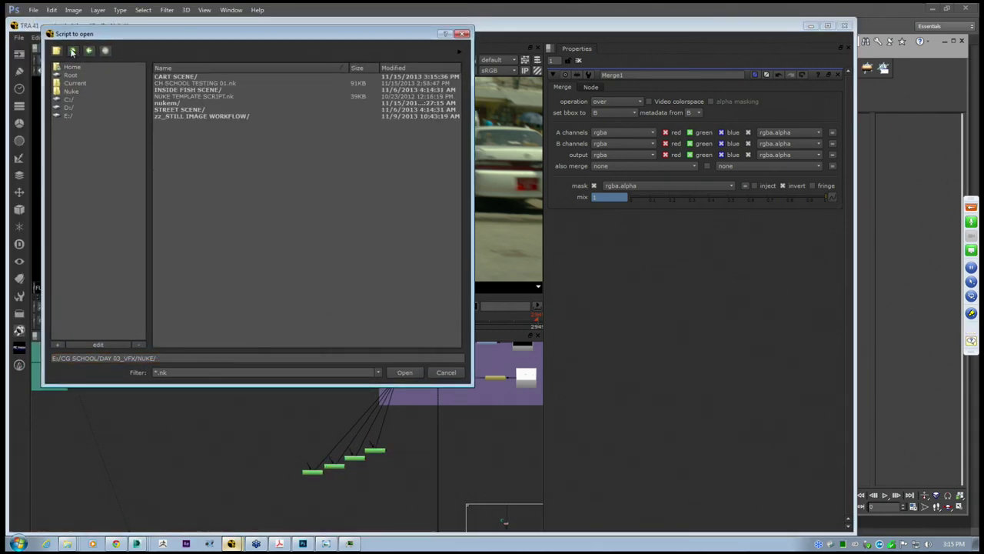
double_click(182, 90)
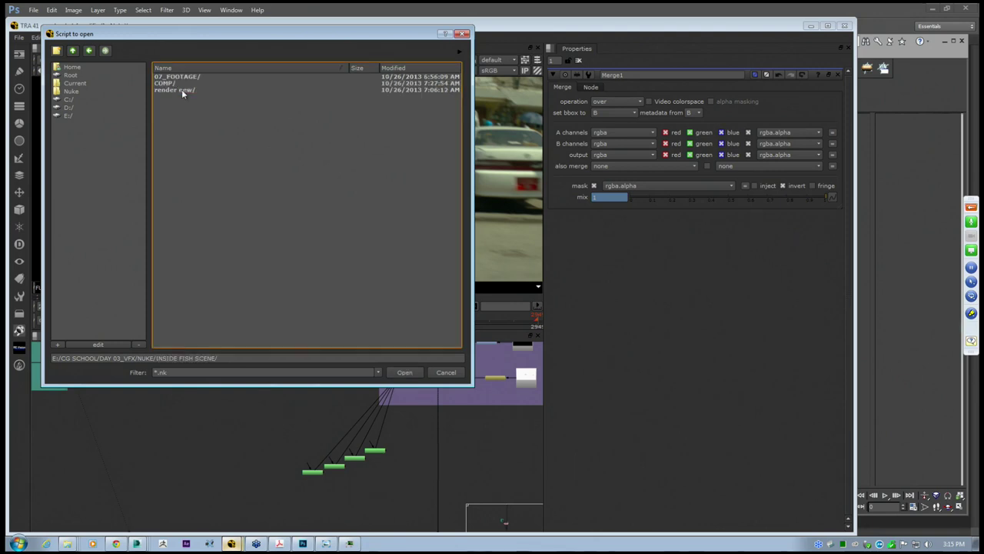
double_click(176, 85)
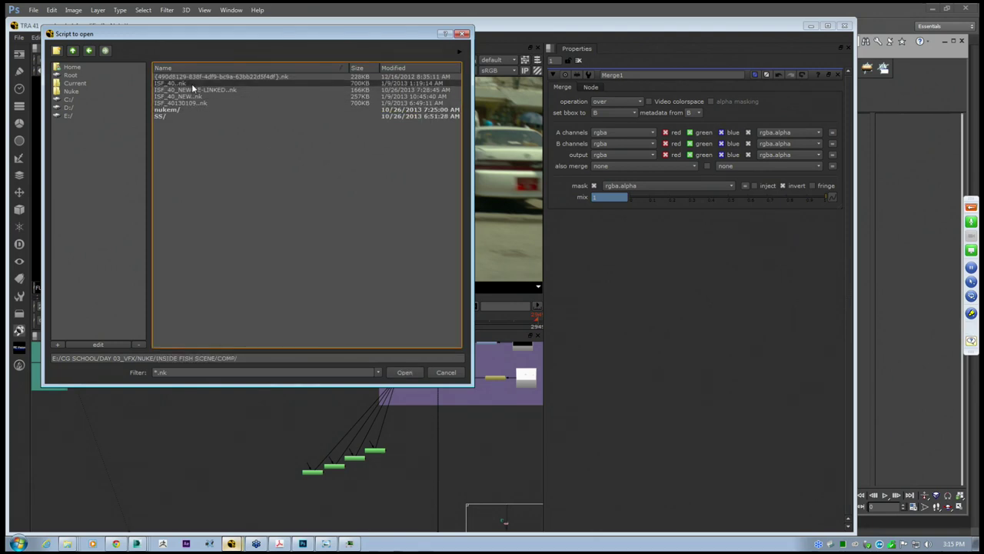
left_click(215, 90)
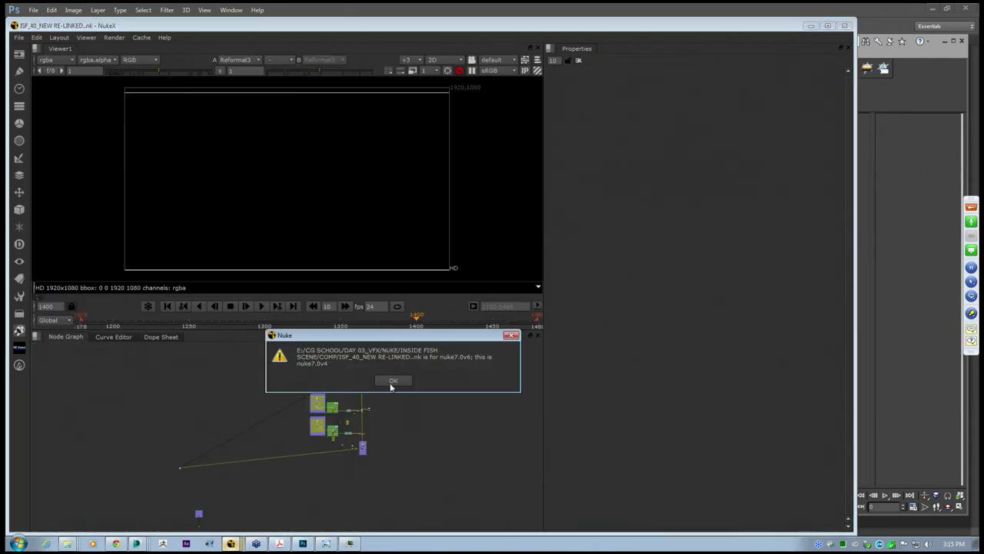
left_click(392, 381)
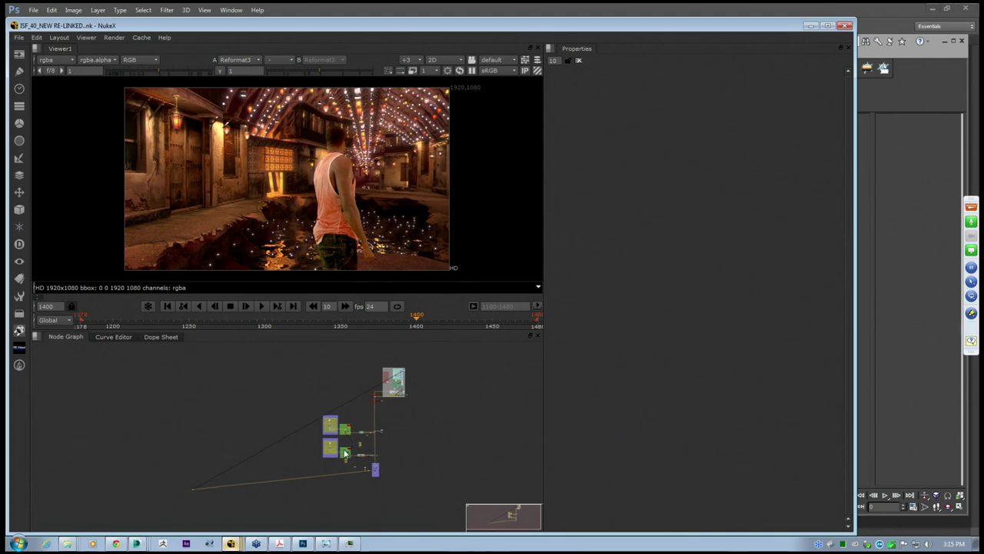
Examine the script's node graph, from the MALACHI_STAND and DANIEL_STAND groups up to FISH_INTERIOR_ISF_20, and its viewer image
key("space")
scroll(350, 396, "up", 6)
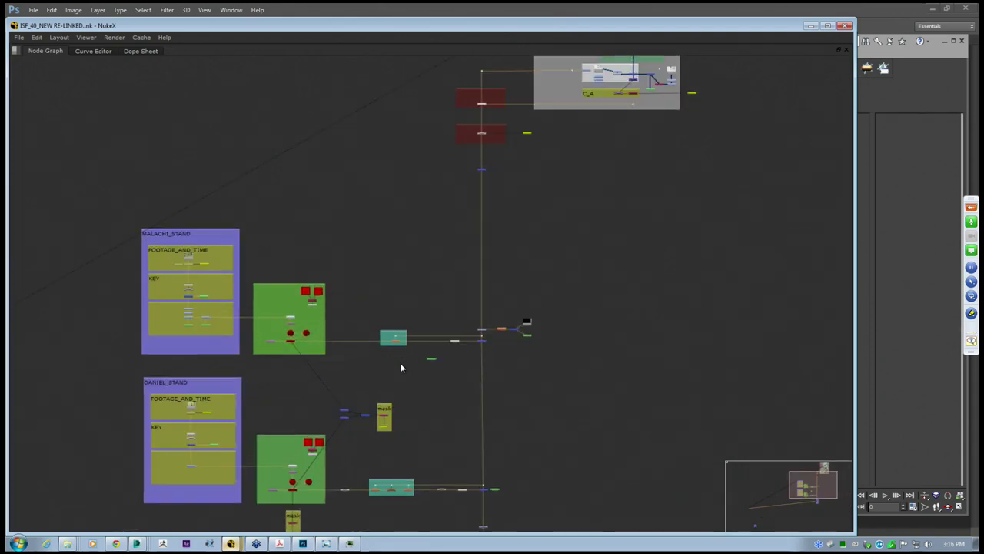
middle_click_drag(403, 361, 428, 339)
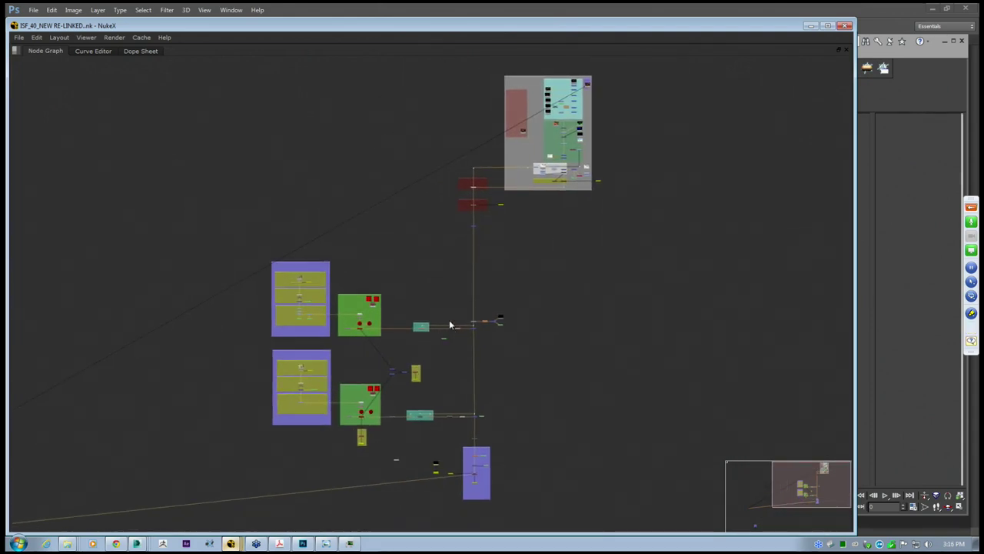
scroll(572, 92, "up", 6)
middle_click_drag(559, 149, 555, 198)
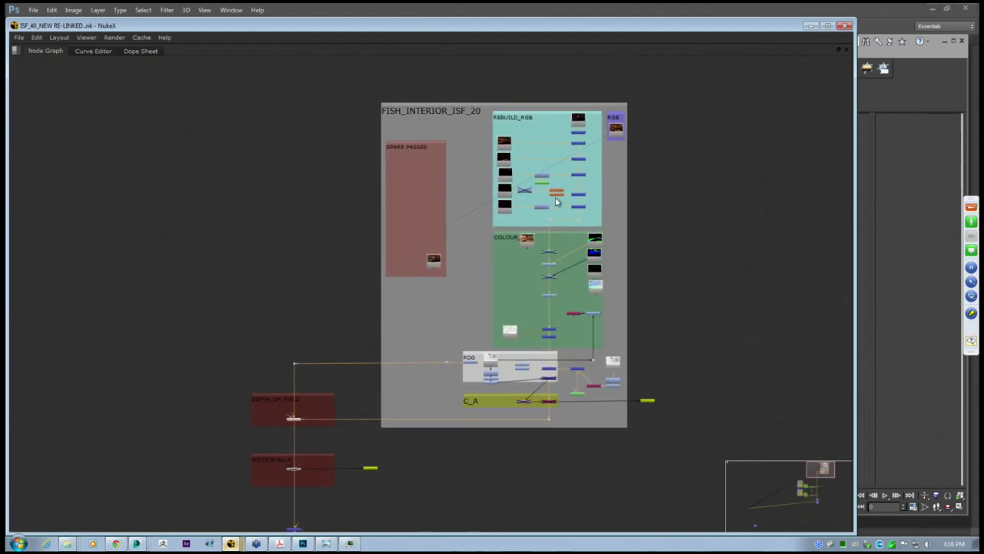
key("space")
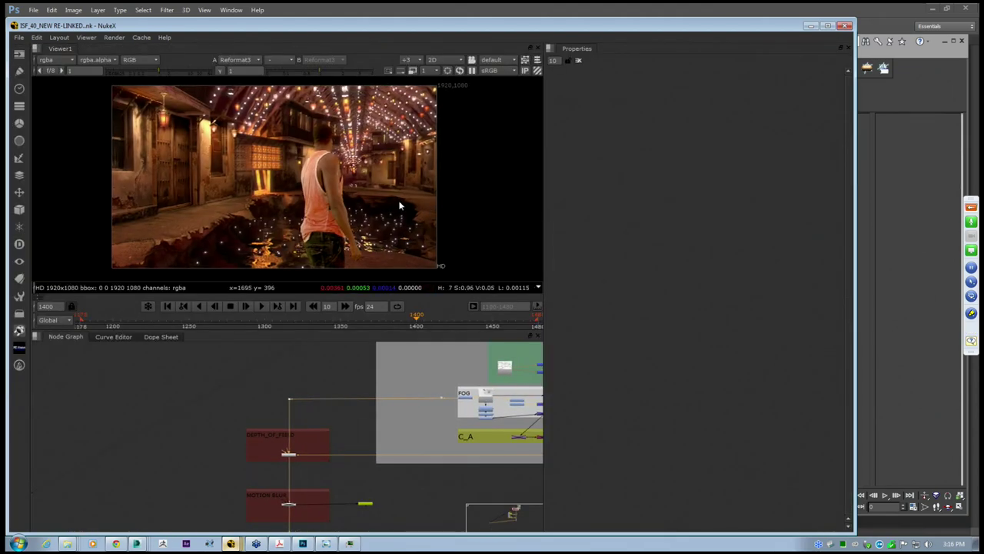
Switch to the CART SCENE window in Windows Explorer and open the NUKE folder's INSIDE FISH SCENE folder
left_click(67, 544)
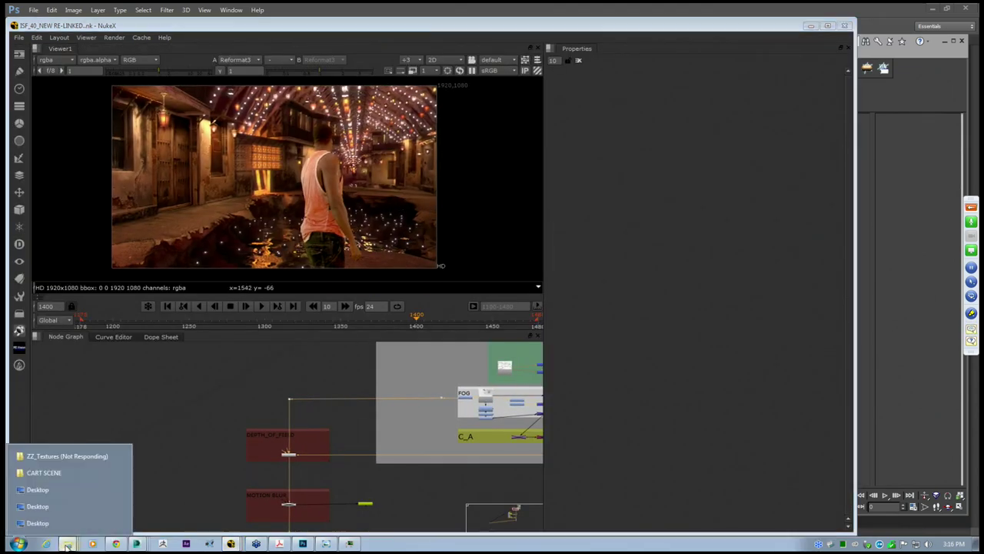
left_click(45, 473)
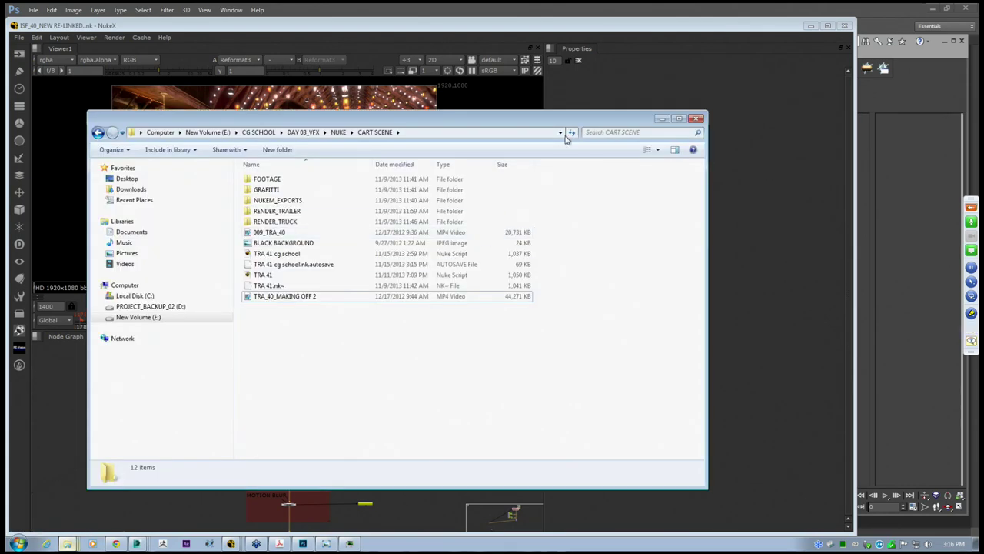
left_click(337, 132)
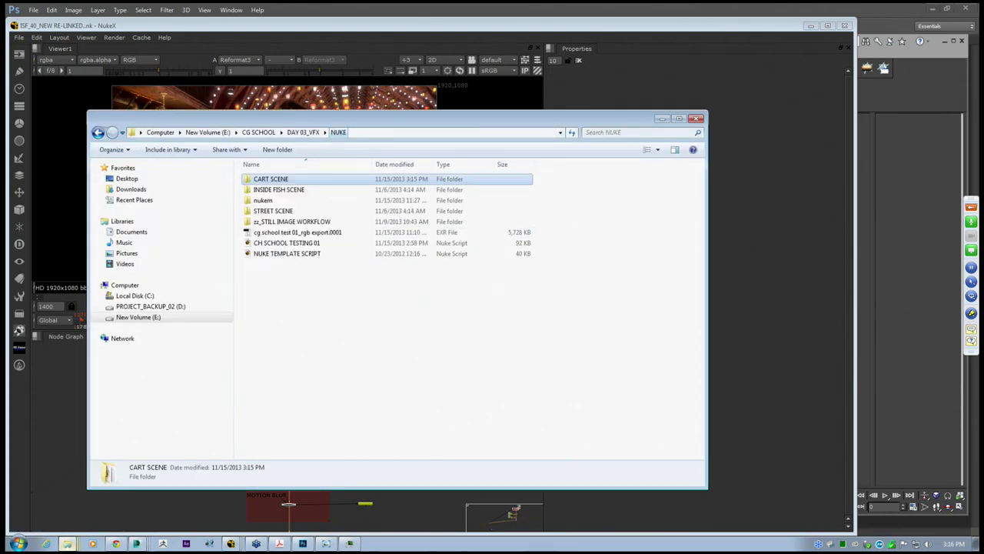
double_click(270, 190)
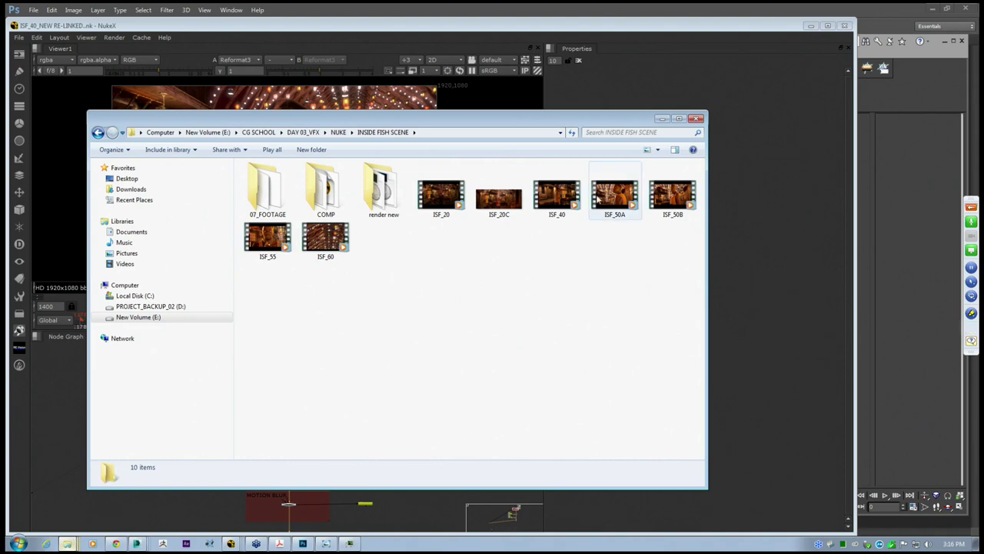
Play the ISF_40 clip from the INSIDE FISH SCENE folder, replay it and pause at 00:08
double_click(564, 199)
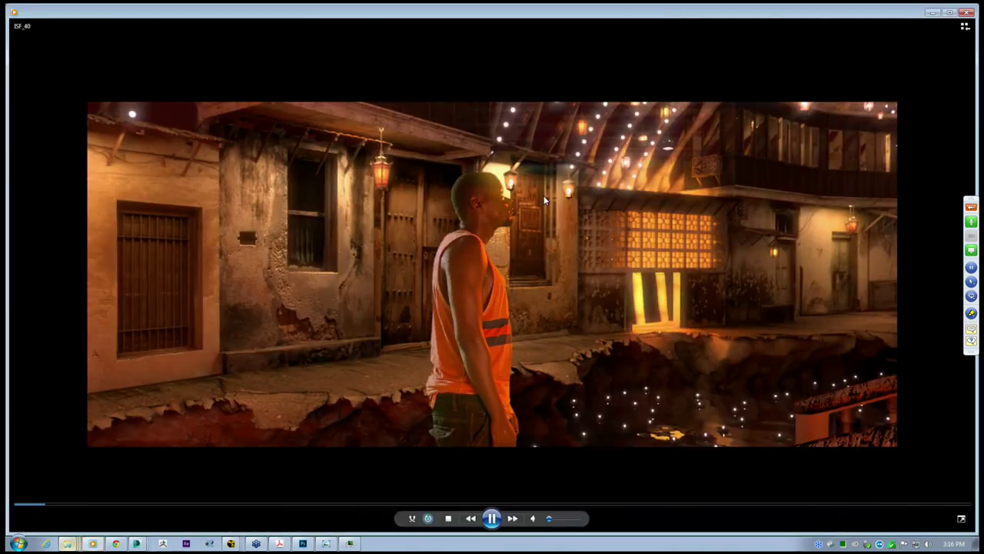
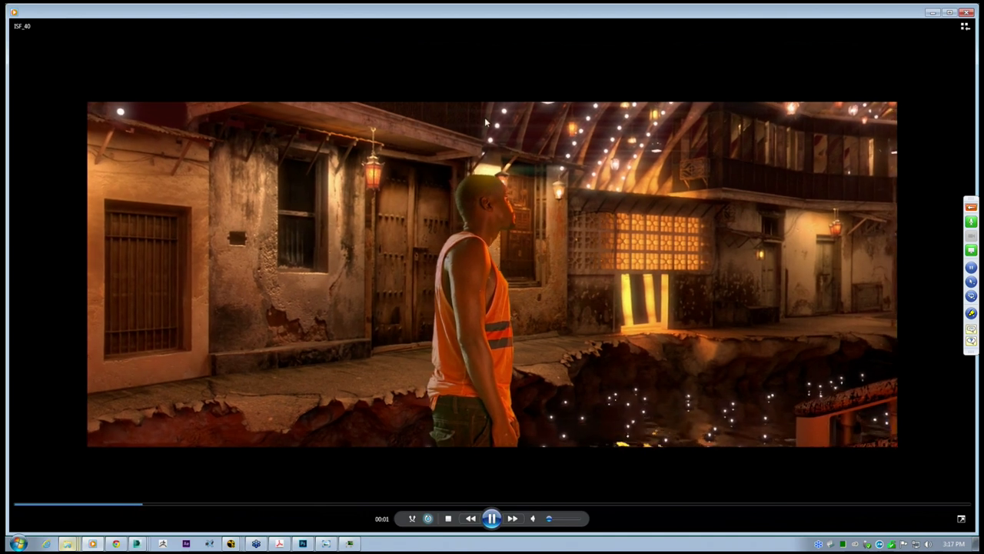
left_click(966, 12)
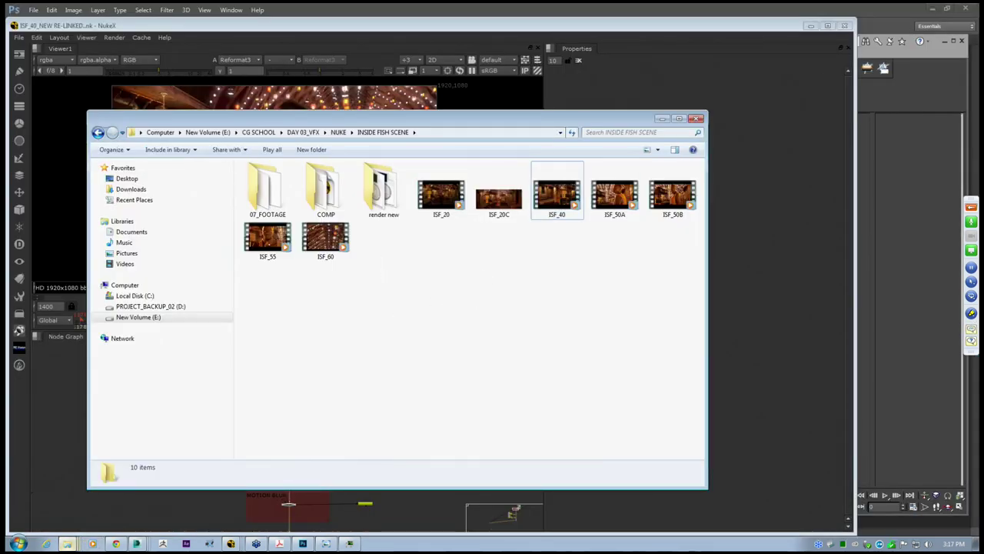
left_click_drag(498, 123, 585, 151)
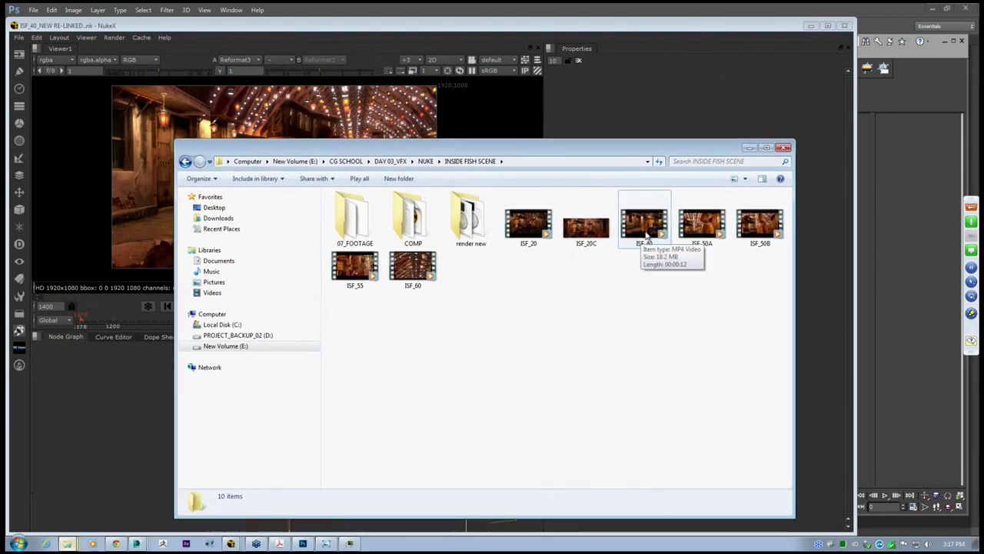
left_click_drag(626, 149, 610, 135)
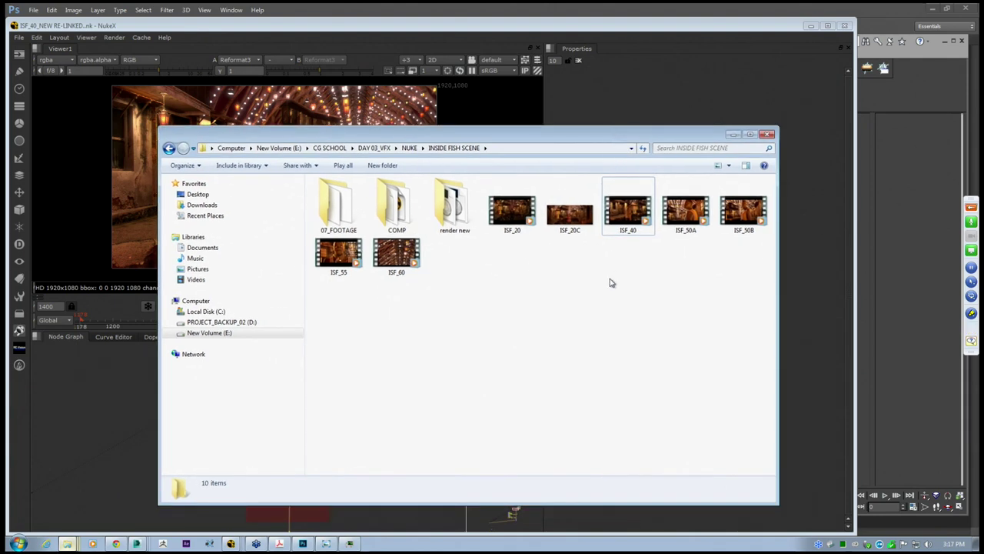
double_click(624, 215)
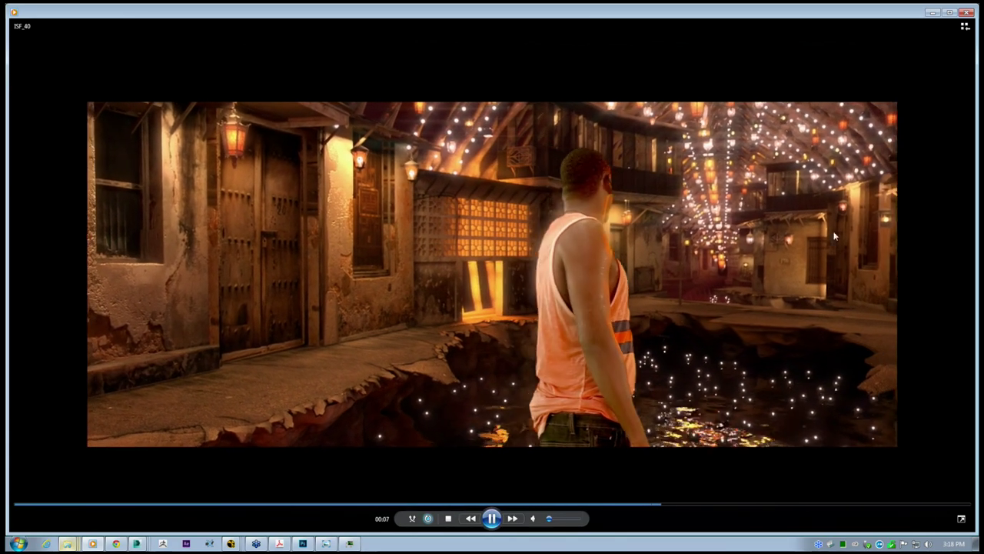
left_click(491, 519)
Open JONAH MAKING OFF 8 from the JONAH MAKING OF PRESENTATION/FILMS folder, skip to about 09:00 and maximize the player
mouse_move(92, 544)
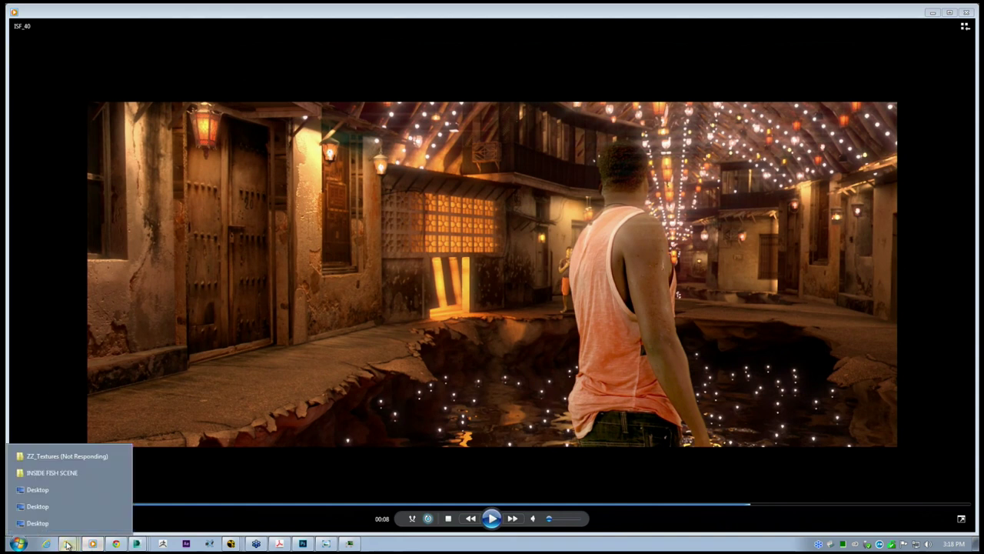
left_click(75, 473)
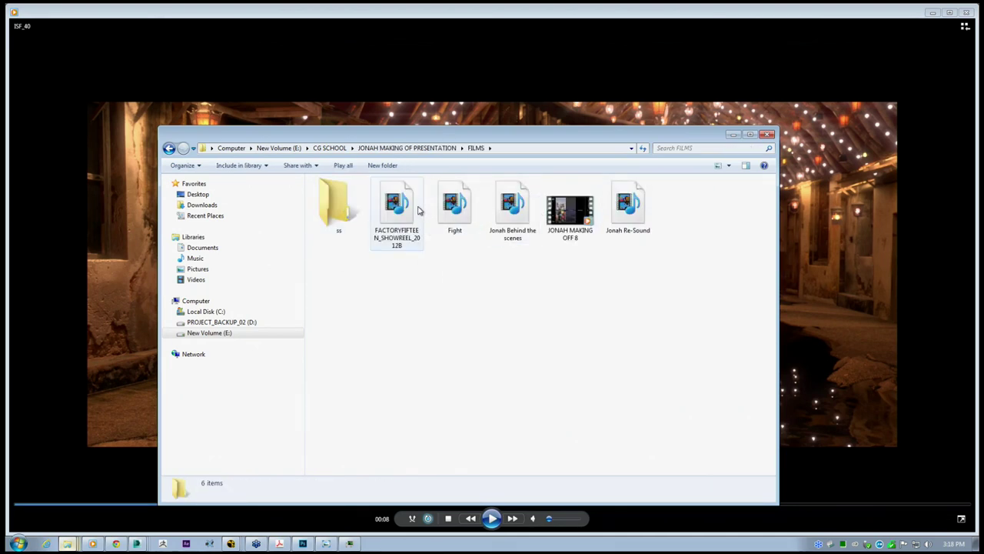
double_click(565, 223)
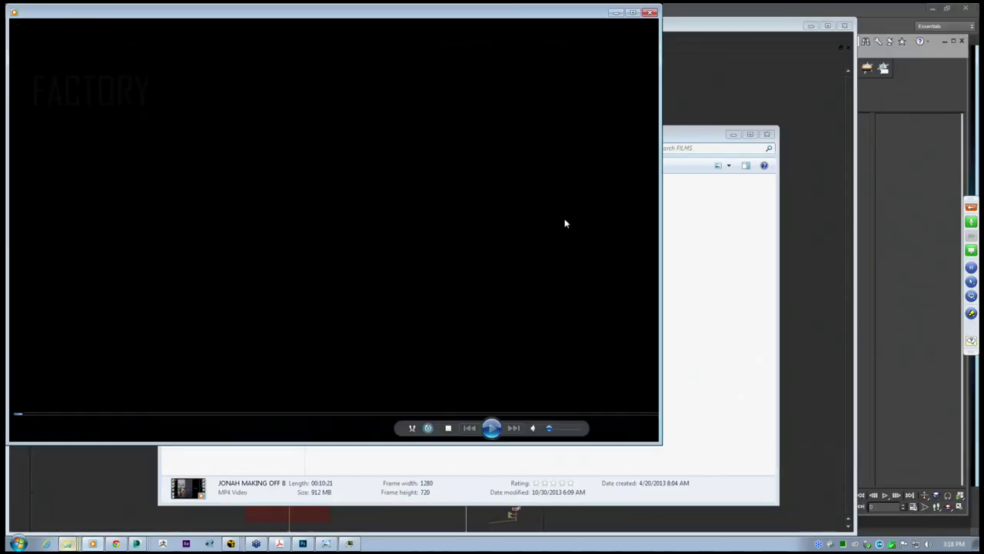
left_click_drag(491, 414, 569, 418)
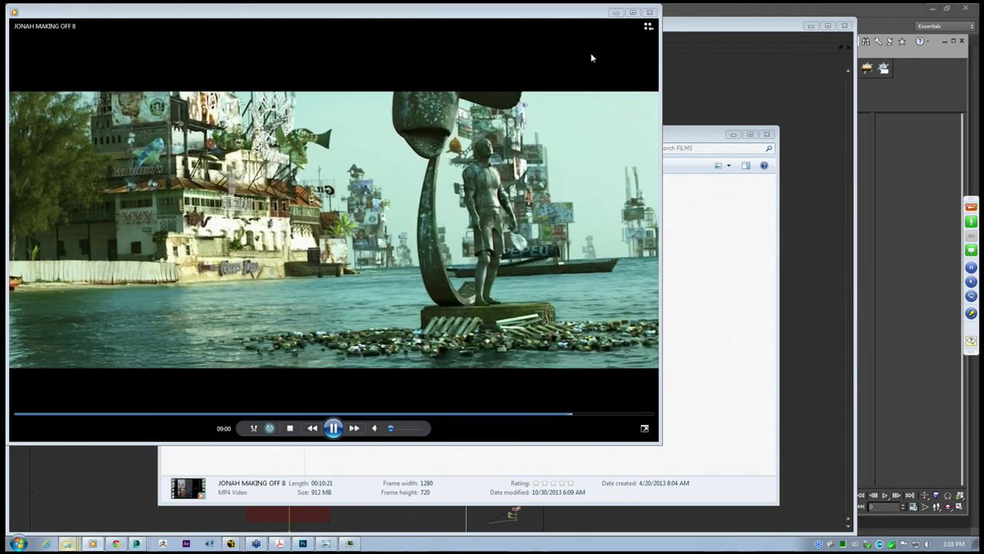
left_click(634, 13)
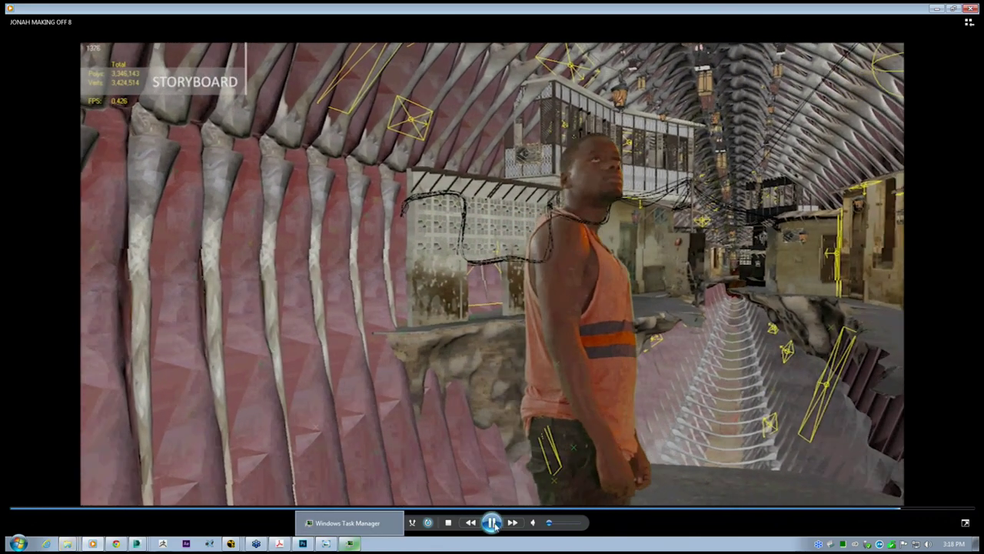
Pause the making-of film on the STORYBOARD stage of the fish interior shot at 09:36, and resume playback to the end titles
left_click(492, 522)
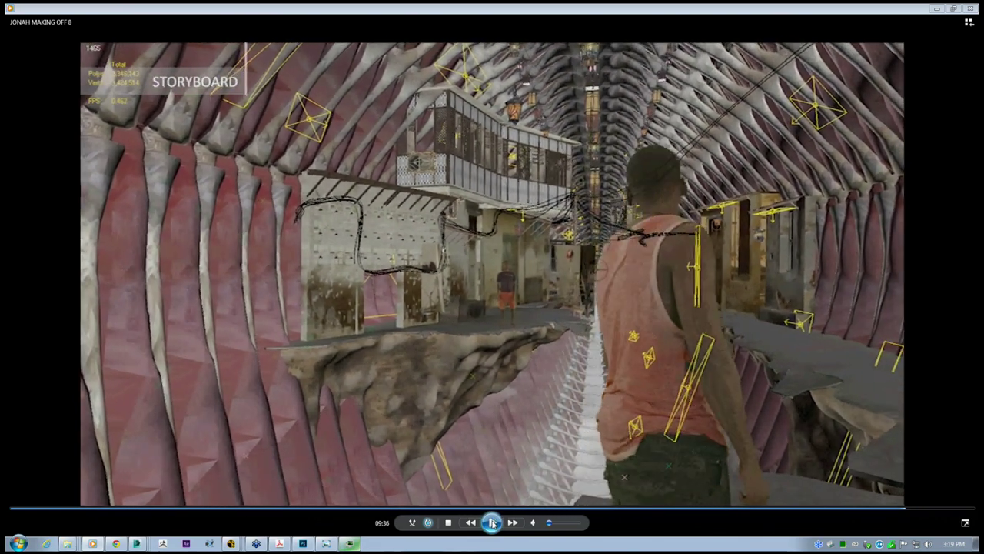
left_click(492, 522)
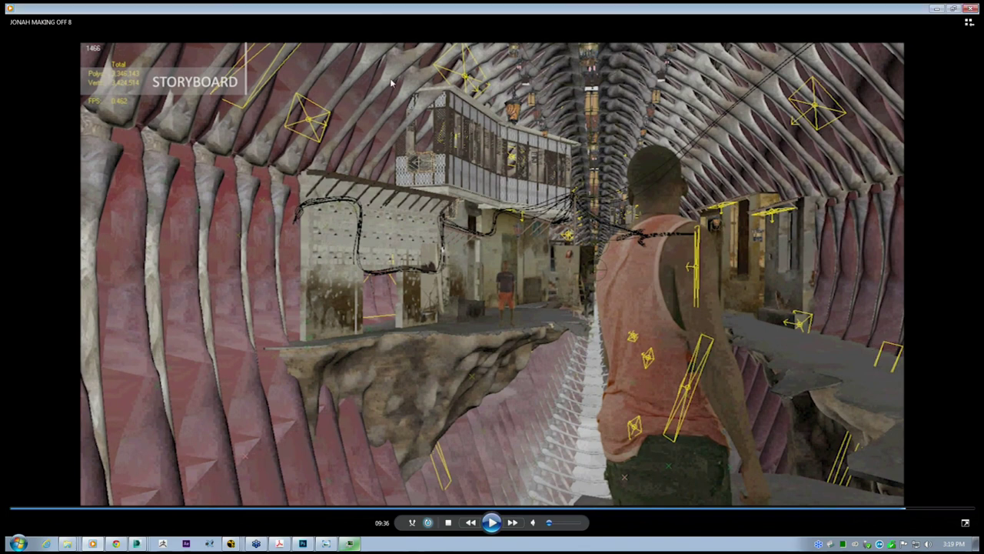
left_click(492, 522)
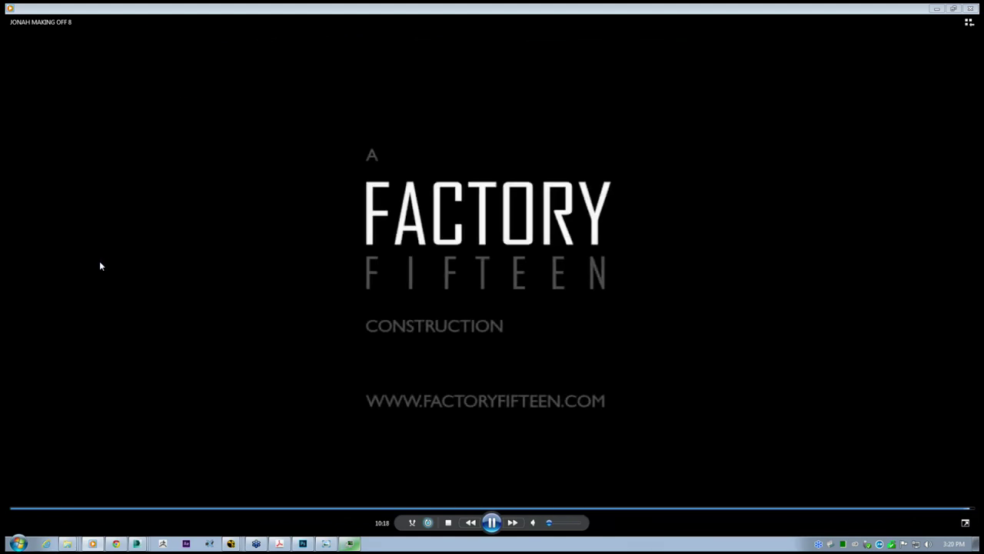
Close the video player and minimize the FILMS folder window to return to the ISF_40 script in Nuke
left_click(970, 7)
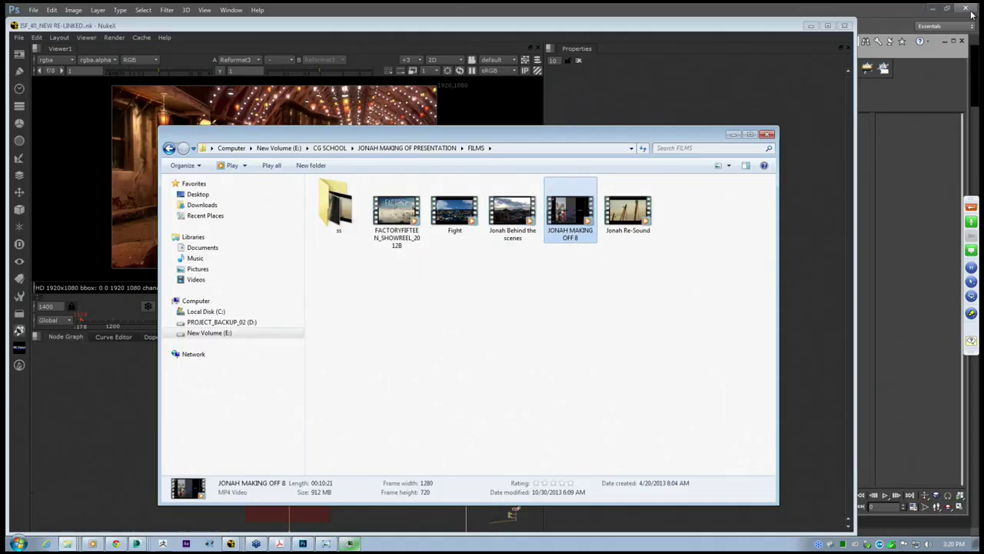
left_click(454, 325)
left_click(731, 136)
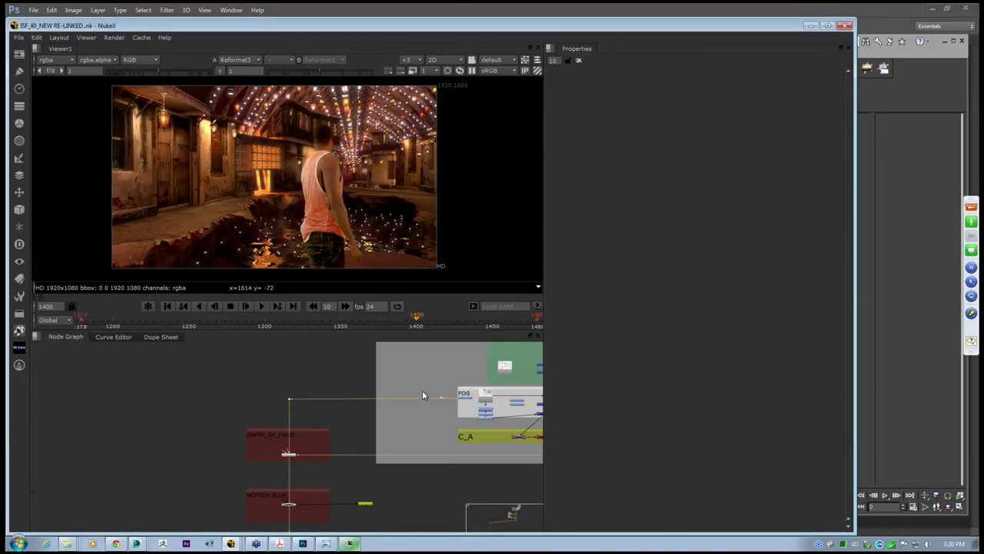
Examine the REBUILD_RGB group of render passes in an enlarged node graph
scroll(405, 394, "down", 6)
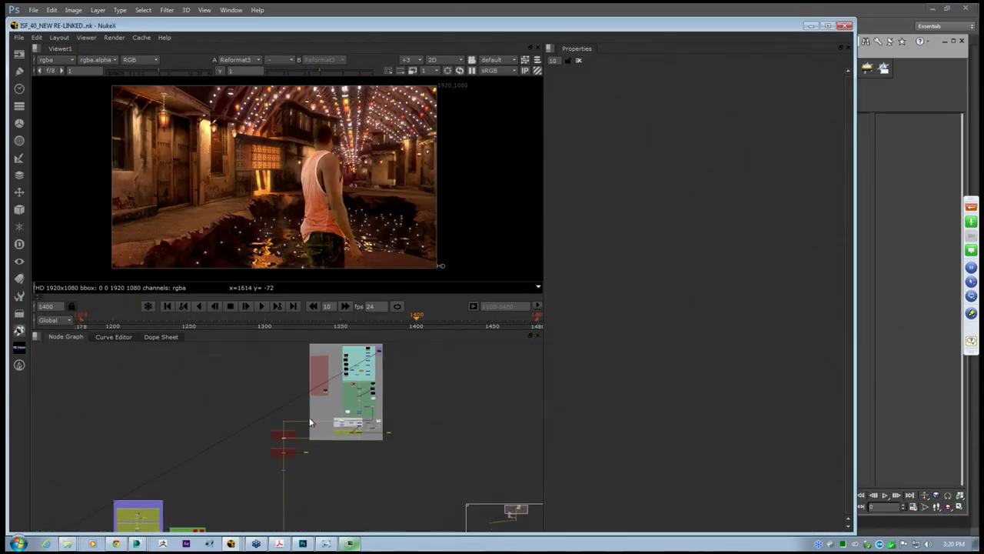
key("space")
scroll(322, 415, "up", 8)
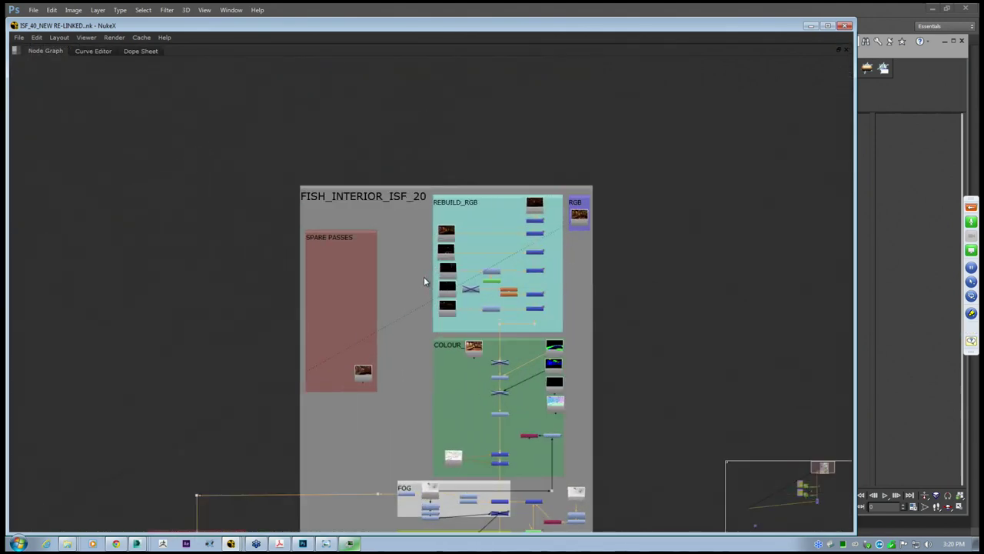
scroll(524, 146, "up", 3)
middle_click_drag(591, 262, 562, 330)
scroll(560, 199, "up", 3)
scroll(525, 291, "down", 3)
scroll(506, 379, "up", 3)
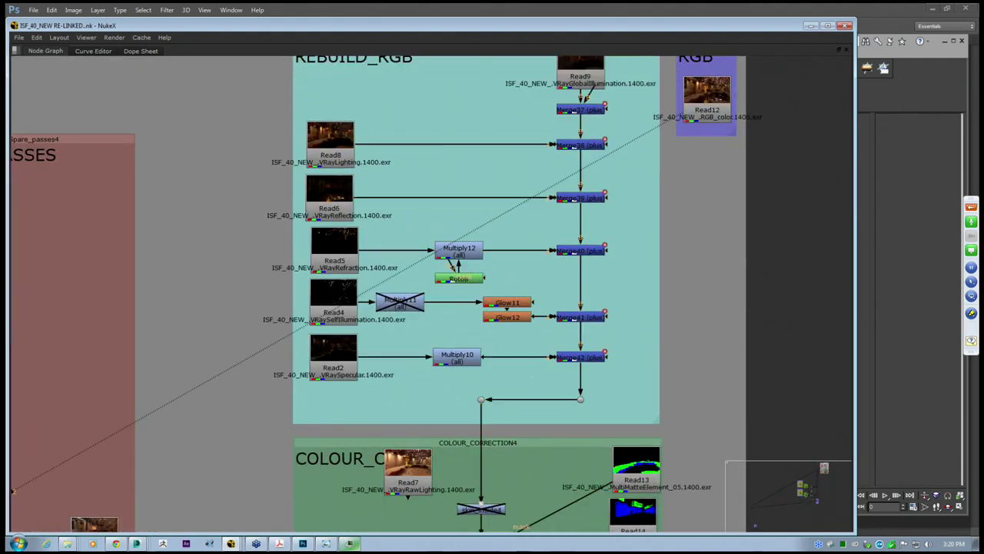
Highlight the multiply, roto and glow nodes in REBUILD_RGB, then select only the VRaySelfIllumination read node
left_click_drag(532, 377, 367, 219)
scroll(372, 306, "up", 2)
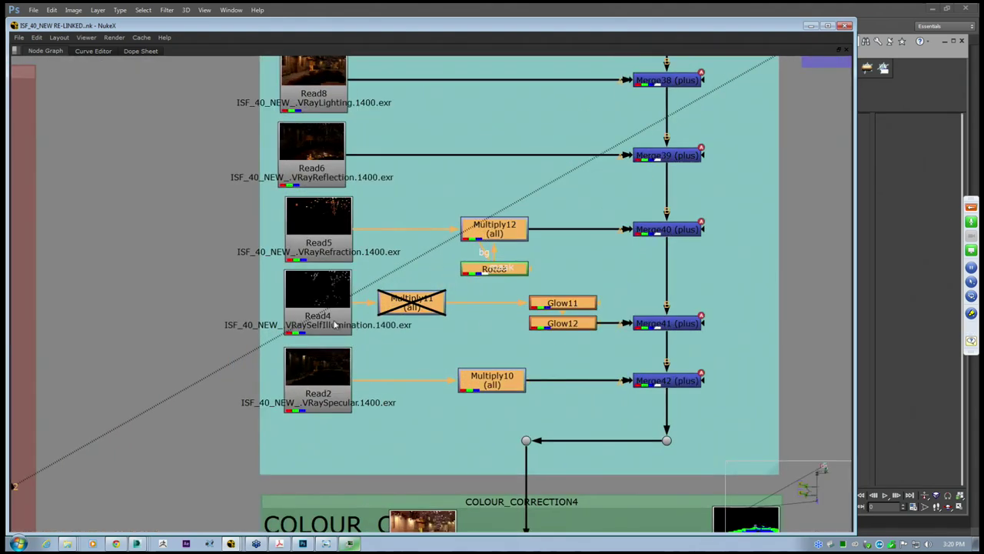
left_click(334, 325)
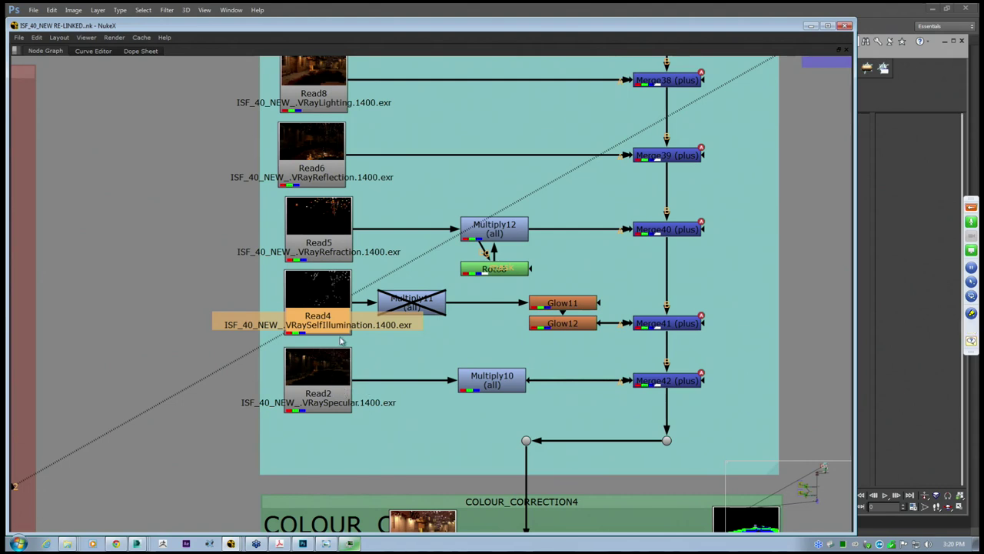
middle_click_drag(330, 281, 310, 313)
scroll(311, 279, "down", 3)
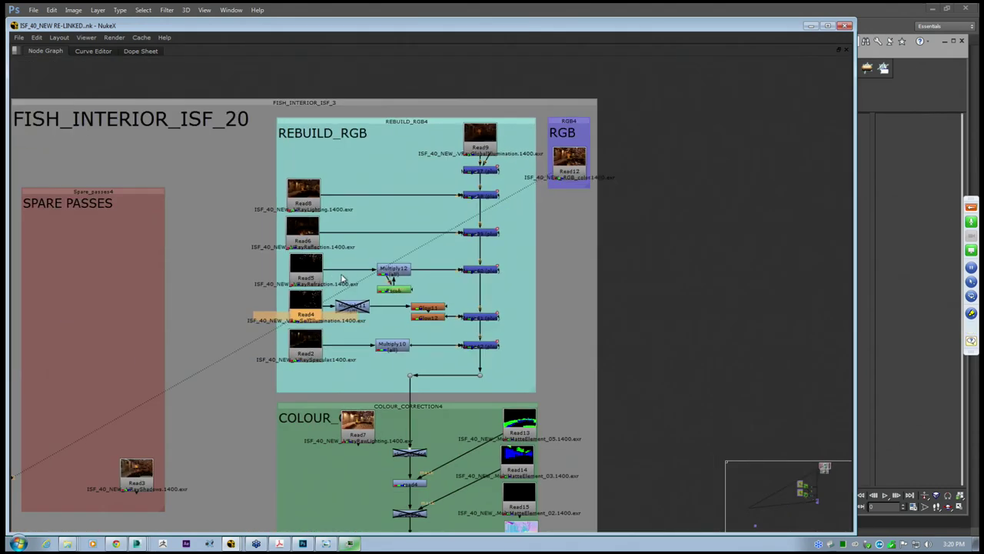
Show the properties of Merge38 in REBUILD_RGB and restore the multi-pane layout
scroll(497, 206, "up", 2)
double_click(470, 190)
key("space")
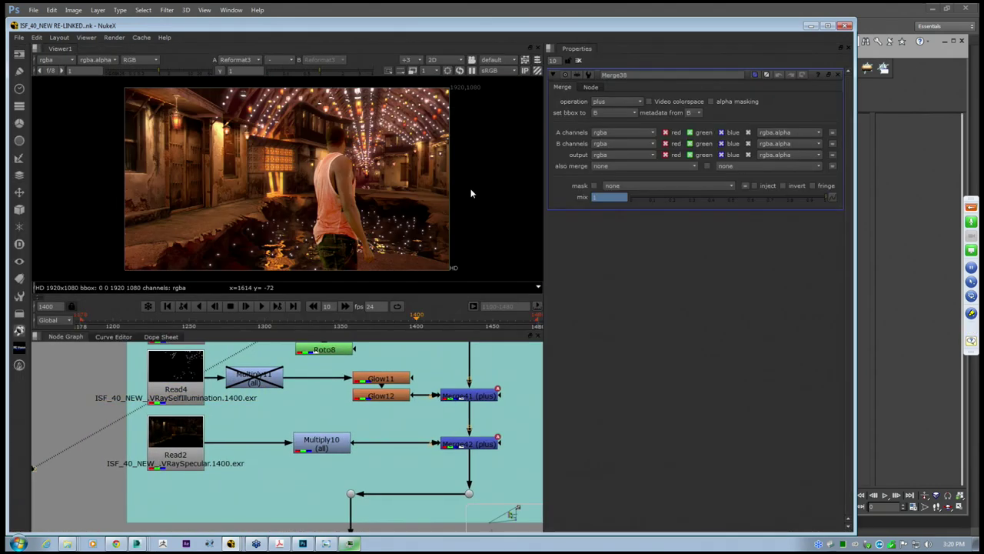
middle_click_drag(404, 208, 407, 208)
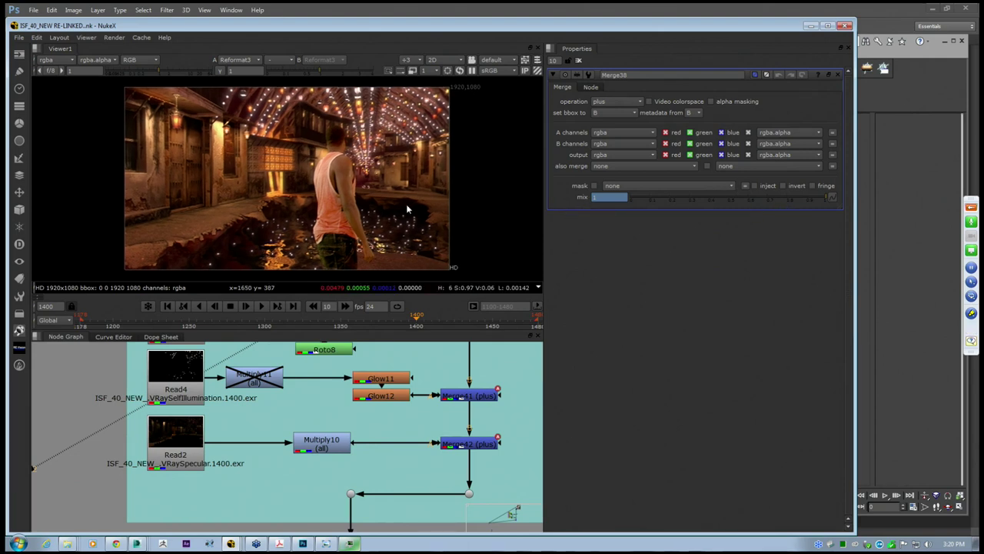
View the output of Merge42, the final merge of the REBUILD_RGB group
middle_click_drag(421, 417, 367, 411)
left_click(409, 437)
key("1")
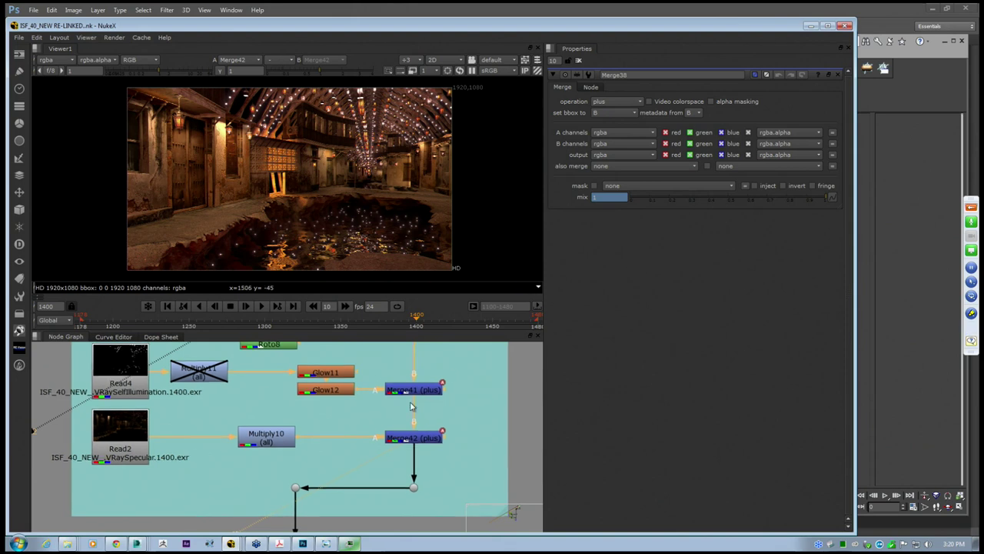
View the original RGB_color render from Read12 to compare it with the rebuilt image
middle_click_drag(410, 406, 225, 477)
middle_click_drag(349, 352, 353, 503)
scroll(385, 417, "down", 2)
left_click(386, 376)
key("1")
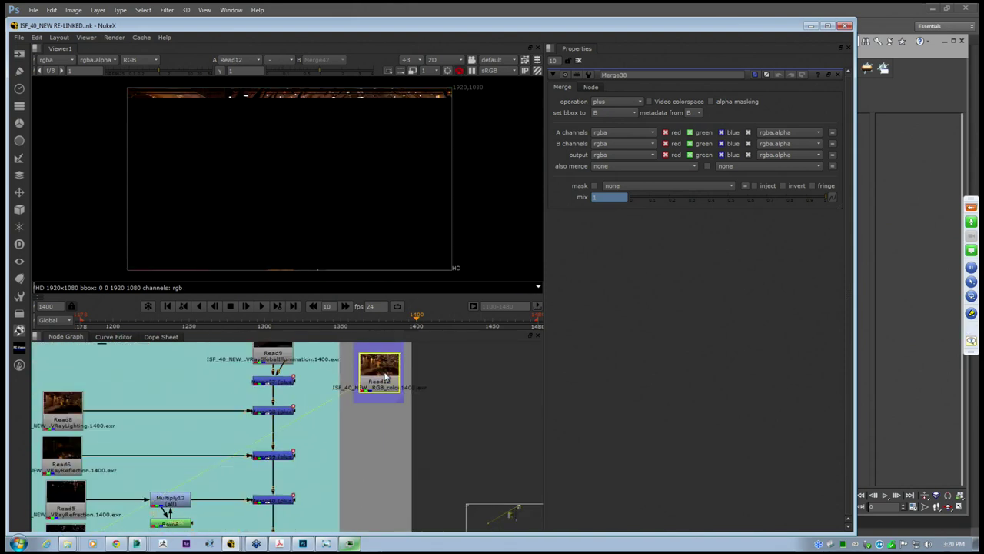
middle_click_drag(364, 437, 378, 425)
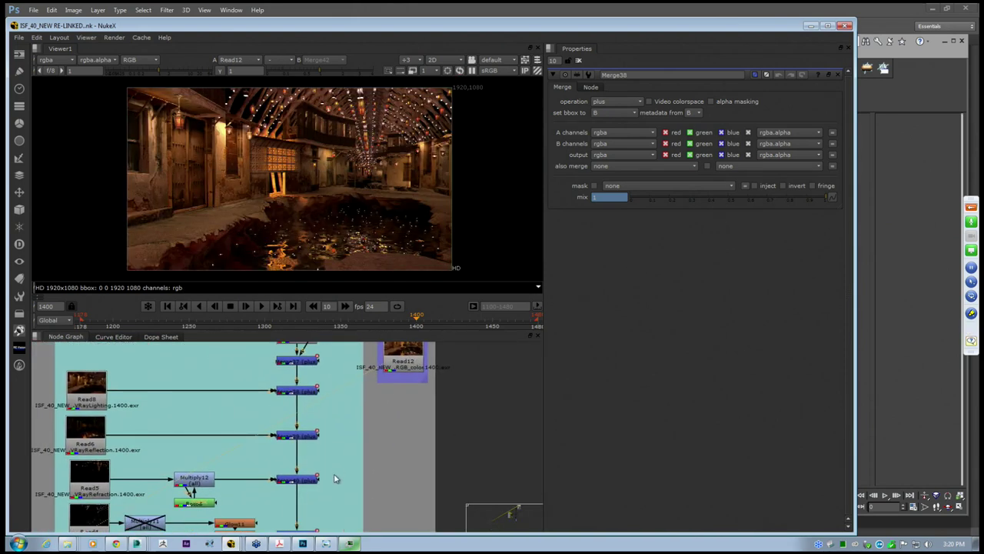
Switch the viewer back to the rebuilt image from Merge42
middle_click_drag(336, 476, 366, 411)
middle_click_drag(446, 450, 497, 354)
scroll(520, 406, "down", 4)
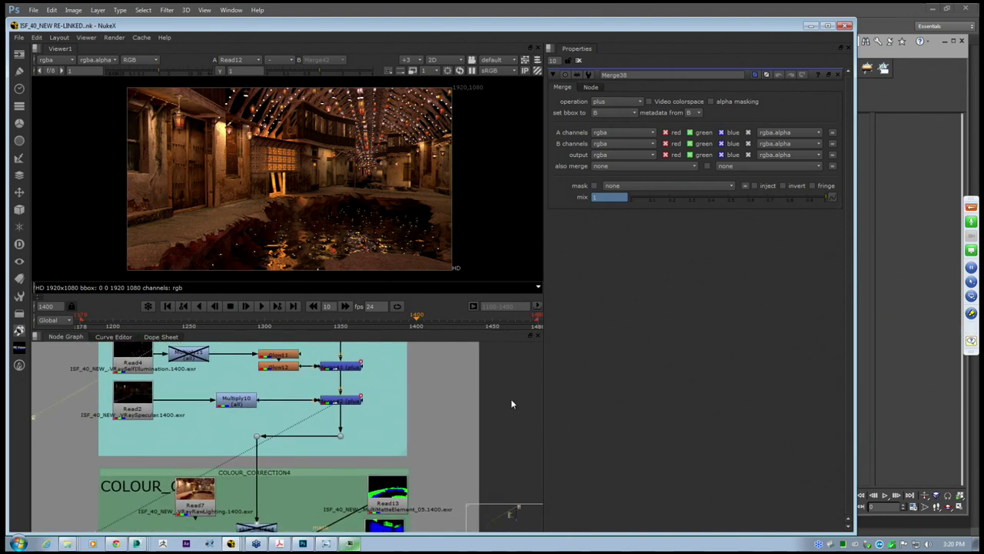
scroll(486, 437, "up", 2)
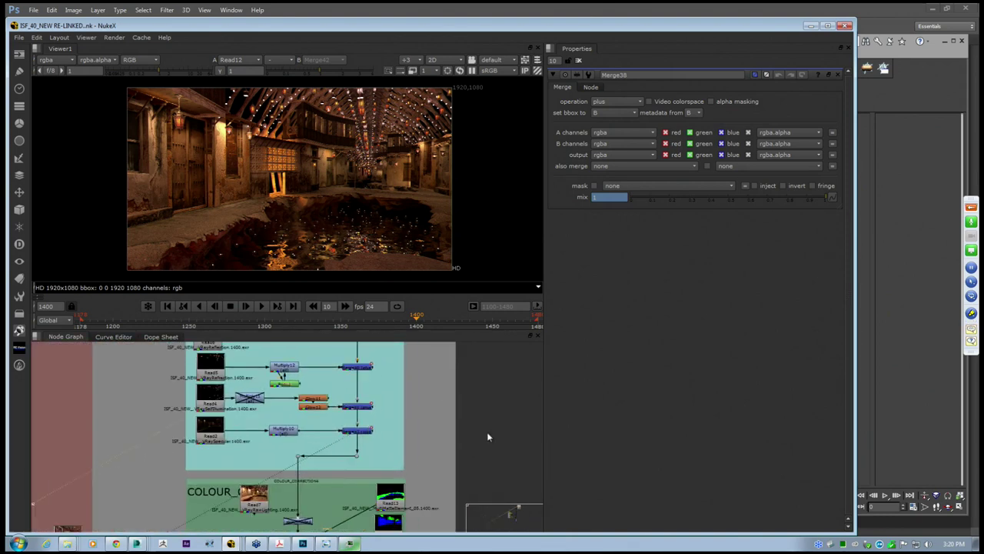
left_click(364, 435)
key("1")
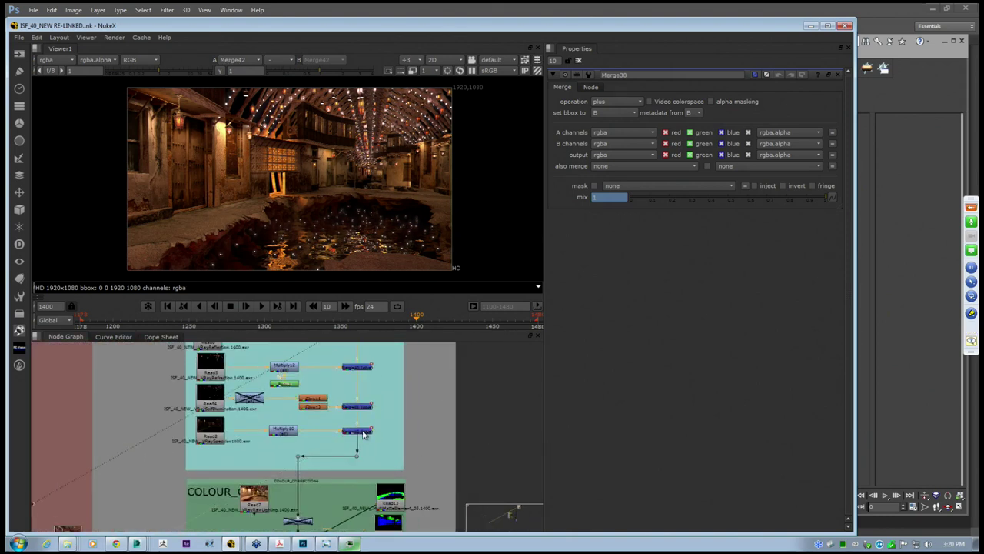
Inspect the ceiling lanterns and string lights of the rebuilt image up close in an enlarged viewer
key("space")
scroll(444, 116, "up", 5)
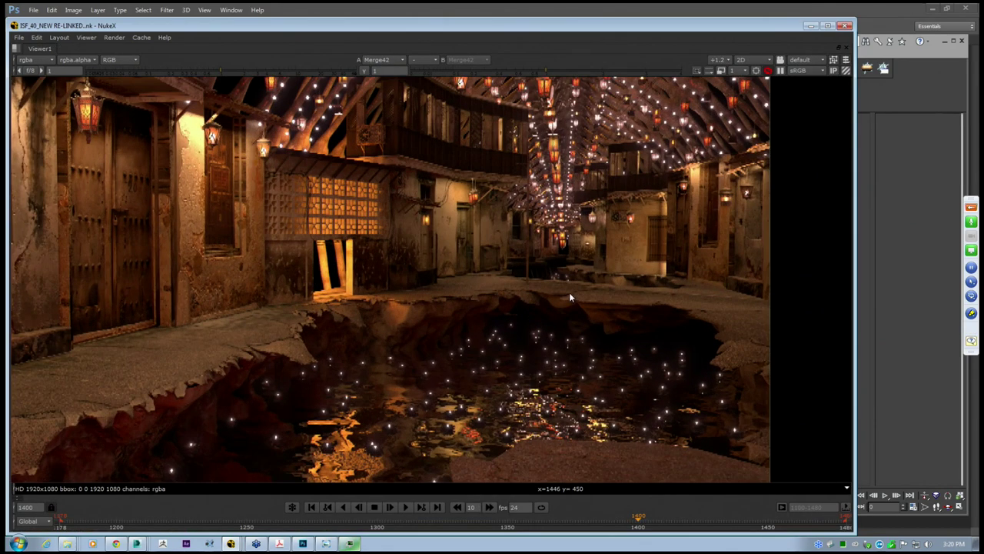
scroll(444, 115, "up", 6)
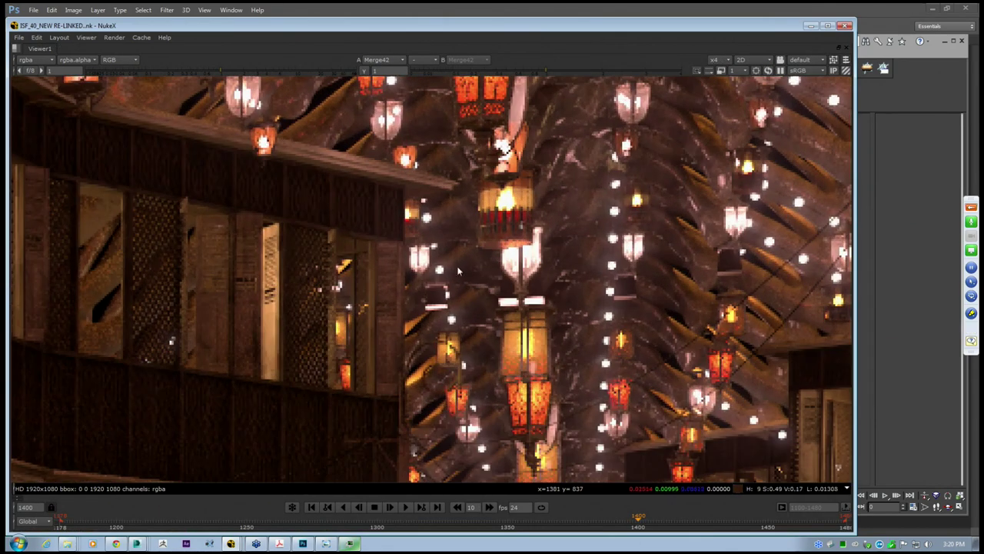
scroll(631, 312, "down", 3)
scroll(484, 231, "down", 3)
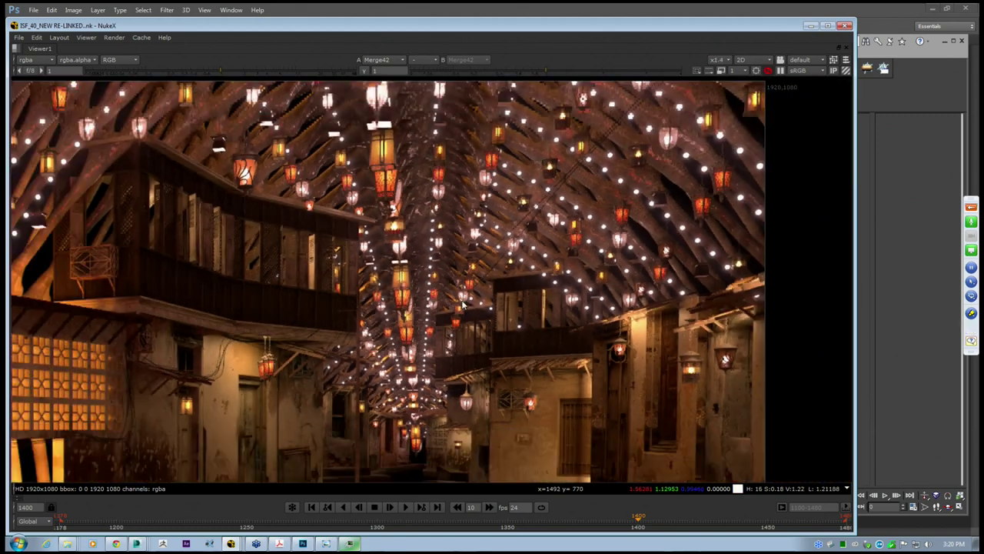
scroll(461, 301, "down", 3)
Inspect the water reflections and glowing points in the pool of the rebuilt image, then restore the multi-pane layout
middle_click_drag(364, 359, 452, 296)
scroll(452, 296, "down", 1)
scroll(441, 315, "down", 1)
middle_click_drag(380, 323, 370, 310)
scroll(389, 319, "up", 1)
scroll(376, 303, "up", 1)
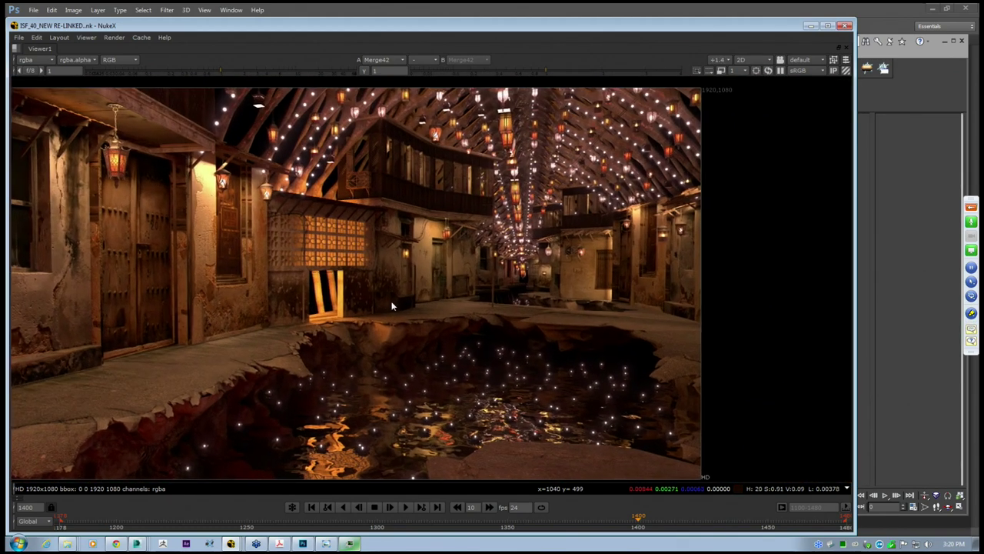
scroll(442, 294, "up", 1)
scroll(447, 430, "up", 4)
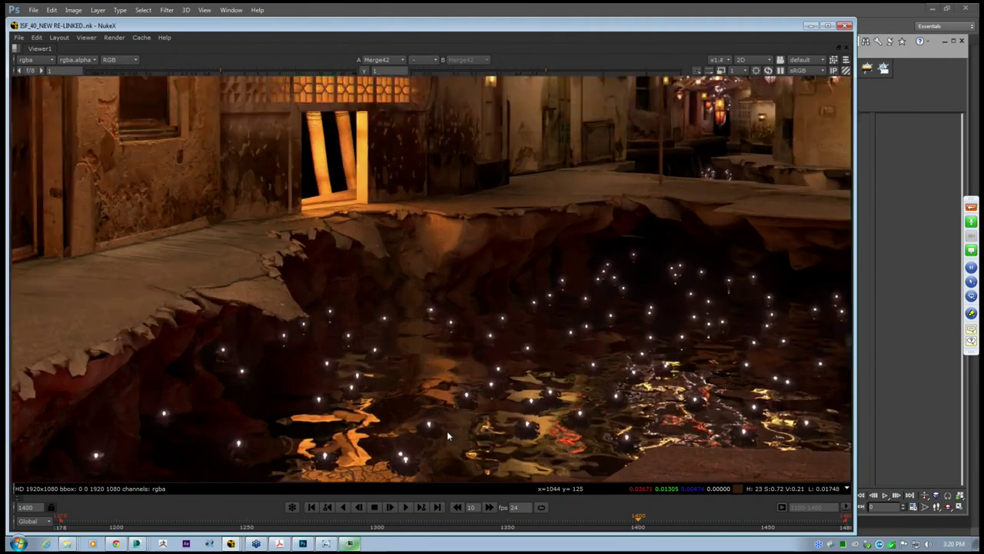
scroll(408, 379, "down", 5)
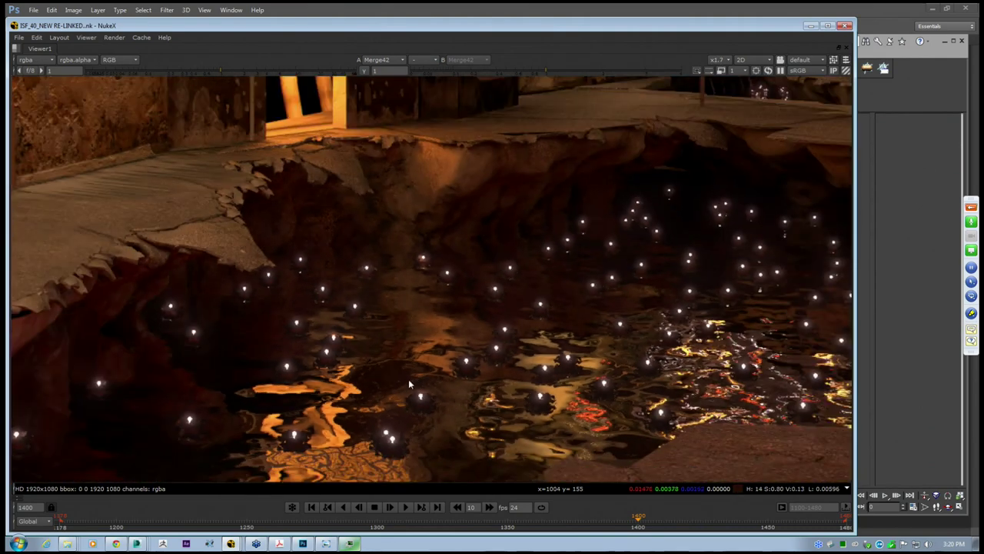
scroll(433, 347, "up", 2)
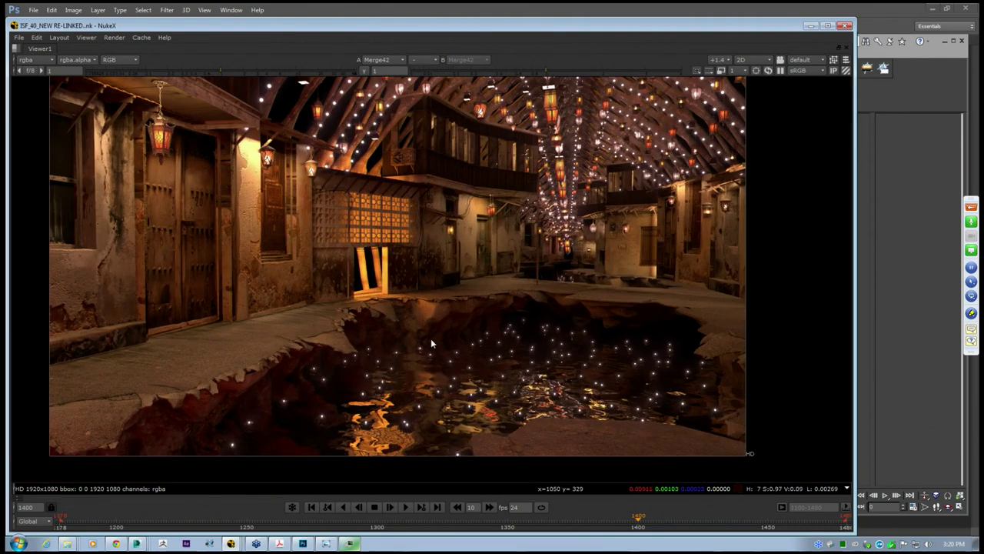
scroll(455, 350, "down", 1)
key("space")
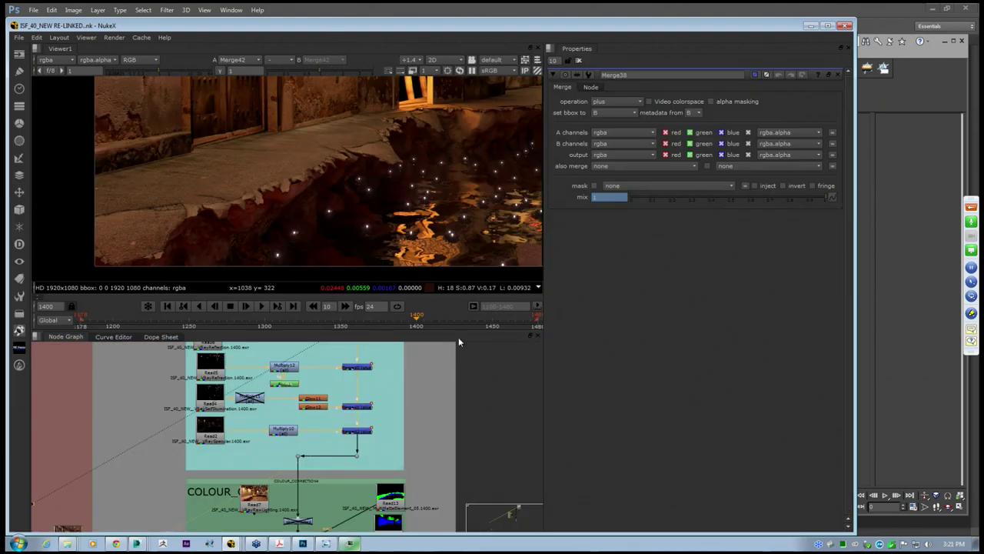
Widen the viewer and node graph area and bring the COLOUR_CORRECTION group into view
scroll(430, 385, "down", 2)
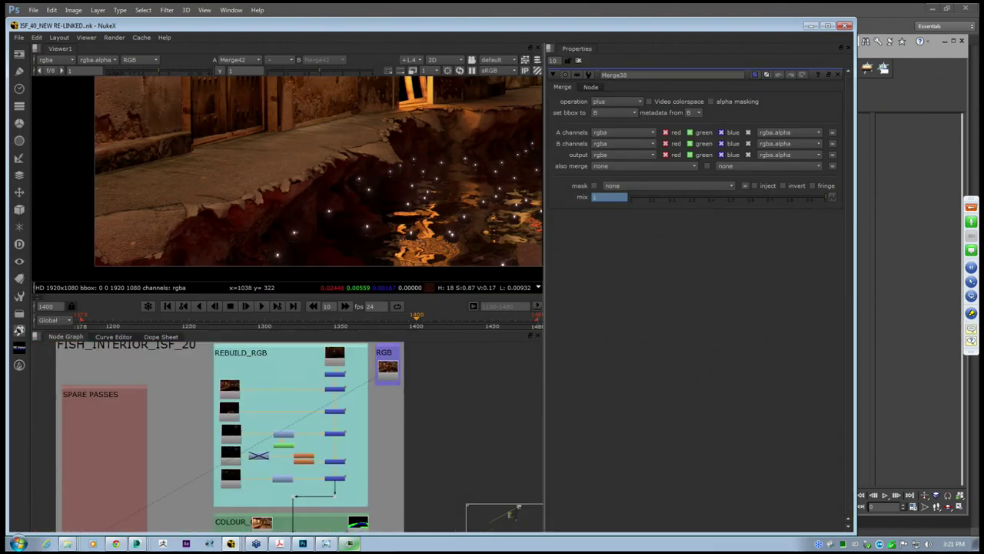
left_click_drag(544, 355, 642, 355)
middle_click_drag(318, 532, 421, 426)
scroll(421, 426, "up", 4)
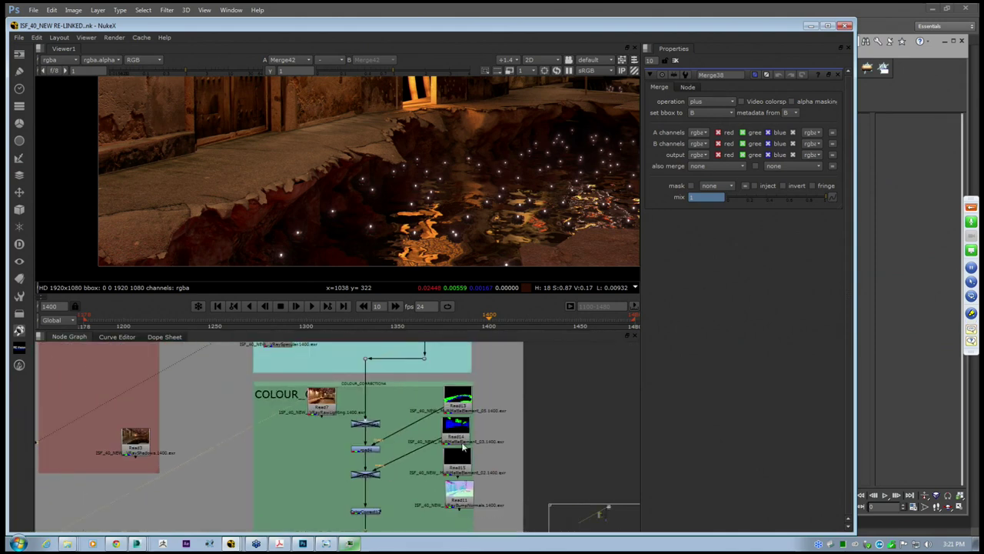
middle_click_drag(408, 467, 409, 446)
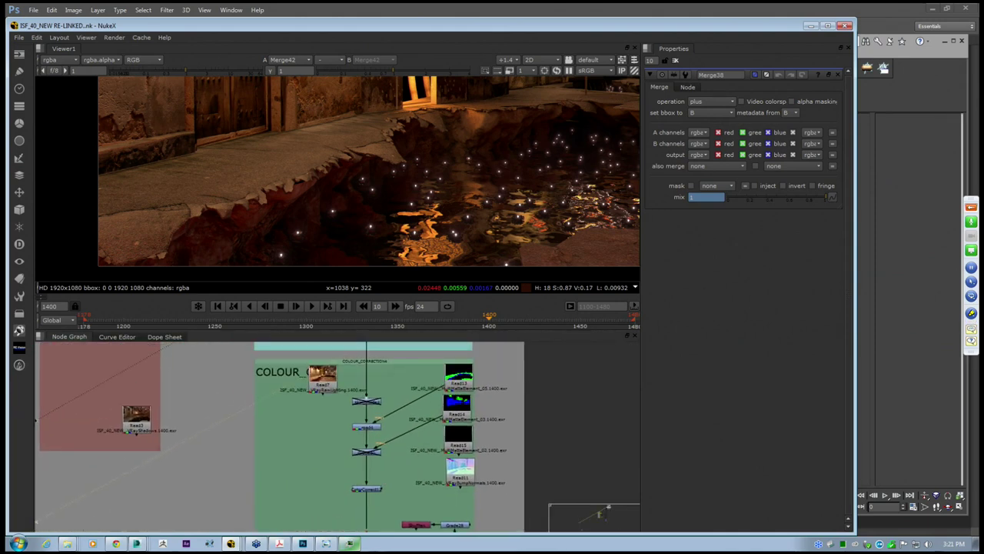
View the full-frame output of the ColorCorrect node in the COLOUR_CORRECTION group
middle_click_drag(366, 471, 378, 451)
left_click(378, 469)
key("1")
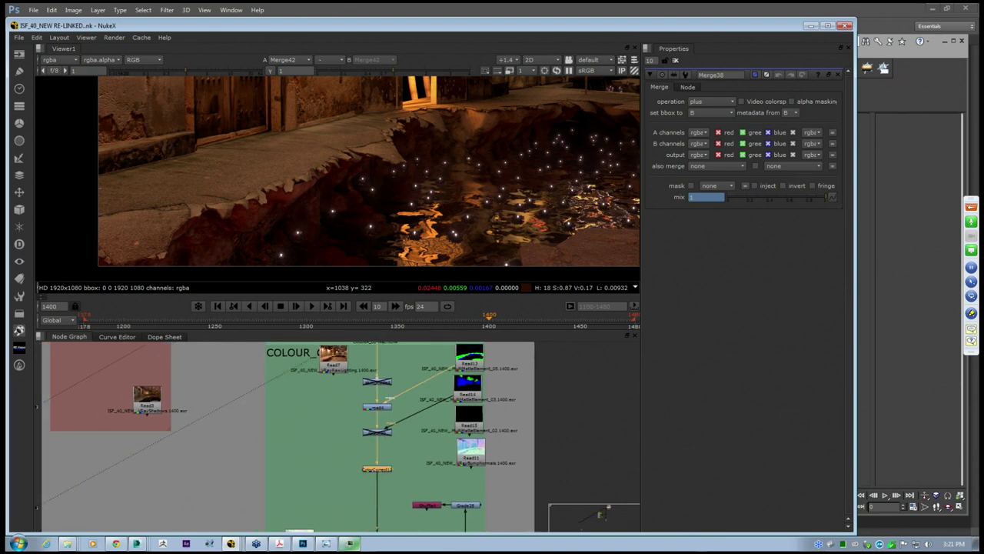
middle_click_drag(400, 237, 344, 279)
scroll(355, 225, "down", 3)
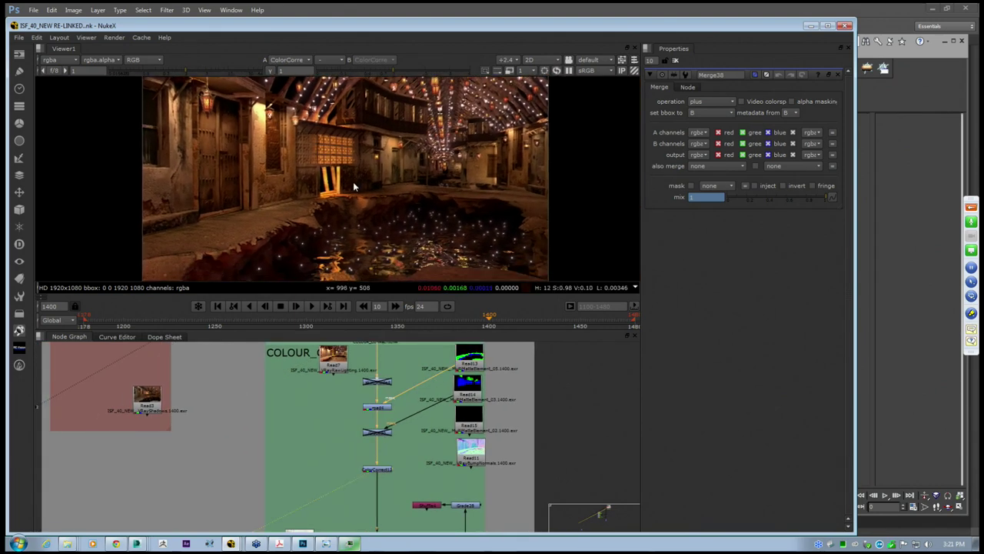
View the output of the soft-light Merge45 node fed by the VRayExtraTex map
middle_click_drag(384, 453, 375, 383)
middle_click_drag(374, 482, 391, 425)
scroll(392, 426, "up", 2)
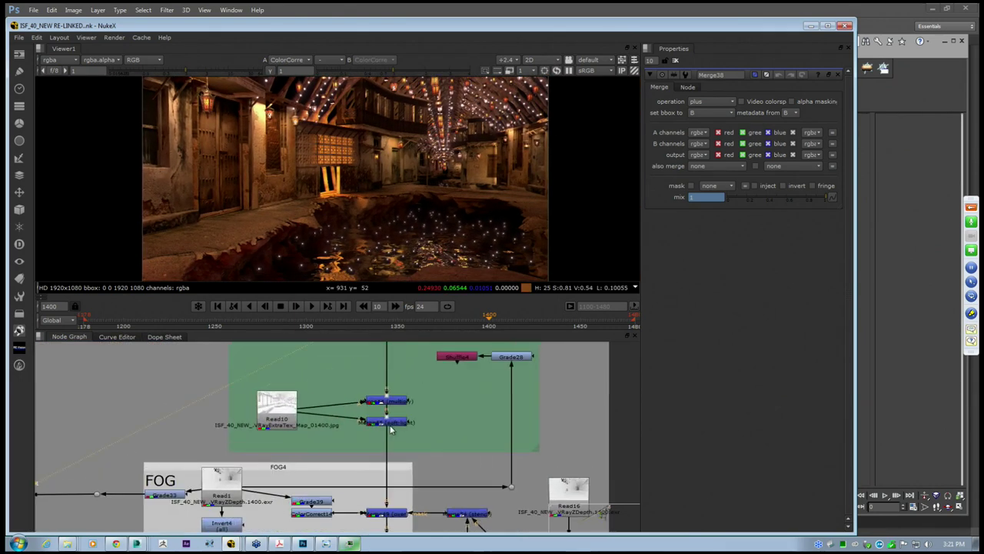
left_click(394, 424)
key("1")
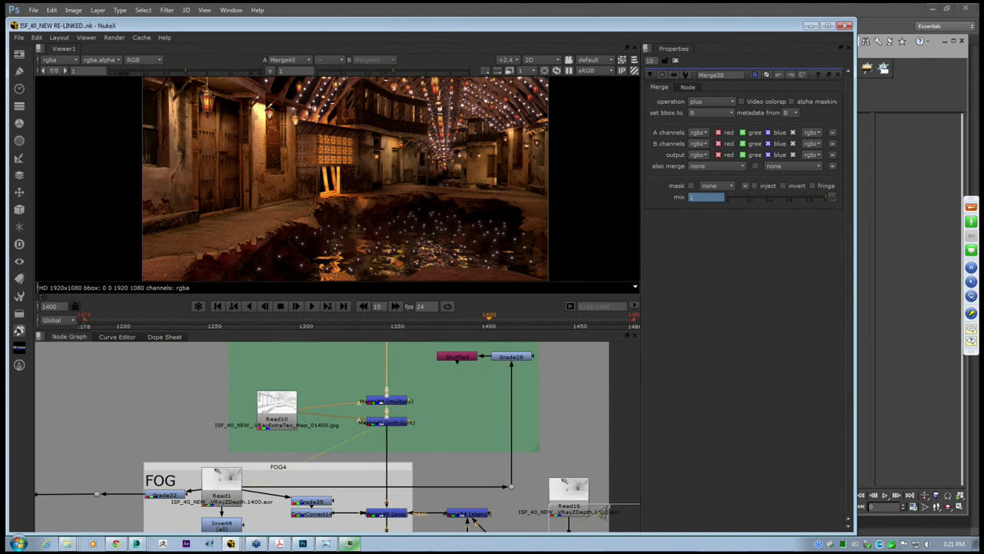
Toggle the multiply Merge44 and soft-light Merge45 nodes off and on together to compare their effect
left_click_drag(351, 376, 432, 436)
key("d")
key("d")
key("d")
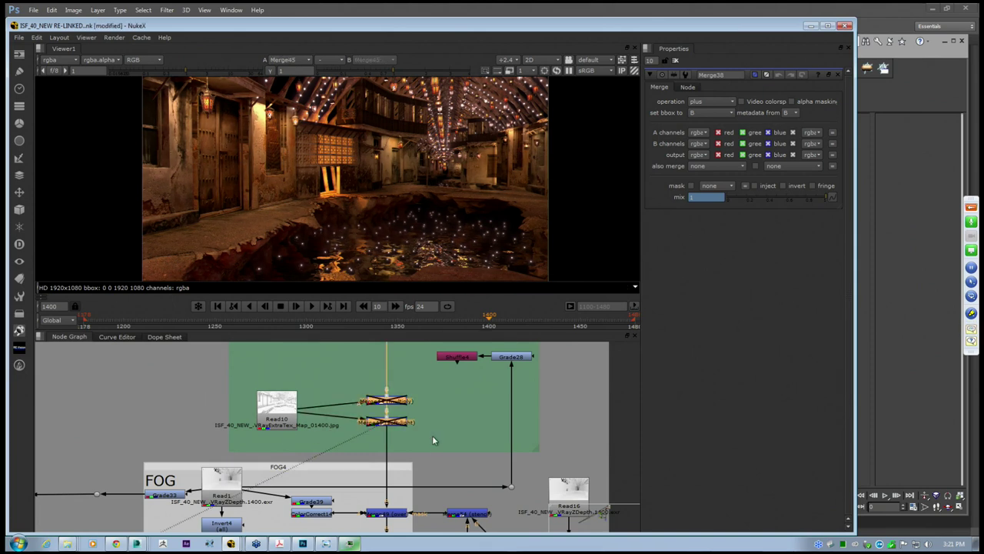
key("d")
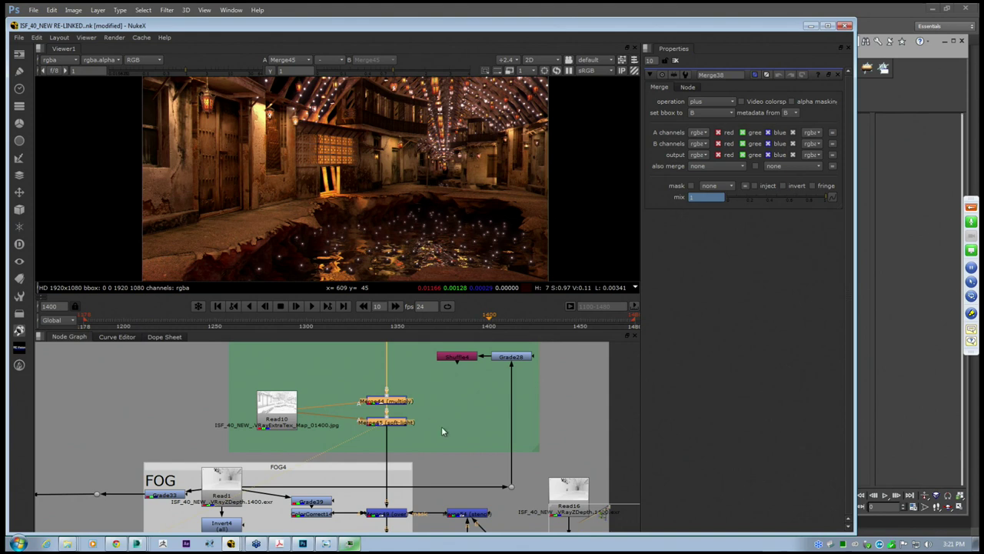
Compare the walls and doorway up close with only the soft-light Merge45 toggled off and on
left_click(442, 431)
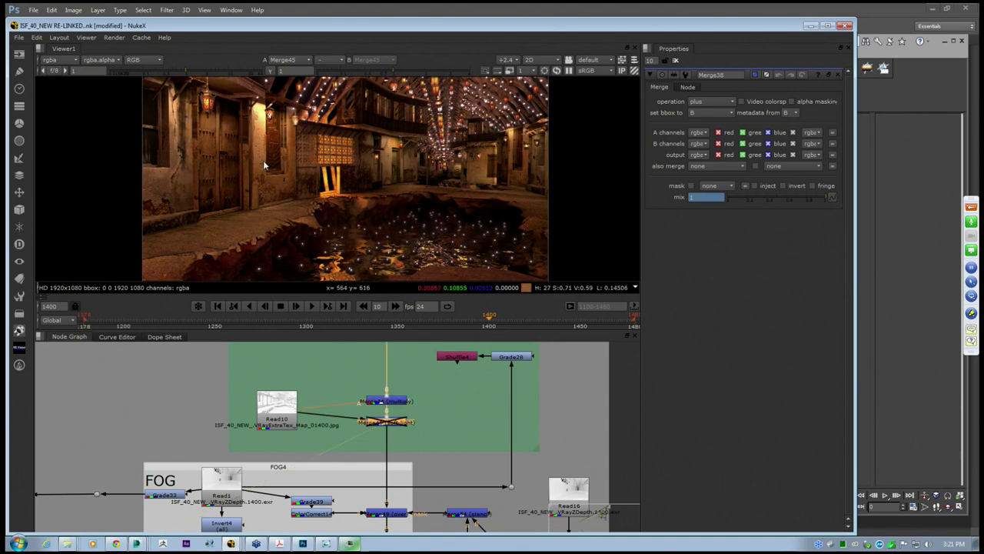
scroll(261, 157, "up", 5)
scroll(292, 223, "down", 3)
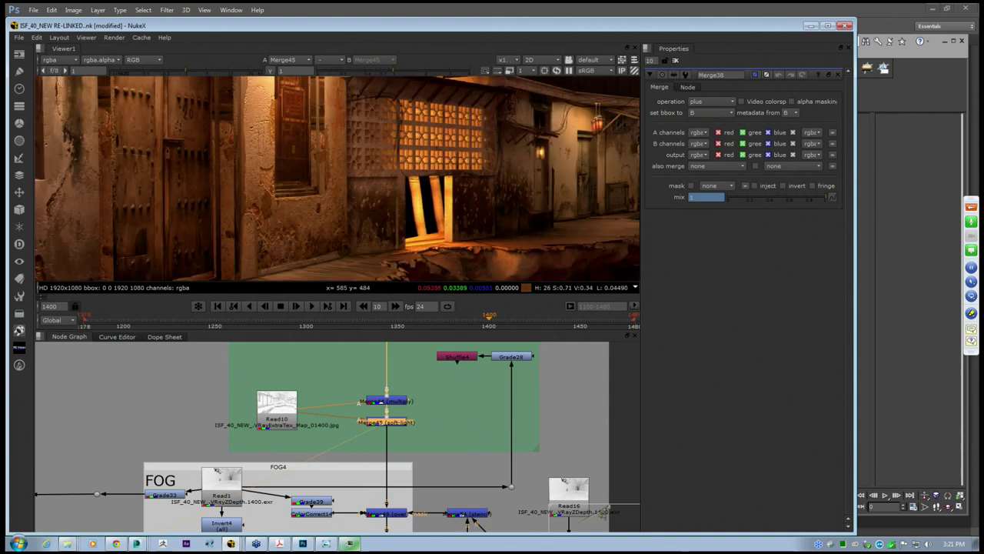
scroll(282, 212, "down", 2)
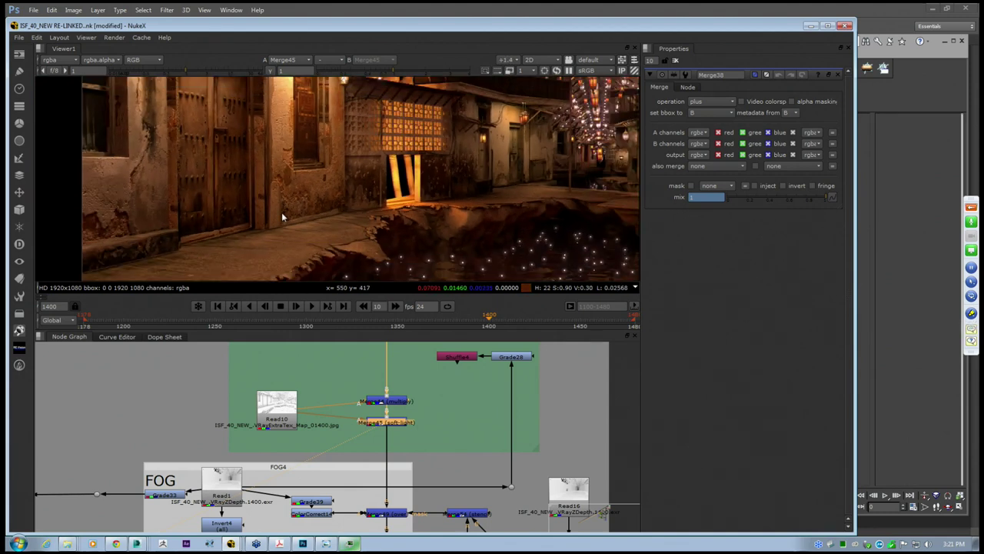
scroll(299, 223, "up", 4)
scroll(299, 223, "down", 3)
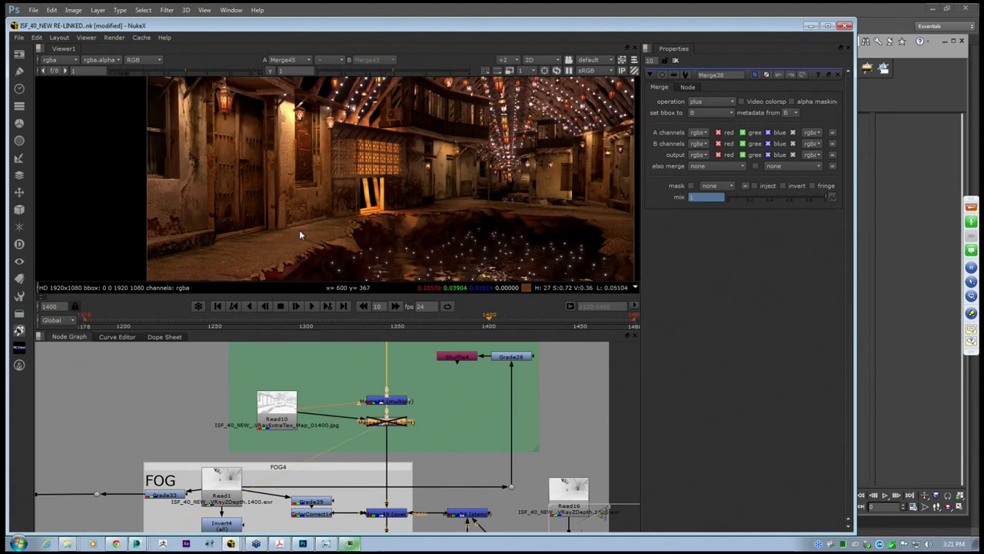
Re-enable the soft-light Merge45, and view the output of the over Merge49 in the FOG4 group
scroll(300, 191, "down", 3)
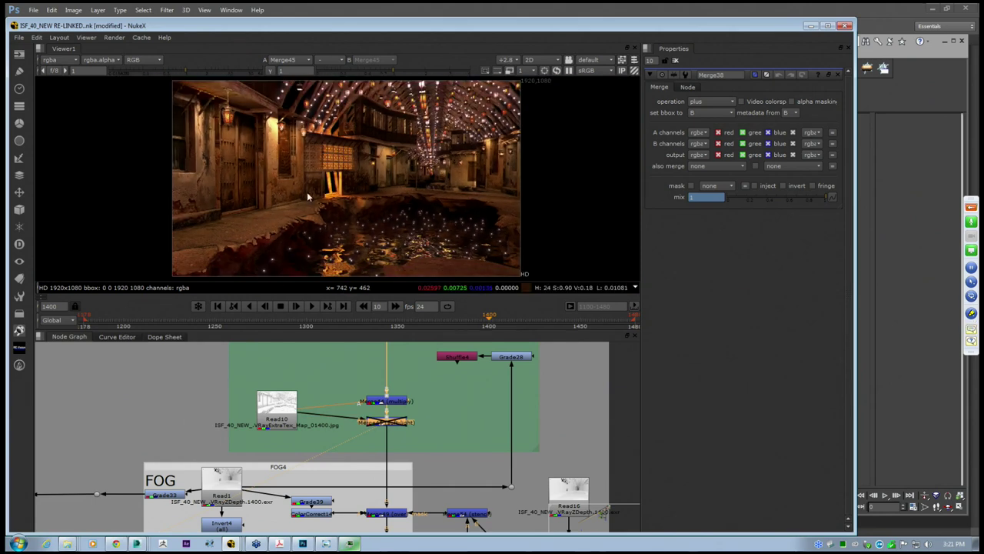
left_click(398, 400)
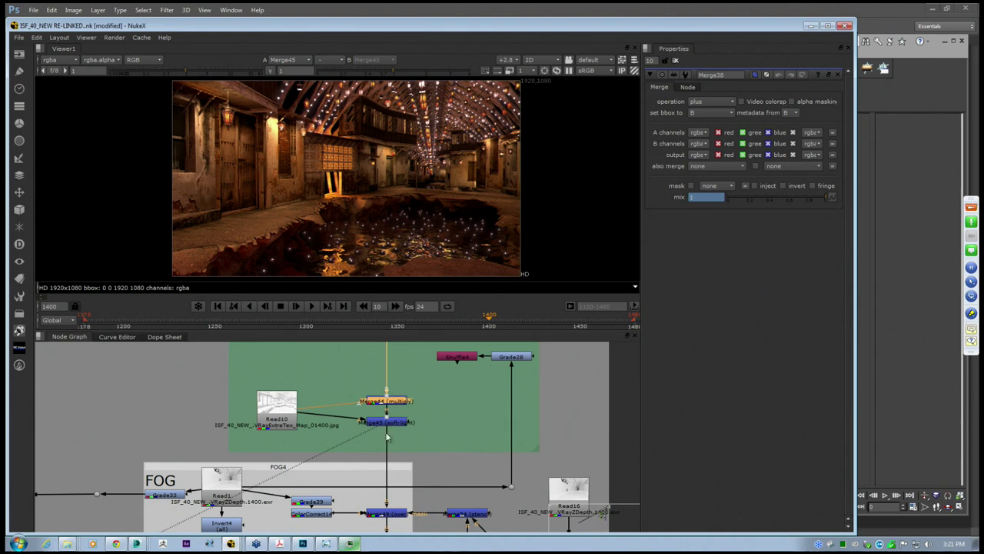
middle_click_drag(371, 462, 434, 371)
left_click(456, 419)
key("1")
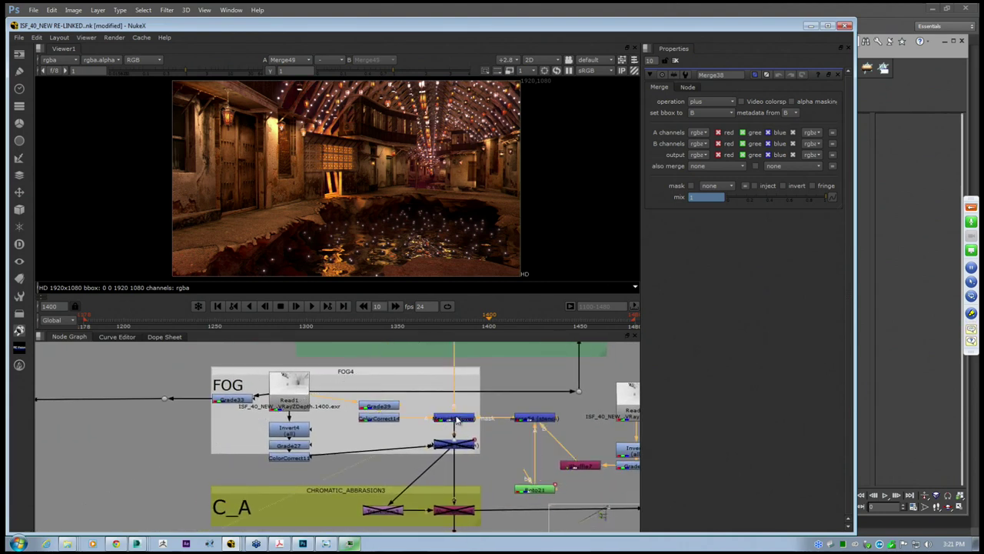
View the fog depth chain node by node: the Read1 VRayZDepth pass, Invert4, Grade27 and ColorCorrect11
left_click(291, 398)
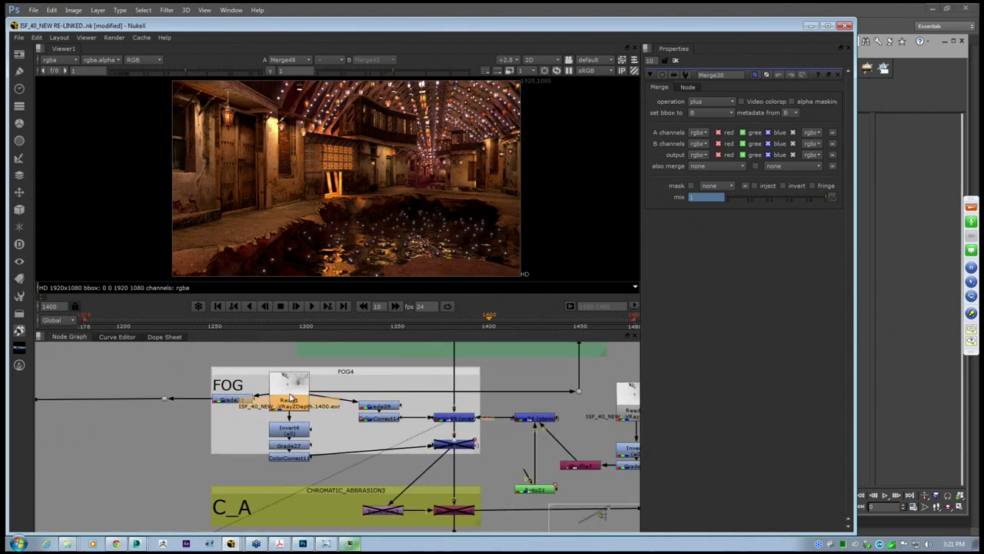
key("1")
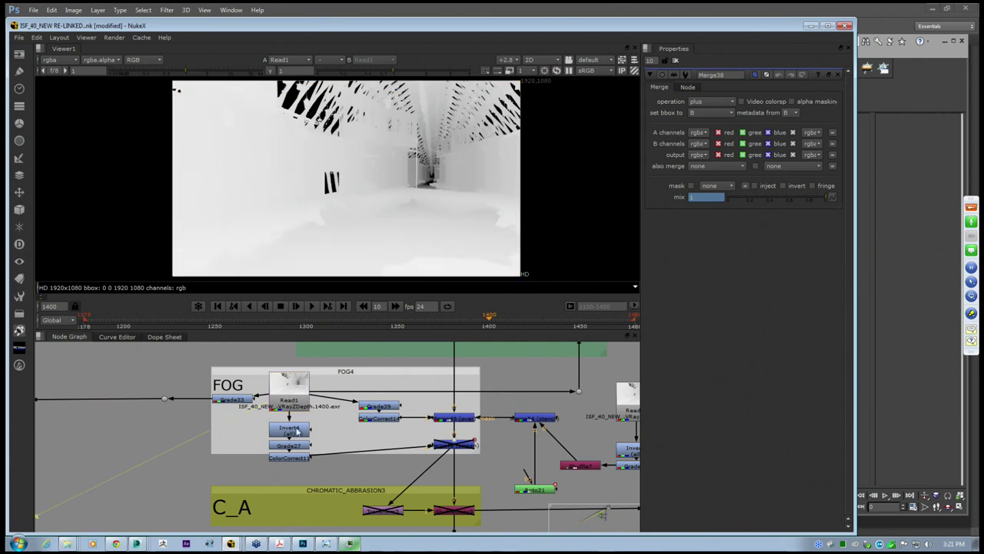
left_click(290, 429)
key("1")
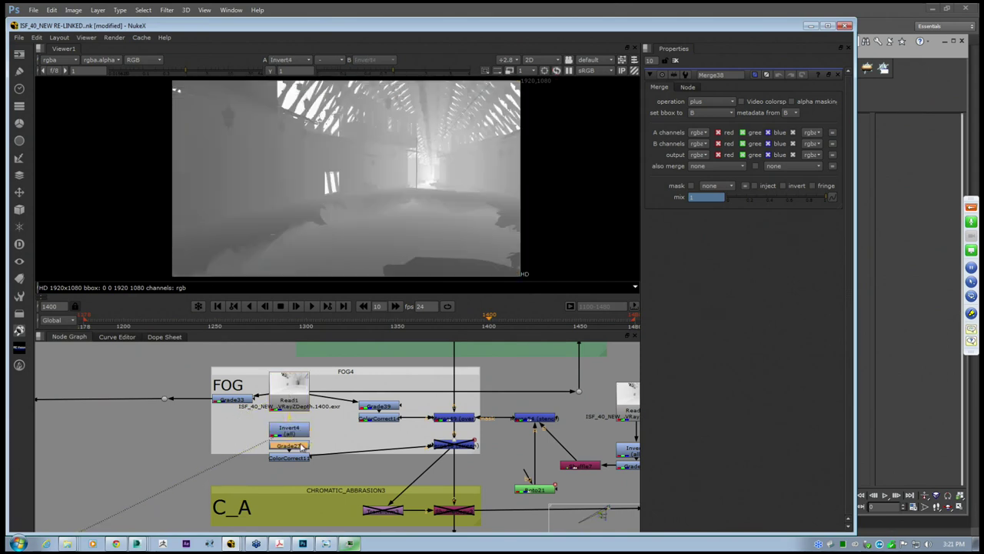
left_click(302, 446)
key("1")
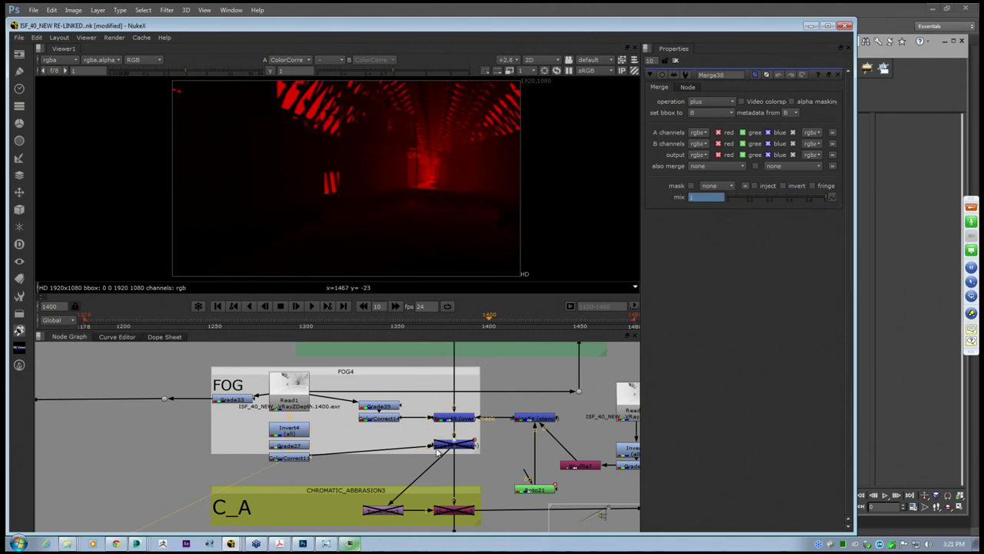
View the second fog branch through Grade39 and ColorCorrect14, ending on the output of the over Merge49
left_click(444, 416)
left_click(380, 406)
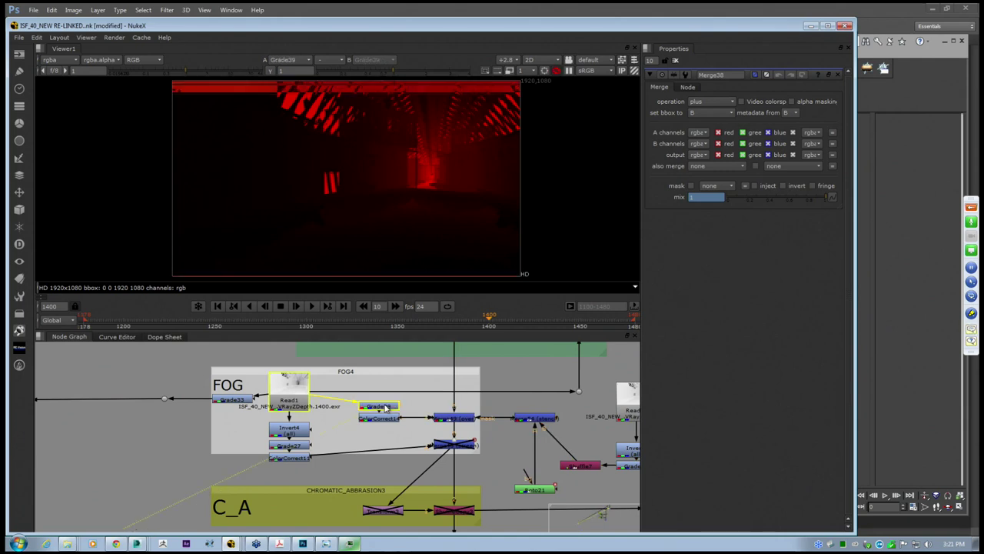
key("1")
key("1")
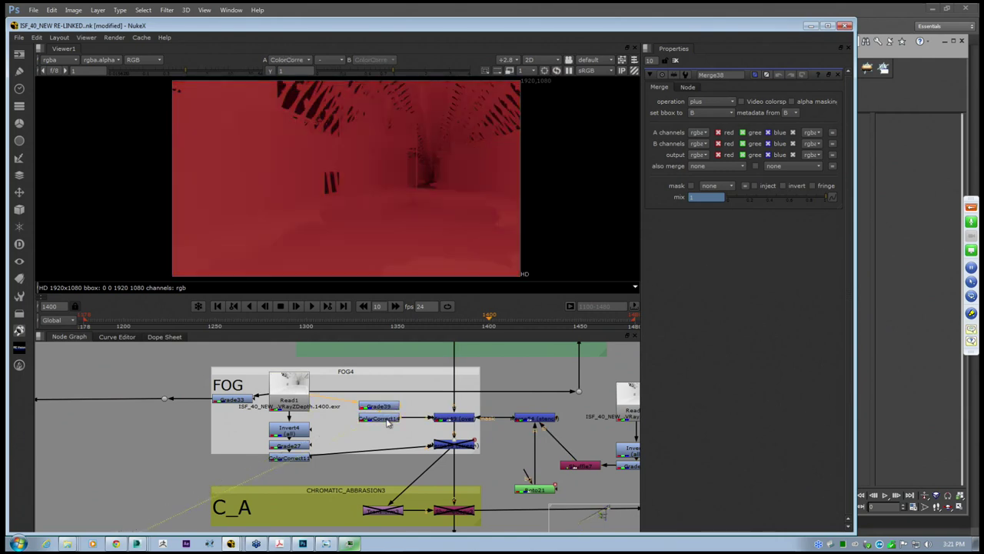
left_click(457, 419)
key("1")
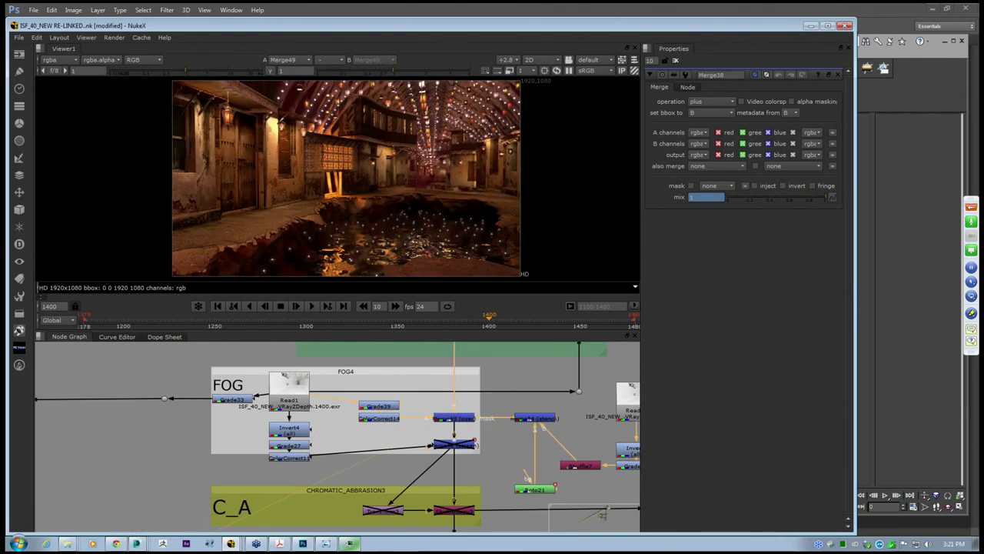
View the stencil Merge54 output that feeds the mask input of the over Merge49
middle_click_drag(464, 422, 385, 422)
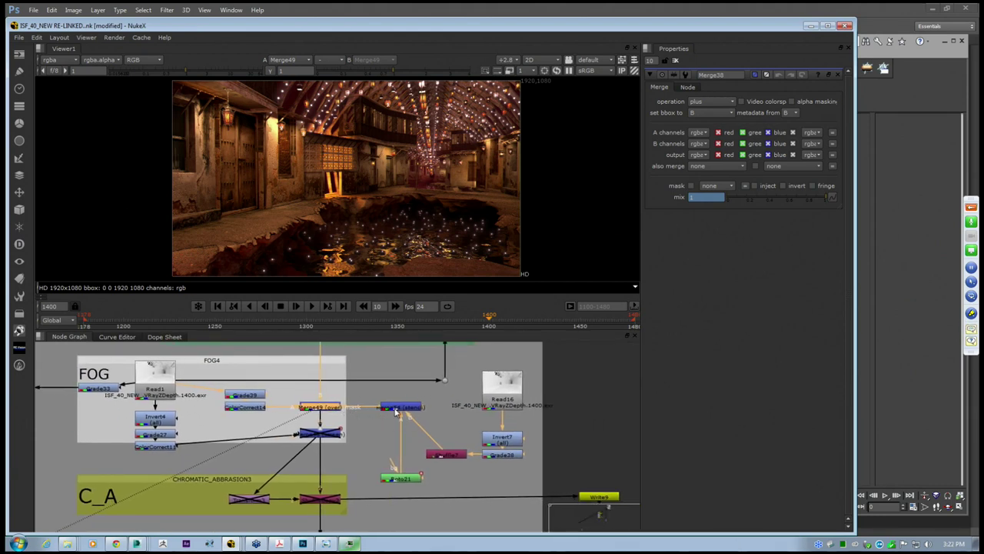
left_click(396, 408)
key("1")
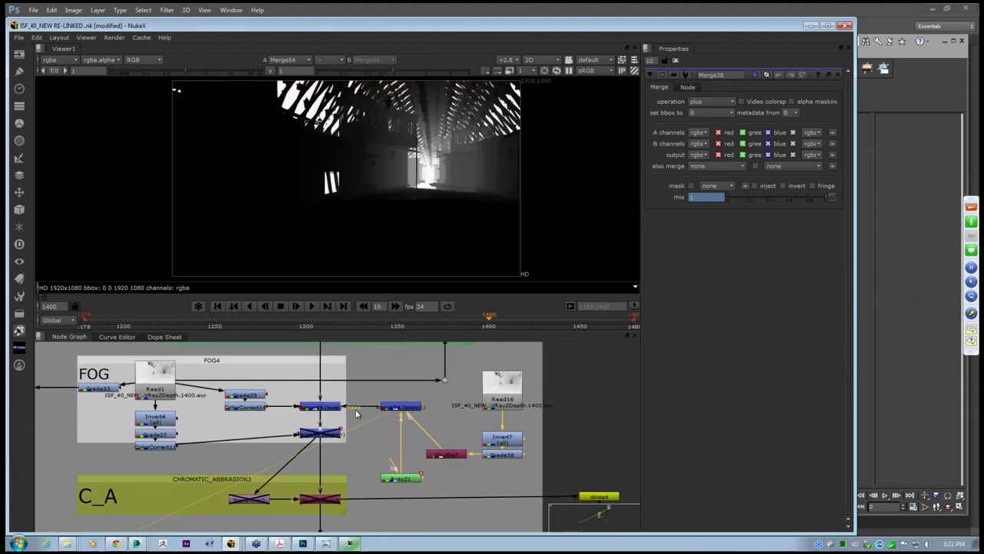
left_click(343, 407)
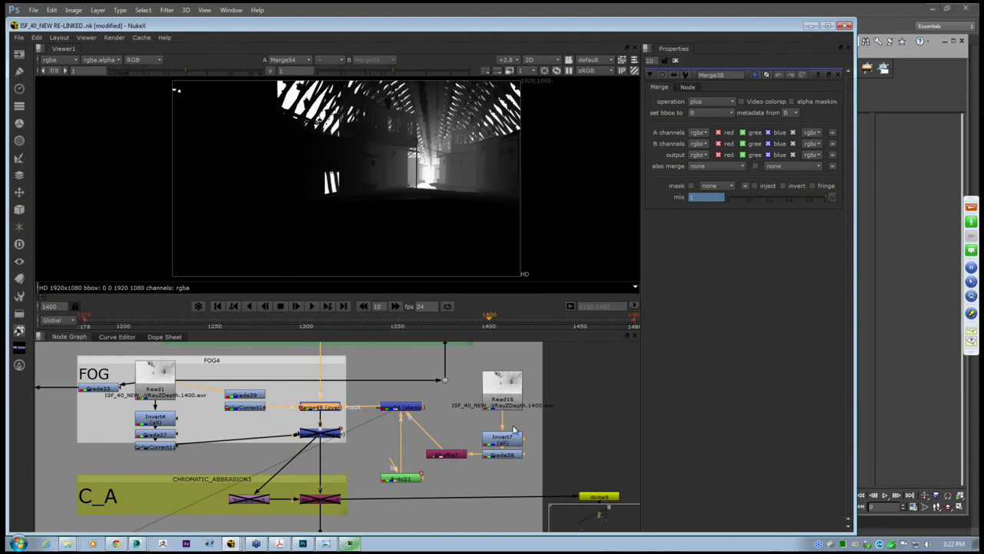
Maximise the node graph and examine the inputs of the over Merge49 in the FOG4 group up close
left_click_drag(539, 473, 416, 345)
left_click(332, 386)
scroll(351, 416, "up", 1)
key("space")
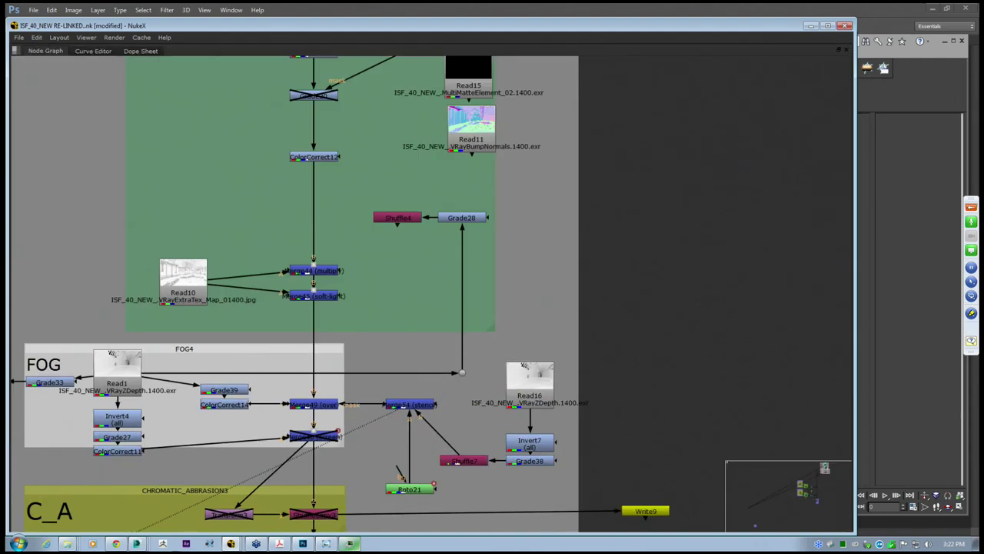
scroll(420, 373, "up", 2)
left_click(342, 355)
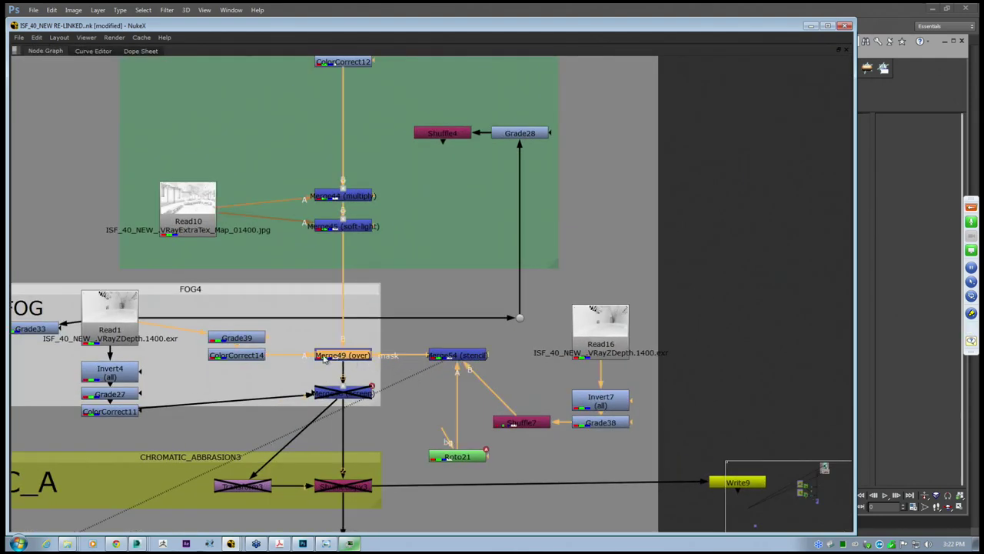
middle_click_drag(324, 359, 400, 346)
scroll(411, 345, "up", 1)
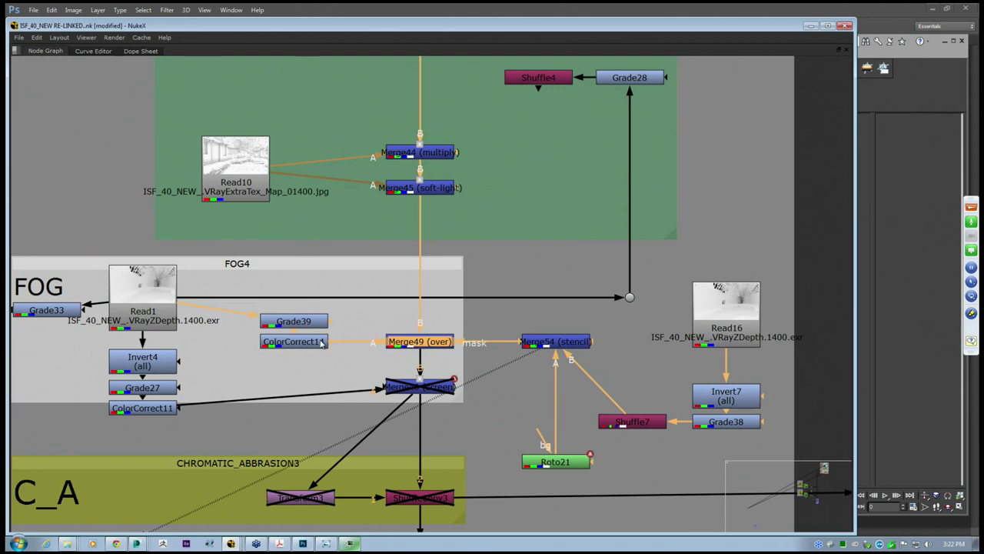
Select Grade39 and ColorCorrect14, and trace the connections from Merge49 across to Merge54, Shuffle7 and the Read16 depth pass
left_click_drag(341, 356, 132, 273)
middle_click_drag(421, 349, 374, 353)
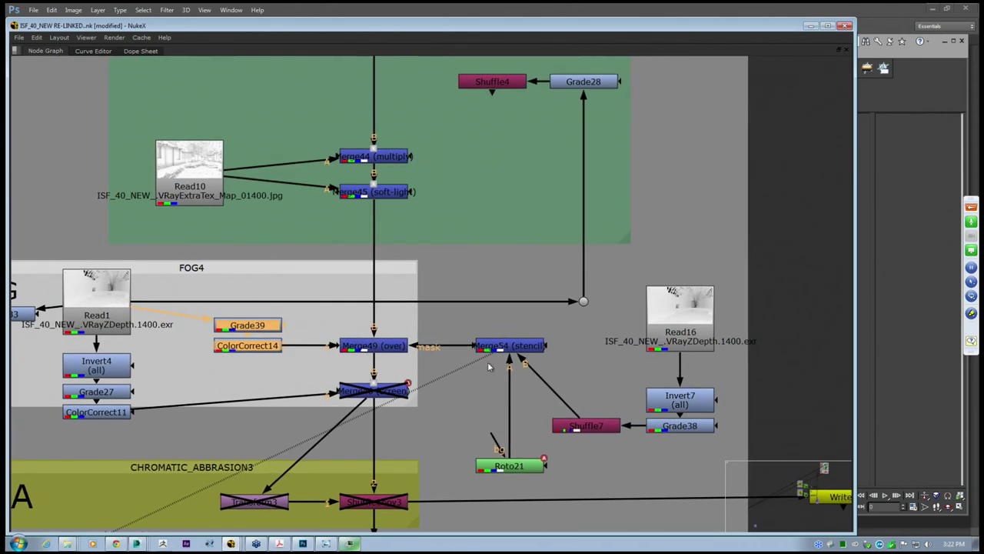
middle_click_drag(281, 330, 224, 332)
middle_click_drag(441, 373, 400, 365)
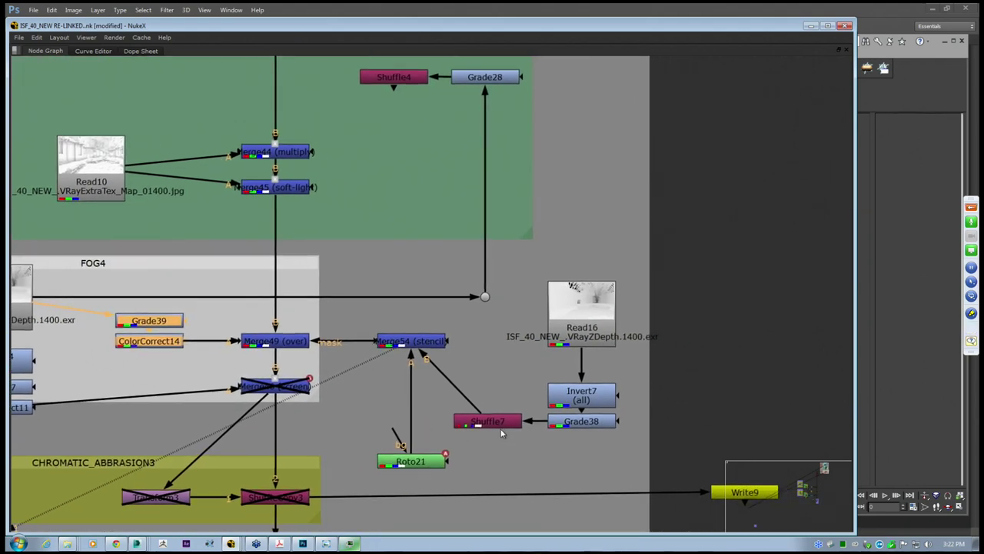
View the mask branch below Read16 through Invert7 and Grade38, and select Shuffle7
middle_click_drag(569, 399, 518, 433)
left_click(528, 438)
key("1")
left_click(530, 454)
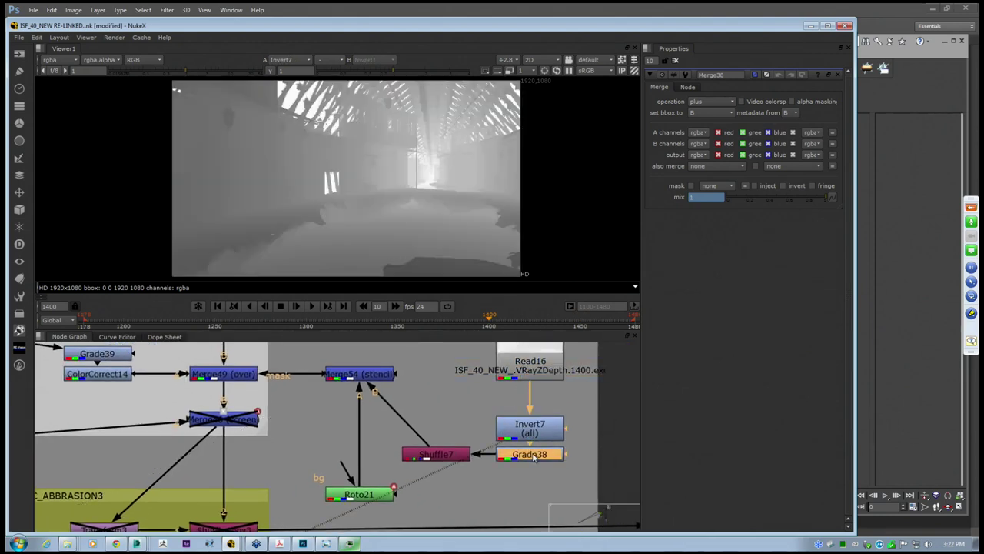
key("1")
left_click(457, 460)
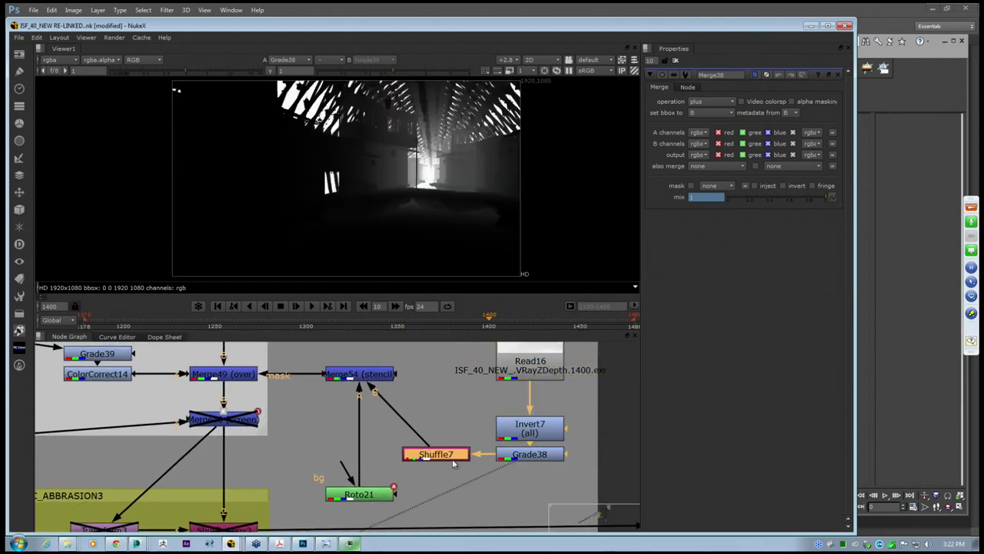
Open the properties of Roto21 to show its Bezier1 outline over the Grade38 depth mask
middle_click_drag(458, 460, 450, 475)
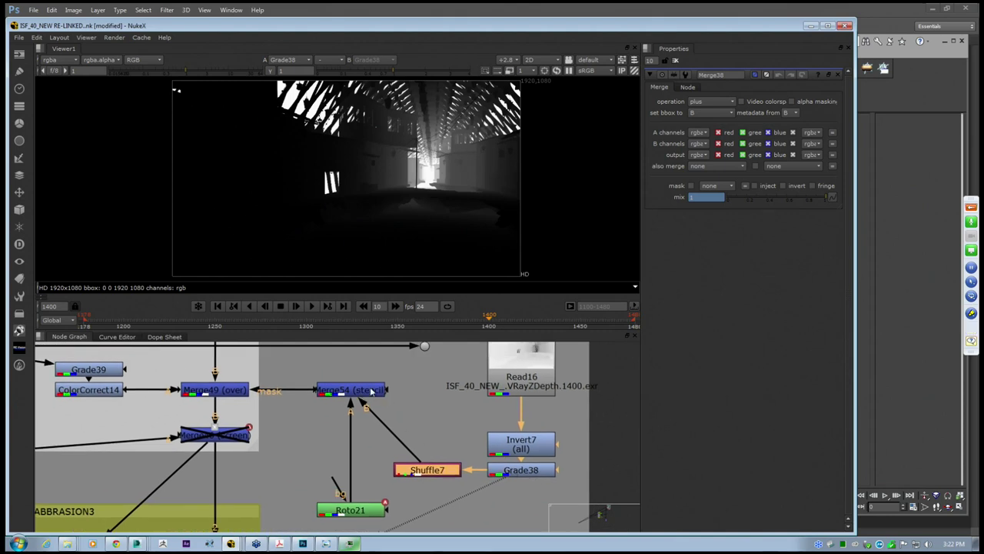
middle_click_drag(359, 476, 359, 464)
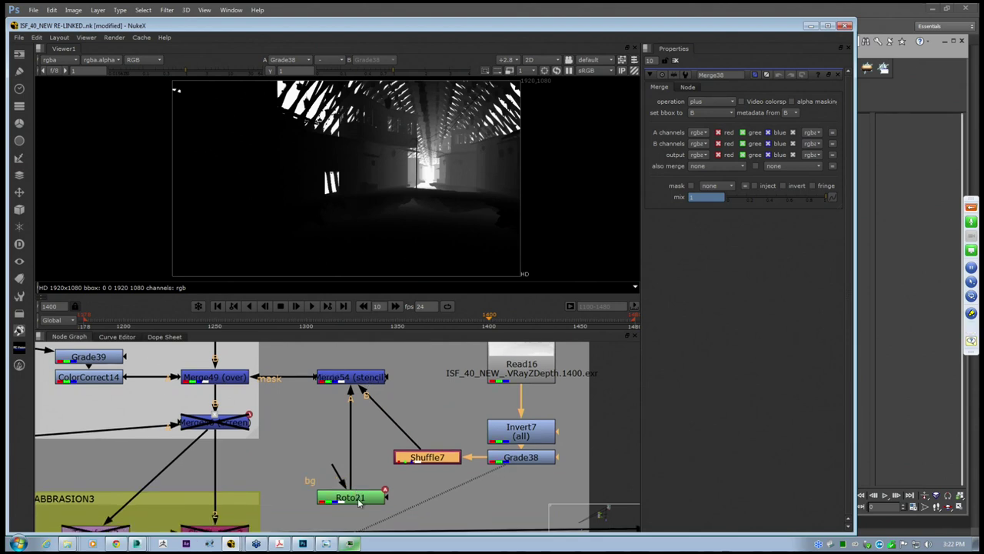
left_click_drag(358, 498, 348, 490)
double_click(348, 490)
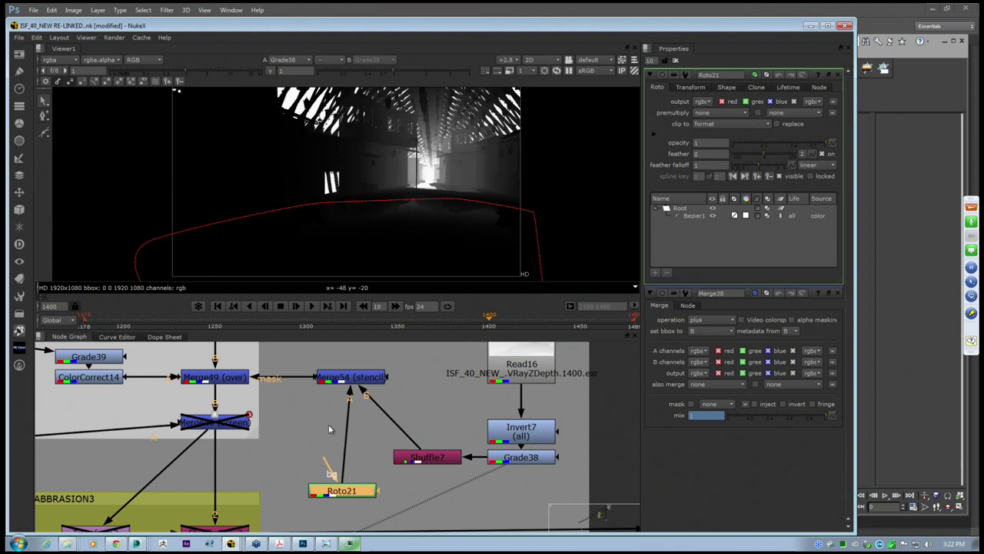
left_click_drag(342, 490, 351, 491)
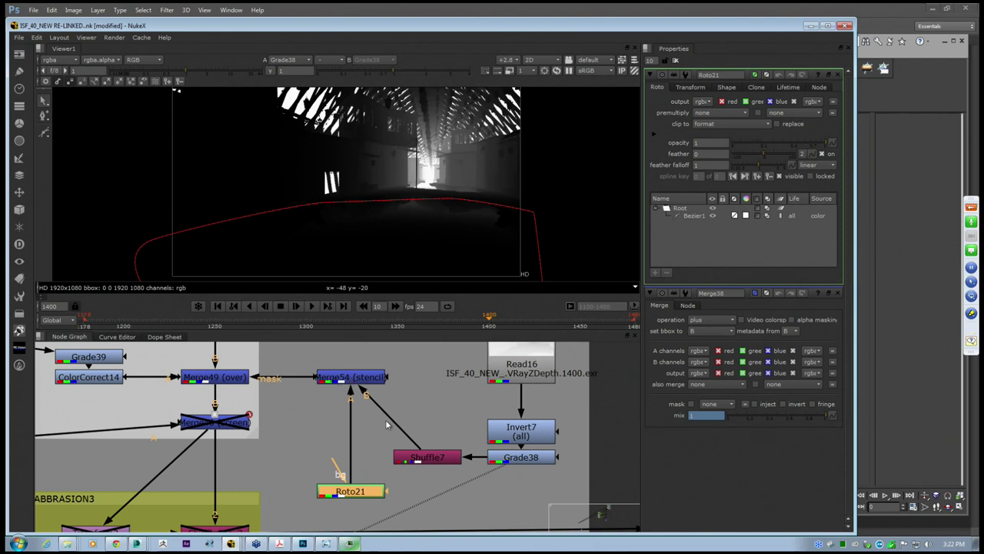
Examine how Roto21 connects to the A input of the stencil Merge54, leaving the node aligned below the merge
left_click(357, 377)
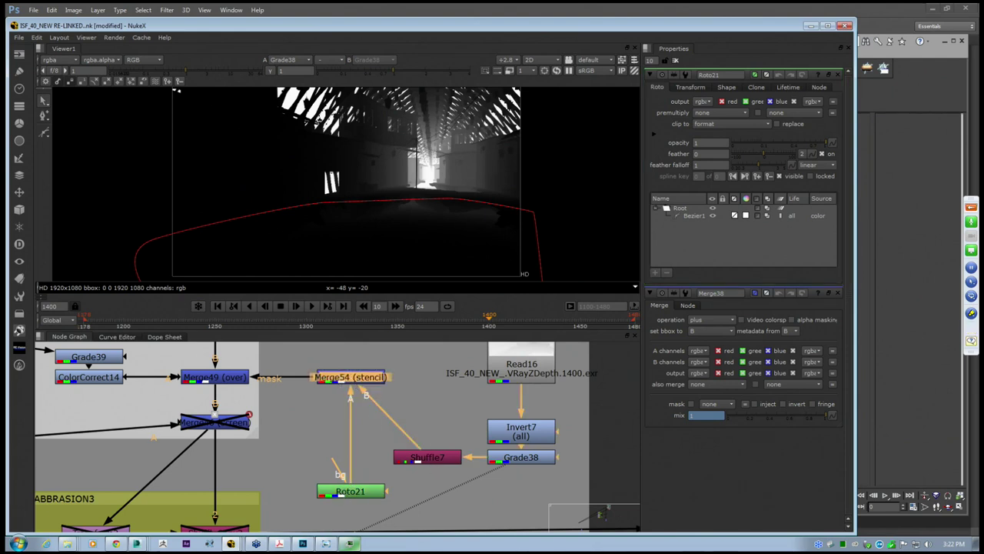
left_click(352, 492)
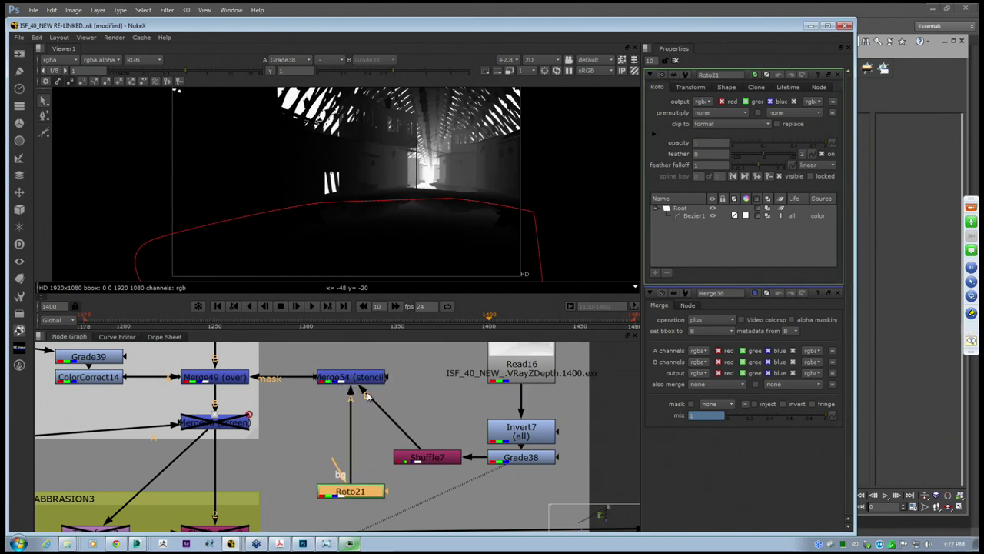
mouse_move(355, 494)
left_mouse_down()
mouse_move(331, 471)
mouse_move(358, 495)
left_mouse_up()
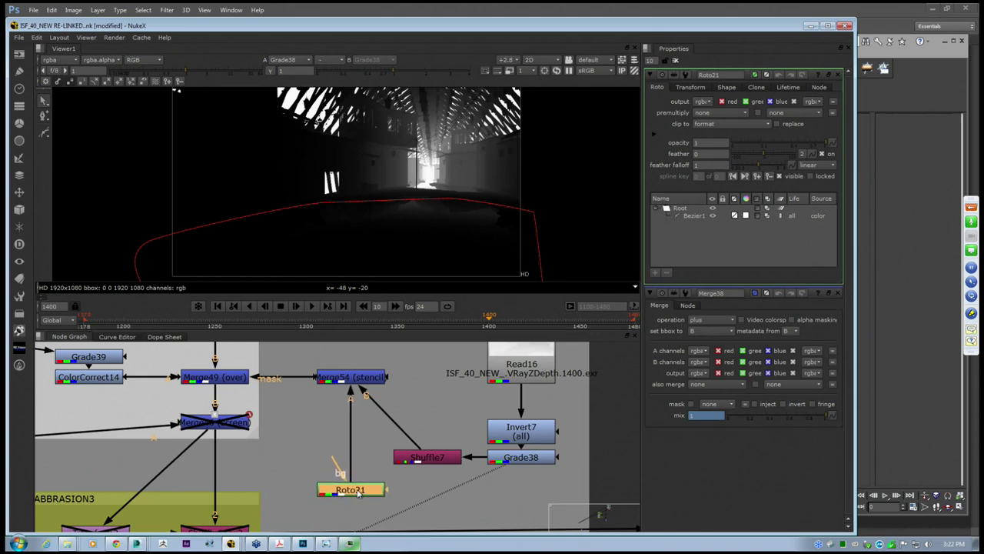
left_click(311, 416)
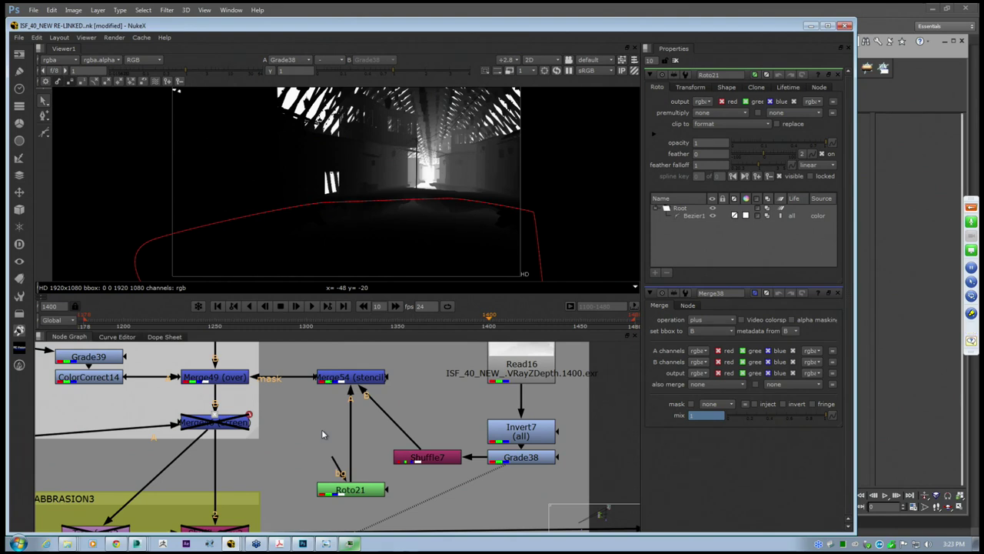
left_click(364, 380)
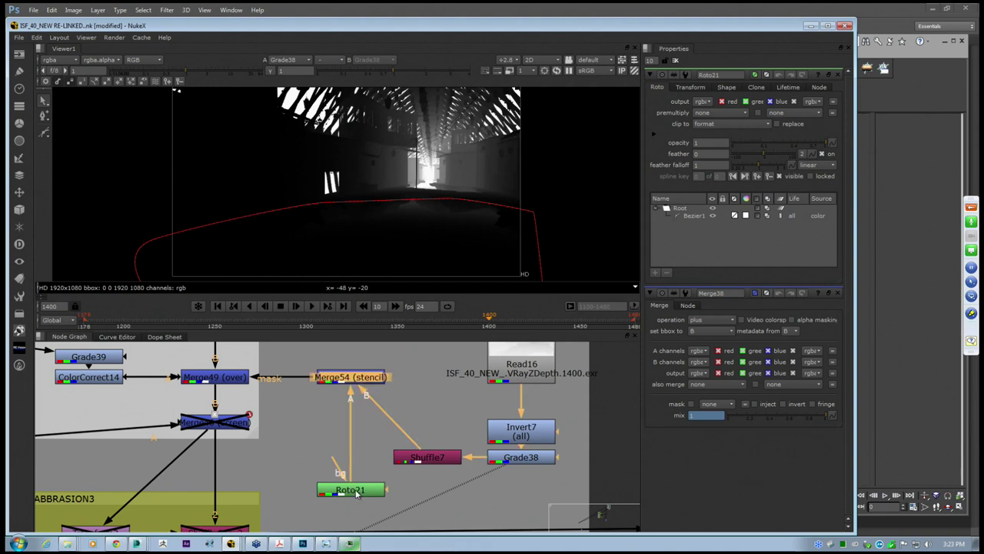
left_click_drag(357, 493, 345, 487)
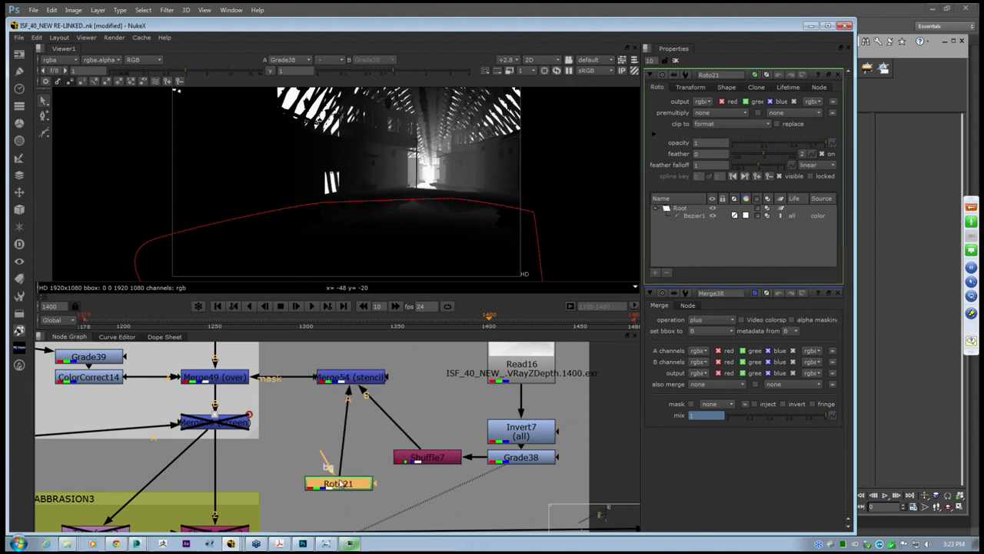
left_click_drag(343, 488, 356, 494)
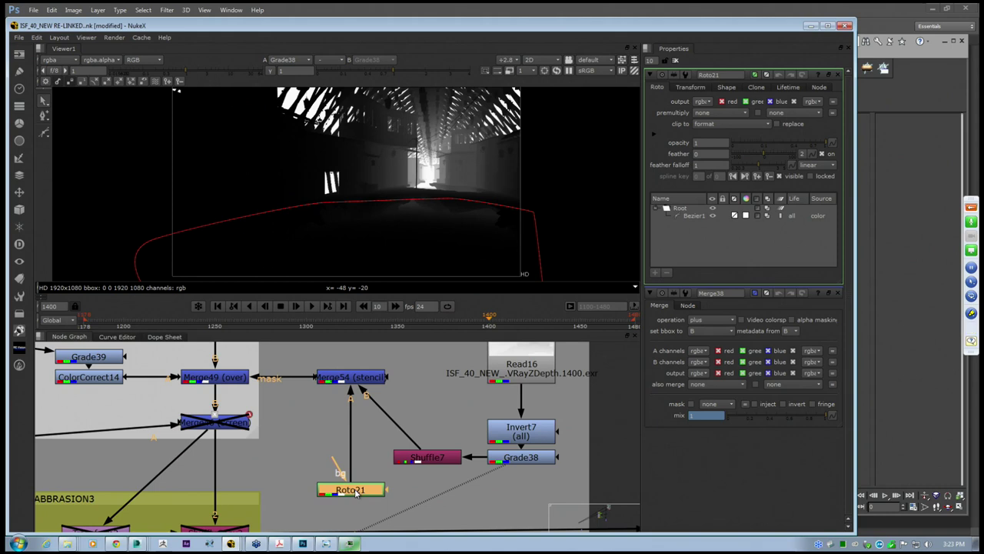
Open the properties of Shuffle7 and limit the number of open property panels to 1
double_click(427, 459)
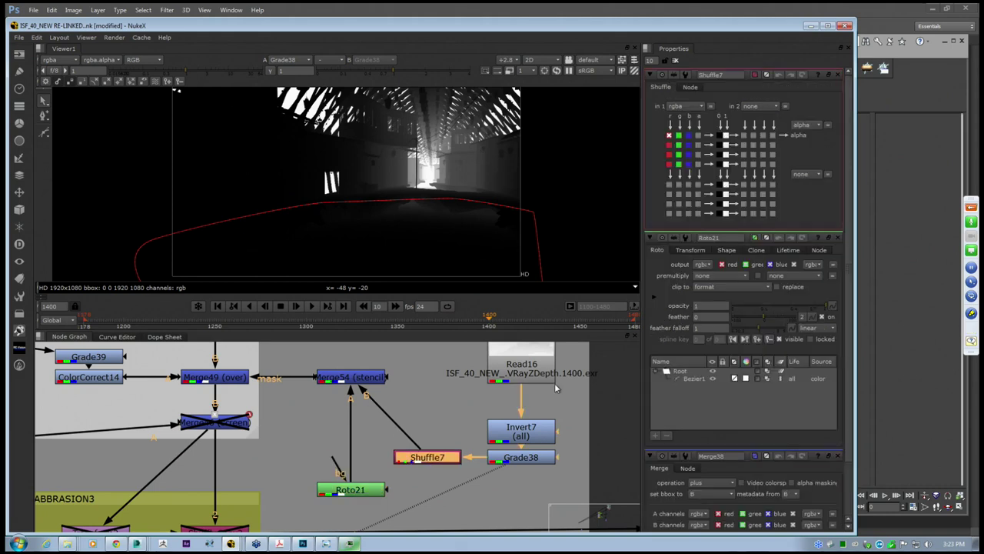
double_click(651, 60)
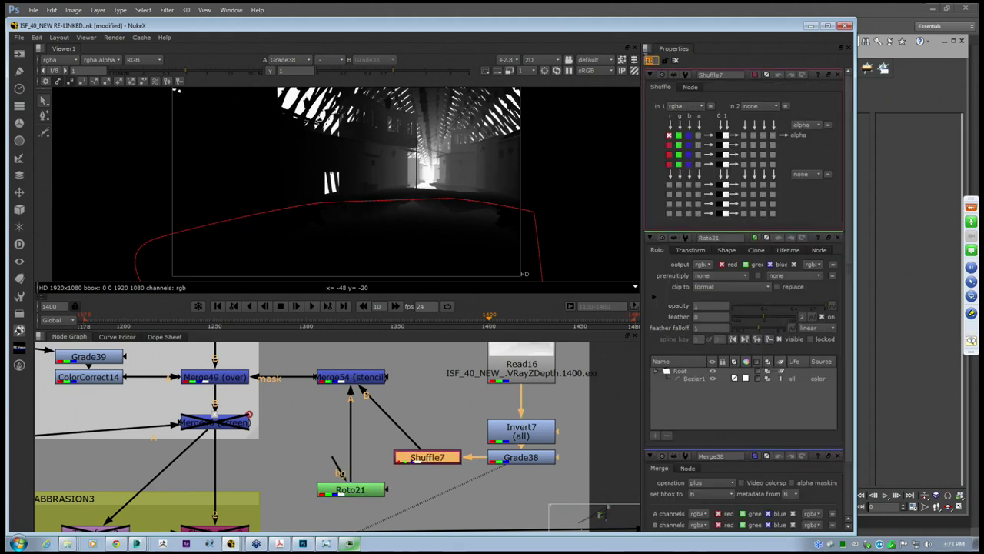
type("1")
key("Return")
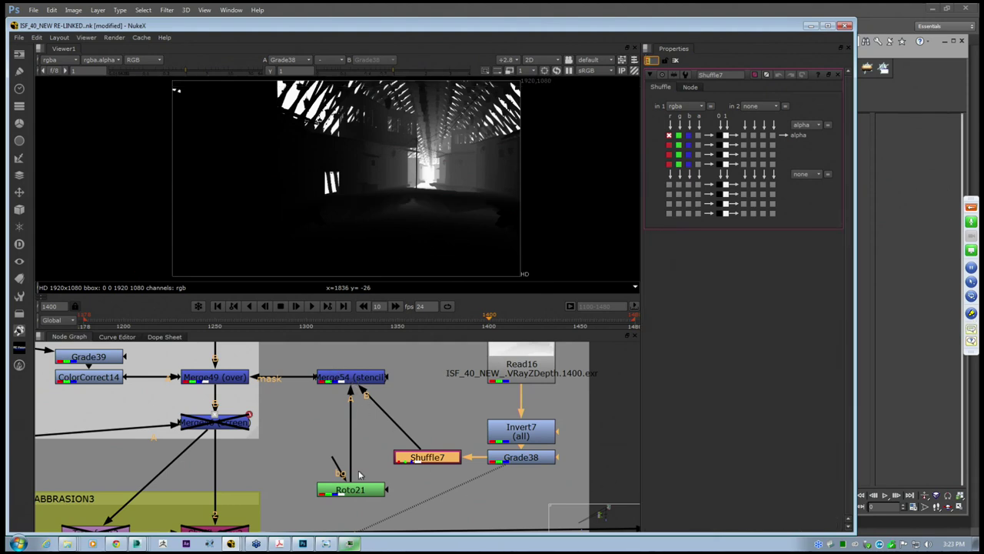
View the output of the stencil Merge54 without the Roto21 outline
left_click(349, 378)
key("1")
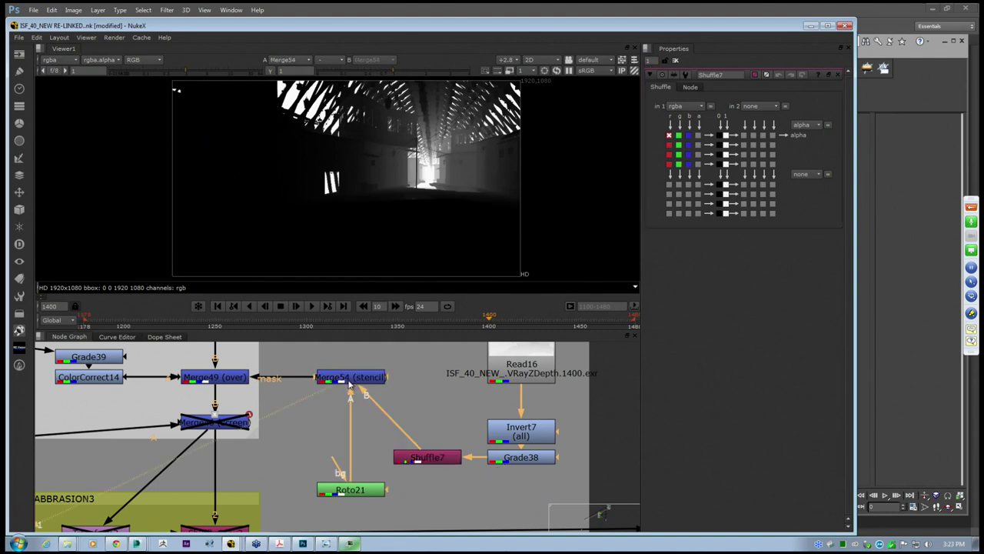
Compare the Shuffle7 depth matte with the stencilled output of Merge54 around the ground area
left_click(350, 382)
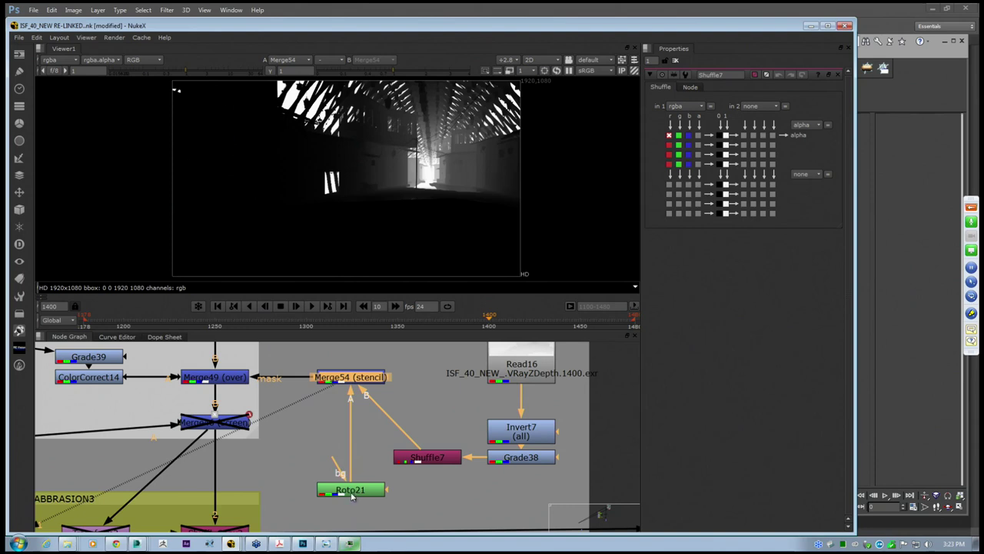
left_click(352, 492)
key("1")
left_click(419, 459)
key("1")
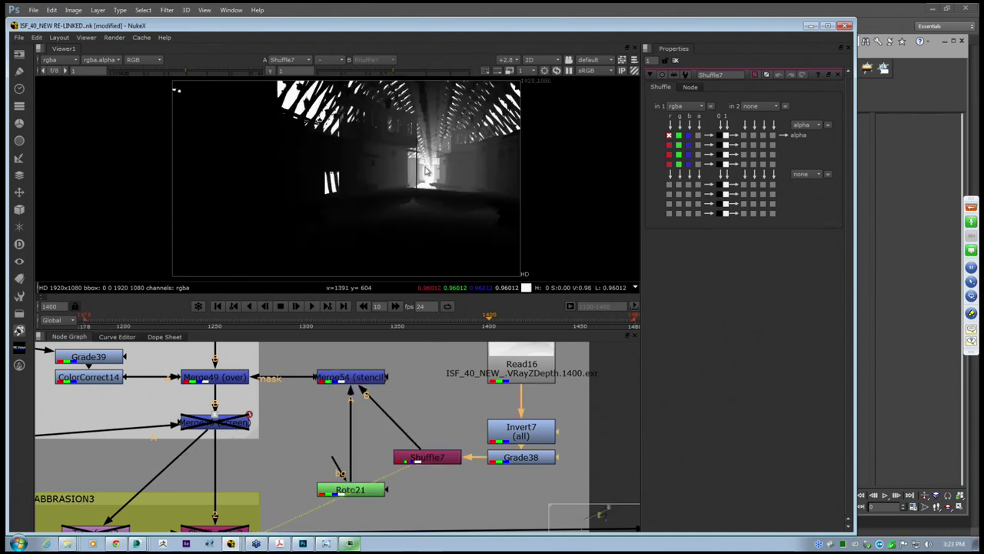
scroll(393, 226, "up", 4)
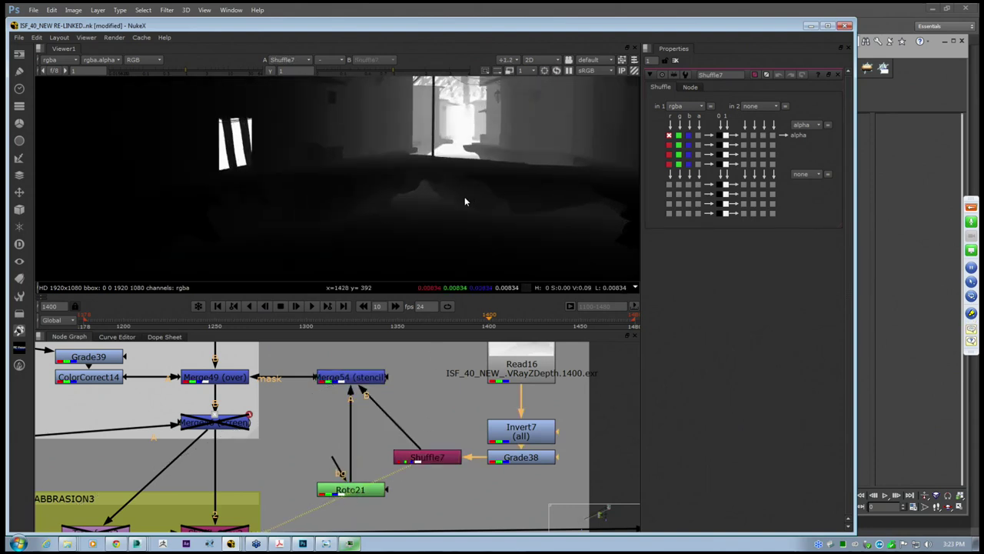
scroll(452, 200, "down", 4)
left_click(357, 378)
key("1")
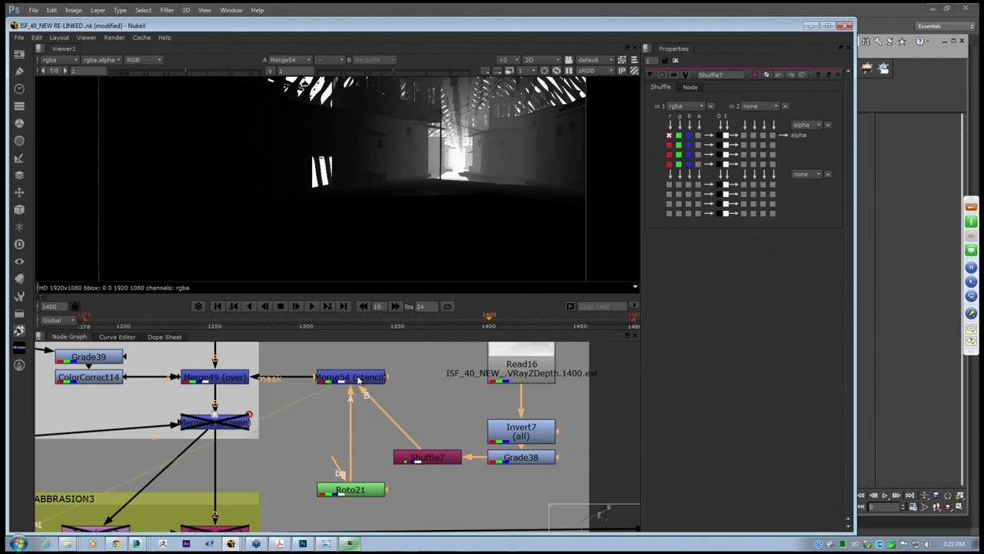
scroll(441, 206, "down", 6)
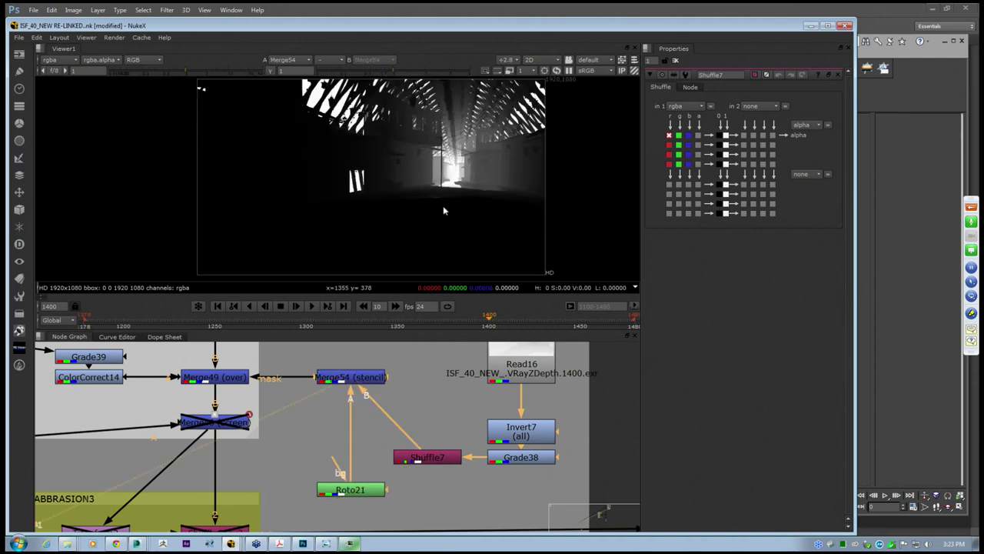
Open Roto21's properties and pull the Bezier1 feather outward at the two upper middle points and the far-left point
double_click(352, 489)
scroll(456, 185, "up", 5)
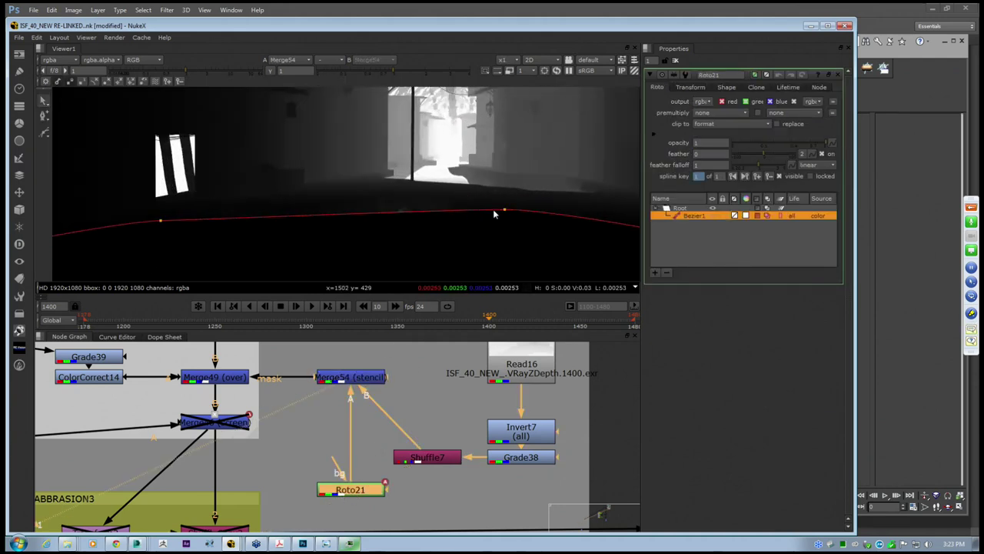
left_click_drag(505, 209, 505, 191, "ctrl")
middle_click_drag(323, 201, 433, 180)
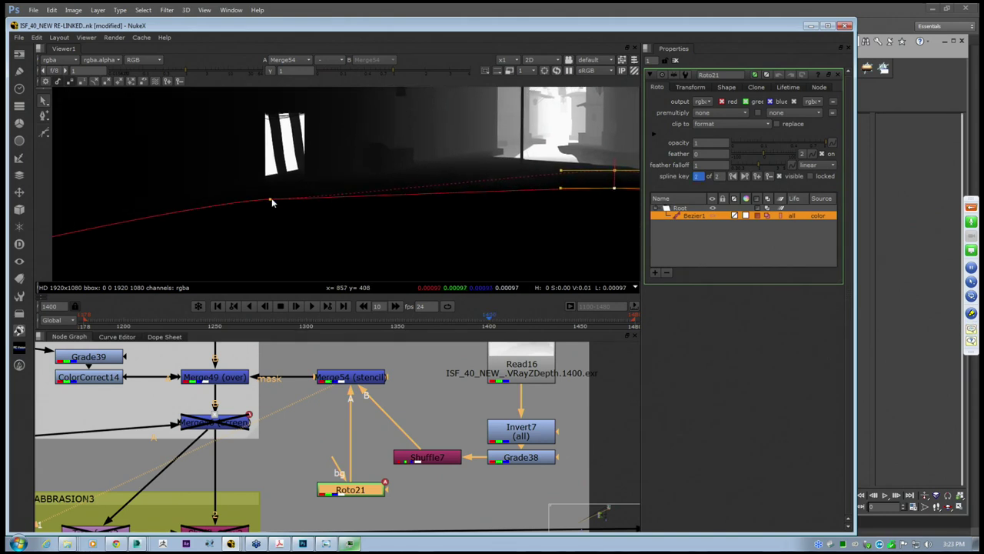
left_click_drag(270, 200, 272, 162, "ctrl")
middle_click_drag(194, 213, 539, 182)
scroll(314, 200, "down", 1)
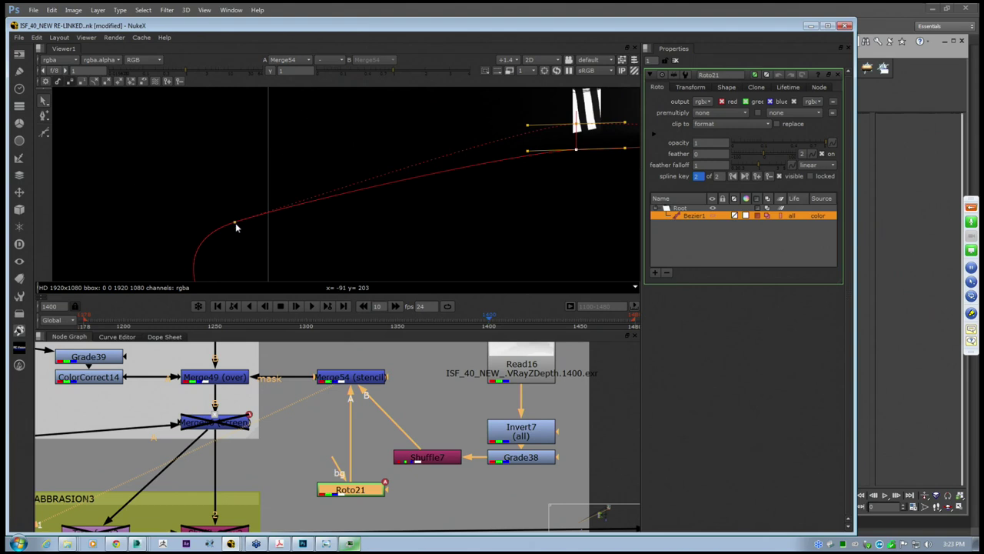
left_click_drag(235, 223, 217, 195, "ctrl")
Pull the Bezier1 feather outward at the corner point just beyond the right edge of the frame and deselect it
middle_click_drag(389, 216, 216, 253)
middle_click_drag(572, 144, 424, 182)
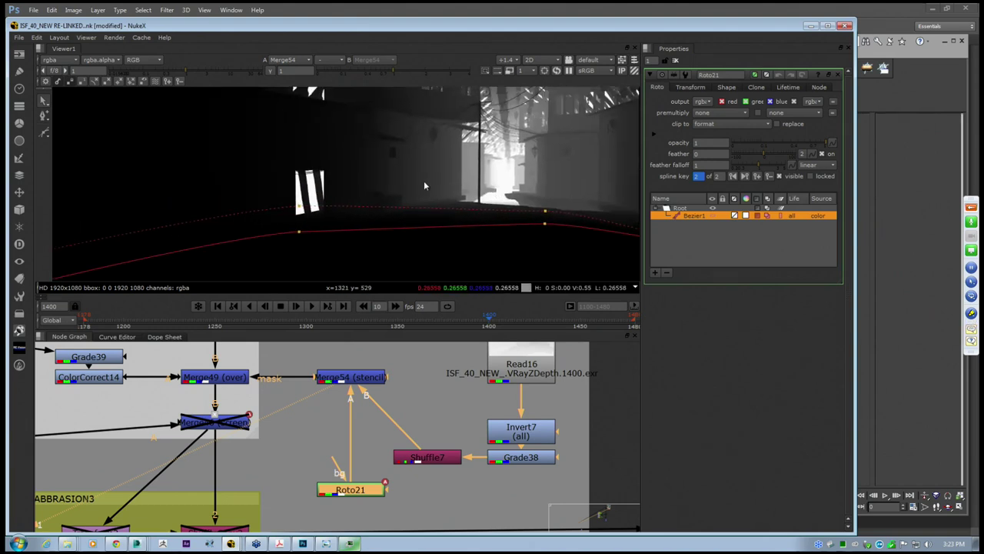
scroll(492, 200, "up", 2)
middle_click_drag(620, 225, 516, 214)
middle_click_drag(579, 237, 424, 191)
scroll(424, 191, "down", 1)
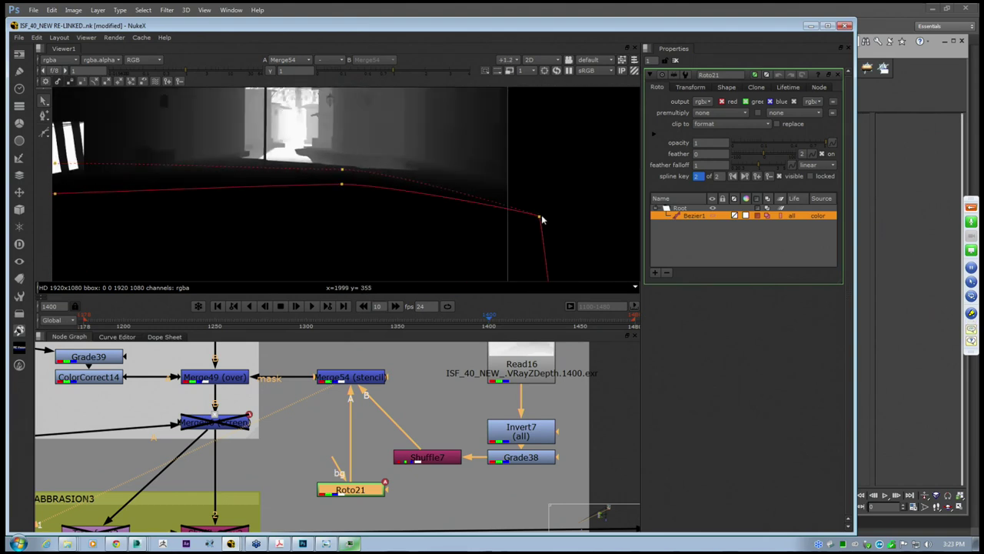
left_click_drag(551, 208, 553, 200)
middle_click_drag(231, 189, 341, 186)
scroll(341, 187, "down", 2)
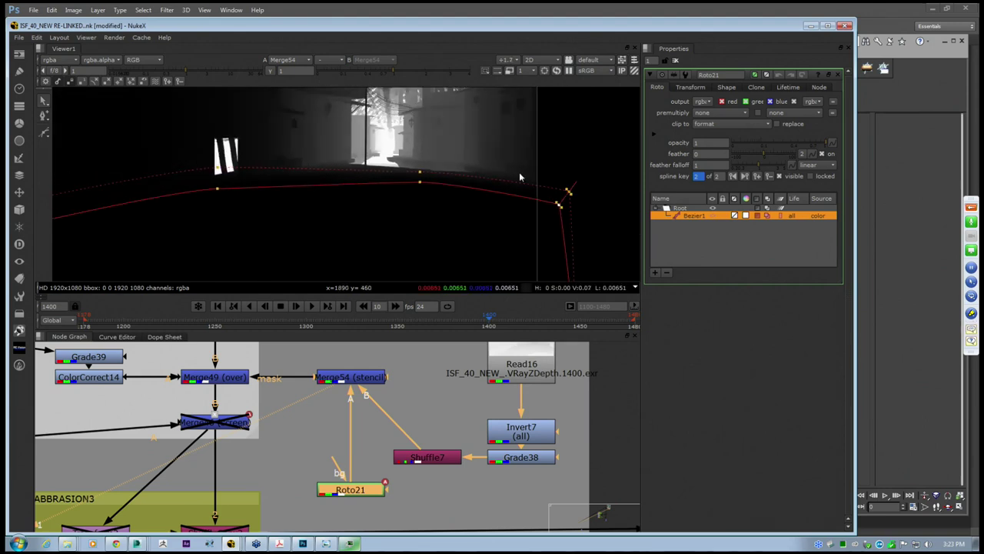
left_click(503, 188)
Check the feathered Roto21 outline in the enlarged viewer, restore the layout and hide the viewer overlay
middle_click_drag(443, 202, 456, 208)
key("space")
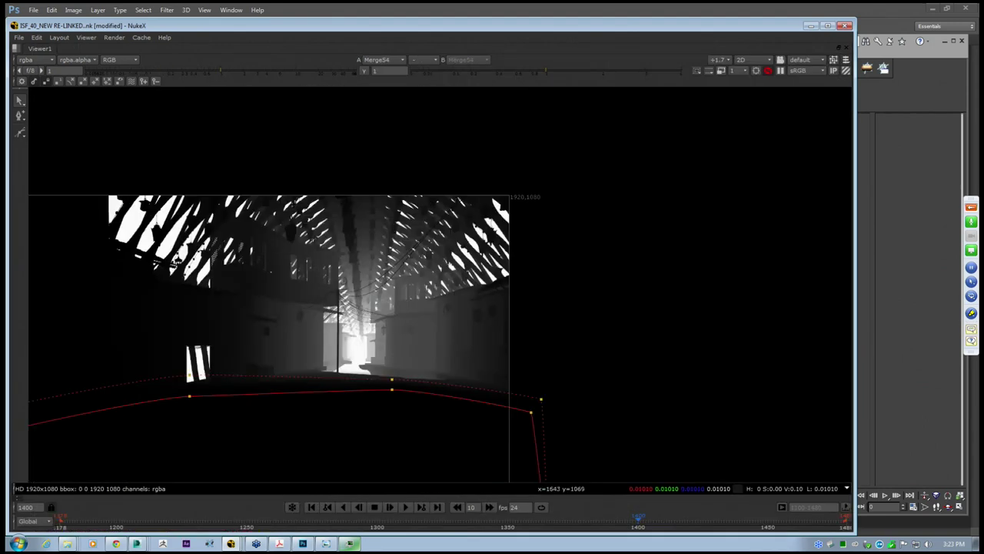
middle_click_drag(269, 388, 467, 284)
key("space")
scroll(461, 268, "down", 4)
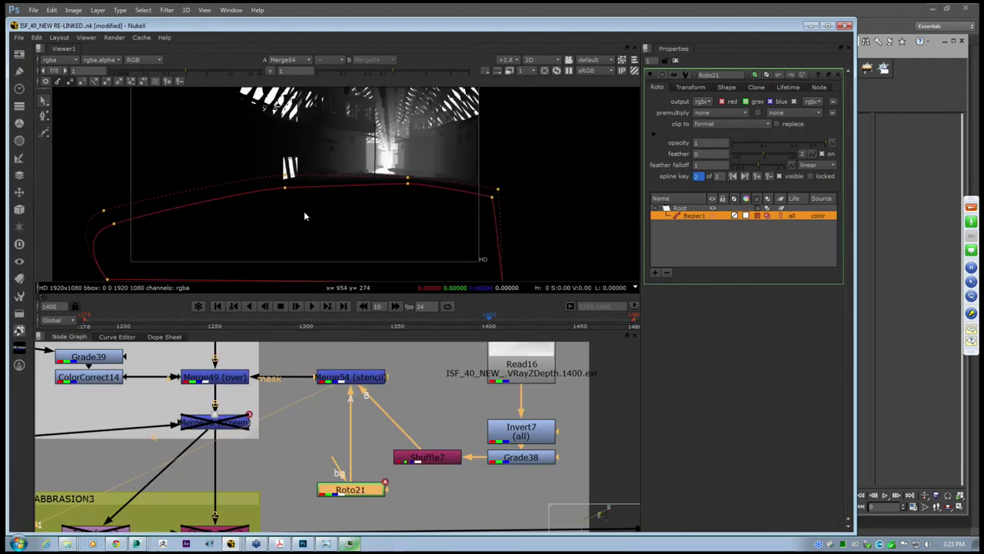
key("o")
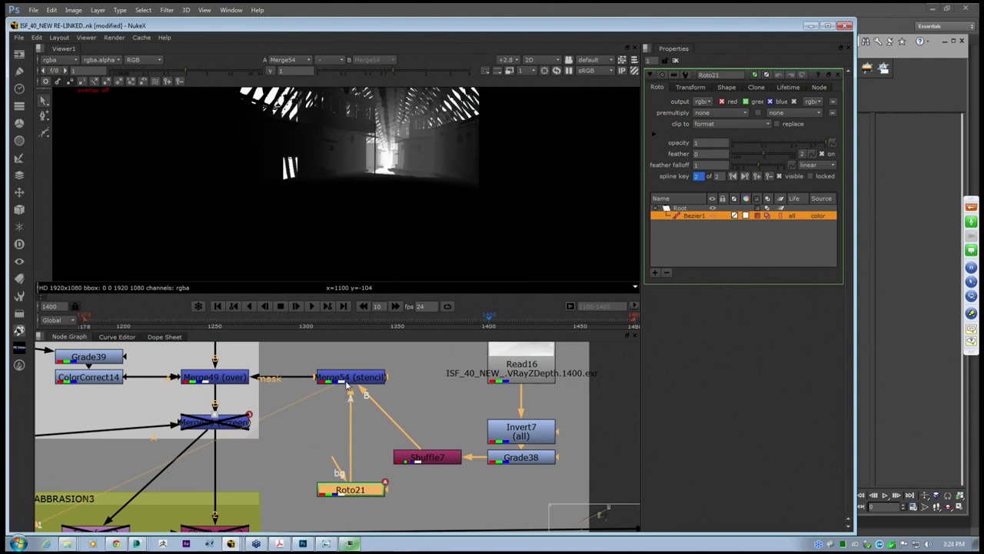
View the output of Merge49 (over) and examine the fog at the far end of the street
left_click(230, 377)
key("1")
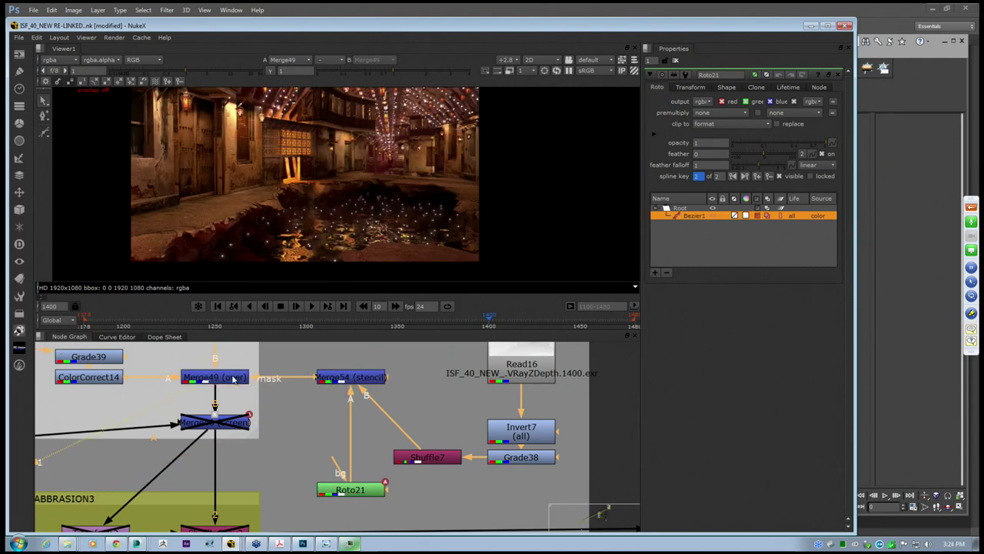
left_click(224, 375)
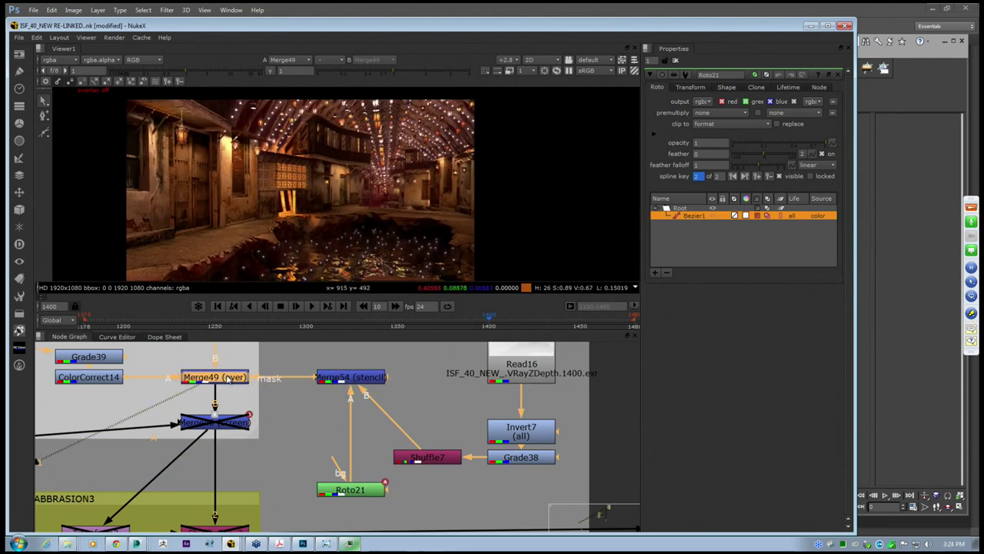
scroll(388, 243, "up", 5)
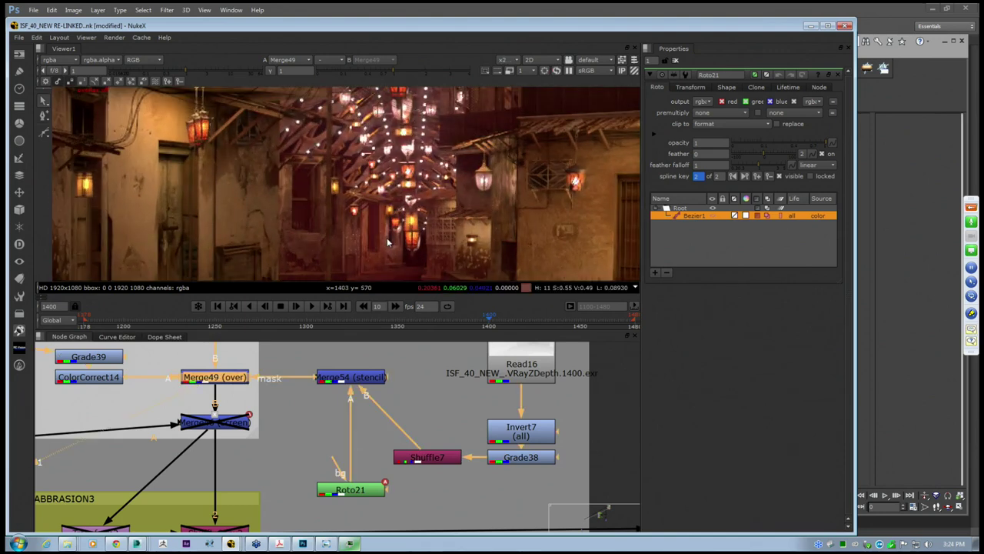
scroll(388, 243, "down", 3)
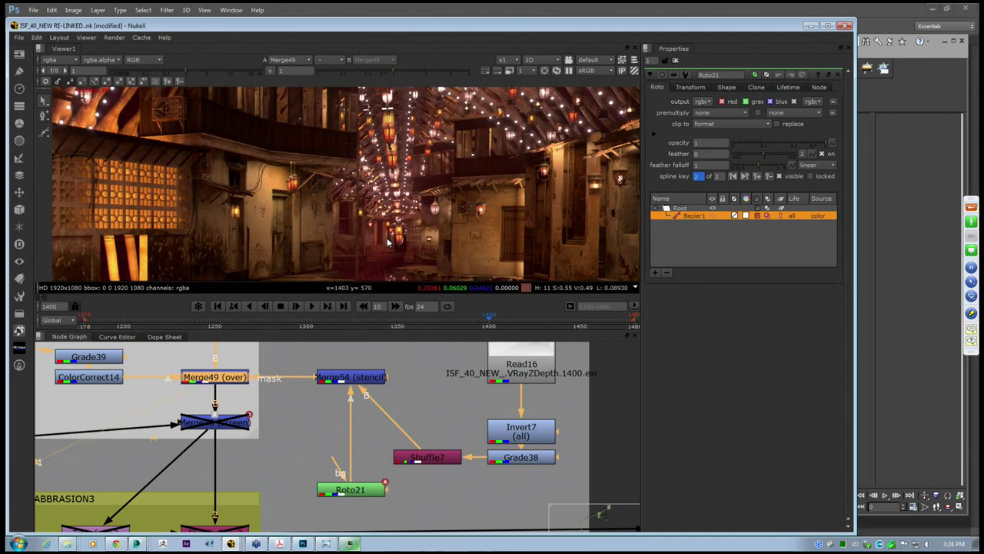
View Merge46 (screen) and toggle it on and off to compare the comp with and without the red fog
middle_click_drag(222, 428, 261, 415)
left_click(262, 415)
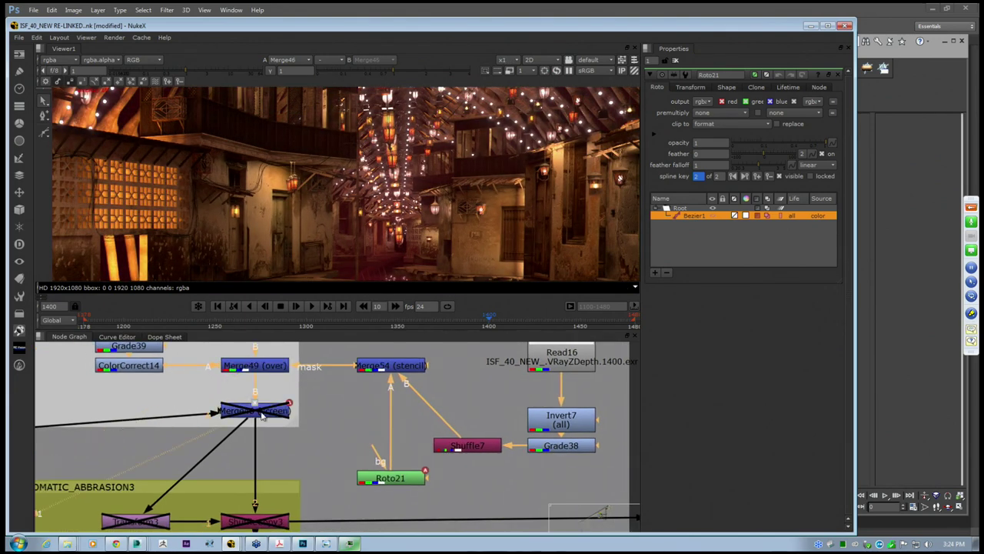
key("1")
key("d")
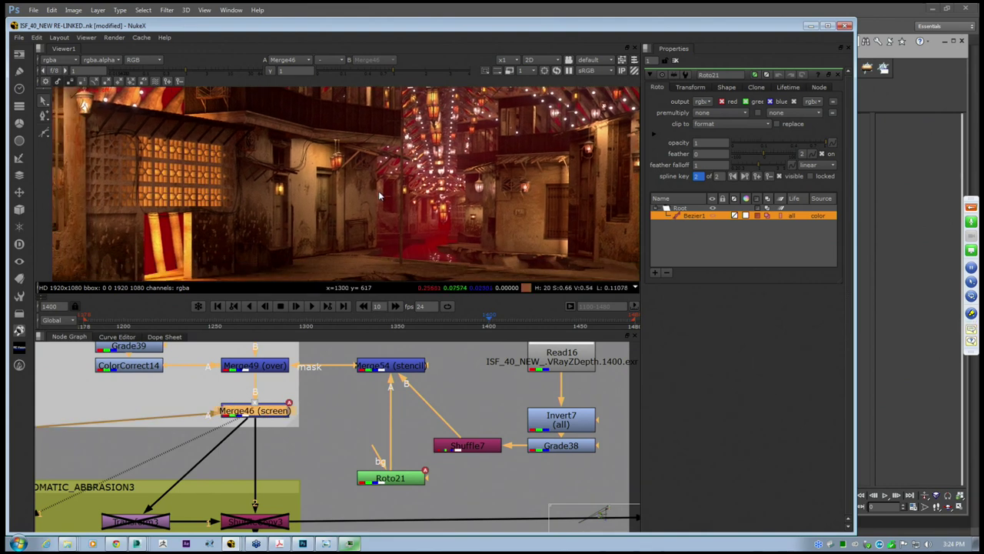
key("d")
Examine how Merge54 feeds the mask input of Merge49 (over) and view the Merge49 result
left_click(262, 372)
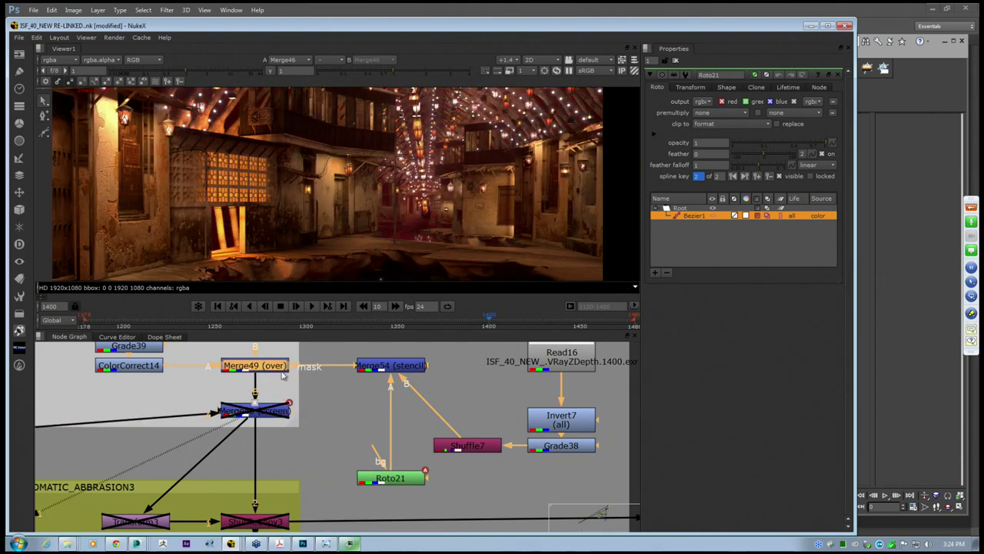
middle_click_drag(281, 374, 377, 424)
scroll(368, 418, "up", 2)
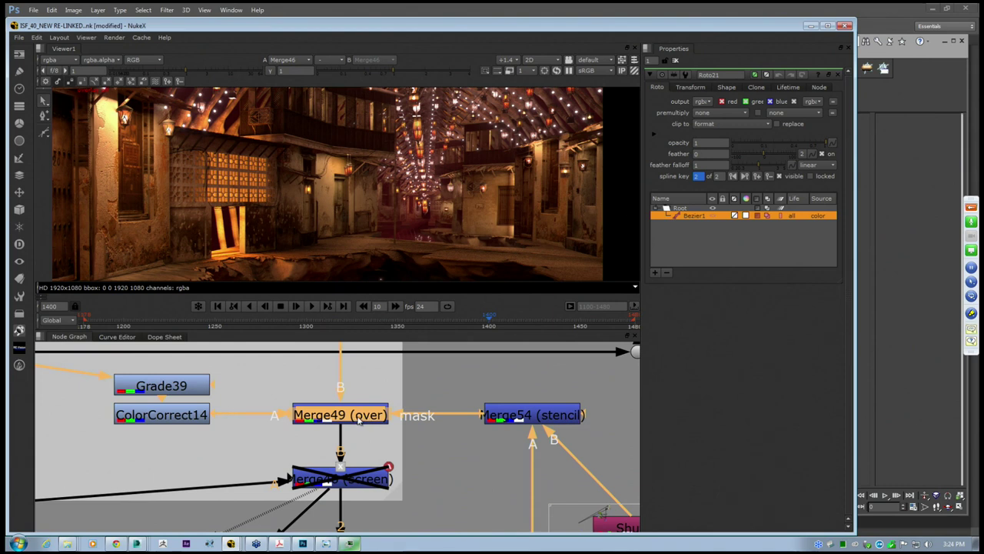
middle_click_drag(467, 444, 398, 422)
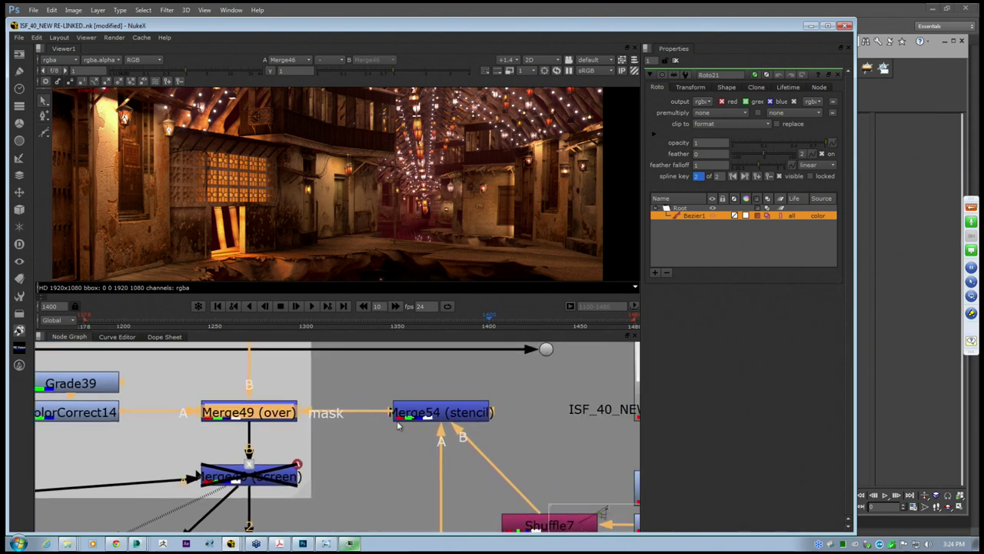
scroll(467, 420, "down", 2)
left_click(465, 415)
middle_click_drag(507, 475, 543, 467)
left_click(357, 417)
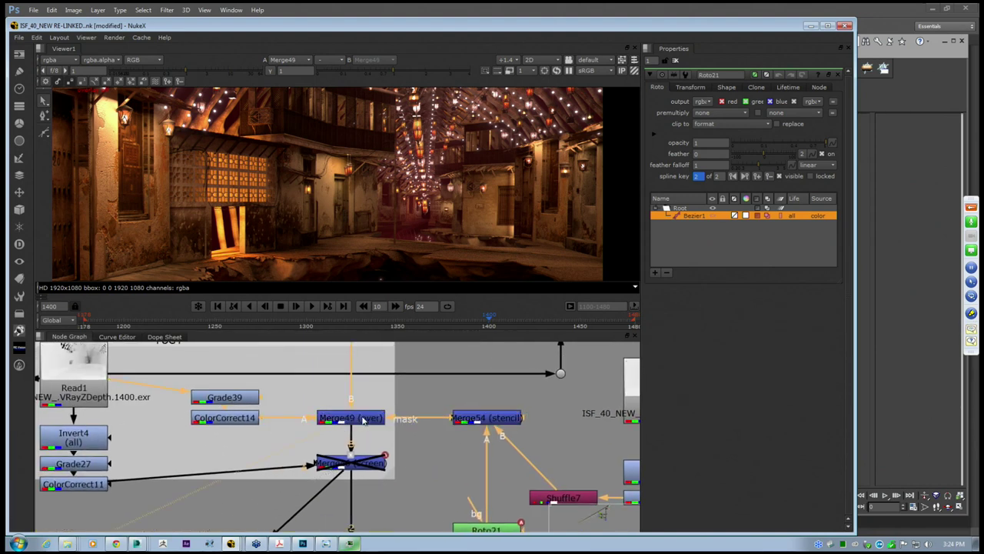
left_click(362, 419)
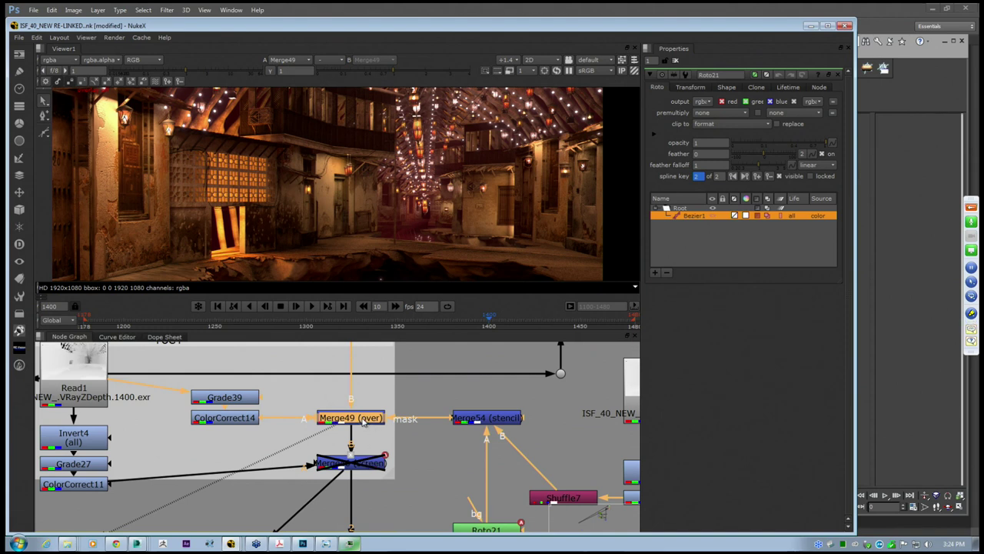
left_click(361, 419)
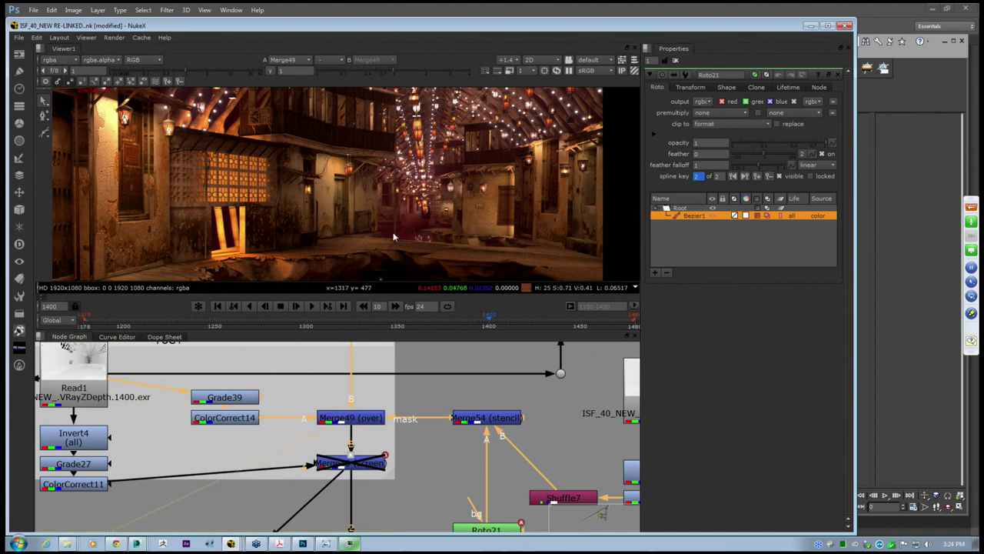
left_click(373, 422)
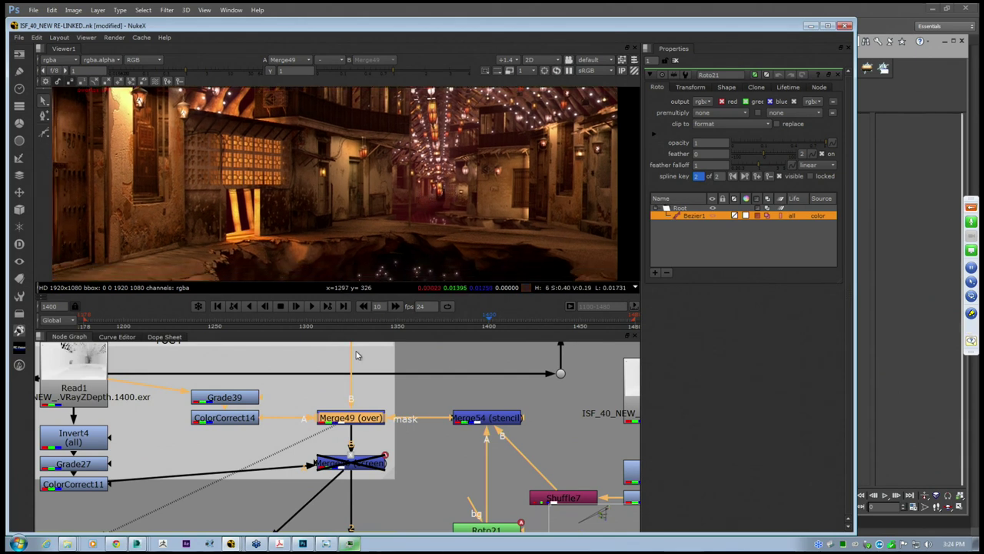
Enable Merge46 (screen) and compare its output with the red fog pass from ColorCorrect11
left_click(367, 465)
key("d")
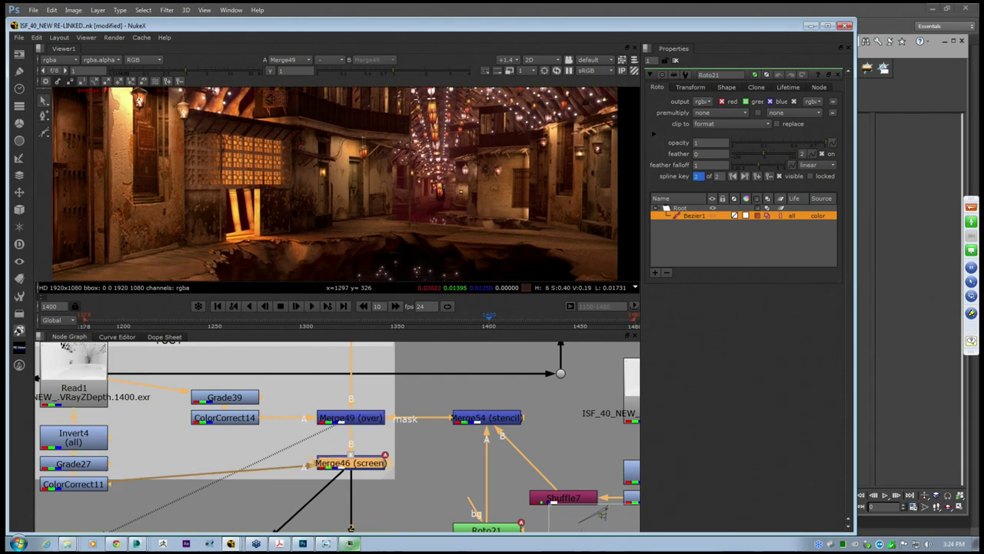
key("1")
scroll(219, 438, "down", 3)
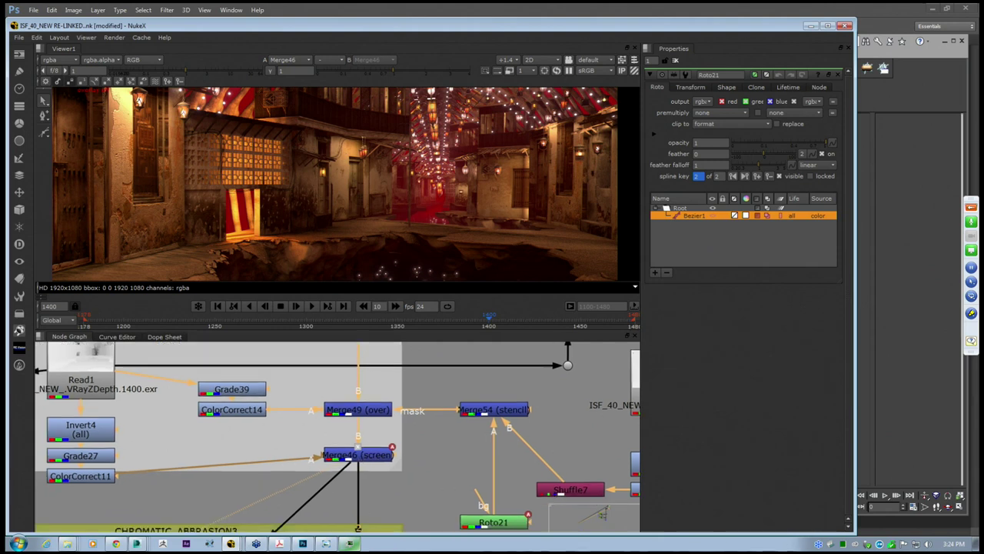
left_click(218, 438)
key("1")
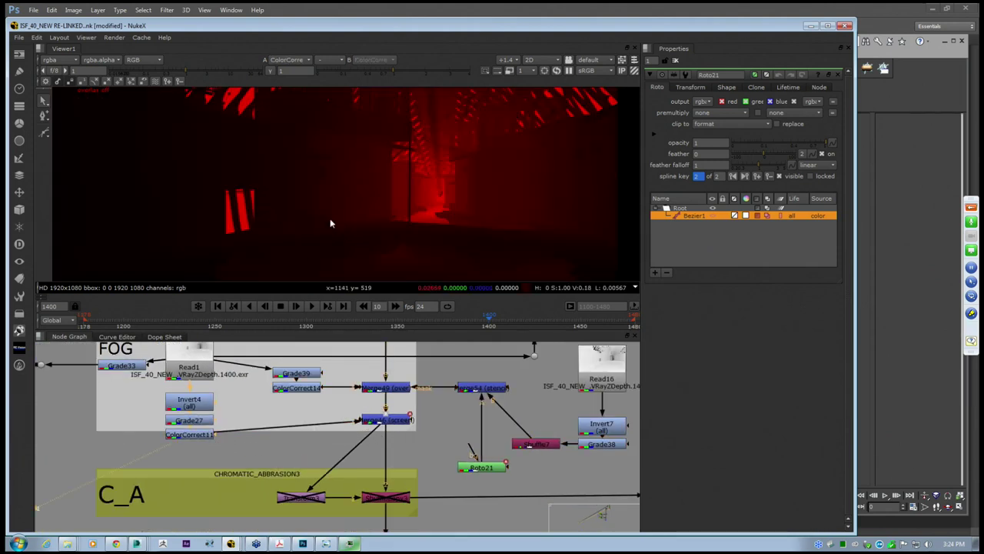
left_click(384, 419)
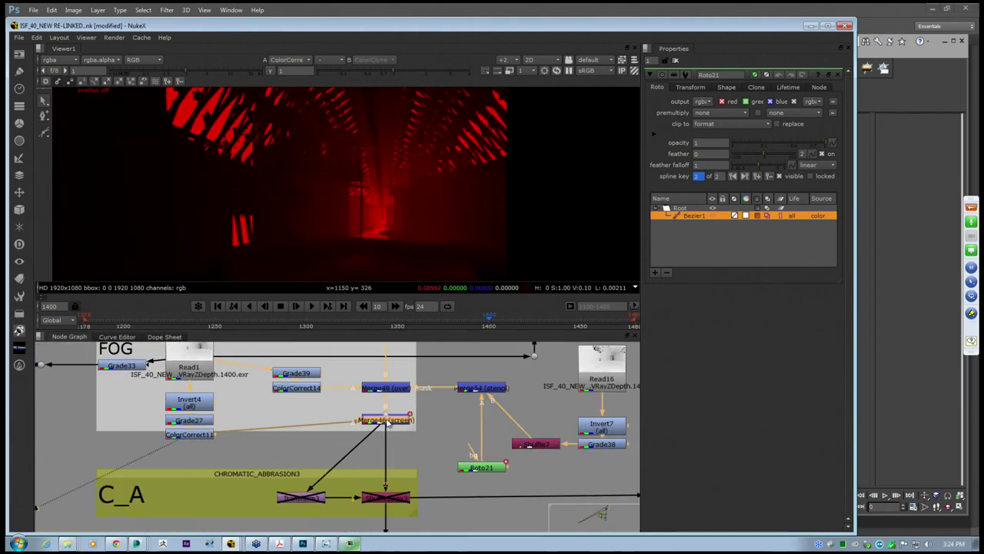
key("1")
Enable the Transform3 and ShuffleCopy3 nodes inside the CHROMATIC_ABBRASION3 backdrop
middle_click_drag(296, 485, 422, 396)
left_click(415, 388)
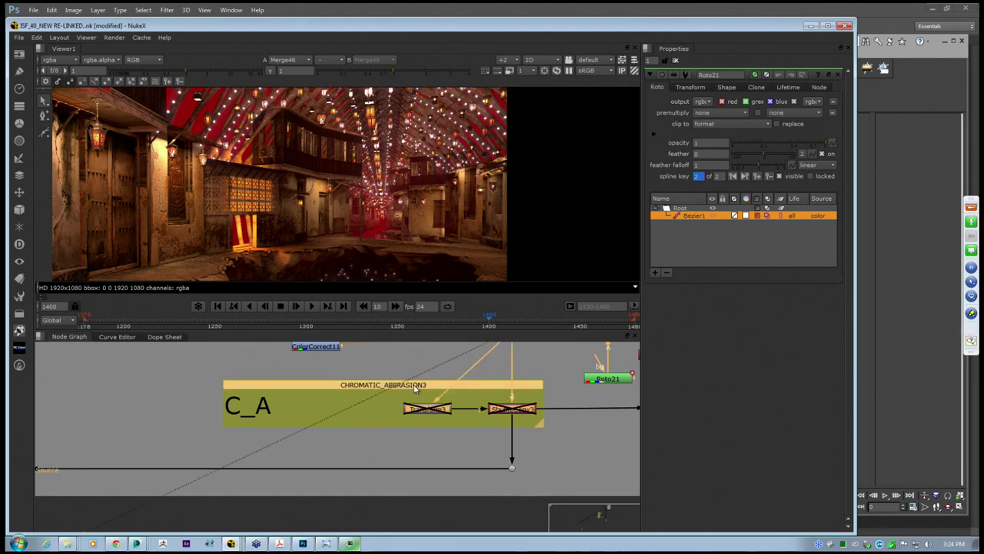
key("d")
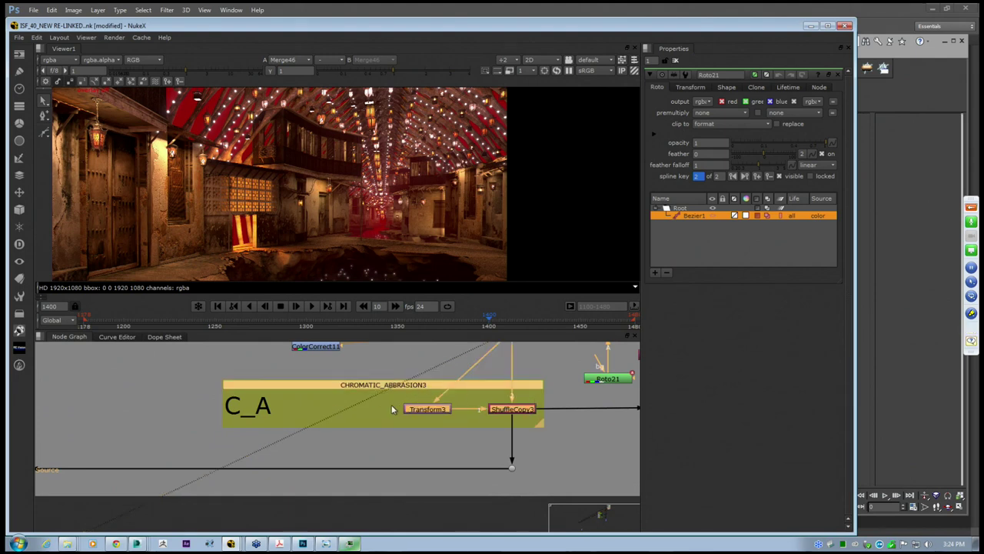
Toggle Merge46 (screen) on and off to compare the red fog, and leave it disabled
mouse_move(404, 374)
middle_mouse_down()
mouse_move(326, 424)
mouse_move(343, 466)
mouse_move(377, 397)
mouse_move(395, 441)
mouse_move(392, 466)
mouse_move(406, 372)
middle_mouse_up()
scroll(328, 423, "down", 5)
scroll(374, 384, "up", 3)
scroll(419, 393, "up", 3)
left_click(430, 424)
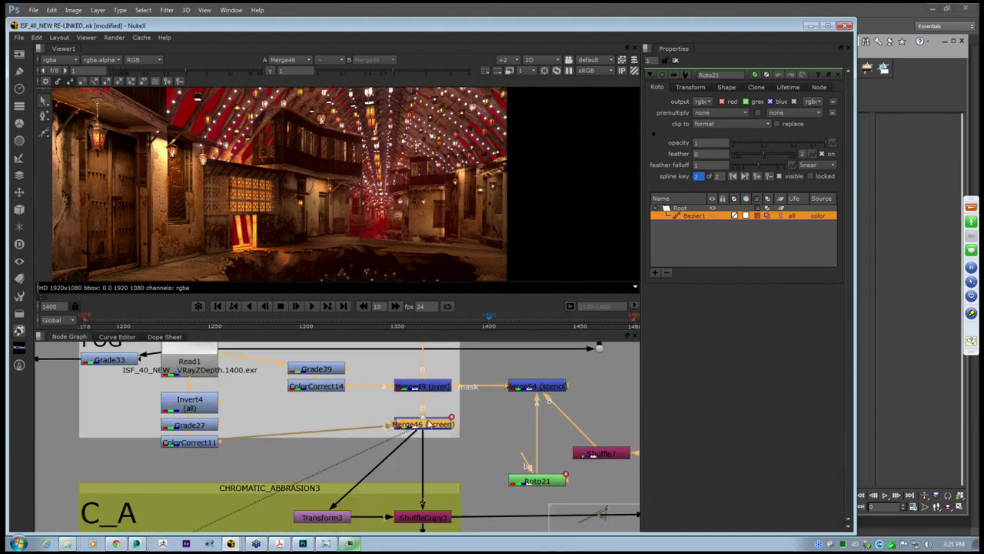
key("d")
key("d")
key("d")
key("d")
middle_click_drag(273, 413, 334, 459)
key("d")
Examine how the Read1 depth pass connects to the grade and merge nodes in the FOG4 backdrop
left_click(247, 396)
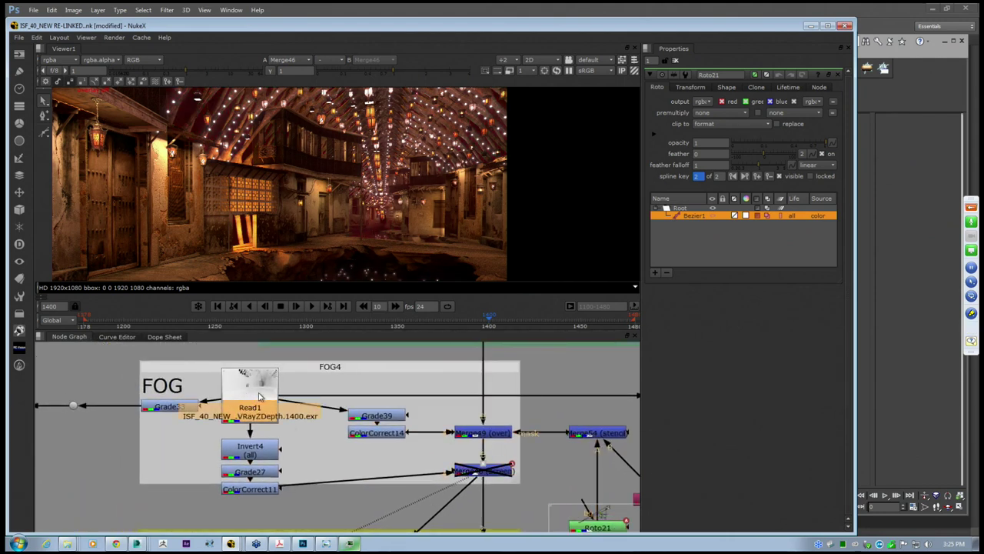
scroll(420, 408, "down", 3)
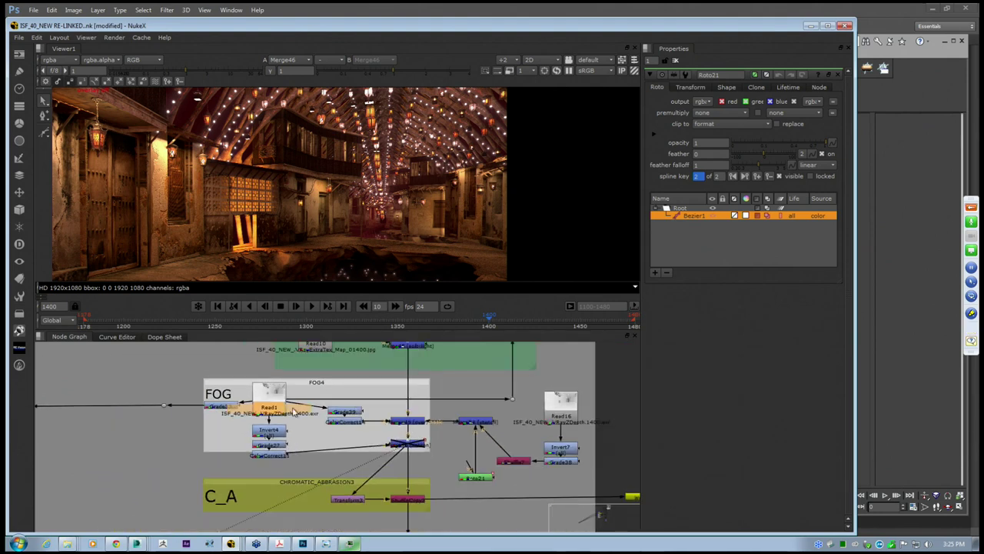
scroll(272, 431, "up", 2)
middle_click_drag(273, 430, 262, 425)
scroll(272, 433, "down", 2)
View the output of the FL Depth Of Field4 node and inspect the blur on the distant lanterns and walls
middle_click_drag(260, 510, 336, 404)
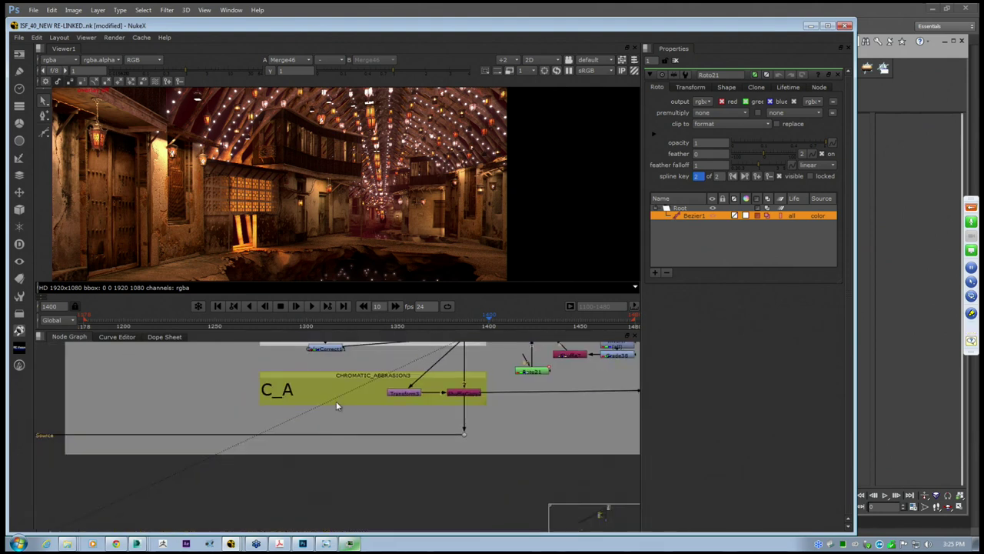
middle_click_drag(185, 466, 454, 429)
middle_click_drag(135, 430, 342, 415)
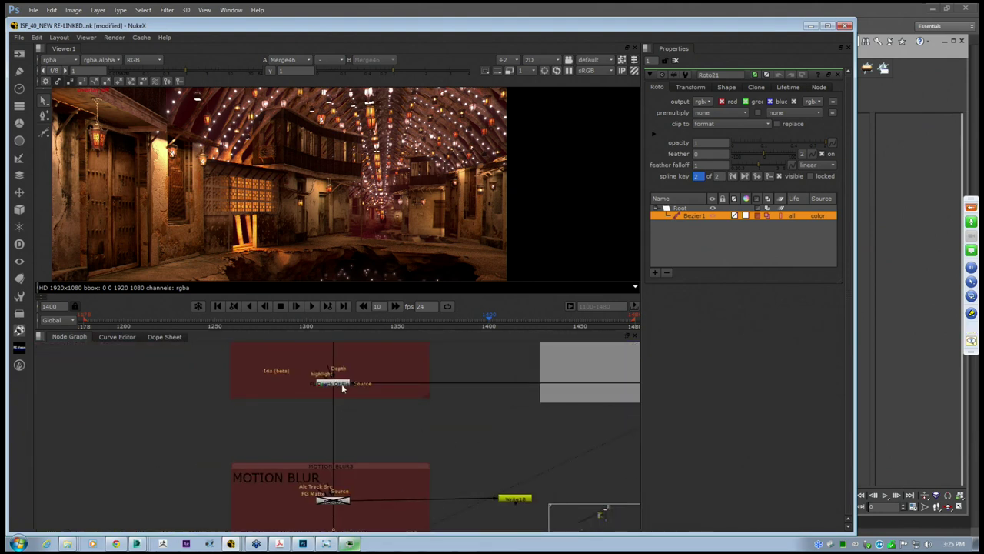
left_click(341, 384)
scroll(342, 385, "up", 3)
scroll(358, 206, "up", 2)
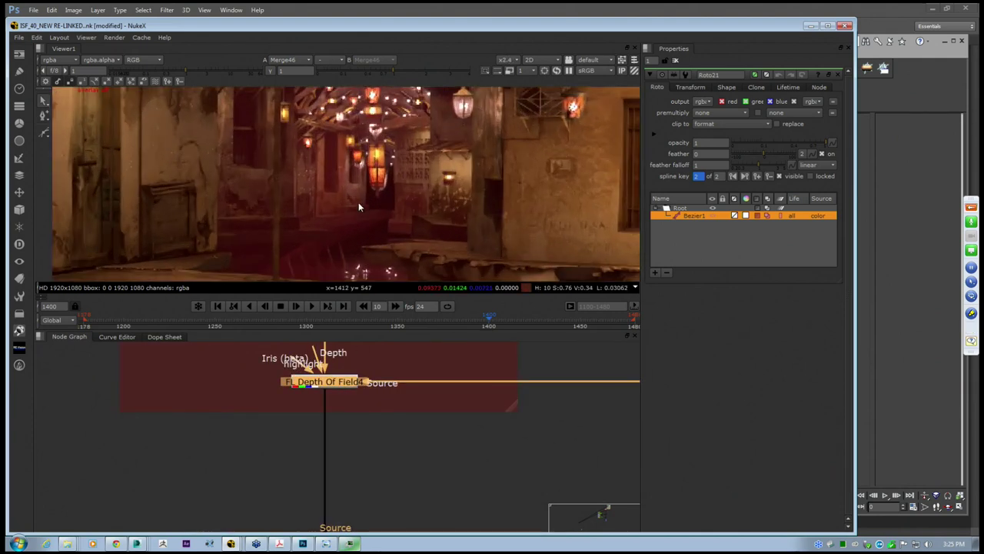
scroll(346, 198, "up", 2)
key("1")
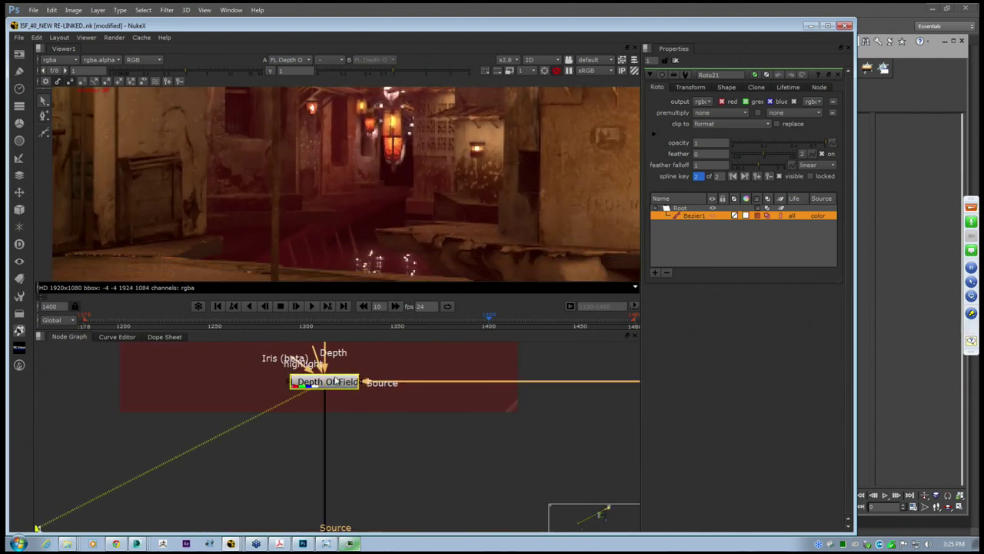
scroll(352, 171, "down", 3)
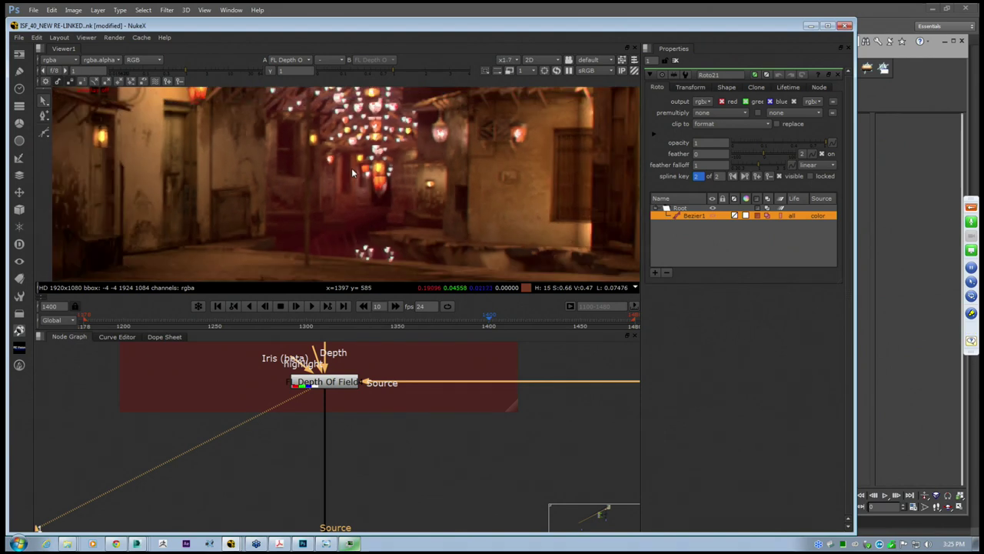
scroll(352, 171, "down", 2)
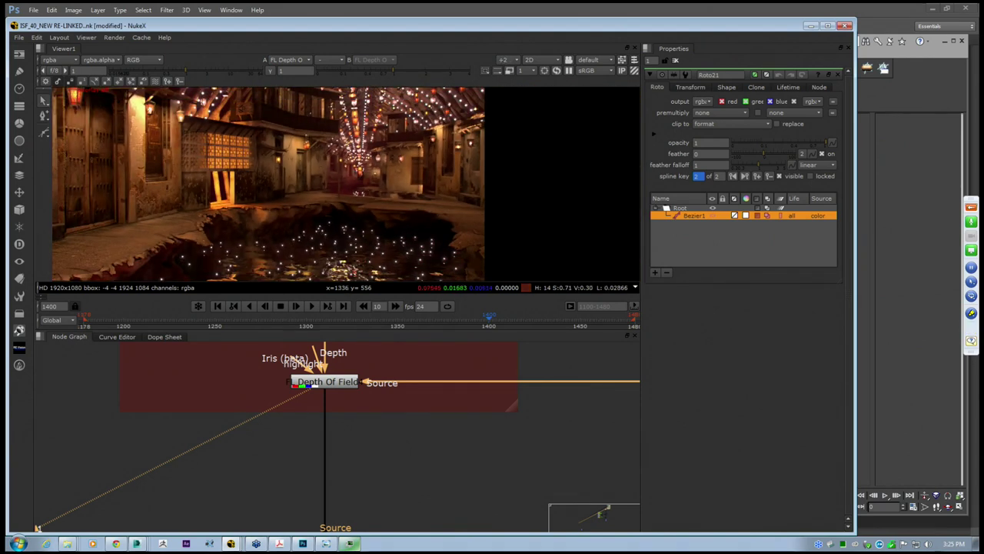
scroll(361, 189, "down", 2)
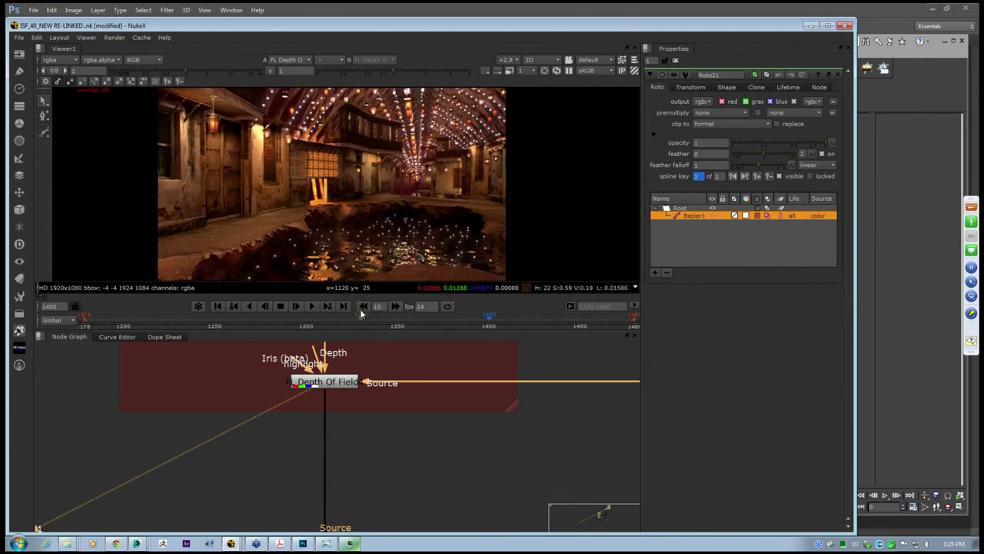
Enable the RSMB9 node inside the MOTION_BLUR3 backdrop
middle_click_drag(335, 420, 373, 386)
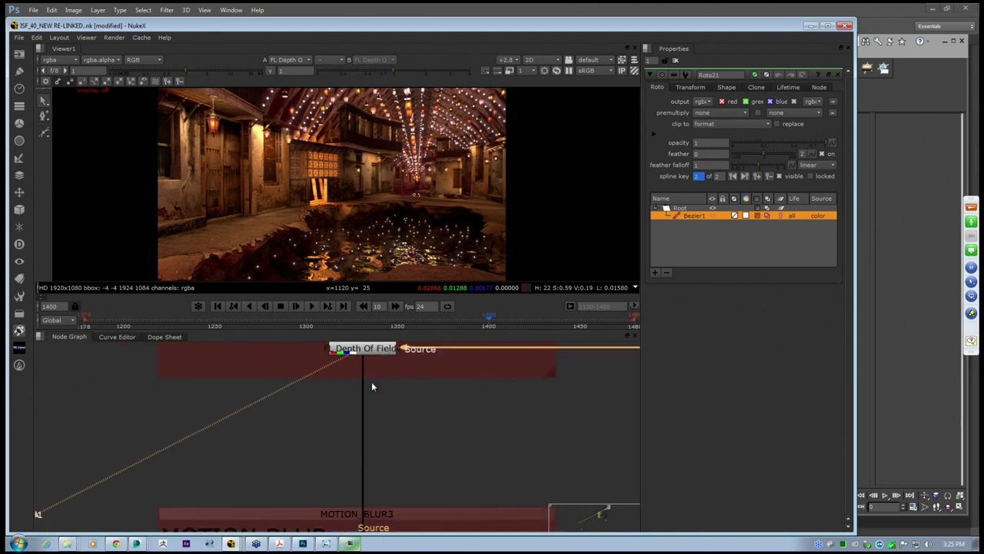
scroll(371, 393, "down", 4)
middle_click_drag(367, 504, 391, 438)
scroll(391, 438, "up", 2)
left_click(384, 416)
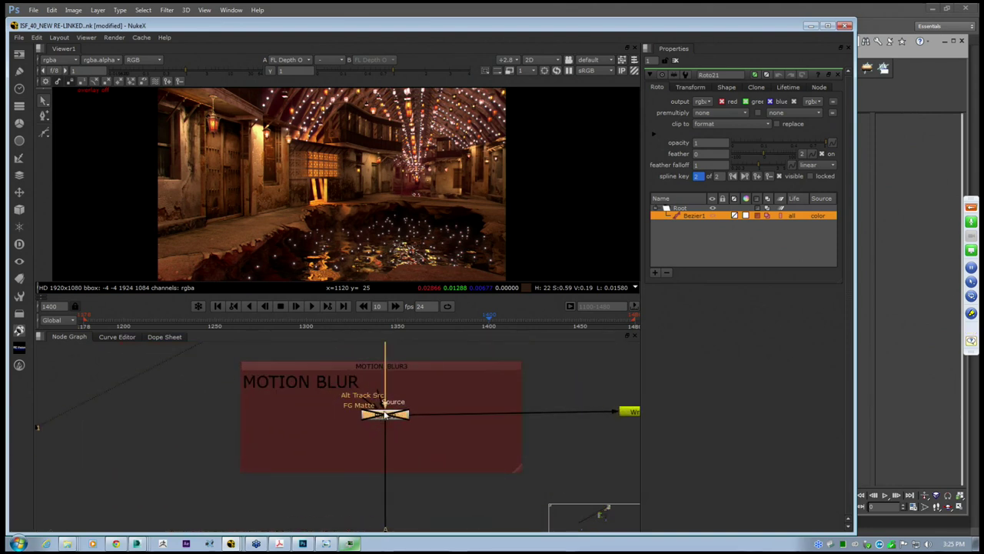
scroll(457, 185, "up", 6)
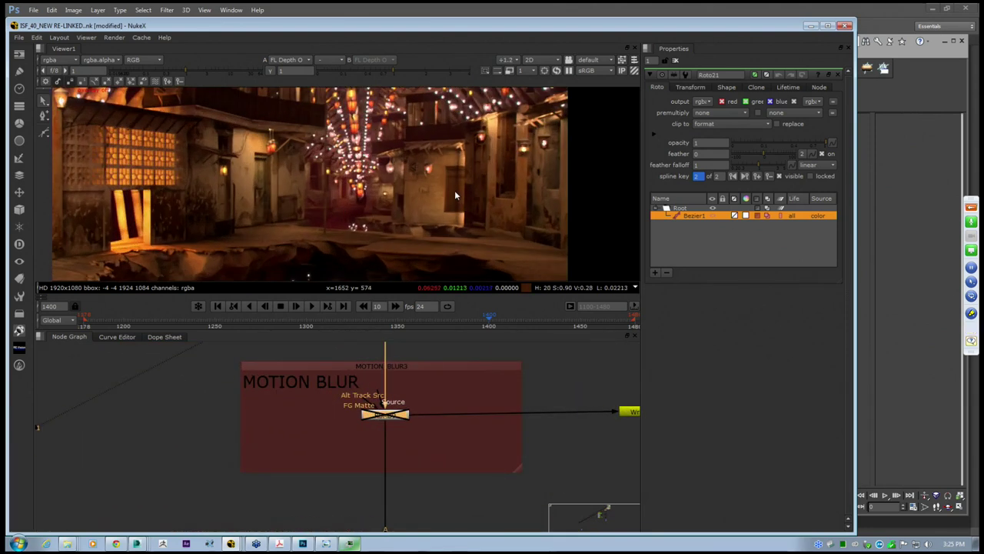
middle_click_drag(191, 232, 376, 224)
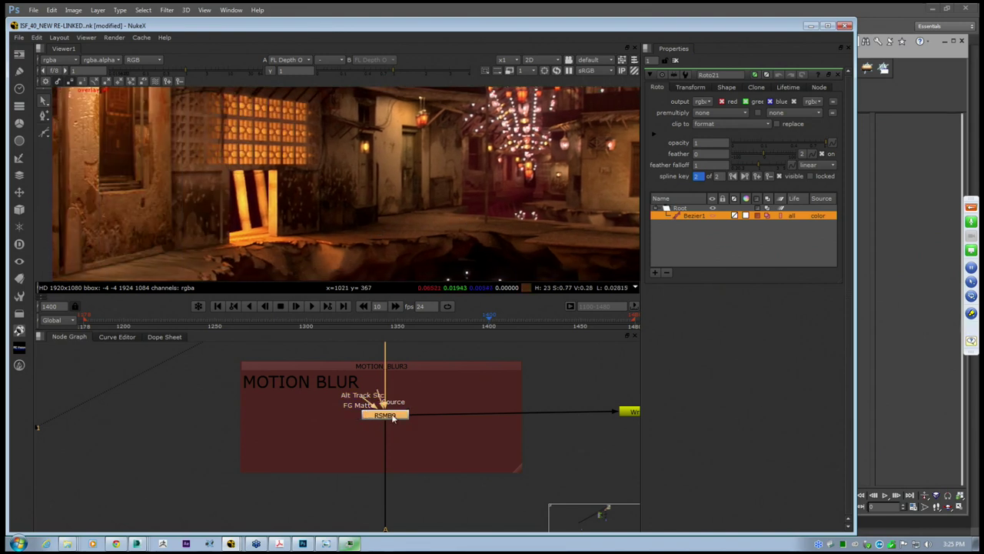
View the RSMB9 output and inspect the motion blur around the lit lattice window
scroll(308, 178, "up", 5)
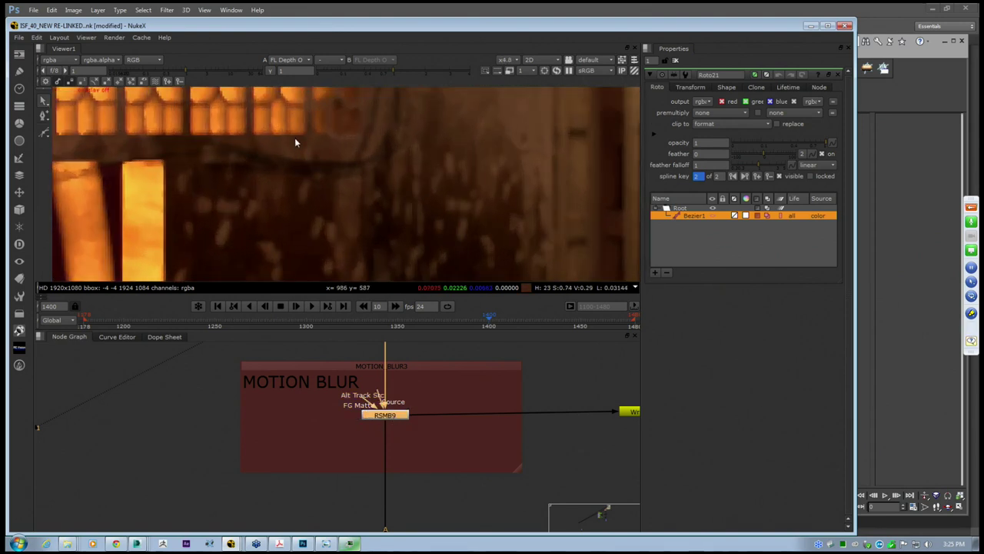
key("1")
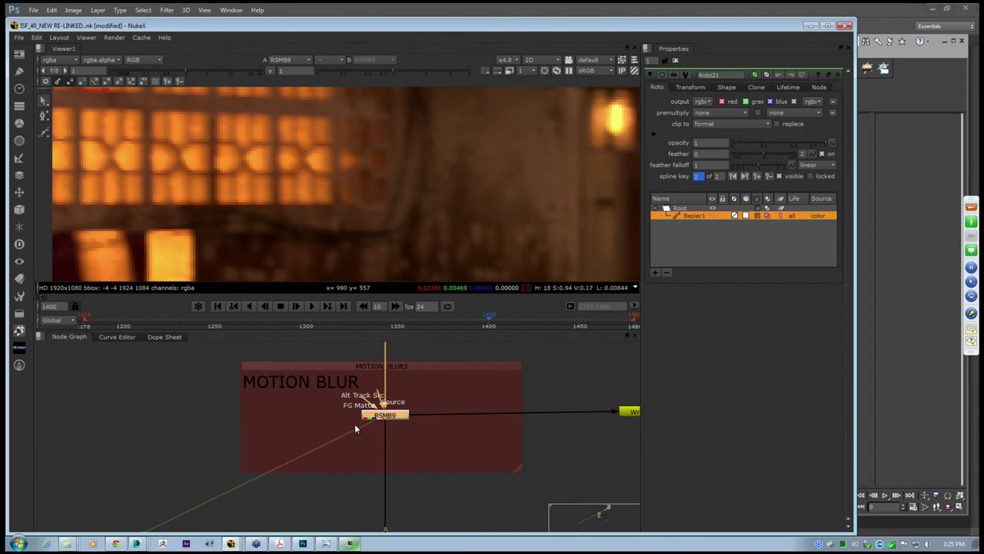
scroll(372, 411, "down", 3)
scroll(372, 411, "down", 2)
scroll(347, 211, "down", 4)
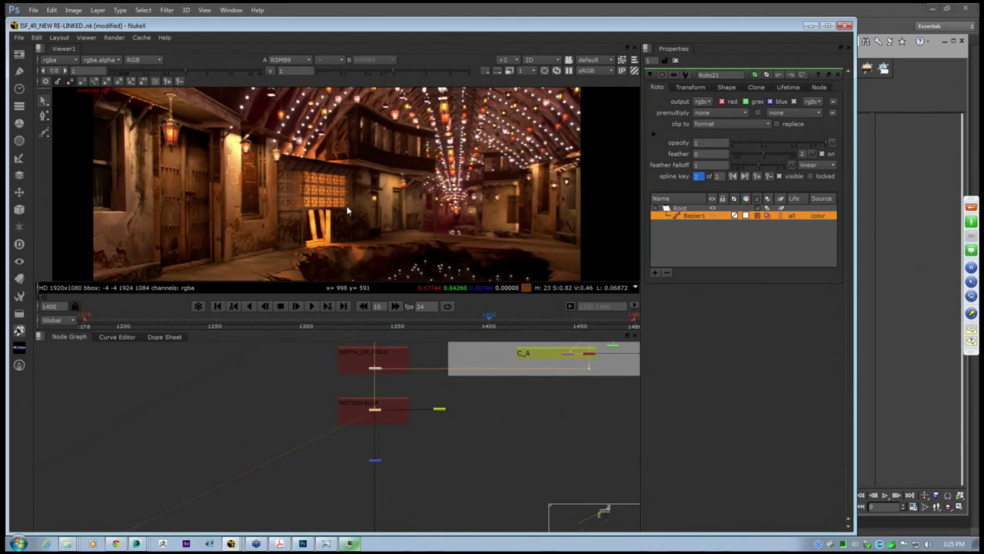
scroll(364, 459, "up", 3)
scroll(364, 459, "up", 1)
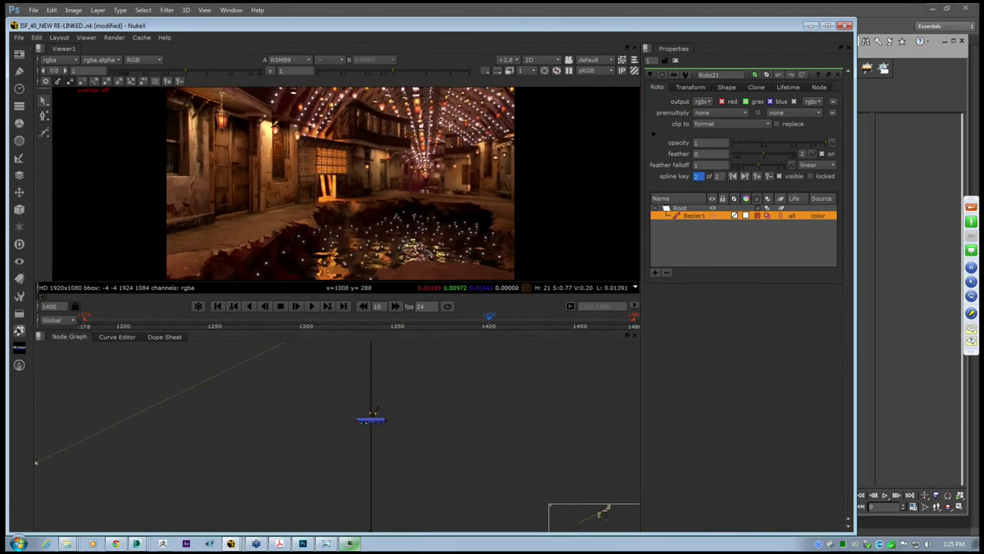
Examine the standing-actor branches of the node graph, focusing on the upper actor's FOOTAGE_AND_TIME group
scroll(381, 442, "down", 6)
middle_click_drag(385, 486, 440, 433)
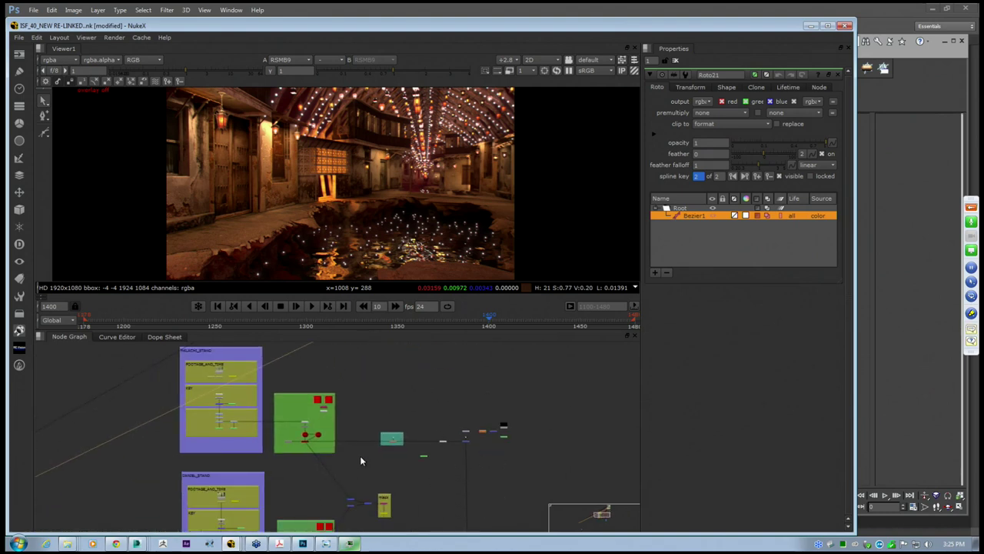
middle_click_drag(316, 408, 348, 413)
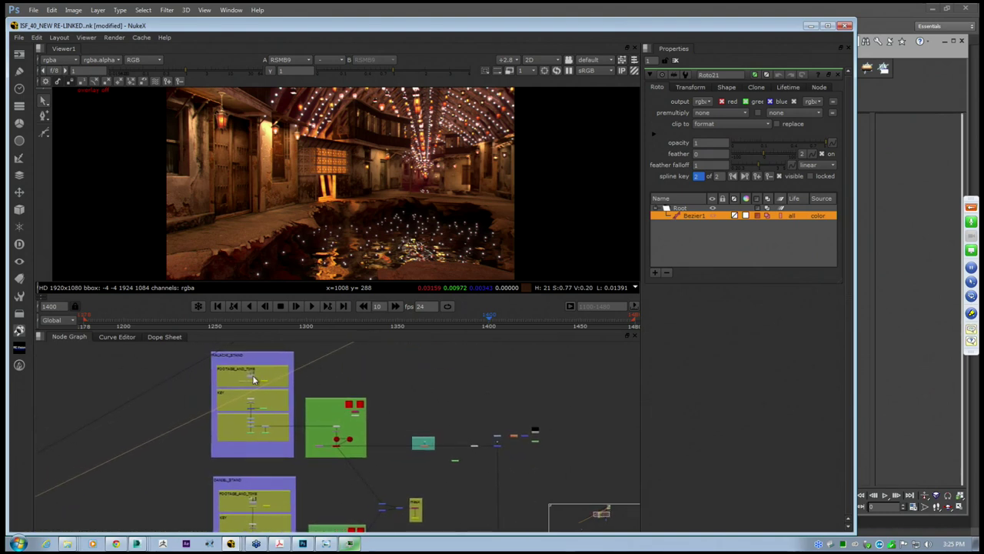
middle_click_drag(253, 383, 272, 372)
scroll(272, 373, "down", 1)
scroll(325, 441, "up", 2)
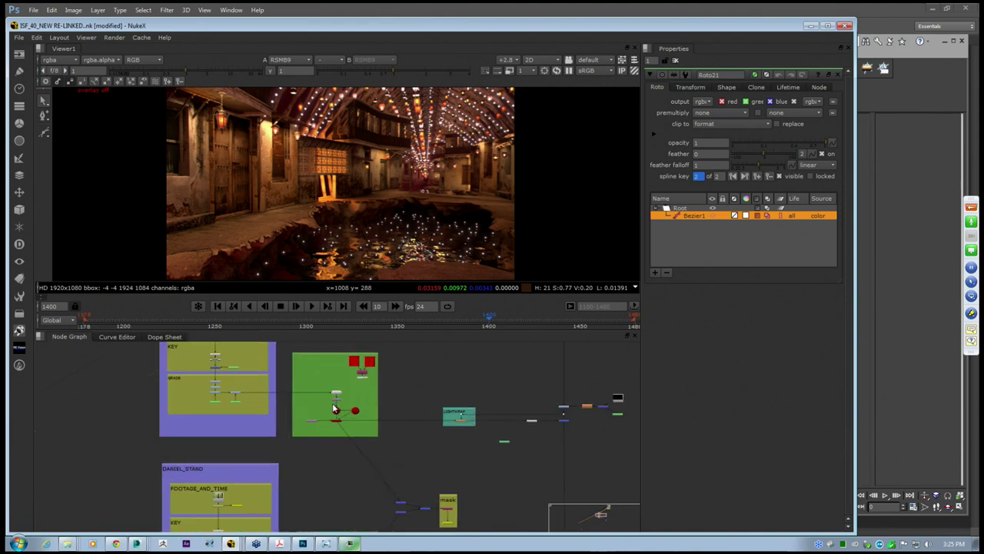
middle_click_drag(288, 406, 330, 452)
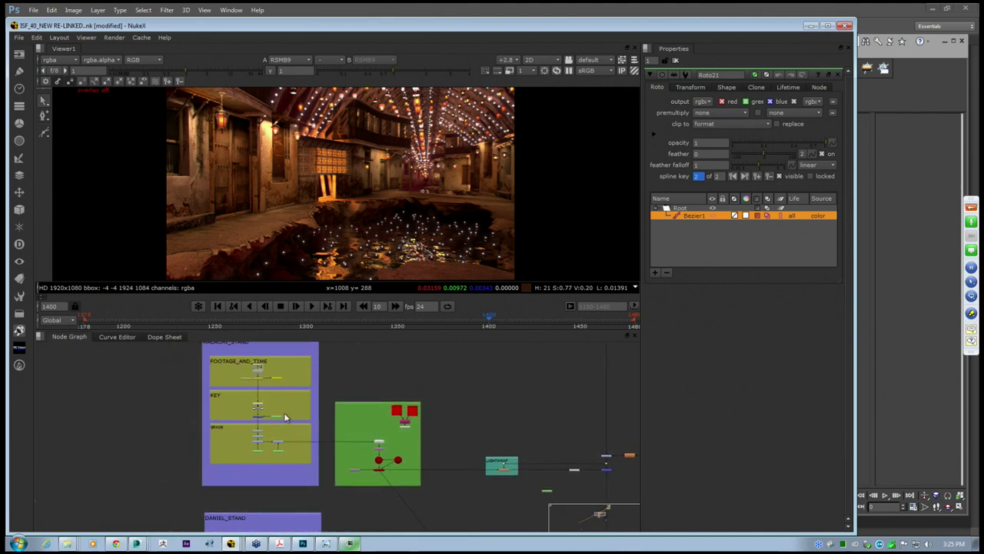
scroll(238, 369, "up", 4)
scroll(292, 396, "up", 1)
middle_click_drag(293, 377, 327, 433)
scroll(327, 429, "down", 2)
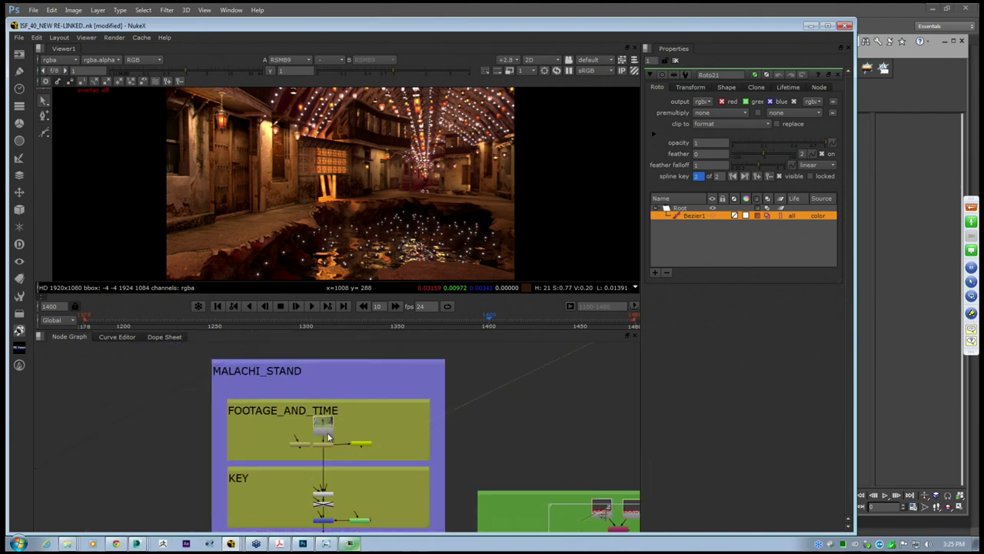
Examine the KEY and GRADE groups of the upper standing actor and their link to the green backdrop
middle_click_drag(333, 502, 316, 452)
scroll(315, 457, "up", 2)
scroll(309, 385, "down", 2)
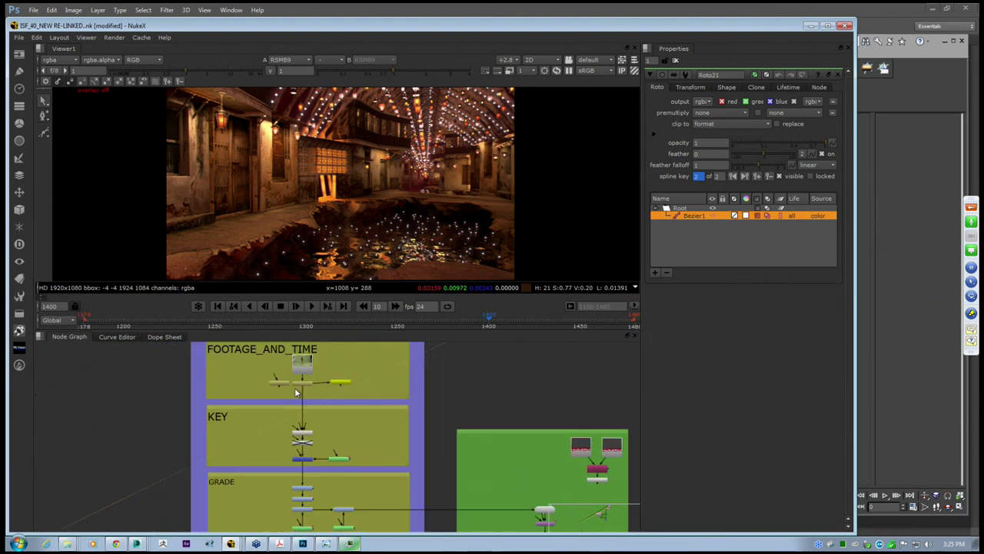
middle_click_drag(382, 501, 335, 446)
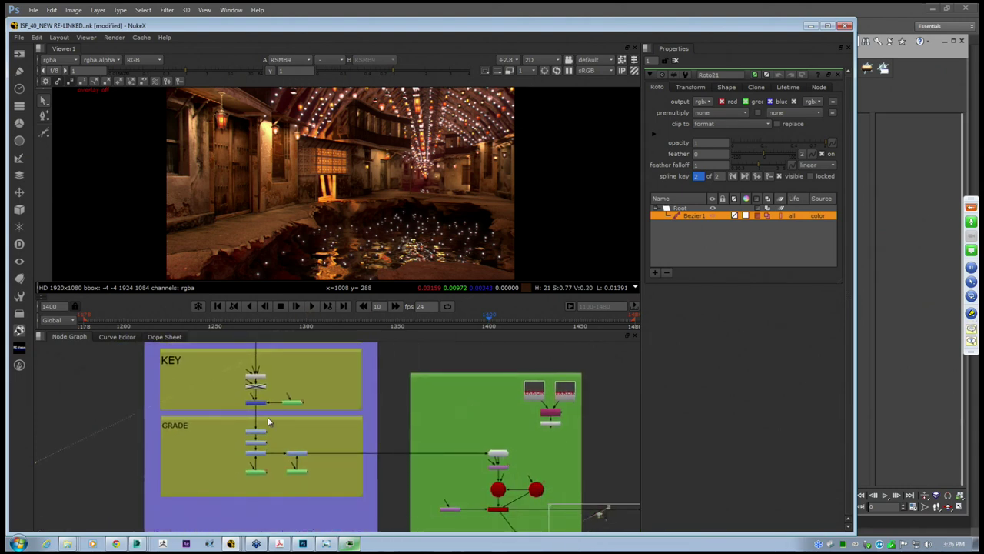
middle_click_drag(308, 401, 363, 436)
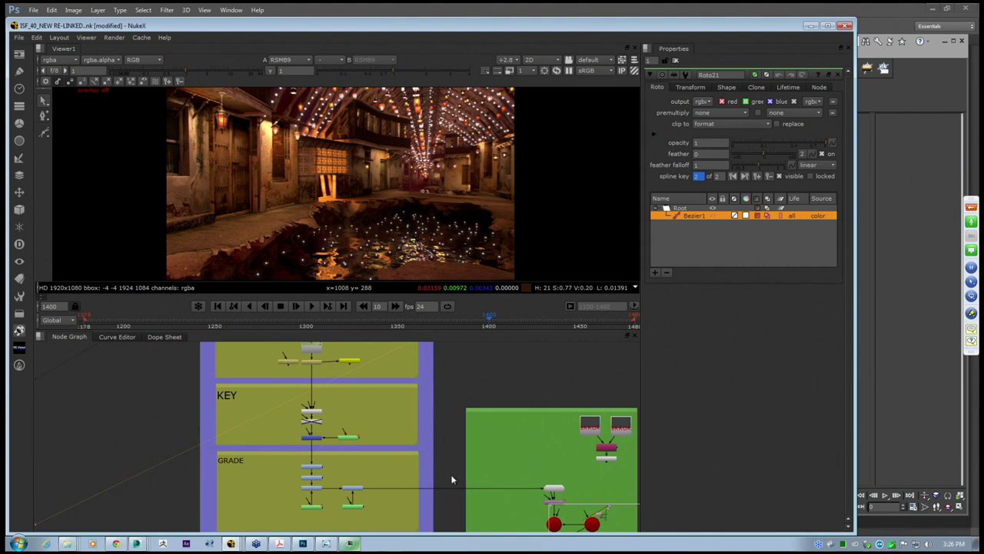
middle_click_drag(469, 466, 450, 428)
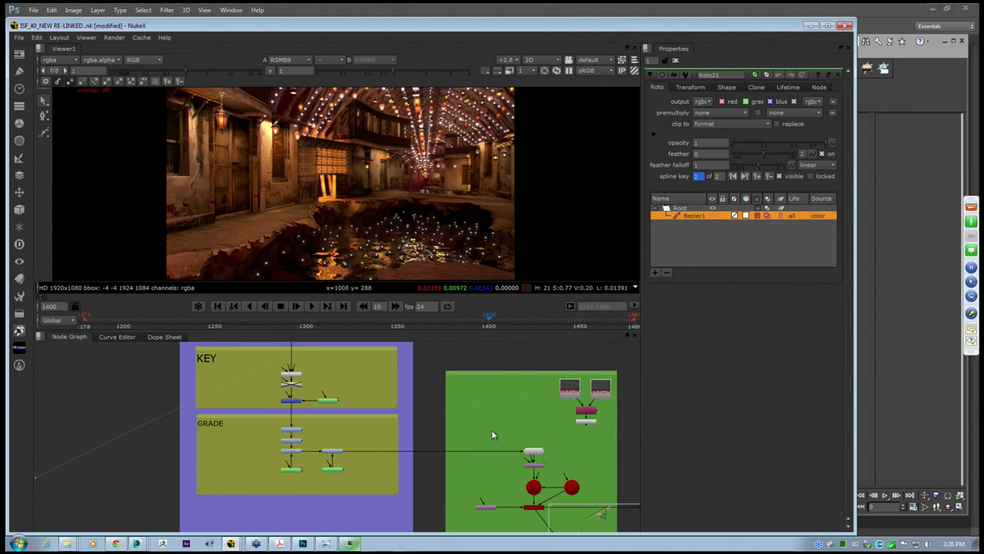
Follow the actor branch through the green backdrop to the LIGHTWRAP5 backdrop and the defocus node after it
middle_click_drag(502, 454, 446, 437)
middle_click_drag(589, 472, 440, 436)
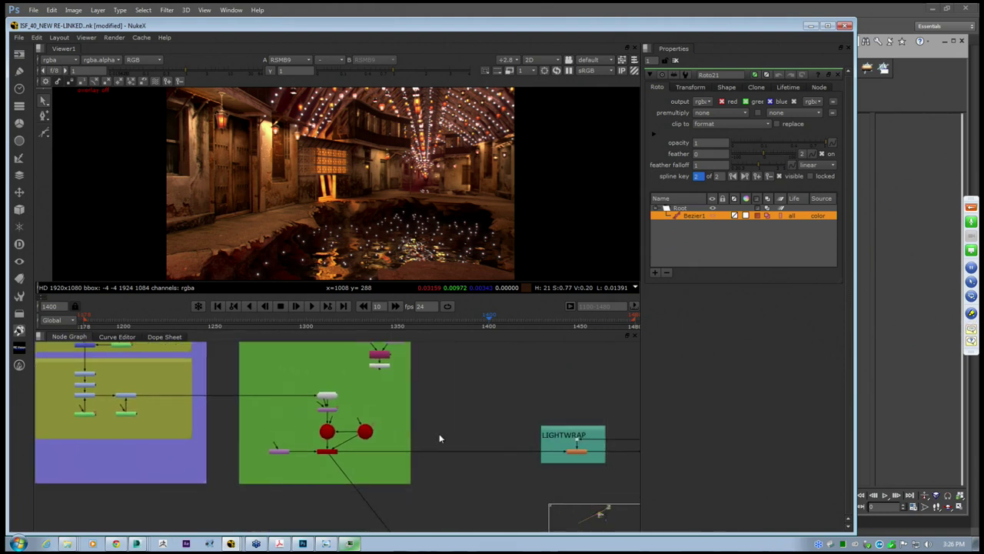
middle_click_drag(534, 438, 436, 442)
scroll(493, 461, "up", 3)
middle_click_drag(492, 458, 339, 443)
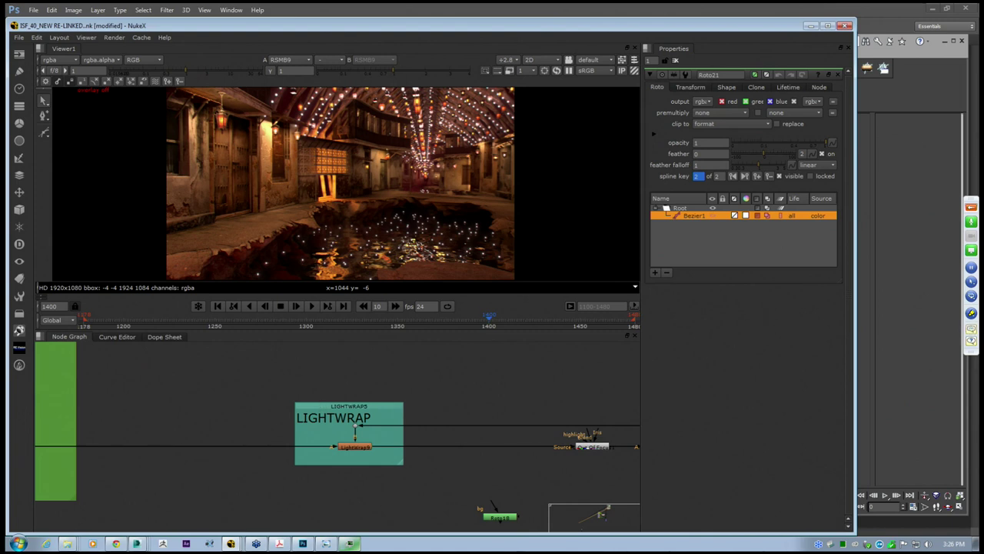
middle_click_drag(544, 433, 484, 422)
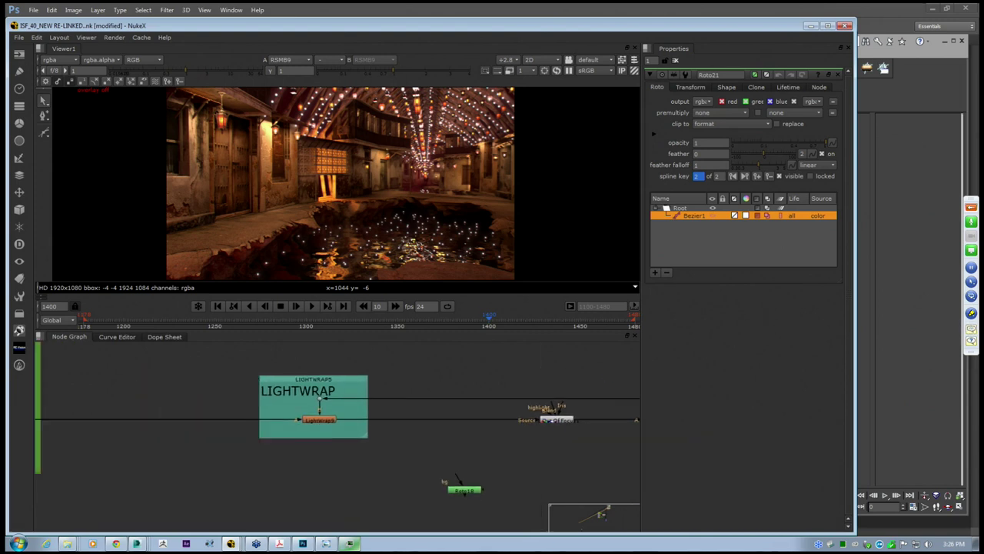
View the Read48 green-screen footage in the upper actor's FOOTAGE_AND_TIME group and inspect the plate and its time-offset nodes
scroll(273, 408, "down", 5)
middle_click_drag(273, 408, 615, 525)
middle_click_drag(356, 411, 336, 409)
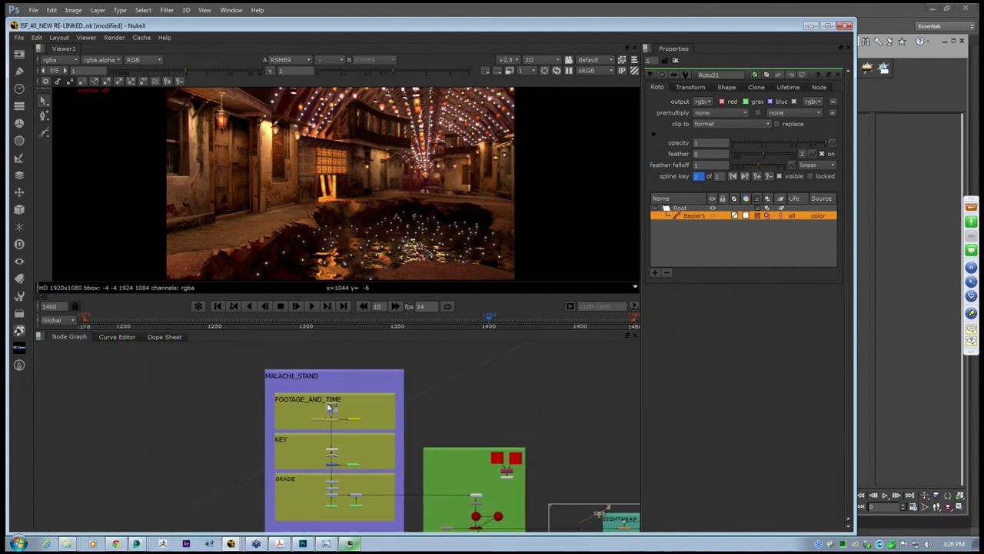
scroll(336, 408, "up", 3)
key("1")
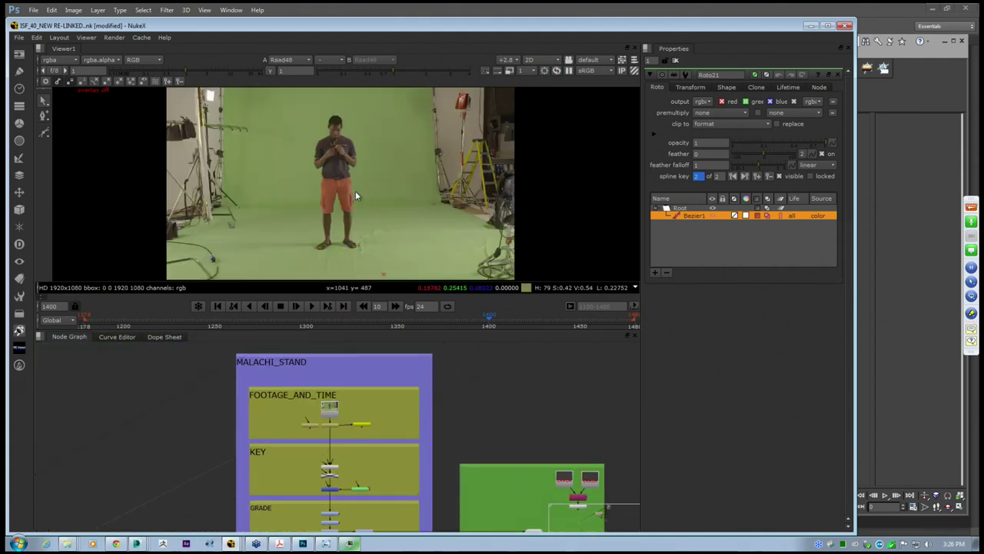
scroll(355, 191, "up", 3)
scroll(343, 182, "down", 1)
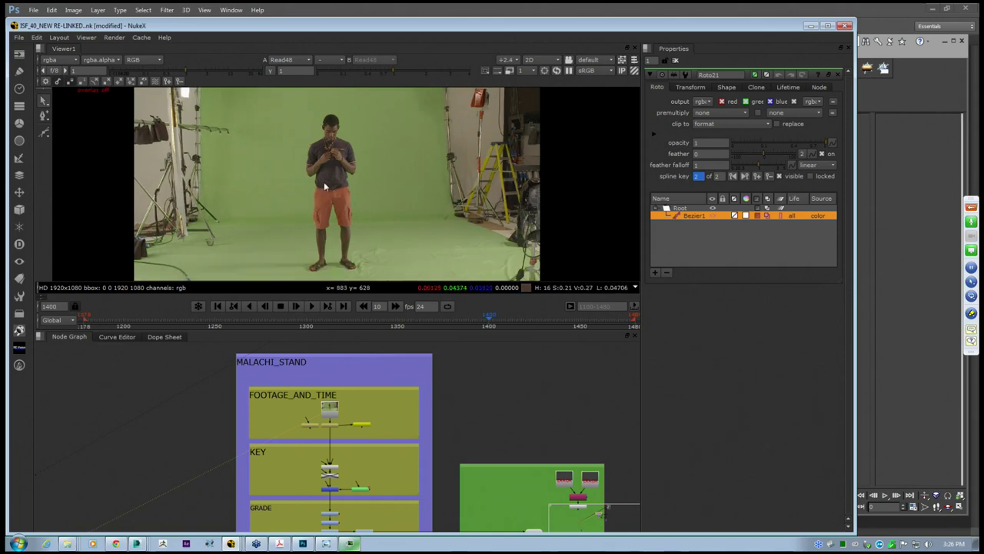
middle_click_drag(342, 214, 334, 206)
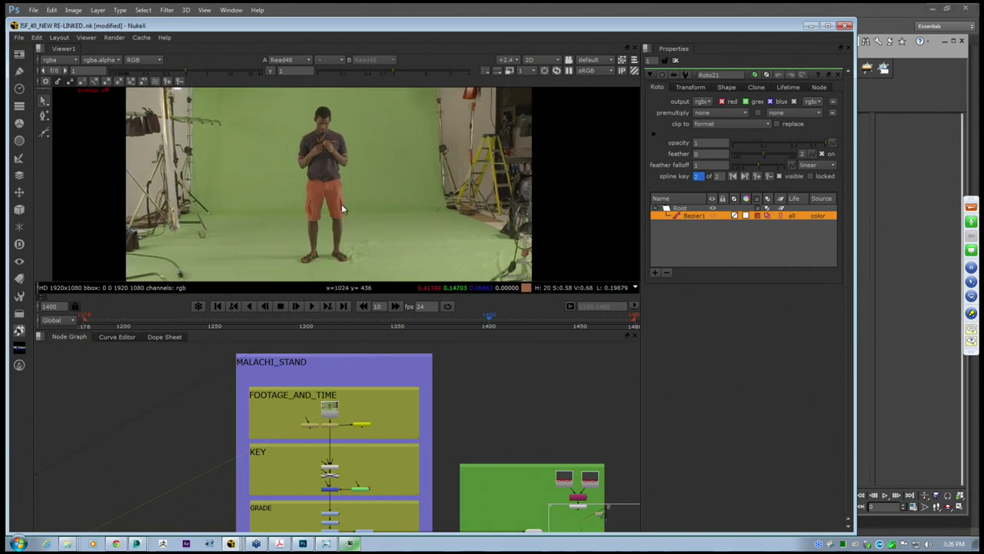
scroll(326, 430, "up", 2)
scroll(326, 436, "up", 3)
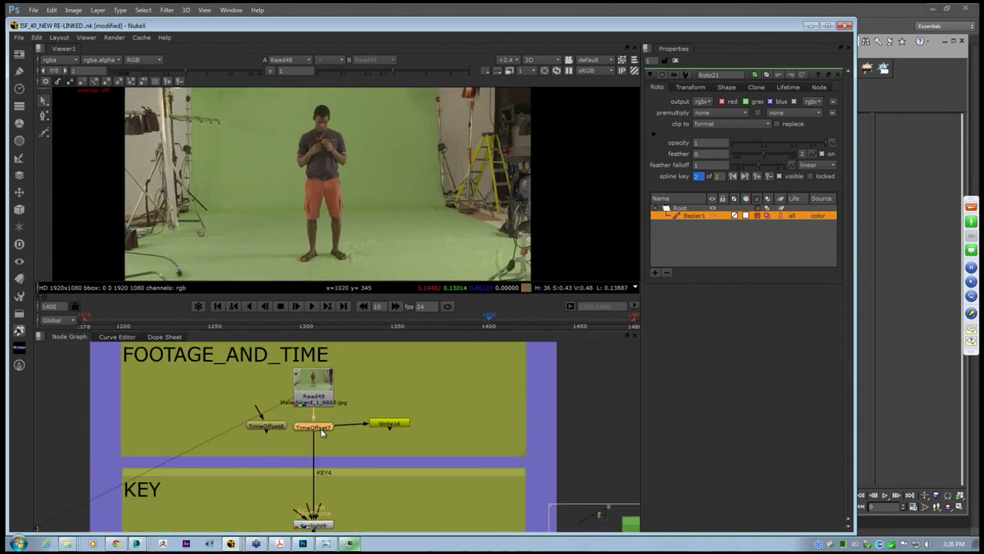
View the output of the TimeOffset7 node and inspect the time-offset green-screen plate
key("1")
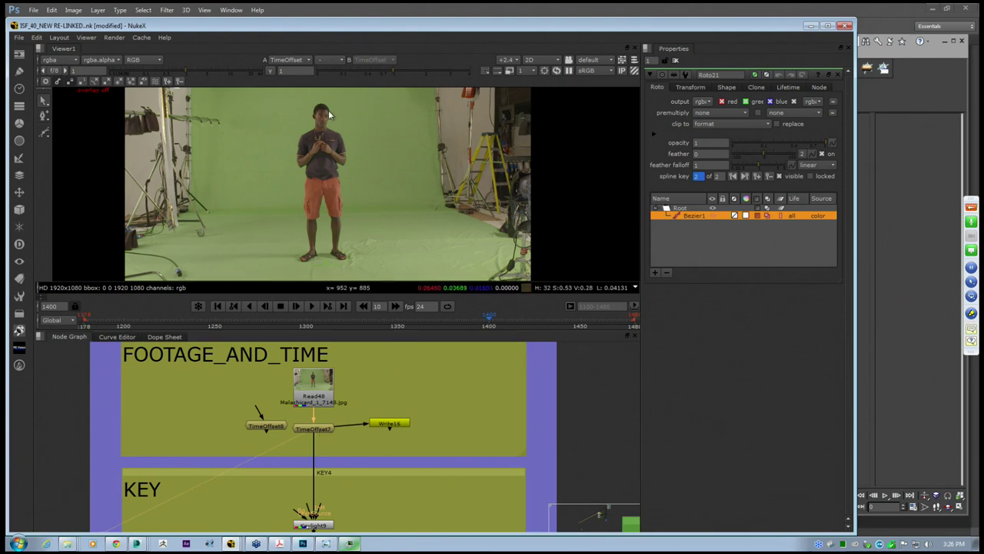
scroll(330, 115, "up", 2)
scroll(325, 129, "down", 3)
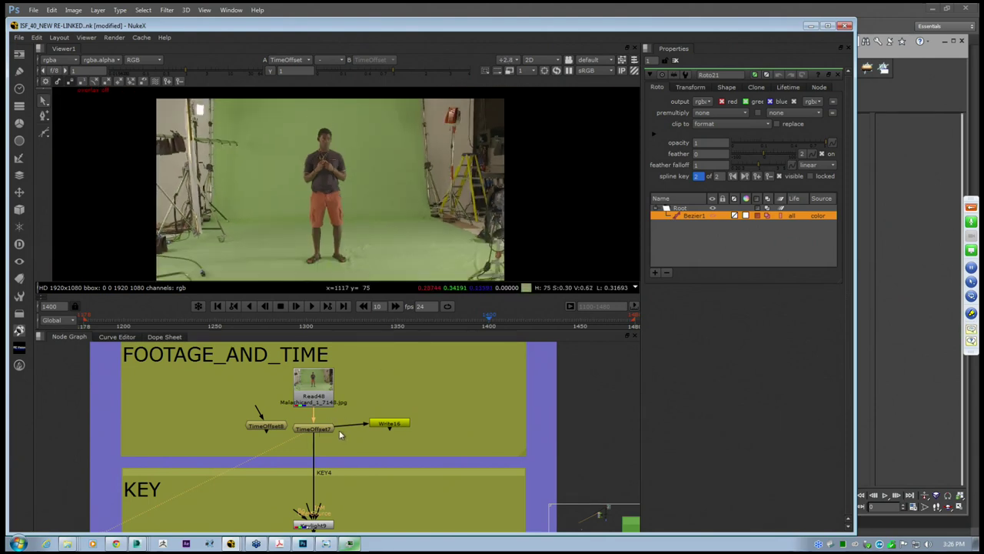
View the output of Keylight9 in the KEY group and inspect the keyed actor
middle_click_drag(341, 435, 352, 407)
left_click_drag(383, 397, 389, 400)
middle_click_drag(340, 478, 366, 416)
left_click(364, 440)
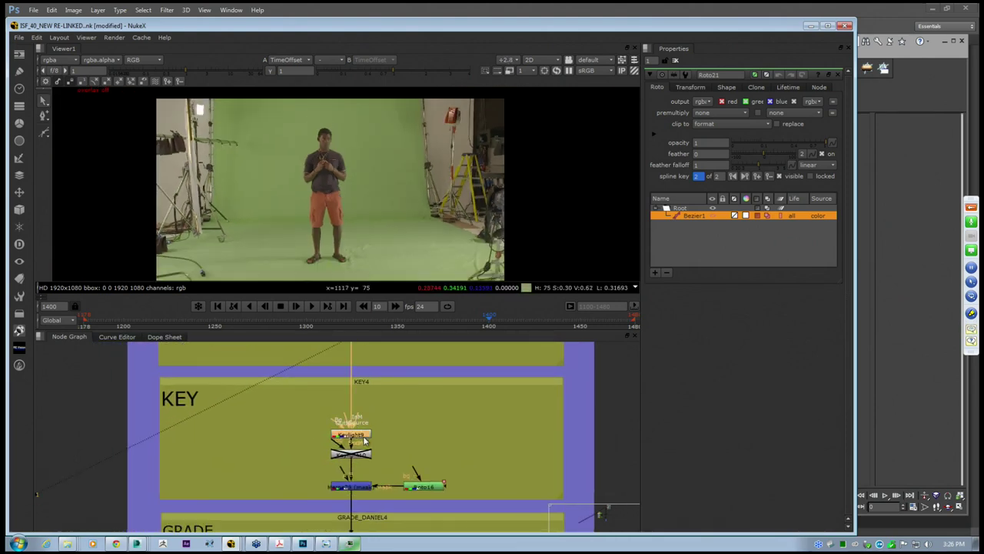
key("1")
scroll(366, 200, "up", 2)
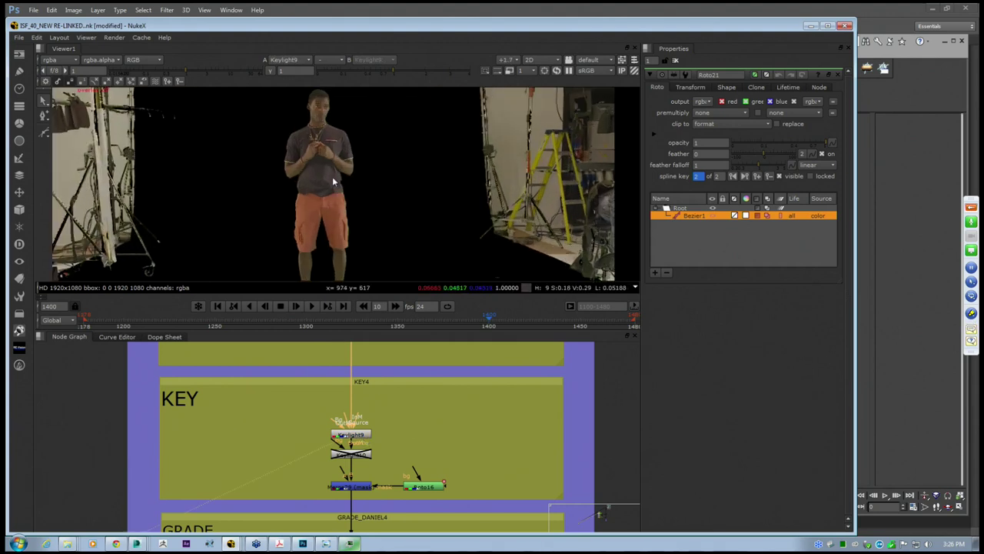
scroll(332, 176, "down", 1)
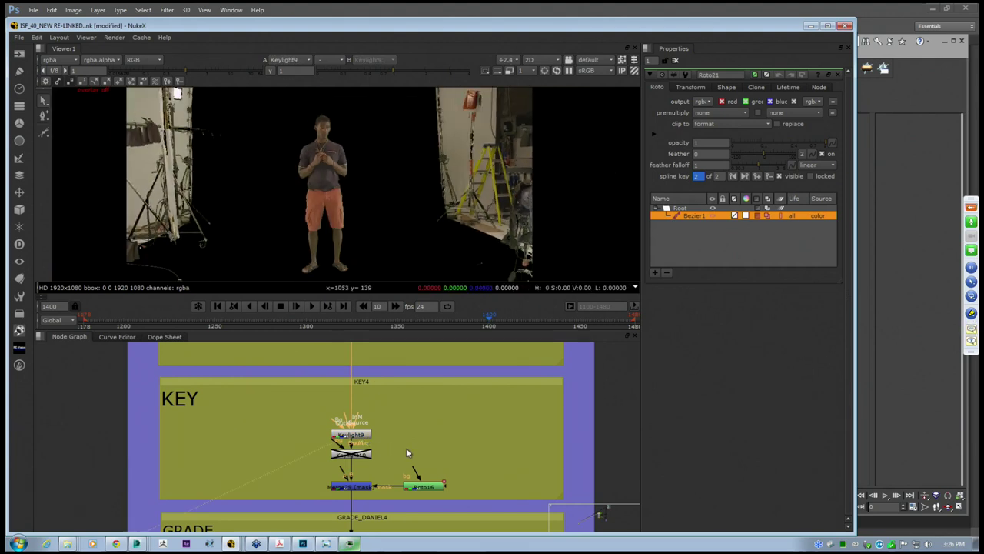
Open the Keylight9 settings and examine its key parameters and its connection to the footage
middle_click_drag(408, 453, 327, 468)
double_click(364, 432)
middle_click_drag(340, 364, 303, 384)
middle_click_drag(400, 421, 449, 390)
middle_click_drag(390, 436, 359, 462)
middle_click_drag(347, 415, 364, 372)
key("space")
key("space")
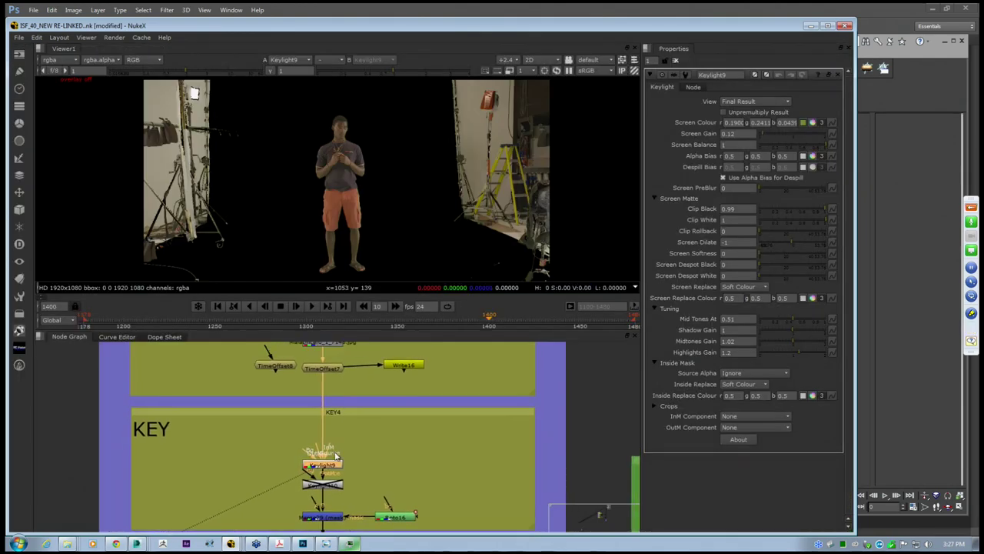
Move the Keylight9 node slightly higher within the KEY group
left_click_drag(331, 467, 332, 451)
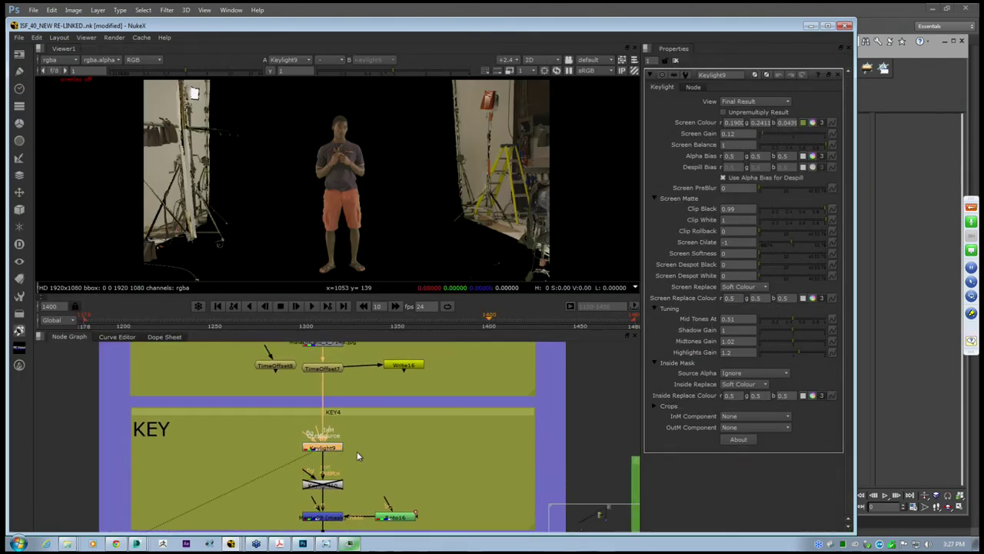
middle_click_drag(357, 456, 340, 446)
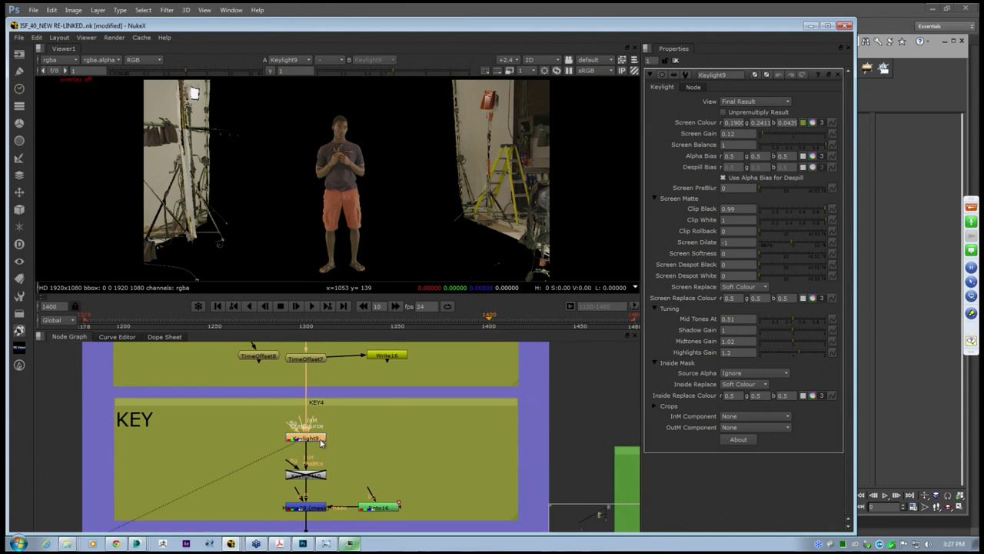
left_click(333, 440)
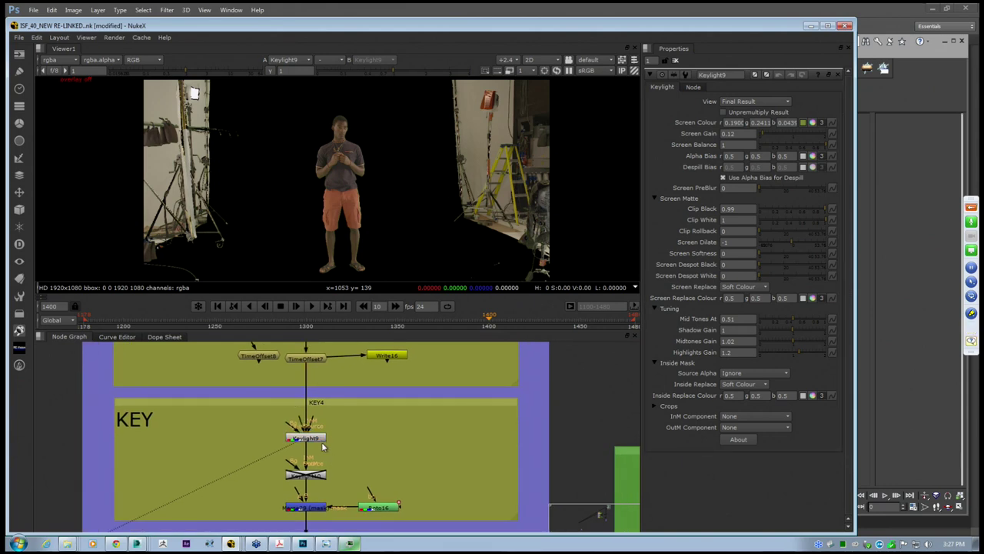
left_click(320, 439)
Add a new, unconnected Keylight node beside Keylight9 in the KEY group
middle_click_drag(397, 390, 347, 441)
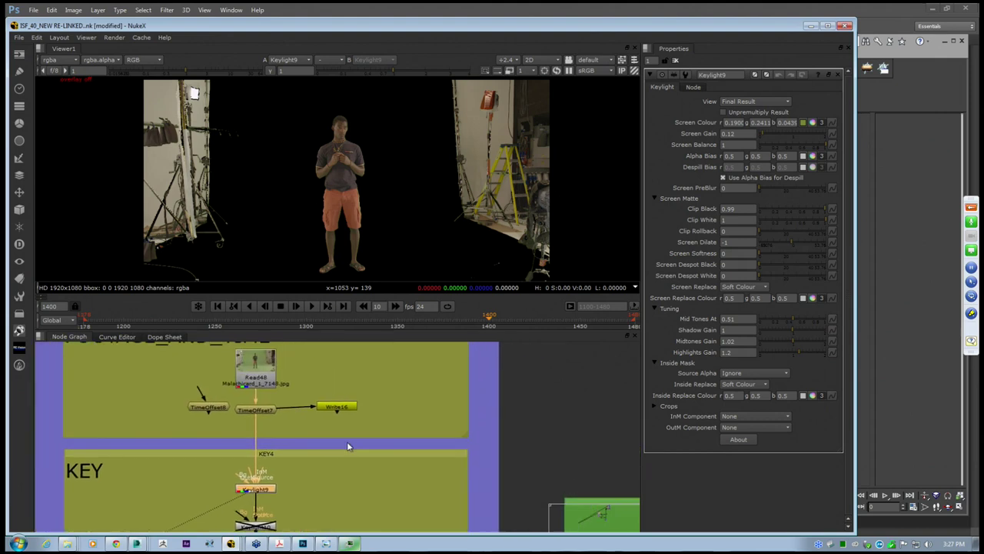
left_click(346, 440)
middle_click_drag(271, 381, 286, 389)
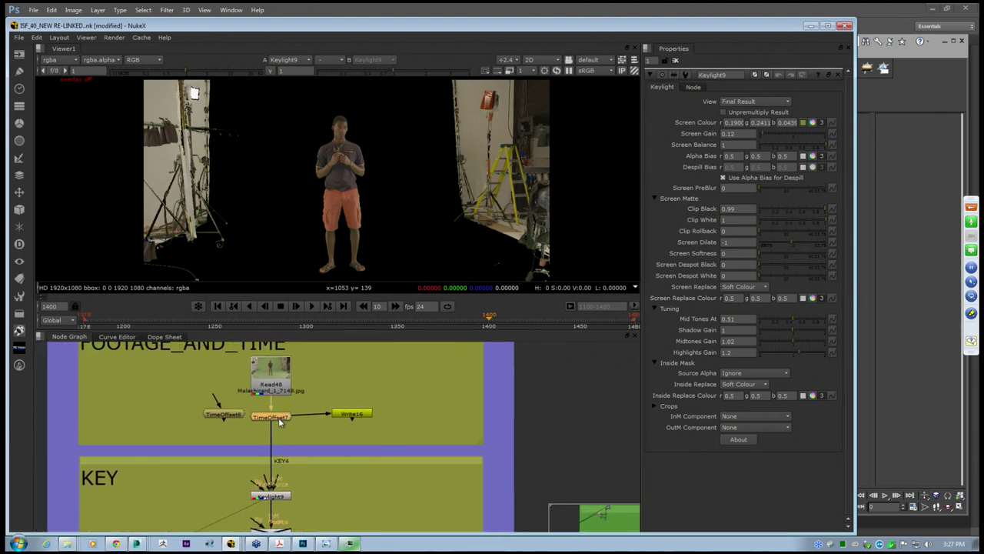
key("Tab")
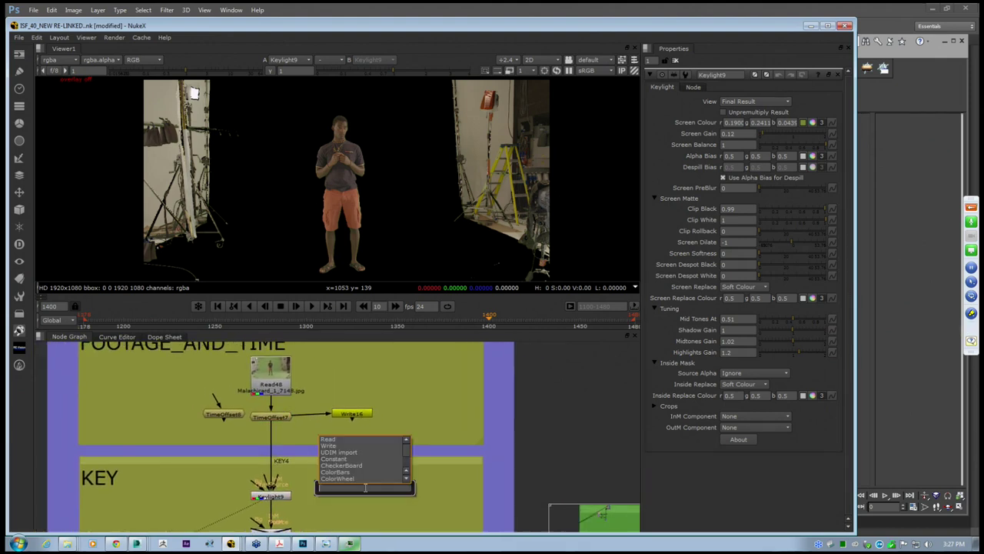
type("keyl")
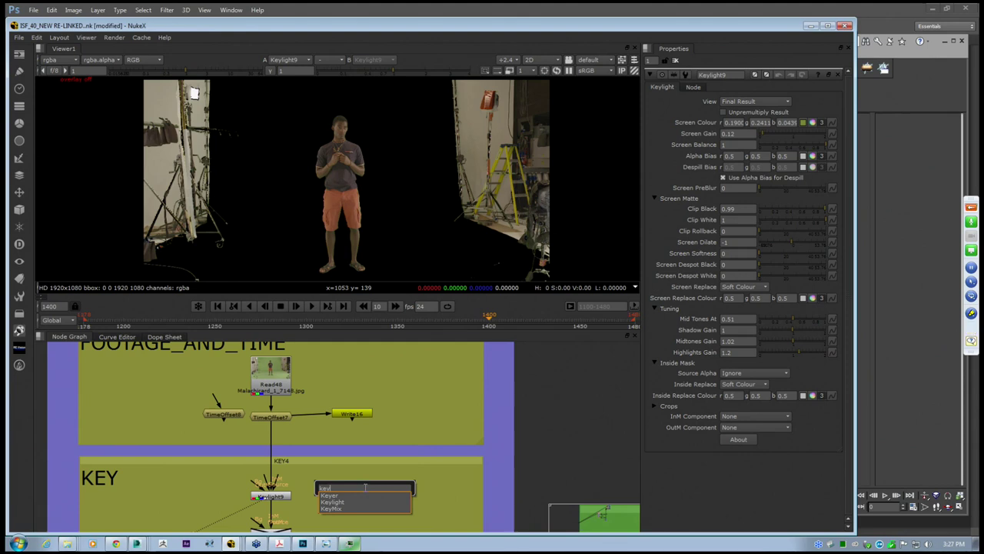
type("ight")
key("Return")
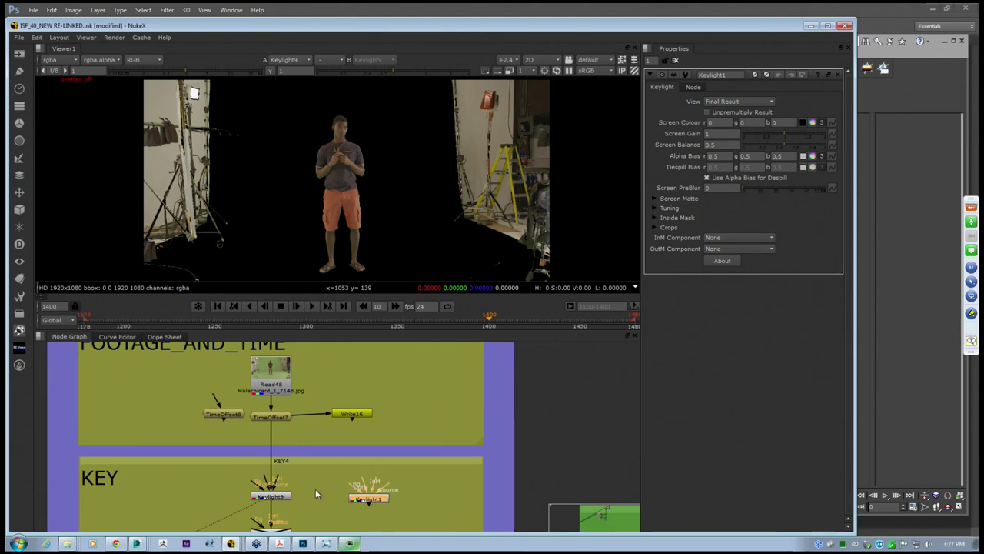
Move Keylight9 aside, connect Keylight1's Source input to TimeOffset7 and view Keylight1's output
scroll(317, 492, "up", 2)
left_click_drag(317, 489, 198, 491)
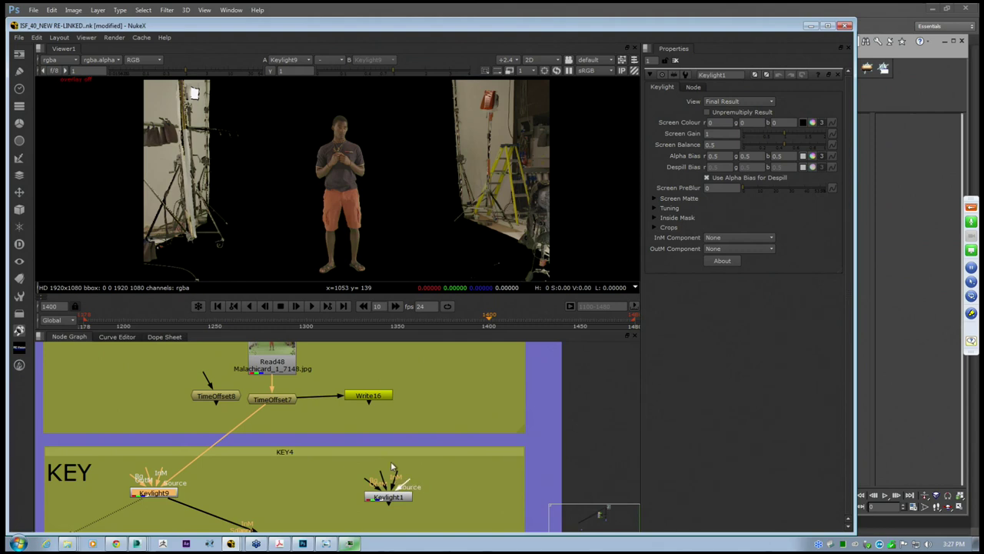
left_click_drag(414, 480, 274, 399)
left_click(394, 499)
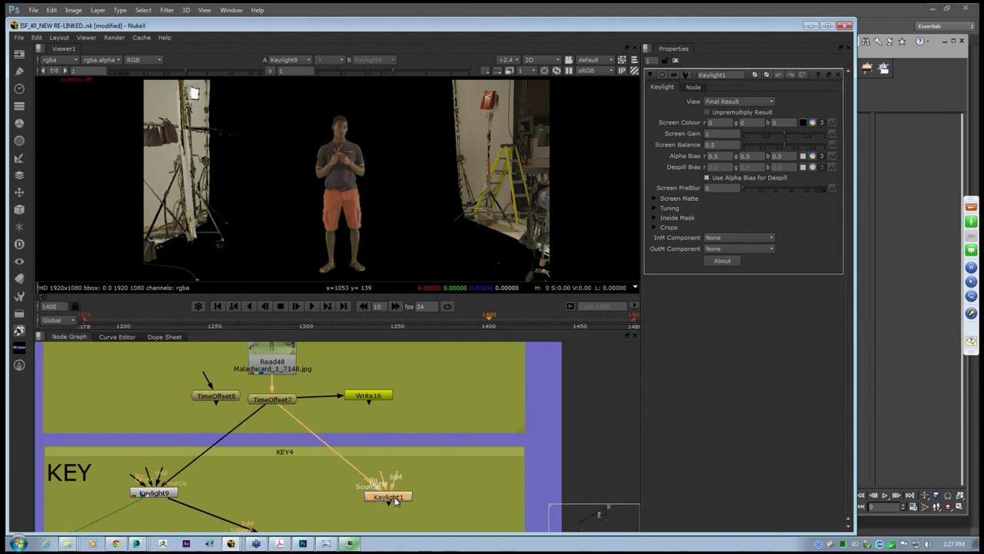
key("1")
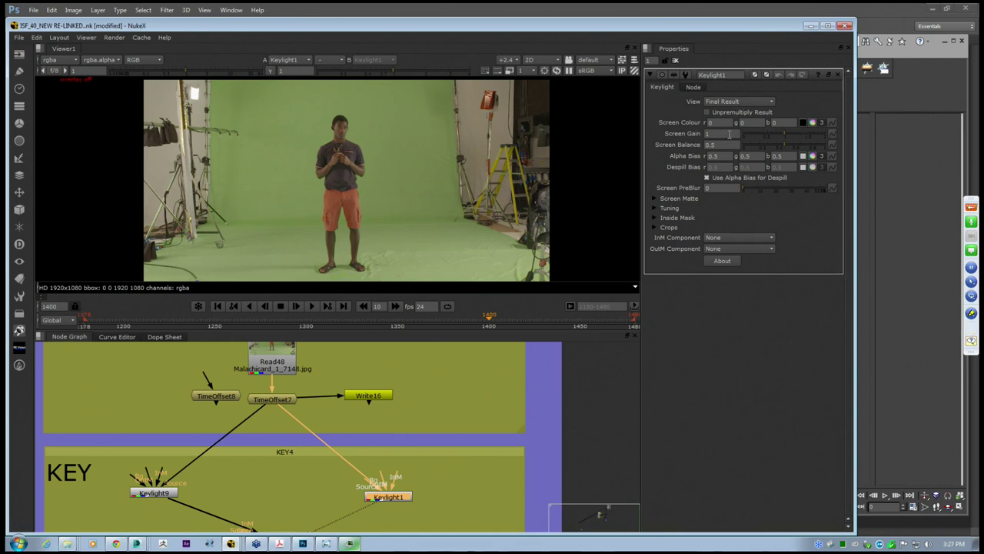
Compare the Keylight9 settings with those of the new Keylight1
double_click(163, 490)
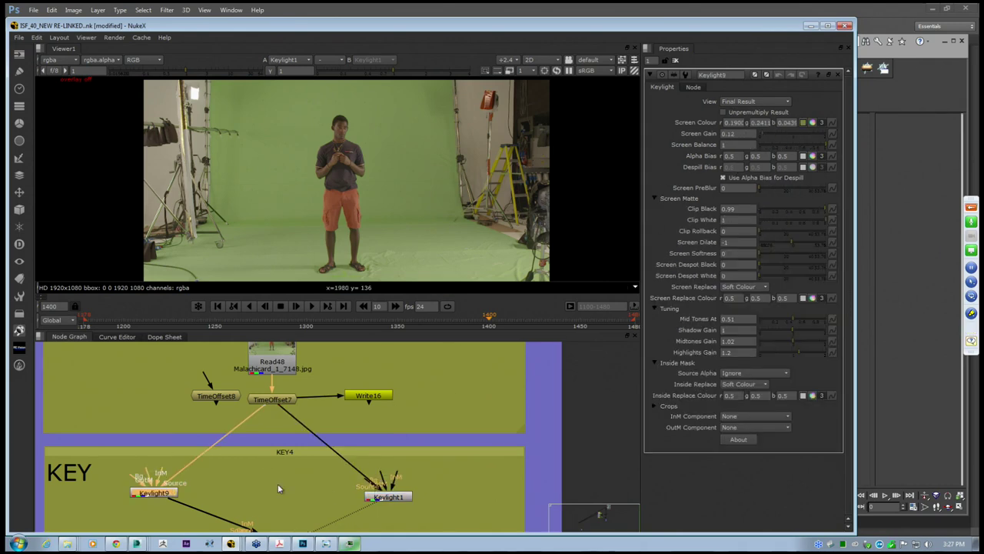
middle_click_drag(278, 483, 305, 468)
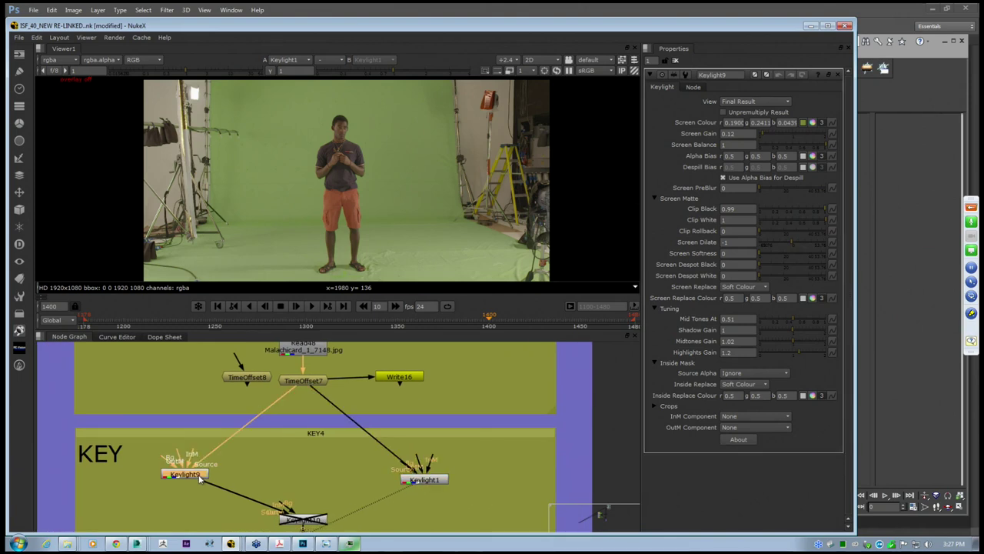
double_click(427, 480)
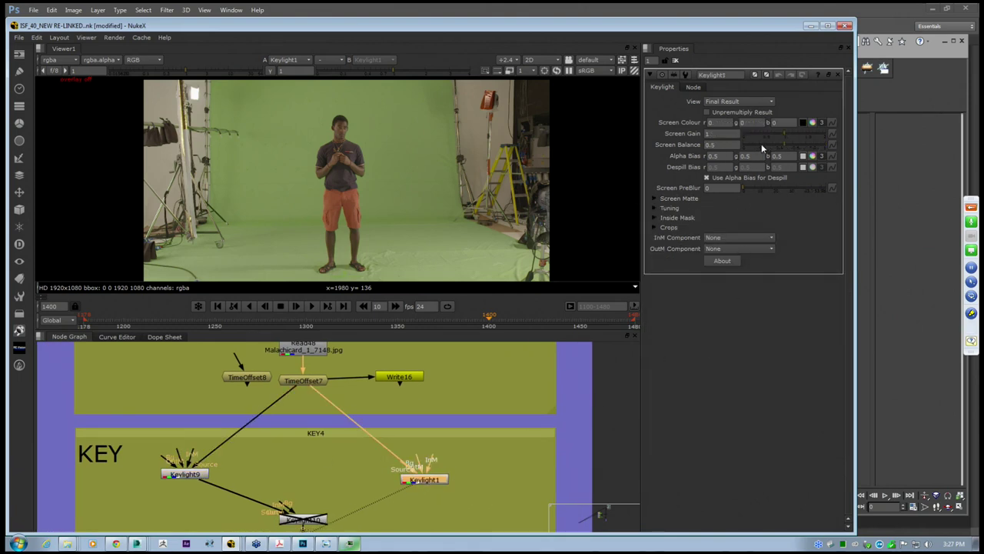
Expand Keylight1's Screen Matte, Tuning, Inside Mask and Crops settings and check its View options
left_click(655, 198)
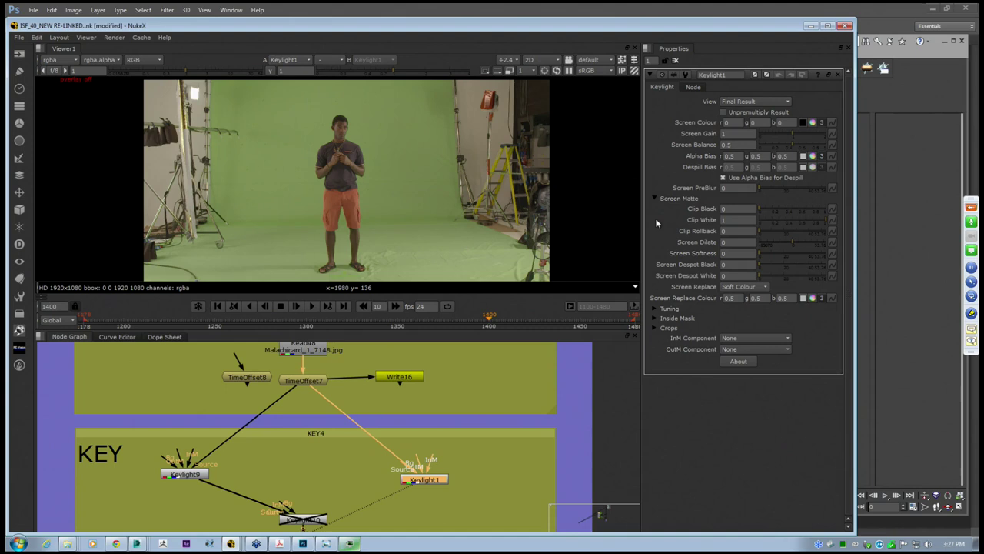
left_click(655, 308)
left_click(655, 363)
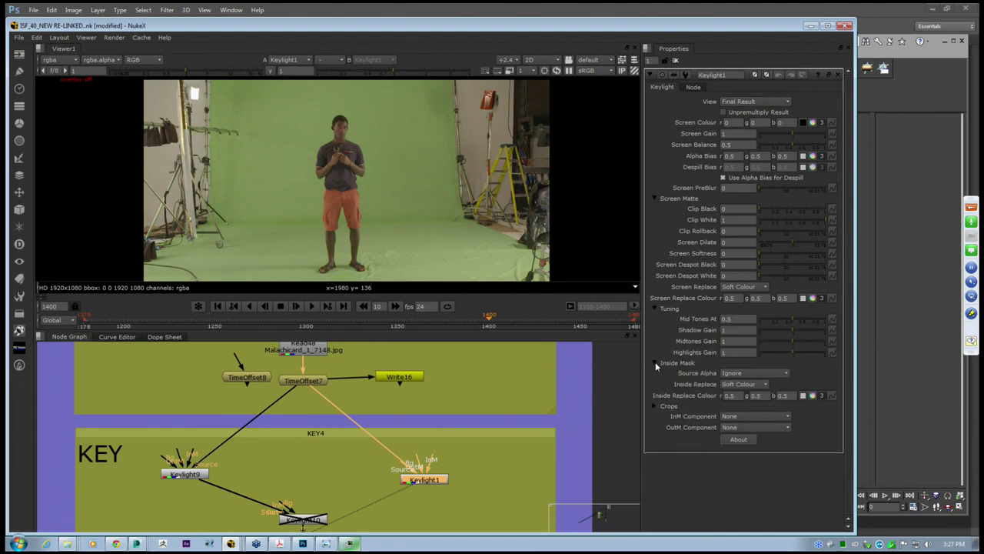
left_click(655, 405)
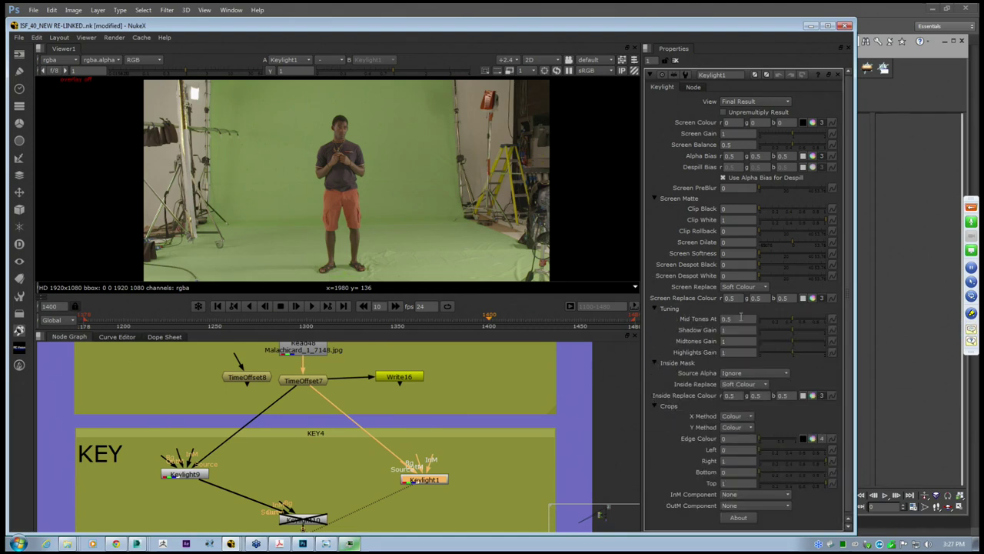
left_click(778, 102)
left_click(778, 100)
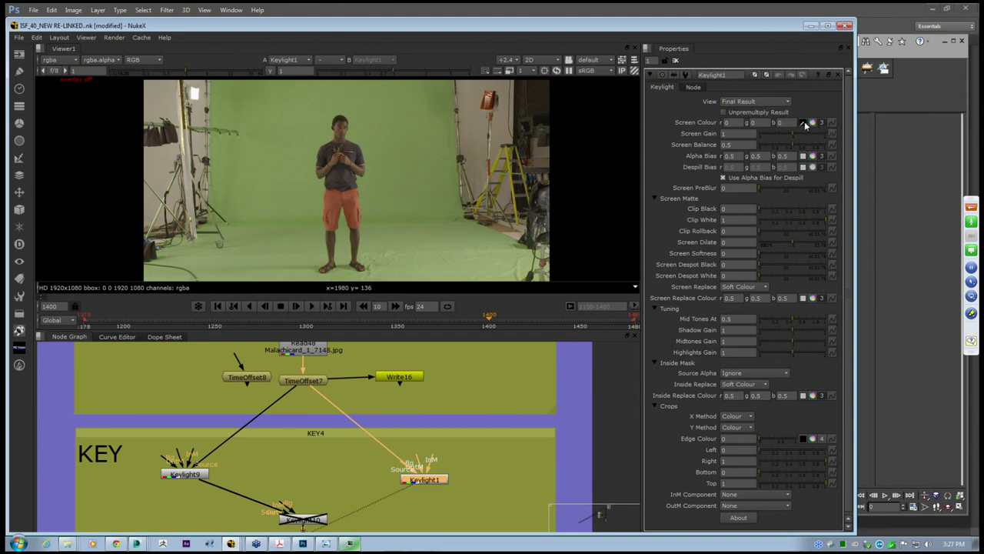
Enable Screen Colour sampling on Keylight1 and try sampling the green screen right of the actor
left_click(803, 123)
left_click(394, 189, "ctrl")
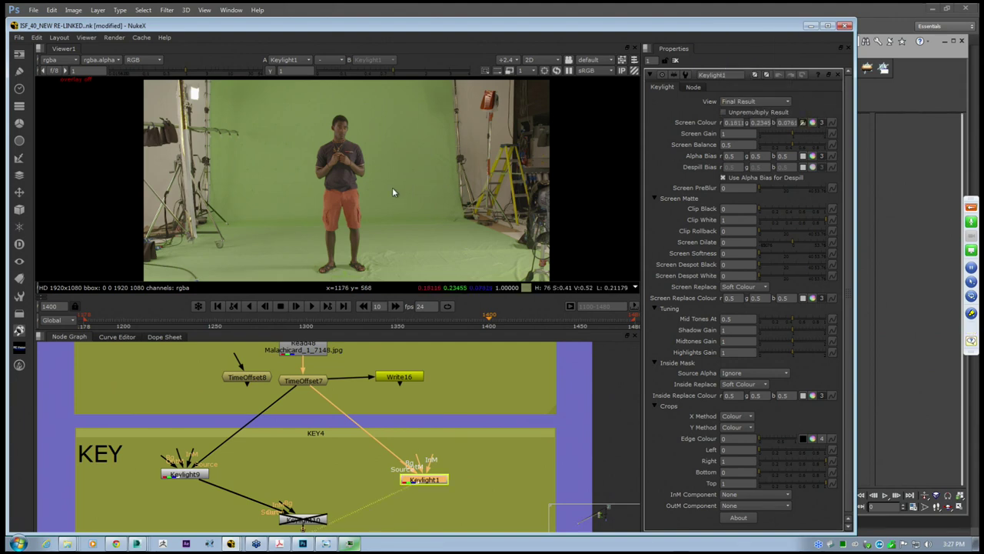
right_click(409, 204, "ctrl")
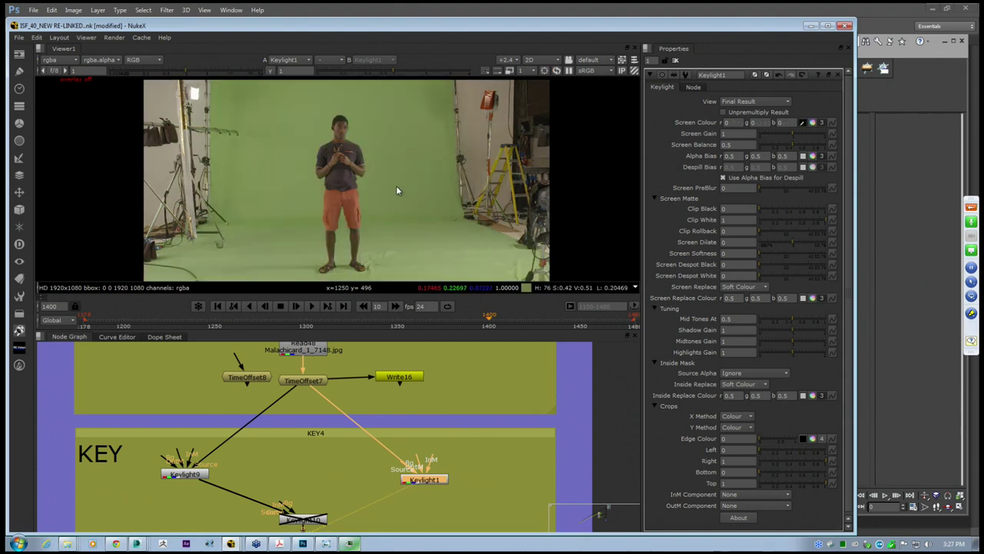
left_click_drag(396, 185, 412, 201, "ctrl+shift")
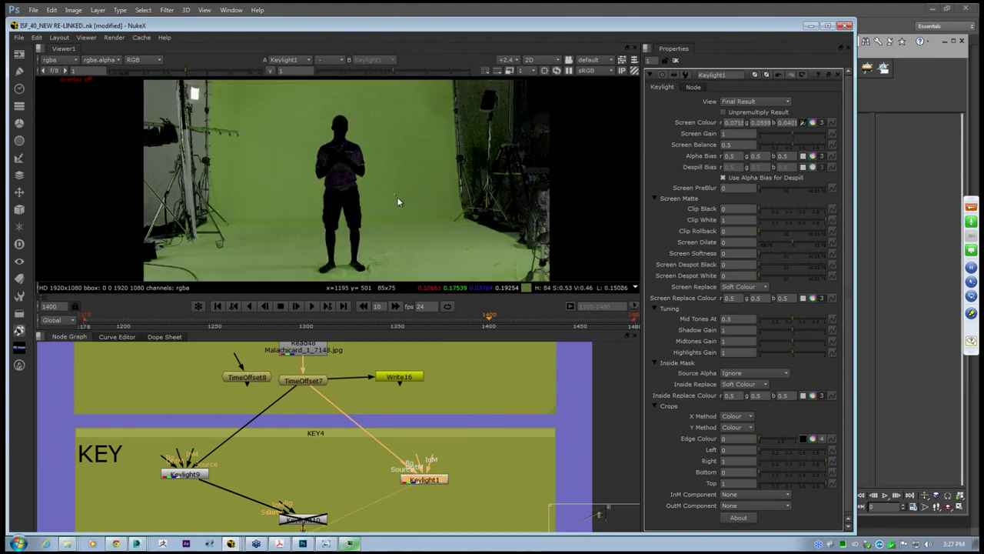
left_click(396, 195, "ctrl")
left_click(399, 198, "ctrl")
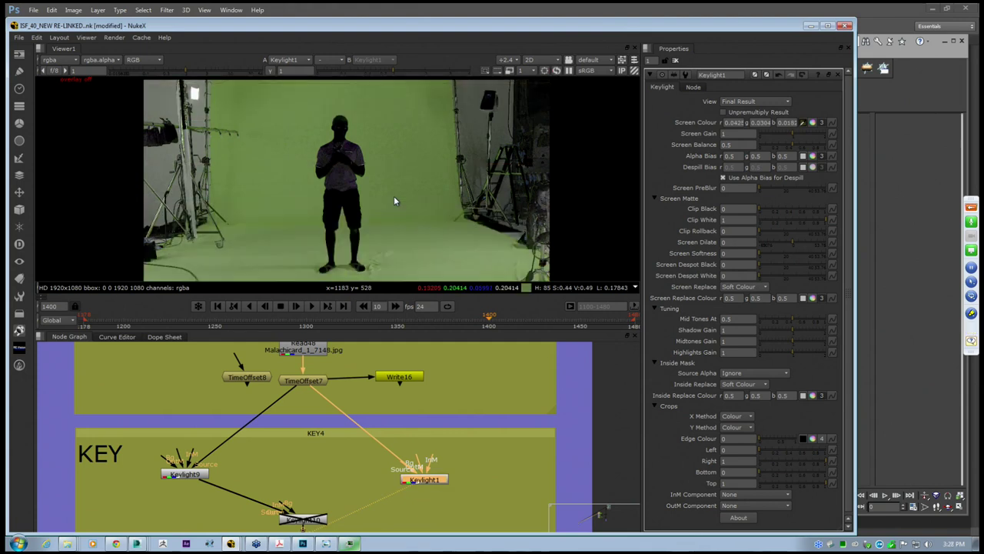
Resample Keylight1's Screen Colour from a small area of green wall left of the actor, about 0.15, 0.24, 0.06
middle_click_drag(381, 164, 397, 199)
scroll(395, 198, "up", 5)
middle_click_drag(224, 172, 348, 200)
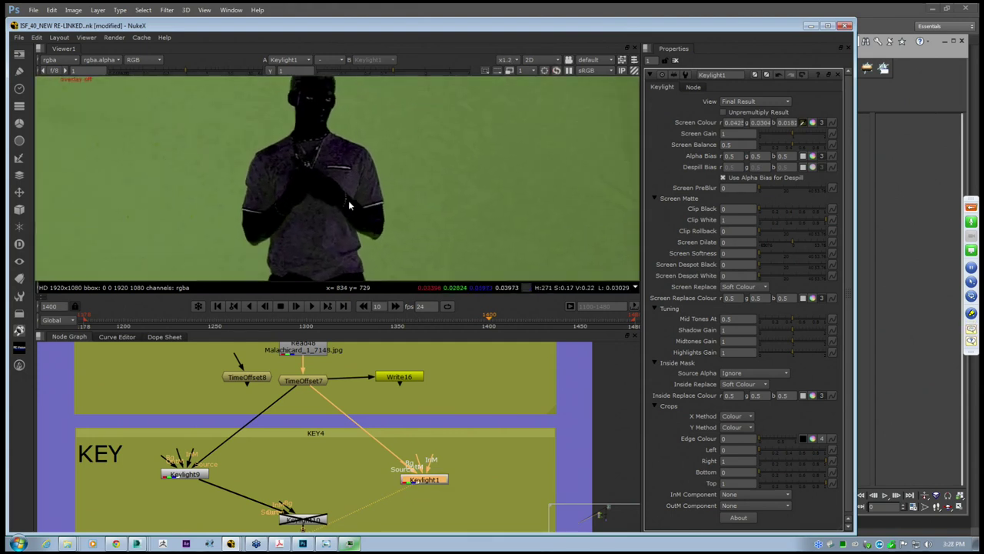
left_click(229, 194, "ctrl")
left_click(226, 192, "ctrl")
left_click(224, 190, "ctrl")
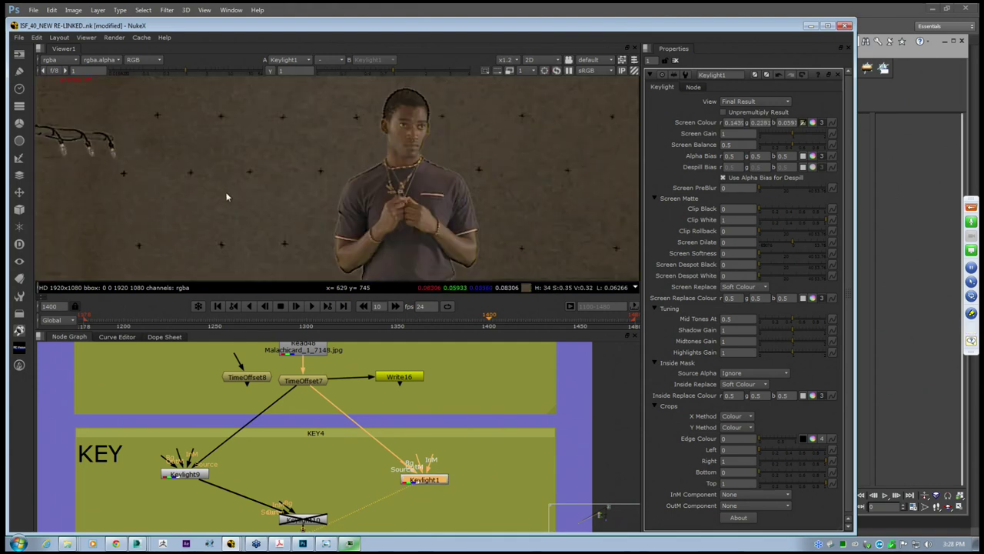
middle_click_drag(223, 192, 259, 205)
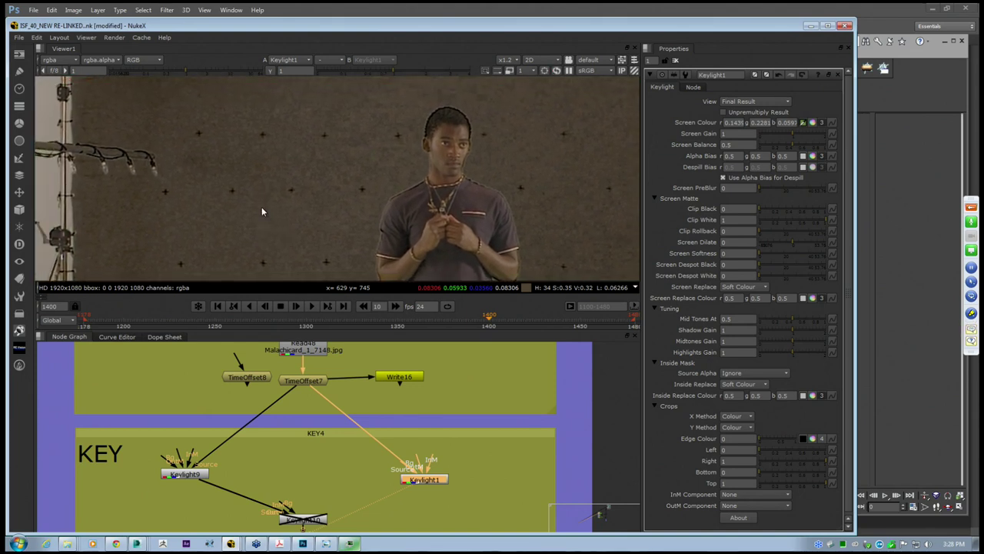
mouse_move(270, 215)
left_mouse_down("ctrl+shift")
mouse_move(296, 235)
mouse_move(254, 223)
left_mouse_up("ctrl+shift")
middle_click_drag(393, 234, 313, 163)
scroll(329, 185, "down", 4)
scroll(305, 174, "down", 1)
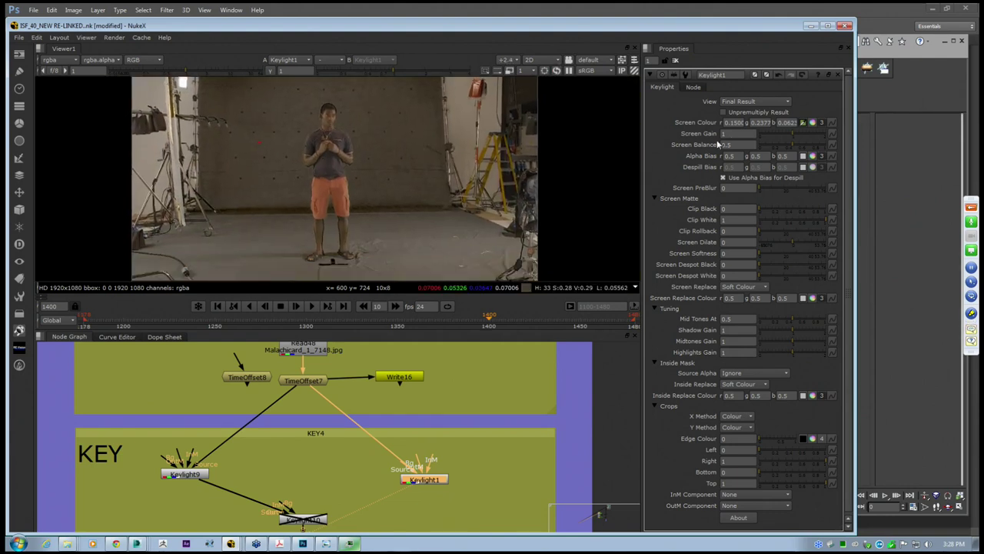
Set Keylight1's Screen Gain to 1.46 and Screen Balance to 0.45
mouse_move(792, 134)
left_mouse_down()
mouse_move(781, 137)
mouse_move(806, 142)
mouse_move(784, 139)
mouse_move(801, 148)
mouse_move(784, 150)
mouse_move(792, 134)
mouse_move(810, 139)
left_mouse_up()
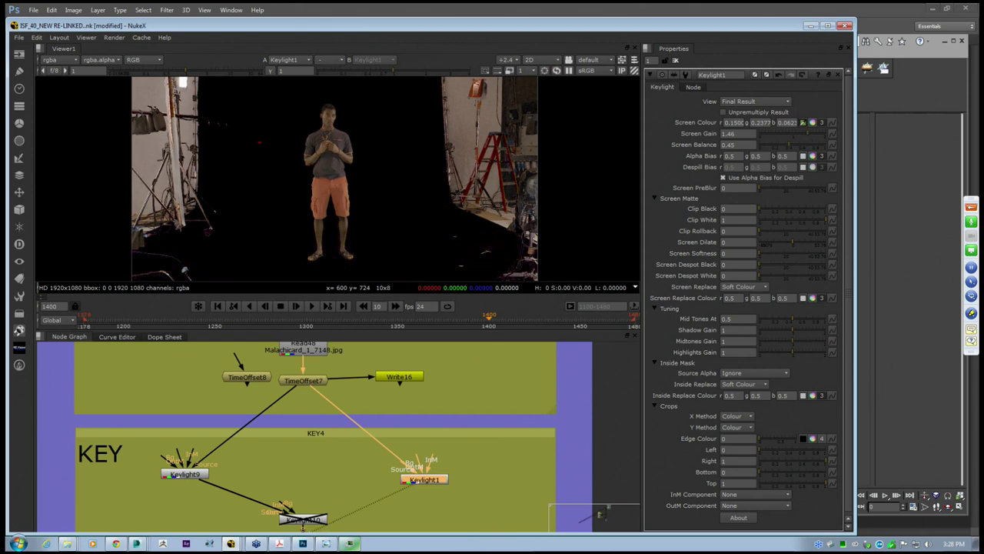
Cycle Keylight1's View through Composite and Source Alpha to Screen Matte, and inspect the matte across the actor's torso
left_click(753, 102)
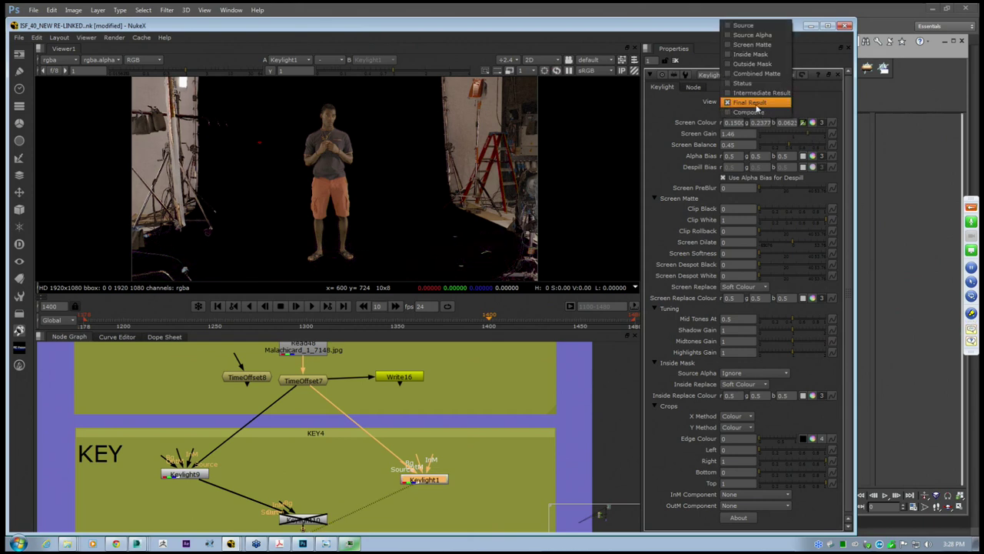
left_click(752, 113)
left_click(753, 102)
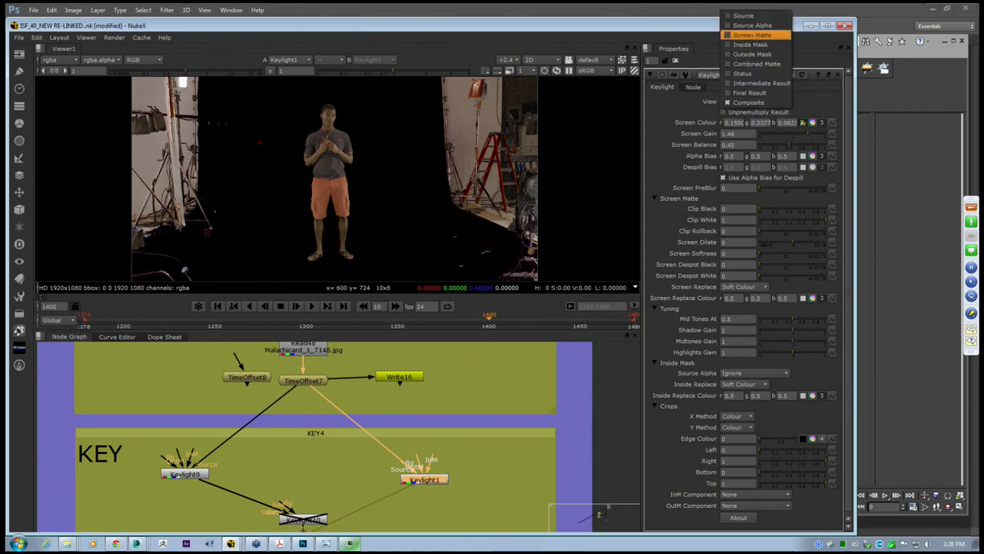
left_click(754, 26)
left_click(753, 103)
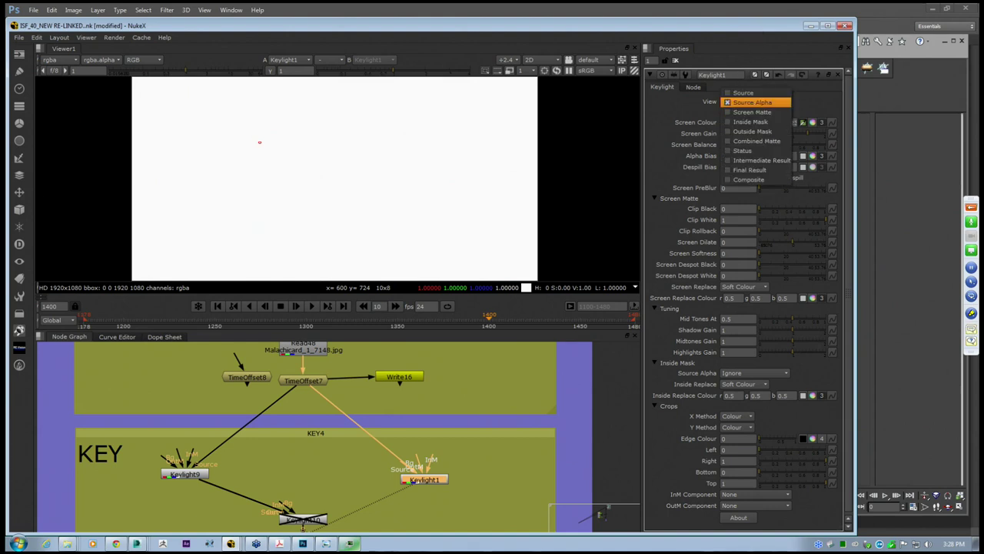
left_click(757, 115)
scroll(337, 217, "up", 5)
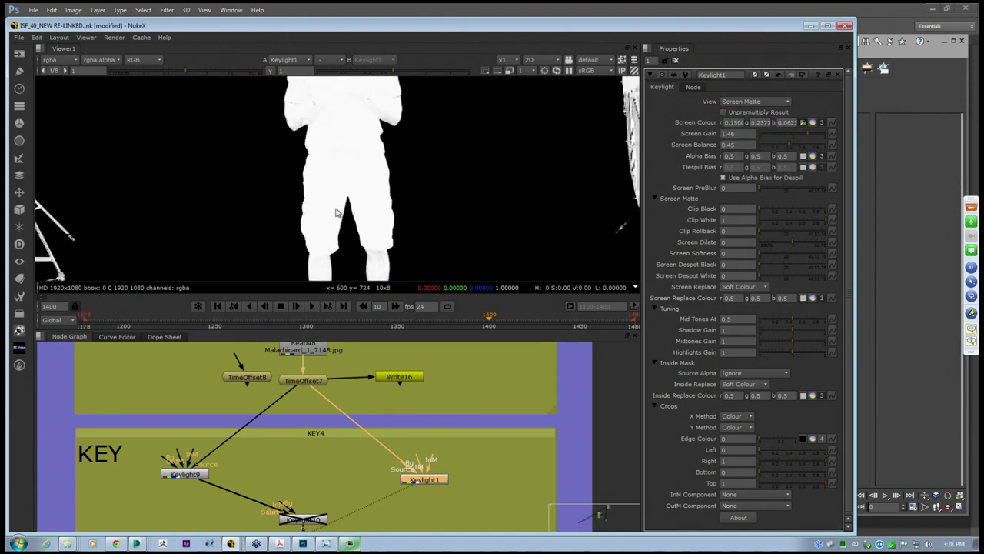
scroll(321, 222, "up", 2)
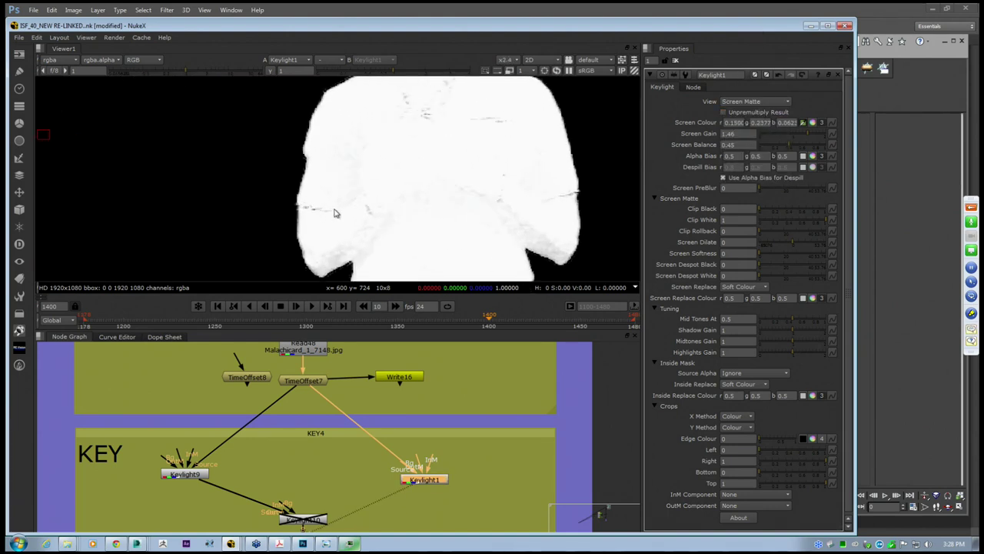
Compare the actor's torso in Keylight1's Source and Final Result views, and return the View to Screen Matte
left_click(751, 102)
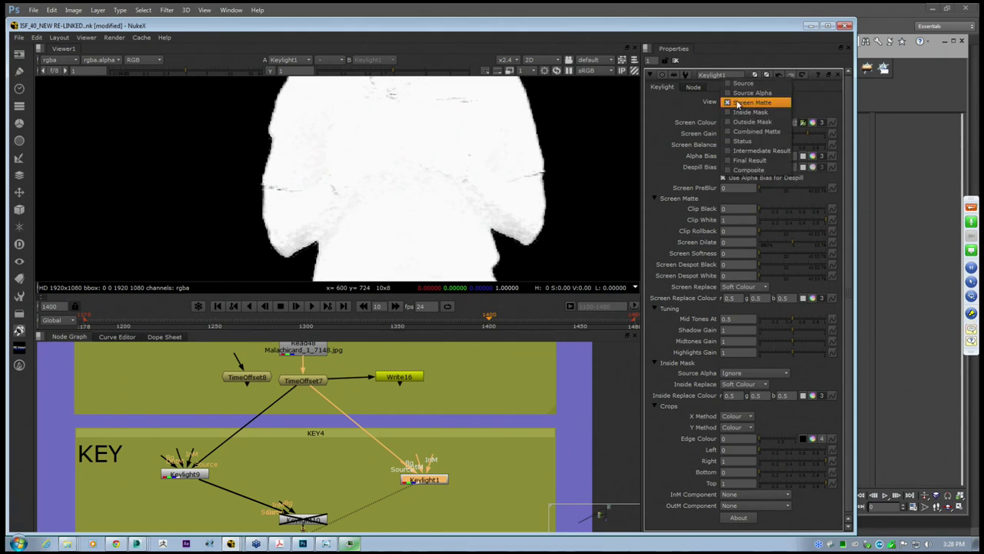
left_click(743, 82)
left_click(750, 102)
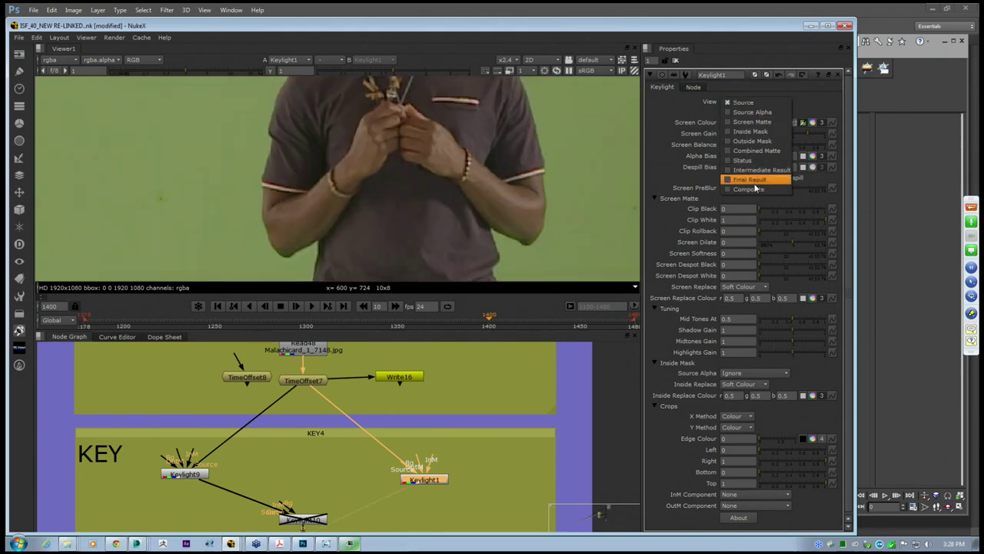
left_click(751, 180)
left_click(741, 102)
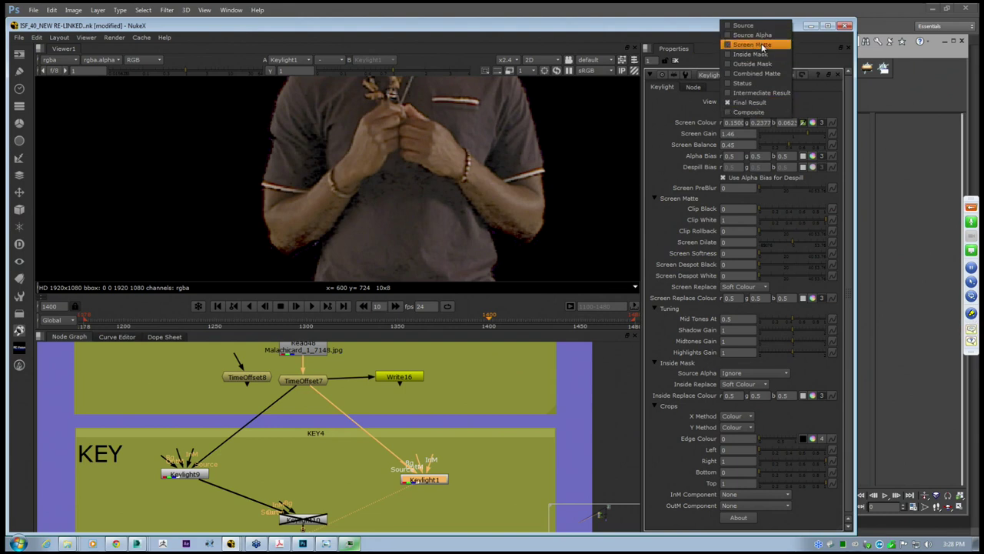
left_click(761, 45)
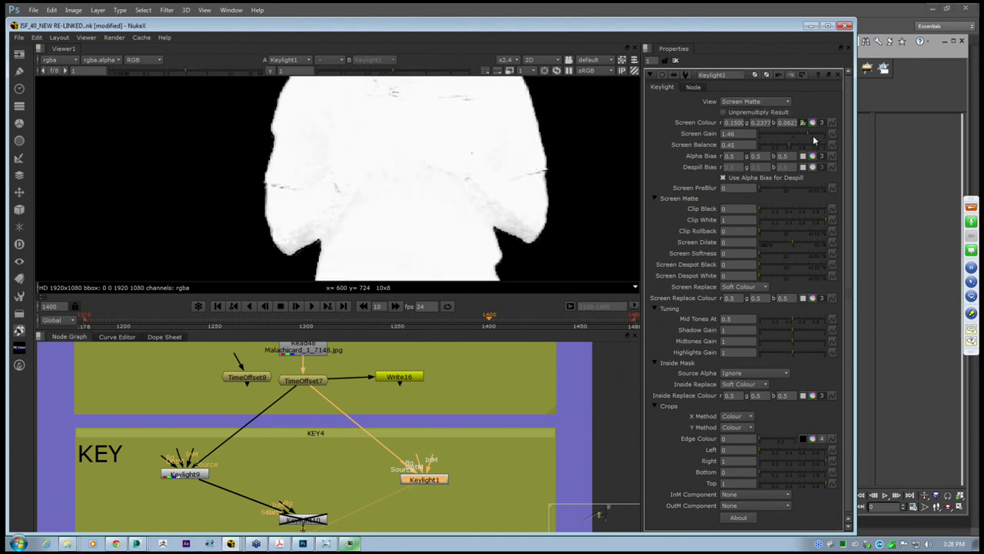
Set Keylight1's Screen Gain to 1.36, Screen Balance to 0.52 and Screen PreBlur to 2
left_click_drag(808, 137, 804, 136)
left_click(791, 146)
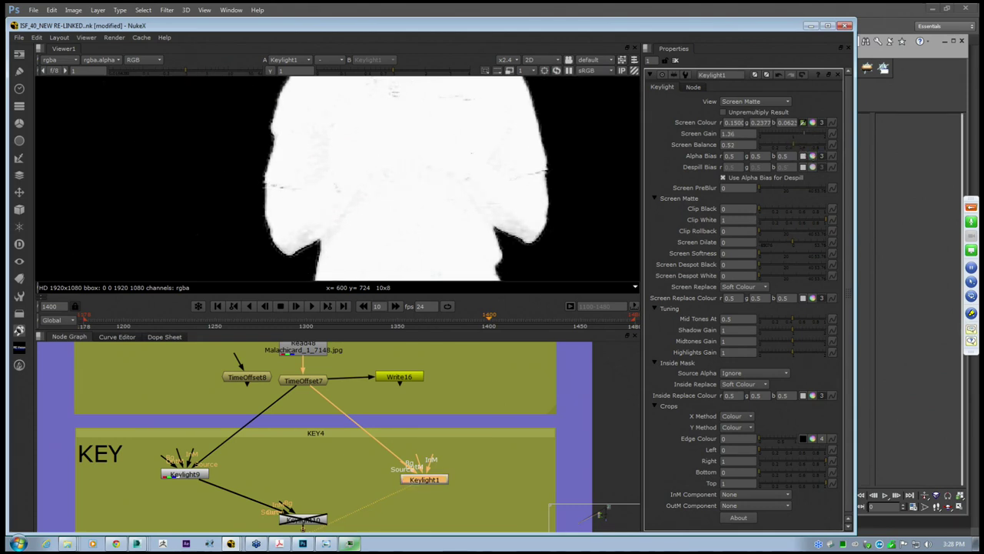
left_click_drag(759, 186, 778, 208)
Tighten Keylight1's screen matte with Clip Black 0.11, Clip White 0.52 and Clip Rollback 1
mouse_move(763, 210)
left_mouse_down()
mouse_move(779, 213)
mouse_move(765, 212)
left_mouse_up()
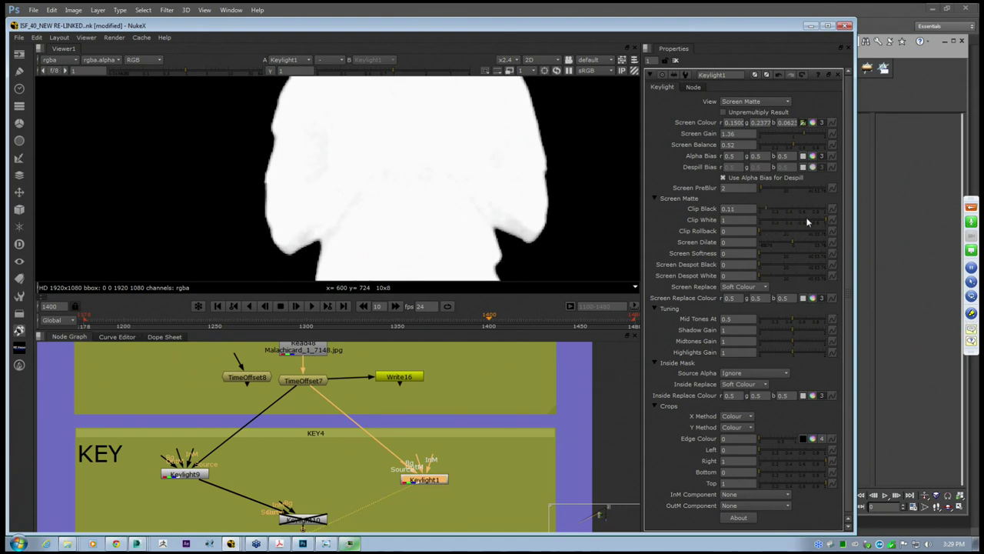
left_click_drag(818, 223, 795, 221)
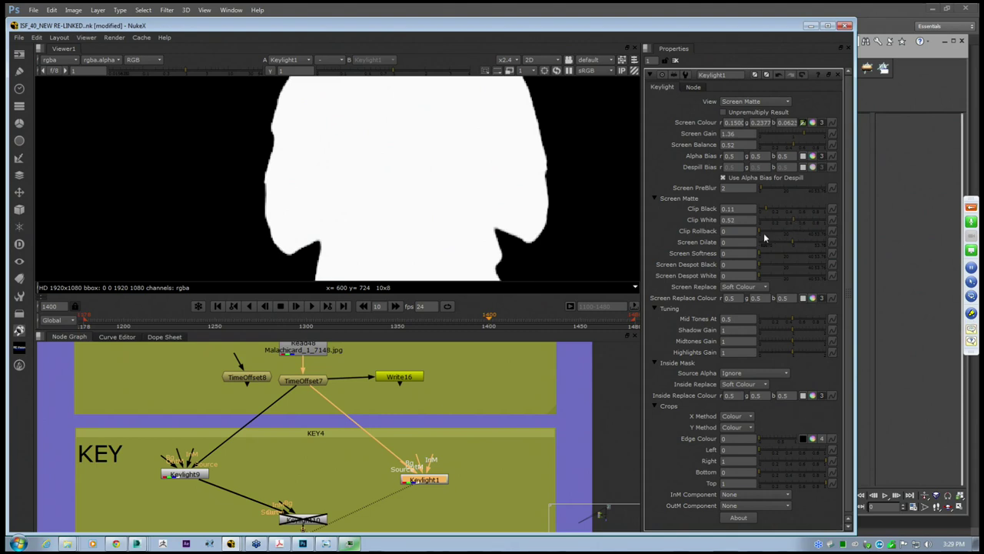
left_click(763, 230)
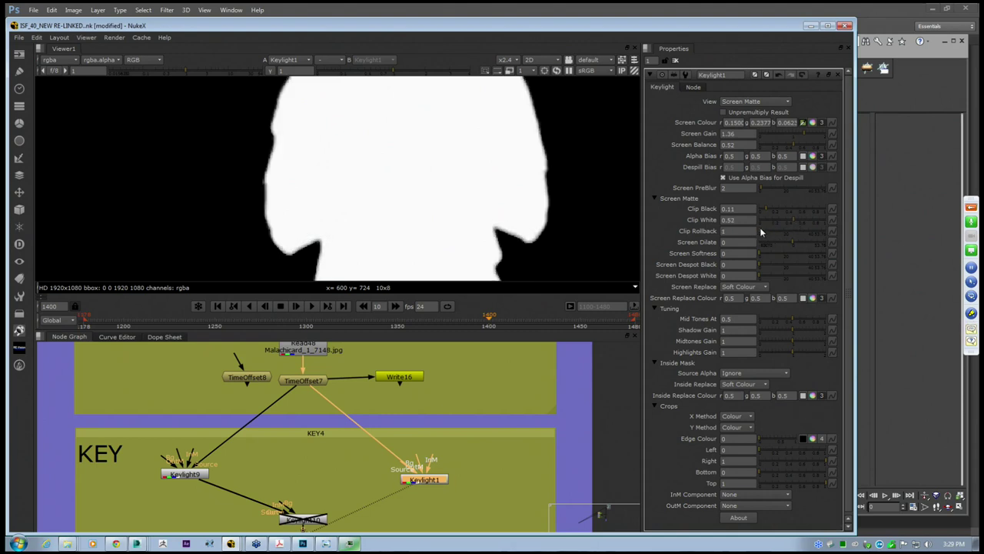
Inspect the screen matte around the actor's feet and compare it with Keylight1's Source view of the same area
scroll(415, 205, "down", 4)
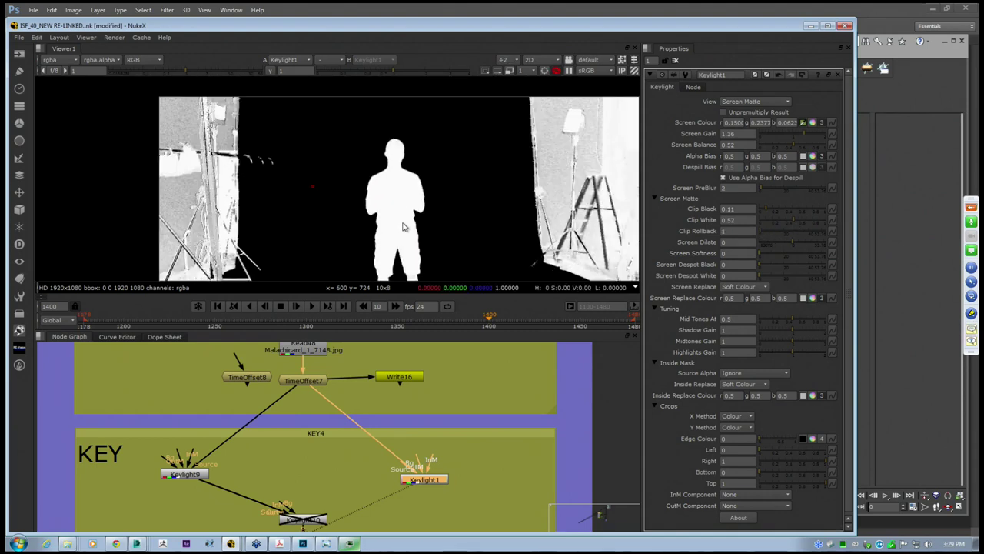
scroll(403, 227, "up", 1)
scroll(390, 262, "up", 3)
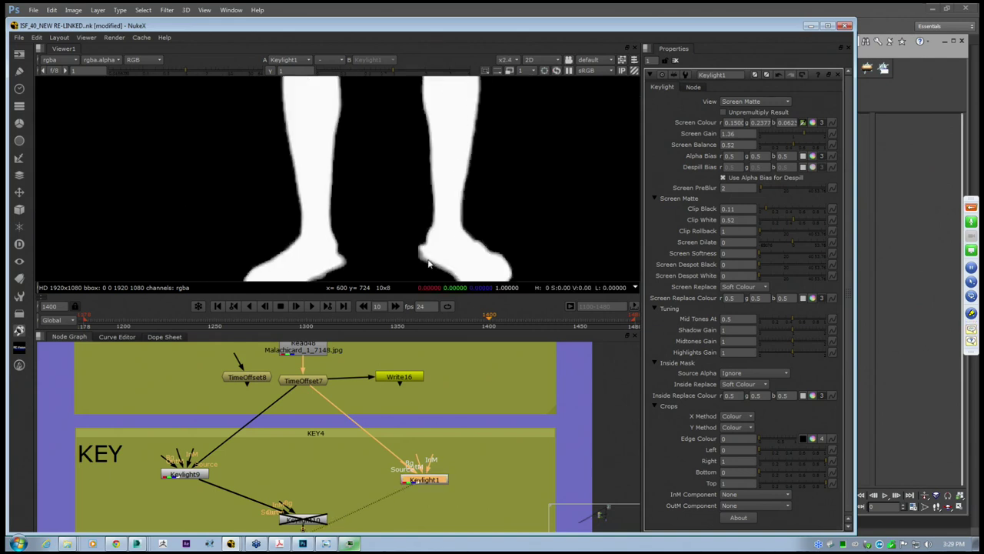
scroll(429, 264, "down", 5)
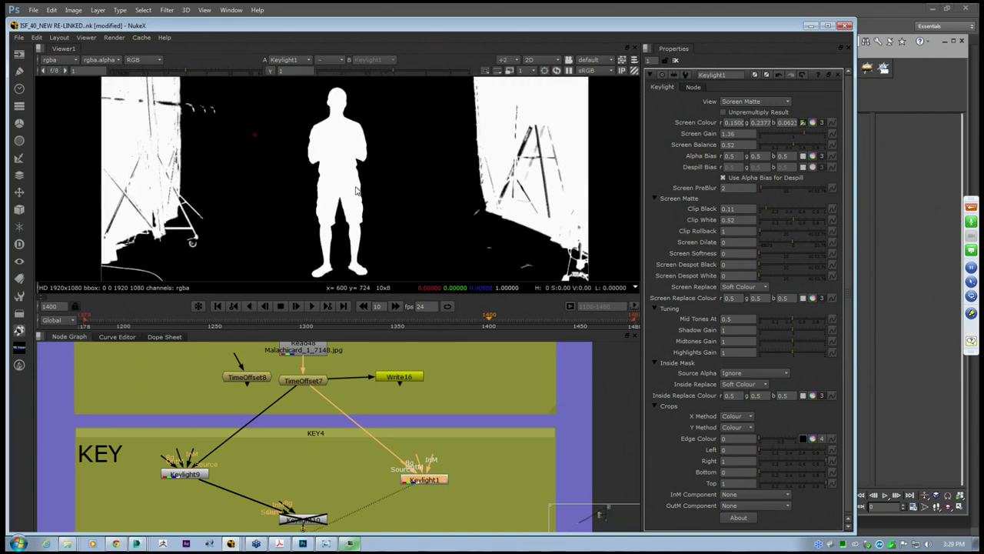
left_click(753, 101)
left_click(742, 82)
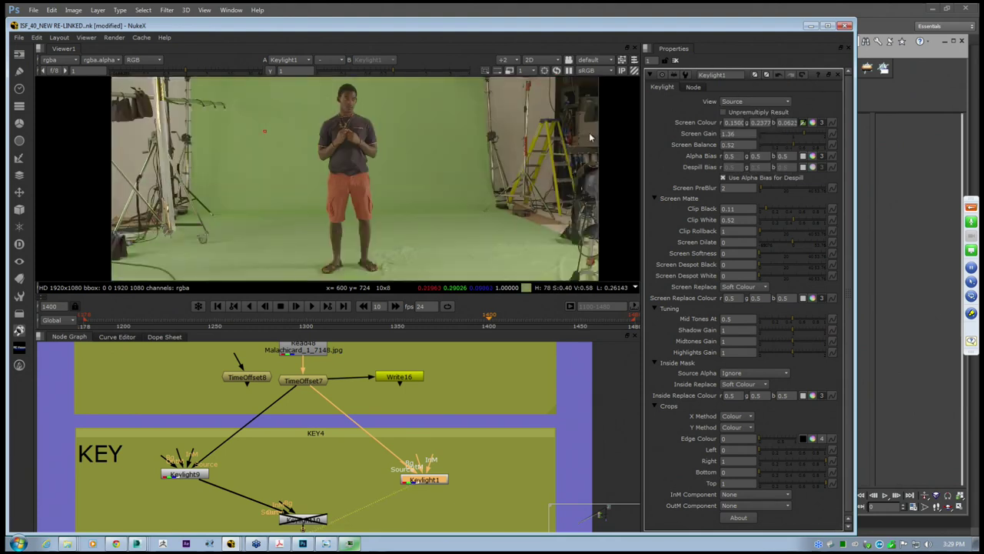
scroll(339, 200, "up", 4)
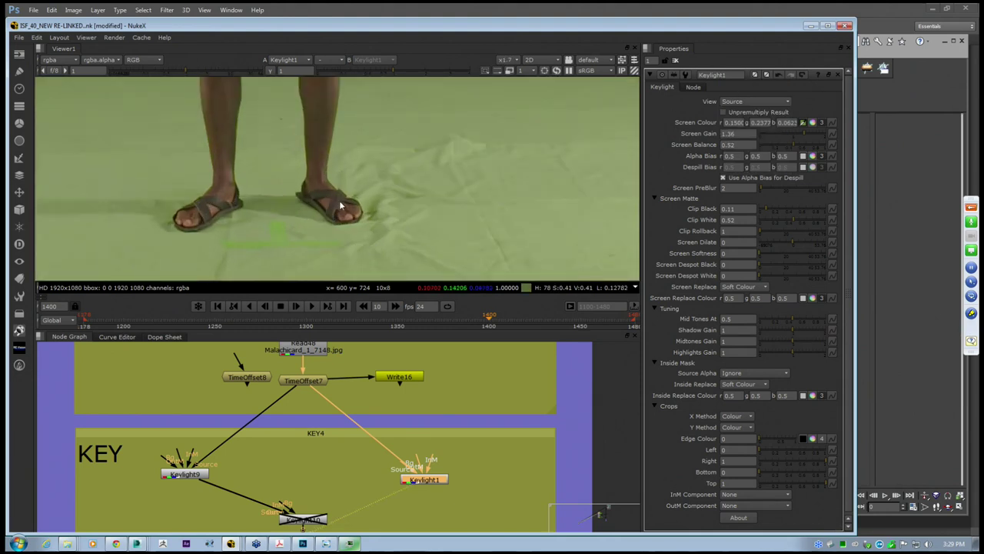
scroll(368, 219, "down", 4)
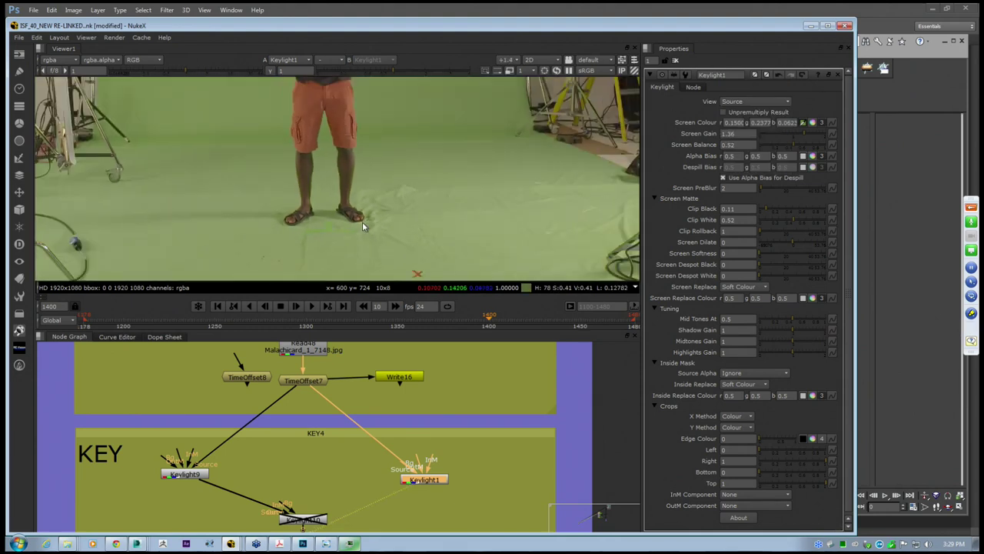
scroll(372, 197, "up", 3)
scroll(366, 186, "down", 5)
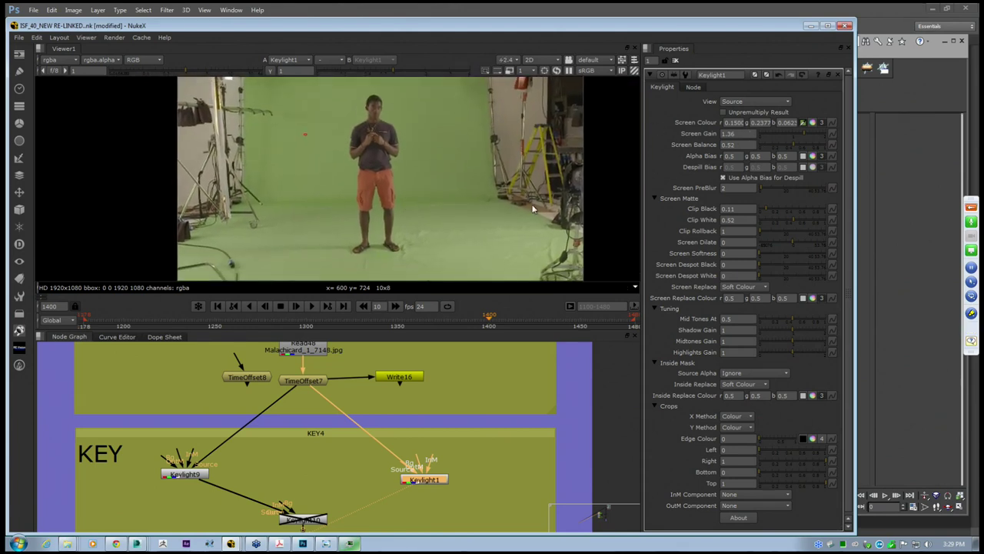
View Keylight9's output for comparison, set Keylight1's View to Final Result and display Keylight1 in the viewer
left_click(426, 484)
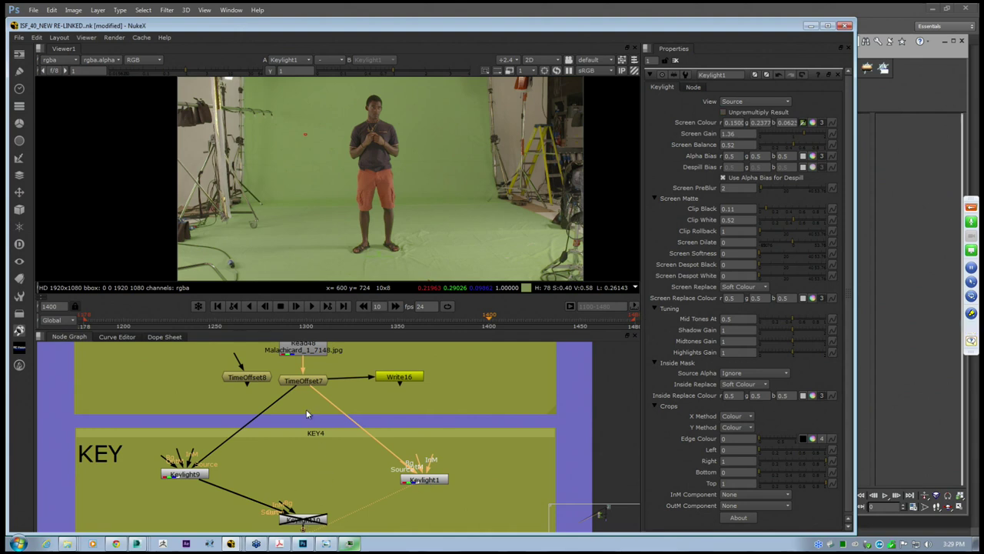
key("1")
left_click(426, 482)
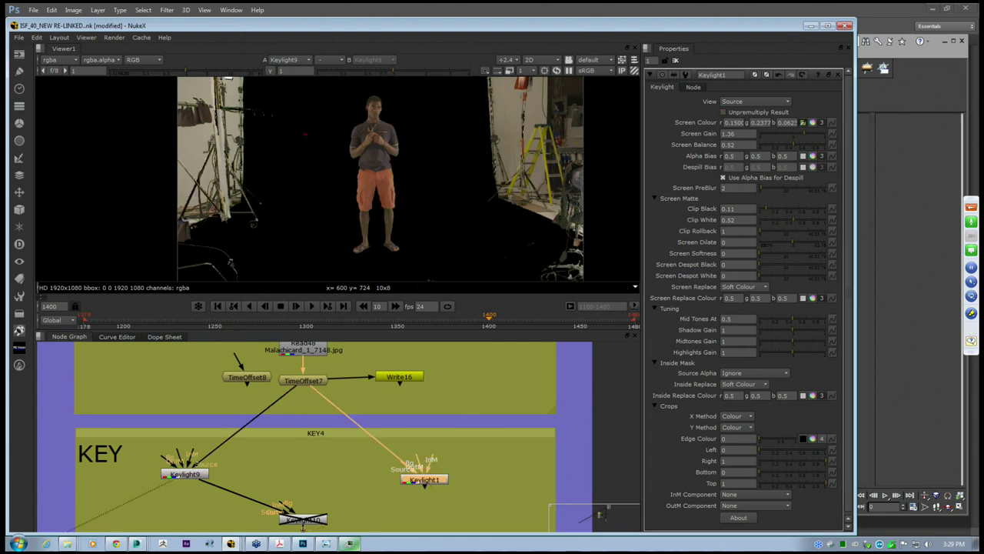
double_click(202, 477)
double_click(440, 479)
left_click(747, 104)
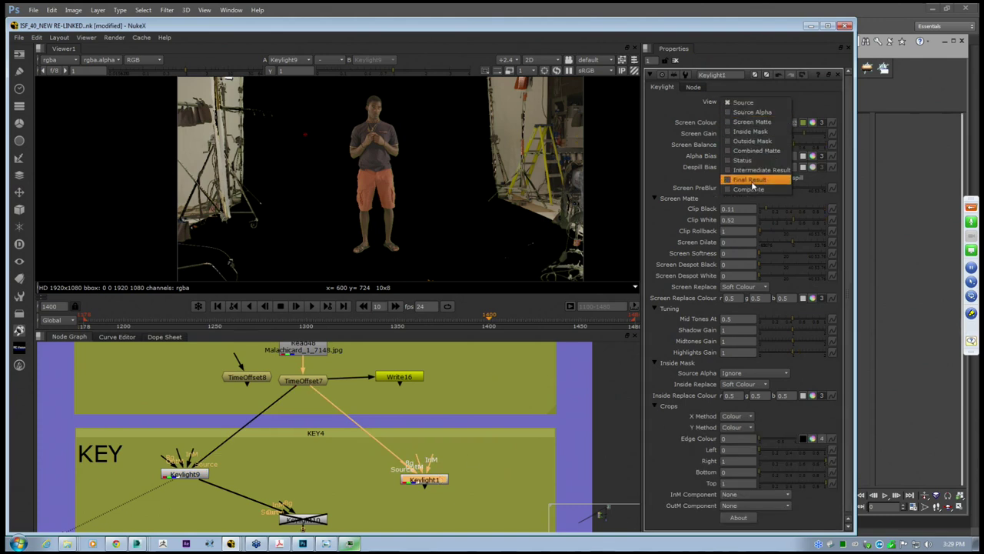
left_click(753, 187)
key("1")
Delete the disabled Keylight node between Keylight9 and Merge29, and move Keylight9 directly above Merge29
middle_click_drag(390, 463, 411, 419)
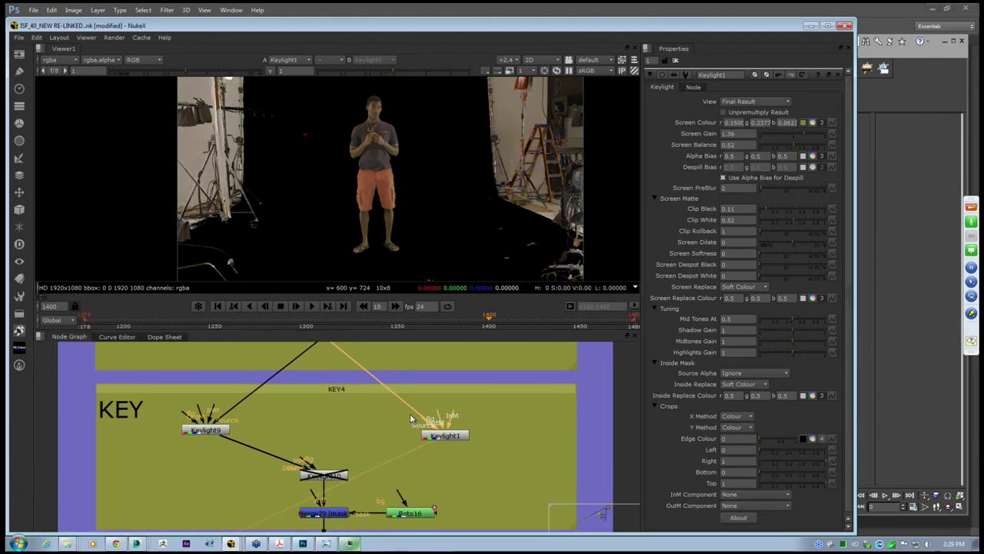
left_click(334, 477)
middle_click_drag(334, 478, 359, 440)
key("Delete")
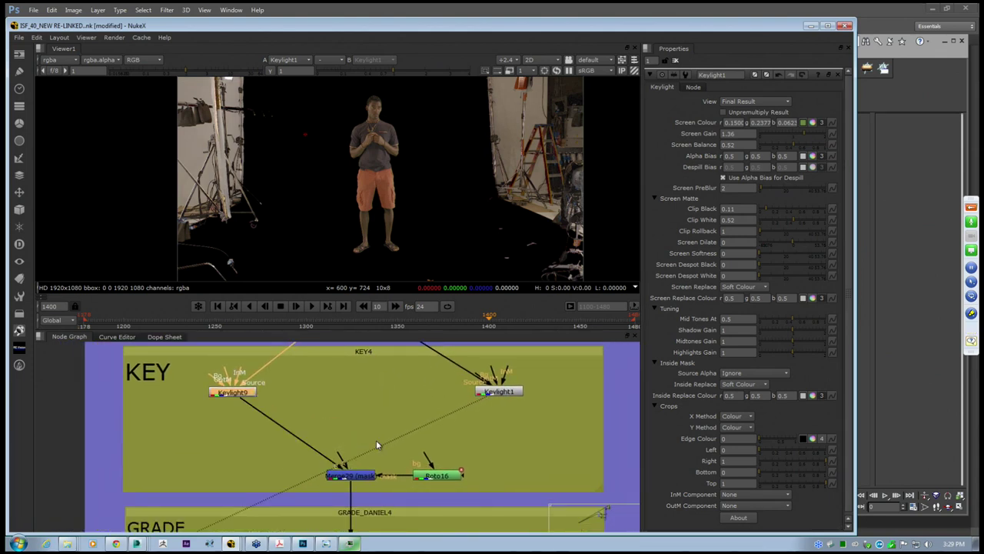
left_click_drag(246, 394, 375, 399)
Open Merge29's settings, move Roto16 slightly away from it, and examine Roto16's Bezier shape around the actor
left_click(364, 478)
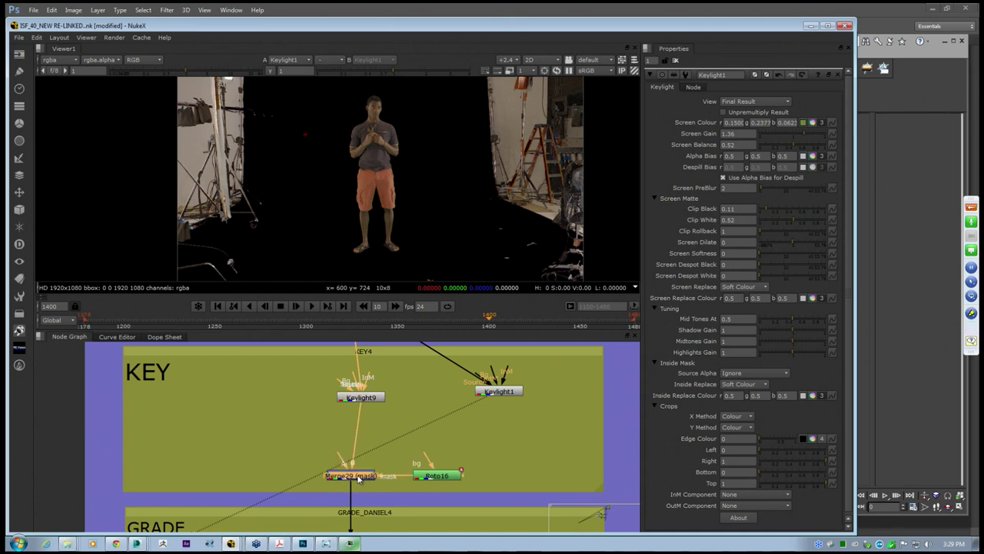
double_click(370, 478)
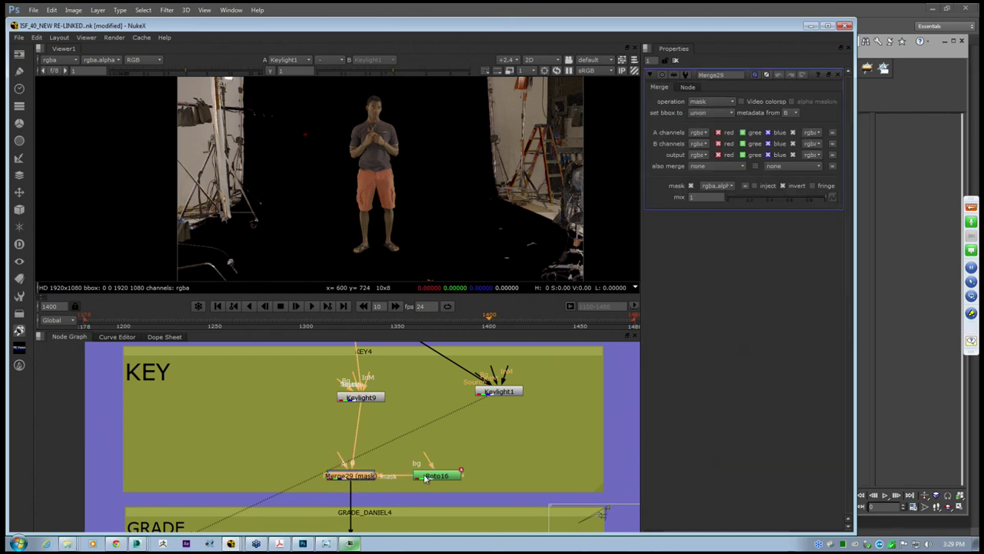
left_click_drag(441, 473, 464, 474)
double_click(463, 474)
middle_click_drag(378, 233, 377, 252)
scroll(377, 251, "down", 1)
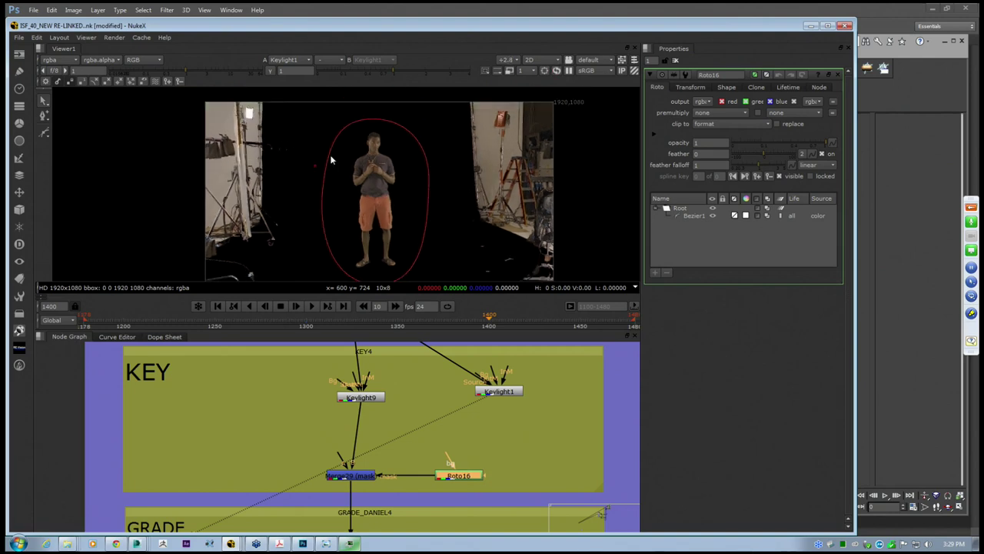
scroll(332, 160, "down", 2)
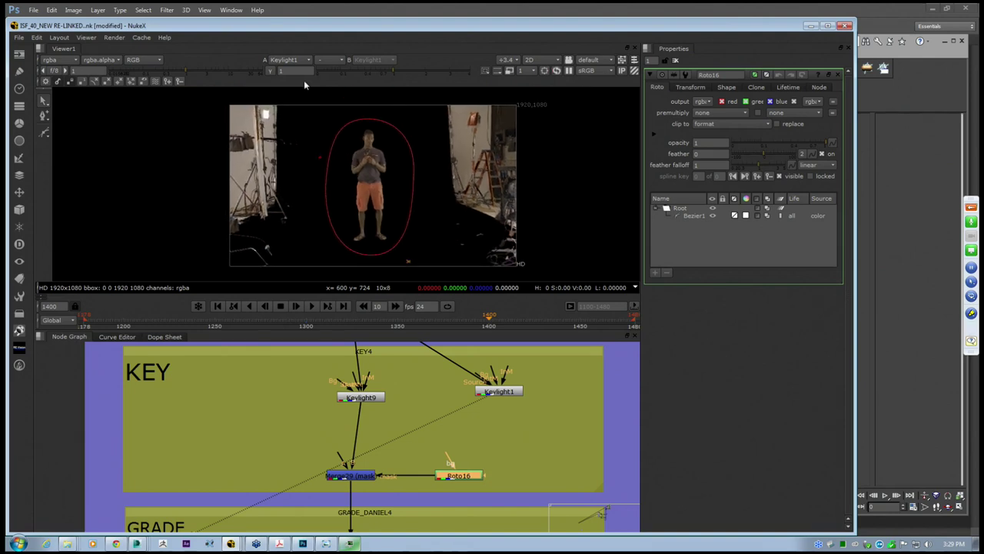
Display Merge29's masked result in the viewer with overlays hidden, and reopen Keylight1's properties
left_click(350, 476)
key("1")
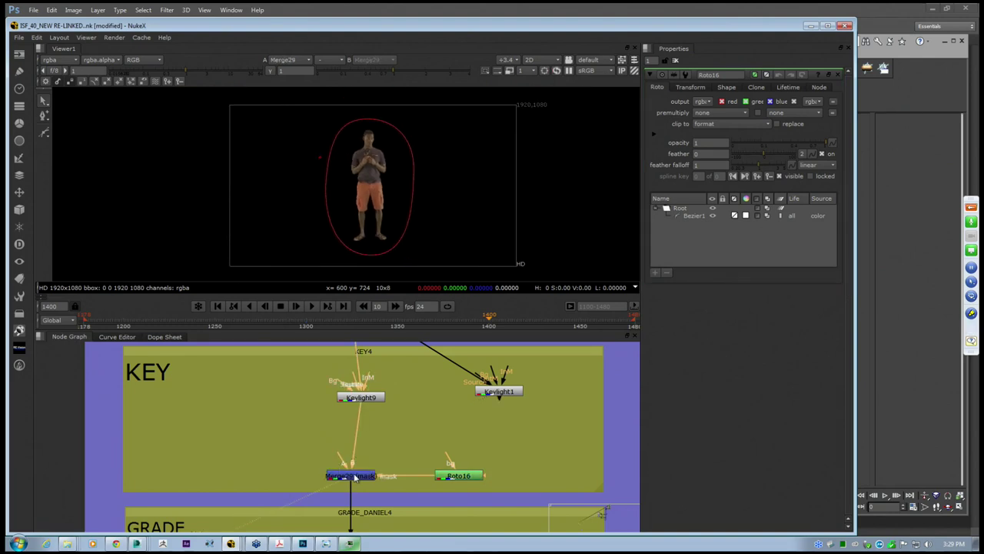
scroll(174, 185, "up", 2)
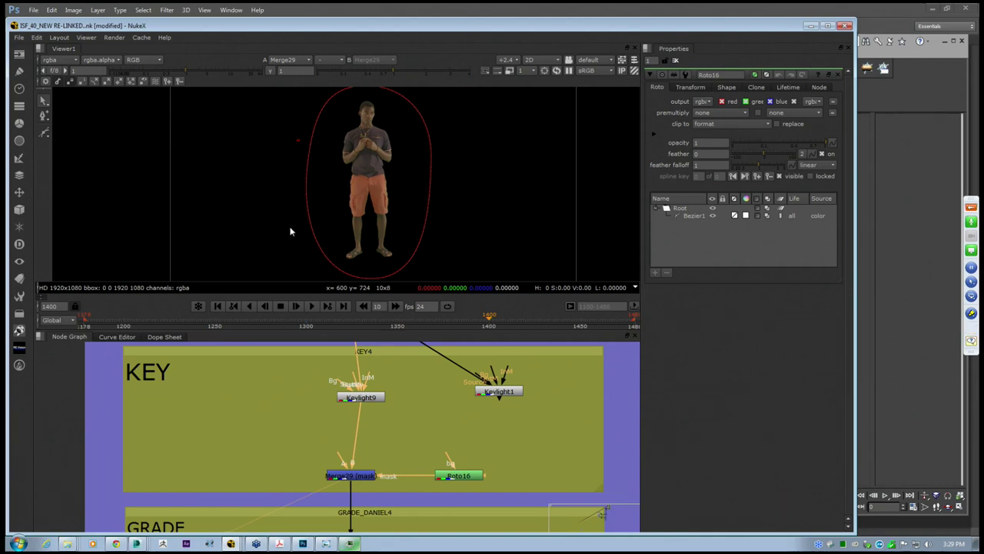
key("q")
middle_click_drag(341, 186, 317, 192)
scroll(326, 177, "up", 1)
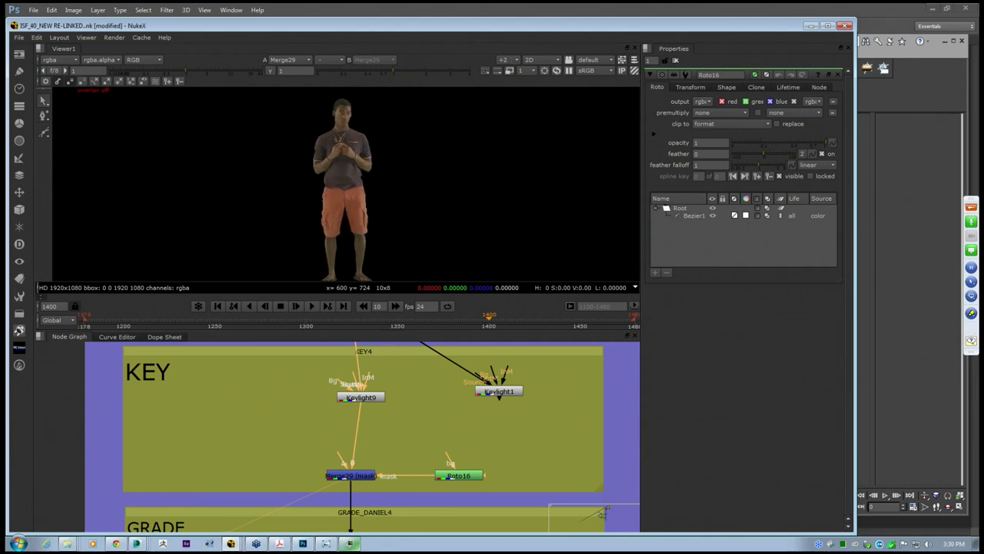
double_click(488, 390)
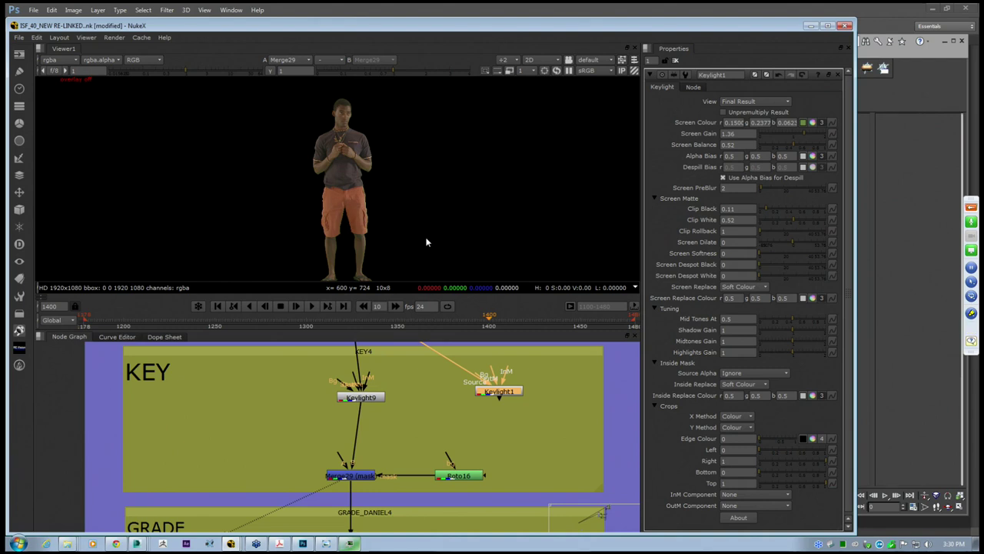
Switch to the Windows Explorer window showing FILMS and go up to the CG SCHOOL folder
right_click(68, 542)
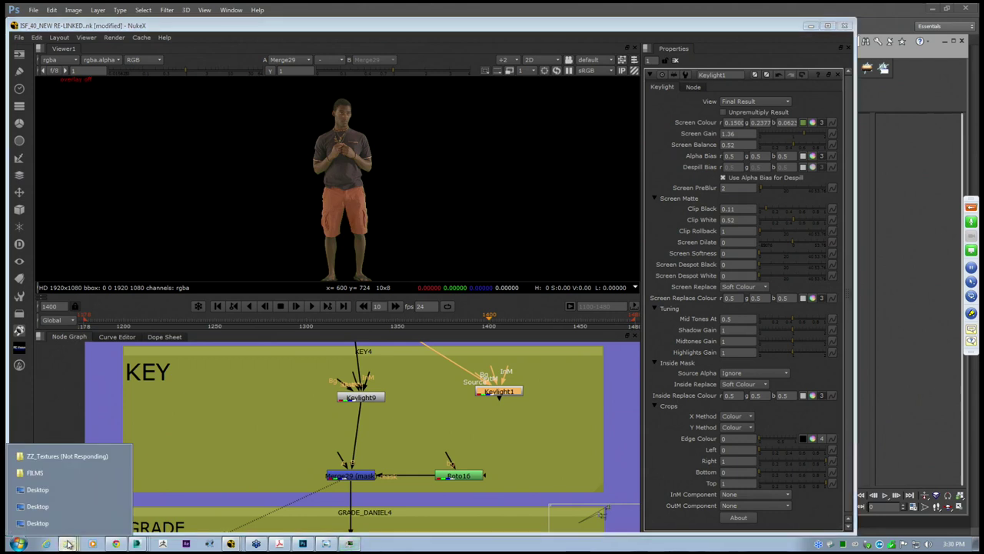
left_click(51, 473)
left_click(330, 147)
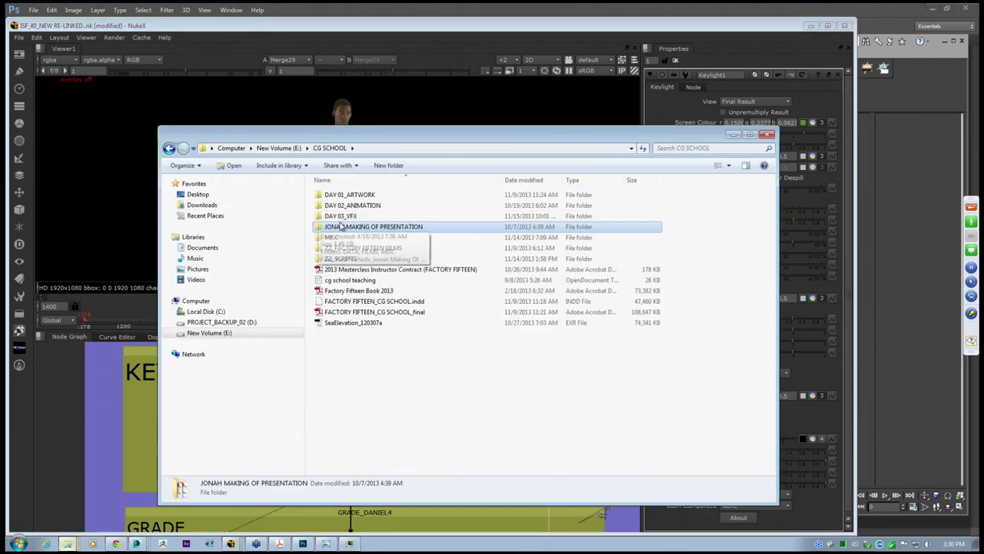
Browse through DAY 03_VFX and NUKE to the INSIDE FISH SCENE folder and open the ISF_20 video
double_click(342, 216)
left_click_drag(346, 136, 331, 129)
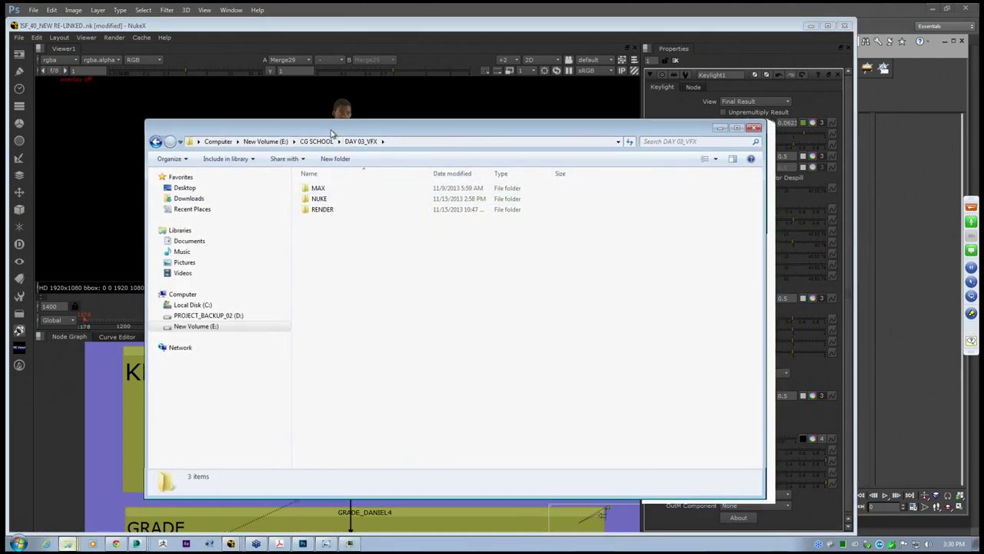
double_click(319, 198)
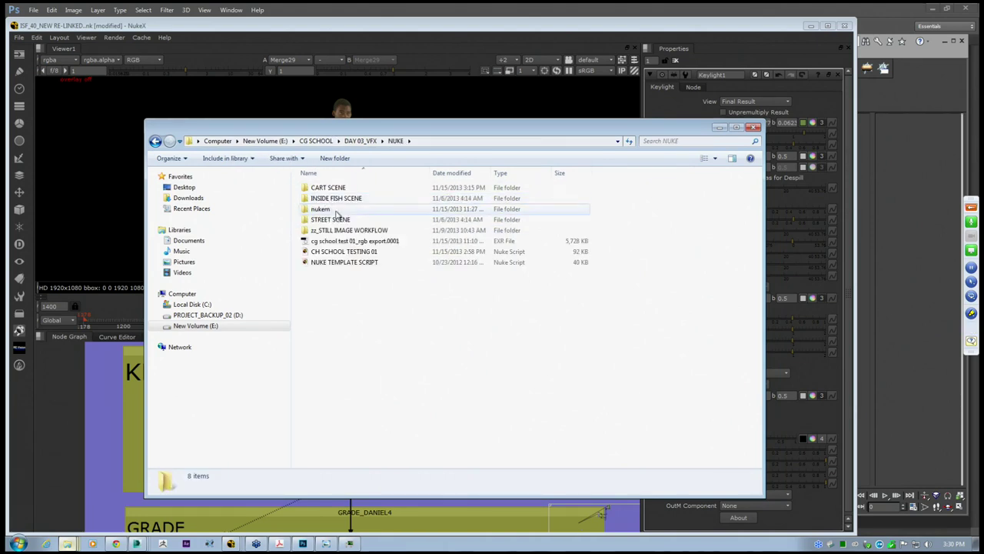
double_click(332, 199)
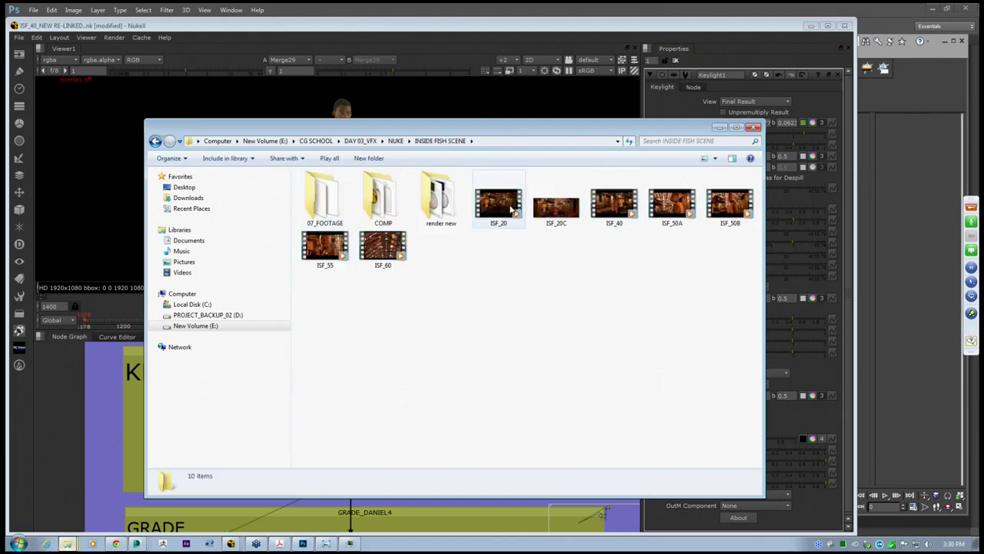
double_click(511, 210)
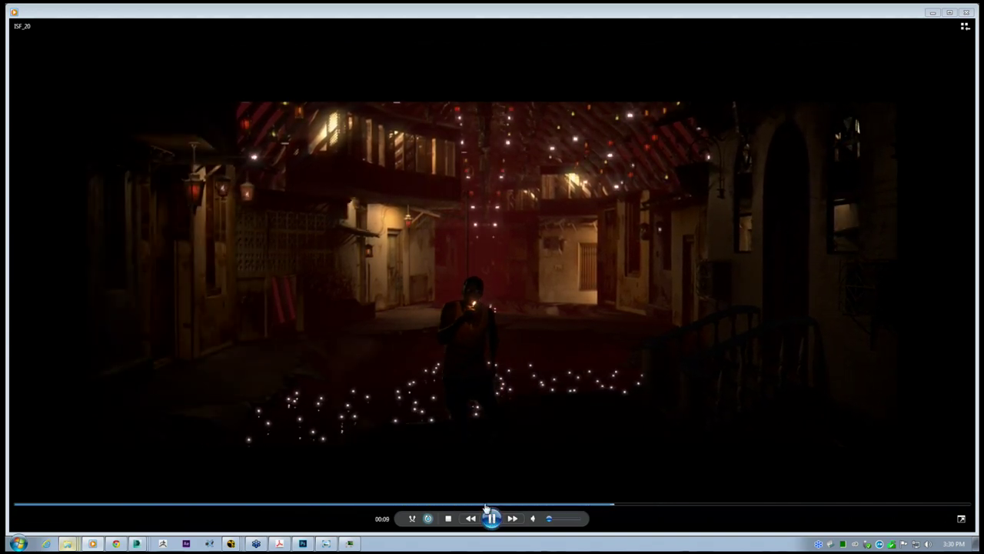
Play ISF_20 with pauses between about 9 and 14 seconds to examine the lighting on the actor and street
left_click(488, 509)
left_click(492, 518)
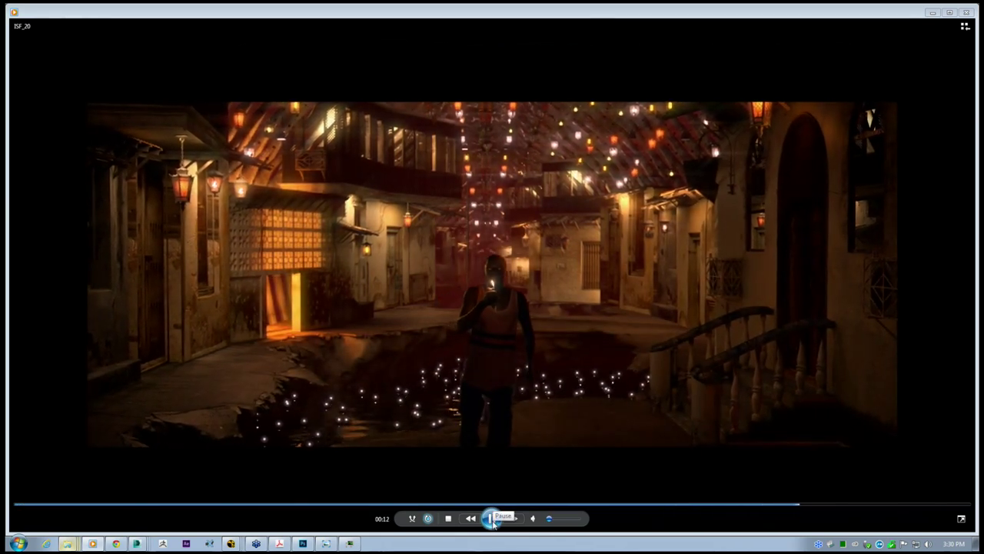
left_click(492, 518)
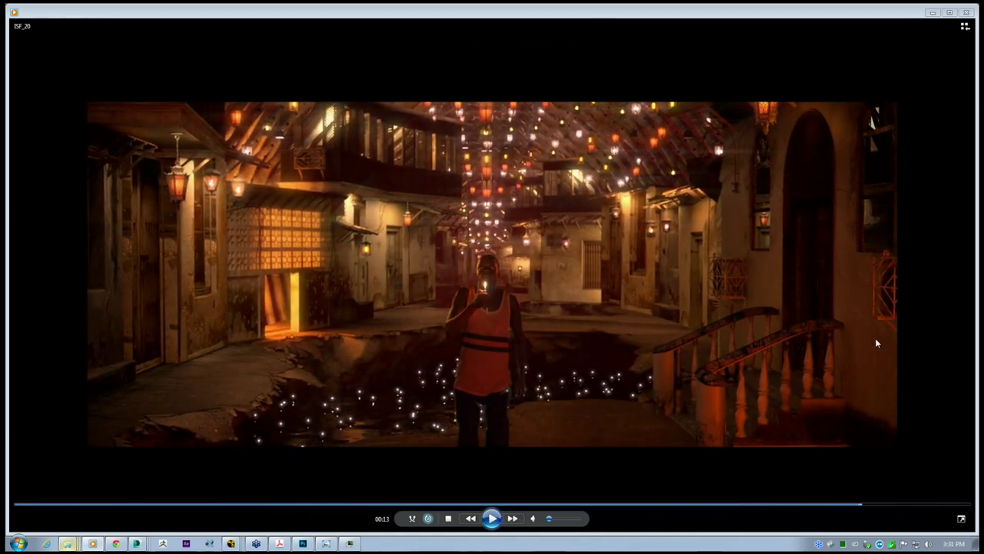
left_click(493, 518)
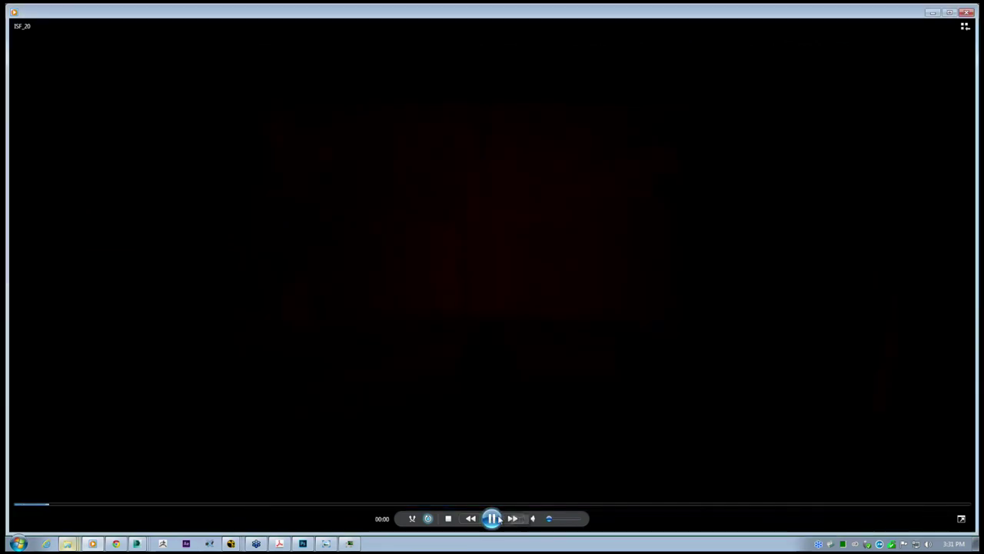
left_click(498, 519)
left_click(705, 505)
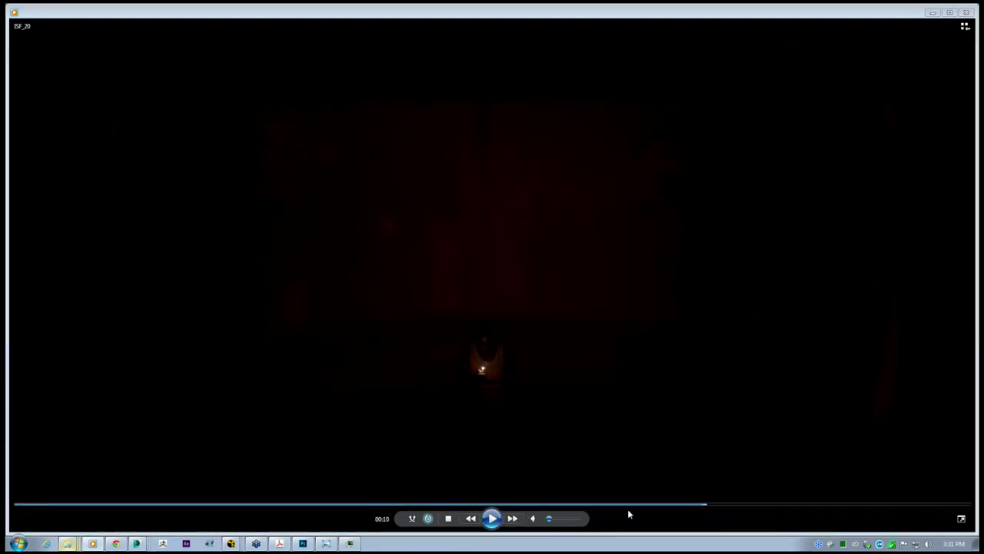
left_click(492, 518)
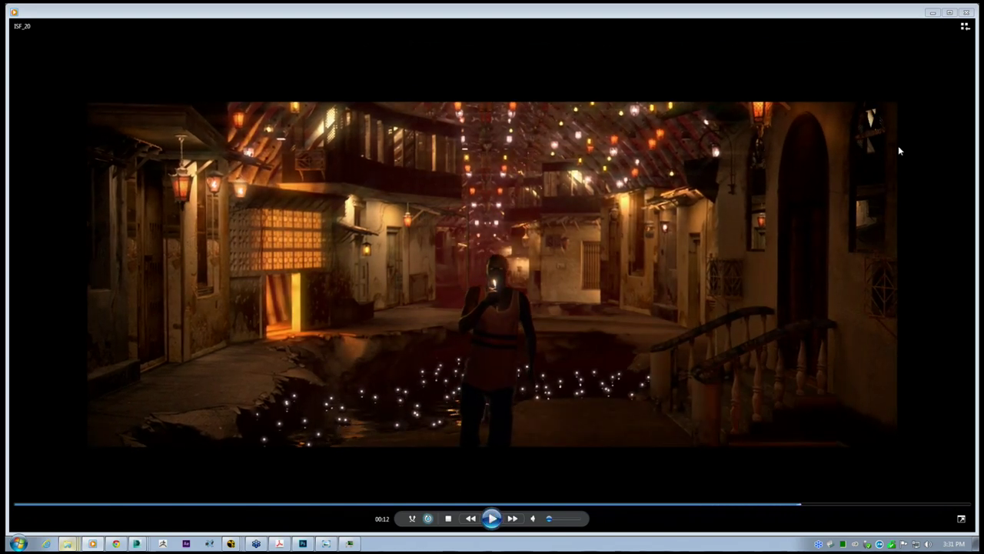
left_click(492, 518)
left_click(492, 518)
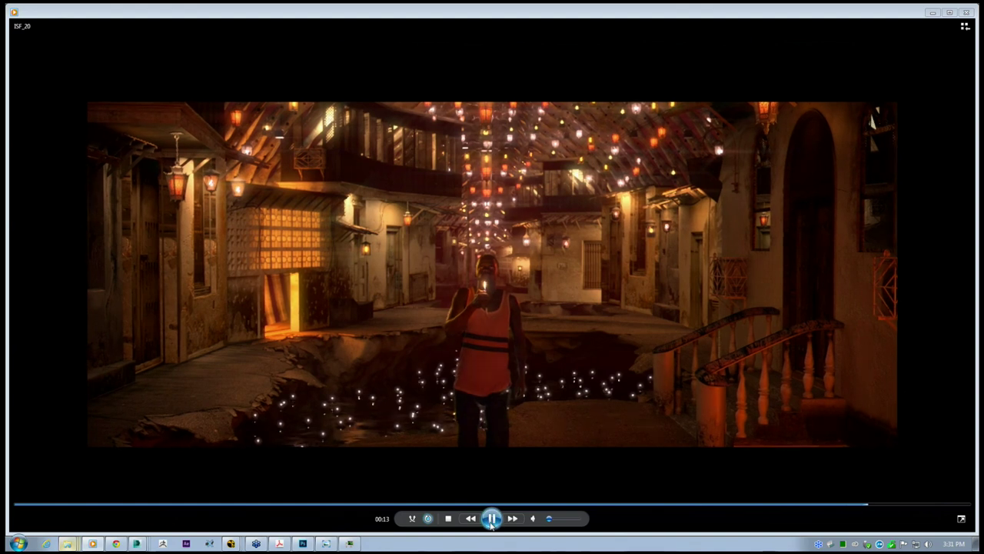
left_click(492, 518)
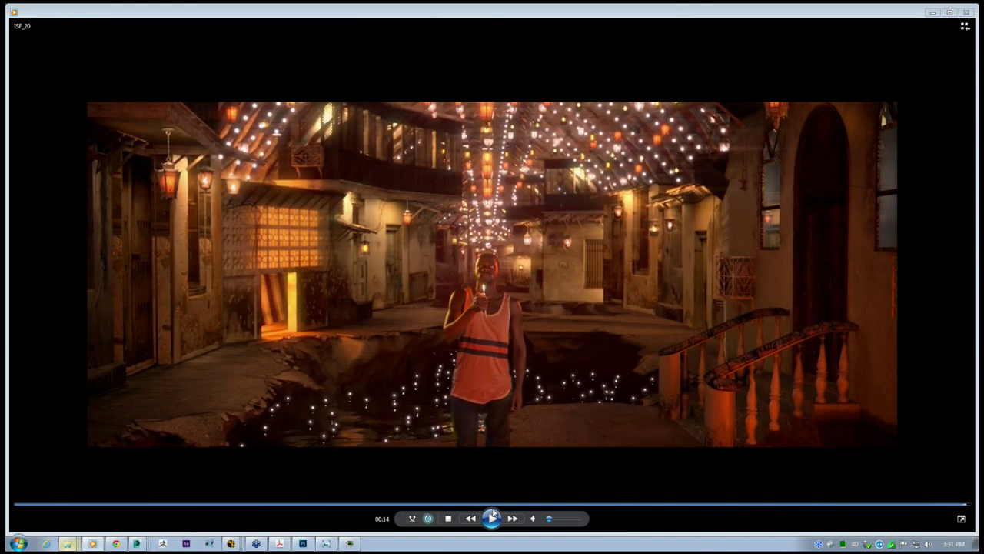
left_click(492, 518)
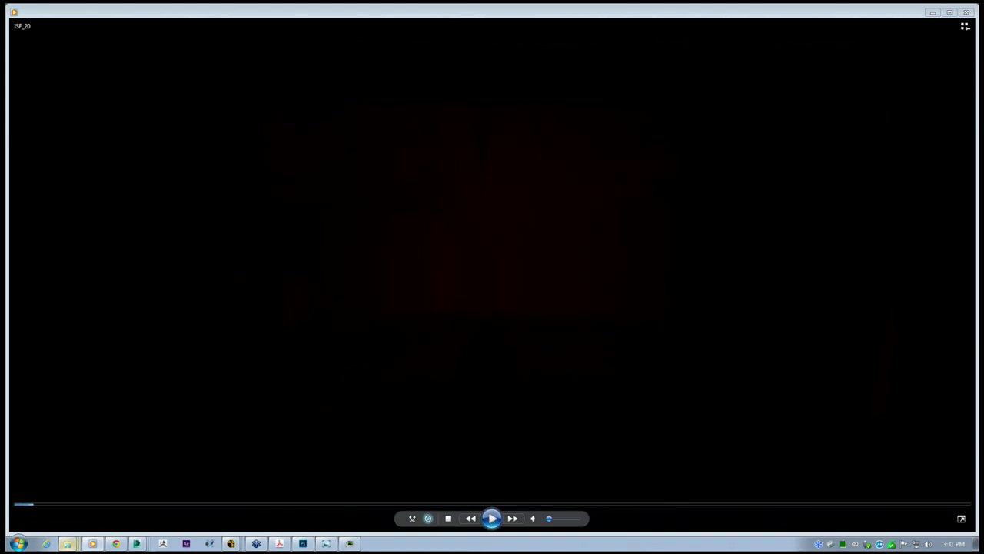
Replay ISF_20 from its dark opening, pausing to examine the lights coming on, and return to the NukeX window
left_click(492, 519)
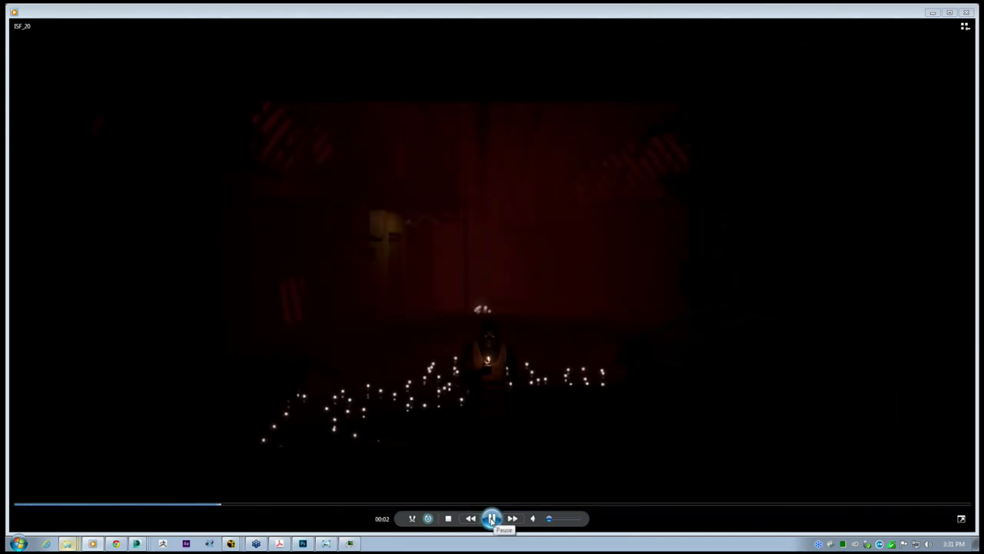
left_click(492, 518)
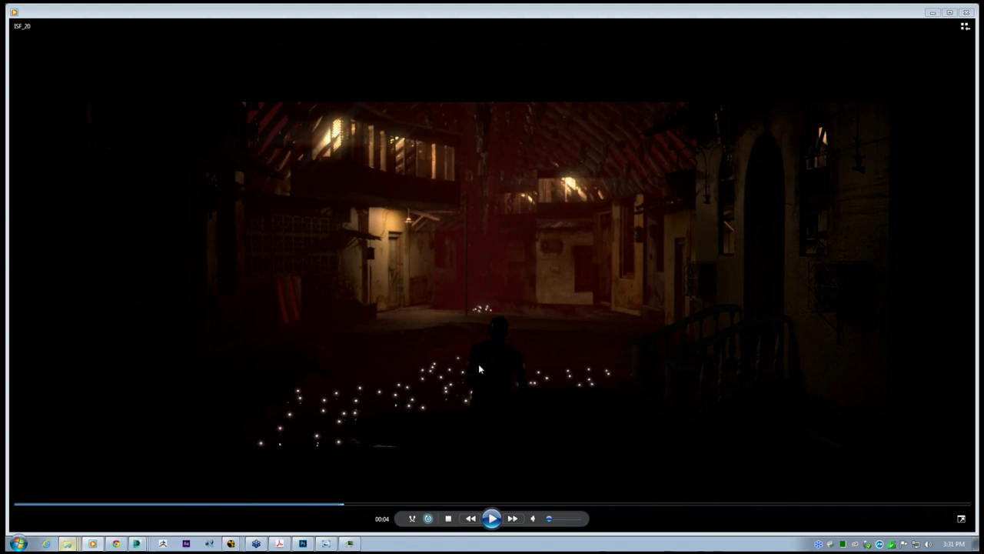
left_click(493, 519)
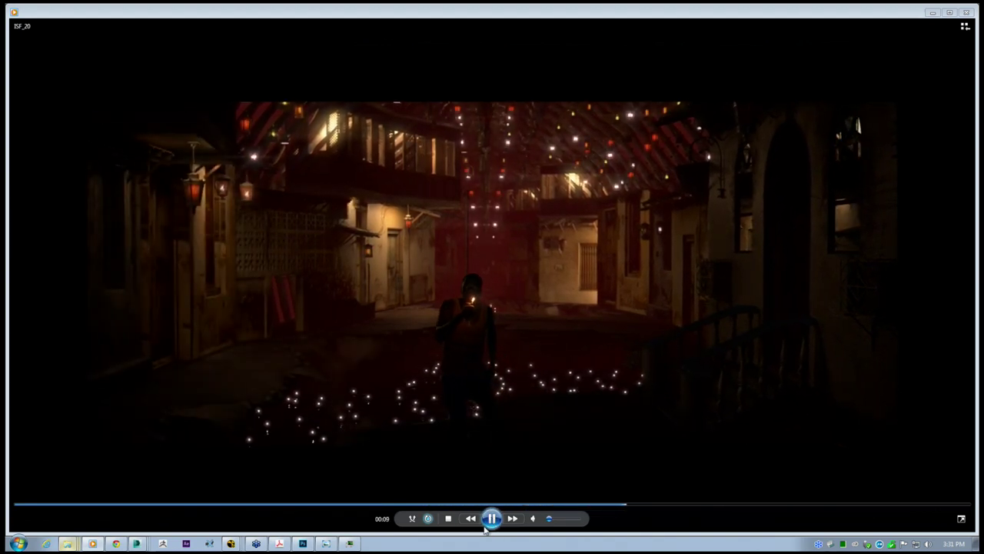
left_click(495, 517)
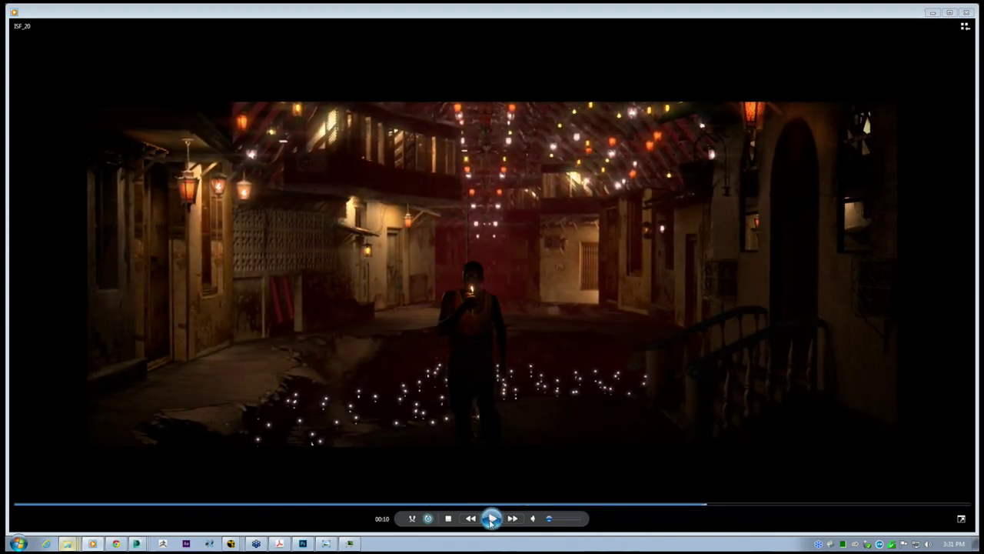
left_click(493, 519)
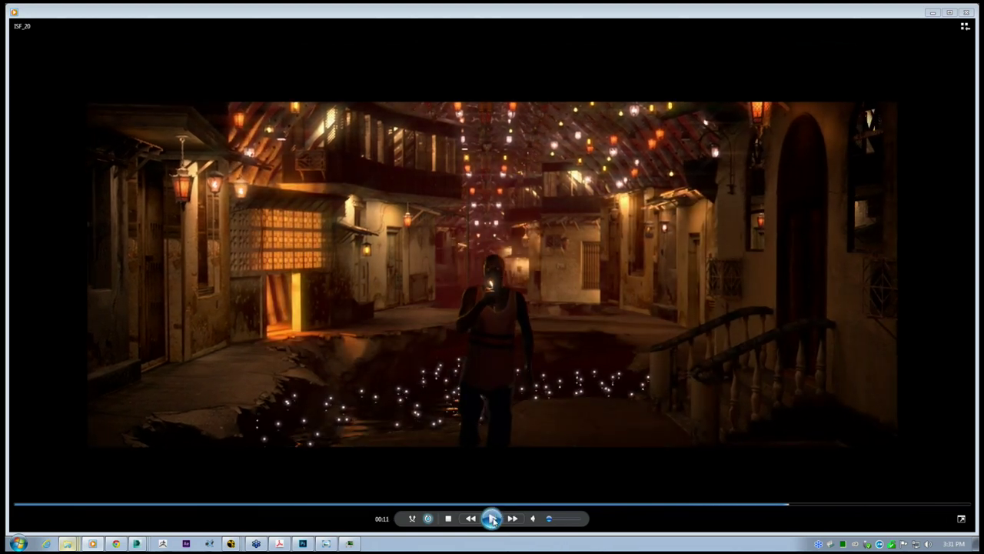
left_click(493, 518)
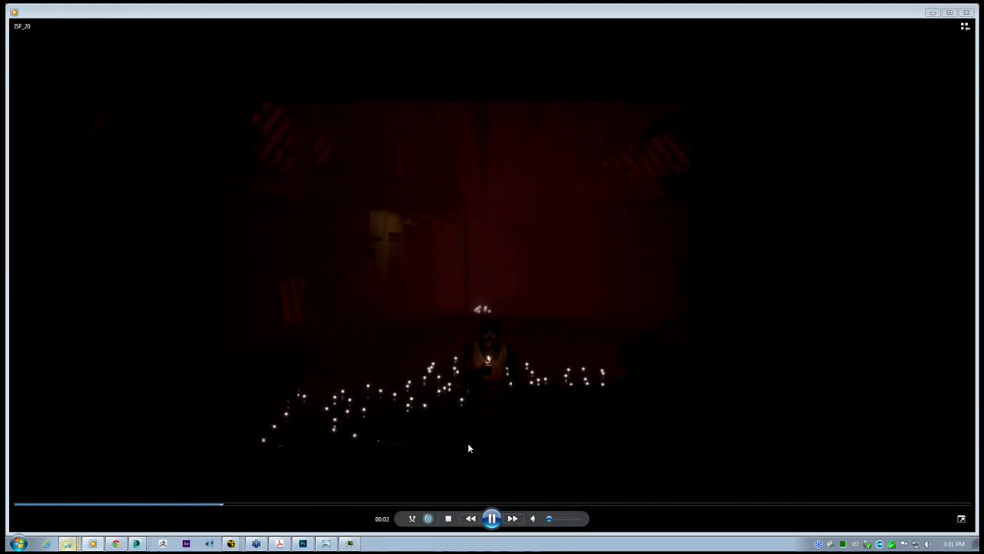
left_click(492, 518)
left_click(493, 518)
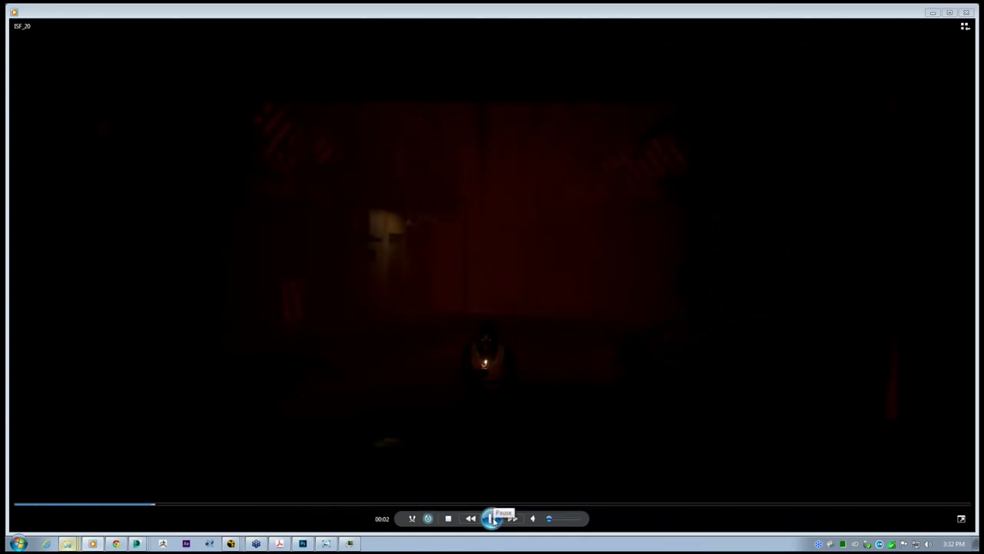
left_click(493, 518)
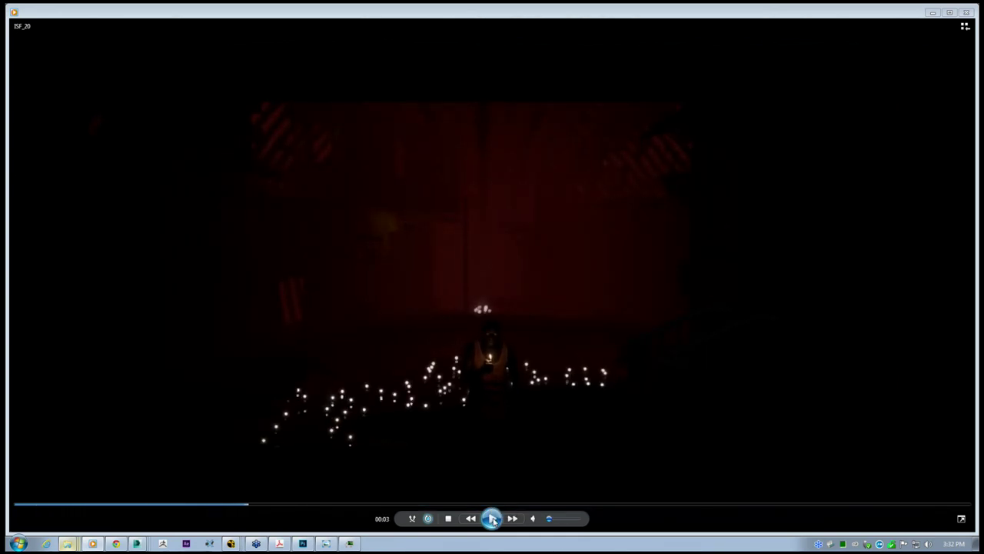
left_click(973, 10)
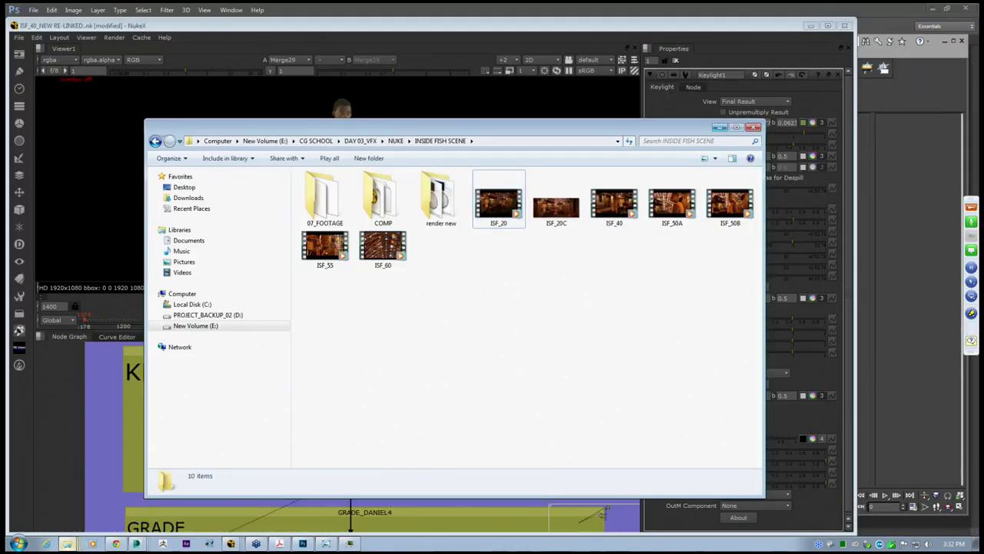
left_click(720, 127)
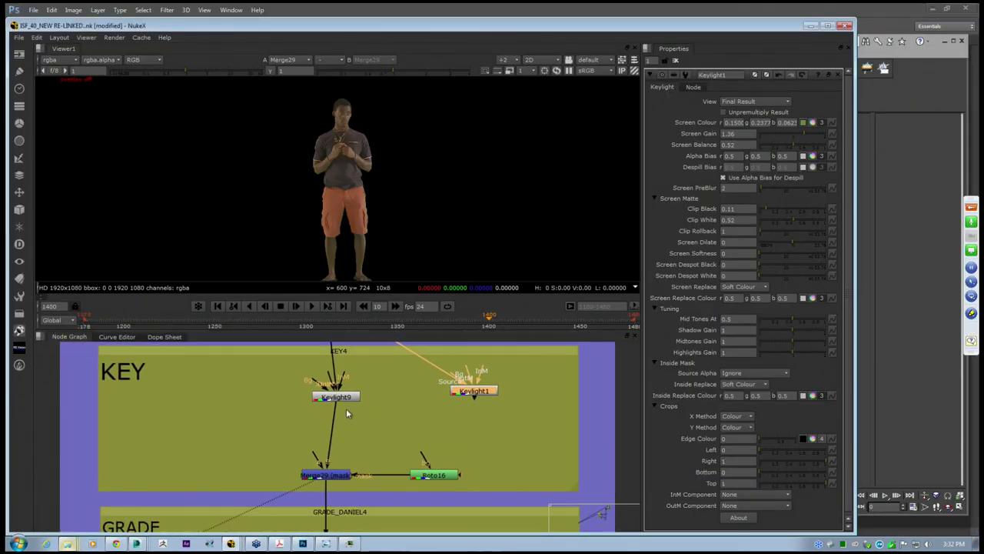
Reposition Keylight9 in the KEY backdrop so that it lines up vertically above Merge29
left_click_drag(344, 400, 334, 397)
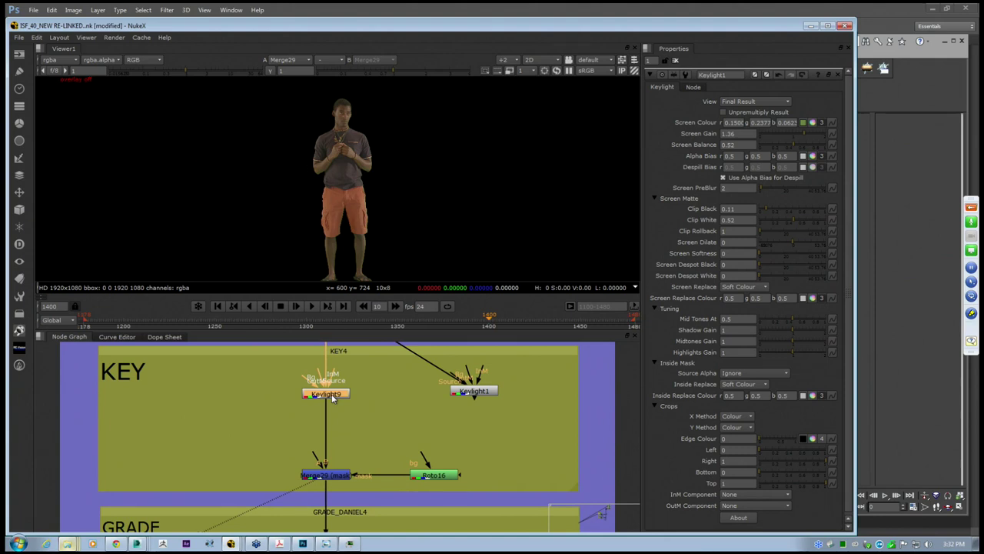
left_click_drag(333, 397, 338, 410)
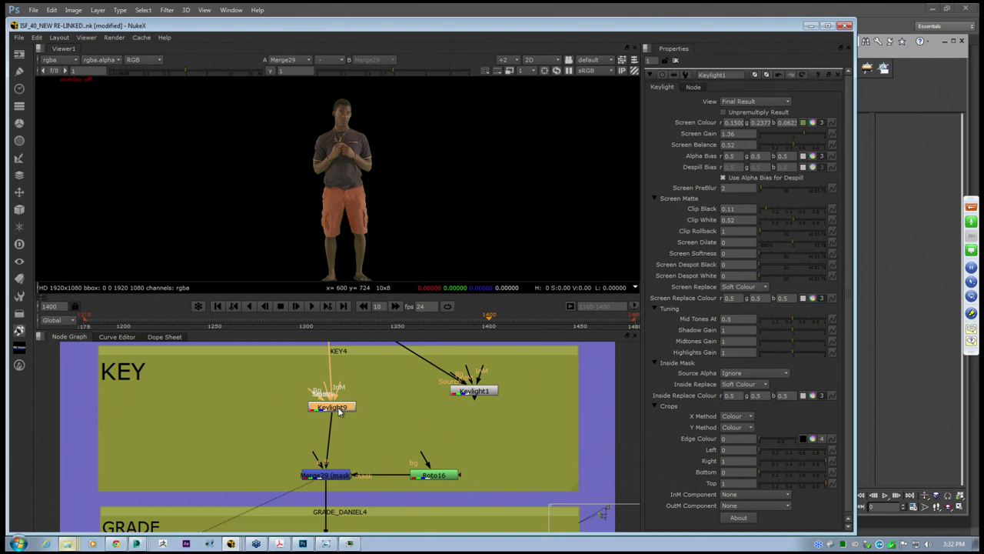
left_click_drag(338, 407, 332, 409)
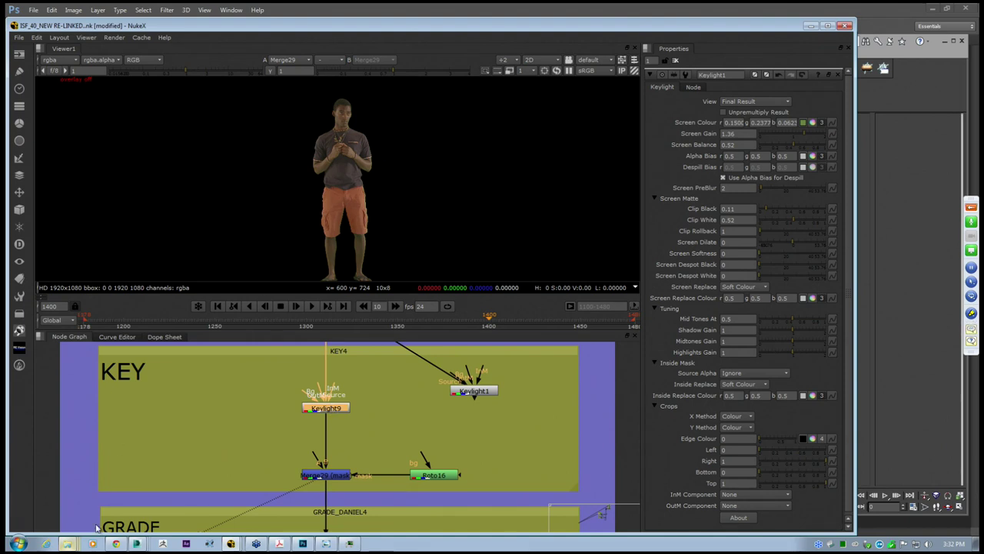
Reopen ISF_20 from the INSIDE FISH SCENE folder, examine its successive lighting changes with playback paused, and return to NukeX's KEY nodes
mouse_move(68, 543)
left_click(61, 473)
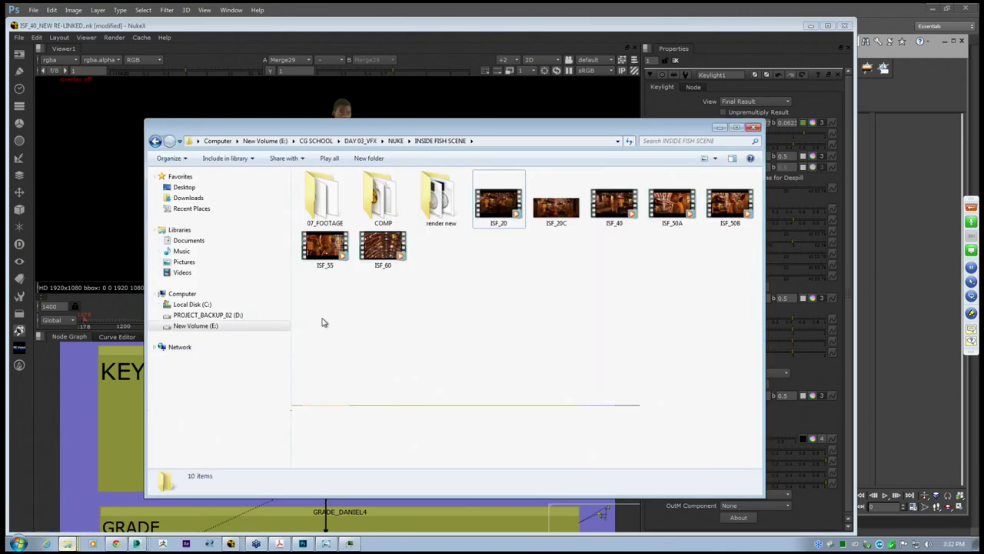
double_click(507, 216)
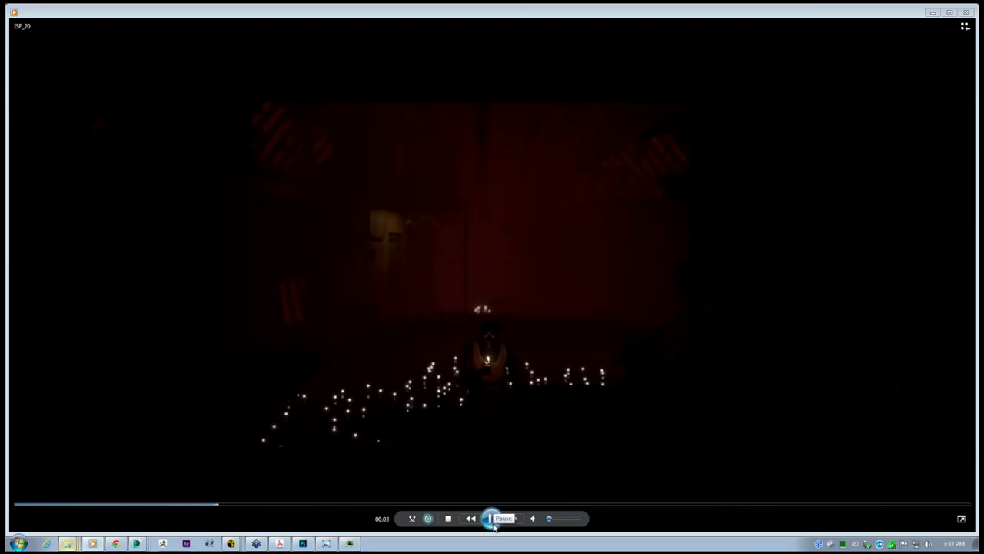
left_click(492, 521)
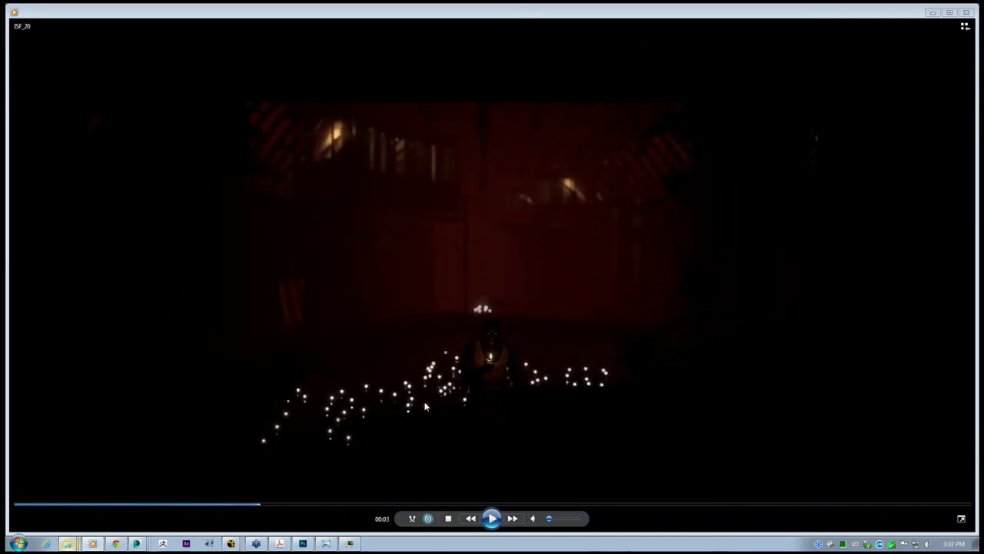
left_click(492, 519)
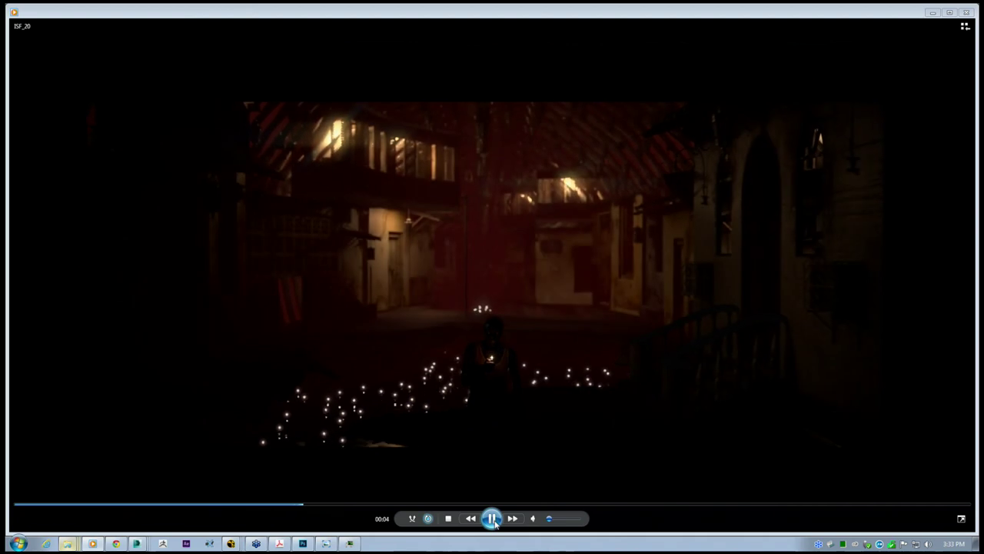
left_click(493, 521)
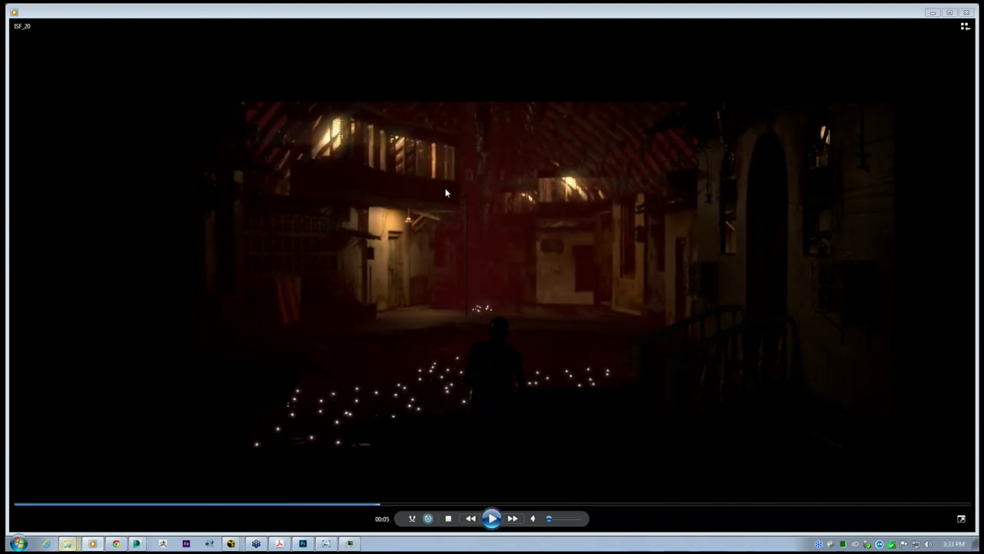
left_click(495, 519)
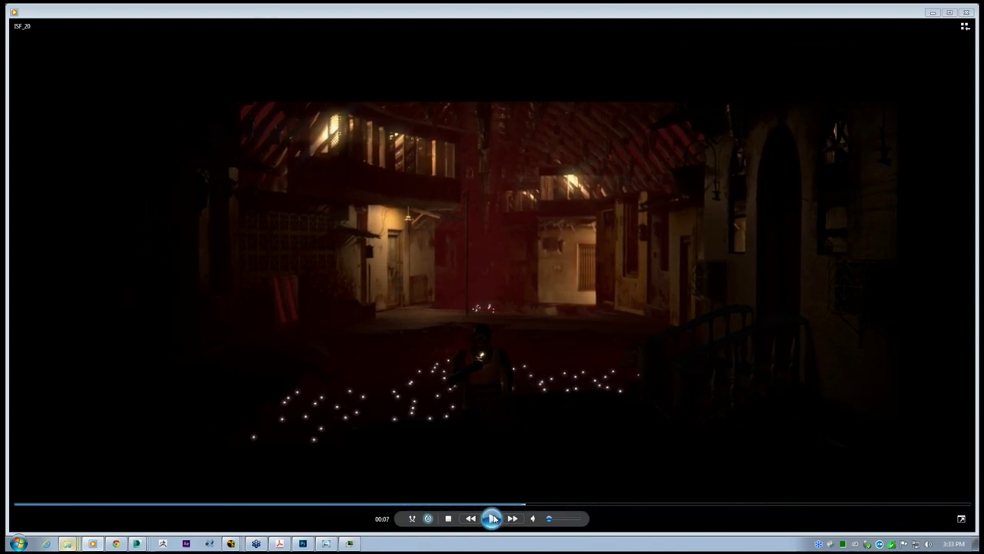
left_click(493, 519)
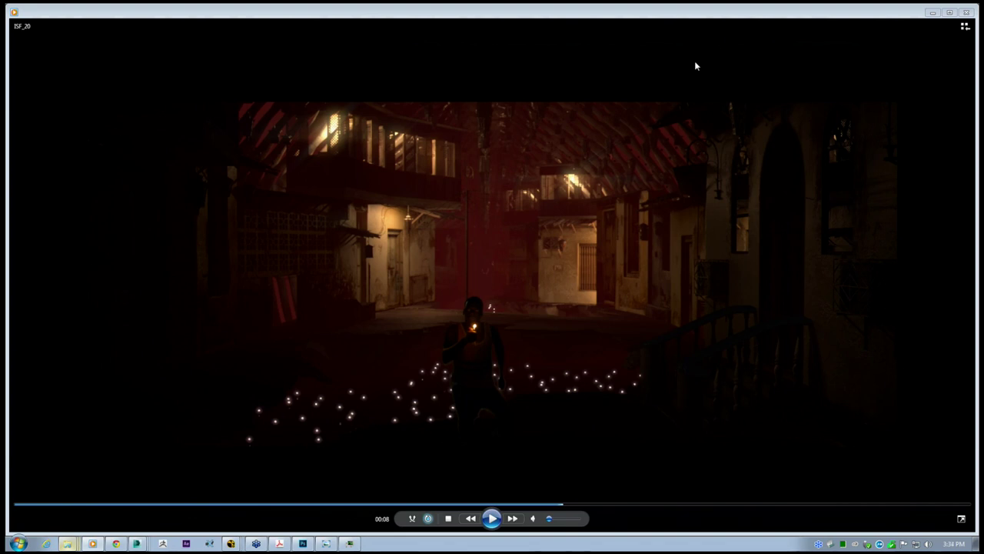
left_click(492, 518)
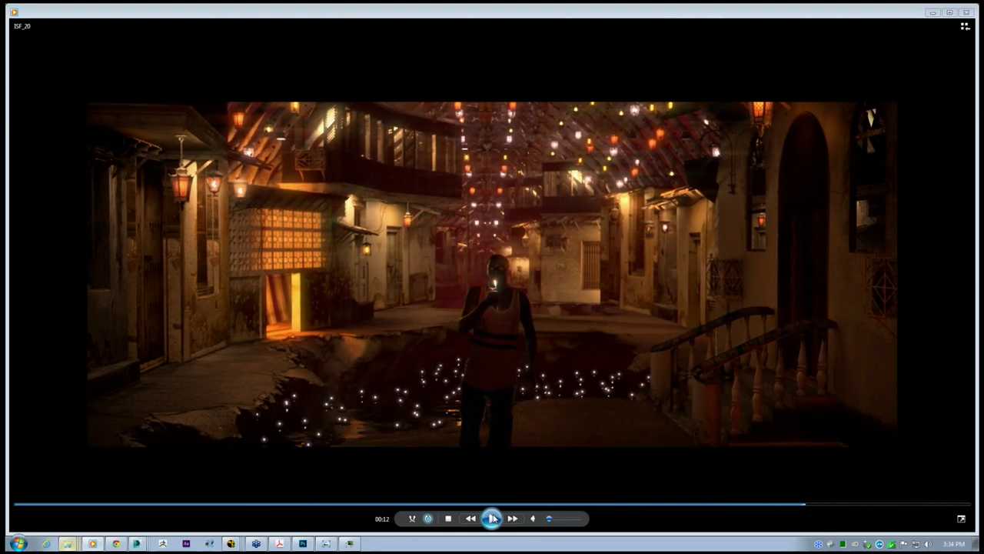
left_click(966, 12)
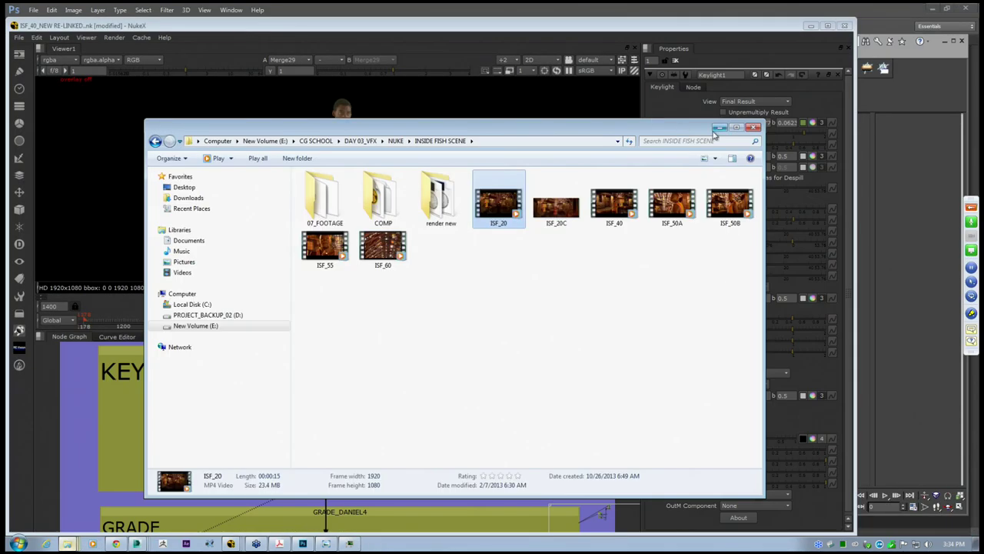
left_click(719, 127)
middle_click_drag(425, 424, 367, 422)
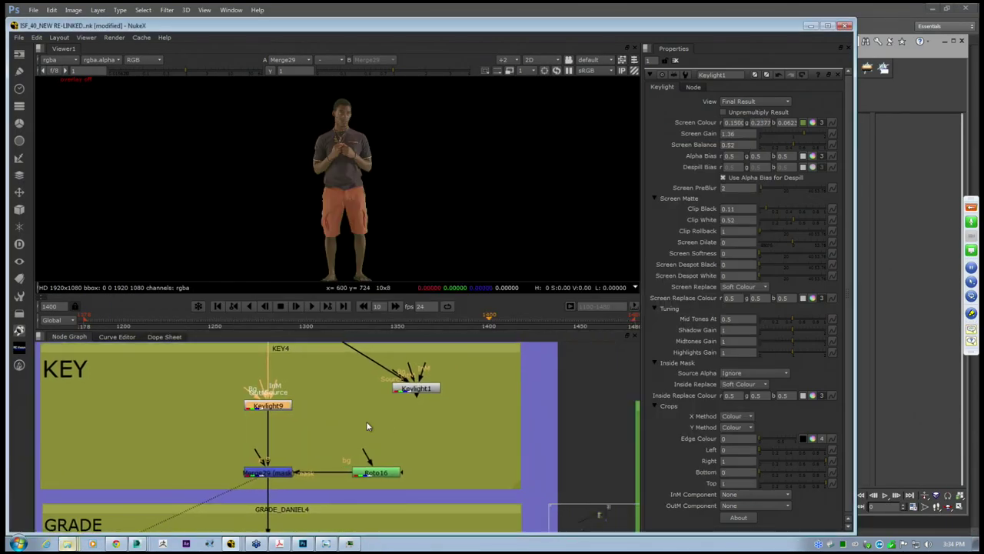
Open the properties of Merge29 in the KEY backdrop and examine the masked actor in the viewer
scroll(369, 423, "down", 2)
scroll(303, 396, "down", 2)
middle_click_drag(300, 392, 317, 429)
scroll(317, 428, "up", 3)
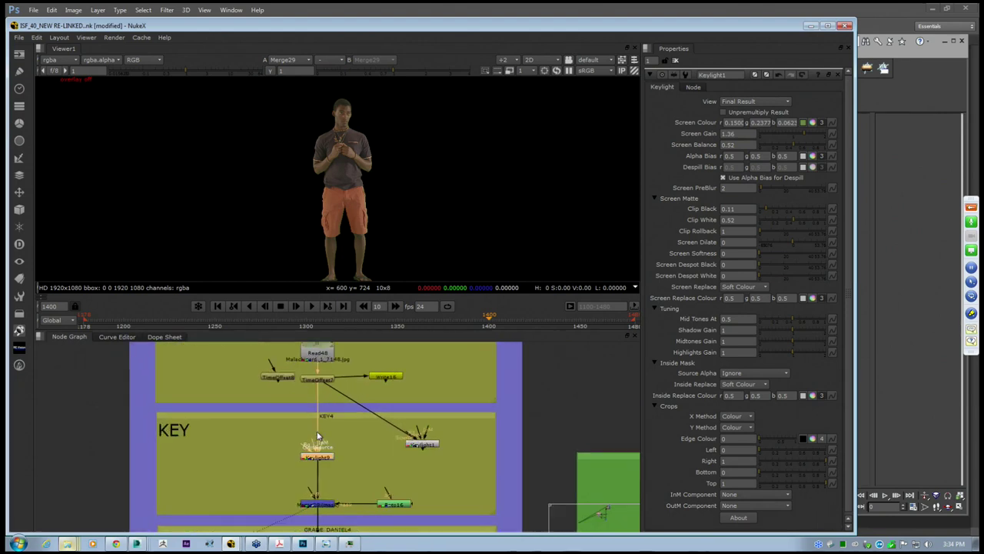
middle_click_drag(382, 432, 370, 357)
left_click(306, 435)
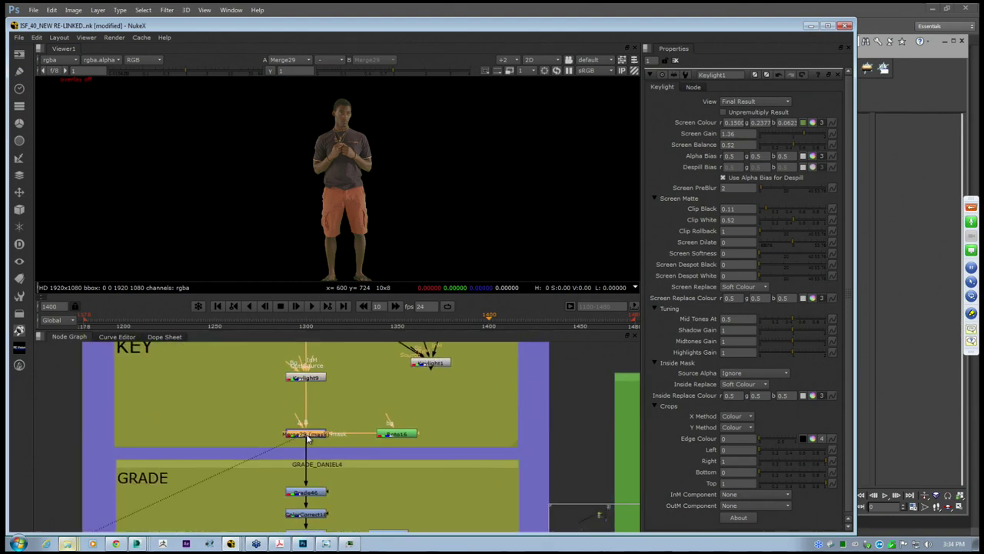
double_click(308, 435)
scroll(358, 174, "down", 3)
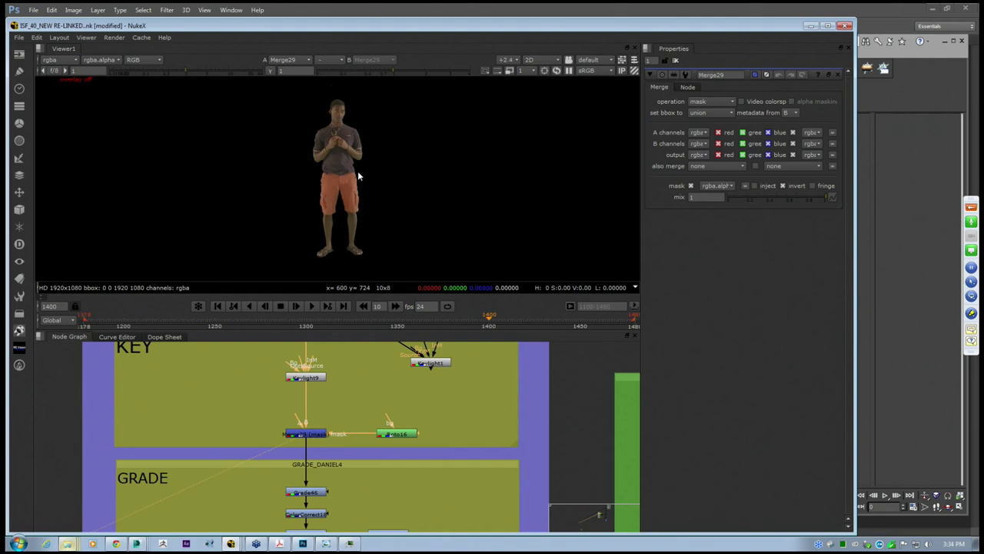
scroll(342, 212, "up", 2)
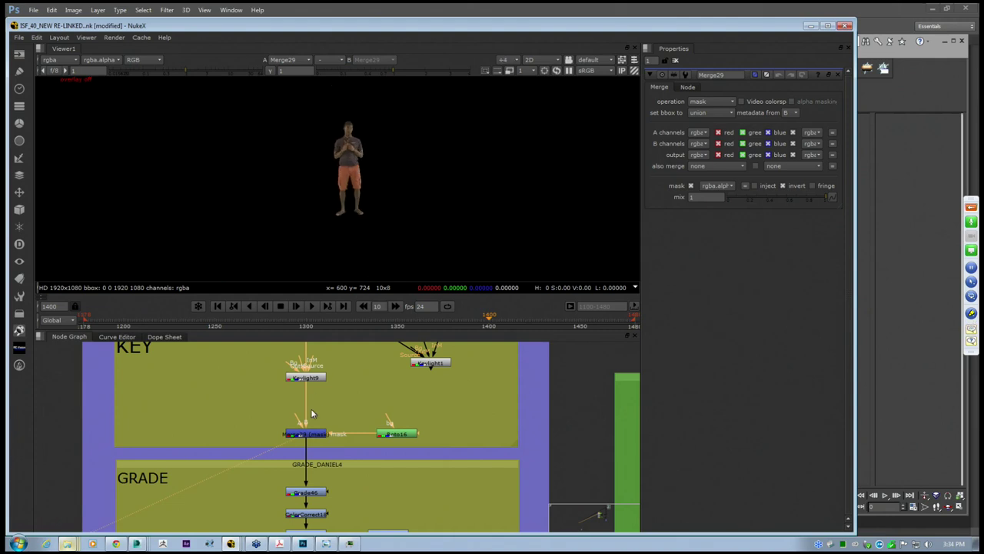
Disable Grade46, ColorCorrect18, Grade47 and Grade1 in the GRADE backdrop, working in an enlarged Node Graph
middle_click_drag(324, 494, 360, 425)
middle_click_drag(591, 487, 350, 423)
scroll(350, 423, "down", 2)
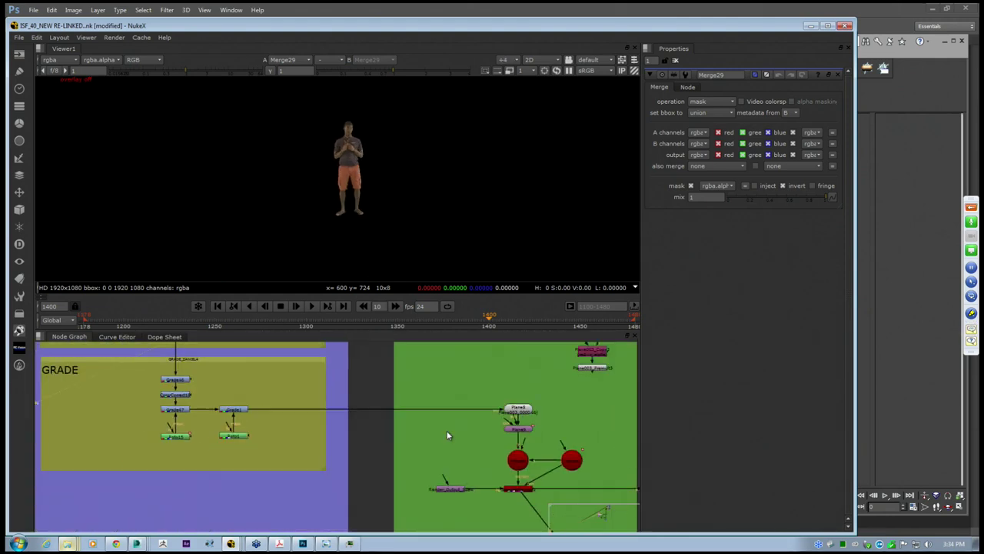
scroll(448, 435, "down", 3)
middle_click_drag(448, 435, 289, 400)
middle_click_drag(160, 373, 209, 414)
middle_click_drag(416, 445, 348, 456)
middle_click_drag(157, 378, 352, 431)
key("space")
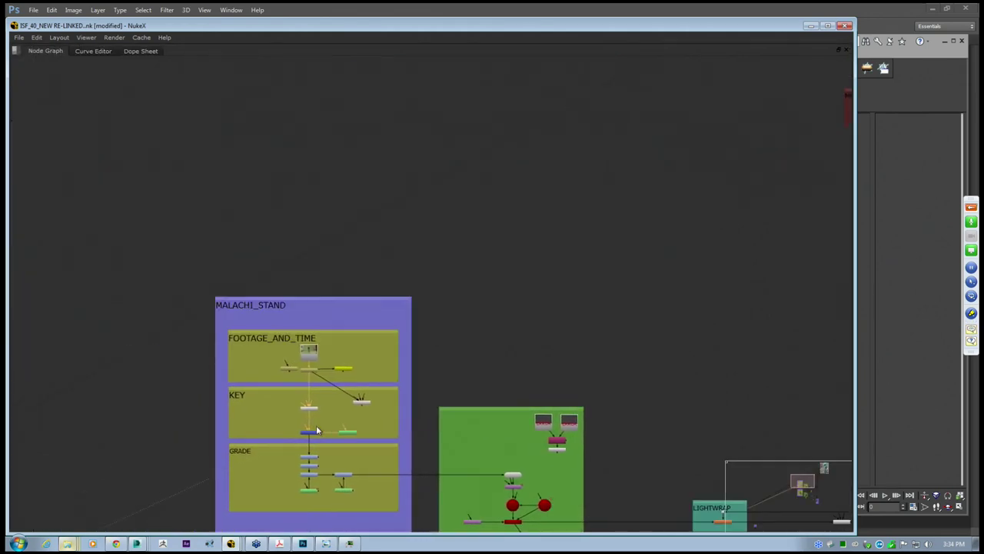
scroll(358, 374, "up", 4)
middle_click_drag(359, 374, 363, 320)
left_click_drag(323, 367, 455, 421)
key("d")
Disable the node in the LIGHTWRAP backdrop and the out-of-focus node between it and the merge
middle_click_drag(696, 414, 97, 270)
left_click_drag(549, 352, 615, 376)
key("d")
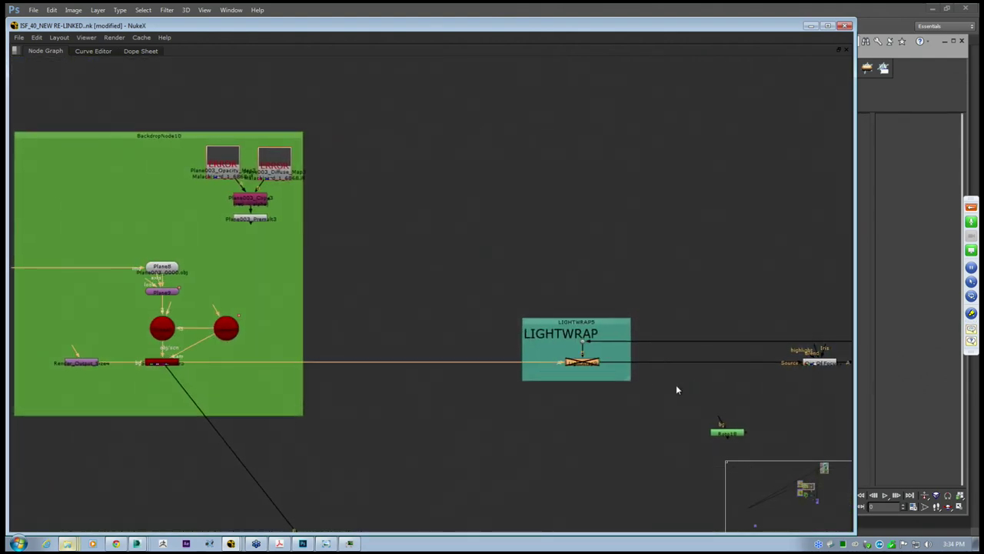
middle_click_drag(675, 385, 388, 387)
middle_click_drag(645, 364, 573, 366)
left_click(572, 368)
left_click_drag(498, 375, 391, 342)
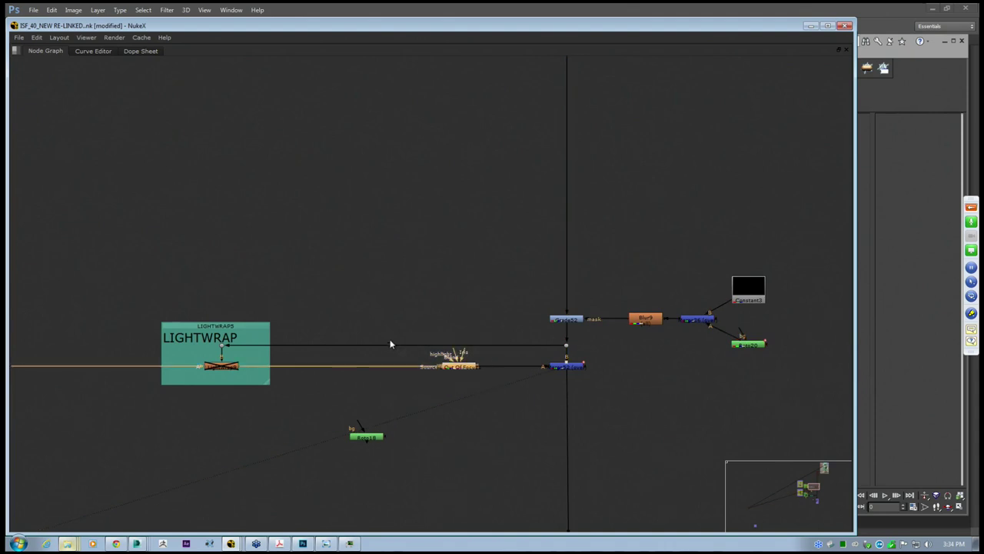
key("d")
Show Merge52 in the viewer with the normal panel layout and examine the ungraded actor up close
left_click(566, 368)
left_click(431, 313)
key("space")
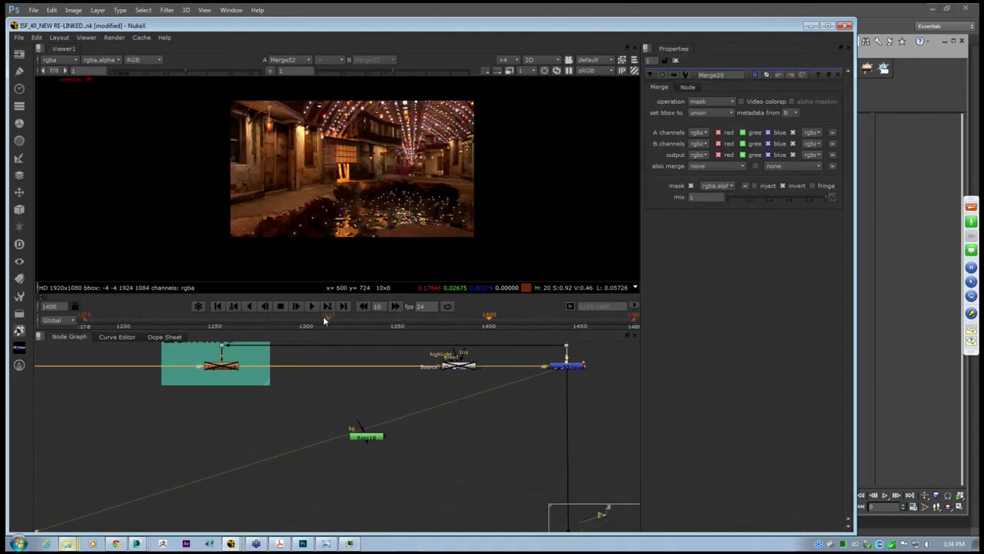
middle_click_drag(243, 345, 274, 374)
scroll(345, 156, "up", 2)
scroll(350, 151, "up", 3)
scroll(407, 177, "up", 2)
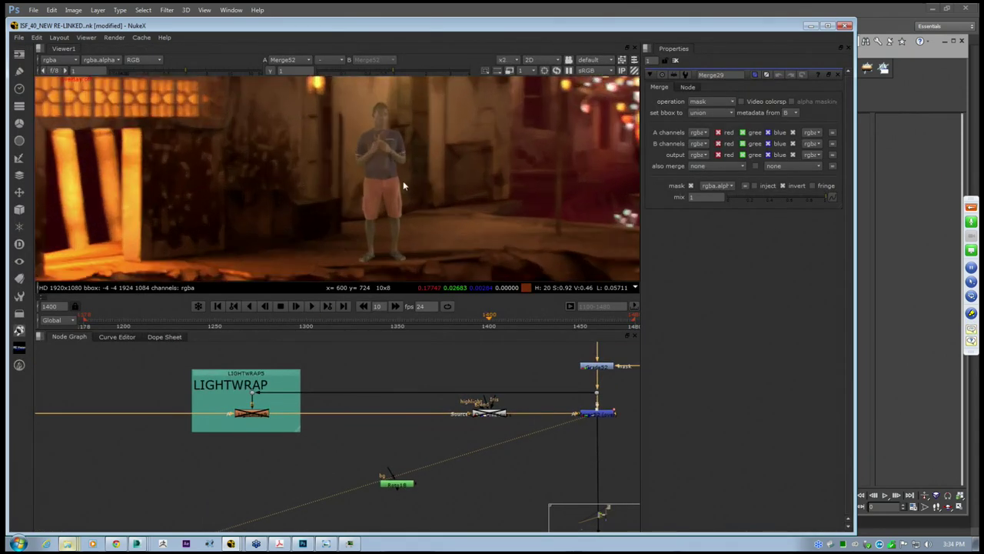
middle_click_drag(403, 180, 366, 180)
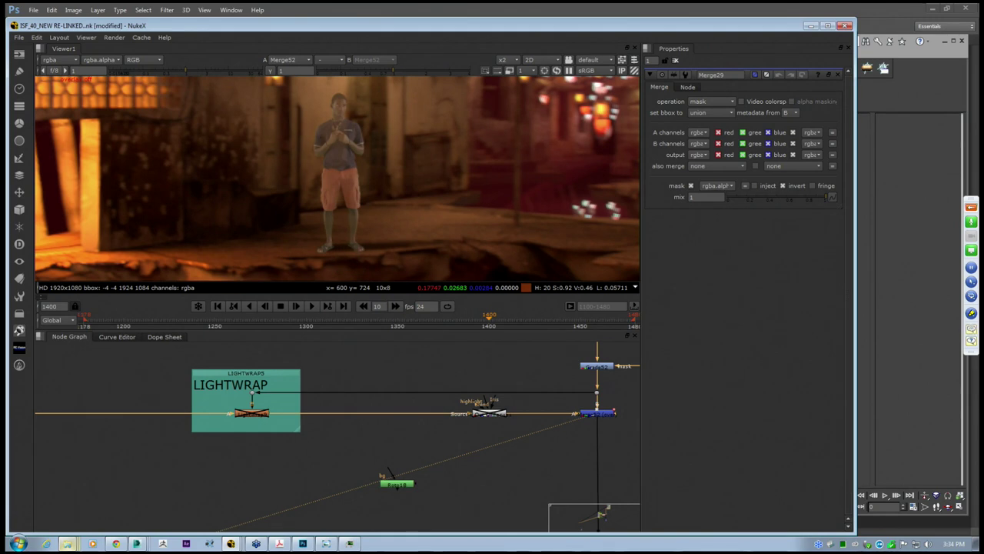
Disable the grade node directly above Merge52 in the background branch
scroll(350, 430, "down", 5)
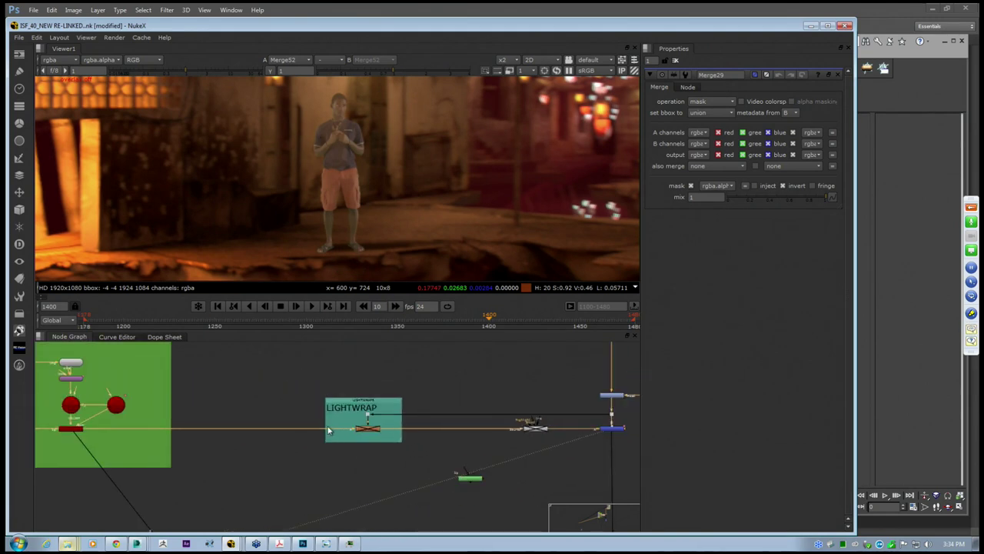
scroll(535, 418, "up", 4)
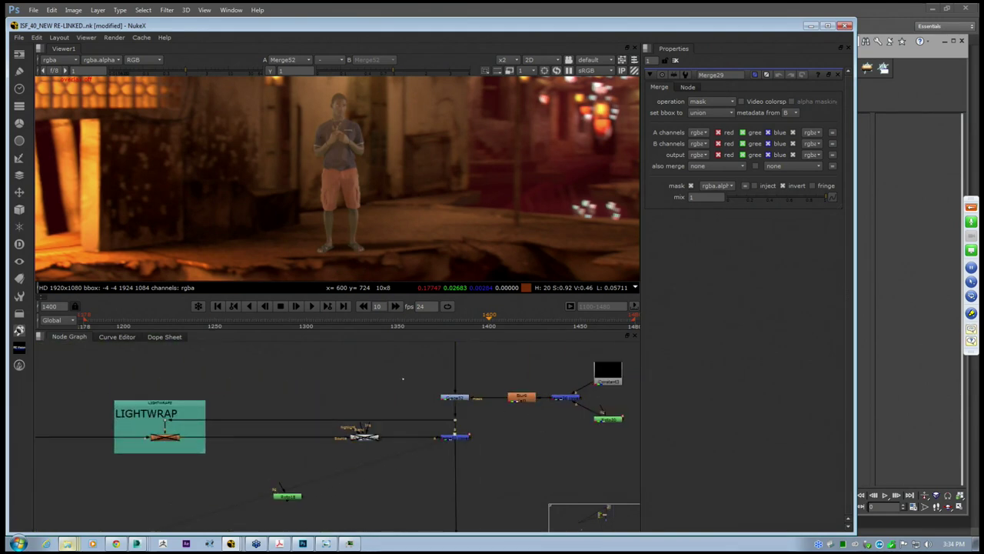
left_click_drag(402, 377, 474, 411)
Re-enable Grade46 in the GRADE backdrop and examine its effect on the actor
middle_click_drag(233, 419, 394, 425)
scroll(393, 425, "down", 7)
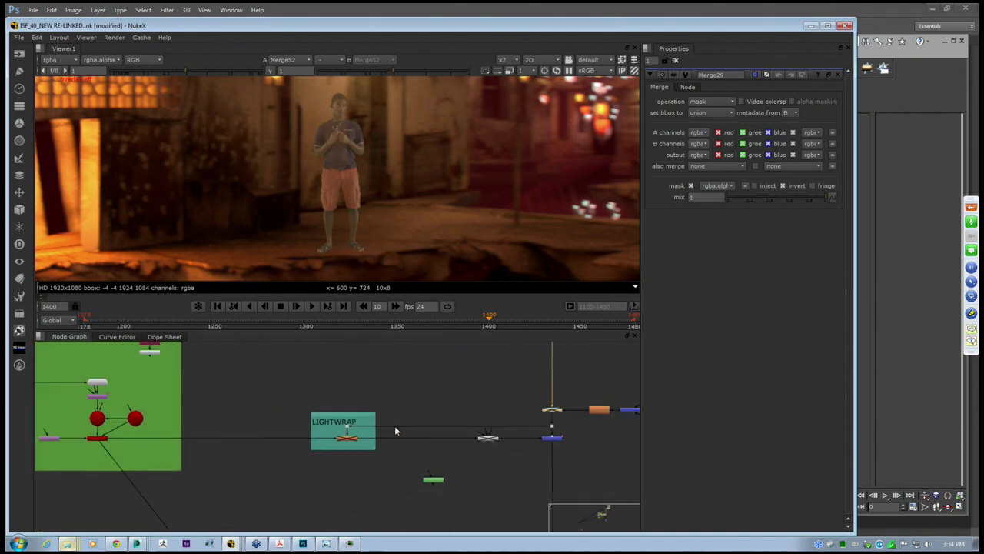
middle_click_drag(203, 402, 292, 412)
scroll(261, 408, "up", 5)
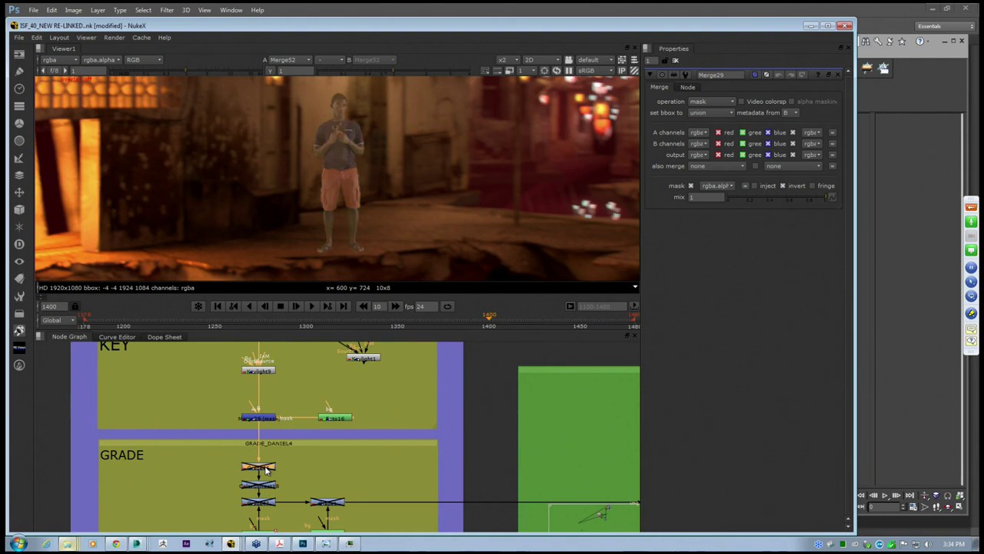
scroll(350, 154, "up", 3)
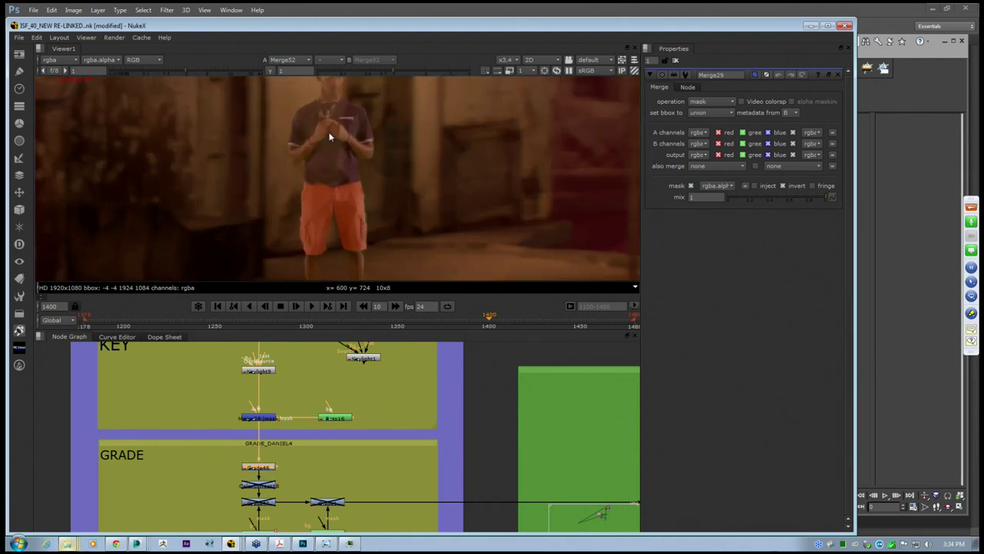
scroll(332, 146, "down", 4)
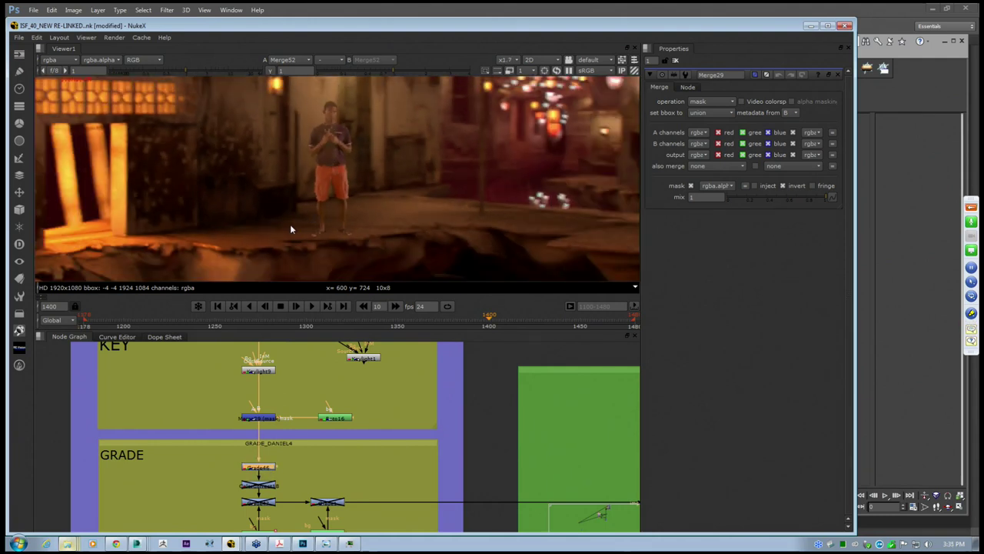
scroll(290, 224, "up", 2)
Re-enable ColorCorrect18 and Grade47 below Grade46
left_click(271, 486)
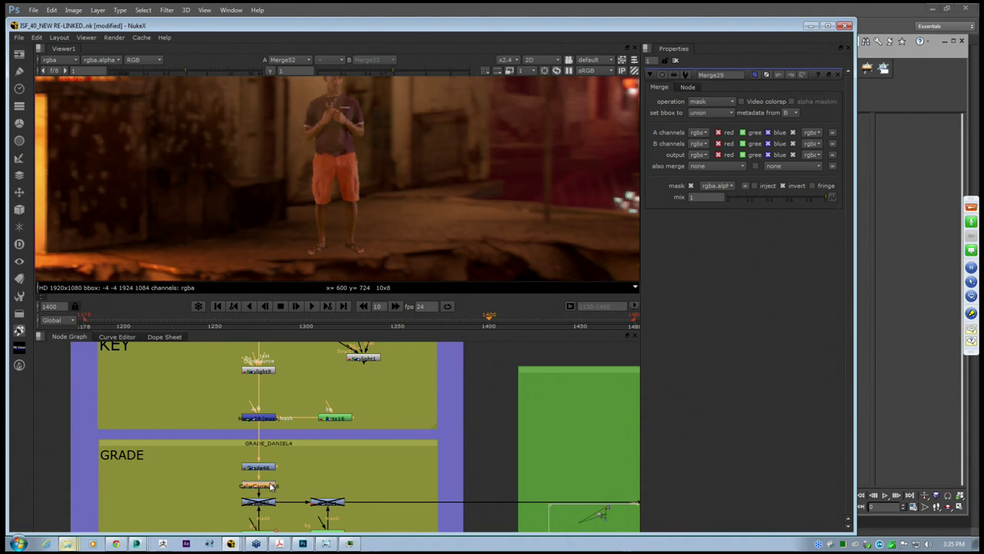
left_click(265, 502)
scroll(303, 231, "down", 2)
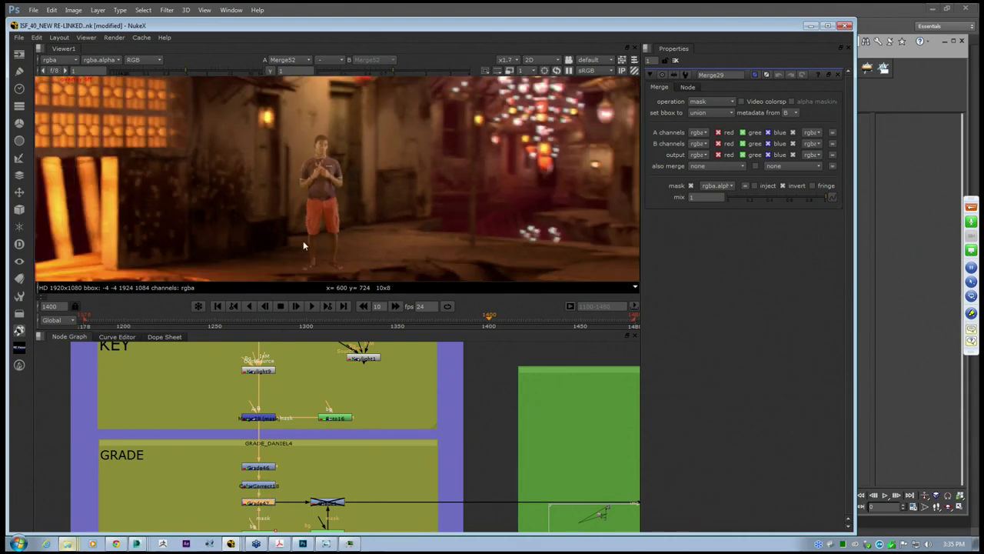
Toggle Grade47 off and on to compare its masked lighting on the actor
scroll(318, 171, "down", 3)
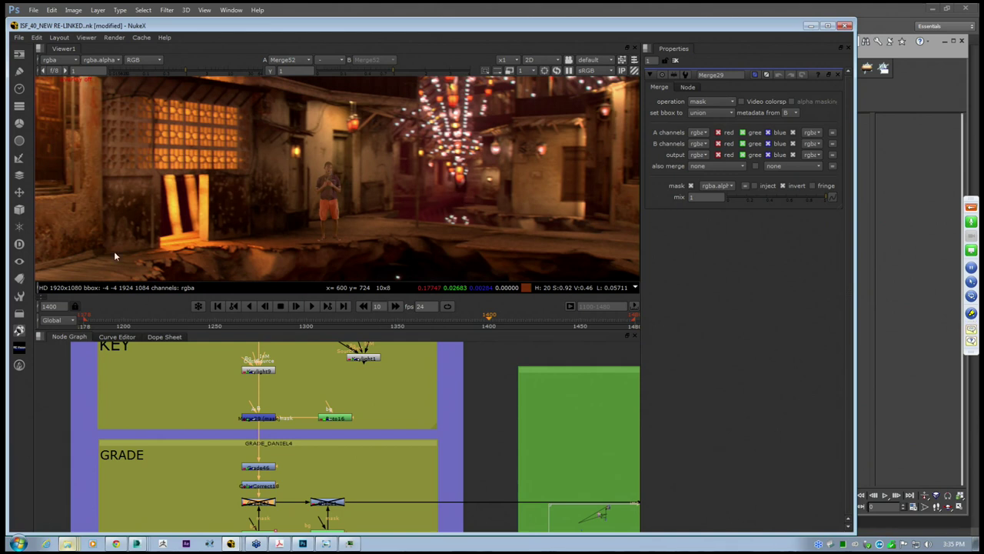
scroll(289, 436, "up", 5)
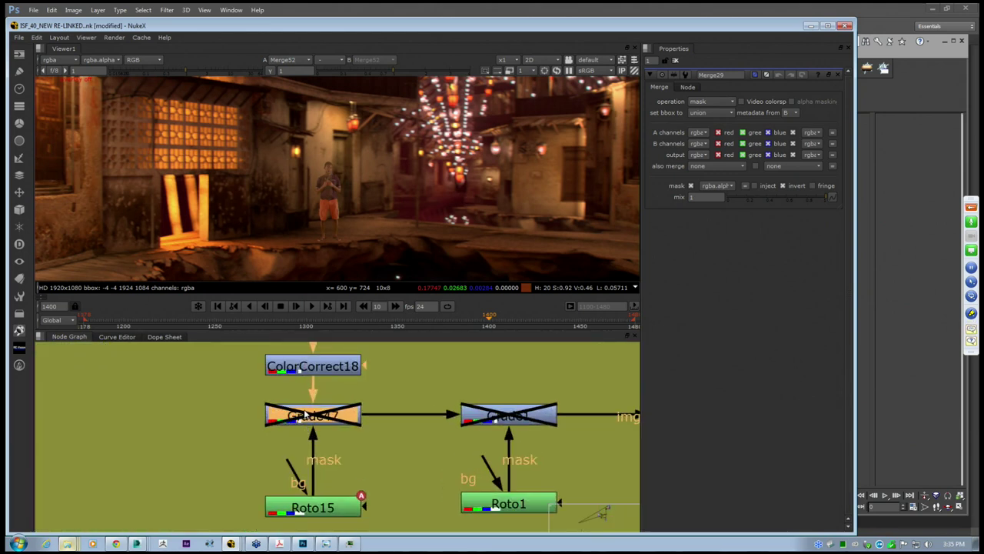
key("d")
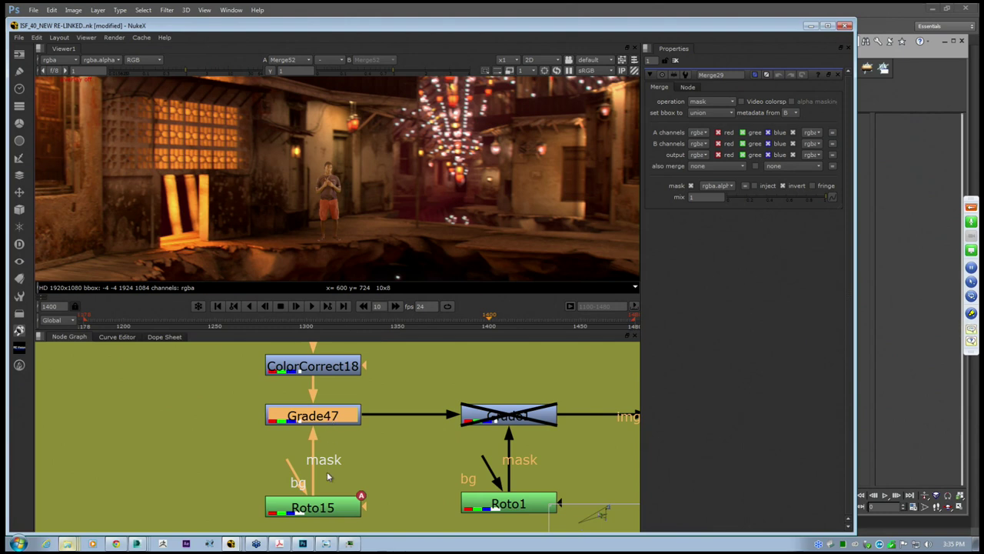
scroll(326, 170, "up", 3)
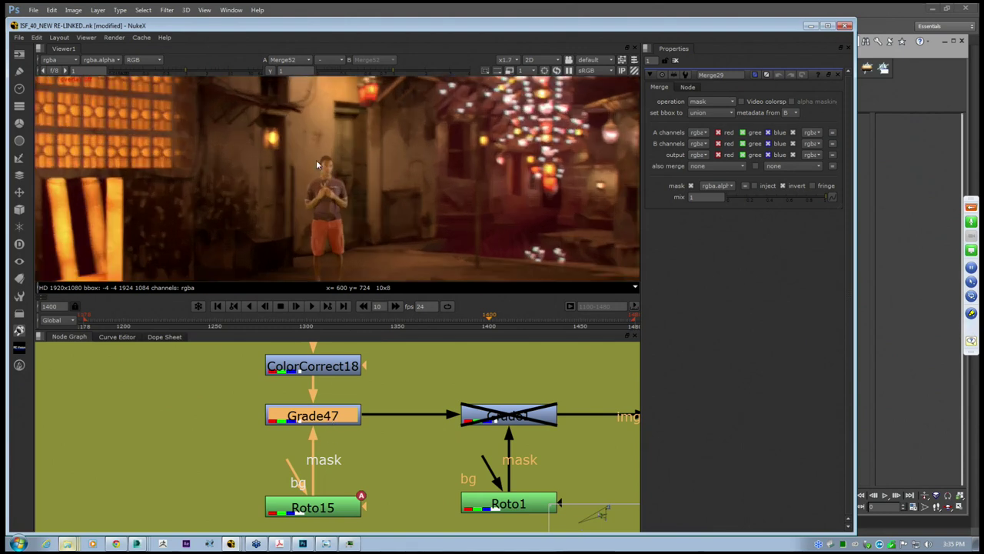
Open the properties of Roto15, Grade47's mask, and turn on the viewer overlay to examine its shape
left_click(327, 511)
double_click(327, 513)
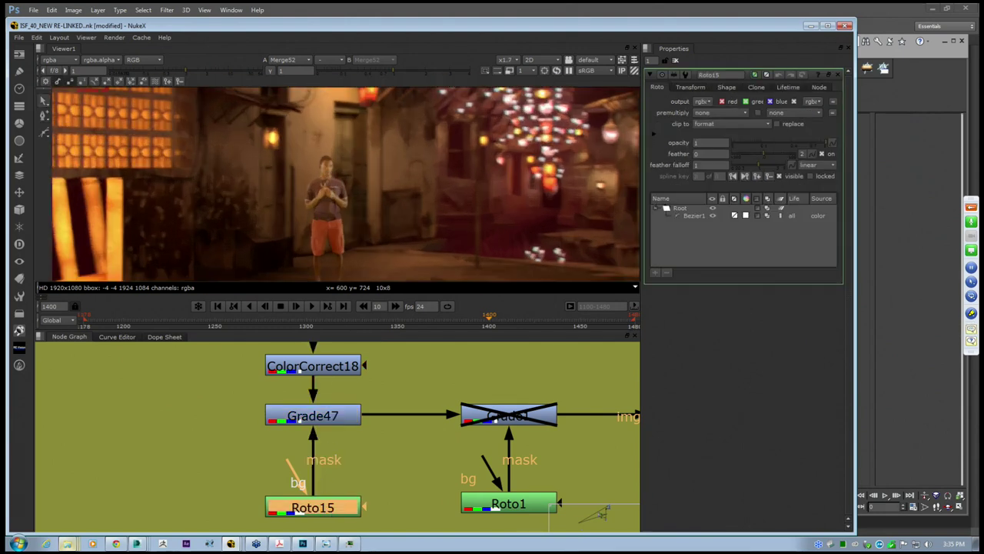
middle_click_drag(319, 226, 294, 207)
key("o")
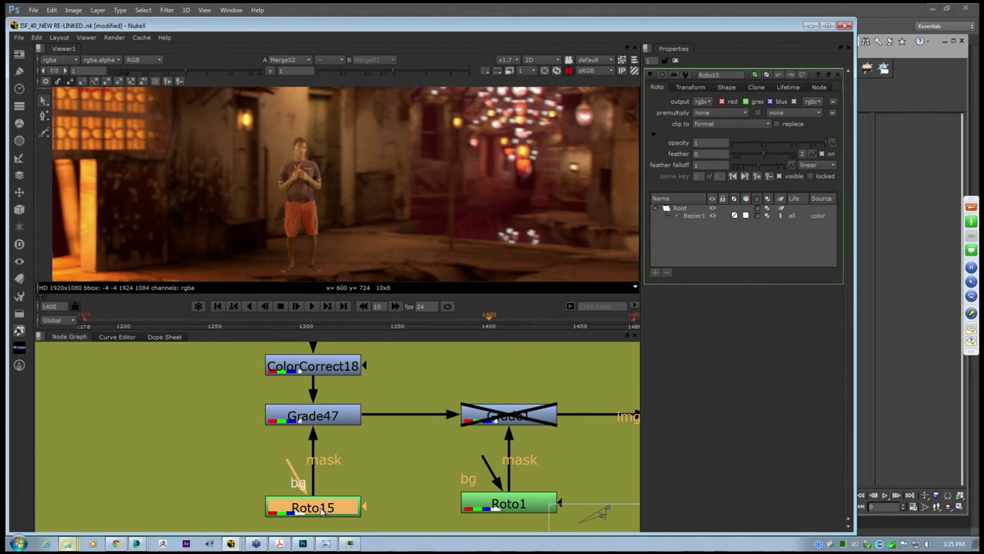
scroll(379, 190, "down", 2)
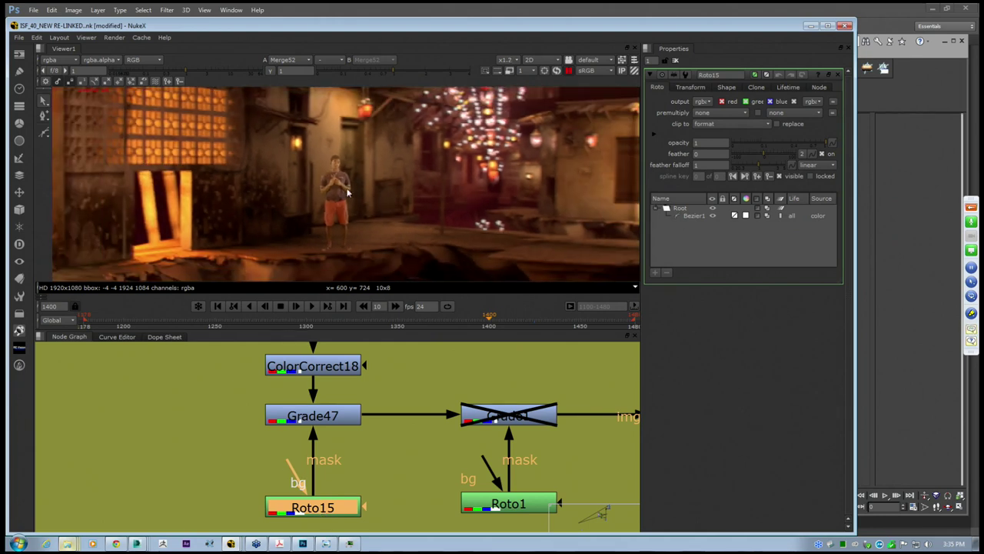
scroll(346, 220, "down", 2)
scroll(356, 206, "down", 4)
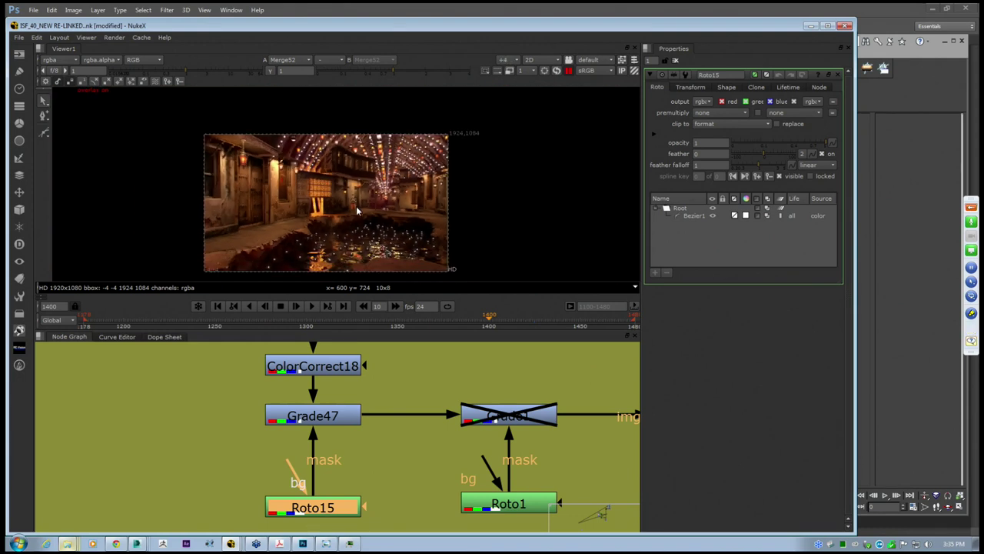
scroll(354, 208, "up", 2)
scroll(354, 208, "up", 1)
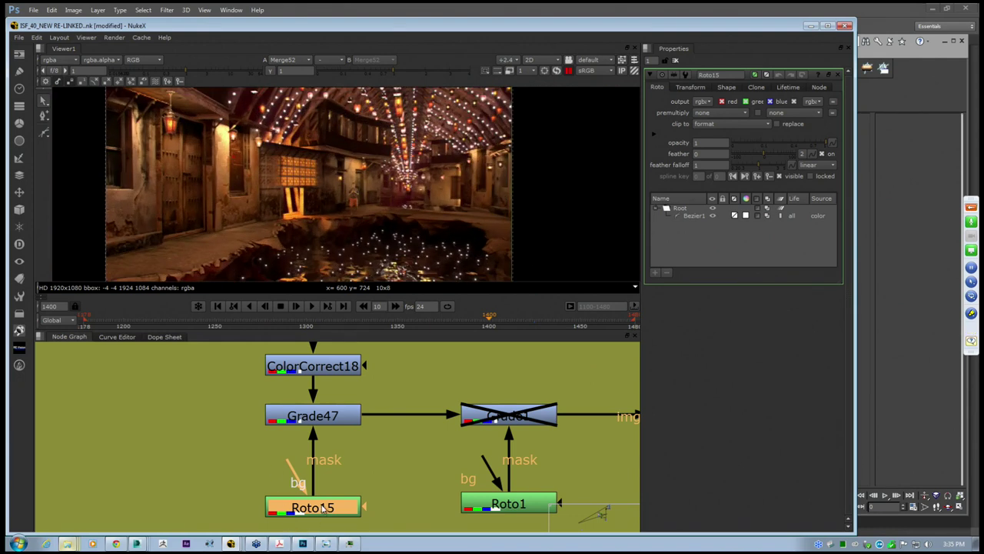
Check Bezier1 and Root in Roto15's shape list and look for the mask around the lit window and actor
left_click(692, 216)
left_click(684, 209)
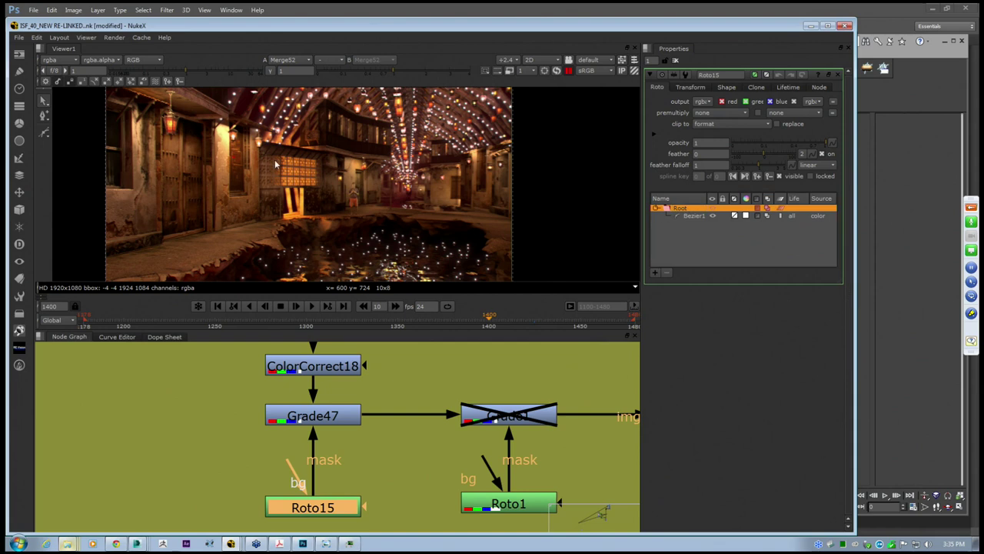
scroll(246, 158, "up", 4)
left_click(261, 180)
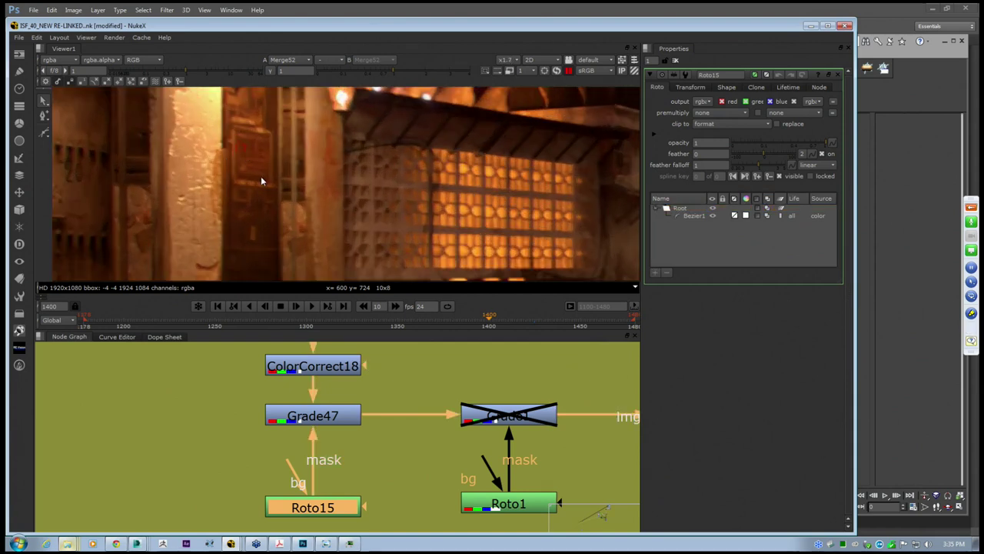
scroll(263, 182, "down", 1)
scroll(364, 359, "down", 2)
scroll(500, 211, "down", 1)
middle_click_drag(504, 223, 301, 194)
scroll(305, 193, "up", 2)
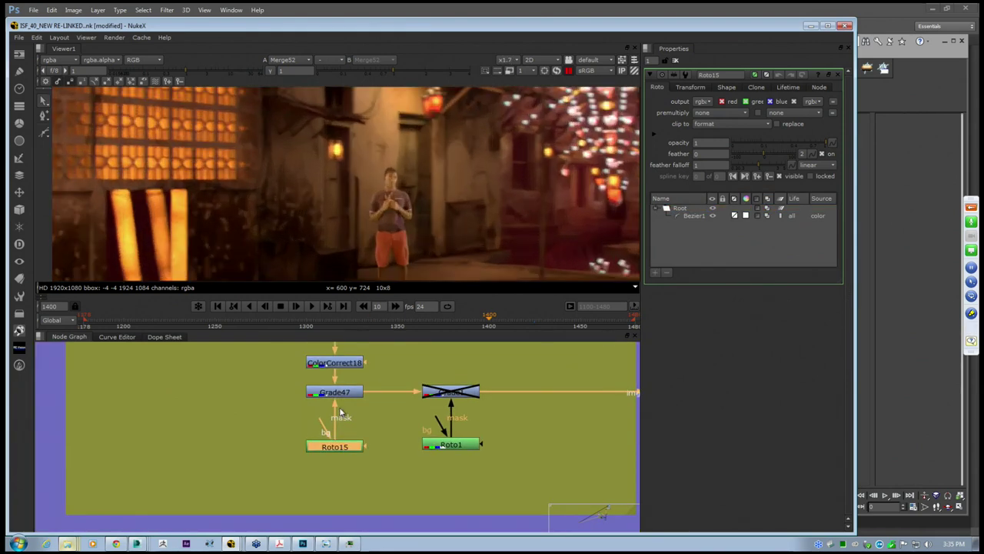
Trace the branch from Grade47 through LIGHTWRAP to Merge52, compare the actor with the street, and return to GRADE
left_click(351, 394)
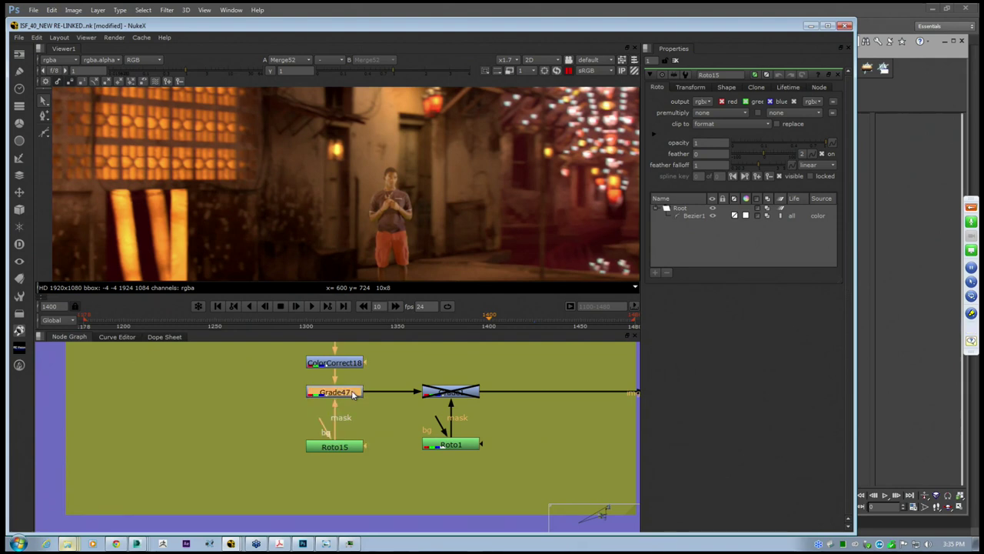
scroll(286, 402, "down", 8)
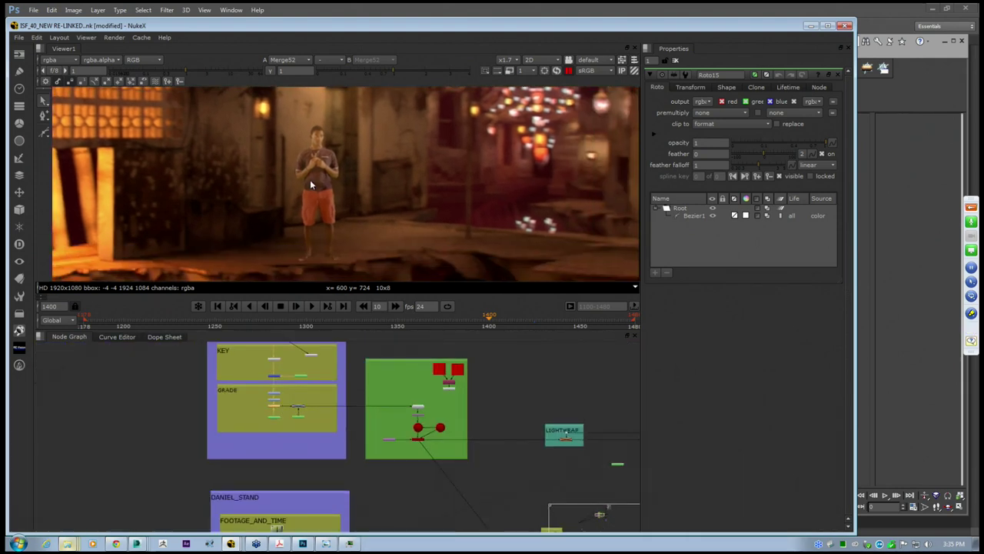
scroll(310, 185, "down", 2)
middle_click_drag(532, 448, 310, 422)
scroll(477, 404, "up", 4)
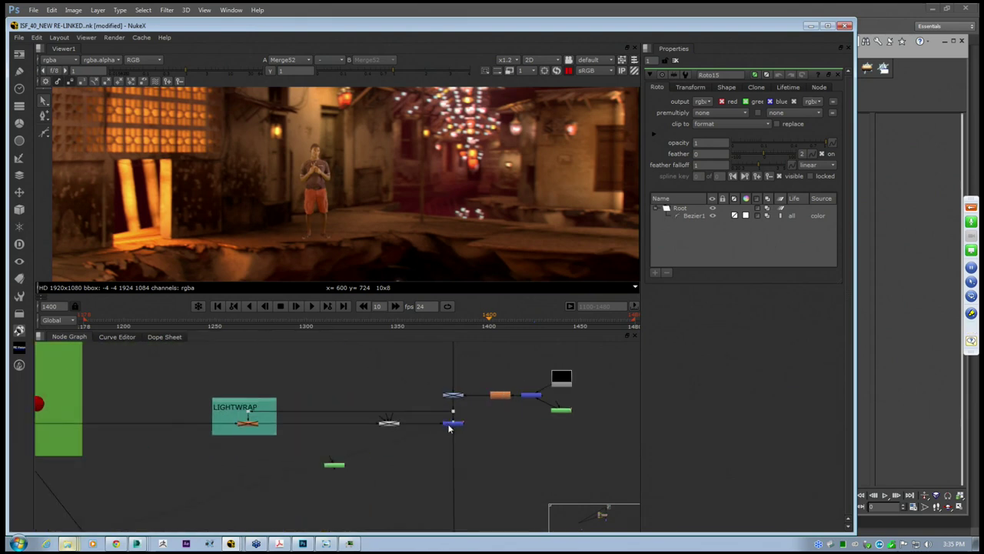
left_click(451, 425)
middle_click_drag(318, 218, 467, 210)
middle_click_drag(393, 413, 623, 426)
middle_click_drag(130, 422, 369, 423)
scroll(272, 408, "down", 3)
scroll(262, 408, "up", 5)
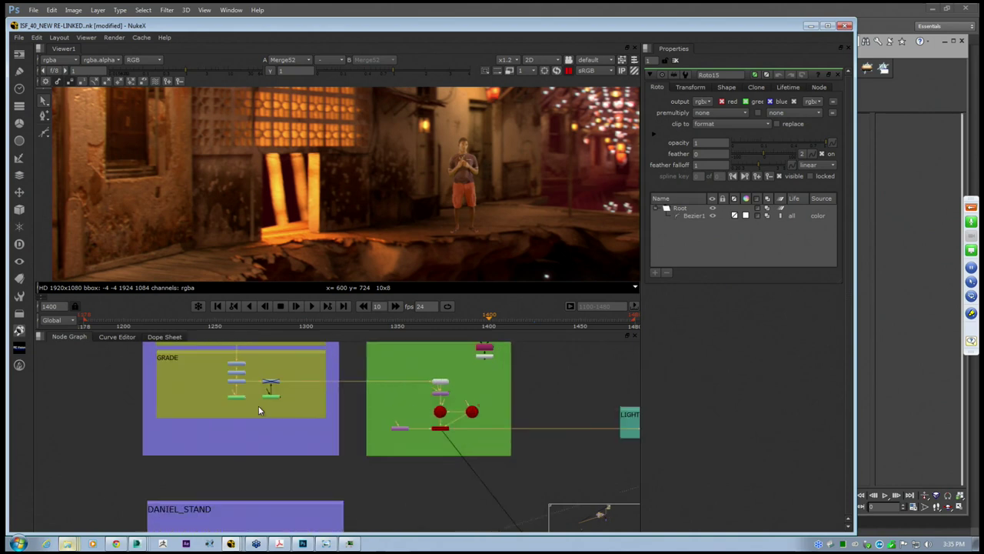
Disable and re-enable Grade47 again to compare the actor's lighting against the street
left_click(252, 390)
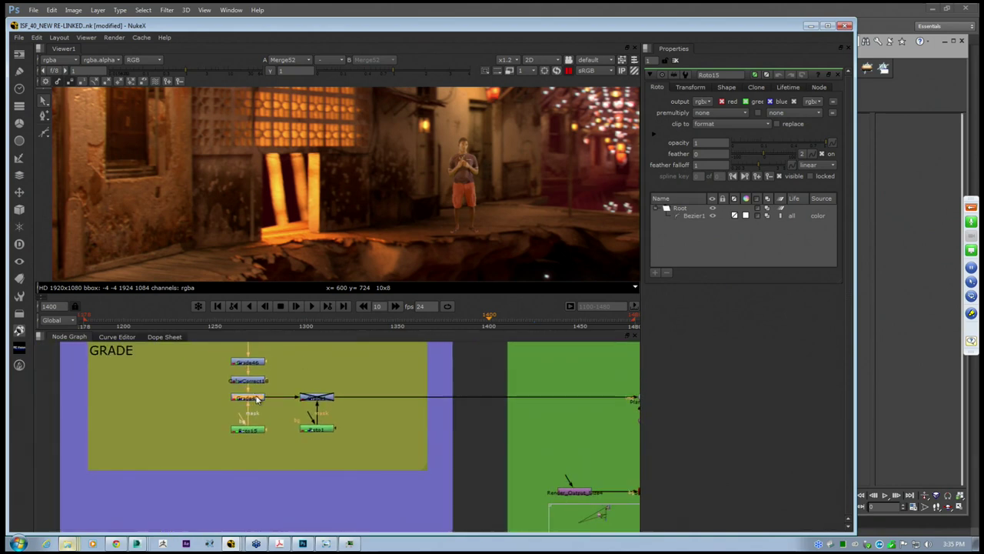
key("d")
left_click_drag(267, 407, 220, 355)
key("d")
Find the existing Viewer node far below the node tree and delete it
scroll(262, 384, "down", 8)
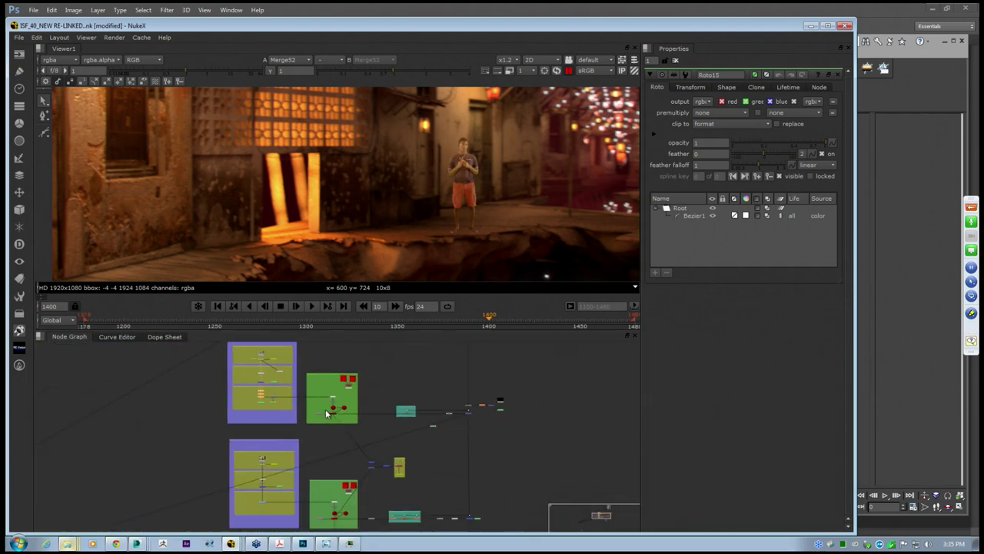
middle_click_drag(349, 387, 505, 374)
scroll(136, 426, "down", 1)
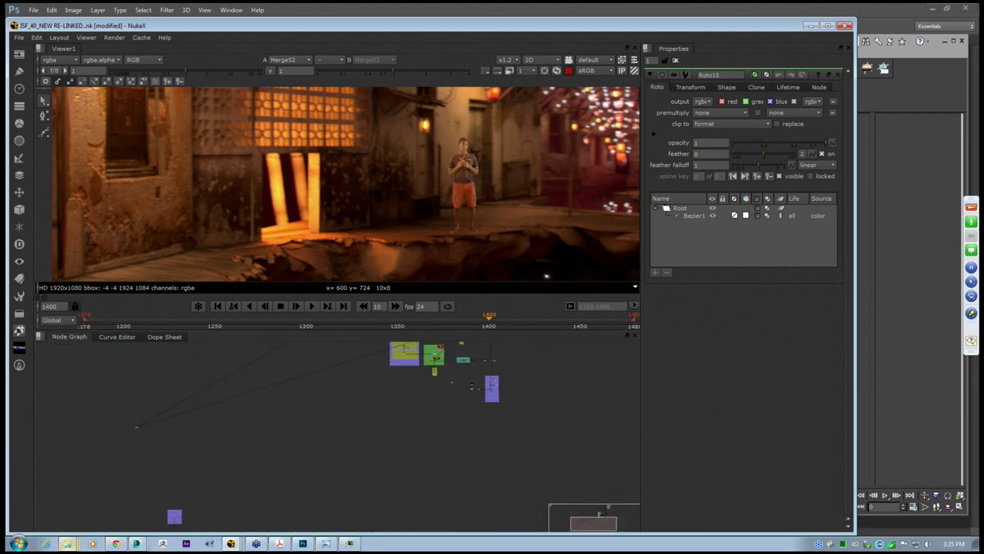
scroll(124, 419, "up", 10)
scroll(125, 398, "down", 4)
left_click_drag(127, 408, 508, 416)
scroll(230, 392, "down", 3)
scroll(560, 399, "down", 3)
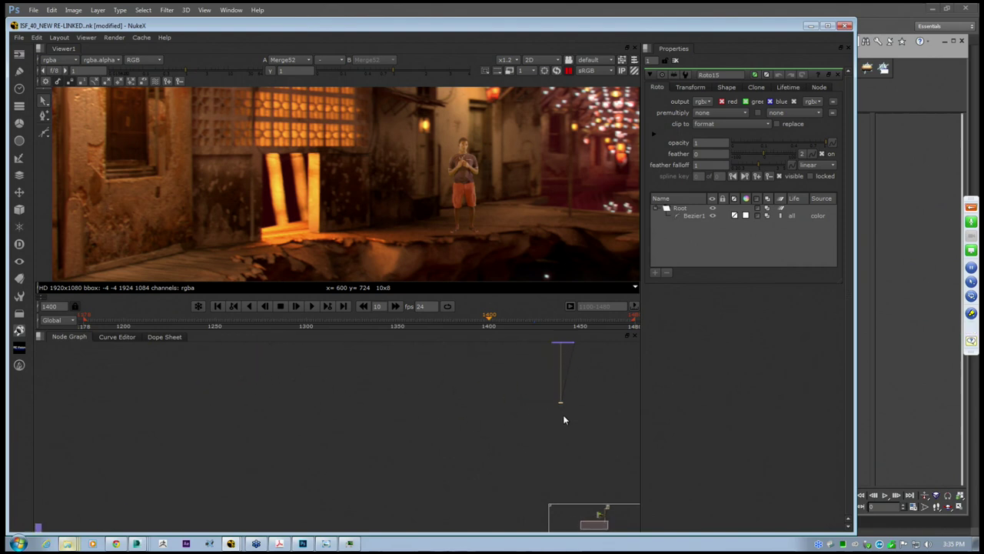
key("Delete")
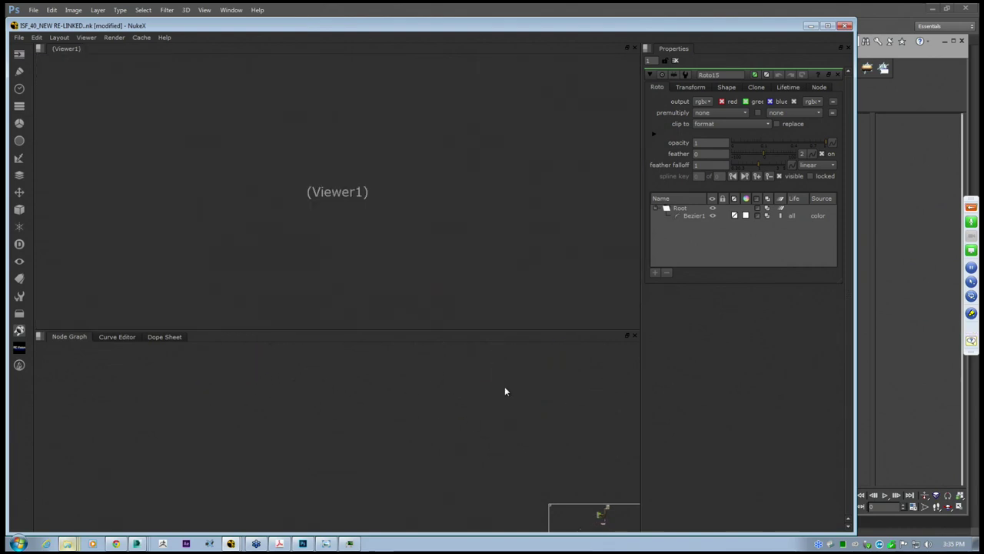
Add a new Viewer node in the empty area below the node tree
scroll(400, 450, "up", 5)
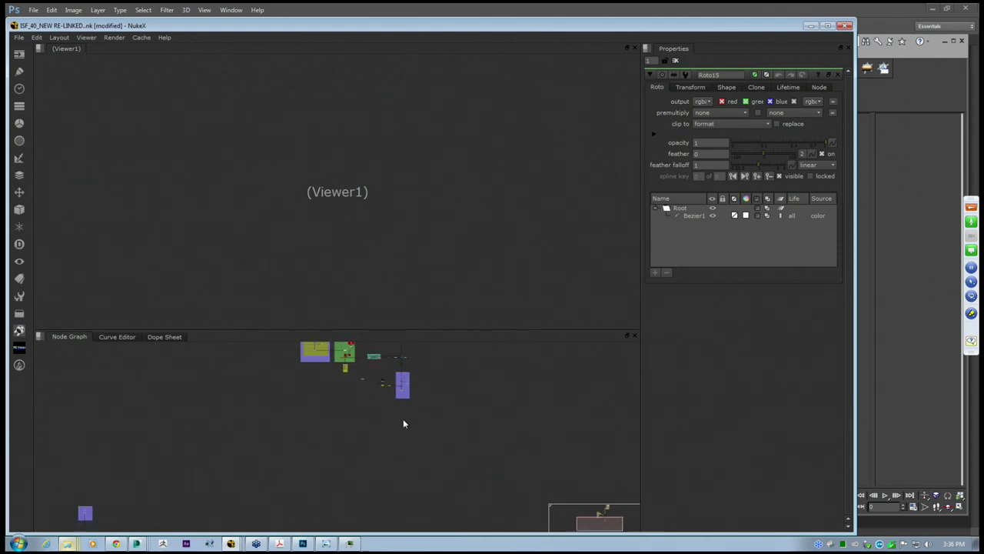
key("Tab")
type("viewer")
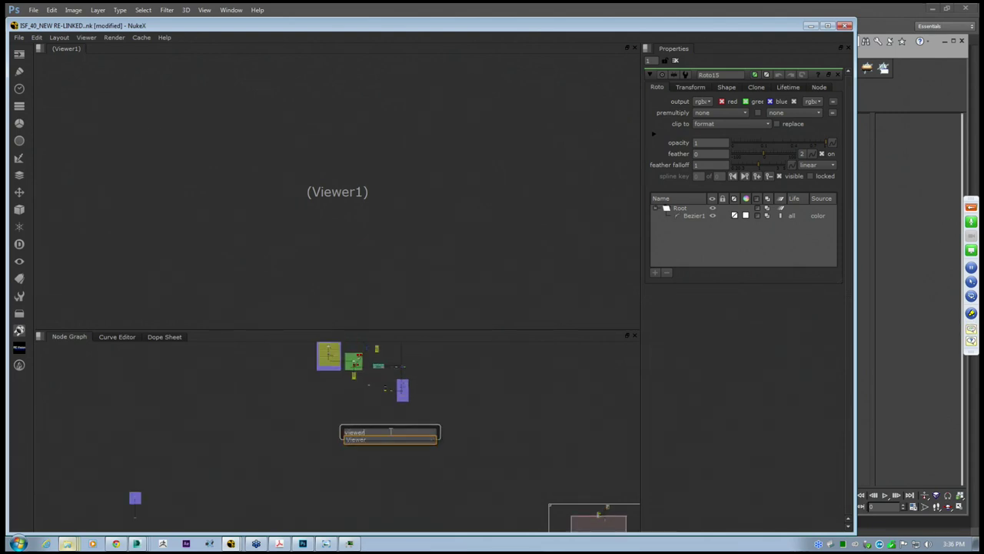
key("Return")
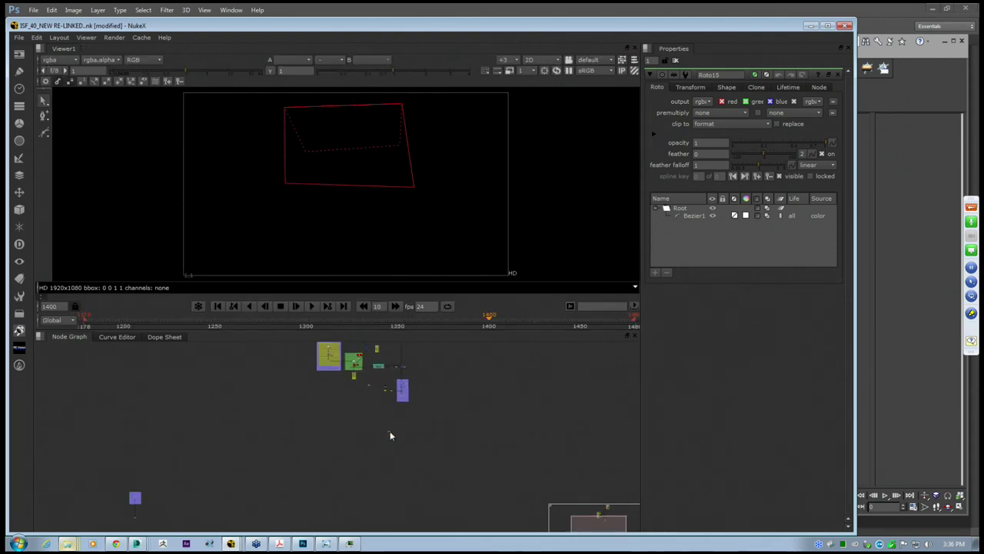
Connect the new Viewer to Merge52 to display the full street composite
scroll(390, 427, "up", 6)
scroll(386, 445, "down", 4)
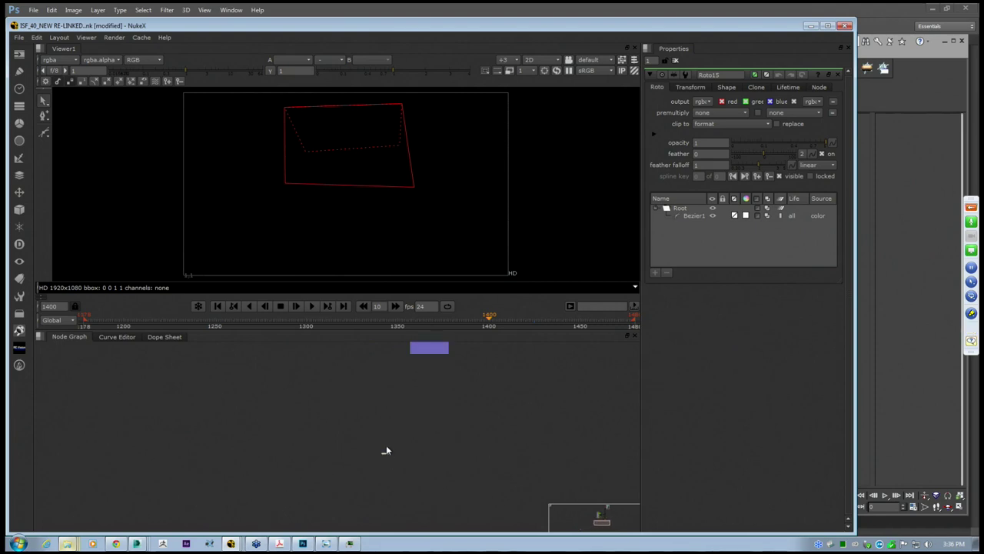
scroll(389, 424, "up", 6)
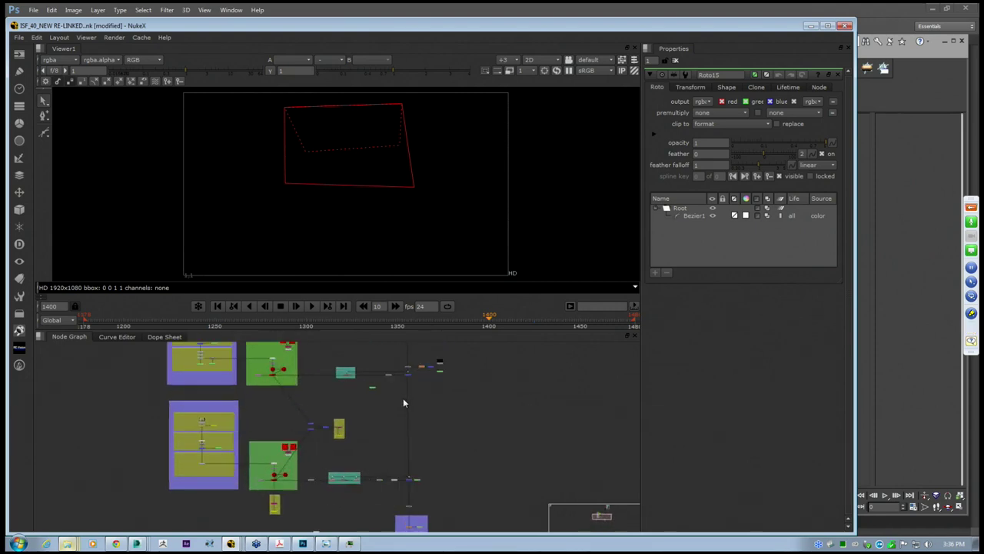
left_click(413, 353)
key("1")
Return to the GRADE group, select Roto15, and examine the actor and lit window in the composite
middle_click_drag(373, 427, 593, 461)
scroll(228, 370, "up", 8)
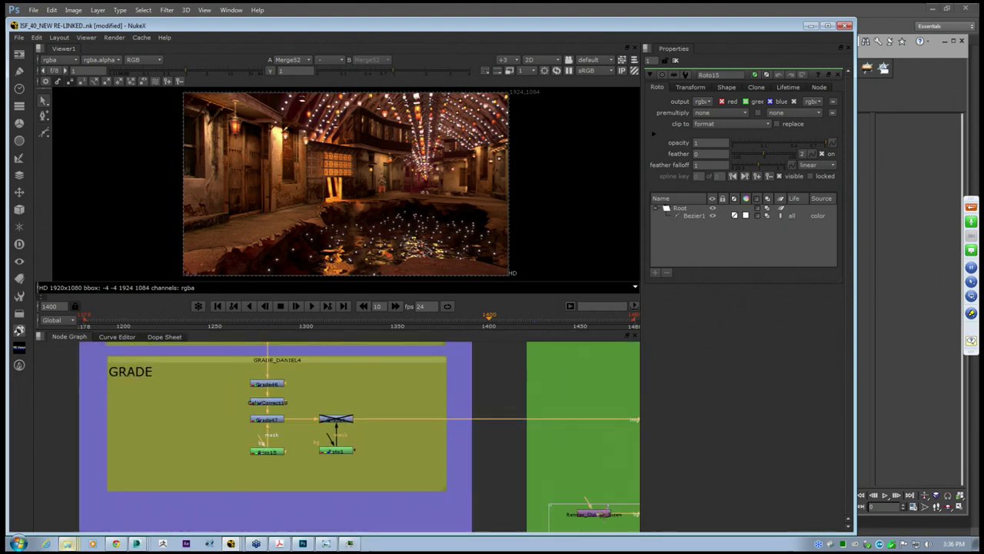
scroll(386, 181, "up", 6)
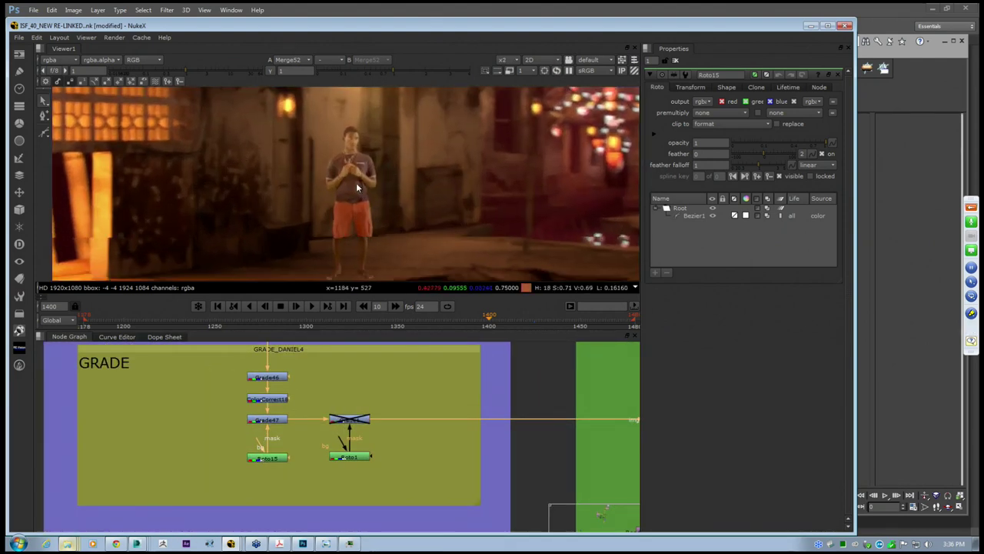
left_click(269, 458)
scroll(331, 216, "down", 10)
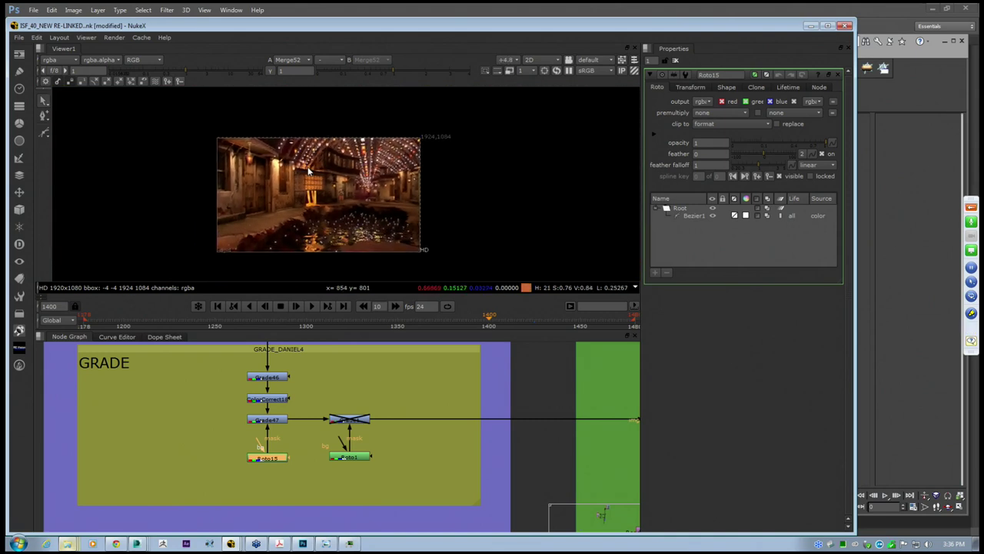
scroll(389, 173, "up", 8)
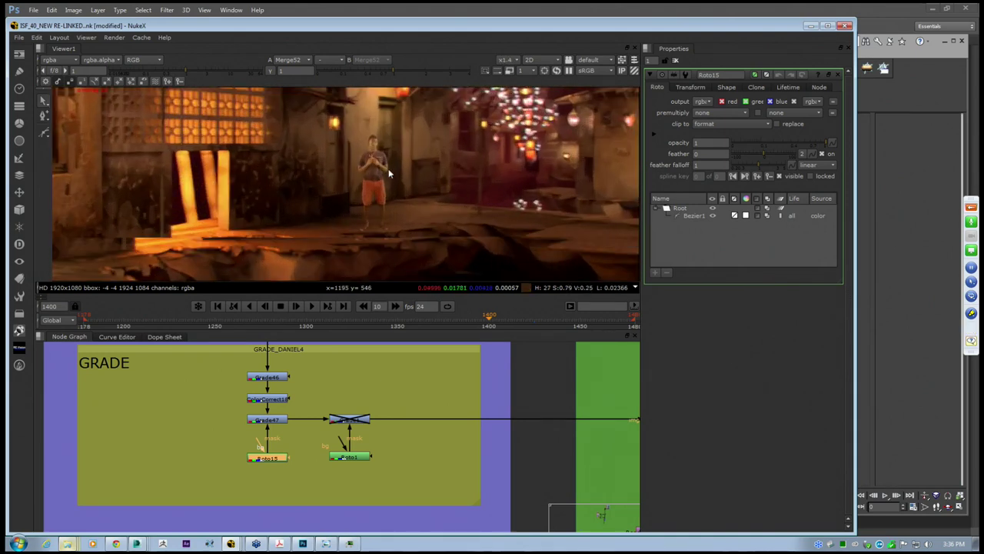
Toggle Grade47 to compare the actor's lighting, leave it disabled, and select Root in Roto15's shape list
left_click(280, 422)
key("d")
key("d")
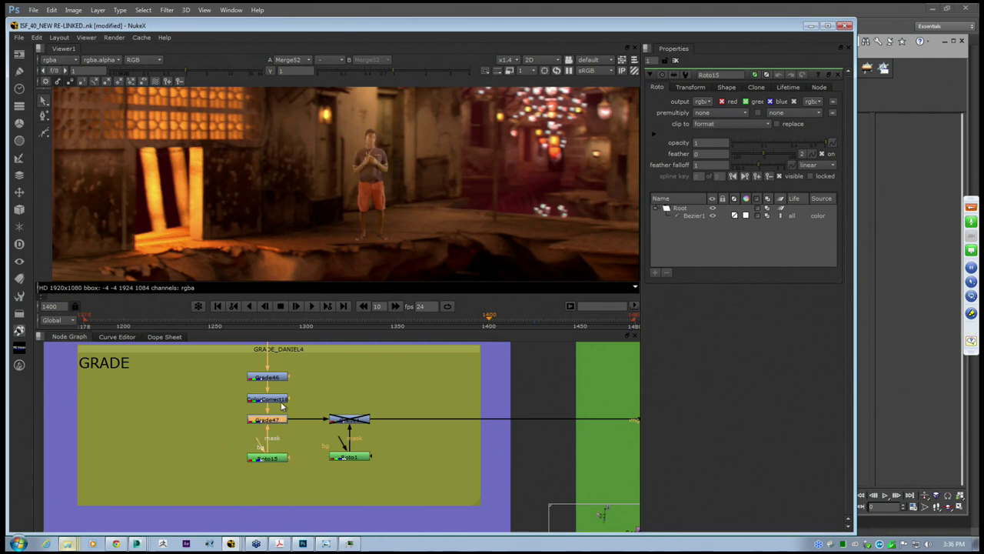
left_click(278, 458)
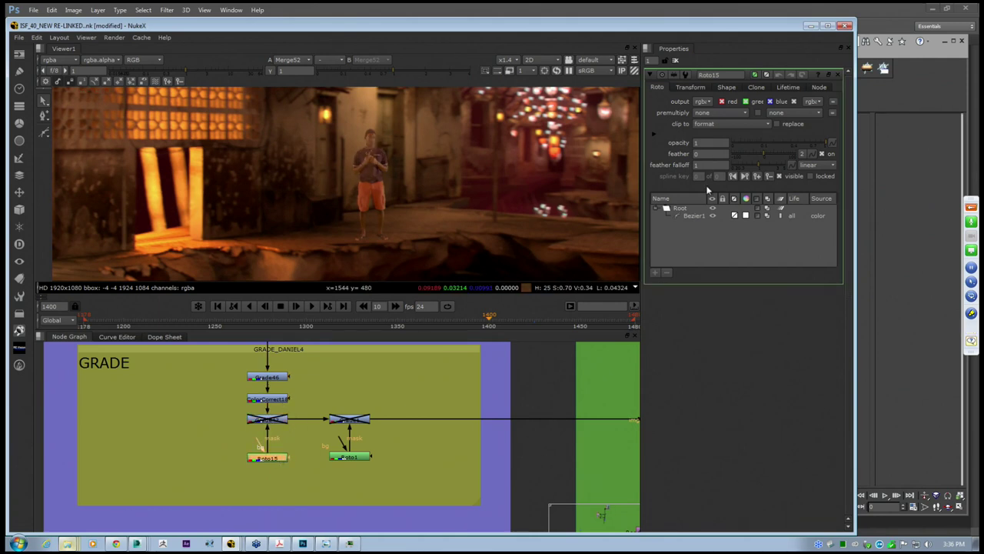
left_click(681, 209)
scroll(430, 197, "down", 4)
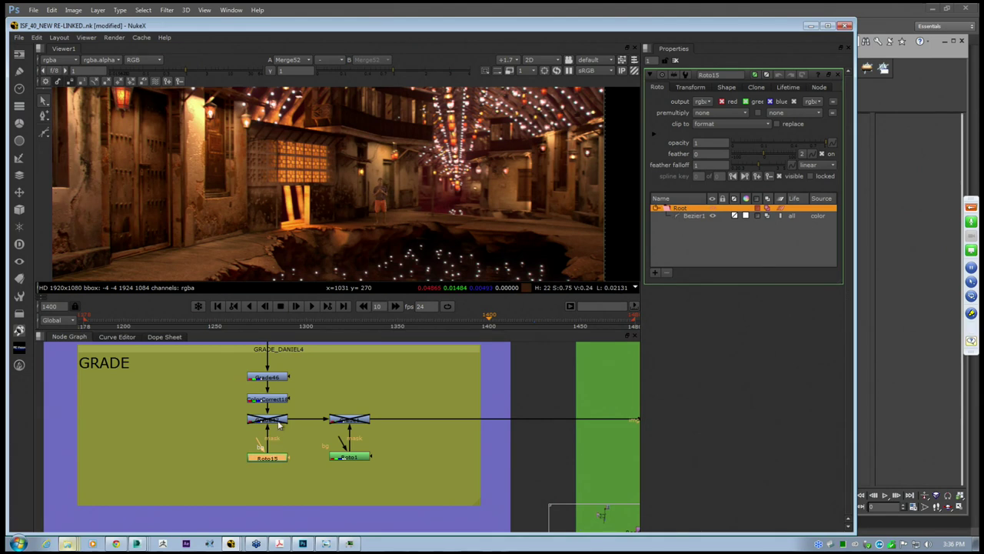
Trace the actor branch from GRADE past LIGHTWRAP to its final merge and select that Merge52 node
scroll(308, 419, "down", 4)
scroll(412, 200, "up", 3)
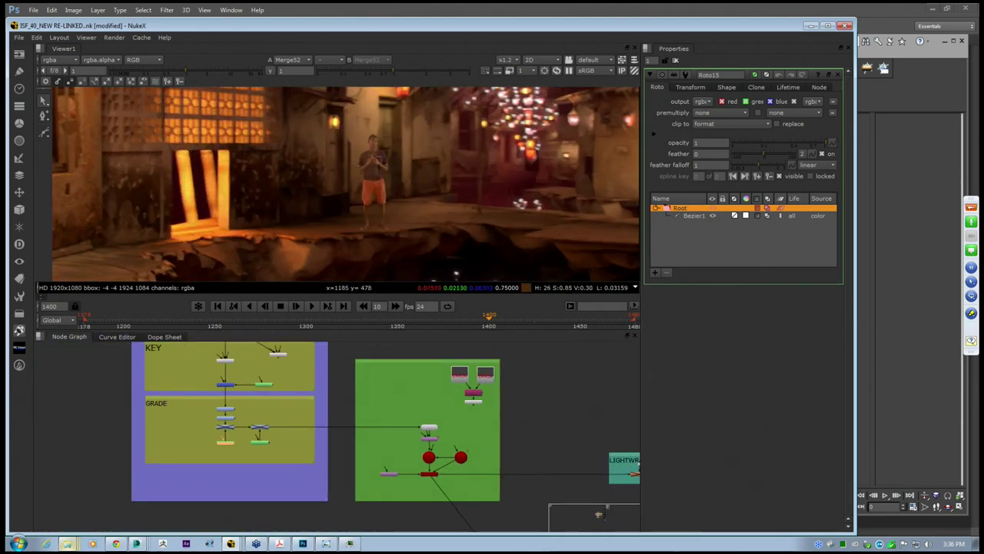
scroll(383, 200, "up", 3)
middle_click_drag(542, 430, 346, 395)
middle_click_drag(604, 437, 402, 400)
scroll(402, 399, "up", 5)
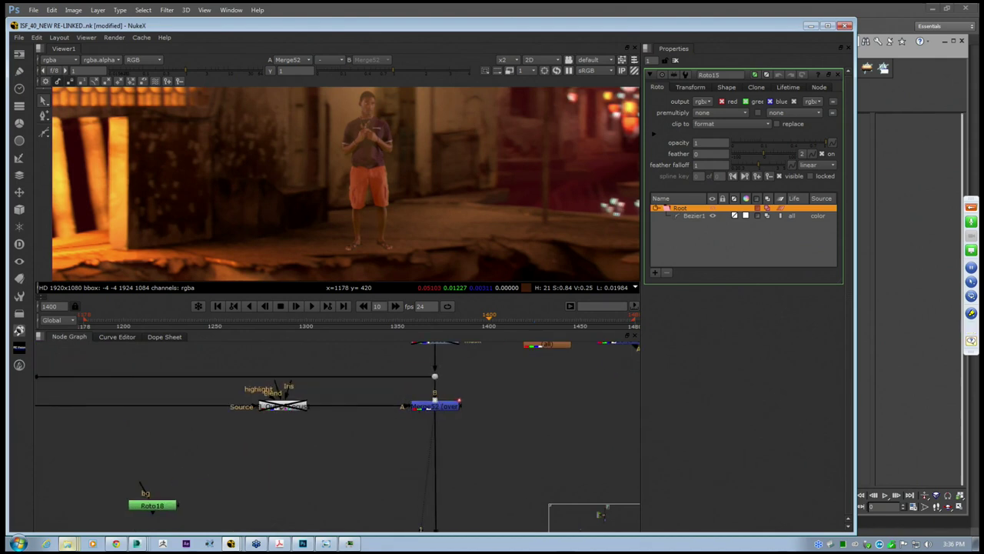
left_click(447, 407)
scroll(411, 410, "down", 6)
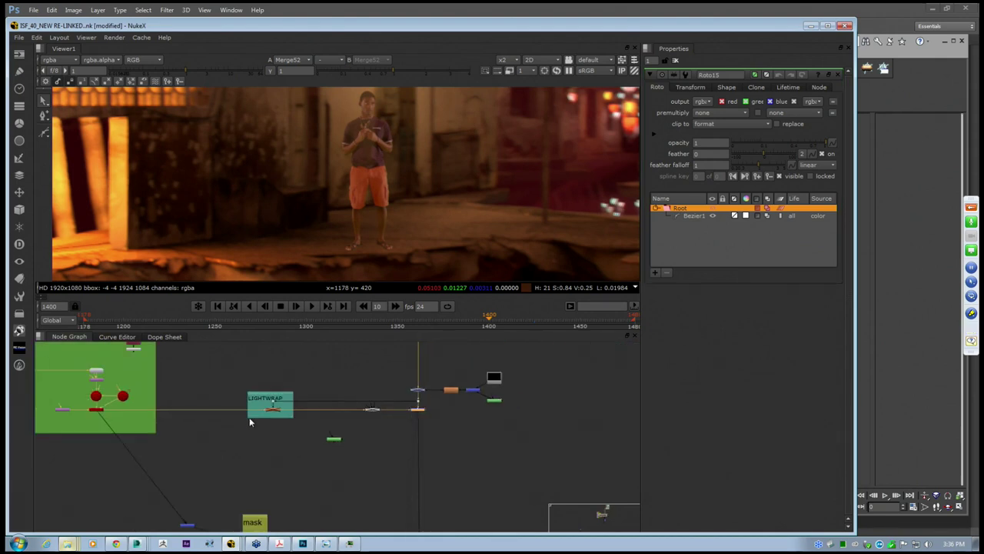
Follow the branch back through the 3D scene setup with Plane9 and the camera to Grade47 and Roto15
middle_click_drag(249, 417, 492, 429)
scroll(170, 396, "up", 3)
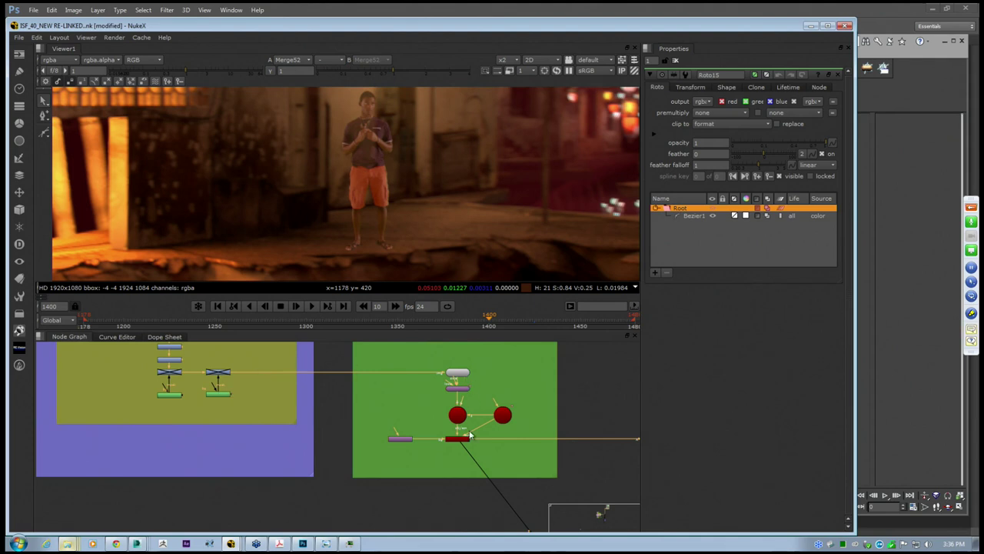
scroll(471, 436, "up", 3)
middle_click_drag(446, 414, 397, 441)
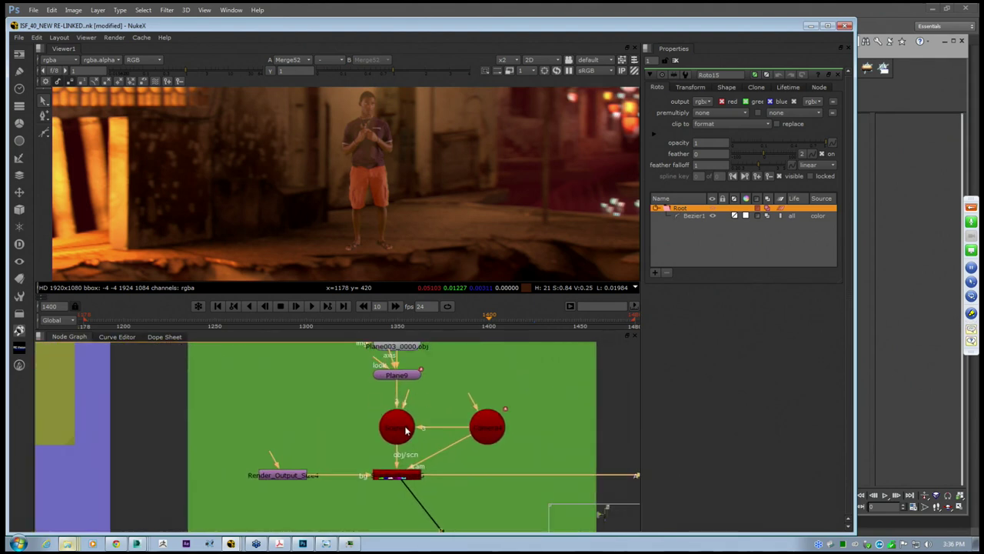
scroll(382, 419, "down", 3)
middle_click_drag(134, 429, 356, 433)
scroll(347, 423, "up", 3)
middle_click_drag(318, 357, 337, 390)
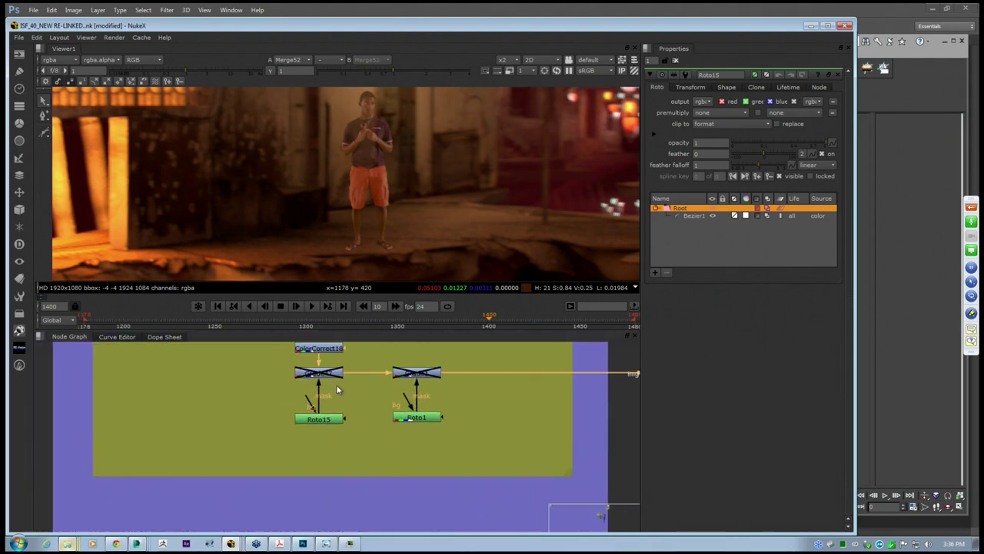
View Grade47's output, frame the keyed actor with the mask shape around him, and select Roto15
left_click(333, 374)
key("1")
middle_click_drag(260, 201, 312, 229)
scroll(313, 229, "down", 2)
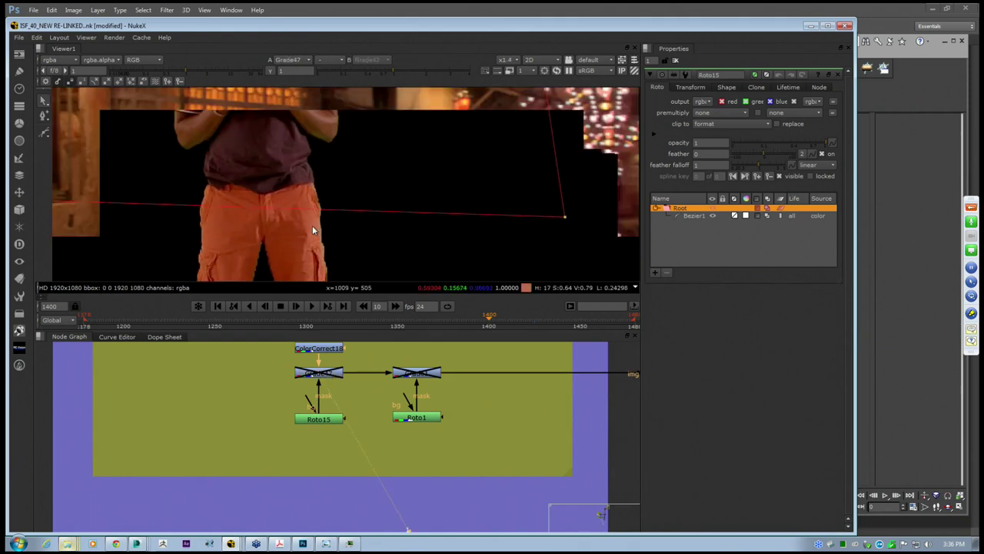
scroll(313, 226, "down", 5)
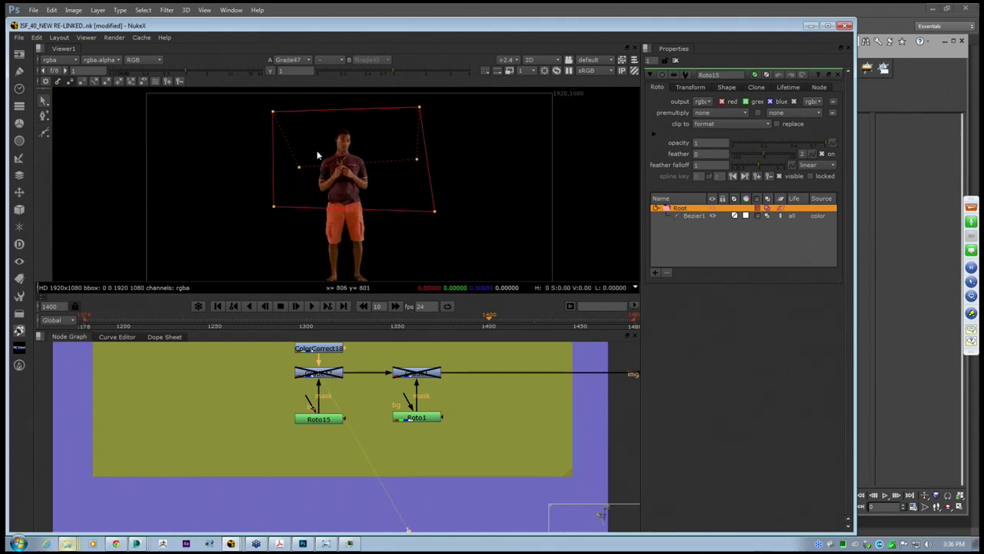
scroll(317, 157, "up", 2)
left_click(327, 420)
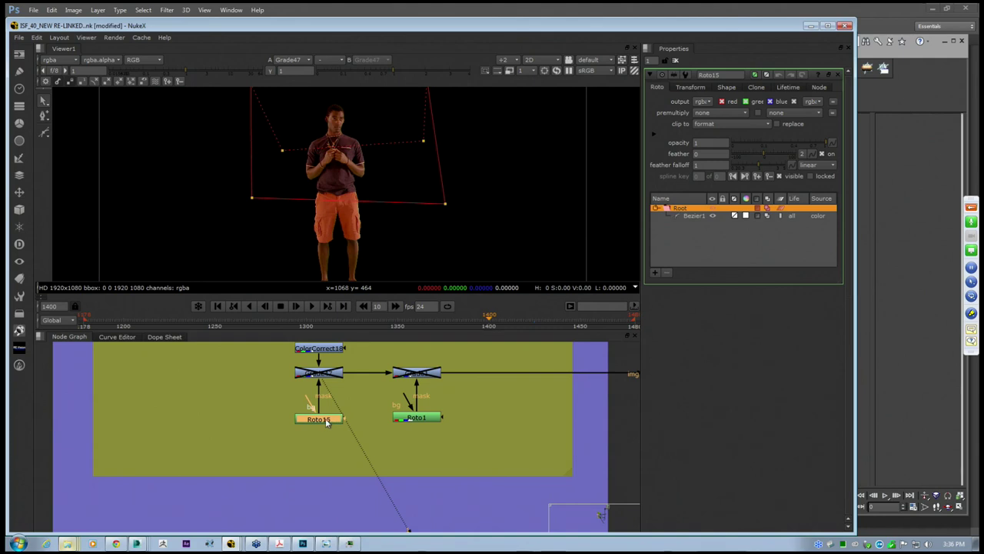
Examine the mask shape over the keyed actor and the 3D setup following GRADE, including Camera4
middle_click_drag(358, 178, 362, 206)
scroll(360, 203, "down", 2)
middle_click_drag(437, 402, 206, 422)
scroll(205, 422, "down", 5)
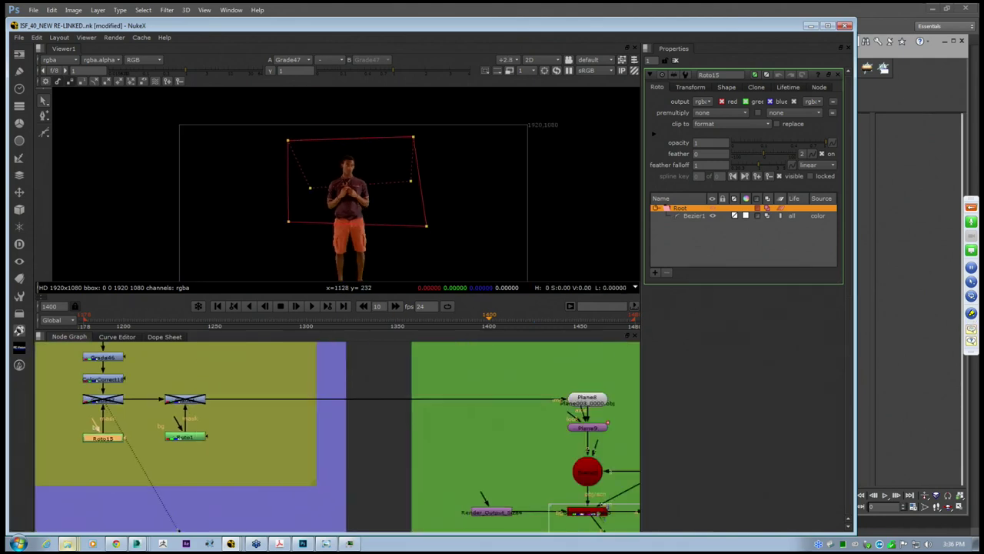
scroll(271, 131, "down", 2)
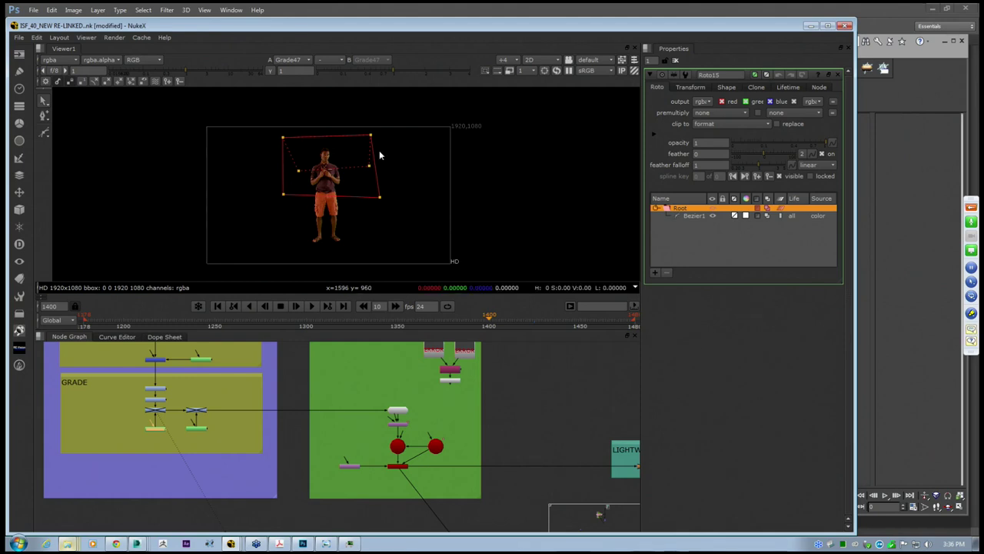
middle_click_drag(157, 408, 190, 412)
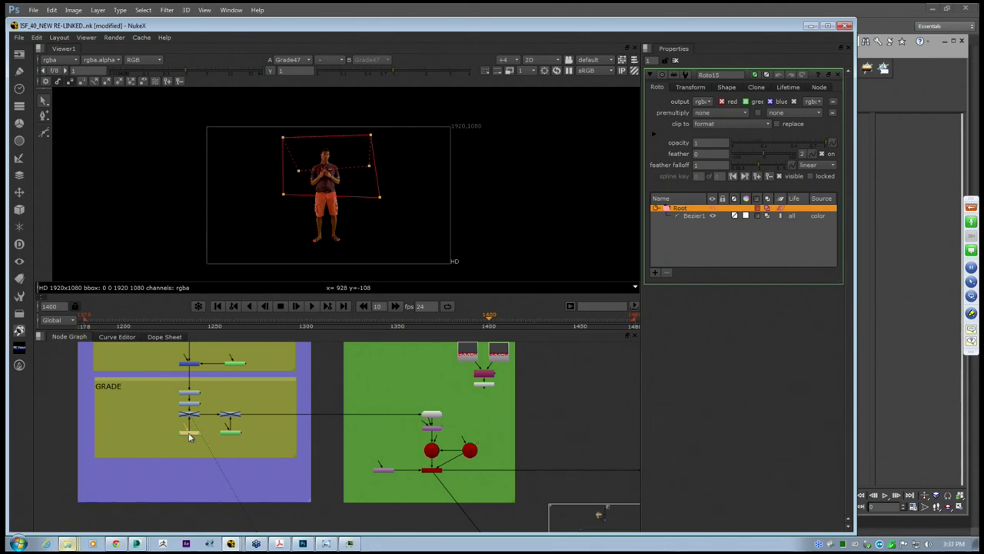
middle_click_drag(229, 437, 140, 401)
scroll(379, 412, "up", 4)
middle_click_drag(381, 480, 406, 453)
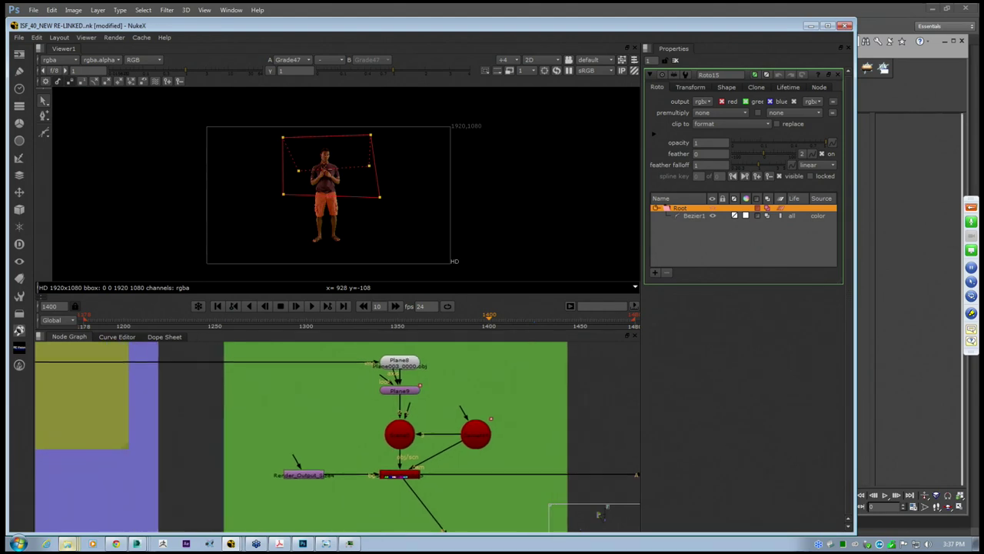
scroll(406, 453, "up", 1)
left_click(494, 433)
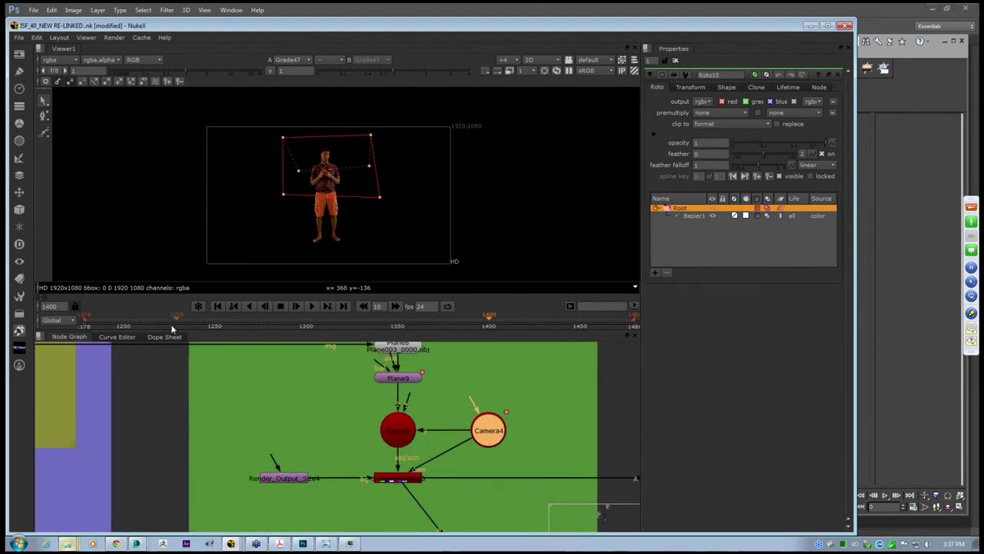
middle_click_drag(104, 360, 411, 391)
middle_click_drag(136, 387, 265, 391)
Re-enable Grade47 and select the Bezier1 mask shape over the actor
left_click(266, 385)
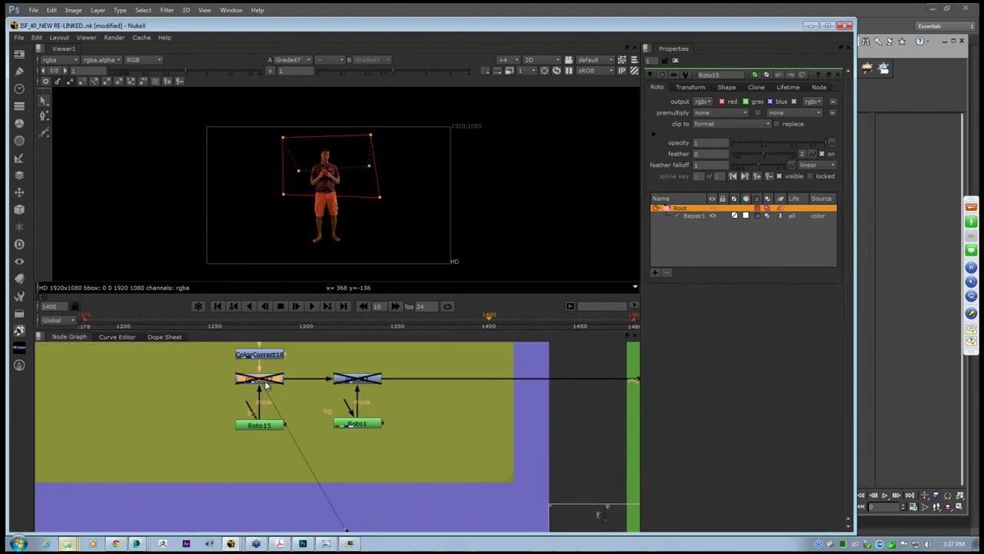
key("d")
scroll(323, 193, "up", 3)
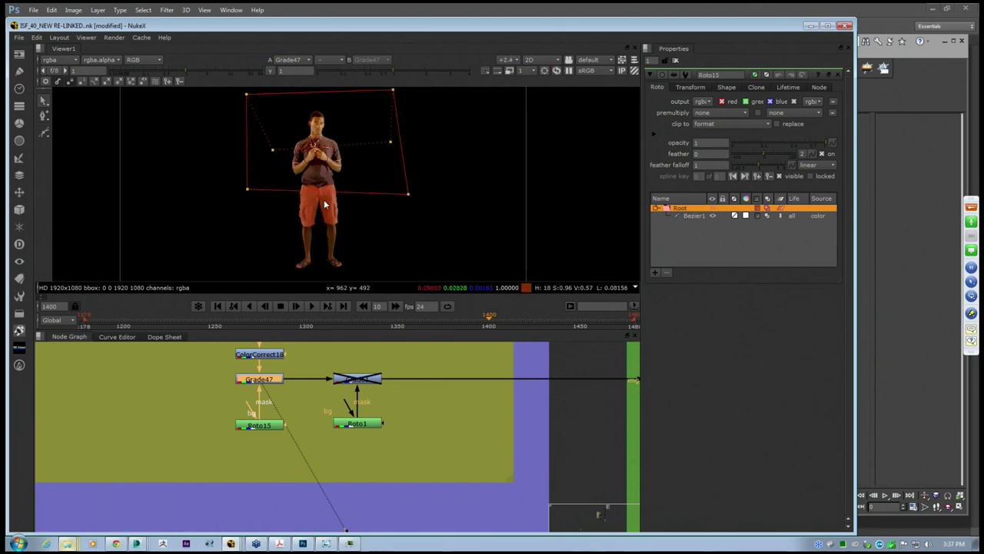
left_click(317, 190)
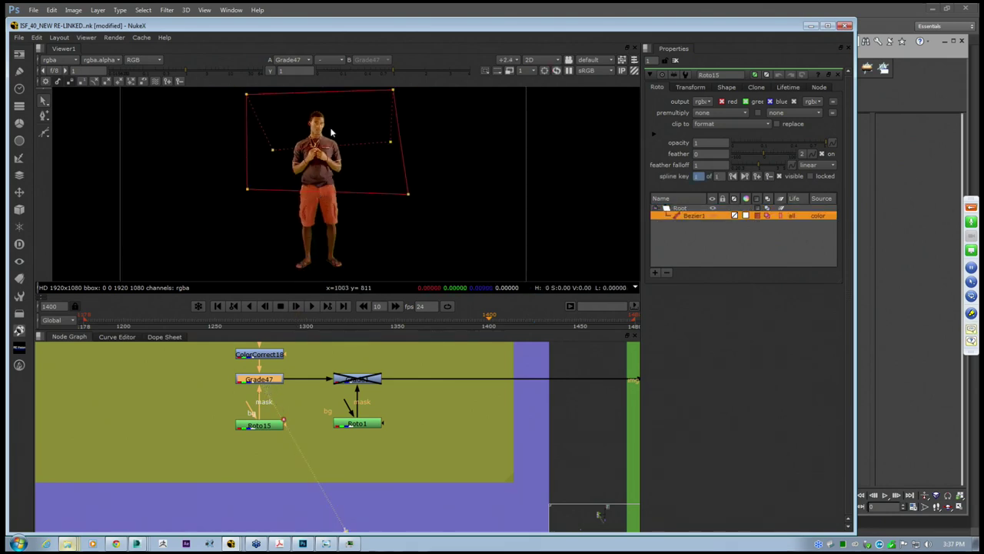
middle_click_drag(331, 133, 335, 156)
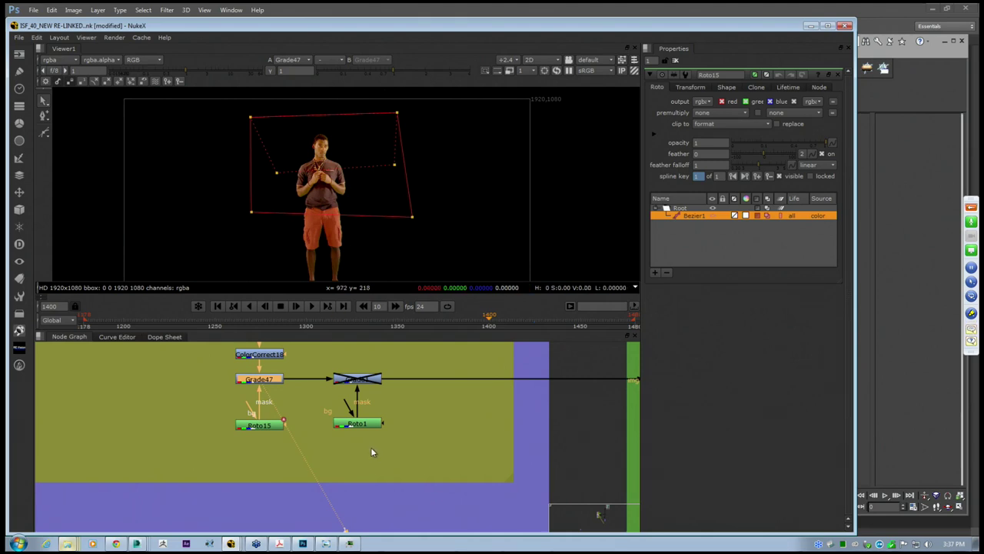
View Grade1's output and toggle the grade off and on to compare the actor's lighting, leaving it enabled
left_click(359, 380)
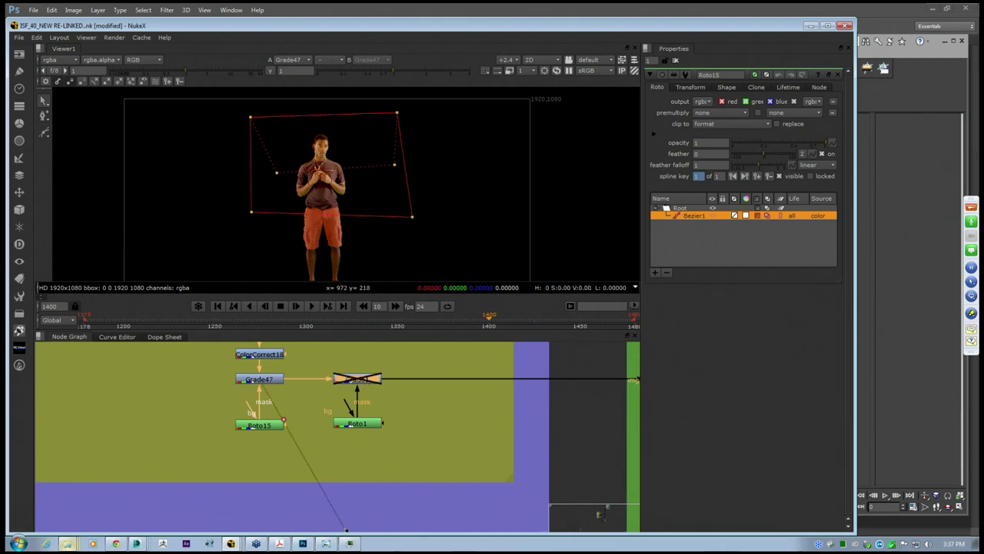
key("1")
key("d")
key("d")
key("d")
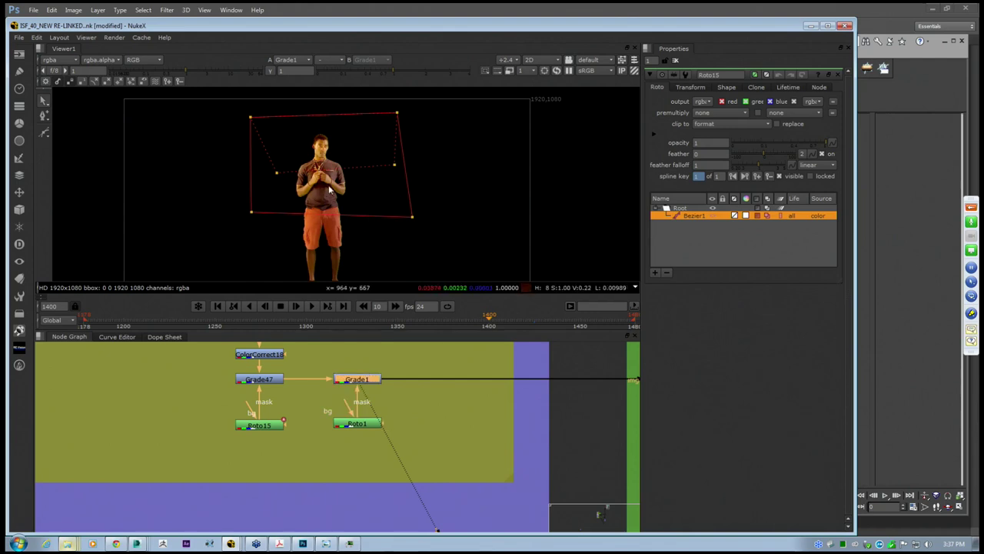
scroll(323, 171, "up", 5)
key("d")
key("d")
scroll(289, 182, "up", 2)
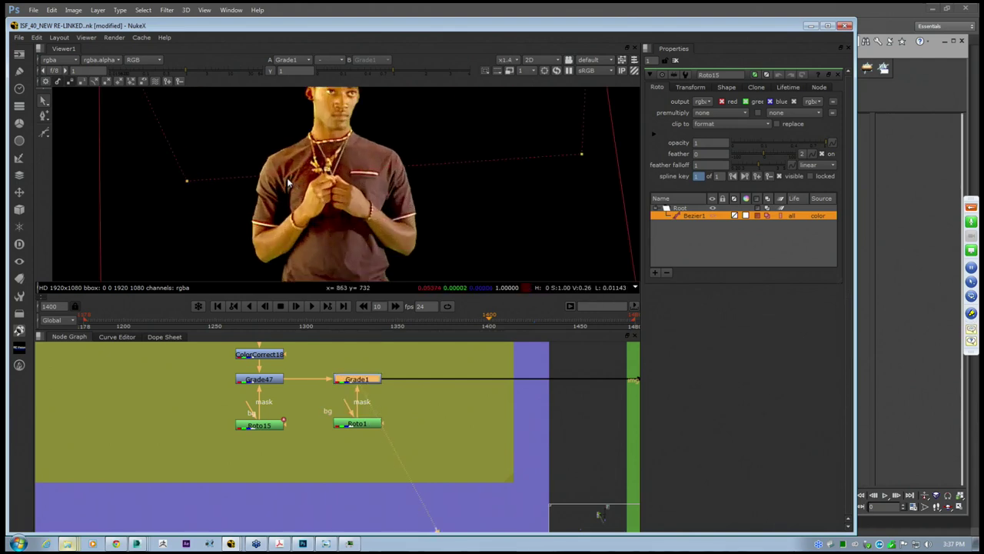
Open Roto1 and select its Bezier1 mask shape around the full-length actor
left_click(354, 423)
scroll(352, 219, "down", 3)
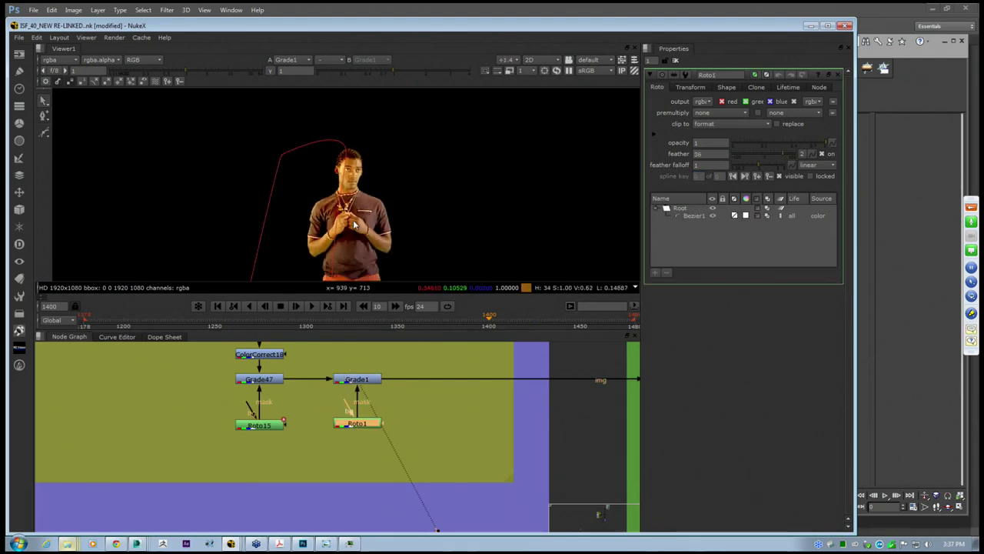
scroll(354, 223, "down", 1)
left_click(339, 224)
middle_click_drag(347, 250, 355, 164)
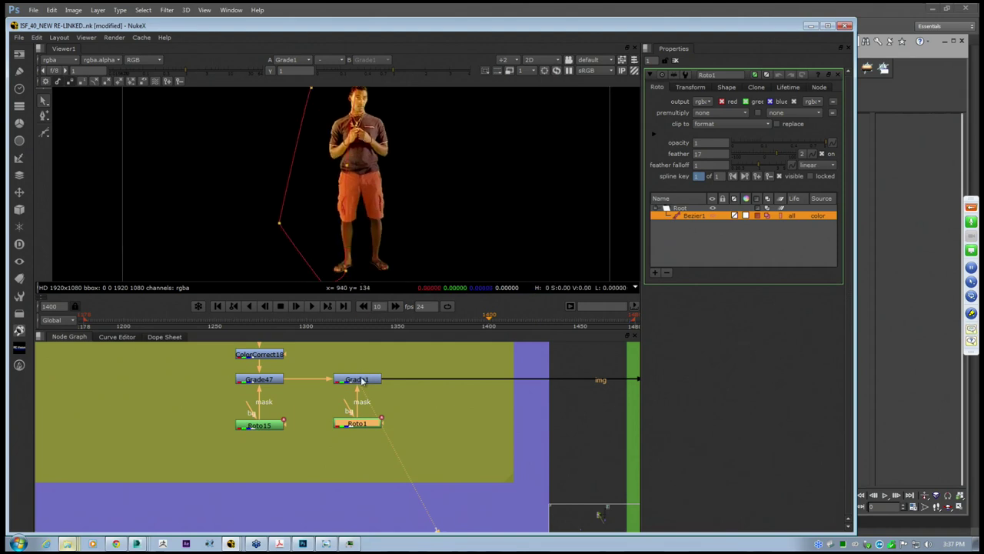
Follow Grade1's output into the 3D setup and open Plane9's transform properties
middle_click_drag(376, 407, 315, 419)
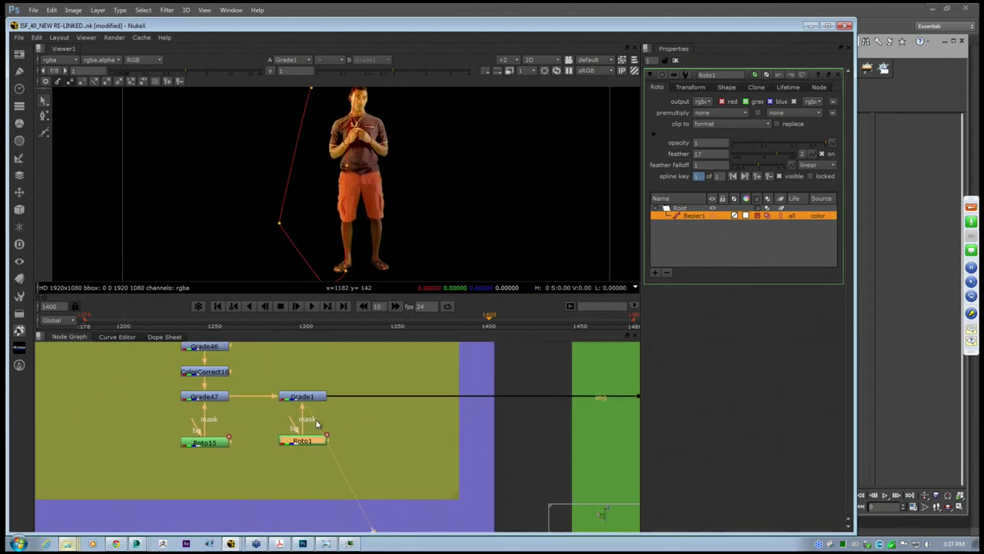
scroll(346, 420, "down", 3)
middle_click_drag(571, 423, 357, 392)
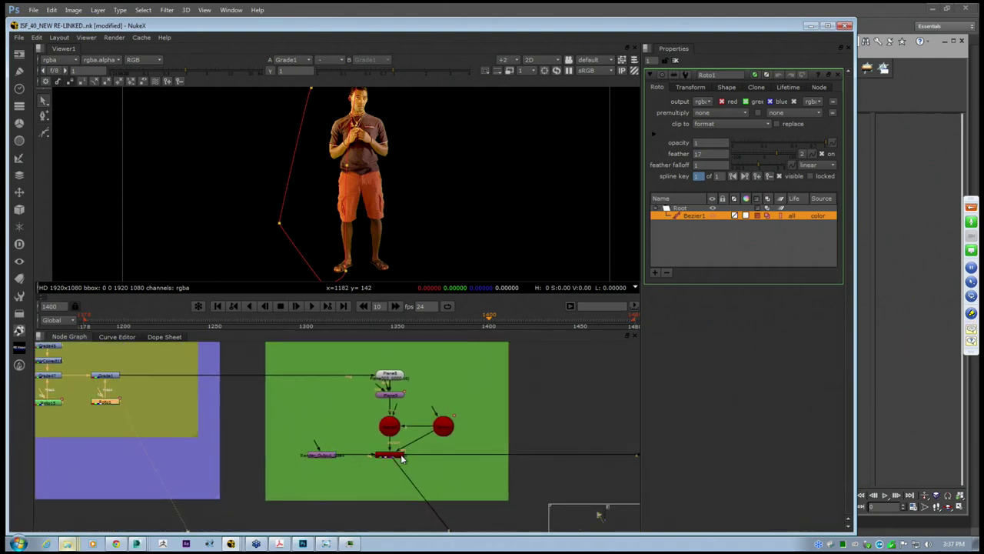
scroll(314, 384, "up", 1)
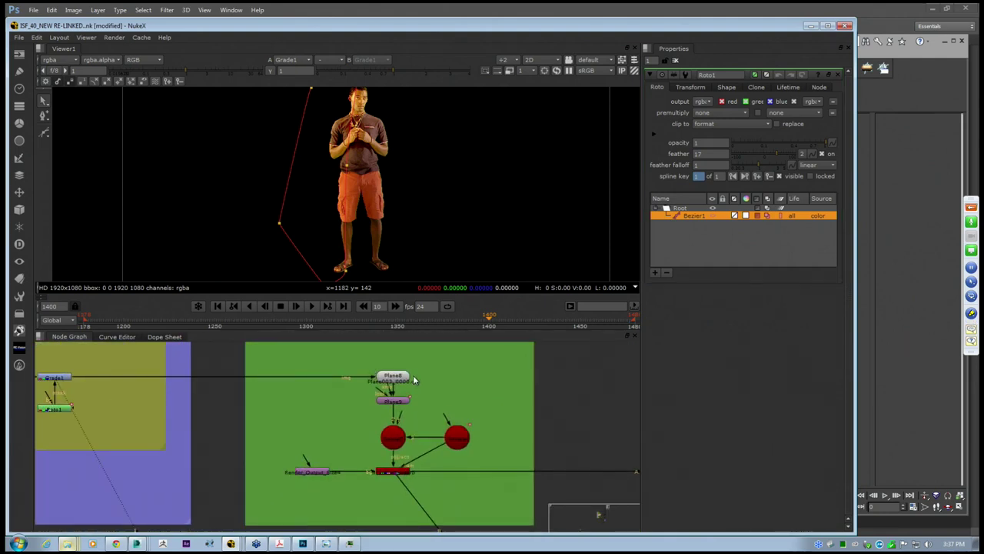
scroll(402, 373, "up", 5)
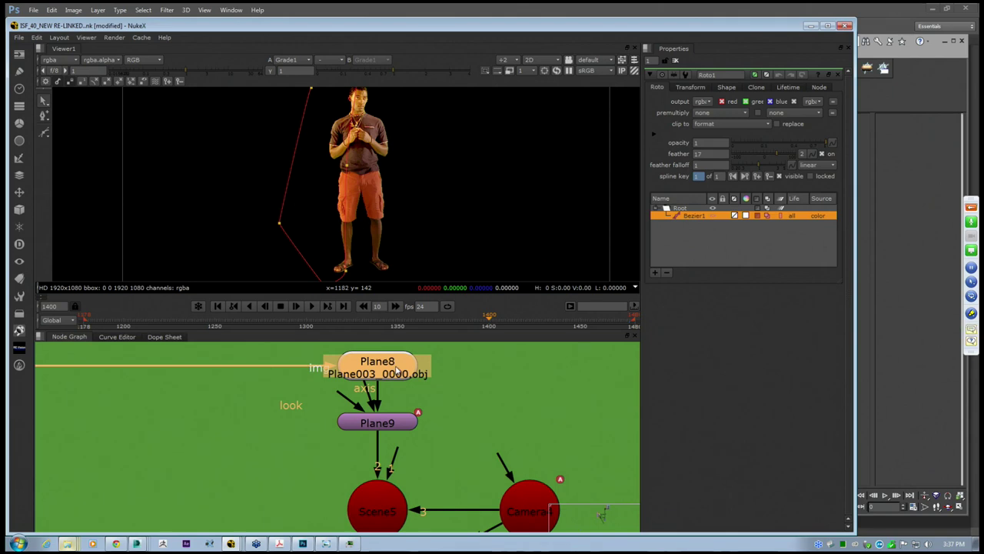
left_click(387, 425)
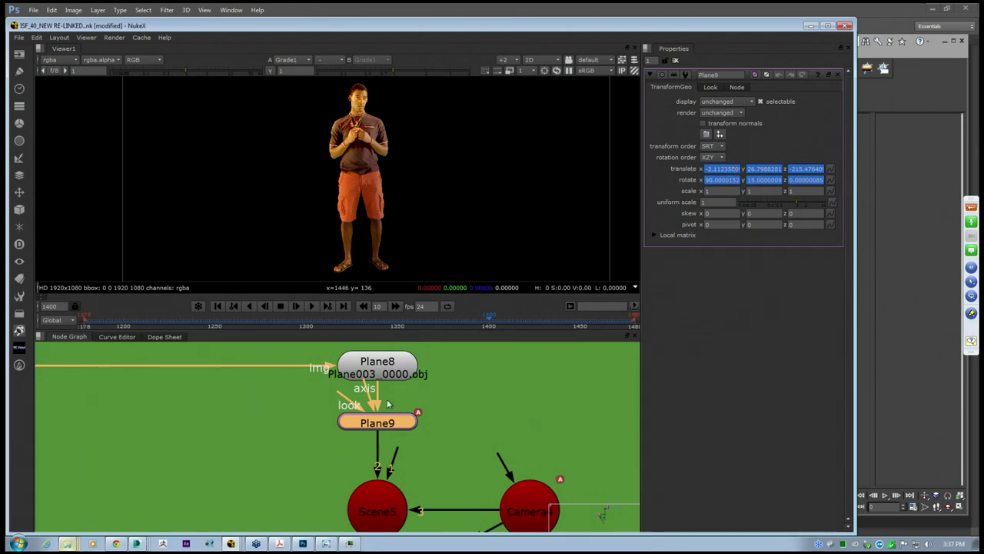
Check Scene5 and shift the Camera4 node slightly farther away from it
scroll(417, 446, "down", 2)
left_click(404, 449)
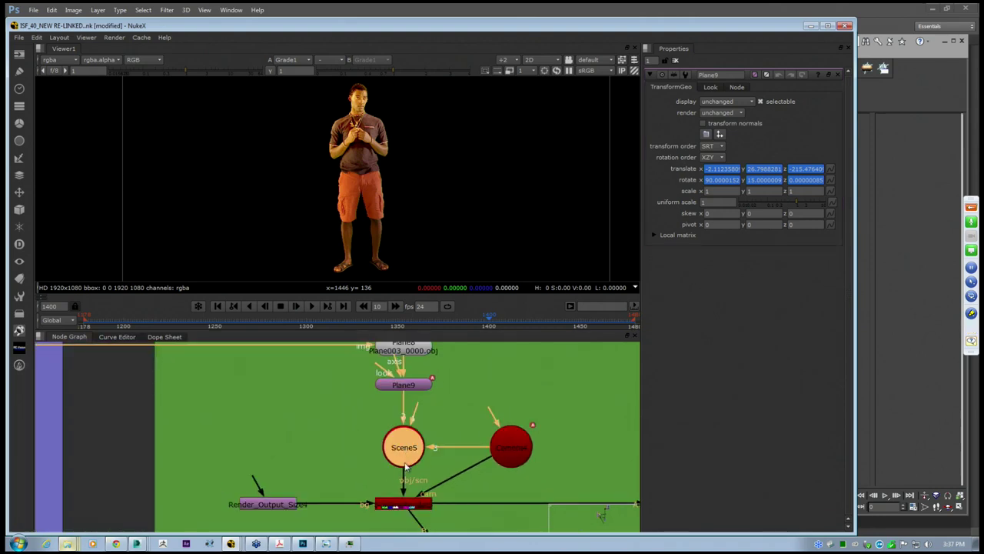
left_click_drag(504, 447, 529, 450)
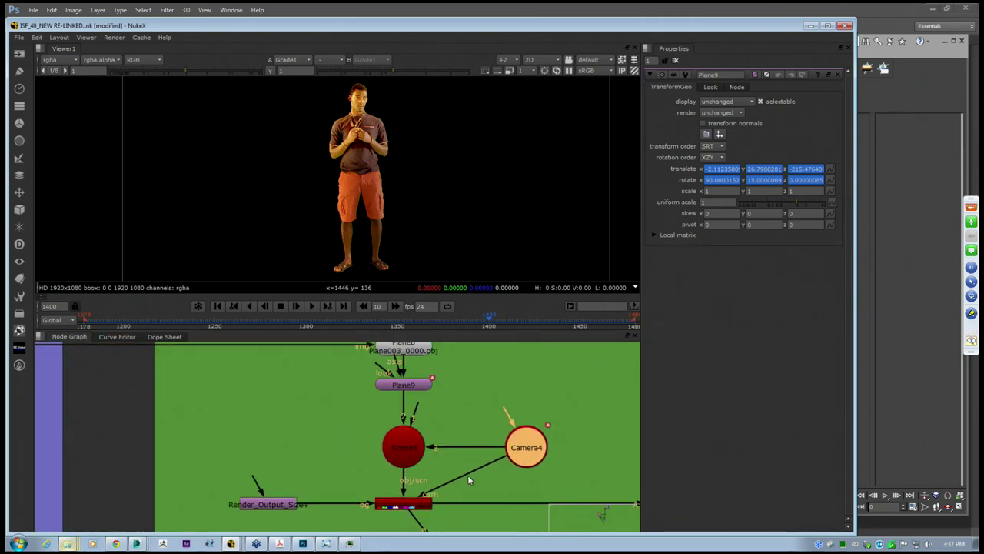
Open the reformat settings of Render_Output_Size4, which feeds the bg input of the render node
middle_click_drag(390, 522, 438, 464)
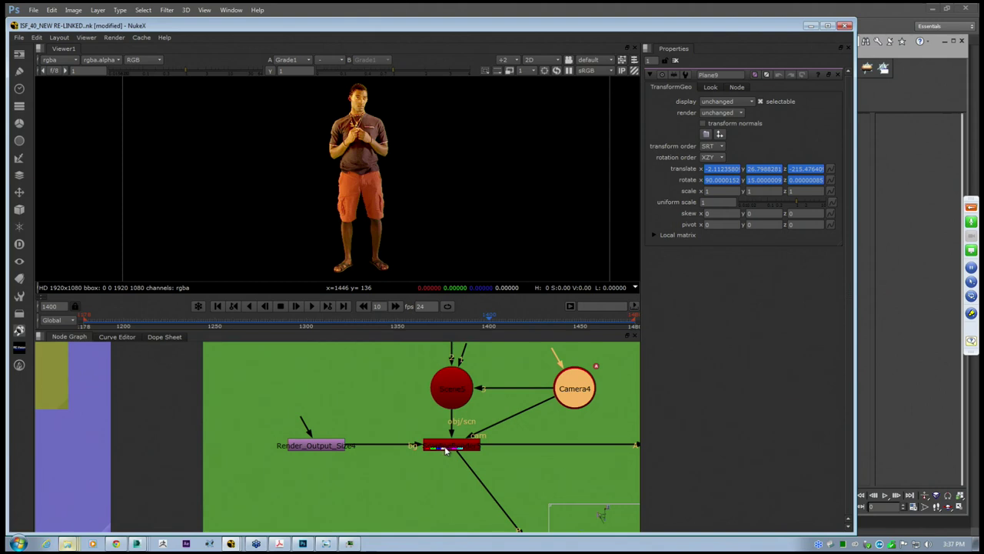
left_click(312, 443)
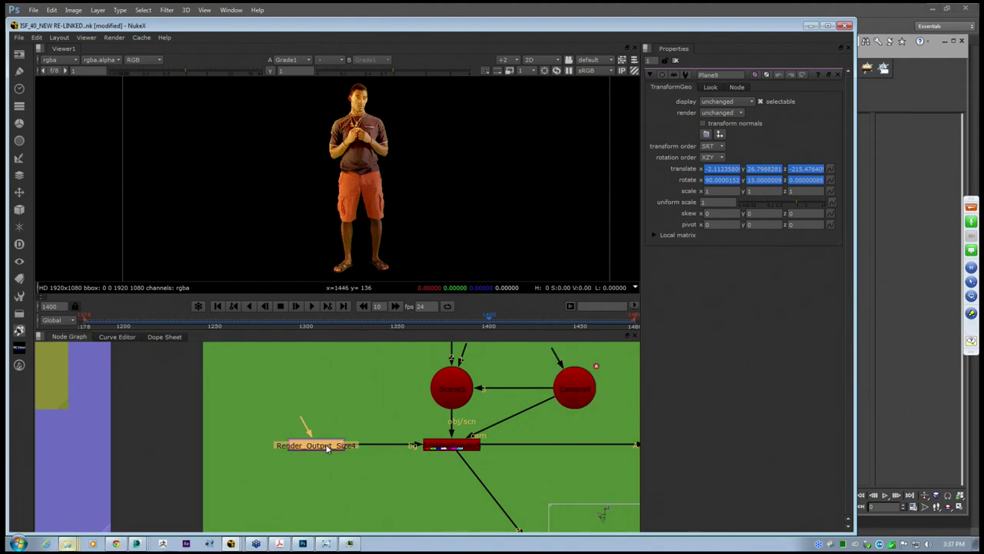
double_click(326, 447)
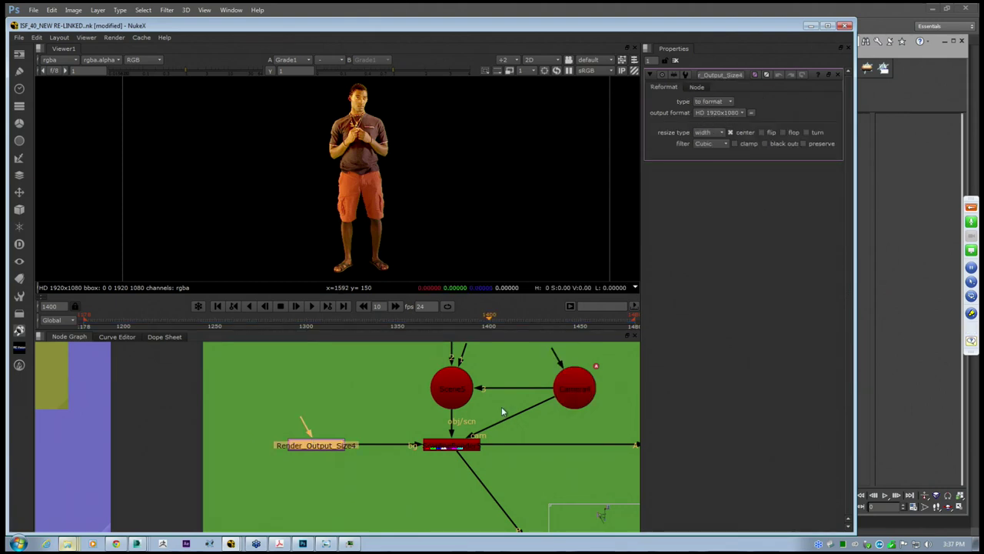
Follow the render output to the LIGHTWRAP group and view the disabled LightWrap9 node's output
scroll(442, 451, "down", 5)
middle_click_drag(580, 443, 376, 414)
scroll(376, 413, "up", 3)
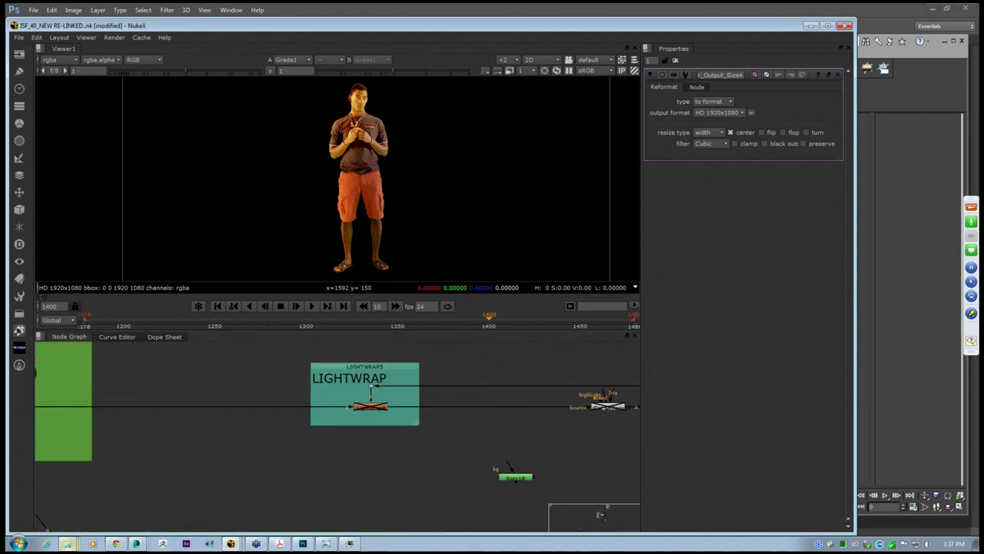
left_click(381, 408)
key("1")
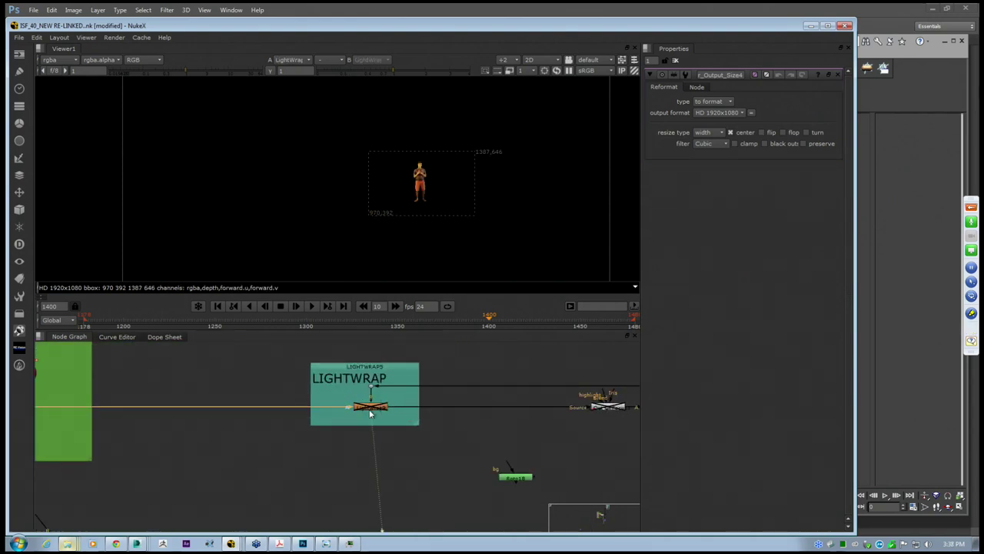
View the Merge52 composite and frame the standing actor against the background
middle_click_drag(493, 404, 385, 410)
middle_click_drag(626, 405, 756, 443)
left_click(532, 414)
key("1")
scroll(399, 217, "up", 6)
scroll(492, 423, "up", 2)
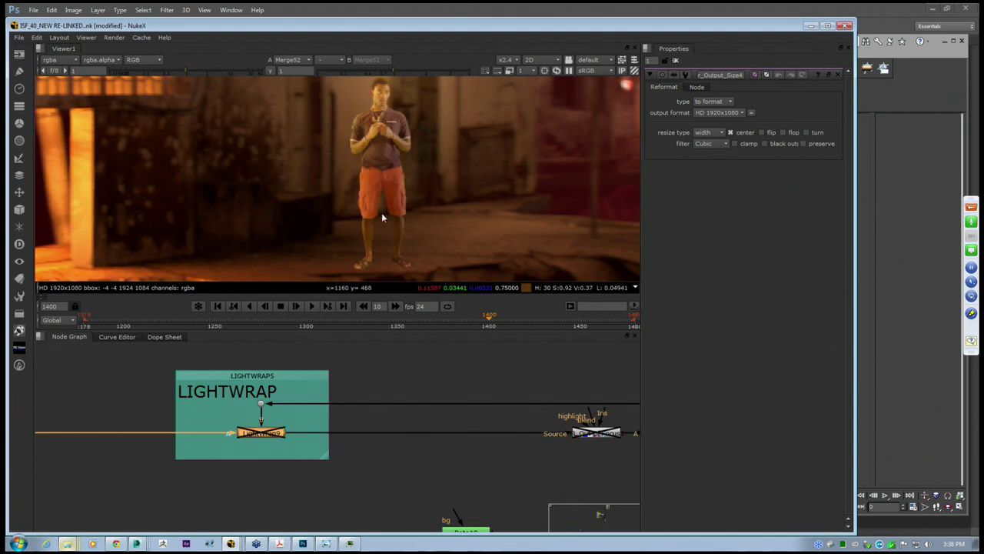
Toggle LightWrap9 while comparing the actor's head and leg edges, leave it enabled, and open its properties
scroll(378, 90, "up", 2)
scroll(376, 93, "up", 6)
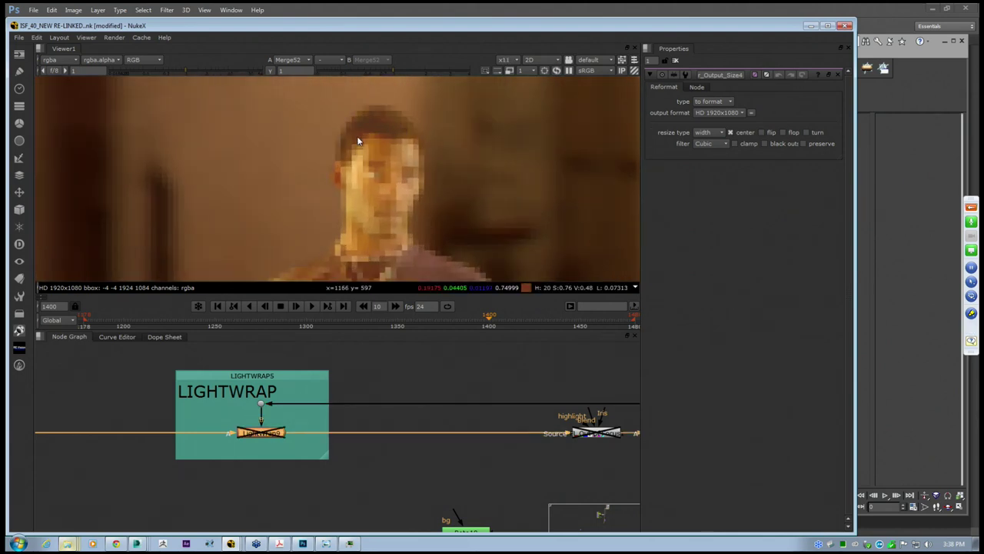
scroll(376, 115, "up", 4)
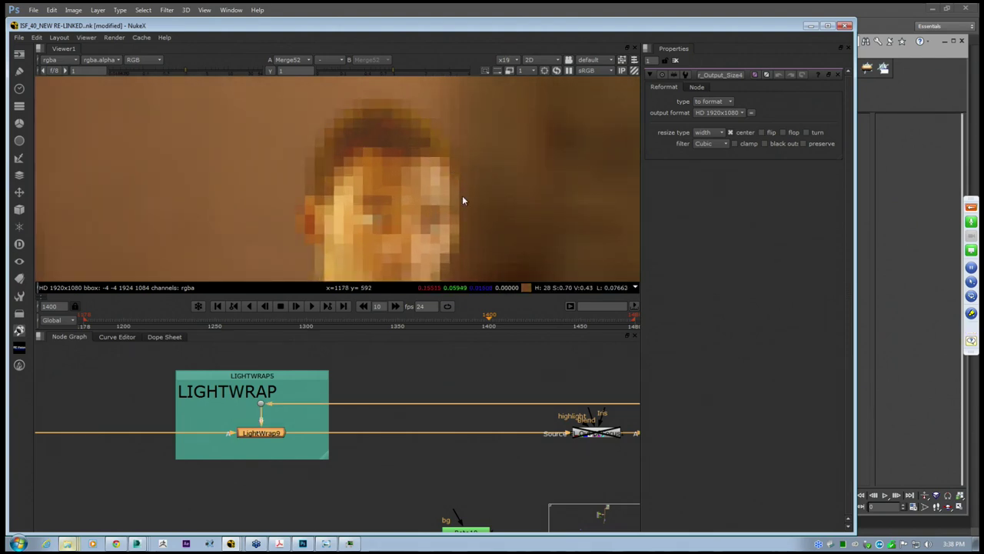
scroll(369, 128, "down", 10)
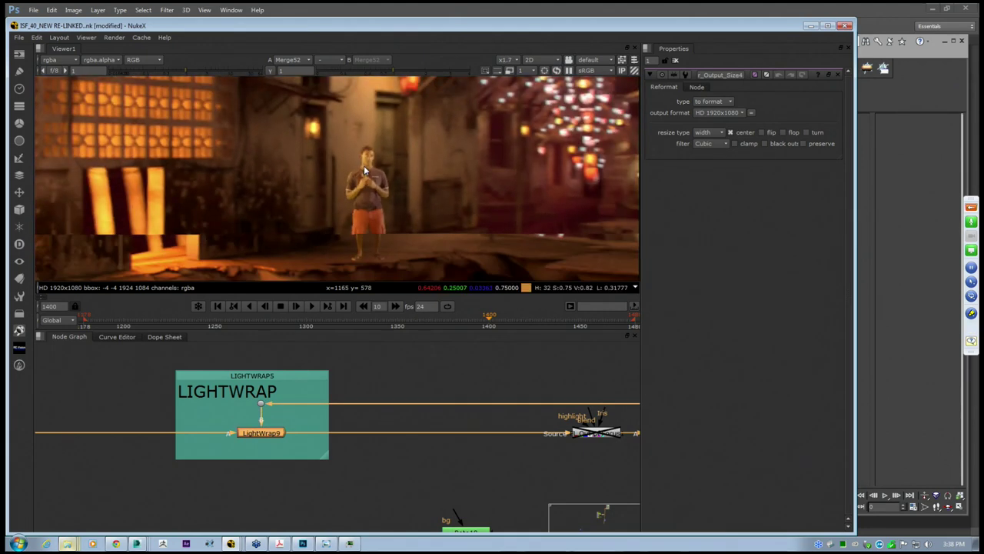
scroll(358, 238, "up", 4)
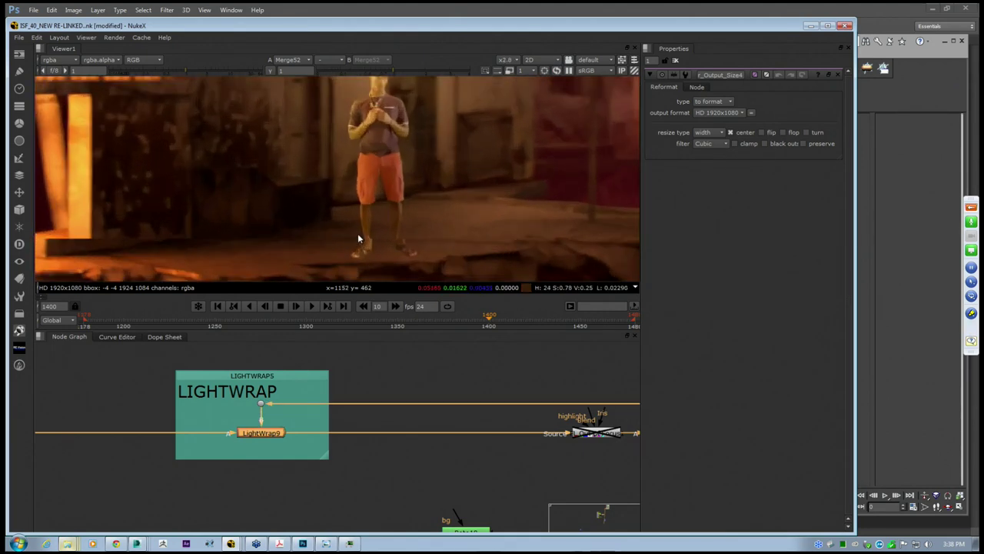
key("d")
scroll(358, 238, "up", 7)
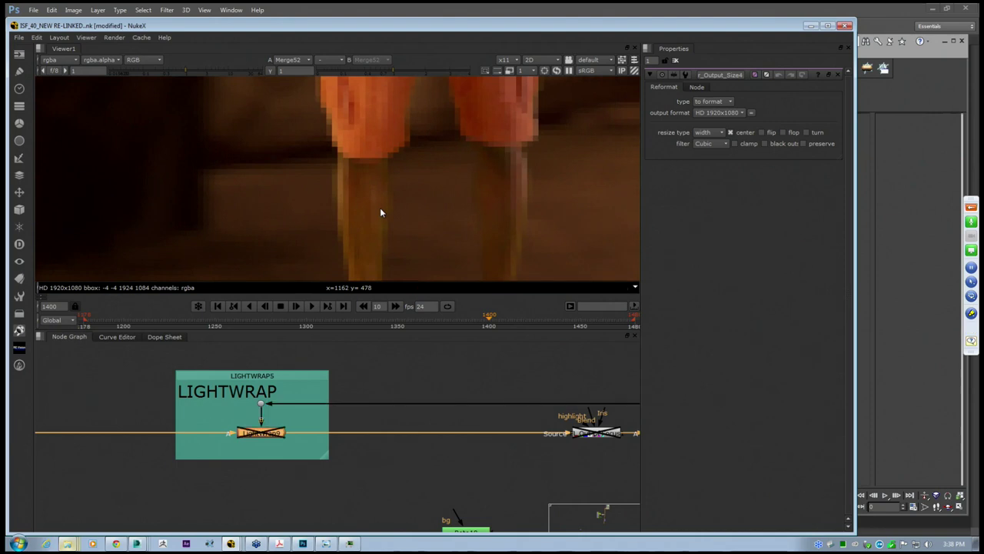
scroll(380, 212, "down", 9)
key("d")
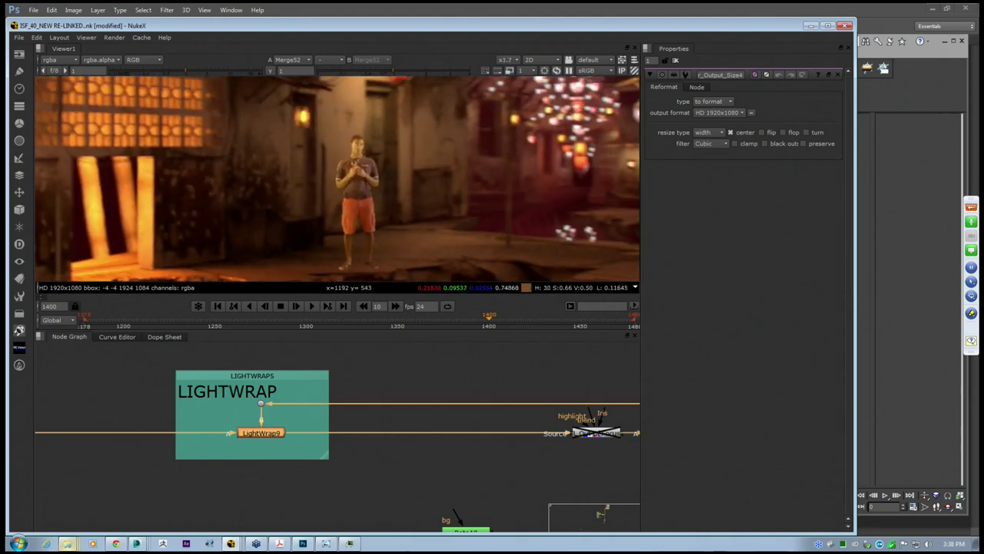
double_click(269, 433)
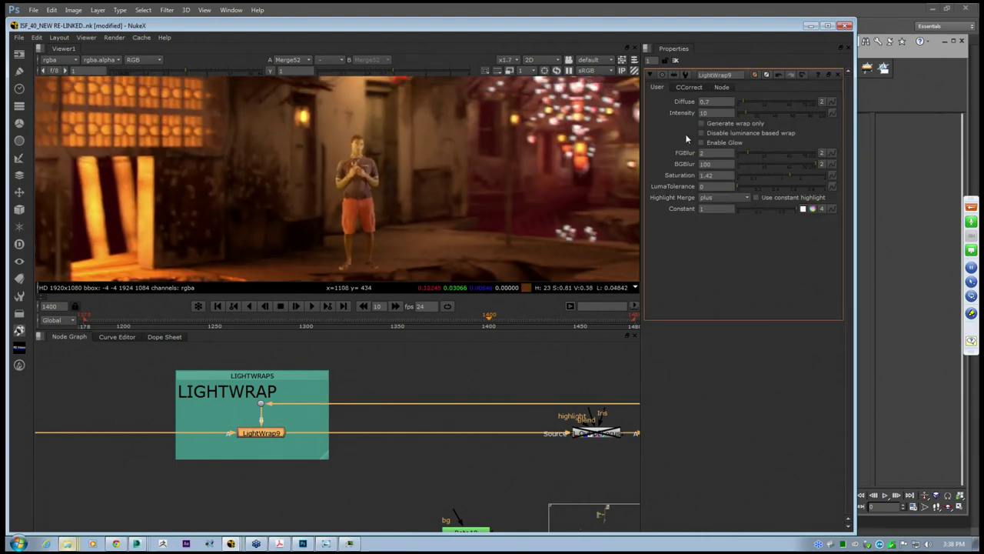
Enable the FL Out Of Focus node ahead of Merge52 and open its settings
scroll(317, 189, "down", 3)
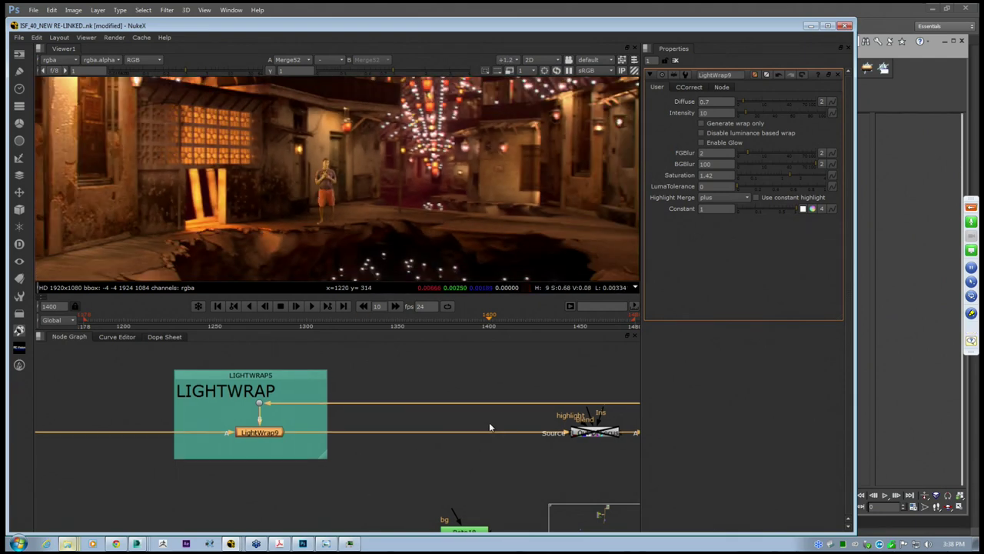
middle_click_drag(598, 435, 367, 404)
scroll(327, 179, "up", 6)
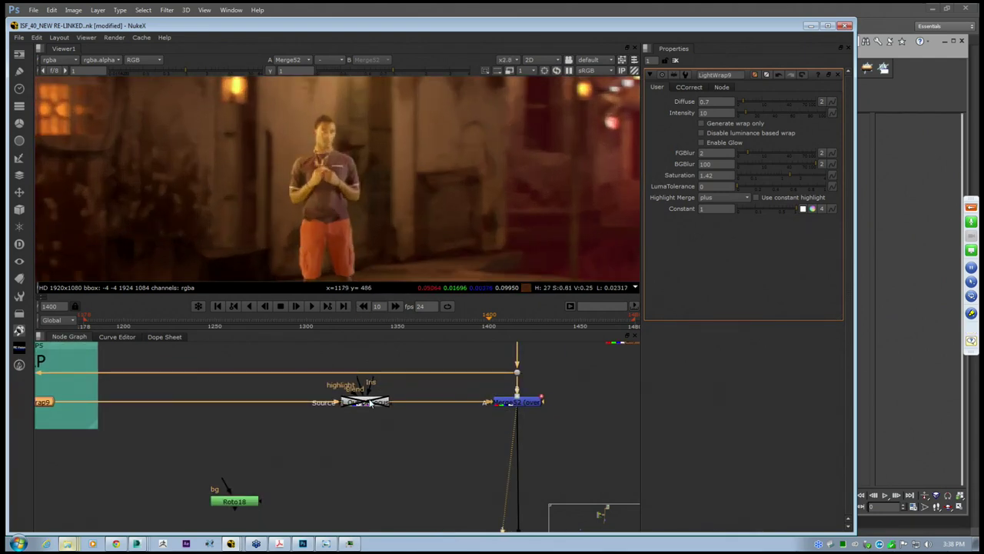
key("d")
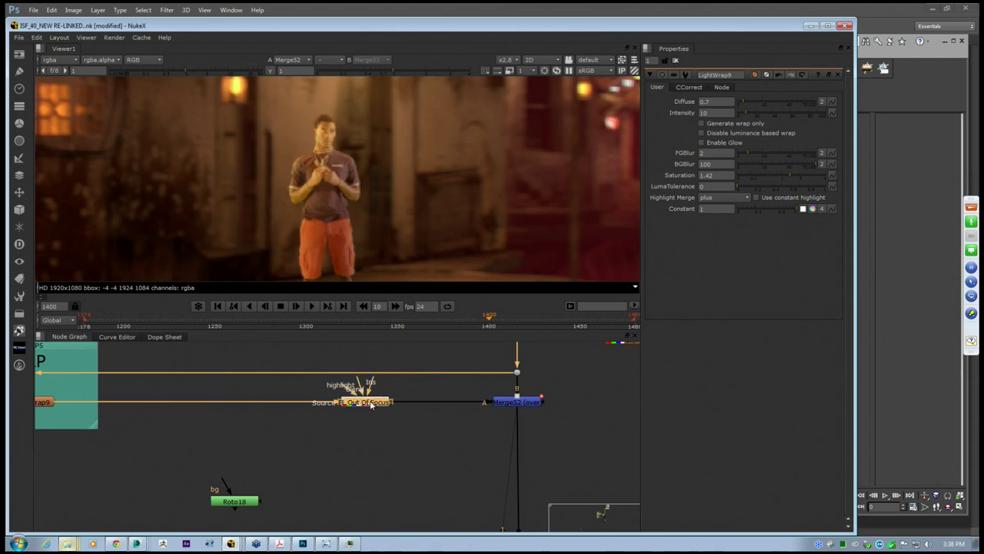
double_click(371, 404)
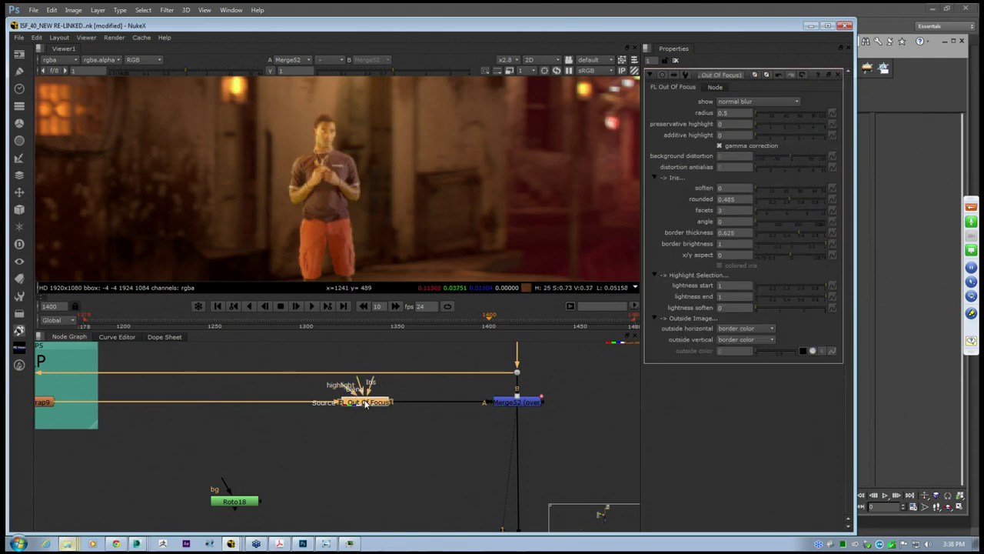
Show FL Out Of Focus among the plug-in nodes, nudge the existing node toward Merge52, and disable it to compare the actor's sharpness
left_click_drag(366, 405, 371, 404)
left_click(20, 329)
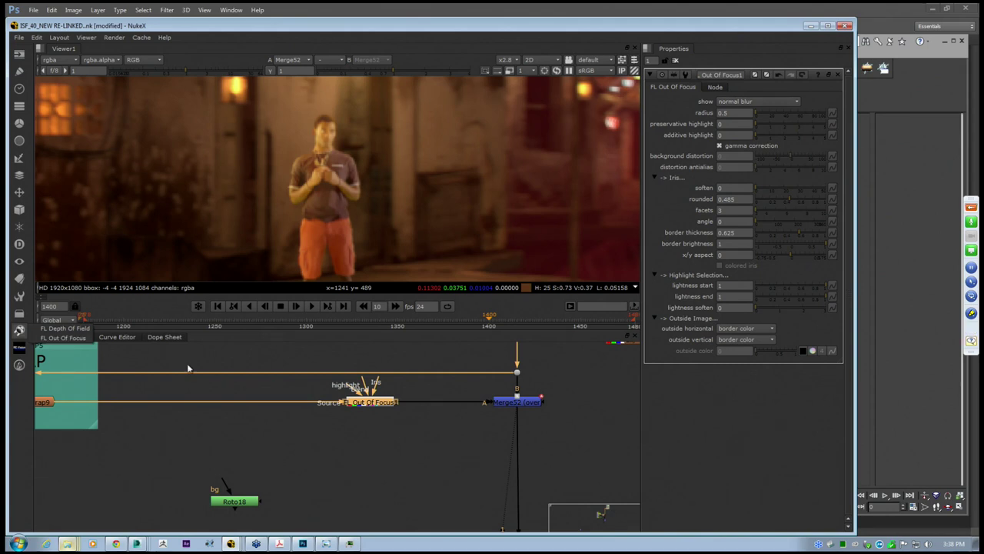
left_click(338, 409)
left_click(358, 404)
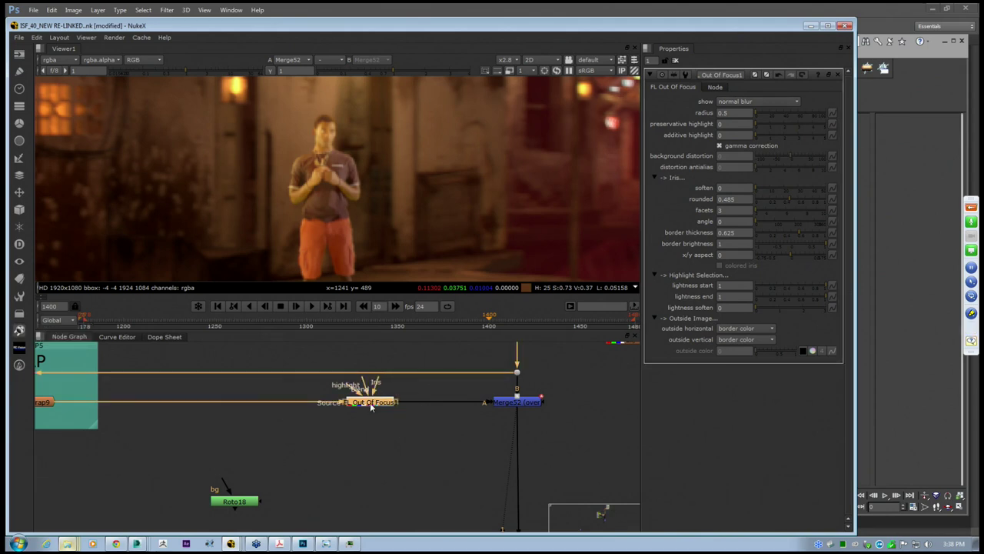
left_click_drag(370, 403, 375, 402)
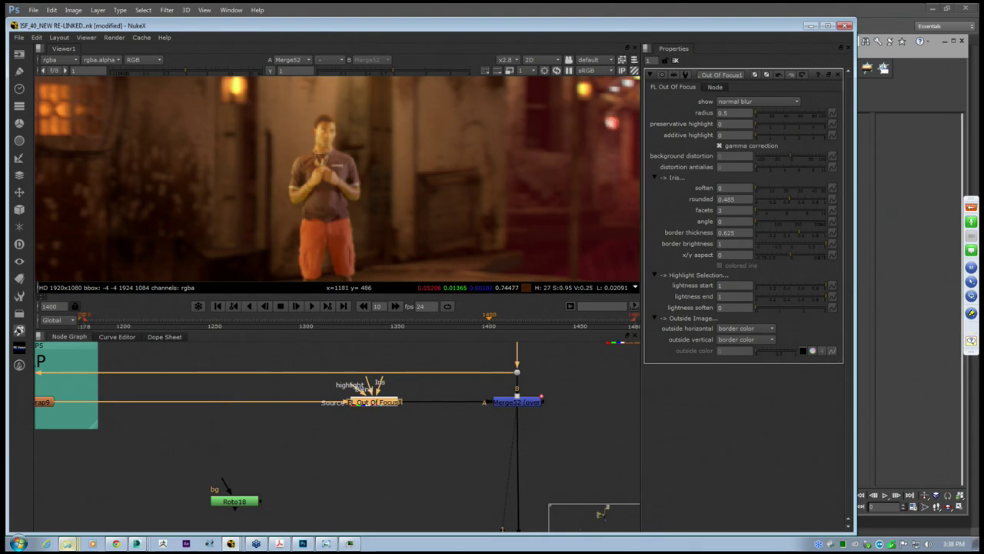
scroll(334, 160, "up", 2)
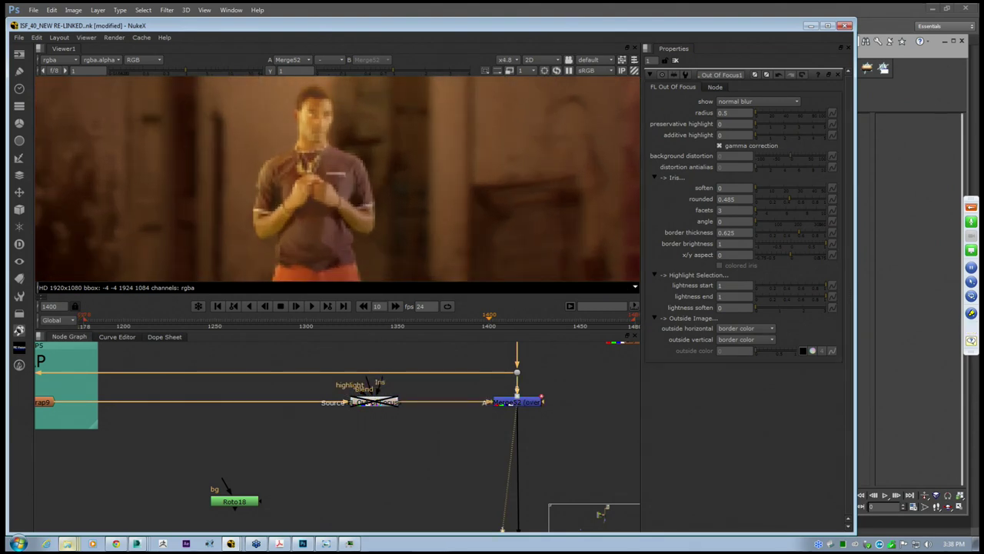
Move down the node tree to Merge53, view its output, and fit the whole composite in the viewer
scroll(515, 404, "down", 6)
middle_click_drag(455, 529, 508, 415)
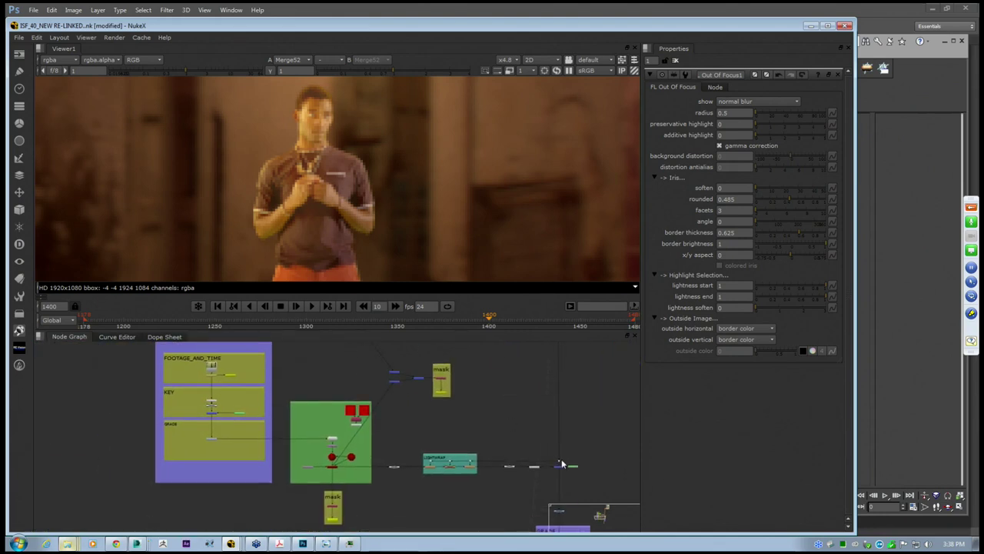
middle_click_drag(562, 463, 520, 419)
left_click(520, 424)
key("1")
key("f")
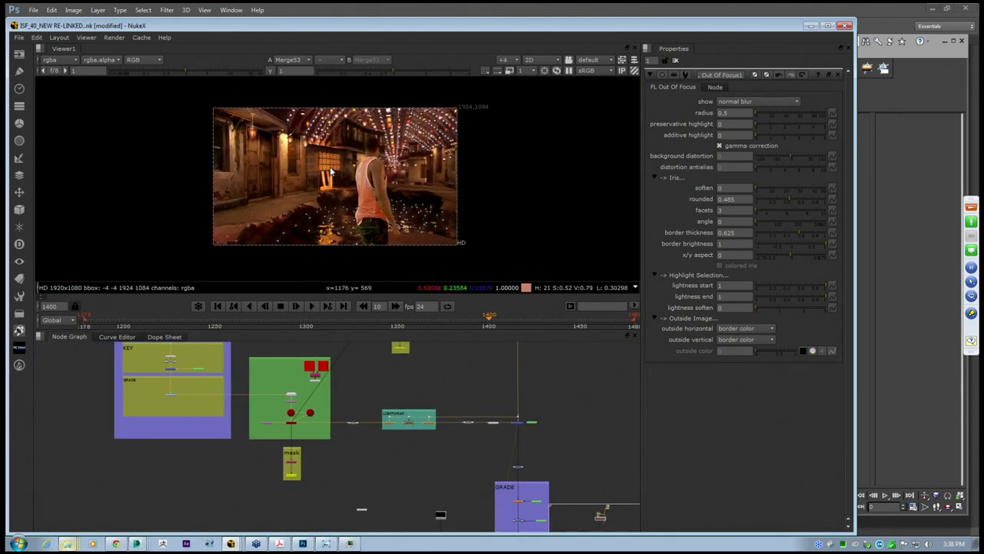
Delete the middle node in the LIGHTWRAP group, then disable the two remaining lightwraps and the node just ahead of the merge
scroll(331, 173, "up", 4)
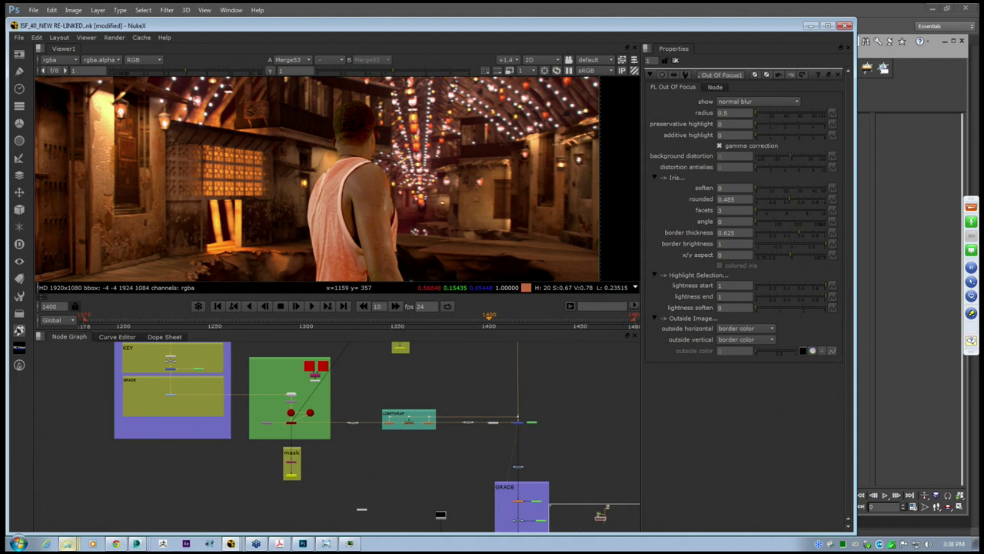
scroll(409, 420, "up", 4)
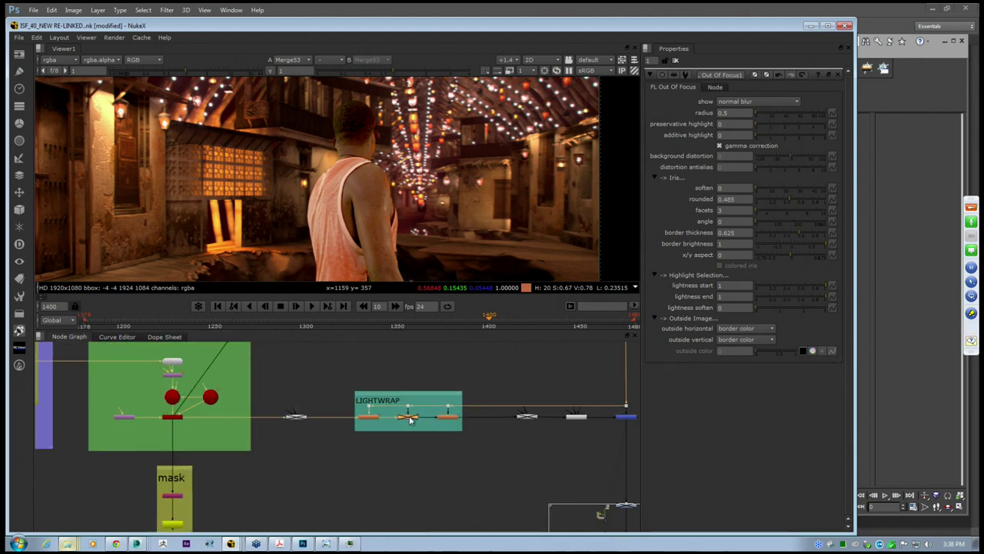
key("Delete")
left_click_drag(344, 377, 488, 461)
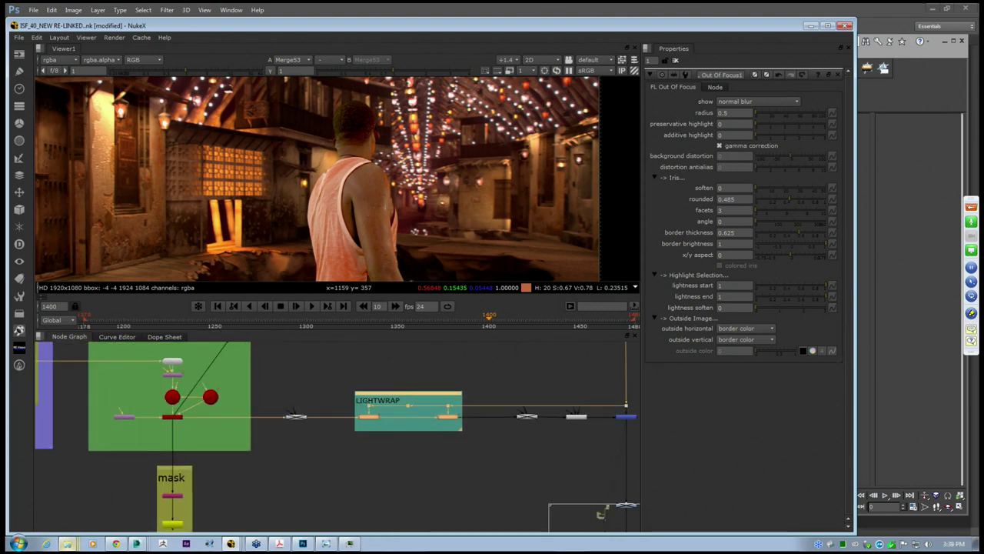
key("d")
left_click(575, 416)
key("d")
Go back to the FOOTAGE_AND_TIME group and view the TimeOffset node's output with the whole green-screen frame in the viewer
middle_click_drag(119, 367, 224, 371)
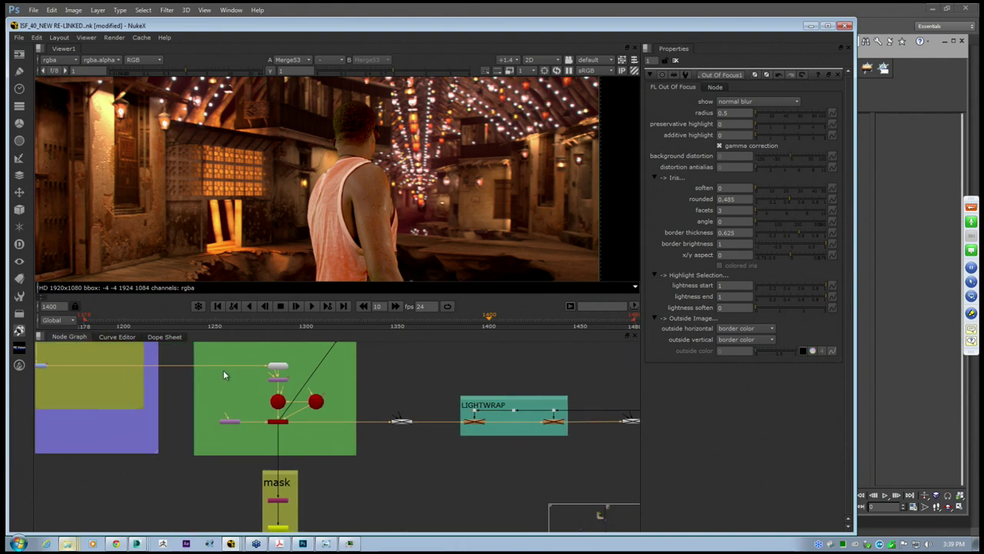
scroll(223, 371, "down", 2)
middle_click_drag(145, 345, 323, 492)
scroll(274, 421, "up", 3)
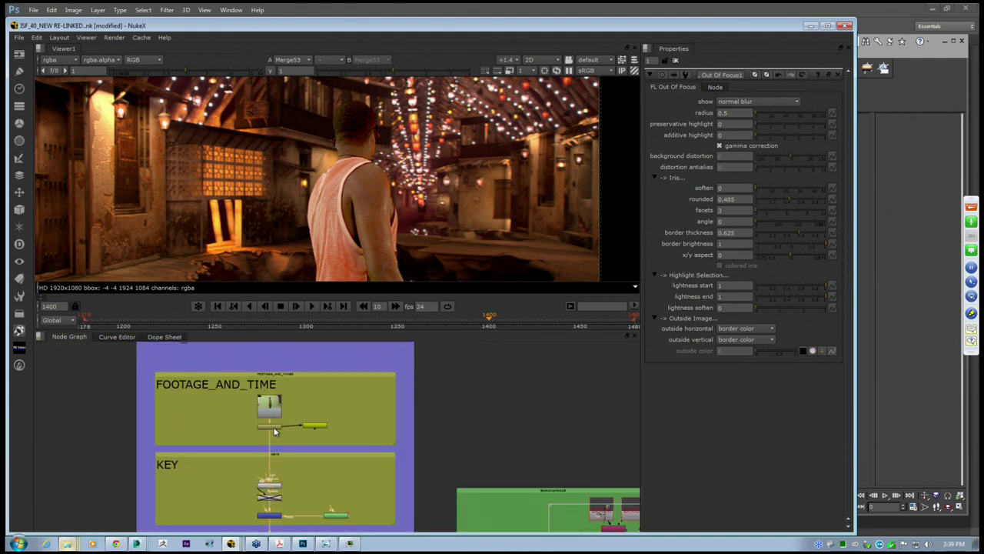
left_click(274, 429)
key("1")
scroll(359, 203, "down", 3)
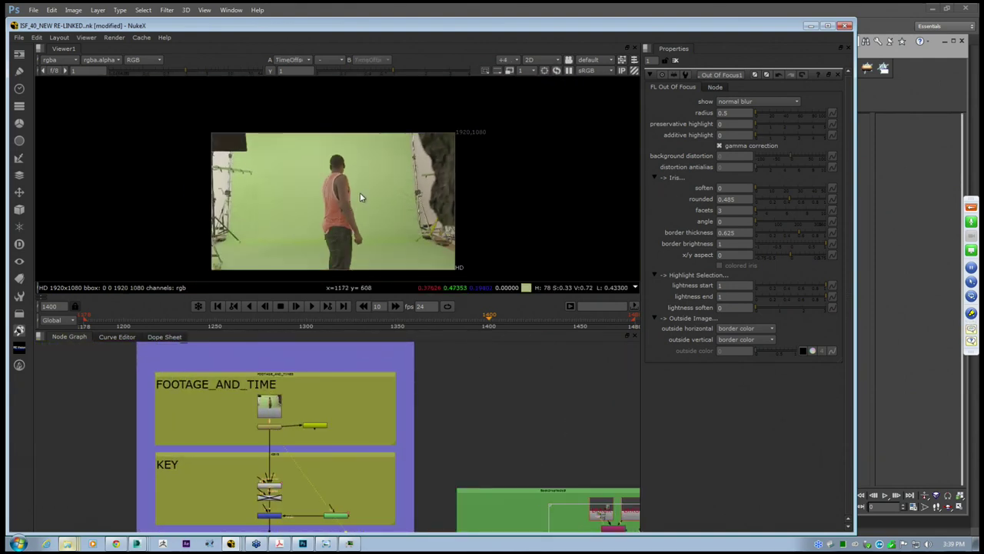
middle_click_drag(361, 197, 354, 187)
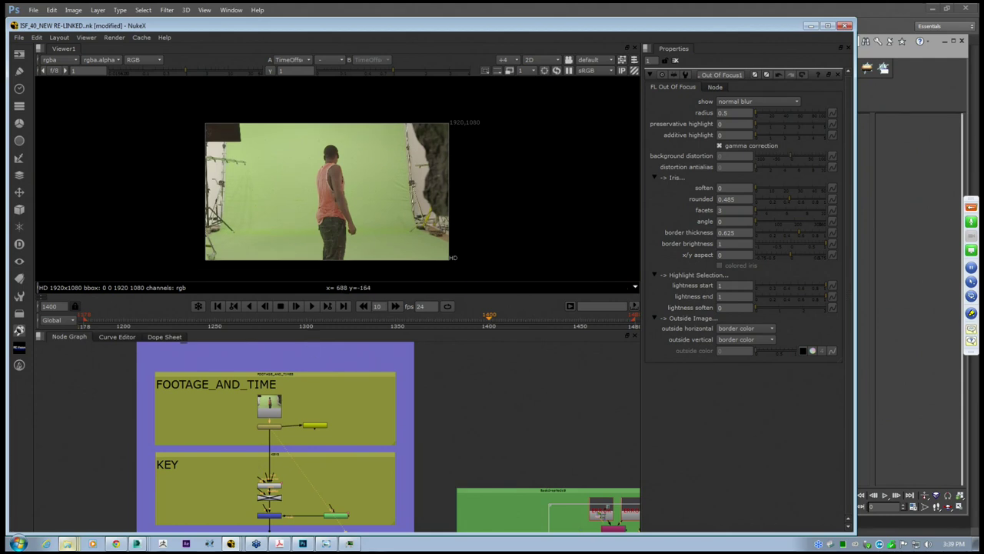
View the original footage from the Read node in FOOTAGE_AND_TIME and scrub through the early part of the frame range
left_click(269, 406)
key("1")
left_click_drag(86, 320, 97, 324)
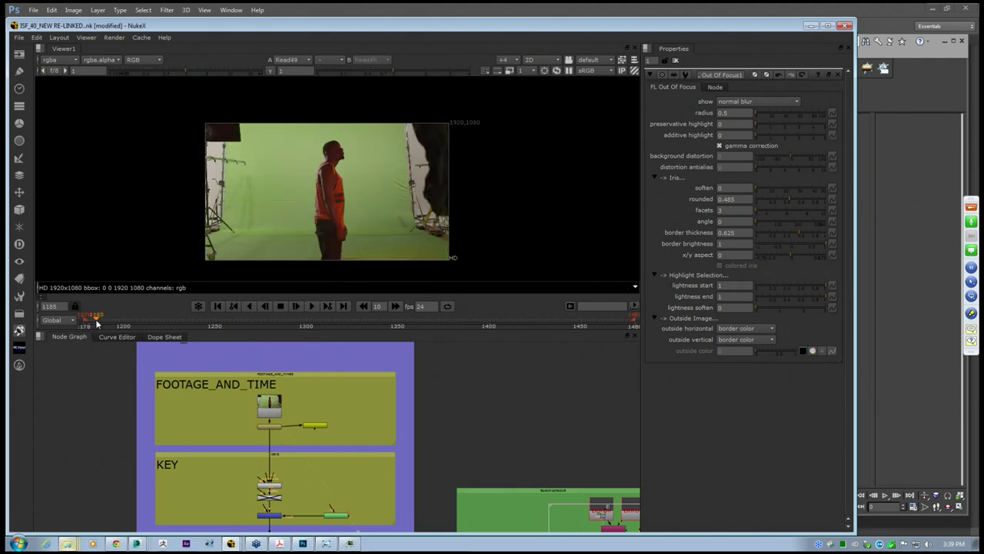
left_click_drag(179, 321, 247, 321)
View the TimeOffset output again and scrub back and forth through the shot to check the actor's retimed motion, ending at frame 1444
left_click(276, 426)
key("1")
left_click_drag(174, 326, 533, 345)
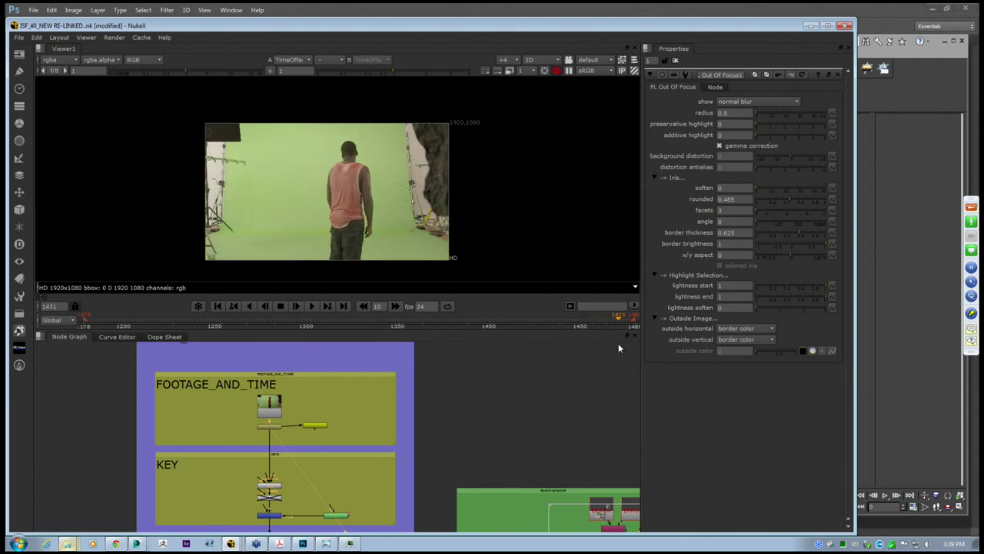
left_click_drag(572, 344, 291, 351)
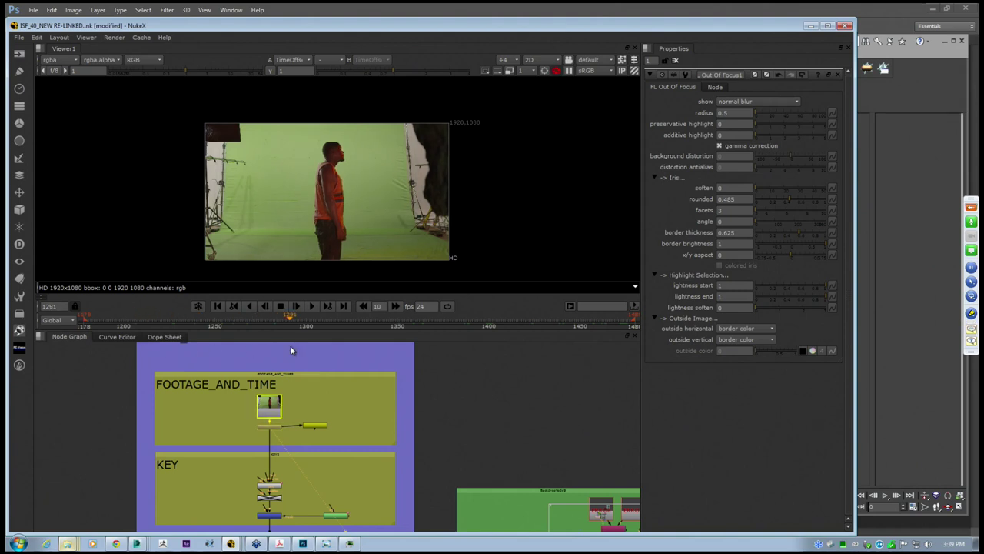
left_click_drag(358, 350, 569, 332)
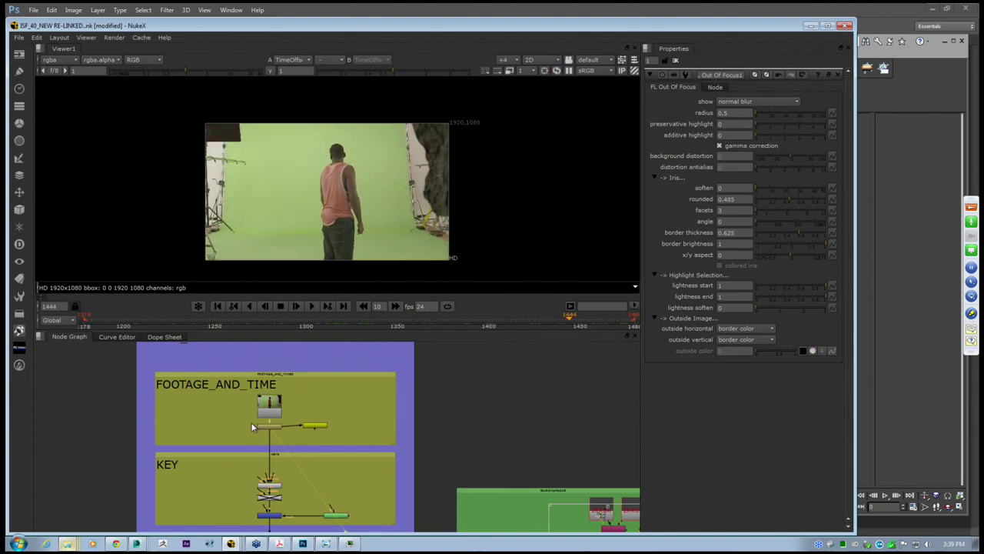
View the Keylight result in the KEY group and open the settings of Roto17 to show its garbage matte shapes
scroll(265, 425, "up", 2)
scroll(266, 429, "up", 1)
middle_click_drag(295, 474, 356, 348)
scroll(355, 348, "down", 2)
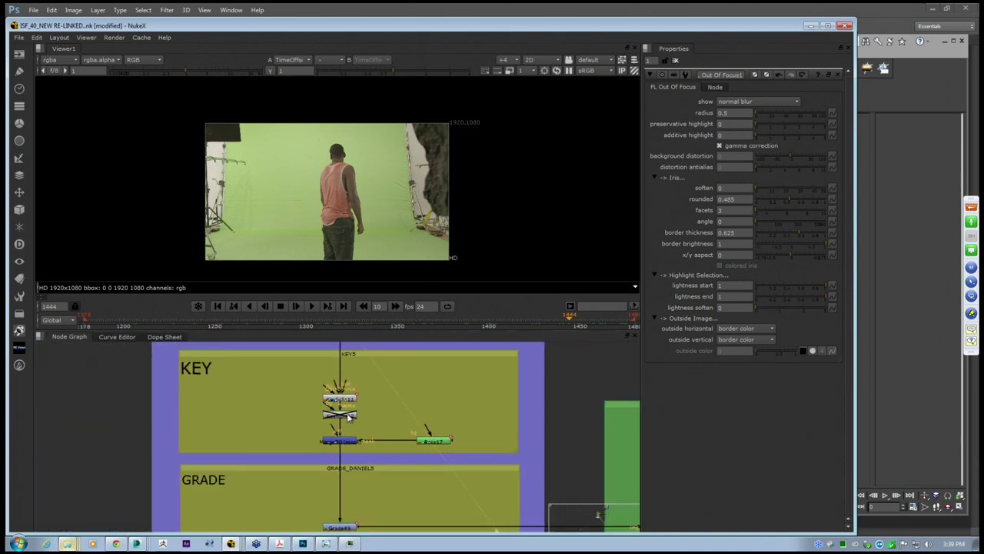
left_click(346, 399)
key("1")
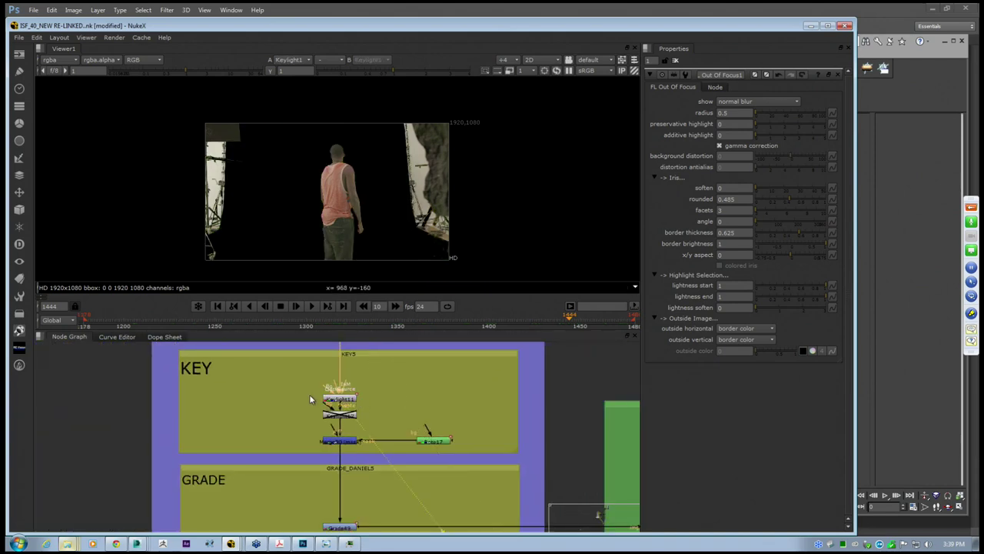
left_click(346, 442)
double_click(431, 440)
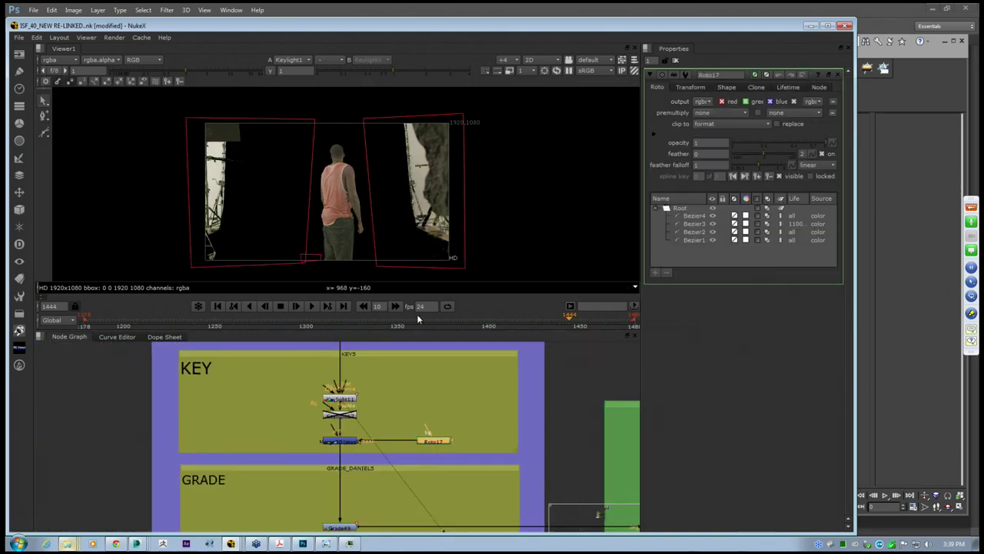
View the output of the merge node in the KEY section, followed by the output of Grade49
left_click(346, 442)
key("1")
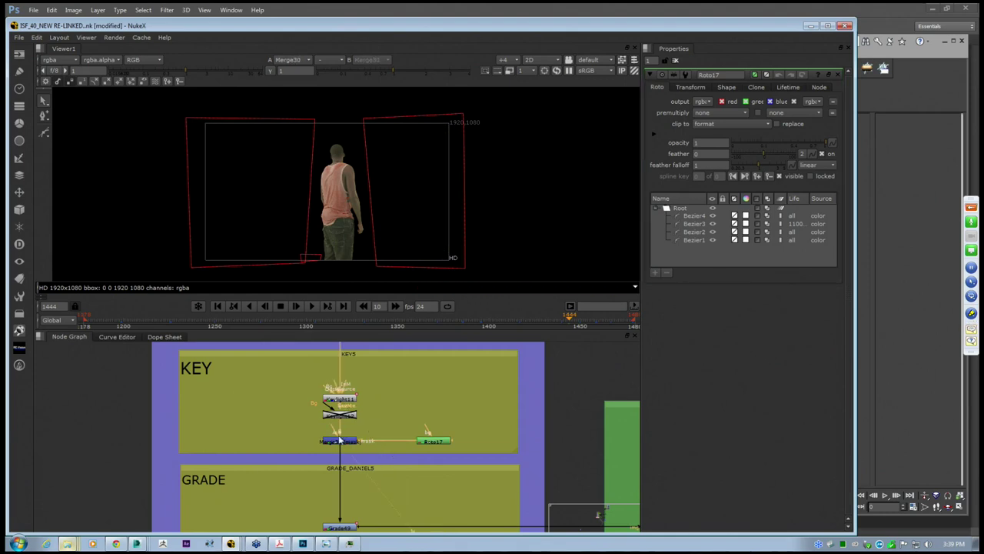
middle_click_drag(339, 440, 334, 365)
left_click(334, 452)
key("1")
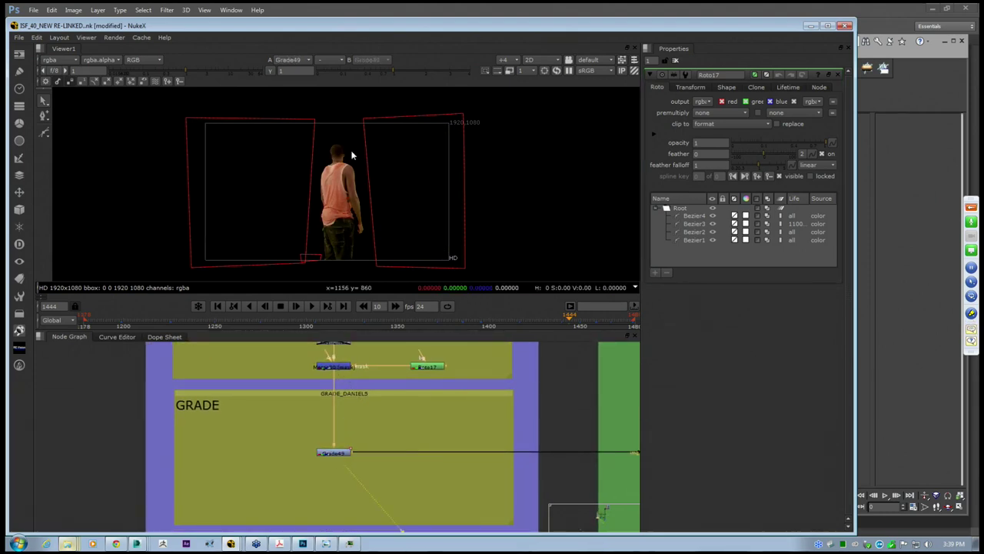
View the output of the merge node downstream of the LIGHTWRAP section
scroll(369, 451, "down", 2)
middle_click_drag(583, 462, 198, 371)
scroll(198, 371, "down", 2)
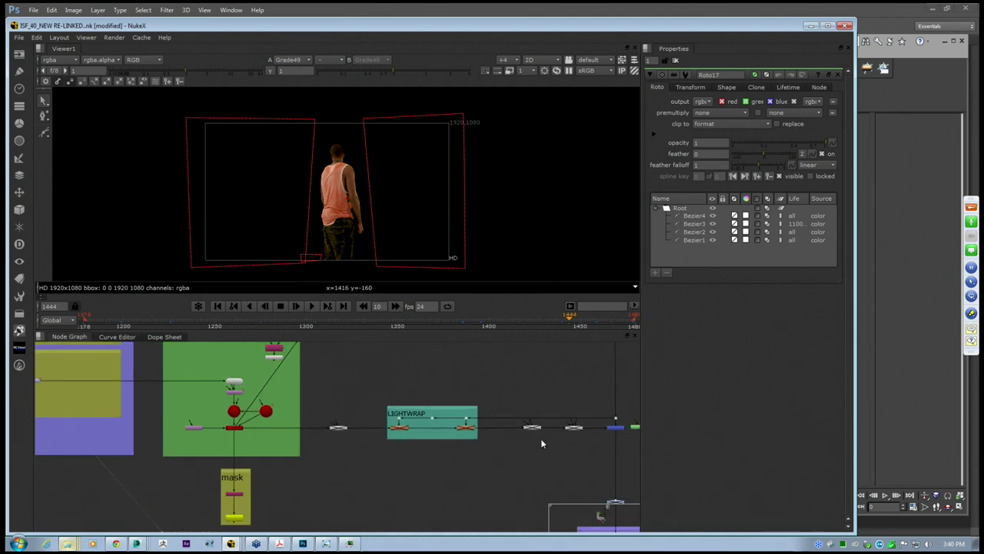
middle_click_drag(540, 438, 438, 425)
left_click(513, 415)
key("1")
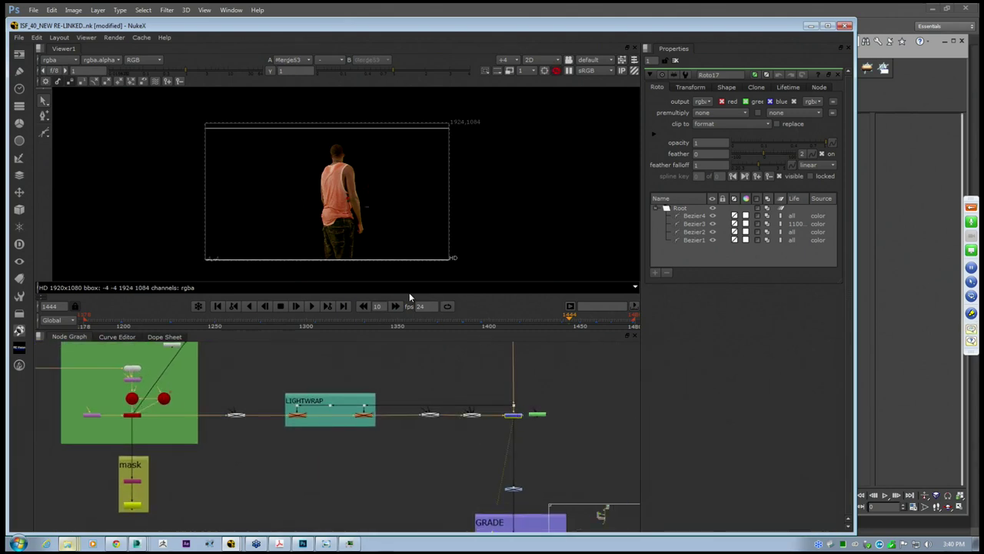
Examine the composited man up close and the nodes in the green section and the mask output below it
middle_click_drag(297, 452, 502, 516)
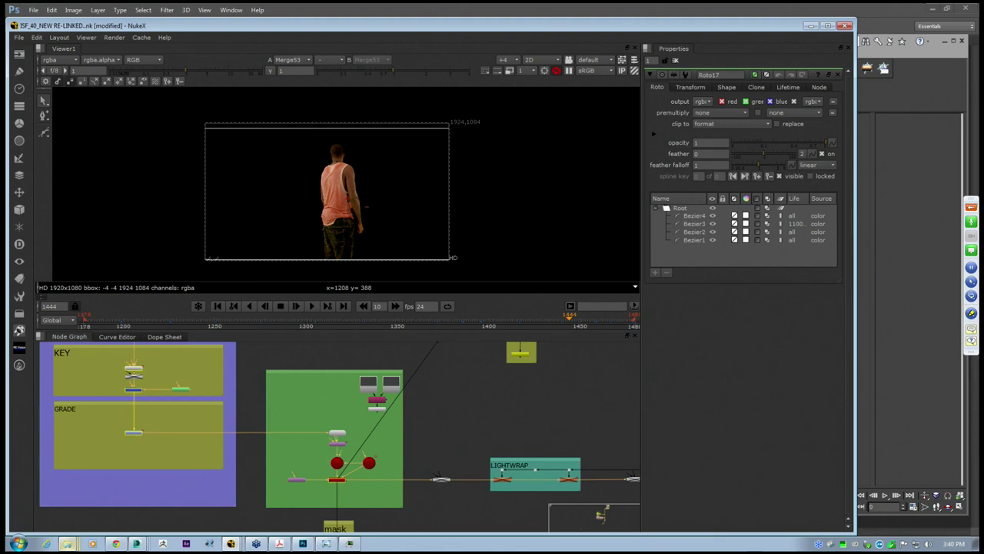
scroll(359, 215, "up", 5)
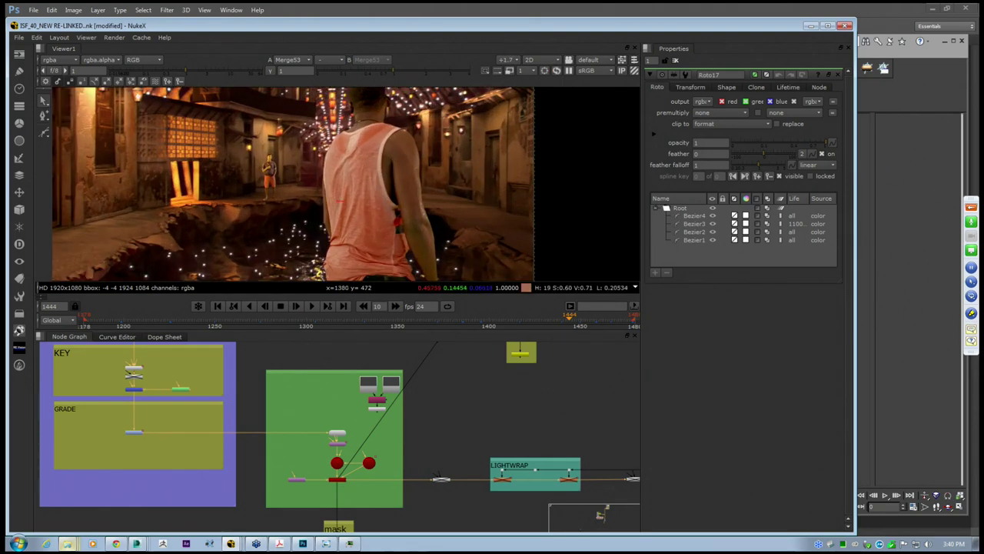
middle_click_drag(187, 403, 289, 407)
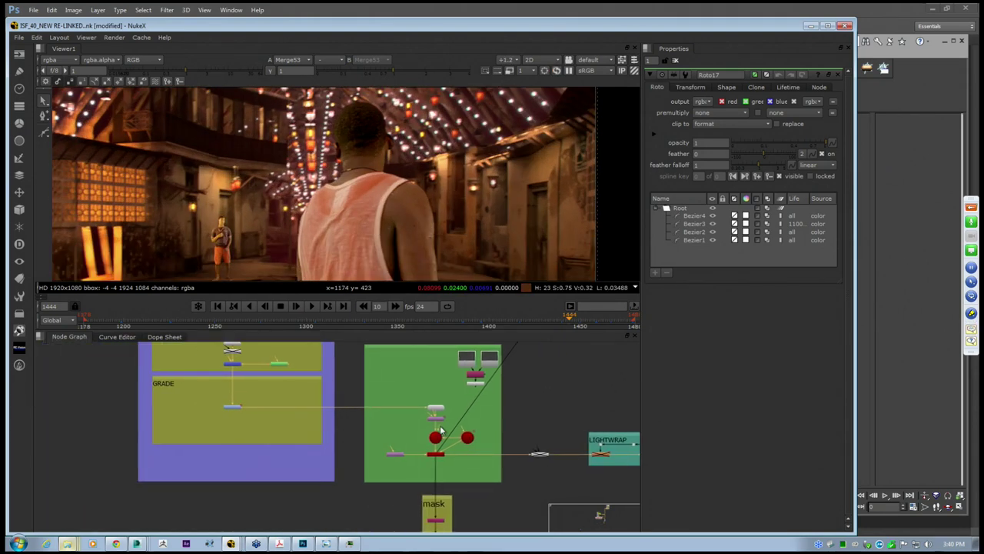
scroll(367, 390, "up", 2)
left_click(369, 431)
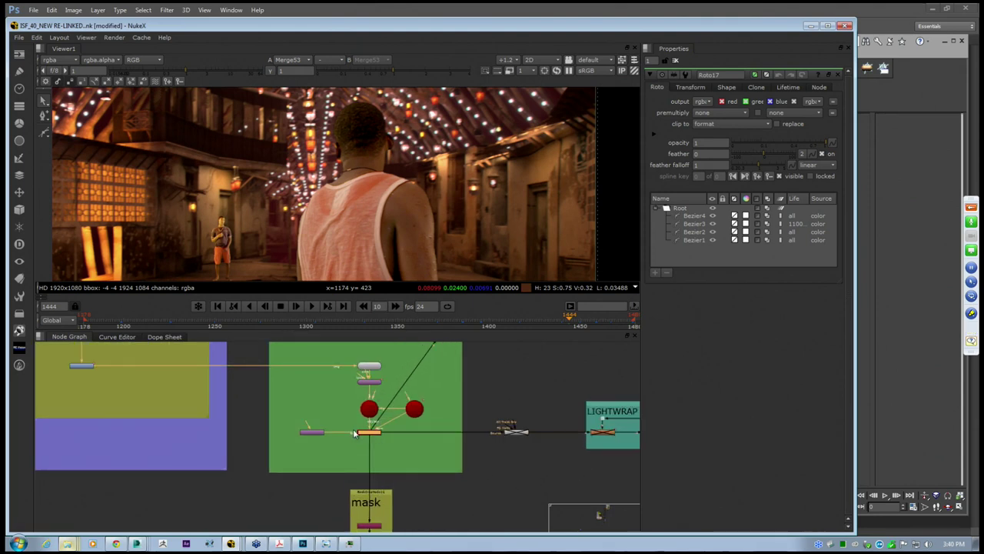
scroll(377, 403, "up", 3)
scroll(415, 456, "down", 3)
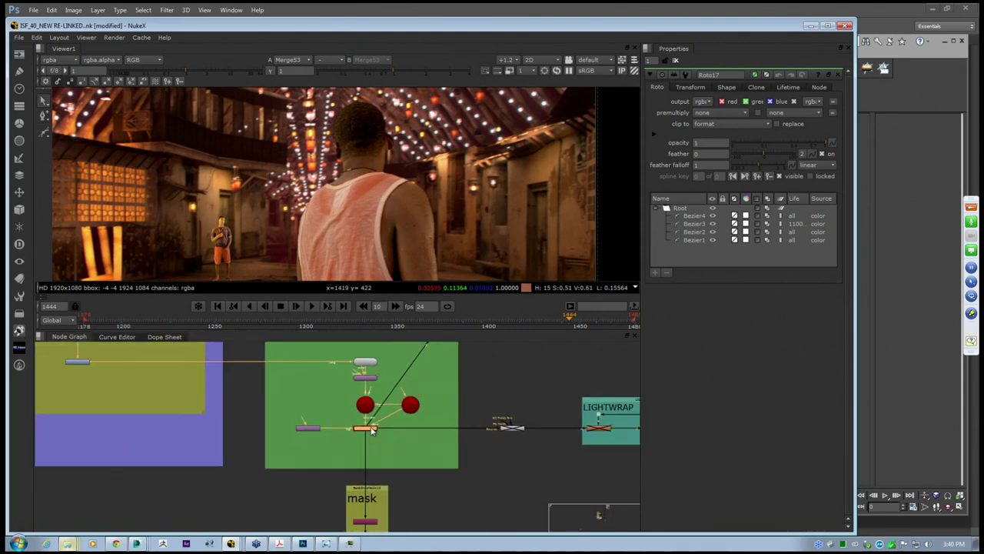
middle_click_drag(400, 478, 369, 425)
scroll(358, 440, "up", 3)
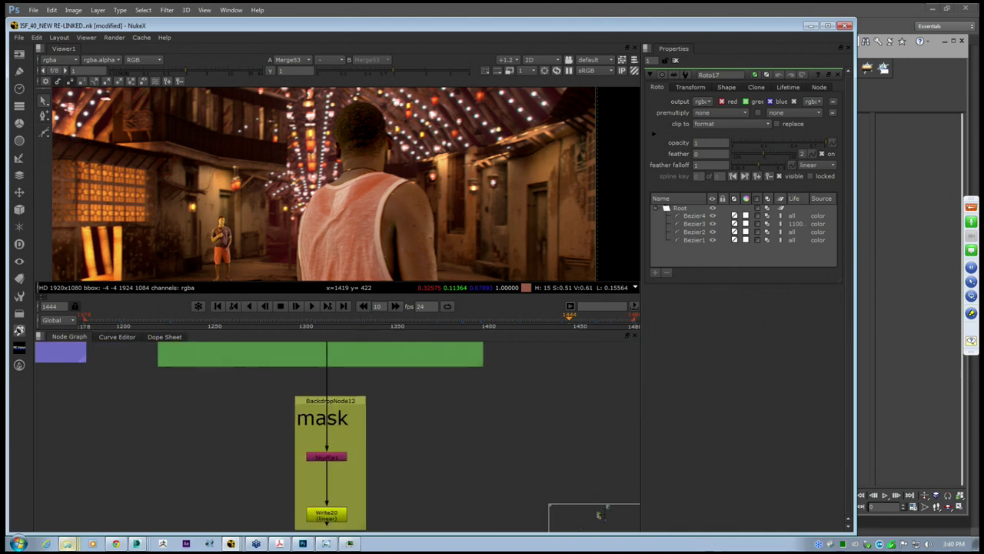
Toggle the LightWrap10 node on and off to compare its effect around the man's head and ear
middle_click_drag(445, 451, 328, 480)
middle_click_drag(538, 350, 189, 438)
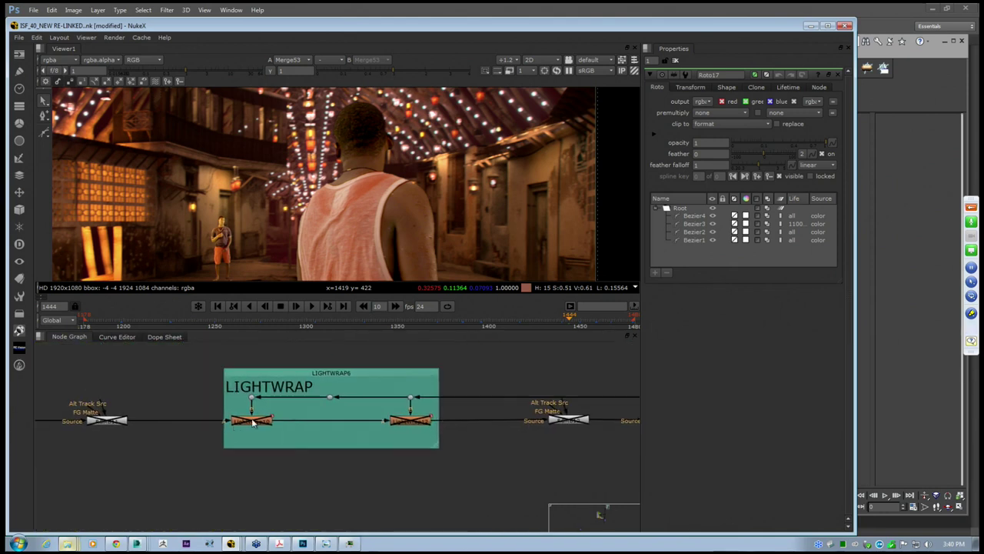
left_click(253, 419)
key("d")
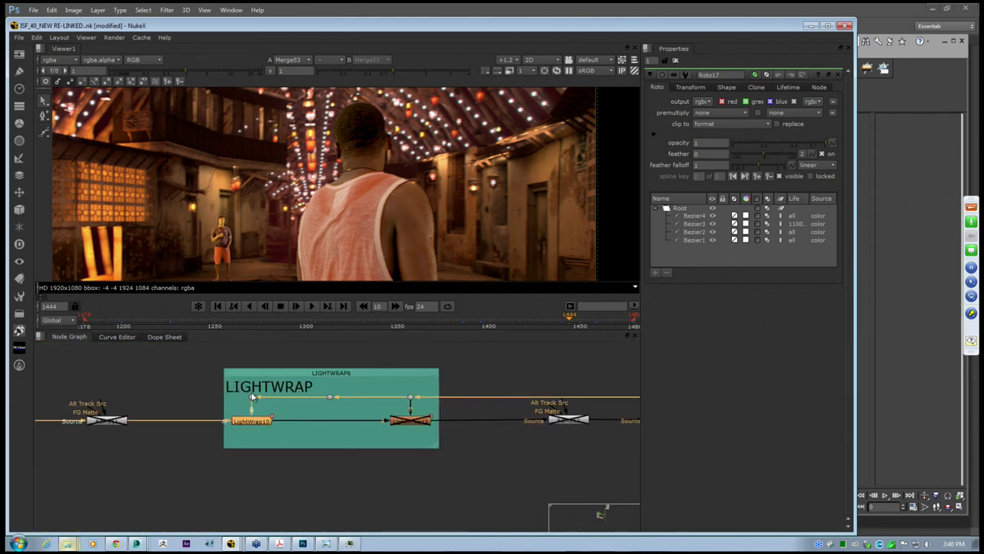
scroll(362, 105, "up", 6)
key("d")
key("d")
key("d")
key("d")
key("d")
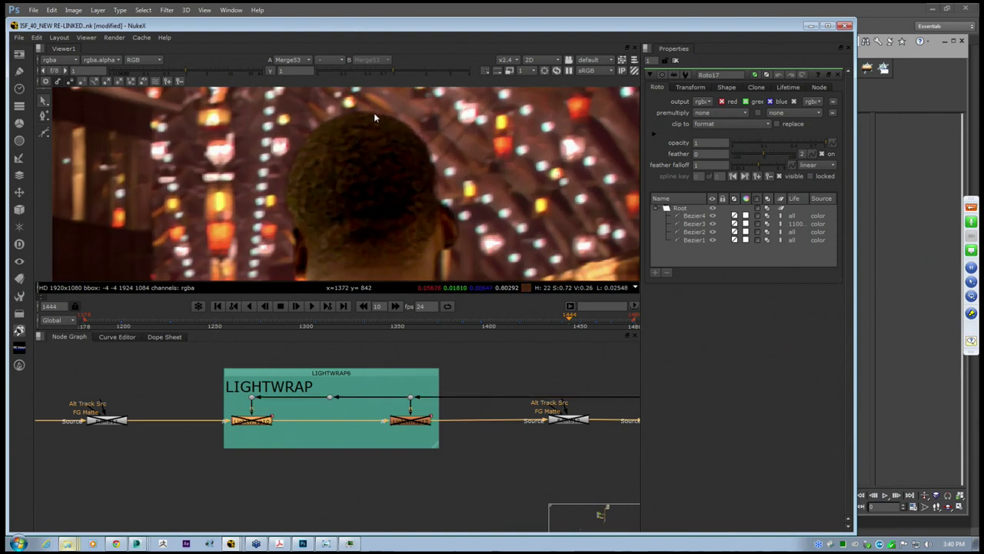
scroll(423, 119, "up", 2)
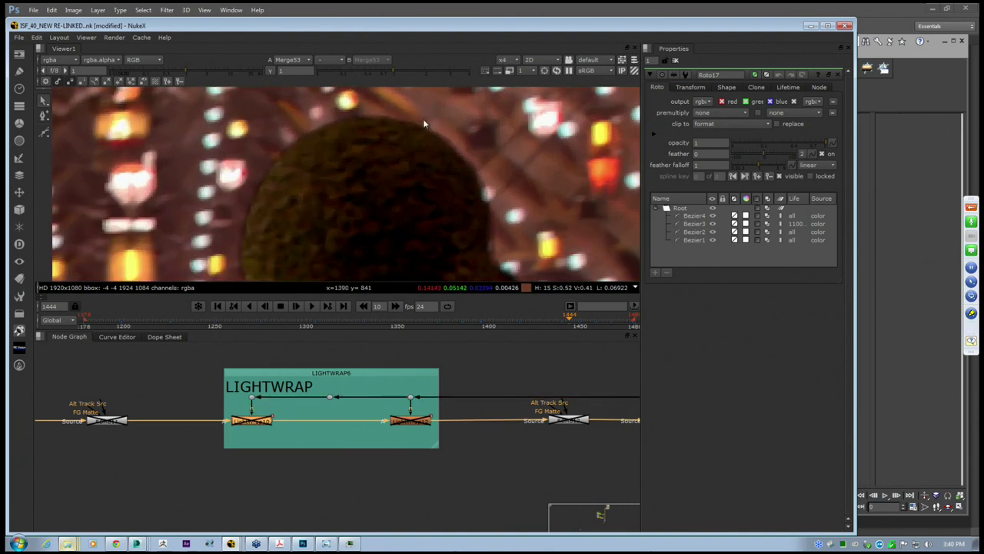
key("d")
key("d")
scroll(477, 160, "down", 4)
scroll(508, 222, "up", 2)
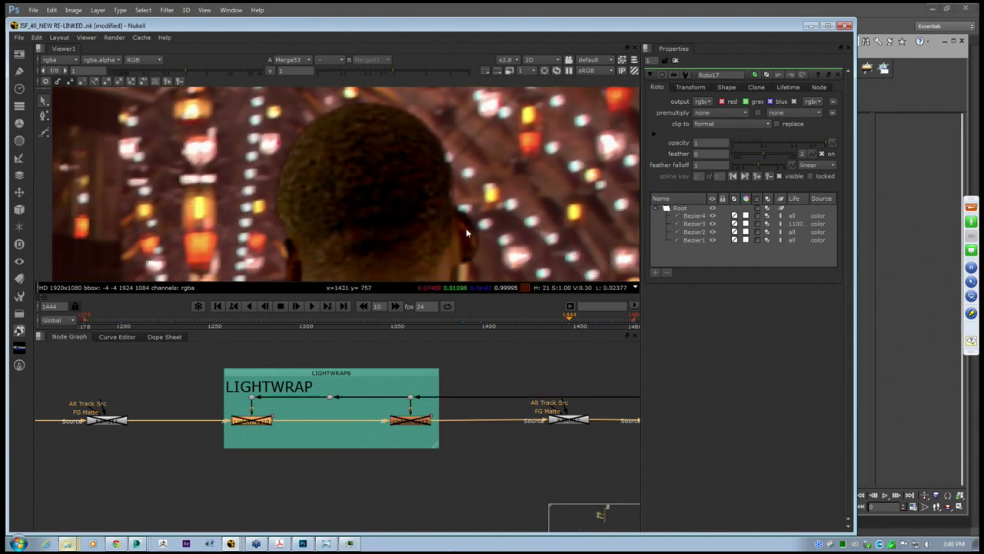
middle_click_drag(463, 230, 431, 131)
middle_click_drag(441, 216, 421, 164)
scroll(421, 163, "down", 5)
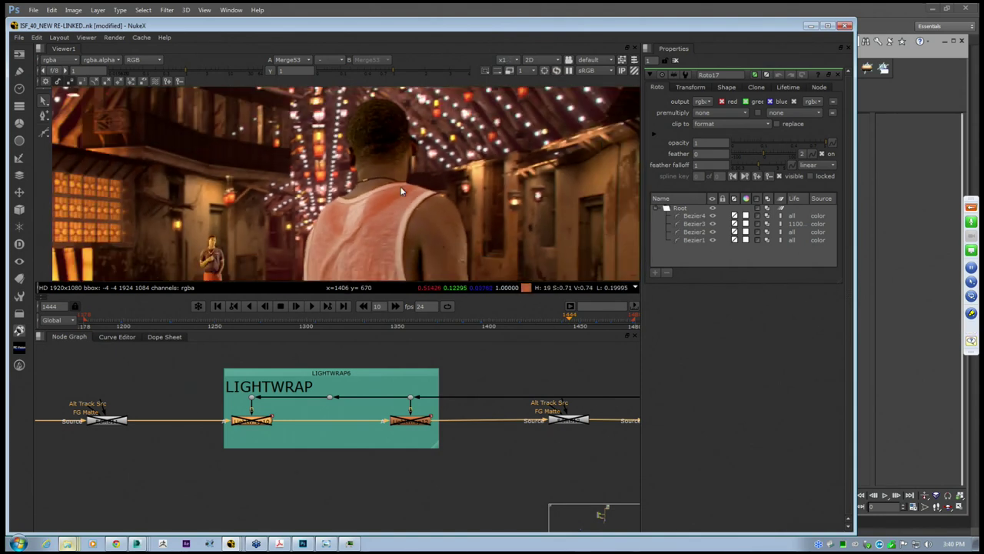
Enable both the LightWrap12 and LightWrap10 nodes in the LIGHTWRAP section
left_click(419, 422)
key("d")
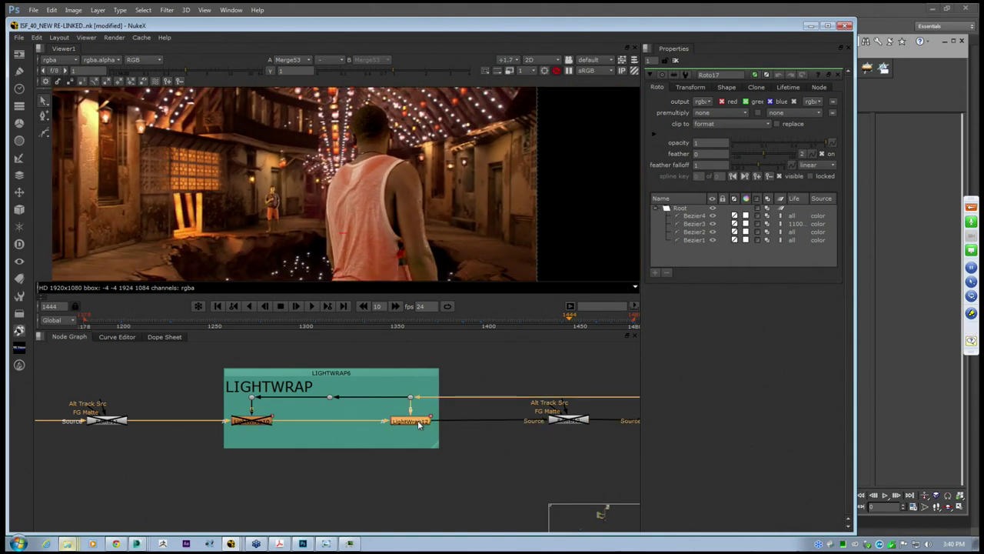
left_click(257, 422)
key("d")
Toggle both light wrap nodes together through the LIGHTWRAP backdrop to compare the edge of the man's ear
scroll(370, 179, "up", 5)
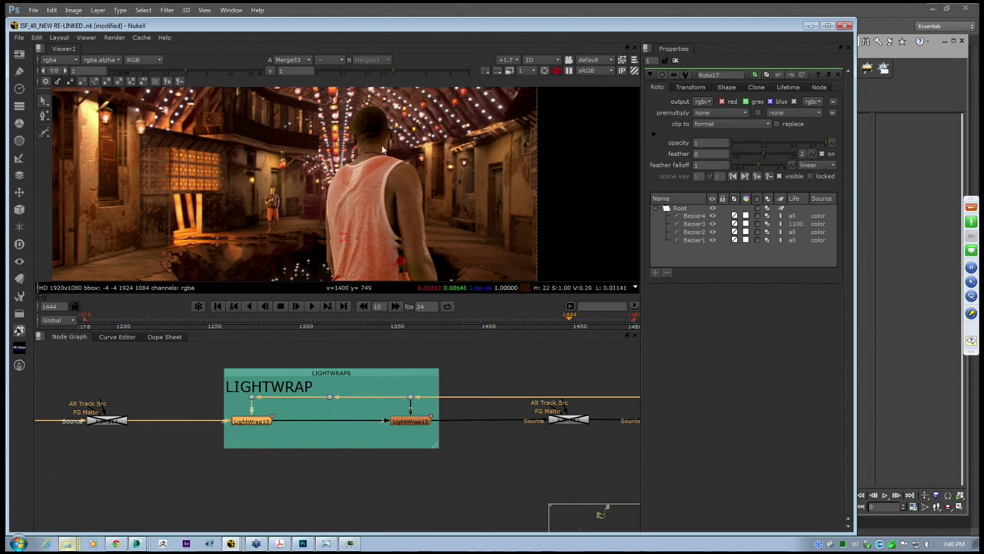
left_click(329, 377)
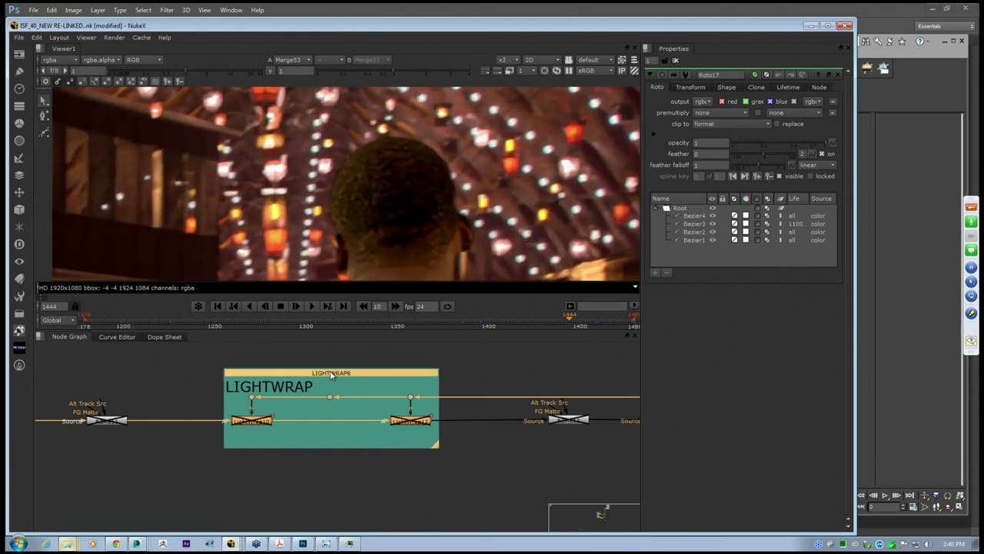
scroll(344, 269, "up", 3)
scroll(346, 261, "up", 3)
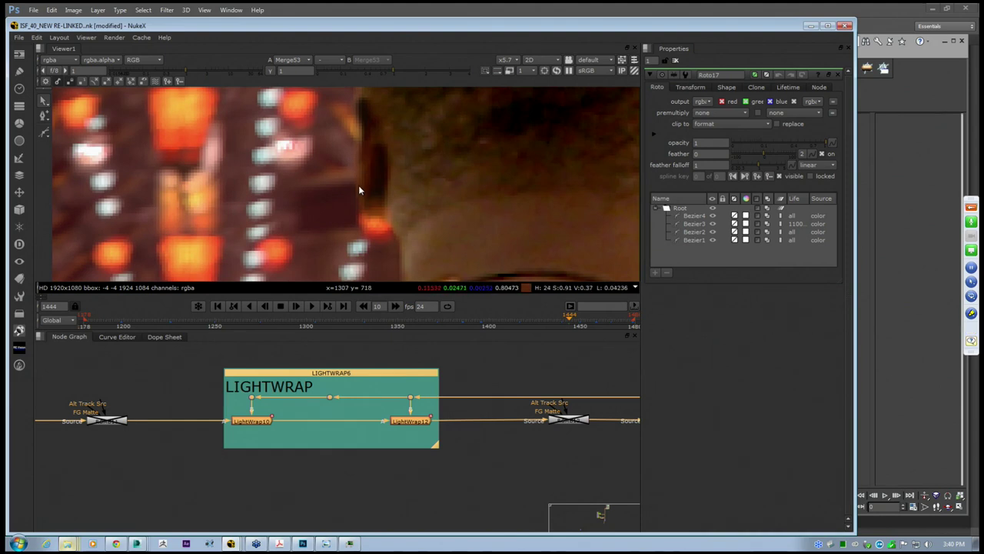
scroll(374, 229, "up", 3)
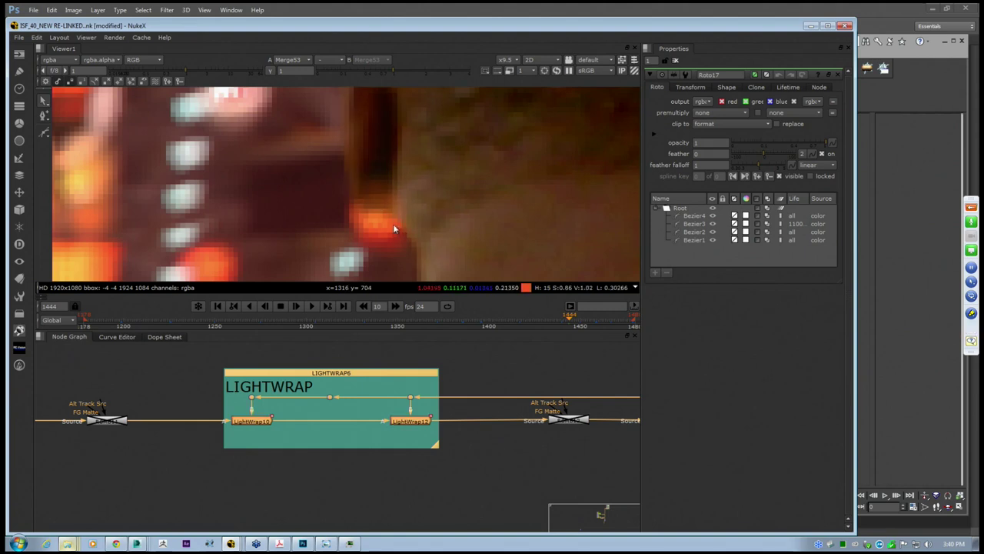
Open the properties of the LightWrap12 node to inspect its settings
middle_click_drag(373, 425, 341, 435)
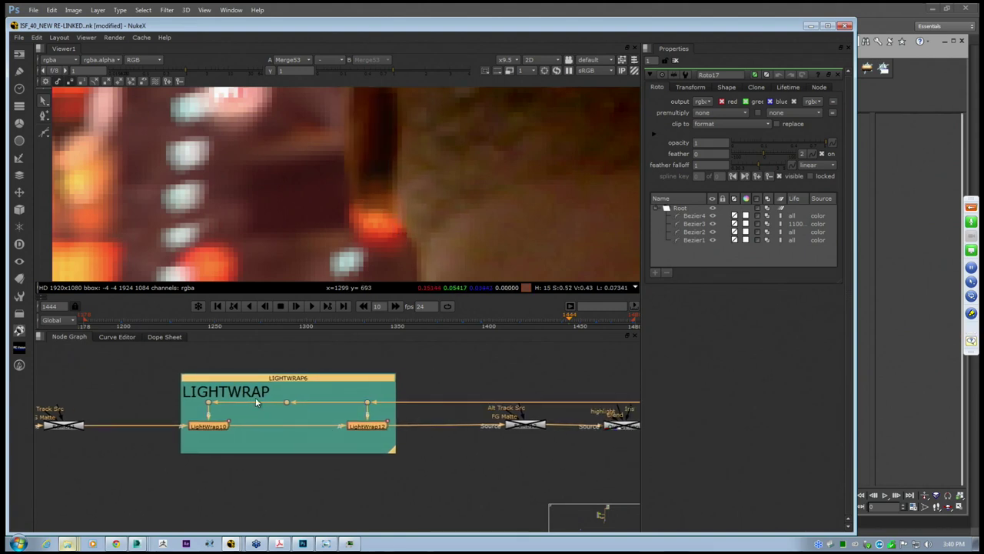
left_click(331, 488)
left_click_drag(400, 437, 190, 416)
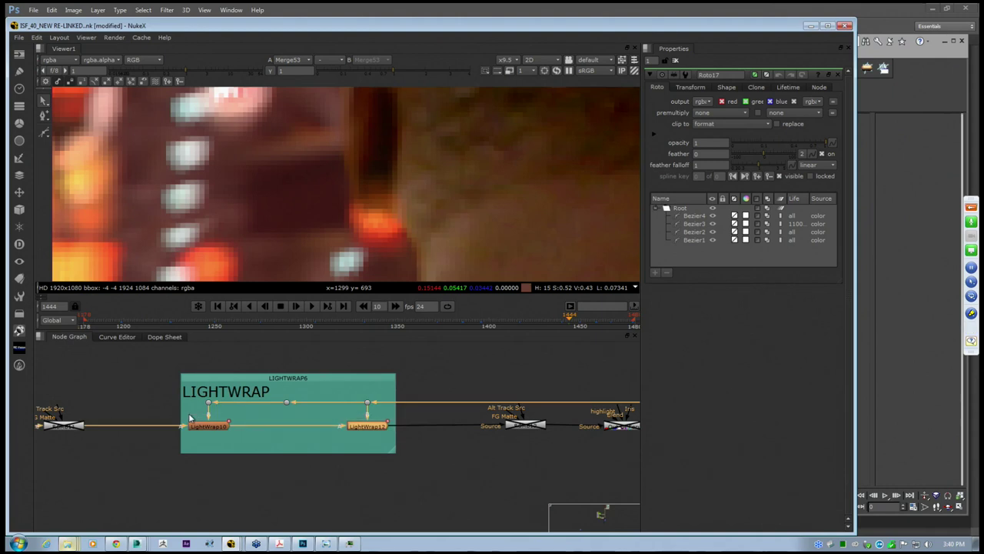
left_click(362, 447)
scroll(386, 427, "up", 6)
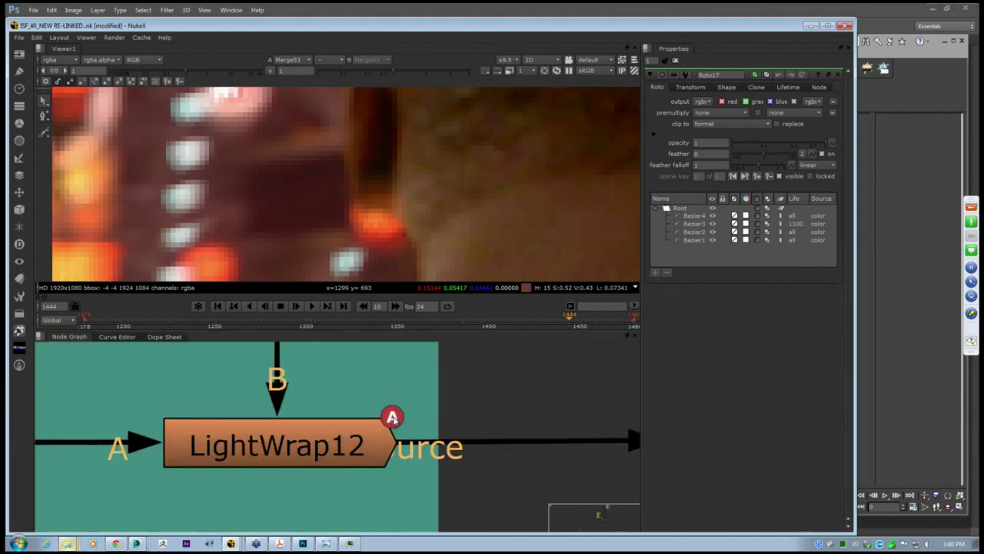
scroll(470, 388, "up", 1)
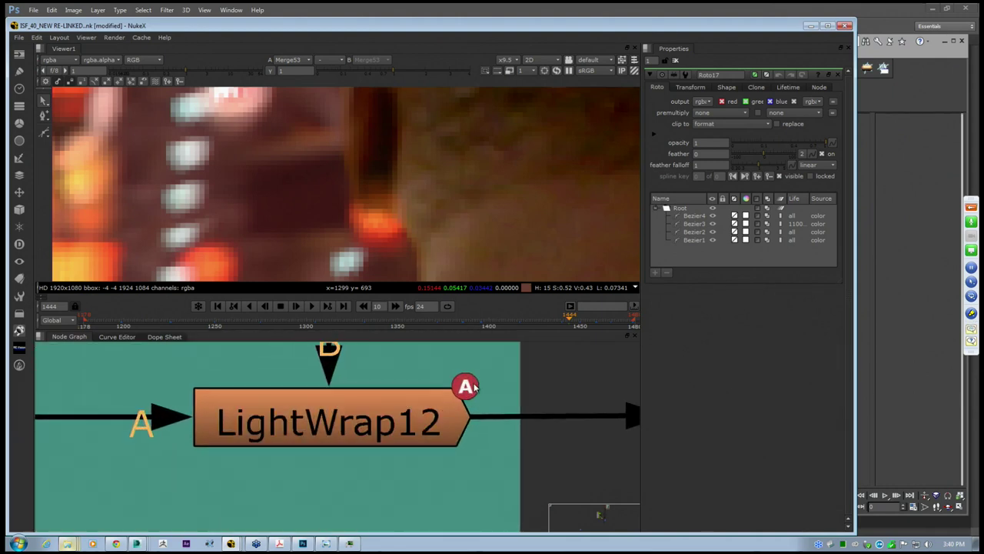
left_click(436, 419)
middle_click_drag(451, 395, 472, 410)
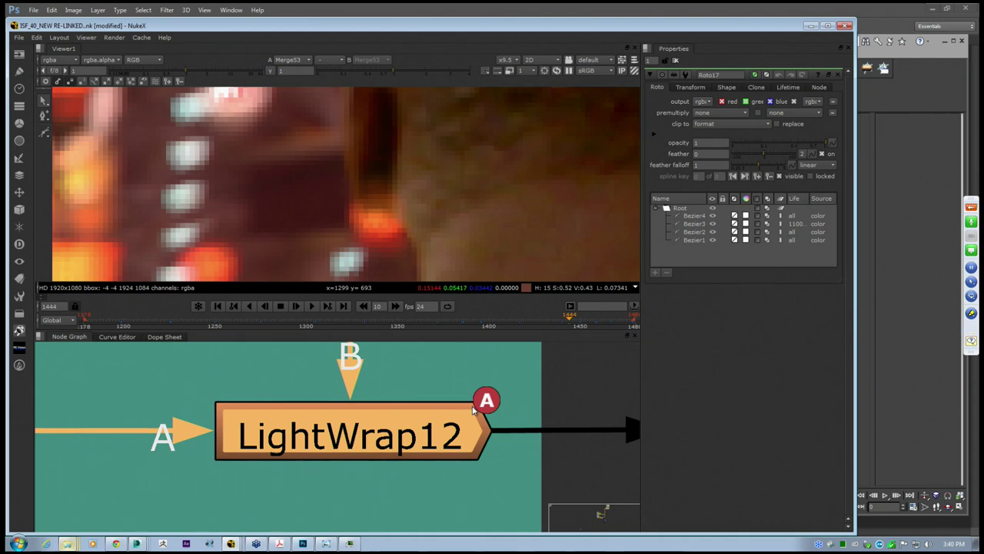
double_click(386, 413)
scroll(408, 422, "down", 6)
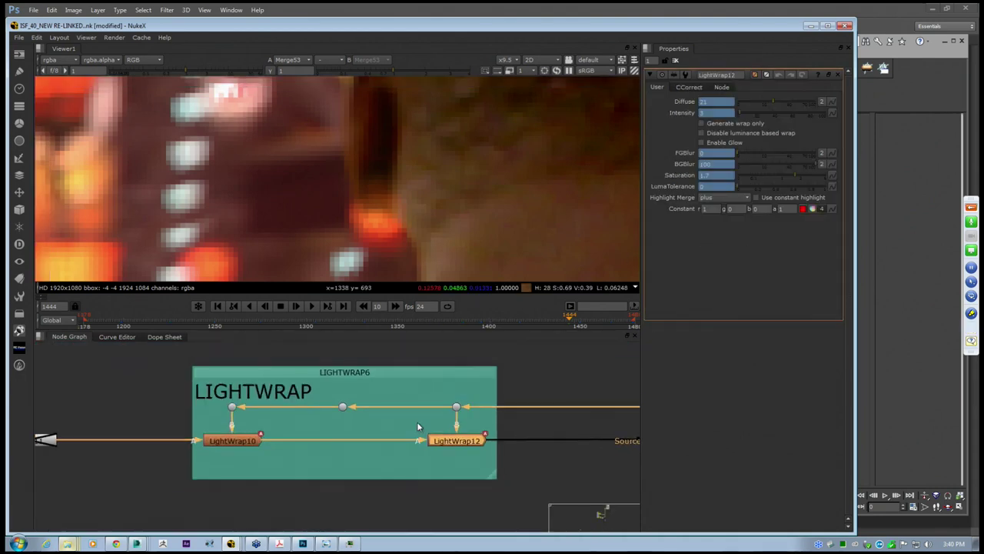
Review the whole composite and open the properties of the Grade49 node in the GRADE section
scroll(418, 426, "down", 3)
scroll(450, 215, "down", 8)
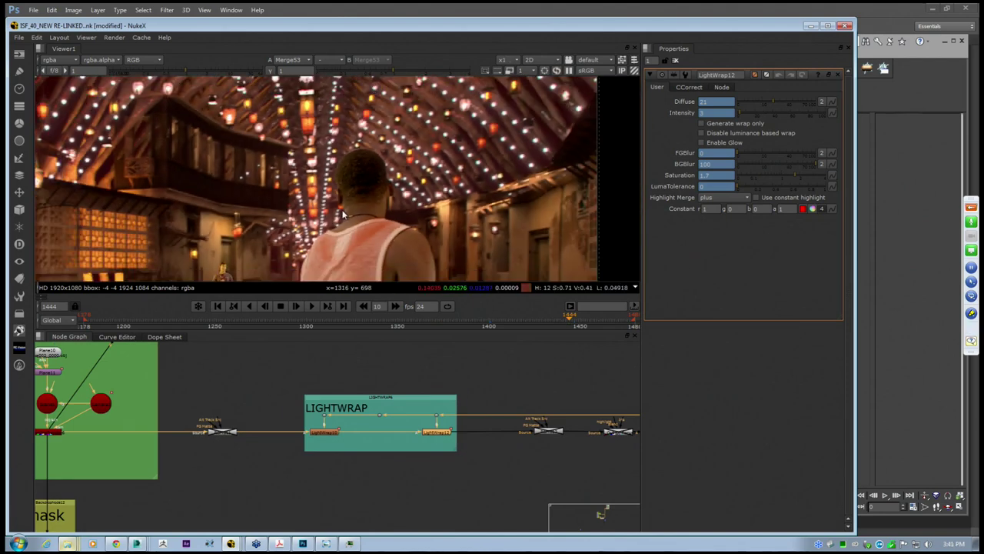
scroll(343, 215, "down", 4)
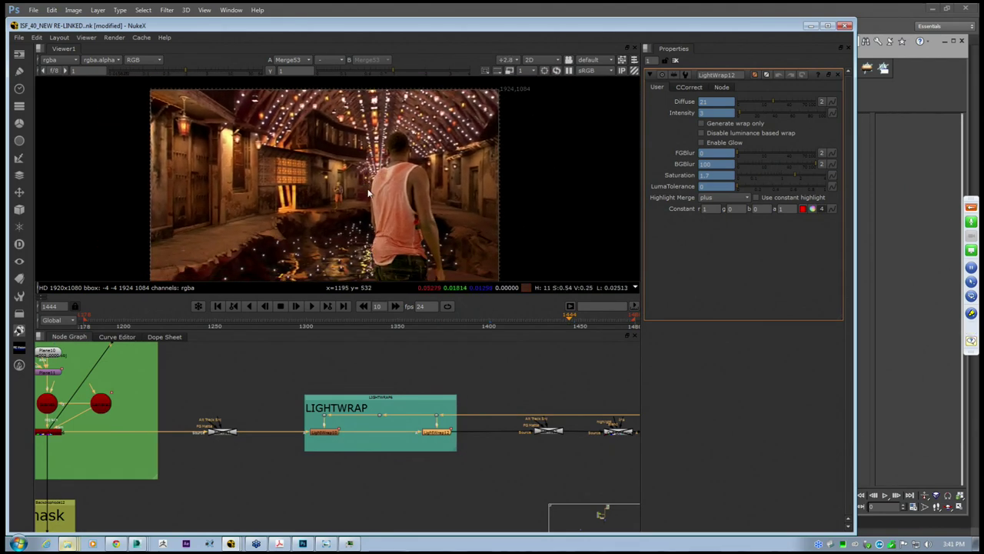
middle_click_drag(147, 439, 374, 463)
scroll(374, 463, "down", 5)
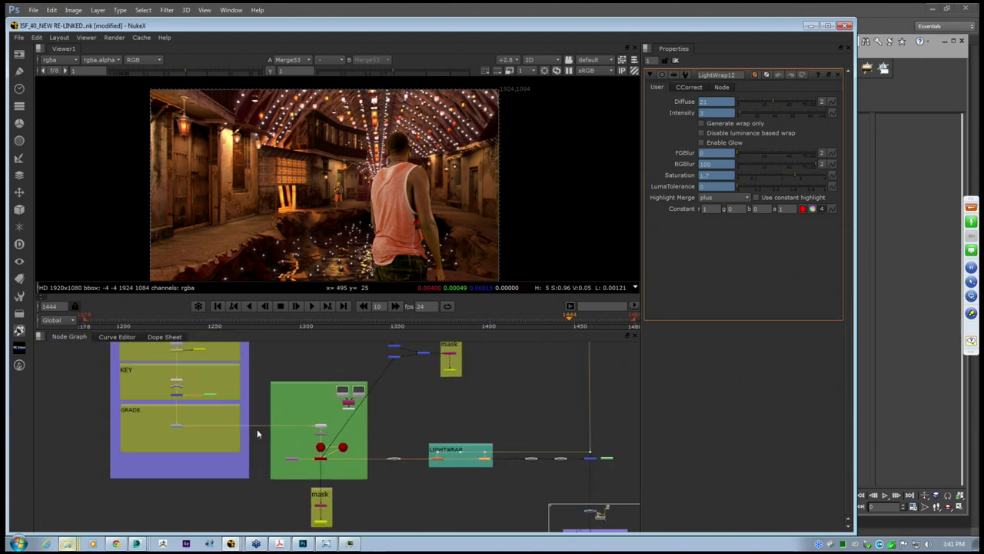
scroll(182, 405, "up", 12)
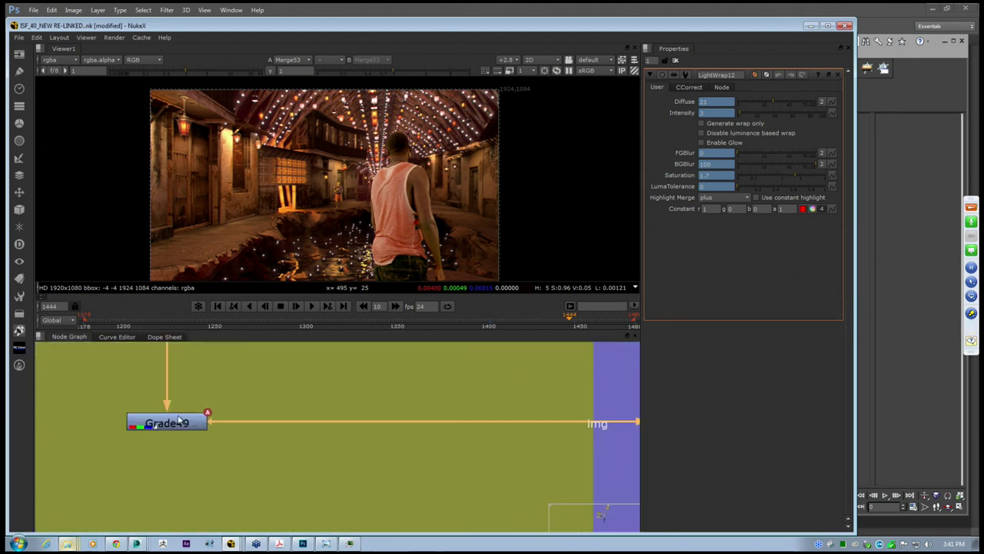
double_click(297, 417)
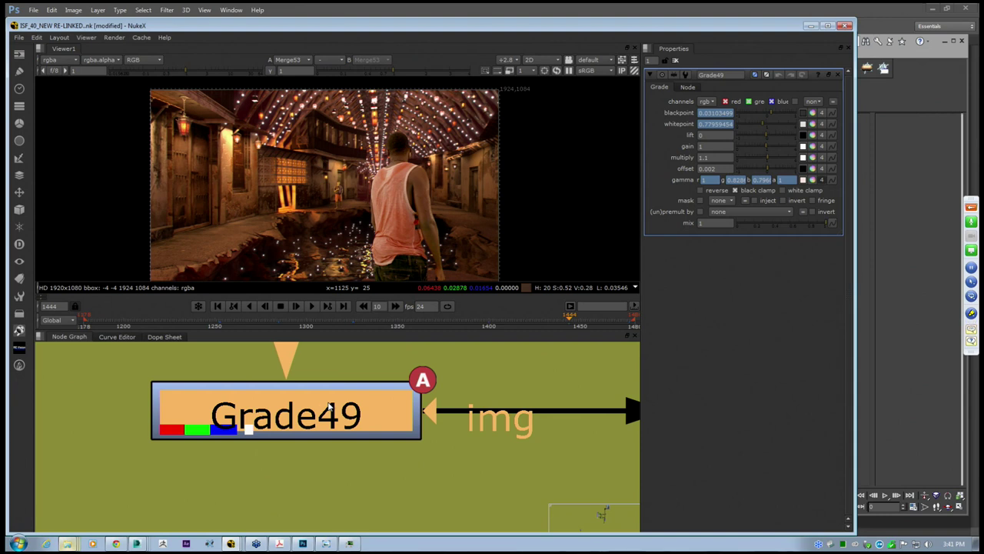
Add a new, unconnected Grade node beside Grade49 in the GRADE section
scroll(468, 440, "down", 6)
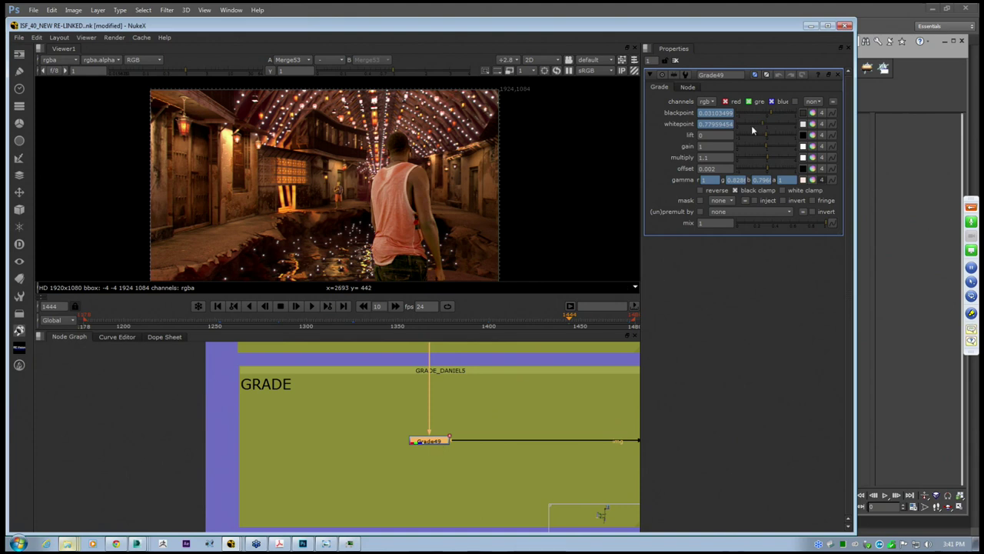
middle_click_drag(394, 422, 375, 416)
key("Tab")
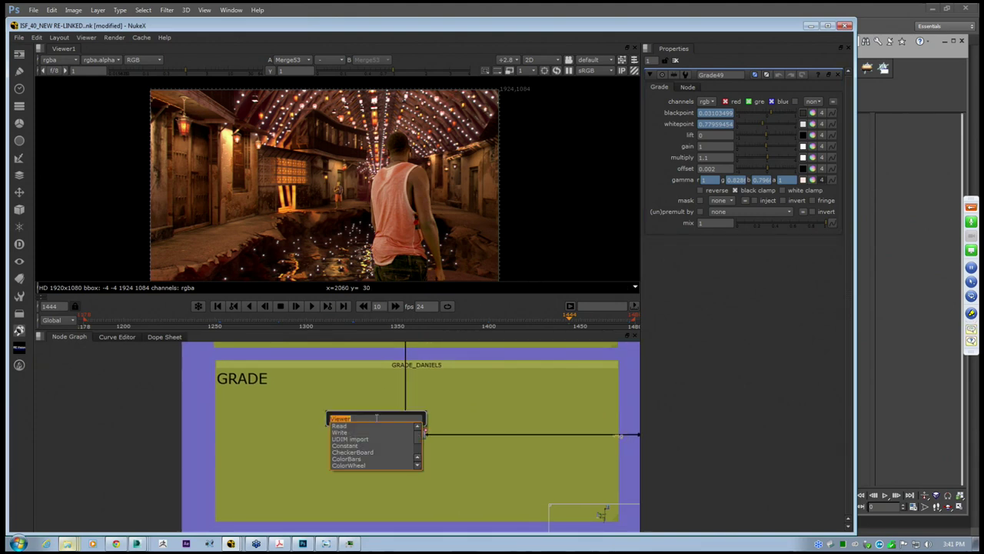
type("grade")
key("Return")
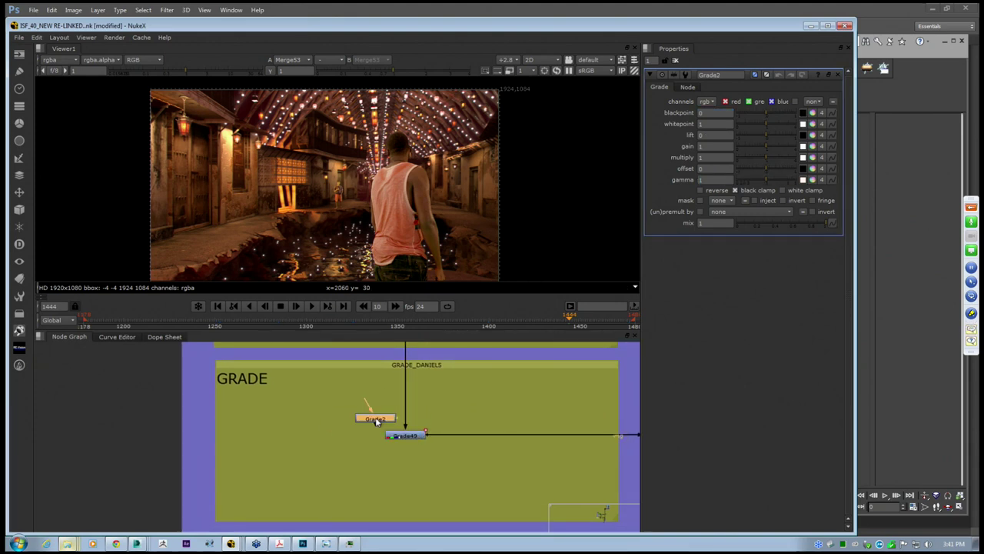
Insert the new Grade node into the pipe directly above Grade49 and set a key on its blackpoint at frame 1444
left_click_drag(377, 421, 408, 404)
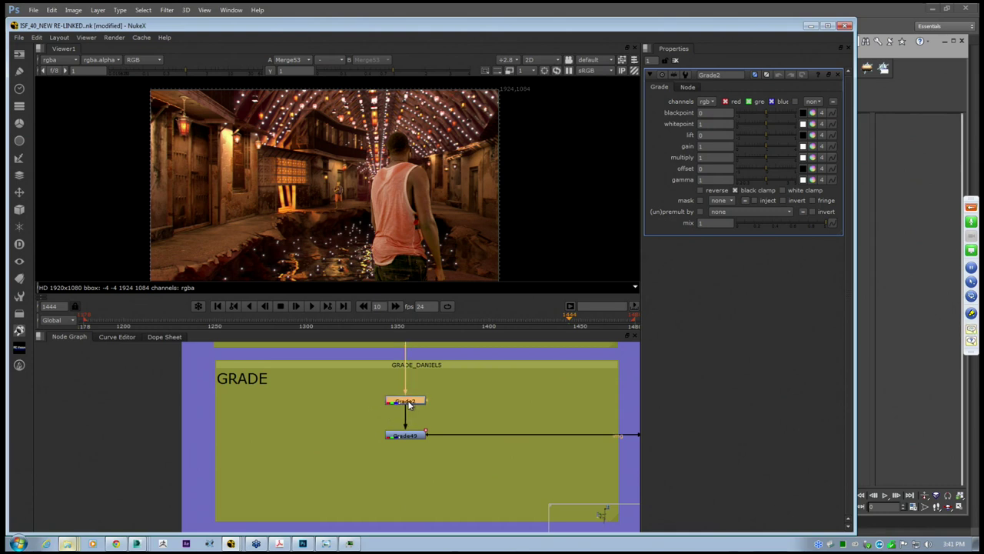
left_click(831, 113)
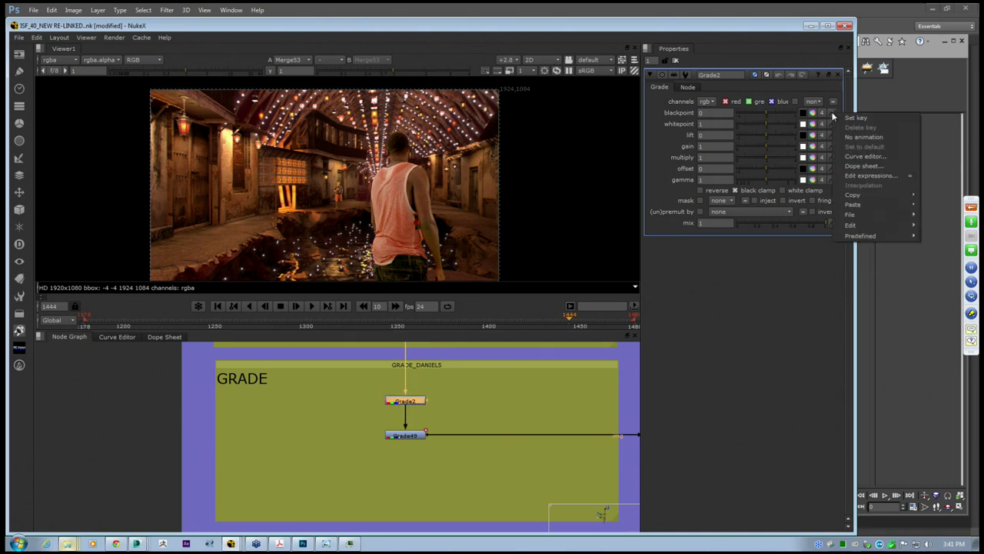
left_click(841, 112)
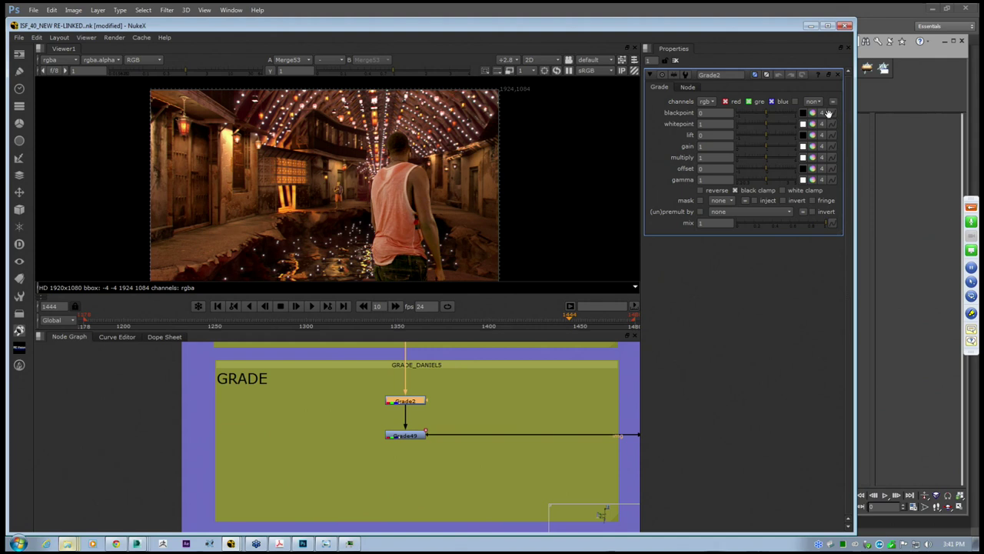
left_click(831, 113)
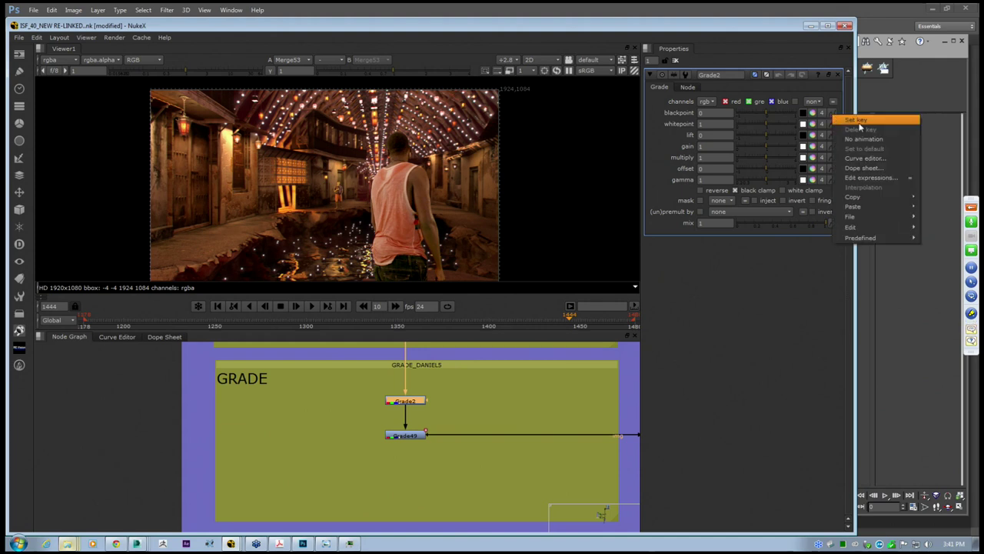
left_click(858, 121)
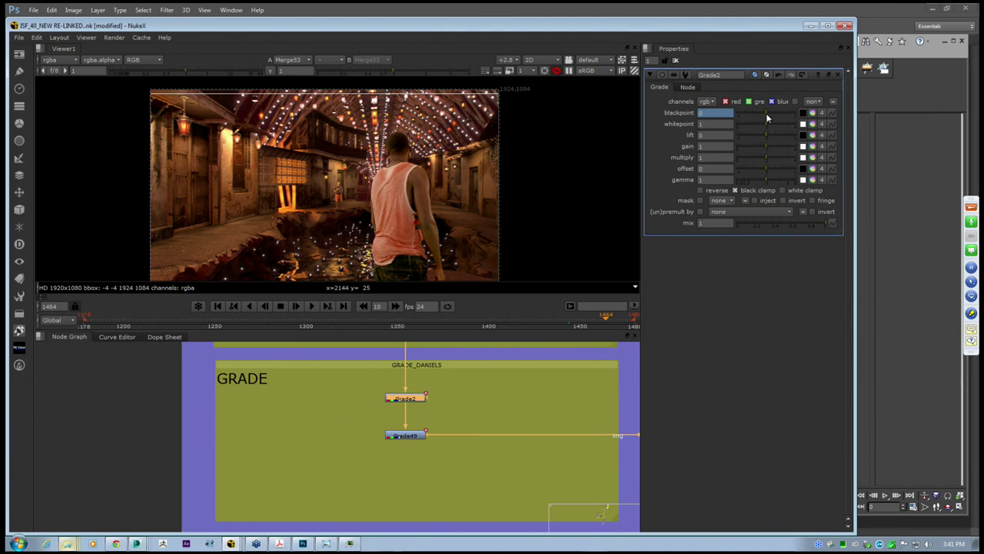
Raise the blackpoint of Grade2 to 0.28 at frame 1464 to darken the man
middle_click_drag(402, 209, 404, 202)
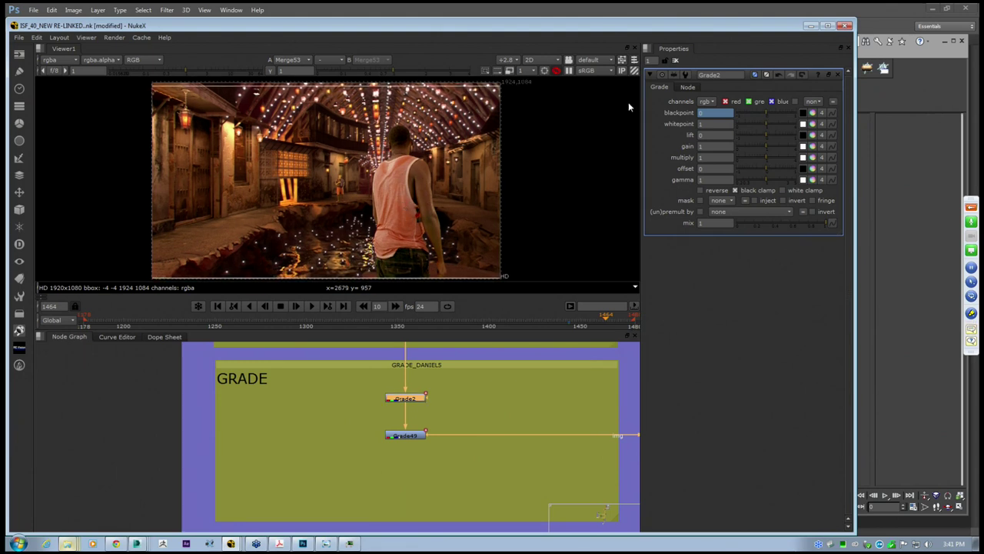
left_click(766, 112)
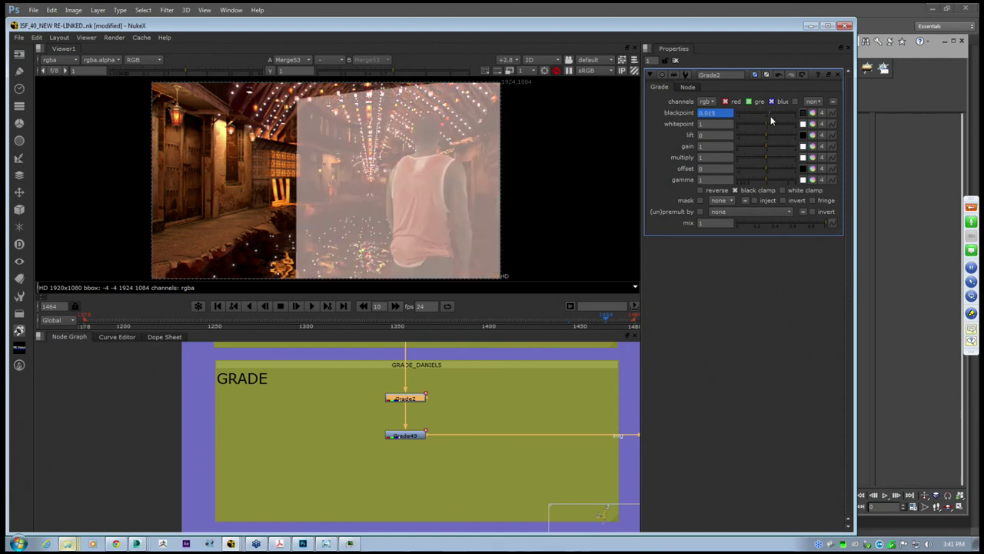
left_click_drag(770, 115, 782, 118)
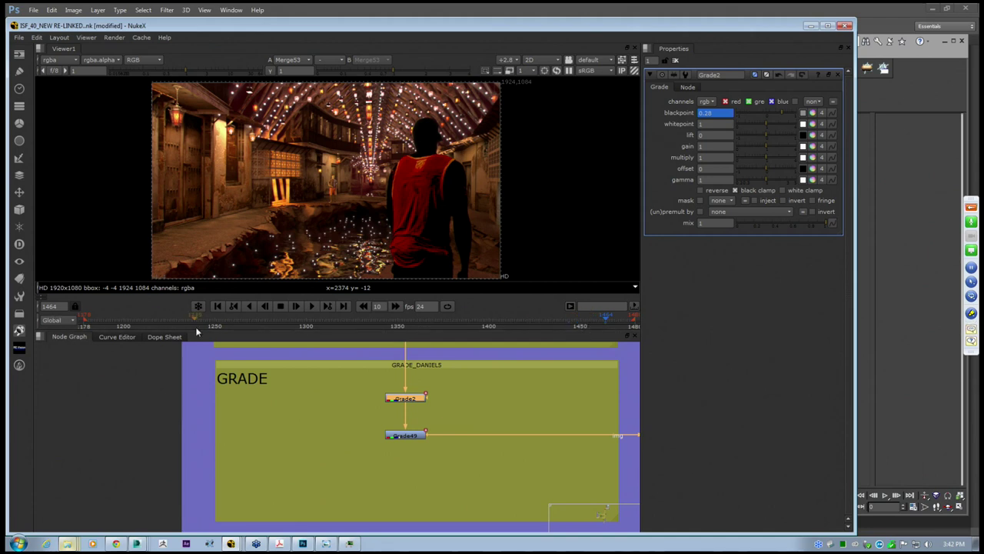
Set the playback rate to 25 fps and check the available timeline range options
middle_click_drag(110, 384, 95, 409)
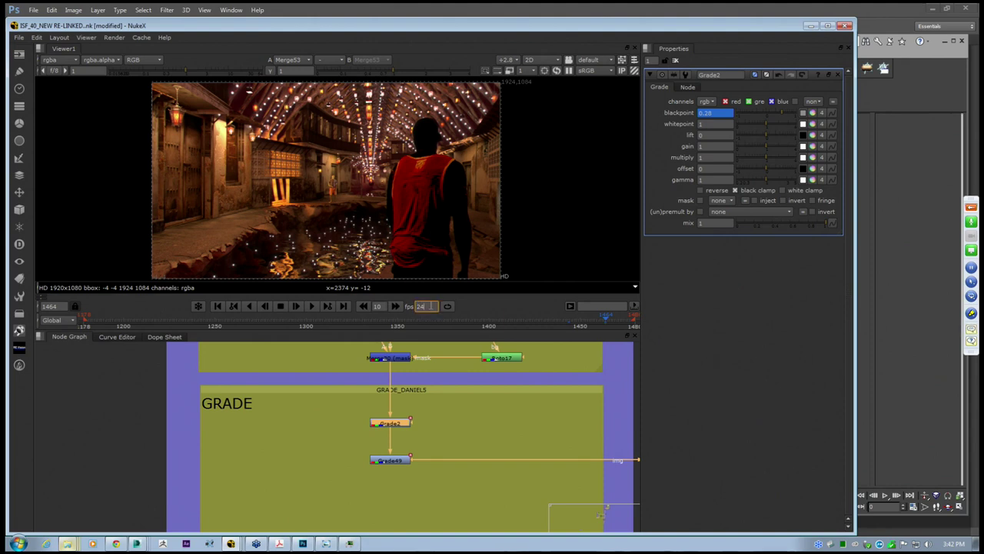
double_click(429, 306)
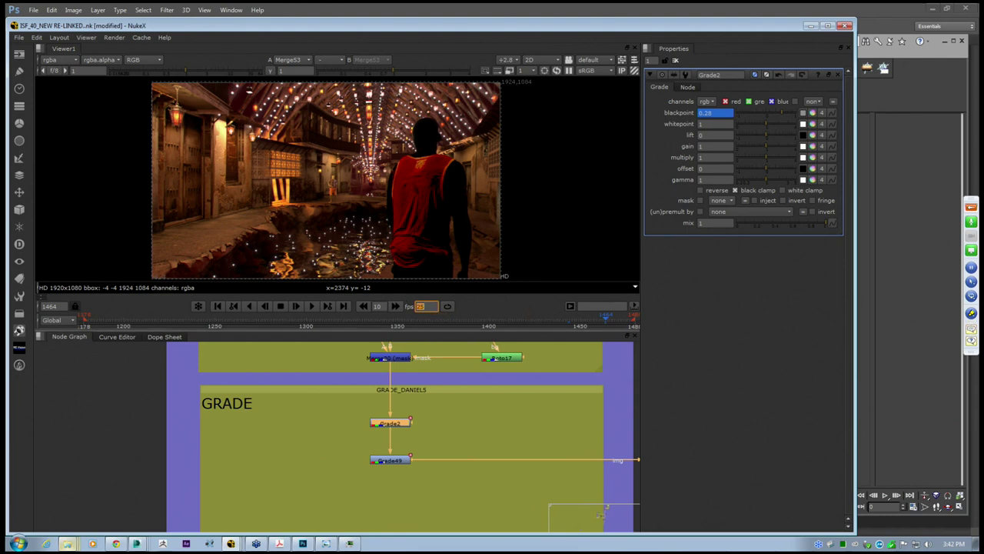
left_click(63, 323)
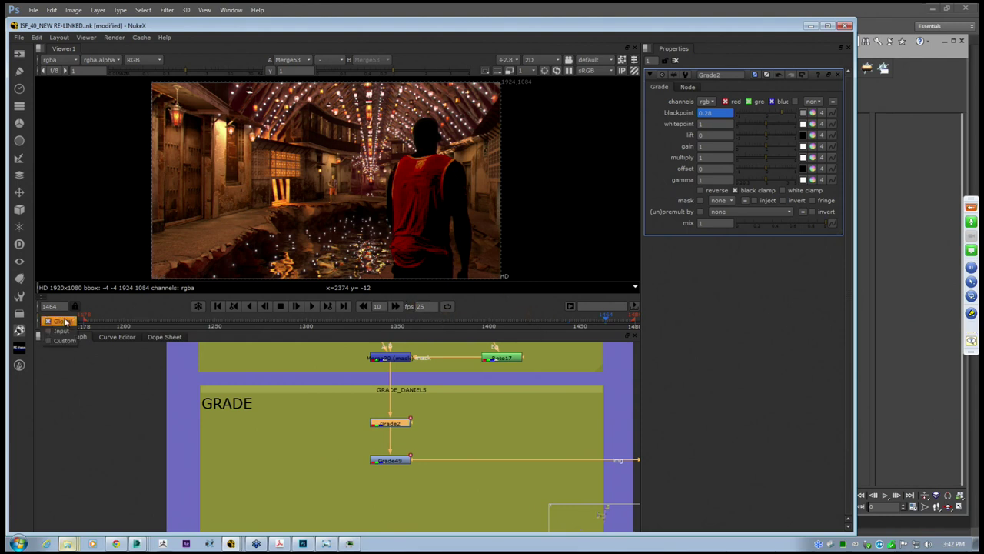
left_click(86, 399)
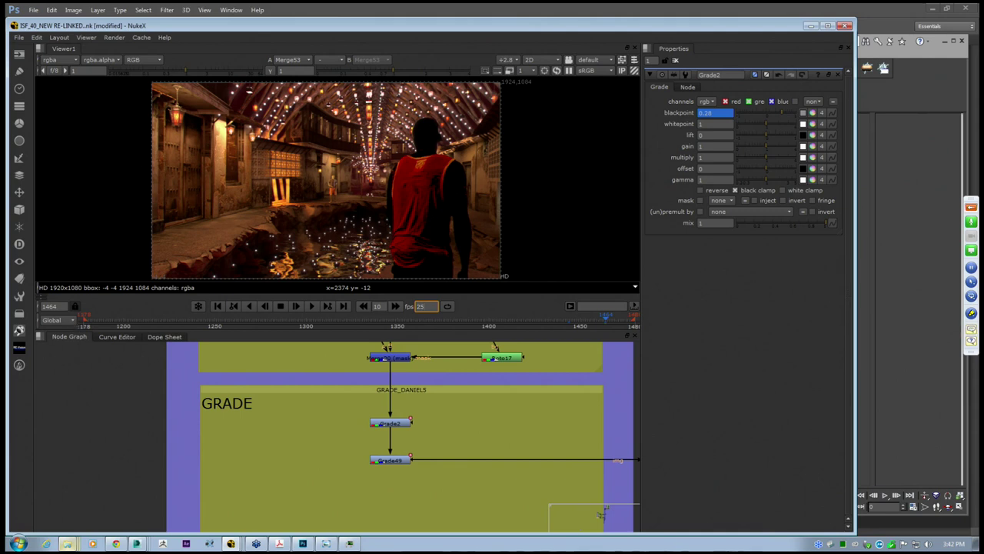
left_click(73, 325)
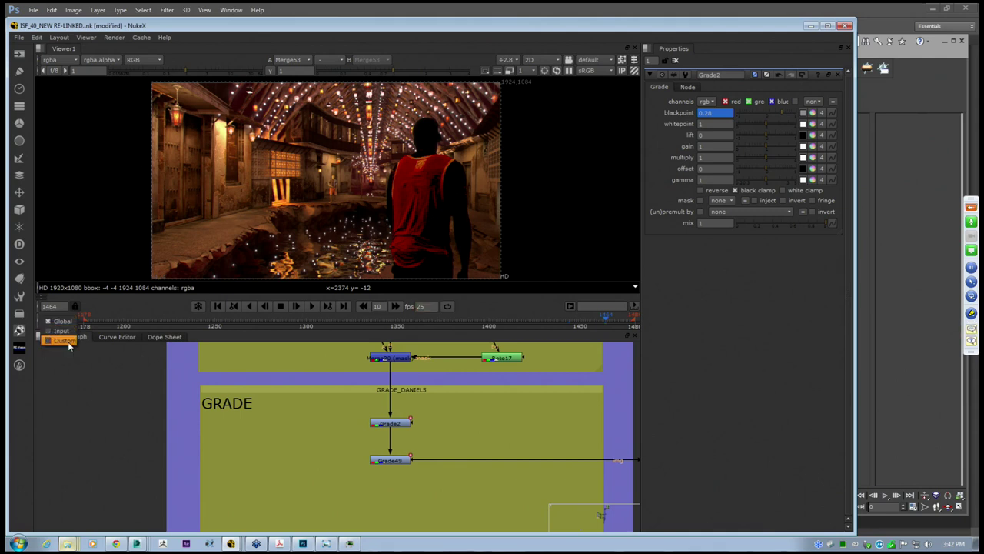
left_click(92, 400)
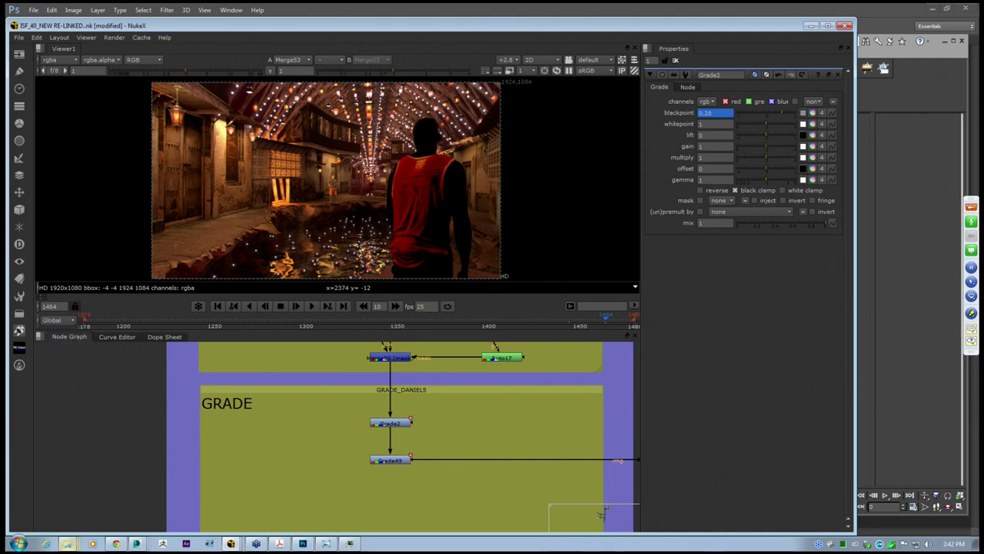
Open the project settings to check the frame range and switch the timeline range to Input
key("s")
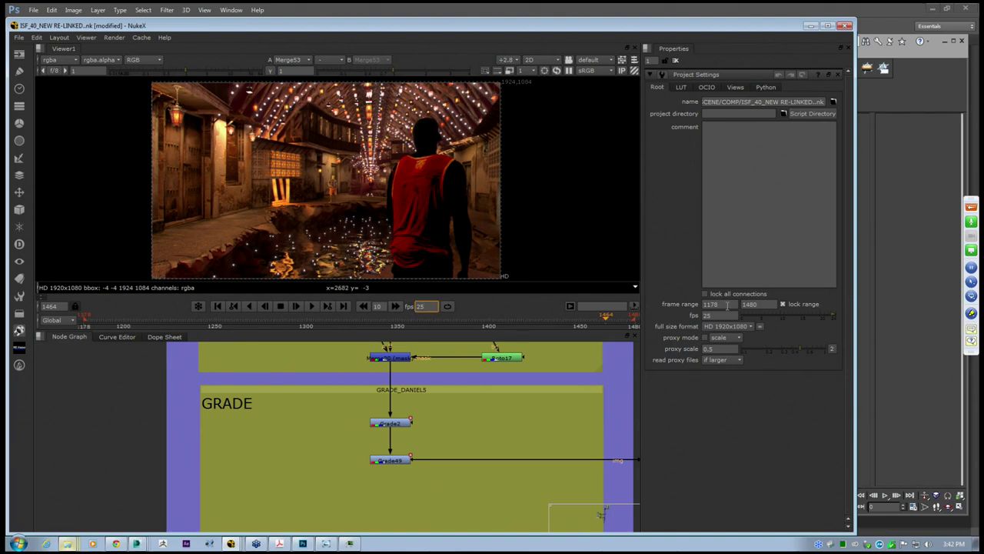
double_click(740, 304)
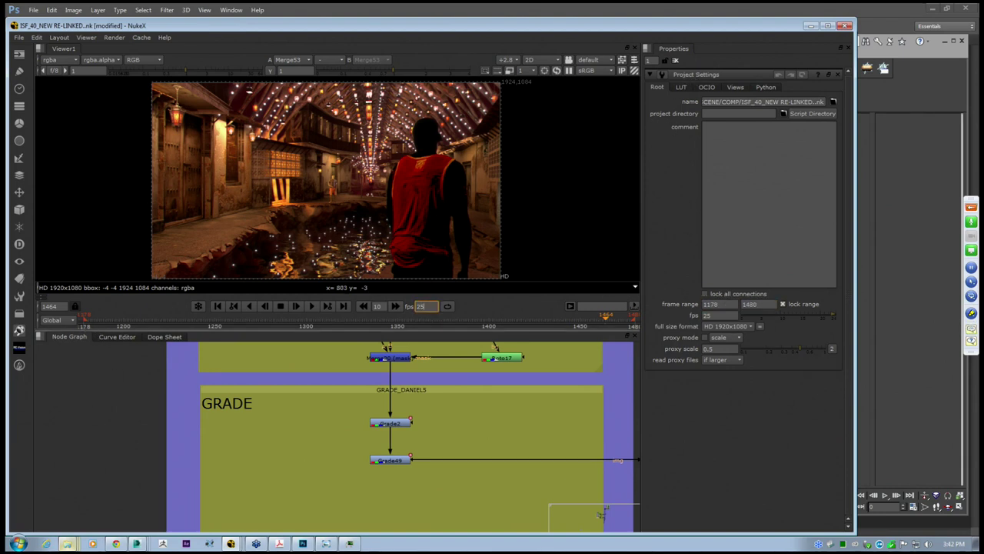
left_click(54, 319)
left_click(54, 330)
Show the raw Read49 footage of the man on green screen in the viewer
middle_click_drag(403, 426, 388, 481)
scroll(391, 448, "down", 6)
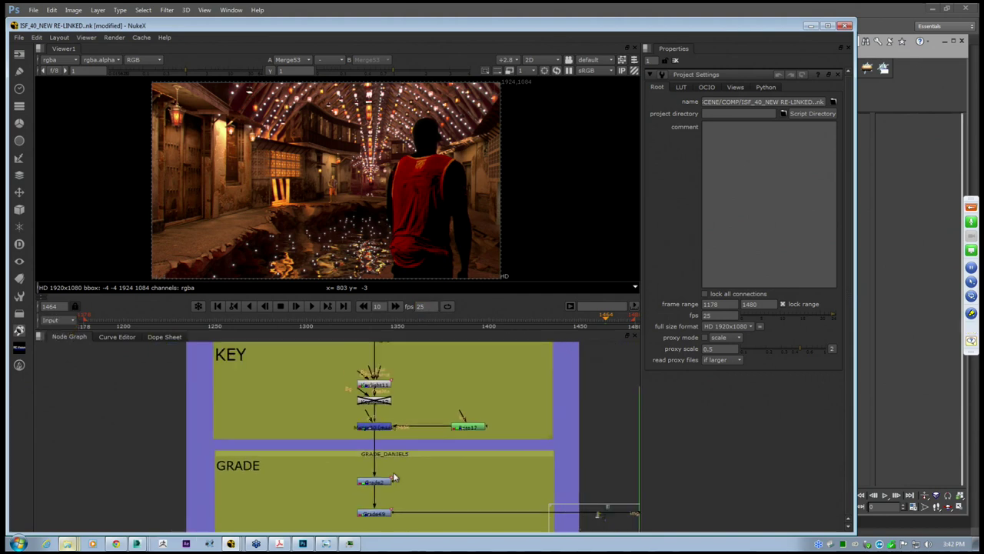
scroll(382, 370, "up", 6)
scroll(382, 370, "up", 3)
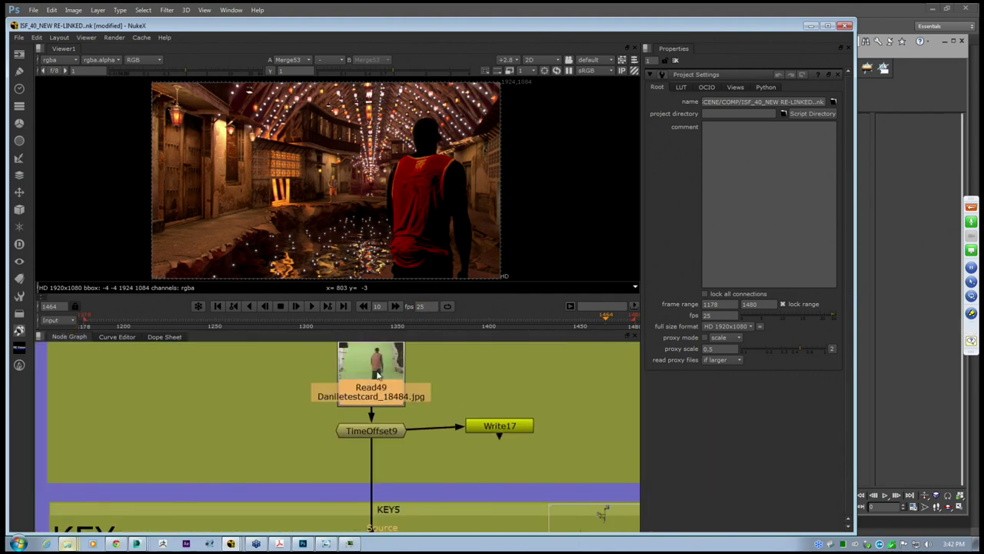
key("1")
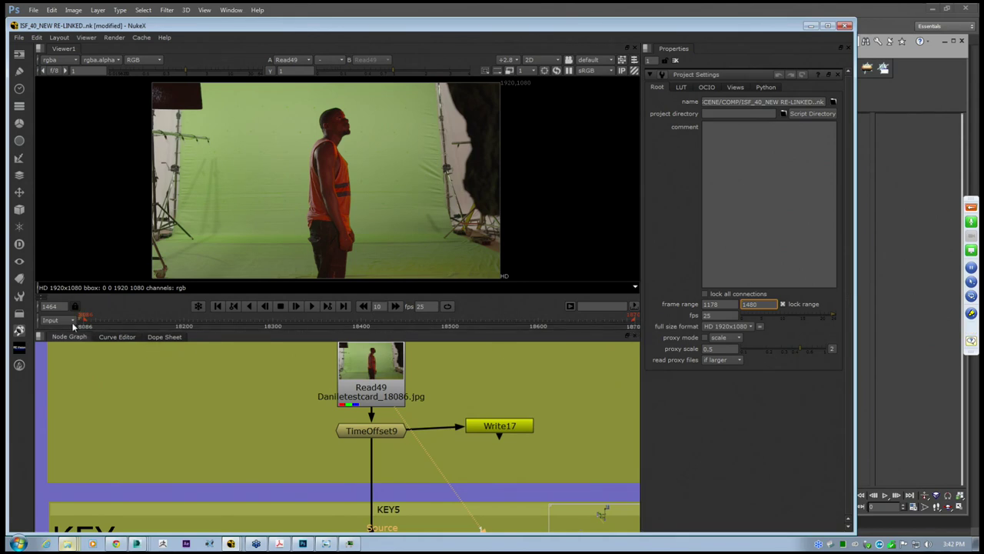
View the output of TimeOffset9 and look over the nodes in the FOOTAGE_AND_TIME section
left_click(387, 433)
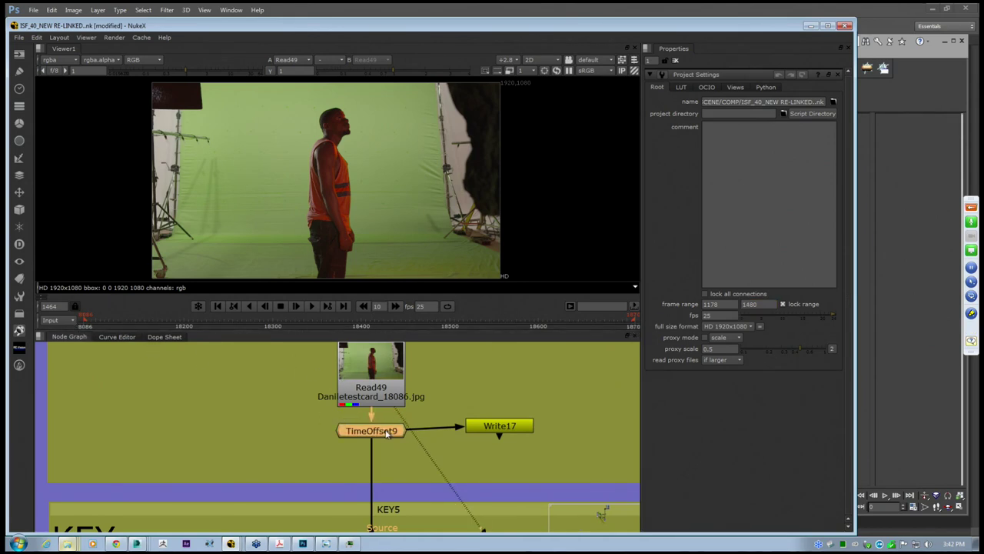
key("1")
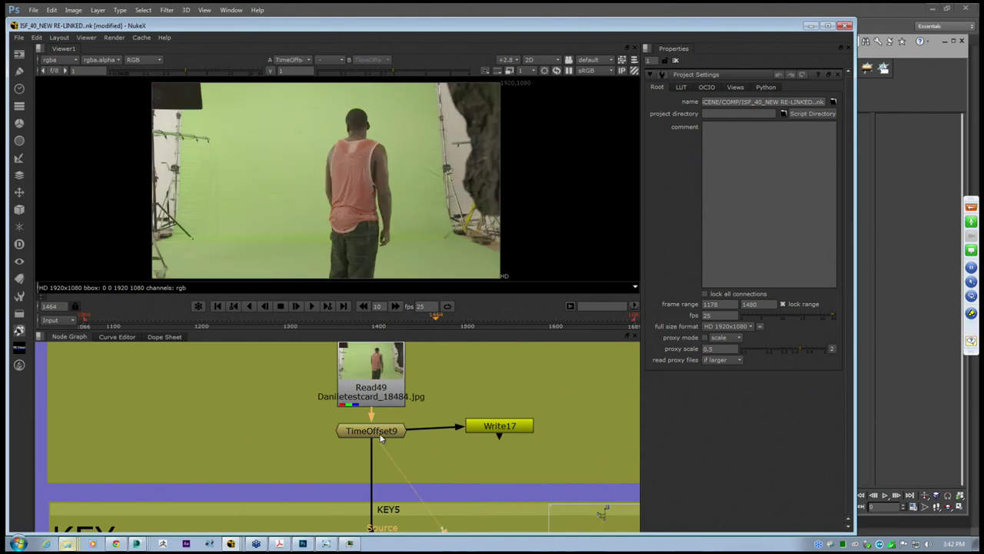
scroll(363, 405, "down", 4)
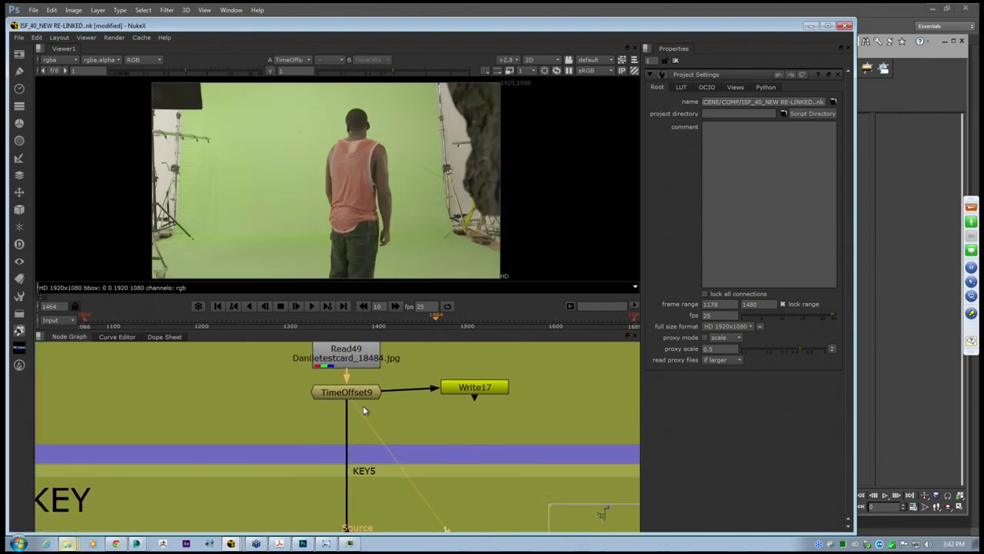
scroll(338, 416, "up", 5)
scroll(338, 417, "down", 5)
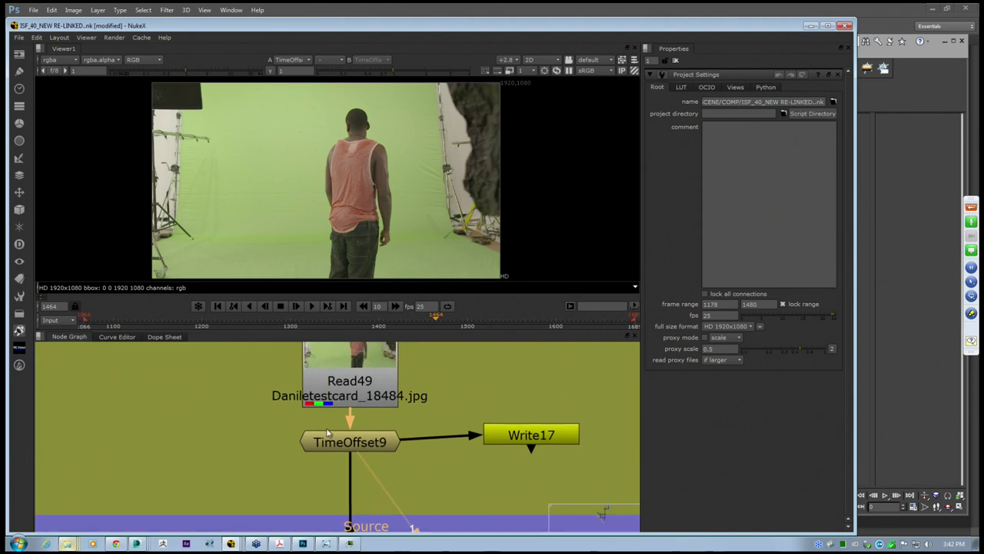
scroll(281, 417, "down", 1)
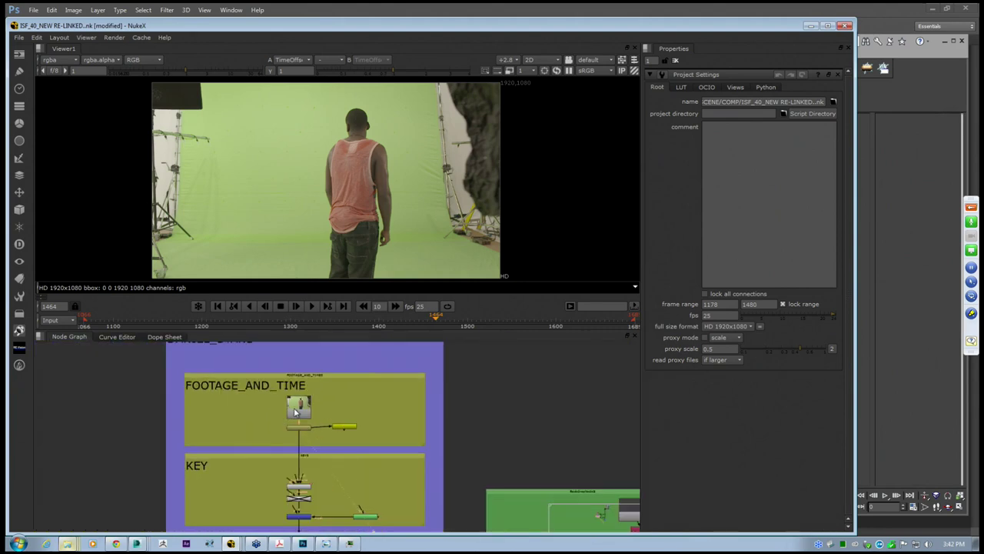
scroll(191, 414, "up", 8)
scroll(346, 431, "down", 2)
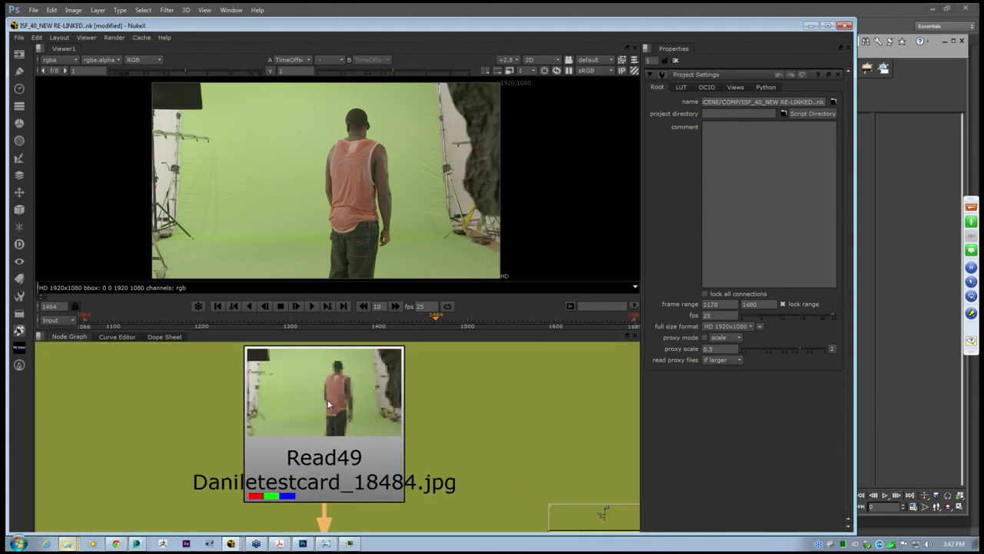
Examine the man's arm and shoulder in the green-screen footage at pixel level for image quality and edge detail
scroll(366, 211, "up", 5)
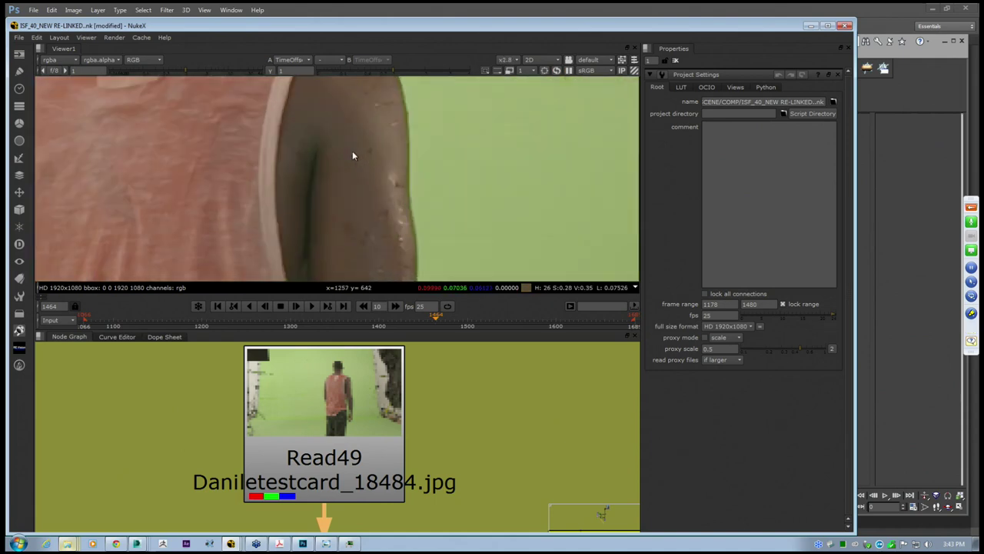
mouse_move(316, 149)
middle_mouse_down()
mouse_move(305, 253)
mouse_move(297, 201)
middle_mouse_up()
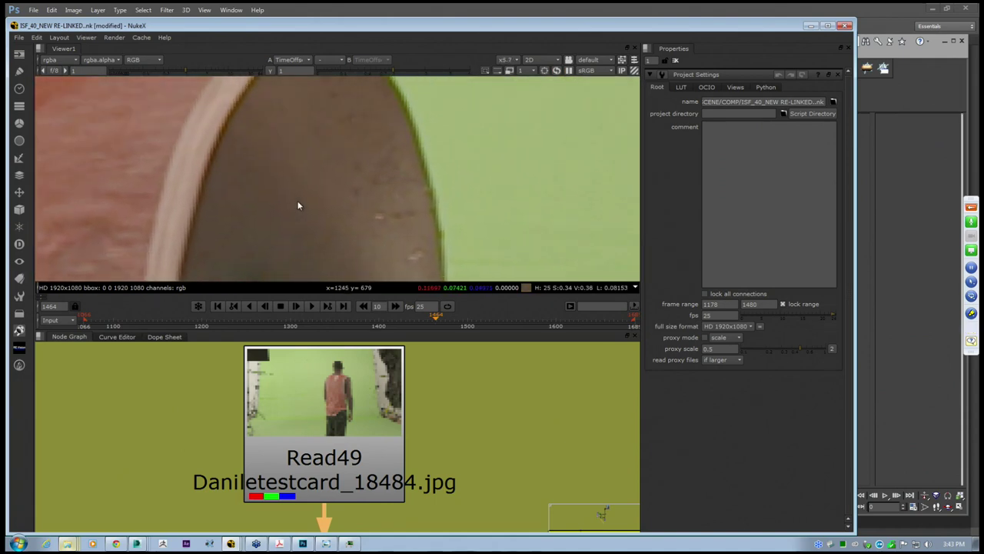
scroll(318, 157, "up", 2)
scroll(317, 161, "up", 8)
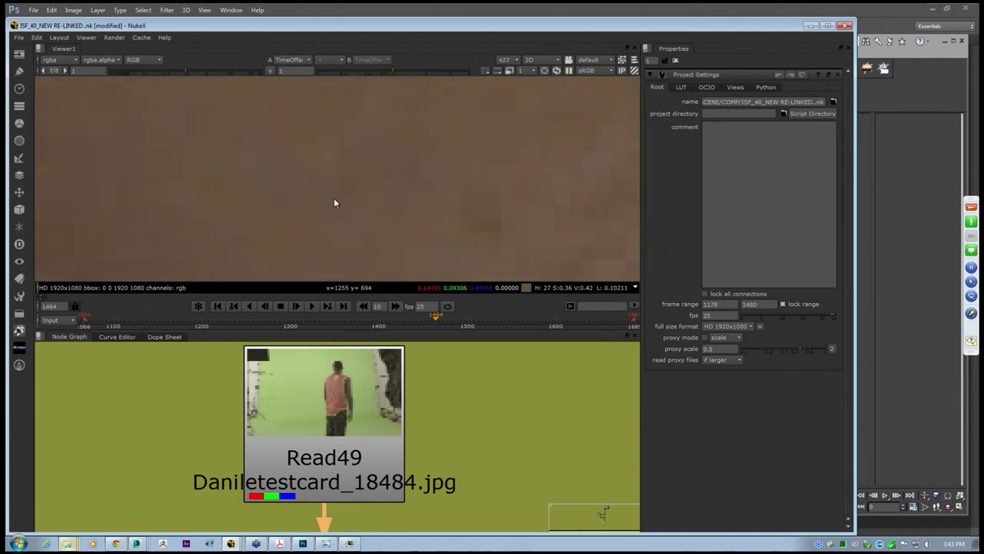
scroll(335, 203, "down", 5)
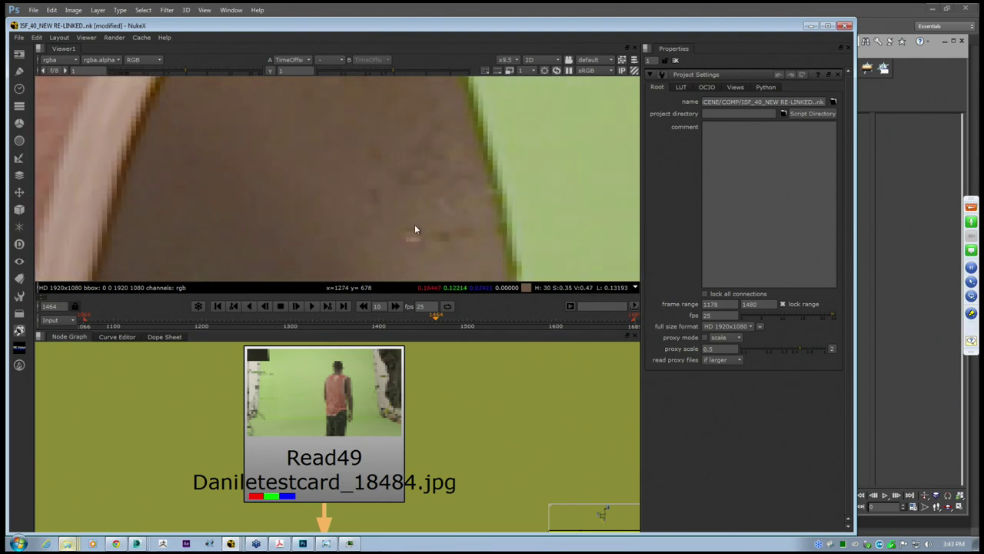
scroll(396, 207, "down", 6)
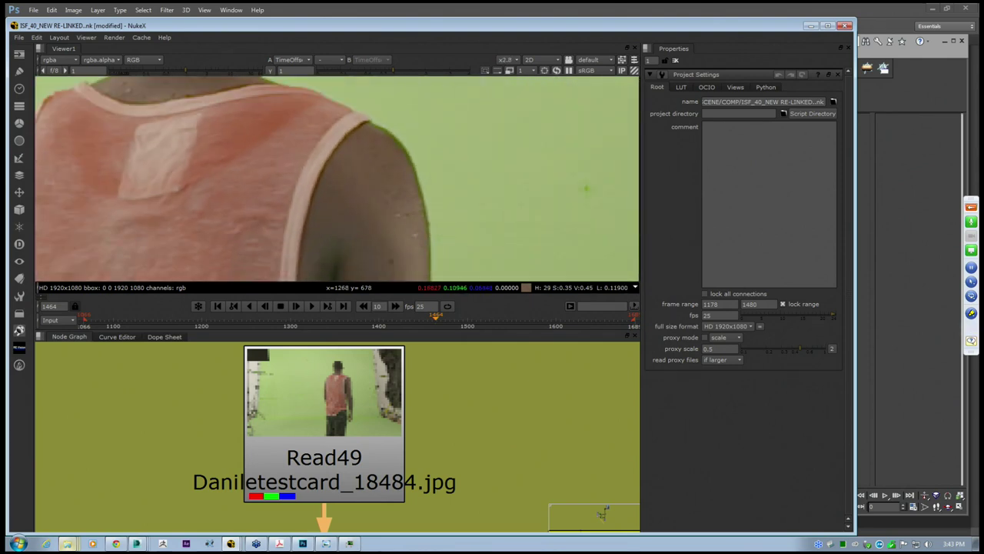
Inspect the green-screen backdrop, its tracking markers and the edge of the man's head in the footage
scroll(360, 226, "down", 4)
scroll(307, 192, "up", 2)
scroll(320, 204, "down", 3)
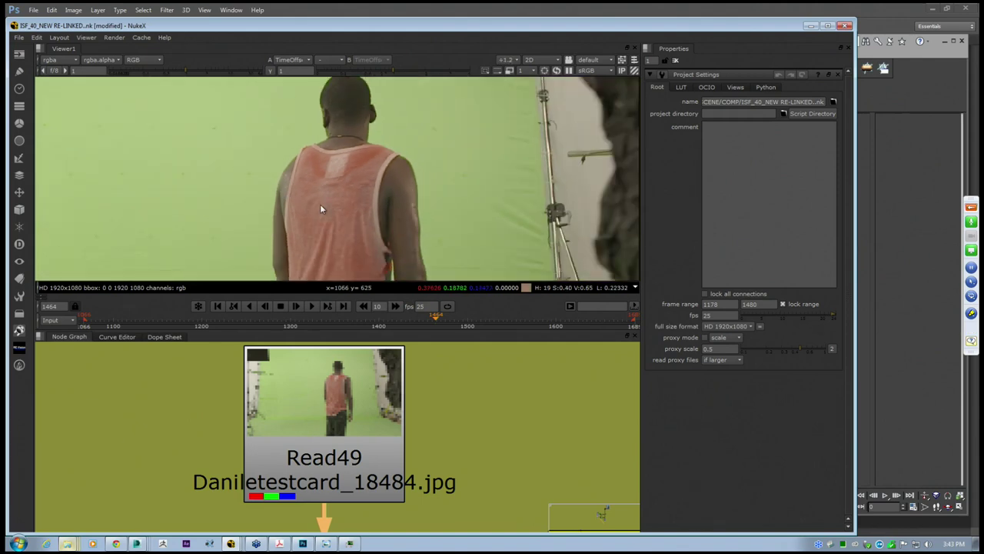
scroll(226, 153, "up", 4)
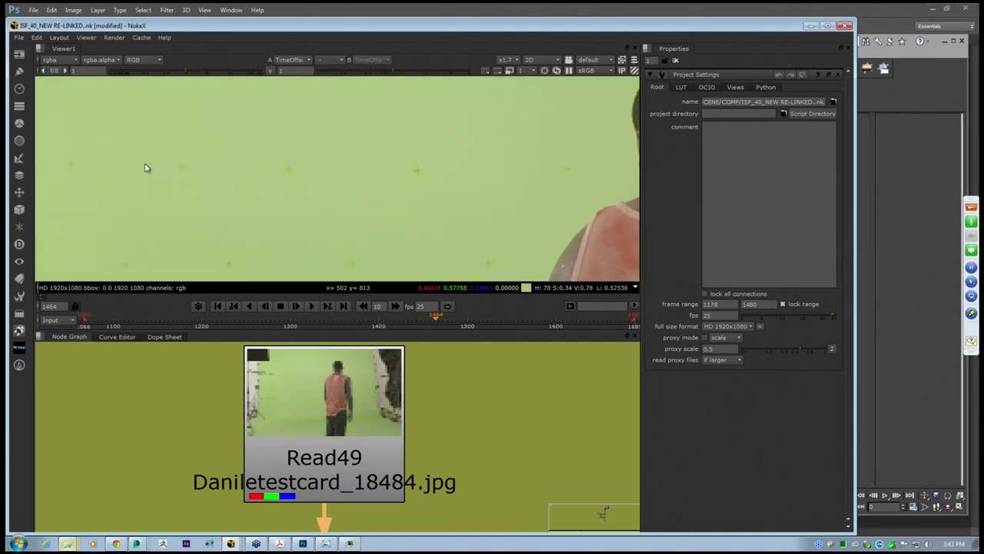
scroll(436, 179, "down", 2)
scroll(338, 150, "up", 2)
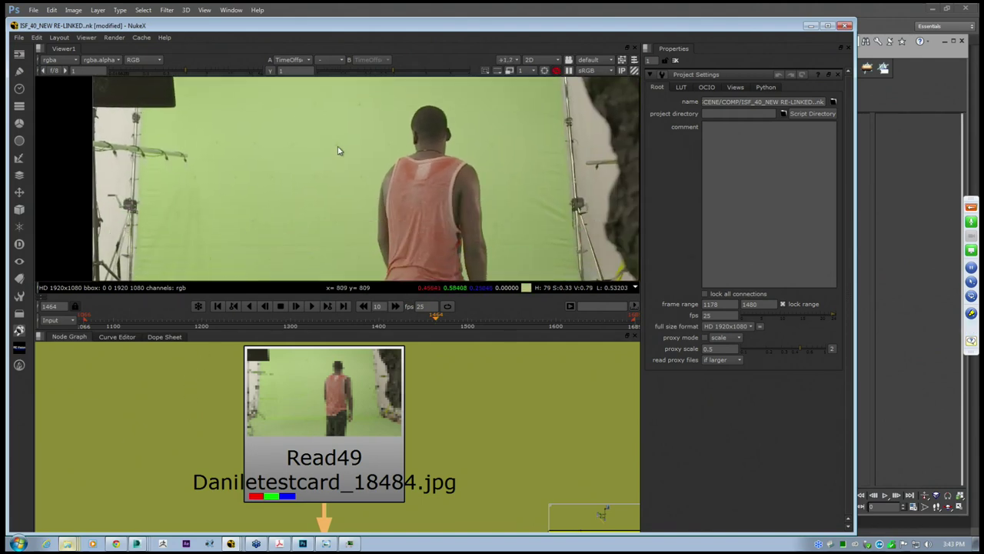
scroll(565, 117, "up", 6)
middle_click_drag(350, 148, 439, 244)
scroll(365, 172, "up", 2)
scroll(364, 174, "down", 4)
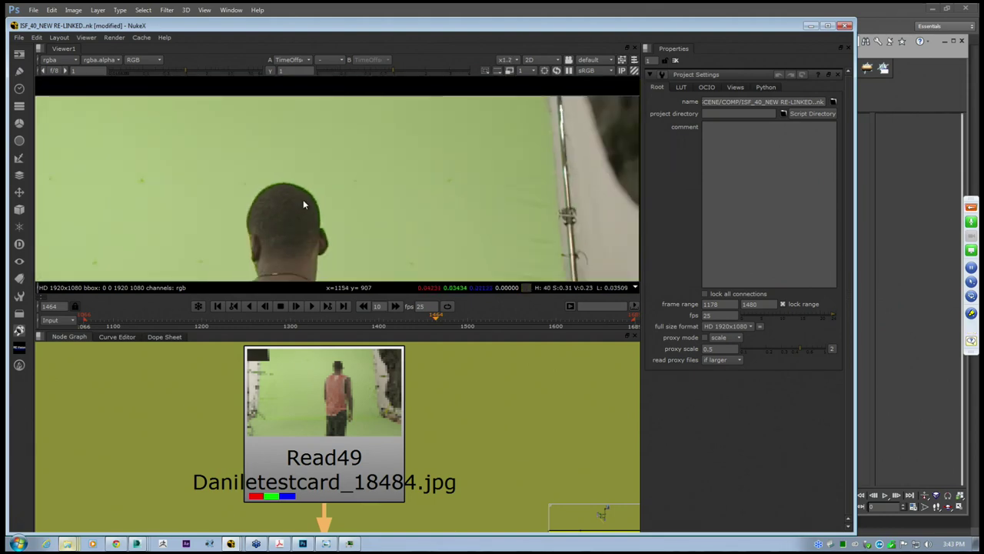
middle_click_drag(277, 154, 354, 174)
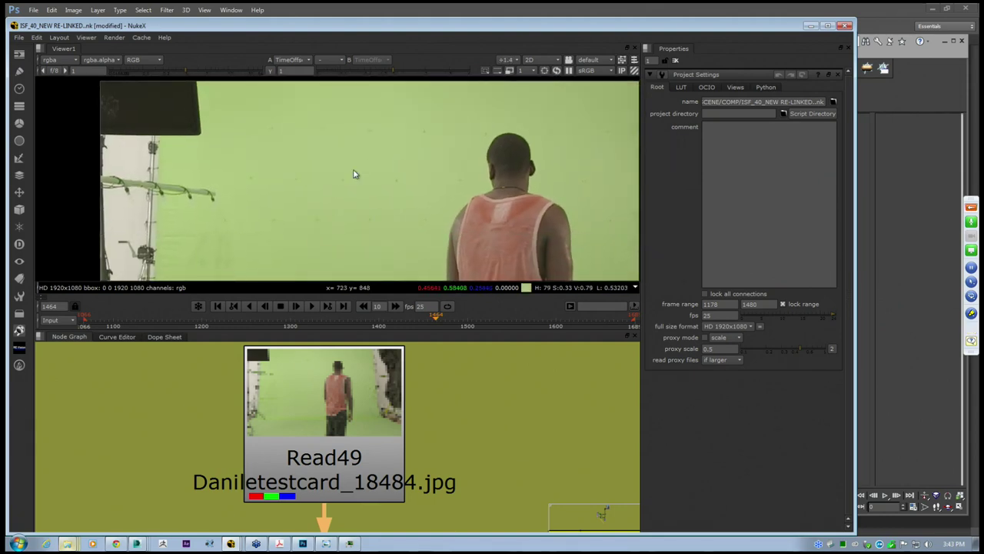
Switch to the INSIDE FISH SCENE folder, play the ISF_50A clip, pause it and close the player
mouse_move(67, 542)
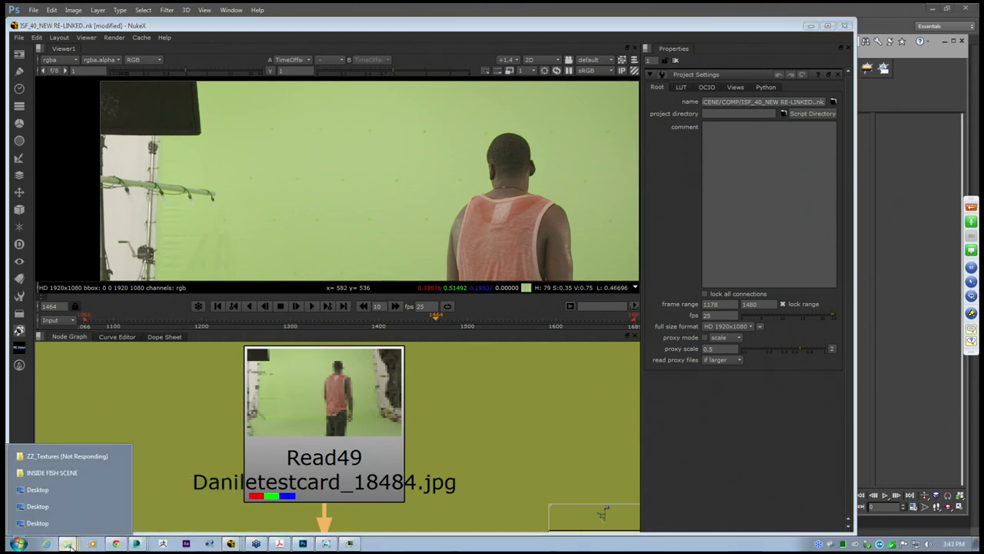
left_click(51, 473)
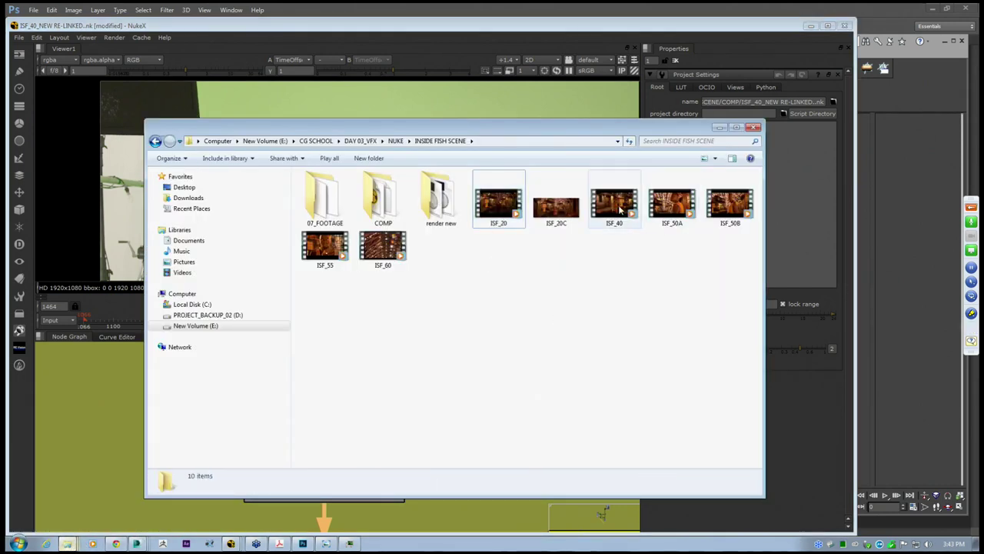
double_click(677, 217)
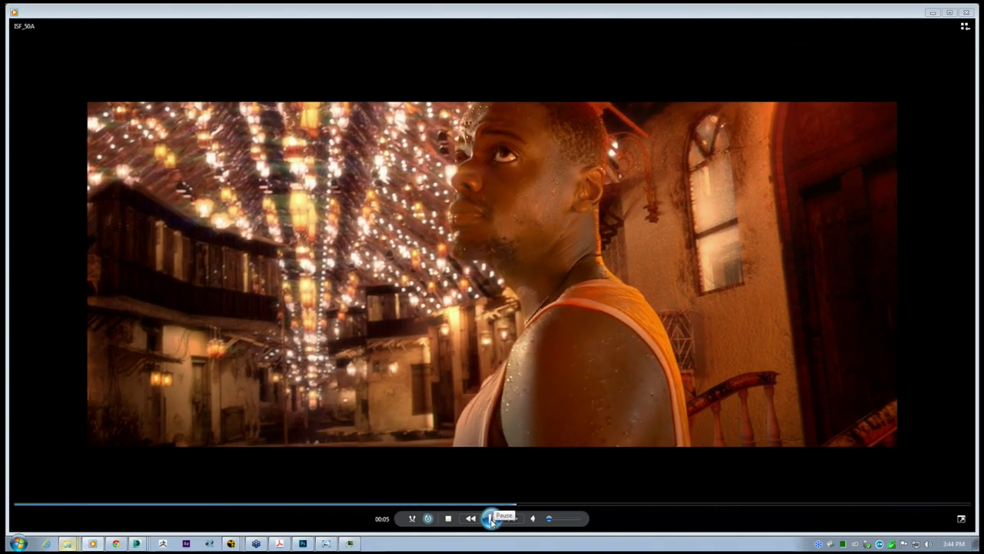
left_click(491, 519)
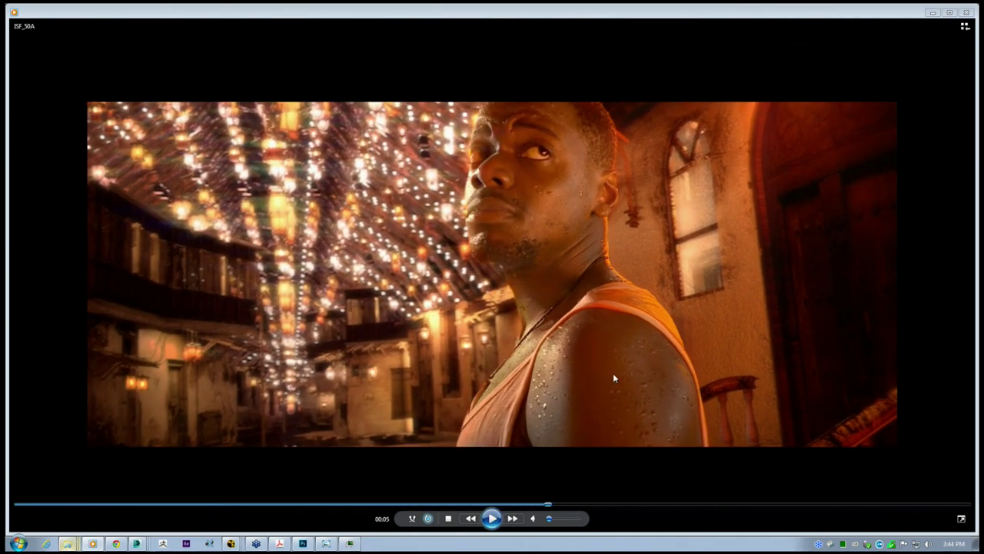
left_click(966, 13)
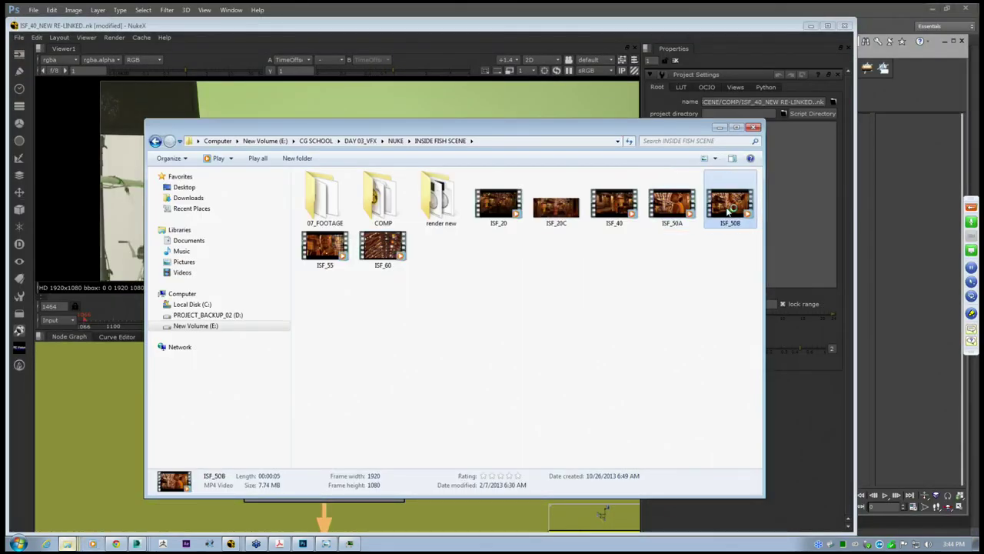
Play the ISF_50B clip, close the player and put the folder away to return to Nuke
double_click(729, 208)
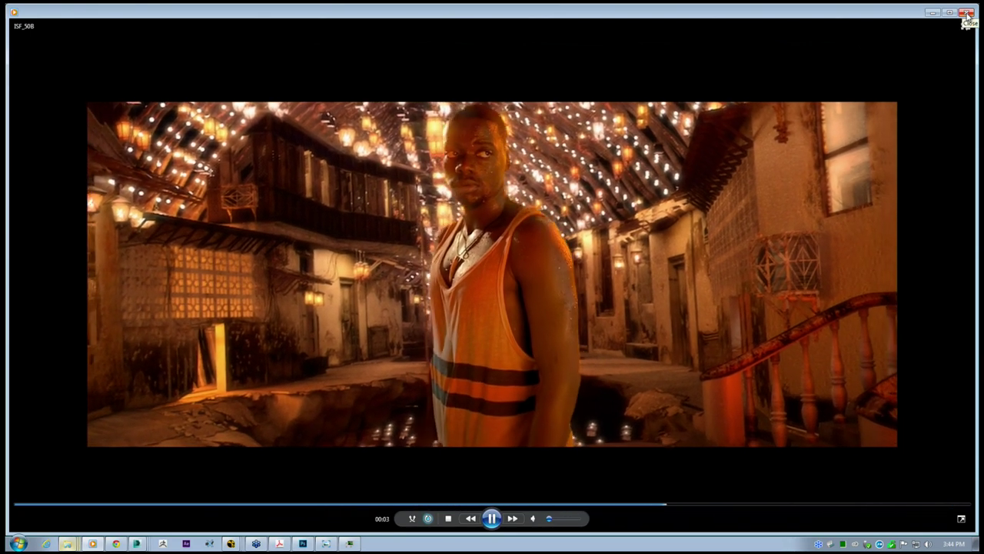
left_click(967, 14)
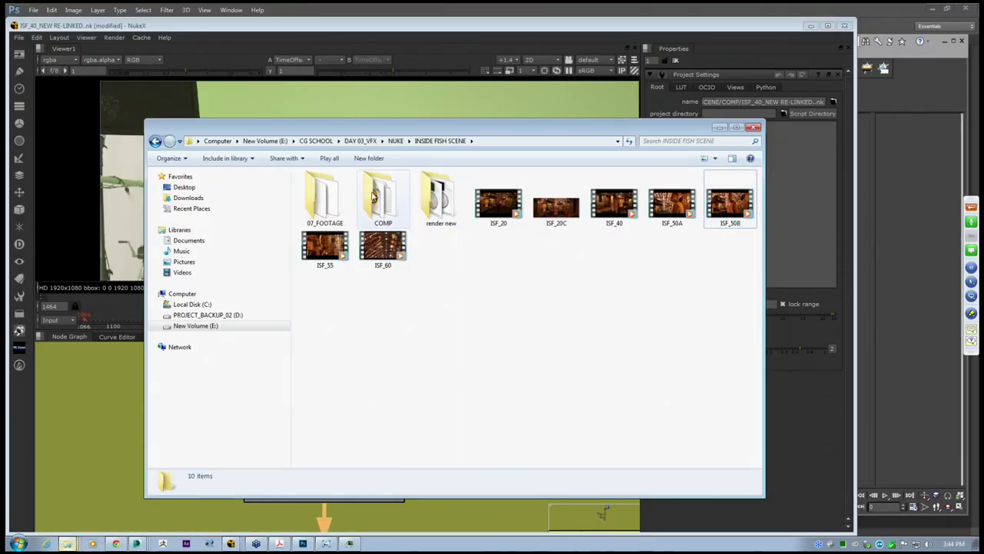
left_click(720, 128)
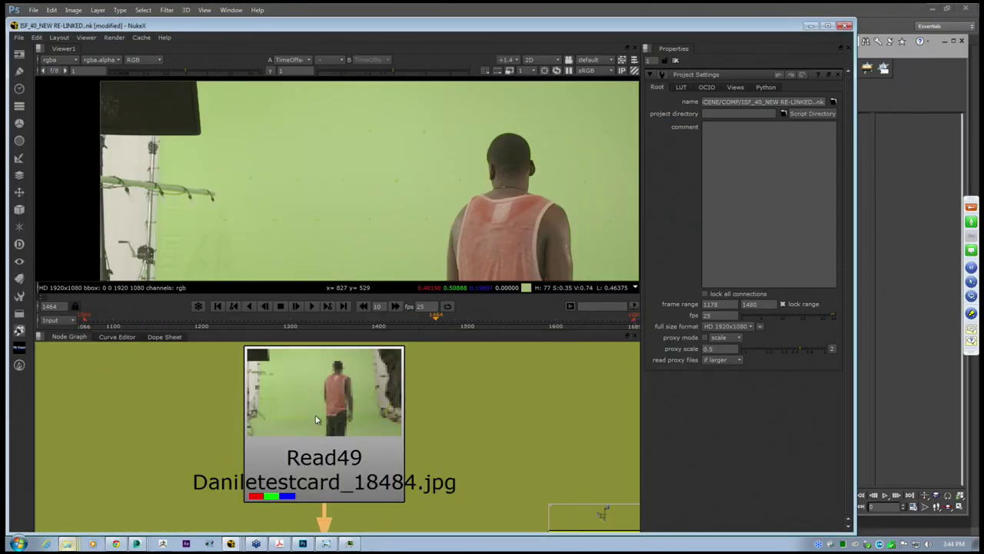
Examine the tracking markers on the green-screen backdrop close up, then the man and the whole frame
scroll(305, 249, "up", 3)
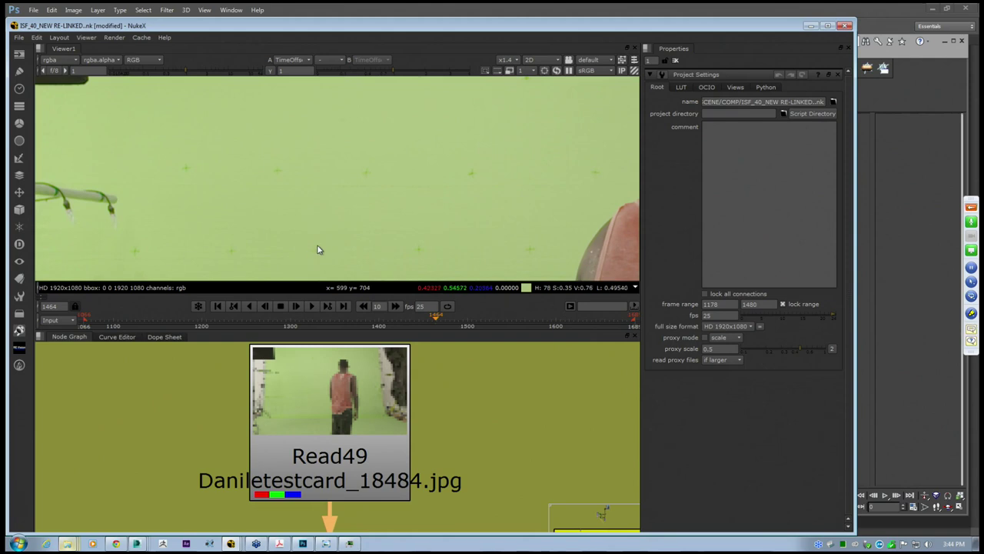
scroll(376, 163, "up", 2)
scroll(427, 180, "up", 2)
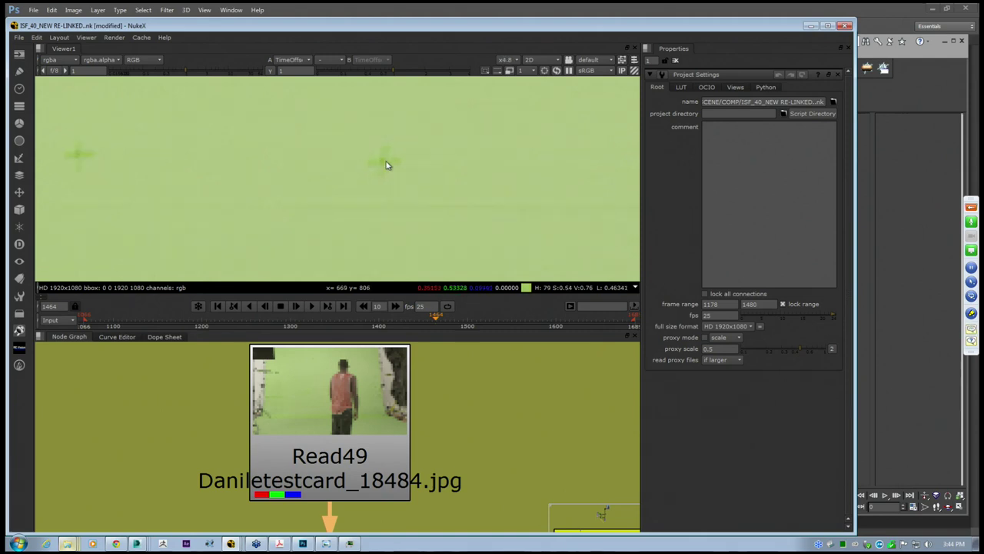
scroll(384, 176, "down", 4)
scroll(334, 165, "up", 2)
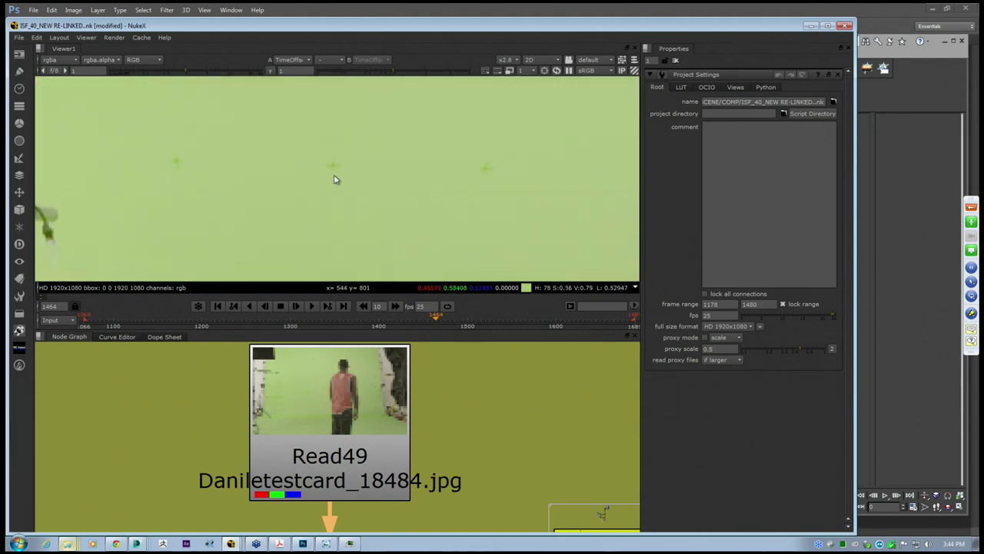
scroll(333, 180, "down", 4)
scroll(377, 158, "up", 3)
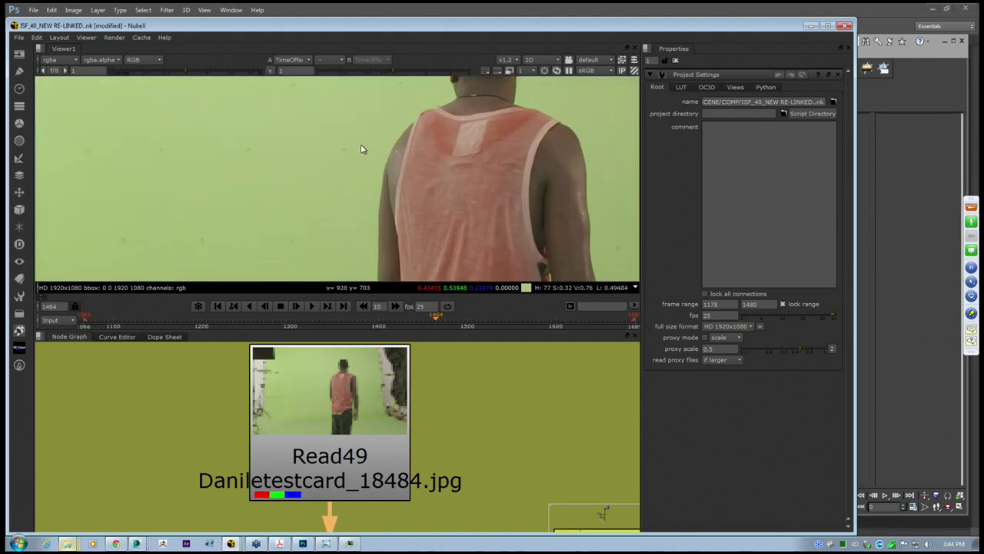
scroll(362, 149, "down", 4)
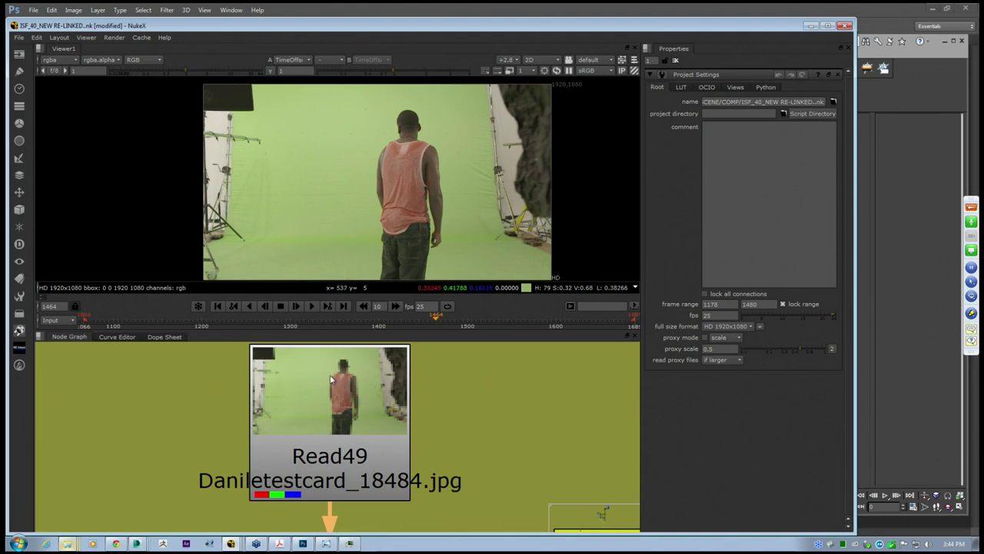
Open the Grade2 node's properties from the actor's grading section and look at the whitepoint animation options
scroll(330, 379, "down", 6)
scroll(379, 429, "up", 2)
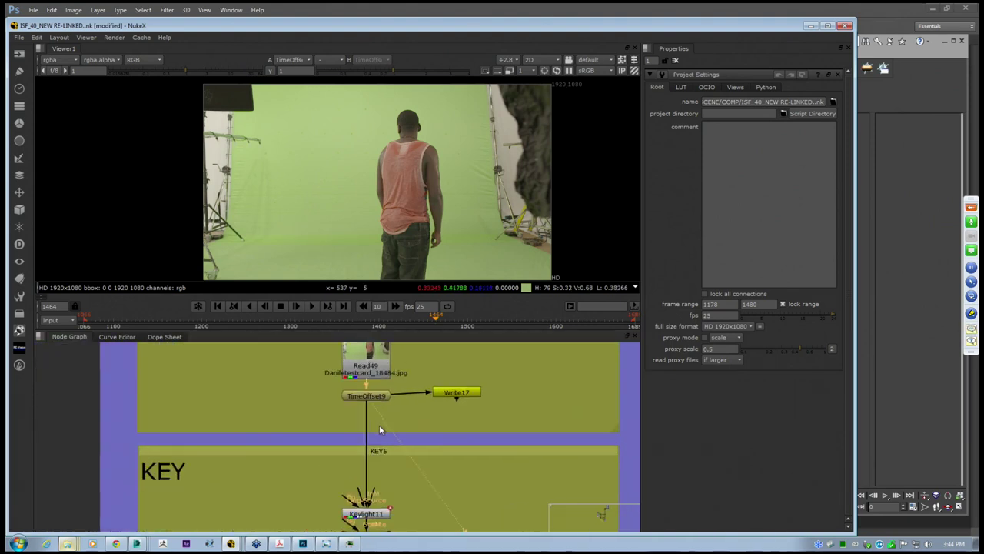
middle_click_drag(380, 430, 372, 341)
scroll(427, 435, "down", 3)
middle_click_drag(453, 449, 190, 387)
middle_click_drag(196, 428, 258, 454)
scroll(272, 504, "up", 3)
left_click(239, 445)
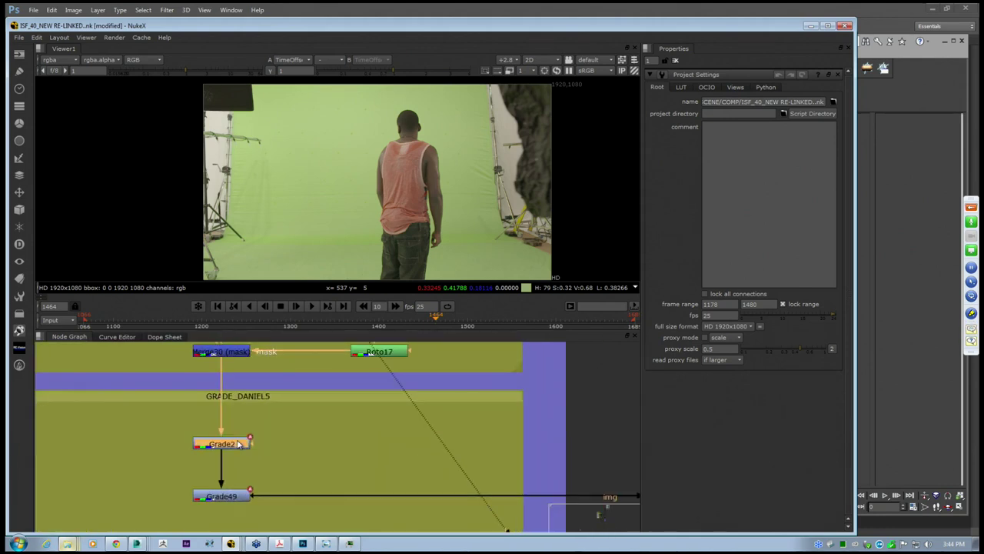
double_click(239, 445)
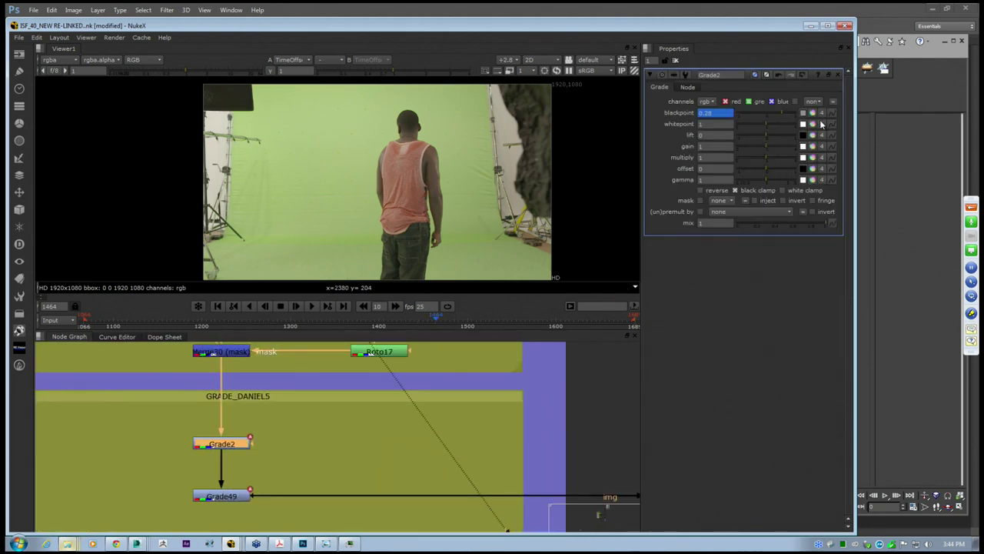
left_click(831, 124)
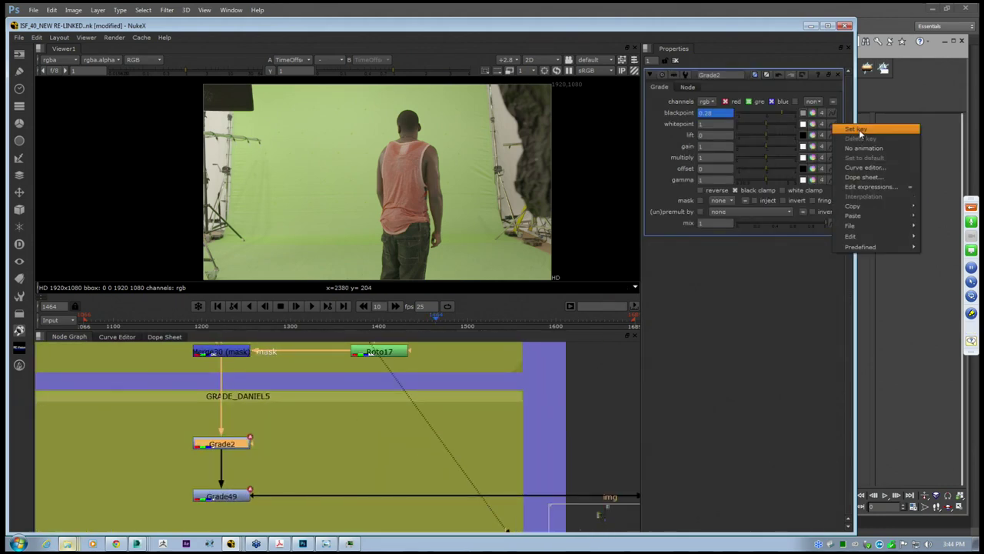
Set the timeline range to Global and go to the Grade2 keyframe at frame 1444
left_click(67, 321)
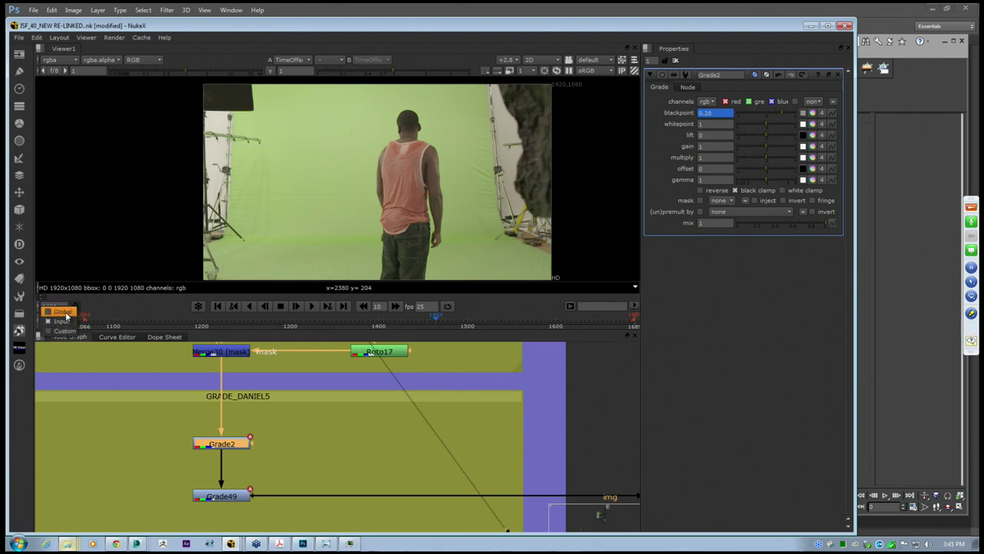
left_click(64, 312)
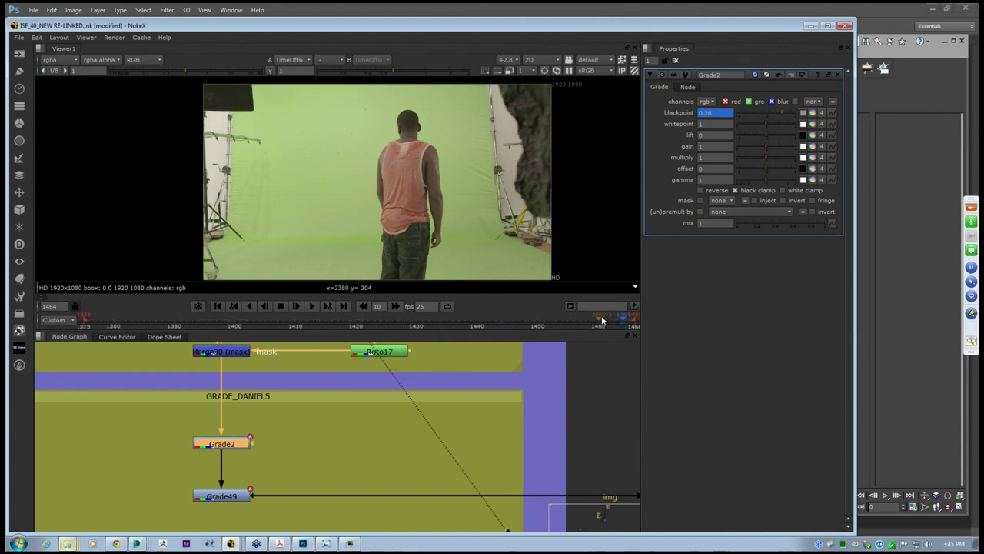
scroll(598, 322, "down", 2)
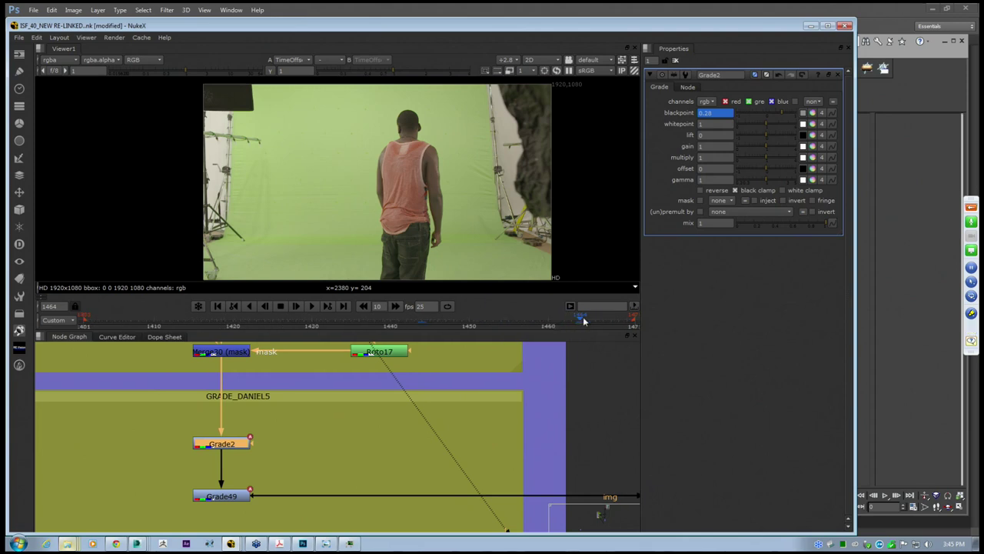
scroll(584, 321, "up", 3)
scroll(500, 318, "up", 1)
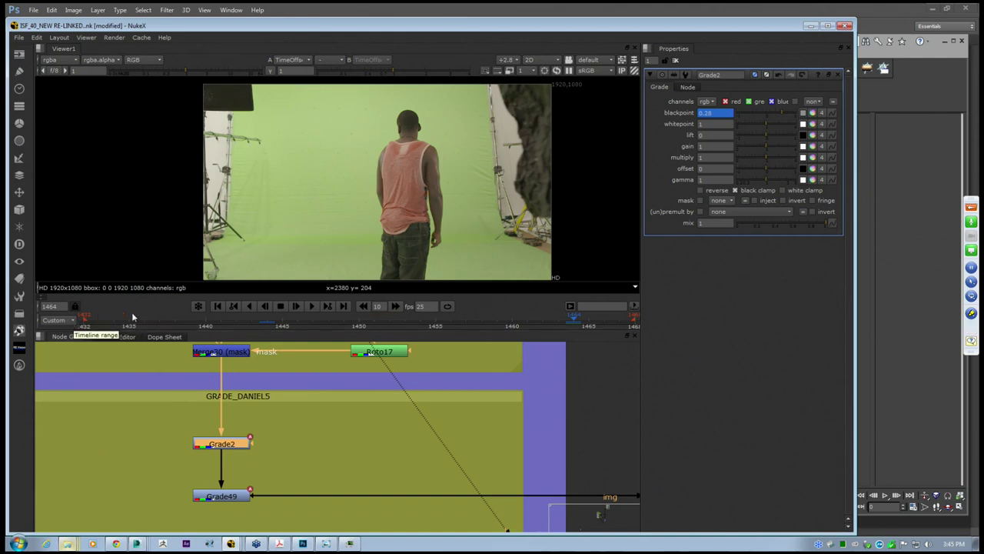
scroll(299, 326, "down", 1)
left_click(57, 321)
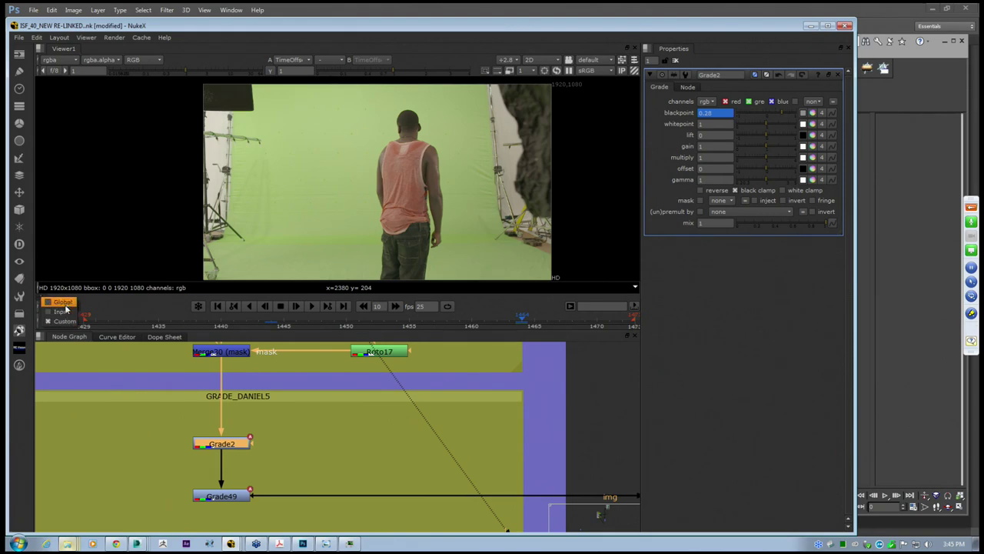
left_click(64, 302)
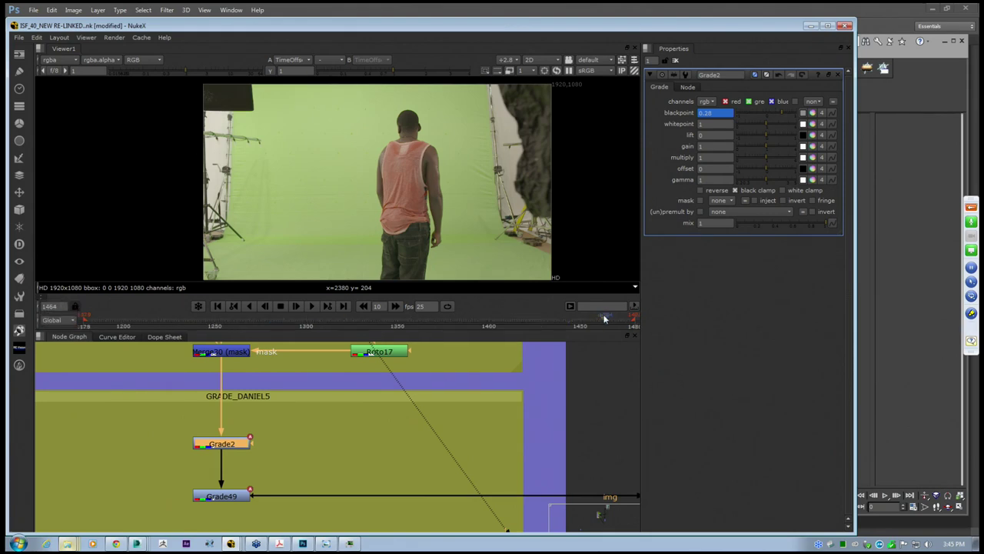
scroll(607, 322, "up", 3)
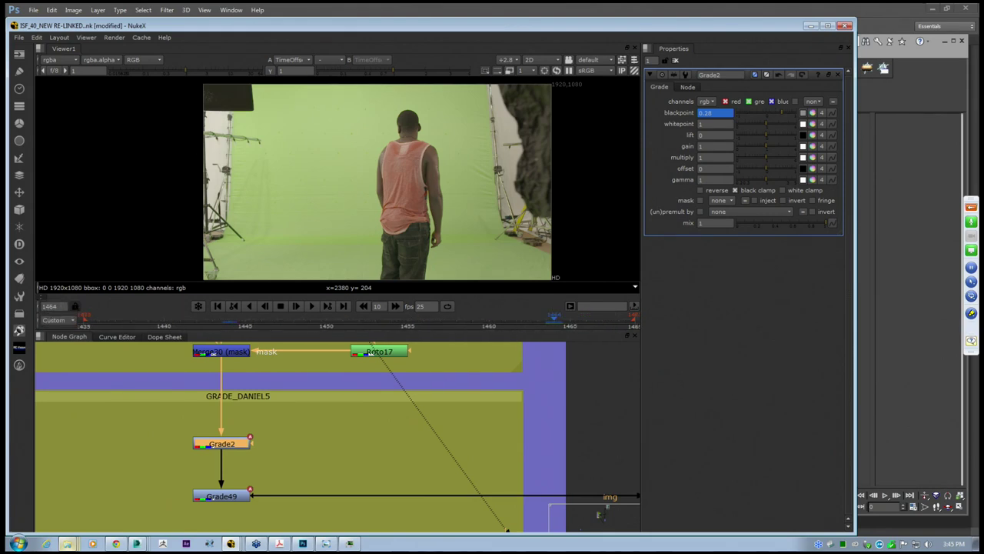
mouse_move(229, 319)
left_mouse_down()
mouse_move(542, 335)
mouse_move(226, 329)
mouse_move(555, 329)
mouse_move(229, 323)
left_mouse_up()
Show the Grade2 blackpoint animation curve in the Curve Editor, framed around its two keys
left_click(116, 337)
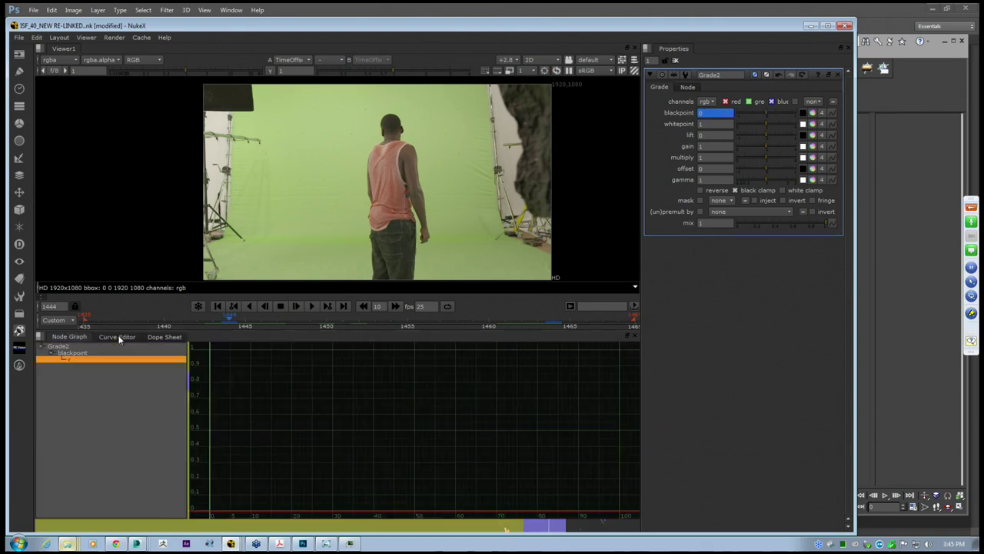
left_click(65, 336)
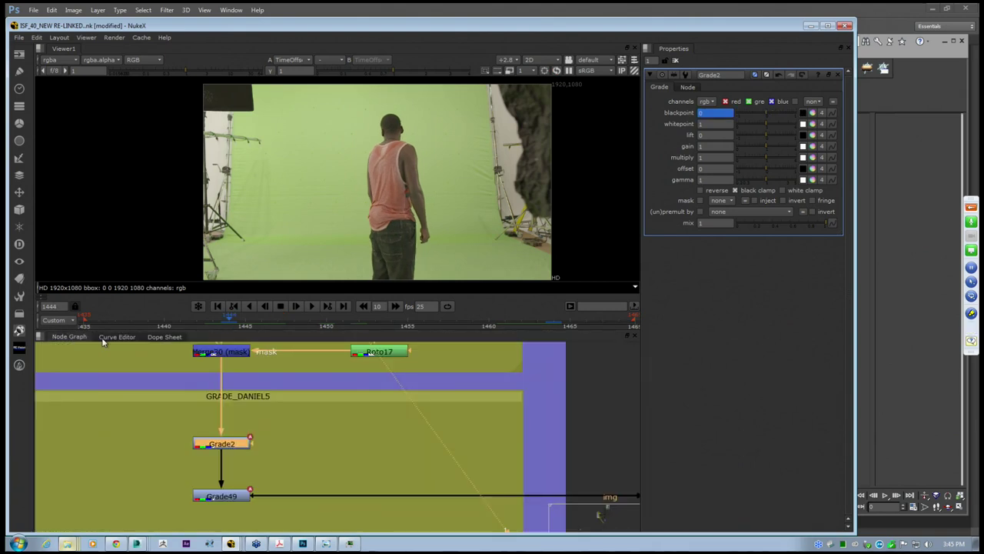
left_click(108, 339)
middle_click_drag(379, 424, 264, 424)
middle_click_drag(479, 424, 427, 378)
scroll(451, 439, "up", 2)
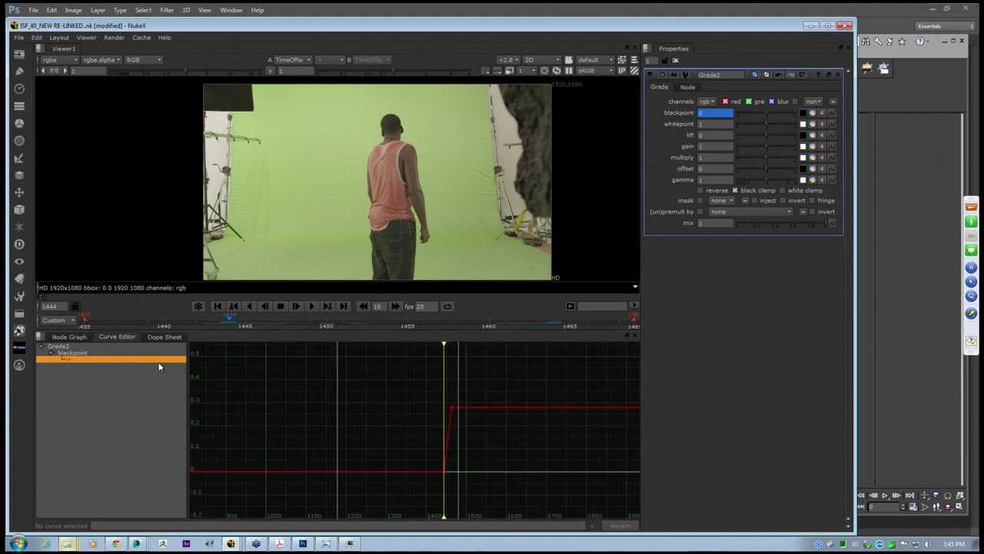
scroll(418, 467, "up", 2)
Spread the two blackpoint keys apart, moving the low key earlier and the 0.28 key to frame 1544, and check the timeline
left_click(455, 472)
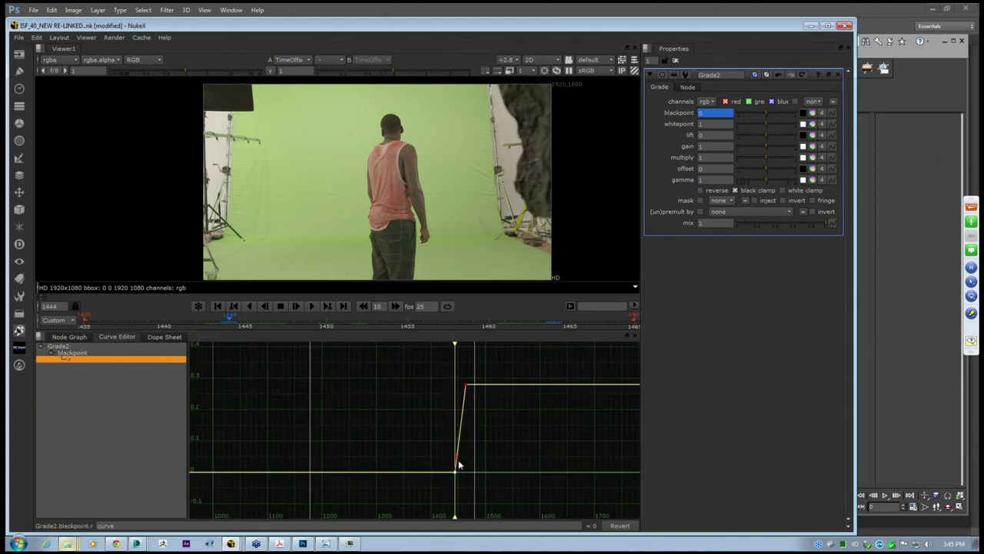
left_click_drag(459, 474, 419, 472)
left_click_drag(464, 383, 510, 385)
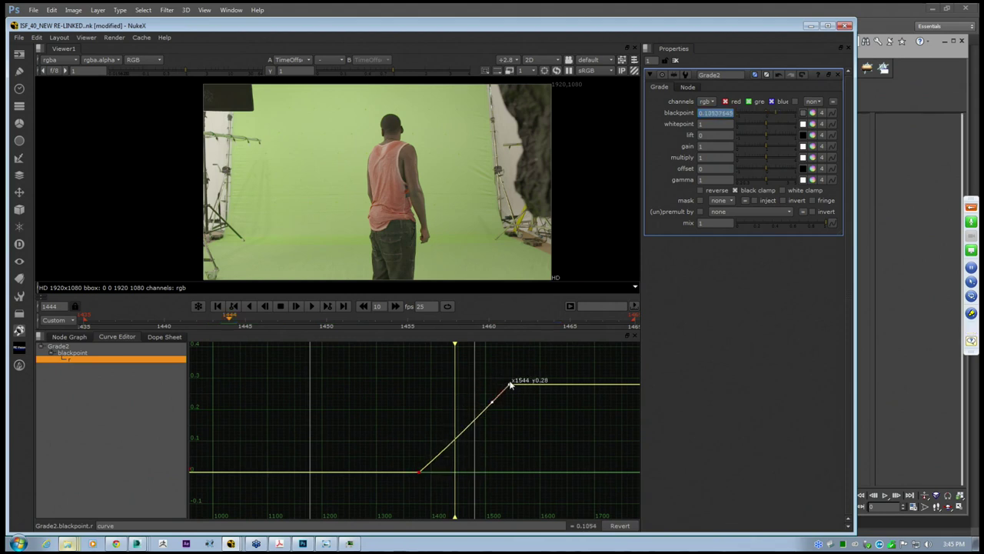
scroll(447, 328, "down", 9)
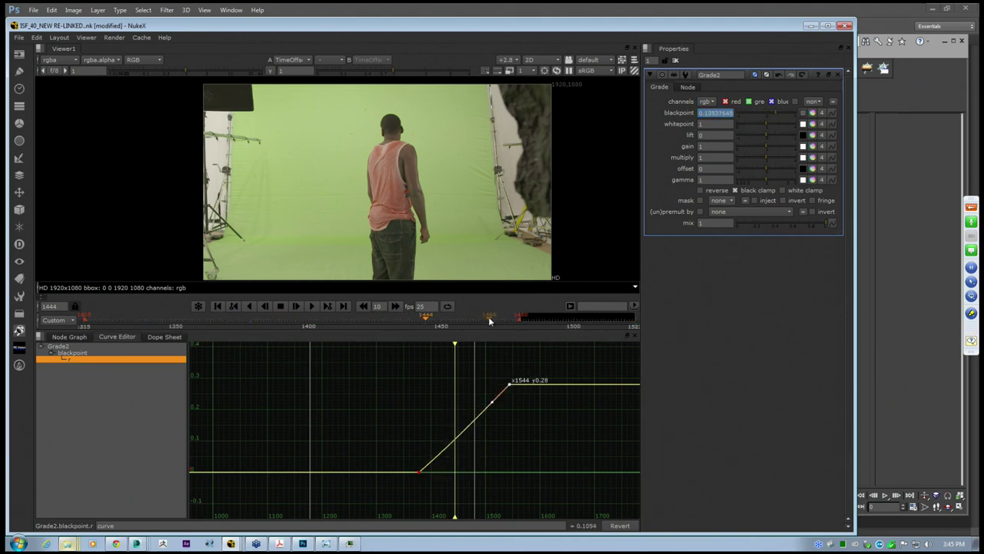
scroll(512, 322, "up", 1)
scroll(273, 324, "up", 1)
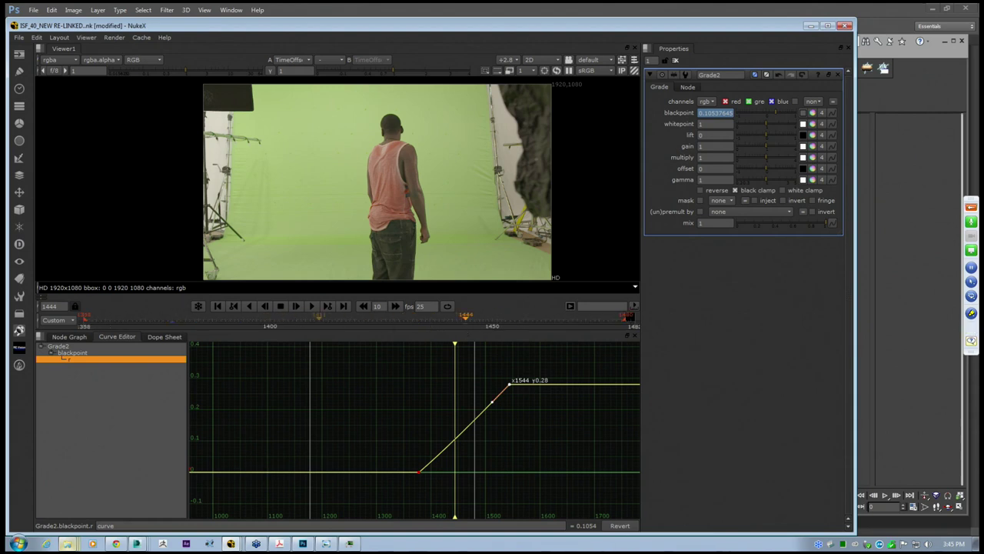
scroll(166, 316, "down", 4)
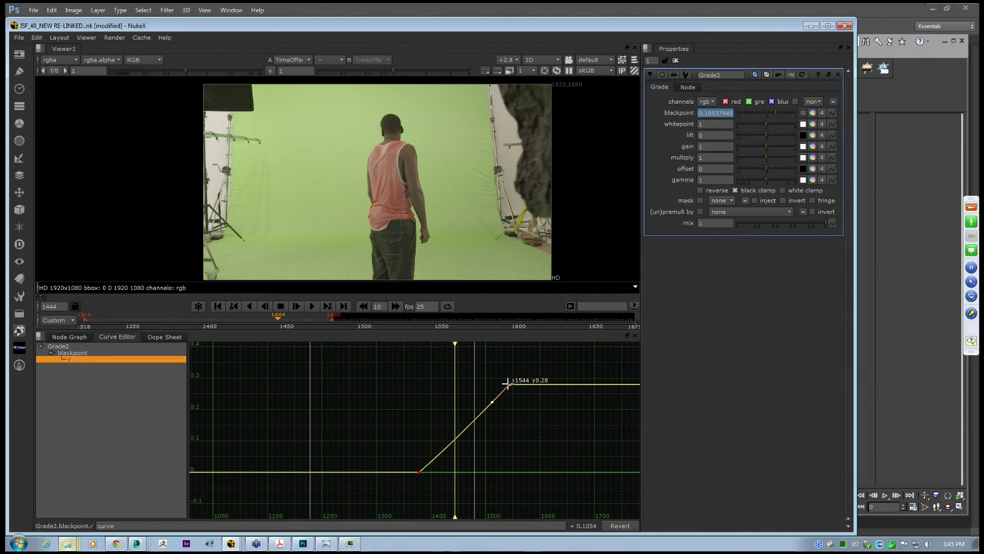
Delete all keys from the Grade2 blackpoint curve and return to the node graph
left_click_drag(506, 383, 455, 383)
left_click_drag(376, 372, 499, 489)
key("Delete")
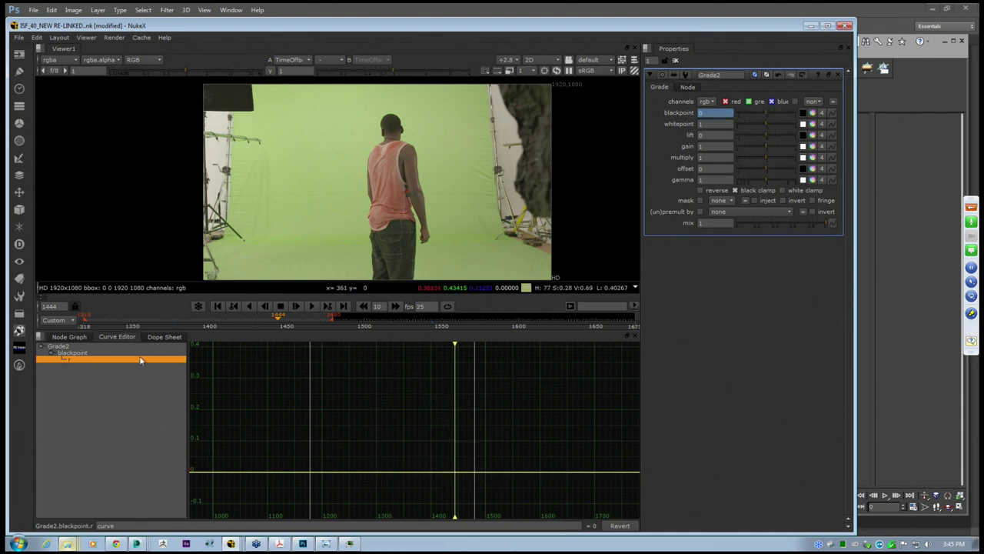
left_click(55, 320)
left_click(99, 342)
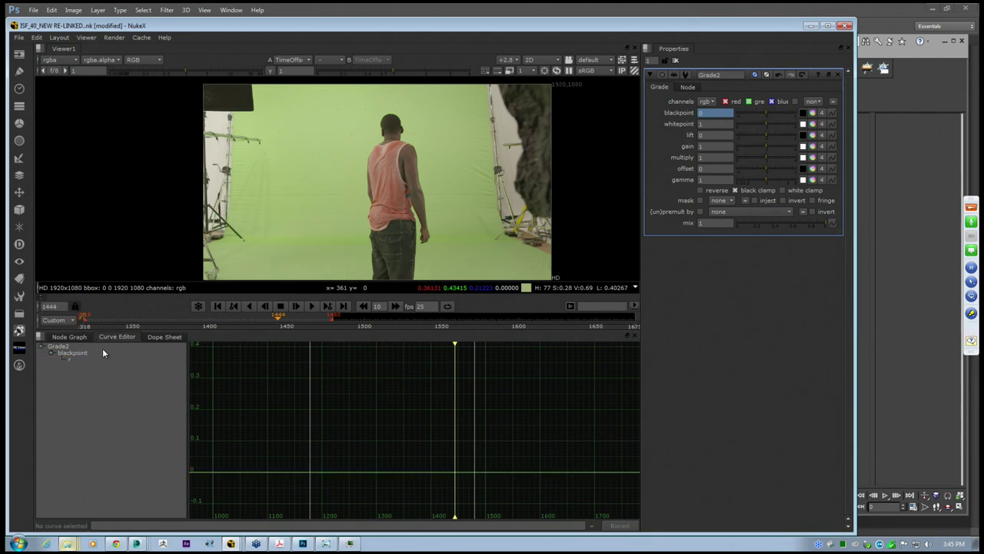
left_click(68, 339)
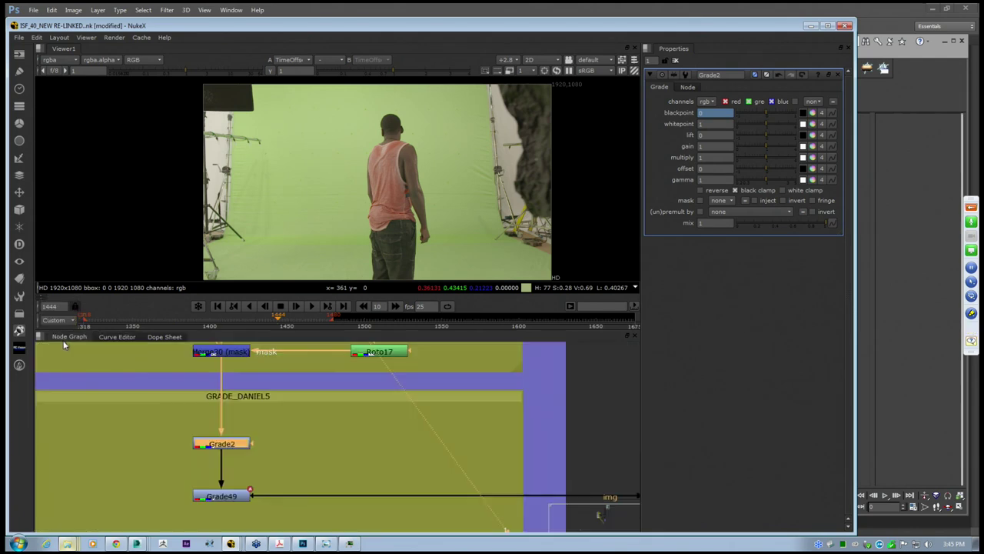
Check the Grade2 blackpoint entry in the Dope Sheet and Curve Editor, and return to the node graph
left_click(156, 337)
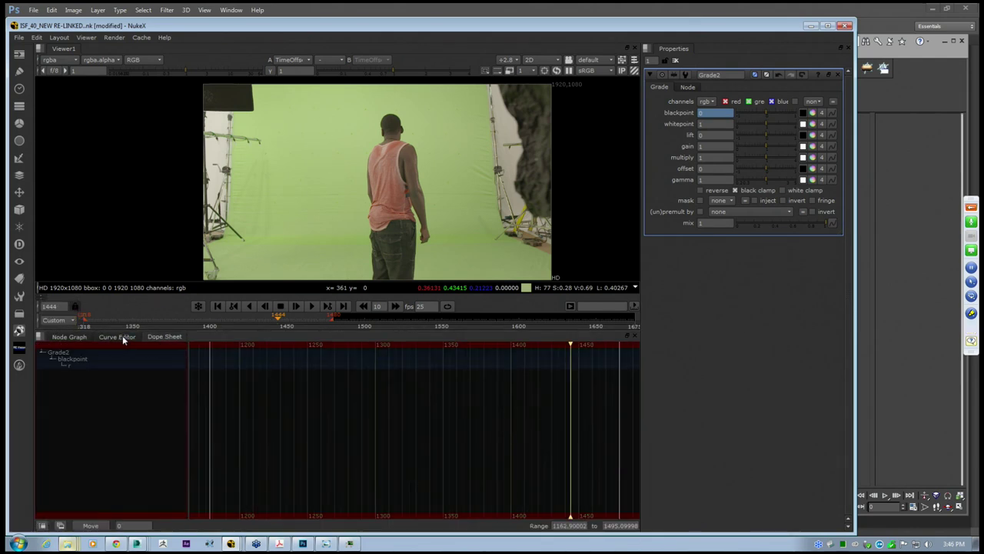
left_click(121, 336)
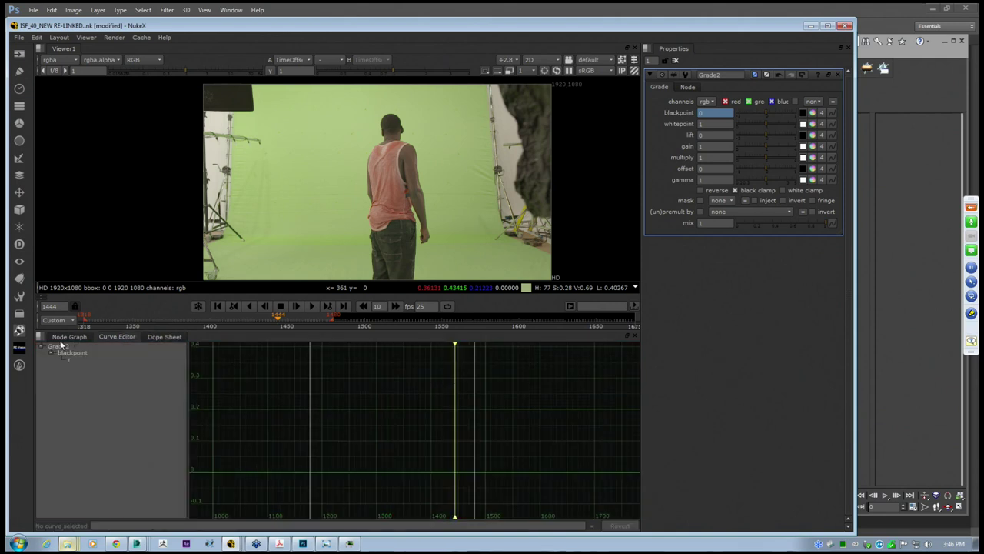
left_click(69, 337)
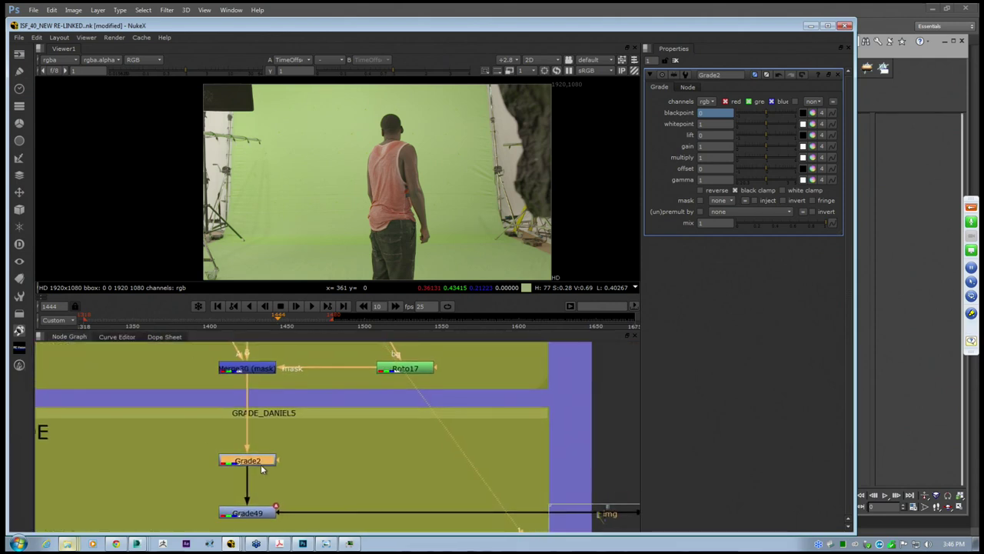
Delete the Grade2 node above Grade49 in the GRADE_DANIELS backdrop
scroll(251, 454, "up", 5)
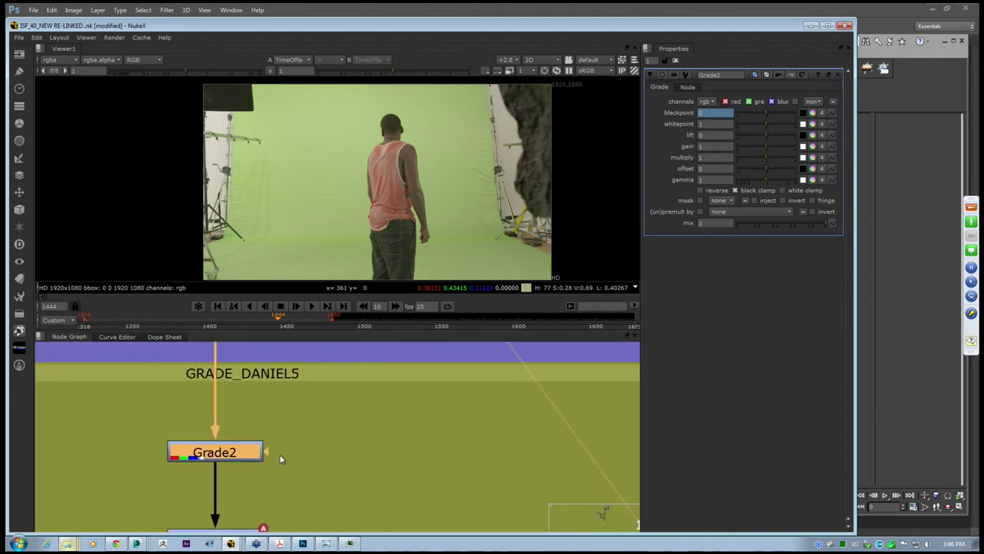
scroll(371, 423, "down", 6)
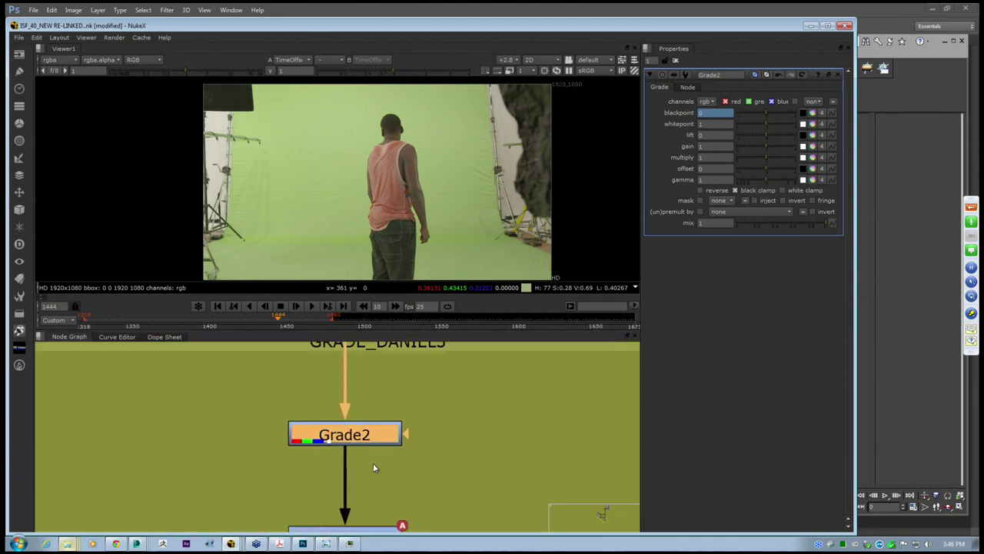
left_click(377, 452)
left_click(375, 441)
key("Delete")
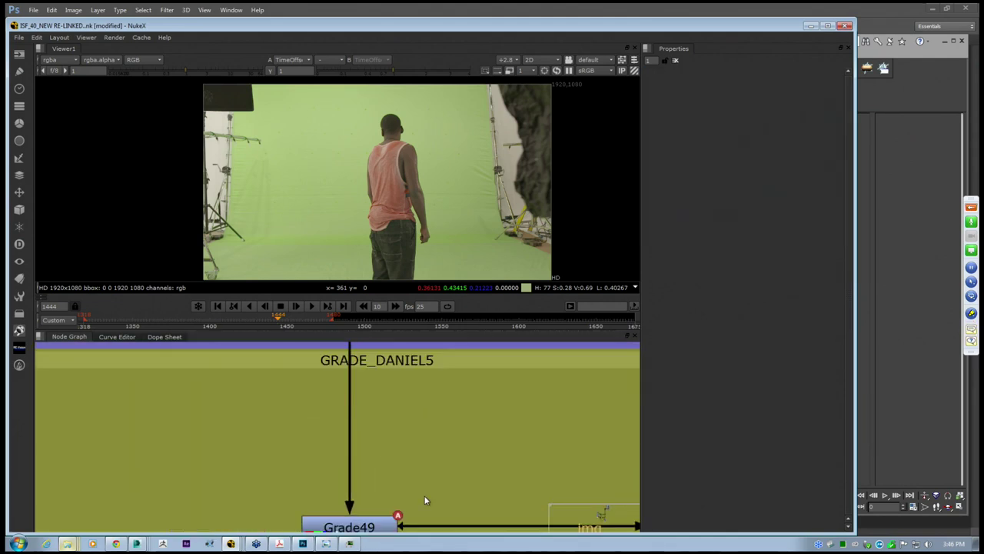
Open the Grade49 properties and check its keyed grade values at frames 1319 and 1400
middle_click_drag(425, 498, 397, 403)
double_click(352, 430)
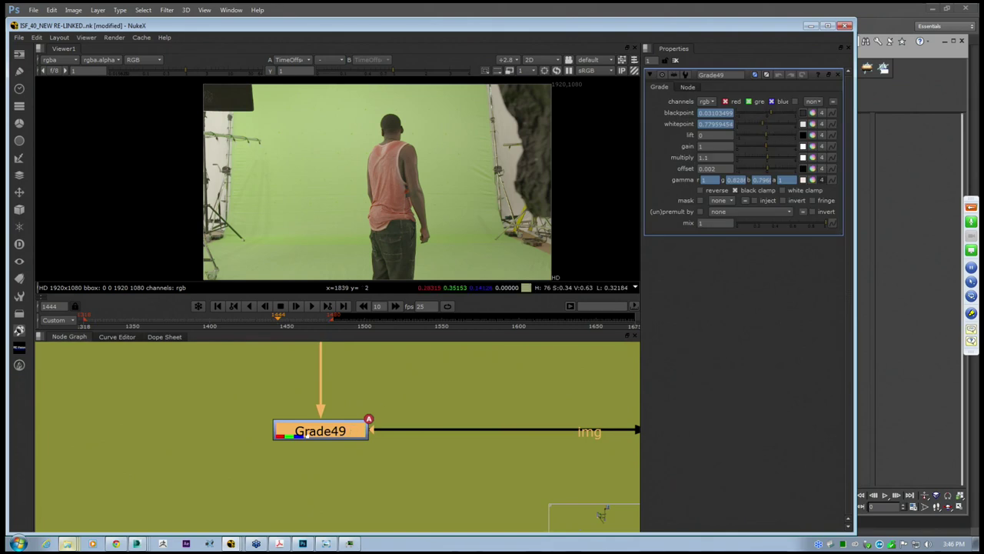
middle_click_drag(323, 400, 225, 415)
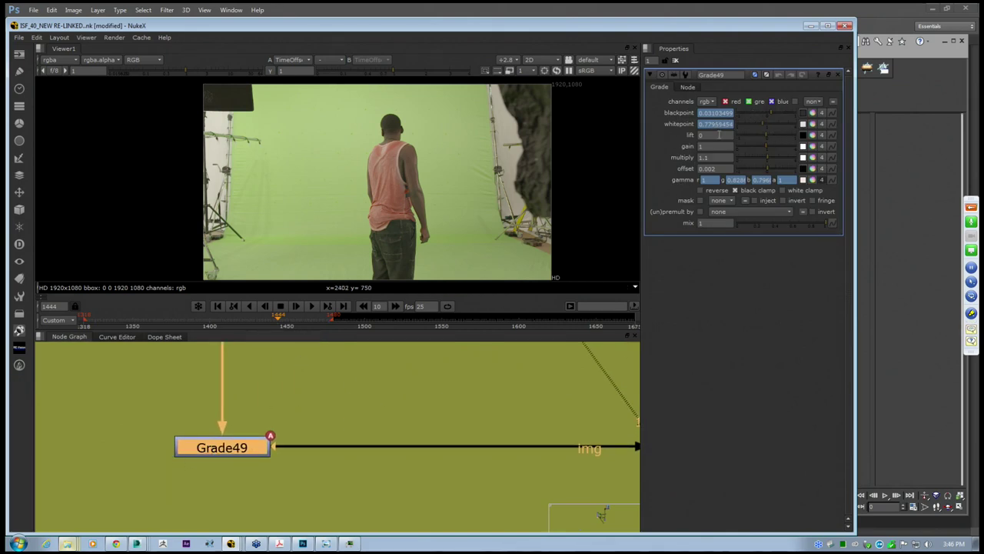
left_click(106, 326)
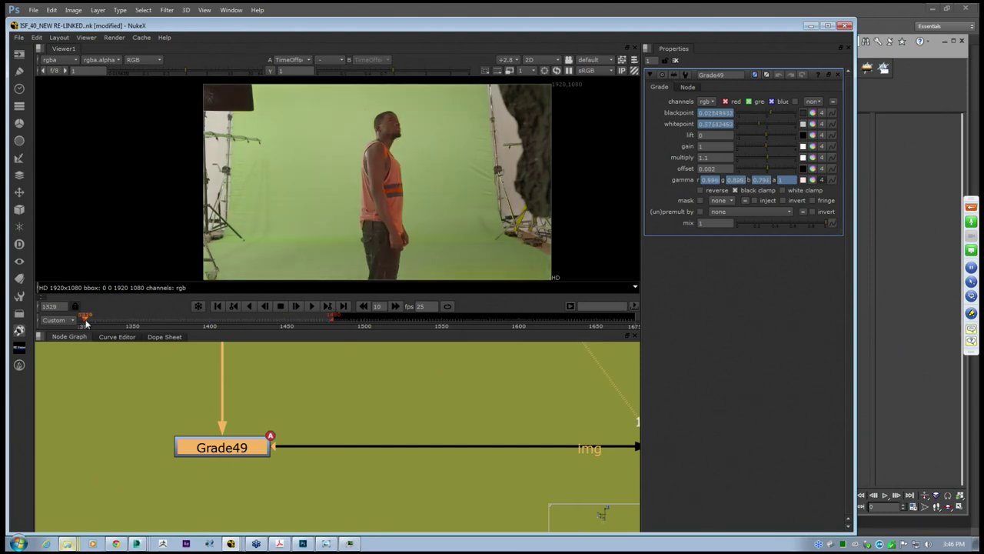
left_click_drag(106, 326, 210, 338)
Display the Write20 node from the mask backdrop in the viewer and examine the character's matte
scroll(333, 394, "down", 6)
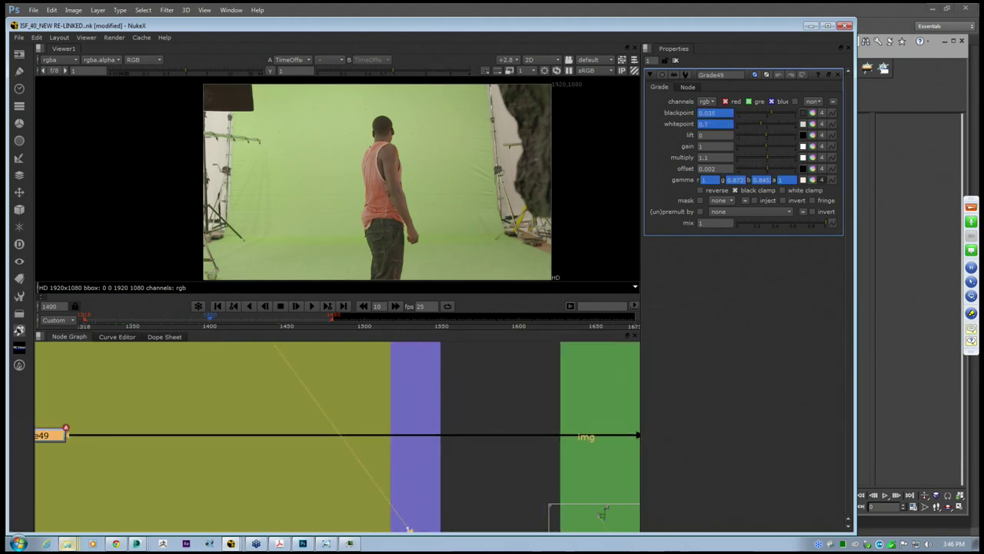
middle_click_drag(548, 471, 398, 414)
scroll(400, 415, "up", 4)
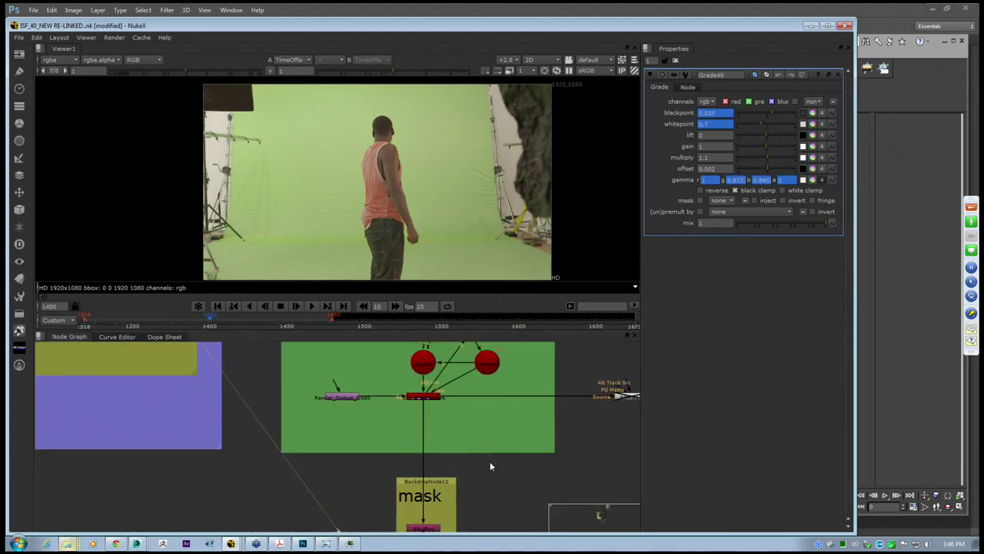
middle_click_drag(490, 463, 276, 468)
left_click(255, 504)
key("1")
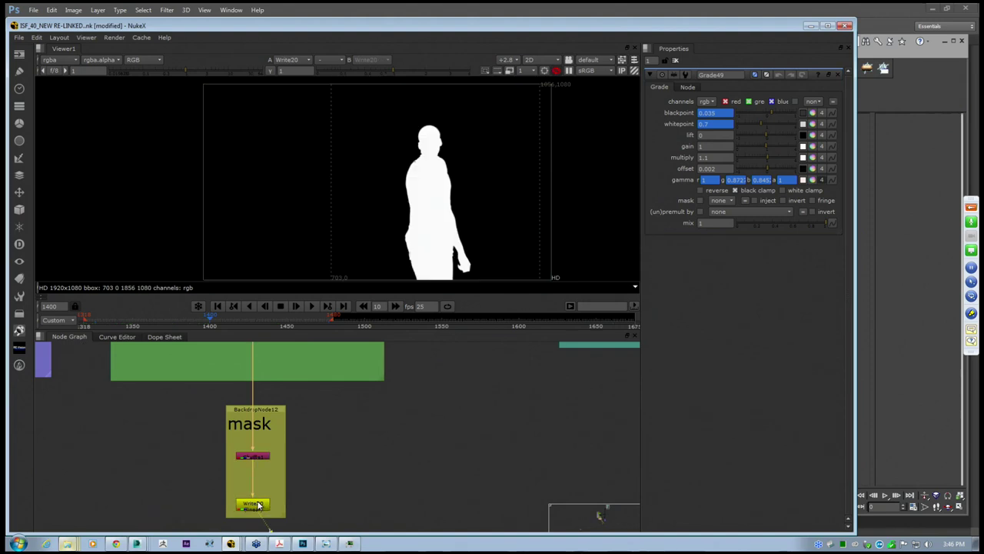
middle_click_drag(357, 440, 430, 471)
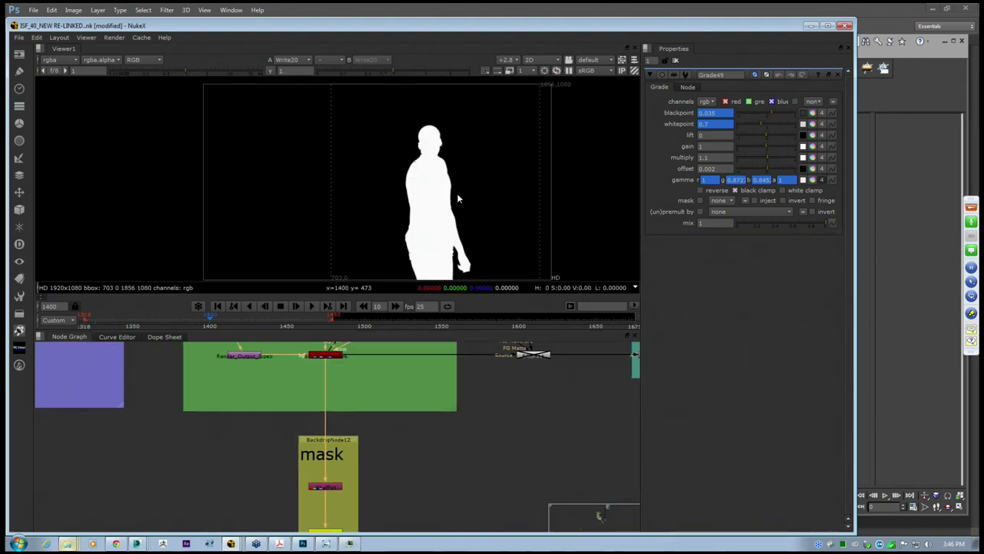
middle_click_drag(429, 189, 409, 182)
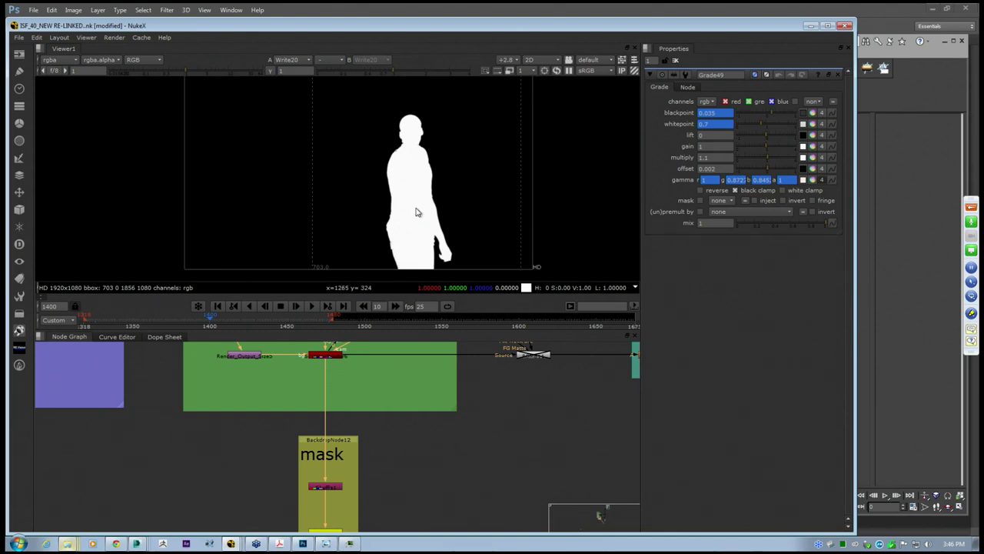
Maximize the node graph and examine how the two character branches feed the combined mask group
middle_click_drag(311, 444, 334, 427)
key("space")
scroll(402, 373, "down", 6)
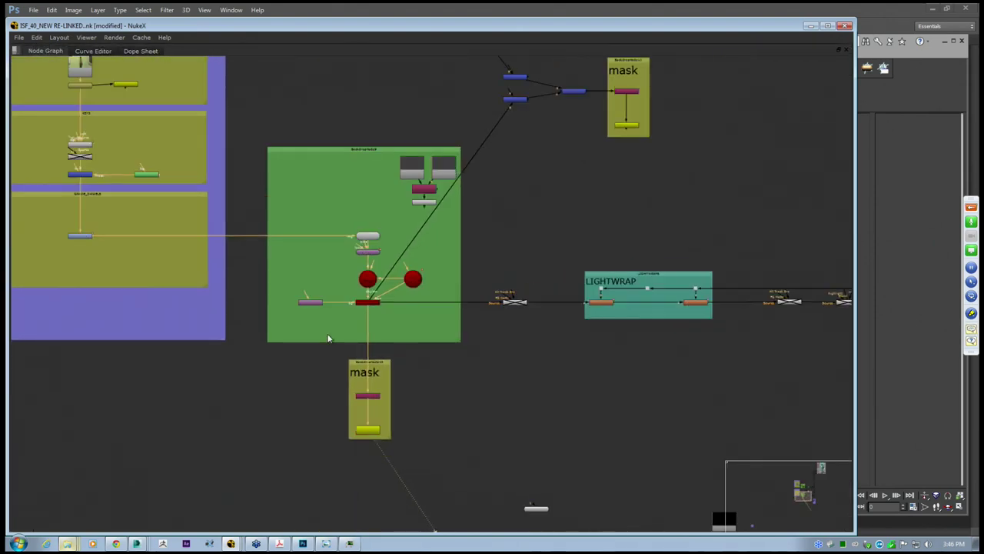
left_click_drag(111, 138, 441, 451)
middle_click_drag(437, 401, 346, 464)
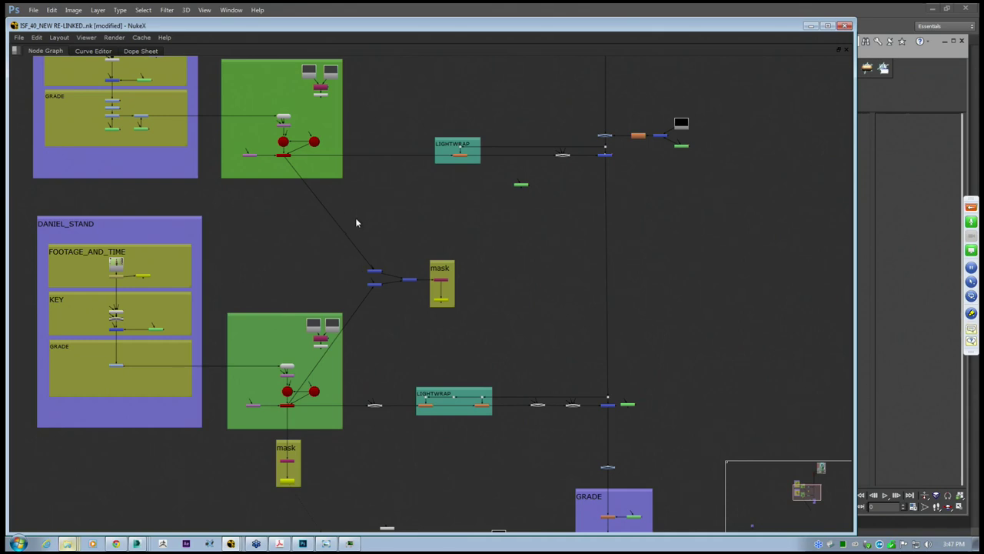
left_click_drag(355, 216, 465, 334)
left_click(465, 334)
scroll(402, 314, "down", 2)
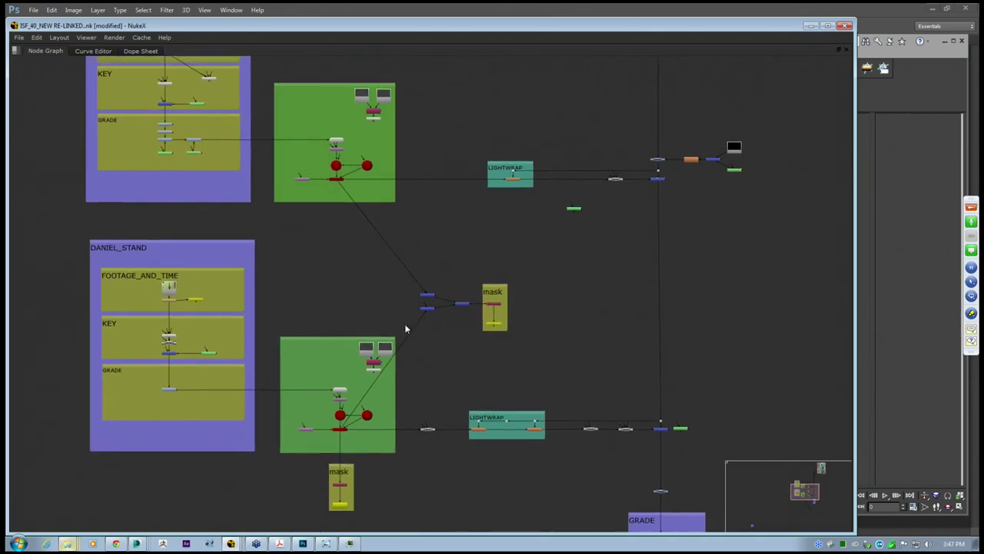
Select the combined mask group with its merge nodes, shift it slightly upward, and deselect it
left_click_drag(388, 281, 469, 288)
scroll(482, 322, "up", 2)
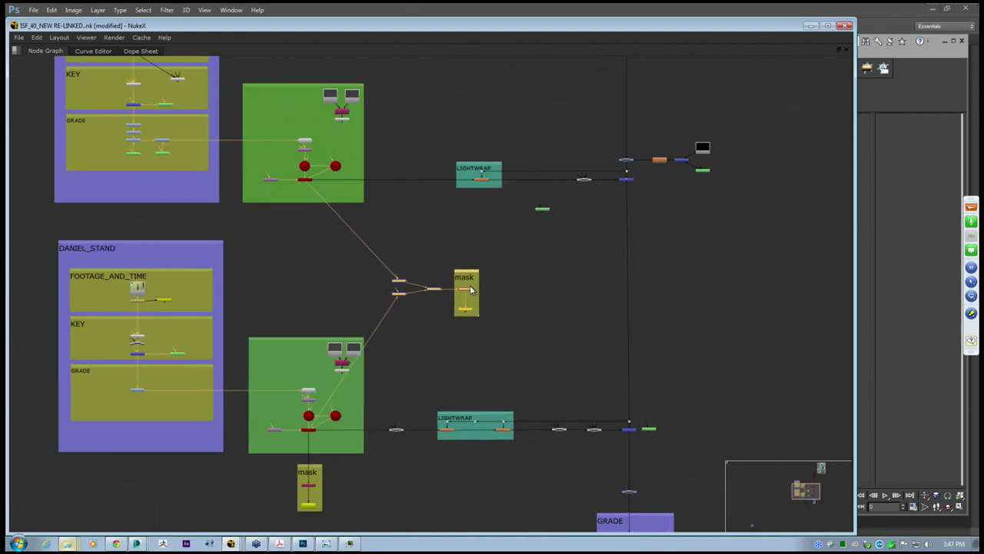
left_click(502, 343)
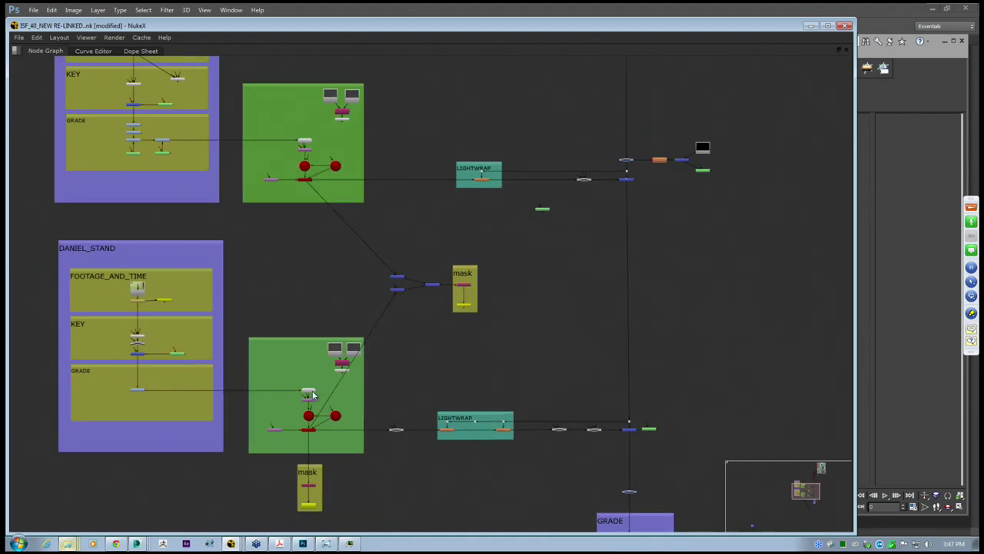
Select the write node in the mask backdrop below the DANIEL_STAND branch and restore the multi-pane layout
middle_click_drag(311, 392, 401, 344)
left_click(398, 458)
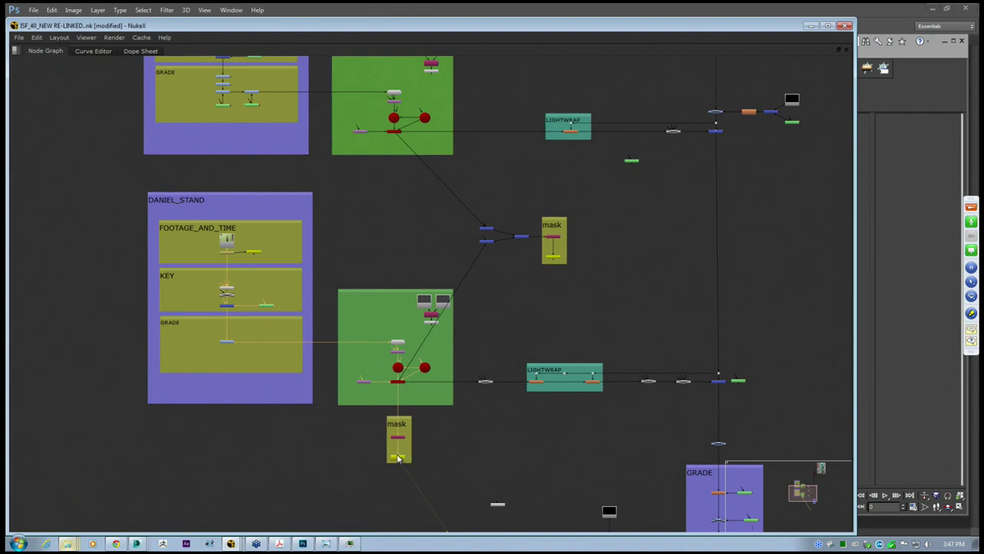
key("space")
Display the Merge53 composite in the viewer, switching from the alpha channel to full colour
middle_click_drag(403, 420, 296, 508)
scroll(297, 508, "down", 2)
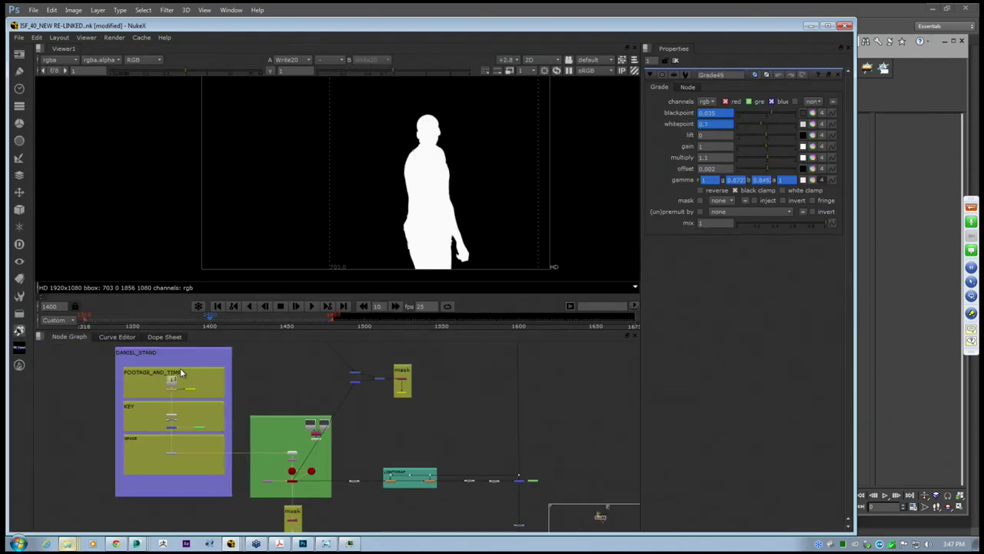
middle_click_drag(470, 490, 473, 431)
scroll(460, 465, "up", 4)
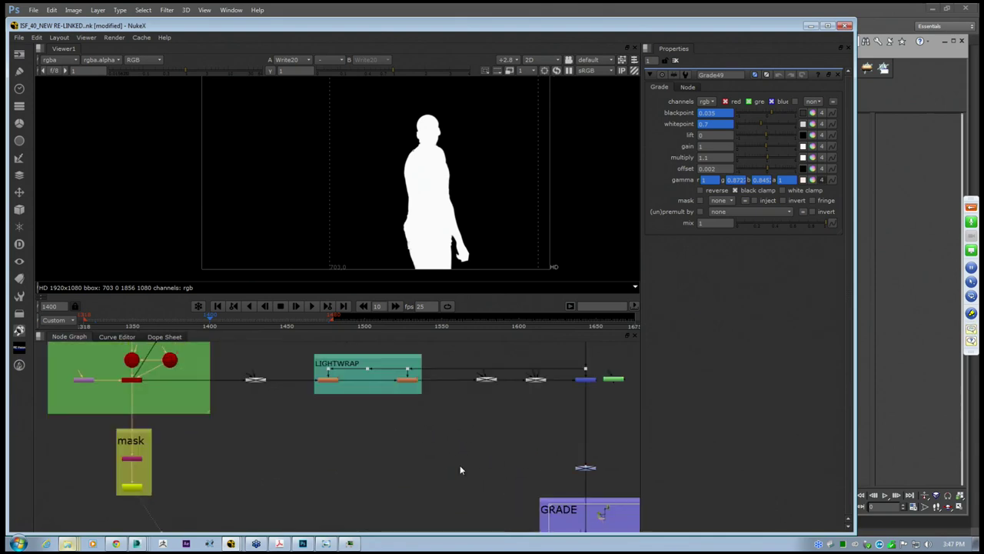
middle_click_drag(346, 385, 348, 440)
left_click(588, 435)
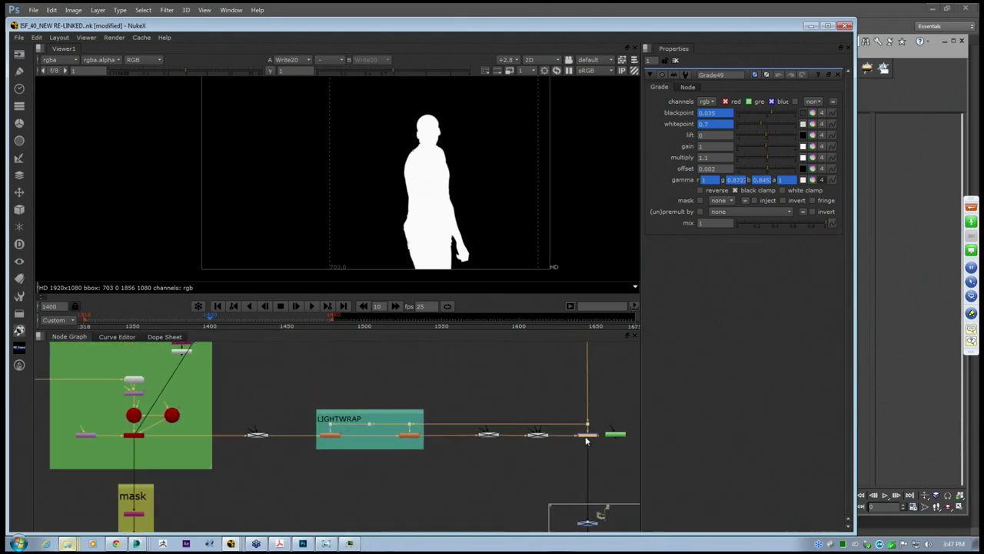
key("1")
scroll(474, 145, "up", 3)
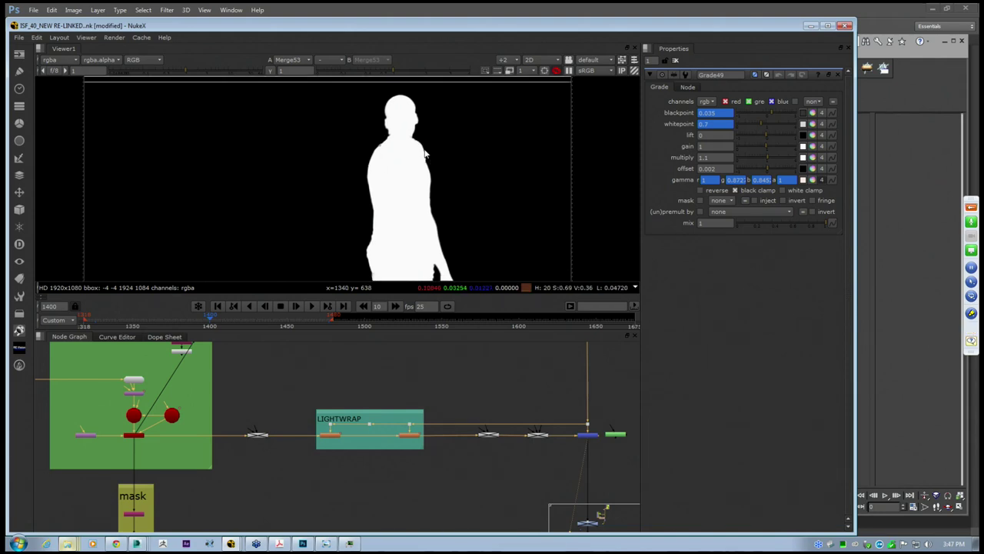
key("a")
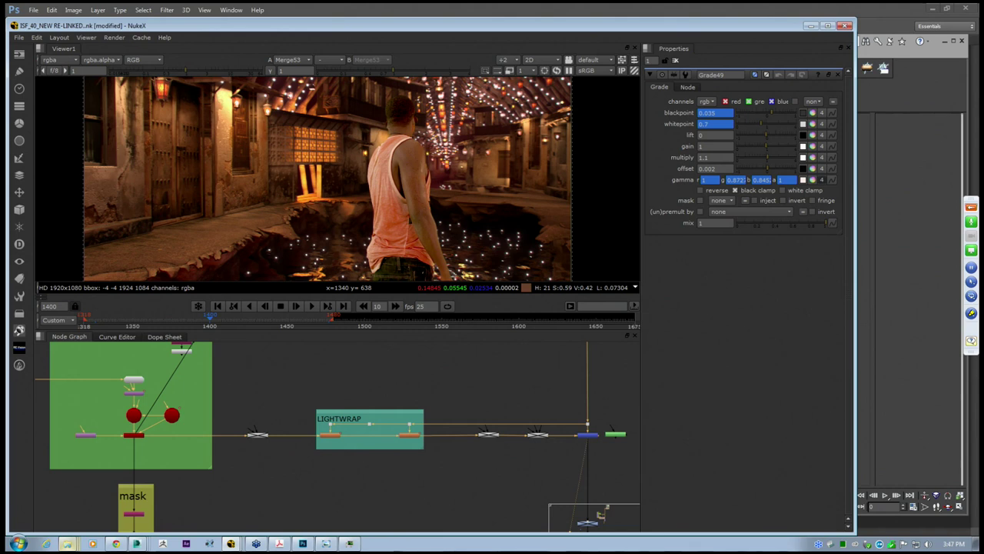
Examine the two LightWrap nodes and the merge they lead to, and select the LIGHTWRAP backdrop
scroll(361, 452, "up", 5)
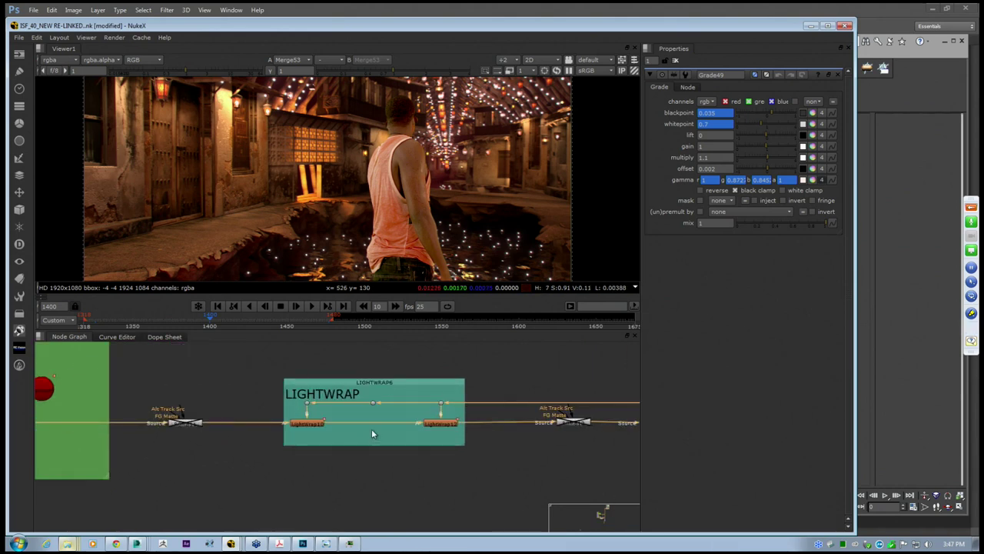
middle_click_drag(356, 407, 277, 435)
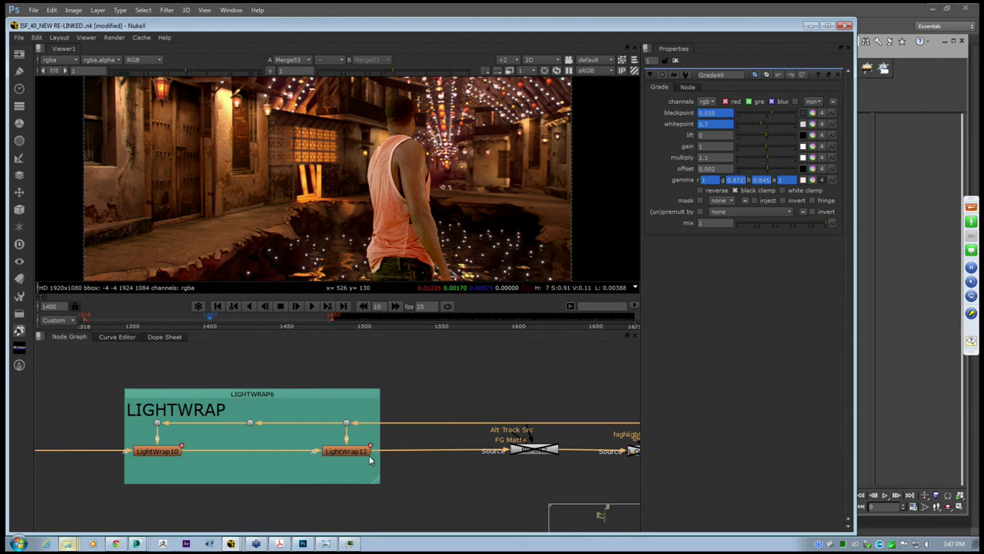
scroll(369, 460, "down", 5)
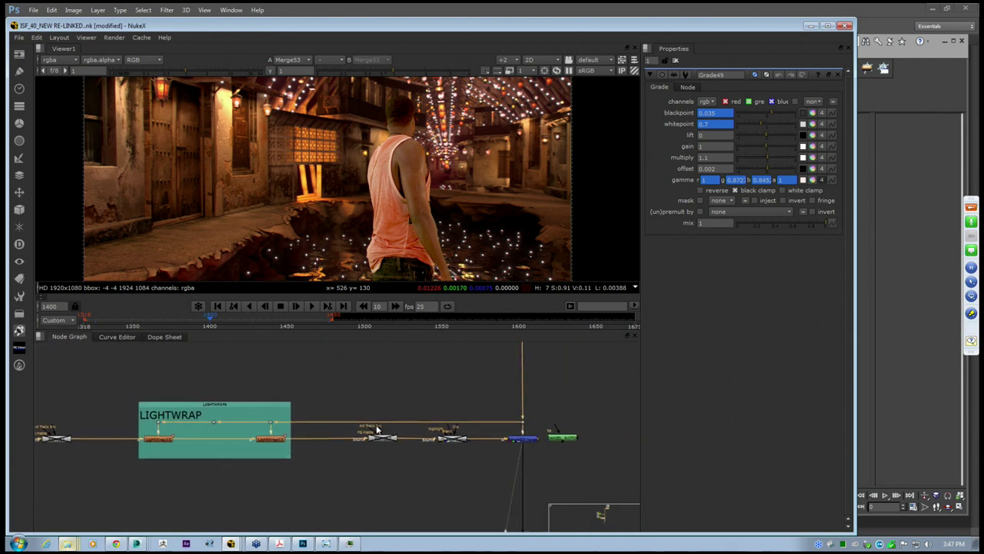
left_click(519, 440)
left_click(263, 454)
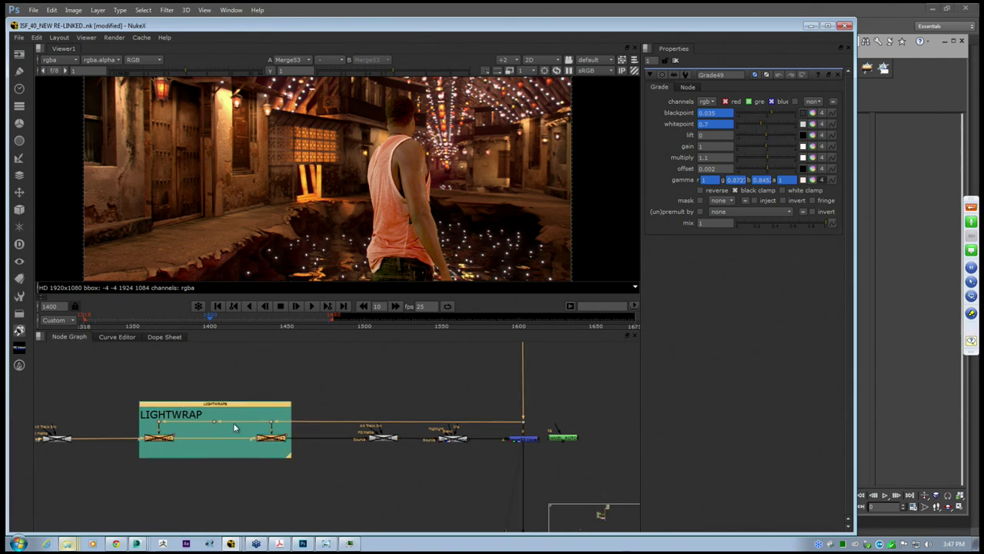
Add a new LightWrap node and move it out of the LIGHTWRAP backdrop toward the following pipe nodes
middle_click_drag(215, 447, 243, 432)
key("Tab")
type("ligh")
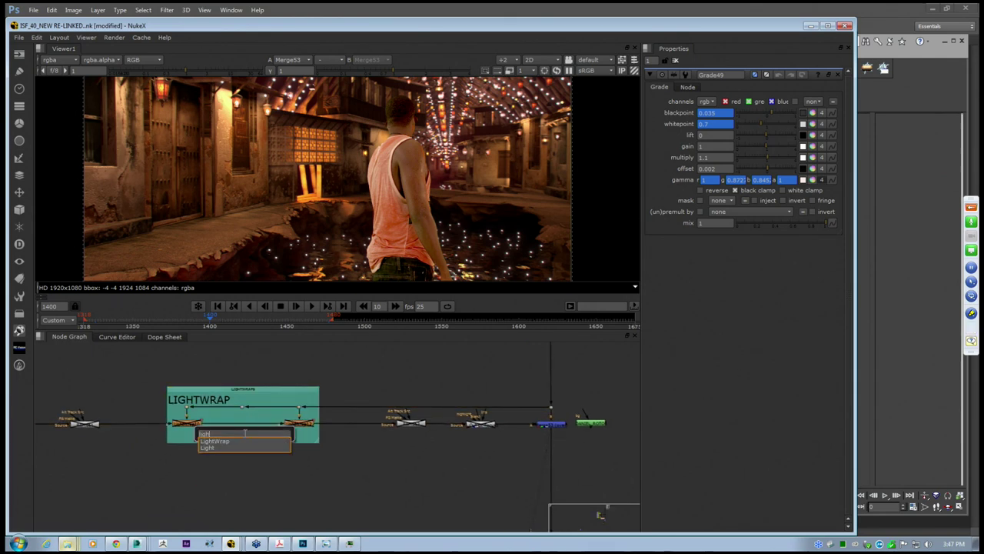
left_click(215, 442)
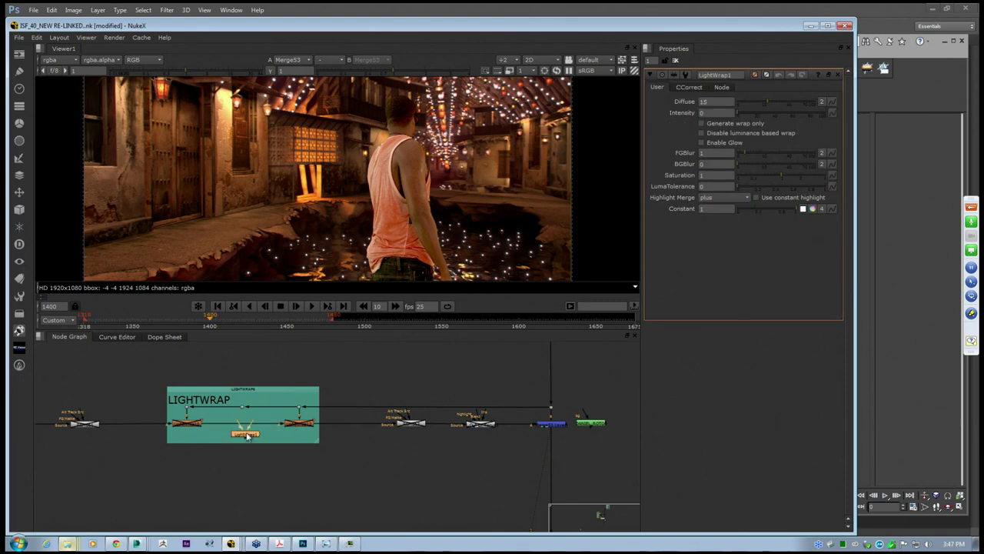
scroll(252, 435, "up", 2)
middle_click_drag(309, 432, 275, 416)
scroll(275, 416, "down", 2)
left_click_drag(226, 417, 335, 413)
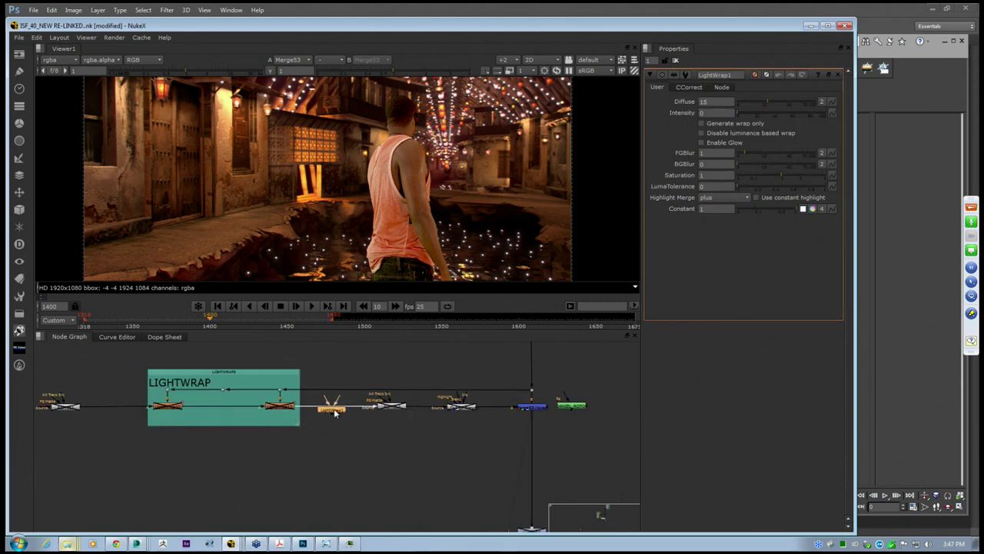
Shift the LIGHTWRAP backdrop away with its background line detached, and insert the new LightWrap node into the main pipe after LightWrap12
left_click_drag(248, 382, 199, 382)
left_click(203, 375)
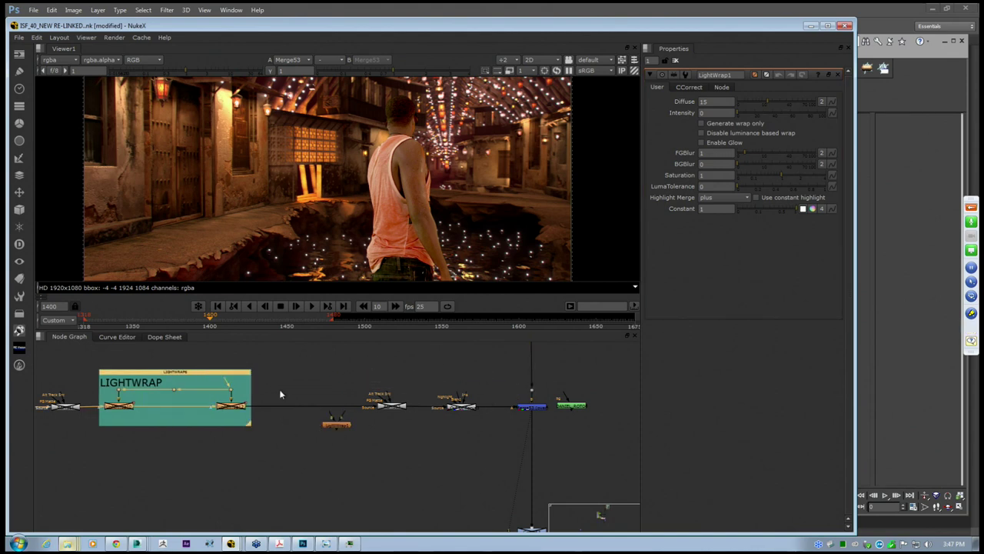
left_click_drag(339, 429, 305, 411)
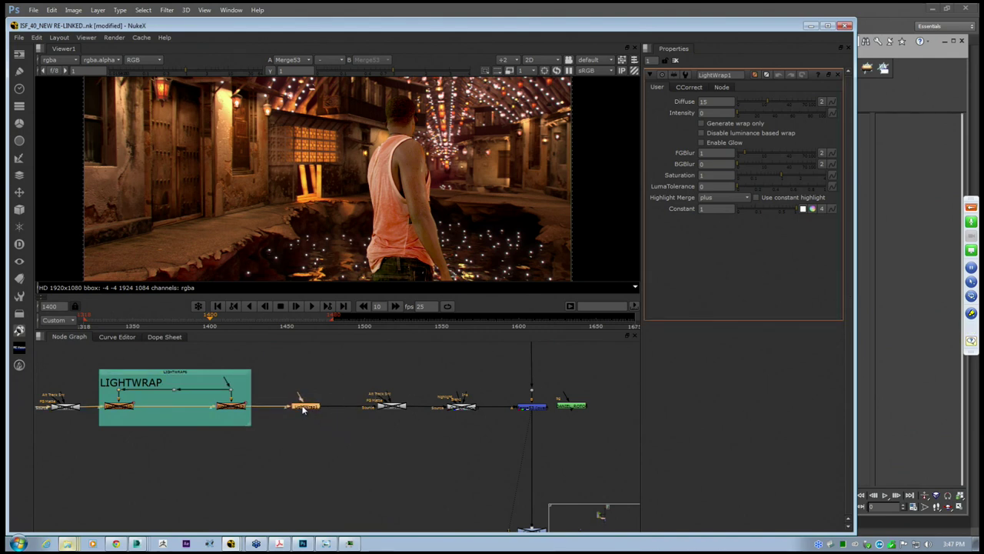
middle_click_drag(303, 409, 301, 421)
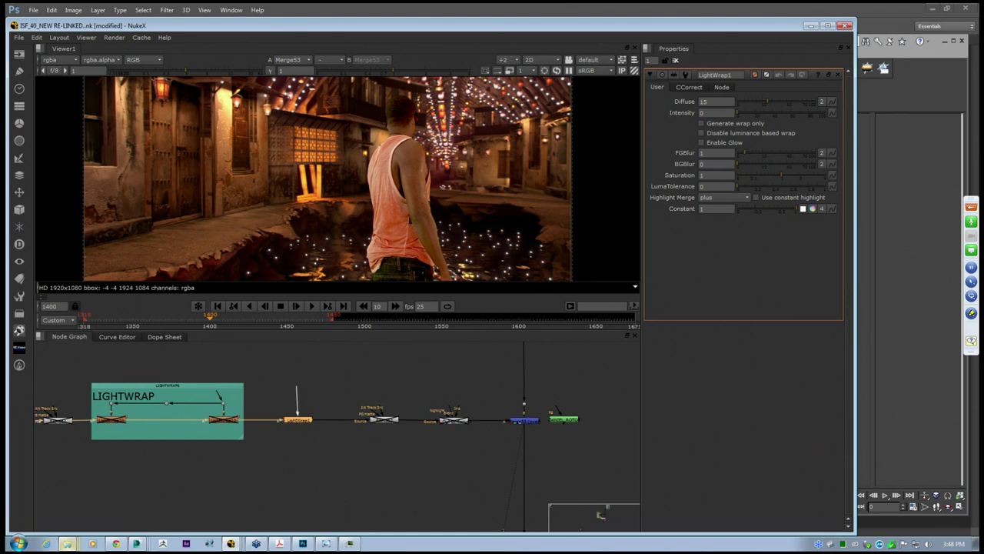
Connect the B input of the new LightWrap1 node to the background line's dot above Merge53
left_click_drag(298, 380, 299, 380)
middle_click_drag(502, 379, 481, 404)
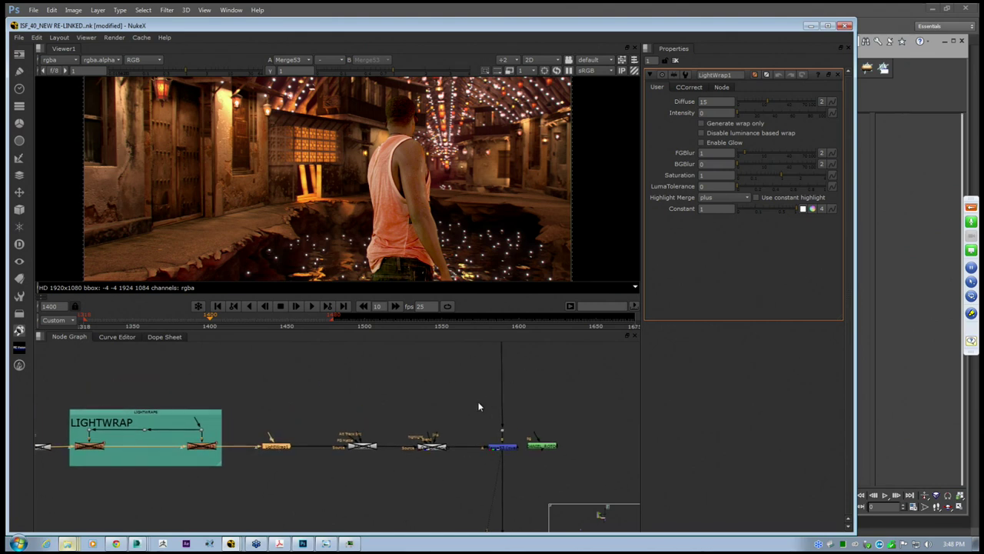
scroll(418, 432, "up", 1)
scroll(430, 447, "up", 1)
middle_click_drag(431, 447, 414, 423)
left_click(518, 406)
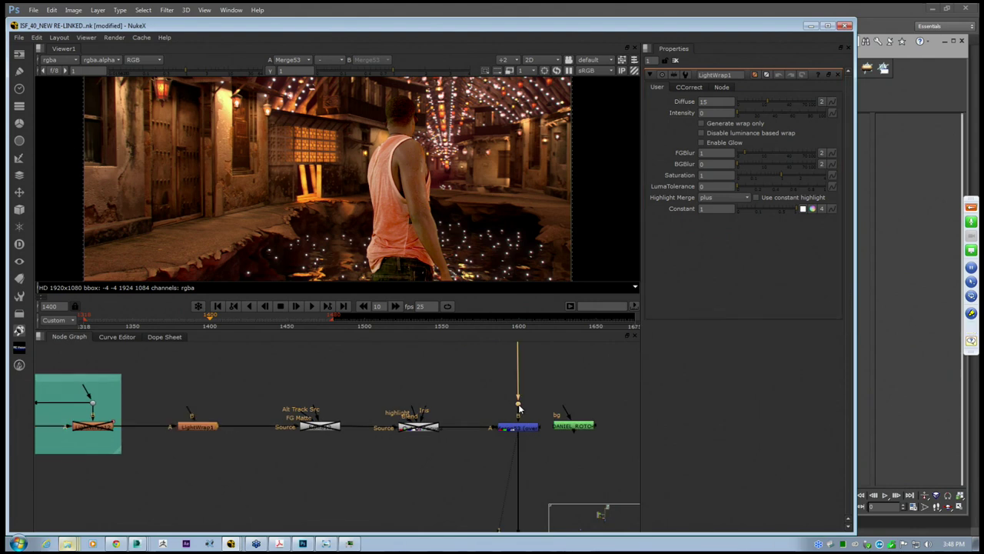
left_click(524, 429)
scroll(484, 411, "up", 2)
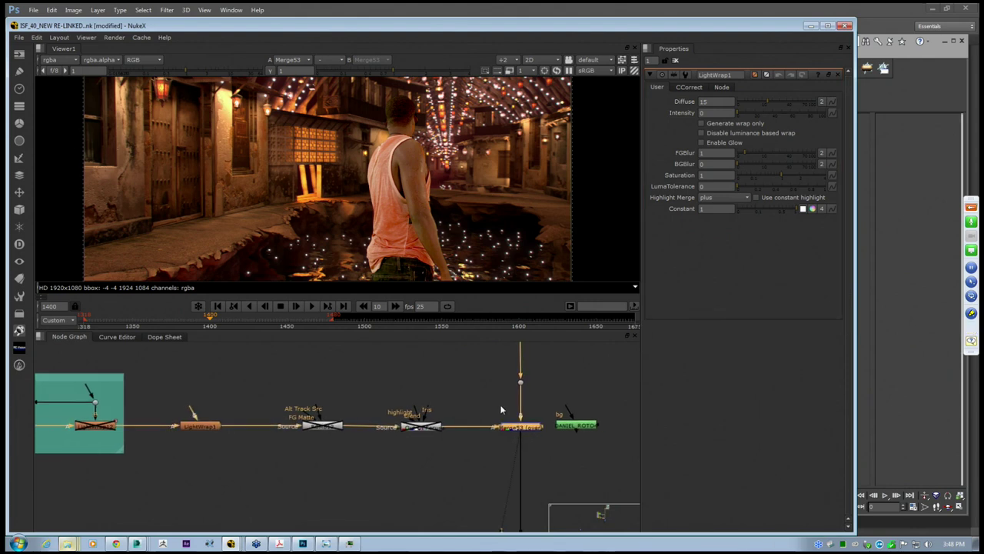
middle_click_drag(485, 409, 471, 421)
left_click_drag(129, 427, 518, 395)
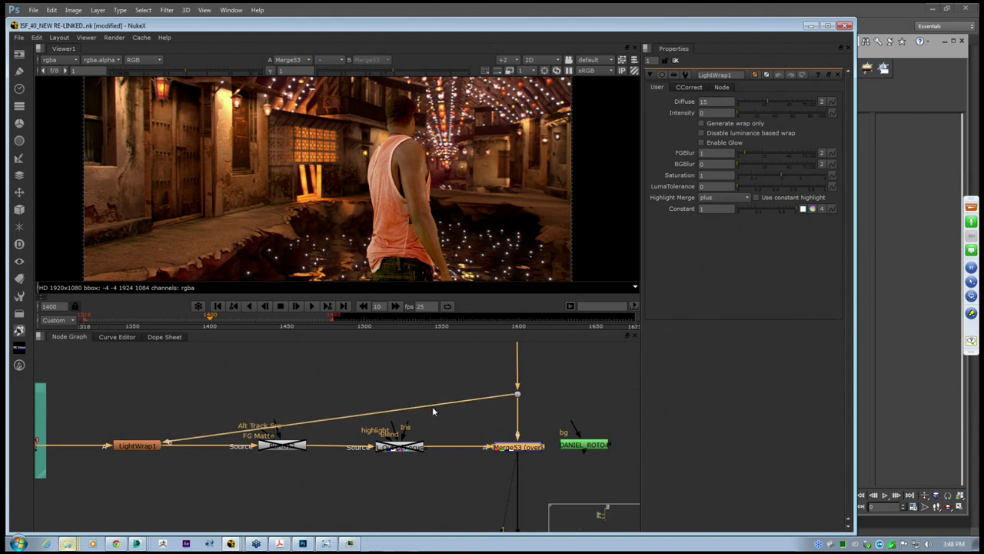
Add a dot to LightWrap1's background connection and place it directly above the node to route the line at right angles
middle_click_drag(351, 392, 444, 366)
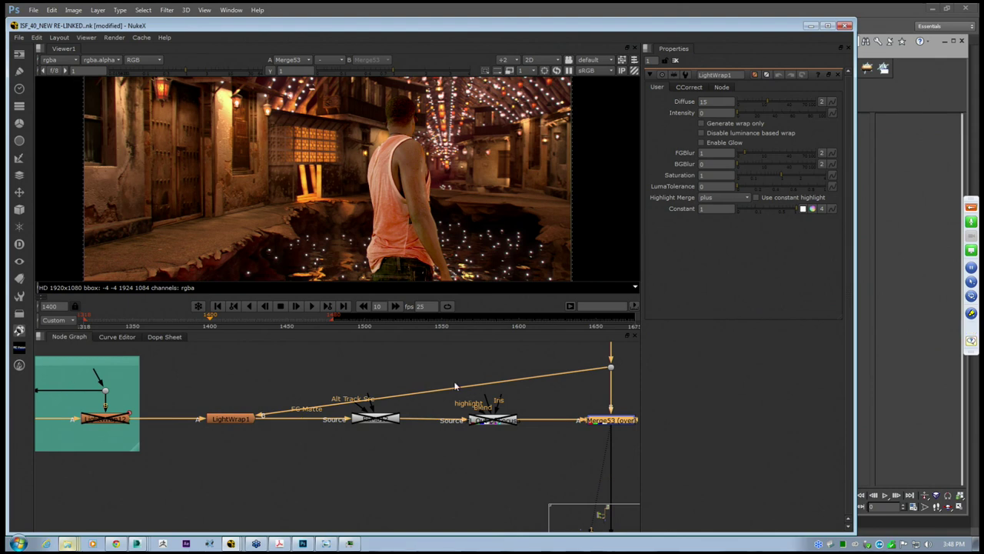
left_click_drag(436, 391, 235, 374, "ctrl")
scroll(252, 381, "down", 3)
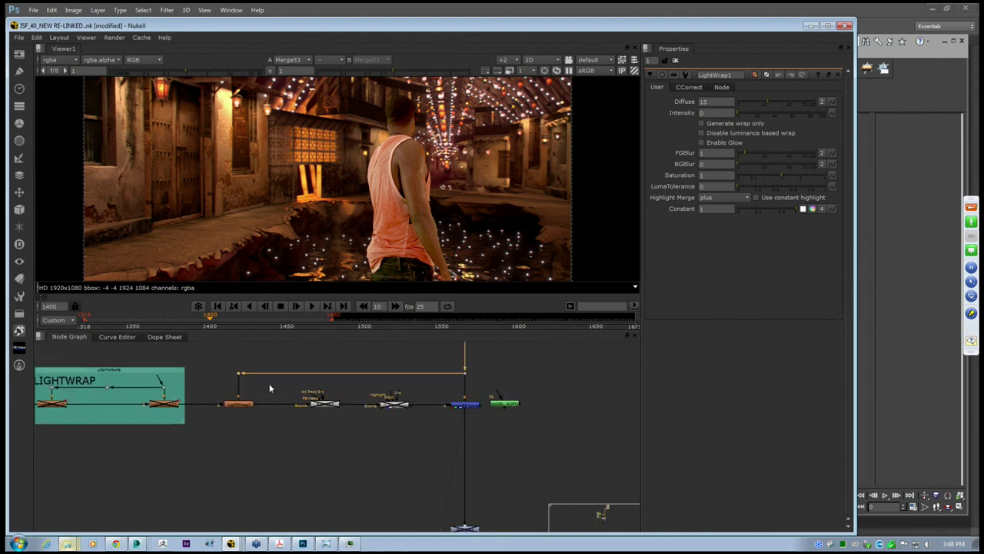
left_click(240, 404)
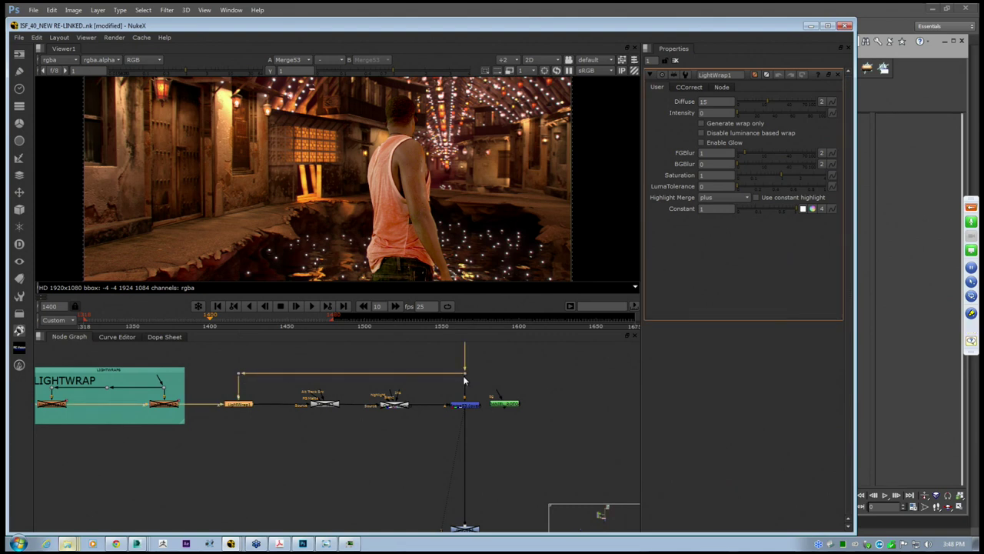
Check LightWrap1's connections in the pipe, select the node and view the composite at frame 1436
left_click(497, 381)
scroll(464, 399, "up", 2)
middle_click_drag(228, 400, 501, 431)
middle_click_drag(622, 420, 423, 407)
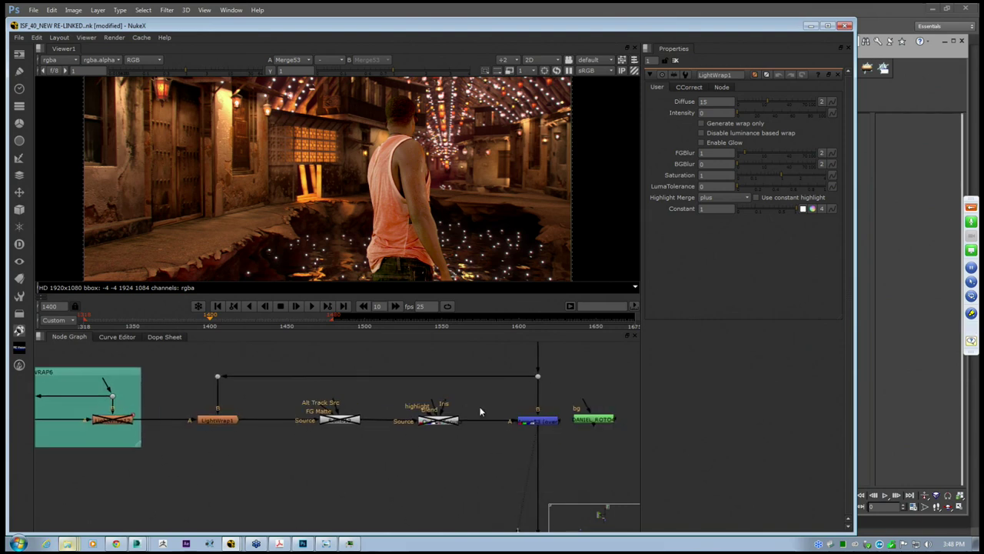
left_click(235, 419)
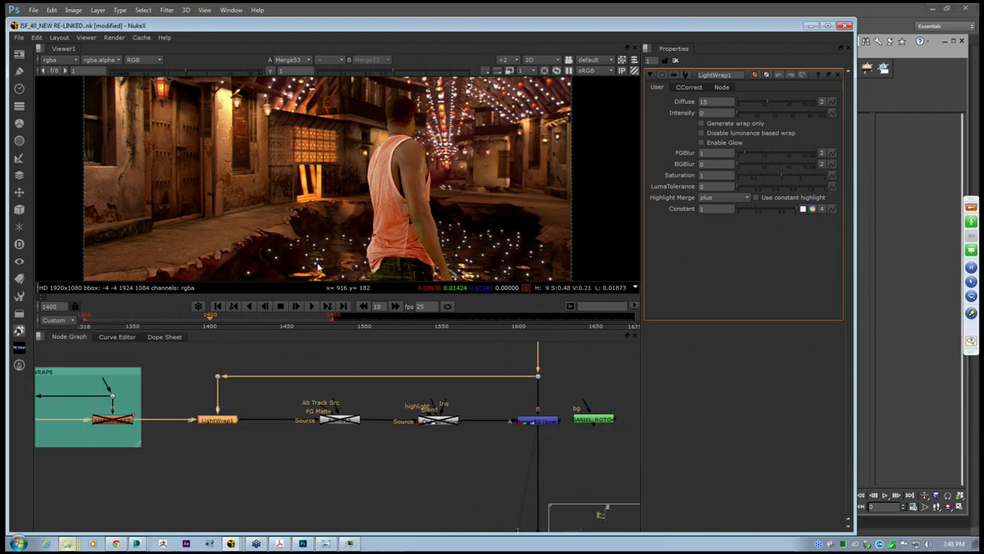
left_click(264, 321)
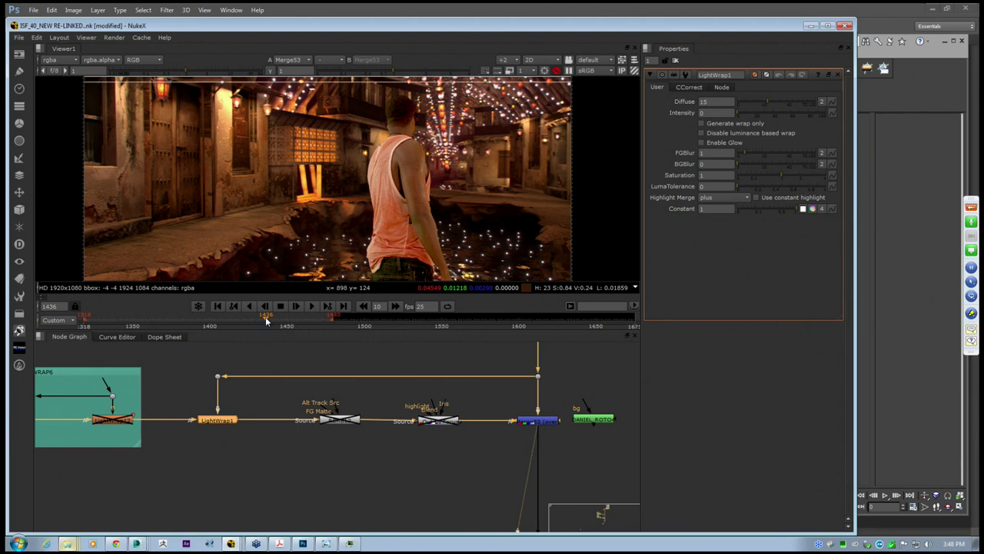
Examine the background pipe through the depth-of-field and motion blur backdrops, and return to Merge53 to view its settings
scroll(350, 456, "down", 5)
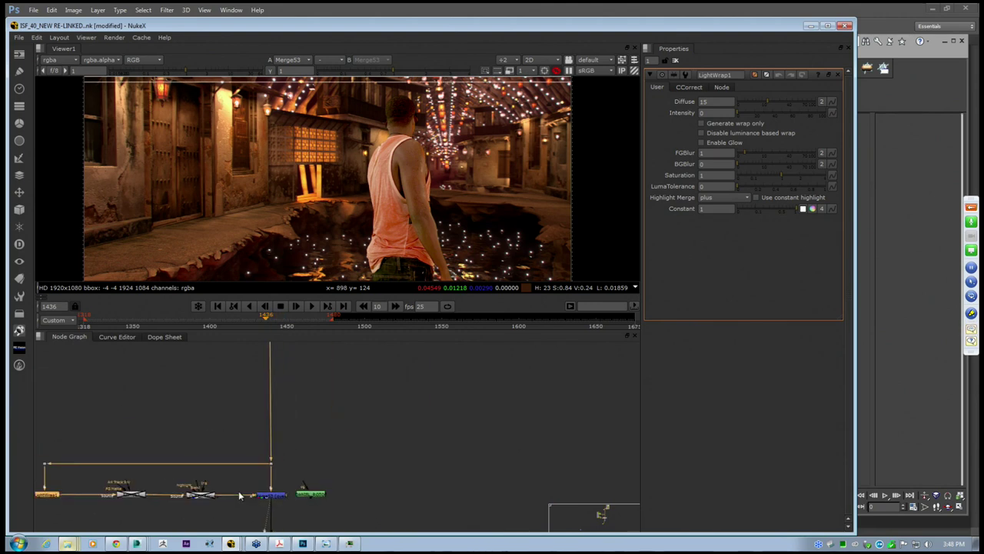
scroll(256, 452, "down", 2)
middle_click_drag(278, 397, 282, 454)
middle_click_drag(298, 409, 341, 485)
middle_click_drag(384, 354, 321, 468)
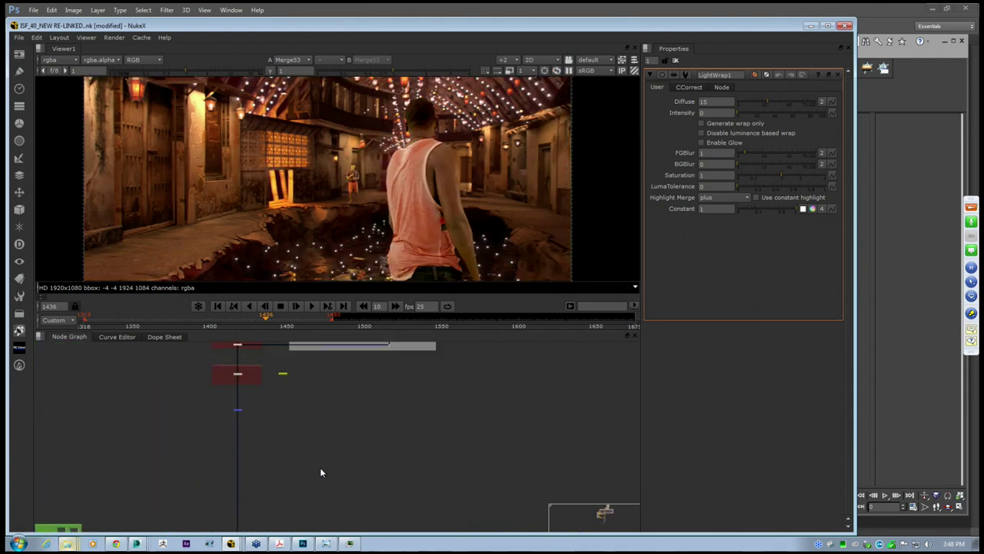
middle_click_drag(354, 378, 302, 461)
scroll(301, 458, "up", 5)
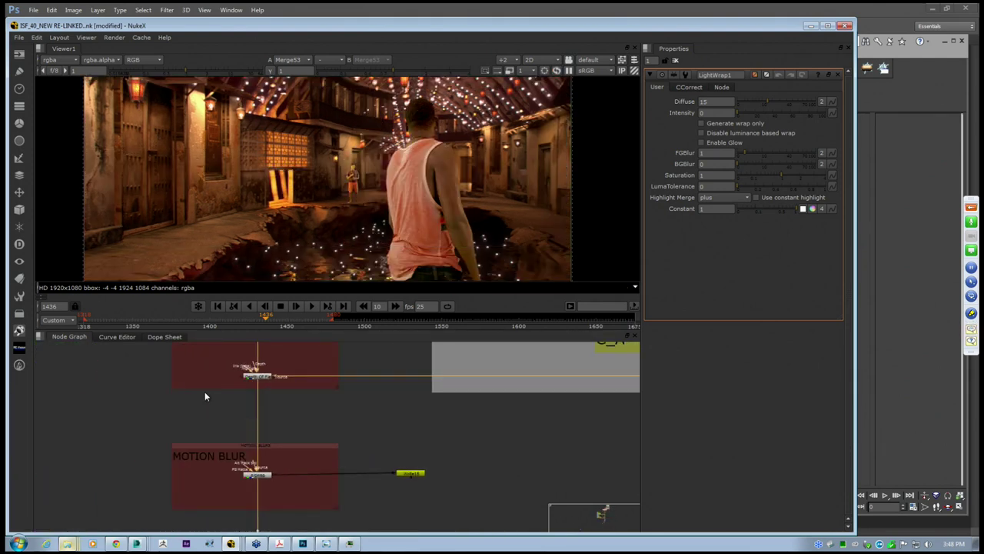
scroll(286, 424, "down", 5)
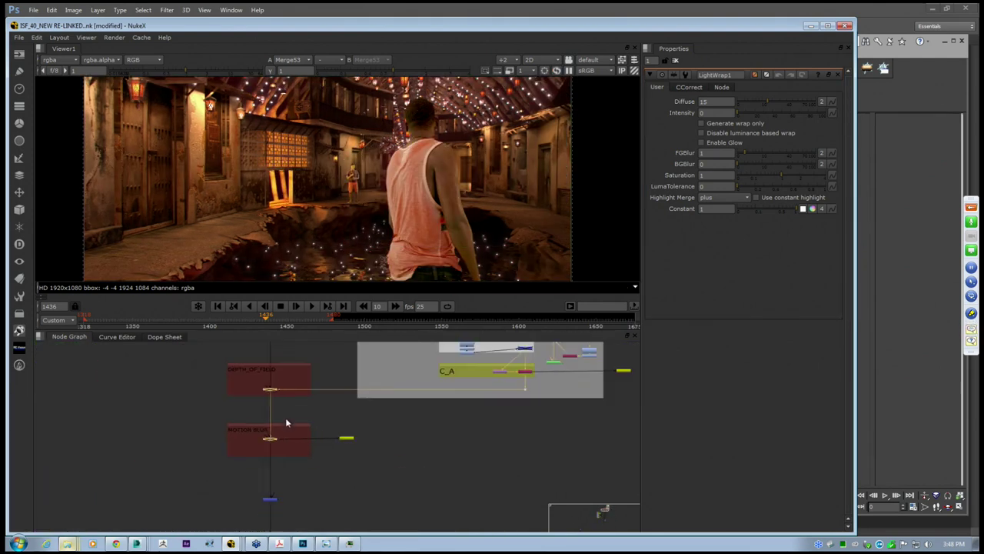
scroll(284, 426, "down", 1)
middle_click_drag(246, 478, 338, 357)
middle_click_drag(349, 436, 417, 462)
scroll(408, 347, "up", 4)
scroll(417, 459, "up", 5)
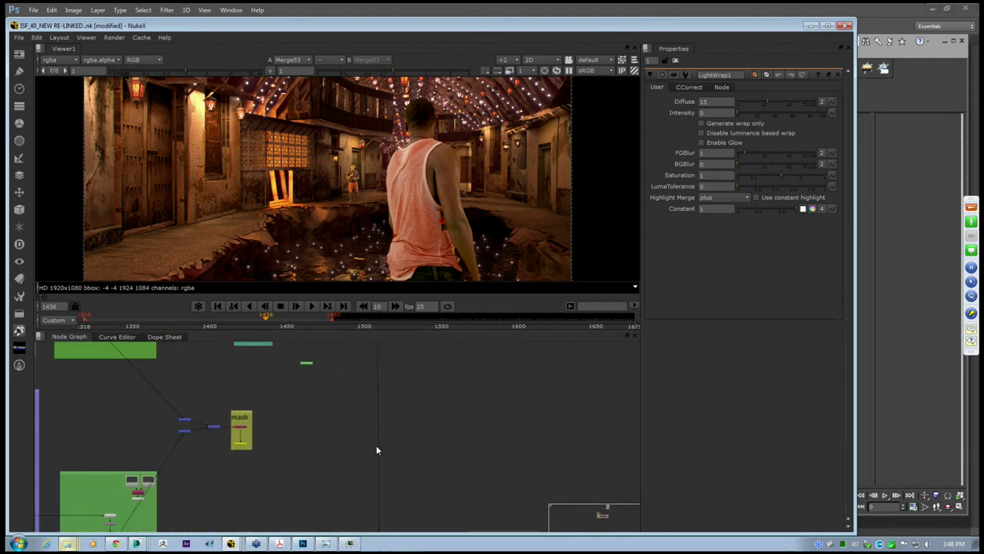
scroll(387, 402, "up", 3)
left_click(392, 419)
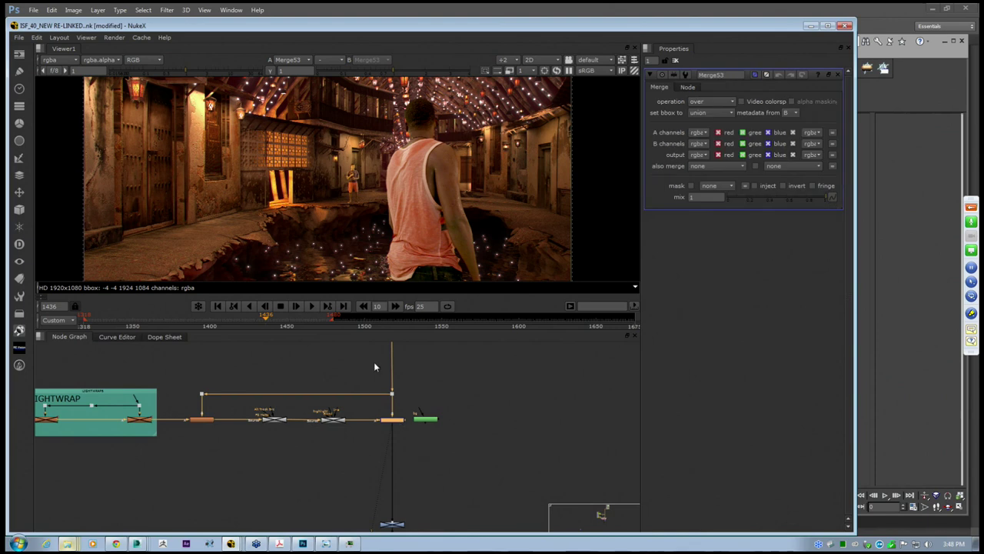
Select LightWrap1, switch the timeline range to Global and move to frame 1300
left_click(204, 422)
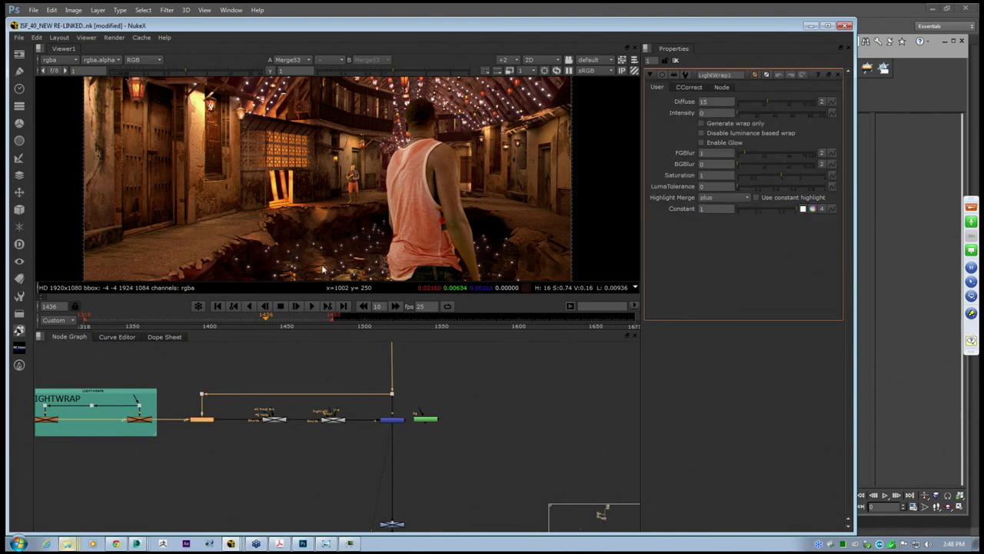
left_click(248, 322)
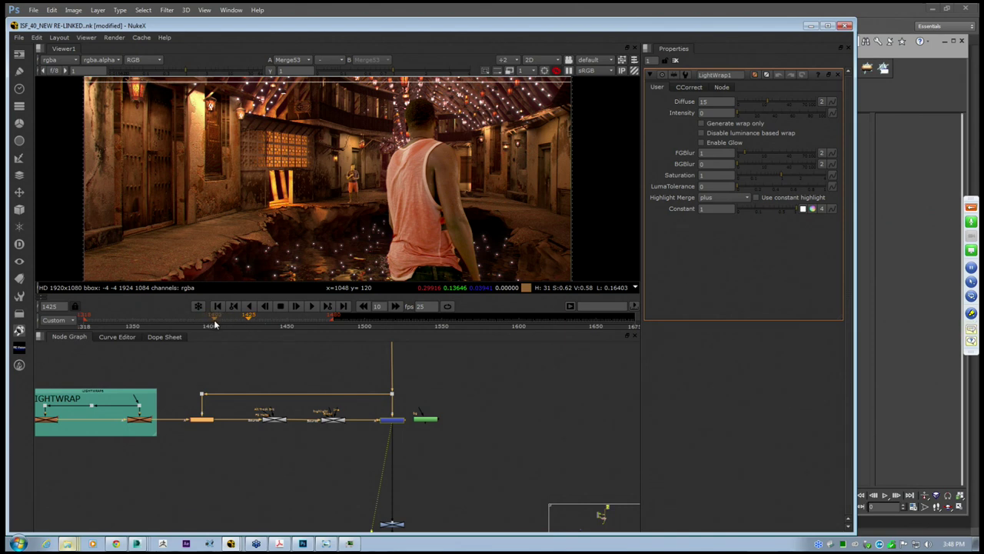
left_click(69, 322)
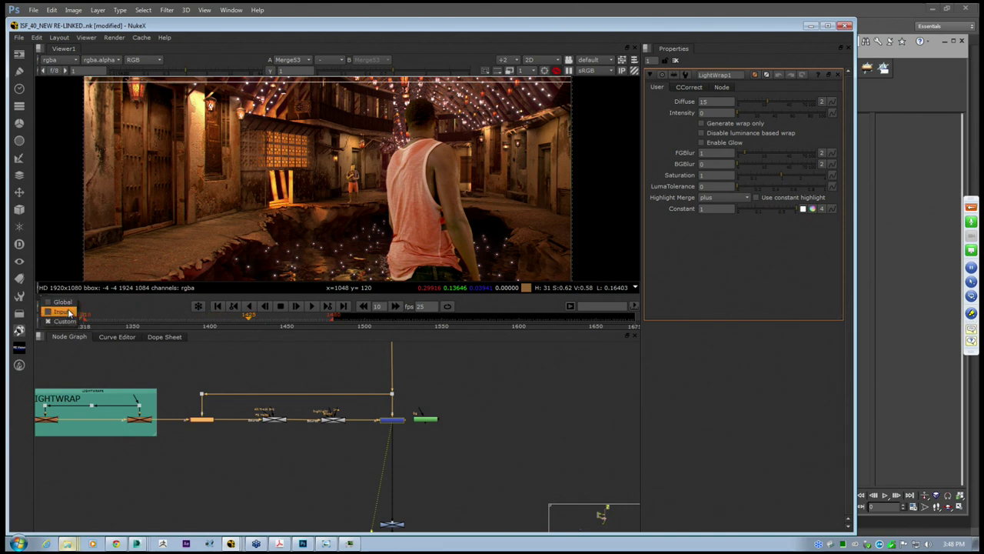
left_click(66, 303)
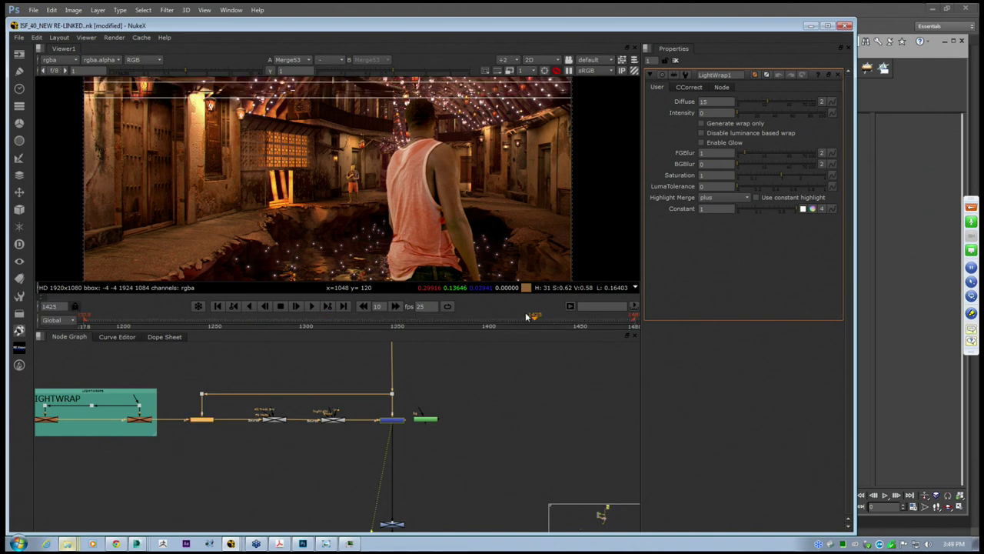
left_click(306, 321)
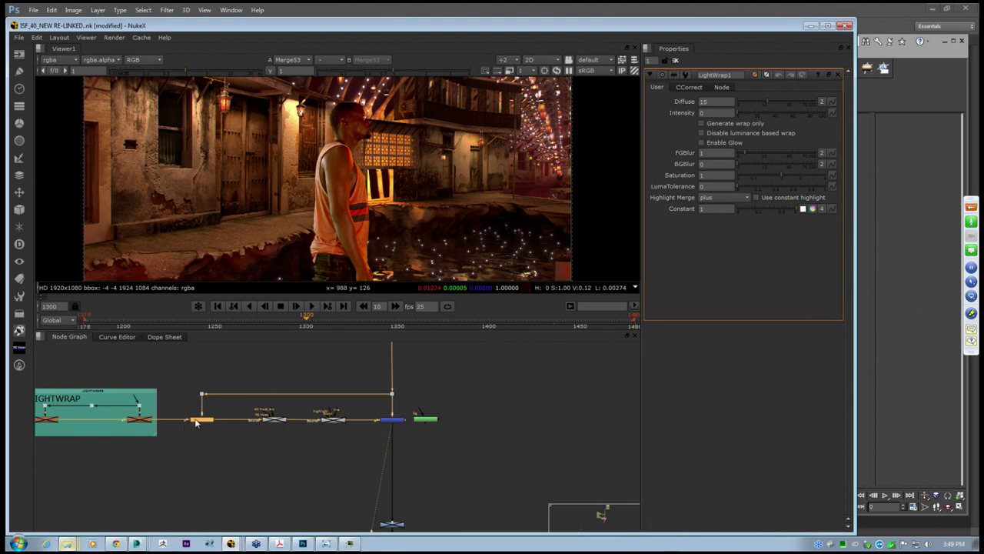
Compare the edges of the man's head up close with LightWrap1 disabled and enabled
scroll(346, 212, "up", 6)
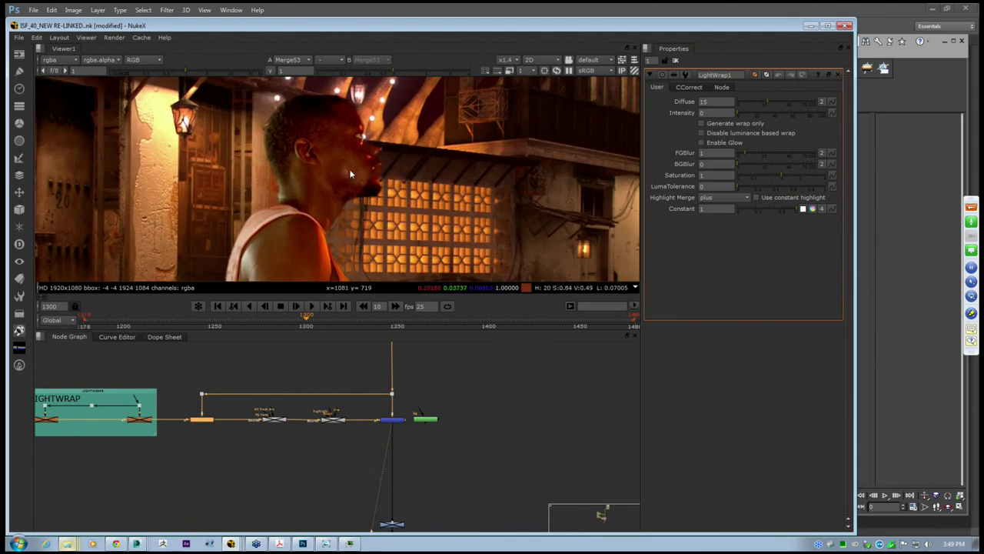
scroll(354, 177, "up", 1)
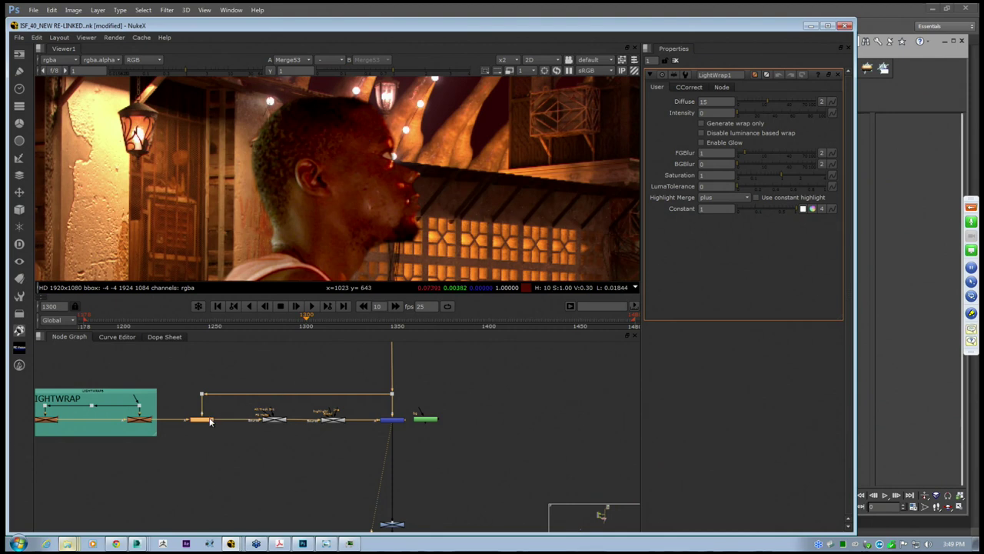
key("d")
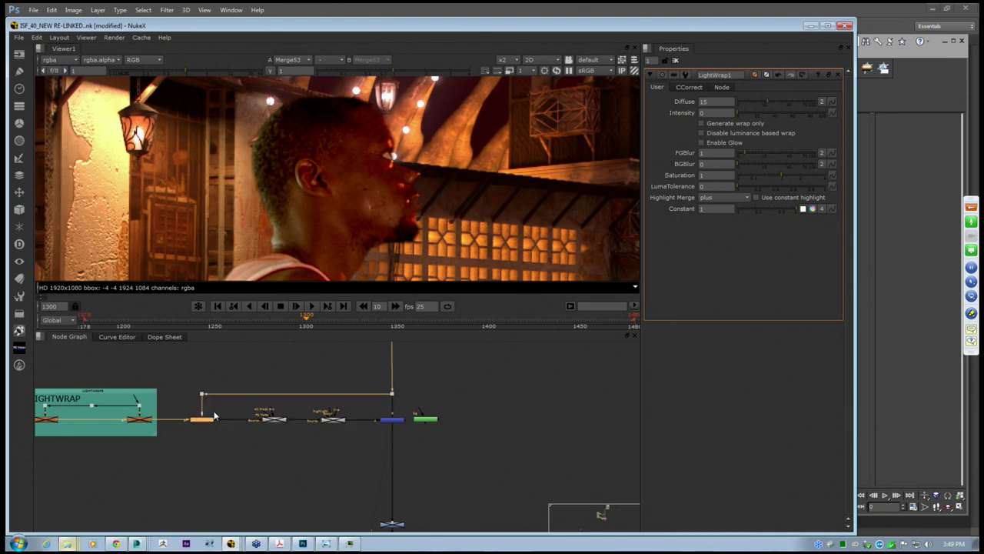
key("d")
key("d")
key("d")
Select LightWrap1 and raise its Intensity to 54
left_click(205, 425)
left_click(206, 420)
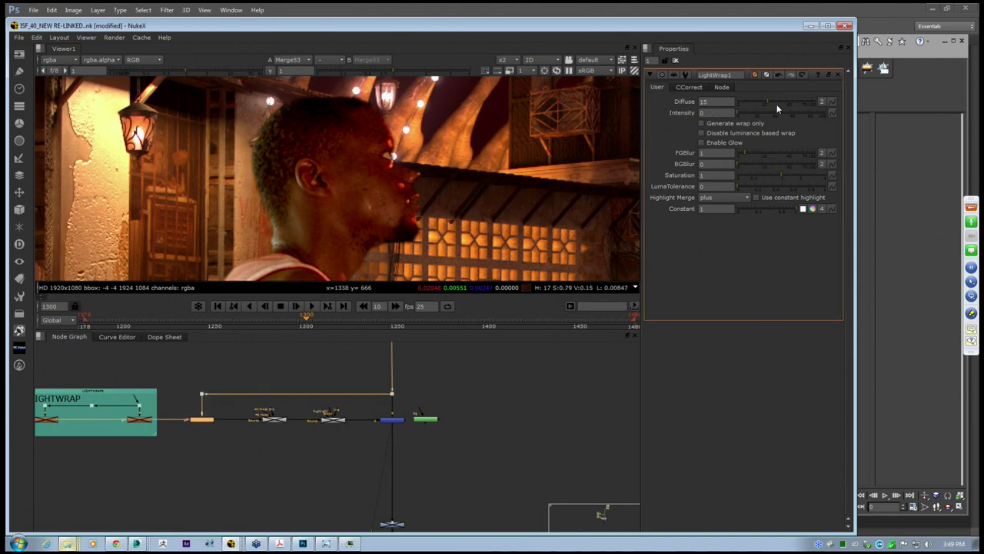
left_click(749, 113)
left_click_drag(739, 113, 795, 143)
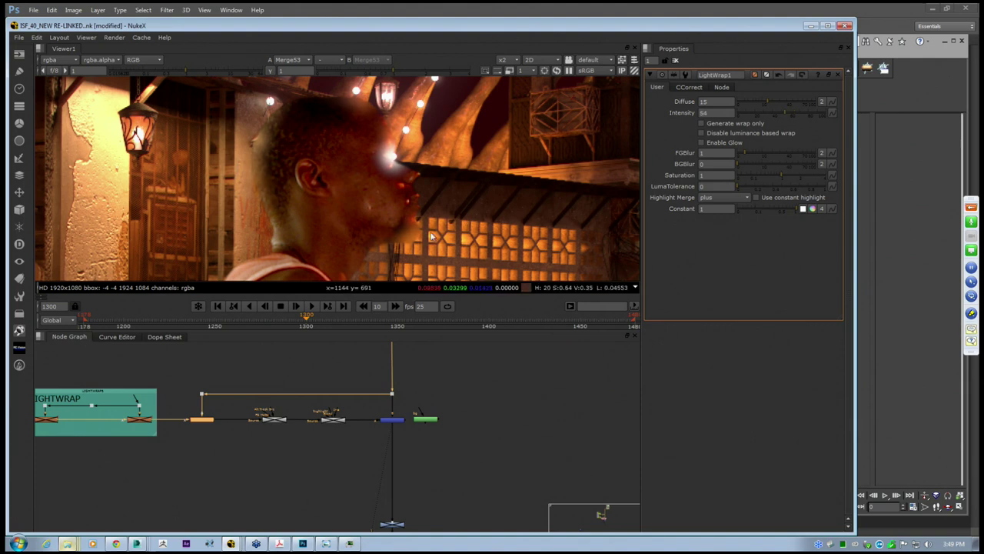
Examine the light wrap along the man's face, hair, shoulder, shirt and arm against the background lights
scroll(438, 225, "up", 5)
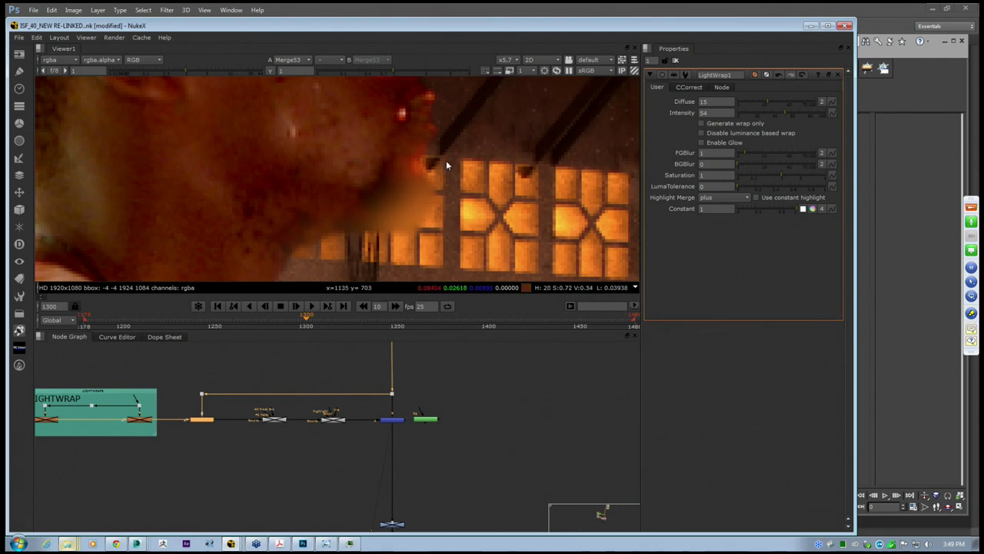
scroll(434, 223, "down", 4)
middle_click_drag(237, 425, 425, 431)
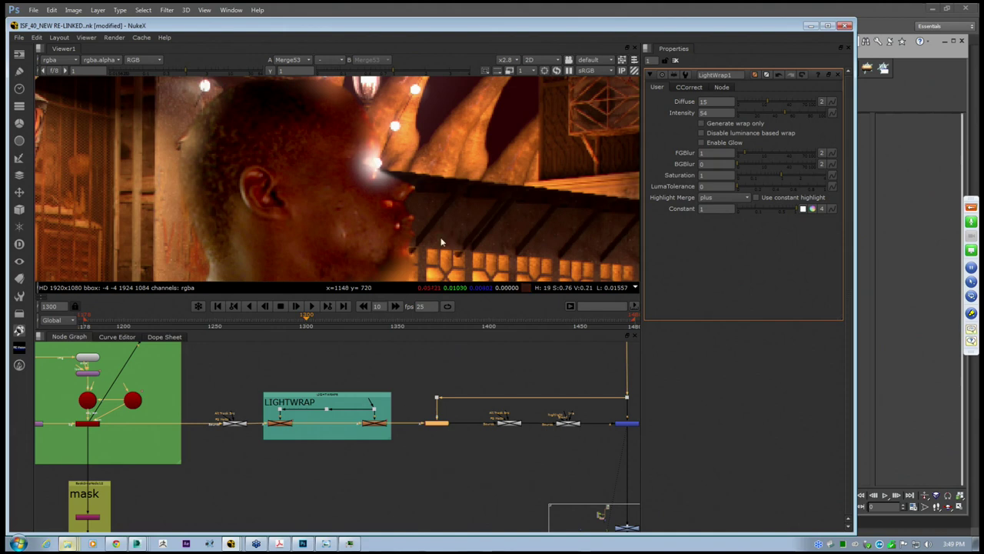
scroll(393, 180, "up", 7)
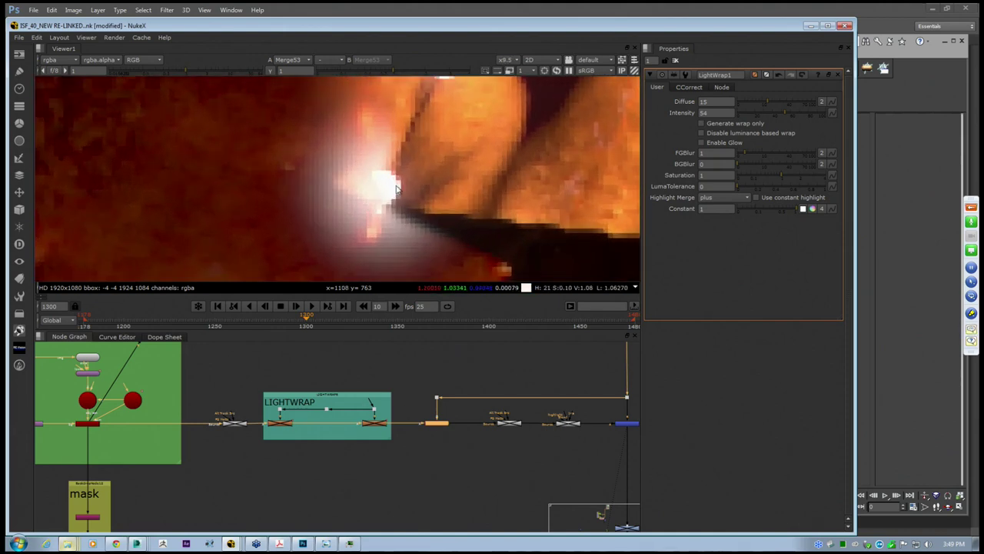
scroll(320, 215, "down", 8)
middle_click_drag(314, 165, 355, 187)
scroll(354, 169, "up", 3)
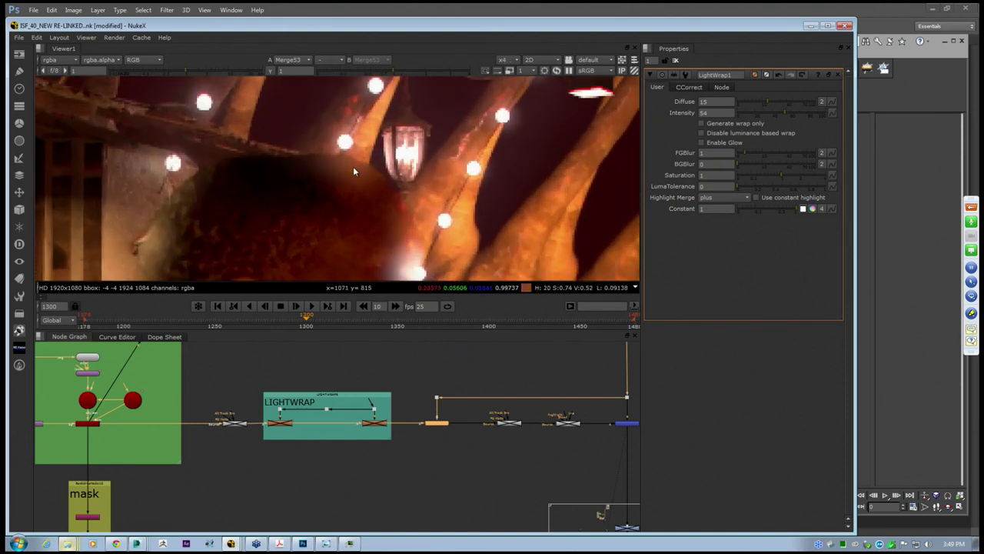
middle_click_drag(149, 239, 217, 129)
middle_click_drag(246, 192, 333, 120)
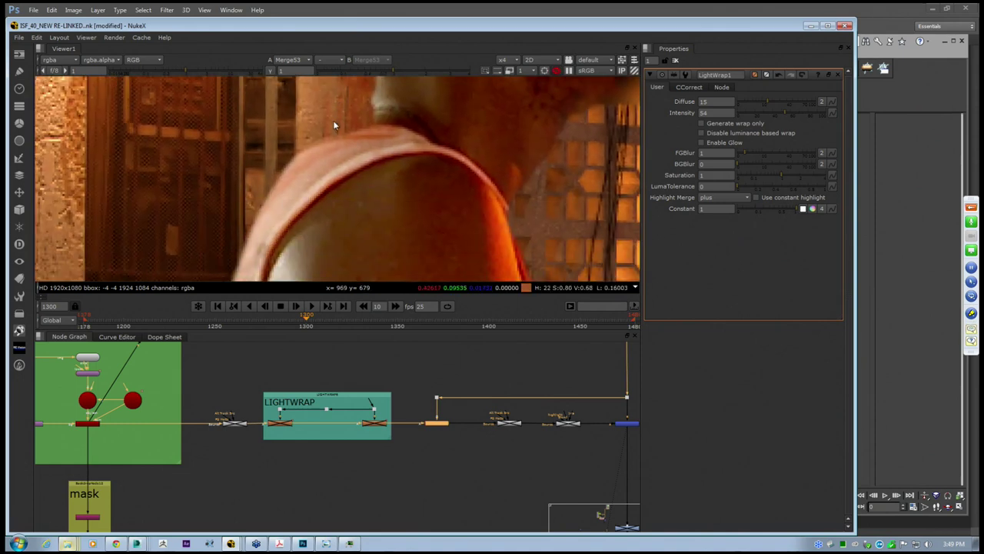
scroll(283, 198, "down", 2)
scroll(283, 199, "down", 3)
middle_click_drag(283, 199, 305, 123)
middle_click_drag(306, 244, 327, 139)
middle_click_drag(332, 228, 373, 91)
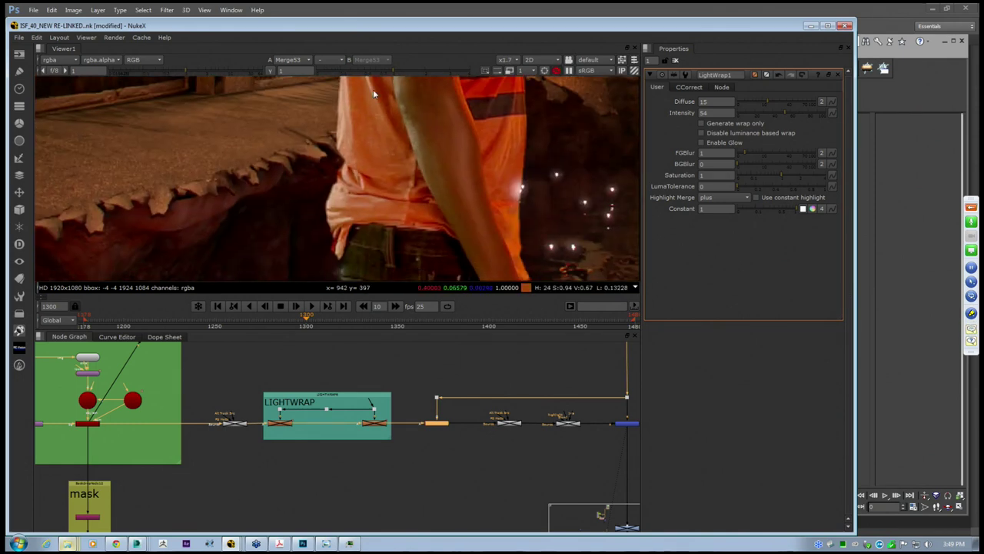
scroll(409, 190, "down", 3)
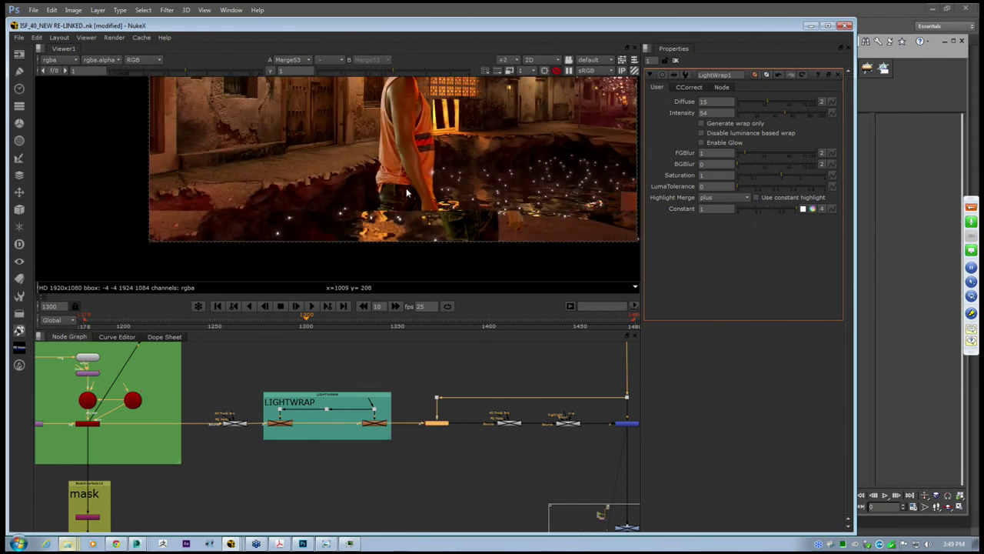
Reduce LightWrap1's Diffuse to 2.2 while viewing the man's head and shoulders
scroll(413, 185, "up", 5)
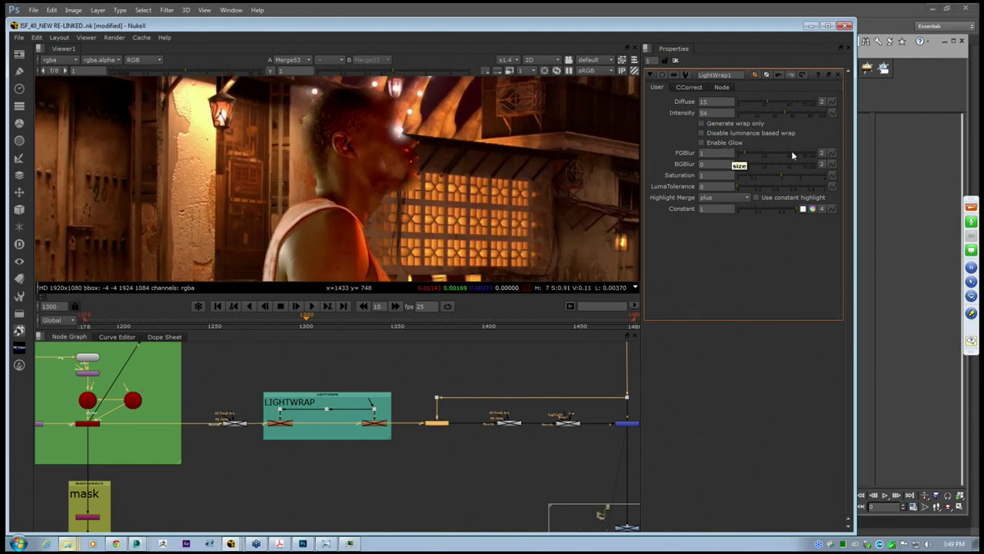
left_click_drag(767, 101, 747, 94)
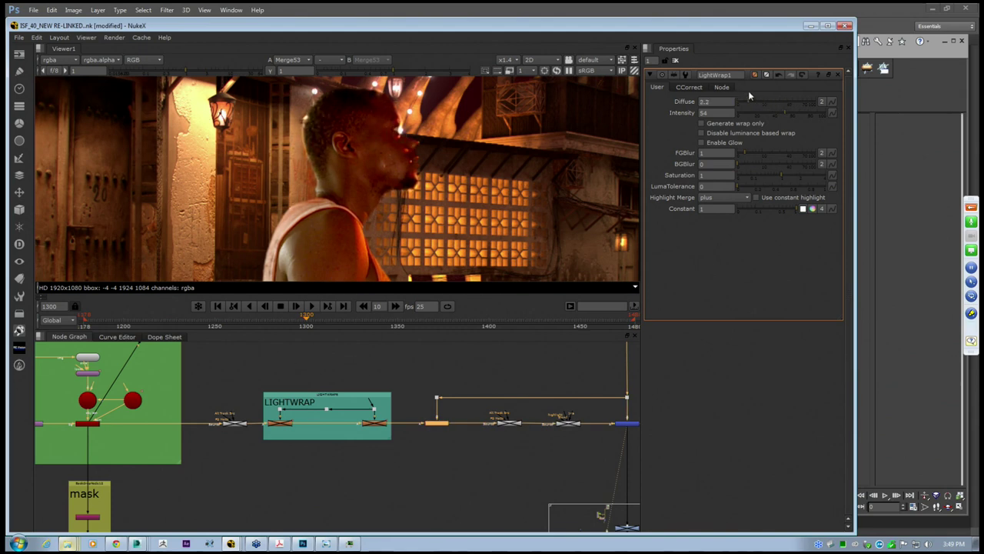
Check the light wrap along the man's face and chin, and reduce LightWrap1's Intensity to 41
scroll(393, 108, "up", 5)
scroll(394, 108, "down", 1)
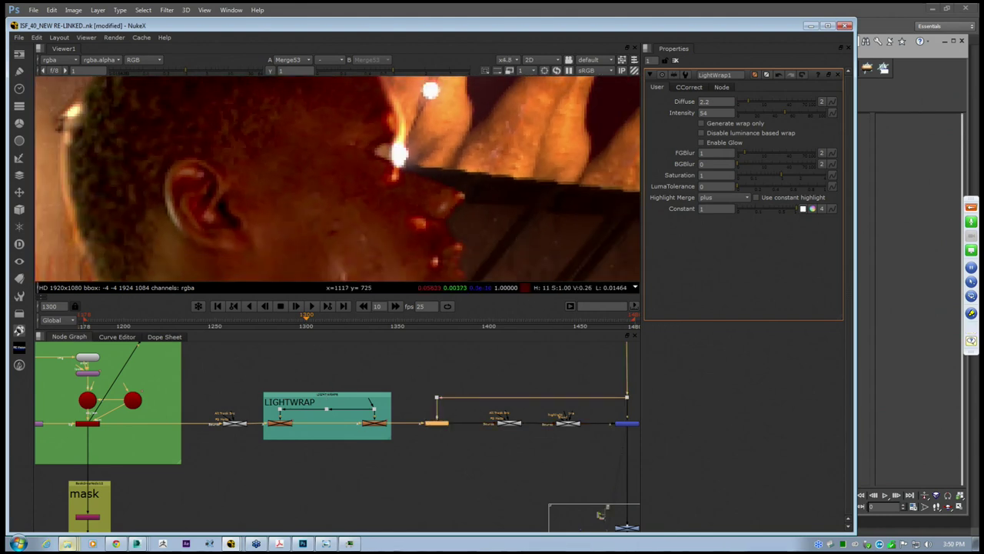
scroll(410, 170, "down", 3)
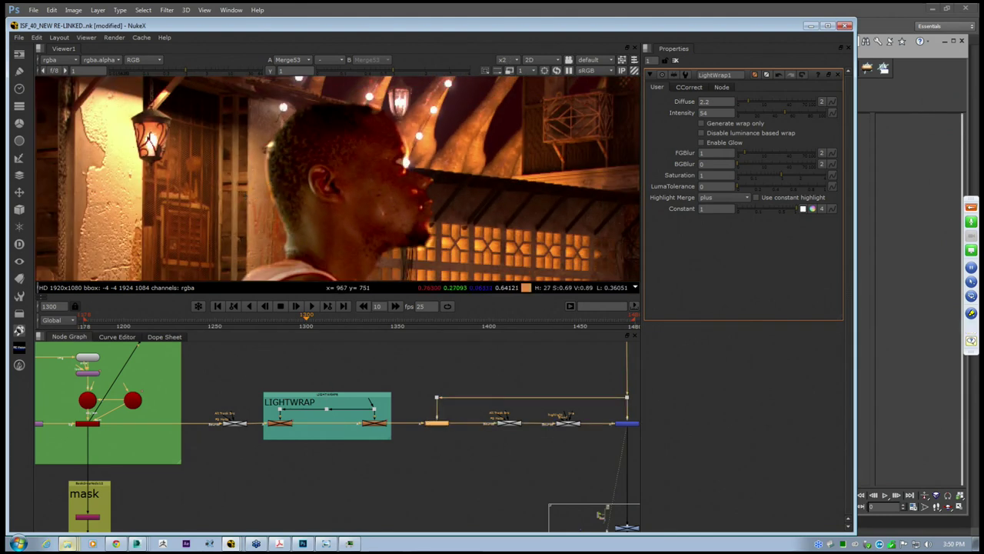
scroll(433, 247, "up", 2)
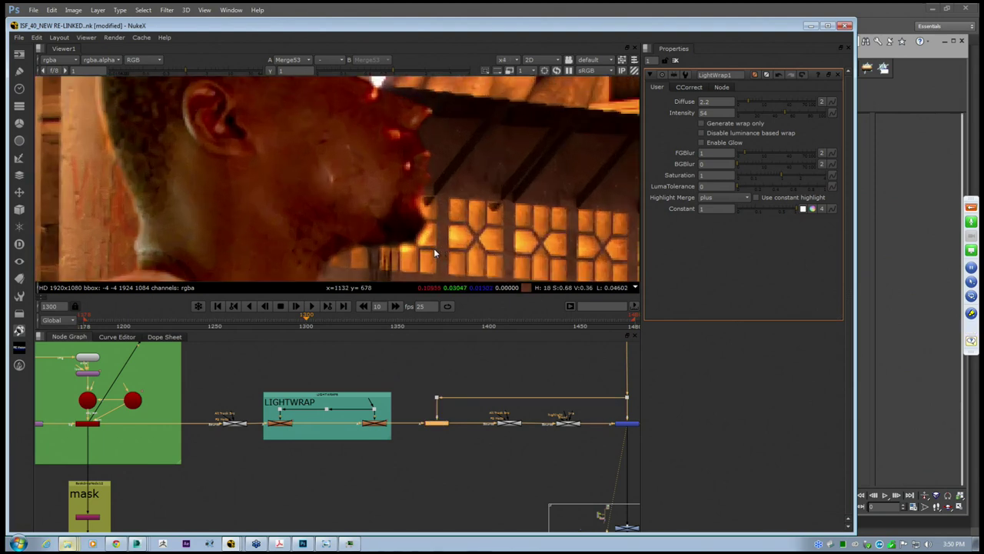
scroll(434, 248, "up", 1)
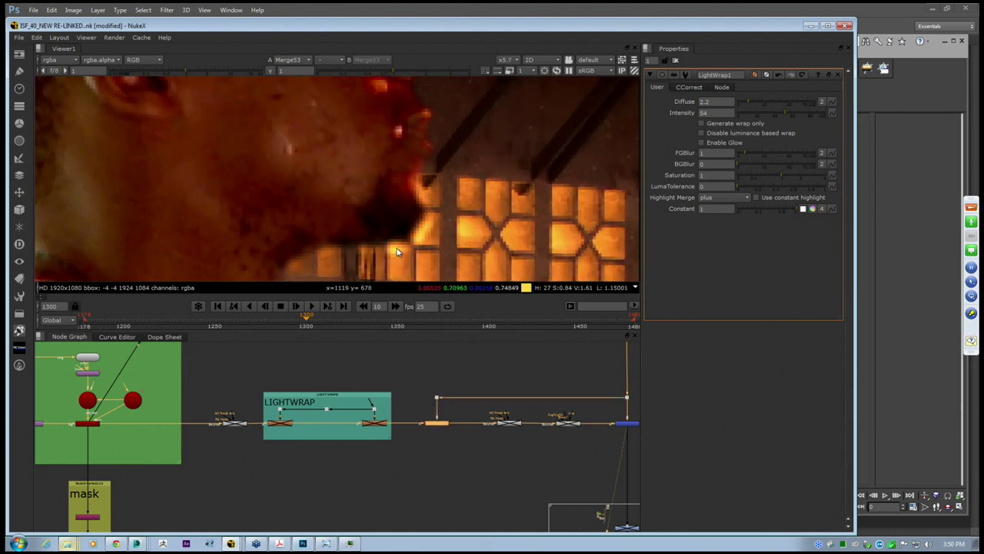
scroll(381, 214, "down", 4)
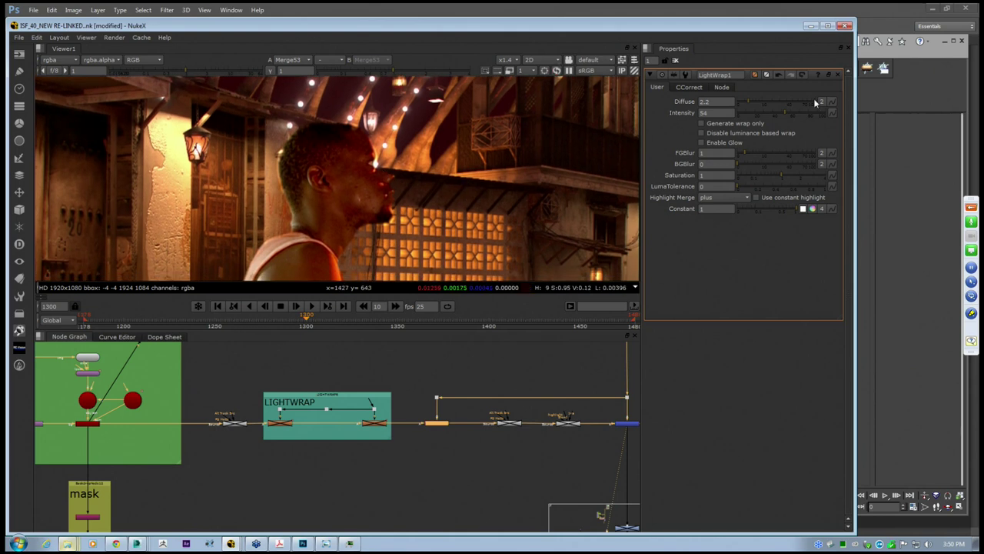
left_click_drag(781, 115, 772, 111)
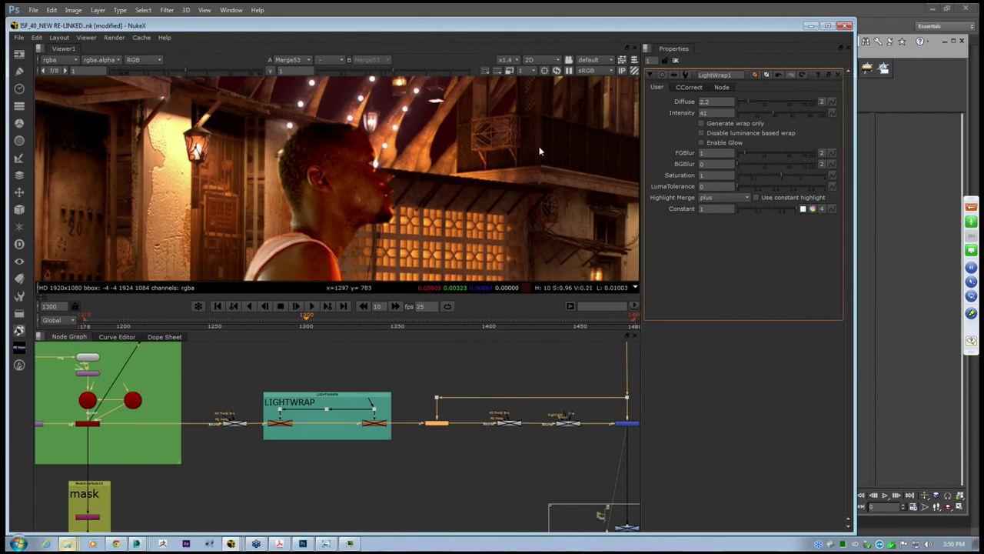
Compare the man's forehead and face near the bright bulb with LightWrap1 disabled and enabled
scroll(373, 157, "up", 3)
key("d")
key("d")
key("d")
key("d")
key("d")
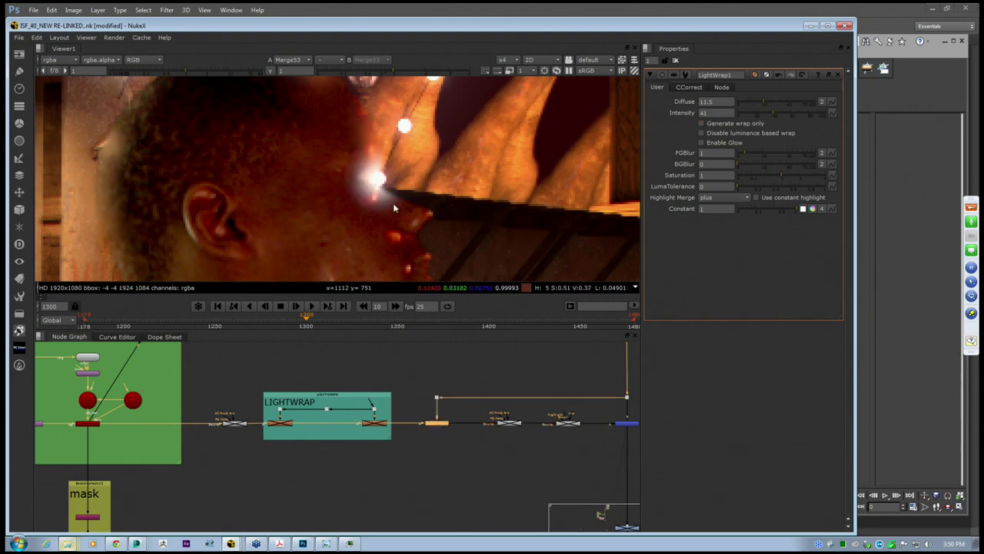
Set LightWrap1's Diffuse to 1.6 and its Intensity to 35
left_click(753, 101)
left_click(746, 100)
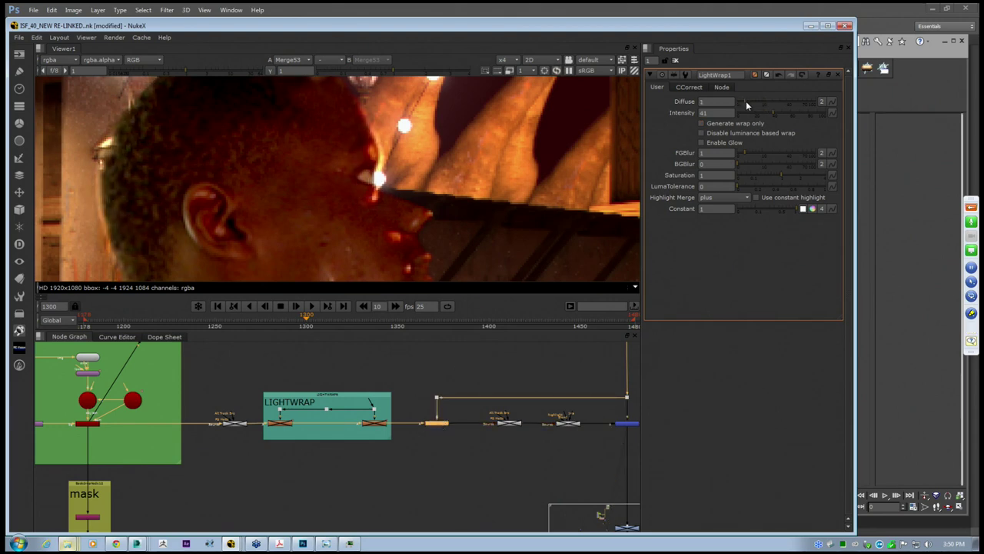
left_click_drag(772, 113, 766, 113)
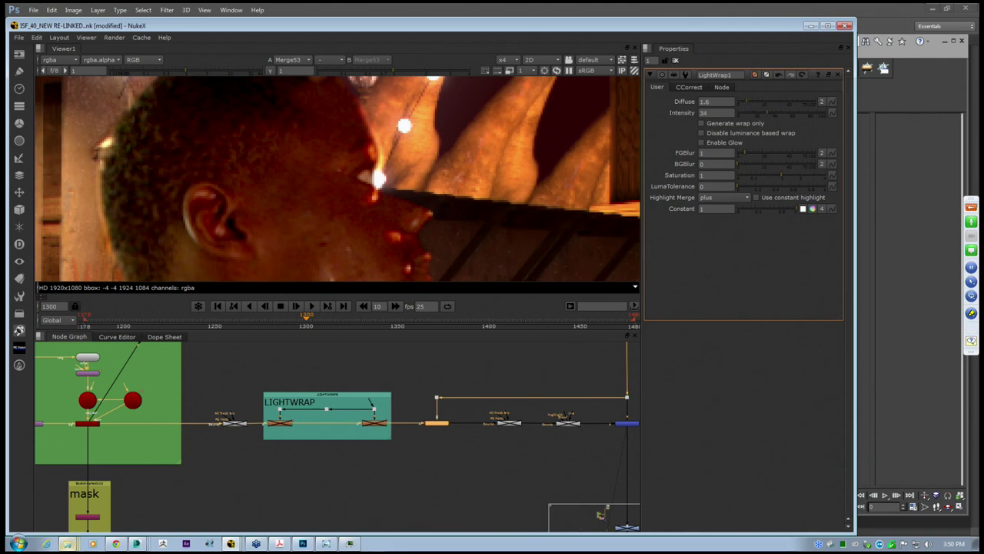
Add a second LightWrap node and insert it directly after LightWrap1 in the foreground chain
left_click(447, 442)
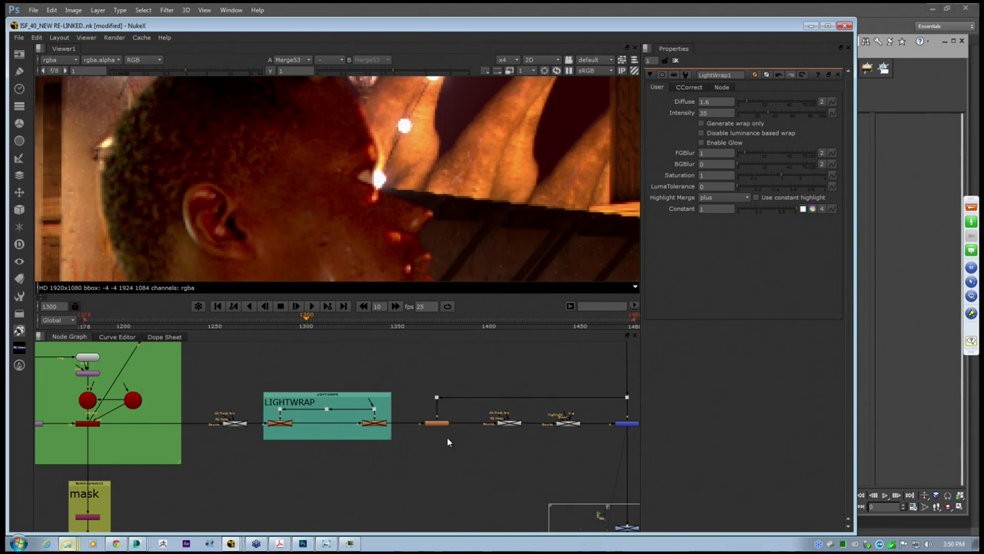
key("Tab")
type("lig")
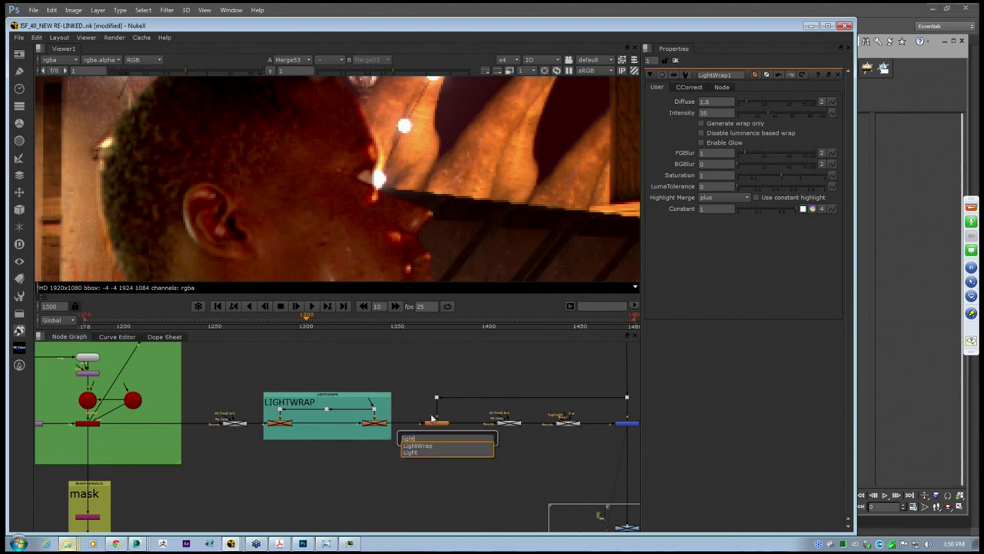
key("Return")
left_click_drag(453, 446, 464, 412)
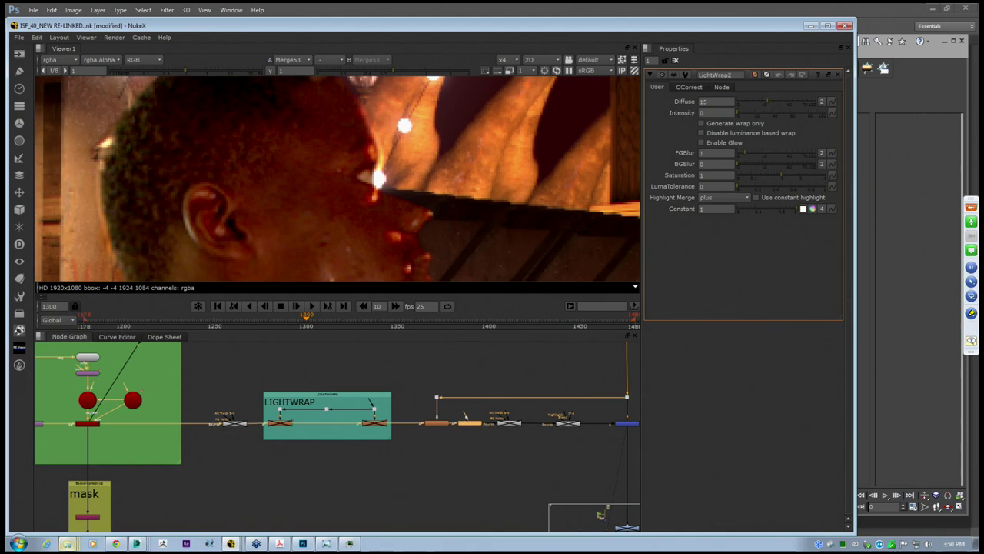
Add a dot on the background pipe above LightWrap2 and feed it into the node's B input
left_click_drag(532, 396, 471, 398, "ctrl")
scroll(473, 409, "up", 3)
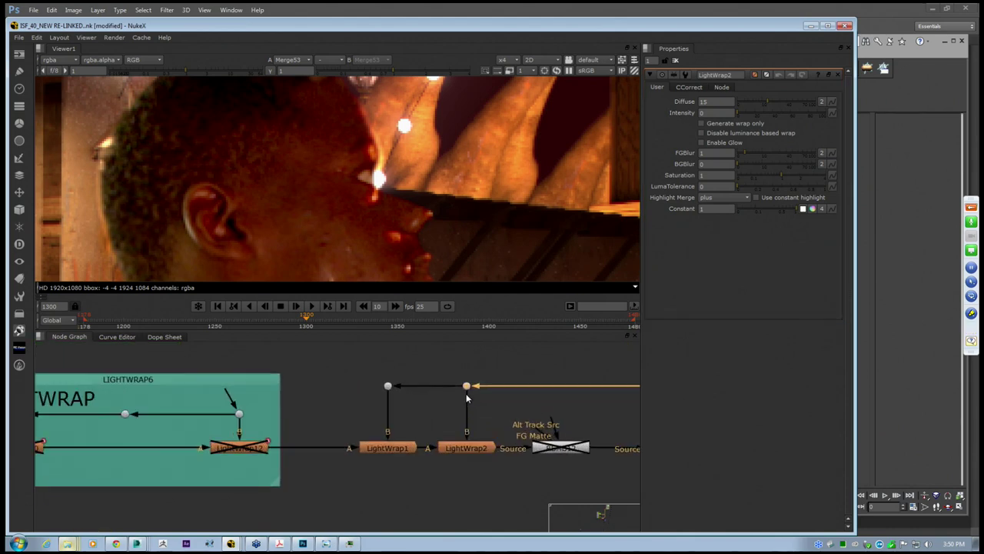
scroll(136, 399, "down", 2)
middle_click_drag(338, 400, 403, 372)
Set LightWrap2's Diffuse to 27, Intensity to 22, FGBlur to 4 and BGBlur to 16
left_click(397, 402)
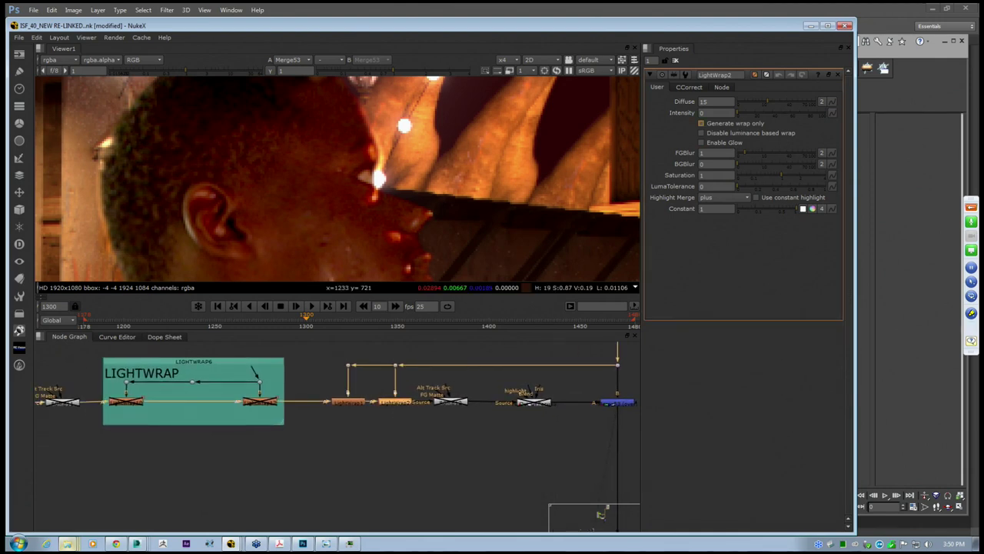
left_click_drag(743, 116, 779, 106)
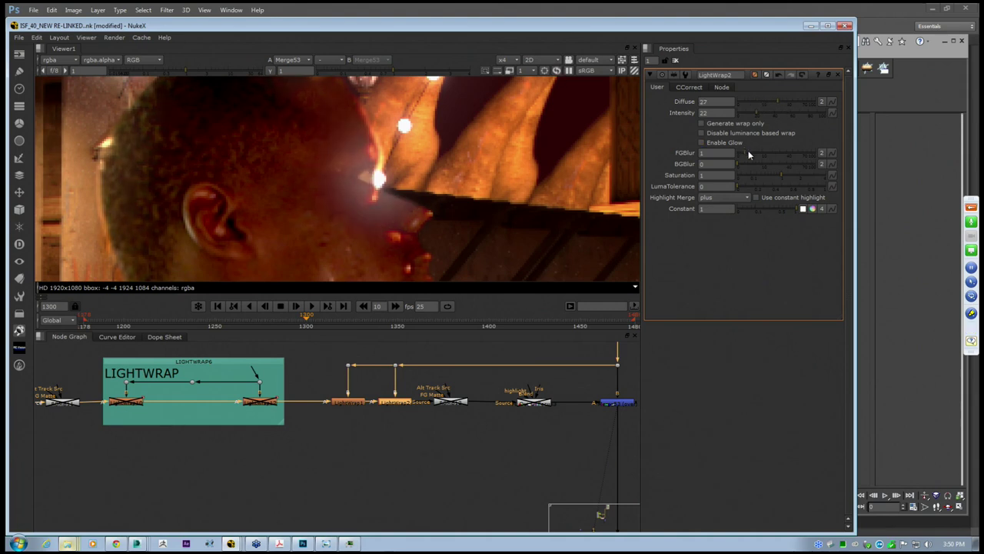
left_click_drag(750, 154, 768, 172)
scroll(386, 165, "down", 5)
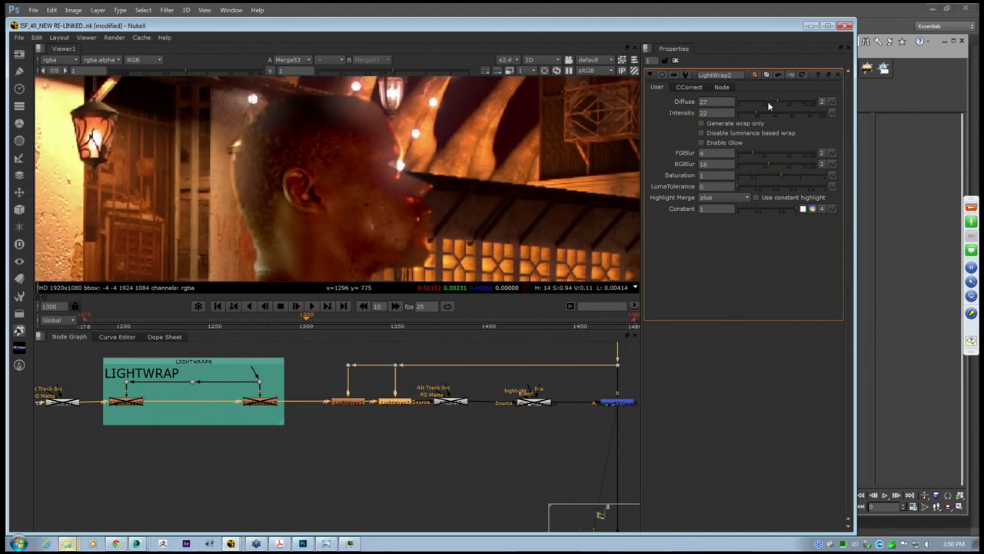
Refine LightWrap2 to Diffuse 12, Intensity 13, FGBlur 3.5, BGBlur 11, Saturation 0.68 and LumaTolerance 0.19
mouse_move(768, 105)
left_mouse_down()
mouse_move(754, 98)
mouse_move(766, 107)
left_mouse_up()
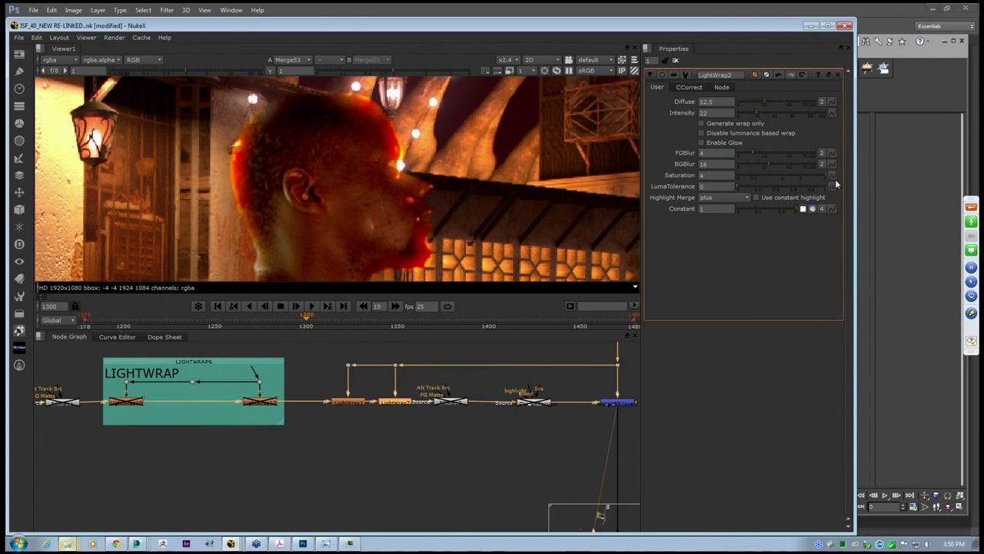
left_click_drag(771, 176, 755, 202)
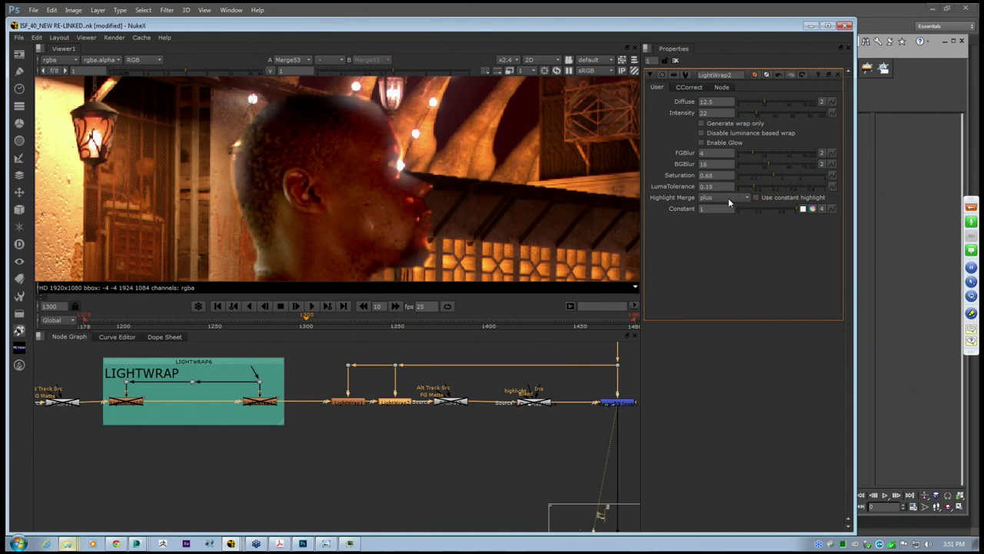
left_click(756, 154)
mouse_move(756, 155)
left_mouse_down()
mouse_move(770, 155)
mouse_move(752, 162)
left_mouse_up()
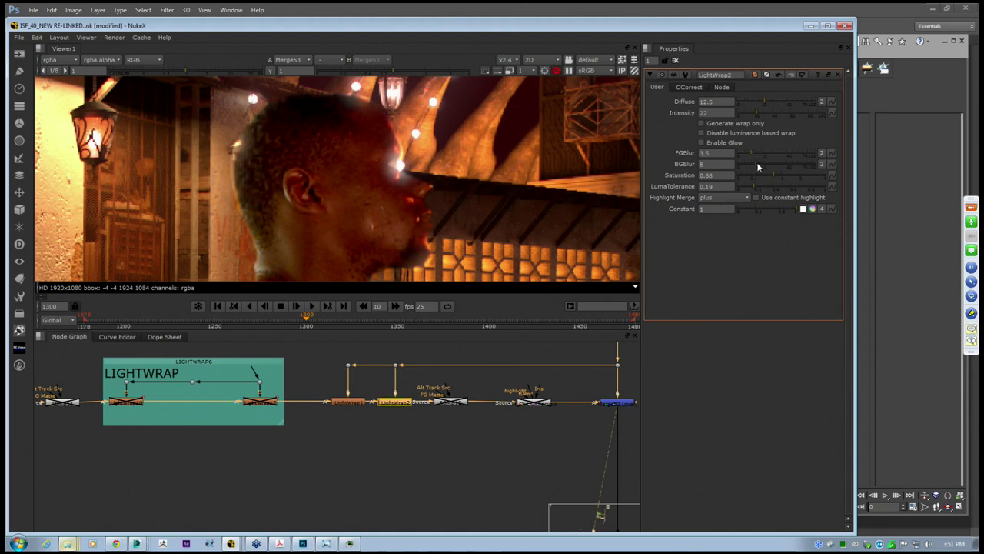
left_click_drag(763, 104, 750, 119)
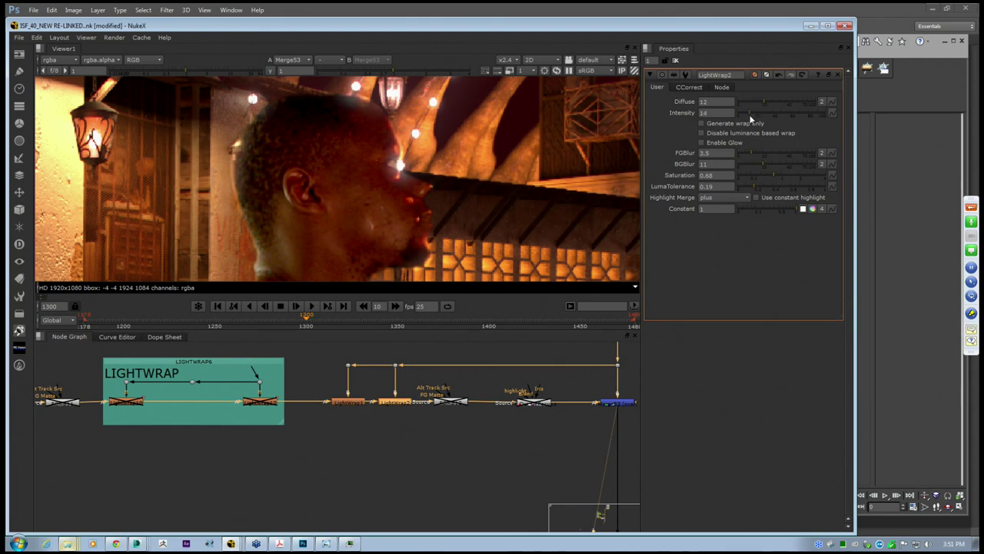
Preview LightWrap2's output with Generate wrap only enabled, and turn the option back off
left_click(702, 124)
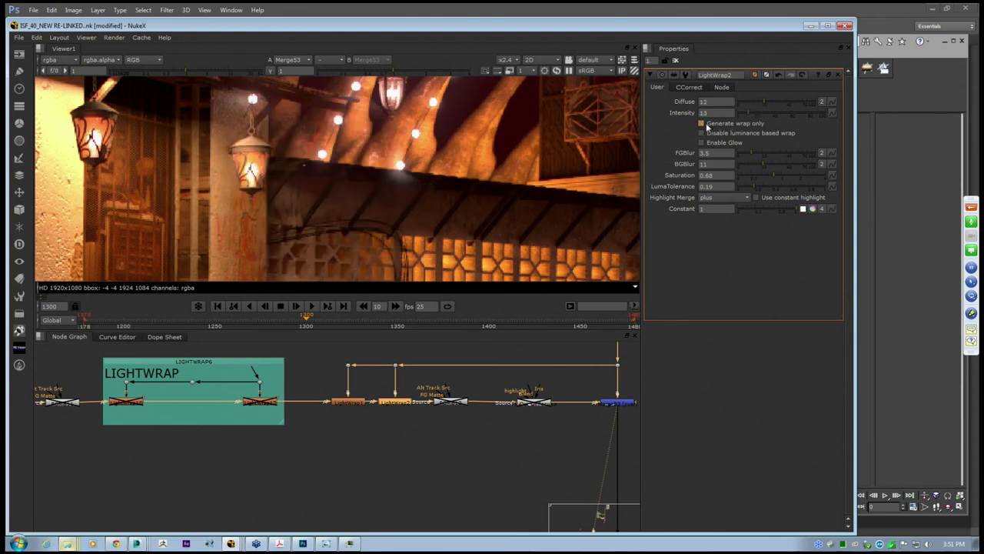
left_click(705, 126)
left_click(705, 127)
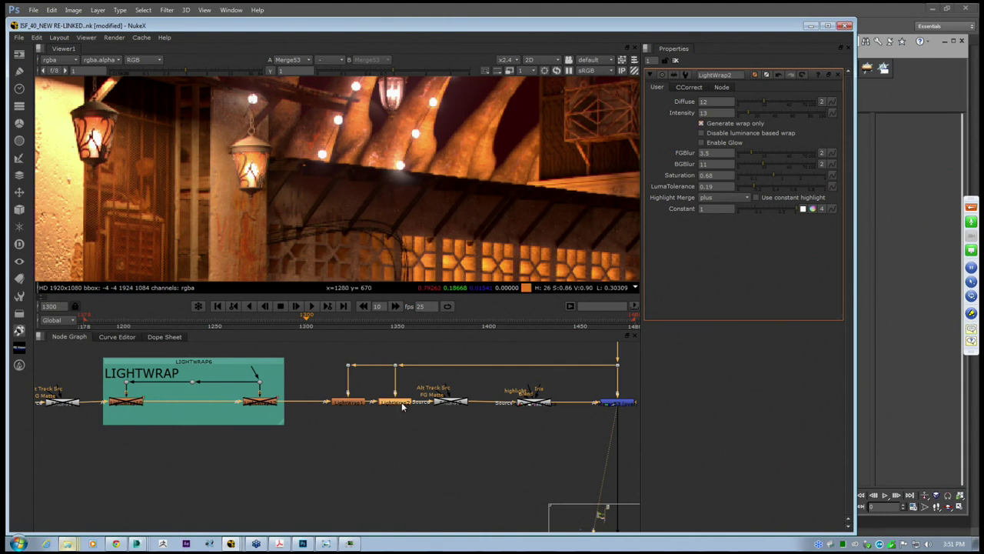
left_click(701, 123)
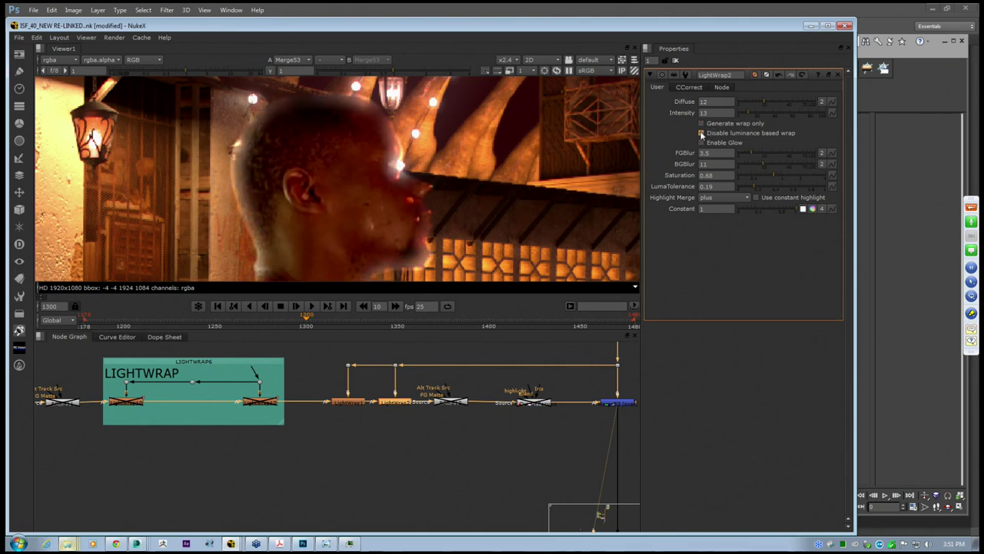
Compare the head's edges with LightWrap2's Disable luminance based wrap off and on, and leave the option enabled
left_click(701, 133)
left_click(701, 133)
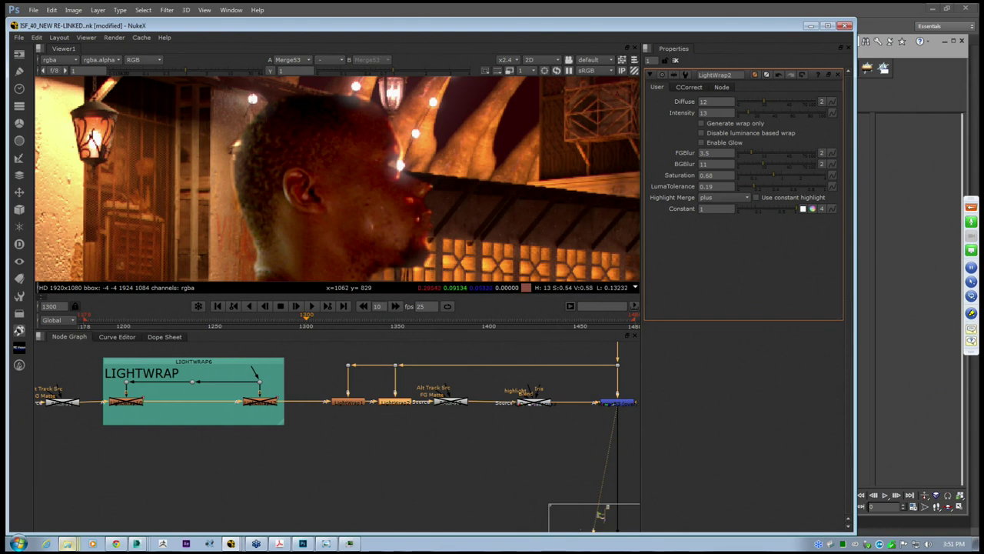
left_click(702, 134)
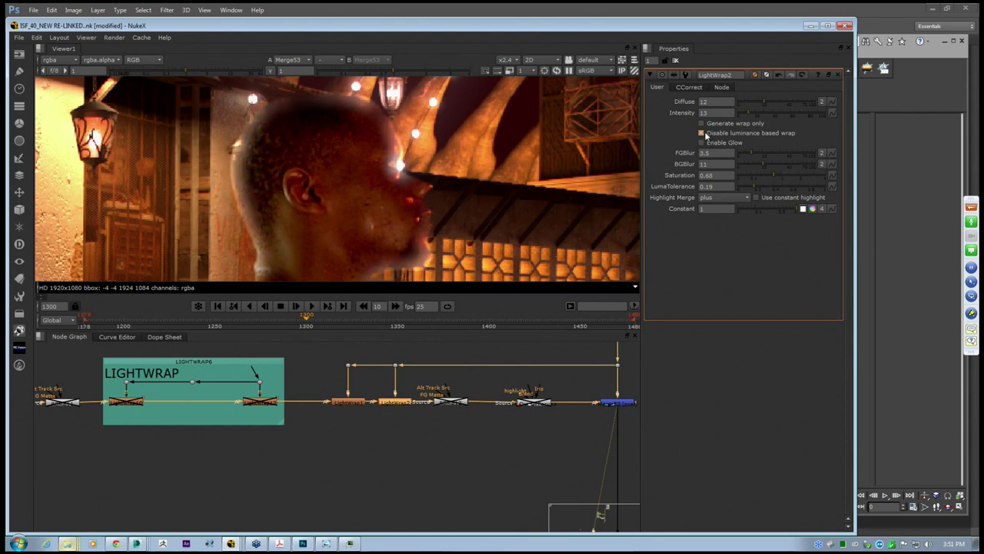
left_click(702, 133)
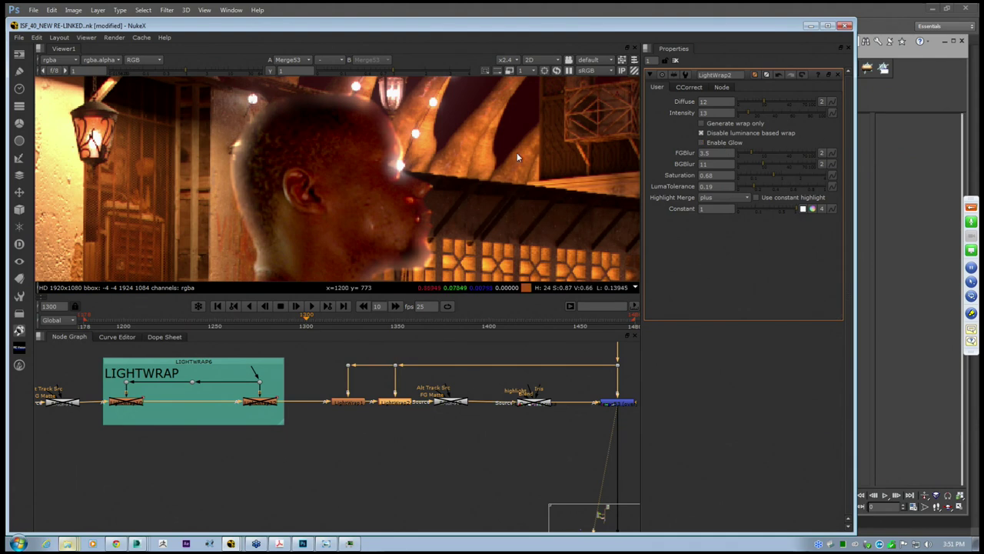
left_click(702, 134)
left_click(701, 134)
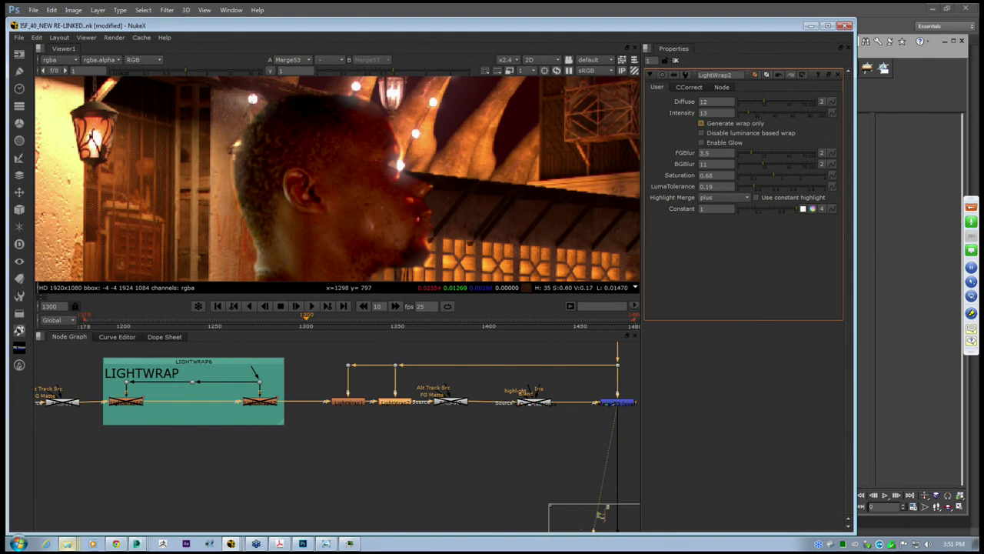
left_click(701, 134)
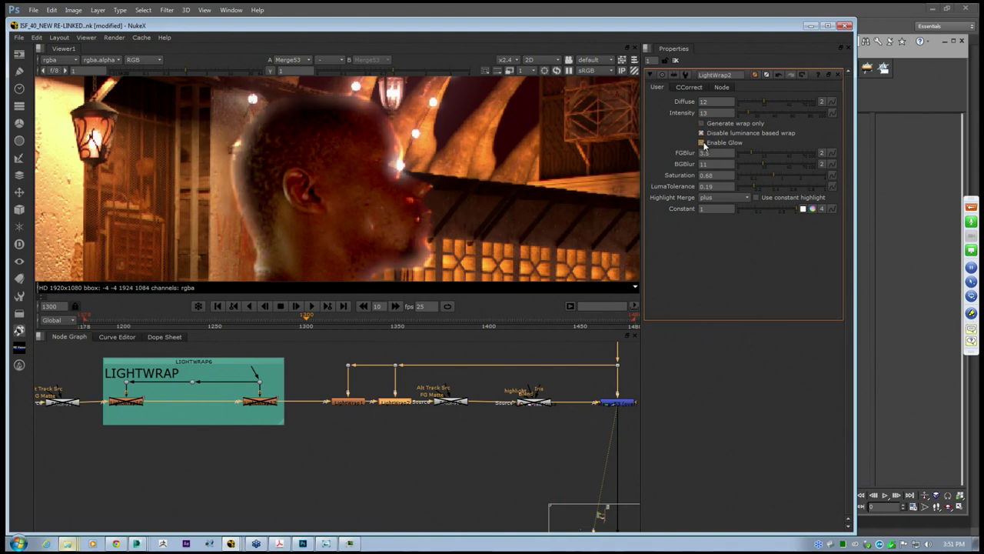
Enable Glow on LightWrap2, comparing the halo around the man's head with the option off and on
left_click(701, 143)
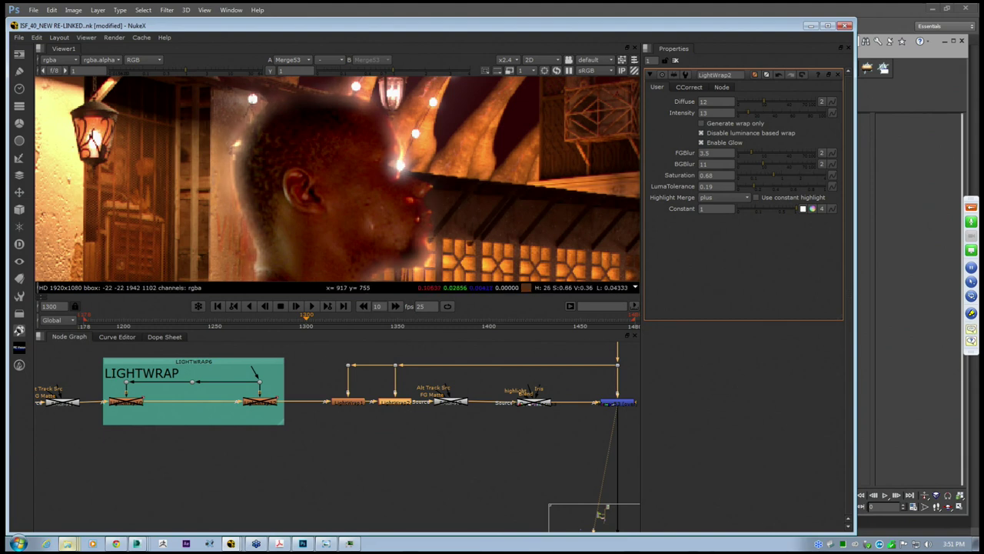
scroll(283, 193, "down", 5)
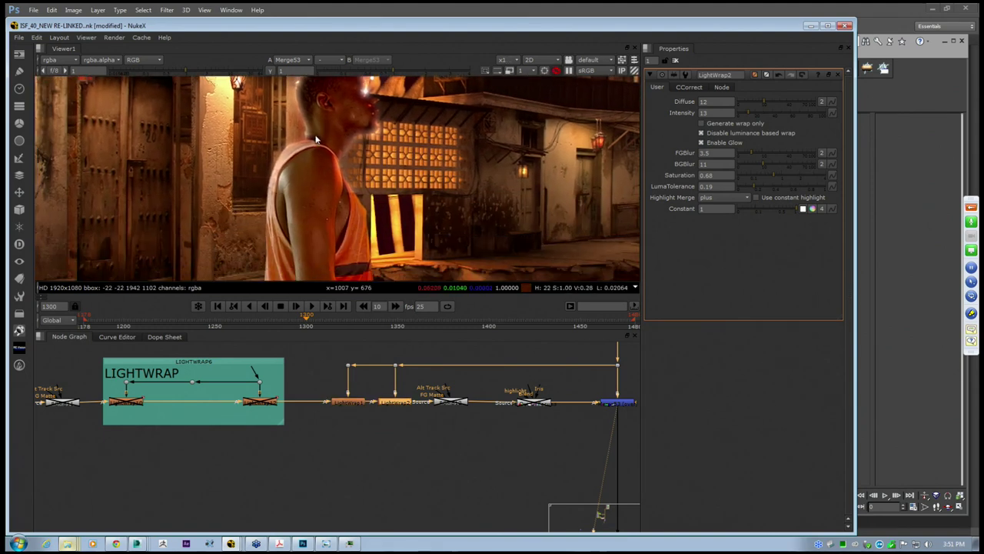
scroll(623, 144, "up", 5)
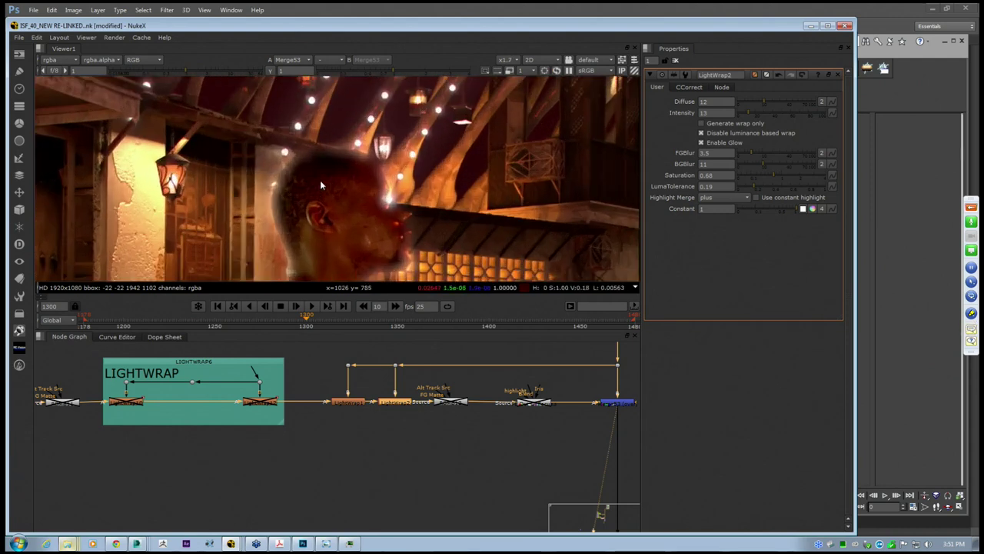
scroll(284, 149, "up", 5)
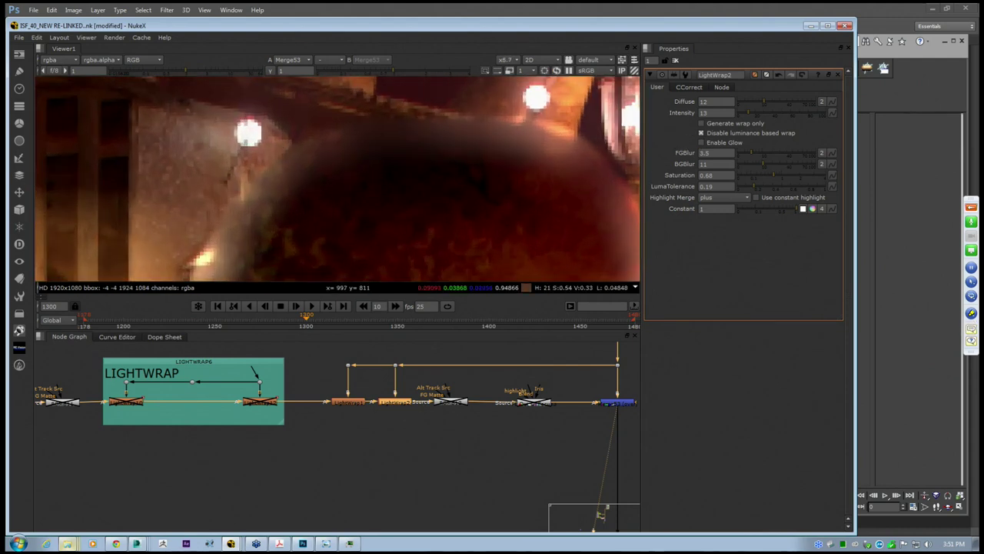
left_click(700, 142)
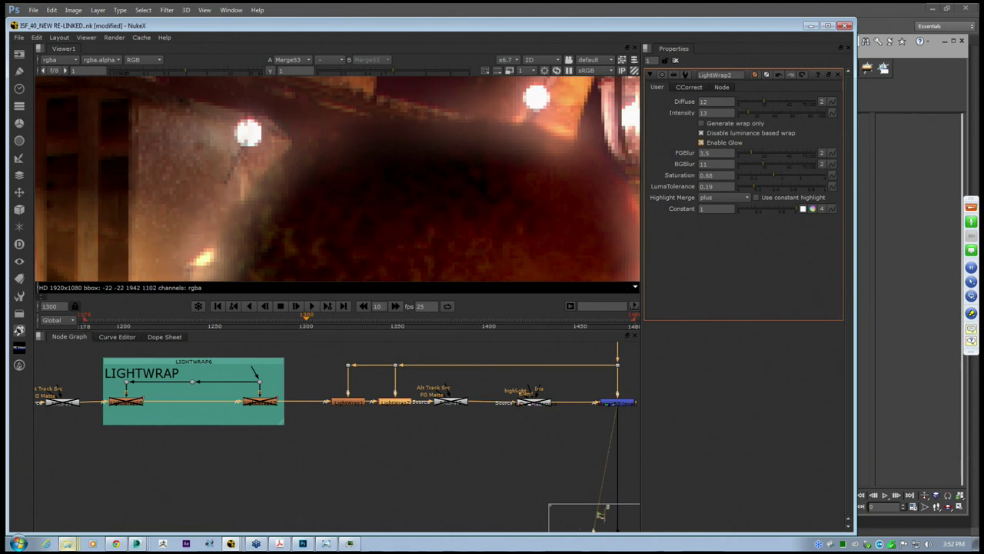
Raise LightWrap2's Saturation to 0.95 while viewing the top of the man's head
scroll(369, 158, "down", 1)
scroll(369, 159, "down", 1)
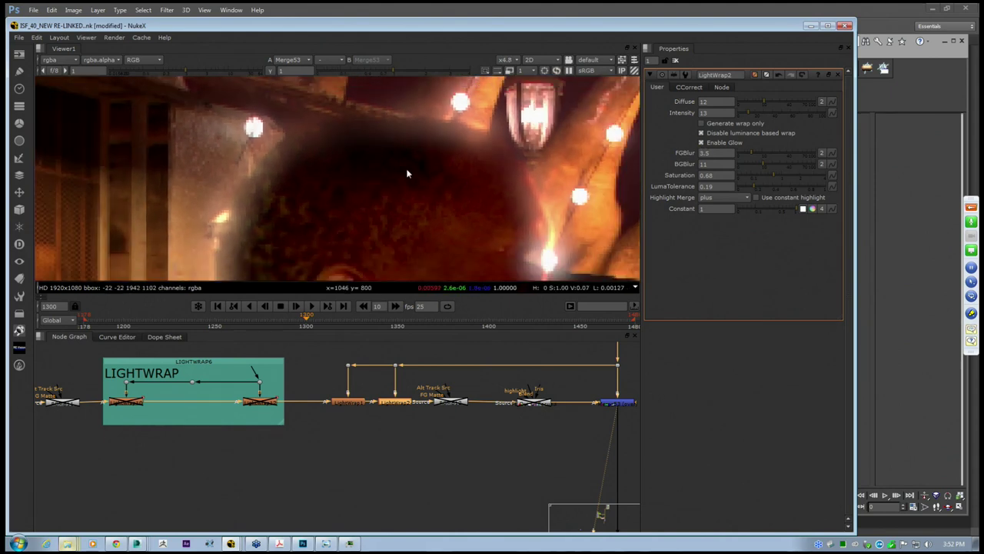
mouse_move(775, 174)
left_mouse_down()
mouse_move(802, 174)
mouse_move(780, 171)
left_mouse_up()
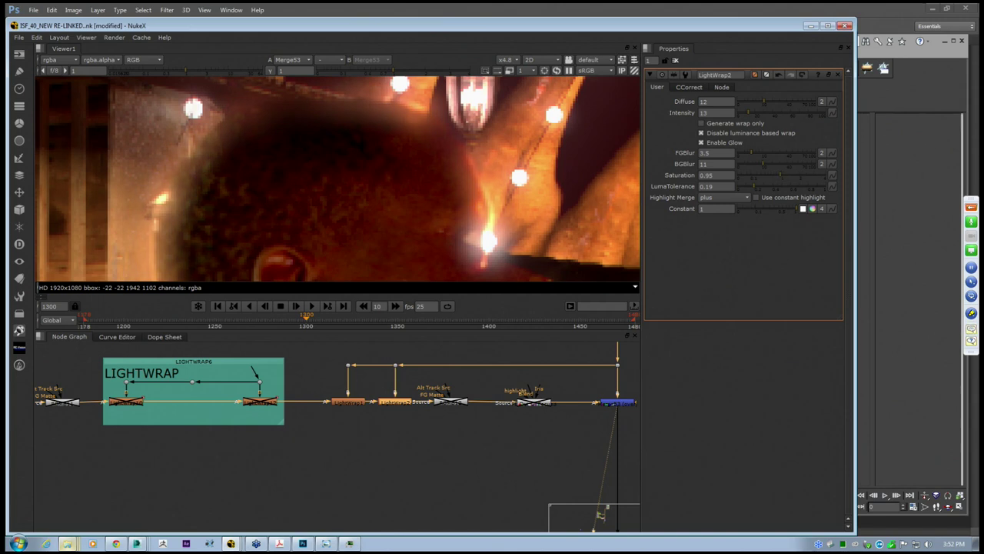
Set LightWrap2's Intensity to 3 and check the man's head against the background at close and wide framing
left_click(740, 113)
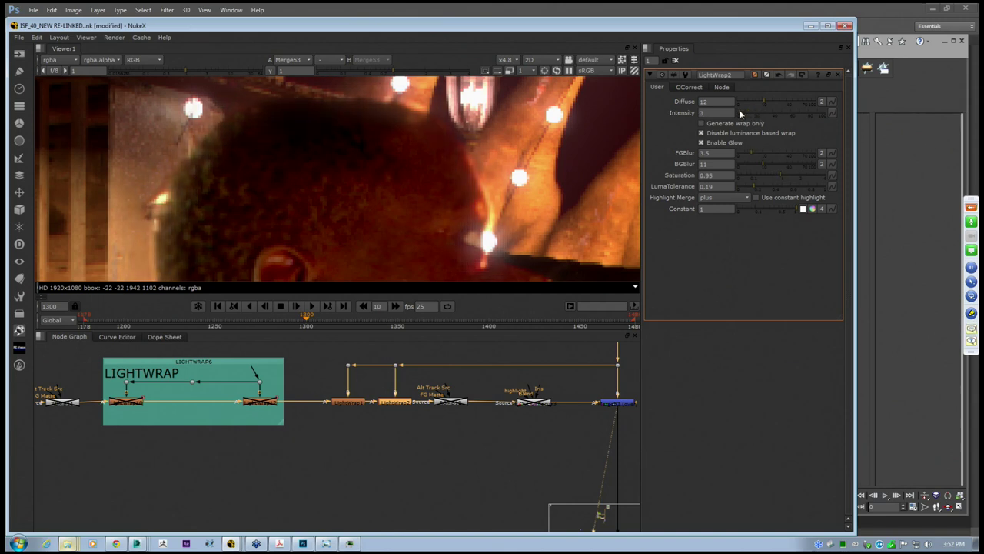
scroll(347, 191, "down", 4)
scroll(352, 172, "down", 1)
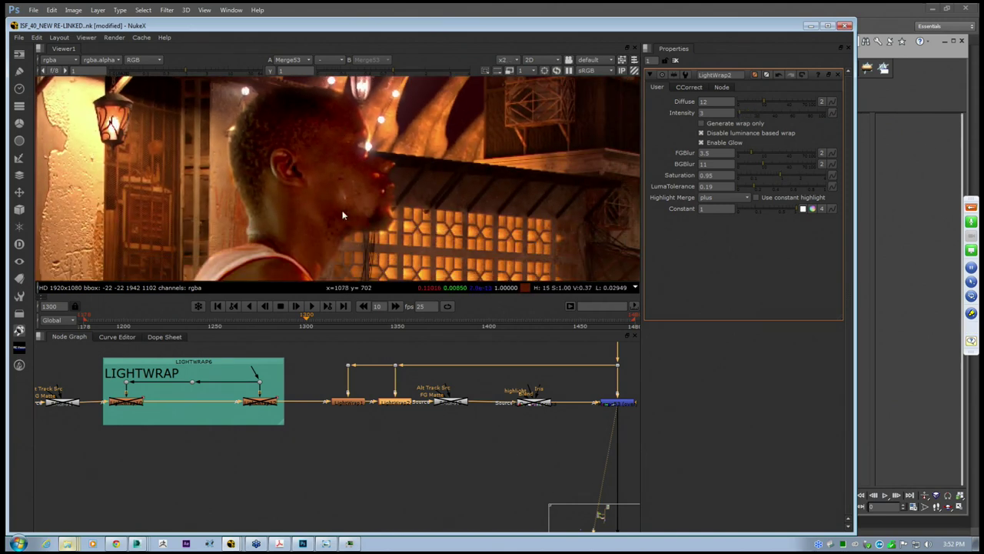
scroll(328, 161, "down", 4)
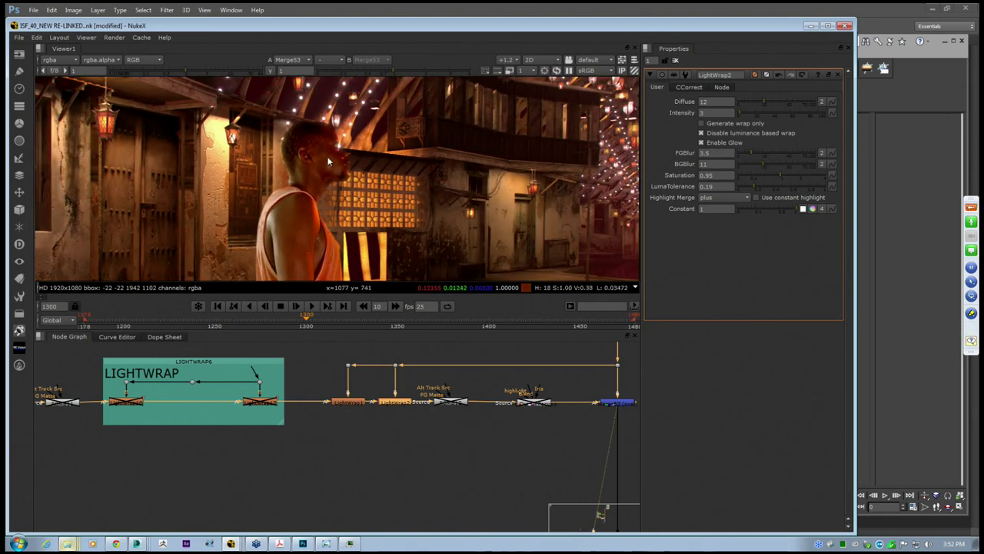
scroll(327, 161, "up", 5)
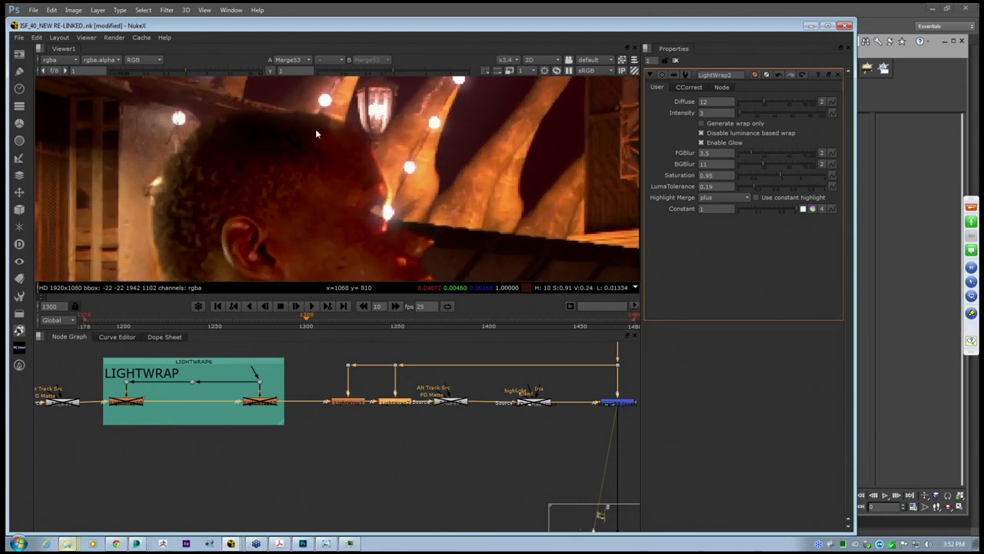
scroll(314, 116, "down", 4)
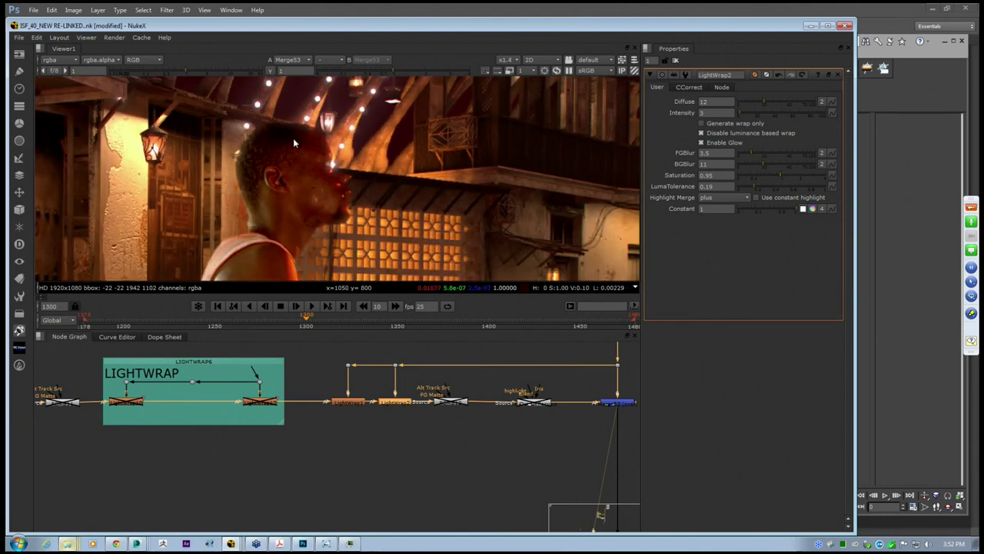
Compare the man's head and chin with LightWrap1 and LightWrap2 both disabled and enabled
left_click_drag(312, 387, 410, 409)
scroll(307, 177, "up", 2)
middle_click_drag(327, 186, 331, 181)
key("d")
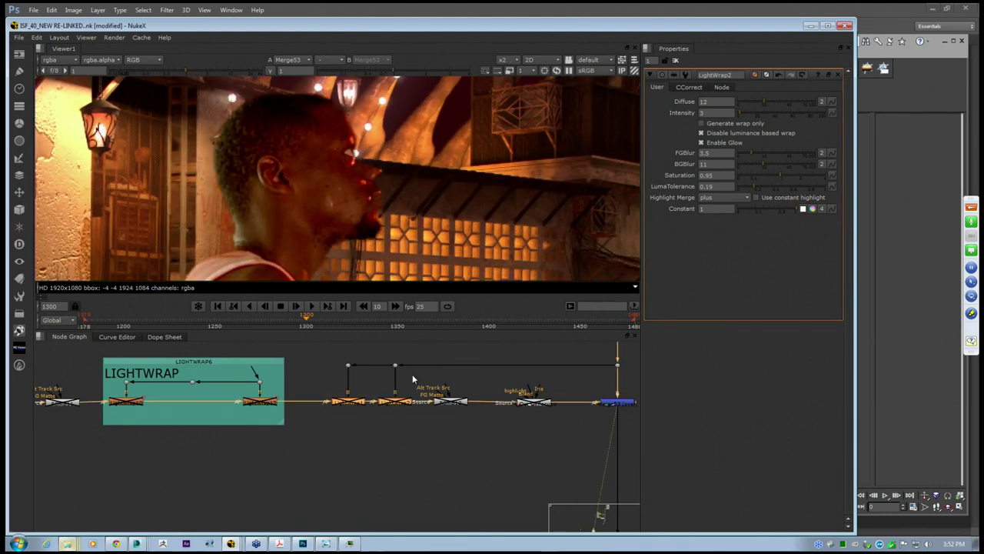
key("d")
key("d")
key("d")
key("d")
key("d")
scroll(343, 265, "up", 5)
key("d")
key("d")
key("d")
key("d")
key("d")
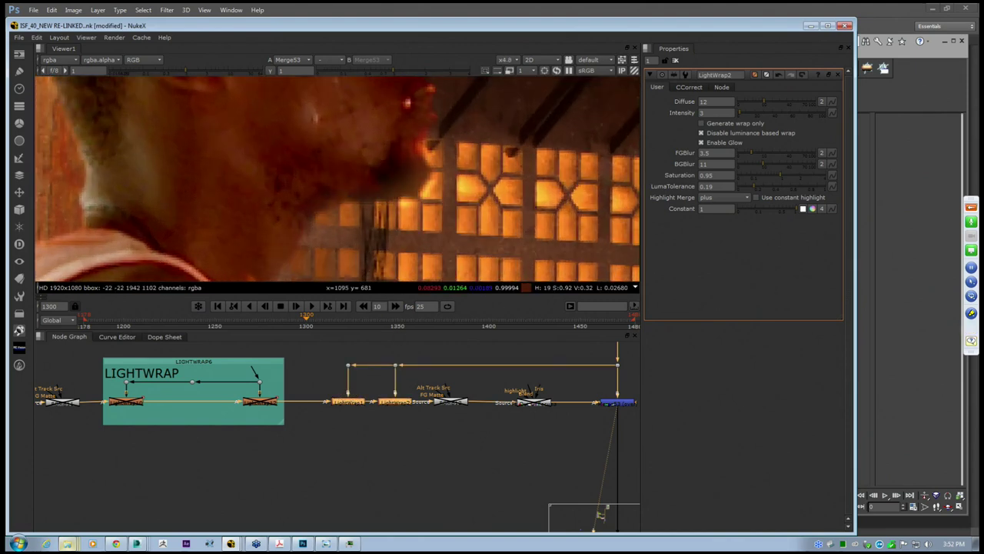
Compare the full frame and then the man's head with both LightWrap nodes toggled off and on, leaving them enabled
scroll(348, 200, "down", 5)
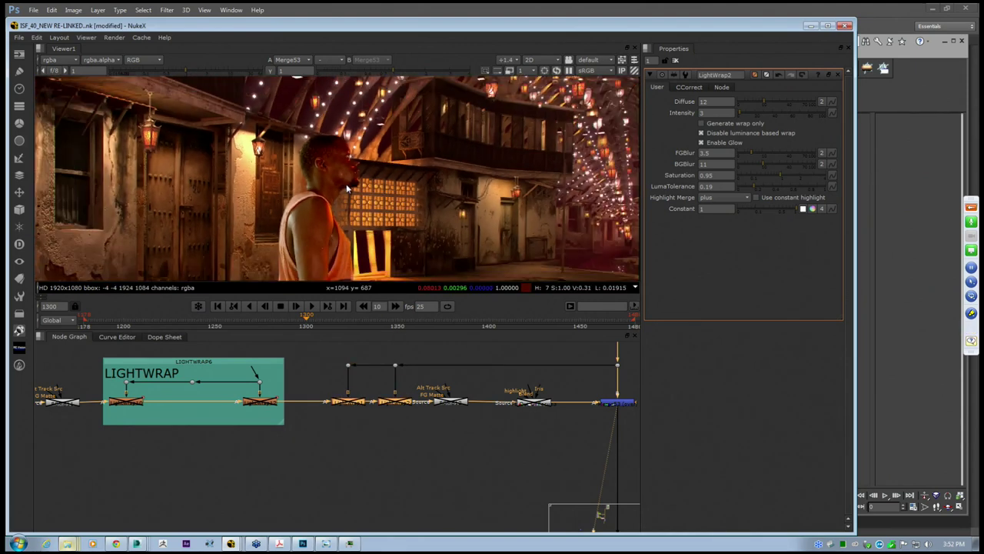
scroll(377, 174, "down", 3)
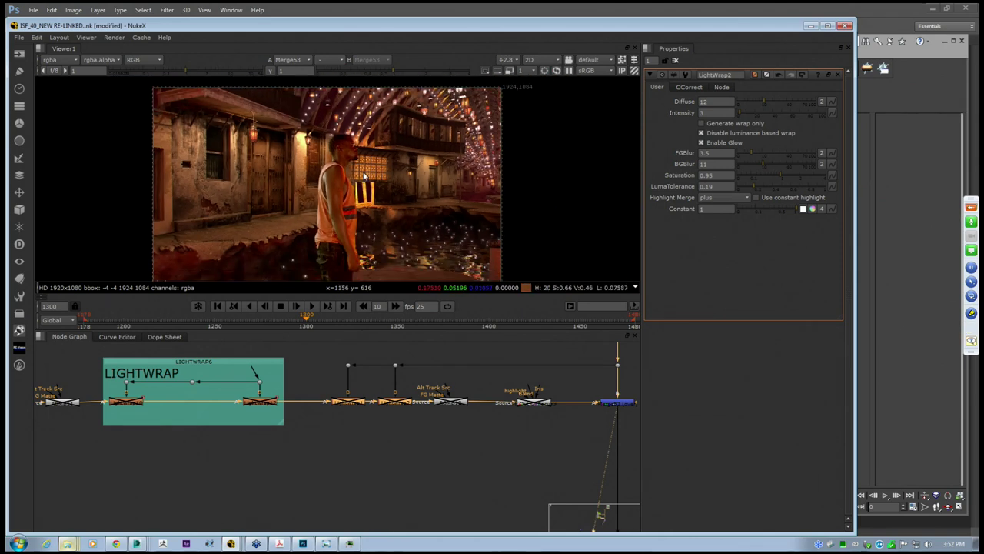
key("d")
key("d")
key("d")
key("d")
key("d")
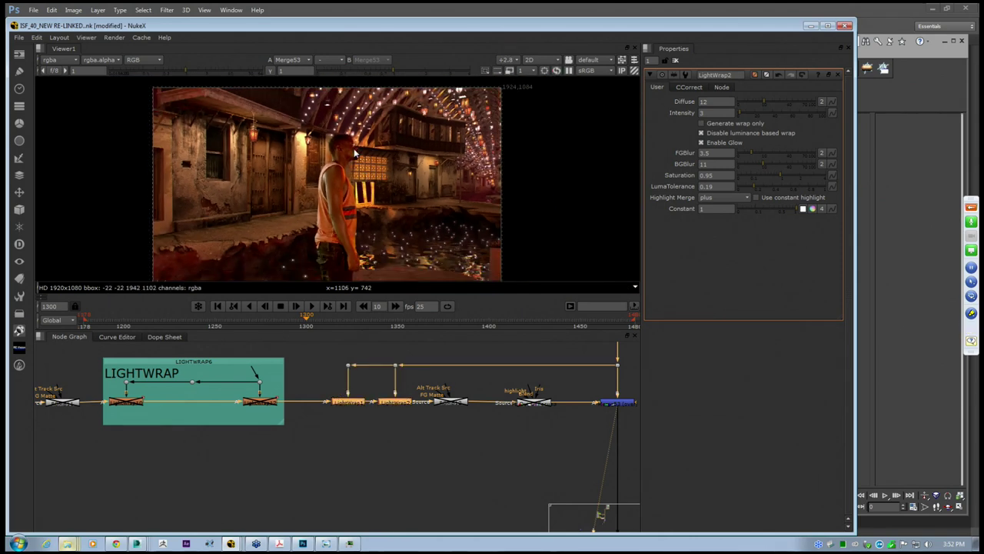
scroll(348, 146, "up", 8)
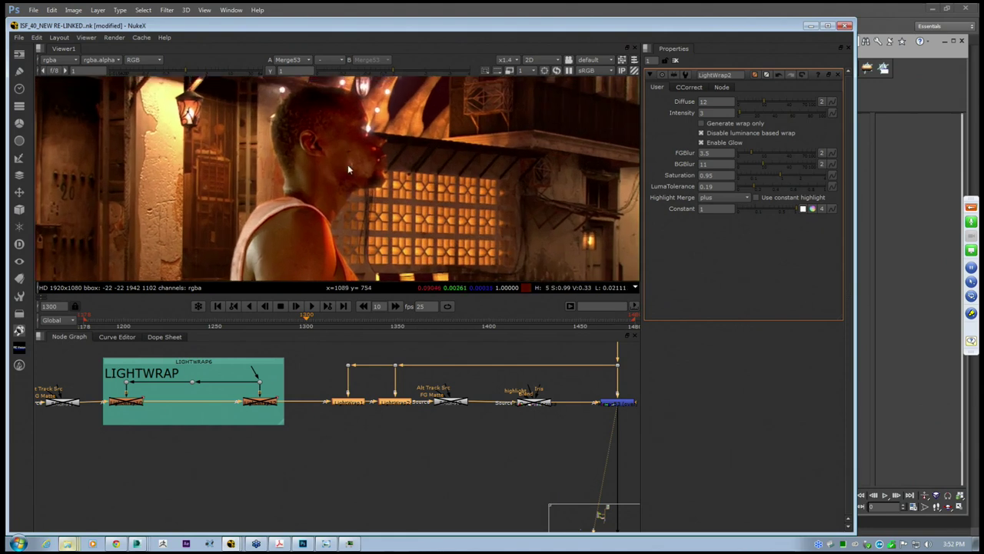
key("d")
key("d")
key("d")
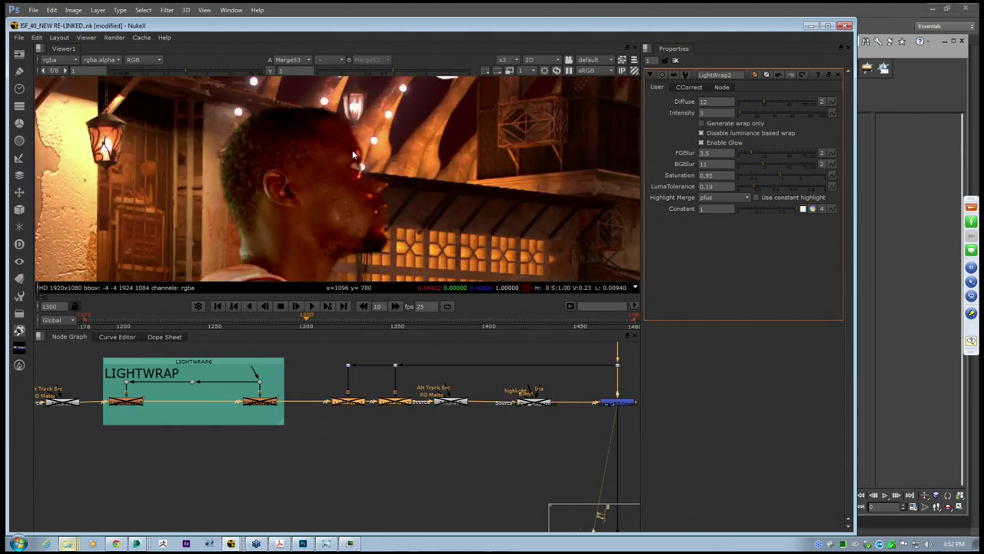
key("d")
left_click(366, 427)
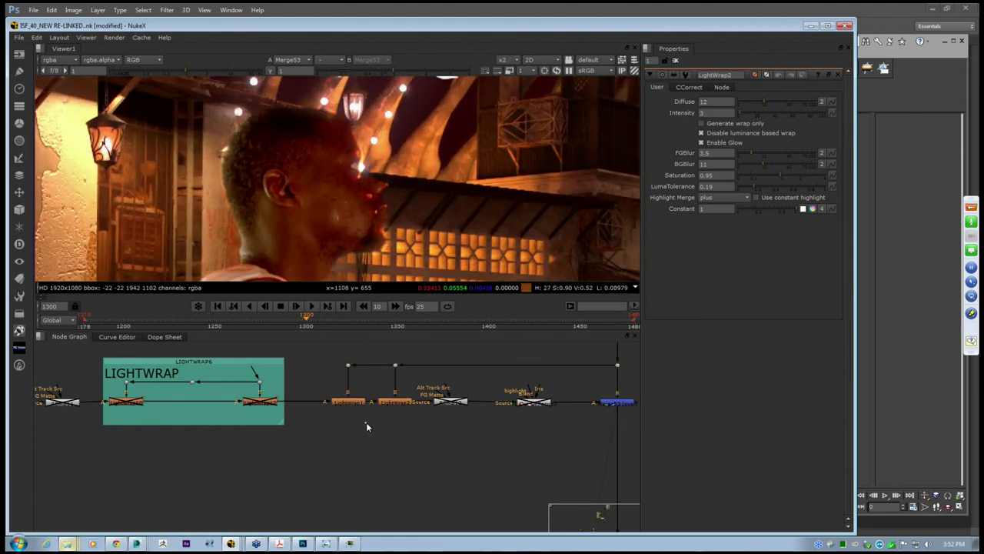
Disable LightWrap1 and LightWrap2, and wire the LIGHTWRAP group's input dot to the dot above LightWrap1 on the background line
middle_click_drag(270, 393, 279, 390)
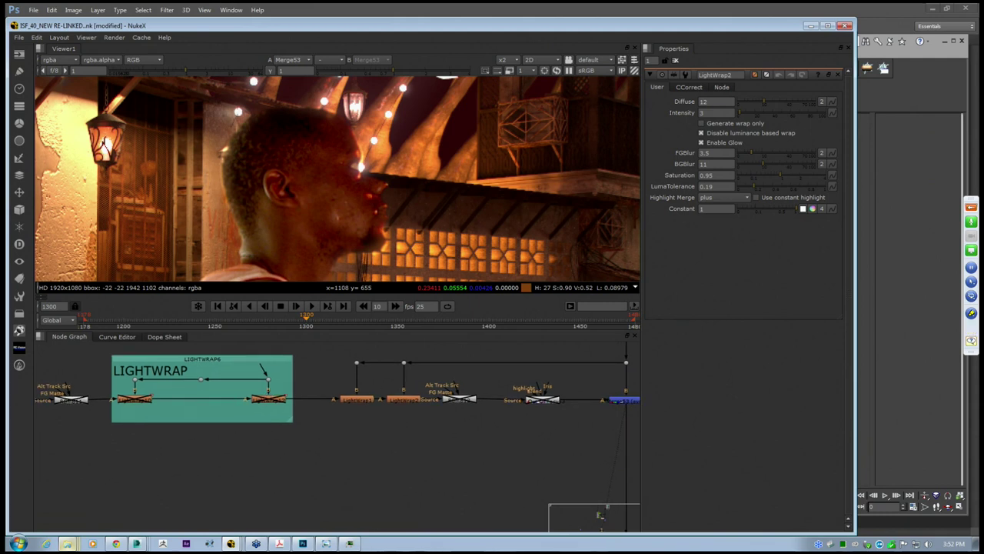
left_click_drag(329, 385, 420, 410)
left_click_drag(265, 370, 356, 362)
Enable LightWrap10 and LightWrap12 inside the LIGHTWRAP group and check their effect on the wider shot
left_click_drag(110, 388, 294, 427)
key("d")
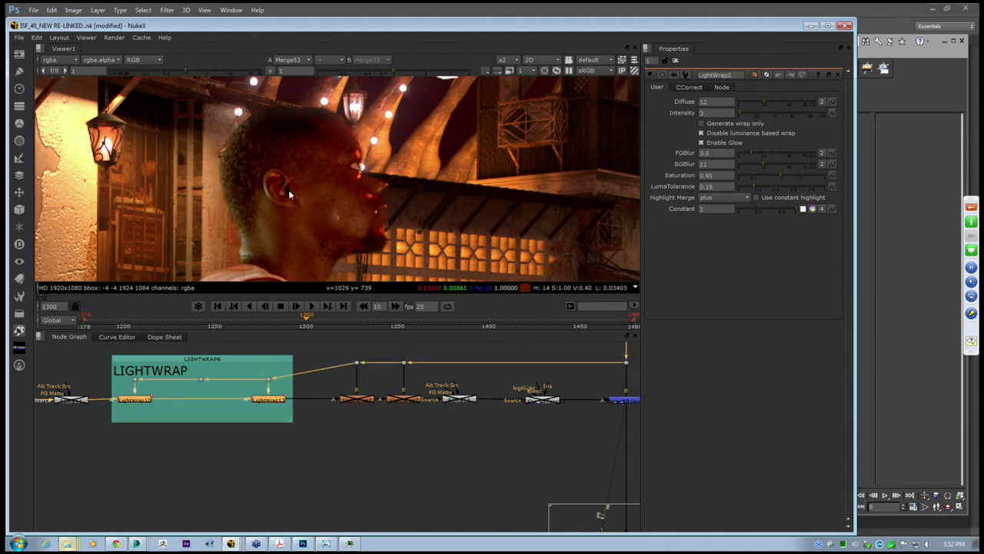
scroll(340, 193, "down", 6)
middle_click_drag(340, 193, 336, 150)
scroll(208, 192, "down", 3)
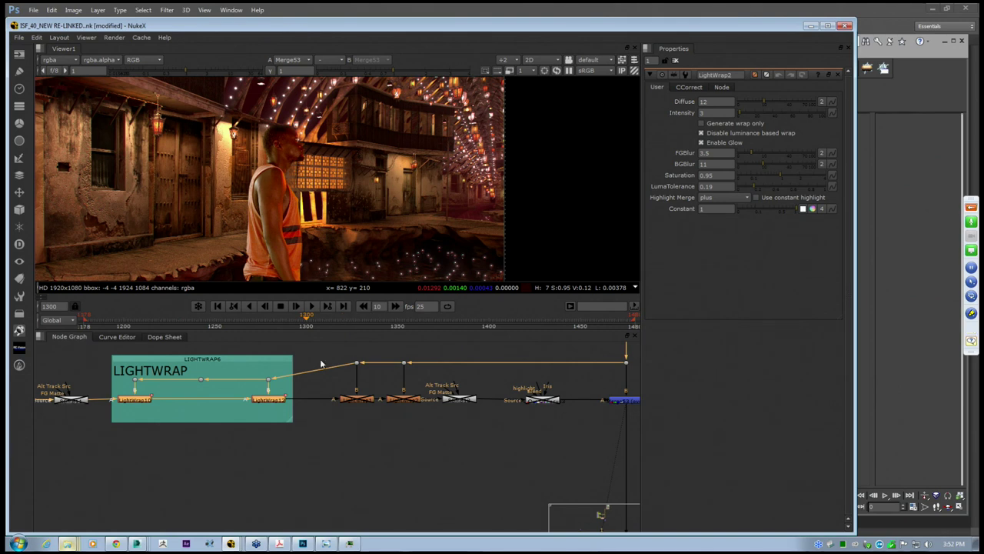
Follow the node graph from the LIGHTWRAP group down to the GRADE group and view the output of Grade53 above it
scroll(246, 400, "up", 3)
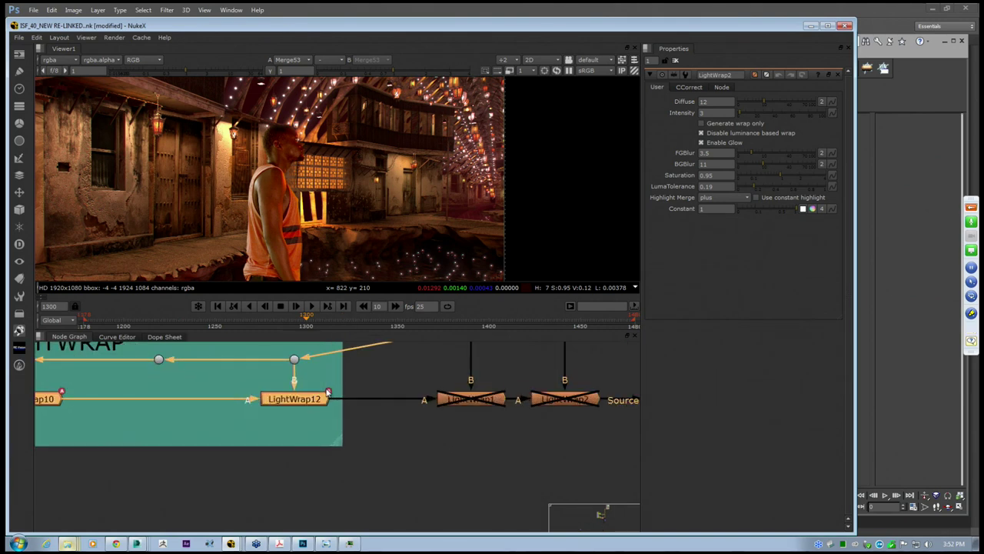
scroll(471, 405, "down", 5)
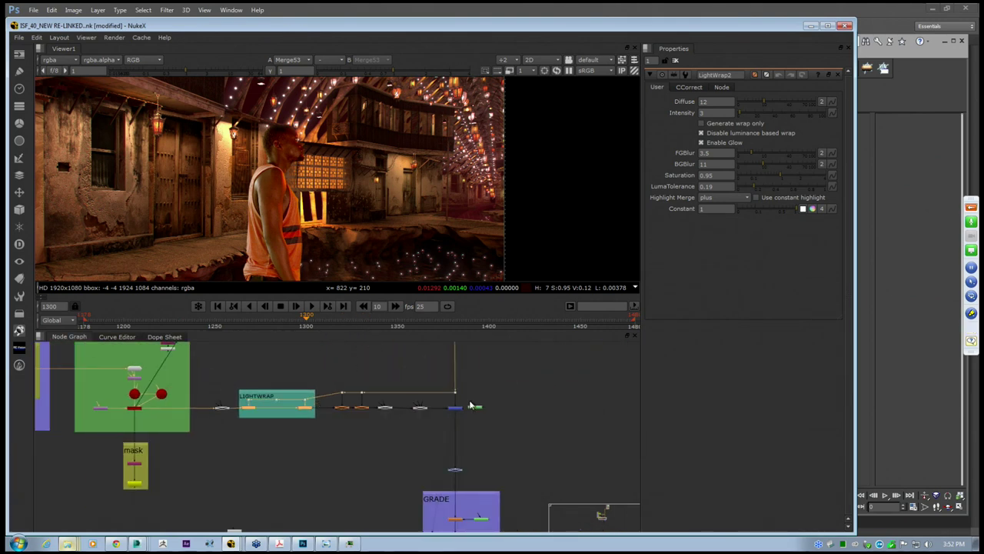
middle_click_drag(471, 405, 471, 411)
middle_click_drag(452, 479, 436, 426)
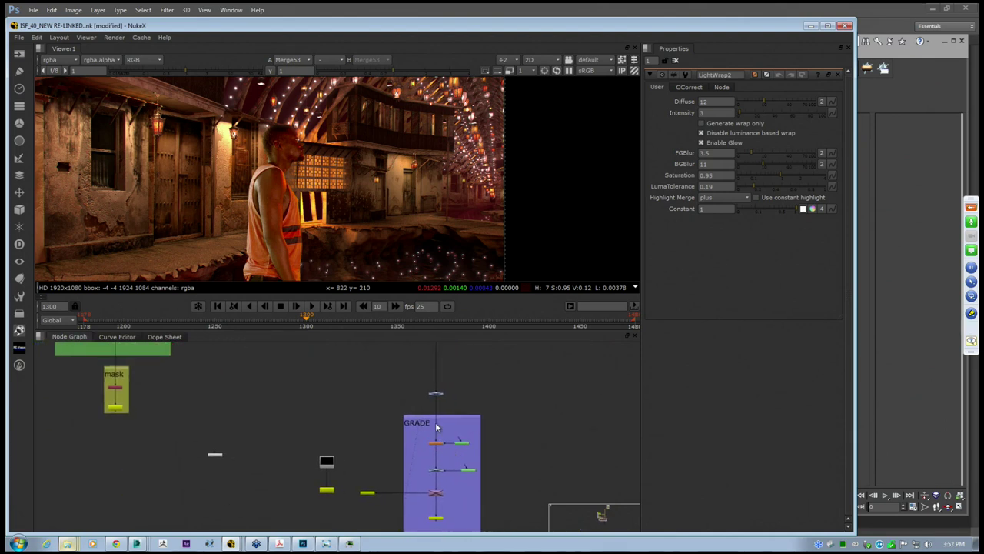
middle_click_drag(312, 390, 505, 502)
middle_click_drag(272, 448, 154, 369)
middle_click_drag(554, 521, 442, 425)
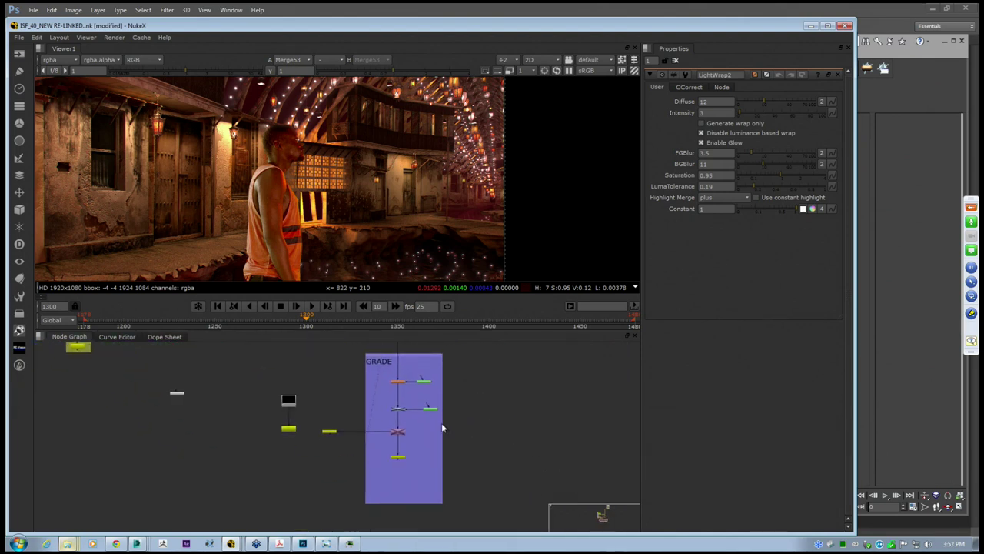
scroll(415, 405, "up", 3)
middle_click_drag(400, 375, 458, 475)
middle_click_drag(444, 384, 444, 439)
left_click(444, 439)
key("1")
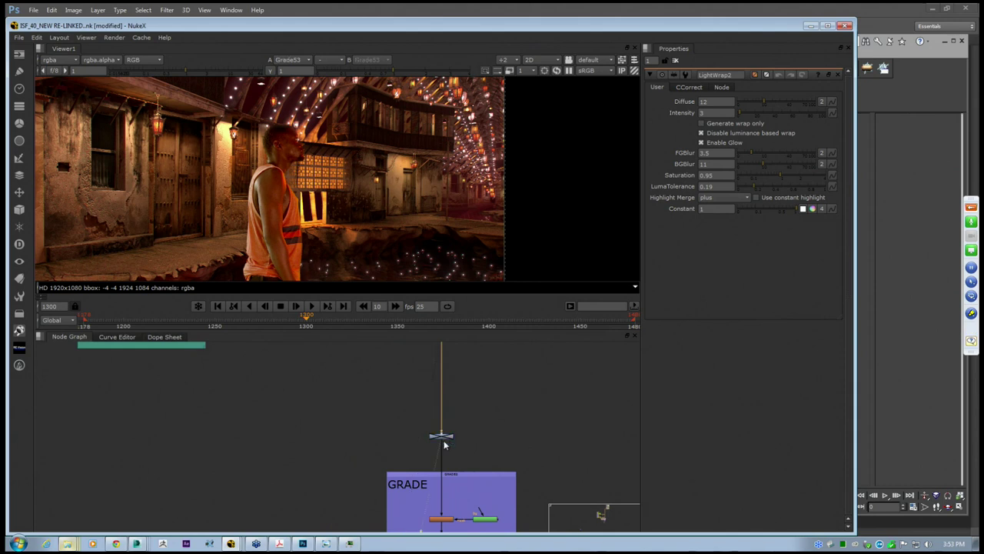
View the outputs of Glow10, the disabled masked node below it, and the Reformat node in the GRADE group
middle_click_drag(449, 526, 481, 365)
scroll(442, 435, "up", 3)
left_click(442, 431)
key("1")
left_click(457, 427)
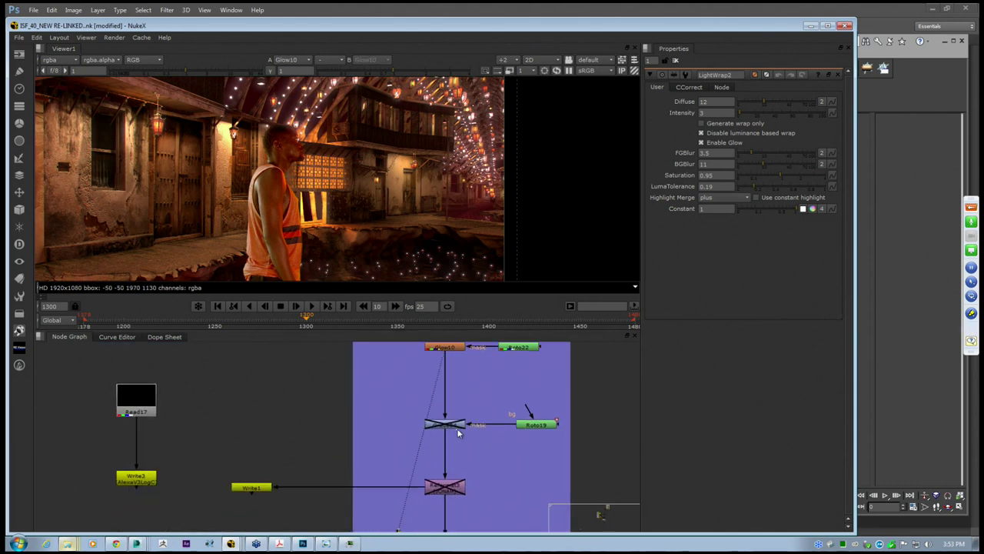
key("1")
middle_click_drag(460, 492, 474, 452)
left_click(471, 450)
key("1")
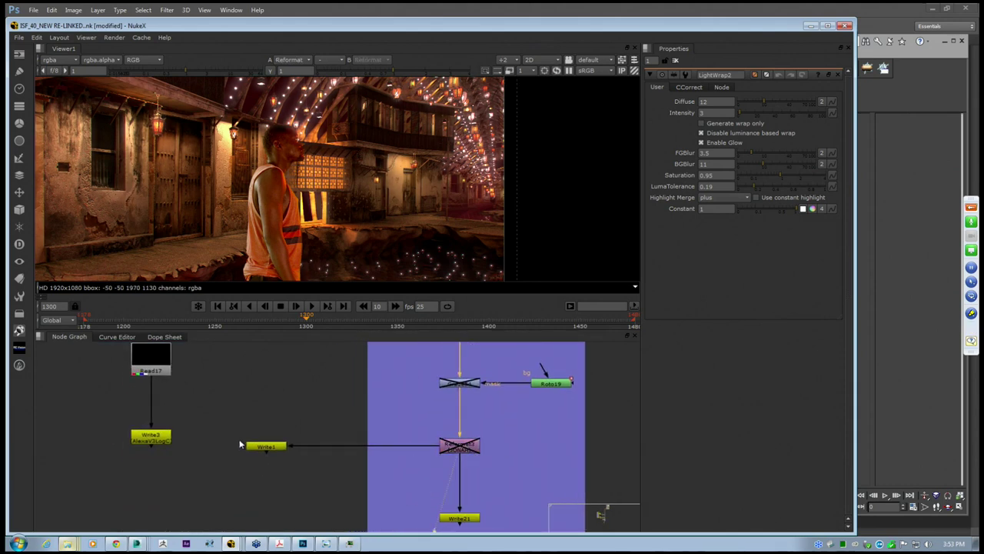
Open Write21's properties and browse its output file location to E:/CG SCHOOL/DAY 03_VFX/NUKE
left_click(266, 447)
scroll(370, 427, "down", 1)
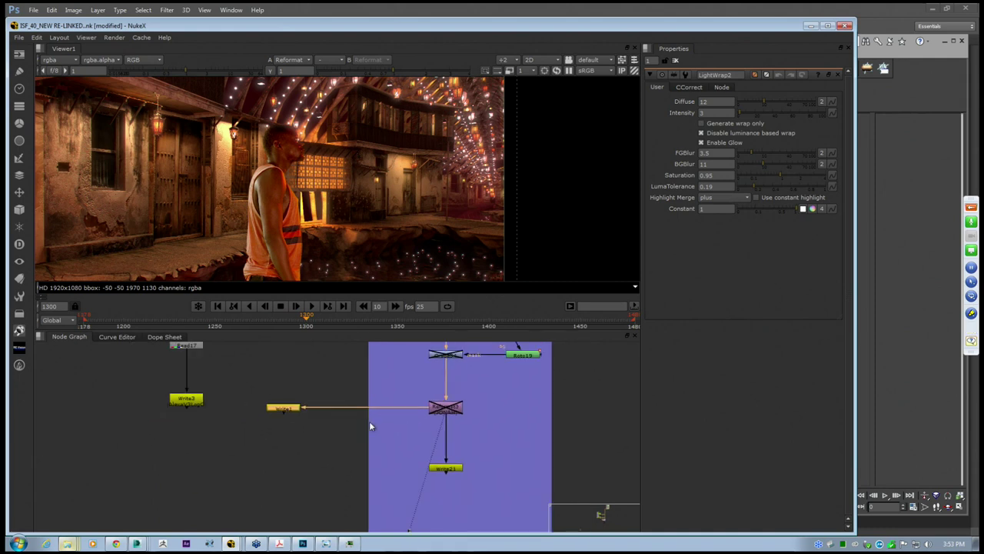
double_click(452, 469)
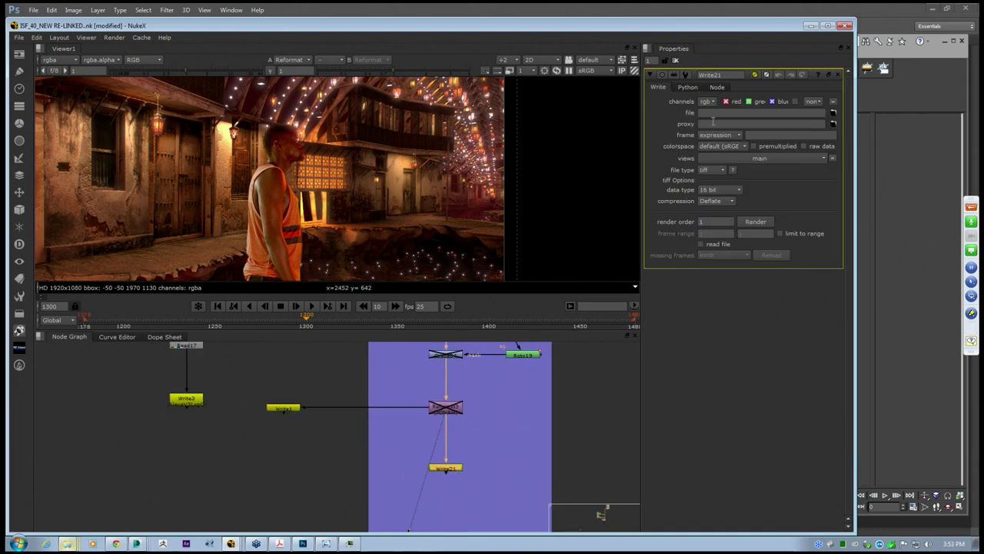
left_click(834, 113)
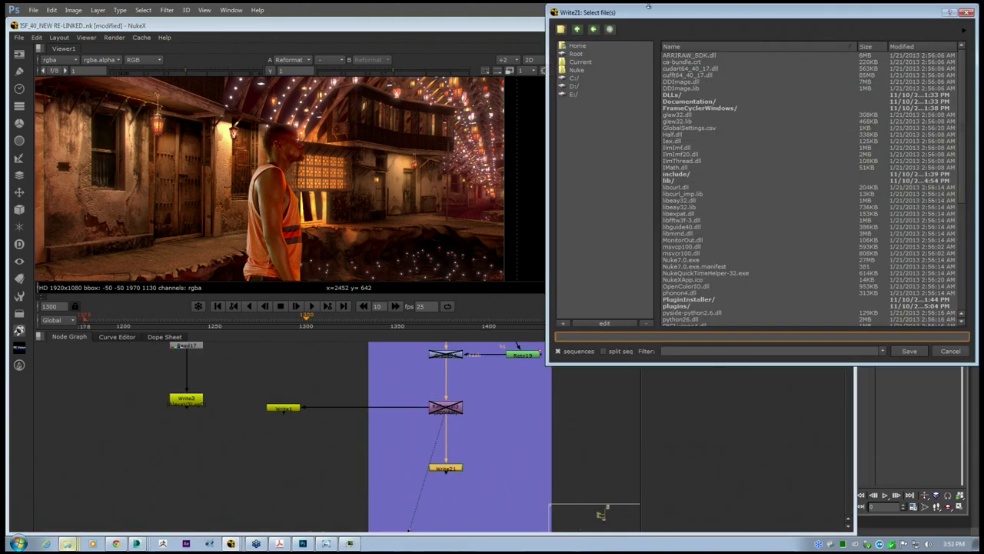
left_click_drag(648, 8, 420, 46)
left_click(344, 131)
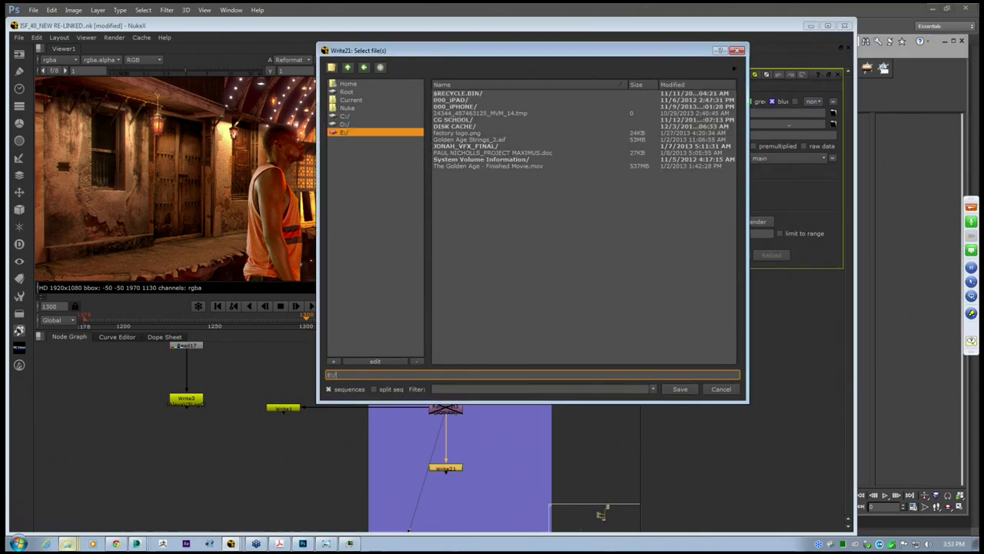
double_click(455, 120)
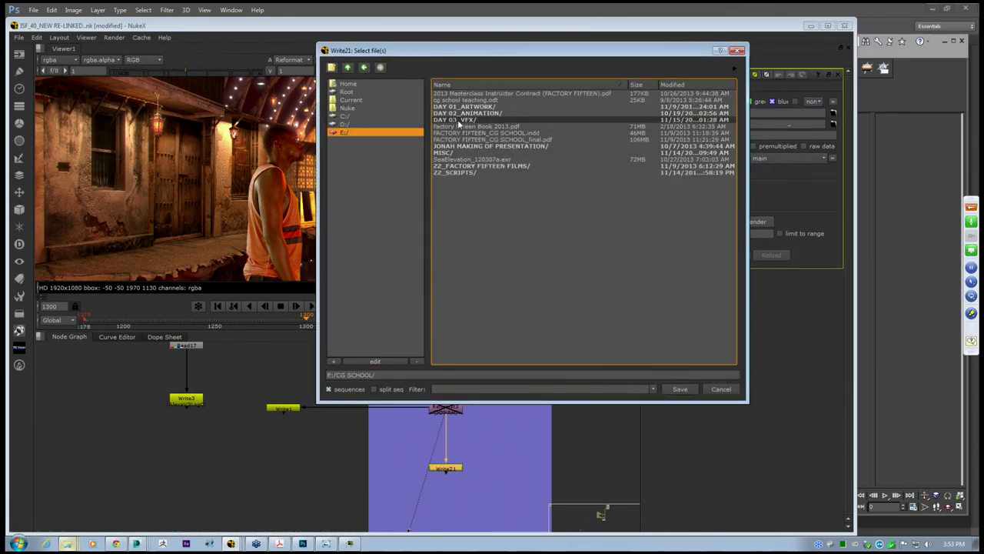
double_click(459, 120)
double_click(452, 100)
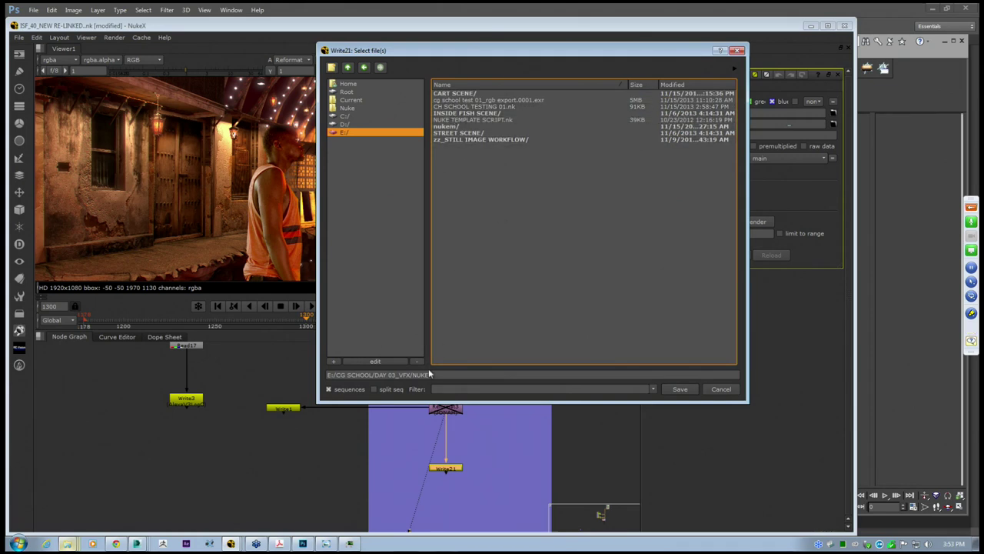
Create a new folder named "cg school export test" inside the NUKE folder
left_click(336, 361)
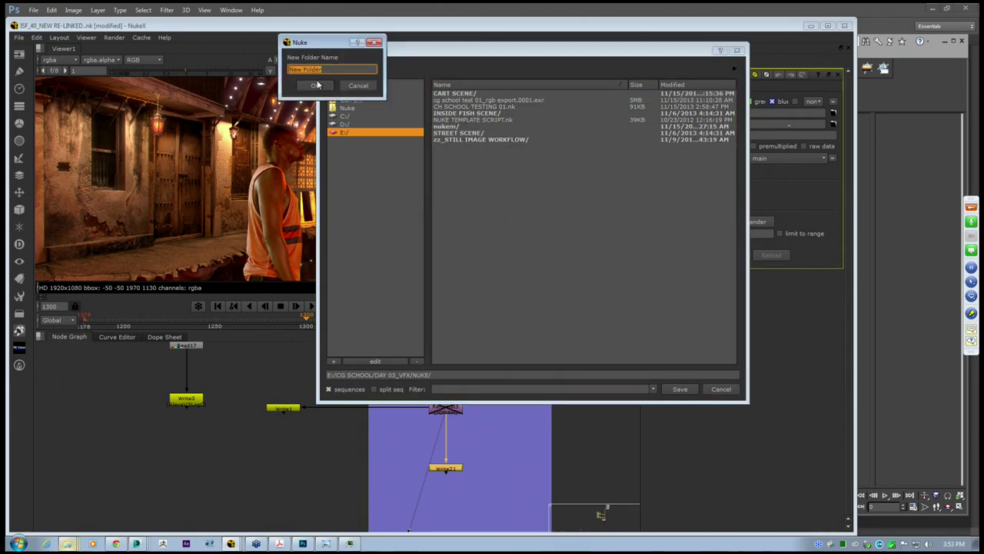
type("cg school export test")
left_click(316, 87)
Set Write21's output file to "cg school export test.####.exr" in the new folder
left_click(514, 375)
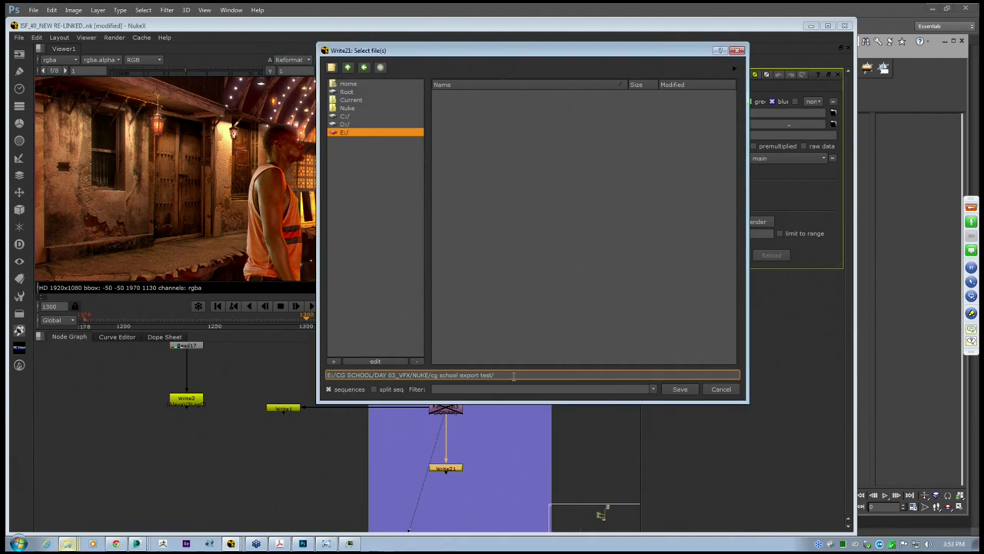
type("cg school e")
type(".####.exr")
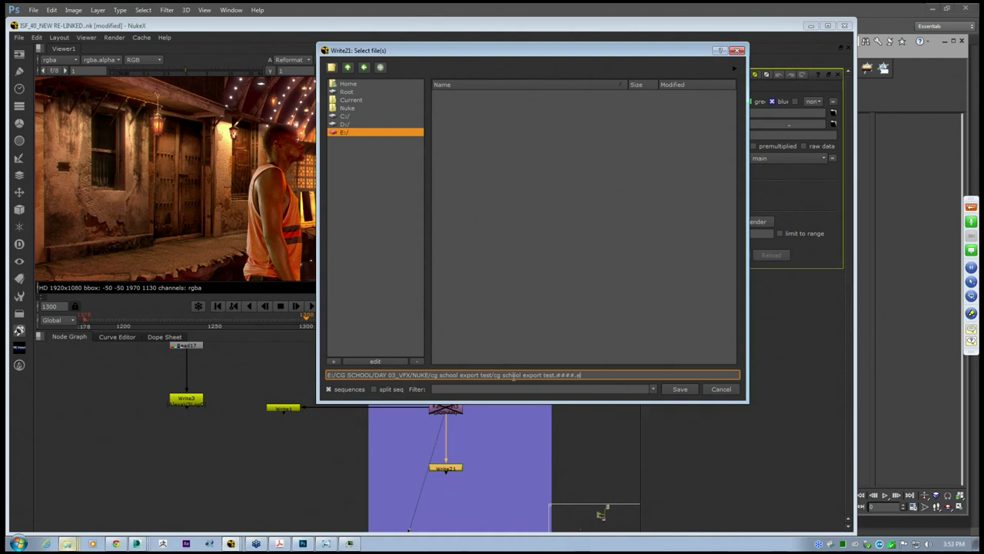
left_click(680, 390)
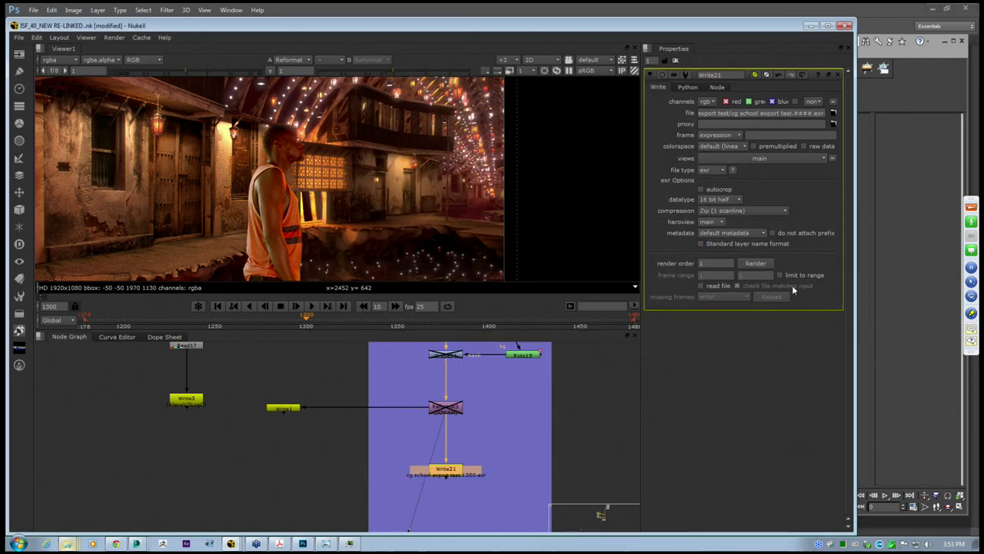
Render Write21 over the input frame range 1178-1480 in the background, with a thread limit of 6 and memory limit of 8177M
left_click(757, 263)
left_click_drag(786, 216, 454, 135)
left_click(456, 175)
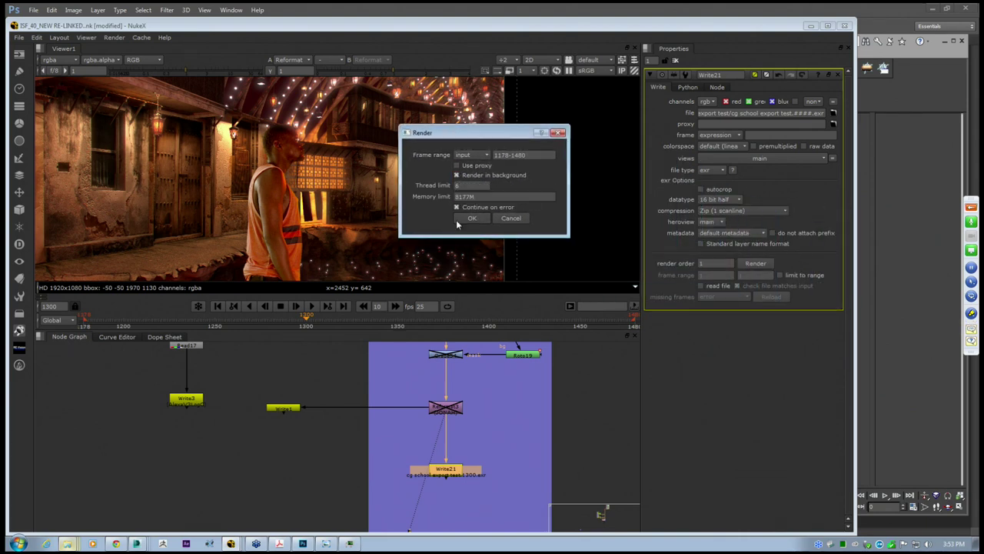
left_click_drag(459, 132, 383, 129)
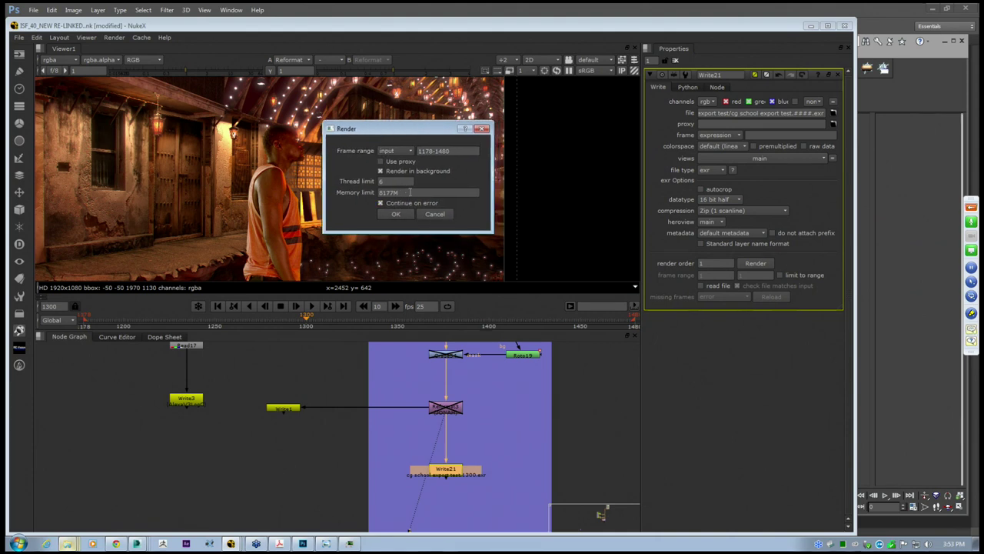
double_click(408, 192)
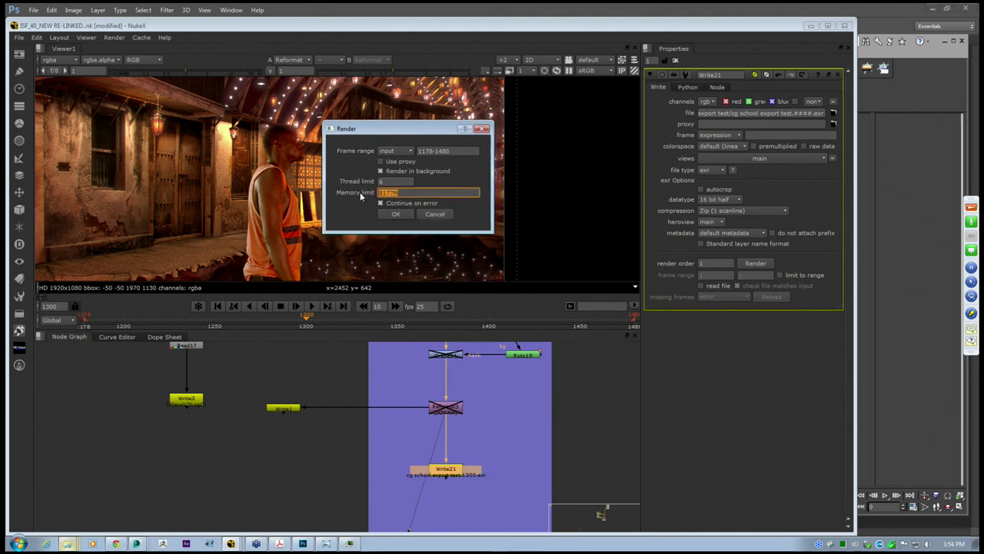
left_click_drag(386, 134, 471, 155)
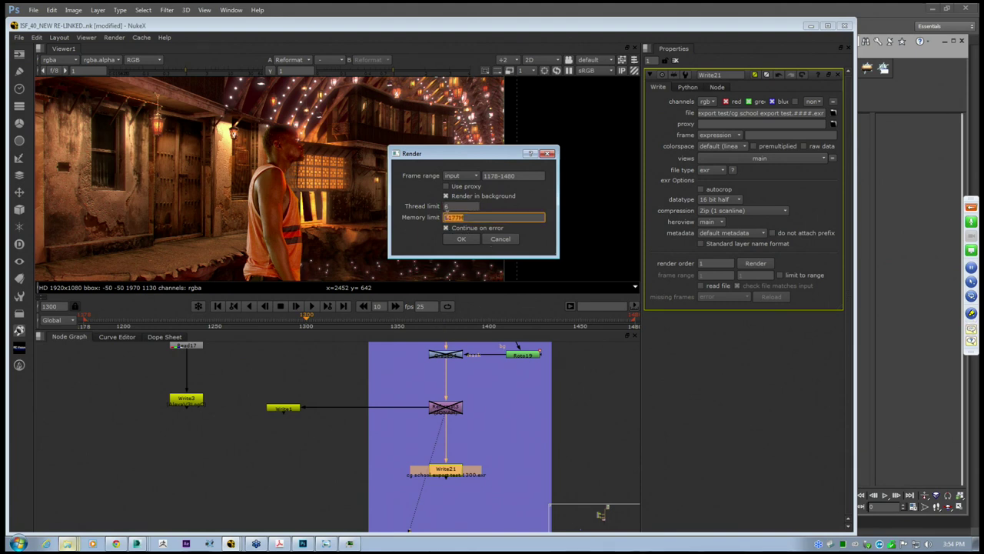
left_click(459, 239)
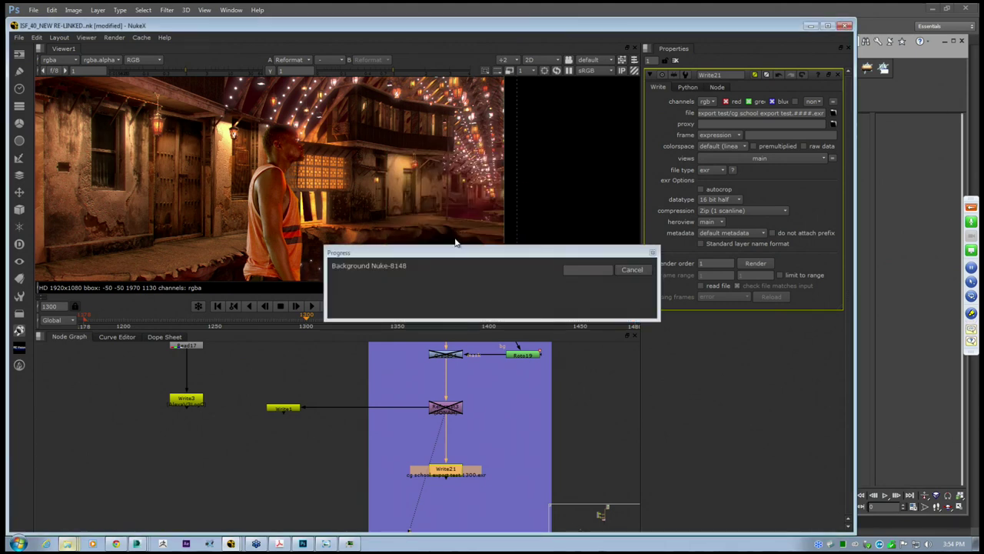
left_click_drag(502, 256, 604, 136)
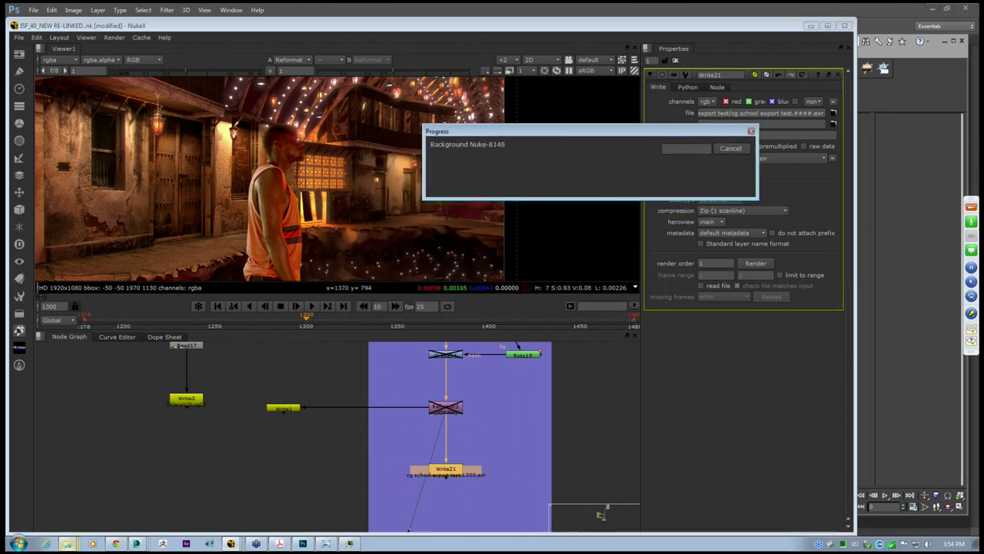
Enlarge the node graph and survey the MALACHI_STAND, DANIEL_STAND and GRADE branches while the render runs
scroll(317, 175, "down", 3)
scroll(322, 176, "up", 2)
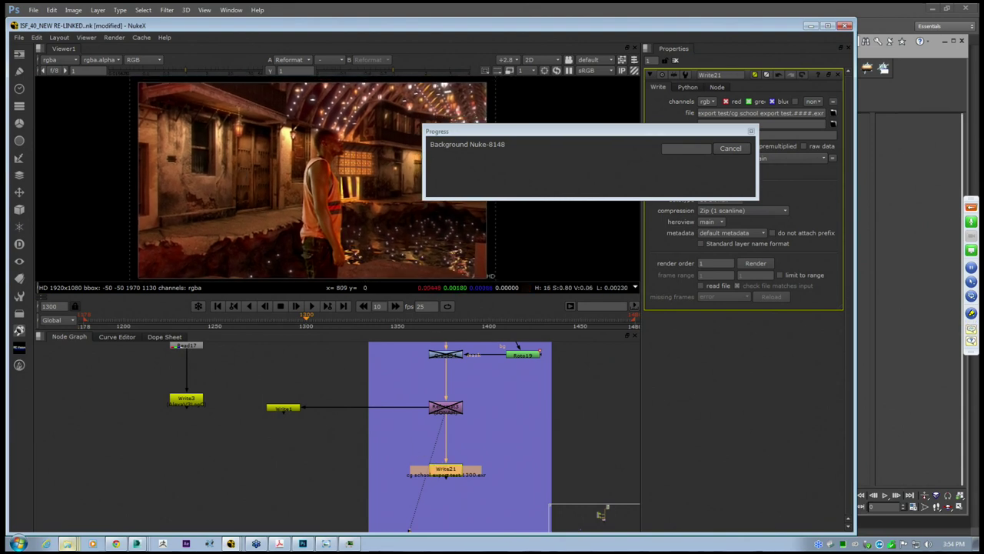
scroll(358, 415, "up", 2)
scroll(357, 416, "down", 3)
key("space")
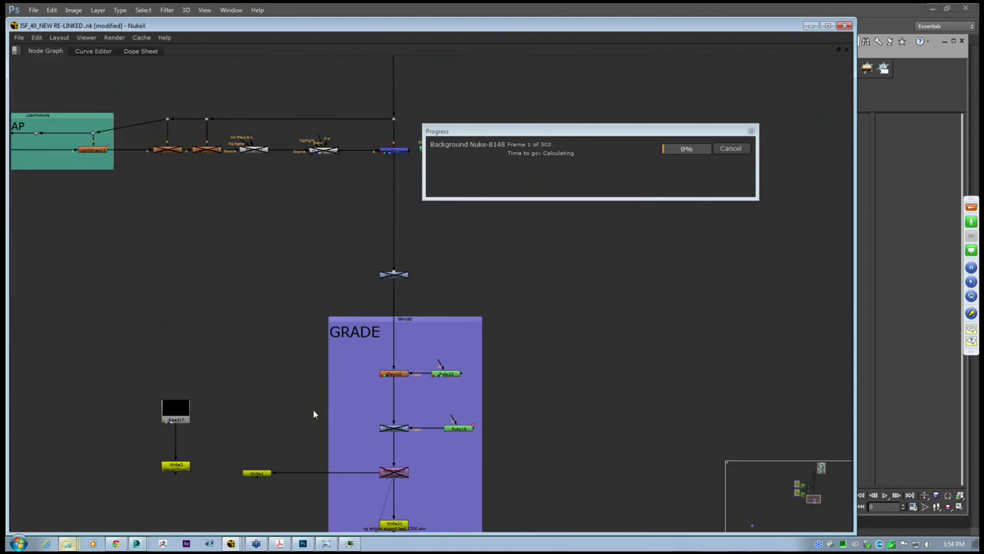
scroll(313, 414, "down", 5)
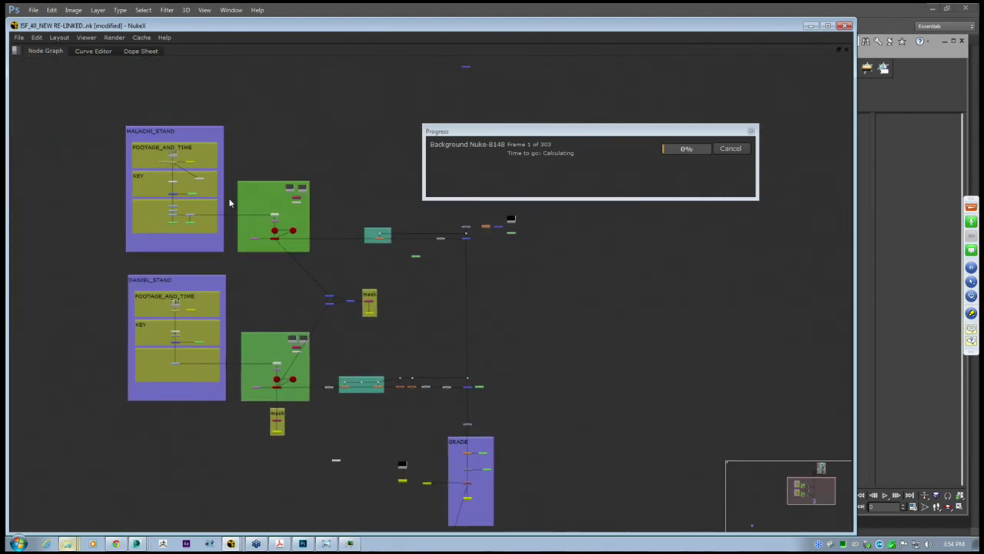
middle_click_drag(383, 259, 373, 227)
scroll(372, 228, "up", 1)
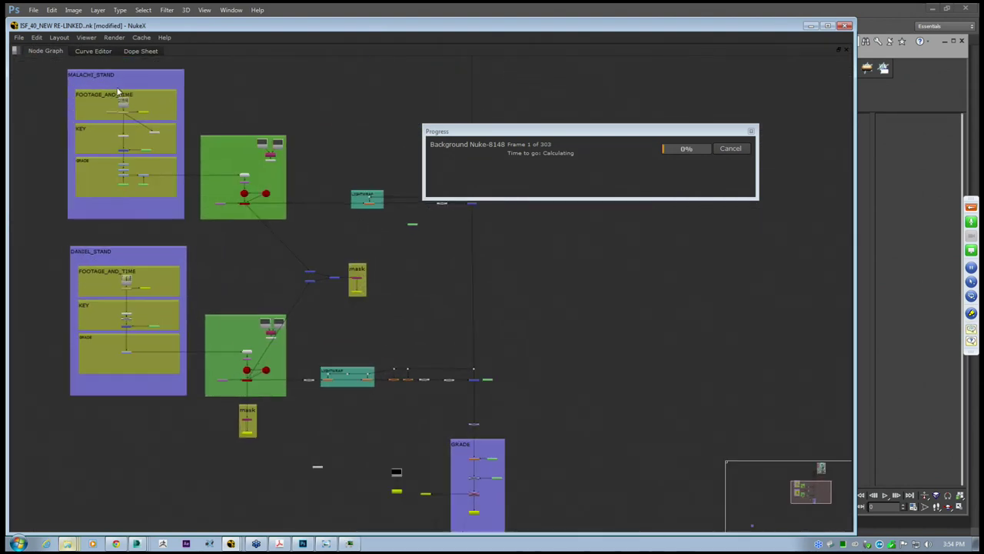
scroll(344, 262, "down", 2)
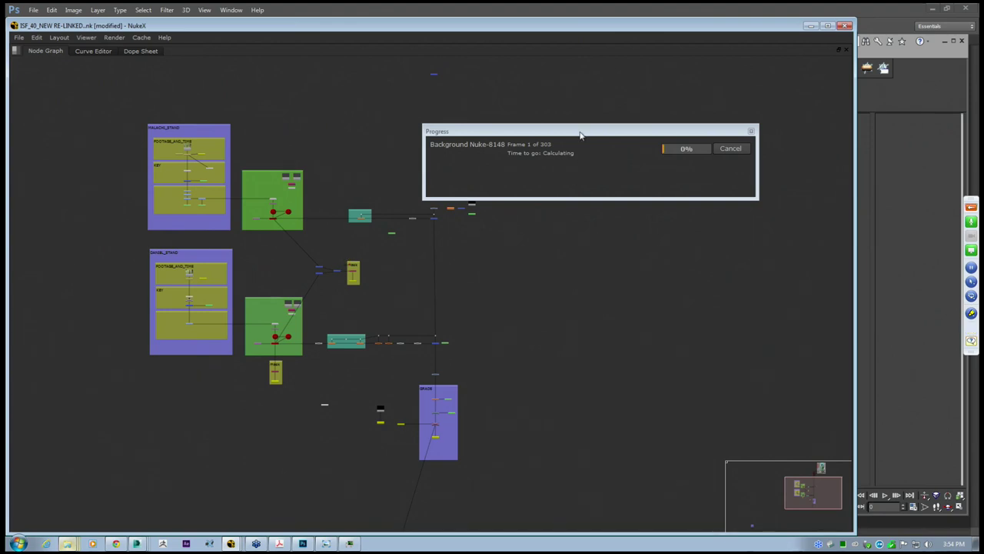
Examine the mask group with Shuffle2 and Write19, and how it branches off the main node tree
left_click_drag(580, 136, 647, 99)
scroll(325, 220, "up", 2)
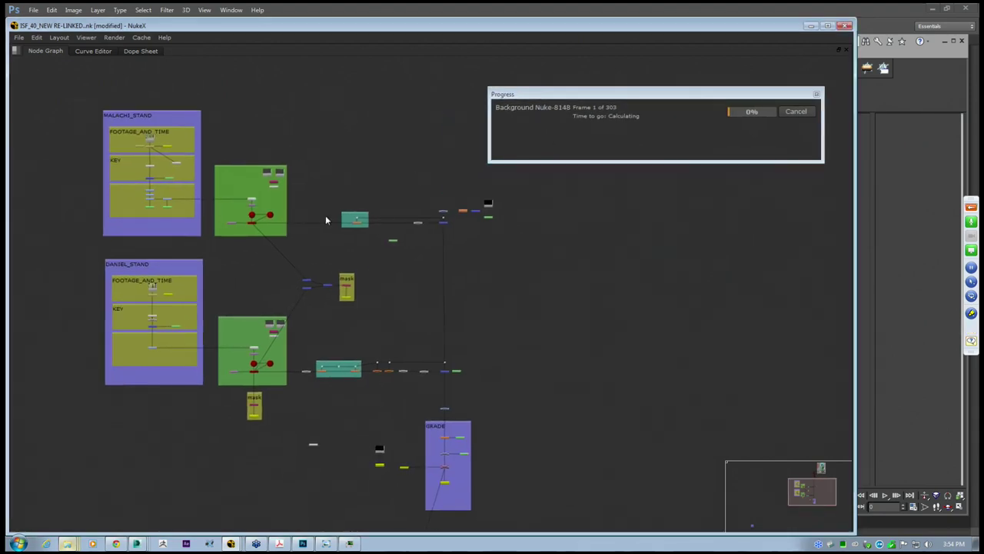
scroll(323, 246, "up", 4)
scroll(389, 345, "up", 2)
scroll(385, 350, "down", 10)
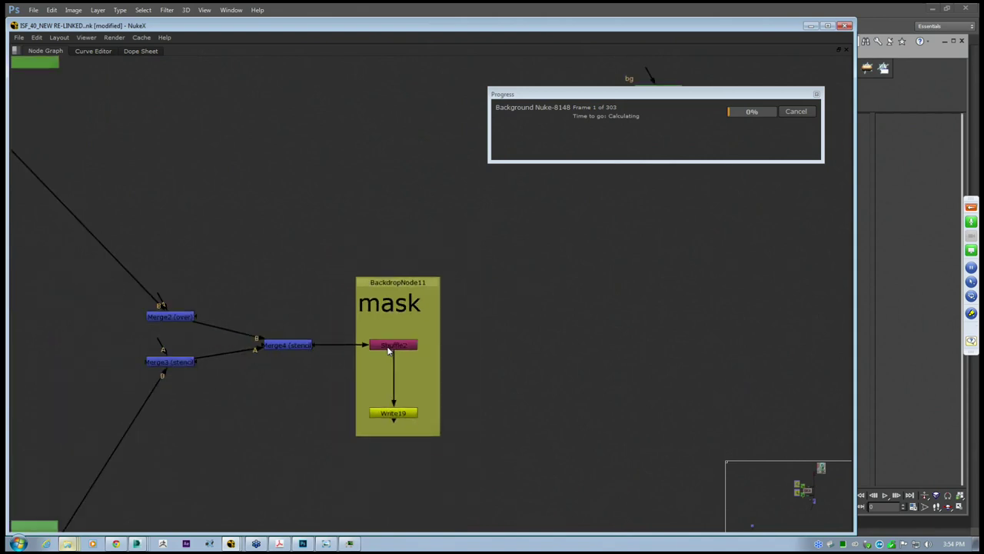
middle_click_drag(342, 409, 327, 334)
scroll(380, 356, "down", 2)
scroll(364, 321, "up", 1)
middle_click_drag(396, 290, 332, 308)
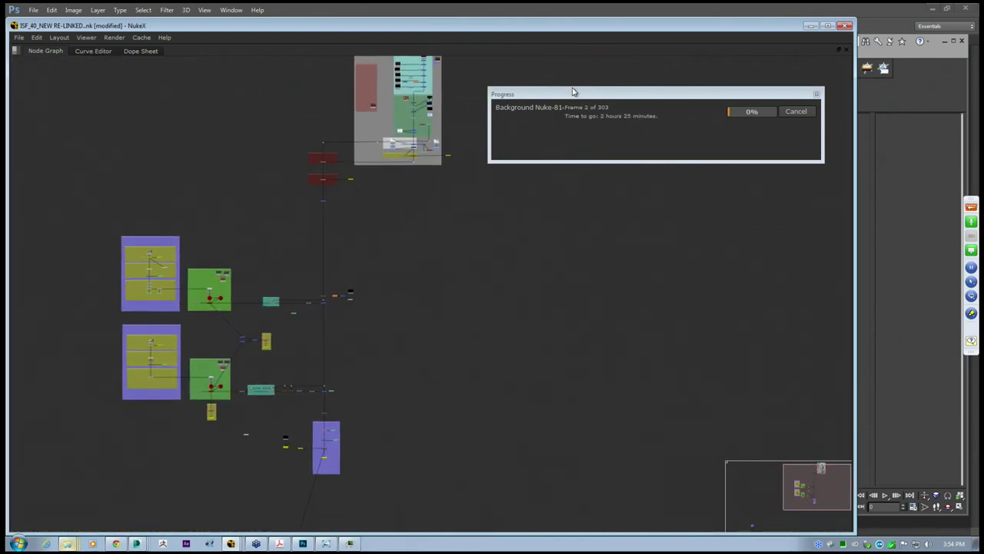
Cancel the background render and bring back the full layout with the composite unobstructed
left_click_drag(578, 93, 563, 130)
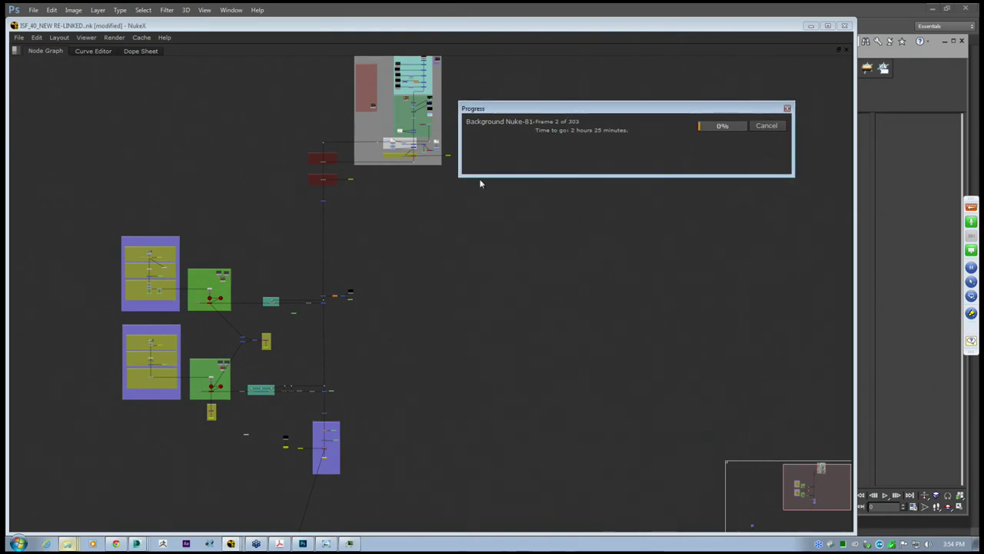
left_click_drag(600, 112, 620, 122)
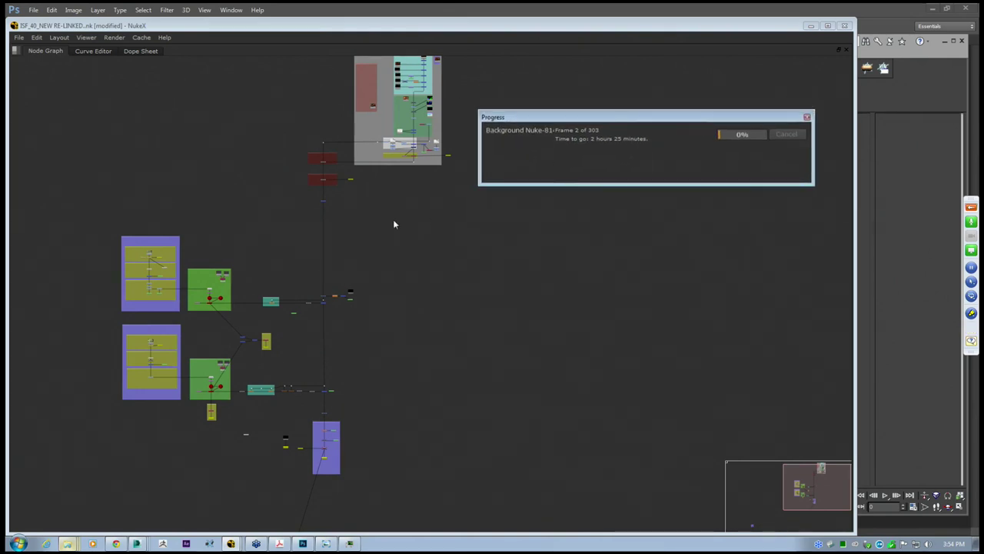
left_click(308, 27)
left_click_drag(308, 26, 310, 17)
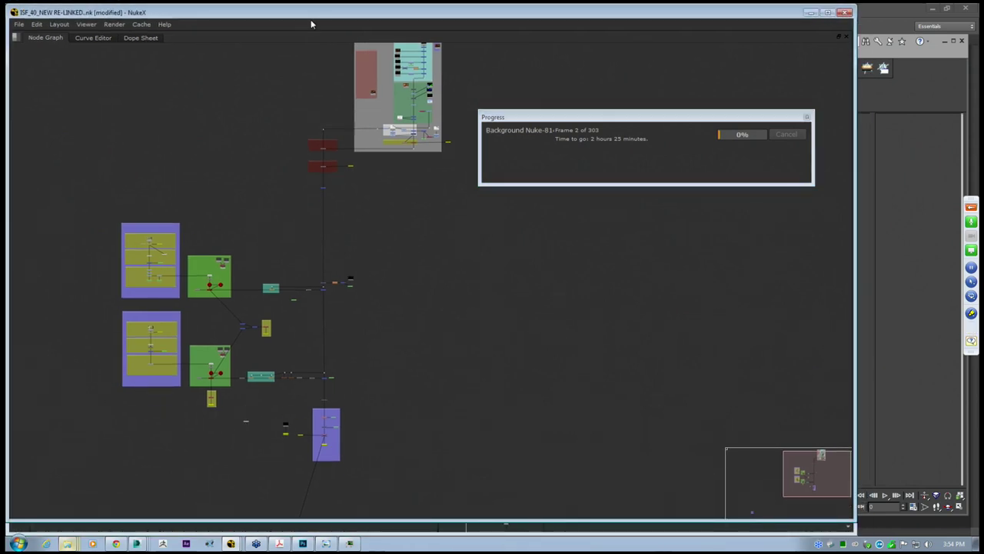
middle_click_drag(473, 386, 457, 382)
key("space")
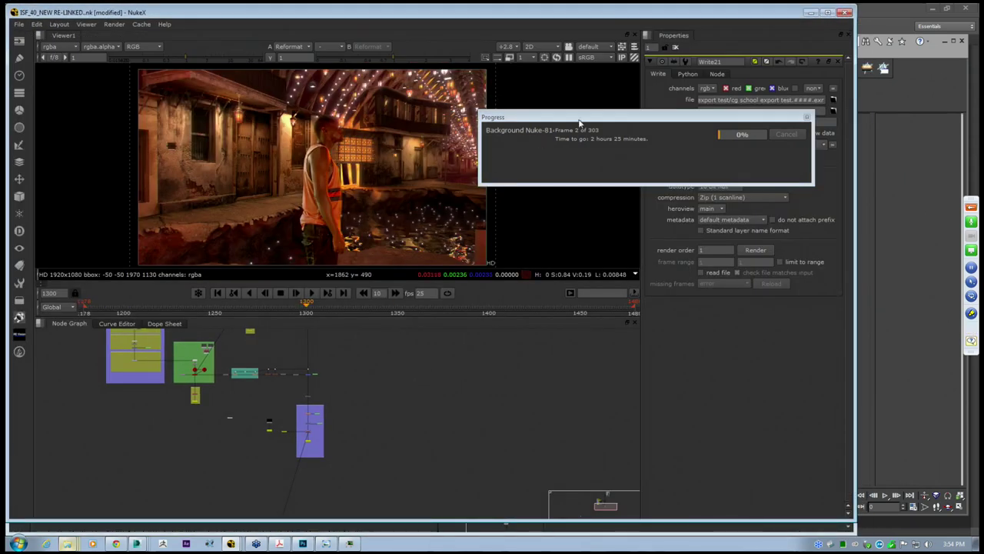
left_click_drag(578, 117, 534, 57)
left_click(297, 158)
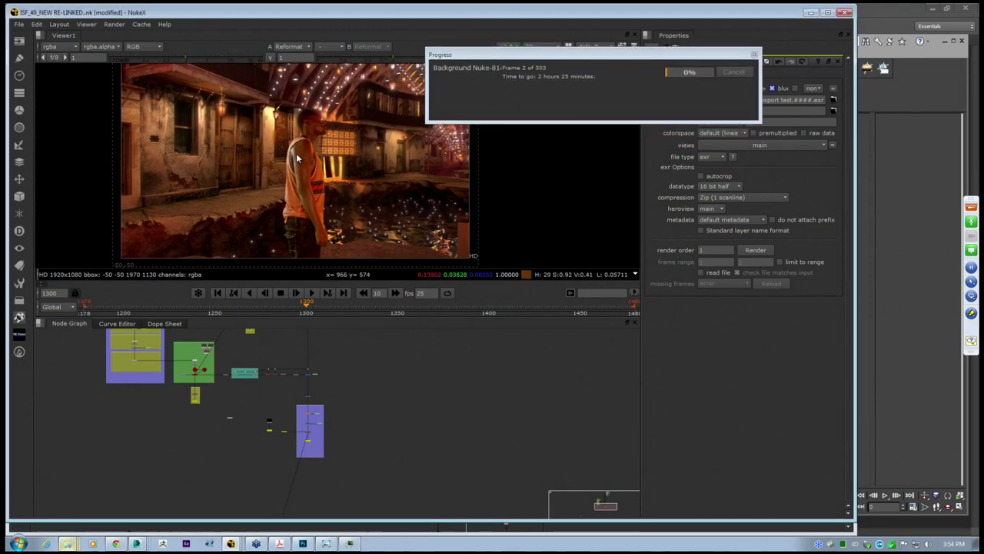
Examine the complete node tree, from the background group down through the character branches to the GRADE group
middle_click_drag(282, 394, 325, 455)
middle_click_drag(227, 390, 261, 421)
scroll(400, 406, "down", 5)
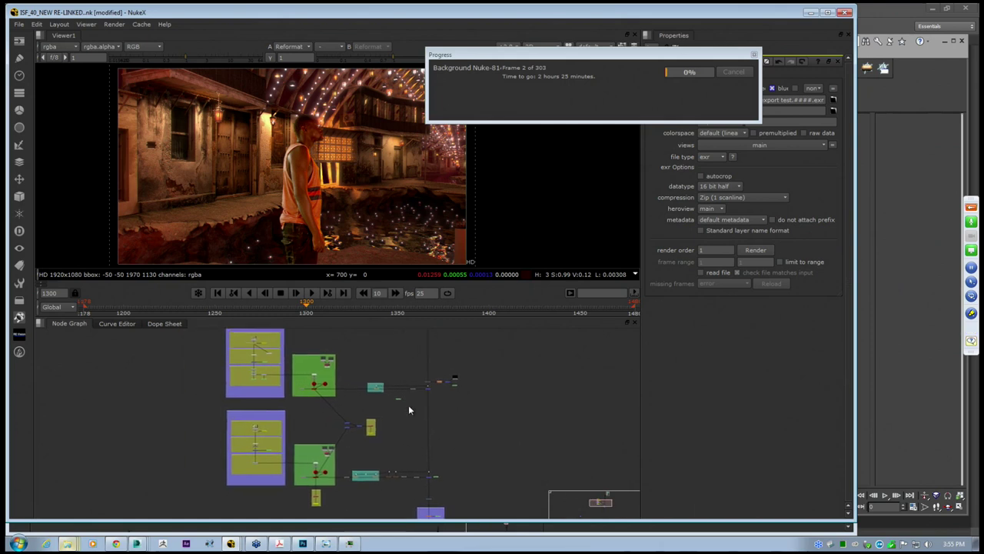
key("space")
scroll(400, 411, "up", 3)
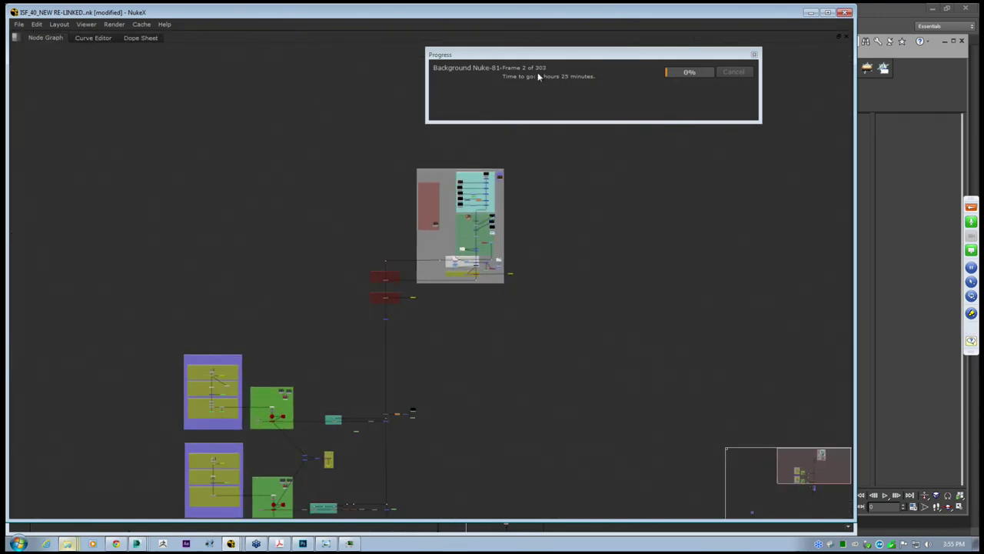
left_click_drag(548, 60, 563, 66)
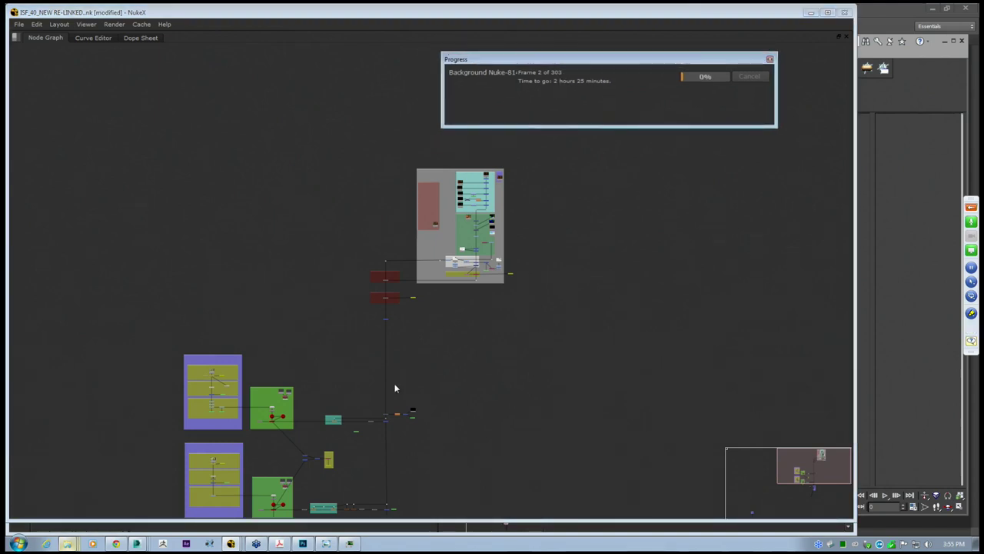
middle_click_drag(412, 337, 364, 294)
middle_click_drag(289, 285, 230, 302)
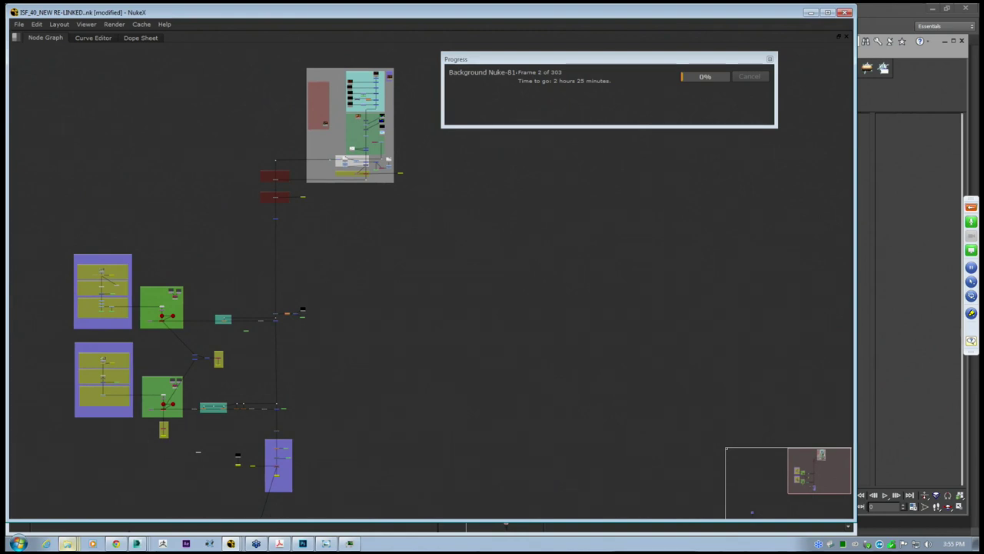
Check CPU and memory usage on Task Manager's performance page, then minimize it
key("ctrl+shift+Escape")
left_click(213, 87)
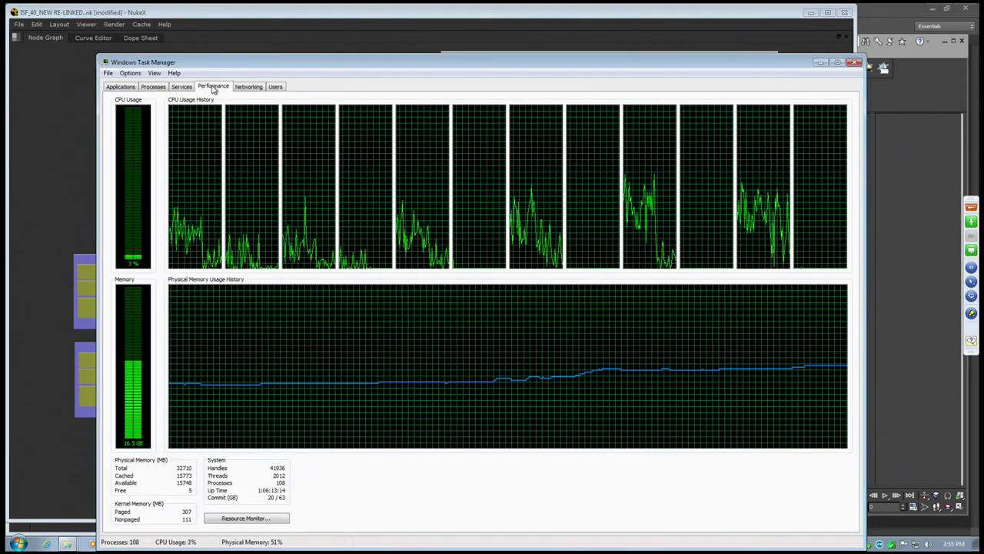
key("super")
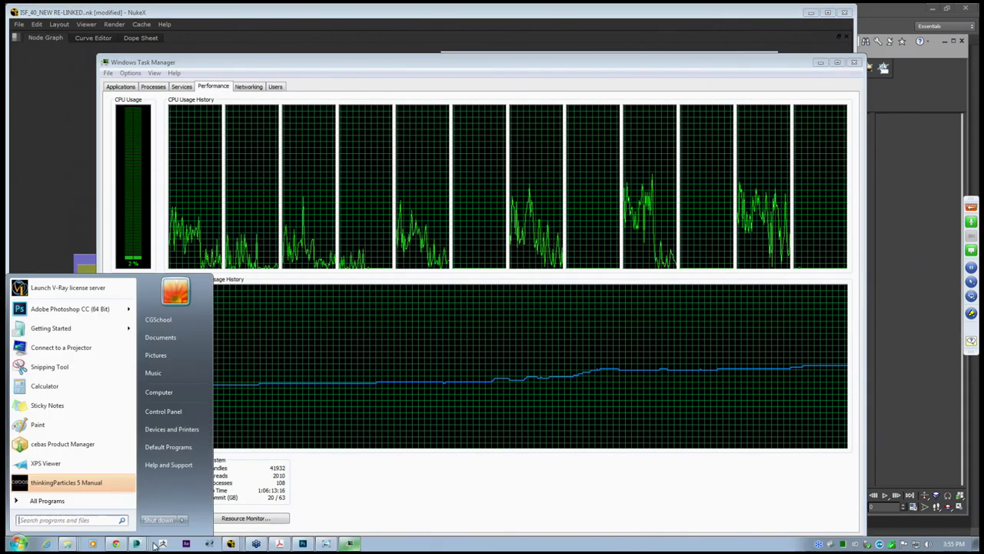
left_click_drag(286, 59, 299, 53)
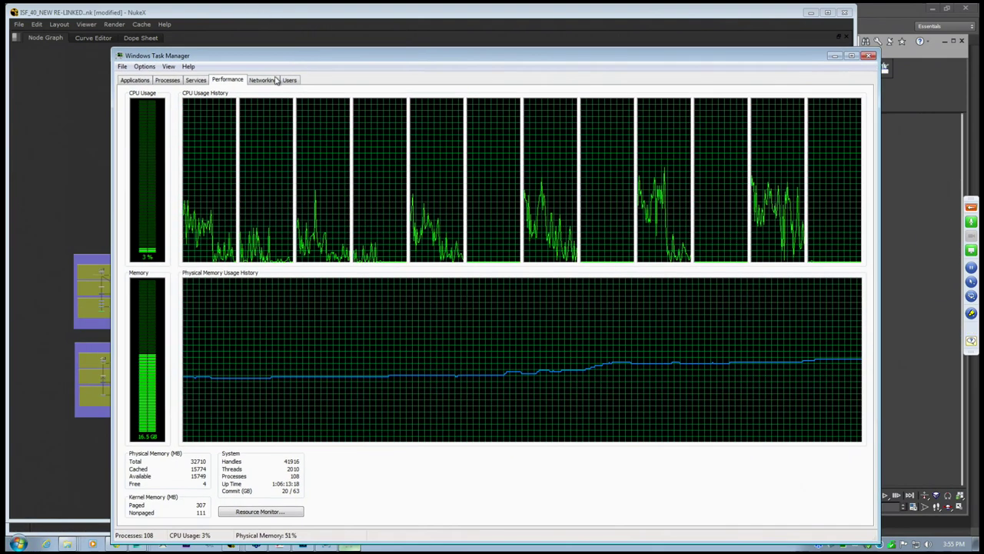
left_click(835, 56)
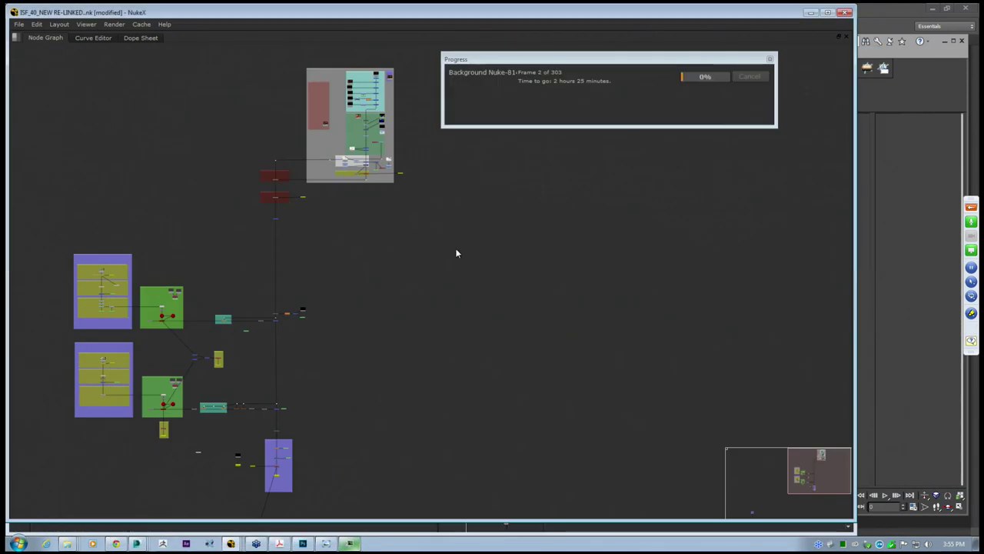
Add a Write node below the LIGHTWRAP group of the DANIEL_STAND branch
mouse_move(533, 59)
left_mouse_down()
mouse_move(579, 55)
mouse_move(552, 60)
left_mouse_up()
scroll(249, 355, "up", 3)
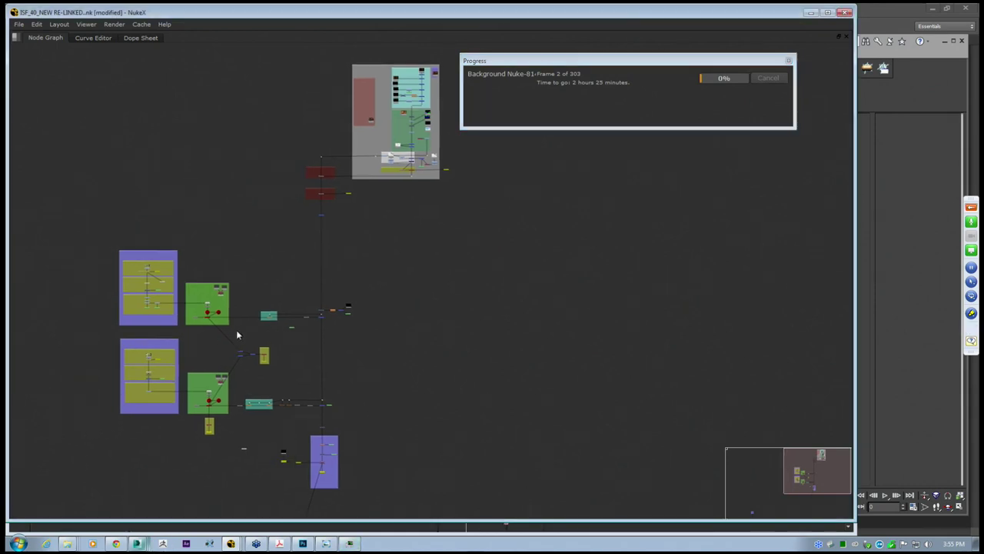
middle_click_drag(337, 469, 460, 358)
scroll(399, 386, "up", 3)
scroll(436, 368, "up", 2)
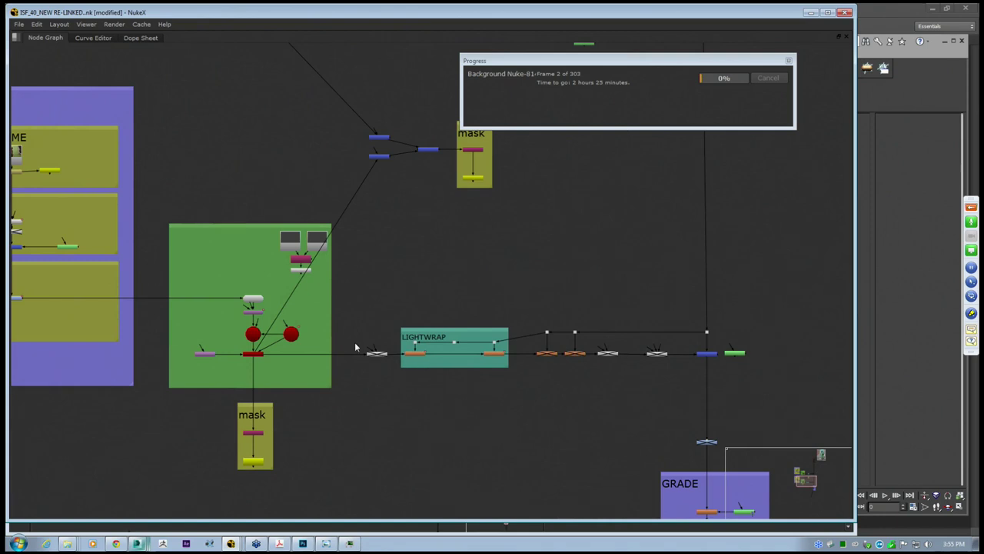
middle_click_drag(355, 341, 420, 346)
scroll(338, 444, "up", 4)
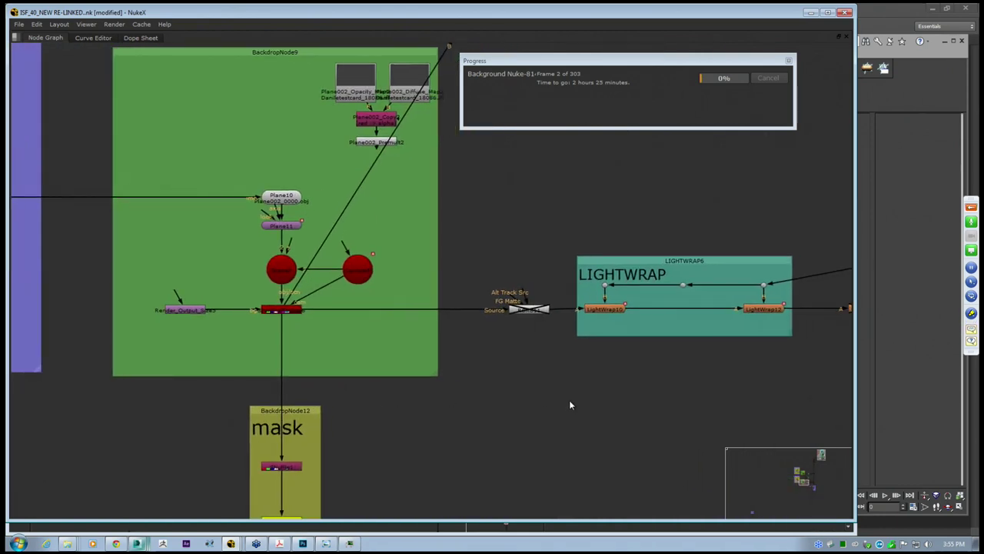
key("Tab")
type("w")
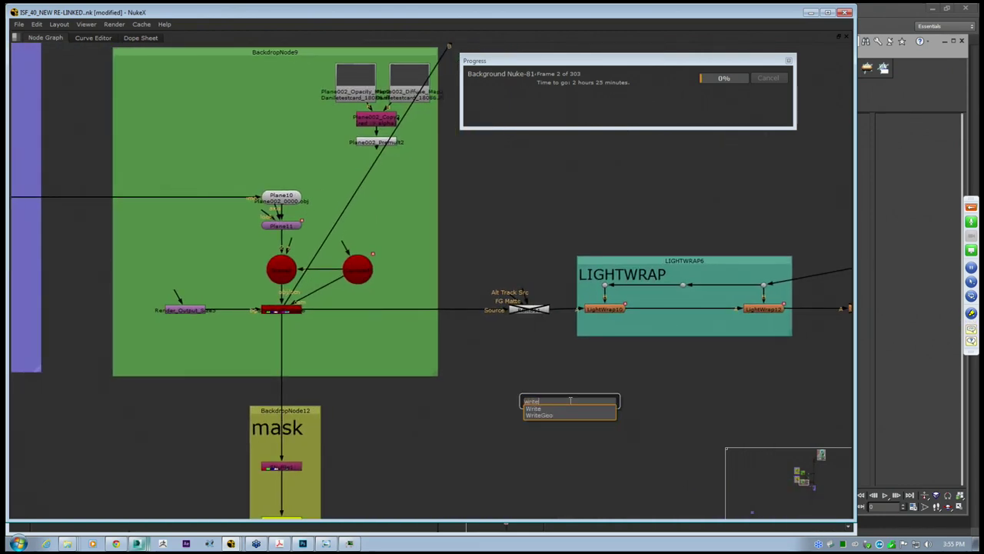
type("rite")
key("Return")
Connect the new Write node to the last disabled node before the final merge, and place it just below that node
middle_click_drag(634, 419, 290, 373)
left_click_drag(220, 399, 527, 394)
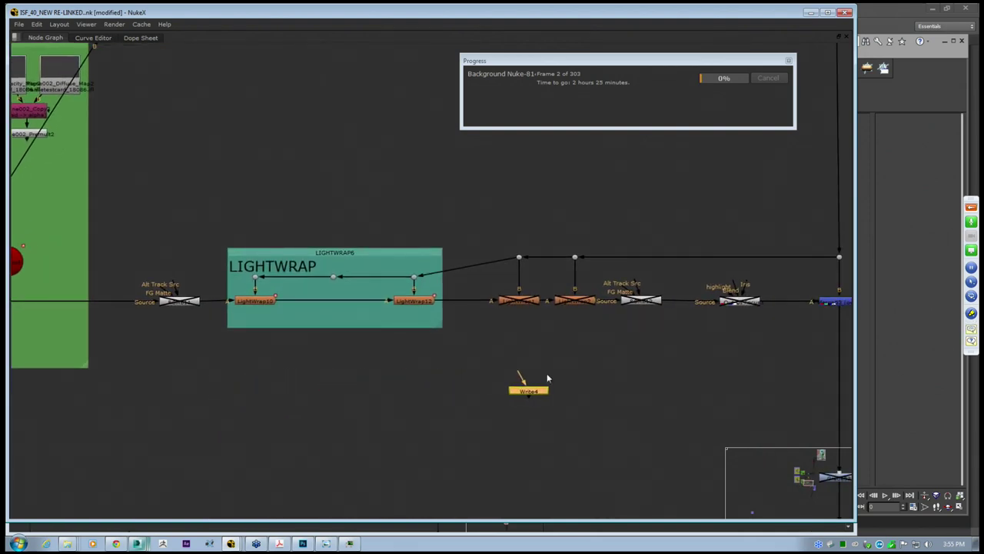
middle_click_drag(549, 378, 499, 366)
mouse_move(486, 385)
left_mouse_down()
mouse_move(498, 396)
mouse_move(375, 292)
mouse_move(660, 304)
mouse_move(684, 291)
mouse_move(536, 383)
left_mouse_up()
left_click_drag(612, 387, 729, 362)
middle_click_drag(729, 361, 653, 359)
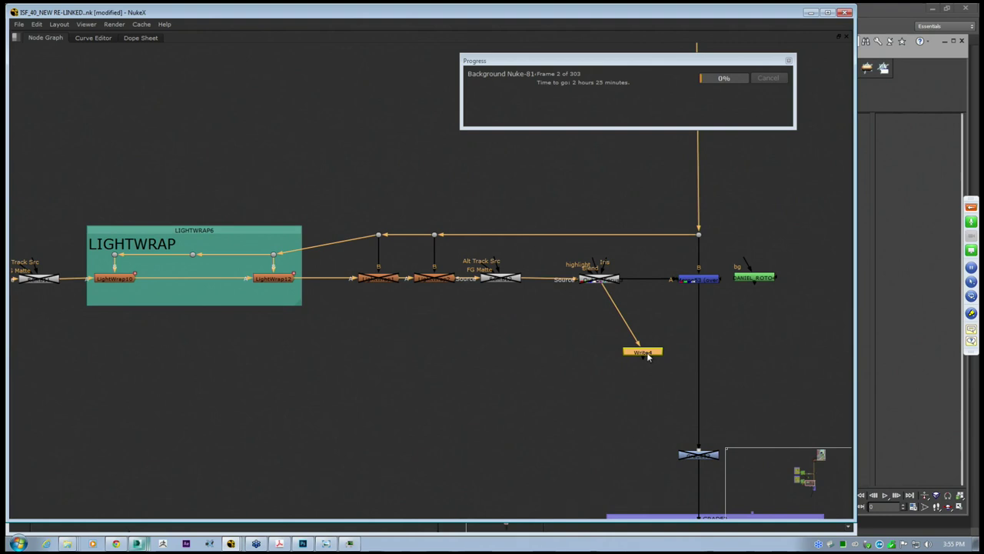
left_click_drag(647, 352, 642, 314)
middle_click_drag(639, 344, 533, 345)
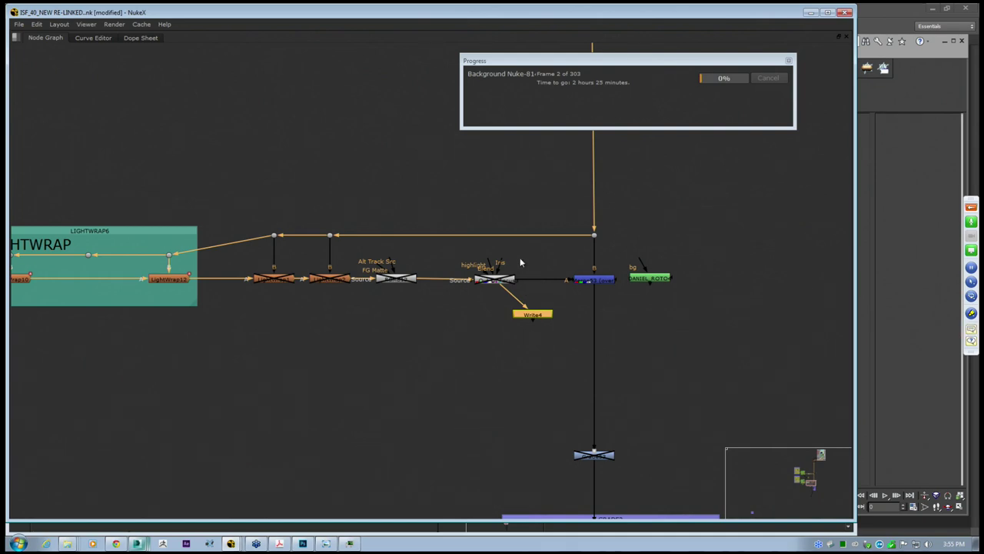
Place the DANIEL_STAND branch's new Write node directly beneath the last disabled node before the final merge
scroll(525, 292, "down", 5)
scroll(534, 261, "down", 1)
middle_click_drag(60, 60, 182, 138)
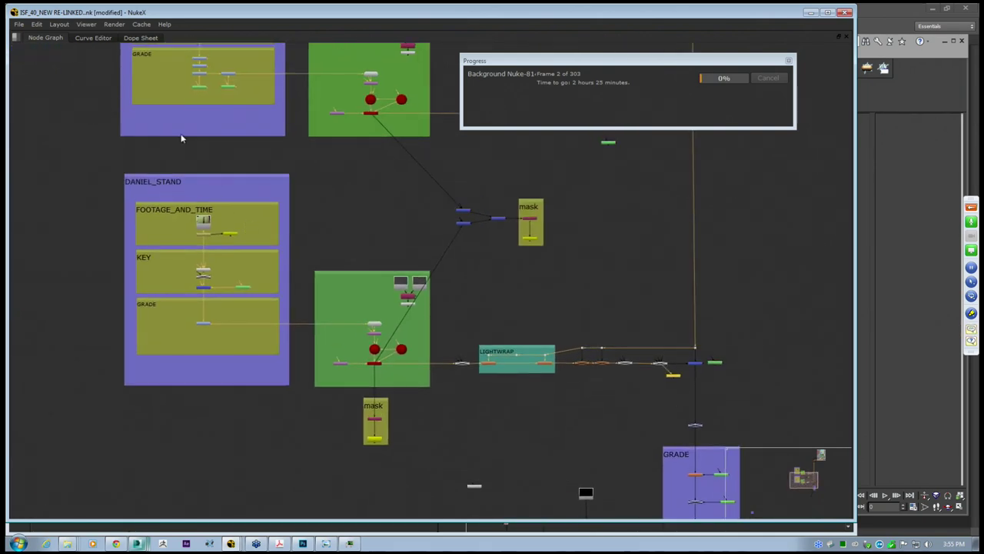
scroll(166, 116, "down", 3)
scroll(143, 157, "up", 3)
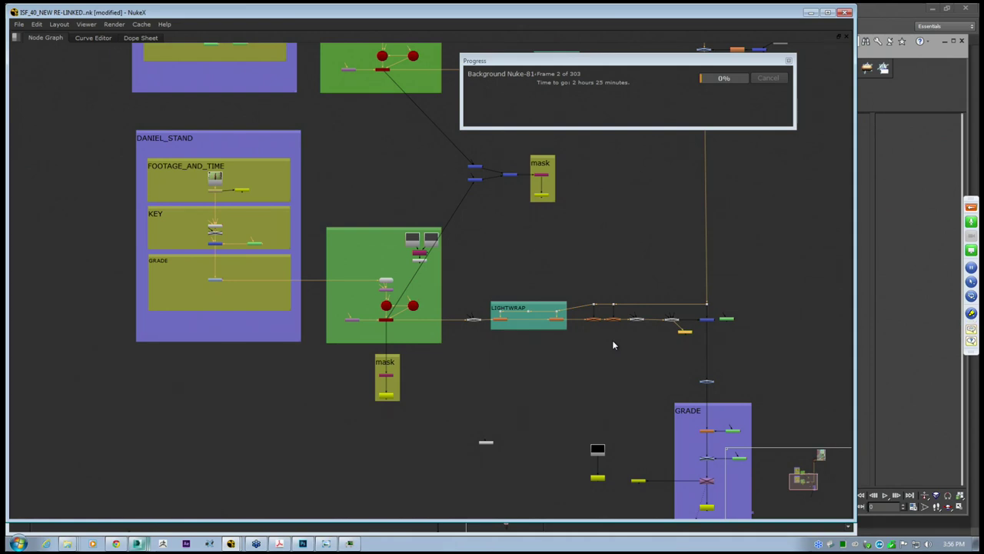
left_click(234, 137)
middle_click_drag(682, 321, 635, 328)
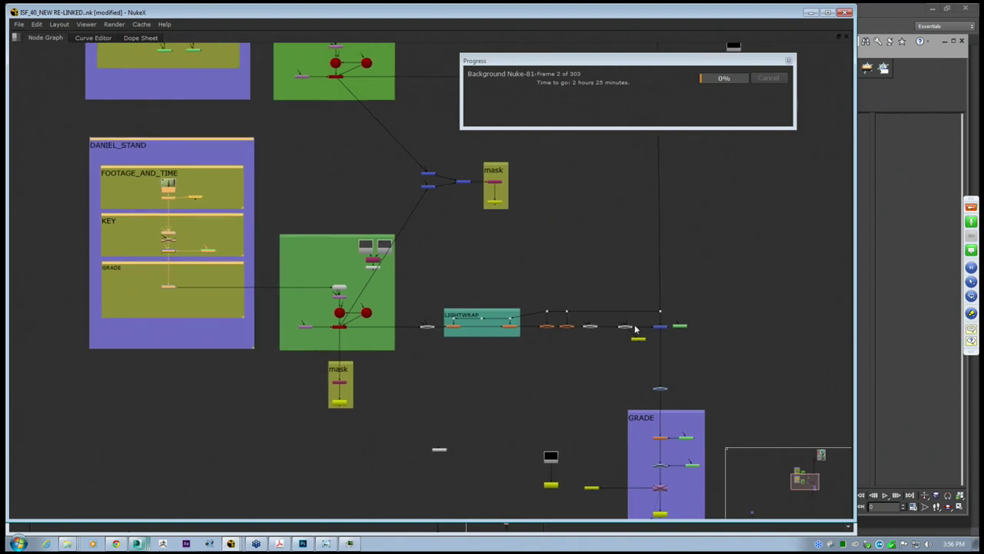
left_click_drag(640, 344, 626, 345)
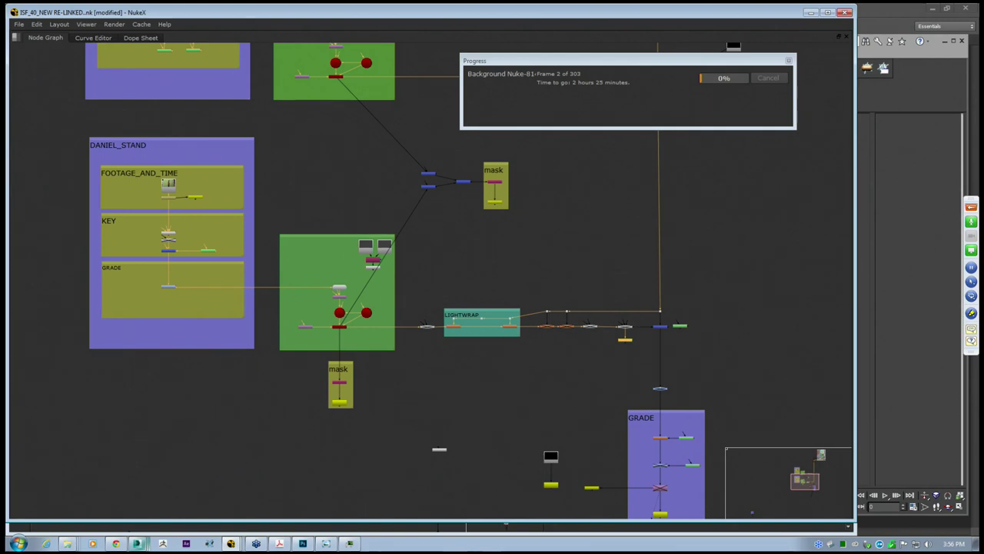
Add a Write node beside the merge below the MOTION BLUR group and connect its input to that merge
middle_click_drag(637, 325, 552, 413)
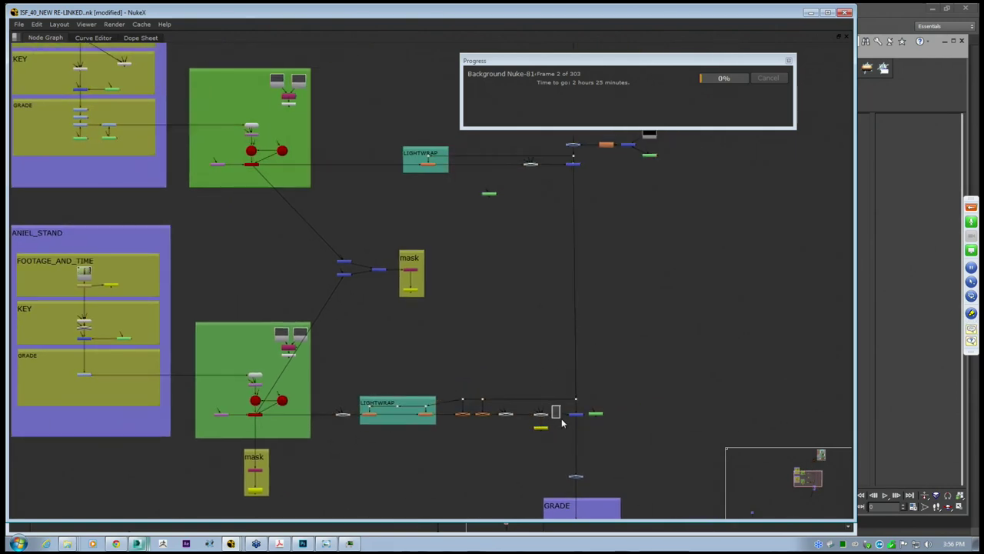
middle_click_drag(568, 415, 538, 405)
scroll(529, 323, "down", 2)
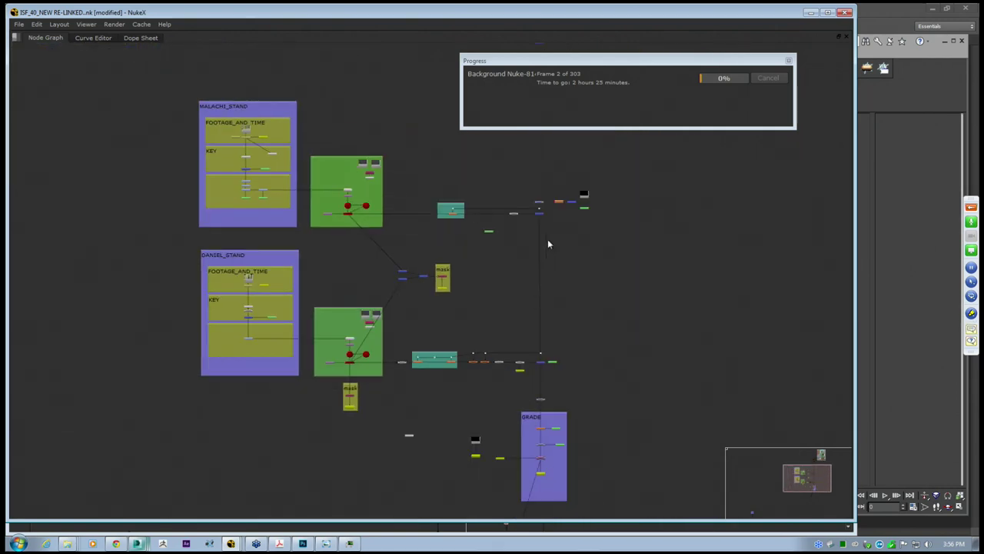
middle_click_drag(547, 240, 412, 439)
scroll(405, 267, "up", 3)
scroll(403, 266, "up", 4)
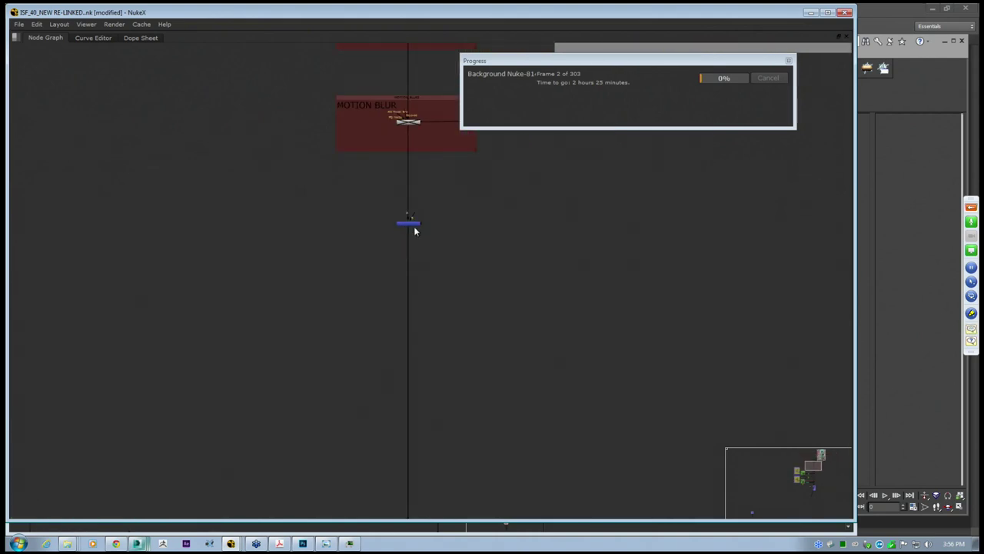
left_click(407, 232)
left_click(446, 293)
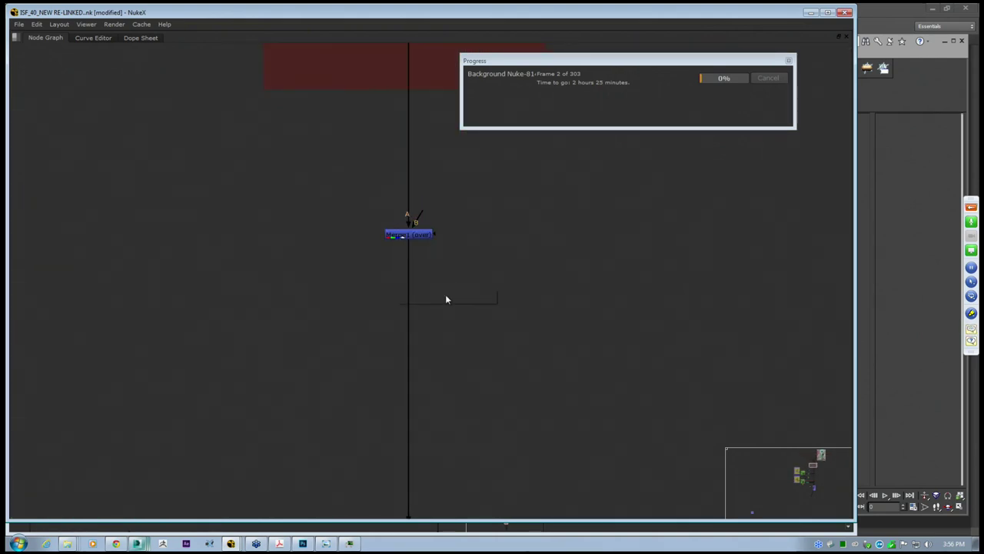
key("Tab")
type("wroi")
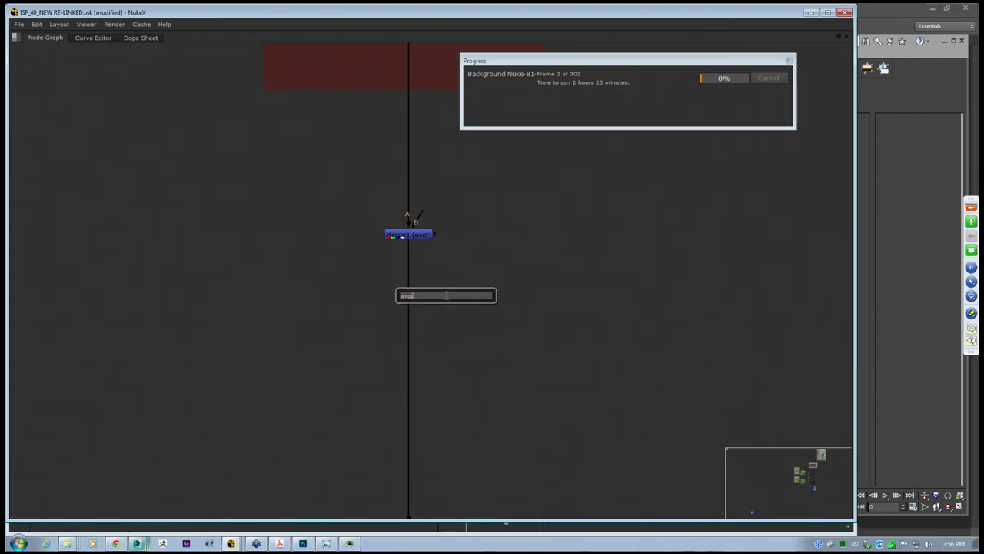
key("BackSpace")
key("BackSpace")
type("i")
key("Return")
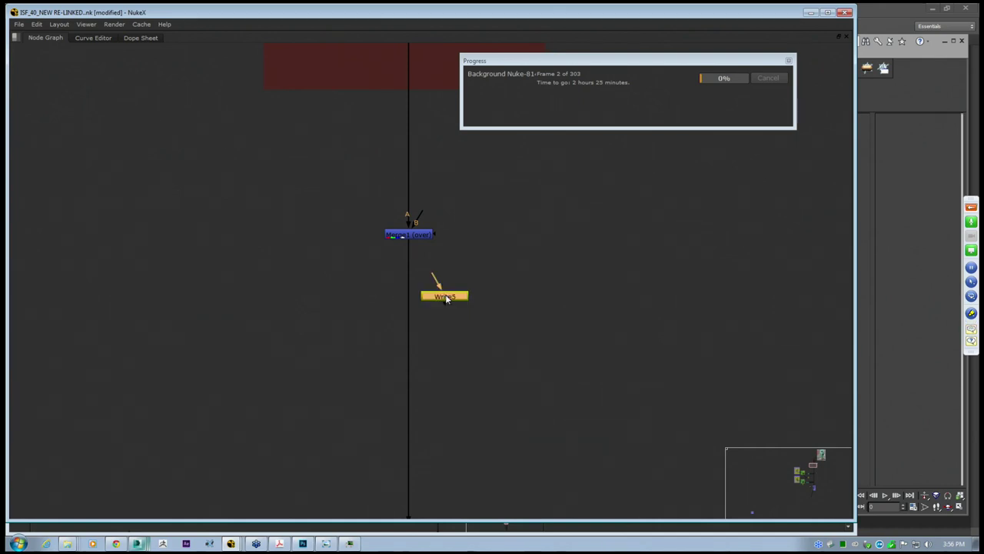
left_click_drag(435, 282, 444, 248)
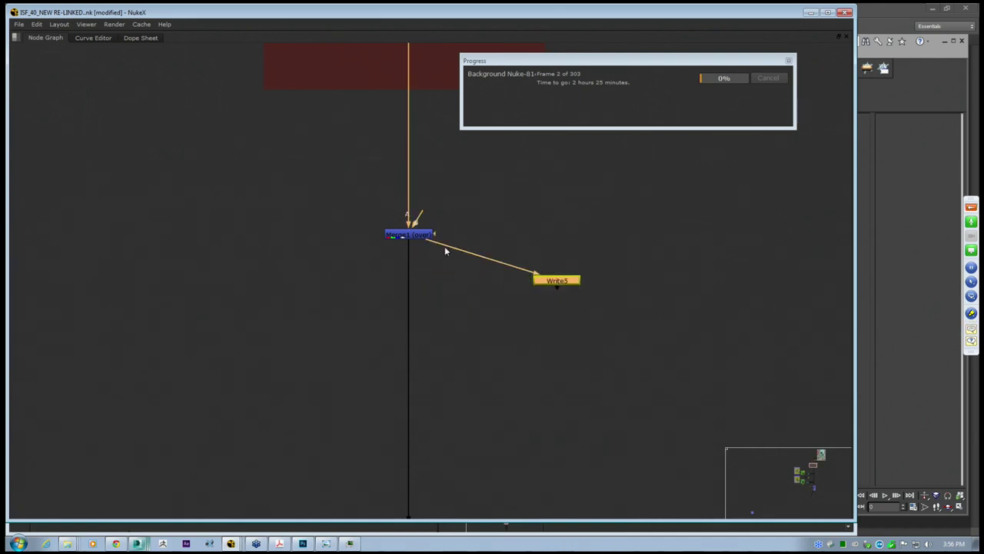
Examine the background branch between the new Write node and the FISH_INTERIOR_ISF_20 group's REBUILD_RGB passes
scroll(513, 239, "down", 5)
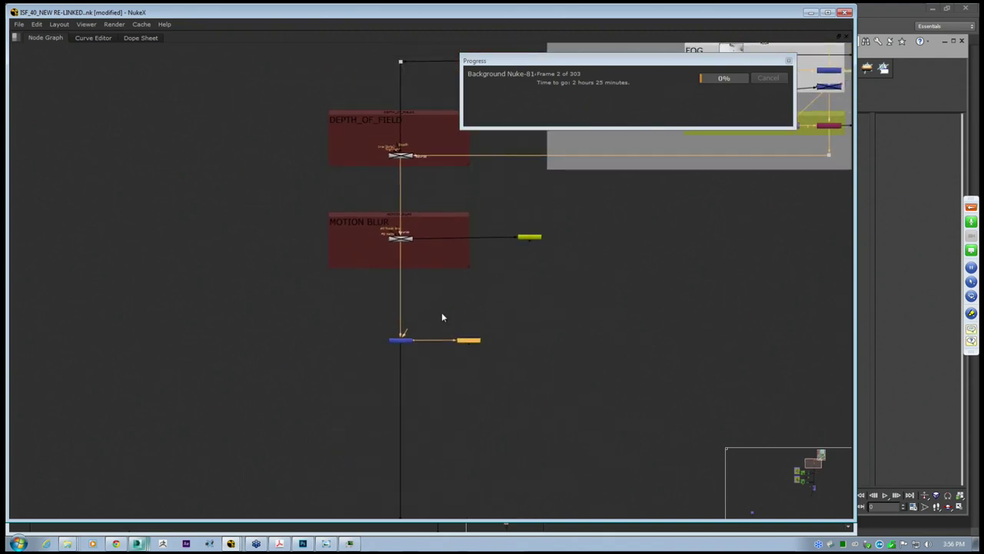
scroll(648, 167, "down", 5)
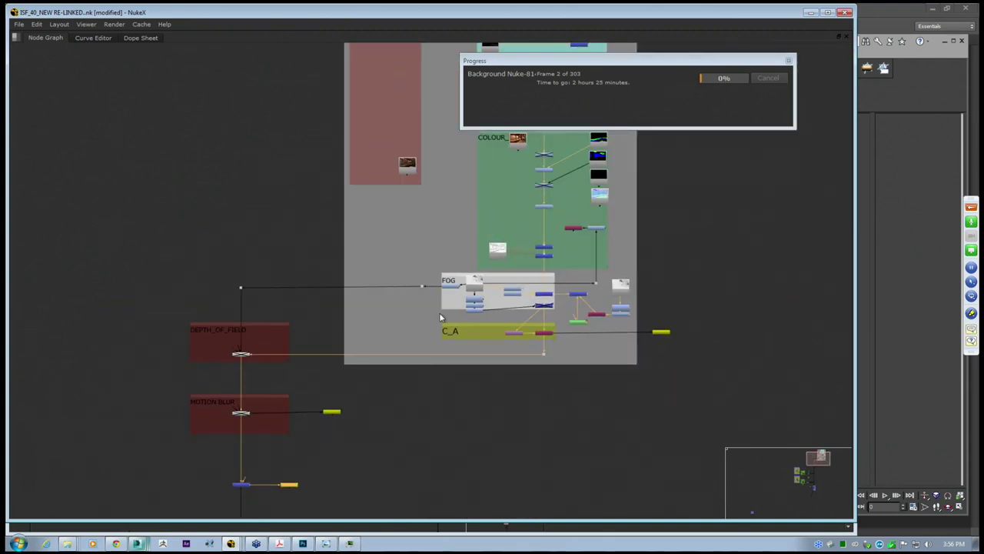
middle_click_drag(468, 270, 394, 351)
middle_click_drag(443, 248, 340, 333)
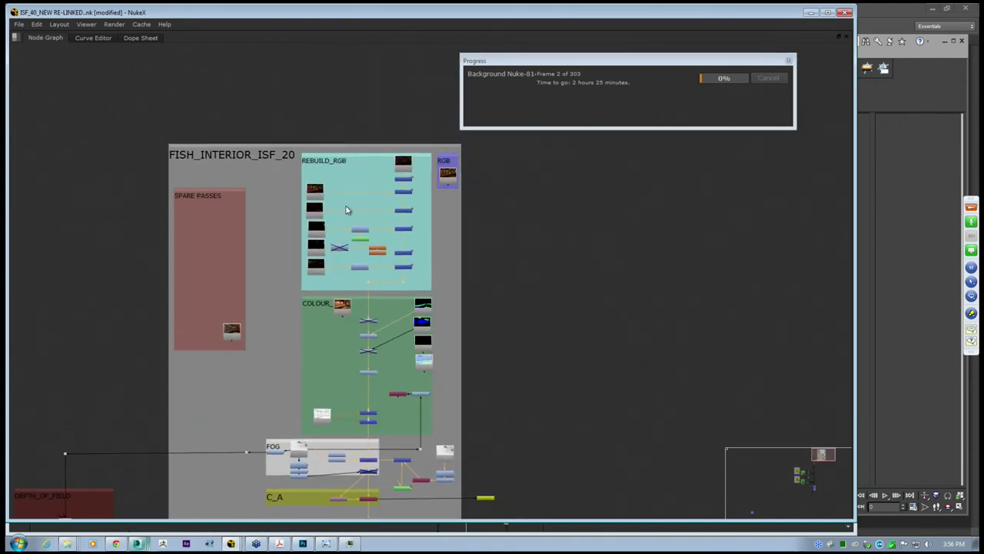
scroll(392, 224, "up", 3)
scroll(412, 234, "down", 5)
middle_click_drag(282, 414, 435, 316)
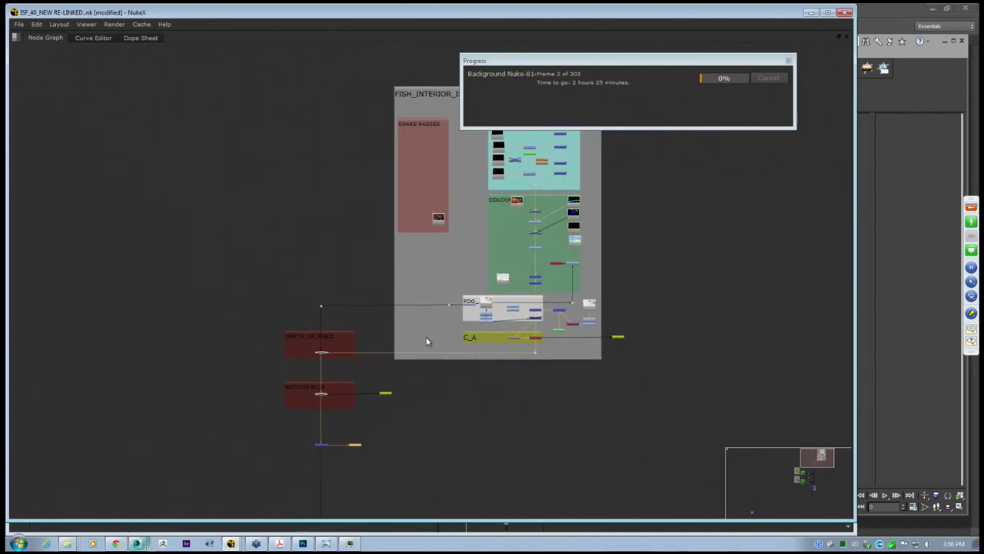
middle_click_drag(357, 442, 487, 277)
Add a Dot below the background merge and feed the downstream pipe from it, separated from the merge
scroll(434, 362, "up", 3)
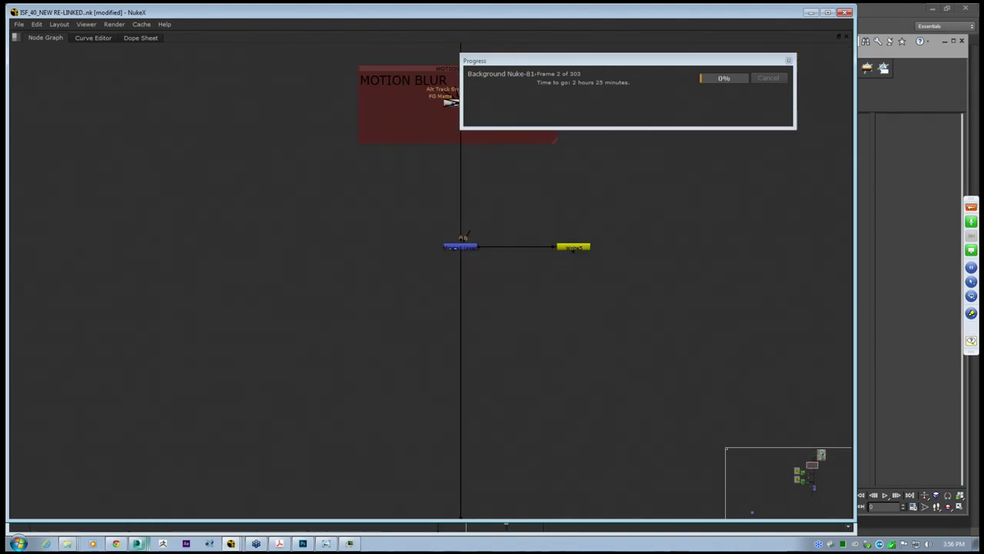
key("Tab")
left_click(555, 350)
left_click(513, 319)
key("period")
left_click_drag(478, 312, 460, 316)
left_click(514, 337)
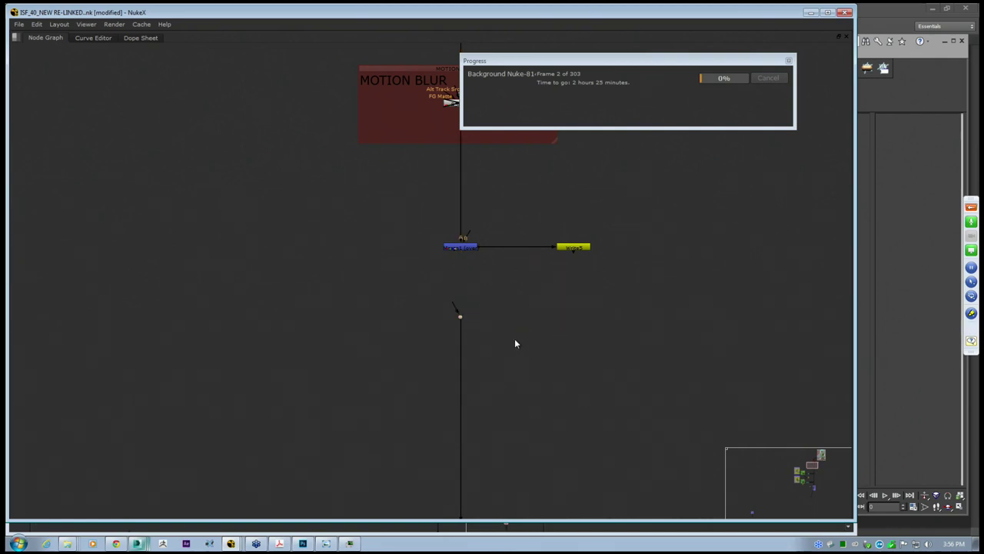
Add a PostageStamp node beneath the background Write node as a stand-in and connect the Dot's input to it
key("Tab")
type("pos")
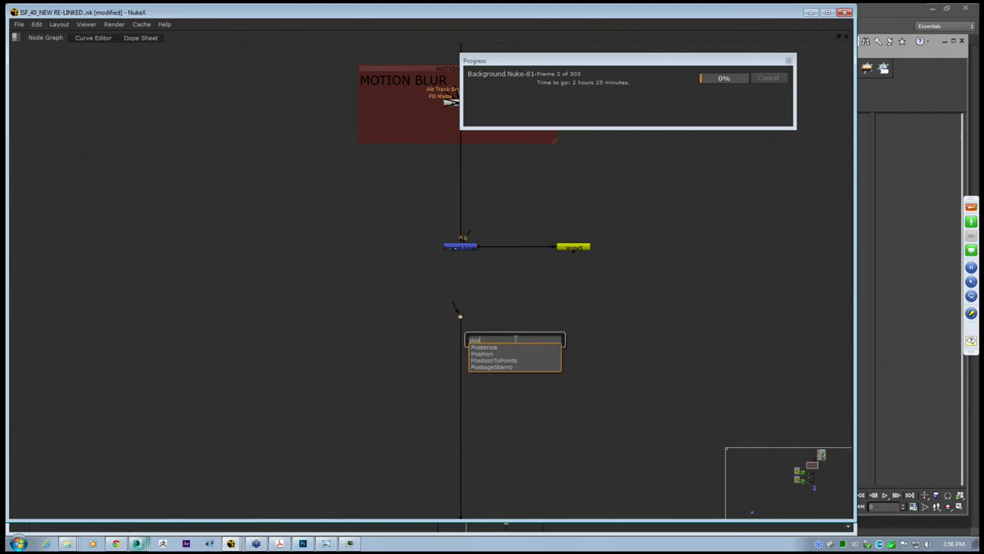
left_click(499, 369)
left_click_drag(497, 353, 380, 306)
left_click_drag(453, 308, 586, 291)
left_click(573, 247)
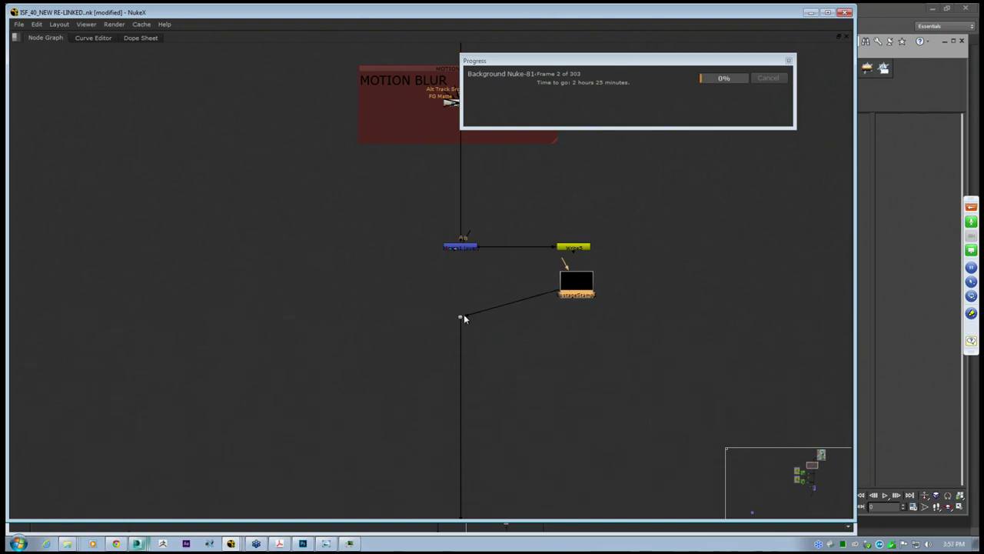
Align the Dot and the PostageStamp node on one level below the merge and its Write node
left_click_drag(464, 318, 464, 286)
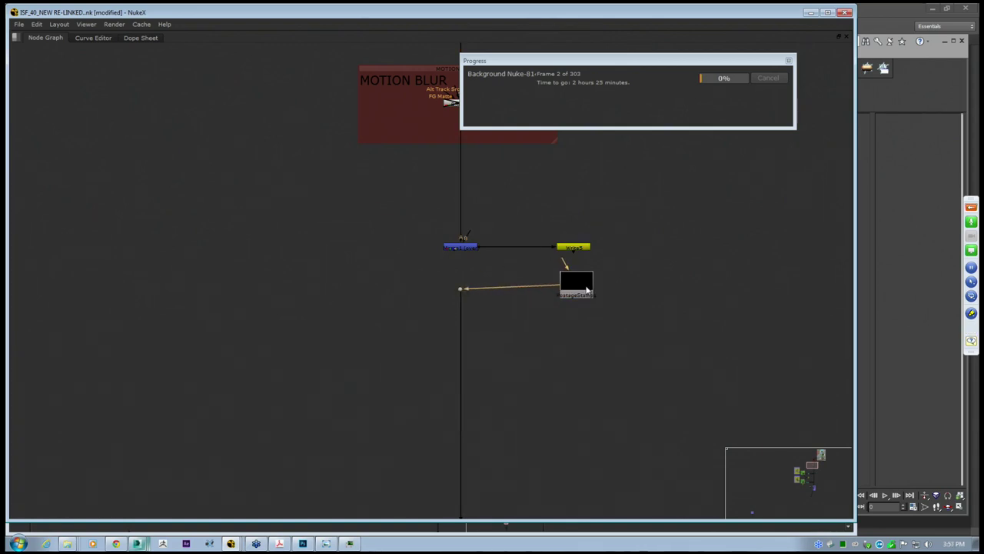
left_click_drag(587, 290, 582, 294)
left_click_drag(516, 213, 653, 368)
left_click(648, 359)
left_click_drag(562, 287, 567, 286)
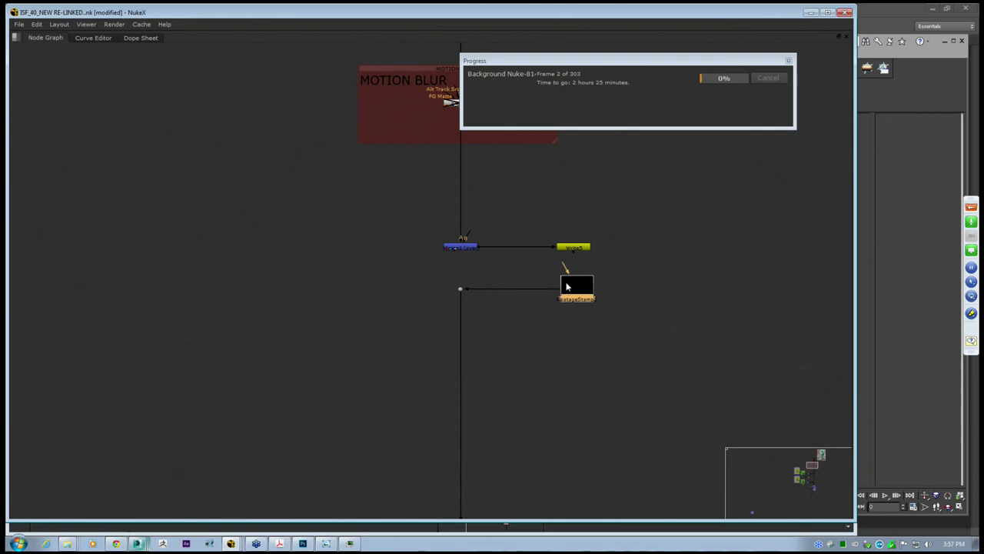
Examine the MALACHI_STAND branch from its LIGHTWRAP group through the disabled node to the merge on the main pipe
scroll(559, 311, "down", 5)
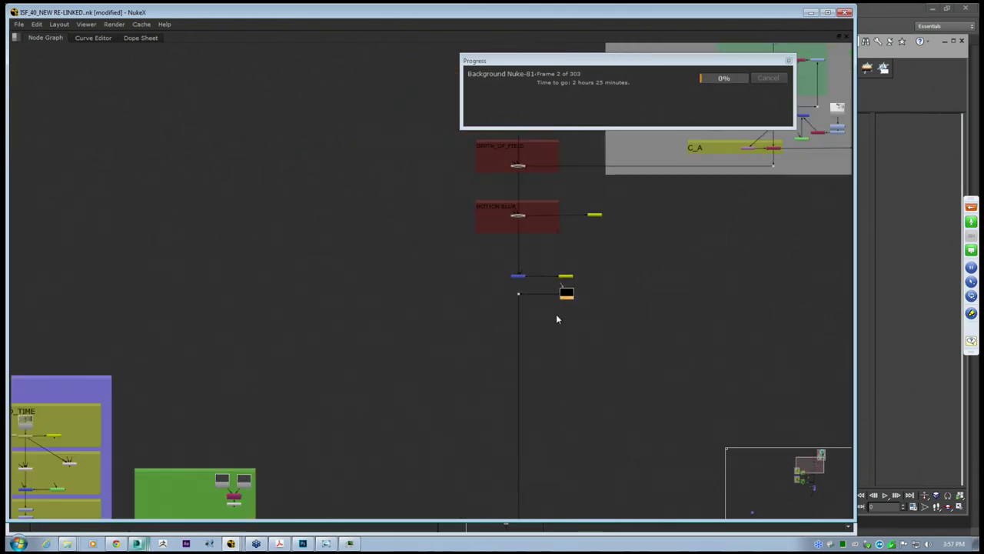
scroll(559, 319, "down", 3)
middle_click_drag(546, 392, 527, 285)
scroll(502, 342, "up", 6)
middle_click_drag(503, 389, 467, 369)
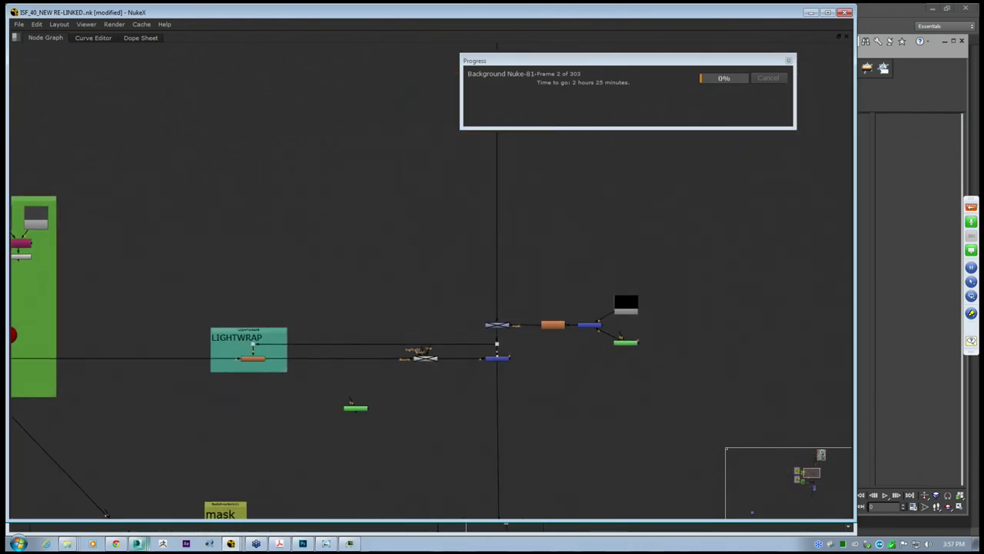
scroll(442, 359, "up", 3)
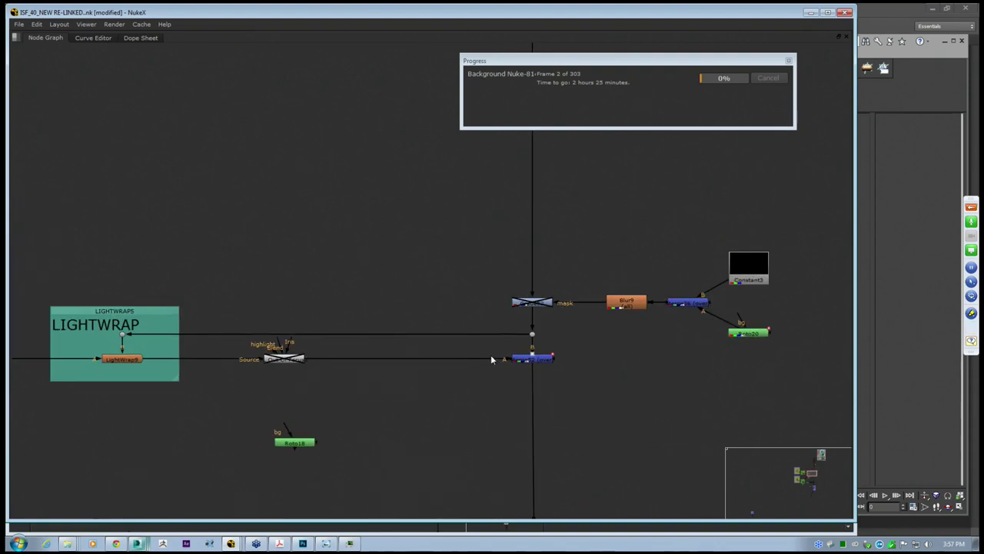
middle_click_drag(492, 359, 458, 345)
left_click(92, 347)
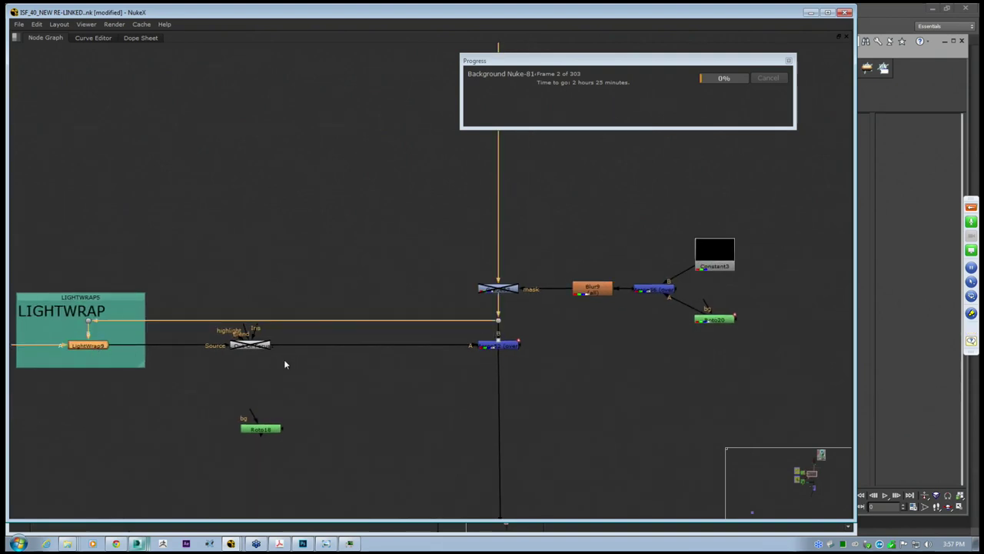
middle_click_drag(77, 340, 317, 353)
scroll(323, 360, "down", 3)
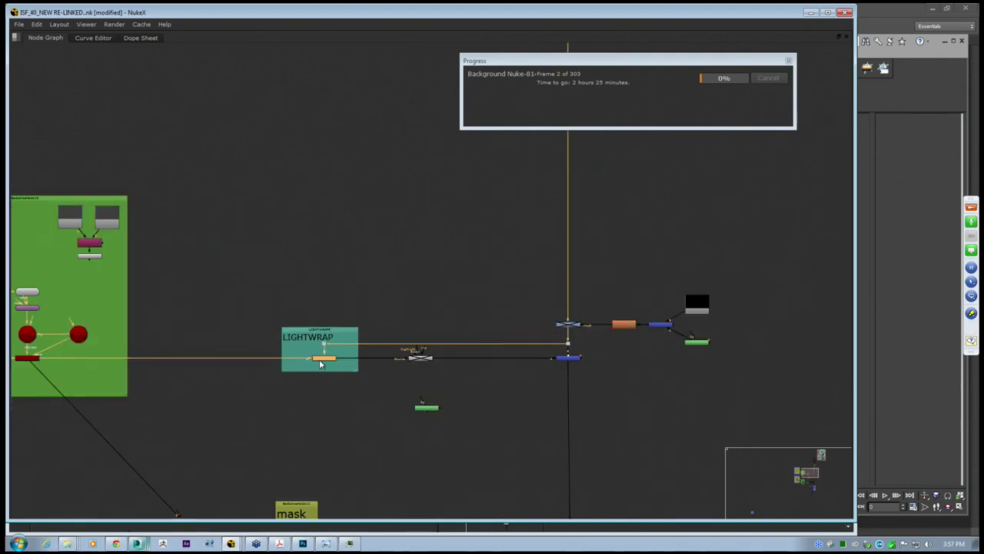
scroll(321, 363, "up", 1)
scroll(322, 363, "up", 3)
scroll(316, 376, "down", 3)
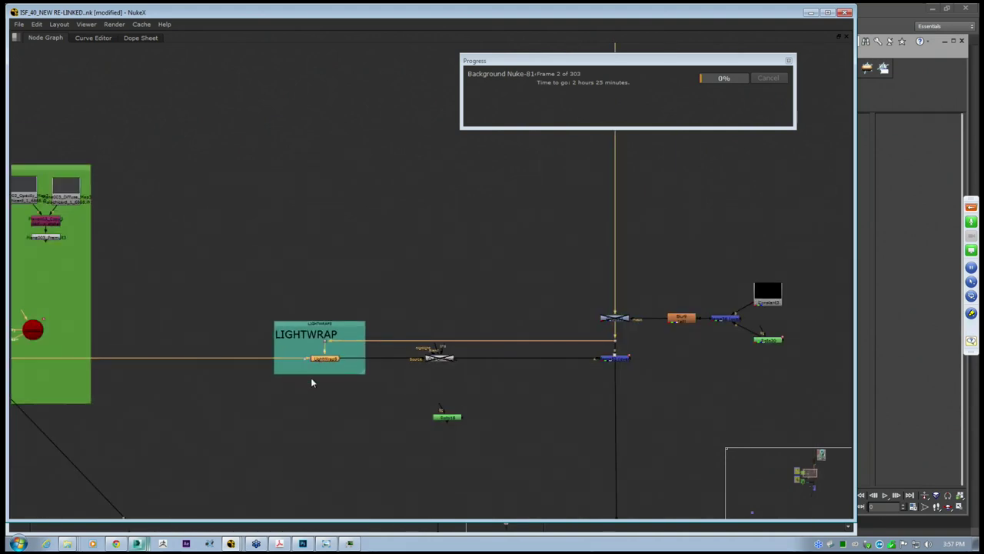
scroll(316, 369, "up", 3)
middle_click_drag(577, 366, 281, 341)
left_click(354, 365)
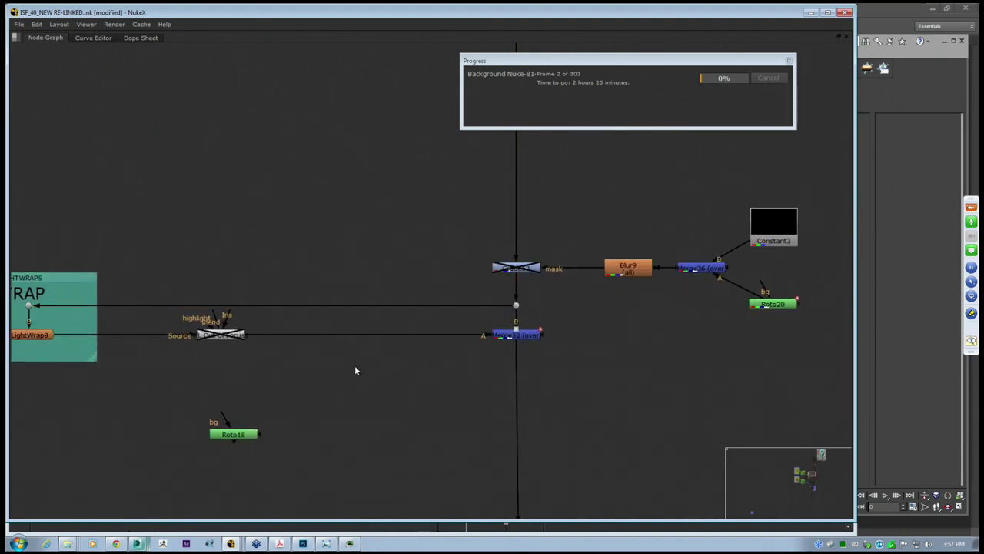
scroll(354, 358, "down", 2)
middle_click_drag(357, 350, 368, 357)
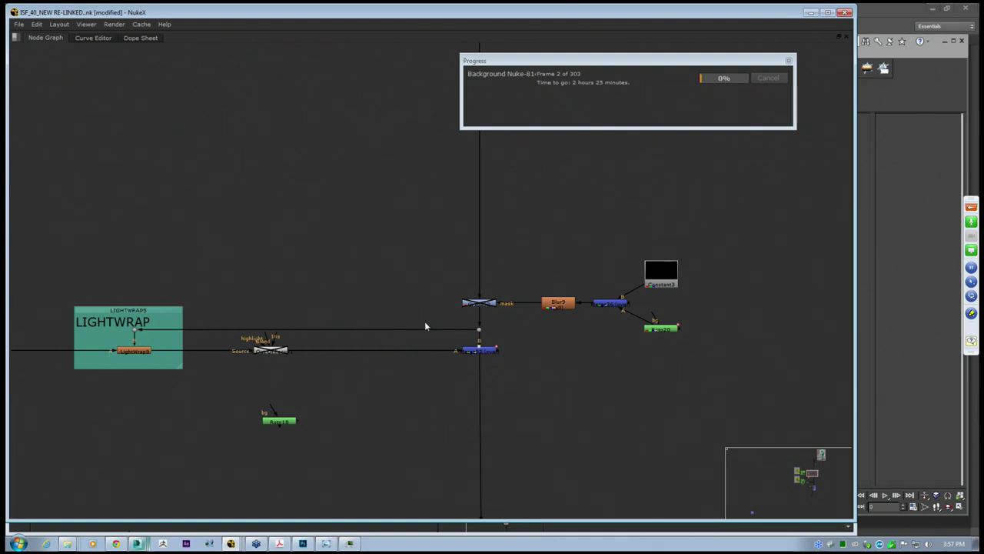
Move the background render's Progress window aside and close it
scroll(375, 301, "down", 5)
left_click_drag(692, 67, 634, 132)
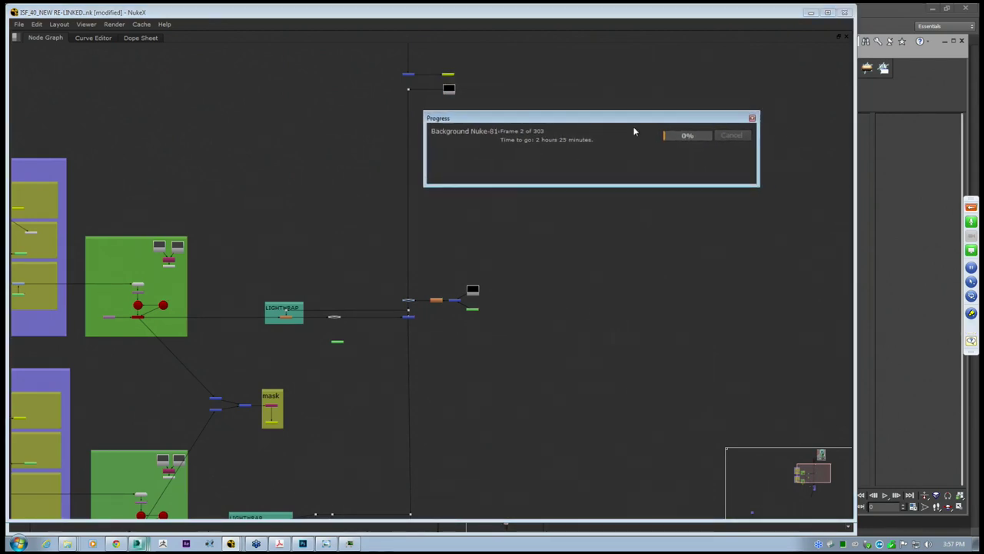
mouse_move(543, 123)
left_mouse_down()
mouse_move(529, 120)
mouse_move(555, 138)
left_mouse_up()
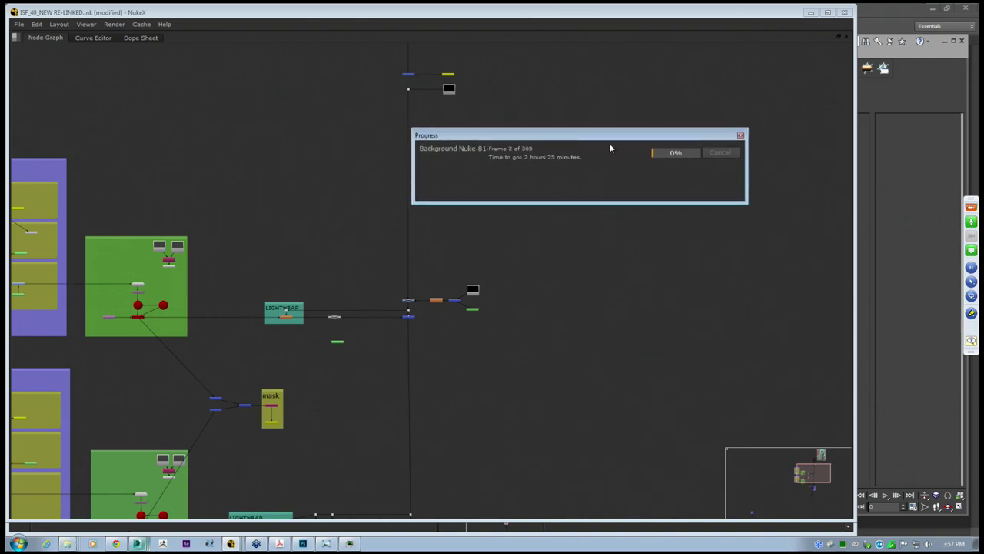
left_click(740, 136)
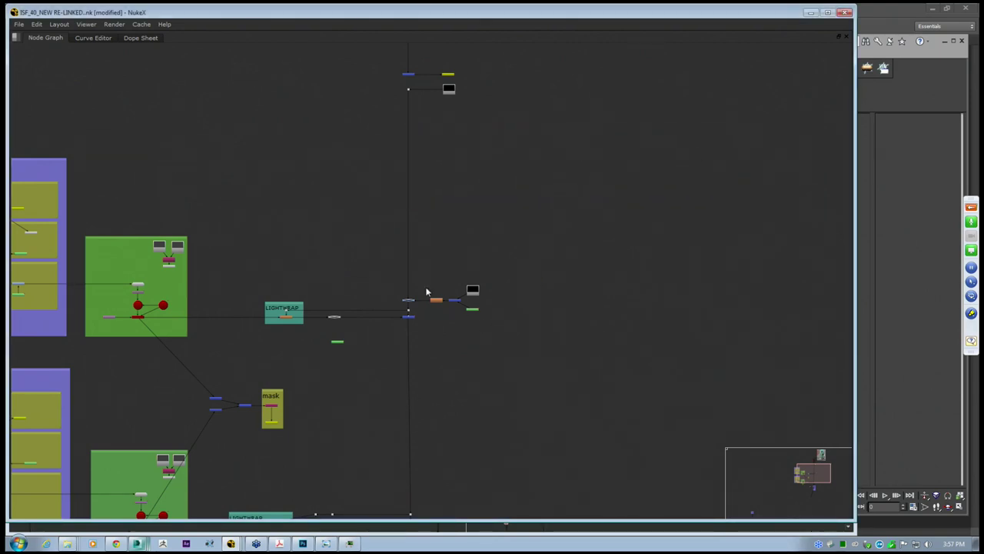
Restore the full workspace layout and show the Write node at the end of the GRADE group in the Viewer
scroll(432, 338, "down", 3)
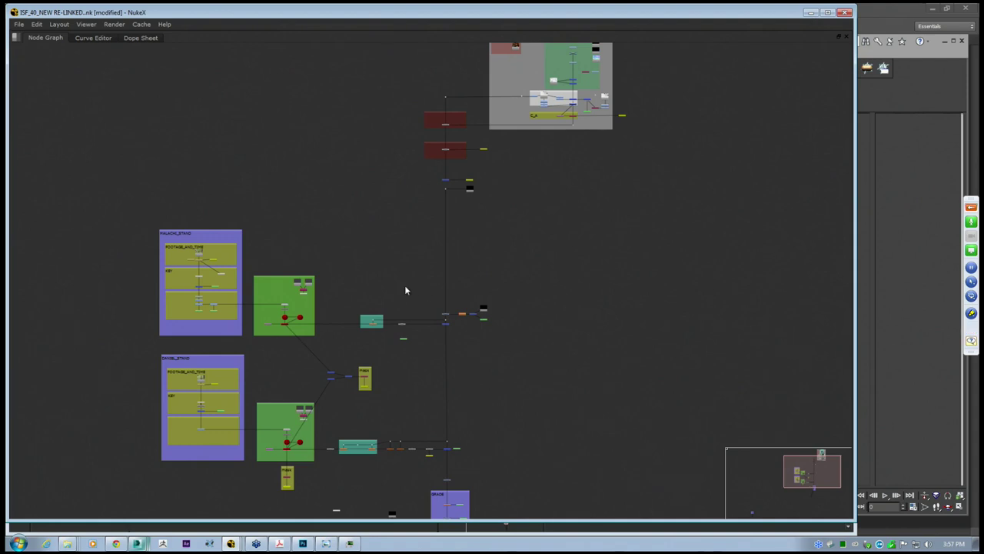
key("space")
middle_click_drag(324, 394, 340, 415)
middle_click_drag(457, 491, 381, 403)
scroll(380, 423, "up", 3)
middle_click_drag(388, 441, 399, 398)
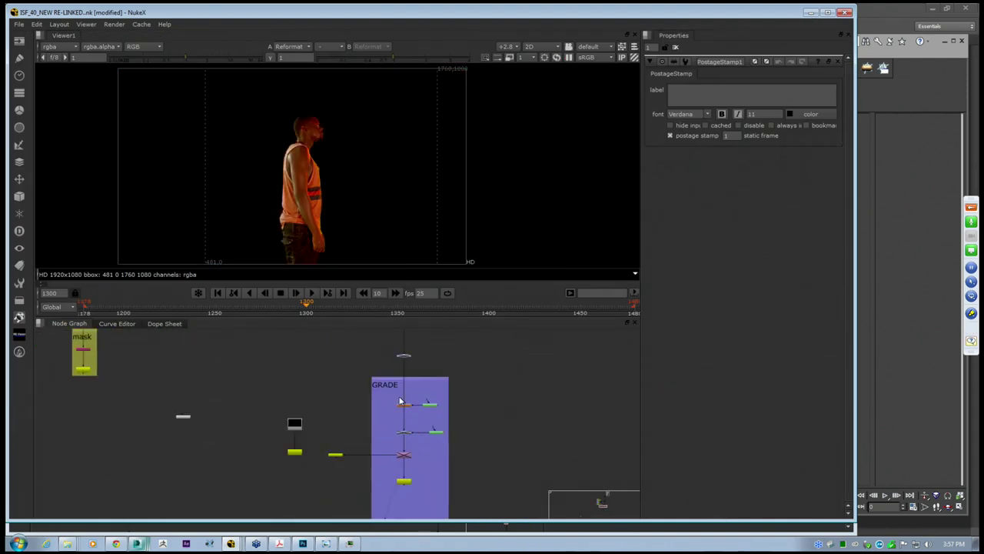
scroll(399, 400, "up", 3)
middle_click_drag(404, 496, 413, 415)
left_click(419, 447)
key("1")
scroll(345, 374, "down", 2)
middle_click_drag(346, 373, 369, 427)
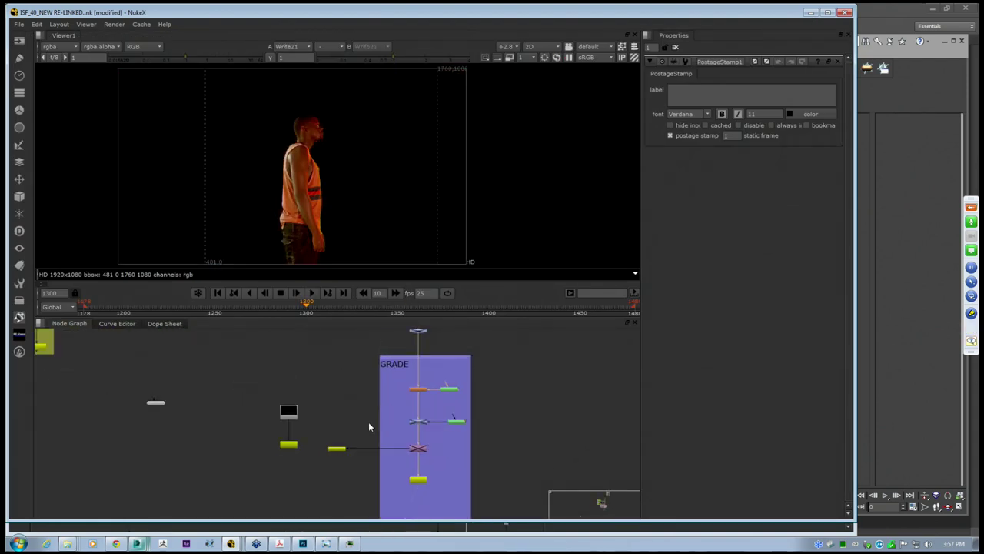
Widen the compositing window across the full screen, with the GRADE group in view in the Node Graph
scroll(417, 446, "down", 1)
middle_click_drag(417, 446, 376, 508)
scroll(385, 422, "up", 2)
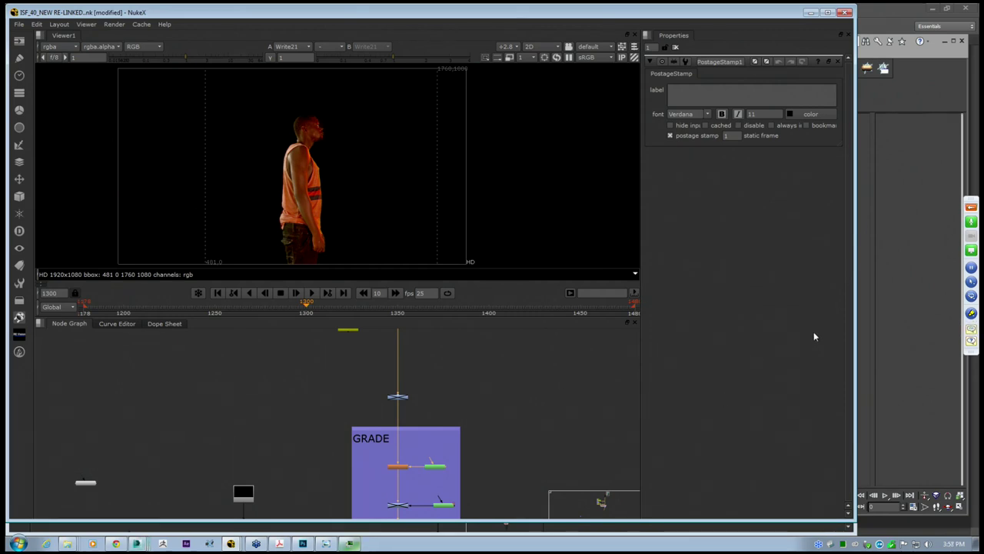
left_click_drag(855, 334, 976, 332)
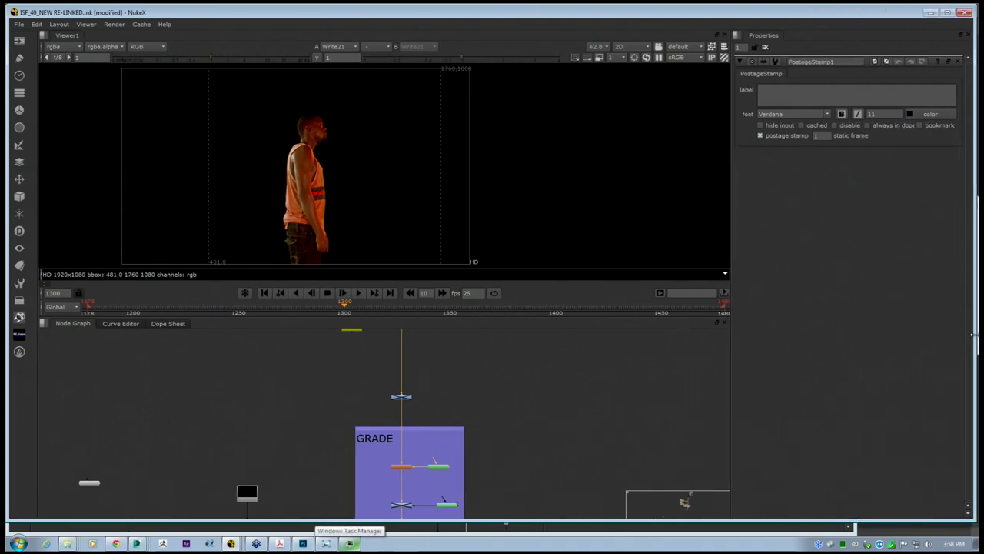
Examine the branch from the LIGHTWRAP group through its Write node and merge down to the GRADE group
scroll(307, 394, "down", 3)
scroll(338, 392, "up", 3)
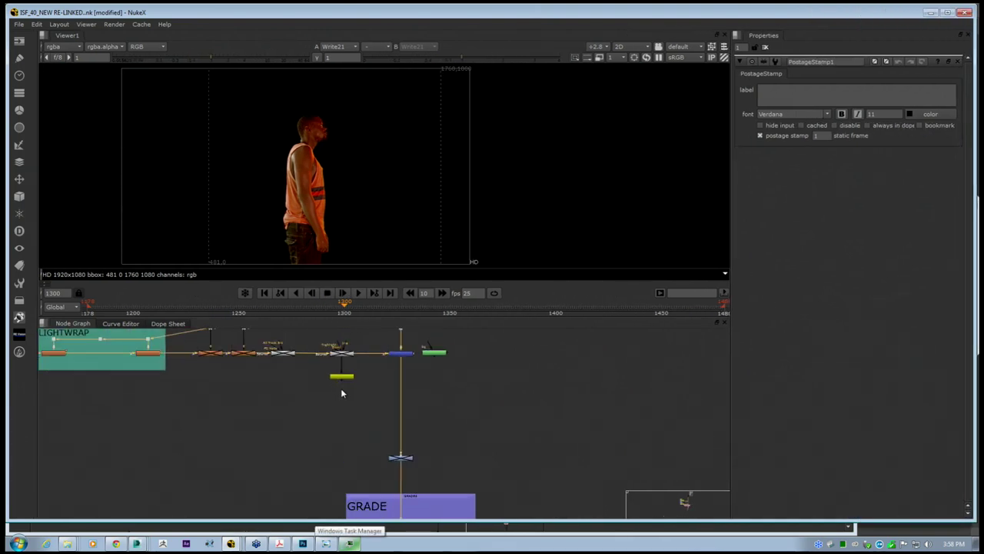
middle_click_drag(388, 399, 433, 377)
left_click_drag(404, 408, 482, 441)
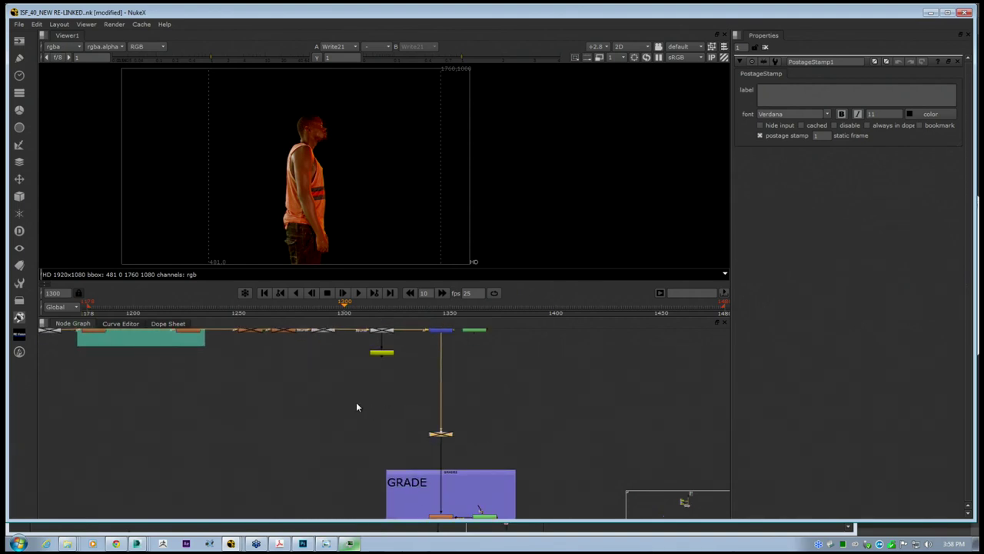
left_click_drag(356, 407, 539, 446)
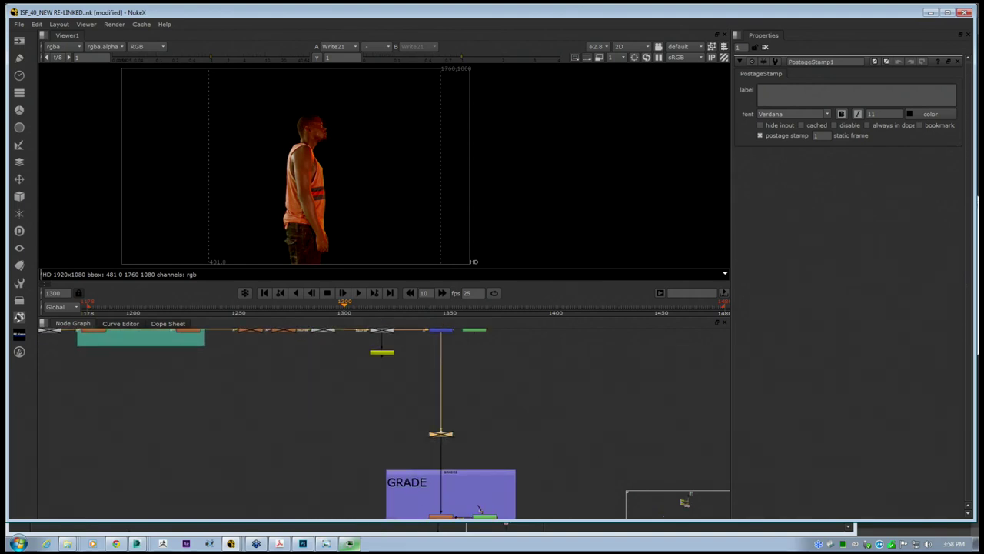
middle_click_drag(432, 435, 452, 443)
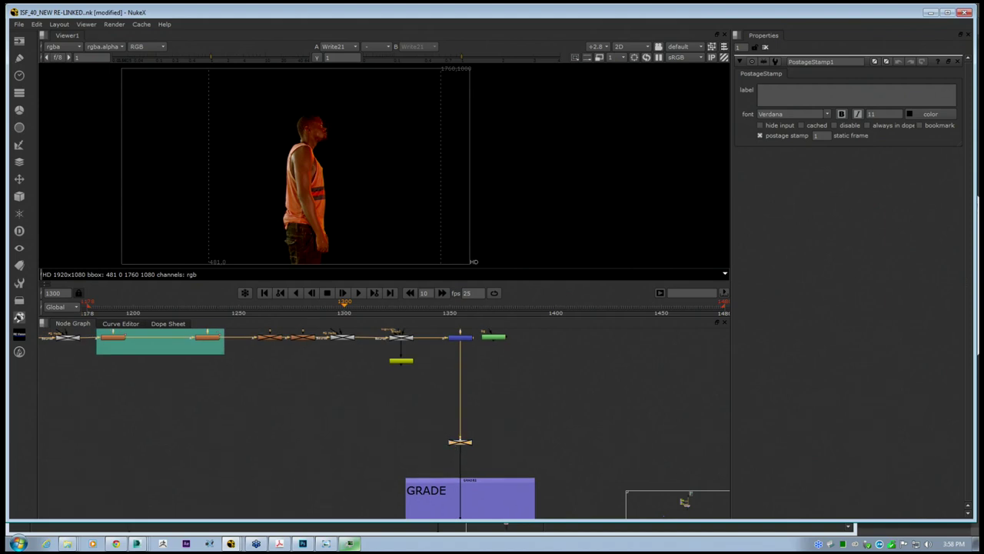
middle_click_drag(379, 389, 401, 421)
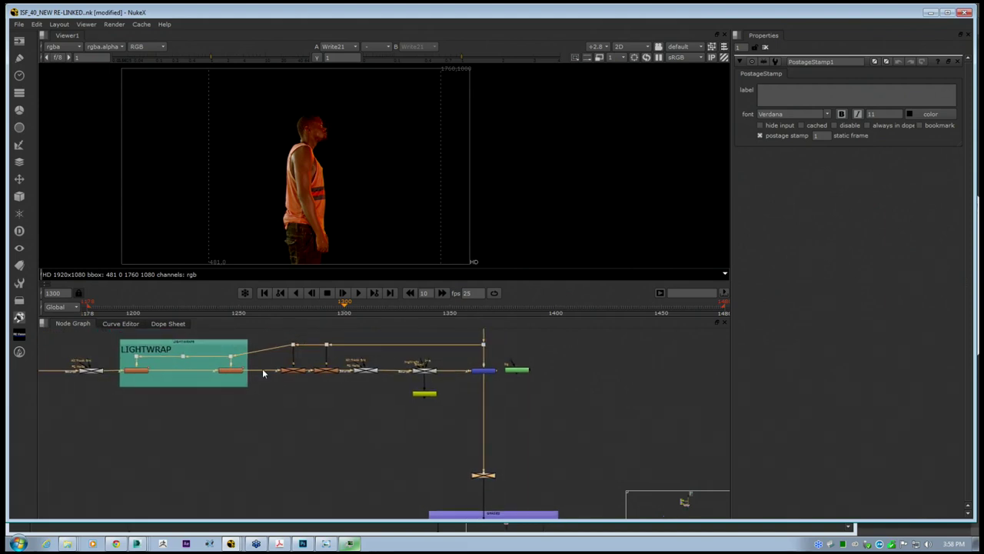
middle_click_drag(255, 374, 333, 387)
left_click_drag(319, 375, 205, 362)
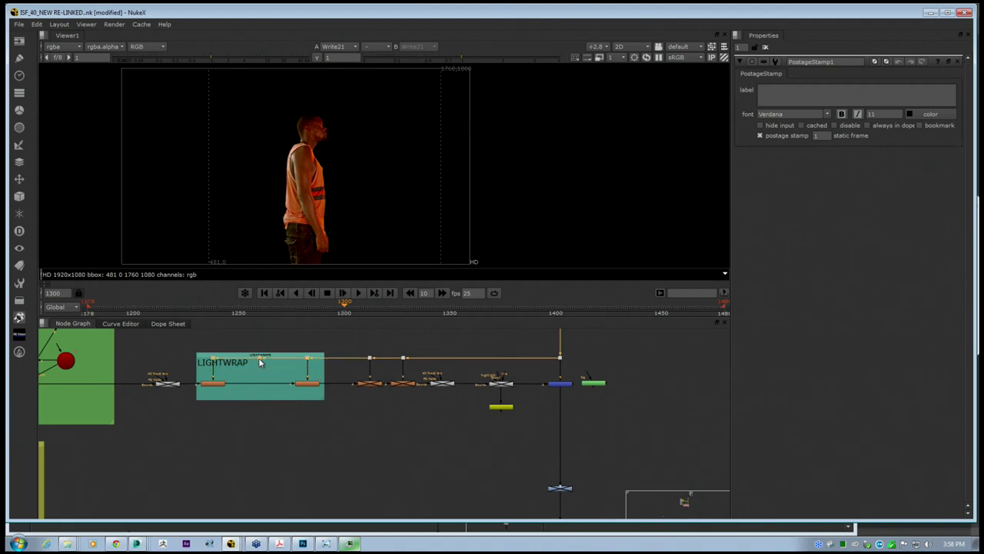
middle_click_drag(258, 357, 275, 367)
left_click(315, 441)
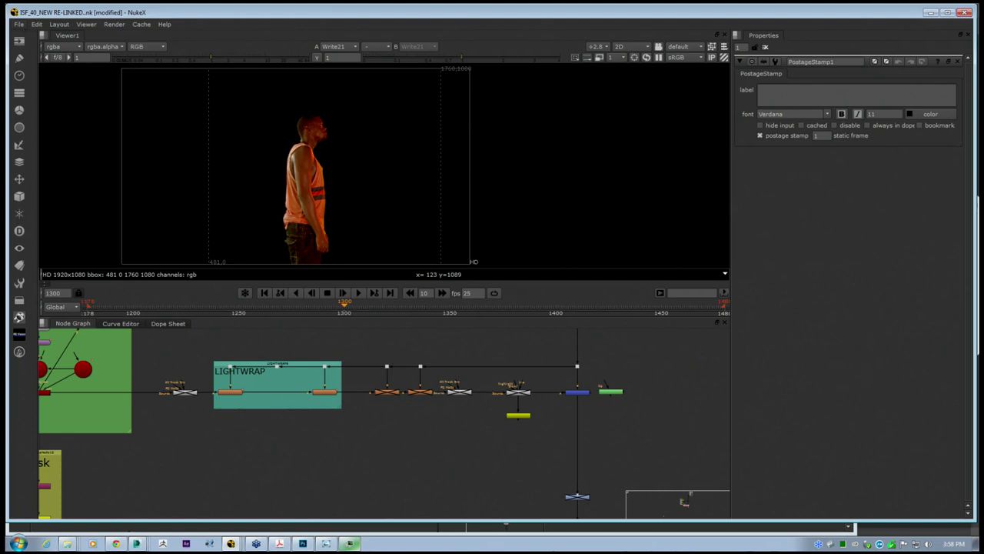
Save the script under the new name ISF_40_NEW RE-LINKED cgschool in the COMP folder
left_click(18, 24)
left_click(31, 61)
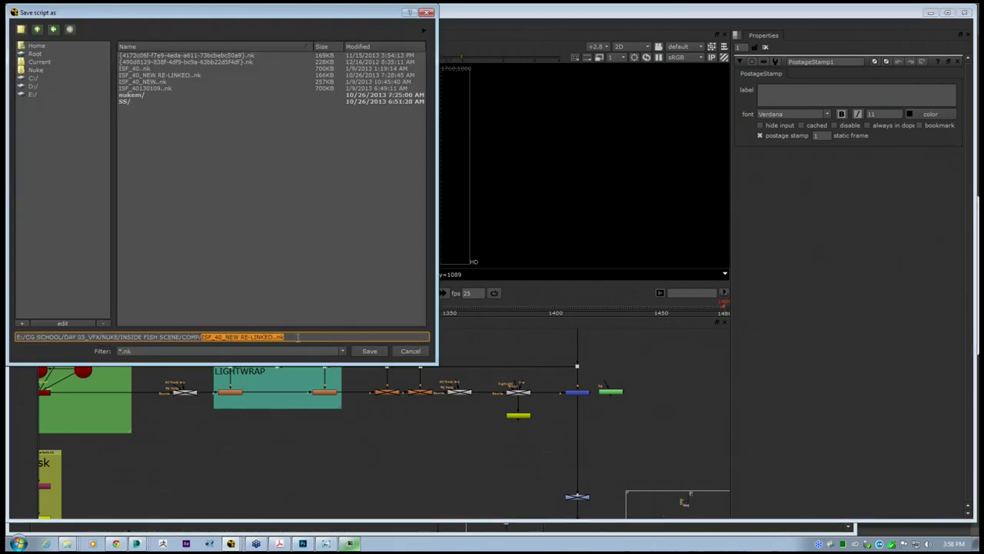
left_click(307, 332)
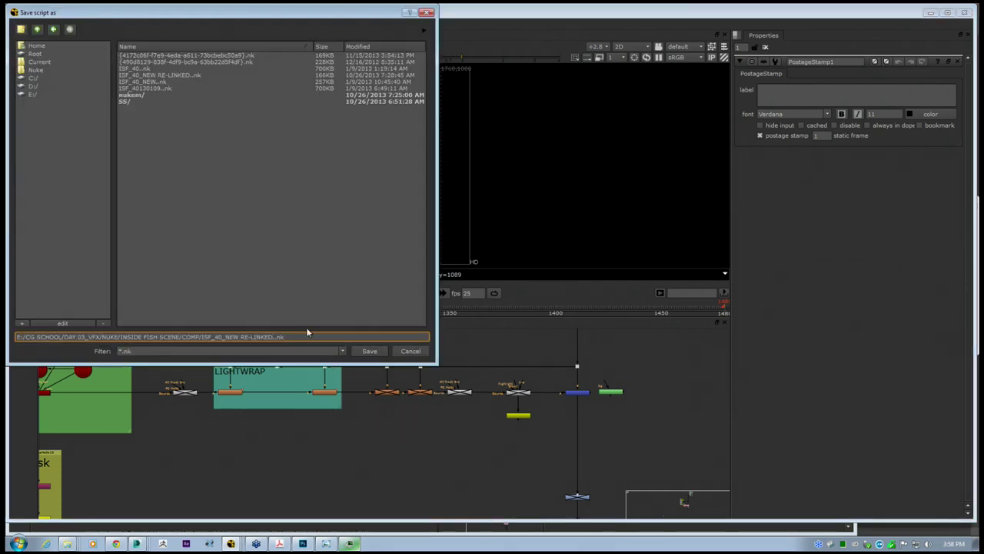
type("RE-LINKED cgsch")
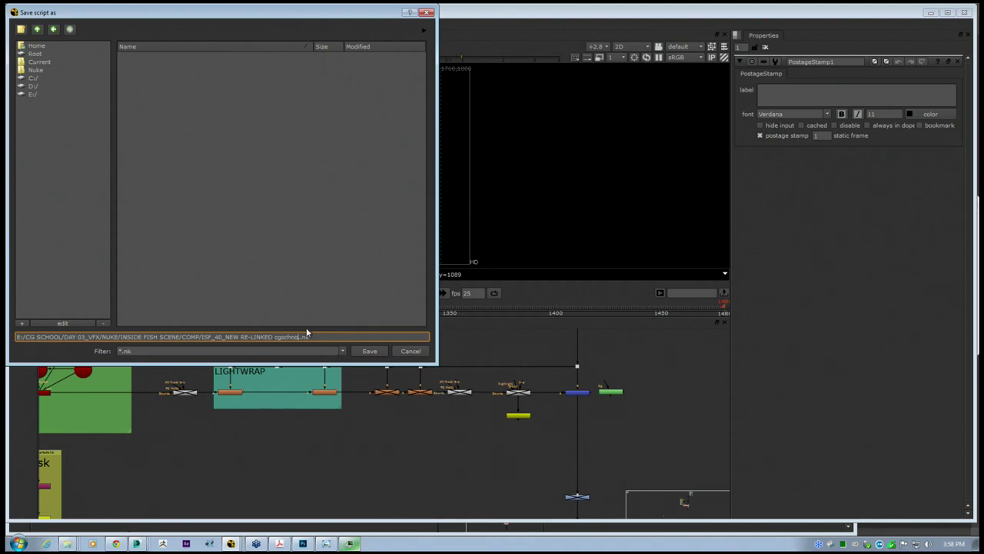
type("ool")
left_click(381, 354)
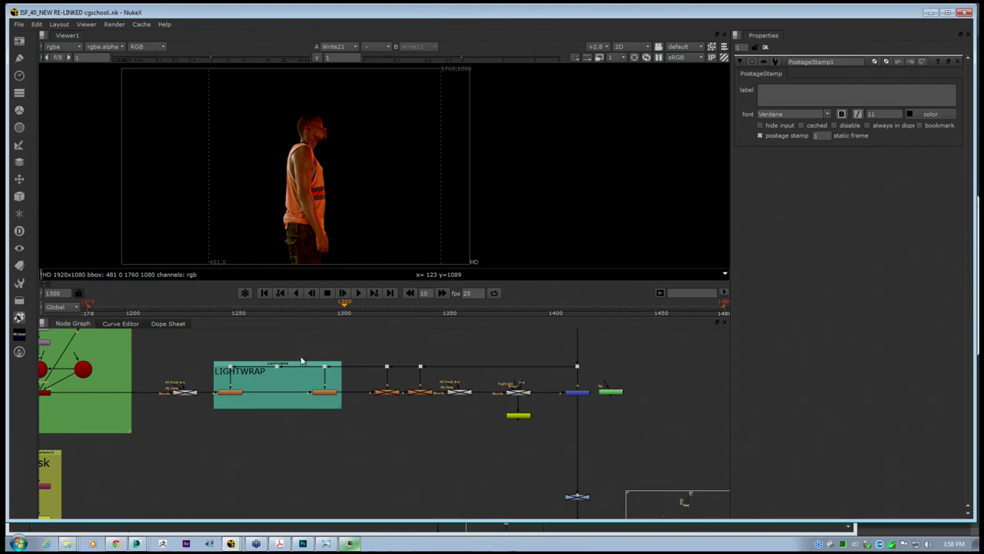
Open the script CAM_001 b.nk from the NUKE/zz_STILL IMAGE WORKFLOW folder and dismiss the version warning
left_click(19, 24)
left_click(35, 47)
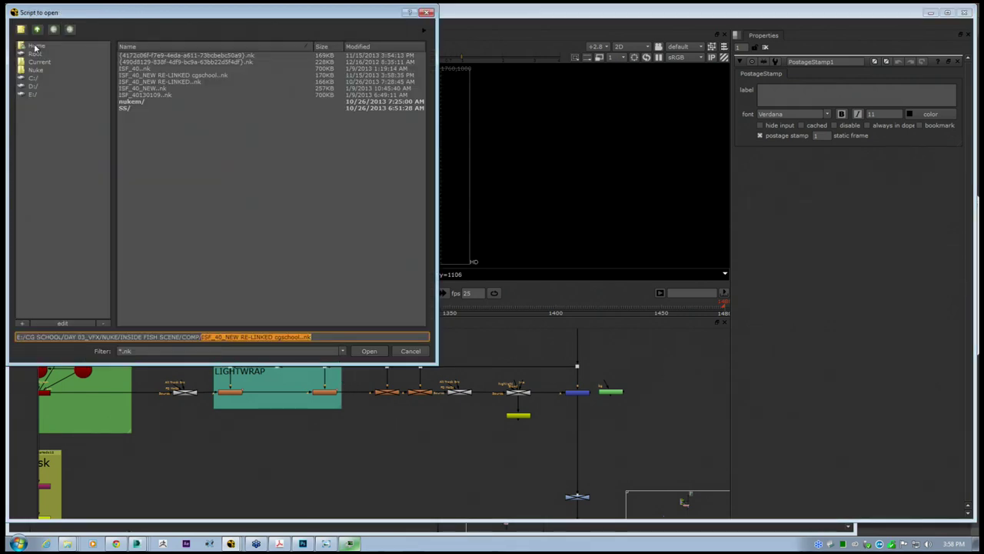
left_click(38, 30)
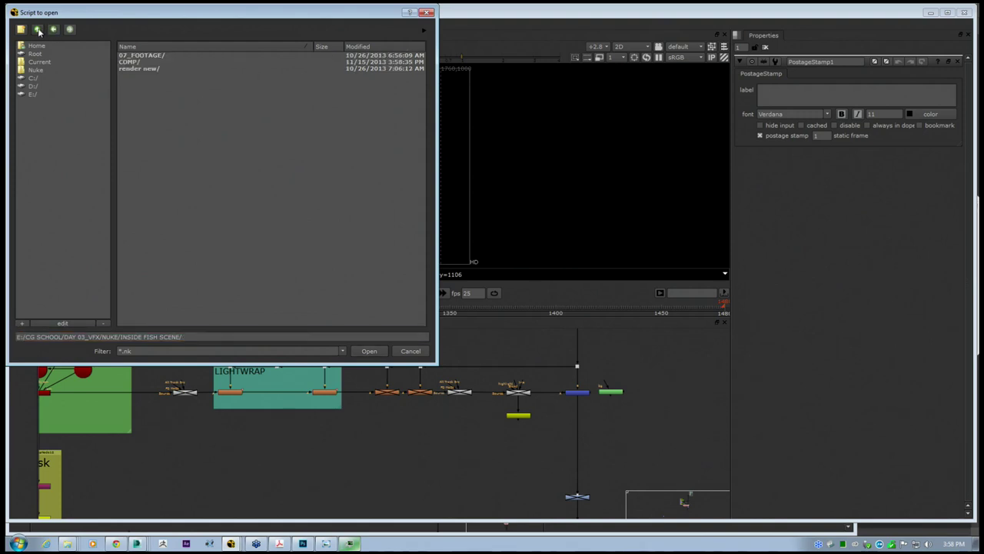
left_click(38, 30)
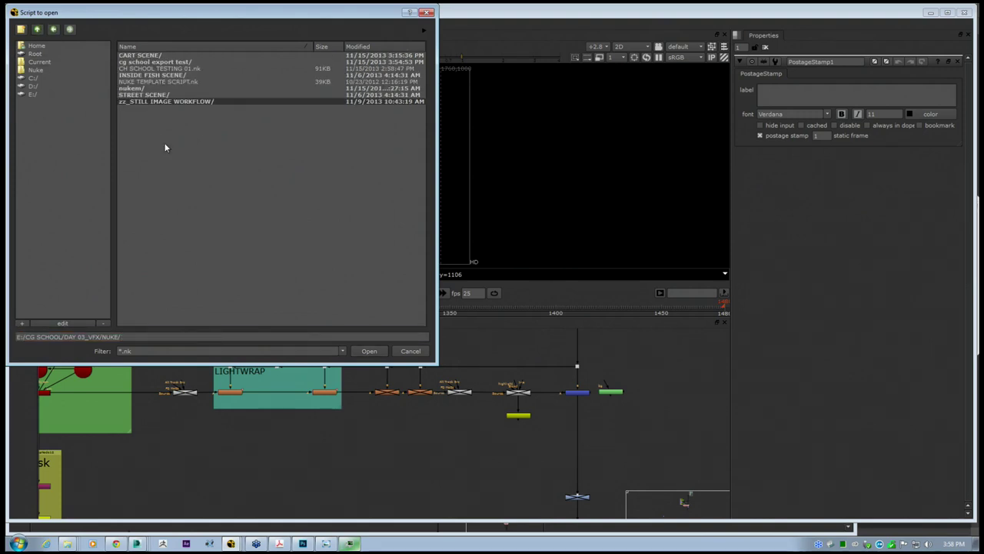
left_click(38, 30)
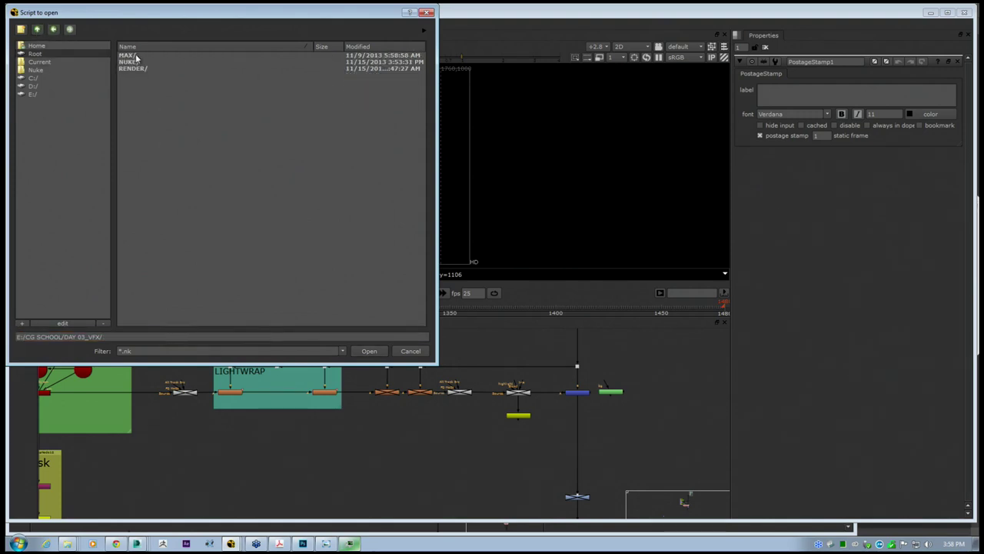
left_click(37, 29)
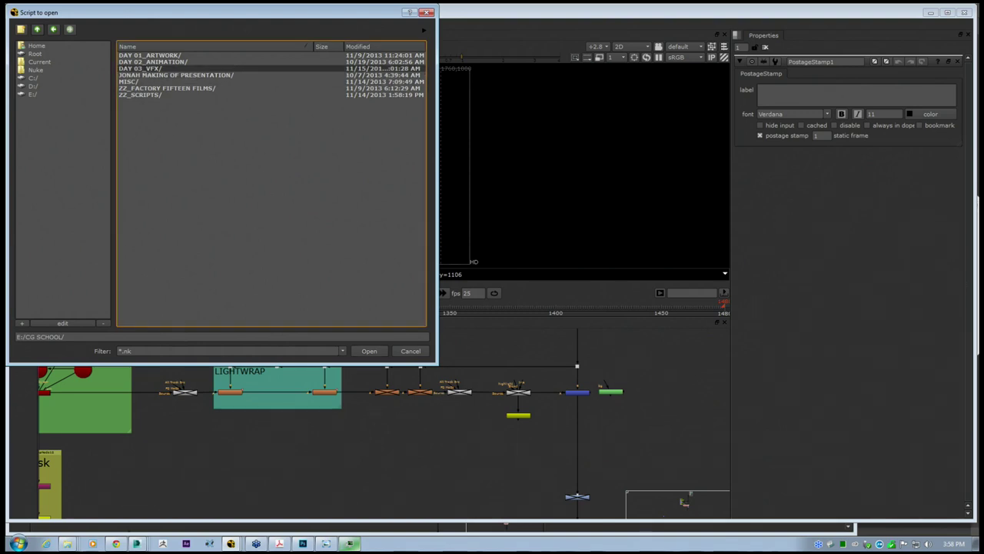
double_click(140, 68)
double_click(129, 61)
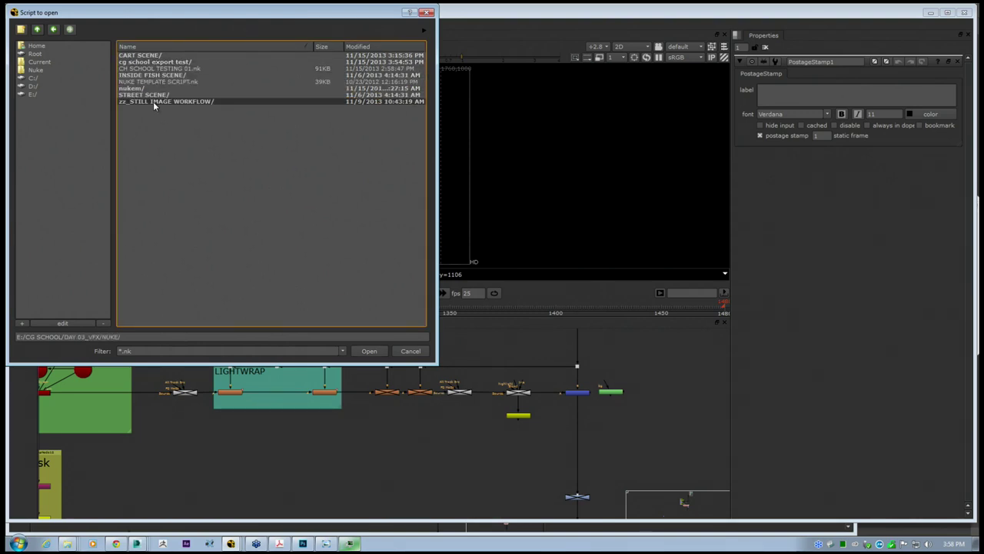
double_click(154, 101)
left_click(141, 62)
left_click(369, 351)
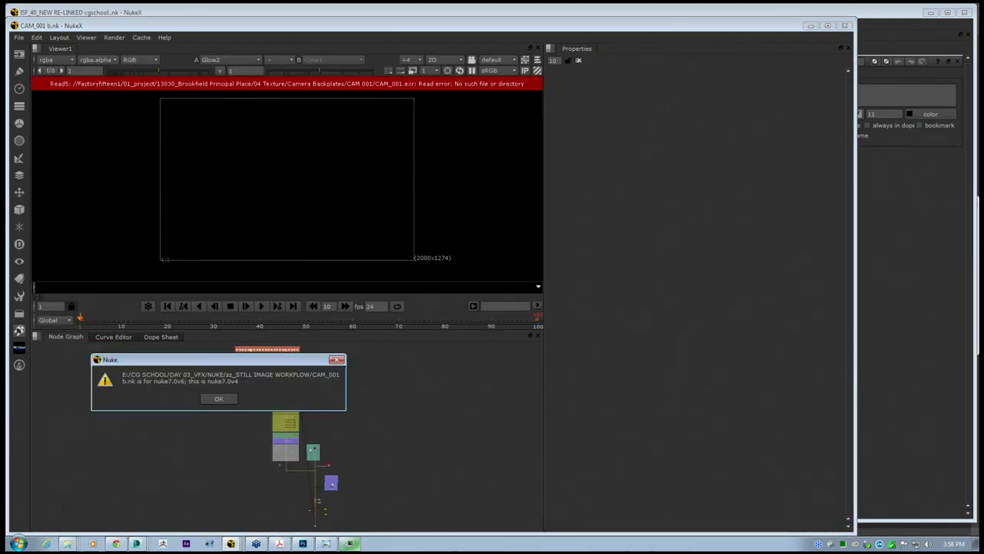
left_click(226, 400)
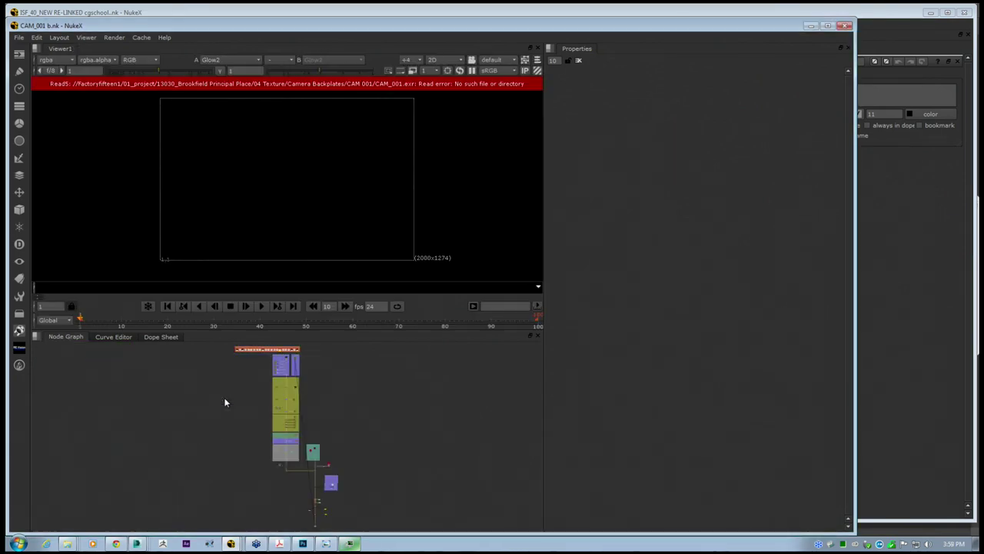
Examine the still-image node tree from the CAM 01_READ NODES group down to the SKY group and its merges
scroll(277, 391, "up", 5)
scroll(303, 394, "up", 6)
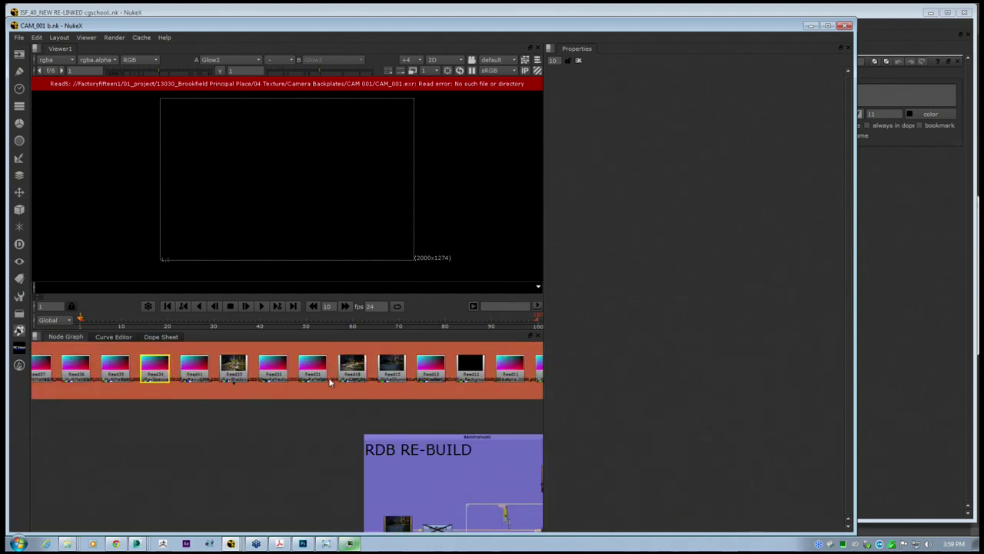
scroll(230, 415, "down", 8)
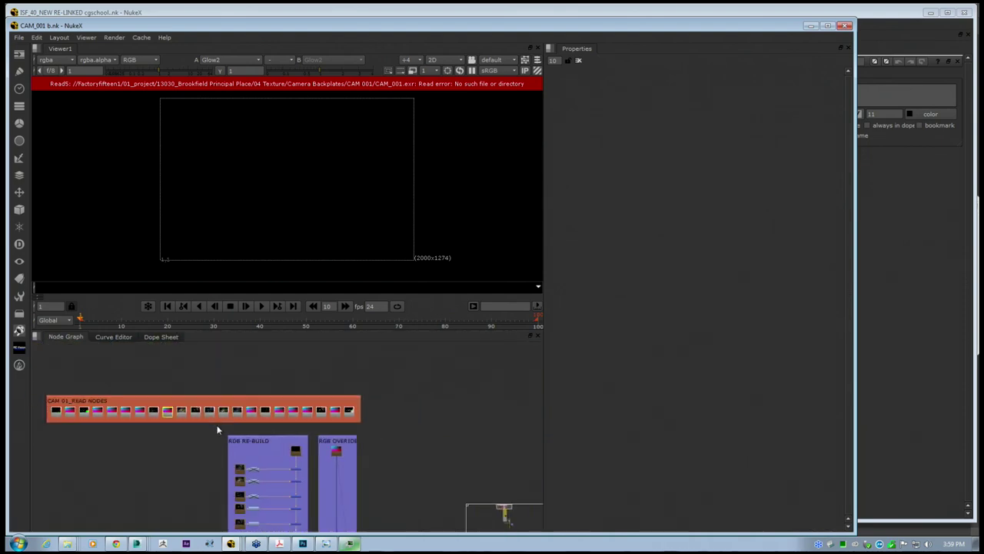
key("space")
middle_click_drag(305, 386, 361, 241)
key("space")
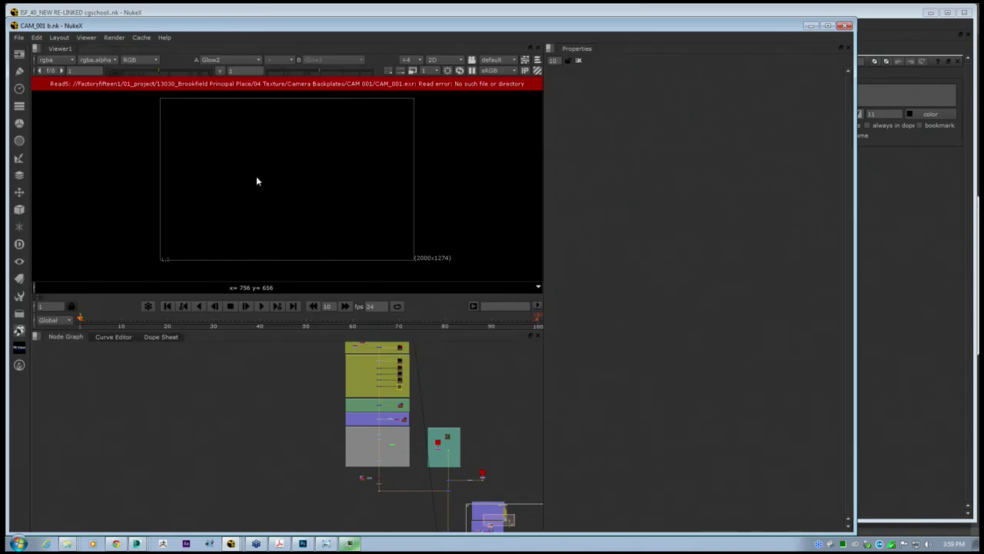
scroll(438, 430, "up", 5)
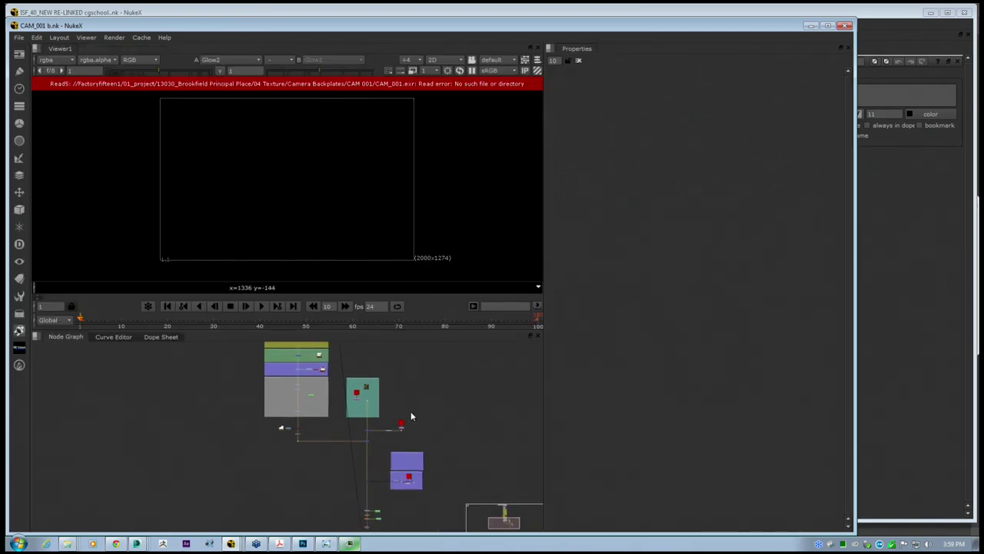
key("space")
scroll(426, 411, "up", 4)
middle_click_drag(300, 396, 356, 379)
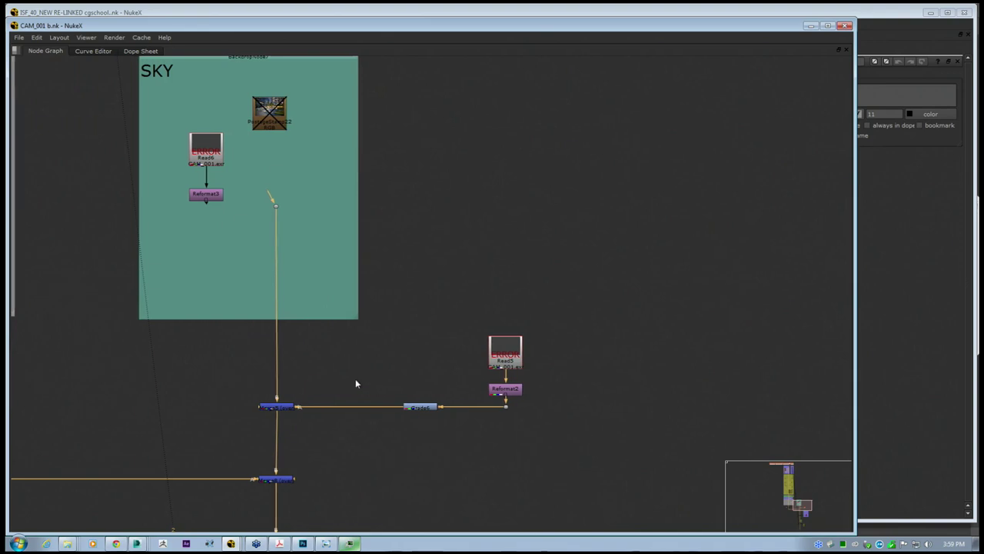
Disable the merge below the SKY group that brings in the Read5 branch
left_click(326, 391)
key("d")
middle_click_drag(300, 230, 347, 285)
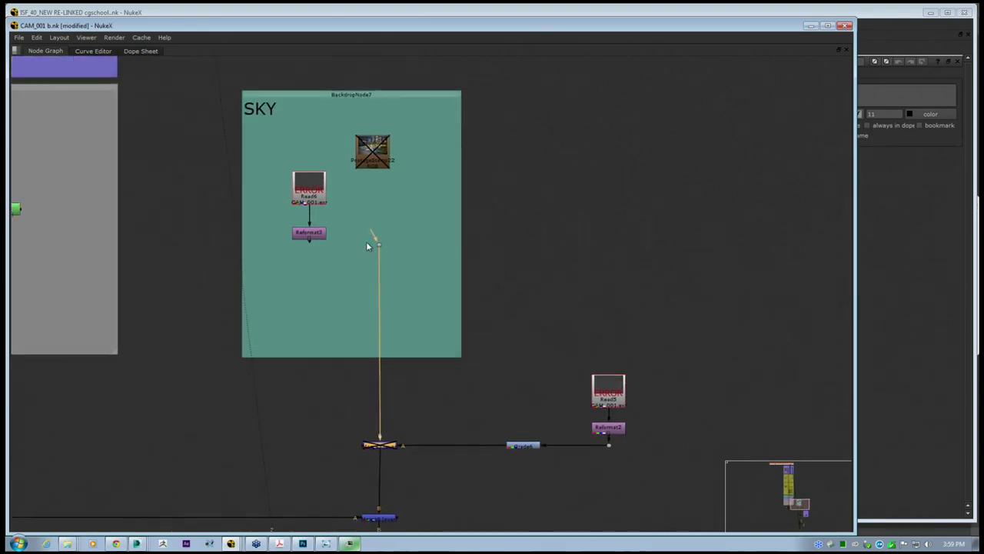
Re-enable the merge that connects the PEOPLE group to the main pipe
middle_click_drag(428, 467, 446, 97)
scroll(400, 390, "down", 2)
middle_click_drag(513, 395, 489, 351)
scroll(373, 371, "up", 1)
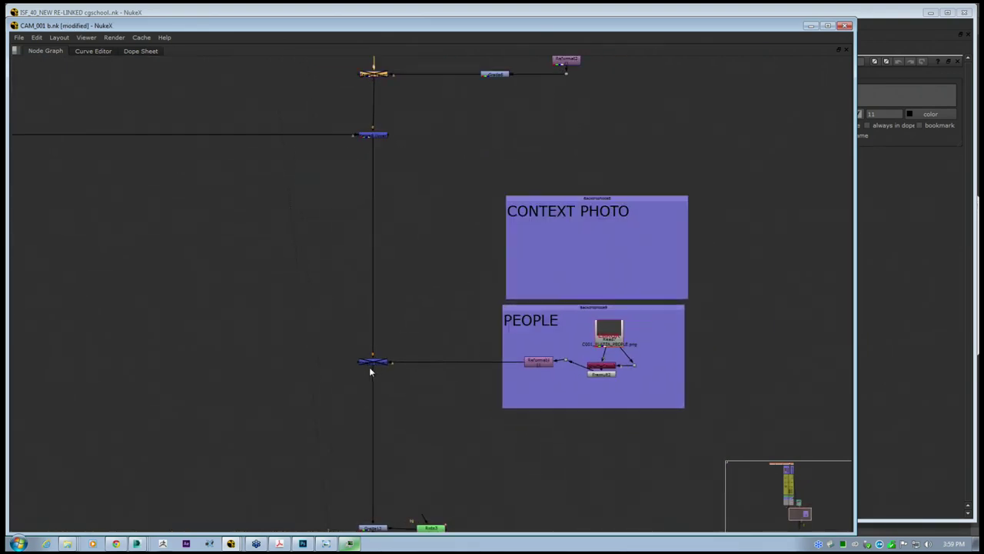
left_click(377, 362)
key("d")
Trace the tree back up from the final Write nodes and show the RGB OVERRIDE group's postage stamp in the Viewer
scroll(429, 407, "down", 4)
middle_click_drag(430, 465, 427, 366)
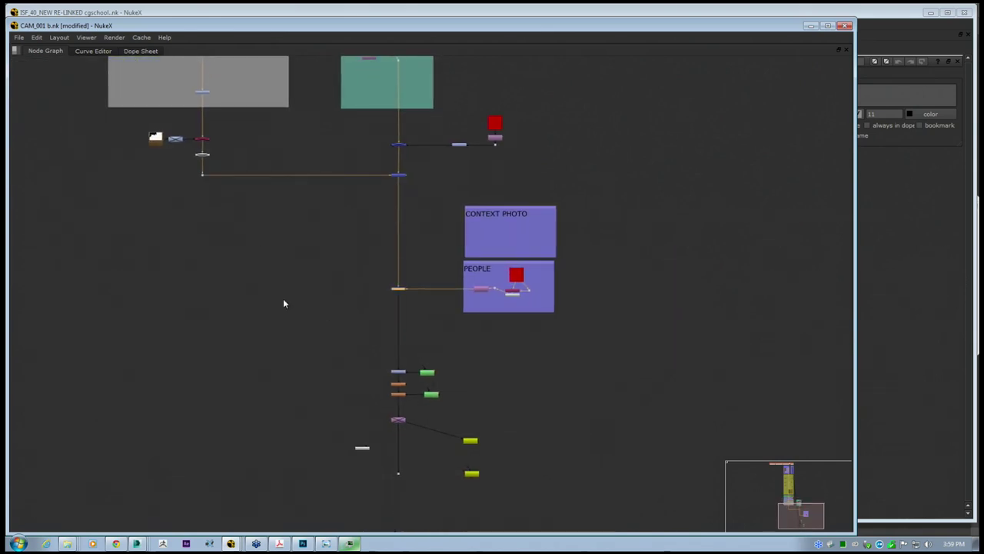
middle_click_drag(278, 289, 382, 463)
middle_click_drag(316, 185, 271, 330)
middle_click_drag(265, 248, 296, 375)
middle_click_drag(290, 189, 351, 393)
key("space")
middle_click_drag(326, 208, 313, 209)
middle_click_drag(444, 435, 397, 319)
scroll(397, 319, "down", 1)
scroll(395, 400, "down", 3)
middle_click_drag(397, 404, 403, 462)
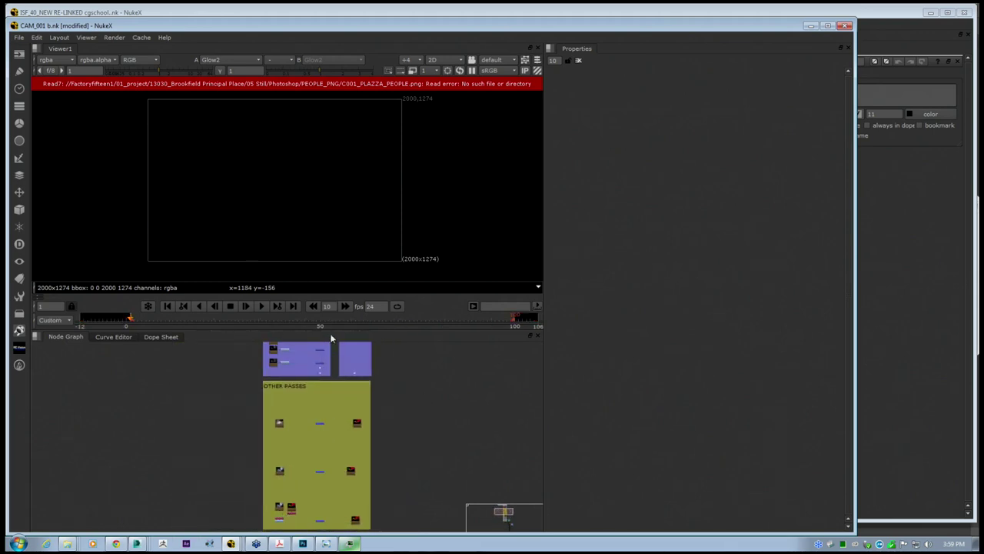
middle_click_drag(360, 344, 374, 415)
left_click(368, 371)
key("1")
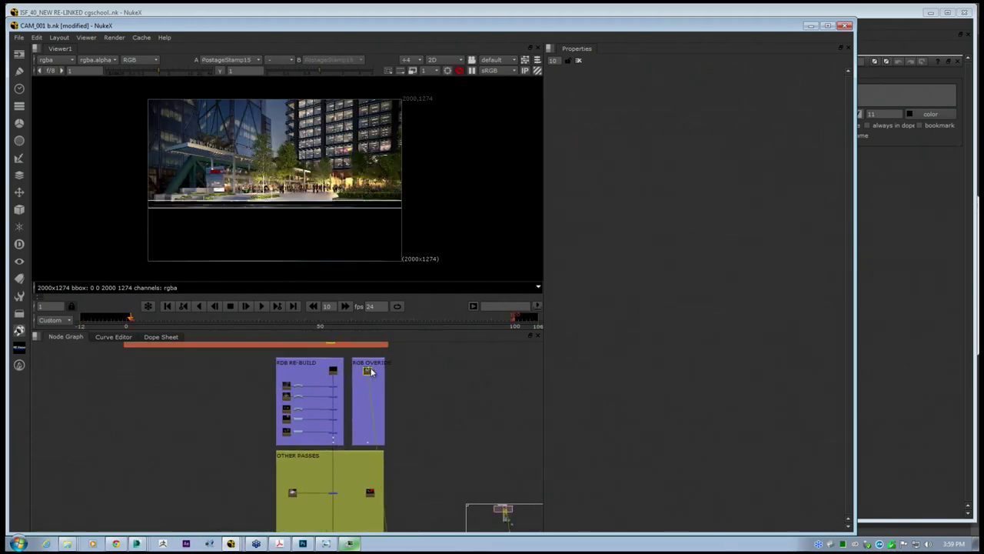
Show the merge that joins the OVERALL LEVELS AND GRADE branch with the SKY branch in the Viewer
middle_click_drag(428, 369, 418, 298)
middle_click_drag(411, 408, 408, 285)
middle_click_drag(376, 527, 340, 408)
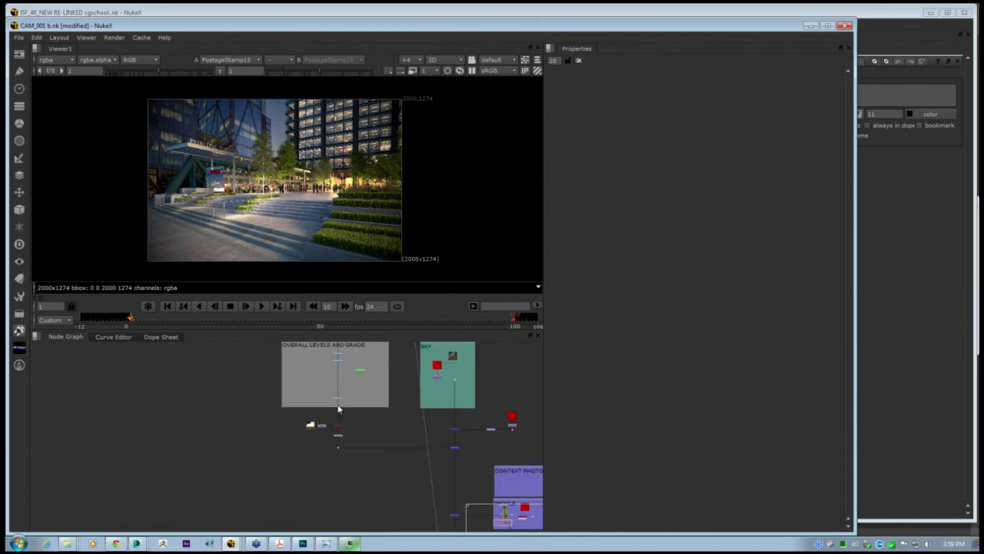
left_click(454, 449)
key("1")
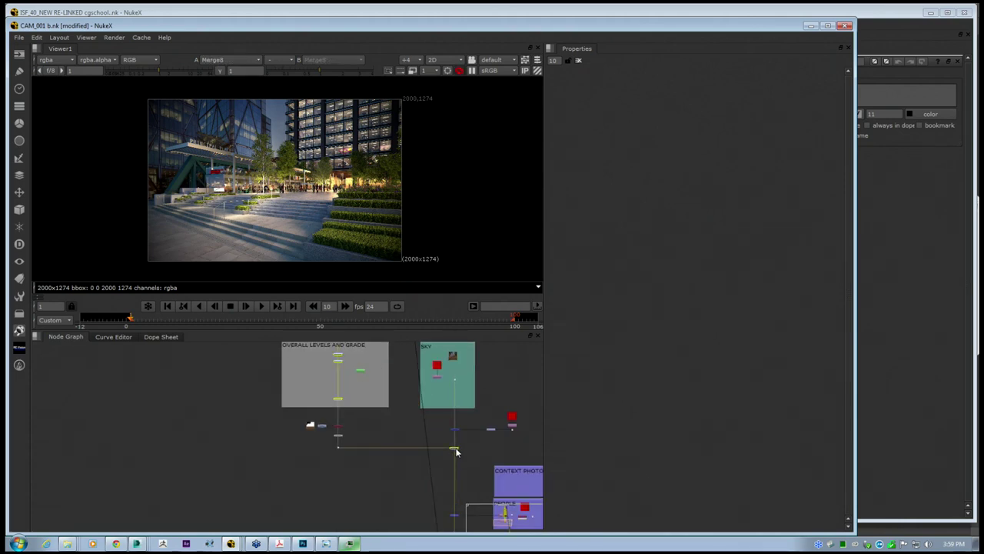
Examine the merges along the main pipe from the SKY group down past the CONTEXT PHOTO and PEOPLE groups
middle_click_drag(470, 513, 408, 442)
scroll(409, 441, "up", 2)
scroll(405, 422, "down", 2)
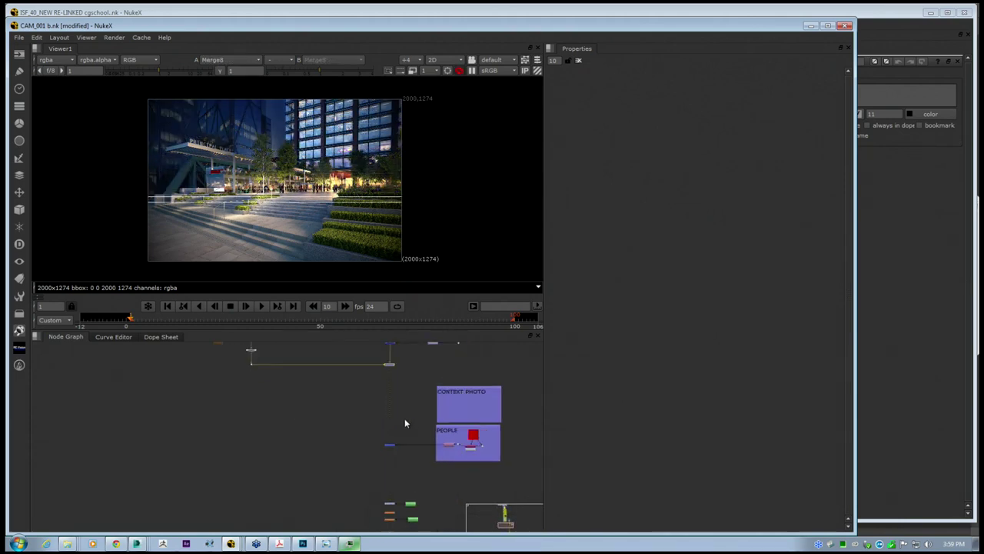
middle_click_drag(399, 377, 404, 436)
scroll(421, 481, "up", 2)
middle_click_drag(410, 509, 395, 458)
scroll(395, 460, "up", 3)
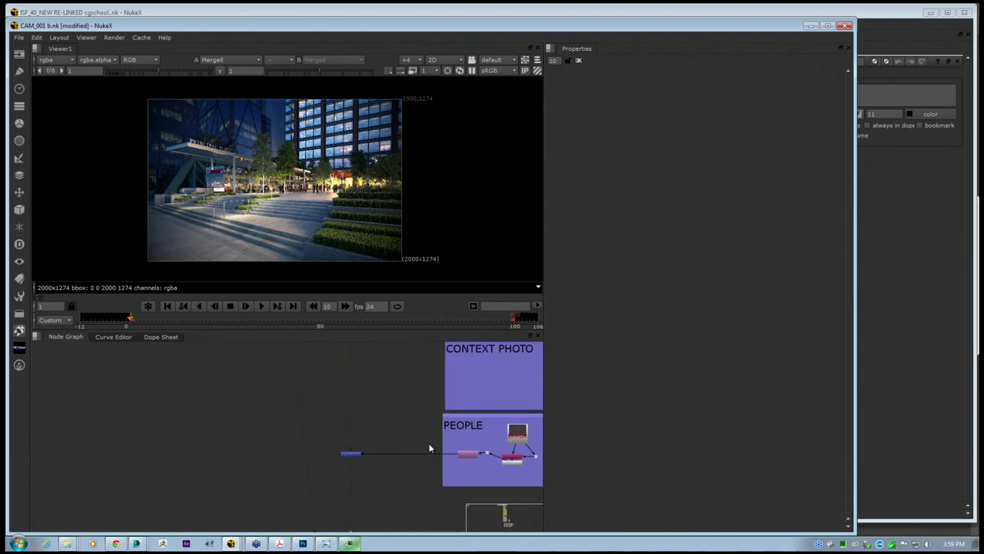
middle_click_drag(486, 452, 389, 423)
scroll(389, 423, "up", 2)
scroll(375, 433, "down", 5)
middle_click_drag(305, 345, 321, 428)
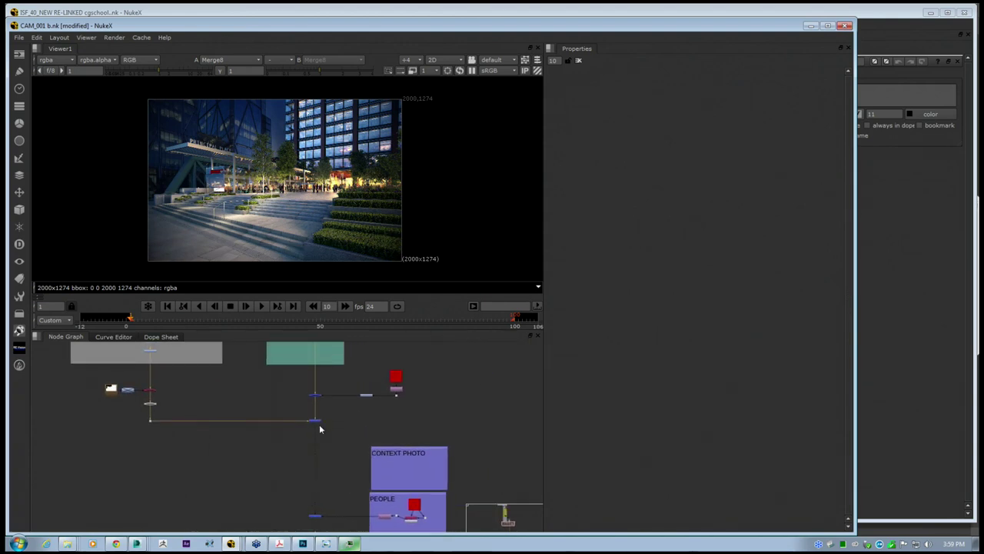
Show the merge that connects the PEOPLE group to the main pipe in the Viewer and disable it
middle_click_drag(321, 519, 323, 351)
scroll(323, 351, "up", 2)
left_click(321, 344)
key("1")
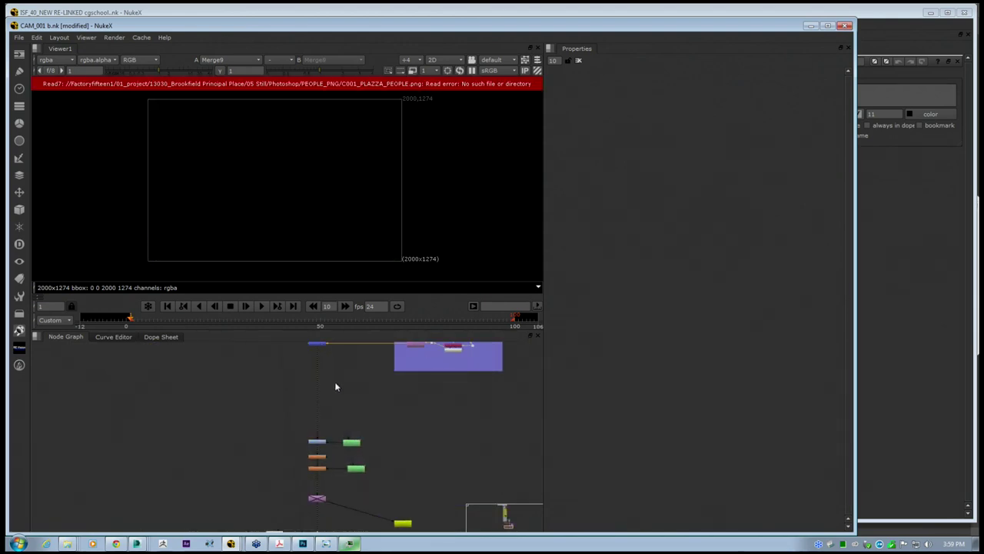
scroll(307, 417, "up", 2)
mouse_move(329, 399)
middle_mouse_down()
mouse_move(301, 464)
mouse_move(342, 350)
mouse_move(323, 410)
mouse_move(326, 515)
middle_mouse_up()
left_click(286, 412)
key("d")
Show the Glow2 node in the Viewer
scroll(344, 424, "up", 2)
left_click(341, 467)
key("1")
Connect the loose dot in the SKY group to the PostageStamp22 node above it and enable that postage stamp
scroll(343, 419, "down", 2)
middle_click_drag(323, 358, 331, 494)
middle_click_drag(331, 412, 335, 487)
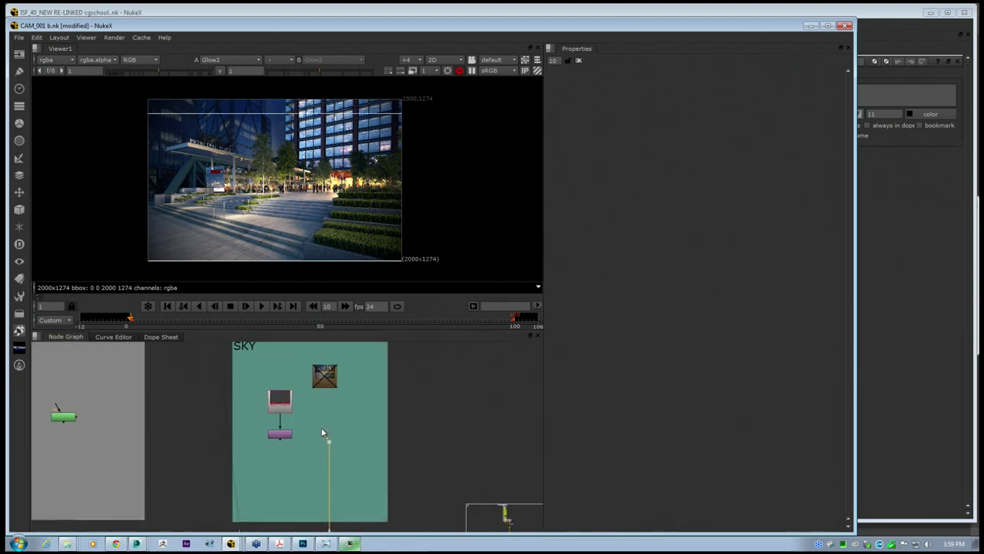
scroll(327, 432, "up", 1)
left_click_drag(328, 434, 330, 370)
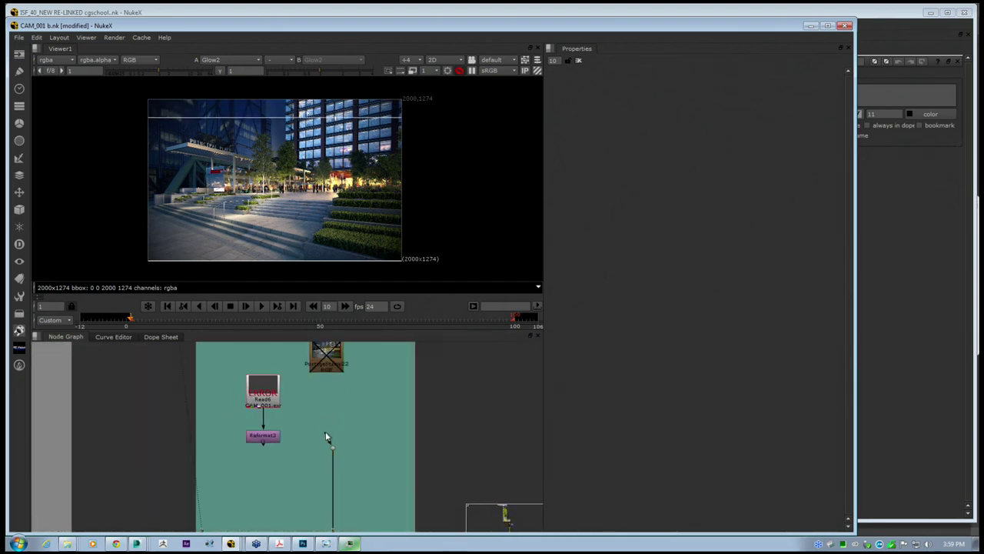
left_click(331, 360)
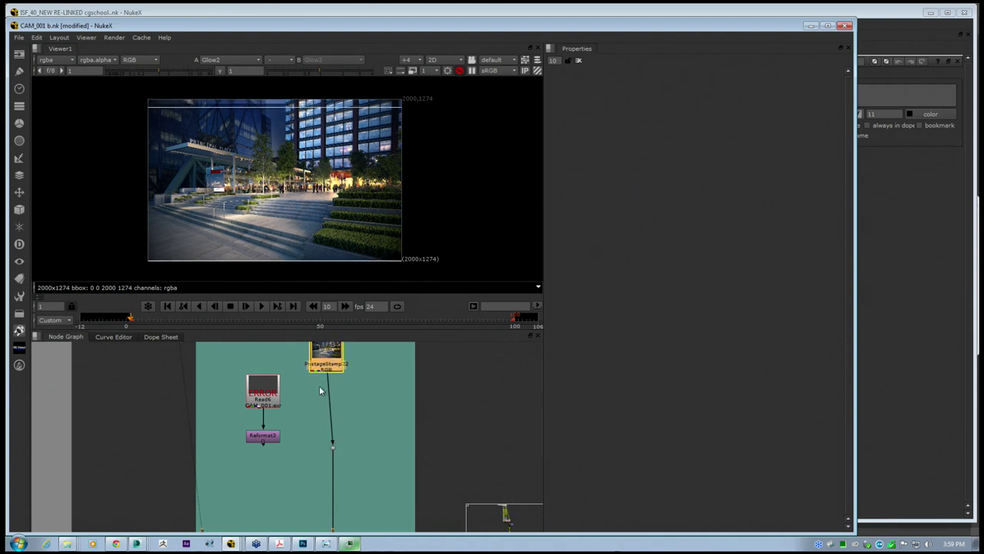
Check the merge that brings in the Read5 branch below the SKY group, and the grade and glow nodes above the final Write nodes
middle_click_drag(276, 413, 293, 397)
scroll(293, 397, "down", 5)
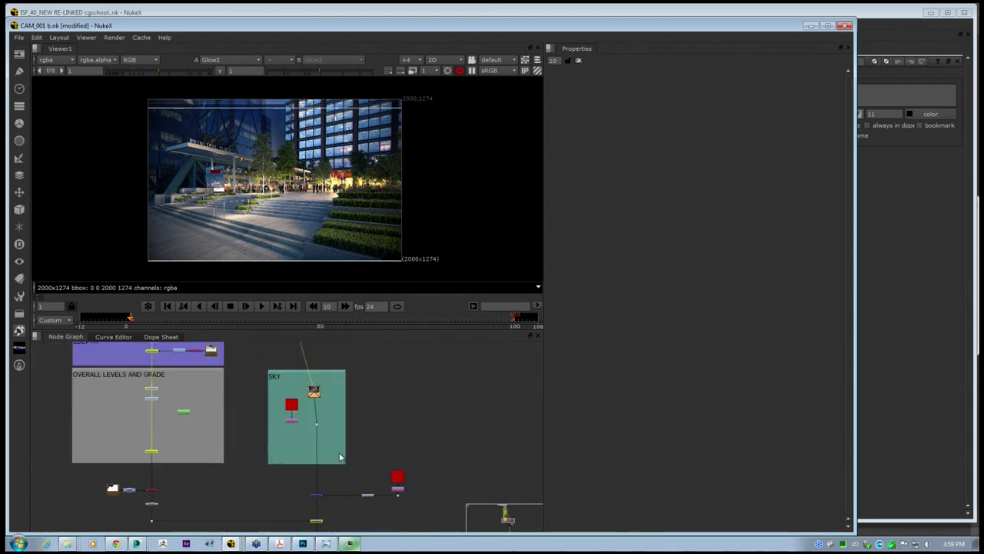
scroll(395, 417, "up", 4)
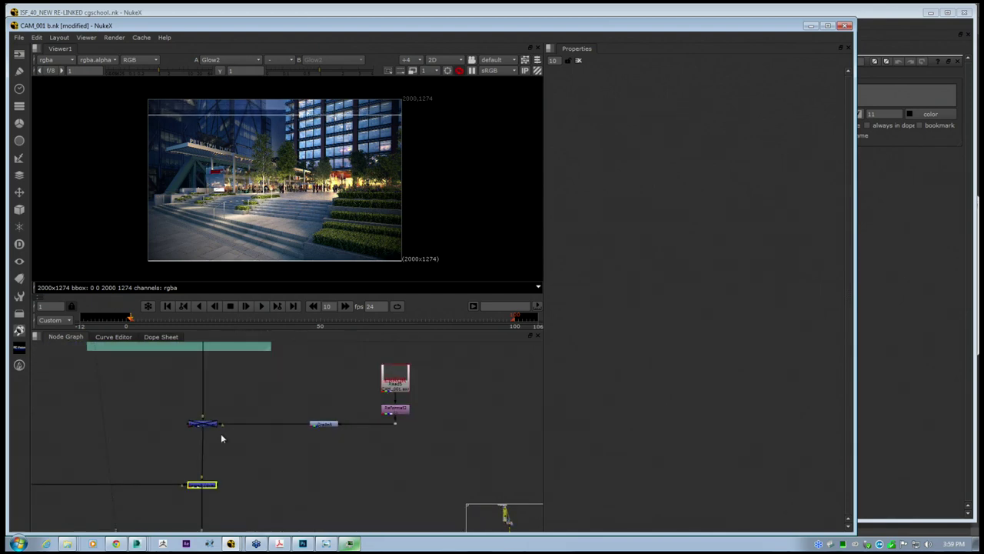
left_click(208, 422)
scroll(216, 417, "down", 2)
scroll(216, 417, "down", 4)
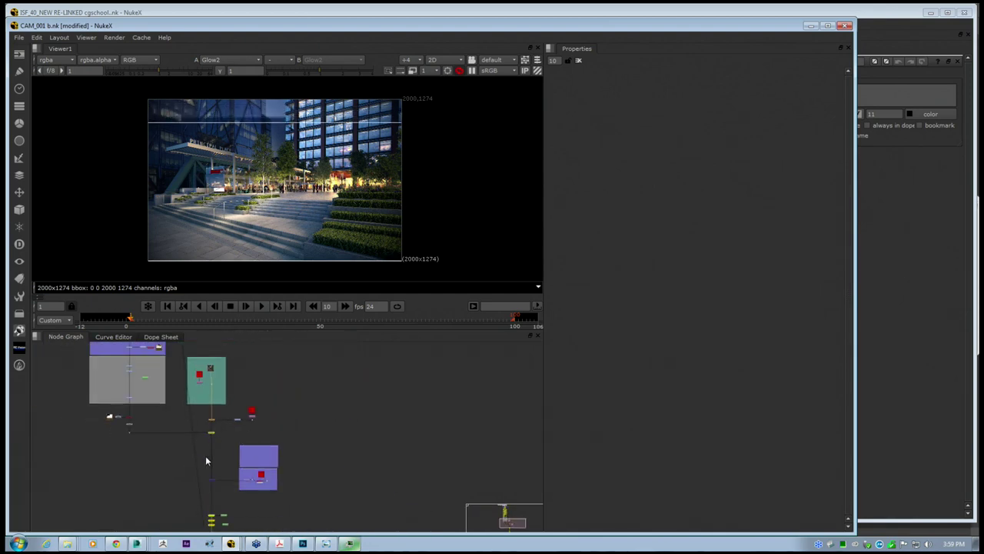
middle_click_drag(210, 528, 255, 435)
scroll(256, 434, "up", 5)
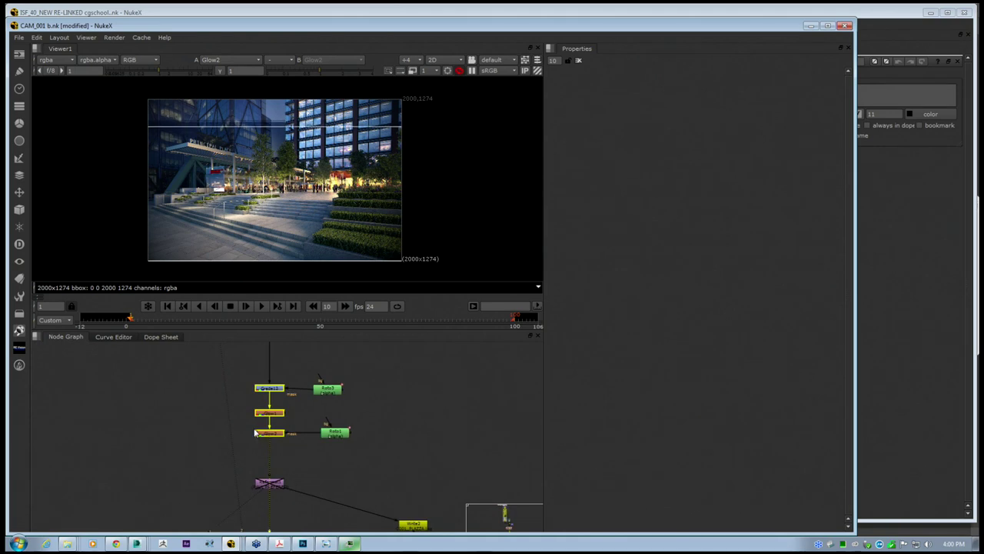
Trace the tree back up to the RGB OVERIDE group and show its postage stamp in the Viewer
scroll(266, 400, "down", 3)
key("space")
middle_click_drag(271, 361, 461, 443)
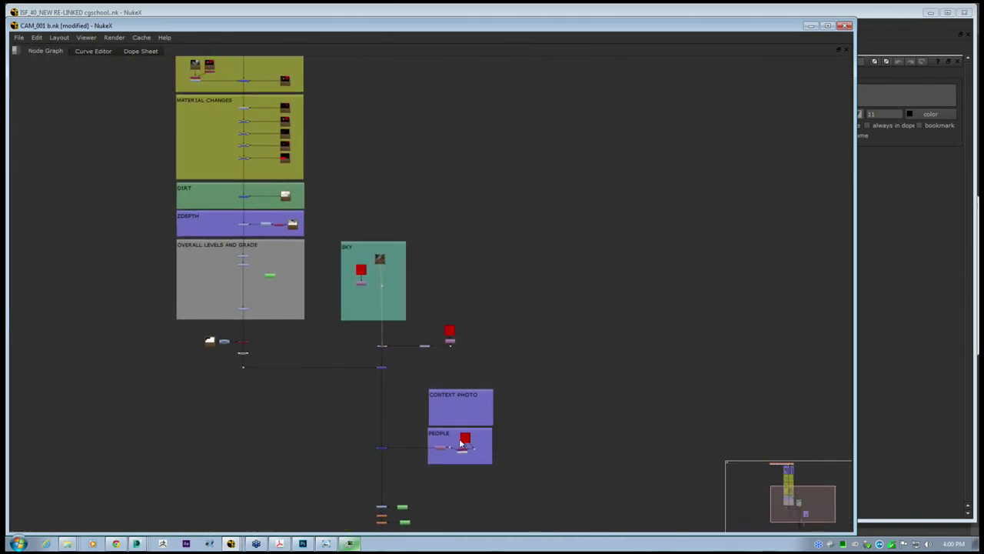
middle_click_drag(316, 160, 336, 350)
middle_click_drag(347, 225, 508, 532)
scroll(431, 317, "up", 4)
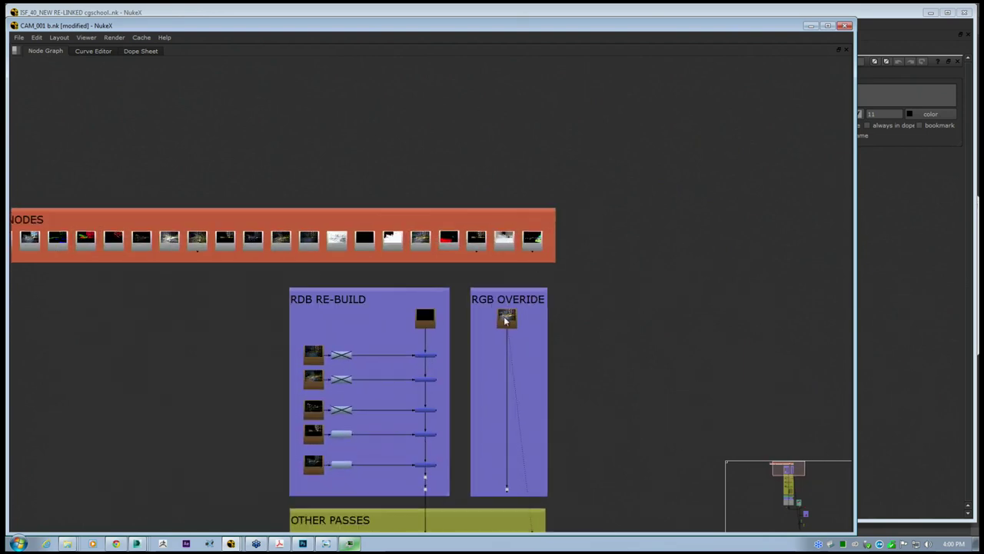
key("space")
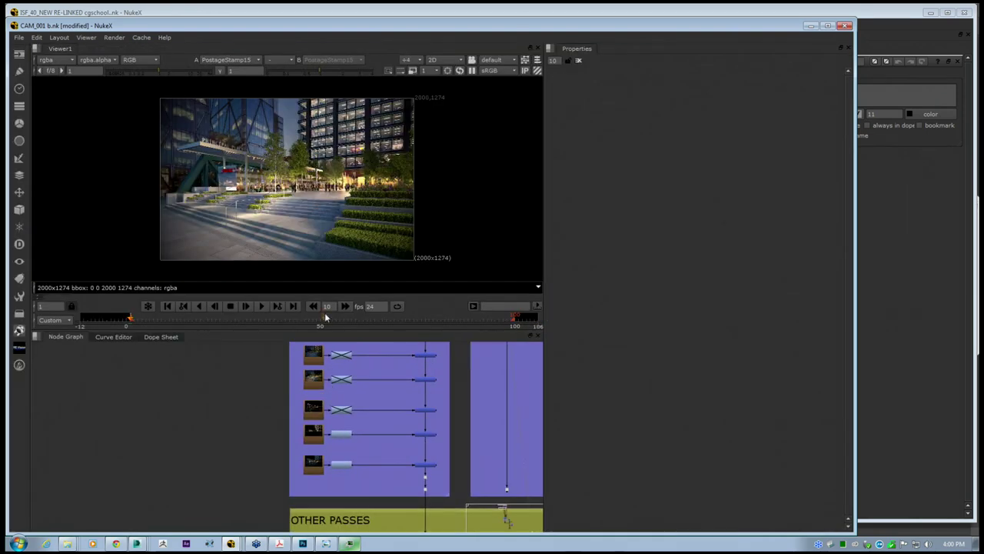
Widen the viewer and node graph area by shrinking the Properties pane
scroll(322, 213, "up", 2)
middle_click_drag(323, 212, 339, 224)
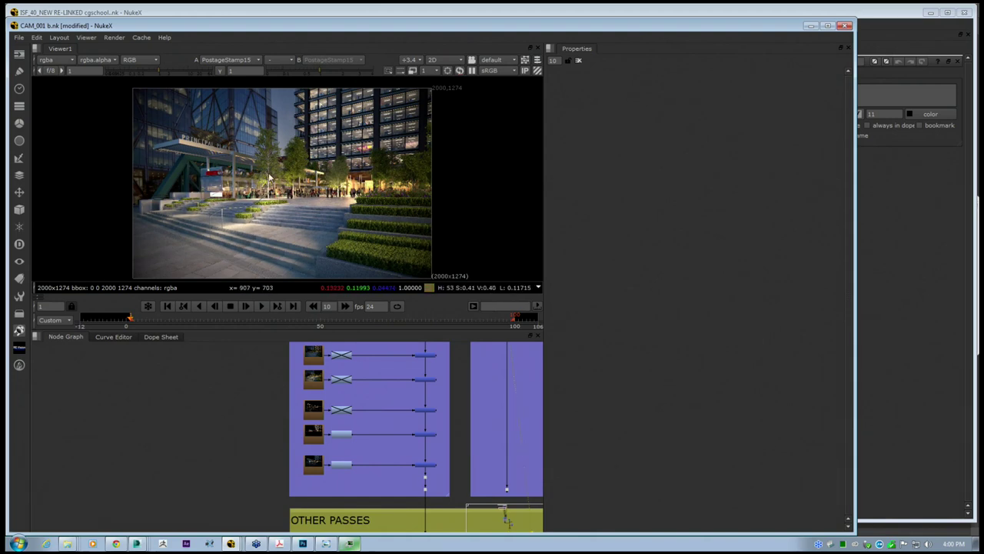
middle_click_drag(279, 176, 274, 173)
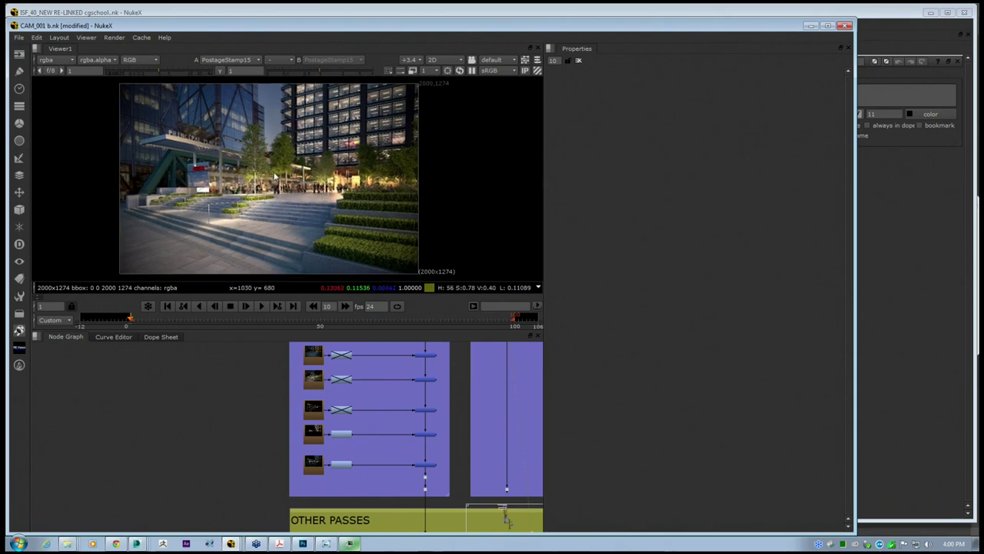
middle_click_drag(415, 412, 381, 408)
left_click_drag(544, 349, 698, 349)
scroll(455, 435, "down", 1)
scroll(455, 435, "down", 5)
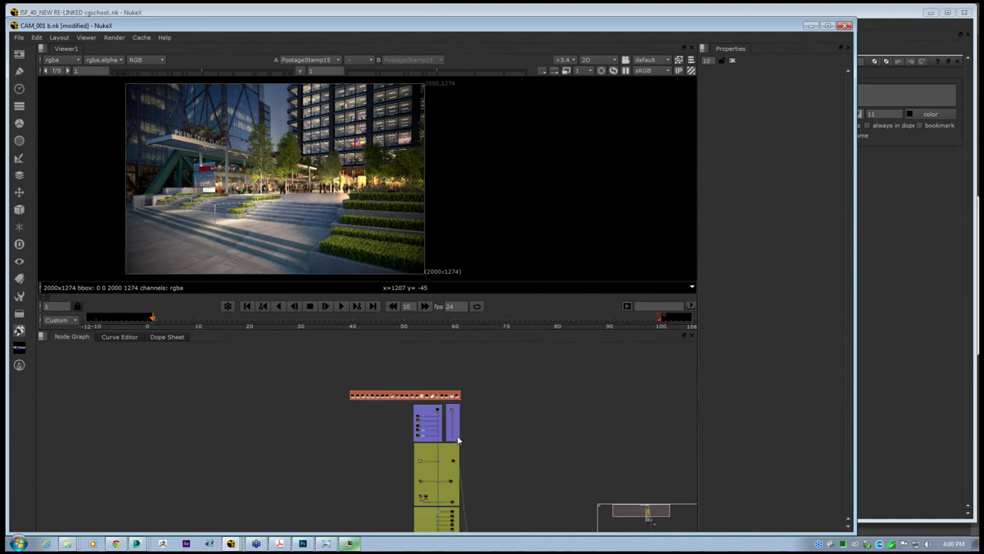
scroll(442, 394, "down", 1)
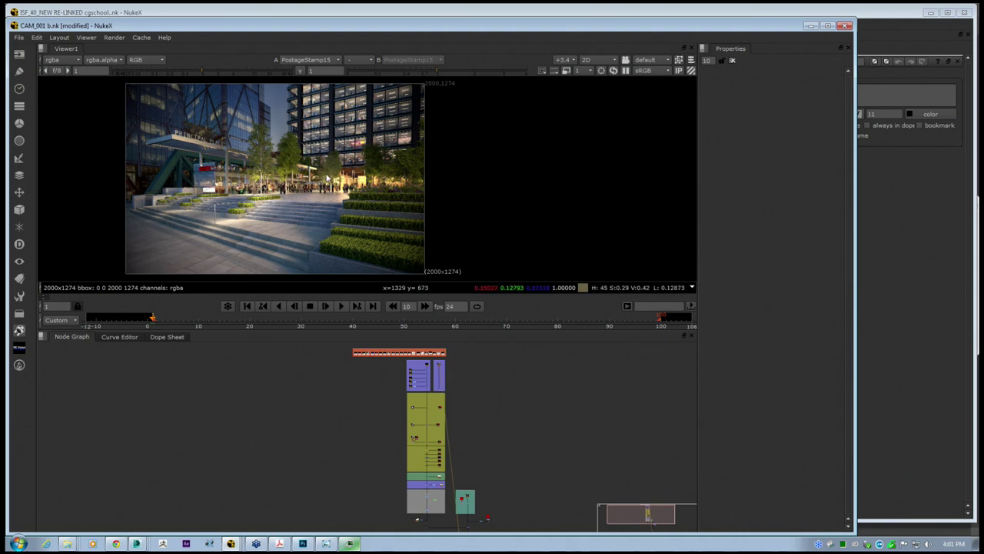
Examine the composited plaza render in the viewer, including the hedge at the image's lower-right corner
middle_click_drag(319, 176, 345, 178)
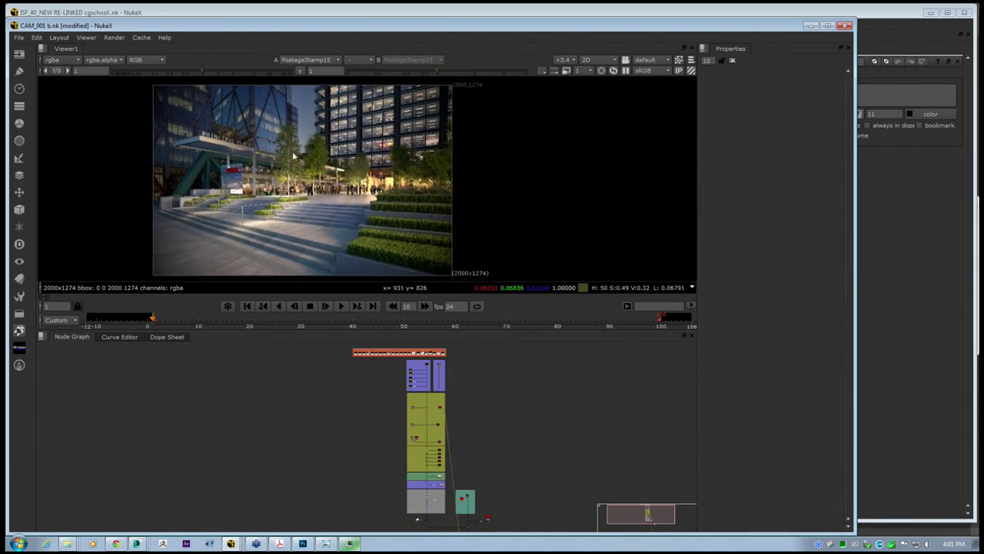
middle_click_drag(240, 134, 246, 133)
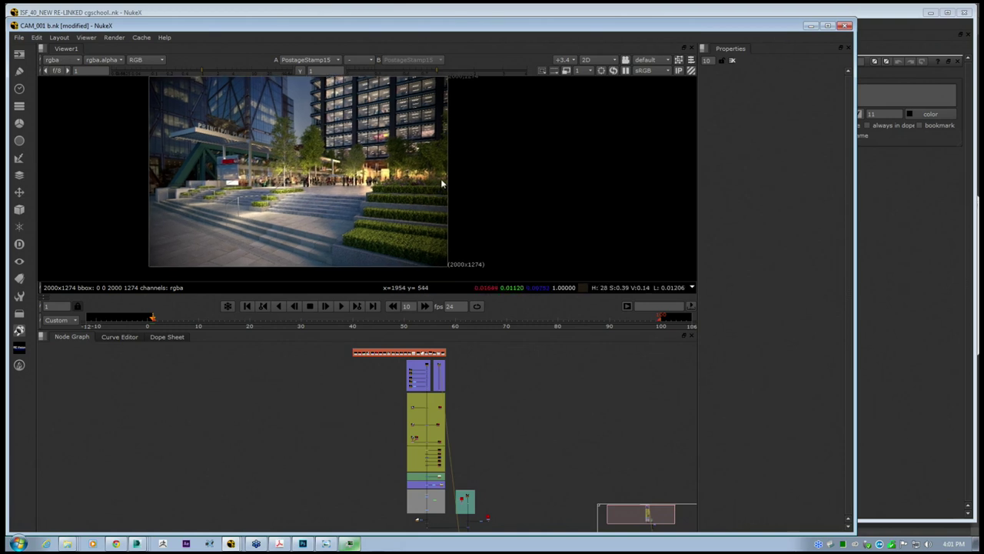
scroll(464, 249, "up", 2)
scroll(465, 248, "up", 4)
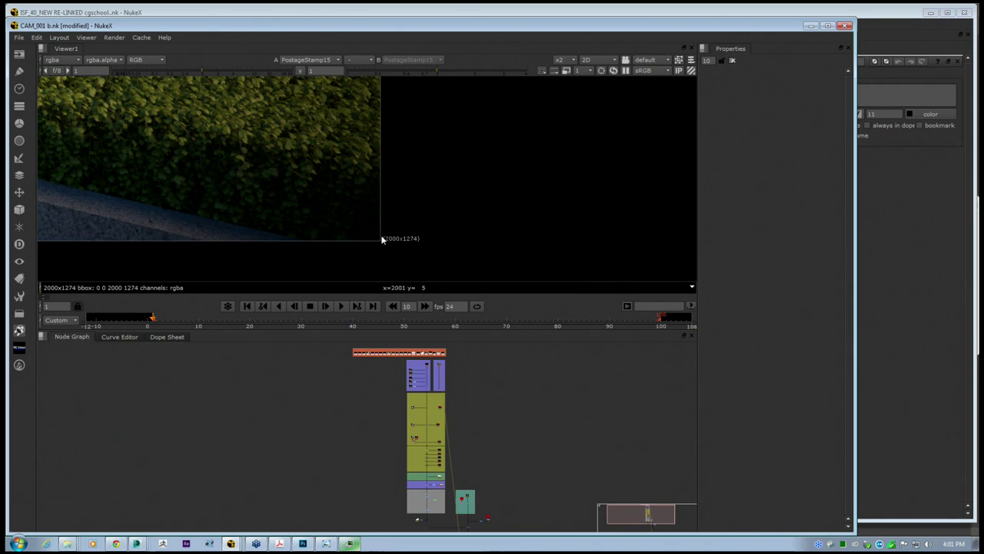
scroll(382, 240, "down", 6)
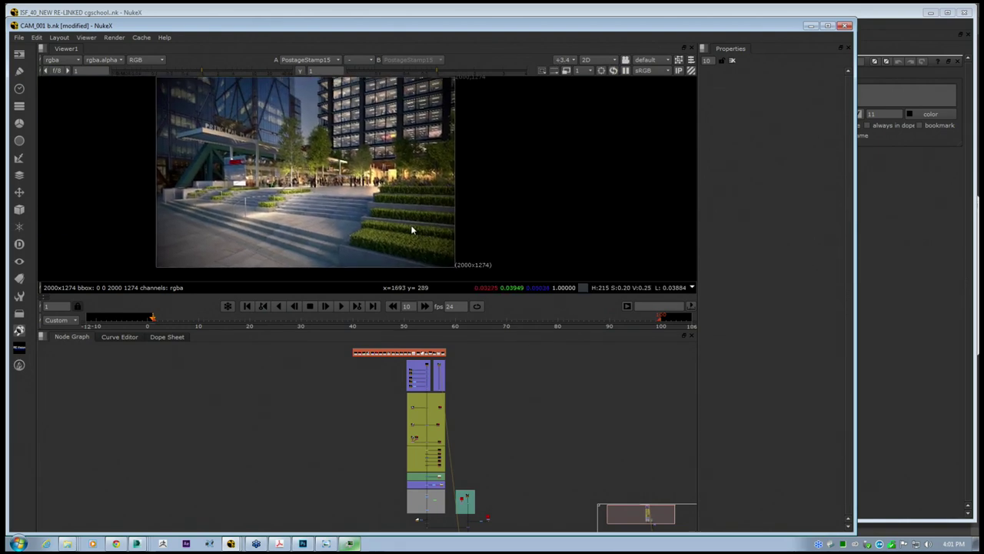
middle_click_drag(411, 226, 417, 233)
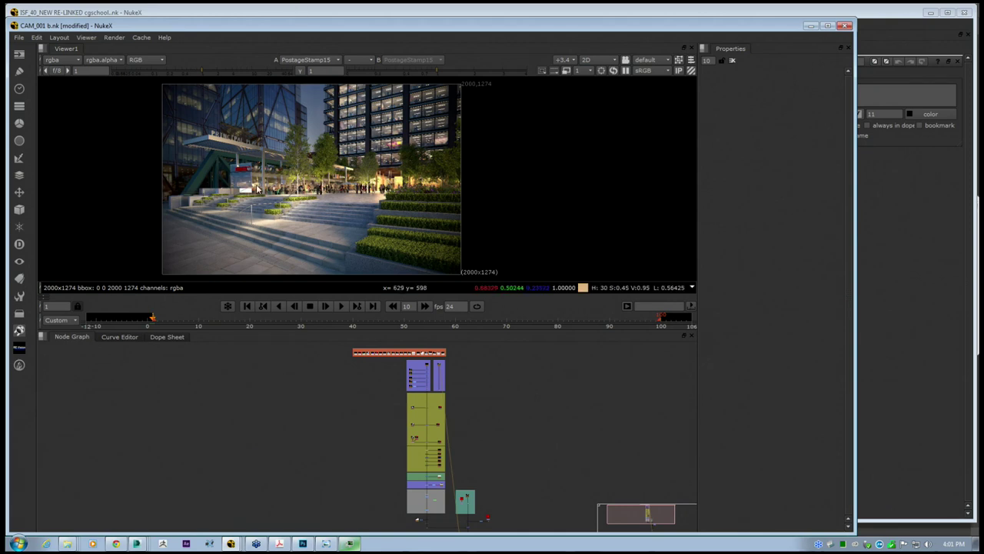
middle_click_drag(262, 188, 303, 193)
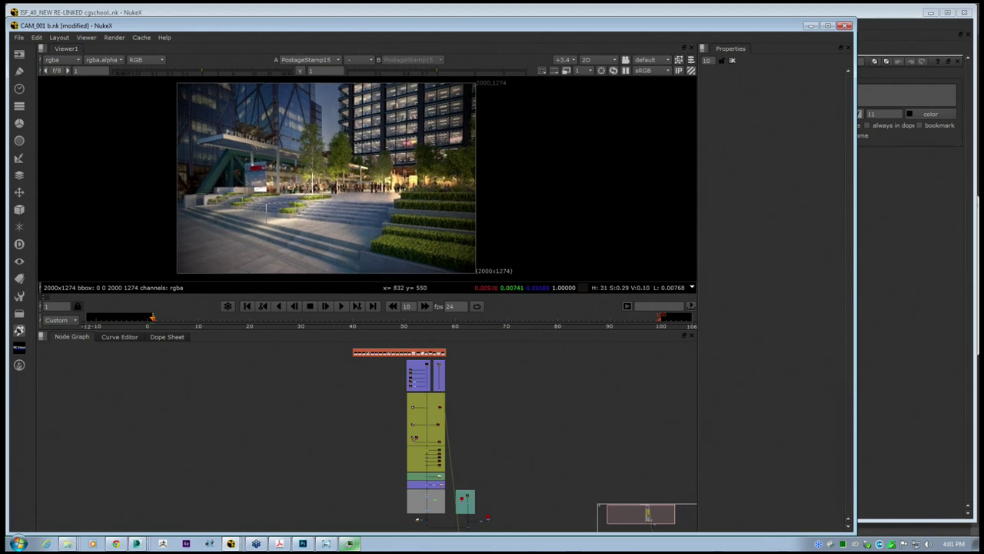
Maximize the node graph and examine the row of render passes in the CAM 01_READ NODES backdrop
scroll(336, 389, "up", 2)
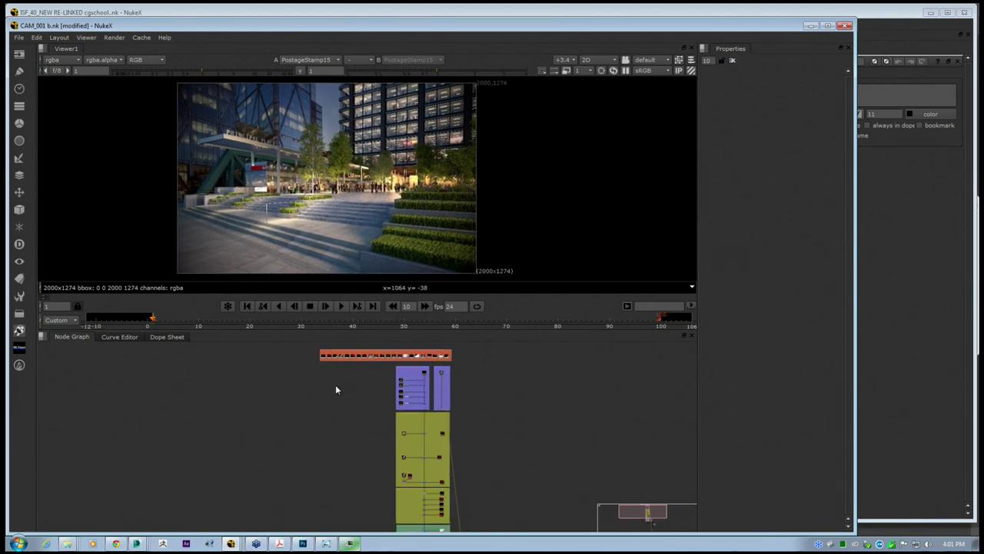
key("space")
scroll(331, 408, "up", 3)
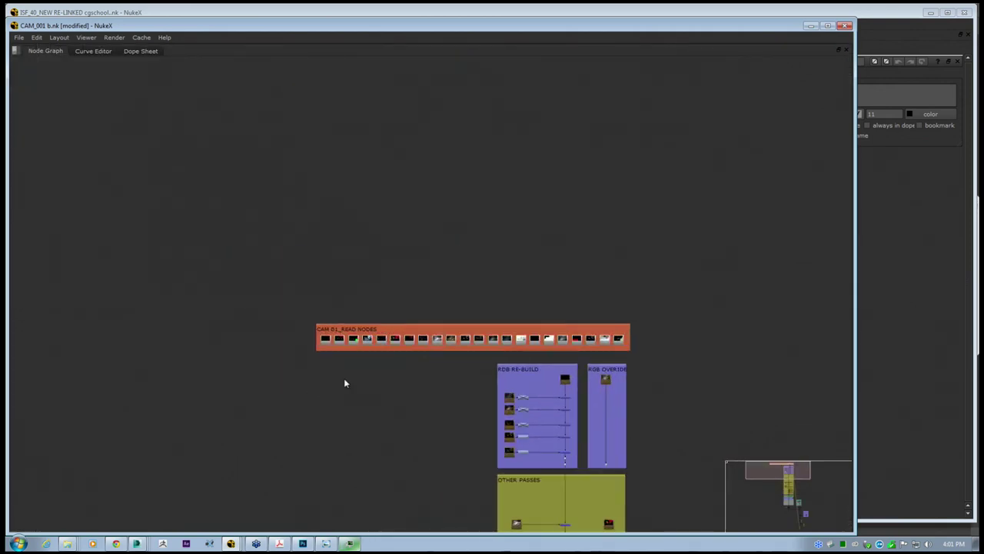
middle_click_drag(490, 336, 372, 310)
left_click_drag(88, 239, 708, 315)
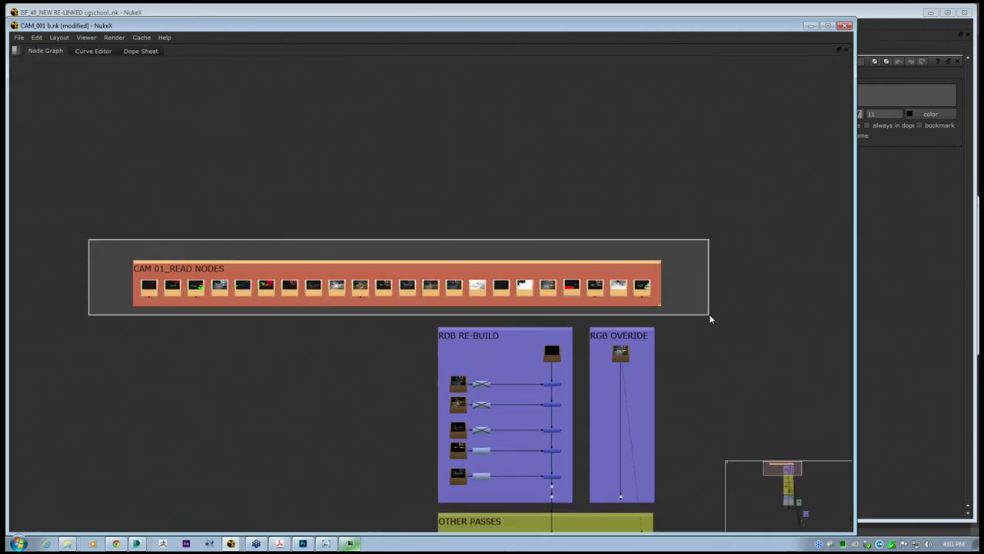
scroll(661, 314, "up", 3)
left_click(607, 304)
scroll(510, 281, "down", 2)
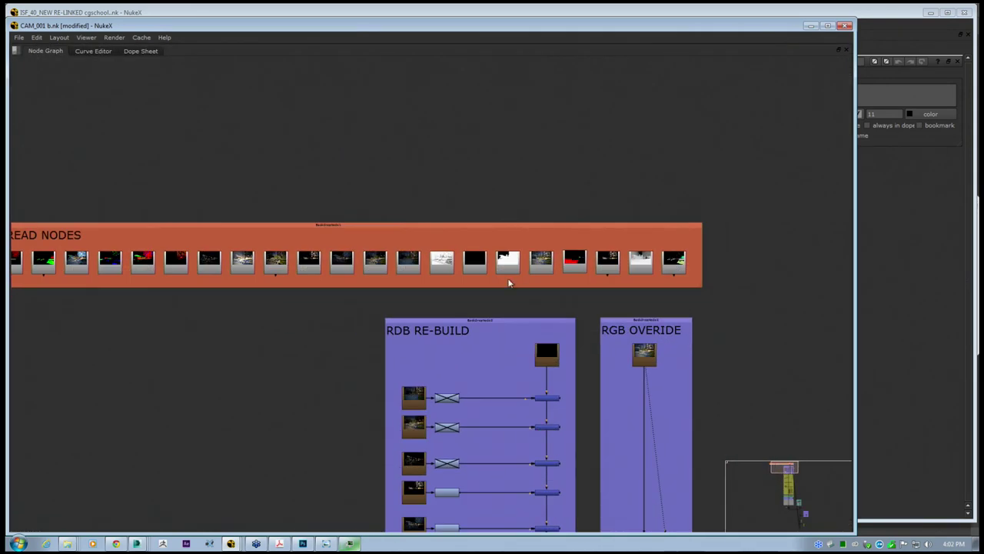
scroll(421, 296, "down", 1)
scroll(421, 296, "down", 2)
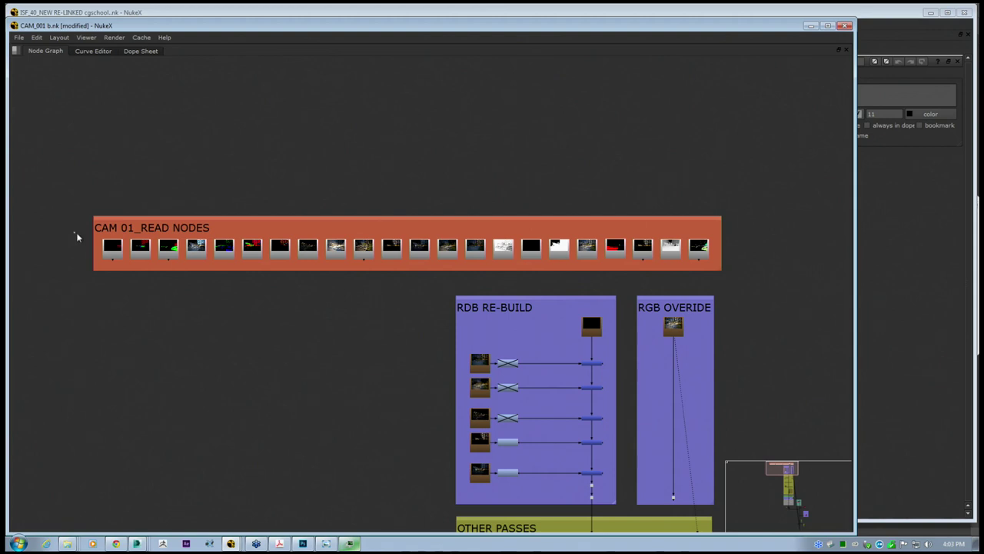
left_click_drag(74, 233, 751, 275)
left_click(713, 279)
scroll(318, 272, "down", 2)
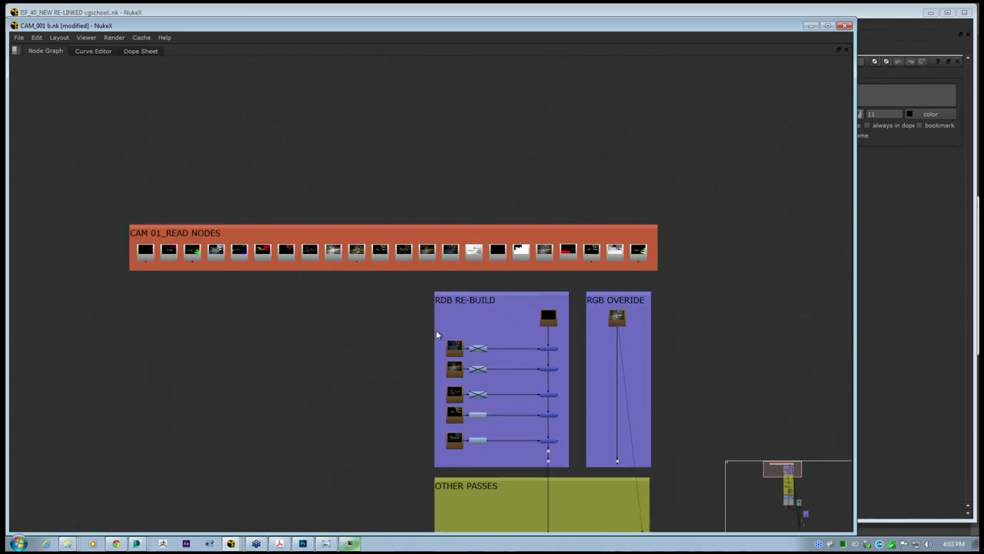
Inspect how the RAW REFLECTION pass and the MATT B mask feed the screen merge in the OTHER PASSES backdrop
middle_click_drag(438, 334, 393, 190)
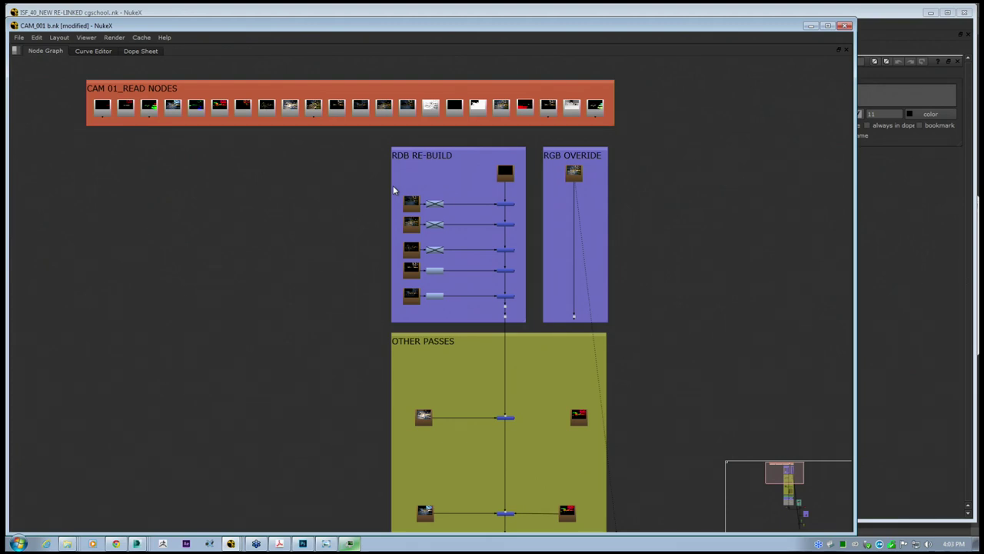
scroll(594, 258, "down", 6)
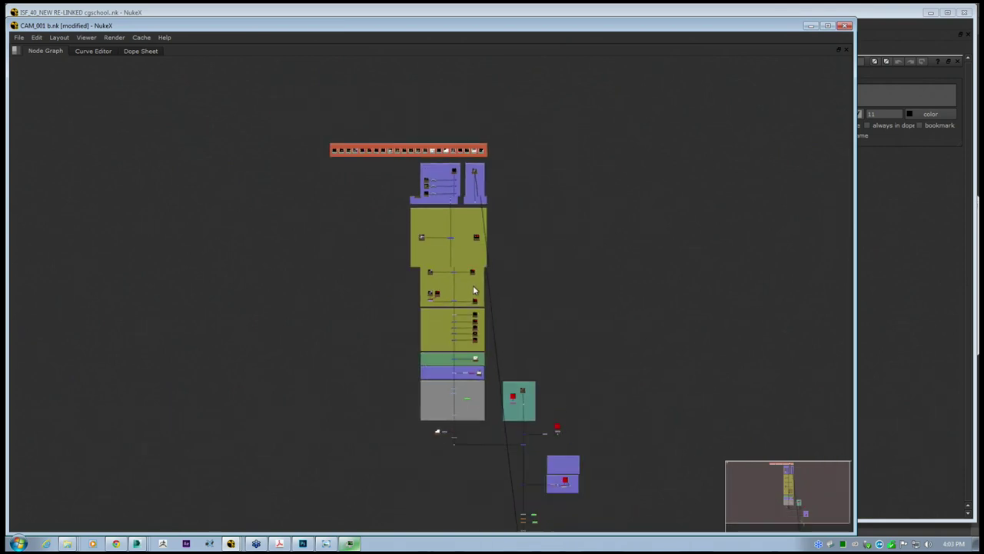
middle_click_drag(495, 348, 501, 315)
scroll(520, 305, "up", 2)
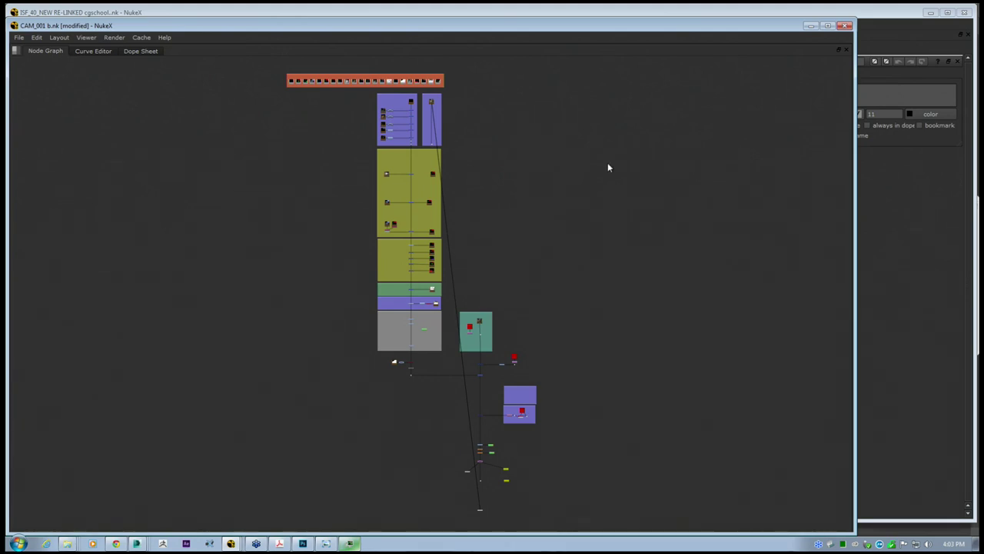
scroll(400, 171, "up", 10)
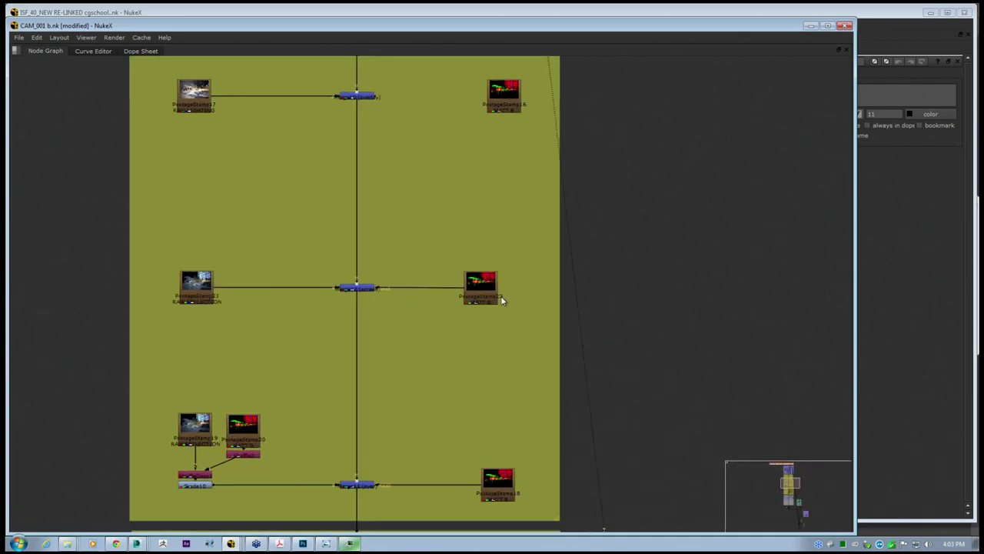
left_click(489, 292)
scroll(463, 294, "up", 2)
middle_click_drag(301, 291, 409, 298)
scroll(561, 292, "up", 2)
middle_click_drag(518, 296, 540, 297)
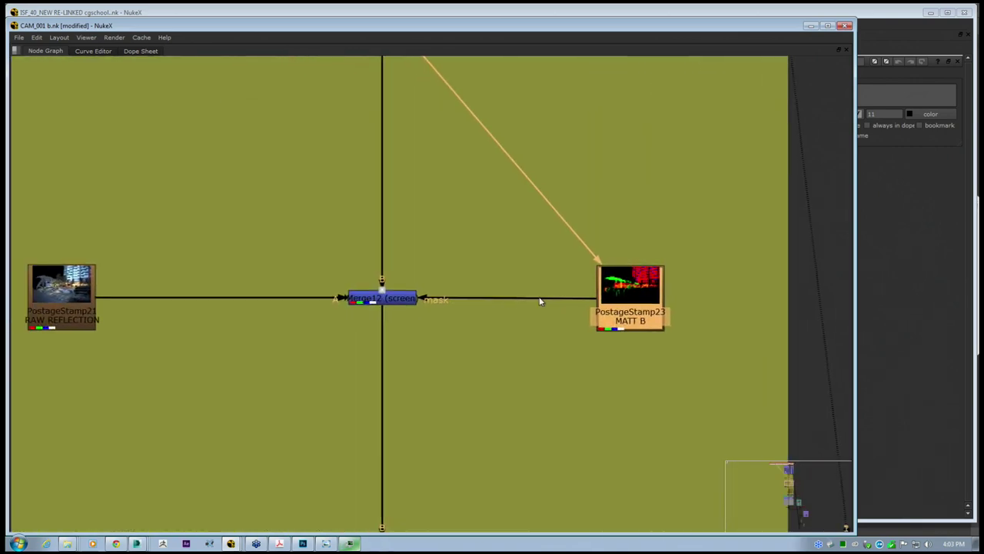
scroll(539, 299, "down", 1)
middle_click_drag(439, 299, 535, 326)
left_click(524, 369)
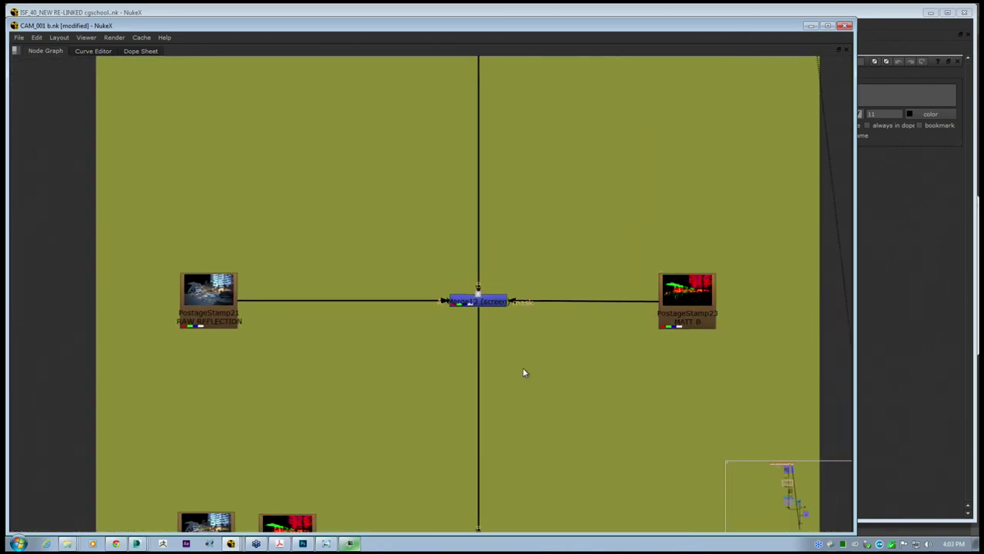
Trace the node tree from OTHER PASSES through the lower backdrops to the output nodes at its end
scroll(498, 350, "down", 7)
scroll(508, 363, "down", 1)
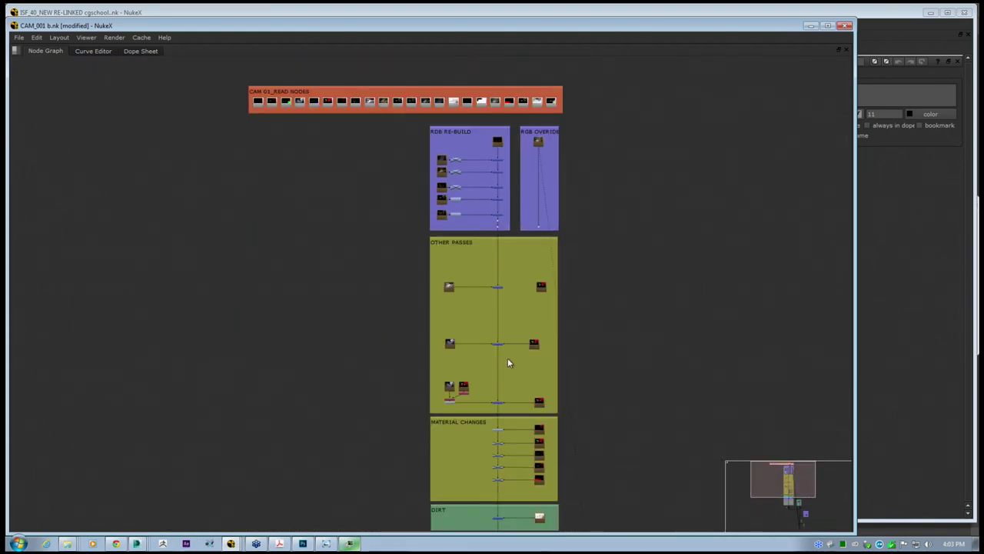
middle_click_drag(509, 364, 483, 341)
scroll(495, 365, "down", 1)
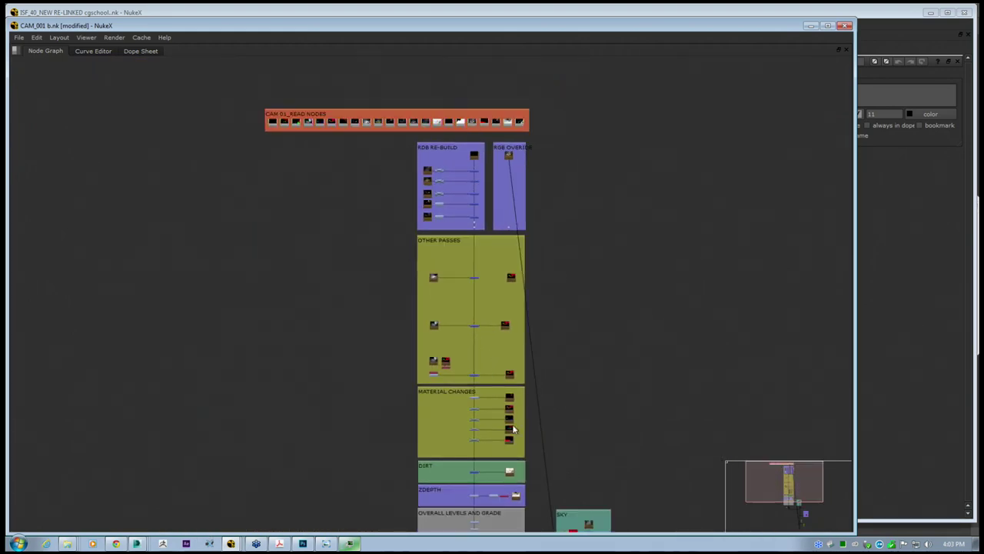
mouse_move(524, 443)
middle_mouse_down()
mouse_move(514, 385)
mouse_move(504, 412)
middle_mouse_up()
scroll(502, 410, "down", 1)
middle_click_drag(565, 492, 446, 347)
middle_click_drag(444, 527, 466, 403)
Move the Write2 node for C001_PLAZZA.jpg level with Reformat1, just beside it
scroll(466, 411, "up", 9)
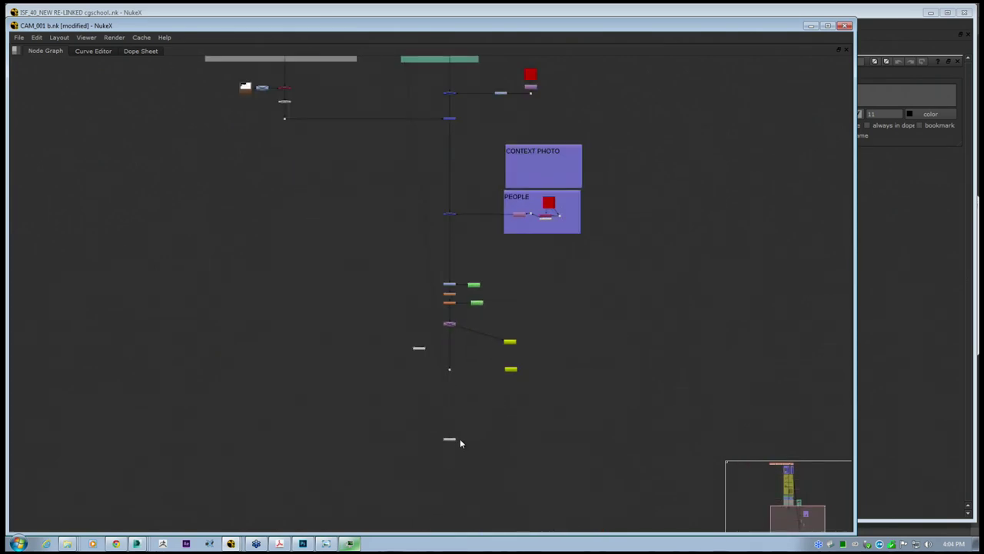
left_click(535, 319)
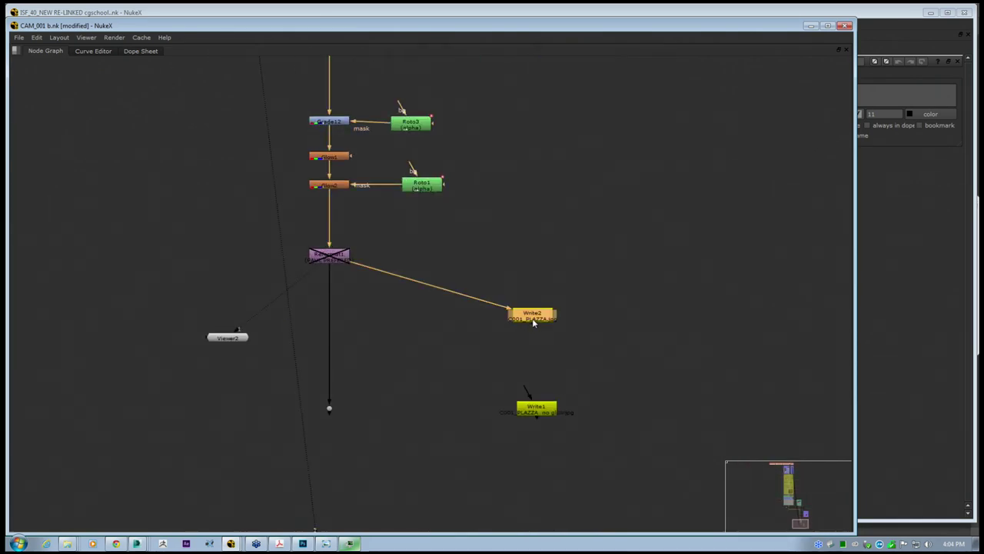
middle_click_drag(534, 318, 568, 366)
scroll(563, 357, "up", 1)
left_click_drag(574, 368, 432, 300)
scroll(530, 326, "up", 2)
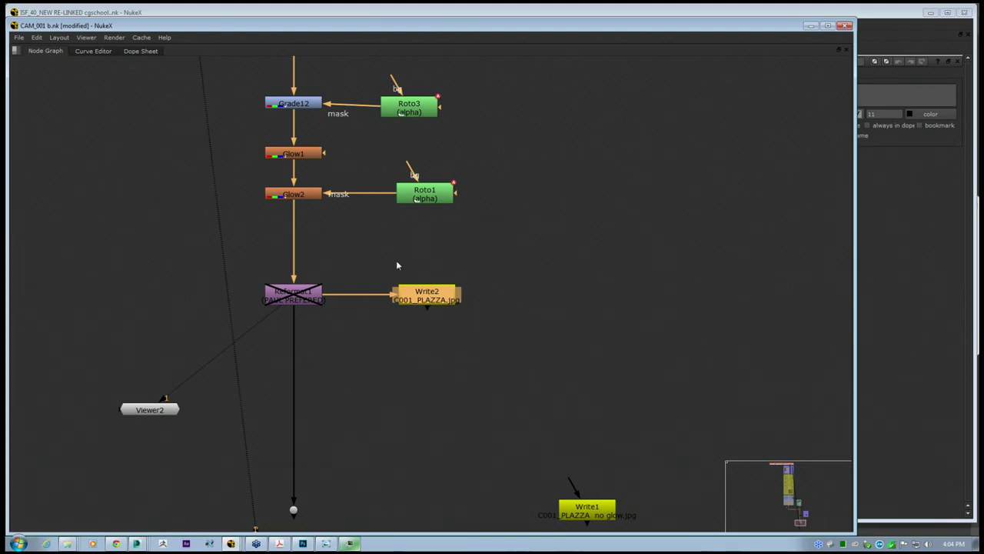
Review the complete node tree from the CAM 01_READ NODES backdrop down to the SKY backdrop
scroll(432, 301, "down", 10)
scroll(373, 311, "up", 5)
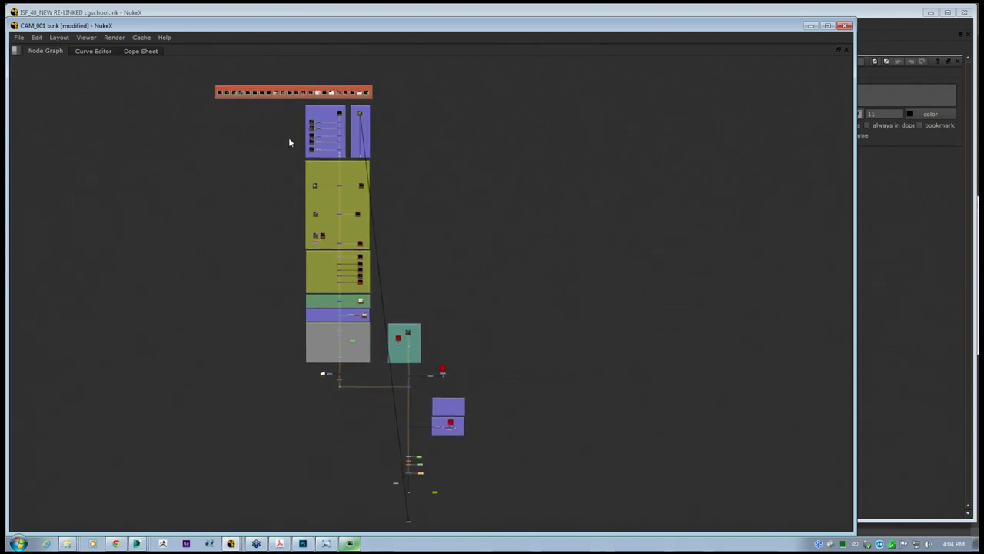
left_click_drag(199, 77, 538, 519)
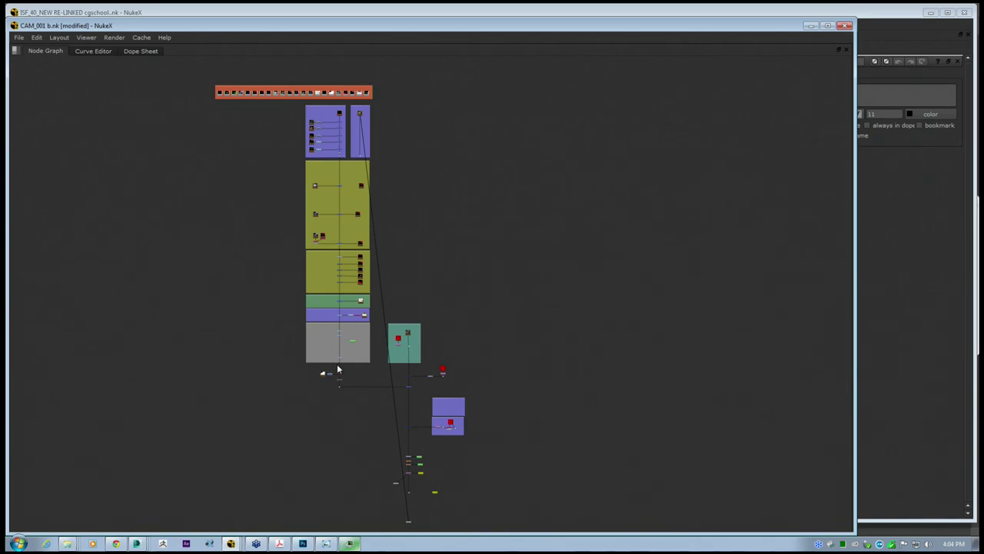
middle_click_drag(354, 231, 342, 222)
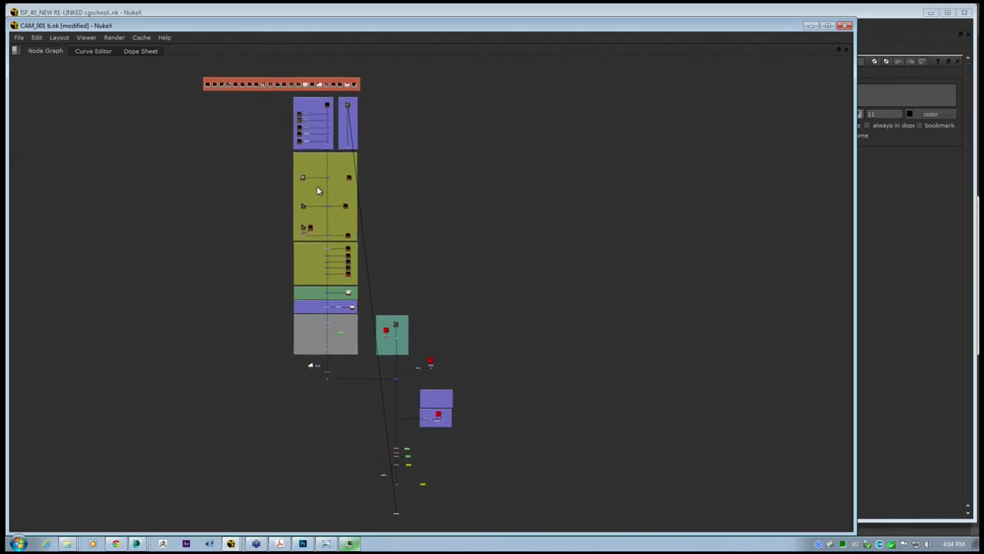
scroll(265, 85, "up", 7)
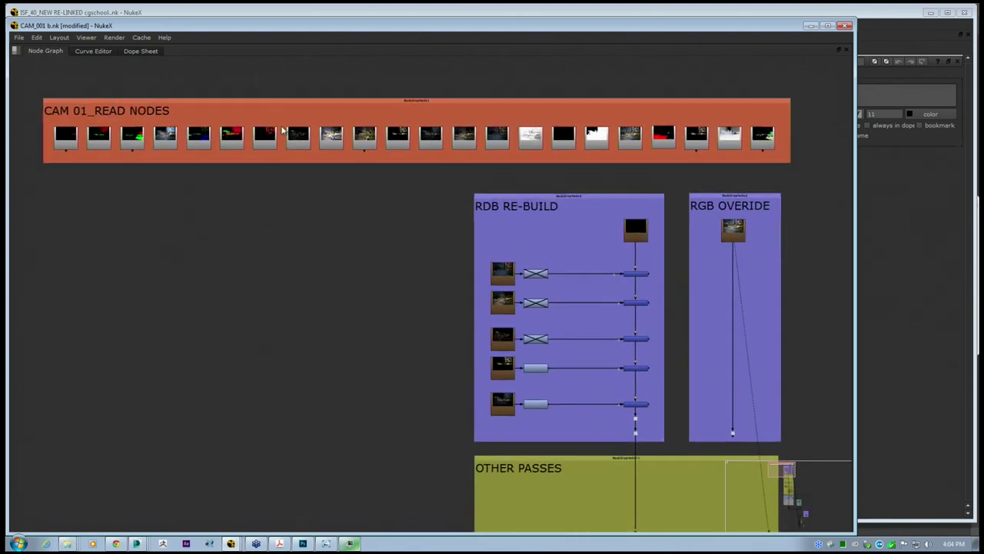
middle_click_drag(281, 136, 269, 142)
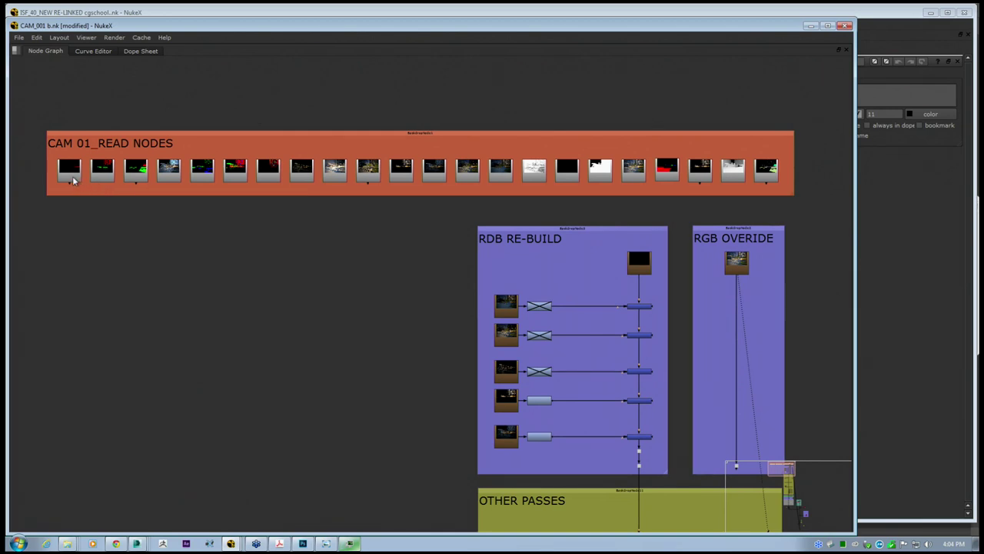
scroll(600, 392, "down", 2)
middle_click_drag(655, 446, 488, 224)
scroll(537, 265, "down", 3)
middle_click_drag(613, 435, 522, 229)
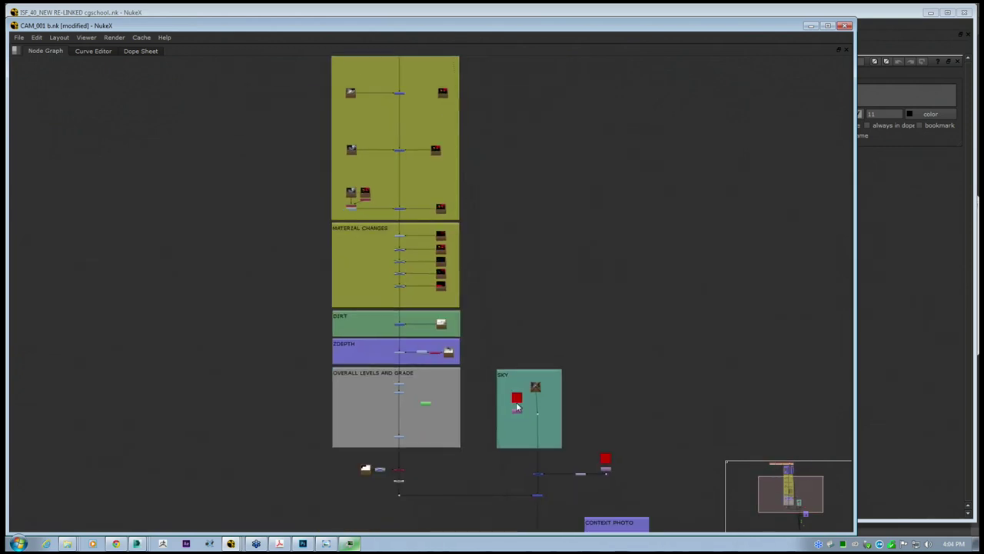
Select the RGB postage stamp in the SKY backdrop and restore the combined viewer and node graph layout
scroll(517, 407, "up", 5)
left_click(478, 298)
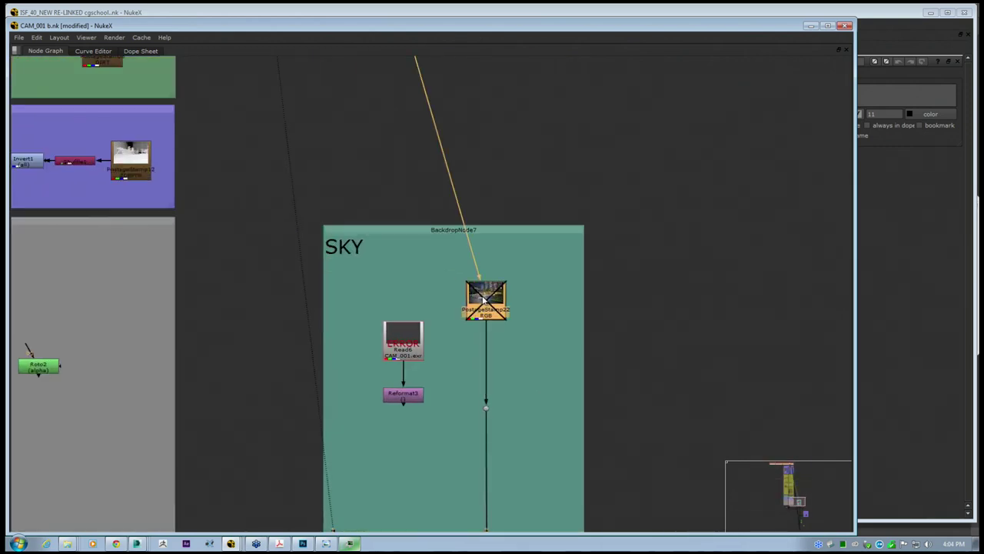
scroll(484, 300, "down", 6)
middle_click_drag(397, 62, 442, 317)
key("space")
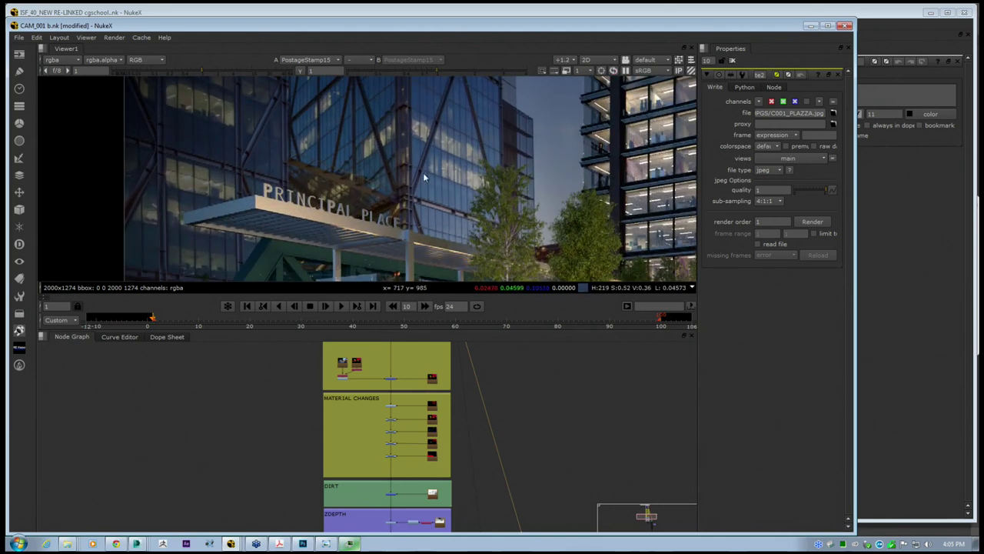
Inspect the PRINCIPAL PLACE canopy and the surrounding glass facade closely in the plaza composite
scroll(188, 138, "up", 3)
scroll(172, 162, "down", 1)
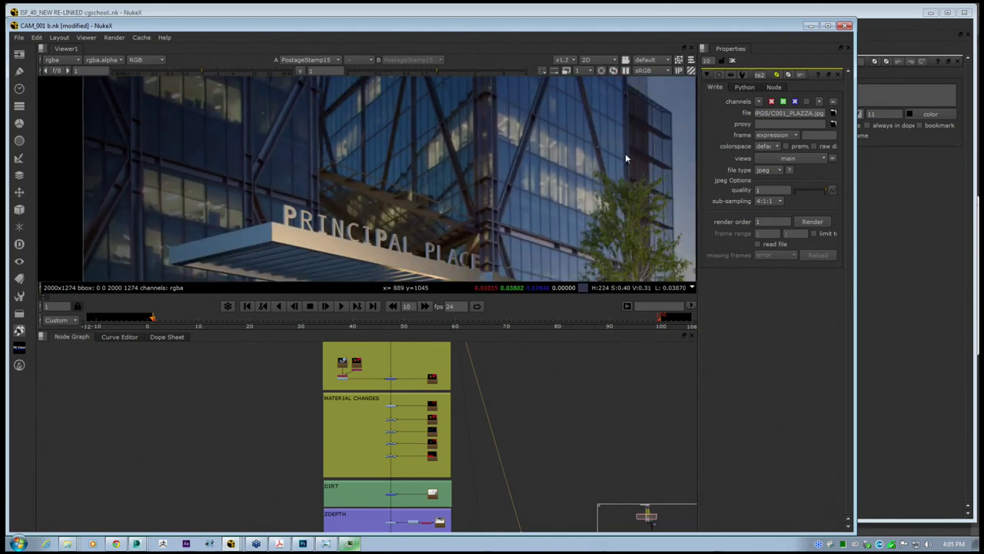
scroll(300, 192, "down", 4)
middle_click_drag(300, 192, 289, 171)
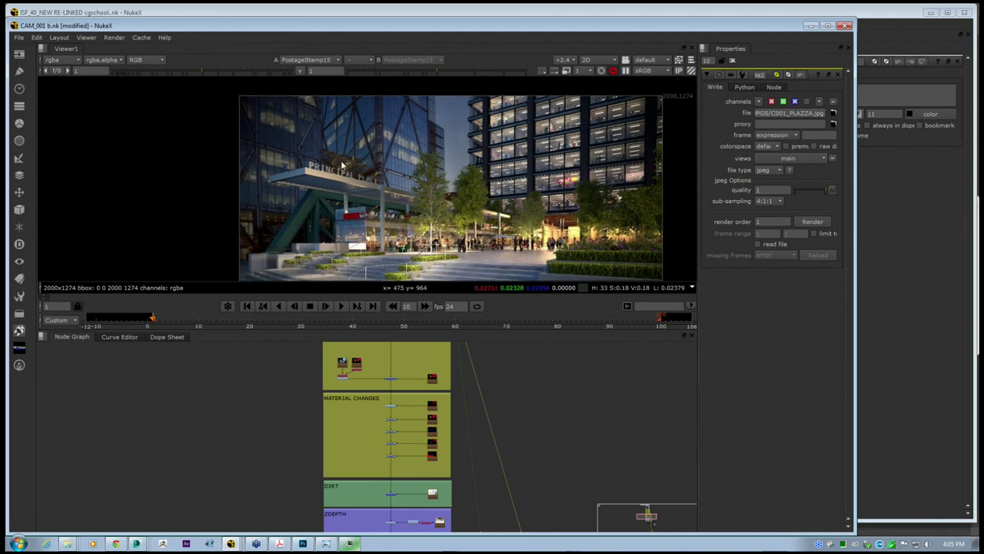
Enlarge the node graph and select the SKY backdrop, followed by the merge node where its branch meets the main branch
scroll(464, 443, "down", 1)
middle_click_drag(494, 513, 432, 321)
key("space")
scroll(435, 319, "up", 3)
left_click(444, 299)
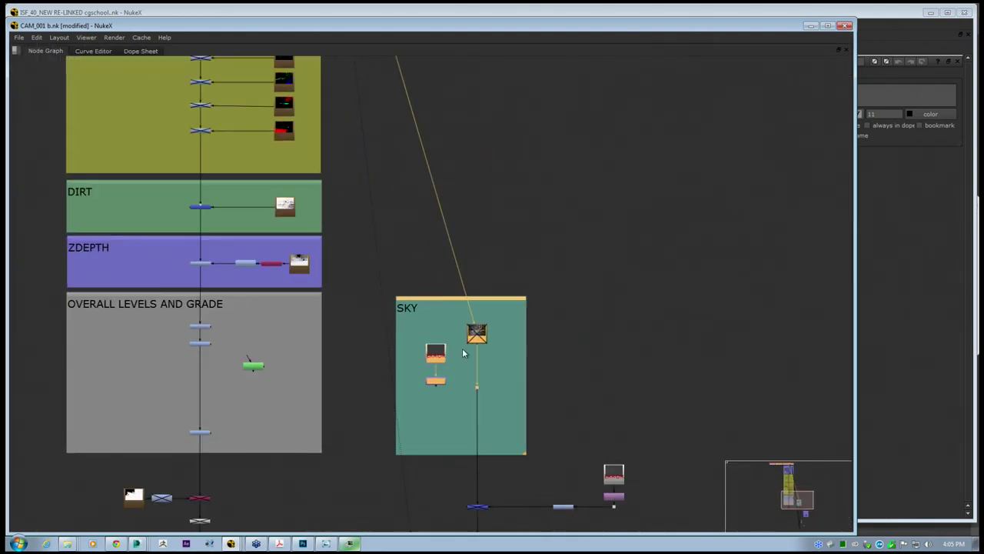
middle_click_drag(503, 528, 522, 409)
left_click(495, 431)
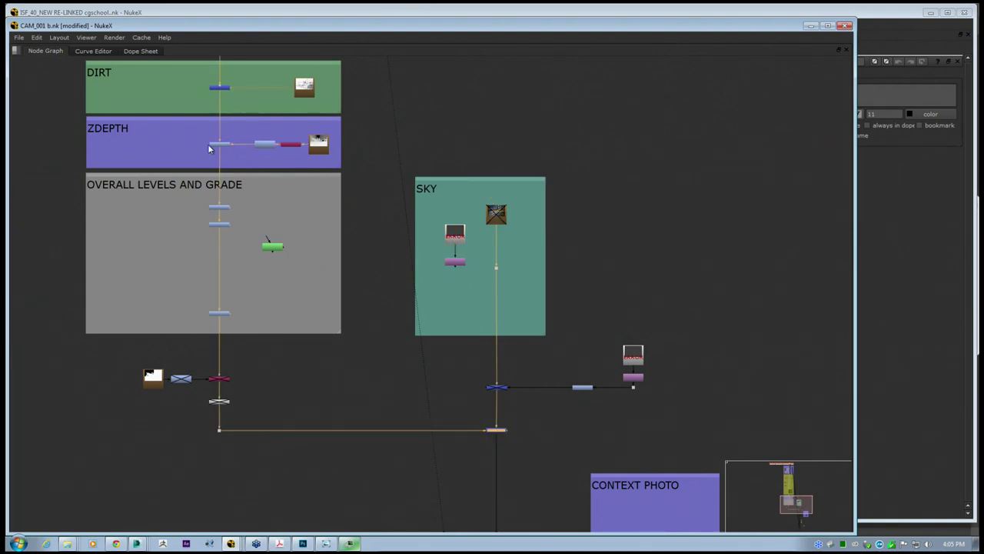
Select Reformat4 in the PEOPLE backdrop and the disabled merge node it feeds
middle_click_drag(696, 379, 644, 145)
scroll(545, 286, "up", 2)
left_click(543, 282)
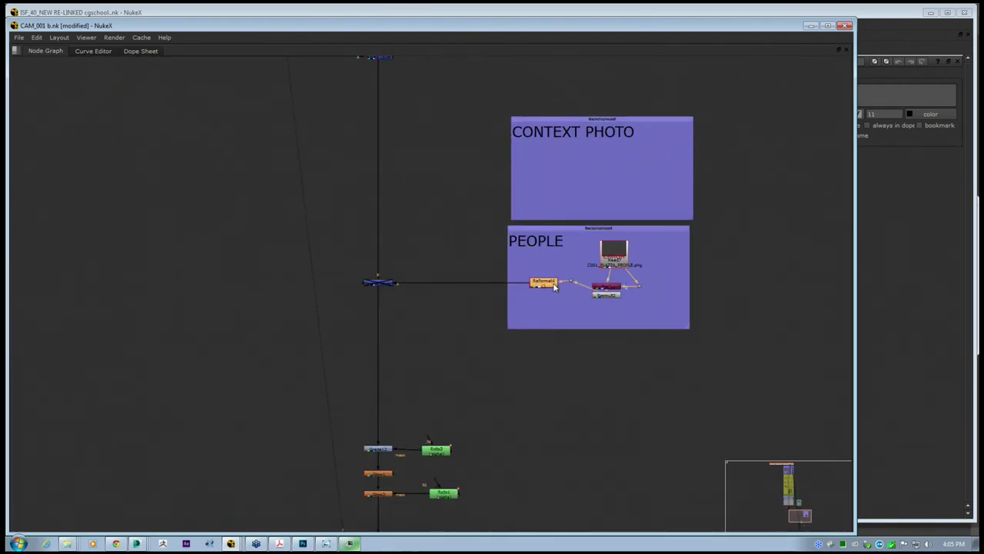
scroll(542, 282, "up", 3)
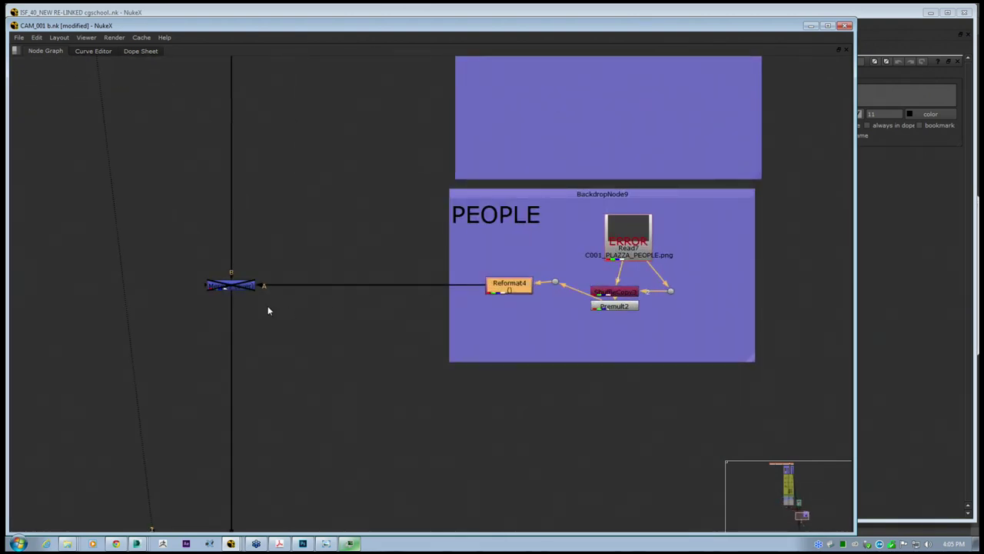
left_click(231, 286)
Trace how the OVERALL LEVELS AND GRADE and SKY branches join above the PEOPLE merge
scroll(350, 297, "down", 2)
scroll(327, 287, "down", 3)
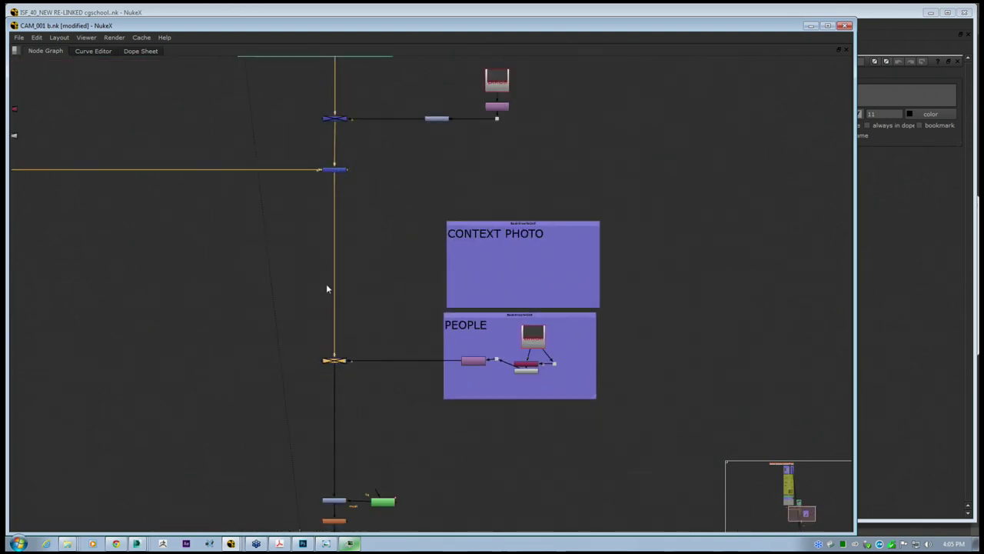
middle_click_drag(409, 279, 491, 298)
scroll(490, 298, "down", 2)
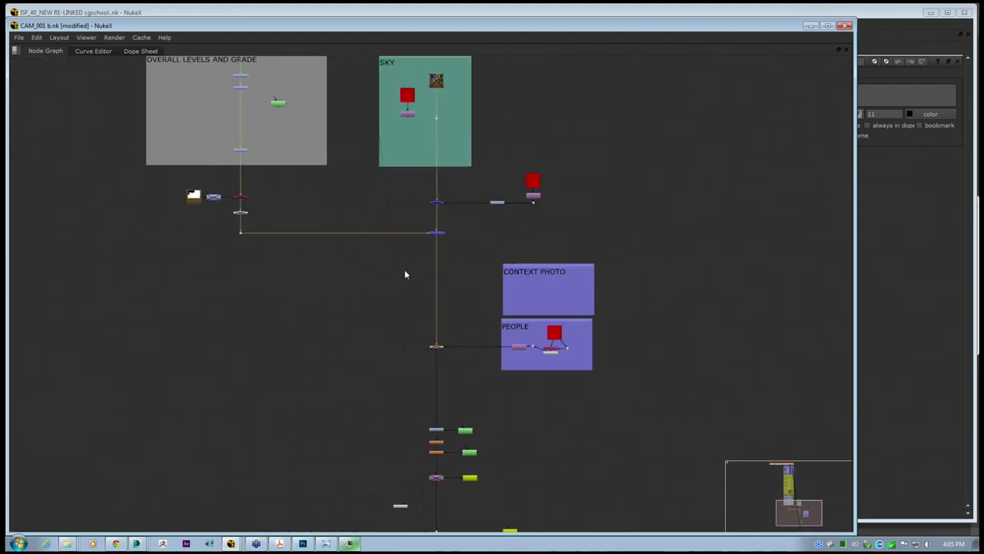
middle_click_drag(405, 273, 510, 381)
scroll(540, 453, "up", 1)
scroll(540, 454, "up", 2)
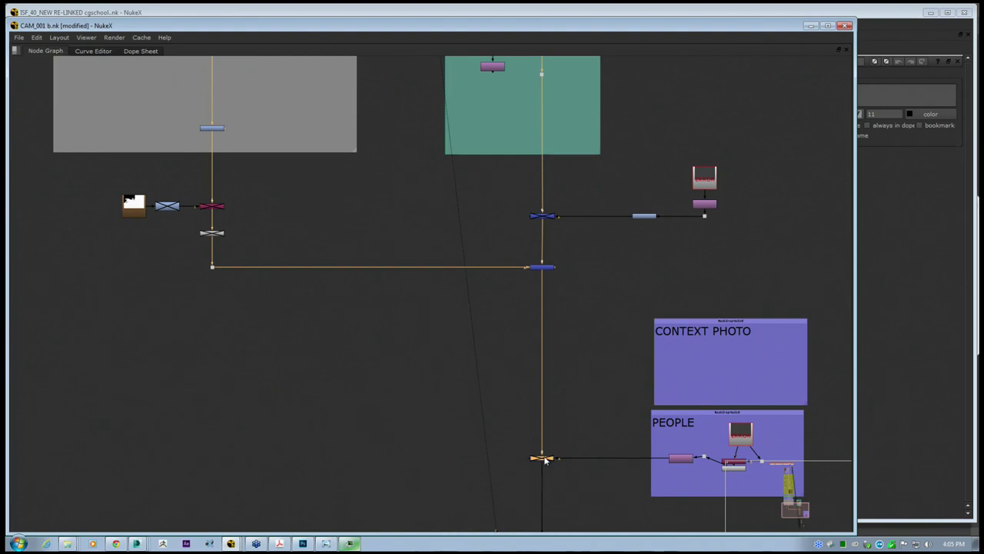
middle_click_drag(655, 334, 649, 320)
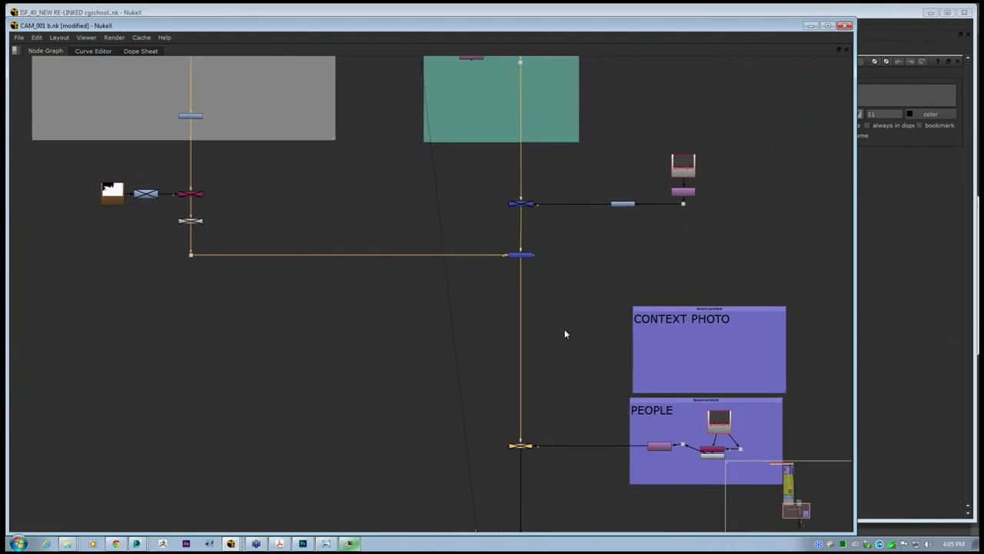
Select Glow1 and Glow2 below Grade12, check the output nodes beneath them and clear the selection
scroll(531, 323, "down", 3)
scroll(544, 338, "up", 5)
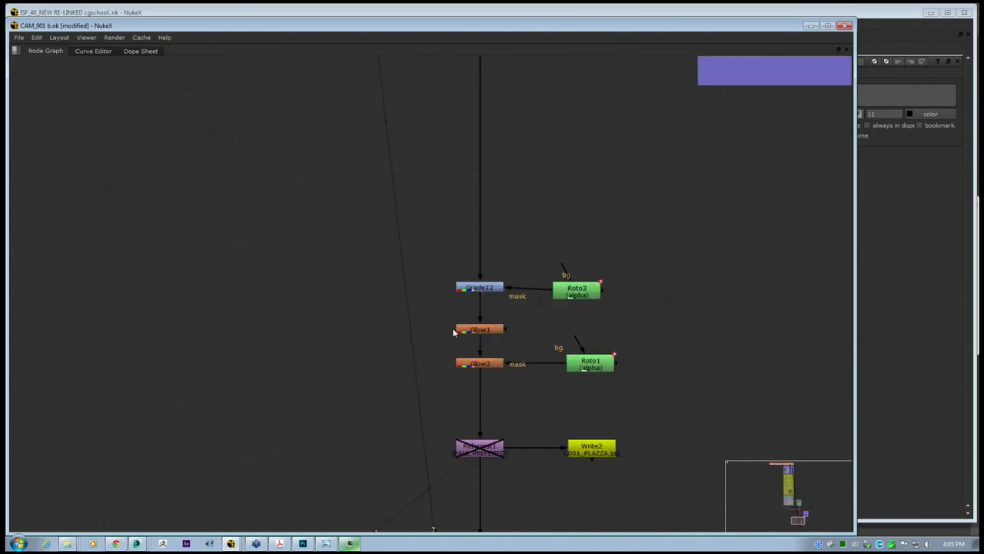
left_click_drag(435, 311, 517, 385)
middle_click_drag(499, 495, 514, 349)
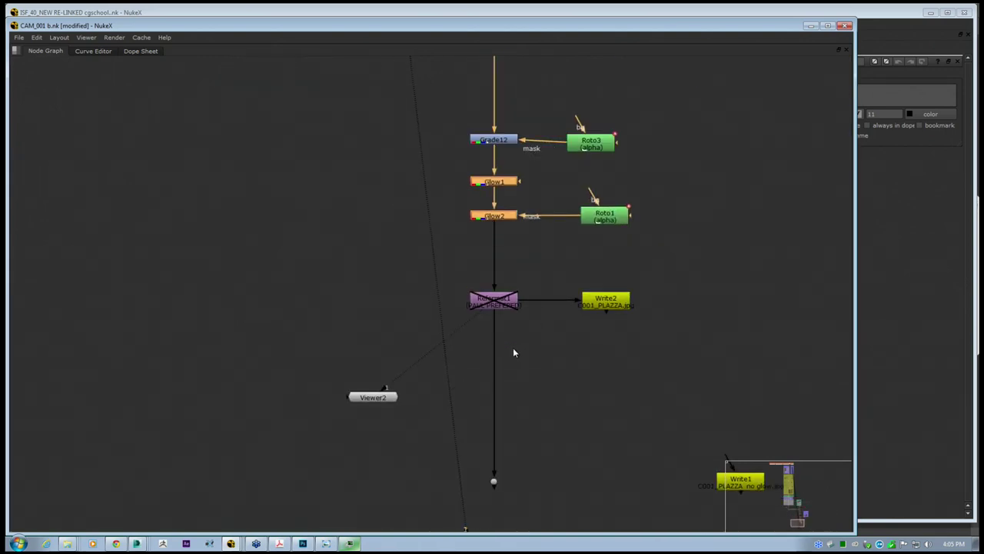
left_click(573, 375)
Open the properties of Roto1, the mask of Glow2, and examine its shape over the plaza image
scroll(551, 344, "down", 3)
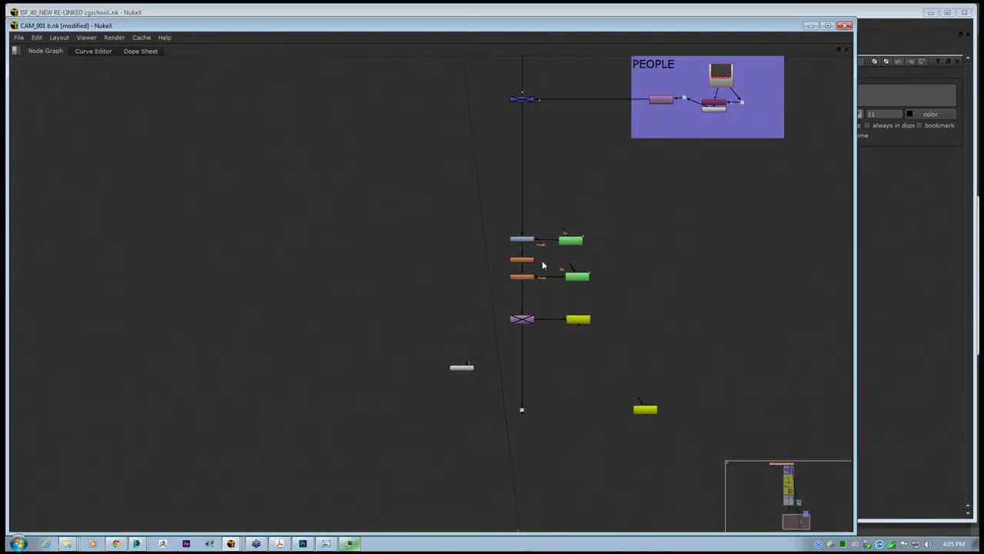
left_click(573, 278)
scroll(571, 282, "up", 5)
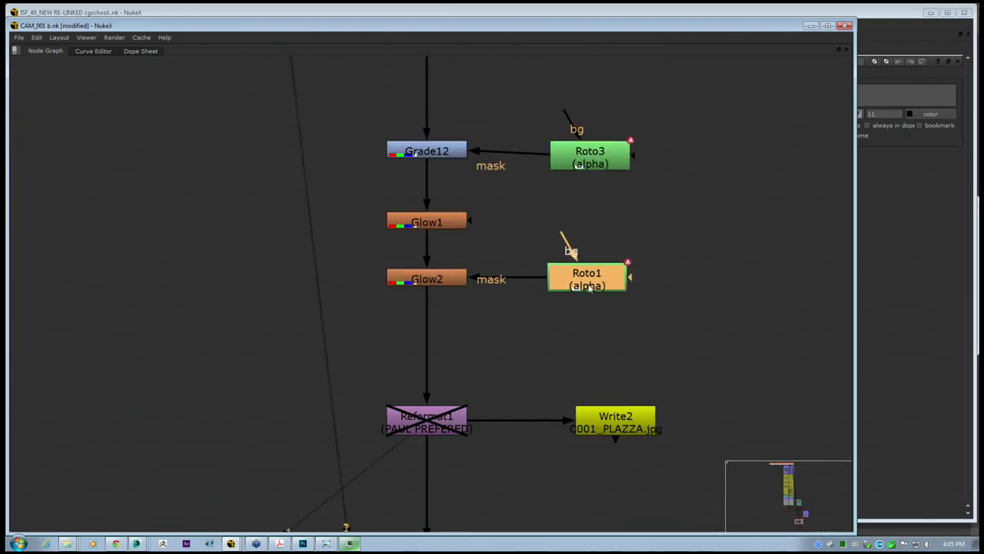
key("space")
scroll(446, 384, "down", 5)
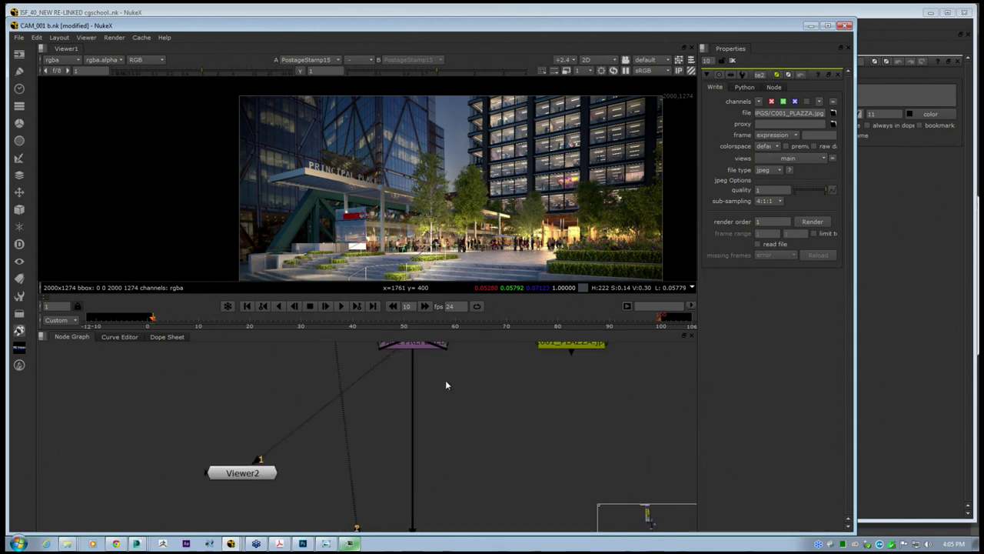
scroll(445, 424, "down", 2)
scroll(463, 394, "up", 2)
double_click(465, 376)
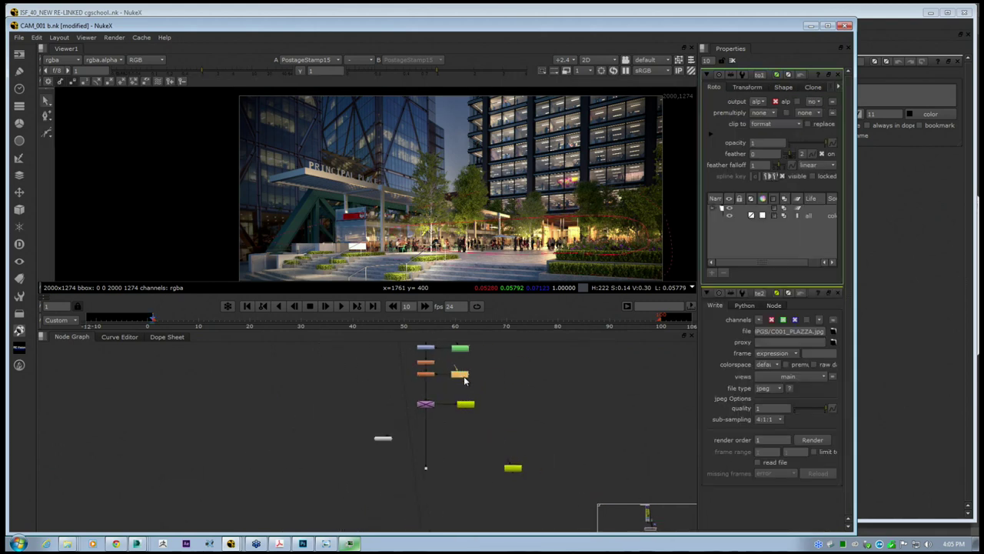
middle_click_drag(455, 249, 432, 226)
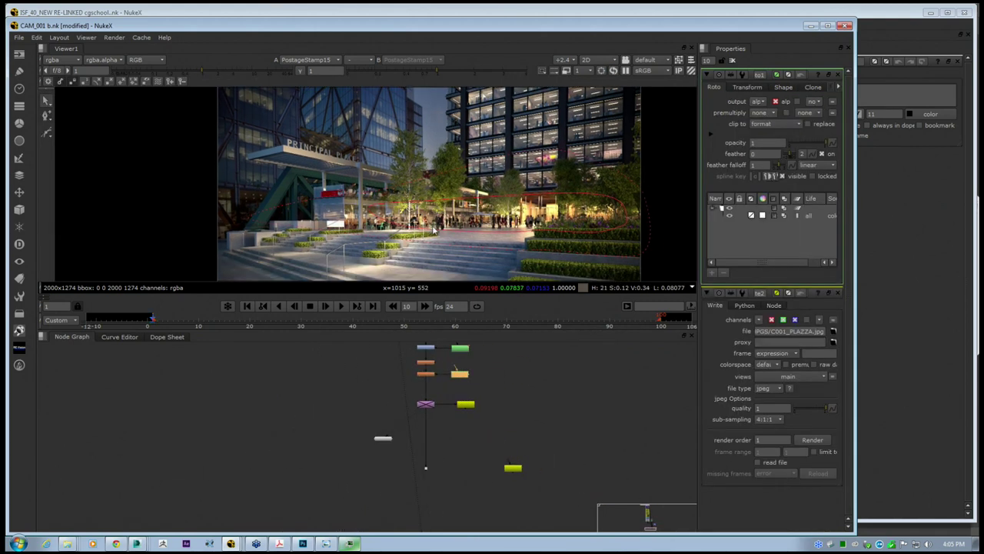
left_click(509, 403)
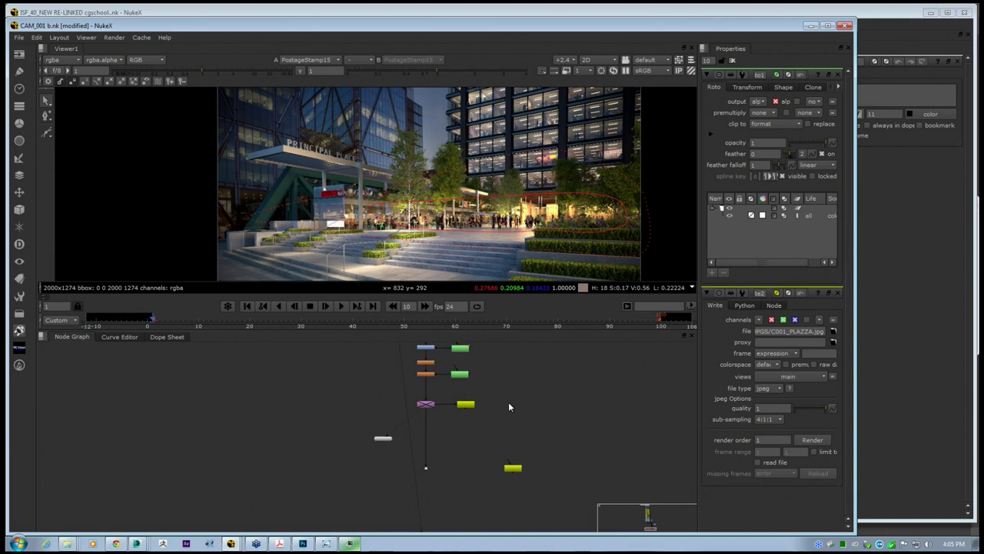
Review the node tree from the final glow and Write nodes back up to the read nodes backdrop
middle_click_drag(400, 391, 380, 429)
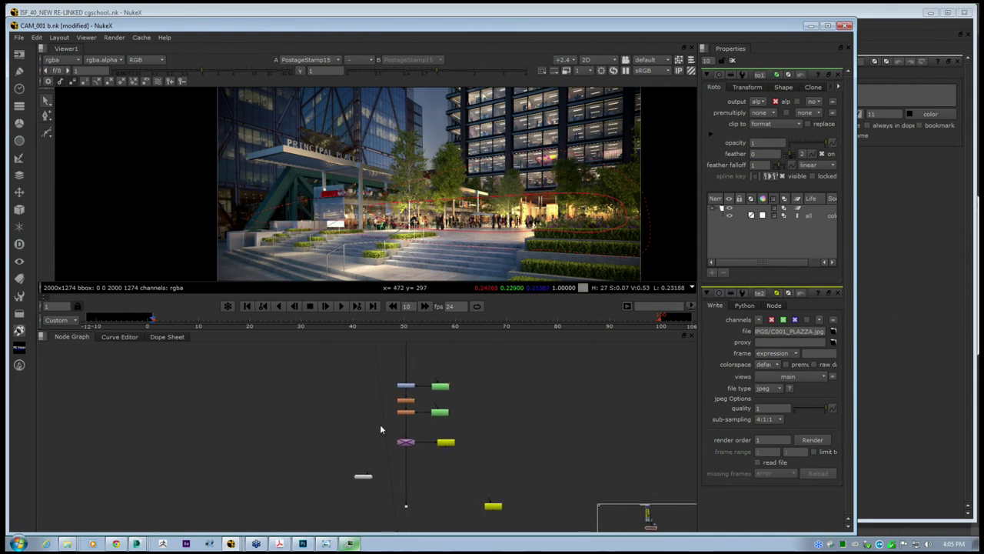
scroll(358, 422, "down", 3)
key("space")
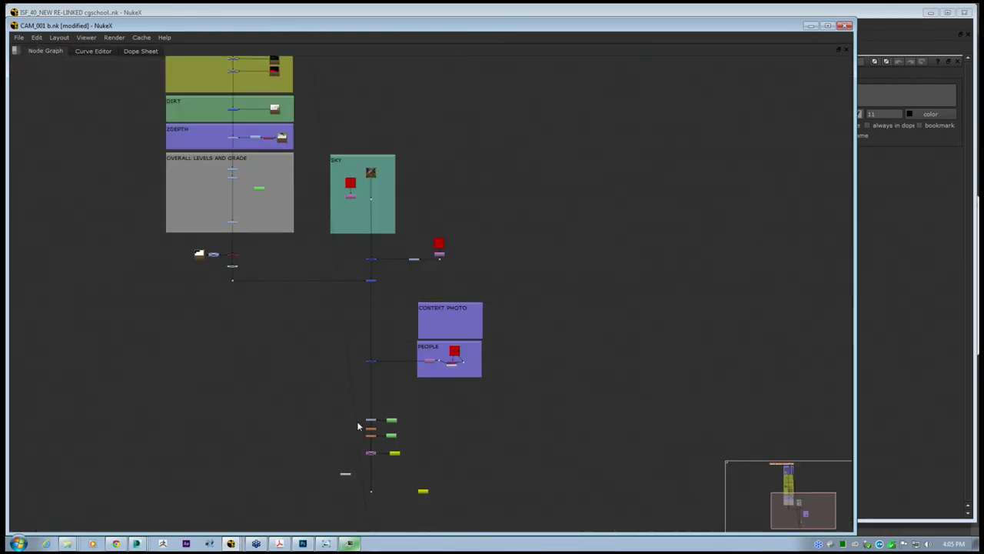
middle_click_drag(406, 306, 516, 410)
scroll(454, 334, "down", 5)
scroll(456, 309, "up", 1)
middle_click_drag(441, 310, 409, 294)
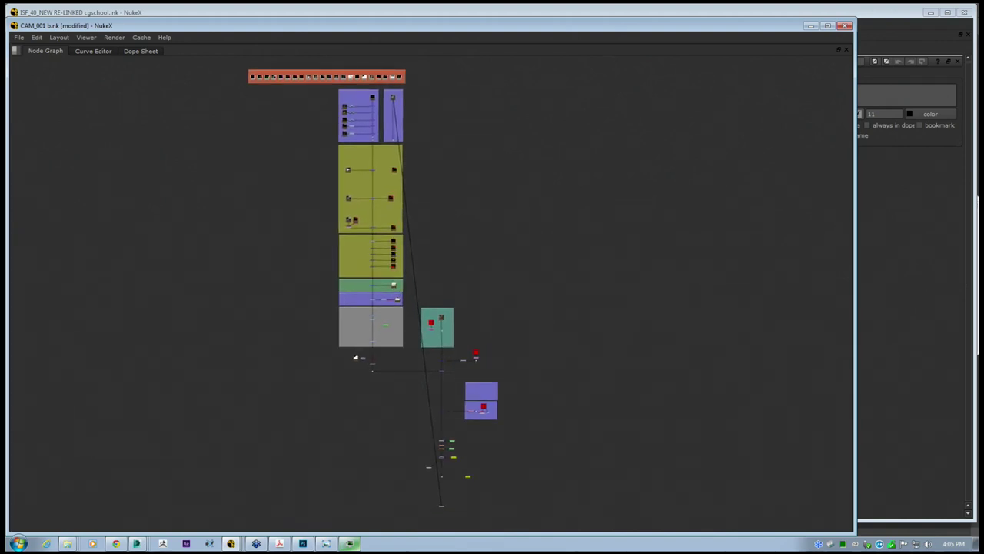
Examine the strip of read nodes and how the backdrops below it build up the whole composite
left_click_drag(216, 66, 462, 91)
middle_click_drag(479, 193, 501, 204)
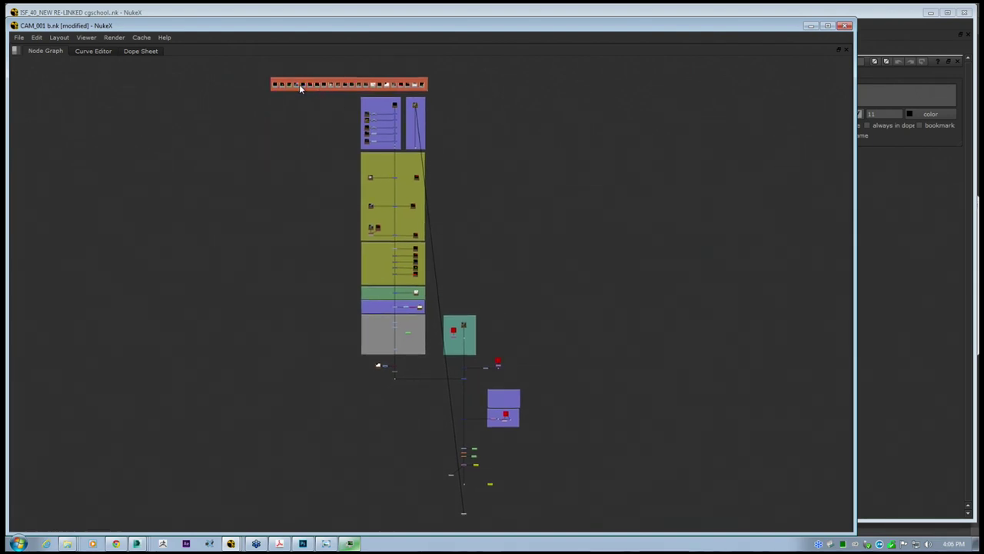
middle_click_drag(570, 233, 519, 229)
scroll(548, 229, "down", 1)
scroll(389, 241, "up", 1)
middle_click_drag(387, 239, 372, 245)
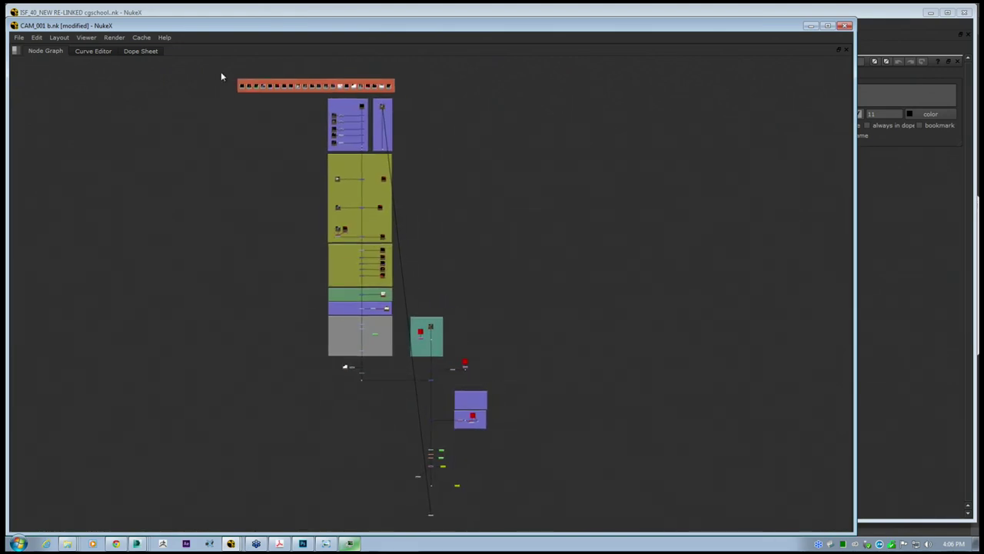
left_click_drag(367, 210, 577, 465)
left_click(577, 465)
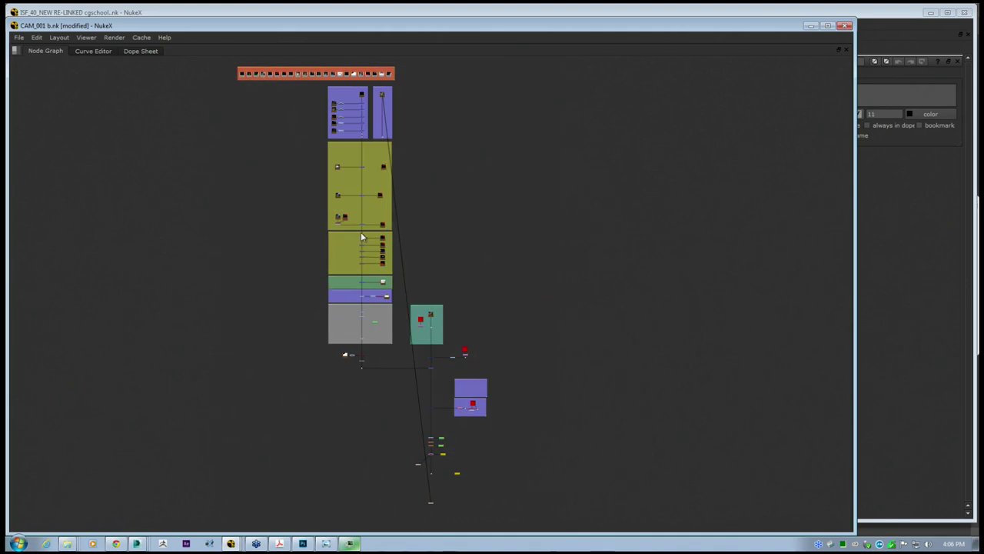
Select the first disabled grade node in the MATERIAL CHANGES backdrop and inspect it within the tree
scroll(359, 234, "up", 5)
scroll(365, 261, "up", 2)
left_click(368, 272)
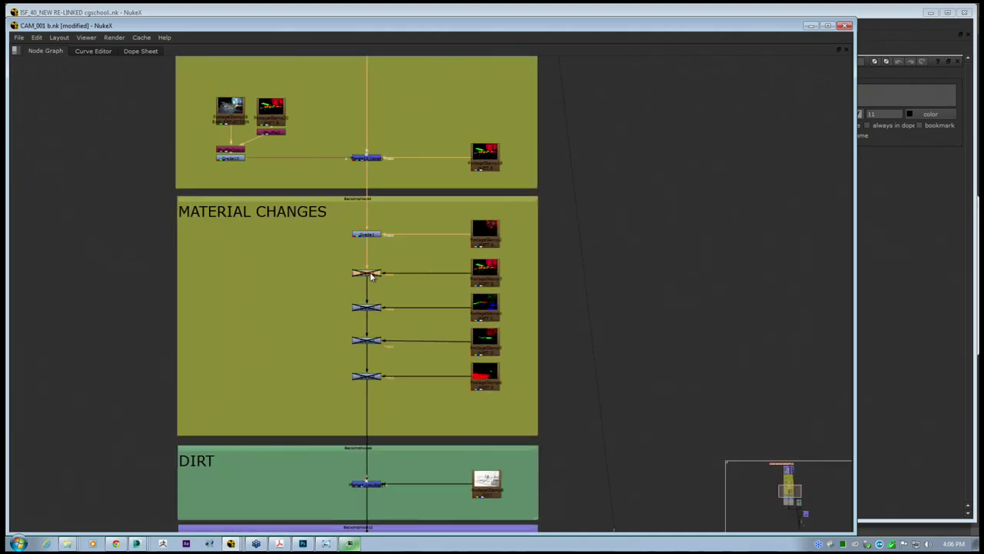
scroll(369, 272, "up", 4)
scroll(368, 272, "down", 10)
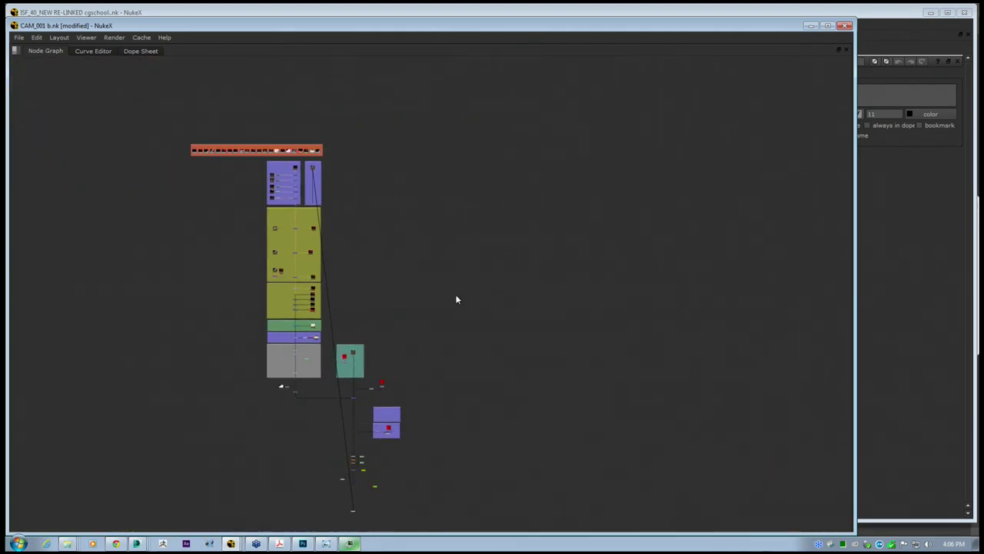
Compare the overall tree layout with the OTHER PASSES and MATERIAL CHANGES backdrops at closer range
left_click_drag(165, 76, 370, 220)
left_click_drag(578, 109, 786, 462)
scroll(266, 259, "up", 10)
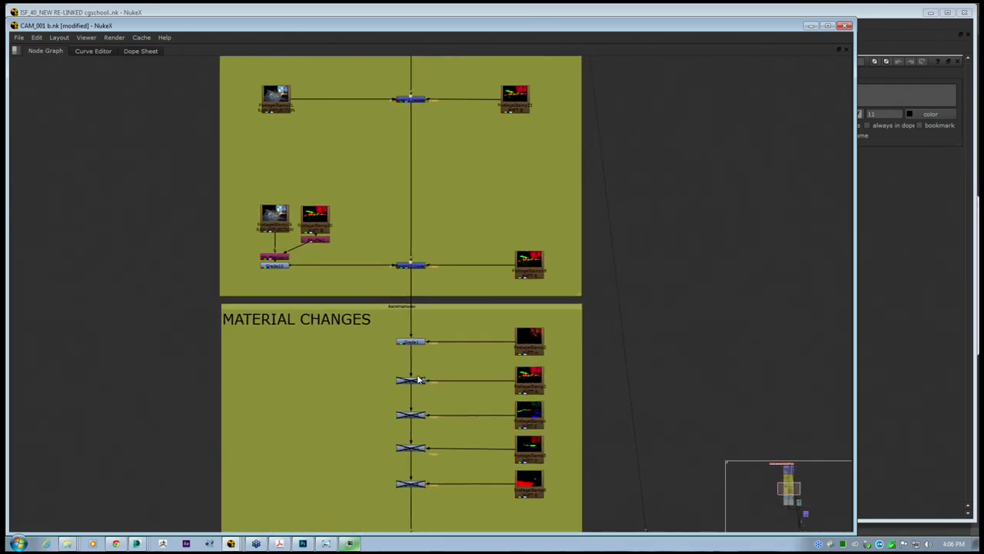
left_click(721, 309)
scroll(721, 313, "down", 10)
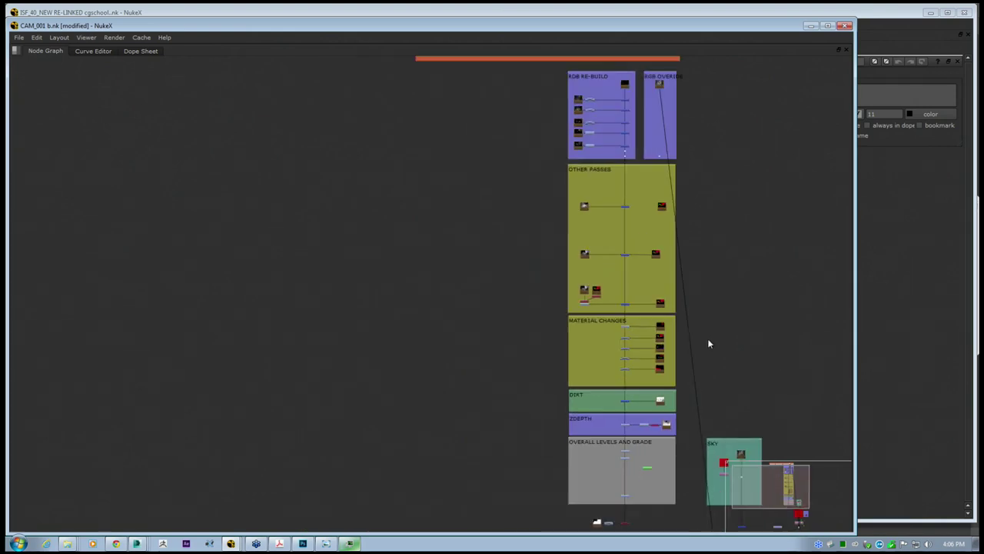
middle_click_drag(505, 260, 446, 250)
scroll(499, 256, "up", 1)
scroll(500, 259, "down", 1)
scroll(439, 230, "up", 3)
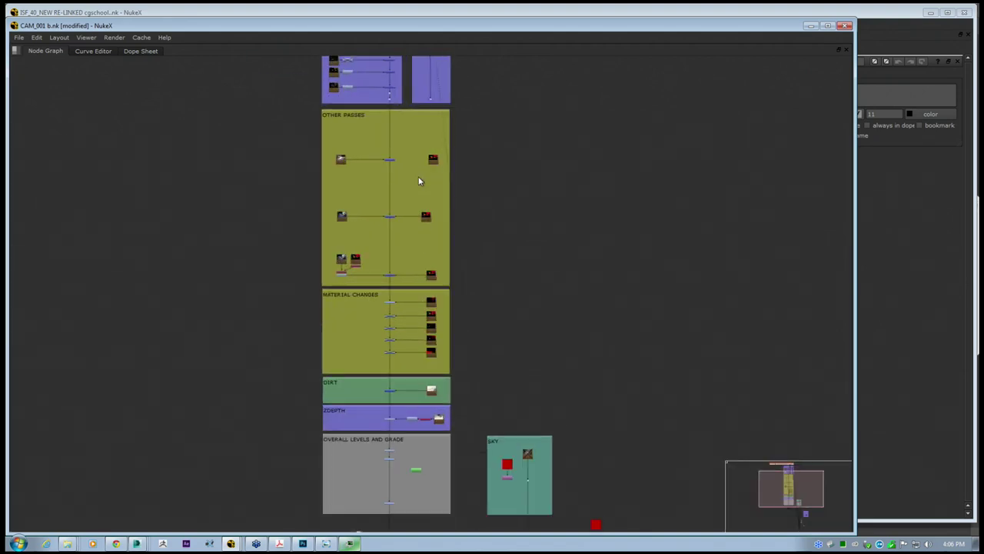
scroll(430, 205, "down", 2)
scroll(429, 201, "down", 1)
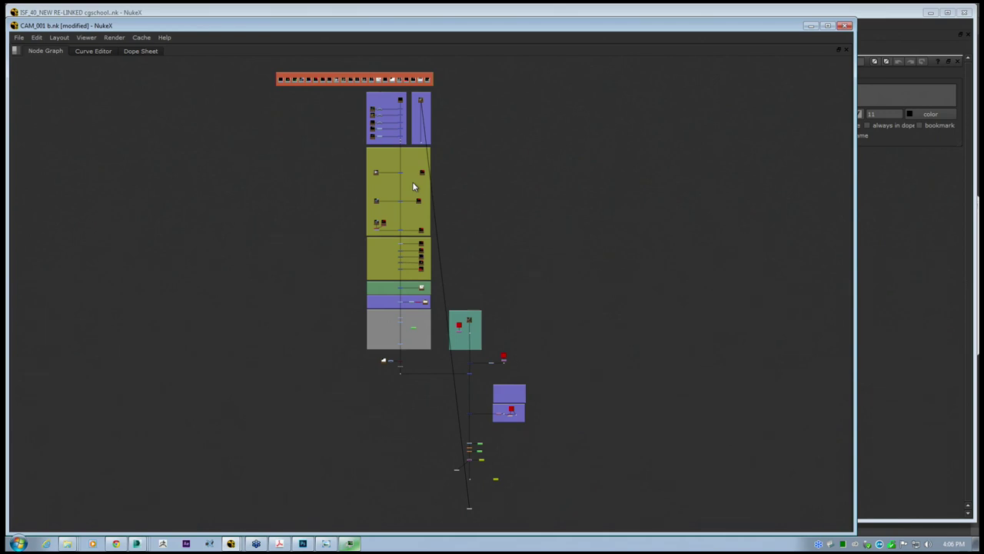
Select PostageStamp18, the MATT B mask of Merge11 in OTHER PASSES, and display its matte in the viewer
scroll(427, 200, "up", 8)
middle_click_drag(357, 369, 431, 386)
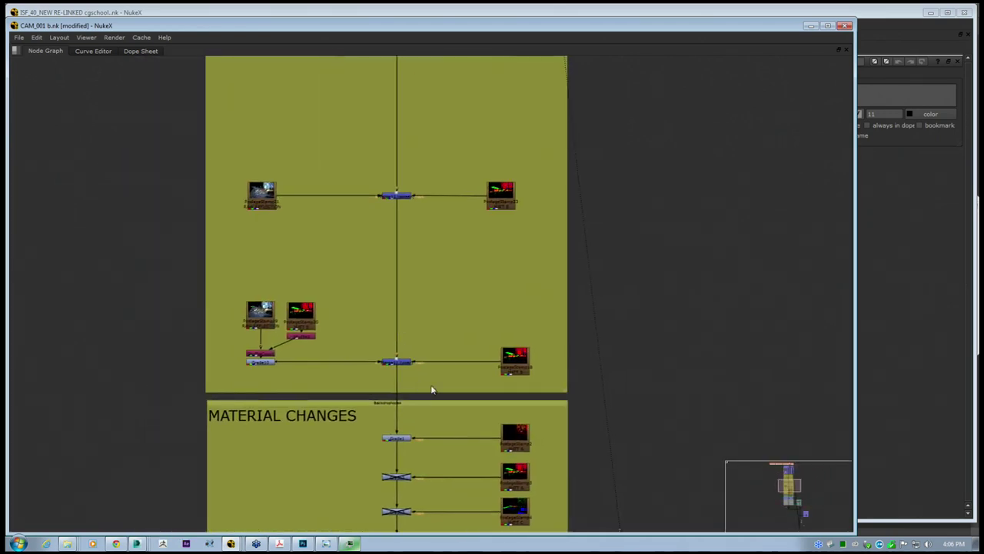
scroll(431, 390, "up", 3)
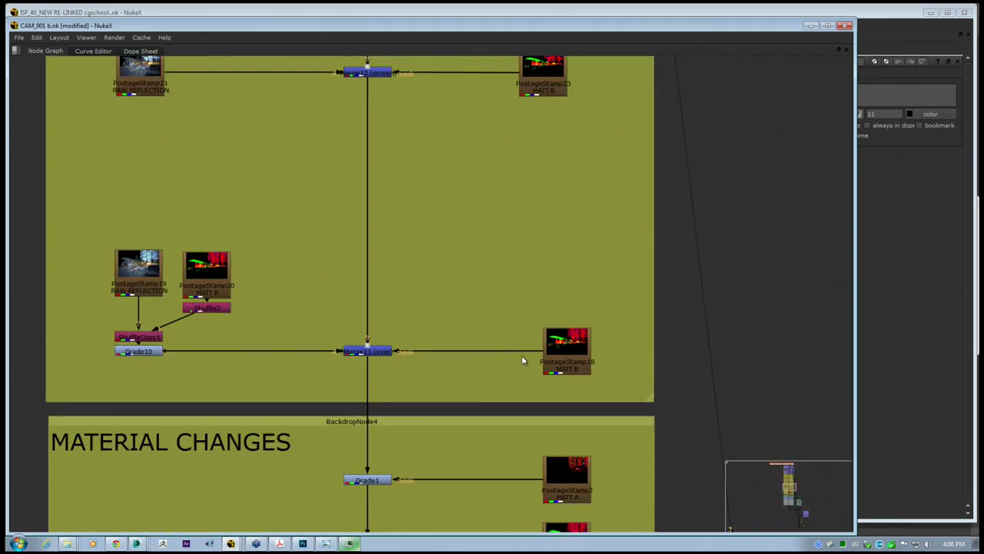
left_click(573, 351)
scroll(365, 353, "up", 2)
middle_click_drag(366, 358, 464, 366)
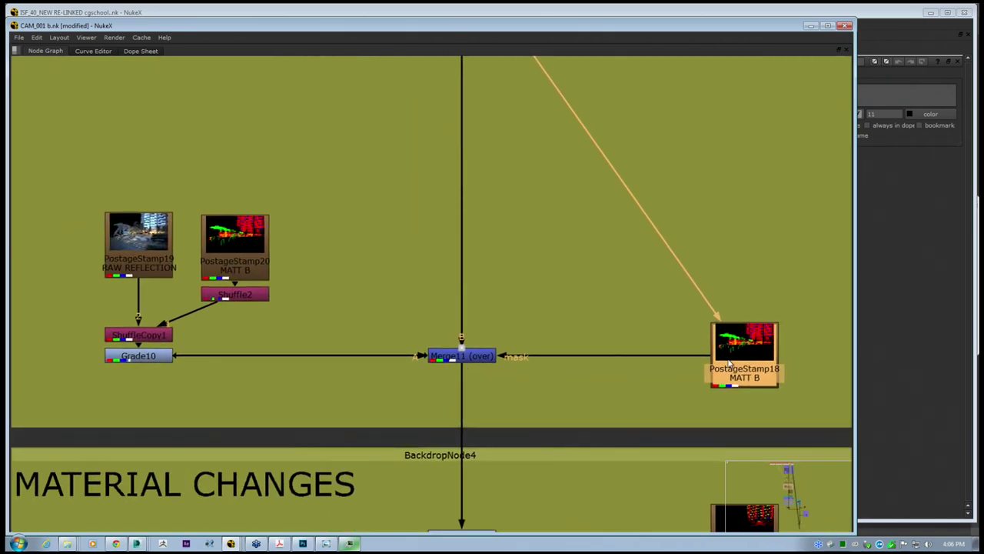
key("space")
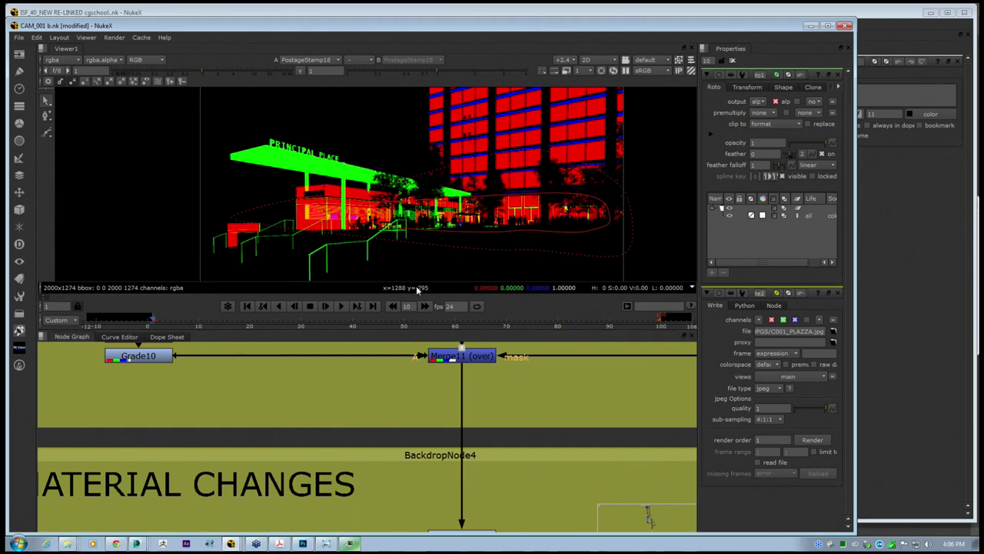
scroll(272, 123, "up", 2)
scroll(289, 172, "down", 1)
scroll(290, 175, "down", 6)
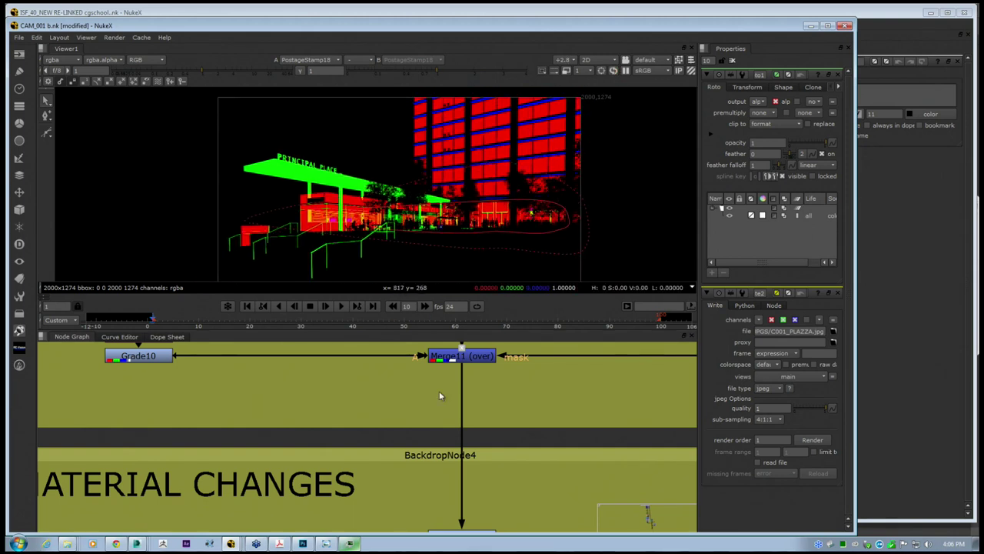
Examine the MATERIAL CHANGES masks against the displayed matte, and enlarge the node graph to study the whole script tree
middle_click_drag(462, 419, 402, 350)
scroll(401, 350, "down", 4)
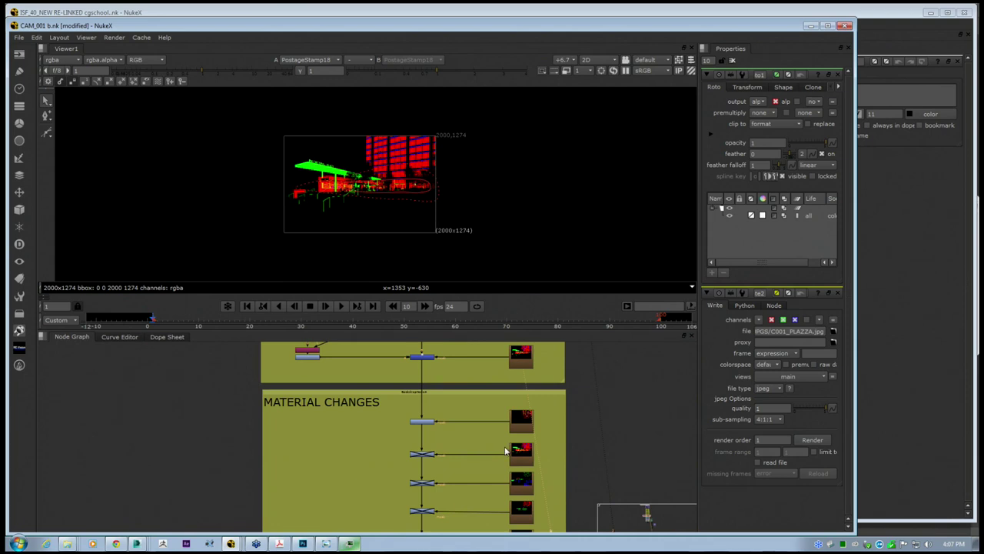
scroll(369, 176, "up", 3)
middle_click_drag(363, 176, 374, 175)
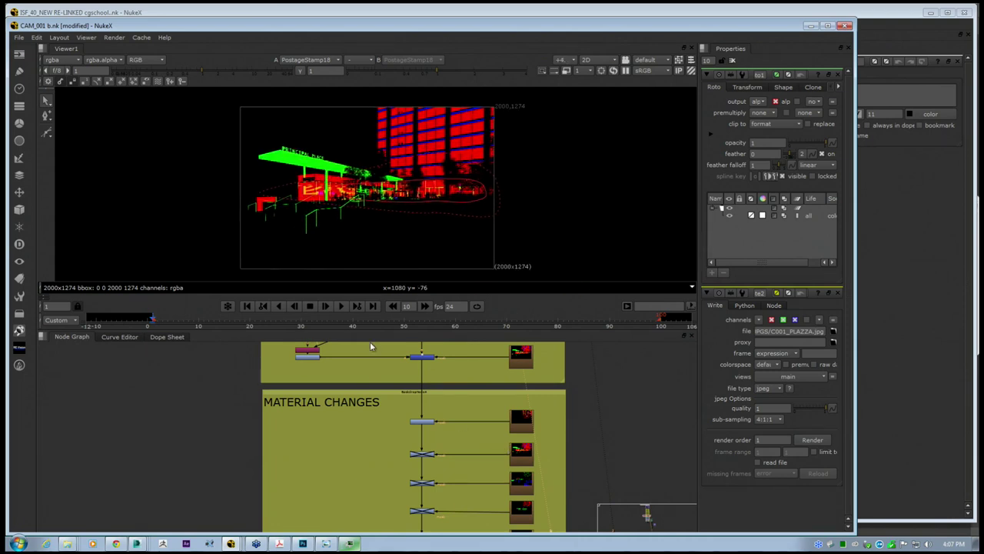
key("space")
scroll(161, 310, "down", 5)
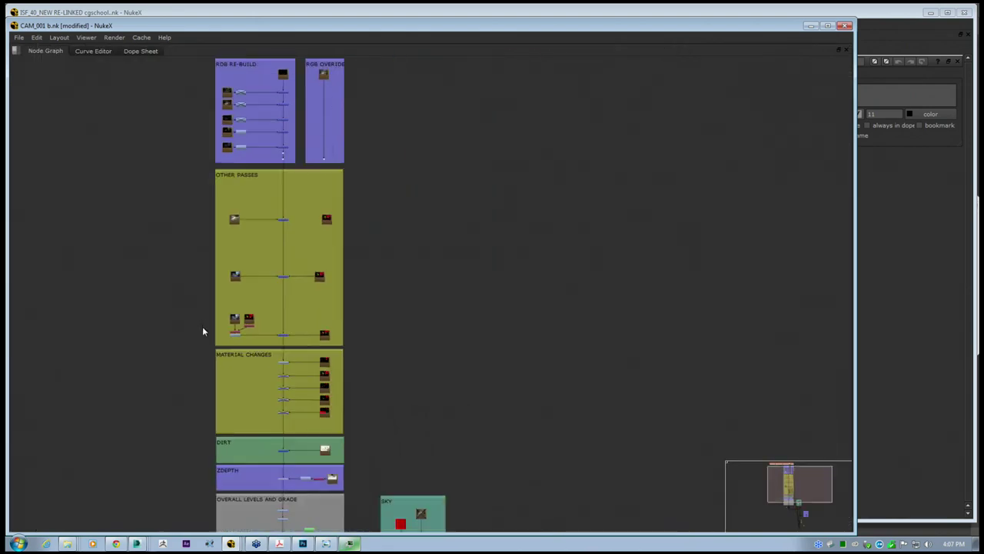
middle_click_drag(184, 313, 316, 177)
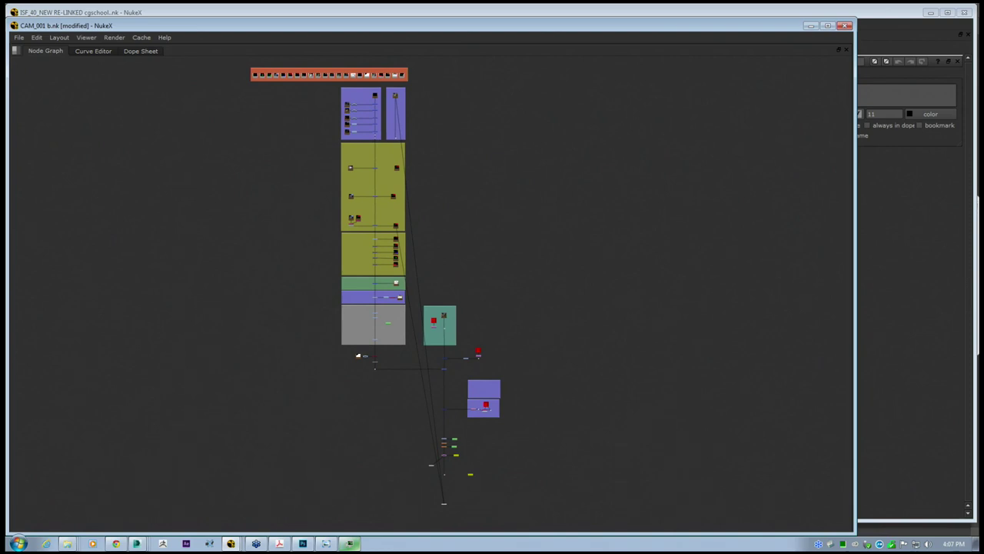
left_click_drag(238, 63, 566, 502)
middle_click_drag(274, 90, 194, 105)
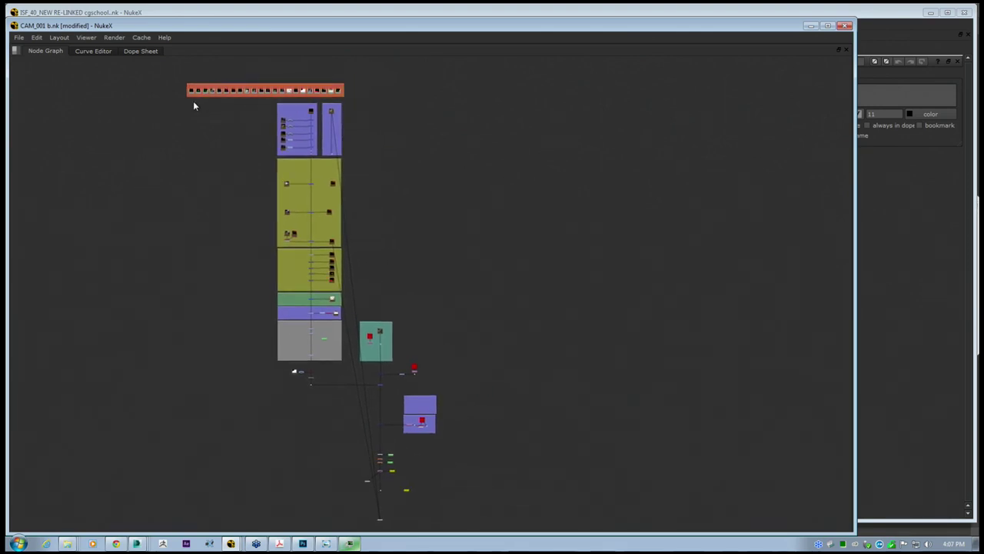
Examine the CAM 01 read nodes strip and its position above the backdrops in the enlarged node graph, and restore the normal layout
left_click_drag(177, 80, 356, 101)
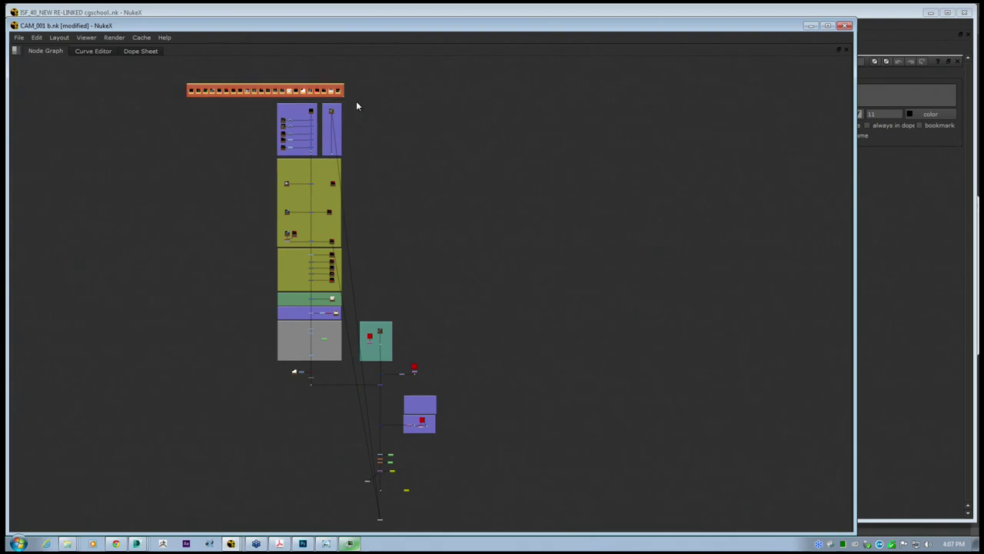
middle_click_drag(214, 139, 196, 139)
left_click_drag(143, 74, 351, 98)
middle_click_drag(487, 183, 469, 234)
scroll(369, 180, "up", 2)
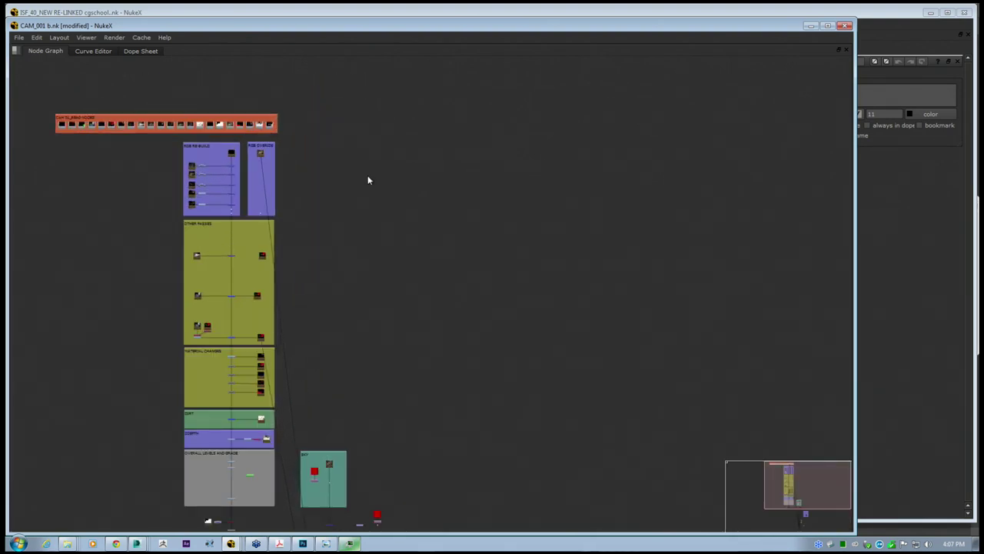
middle_click_drag(369, 180, 375, 226)
left_click_drag(371, 162, 781, 266)
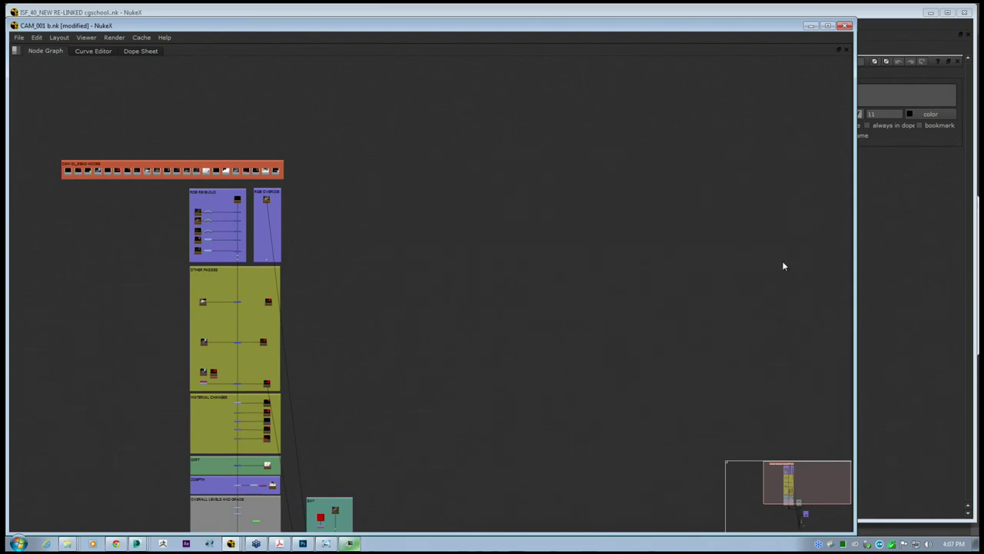
middle_click_drag(781, 266, 747, 285)
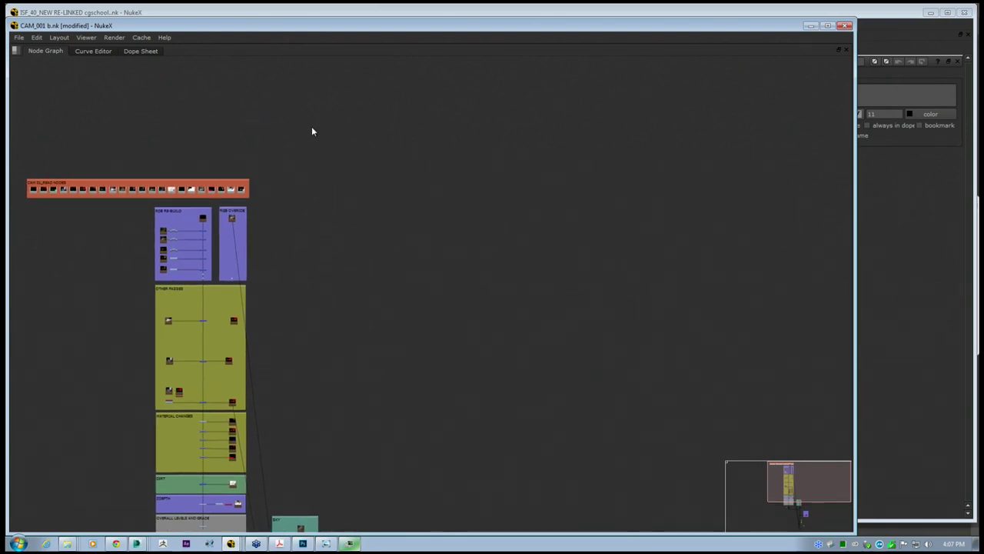
left_click_drag(311, 127, 803, 158)
key("space")
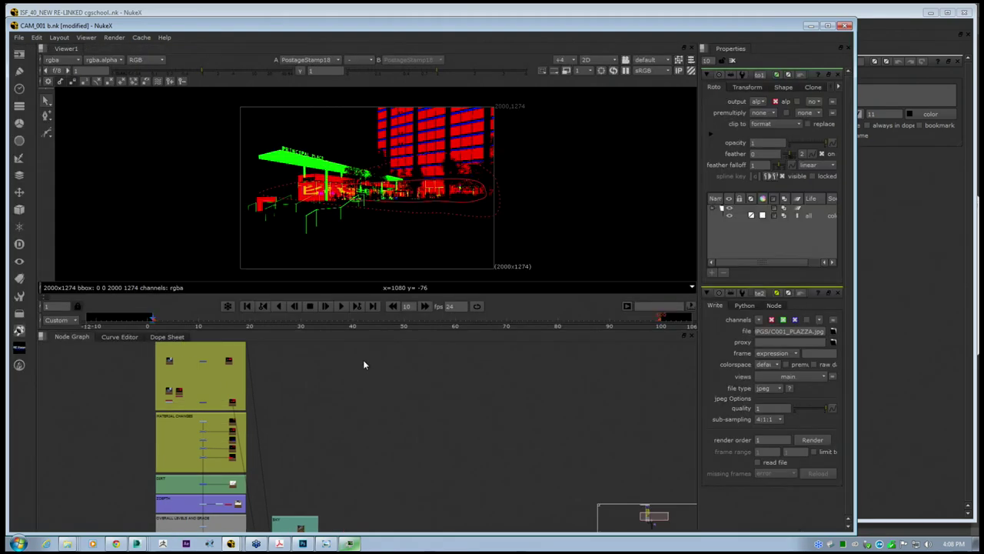
Frame the entire node tree and look at the MATT B matte more closely in the viewer
key("f")
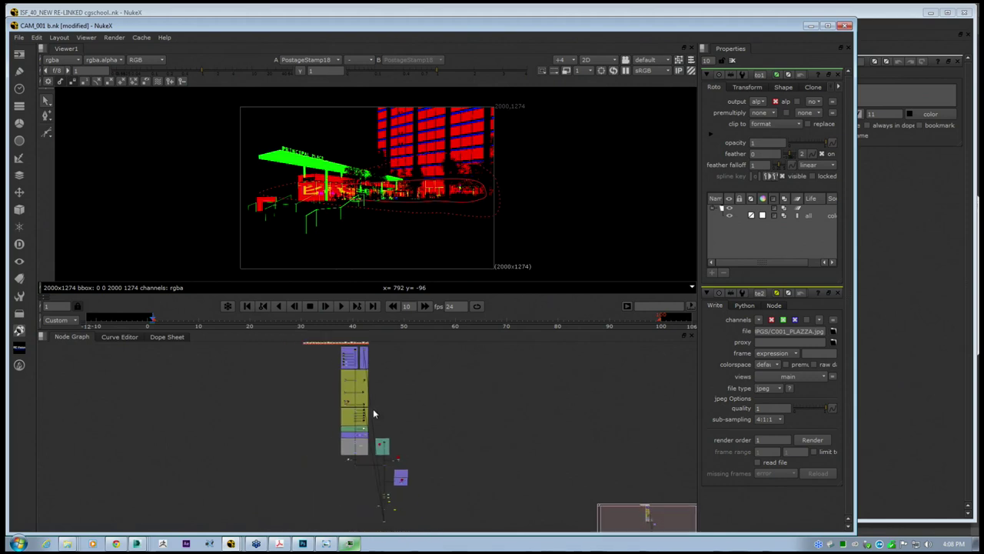
scroll(373, 410, "down", 1)
middle_click_drag(379, 400, 397, 409)
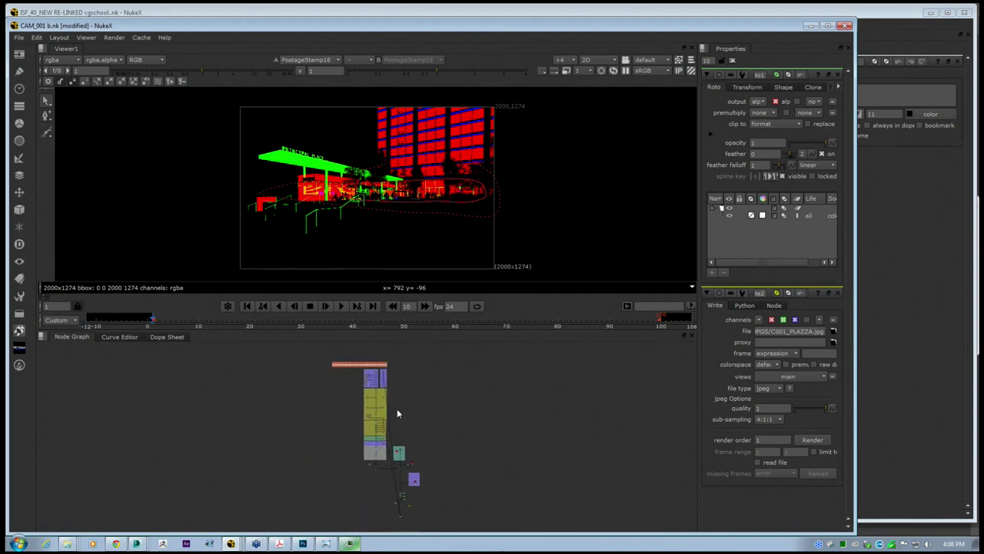
scroll(397, 414, "up", 3)
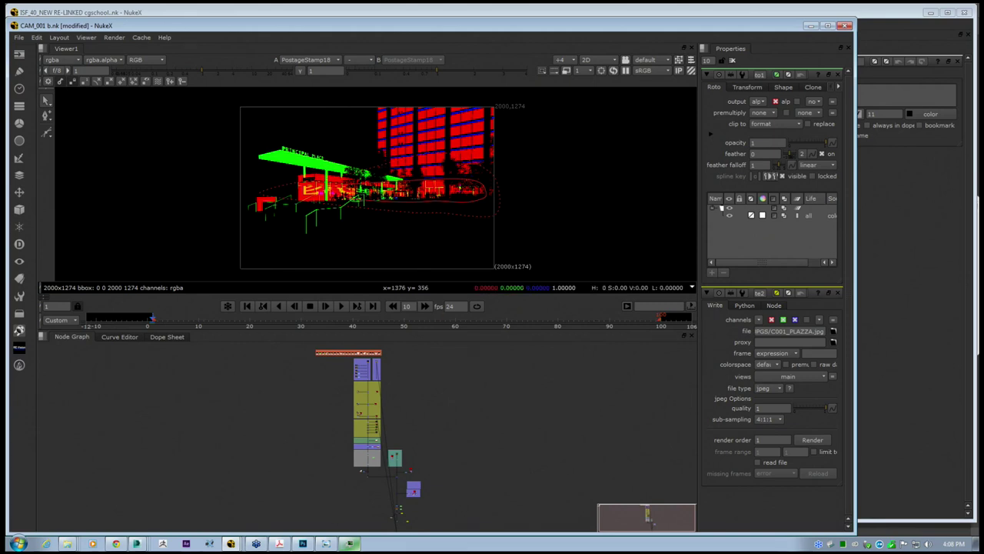
scroll(399, 227, "up", 2)
middle_click_drag(398, 228, 385, 227)
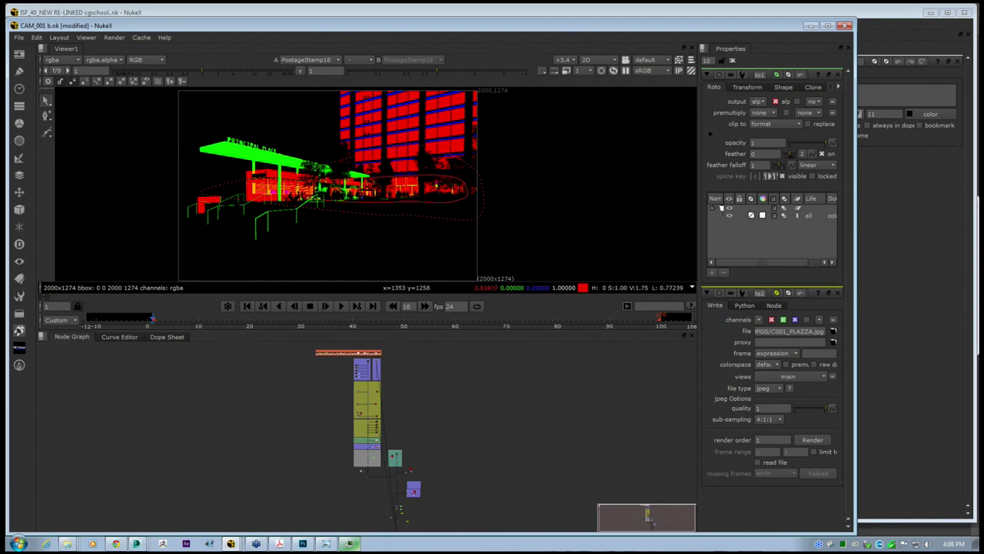
Enlarge the node graph and follow the main column of backdrops from the read nodes down, closing in on RDB RE-BUILD
key("space")
scroll(377, 374, "up", 2)
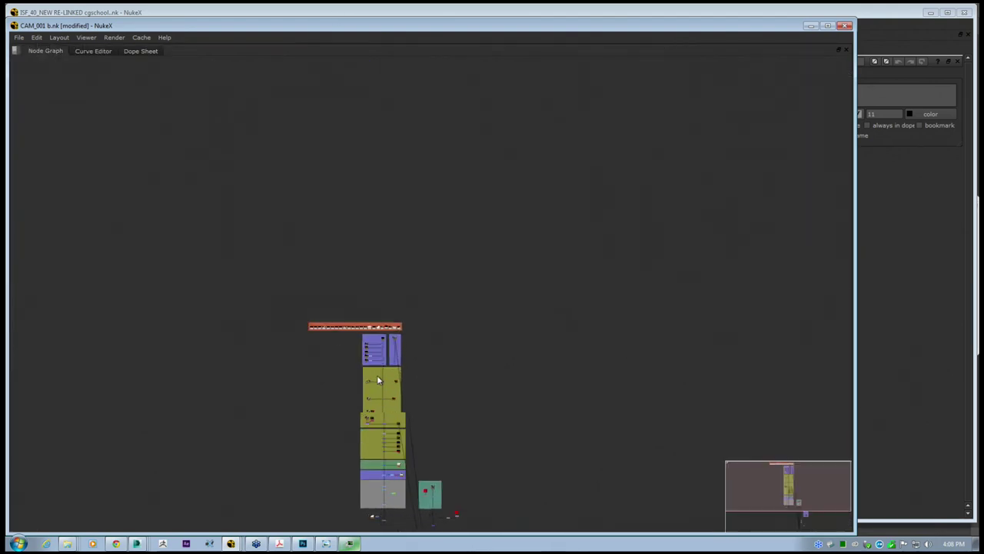
scroll(380, 373, "up", 5)
middle_click_drag(409, 350, 439, 297)
scroll(437, 292, "down", 1)
scroll(358, 231, "down", 3)
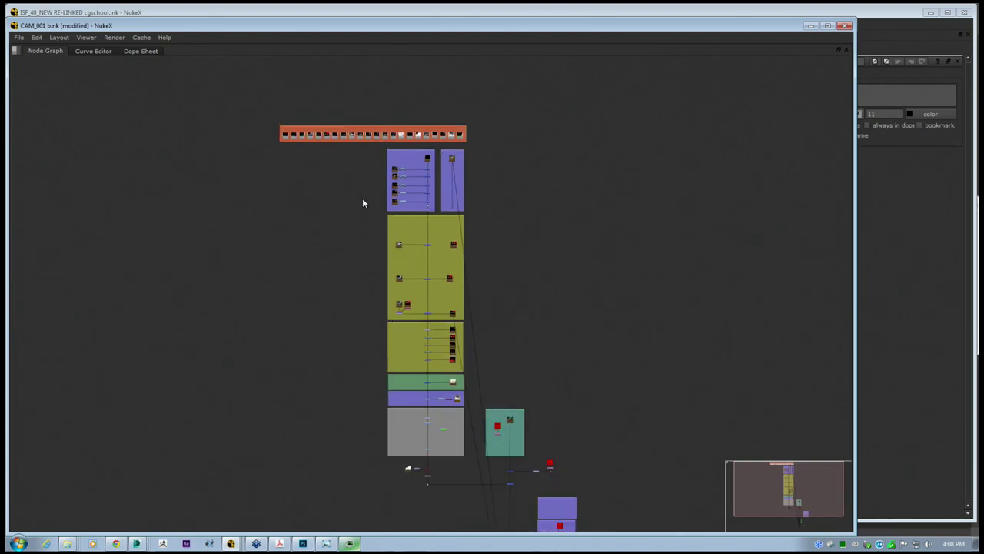
left_click_drag(366, 120, 459, 433)
left_click(458, 434)
scroll(406, 156, "up", 8)
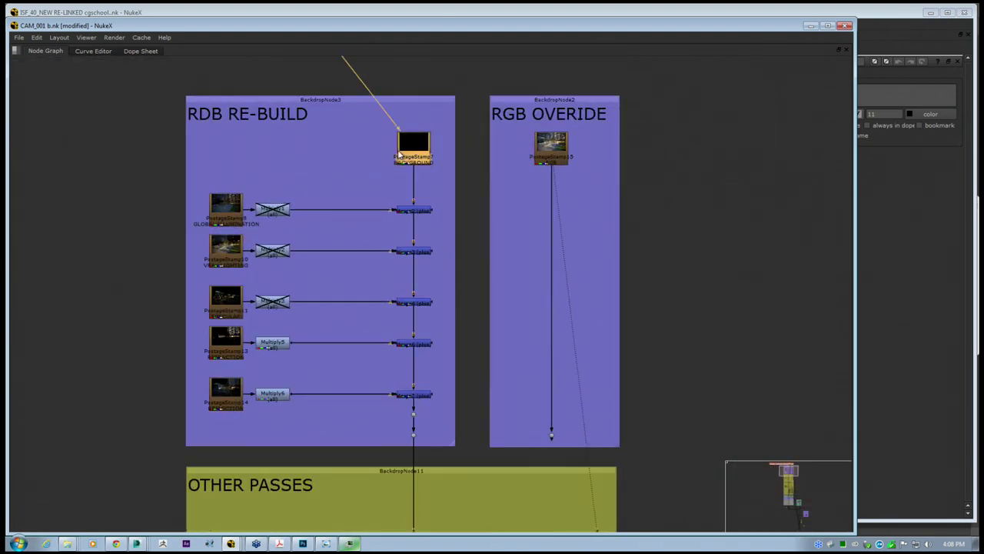
Inspect the light passes merged in the RDB RE-BUILD backdrop and follow the main pipe into OTHER PASSES
left_click(231, 214)
left_click_drag(199, 177, 474, 426)
middle_click_drag(462, 474, 433, 173)
scroll(431, 173, "down", 2)
left_click(255, 232)
middle_click_drag(374, 247, 367, 206)
scroll(365, 201, "down", 1)
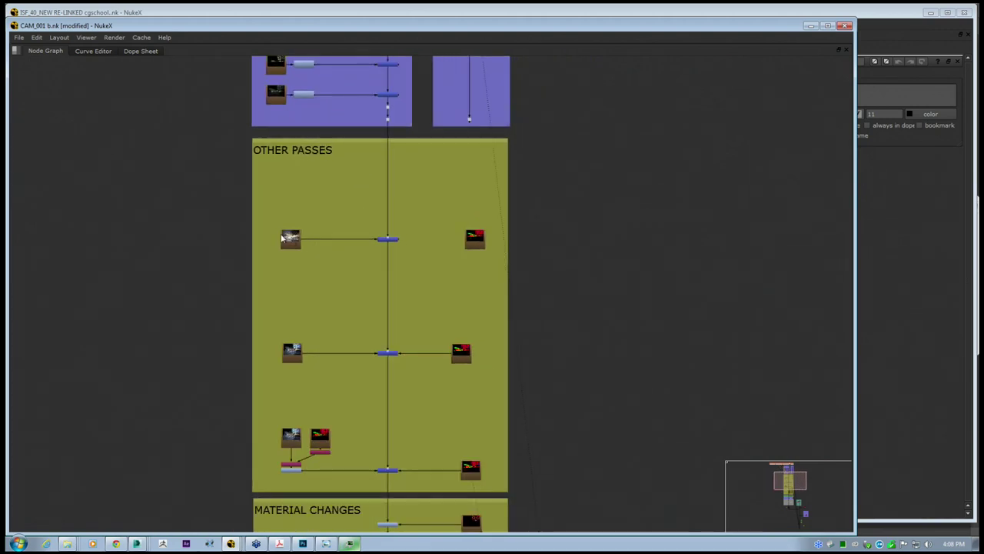
Inspect PostageStamp17, the RAW REFLECTION pass PostageStamp21 and the masked screen merge in the OTHER PASSES backdrop
scroll(289, 239, "up", 8)
left_click(293, 256)
scroll(287, 256, "down", 4)
scroll(288, 274, "down", 2)
middle_click_drag(300, 440, 302, 331)
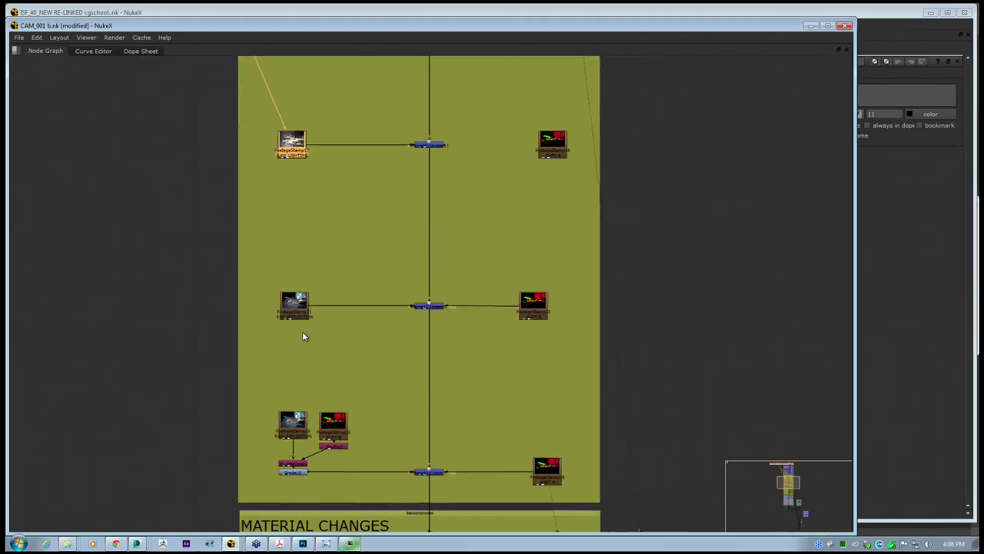
scroll(301, 331, "up", 5)
left_click(284, 294)
scroll(278, 297, "down", 4)
left_click(444, 283)
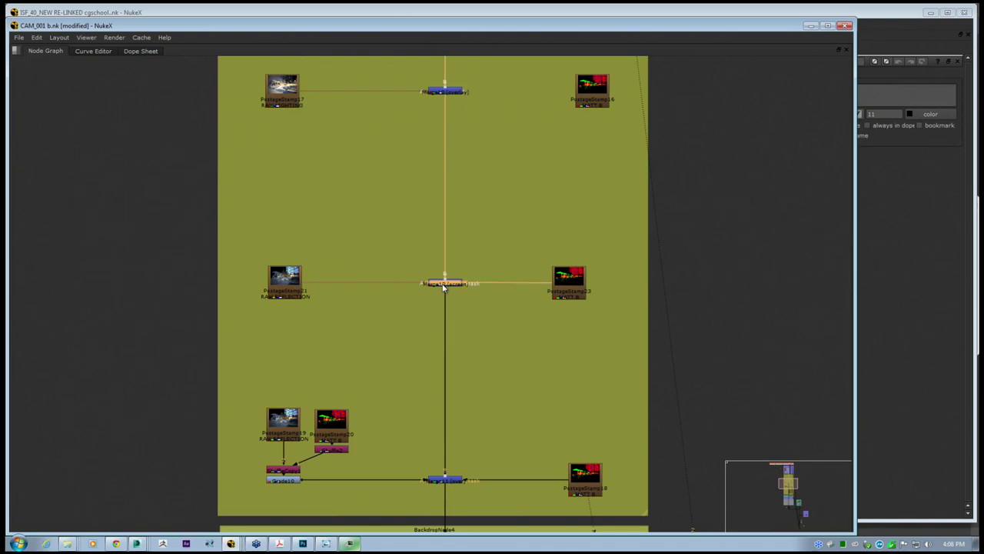
scroll(368, 232, "down", 2)
scroll(413, 426, "up", 4)
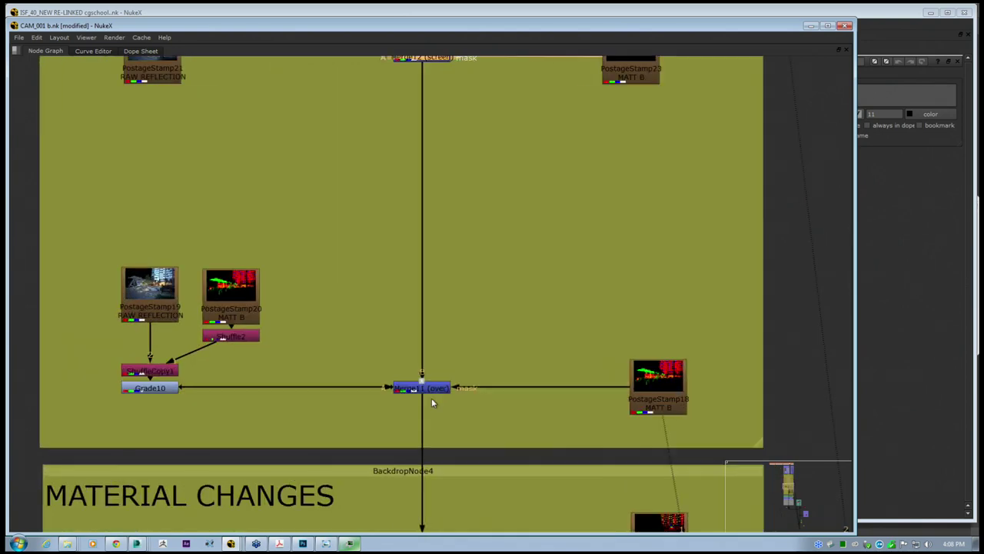
Inspect Merge11 and how RAW REFLECTION PostageStamp19 and MATT B PostageStamp20 feed it through ShuffleCopy1 and Grade10
left_click(424, 388)
left_click(134, 312)
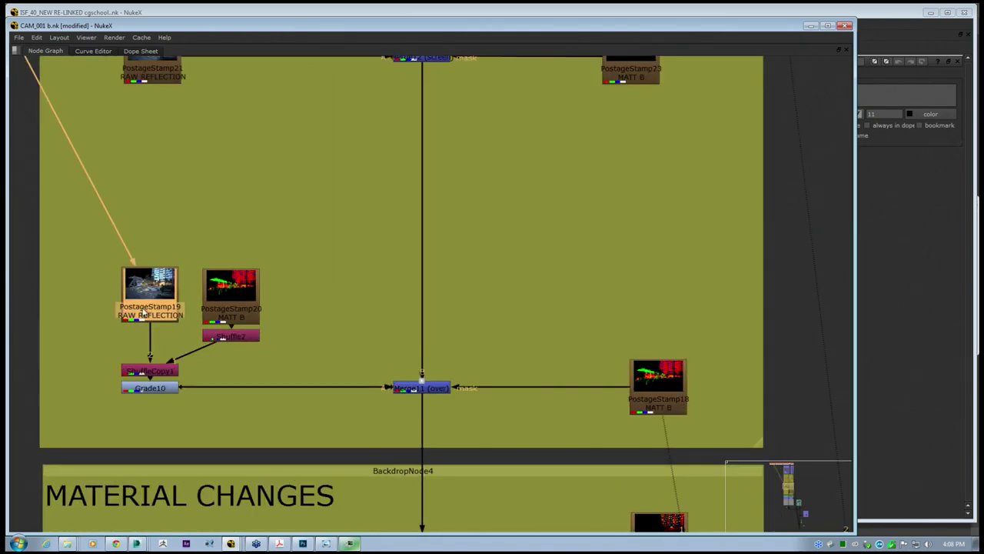
scroll(135, 299, "up", 2)
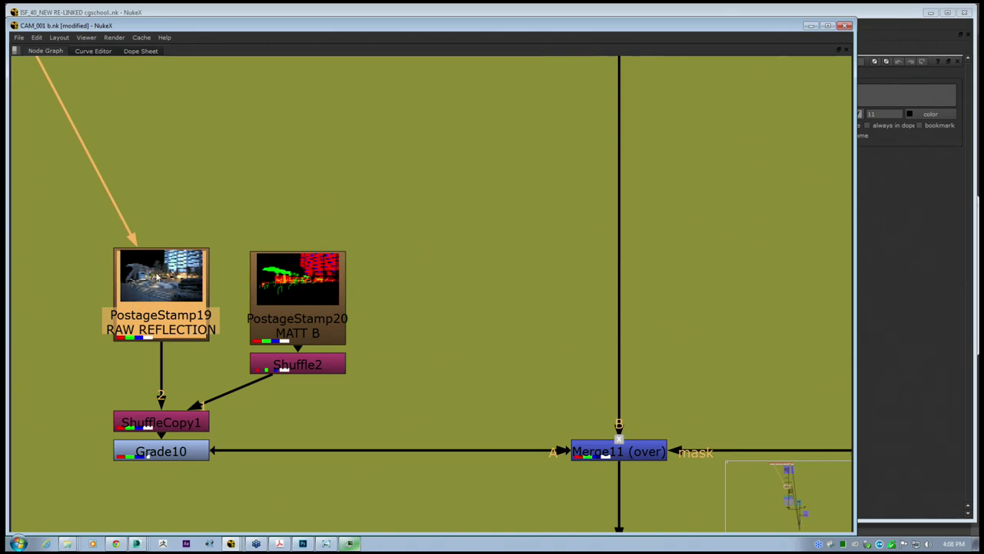
scroll(214, 372, "down", 5)
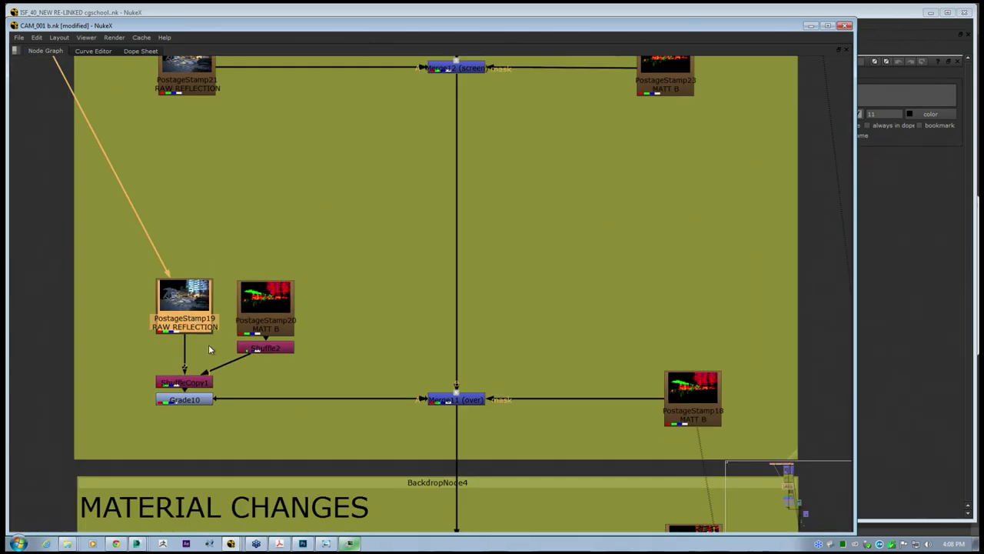
scroll(286, 308, "up", 6)
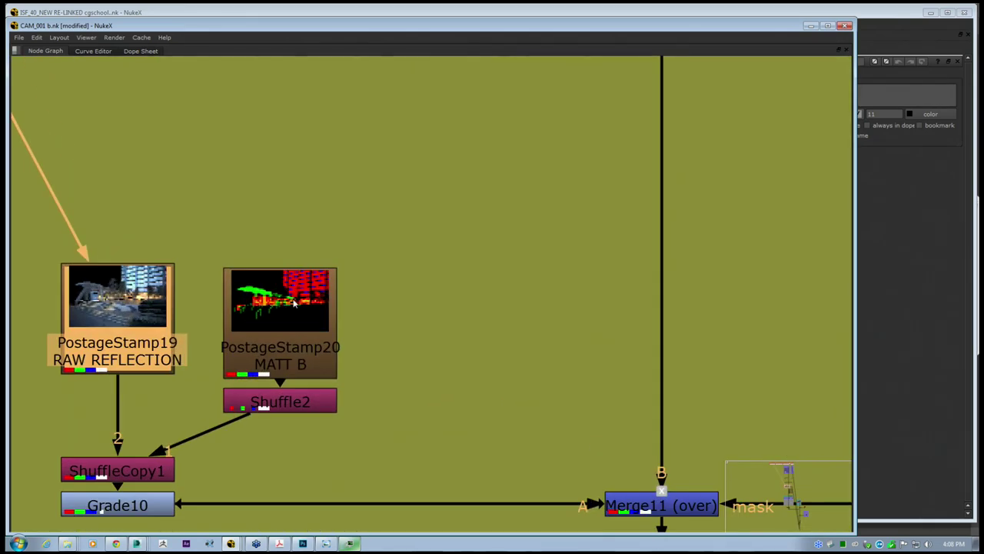
scroll(292, 304, "down", 3)
scroll(486, 405, "down", 10)
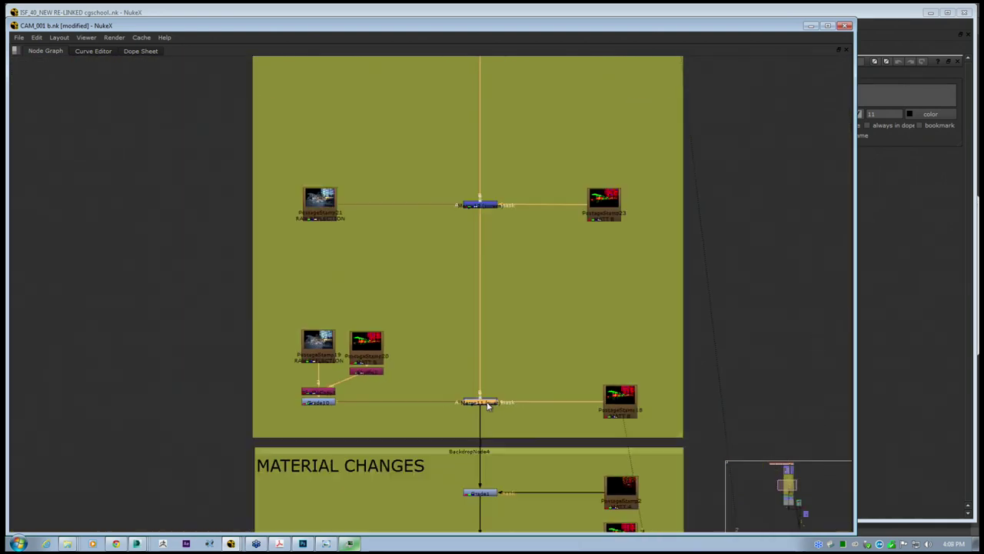
Follow the main pipe through the MATERIAL CHANGES, DIRT, ZDEPTH and OVERALL LEVELS AND GRADE backdrops to the disabled nodes below
middle_click_drag(422, 316, 400, 296)
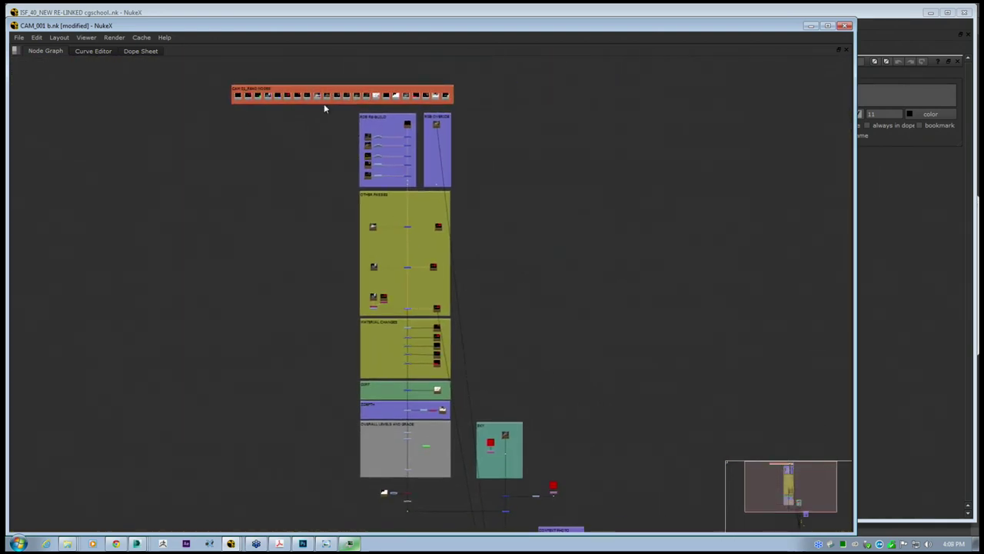
left_click_drag(348, 106, 458, 485)
scroll(380, 392, "up", 5)
scroll(385, 398, "up", 5)
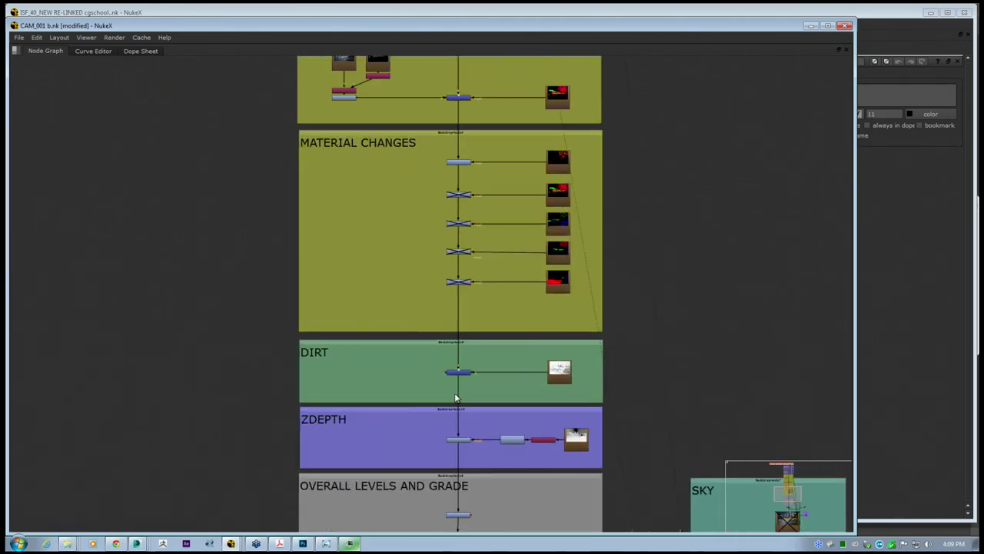
middle_click_drag(407, 374, 411, 324)
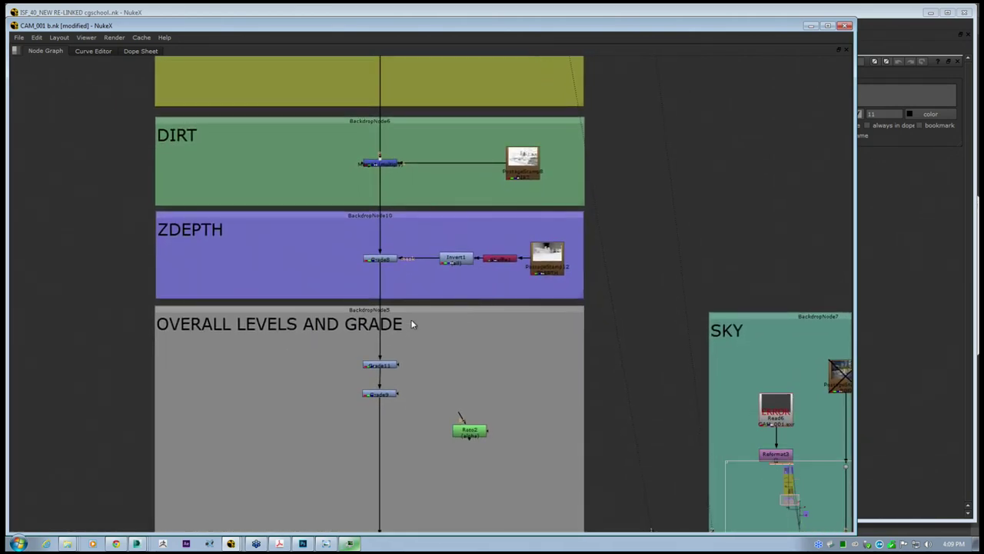
middle_click_drag(353, 363, 369, 259)
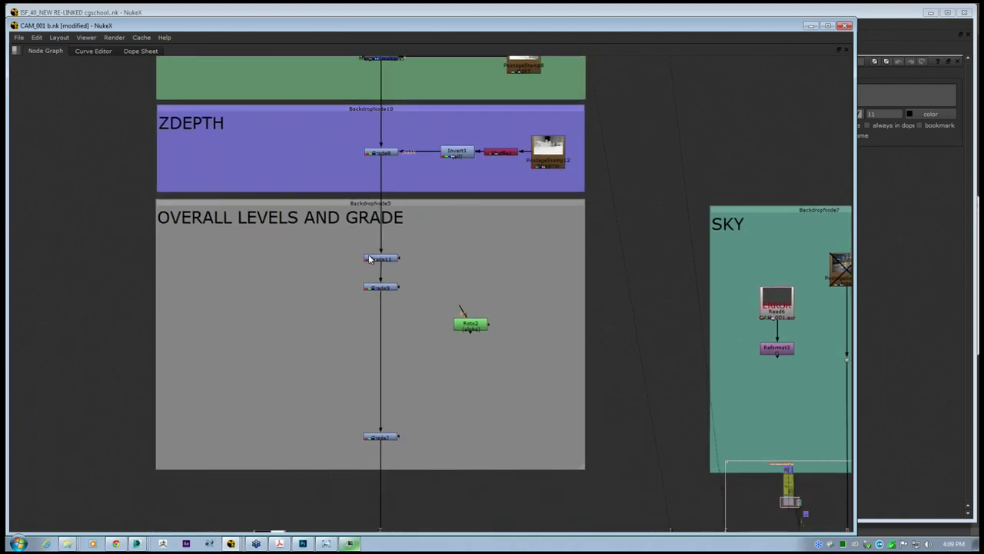
middle_click_drag(415, 332, 290, 323)
scroll(277, 349, "down", 3)
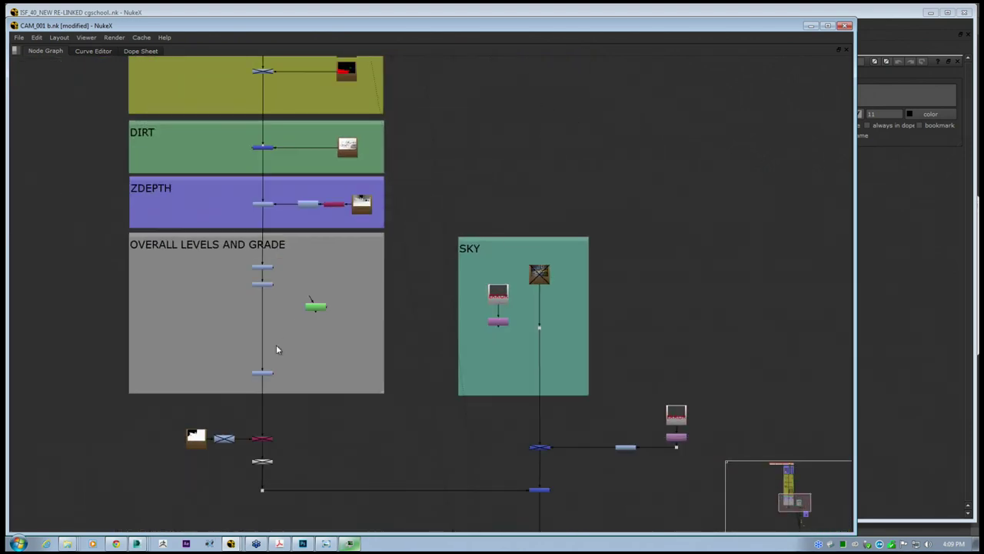
middle_click_drag(304, 362, 334, 331)
scroll(338, 335, "up", 5)
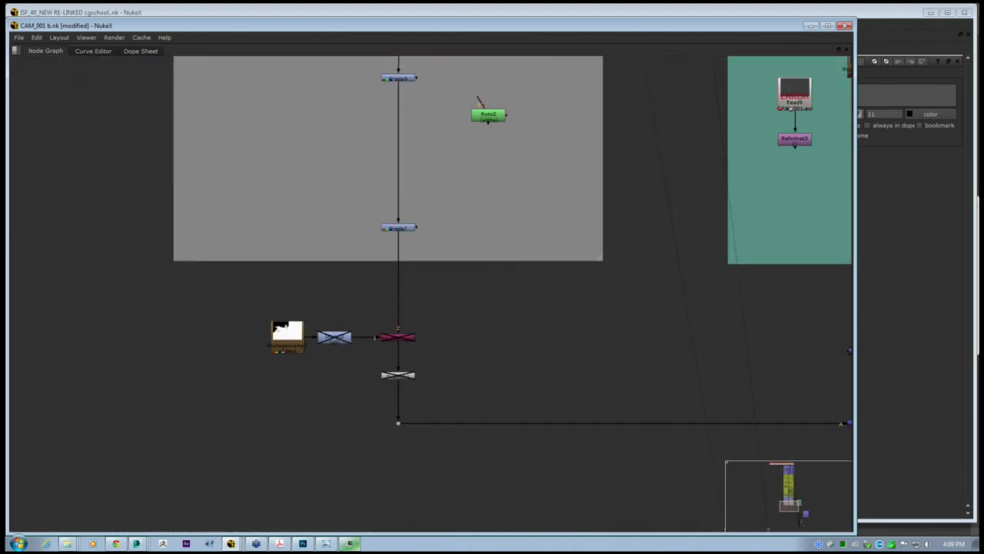
Enable the disabled Invert2, ShuffleCopy2 and Premult1 nodes beside the ALPHA postage stamp, and display Premult1 in the viewer
left_click(251, 340)
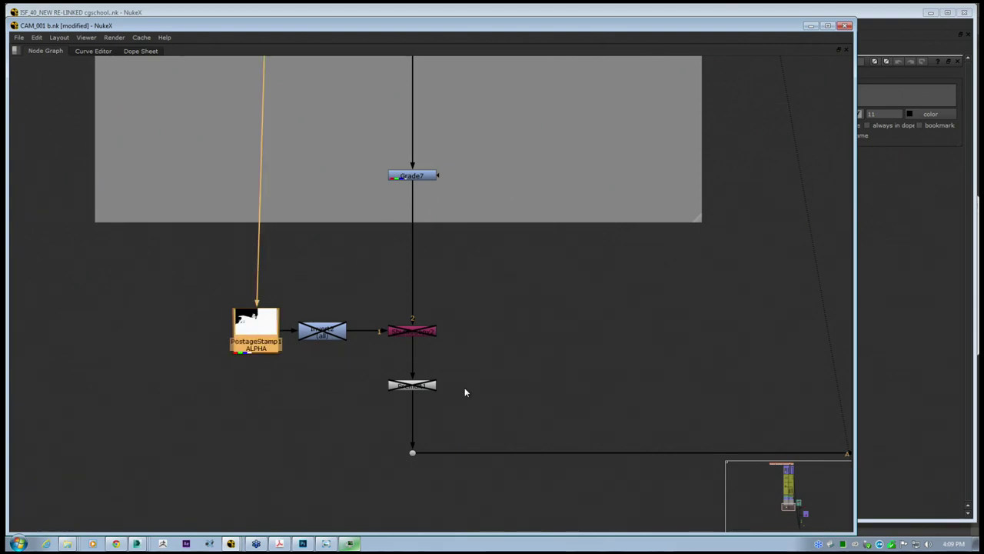
left_click_drag(465, 392, 291, 298)
key("d")
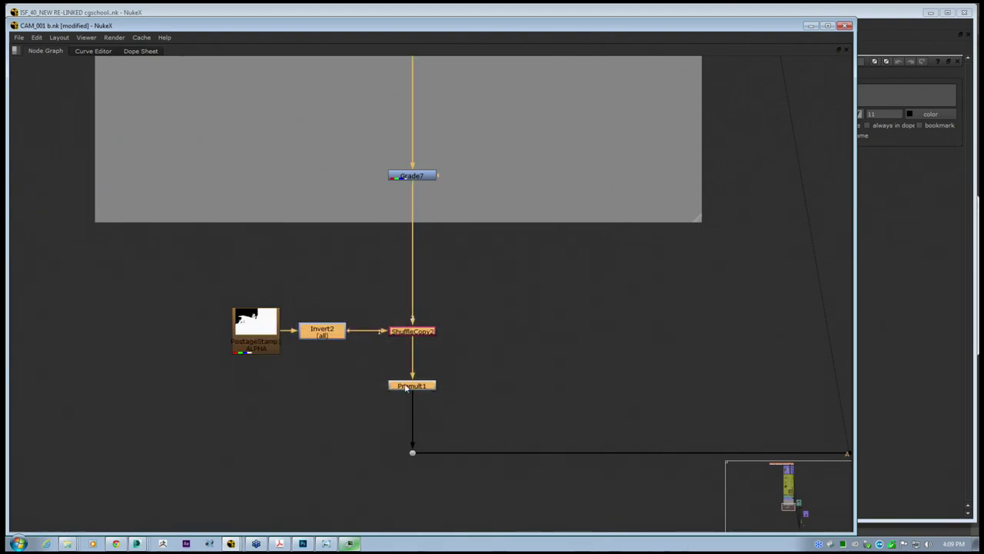
left_click(406, 387)
key("1")
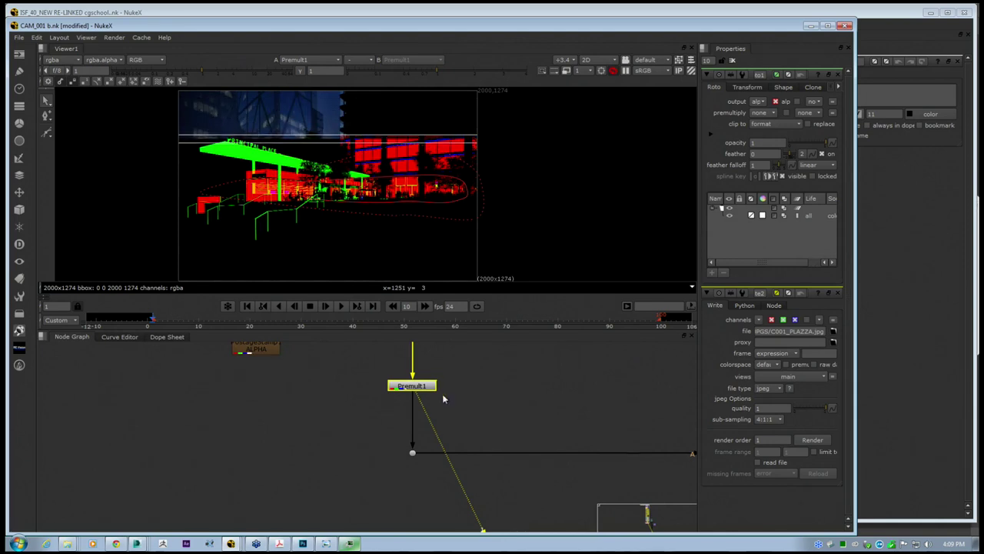
Disable the Invert2 node between the ALPHA postage stamp and ShuffleCopy2
middle_click_drag(450, 438, 456, 520)
left_click(348, 416)
key("d")
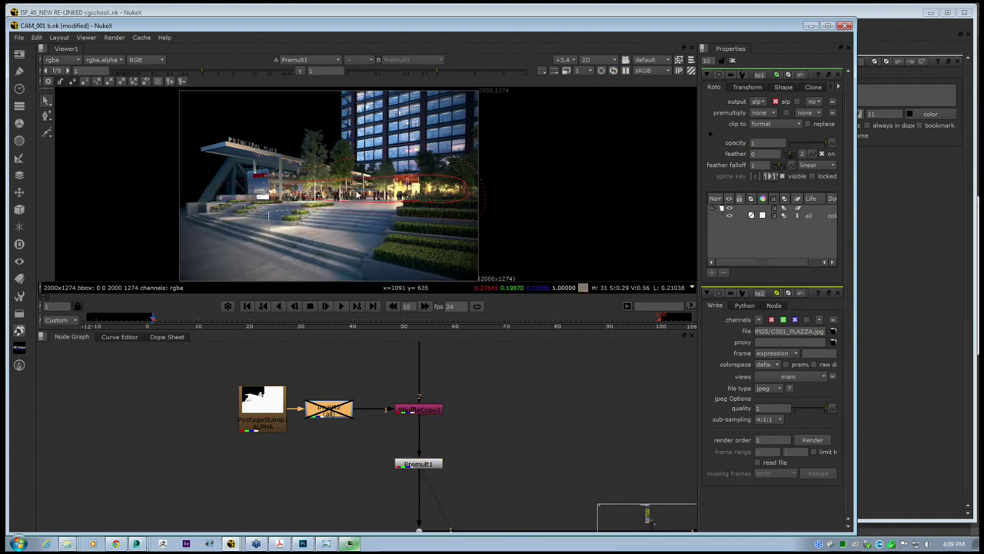
Display Merge8, where the premultiplied plaza branch joins the sky branch, in the viewer and examine the composite
middle_click_drag(369, 238, 384, 242)
middle_click_drag(519, 420, 272, 374)
scroll(274, 372, "down", 3)
middle_click_drag(400, 415, 300, 421)
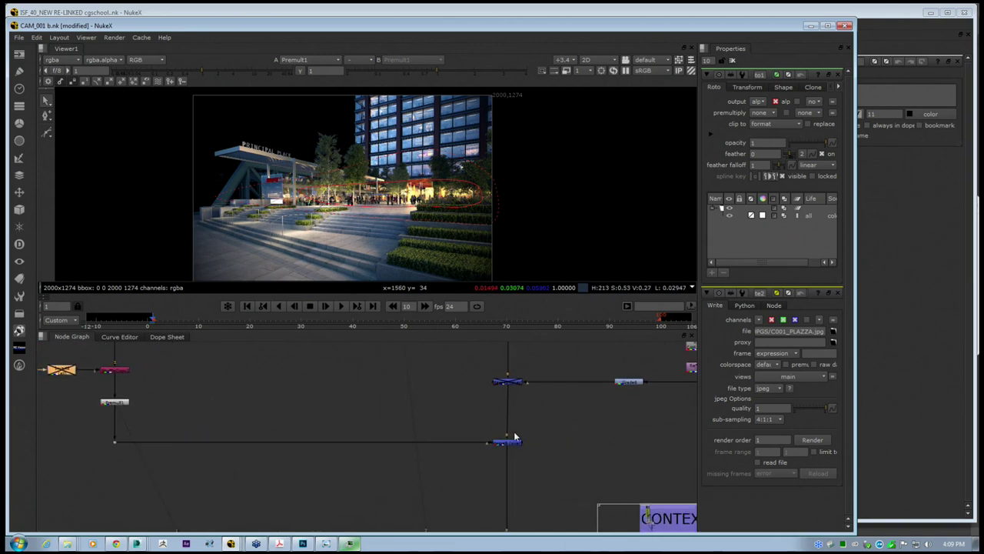
left_click(510, 445)
key("1")
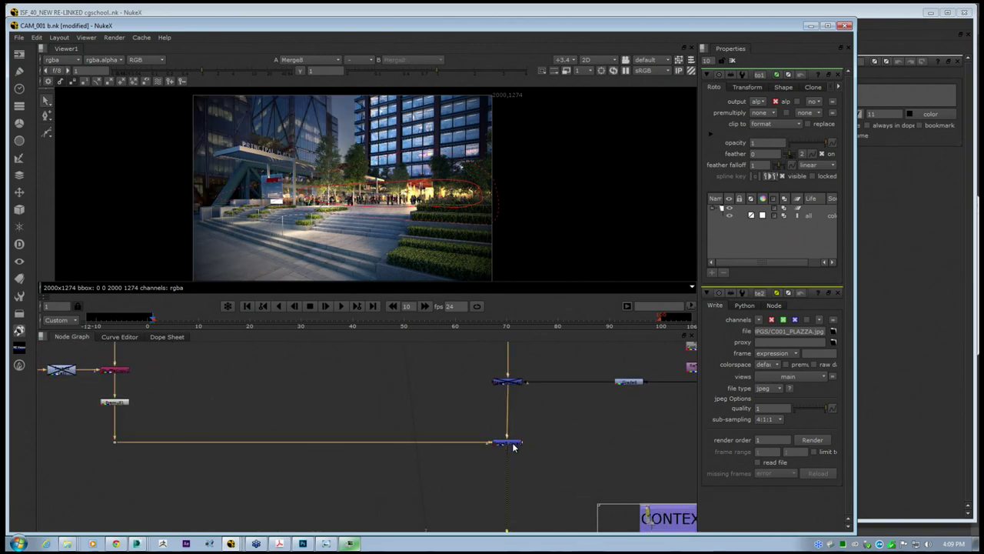
left_click(512, 445)
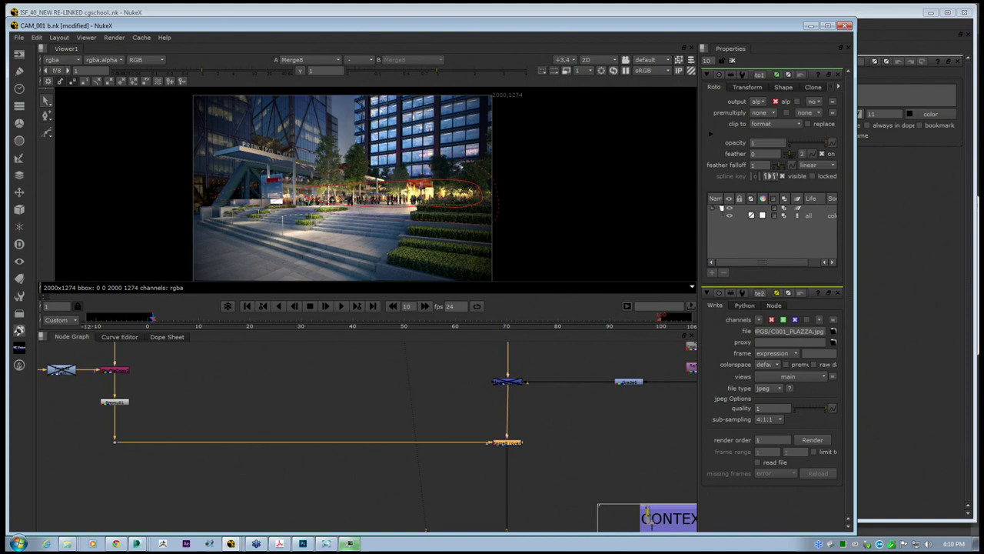
middle_click_drag(305, 183, 301, 175)
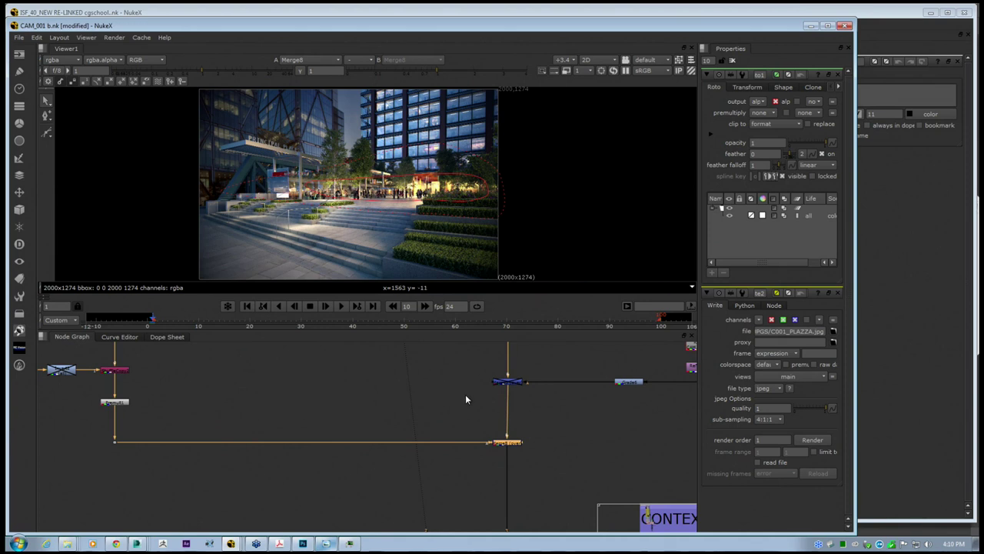
Review the full-size node graph from the SKY and OVERALL LEVELS AND GRADE backdrops up to CAM 01_READ NODES and OTHER PASSES
middle_click_drag(474, 343, 396, 354)
key("space")
middle_click_drag(290, 279, 405, 332)
scroll(405, 332, "down", 3)
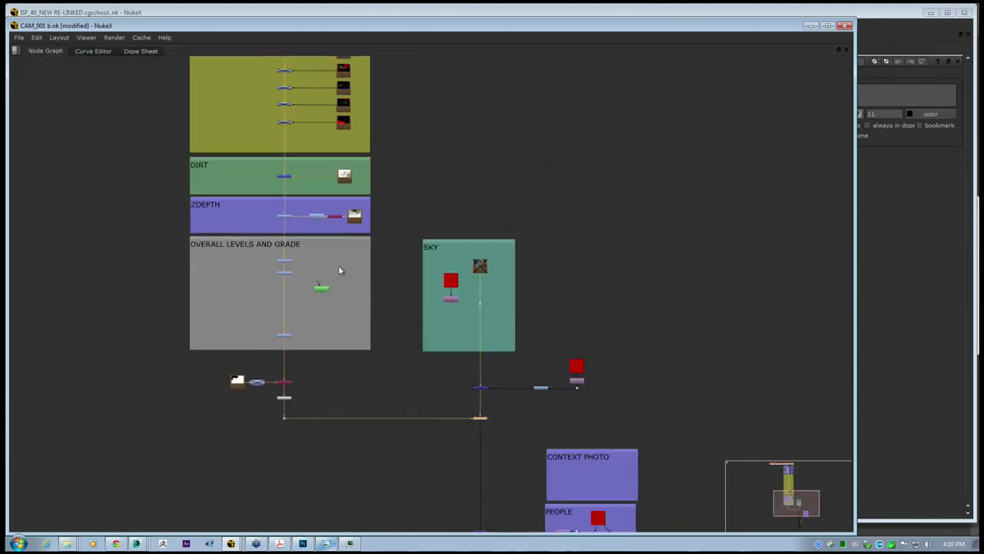
middle_click_drag(279, 212, 371, 400)
middle_click_drag(372, 233, 369, 373)
scroll(370, 373, "down", 2)
middle_click_drag(355, 157, 373, 298)
scroll(373, 298, "up", 2)
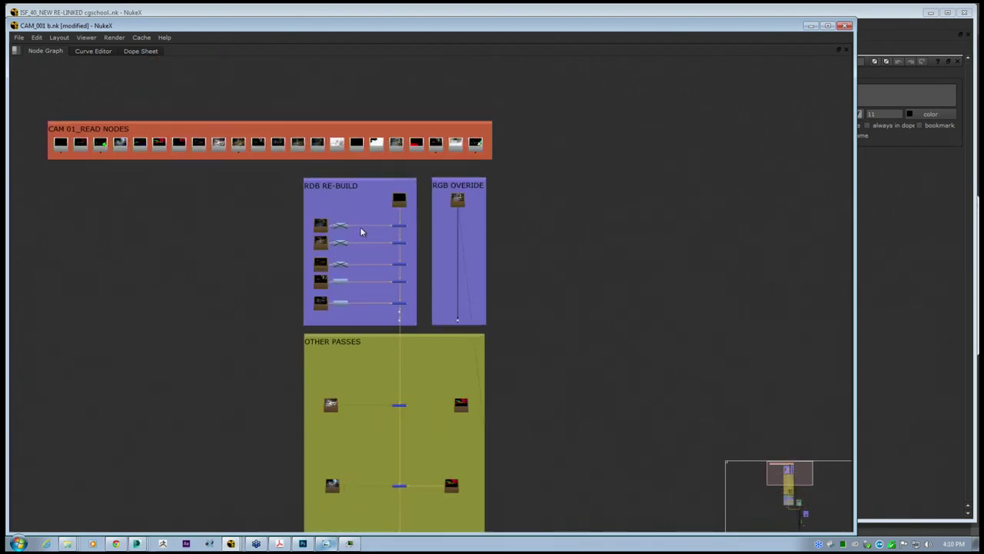
scroll(453, 419, "up", 4)
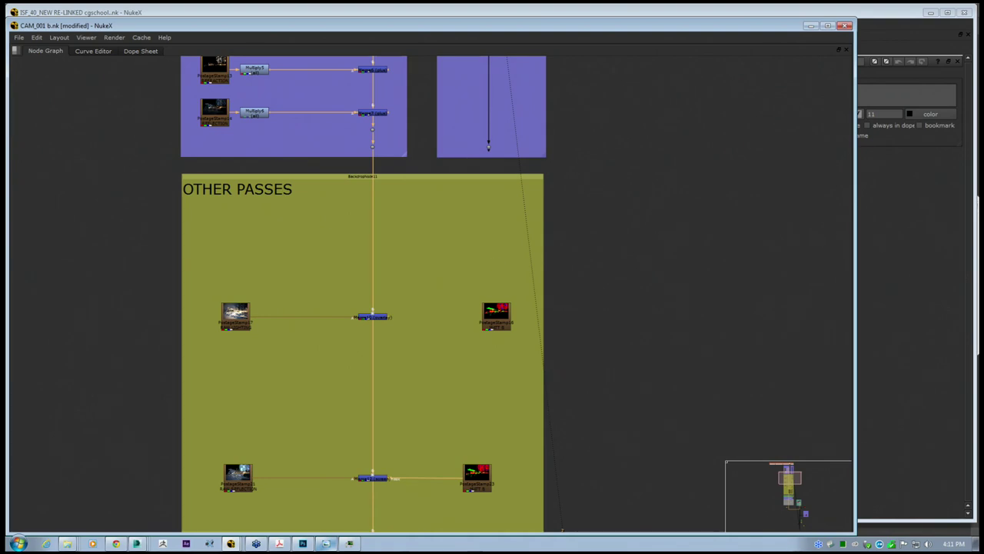
scroll(428, 217, "down", 2)
key("space")
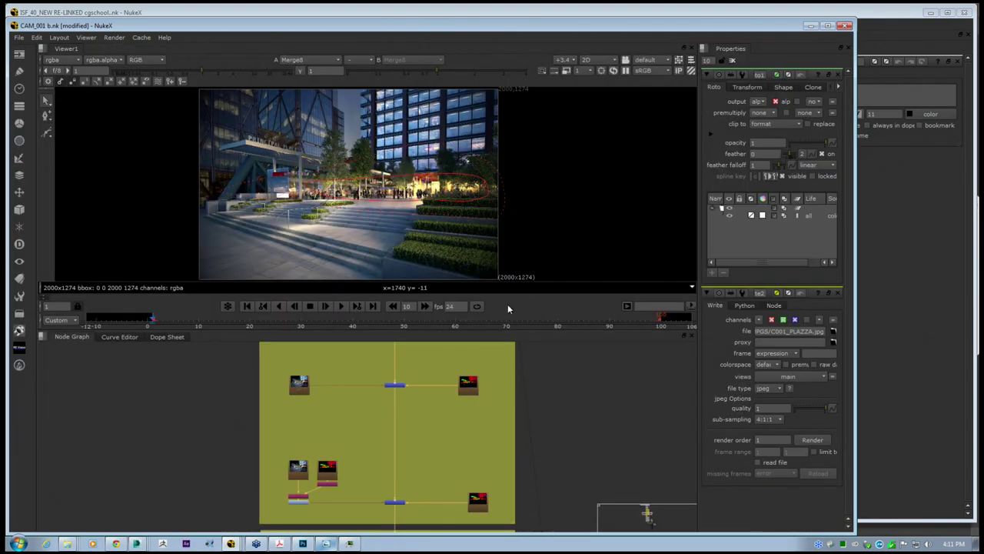
Examine the whole node tree alongside the Merge8 composite in the viewer
scroll(442, 395, "down", 6)
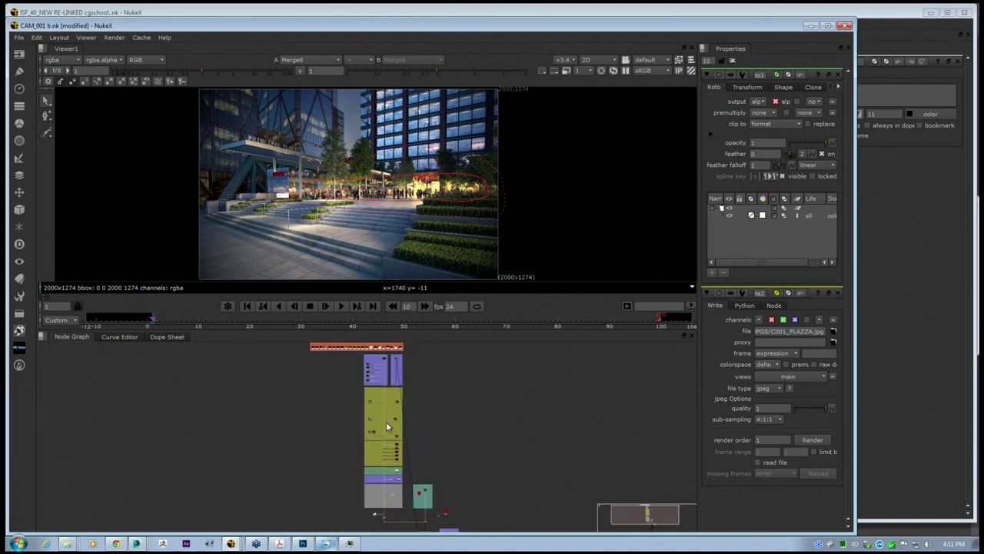
middle_click_drag(385, 428, 366, 421)
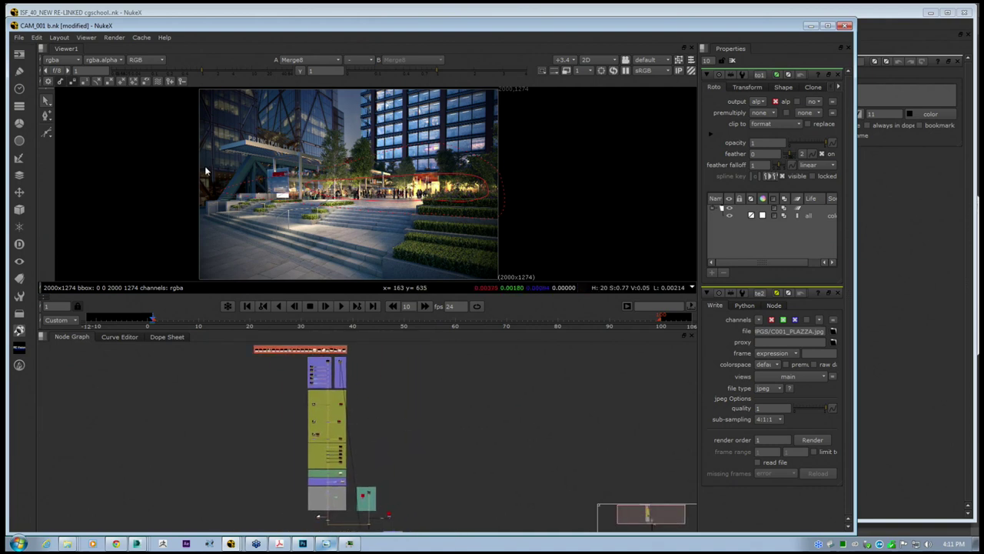
middle_click_drag(440, 430, 428, 424)
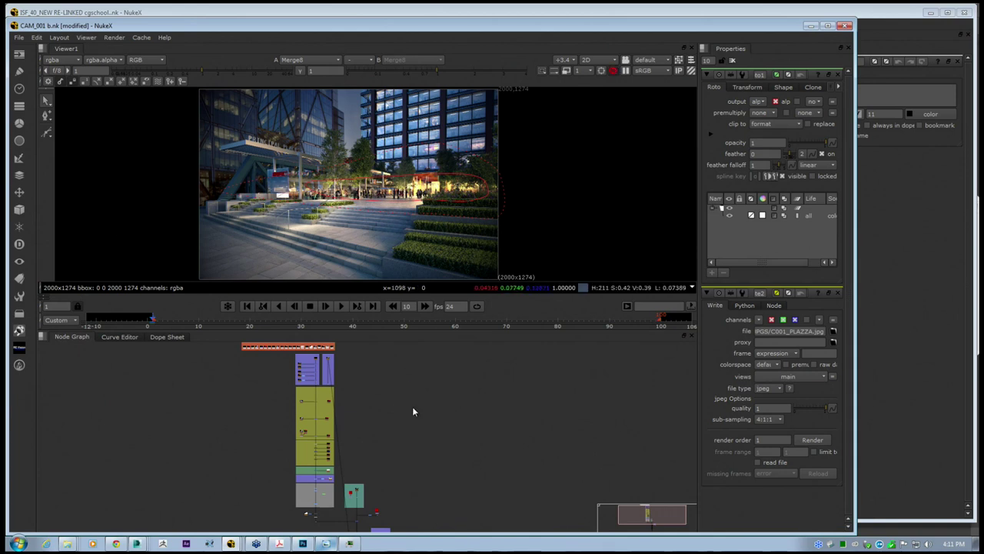
middle_click_drag(337, 174, 341, 174)
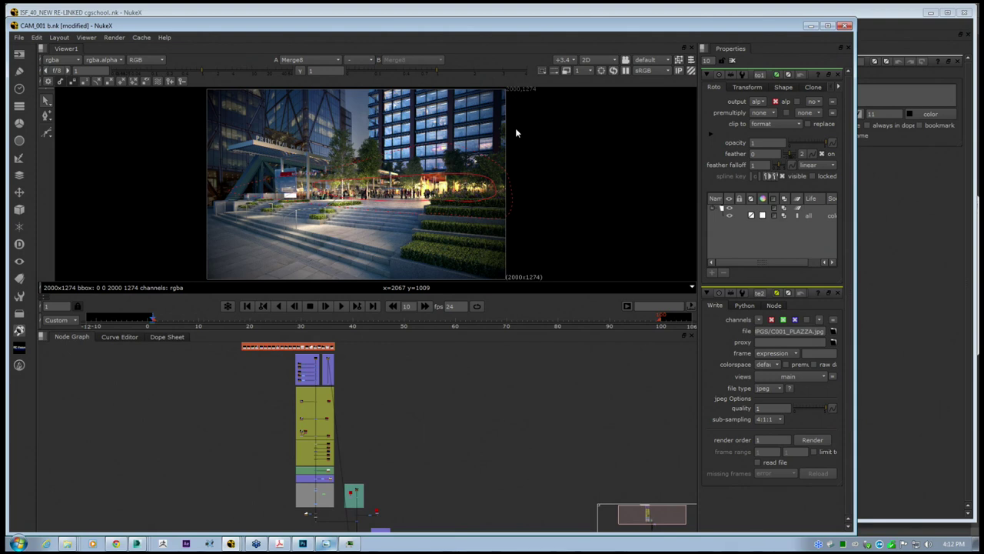
middle_click_drag(307, 203, 303, 210)
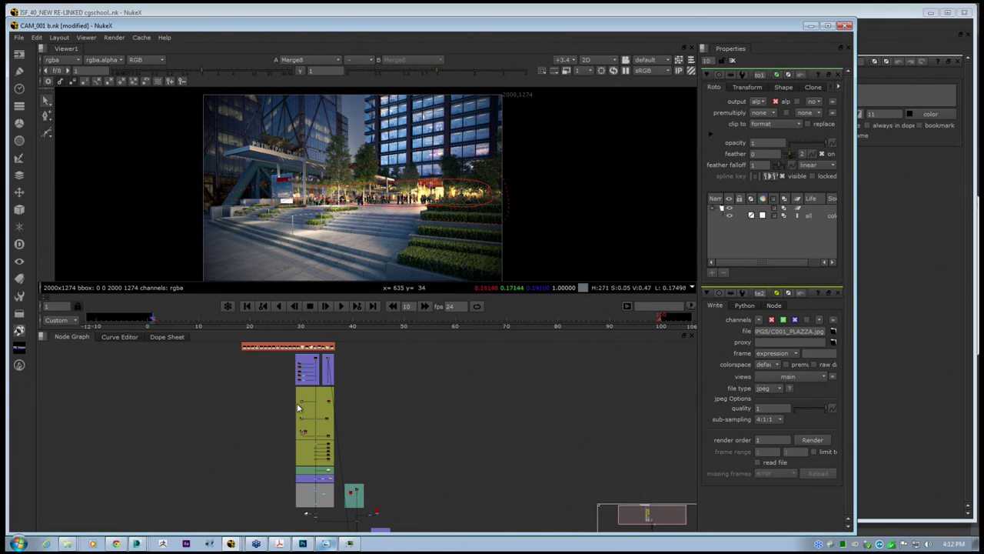
Line up the first and third mask postage stamps with the second one in the OTHER PASSES backdrop
scroll(323, 403, "up", 5)
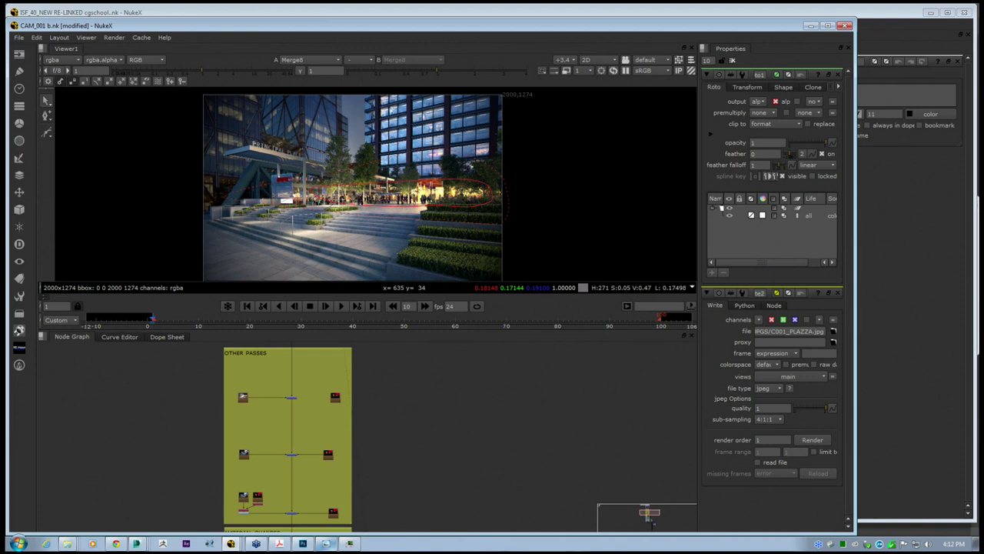
left_click_drag(337, 398, 332, 401)
left_click_drag(333, 514, 328, 513)
left_click(381, 438)
scroll(354, 414, "down", 4)
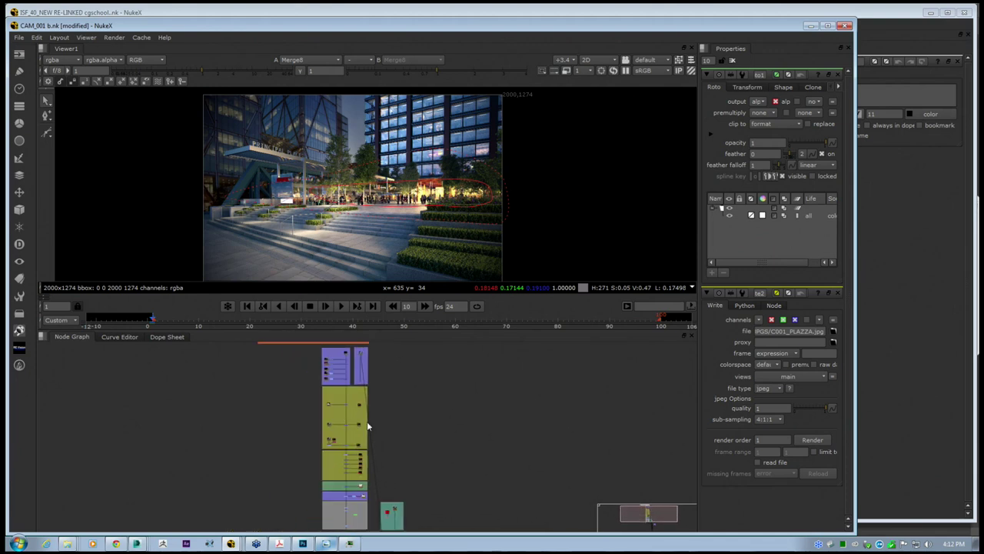
mouse_move(367, 422)
middle_mouse_down()
mouse_move(462, 449)
mouse_move(393, 451)
mouse_move(375, 434)
mouse_move(383, 419)
mouse_move(371, 432)
mouse_move(382, 415)
middle_mouse_up()
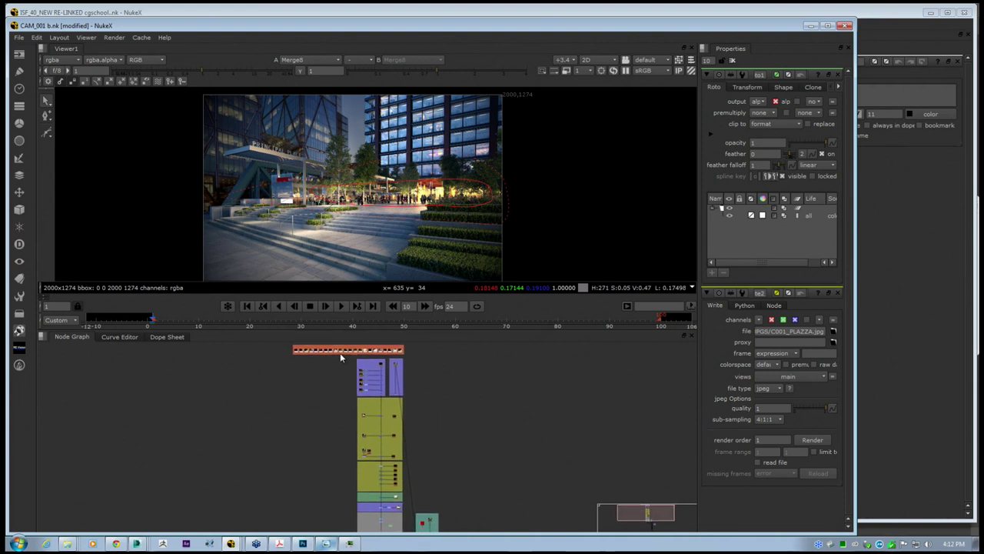
Examine the row of render pass inputs in the CAM 01_READ NODES backdrop
scroll(369, 322, "up", 3)
scroll(359, 347, "up", 2)
middle_click_drag(363, 356, 388, 413)
scroll(396, 436, "up", 7)
scroll(387, 412, "up", 2)
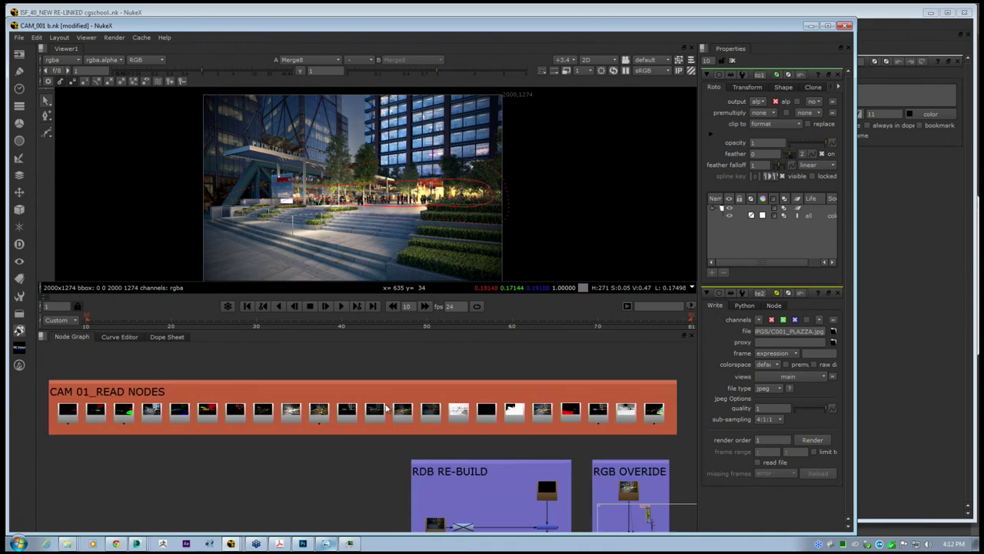
middle_click_drag(314, 397, 321, 403)
scroll(316, 403, "down", 2)
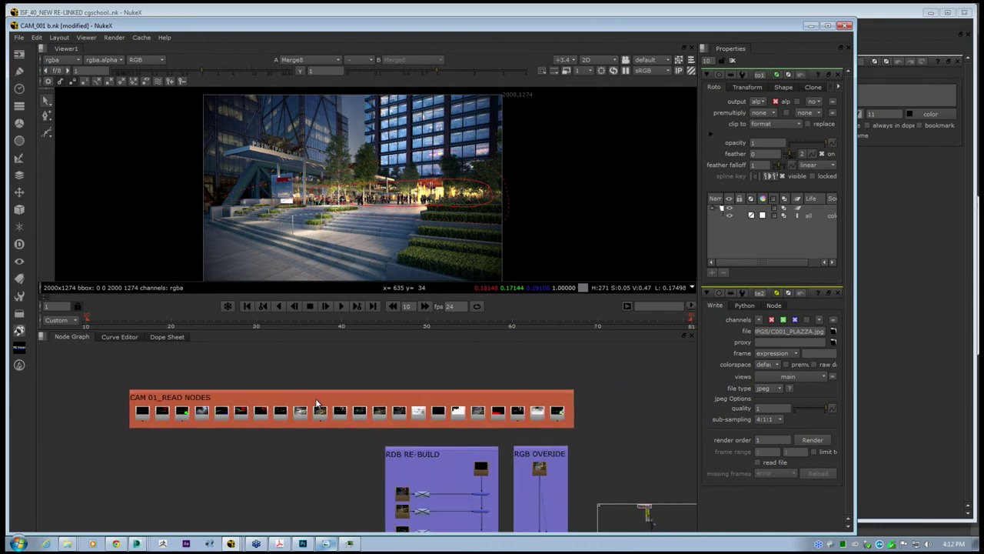
left_click(455, 207)
left_click_drag(592, 375, 109, 448)
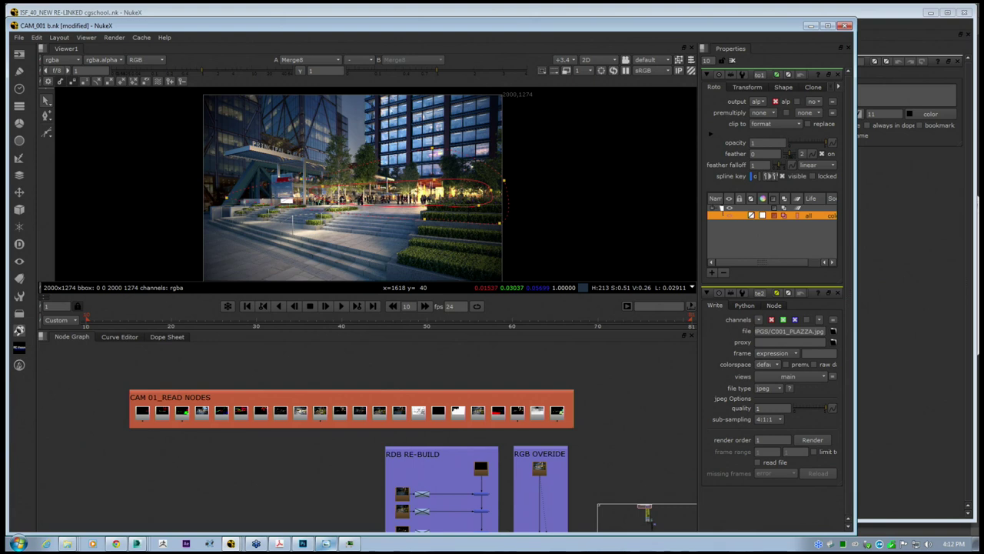
Inspect how ShuffleCopy2 and Premult1 carry the ALPHA pass into the merge with the sky branch
scroll(555, 494, "down", 10)
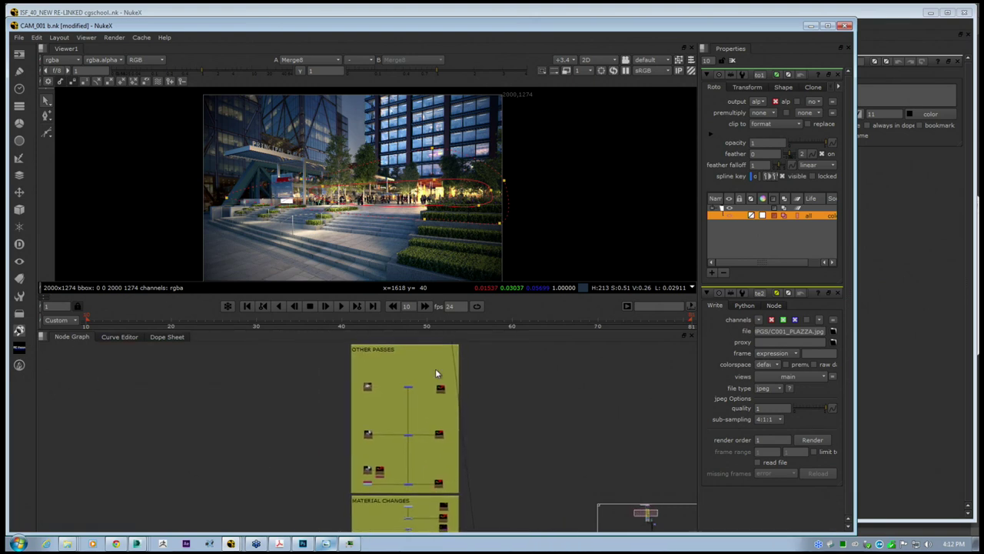
middle_click_drag(498, 529, 497, 413)
scroll(410, 481, "up", 10)
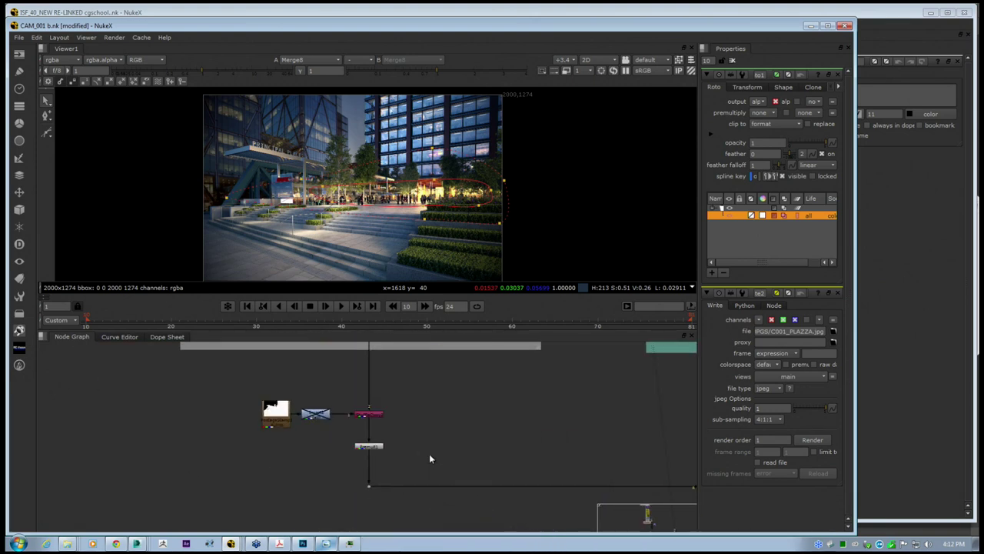
scroll(349, 392, "up", 2)
left_click(348, 389)
scroll(330, 395, "down", 5)
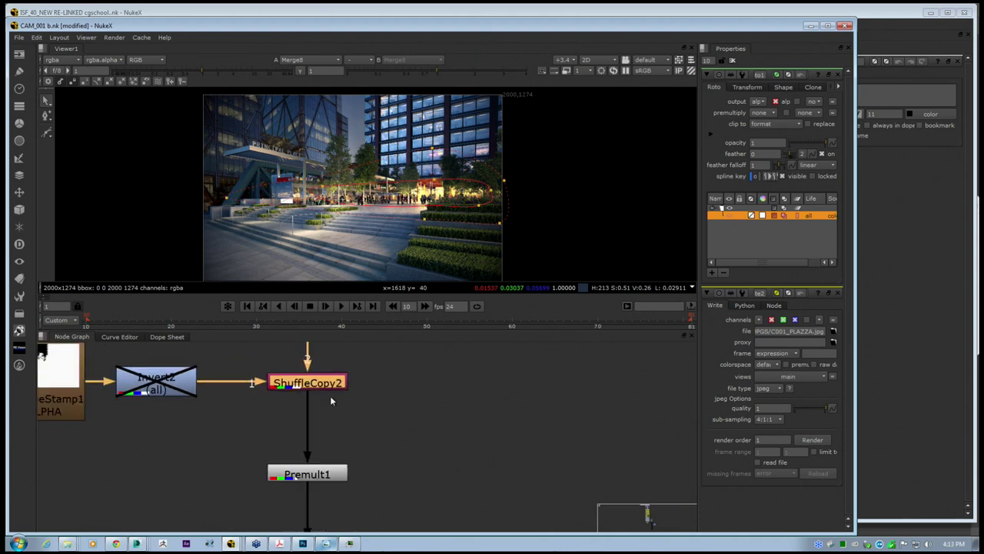
scroll(279, 415, "down", 3)
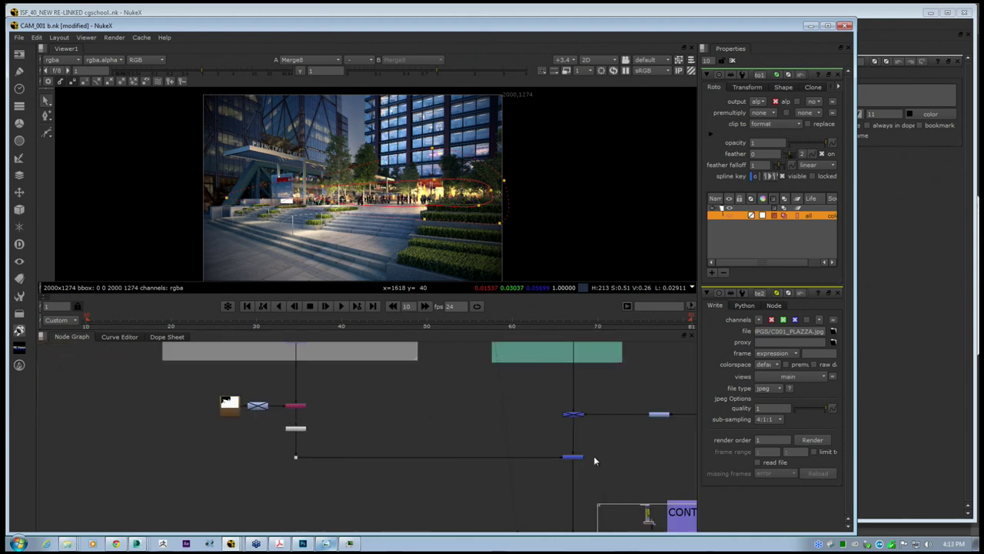
Inspect the disabled merge below the SKY backdrop and the branch feeding it
middle_click_drag(609, 440, 503, 464)
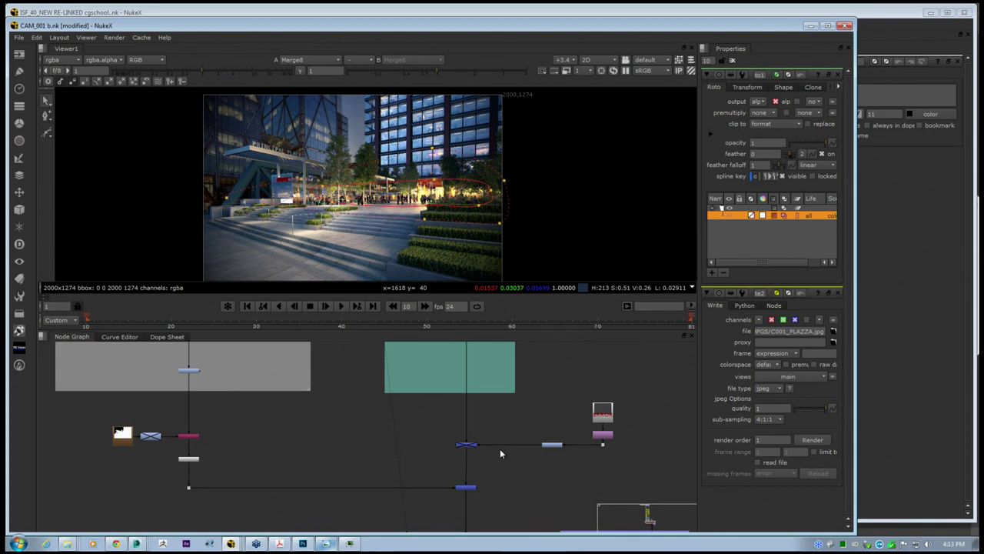
left_click_drag(419, 429, 513, 459)
left_click(485, 420)
scroll(430, 407, "down", 2)
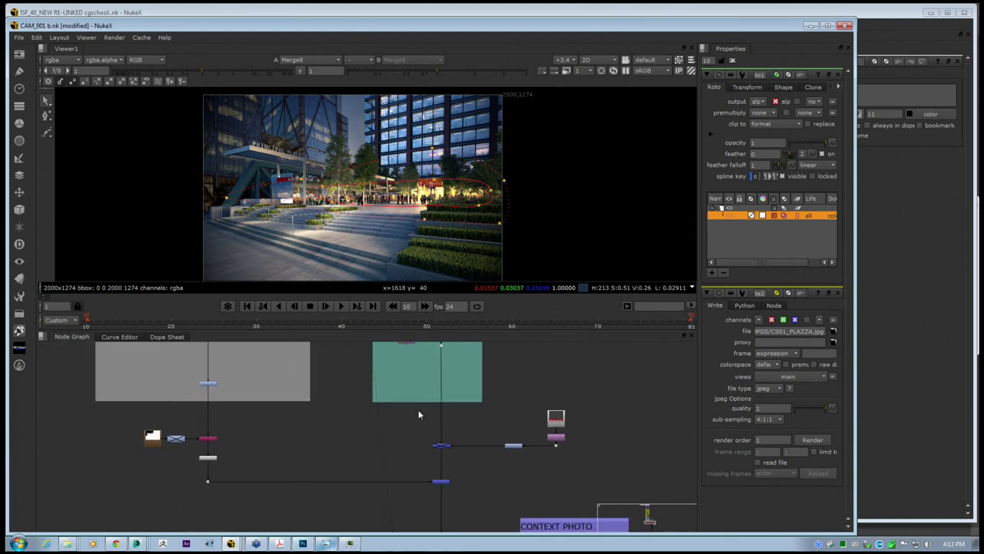
middle_click_drag(257, 448, 269, 463)
middle_click_drag(282, 413, 269, 418)
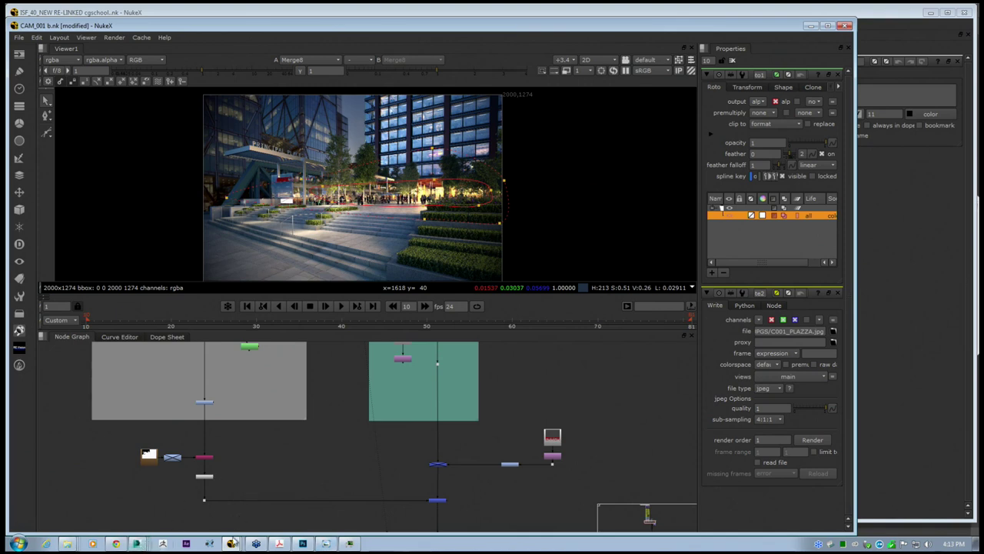
Switch to STATIC SCENE.max in 3ds Max, cancel the OpenEXR and file name dialogs, and close Render Setup and the V-Ray frame buffer
left_click(137, 544)
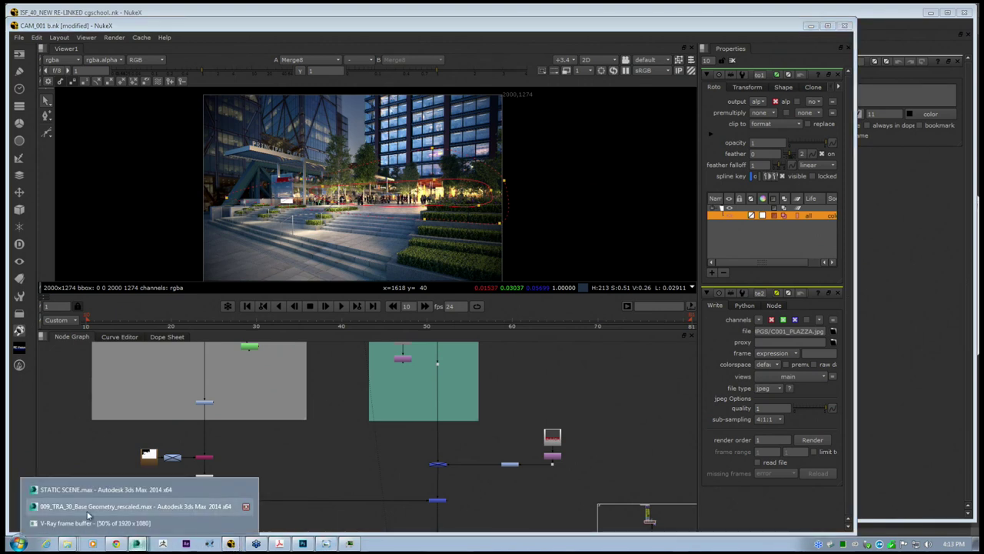
left_click(86, 490)
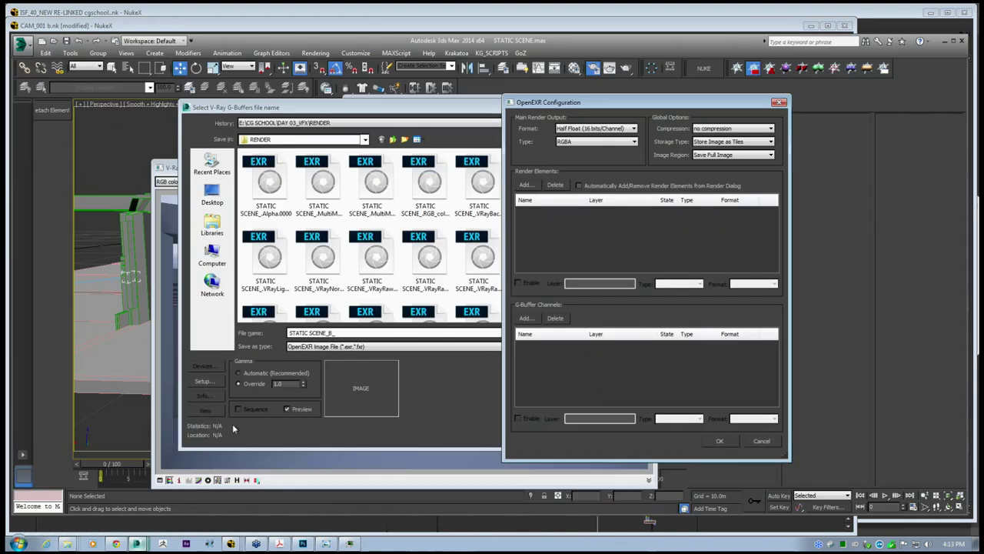
left_click(755, 442)
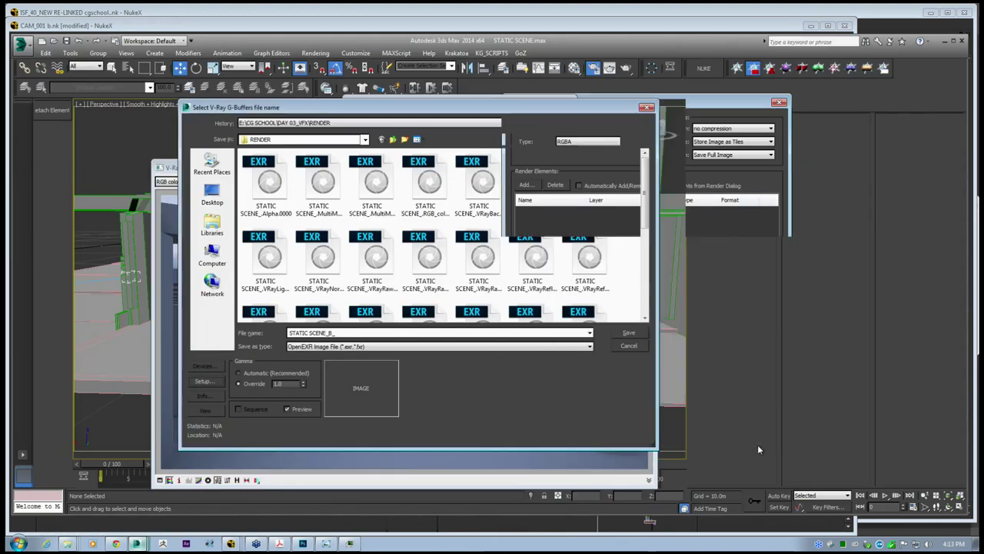
left_click(649, 107)
left_click(565, 103)
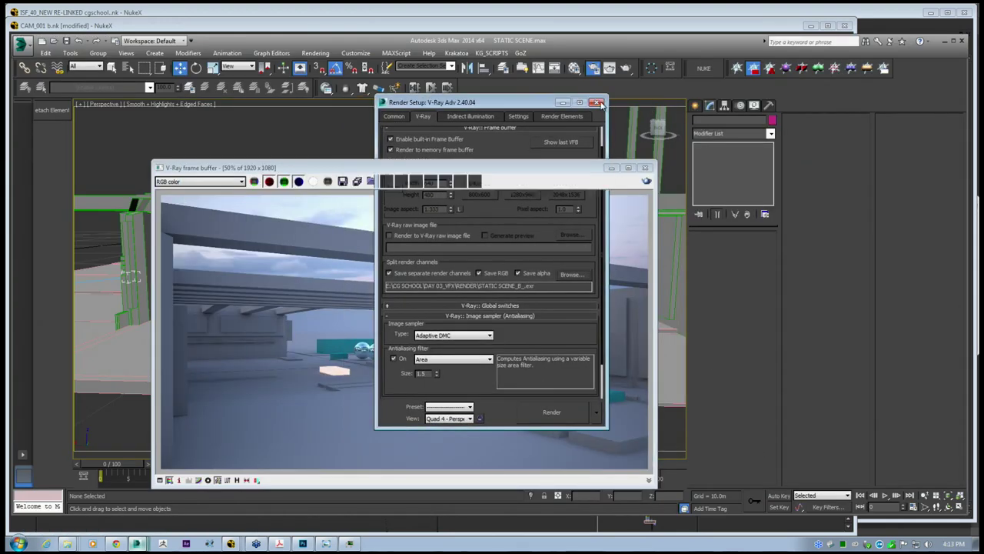
left_click(646, 169)
Examine the plane, spheres and surrounding geometry from several angles, and select the thin upright box Box031 beside the row of spheres
left_click(336, 267)
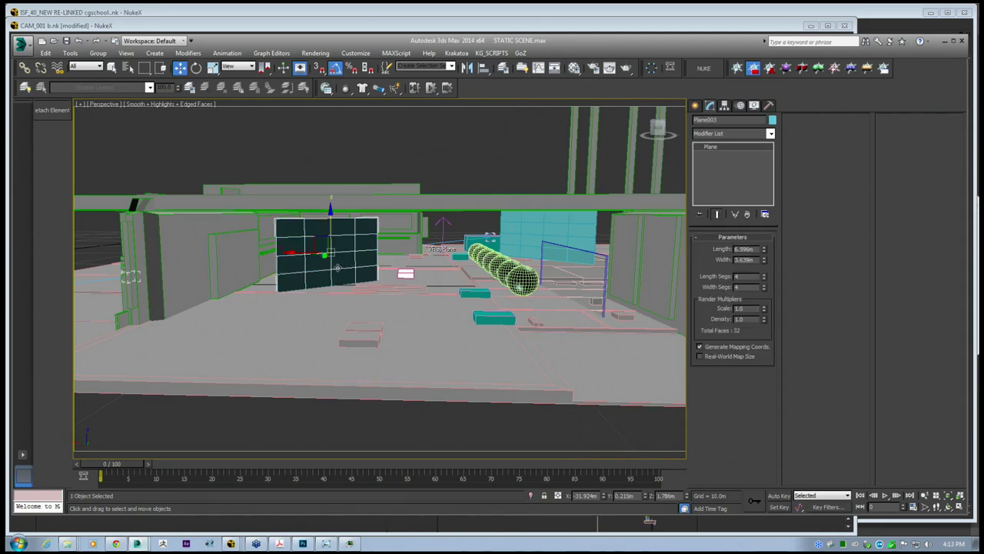
middle_click_drag(364, 264, 423, 311, "alt")
left_click(459, 166)
middle_click_drag(459, 166, 469, 237, "alt")
left_click(294, 236)
middle_click_drag(294, 235, 306, 254, "alt")
middle_click_drag(268, 405, 118, 325, "alt")
middle_click_drag(465, 249, 478, 266, "alt")
left_click(438, 253)
left_click(221, 213)
middle_click_drag(221, 214, 250, 225, "alt")
left_click(501, 207)
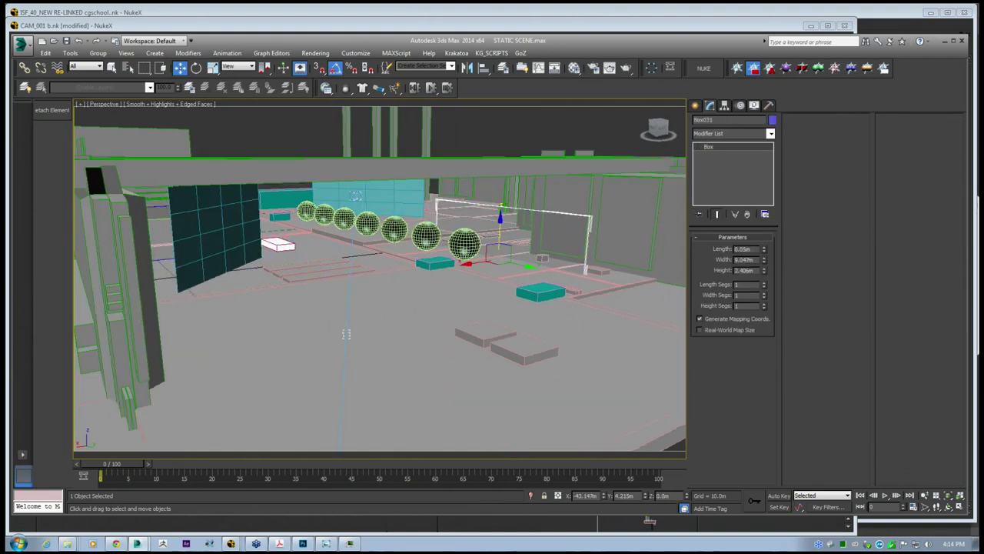
Create a standard plane with AutoGrid on the far wall panel behind the thin upright box, about 3.3 m long and 2.2 m wide
middle_click_drag(513, 238, 518, 268, "alt")
middle_click_drag(555, 214, 456, 254)
scroll(456, 254, "up", 3)
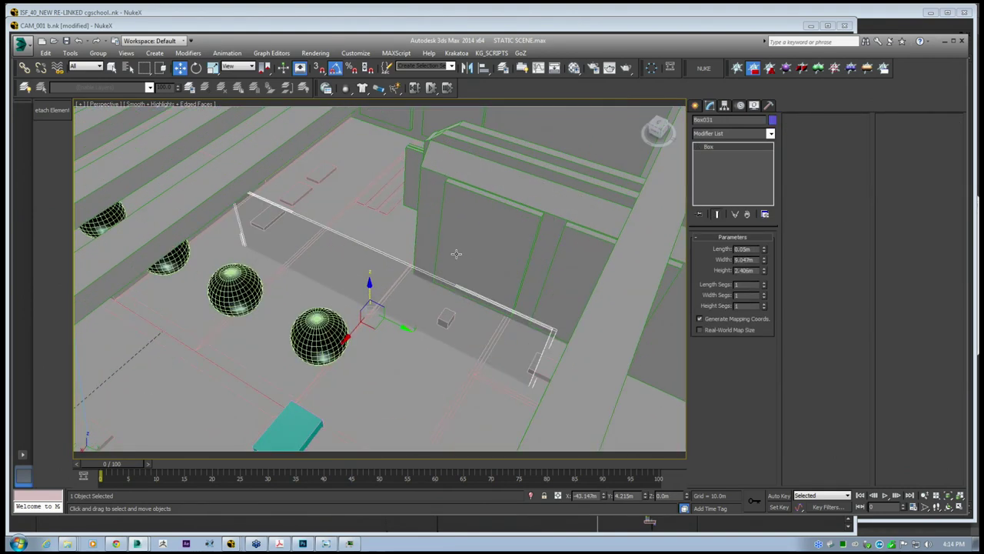
left_click(695, 106)
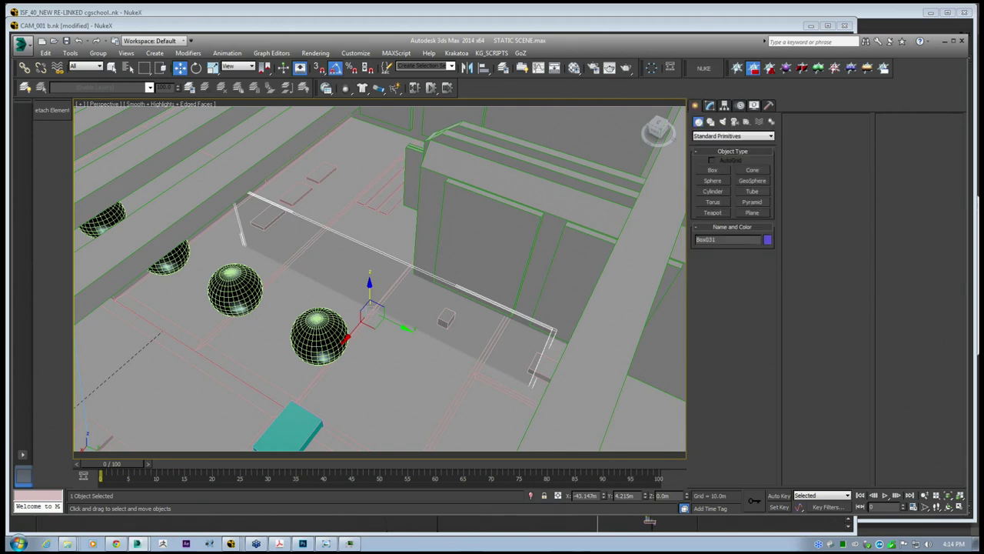
left_click(752, 212)
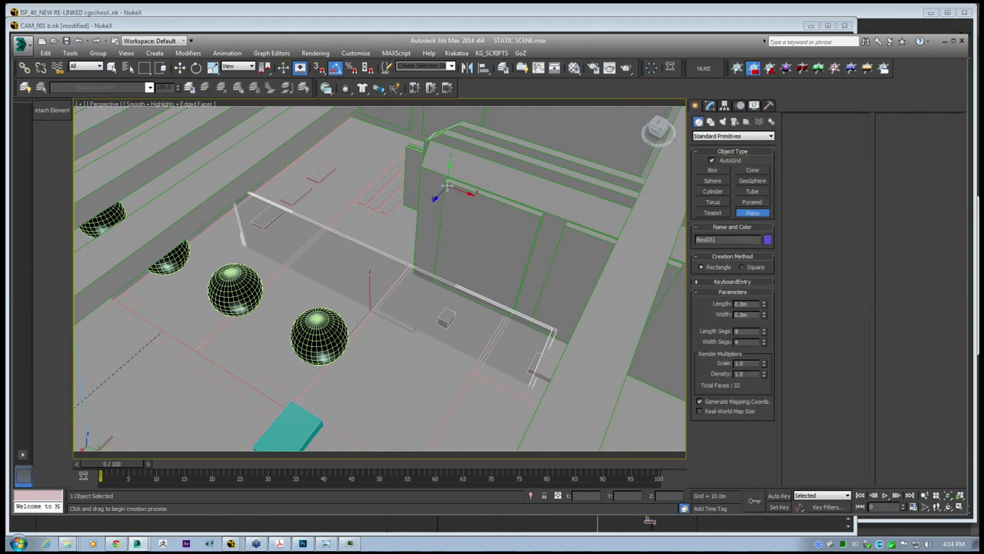
left_click_drag(443, 186, 509, 314)
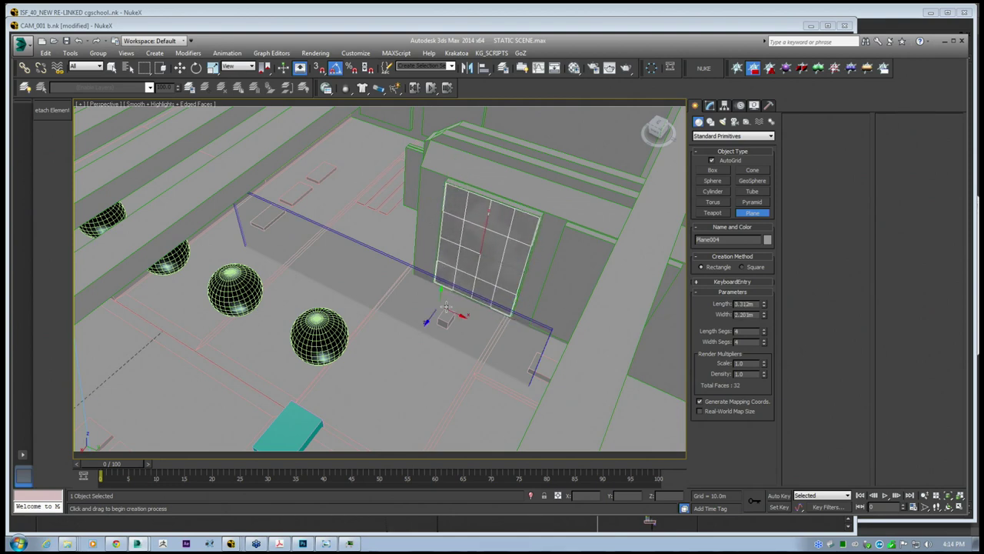
Create a second AutoGrid plane on the neighbouring nearer wall panel, about 3.26 m long and 2.2 m wide
middle_click_drag(449, 309, 483, 192, "alt")
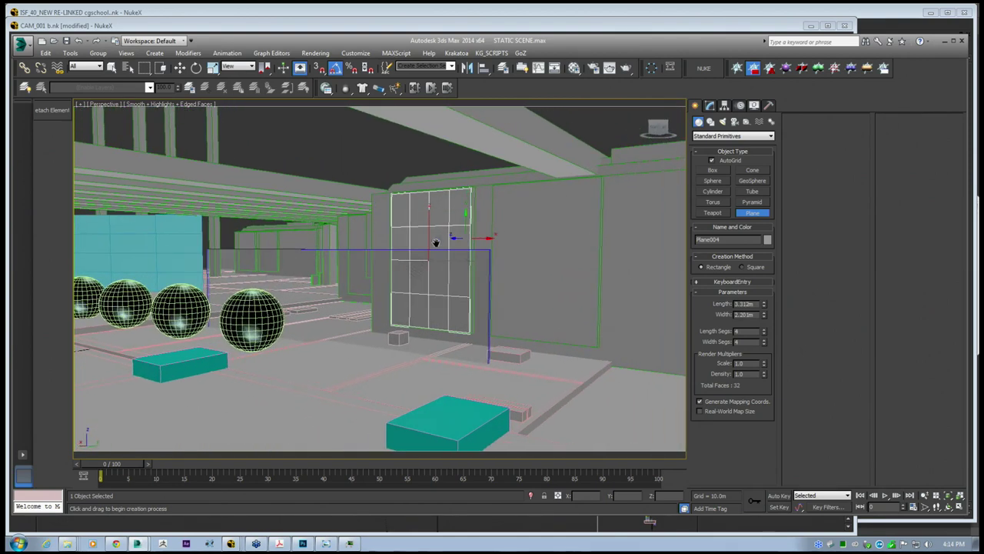
left_click(494, 187)
left_click_drag(493, 187, 595, 346)
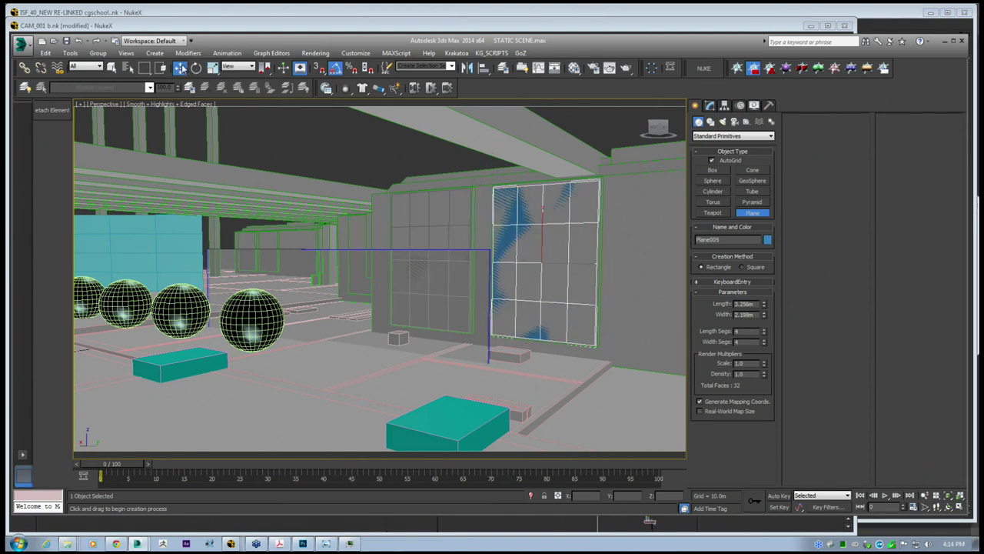
Delete the two old gridded planes standing around the row of spheres
left_click(179, 67)
left_click(176, 241)
key("Delete")
middle_click_drag(176, 241, 335, 295)
scroll(303, 255, "down", 5)
left_click(216, 211)
key("Delete")
middle_click_drag(343, 259, 401, 286, "alt")
scroll(401, 286, "up", 3)
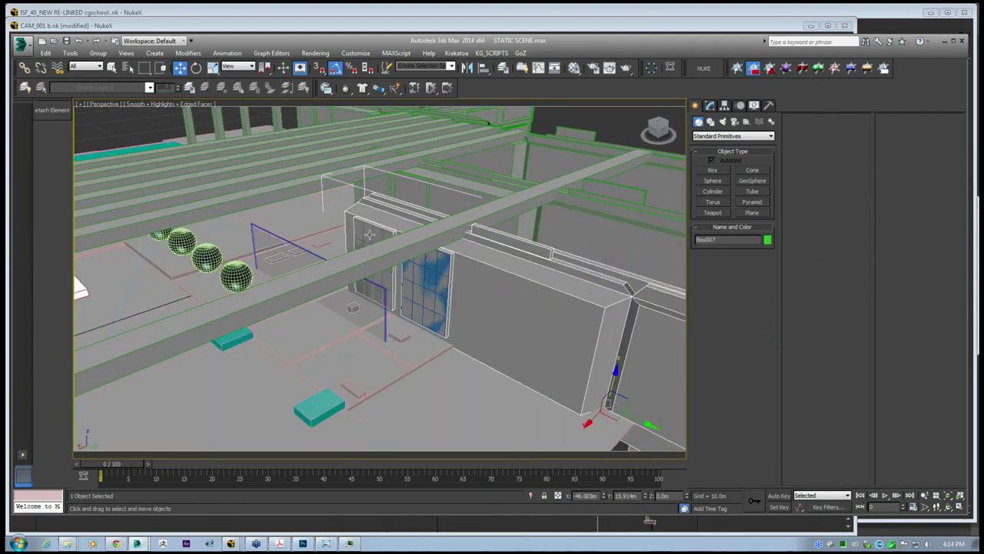
left_click(368, 232)
middle_click_drag(368, 233, 389, 239, "alt")
left_click(420, 271, "ctrl")
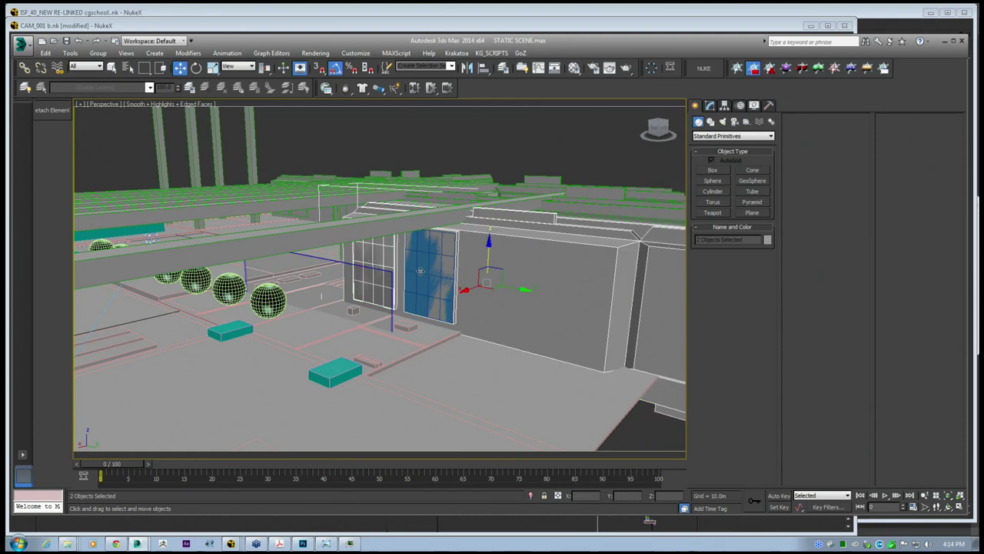
left_click(416, 274)
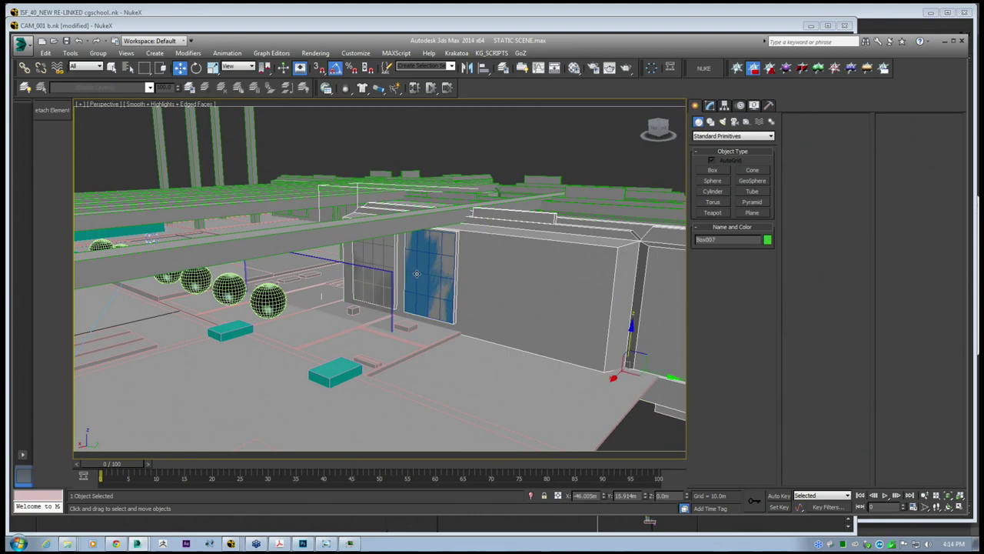
Select both new wall planes together in wireframe display, and restore the shaded display
scroll(420, 263, "up", 5)
key("F3")
left_click(434, 341)
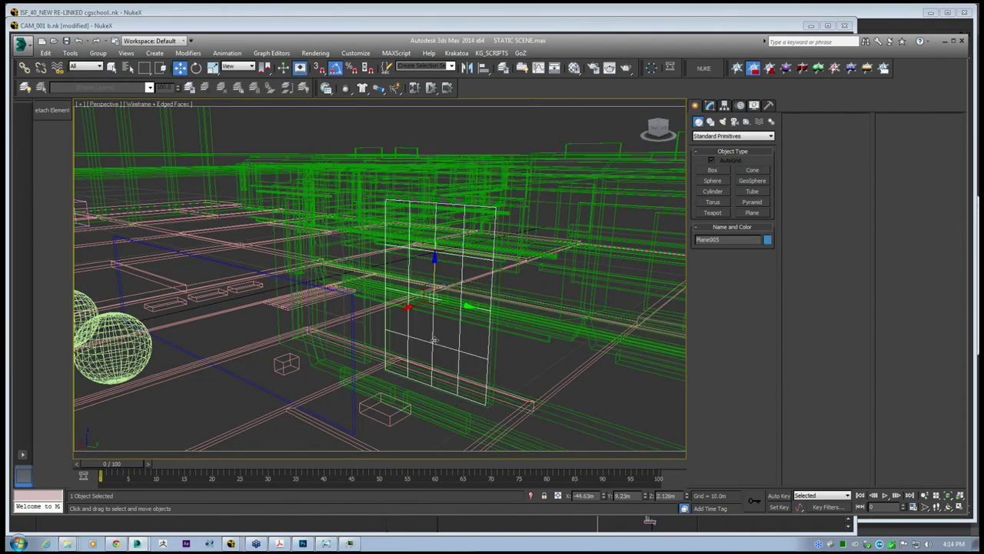
scroll(355, 315, "down", 3)
middle_click_drag(355, 314, 368, 283, "alt")
key("F3")
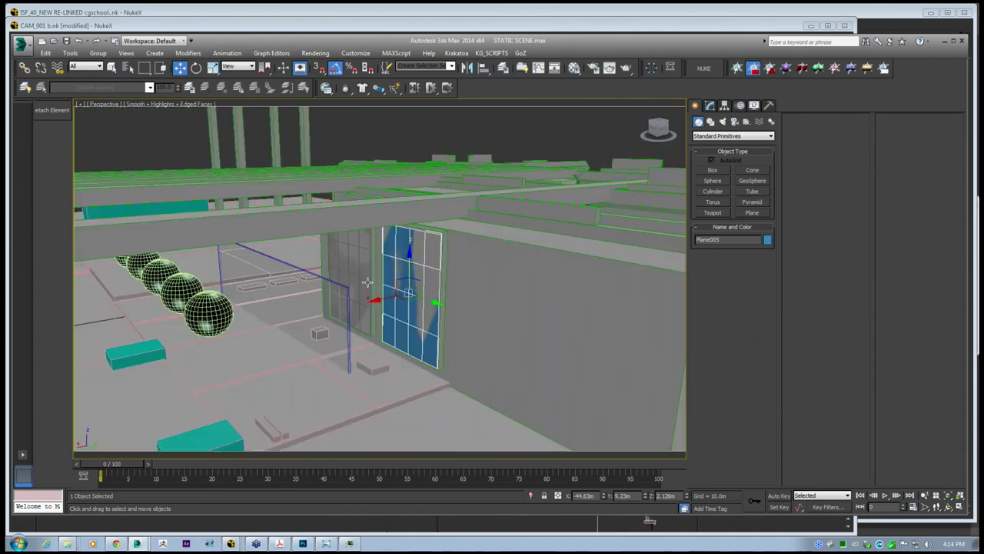
key("F3")
key("F3")
key("F3")
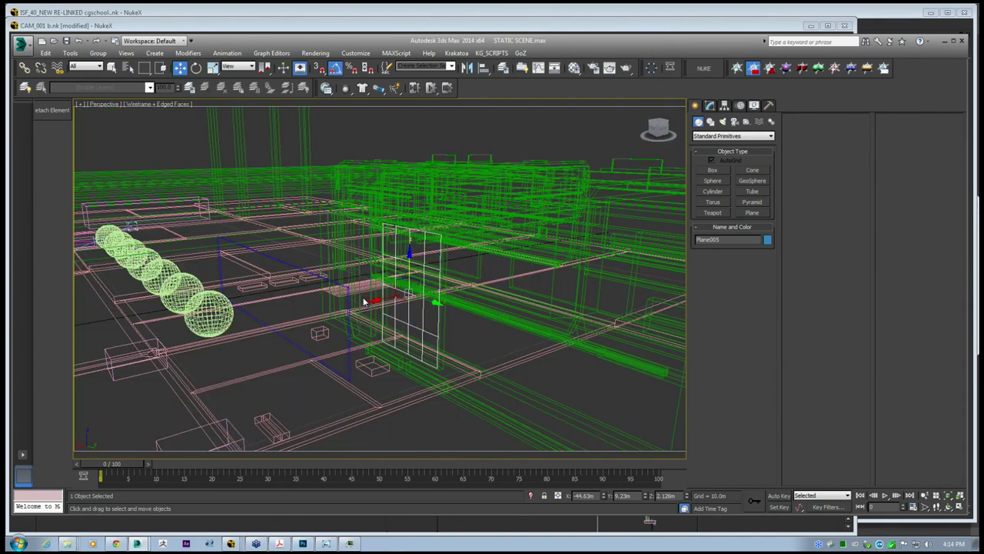
left_click(359, 297)
left_click(408, 321, "ctrl")
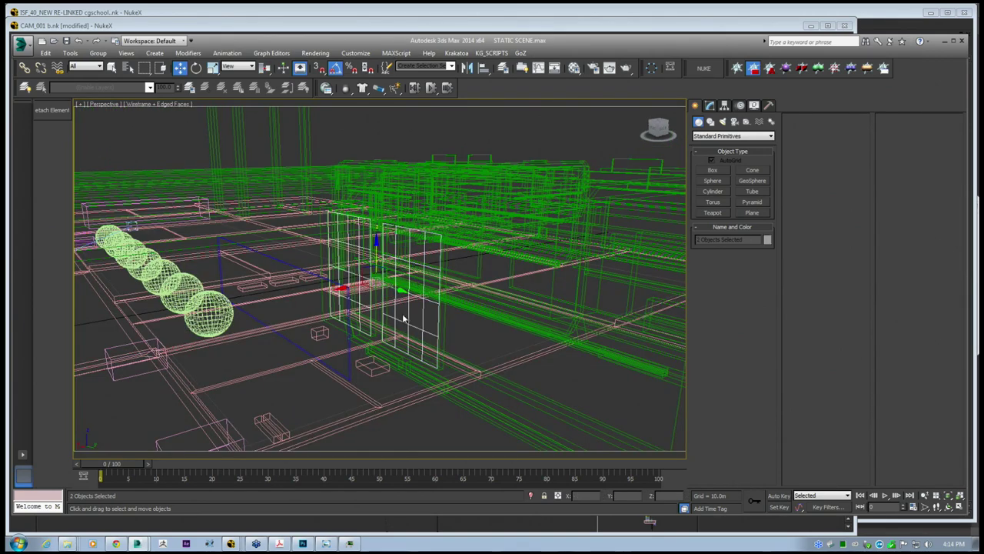
key("F3")
scroll(419, 327, "down", 3)
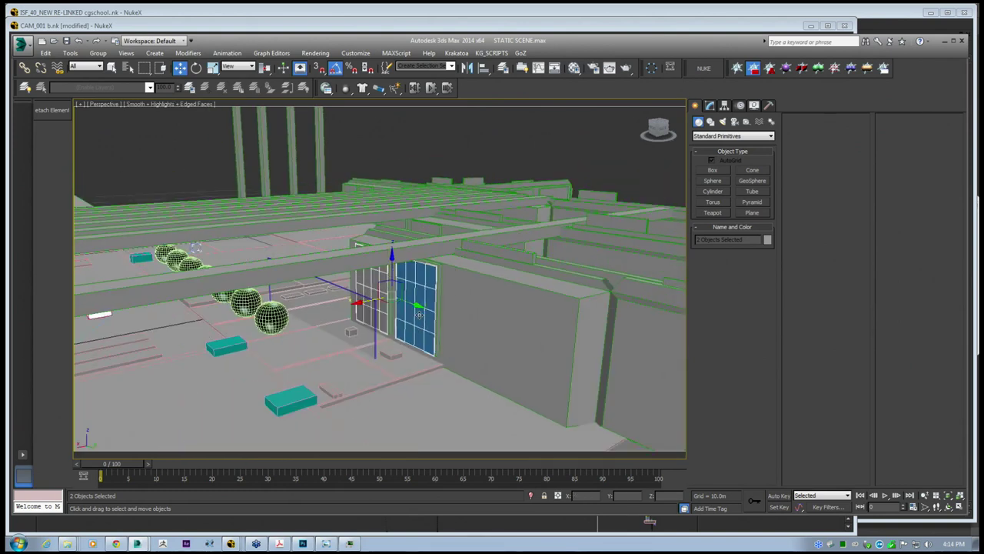
middle_click_drag(408, 292, 260, 319, "alt")
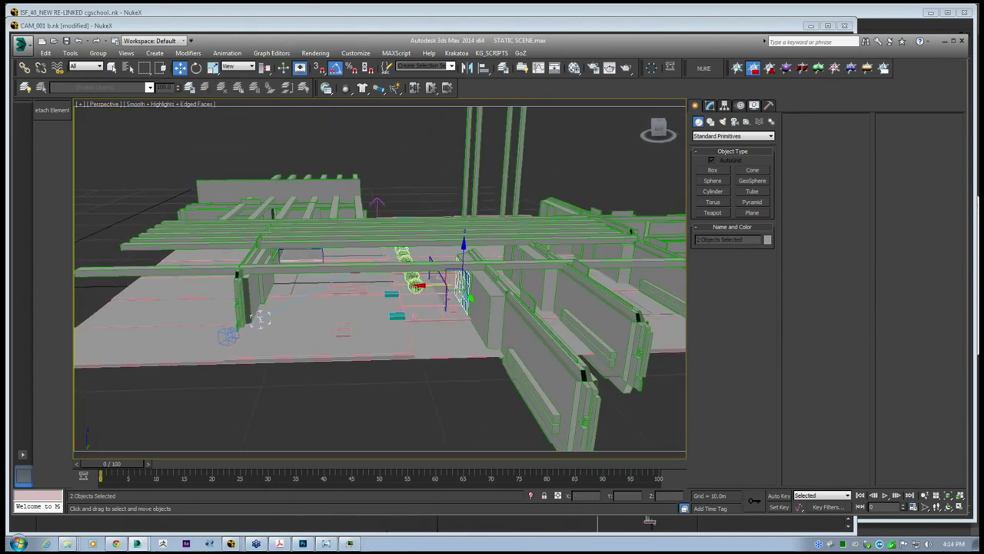
Open the Nuke 'Em exporter and set VRayPhysicalCamera001 as its camera
left_click(701, 68)
left_click_drag(197, 111, 316, 118)
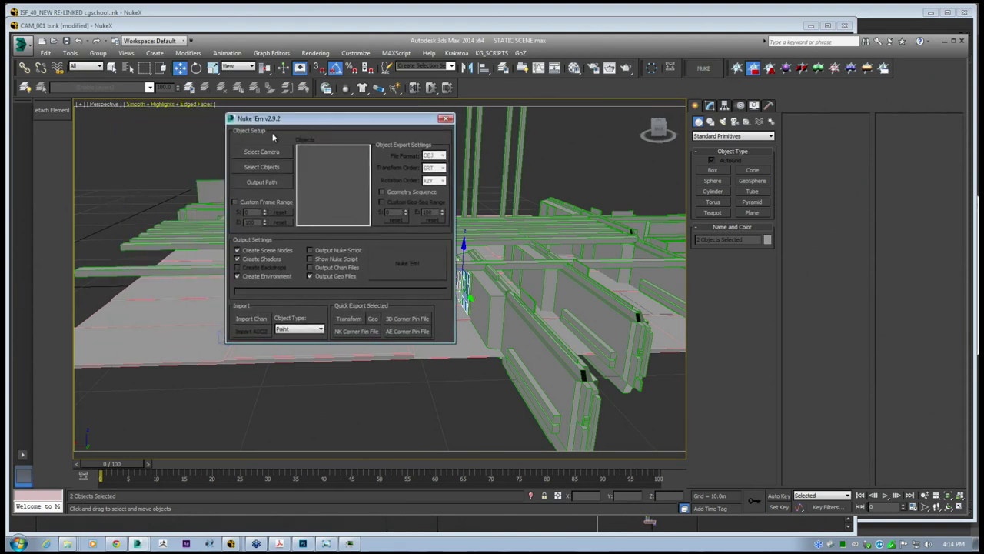
left_click(261, 151)
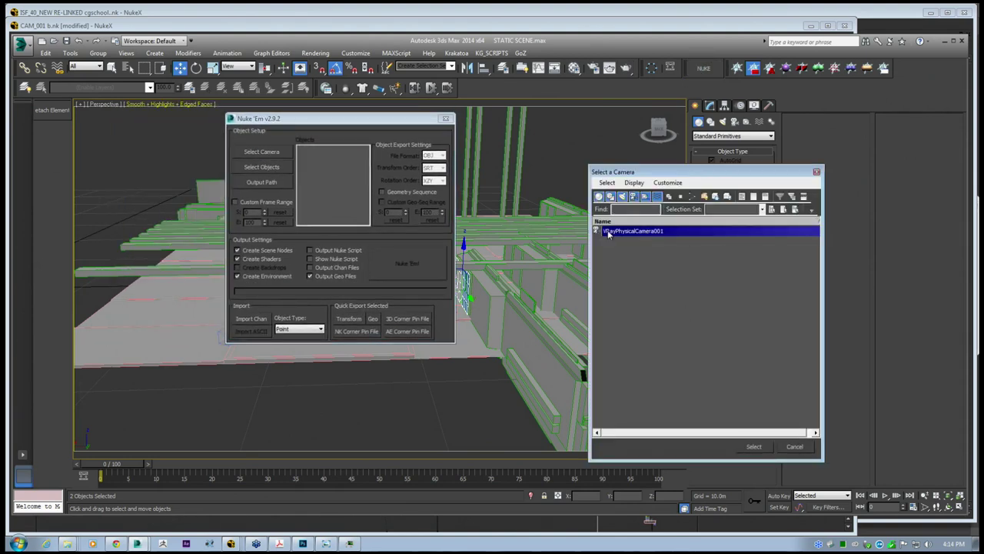
left_click(754, 446)
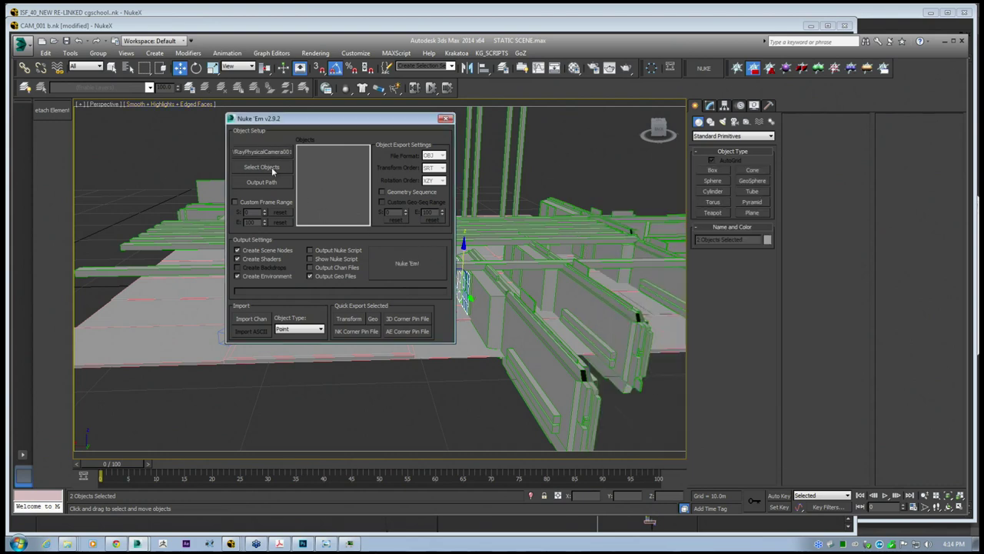
Set Plane004 and Plane005 as the objects to export in Nuke 'Em
left_click(272, 167)
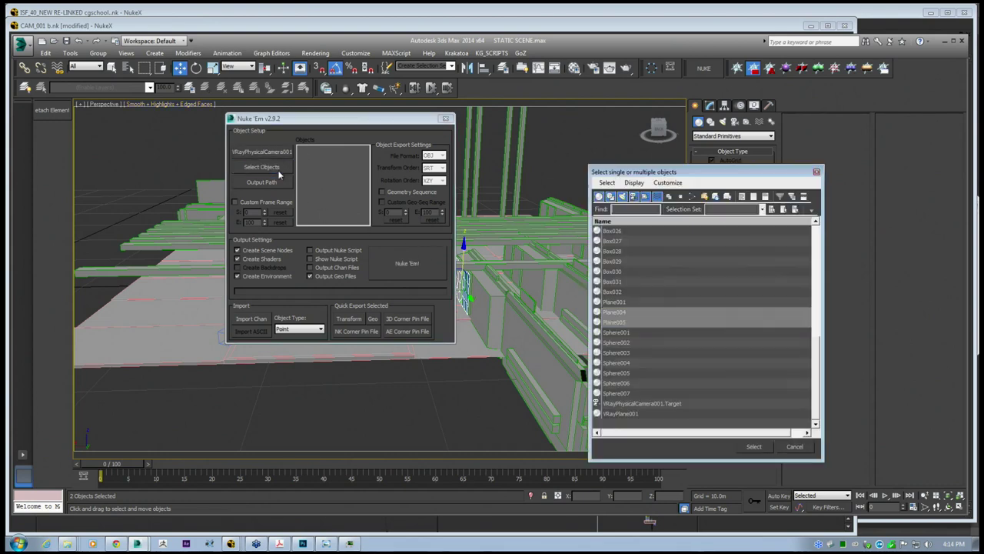
left_click(612, 323, "ctrl")
left_click(754, 446)
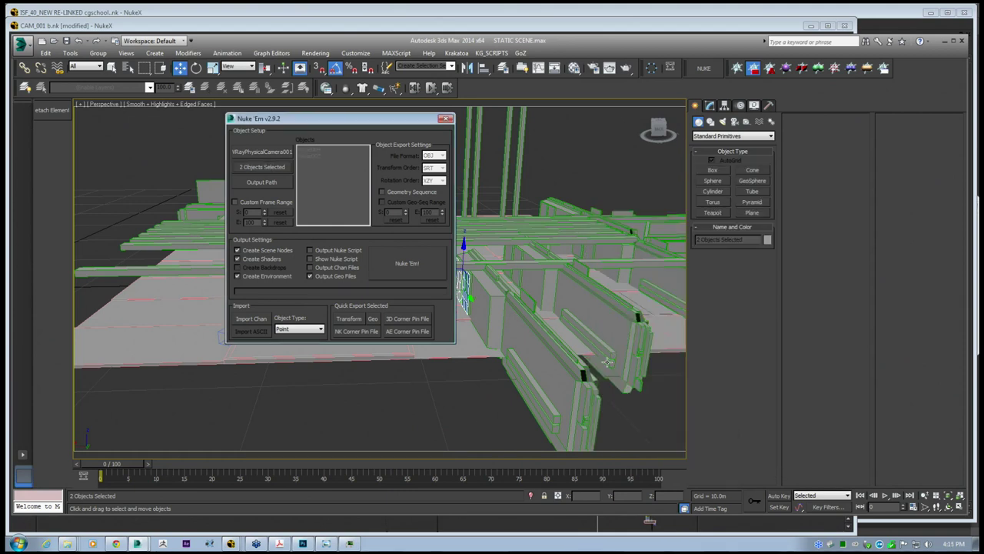
Set the output path to a new folder named 02 inside CG SCHOOL > DAY 03_VFX > NUKE > nukem
left_click(262, 182)
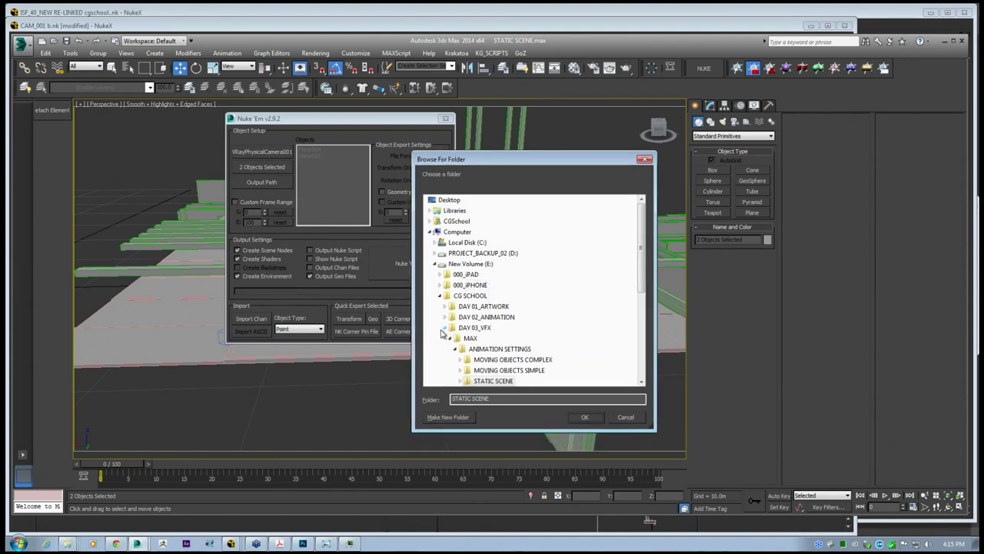
scroll(641, 285, "down", 3)
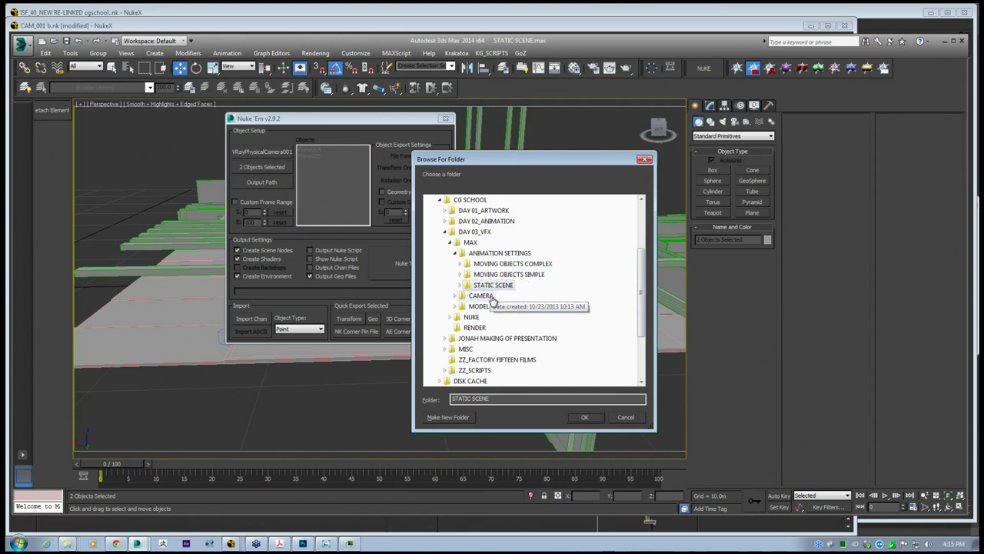
double_click(485, 253)
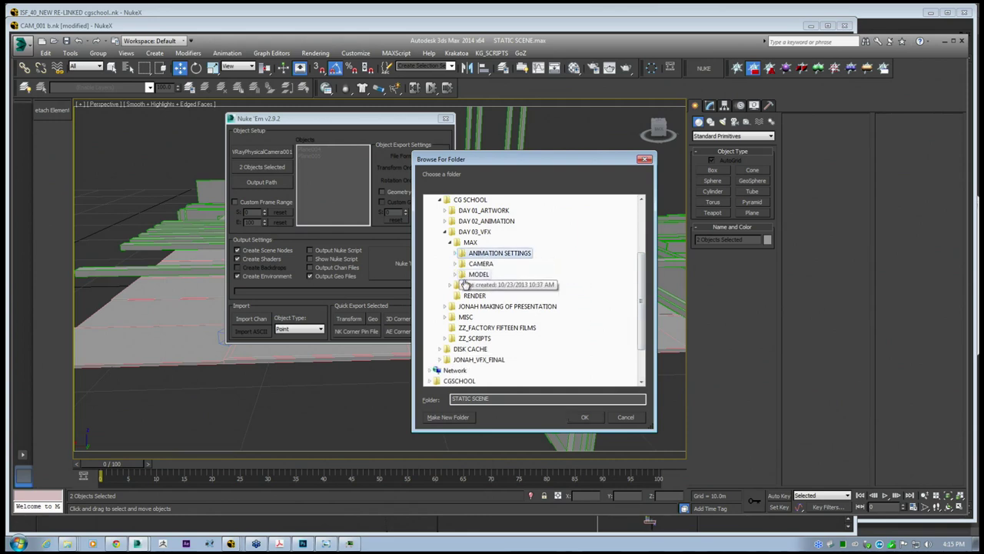
double_click(472, 285)
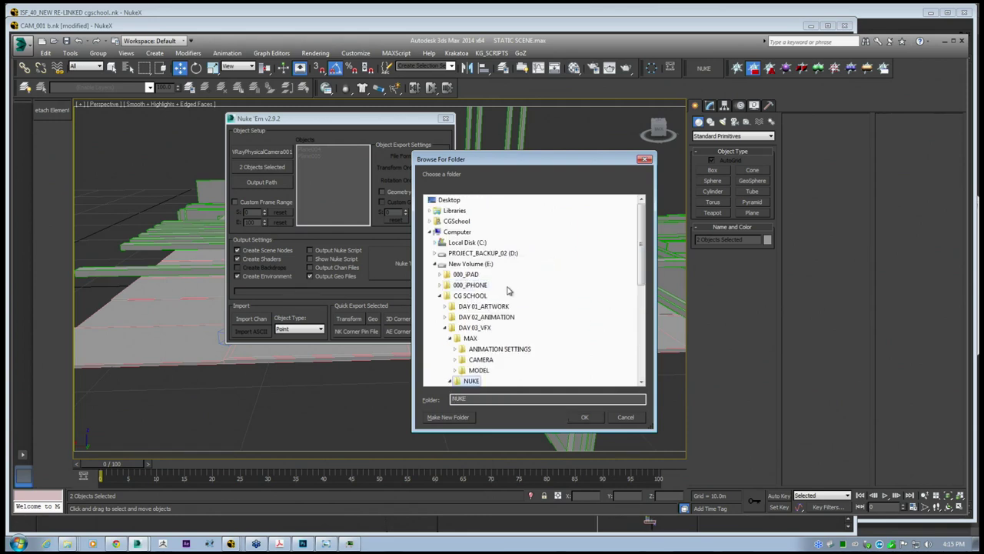
scroll(523, 290, "down", 1)
double_click(484, 297)
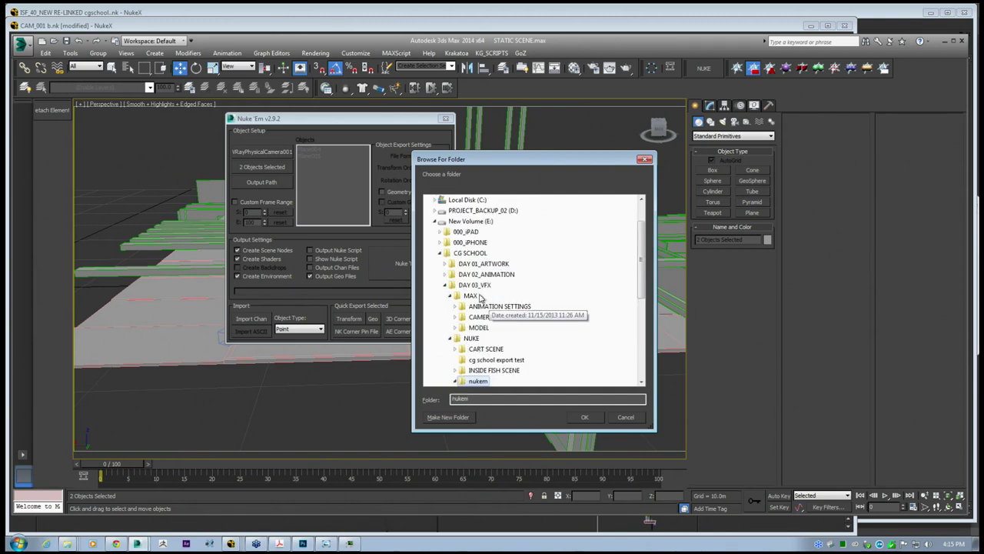
scroll(510, 301, "down", 1)
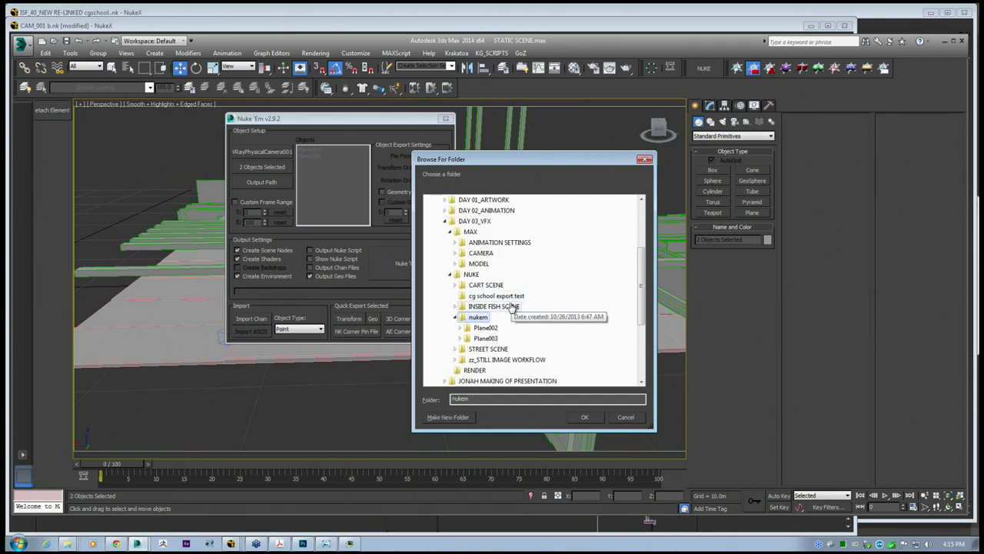
left_click(453, 417)
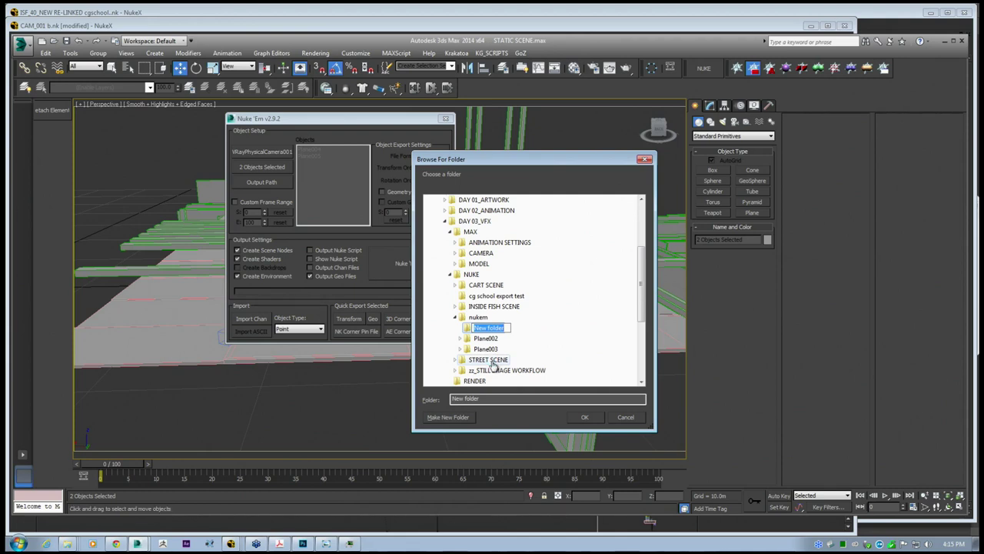
type("02")
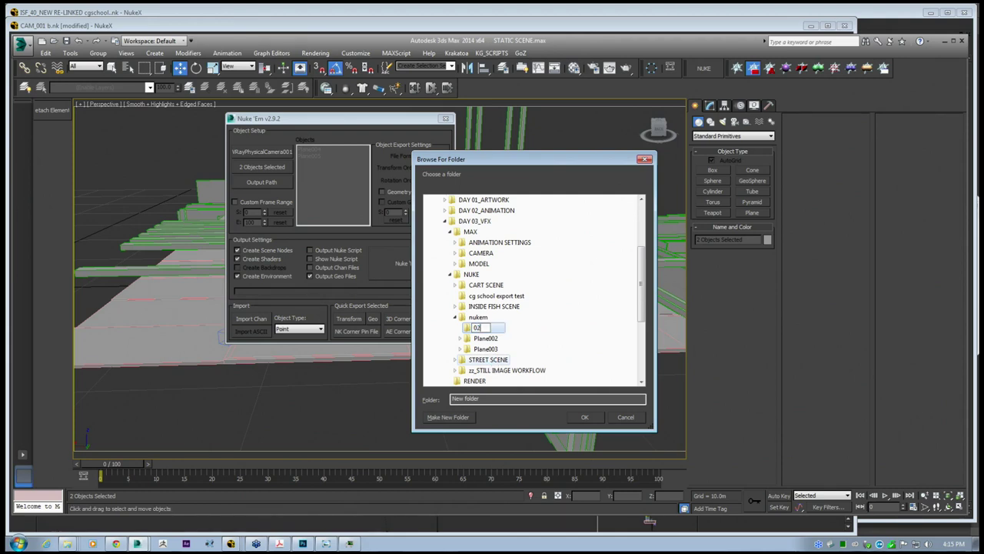
left_click(616, 337)
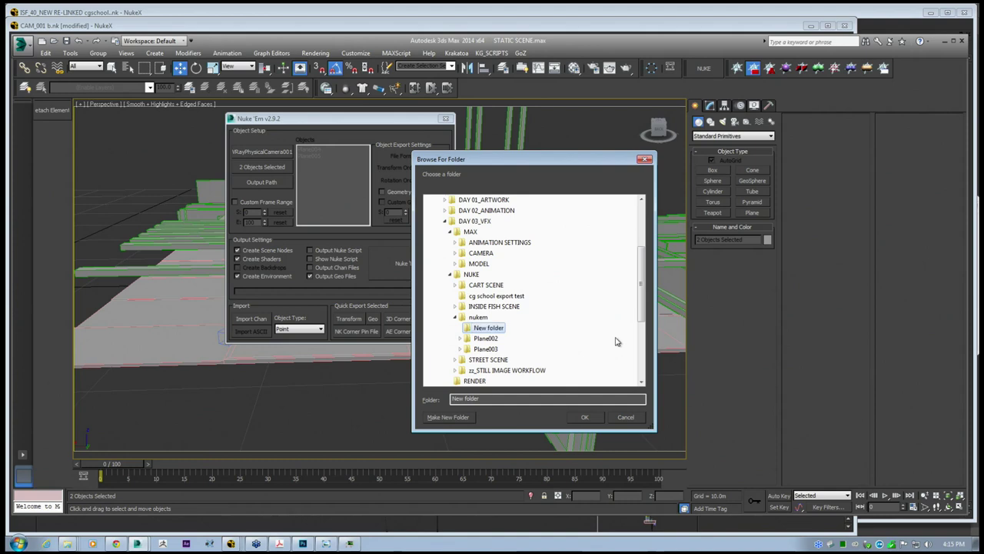
left_click(584, 417)
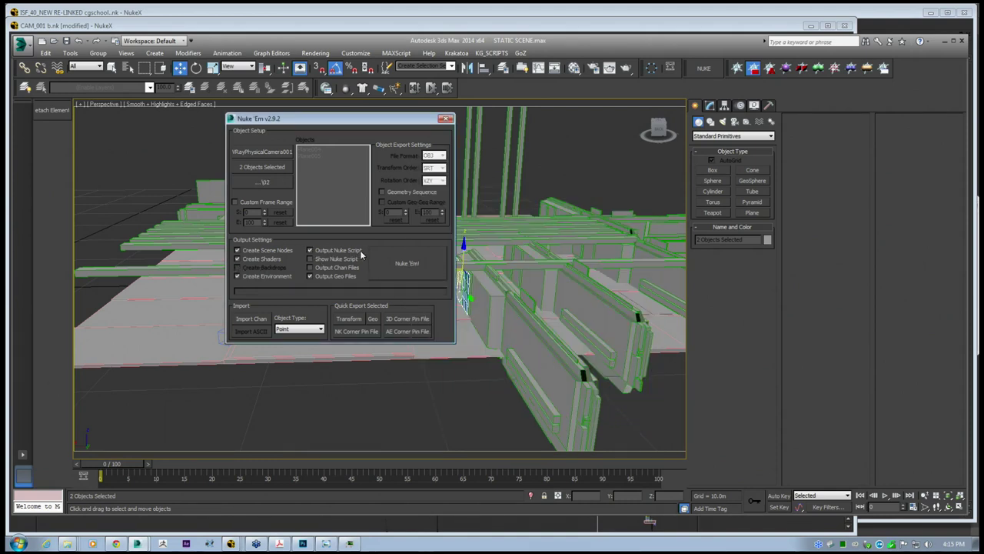
Enable the Nuke script and Chan file outputs alongside the geo files, and run the Nuke 'Em export
left_click(311, 268)
left_click_drag(339, 123, 305, 148)
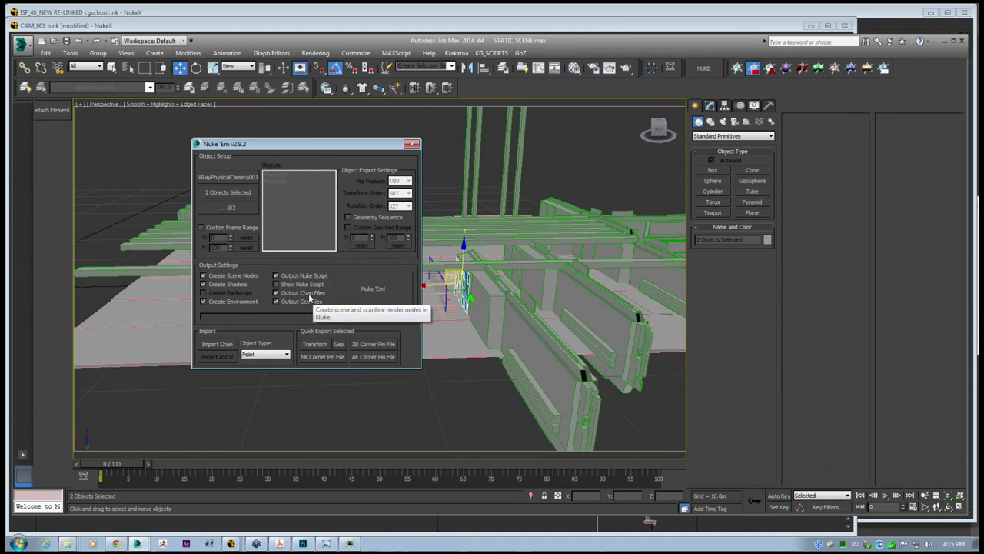
left_click_drag(322, 147, 338, 136)
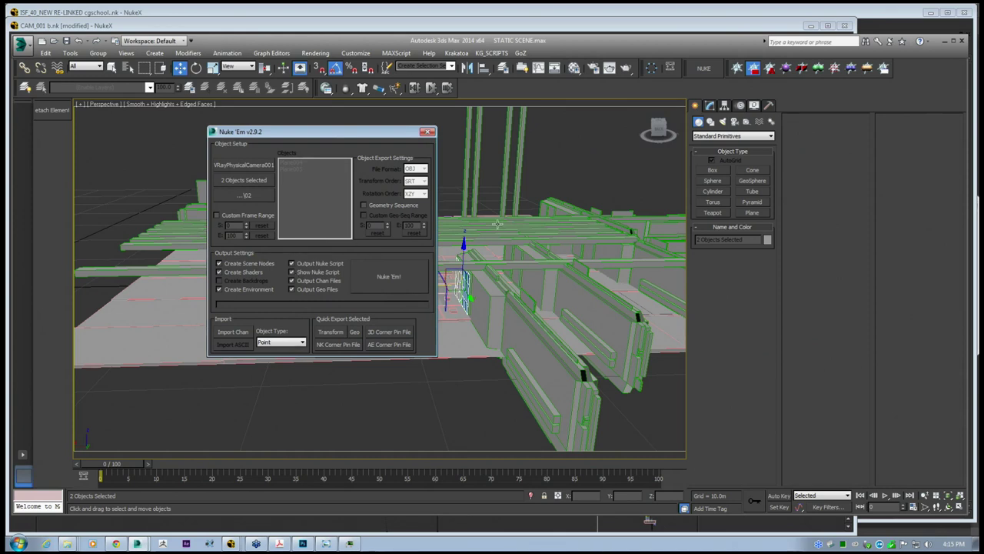
left_click_drag(306, 136, 320, 135)
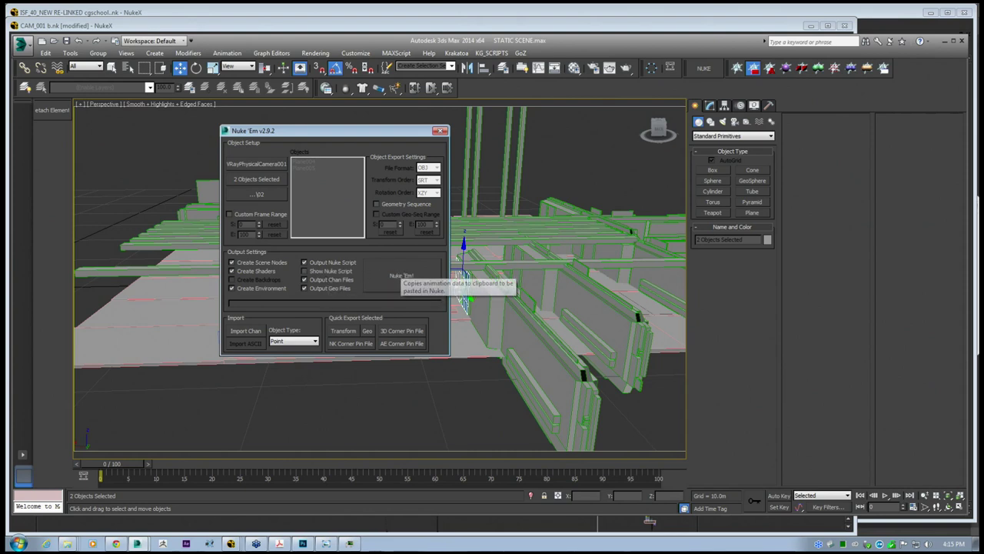
left_click(400, 274)
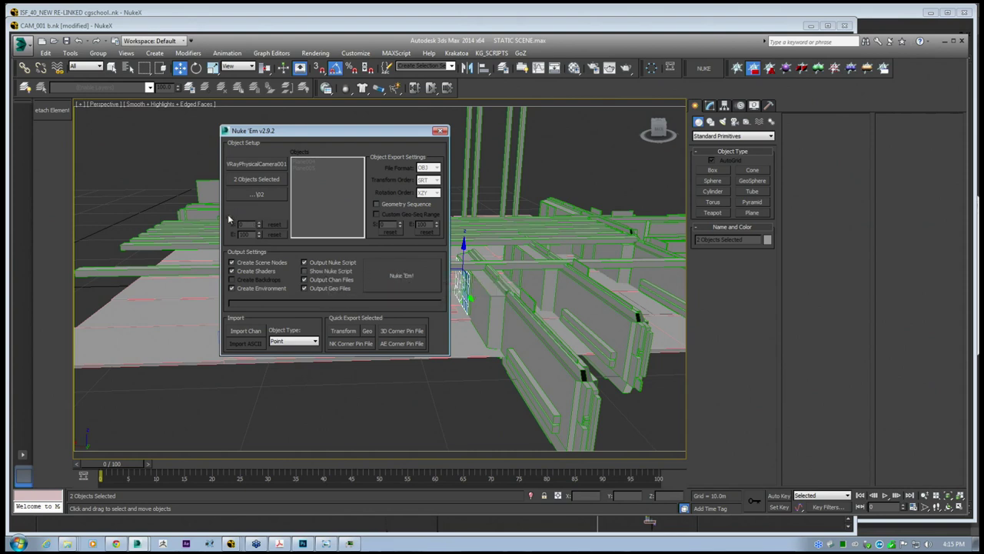
left_click(402, 275)
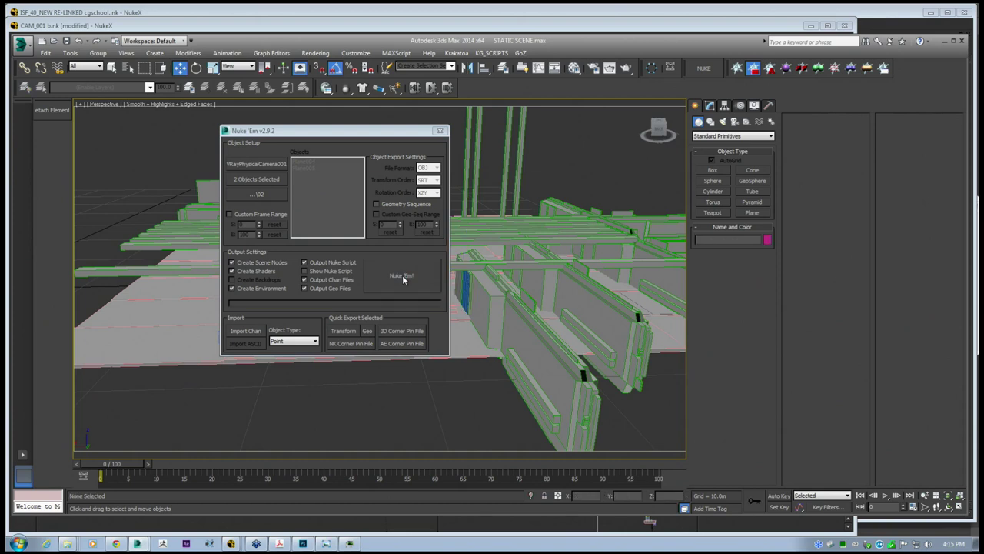
Move the Nuke 'Em window aside, switch to the CAM_001 b.nk script in NukeX, save it and close it
left_click_drag(361, 138, 597, 163)
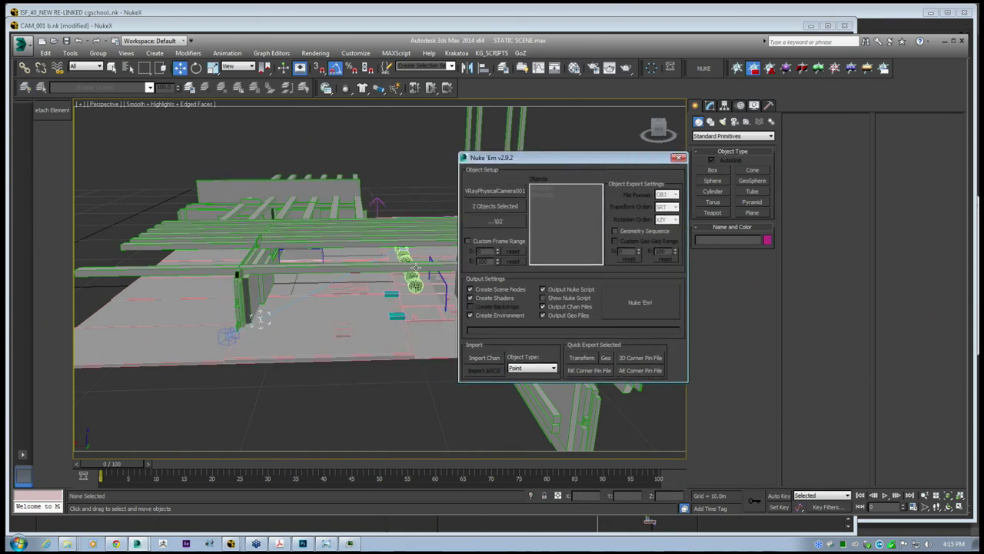
mouse_move(228, 543)
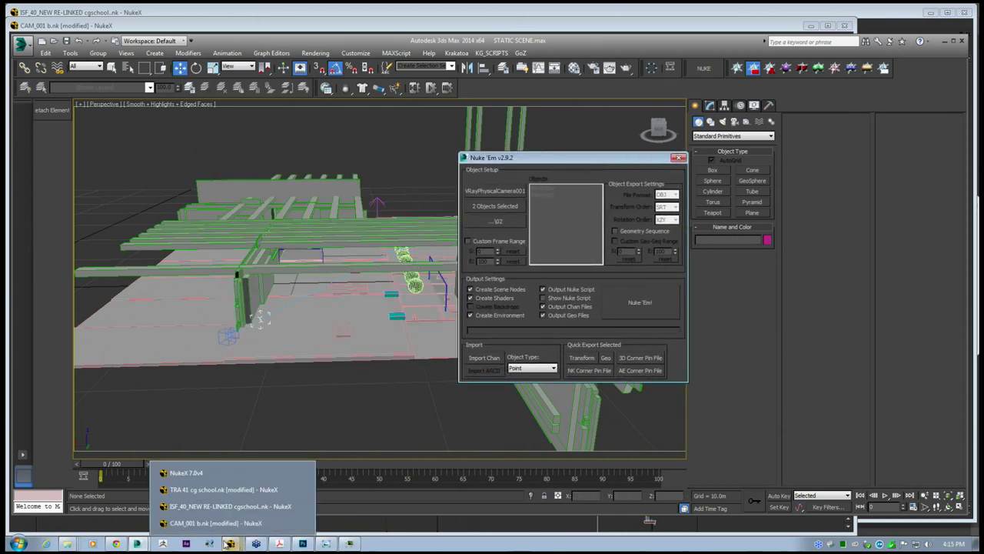
left_click(215, 523)
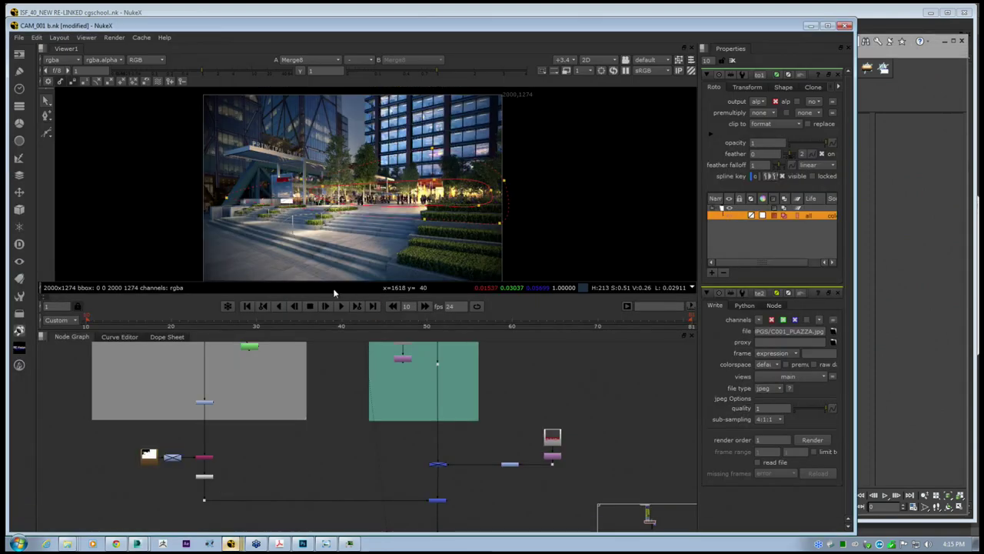
middle_click_drag(276, 419, 288, 426)
left_click(19, 38)
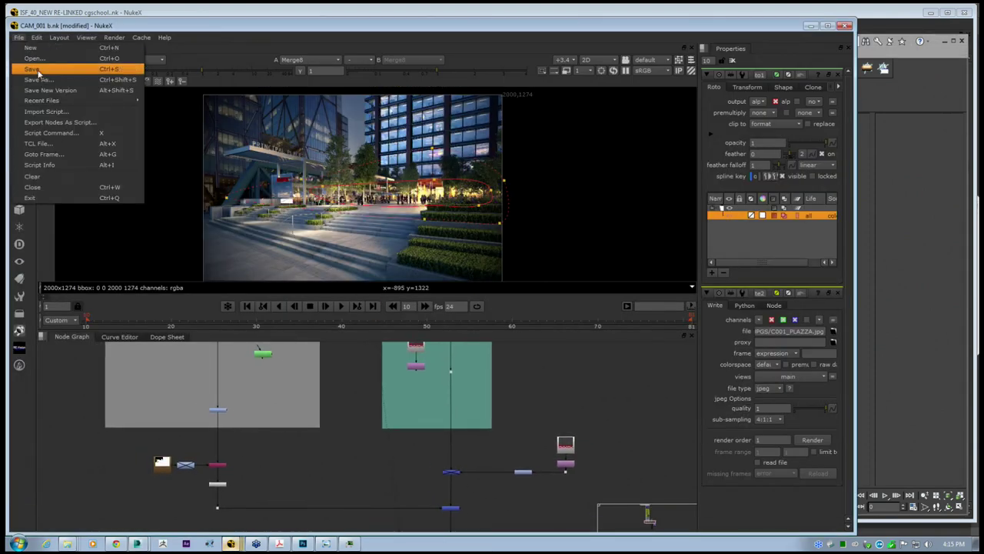
left_click(35, 70)
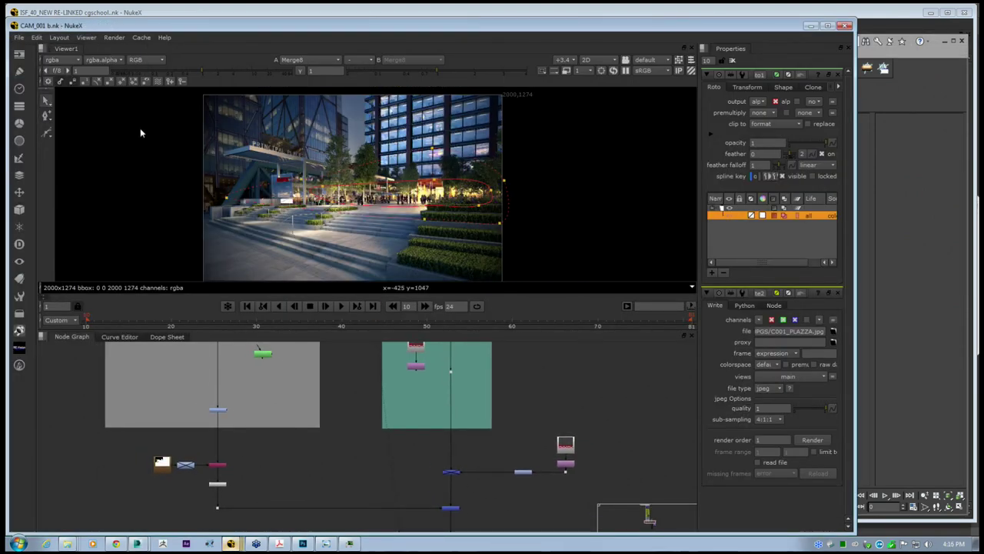
left_click(844, 26)
Save the TRA 41 cg school.nk script and close it
left_click(230, 544)
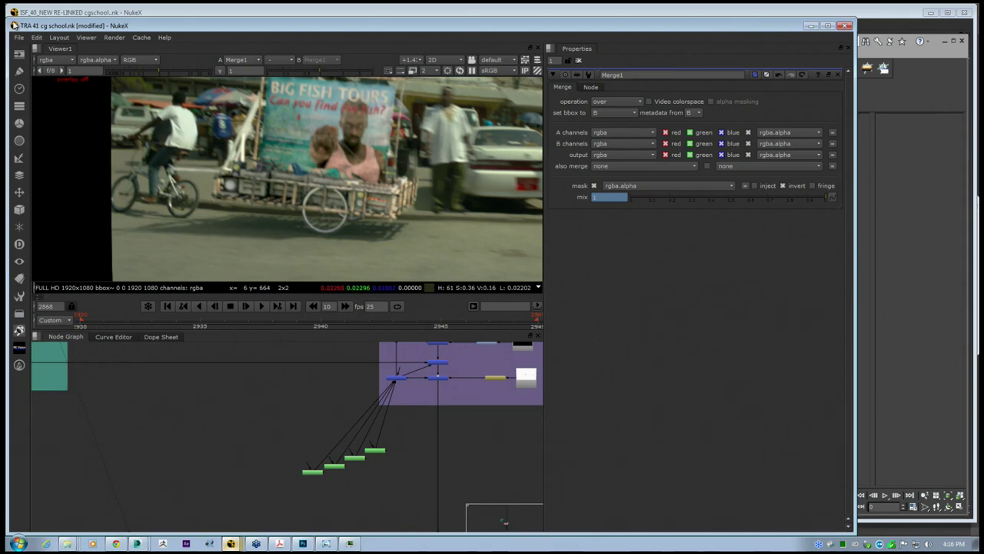
left_click(18, 37)
left_click(41, 71)
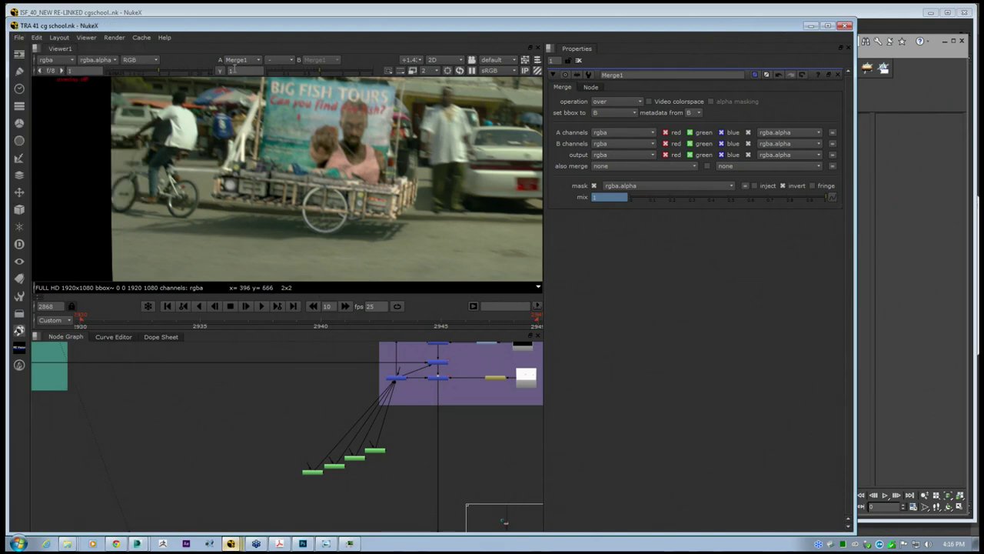
left_click(843, 26)
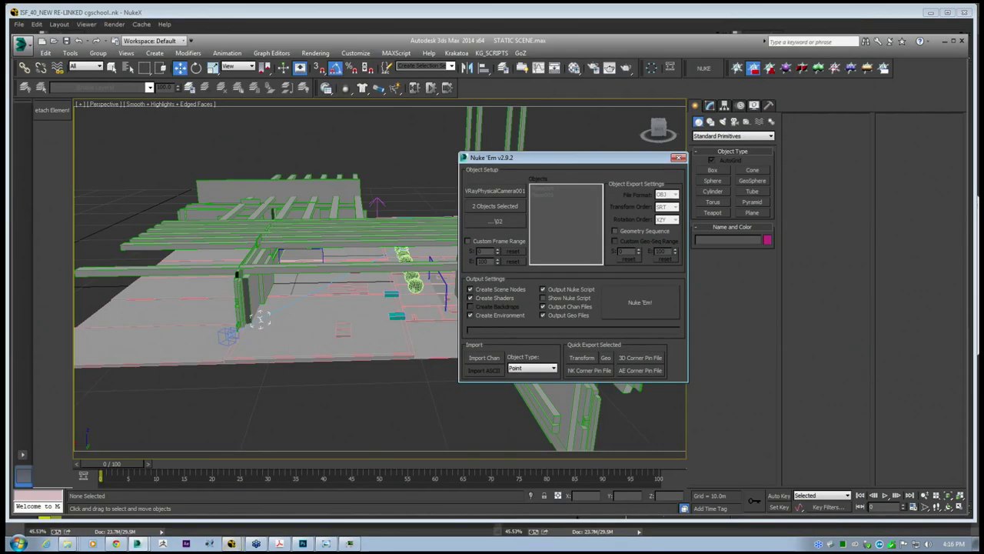
Switch to the ISF_40_NEW RE-LINKED script window in NukeX and open CH SCHOOL TESTING 01.nk from the DAY 03_VFX > NUKE folder
left_click(234, 542)
left_click(230, 526)
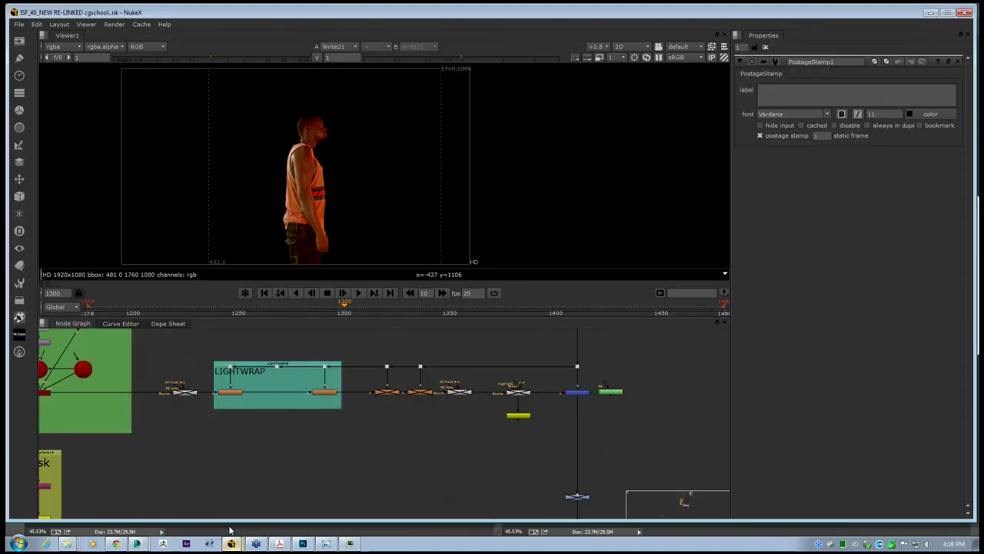
middle_click_drag(230, 423, 316, 439)
scroll(317, 428, "down", 4)
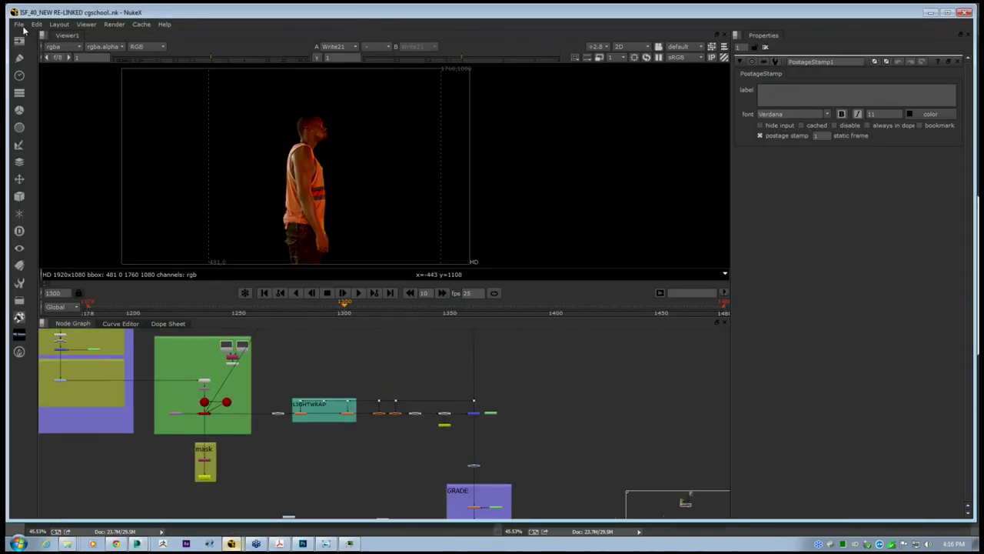
left_click(19, 24)
left_click(34, 43)
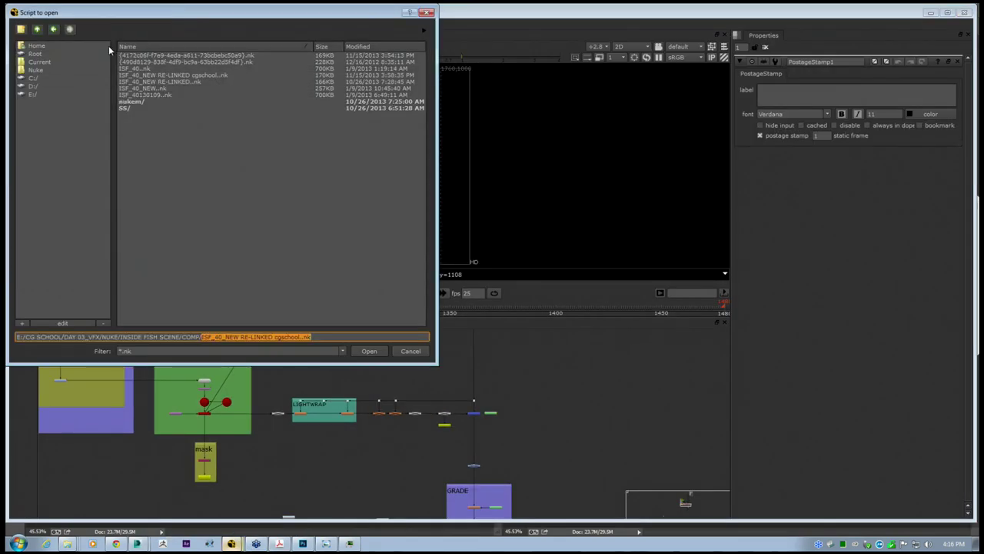
left_click(37, 30)
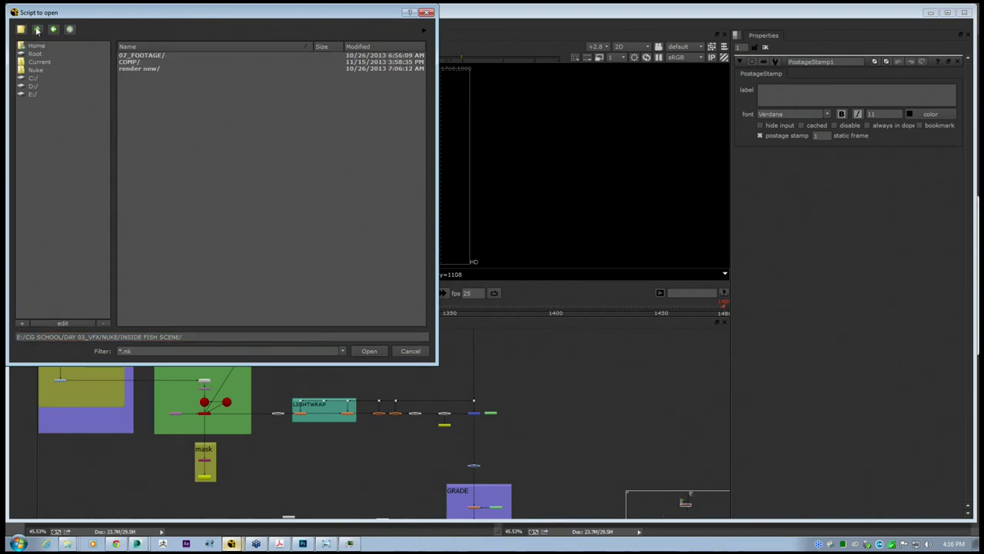
left_click(37, 30)
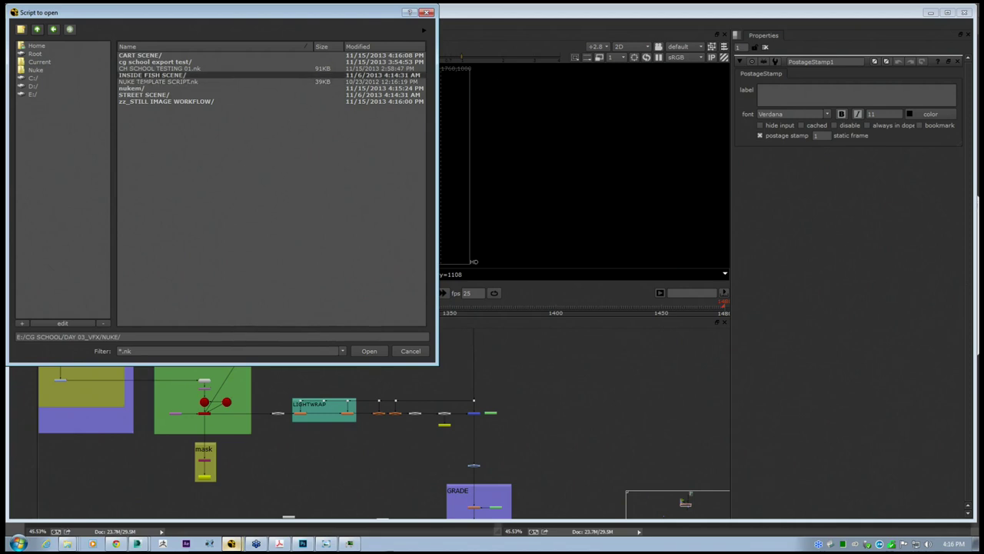
double_click(148, 63)
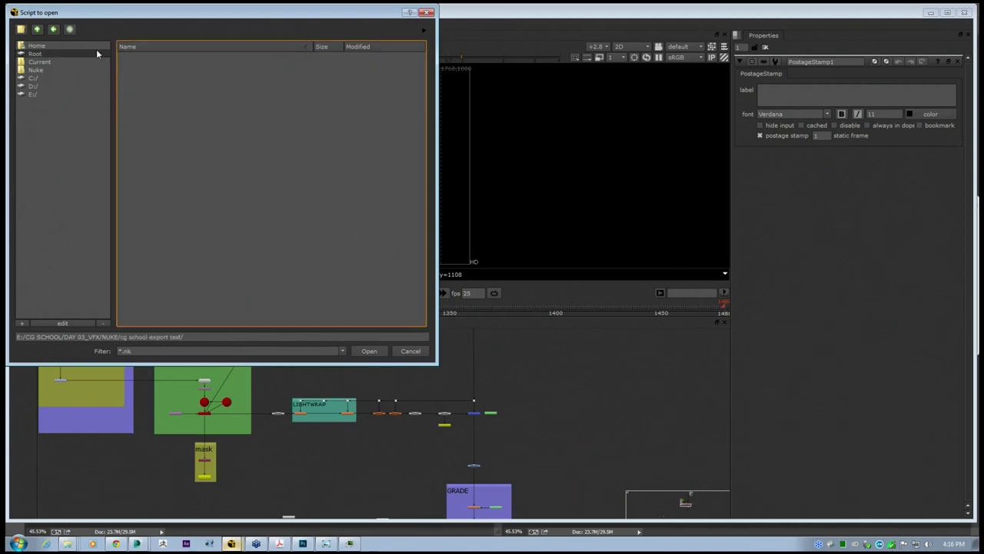
left_click(37, 30)
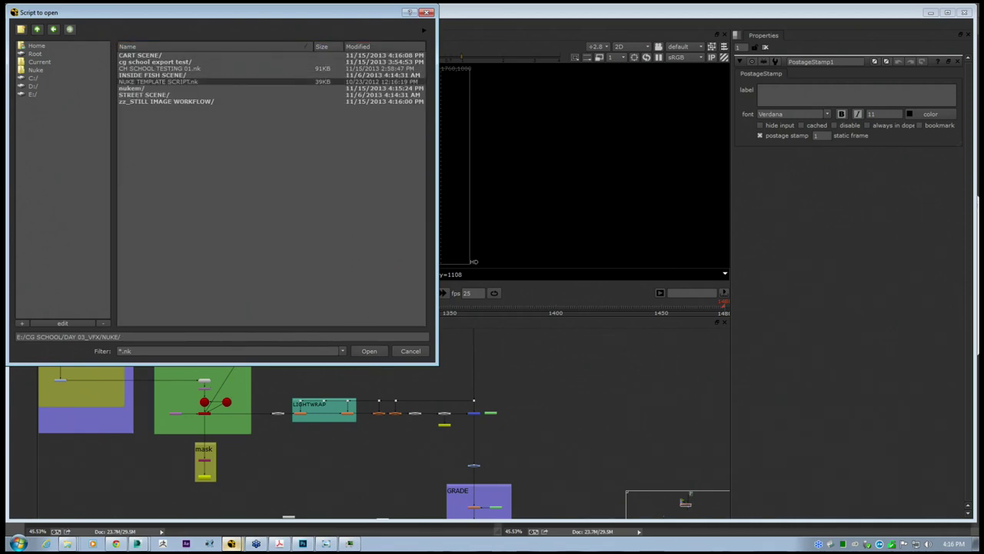
left_click(166, 69)
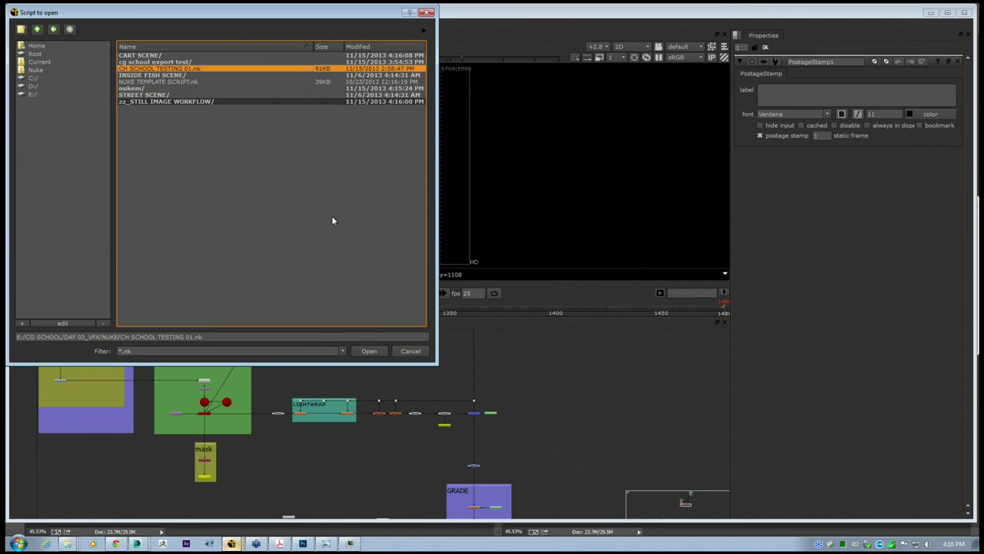
left_click(369, 351)
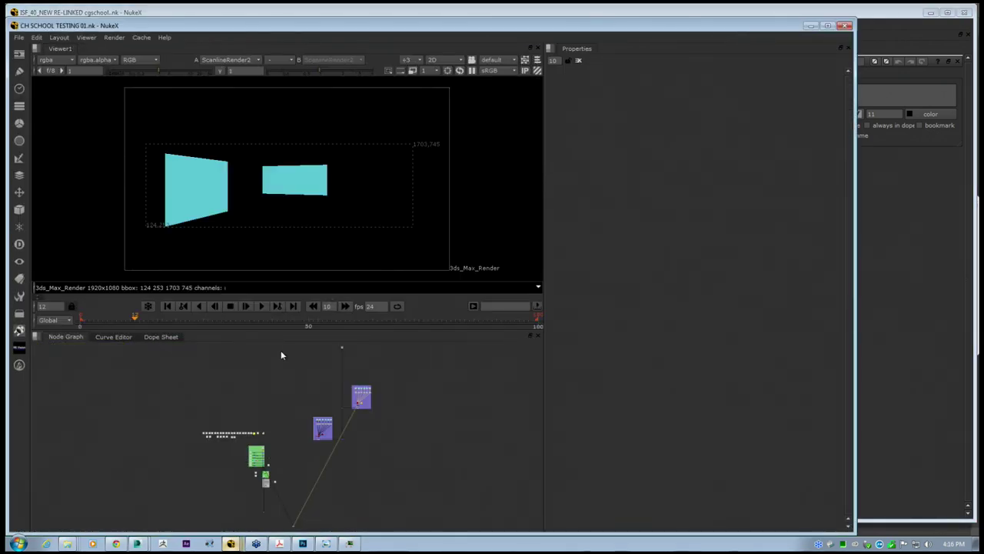
Delete the two purple-backdrop node groups holding the old scene setups from the node graph
scroll(328, 410, "up", 6)
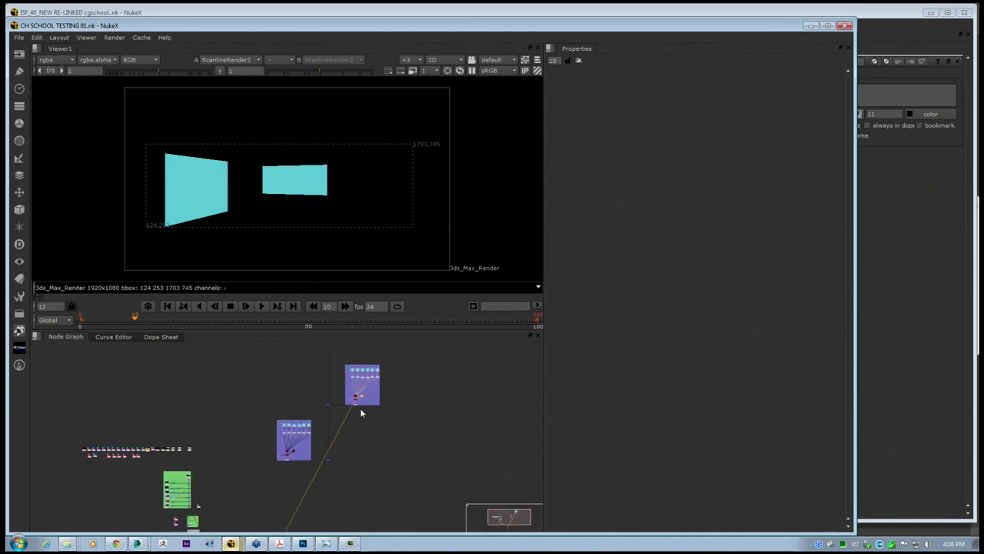
left_click_drag(344, 354, 347, 355)
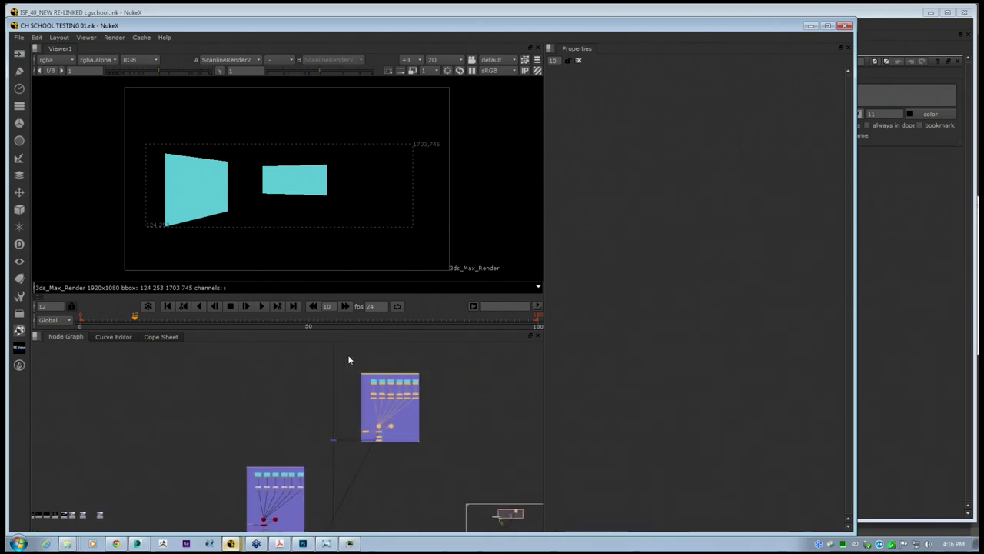
key("Delete")
middle_click_drag(309, 458, 324, 337)
middle_click_drag(265, 373, 274, 413)
left_click_drag(248, 376, 330, 466)
key("Delete")
scroll(359, 420, "down", 3)
middle_click_drag(359, 421, 336, 419)
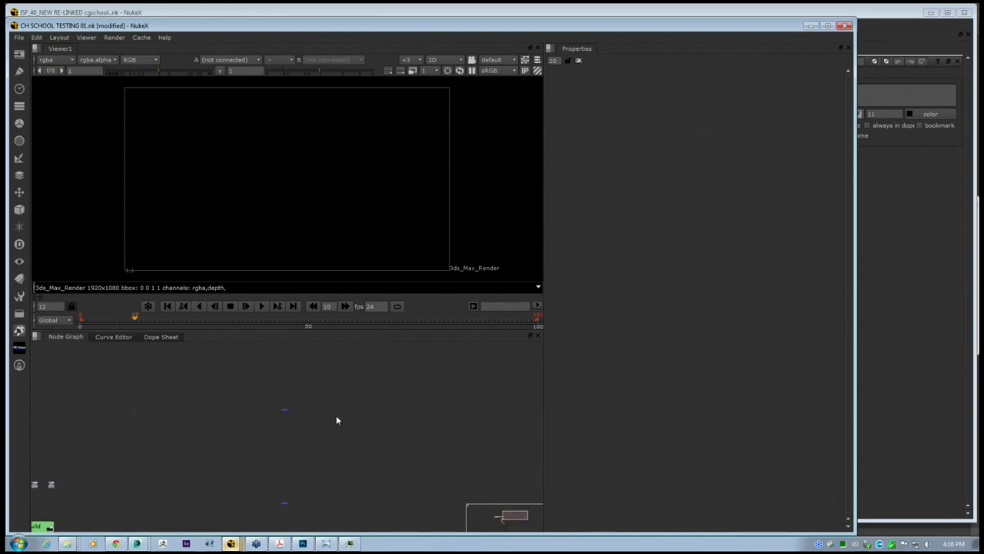
Start a script import and browse to CG SCHOOL > DAY 03_VFX > NUKE on the E: drive
right_click(273, 389)
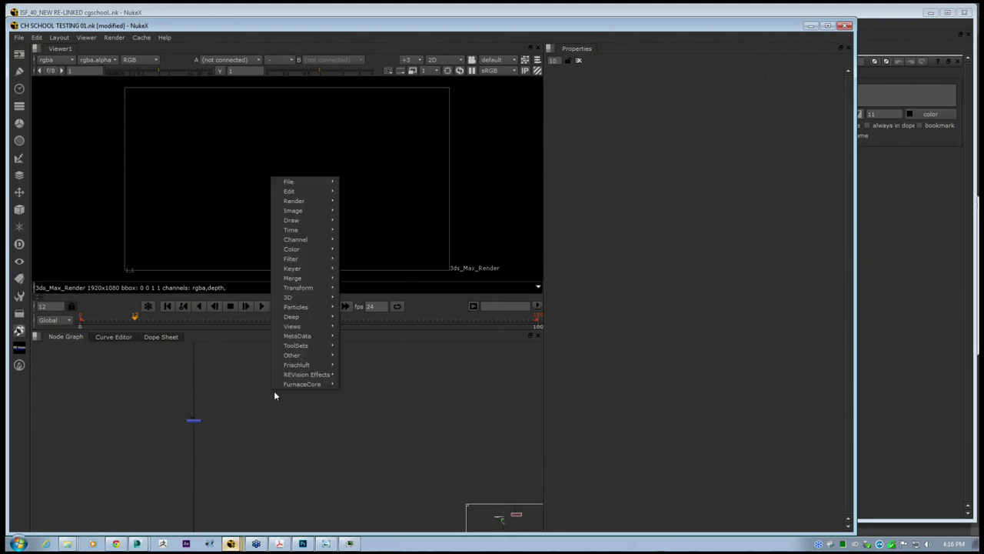
mouse_move(302, 185)
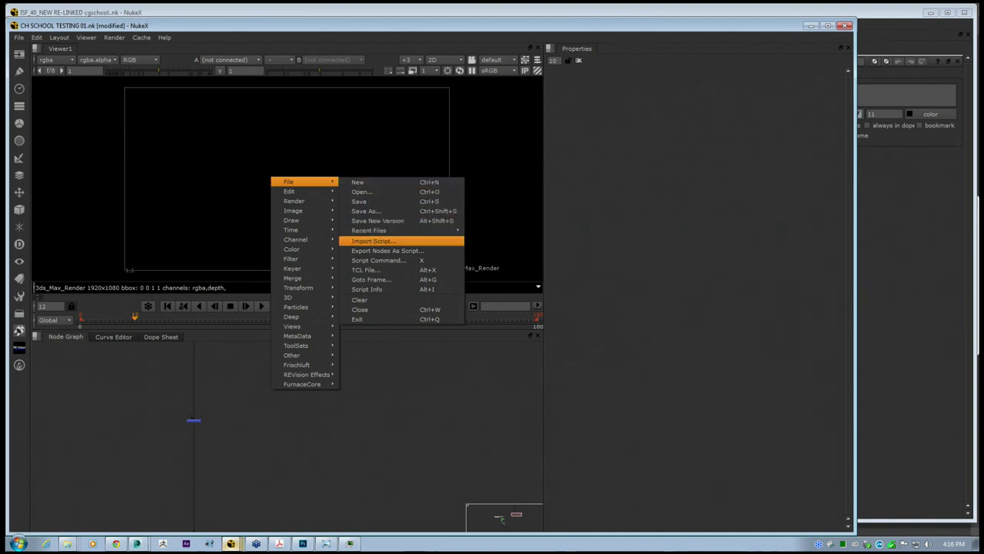
left_click(408, 243)
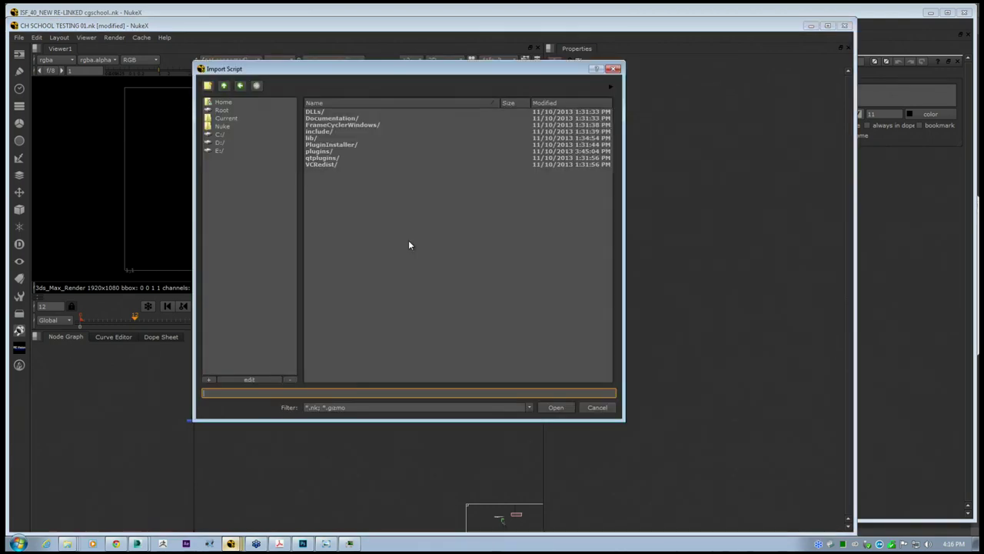
left_click(254, 150)
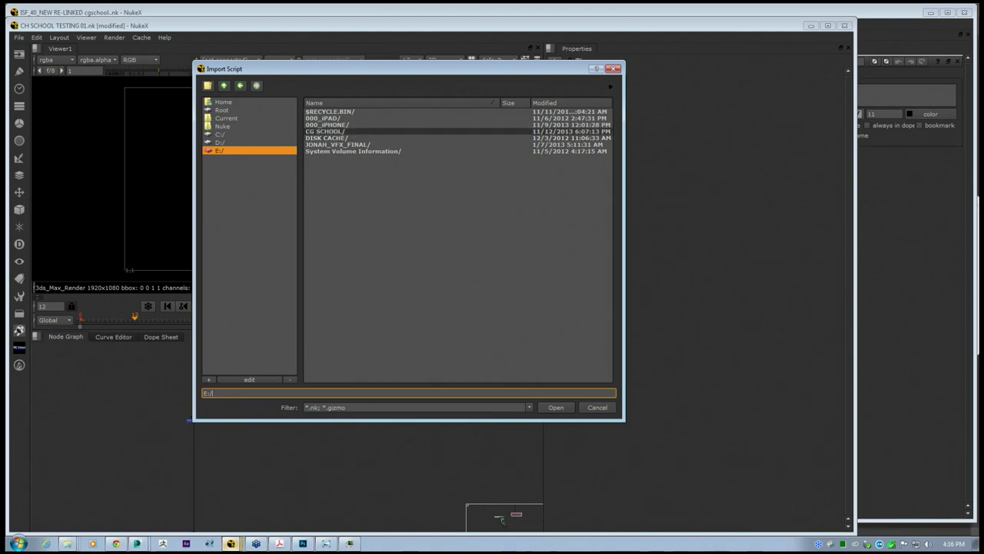
double_click(340, 132)
double_click(326, 128)
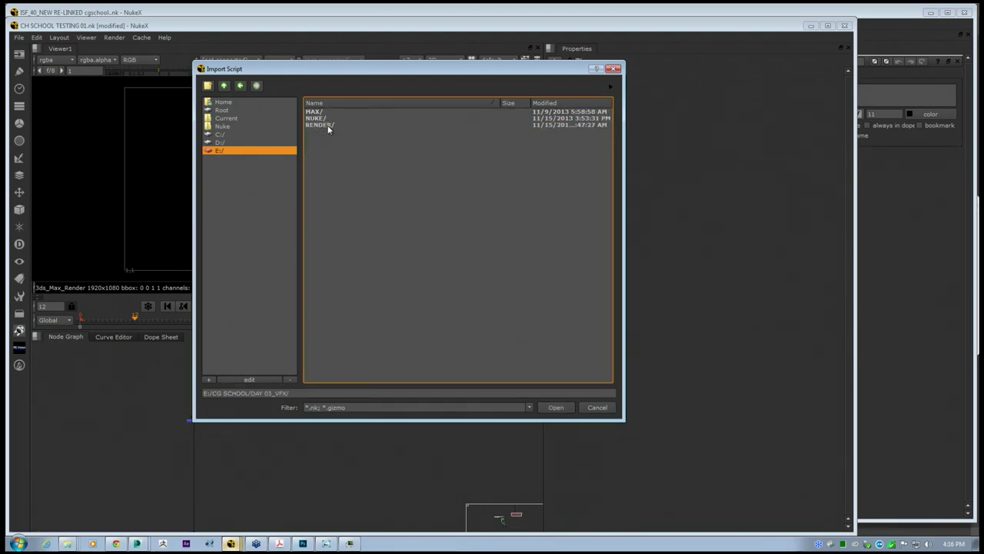
left_click(316, 119)
double_click(318, 121)
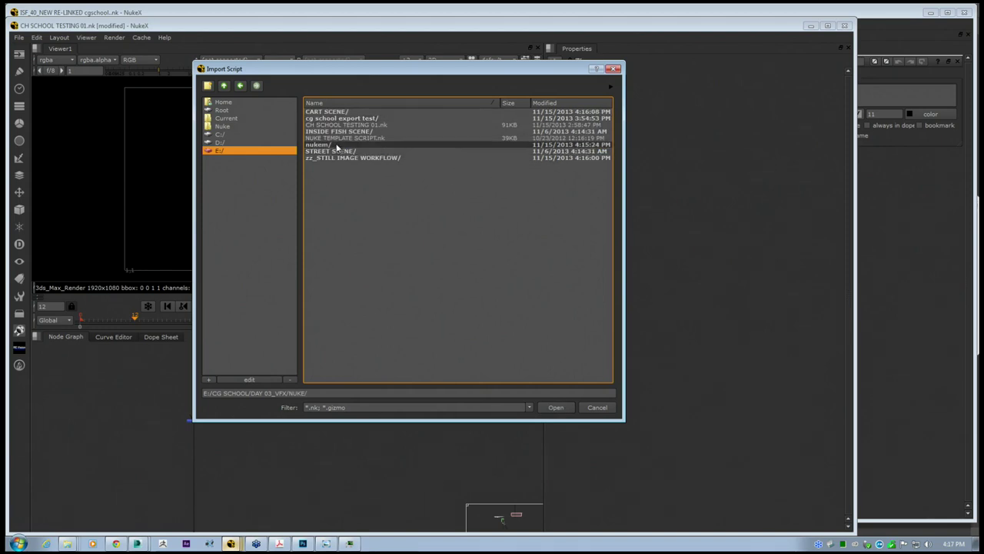
Import STATIC SCENE.nk from the nukem > 02 folder into the current script
left_click(335, 137)
left_click(335, 125)
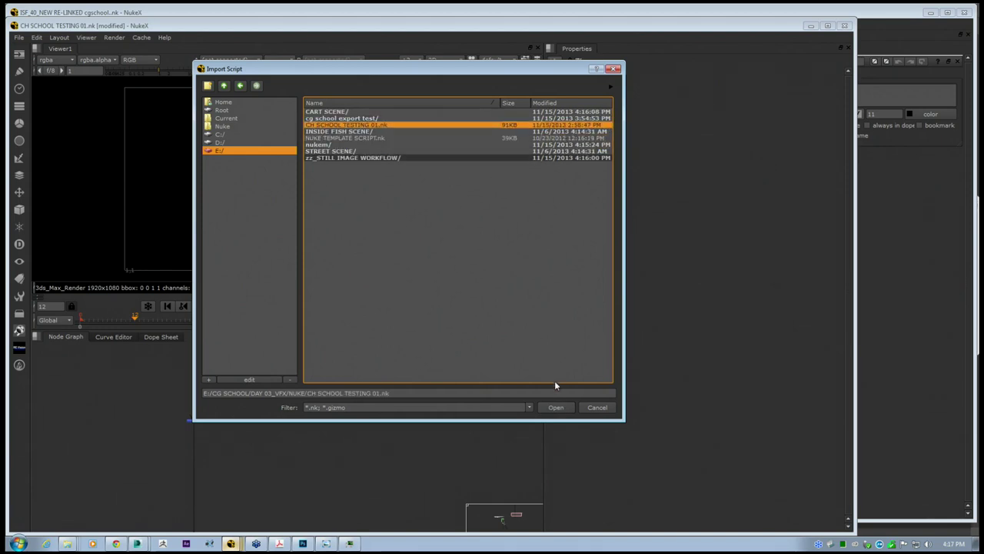
double_click(318, 145)
left_click(321, 112)
double_click(321, 112)
left_click(317, 125)
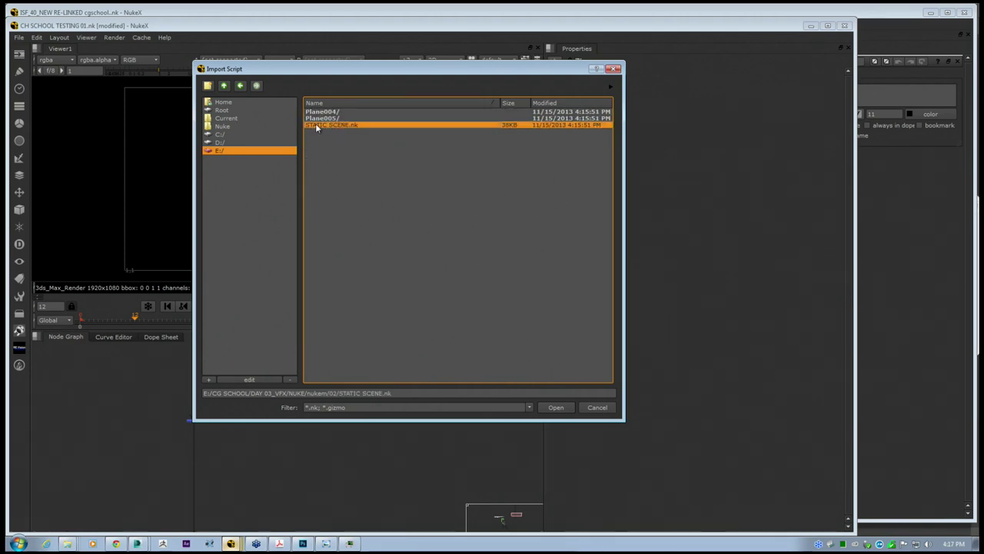
left_click(557, 409)
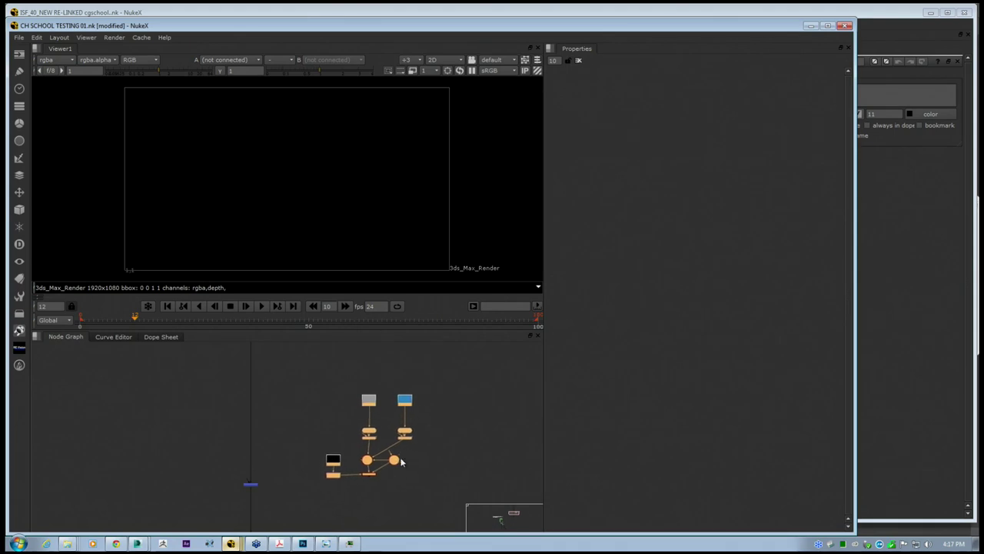
Deselect the imported nodes and expand the node graph to fill the window around them
left_click(437, 457)
key("space")
scroll(346, 407, "up", 5)
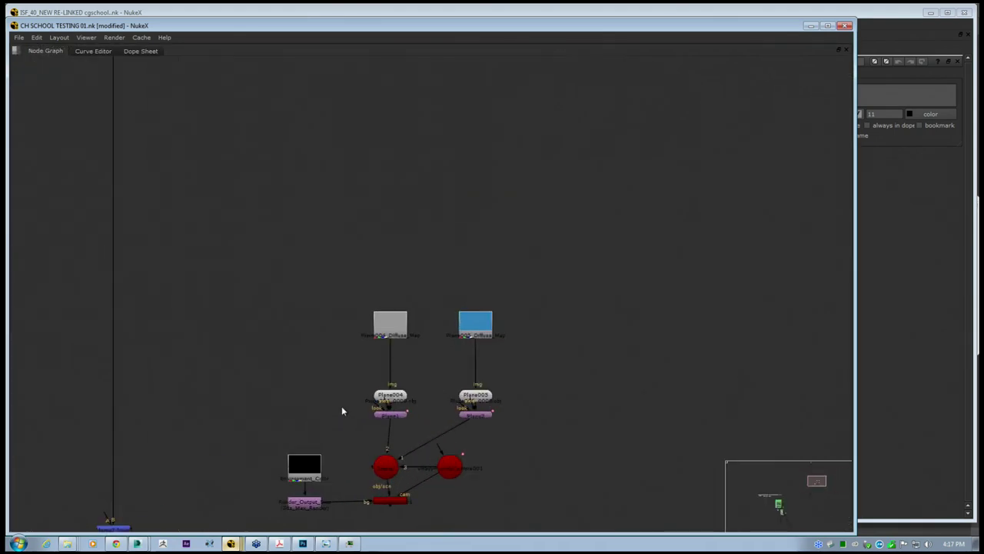
middle_click_drag(355, 363, 409, 302)
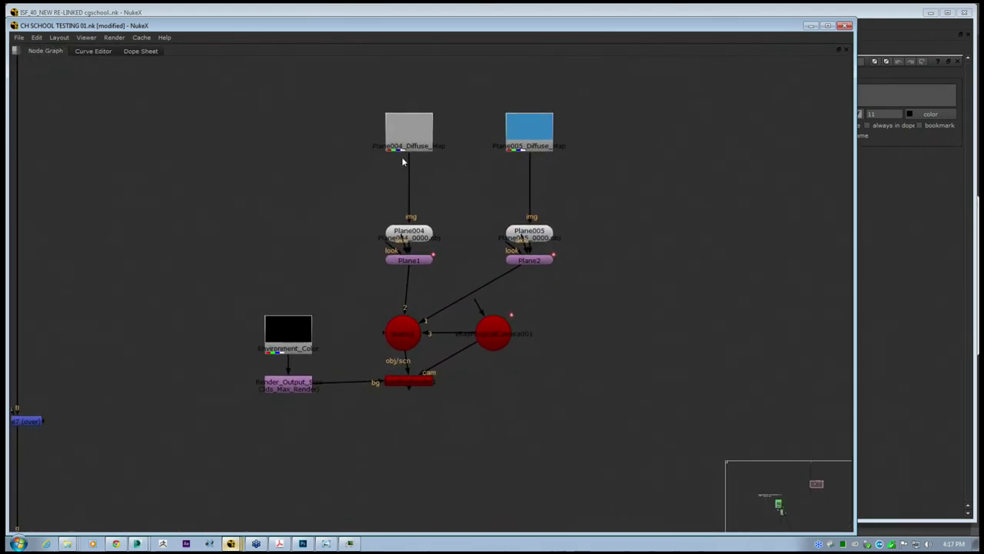
Move the Plane004 and Plane005 node branches up and side by side, away from the scene and camera nodes
left_click(413, 231)
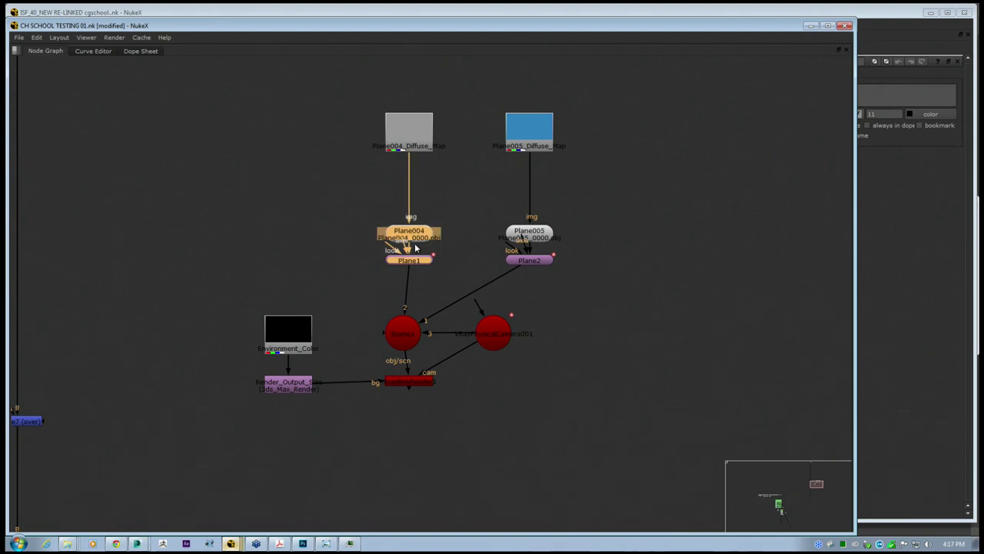
left_click_drag(302, 172, 459, 288)
left_click_drag(356, 103, 466, 271)
left_click_drag(413, 233, 357, 161)
left_click_drag(456, 106, 616, 314)
middle_click_drag(541, 236, 545, 289)
left_click_drag(544, 288, 411, 201)
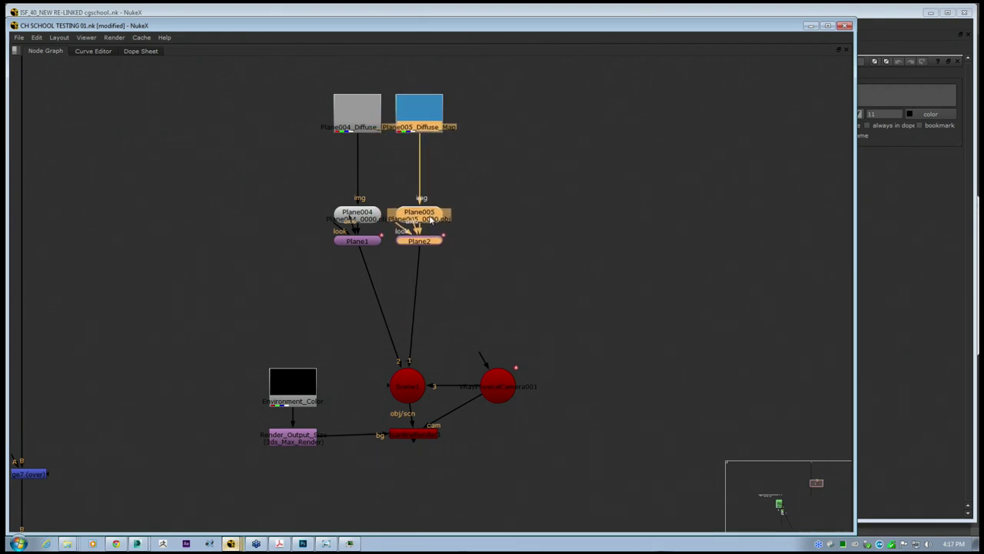
Insert a dot on the Plane2 connection to the scene, level with Plane1's dot, and shift both plane branches to centre them above the scene node
left_click_drag(384, 309, 420, 288)
left_click(429, 300)
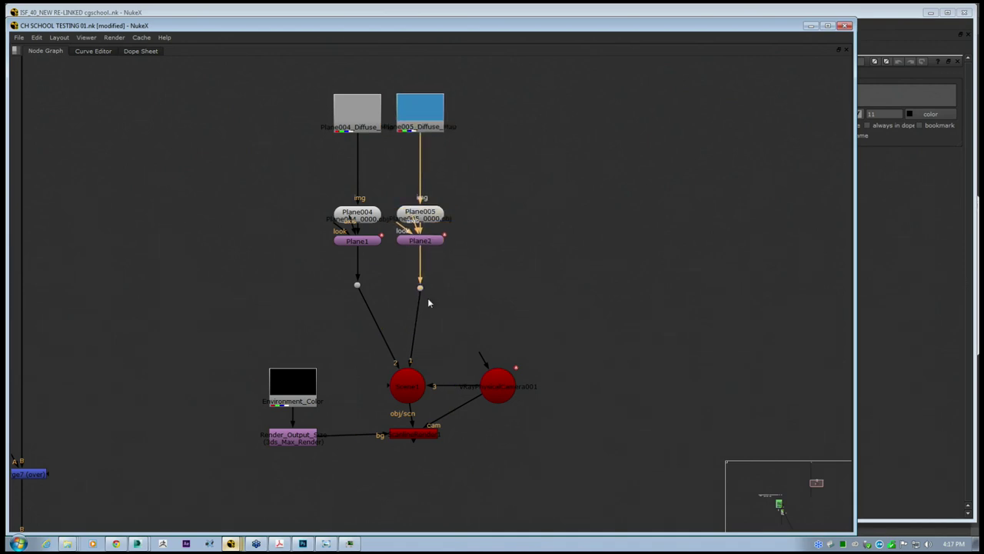
left_click_drag(478, 315, 269, 97)
left_click_drag(502, 300, 263, 79)
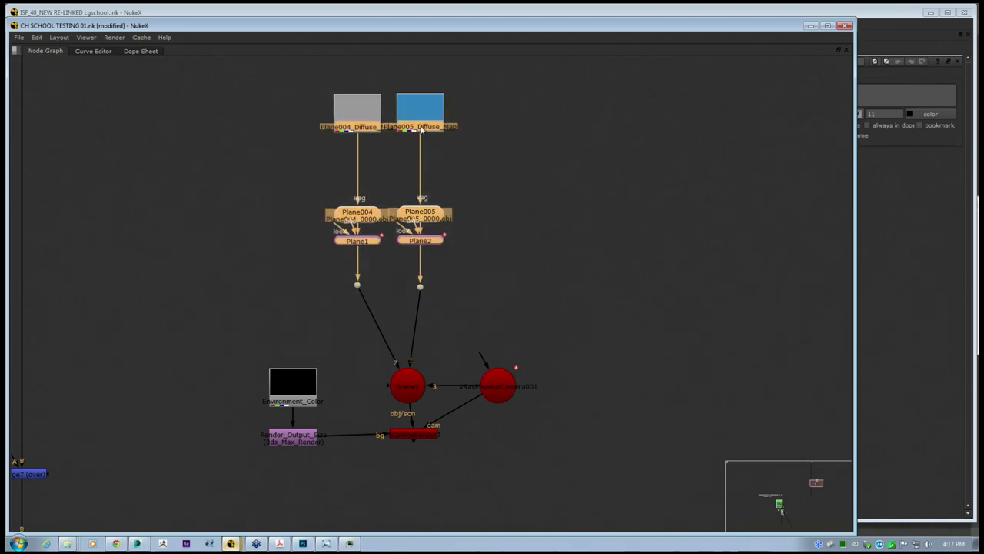
left_click_drag(420, 128, 436, 133)
left_click(474, 301)
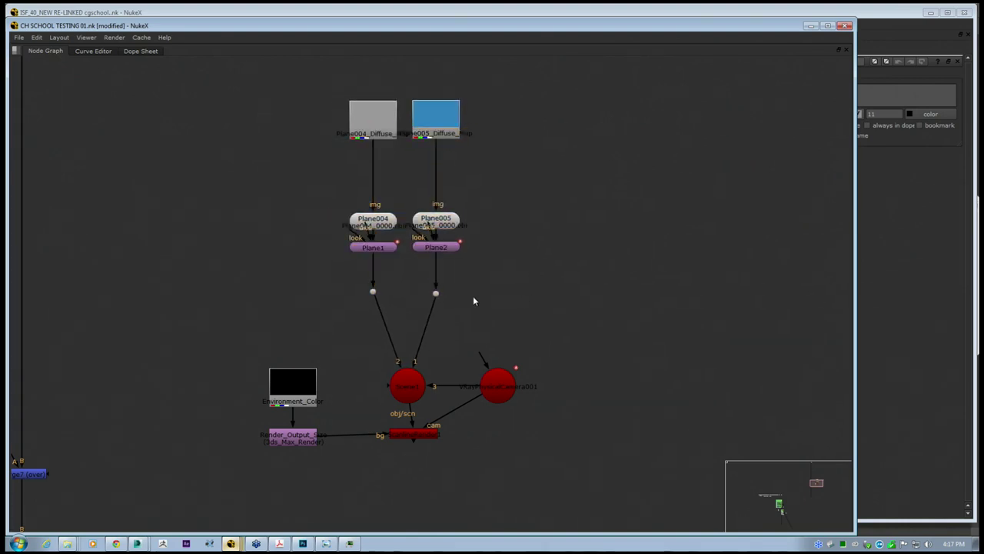
Move the camera node slightly away from the scene node and straighten the ScanlineRender node directly below the scene
middle_click_drag(500, 301, 516, 264)
scroll(516, 263, "down", 2)
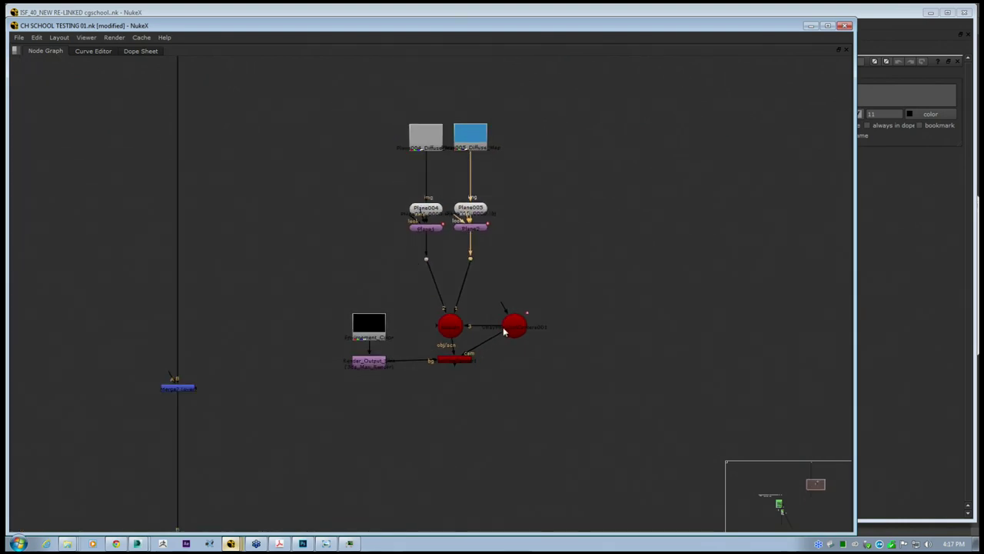
left_click_drag(513, 329, 523, 329)
left_click(459, 363)
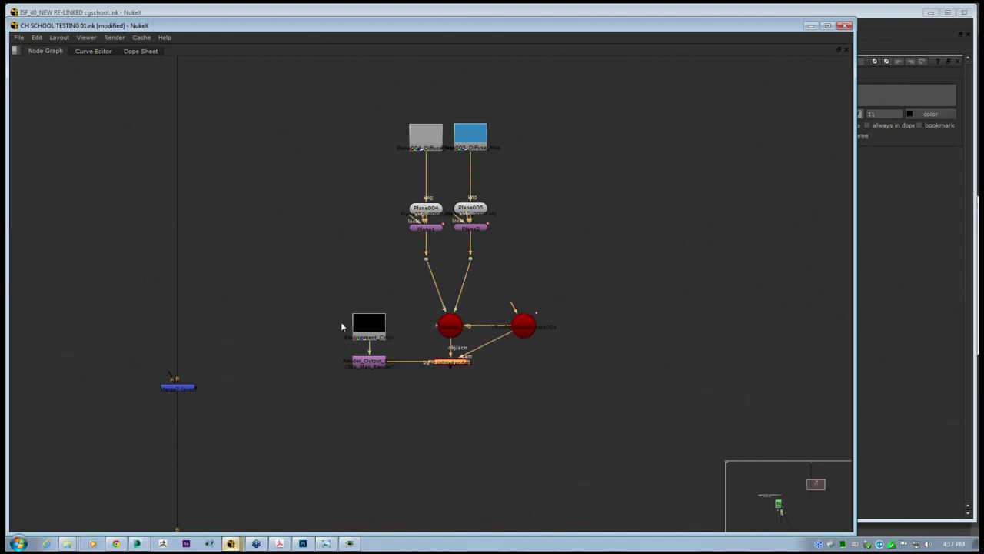
scroll(386, 348, "up", 2)
Set the output format of the Render_Output_Size reformat node to low hd 1024x576
left_click(374, 371)
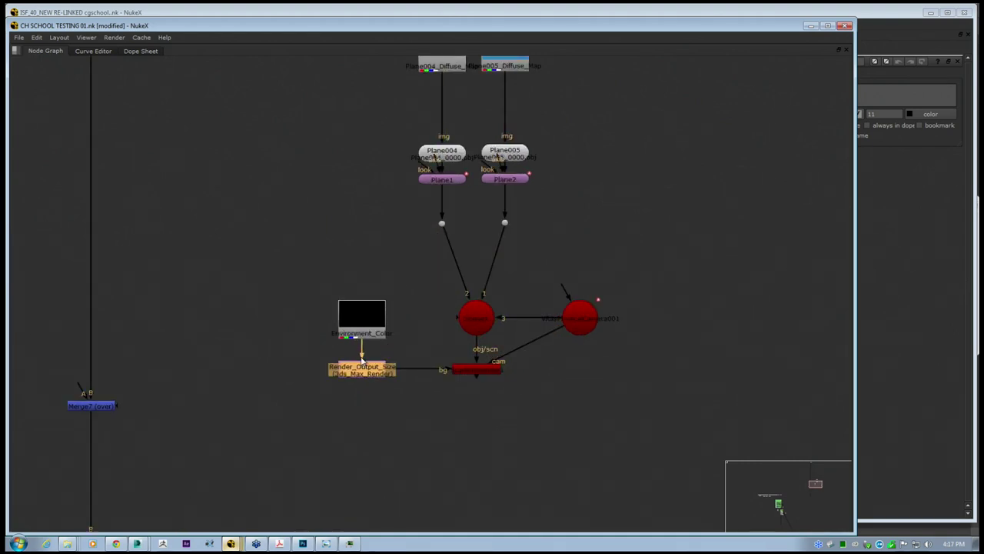
key("space")
middle_click_drag(435, 347, 398, 368)
scroll(360, 395, "up", 2)
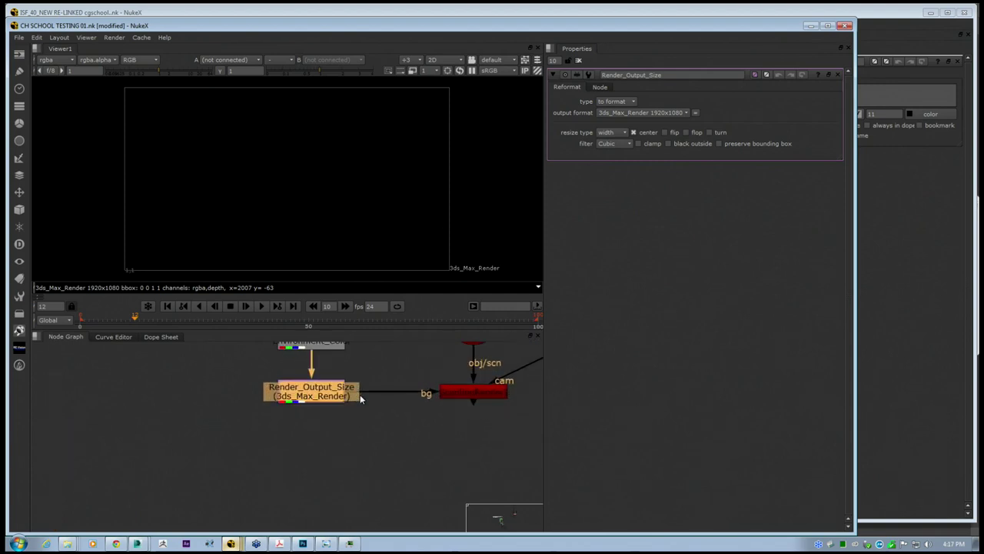
scroll(328, 405, "down", 3)
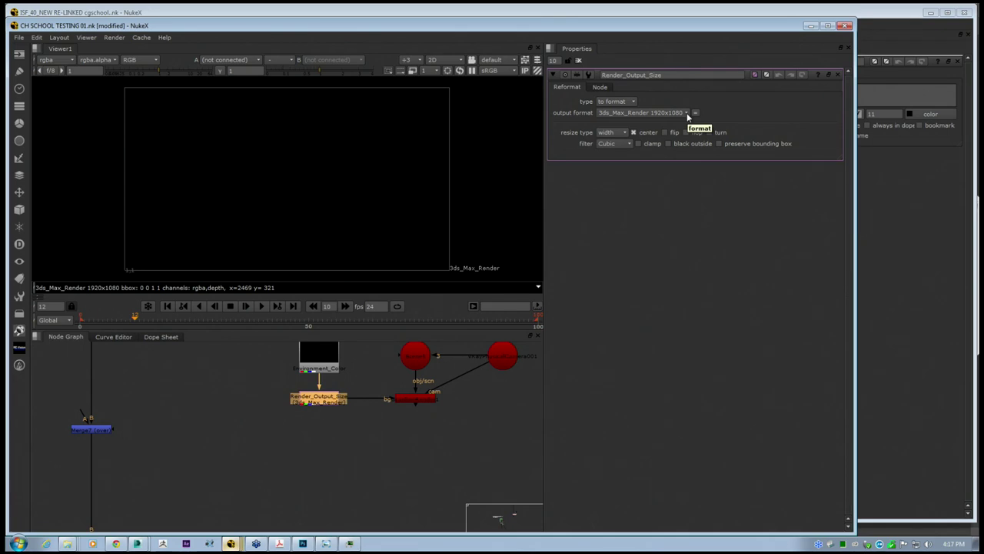
left_click(687, 113)
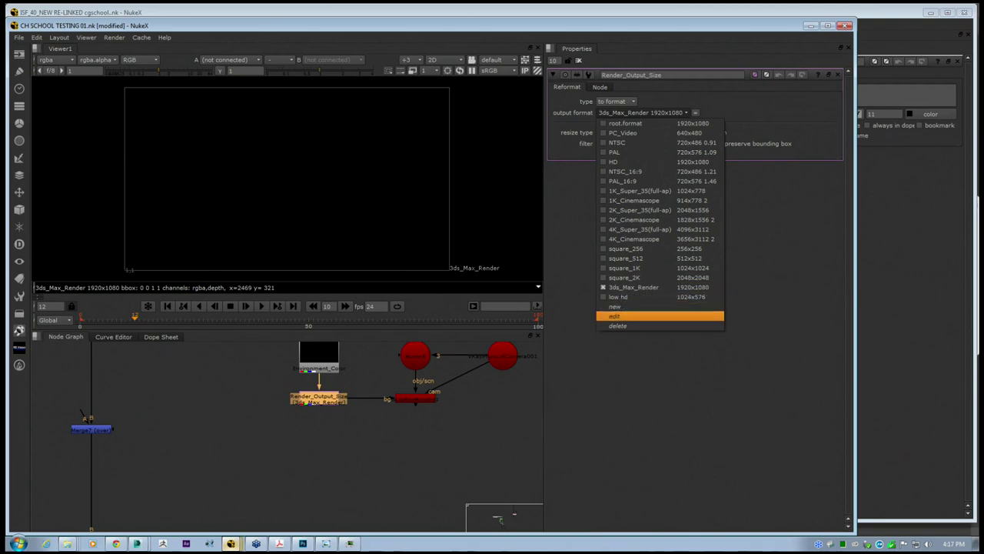
left_click(626, 297)
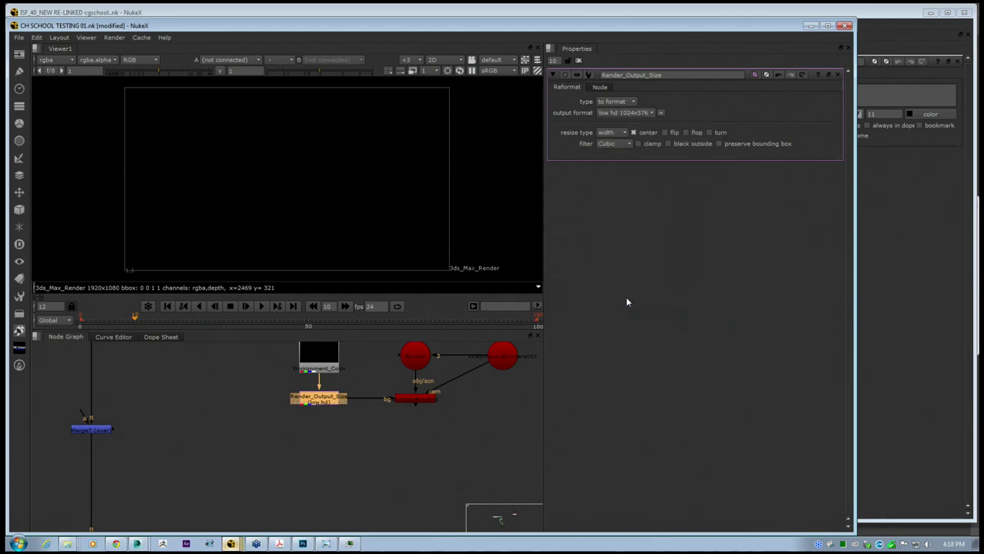
Delete the Environment_Color node, display the ScanlineRender1 output in the viewer and scrub to frame -7
middle_click_drag(369, 364, 365, 380)
left_click(315, 376)
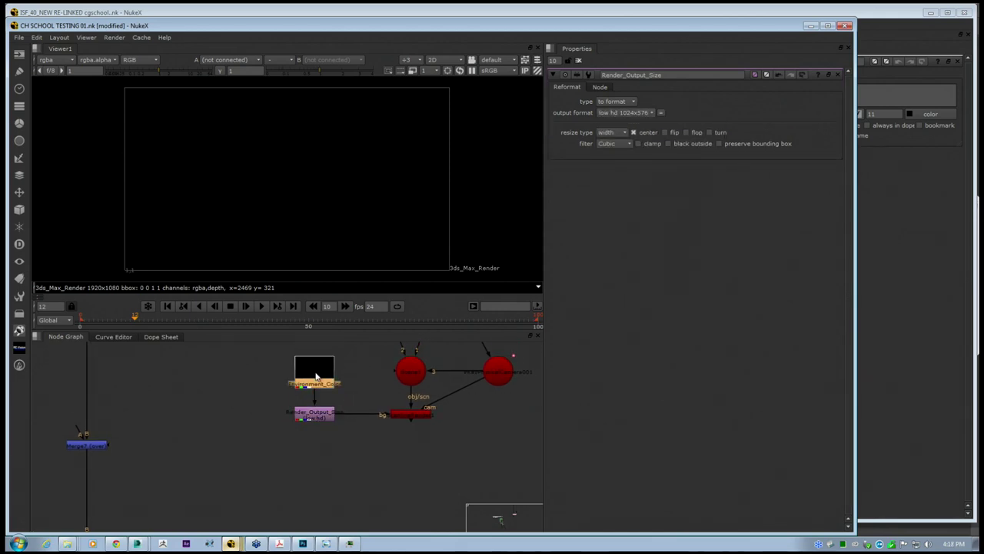
left_click(406, 415)
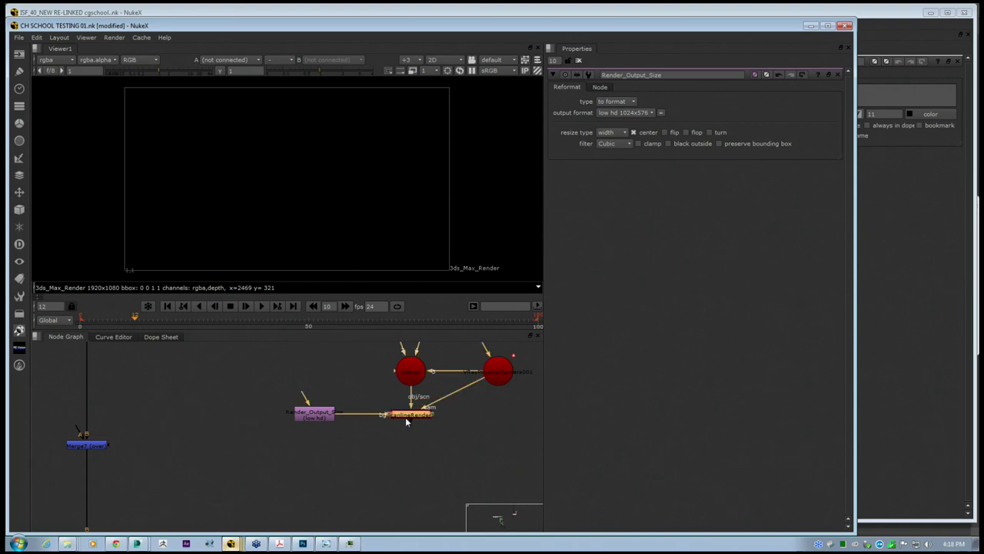
key("1")
mouse_move(135, 316)
left_mouse_down()
mouse_move(74, 319)
mouse_move(231, 313)
mouse_move(154, 317)
mouse_move(134, 329)
left_mouse_up()
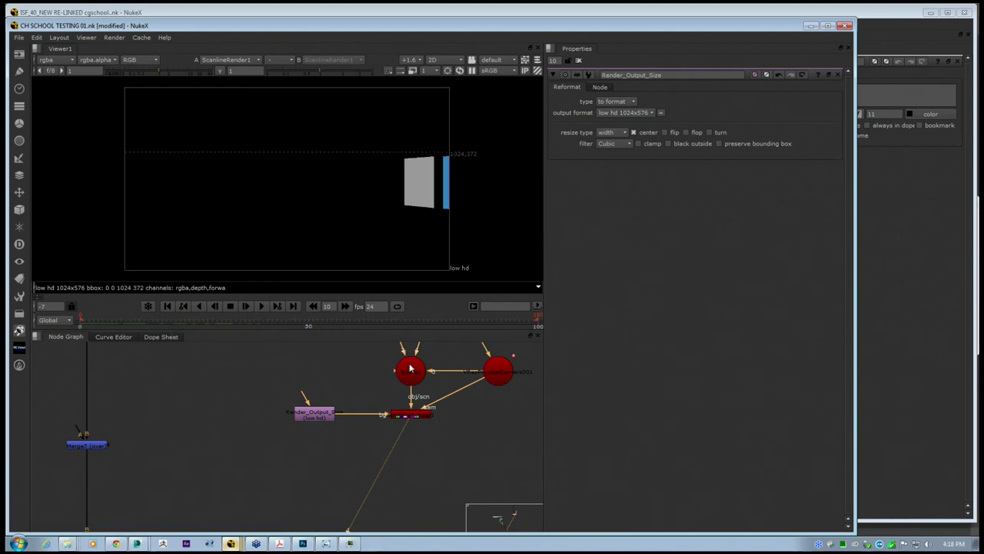
Deselect the nodes, frame the plane, scene and camera nodes in the graph and switch the viewer from 2D to 3D
right_click(264, 408)
left_click(231, 413)
scroll(203, 413, "down", 5)
middle_click_drag(236, 403, 220, 423)
scroll(208, 407, "up", 2)
middle_click_drag(303, 374, 298, 397)
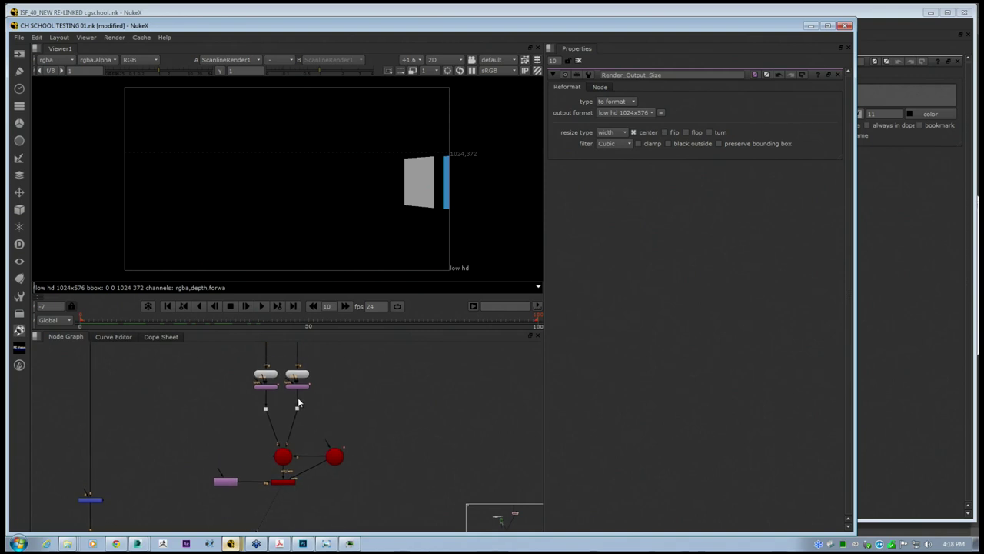
middle_click_drag(209, 414, 245, 405)
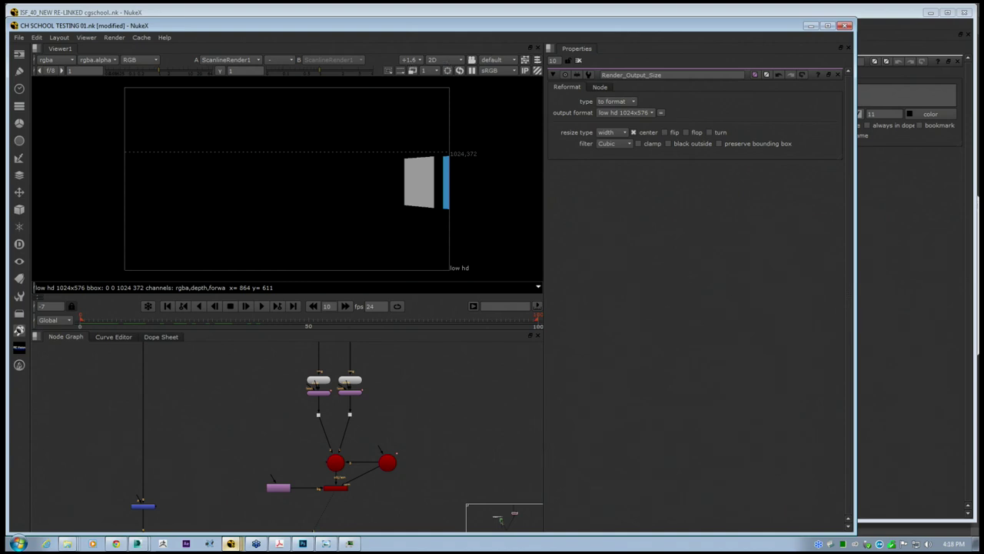
left_click(459, 61)
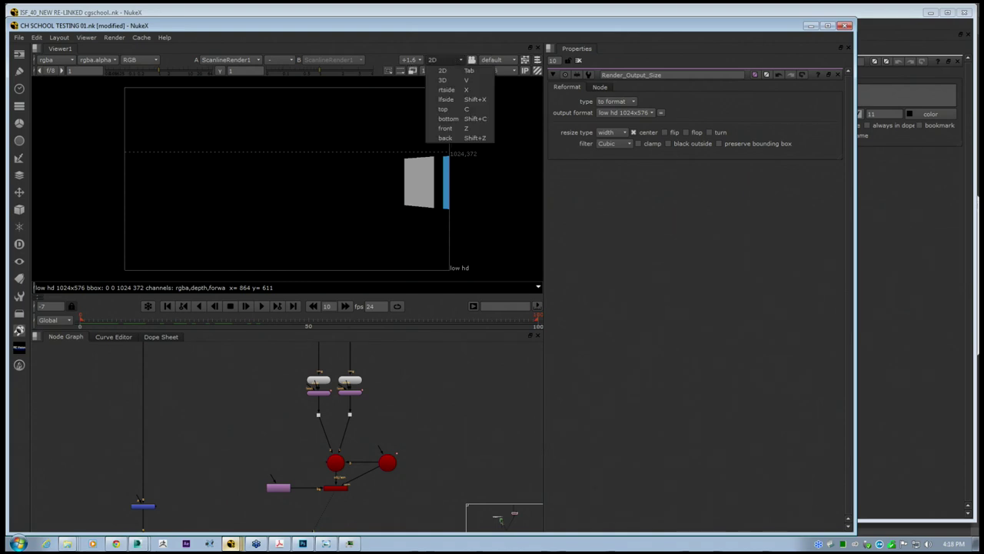
left_click(453, 80)
scroll(279, 165, "down", 8)
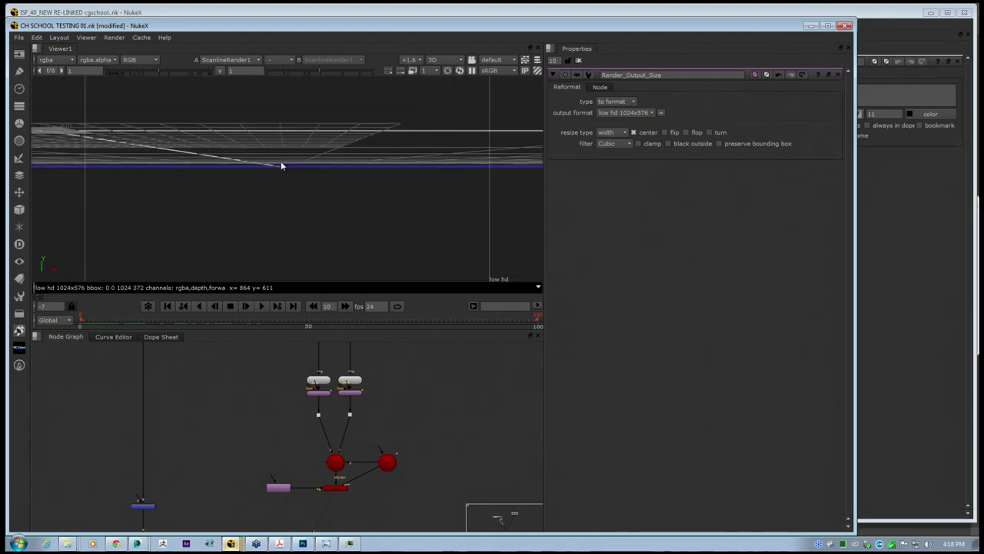
Open the Plane1 properties and examine the VRayPhysicalCamera001 and its surroundings in the 3D view
right_click(294, 136)
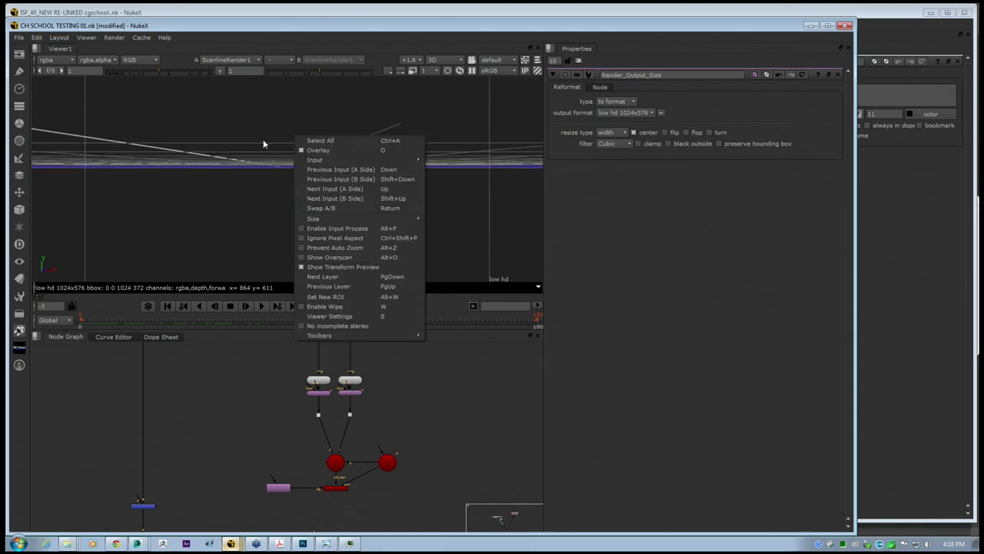
mouse_move(275, 122)
left_mouse_down()
mouse_move(261, 142)
mouse_move(268, 152)
mouse_move(239, 178)
mouse_move(313, 213)
left_mouse_up()
scroll(254, 189, "down", 8)
double_click(324, 393)
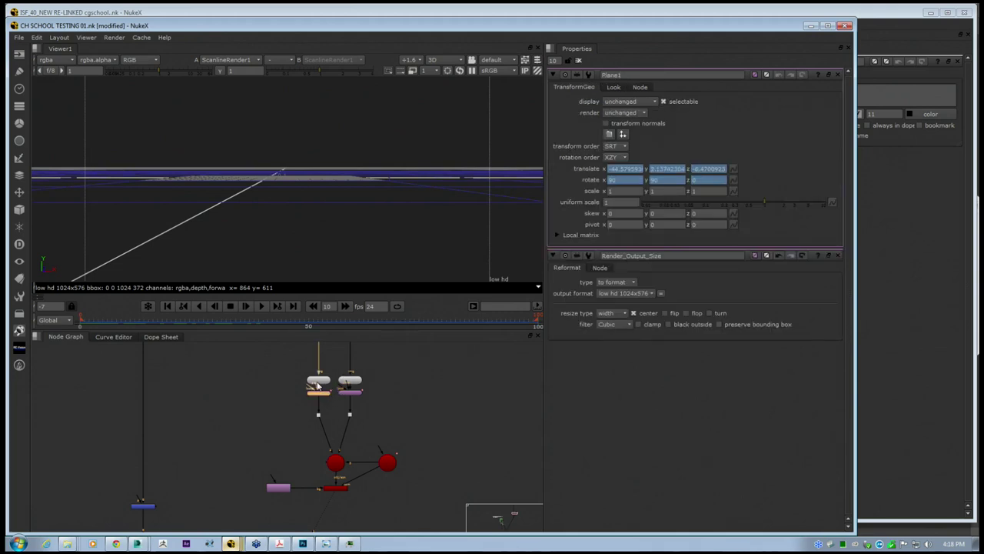
middle_click_drag(332, 261, 336, 218)
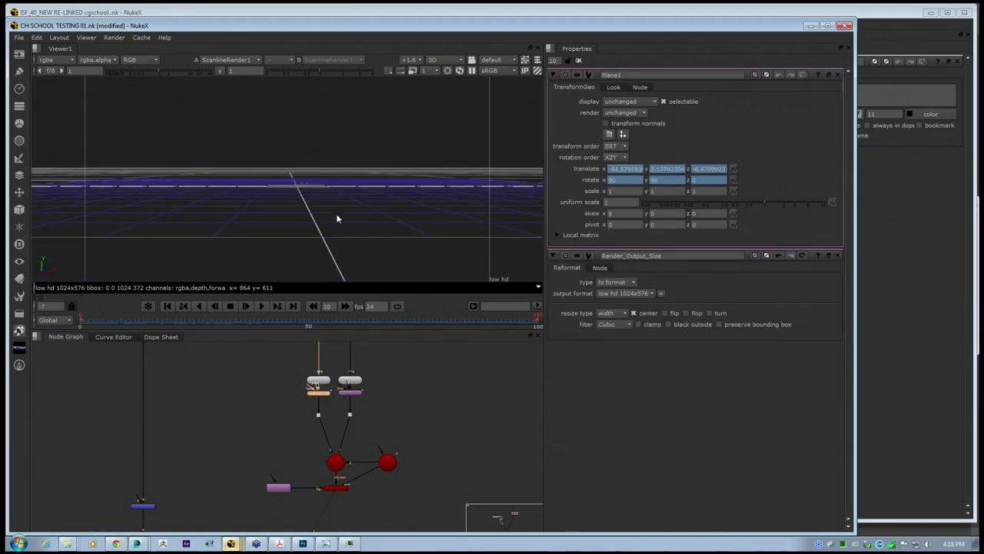
scroll(323, 212, "down", 8)
right_click(136, 178)
left_click(226, 147)
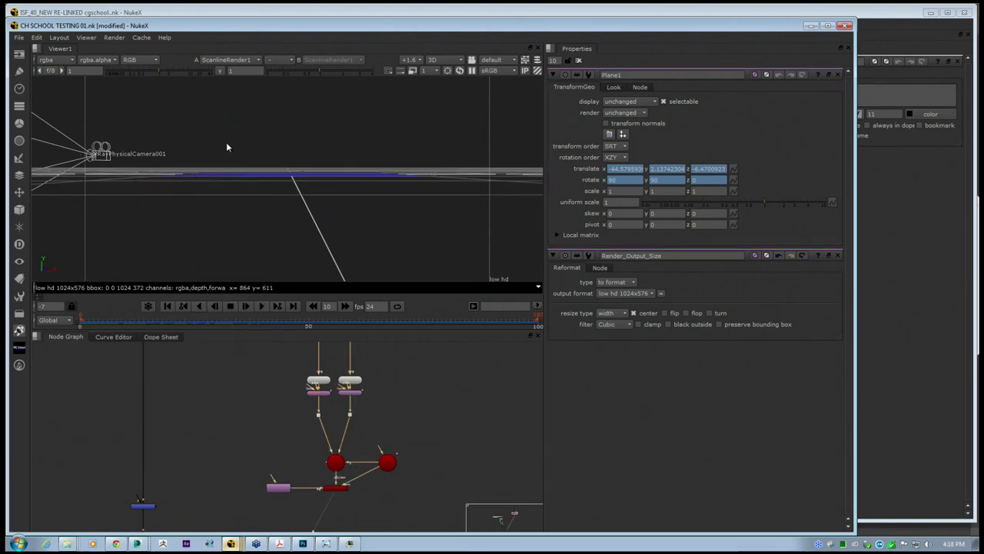
middle_click_drag(226, 146, 293, 185)
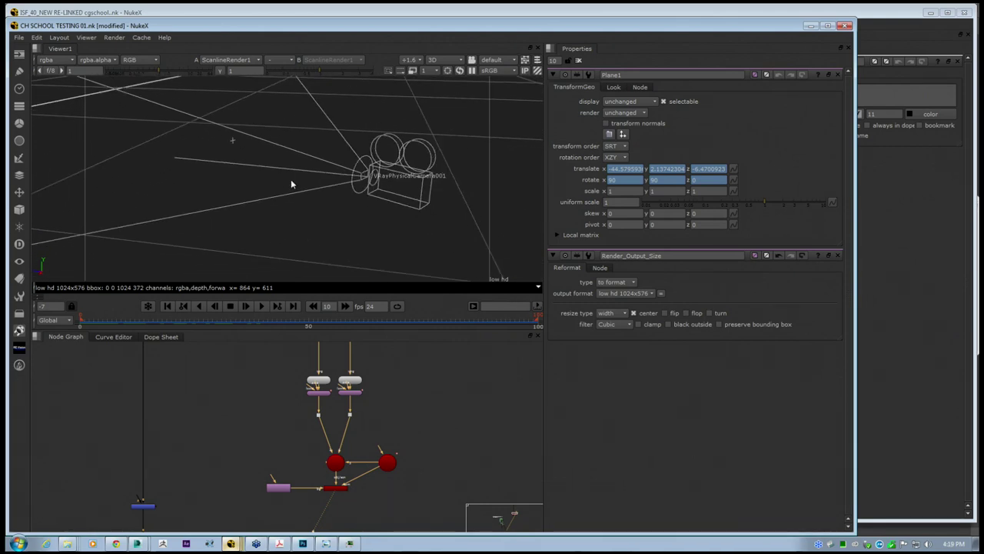
Open the Plane2 properties and inspect where the planes lie relative to the camera in the 3D view
double_click(349, 384)
right_click(229, 141)
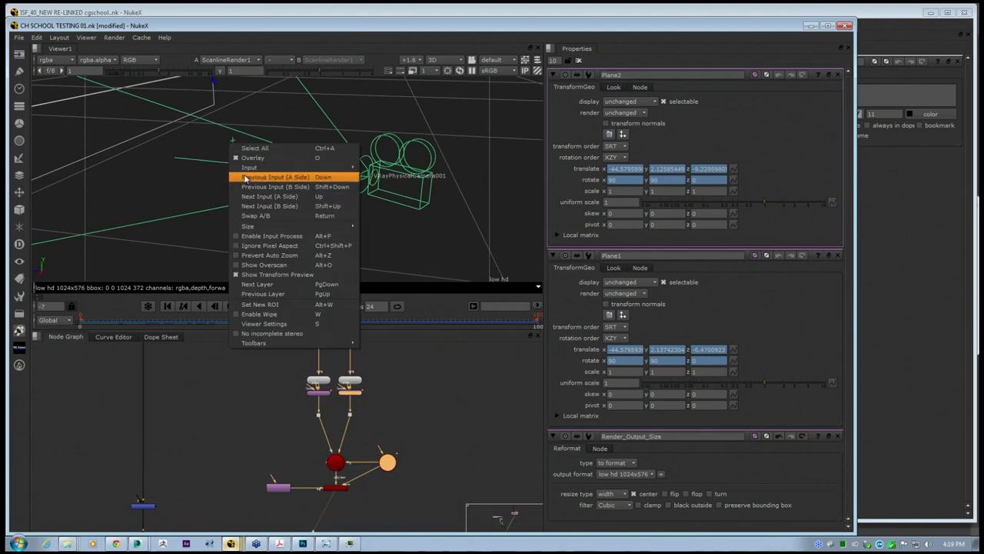
left_click(178, 164)
right_click(134, 140)
right_click_drag(132, 140, 218, 194, "alt")
scroll(217, 193, "down", 6)
scroll(216, 207, "down", 10)
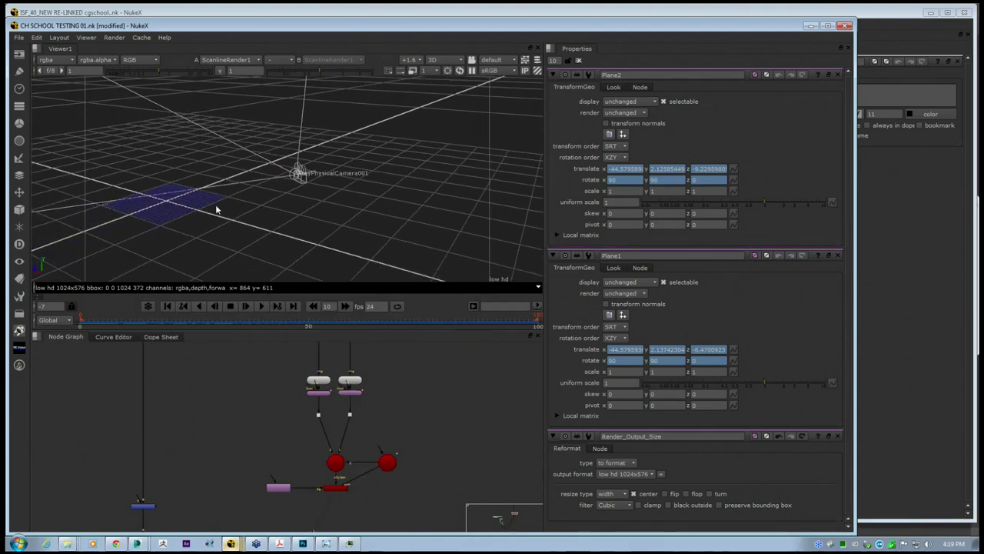
middle_click_drag(251, 191, 253, 209)
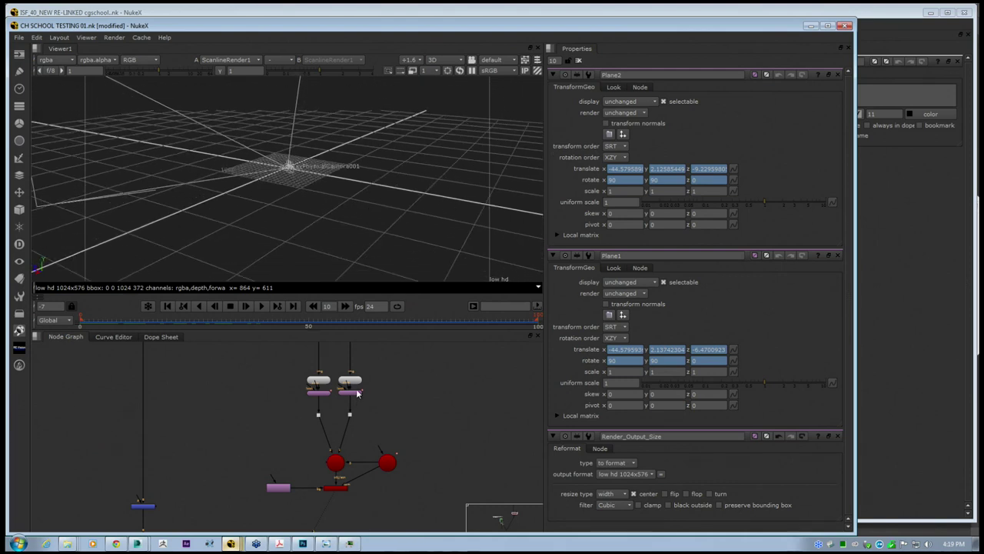
Reopen the Plane1 properties and limit the number of open property panels to 1
double_click(328, 394)
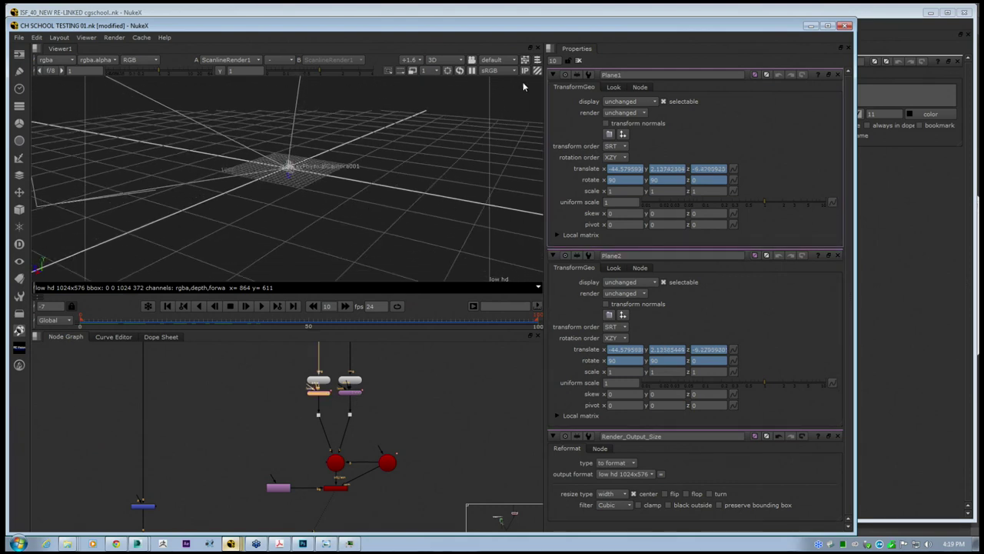
key("Return")
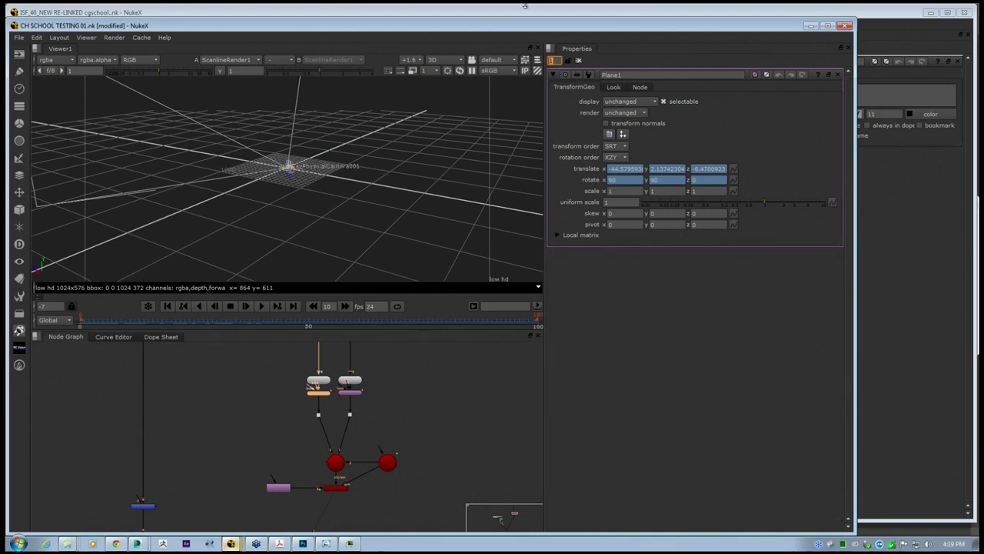
left_click(375, 164)
middle_click_drag(343, 147, 454, 141)
middle_click_drag(336, 163, 311, 183)
left_click_drag(281, 172, 330, 189, "ctrl")
Look through VRayPhysicalCamera001 in the 3D viewer and scrub the timeline to frame -3
left_click(492, 60)
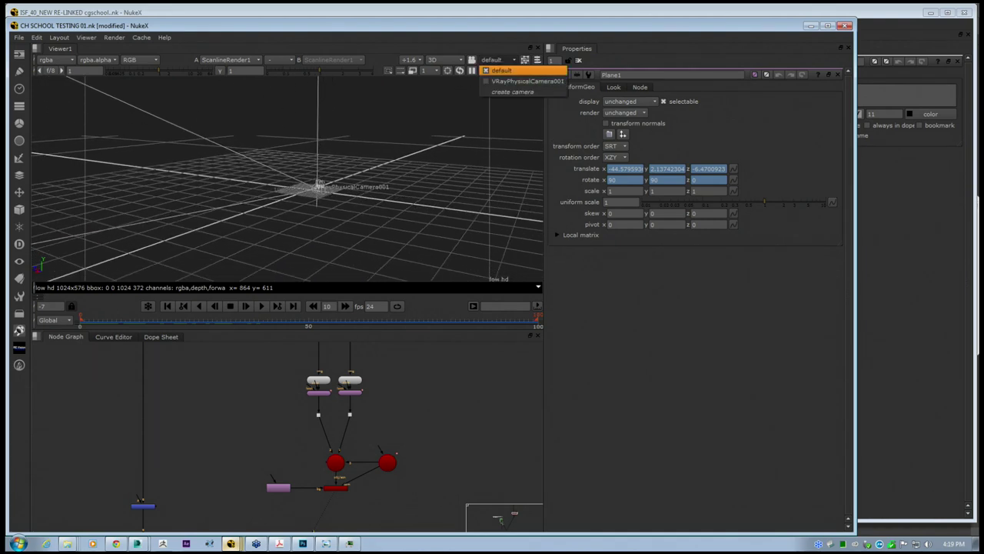
left_click(505, 77)
left_click_drag(93, 322, 67, 324)
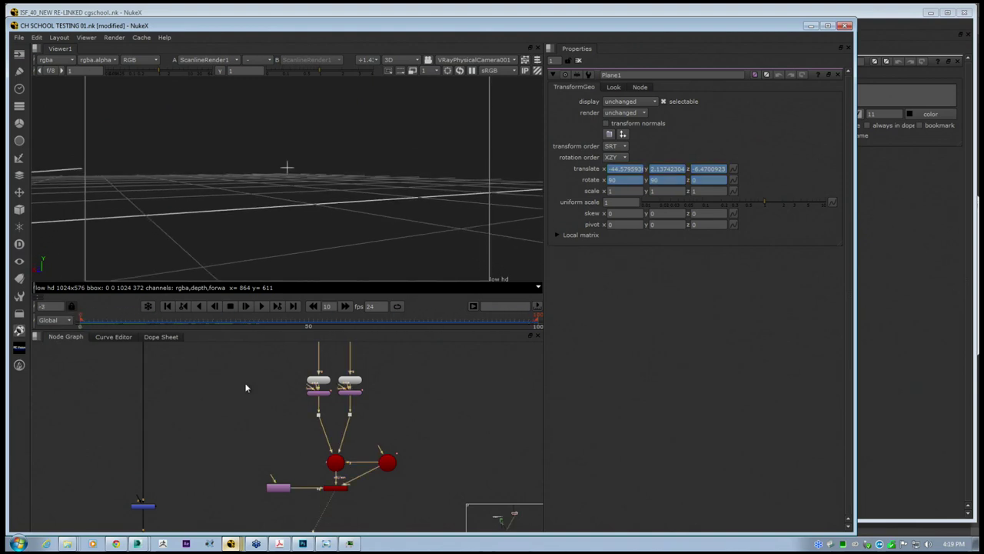
Compare the positions of Plane1 and Plane2 through the camera by opening each one's transform handles
left_click(351, 390)
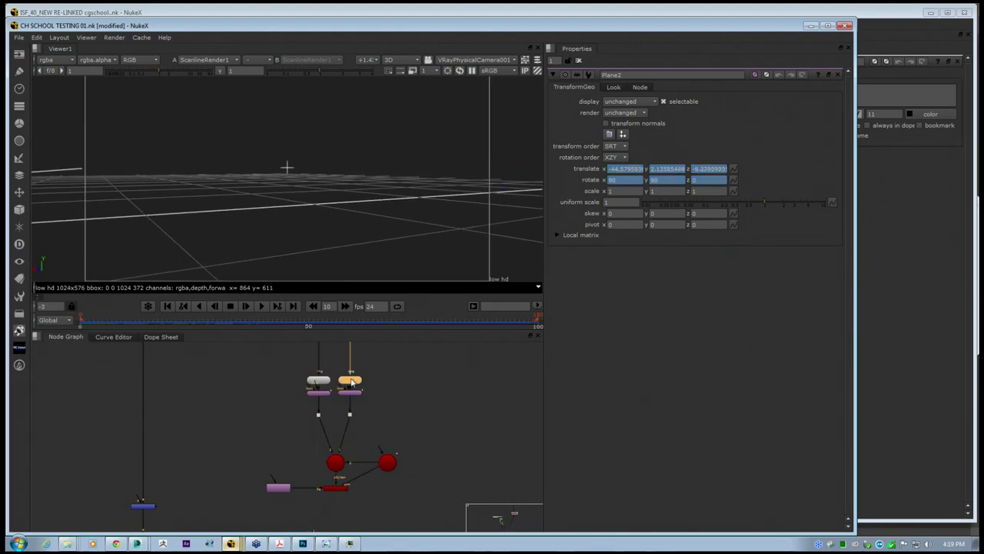
left_click(323, 392)
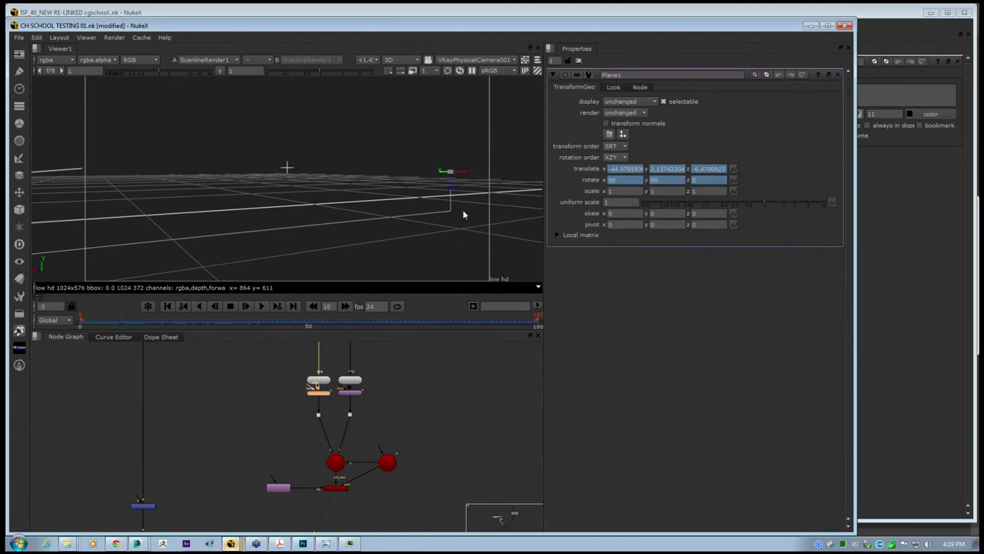
left_click(358, 394)
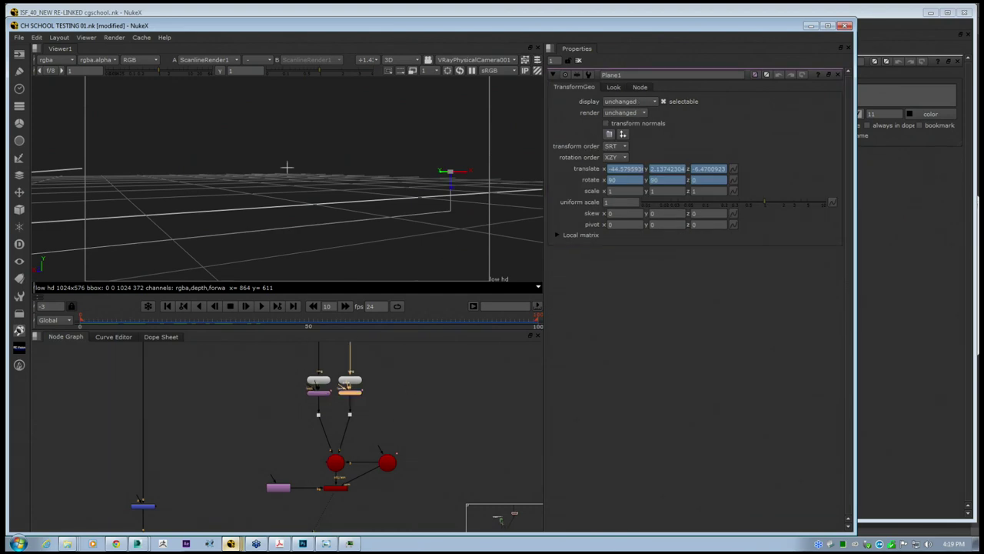
left_click(319, 392)
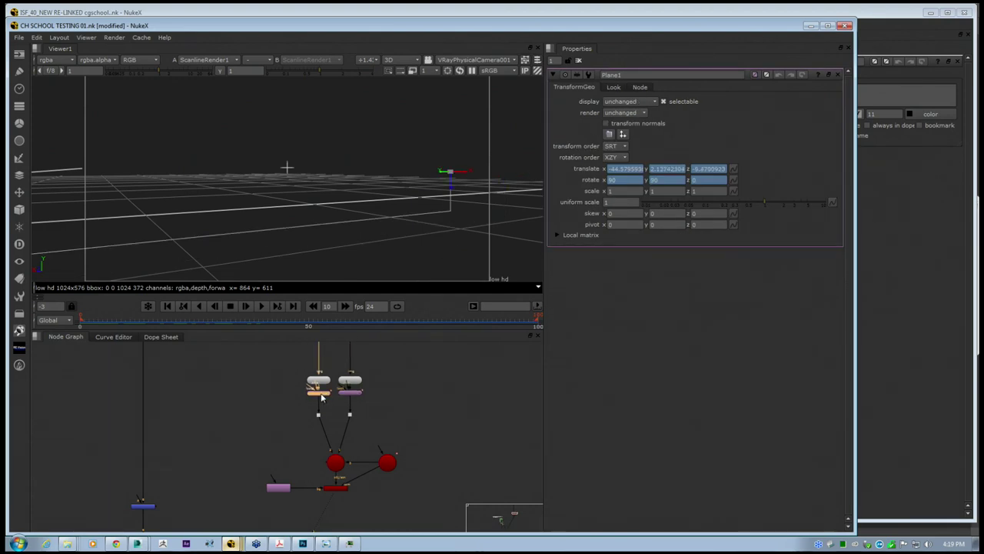
left_click(356, 393)
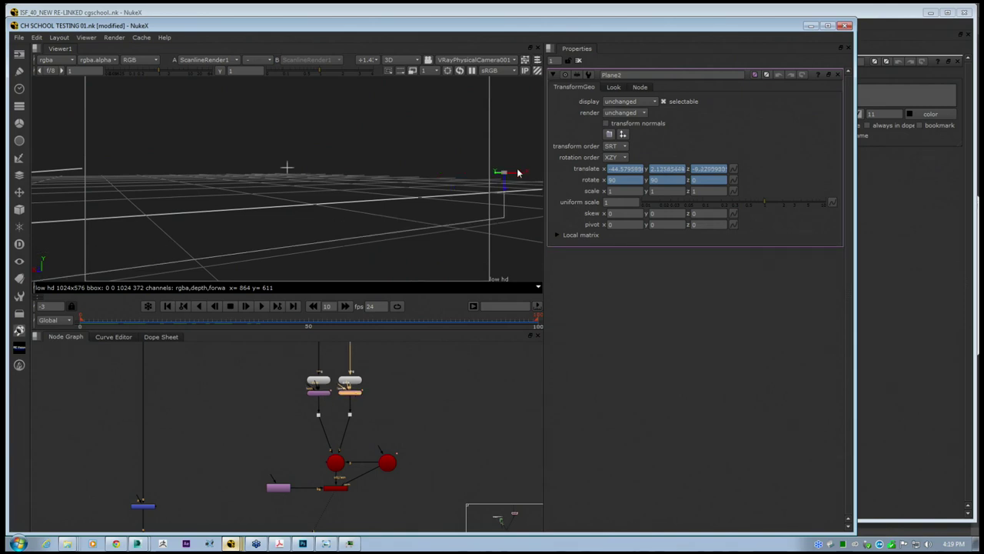
left_click_drag(518, 174, 503, 206)
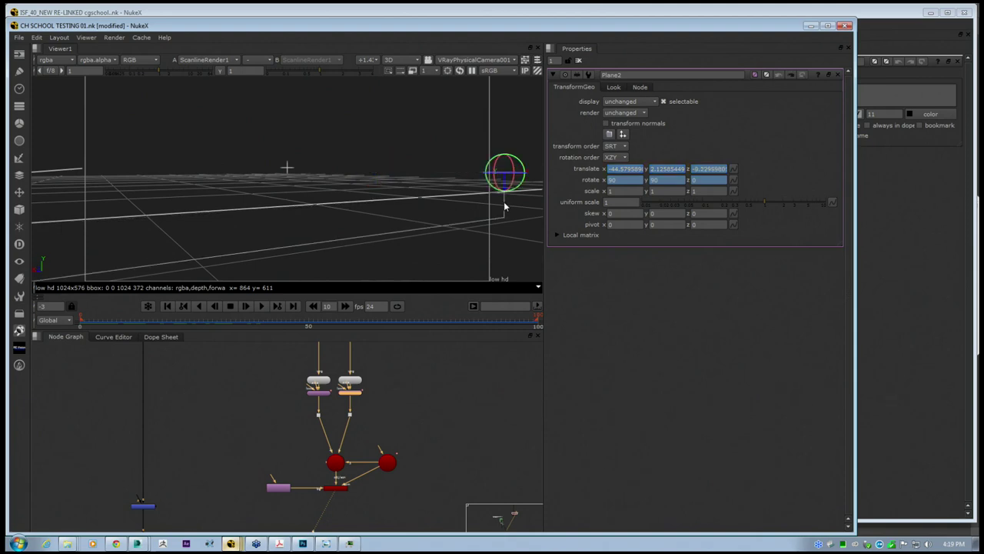
Set the timeline to frame -9 and inspect VRayPhysicalCamera001 in the 3D view through the default camera
left_click(340, 492)
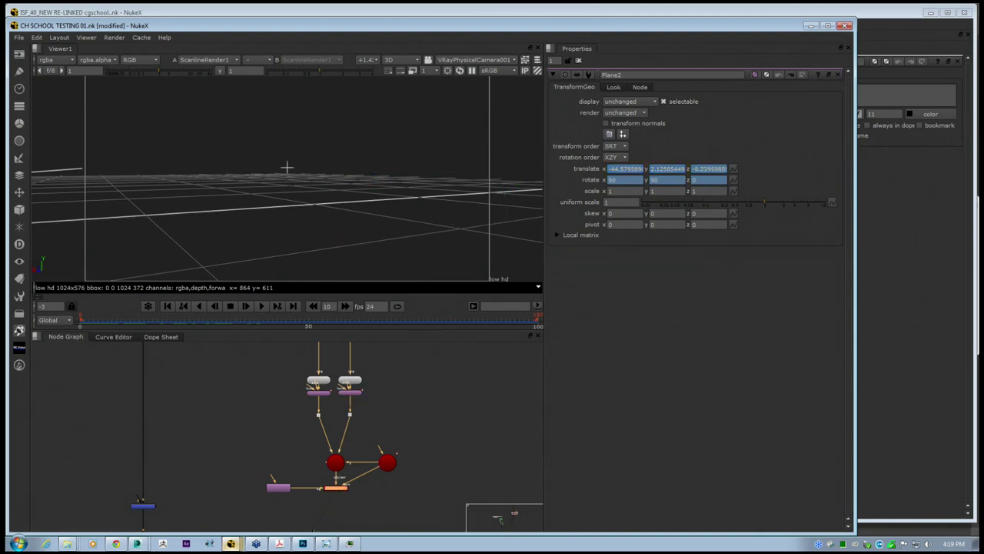
left_click_drag(116, 316, 80, 311)
left_click(473, 59)
left_click(466, 71)
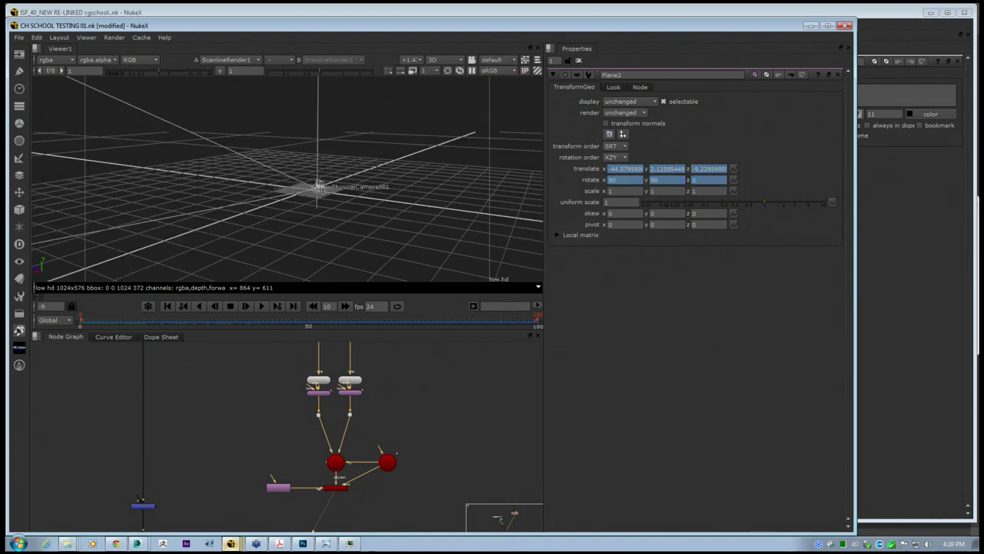
right_click_drag(333, 174, 356, 214, "alt")
right_click(356, 215)
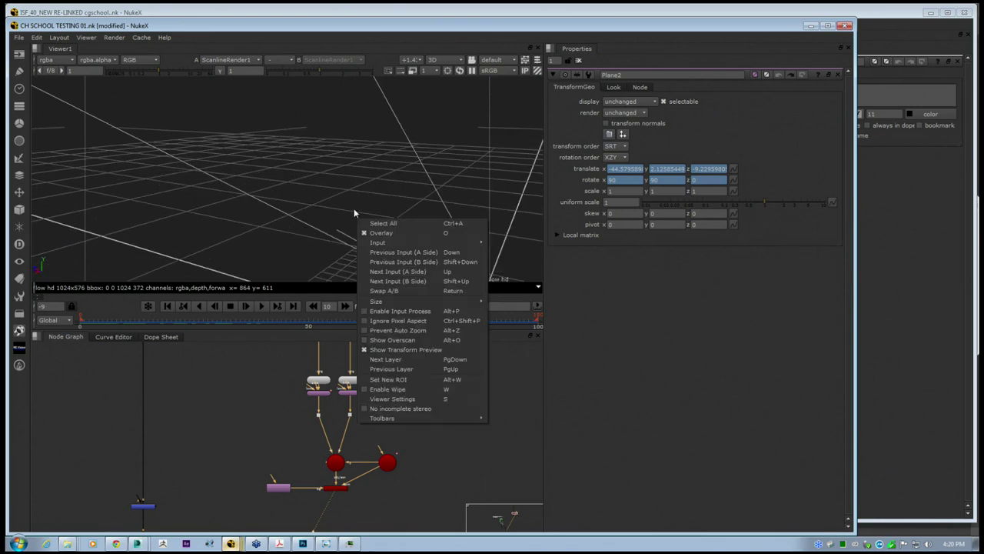
left_click(323, 178)
right_click_drag(319, 173, 279, 183, "alt")
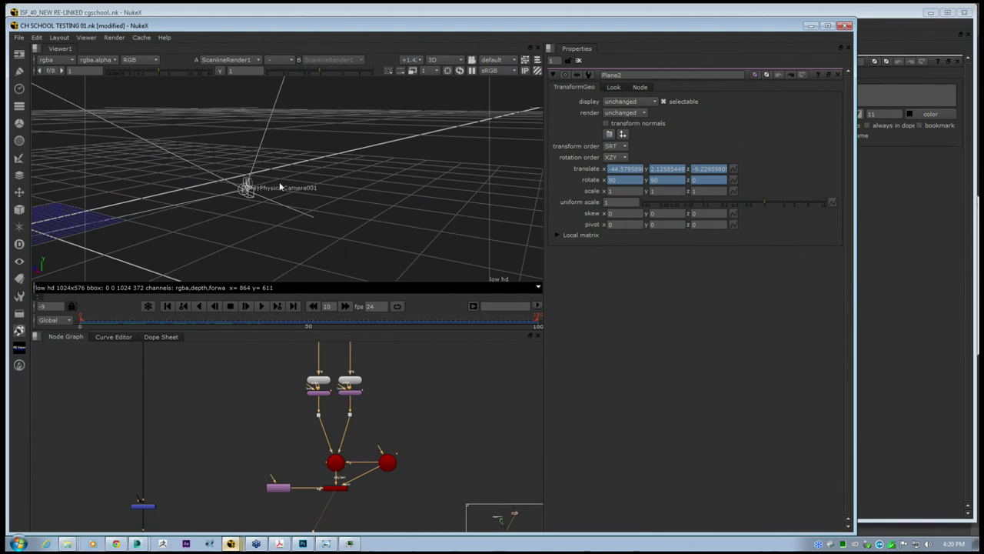
Nudge the Plane004_Diffuse_Map node into line above Plane004 and scrub the timeline to frame 33
middle_click_drag(272, 357, 274, 402)
scroll(310, 400, "up", 2)
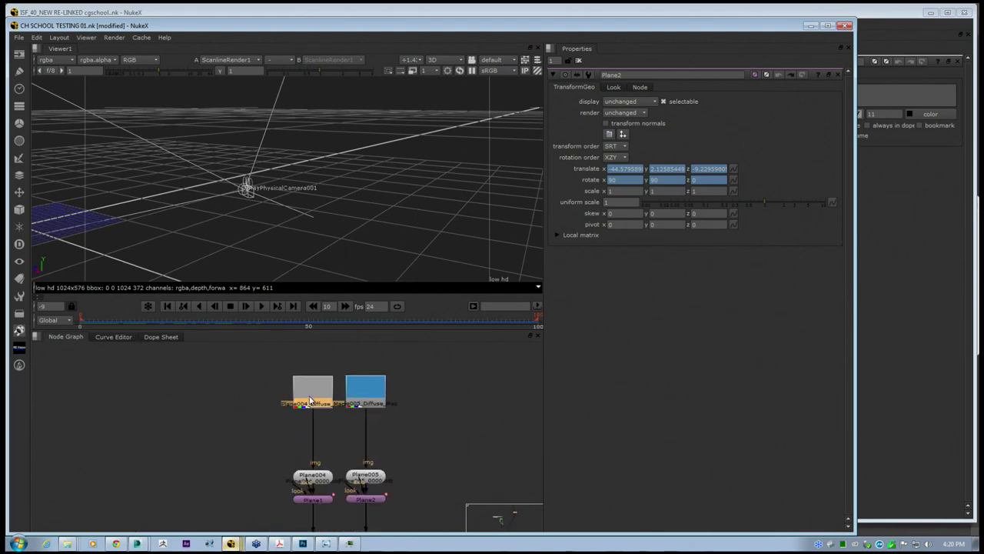
mouse_move(319, 401)
left_mouse_down()
mouse_move(299, 399)
mouse_move(314, 407)
left_mouse_up()
mouse_move(237, 192)
left_mouse_down("ctrl")
mouse_move(260, 193)
mouse_move(252, 191)
left_mouse_up("ctrl")
left_click_drag(85, 322, 231, 333)
left_click(68, 543)
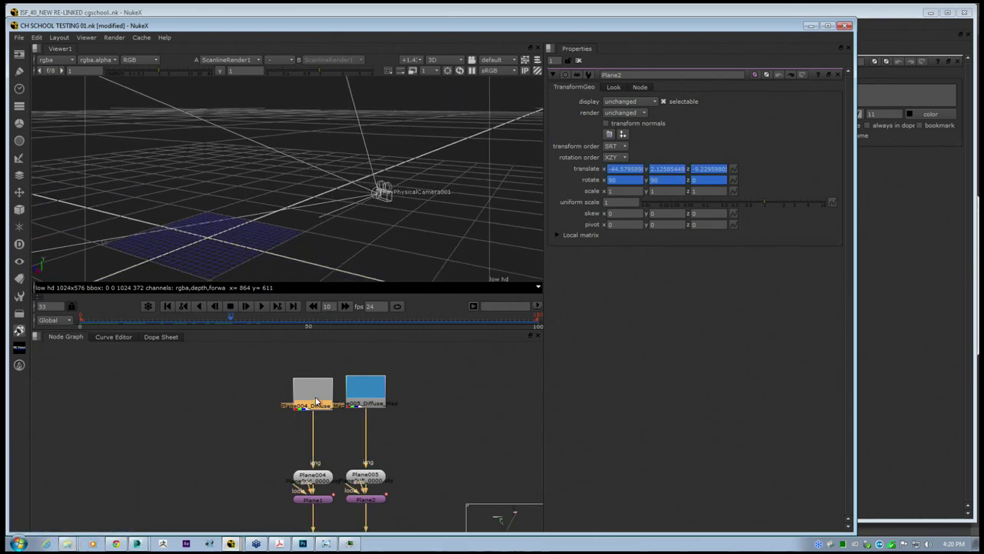
left_click_drag(315, 400, 316, 397)
middle_click_drag(313, 443, 324, 431)
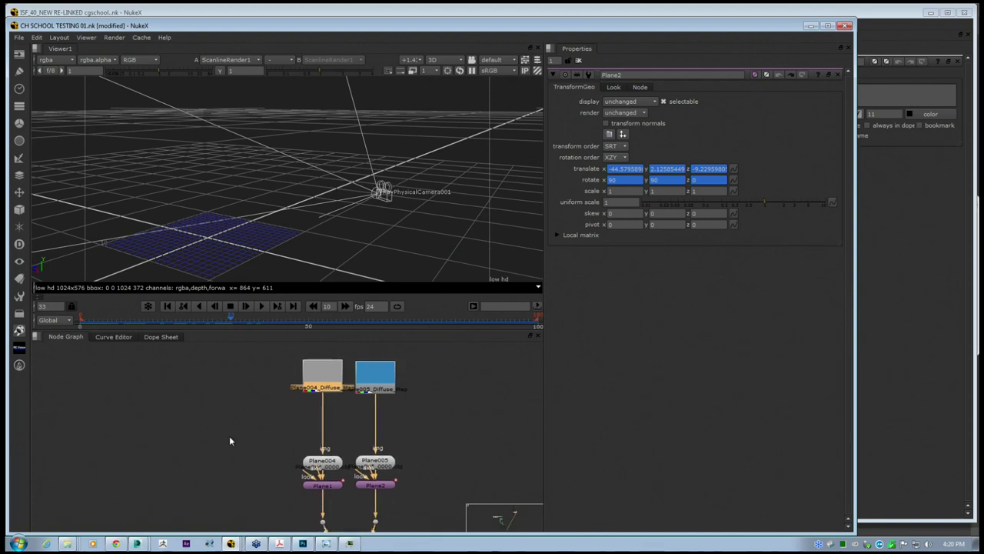
Show the ScanlineRender1 result in 2D at frame 9
left_click(436, 60)
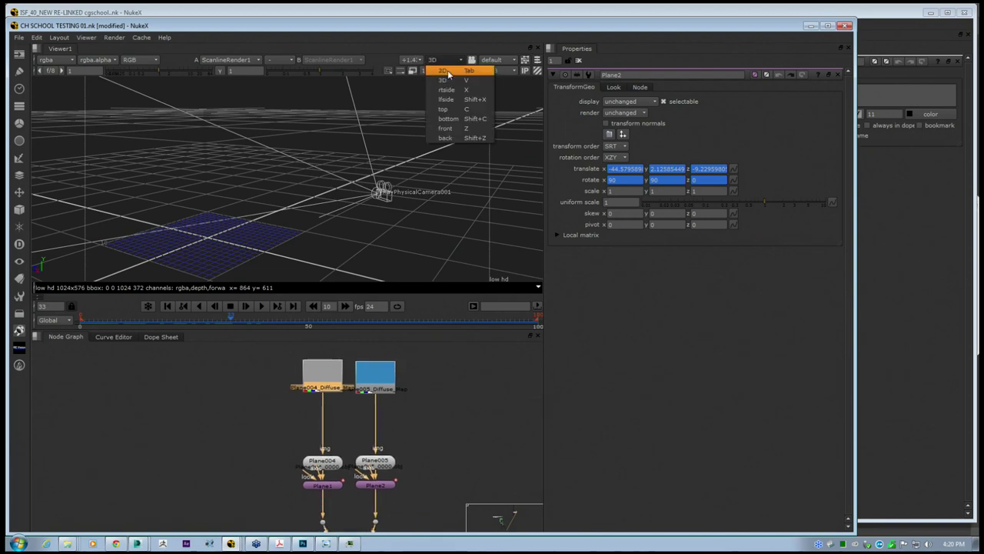
left_click(445, 68)
left_click_drag(95, 325, 121, 325)
Display the Scene1 node's output in the viewer
middle_click_drag(263, 389, 297, 313)
scroll(271, 357, "down", 2)
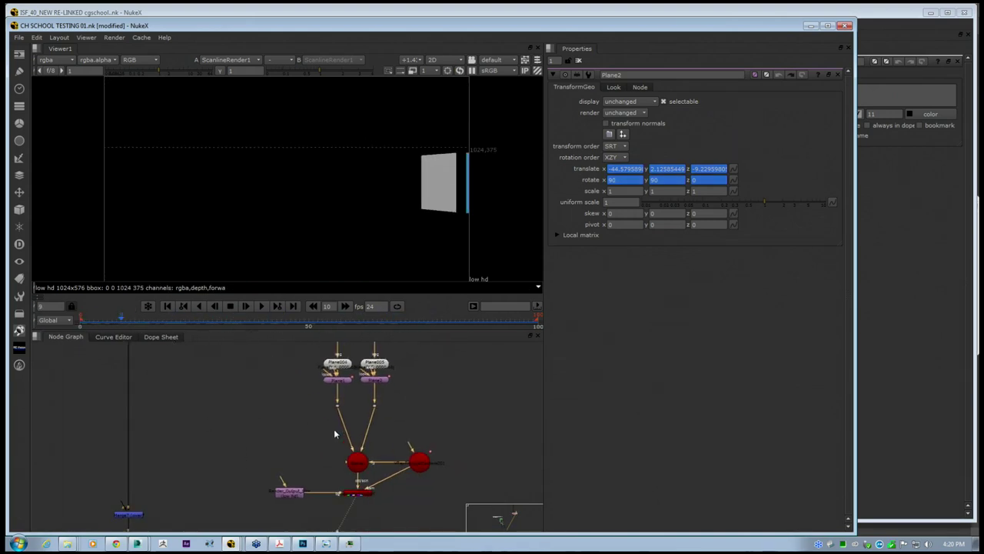
middle_click_drag(356, 470, 334, 429)
left_click(336, 426)
key("1")
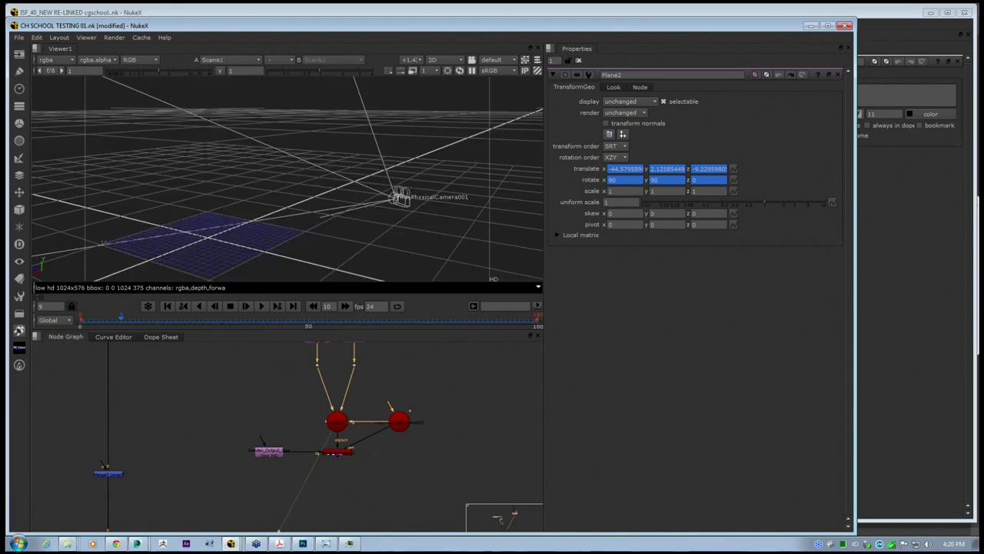
Inspect VRayPhysicalCamera001 up close in the 3D view and open its properties
right_click(348, 170)
left_click(334, 174)
middle_click_drag(362, 116, 293, 156)
scroll(326, 169, "down", 4)
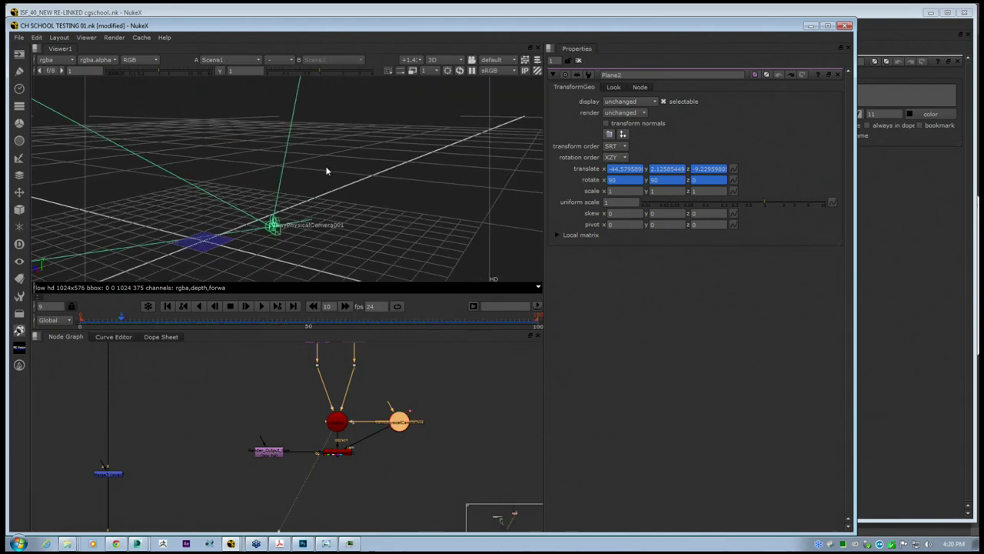
left_click_drag(326, 171, 304, 194, "ctrl")
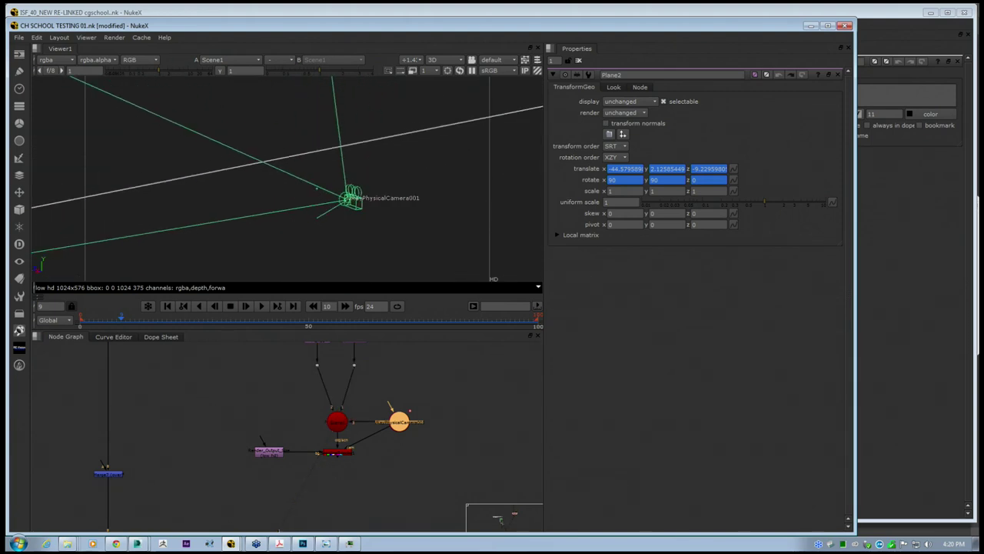
left_click(316, 189)
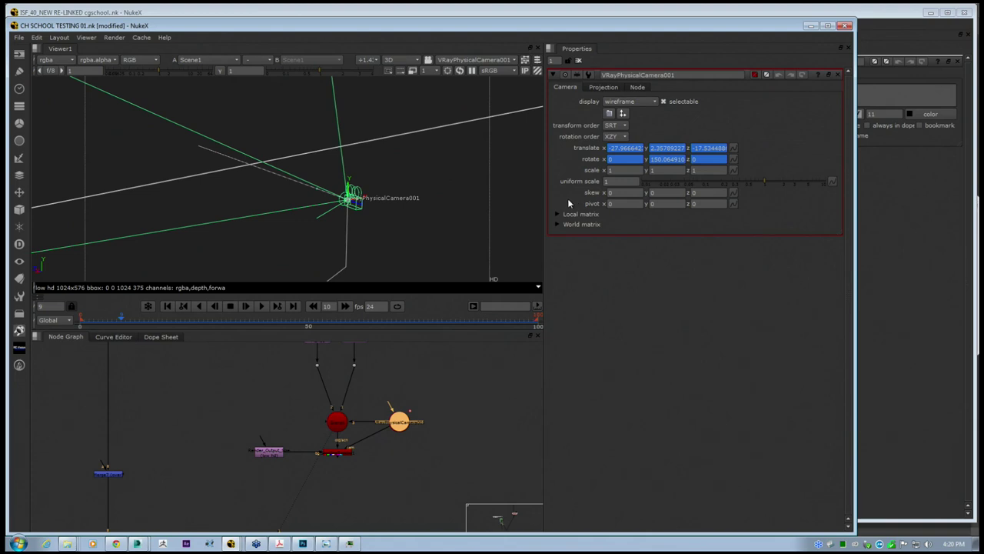
Select the Plane005 geometry node and view the Scene1 output in 2D
mouse_move(379, 416)
middle_mouse_down()
mouse_move(388, 434)
mouse_move(373, 456)
middle_mouse_up()
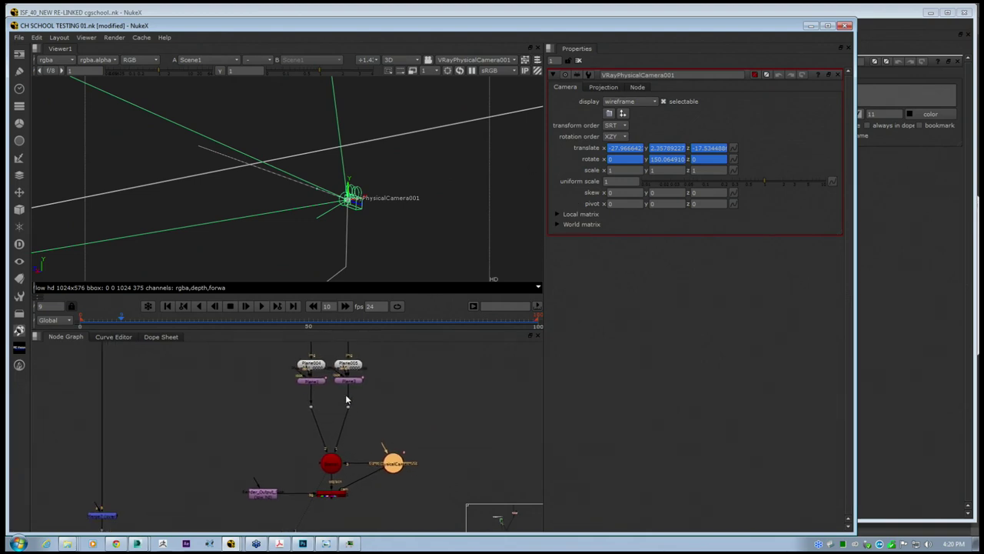
middle_click_drag(352, 385, 356, 422)
left_click(354, 401)
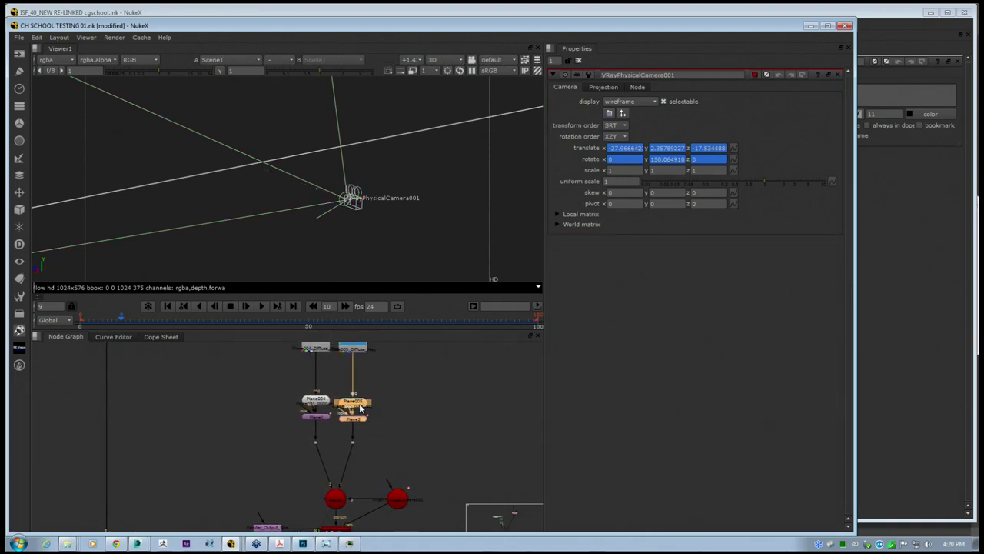
left_click(463, 58)
left_click(459, 66)
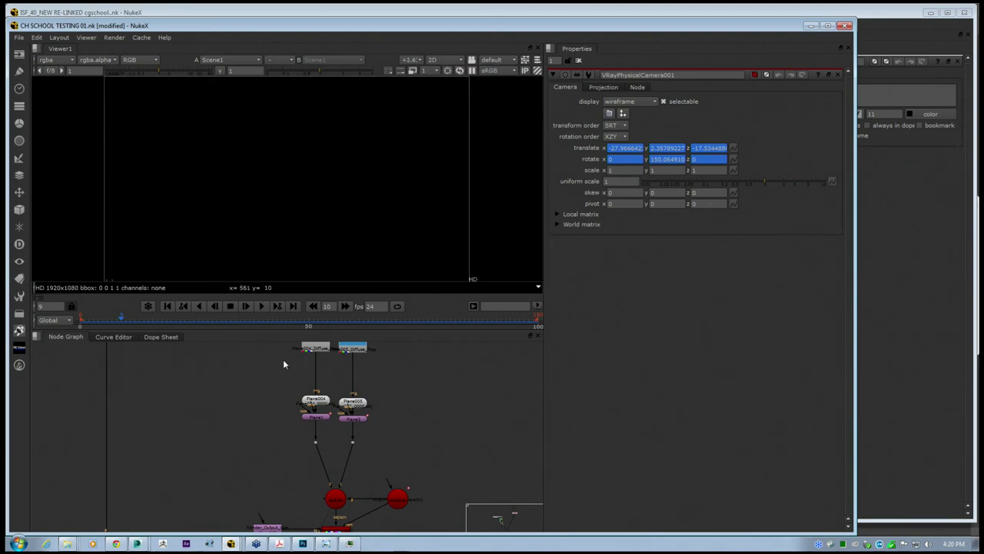
View ScanlineRender1 in 2D again, shift the Scene1 node slightly and scrub to frame -7
middle_click_drag(251, 444, 293, 330)
scroll(383, 405, "up", 4)
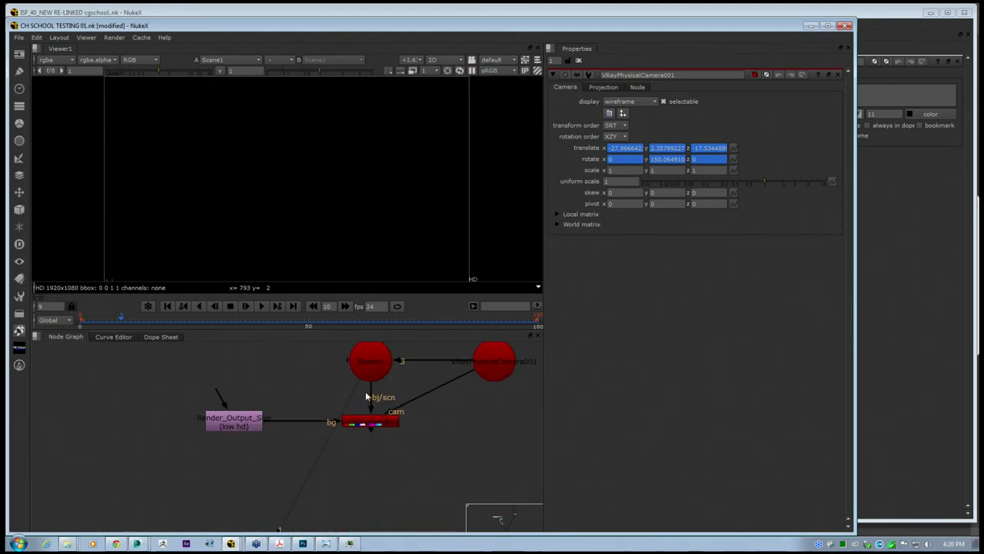
left_click_drag(356, 381, 369, 426)
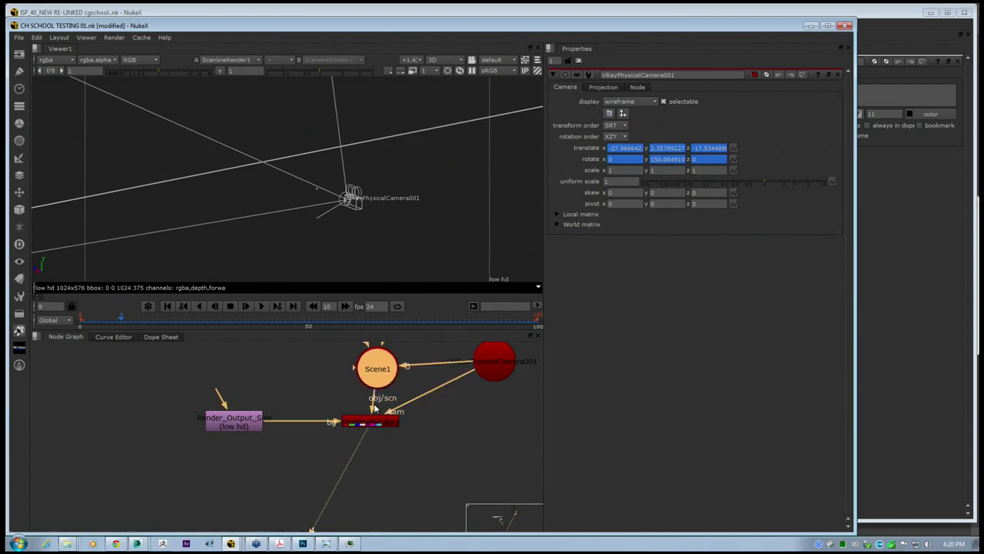
left_click(369, 427)
left_click(465, 60)
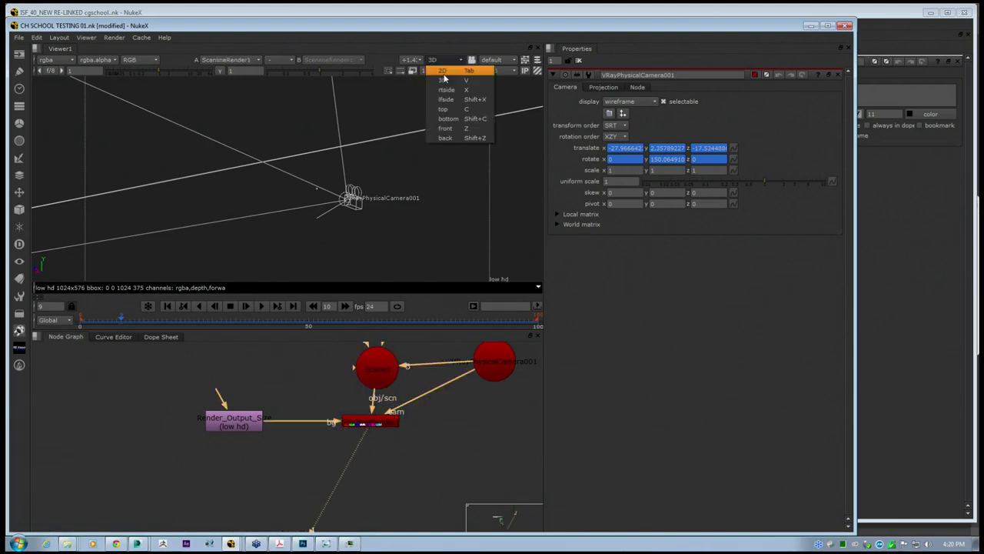
left_click(440, 71)
left_click_drag(121, 322, 48, 316)
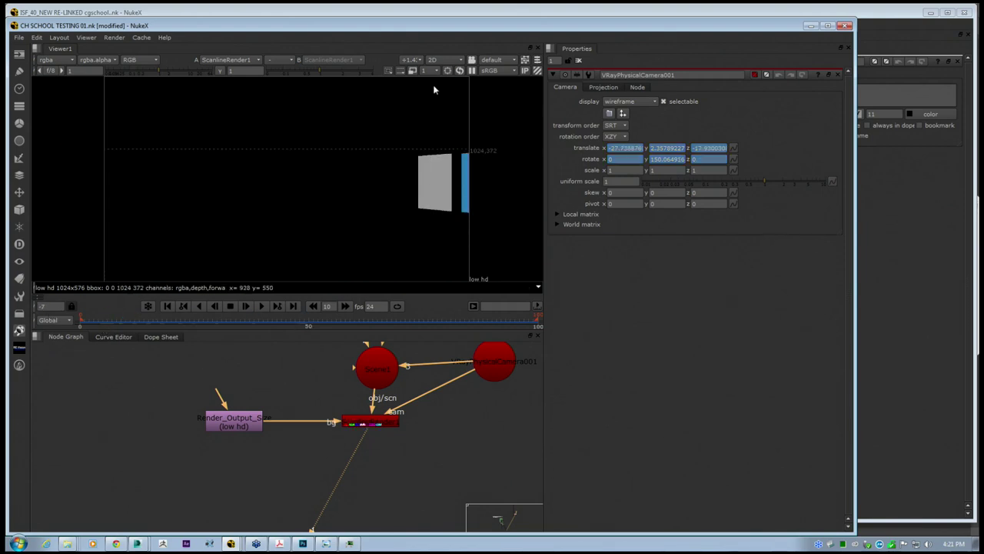
middle_click_drag(153, 405, 119, 406)
left_click(66, 545)
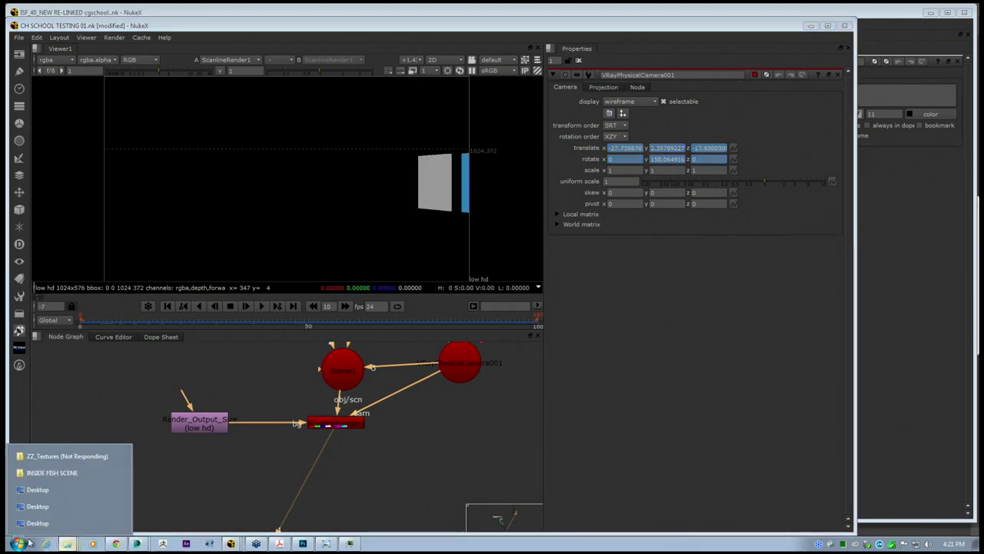
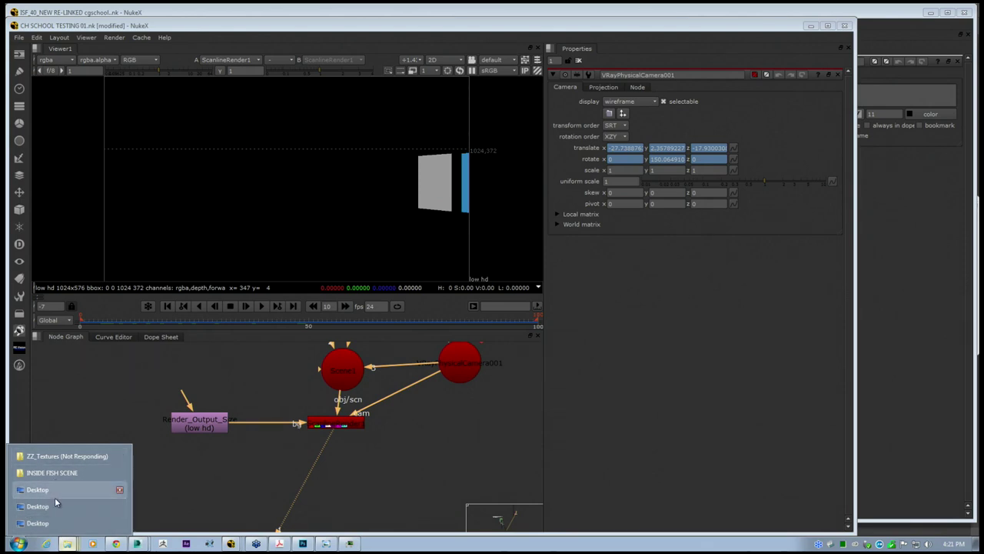
left_click(308, 374)
Open the Plane005_Diffuse_Map constant's properties and align its node level with Plane004_Diffuse_Map
middle_click_drag(254, 436, 183, 527)
middle_click_drag(257, 479, 266, 531)
middle_click_drag(255, 406, 261, 487)
middle_click_drag(314, 355, 322, 445)
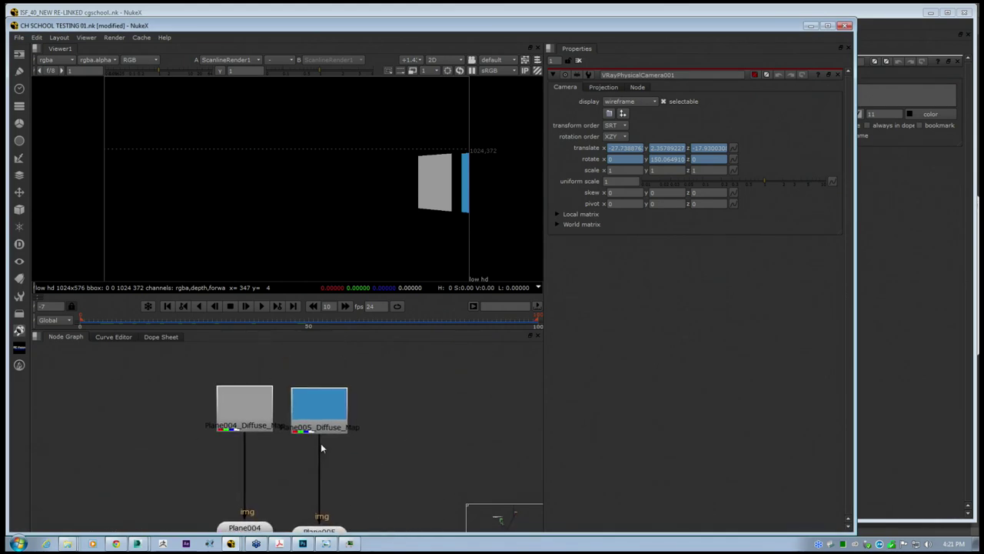
double_click(324, 410)
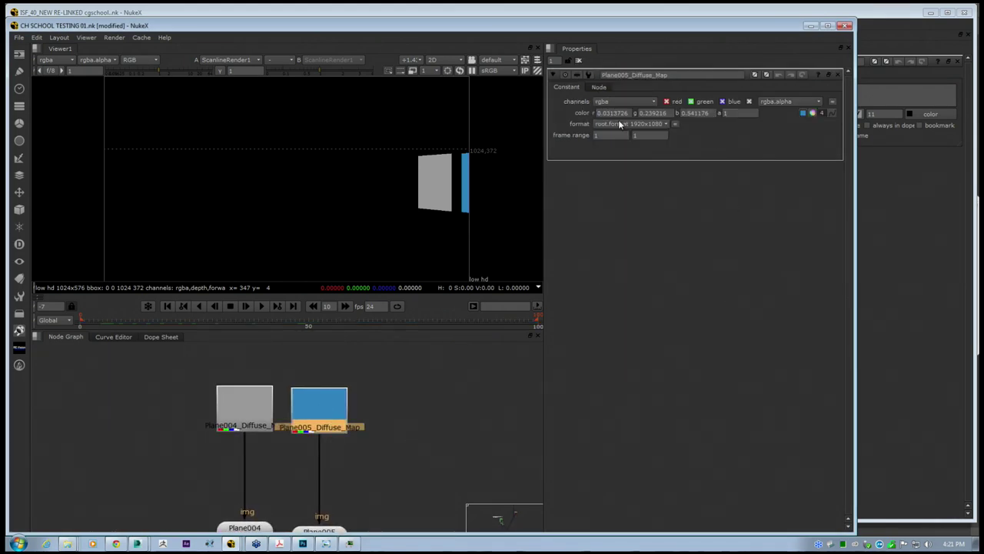
left_click_drag(327, 429, 322, 421)
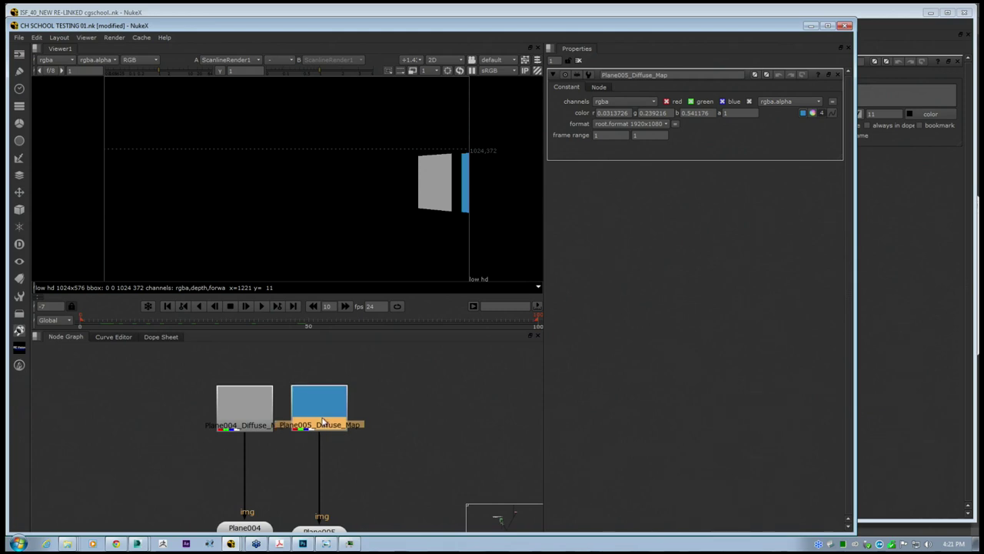
Examine how the two diffuse map constants feed the Plane004 and Plane005 geometry nodes
middle_click_drag(163, 457, 171, 428)
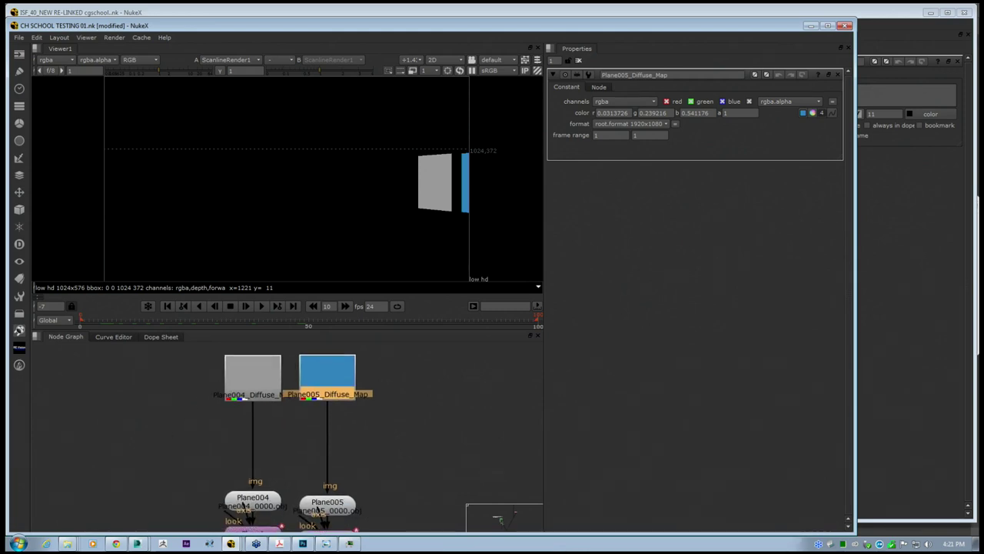
left_click(243, 393)
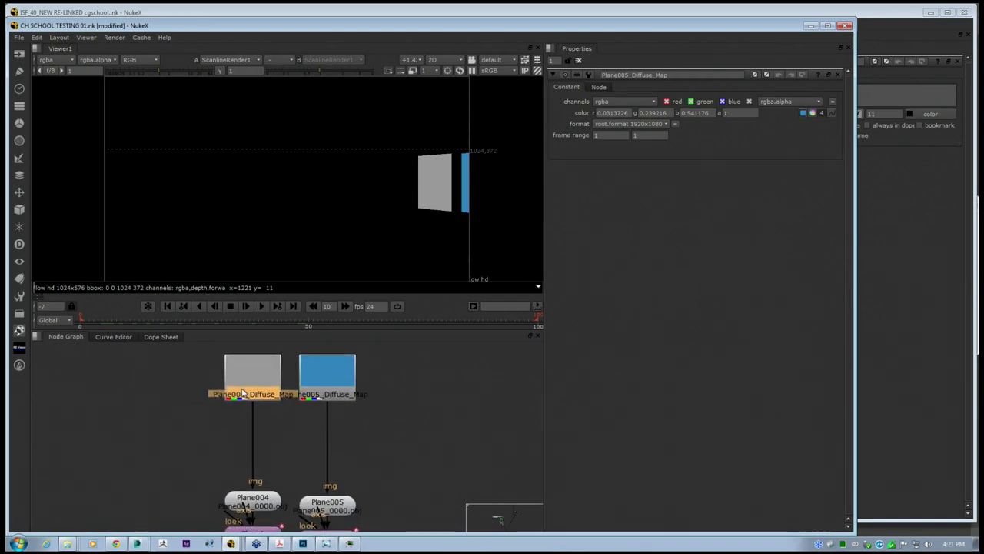
middle_click_drag(365, 416, 373, 439)
left_click_drag(417, 443, 206, 359)
left_click(168, 430)
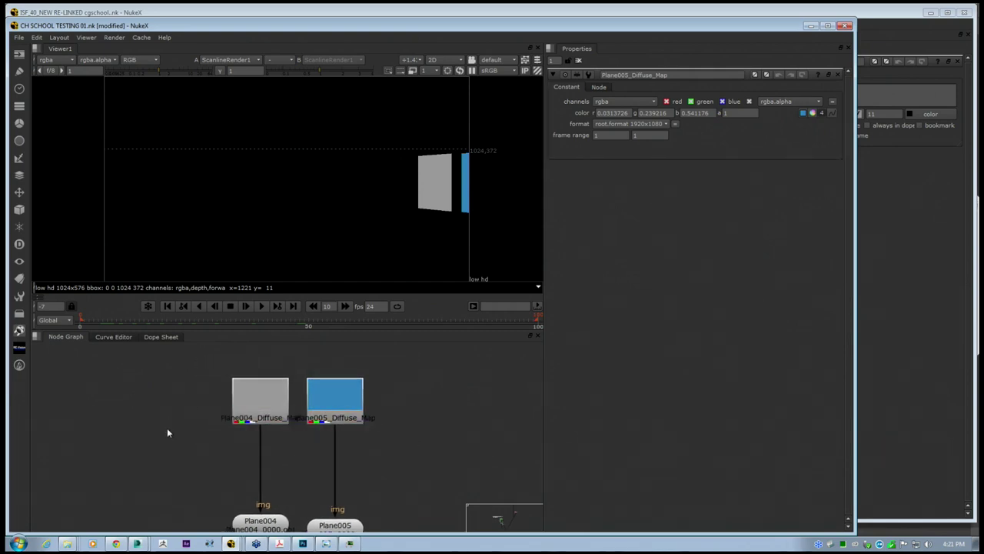
middle_click_drag(201, 447, 221, 423)
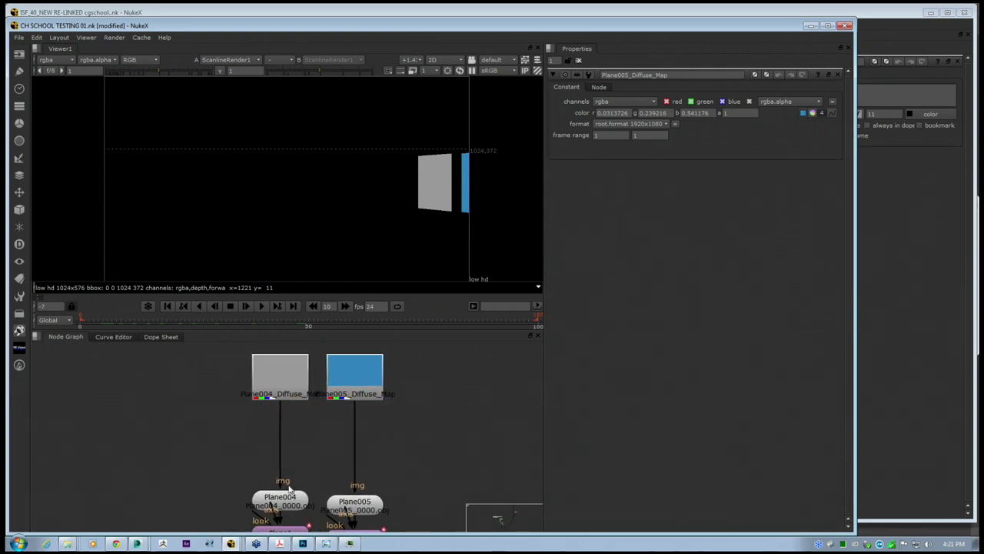
left_click(304, 395)
left_click(281, 497)
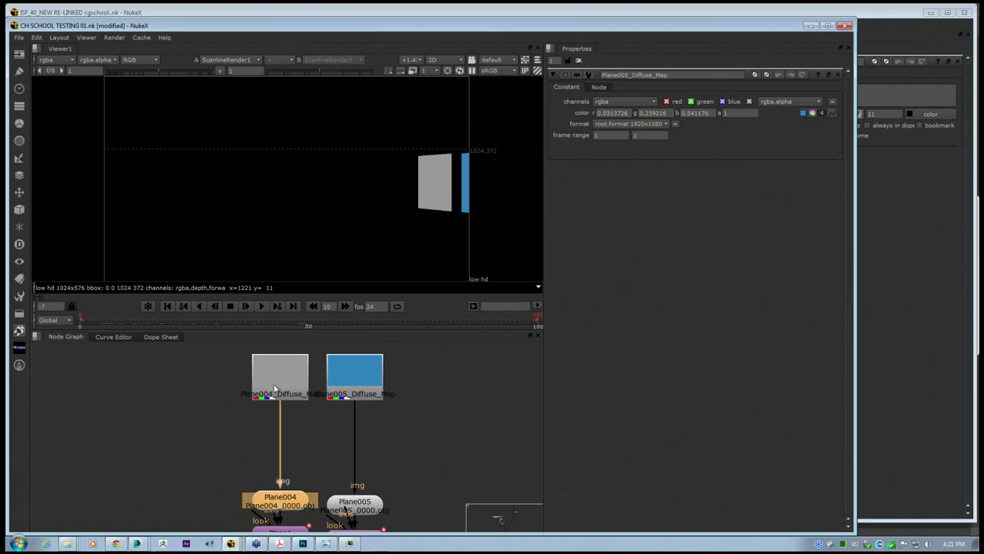
mouse_move(115, 545)
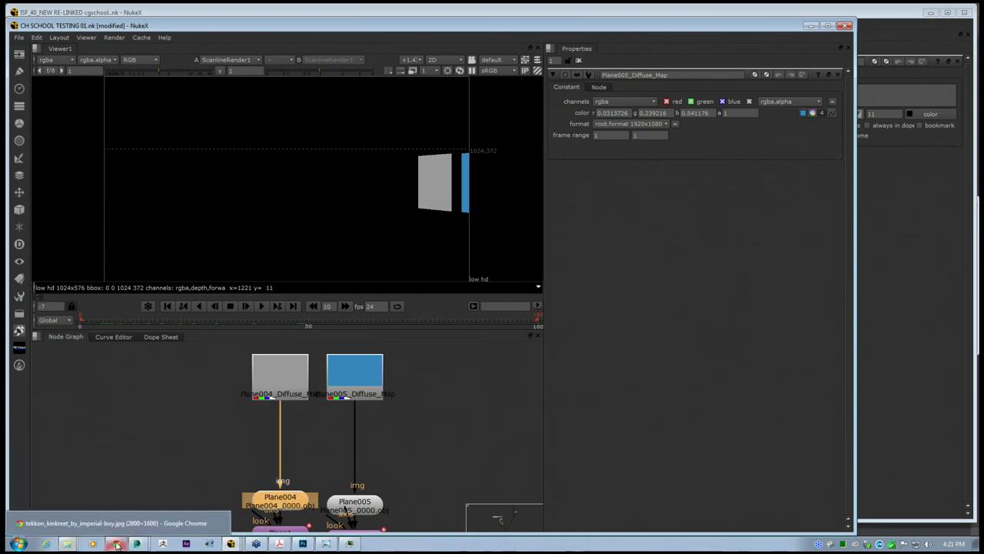
left_click(135, 463)
middle_click_drag(135, 459, 155, 433)
mouse_move(72, 544)
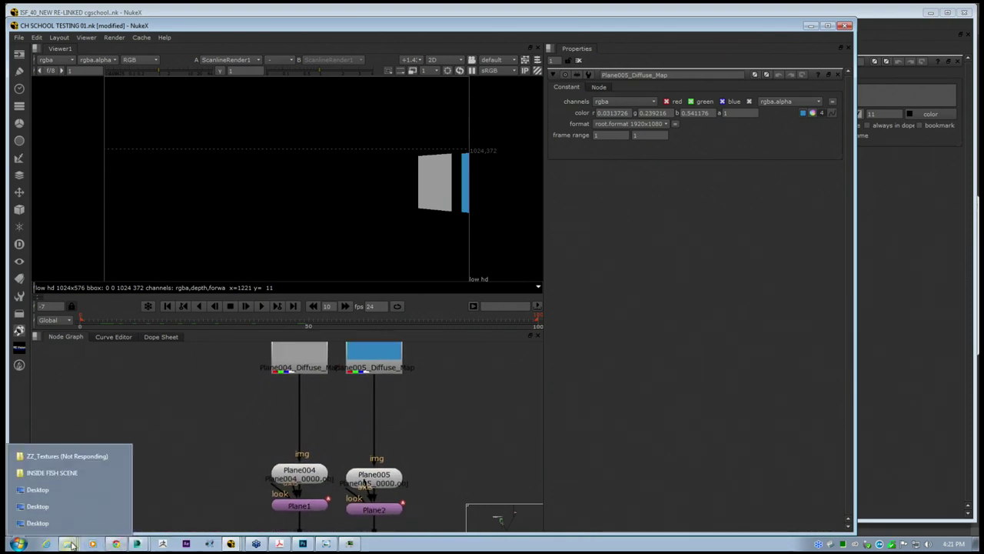
Start reading in an image file and browse to E:/CG SCHOOL/DAY 01_ARTWORK
right_click(73, 407)
mouse_move(90, 328)
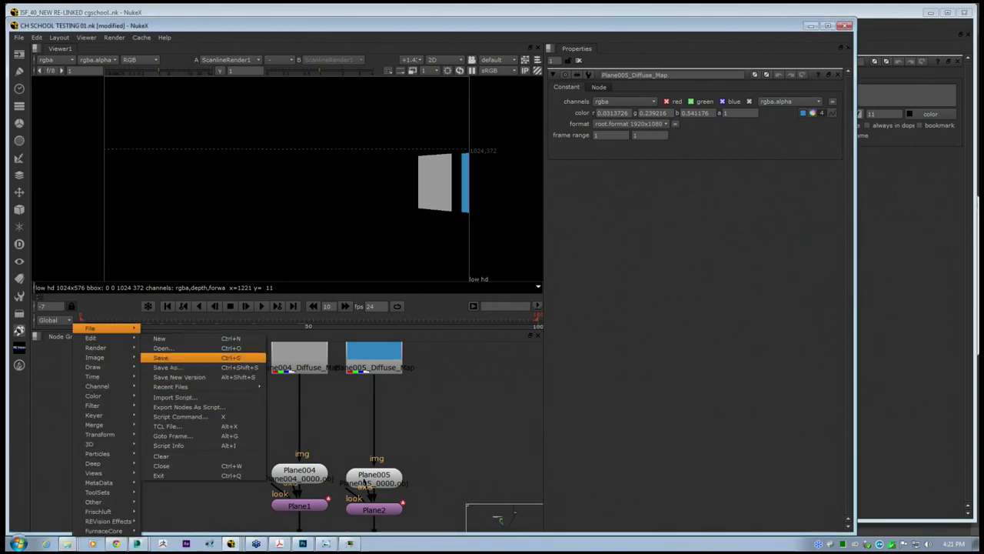
left_click(160, 358)
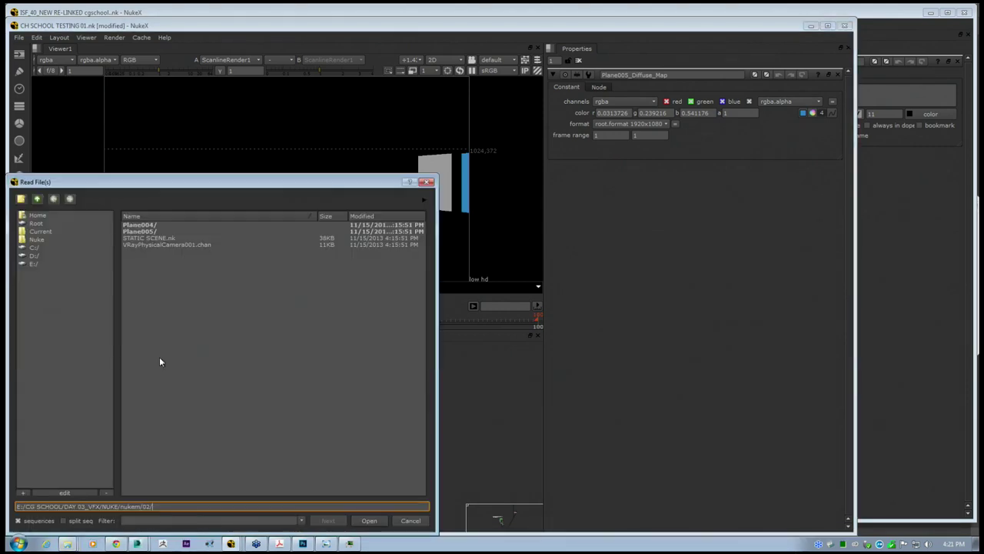
left_click_drag(113, 183, 251, 168)
left_click(128, 256)
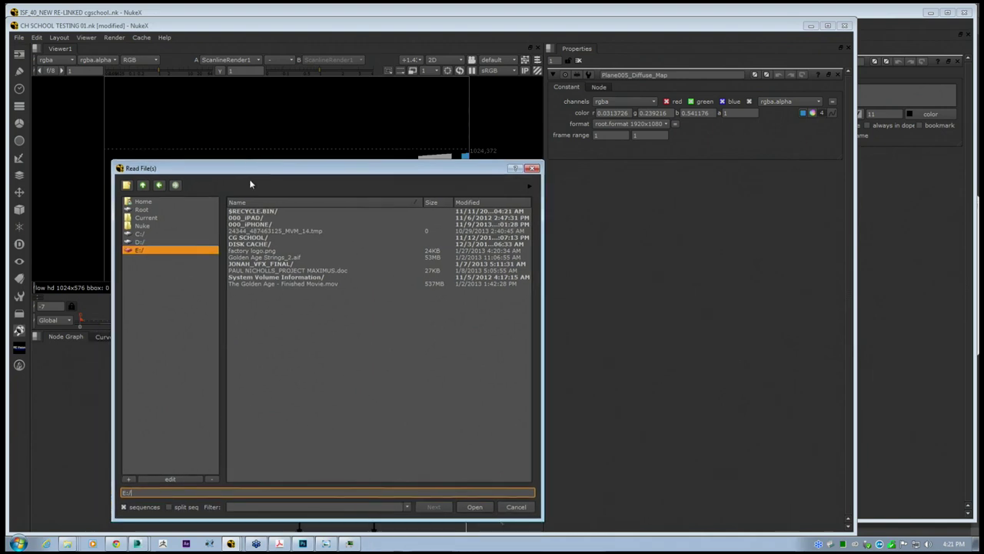
double_click(253, 237)
double_click(255, 224)
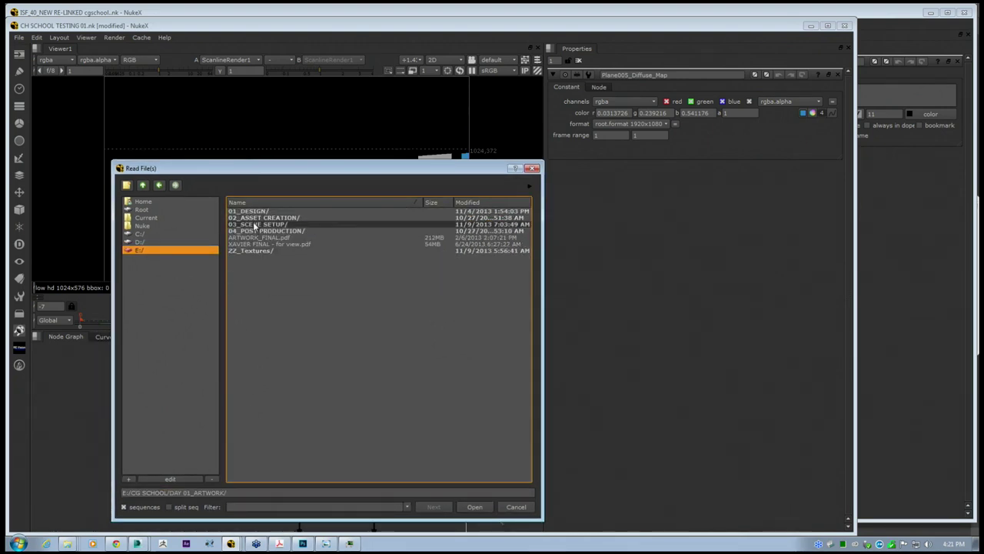
Load StreetElevation.jpg from the 04_POST PRODUCTION/ALL ARTWORK LOW RES/STONETOWN folder as a Read node
double_click(254, 231)
double_click(263, 230)
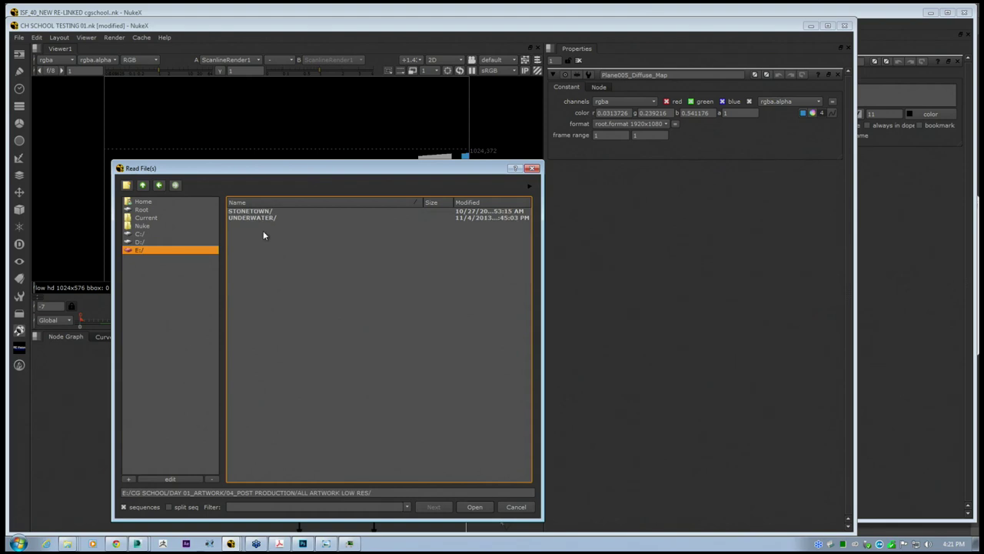
double_click(251, 212)
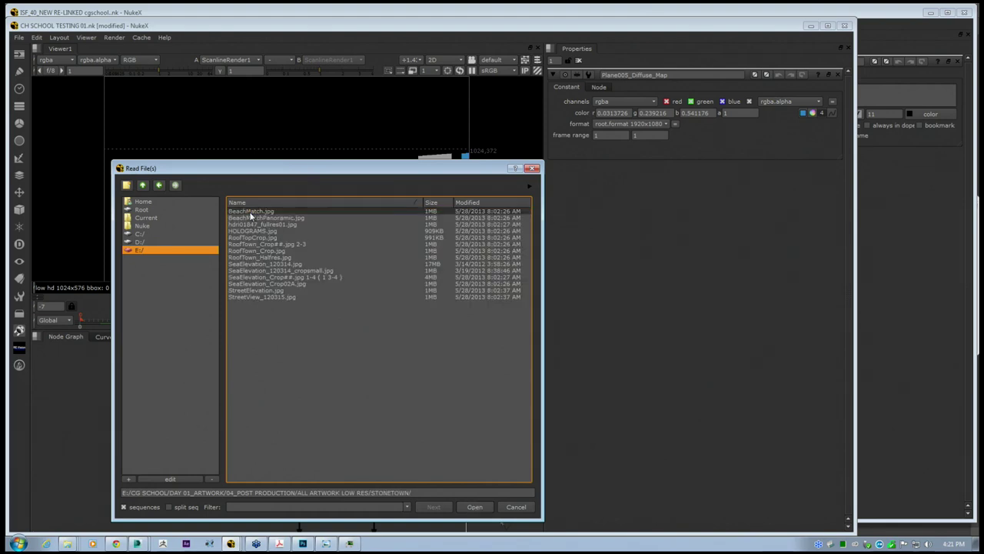
left_click(247, 290)
left_click(467, 506)
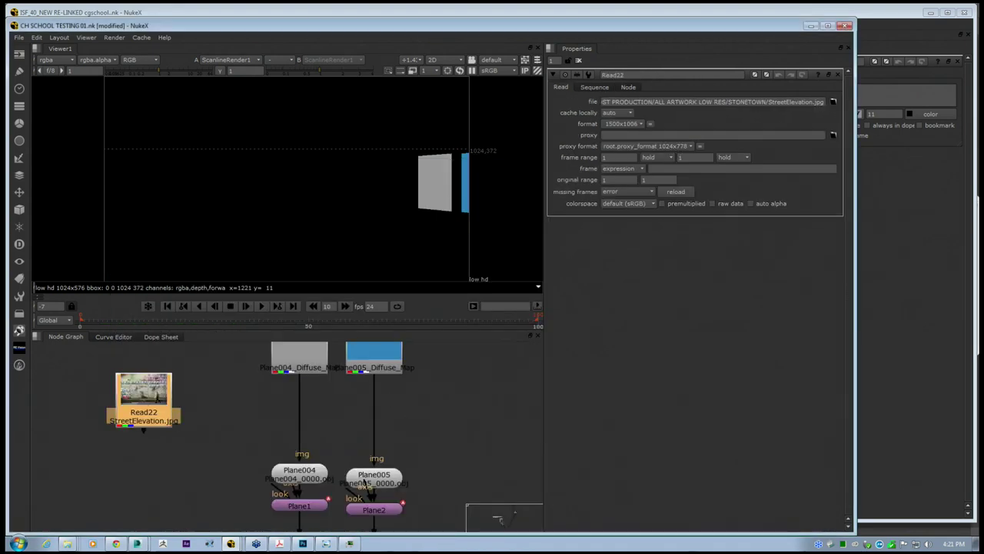
Connect the img inputs of Plane004 and Plane005 to the StreetElevation.jpg Read node and move both diffuse map constants aside
left_click_drag(143, 405, 215, 401)
middle_click_drag(215, 401, 188, 447)
left_click_drag(188, 447, 192, 373)
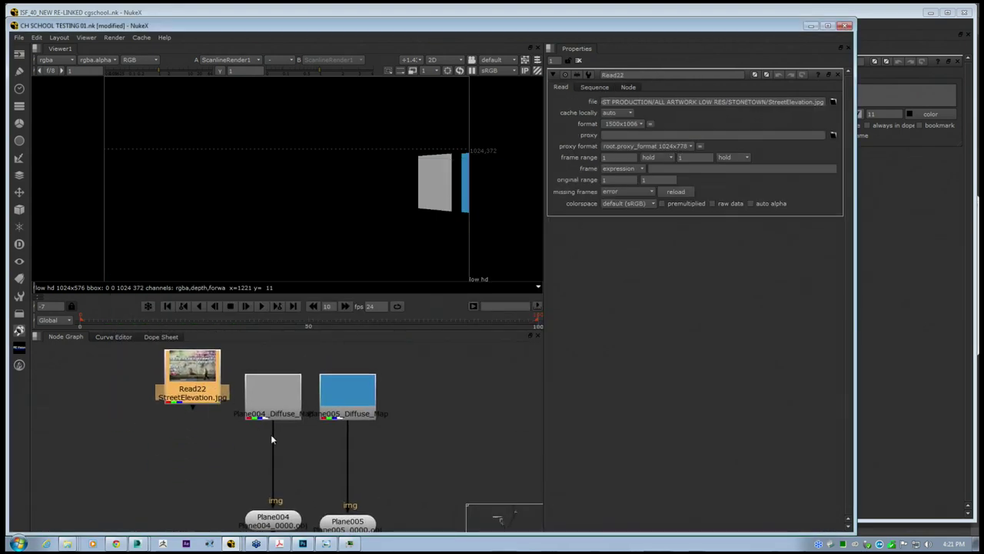
left_click_drag(272, 450, 194, 375)
left_click_drag(269, 401, 284, 391)
left_click_drag(213, 390, 234, 405)
left_click_drag(285, 398, 141, 376)
left_click_drag(213, 393, 266, 396)
left_click_drag(345, 424, 270, 397)
left_click_drag(346, 393, 418, 393)
left_click_drag(278, 401, 322, 403)
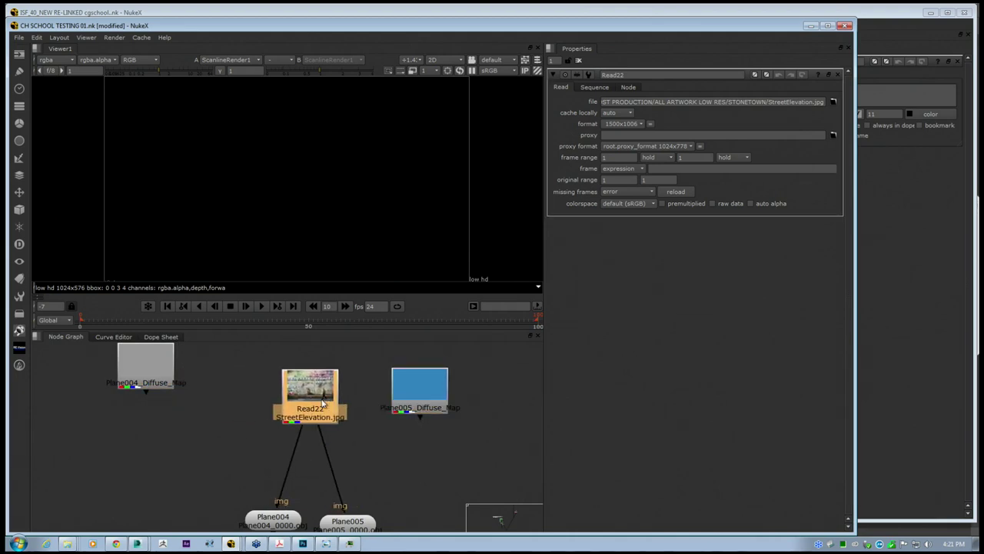
Delete the disconnected Plane005_Diffuse_Map and Plane004_Diffuse_Map constant nodes
middle_click_drag(288, 440, 319, 443)
scroll(283, 415, "down", 1)
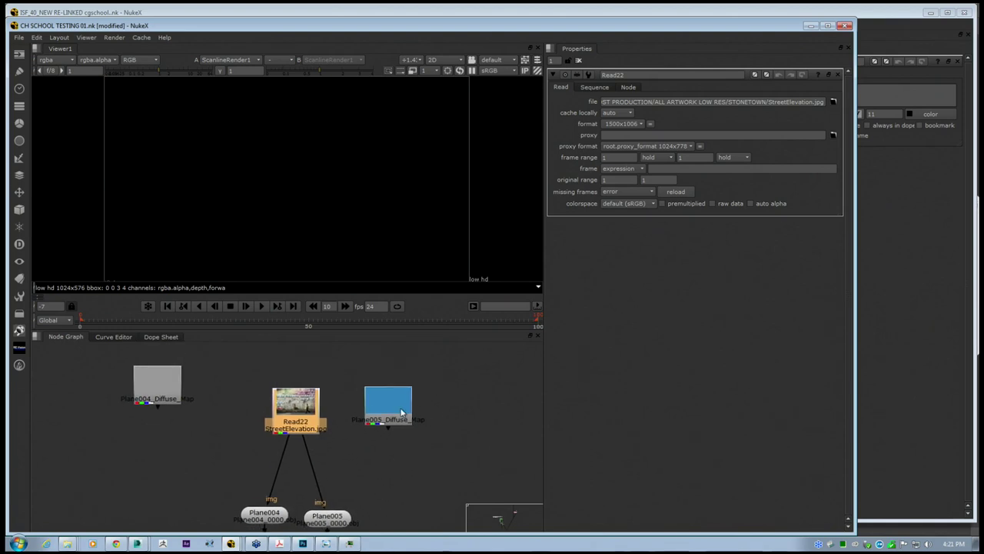
left_click(401, 412)
key("Delete")
left_click(158, 392)
key("Delete")
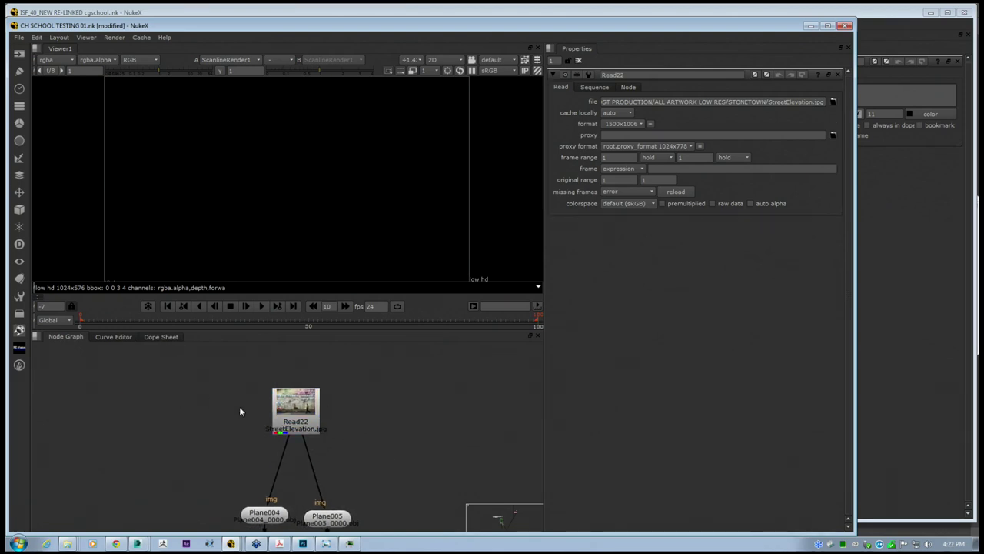
Align the Plane005 and Plane2 nodes level with Plane004 and Plane1, and select the StreetElevation.jpg Read node
left_click(300, 421)
middle_click_drag(317, 488, 326, 456)
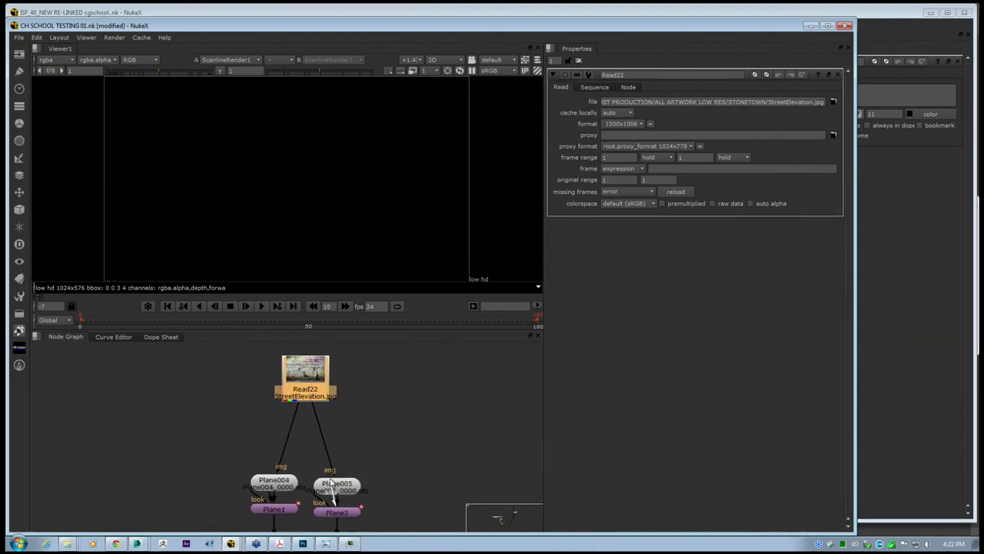
left_click(354, 488)
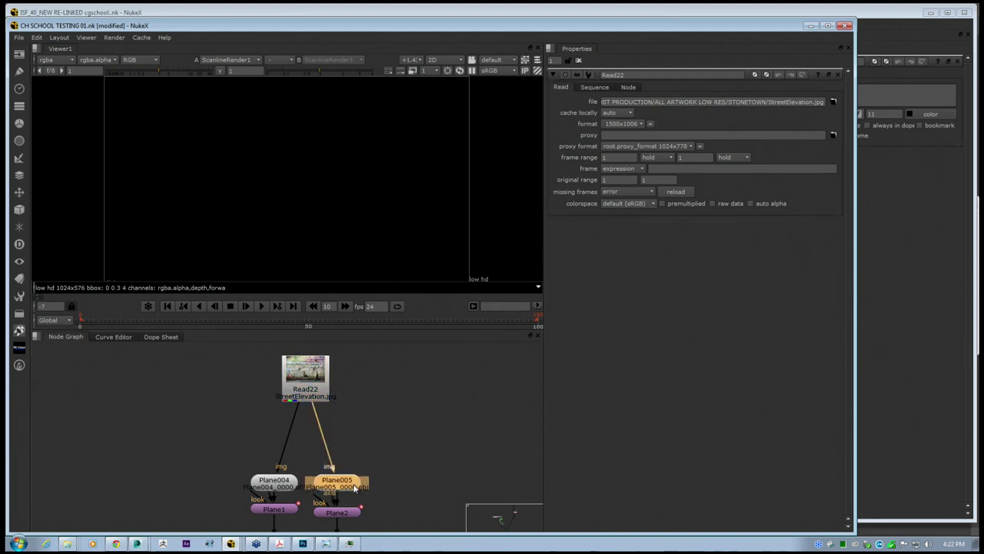
left_click_drag(352, 514, 352, 510)
left_click(311, 376)
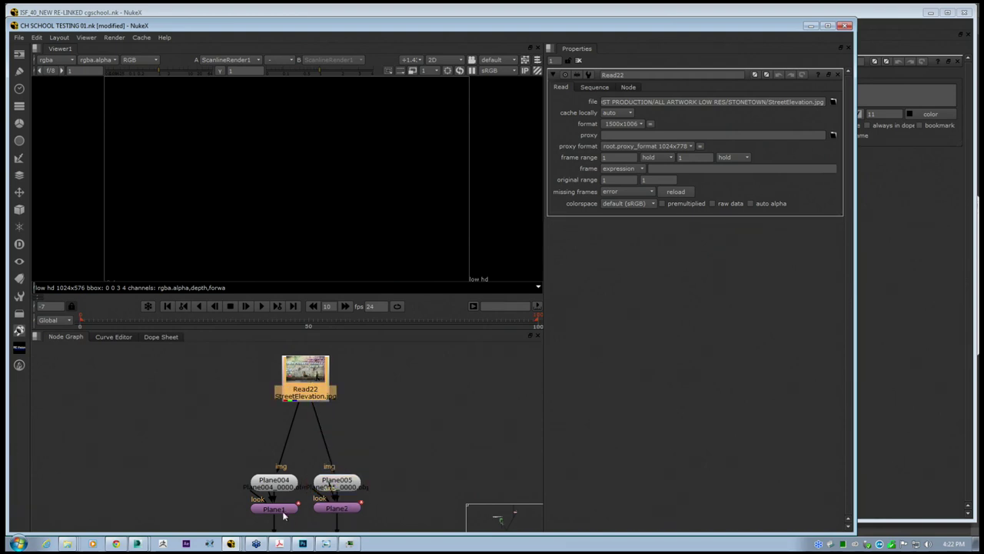
View the Merge7 composite in the viewer and scrub the timeline to frame 6
scroll(352, 393, "down", 6)
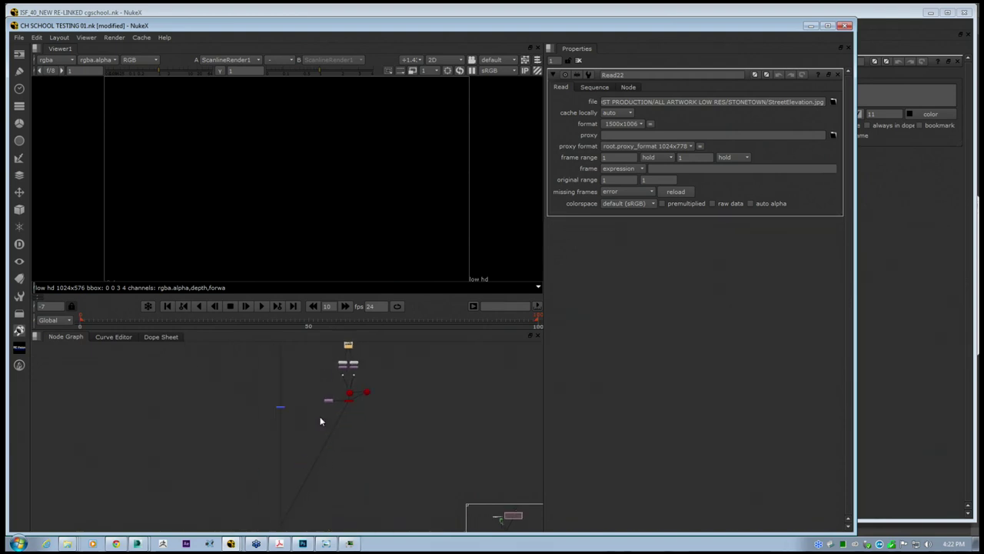
scroll(320, 420, "up", 4)
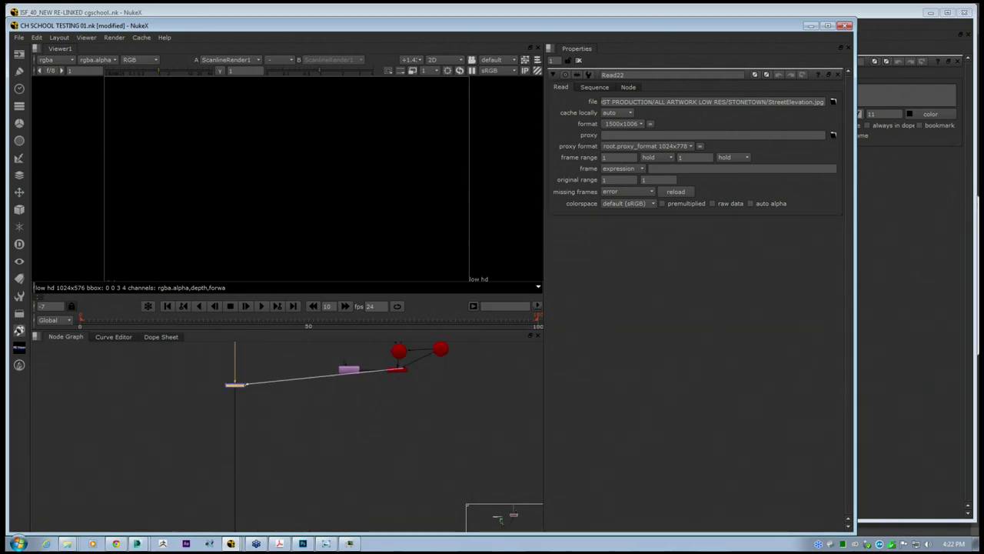
key("1")
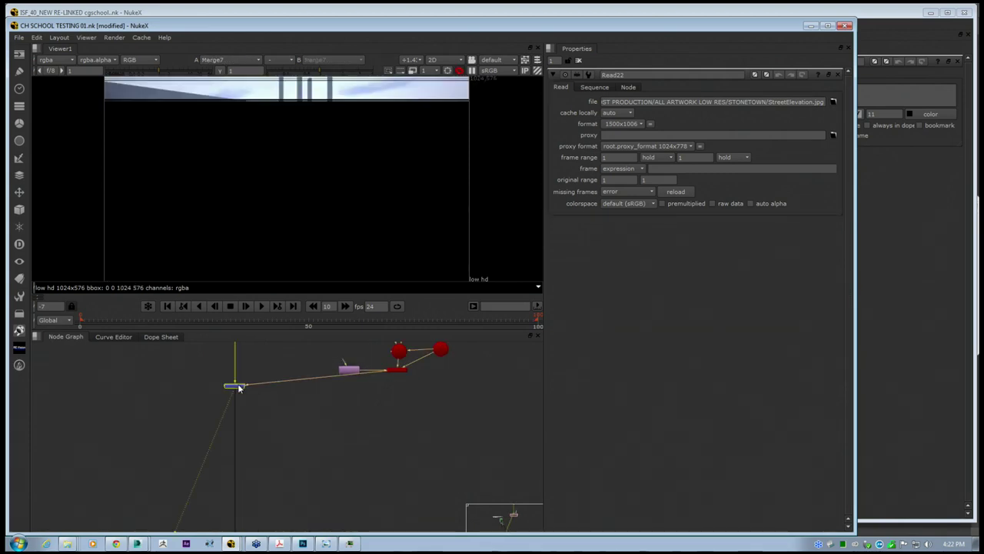
left_click_drag(303, 323, 107, 331)
middle_click_drag(408, 367, 362, 468)
scroll(362, 469, "down", 1)
scroll(363, 473, "up", 2)
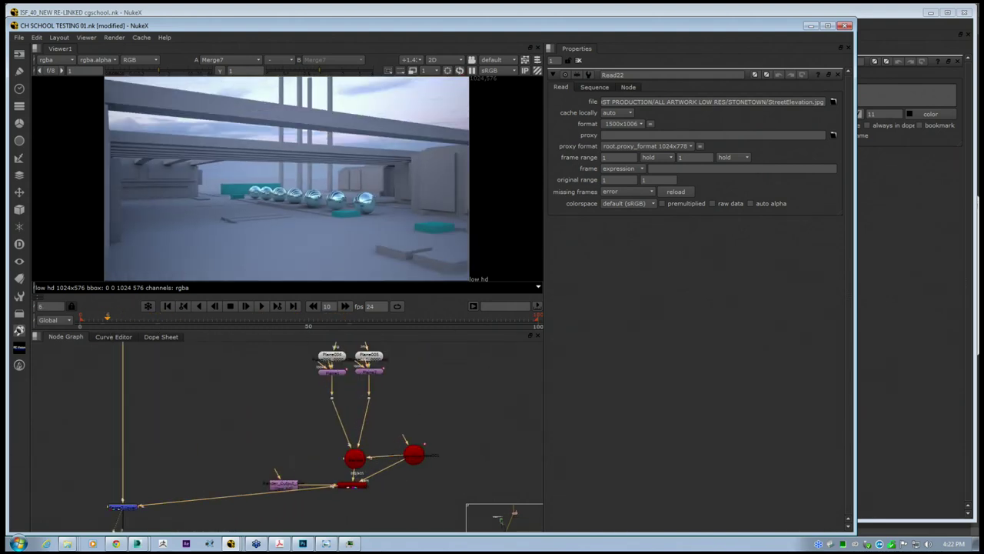
Move the Render_Output_Size node up slightly and insert a Premult node after ScanlineRender1
left_click_drag(285, 486, 286, 464)
left_click(357, 484)
key("Tab")
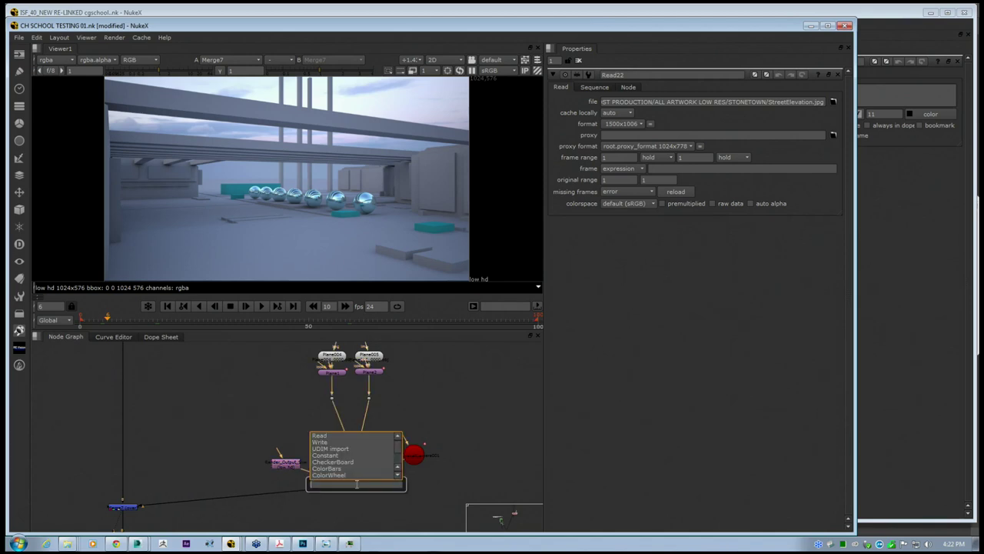
type("premult")
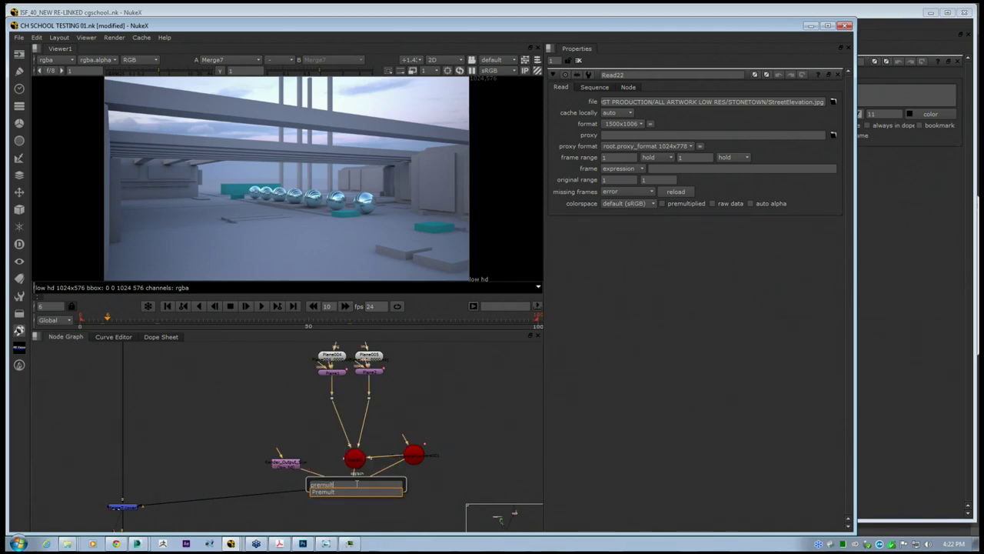
key("Return")
Check the properties of the Plane004 geometry, the Plane1 transform and the Render_Output_Size reformat node
middle_click_drag(376, 375, 375, 455)
scroll(372, 400, "up", 3)
left_click(372, 392)
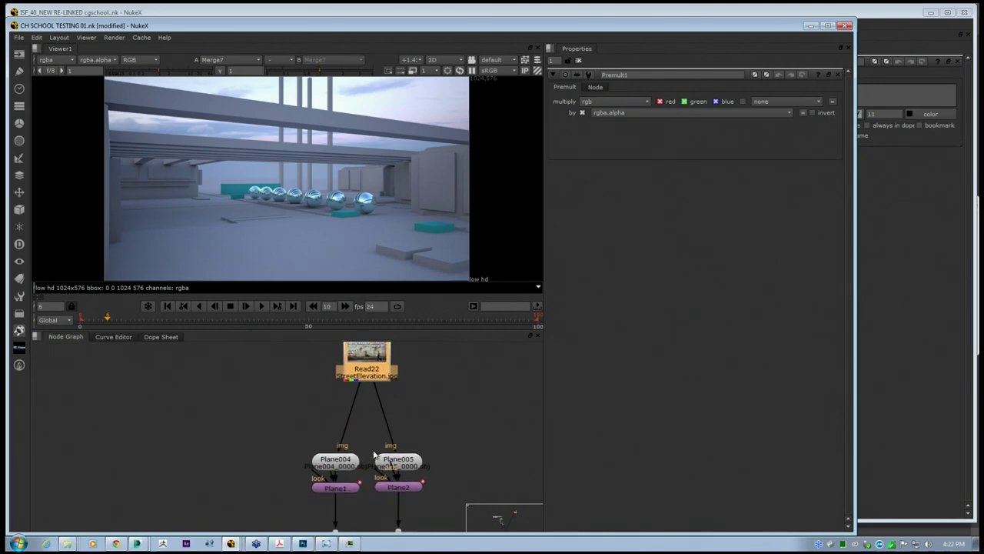
double_click(335, 460)
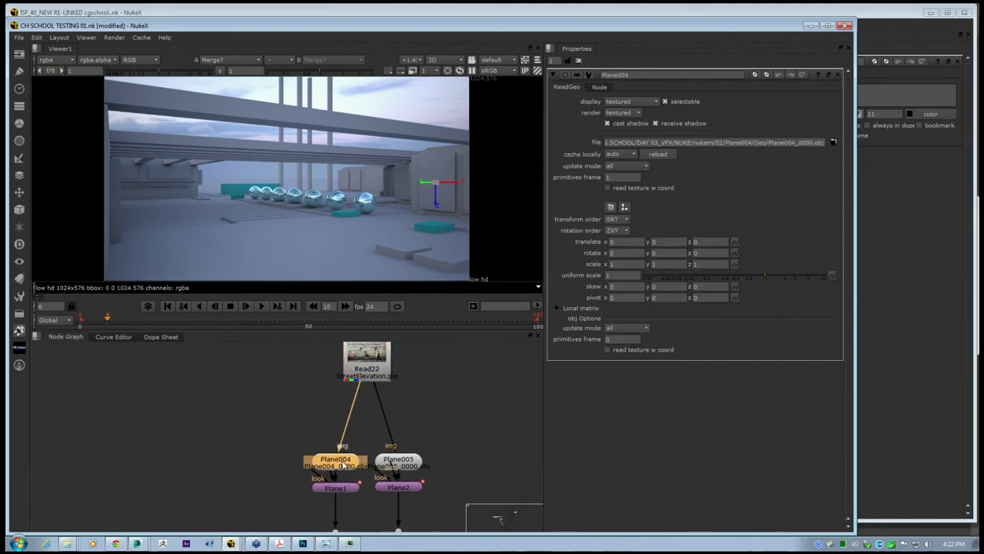
left_click(335, 489)
double_click(335, 490)
middle_click_drag(335, 495, 335, 438)
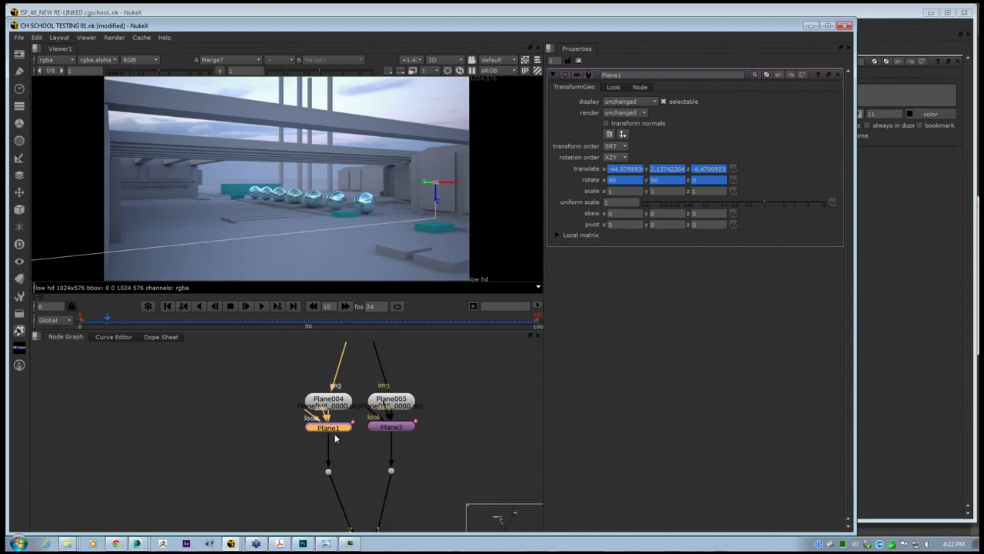
middle_click_drag(345, 484, 365, 386)
scroll(353, 415, "down", 6)
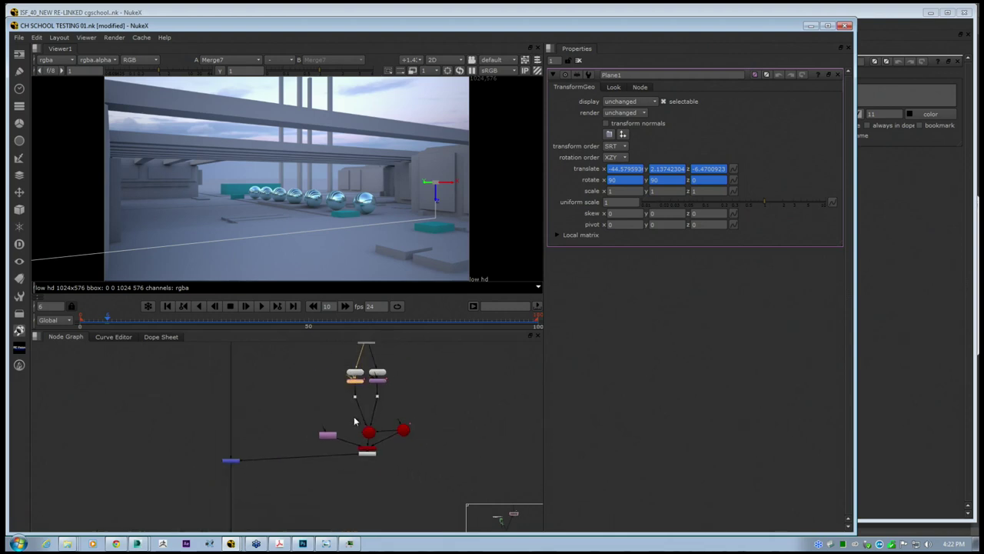
scroll(328, 437, "up", 3)
double_click(326, 438)
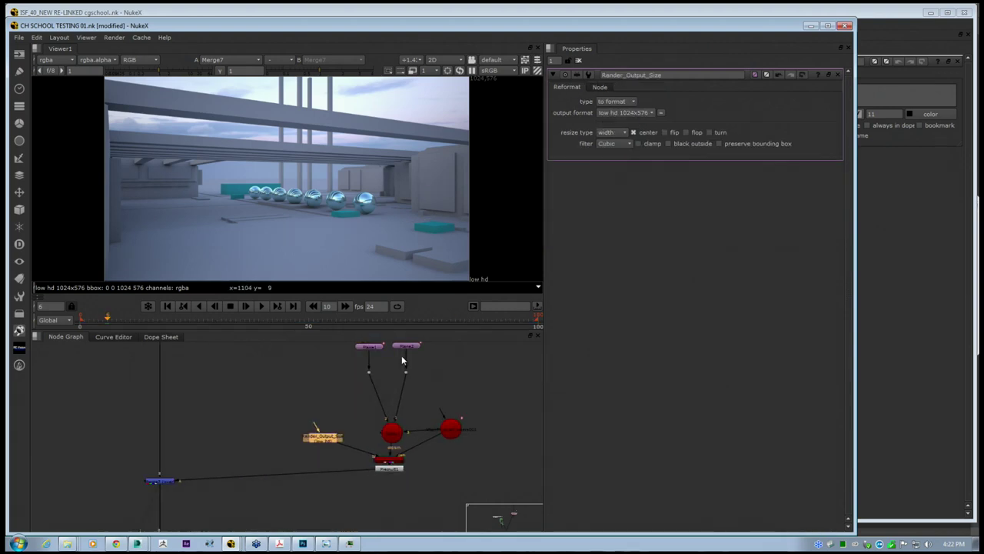
Look at the Premult node's output beneath ScanlineRender1 in the viewer
middle_click_drag(401, 356, 389, 439)
scroll(389, 438, "down", 2)
scroll(383, 444, "up", 4)
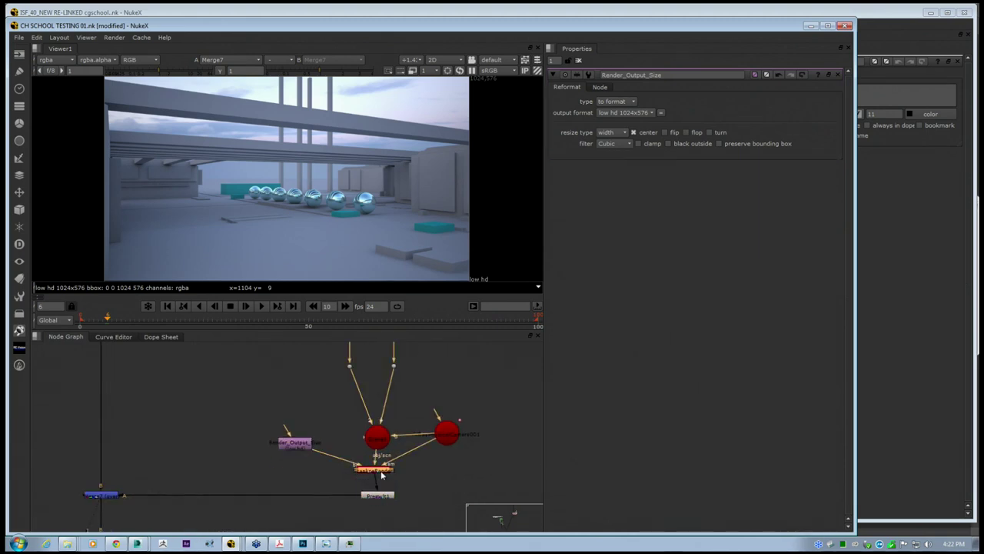
key("1")
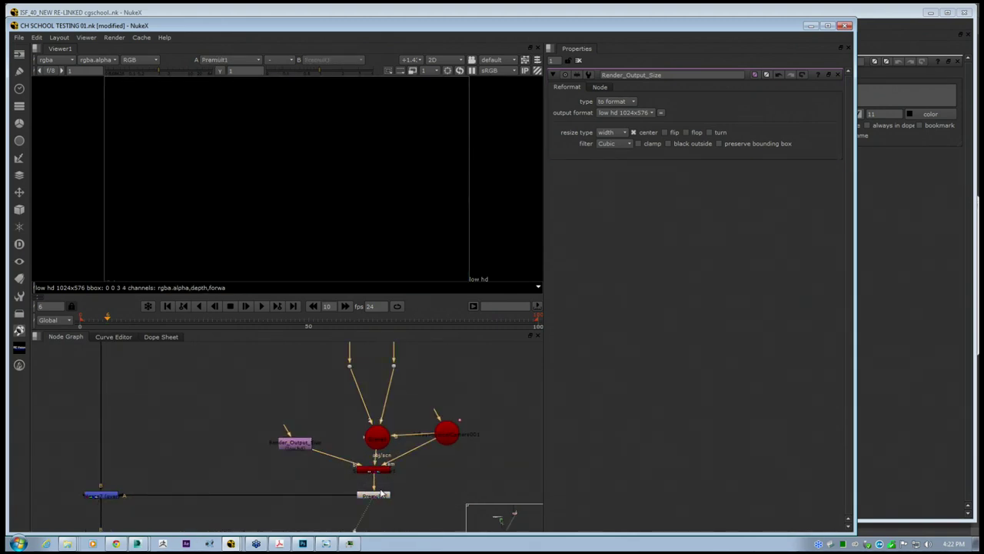
View the StreetElevation.jpg Read node in the viewer
middle_click_drag(390, 422, 367, 508)
middle_click_drag(371, 368, 369, 409)
left_click(353, 384)
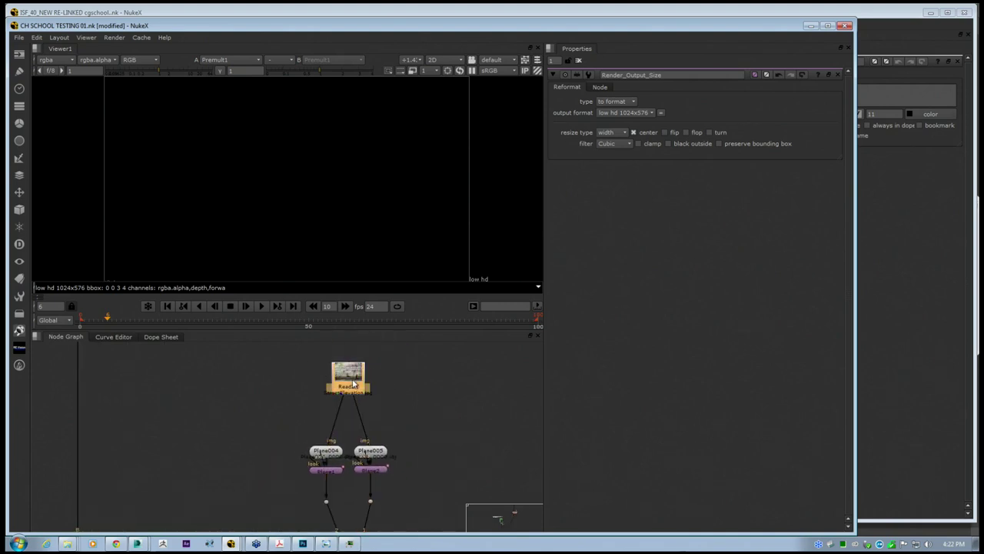
key("1")
middle_click_drag(297, 197, 285, 201)
Open the properties of the Read node and Plane004, and move the Plane004 and Plane005 nodes up from their transforms
double_click(354, 390)
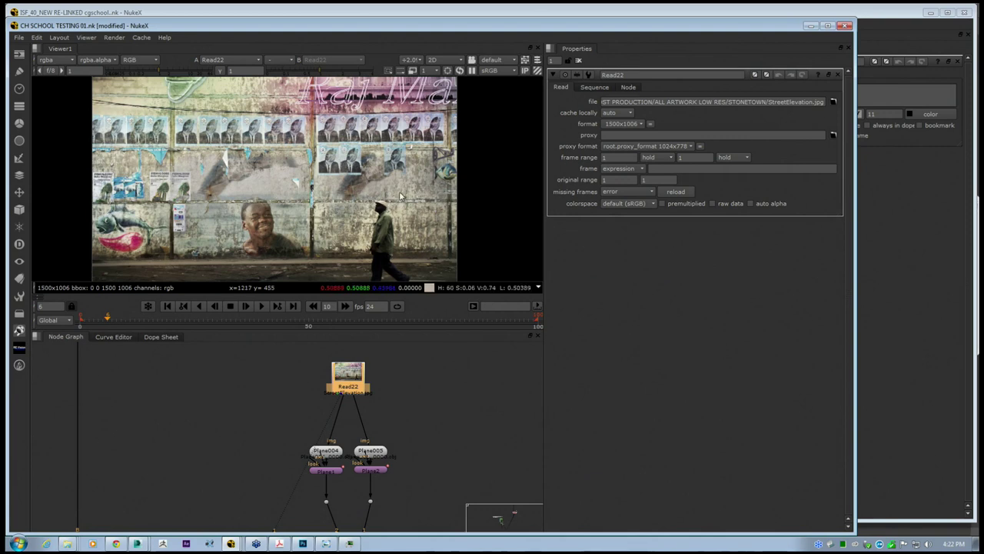
double_click(331, 458)
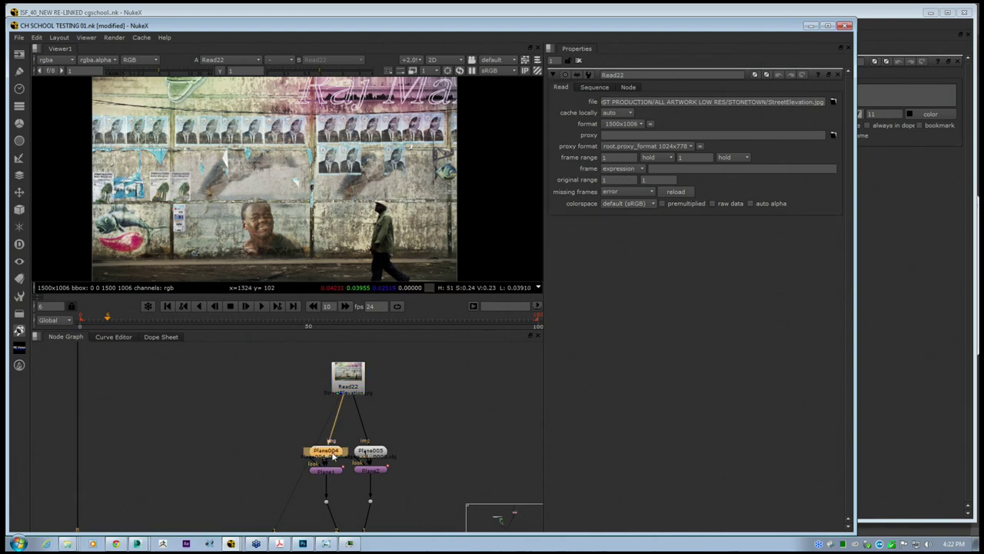
left_click_drag(331, 447, 373, 434)
View the Plane2 and Plane1 transform nodes and look at Plane1 in the 2D view
left_click(368, 472)
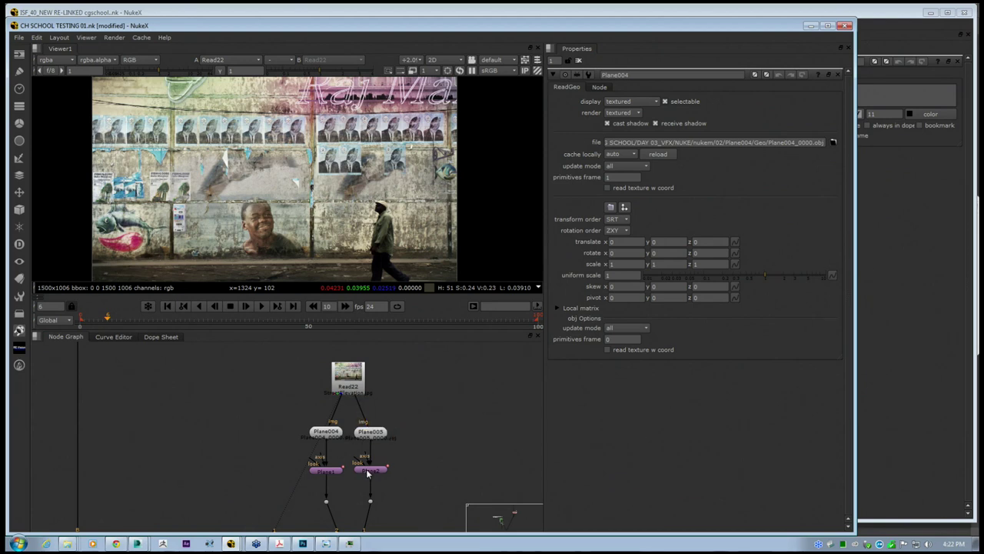
key("1")
left_click(336, 471)
key("1")
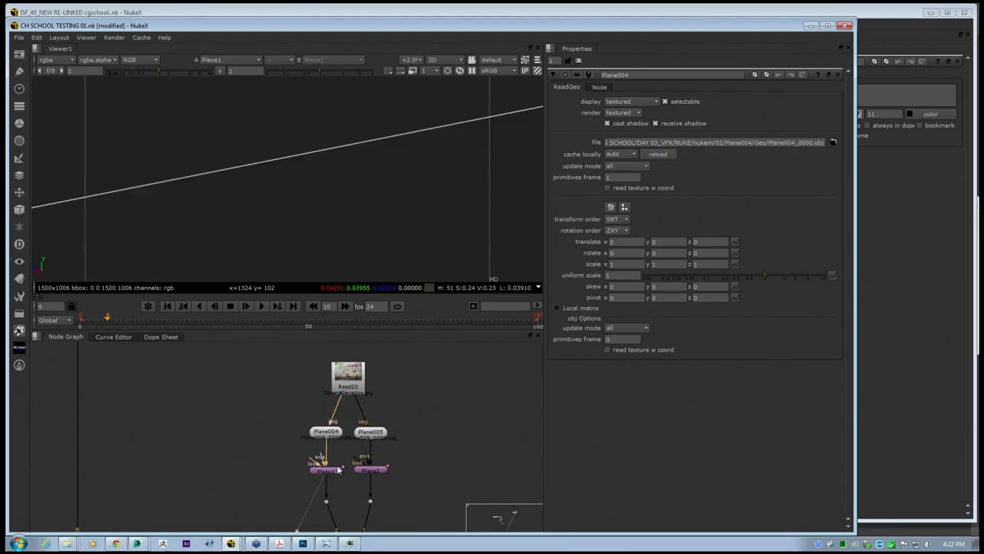
left_click(442, 60)
left_click(452, 73)
middle_click_drag(312, 180, 322, 173)
scroll(331, 167, "down", 2)
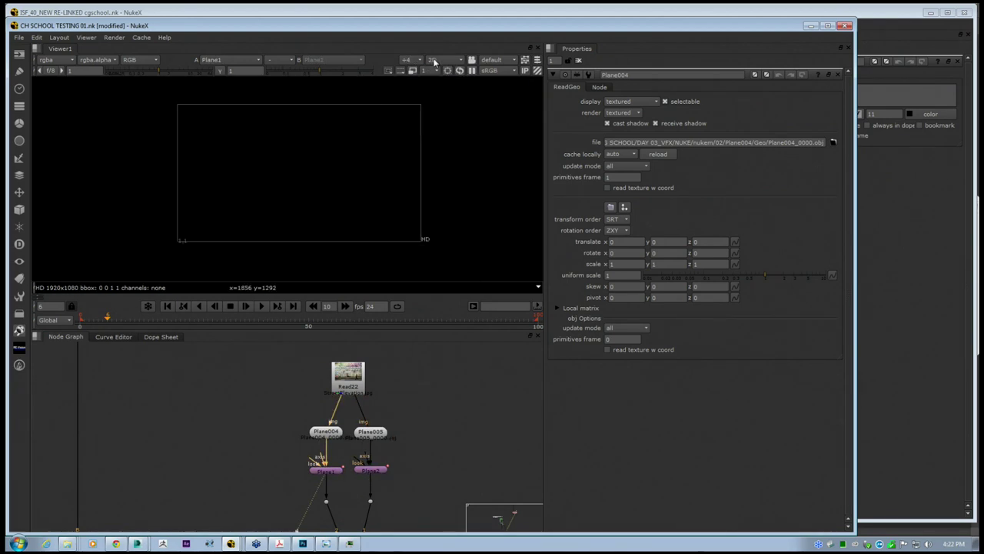
Examine Plane1 in the 3D view and inspect the node graph down to the scene and render nodes
left_click(449, 62)
left_click(446, 80)
scroll(347, 168, "down", 6)
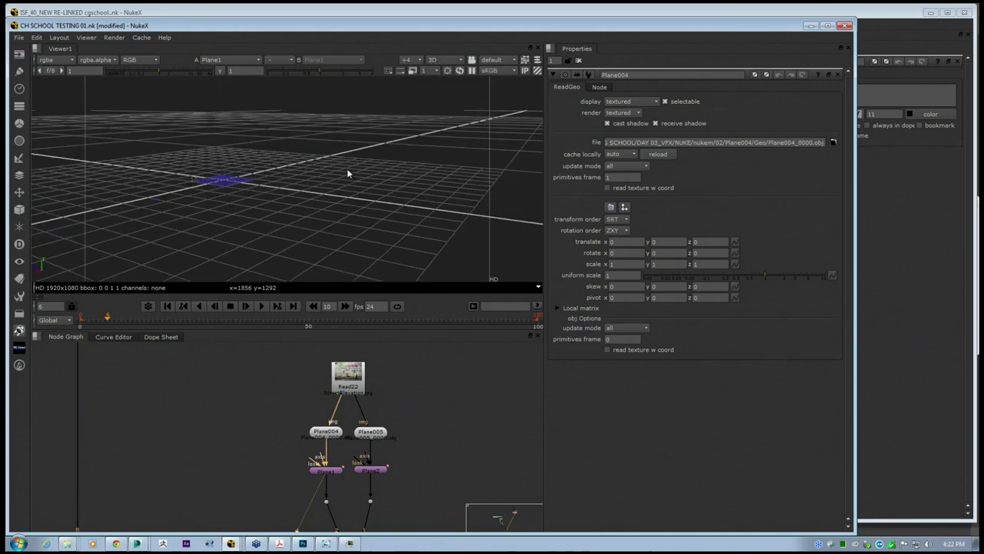
left_click_drag(313, 168, 303, 170, "ctrl")
scroll(303, 171, "up", 2)
scroll(371, 484, "down", 2)
middle_click_drag(372, 496, 373, 443)
middle_click_drag(335, 495, 367, 417)
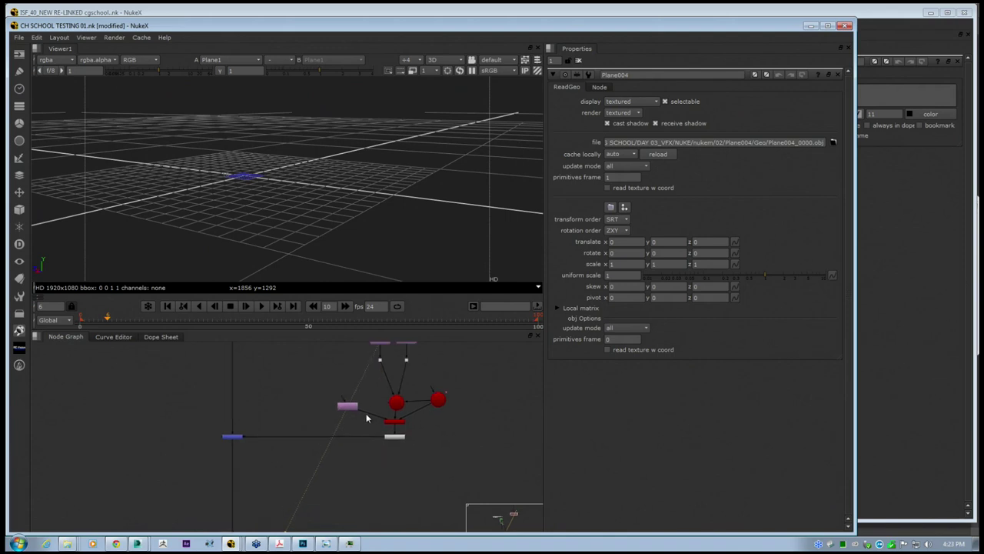
Move the Render_Output_Size node closer to the ScanlineRender and view Premult1
scroll(364, 411, "up", 2)
left_click_drag(348, 408, 364, 431)
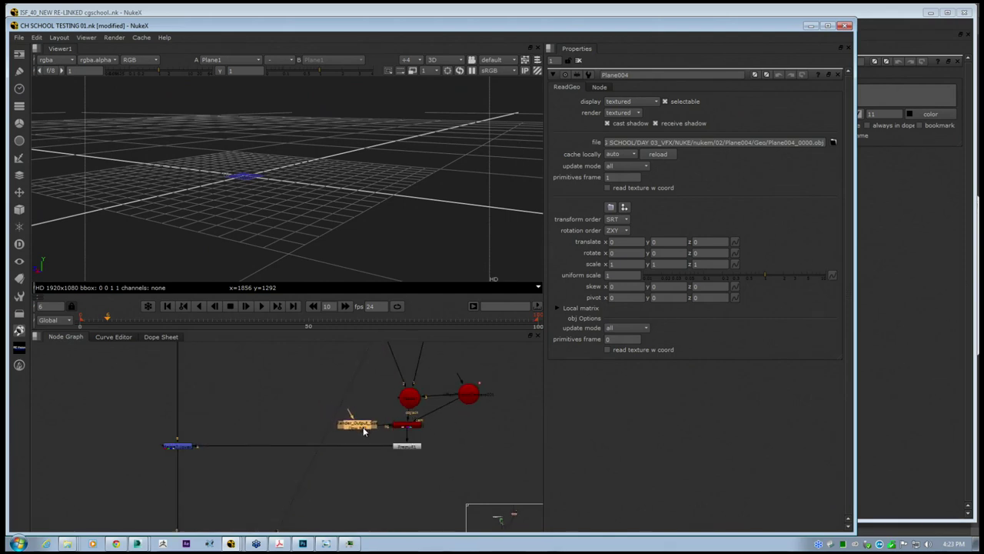
left_click(402, 447)
key("1")
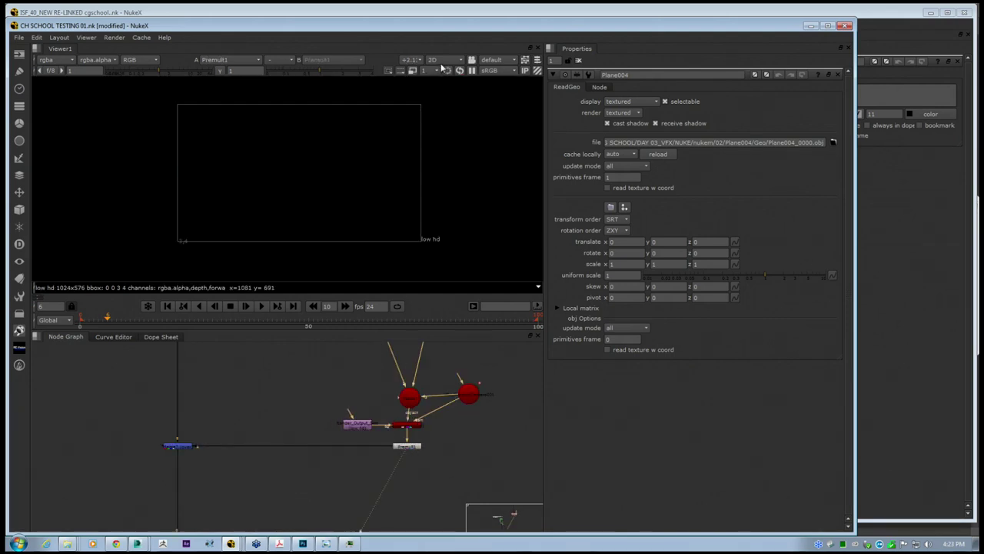
middle_click_drag(373, 411, 333, 516)
middle_click_drag(382, 404, 365, 499)
right_click(390, 398)
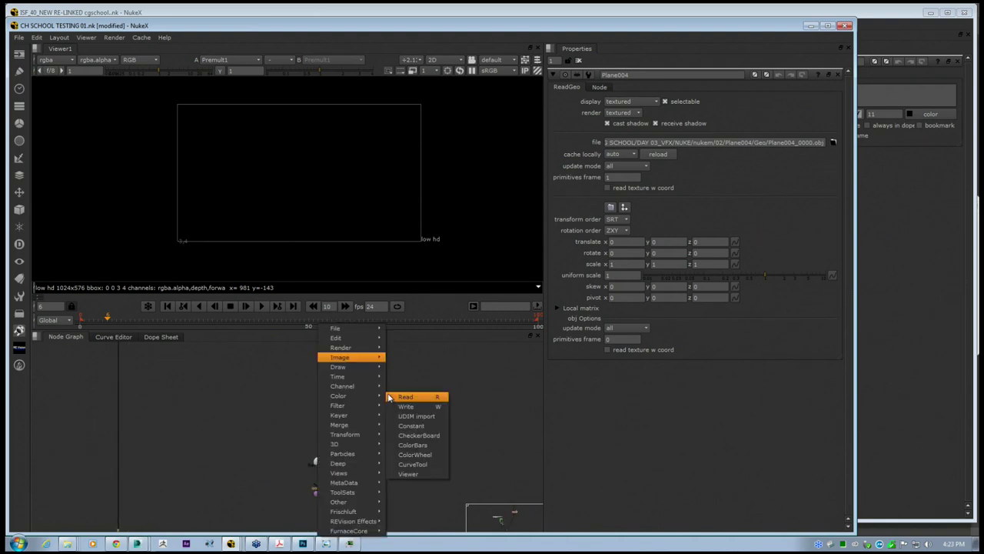
left_click(415, 379)
middle_click_drag(398, 374, 319, 413)
scroll(391, 393, "up", 1)
scroll(364, 392, "up", 1)
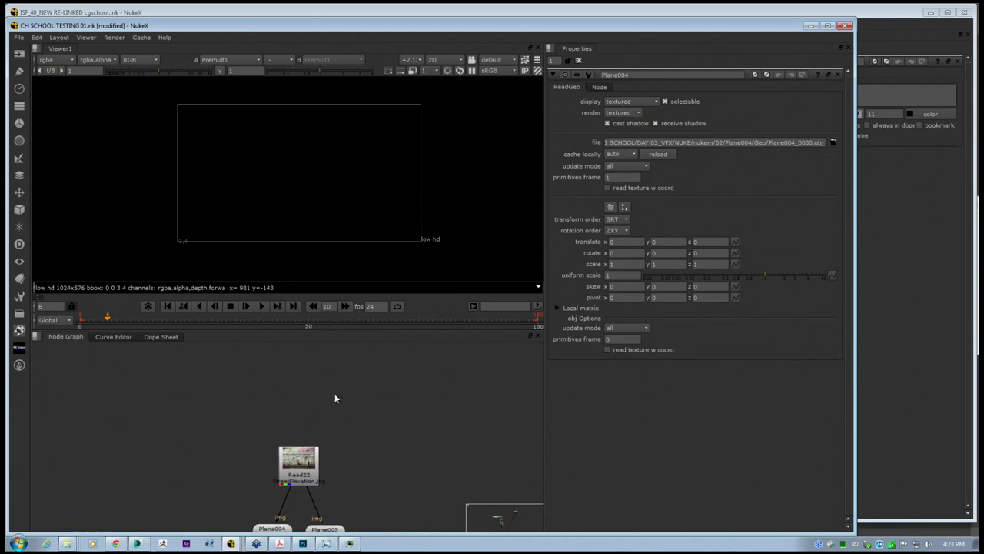
right_click(335, 394)
mouse_move(323, 366)
left_click(358, 366)
left_click(432, 386)
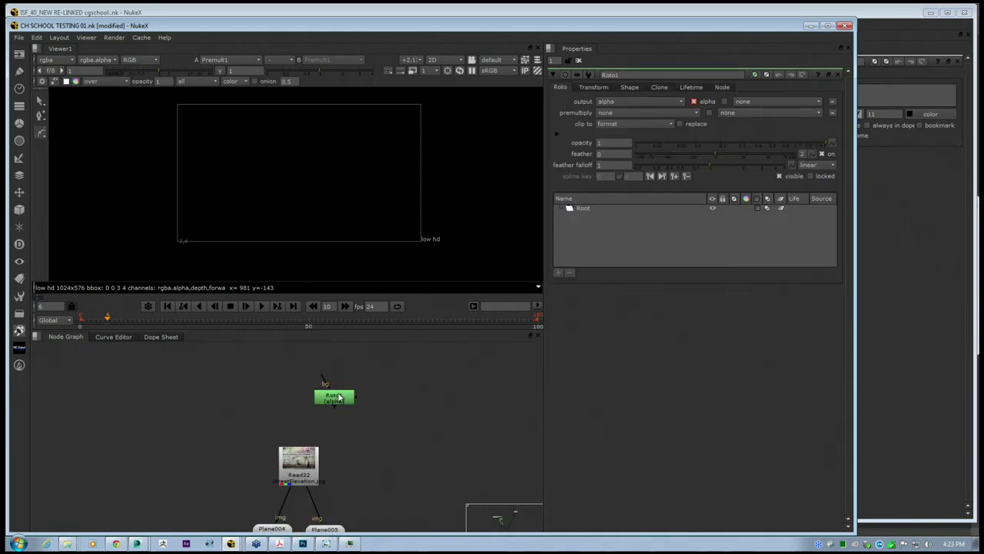
left_click(336, 396)
key("Delete")
Add a Constant node above the StreetElevation.jpg Read node and set its colour to red 0.4
key("Tab")
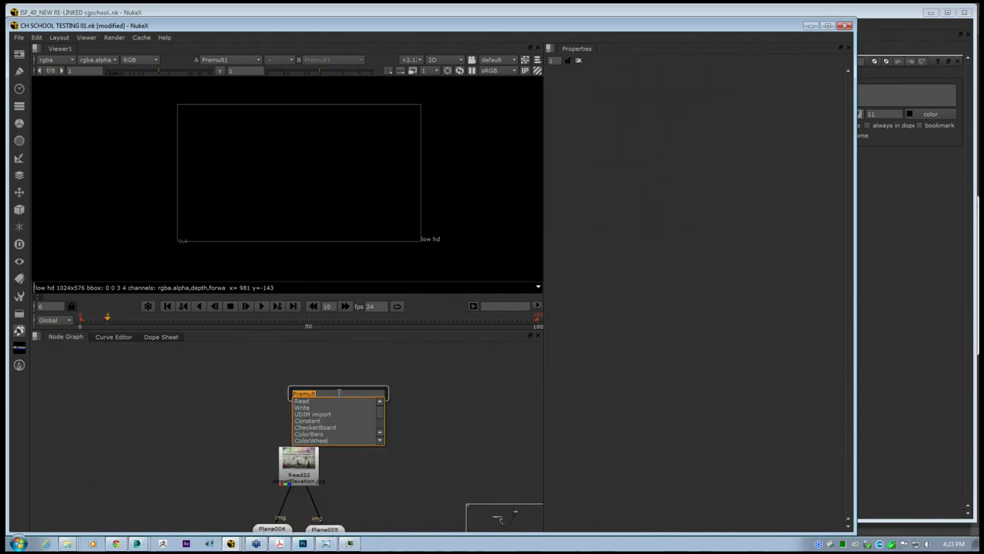
type("con")
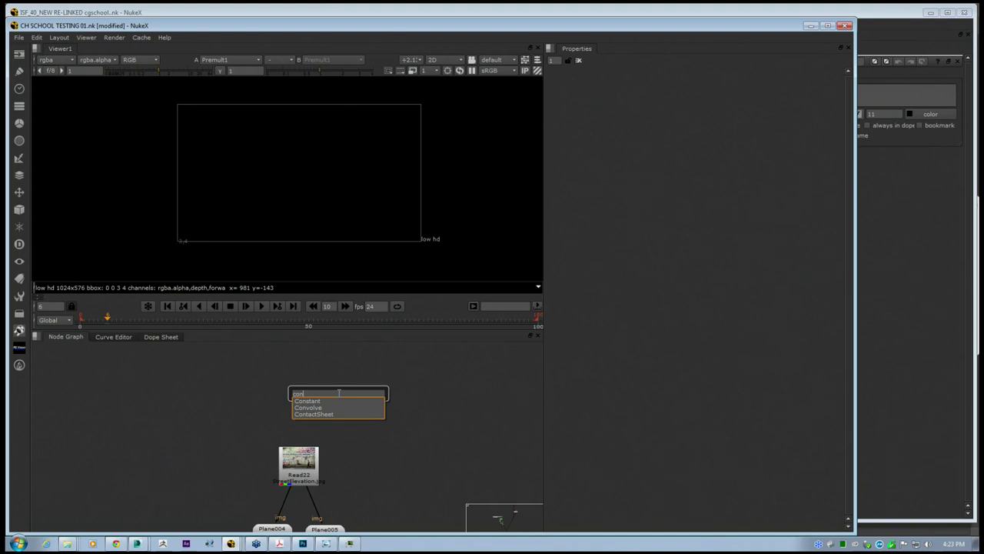
left_click(318, 401)
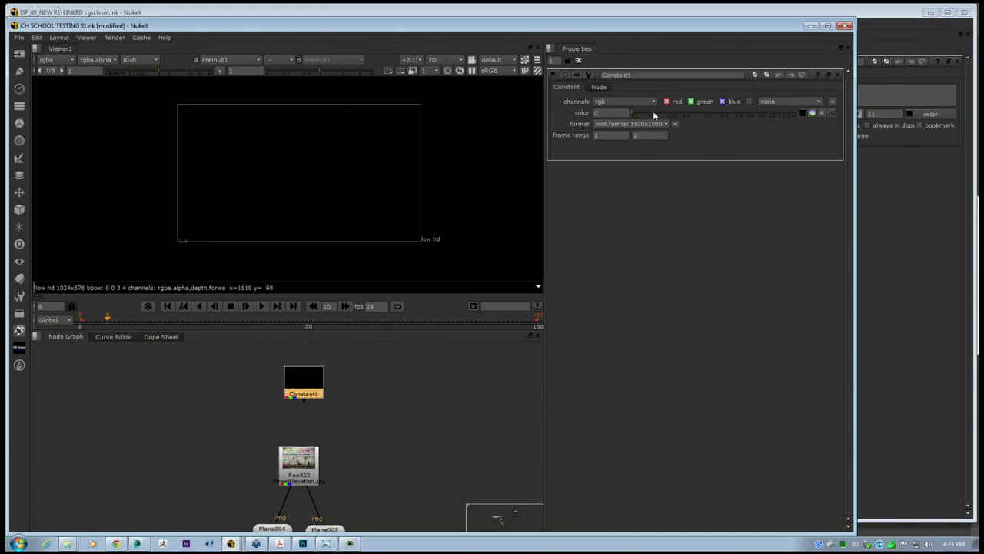
left_click(814, 113)
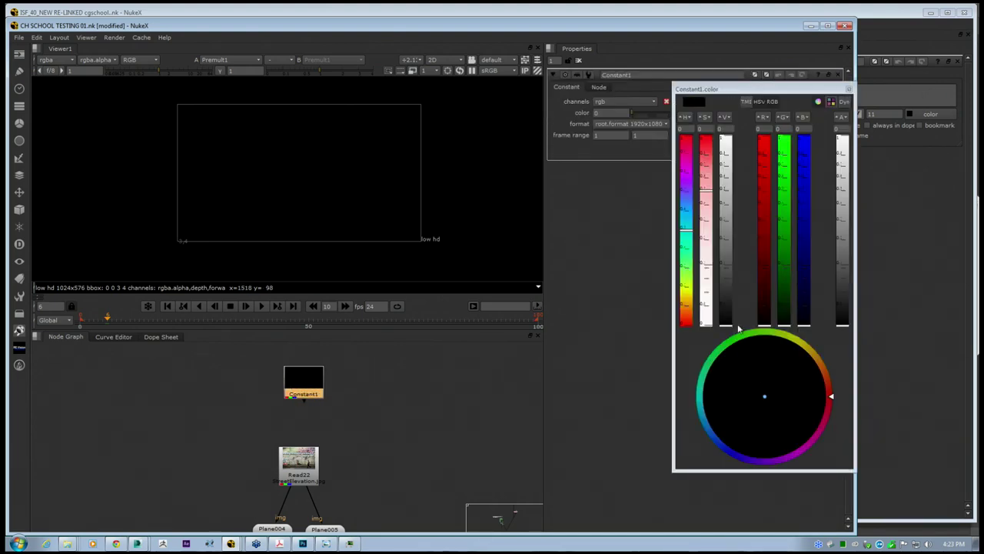
left_click(707, 205)
left_click(764, 204)
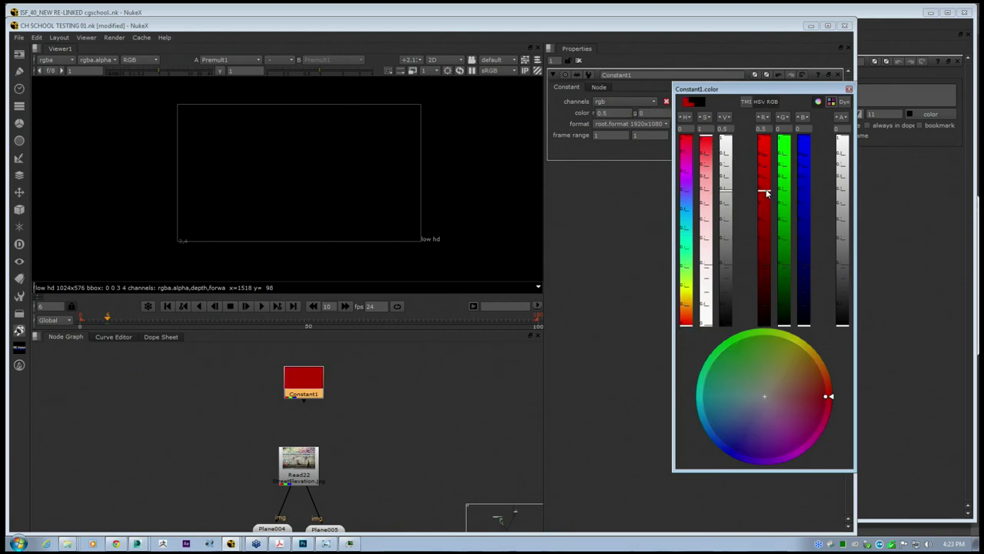
left_click(849, 91)
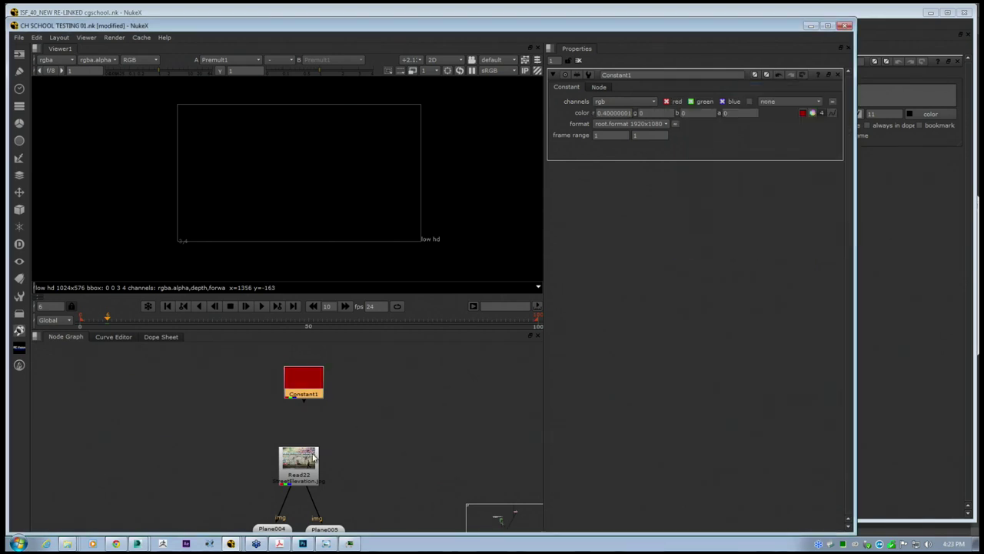
Feed Constant1 into Plane004 and Plane005 in place of the StreetElevation.jpg Read node, and view the Constant
middle_click_drag(288, 484, 325, 433)
left_click_drag(326, 427, 375, 419)
middle_click_drag(363, 432, 347, 466)
left_click_drag(347, 465, 423, 418)
left_click(322, 423)
key("1")
View the Plane004 and Plane005 geometry nodes and their Plane1 and Plane2 transforms in turn
left_click(335, 464)
middle_click_drag(335, 464, 369, 378)
left_click(314, 494)
key("1")
left_click(354, 496)
key("1")
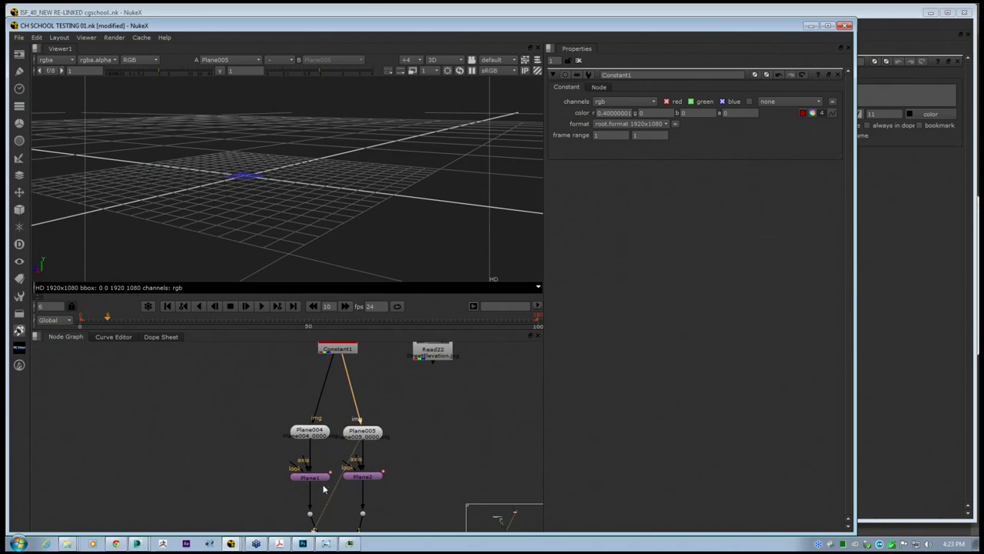
left_click(320, 479)
key("1")
left_click(356, 477)
key("1")
View the Scene node in 3D, inspect the area around the camera, and view the VRayPhysicalCamera node
middle_click_drag(349, 505, 376, 376)
left_click(375, 471)
key("1")
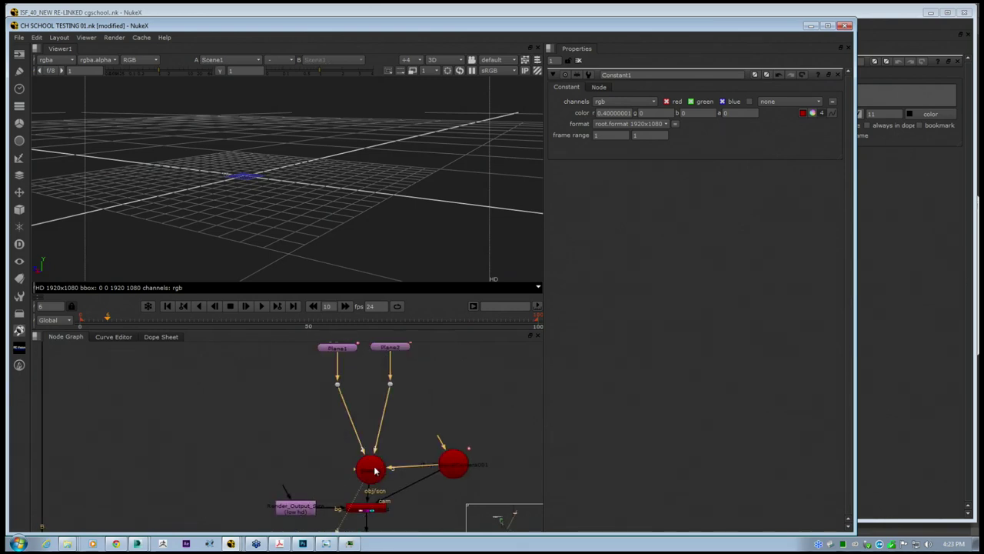
scroll(279, 167, "up", 5)
scroll(286, 177, "down", 2)
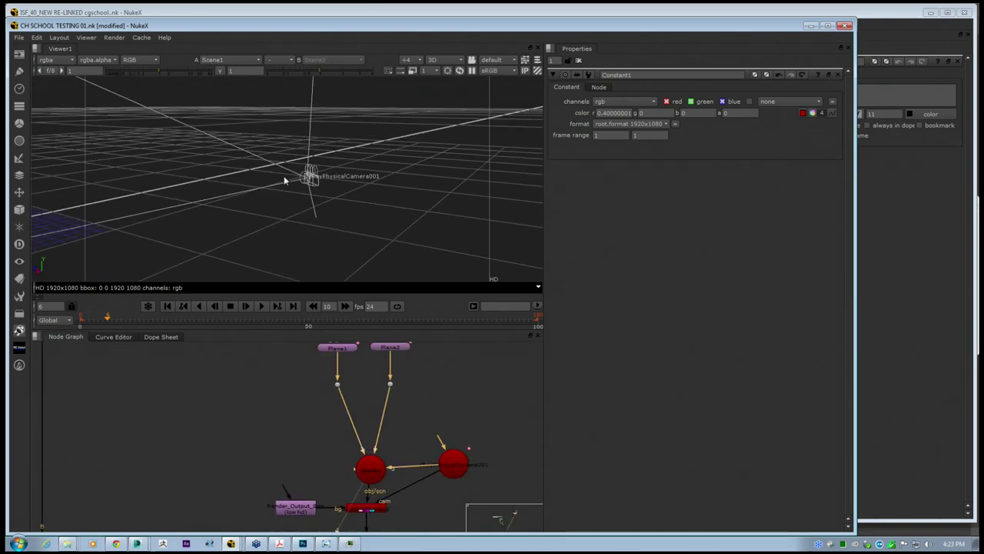
left_click_drag(454, 468, 459, 480)
key("1")
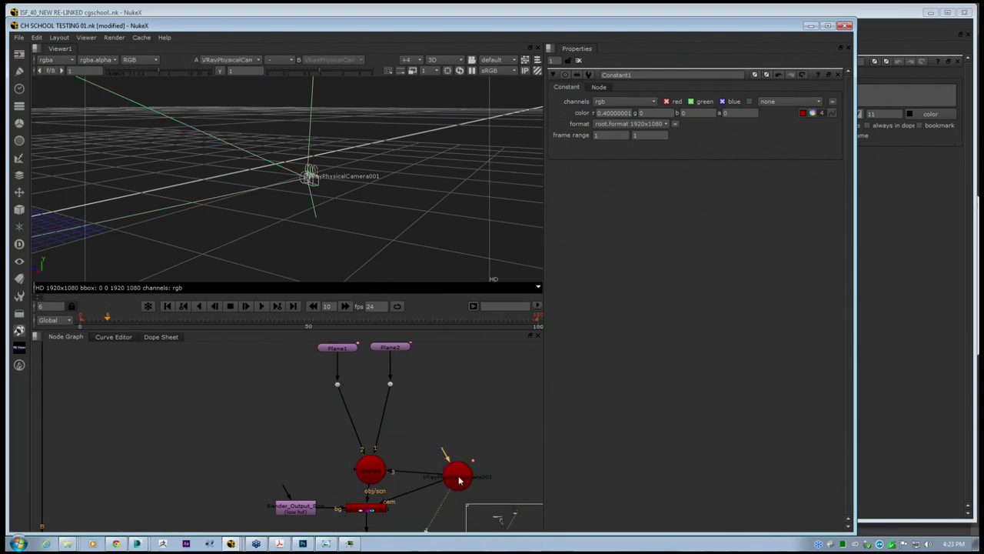
View the outputs of ScanlineRender1, Premult1 and Merge7 in turn
middle_click_drag(378, 496, 384, 417)
left_click(383, 429)
key("1")
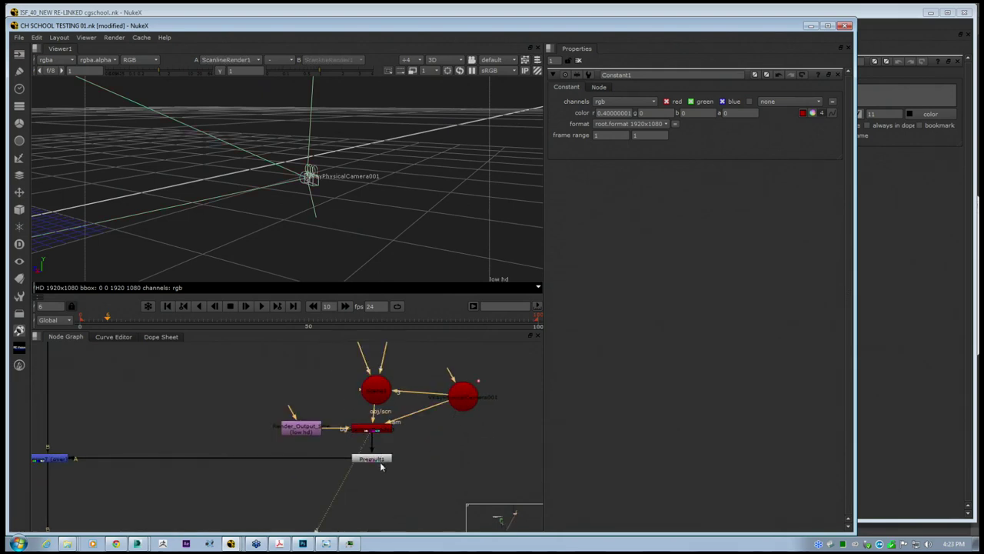
left_click(380, 461)
key("1")
left_click(57, 458)
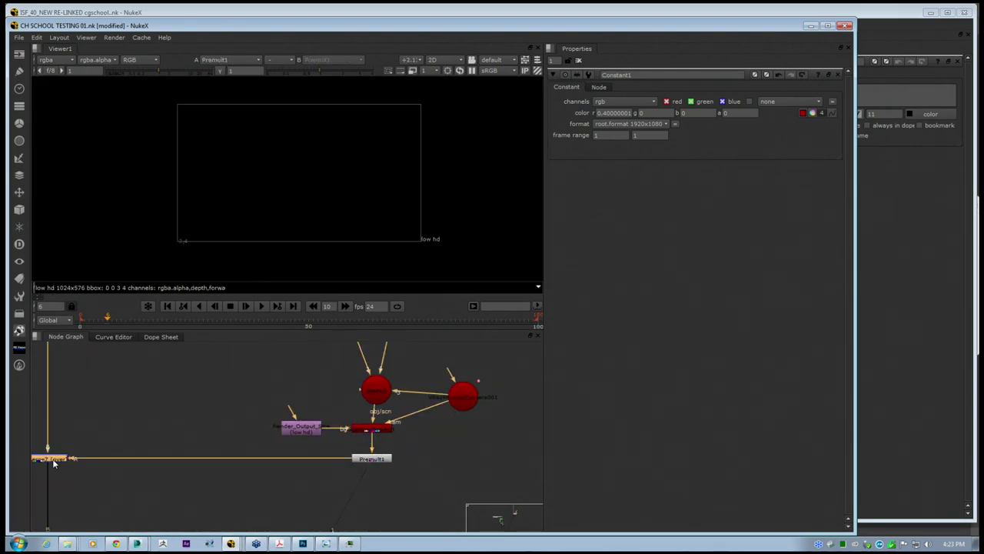
key("1")
Disable Premult1 and open the properties of Render_Output_Size
left_click(373, 460)
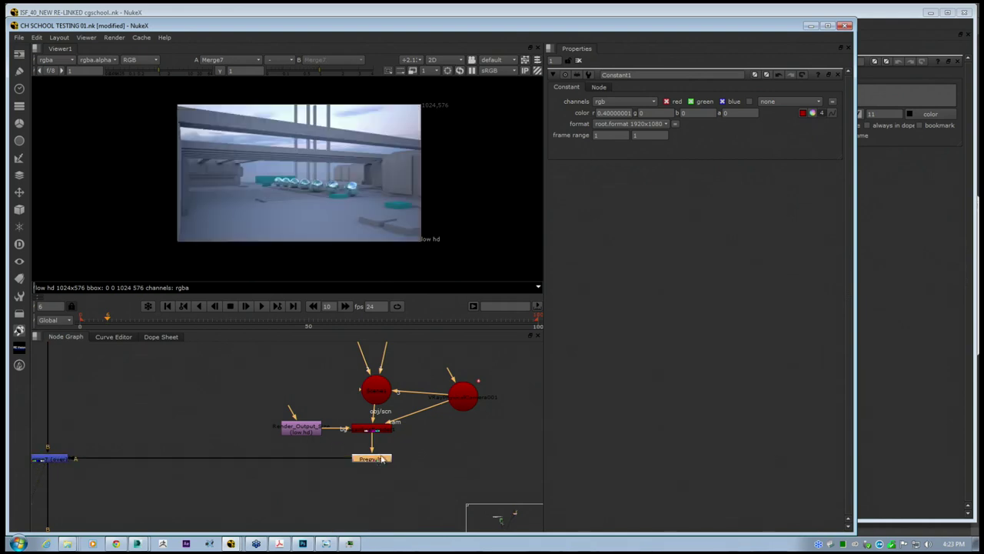
key("d")
left_click(378, 429)
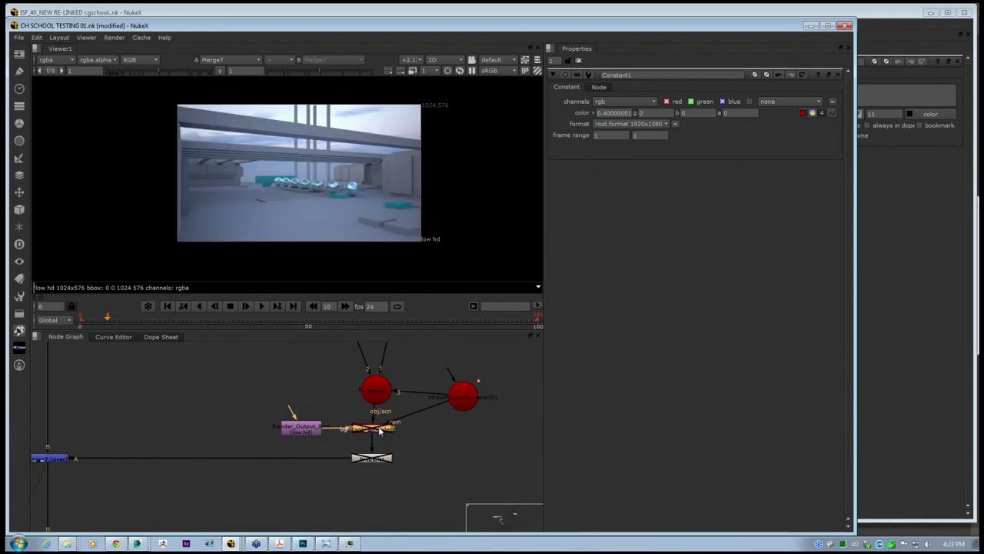
left_click(305, 431)
double_click(305, 430)
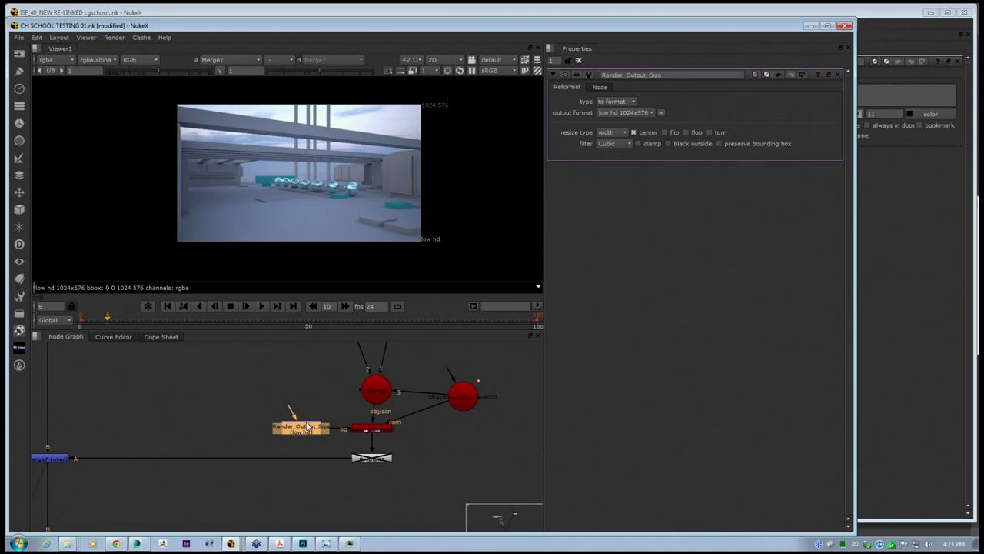
Import STATIC SCENE.nk from E:/CG SCHOOL/DAY 03_VFX/NUKE/nukem/02 and place its nodes beside the existing plane network
middle_click_drag(305, 383, 258, 445)
scroll(318, 407, "down", 3)
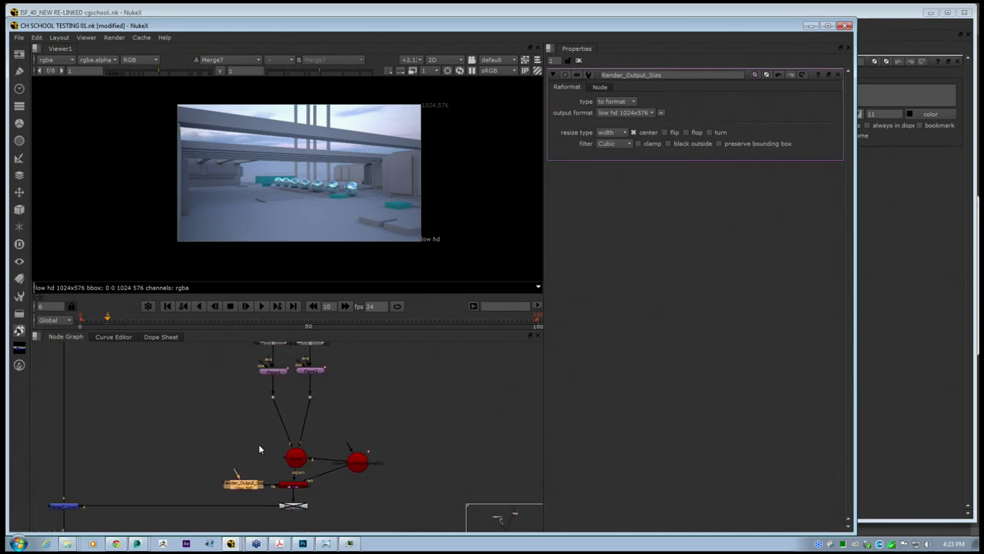
middle_click_drag(281, 401, 257, 416)
scroll(257, 416, "down", 1)
middle_click_drag(365, 400, 311, 413)
left_click(352, 397)
right_click(351, 396)
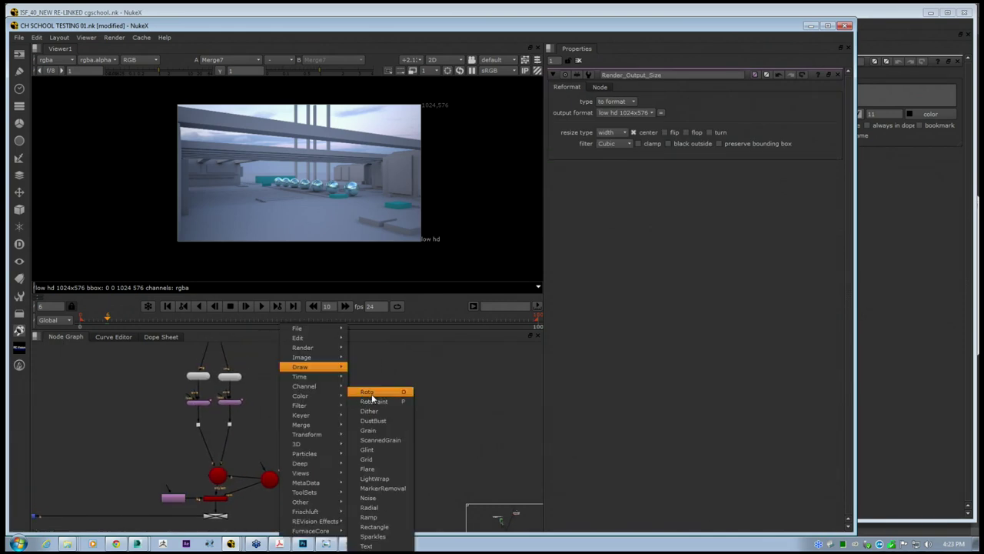
mouse_move(300, 329)
left_click(396, 388)
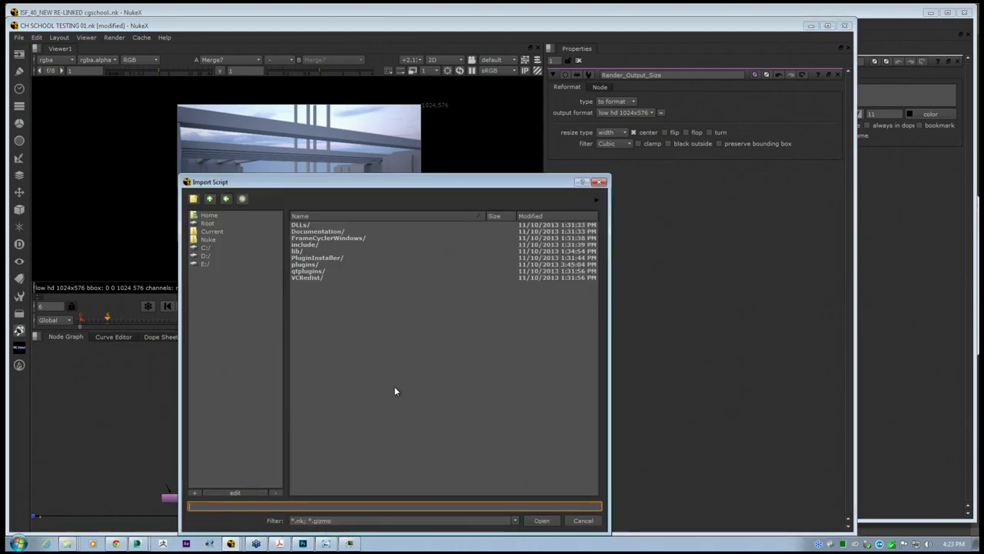
left_click(230, 264)
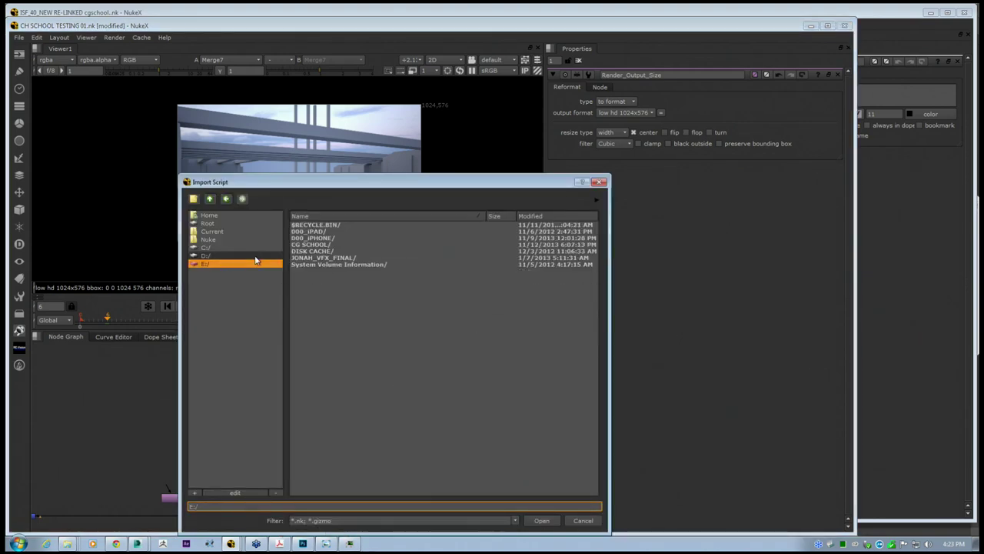
double_click(313, 244)
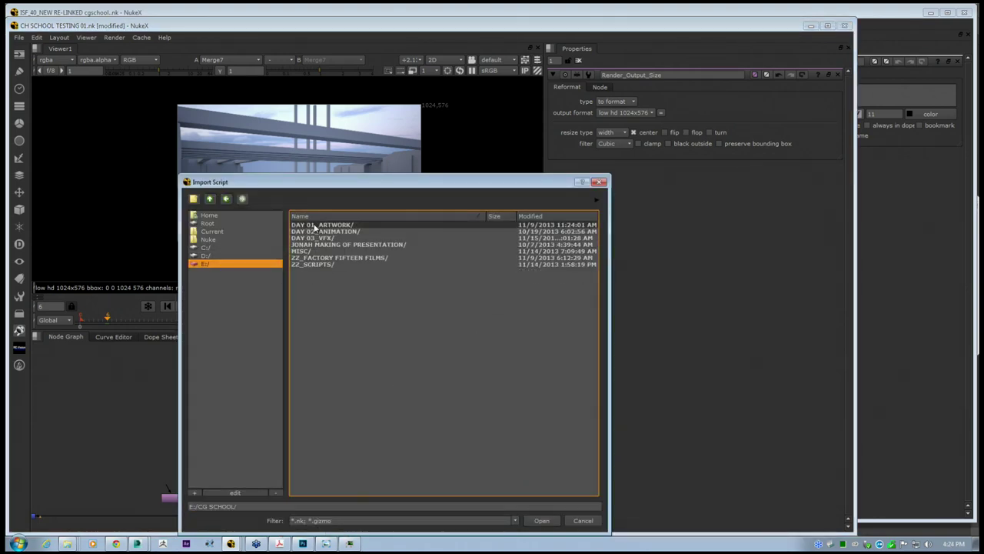
double_click(314, 238)
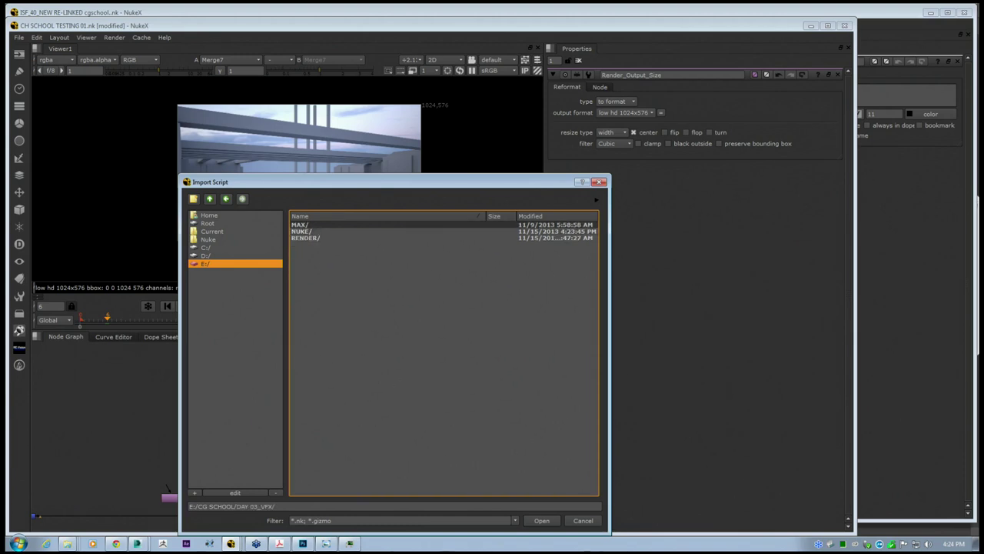
double_click(301, 230)
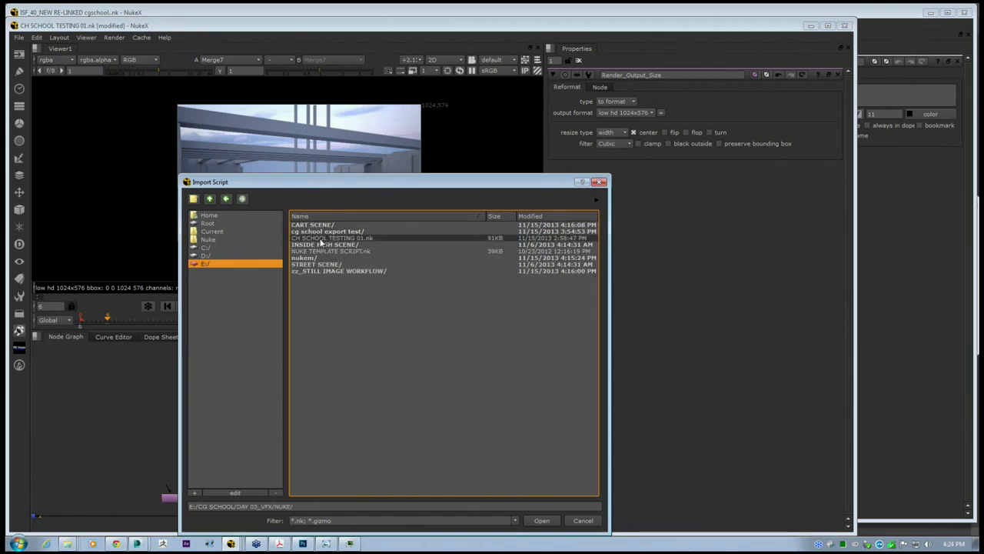
double_click(307, 257)
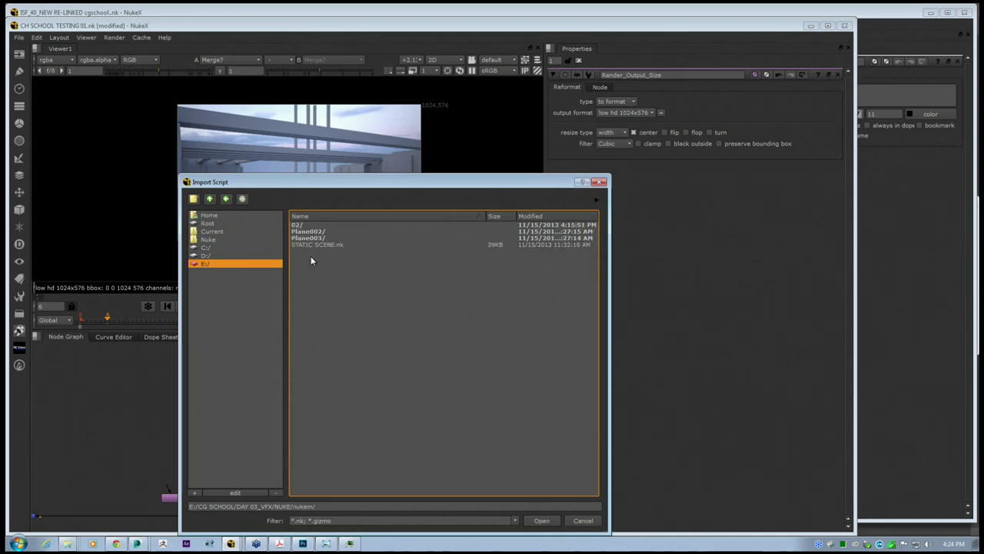
double_click(302, 225)
left_click(316, 237)
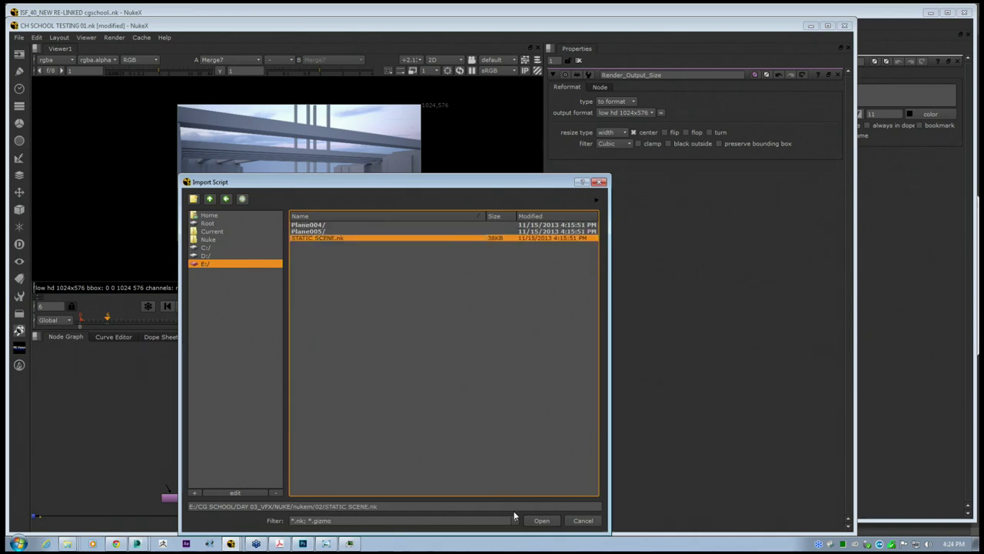
left_click(538, 523)
left_click_drag(379, 391, 454, 462)
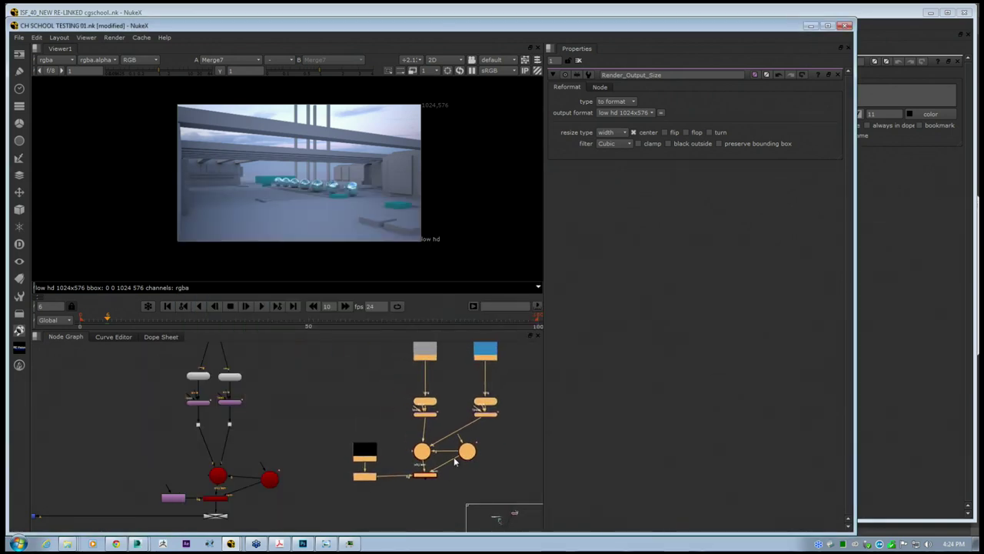
View ScanlineRender2 of the imported scene and examine its planes and camera in the 3D view
left_click(427, 476)
key("1")
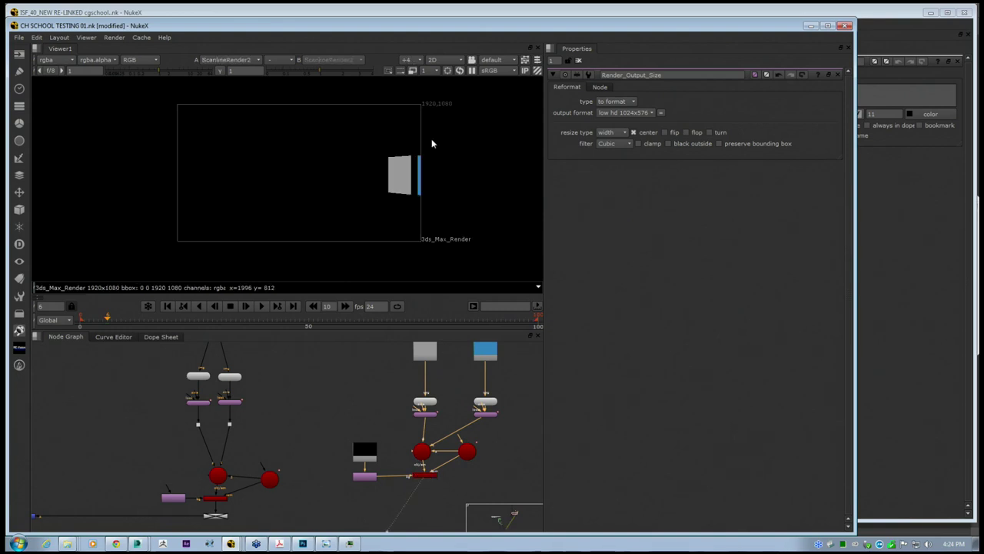
left_click(436, 59)
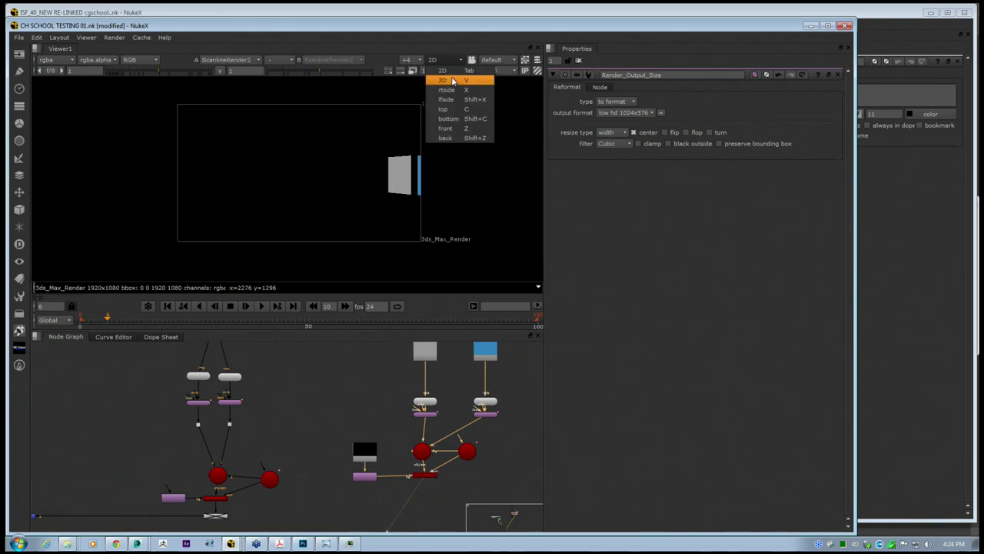
left_click(453, 82)
left_click(302, 162)
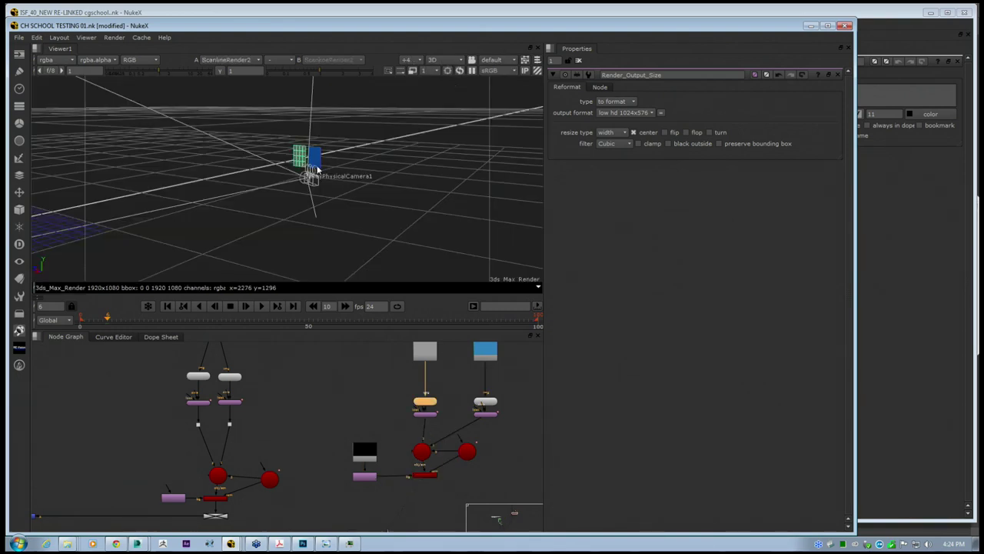
scroll(317, 166, "up", 5)
scroll(317, 166, "down", 4)
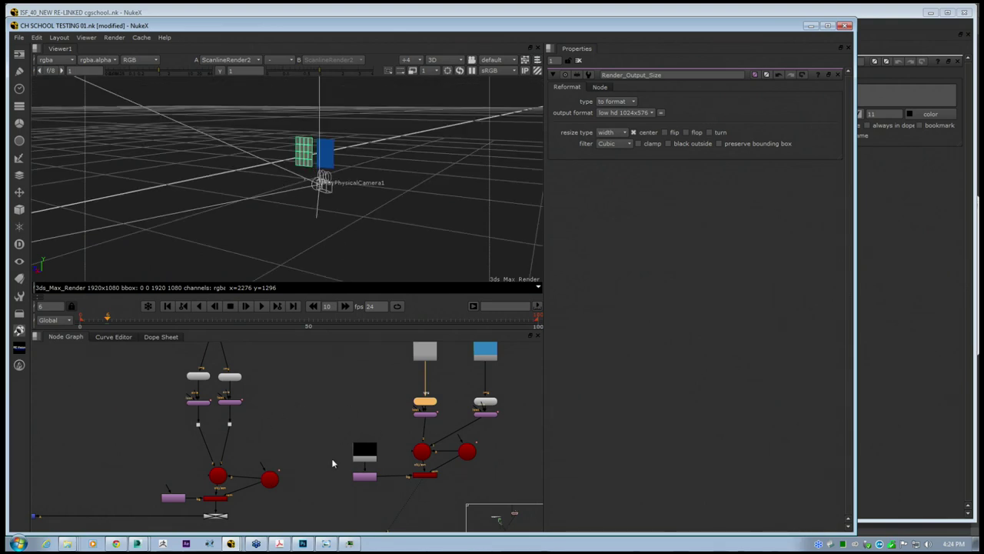
scroll(296, 160, "up", 5)
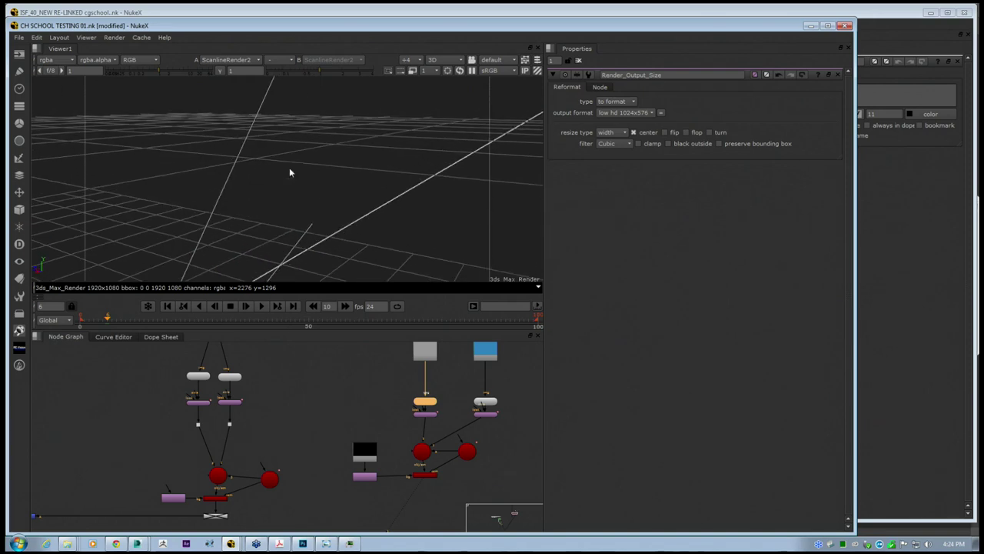
Move the image node above the imported planes and feed it into both in place of their grey and blue textures
scroll(299, 161, "down", 5)
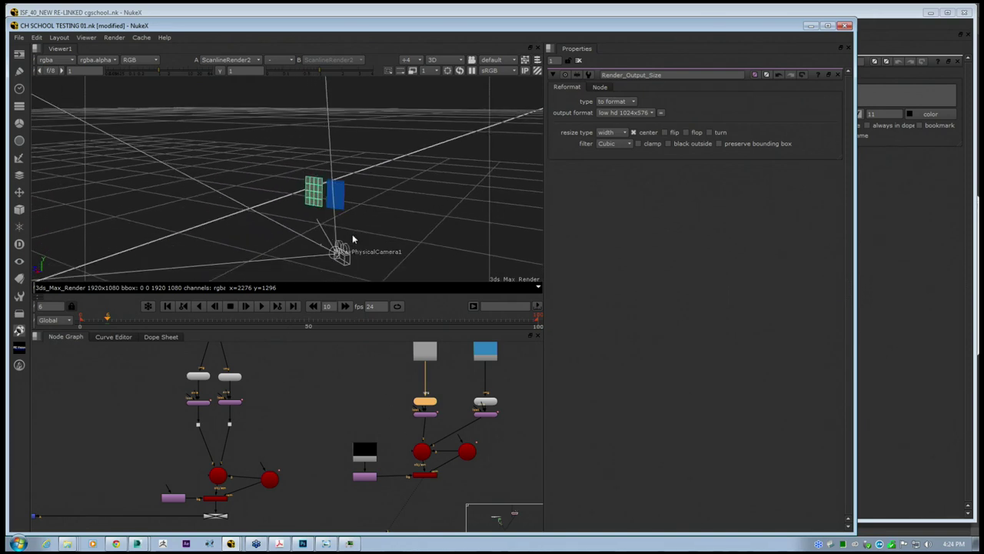
left_click(339, 199)
left_click(349, 200)
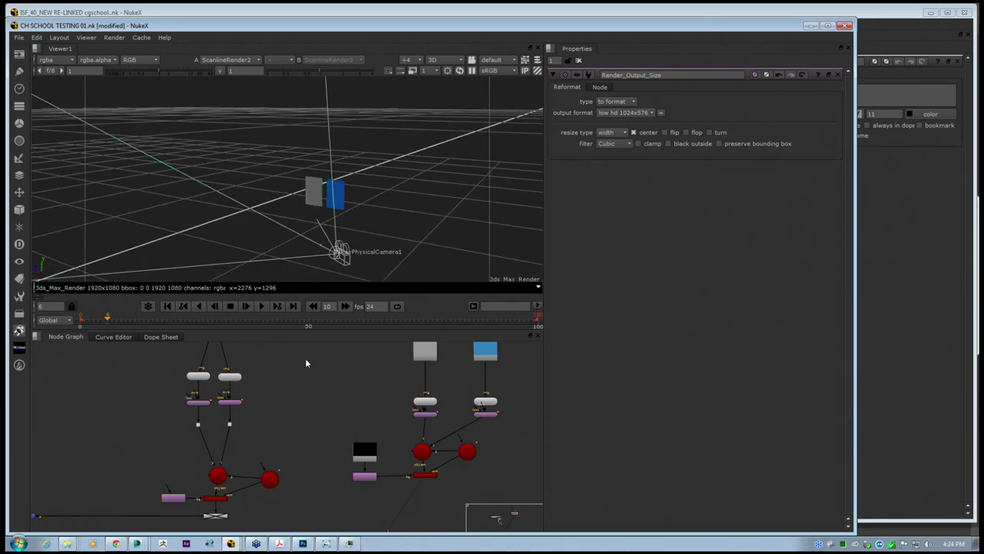
middle_click_drag(306, 363, 323, 375)
scroll(451, 421, "down", 2)
middle_click_drag(441, 418, 395, 412)
scroll(395, 412, "down", 1)
middle_click_drag(323, 393, 321, 408)
scroll(315, 380, "up", 2)
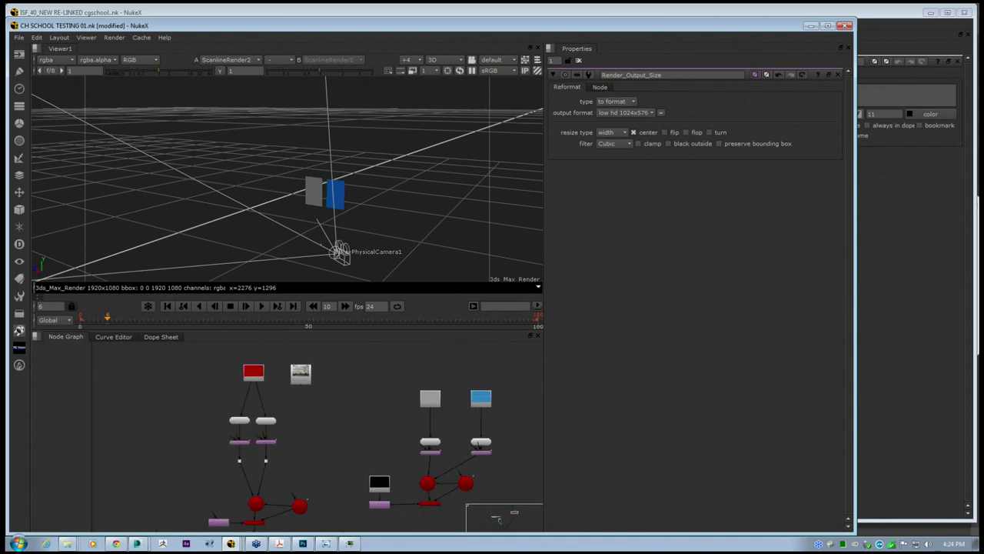
left_click_drag(301, 374, 389, 374)
left_click_drag(429, 413, 451, 407)
middle_click_drag(345, 452, 373, 403)
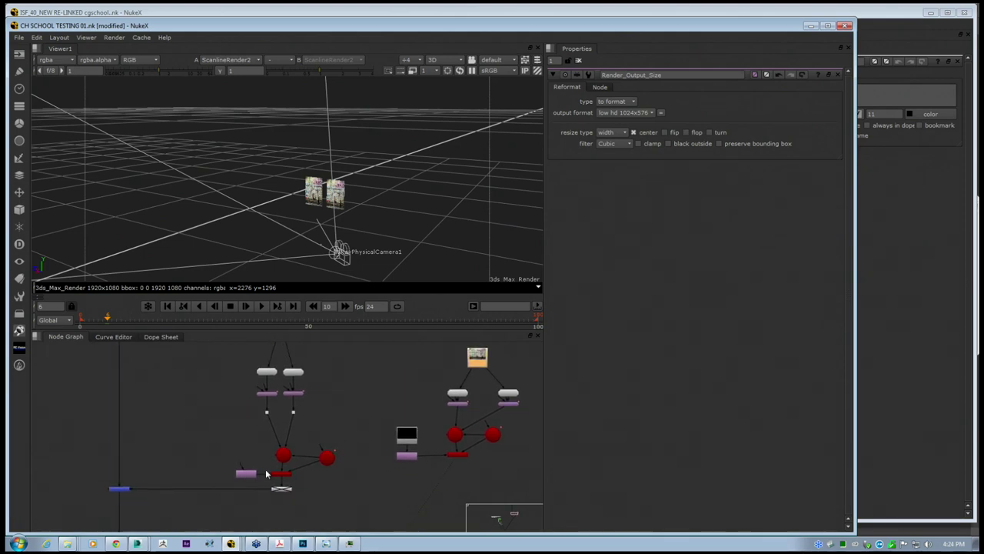
Set the output format of Render_Output_Size1 to low hd 1024x576
scroll(385, 464, "up", 3)
scroll(418, 466, "down", 4)
left_click(409, 459)
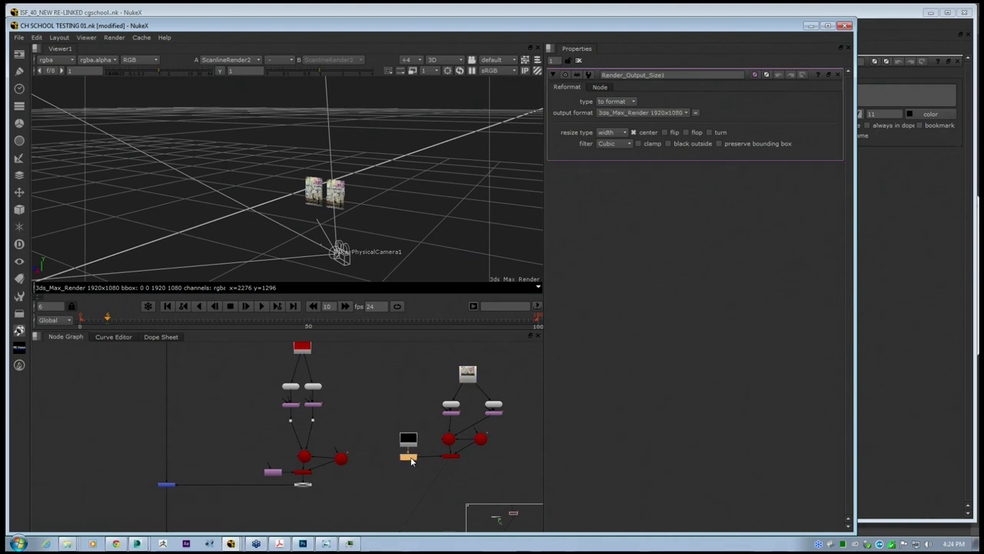
left_click(643, 112)
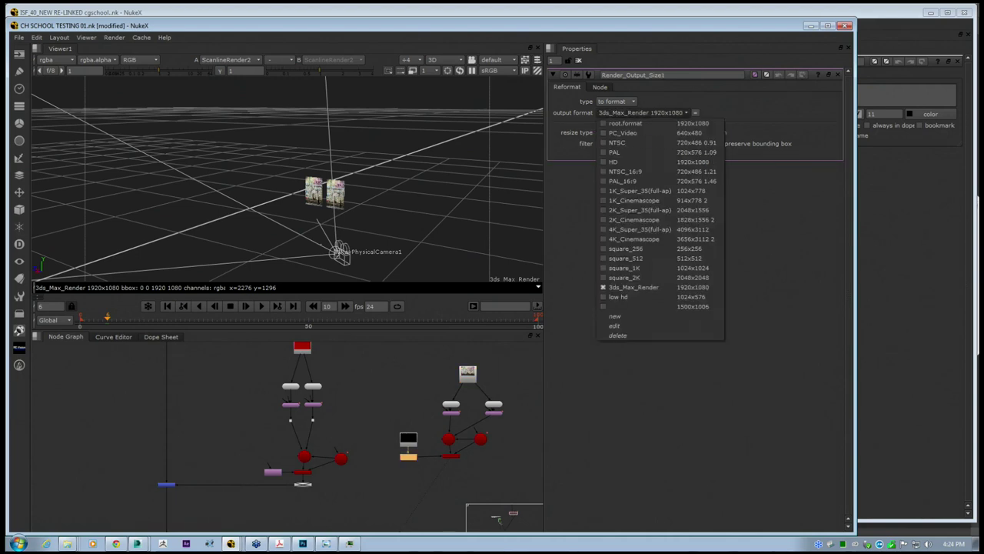
left_click(630, 297)
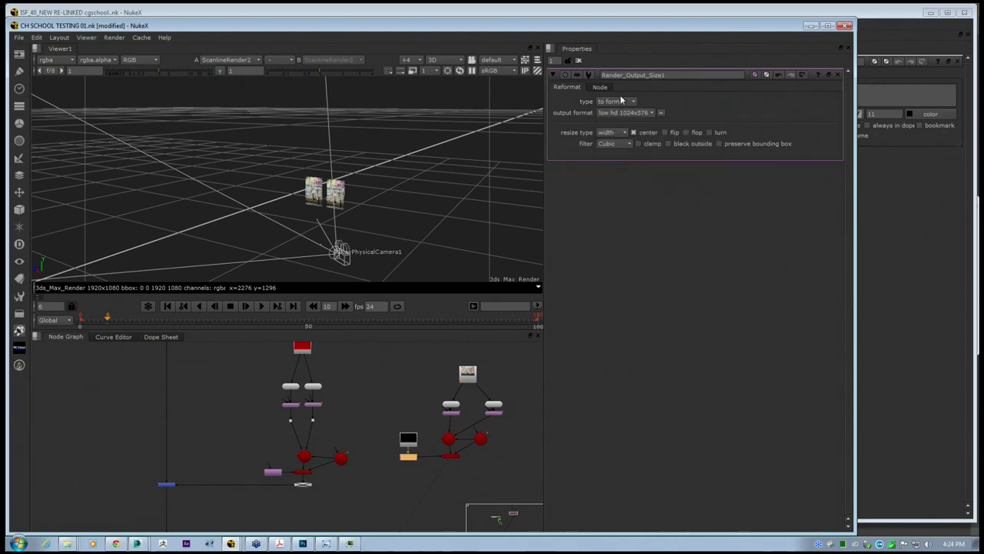
Delete the black input node above Render_Output_Size1 and the old plane network with the red Constant
left_click(450, 460)
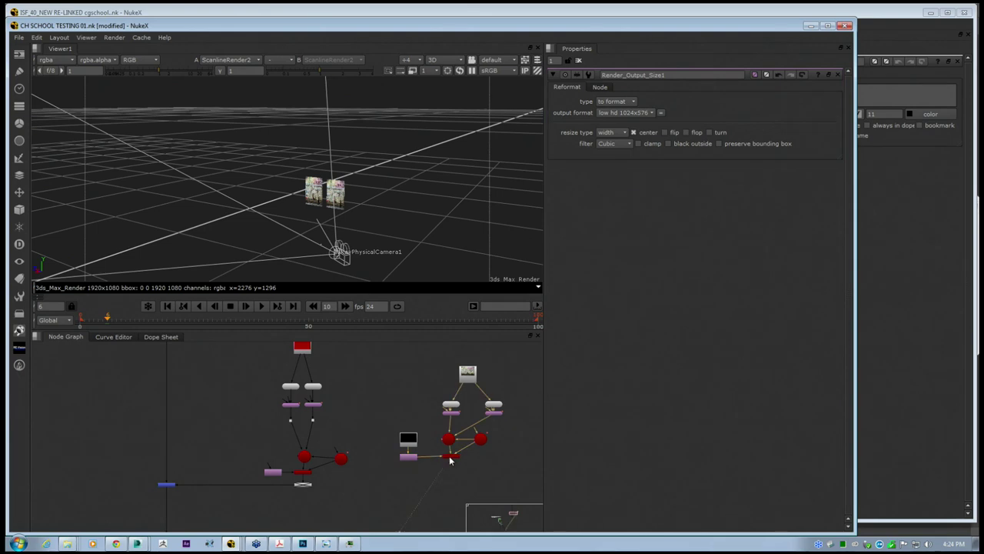
left_click(414, 445)
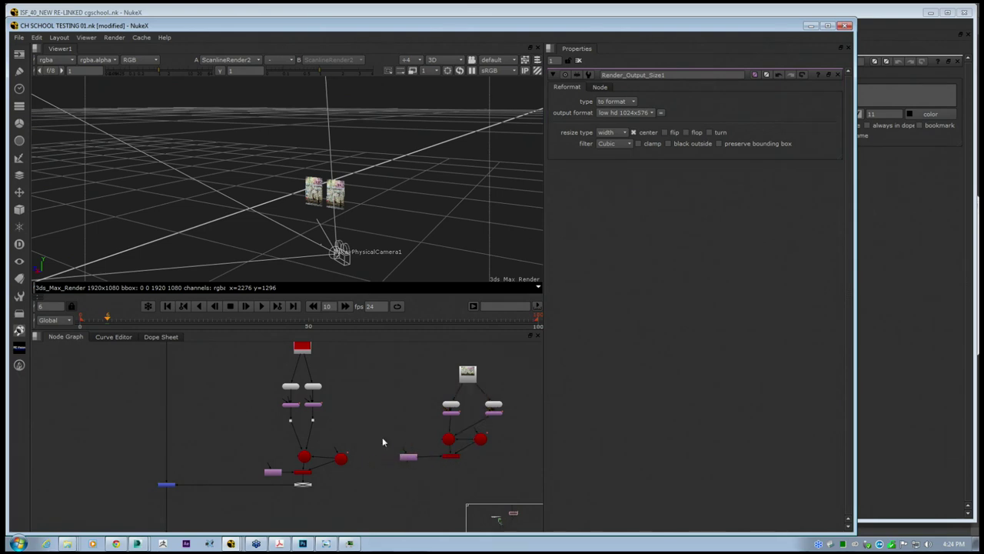
scroll(357, 469, "down", 1)
left_click_drag(370, 507, 266, 351)
key("Delete")
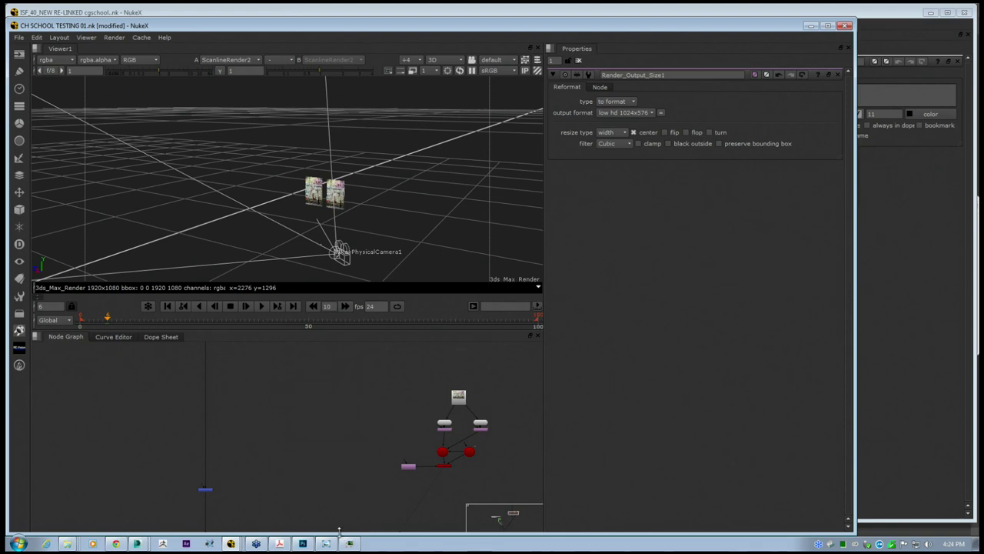
Examine the textured planes in the 3D view and check their 2D camera render at frame 23
scroll(320, 181, "up", 4)
scroll(336, 205, "down", 3)
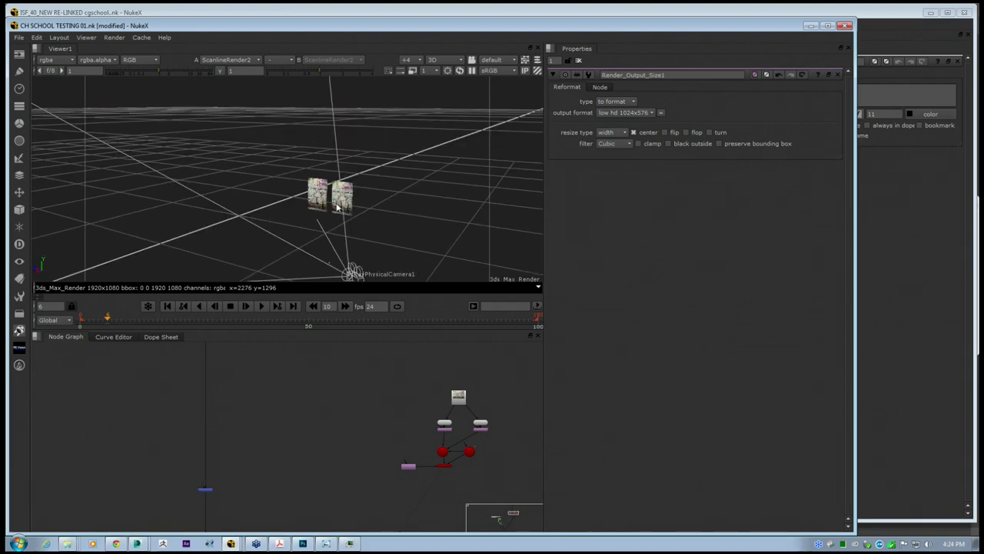
scroll(457, 405, "up", 1)
left_click_drag(377, 262, 229, 211, "ctrl")
left_click(220, 164)
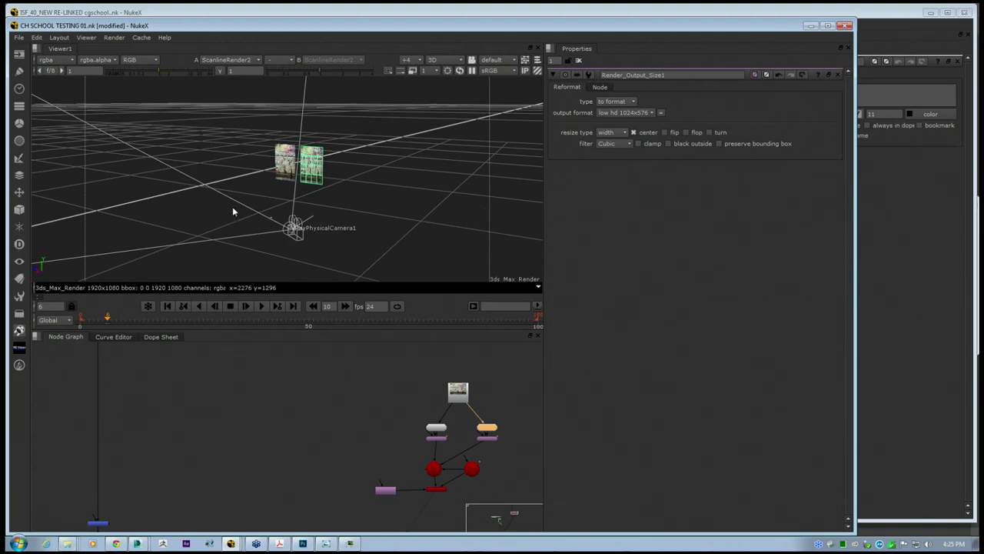
left_click(461, 59)
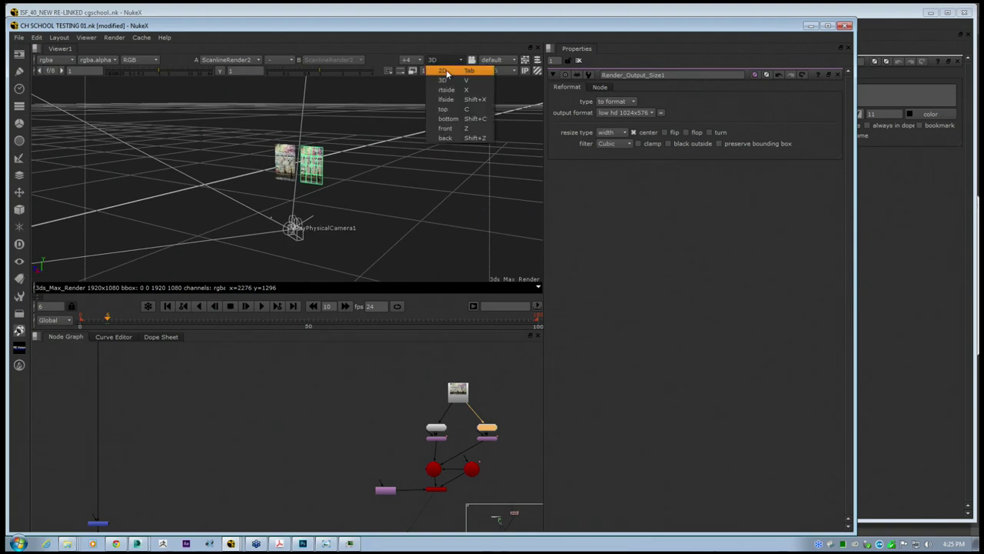
left_click(433, 83)
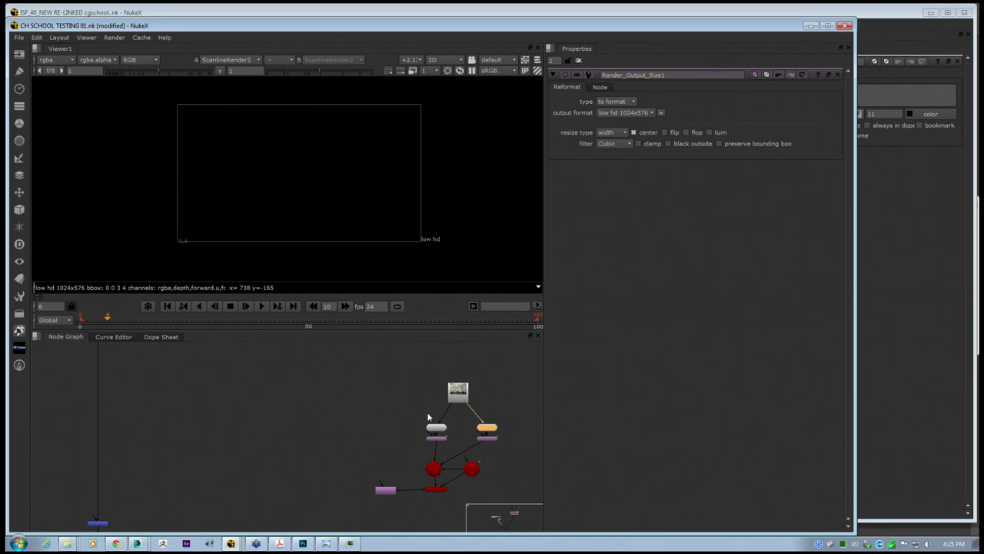
left_click(435, 489)
left_click_drag(109, 317, 186, 324)
View the output of Merge7 in the viewer
middle_click_drag(236, 415, 359, 318)
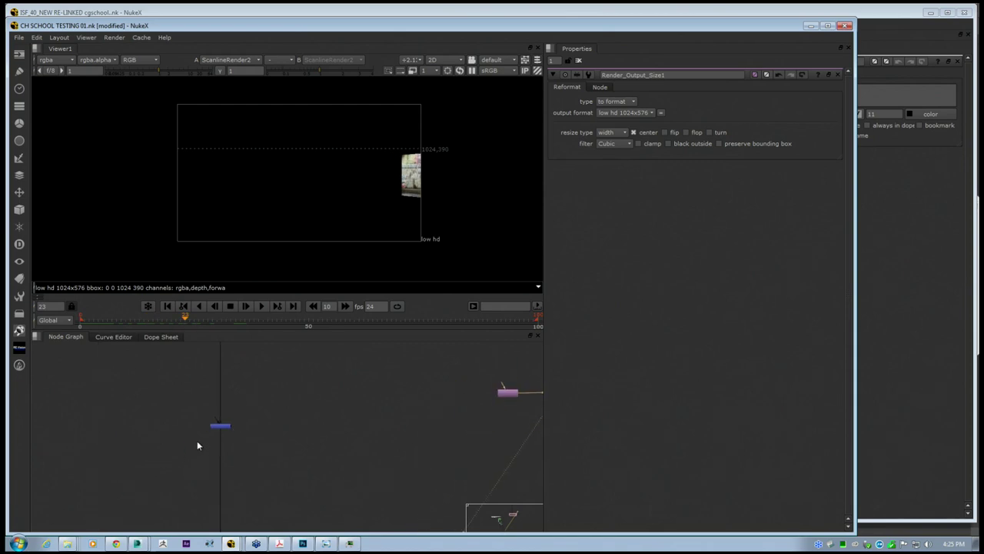
key("1")
left_click(287, 396)
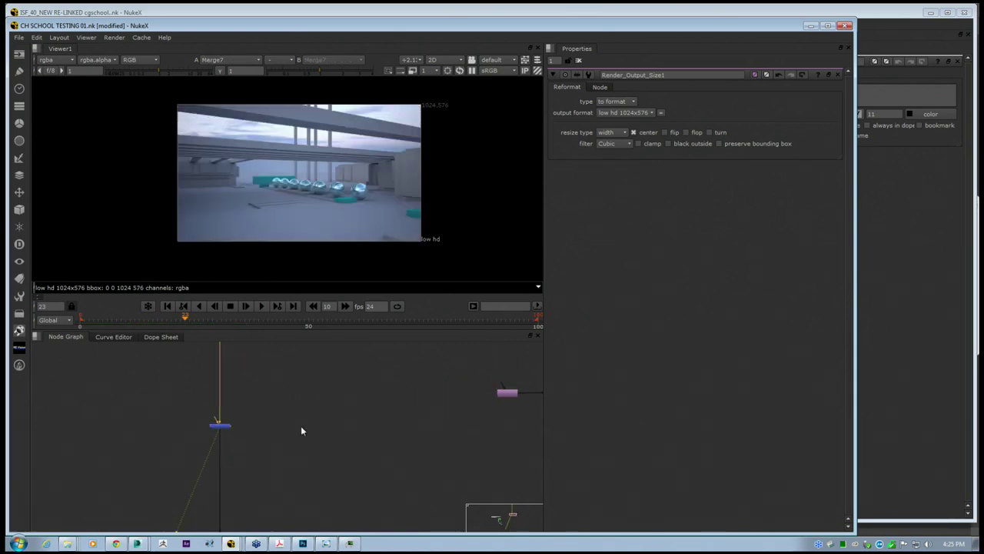
Connect Merge7's A input to the red render node and route the pipe through a dot below that node
scroll(246, 442, "down", 3)
scroll(215, 440, "up", 3)
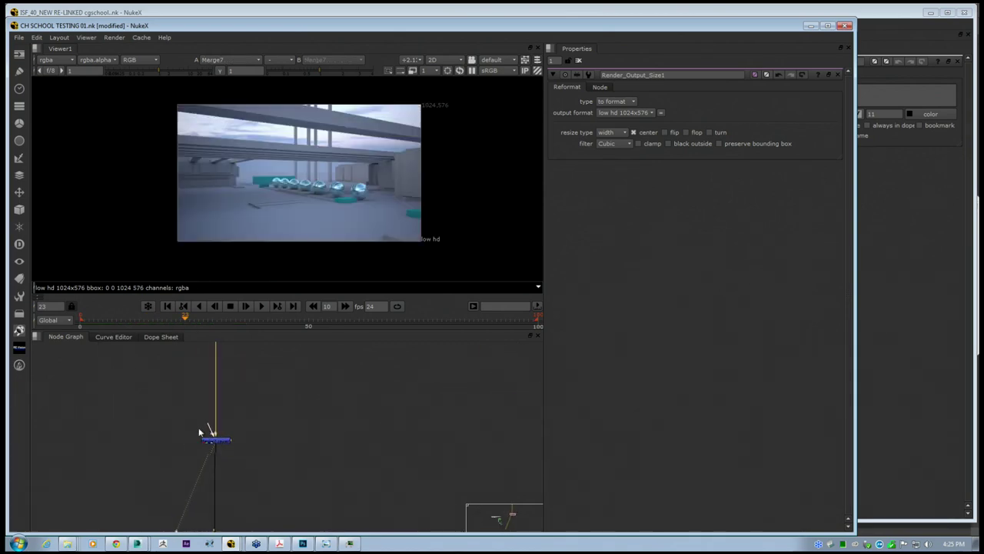
scroll(198, 432, "down", 3)
left_click_drag(201, 434, 491, 408)
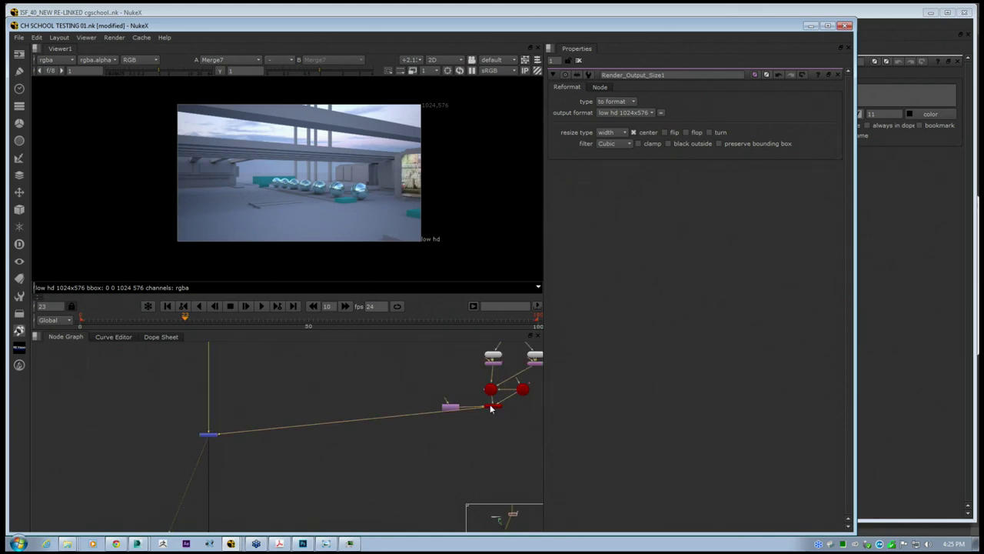
left_click_drag(353, 422, 496, 438)
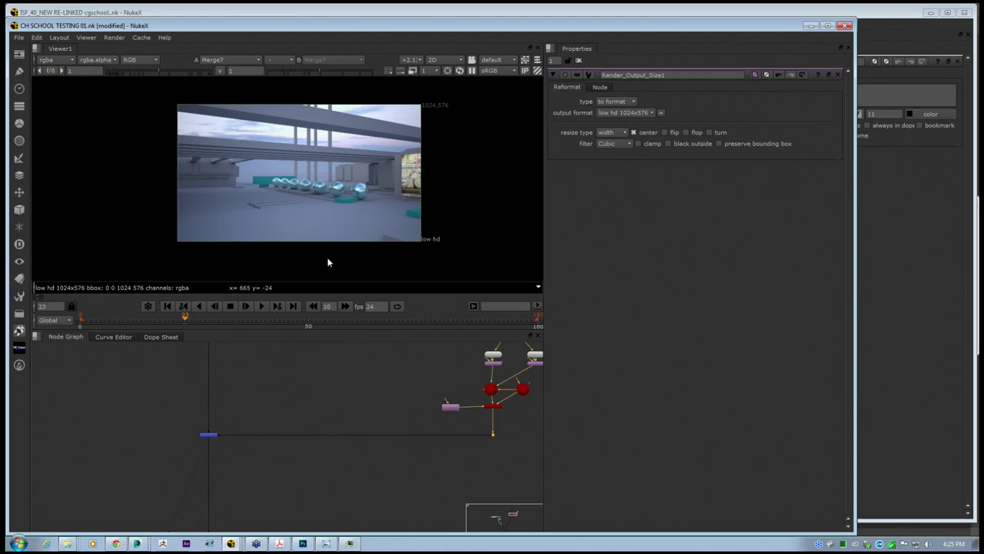
Scrub the timeline to frame 14 and examine the graffiti wall against the spheres and pillars in the composite
left_click_drag(179, 323, 144, 318)
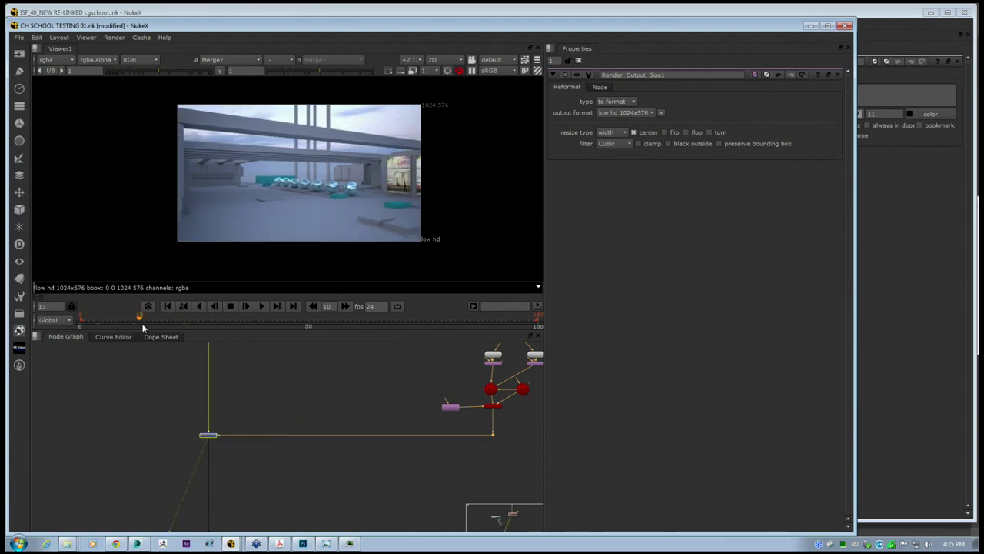
scroll(419, 182, "up", 3)
scroll(416, 183, "up", 2)
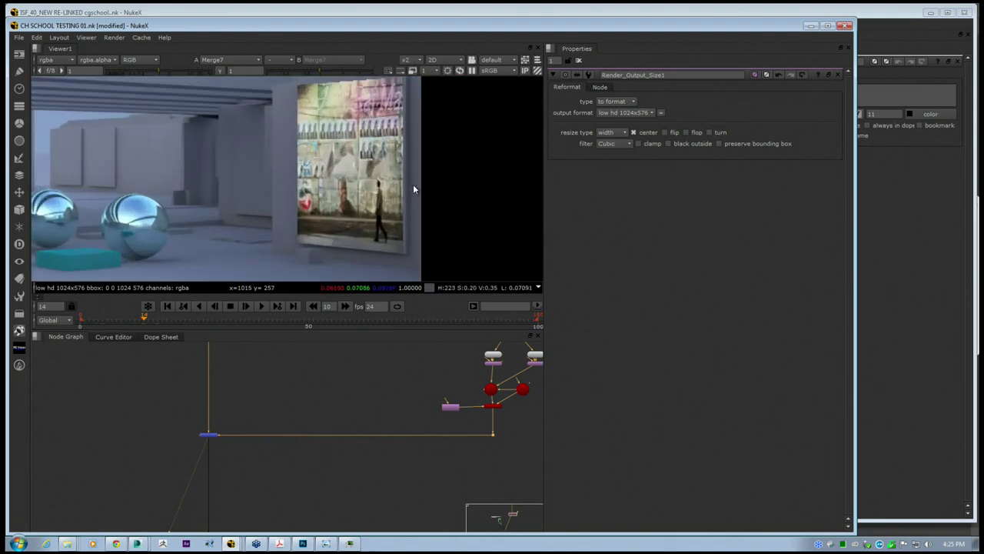
scroll(400, 180, "down", 4)
scroll(391, 182, "down", 2)
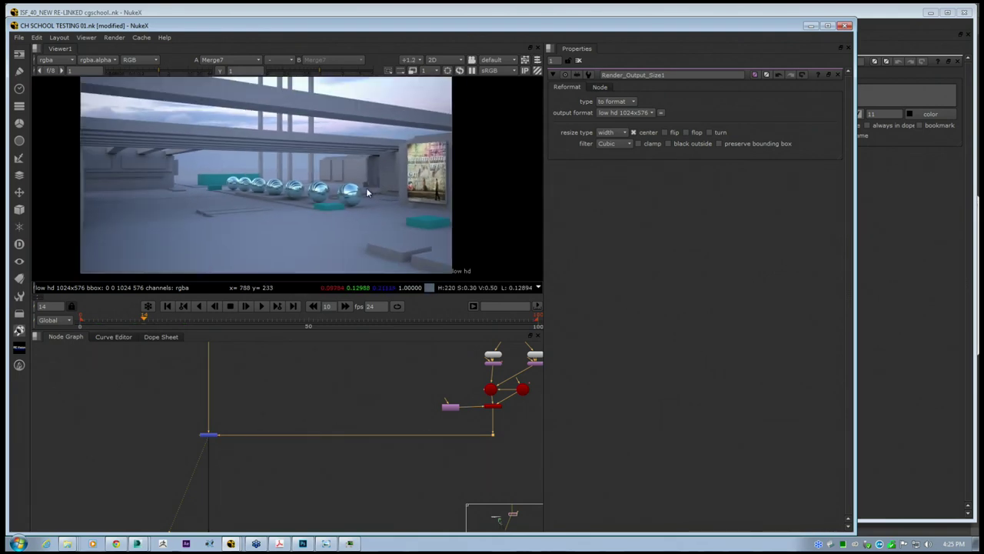
middle_click_drag(426, 407, 397, 395)
scroll(212, 406, "up", 2)
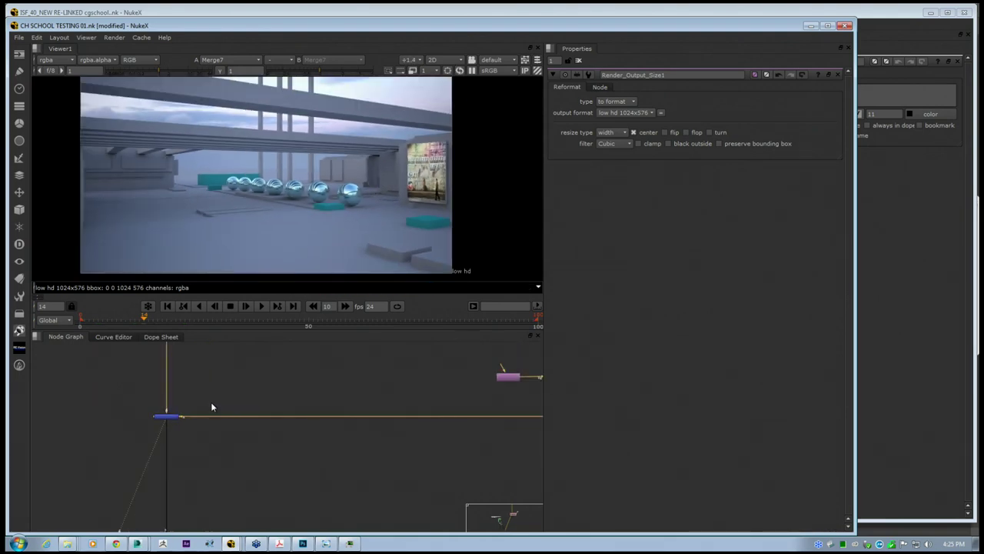
scroll(364, 171, "up", 2)
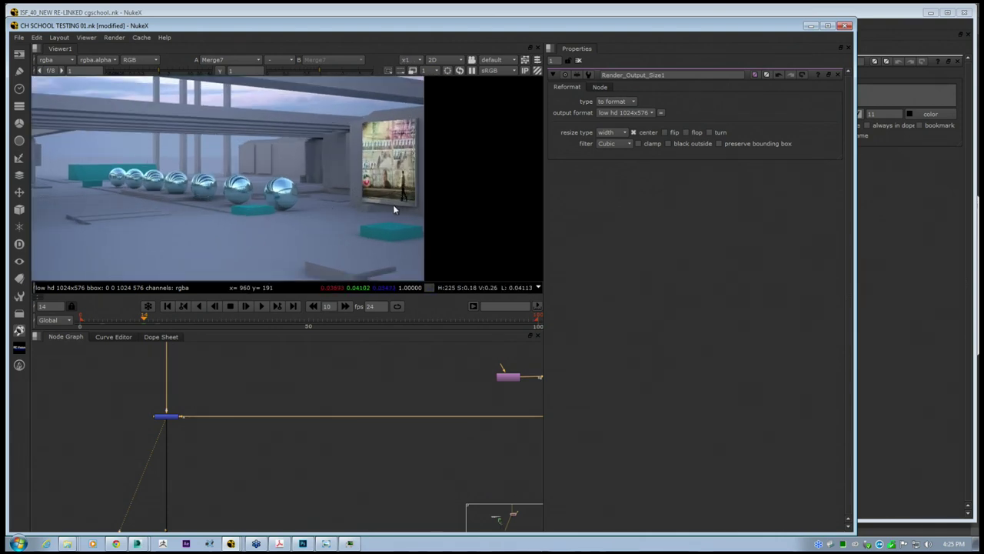
middle_click_drag(351, 200, 380, 209)
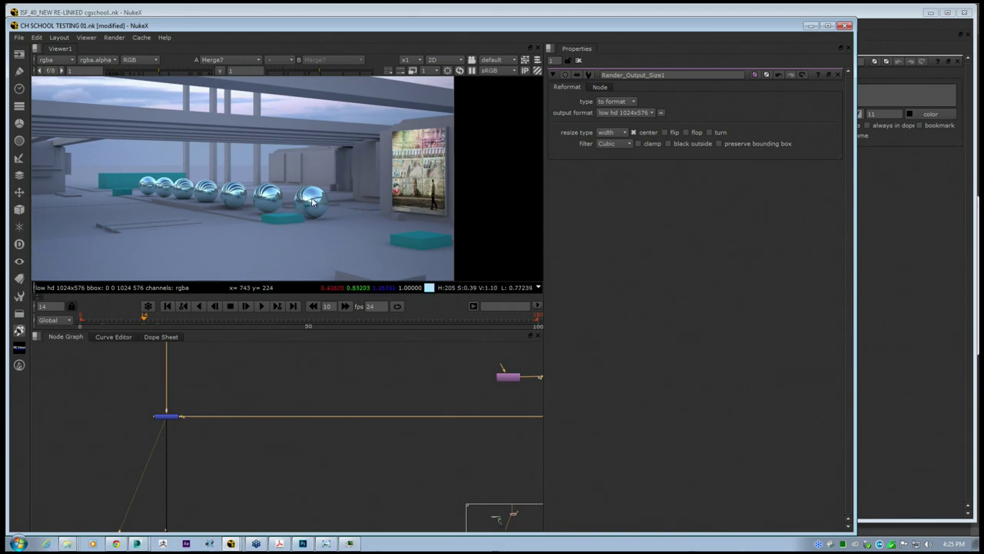
scroll(310, 202, "up", 4)
scroll(305, 210, "down", 4)
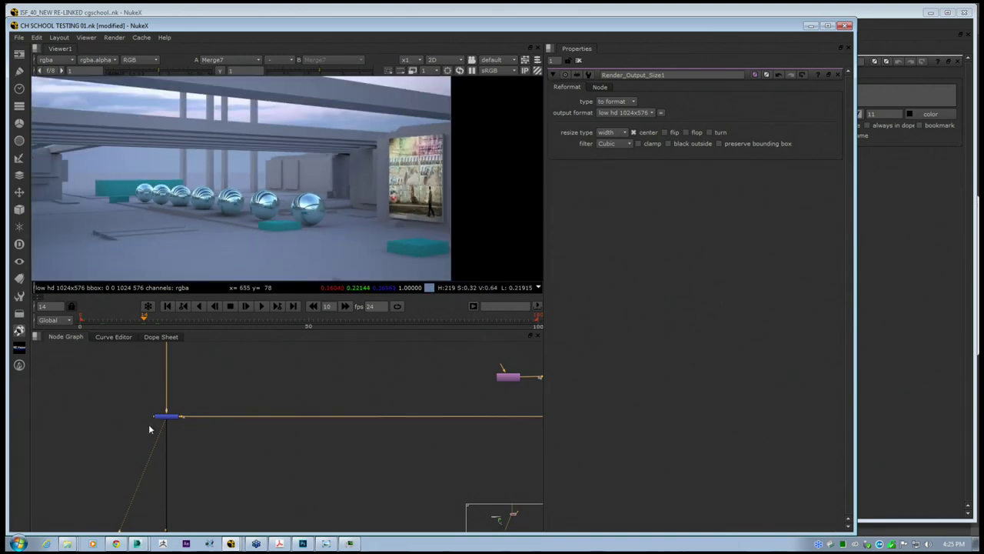
Insert three dots in Merge7's A input pipe and arrange them to route the pipe in a stepped path
scroll(149, 423, "up", 3)
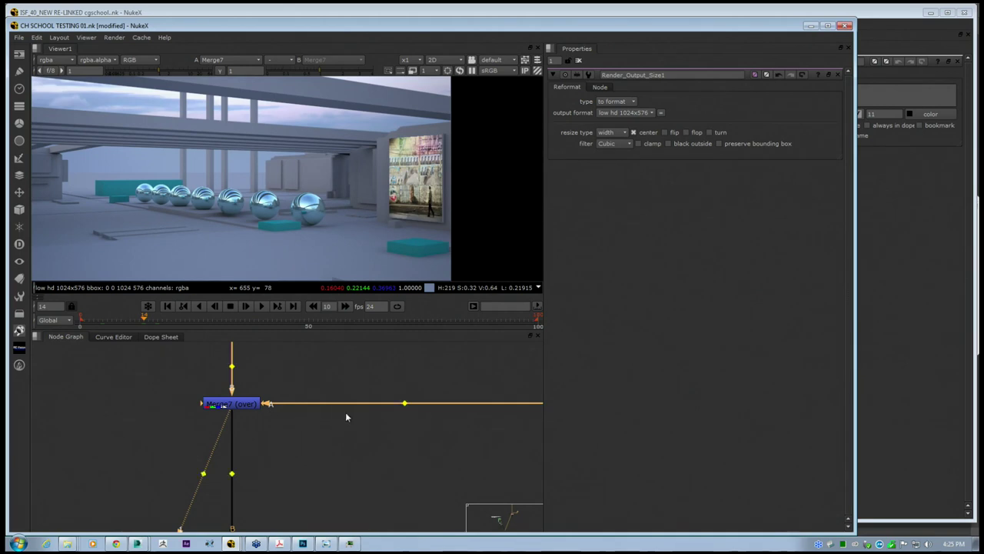
left_click_drag(405, 404, 282, 368, "ctrl")
left_click_drag(416, 375, 389, 407, "ctrl")
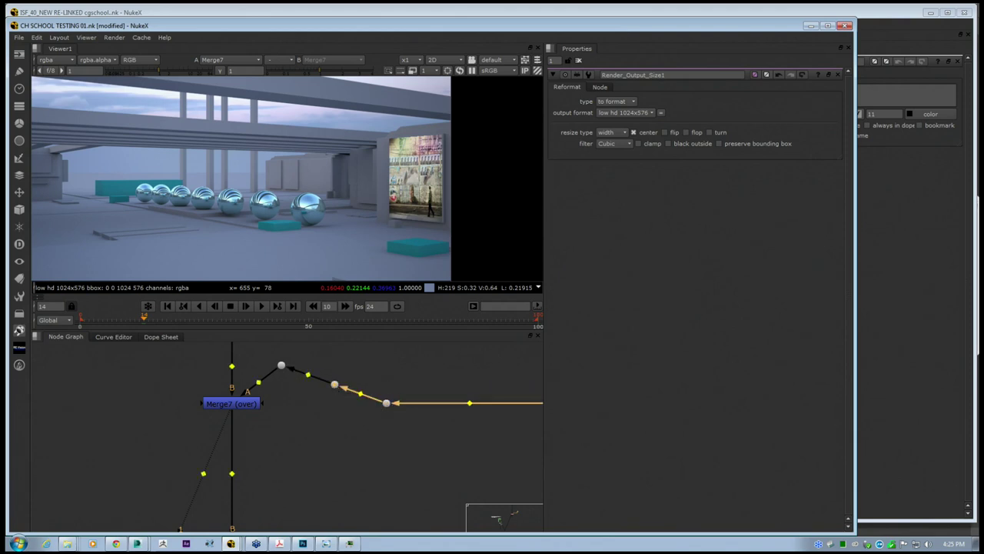
left_click_drag(334, 384, 387, 363, "ctrl")
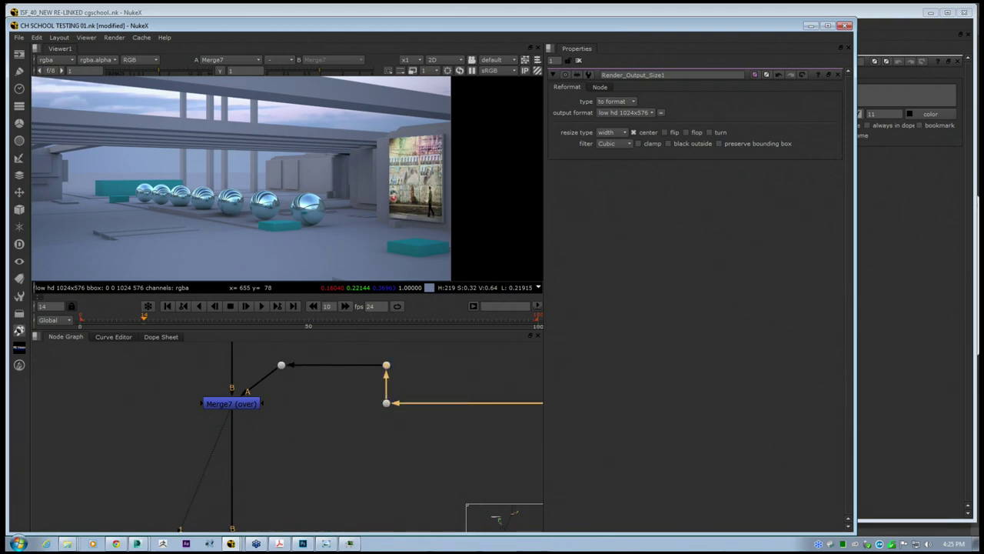
left_click(290, 419)
View the red MultiMatteElement read node from the row of render passes
scroll(290, 436, "down", 6)
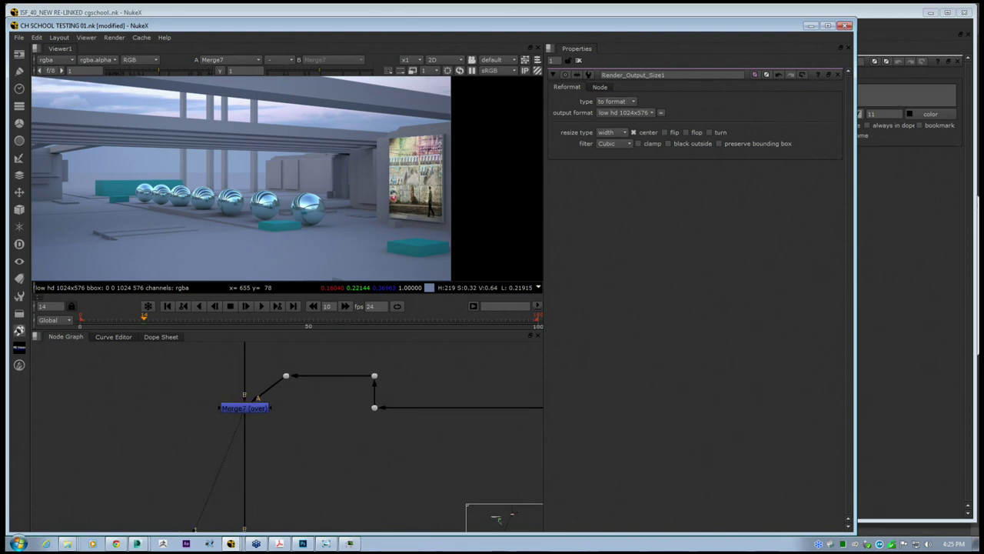
scroll(269, 423, "up", 8)
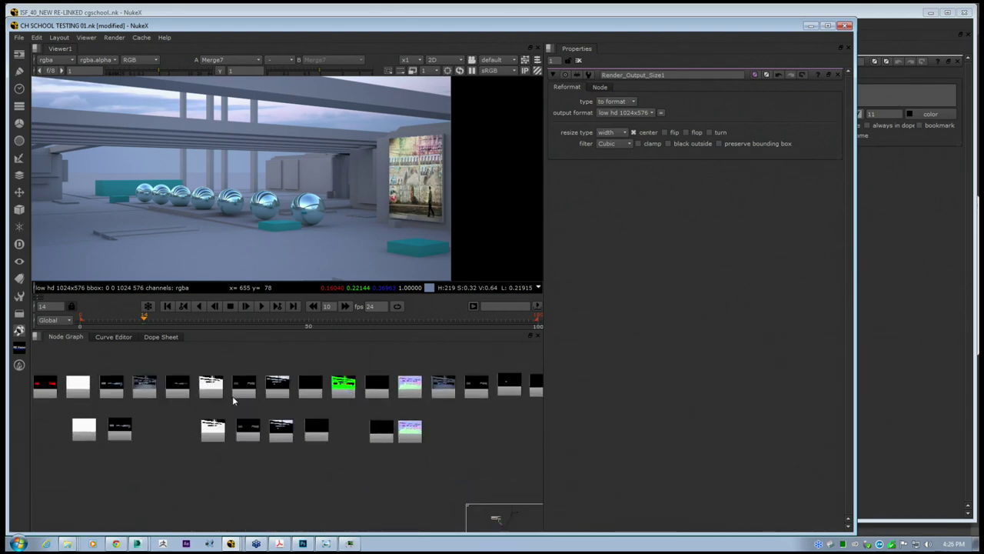
middle_click_drag(144, 396, 209, 394)
key("1")
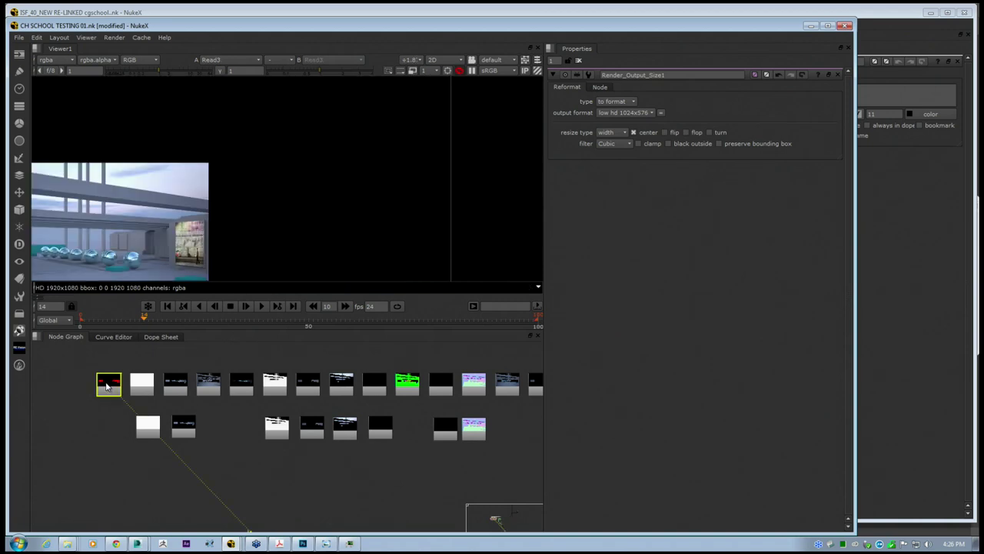
scroll(107, 386, "down", 3)
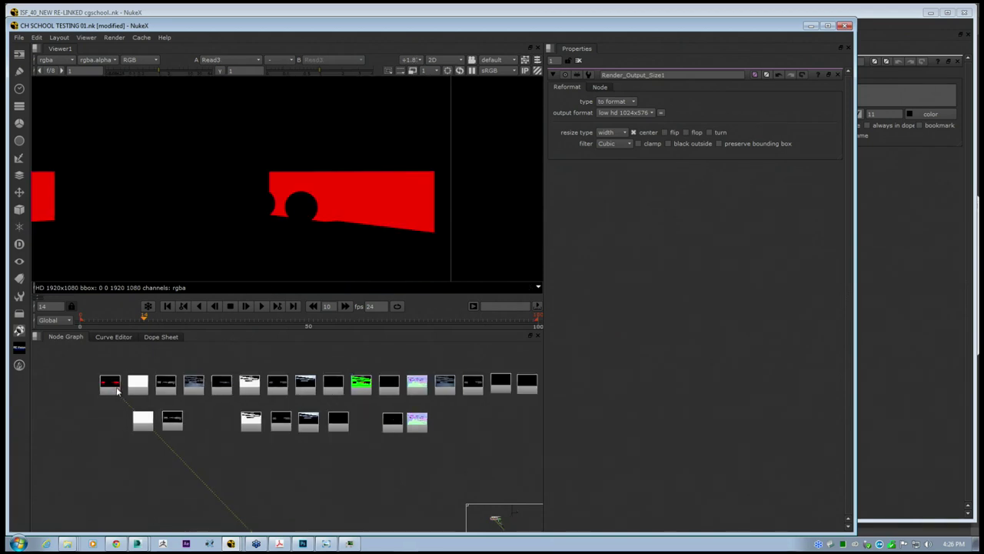
Move the red MultiMatteElement read node out of the render pass row and place it beside the main pipe below Merge7
scroll(111, 388, "down", 4)
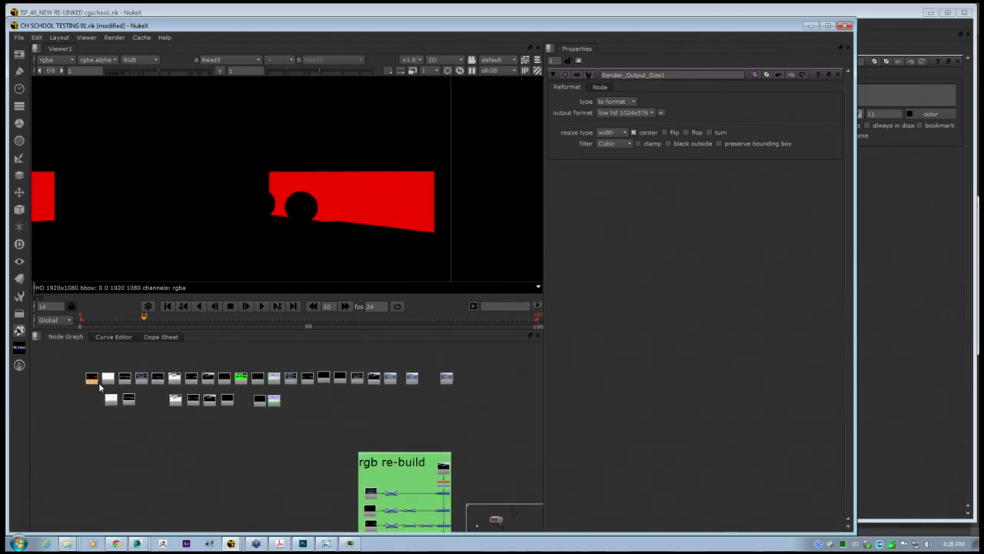
left_click_drag(100, 384, 419, 397)
middle_click_drag(456, 434, 269, 407)
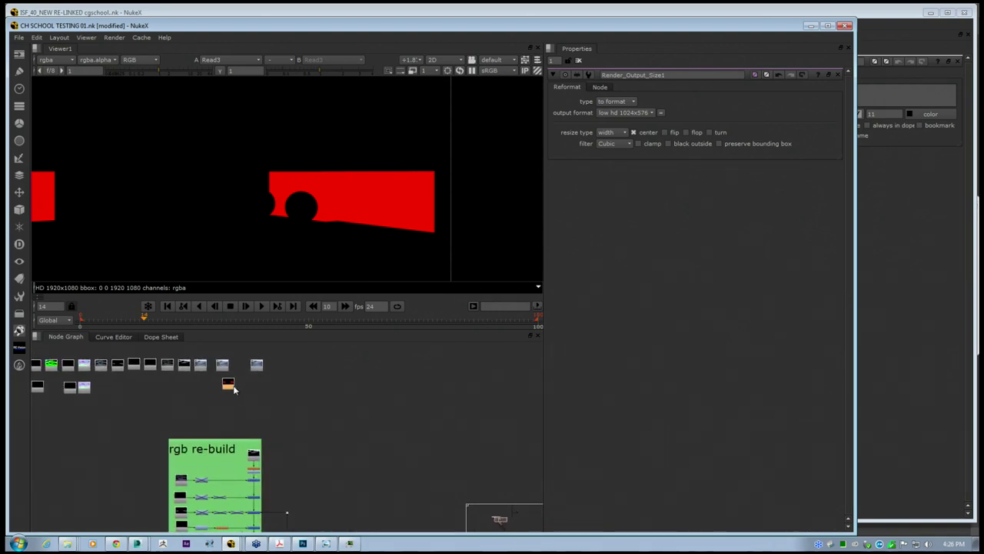
left_click_drag(228, 385, 434, 402)
middle_click_drag(435, 402, 263, 402)
scroll(263, 402, "down", 2)
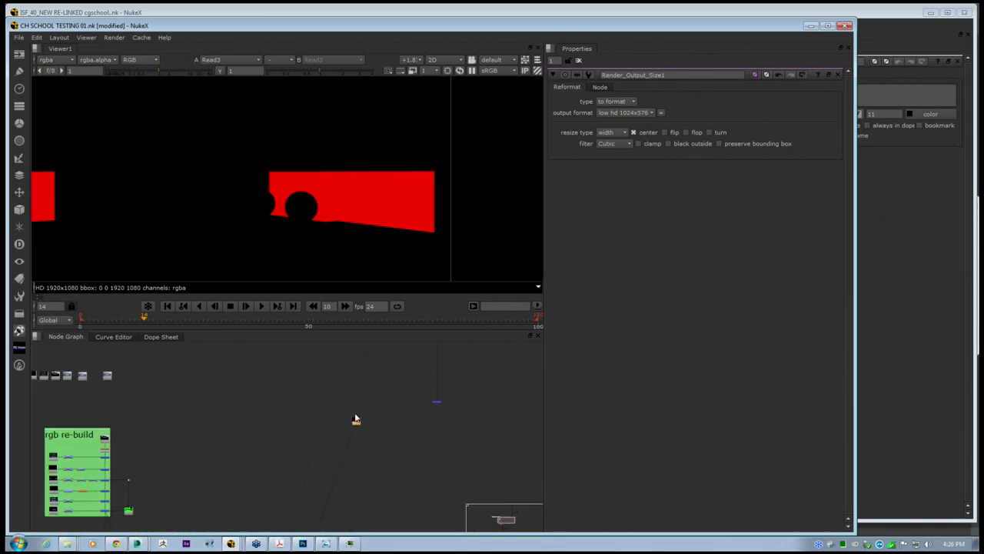
middle_click_drag(356, 419, 225, 483)
scroll(212, 471, "down", 3)
scroll(211, 474, "up", 2)
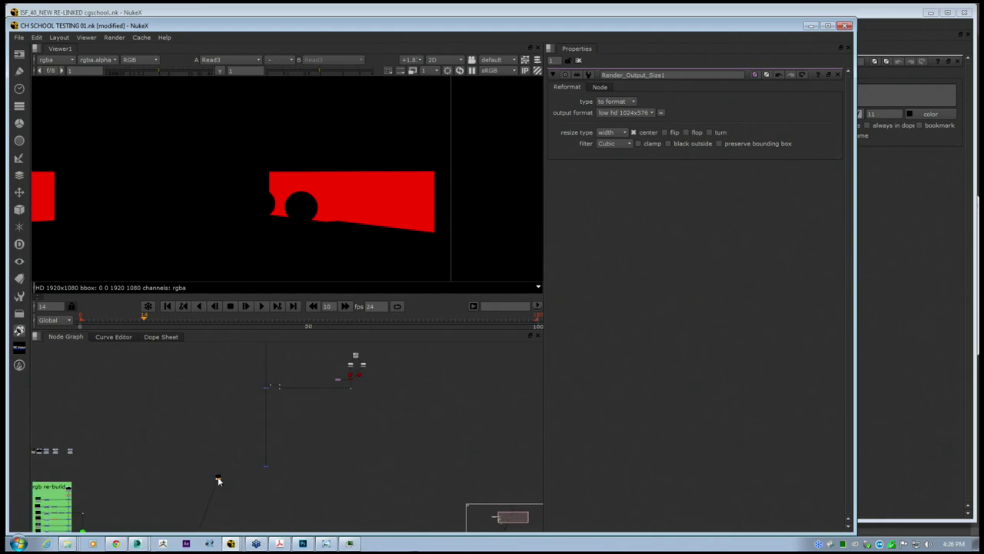
scroll(269, 405, "up", 4)
left_click_drag(269, 405, 364, 422)
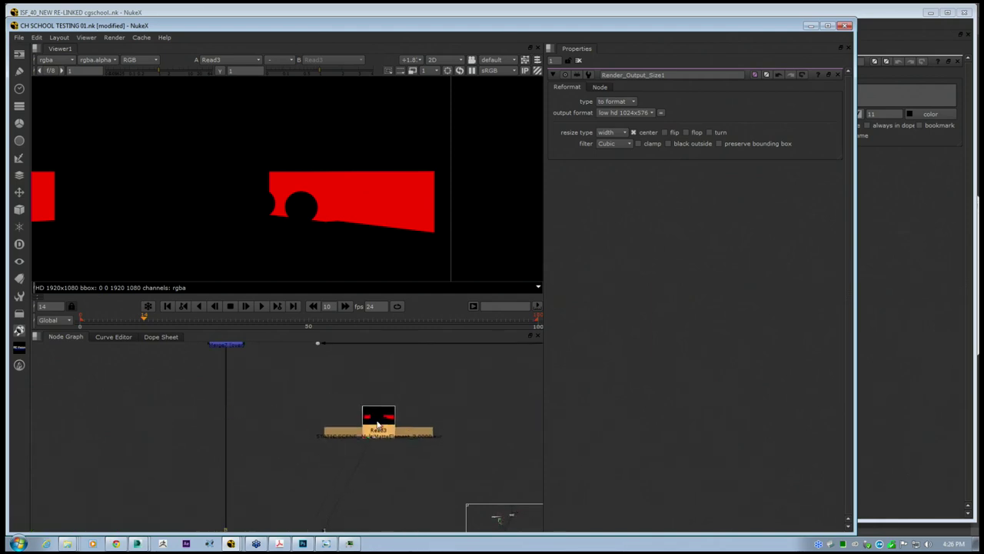
left_click(358, 409)
Compare the red matte with the Merge7 composite by alternating between them in the viewer
middle_click_drag(258, 356, 260, 407)
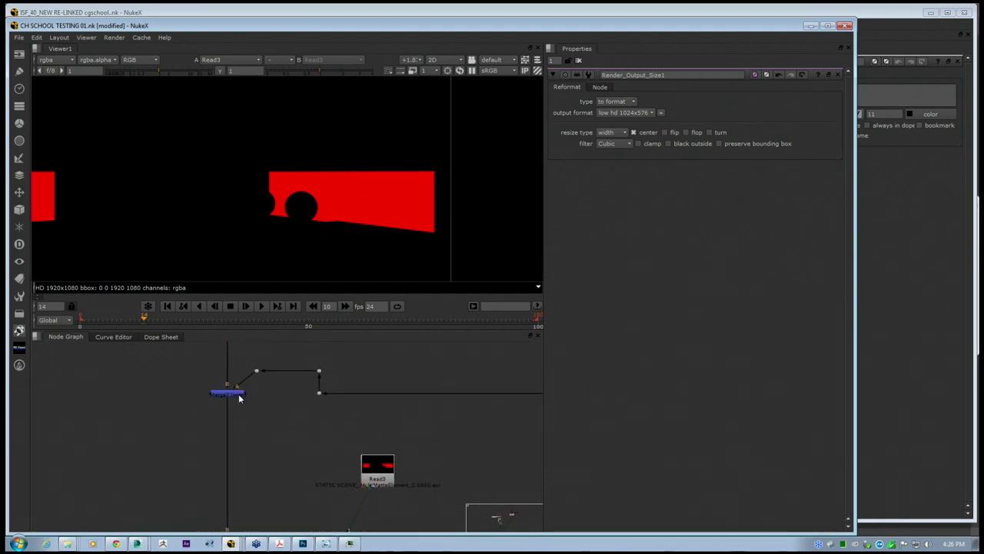
left_click(239, 398)
key("2")
key("1")
key("2")
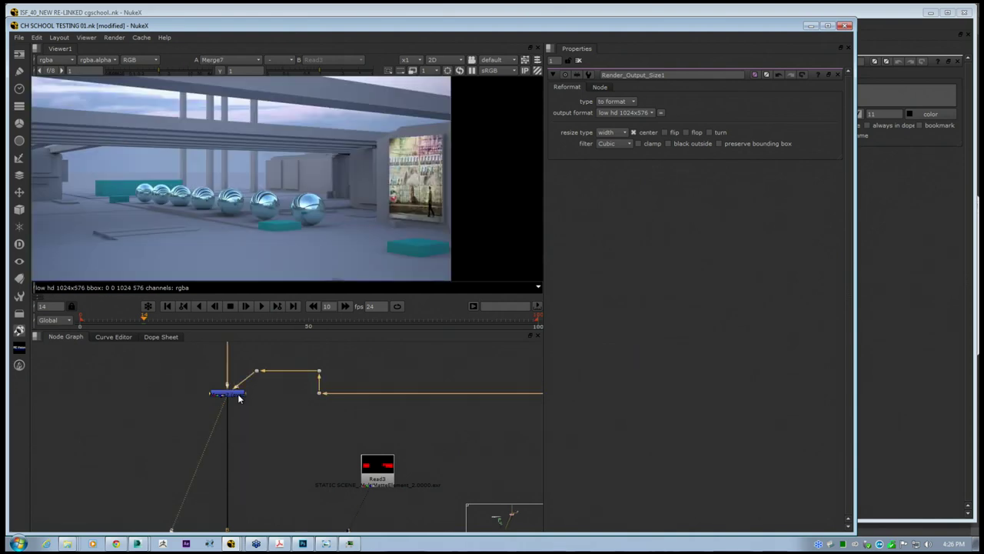
key("1")
key("2")
key("1")
key("2")
key("1")
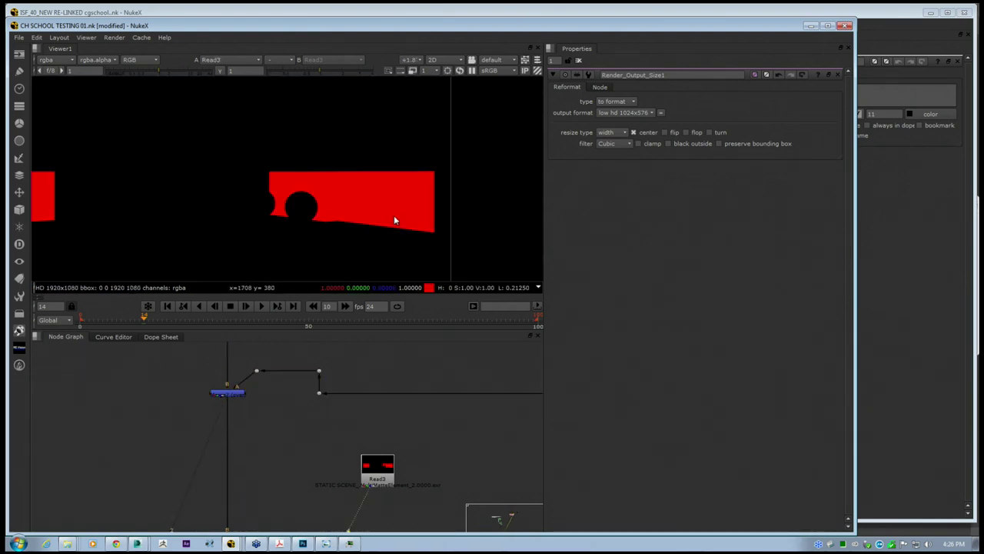
Add a Reformat node after the MultiMatteElement read node and set its output format to low hd 1024x576
left_click(376, 466)
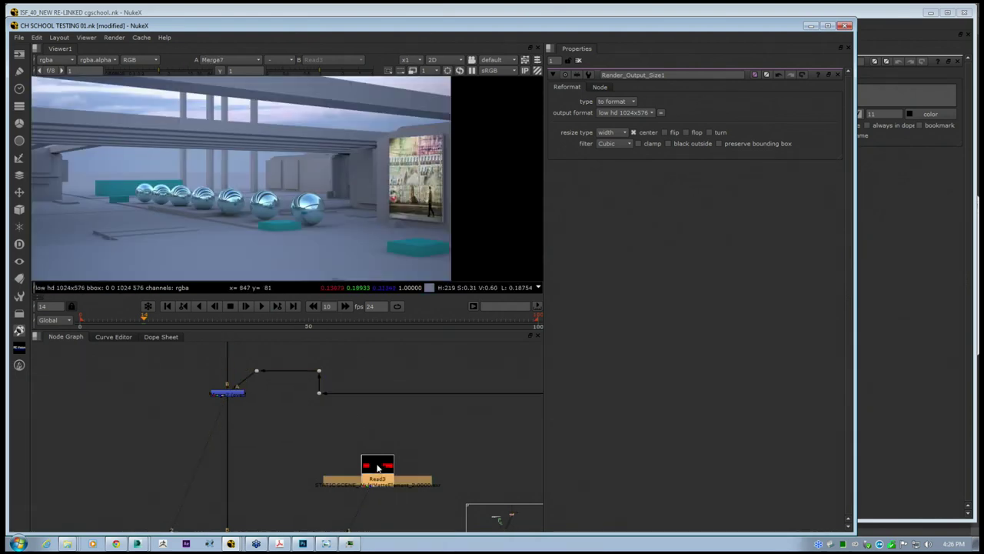
middle_click_drag(400, 450, 401, 418)
double_click(377, 436)
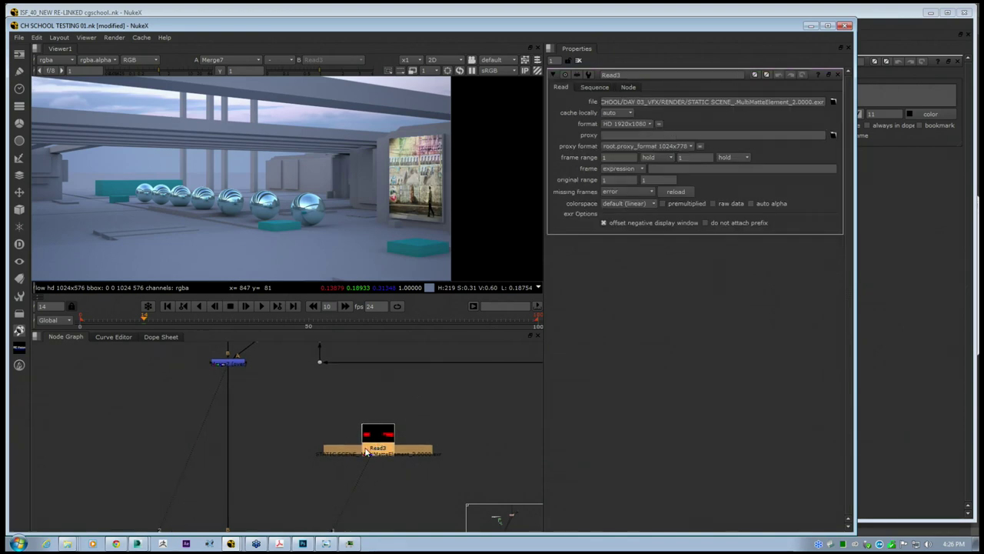
key("Tab")
type("rem")
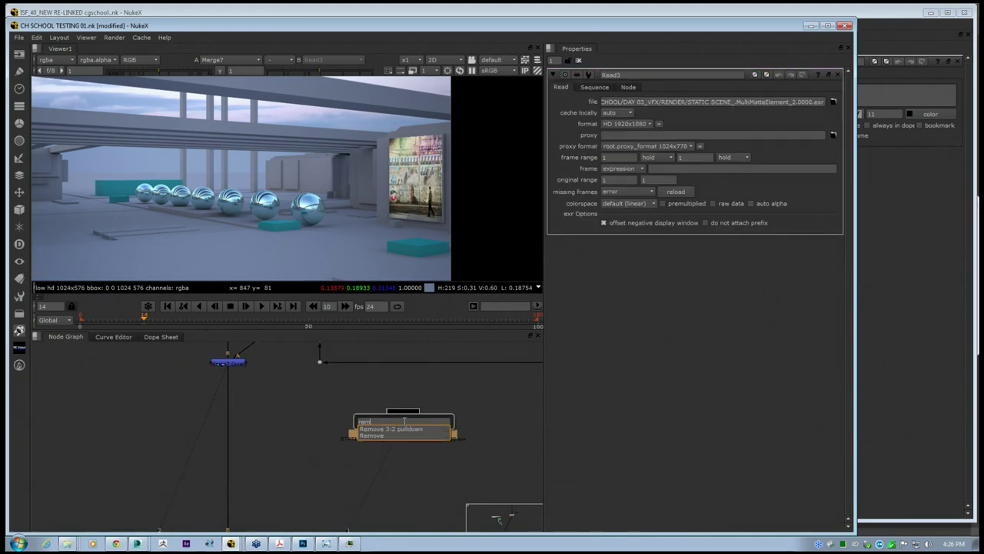
key("BackSpace")
type("form")
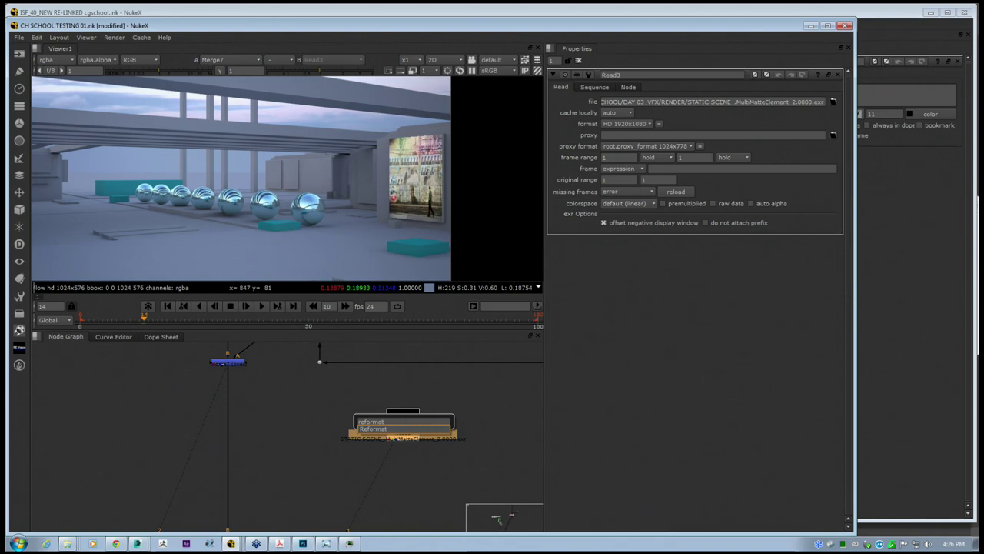
type("at")
key("Return")
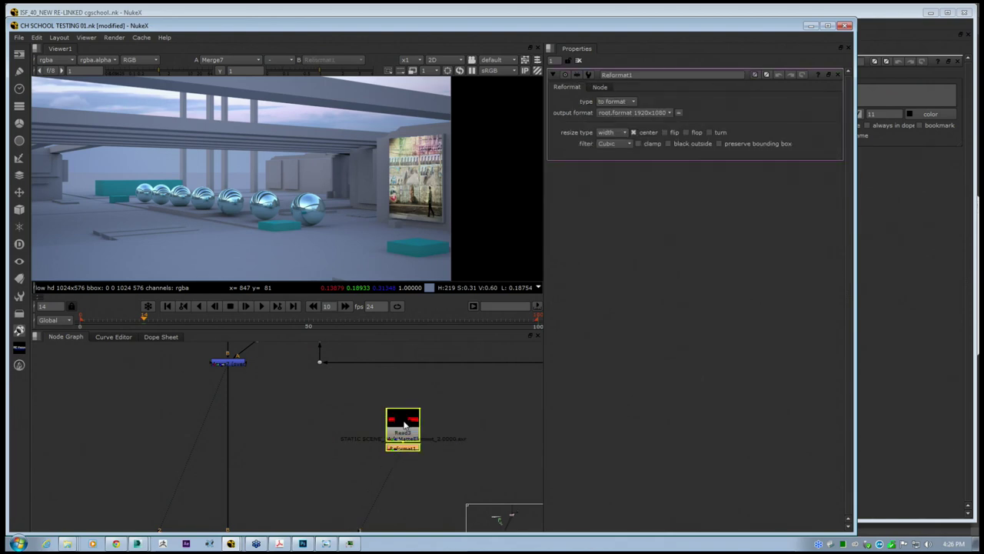
left_click(654, 112)
left_click(635, 290)
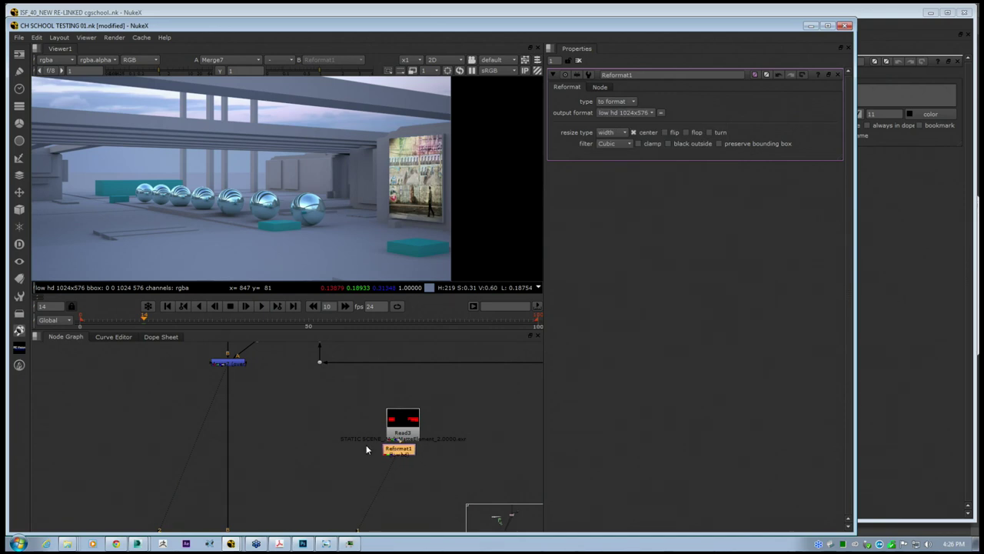
Connect the reformatted matte to Merge7's mask input and set the mask channel to rgba.red
left_click_drag(396, 448, 246, 365)
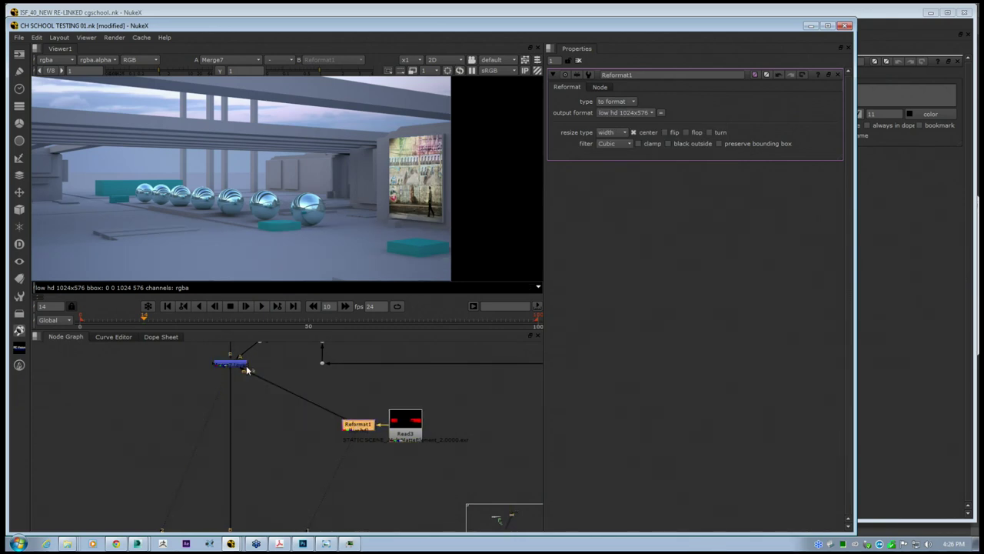
double_click(244, 365)
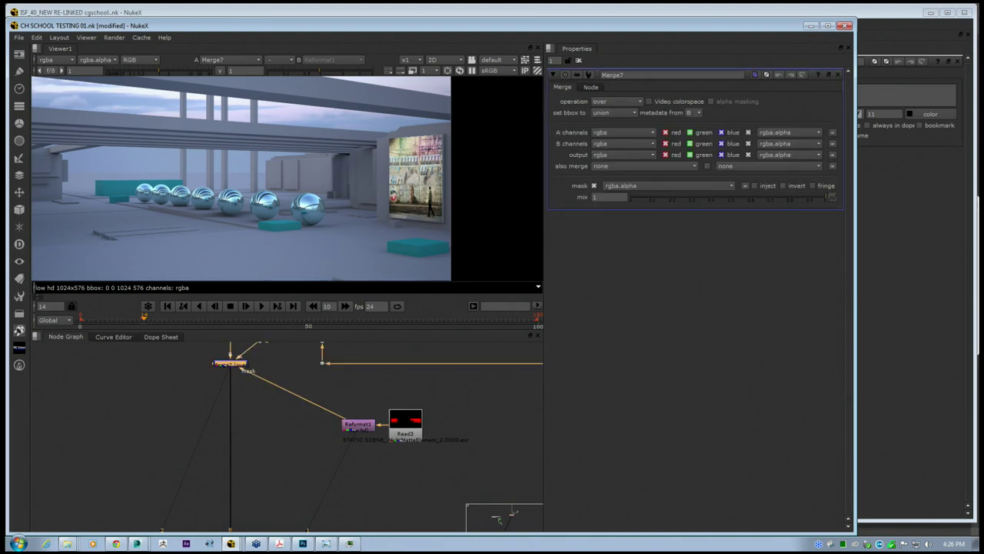
left_click(616, 187)
left_click(630, 204)
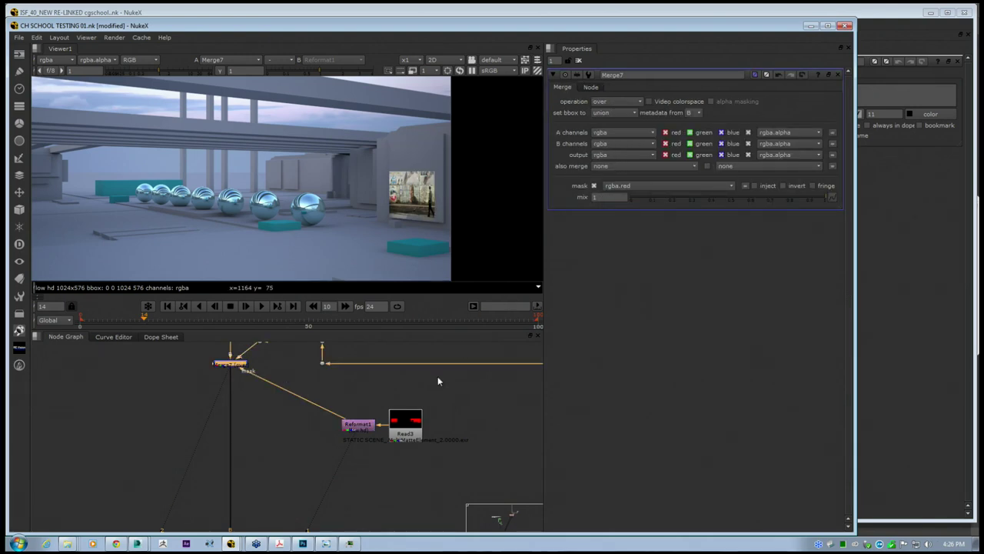
scroll(423, 182, "up", 2)
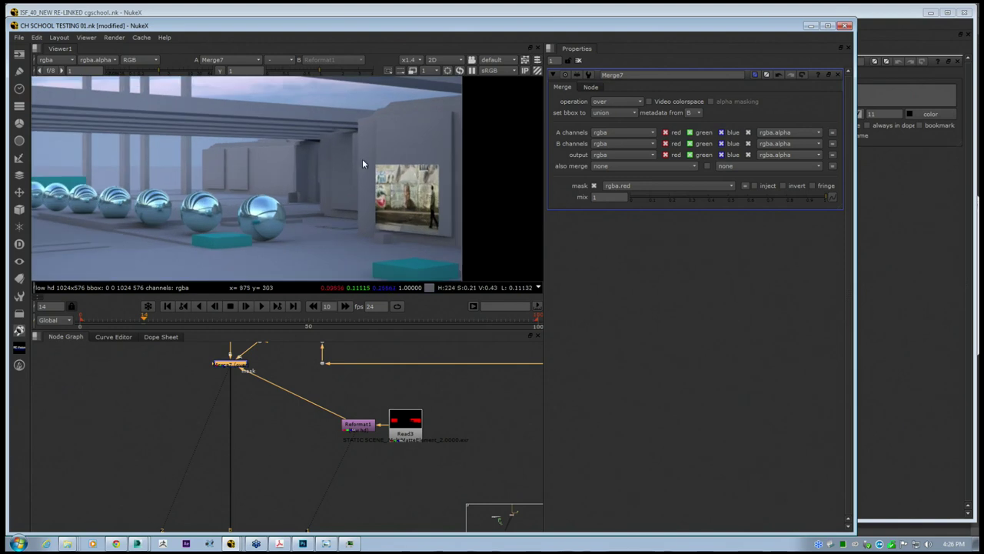
Invert the red matte mask on the Merge7 node
middle_click_drag(256, 394, 265, 399)
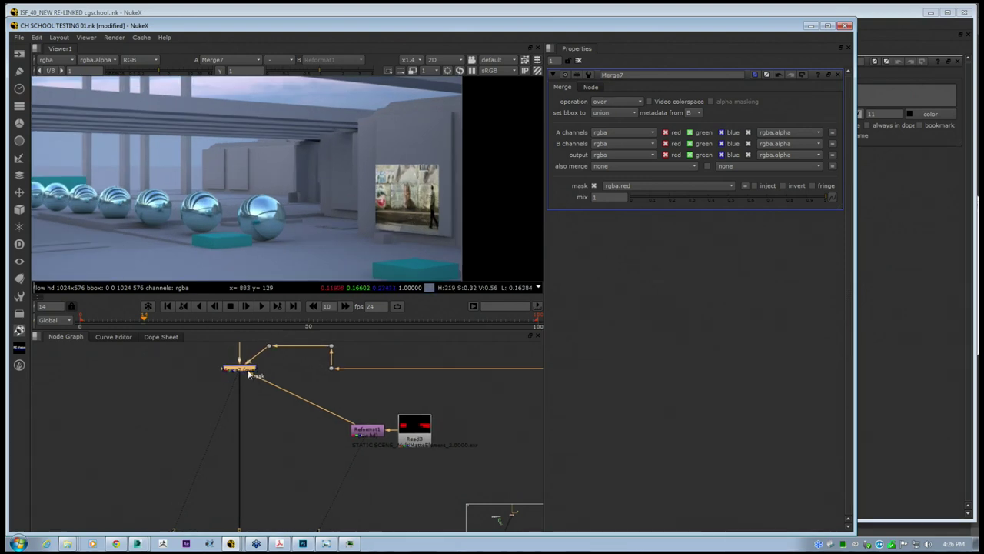
left_click(367, 434)
left_click(253, 371)
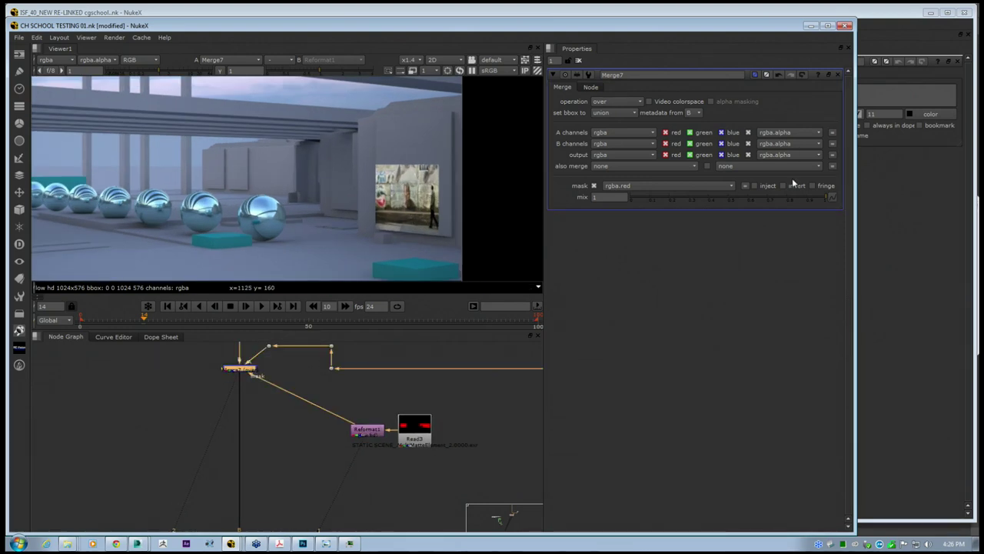
left_click(783, 187)
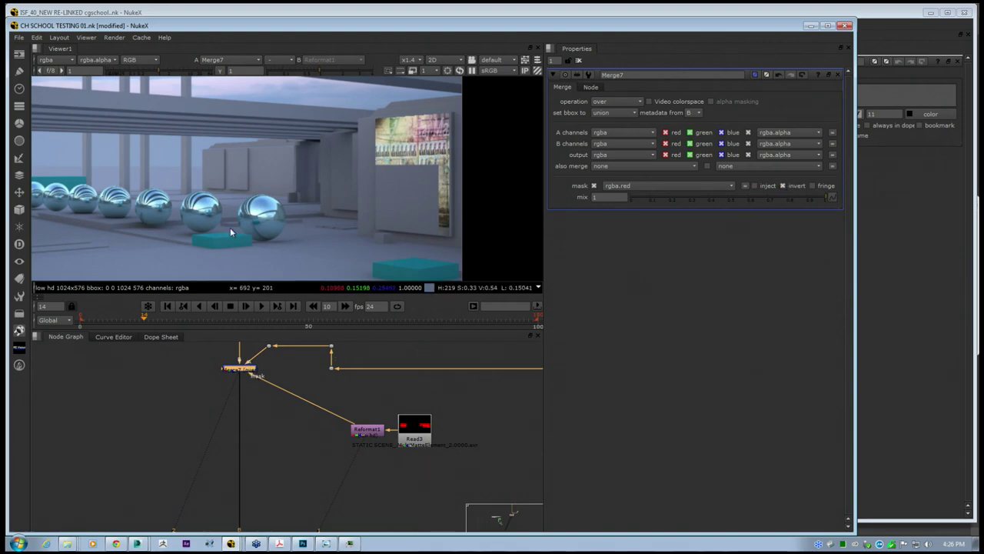
Examine the inverted-mask Merge7 composite in the viewer, both close up and as a full frame
middle_click_drag(230, 228, 311, 227)
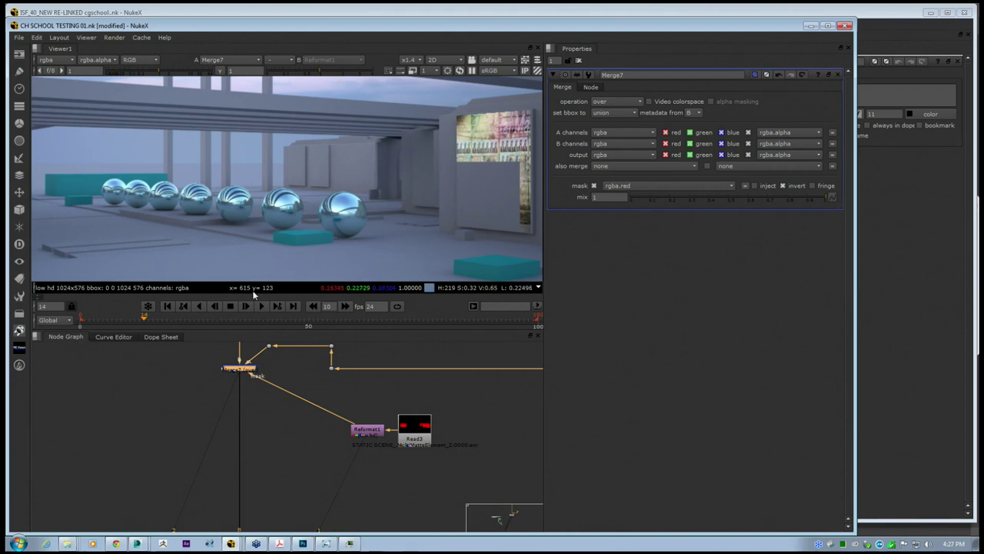
middle_click_drag(259, 386, 264, 412)
scroll(209, 220, "up", 2)
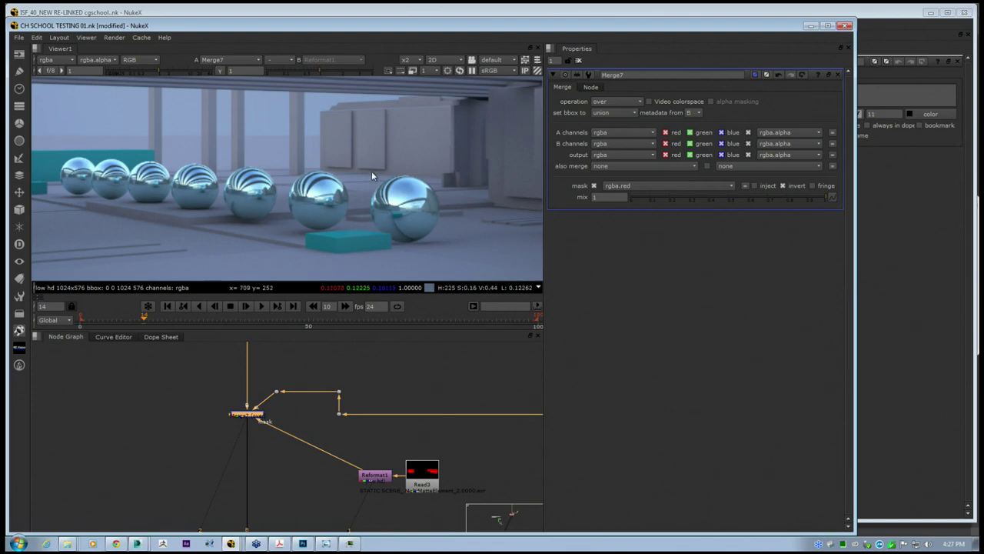
scroll(317, 192, "down", 2)
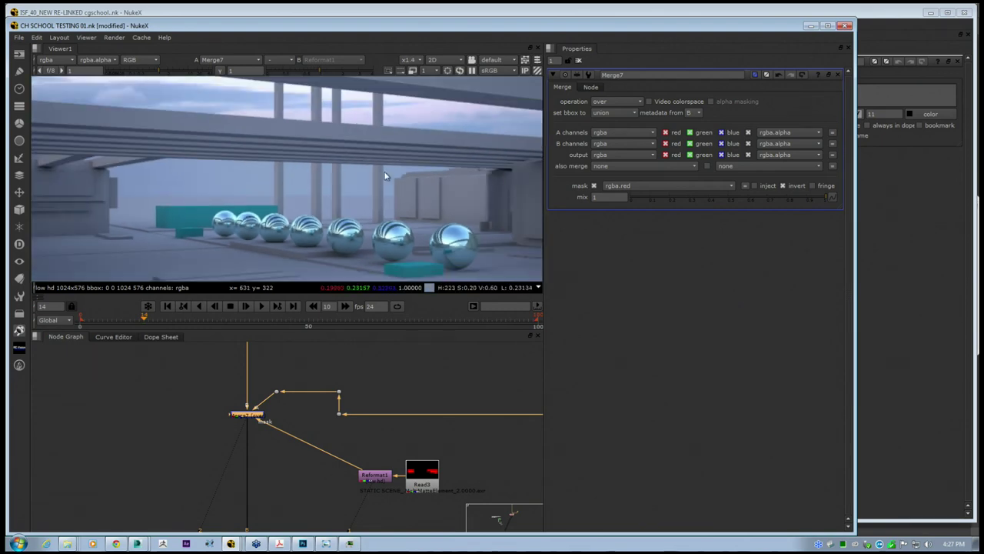
scroll(207, 219, "down", 3)
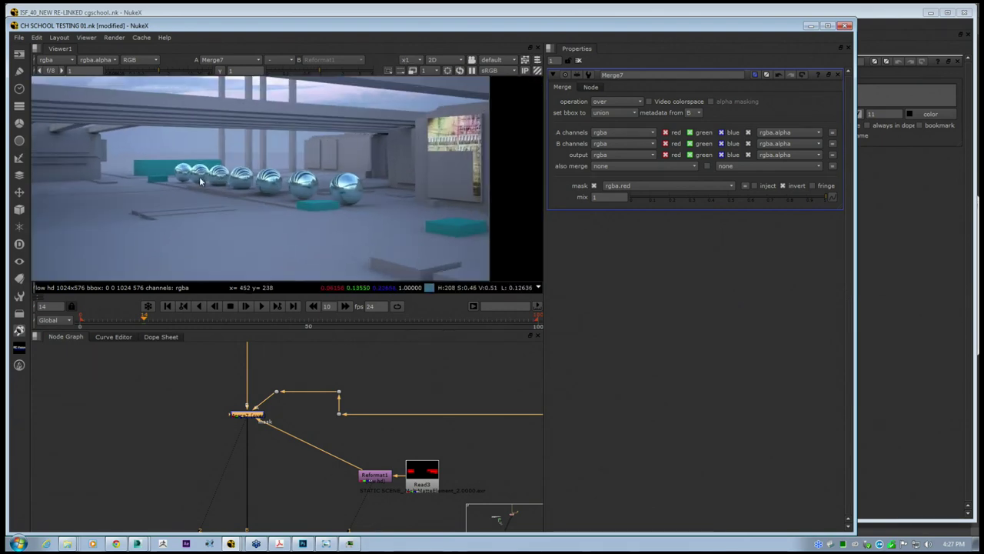
middle_click_drag(222, 179, 268, 200)
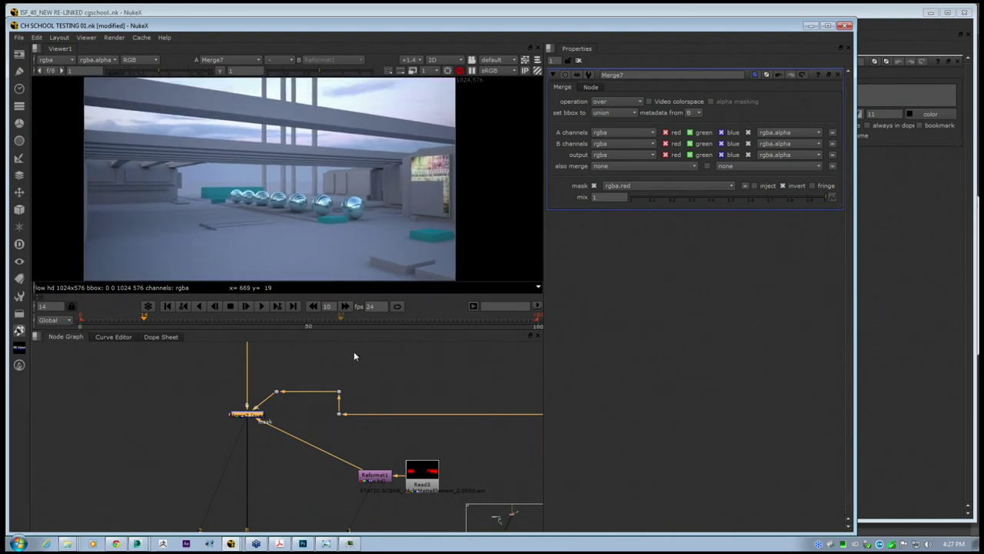
middle_click_drag(346, 450, 354, 407)
key("1")
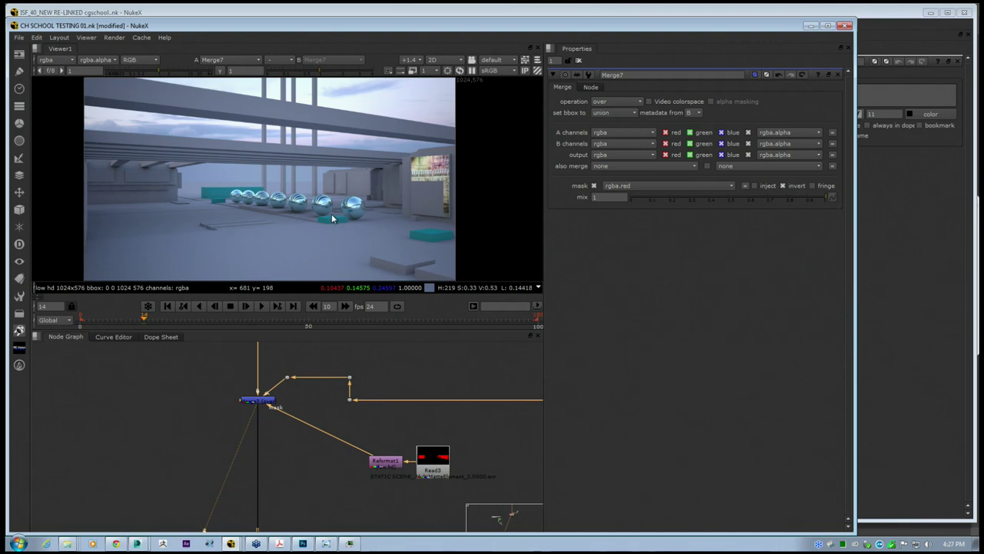
Play the masked composite forward from frame 0 and stop it at frame 30
mouse_move(143, 321)
left_mouse_down()
mouse_move(162, 325)
mouse_move(94, 320)
mouse_move(134, 318)
left_mouse_up()
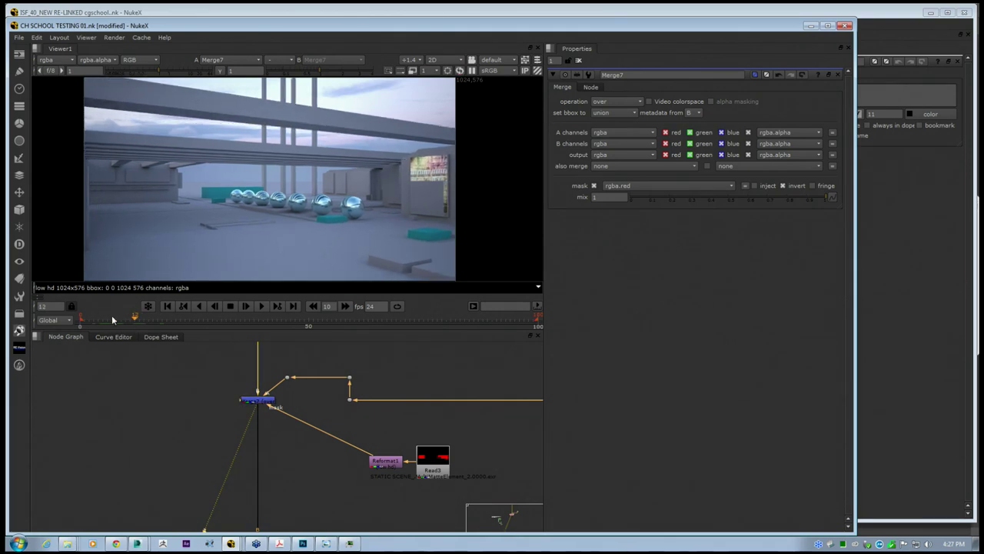
left_click(80, 321)
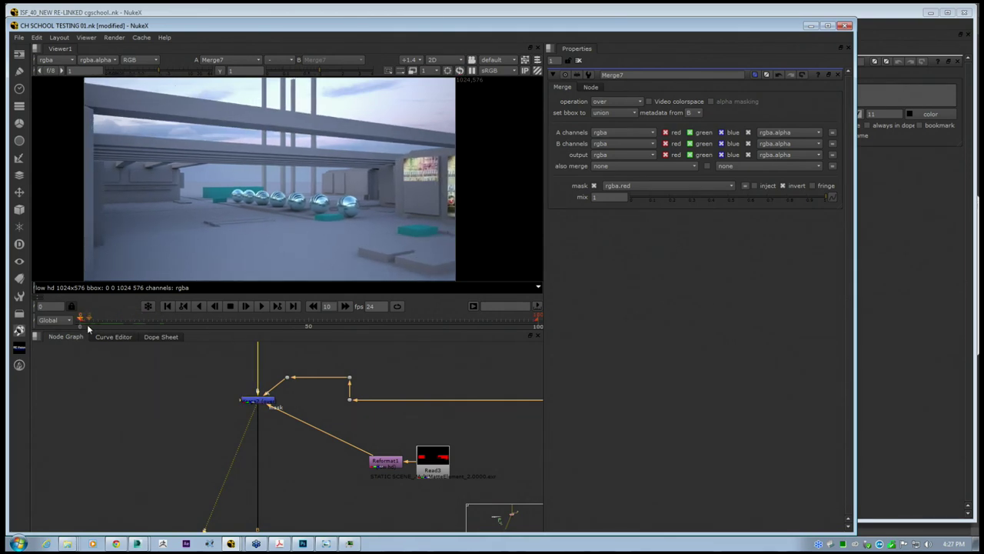
left_click(263, 306)
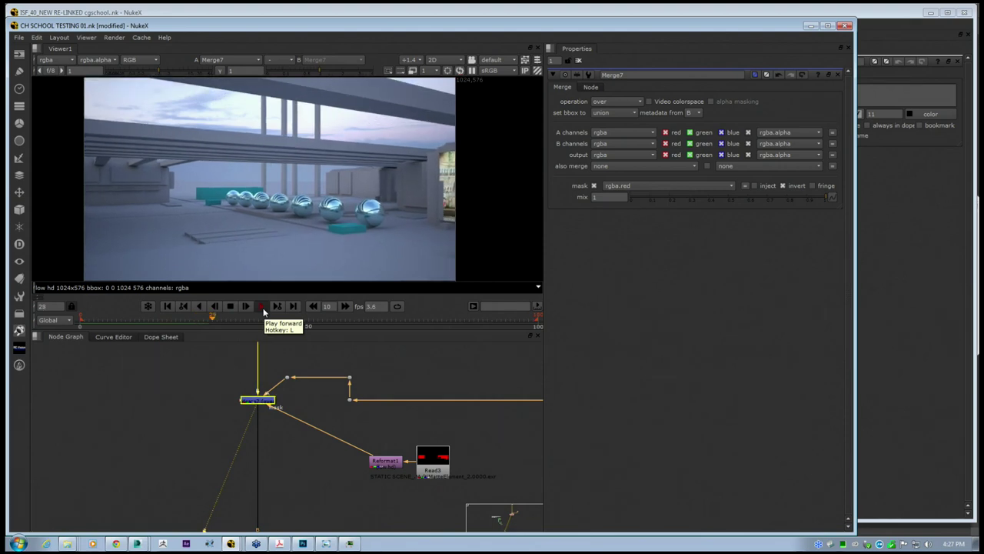
left_click(263, 306)
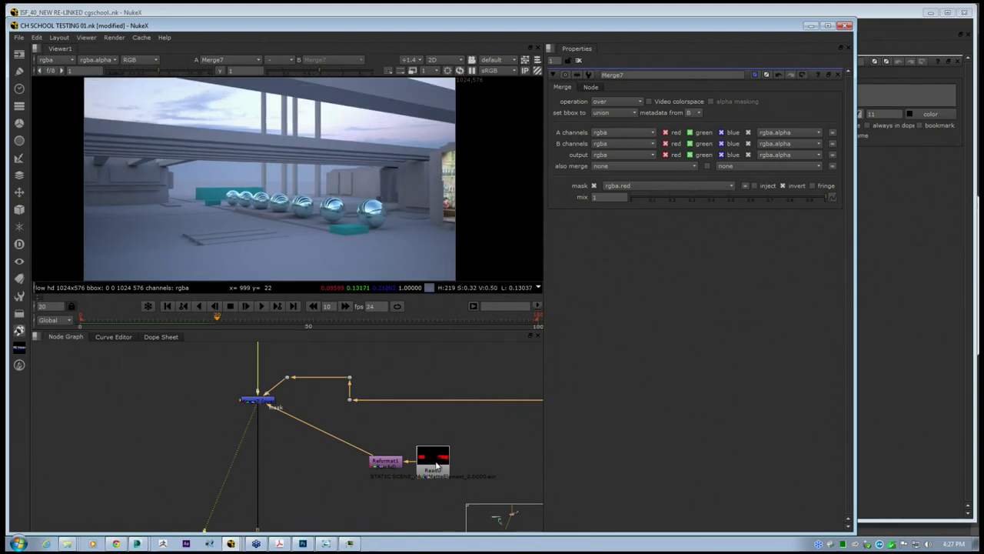
Move the red matte read node slightly farther from Reformat1, and check the composite by resuming playback and scrubbing back to frame 16
left_click_drag(437, 465, 456, 464)
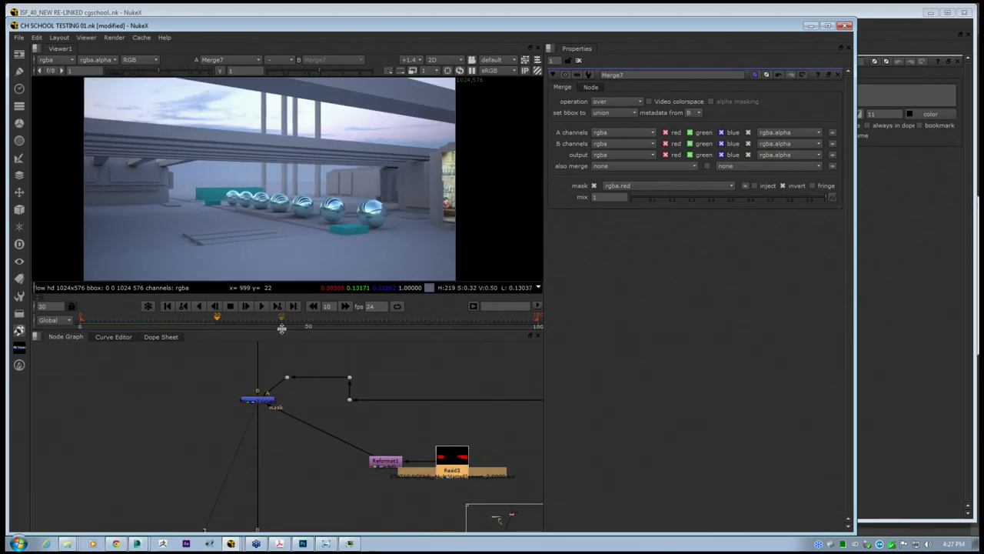
left_click(261, 306)
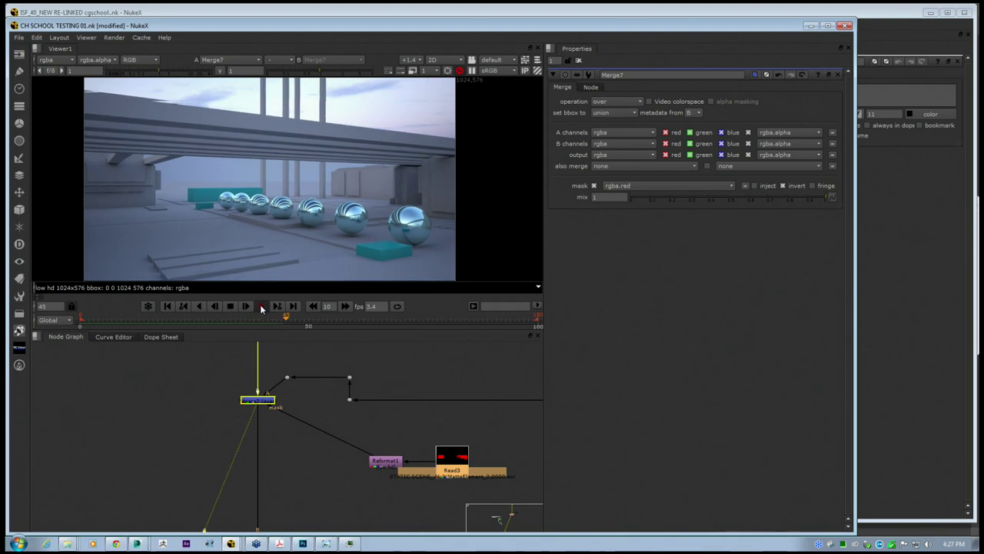
left_click(262, 306)
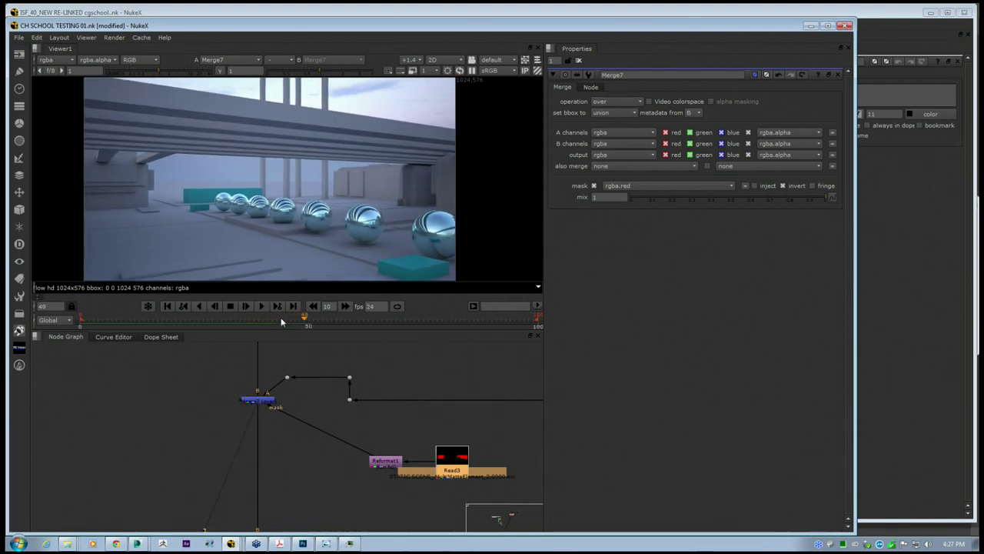
left_click_drag(304, 317, 153, 319)
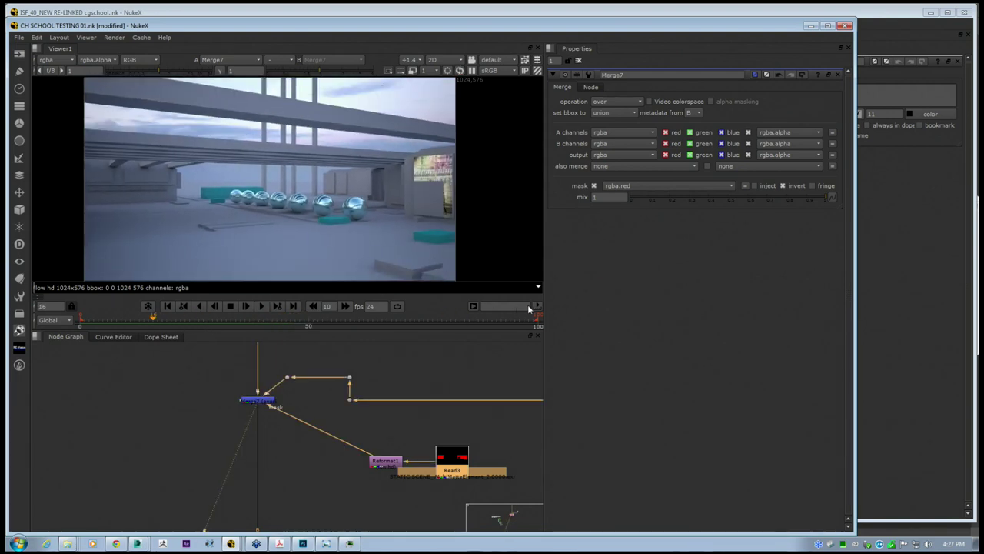
Try to render a FrameCycler flipbook of the composite for frames 0-100 with rgba channels
left_click(536, 308)
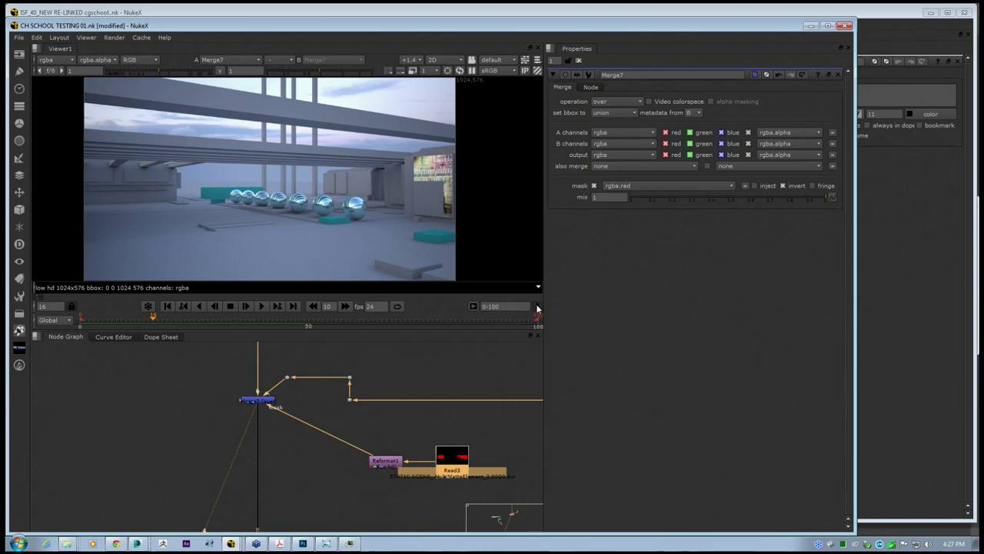
left_click(475, 306)
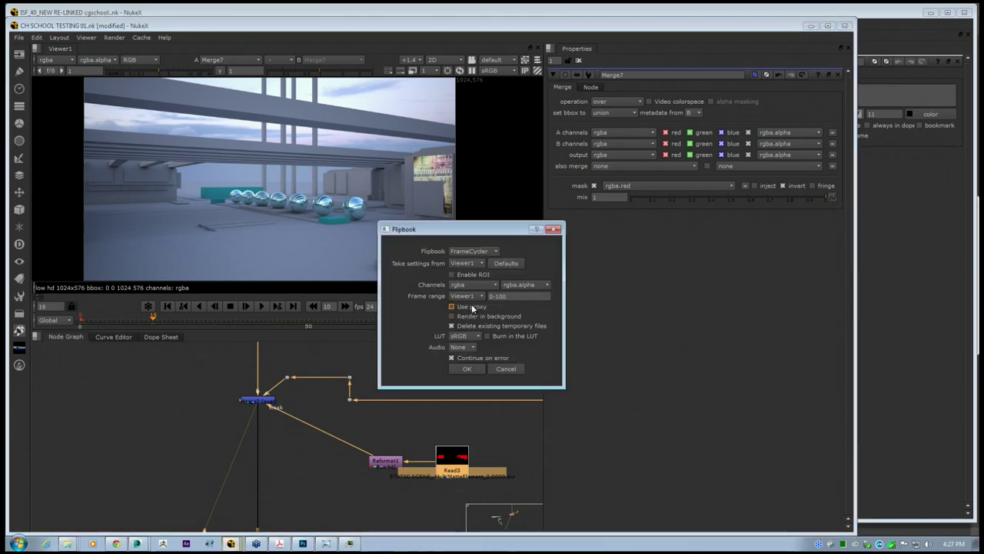
left_click_drag(460, 226, 398, 137)
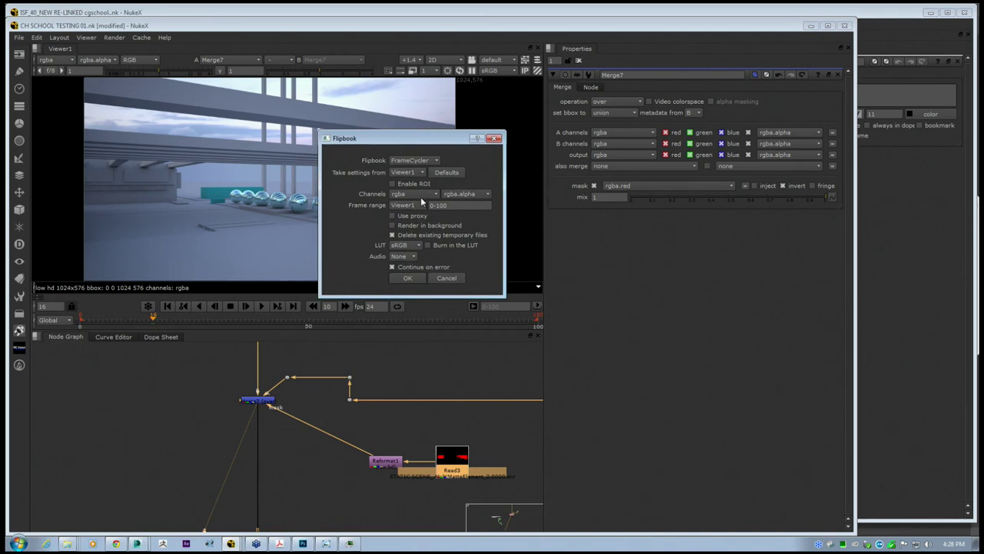
left_click(407, 278)
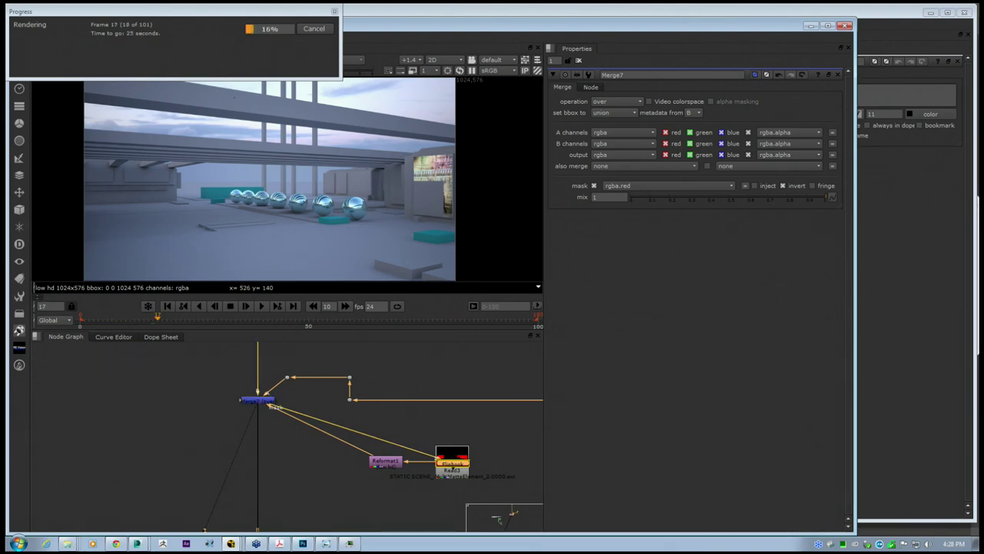
left_click(312, 30)
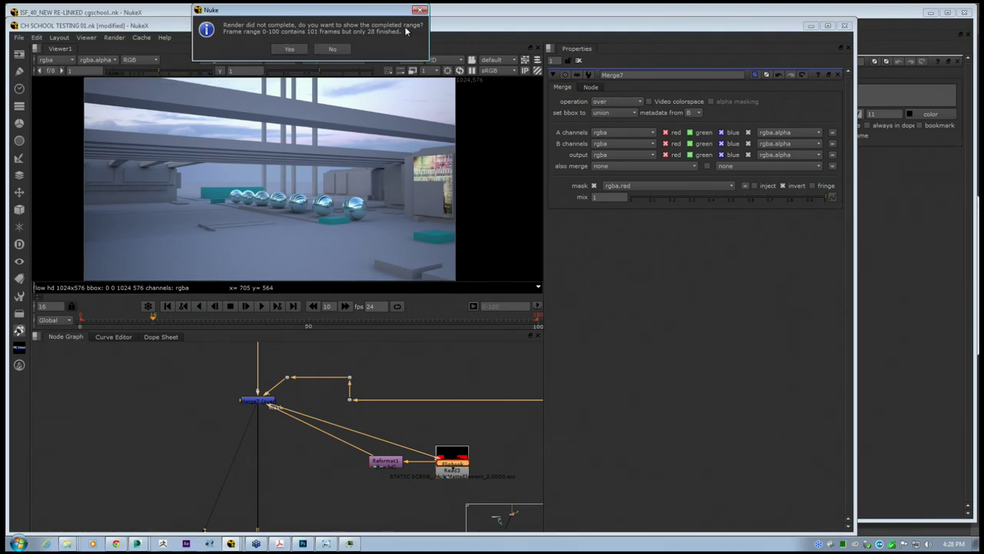
left_click(330, 49)
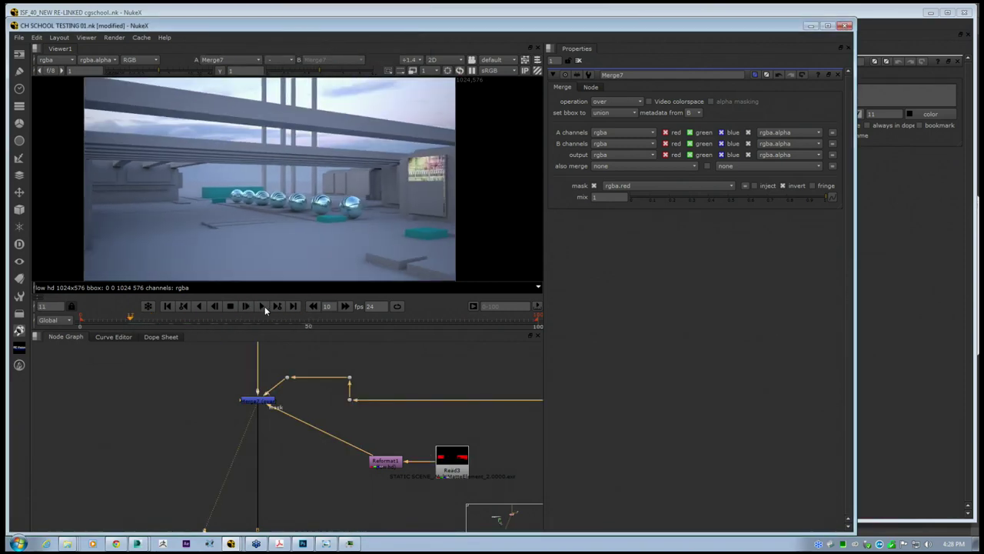
Scrub the masked composite to frame 39 to check the graffiti wall over the camera move
left_click_drag(129, 318, 259, 329)
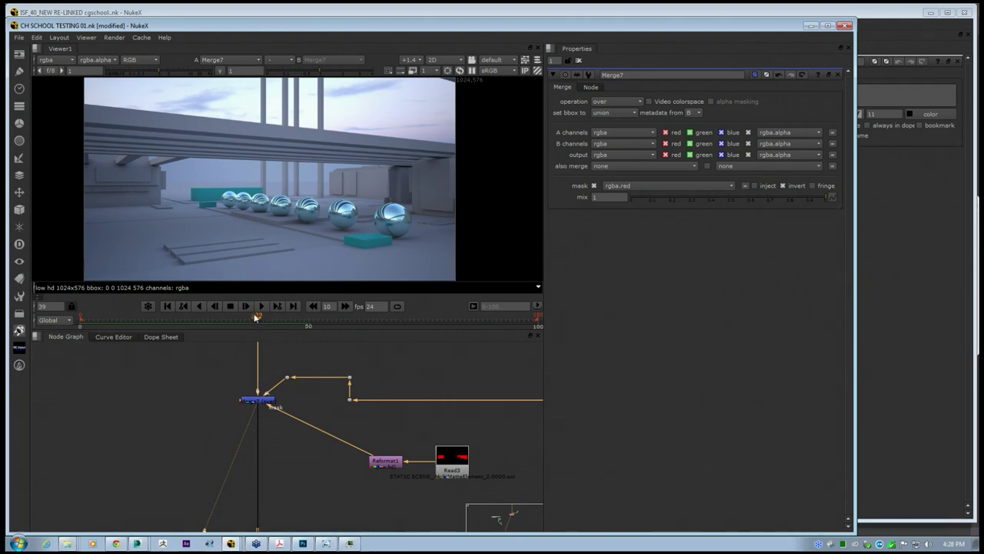
mouse_move(256, 318)
left_mouse_down()
mouse_move(300, 319)
mouse_move(182, 323)
mouse_move(167, 318)
mouse_move(231, 318)
mouse_move(162, 318)
mouse_move(226, 318)
mouse_move(102, 300)
mouse_move(83, 312)
mouse_move(83, 321)
mouse_move(163, 331)
mouse_move(258, 319)
left_mouse_up()
Switch to the ISF_40_NEW RE-LINKED cgschool.nk script and view the Read48 green-screen footage in the FOOTAGE_AND_TIME group
mouse_move(230, 542)
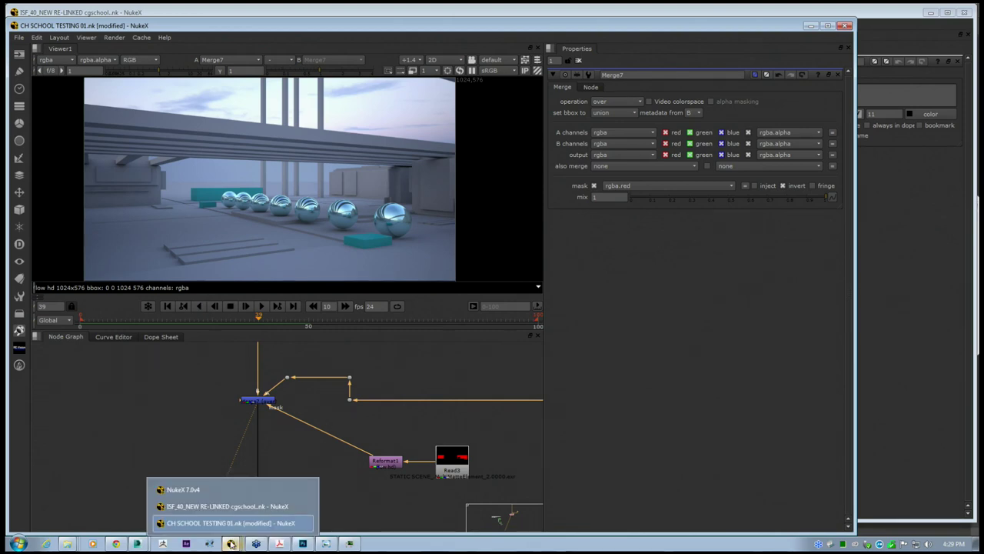
left_click(215, 507)
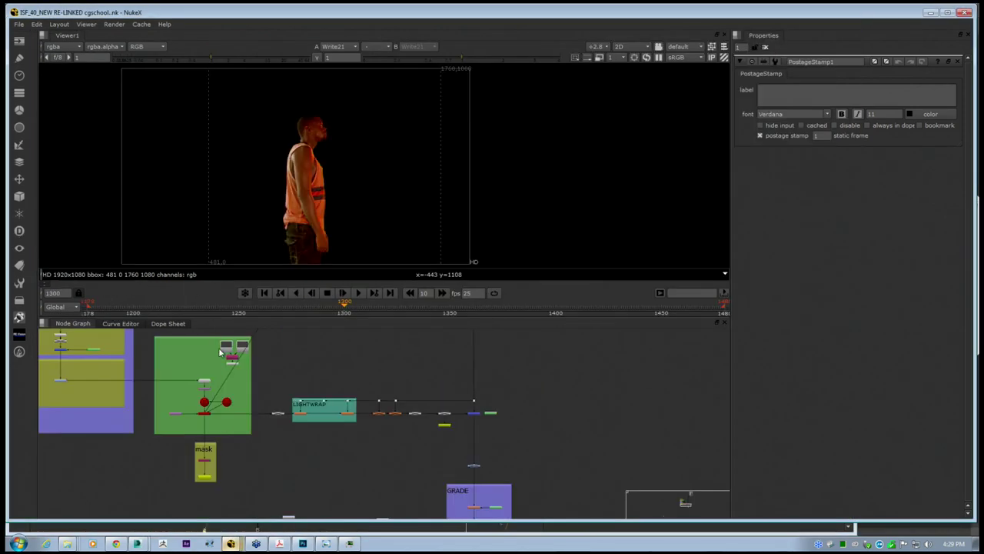
middle_click_drag(216, 377, 374, 436)
scroll(373, 437, "down", 2)
key("space")
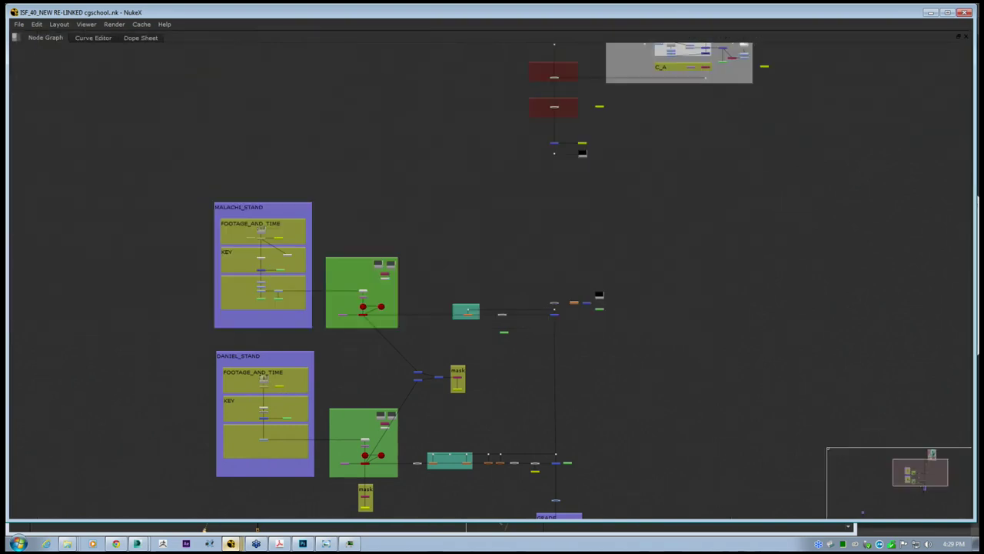
scroll(309, 254, "up", 6)
scroll(306, 234, "up", 3)
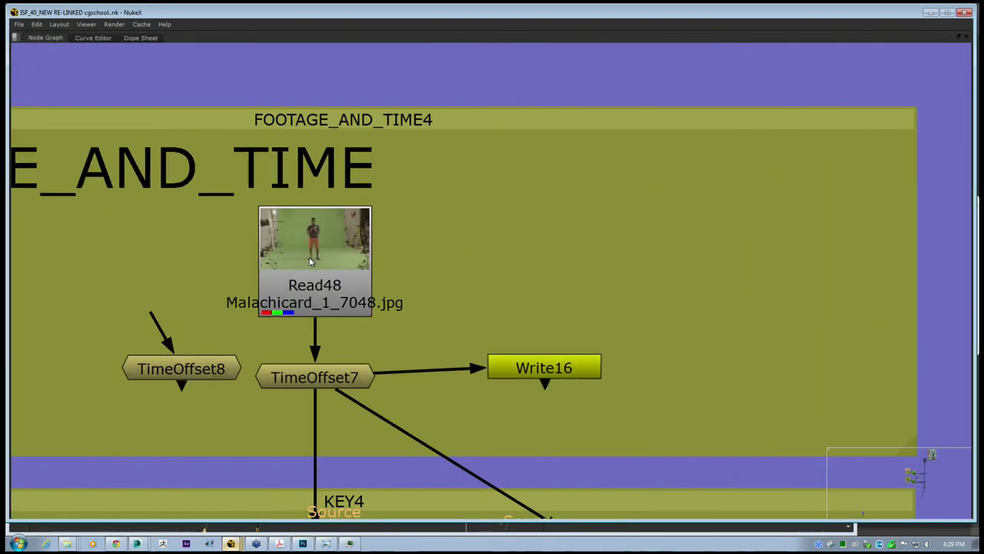
key("space")
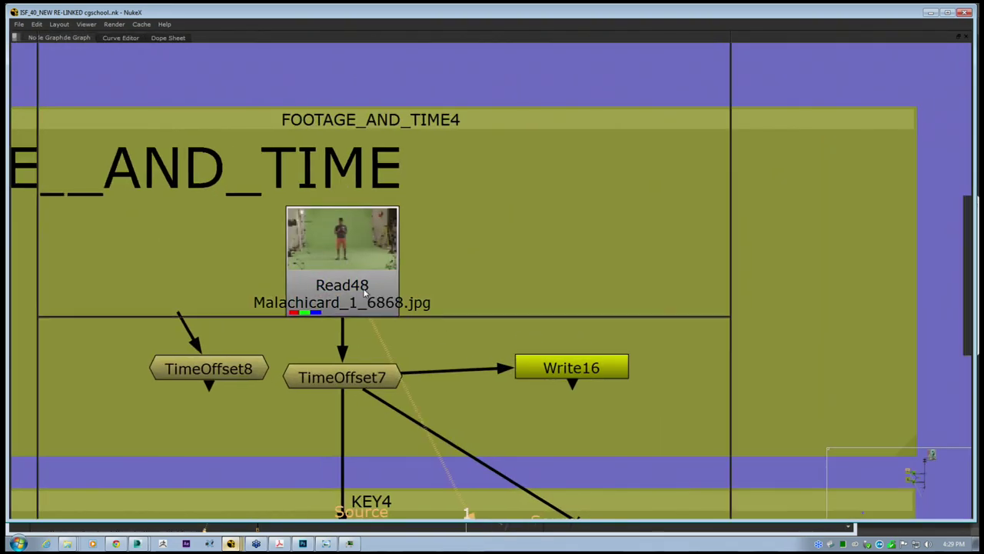
Examine the tracking markers on the green screen around the performer in the Read48 footage
scroll(264, 123, "up", 4)
scroll(230, 161, "up", 5)
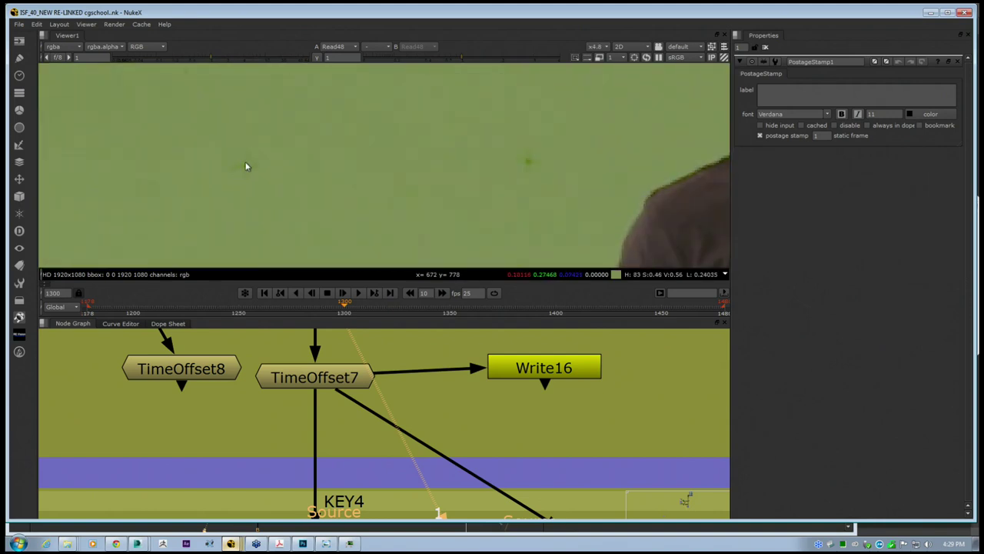
scroll(259, 188, "down", 8)
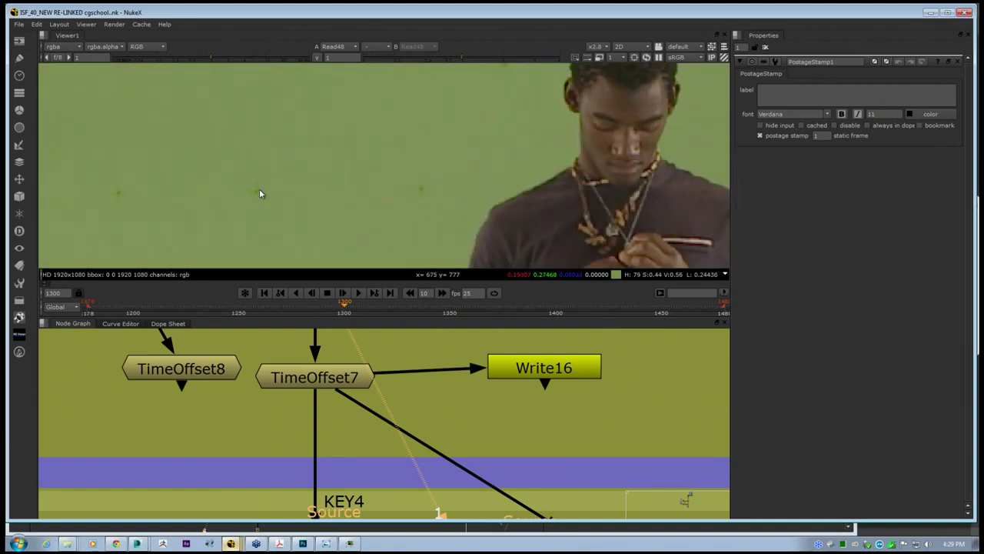
scroll(423, 125, "down", 2)
scroll(445, 113, "up", 3)
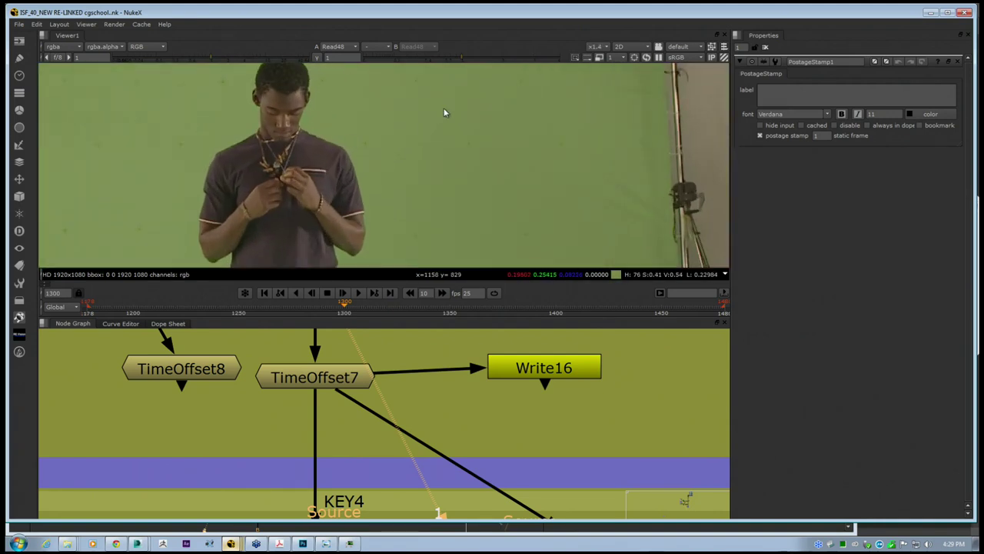
middle_click_drag(449, 150, 478, 166)
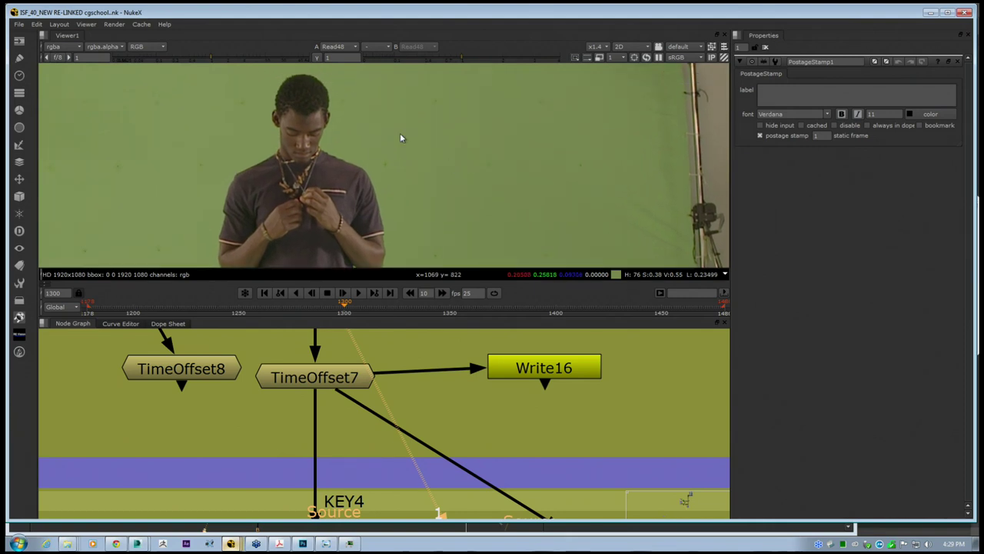
middle_click_drag(402, 136, 427, 155)
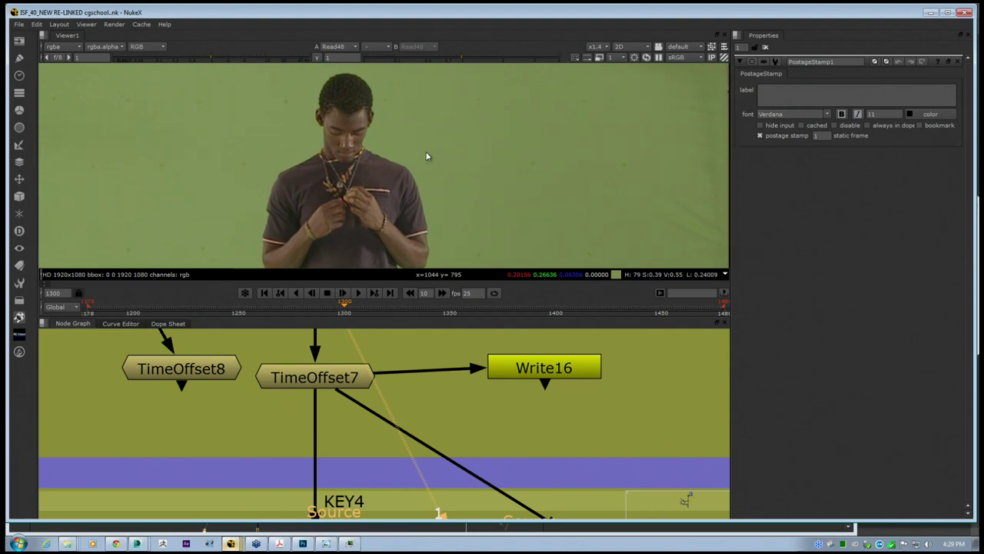
scroll(423, 156, "down", 4)
scroll(396, 157, "up", 5)
middle_click_drag(179, 153, 236, 146)
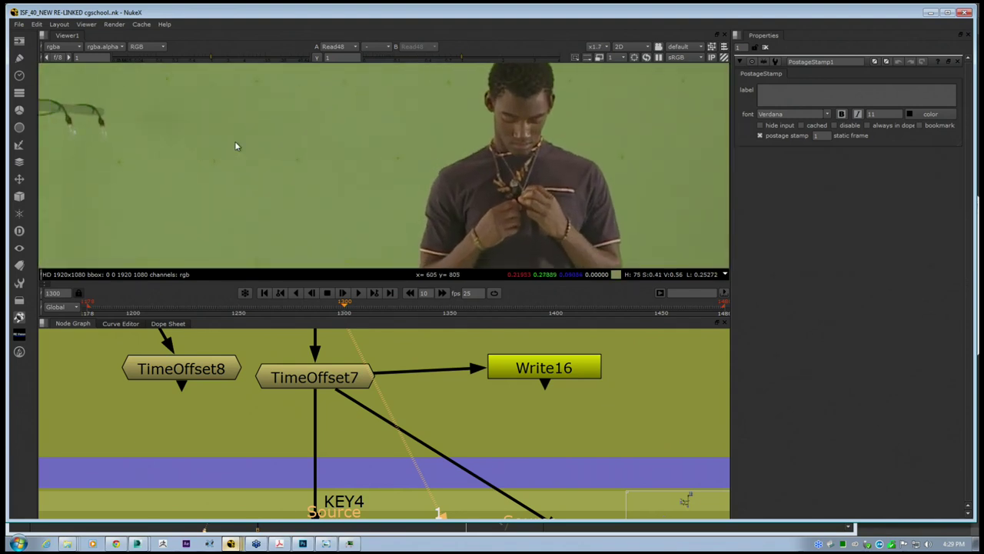
Check the full Read48 frame, including the performer's feet and the studio equipment around the green screen
scroll(222, 151, "down", 5)
middle_click_drag(340, 149, 320, 140)
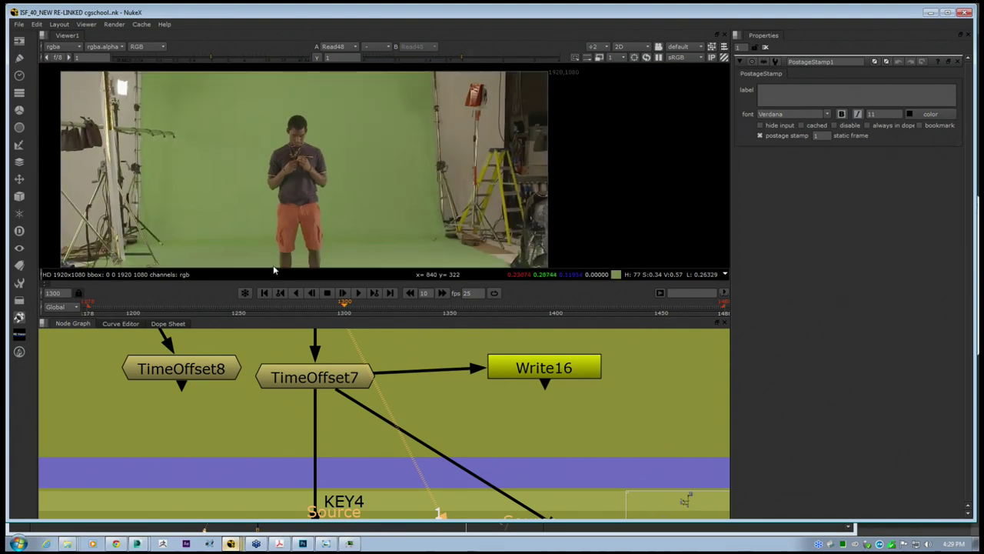
key("space")
key("space")
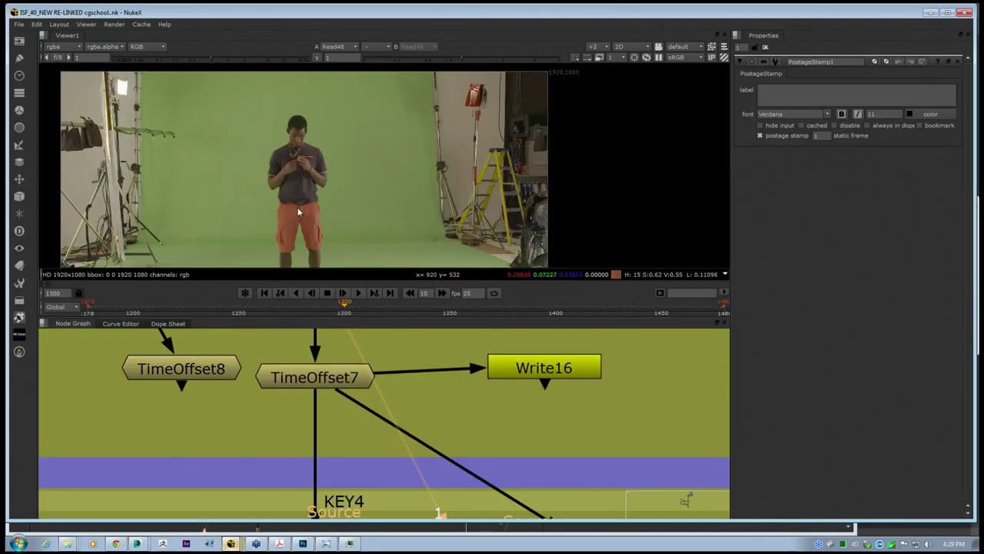
middle_click_drag(297, 208, 337, 176)
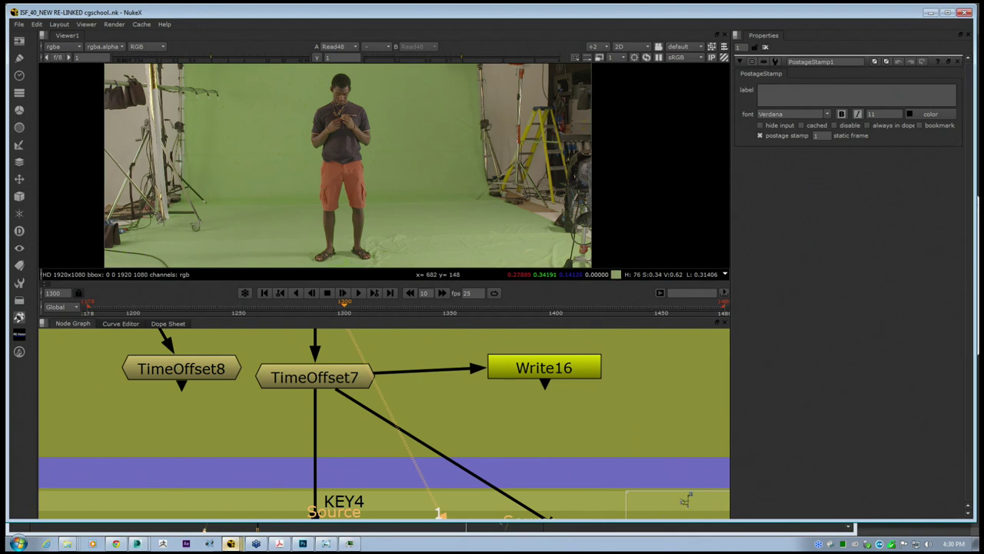
In Windows Explorer, go to CG SCHOOL > DAY 03_VFX > NUKE > STREET SCENE and play the 009_TRA_30 clip
mouse_move(67, 544)
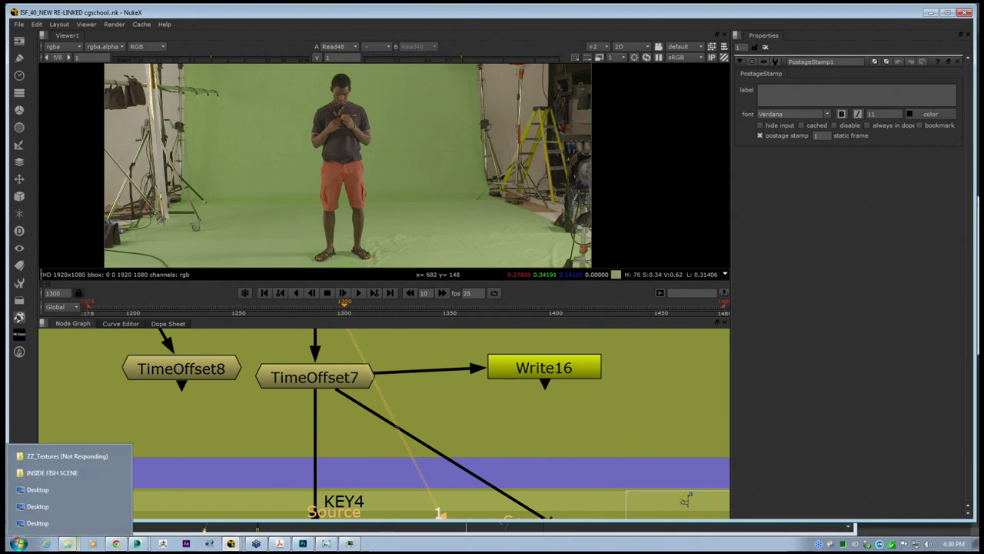
left_click(60, 473)
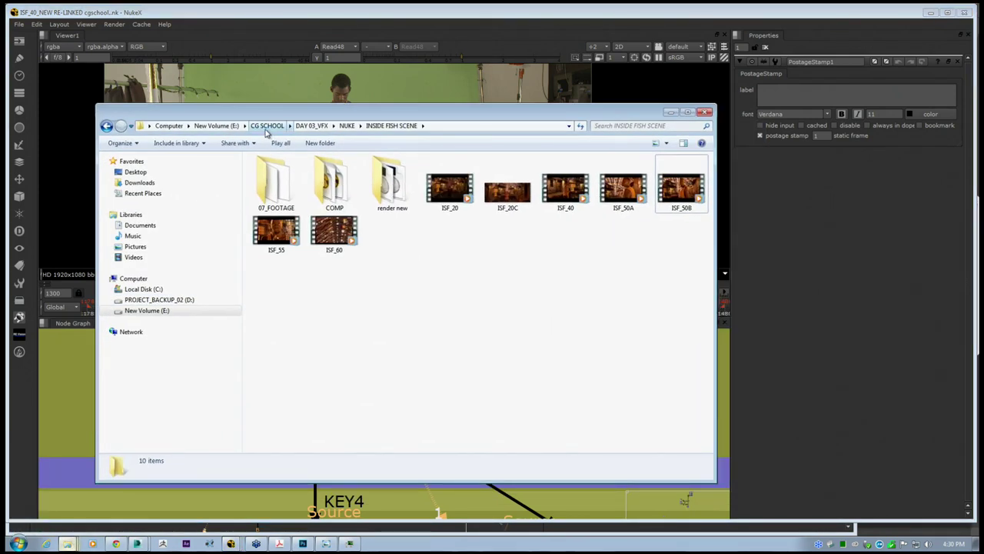
left_click(269, 125)
left_click(309, 240)
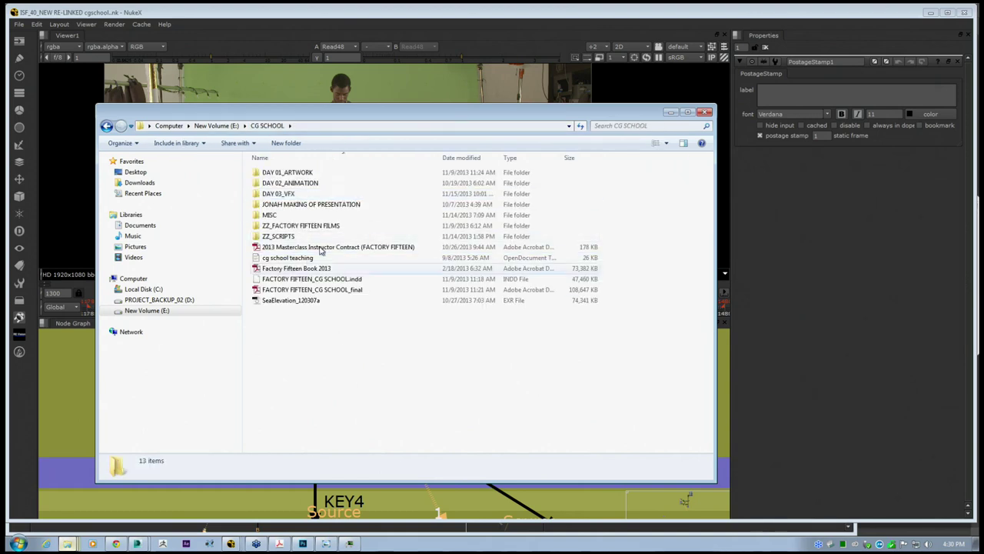
double_click(283, 194)
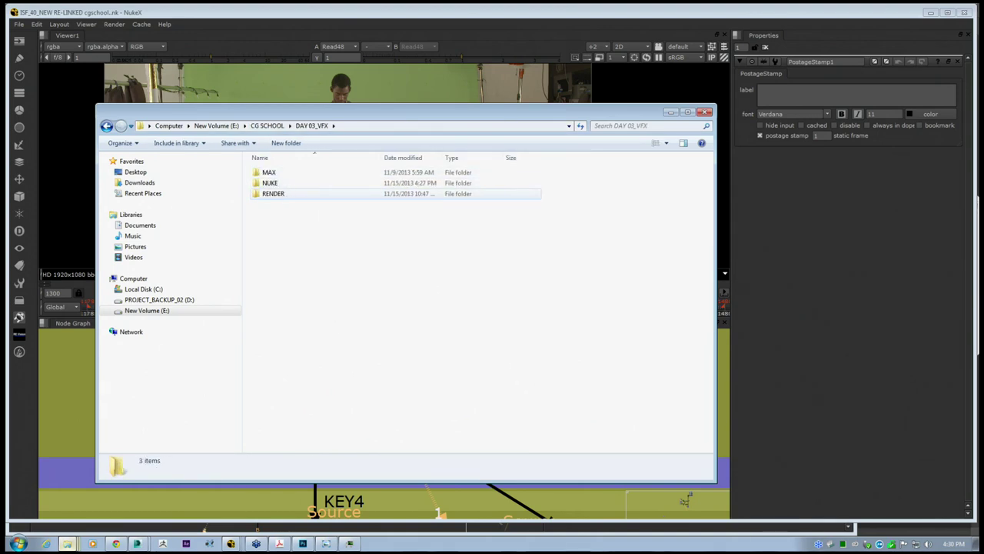
left_click(282, 185)
double_click(283, 187)
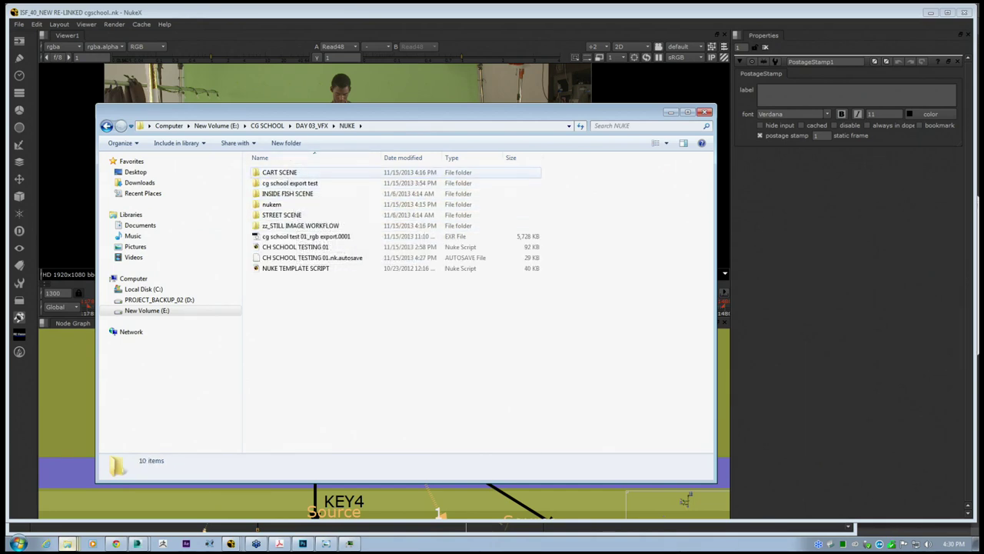
left_click(283, 215)
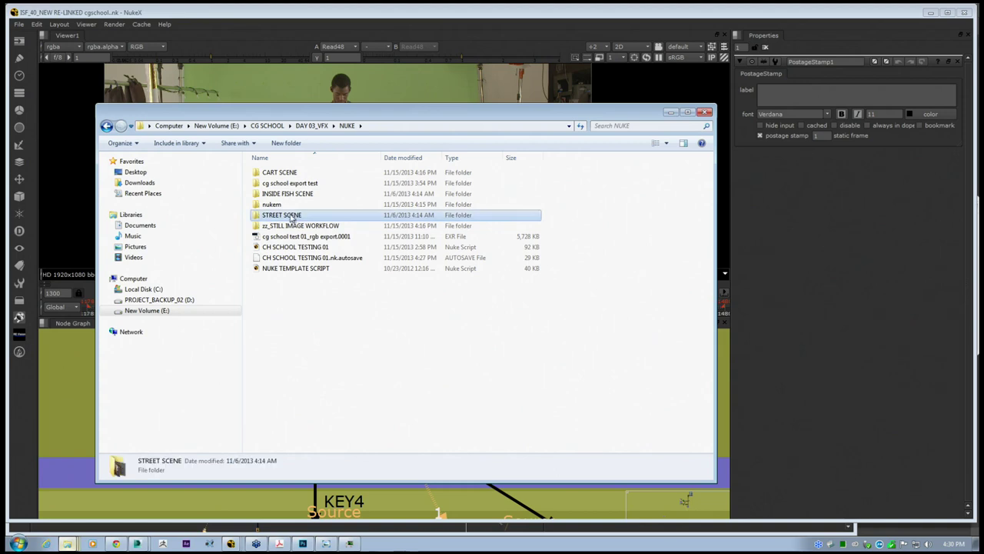
double_click(283, 215)
double_click(286, 216)
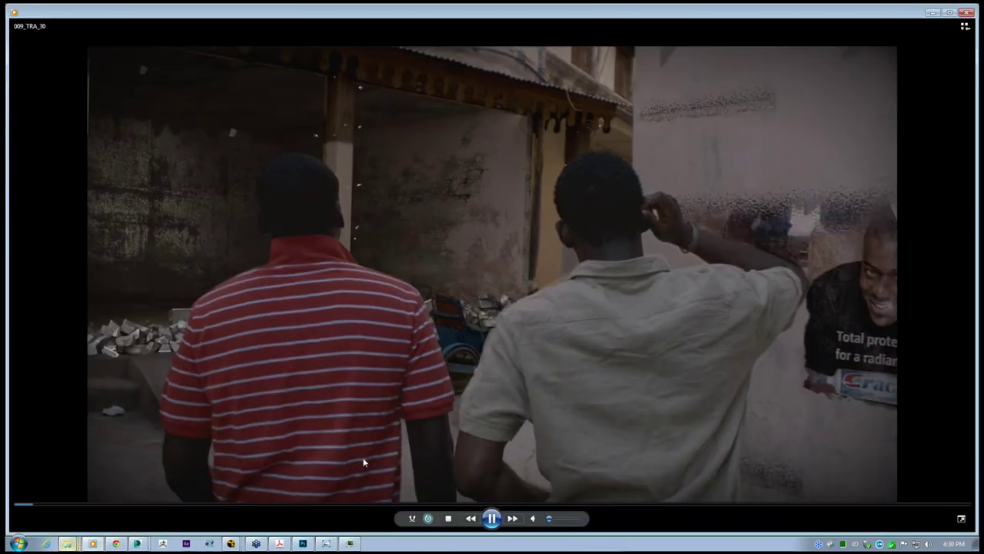
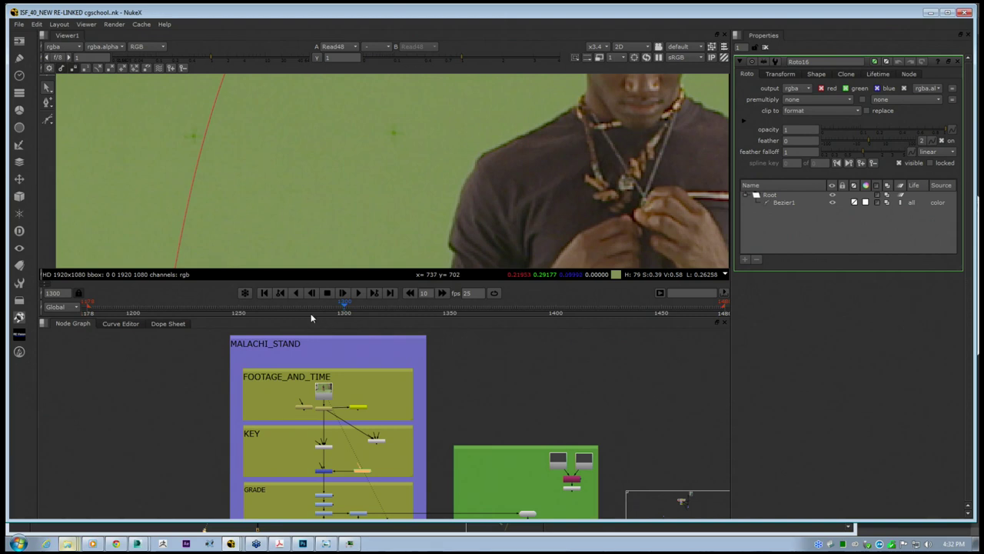
Review the node graph from the MALACHI_STAND group across to the LIGHTWRAP group
scroll(538, 388, "down", 5)
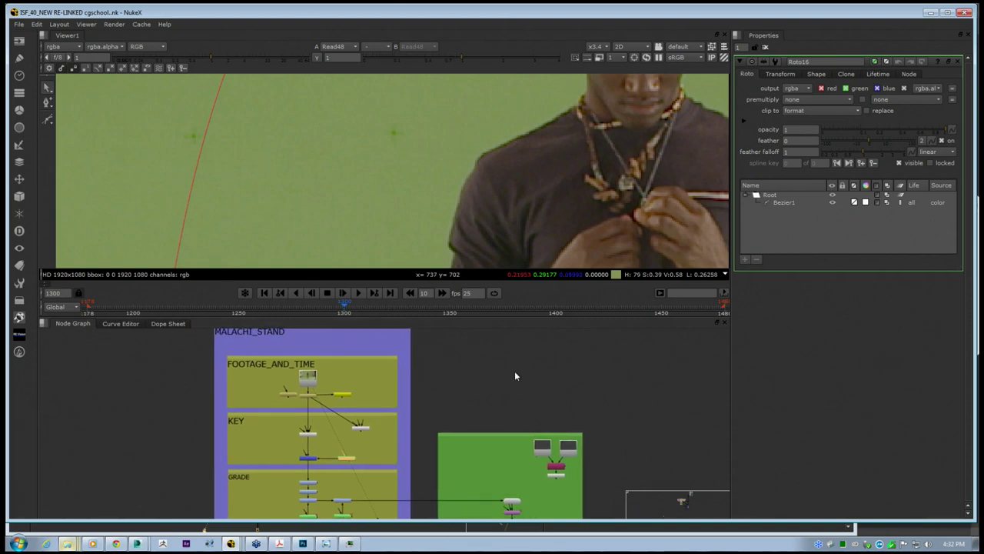
middle_click_drag(600, 411, 414, 421)
scroll(450, 426, "up", 1)
scroll(439, 423, "up", 1)
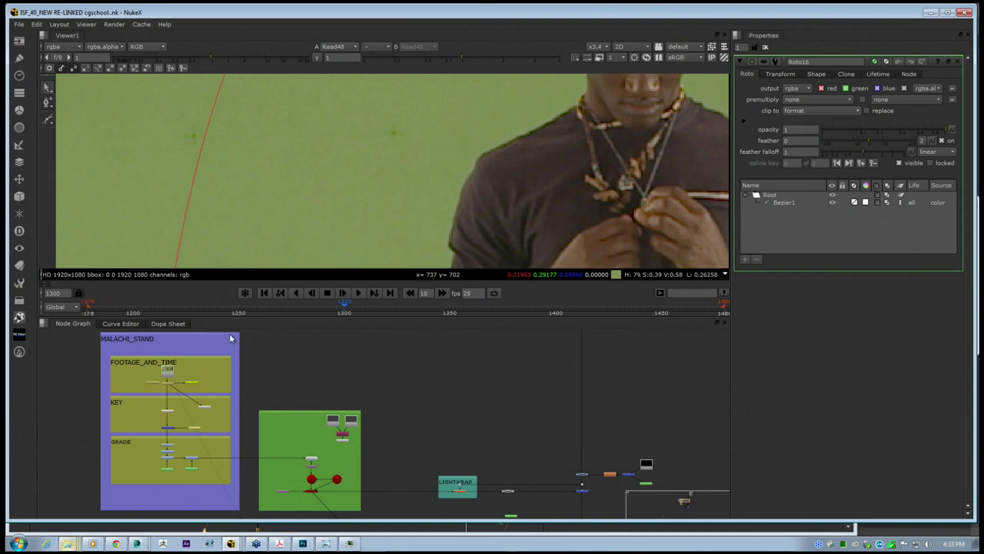
Switch to Chrome and search Google for "vray environment fog" in a new tab
mouse_move(116, 543)
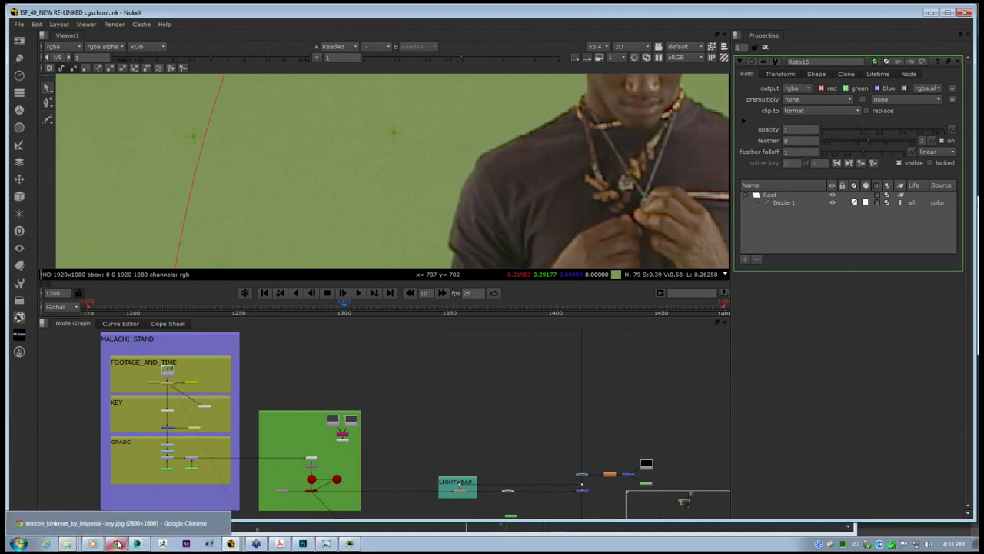
left_click(116, 522)
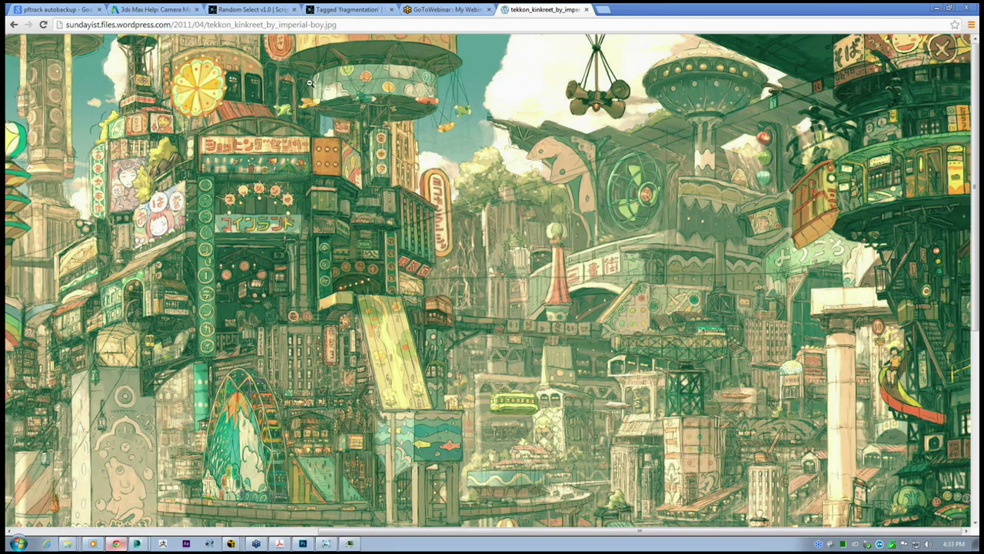
left_click(603, 9)
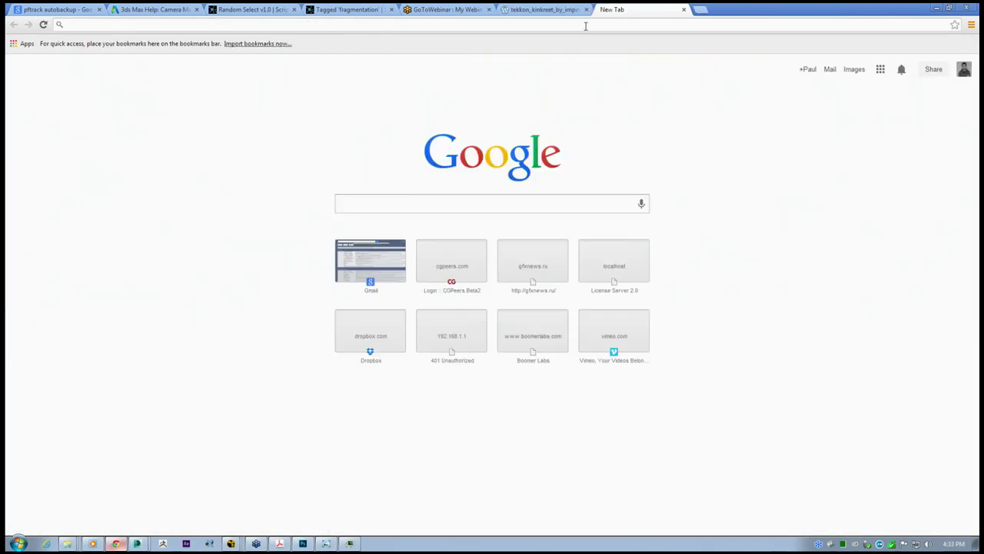
type("vray e")
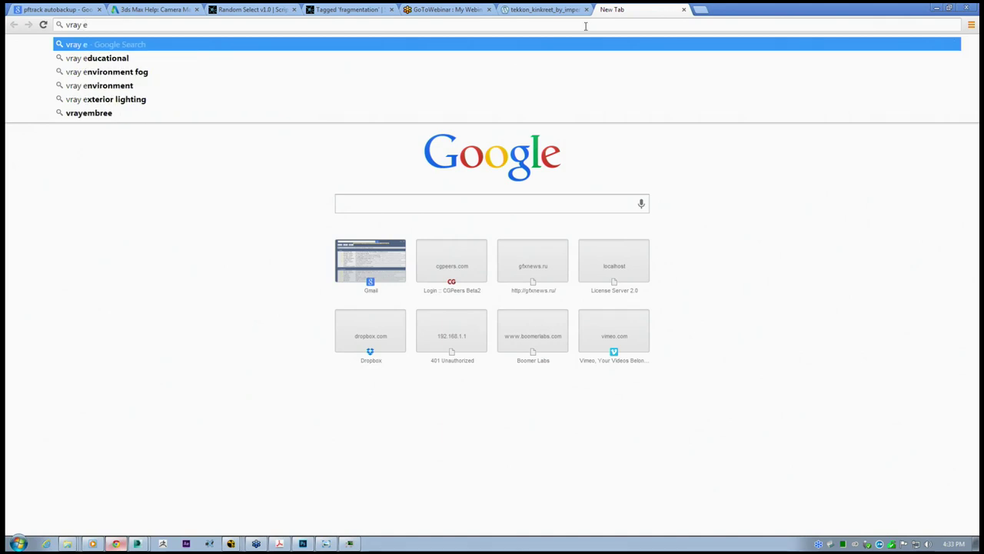
type("nvironment fog")
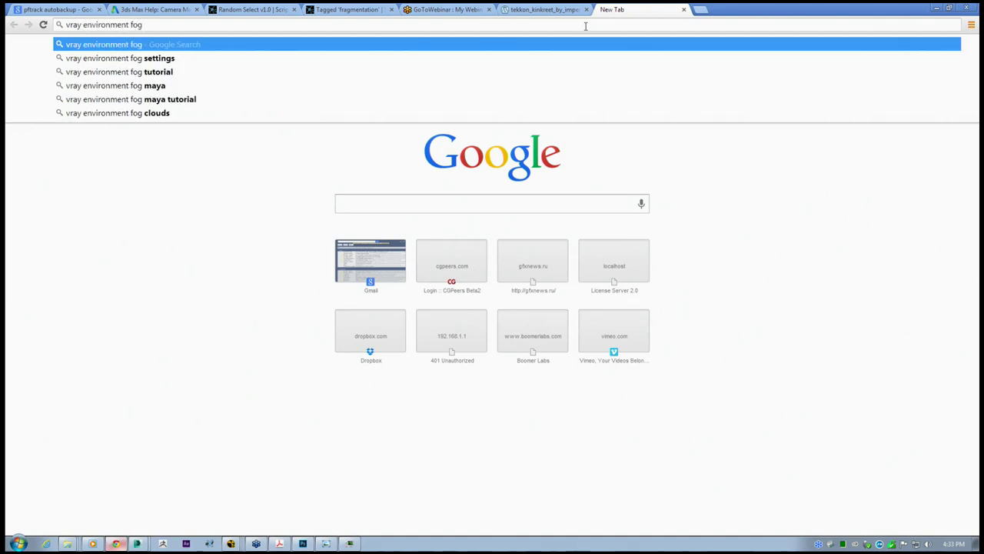
key("Return")
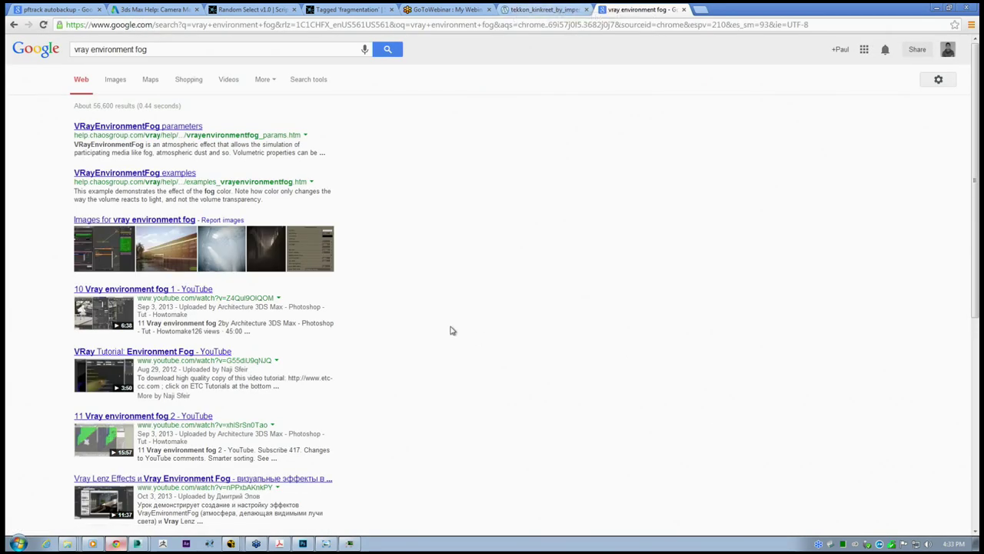
scroll(389, 374, "down", 1)
scroll(377, 346, "up", 1)
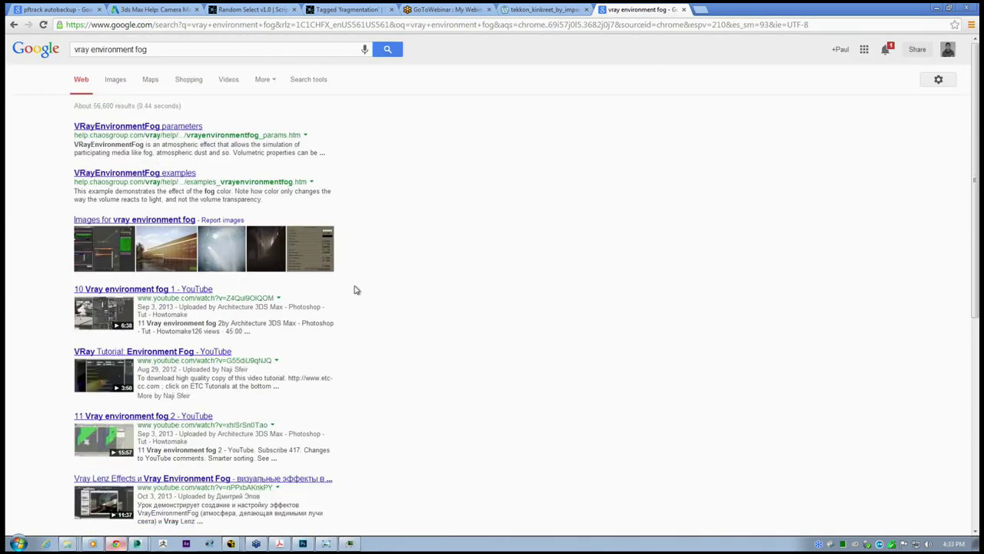
Refine the Google search to "vray environment fog clouds" and look through the results
left_click(160, 50)
type("clouds")
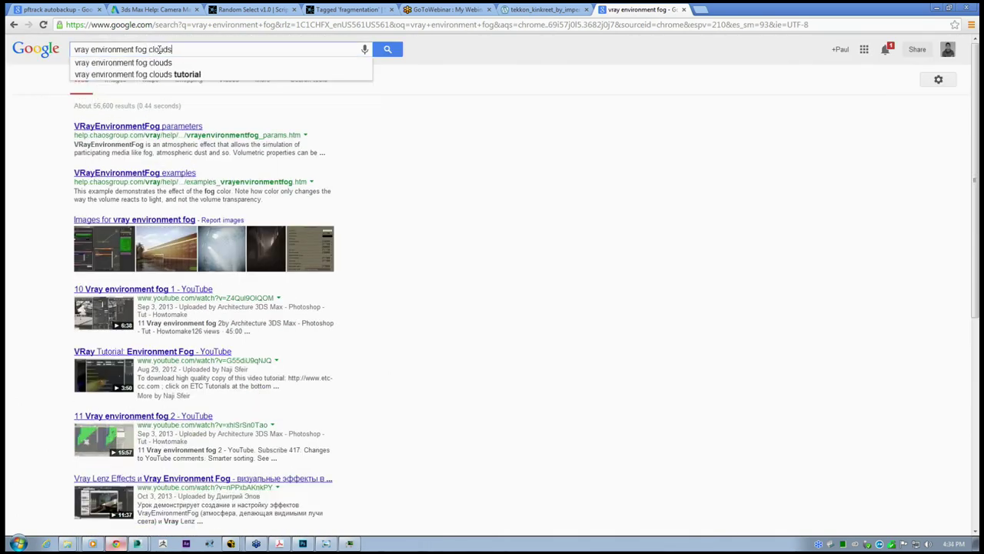
key("Return")
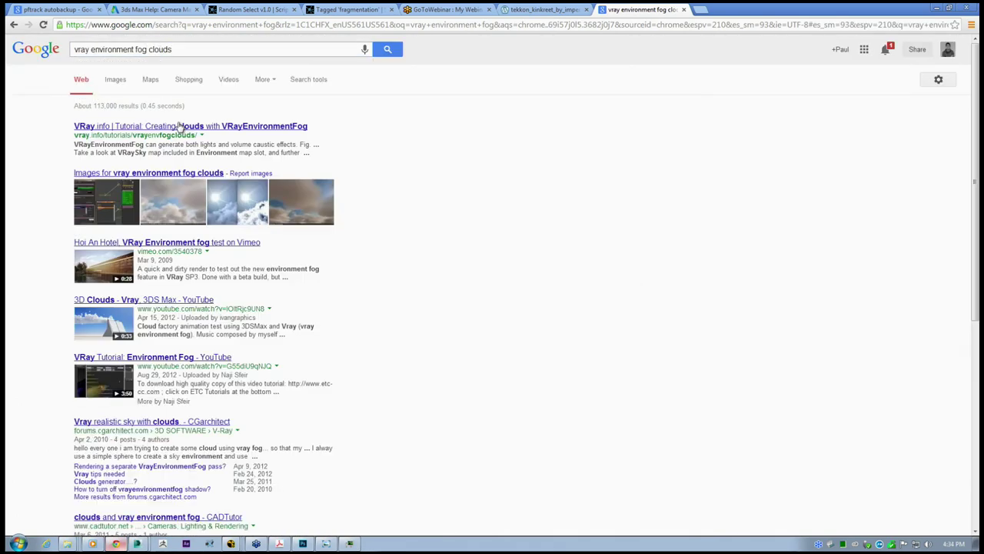
scroll(448, 334, "down", 2)
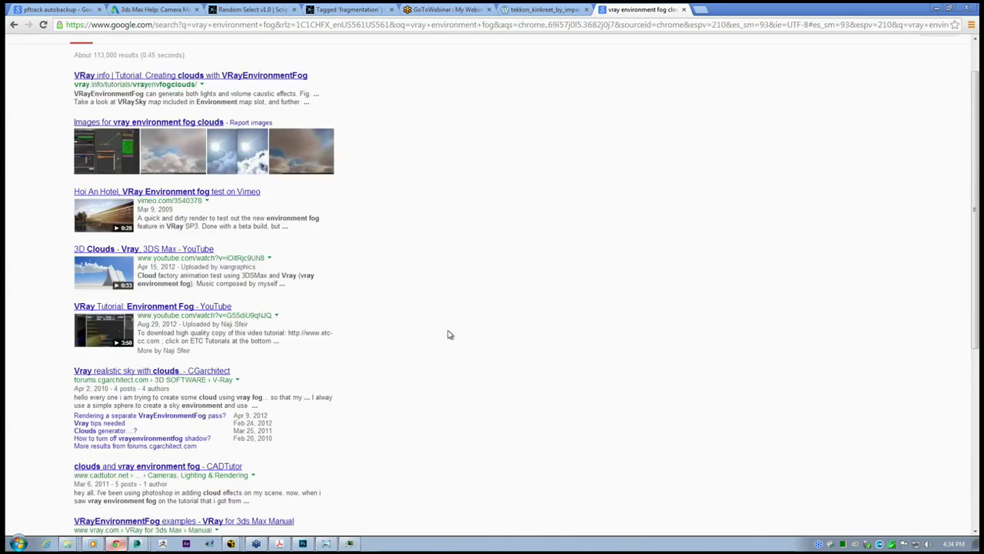
scroll(448, 334, "up", 2)
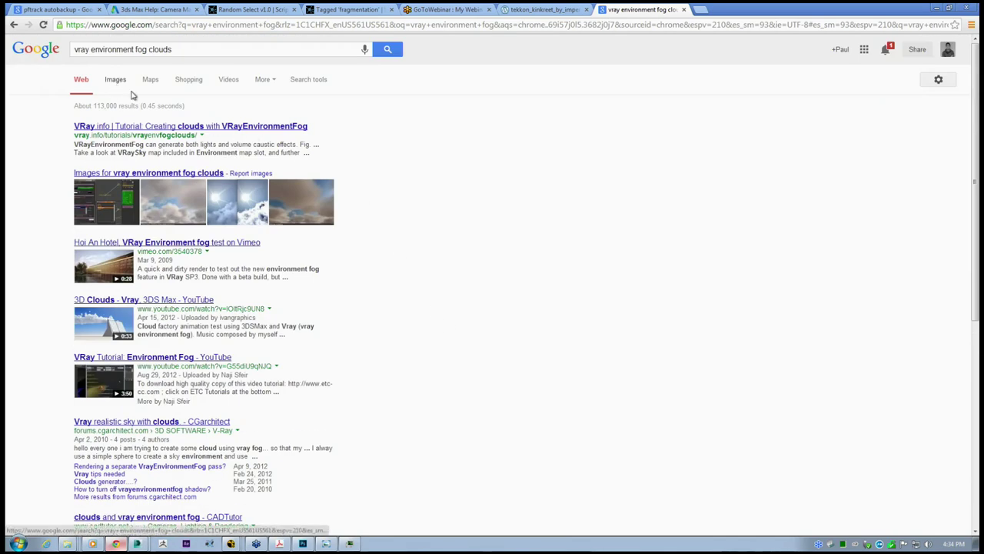
Open the VRay.info tutorial on creating clouds with VRayEnvironmentFog and read through to its gizmo and camera setup
left_click(179, 130)
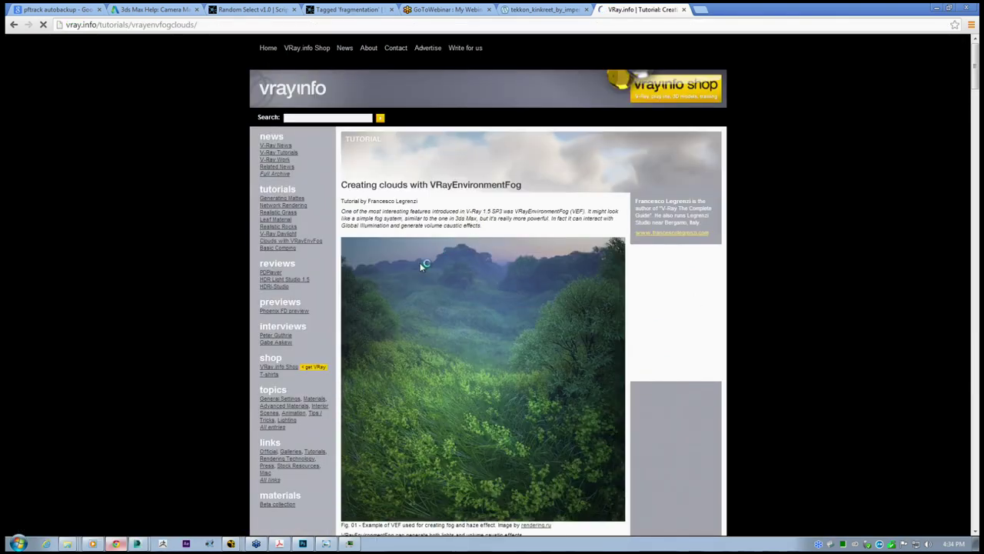
scroll(477, 285, "down", 2)
scroll(462, 294, "down", 3)
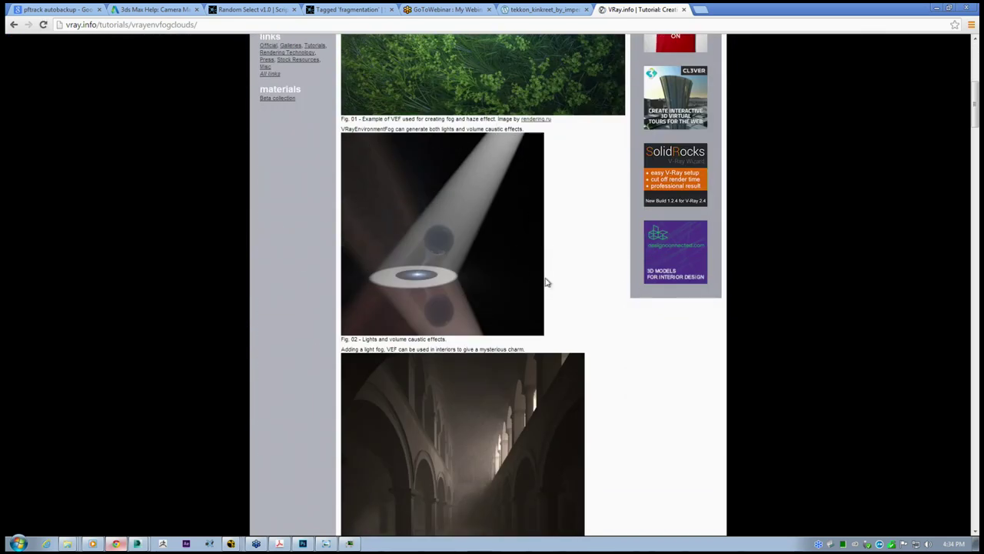
scroll(545, 282, "down", 6)
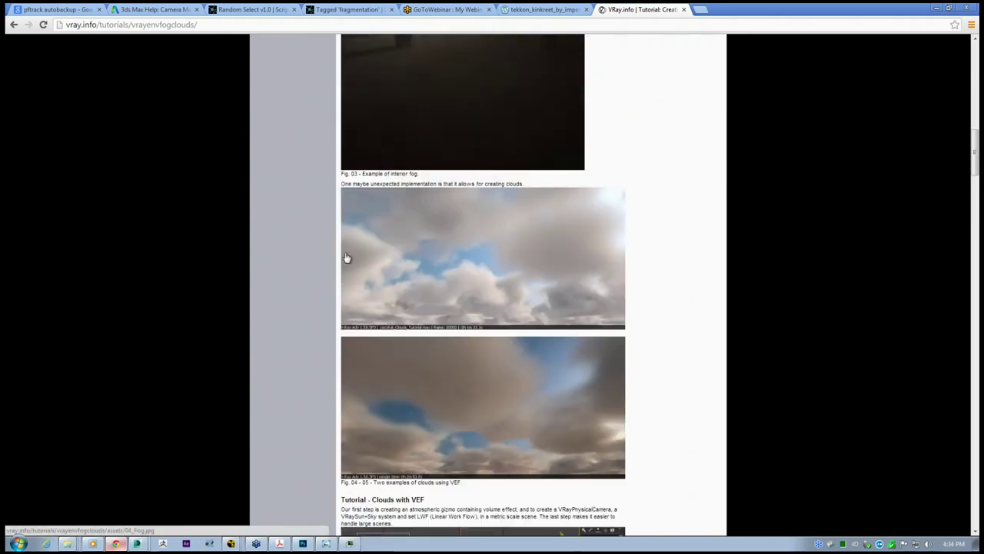
scroll(636, 276, "down", 1)
scroll(636, 275, "down", 4)
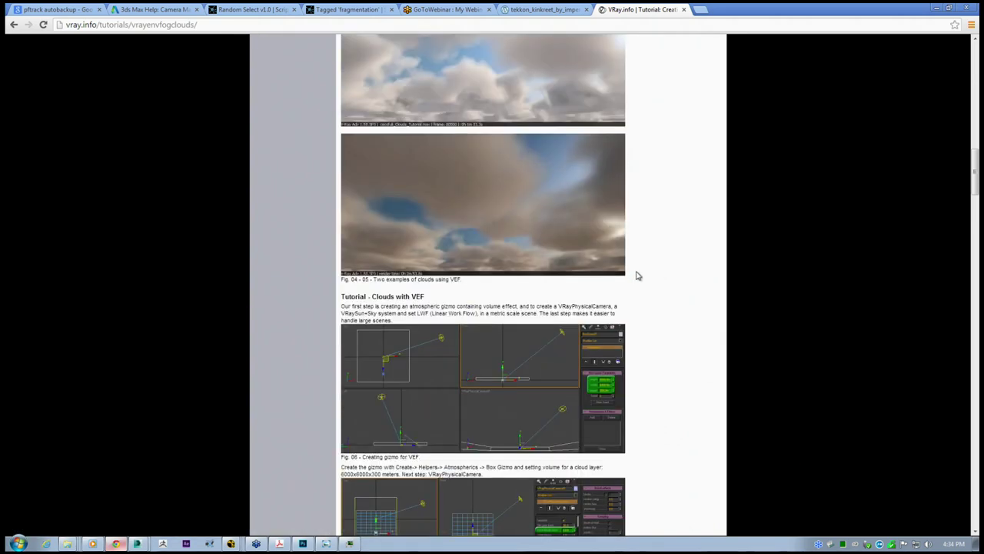
scroll(569, 323, "up", 1)
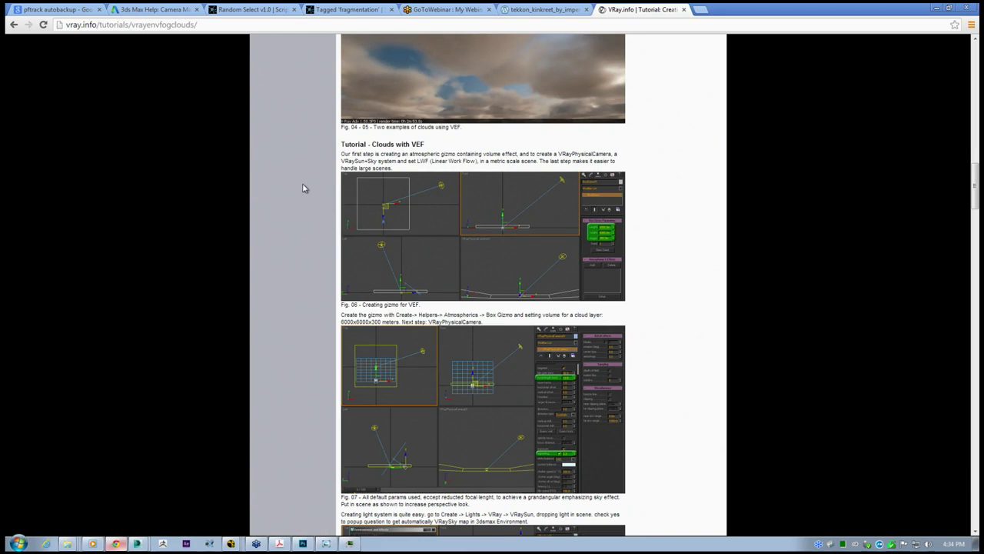
Read the tutorial's sections on the light setup, fog-filled gizmo, Noise density map and final VRayEnvironmentFog parameters
scroll(325, 185, "down", 5)
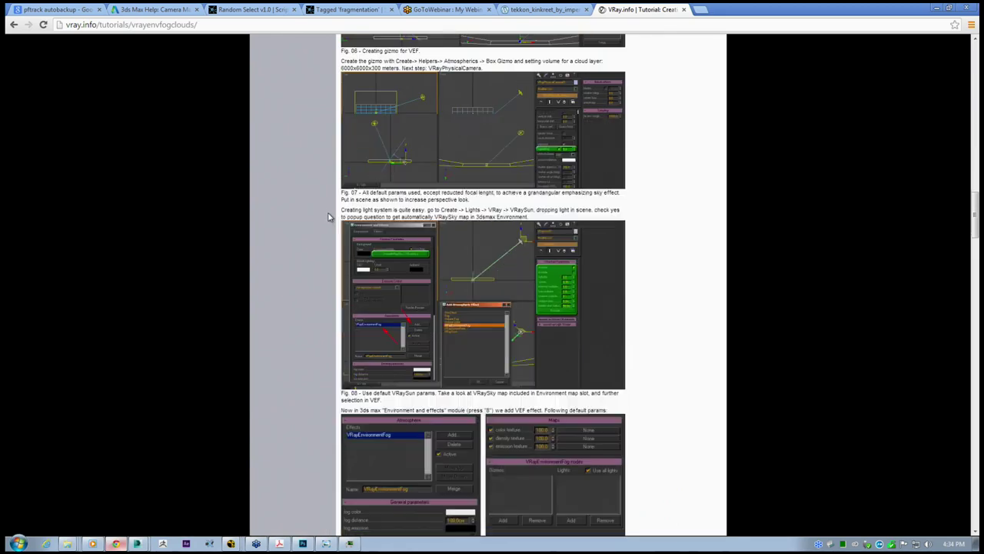
scroll(347, 263, "down", 5)
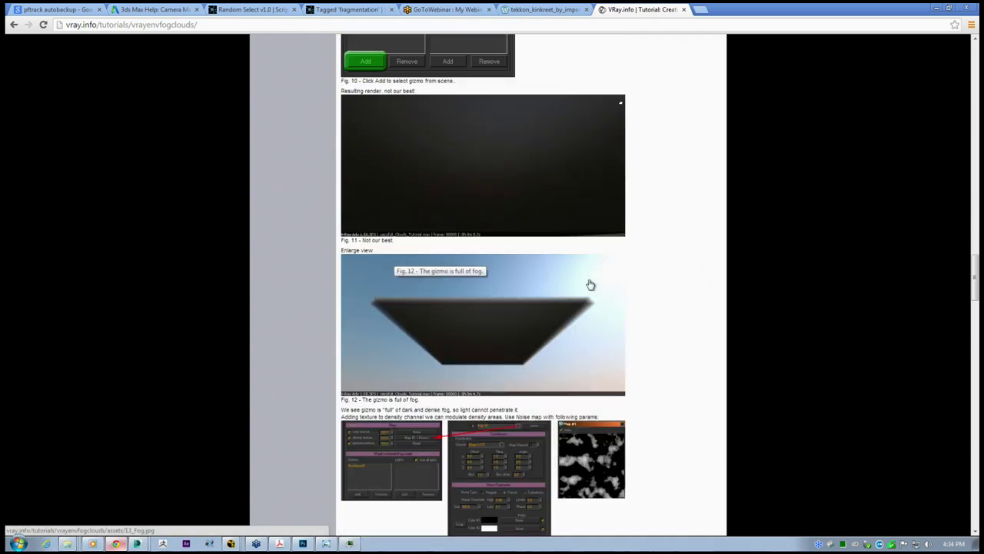
scroll(407, 303, "down", 1)
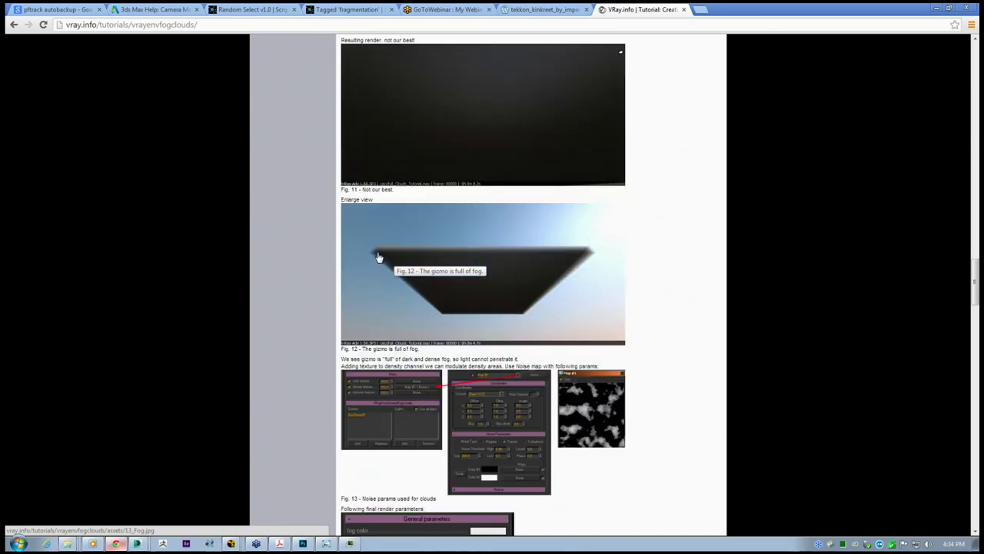
scroll(382, 263, "down", 1)
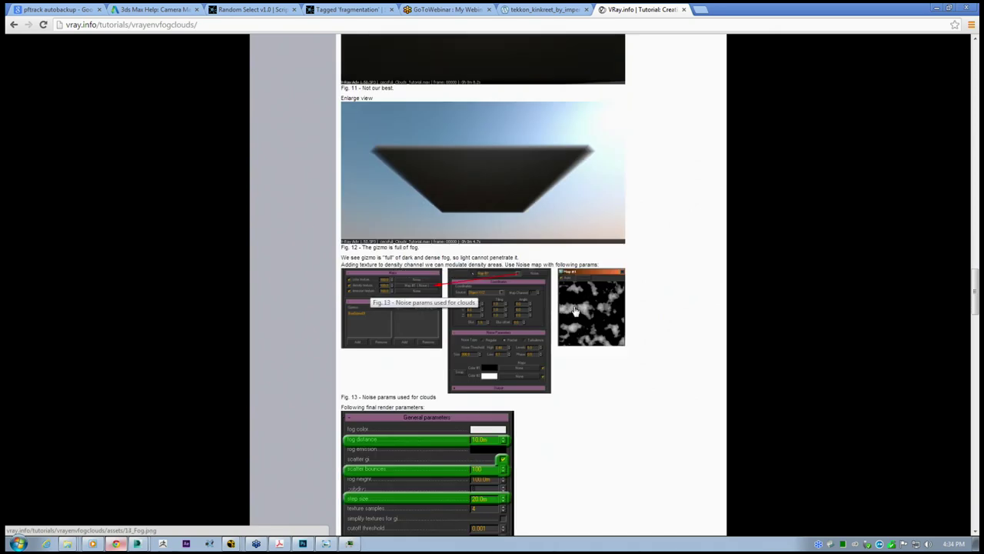
scroll(586, 313, "down", 1)
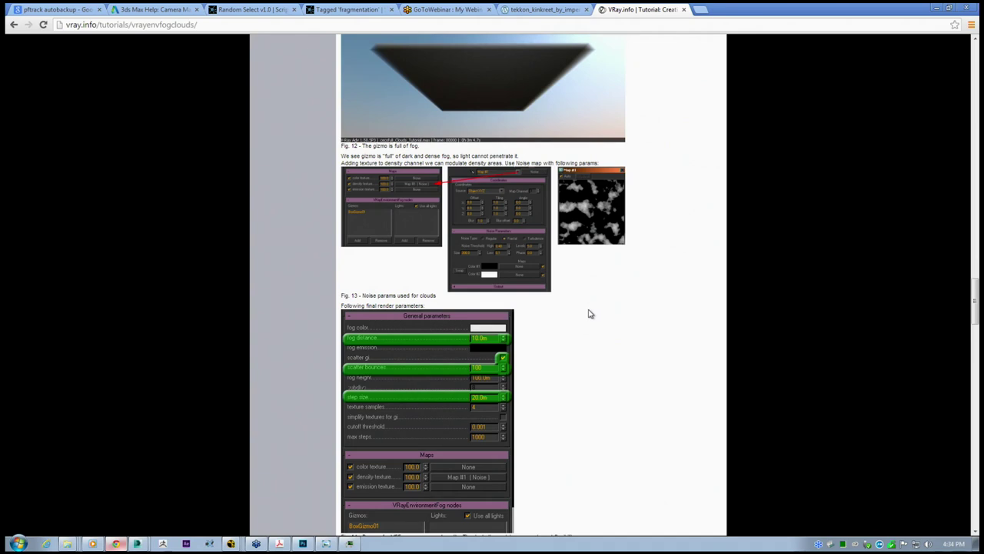
scroll(422, 380, "down", 2)
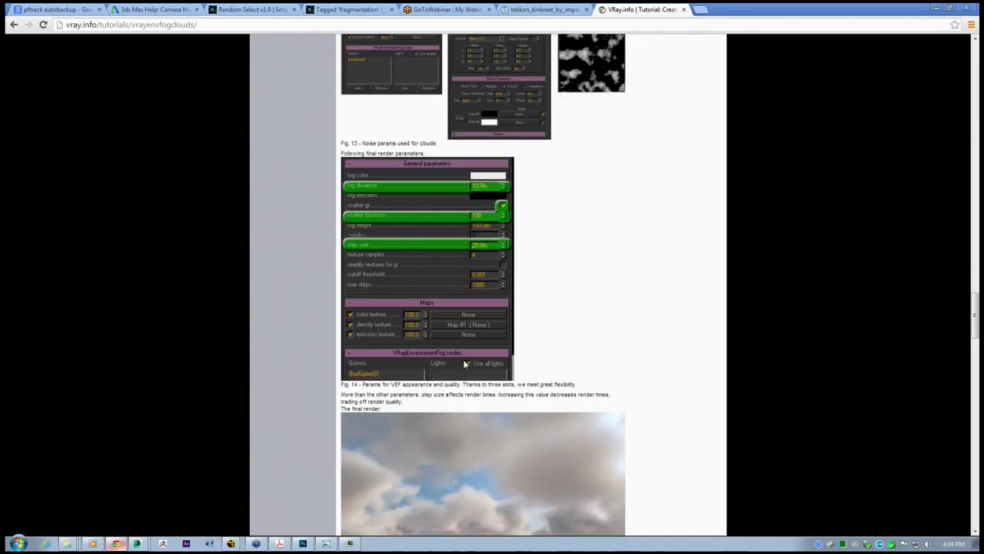
scroll(461, 192, "up", 2)
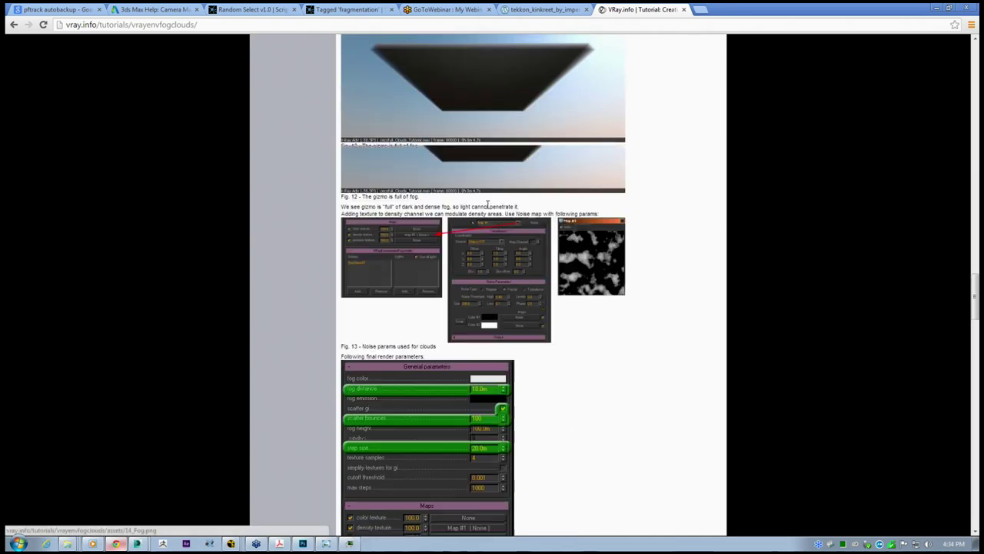
scroll(487, 134, "down", 1)
scroll(460, 352, "down", 3)
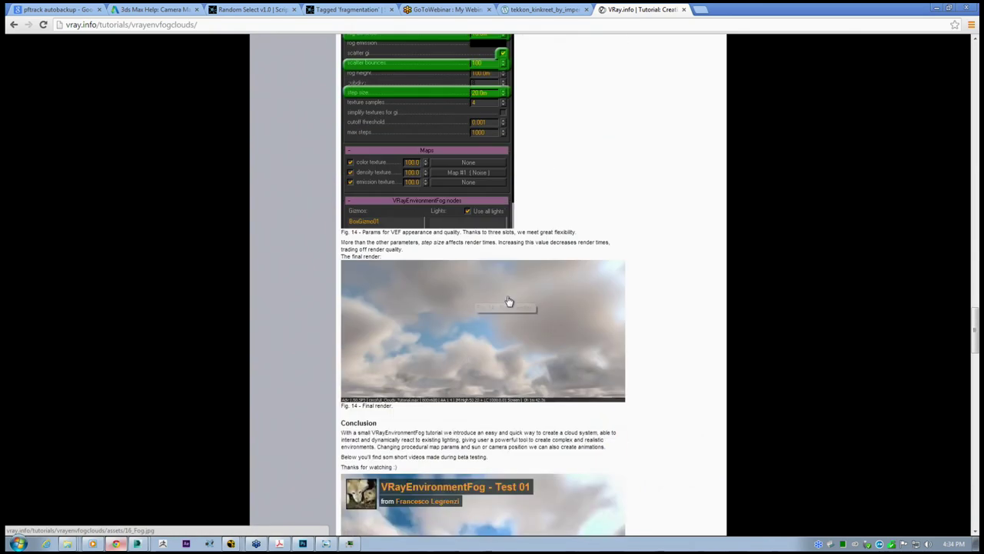
Look over the tutorial's final cloud render, conclusion and embedded VRayEnvironmentFog test videos
scroll(393, 344, "down", 1)
scroll(483, 307, "down", 1)
scroll(285, 418, "down", 1)
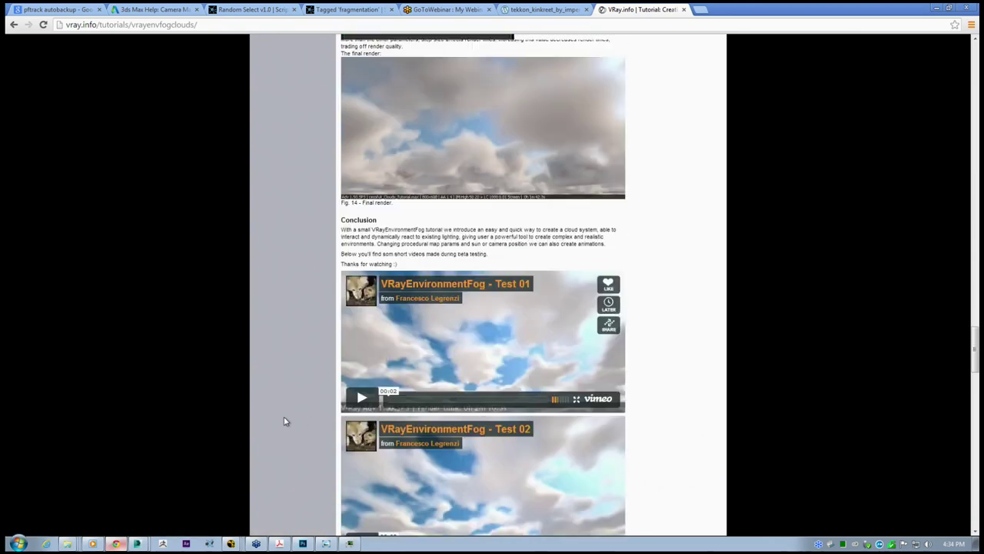
scroll(646, 322, "down", 2)
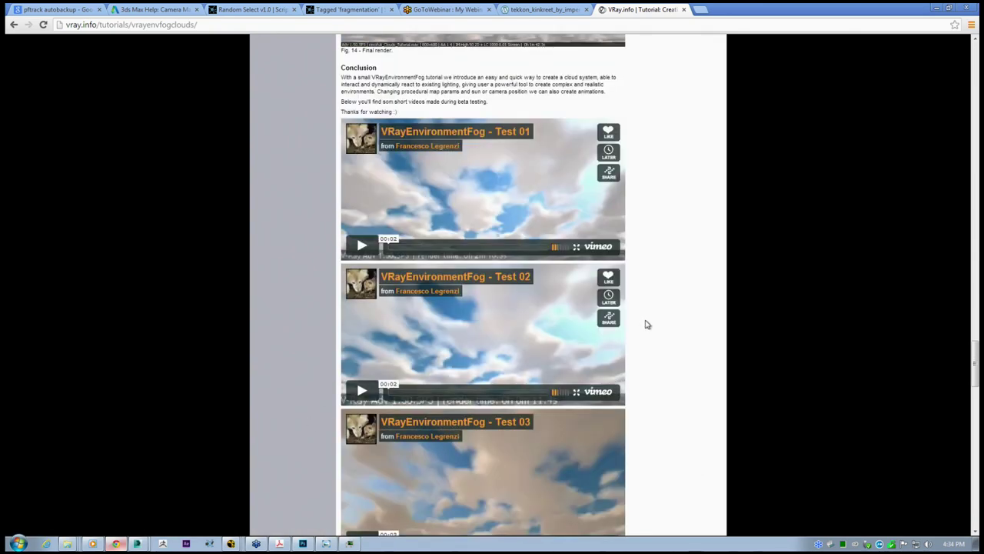
scroll(645, 321, "down", 2)
scroll(646, 321, "up", 6)
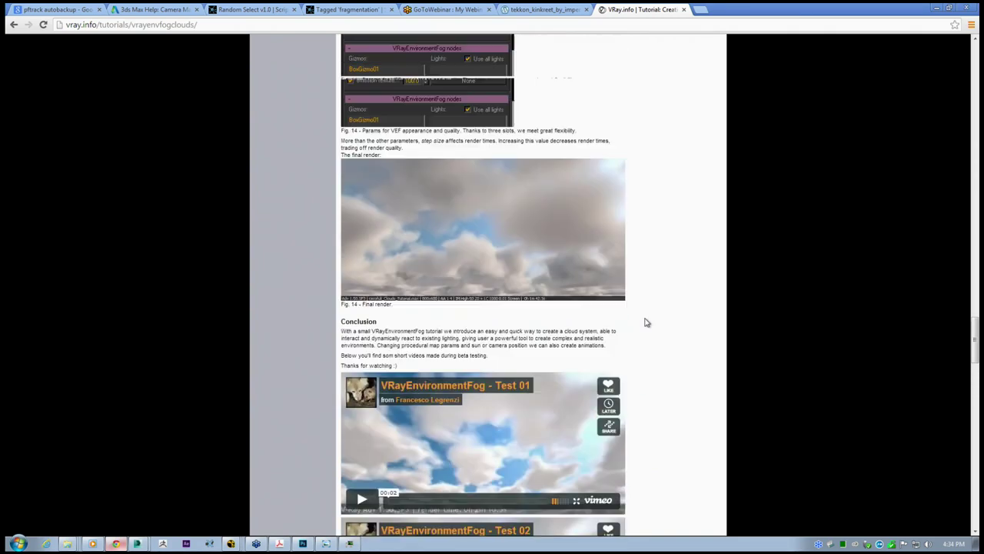
scroll(645, 321, "up", 1)
scroll(646, 322, "down", 2)
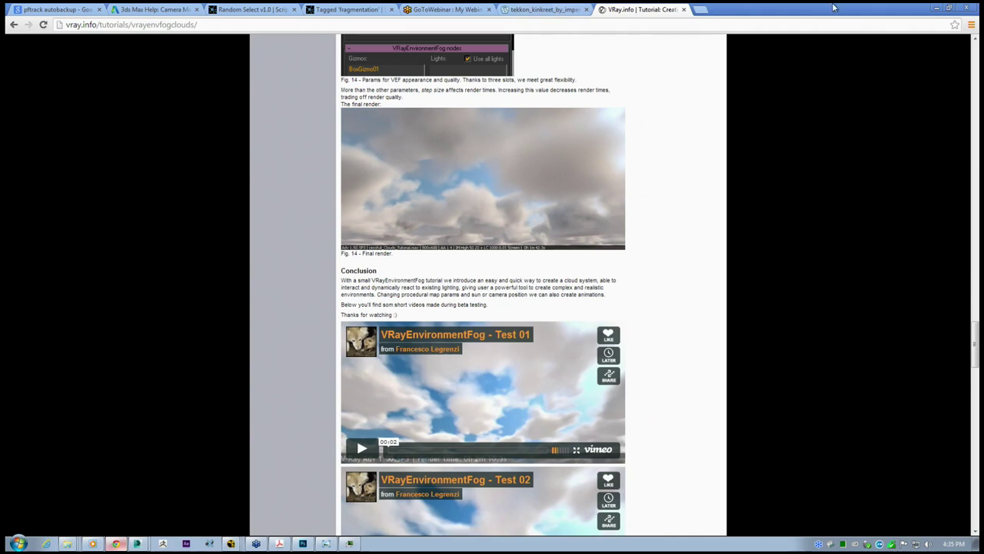
Switch to the ISF_40_NEW RE-LINKED cgschool.nk script in NukeX and examine the FISH_INTERIOR_ISF_20 group
left_click(937, 8)
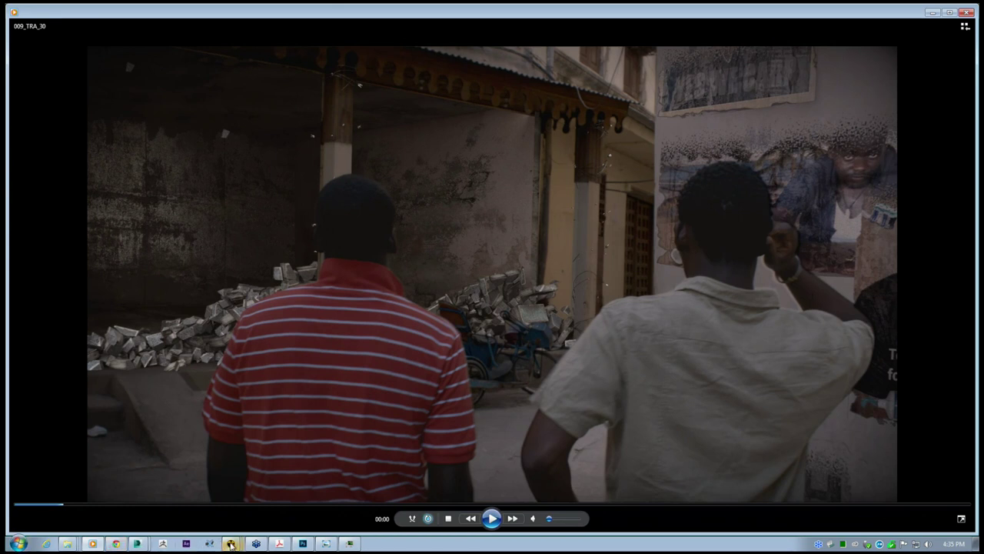
mouse_move(231, 545)
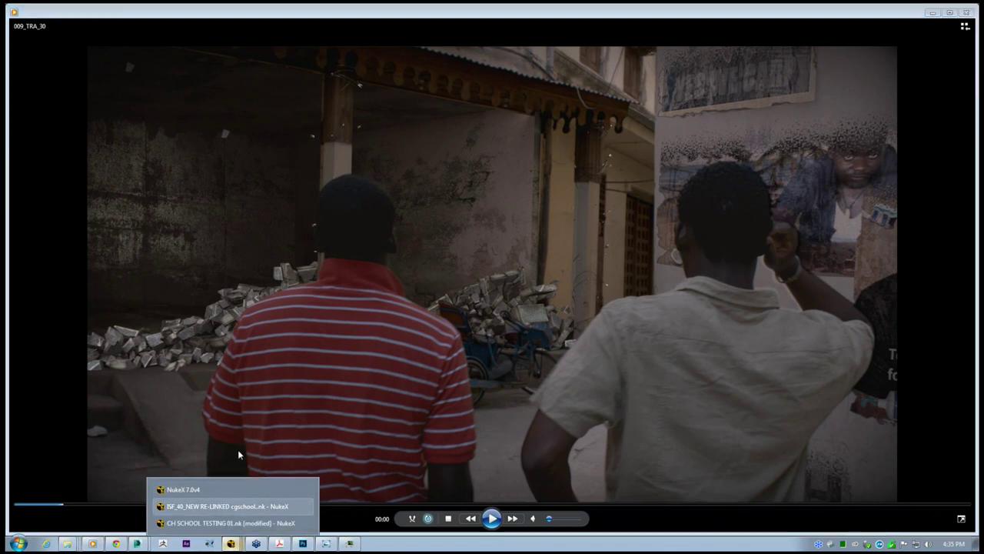
left_click(215, 508)
middle_click_drag(489, 384, 421, 389)
scroll(421, 388, "down", 2)
key("space")
middle_click_drag(407, 351, 240, 436)
scroll(241, 369, "down", 1)
middle_click_drag(515, 255, 435, 268)
scroll(435, 268, "up", 4)
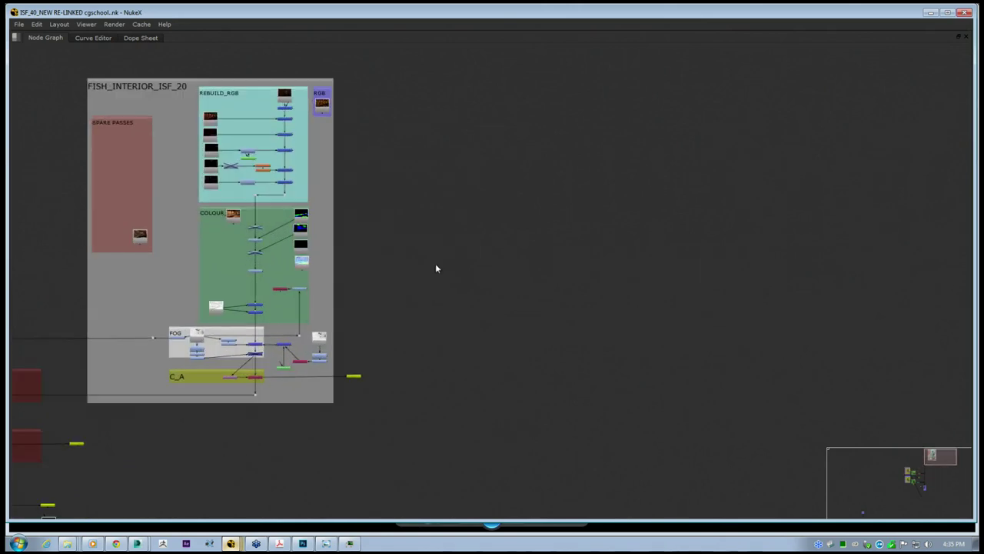
Bring up the node creation options in an empty area of the node graph and look at the Image nodes, including Read
middle_click_drag(383, 215, 423, 281)
scroll(423, 281, "down", 2)
middle_click_drag(601, 123, 358, 286)
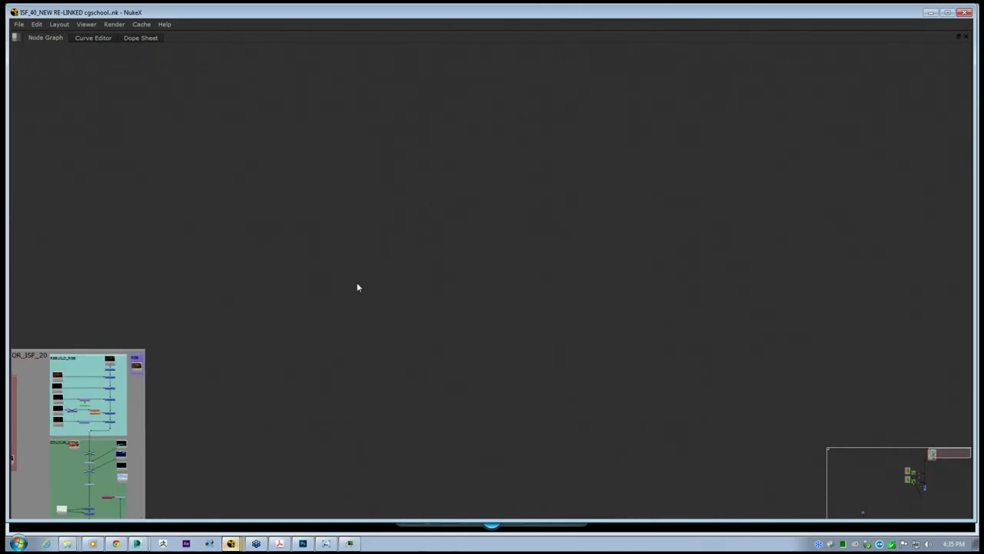
right_click(429, 197)
mouse_move(452, 224)
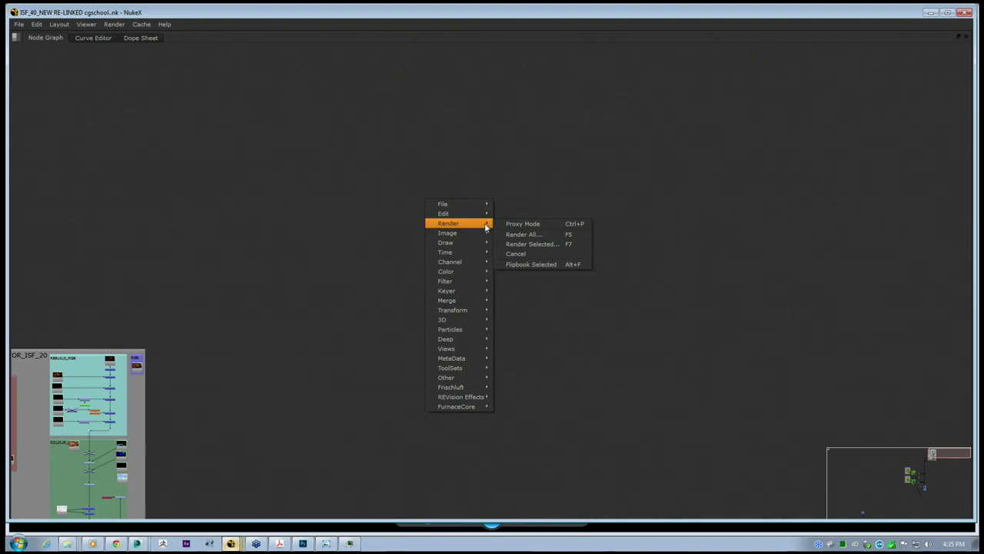
mouse_move(483, 233)
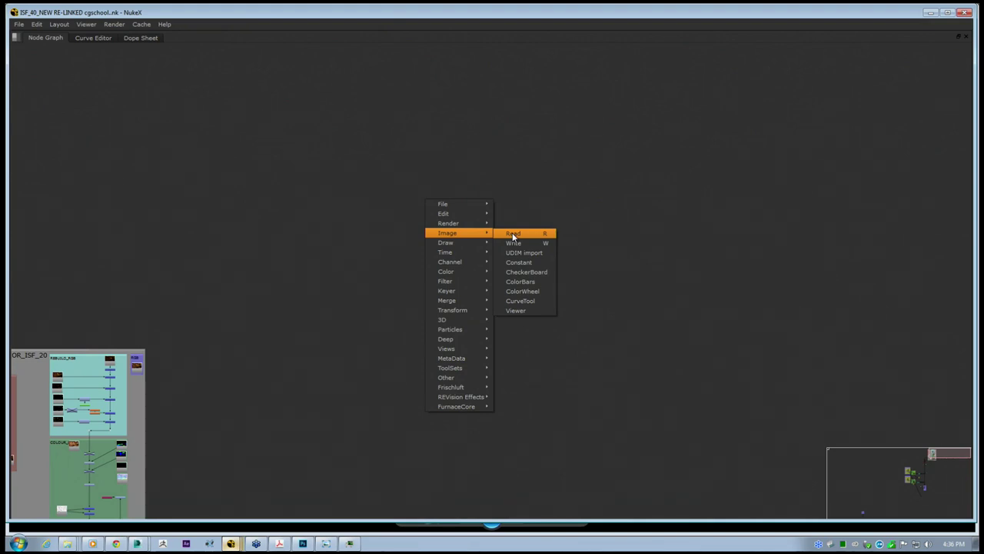
Launch PFTrack and shift its console window slightly
left_click(209, 544)
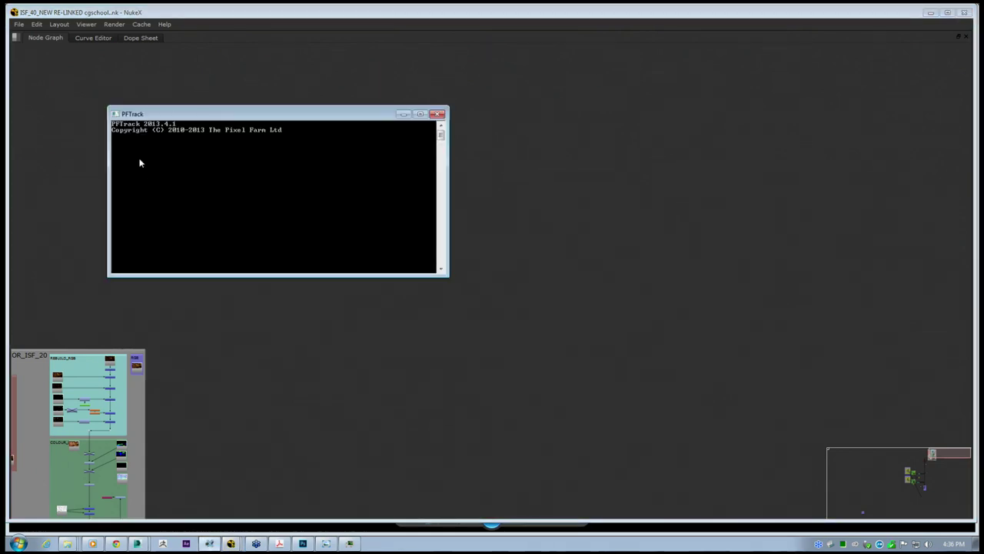
left_click_drag(186, 116, 199, 121)
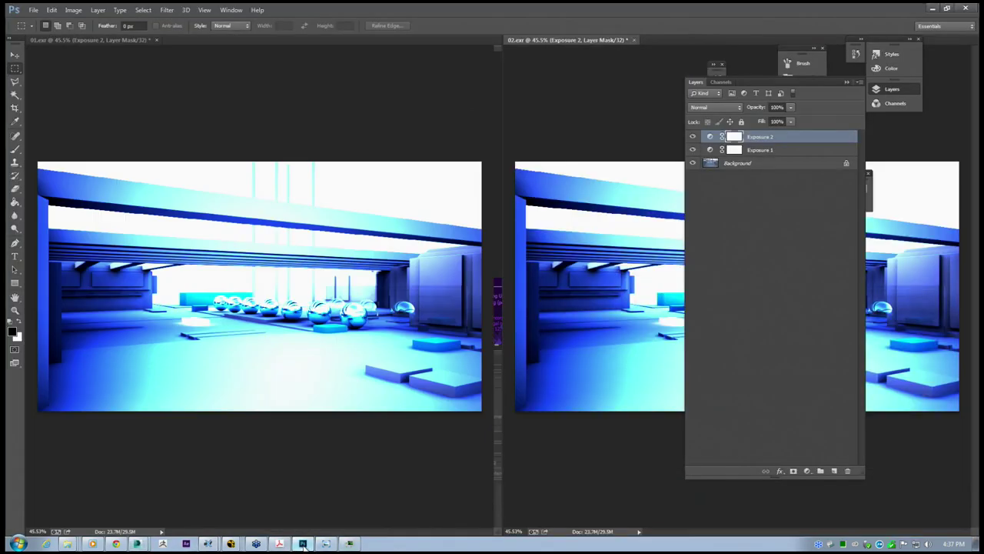
Quit Photoshop without saving the changes to 02.exr and 01.exr
left_click(969, 9)
left_click(493, 207)
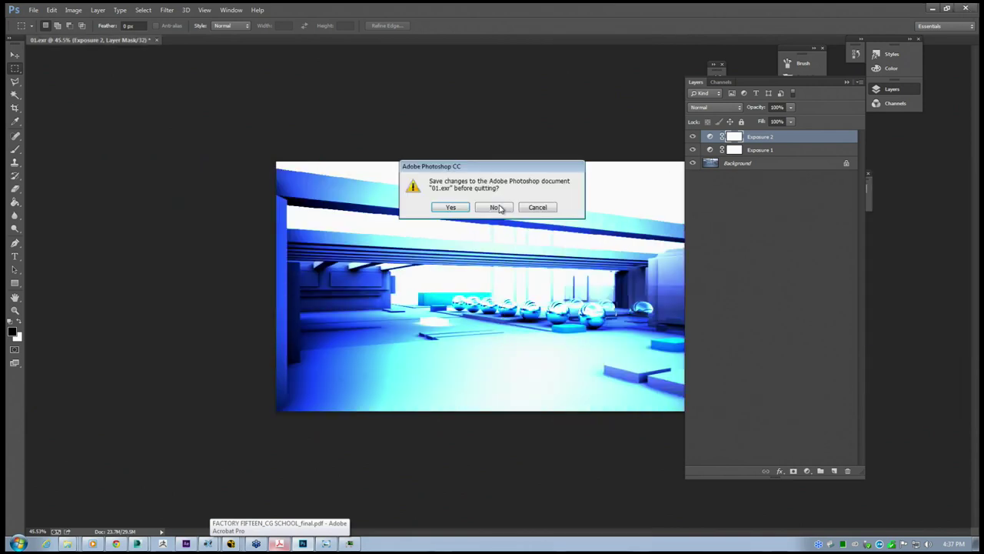
left_click(497, 206)
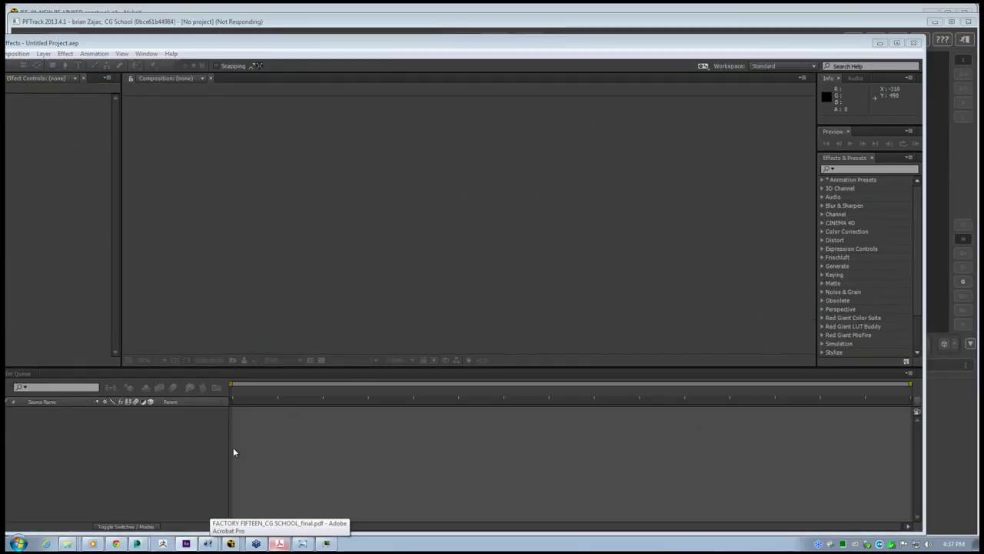
Bring up the _MG_4101 fisheye photo in Windows Photo Viewer and close it
left_click(326, 543)
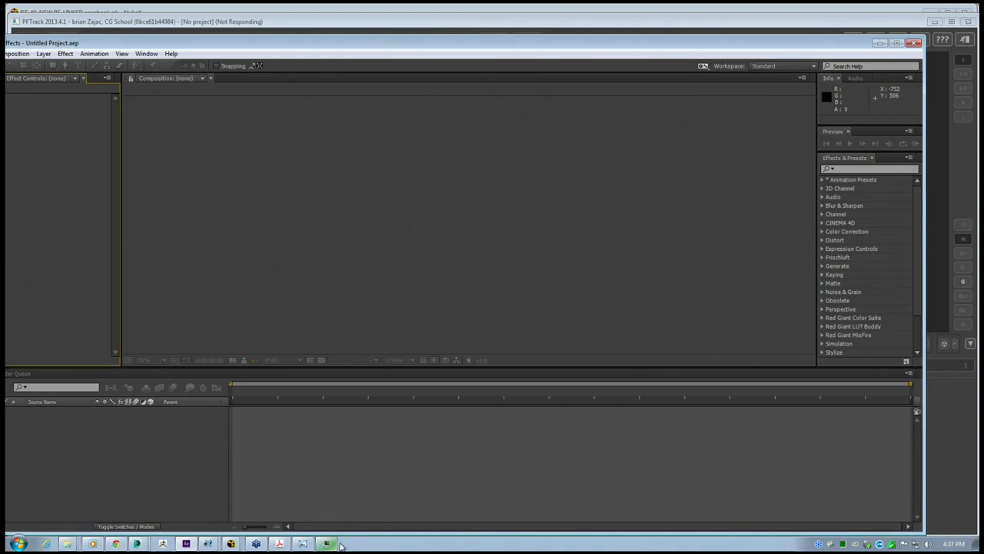
left_click(304, 544)
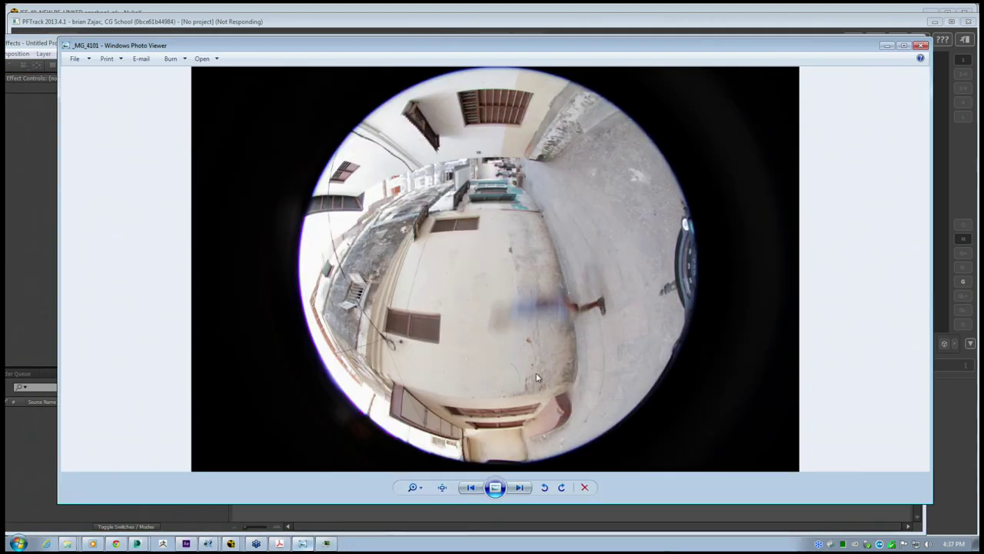
left_click(920, 46)
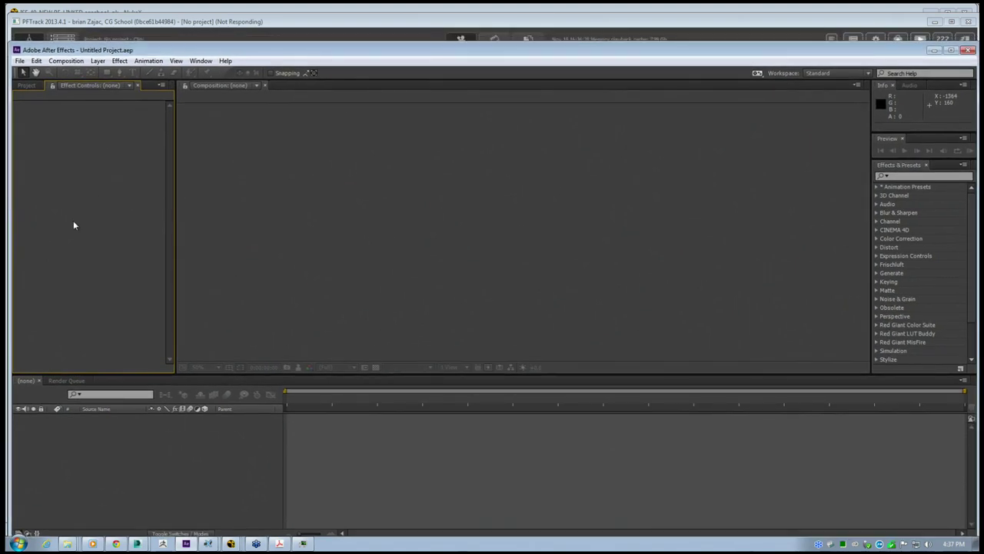
Import the TRA_30_COOKE 18MM_RAW frames from the STREET SCENE FOOTAGE folder into the After Effects project as an OpenEXR sequence
left_click(27, 84)
double_click(81, 301)
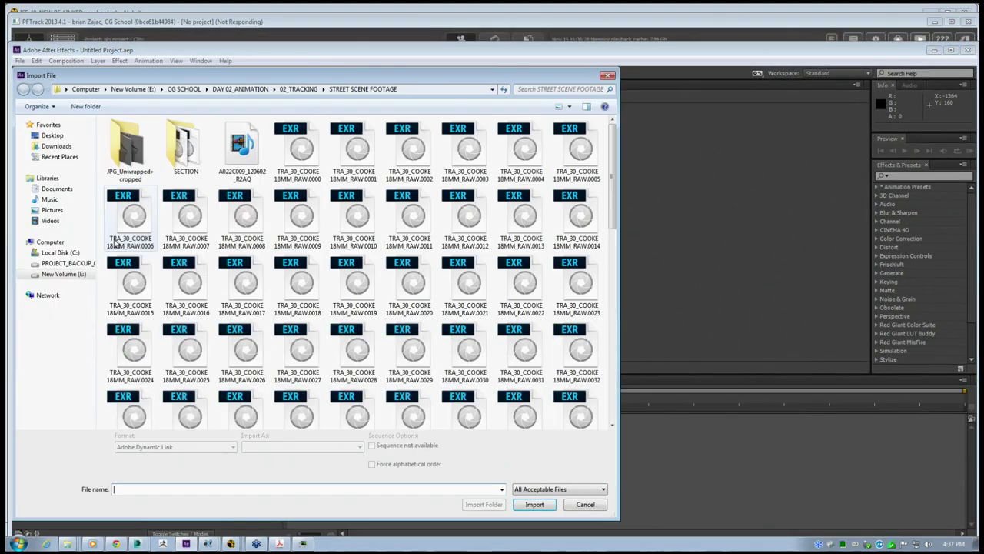
left_click(300, 160)
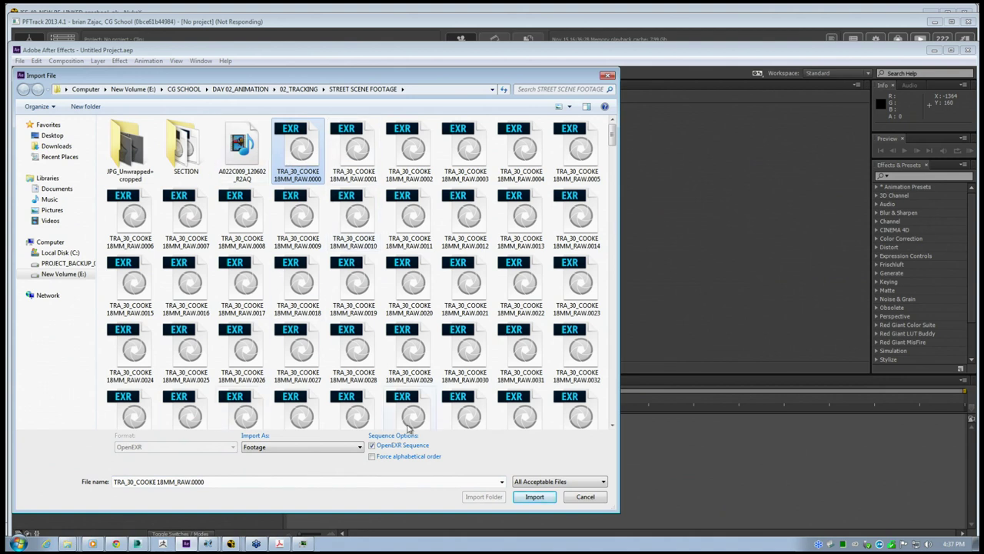
left_click(535, 497)
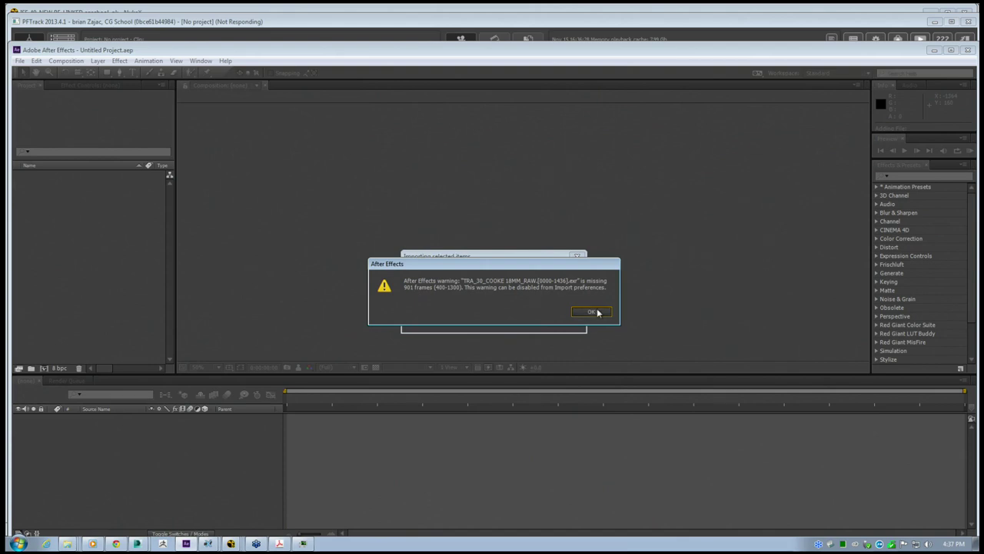
left_click(591, 311)
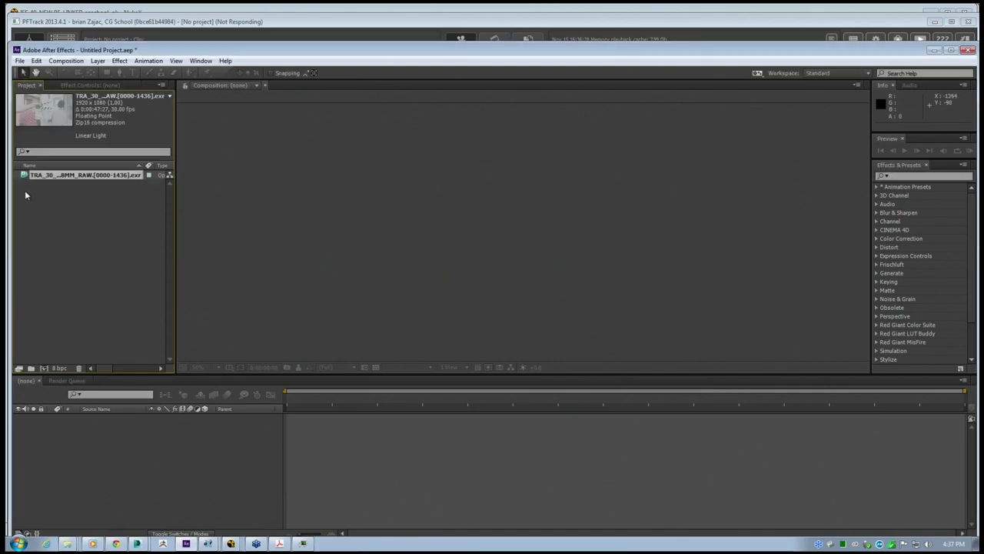
Create a composition from the imported EXR sequence and scrub through the footage to 0:00:07:24
left_click_drag(24, 175, 44, 368)
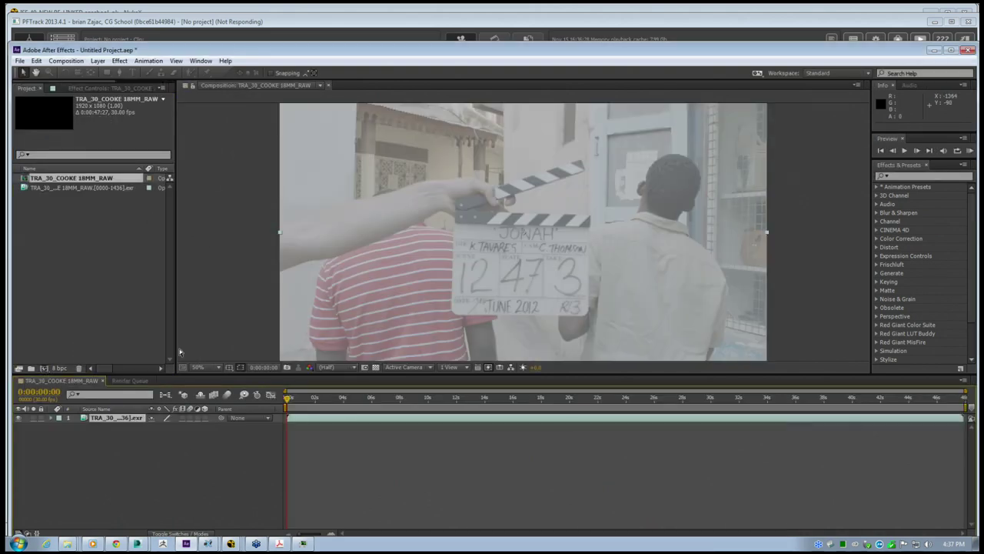
left_click_drag(294, 398, 355, 407)
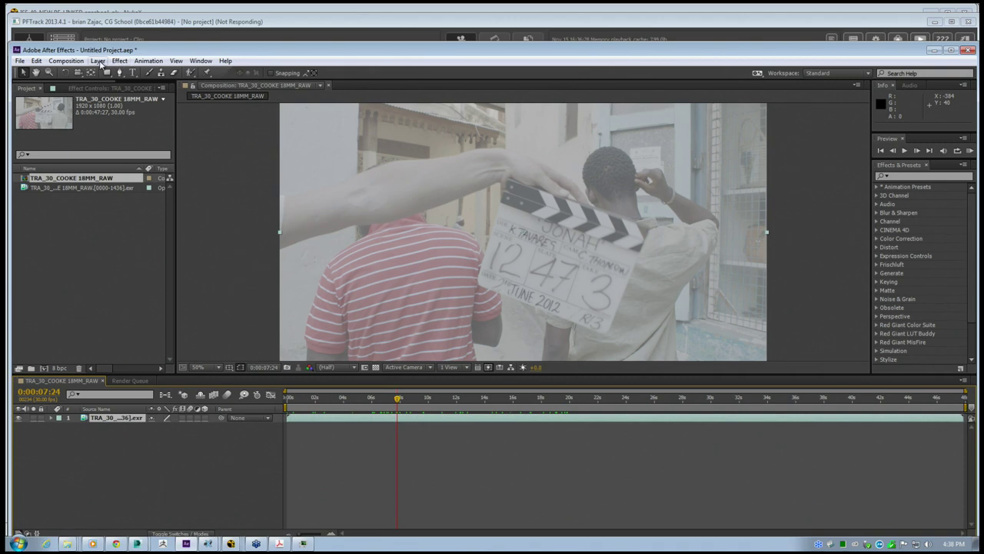
left_click(65, 187)
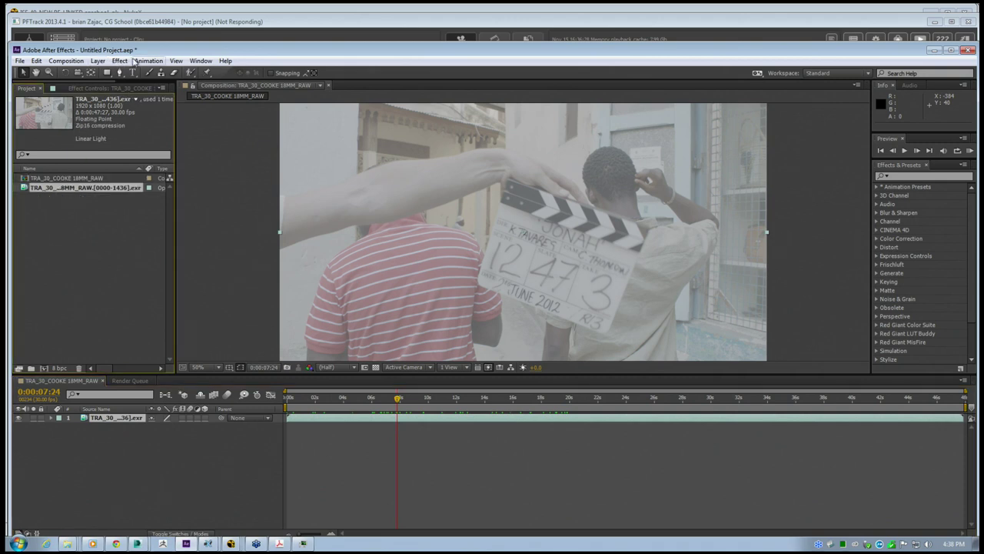
left_click(119, 61)
left_click(81, 264)
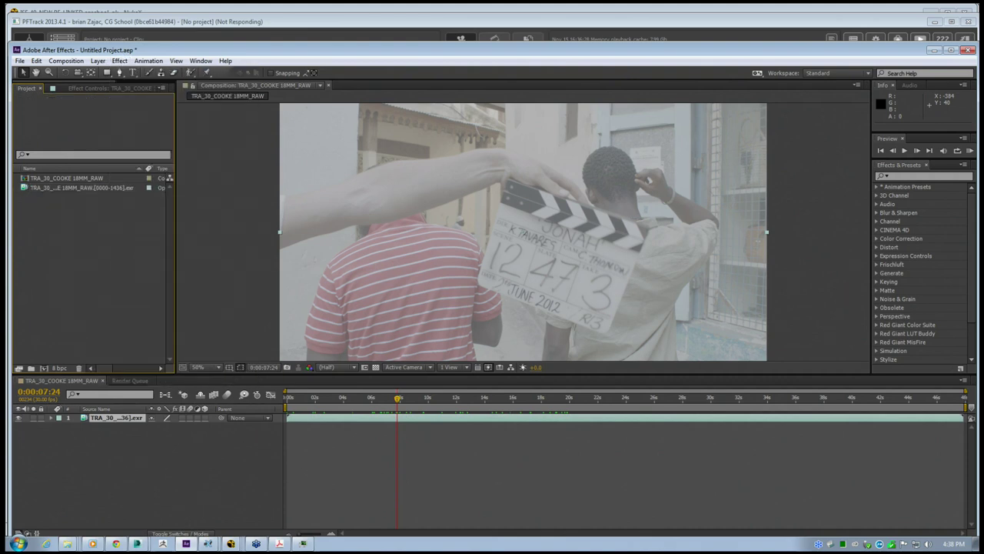
Add an adjustment layer above the EXR footage and apply the Rolling Shutter Repair effect to it
left_click(98, 61)
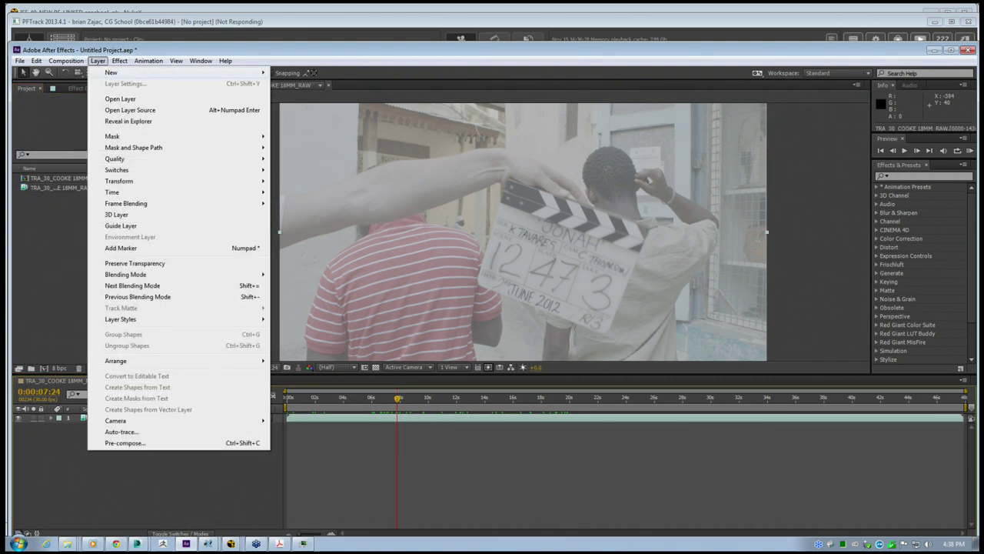
mouse_move(111, 72)
left_click(300, 139)
left_click(120, 61)
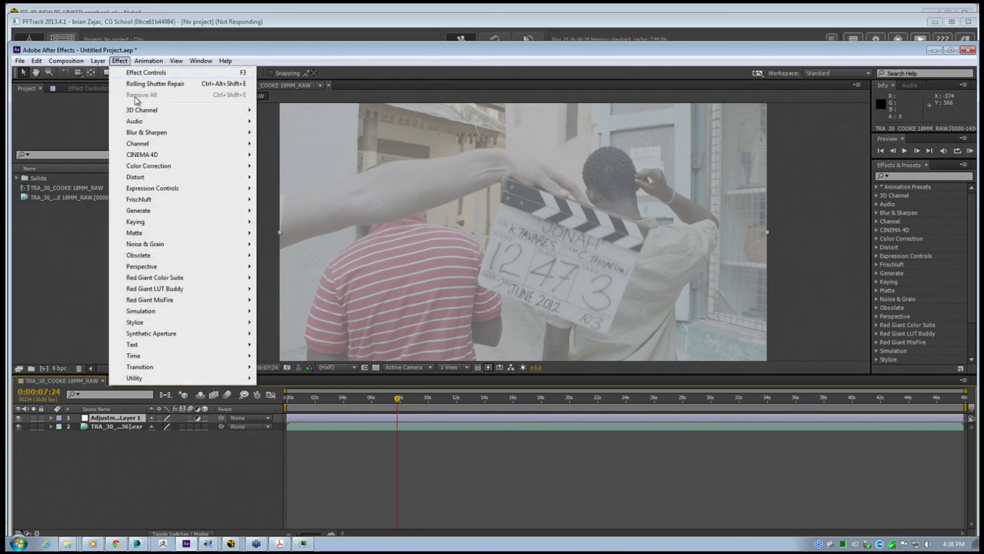
mouse_move(153, 182)
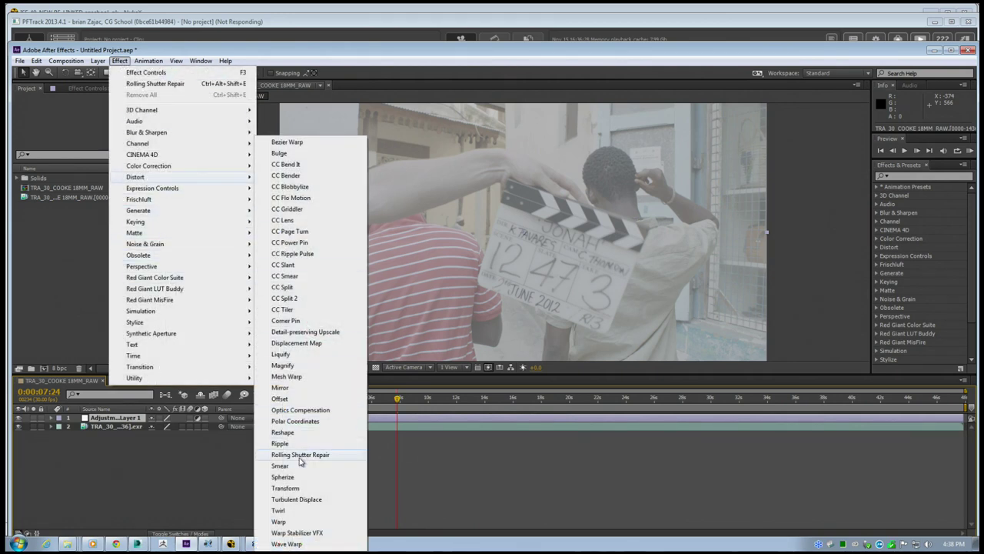
left_click(291, 455)
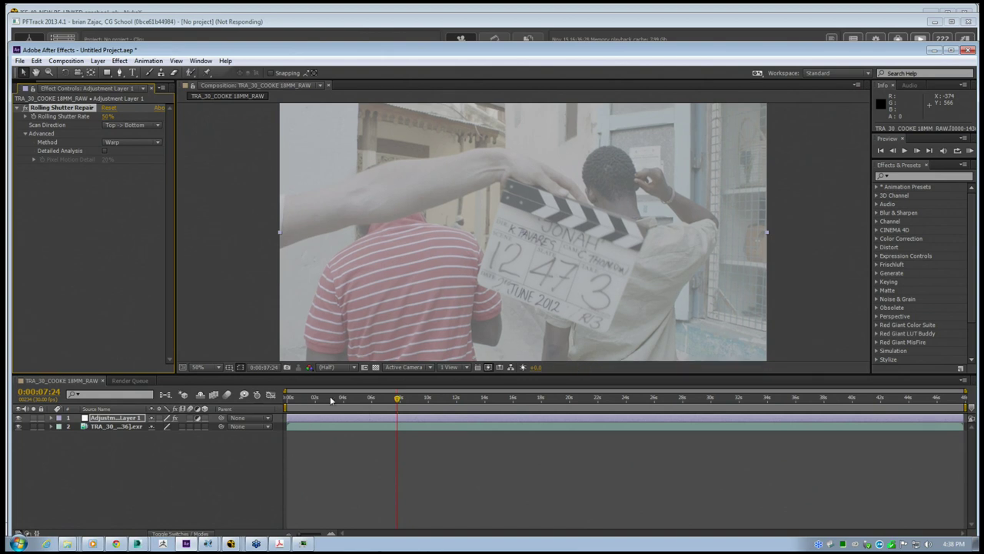
scroll(620, 274, "up", 3)
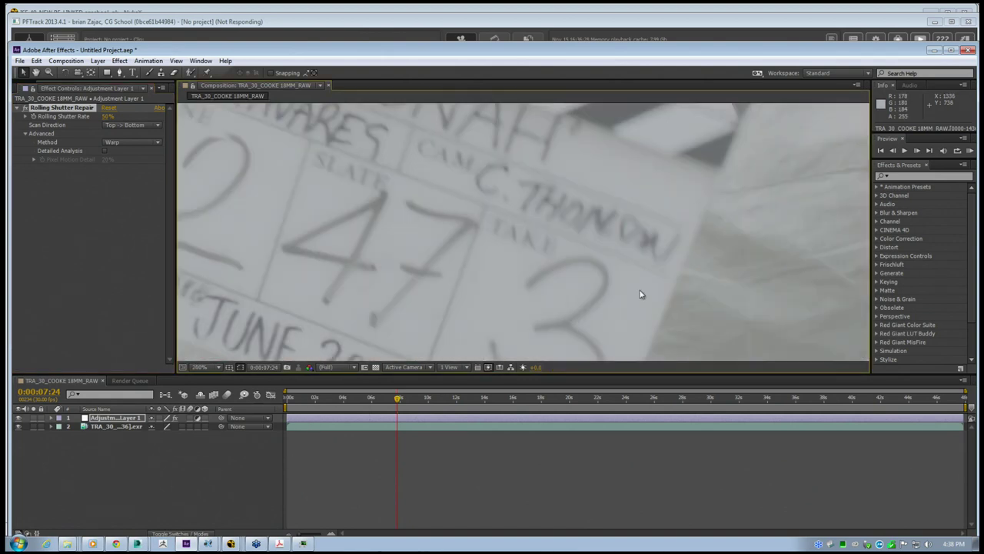
scroll(408, 241, "down", 3)
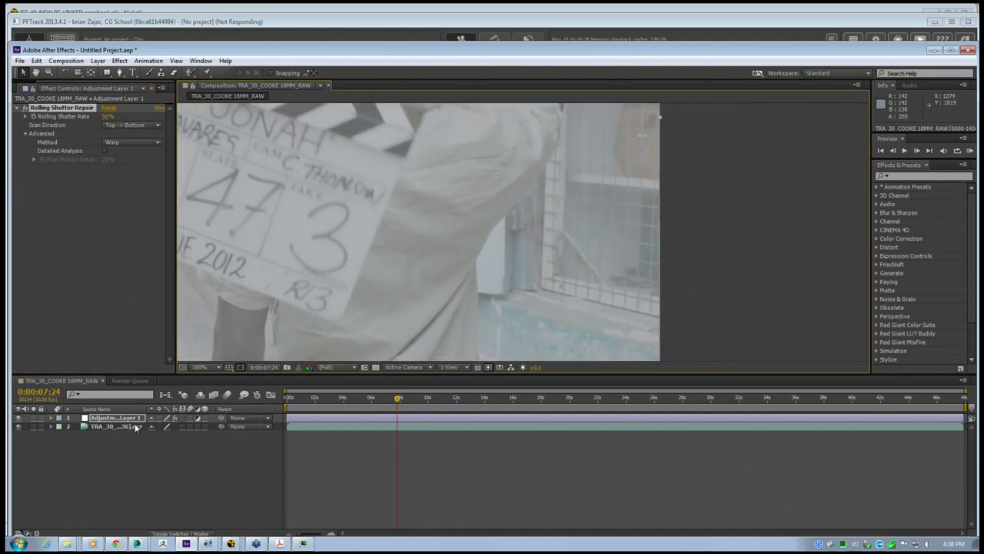
scroll(375, 248, "down", 2)
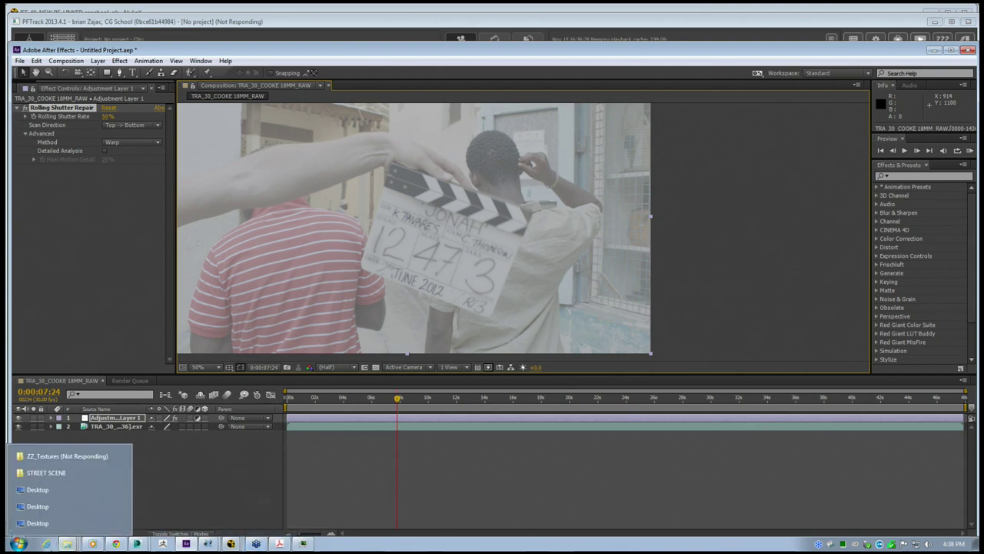
Launch Adobe Photoshop CC (64 Bit) and switch to the ISF_40_NEW RE-LINKED cgschool.nk script in NukeX with its viewer shown
left_click(19, 544)
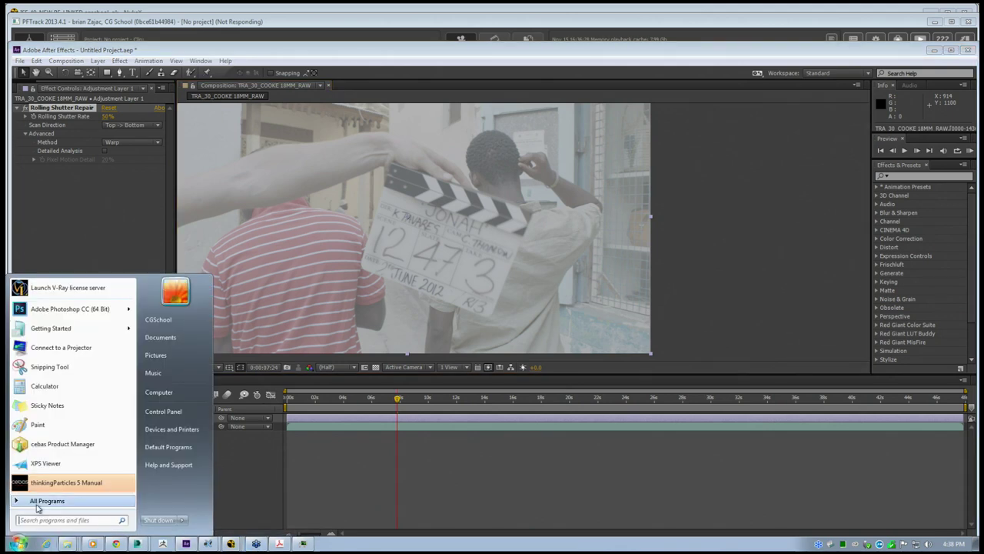
left_click(52, 309)
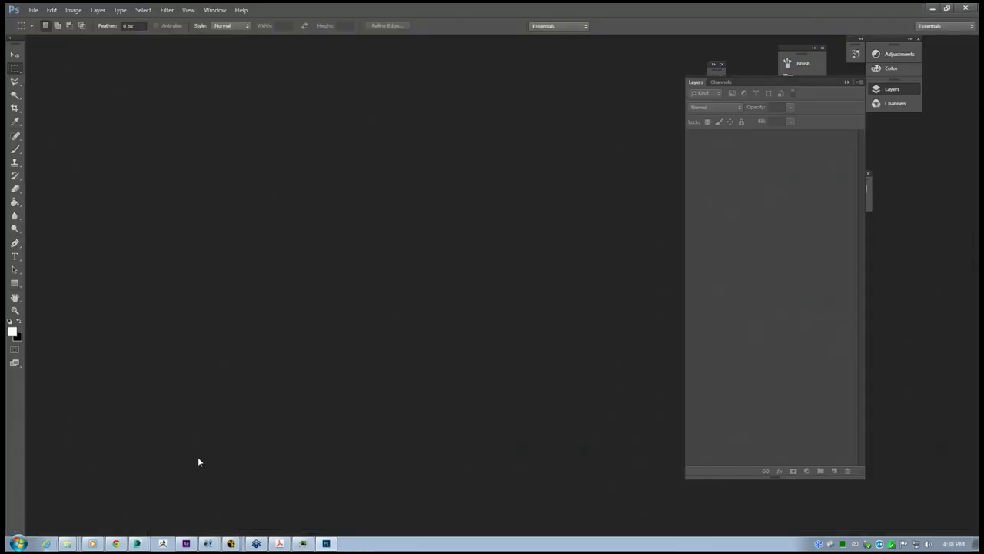
mouse_move(230, 544)
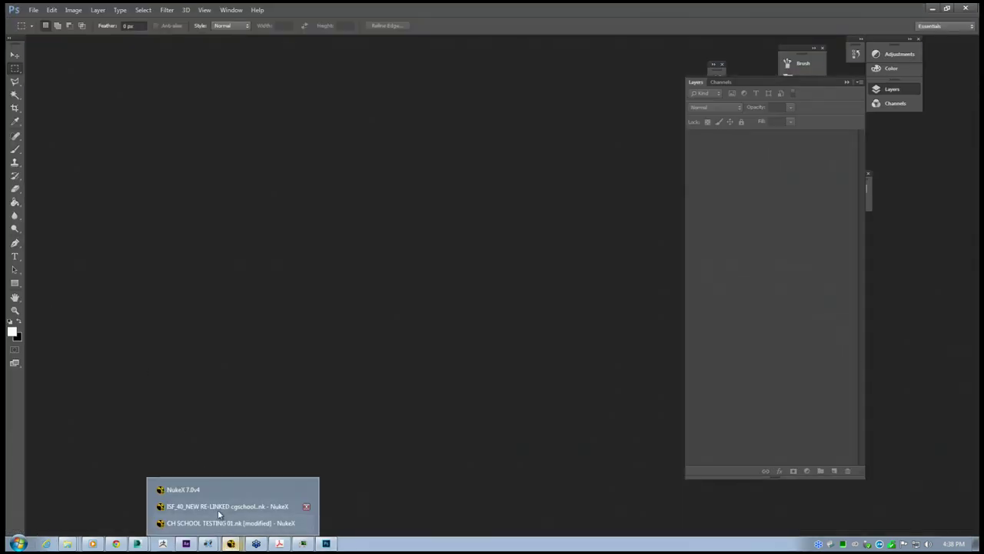
left_click(217, 507)
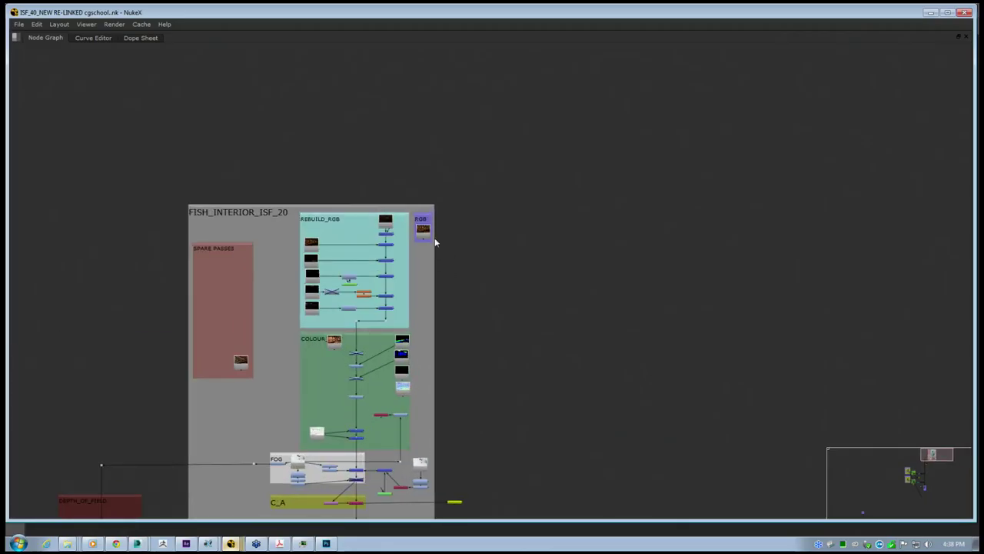
key("space")
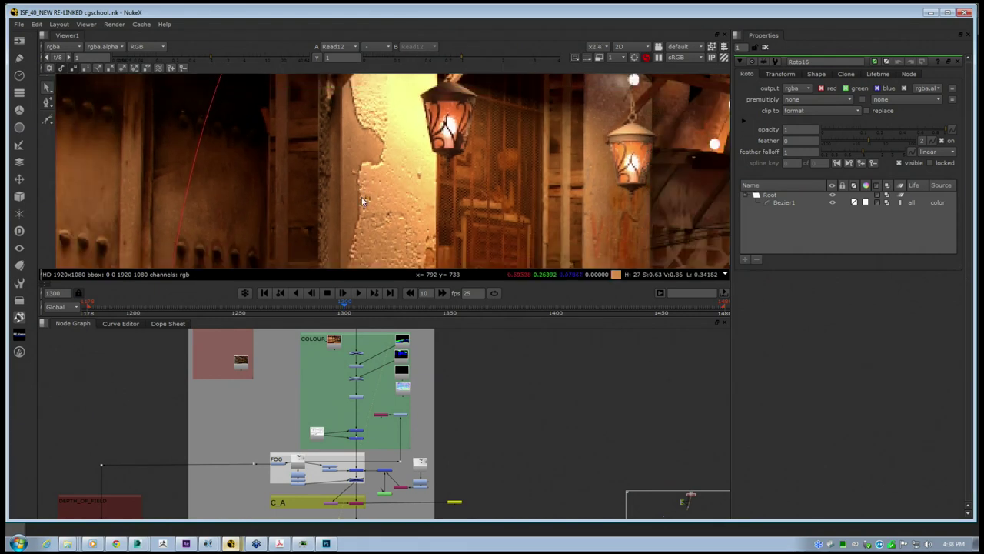
View the Read nodes in the COLOUR group one after another, starting with the colour render beside the group's title
scroll(363, 202, "down", 8)
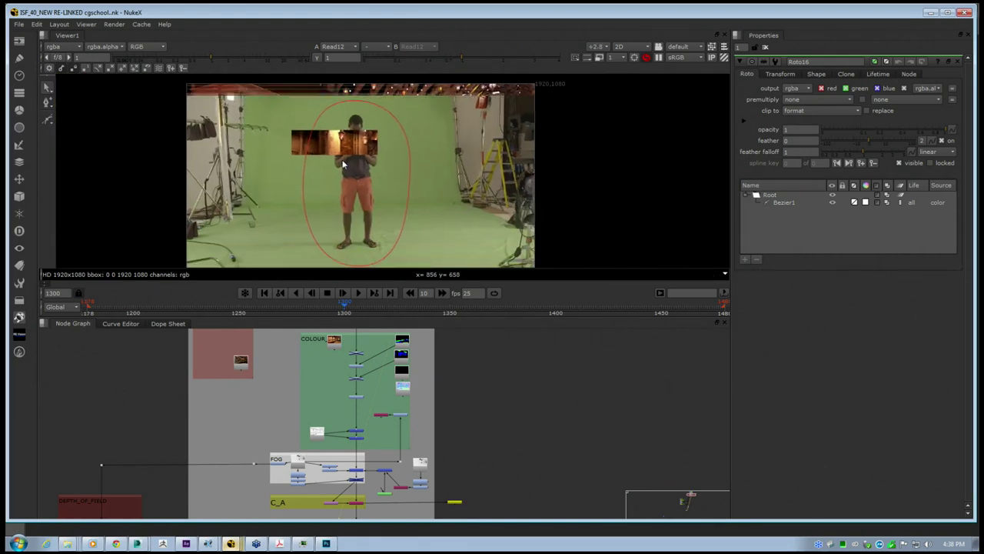
left_click(335, 342)
key("1")
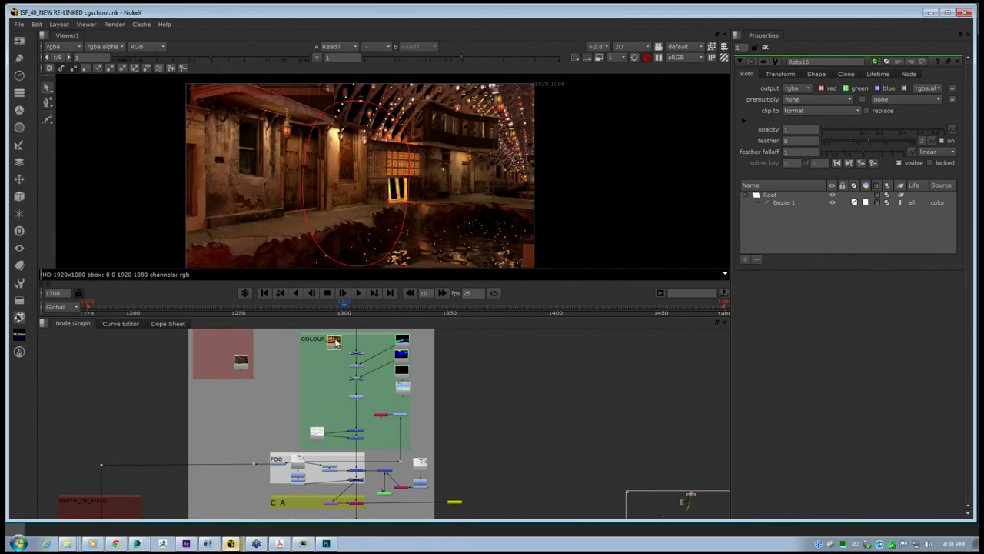
left_click(403, 394)
key("1")
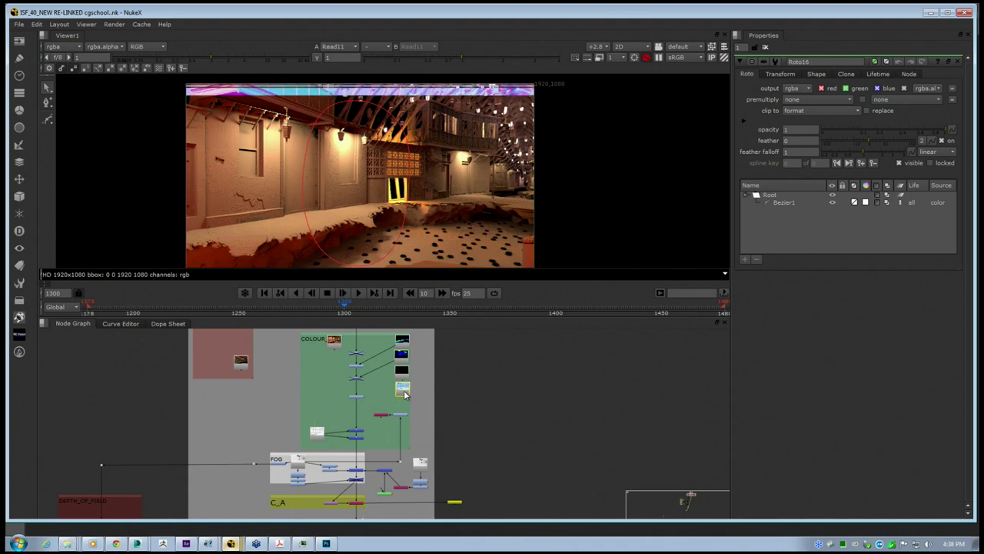
left_click(403, 373)
key("1")
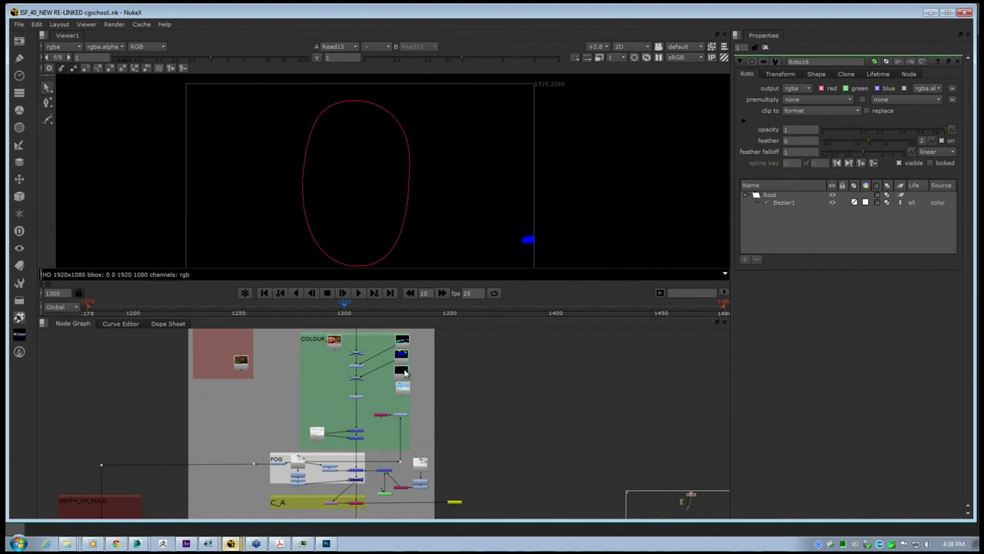
middle_click_drag(236, 137, 227, 133)
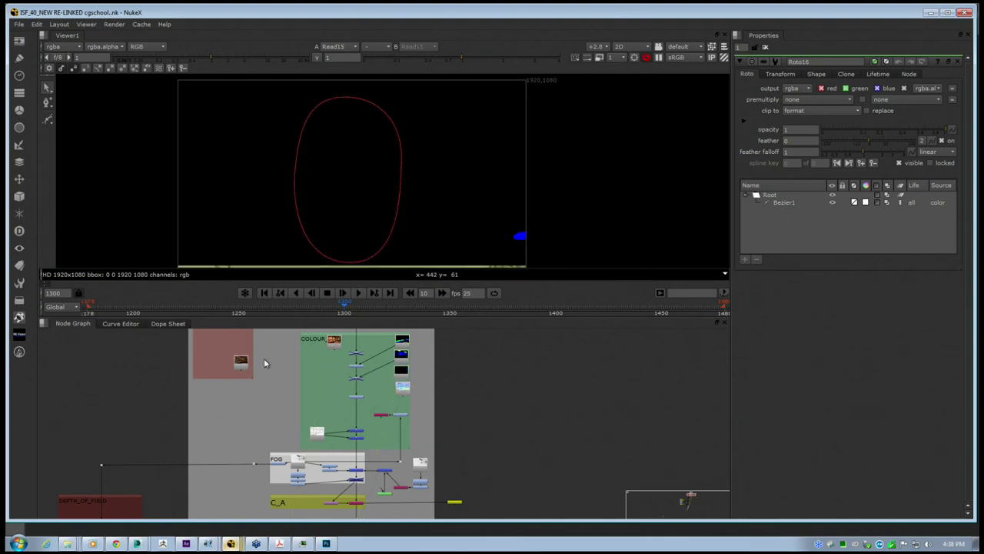
Compare the ambient occlusion, depth, matte and normals passes from the COLOUR and FOG groups in the viewer
left_click(321, 438)
key("1")
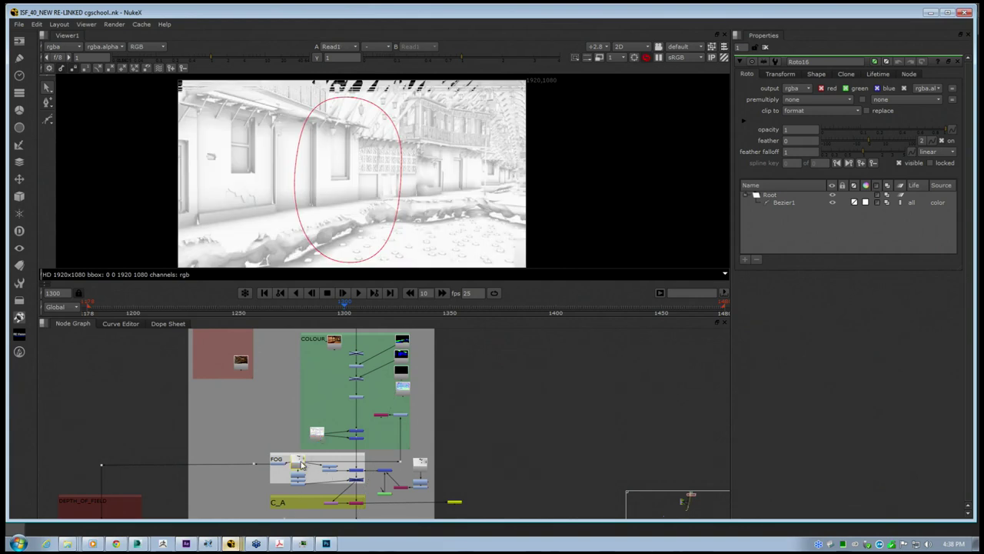
key("1")
key("1")
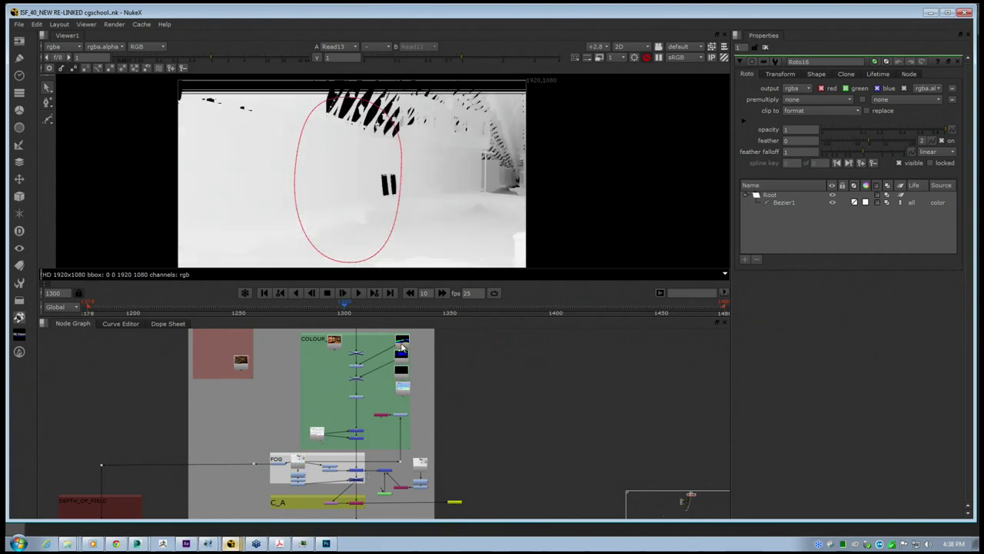
left_click(406, 360)
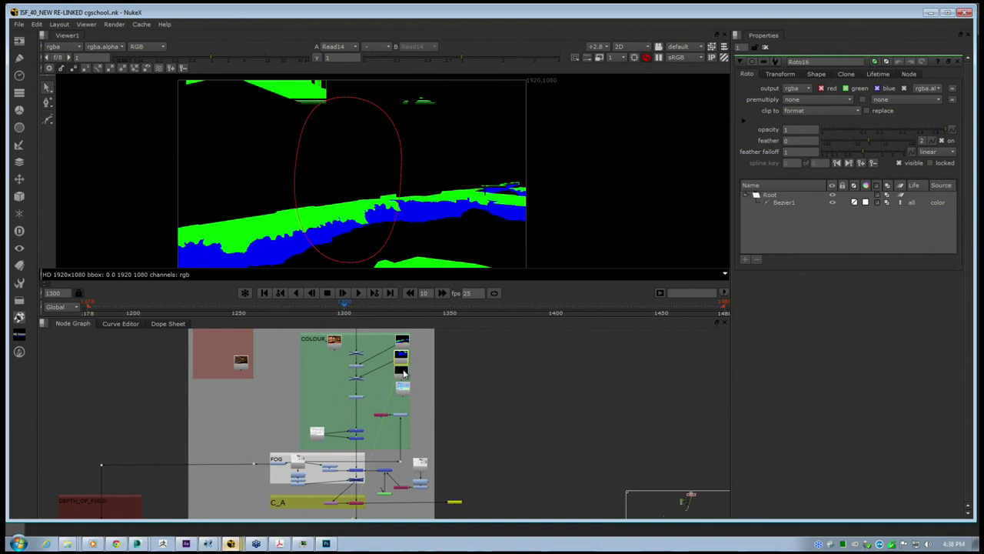
left_click(404, 387)
key("1")
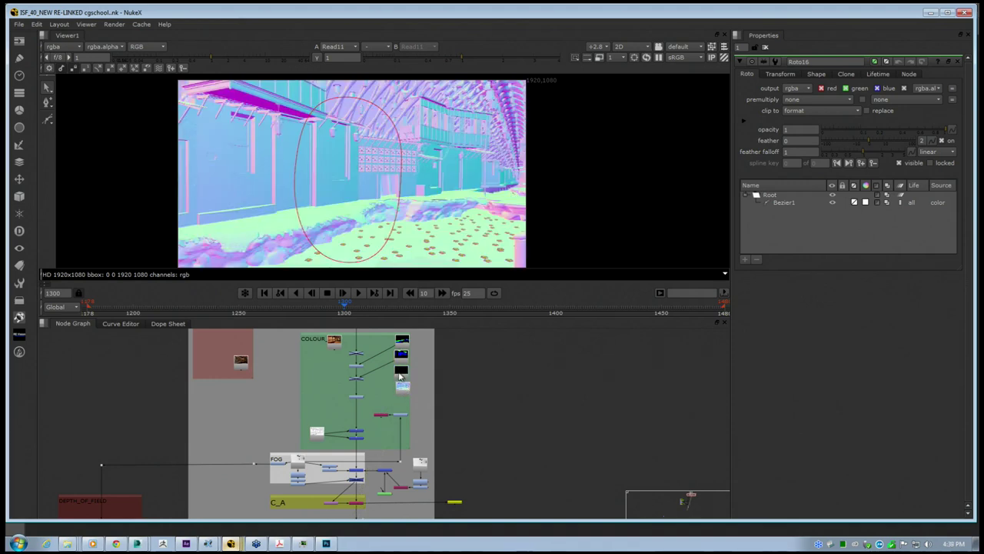
left_click(420, 462)
key("1")
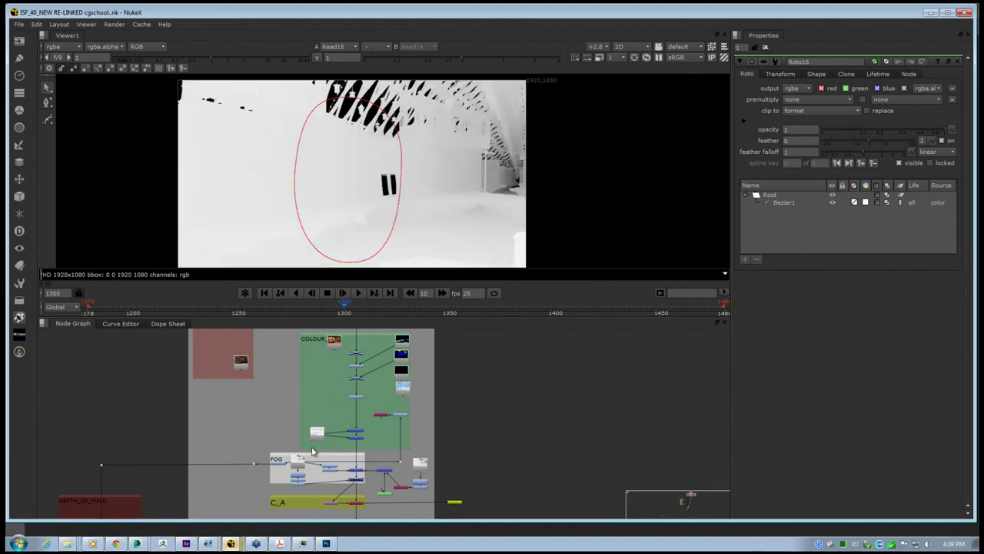
Switch to Photoshop and create a new A4 document from the International Paper preset
left_click(326, 543)
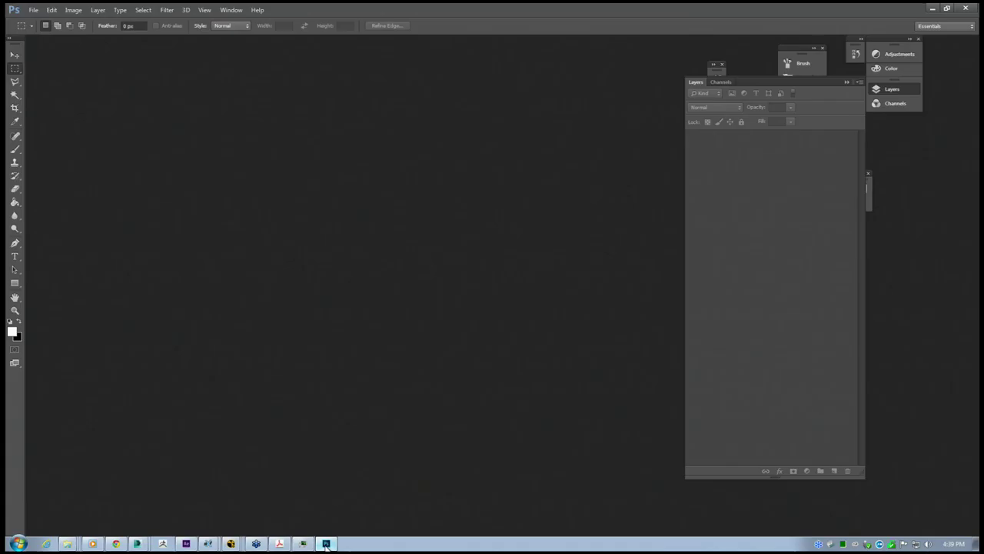
left_click(34, 10)
left_click(46, 23)
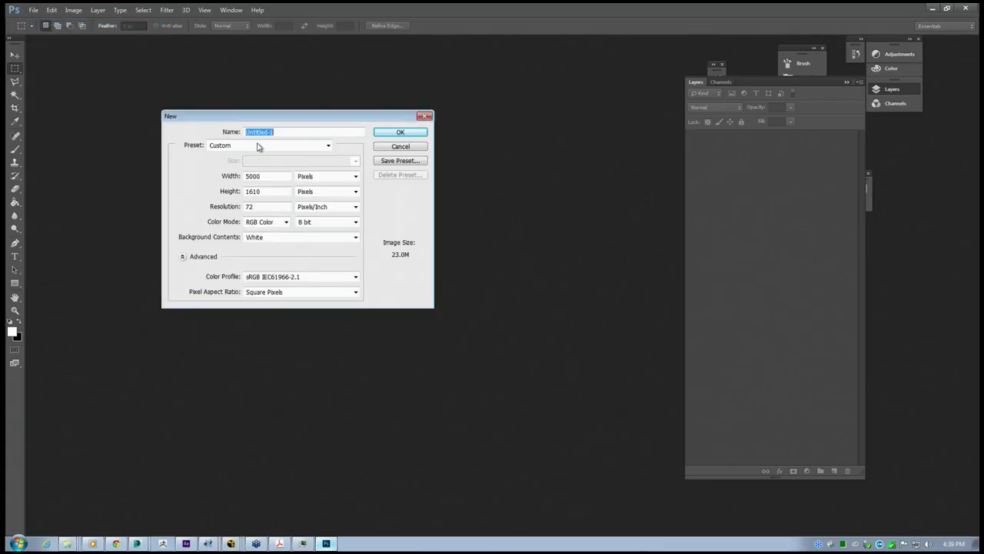
left_click(272, 146)
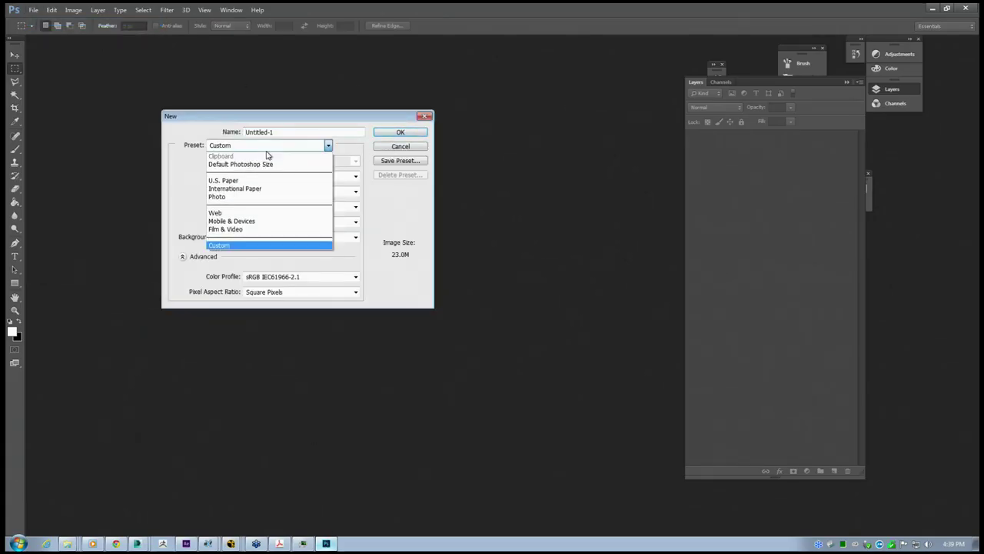
left_click(254, 191)
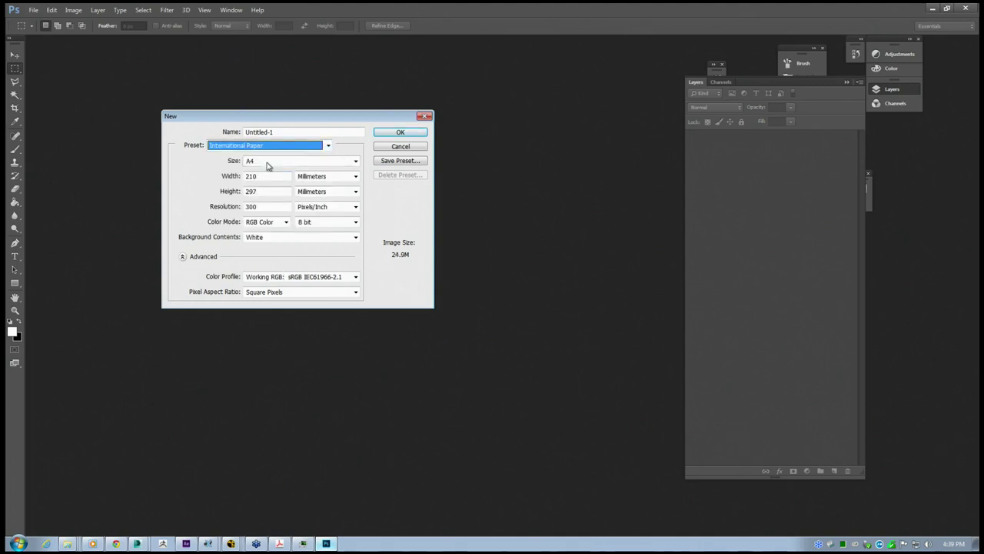
left_click(400, 133)
Set up the Brush tool with a red foreground colour and reduce the brush size to 30
left_click(14, 149)
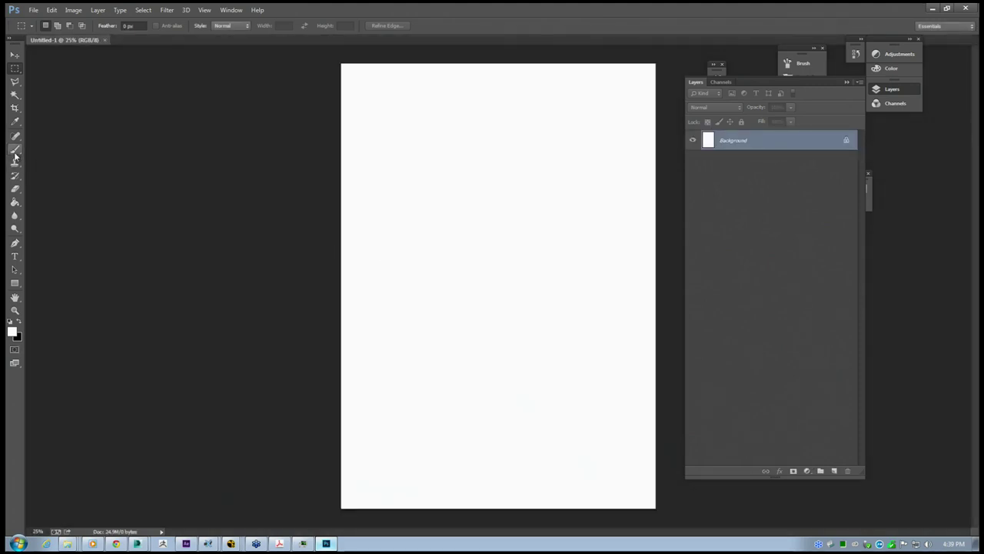
left_click(11, 332)
left_click_drag(449, 283, 486, 264)
left_click(559, 269)
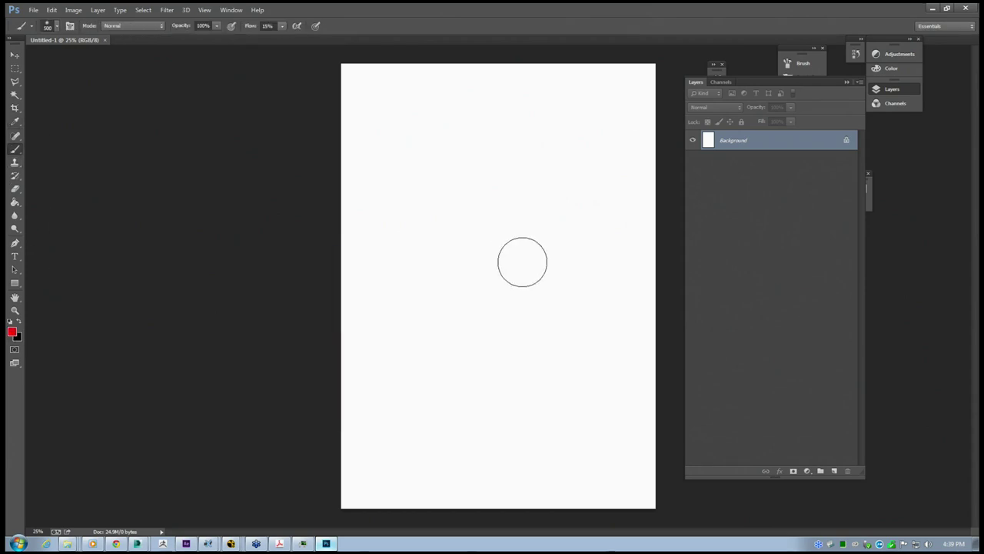
key("bracketleft")
key("bracketleft")
key("bracketleft")
key("bracketleft")
key("bracketleft")
key("bracketleft")
key("bracketleft")
key("bracketleft")
key("bracketleft")
key("bracketleft")
key("bracketleft")
key("bracketleft")
key("bracketleft")
Paint a slanted, curving line down the page's left half and a straight vertical line beside it
left_click_drag(385, 135, 387, 172)
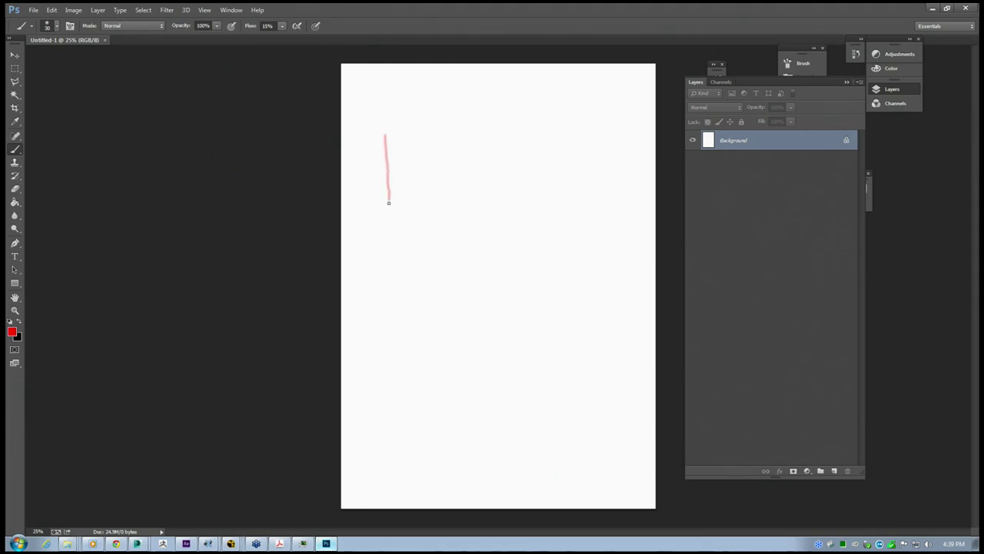
left_click_drag(393, 222, 395, 246)
left_click_drag(407, 307, 420, 351)
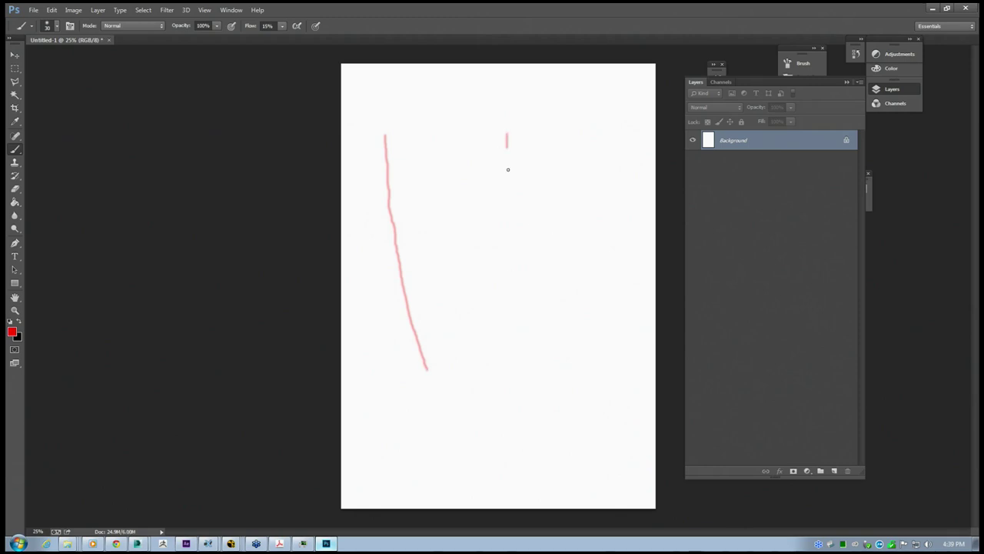
left_click_drag(508, 169, 511, 368, "shift")
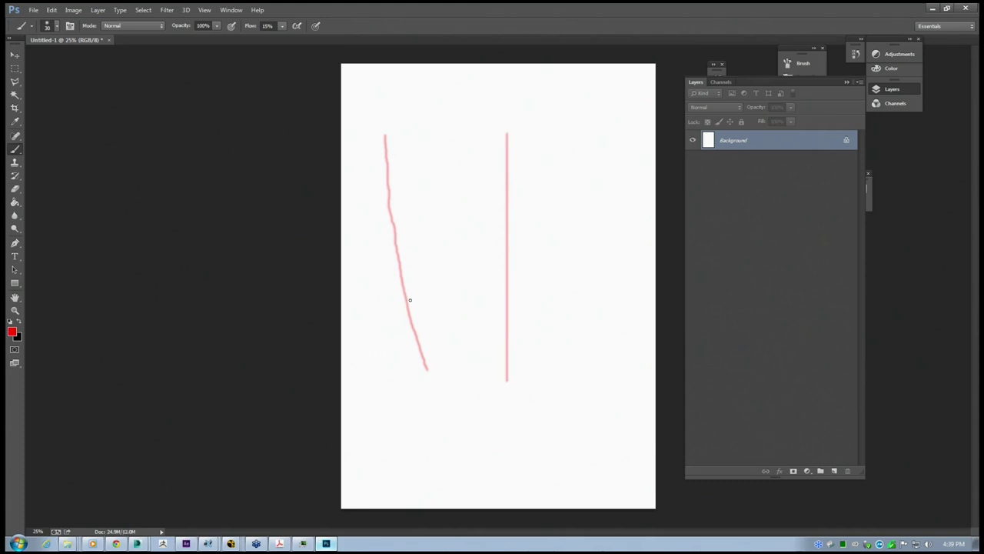
Paint eight roughly horizontal strokes between the slanted and vertical lines, plus a right-pointing arrow above them
left_click_drag(341, 137, 503, 152)
left_click_drag(348, 165, 492, 177)
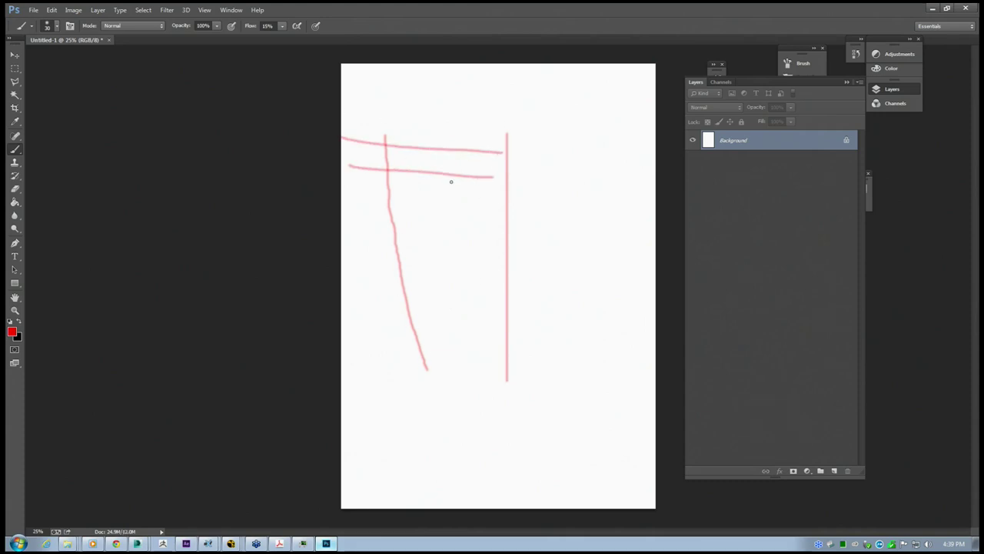
left_click_drag(370, 201, 482, 210)
left_click_drag(370, 230, 505, 243)
left_click_drag(401, 277, 443, 278)
left_click_drag(384, 300, 494, 310)
left_click_drag(373, 334, 479, 337)
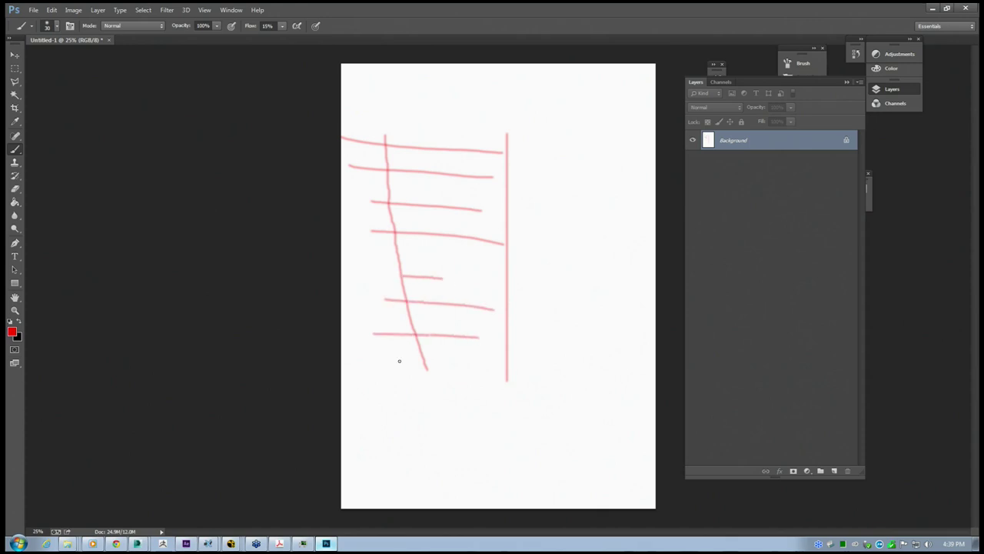
left_click_drag(397, 361, 500, 365)
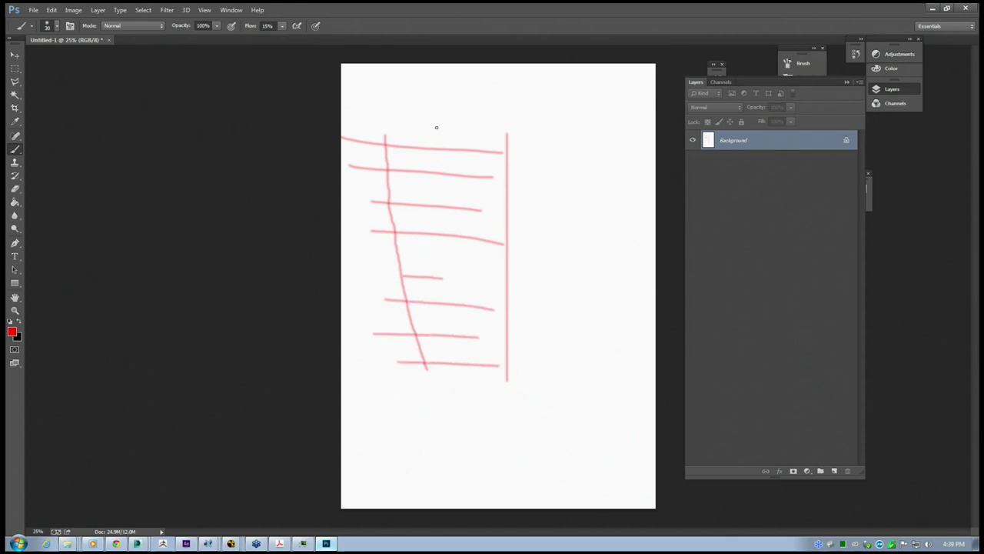
mouse_move(385, 114)
left_mouse_down()
mouse_move(433, 112)
mouse_move(415, 139)
left_mouse_up()
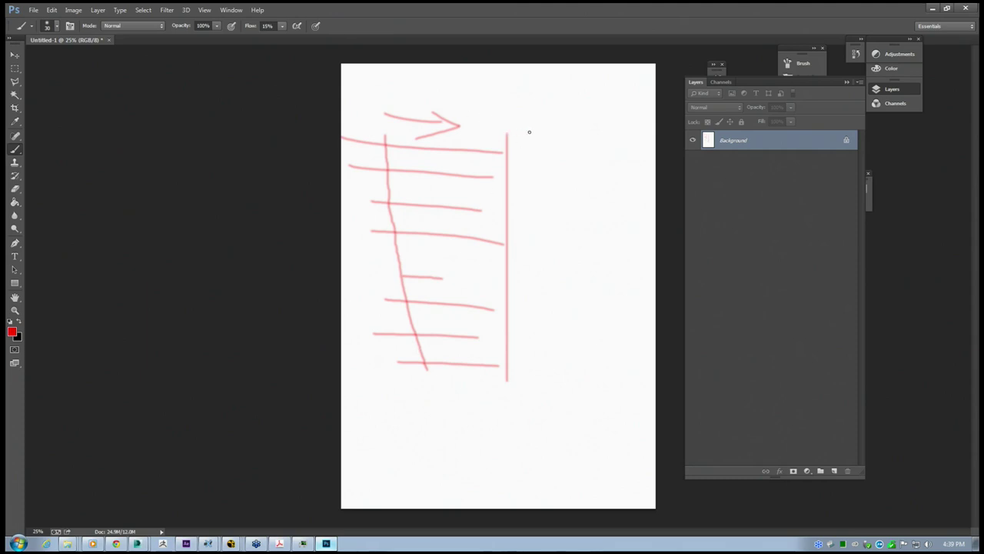
Paint a second straight vertical line beside the existing one on the page, and switch back to After Effects
left_click_drag(530, 132, 533, 411)
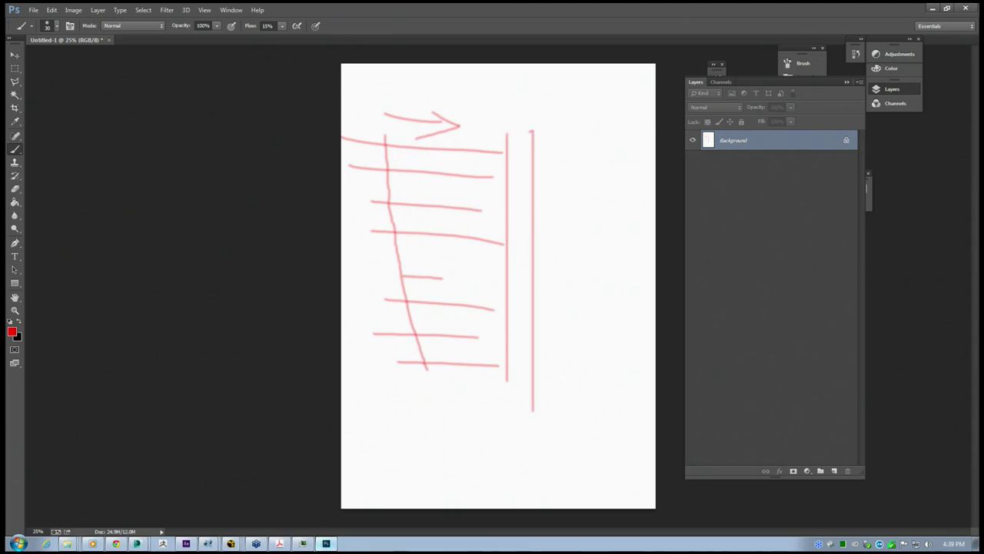
left_click(186, 543)
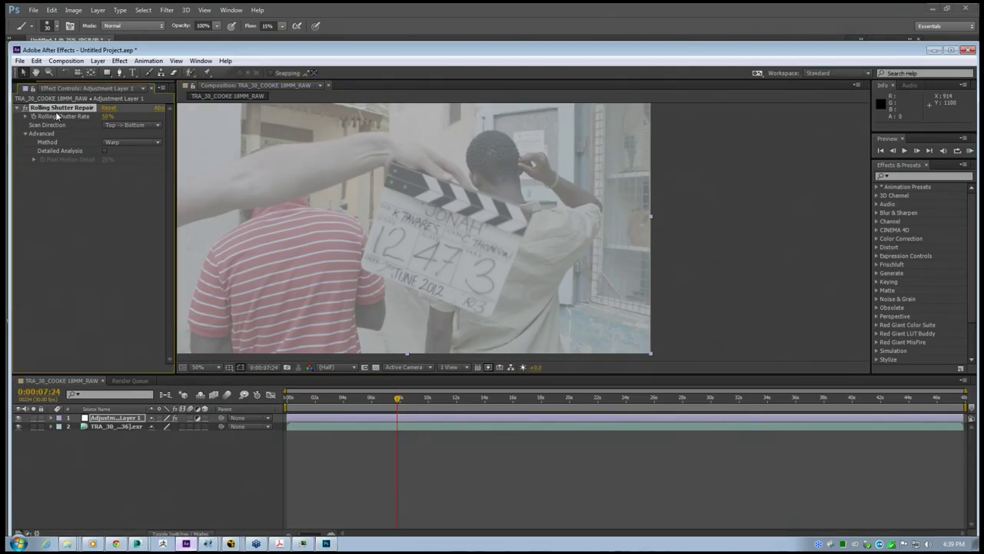
left_click(83, 99)
mouse_move(207, 543)
left_click(203, 526)
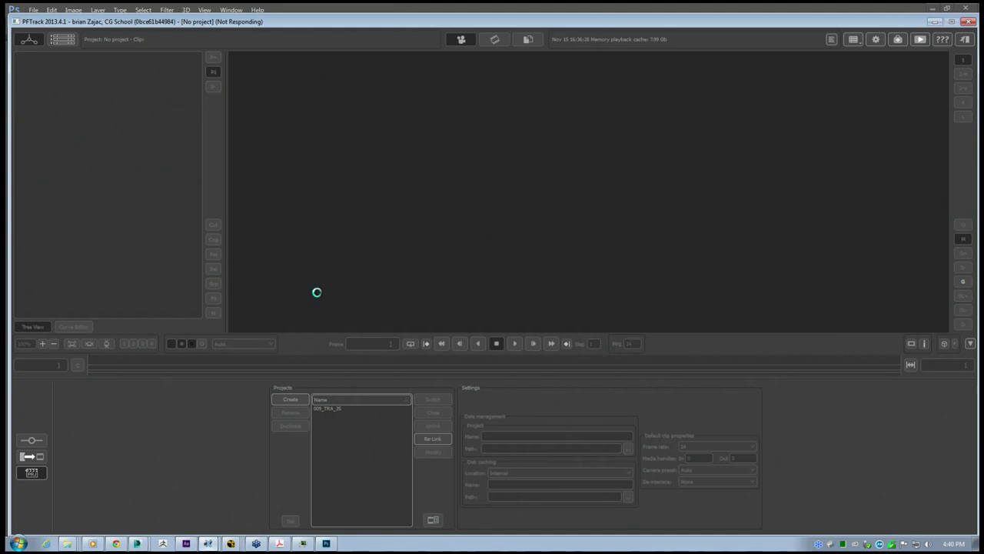
left_click(934, 22)
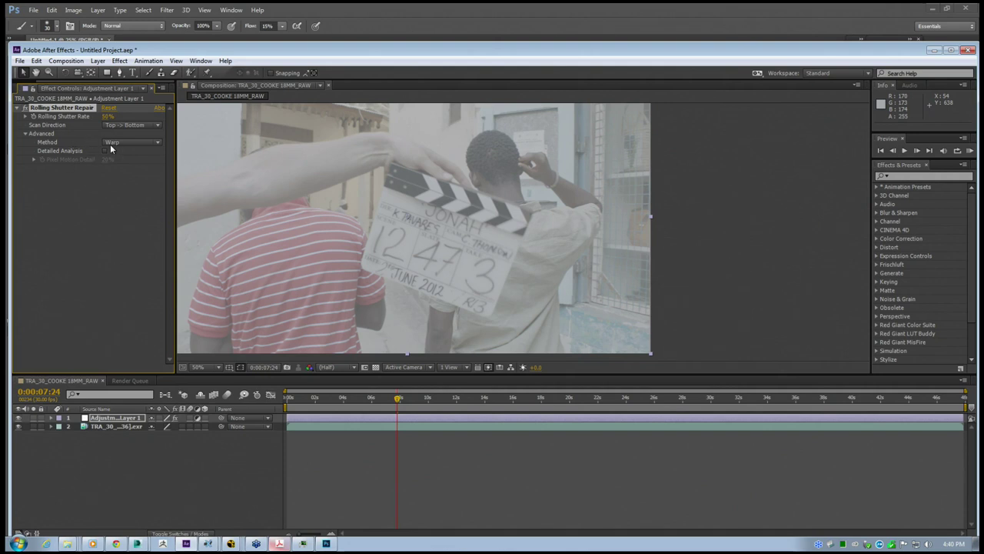
Limit the composition's work area to the range from 0:00:10:21 to 0:00:15:15
left_click_drag(397, 401, 437, 401)
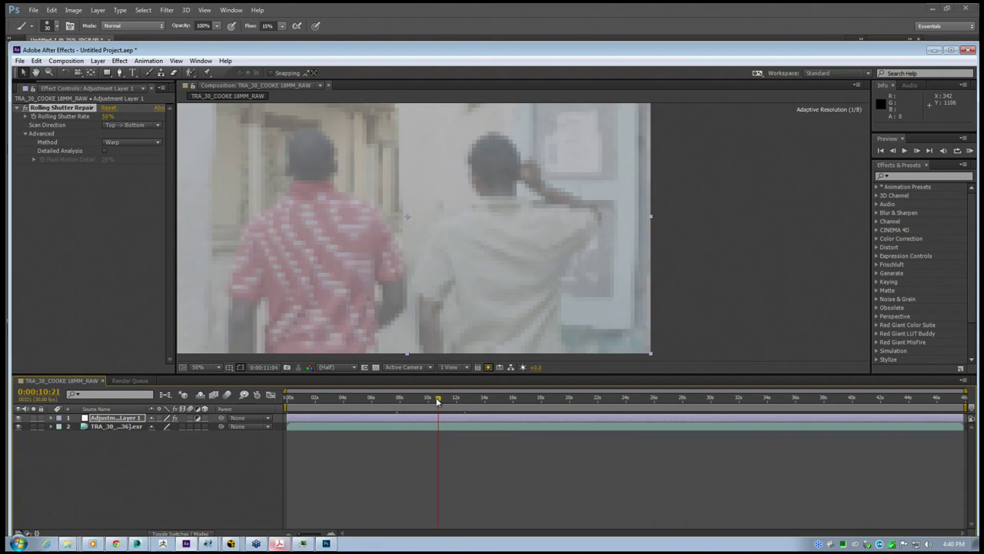
left_click_drag(288, 408, 468, 410)
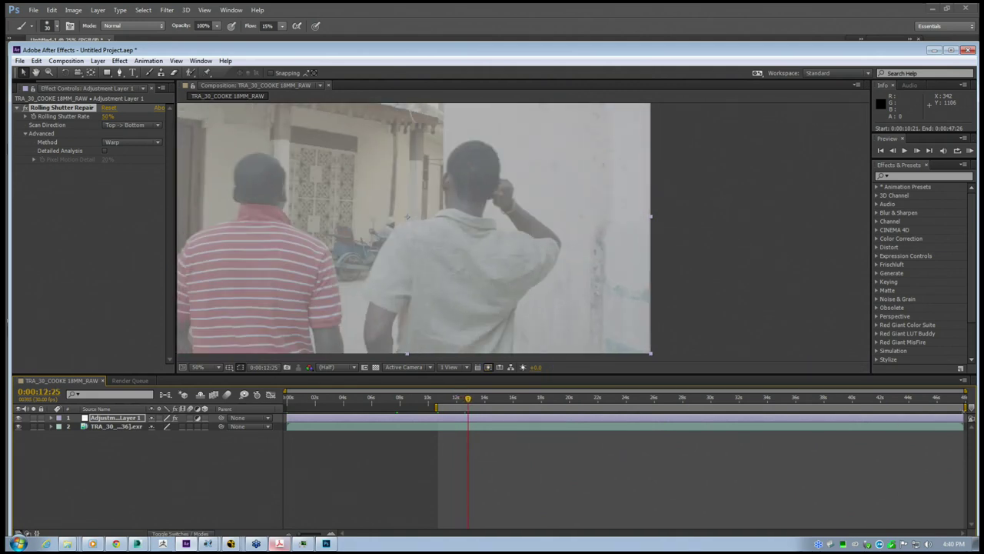
left_click_drag(965, 407, 507, 408)
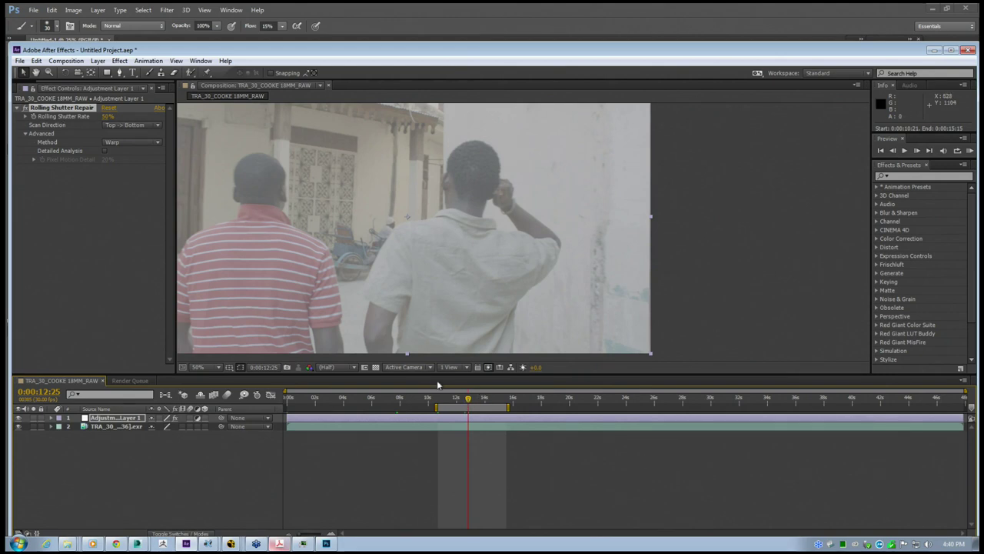
left_click(67, 61)
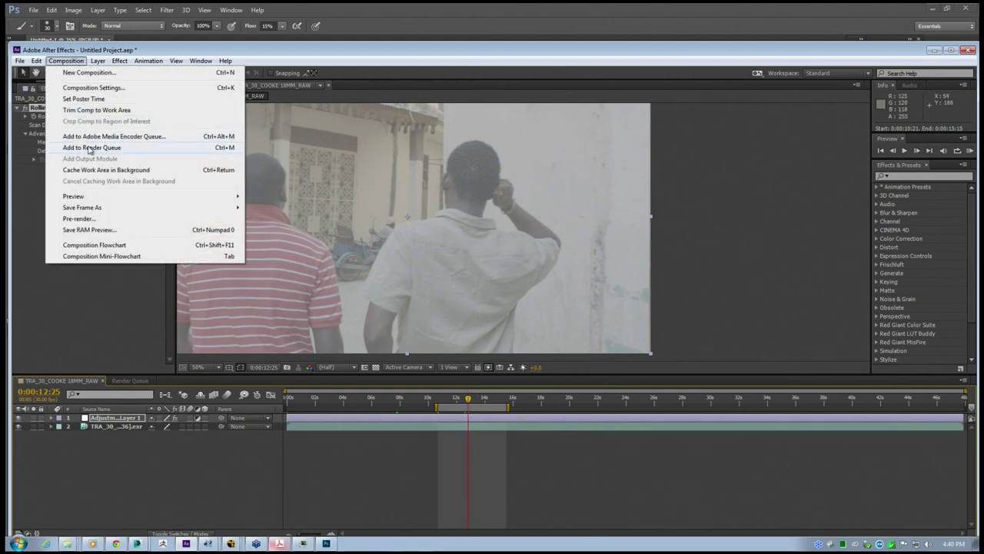
left_click(90, 318)
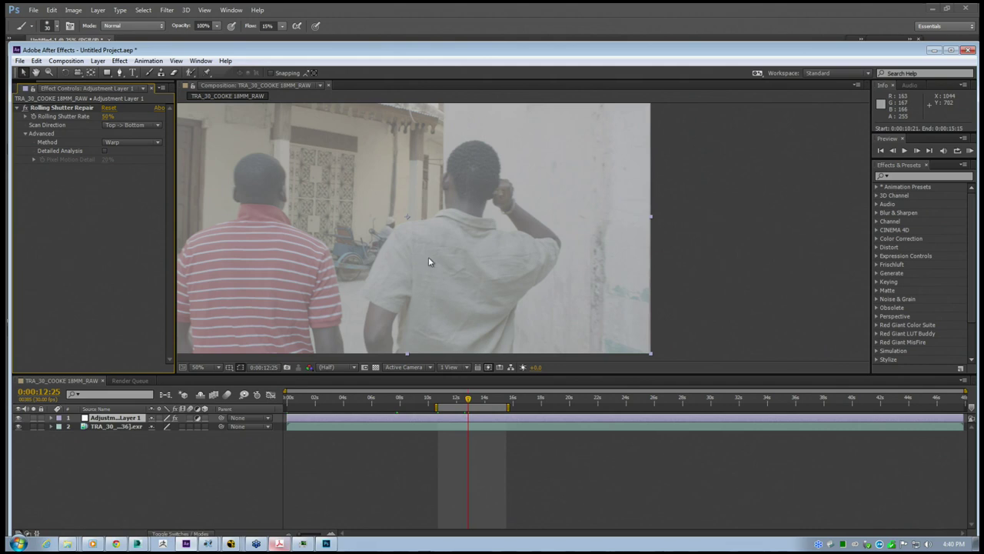
left_click_drag(429, 222, 518, 223)
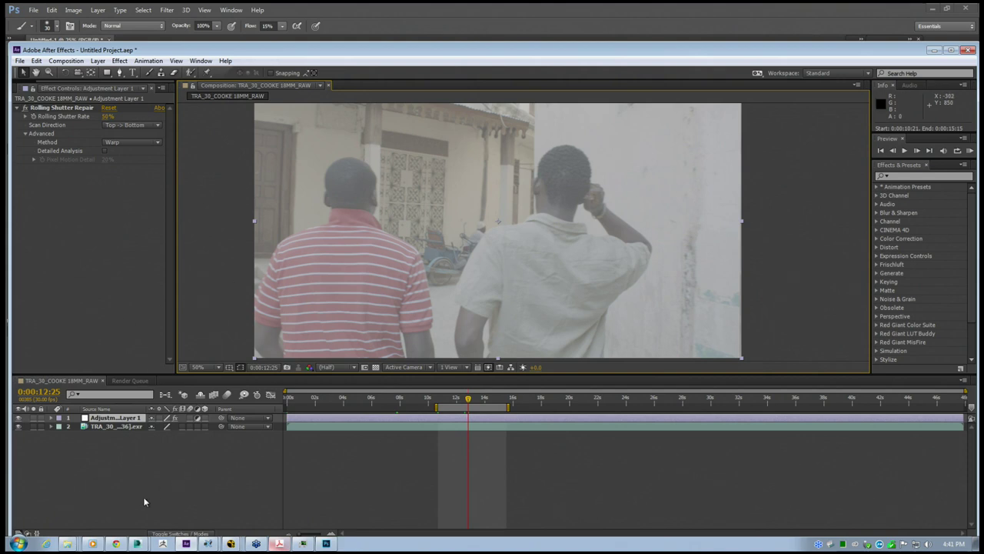
Switch to Chrome and search the web for "promote control" in a new tab
left_click(116, 544)
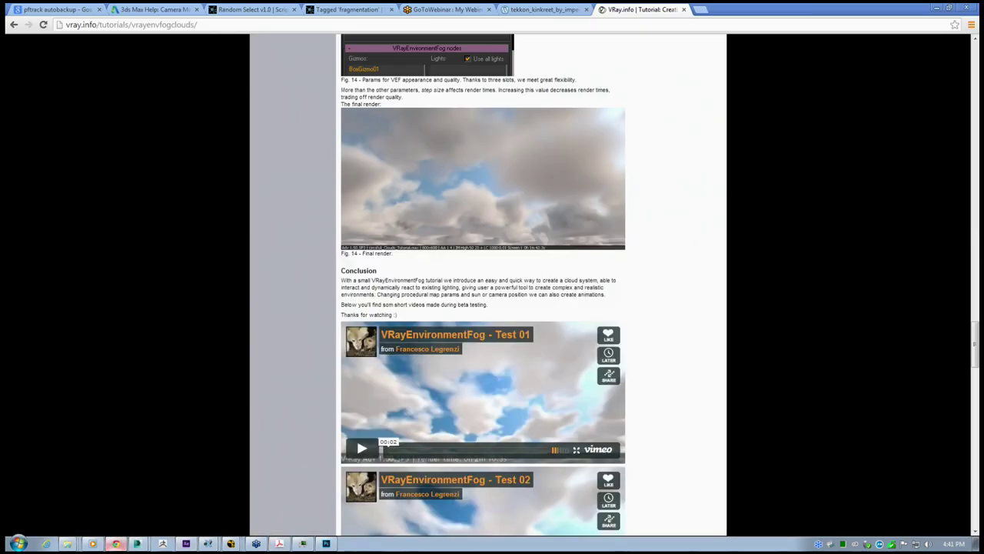
left_click(542, 9)
left_click(650, 10)
left_click(706, 10)
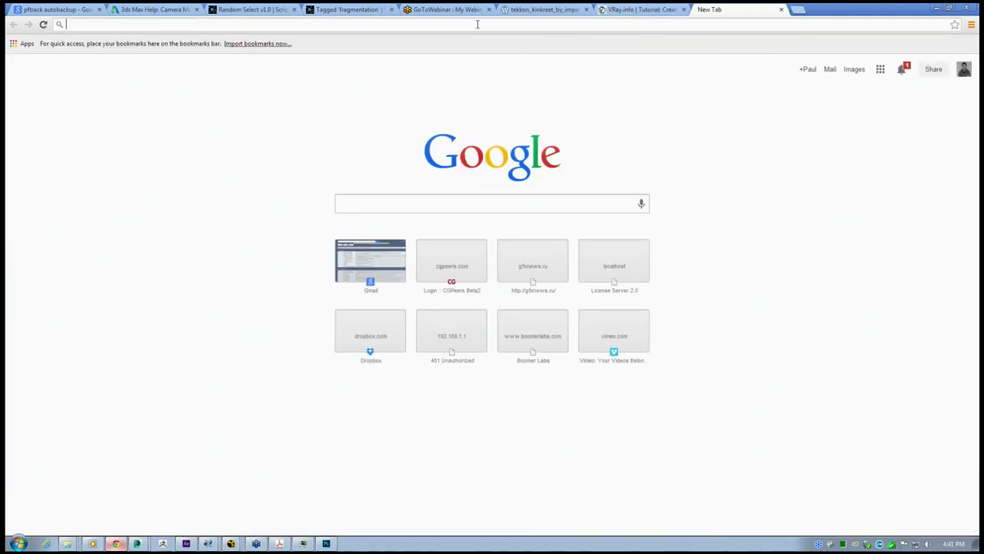
type("promote")
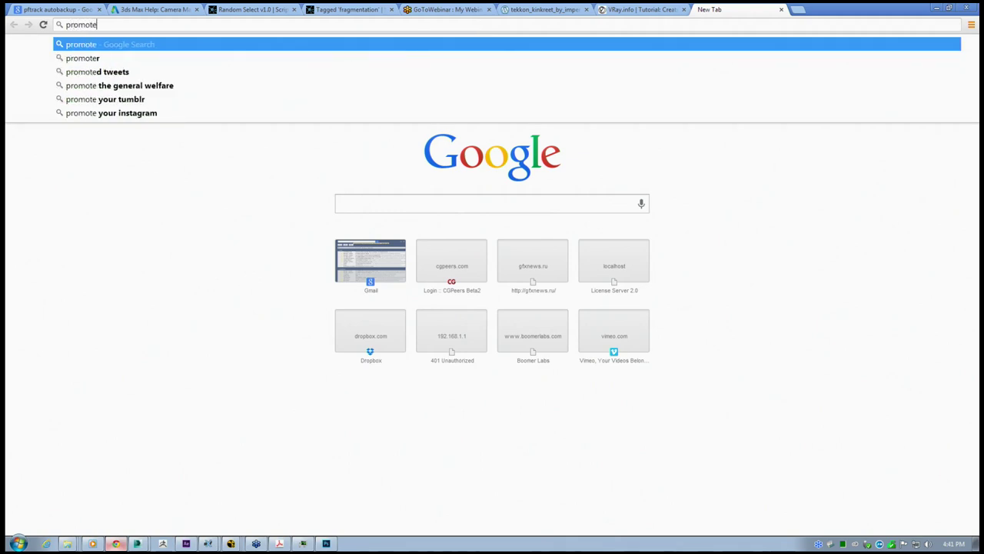
type(" contra")
key("BackSpace")
type("ol")
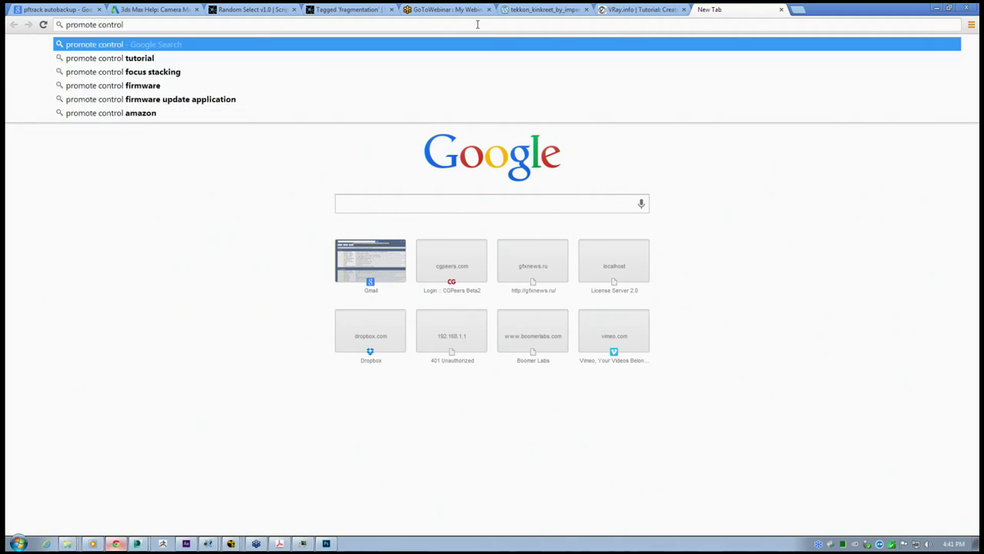
key("Return")
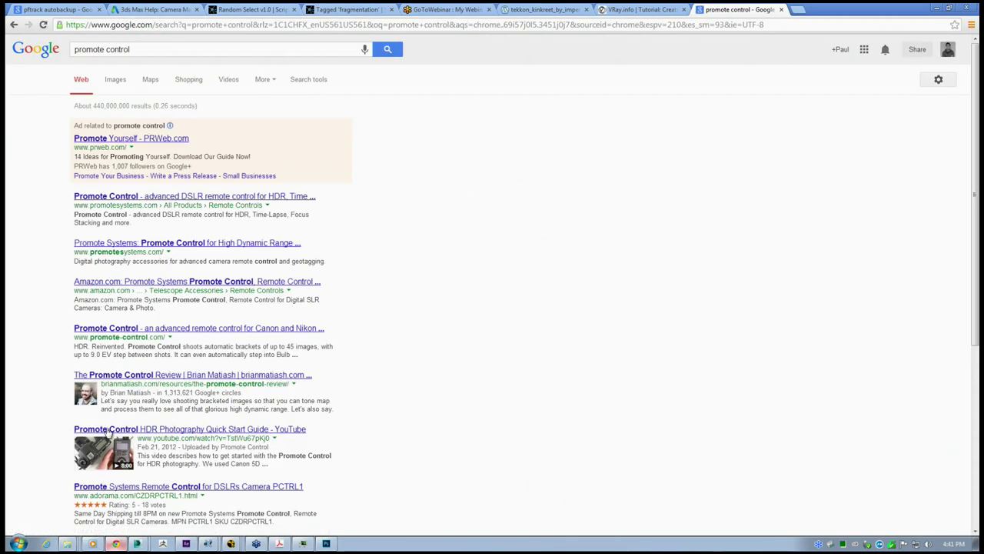
Open the Promote Control HDR Photography Quick Start Guide video and play it from the automatic 7 shot bracketing introduction
left_click(108, 430)
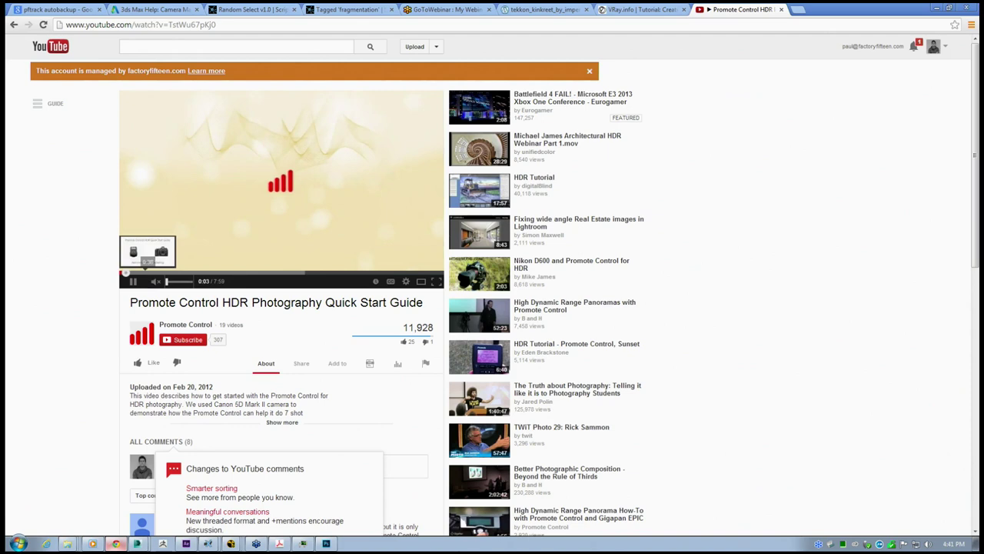
left_click(144, 273)
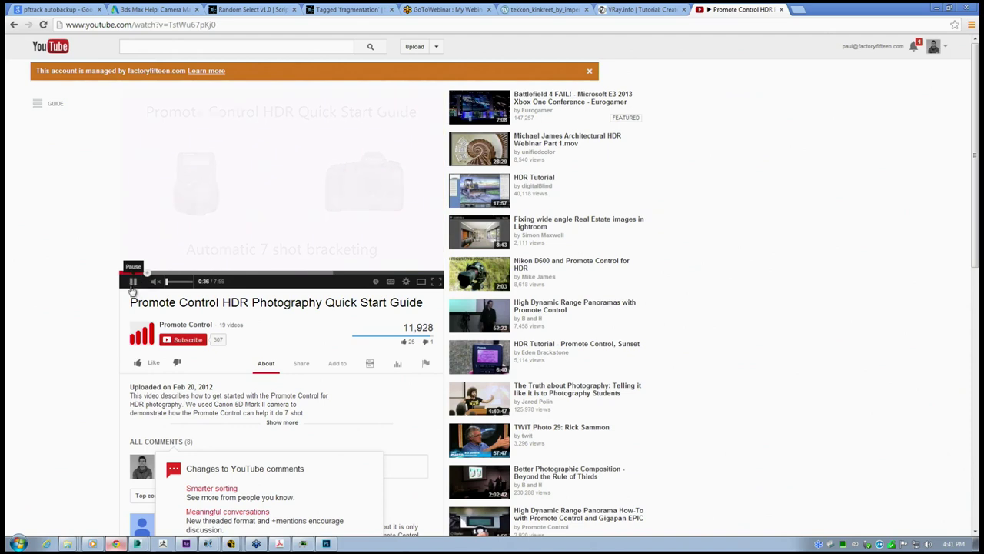
left_click(133, 281)
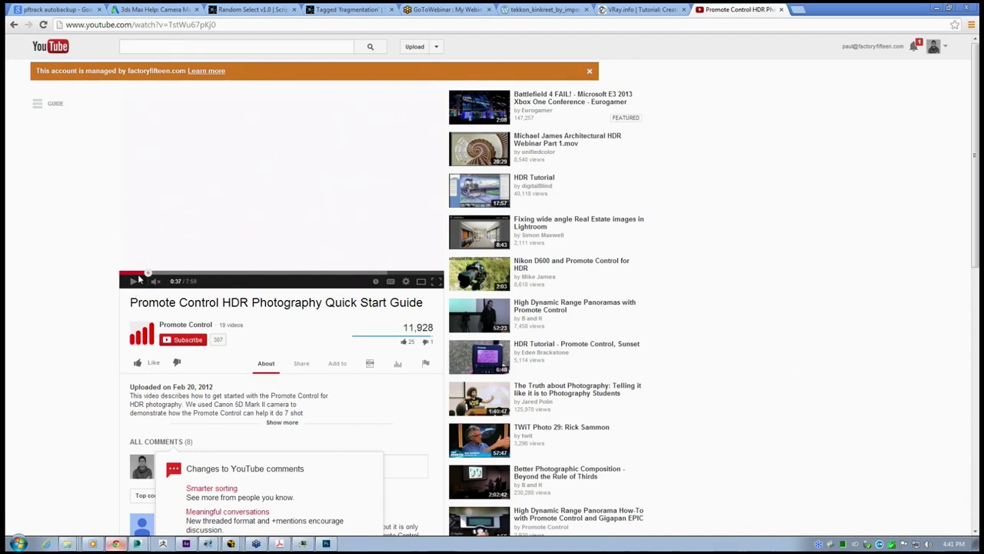
left_click(137, 274)
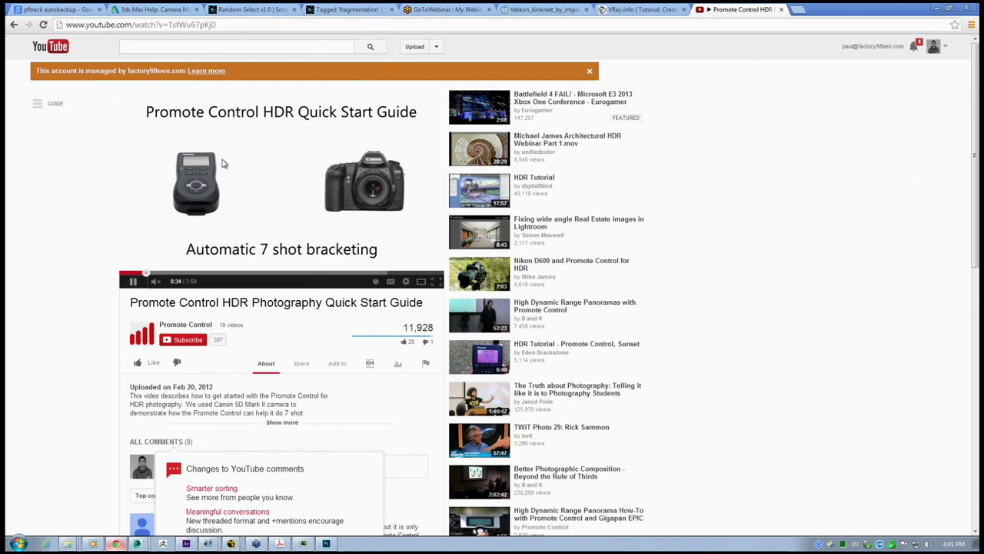
left_click(133, 281)
left_click(133, 282)
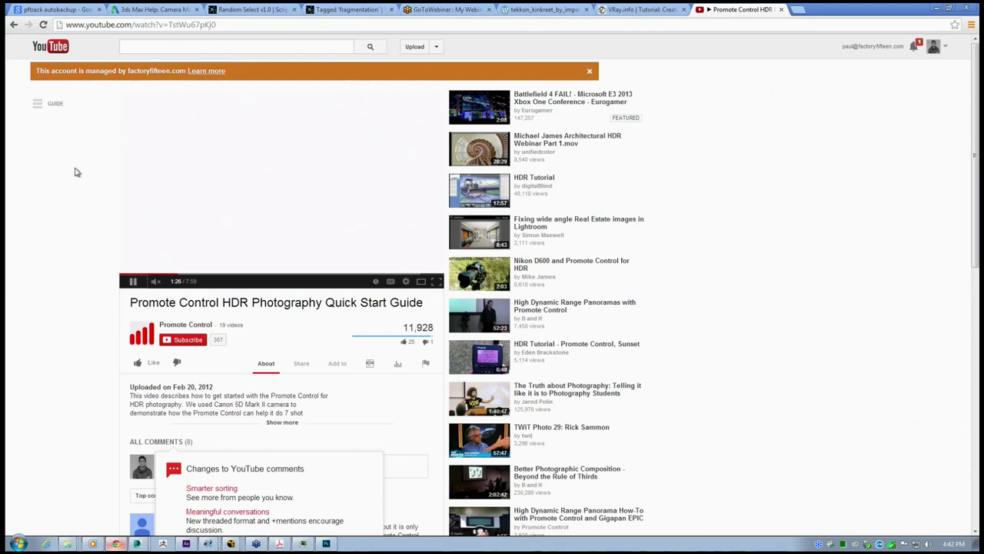
Skim forward through the video's camera and remote setup sections, and pause it at about 7:24
left_click(196, 274)
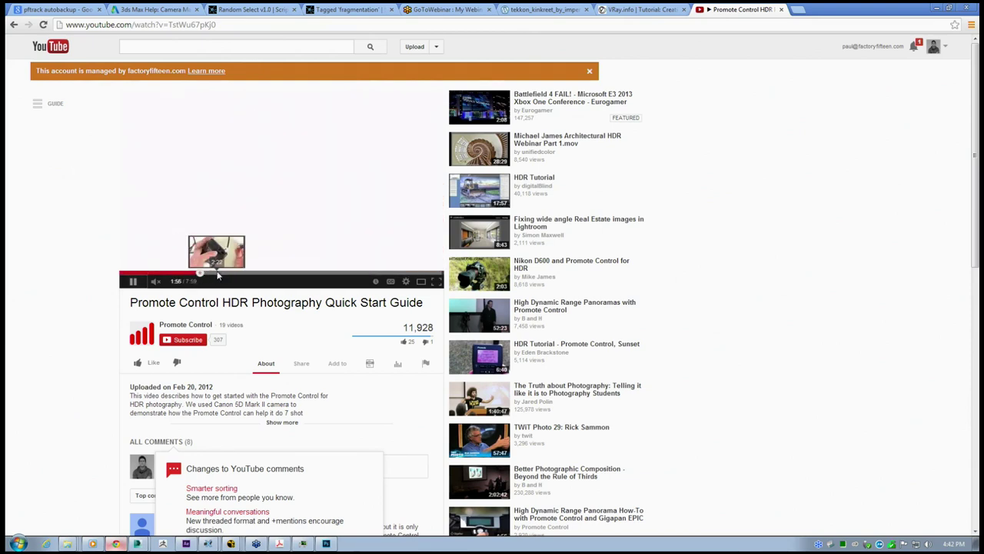
left_click(218, 274)
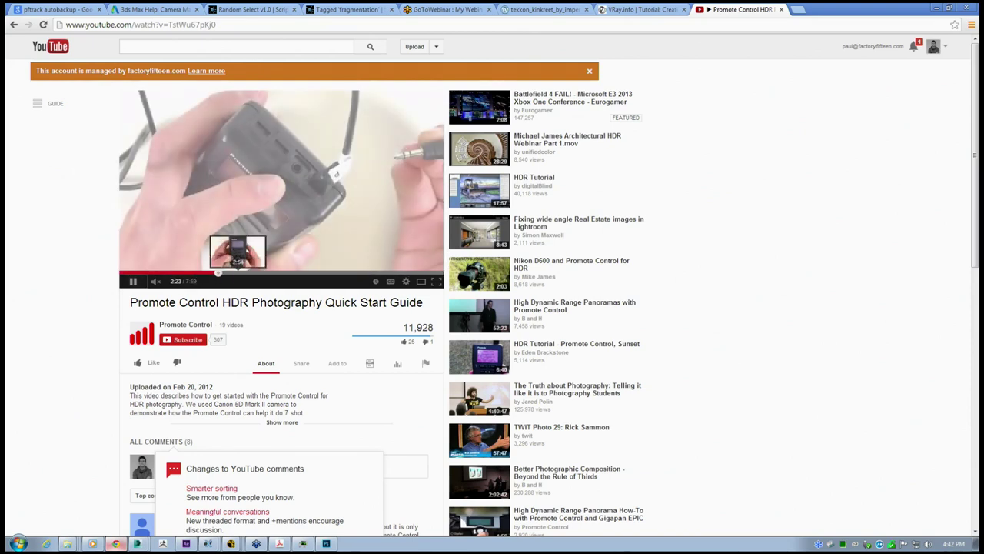
left_click(246, 275)
left_click(287, 275)
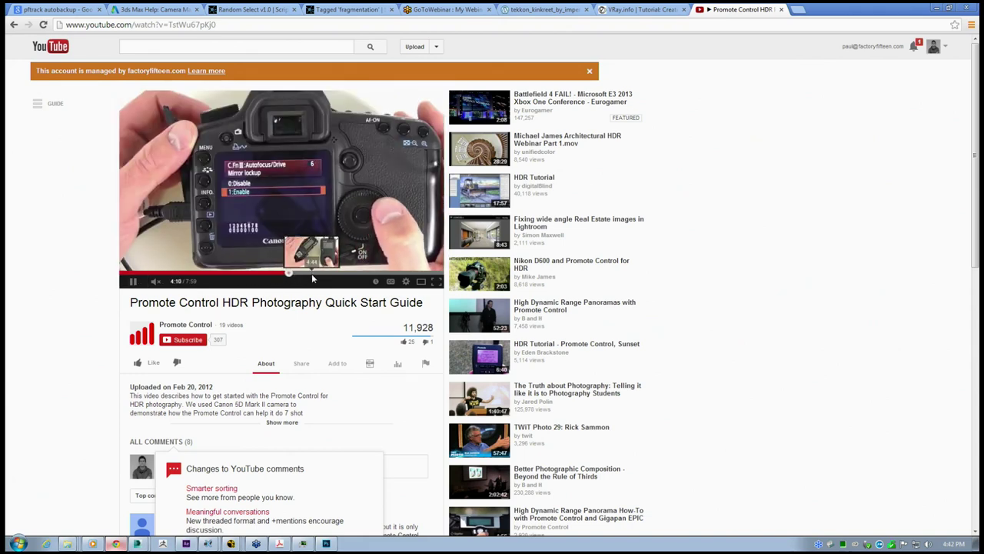
left_click(312, 275)
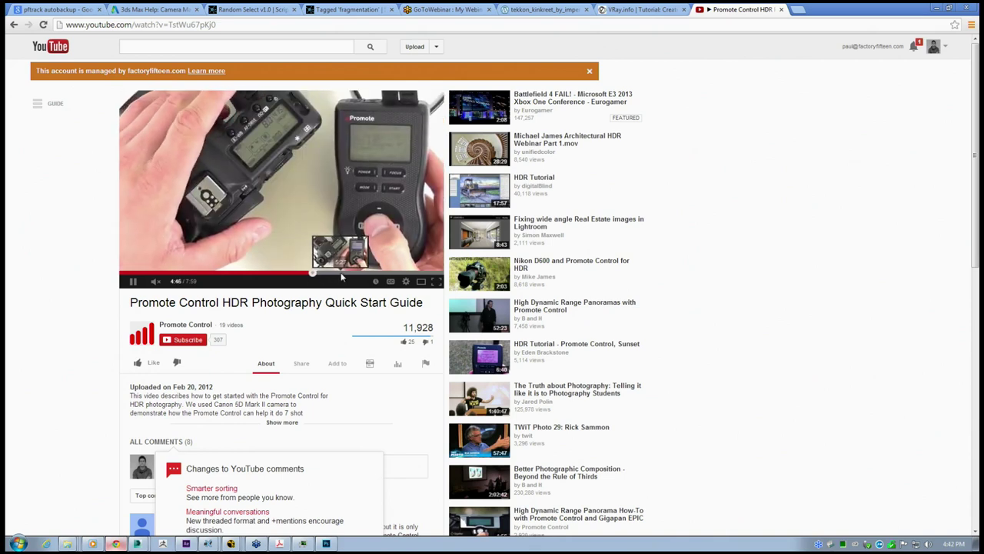
left_click(340, 275)
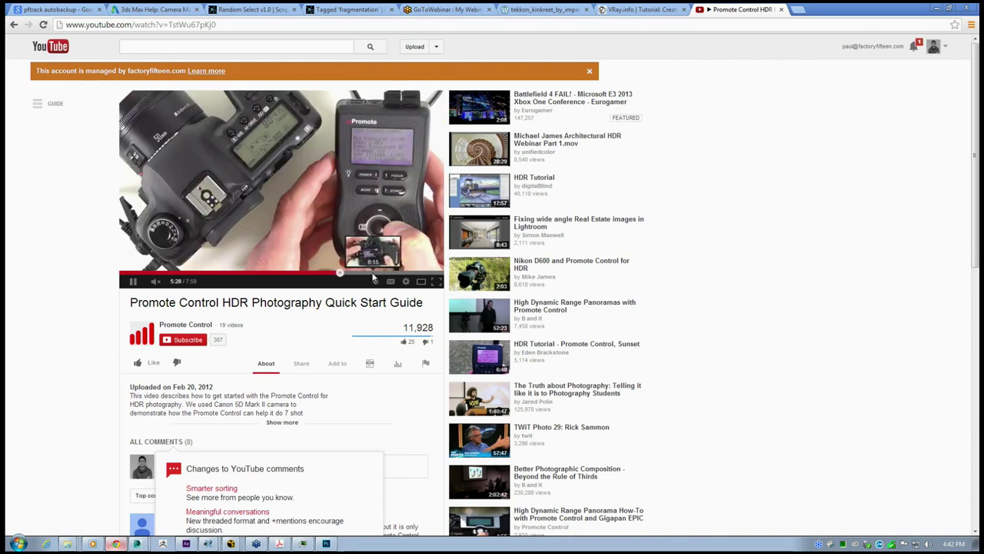
left_click(370, 273)
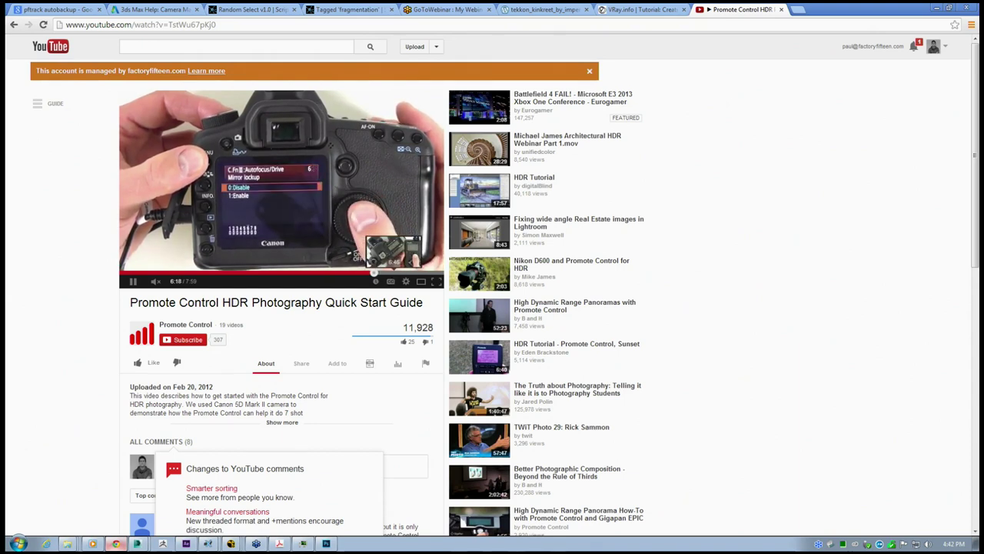
left_click(393, 275)
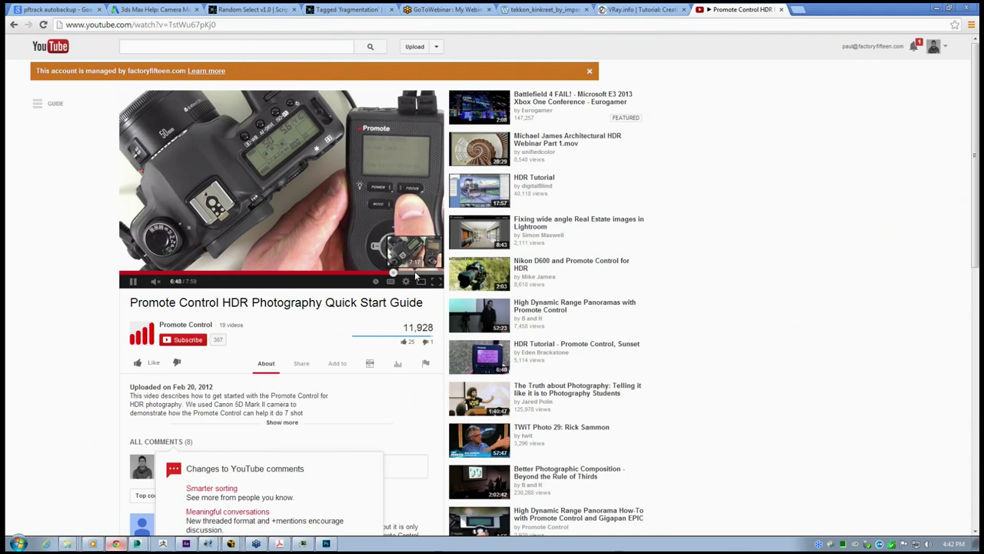
left_click(414, 275)
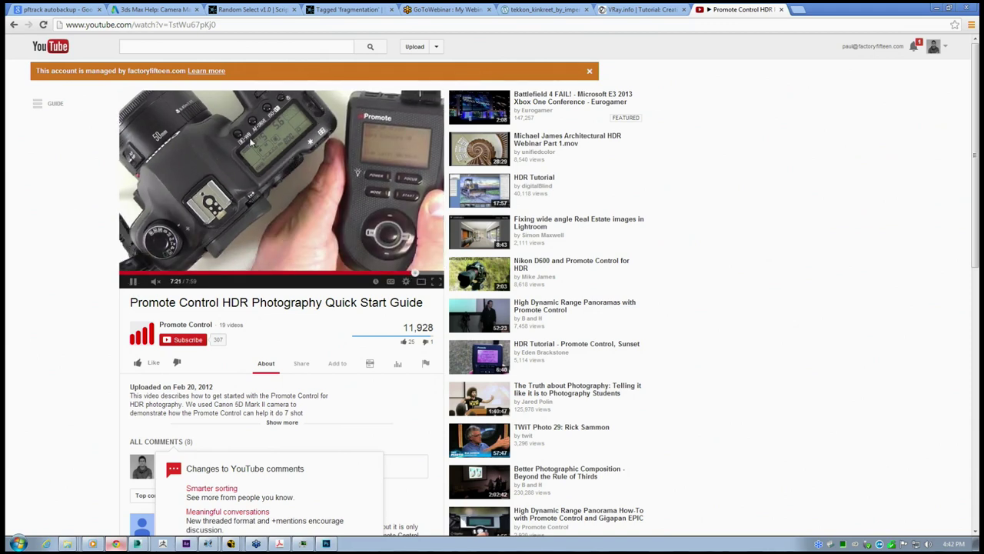
left_click(133, 282)
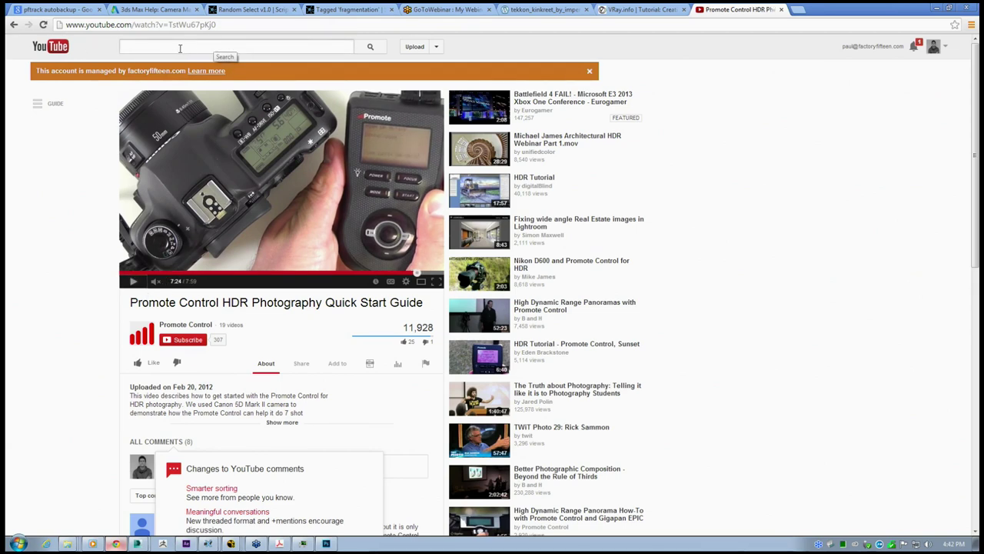
Search the web for "nodal ninja" in a new tab
key("ctrl+t")
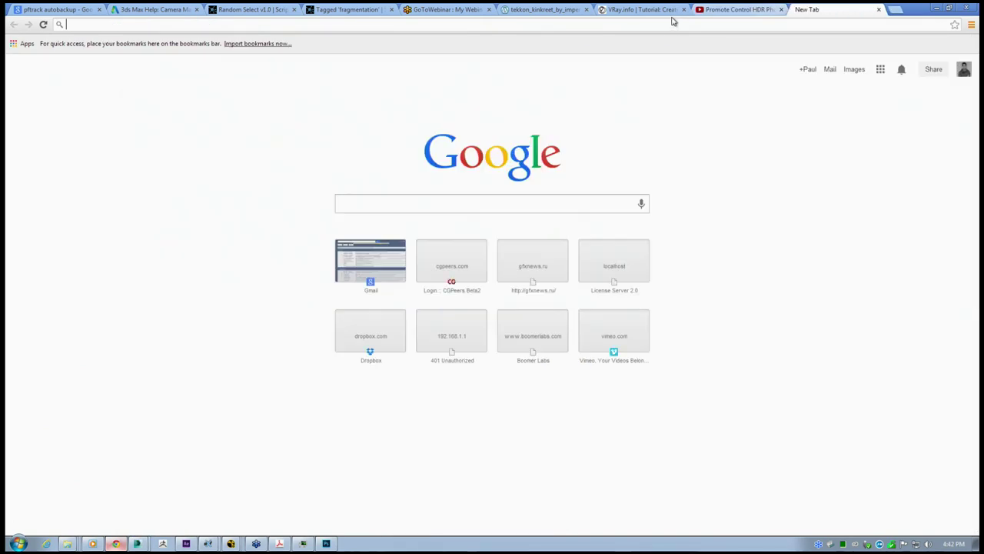
type("bn")
key("BackSpace")
key("BackSpace")
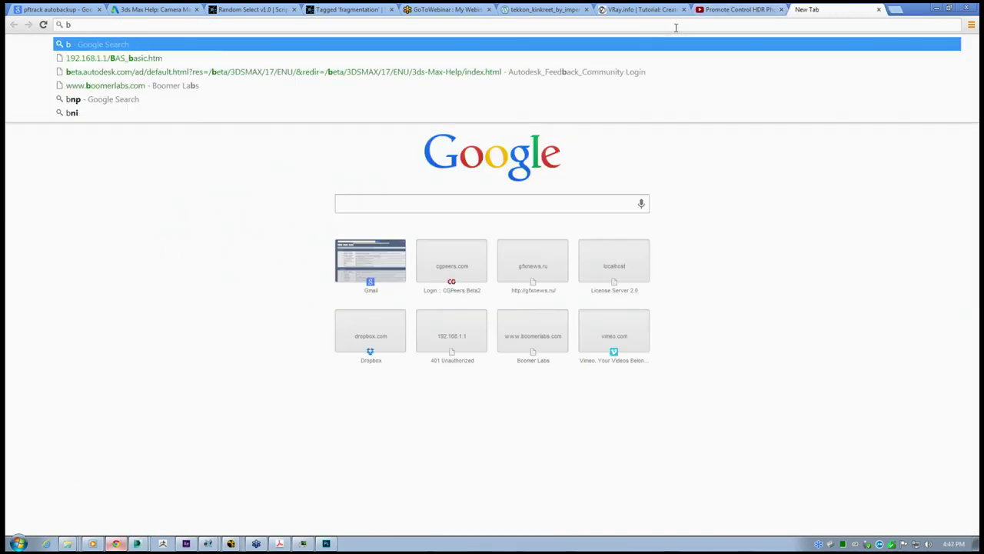
type("nodal")
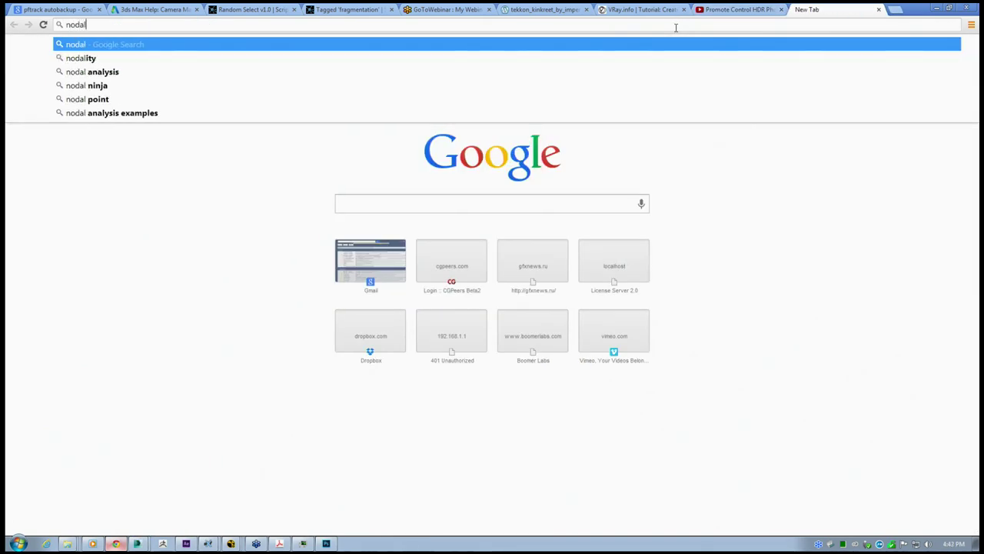
type(" ninja")
key("Return")
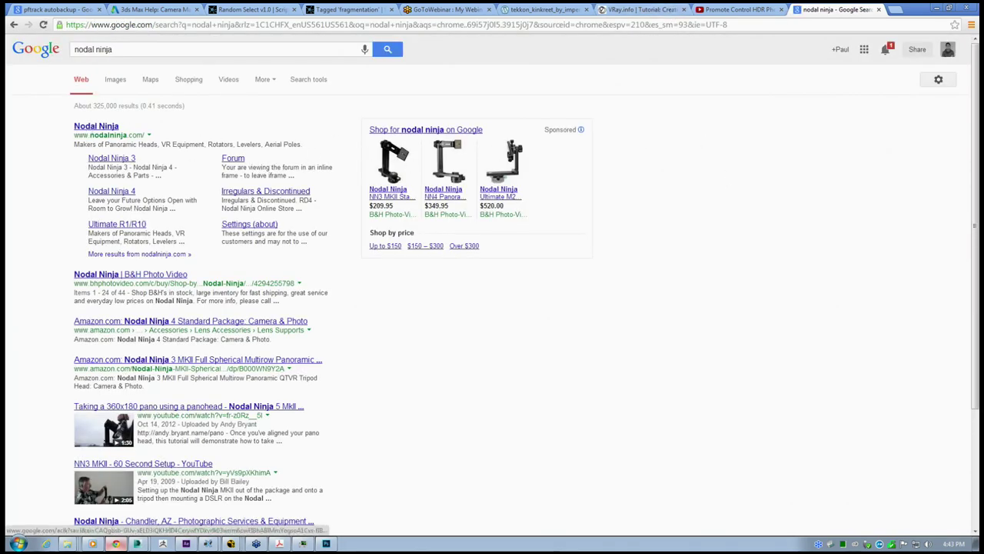
Examine the B&H product page for the Nodal Ninja NN3 MKII Starter Package, and return to the Promote Control video
left_click(398, 164)
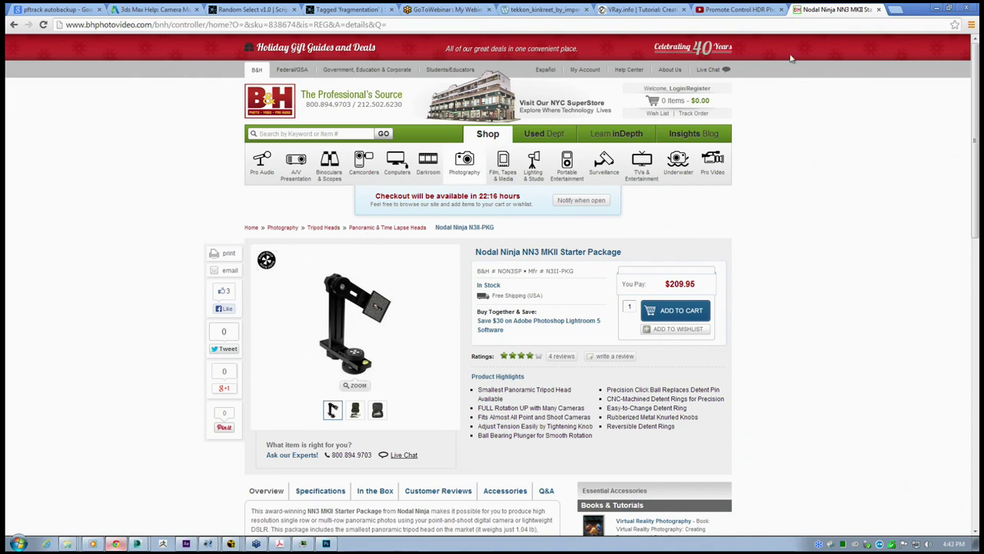
left_click(745, 8)
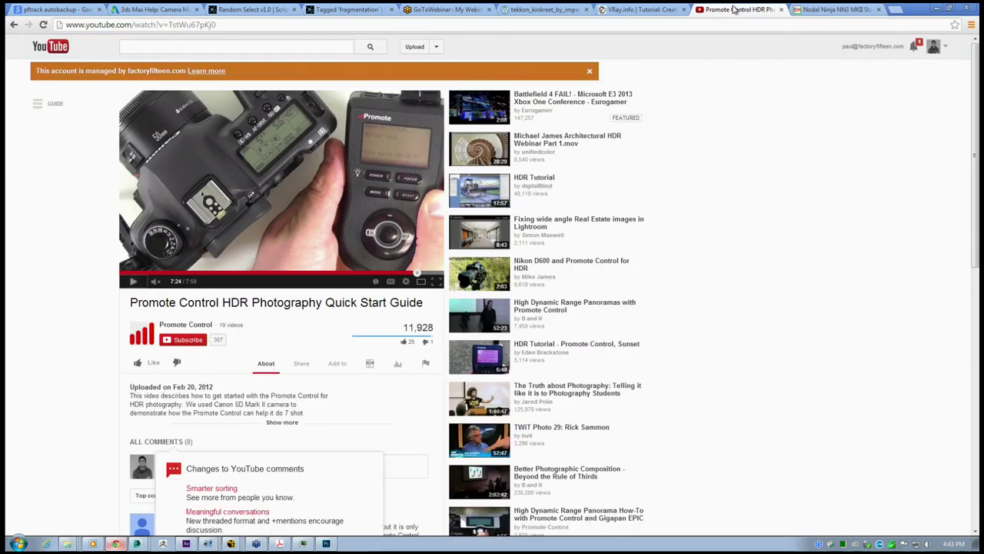
Switch to Photoshop and close the untitled red line sketch without saving it
left_click(837, 9)
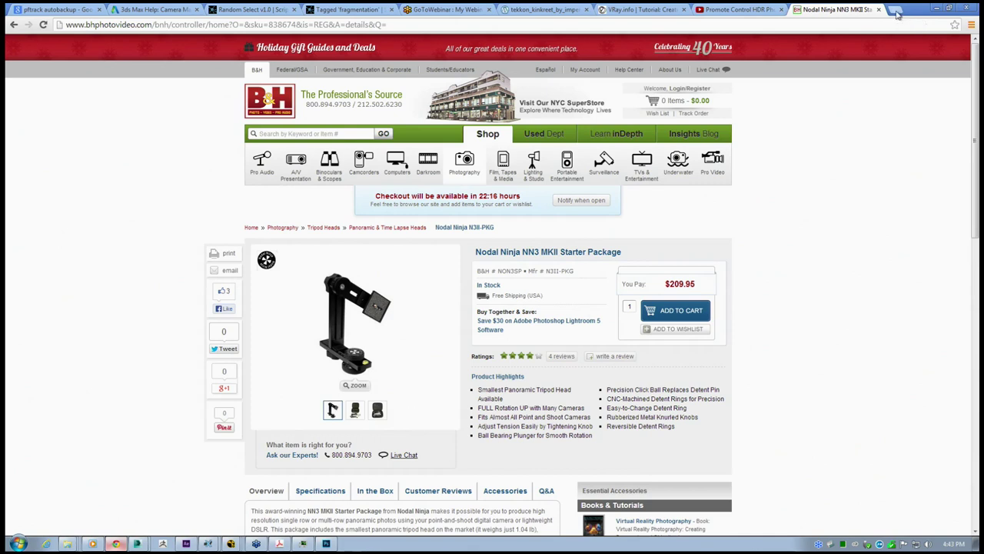
left_click(938, 8)
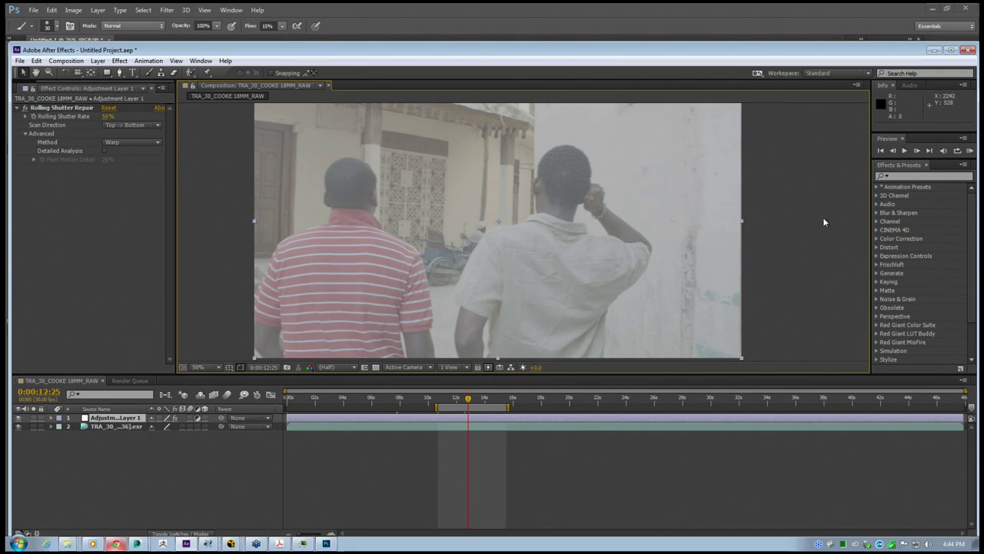
left_click(326, 543)
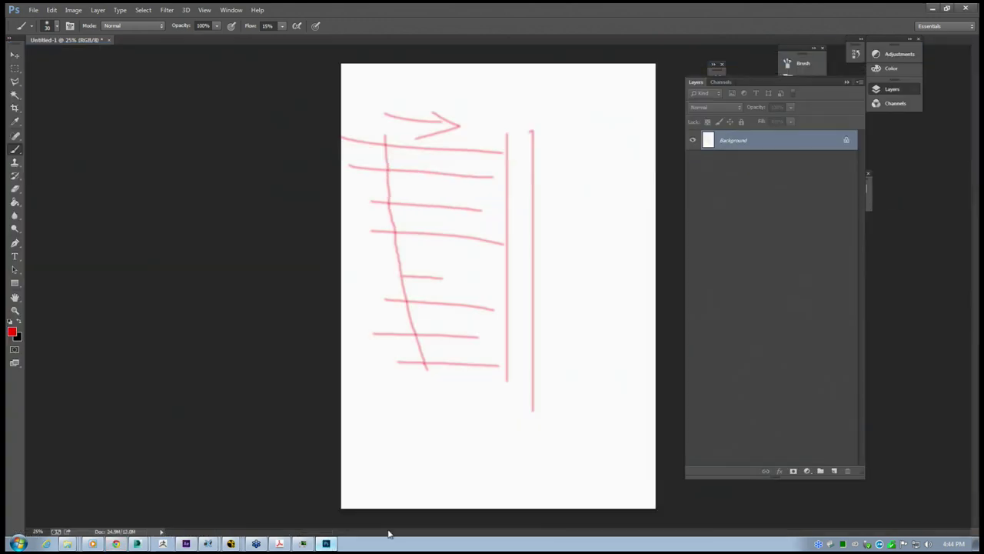
left_click(110, 40)
left_click(494, 208)
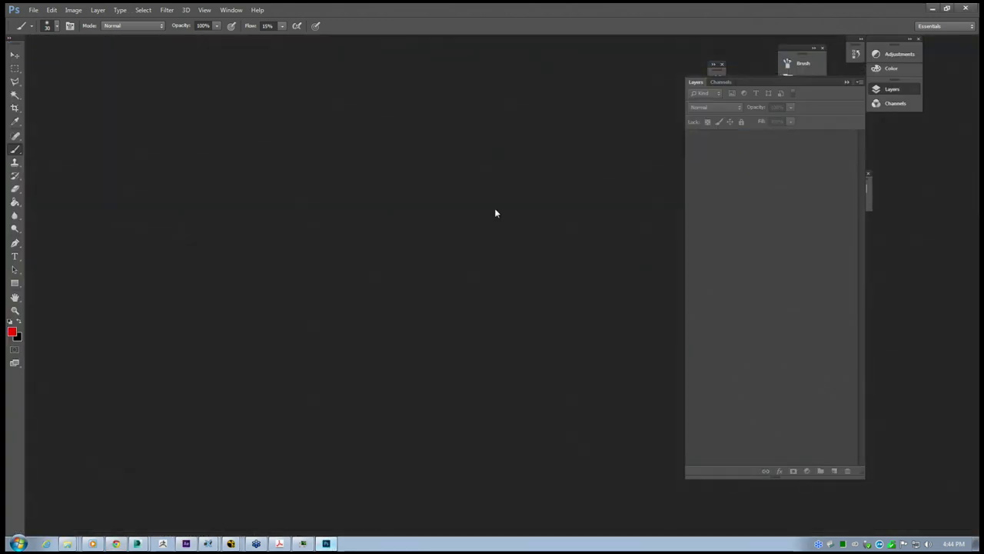
left_click(33, 10)
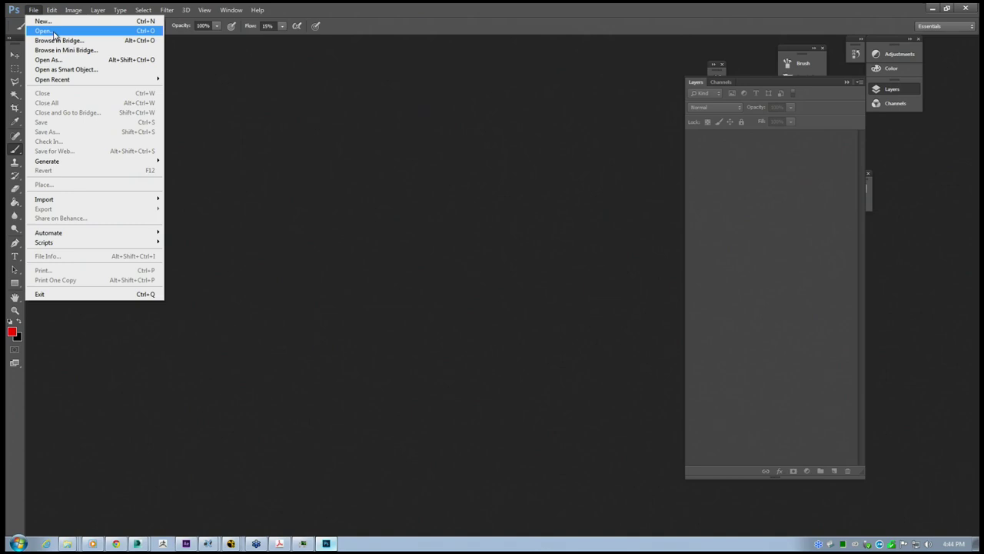
left_click(337, 118)
Switch back to Chrome, search the web for "pt gui" in a new tab, and open the PTGui website
left_click(117, 544)
left_click(143, 465)
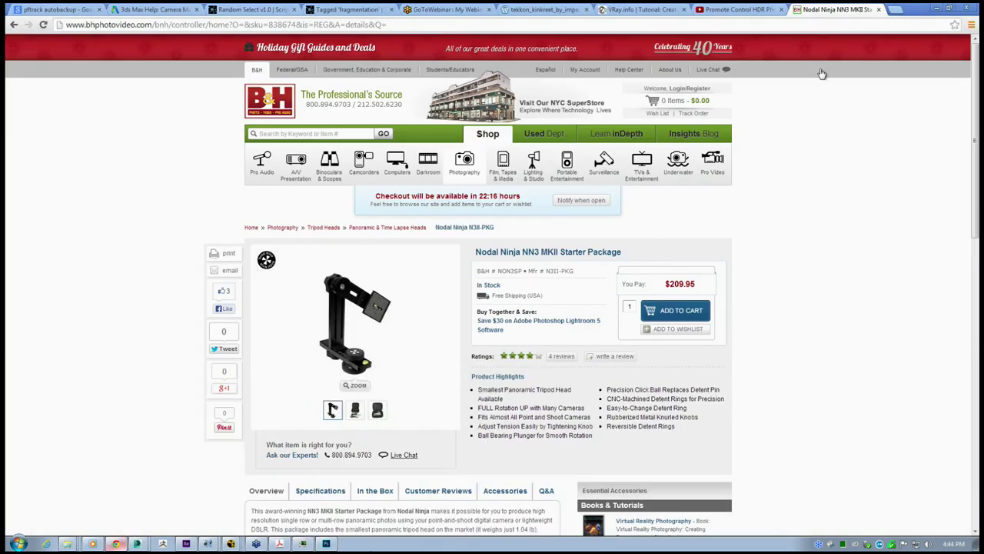
left_click(897, 10)
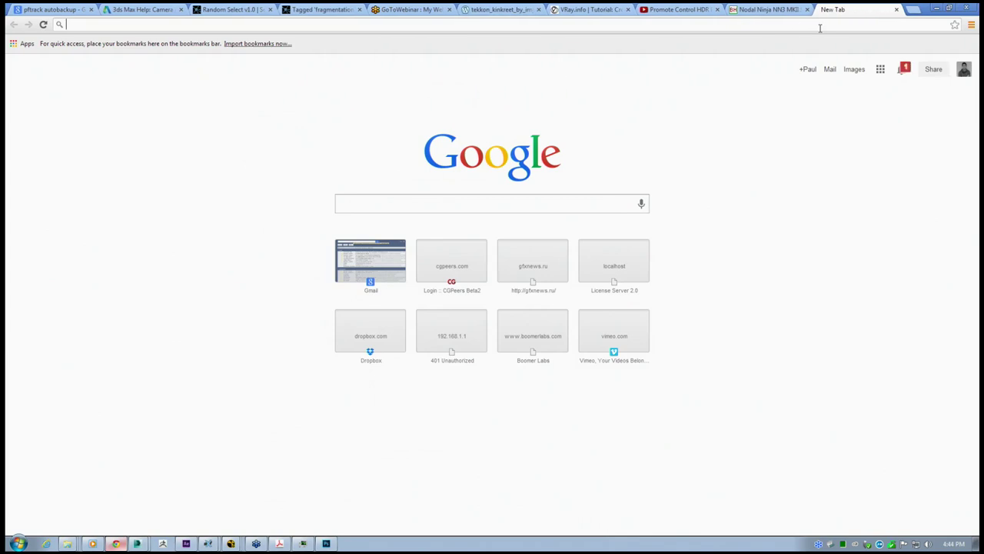
type("pt")
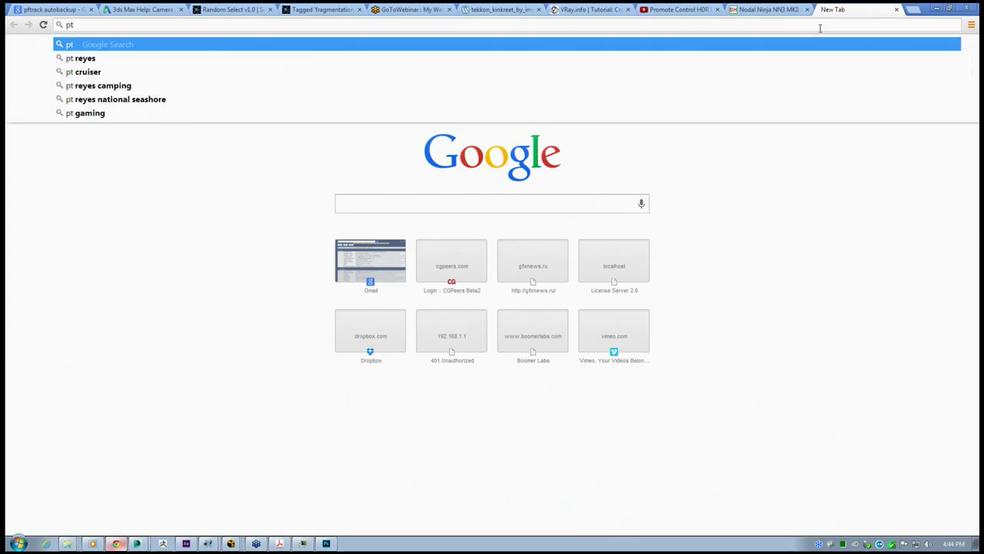
type(" gui")
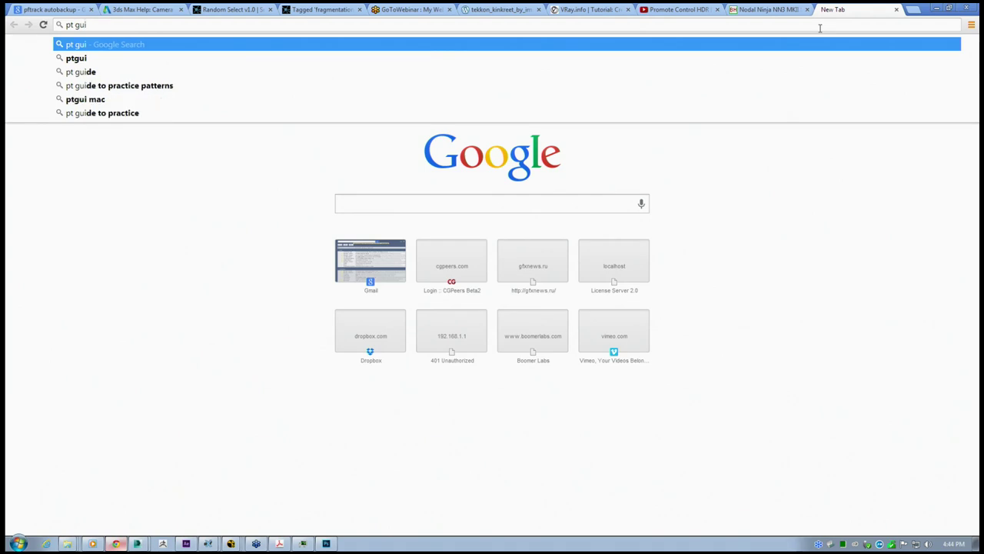
key("Return")
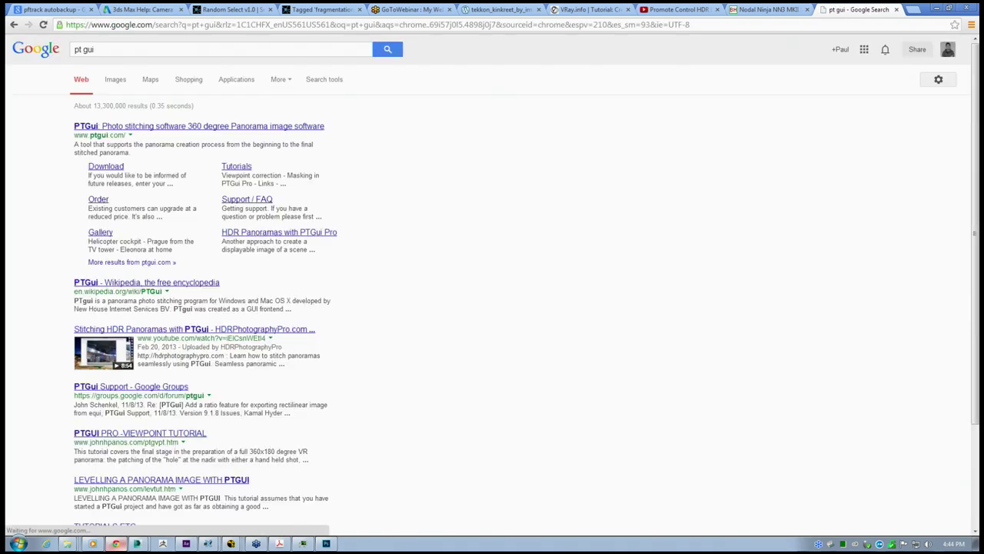
left_click(167, 127)
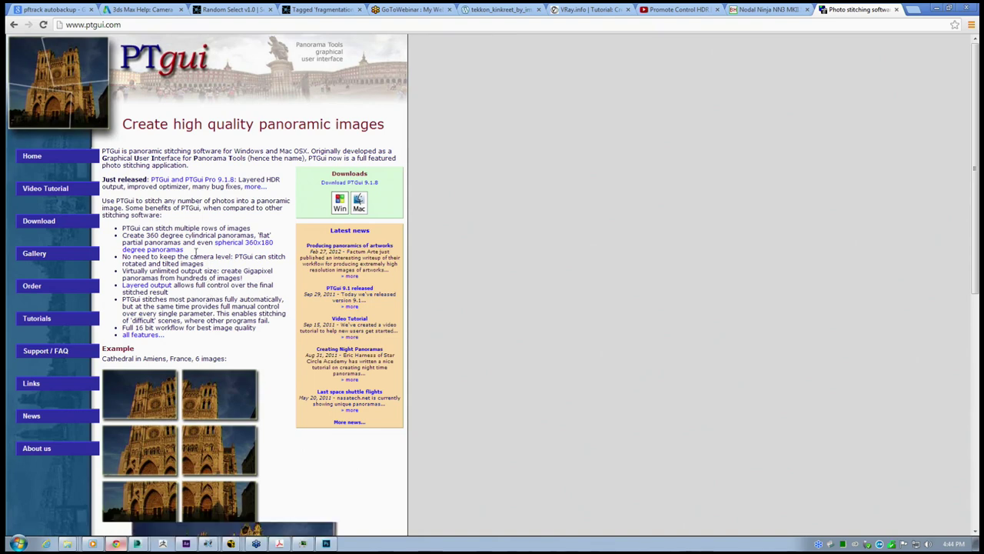
Examine the PTGui home page's feature list and the Amiens cathedral example stitched from six images
scroll(339, 388, "down", 6)
scroll(335, 395, "up", 3)
scroll(335, 395, "up", 1)
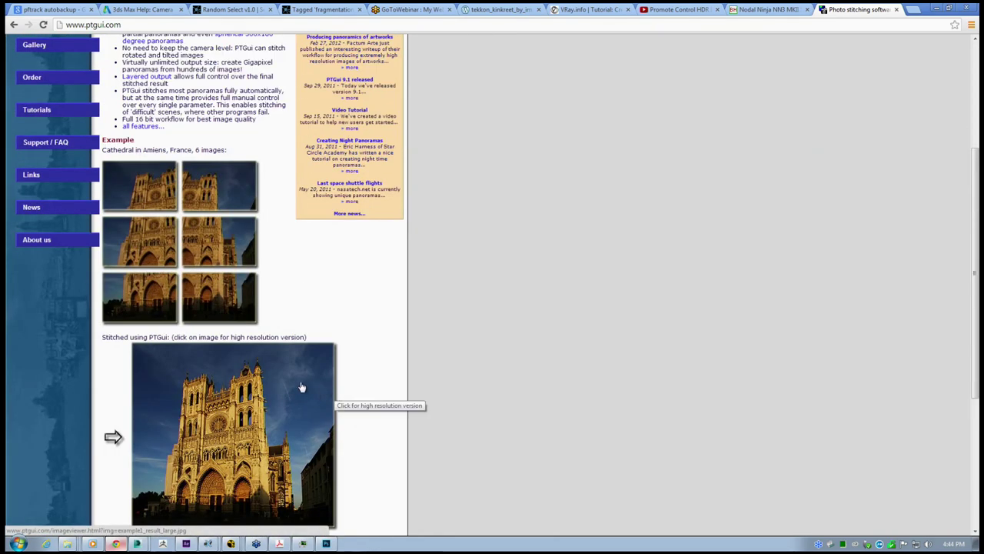
scroll(239, 399, "down", 2)
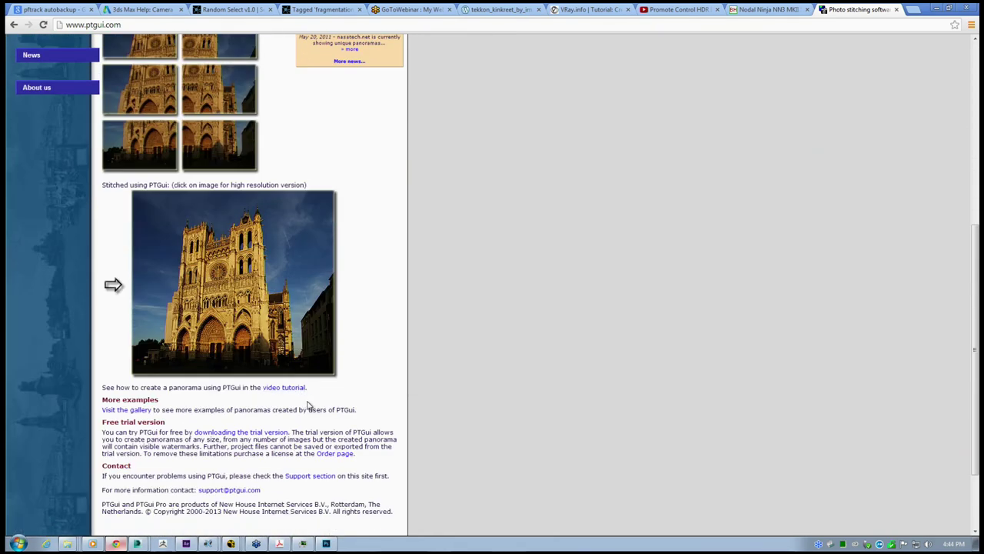
scroll(307, 403, "up", 3)
scroll(313, 377, "up", 3)
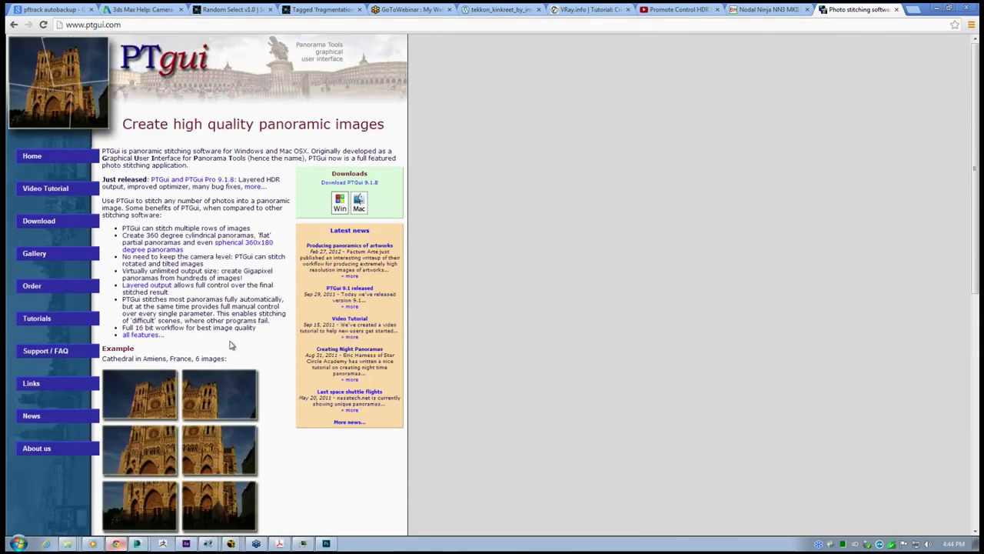
scroll(197, 244, "down", 1)
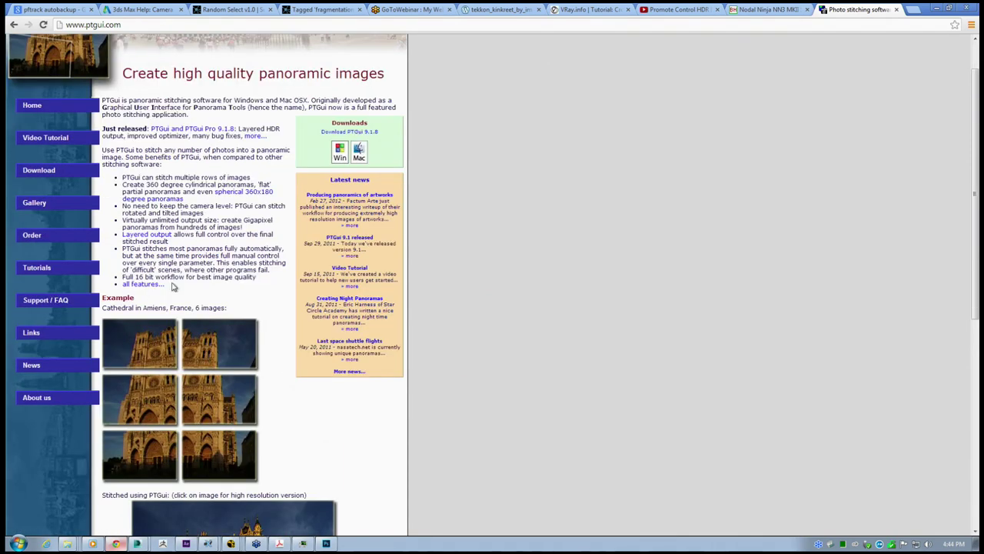
scroll(225, 335, "down", 2)
scroll(225, 334, "down", 2)
scroll(285, 365, "up", 5)
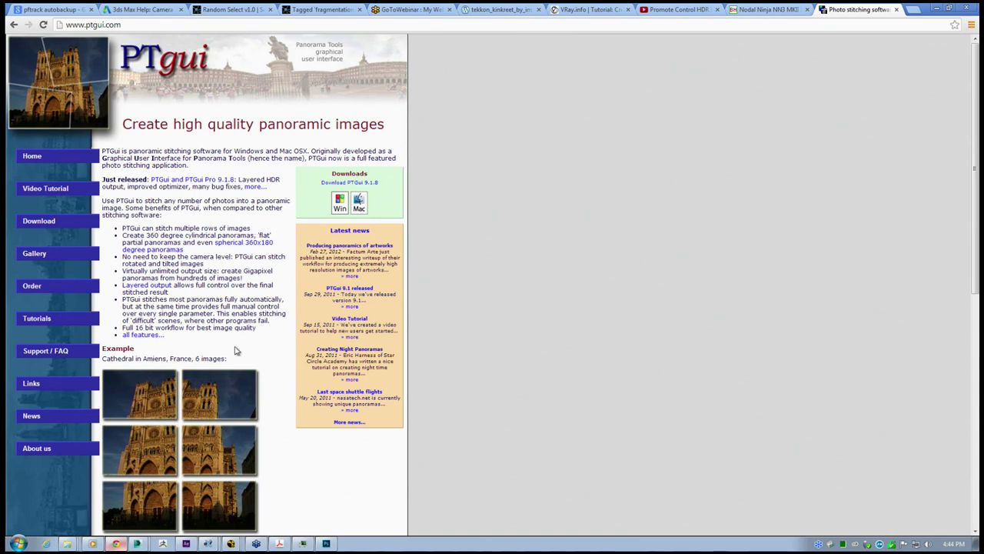
left_click_drag(234, 361, 102, 151)
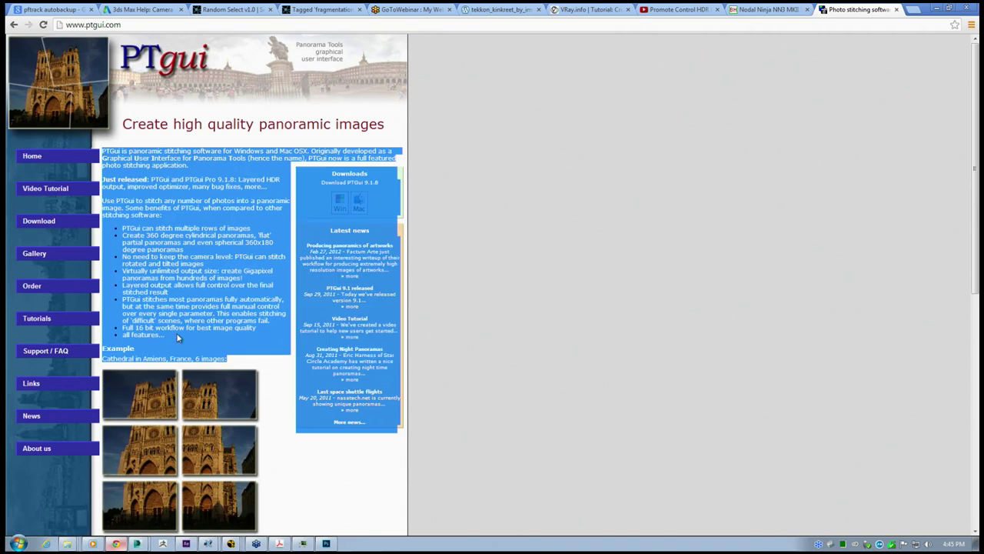
left_click(231, 331)
scroll(243, 331, "down", 1)
scroll(254, 346, "down", 2)
scroll(292, 413, "down", 3)
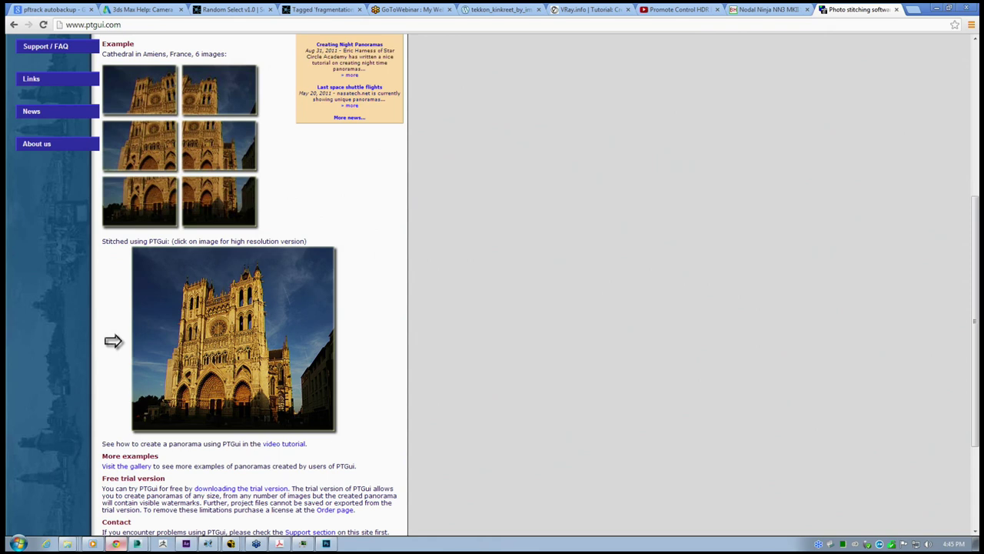
scroll(307, 223, "up", 4)
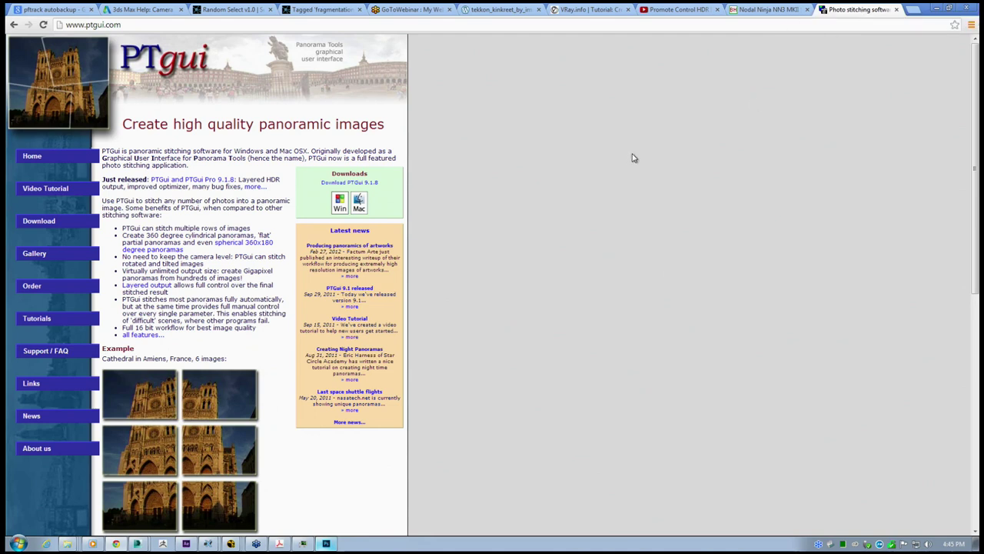
scroll(229, 298, "down", 3)
scroll(229, 299, "up", 3)
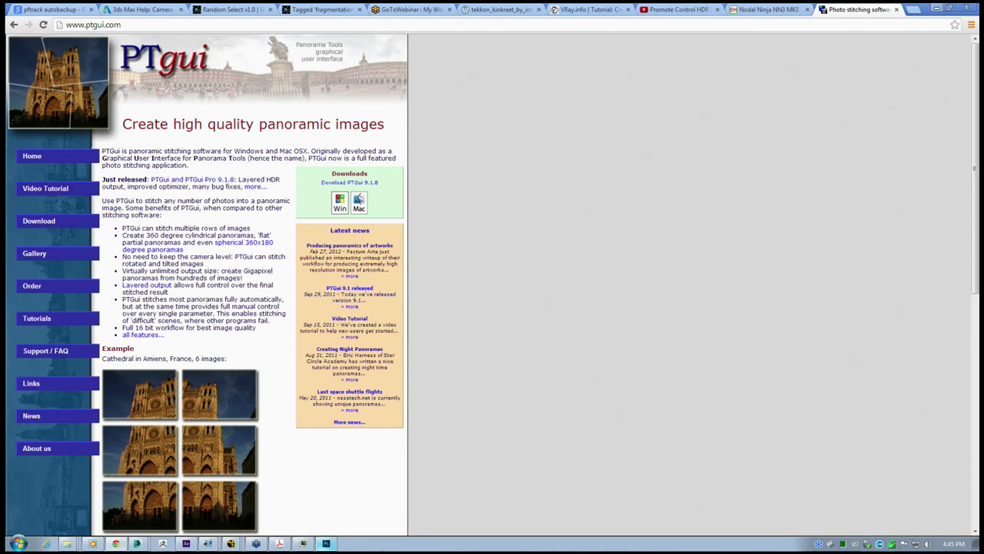
Search the web for "paul debevec" in a new tab and open the Paul Debevec Home Page
left_click(913, 9)
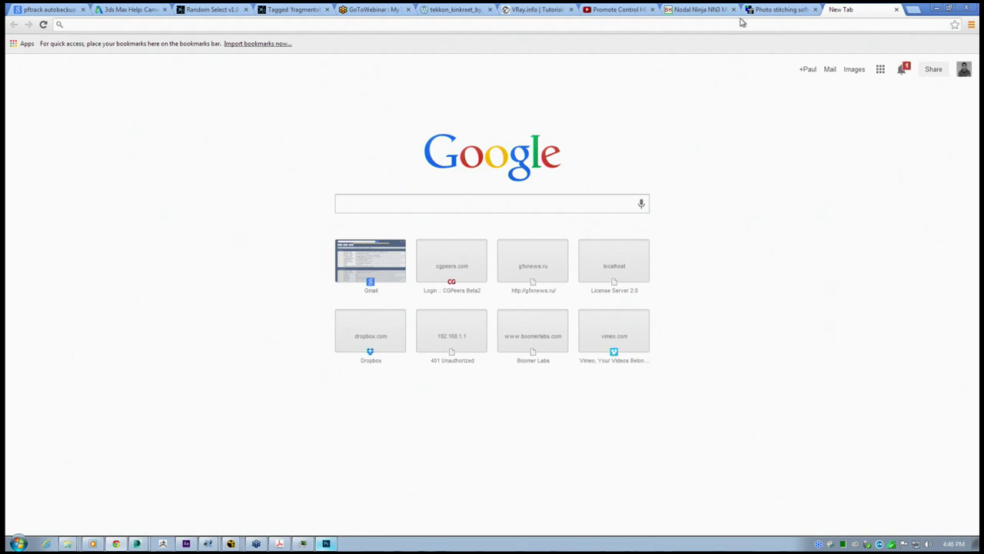
type("paul deb")
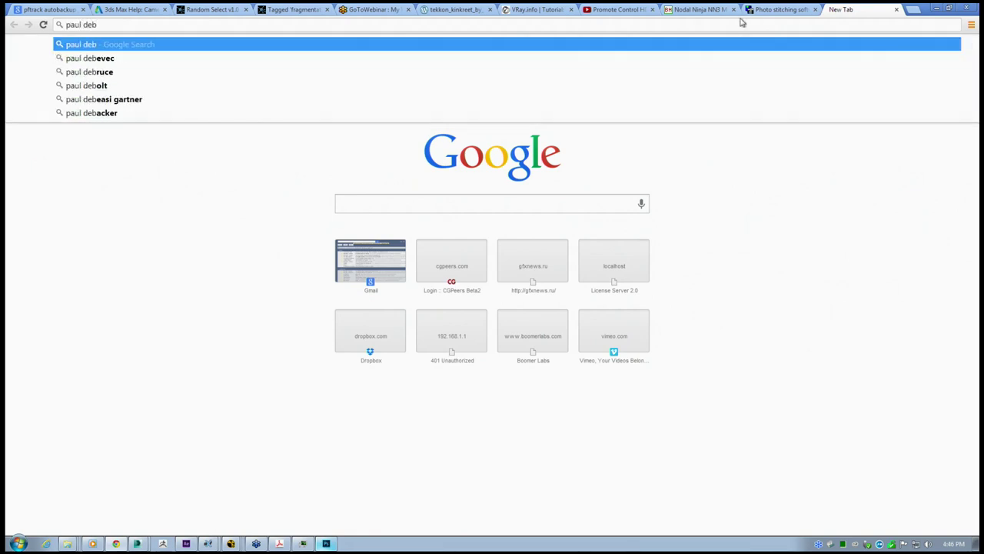
type("e")
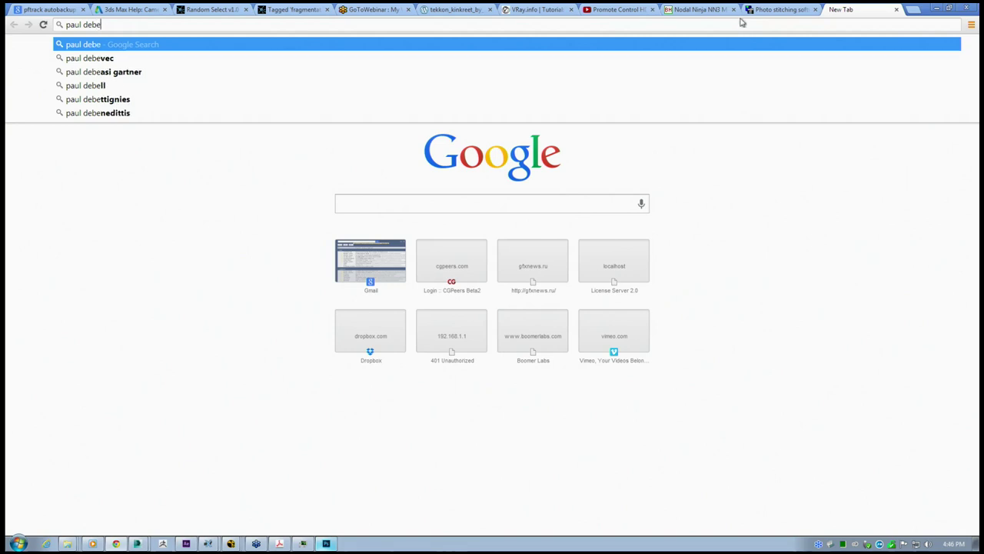
left_click(166, 56)
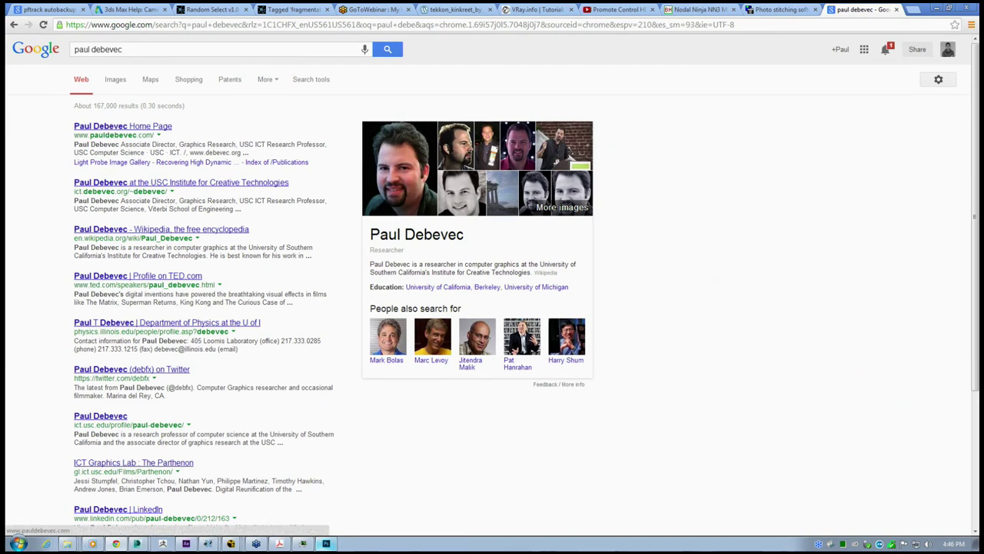
left_click(112, 128)
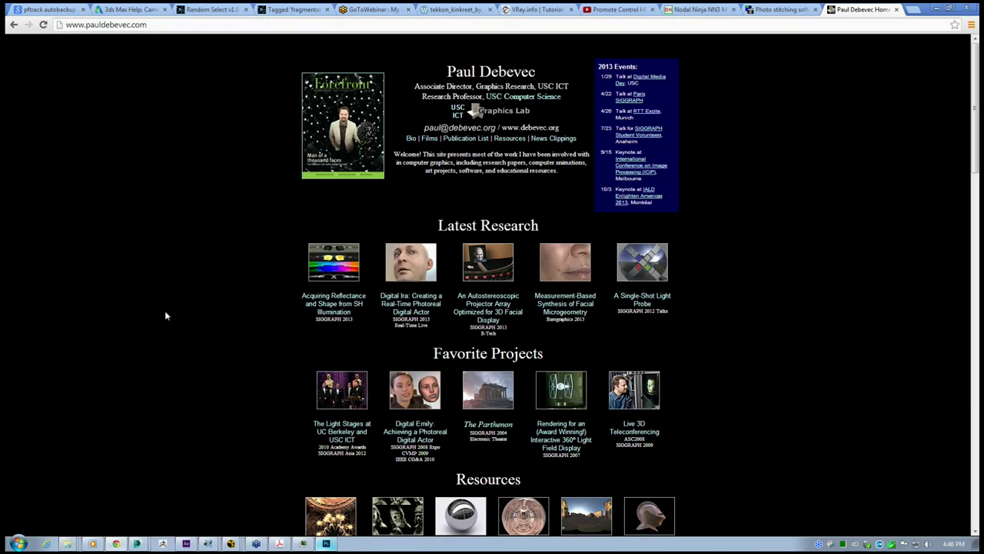
Open the HDR Shop site from the page's Resources section and examine its introduction and image brightness comparisons
scroll(269, 315, "down", 1)
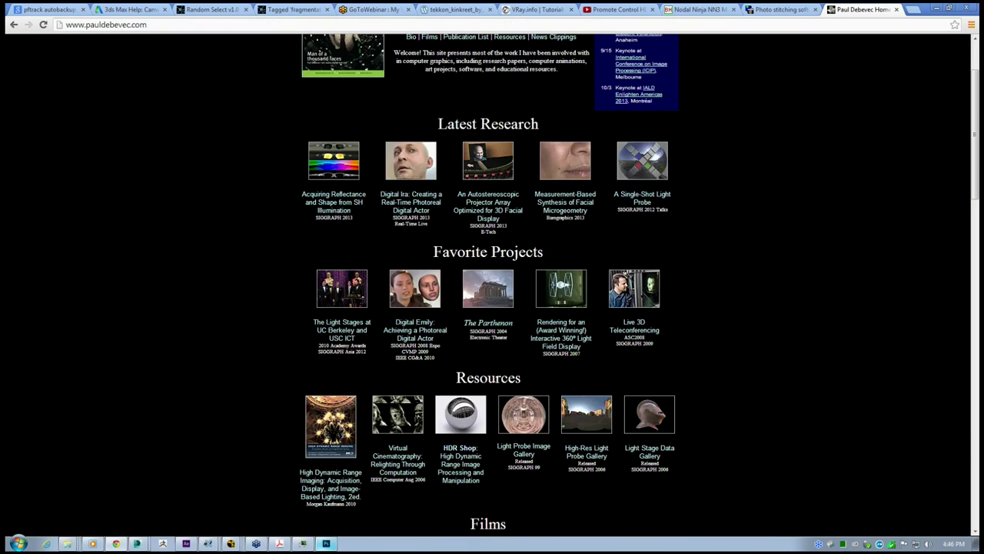
scroll(475, 428, "down", 1)
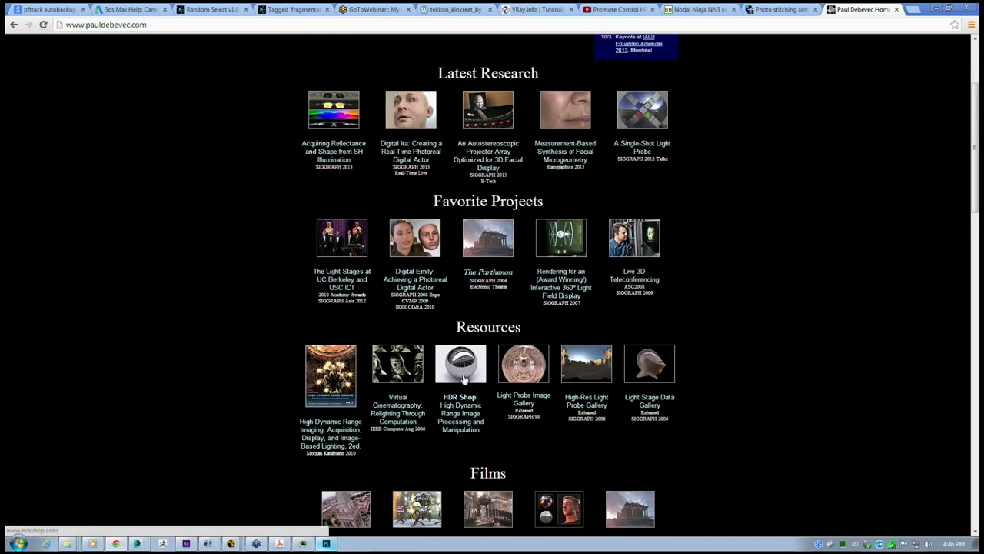
scroll(465, 376, "down", 1)
left_click(464, 327)
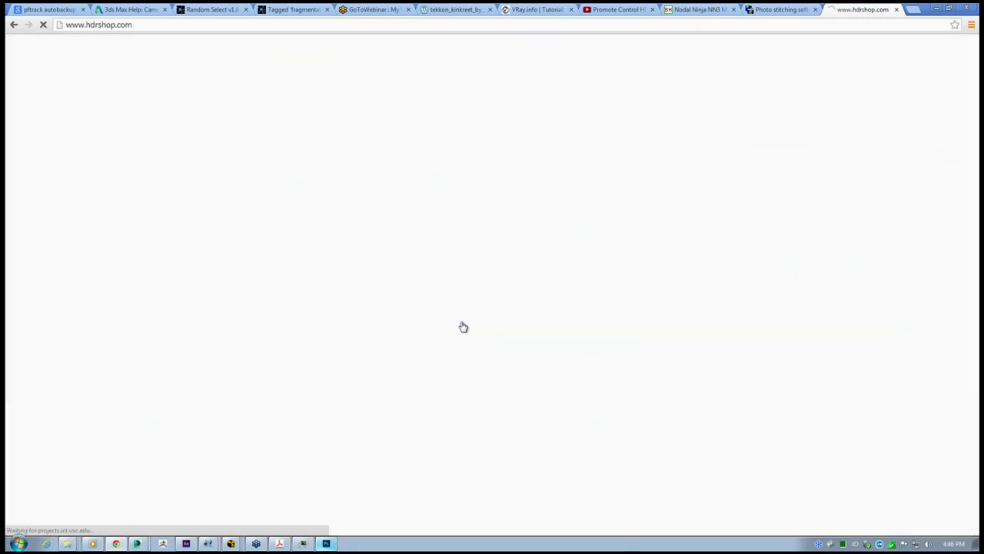
scroll(460, 332, "down", 8)
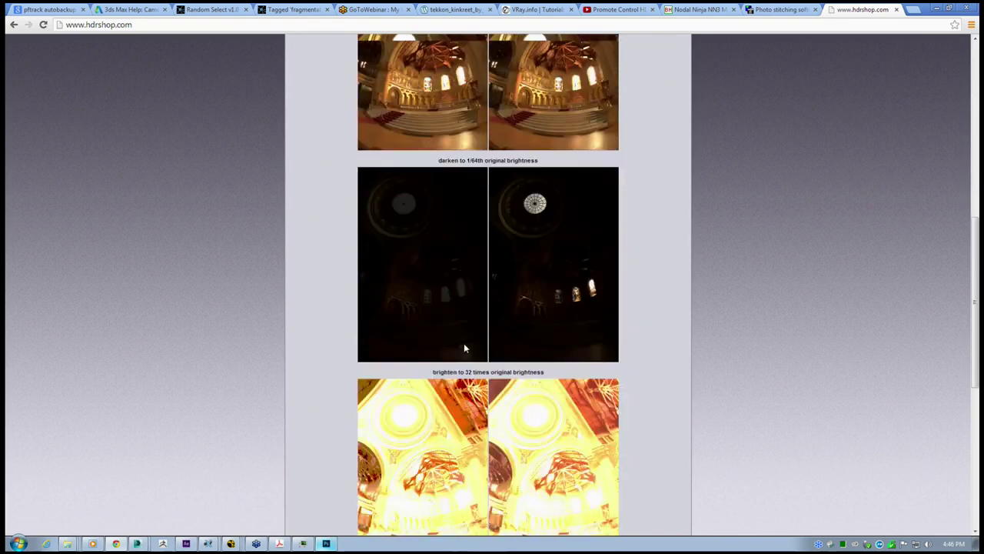
scroll(453, 335, "up", 10)
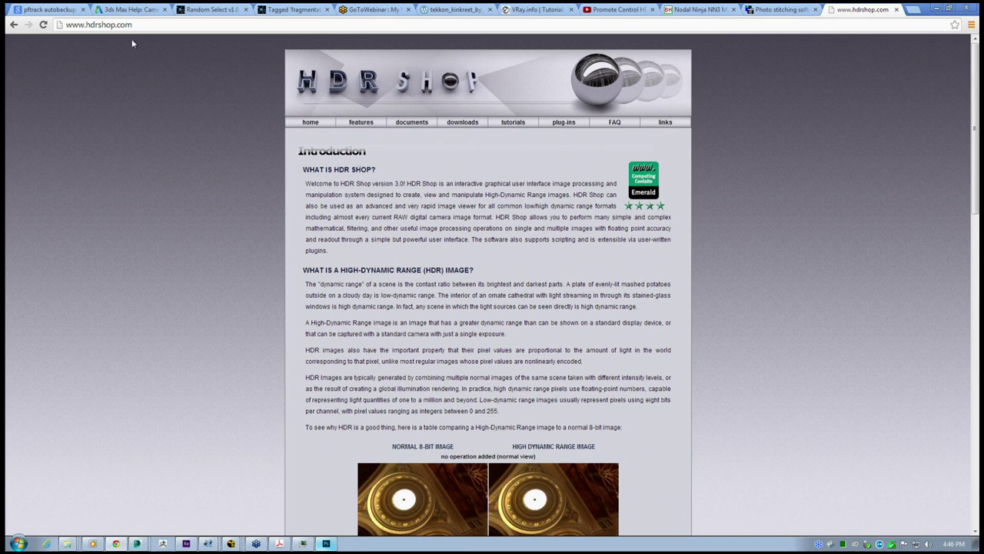
Return to Paul Debevec's home page and look through its research, projects, resources and films sections
left_click(13, 25)
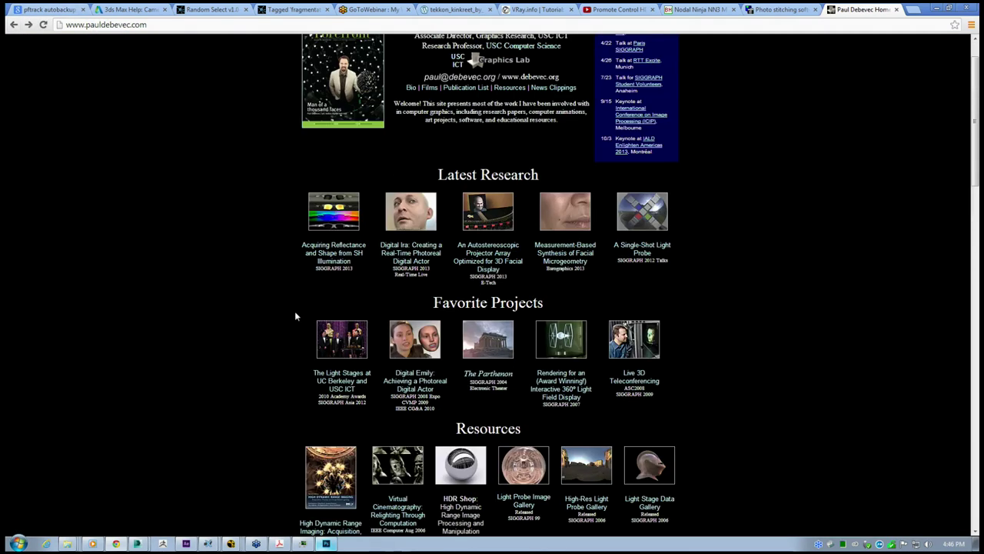
scroll(288, 262, "down", 2)
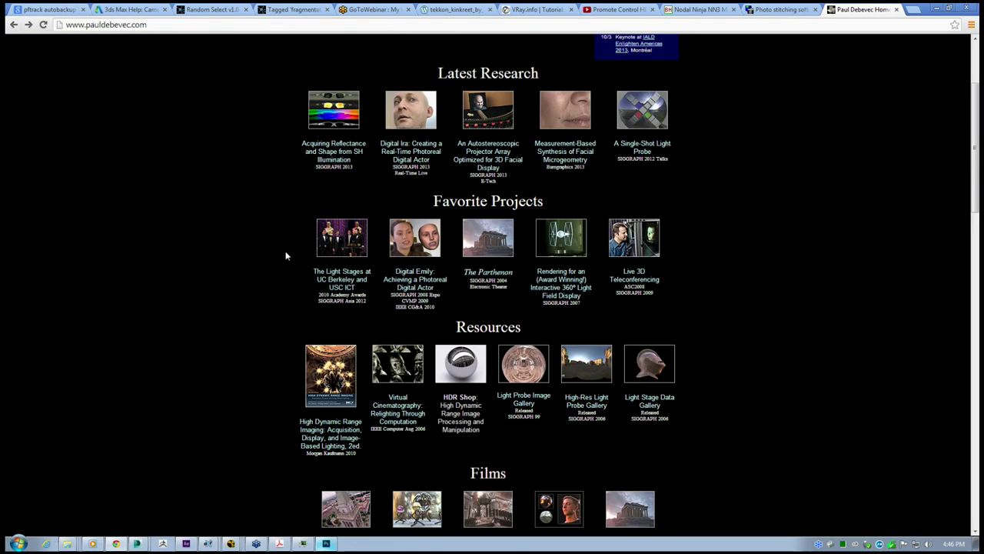
scroll(281, 269, "up", 2)
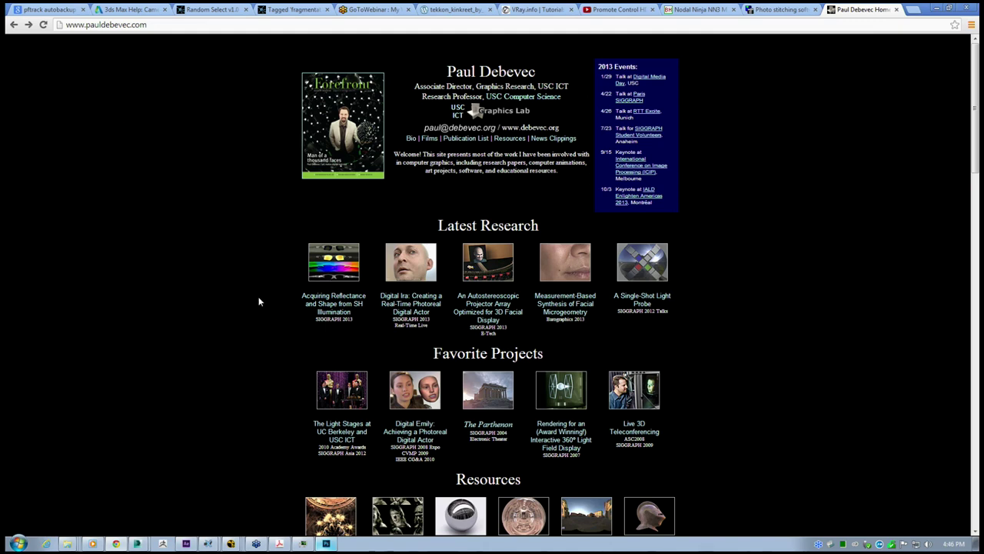
scroll(253, 346, "down", 2)
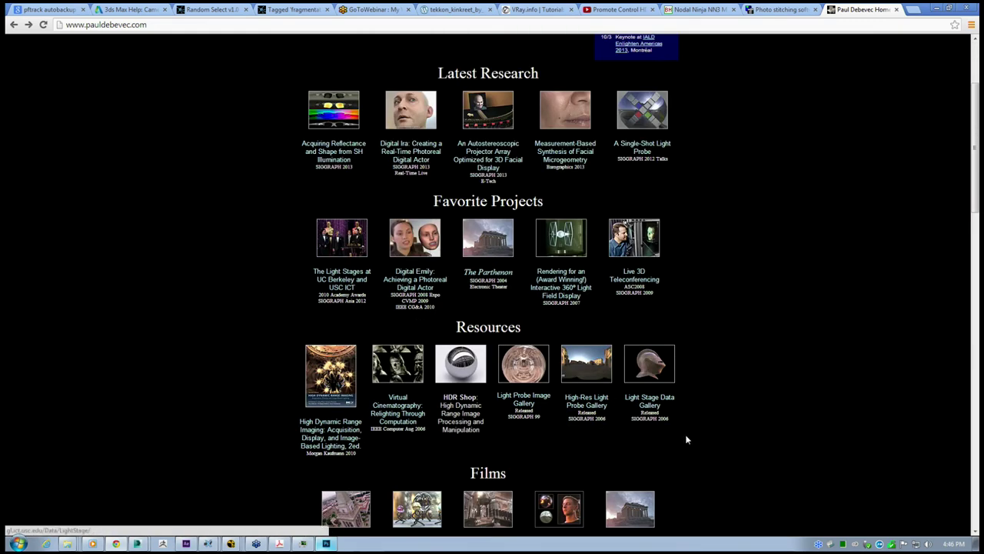
scroll(687, 439, "down", 3)
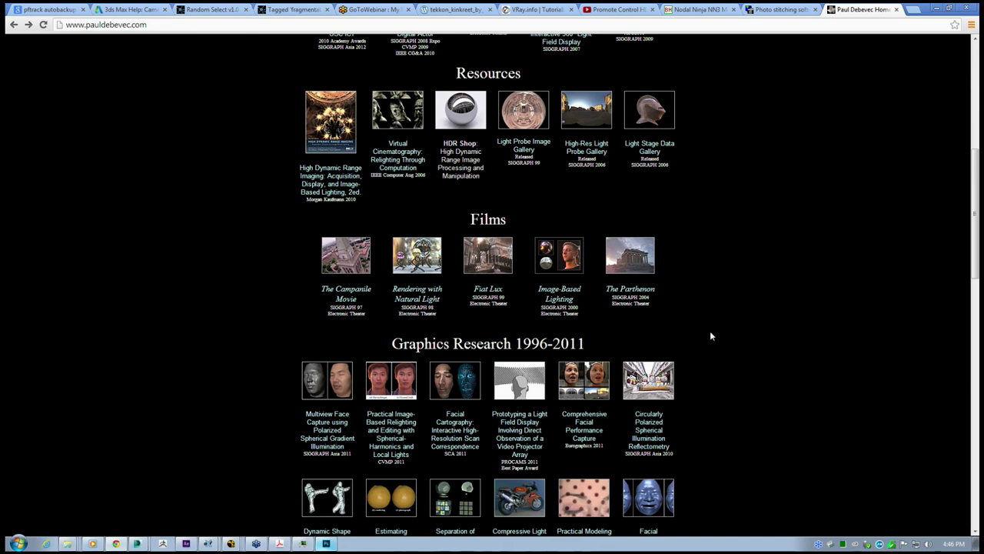
Look through the Graphics Research 1996-2011 projects on Paul Debevec's home page and return to its beginning
scroll(715, 343, "down", 1)
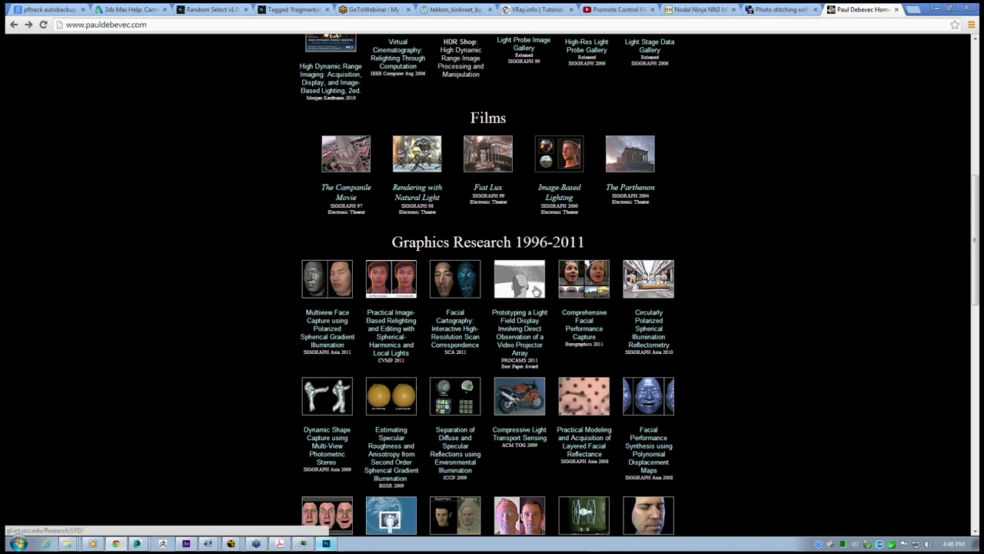
scroll(185, 342, "down", 2)
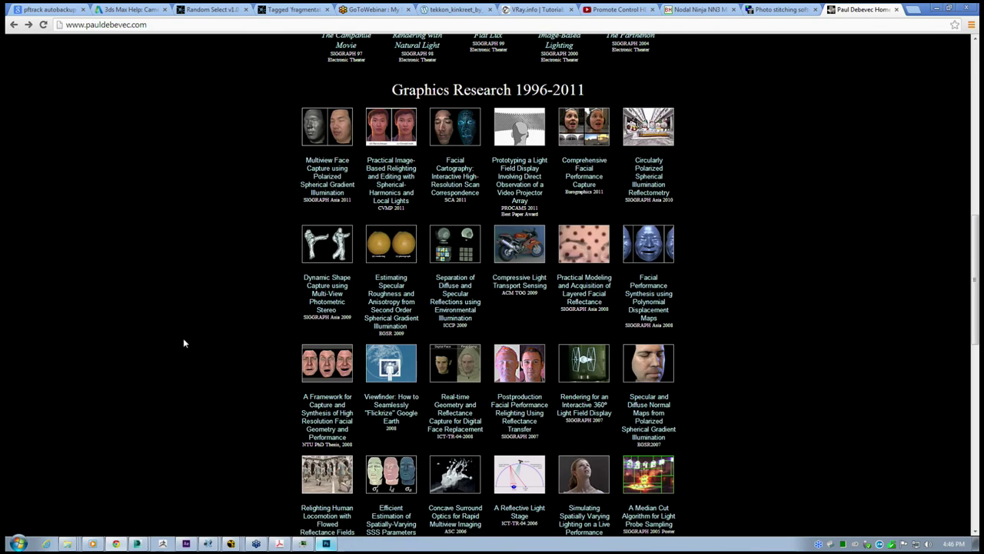
scroll(182, 343, "down", 1)
scroll(185, 339, "up", 5)
scroll(191, 339, "up", 3)
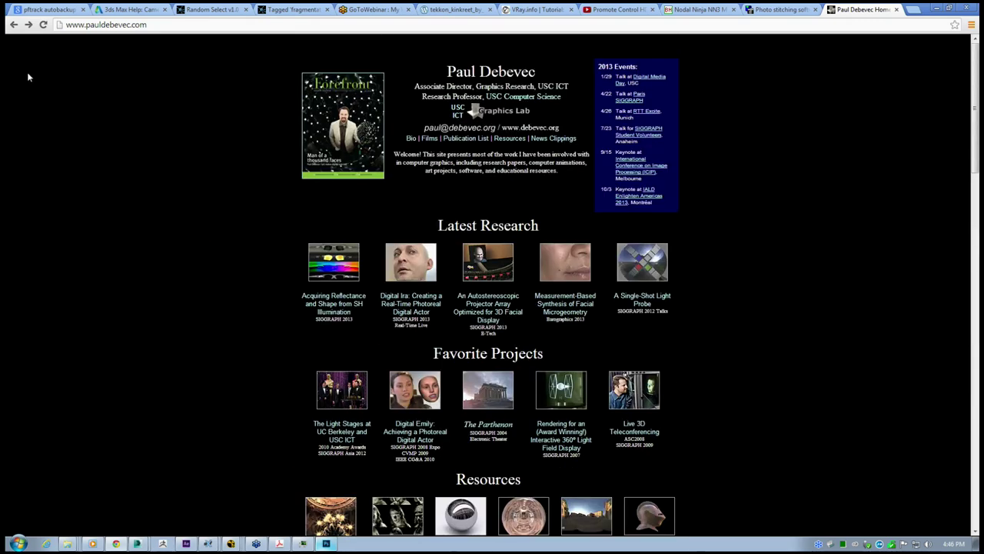
left_click(13, 24)
left_click(127, 50)
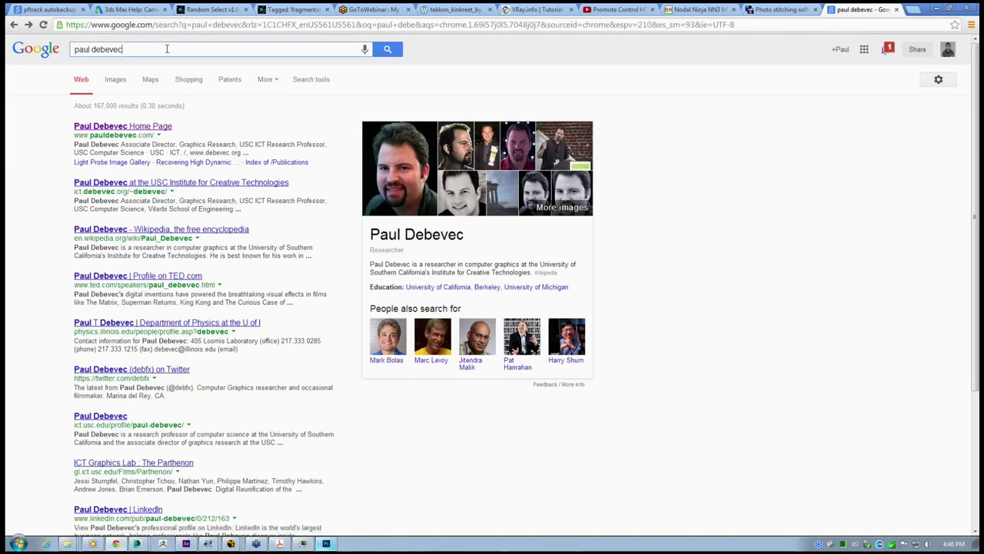
left_click(13, 24)
left_click(29, 24)
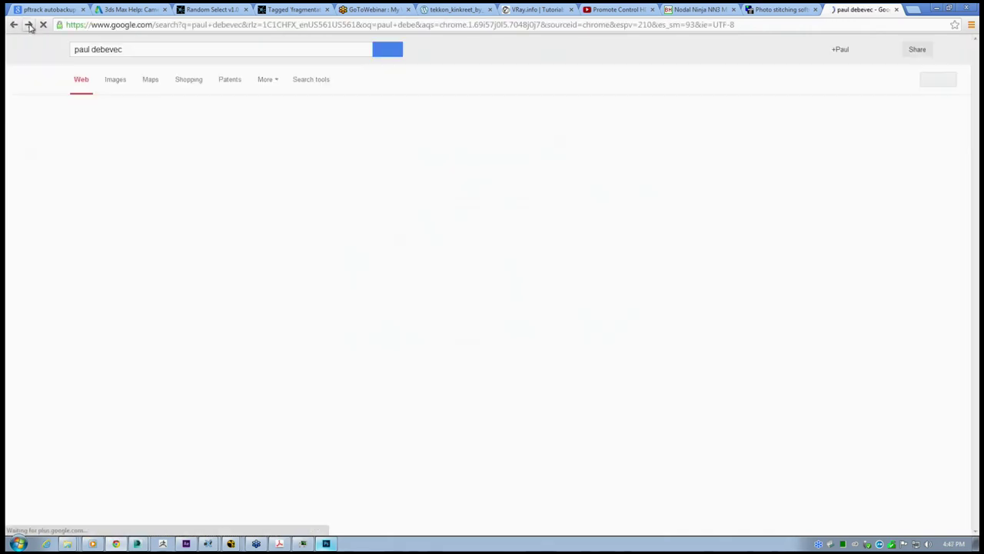
left_click(28, 24)
Review the home page's research, projects and resources, and open the article linked from the Forefront magazine cover
scroll(727, 359, "down", 4)
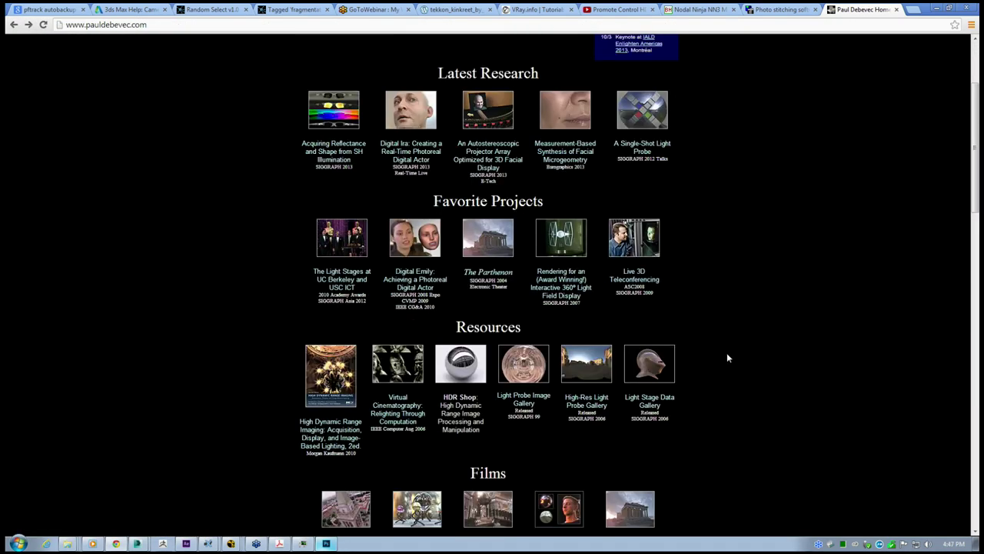
scroll(726, 358, "up", 2)
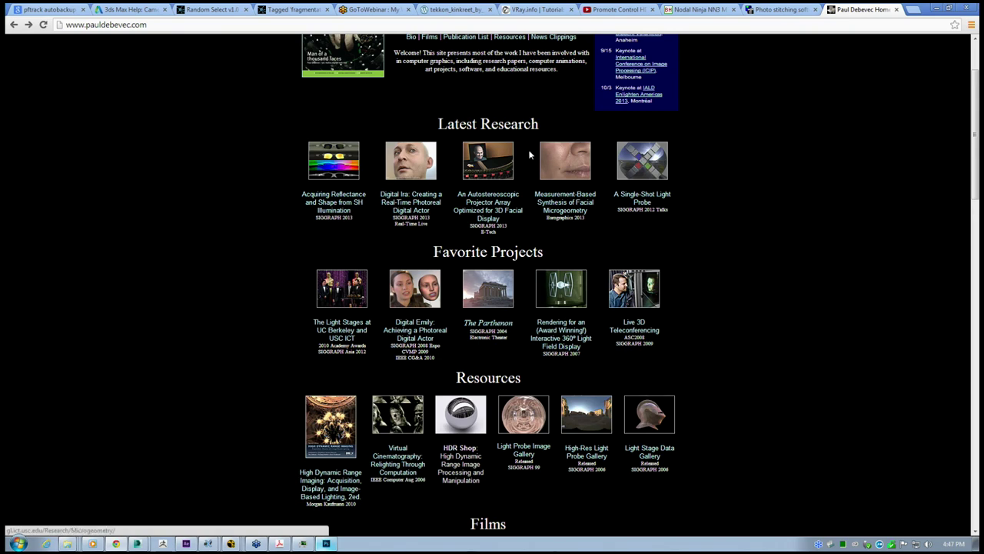
scroll(347, 83, "up", 1)
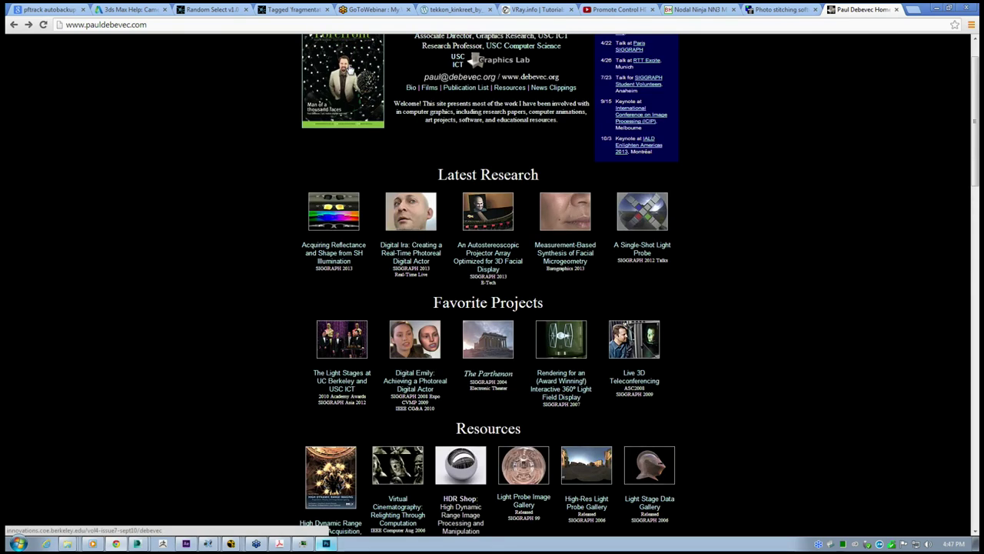
left_click(350, 90)
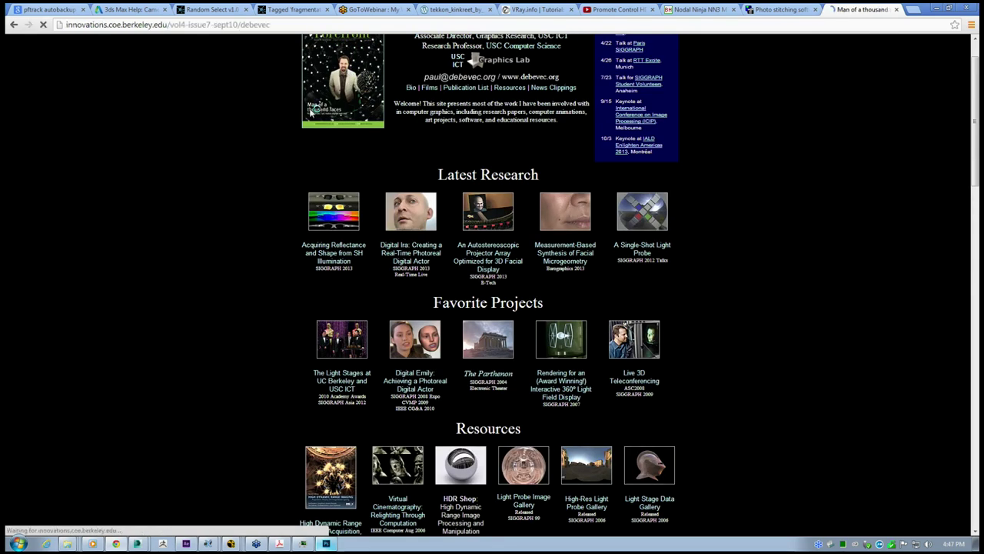
Examine the "Man of a thousand faces" article, including the Light Stage photo, the Avatar work and the HDRI paragraphs
scroll(411, 319, "down", 3)
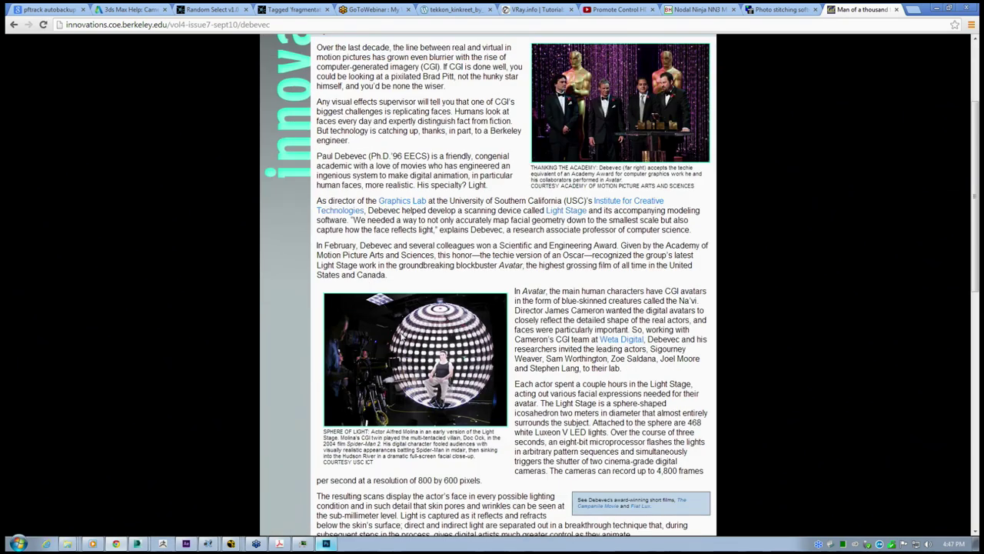
scroll(394, 267, "up", 3)
scroll(394, 269, "down", 2)
scroll(399, 292, "up", 1)
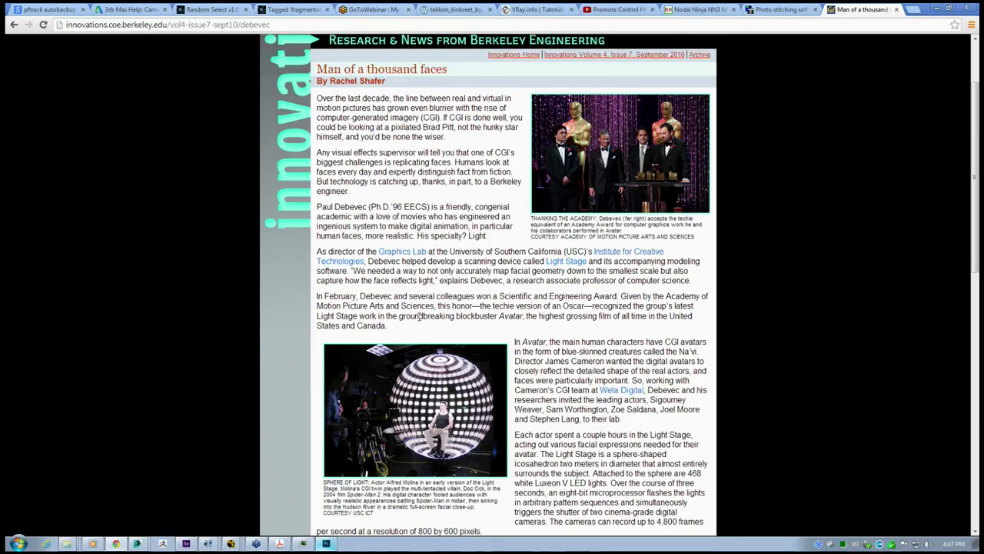
scroll(462, 339, "down", 4)
scroll(461, 338, "down", 3)
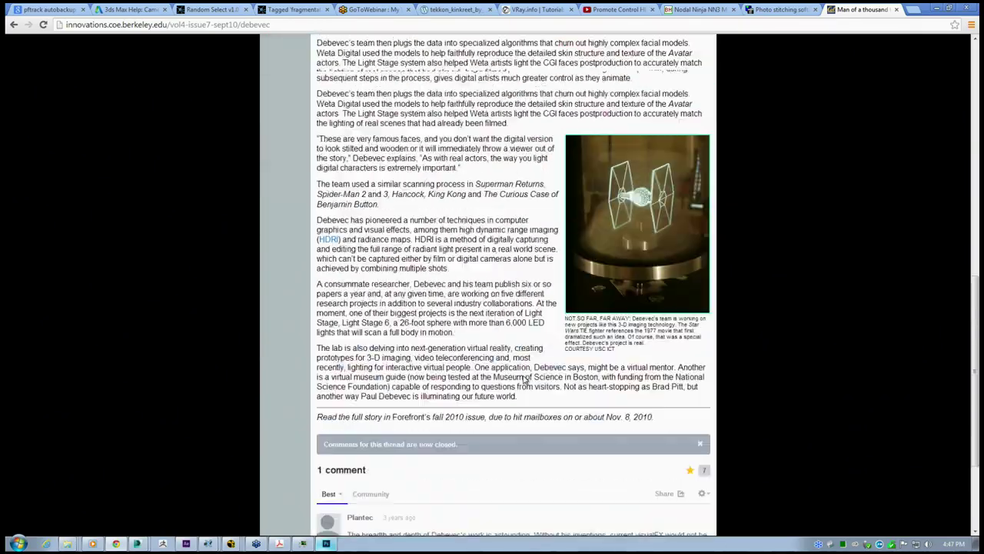
scroll(484, 346, "up", 7)
scroll(467, 295, "down", 1)
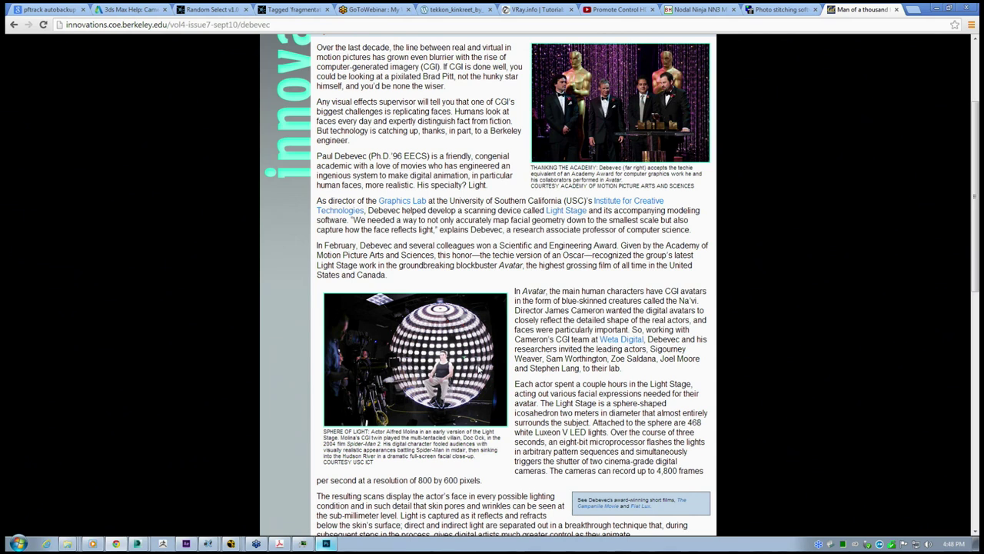
scroll(454, 265, "up", 3)
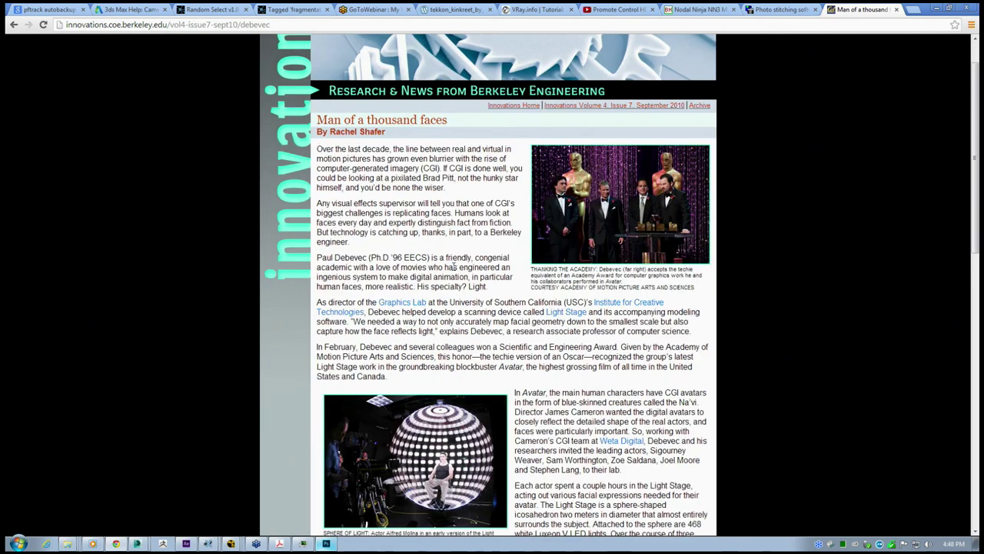
scroll(461, 257, "down", 3)
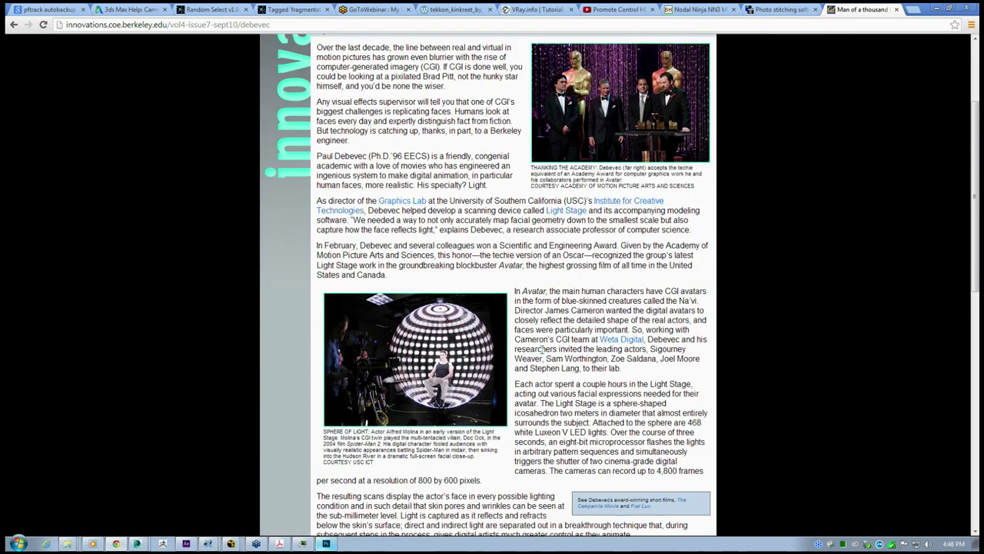
scroll(545, 331, "up", 3)
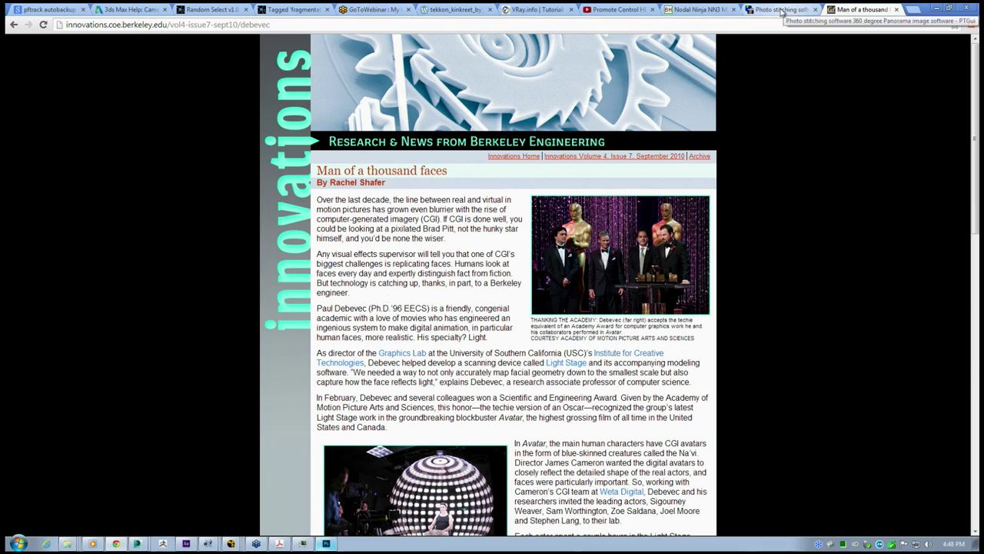
Revisit the open PTGui, Nodal Ninja NN3 MKII and Debevec article pages, ending on the Promote Control HDR video page
left_click(696, 11)
left_click(621, 10)
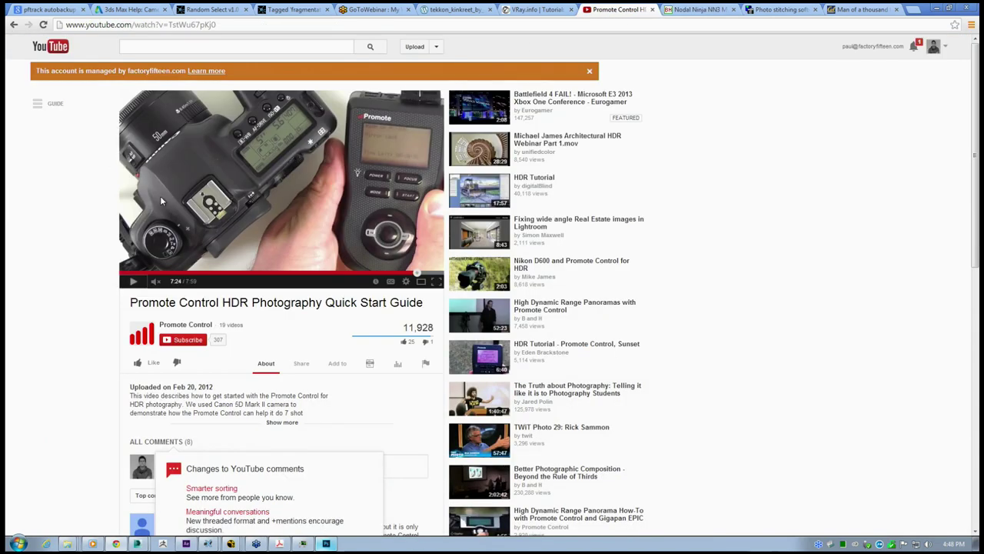
left_click(778, 10)
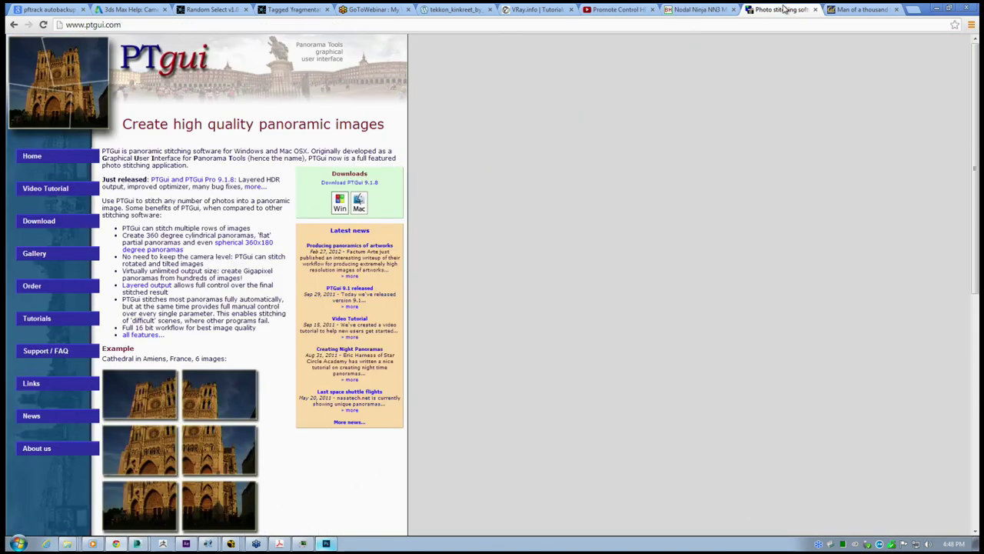
left_click(859, 9)
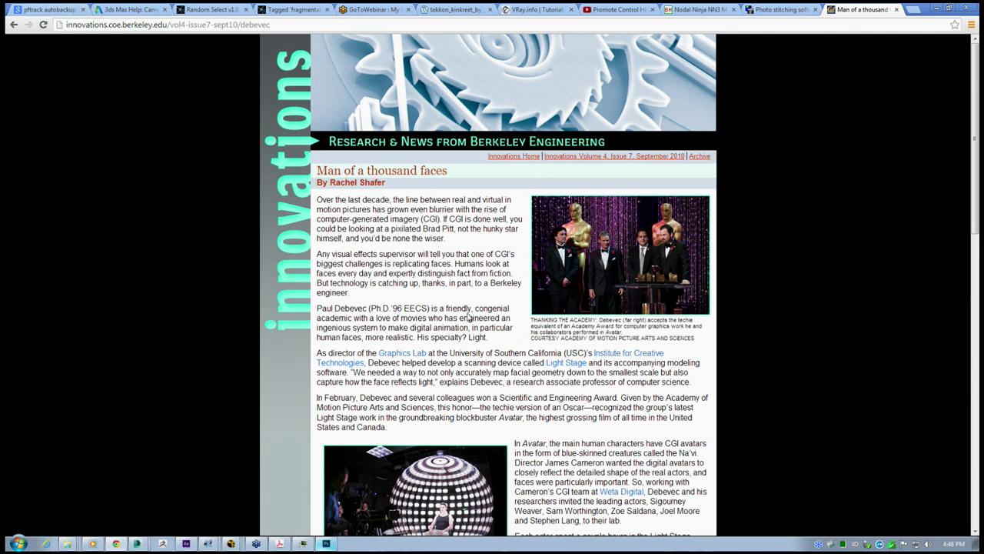
left_click(780, 9)
left_click(700, 10)
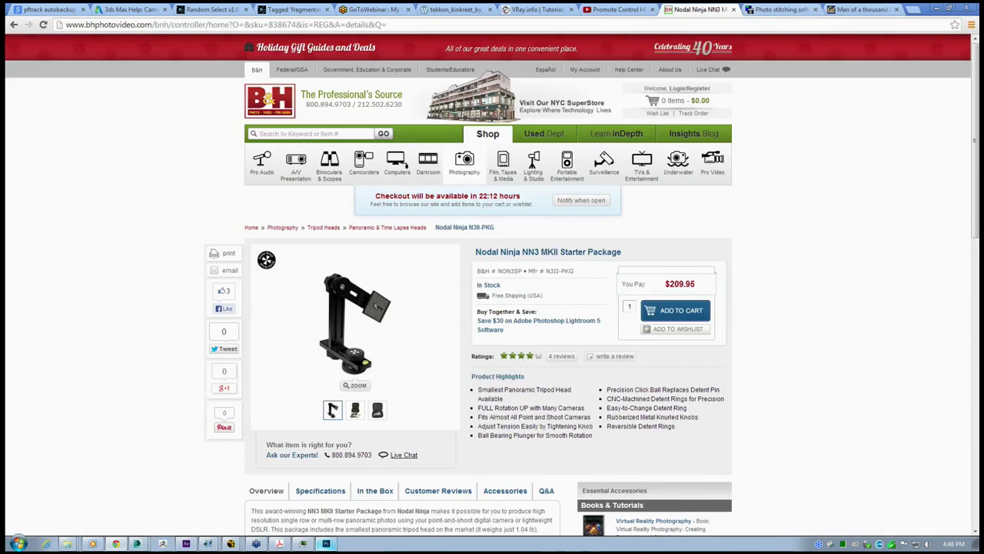
left_click(772, 9)
left_click(849, 9)
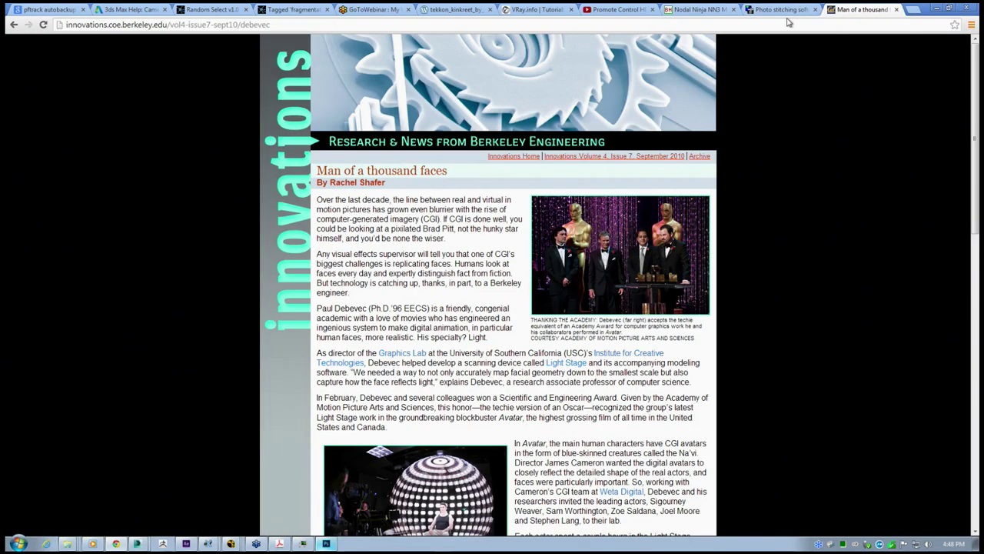
left_click(615, 9)
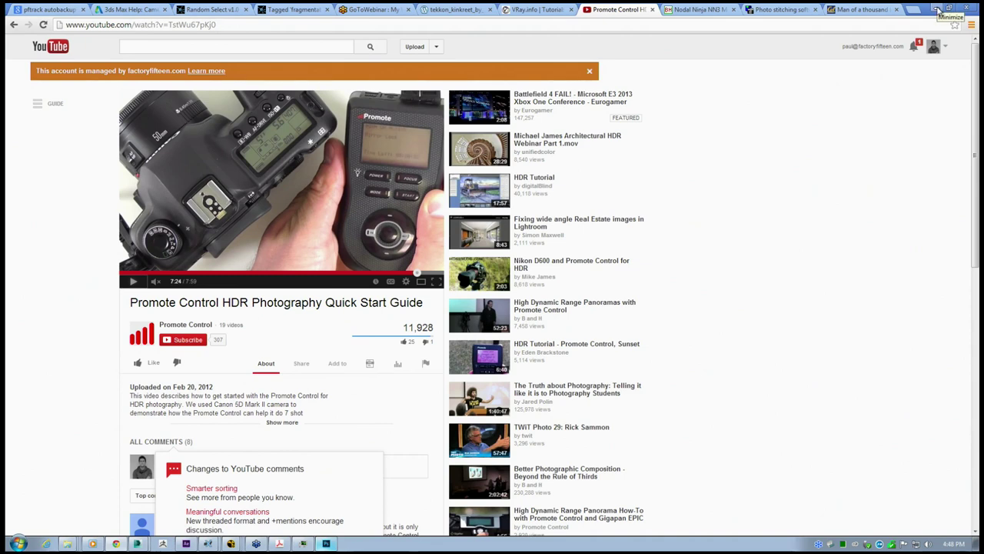
left_click(938, 10)
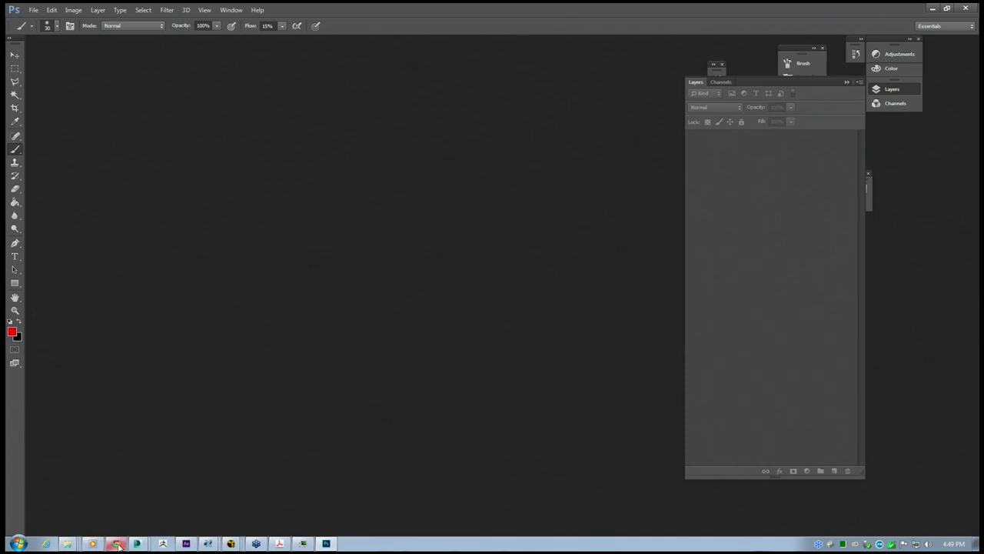
left_click(117, 545)
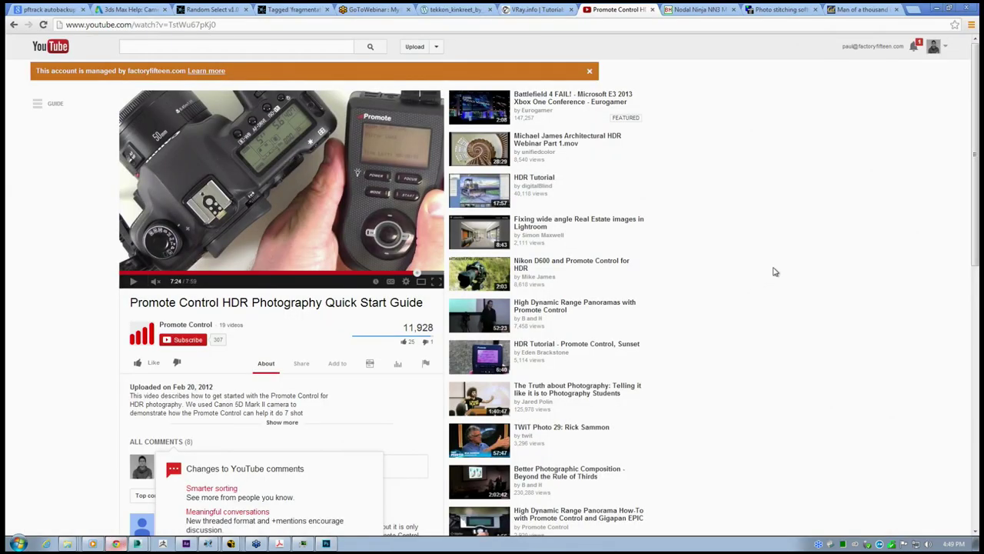
mouse_move(974, 144)
left_mouse_down()
mouse_move(974, 153)
mouse_move(974, 142)
left_mouse_up()
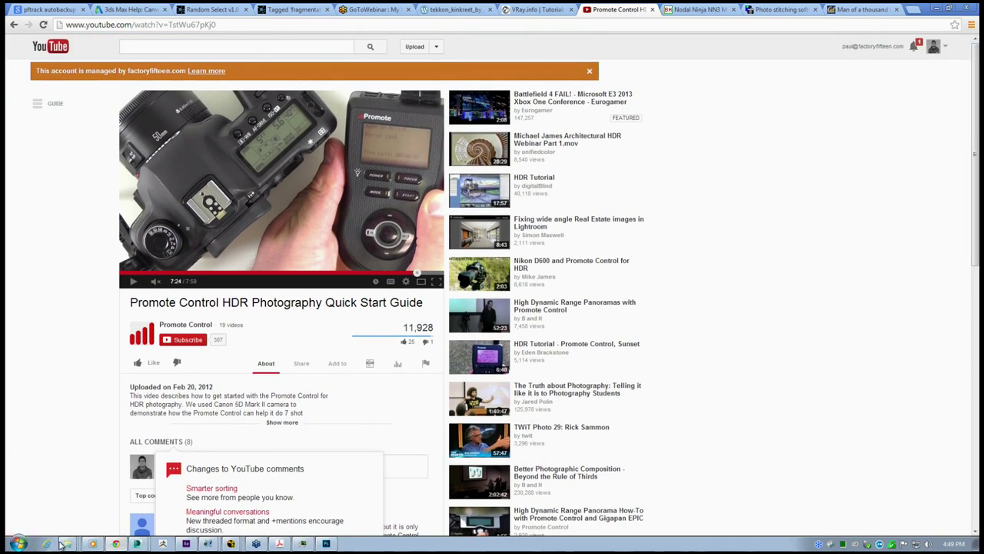
Switch to the ZZ_Textures folder in Windows Explorer and close the unresponsive program
mouse_move(67, 543)
left_click(59, 455)
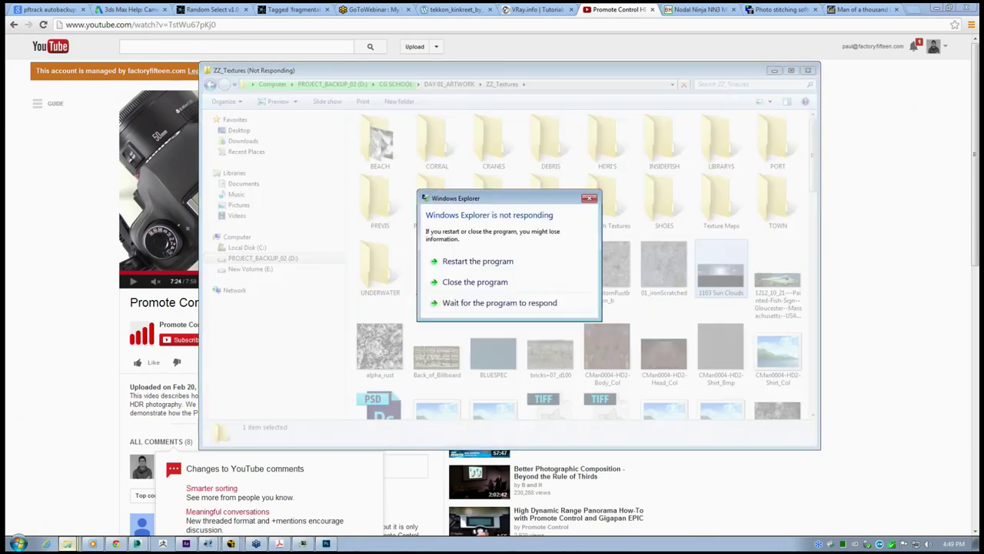
left_click(507, 281)
left_click(576, 266)
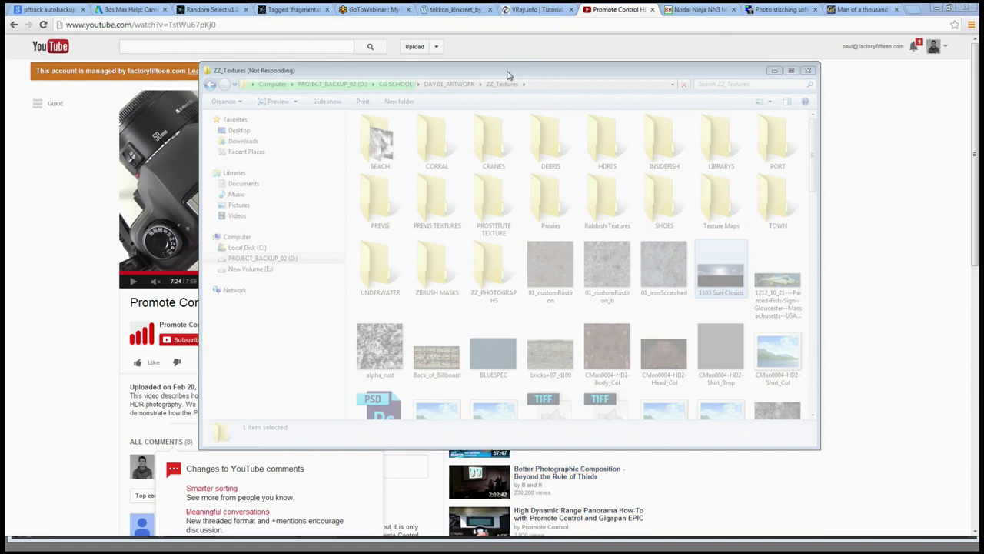
left_click_drag(508, 74, 456, 90)
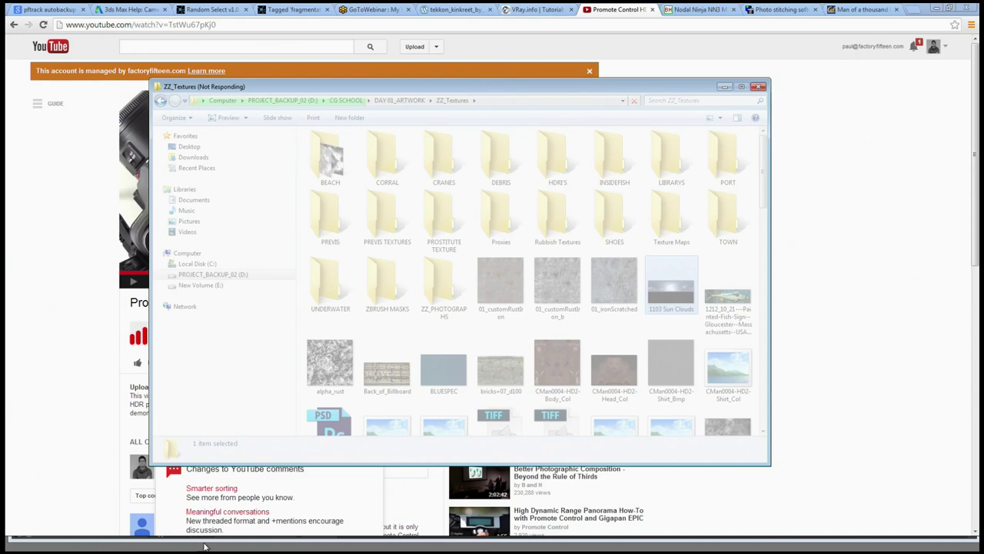
Start Windows Task Manager and run a new "explorer" task
key("ctrl+alt+Delete")
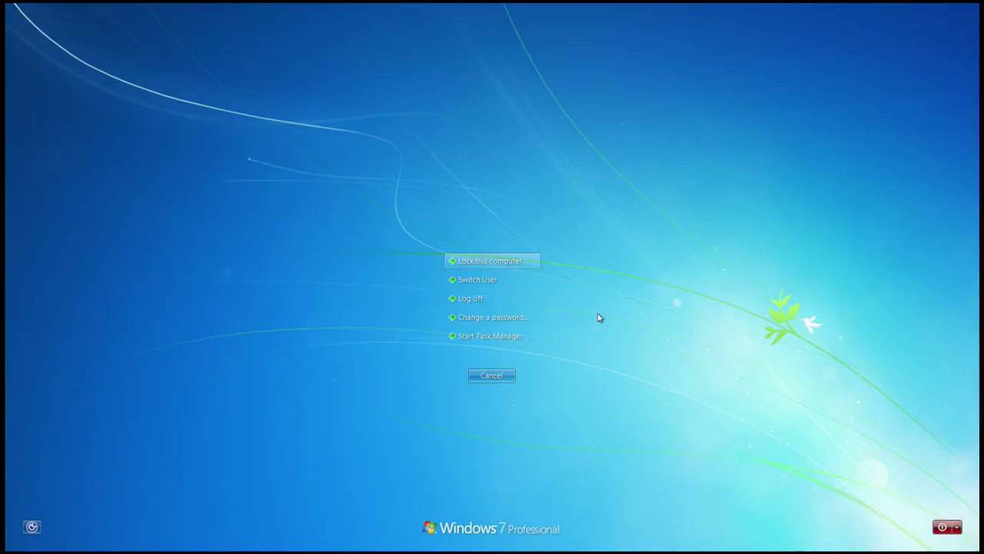
left_click(491, 339)
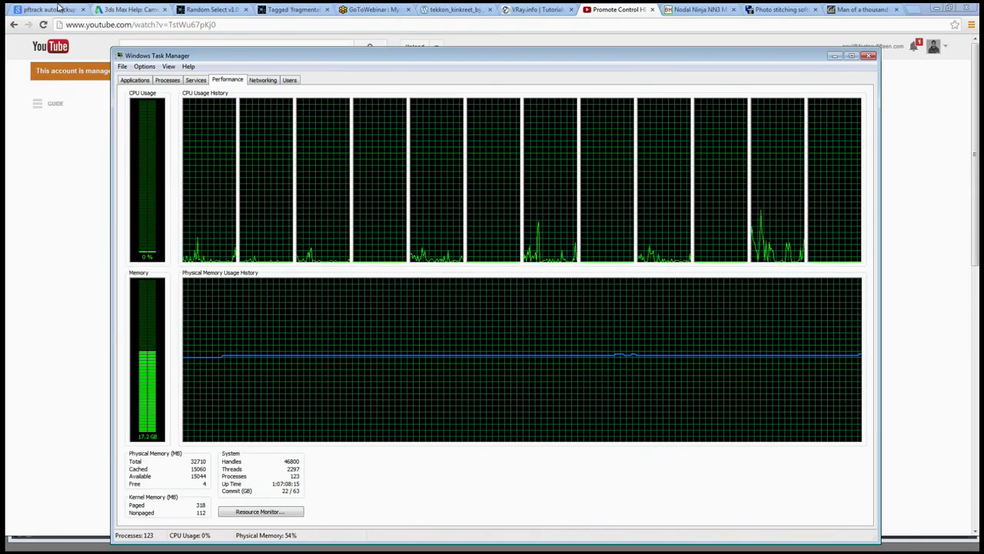
left_click(122, 67)
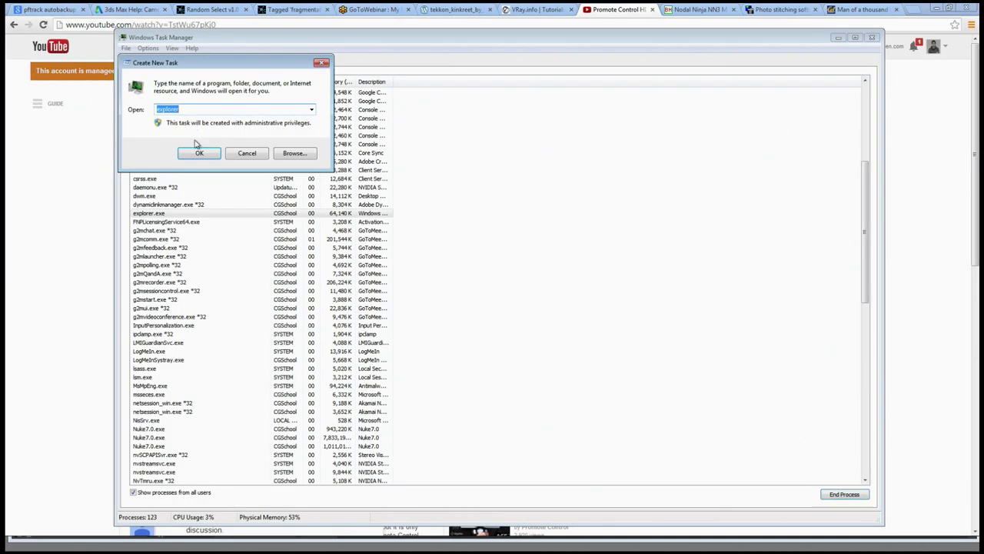
left_click(196, 153)
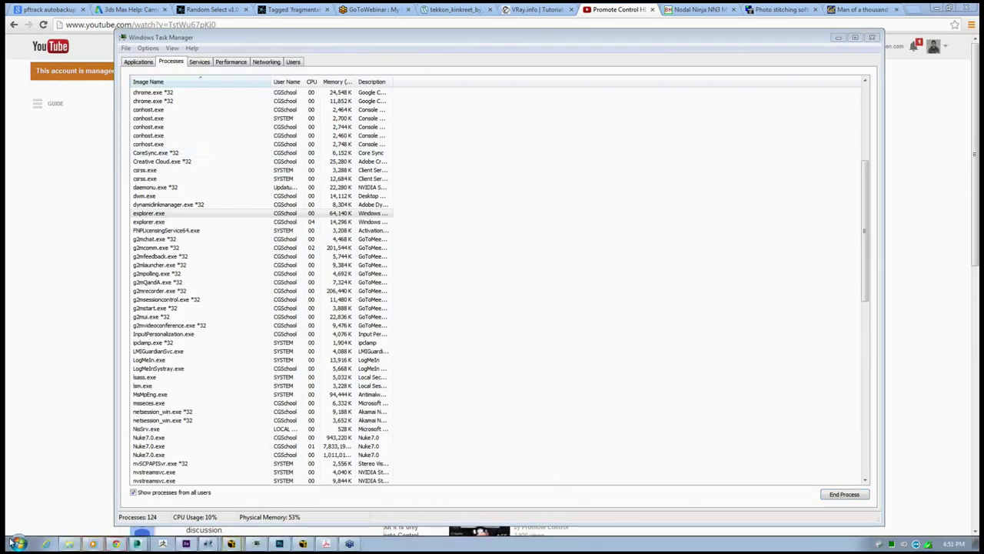
End the two running explorer.exe processes in Windows Task Manager
left_click(17, 543)
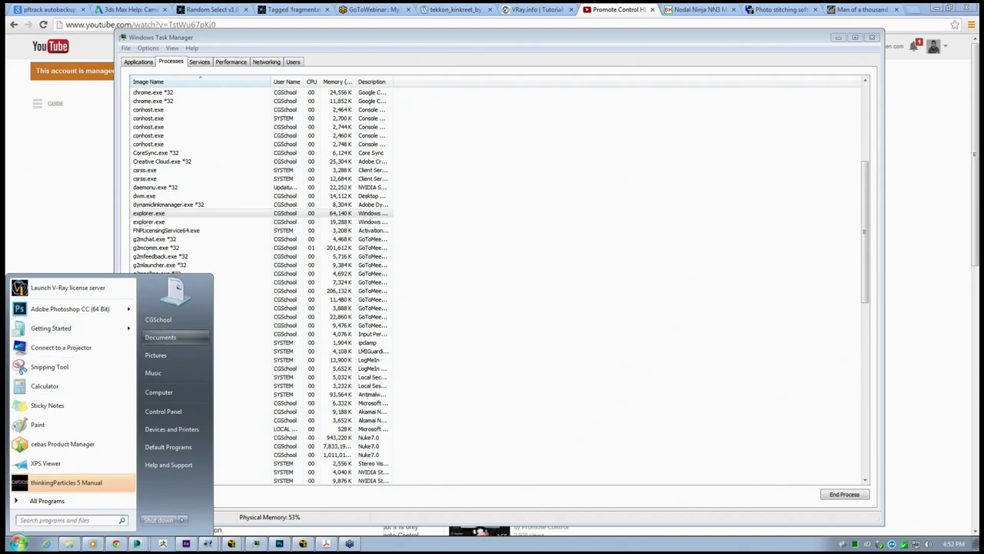
left_click(500, 438)
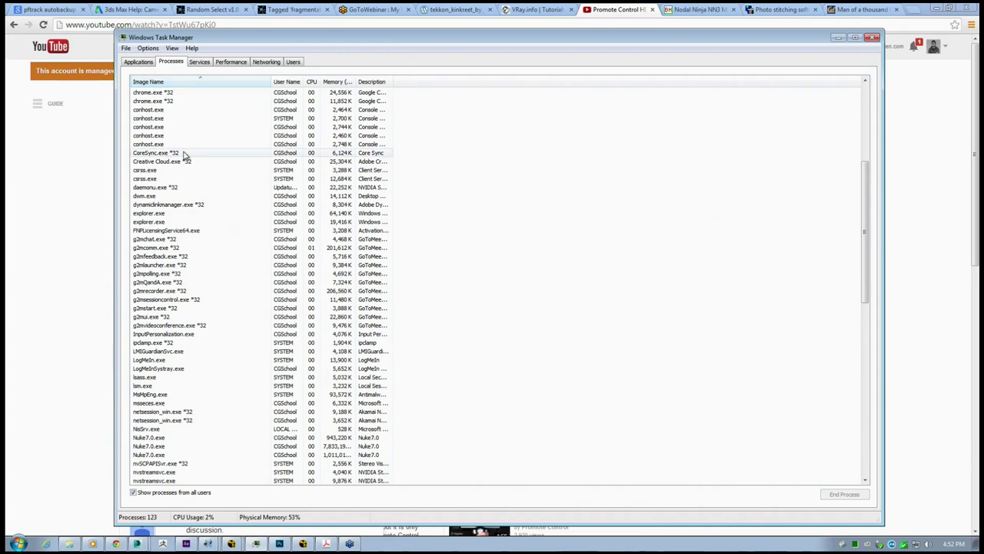
left_click(150, 213)
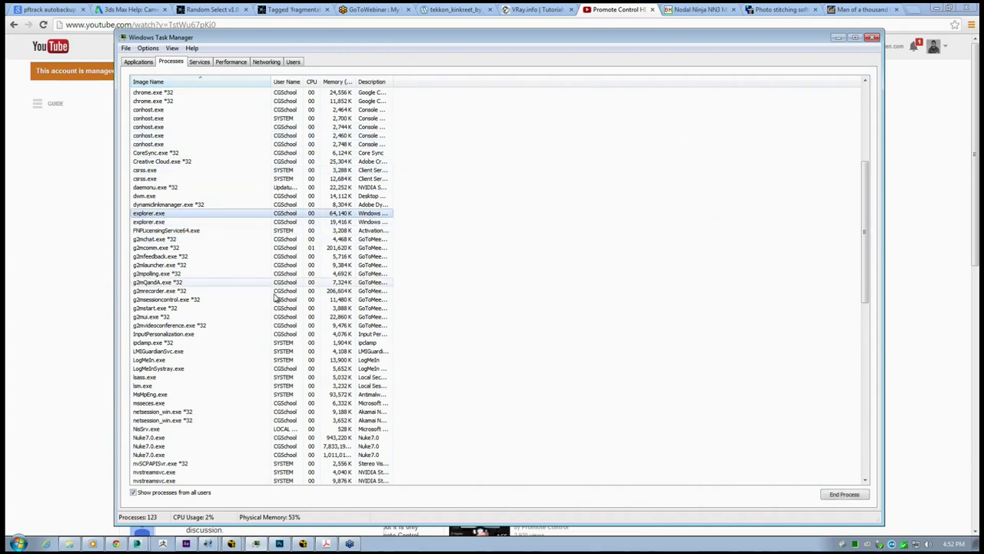
left_click(844, 495)
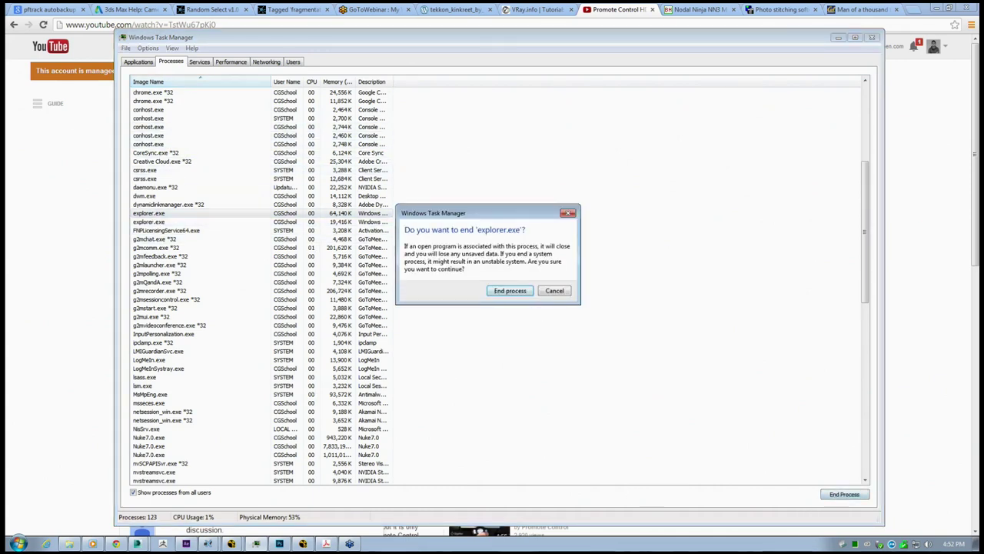
left_click(495, 287)
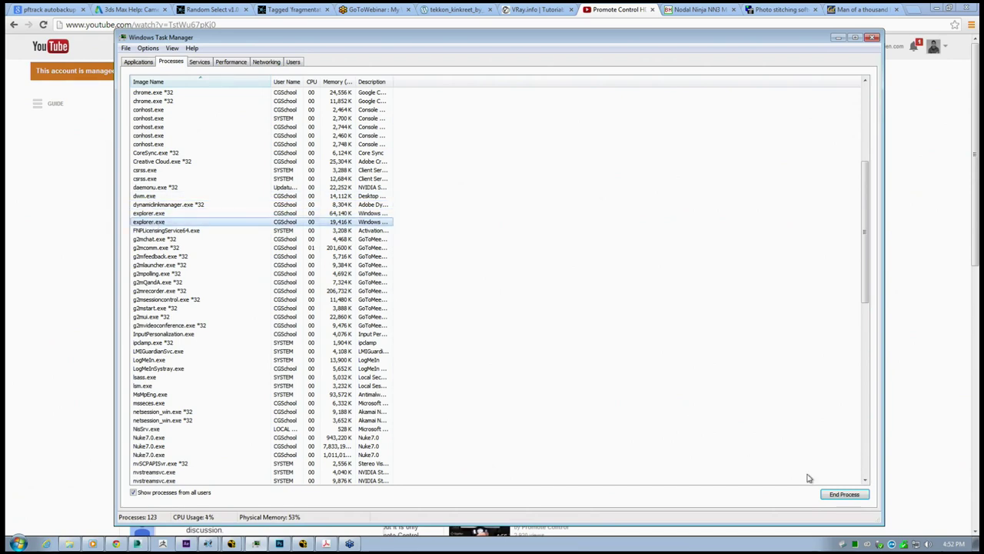
left_click(844, 494)
left_click(514, 292)
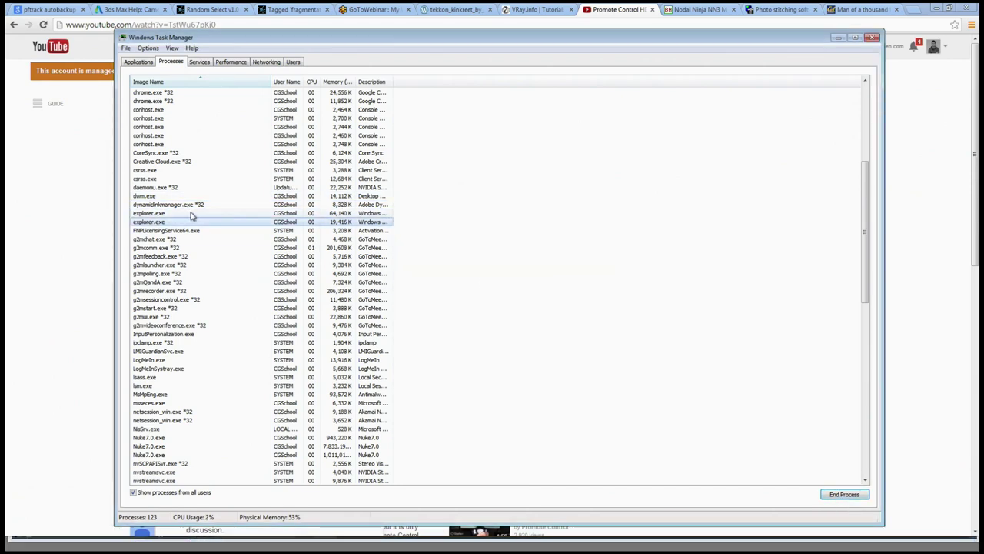
End the remaining explorer.exe process, including its whole process tree
left_click(150, 214)
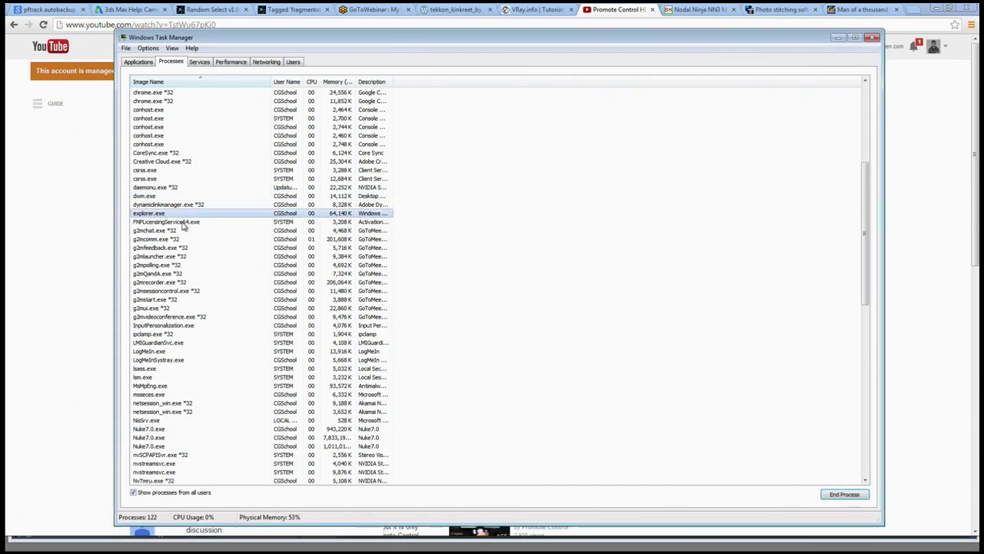
left_click(844, 494)
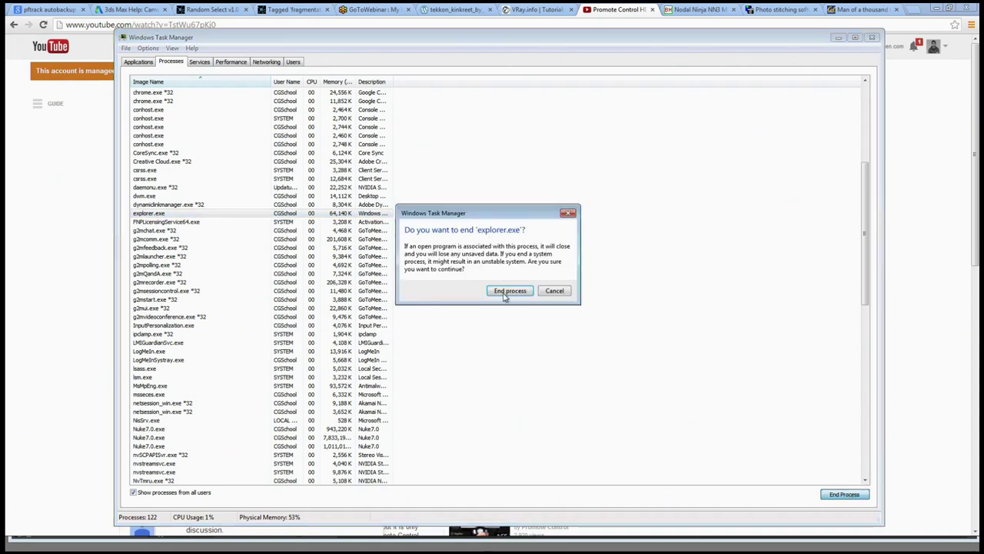
left_click(504, 292)
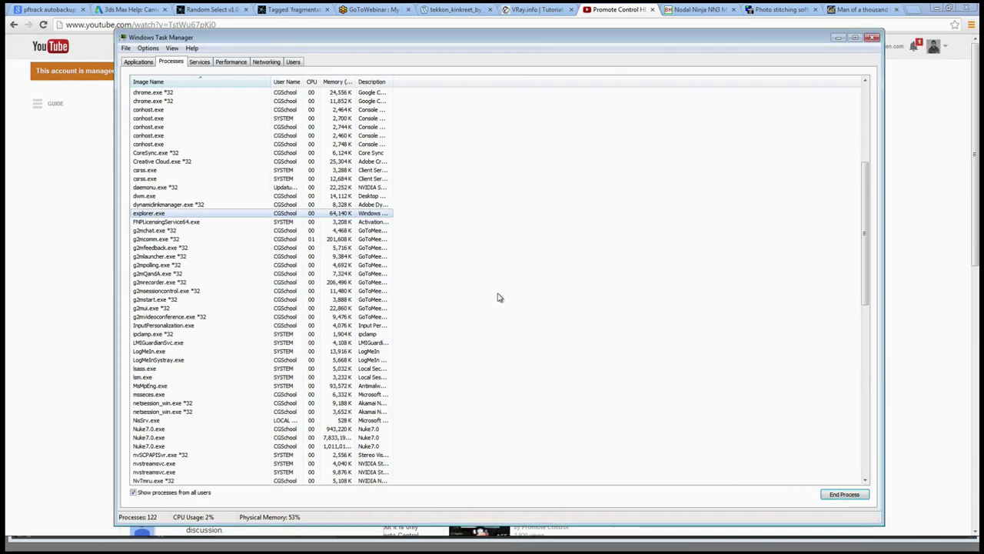
right_click(155, 214)
left_click(197, 246)
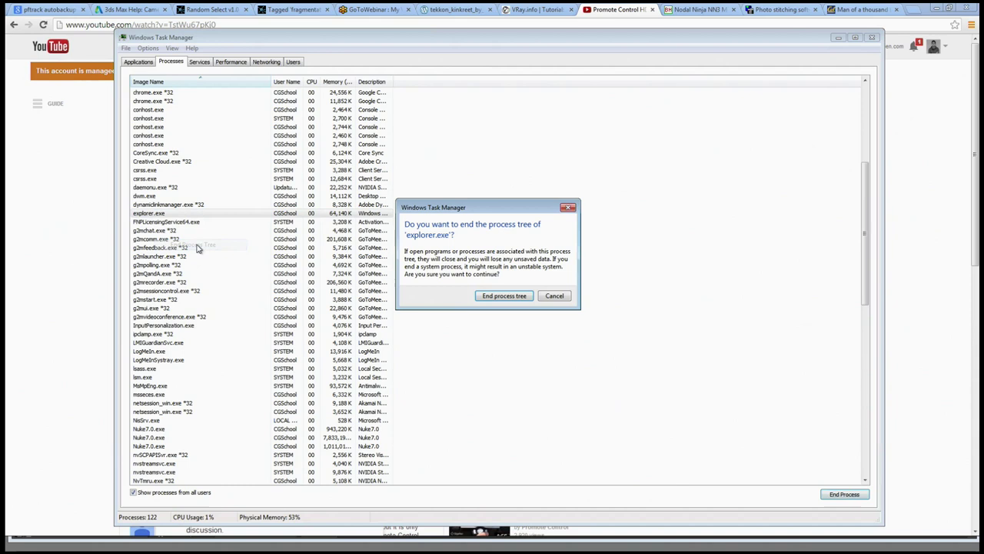
left_click(492, 296)
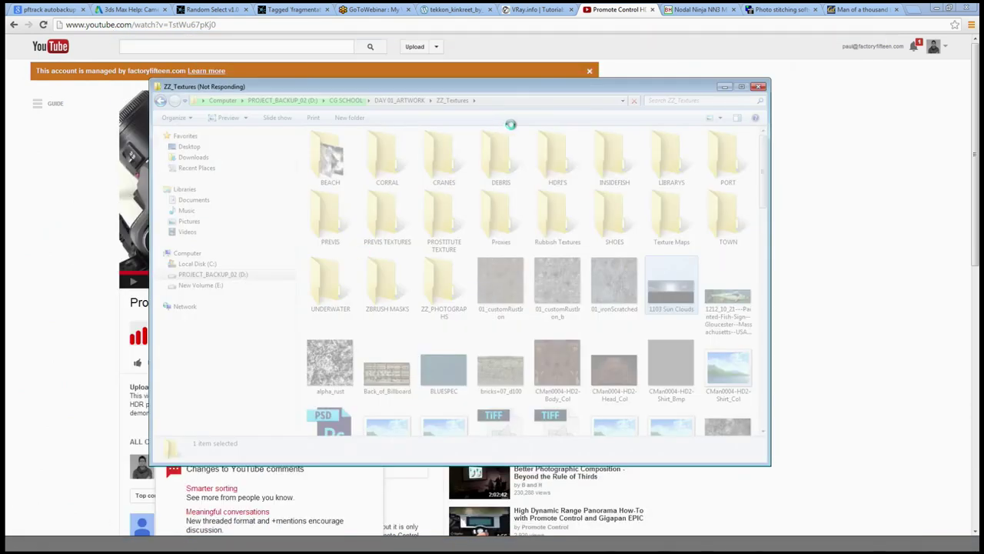
Start Windows Task Manager again and run a new task to relaunch the Windows shell
left_click_drag(511, 88, 526, 91)
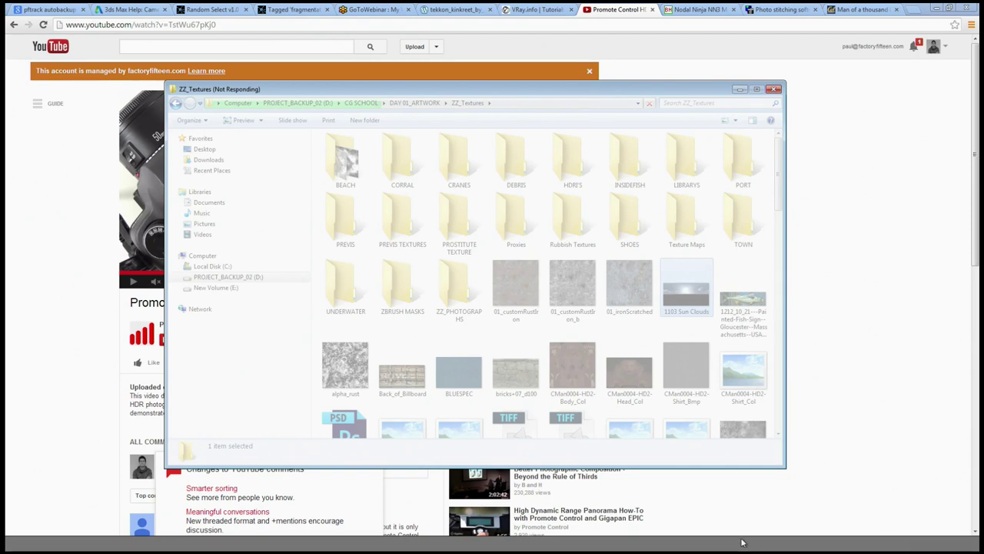
key("ctrl+alt+Delete")
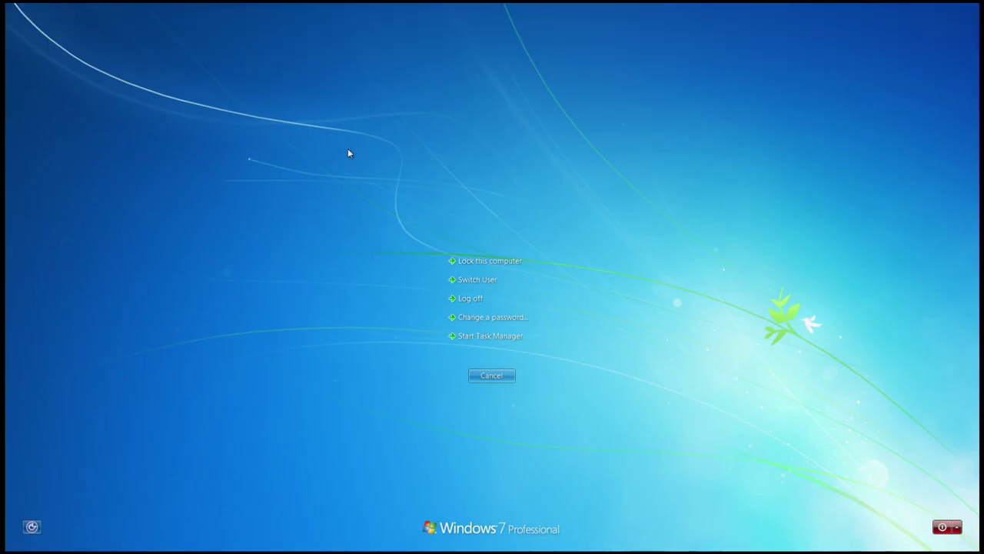
left_click(487, 336)
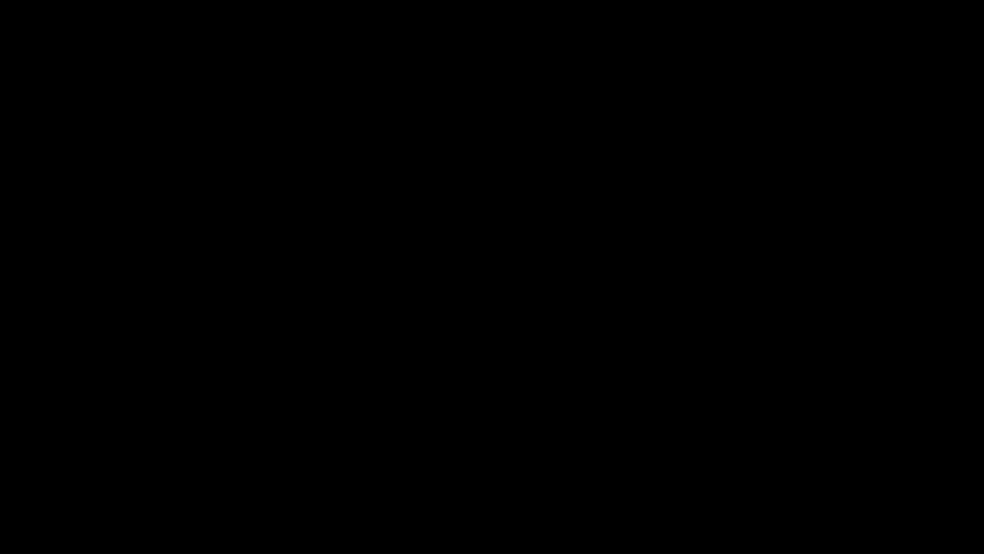
left_click(107, 73)
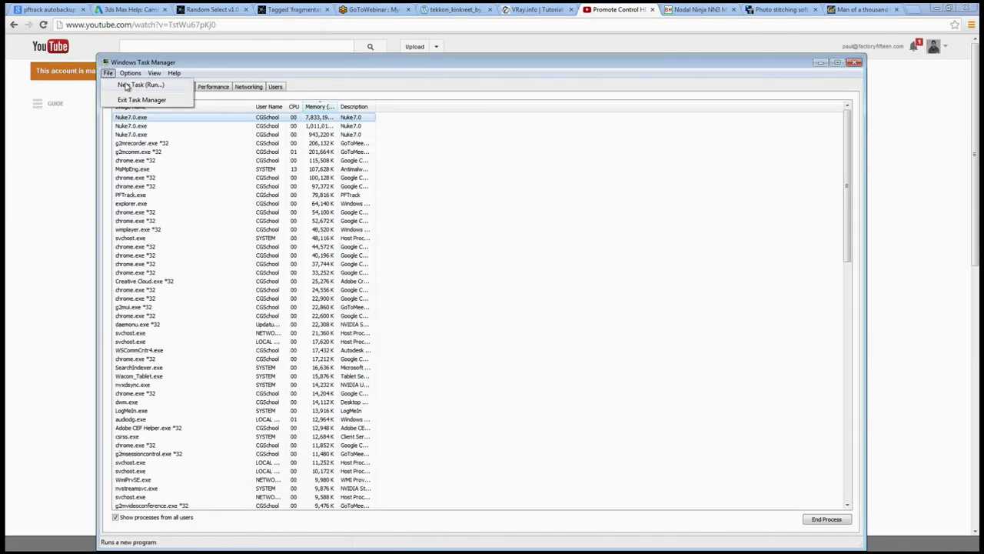
left_click(127, 85)
left_click(186, 180)
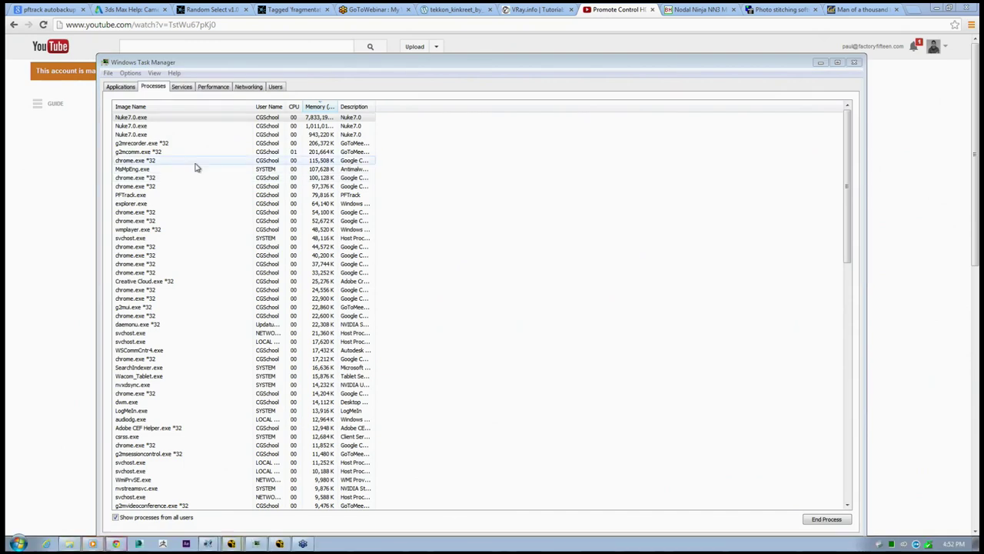
Try to open the Computer location and show the desktop
left_click(17, 542)
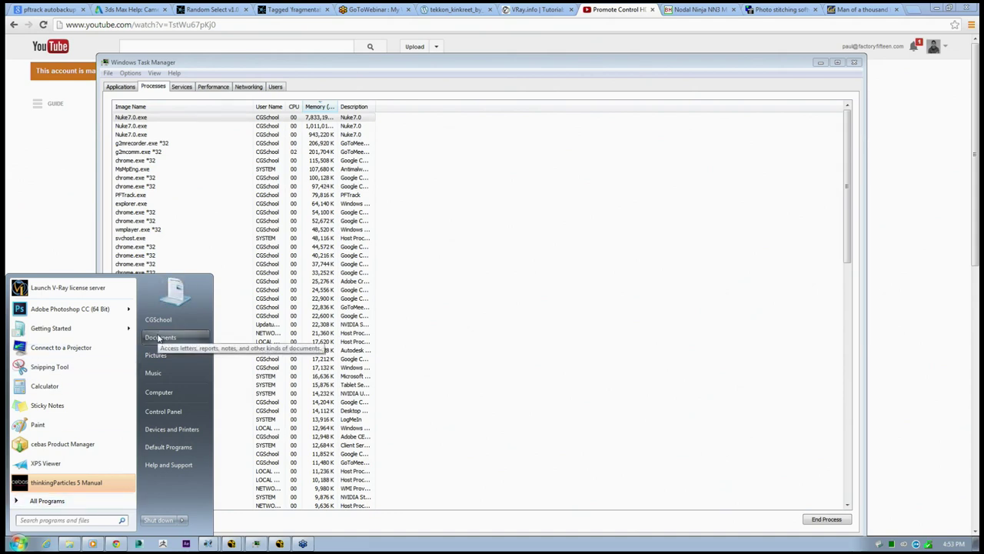
left_click(181, 393)
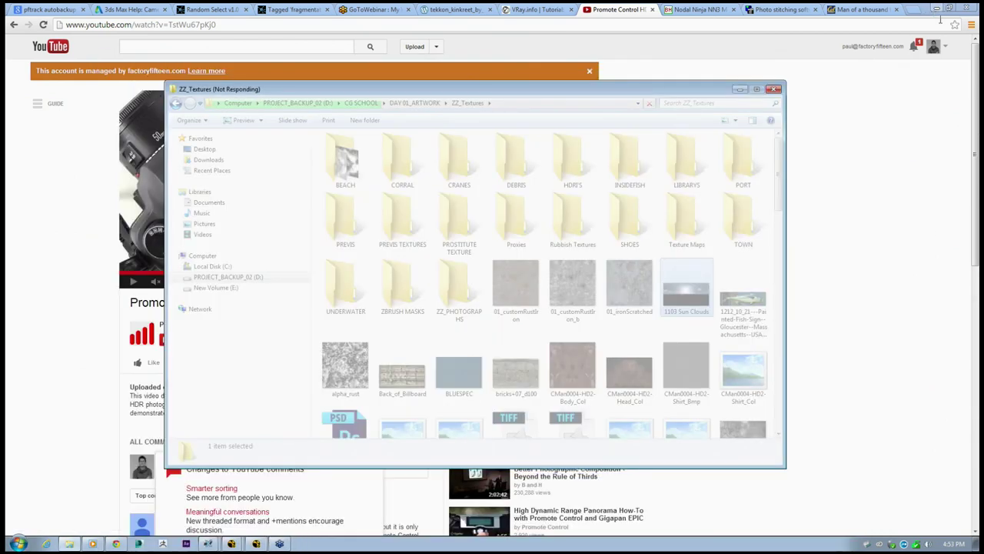
left_click(980, 544)
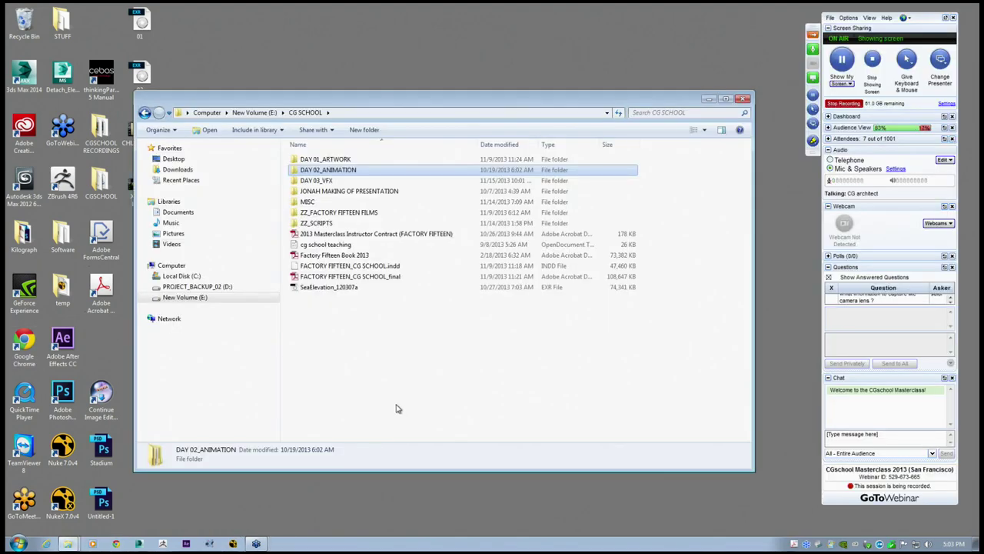
Reposition the CG SCHOOL folder window and open the 120518_Jonah_VFX_Outline PDF from DAY 02_ANIMATION, 02_TRACKING
left_click(369, 355)
mouse_move(322, 99)
left_mouse_down()
mouse_move(344, 99)
mouse_move(309, 90)
left_mouse_up()
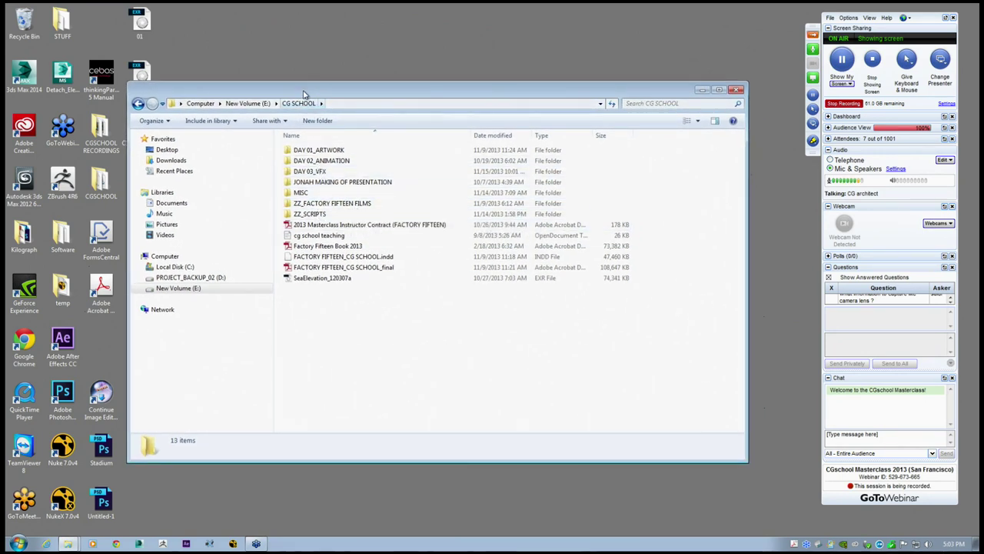
left_click_drag(302, 93, 297, 69)
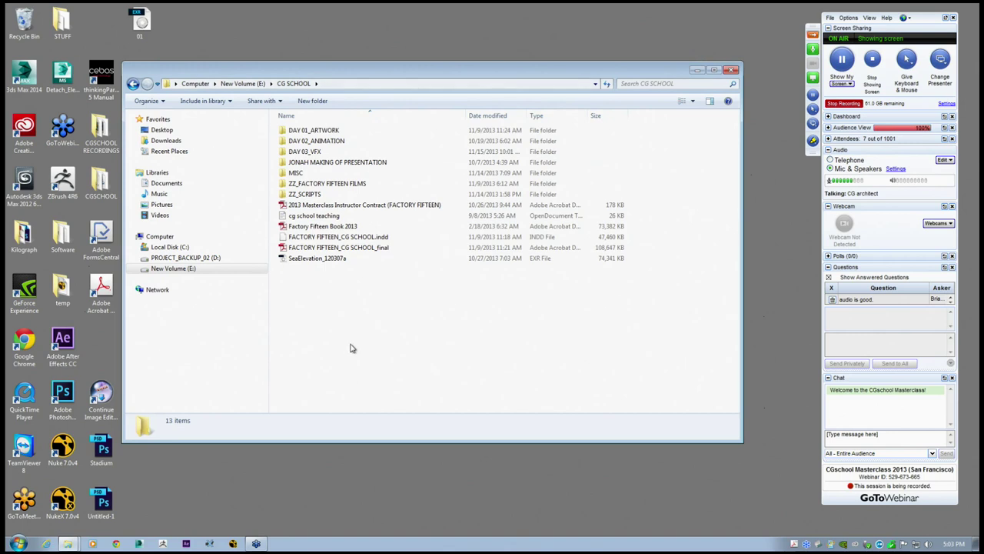
double_click(316, 141)
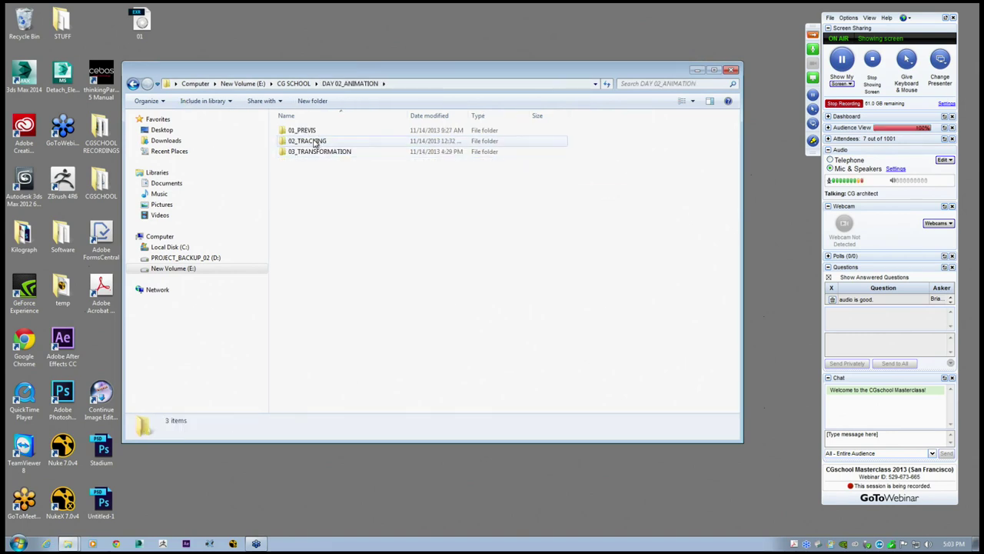
double_click(313, 143)
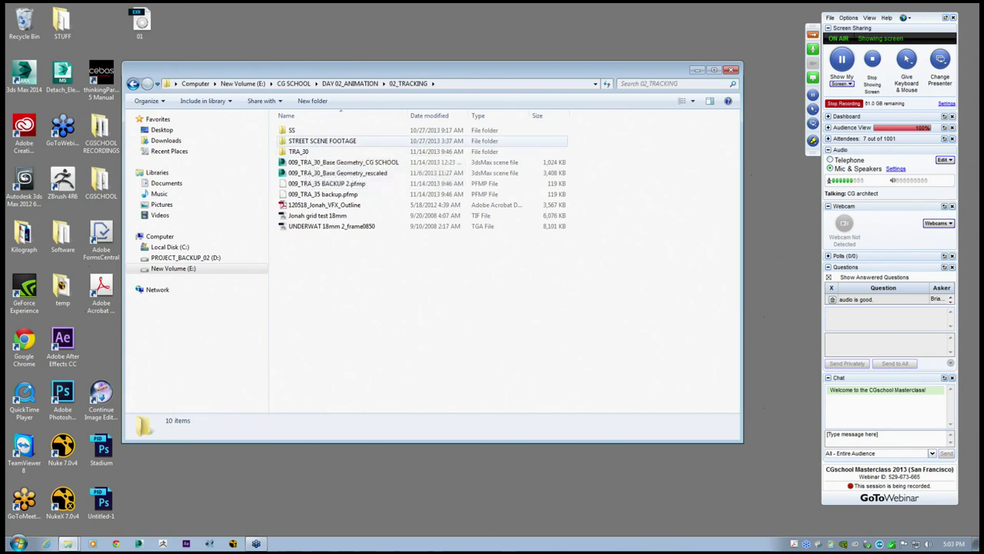
left_click(332, 205)
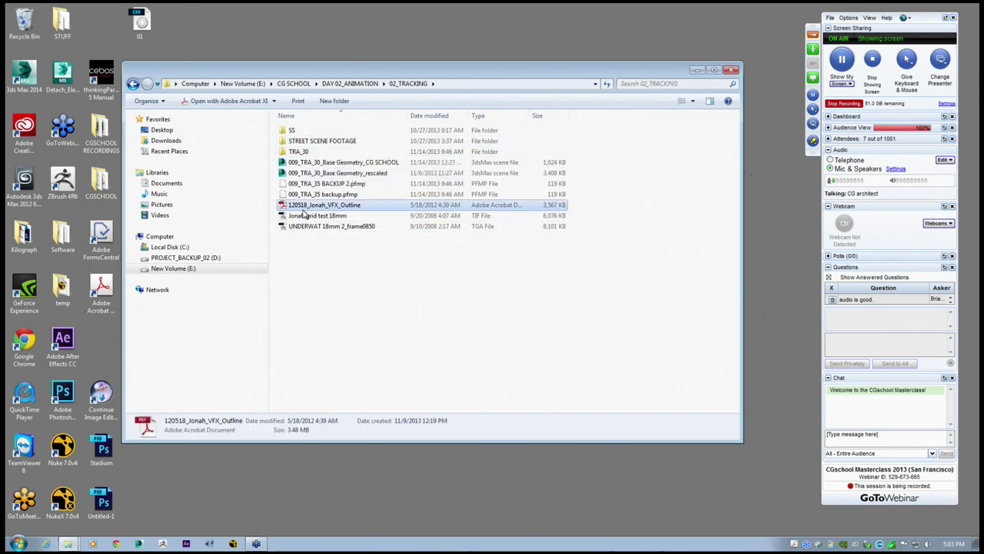
double_click(345, 206)
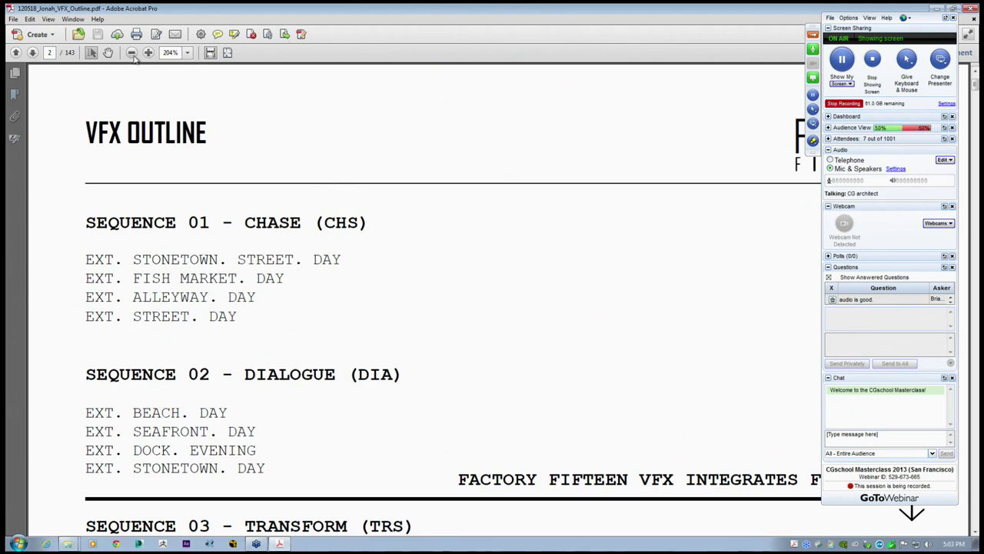
Zoom the VFX outline out to 71.9% and collapse the GoToWebinar control panel
left_click(132, 53)
left_click(131, 52)
left_click(132, 52)
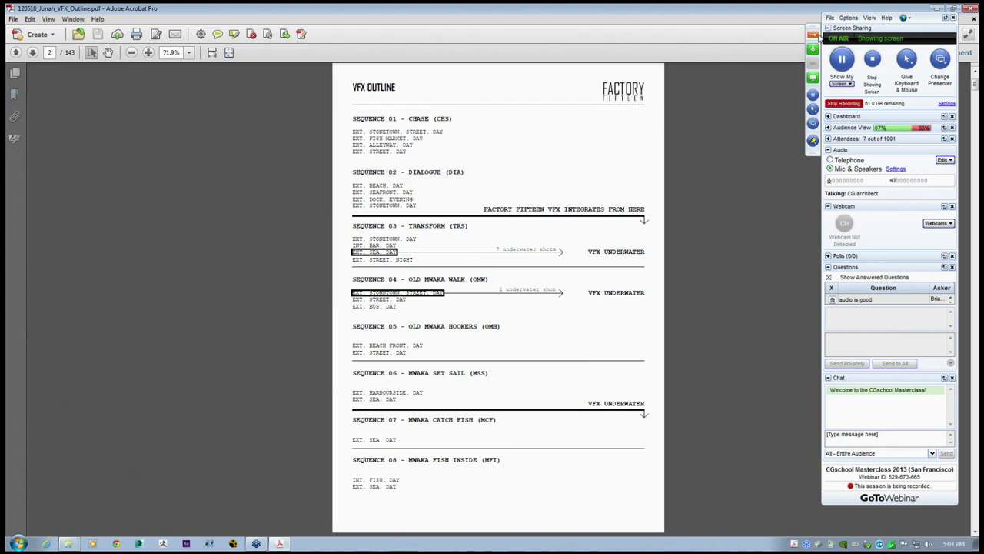
left_click(812, 33)
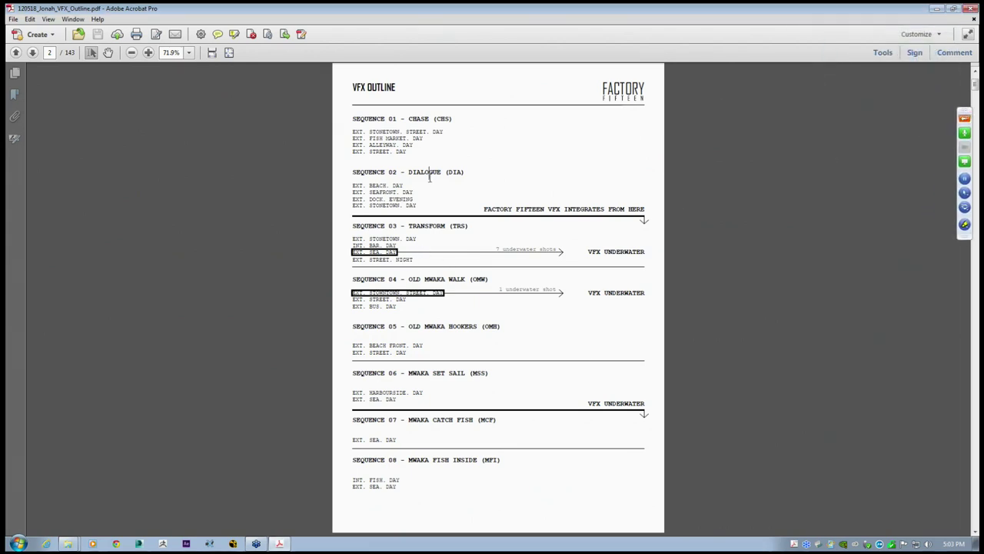
Examine page 3 of the VFX outline, including the mirror ball capture kit, software and HDRI link, and the Children Of Men reference
scroll(478, 177, "down", 2)
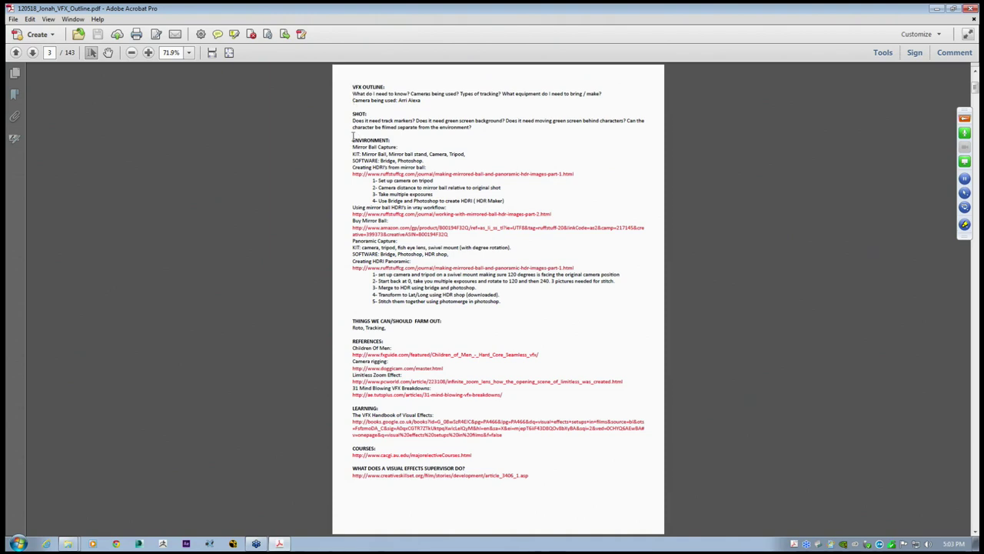
left_click_drag(353, 144, 401, 166)
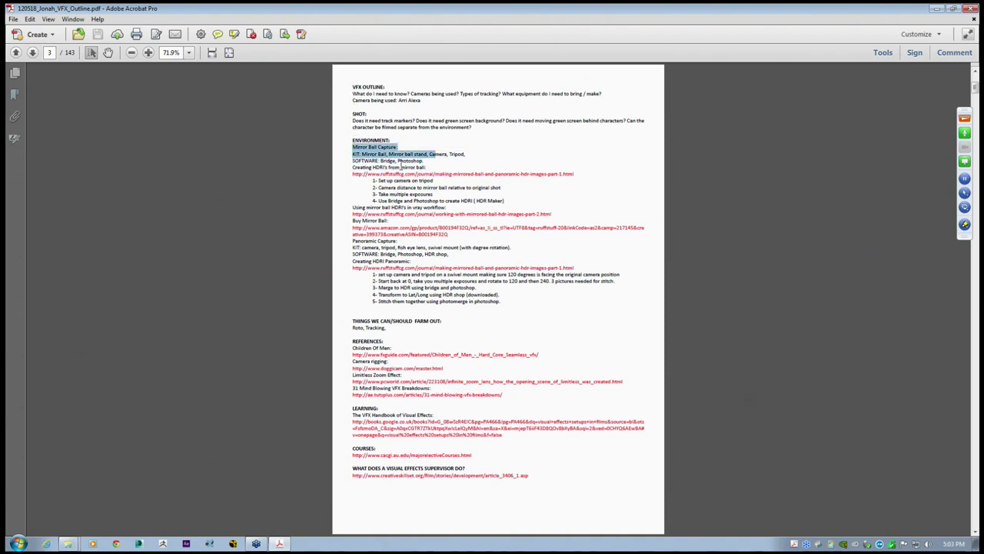
mouse_move(352, 146)
left_mouse_down()
mouse_move(396, 147)
mouse_move(353, 160)
left_mouse_up()
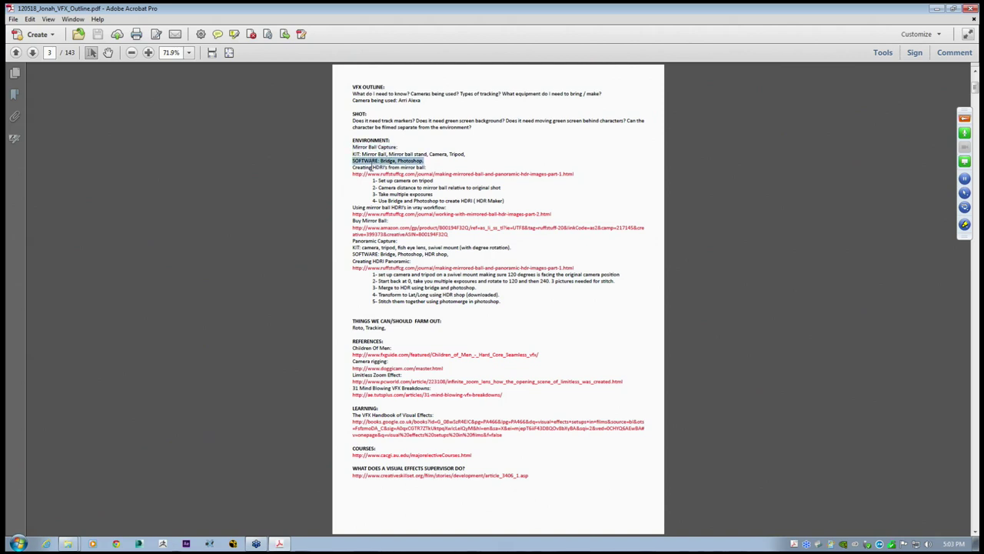
left_click(418, 167)
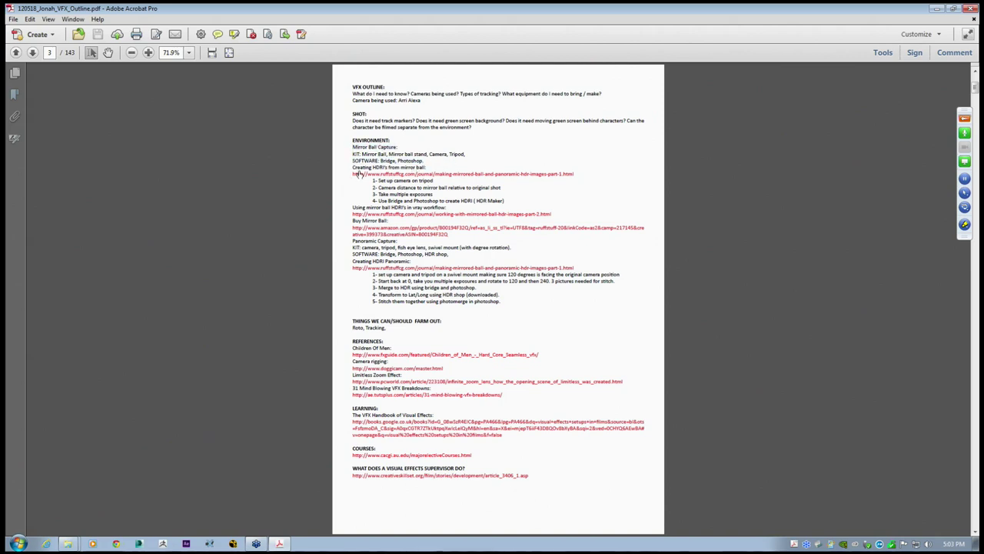
left_click_drag(352, 175, 575, 178)
left_click(414, 160)
triple_click(373, 346)
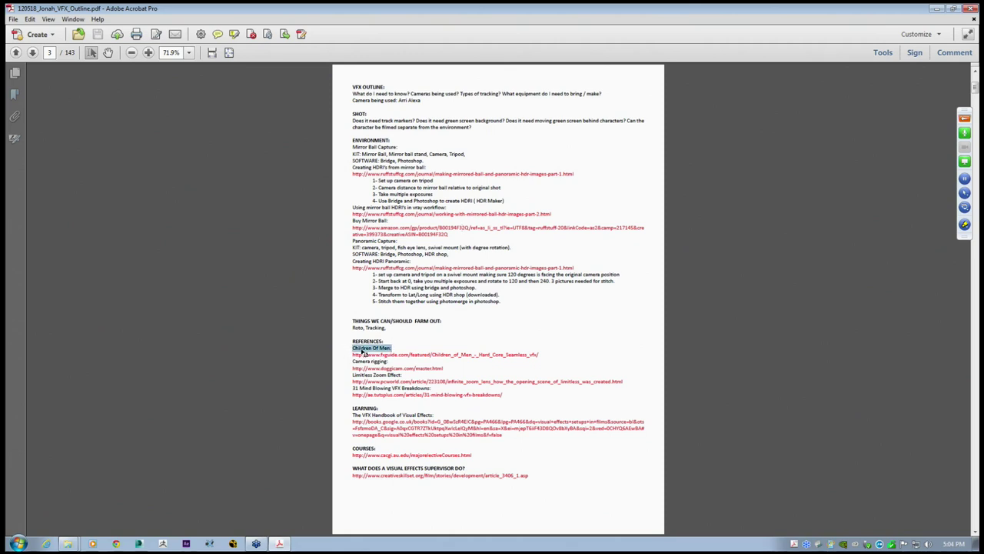
left_click(396, 341)
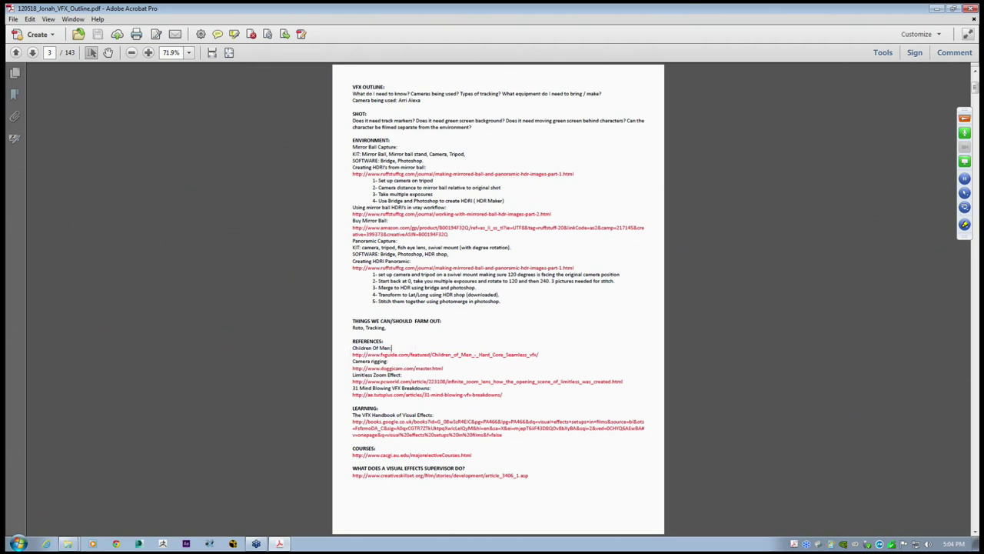
scroll(455, 346, "down", 1)
scroll(454, 346, "down", 1)
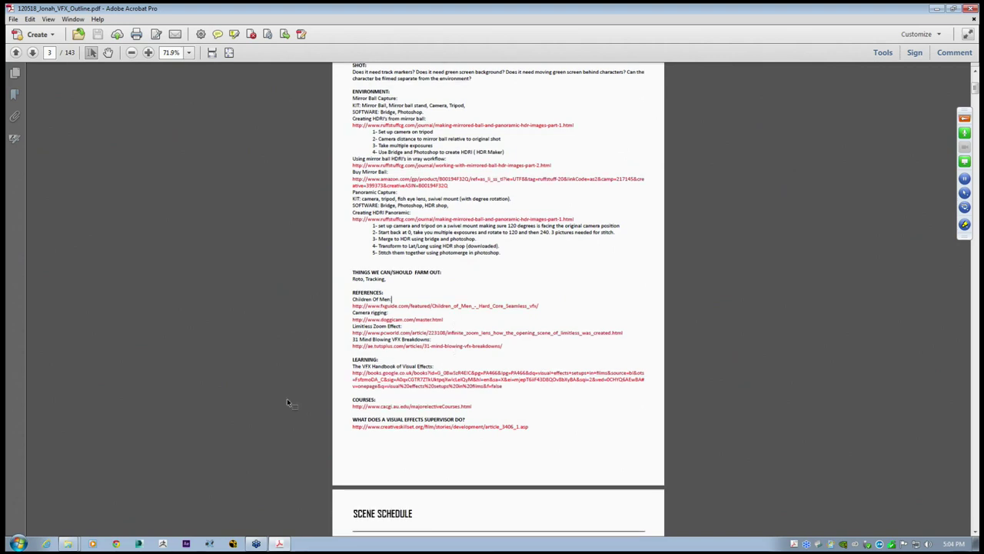
scroll(338, 169, "up", 2)
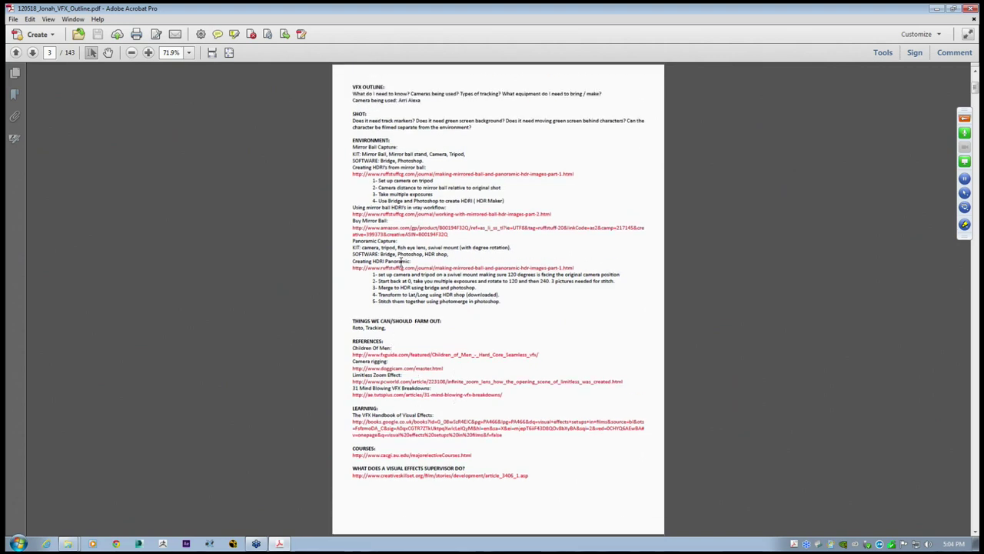
Examine the Sequence 01 - Chase scene schedule on pages 4 and 5, and return to the VFX outline on page 3
scroll(408, 262, "down", 10)
scroll(407, 263, "down", 11)
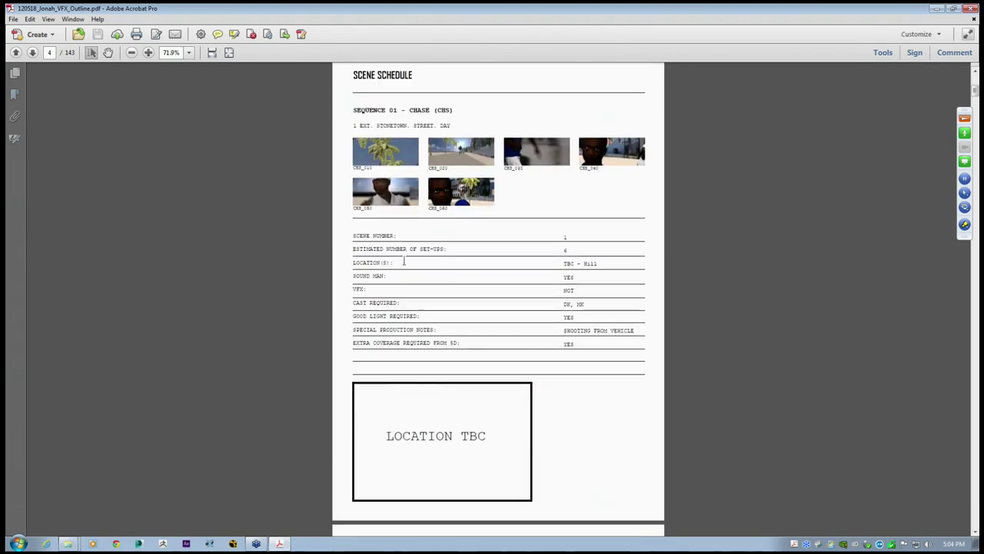
scroll(324, 227, "up", 3)
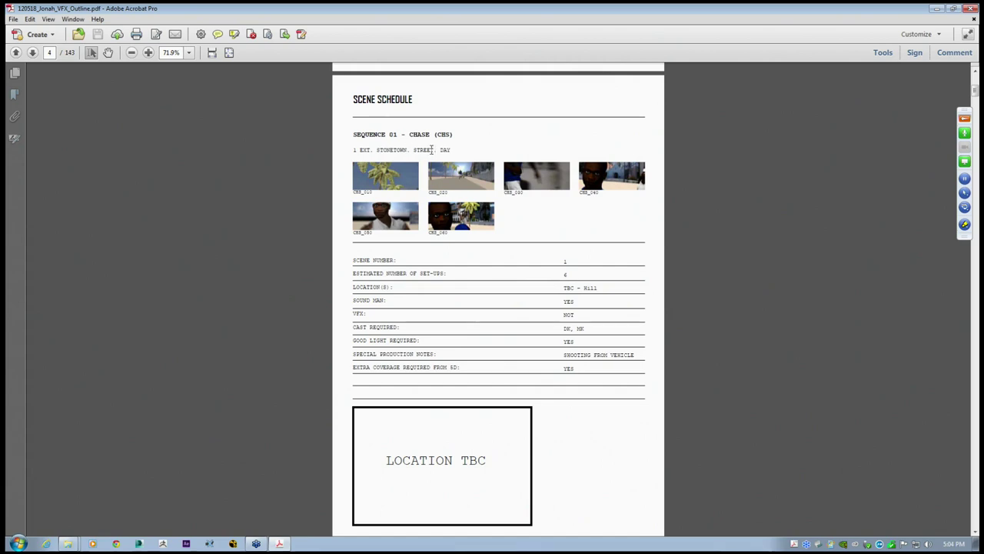
scroll(483, 142, "up", 3)
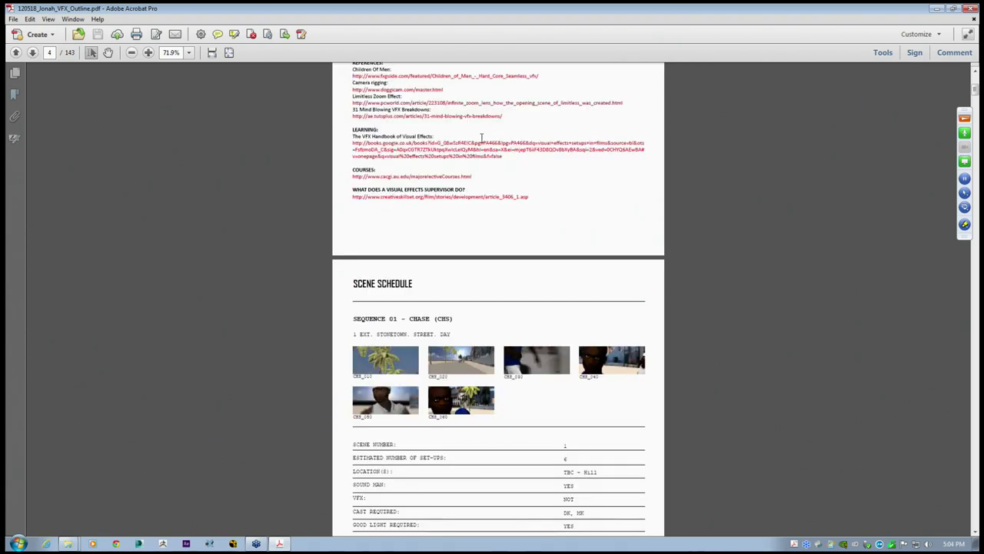
left_click(33, 52)
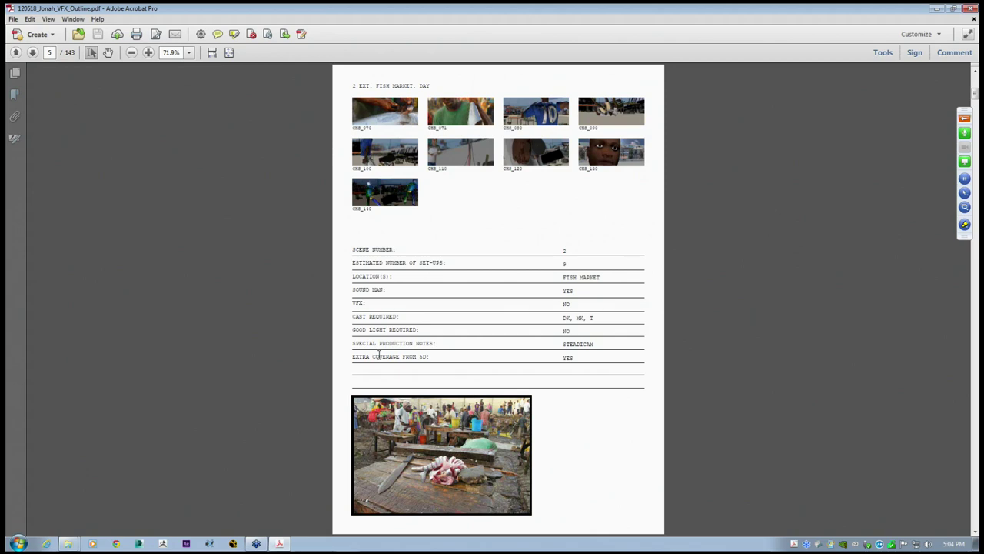
scroll(363, 355, "up", 2)
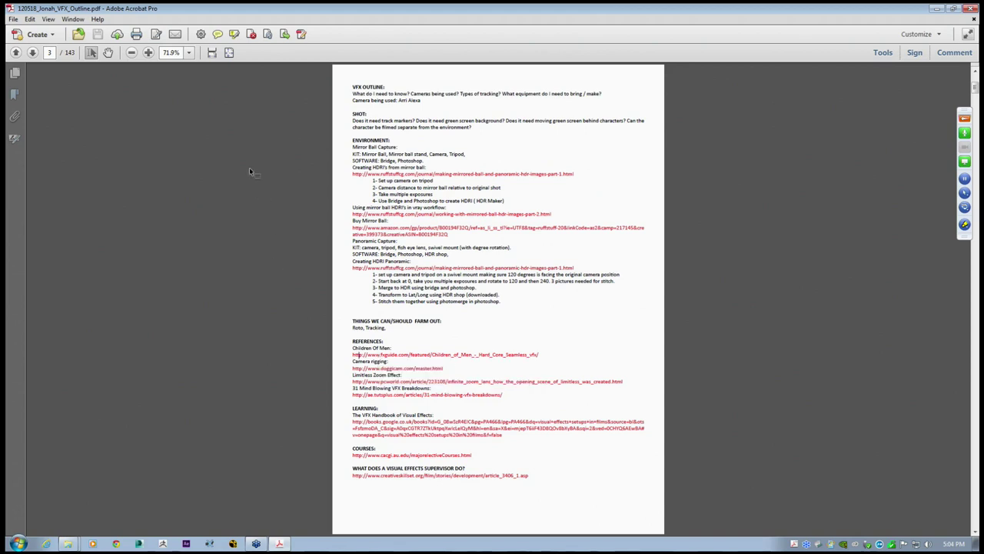
Page through the scene schedule to Sequence 03 - Transform (TRS) on page 16
left_click(32, 53)
left_click(32, 52)
left_click(33, 52)
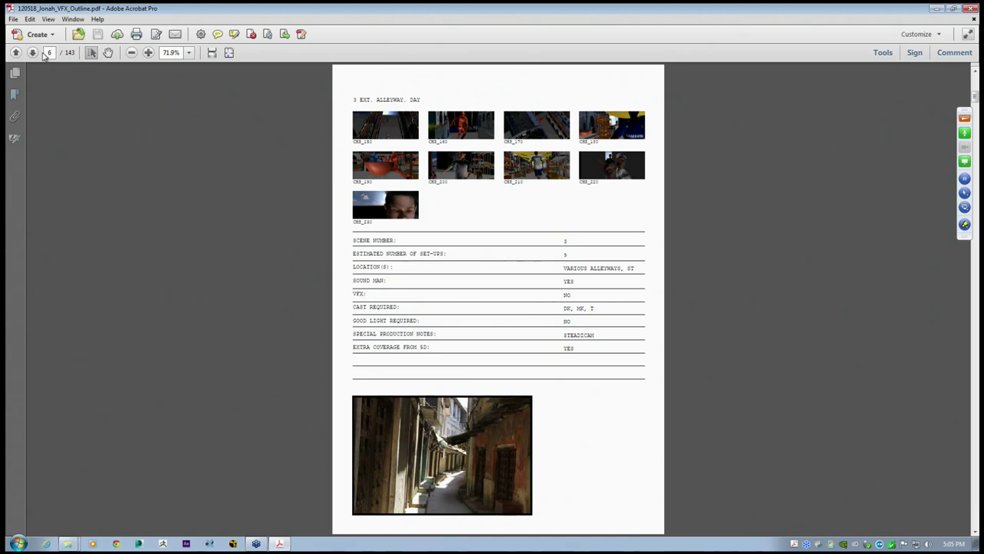
left_click(33, 53)
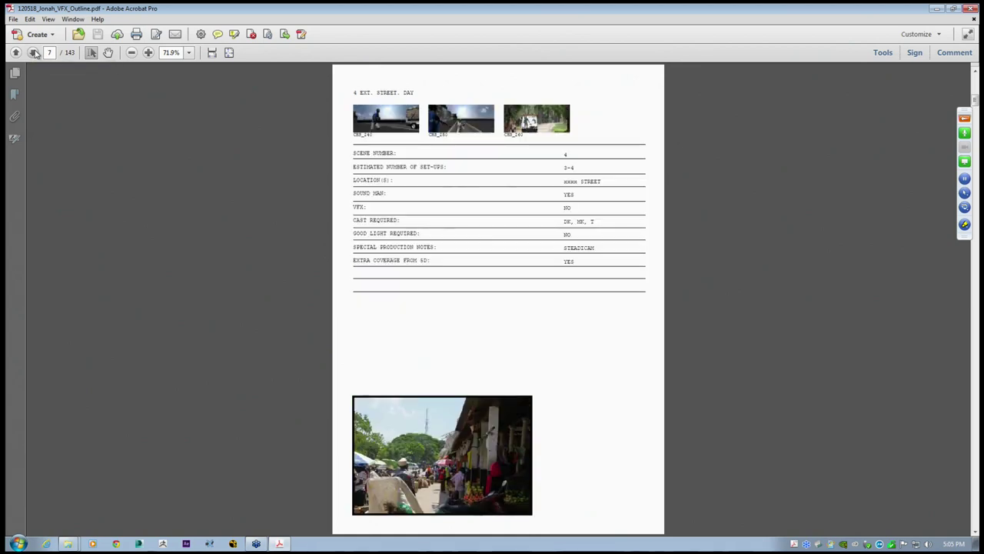
left_click(34, 53)
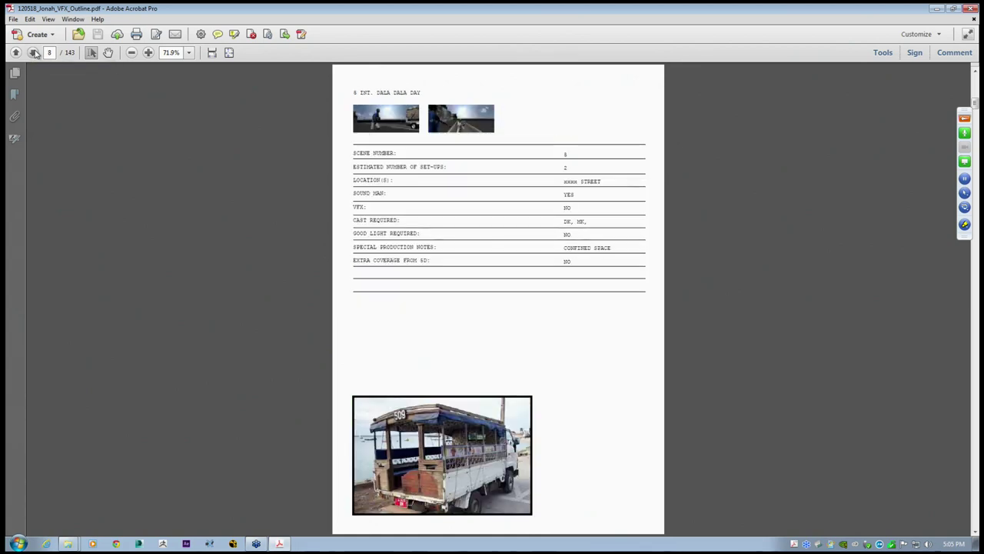
left_click(34, 52)
left_click(34, 52)
left_click(34, 53)
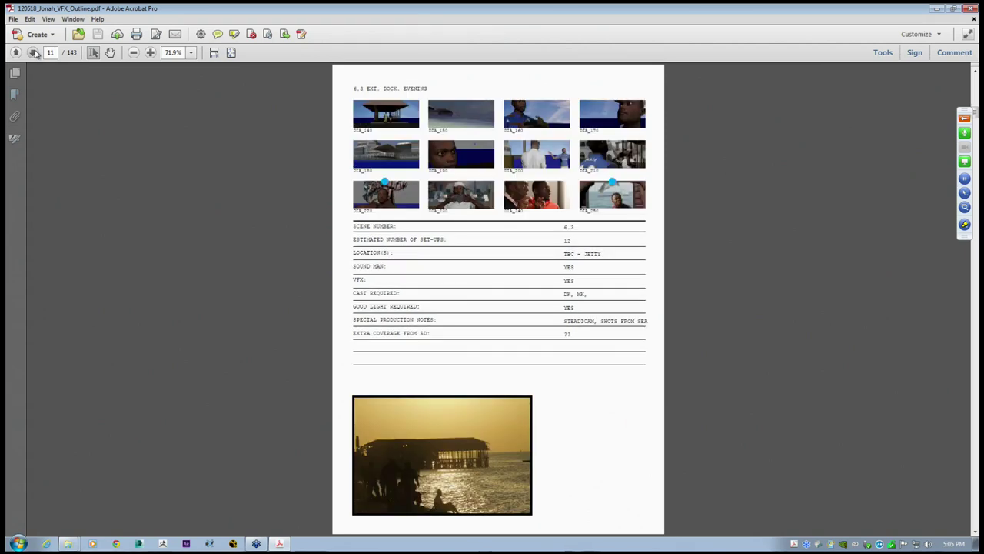
left_click(34, 53)
left_click(33, 52)
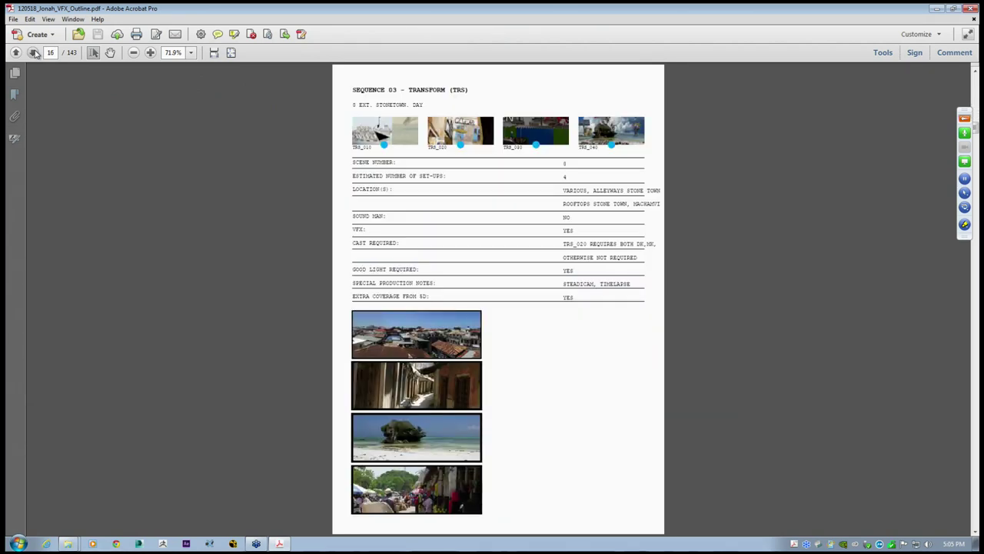
Go through the Transform shot sheets to page 19 and briefly highlight the camera type label
left_click(34, 52)
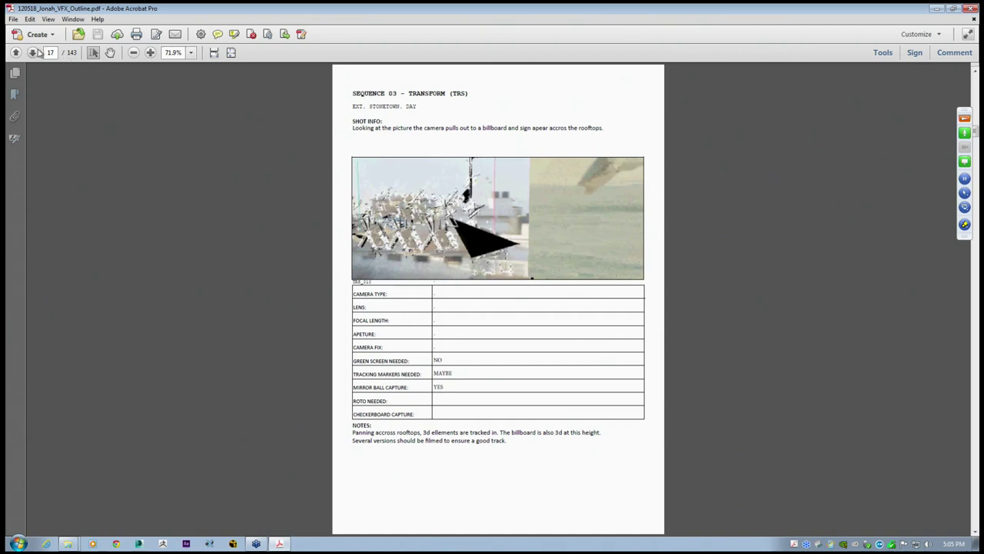
left_click(33, 52)
left_click(33, 52)
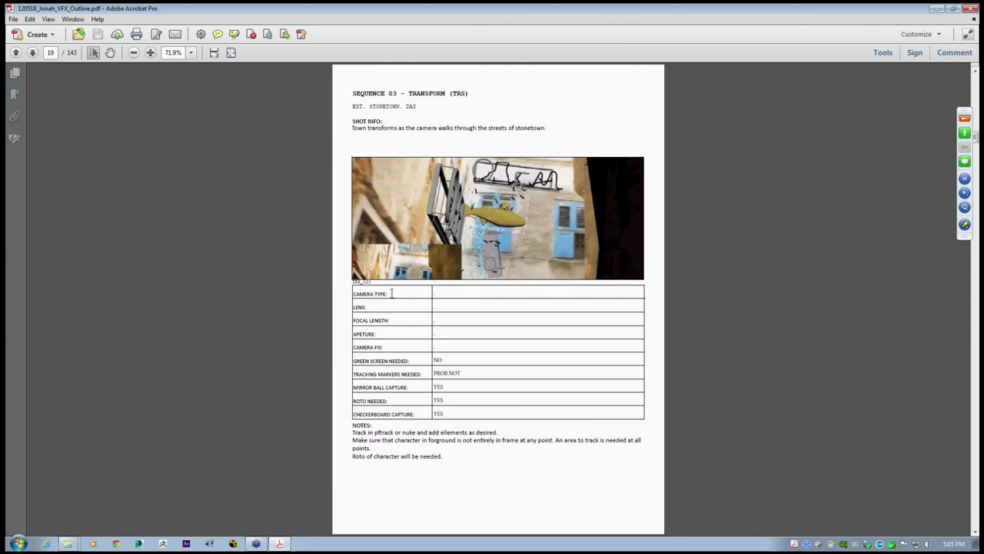
left_click_drag(388, 294, 354, 293)
left_click(369, 307)
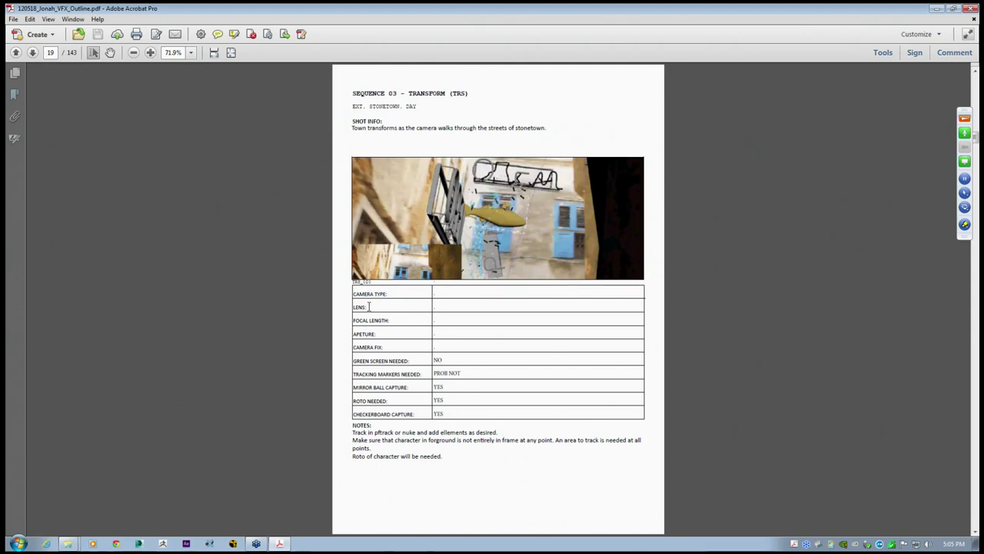
Zoom page 19 in to 150% and show the shot info and image for TRS_020
left_click(151, 52)
left_click(151, 52)
left_click(150, 52)
left_click(150, 53)
scroll(237, 157, "down", 6)
scroll(237, 157, "up", 2)
scroll(255, 238, "up", 2)
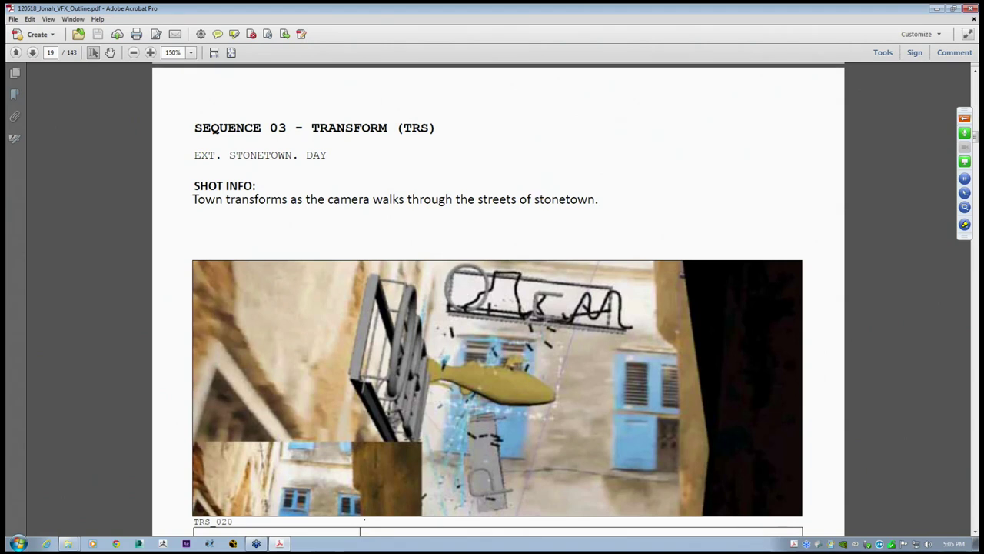
Review the TRS_020 camera and green screen fields, and highlight the tracking markers entry
scroll(313, 219, "down", 5)
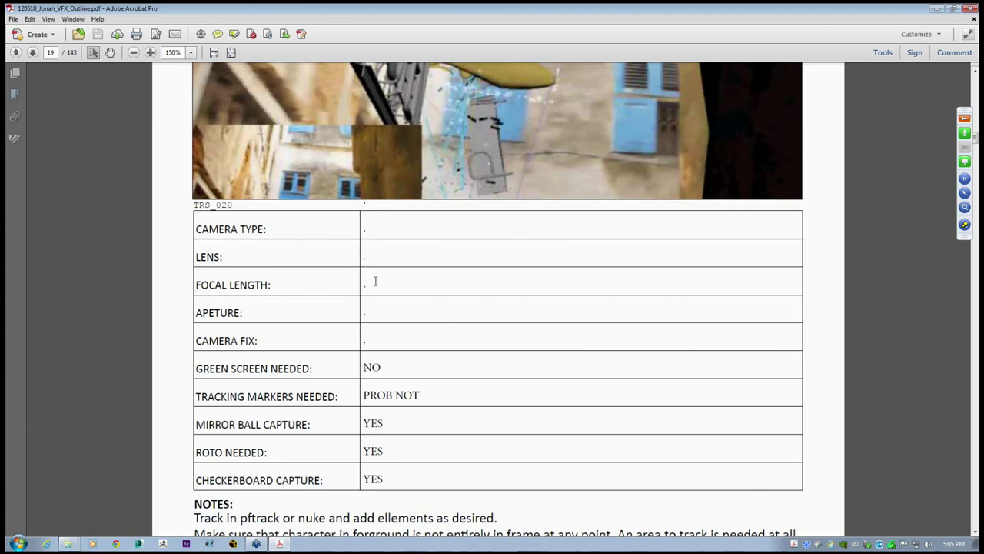
scroll(266, 332, "down", 1)
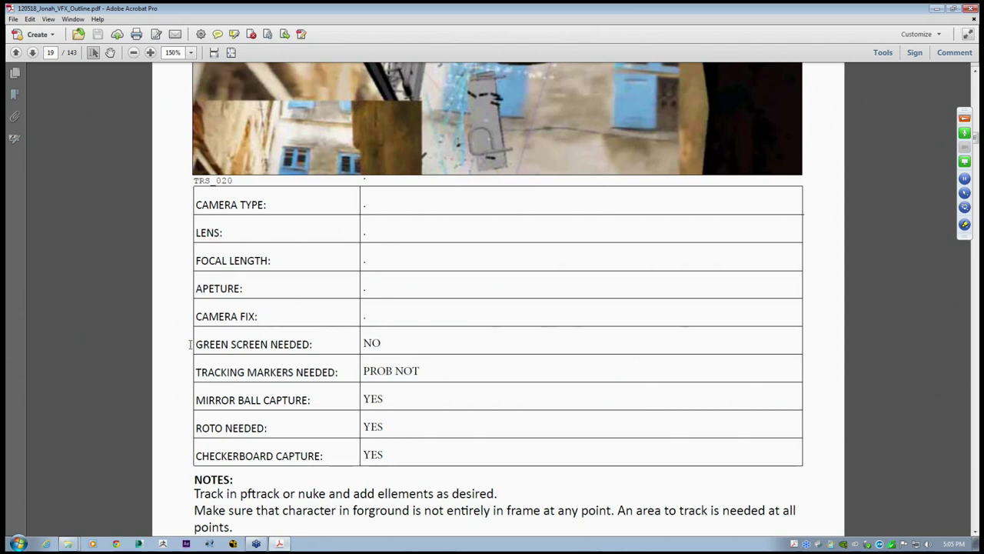
left_click(338, 372)
scroll(347, 377, "up", 5)
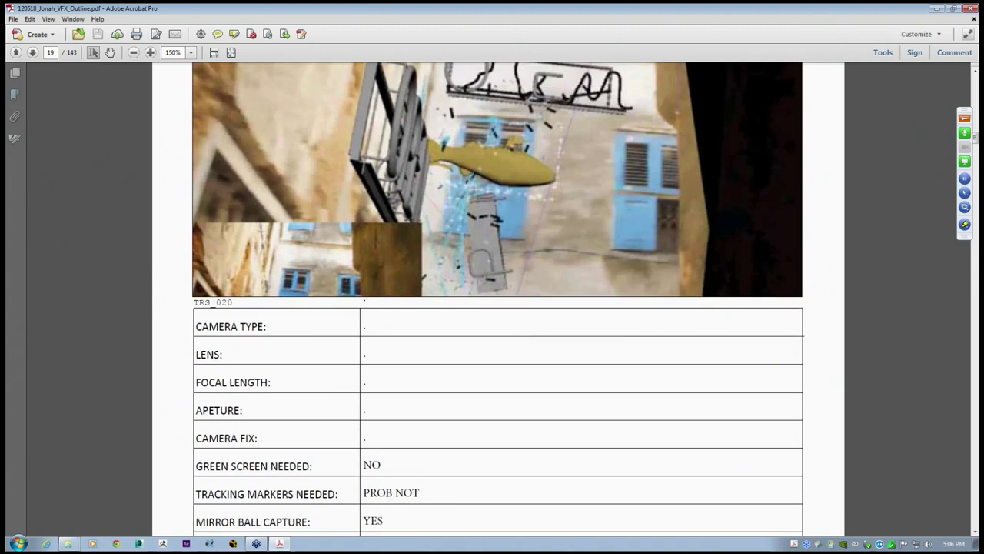
scroll(352, 357, "down", 5)
key("Tab")
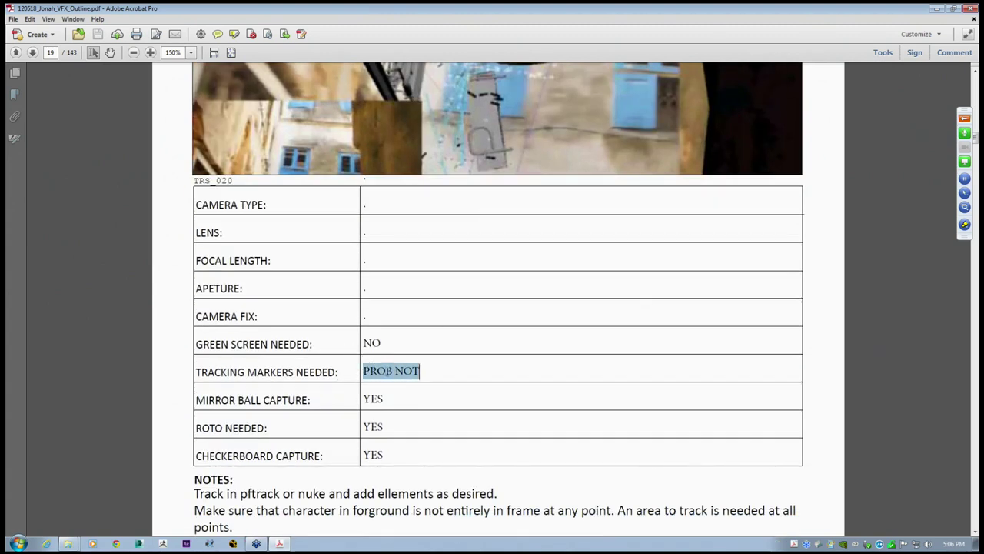
left_click(379, 392)
scroll(379, 393, "down", 2)
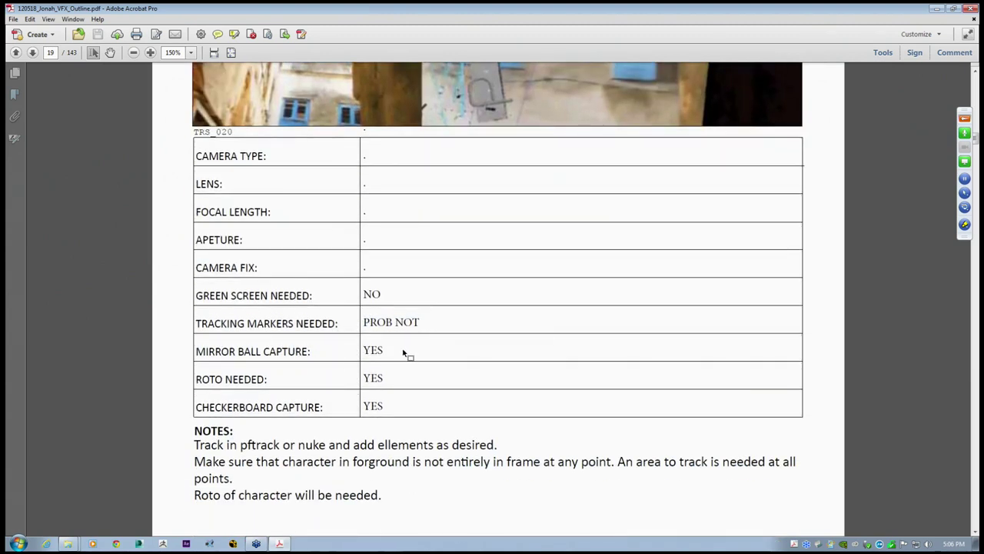
Highlight the mirror ball capture label and the roto needed label in the TRS_020 table, clearing each selection
triple_click(302, 353)
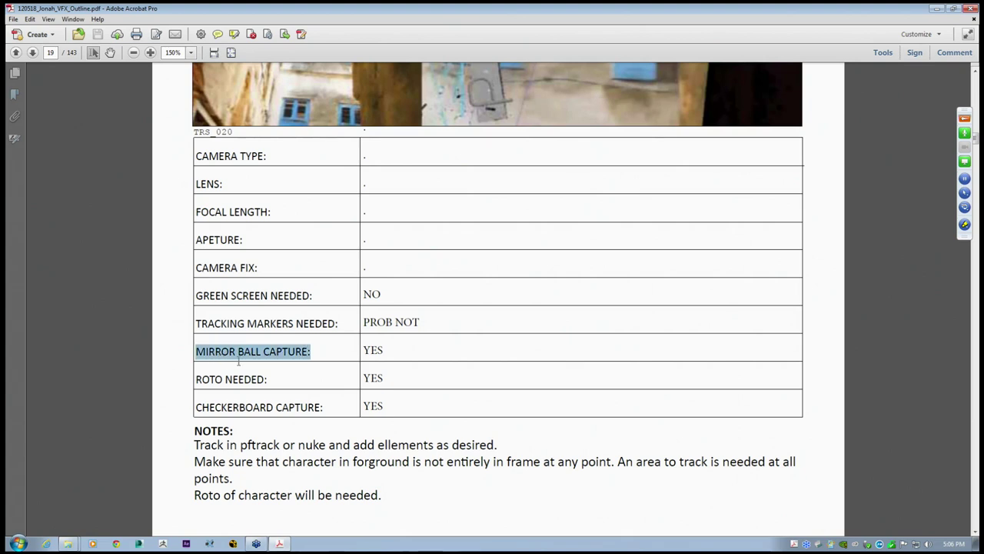
left_click(249, 363)
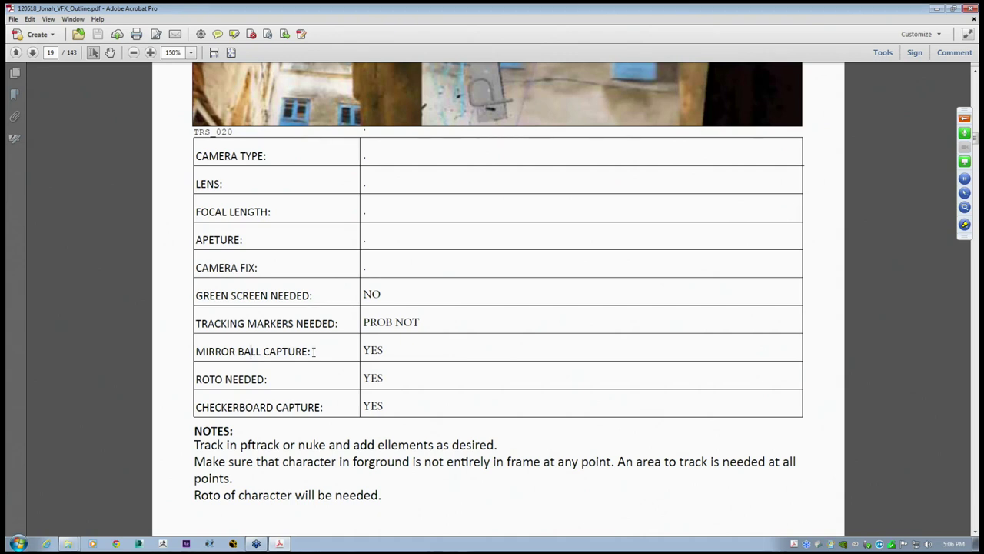
scroll(262, 354, "down", 1)
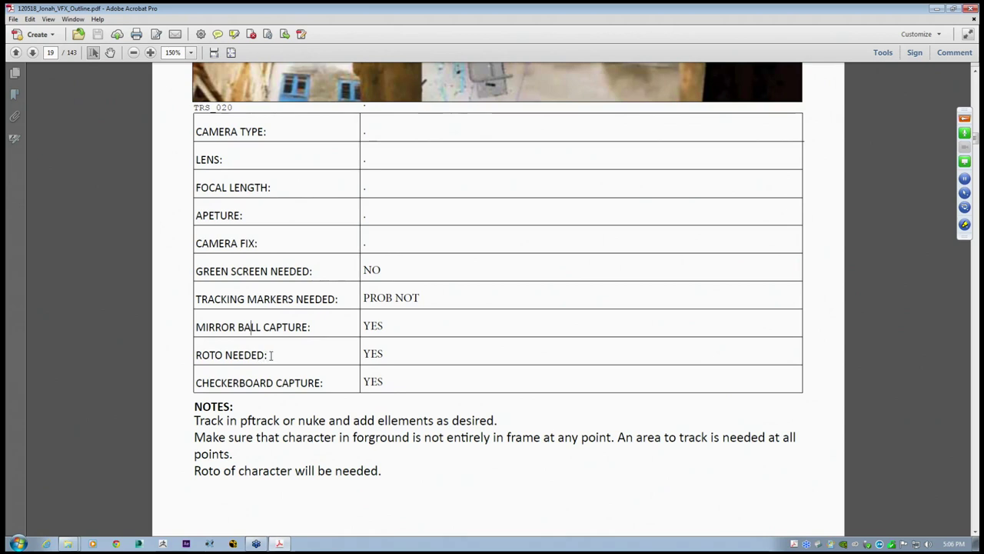
left_click_drag(271, 355, 197, 355)
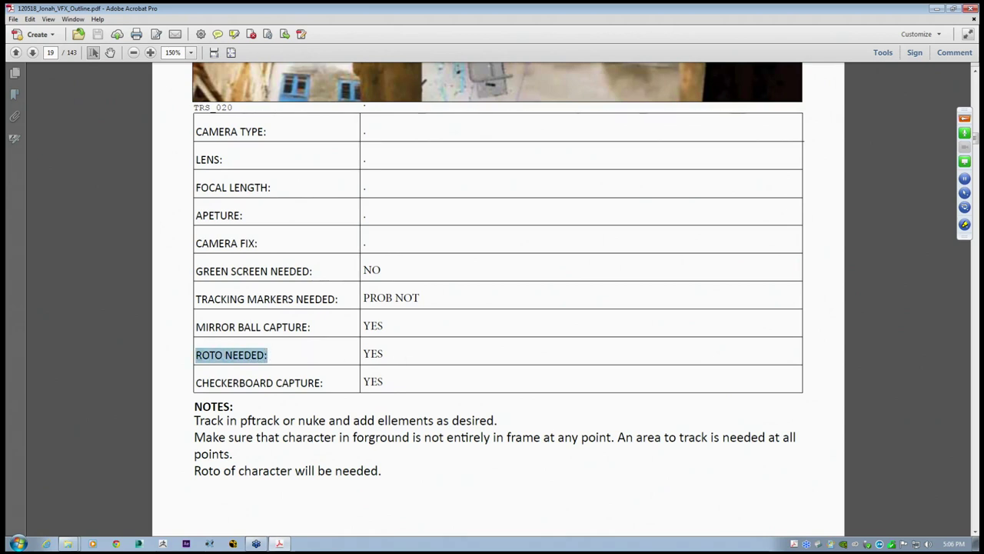
left_click(316, 371)
scroll(318, 369, "down", 2)
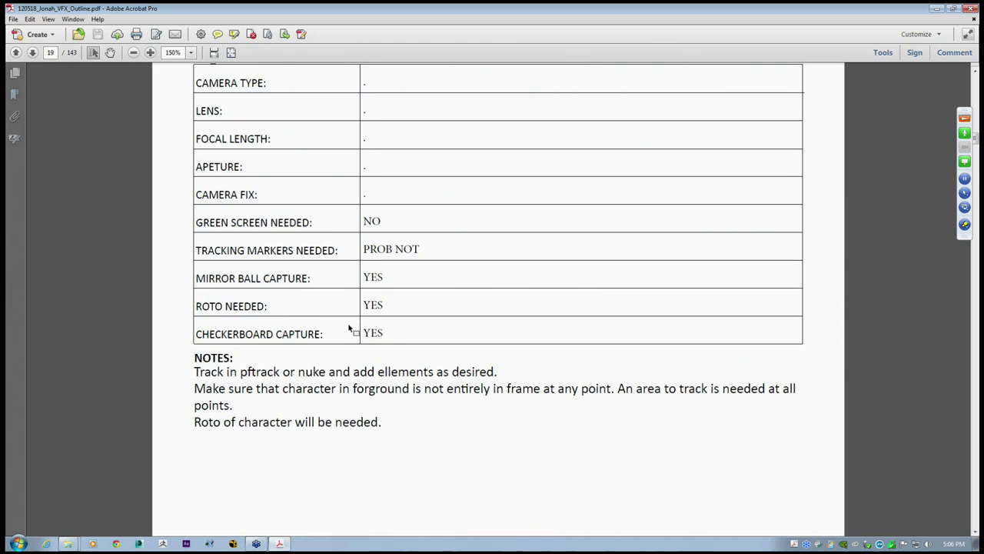
Highlight part of the checkerboard capture value in the TRS_020 table, and clear the selection
scroll(385, 325, "down", 1)
scroll(385, 382, "up", 4)
mouse_move(387, 407)
left_mouse_down()
mouse_move(207, 184)
mouse_move(304, 397)
mouse_move(372, 407)
left_mouse_up()
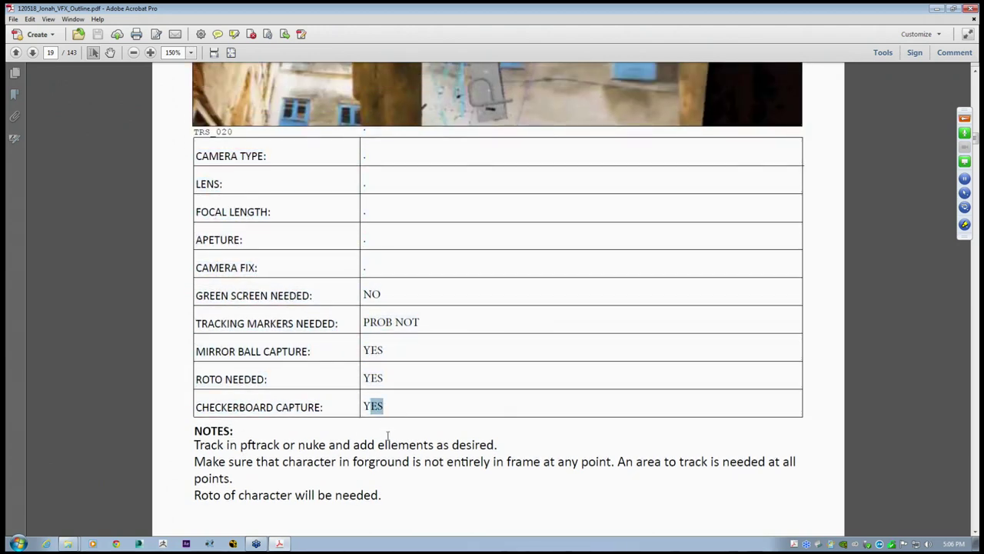
left_click(365, 420)
left_click(185, 147)
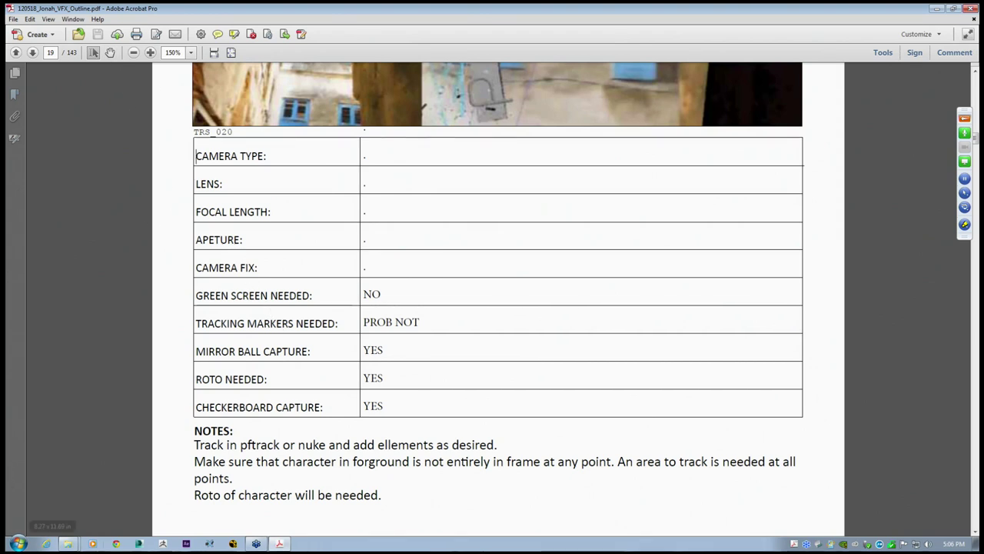
Compare the TRS_020 shot image with its capture requirements table and notes on page 19
scroll(328, 407, "up", 5)
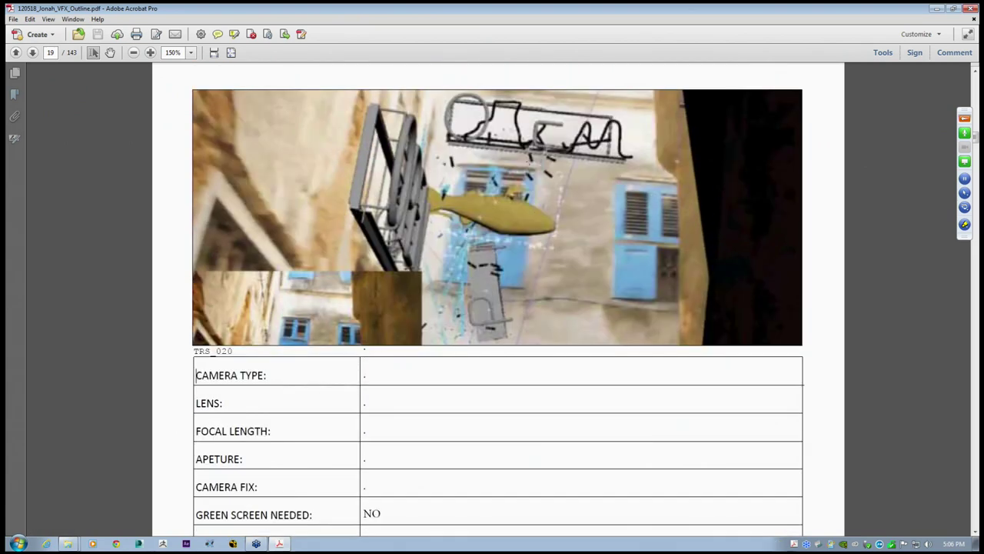
scroll(496, 308, "down", 2)
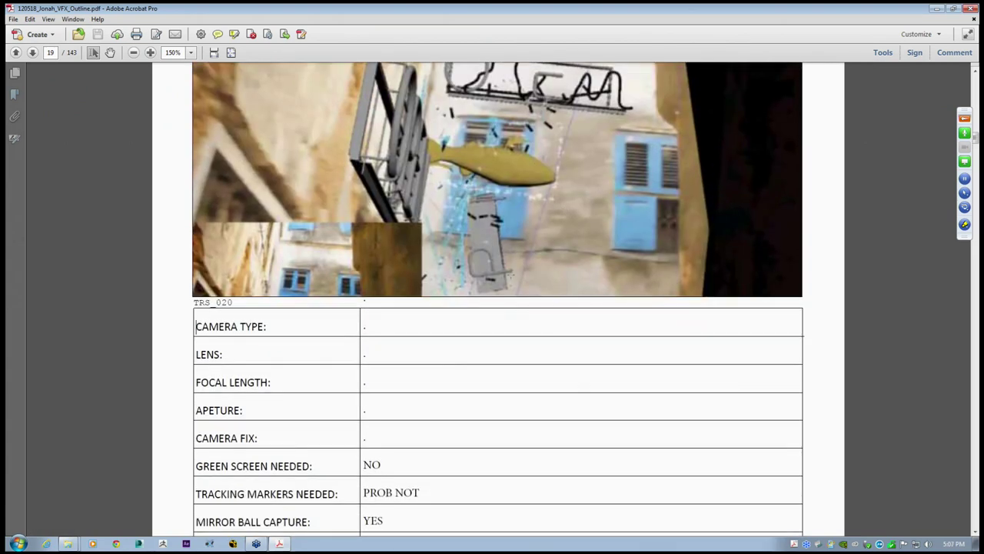
scroll(497, 308, "up", 2)
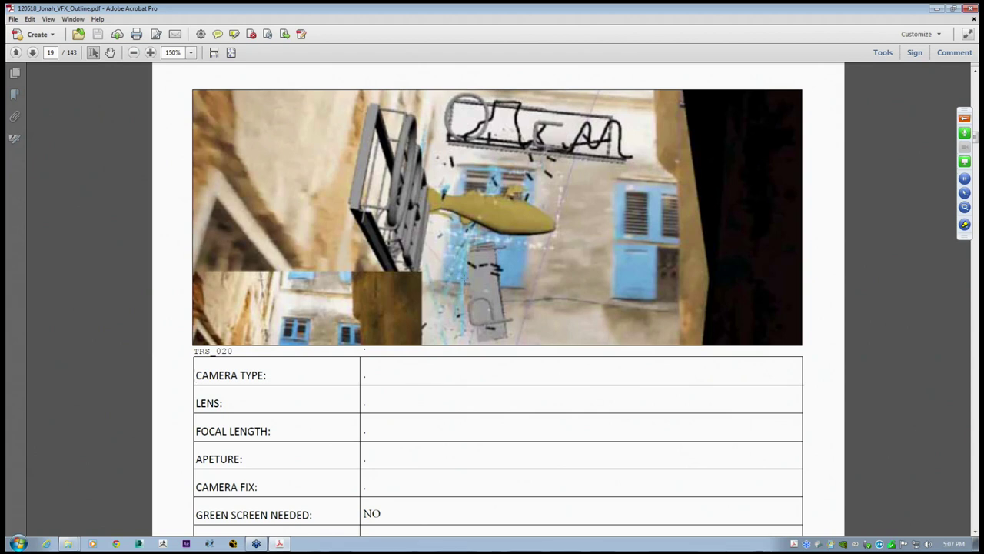
scroll(440, 74, "down", 2)
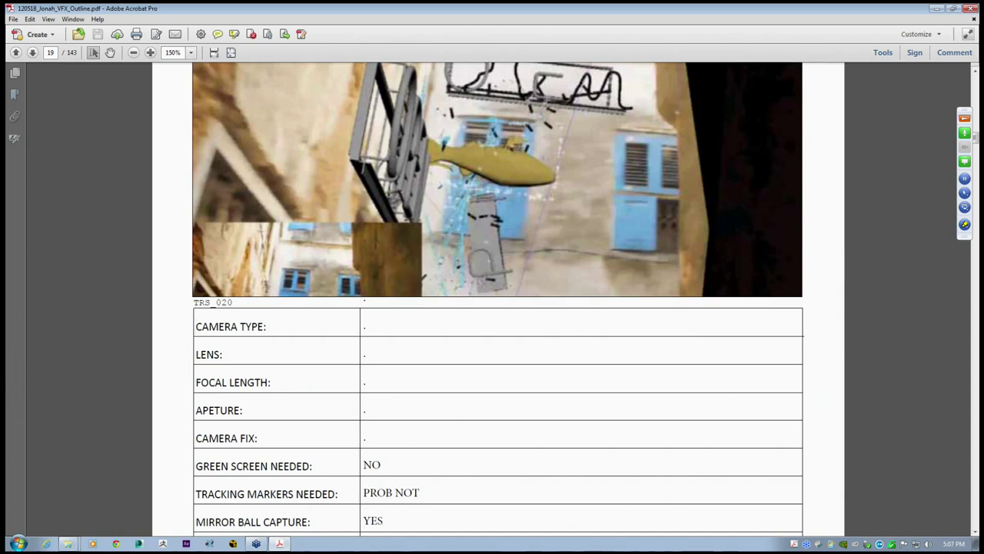
scroll(589, 363, "up", 1)
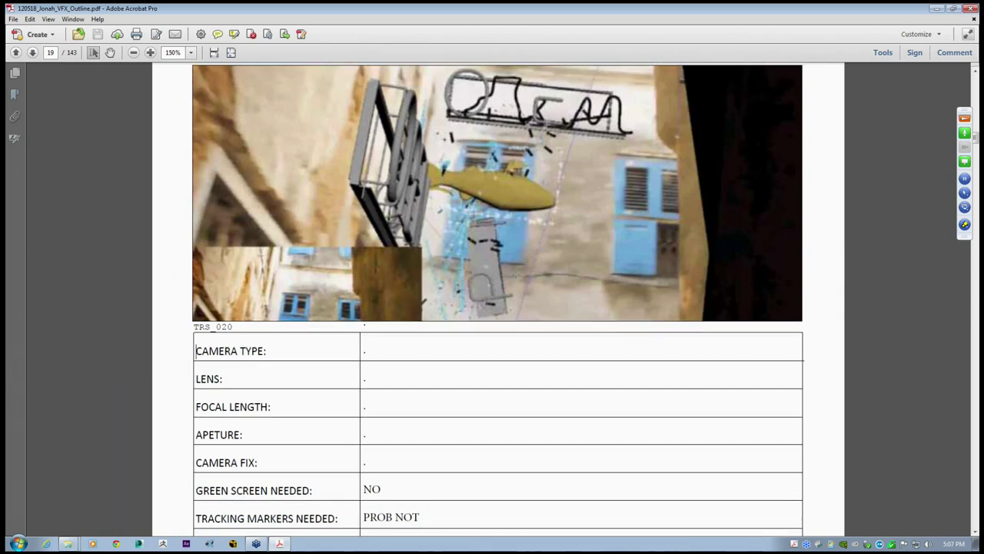
scroll(450, 351, "down", 5)
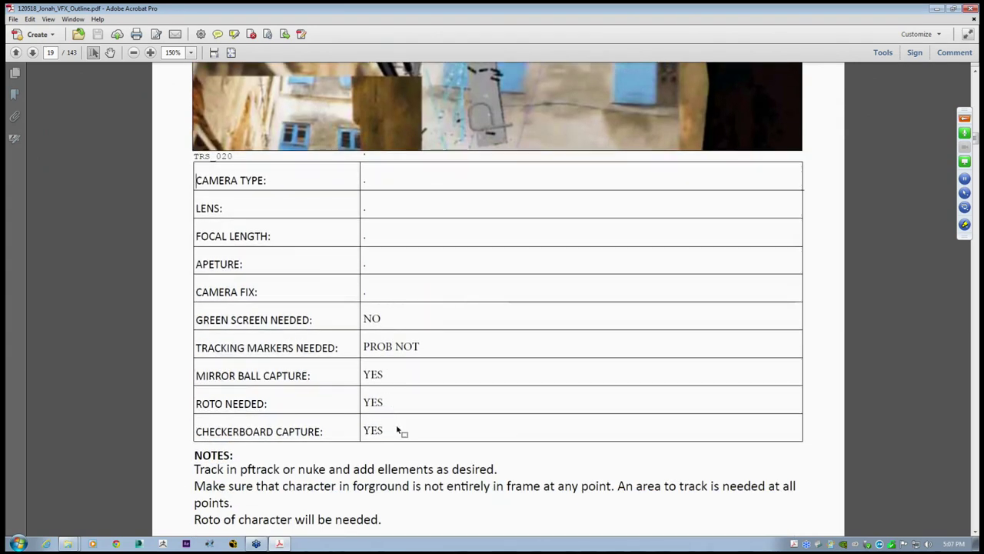
scroll(356, 464, "up", 1)
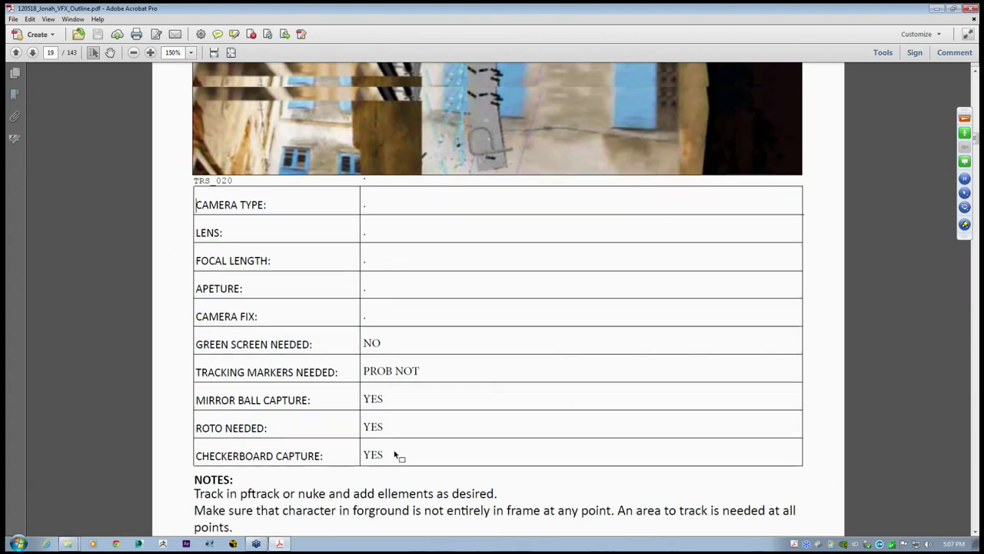
scroll(378, 453, "down", 2)
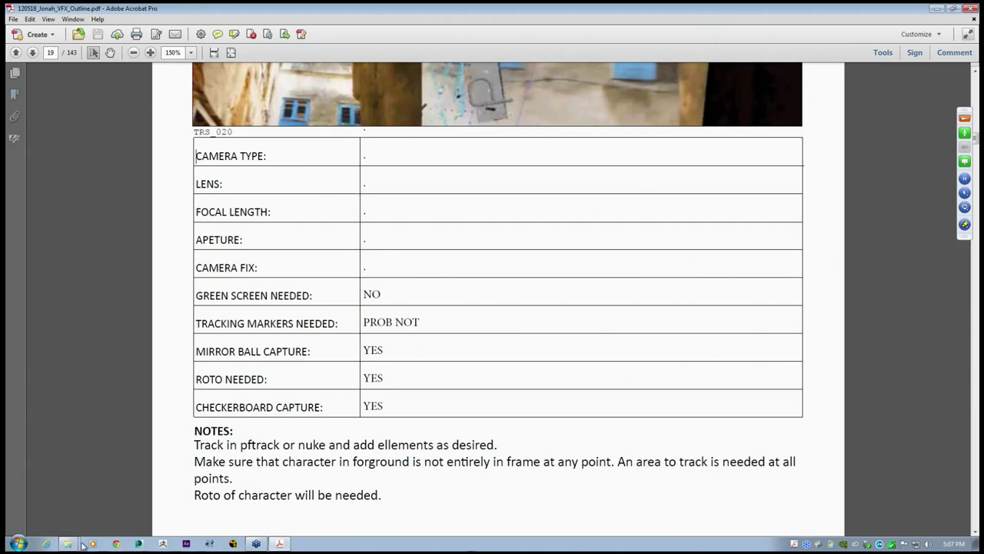
Switch to the 02_TRACKING folder in Windows Explorer and open its STREET SCENE FOOTAGE subfolder
mouse_move(68, 543)
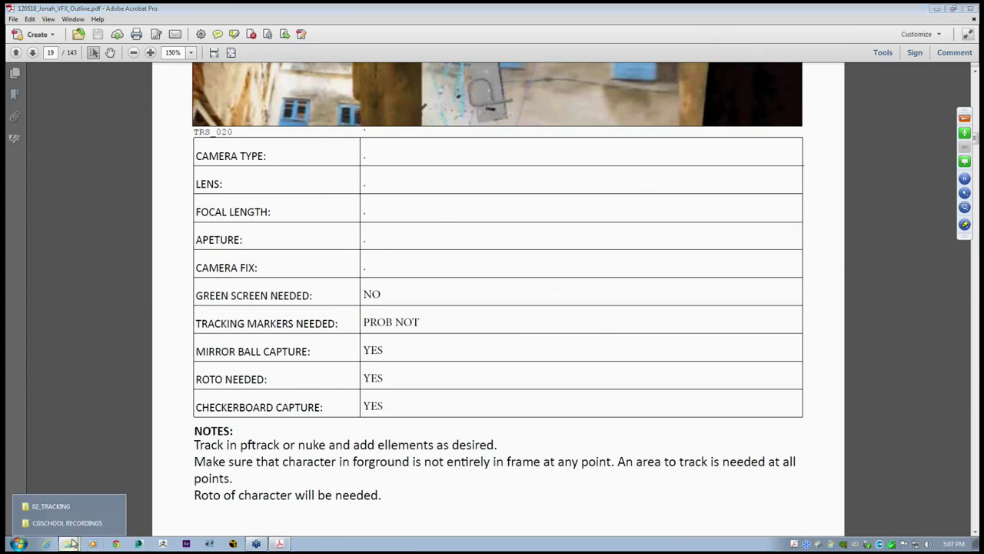
left_click(52, 505)
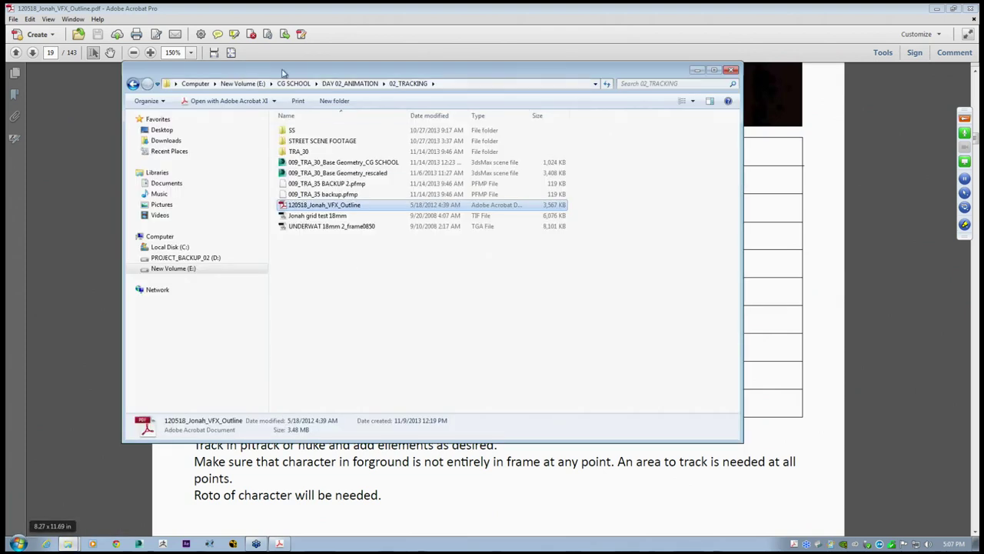
left_click(351, 83)
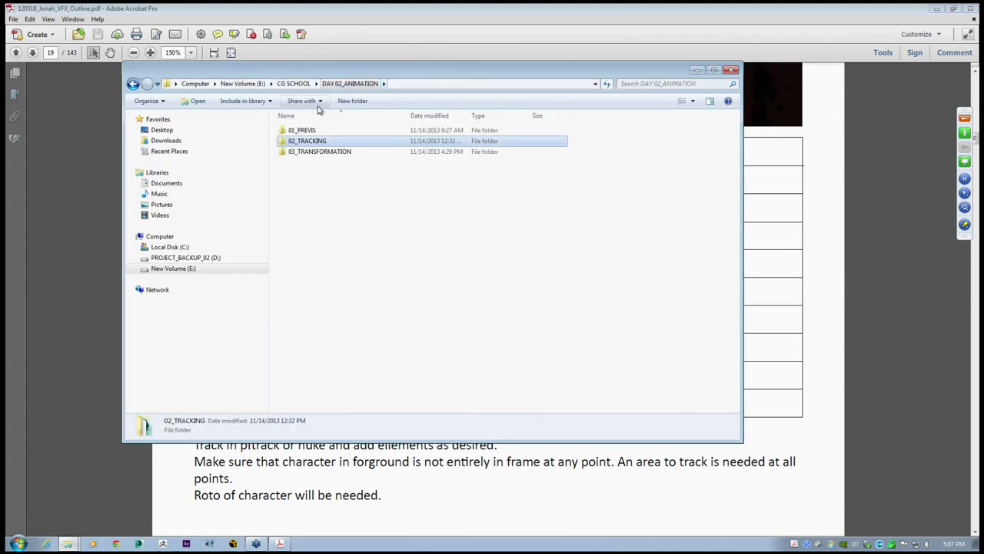
double_click(311, 142)
double_click(307, 143)
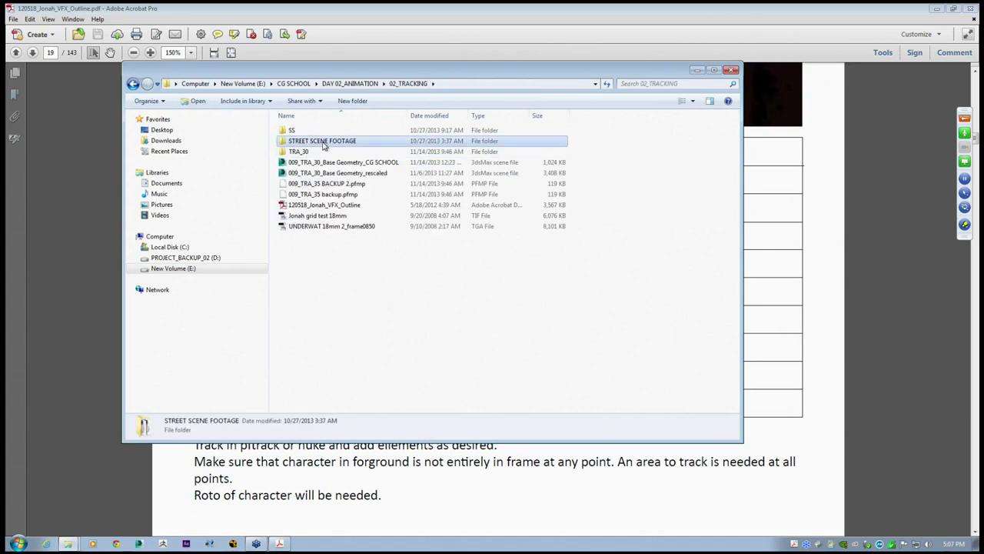
Try to play the A022C009_120602_R2AQ movie in Windows Media Player, and close the player
left_click(419, 154)
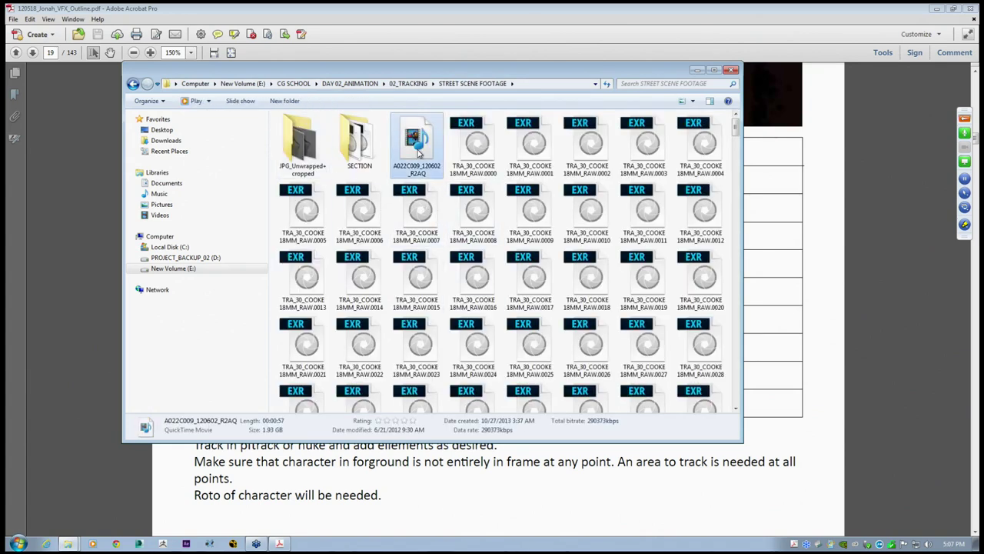
right_click(419, 154)
left_click(435, 154)
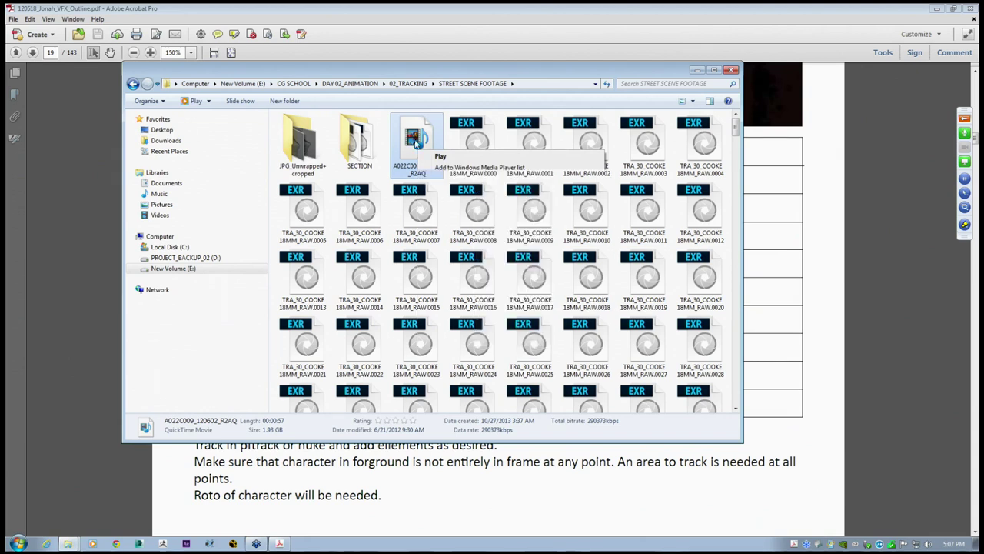
left_click(465, 293)
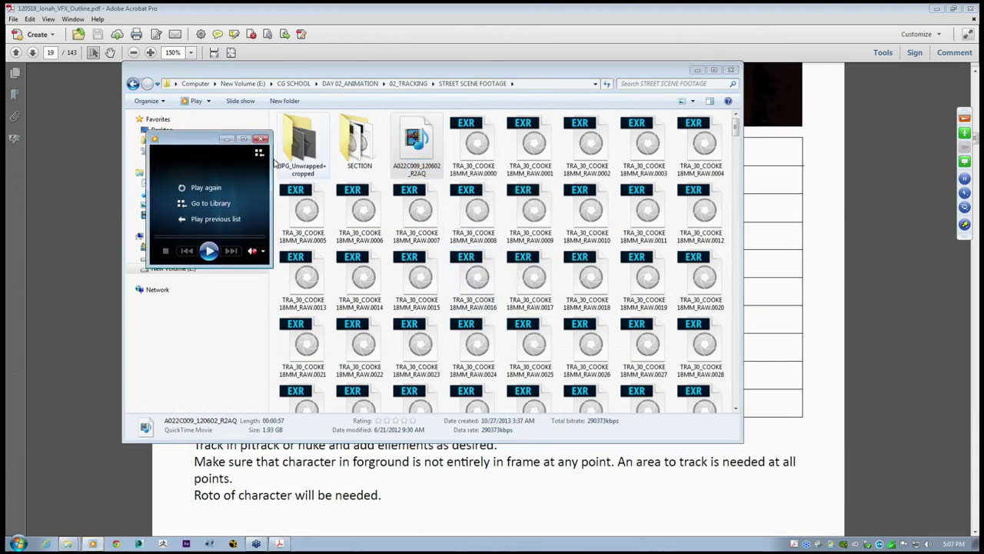
left_click(260, 139)
Open the A022C009_120602_R2AQ movie with QuickTime Player
right_click(421, 154)
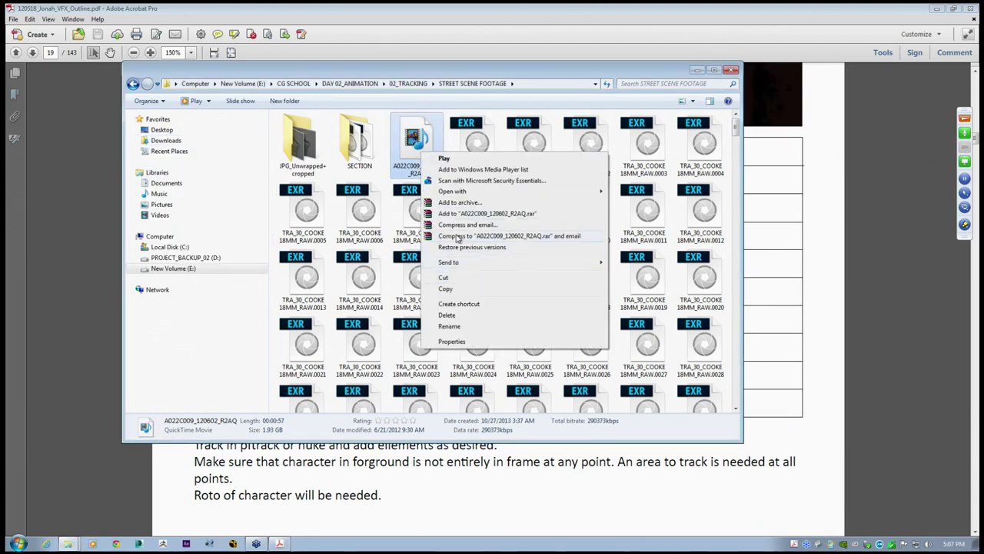
mouse_move(455, 192)
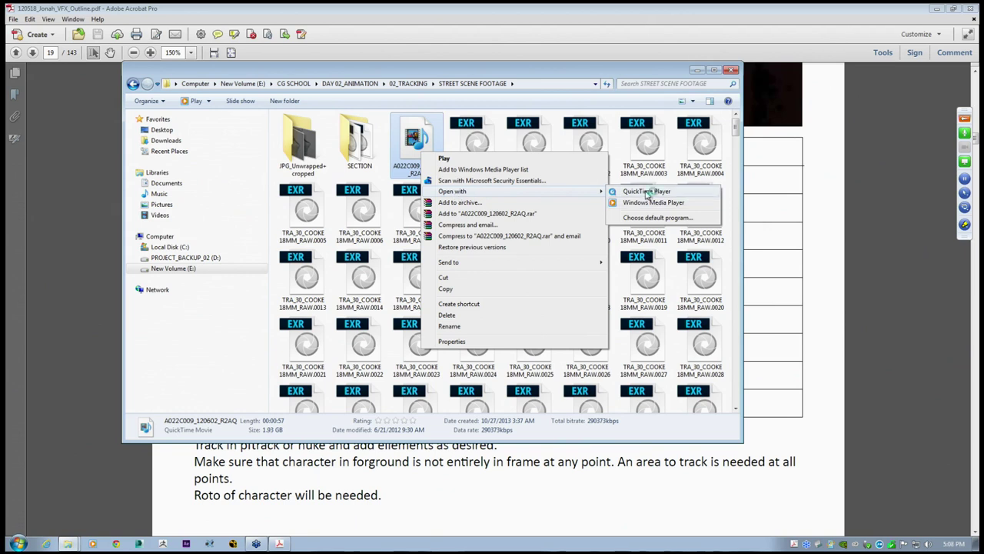
left_click(644, 191)
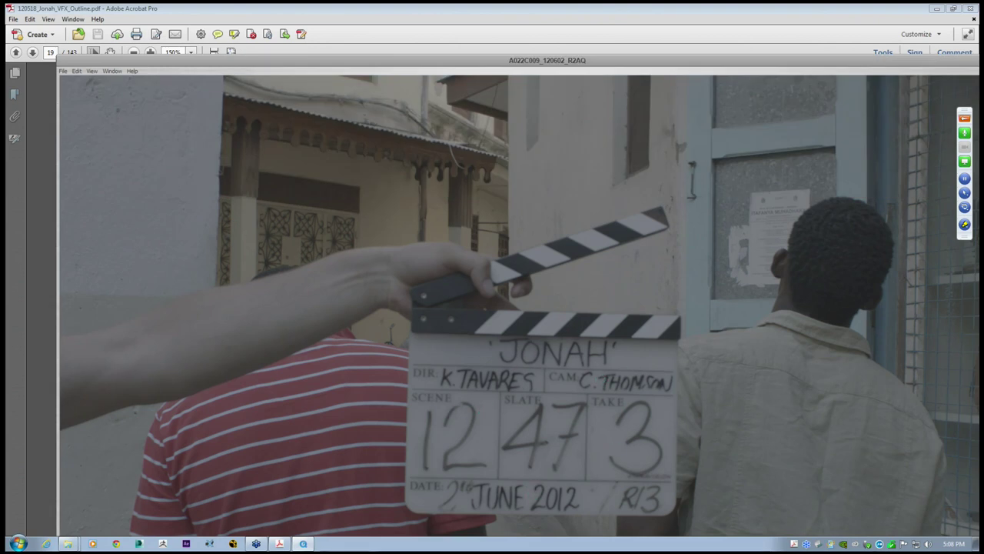
Minimize the PDF window, move the movie window so the slate frame and window controls are in view, and minimize the movie
left_click(561, 22)
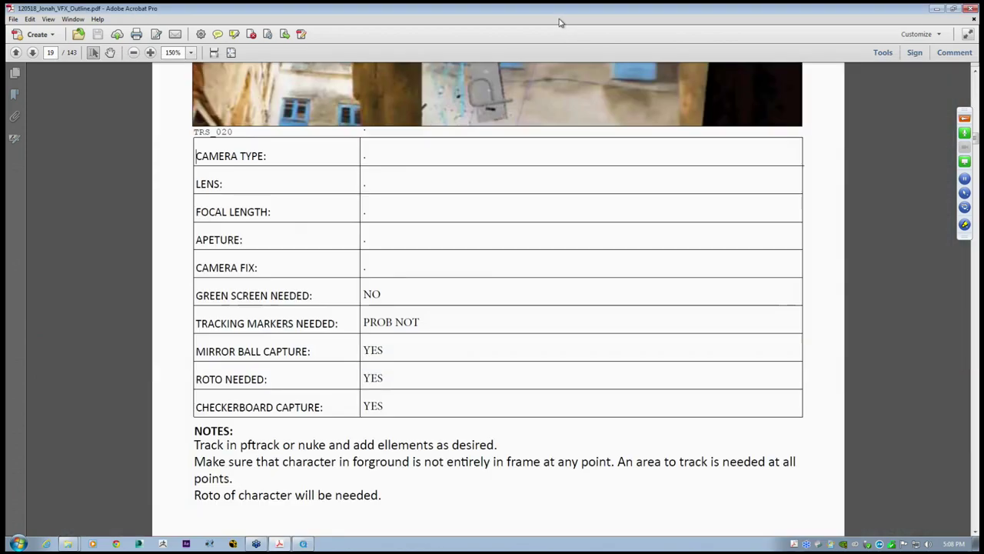
left_click(938, 11)
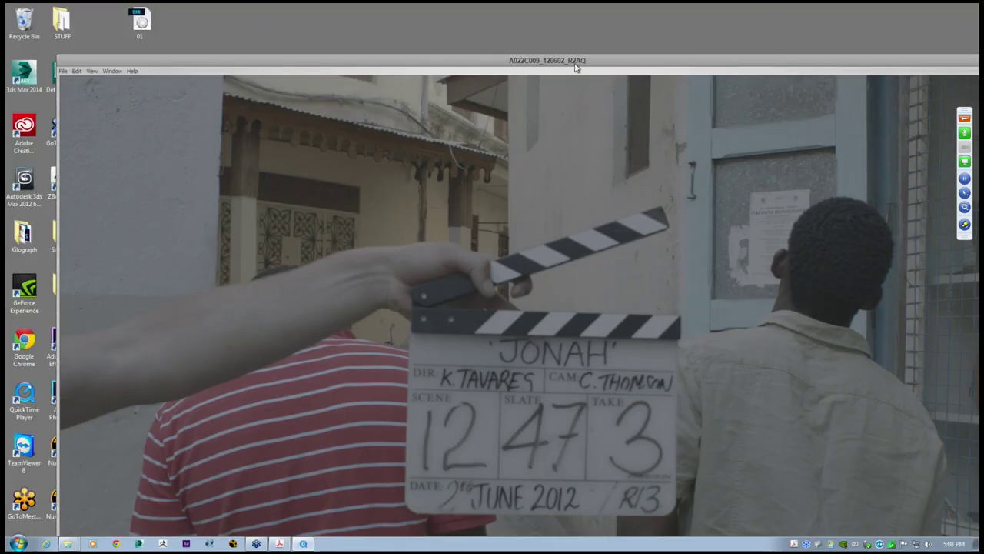
double_click(577, 64)
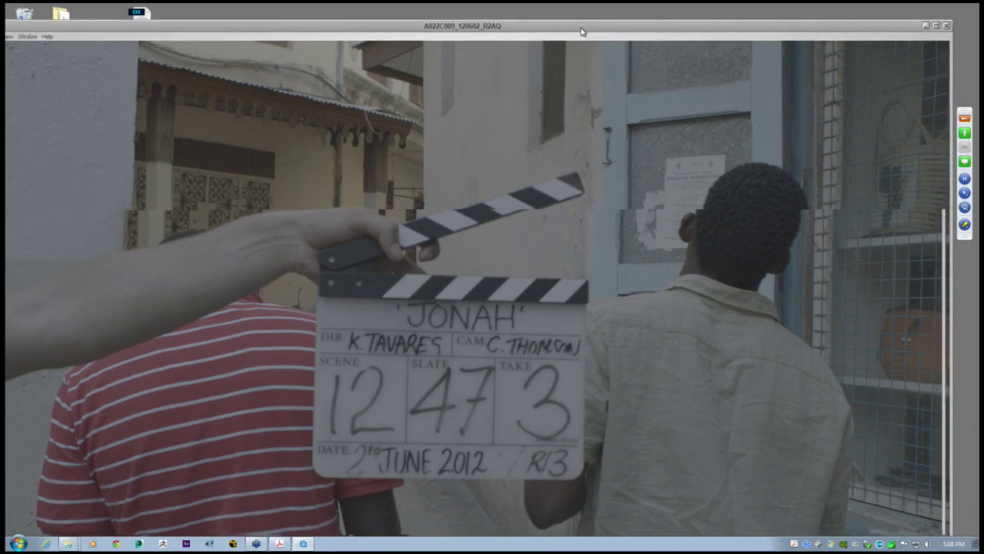
double_click(582, 25)
left_click(892, 54)
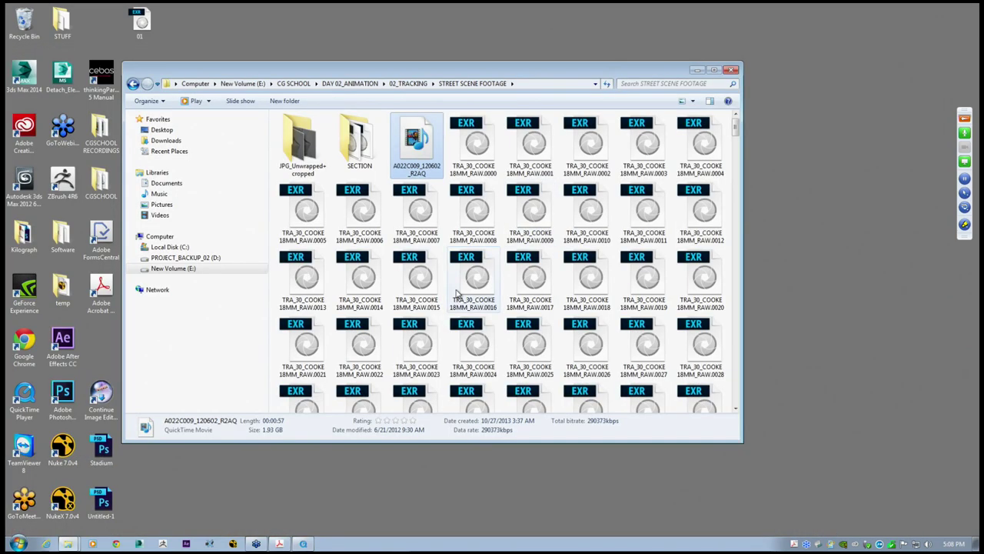
Return to the outline PDF in Adobe Acrobat Pro and point out the camera type, lens and focal length fields for TRS_020
left_click(278, 544)
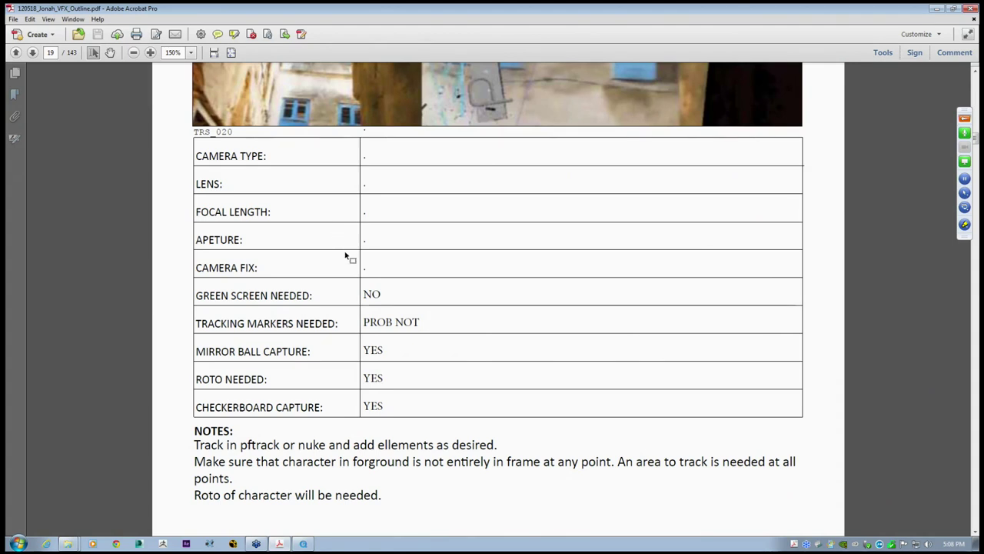
left_click(367, 156)
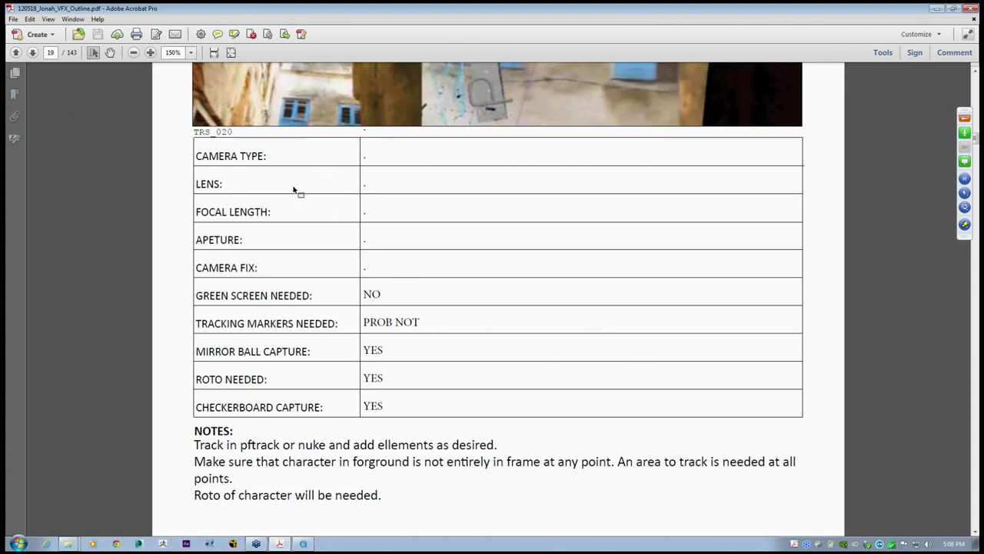
left_click(279, 209)
Bring the A022C009_120602_R2AQ movie back in QuickTime Player to examine its slate frame, and minimize it again
left_click(303, 543)
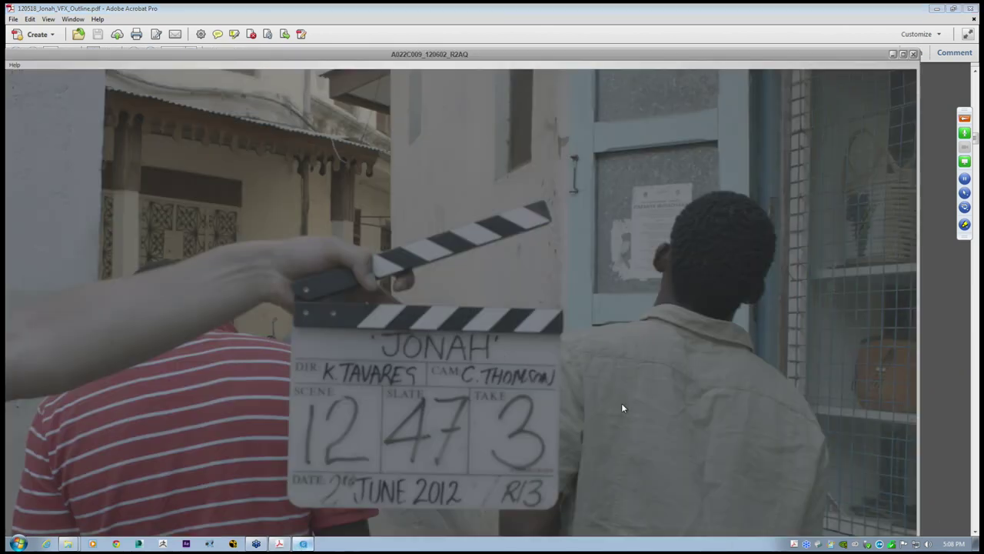
left_click(903, 54)
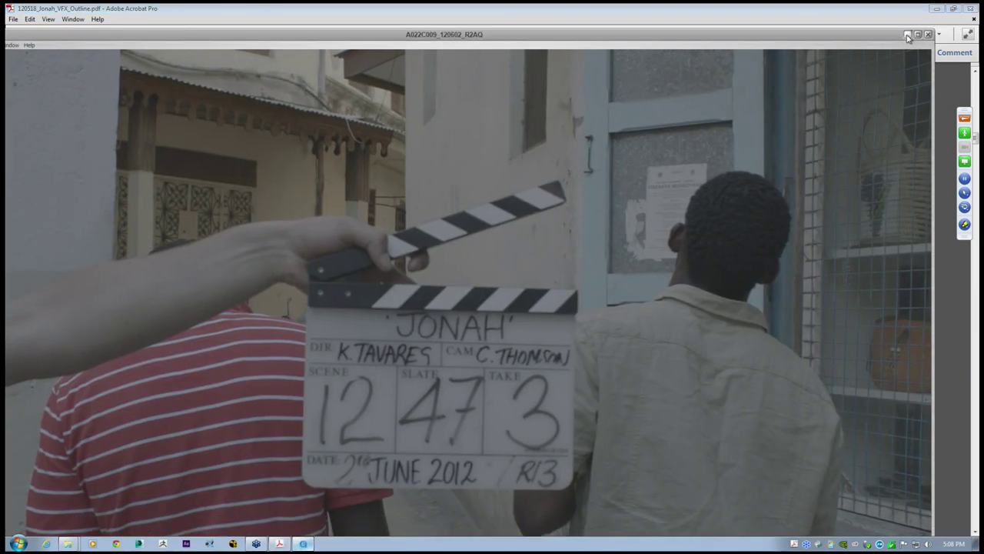
left_click(907, 35)
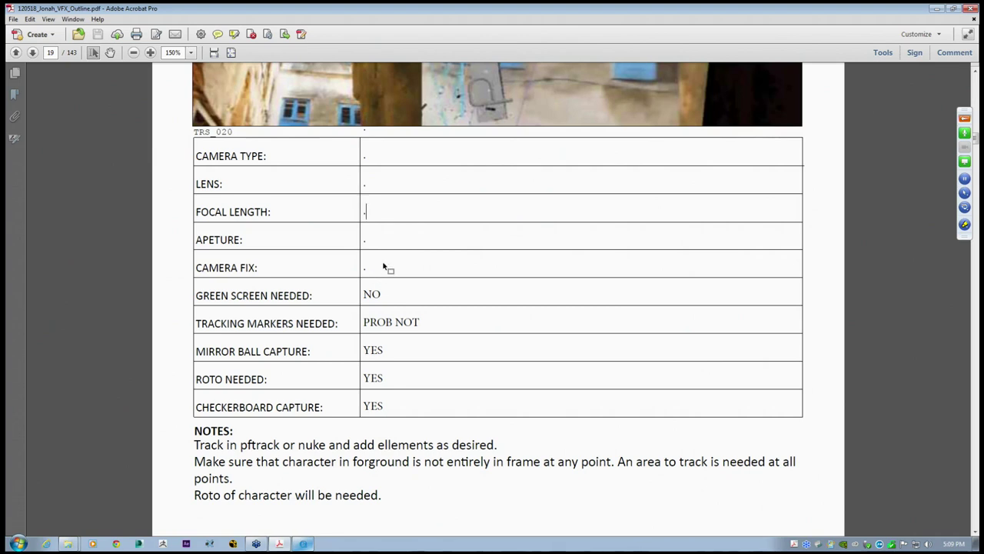
Minimize the outline PDF and reposition the STREET SCENE FOOTAGE folder window on the desktop
left_click(936, 9)
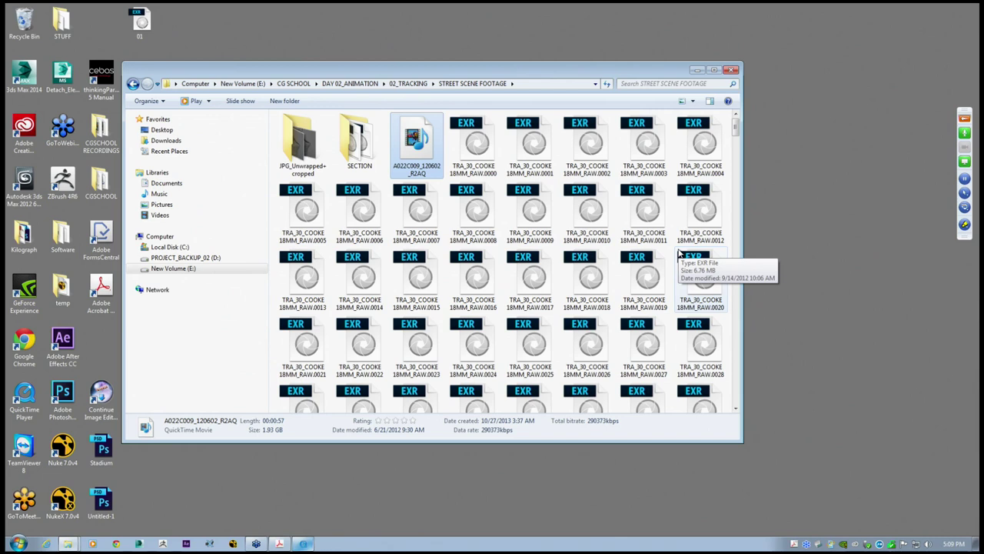
left_click_drag(469, 75, 513, 75)
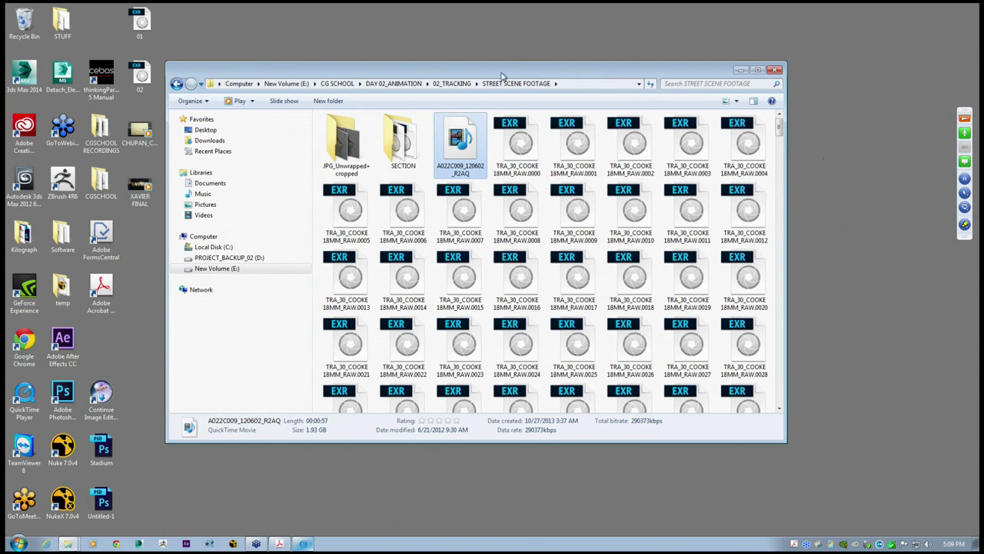